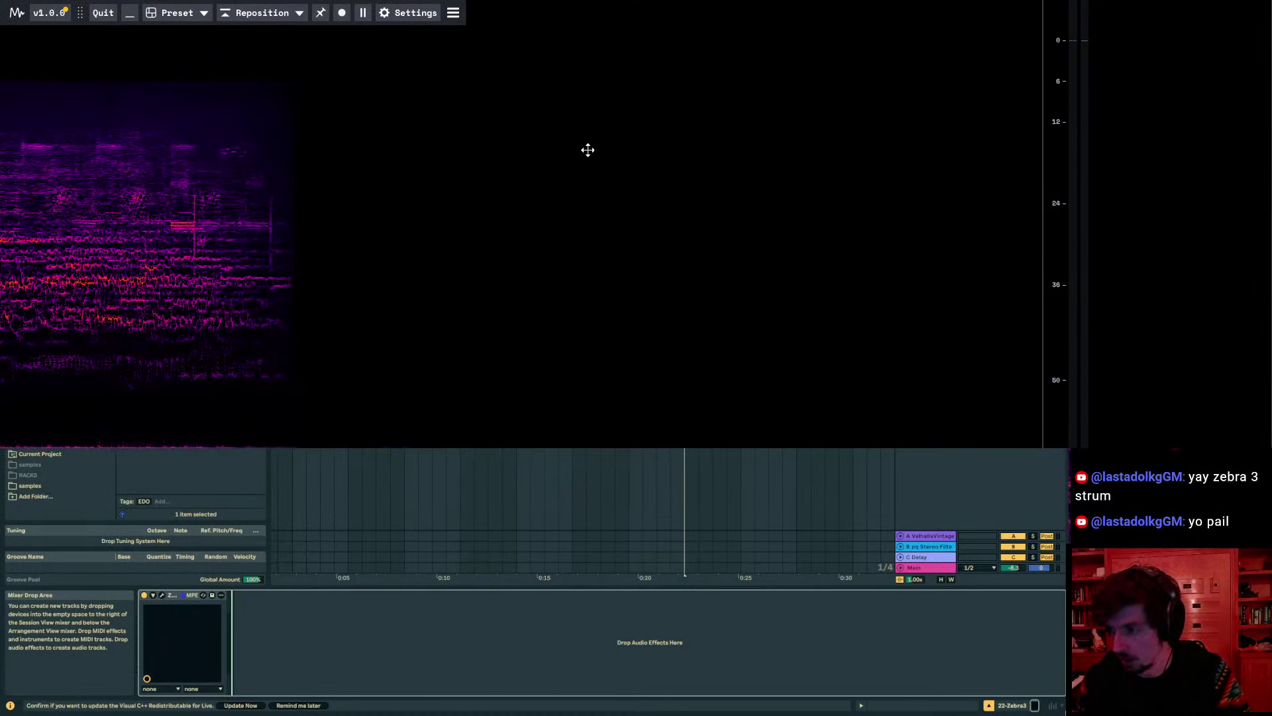
Shrink the spectrum analyzer to uncover the Live set, and open the Zebra3 plug-in window for the 22-Zebra3 track
{"action": "left_click_drag", "start_coordinate": [470, 445], "coordinate": [517, 116]}
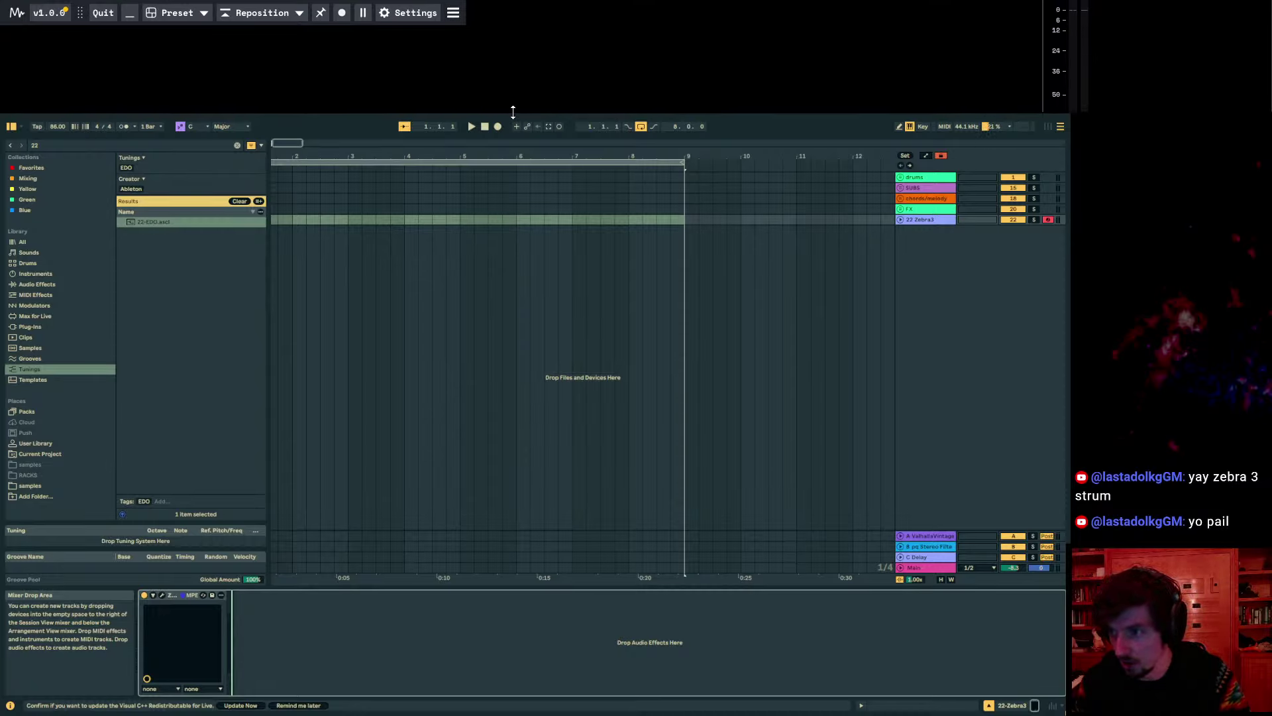
{"action": "left_click", "coordinate": [938, 277]}
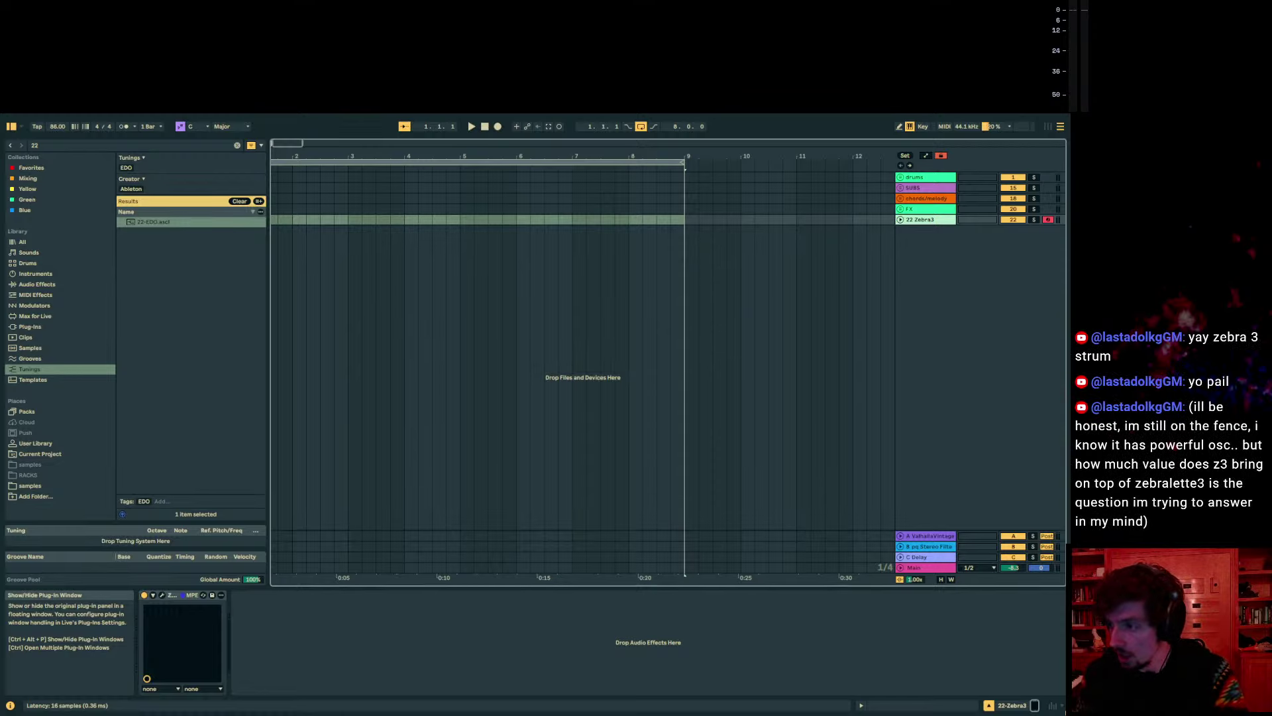
{"action": "left_click", "coordinate": [162, 594]}
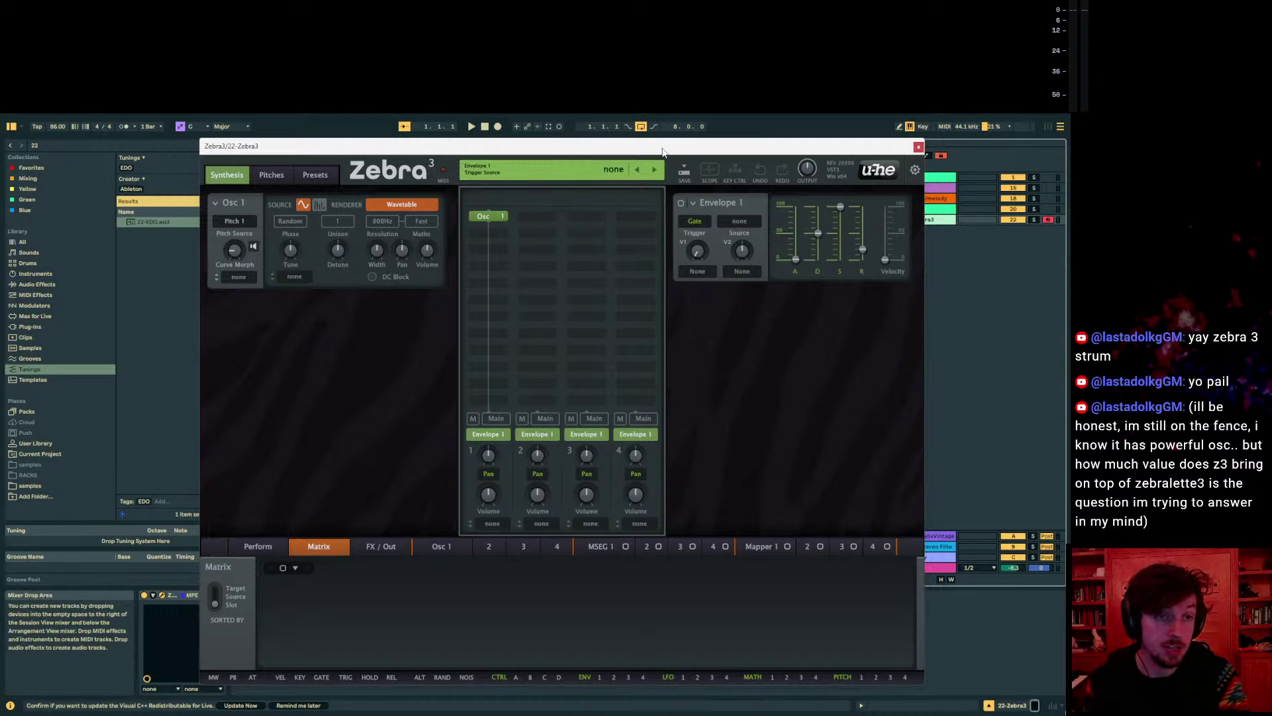
{"action": "left_click_drag", "start_coordinate": [663, 152], "coordinate": [644, 138]}
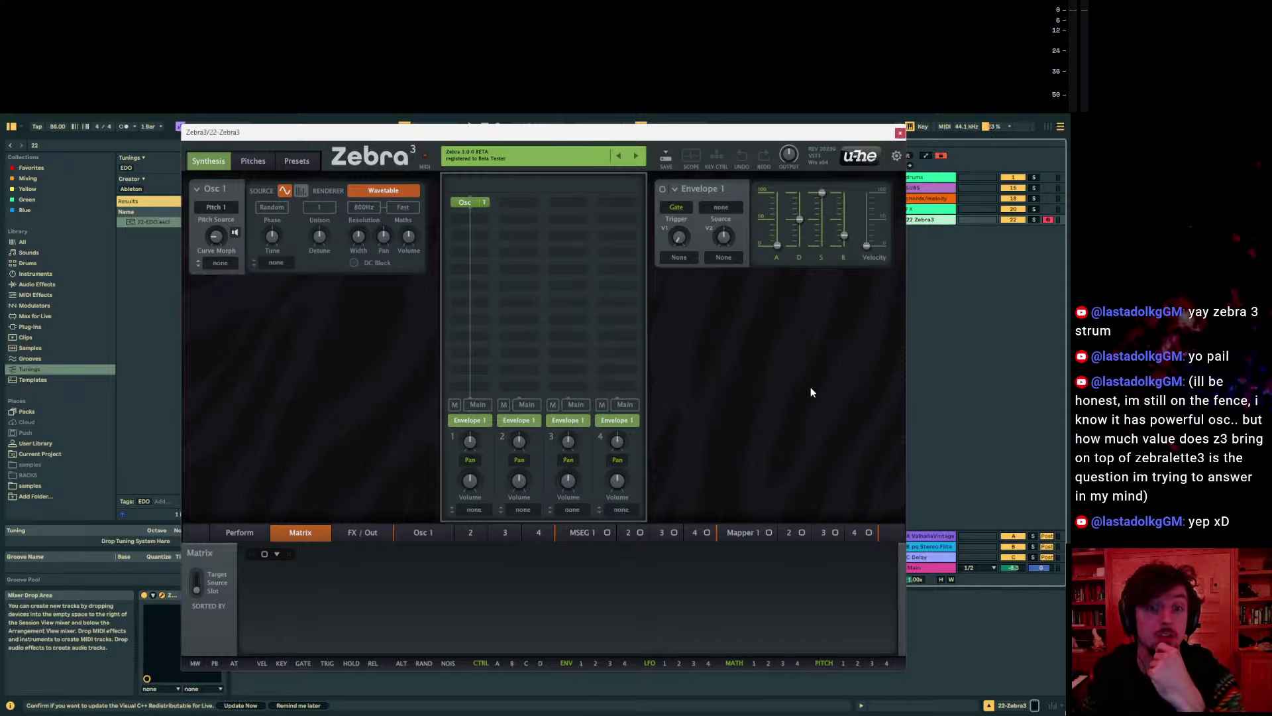
{"action": "left_click", "coordinate": [926, 223]}
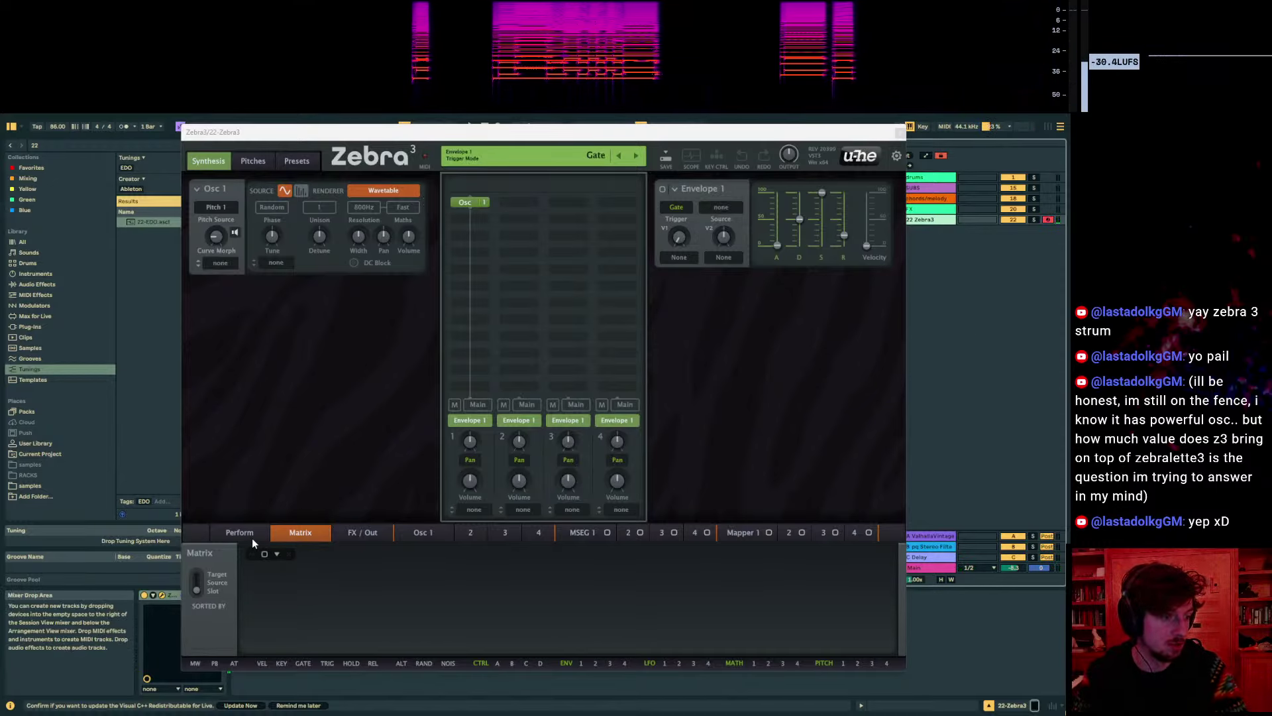
Add the Dist3 distortion effect to the first slot of Zebra3's effects grid
{"action": "left_click", "coordinate": [362, 534]}
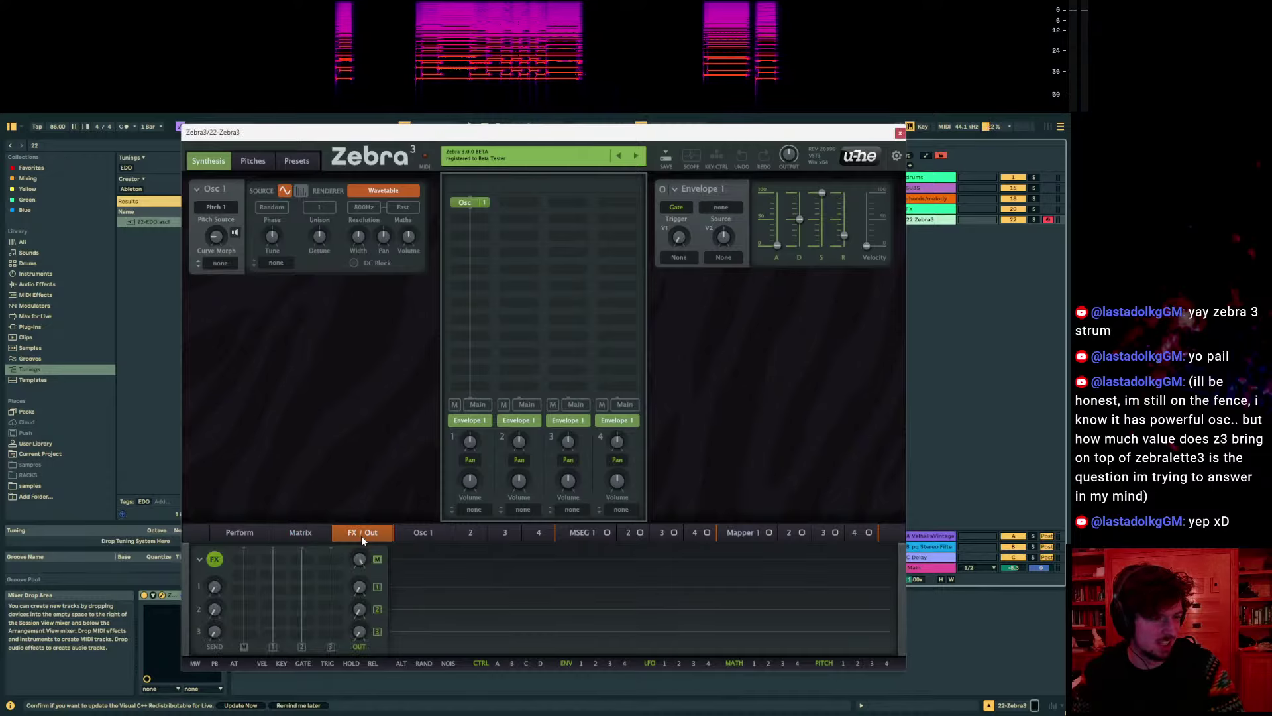
{"action": "left_click", "coordinate": [241, 563]}
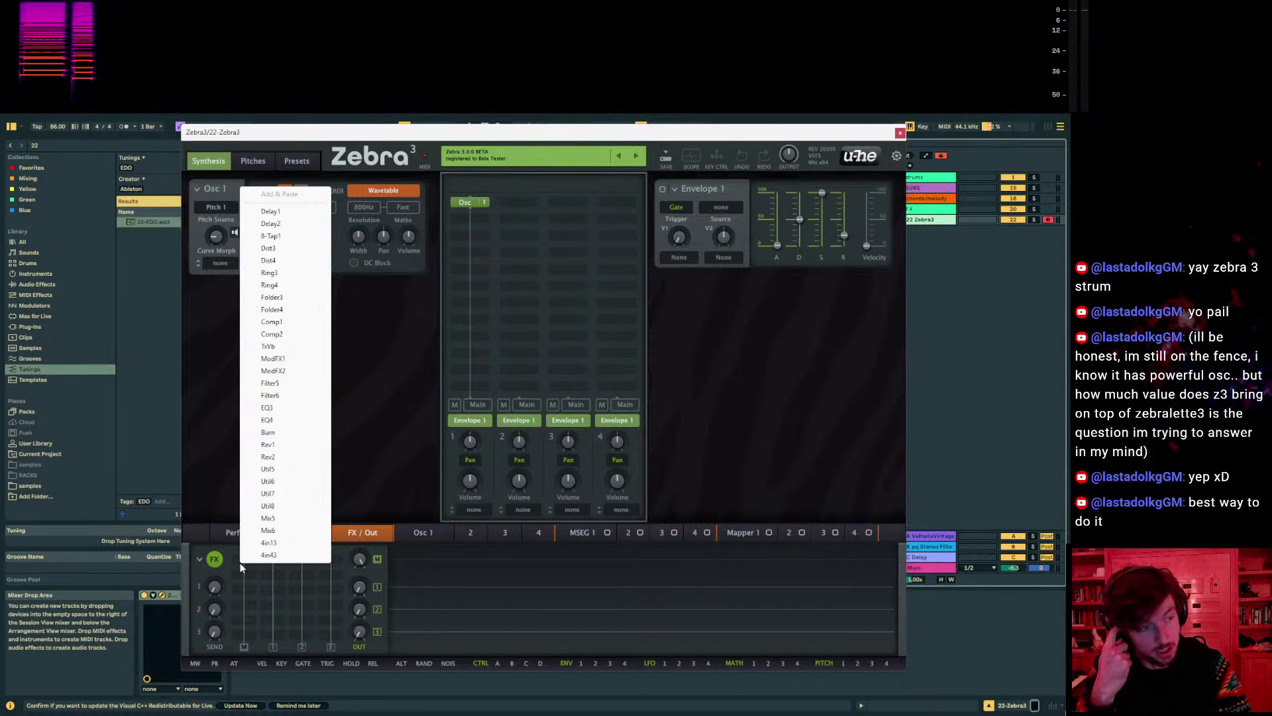
{"action": "left_click", "coordinate": [268, 248]}
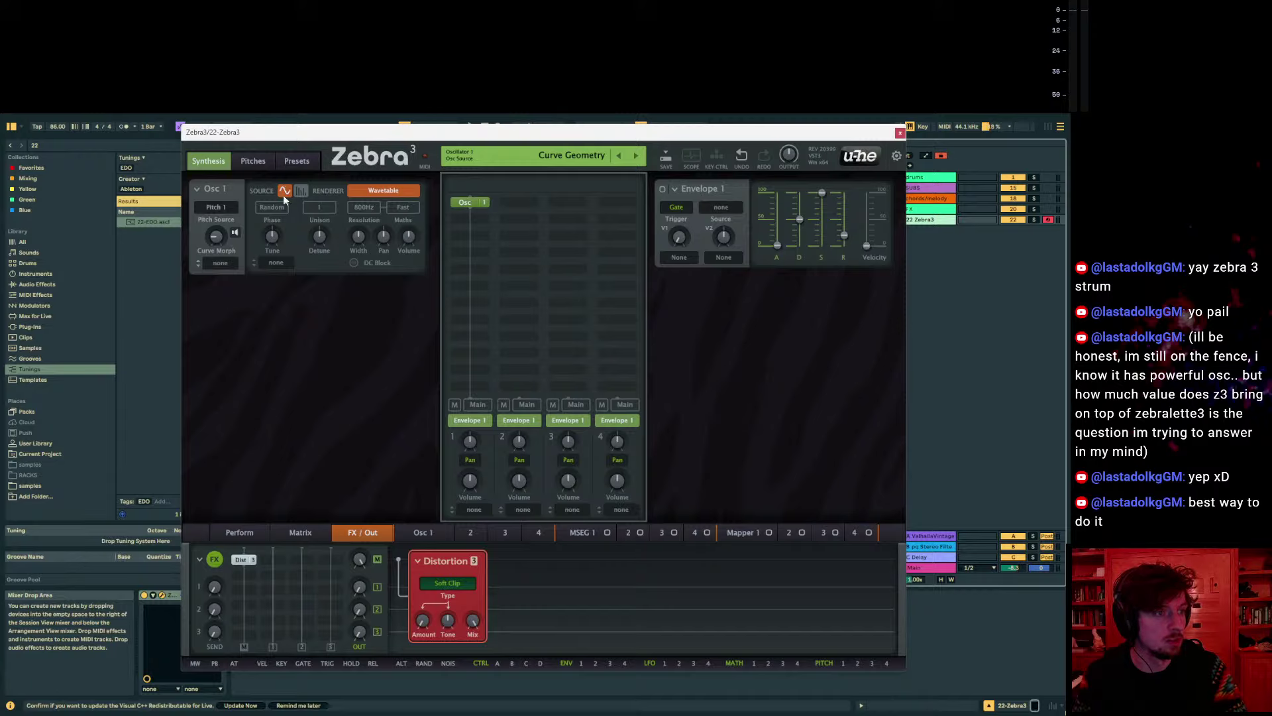
Set Osc 1 to the Additive Synth renderer with the spectral source, and raise the second curve's upper midpoint to 9.00|4.00
{"action": "left_click", "coordinate": [356, 193]}
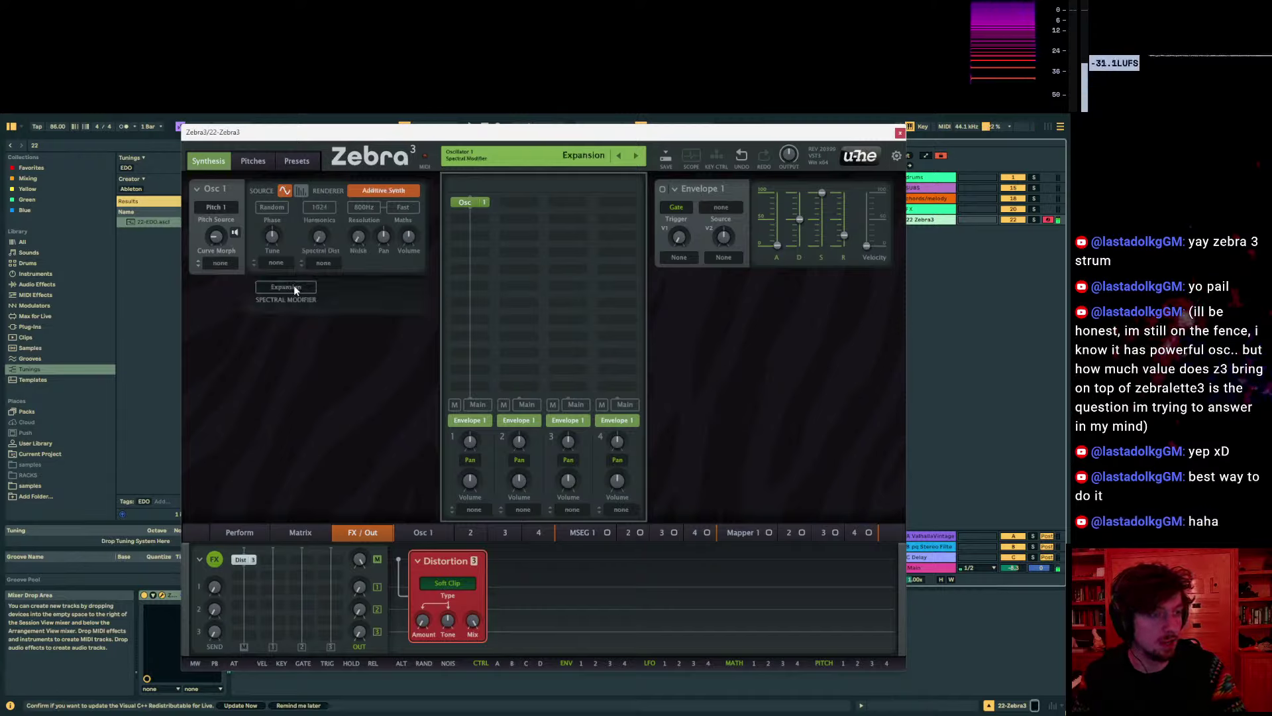
{"action": "left_click", "coordinate": [299, 192]}
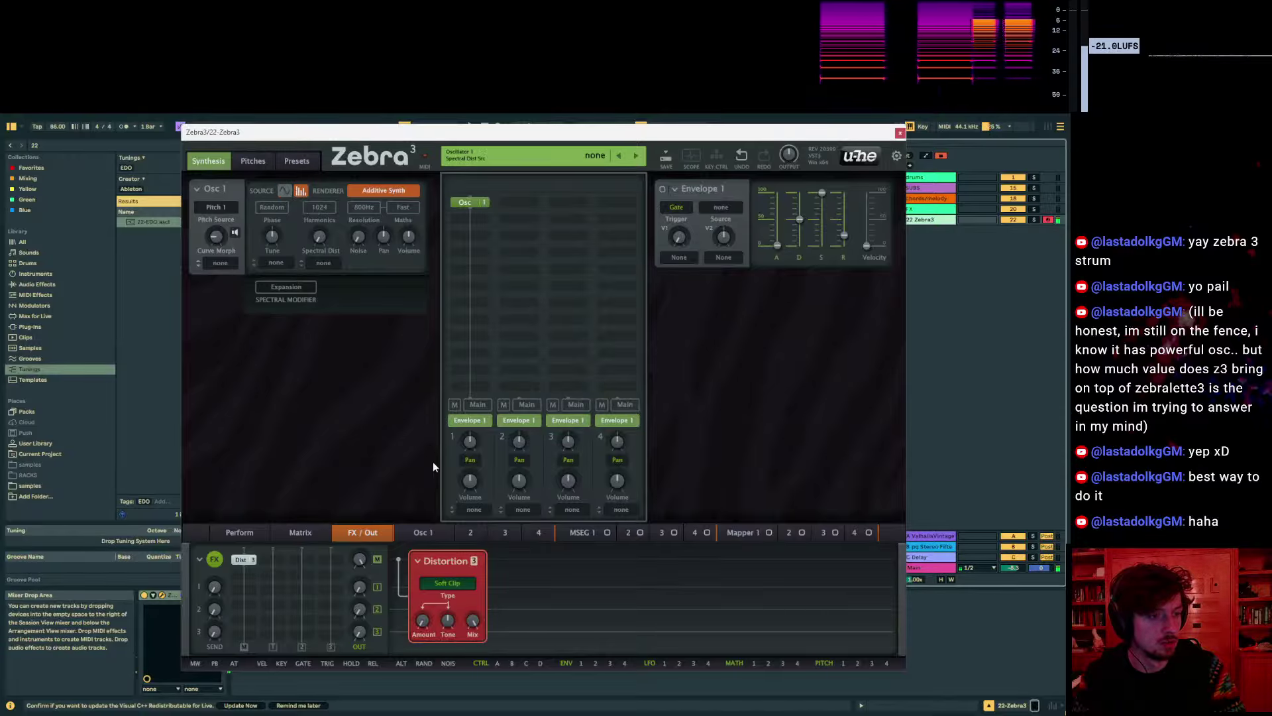
{"action": "left_click", "coordinate": [251, 538]}
{"action": "left_click", "coordinate": [298, 532]}
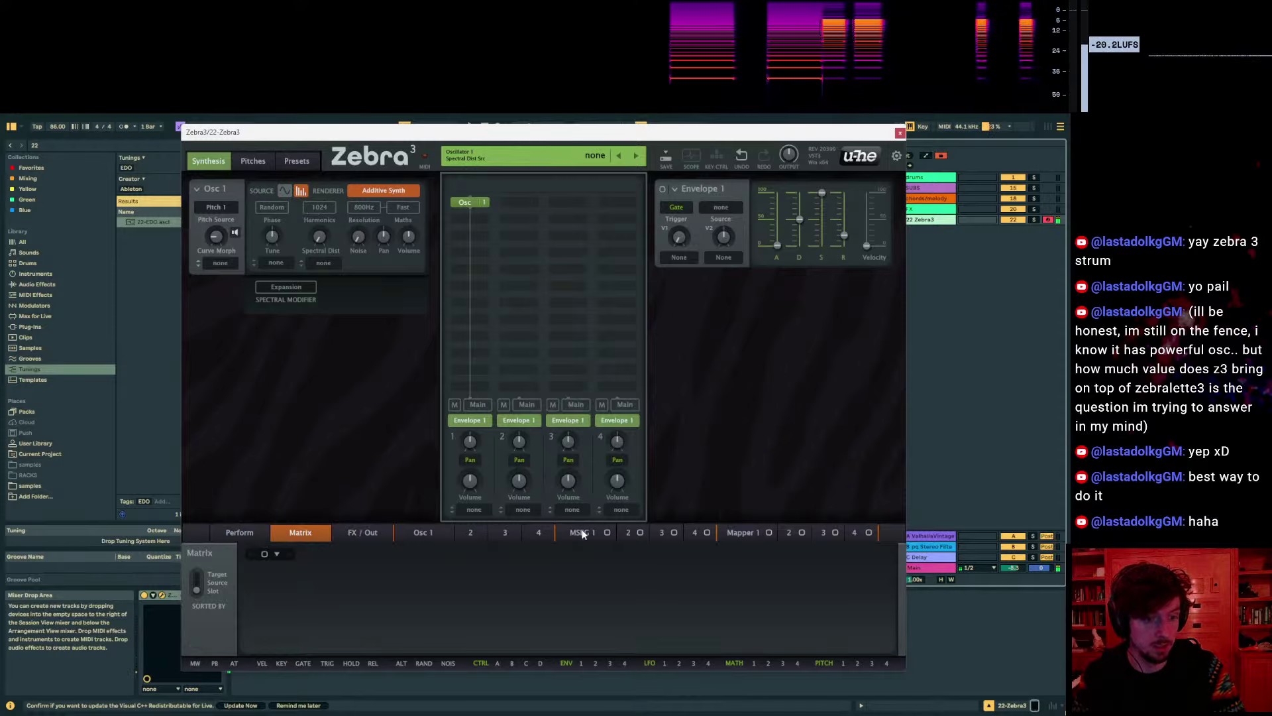
{"action": "left_click", "coordinate": [431, 531]}
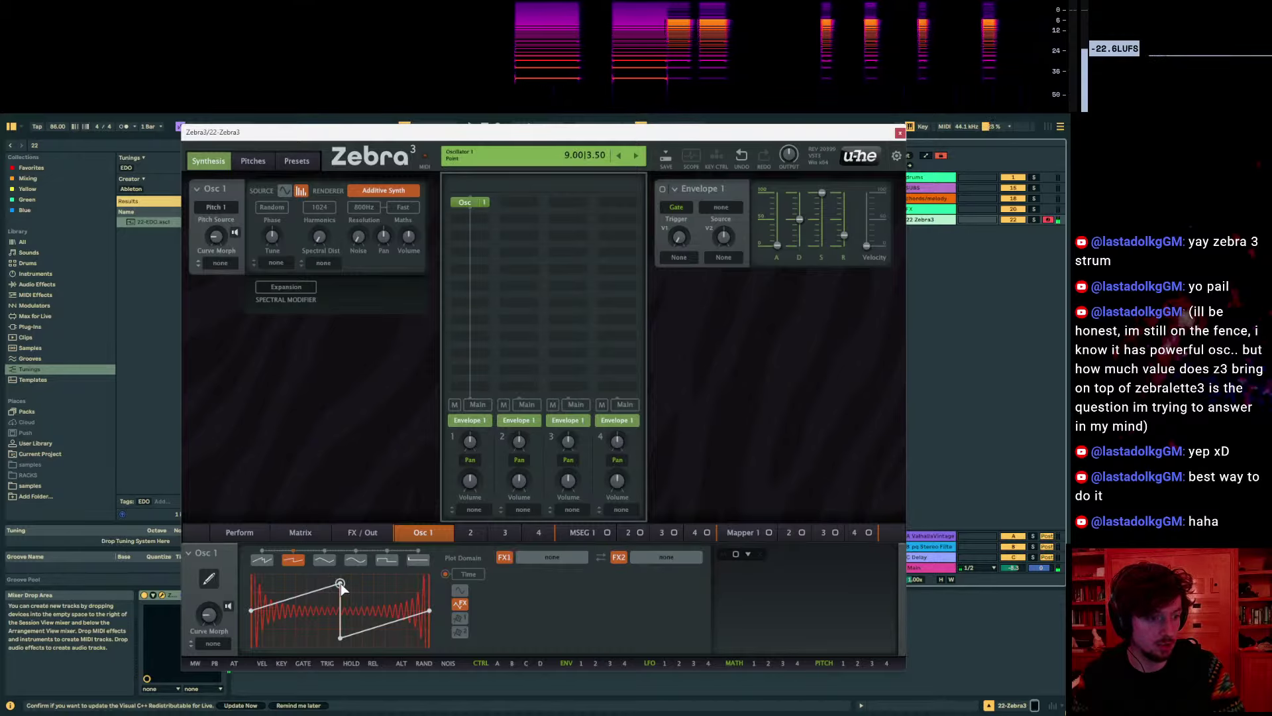
{"action": "left_click_drag", "start_coordinate": [340, 584], "coordinate": [237, 588]}
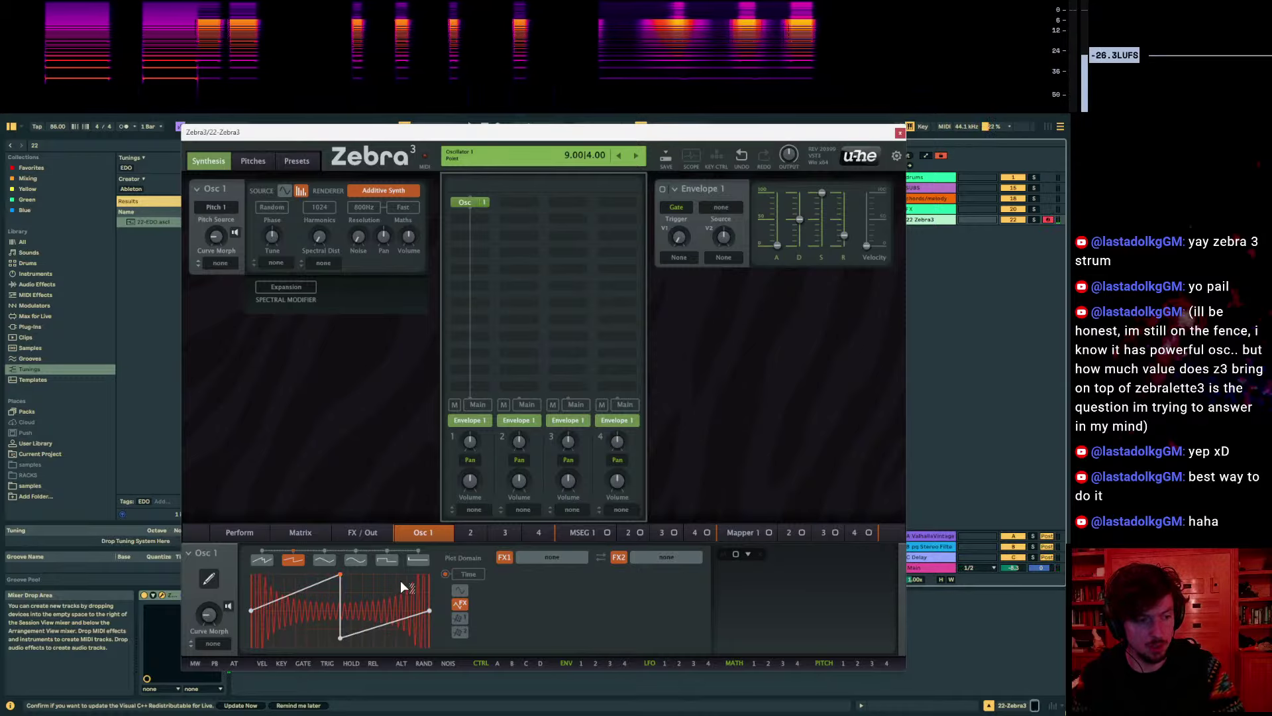
Audition Osc 1's triangle, sine and square curves with notes in lower octaves
{"action": "left_click", "coordinate": [356, 561]}
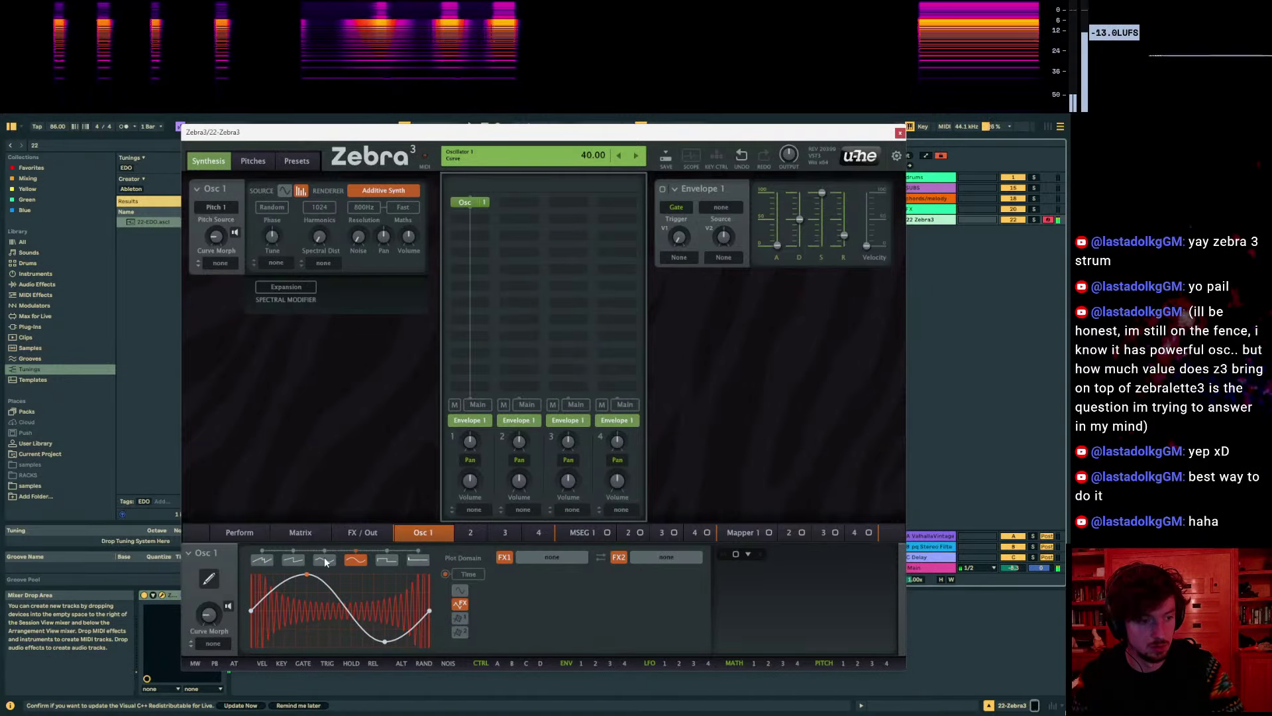
{"action": "key", "text": "ctrl+z"}
{"action": "left_click_drag", "start_coordinate": [340, 577], "coordinate": [355, 643]}
{"action": "left_click", "coordinate": [348, 560]}
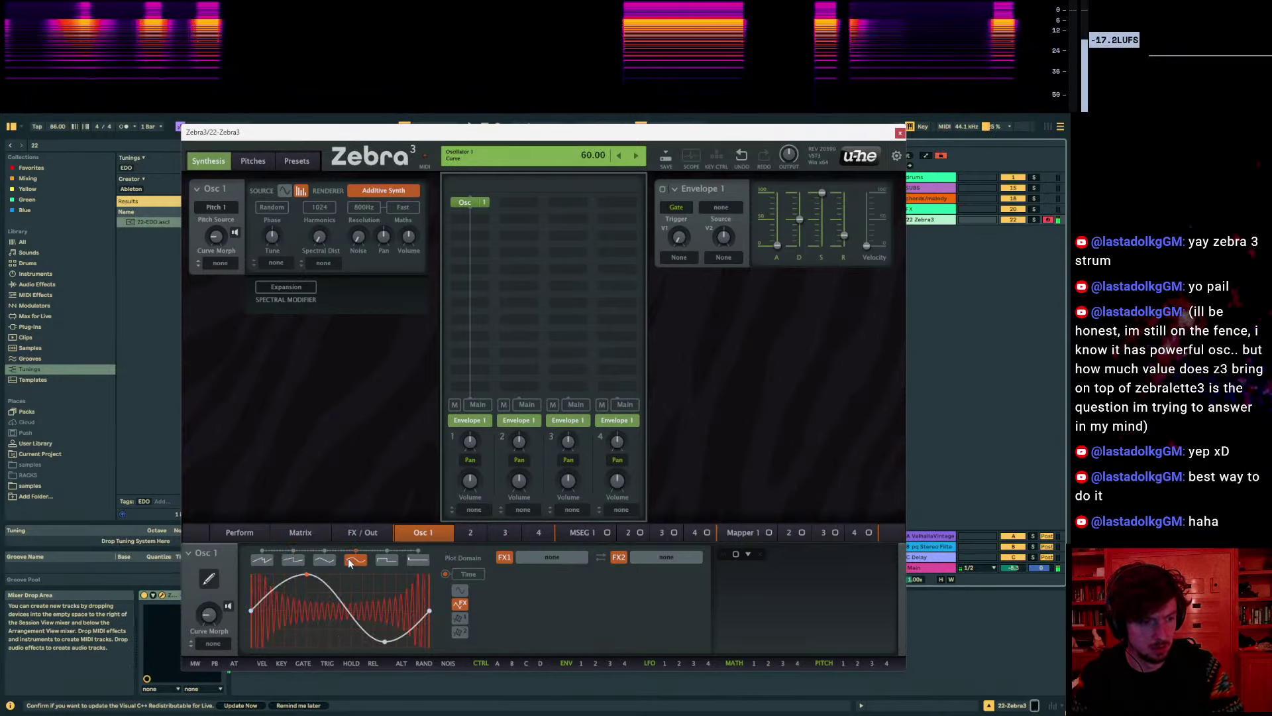
{"action": "left_click", "coordinate": [324, 561]}
{"action": "key", "text": "ctrl+z"}
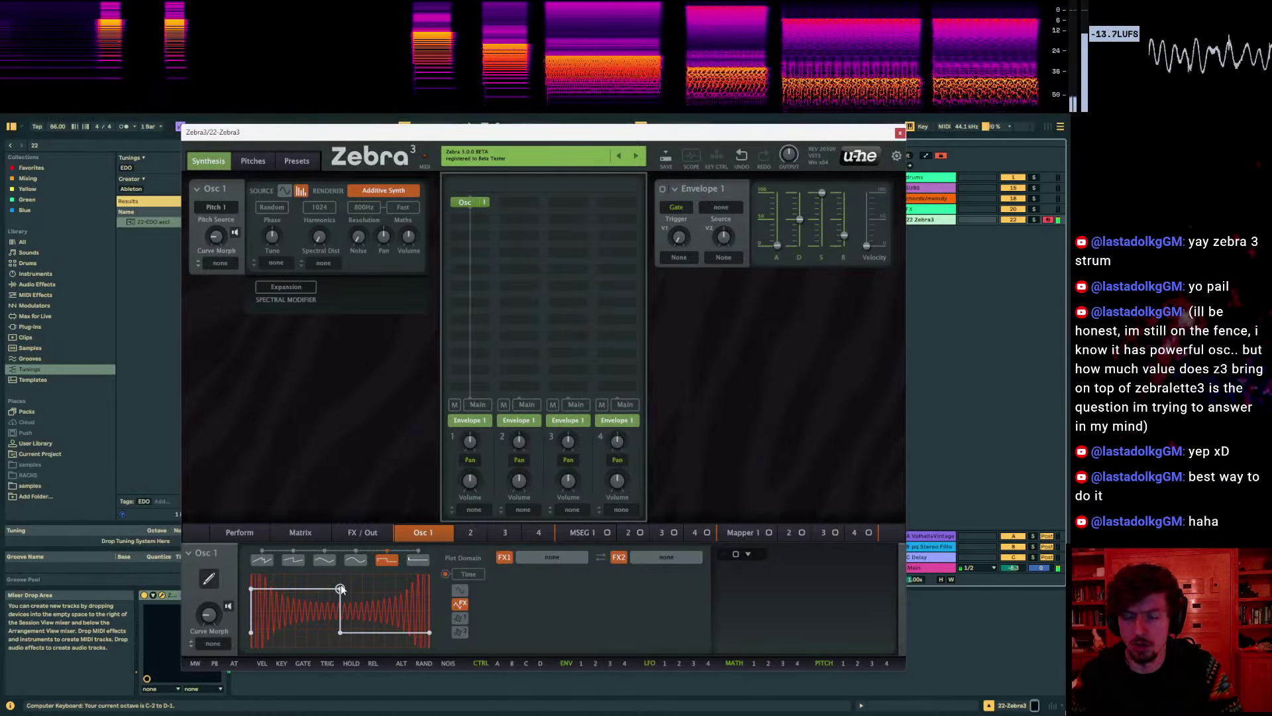
Add a point to the first segment of Osc 1's second curve and bend the segment slightly downward
{"action": "left_click", "coordinate": [289, 560]}
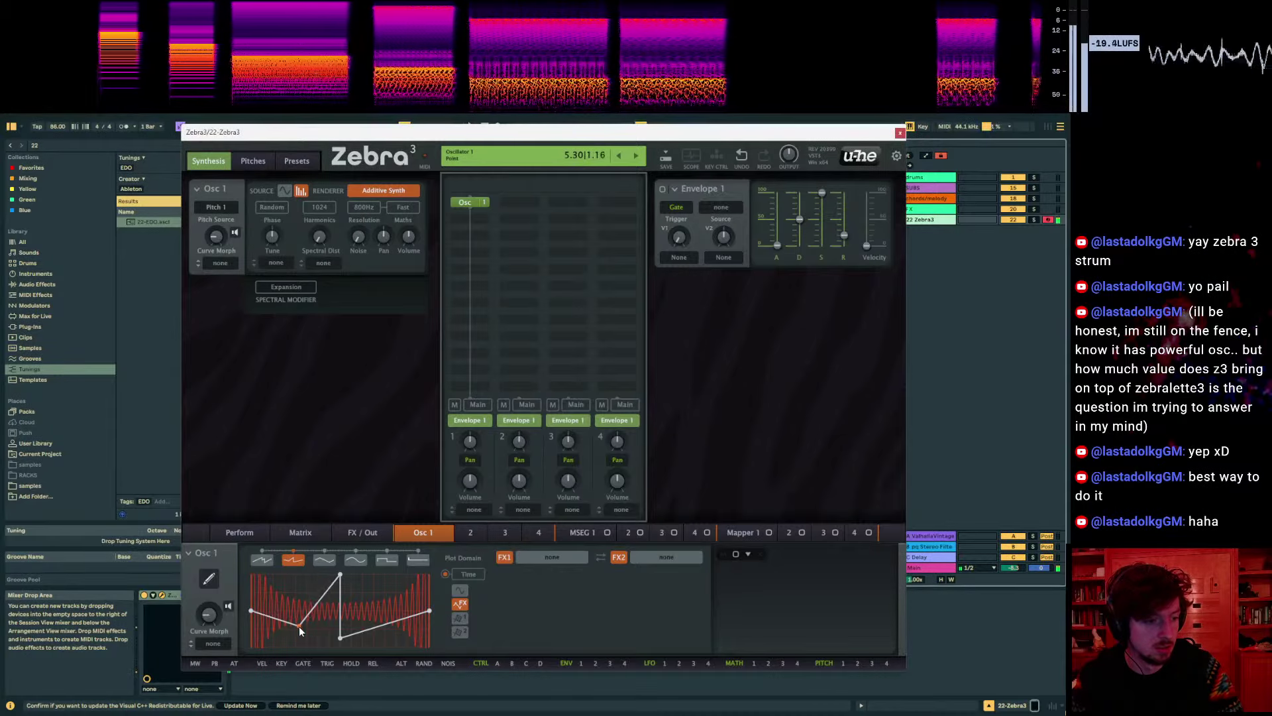
{"action": "left_click_drag", "start_coordinate": [295, 577], "coordinate": [300, 602]}
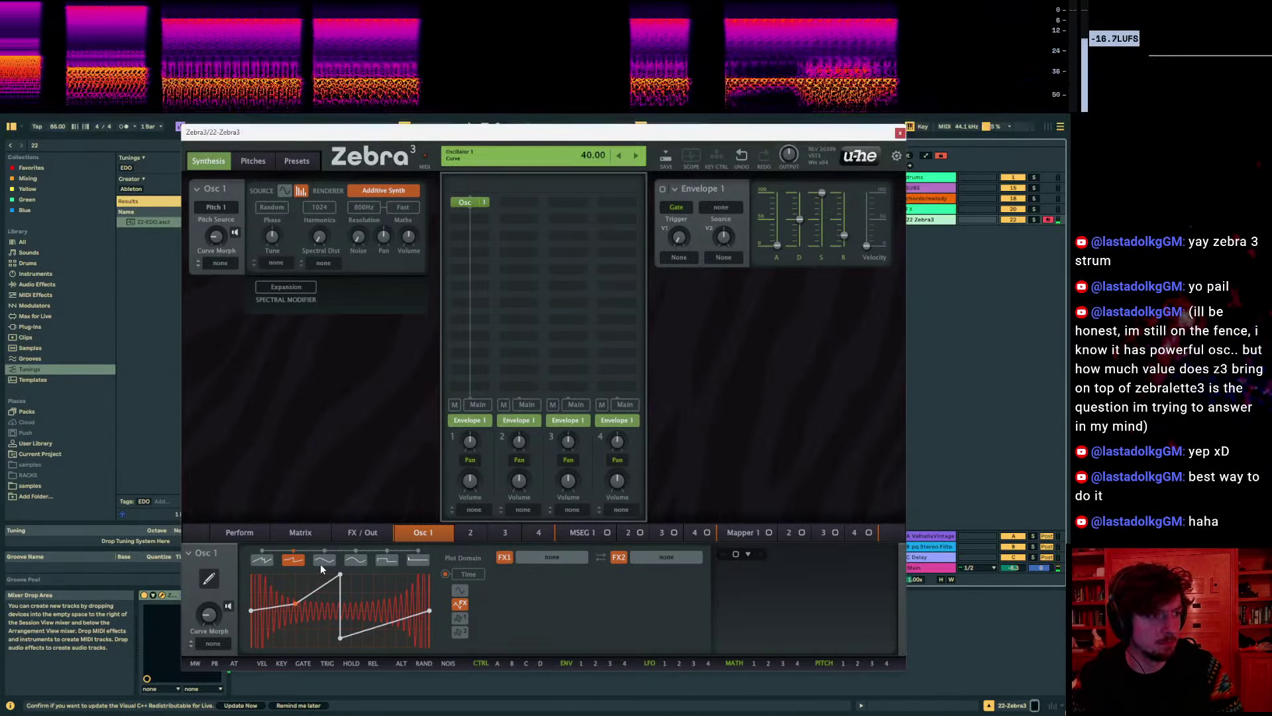
Nudge the third and fourth curves slightly further along Osc 1's morph range, and reselect the second curve
{"action": "left_click", "coordinate": [263, 561]}
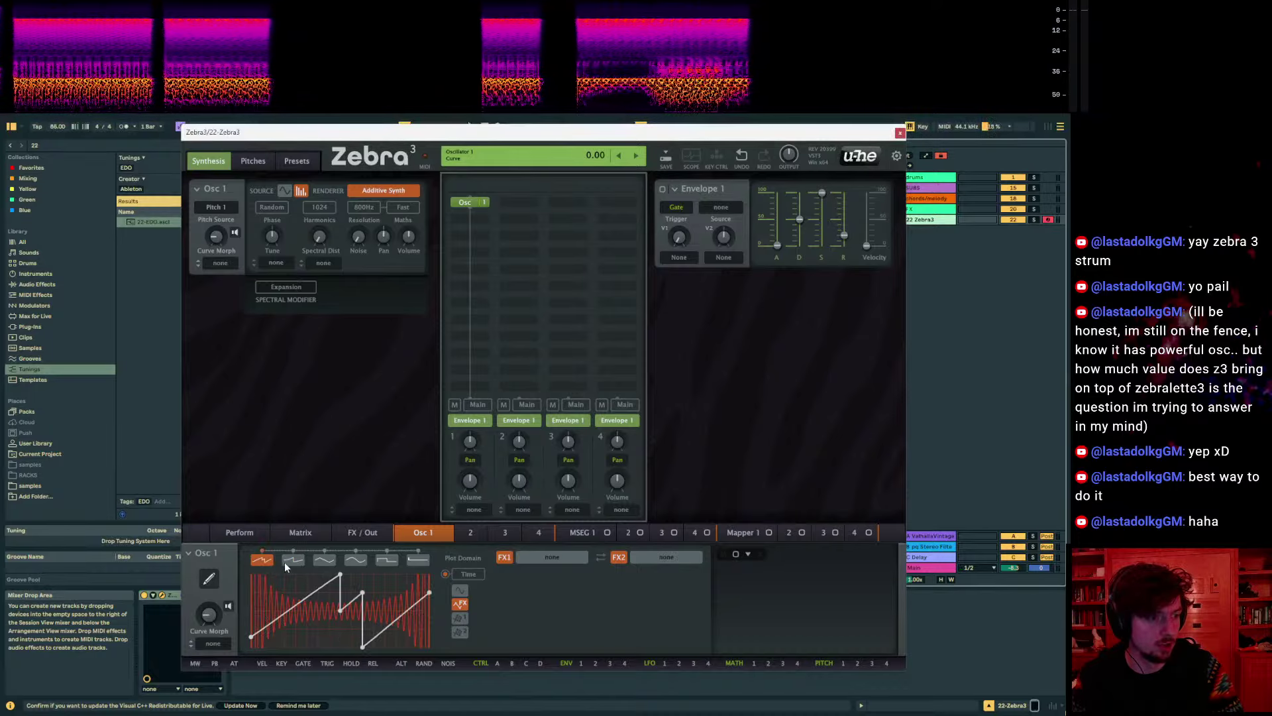
{"action": "left_click", "coordinate": [328, 563]}
{"action": "left_click", "coordinate": [361, 562]}
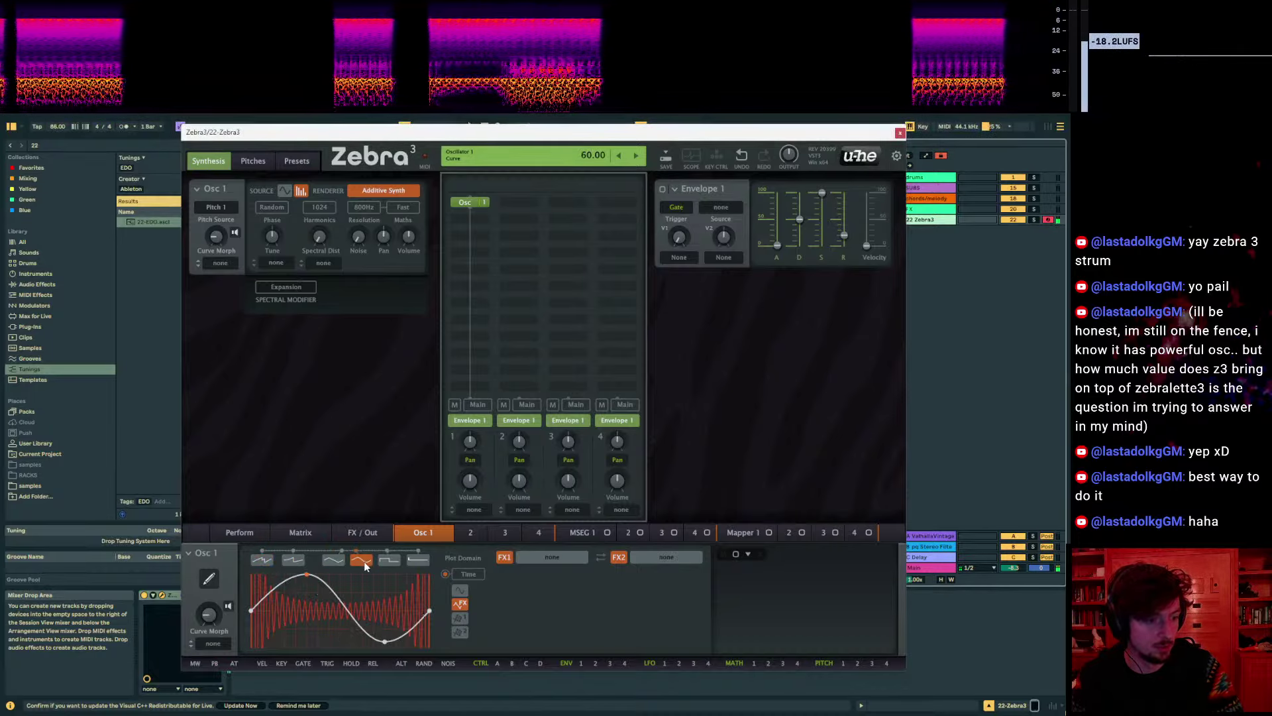
{"action": "mouse_move", "coordinate": [356, 551]}
{"action": "left_mouse_down"}
{"action": "mouse_move", "coordinate": [294, 554]}
{"action": "mouse_move", "coordinate": [346, 559]}
{"action": "left_mouse_up"}
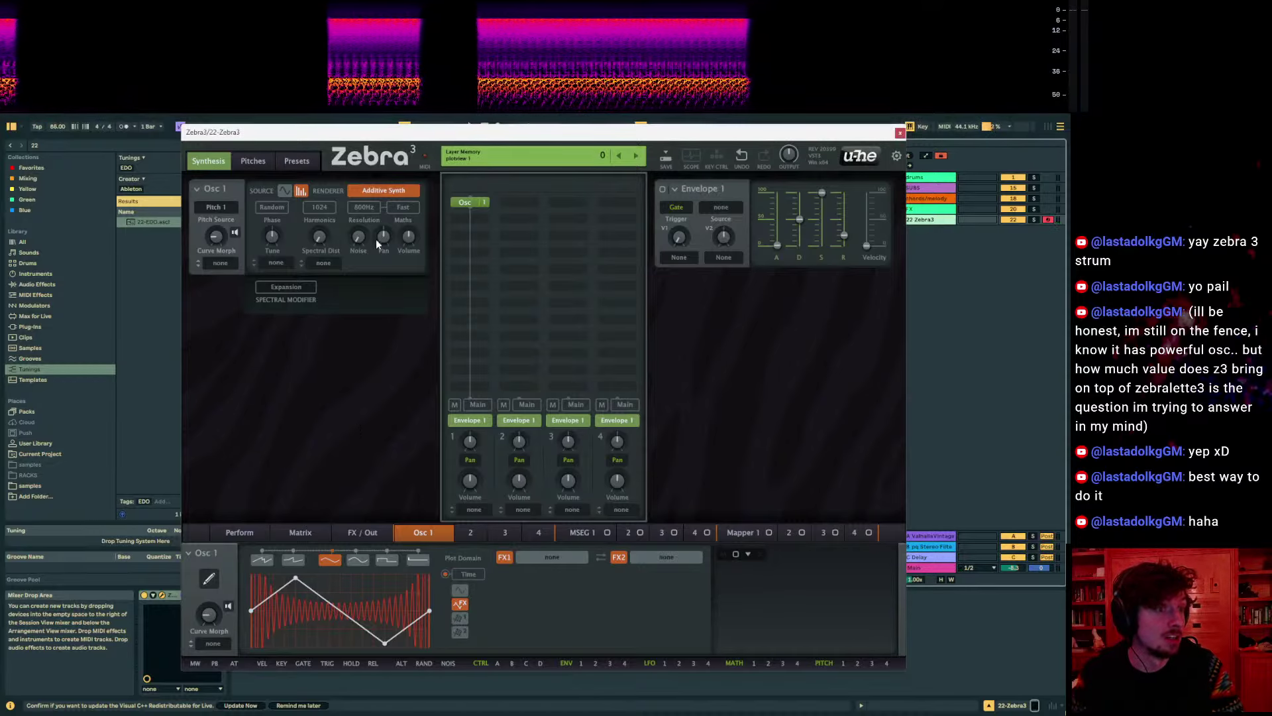
{"action": "left_click", "coordinate": [300, 560]}
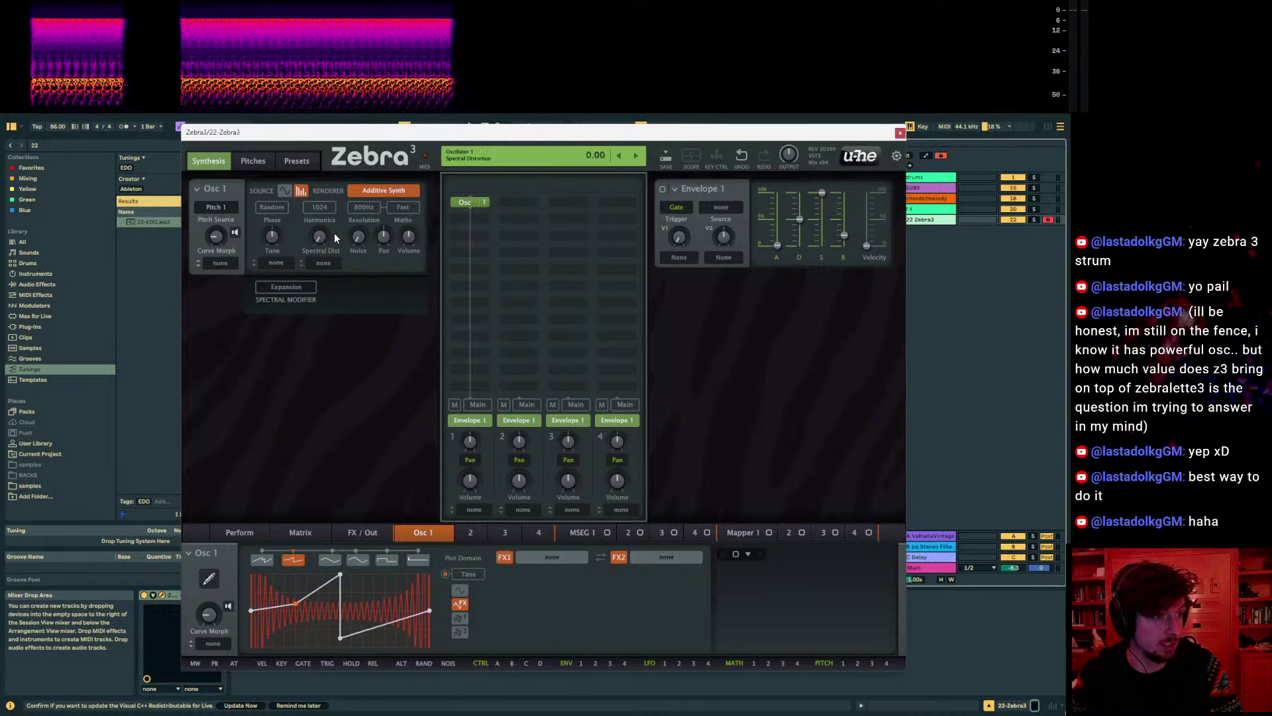
{"action": "left_click", "coordinate": [277, 263]}
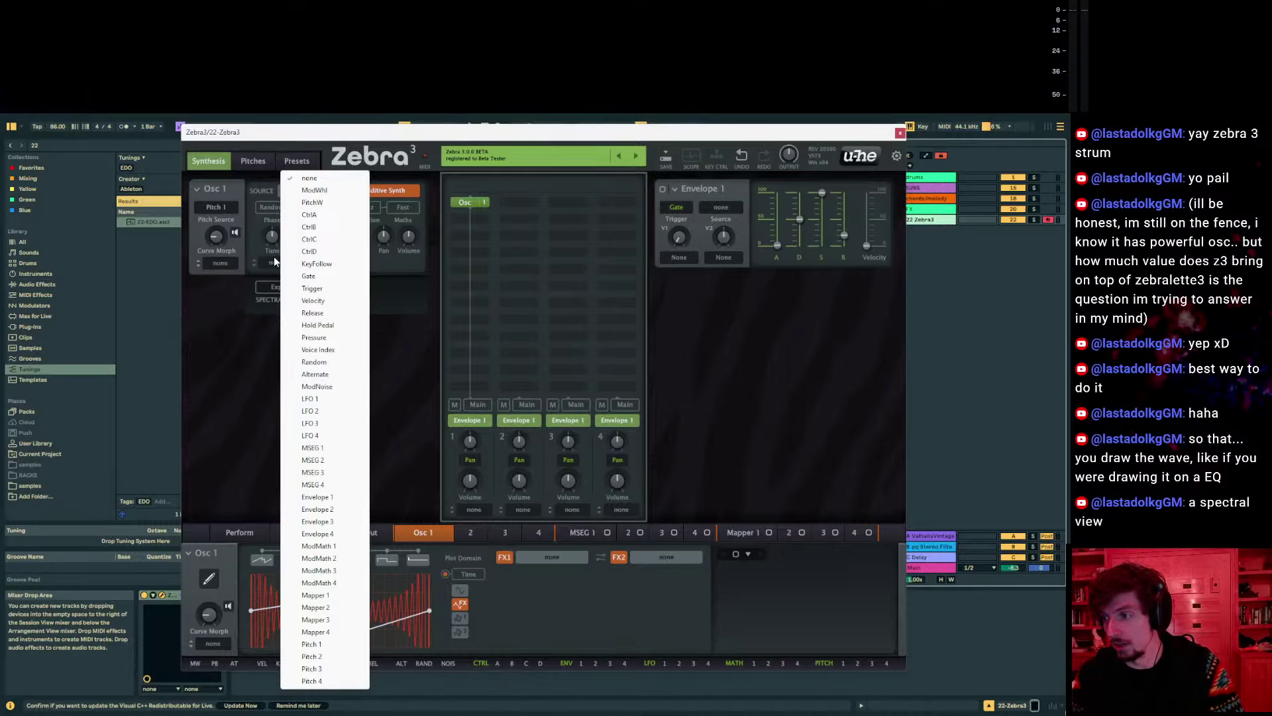
{"action": "left_click", "coordinate": [539, 647]}
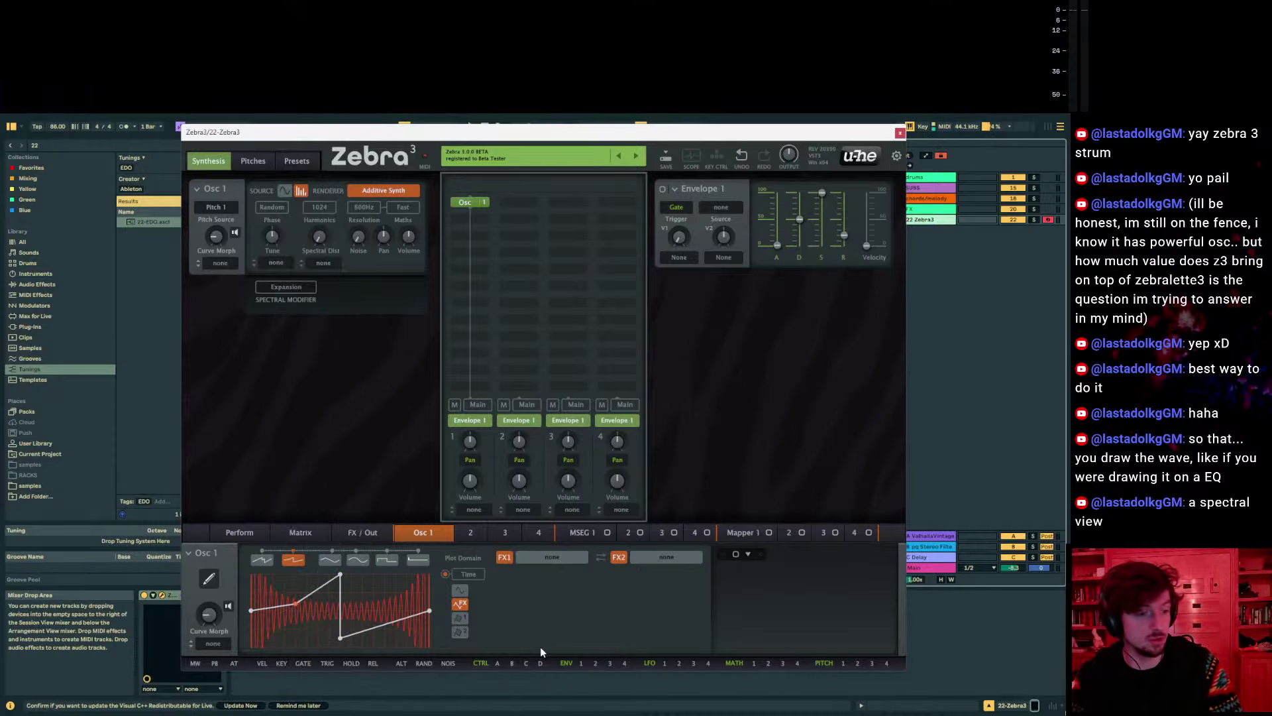
Raise the second curve's inner point, lower its bottom midpoint to 9.00|0.00, and pull that midpoint up to form a peak
{"action": "left_click_drag", "start_coordinate": [296, 599], "coordinate": [344, 564]}
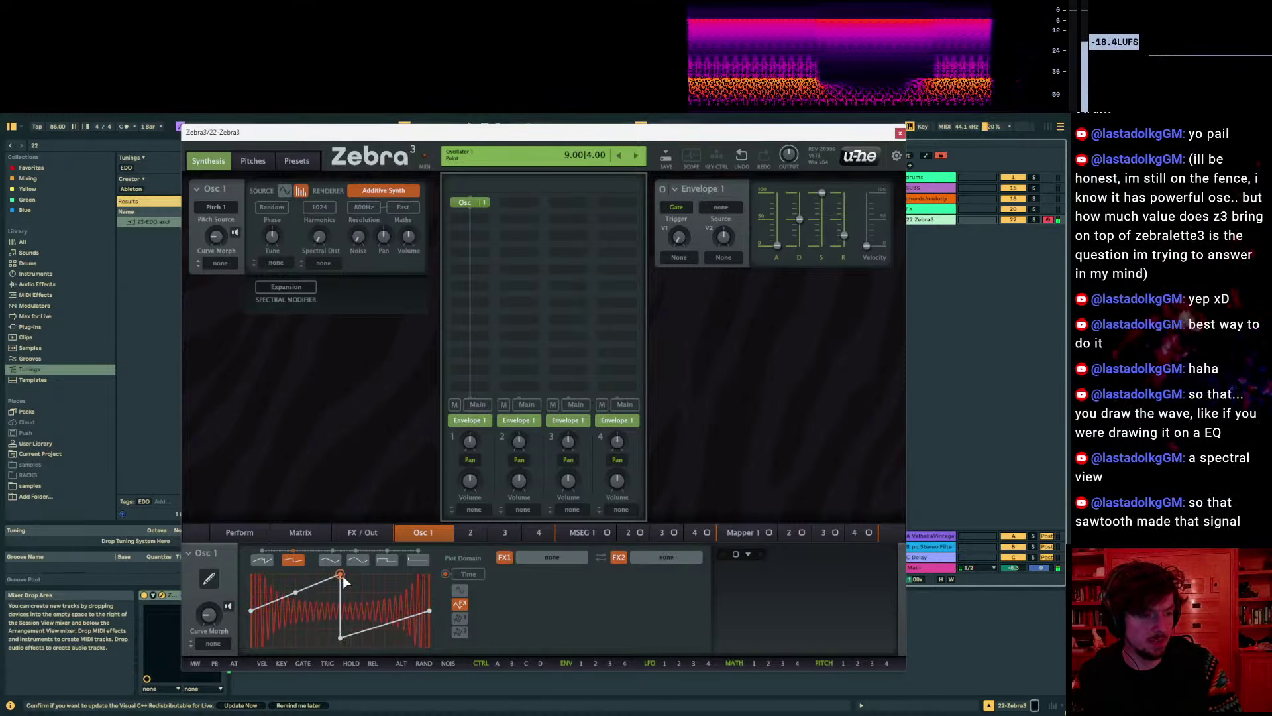
{"action": "left_click_drag", "start_coordinate": [340, 640], "coordinate": [339, 654]}
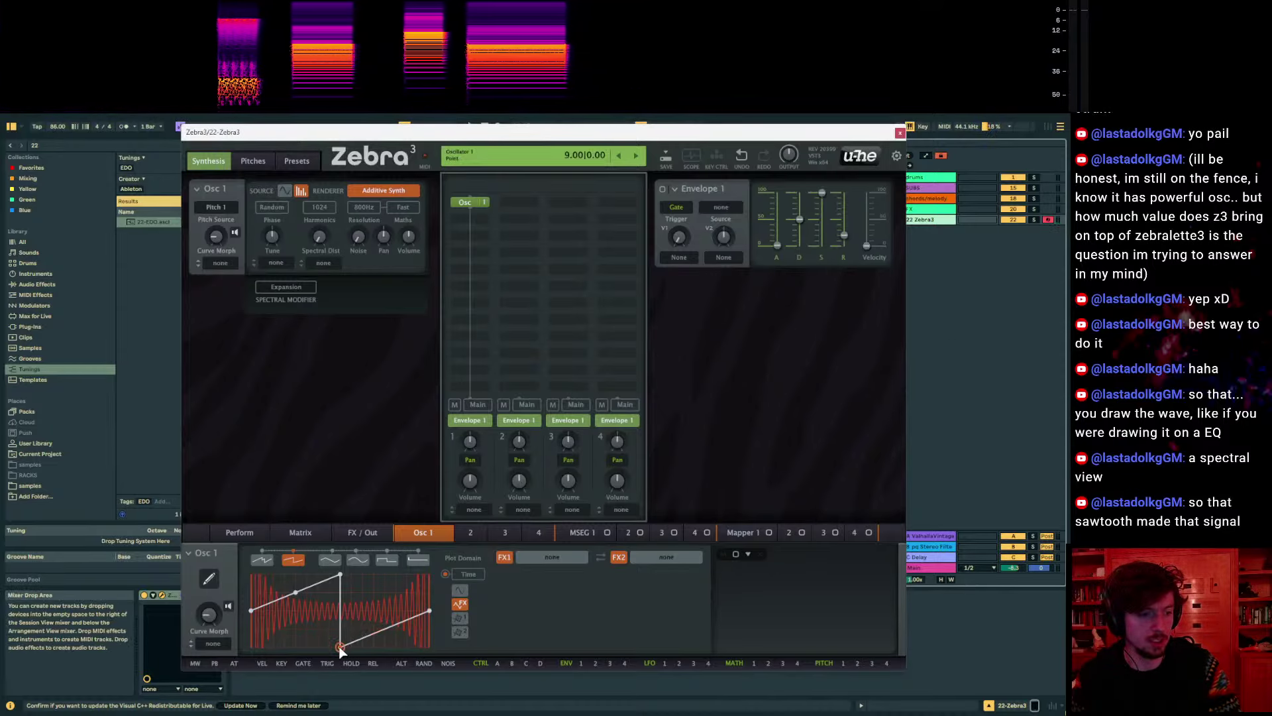
{"action": "left_click_drag", "start_coordinate": [340, 646], "coordinate": [340, 575]}
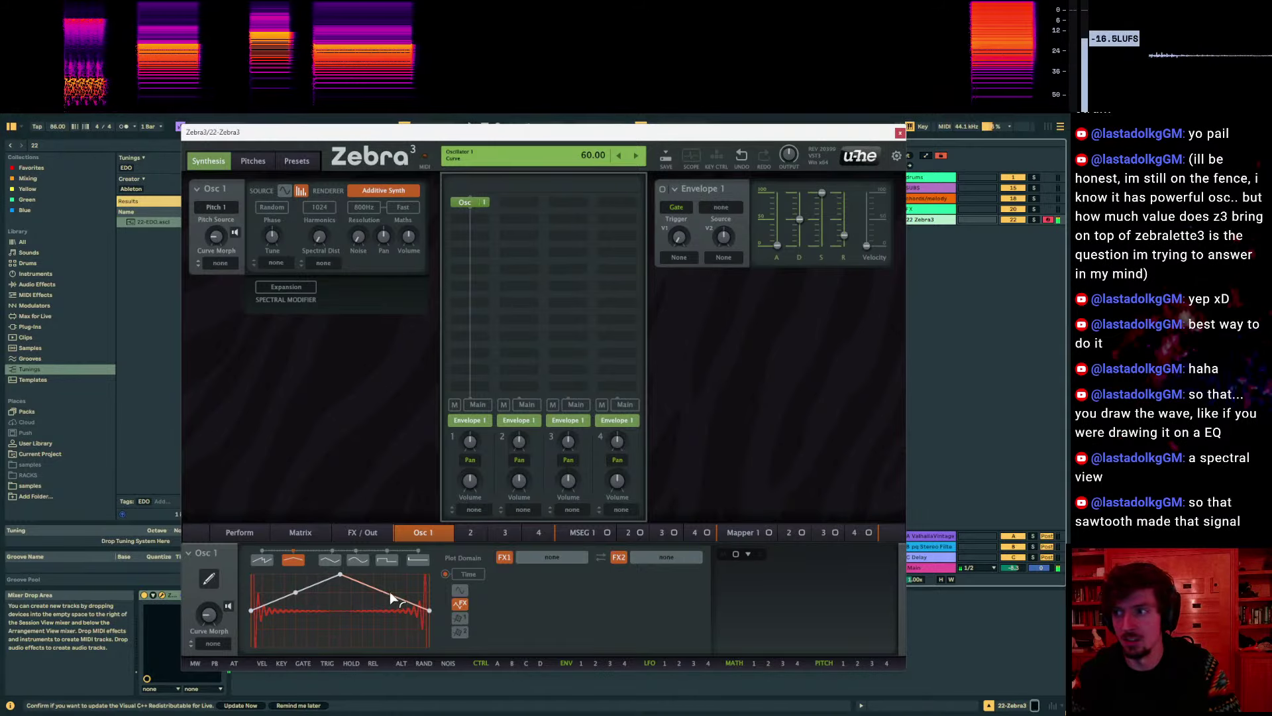
Reshape the second curve into a straight line falling from maximum to minimum without inner points, and audition it in higher octaves
{"action": "double_click", "coordinate": [340, 576]}
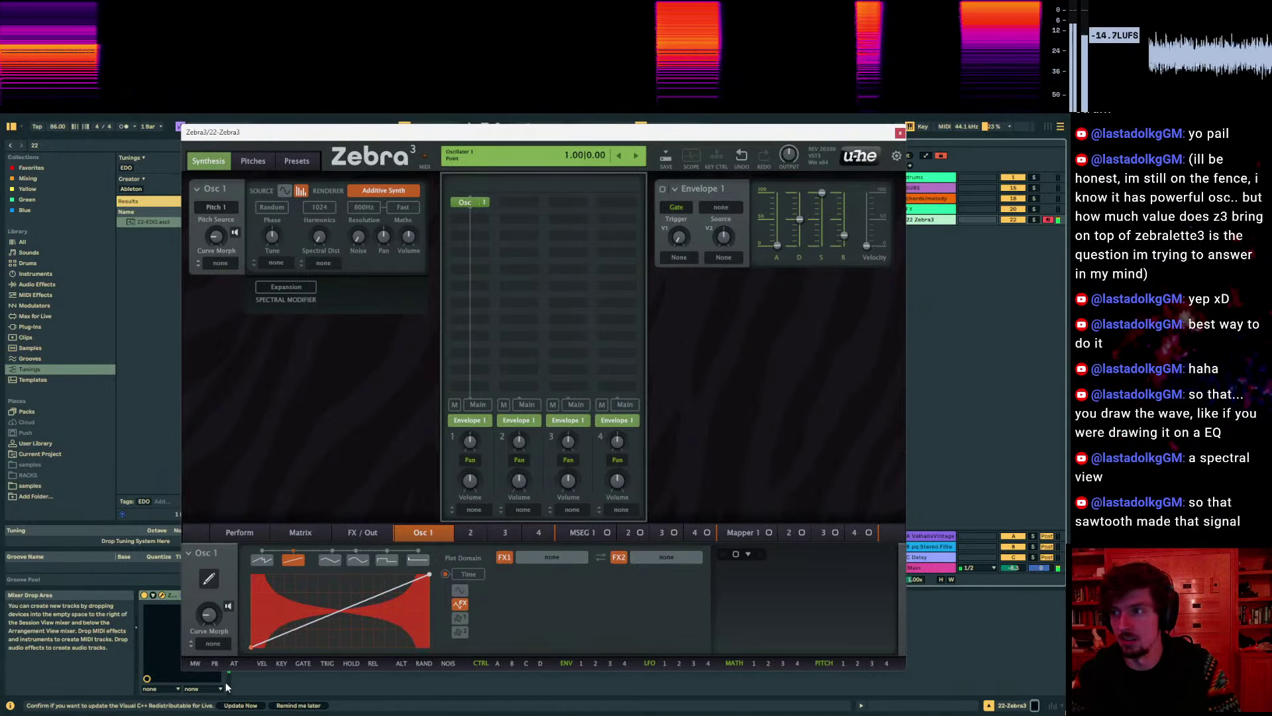
{"action": "left_click_drag", "start_coordinate": [251, 646], "coordinate": [252, 574]}
{"action": "left_click_drag", "start_coordinate": [429, 575], "coordinate": [443, 650]}
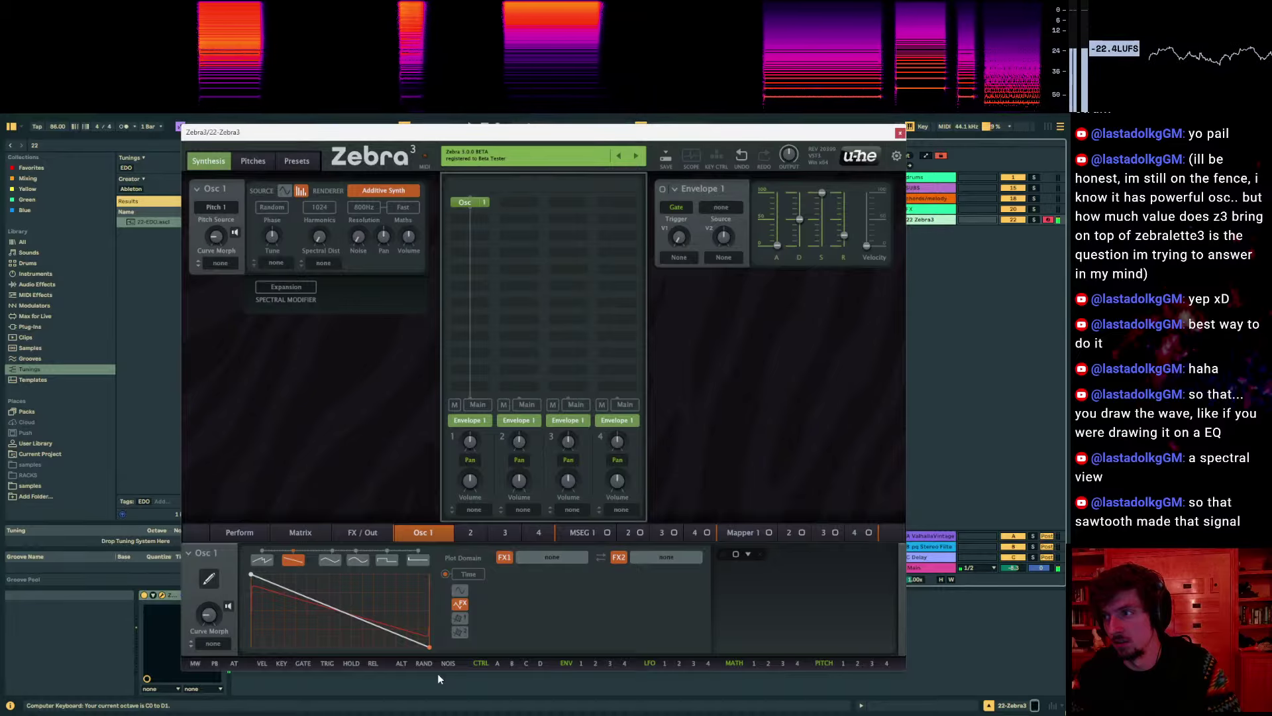
{"action": "key", "text": "x"}
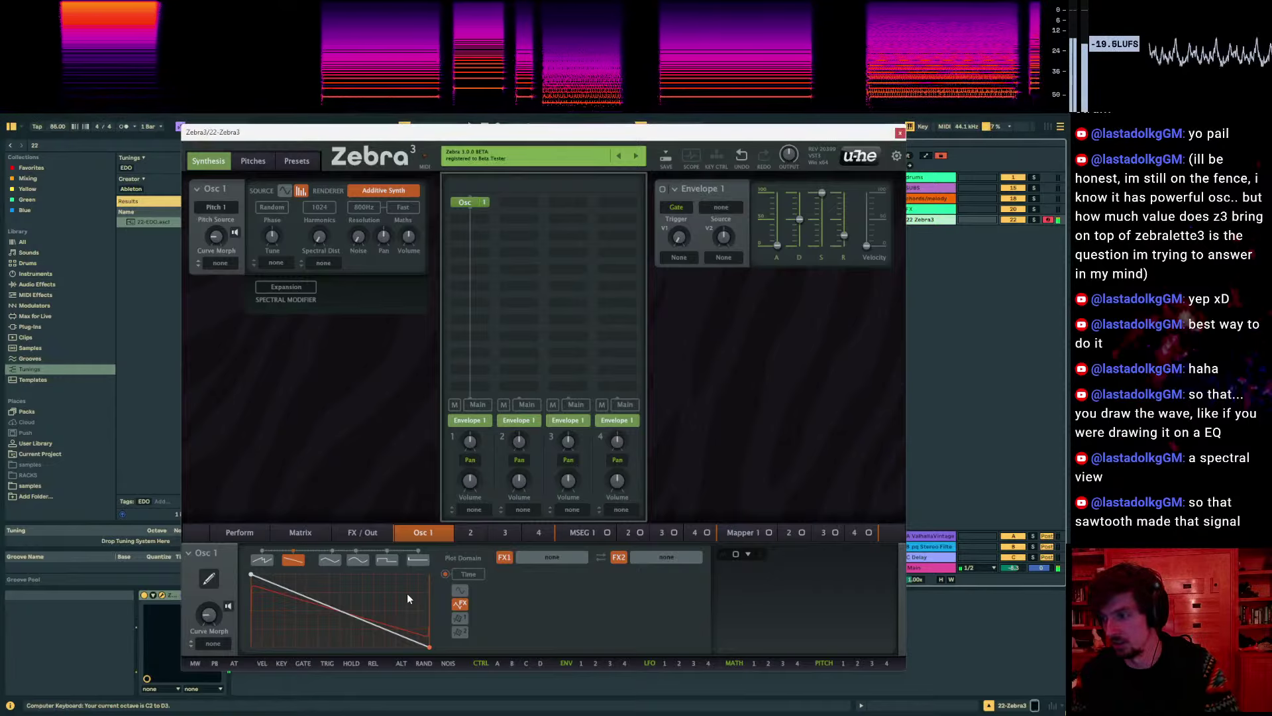
{"action": "key", "text": "x"}
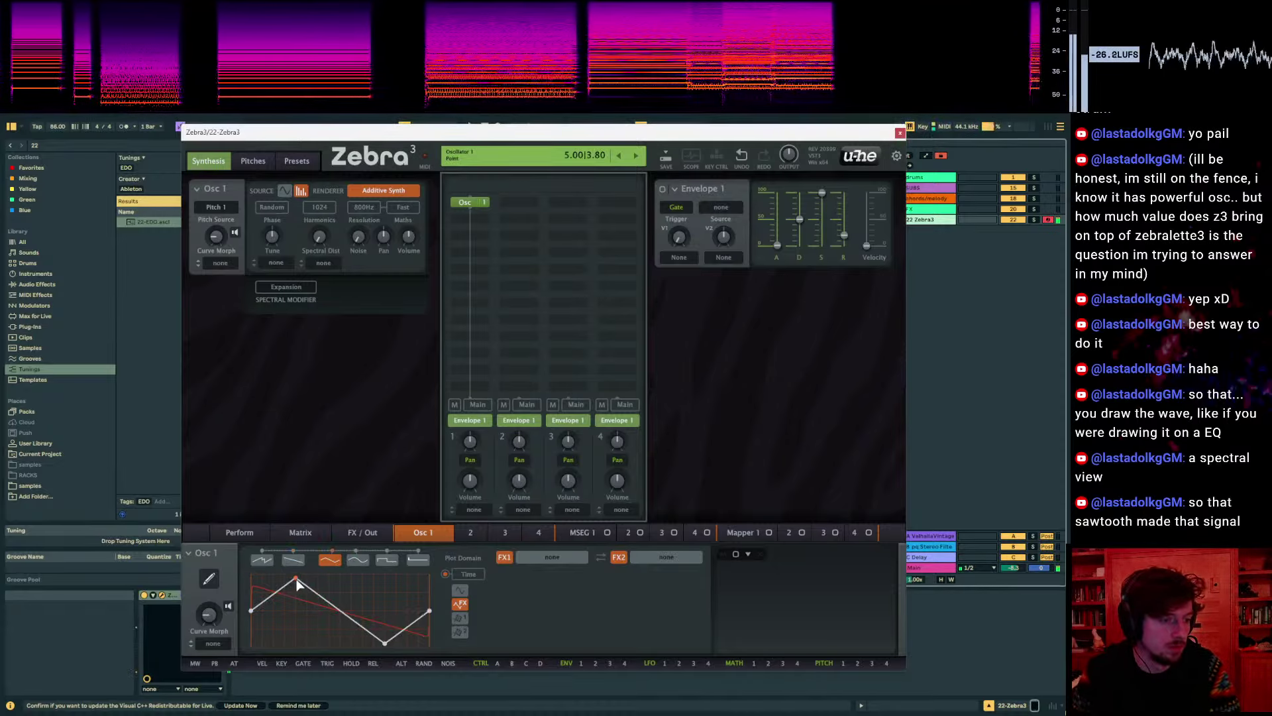
Move the third curve's peak to 4.00|4.00 and compare the curve with the neighbouring falling line
{"action": "mouse_move", "coordinate": [296, 578]}
{"action": "left_mouse_down"}
{"action": "mouse_move", "coordinate": [335, 646]}
{"action": "mouse_move", "coordinate": [296, 577]}
{"action": "left_mouse_up"}
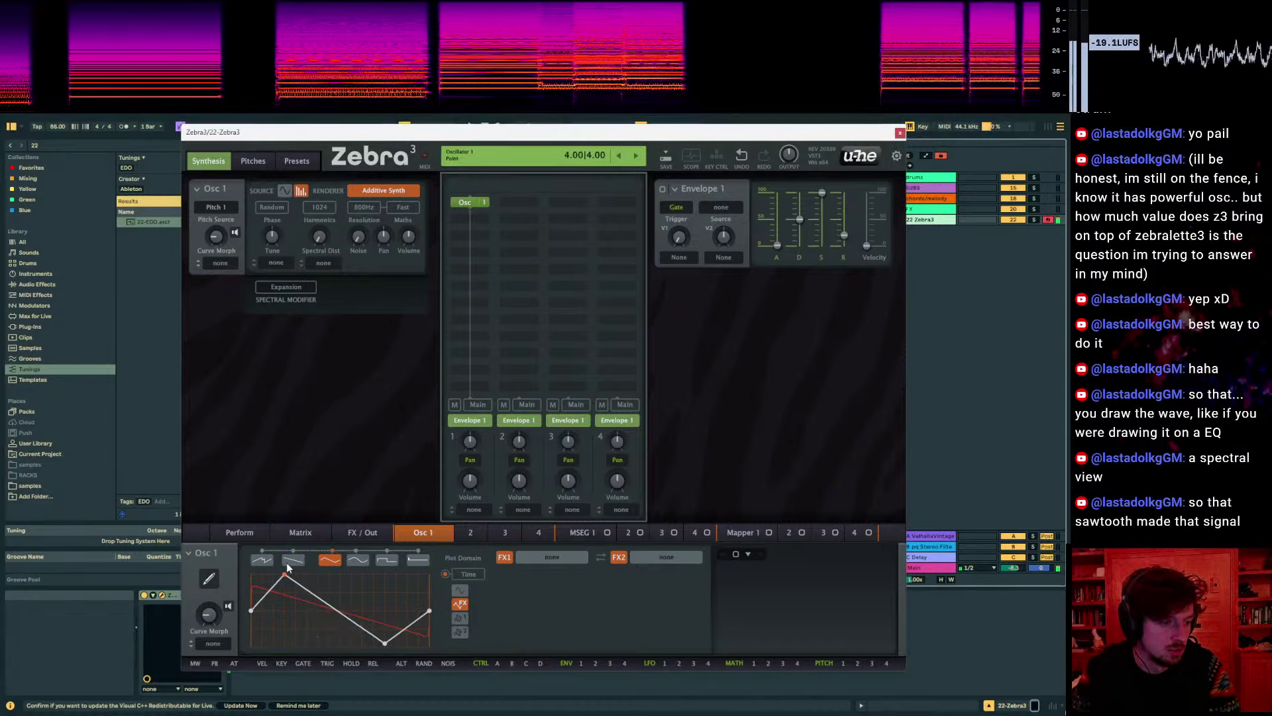
{"action": "left_click", "coordinate": [295, 561]}
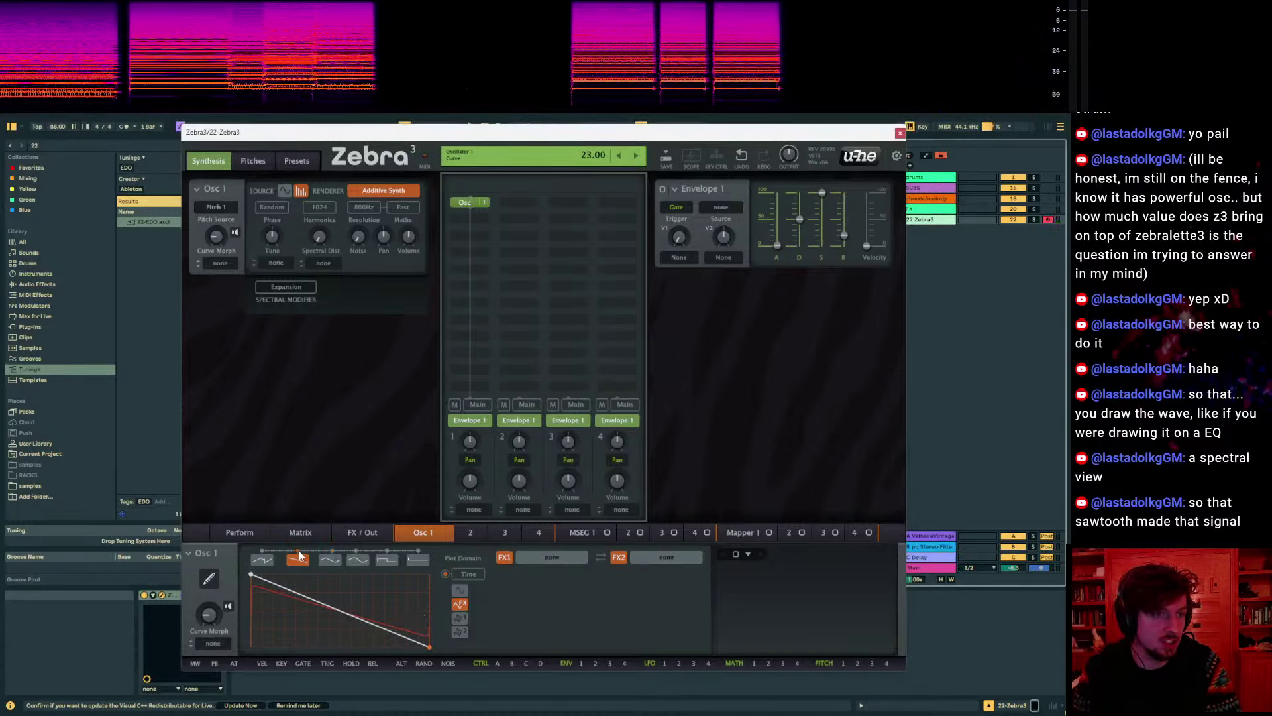
{"action": "left_click", "coordinate": [325, 561]}
{"action": "left_click", "coordinate": [298, 560]}
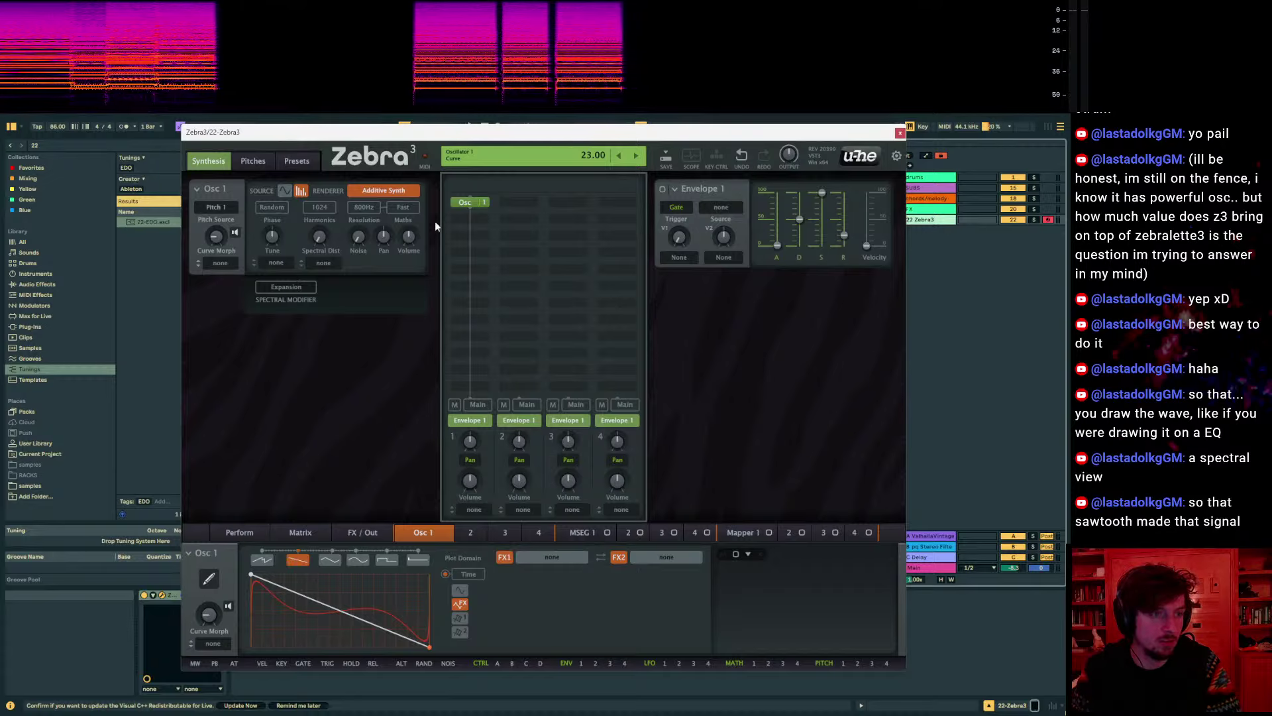
{"action": "left_click", "coordinate": [326, 561]}
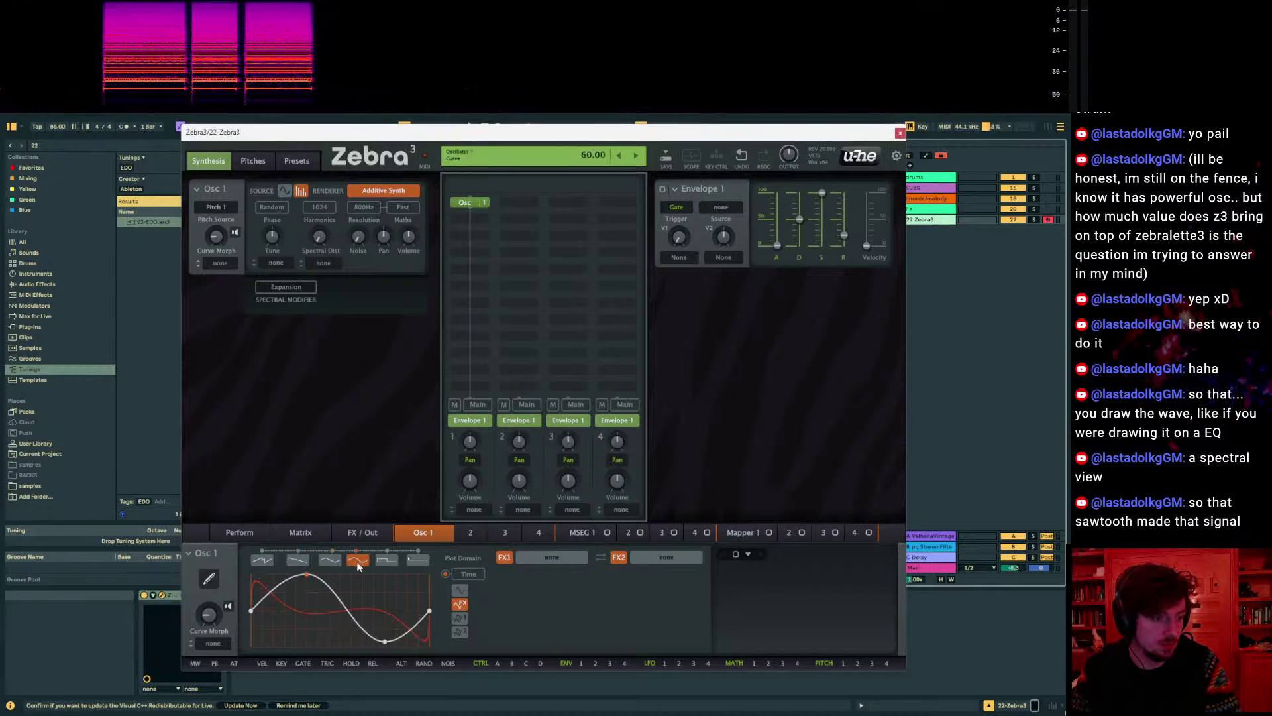
Select Osc 1's third curve and audition it while sweeping Spectral Distortion between high and low amounts
{"action": "left_click", "coordinate": [334, 561]}
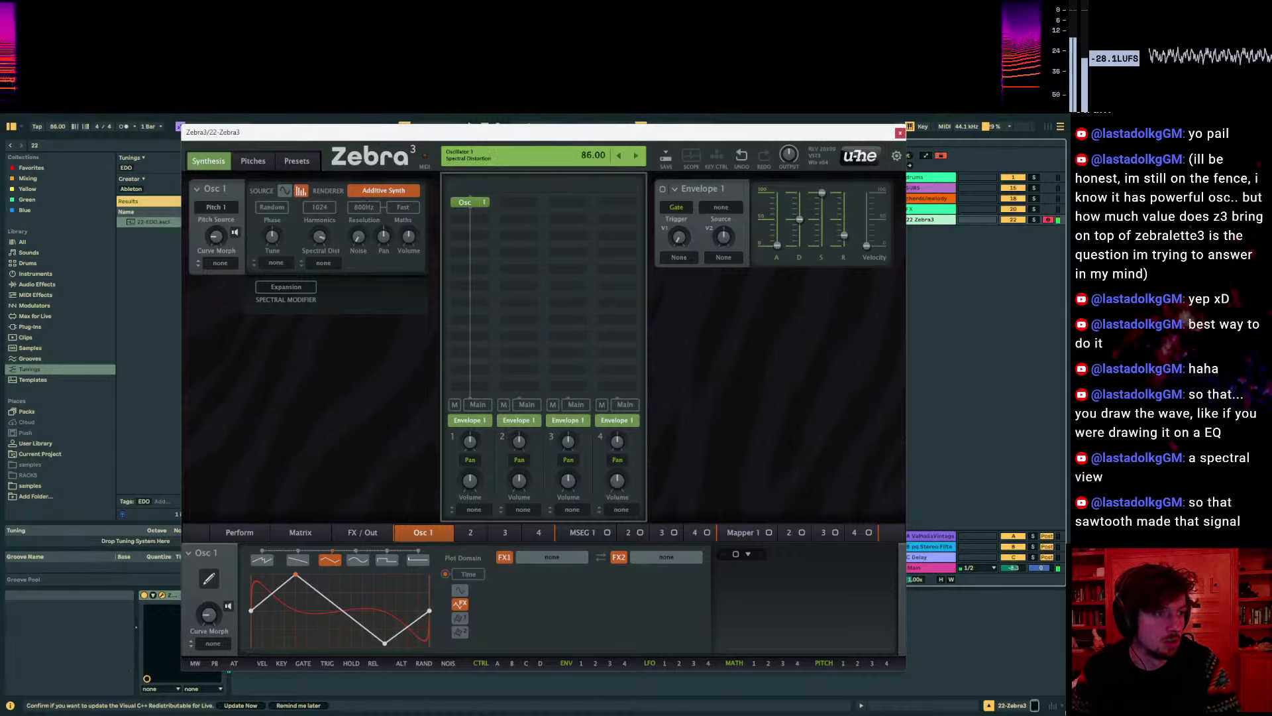
{"action": "left_click", "coordinate": [320, 238]}
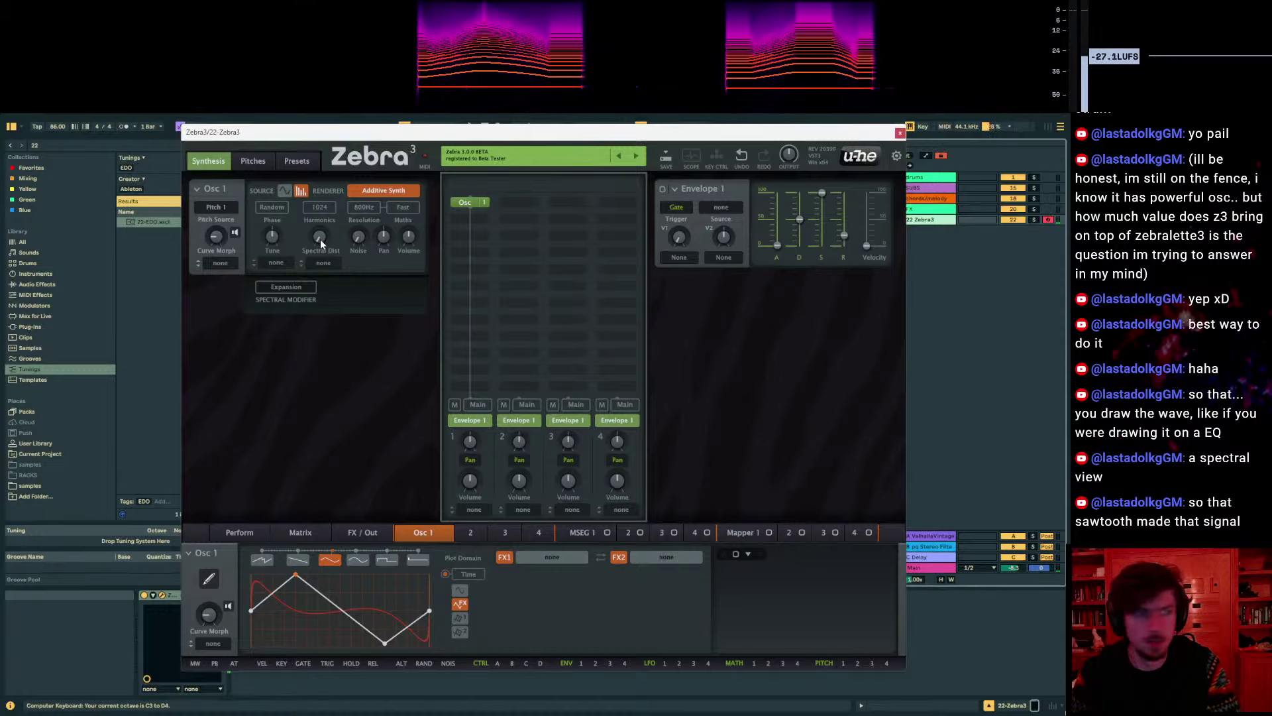
{"action": "left_click_drag", "start_coordinate": [320, 241], "coordinate": [322, 227]}
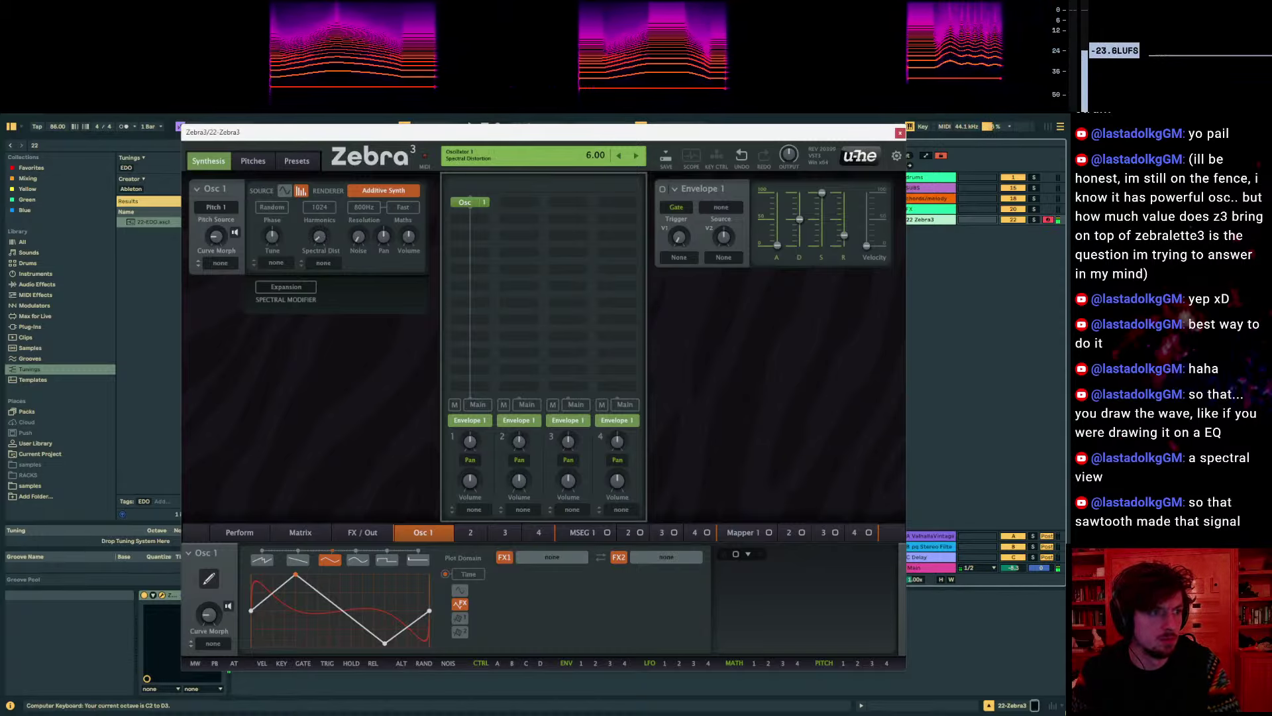
Audition Osc 1 with Harmonics reduced to 16 and restore the setting to 1024
{"action": "left_click", "coordinate": [318, 264]}
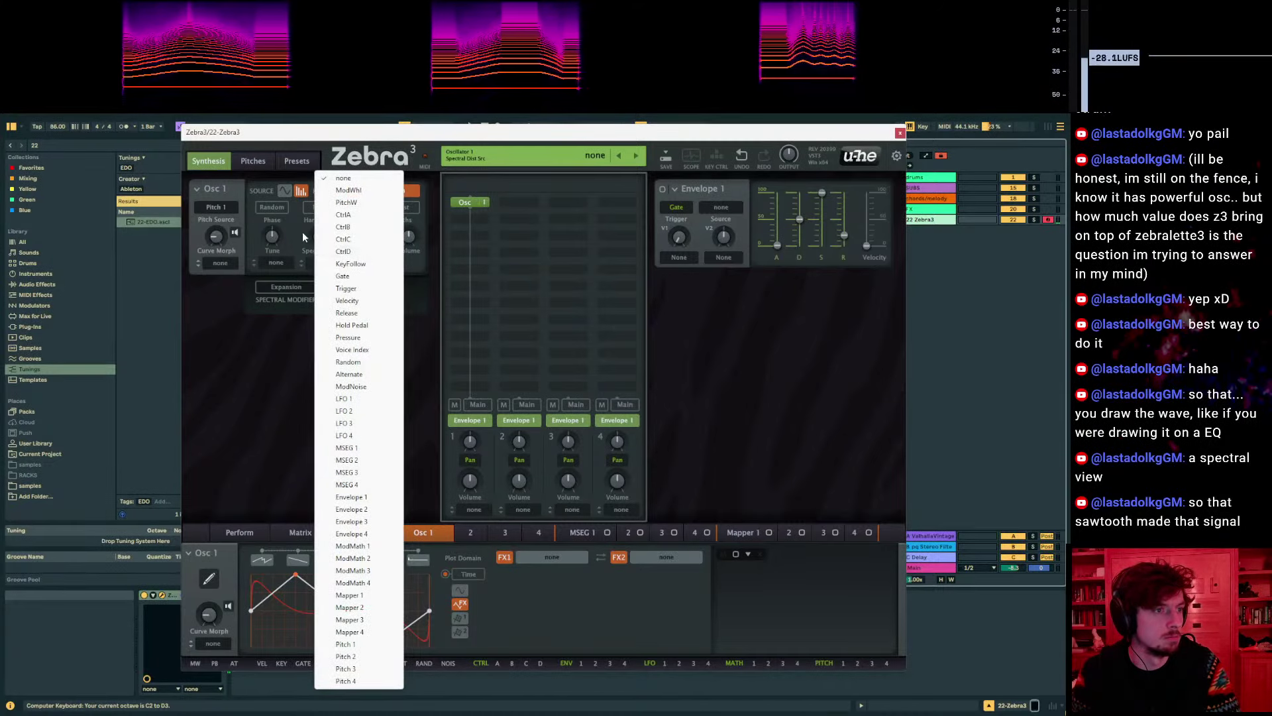
{"action": "left_click", "coordinate": [317, 211]}
{"action": "left_click", "coordinate": [319, 207]}
{"action": "left_click", "coordinate": [343, 218]}
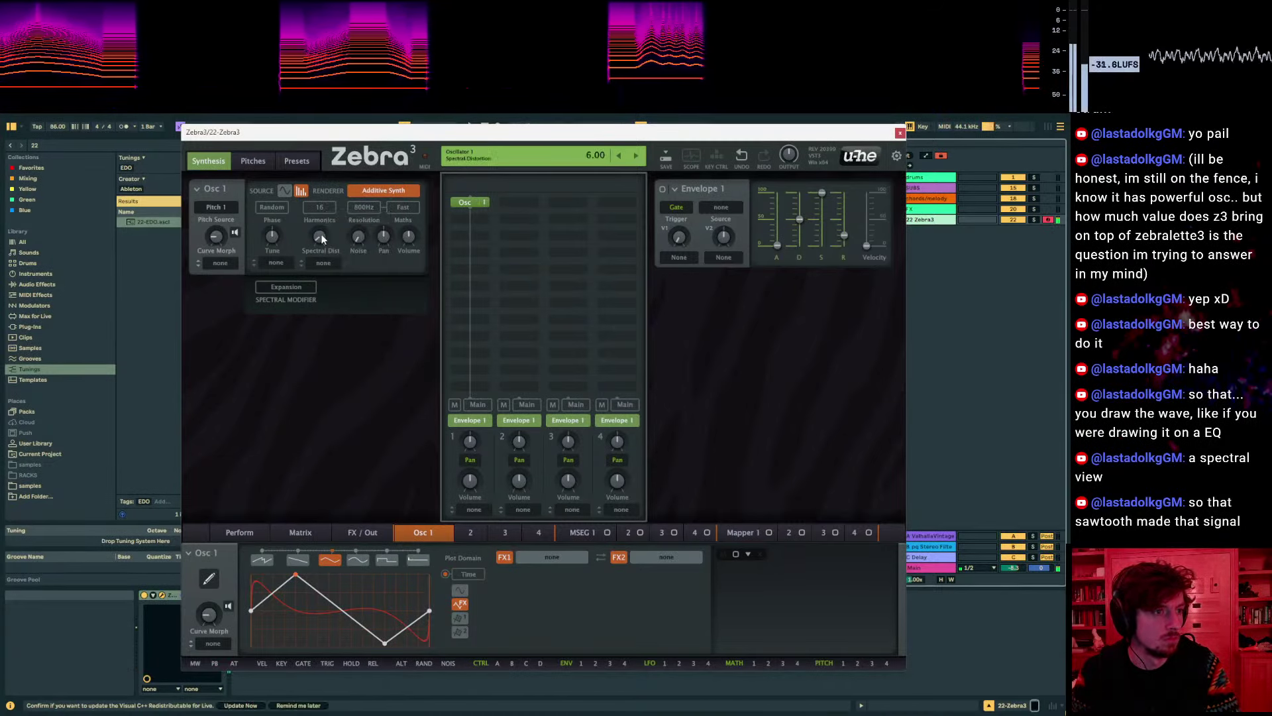
{"action": "left_click", "coordinate": [320, 208]}
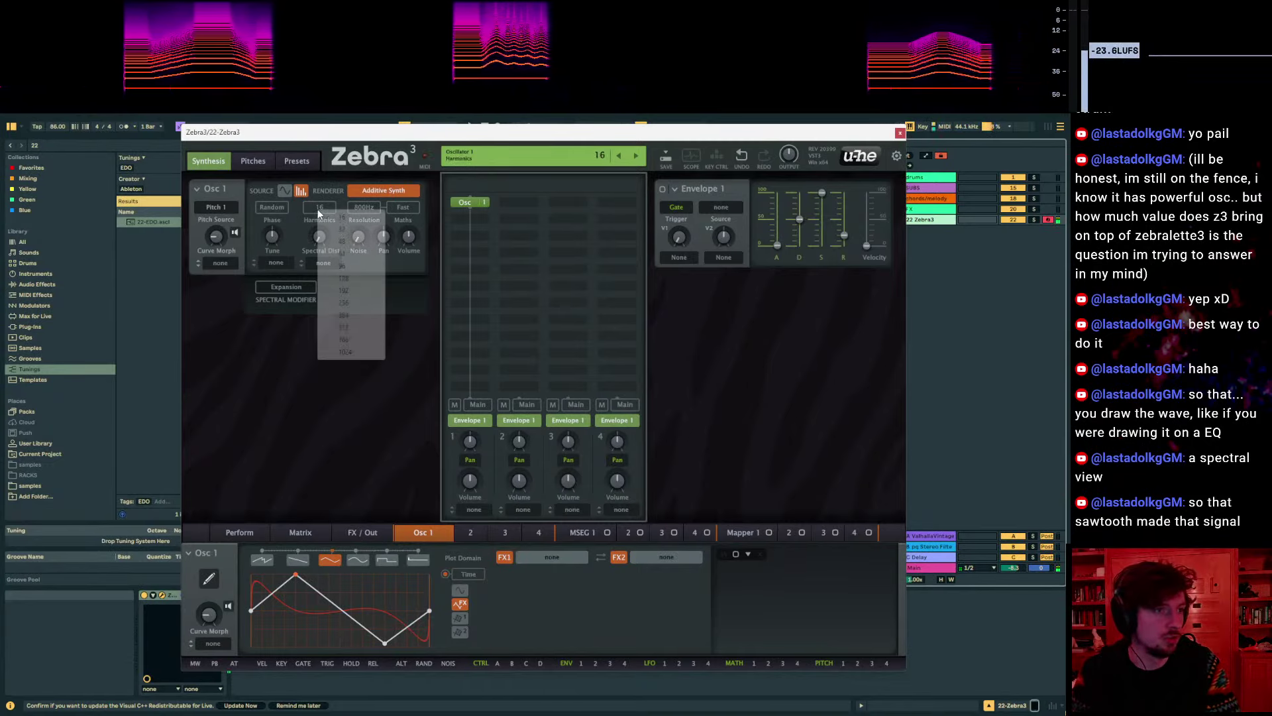
{"action": "left_click", "coordinate": [342, 346]}
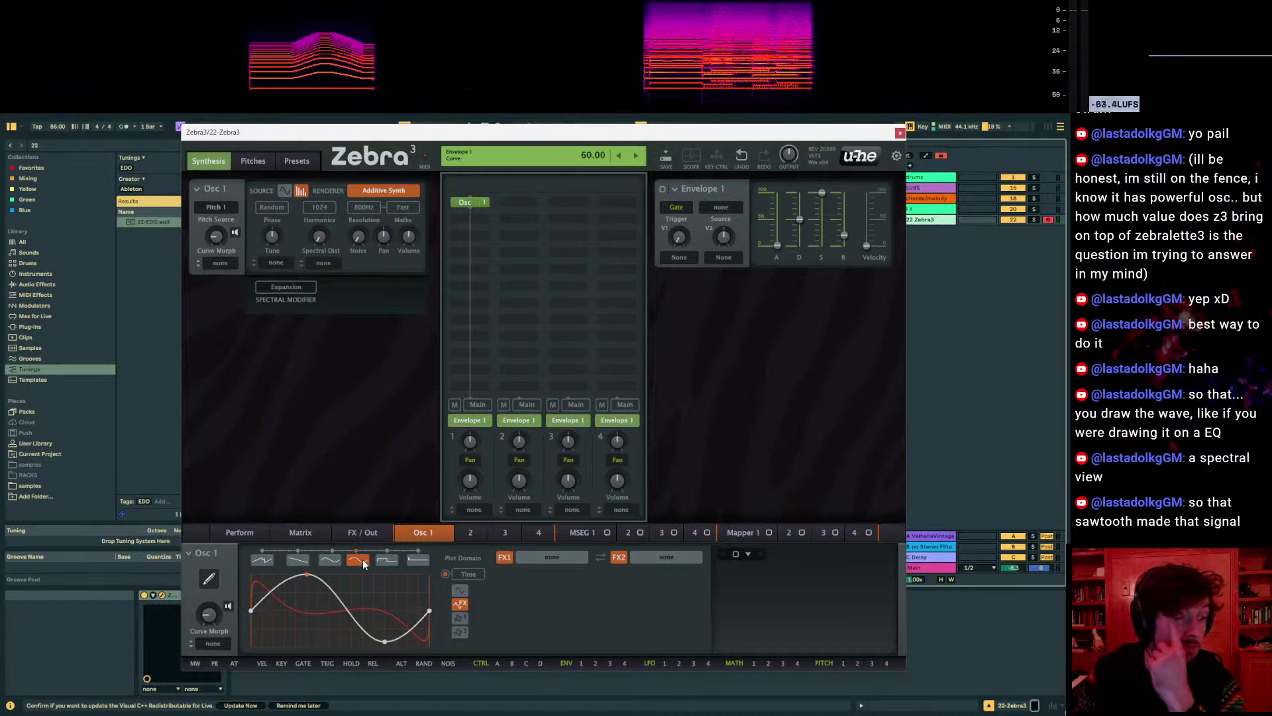
Pull the fourth curve's peak and the second curve's start point to maximum, and audition Osc 1 by sweeping Curve Morph
{"action": "left_click", "coordinate": [446, 574]}
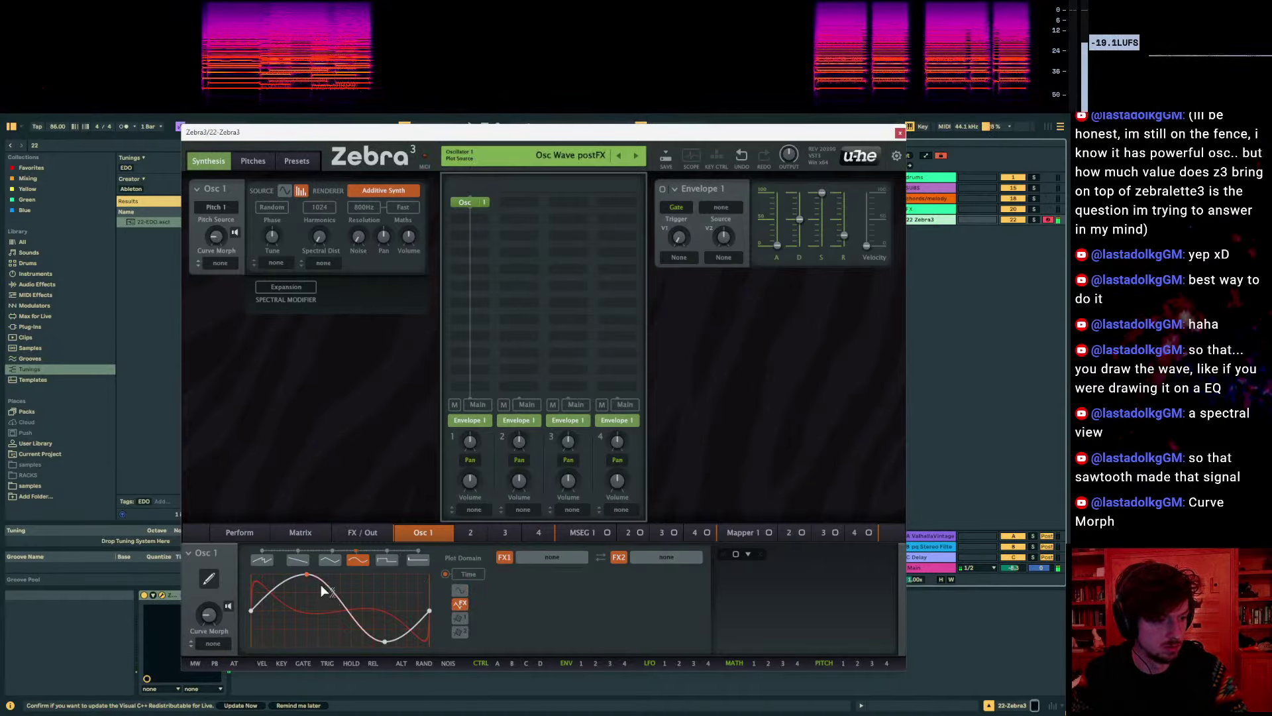
{"action": "mouse_move", "coordinate": [304, 575]}
{"action": "left_mouse_down"}
{"action": "mouse_move", "coordinate": [308, 638]}
{"action": "mouse_move", "coordinate": [308, 566]}
{"action": "left_mouse_up"}
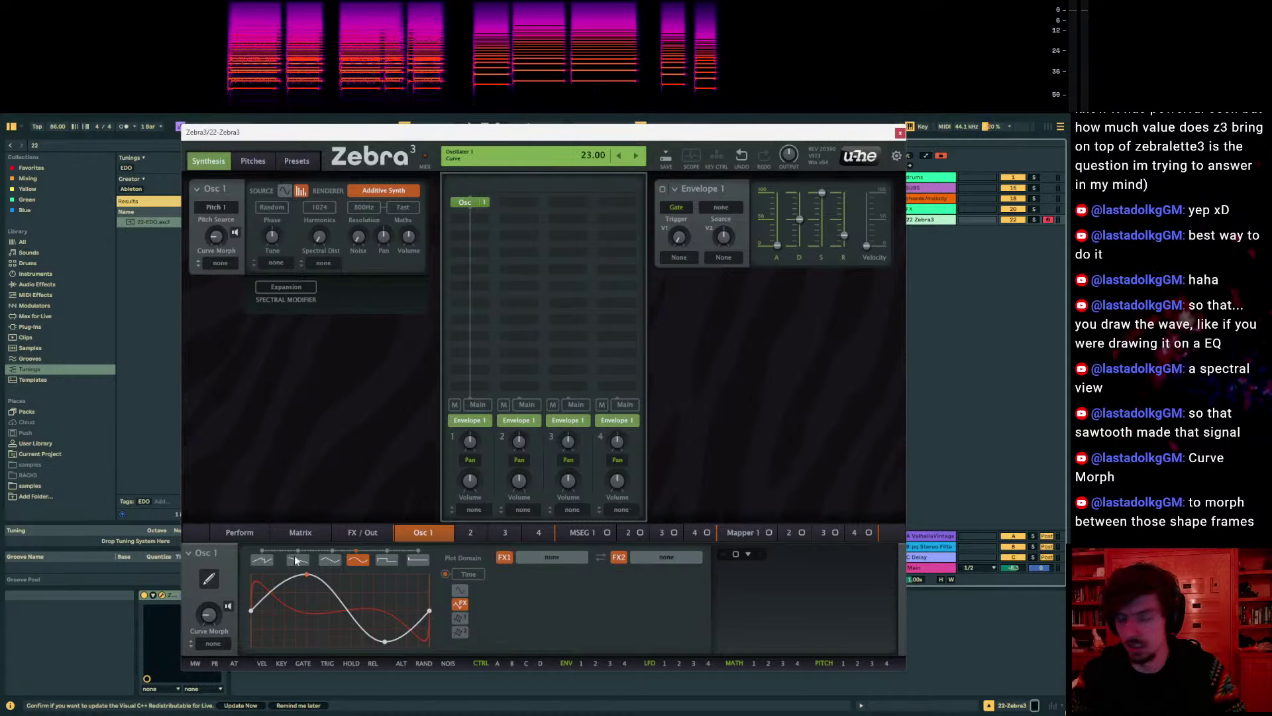
{"action": "left_click", "coordinate": [296, 560]}
{"action": "mouse_move", "coordinate": [253, 571]}
{"action": "left_mouse_down"}
{"action": "mouse_move", "coordinate": [232, 650]}
{"action": "mouse_move", "coordinate": [245, 555]}
{"action": "left_mouse_up"}
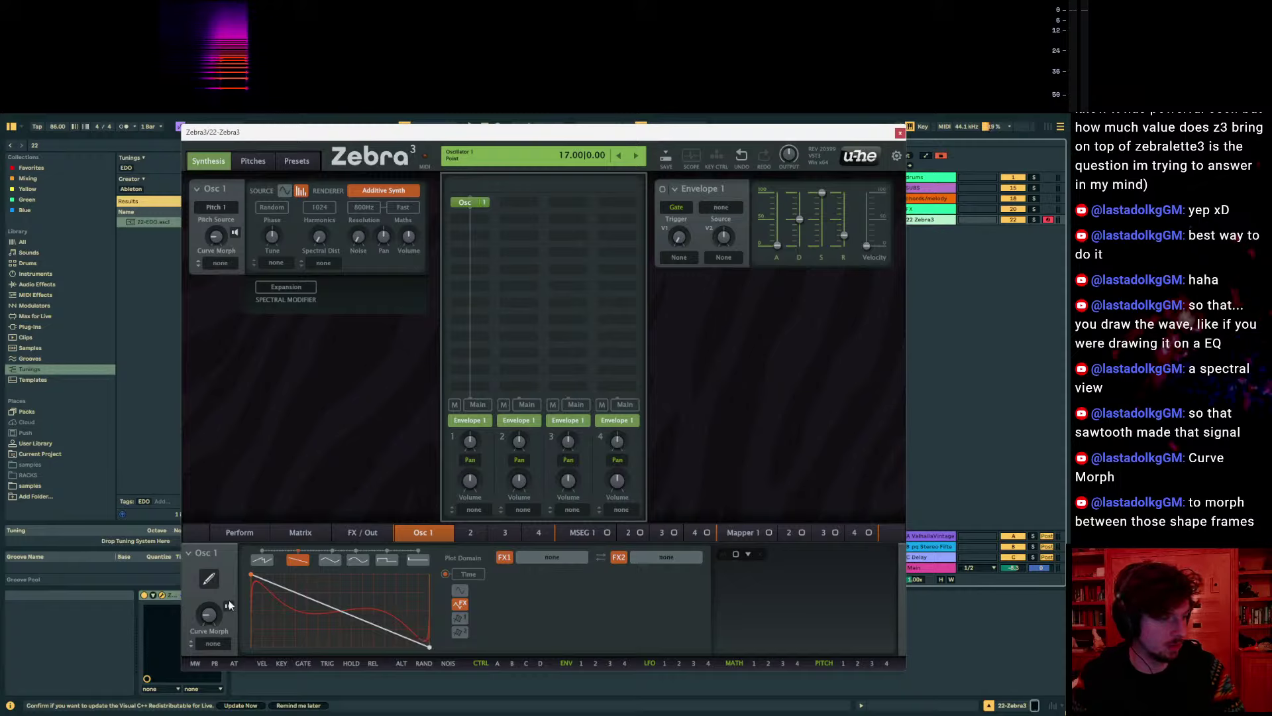
{"action": "left_click_drag", "start_coordinate": [208, 614], "coordinate": [208, 586]}
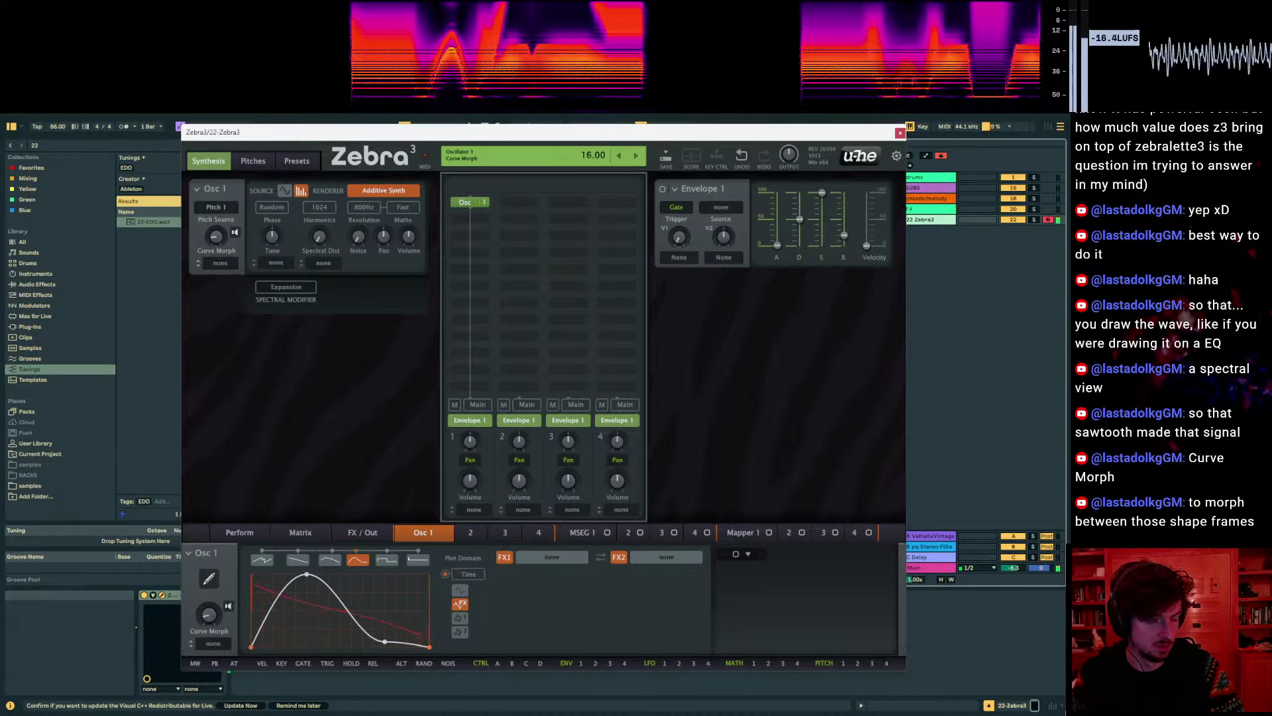
Look through the modulation sources available for Osc 1's Curve Morph without assigning one
{"action": "left_click", "coordinate": [212, 642]}
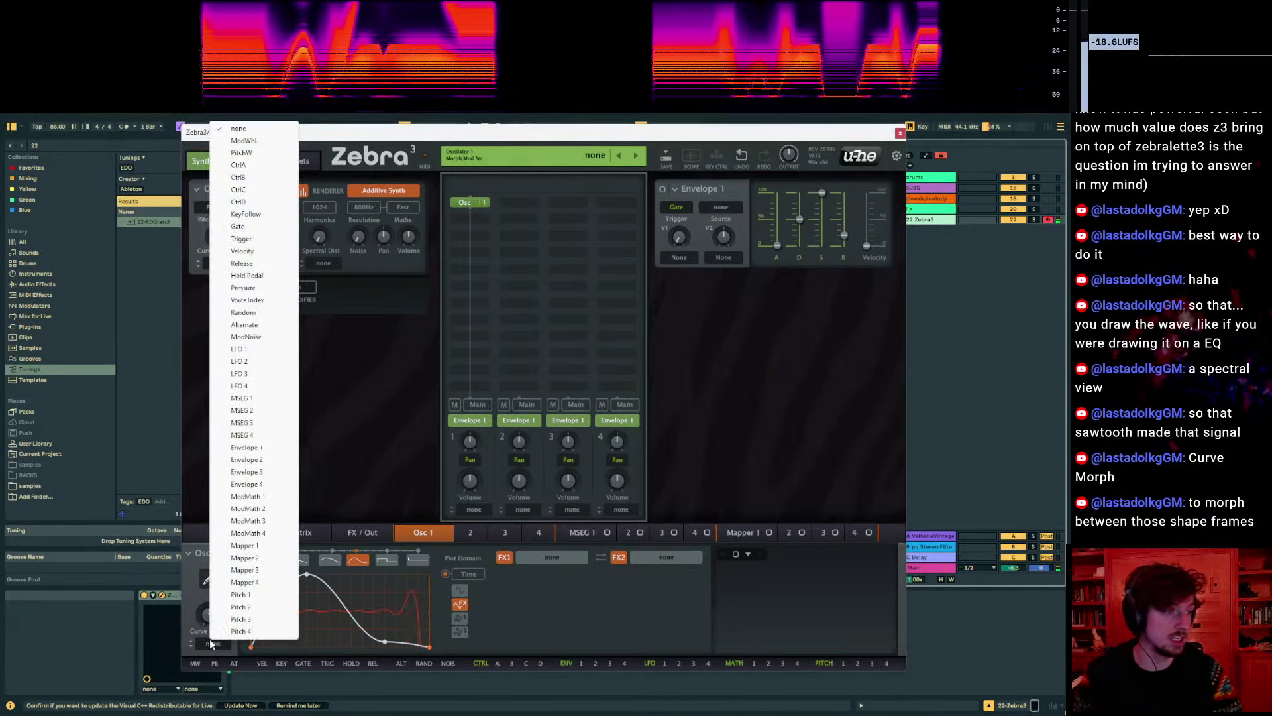
{"action": "left_click", "coordinate": [208, 642]}
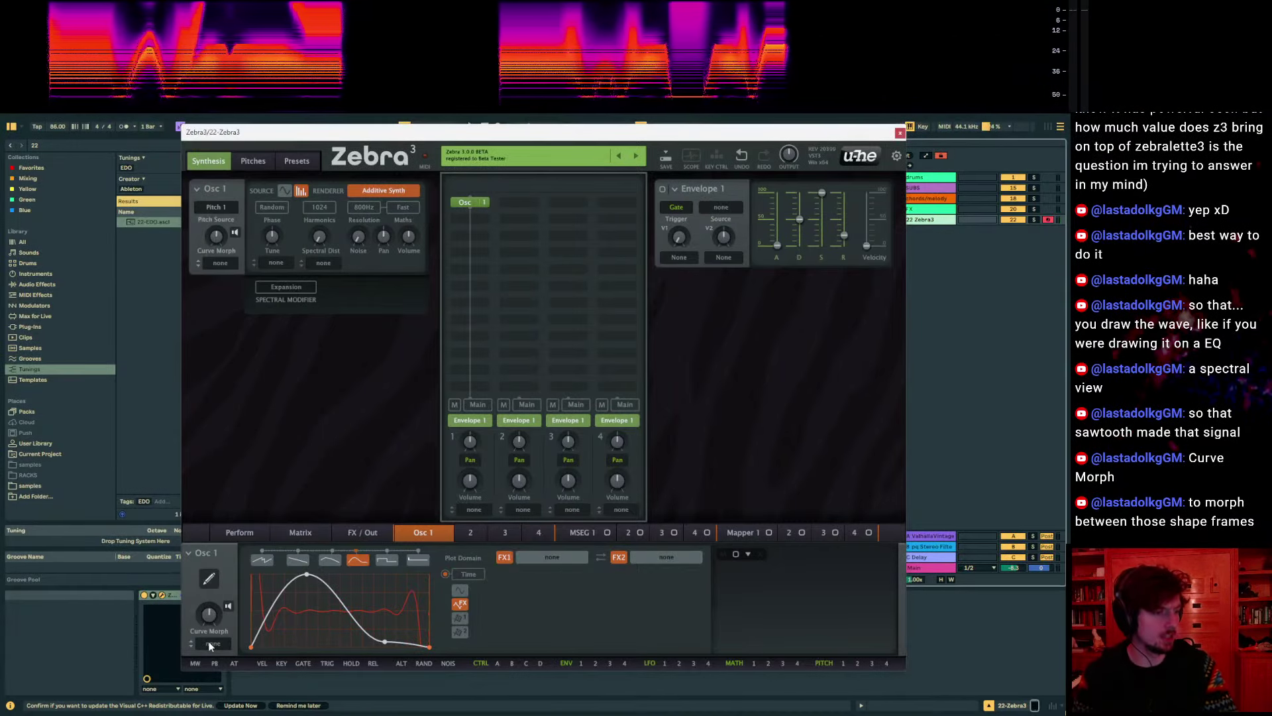
{"action": "left_click", "coordinate": [207, 641]}
{"action": "left_click", "coordinate": [206, 642]}
{"action": "left_click", "coordinate": [208, 644]}
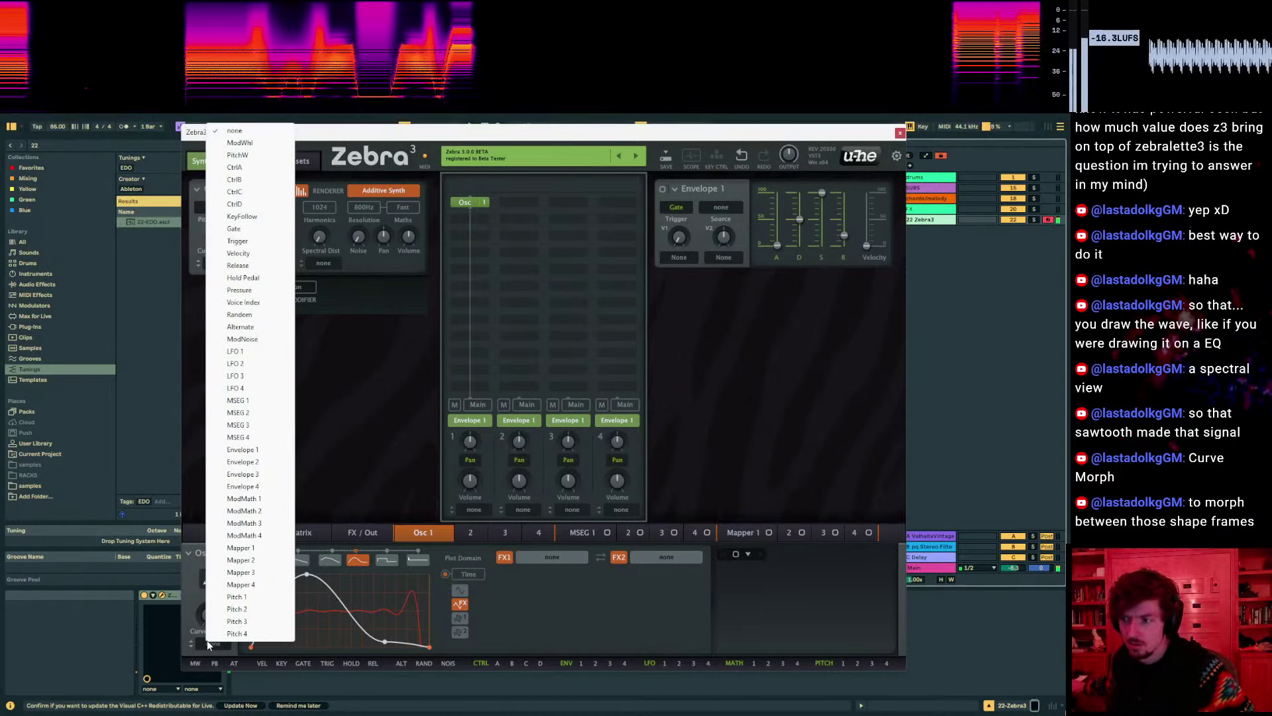
{"action": "left_click", "coordinate": [323, 602]}
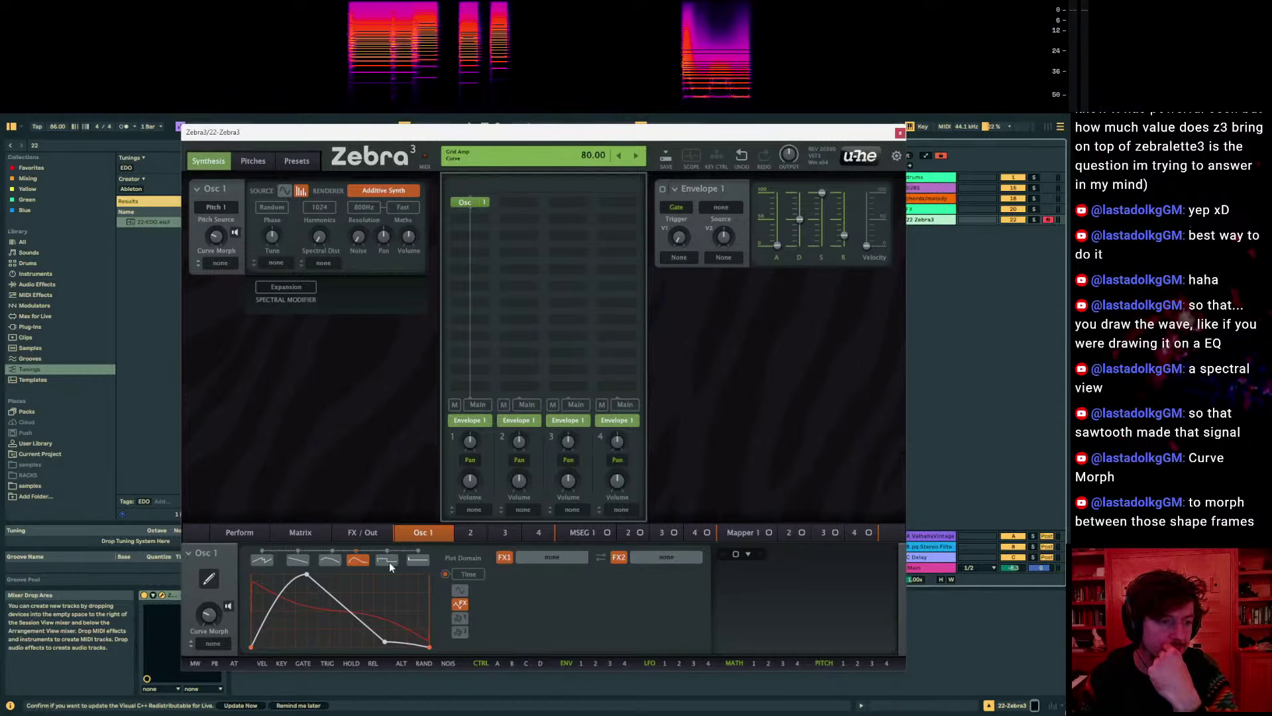
Set Osc 1's renderer to Wavetable and add an inner point at 9.35|0.00 to the second curve
{"action": "left_click", "coordinate": [382, 191]}
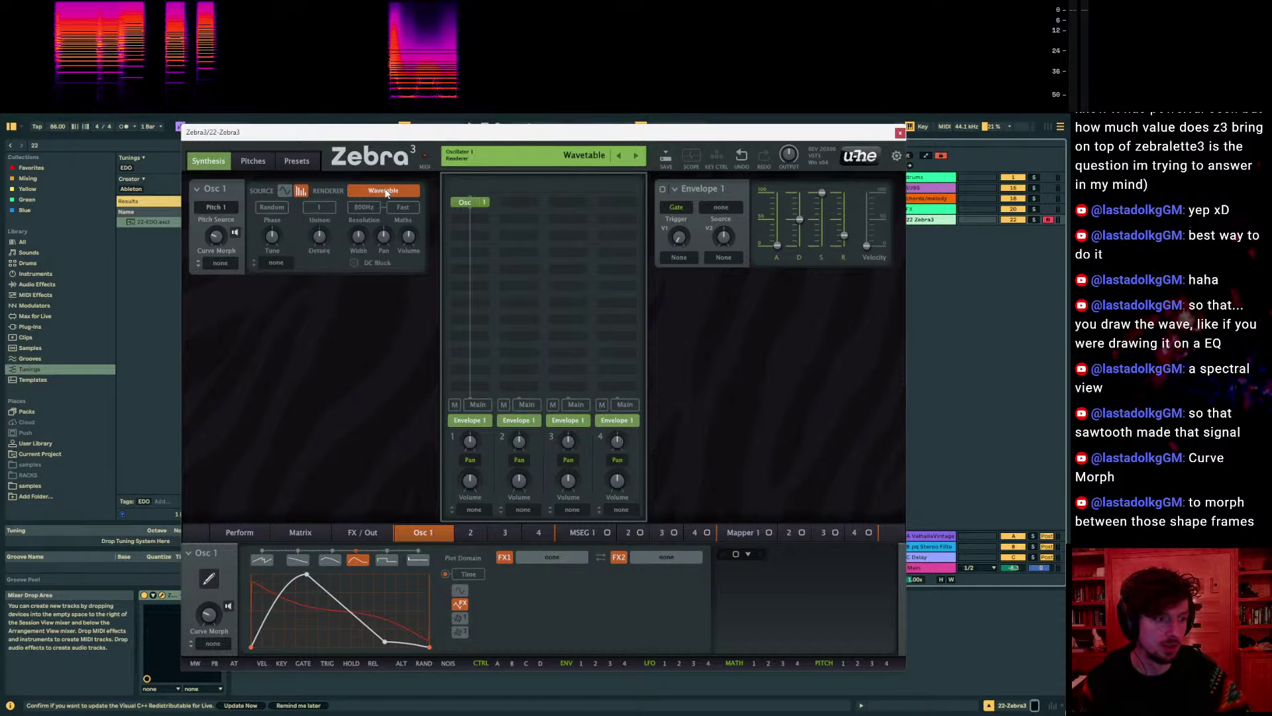
{"action": "left_click", "coordinate": [300, 561]}
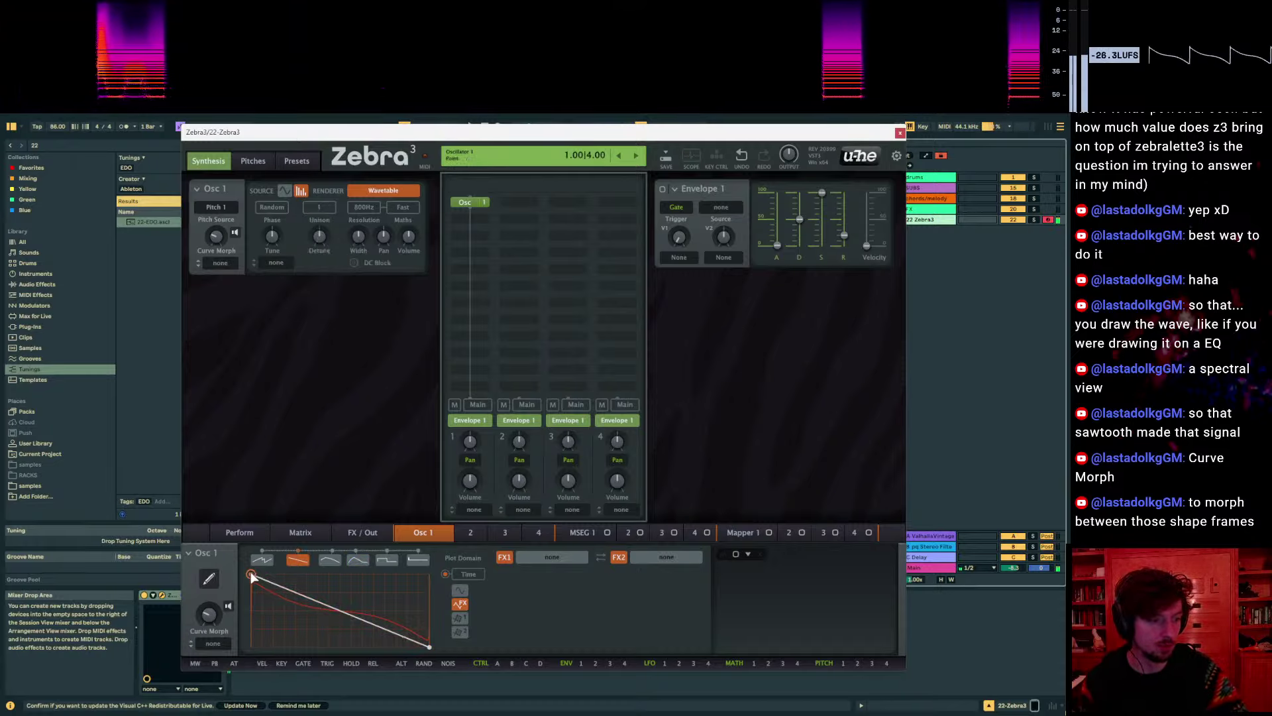
{"action": "double_click", "coordinate": [315, 621]}
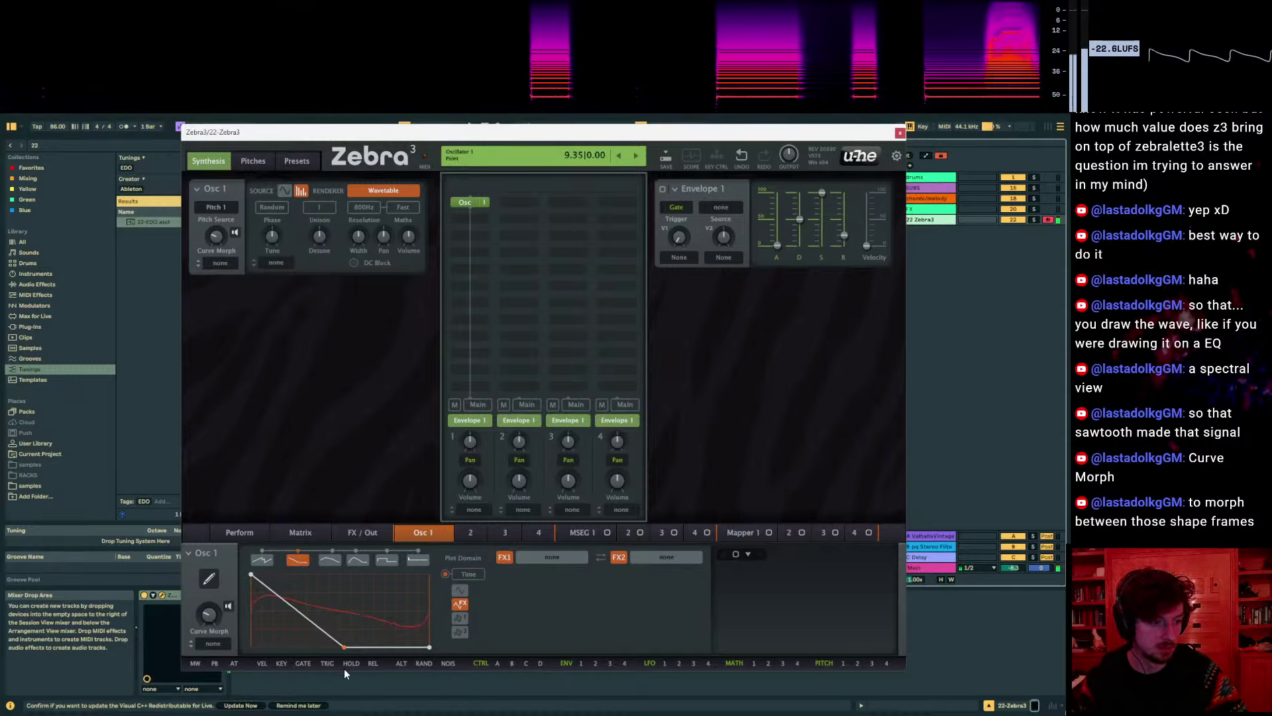
Flatten the second curve into a horizontal line at maximum without inner points, and audition it across the Curve Morph range
{"action": "left_click_drag", "start_coordinate": [344, 647], "coordinate": [455, 542]}
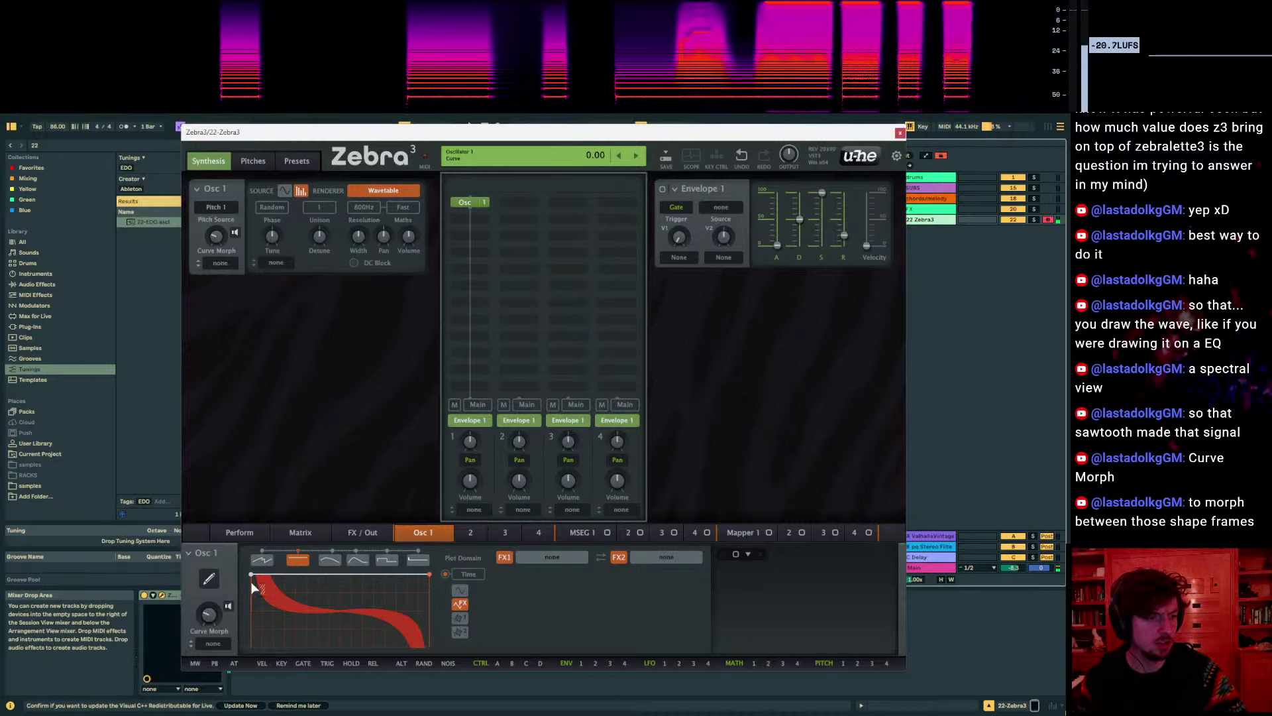
{"action": "left_click_drag", "start_coordinate": [209, 615], "coordinate": [209, 529]}
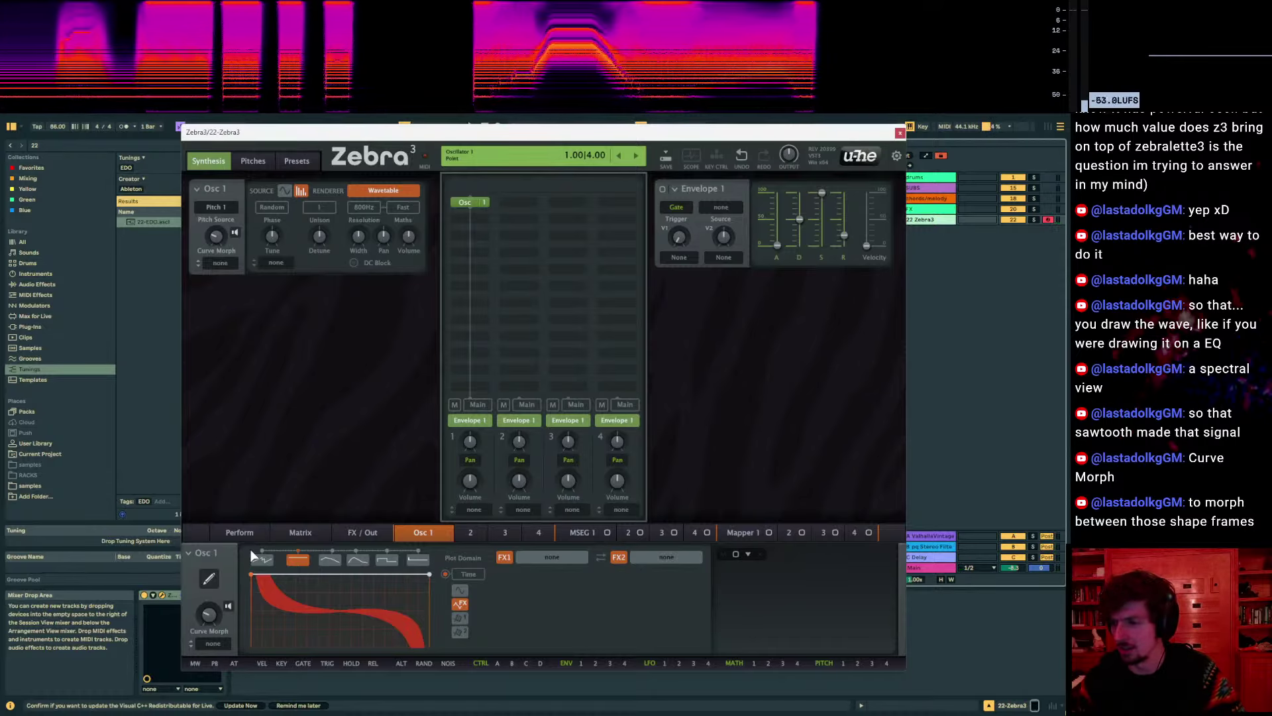
{"action": "left_click_drag", "start_coordinate": [249, 575], "coordinate": [265, 550]}
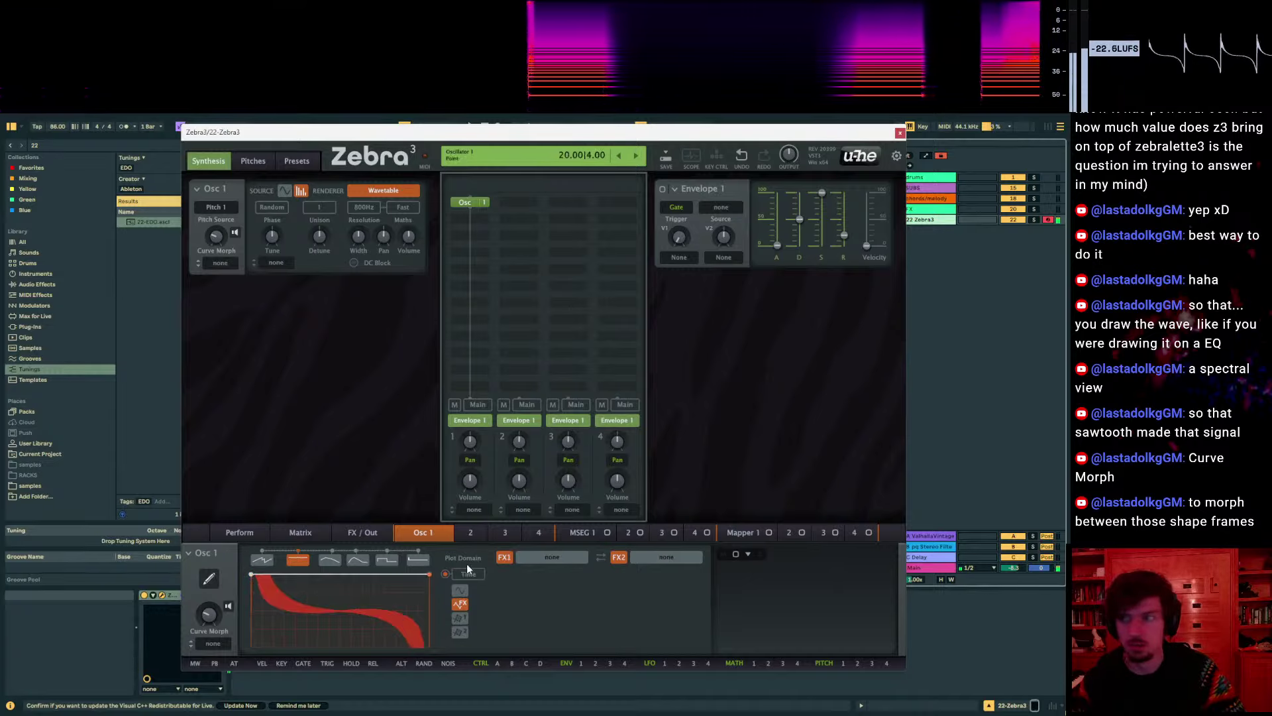
{"action": "mouse_move", "coordinate": [208, 611]}
{"action": "left_mouse_down"}
{"action": "mouse_move", "coordinate": [208, 635]}
{"action": "mouse_move", "coordinate": [204, 606]}
{"action": "mouse_move", "coordinate": [208, 618]}
{"action": "left_mouse_up"}
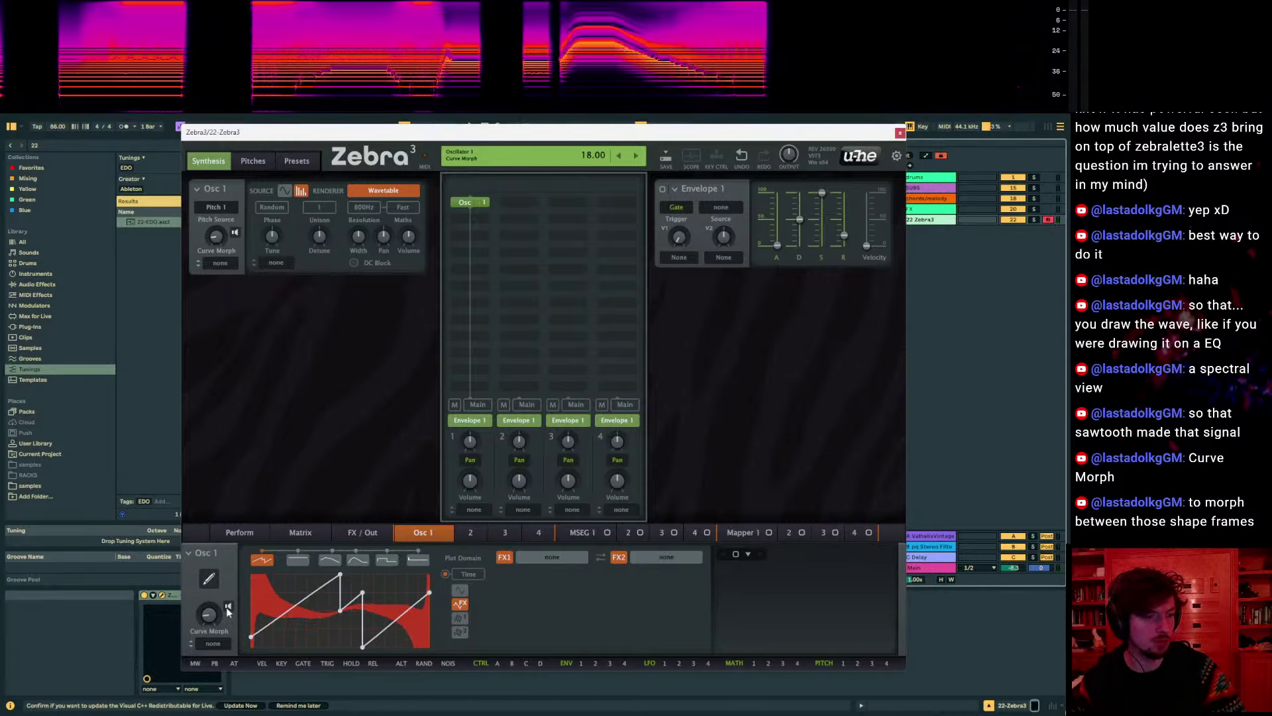
Compare the fourth and first curves with the flat second curve
{"action": "left_click", "coordinate": [357, 560]}
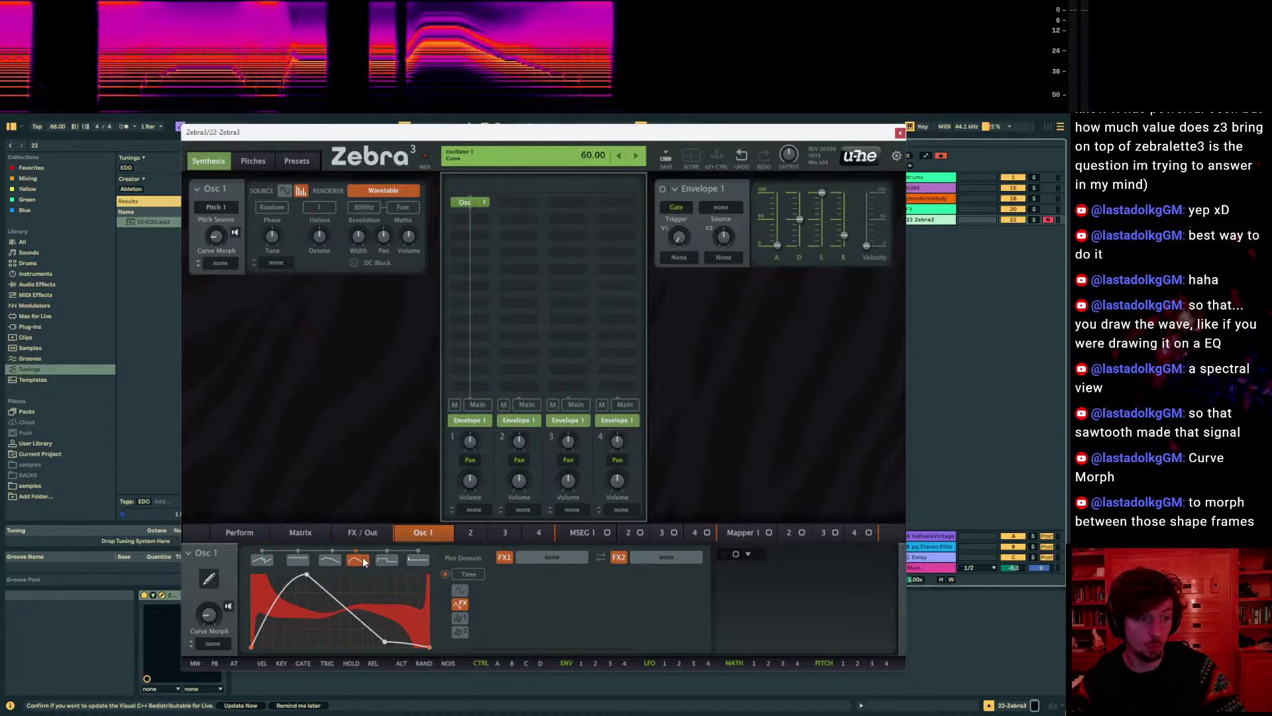
{"action": "left_click", "coordinate": [263, 560]}
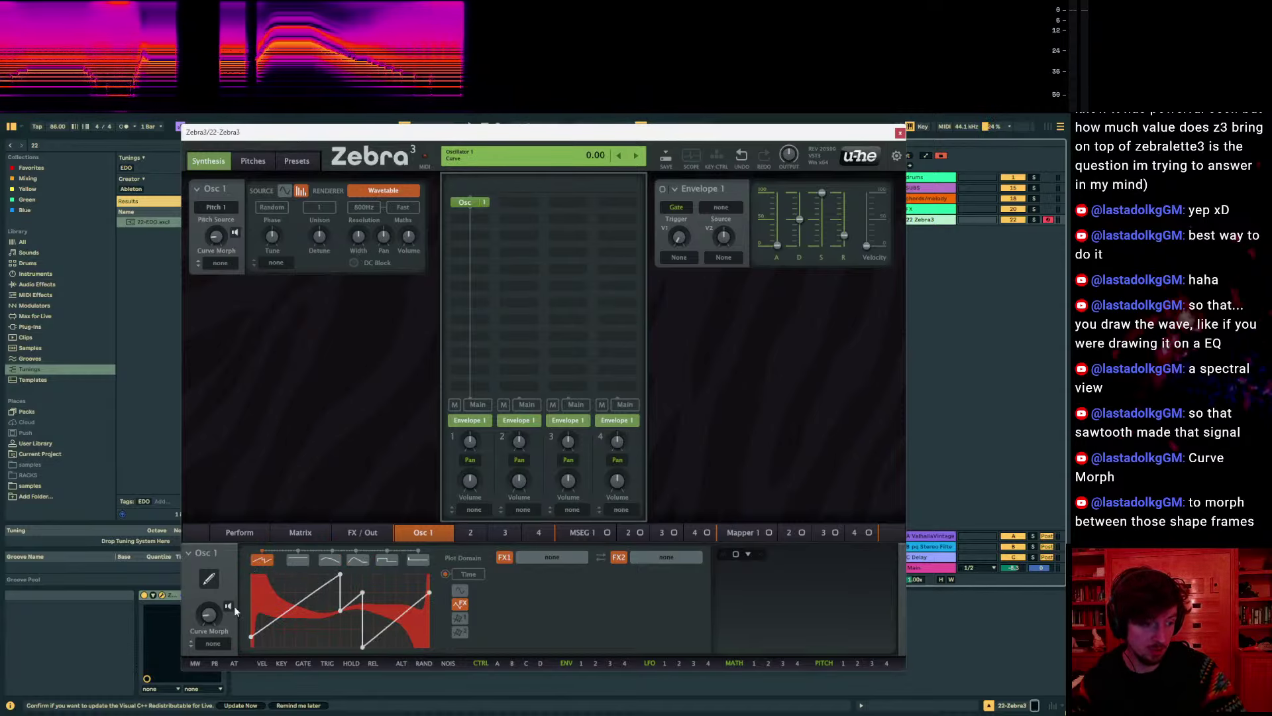
{"action": "left_click", "coordinate": [297, 560]}
Reshape the second curve into a straight line rising from minimum to maximum, and sweep Curve Morph from 0.00 to 30.00
{"action": "left_click_drag", "start_coordinate": [275, 587], "coordinate": [276, 602]}
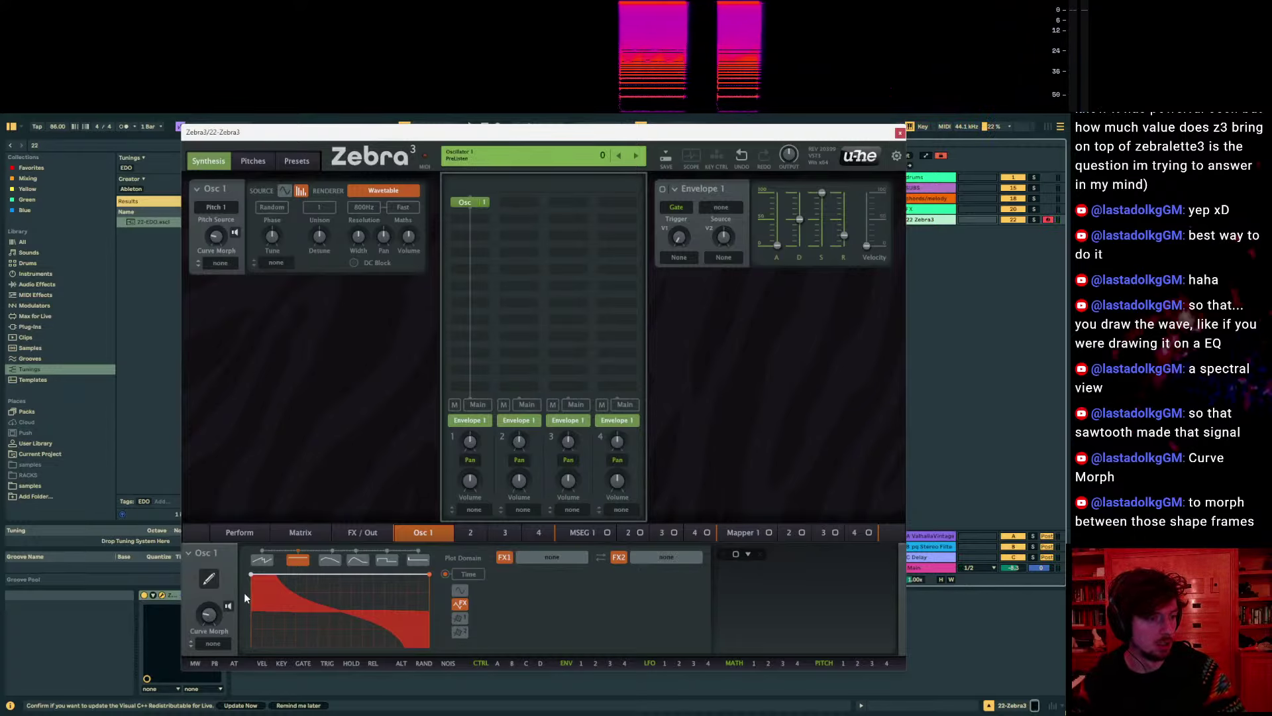
{"action": "left_click_drag", "start_coordinate": [209, 614], "coordinate": [208, 626]}
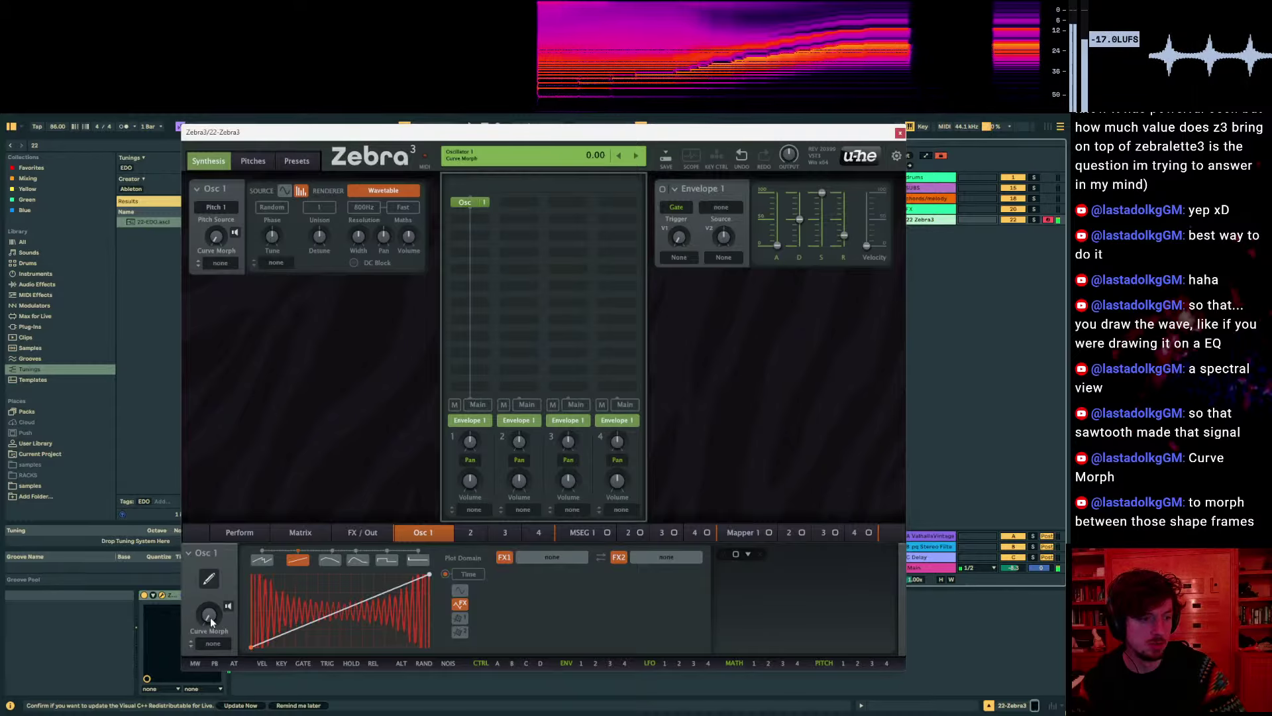
{"action": "mouse_move", "coordinate": [210, 617]}
{"action": "left_mouse_down"}
{"action": "mouse_move", "coordinate": [209, 585]}
{"action": "mouse_move", "coordinate": [210, 603]}
{"action": "left_mouse_up"}
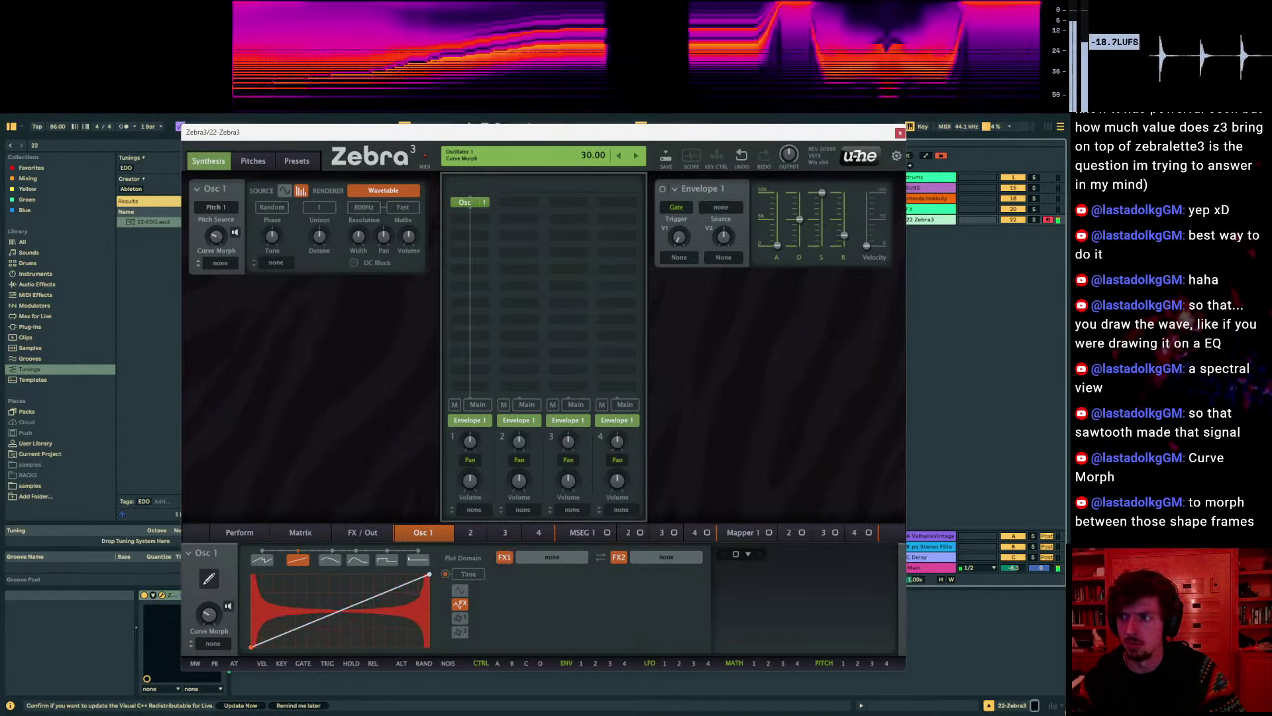
Raise the second curve's start point to maximum and lower its end point to minimum, forming a straight falling line
{"action": "left_click_drag", "start_coordinate": [252, 646], "coordinate": [245, 571]}
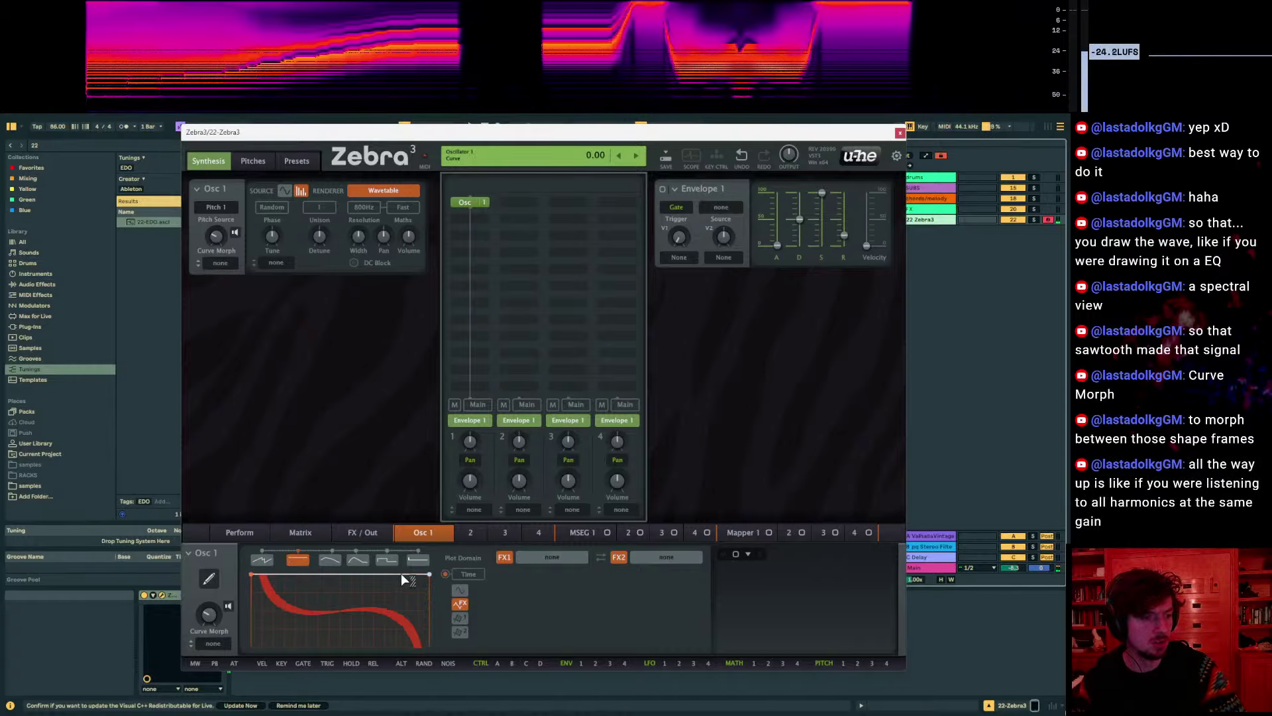
{"action": "left_click_drag", "start_coordinate": [429, 574], "coordinate": [434, 669]}
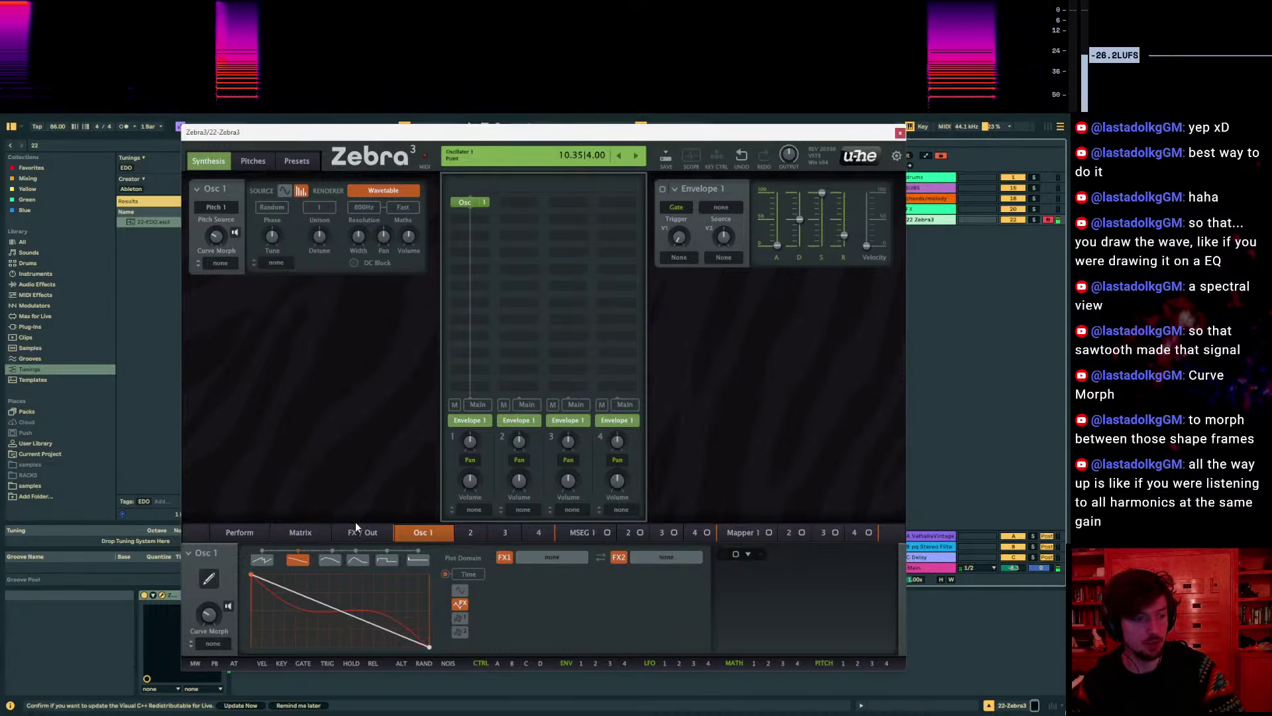
{"action": "mouse_move", "coordinate": [429, 646]}
{"action": "left_mouse_down"}
{"action": "mouse_move", "coordinate": [430, 574]}
{"action": "mouse_move", "coordinate": [431, 646]}
{"action": "left_mouse_up"}
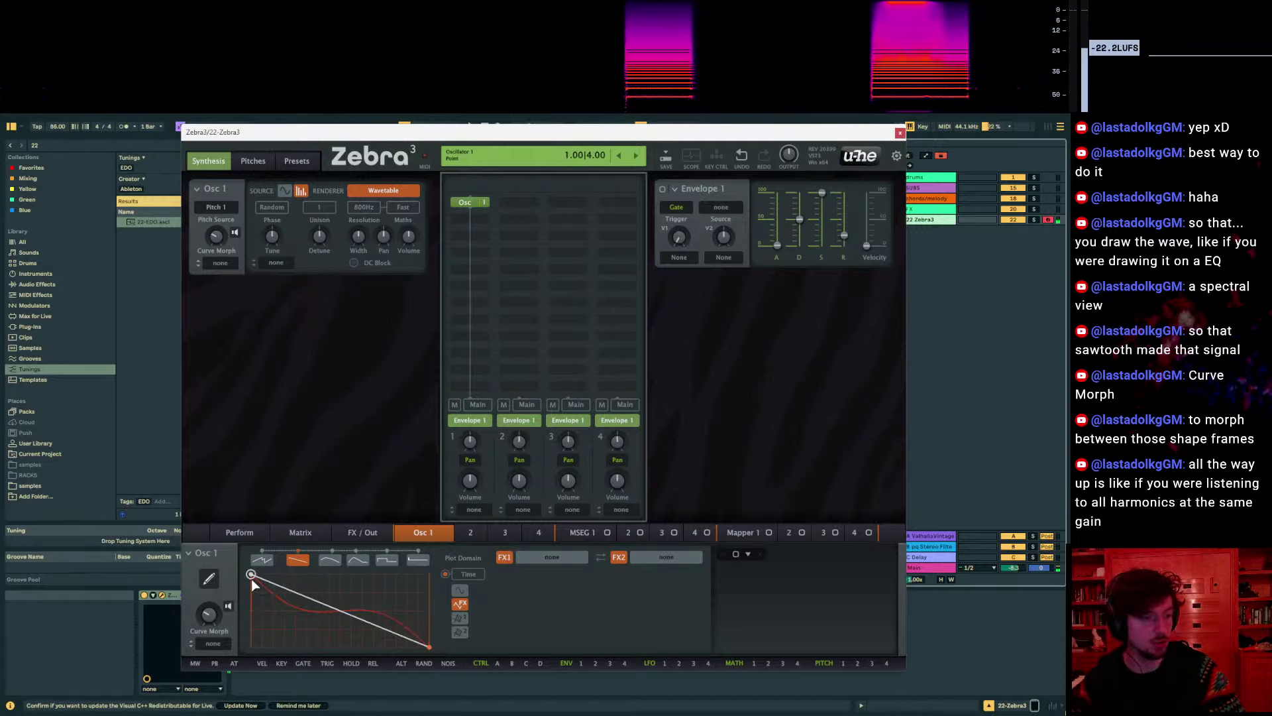
Audition the second curve as a line rising to 18.00|3.00, and return it to the falling line from maximum to minimum
{"action": "left_click_drag", "start_coordinate": [252, 578], "coordinate": [252, 646]}
{"action": "left_click_drag", "start_coordinate": [429, 646], "coordinate": [431, 593]}
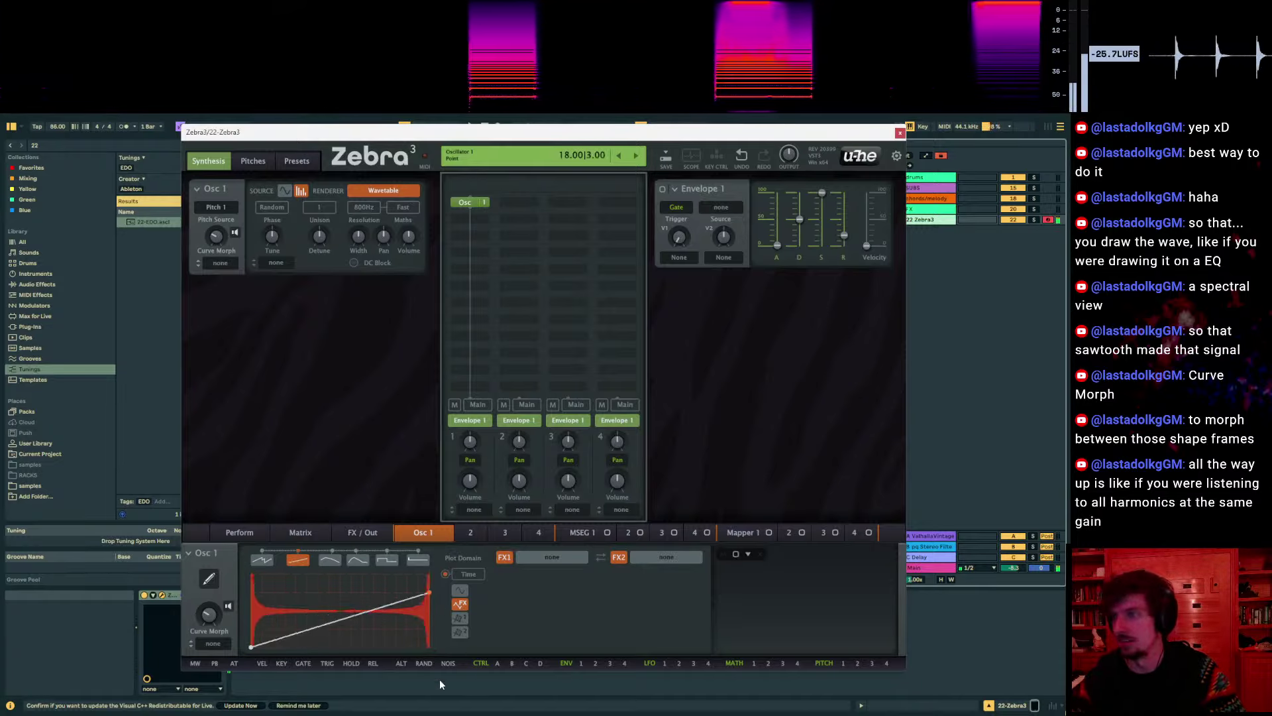
{"action": "left_click_drag", "start_coordinate": [439, 679], "coordinate": [431, 662]}
{"action": "left_click_drag", "start_coordinate": [249, 646], "coordinate": [224, 575]}
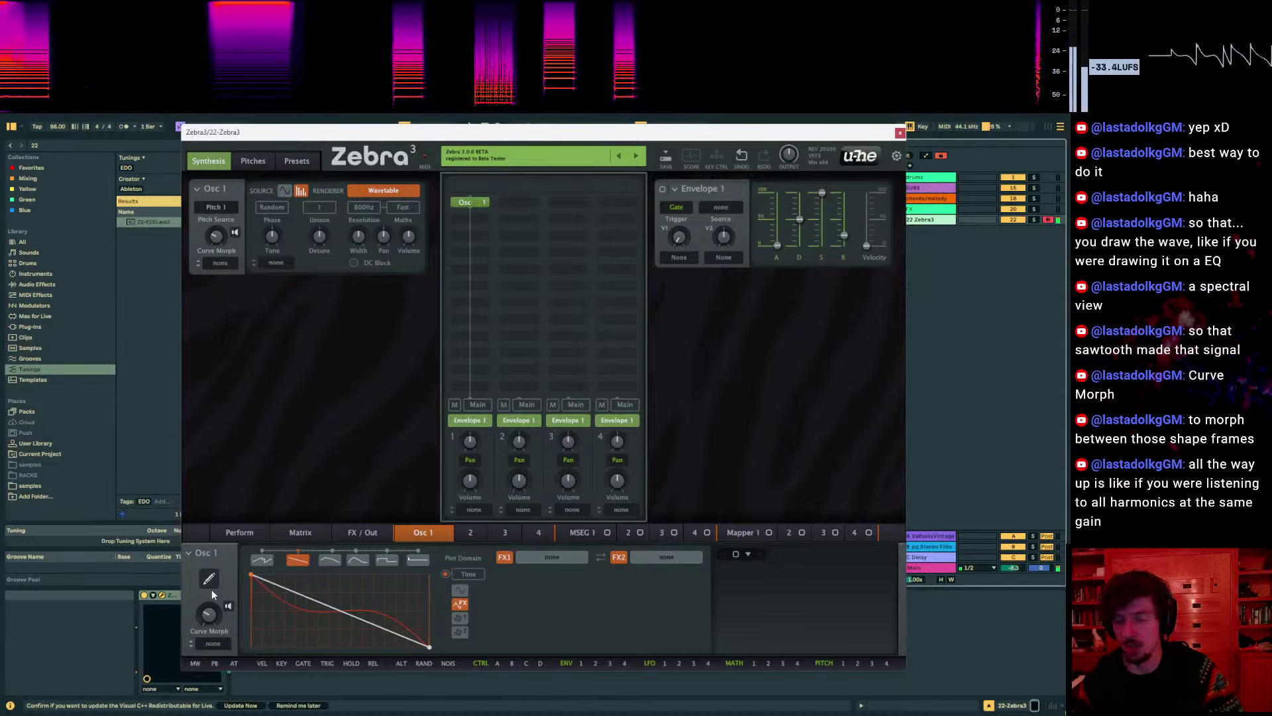
Compare the Additive Synth renderer with Wavetable, keep Wavetable, and set Osc 1's source to Curve Geometry
{"action": "left_click", "coordinate": [382, 192]}
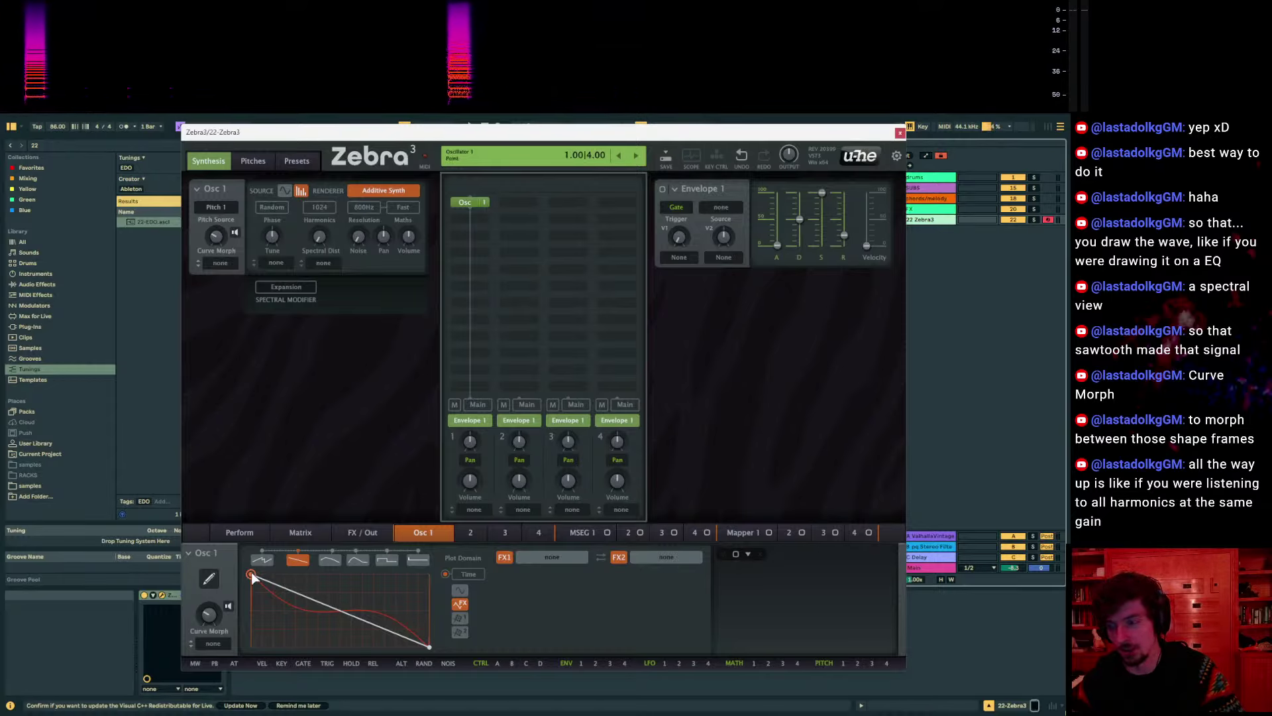
{"action": "left_click", "coordinate": [382, 192]}
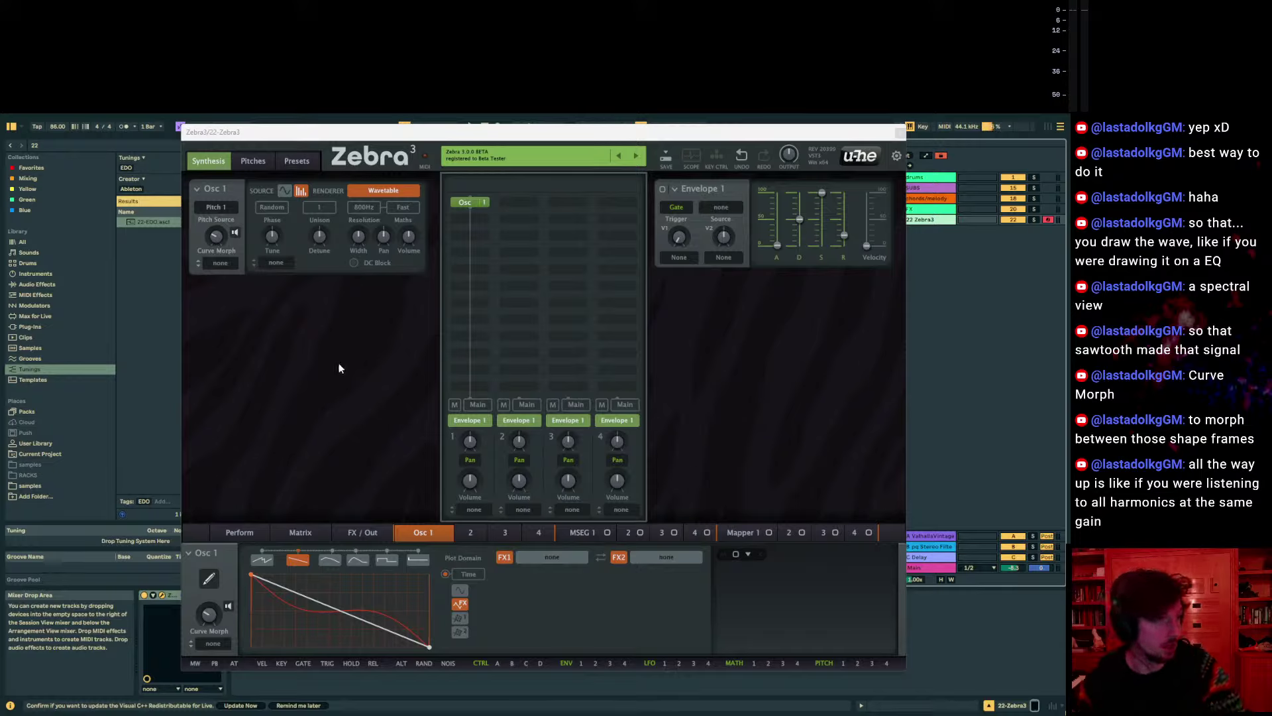
{"action": "left_click", "coordinate": [283, 191]}
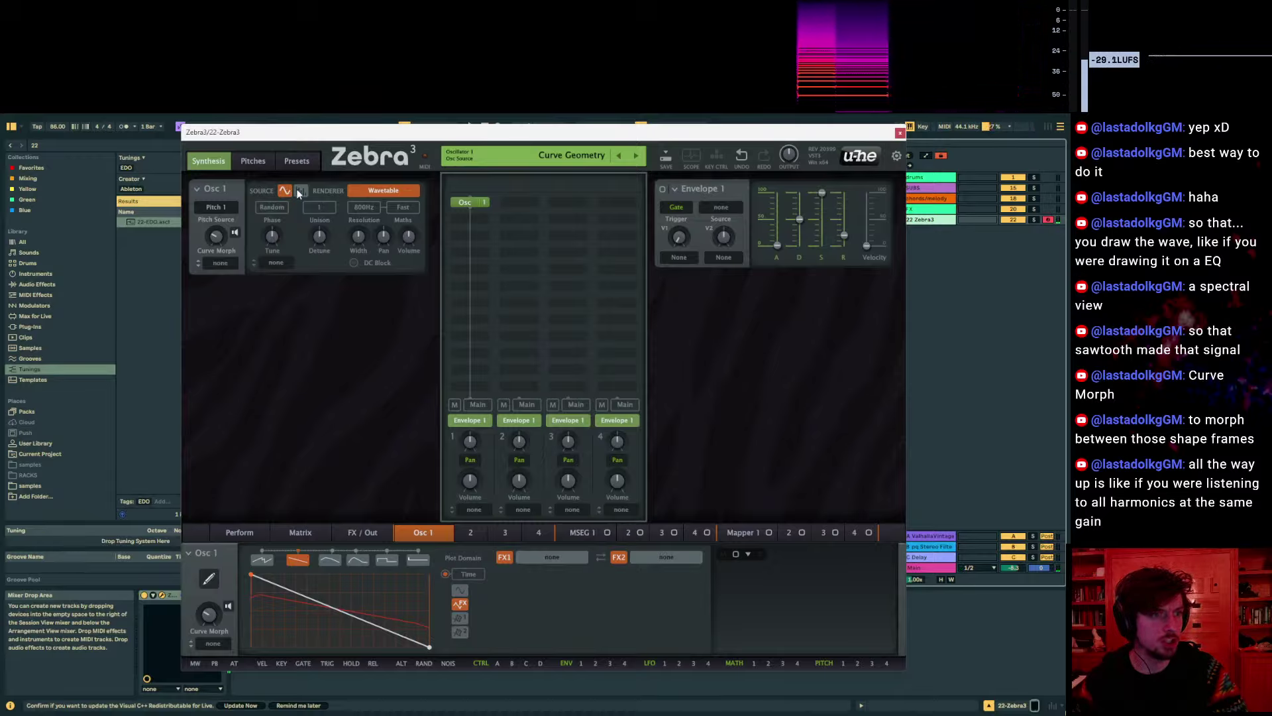
Alternate Osc 1's renderer between Additive Synth and Wavetable with the Curve Geometry source, ending on Wavetable
{"action": "left_click", "coordinate": [301, 192]}
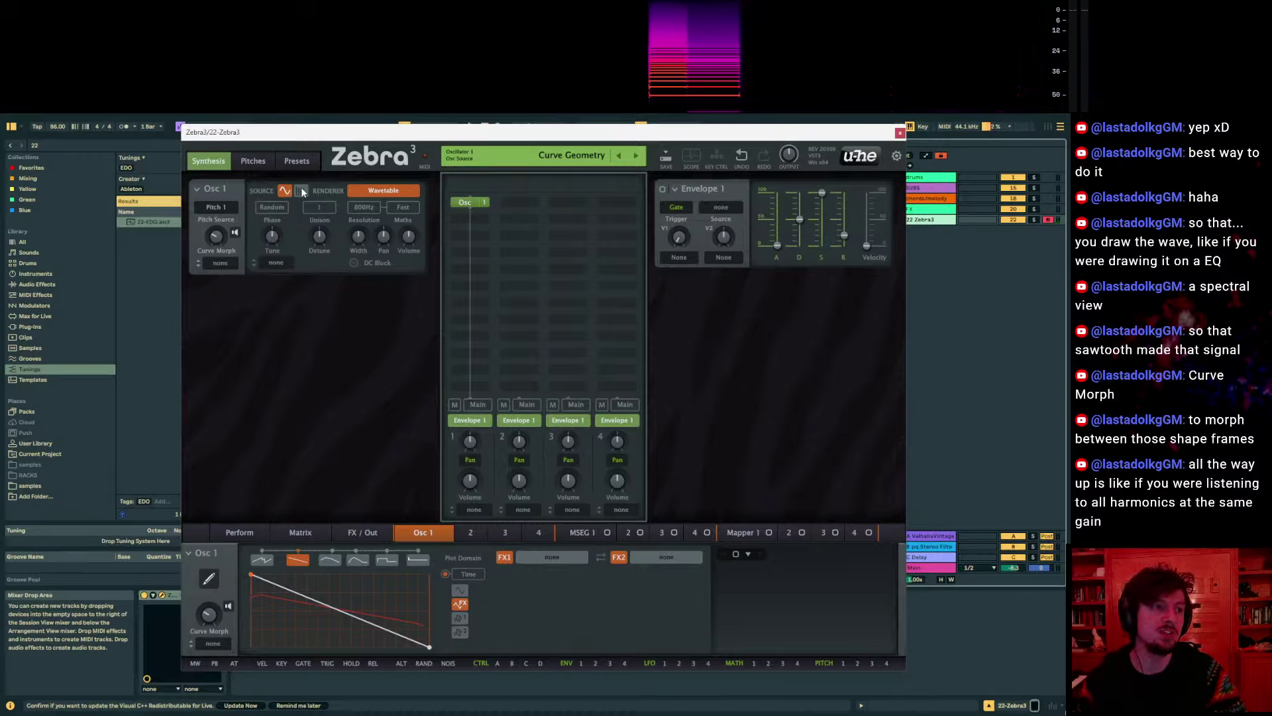
{"action": "left_click", "coordinate": [364, 191]}
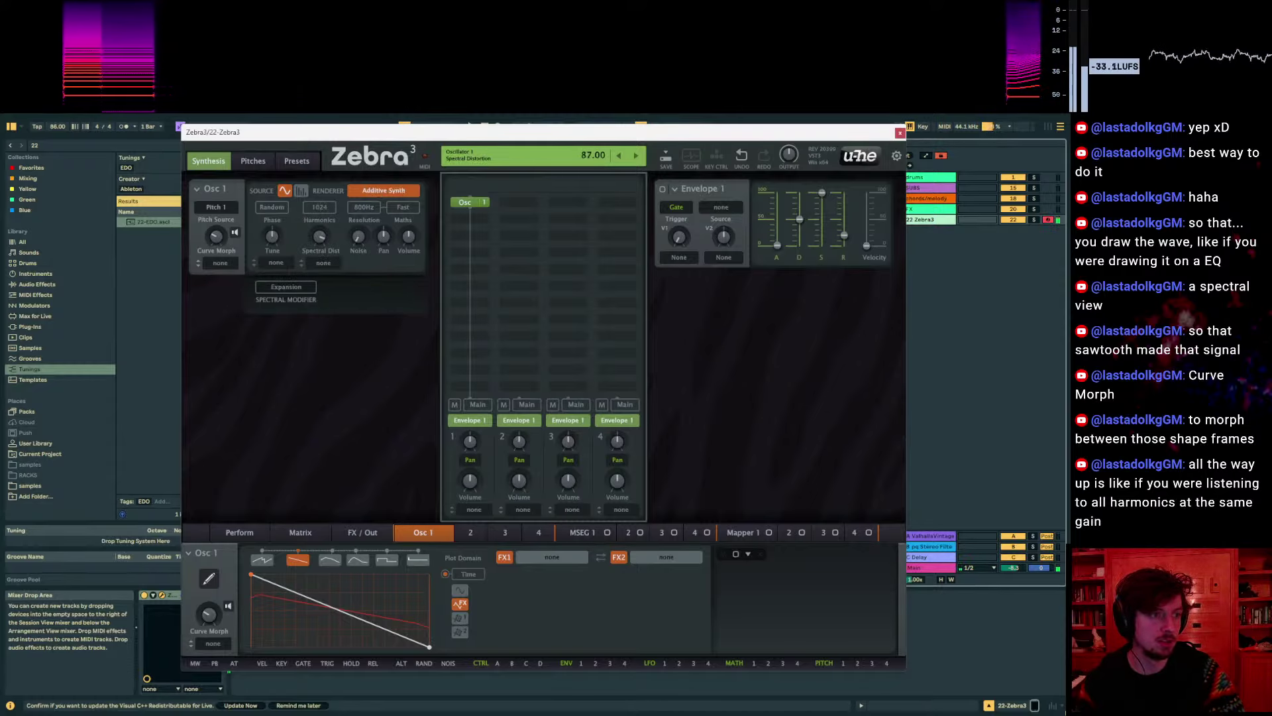
{"action": "left_click", "coordinate": [357, 191]}
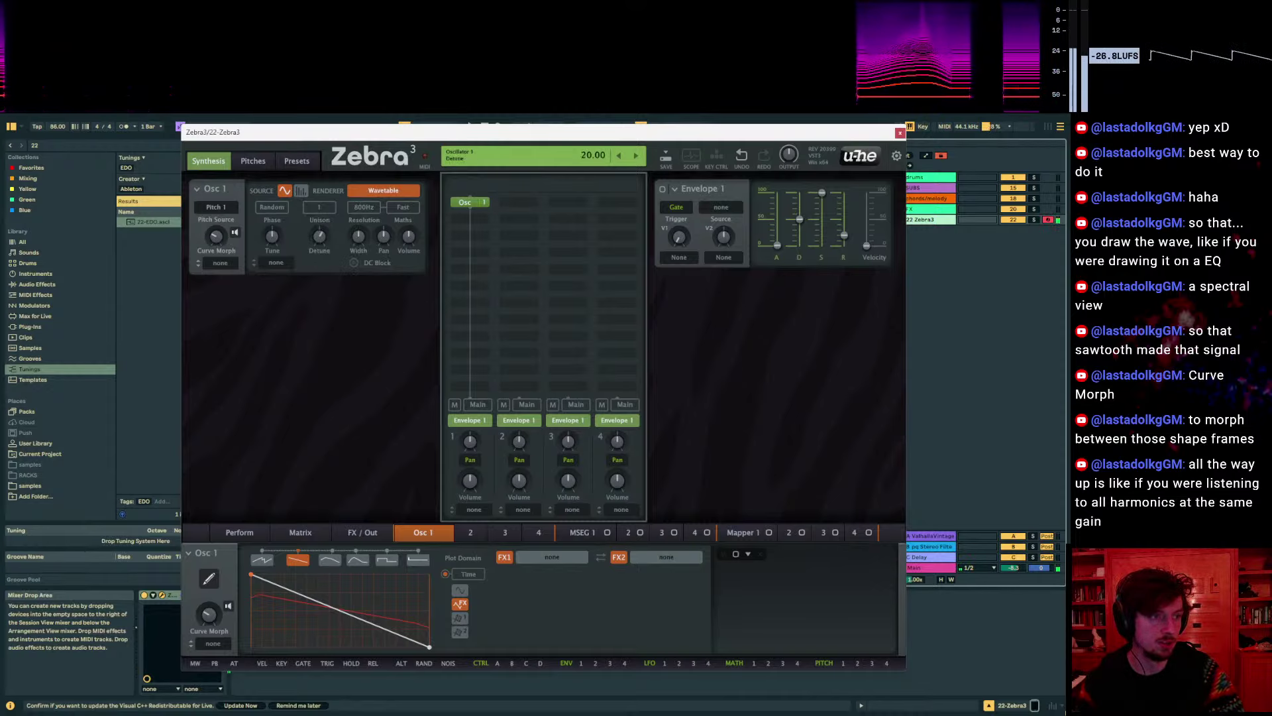
{"action": "left_click", "coordinate": [379, 193]}
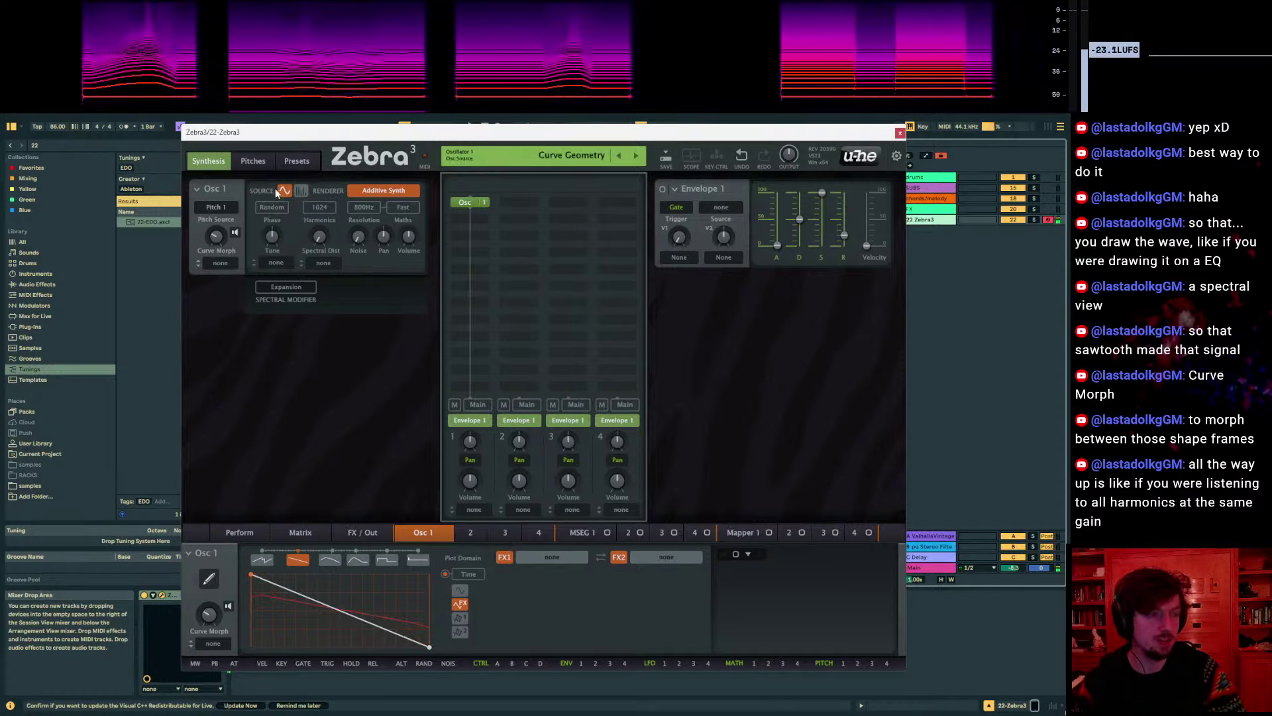
{"action": "left_click", "coordinate": [391, 190]}
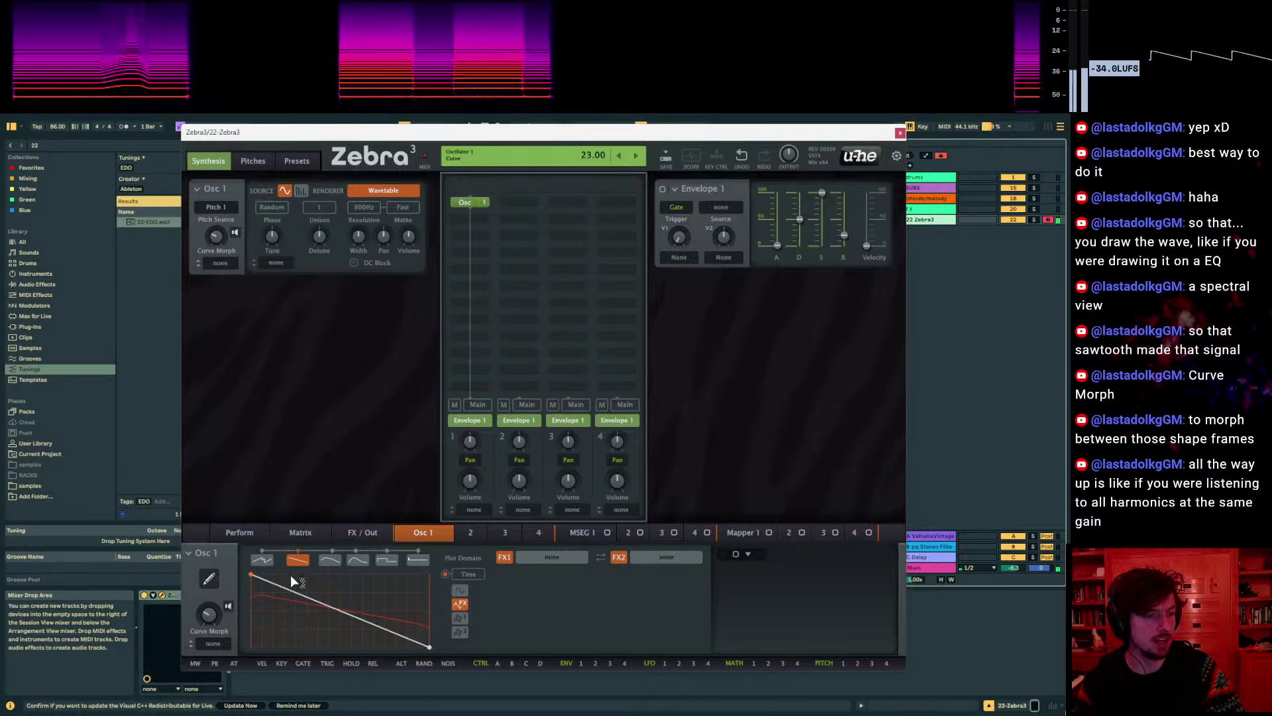
Try a bend in the second curve with an added point at about 9.00|2.44, and remove the point again
{"action": "mouse_move", "coordinate": [351, 615]}
{"action": "left_mouse_down"}
{"action": "mouse_move", "coordinate": [356, 594]}
{"action": "mouse_move", "coordinate": [404, 573]}
{"action": "mouse_move", "coordinate": [360, 582]}
{"action": "mouse_move", "coordinate": [448, 548]}
{"action": "mouse_move", "coordinate": [271, 649]}
{"action": "mouse_move", "coordinate": [224, 654]}
{"action": "mouse_move", "coordinate": [419, 657]}
{"action": "mouse_move", "coordinate": [306, 625]}
{"action": "mouse_move", "coordinate": [398, 582]}
{"action": "mouse_move", "coordinate": [306, 524]}
{"action": "mouse_move", "coordinate": [368, 554]}
{"action": "mouse_move", "coordinate": [334, 631]}
{"action": "mouse_move", "coordinate": [343, 608]}
{"action": "left_mouse_up"}
{"action": "double_click", "coordinate": [339, 603]}
{"action": "double_click", "coordinate": [340, 603]}
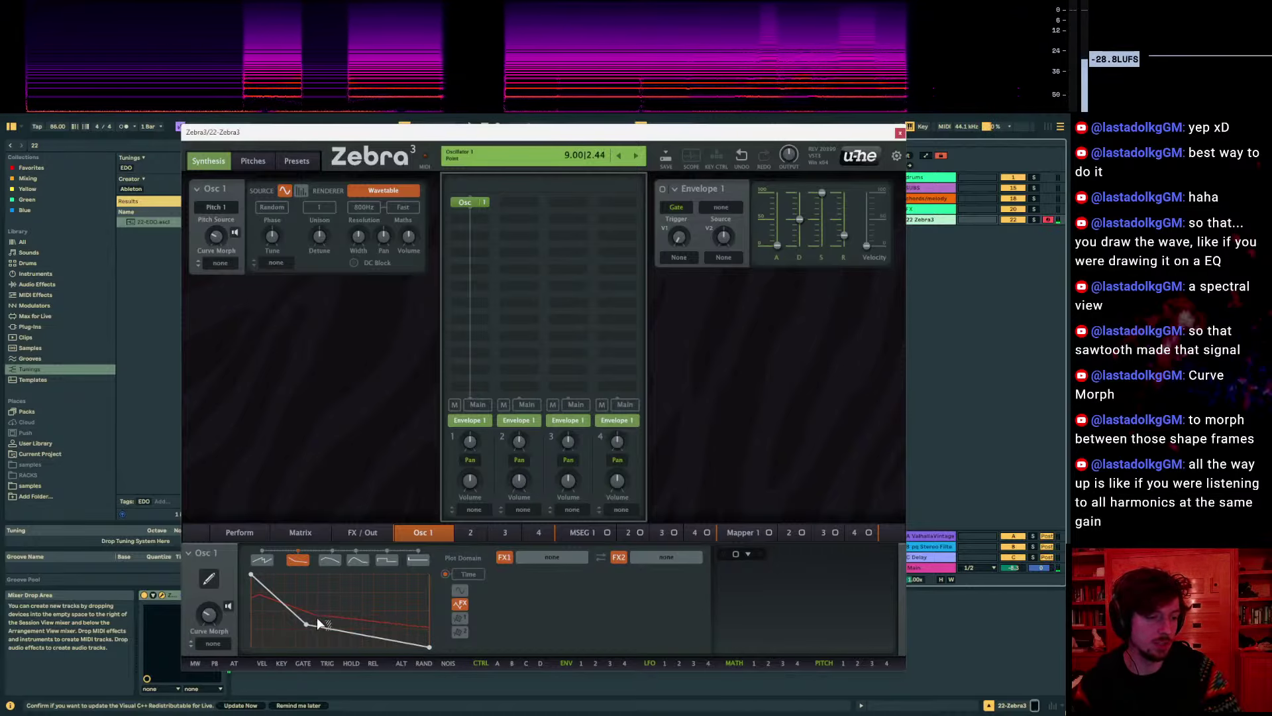
{"action": "double_click", "coordinate": [306, 623]}
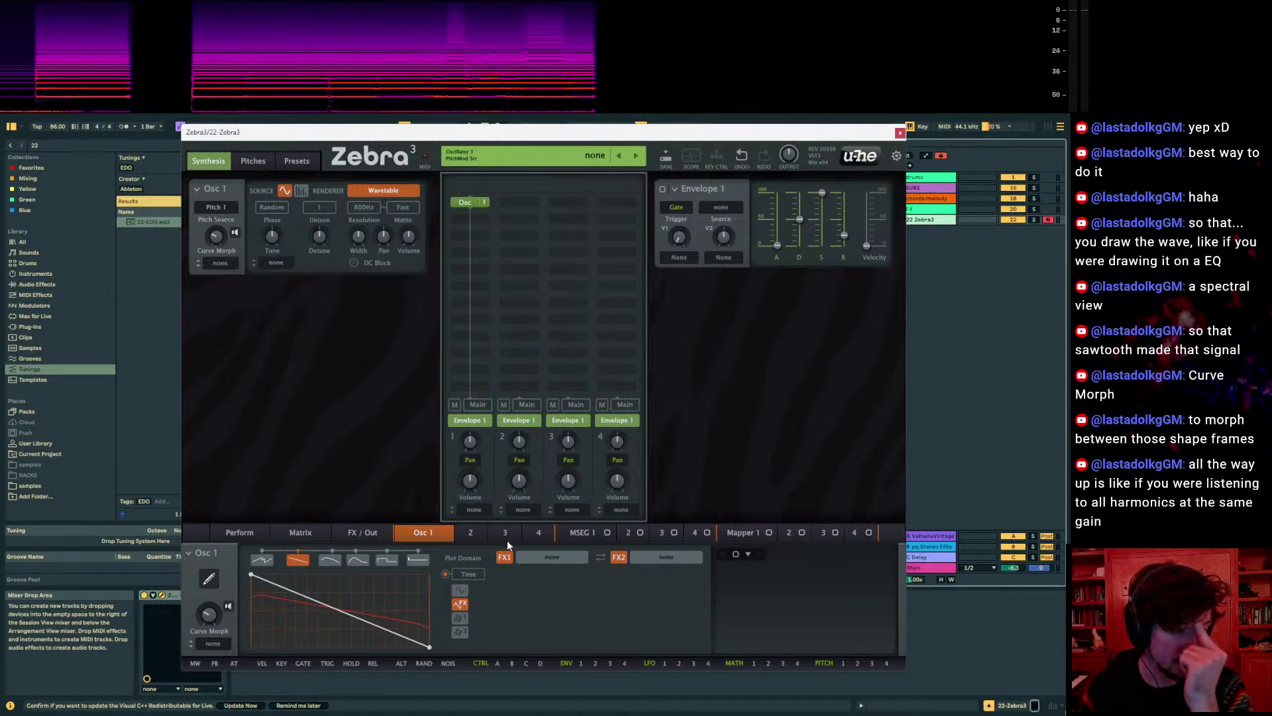
Make Osc 1's second curve fall steeply to minimum near its start, and set Curve Morph to 23.00
{"action": "left_click", "coordinate": [362, 532]}
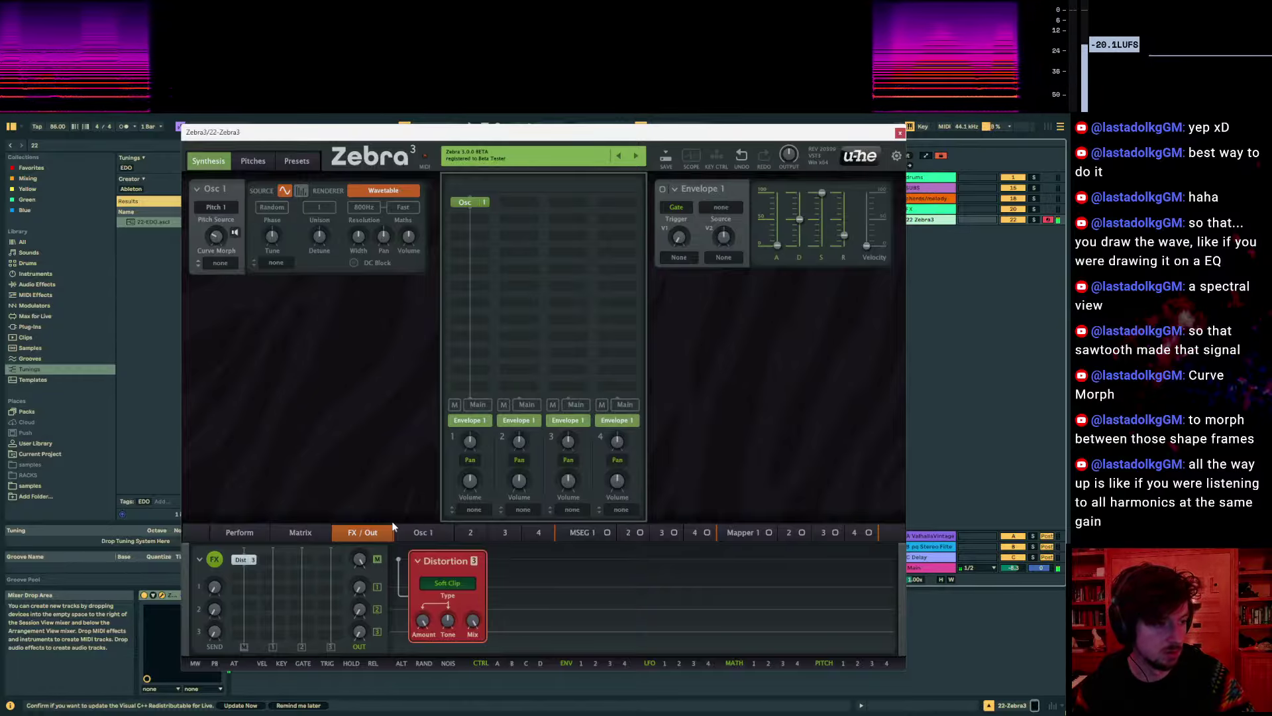
{"action": "left_click", "coordinate": [420, 532]}
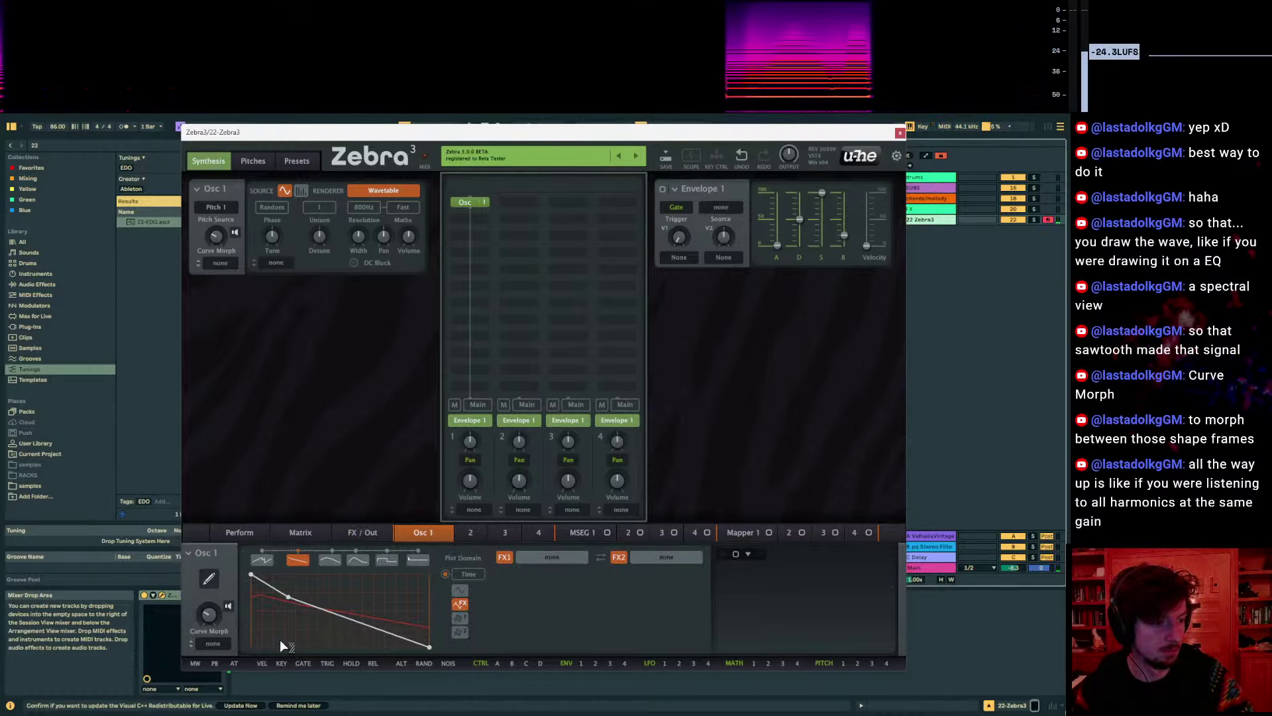
{"action": "left_click_drag", "start_coordinate": [288, 598], "coordinate": [273, 646]}
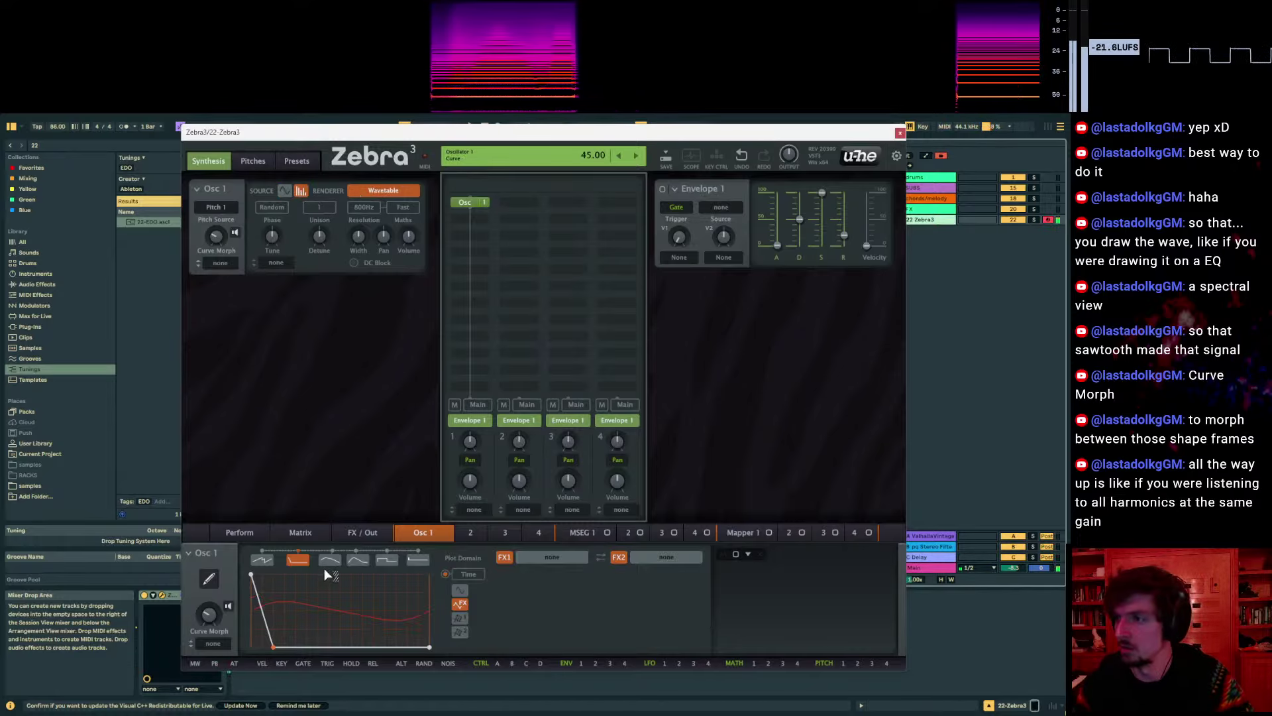
{"action": "left_click_drag", "start_coordinate": [209, 614], "coordinate": [209, 599]}
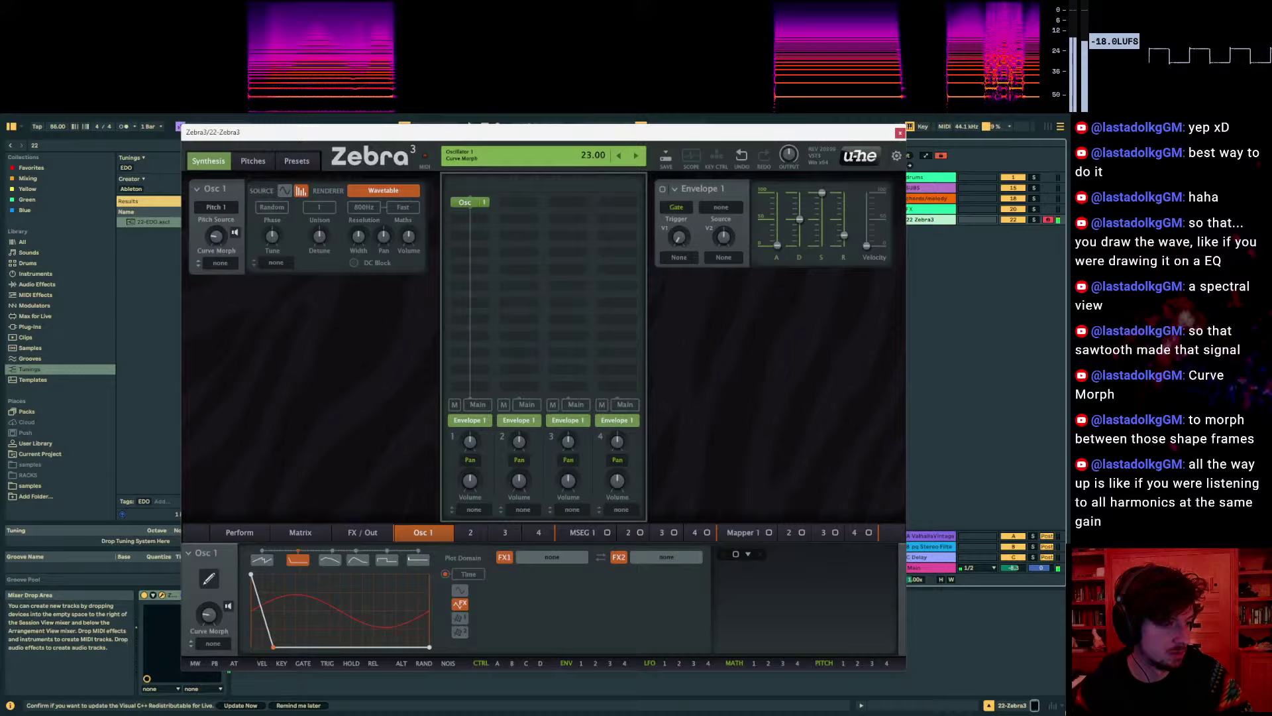
Try the Foldback type on Distortion 3 and vary its Tone
{"action": "left_click", "coordinate": [325, 533]}
{"action": "left_click", "coordinate": [346, 533]}
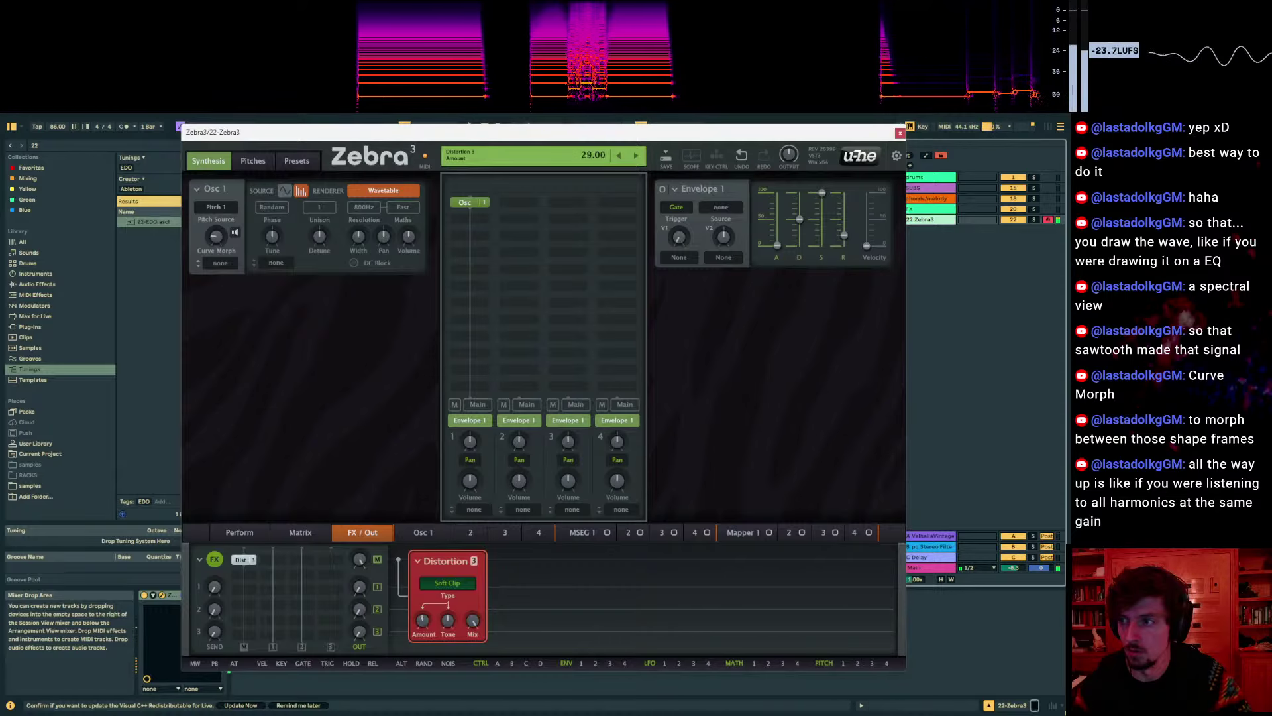
{"action": "left_click", "coordinate": [447, 584]}
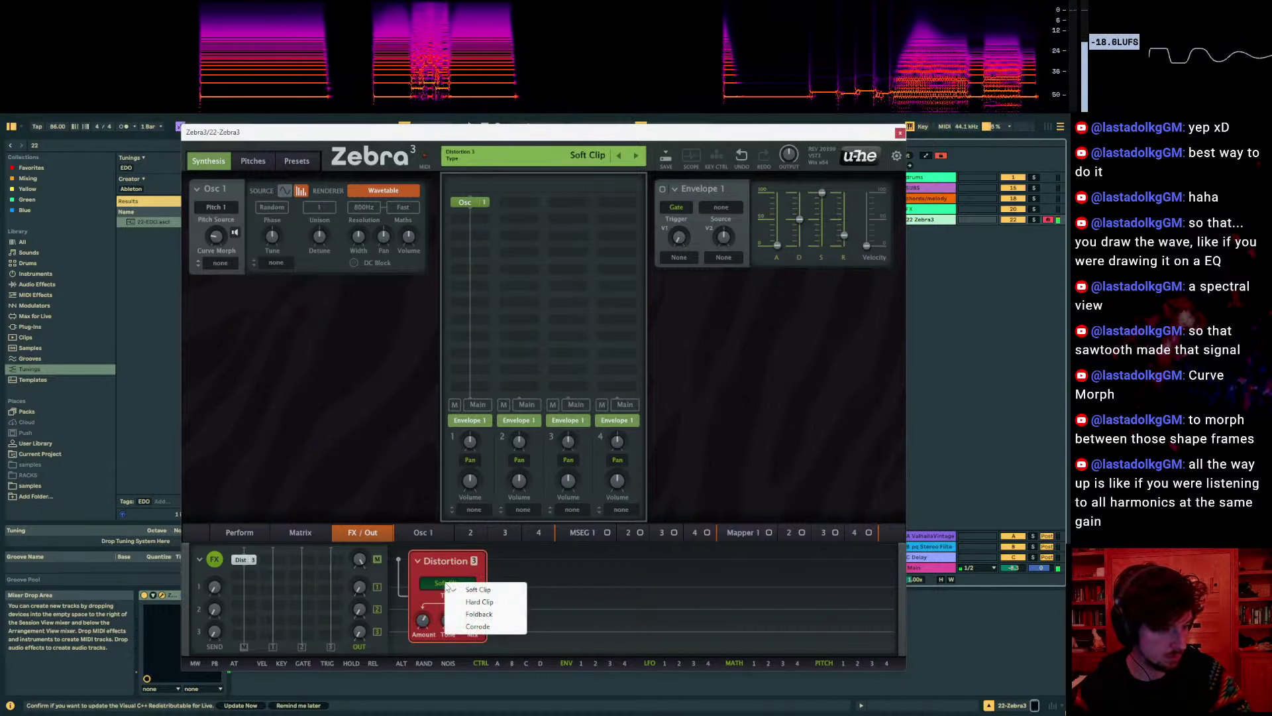
{"action": "left_click", "coordinate": [480, 614]}
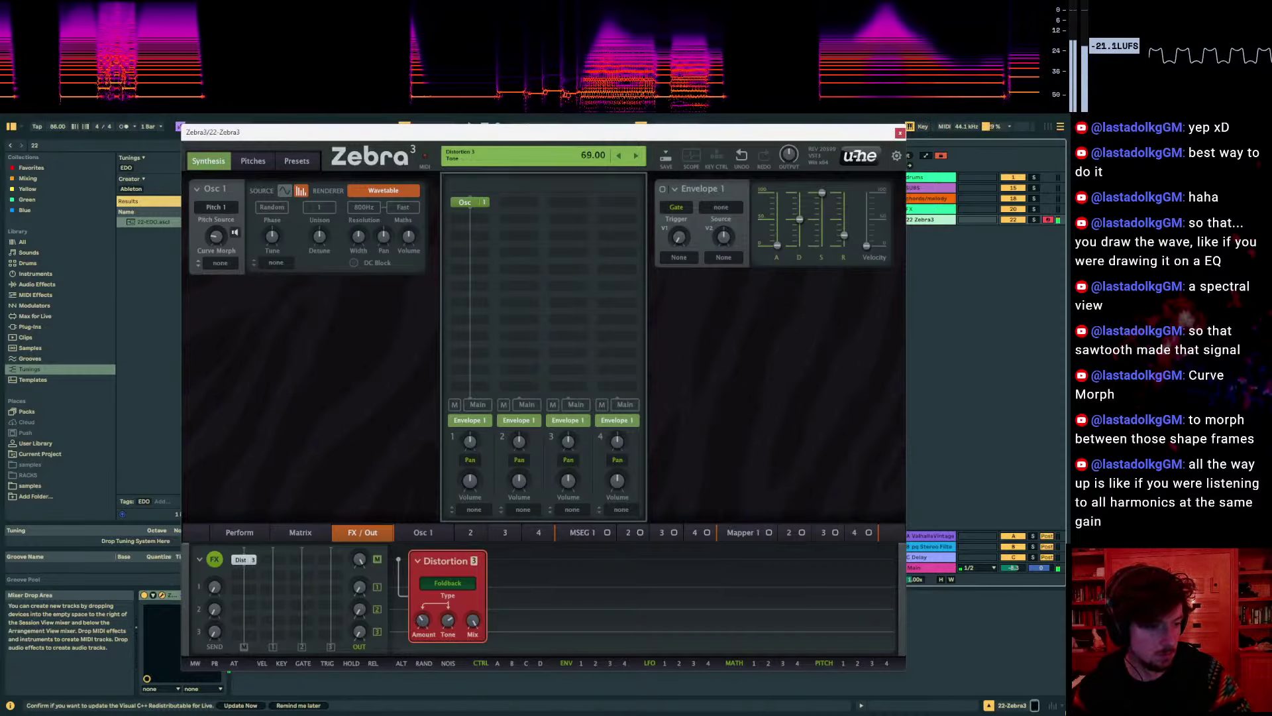
{"action": "left_click_drag", "start_coordinate": [448, 620], "coordinate": [452, 622]}
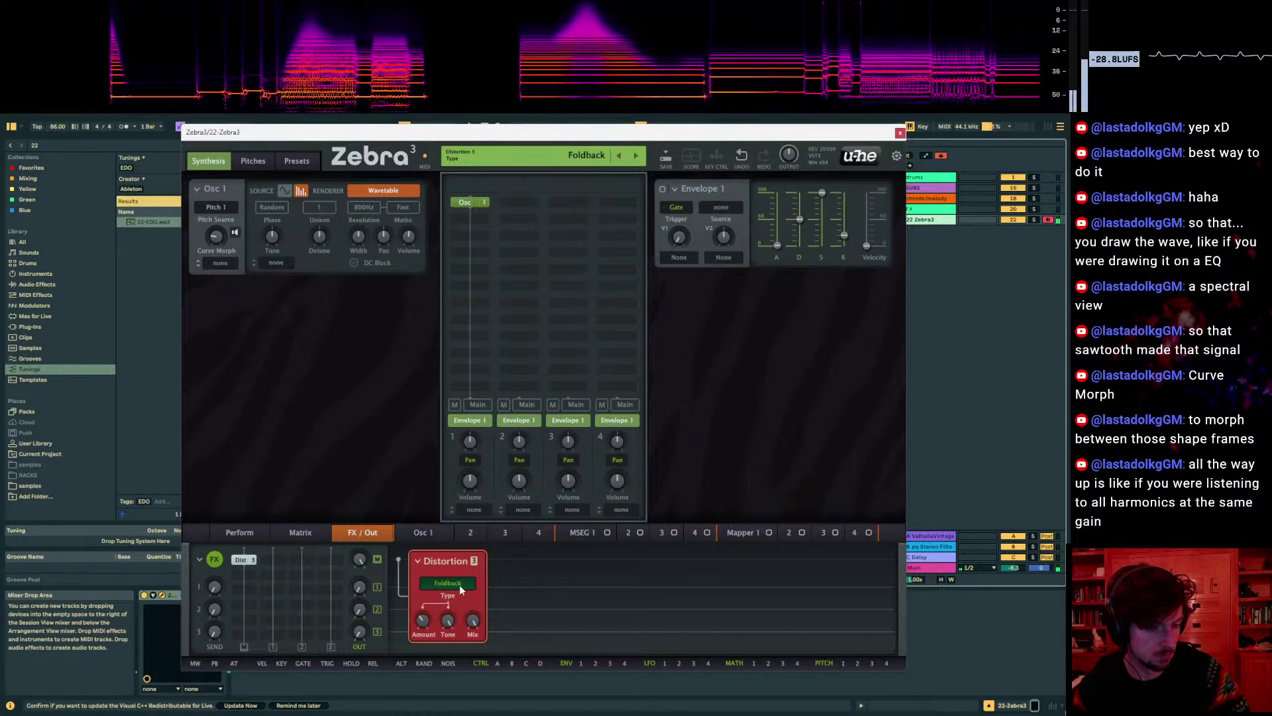
Remove the distortion from the main FX lane and insert Delay 1 in its place
{"action": "left_click", "coordinate": [245, 559]}
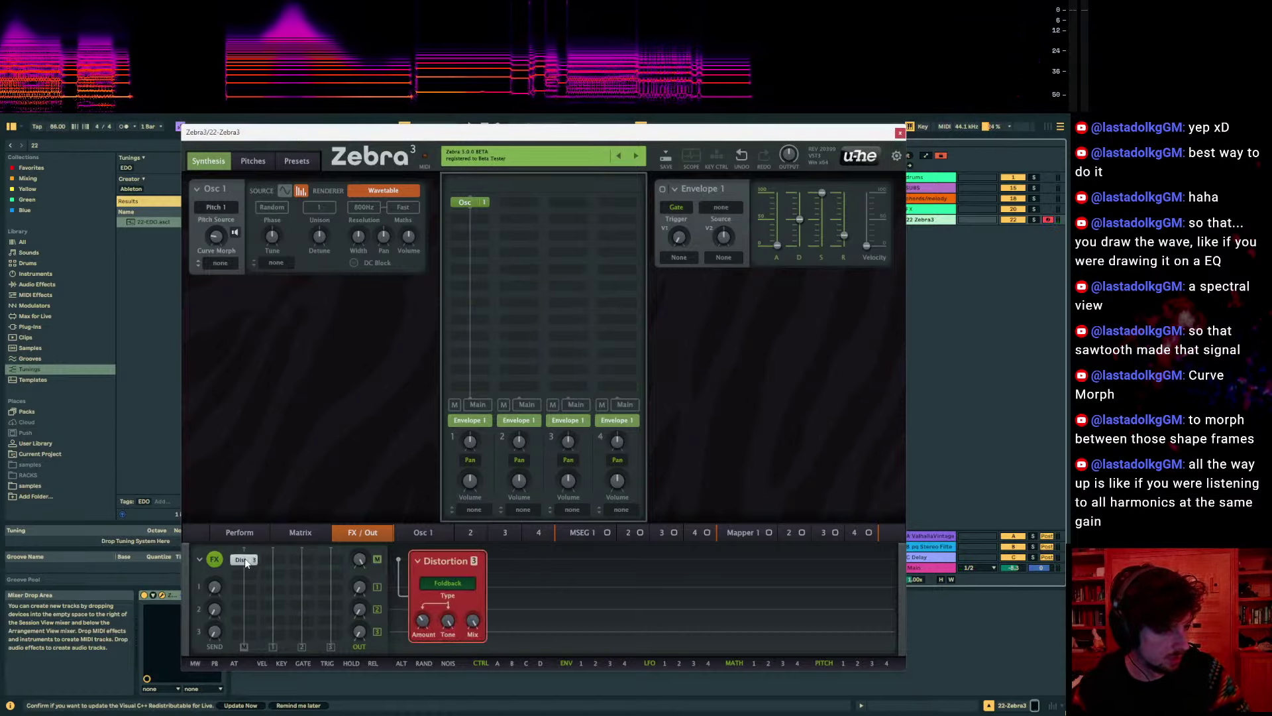
{"action": "right_click", "coordinate": [244, 559]}
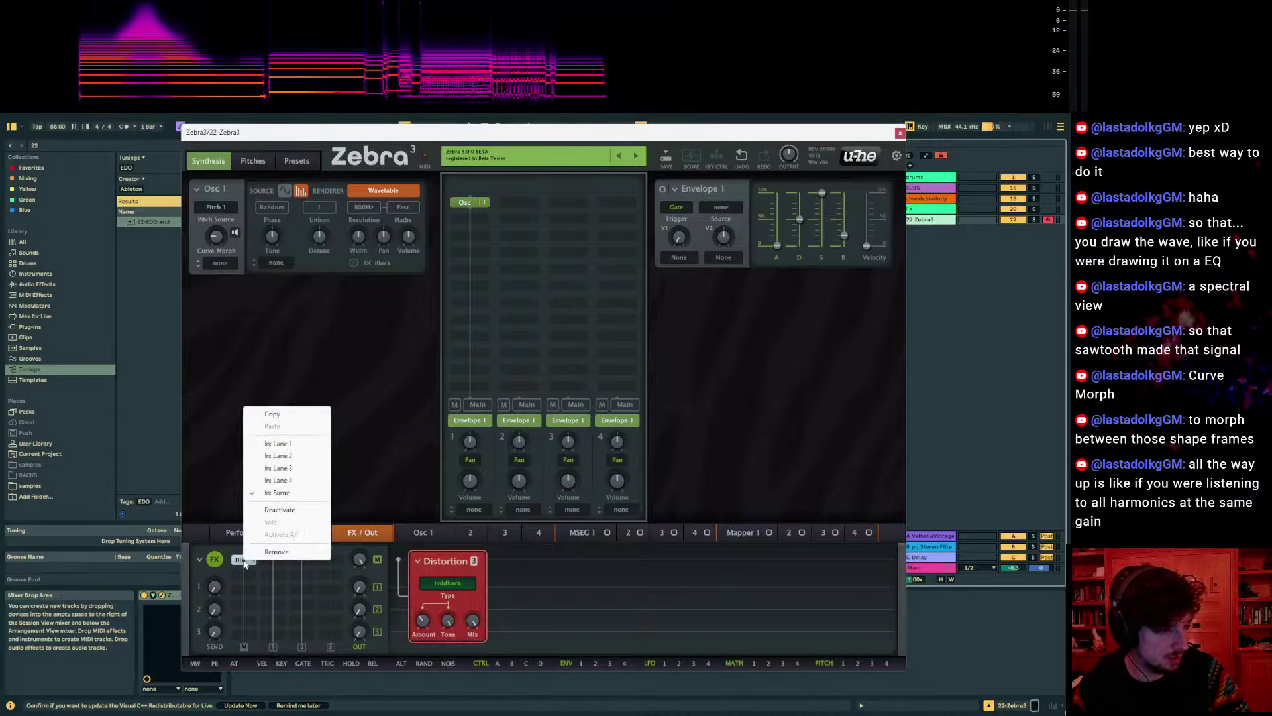
{"action": "left_click", "coordinate": [276, 552]}
{"action": "left_click", "coordinate": [243, 558]}
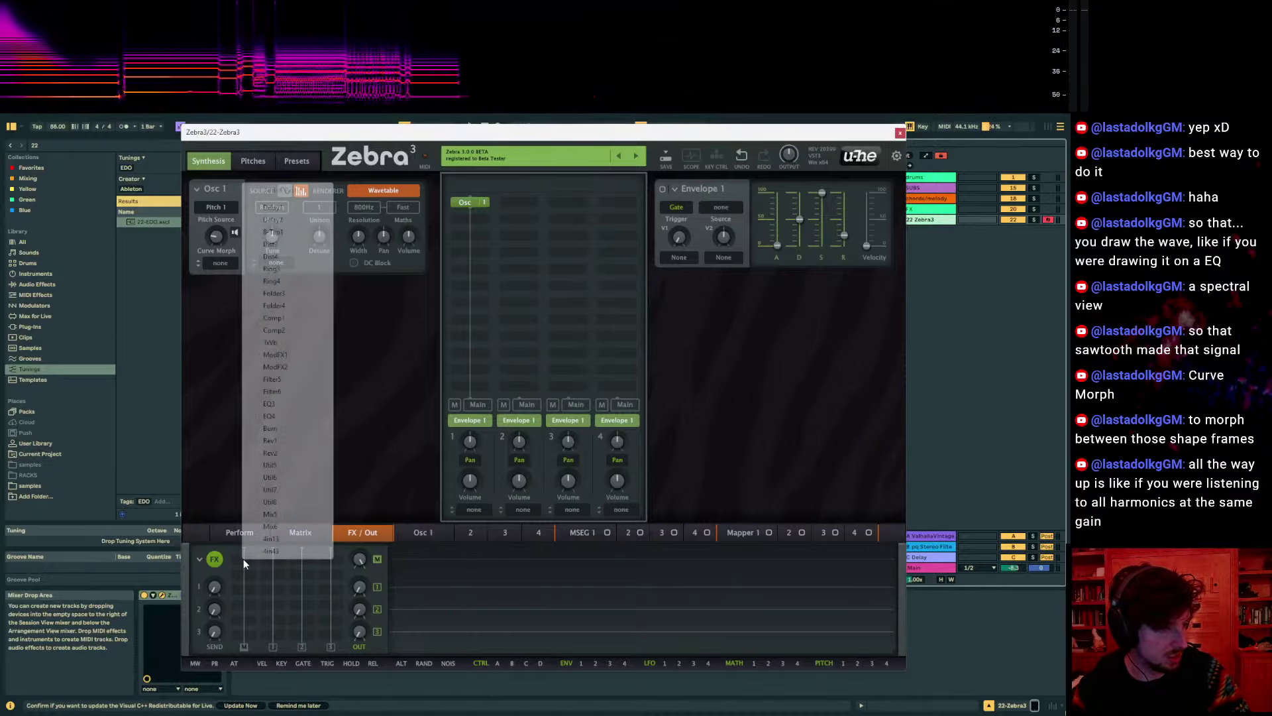
{"action": "left_click", "coordinate": [273, 208]}
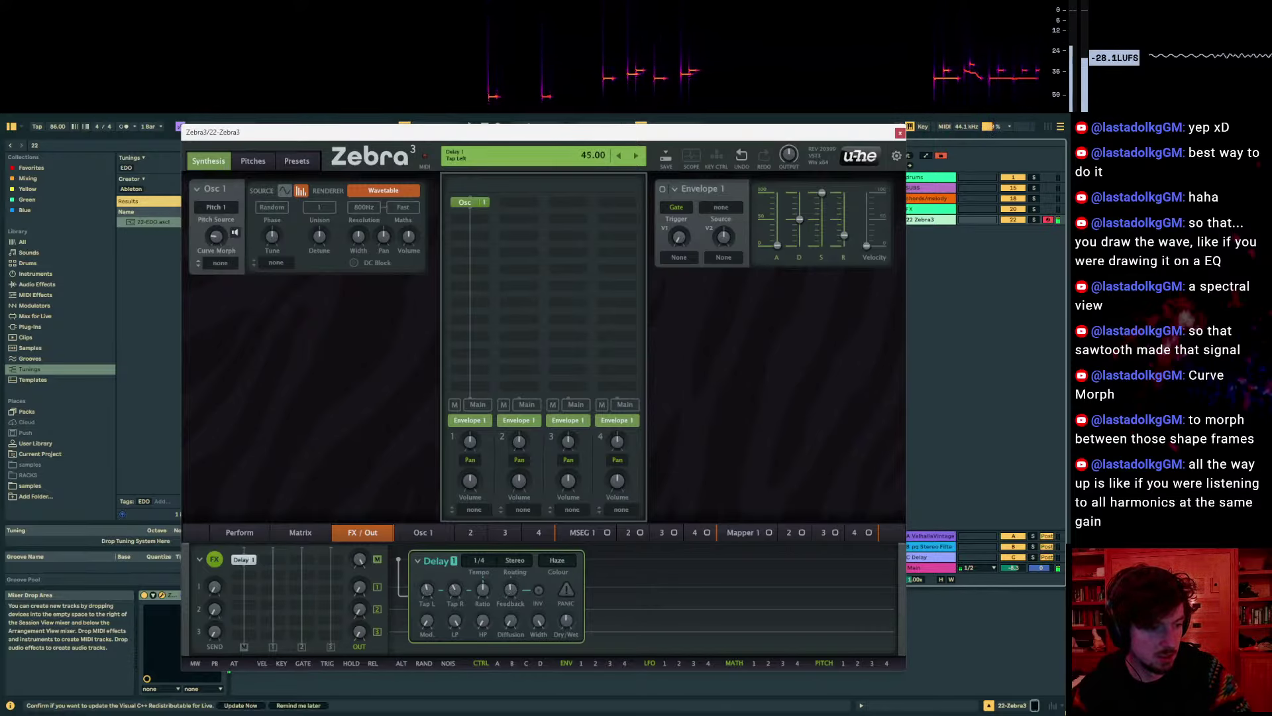
Set Delay 1's Tempo to 1/64
{"action": "left_click", "coordinate": [488, 560]}
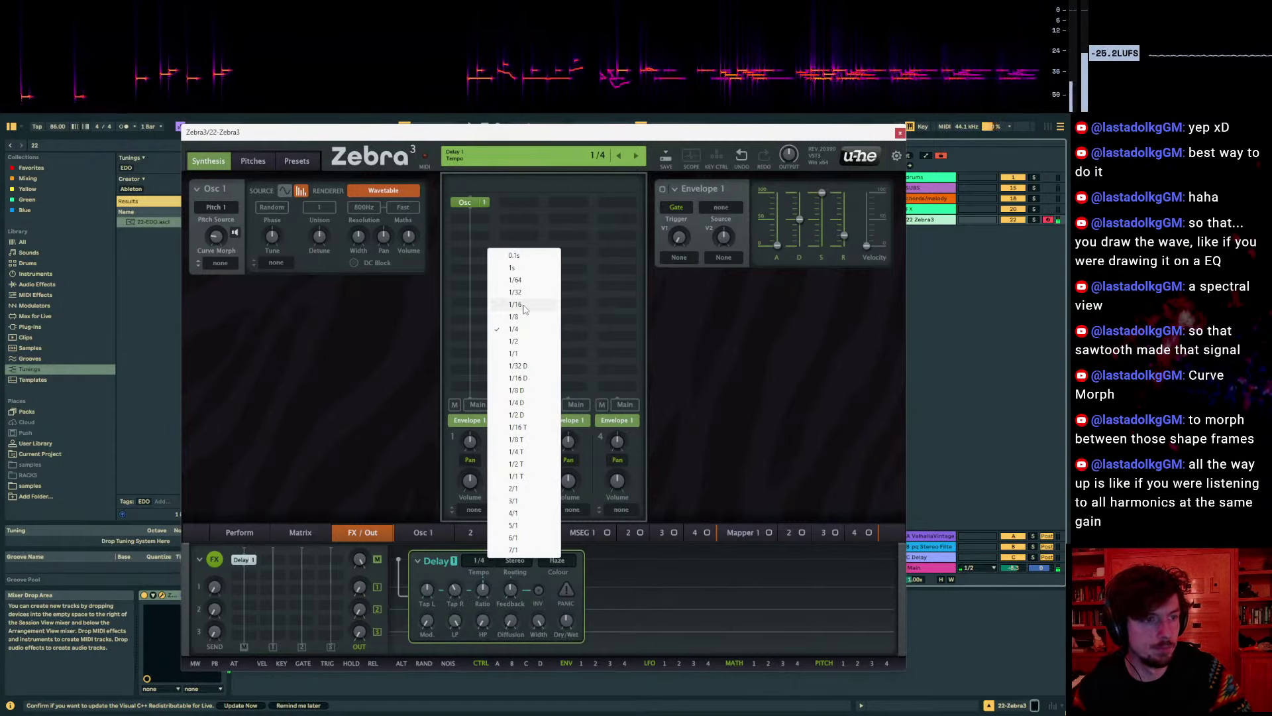
{"action": "left_click", "coordinate": [660, 595]}
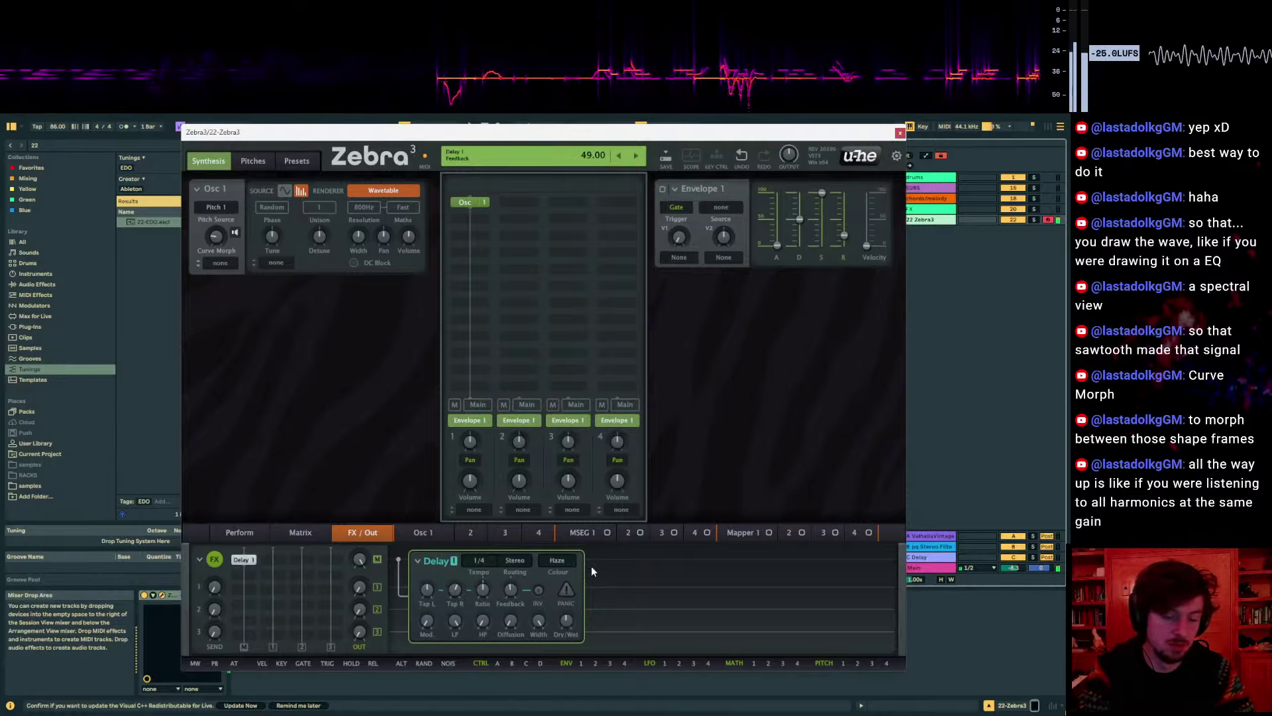
{"action": "left_click", "coordinate": [479, 560]}
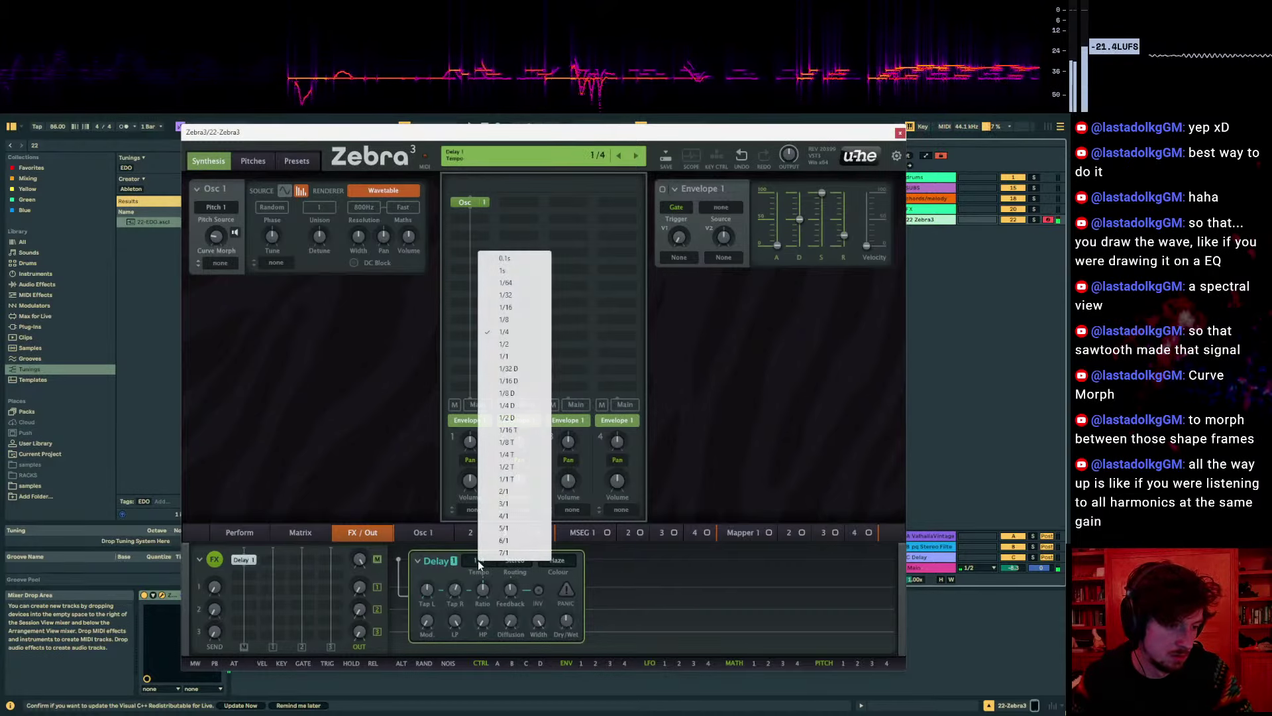
{"action": "left_click", "coordinate": [508, 283]}
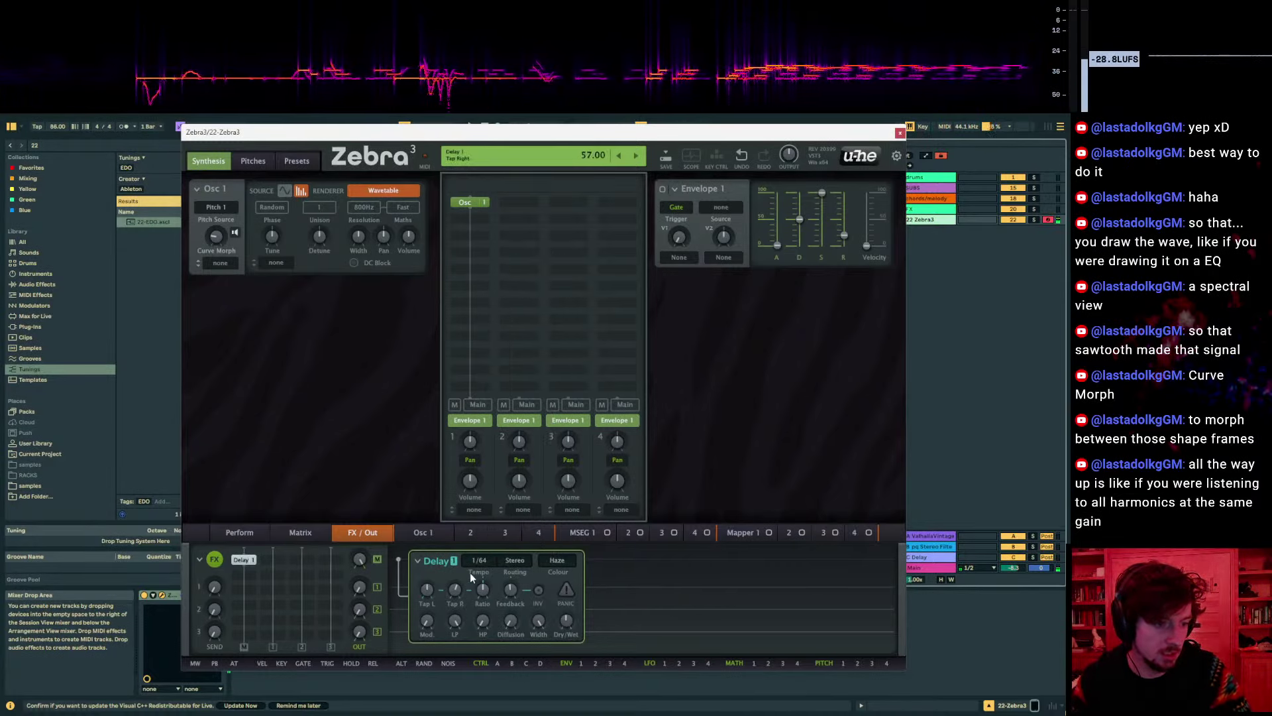
{"action": "left_click", "coordinate": [472, 562]}
{"action": "left_click", "coordinate": [485, 560]}
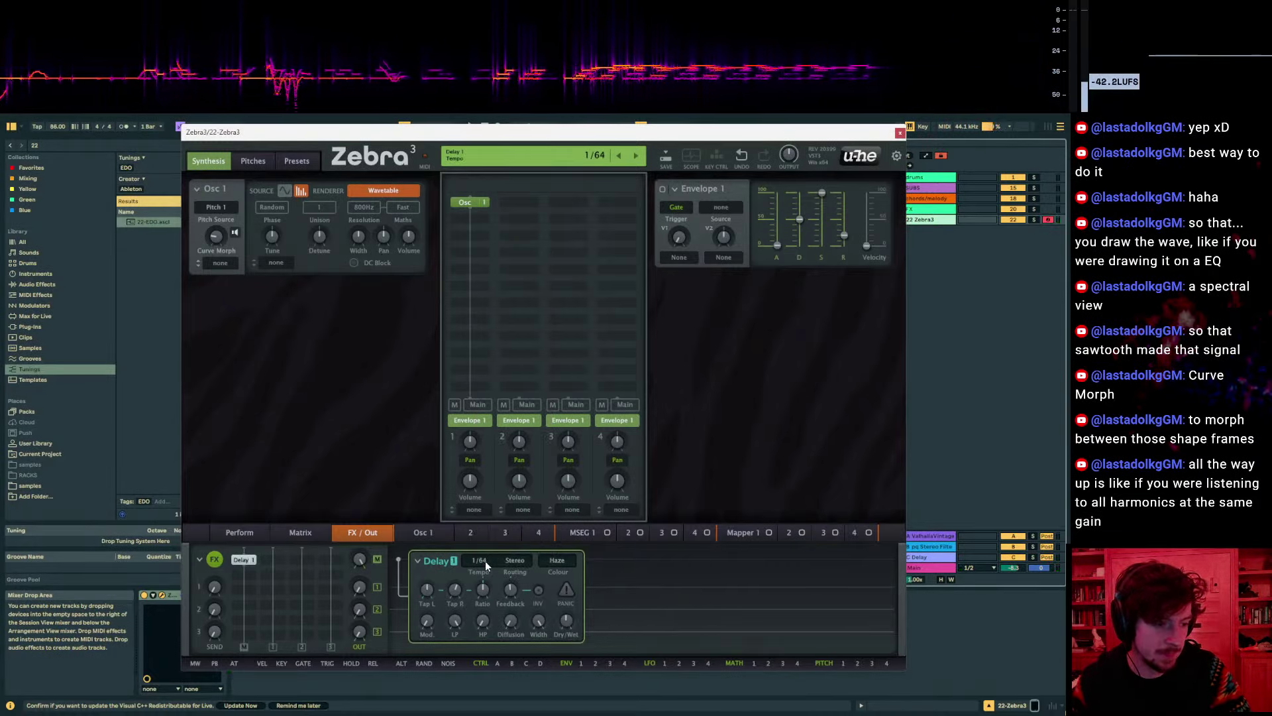
{"action": "left_click", "coordinate": [485, 560]}
{"action": "left_click", "coordinate": [674, 601]}
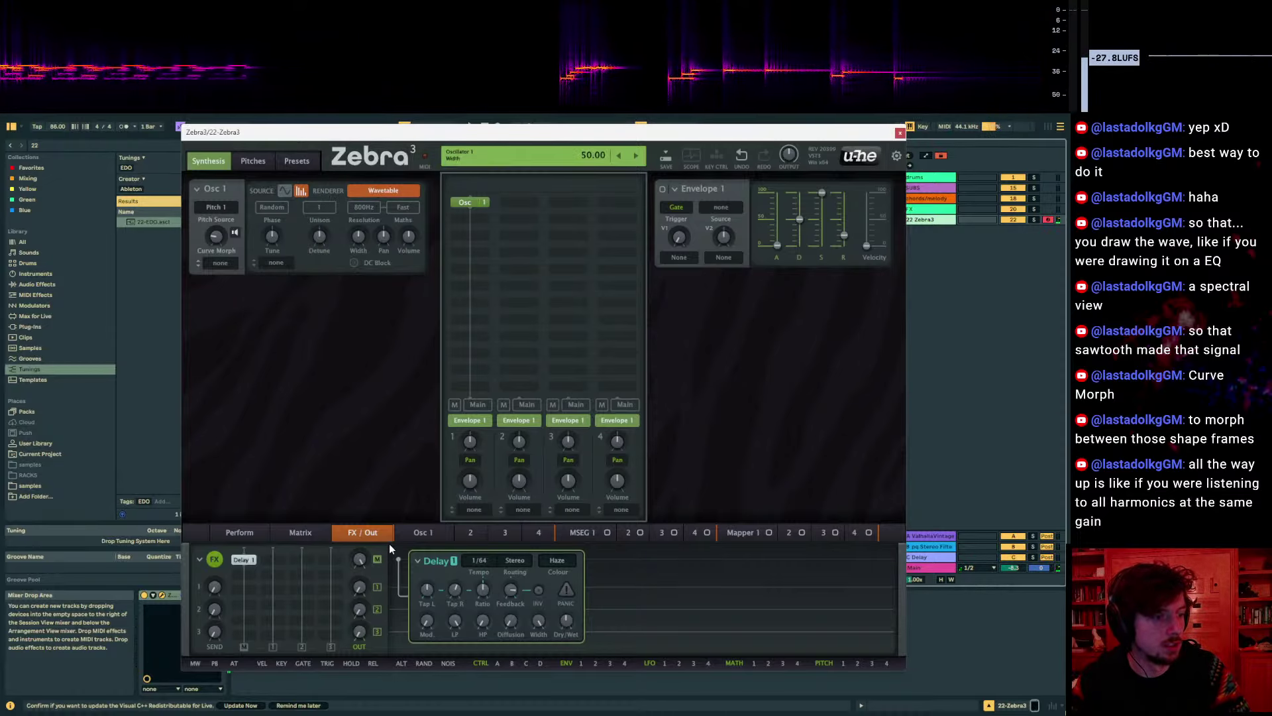
Move the low point of Osc 1's second curve along the minimum past the middle, and sweep Curve Morph between 2.00 and 23.00
{"action": "left_click", "coordinate": [253, 534]}
{"action": "left_click", "coordinate": [306, 530]}
{"action": "left_click", "coordinate": [421, 530]}
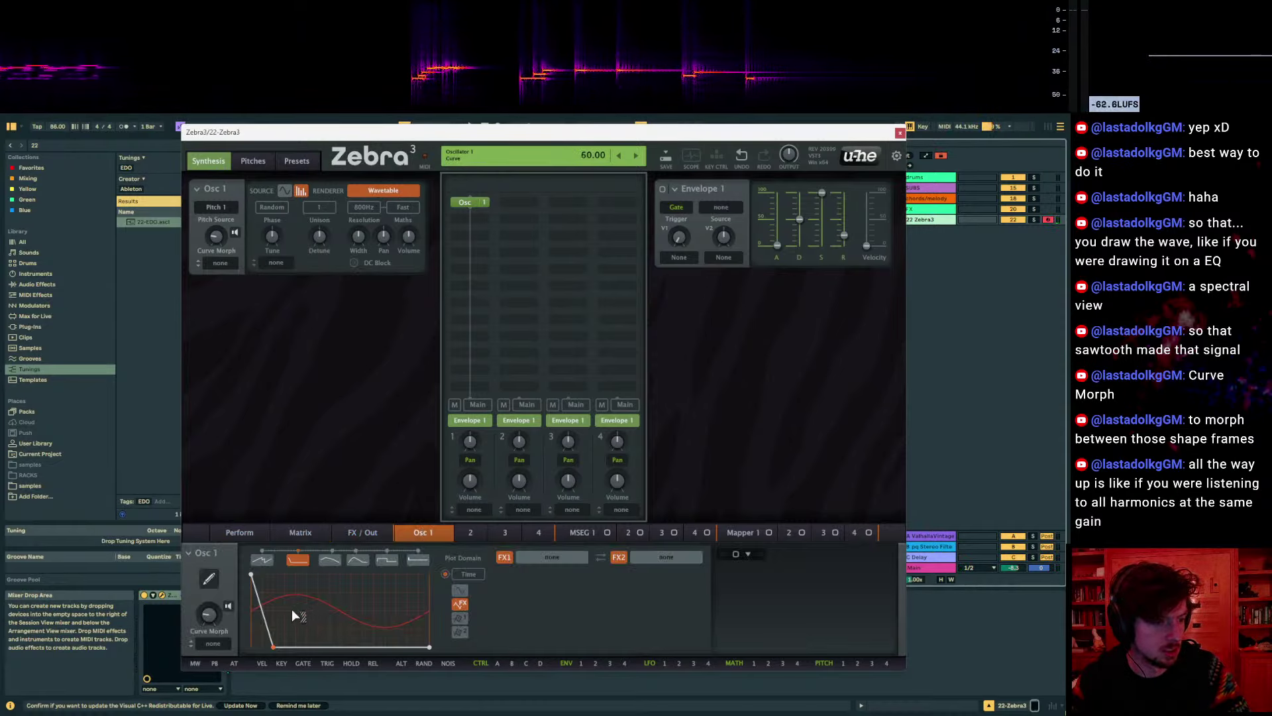
{"action": "left_click_drag", "start_coordinate": [274, 646], "coordinate": [366, 670]}
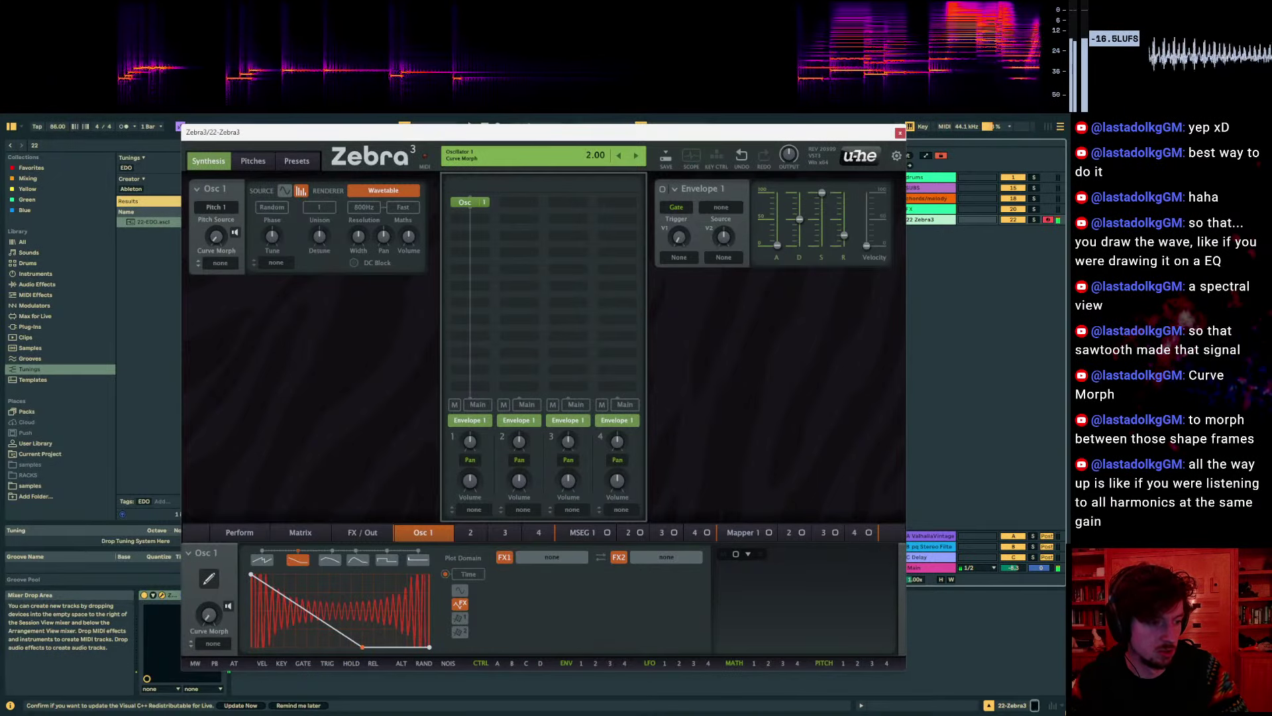
{"action": "left_click_drag", "start_coordinate": [216, 236], "coordinate": [216, 225]}
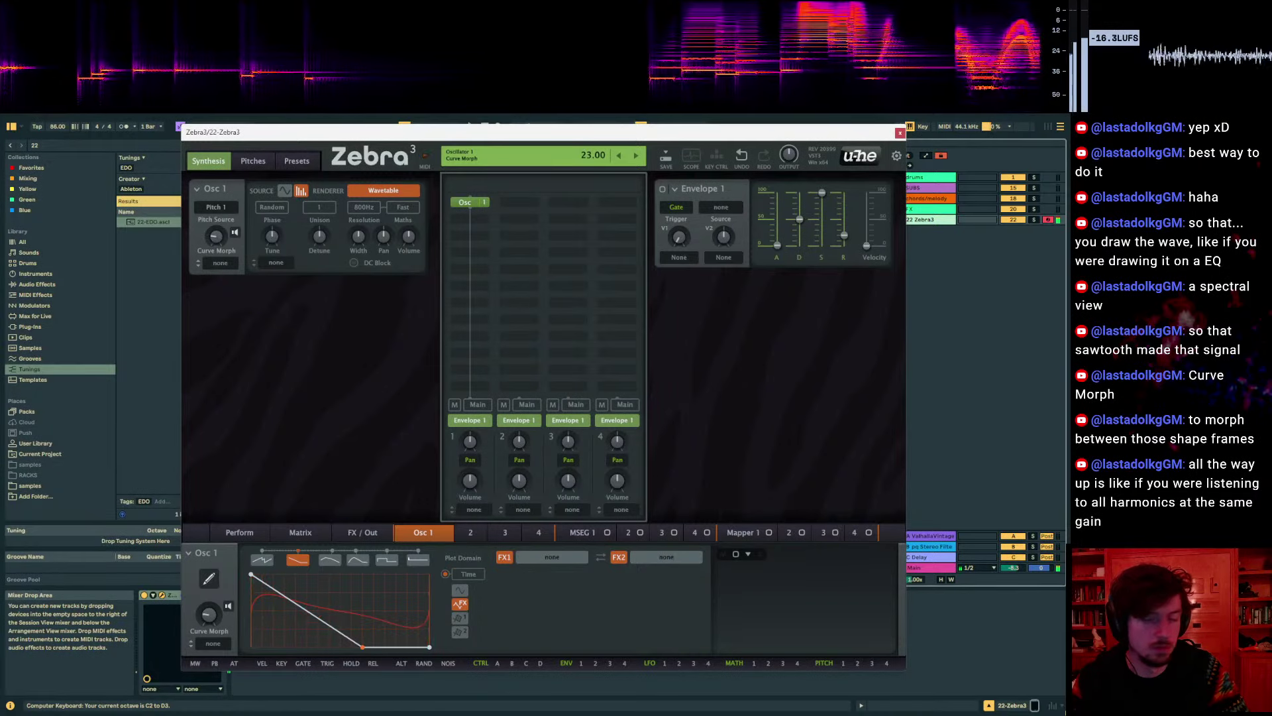
Review the Delay 1 settings, and set Osc 1's Curve Morph to about 11.00 while auditioning it
{"action": "left_click", "coordinate": [324, 533]}
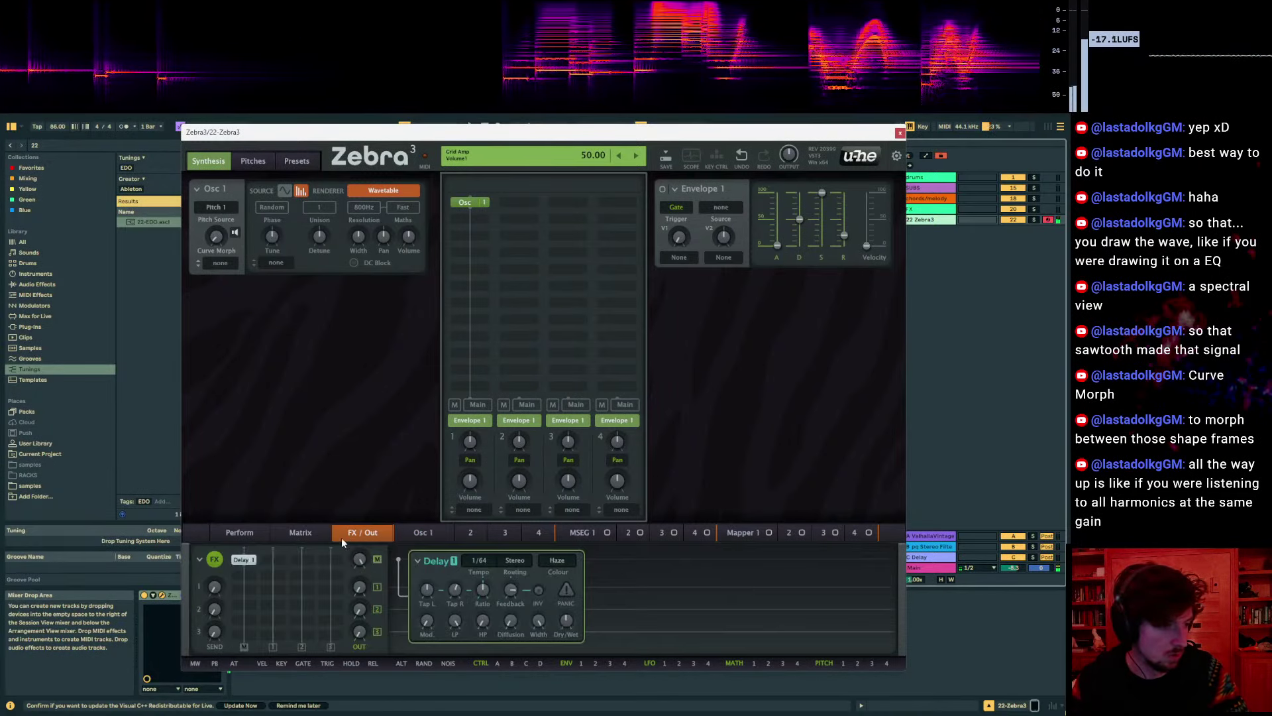
{"action": "left_click", "coordinate": [349, 533]}
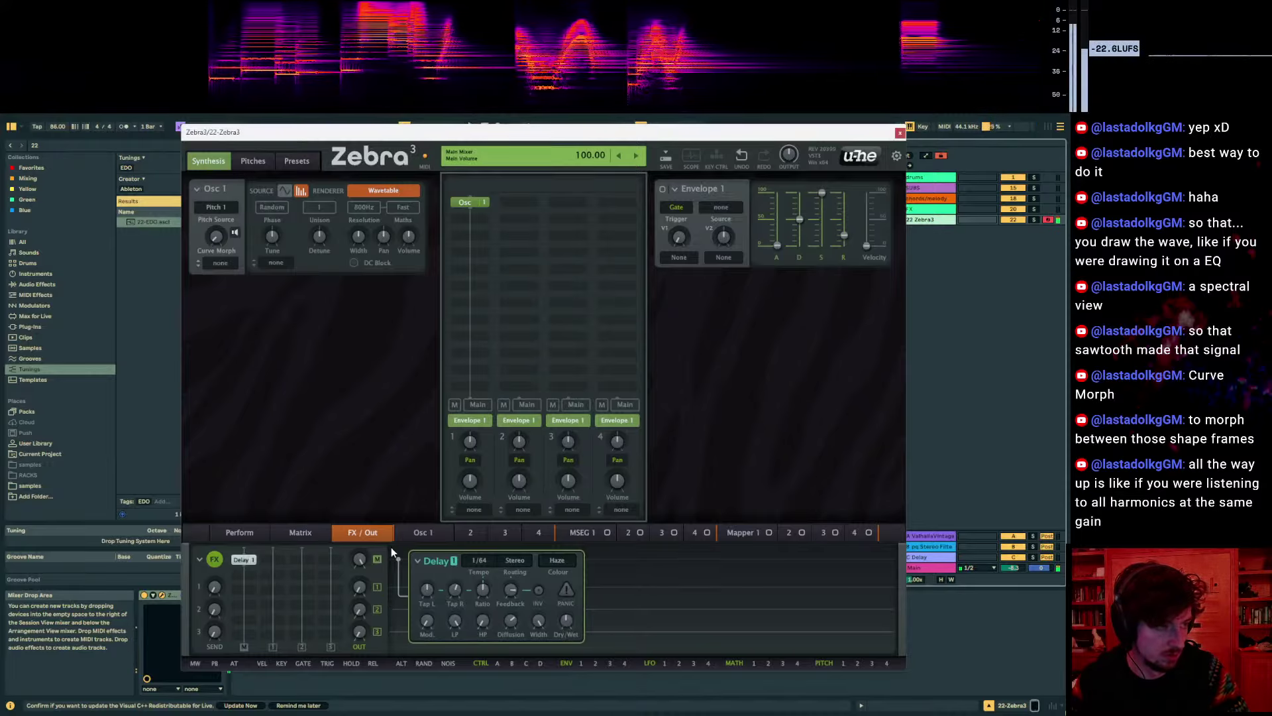
{"action": "left_click", "coordinate": [423, 532]}
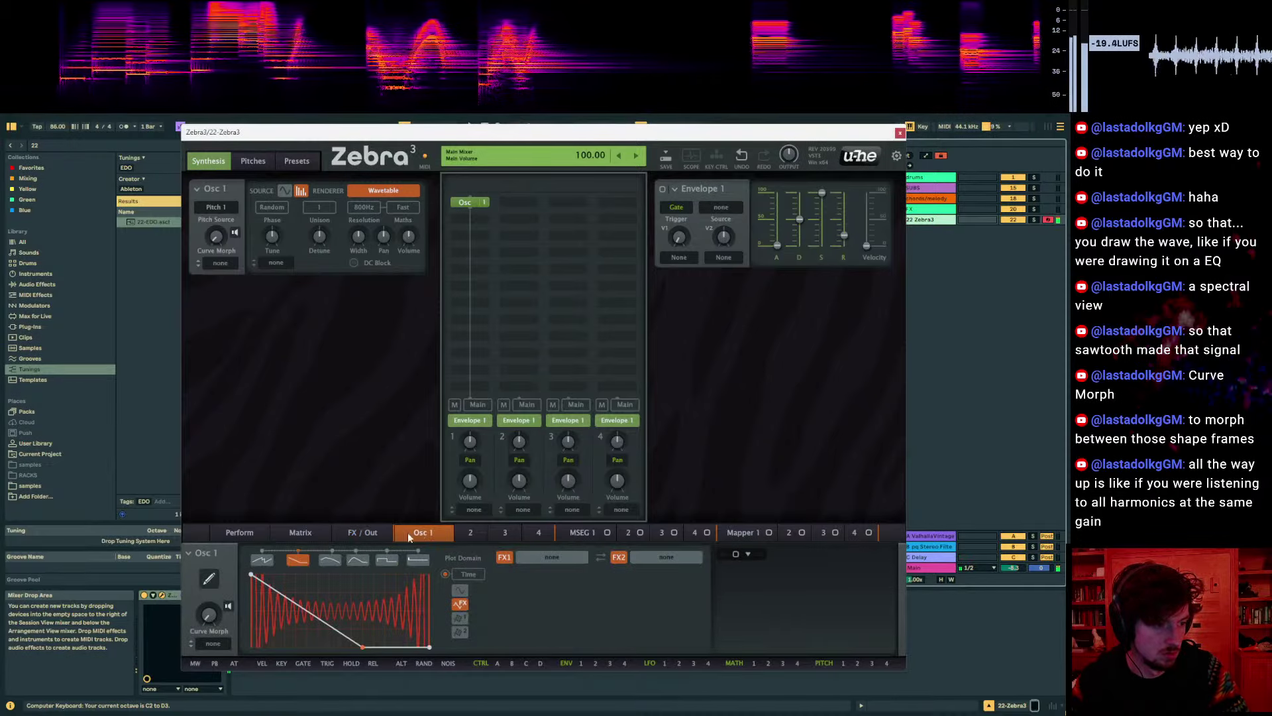
{"action": "left_click_drag", "start_coordinate": [245, 603], "coordinate": [244, 613]}
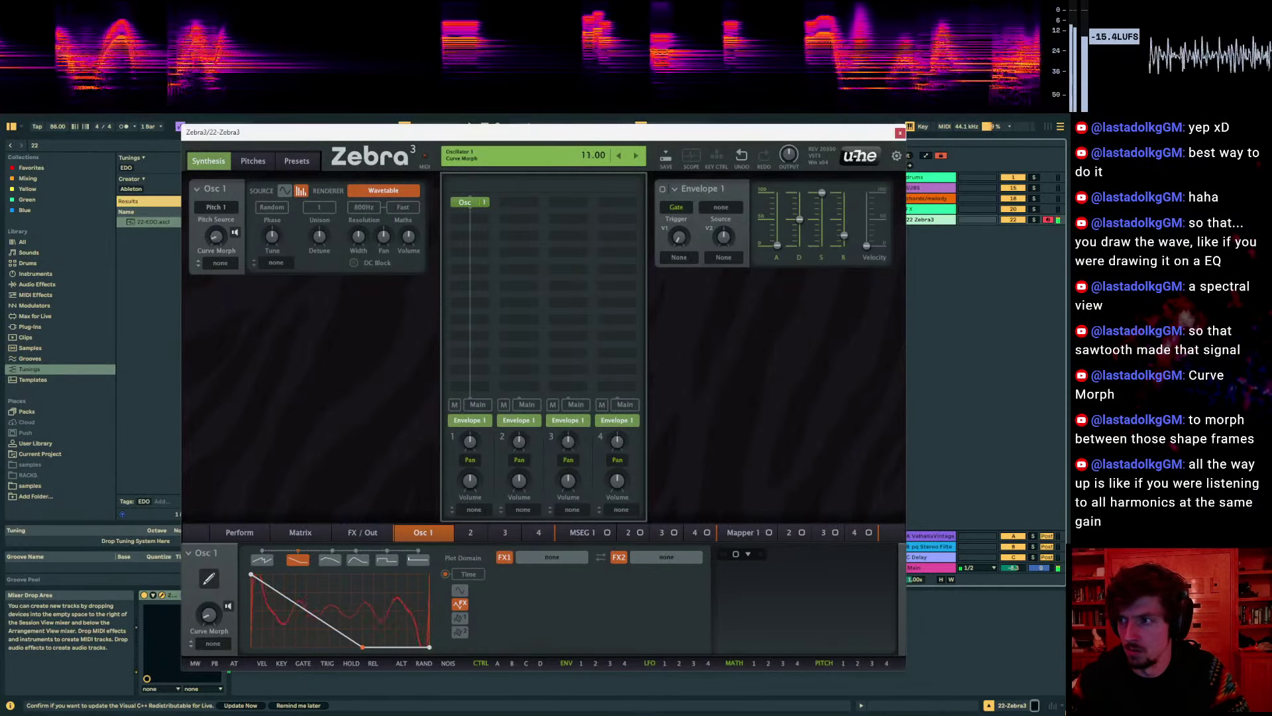
{"action": "left_click_drag", "start_coordinate": [244, 613], "coordinate": [244, 615]}
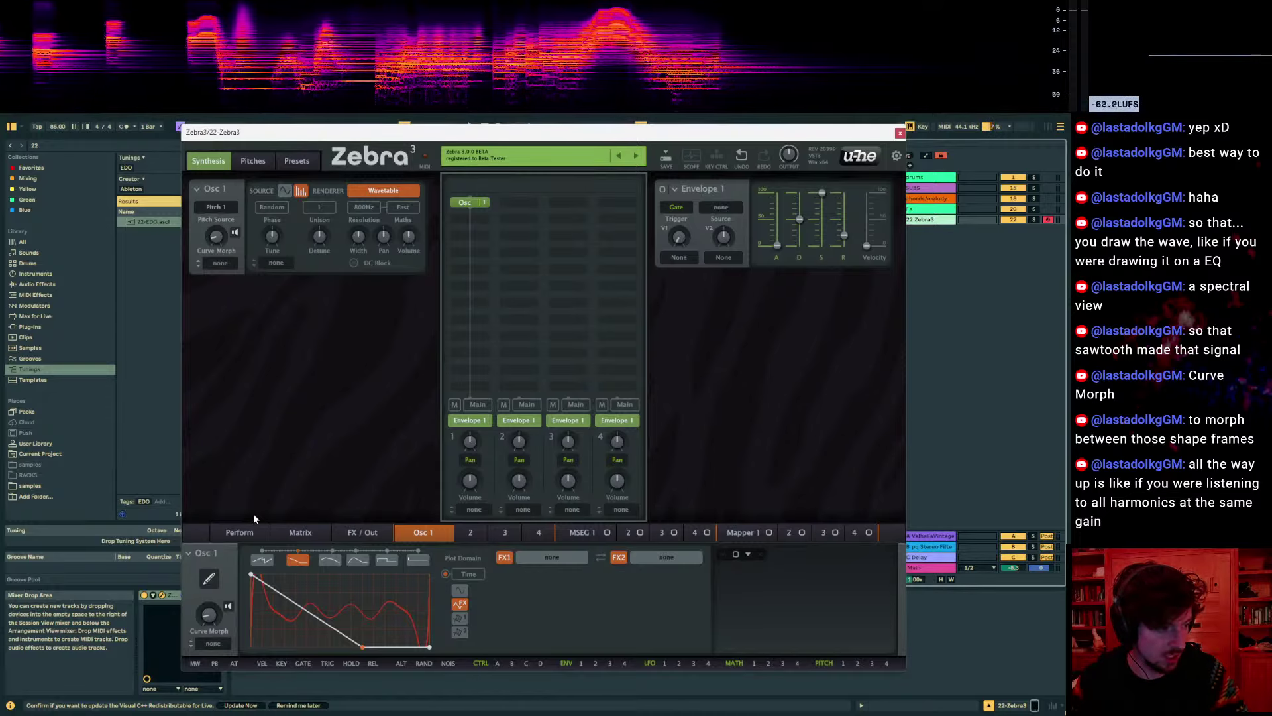
Set Delay 1's Tempo to 1/32
{"action": "left_click", "coordinate": [374, 536]}
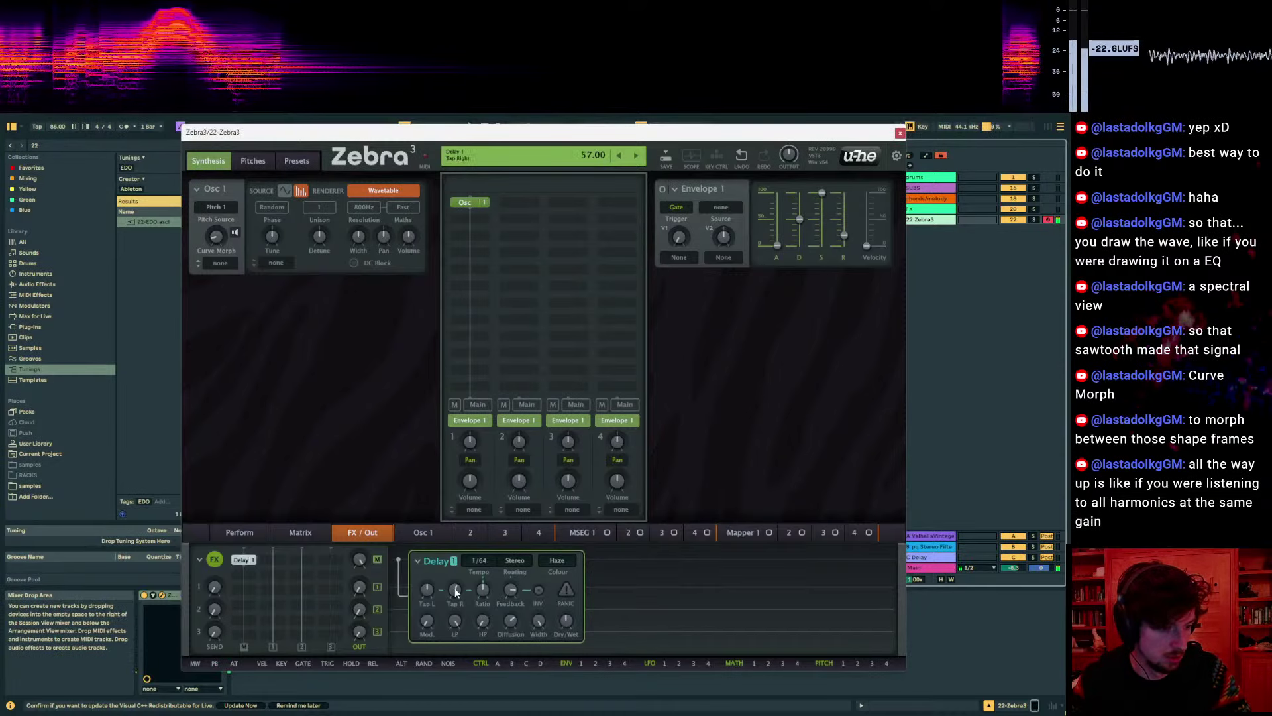
{"action": "left_click", "coordinate": [479, 561]}
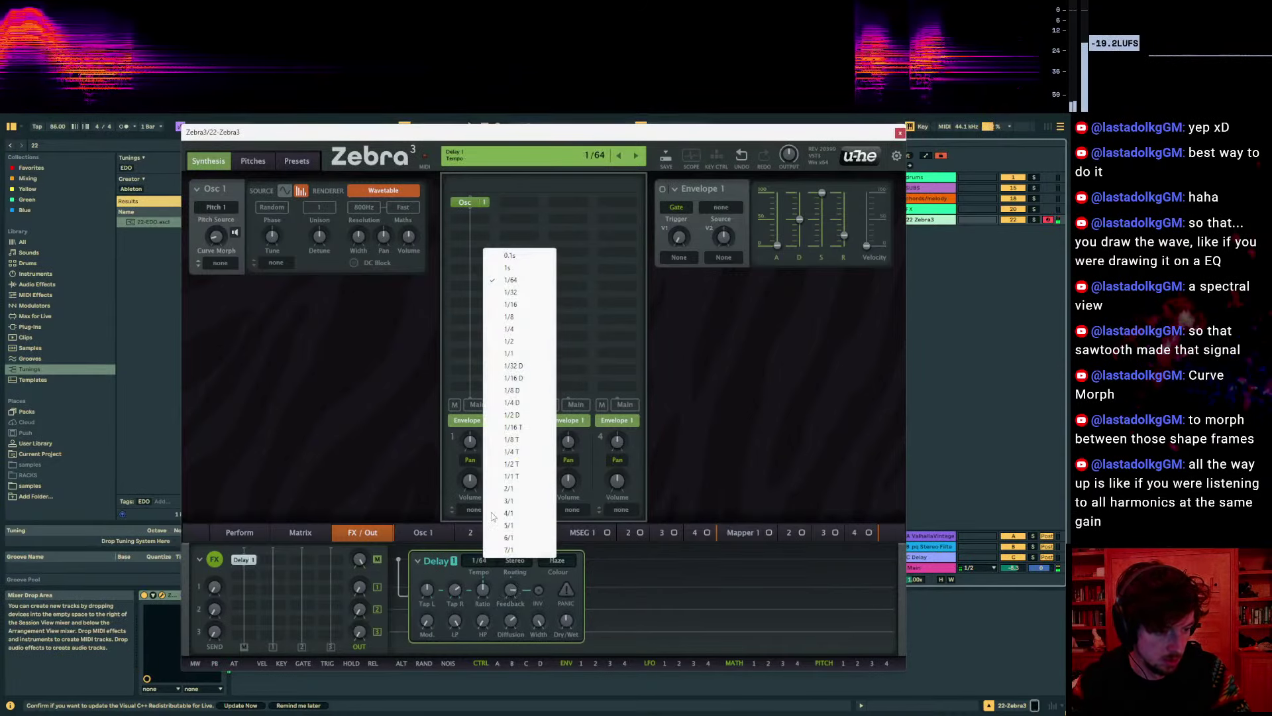
{"action": "left_click", "coordinate": [510, 292]}
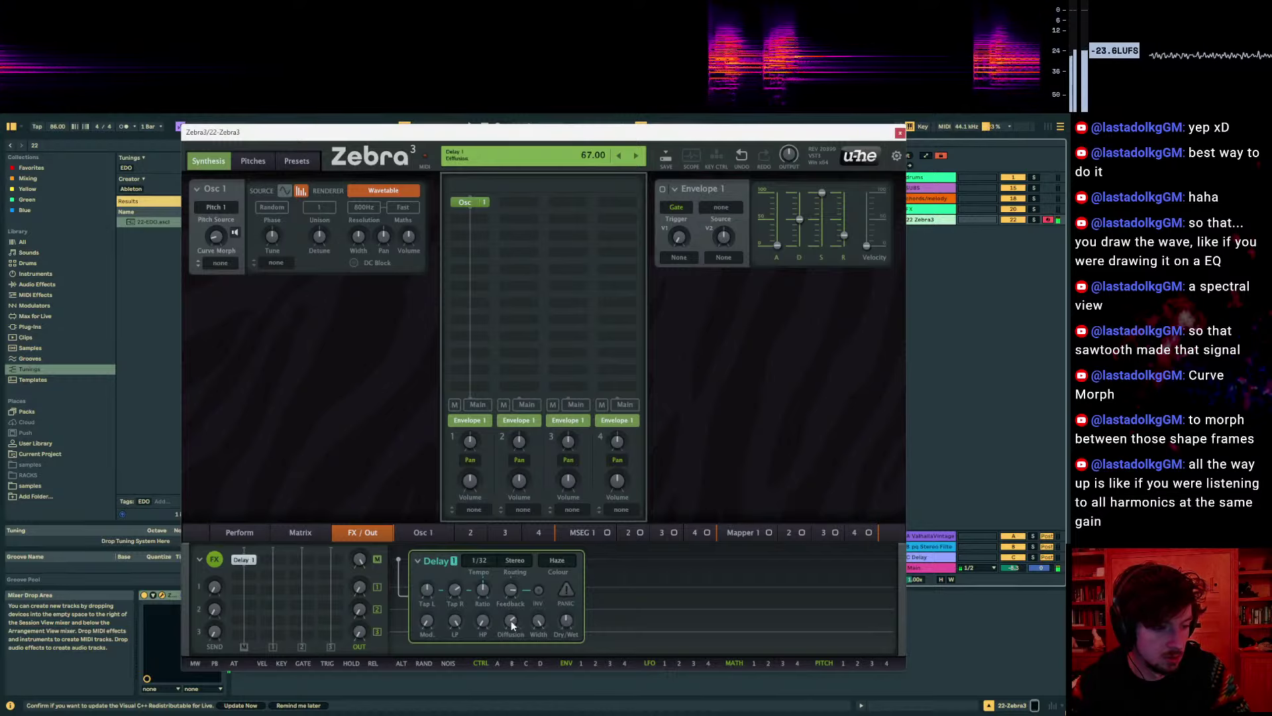
Compare Delay 1's Surge, Haze and Digital Colour options while auditioning the sound, and set the Colour to Surge
{"action": "left_click", "coordinate": [556, 560]}
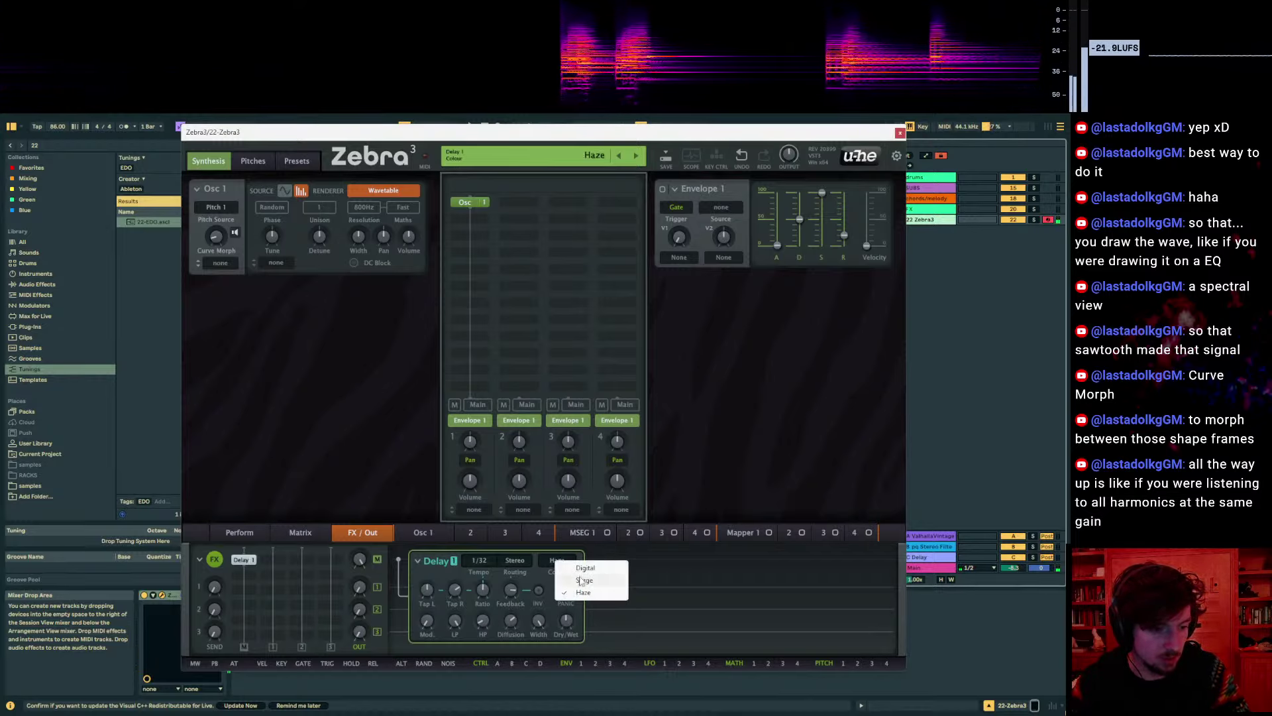
{"action": "left_click", "coordinate": [577, 582]}
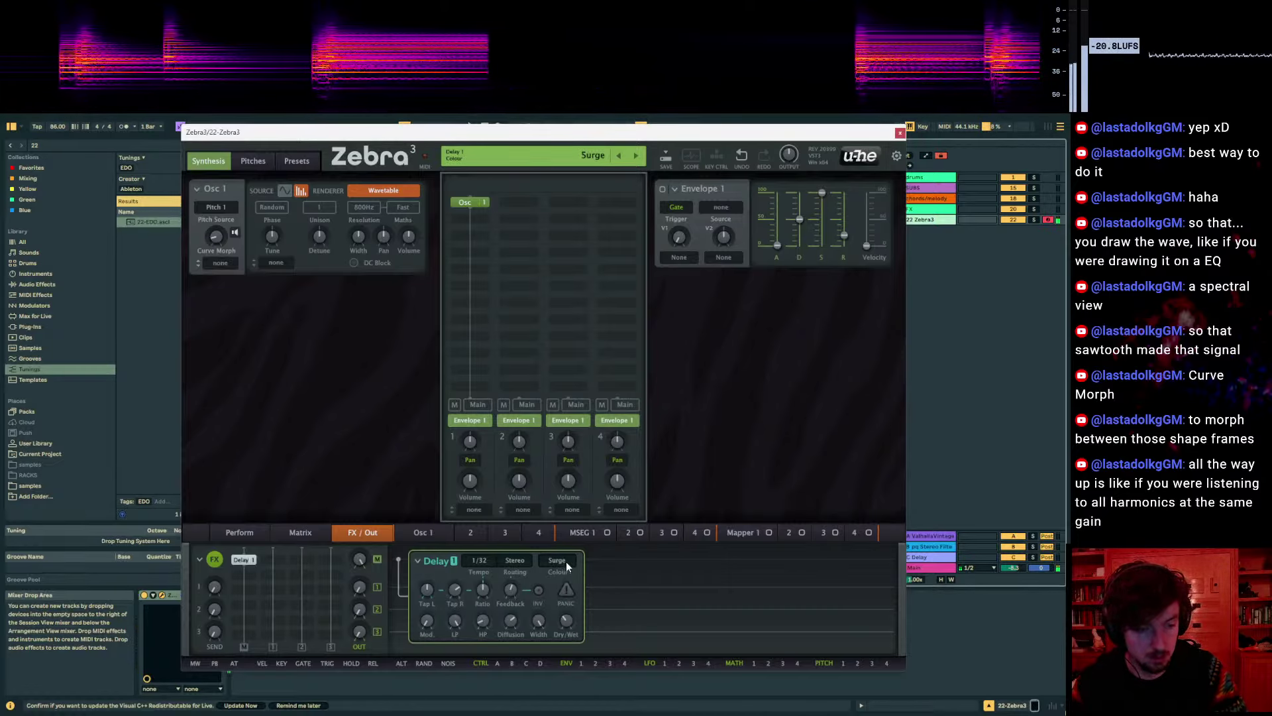
{"action": "left_click", "coordinate": [567, 562]}
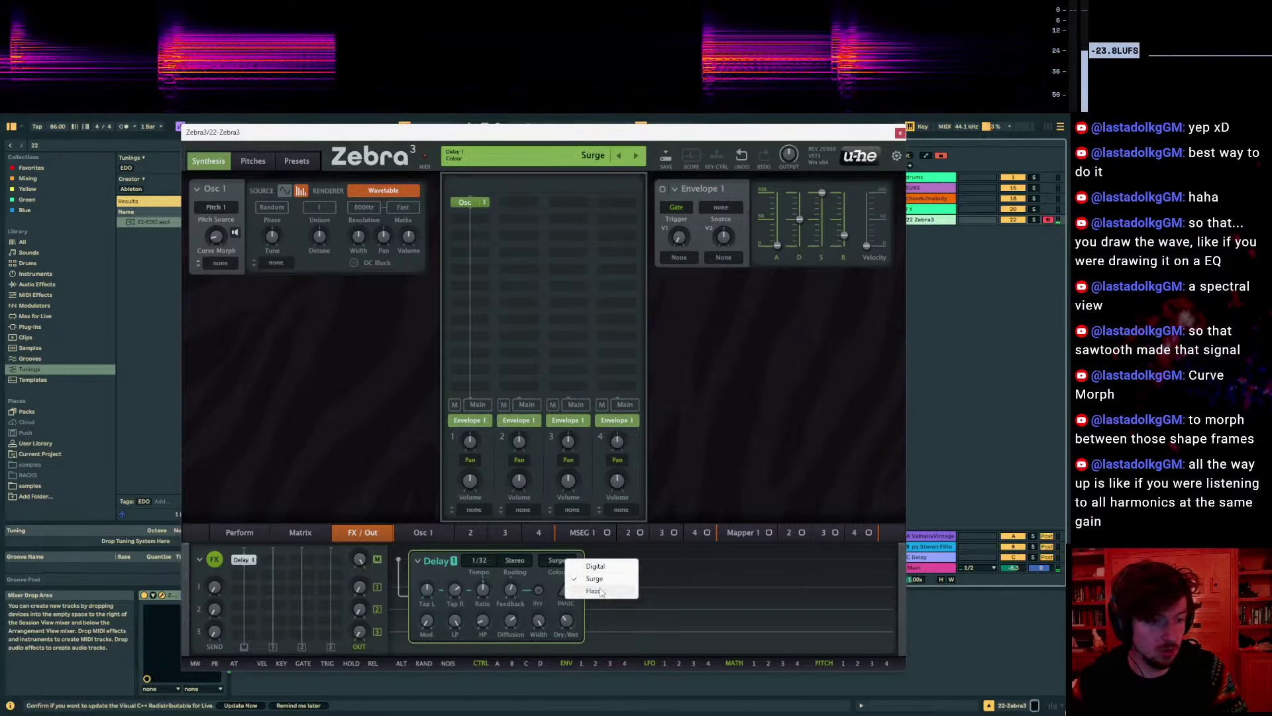
{"action": "left_click", "coordinate": [601, 592]}
{"action": "left_click", "coordinate": [546, 562]}
{"action": "left_click", "coordinate": [628, 570]}
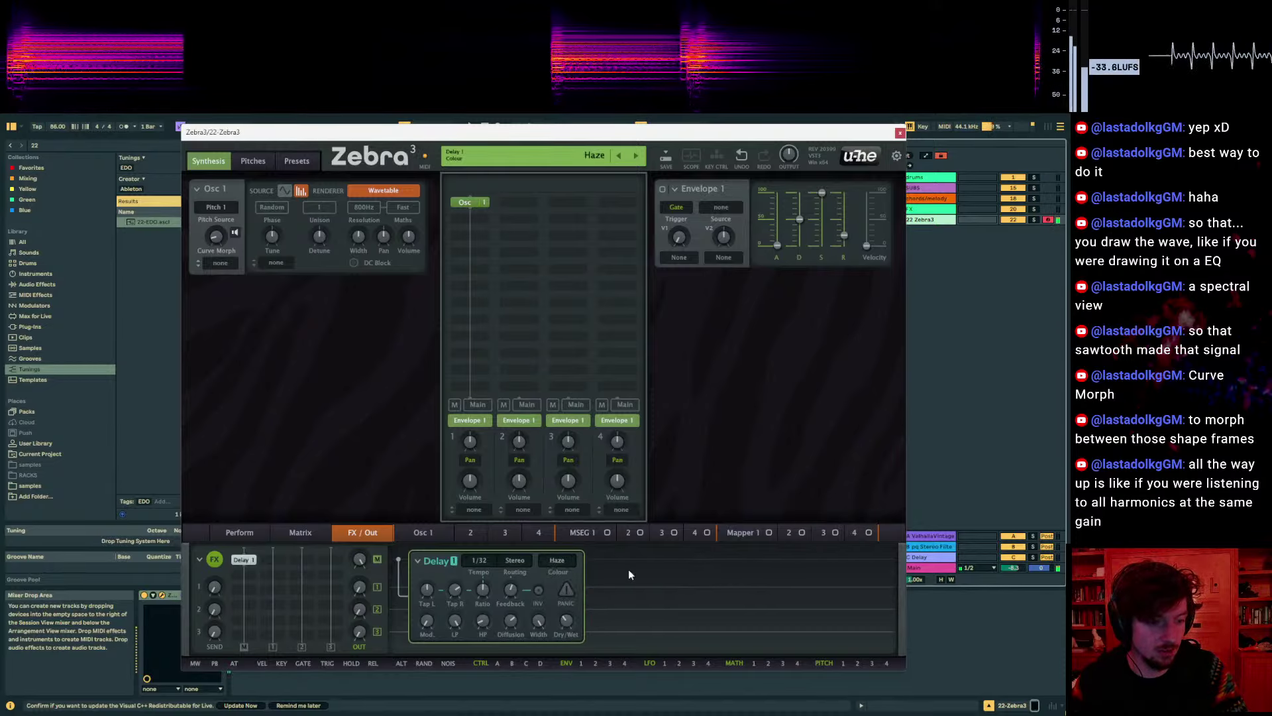
{"action": "left_click", "coordinate": [560, 563]}
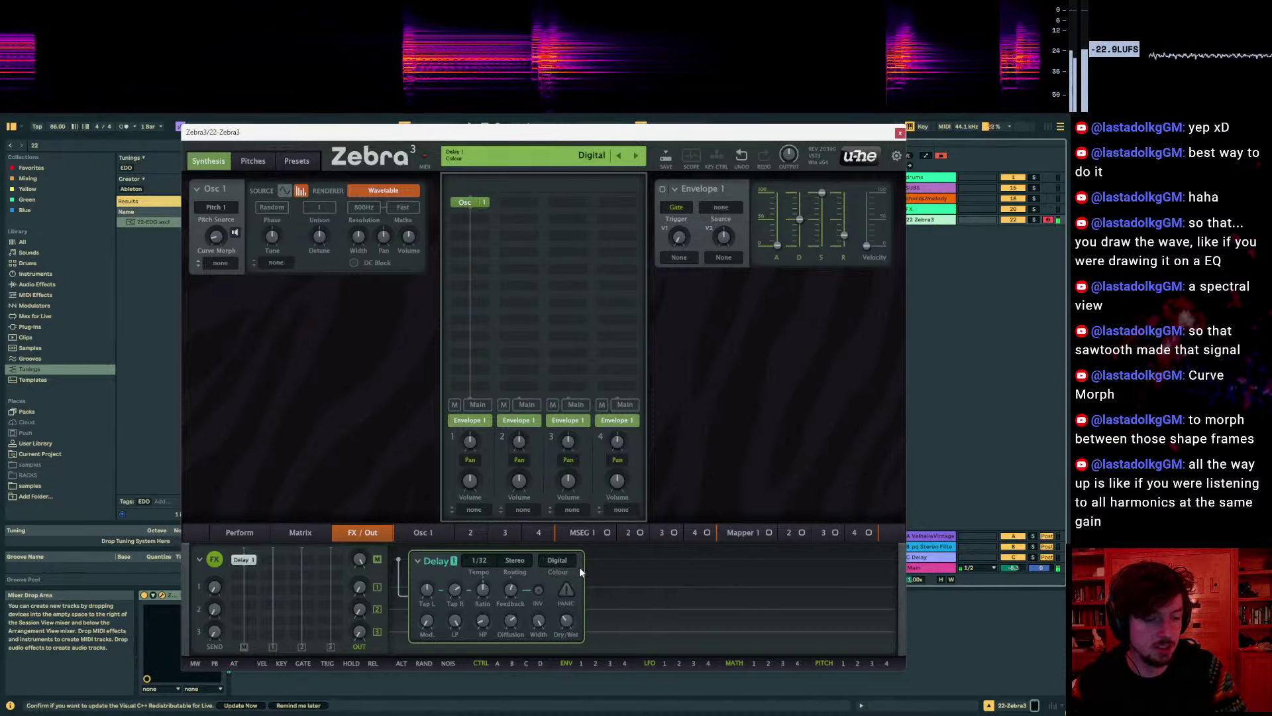
{"action": "left_click", "coordinate": [556, 562]}
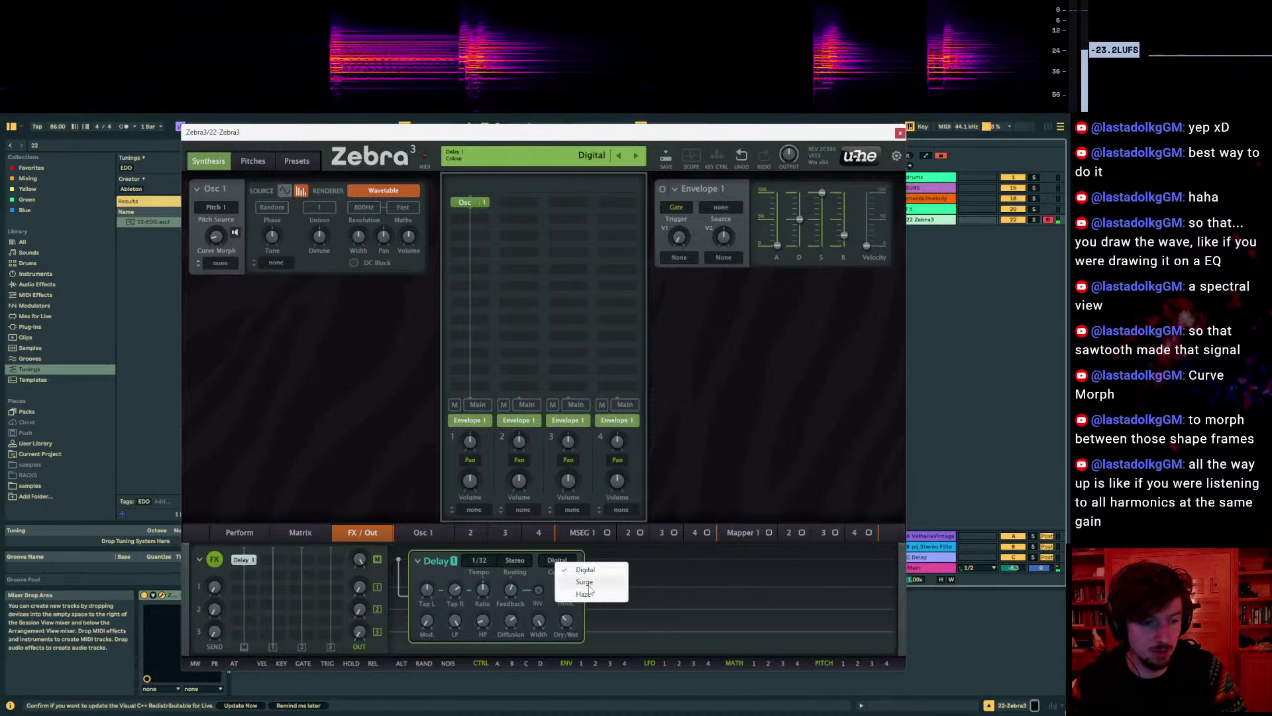
{"action": "left_click", "coordinate": [555, 566]}
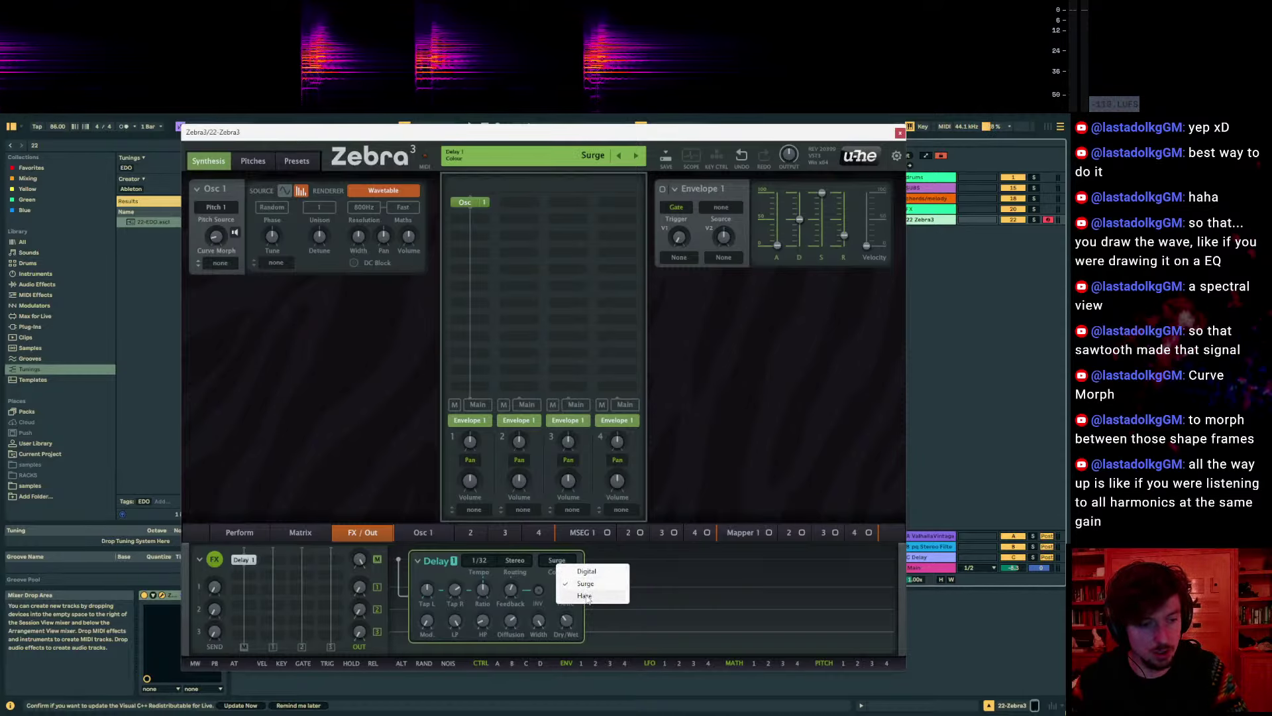
{"action": "left_click", "coordinate": [586, 583]}
{"action": "left_click", "coordinate": [557, 567]}
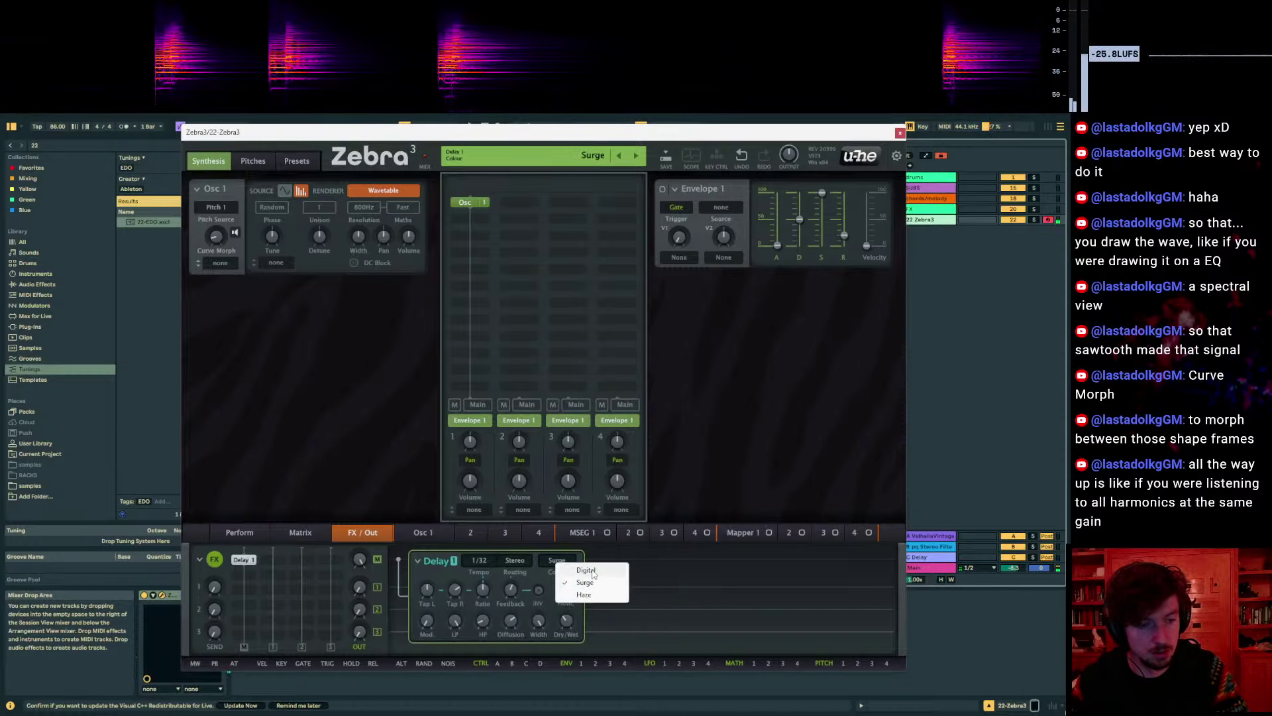
{"action": "left_click", "coordinate": [585, 567]}
{"action": "left_click", "coordinate": [564, 561]}
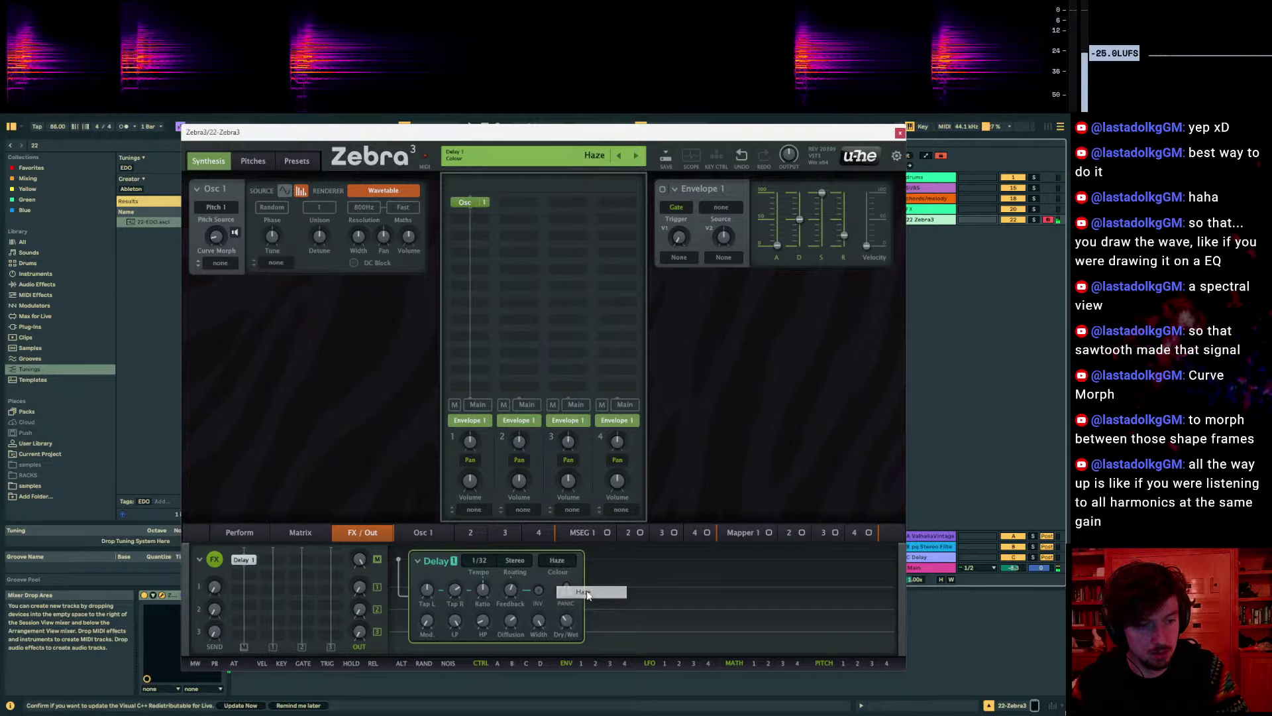
{"action": "left_click", "coordinate": [584, 591]}
{"action": "left_click", "coordinate": [557, 562]}
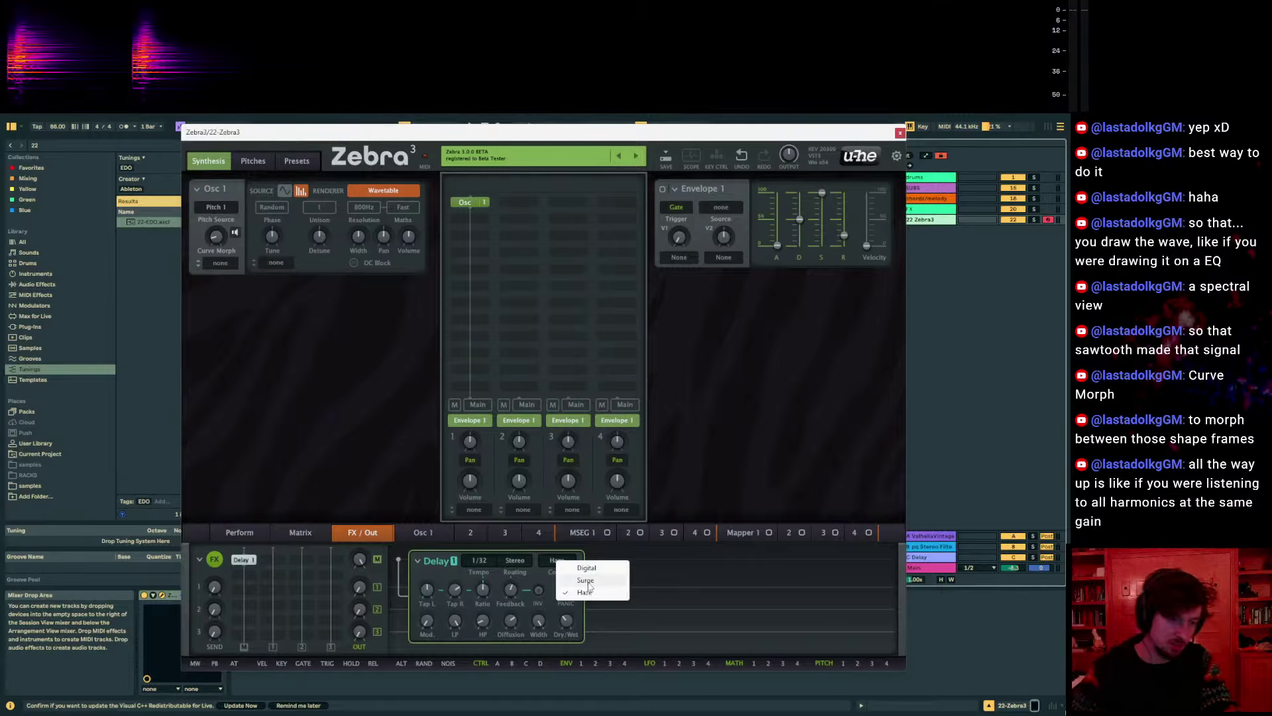
{"action": "left_click", "coordinate": [586, 580]}
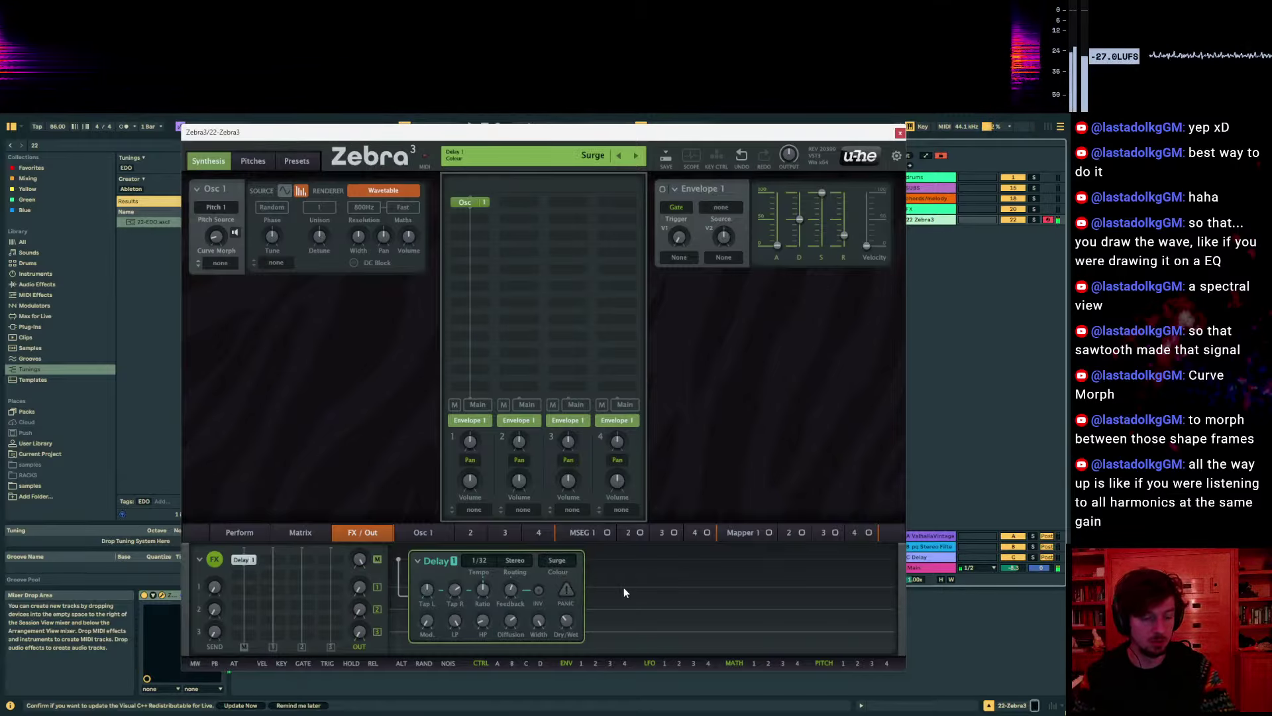
Lower Delay 1's Ratio to -38.00 and set its Tempo to 1/16
{"action": "mouse_move", "coordinate": [567, 623]}
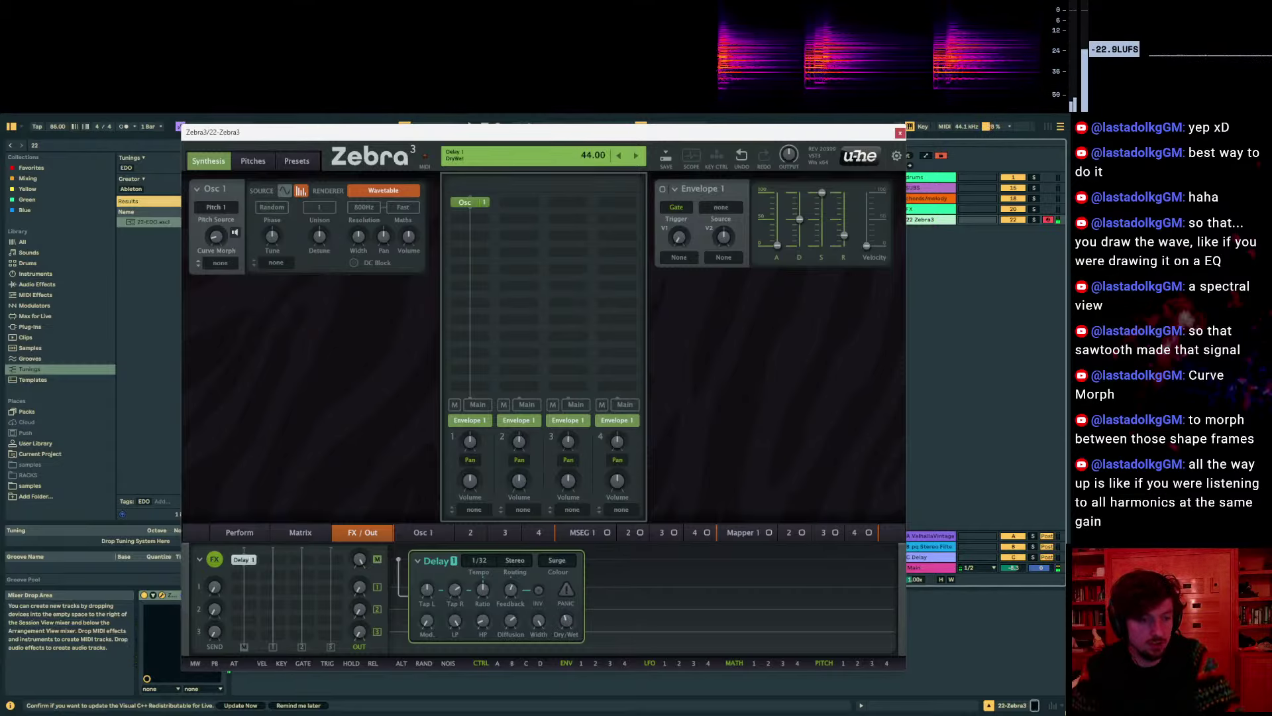
{"action": "mouse_move", "coordinate": [487, 590]}
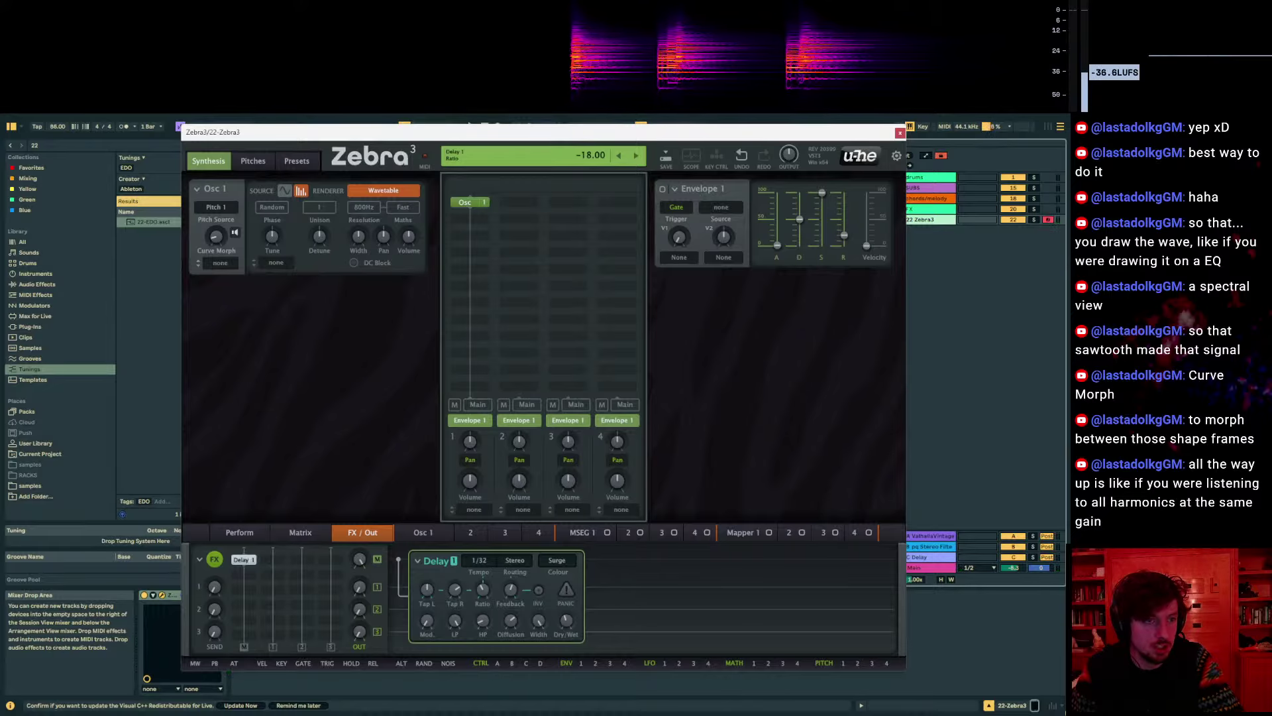
{"action": "mouse_move", "coordinate": [482, 589]}
{"action": "left_mouse_down"}
{"action": "mouse_move", "coordinate": [482, 570]}
{"action": "mouse_move", "coordinate": [482, 596]}
{"action": "left_mouse_up"}
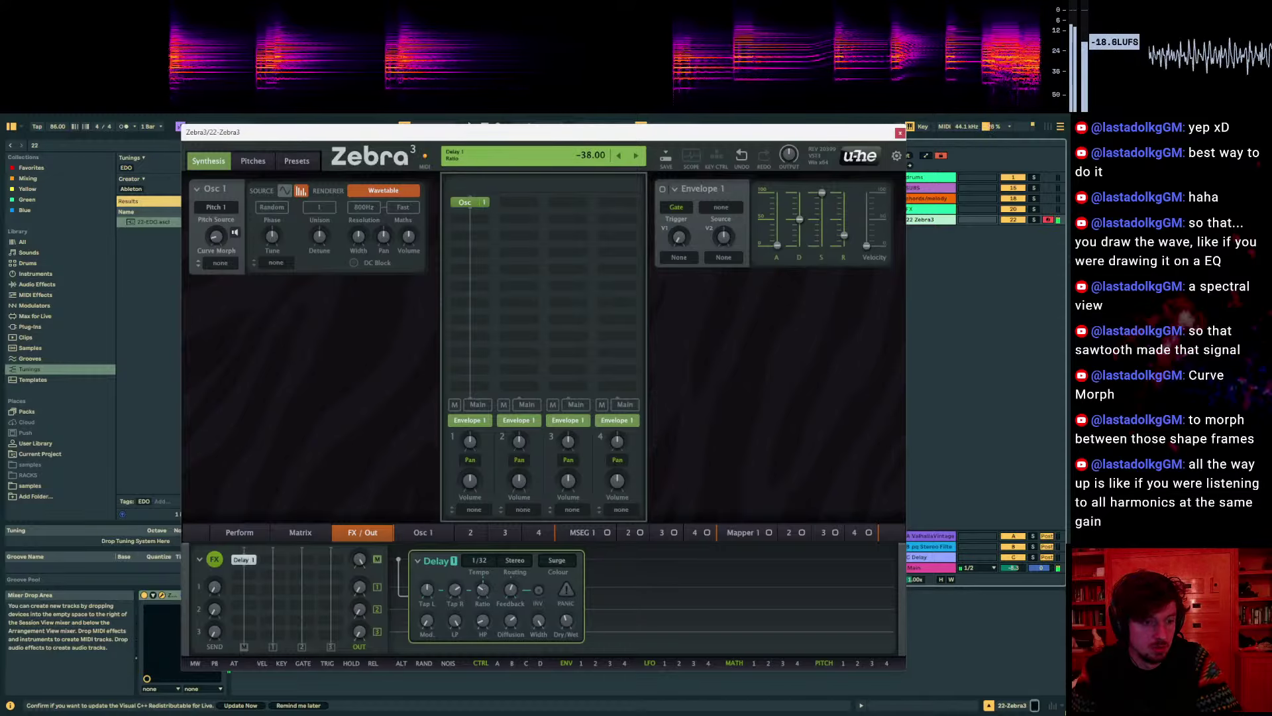
{"action": "left_click", "coordinate": [480, 559]}
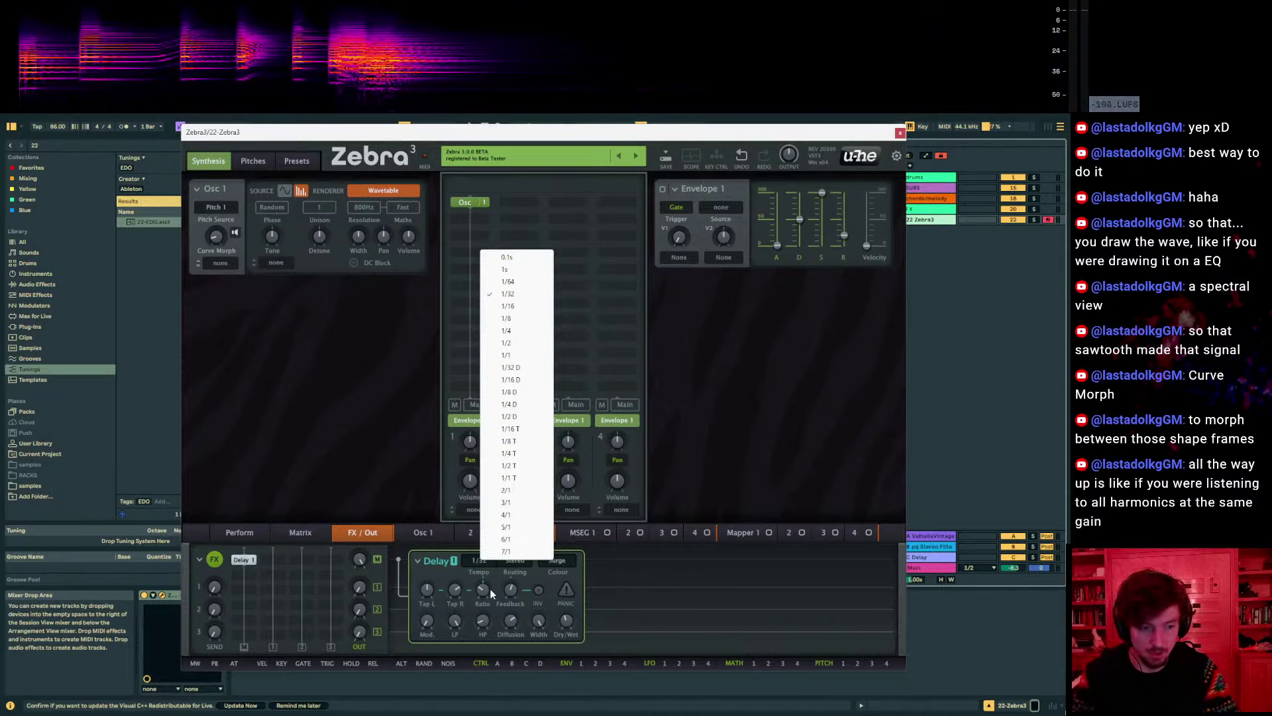
{"action": "left_click", "coordinate": [515, 308]}
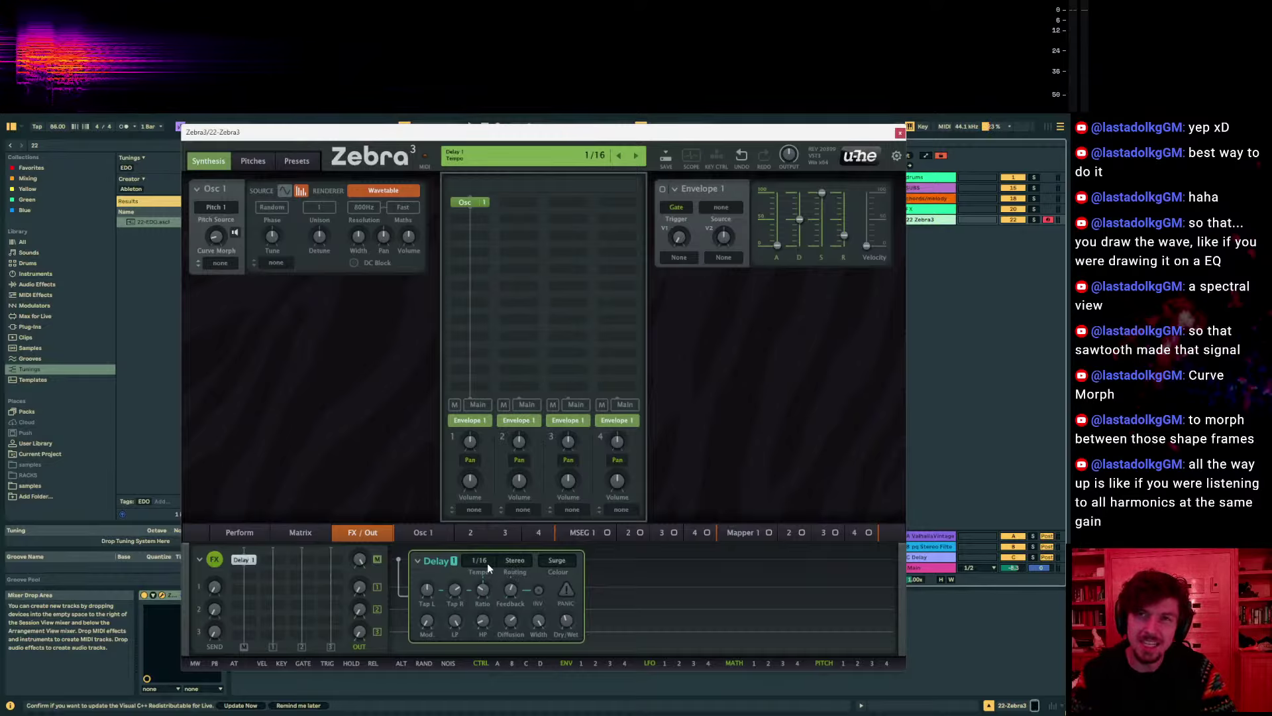
Set Delay 1's Ratio to -12.00 and enable its feedback inversion
{"action": "mouse_move", "coordinate": [475, 585]}
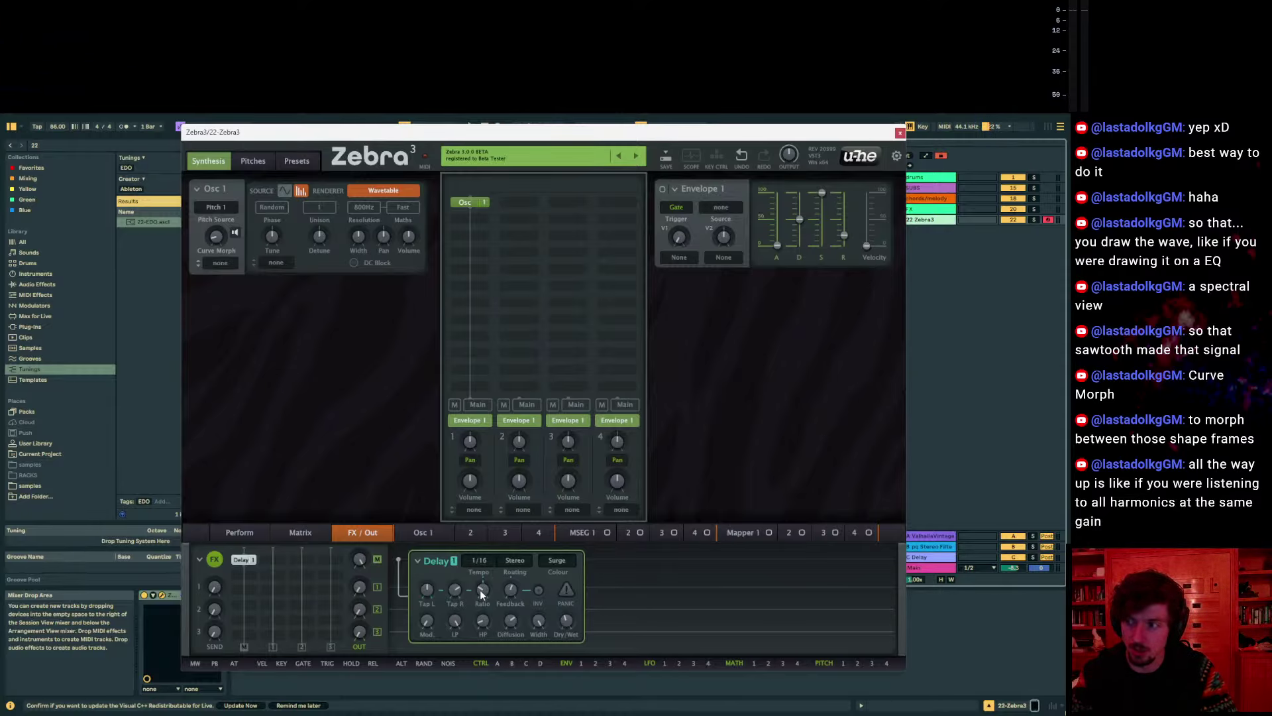
{"action": "mouse_move", "coordinate": [513, 590]}
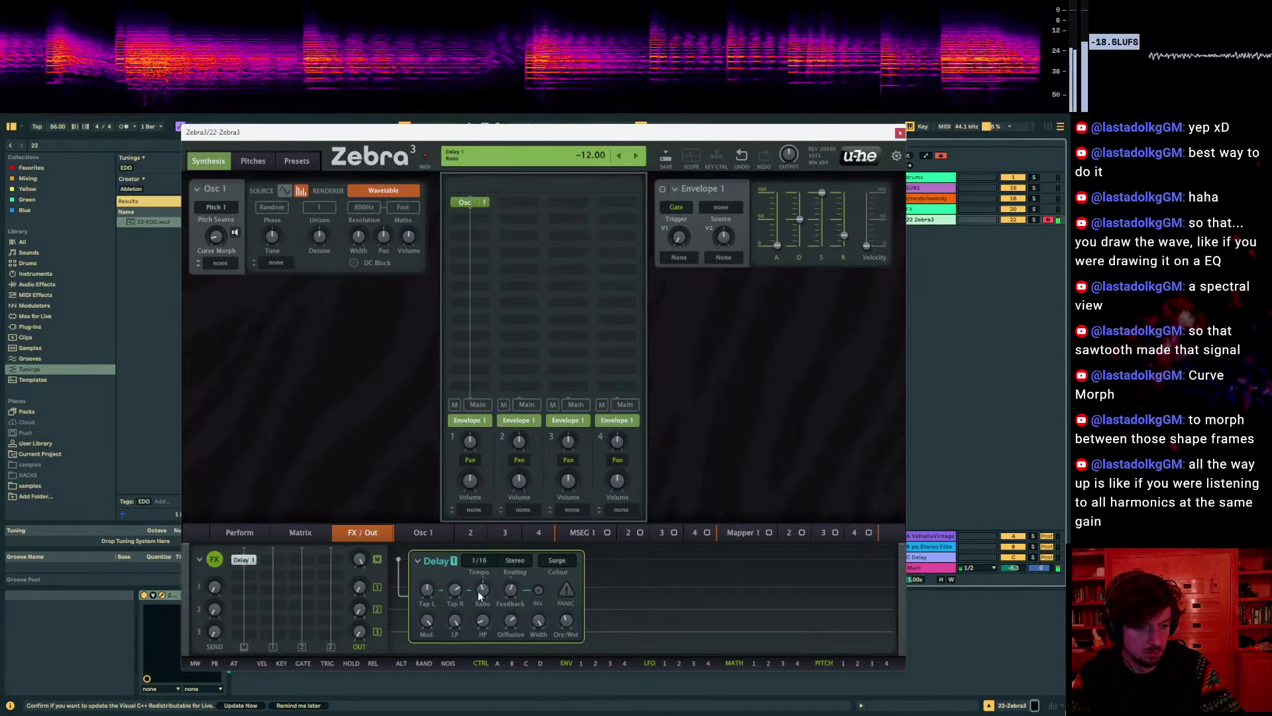
{"action": "left_click", "coordinate": [539, 591]}
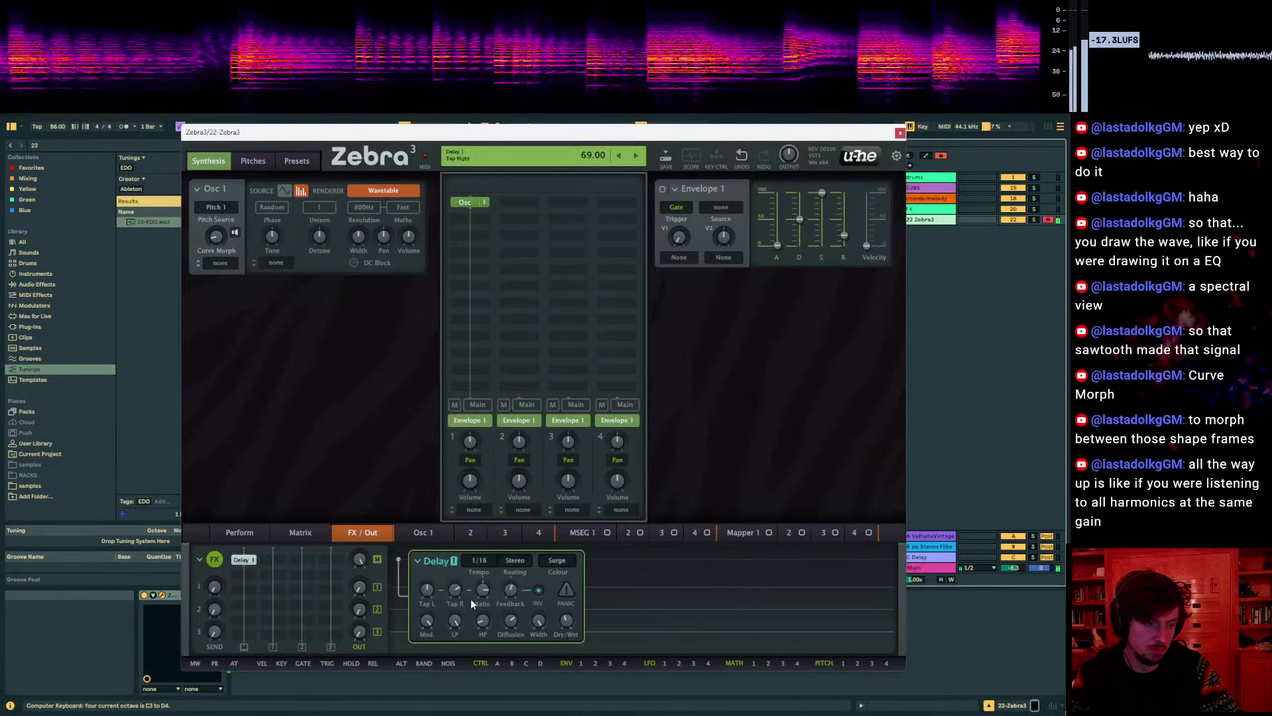
Insert Ring3 after Delay 1 in the main FX lane and keep its mode on Bode Shifter
{"action": "left_click", "coordinate": [241, 574]}
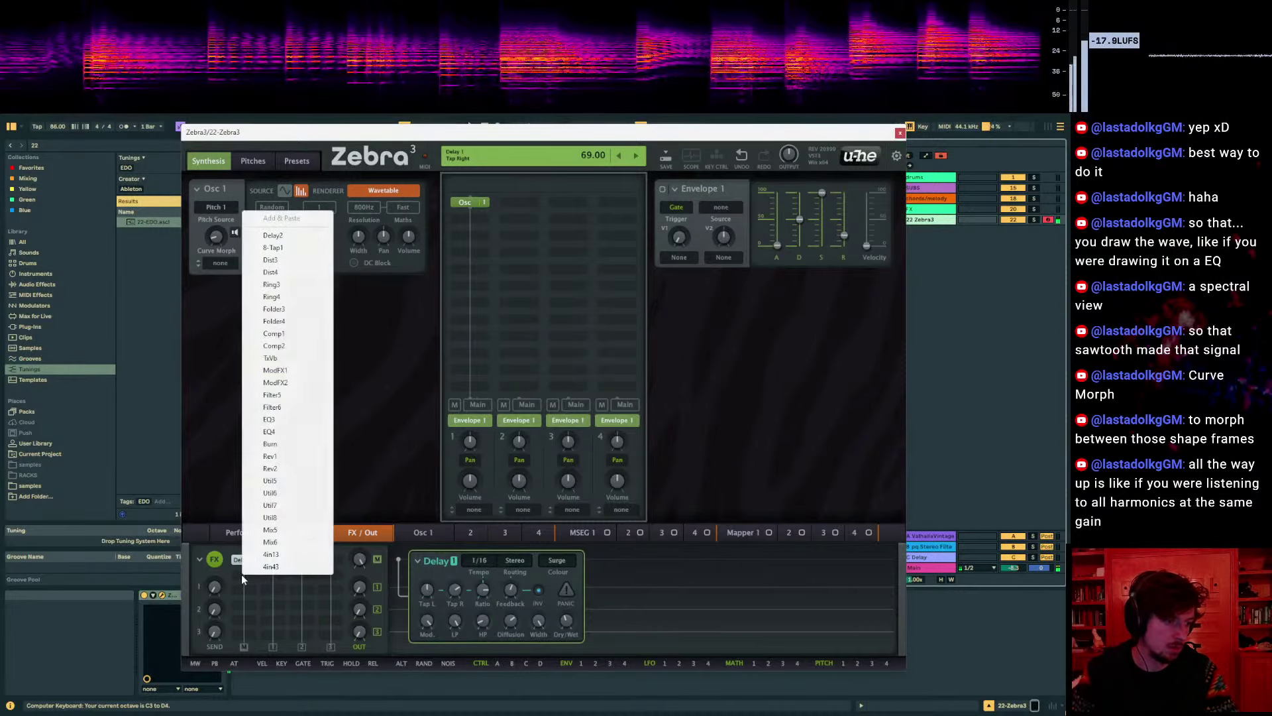
{"action": "left_click", "coordinate": [284, 285]}
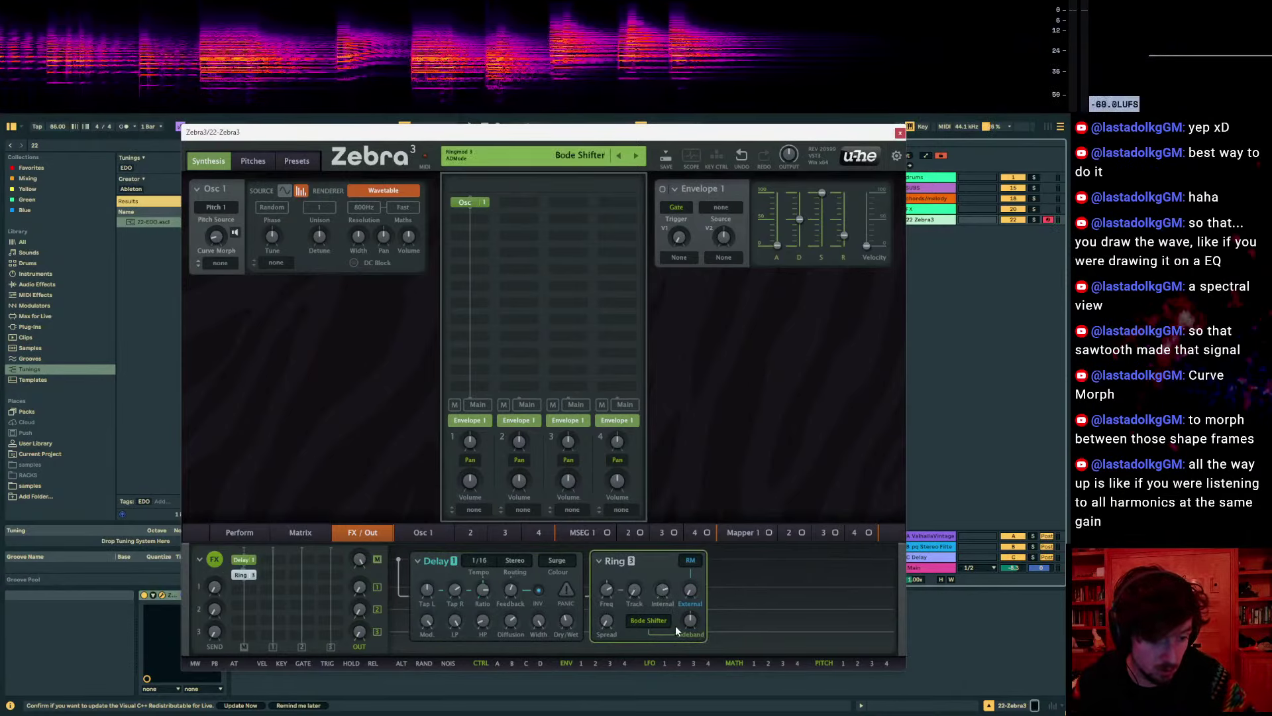
{"action": "left_click", "coordinate": [647, 620]}
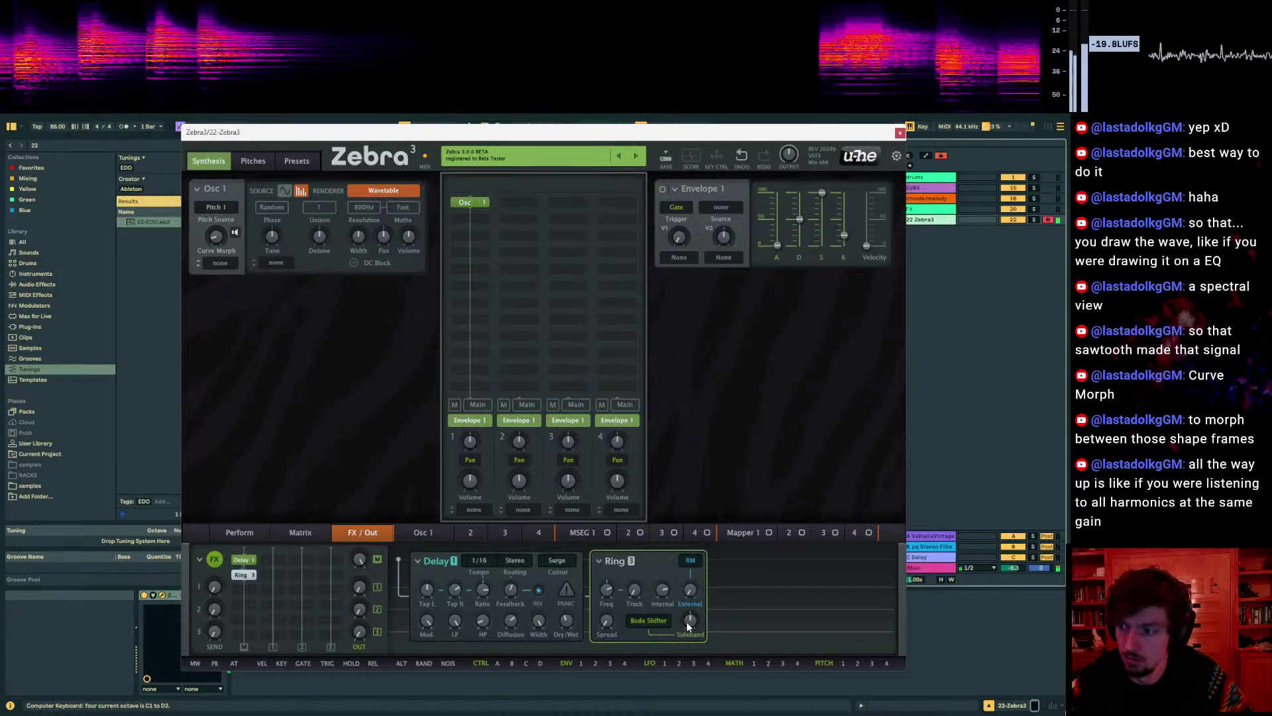
Sweep Ring 3's Frequency through -25.00 and adjust its Track amount from about 2.00 while auditioning it
{"action": "mouse_move", "coordinate": [573, 623]}
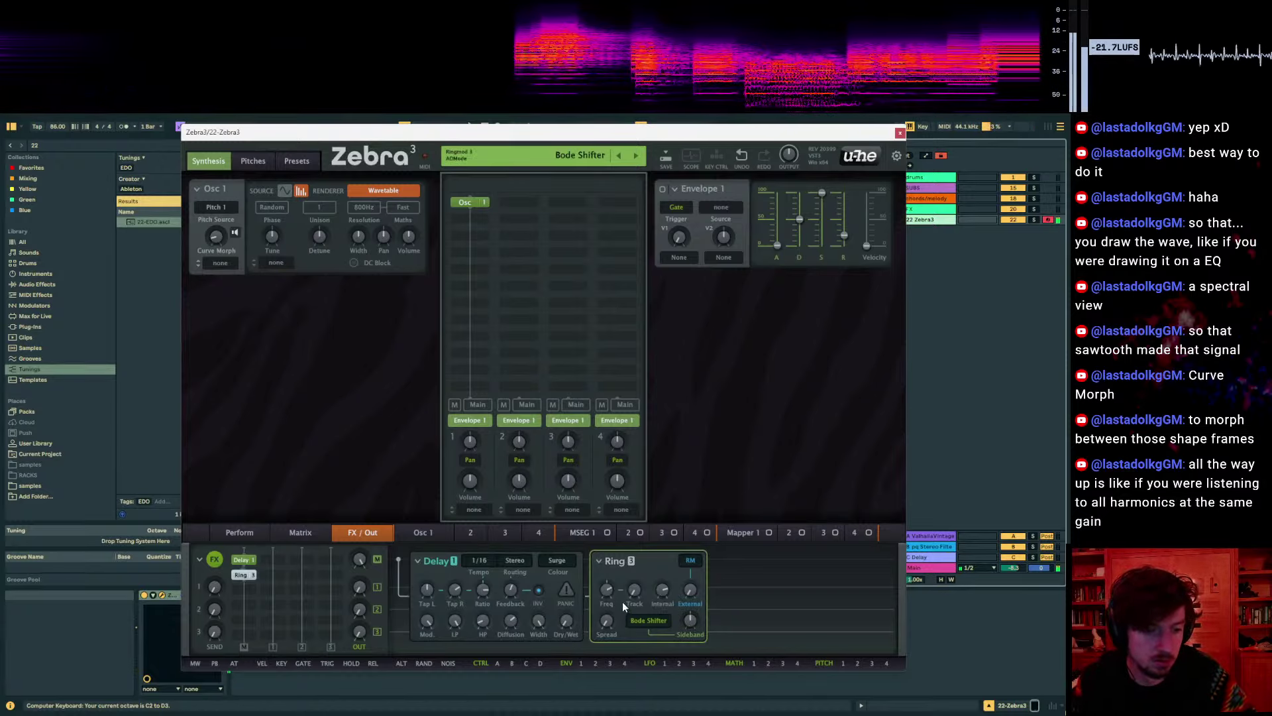
{"action": "mouse_move", "coordinate": [606, 589]}
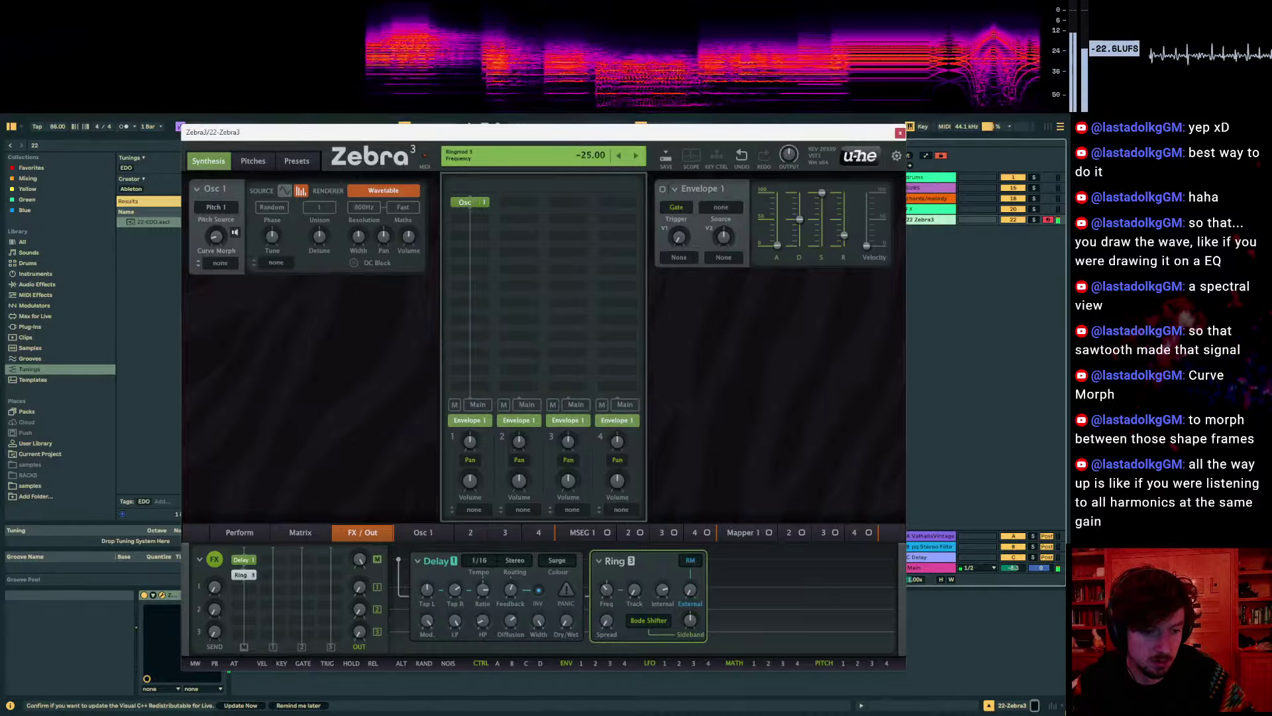
{"action": "left_click_drag", "start_coordinate": [606, 589], "coordinate": [606, 572]}
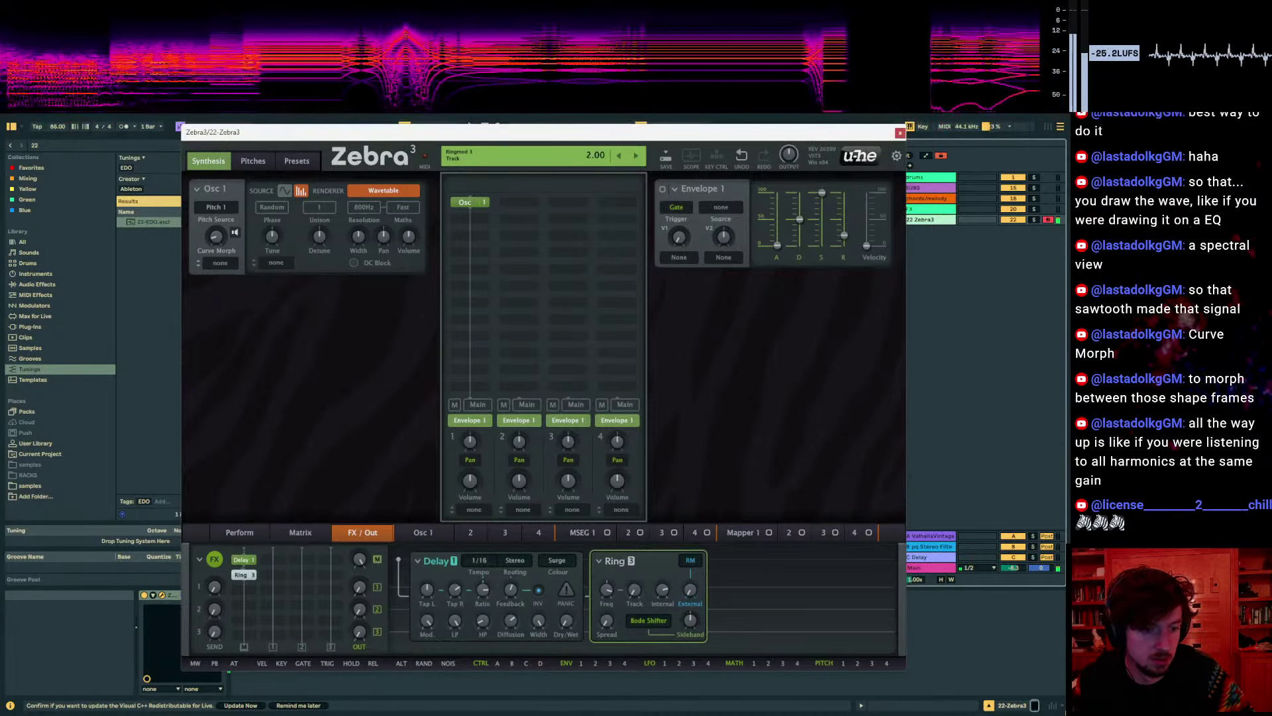
{"action": "left_click_drag", "start_coordinate": [634, 589], "coordinate": [635, 570]}
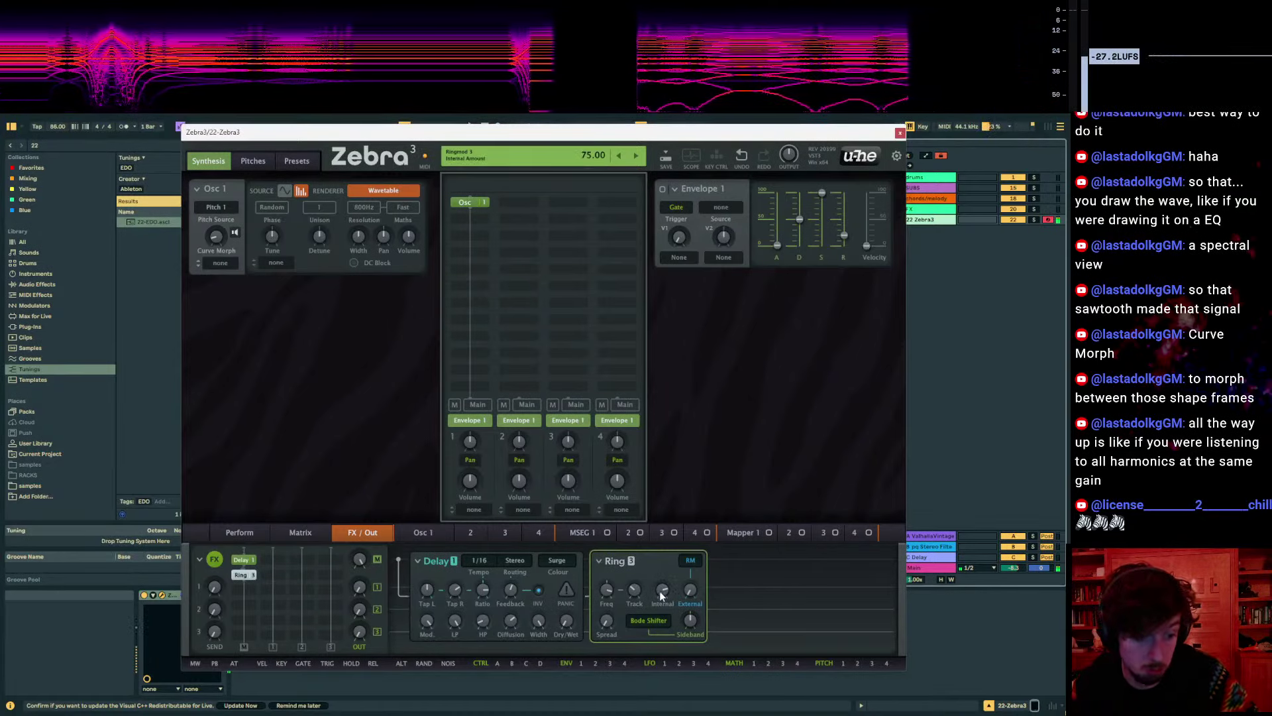
Sweep Ring 3's Internal Amount between 7.00 and 100.00, and retune its Frequency to 43.00 together with its Track amount
{"action": "mouse_move", "coordinate": [660, 593]}
{"action": "left_mouse_down"}
{"action": "mouse_move", "coordinate": [660, 577]}
{"action": "mouse_move", "coordinate": [660, 606]}
{"action": "mouse_move", "coordinate": [660, 586]}
{"action": "left_mouse_up"}
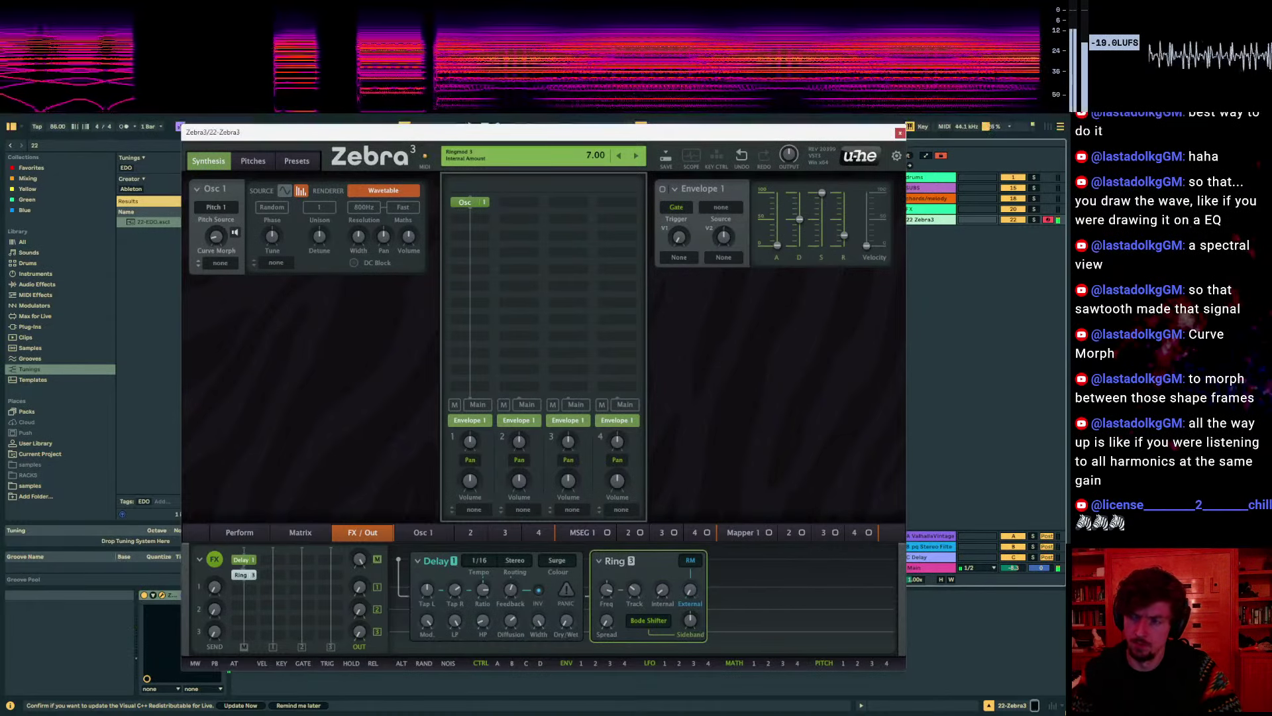
{"action": "left_click_drag", "start_coordinate": [817, 132], "coordinate": [722, 130]}
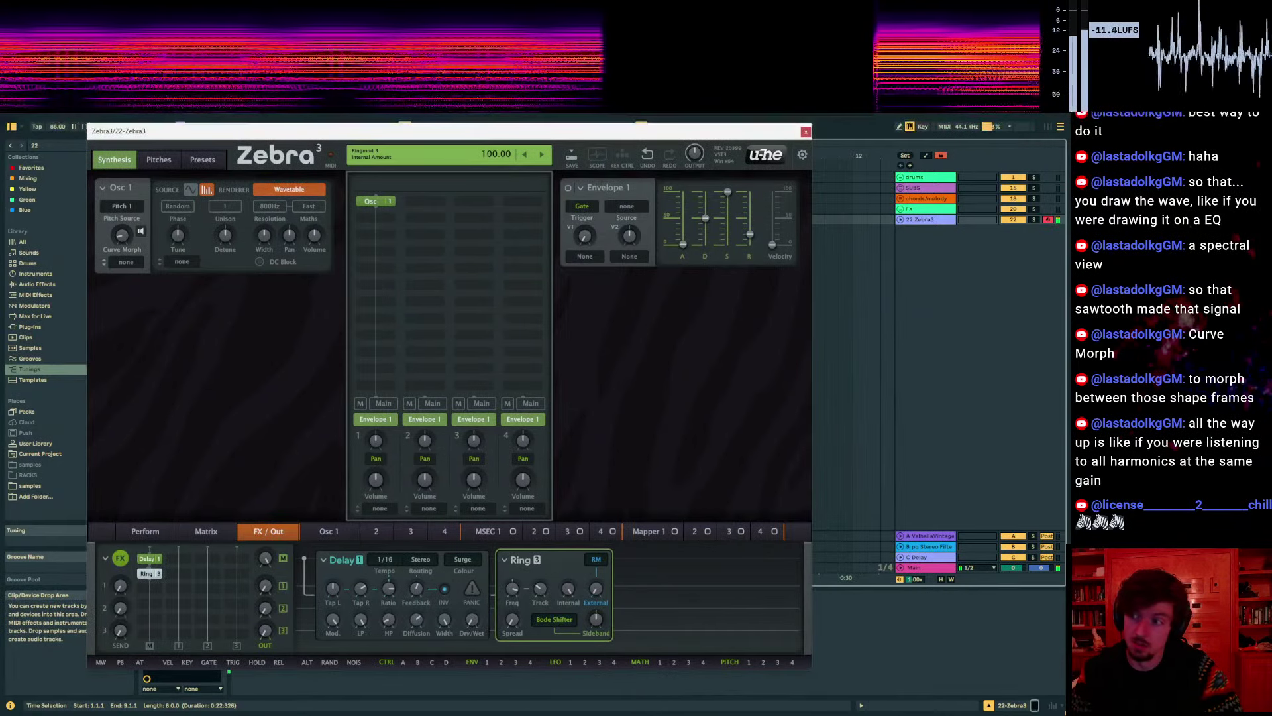
{"action": "left_click_drag", "start_coordinate": [568, 588], "coordinate": [573, 593]}
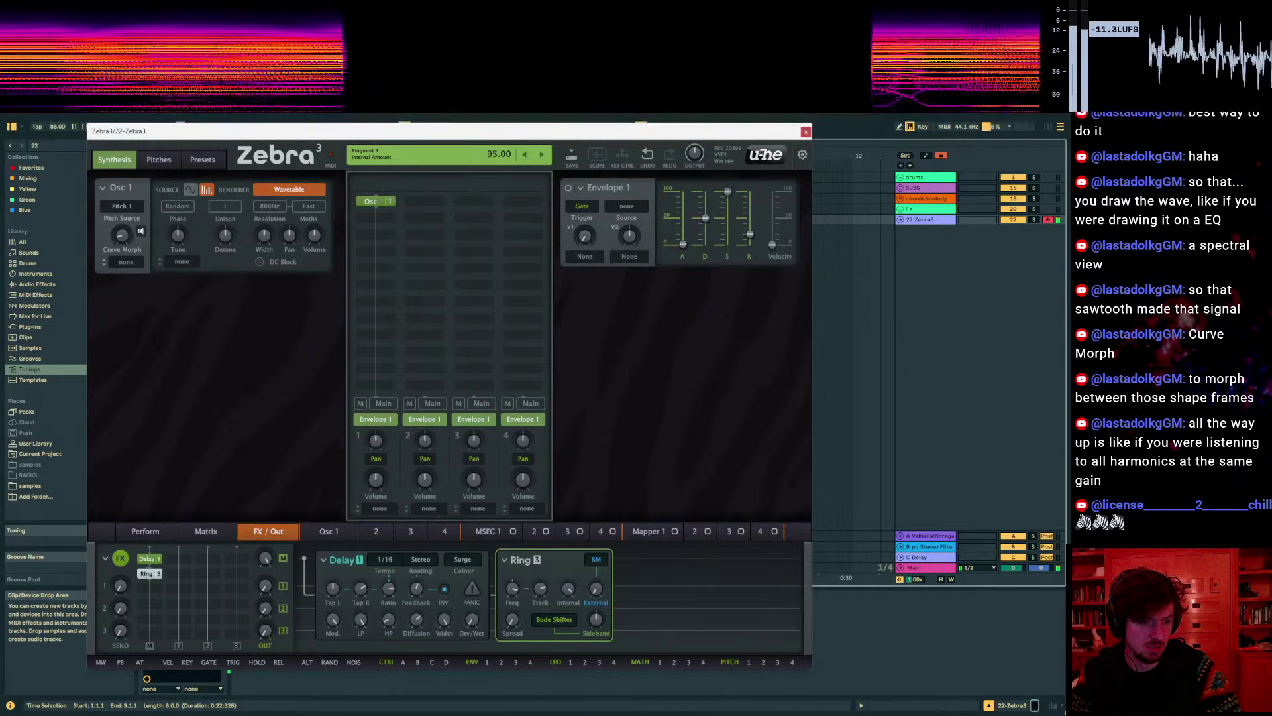
{"action": "left_click_drag", "start_coordinate": [567, 588], "coordinate": [568, 617]}
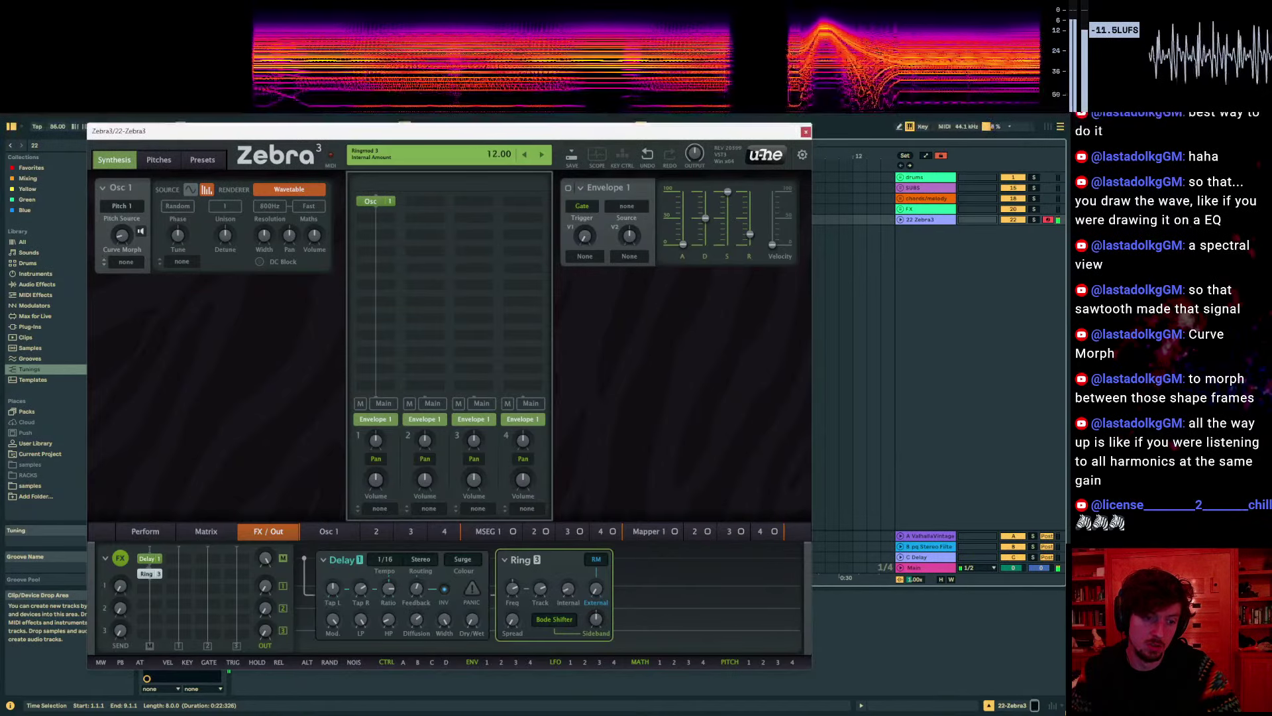
{"action": "left_click_drag", "start_coordinate": [568, 588], "coordinate": [568, 563]}
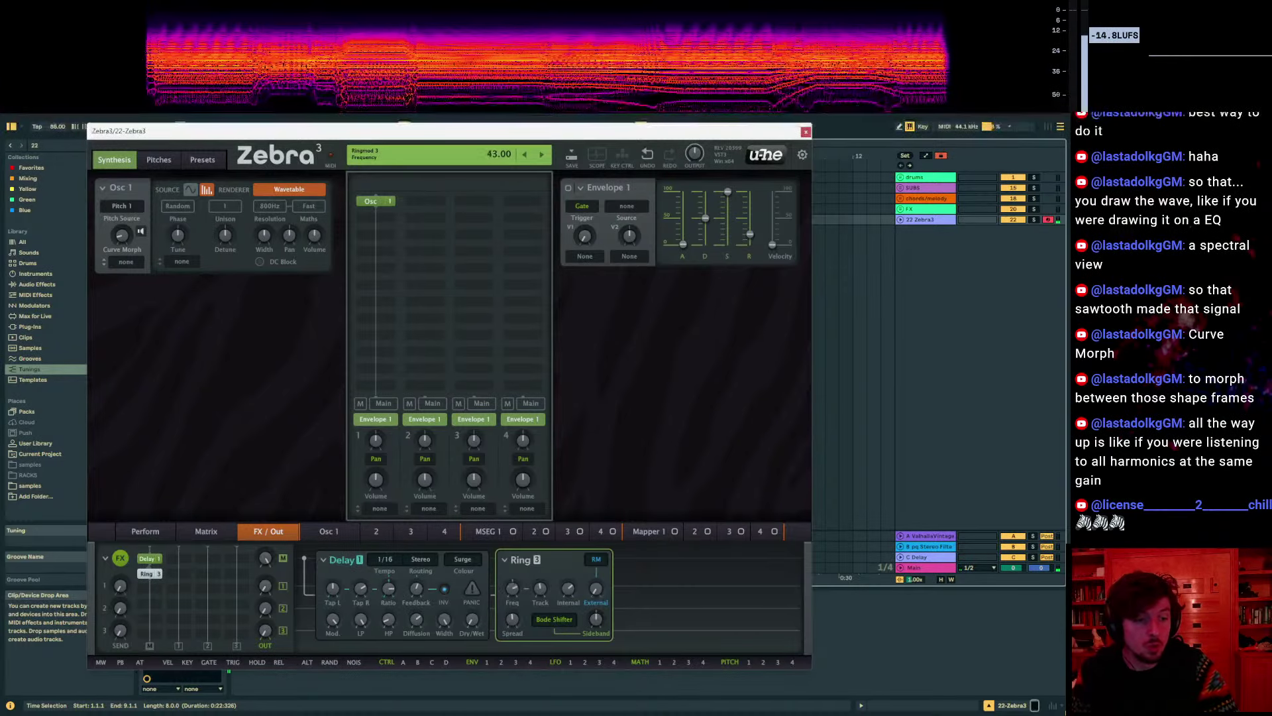
{"action": "left_click_drag", "start_coordinate": [542, 590], "coordinate": [542, 596]}
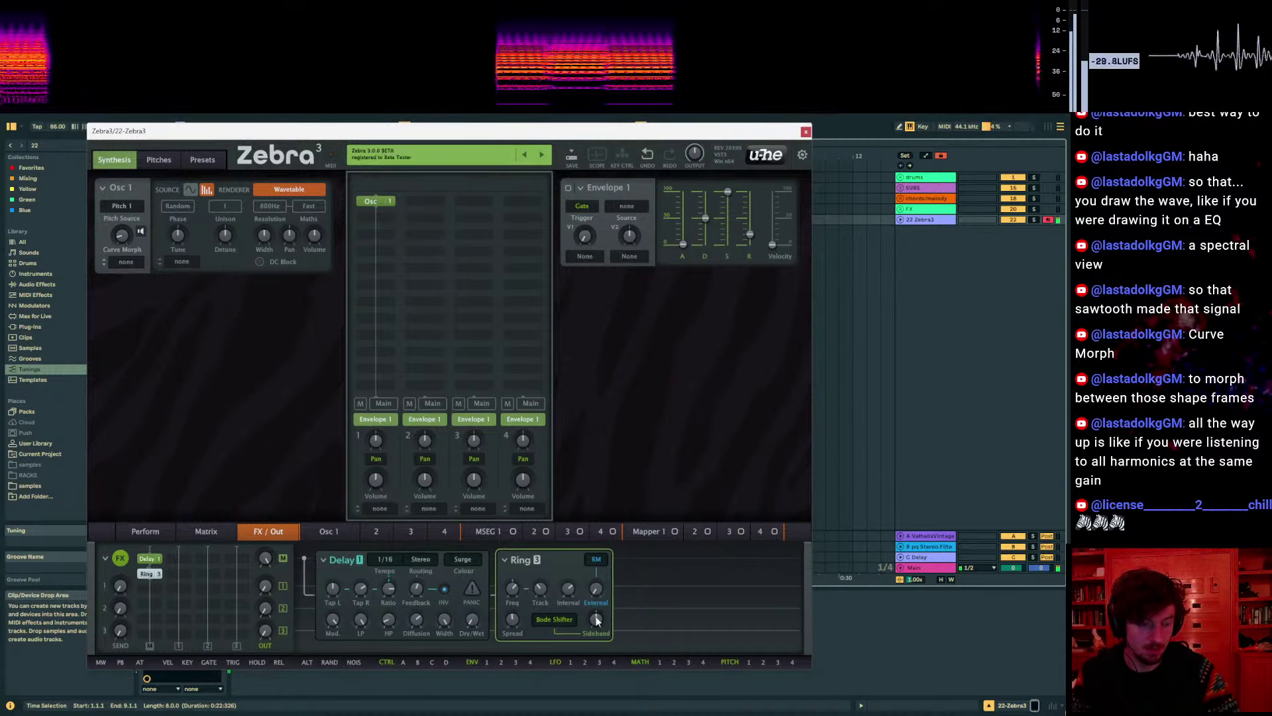
Sweep Ring 3's Sideband, Frequency around 26.00 and Track around 100.00 while auditioning, and adjust its External Amount to about 70.00
{"action": "left_click_drag", "start_coordinate": [595, 619], "coordinate": [596, 656]}
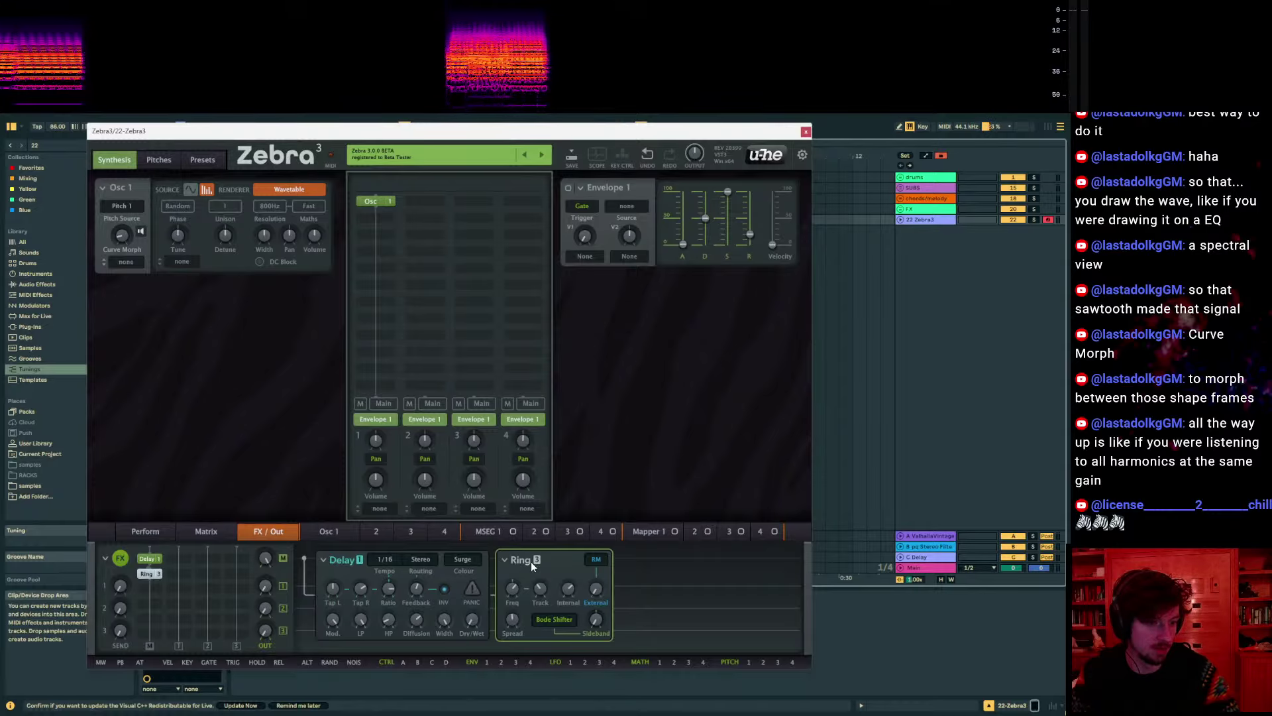
{"action": "mouse_move", "coordinate": [513, 589]}
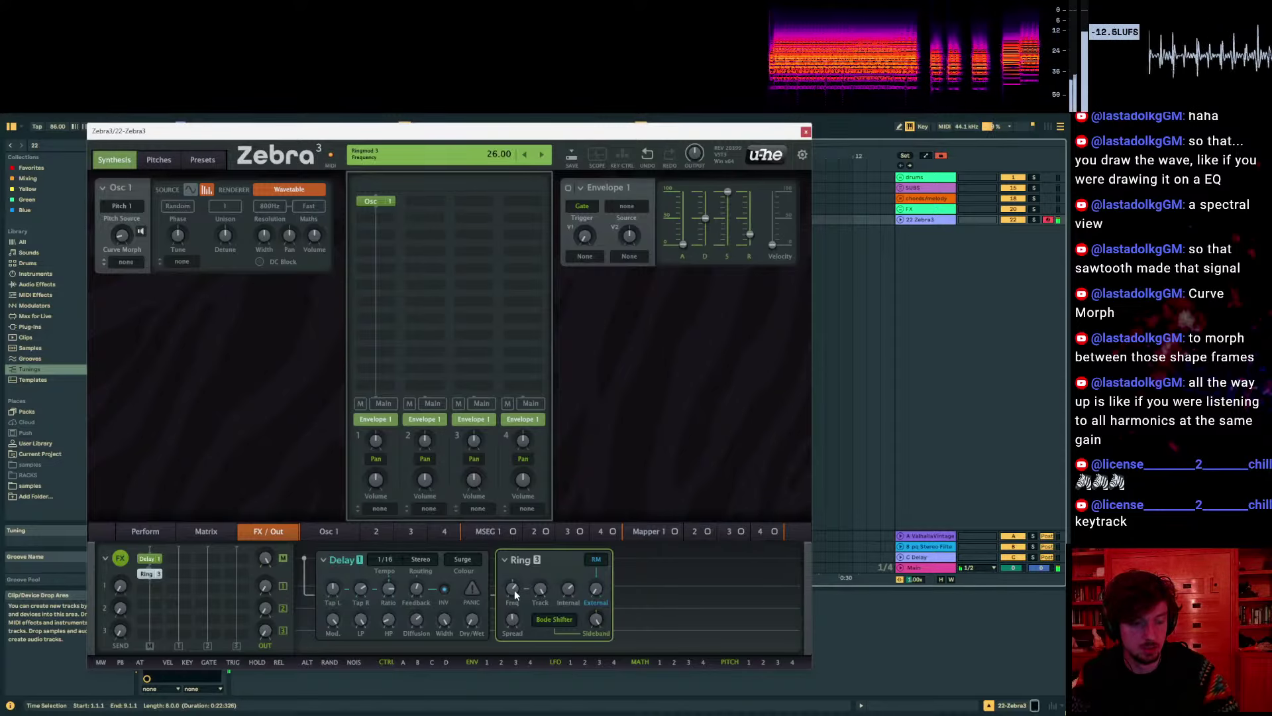
{"action": "left_click_drag", "start_coordinate": [540, 589], "coordinate": [540, 623]}
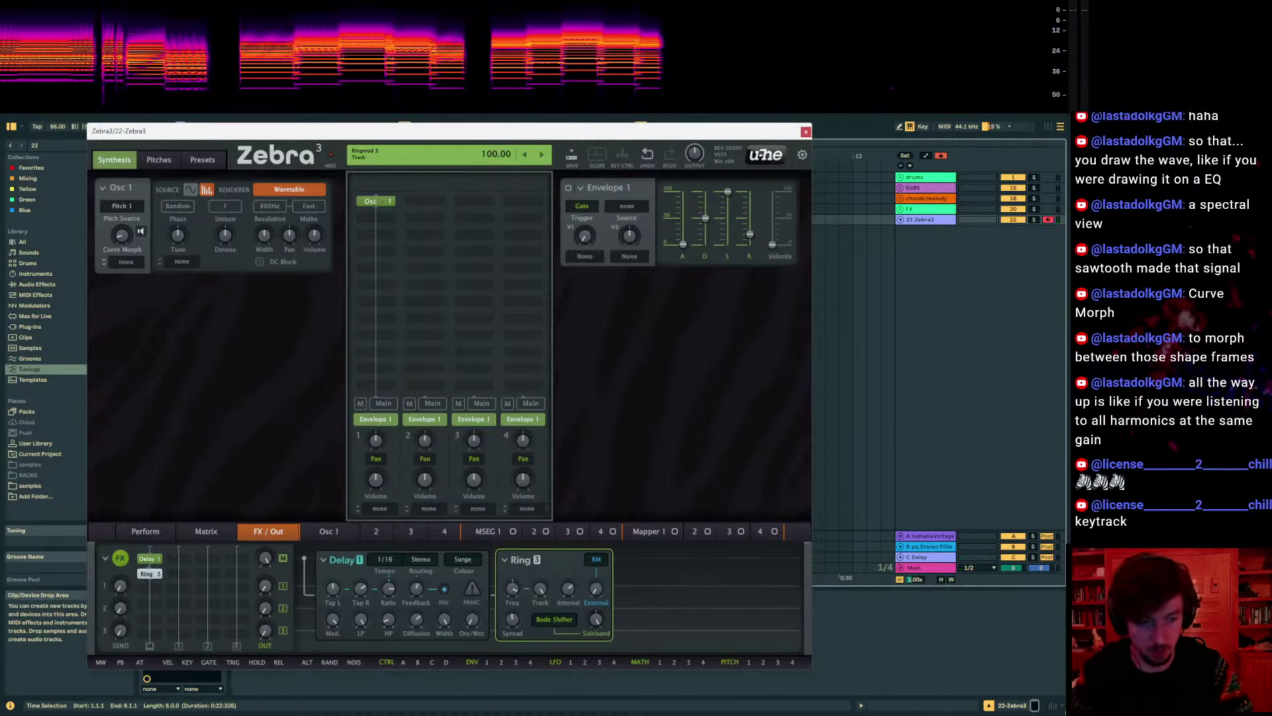
{"action": "left_click_drag", "start_coordinate": [540, 589], "coordinate": [540, 604]}
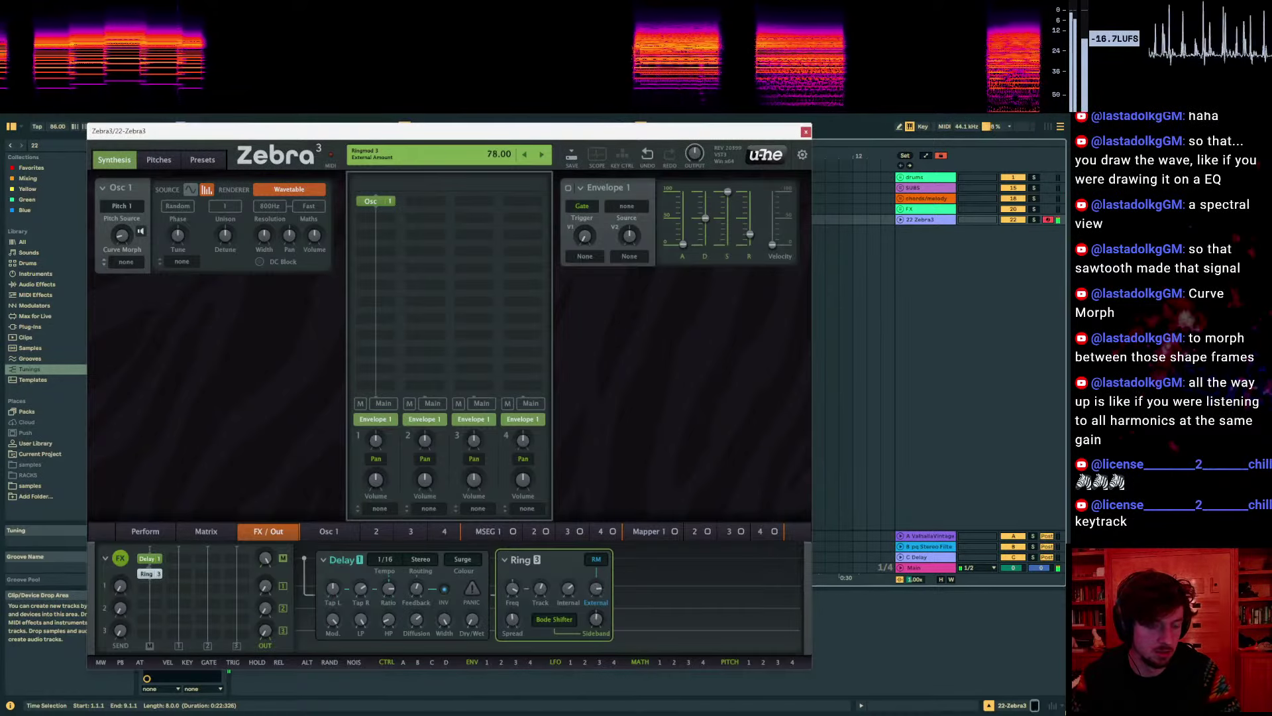
{"action": "left_click_drag", "start_coordinate": [596, 589], "coordinate": [596, 576]}
Unfold the 22 Zebra3 track in the arrangement and try adjusting its first send level
{"action": "left_click", "coordinate": [900, 219]}
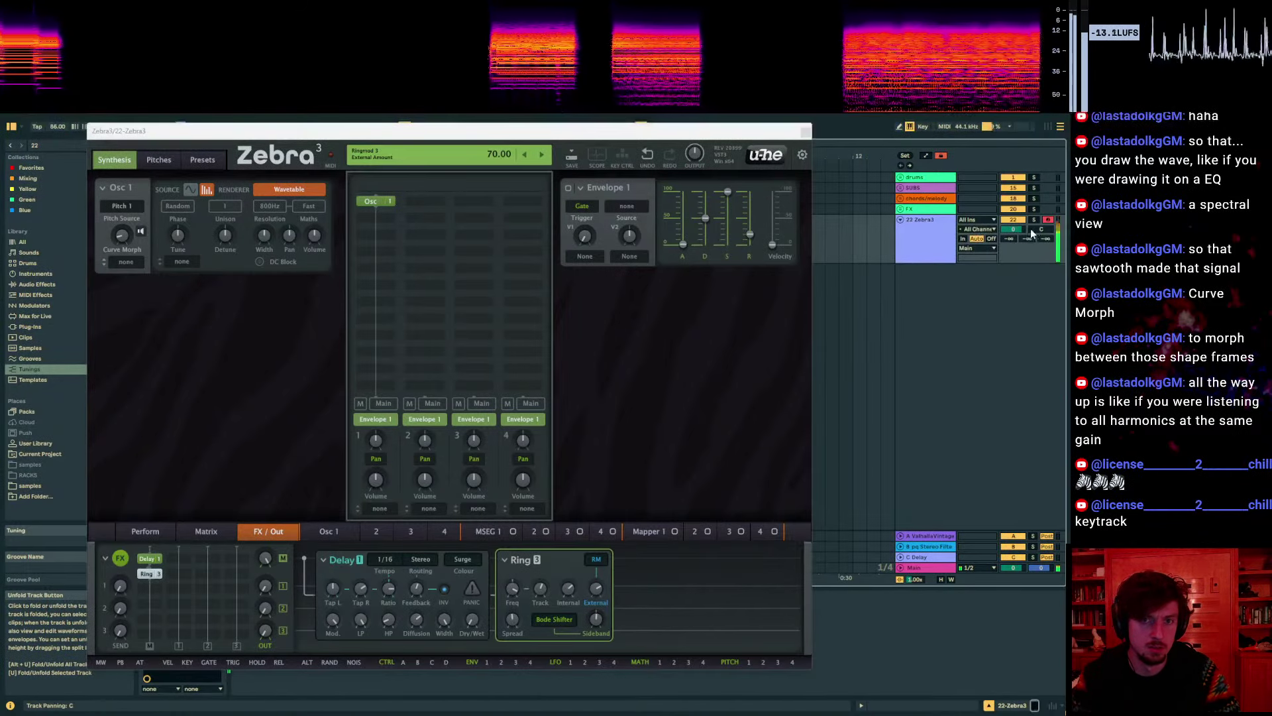
{"action": "left_click_drag", "start_coordinate": [1010, 238], "coordinate": [1009, 279]}
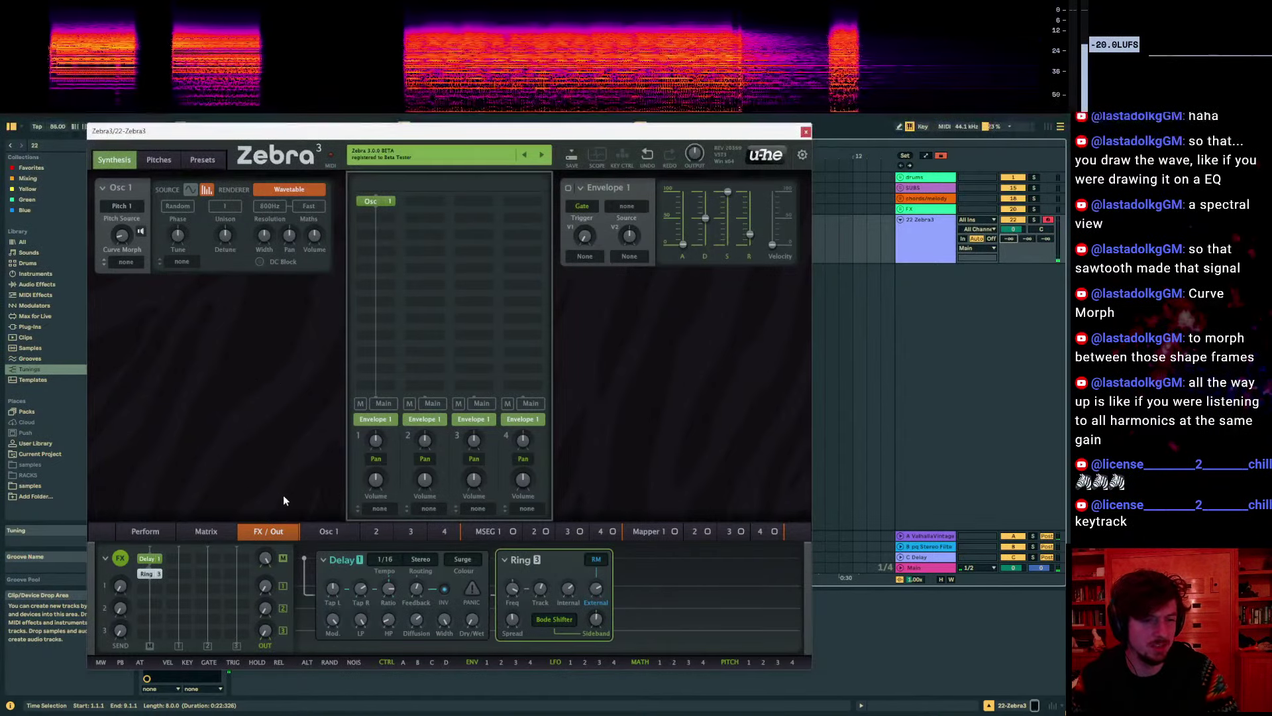
Look through the Matrix, Perform, FX / Out and oscillator editor pages, ending on Osc 1's curve editor
{"action": "left_click", "coordinate": [203, 531]}
{"action": "left_click", "coordinate": [141, 532]}
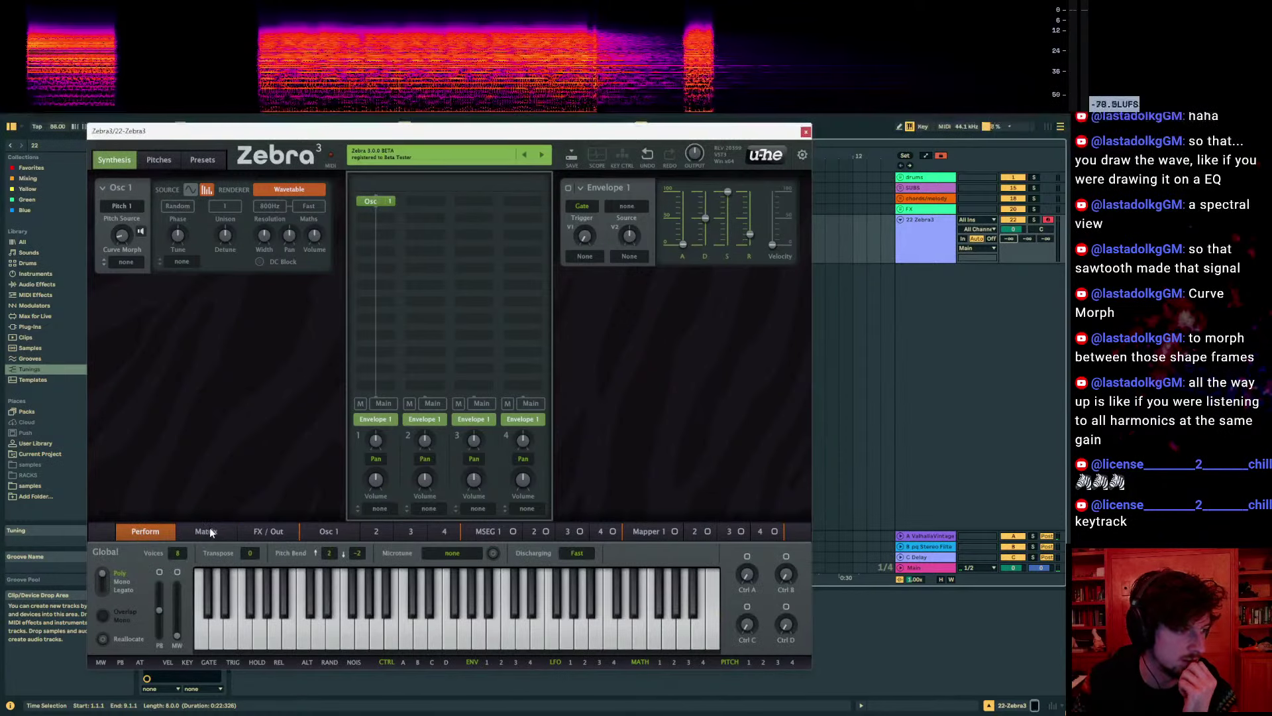
{"action": "left_click", "coordinate": [264, 532]}
{"action": "left_click", "coordinate": [329, 531]}
{"action": "left_click", "coordinate": [376, 531]}
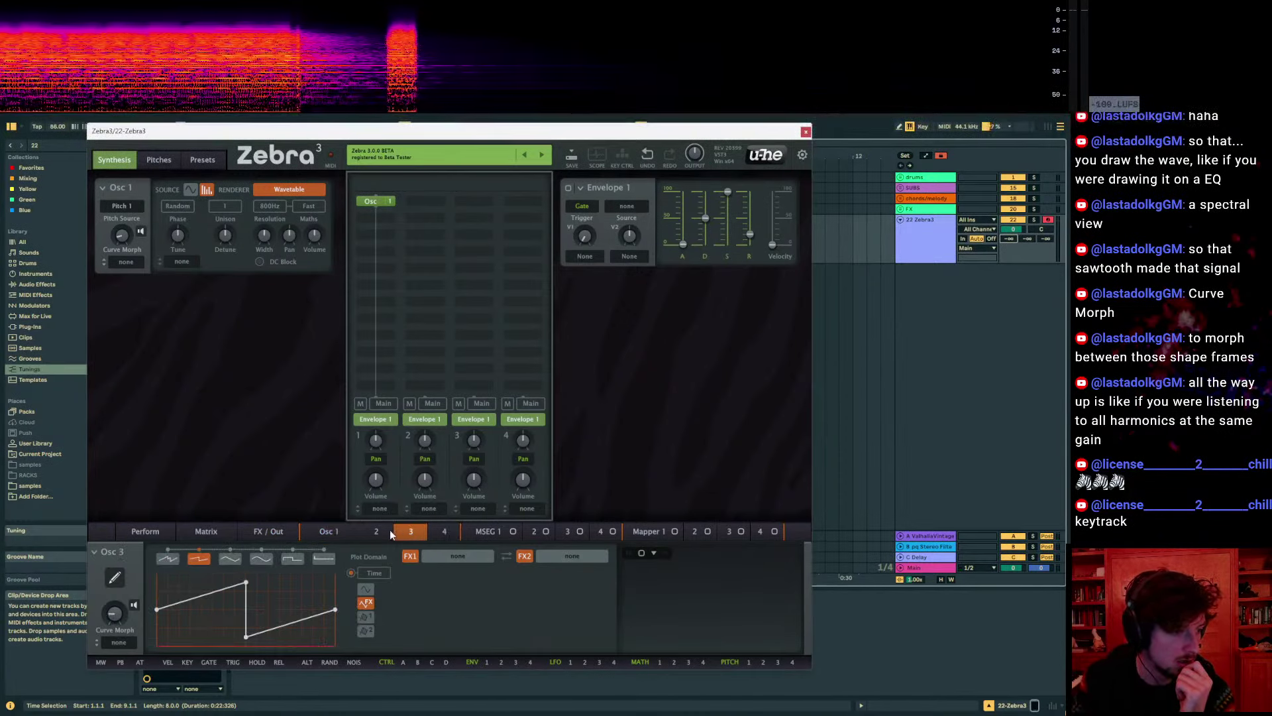
{"action": "left_click", "coordinate": [323, 533]}
{"action": "left_click", "coordinate": [377, 532]}
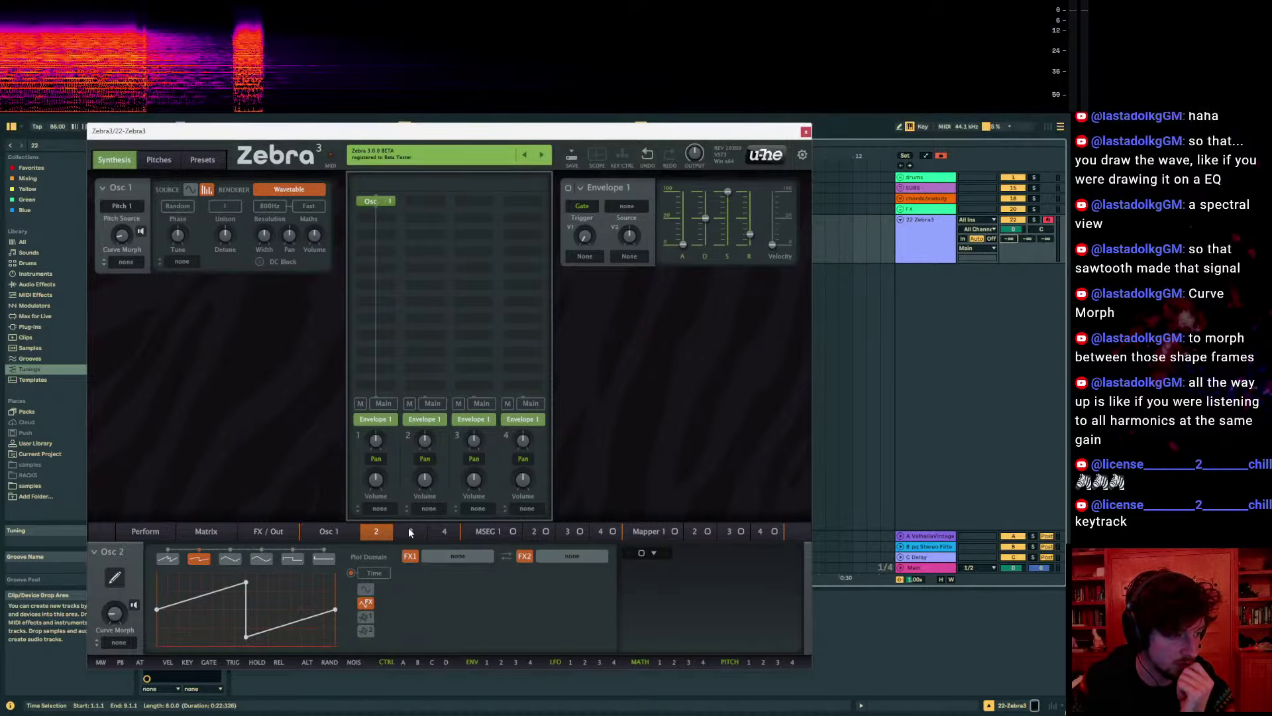
{"action": "left_click", "coordinate": [328, 532]}
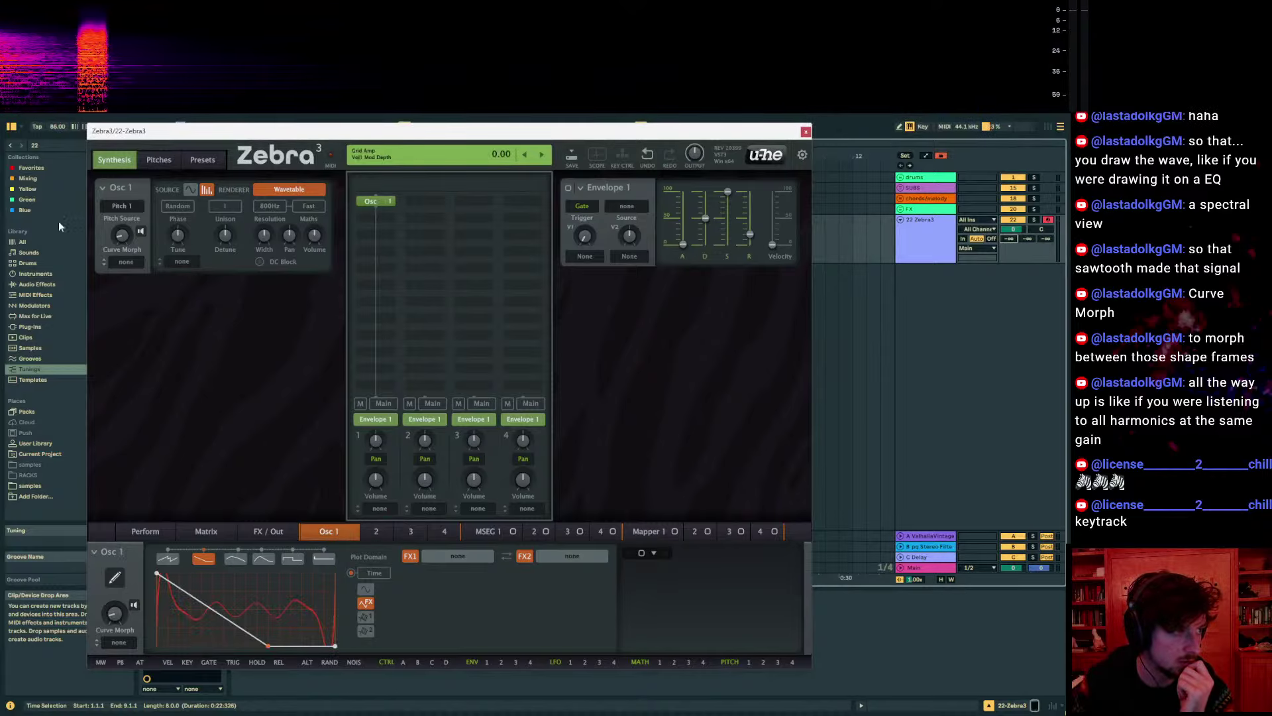
Examine Osc 1's module options and the lists of modules that can be added to the grid and main FX lane
{"action": "left_click", "coordinate": [118, 186]}
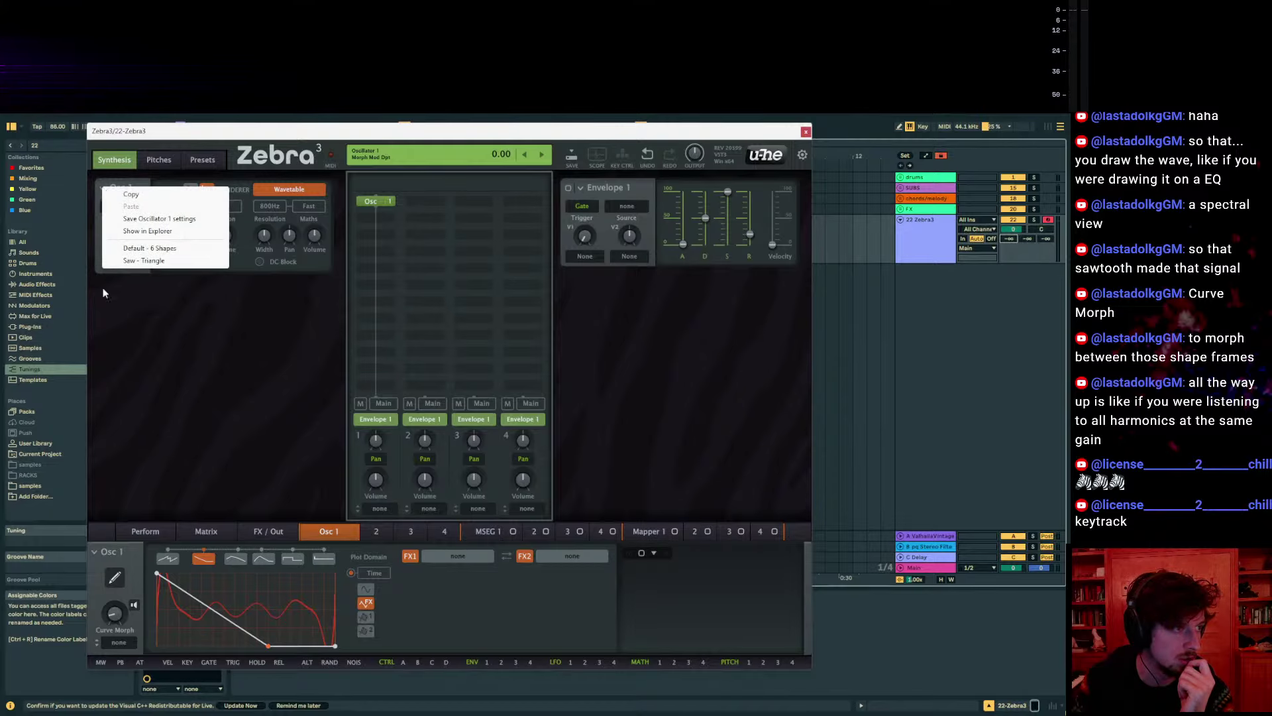
{"action": "left_click", "coordinate": [109, 339]}
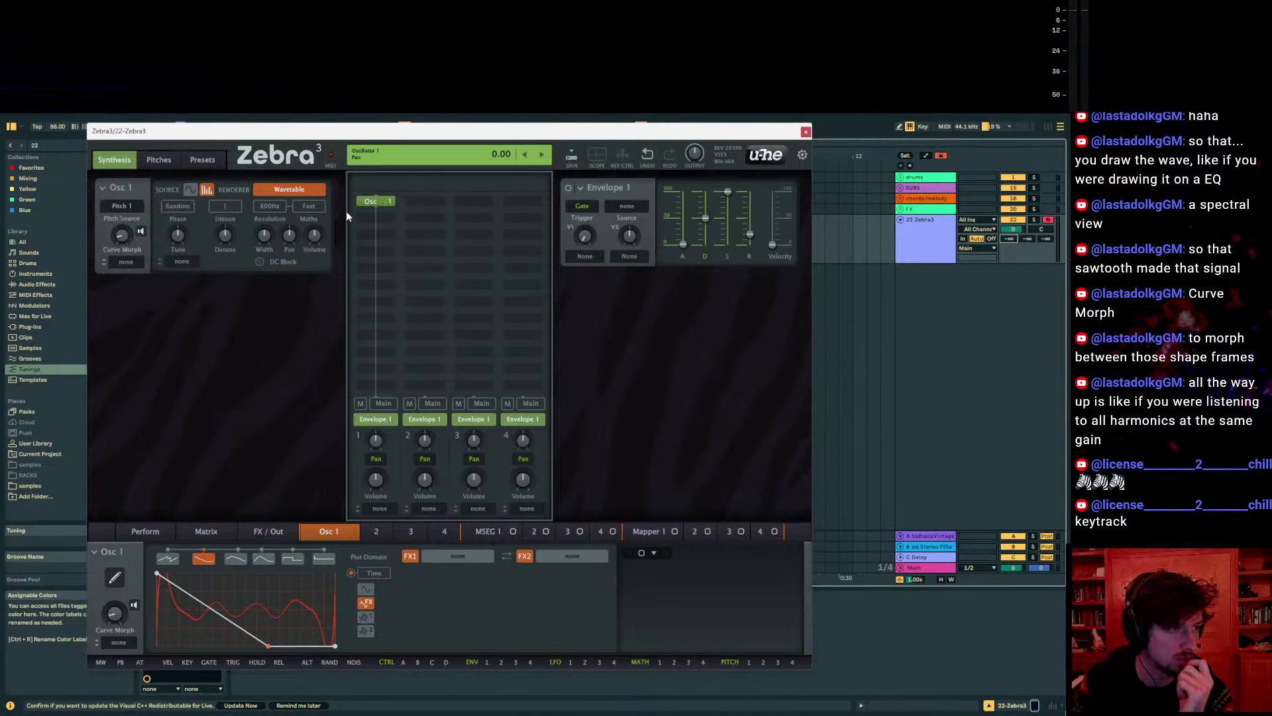
{"action": "left_click", "coordinate": [374, 220]}
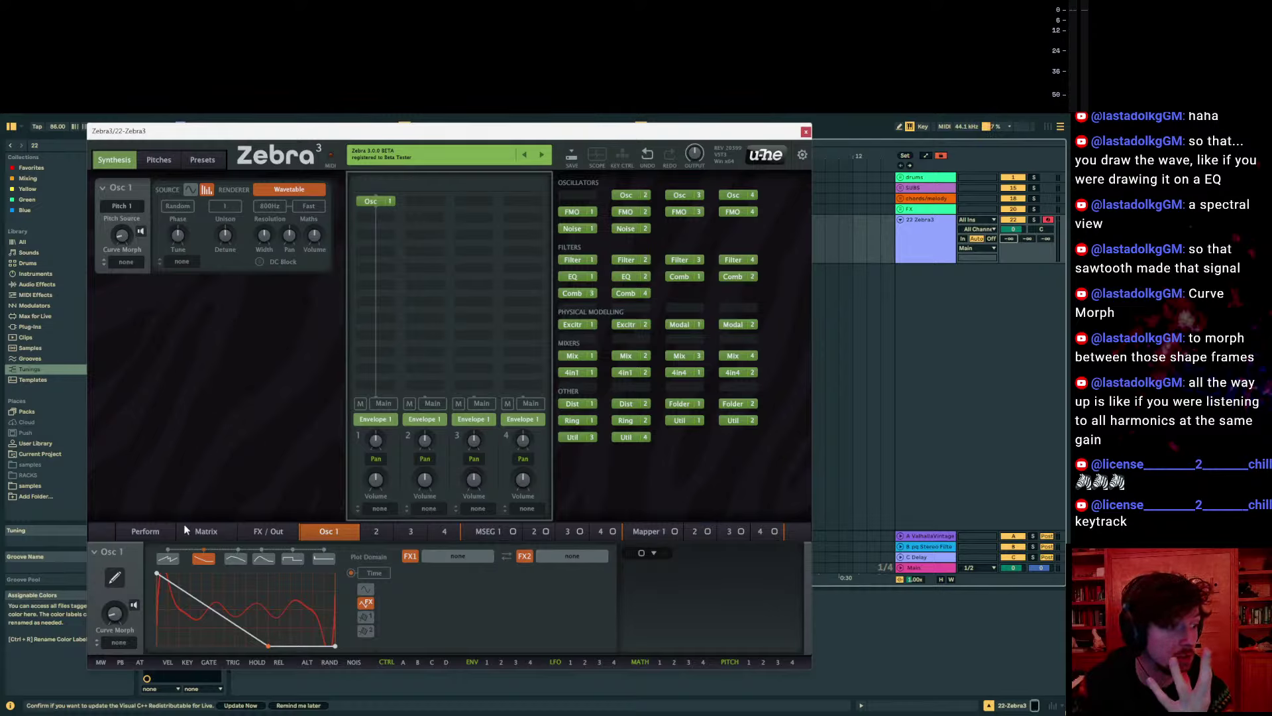
{"action": "right_click", "coordinate": [106, 551]}
{"action": "left_click", "coordinate": [200, 530]}
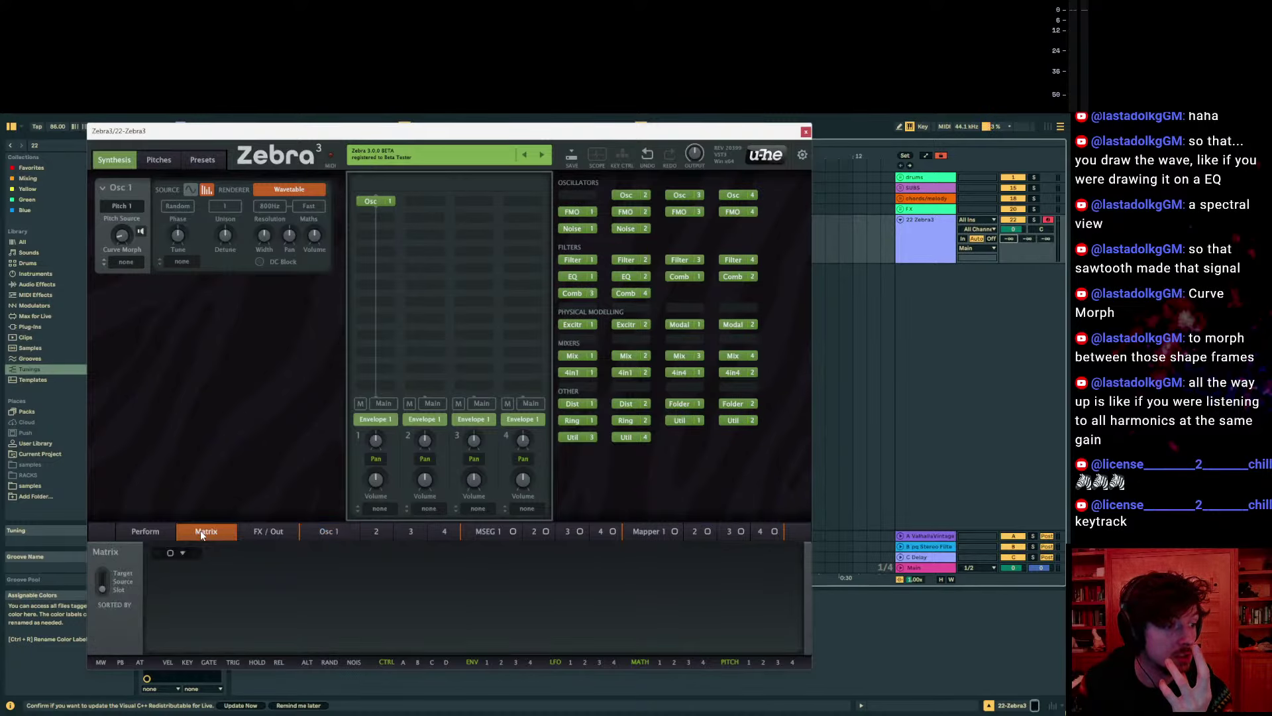
{"action": "left_click", "coordinate": [257, 530]}
{"action": "right_click", "coordinate": [145, 587]}
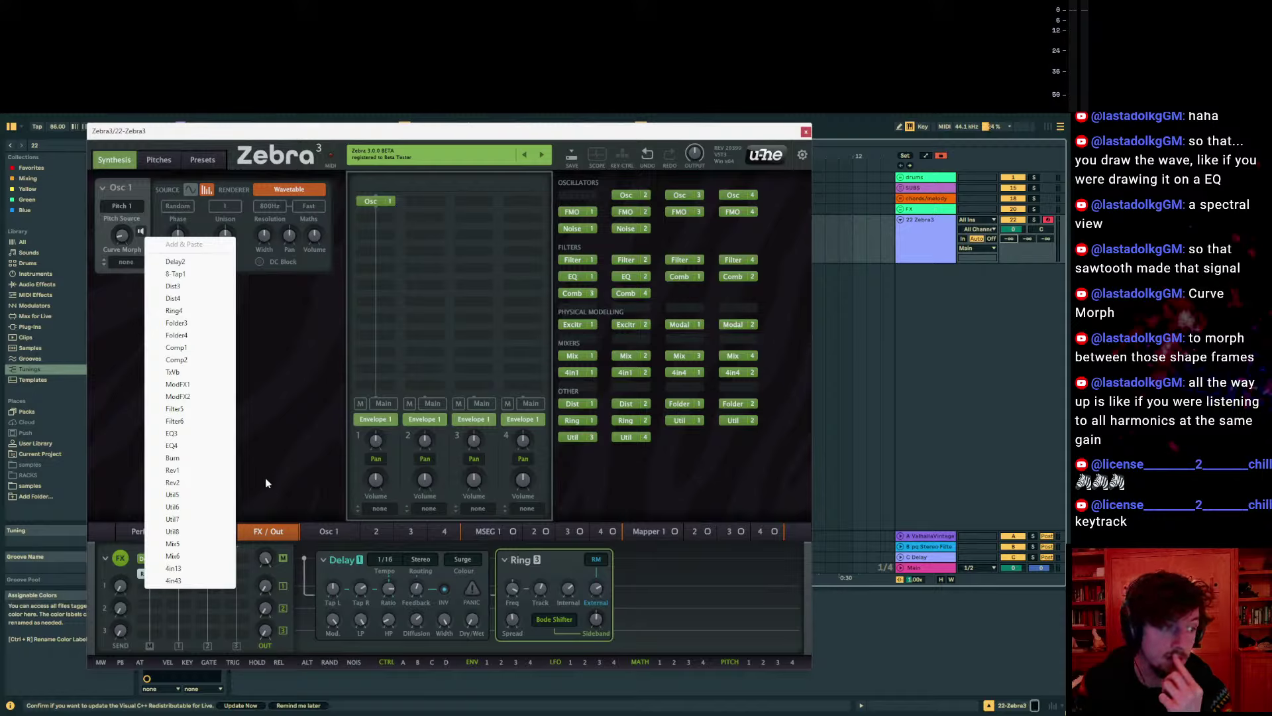
{"action": "left_click", "coordinate": [291, 478]}
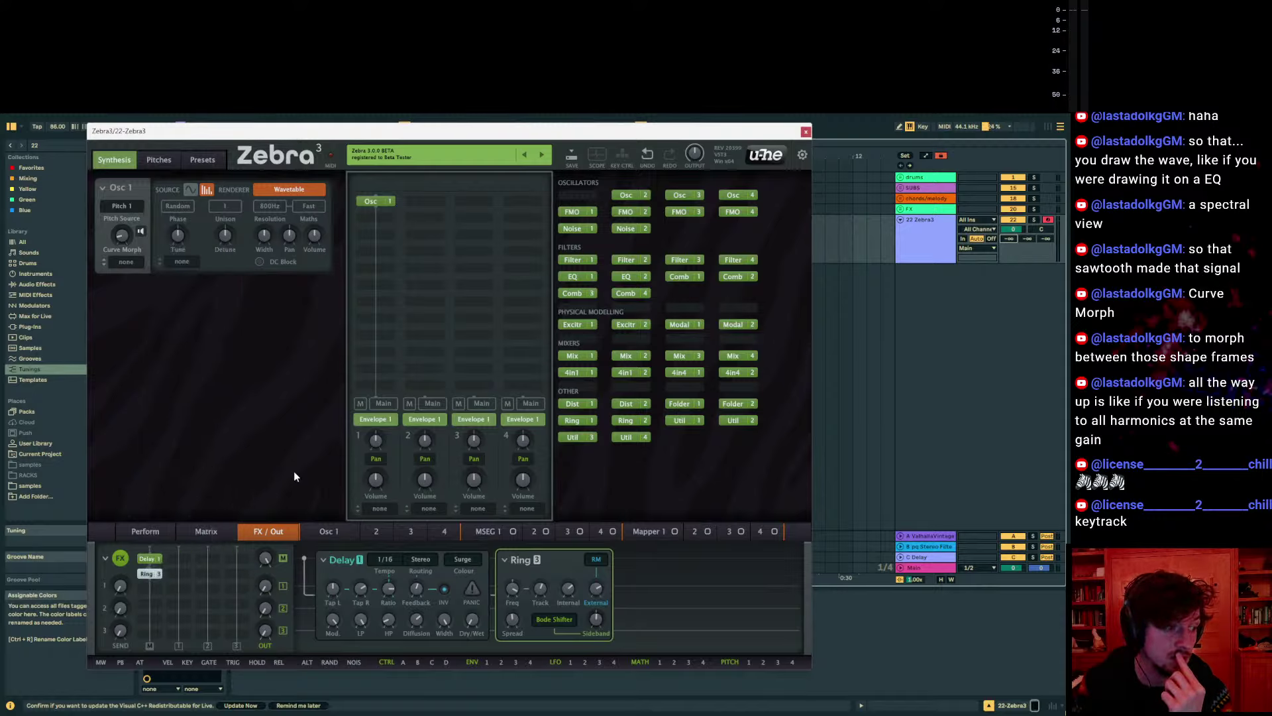
Load Delta X into Osc 1's FX1 slot and audition it with played notes in a lower octave
{"action": "left_click", "coordinate": [329, 533]}
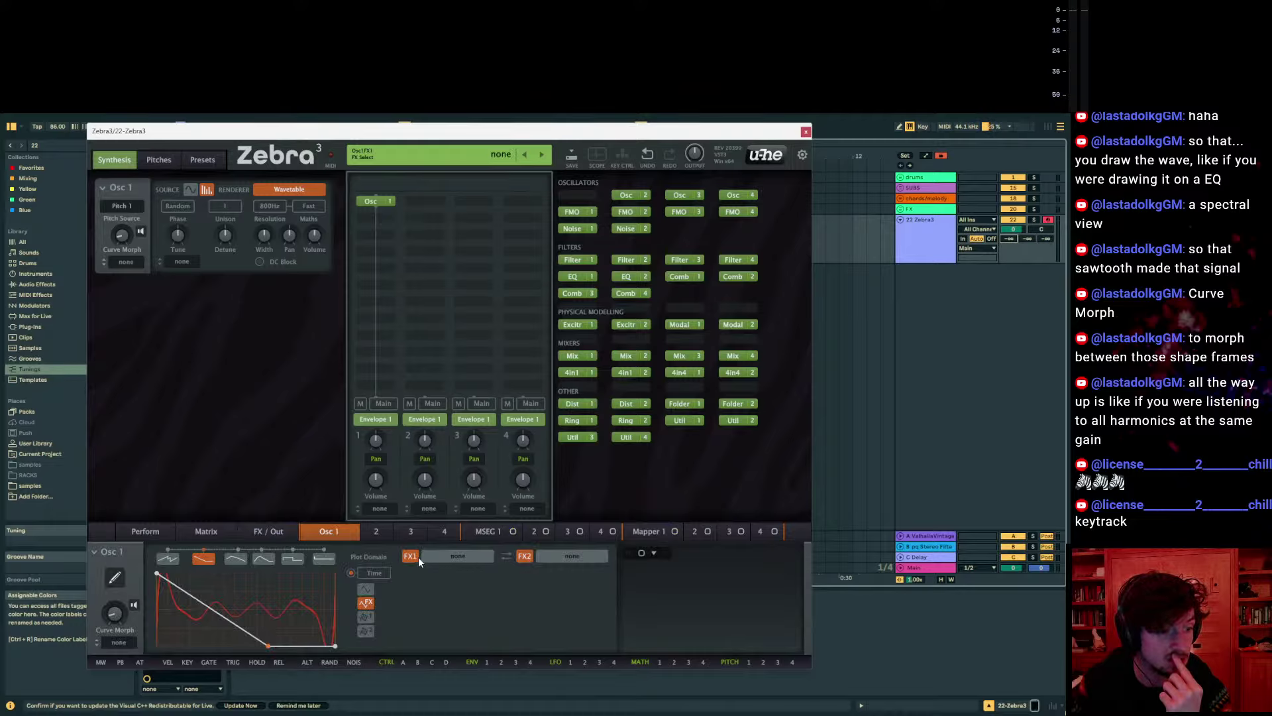
{"action": "left_click", "coordinate": [457, 556]}
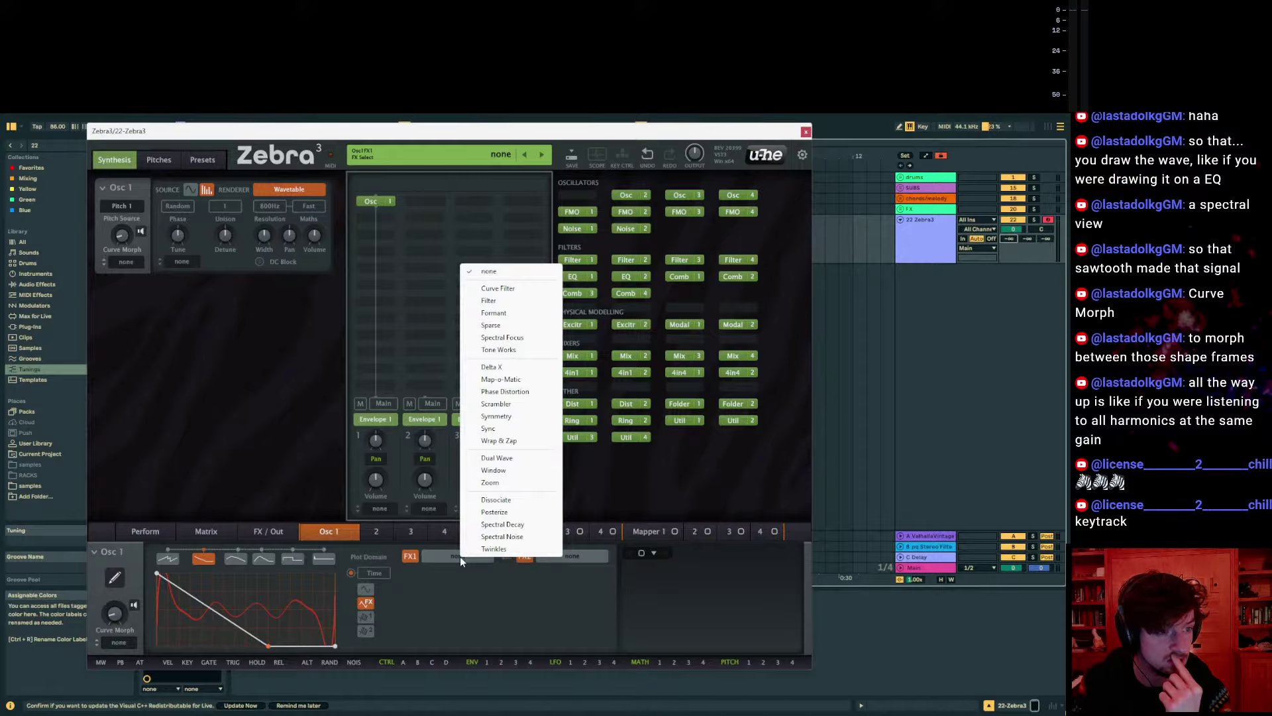
{"action": "left_click", "coordinate": [491, 367]}
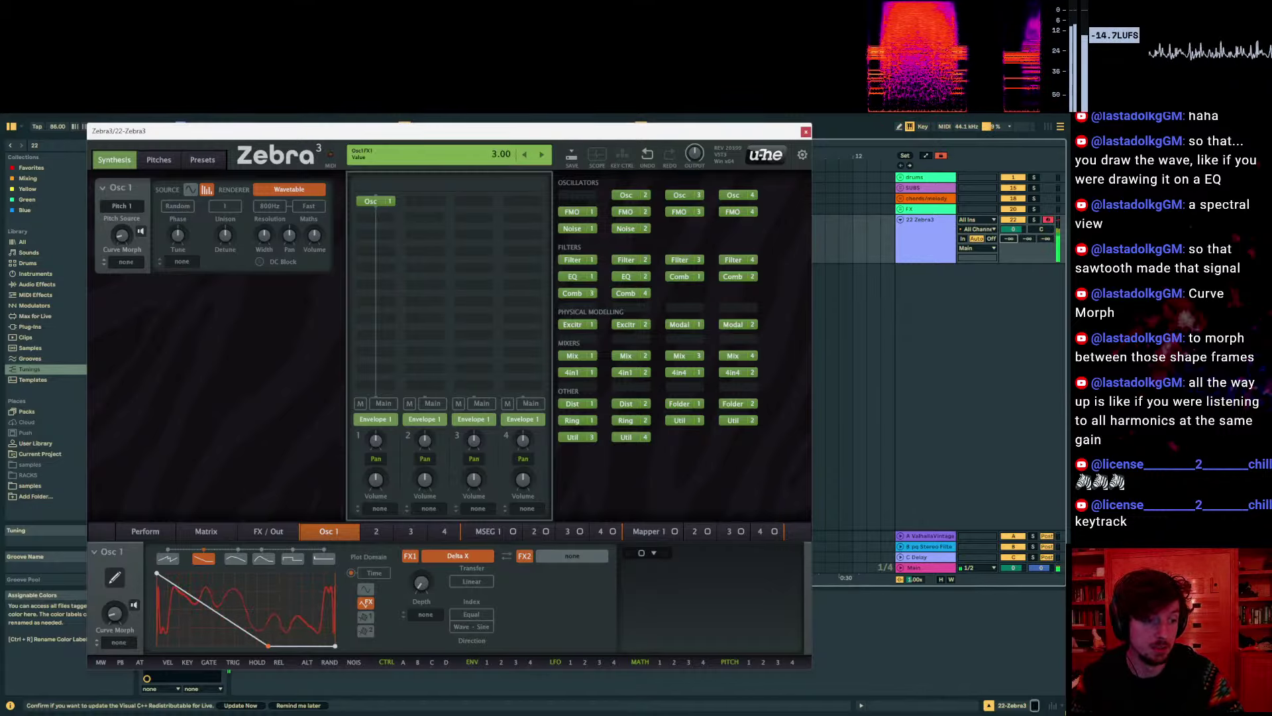
{"action": "key", "text": "z"}
{"action": "key", "text": "a"}
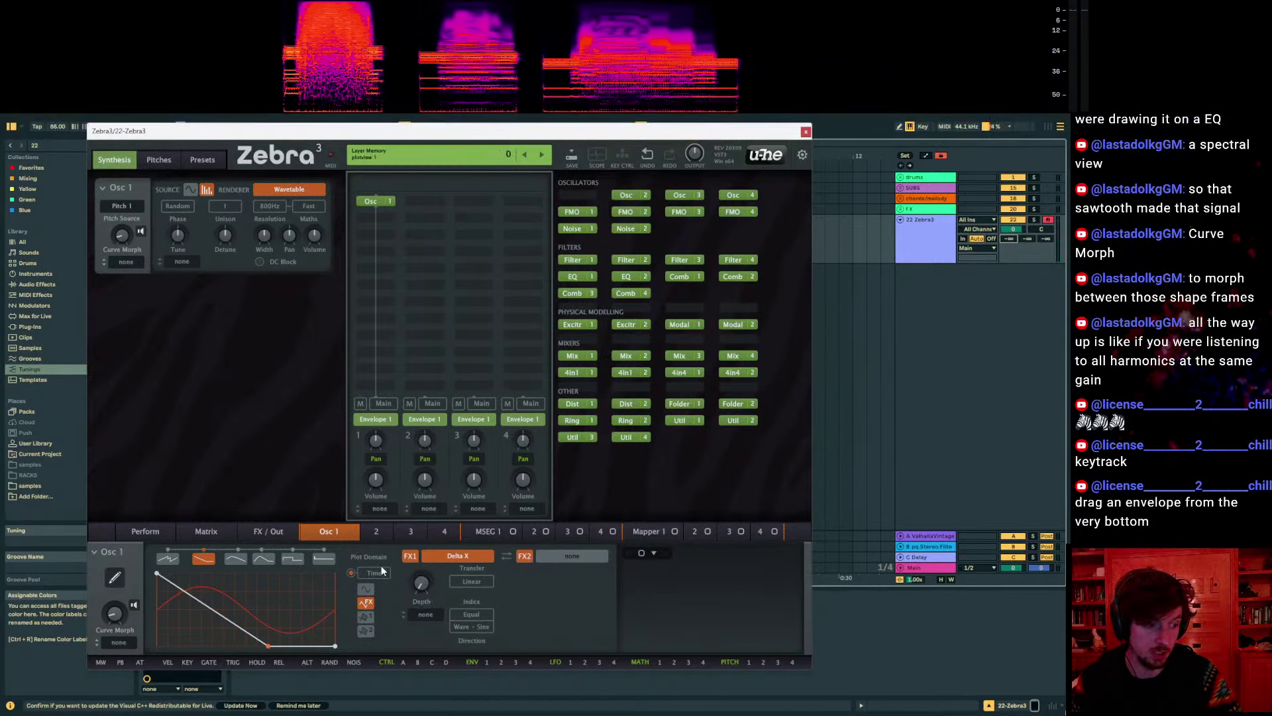
Reset Osc 1's FX1 slot to none and shift the computer keyboard octave while auditioning the plain sound
{"action": "left_click", "coordinate": [453, 559]}
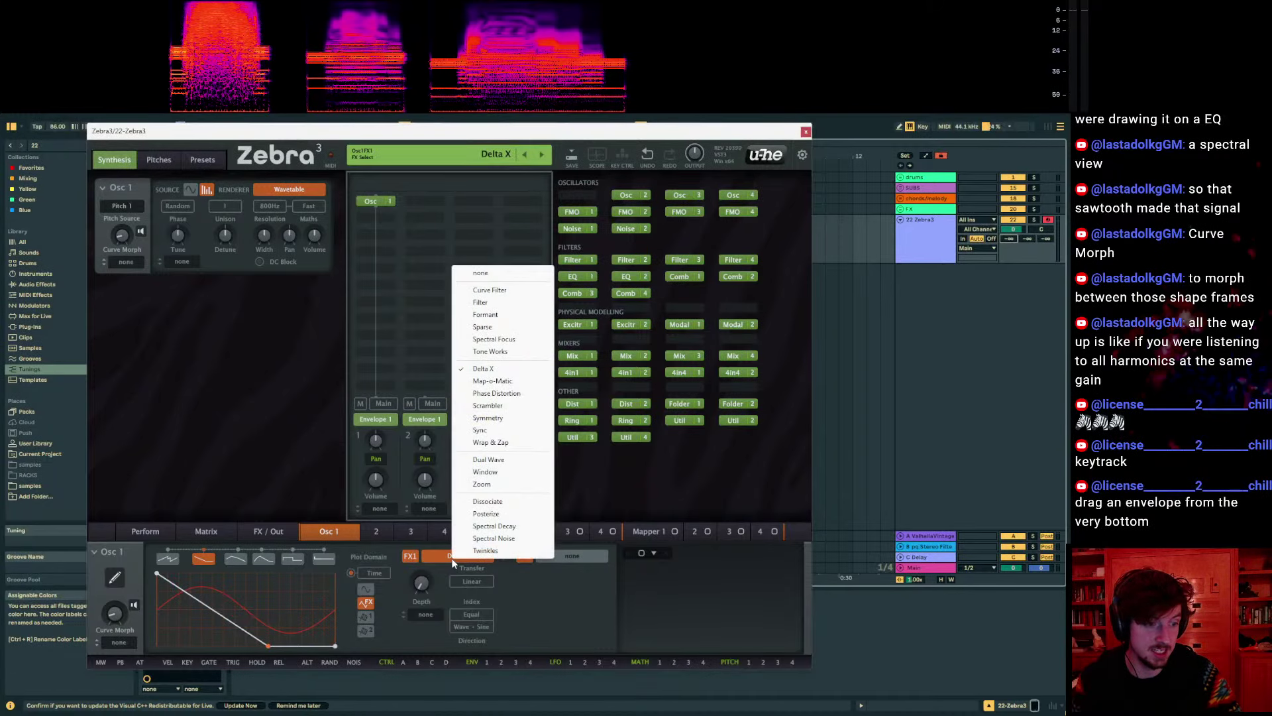
{"action": "left_click", "coordinate": [480, 272]}
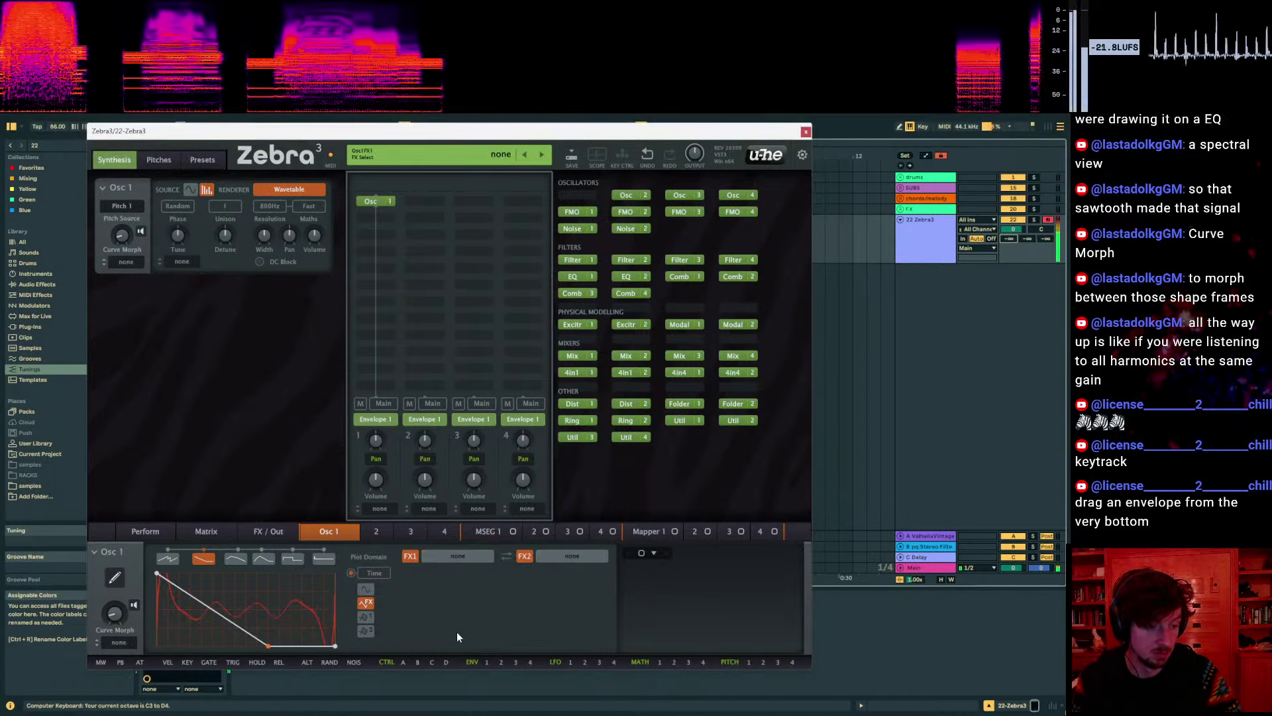
{"action": "key", "text": "x"}
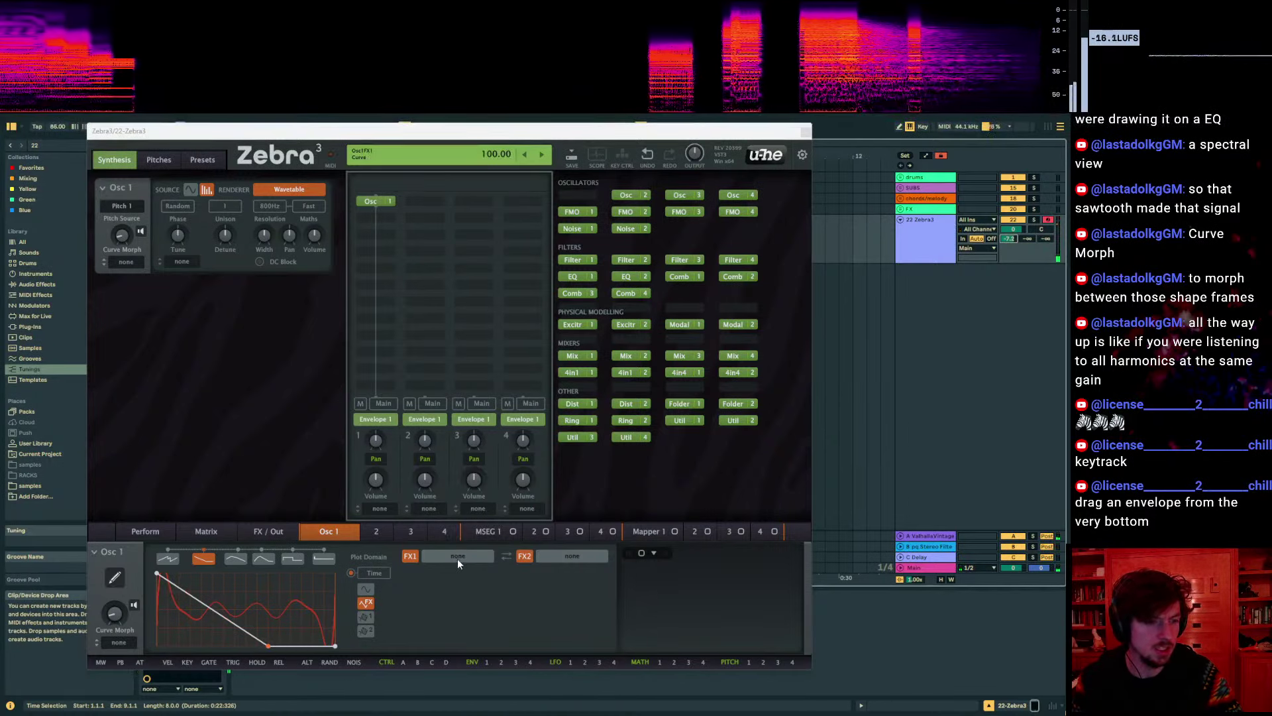
Return to the effects page and adjust Ring 3's Internal Amount
{"action": "left_click", "coordinate": [266, 532]}
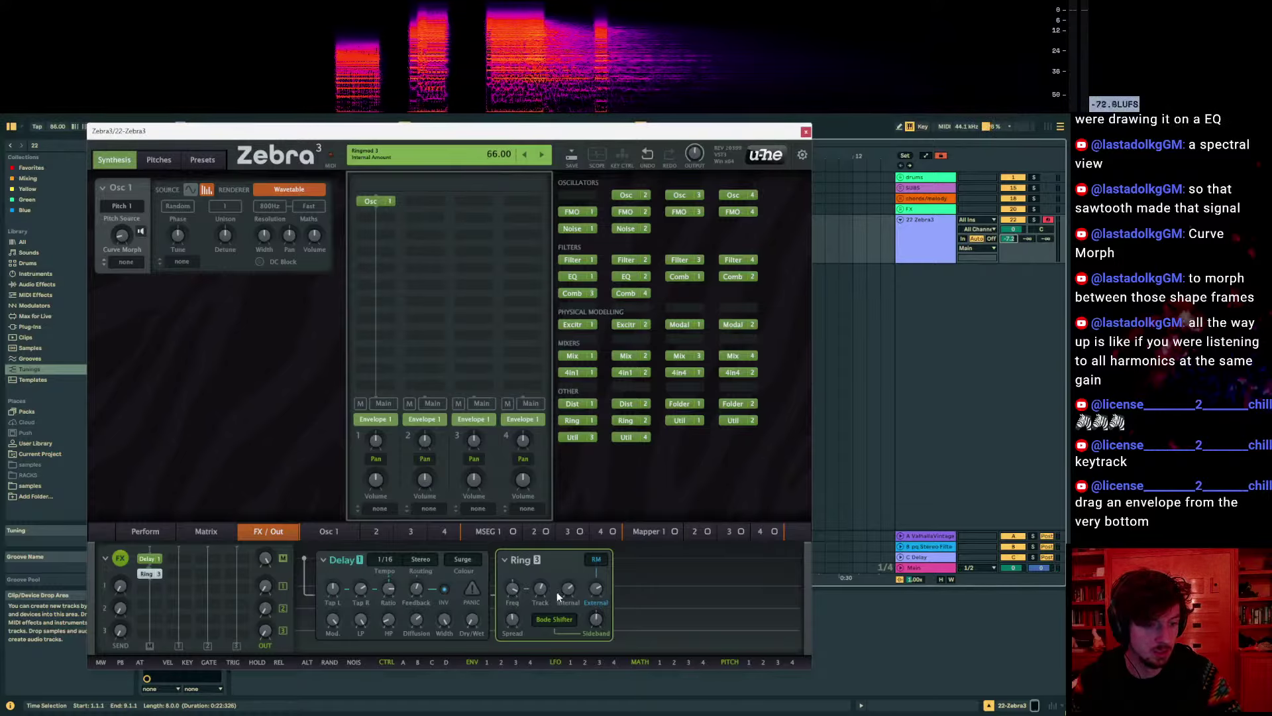
{"action": "left_click_drag", "start_coordinate": [557, 591], "coordinate": [557, 629]}
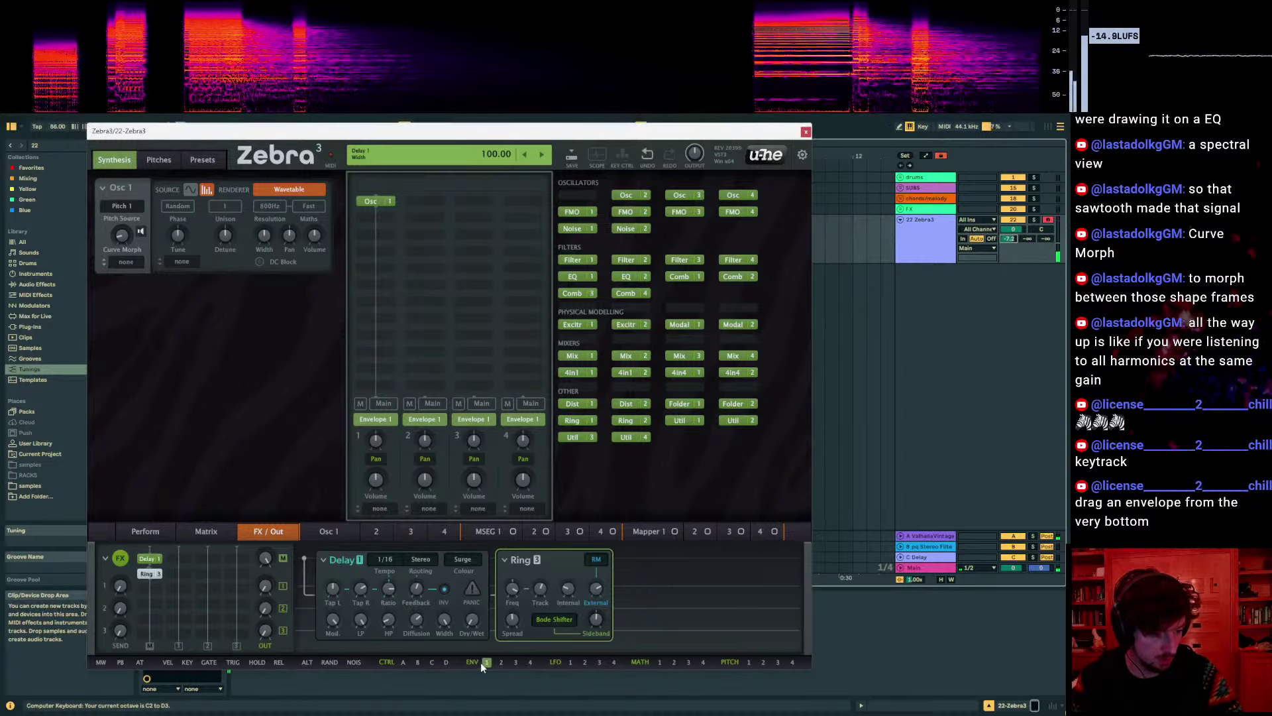
Assign Envelope 1 as a modulation source to Osc 1's Volume
{"action": "left_click_drag", "start_coordinate": [485, 661], "coordinate": [315, 237]}
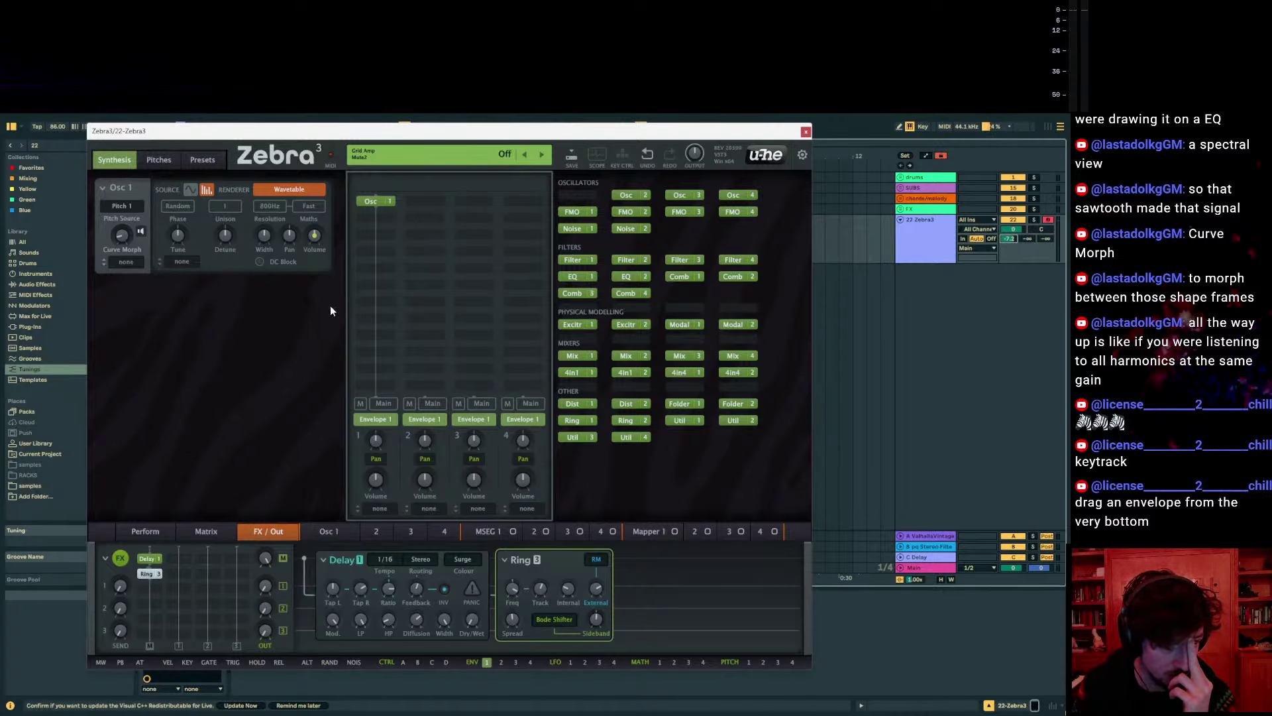
{"action": "mouse_move", "coordinate": [316, 235]}
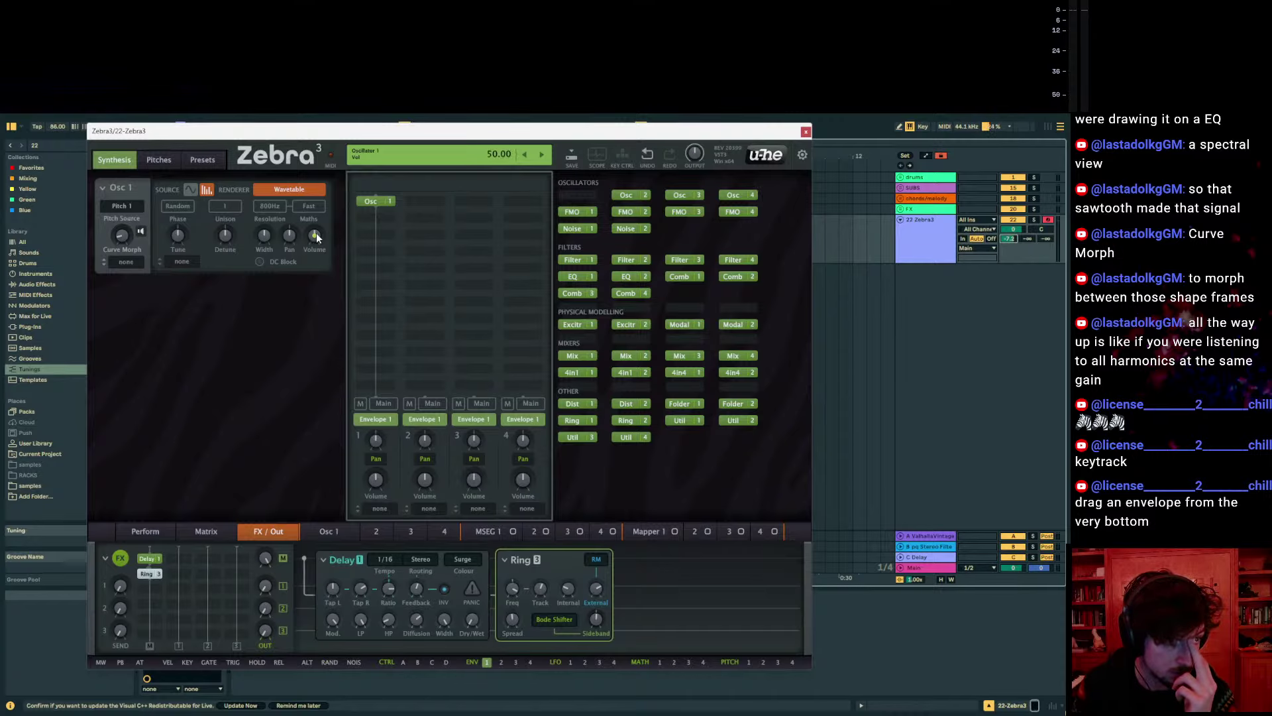
{"action": "right_click", "coordinate": [466, 661]}
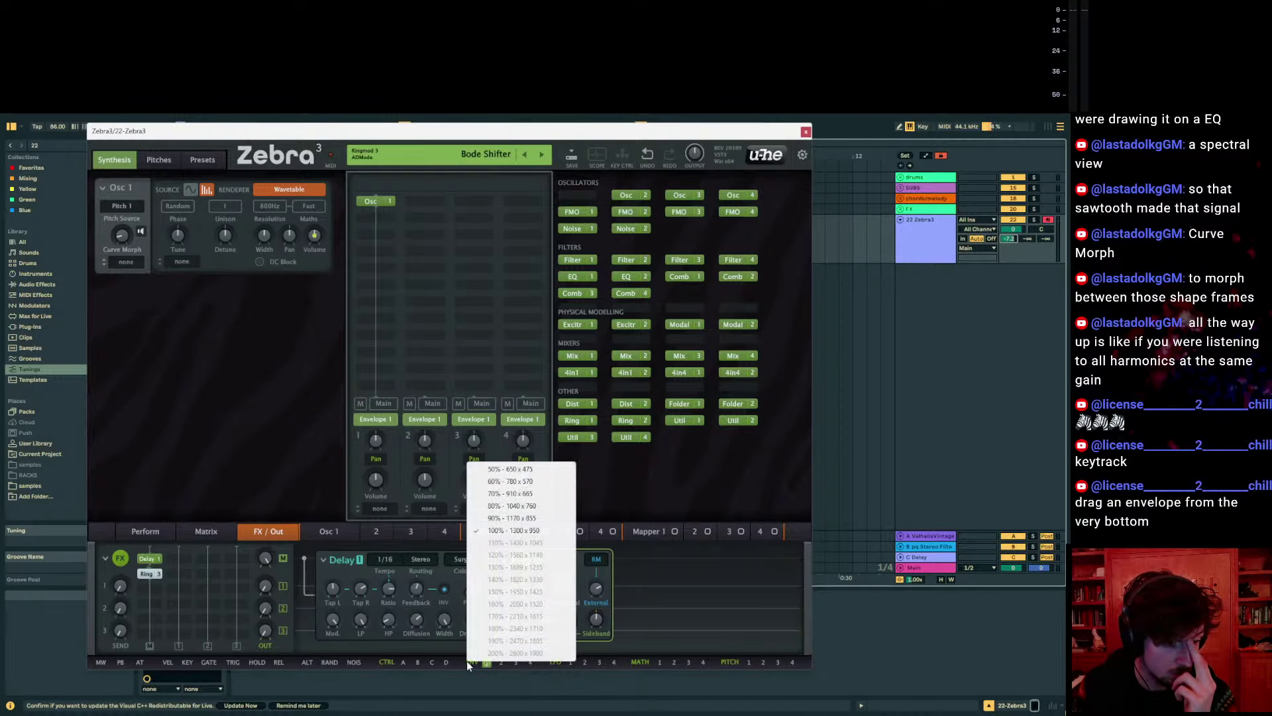
{"action": "left_click", "coordinate": [466, 662]}
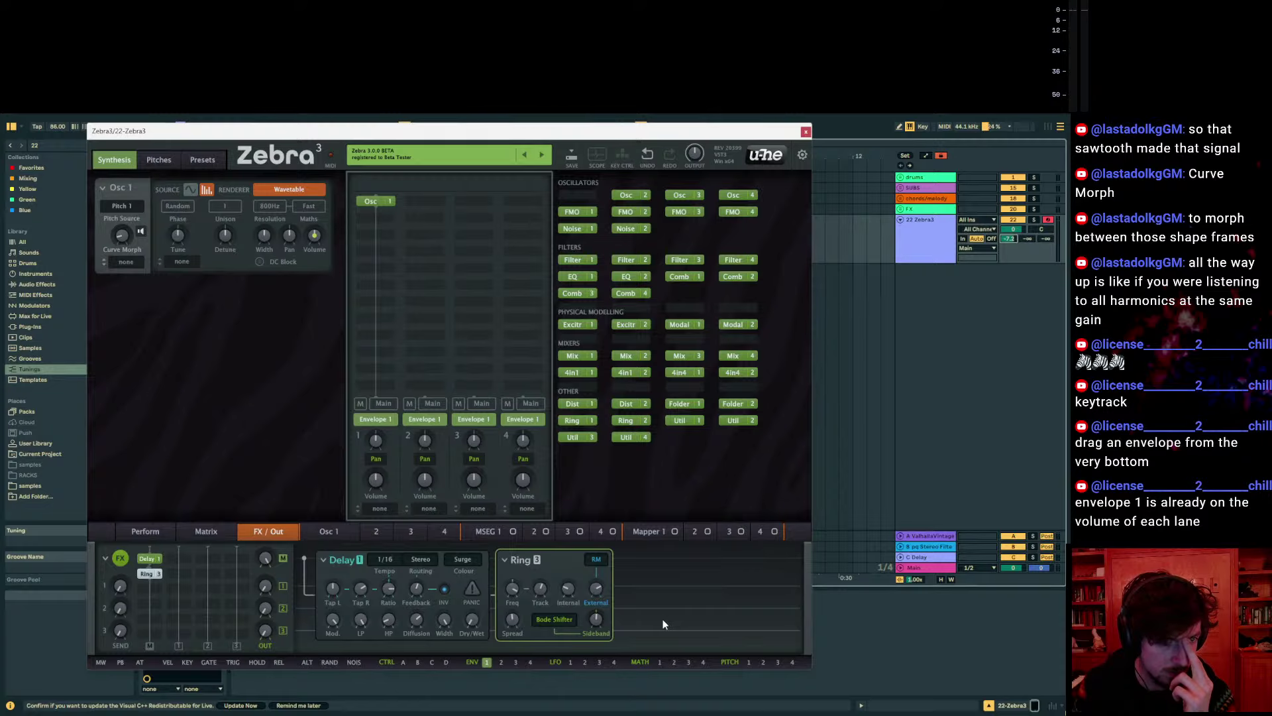
Look over the Pitches page, the Discover folder in the preset browser and the Mapper editor pages
{"action": "left_click", "coordinate": [170, 159]}
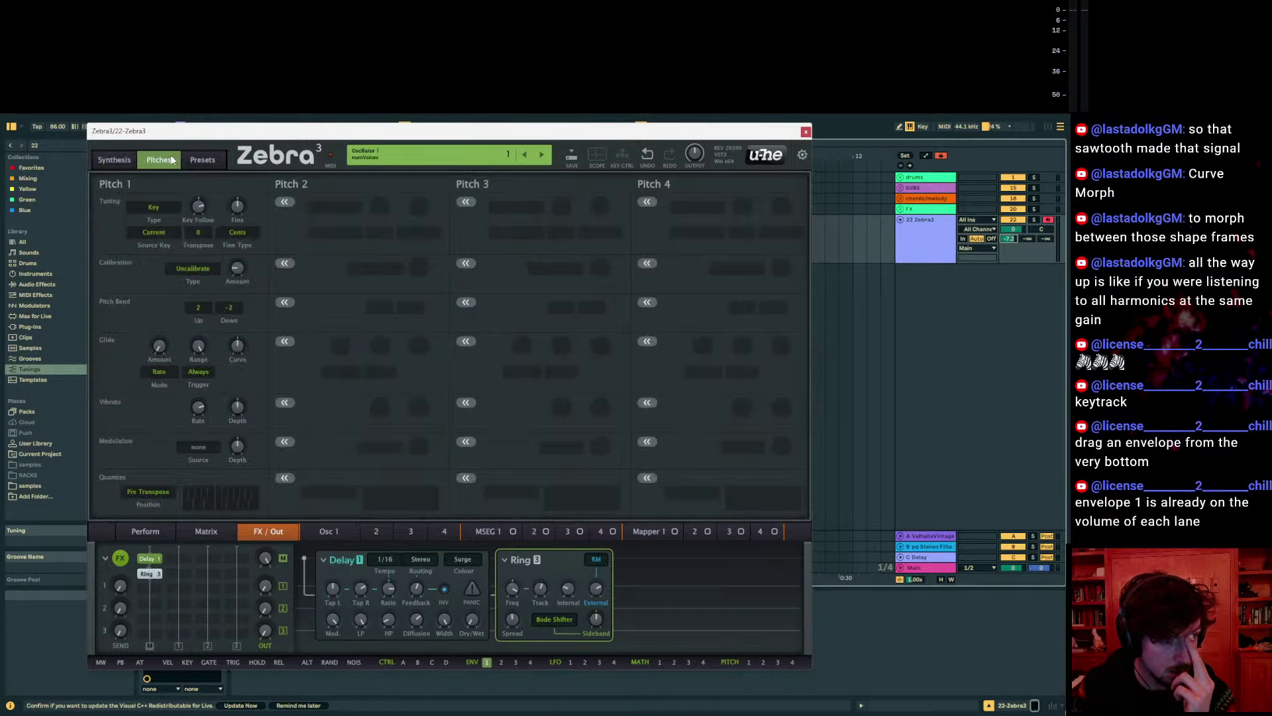
{"action": "left_click", "coordinate": [213, 161]}
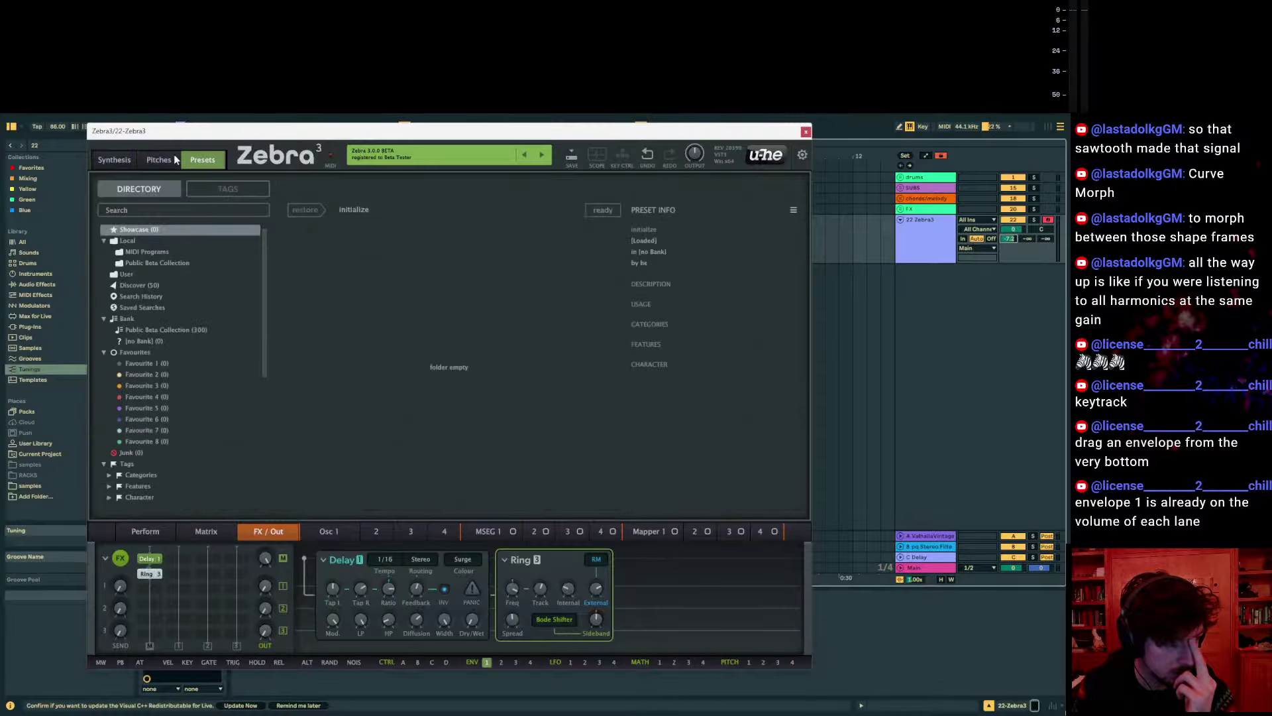
{"action": "left_click", "coordinate": [127, 159]}
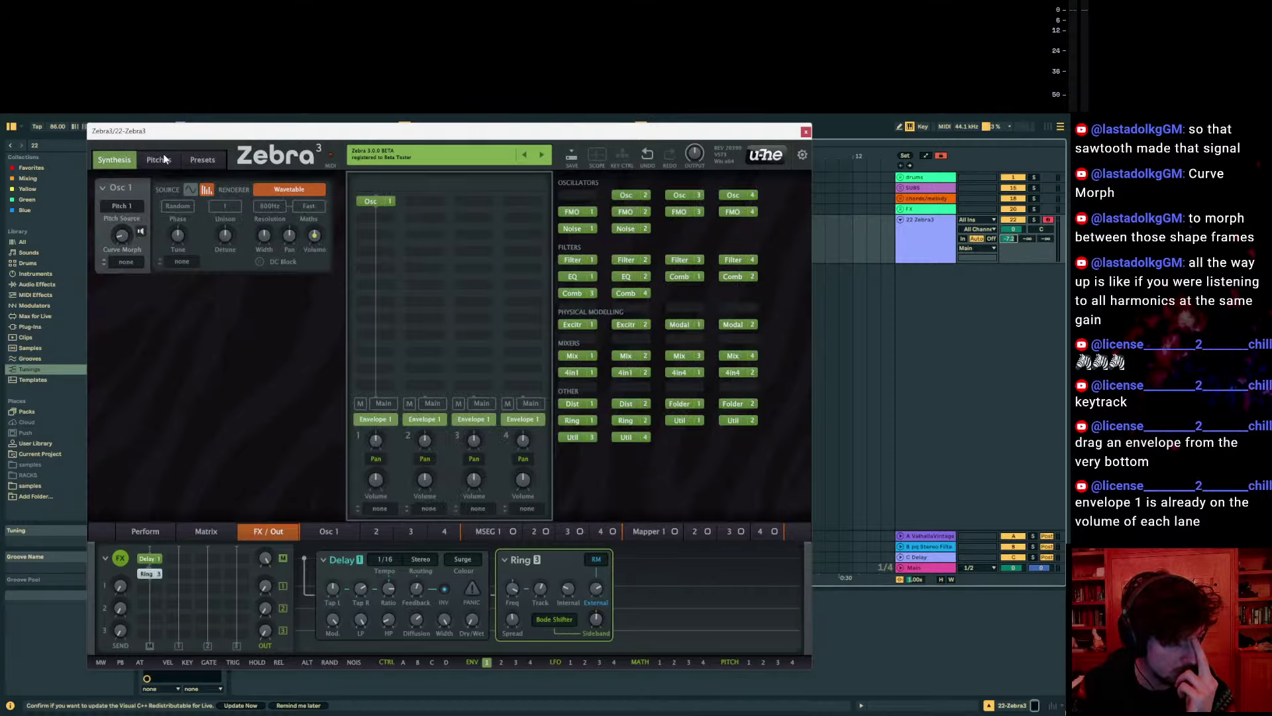
{"action": "left_click", "coordinate": [198, 161]}
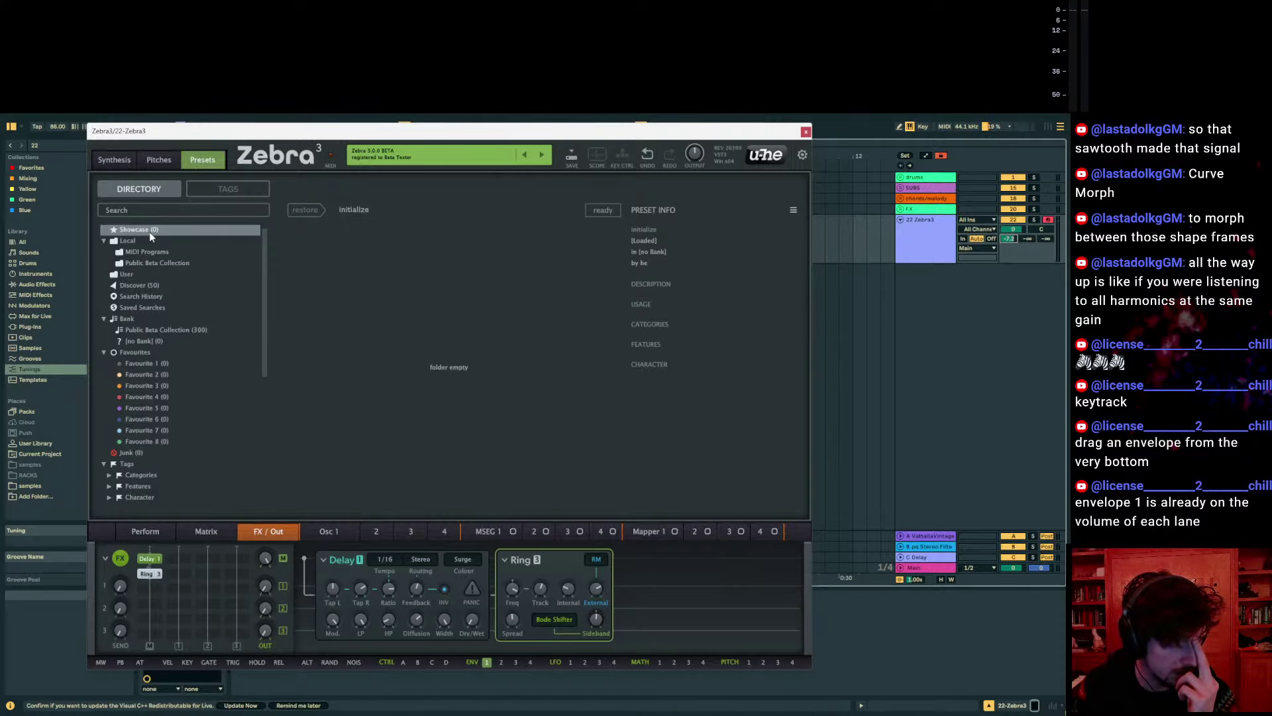
{"action": "left_click", "coordinate": [152, 287]}
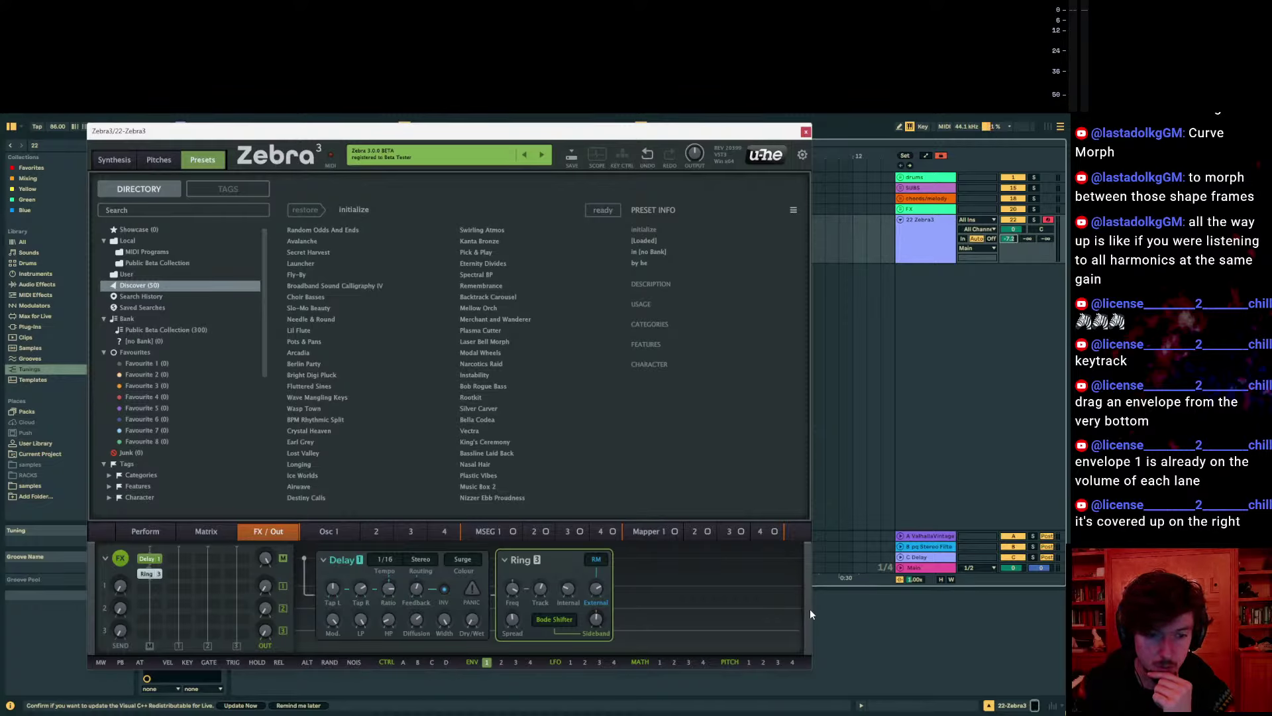
{"action": "left_click", "coordinate": [766, 535]}
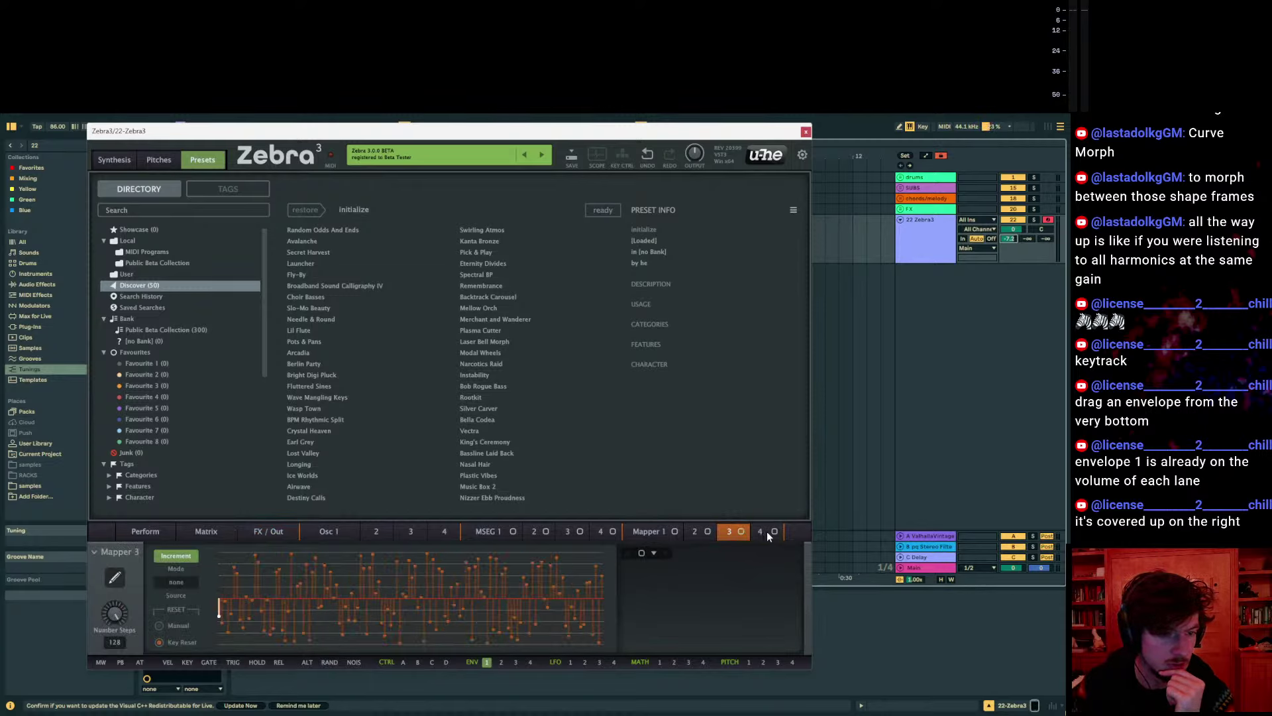
Look through the step patterns of Mapper 1 to Mapper 4
{"action": "left_click", "coordinate": [694, 531]}
{"action": "left_click", "coordinate": [662, 532]}
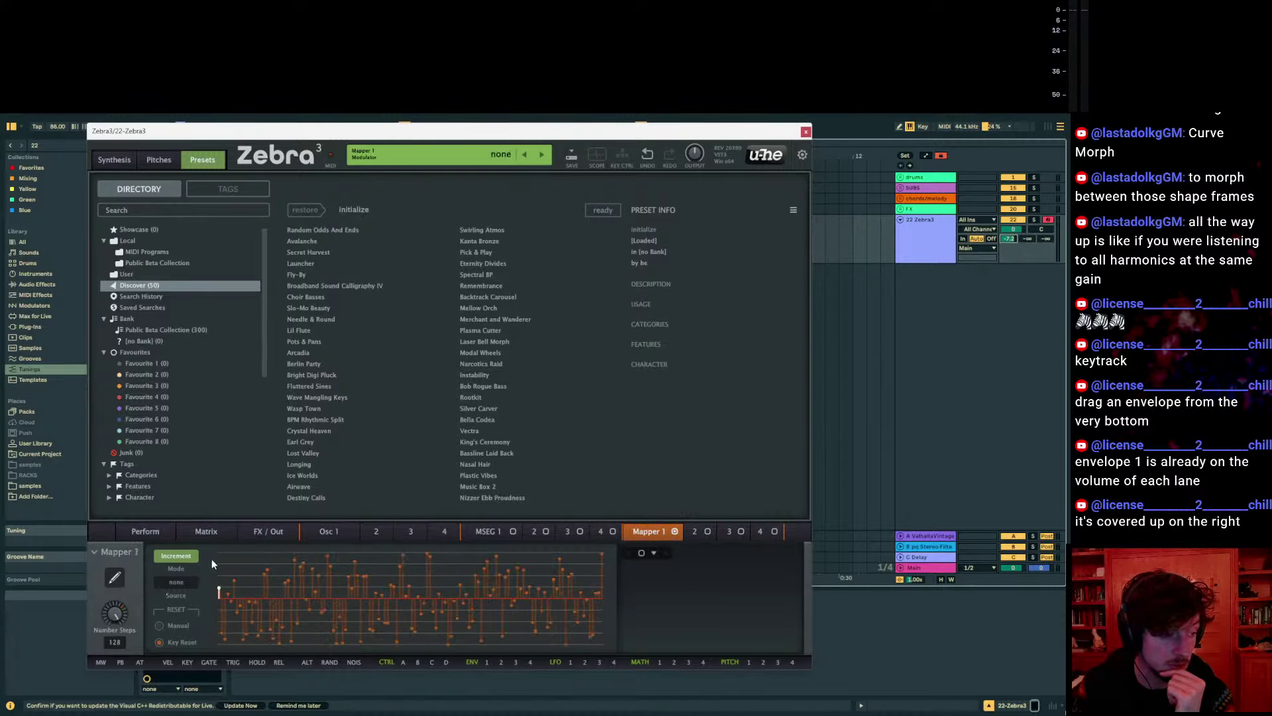
{"action": "left_click", "coordinate": [704, 532]}
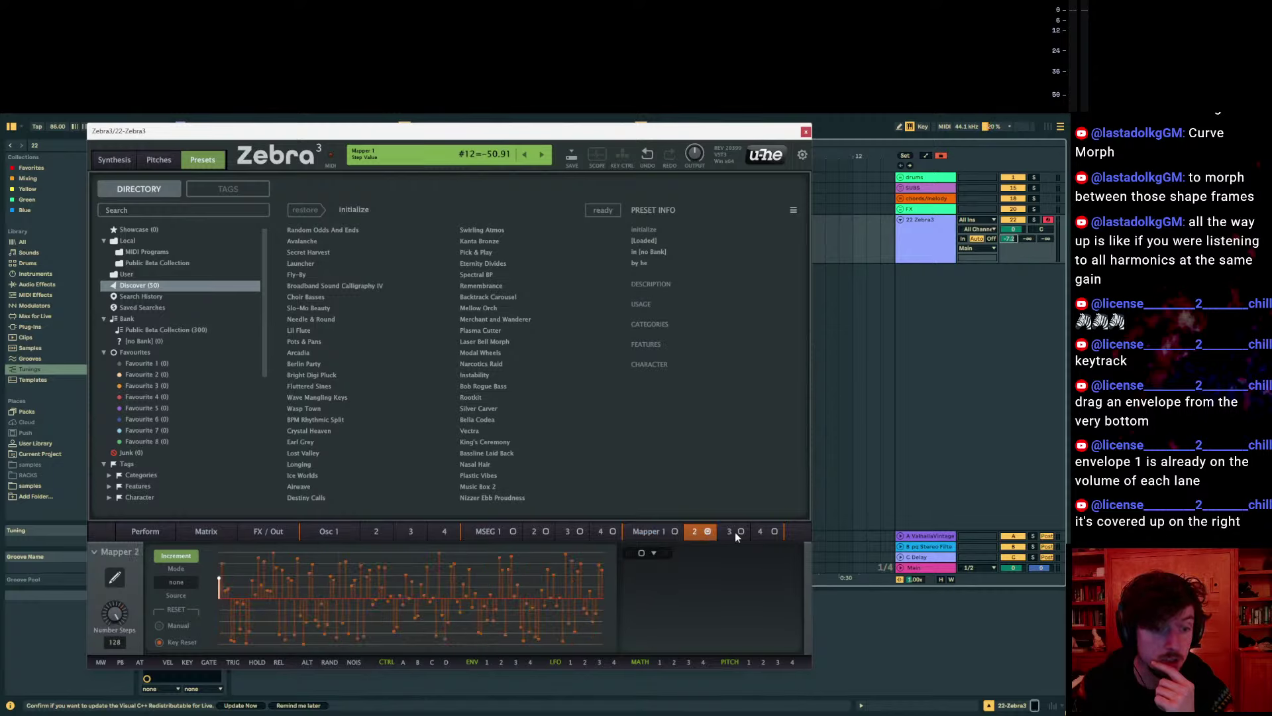
{"action": "left_click", "coordinate": [733, 531]}
{"action": "left_click", "coordinate": [762, 531]}
Audition a few notes and lower the computer keyboard's octave range to C1 to D2
{"action": "key", "text": "a"}
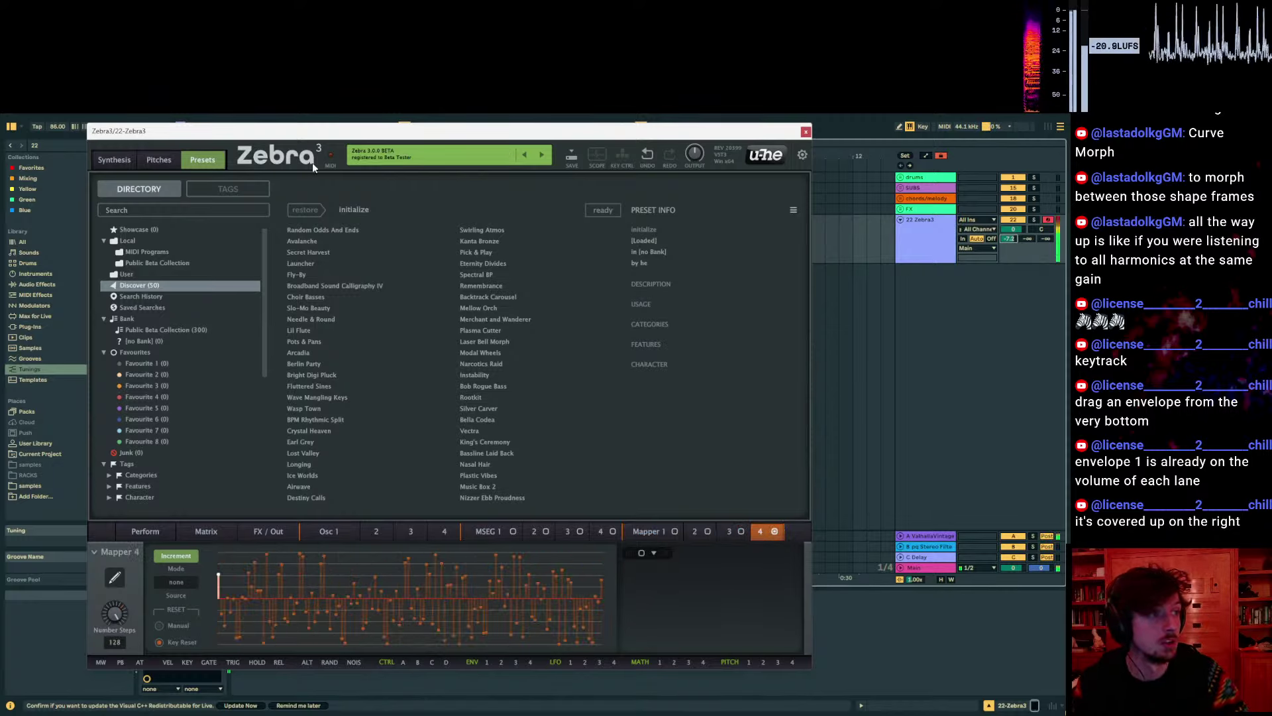
{"action": "key", "text": "x"}
{"action": "key", "text": "a"}
{"action": "key", "text": "z"}
{"action": "key", "text": "z"}
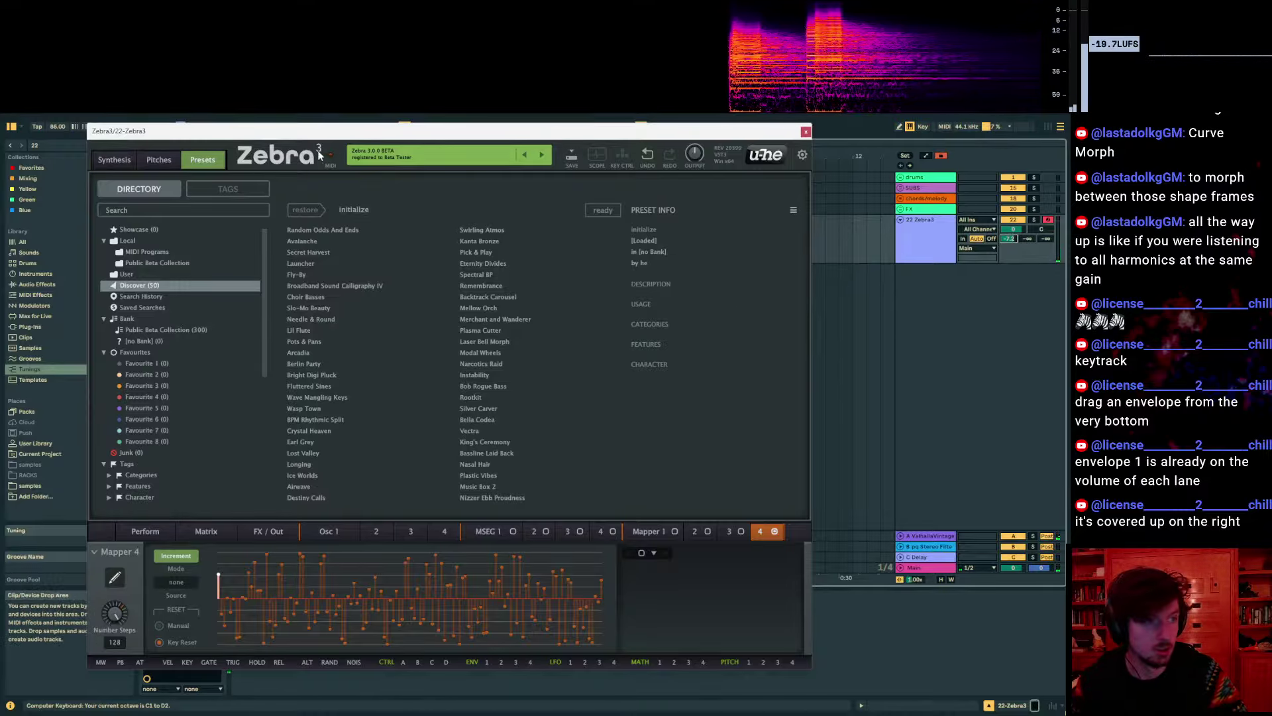
Return to the synthesis page and add the Dist 2 module below Osc 1 in the first lane
{"action": "left_click", "coordinate": [159, 160]}
{"action": "left_click", "coordinate": [116, 159]}
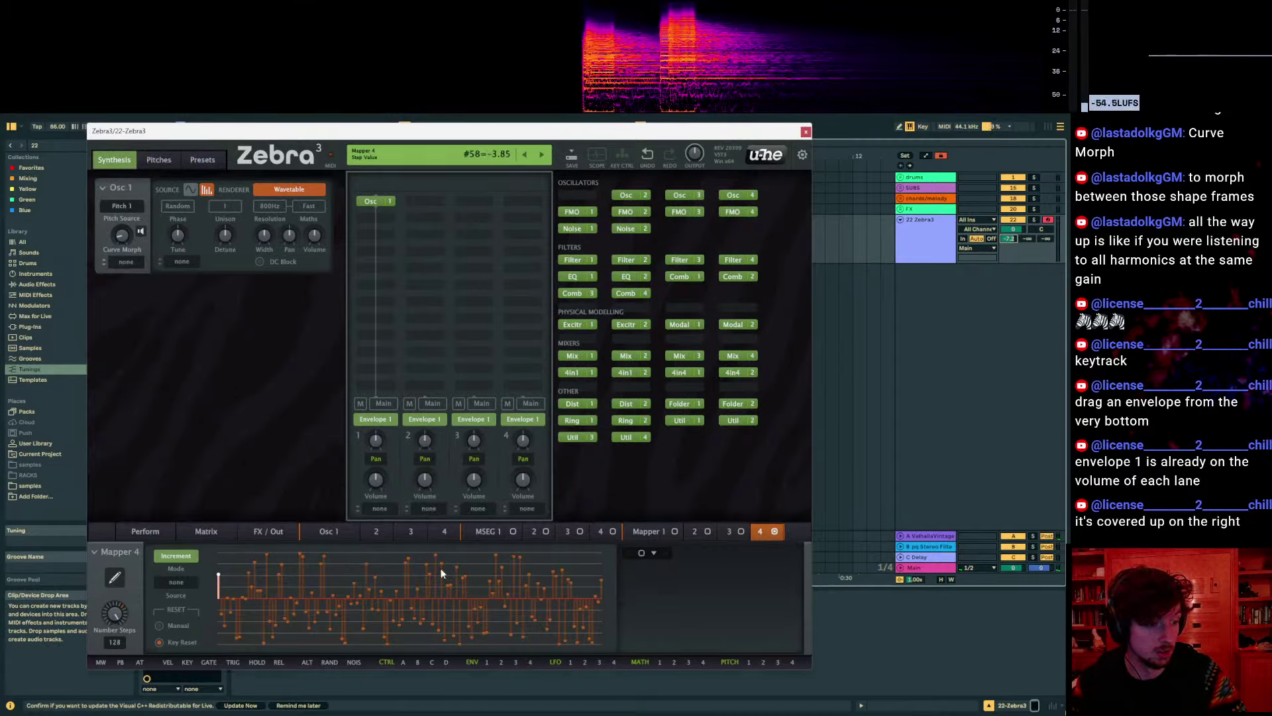
{"action": "left_click", "coordinate": [639, 406]}
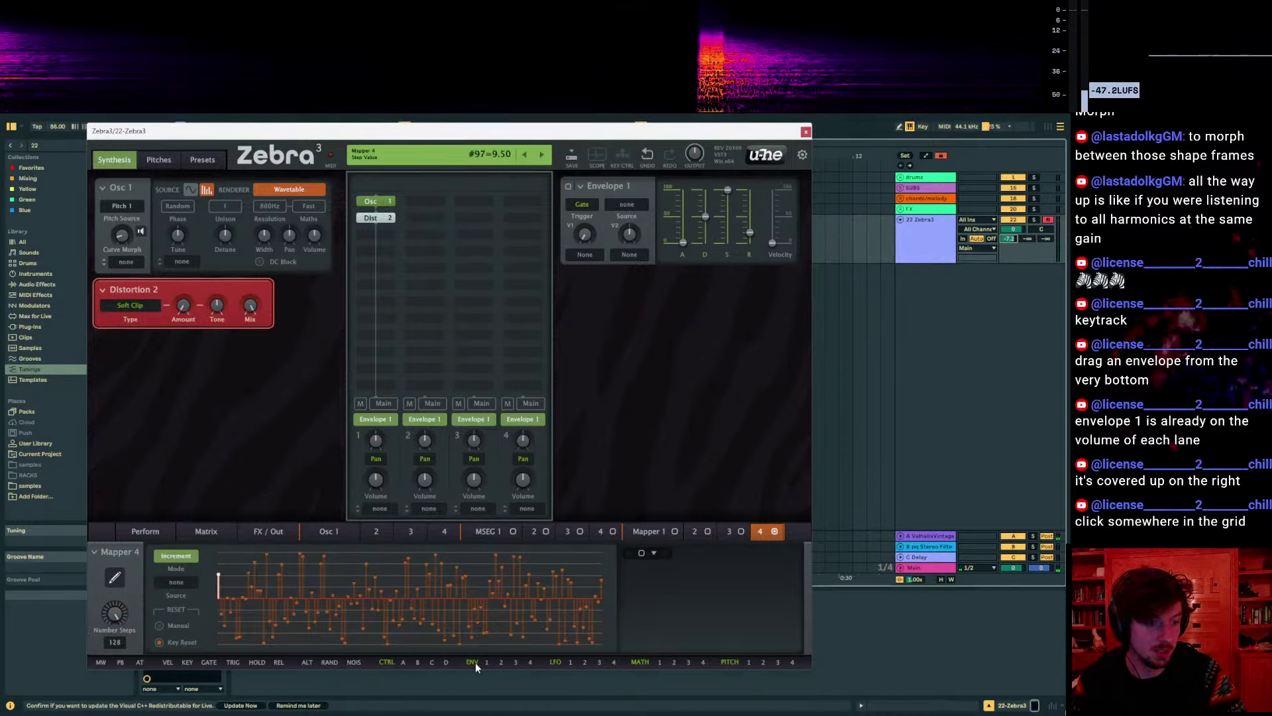
Try to assign Envelope 2 as a modulation source to Osc 1's Detune
{"action": "left_click_drag", "start_coordinate": [501, 662], "coordinate": [238, 249]}
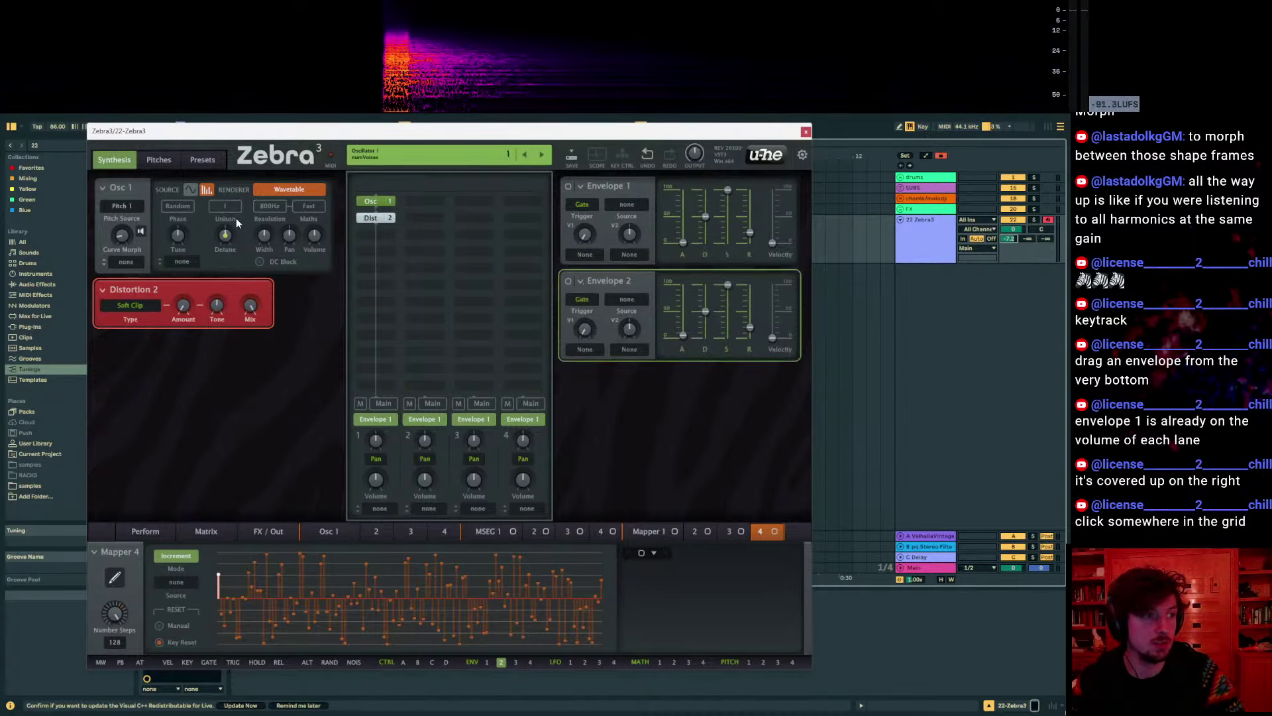
{"action": "mouse_move", "coordinate": [504, 662]}
{"action": "left_mouse_down"}
{"action": "mouse_move", "coordinate": [640, 673]}
{"action": "mouse_move", "coordinate": [517, 669]}
{"action": "left_mouse_up"}
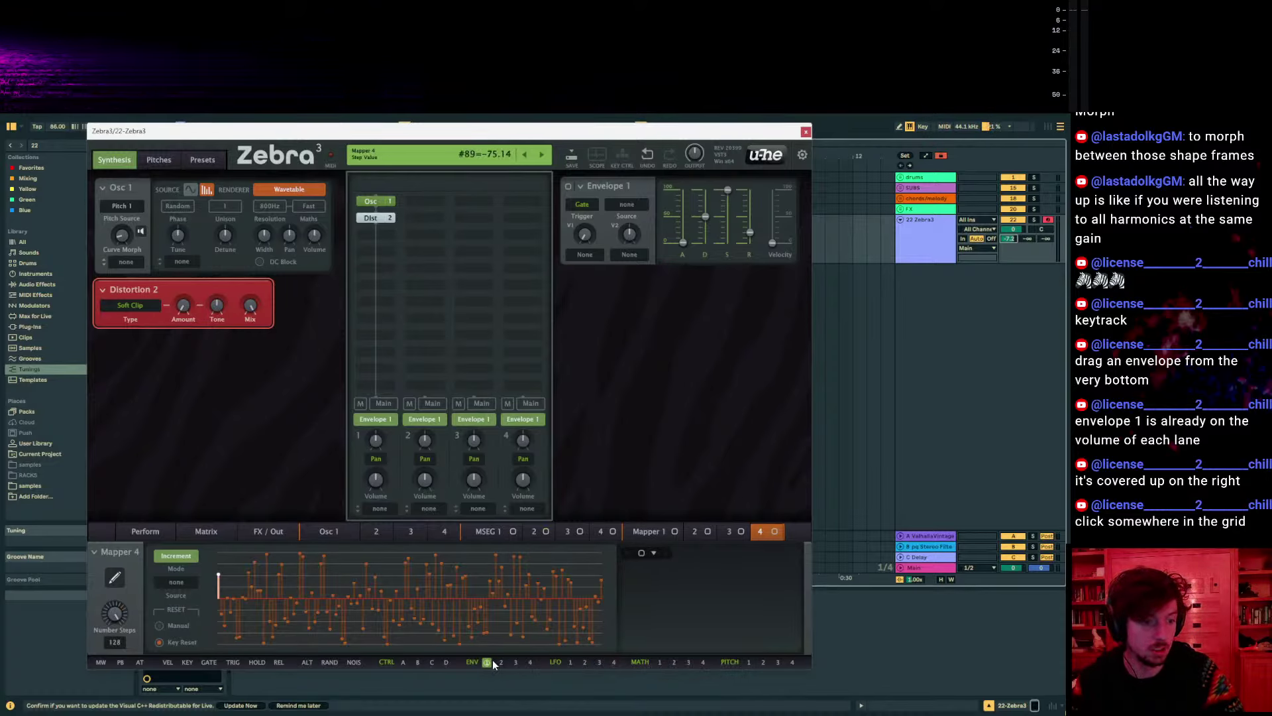
Pin the Envelope 1 module, raise its attack and release, and set its sustain to 47
{"action": "left_click", "coordinate": [570, 188]}
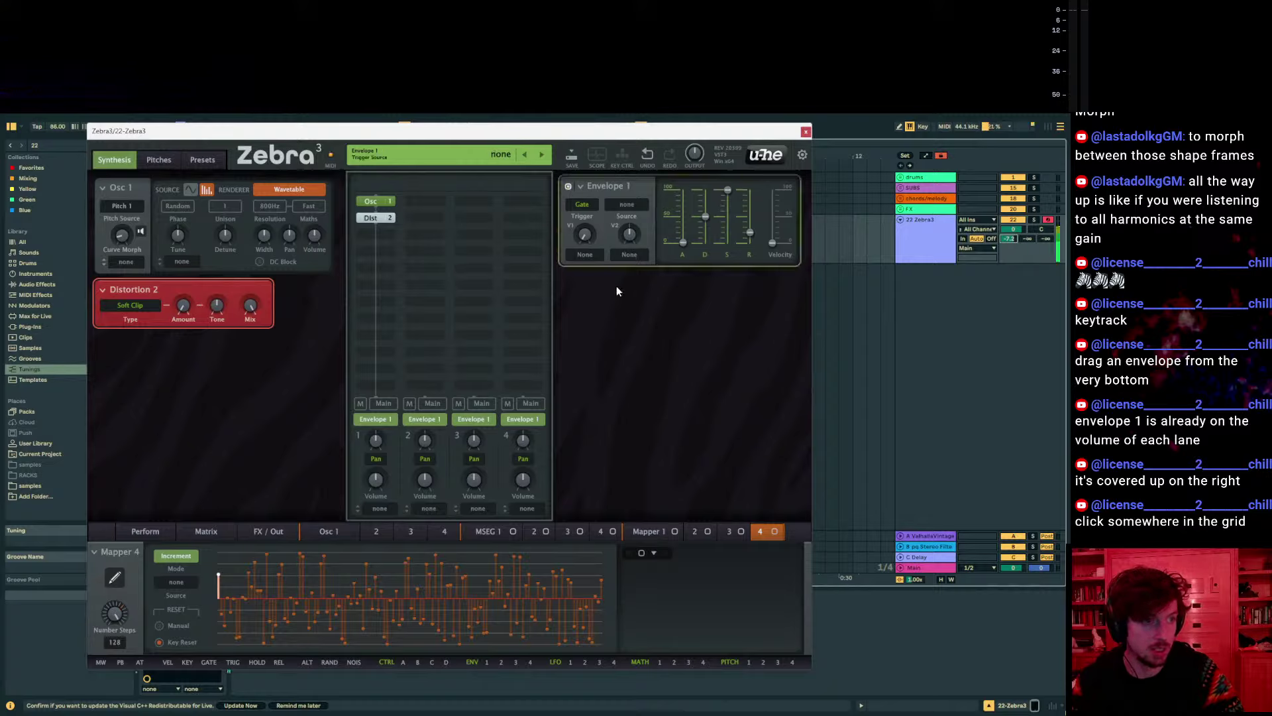
{"action": "left_click_drag", "start_coordinate": [682, 243], "coordinate": [750, 215]}
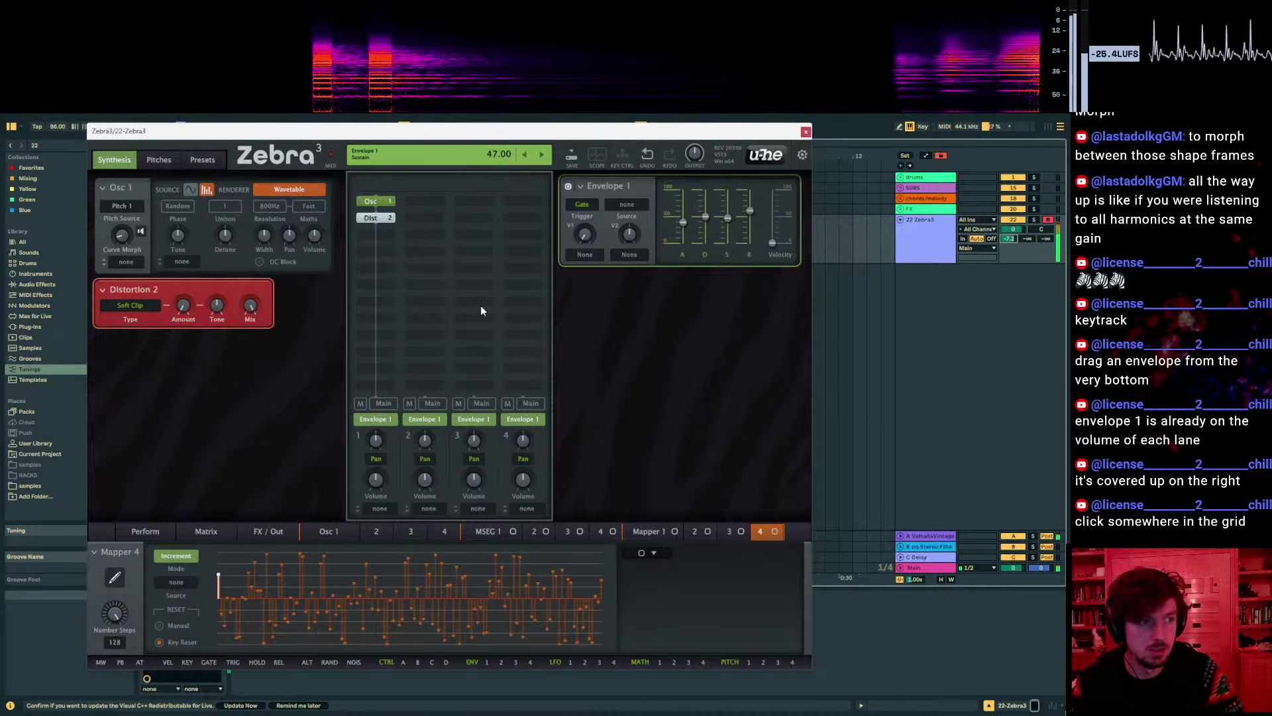
Try to assign Envelope 1 to Osc 1's Volume, and raise Envelope 1's Velocity amount
{"action": "right_click", "coordinate": [315, 236]}
{"action": "left_click", "coordinate": [328, 270]}
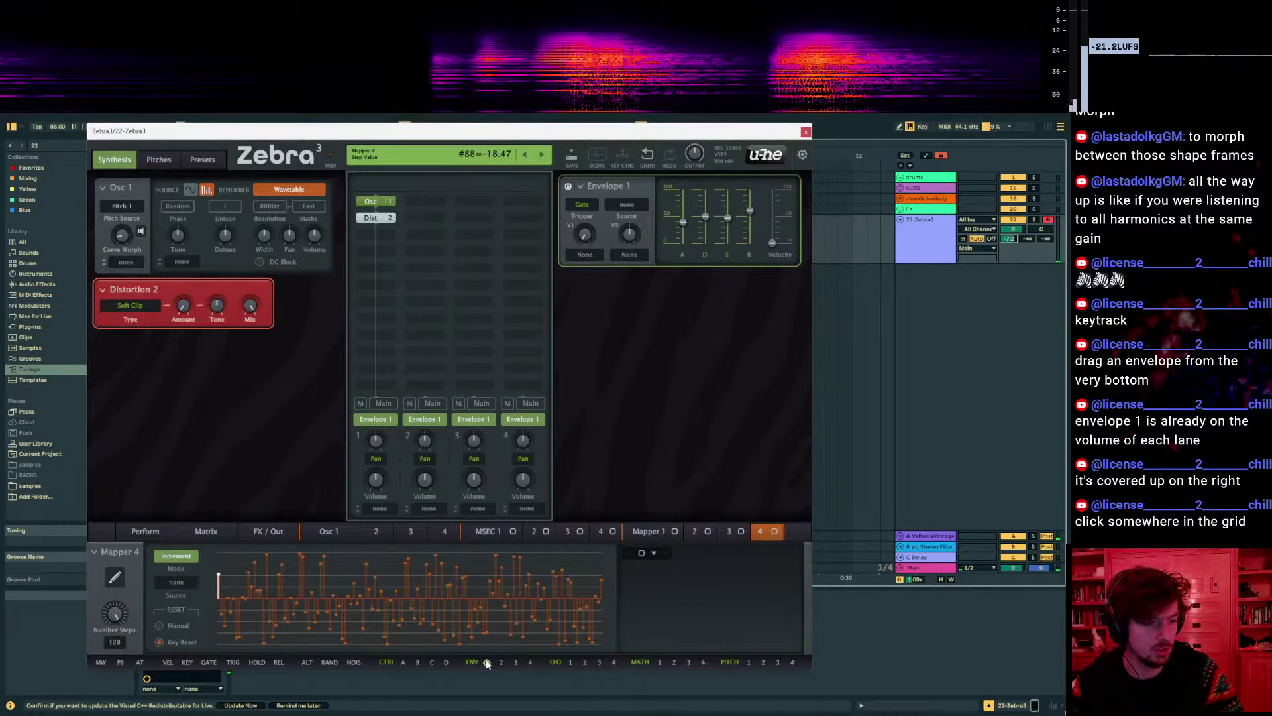
{"action": "left_click_drag", "start_coordinate": [483, 663], "coordinate": [602, 315]}
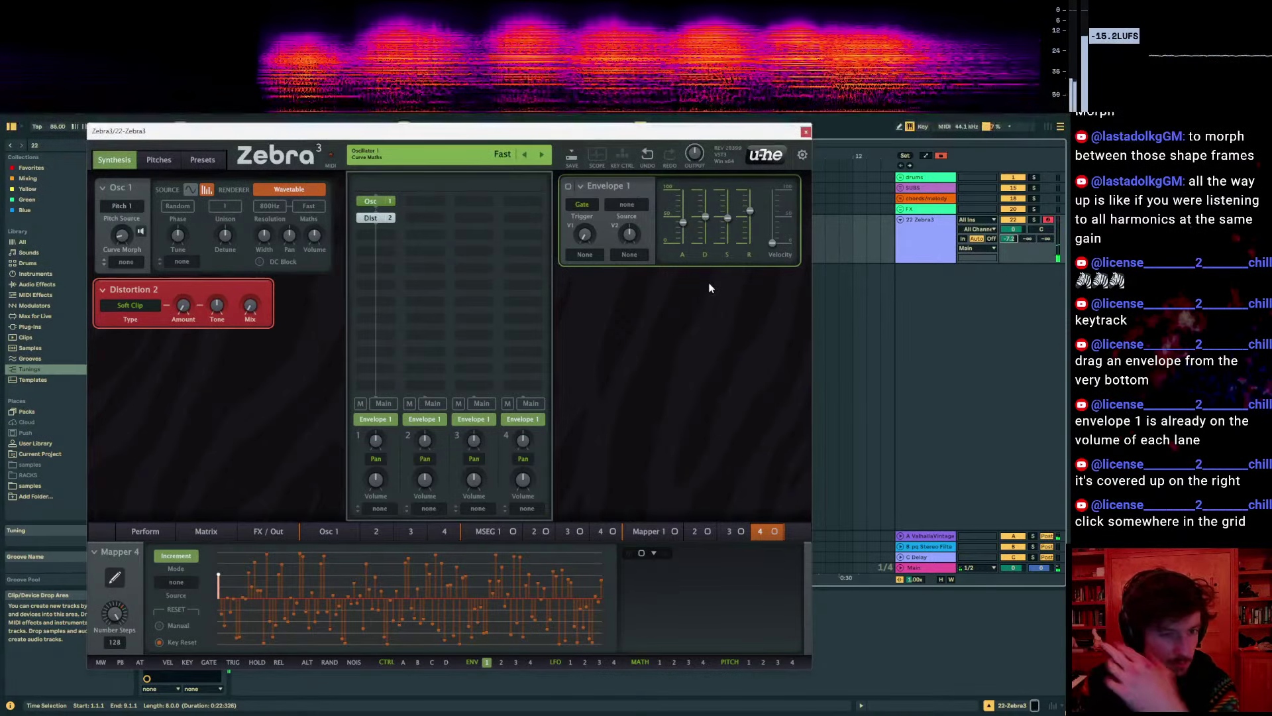
{"action": "mouse_move", "coordinate": [774, 240]}
{"action": "left_mouse_down"}
{"action": "mouse_move", "coordinate": [772, 190]}
{"action": "mouse_move", "coordinate": [773, 216]}
{"action": "left_mouse_up"}
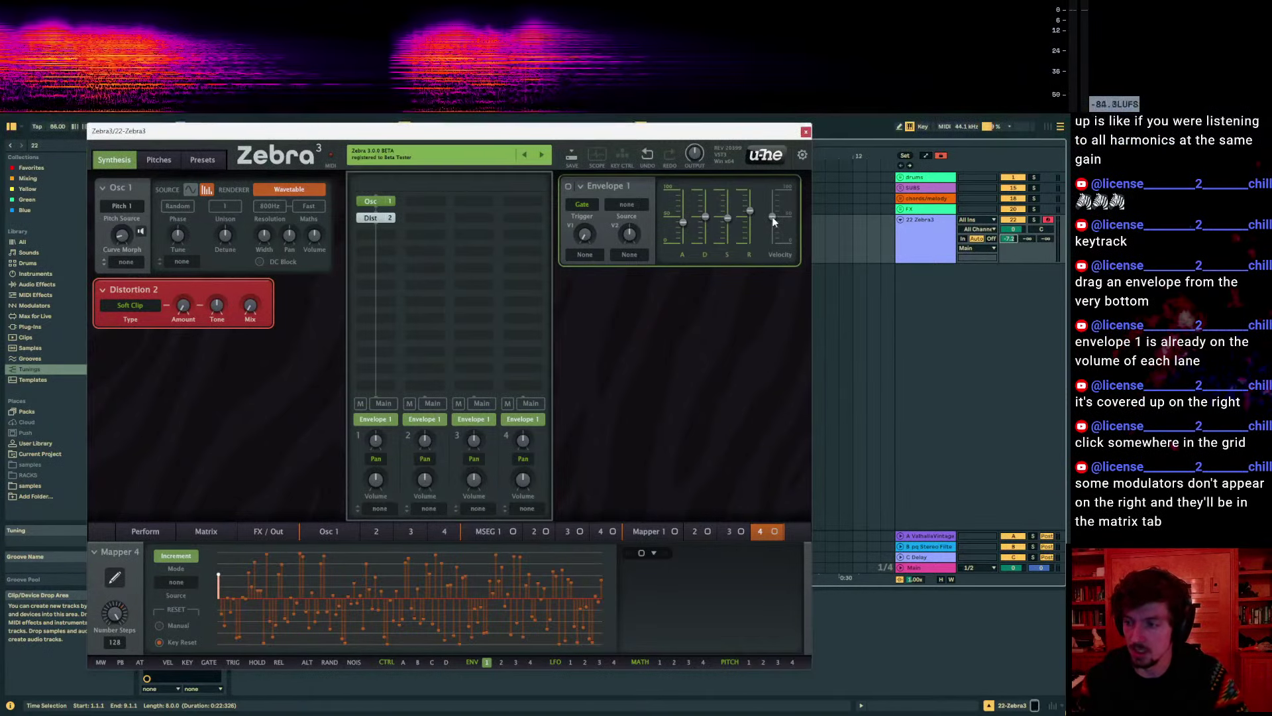
Check the modulation matrix and raise the computer keyboard's octave range to C3 to D4
{"action": "left_click", "coordinate": [207, 532]}
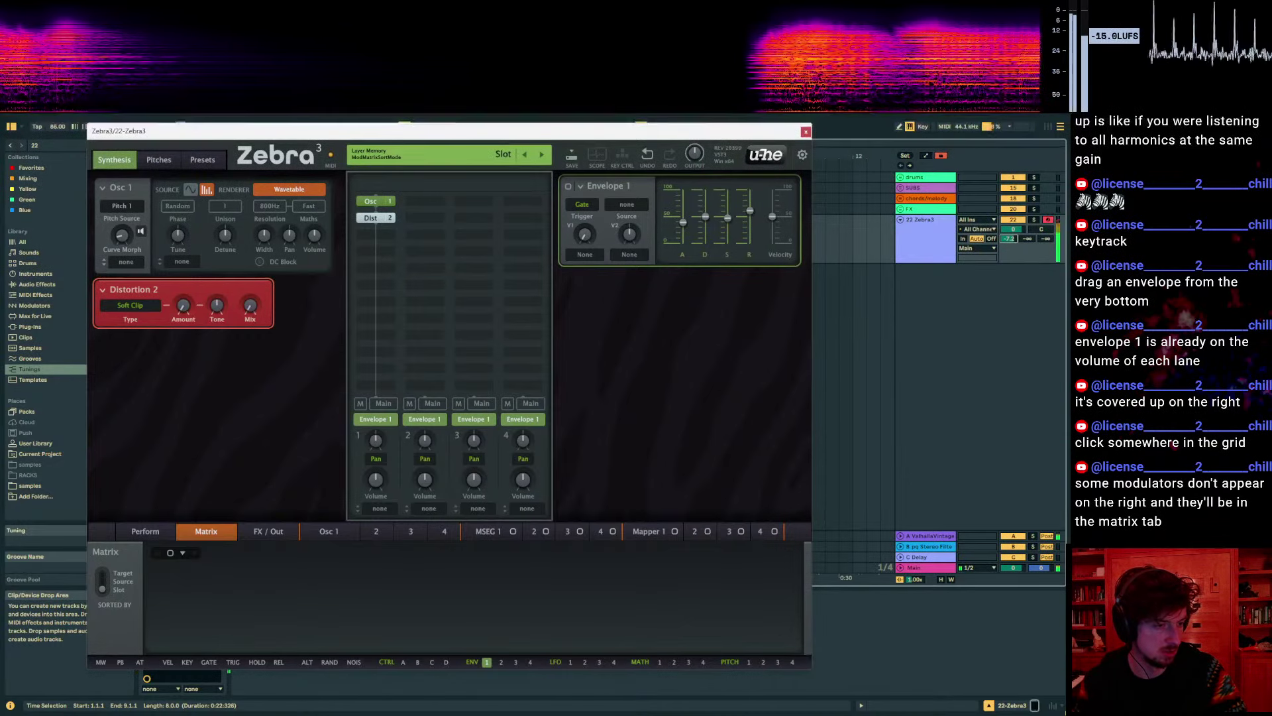
{"action": "key", "text": "x"}
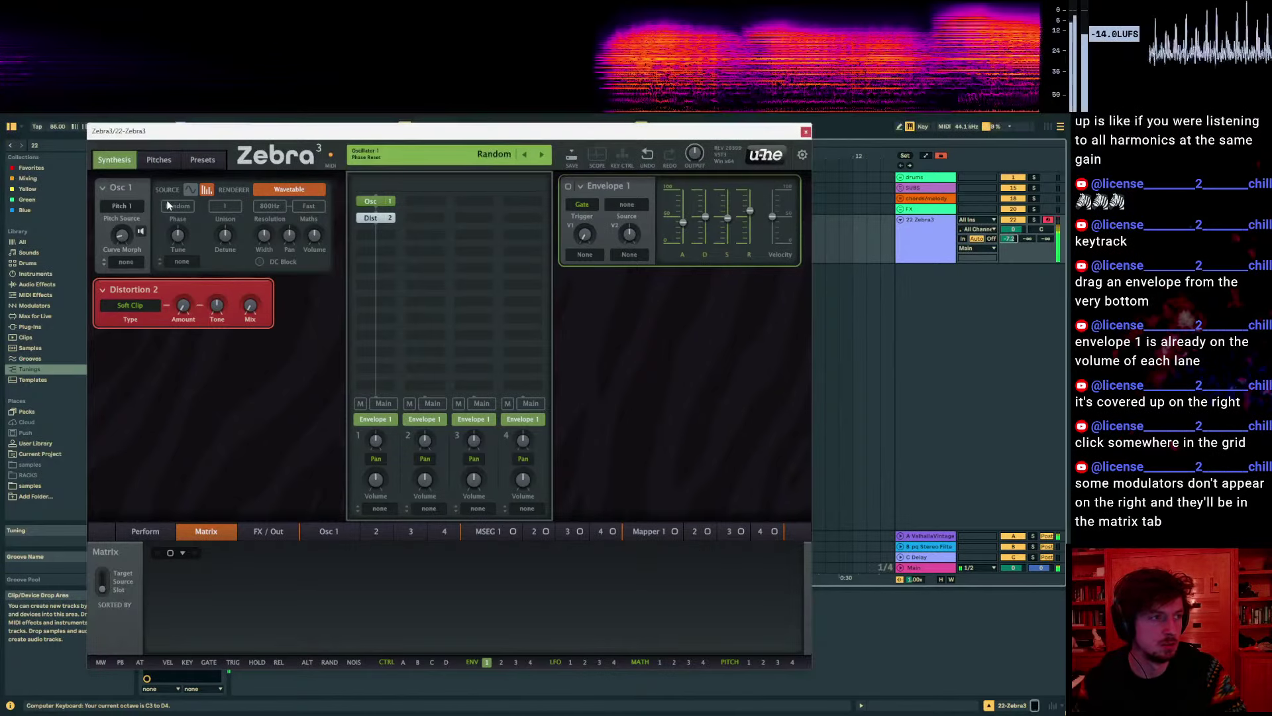
Remove Delay 1 from the master effects chain so that only Ring 3 remains
{"action": "left_click", "coordinate": [268, 531]}
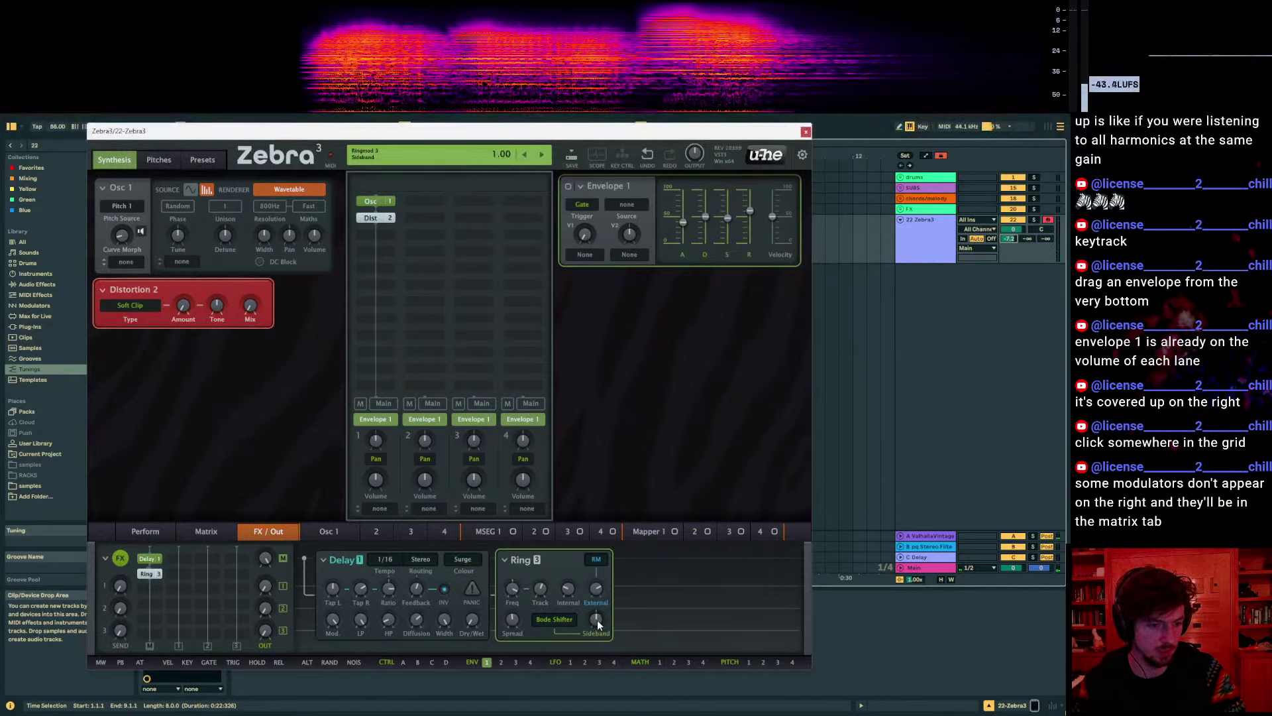
{"action": "key", "text": "a"}
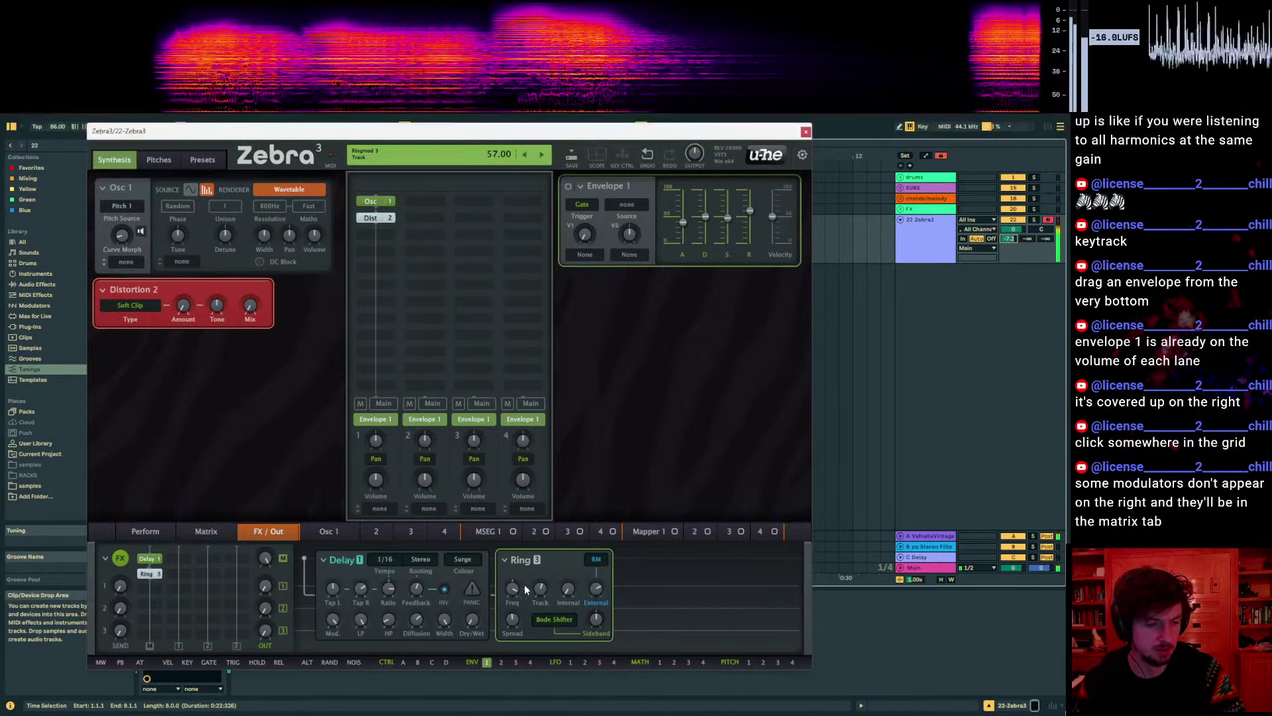
{"action": "left_click", "coordinate": [157, 571]}
{"action": "left_click", "coordinate": [153, 560]}
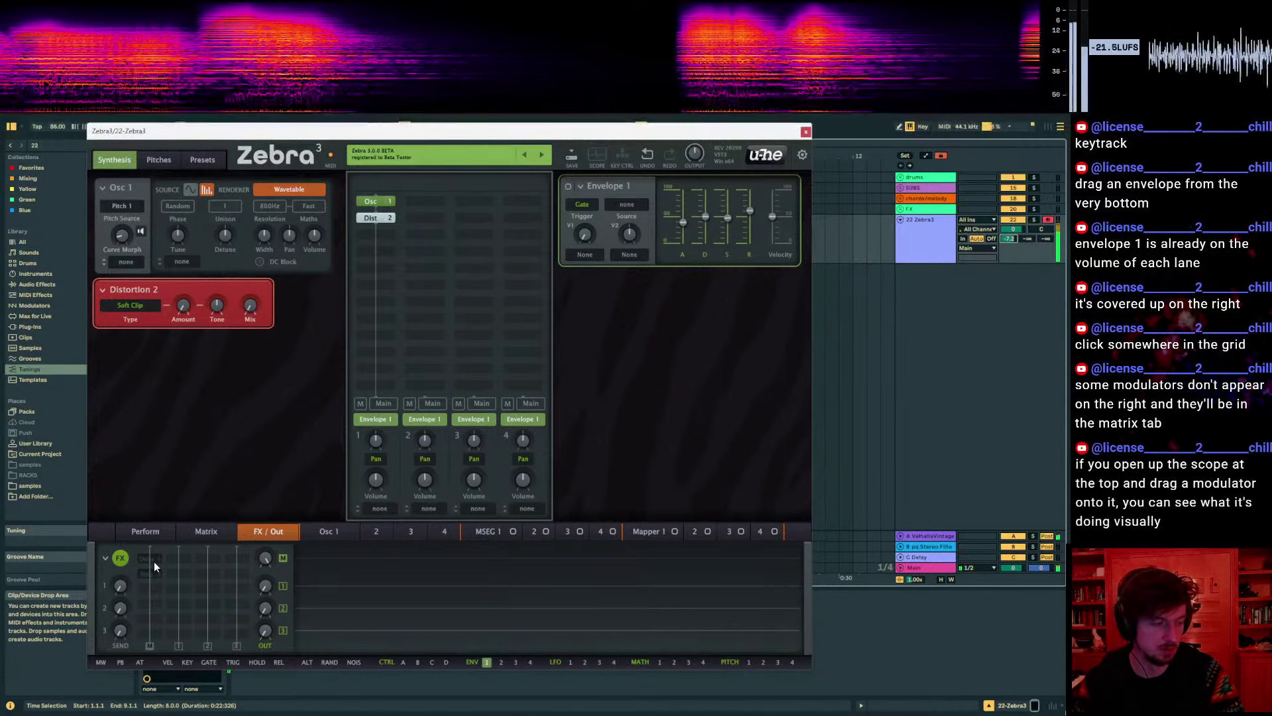
{"action": "left_click", "coordinate": [153, 572]}
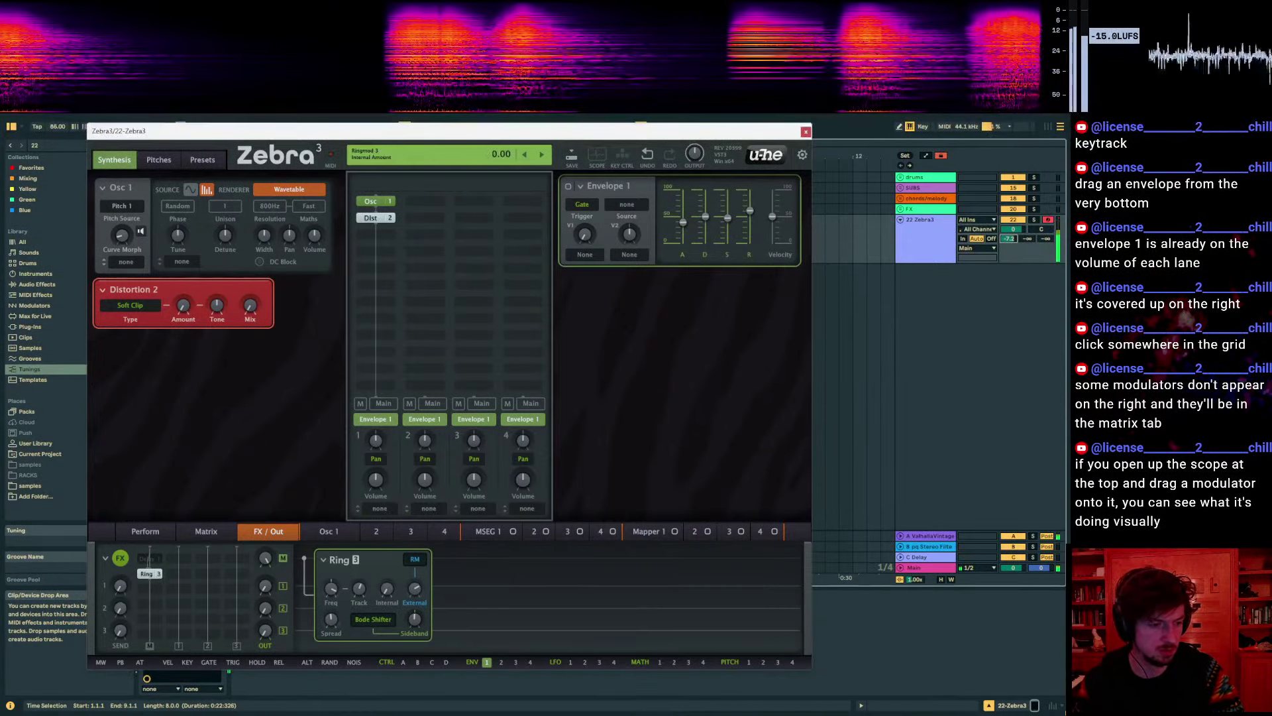
Set Ring 3's External Amount to 45 and raise the Zebra3 track's second send level
{"action": "left_click", "coordinate": [389, 590]}
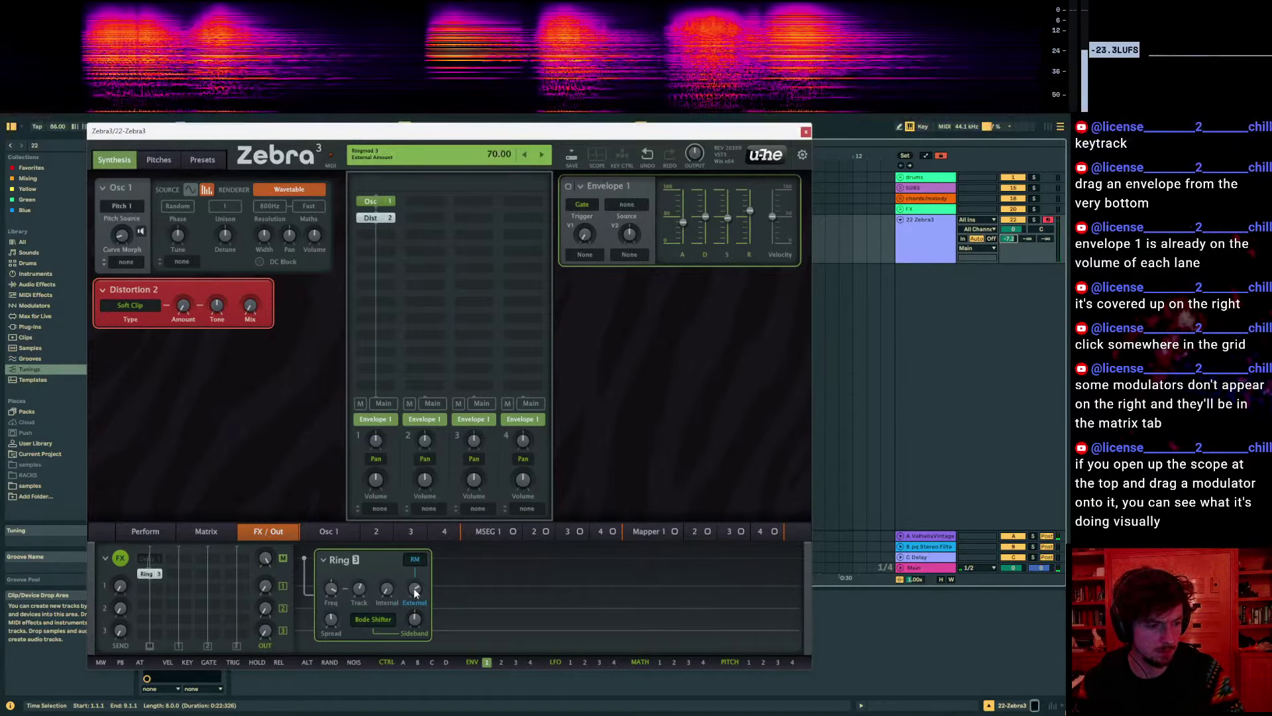
{"action": "left_click_drag", "start_coordinate": [420, 590], "coordinate": [420, 605]}
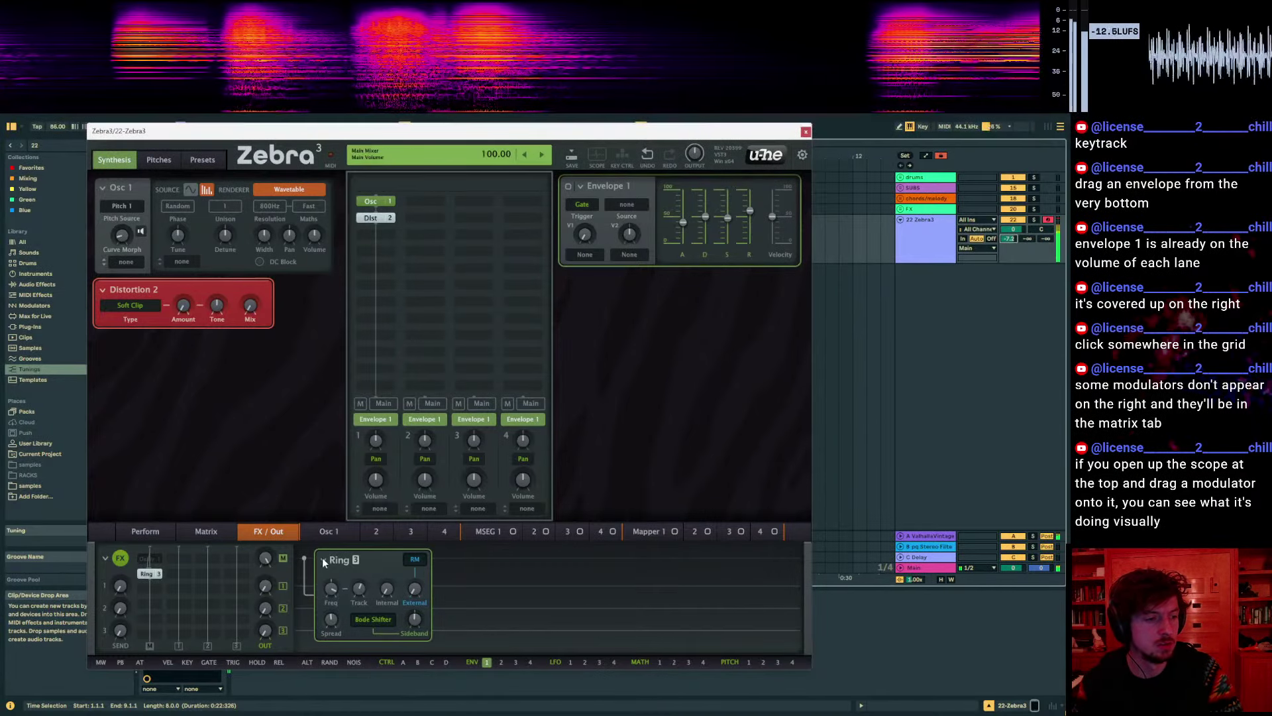
{"action": "left_click", "coordinate": [149, 576]}
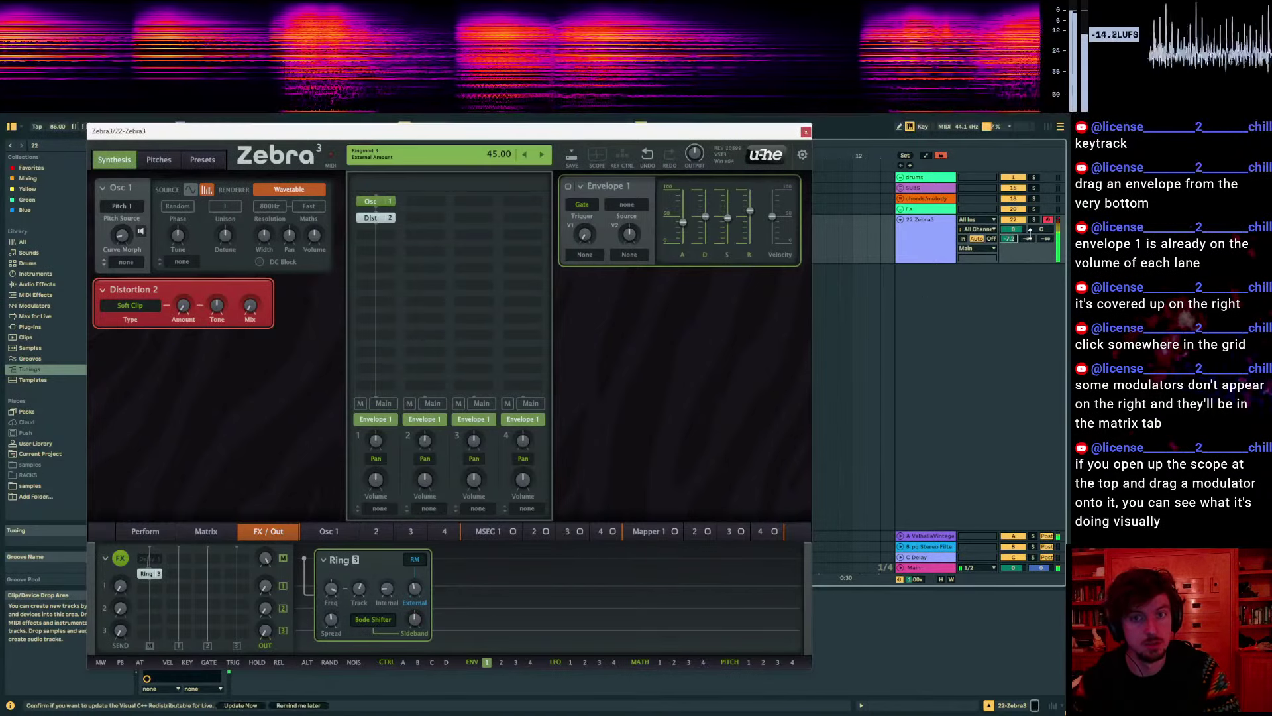
{"action": "left_click_drag", "start_coordinate": [1027, 238], "coordinate": [1027, 198]}
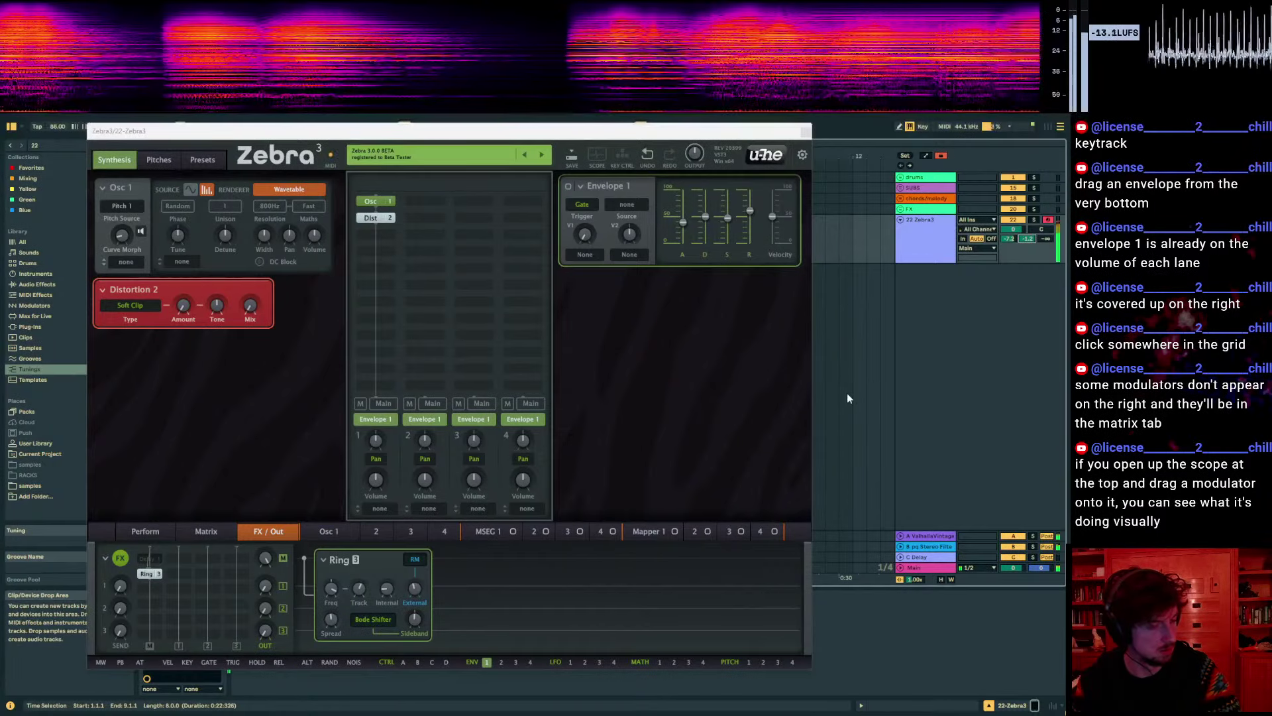
Lower the keyboard octave range to C2 to D3 and set Ring 3's external mode to FM with an External Amount of 63
{"action": "key", "text": "z"}
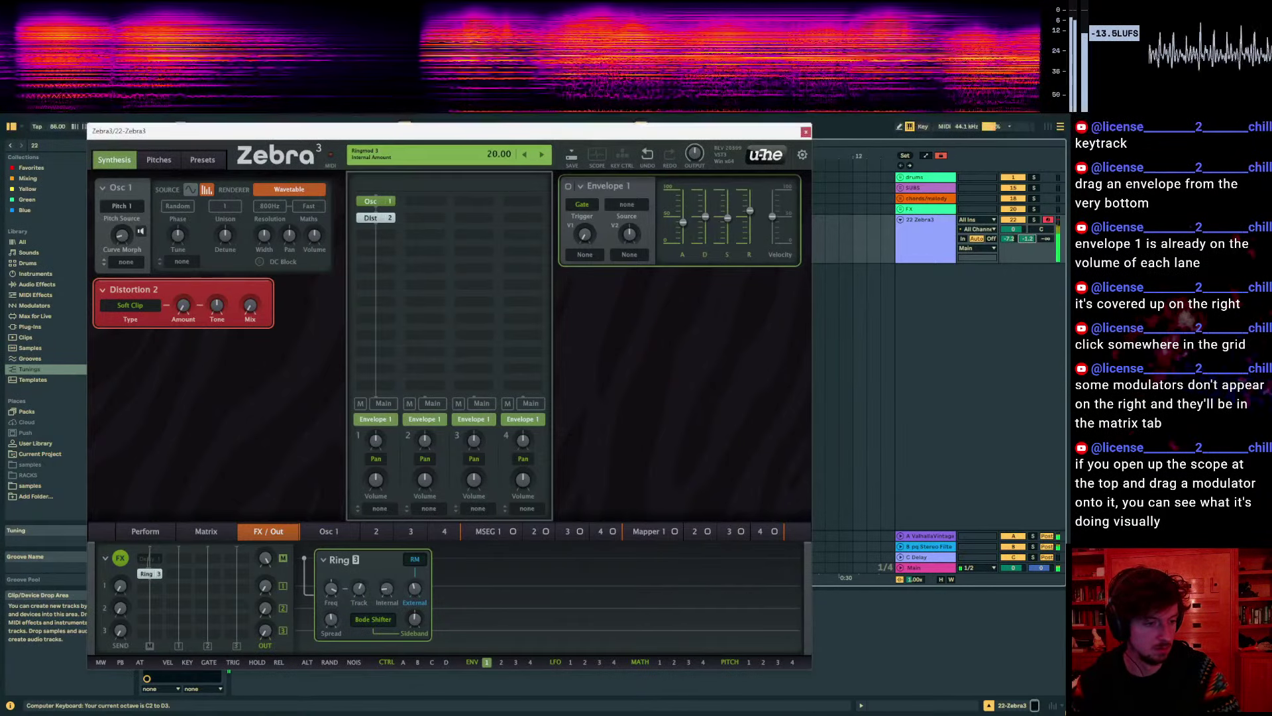
{"action": "left_click_drag", "start_coordinate": [414, 589], "coordinate": [406, 610]}
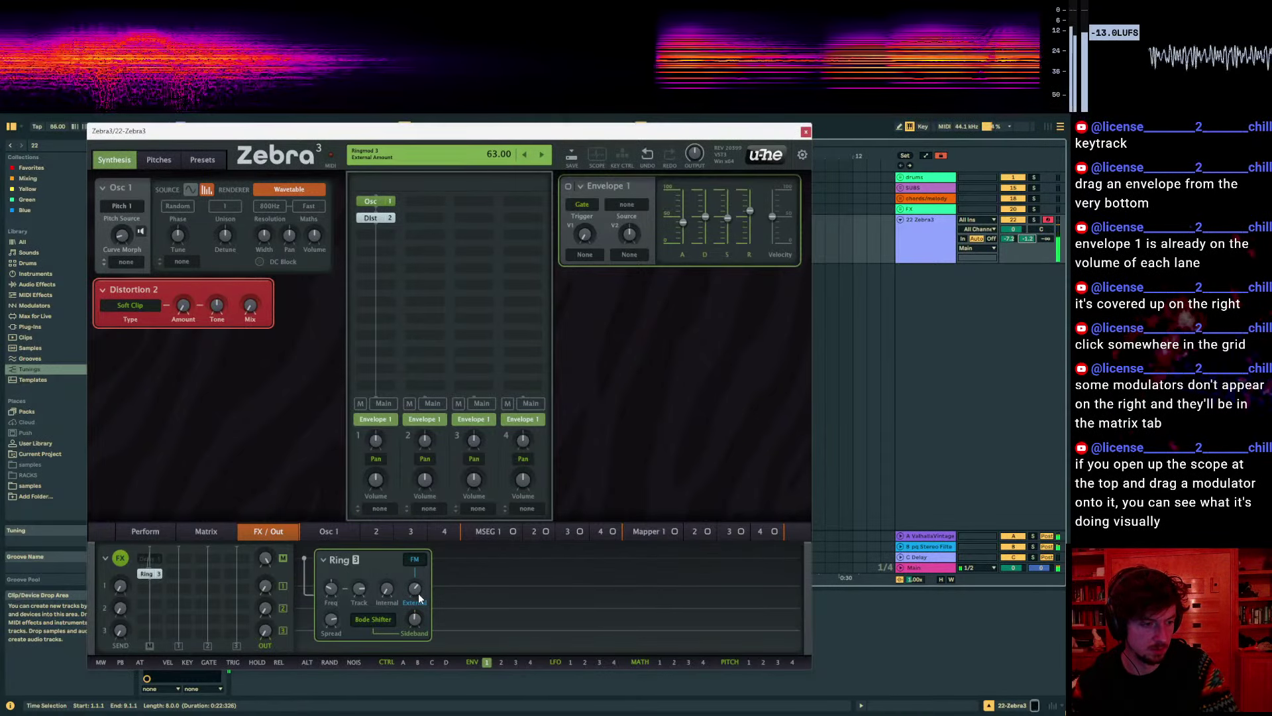
Assign Ring 3's External Amount to the horizontal axis of the Zebra3 device's XY pad and lower its value
{"action": "left_click_drag", "start_coordinate": [546, 130], "coordinate": [788, 122]}
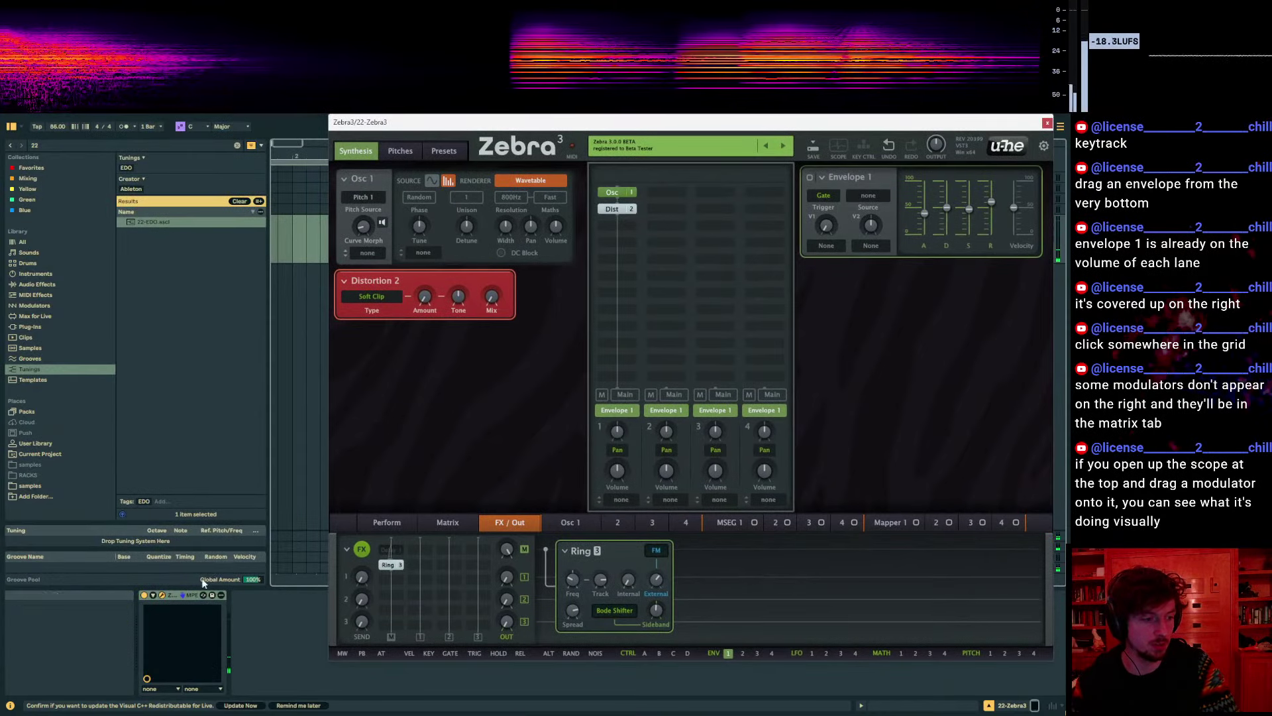
{"action": "left_click", "coordinate": [153, 597]}
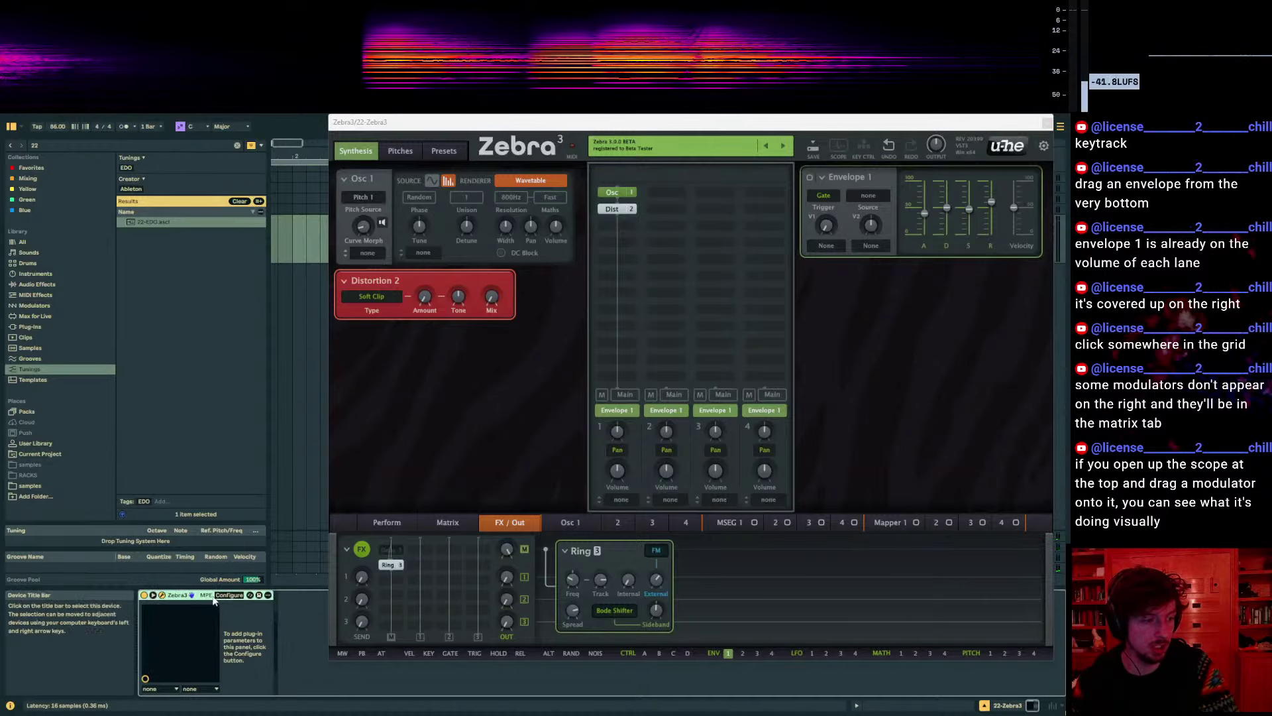
{"action": "left_click", "coordinate": [159, 688]}
{"action": "left_click", "coordinate": [166, 679]}
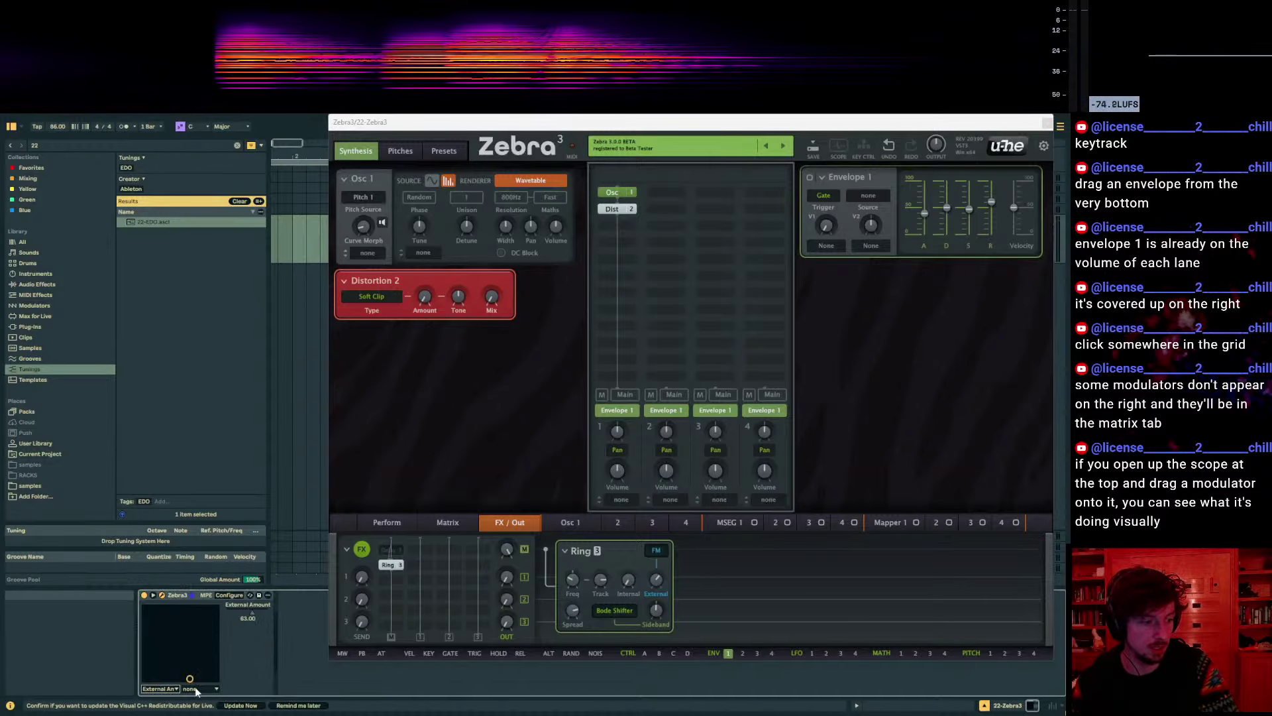
{"action": "left_click", "coordinate": [196, 690]}
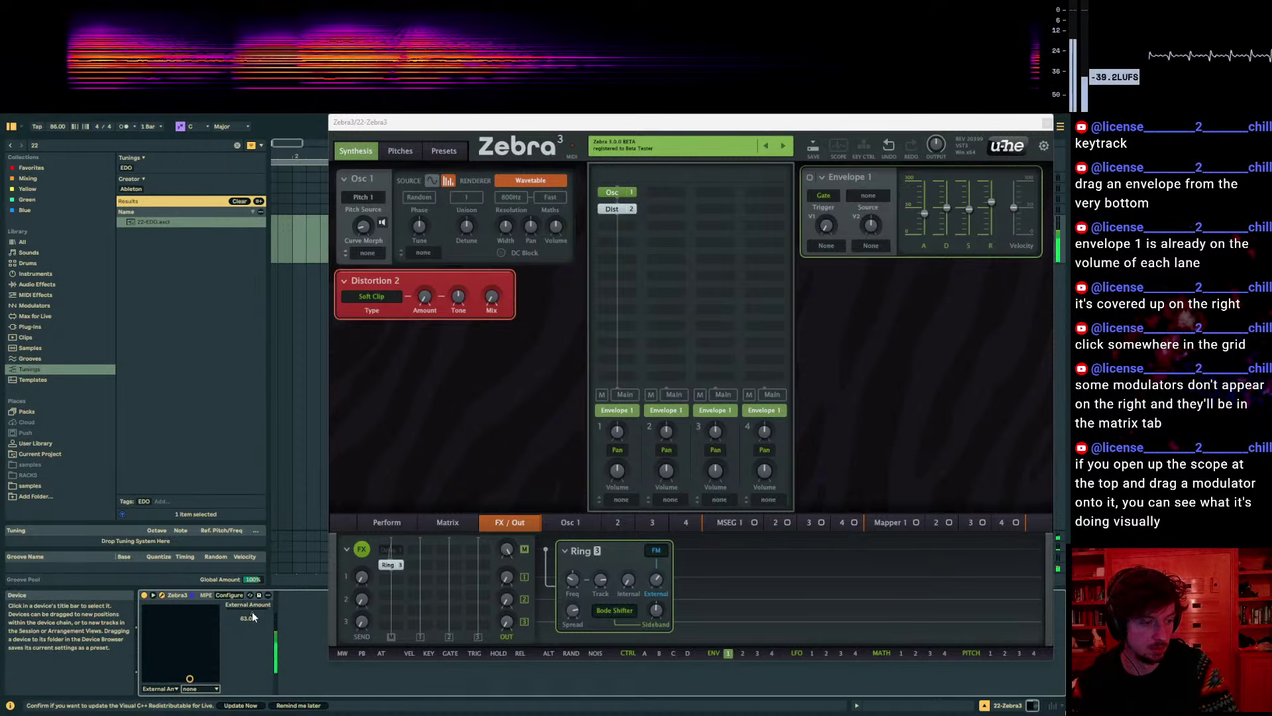
{"action": "left_click_drag", "start_coordinate": [249, 617], "coordinate": [249, 597]}
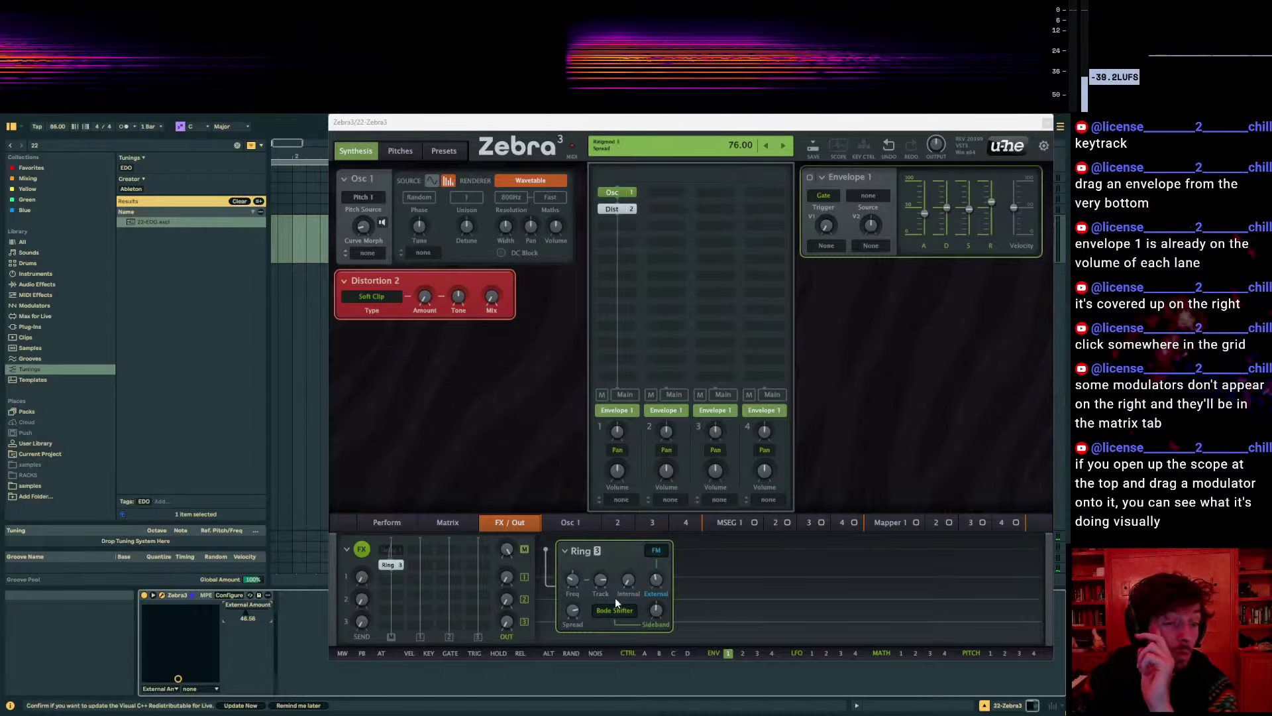
Compare Ring 3's RM and FM external modes, settling on FM with an External Amount of 100
{"action": "left_click", "coordinate": [655, 552]}
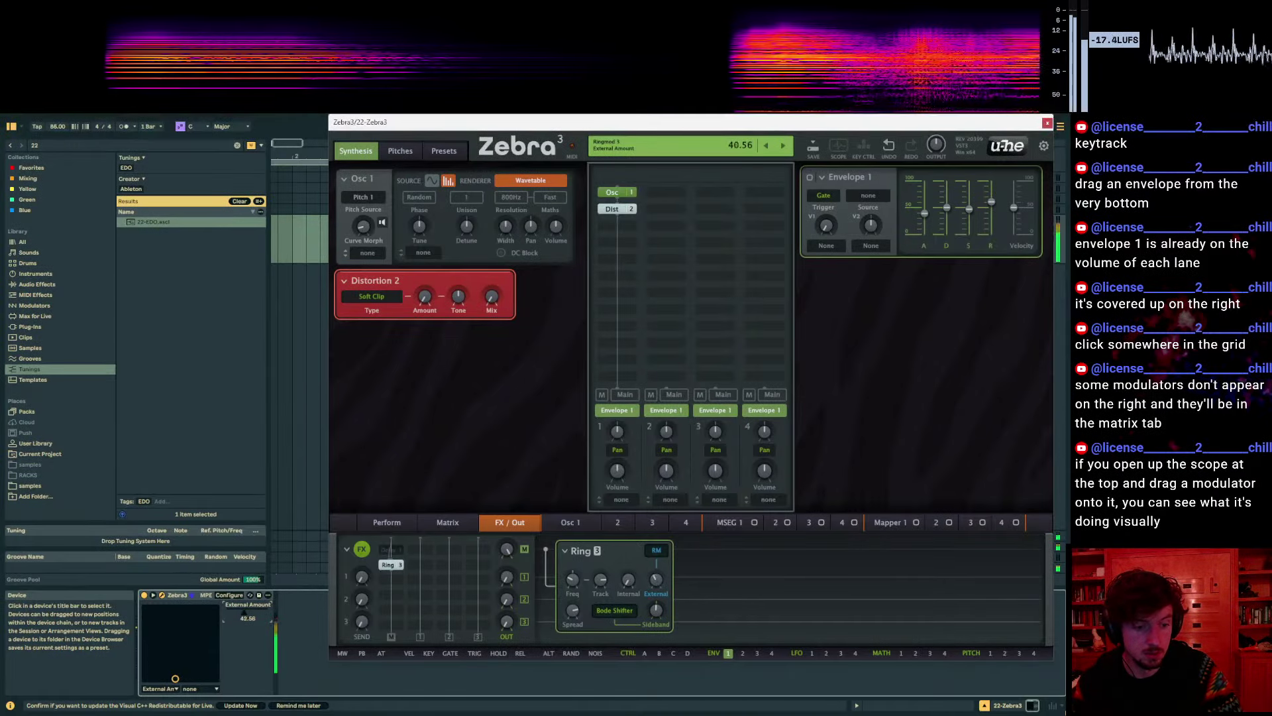
{"action": "left_click_drag", "start_coordinate": [656, 580], "coordinate": [655, 670]}
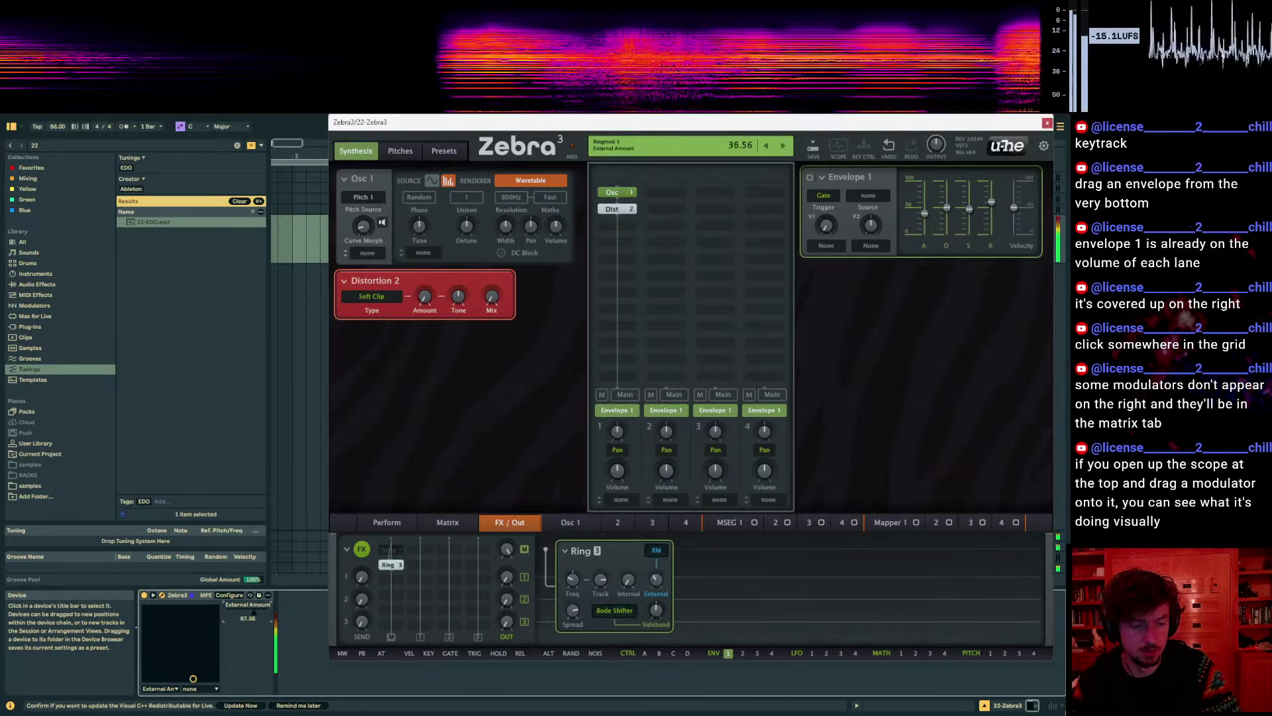
{"action": "left_click", "coordinate": [656, 552]}
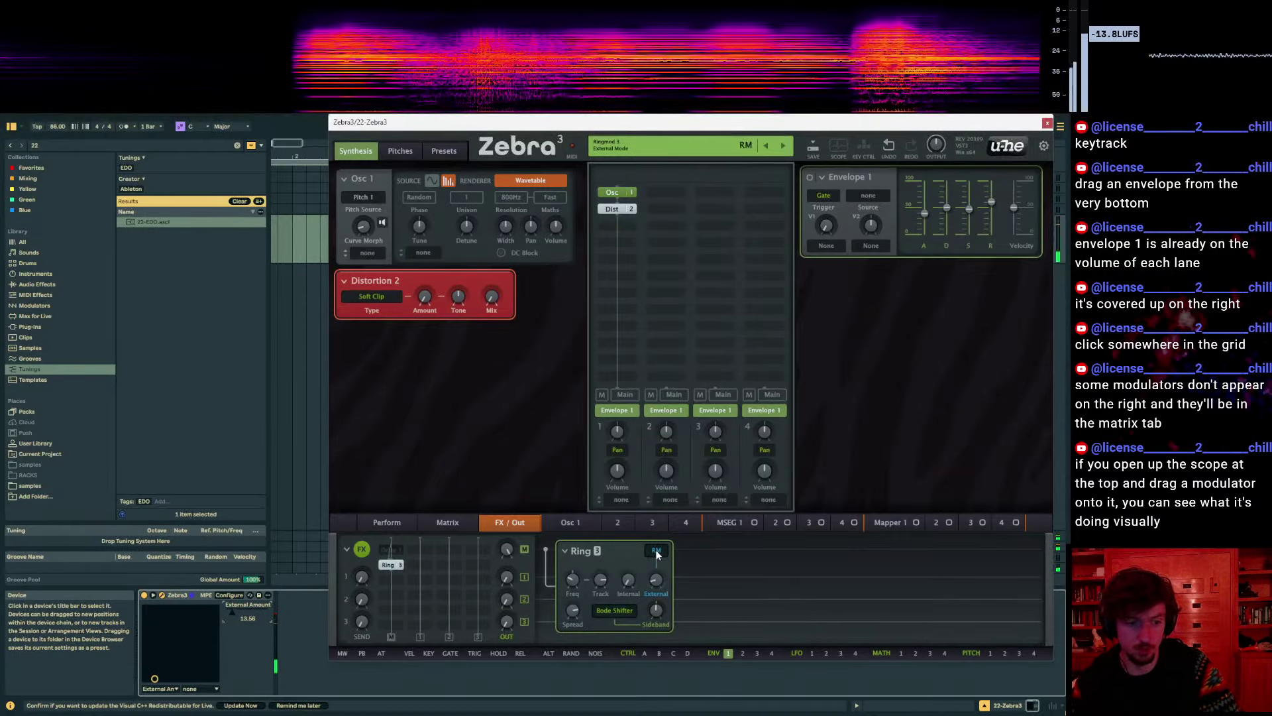
{"action": "left_click_drag", "start_coordinate": [656, 580], "coordinate": [656, 530]}
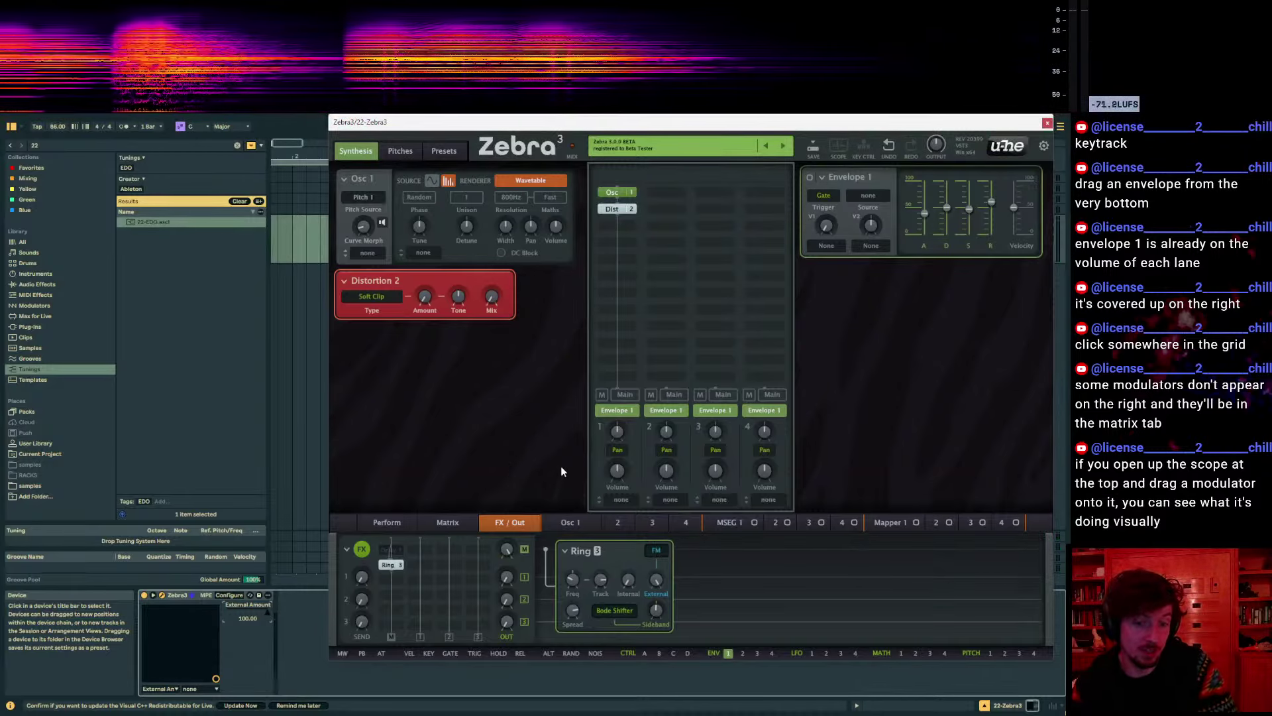
{"action": "left_click_drag", "start_coordinate": [710, 126], "coordinate": [626, 138]}
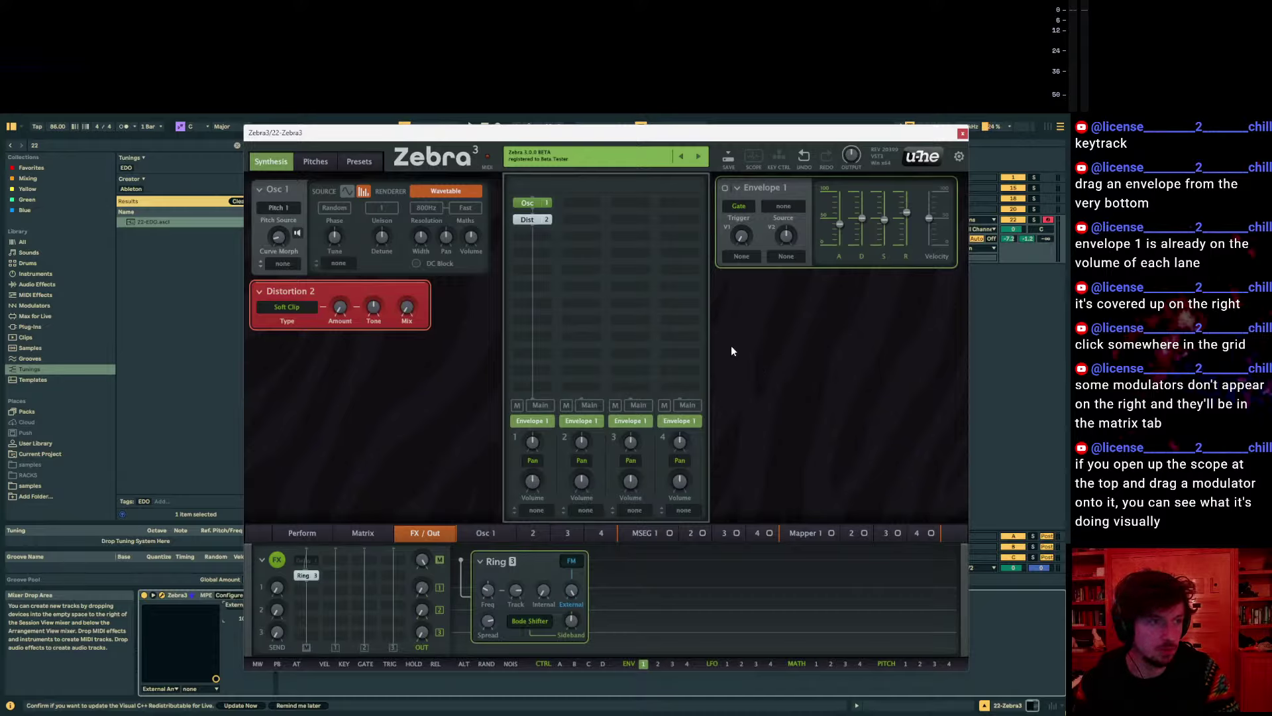
Open the scope and look through the Matrix, Perform and FX / Out pages
{"action": "left_click", "coordinate": [753, 161]}
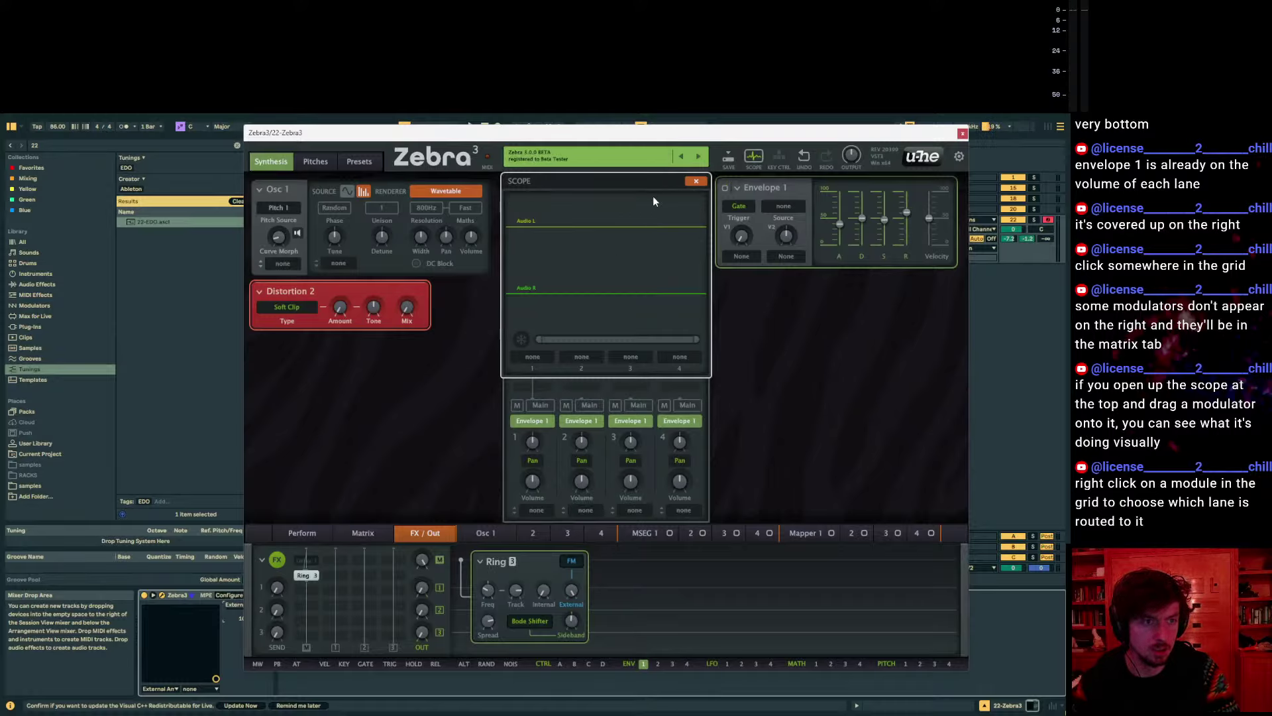
{"action": "left_click", "coordinate": [363, 533]}
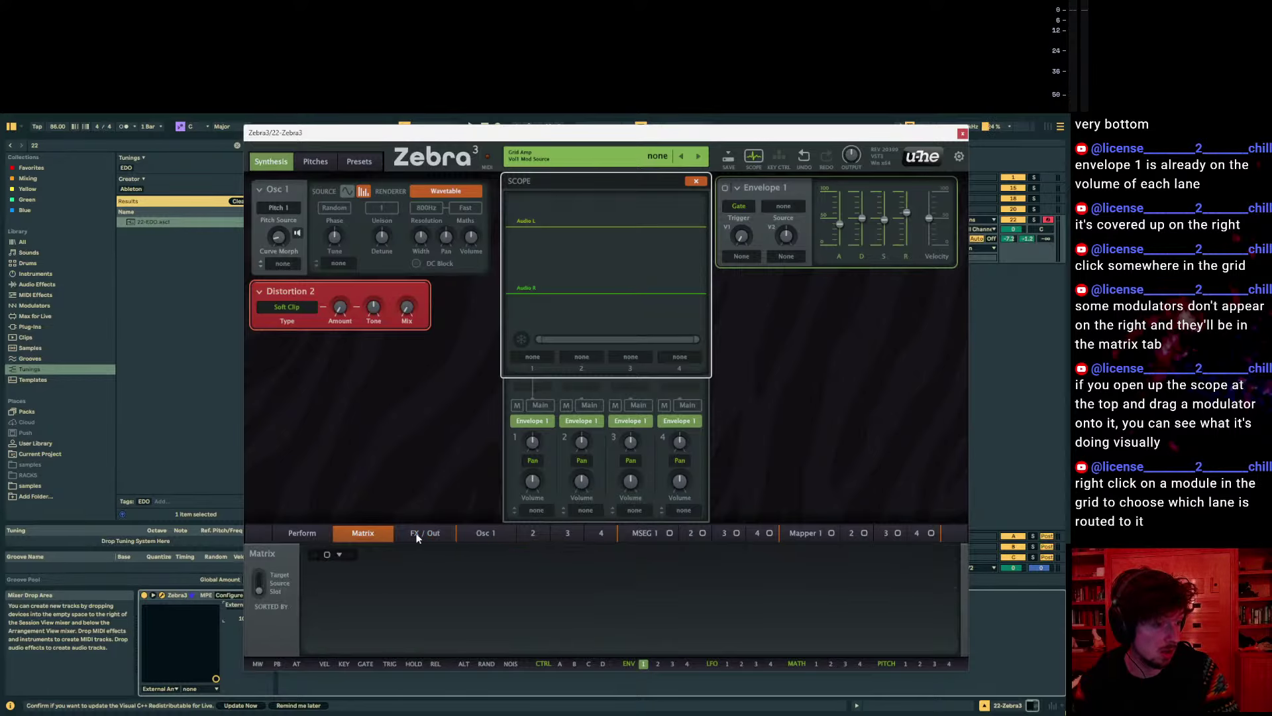
{"action": "left_click", "coordinate": [424, 532]}
{"action": "left_click", "coordinate": [304, 531]}
{"action": "left_click", "coordinate": [430, 535]}
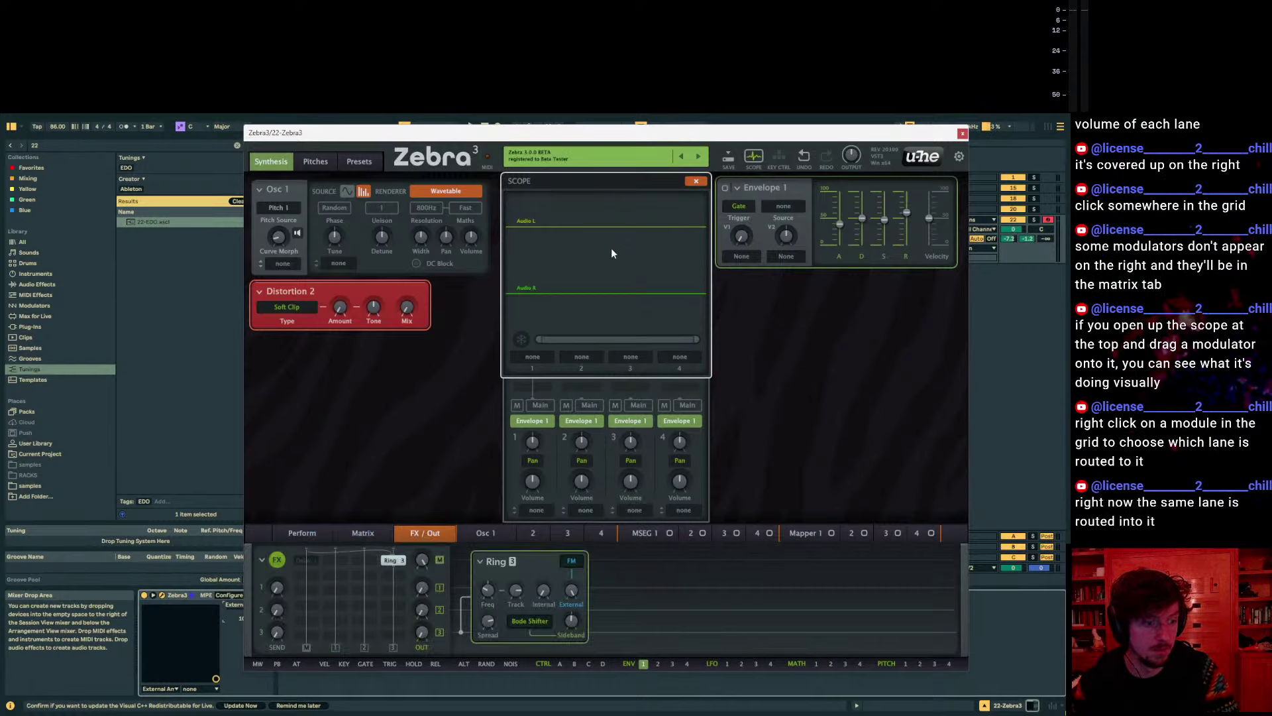
Set Ring 3's External Amount to 70 and place Ring 3 in the effects grid's second column
{"action": "left_click_drag", "start_coordinate": [392, 562], "coordinate": [315, 580]}
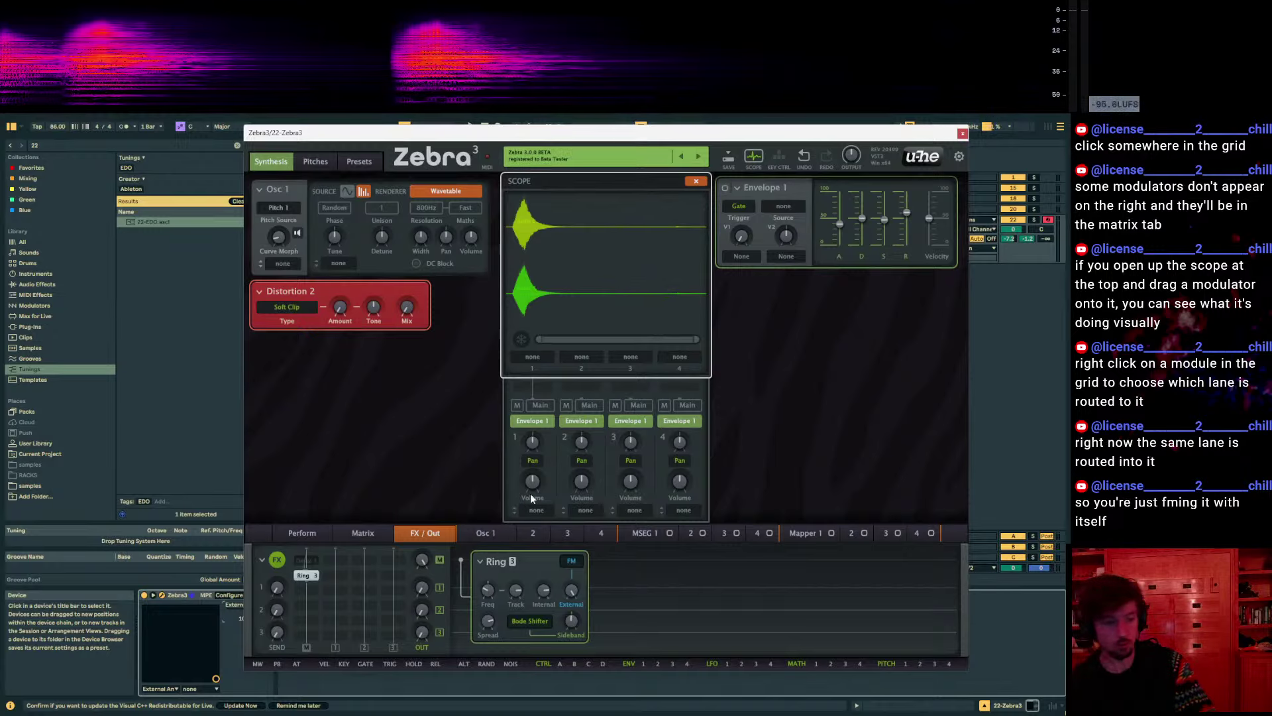
{"action": "left_click_drag", "start_coordinate": [571, 590], "coordinate": [571, 586]}
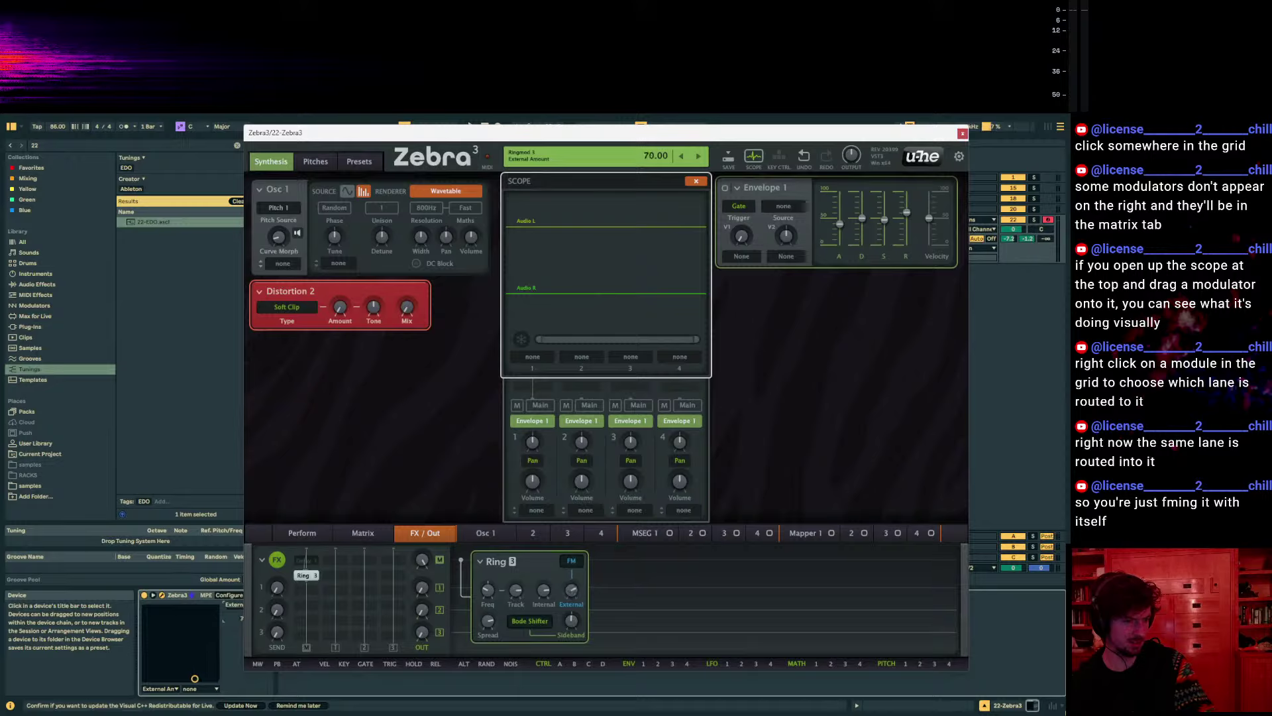
{"action": "right_click", "coordinate": [334, 587]}
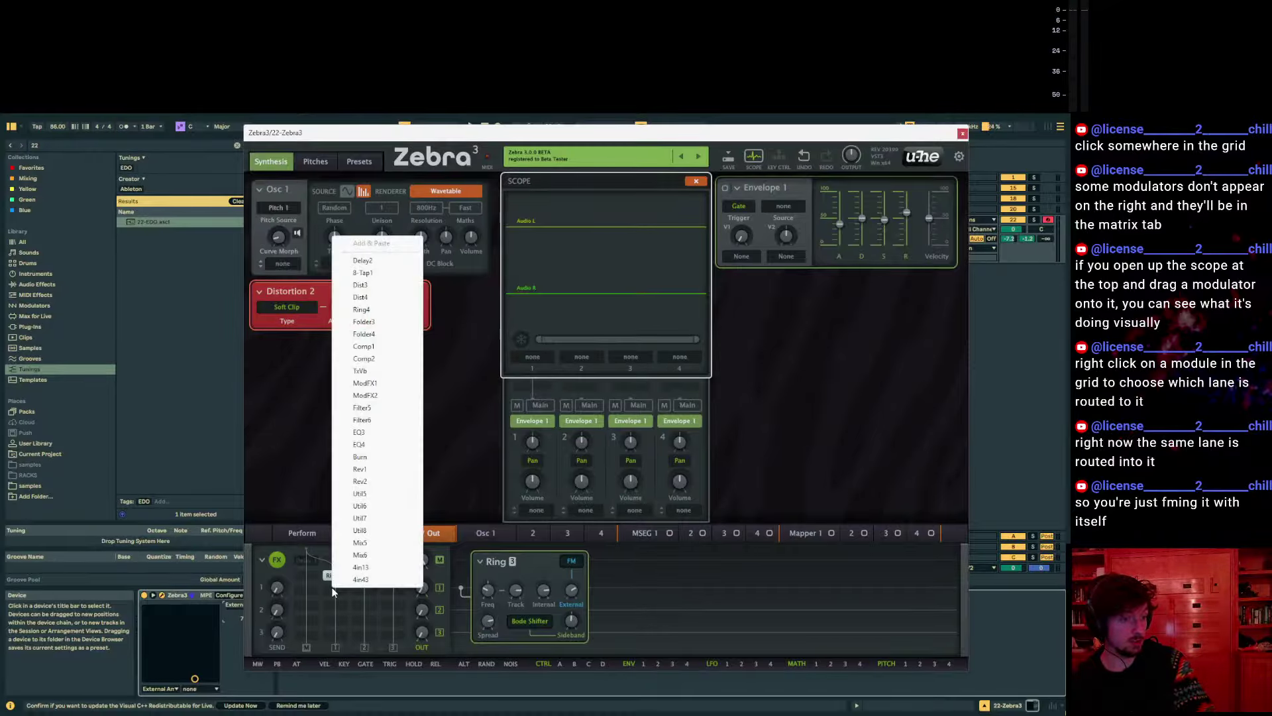
{"action": "right_click", "coordinate": [307, 590]}
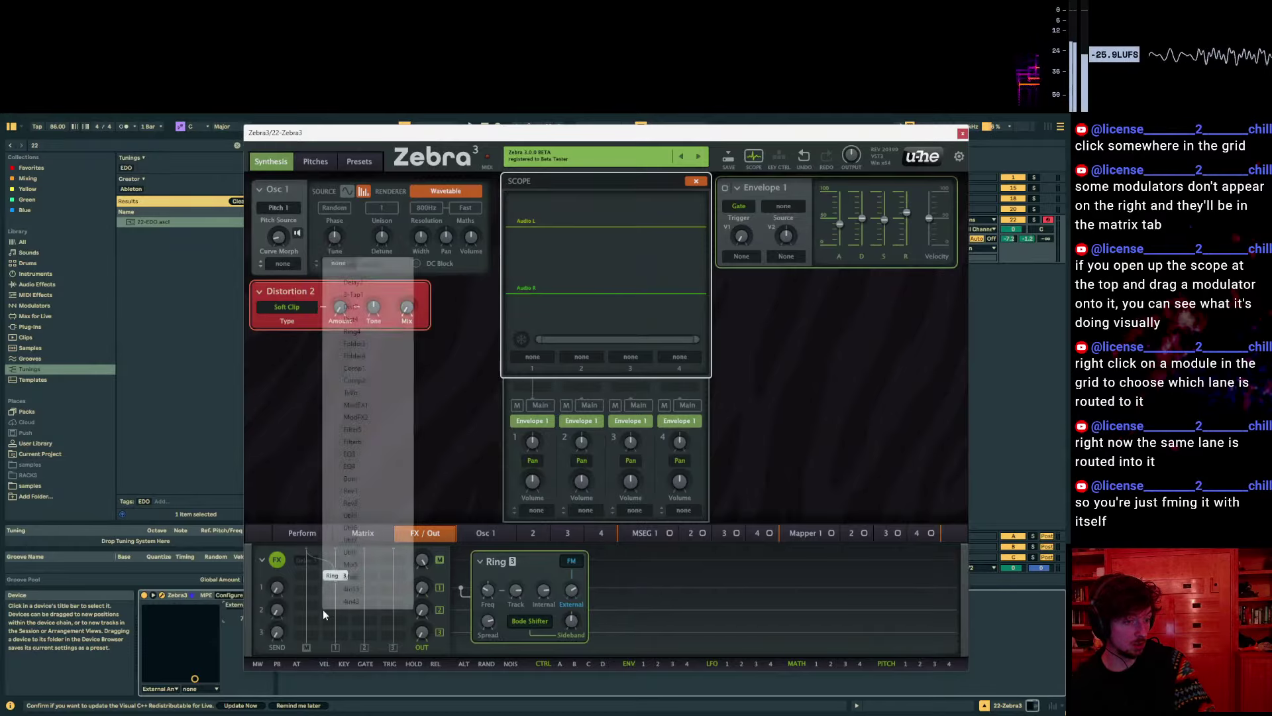
{"action": "left_click", "coordinate": [673, 605]}
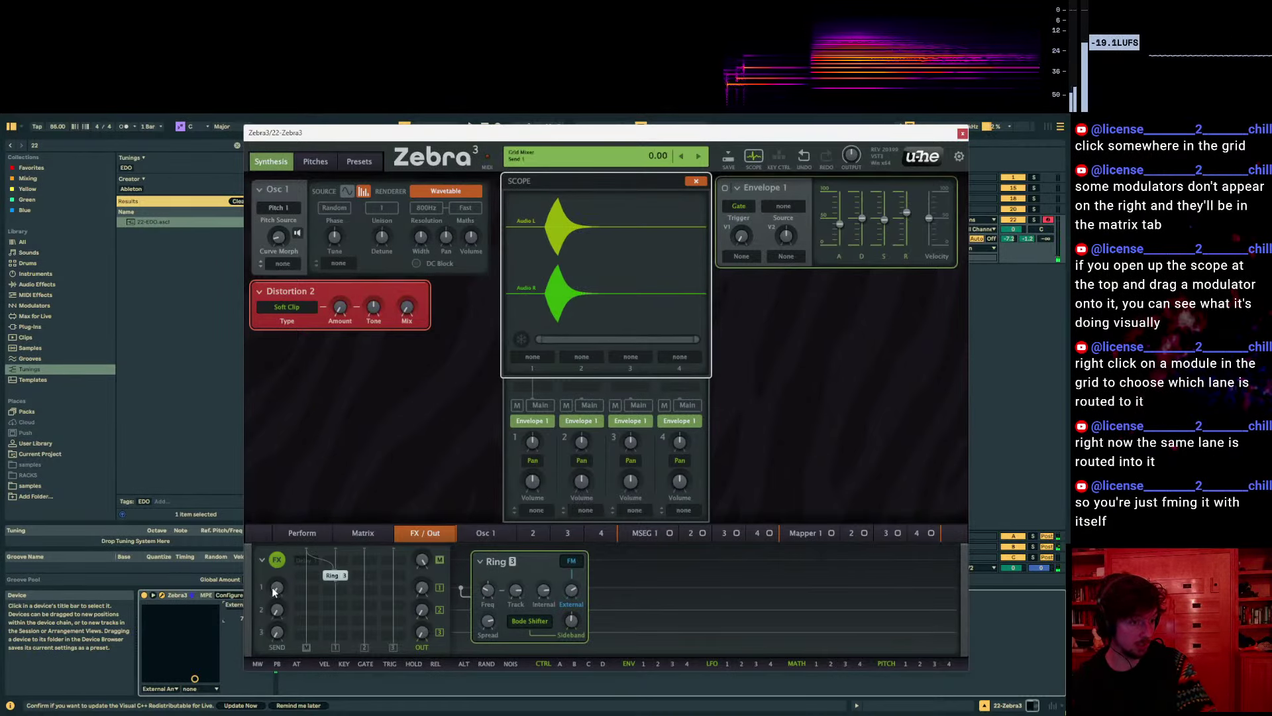
Close the scope and check Distortion 2's panel for routing options
{"action": "right_click", "coordinate": [374, 305]}
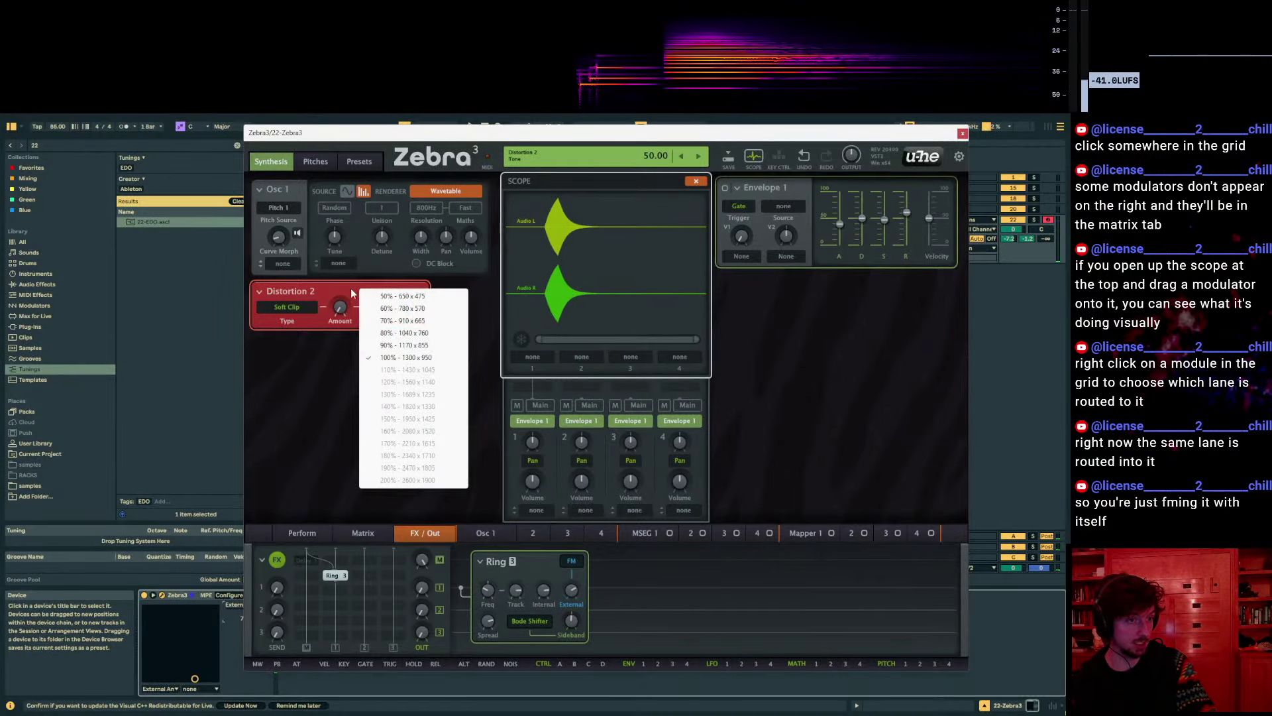
{"action": "left_click", "coordinate": [339, 293]}
{"action": "right_click", "coordinate": [339, 292]}
{"action": "left_click", "coordinate": [273, 291]}
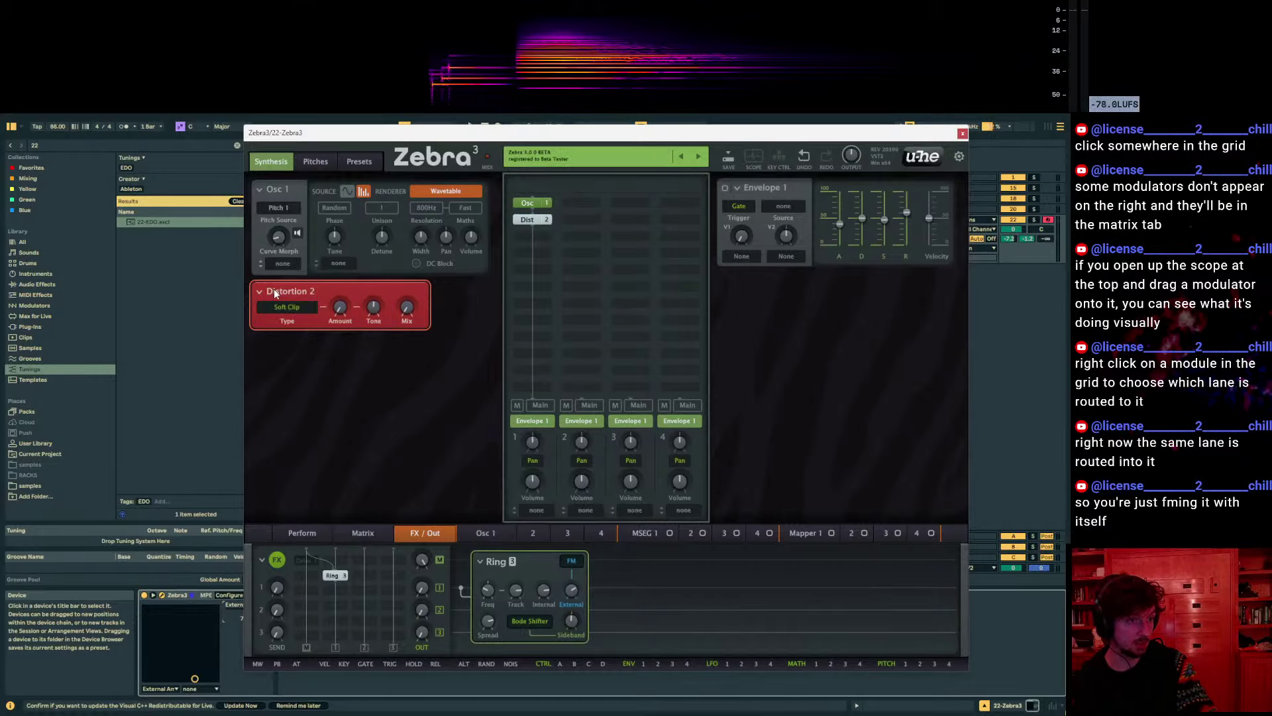
{"action": "left_click", "coordinate": [310, 289]}
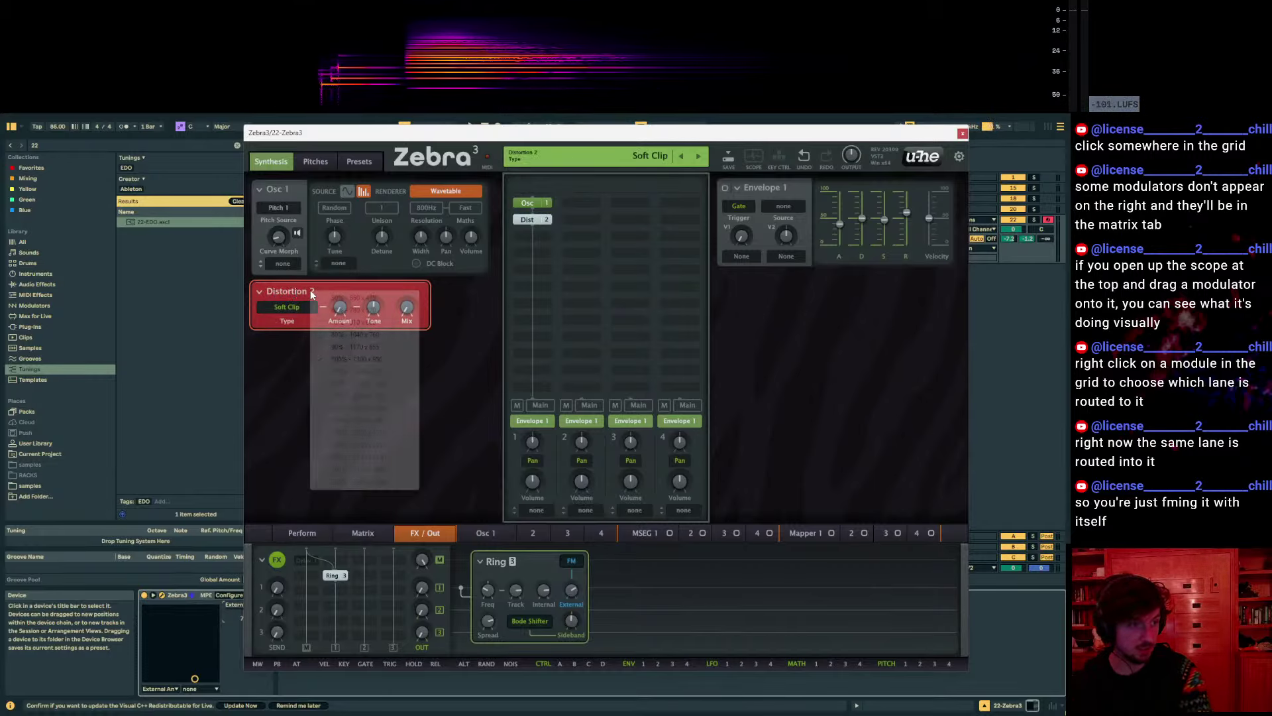
{"action": "left_click", "coordinate": [289, 389]}
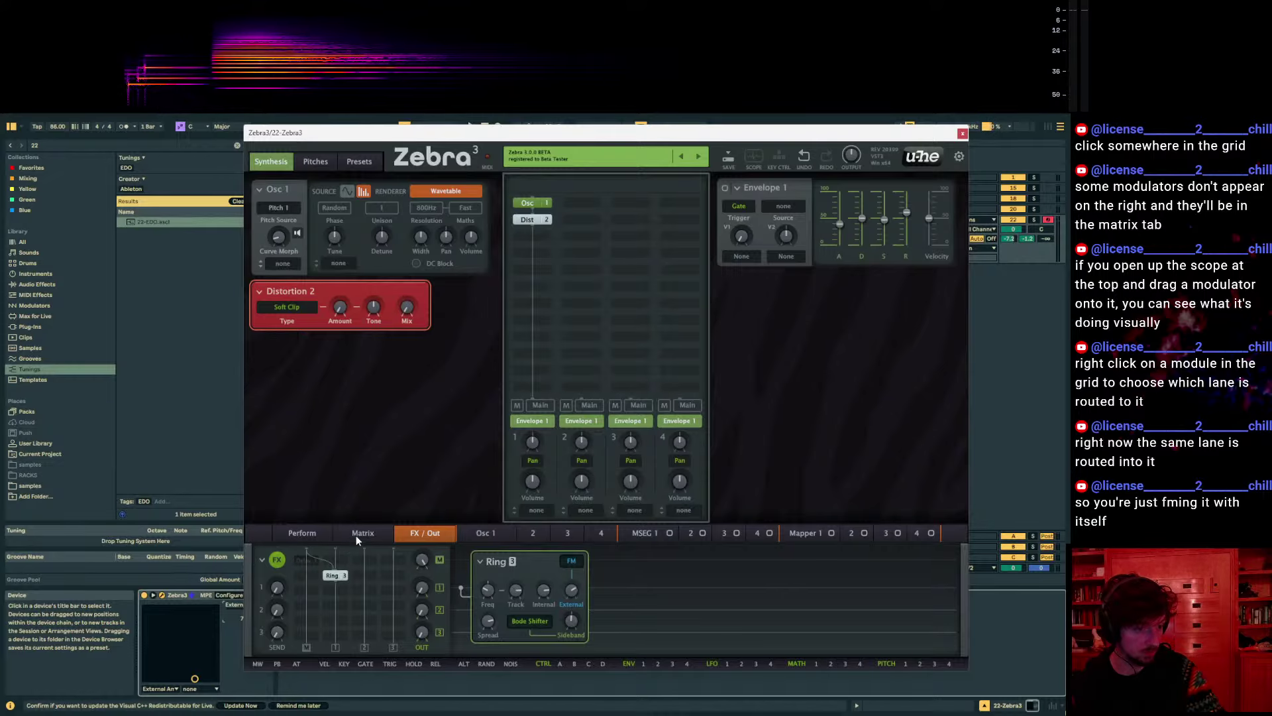
Look through the Matrix, Perform and FX / Out pages and the effects grid's module list for routing options
{"action": "left_click", "coordinate": [357, 536]}
{"action": "left_click", "coordinate": [424, 537]}
{"action": "left_click", "coordinate": [306, 534]}
{"action": "left_click", "coordinate": [364, 533]}
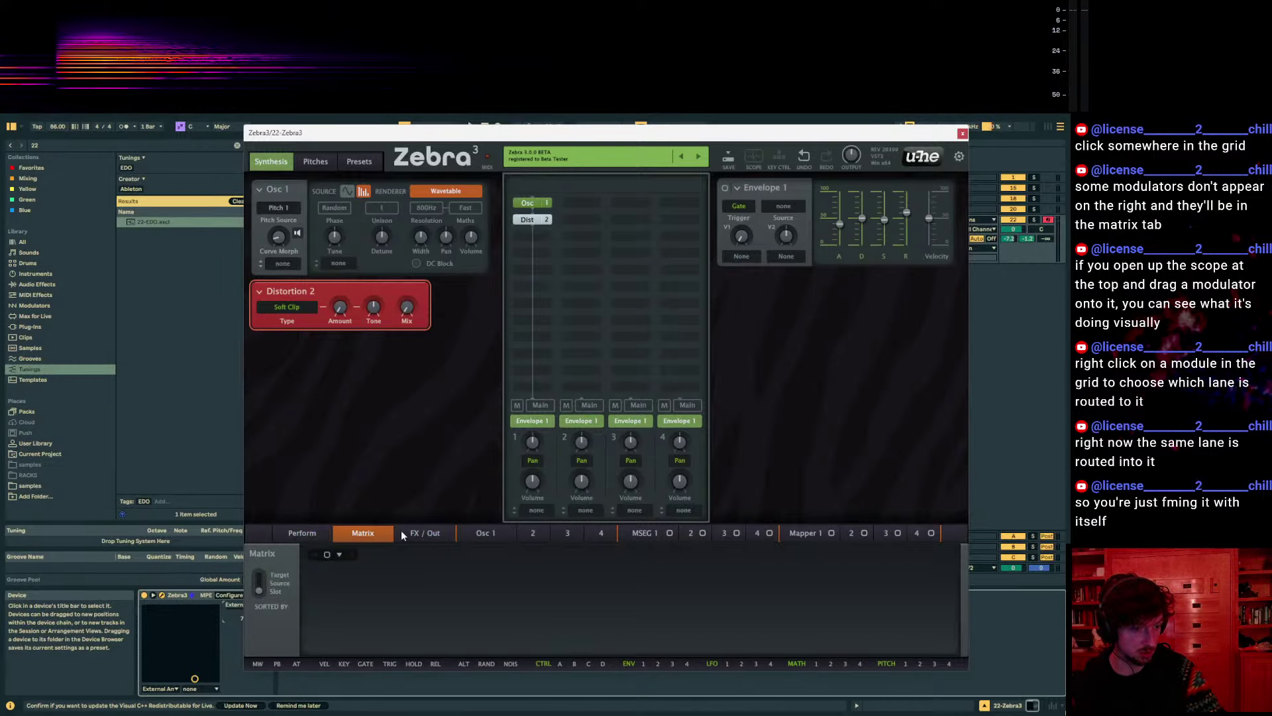
{"action": "left_click", "coordinate": [424, 532]}
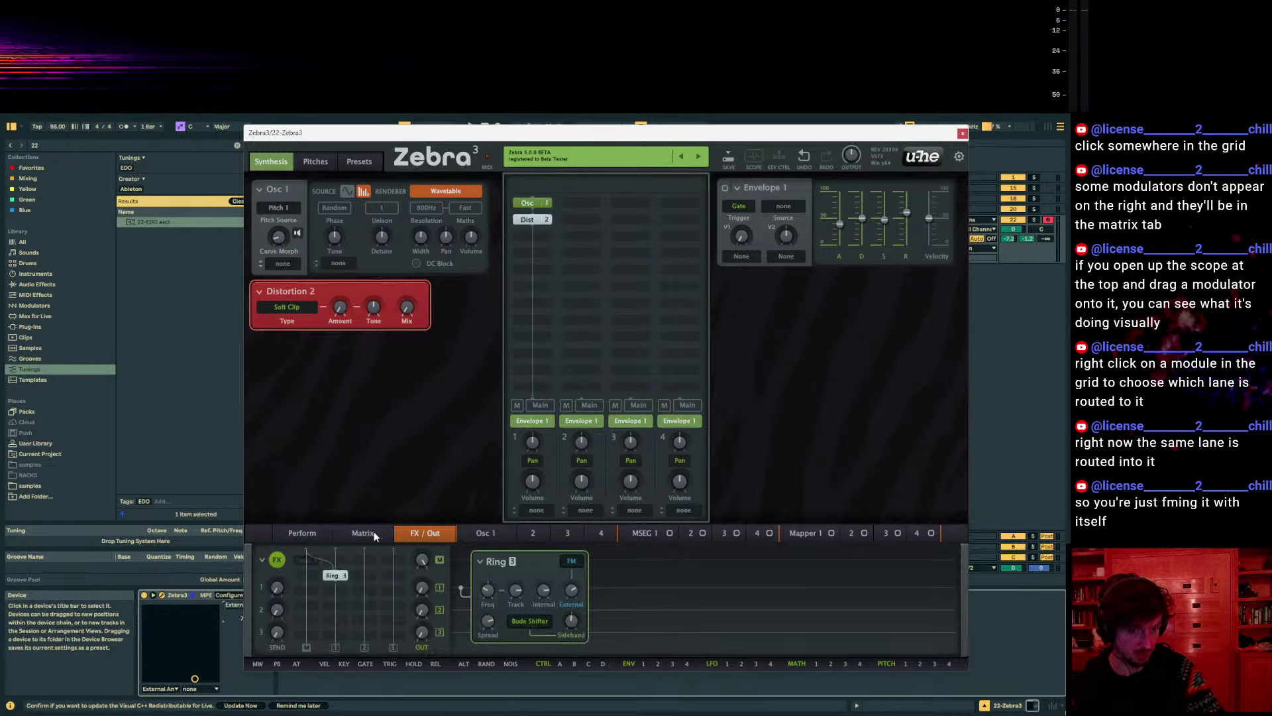
{"action": "left_click", "coordinate": [374, 534]}
{"action": "left_click", "coordinate": [431, 535]}
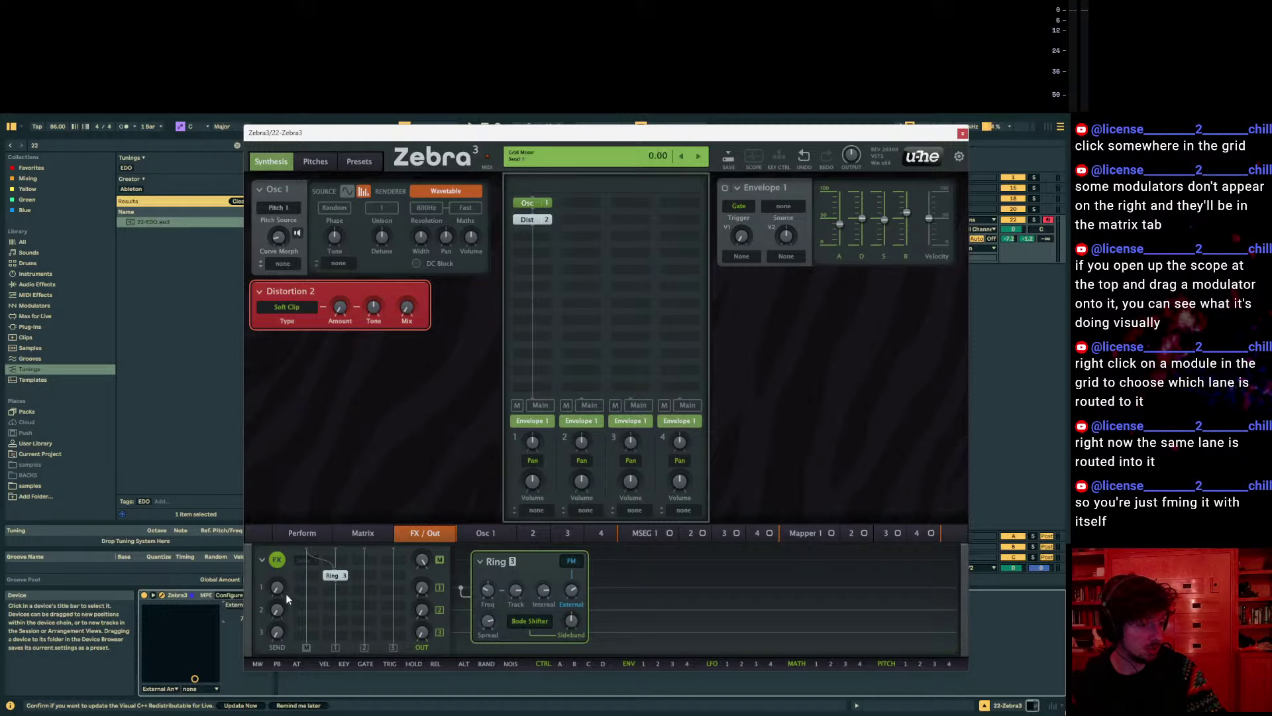
{"action": "right_click", "coordinate": [300, 574]}
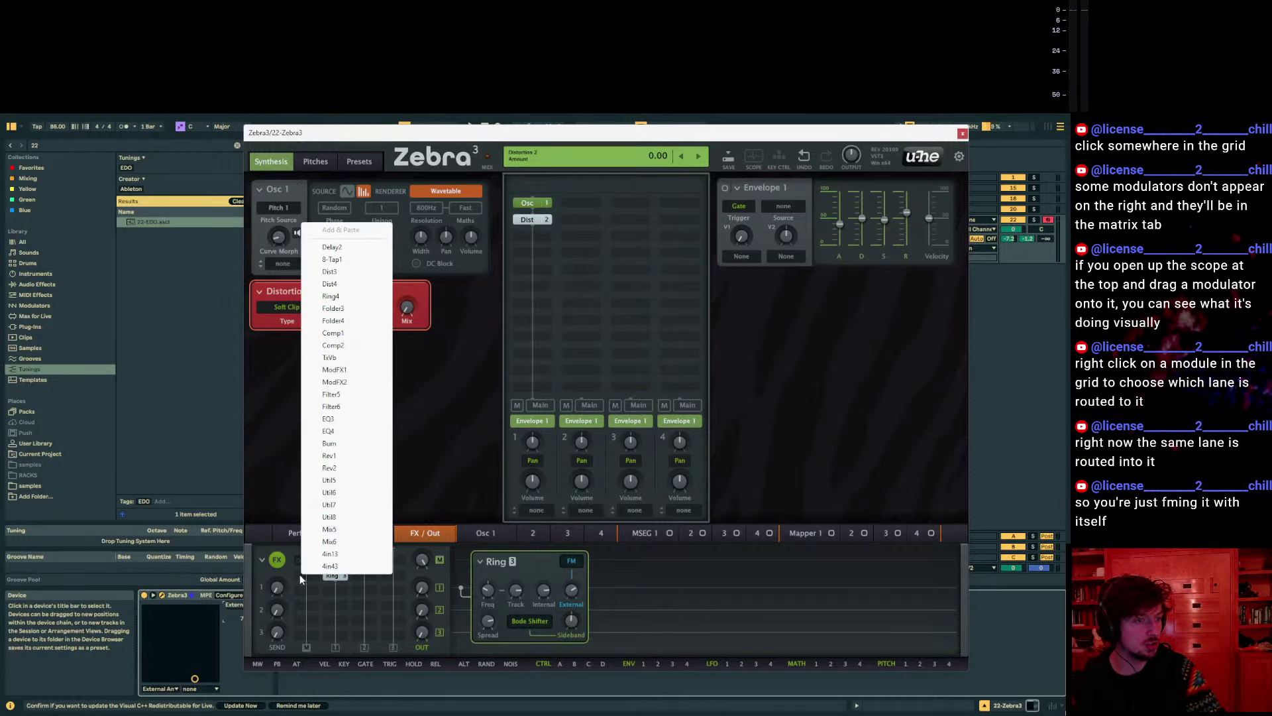
{"action": "left_click", "coordinate": [265, 457]}
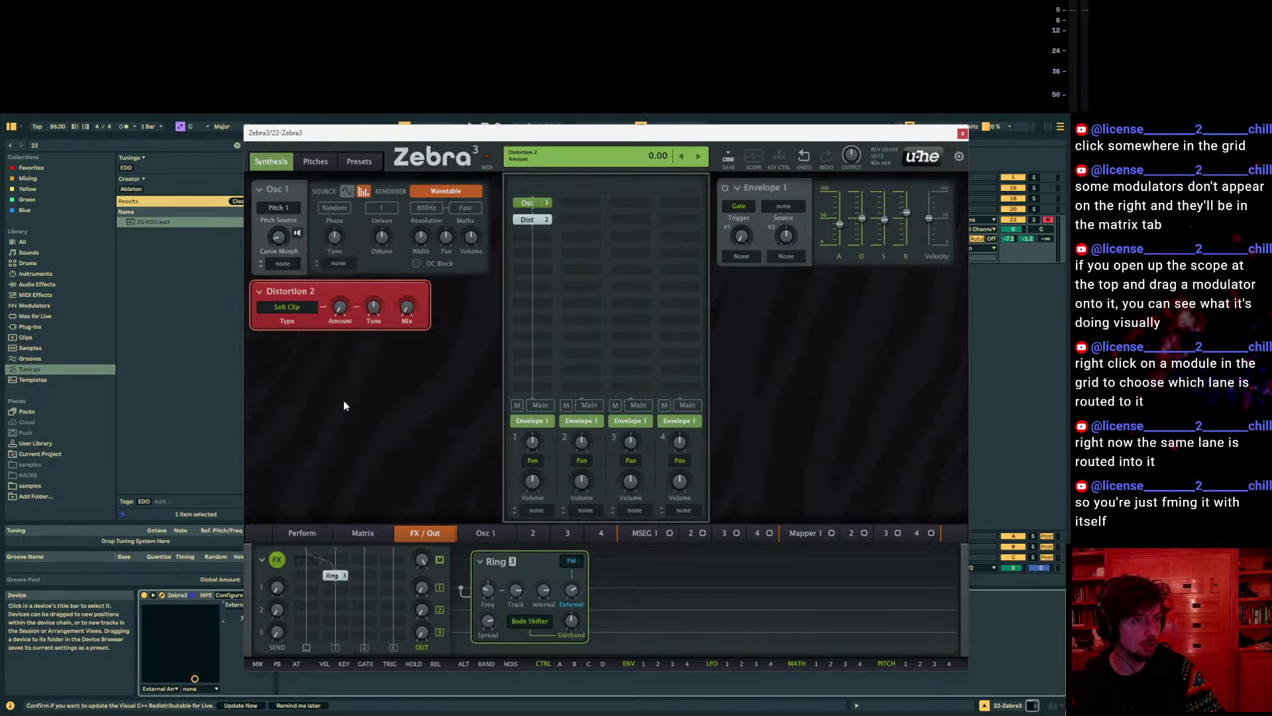
Add Osc 2 to the first lane of the synthesis grid and remove Distortion 2 from it
{"action": "left_click", "coordinate": [532, 534]}
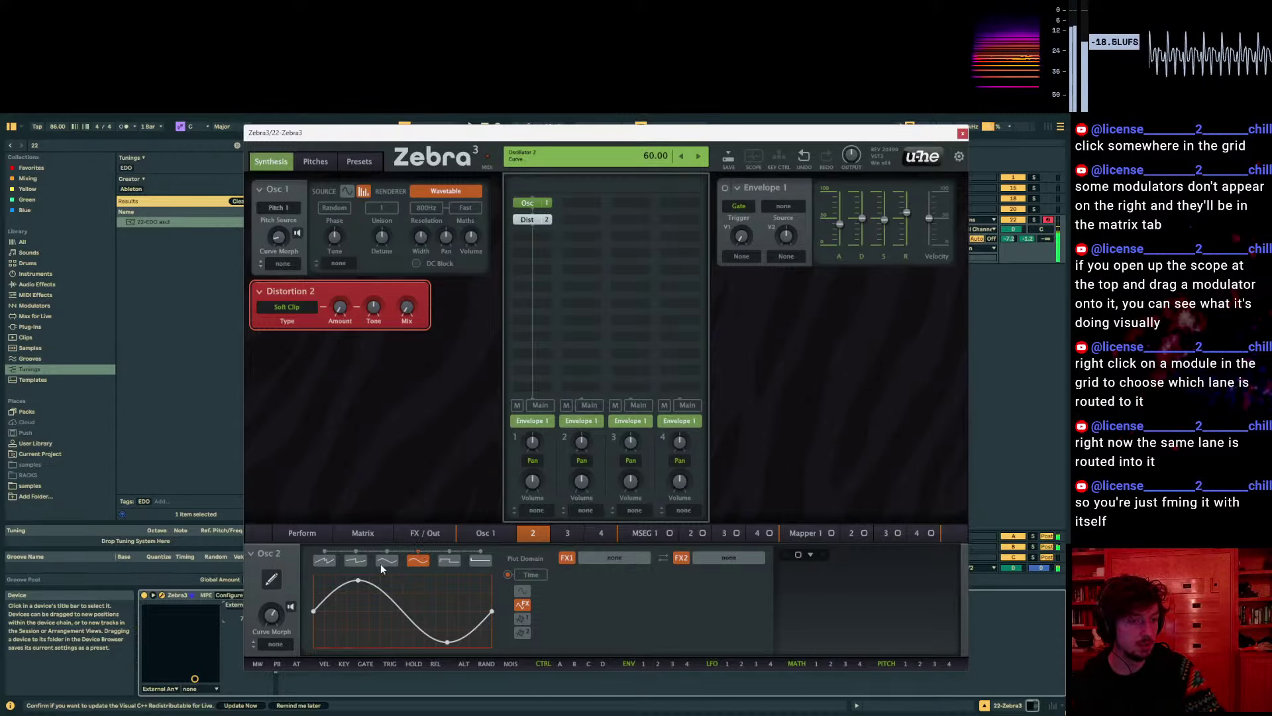
{"action": "right_click", "coordinate": [262, 191]}
{"action": "left_click", "coordinate": [348, 448]}
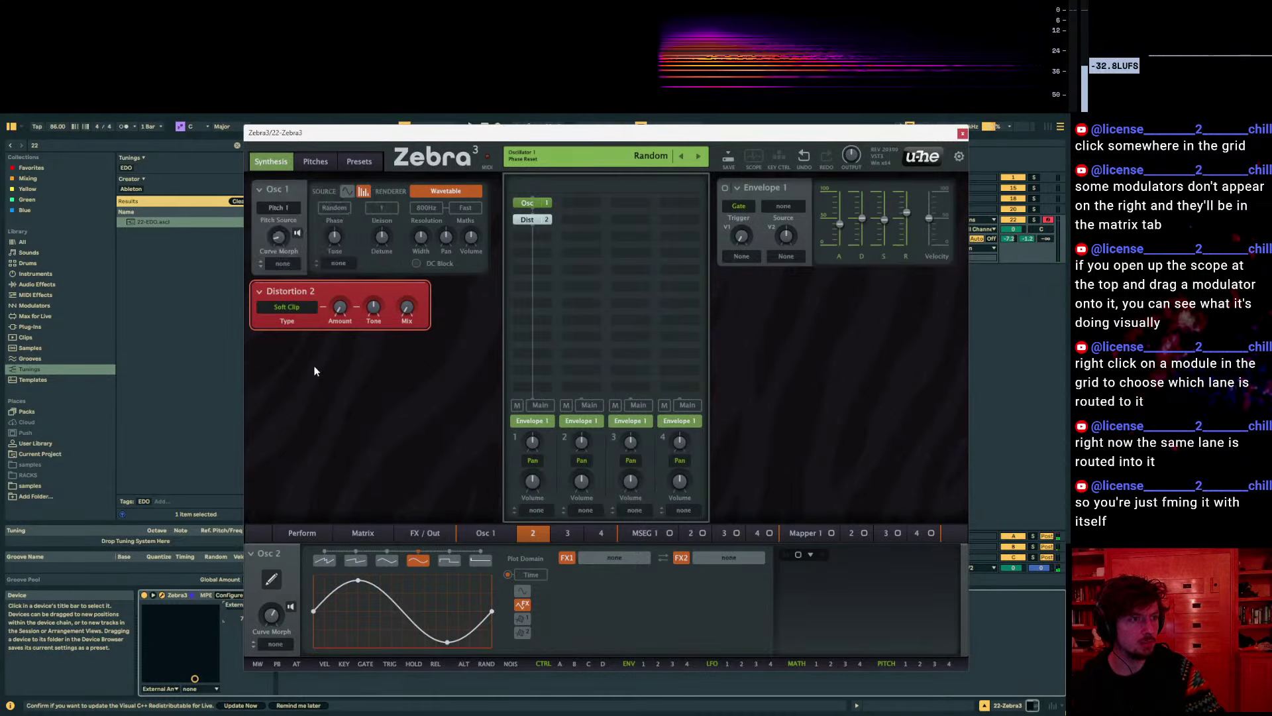
{"action": "left_click", "coordinate": [532, 236]}
{"action": "left_click_drag", "start_coordinate": [782, 201], "coordinate": [530, 238]}
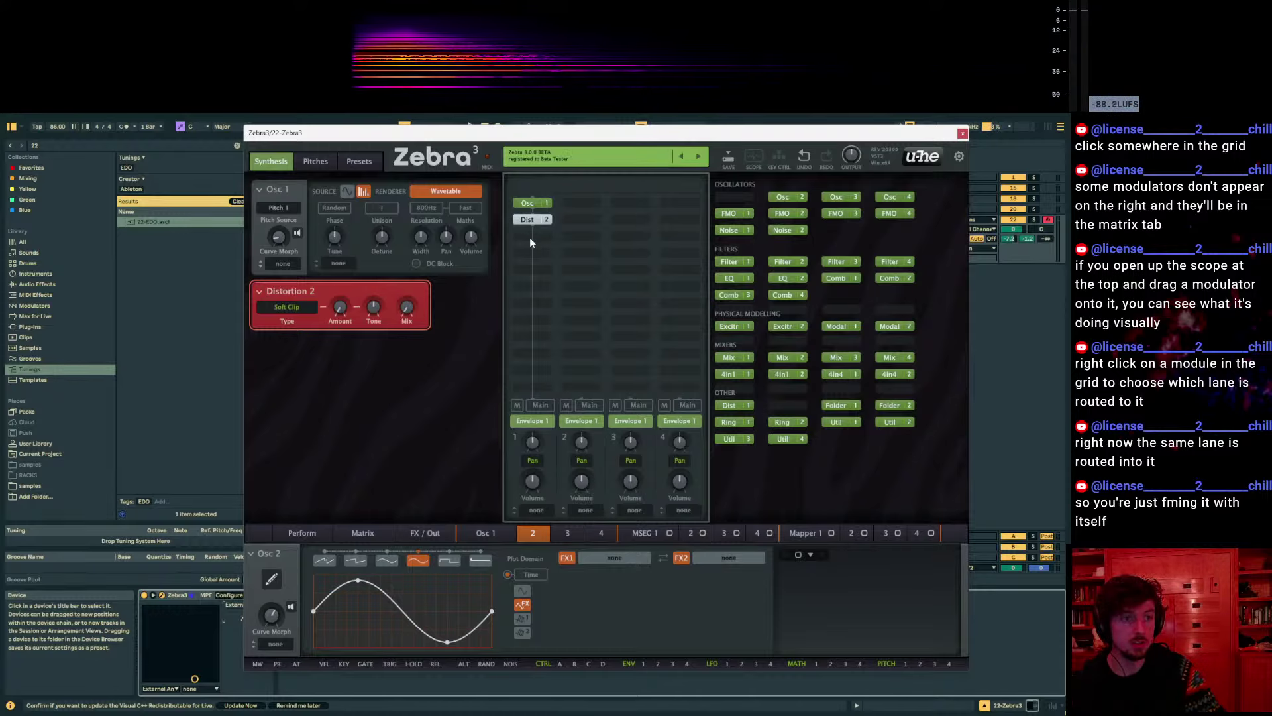
{"action": "right_click", "coordinate": [538, 221]}
{"action": "left_click", "coordinate": [569, 366]}
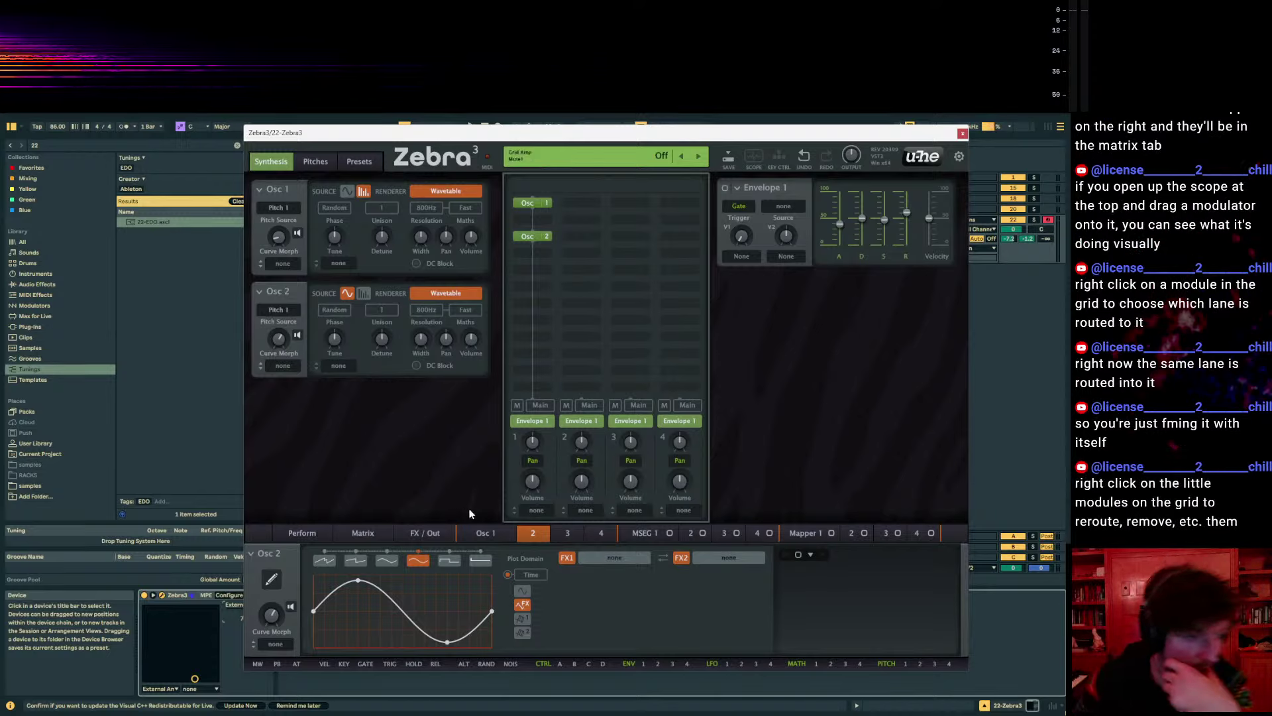
Move Osc 2 up to the slot directly beneath Osc 1 in the first lane
{"action": "left_click", "coordinate": [483, 536]}
{"action": "left_click", "coordinate": [521, 534]}
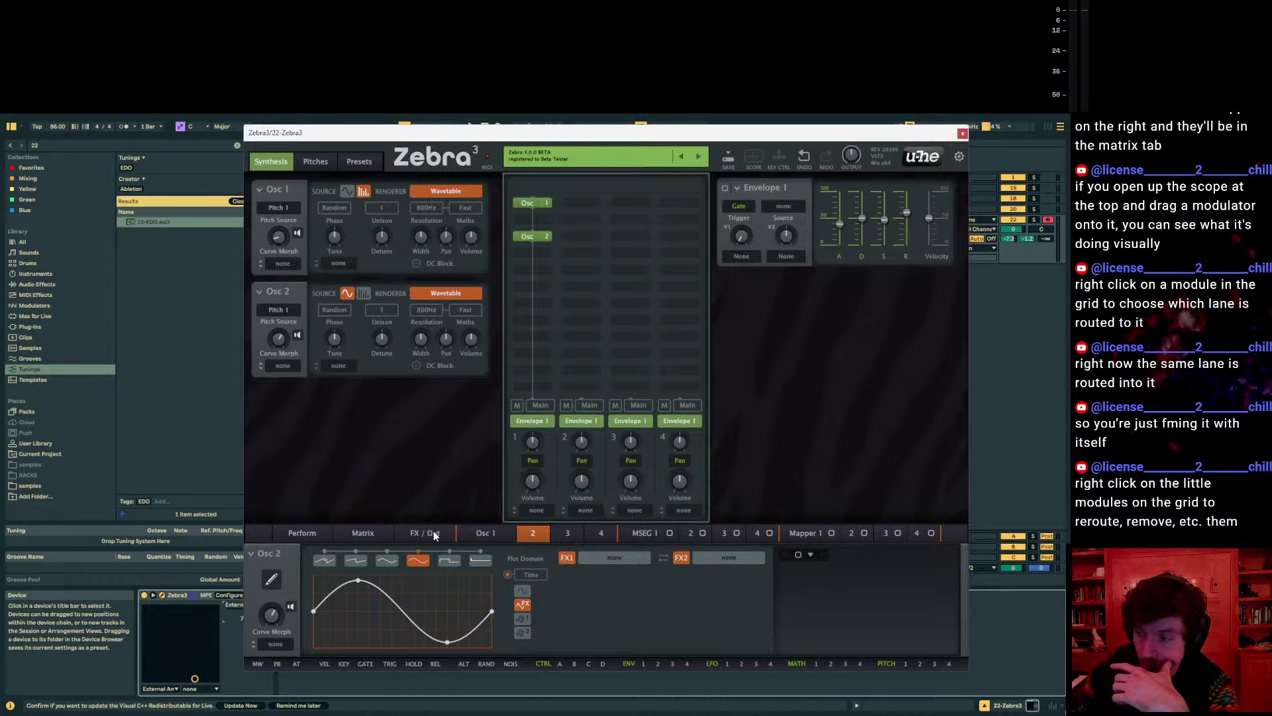
{"action": "left_click_drag", "start_coordinate": [538, 236], "coordinate": [529, 226]}
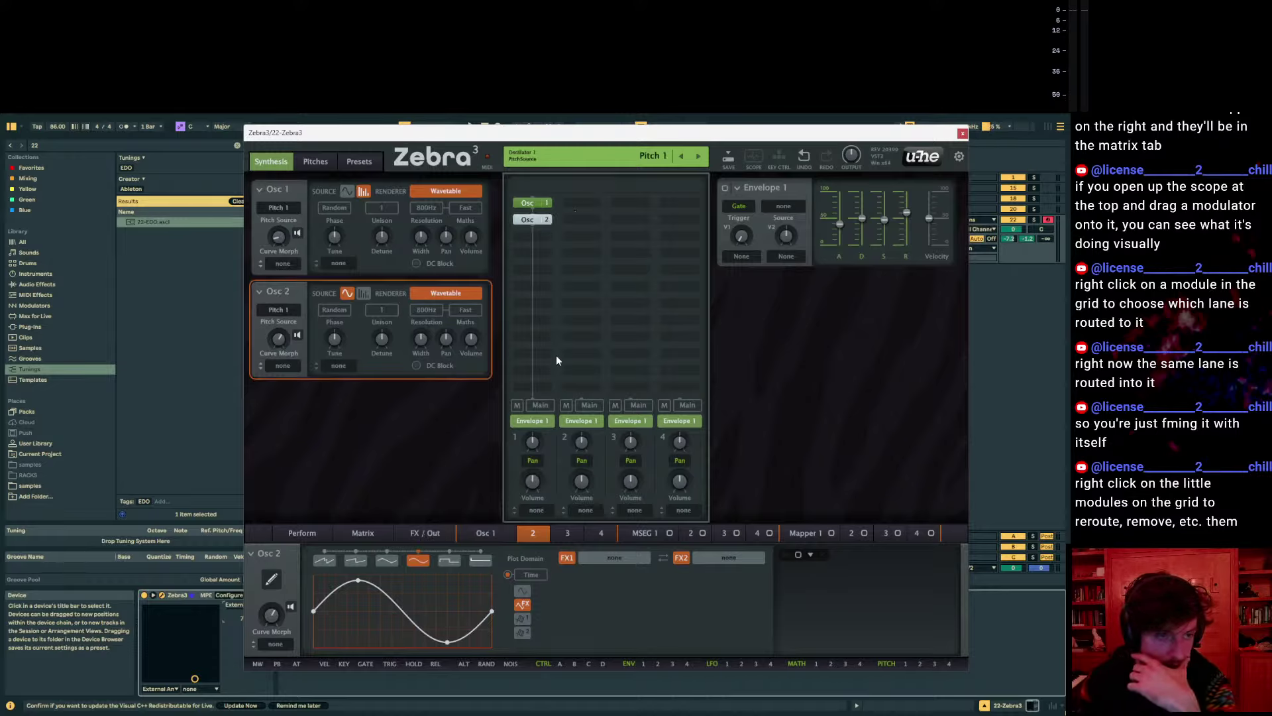
Move Ring 3 down to the fourth slot of the effects grid's second column
{"action": "left_click", "coordinate": [477, 534]}
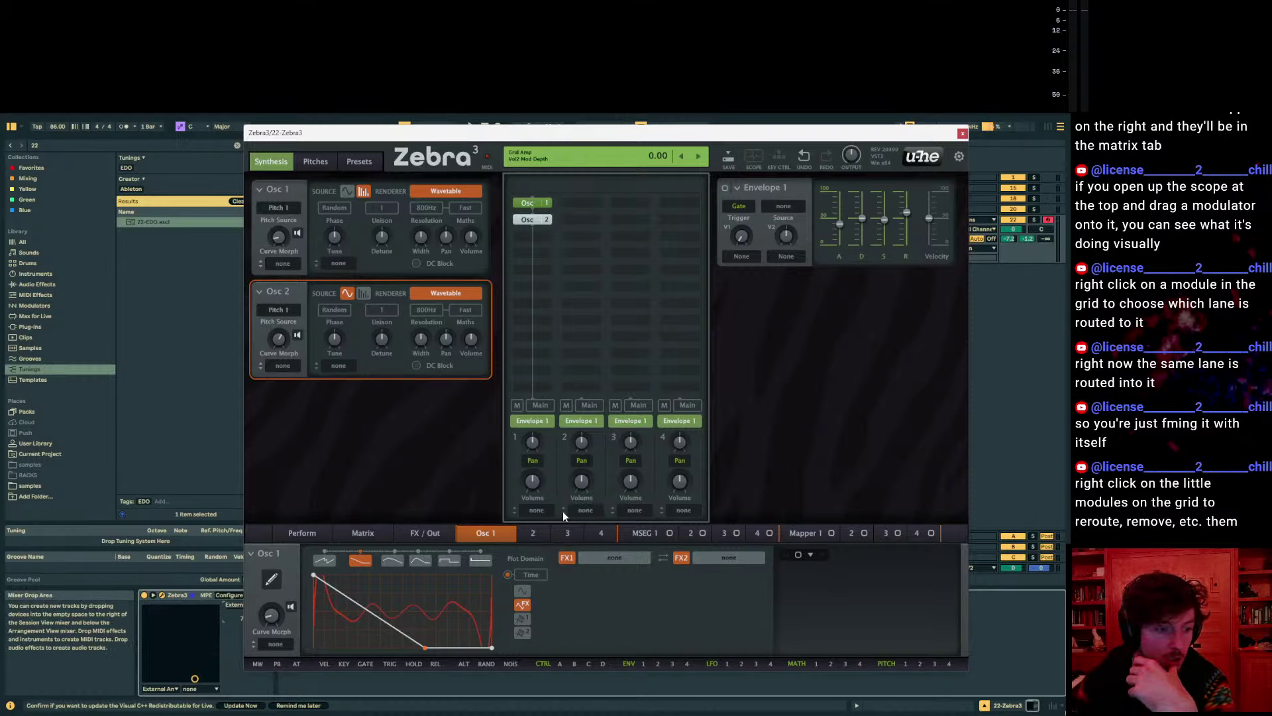
{"action": "left_click", "coordinate": [424, 533]}
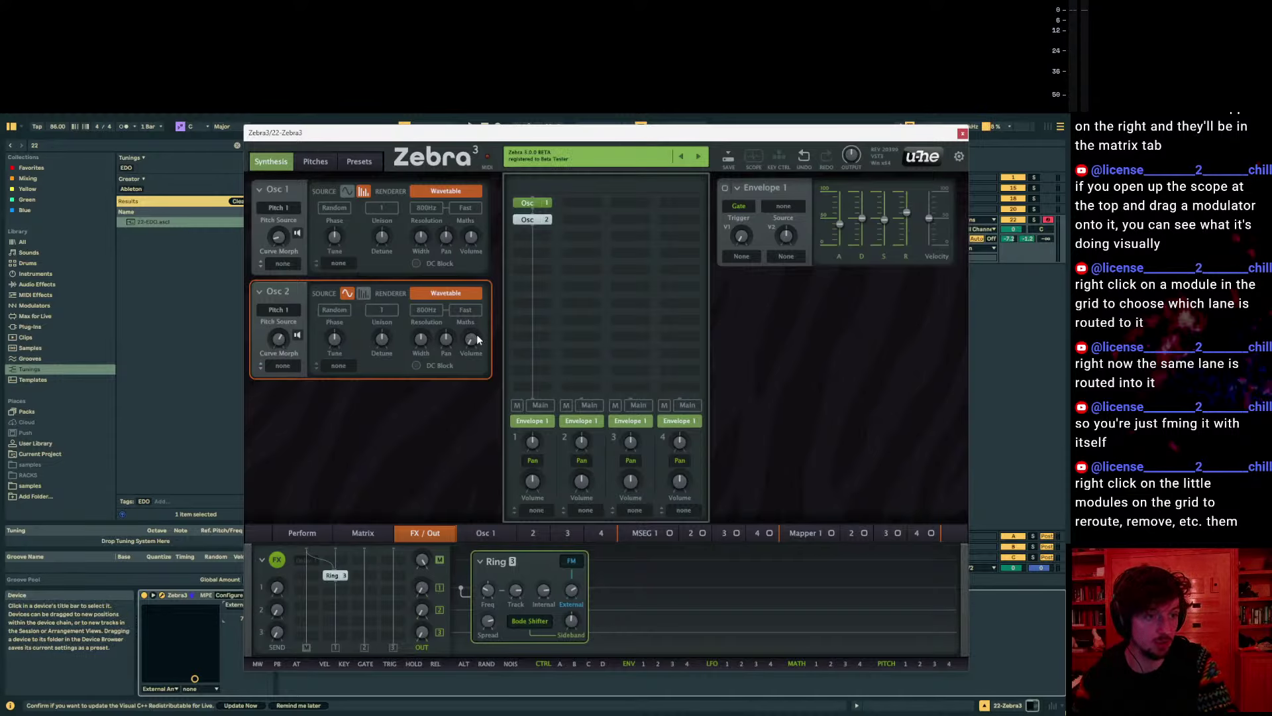
{"action": "mouse_move", "coordinate": [547, 591]}
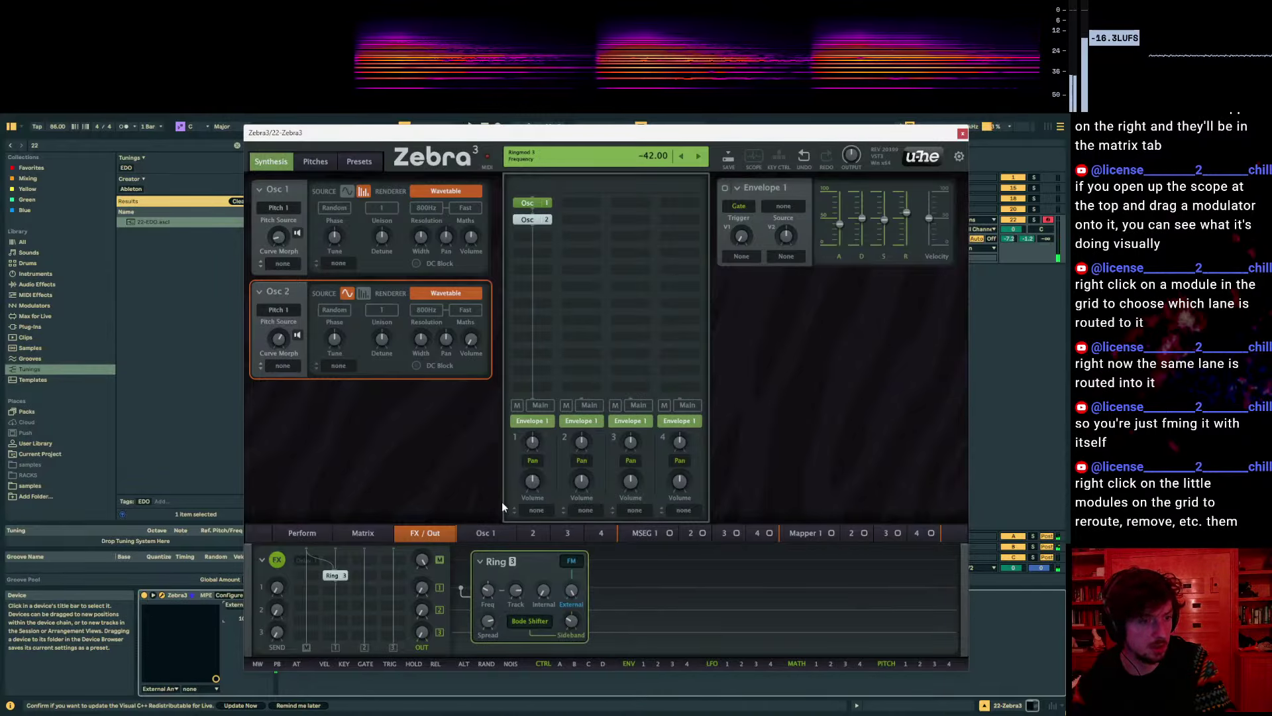
{"action": "right_click", "coordinate": [335, 563]}
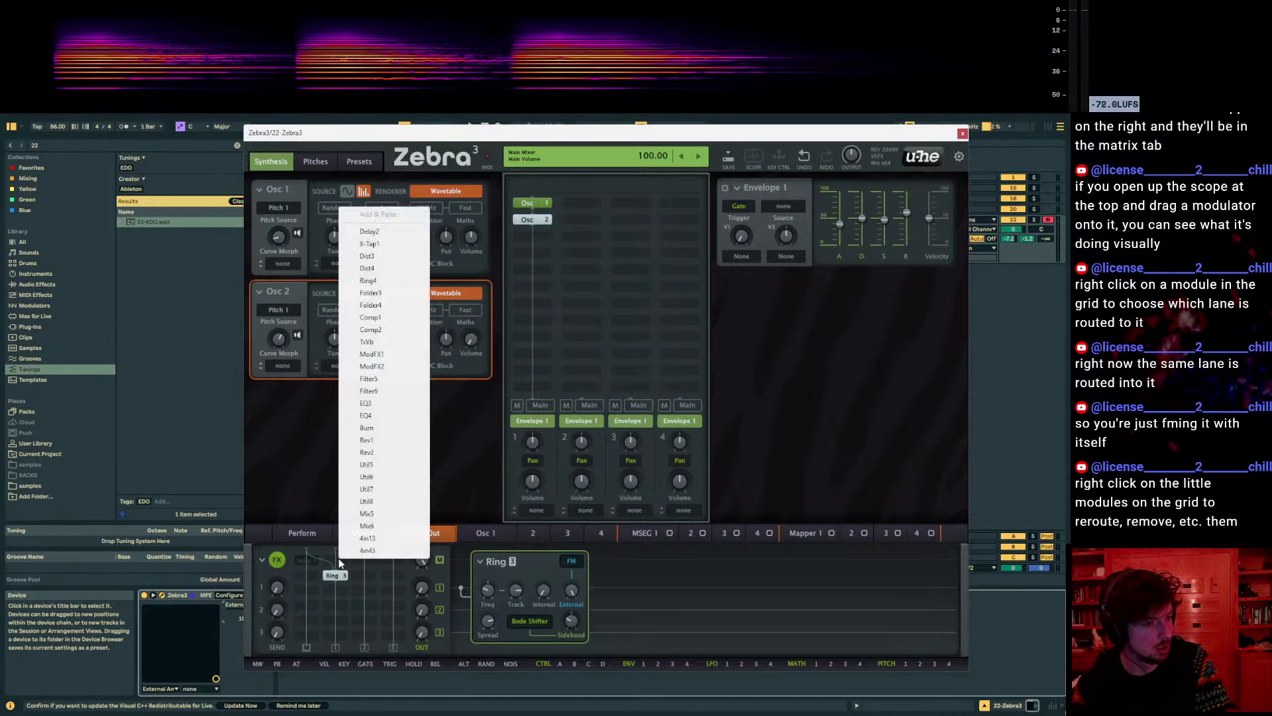
{"action": "left_click", "coordinate": [336, 569]}
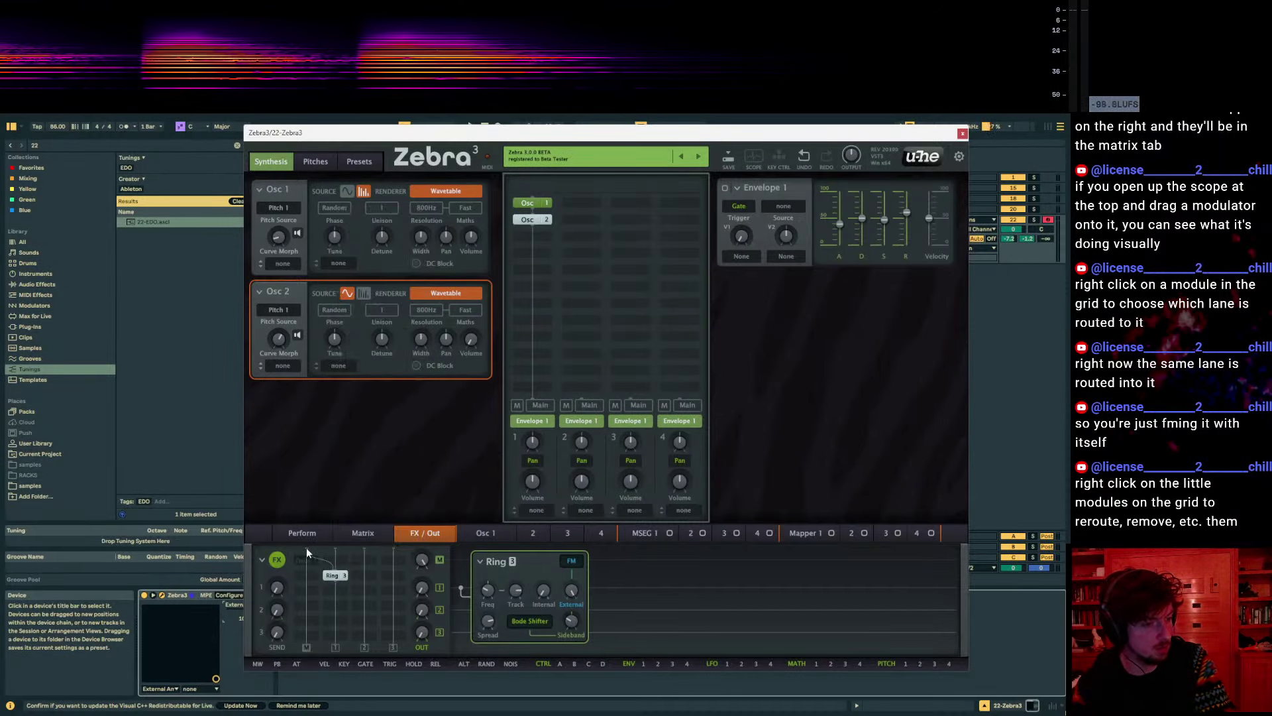
{"action": "left_click_drag", "start_coordinate": [339, 578], "coordinate": [336, 608]}
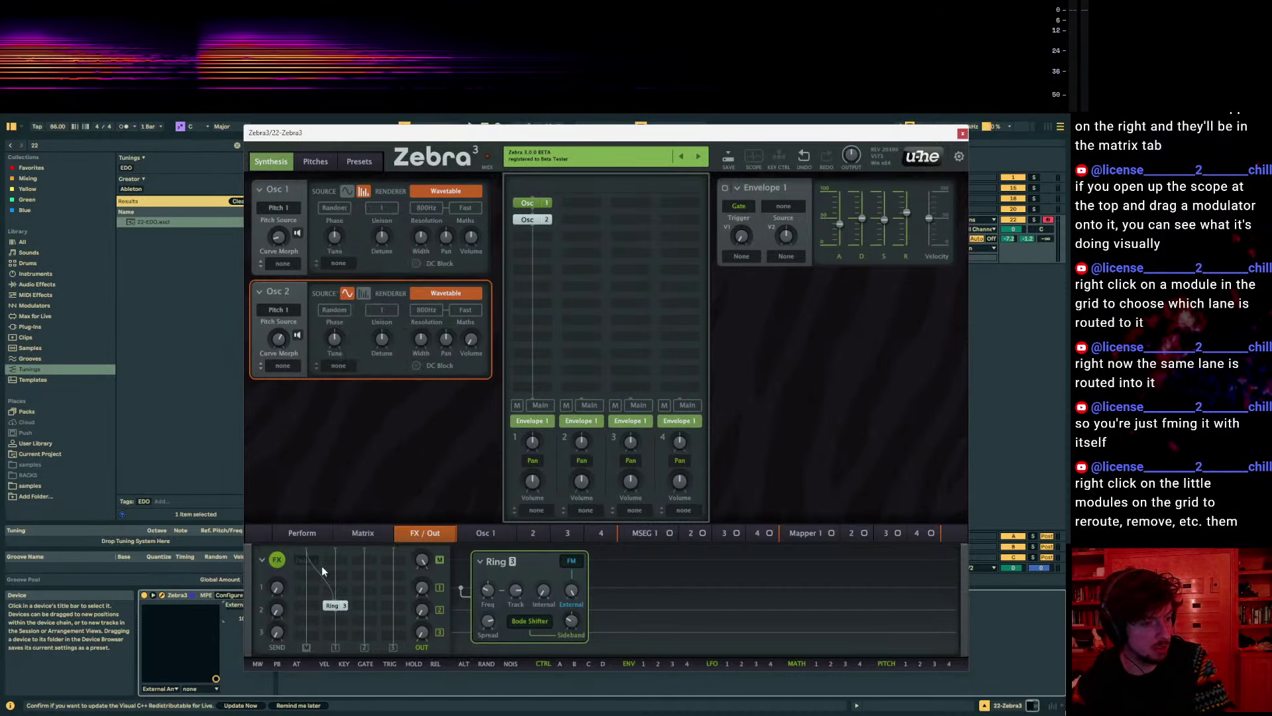
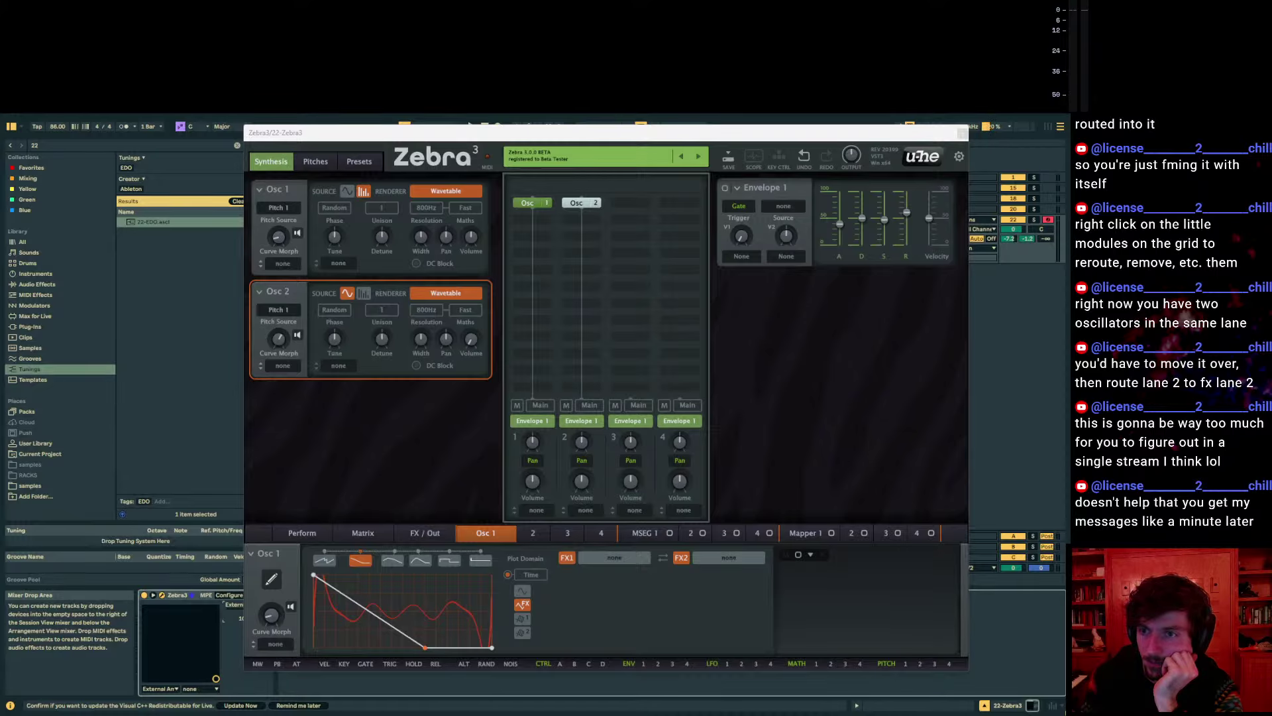
Switch to the browser and read the KVR forum's Zebra 3 public beta notes and known issues
{"action": "key", "text": "alt+Tab"}
{"action": "scroll", "coordinate": [540, 409], "scroll_direction": "up", "scroll_amount": 10}
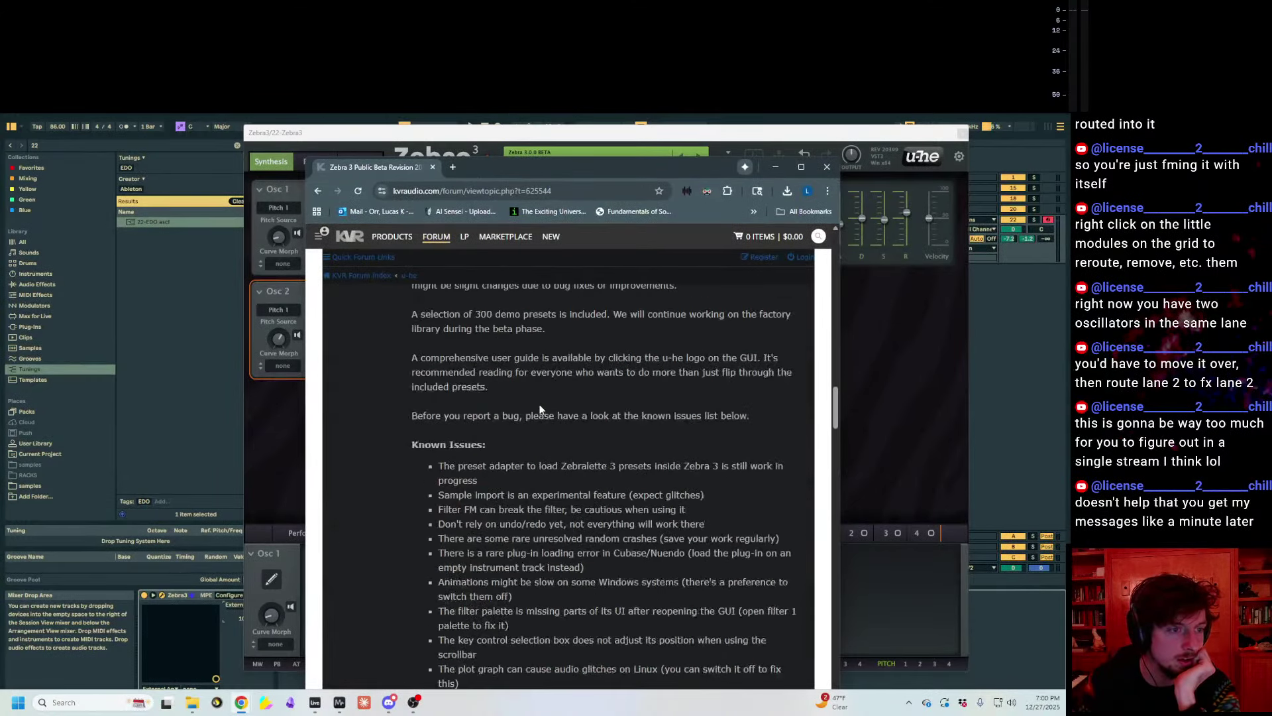
{"action": "scroll", "coordinate": [540, 410], "scroll_direction": "up", "scroll_amount": 5}
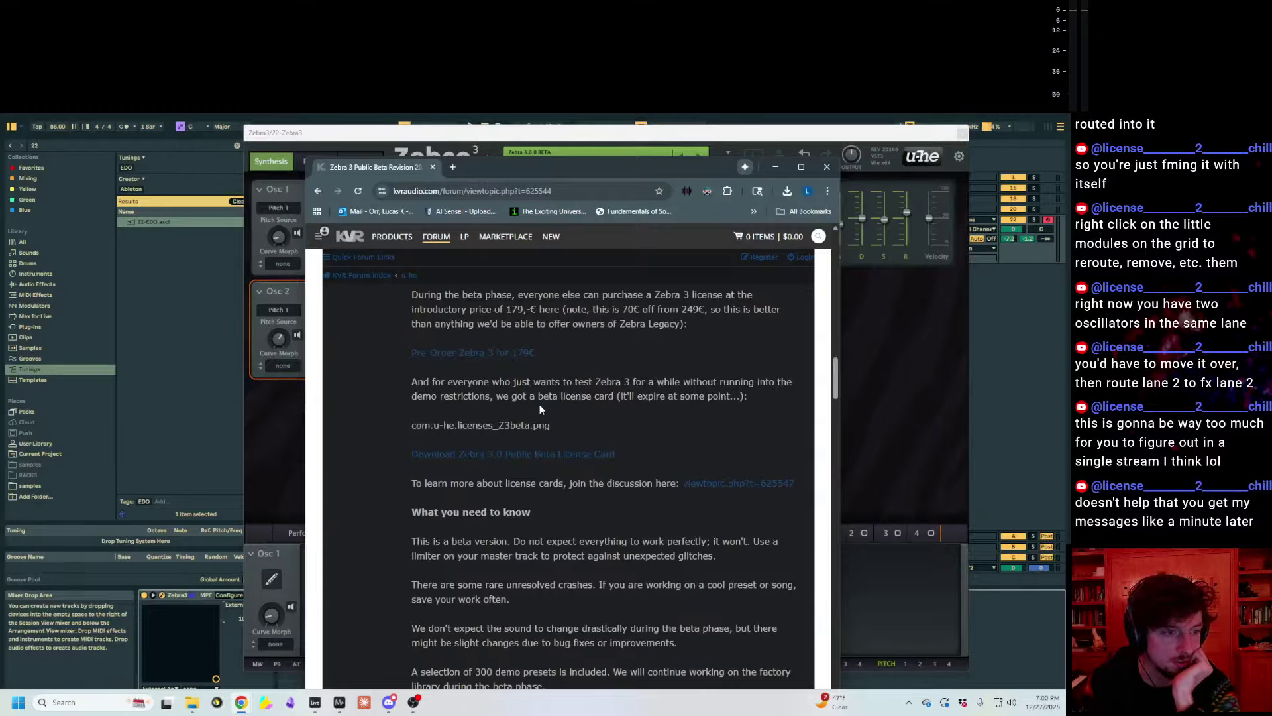
{"action": "scroll", "coordinate": [539, 408], "scroll_direction": "up", "scroll_amount": 3}
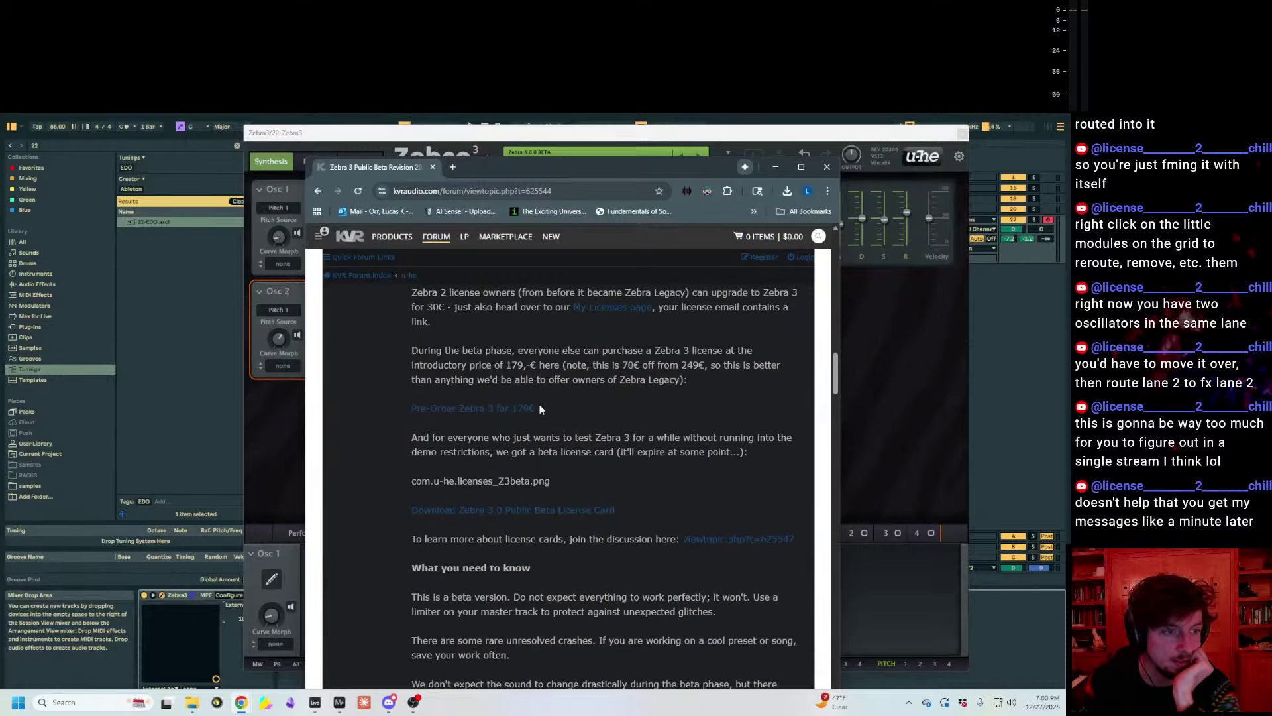
{"action": "scroll", "coordinate": [540, 409], "scroll_direction": "down", "scroll_amount": 10}
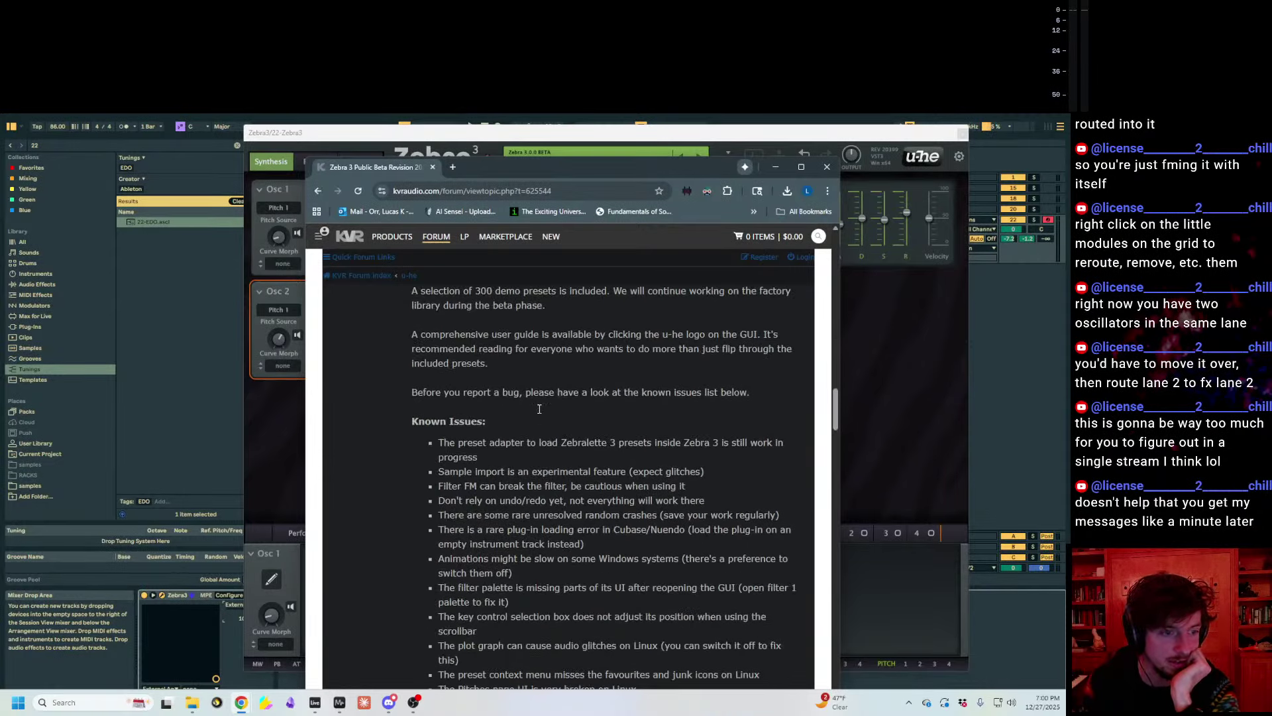
{"action": "scroll", "coordinate": [516, 413], "scroll_direction": "up", "scroll_amount": 1}
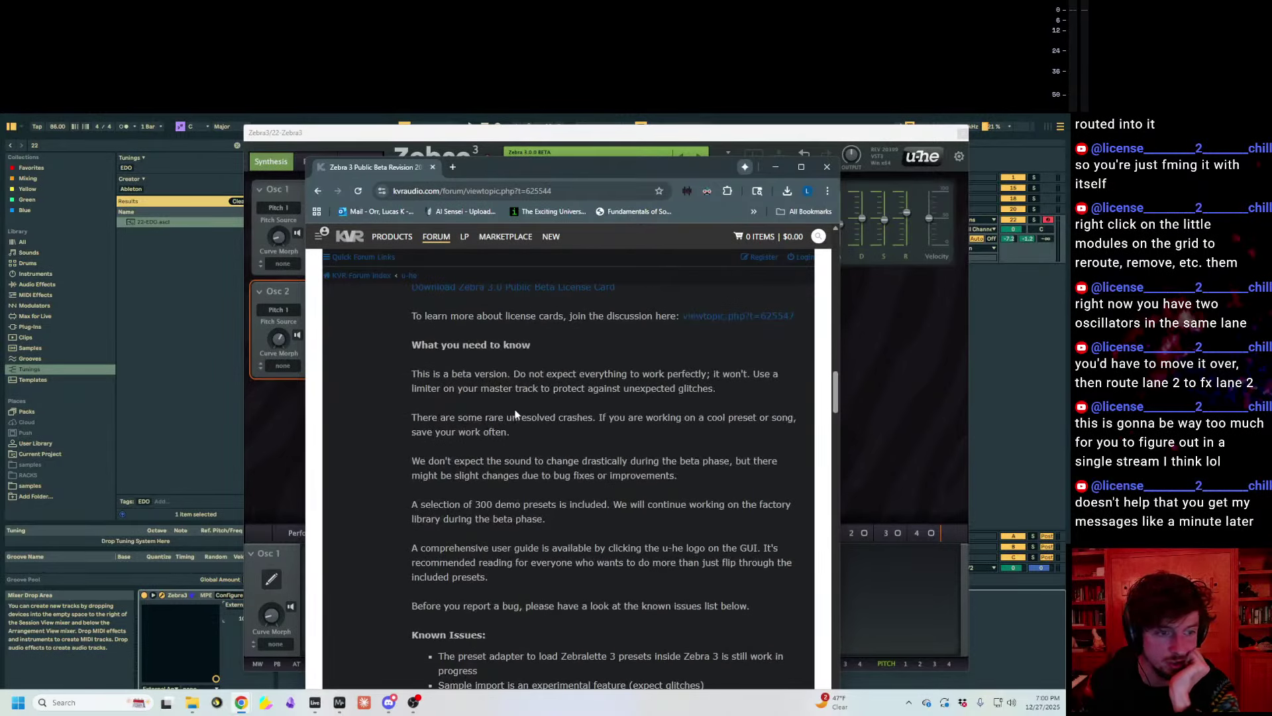
Skim the Zebra 3 public beta thread back up past its downloads and announcement video, and switch back to Zebra3 in Ableton Live
{"action": "scroll", "coordinate": [515, 413], "scroll_direction": "up", "scroll_amount": 8}
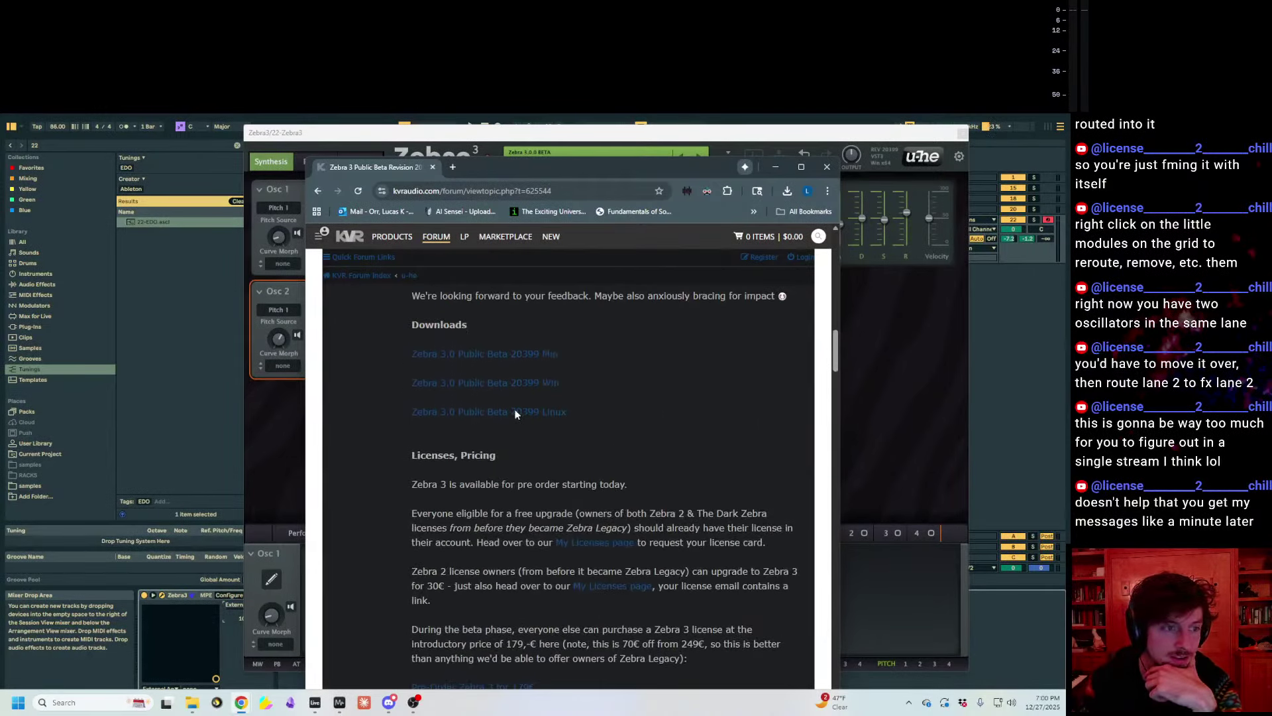
{"action": "scroll", "coordinate": [599, 426], "scroll_direction": "up", "scroll_amount": 8}
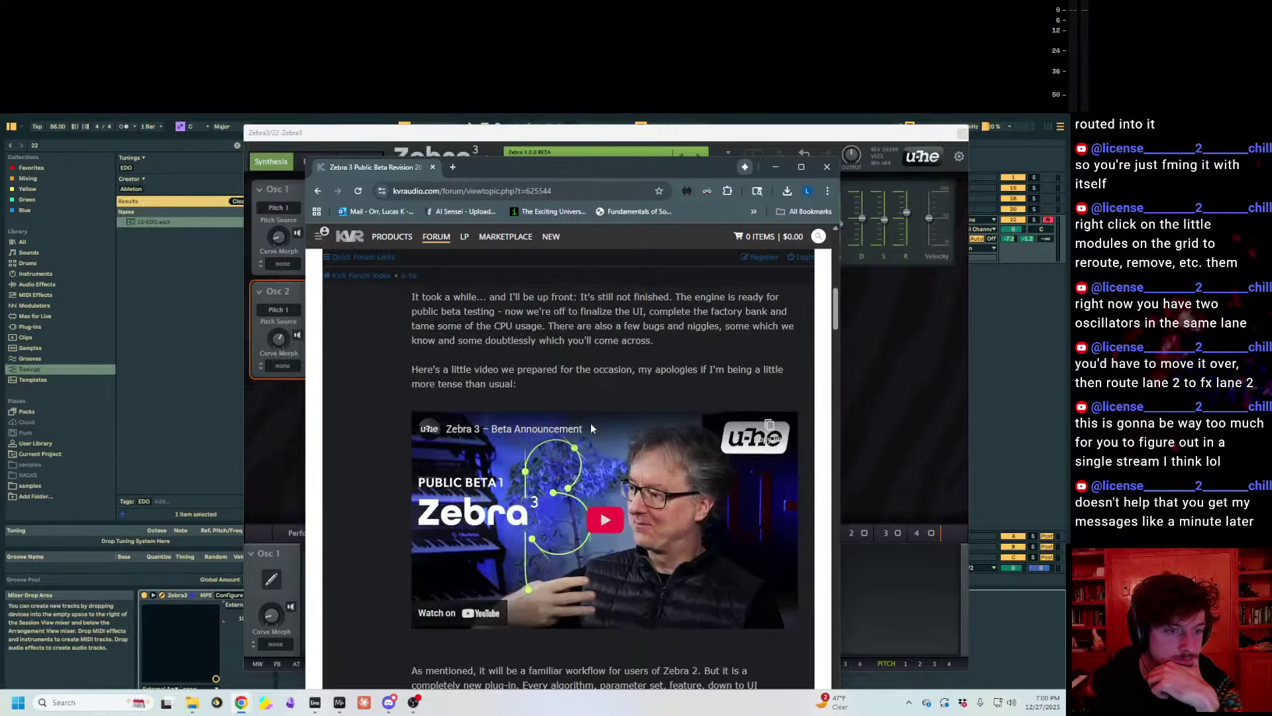
{"action": "scroll", "coordinate": [592, 428], "scroll_direction": "up", "scroll_amount": 8}
{"action": "key", "text": "alt+Tab"}
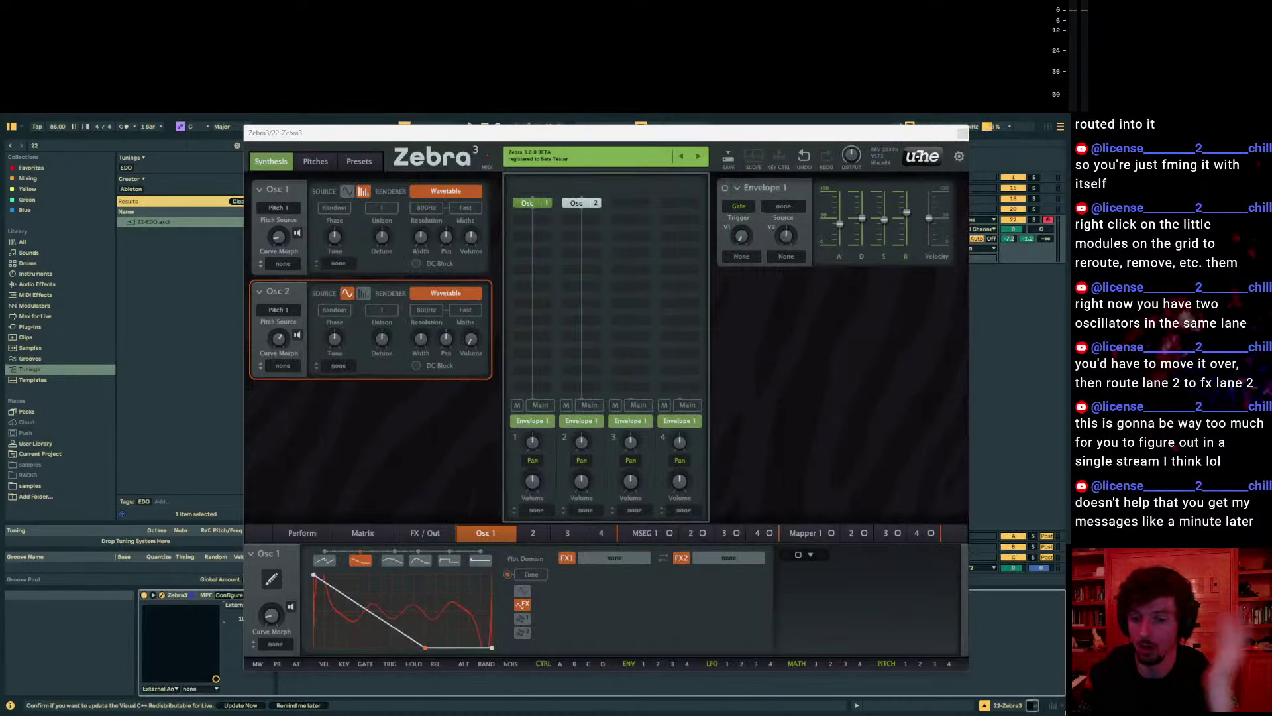
{"action": "left_click", "coordinate": [801, 379]}
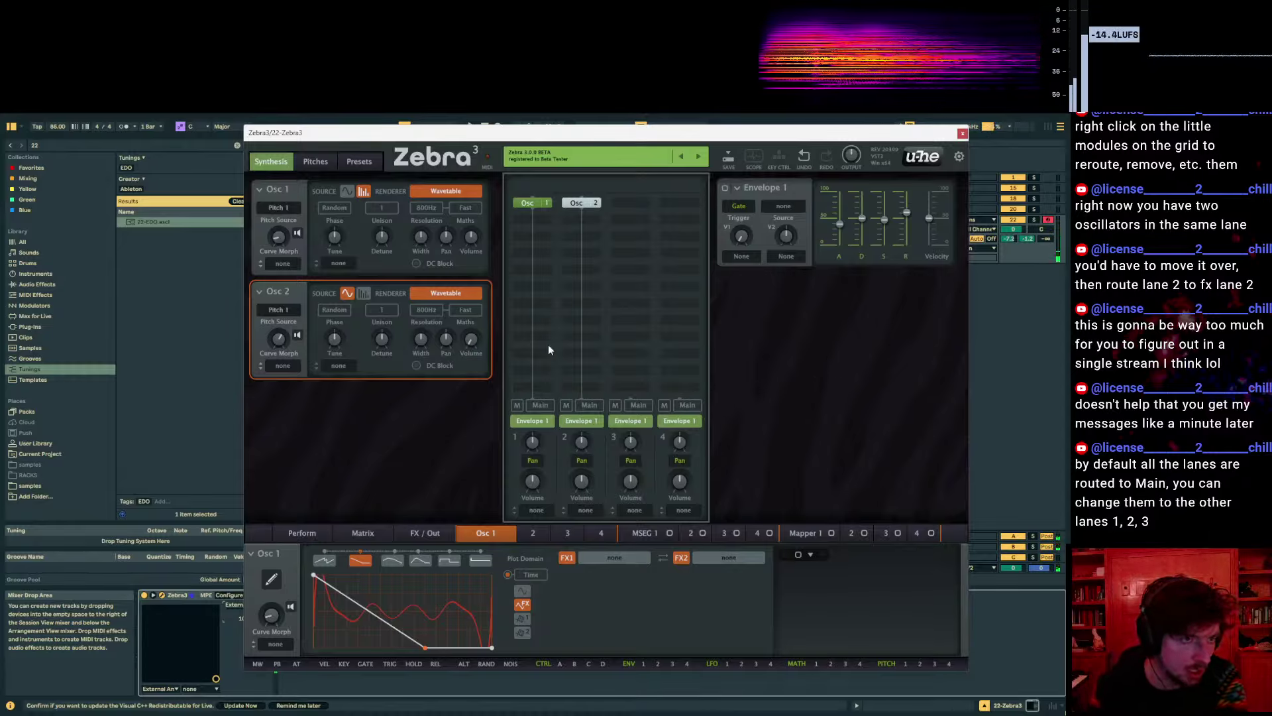
Select Osc 2 in the second lane and check its input routing options without changing them
{"action": "left_click", "coordinate": [582, 203]}
{"action": "right_click", "coordinate": [583, 204]}
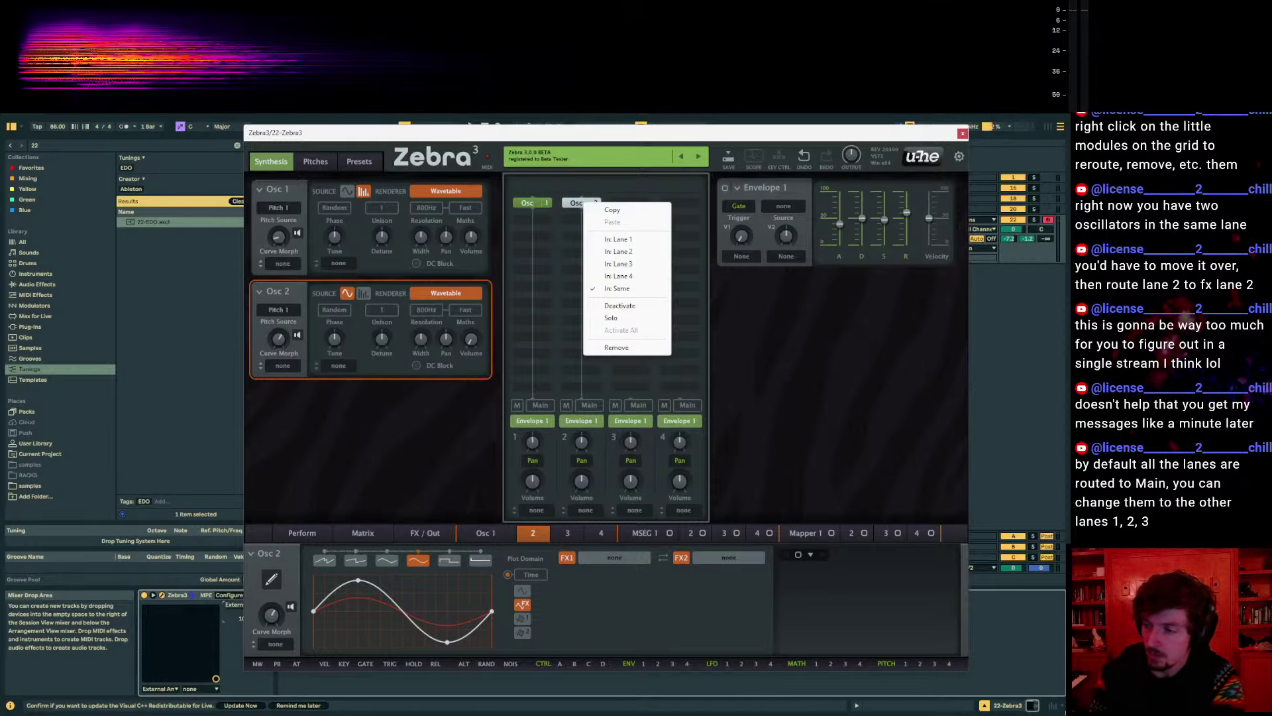
{"action": "left_click", "coordinate": [720, 234]}
Open the Zebra3 user guide and skim to the page on module input routing in the grid
{"action": "left_click", "coordinate": [921, 163]}
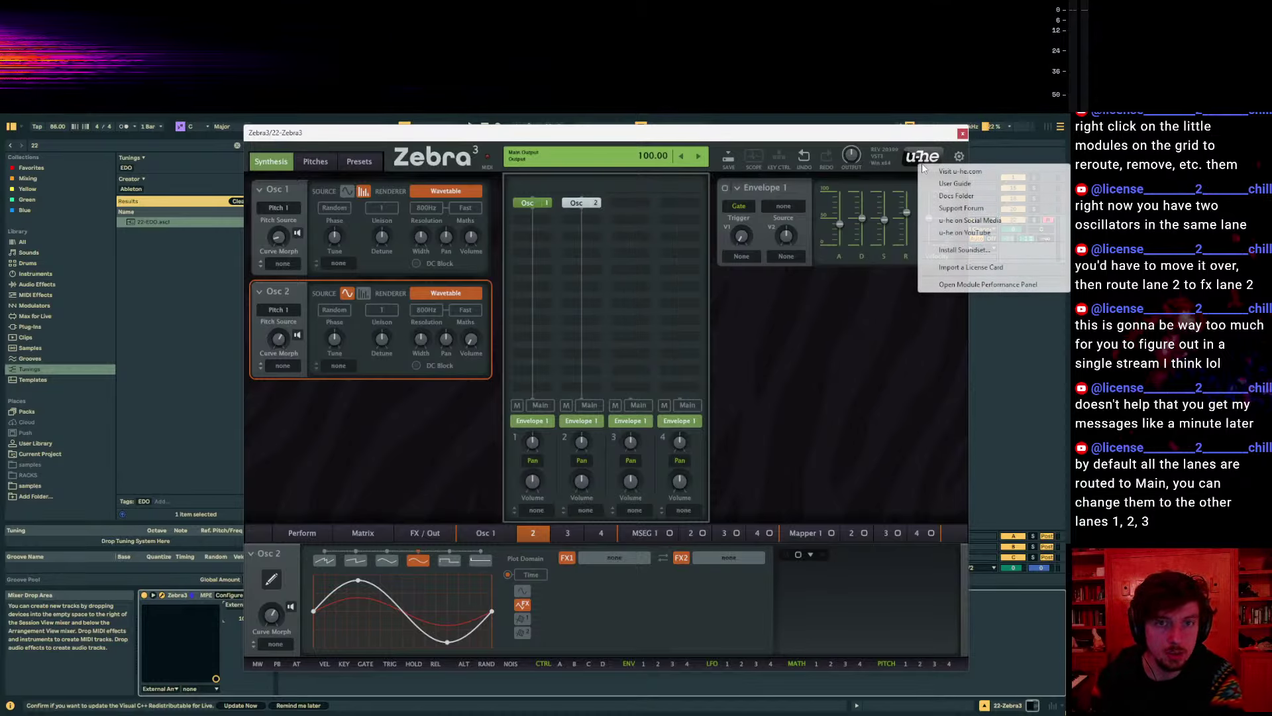
{"action": "left_click", "coordinate": [953, 185]}
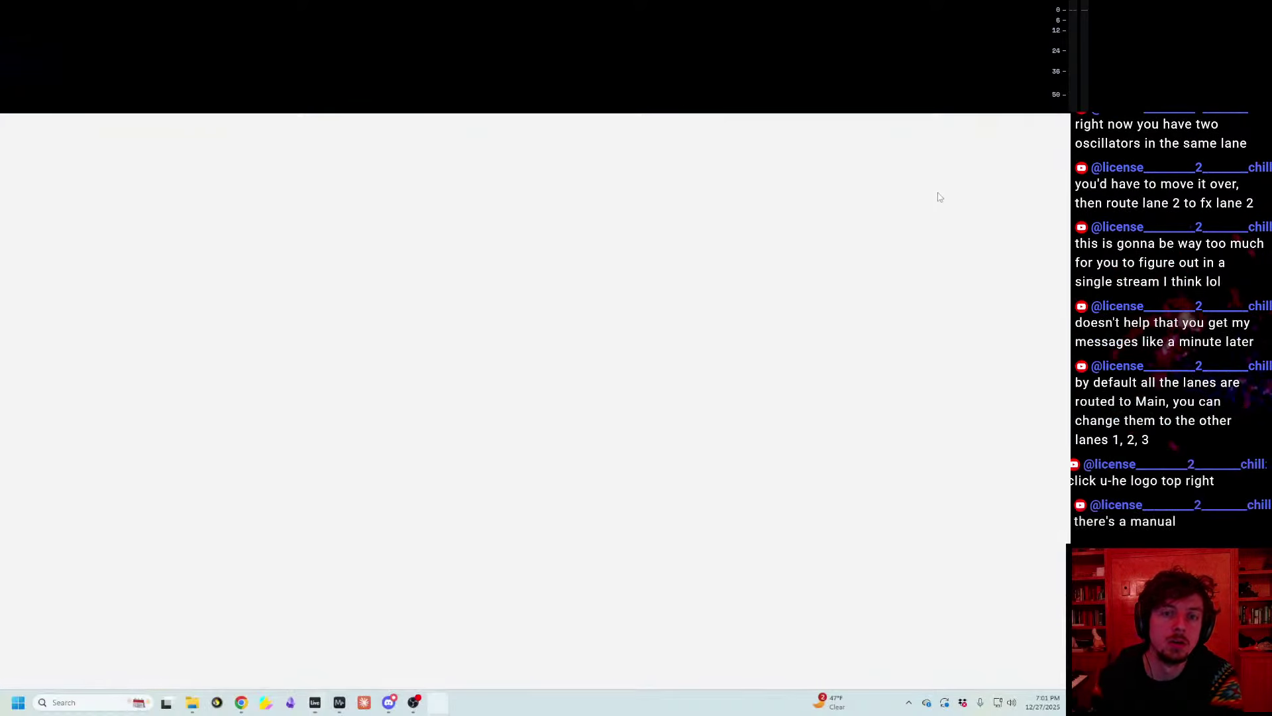
{"action": "scroll", "coordinate": [510, 313], "scroll_direction": "down", "scroll_amount": 15}
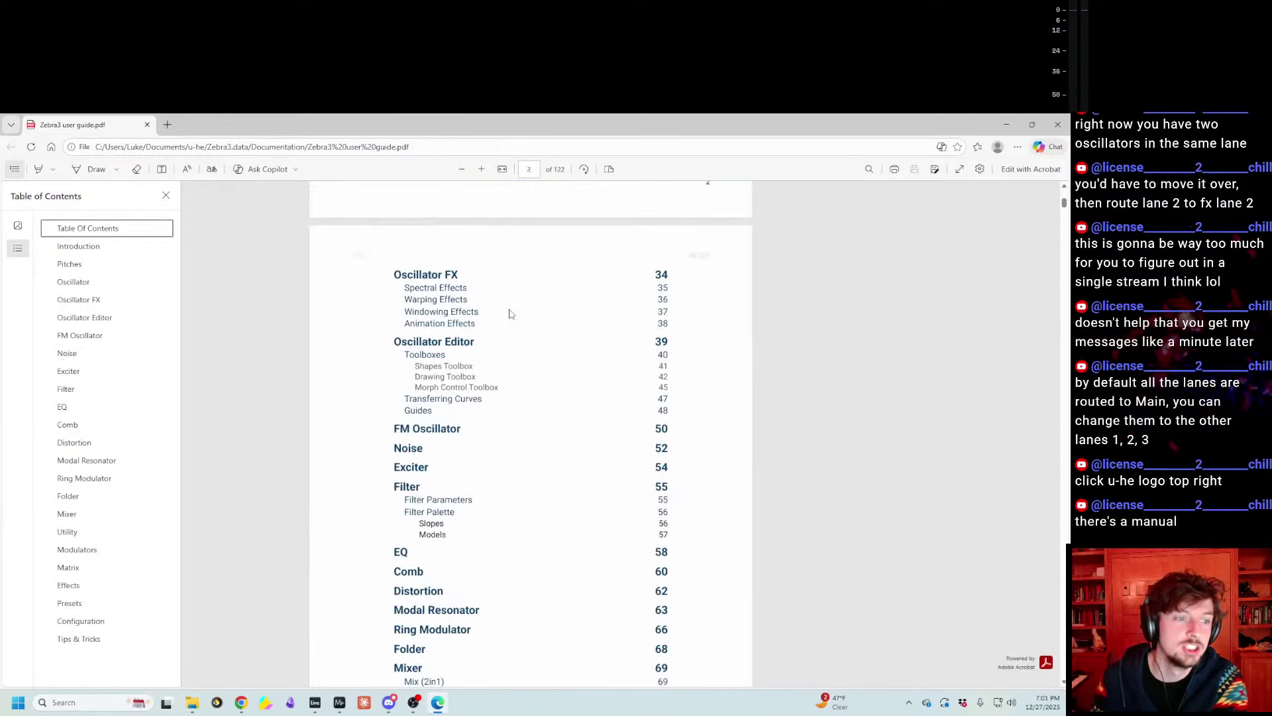
{"action": "scroll", "coordinate": [510, 313], "scroll_direction": "down", "scroll_amount": 20}
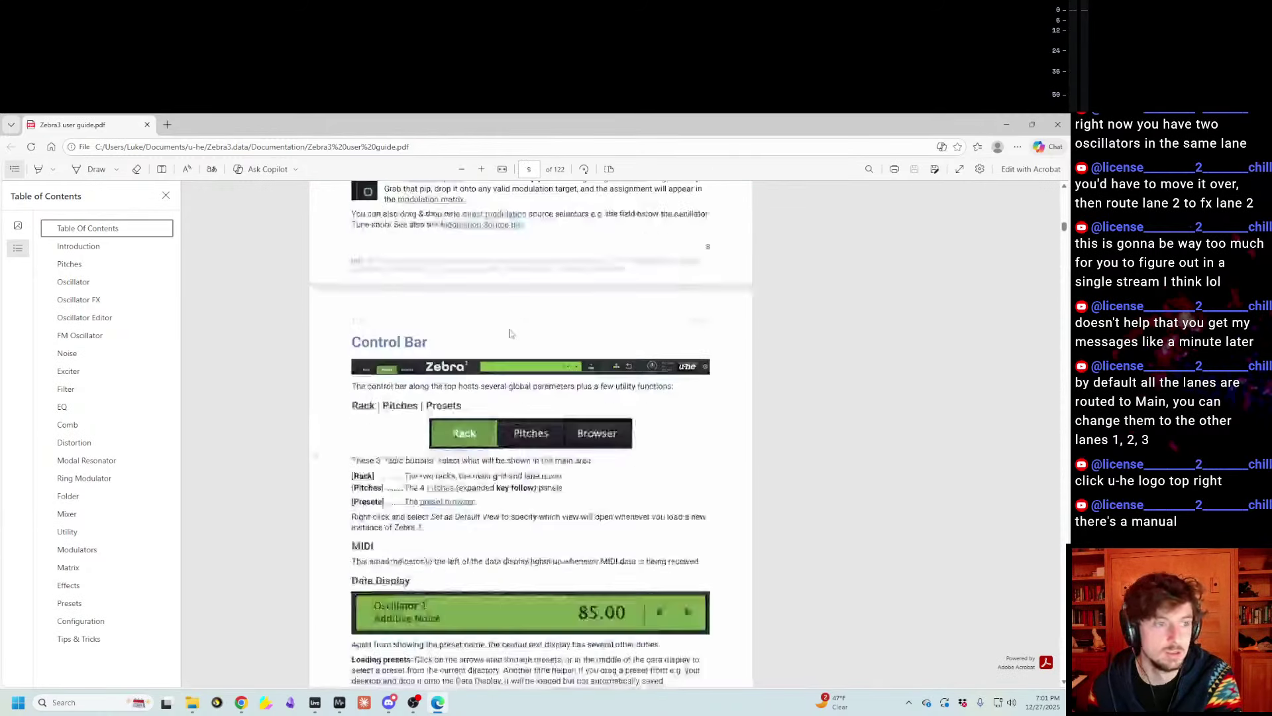
{"action": "scroll", "coordinate": [509, 325], "scroll_direction": "down", "scroll_amount": 15}
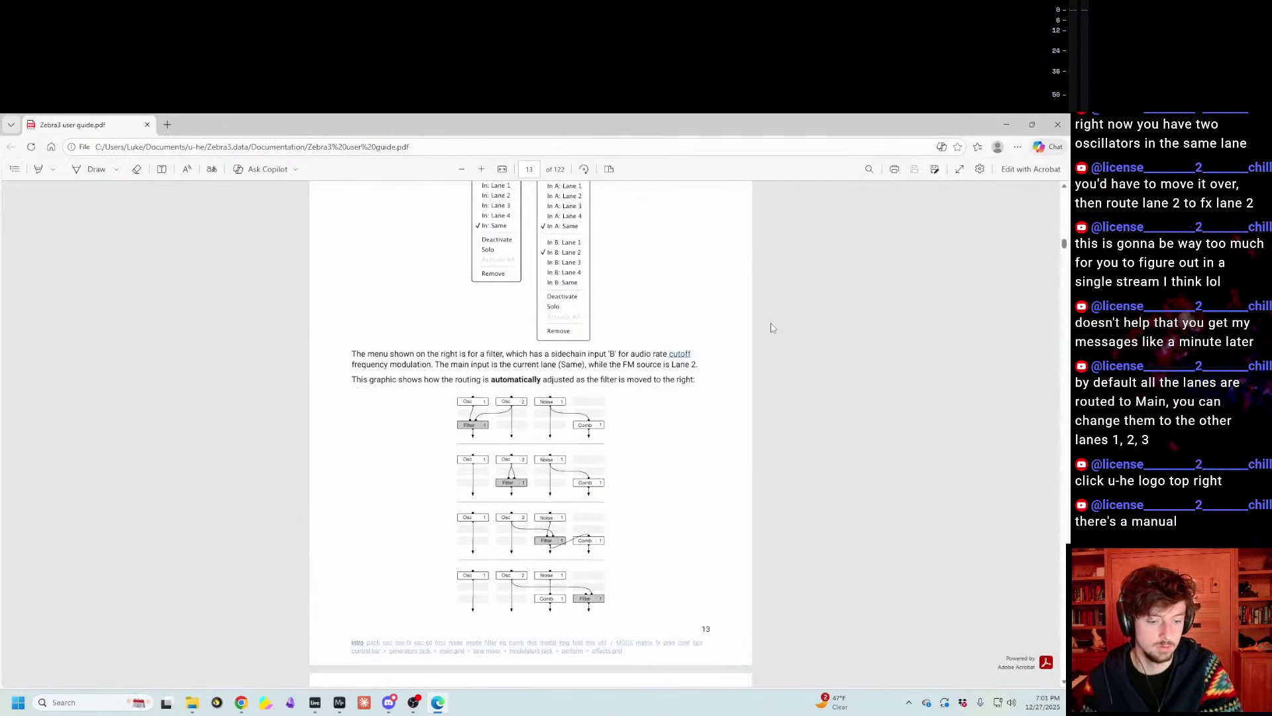
Search the user guide for "FM" and step through the matches to the FM Oscillator chapter
{"action": "key", "text": "ctrl+f"}
{"action": "type", "text": "FM"}
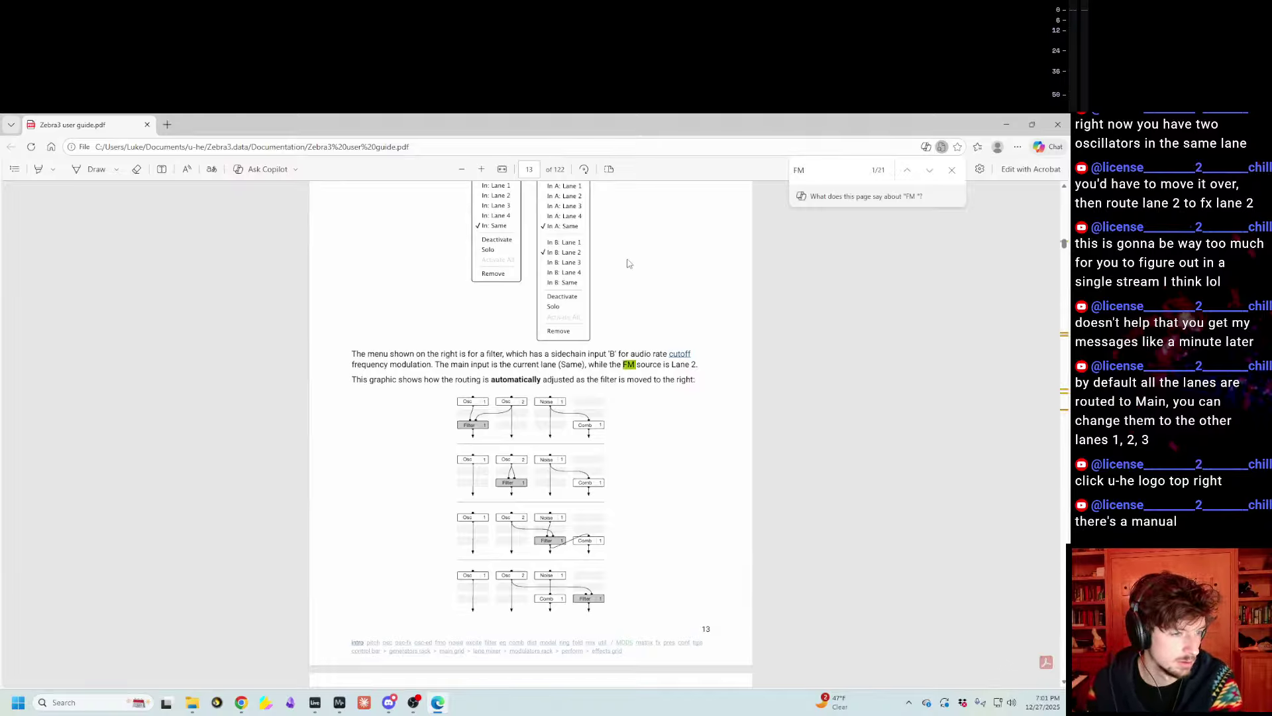
{"action": "scroll", "coordinate": [656, 298], "scroll_direction": "down", "scroll_amount": 10}
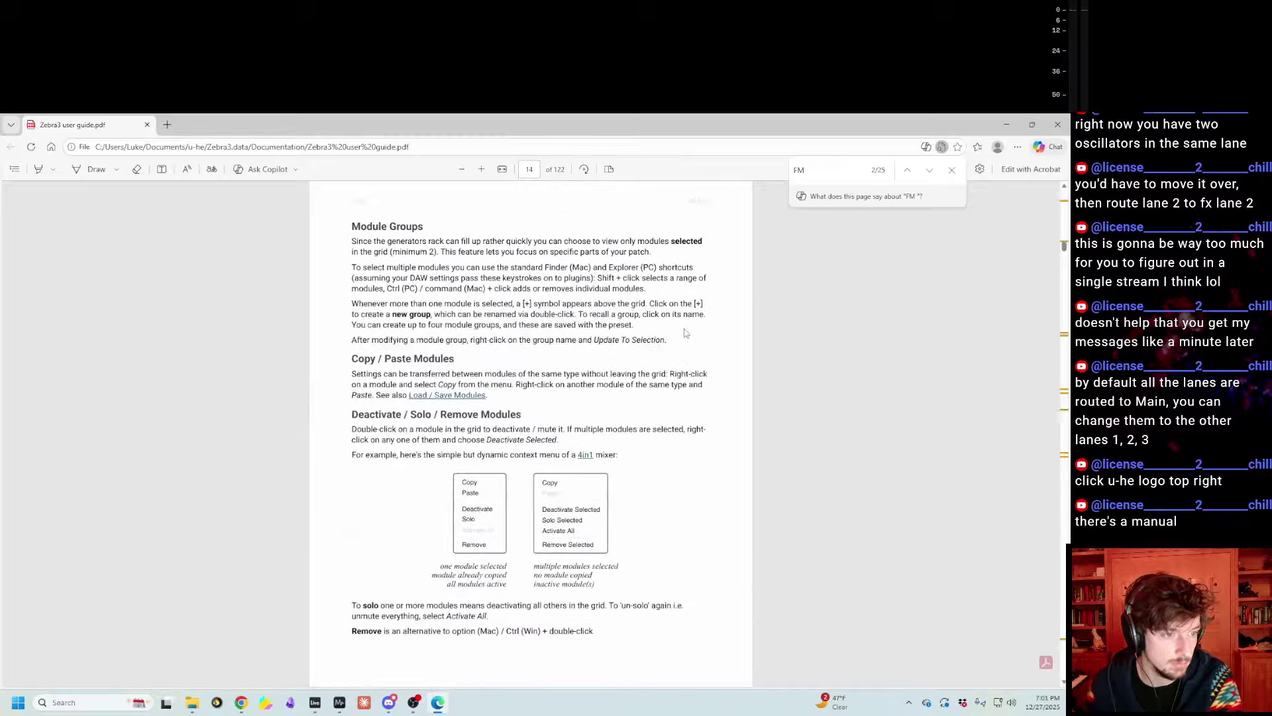
{"action": "scroll", "coordinate": [688, 334], "scroll_direction": "up", "scroll_amount": 12}
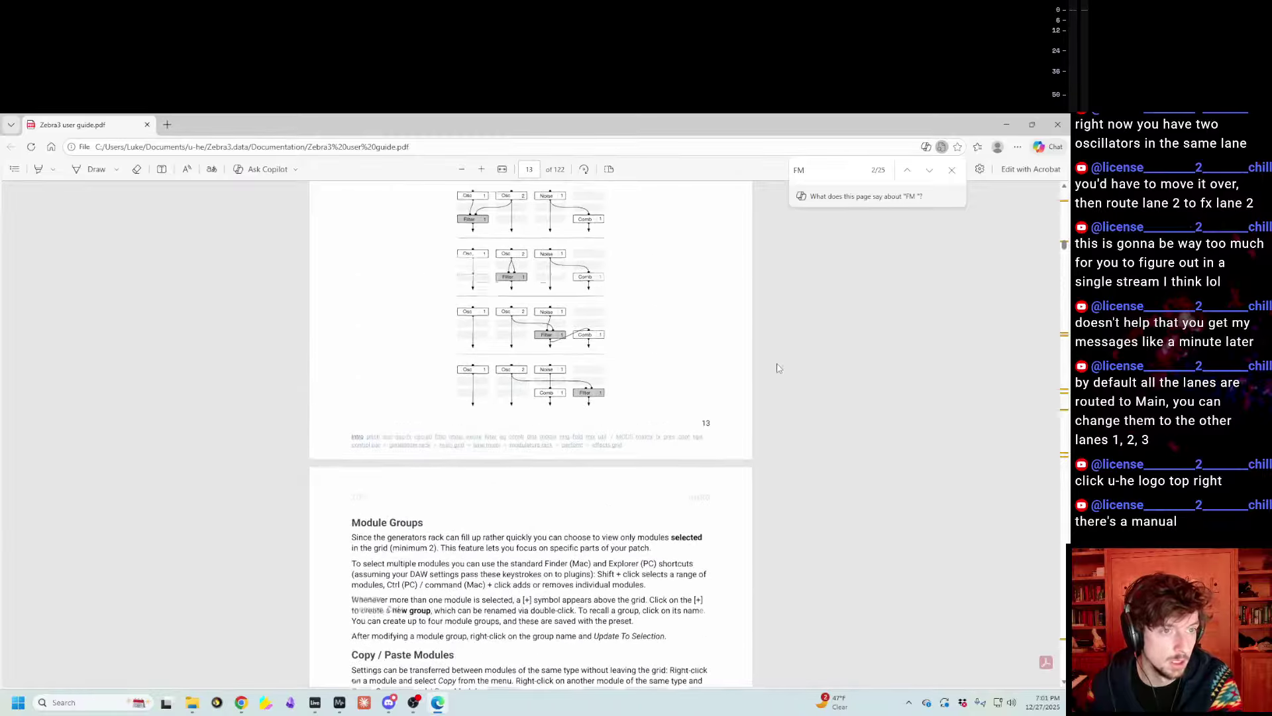
{"action": "left_click", "coordinate": [930, 171]}
{"action": "left_click", "coordinate": [930, 172]}
{"action": "left_click", "coordinate": [930, 172]}
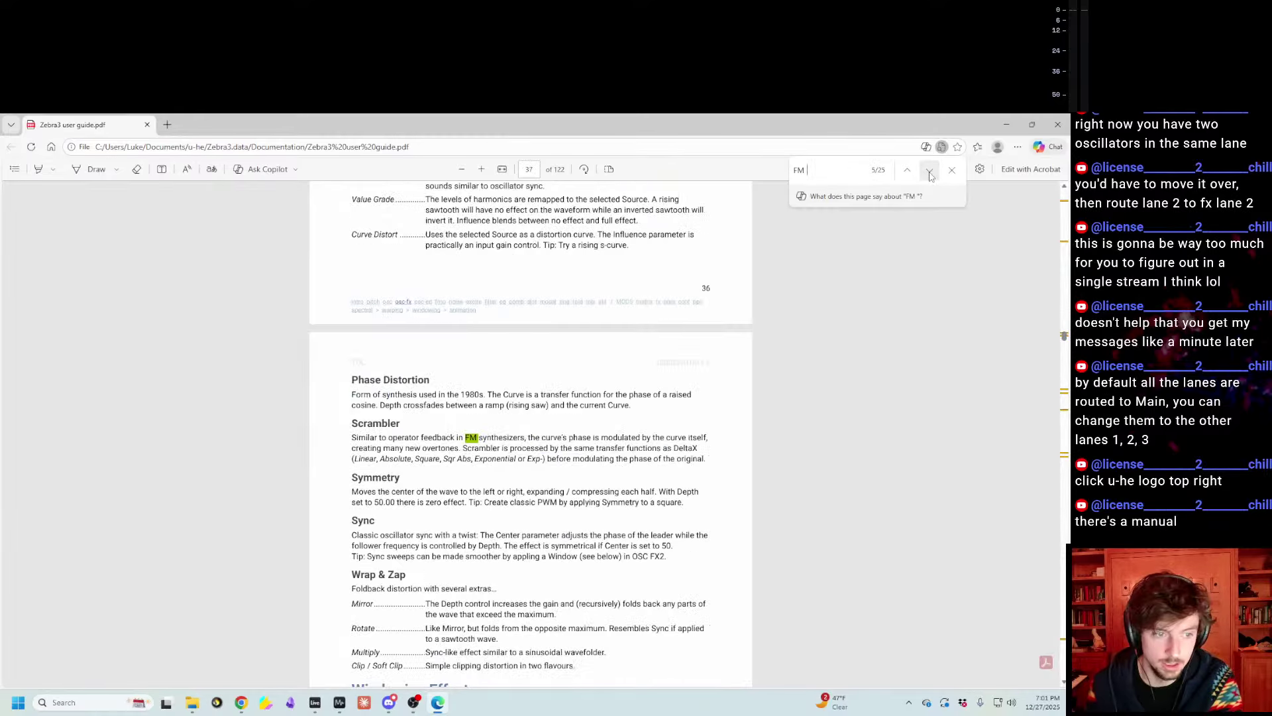
{"action": "left_click", "coordinate": [930, 172]}
{"action": "left_click", "coordinate": [930, 173]}
{"action": "scroll", "coordinate": [821, 343], "scroll_direction": "down", "scroll_amount": 3}
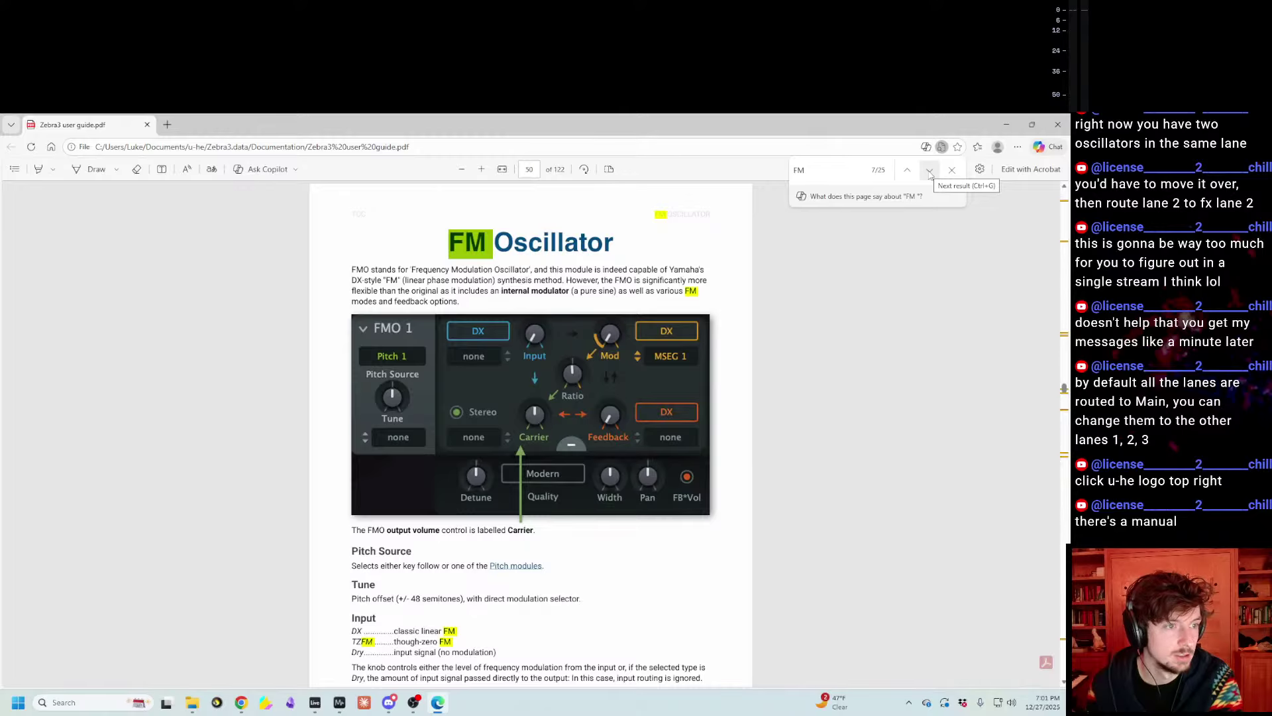
Check the next "FM" matches on the FM Oscillator page, and step back to the DeltaX match under Warping Effects
{"action": "left_click", "coordinate": [930, 173]}
{"action": "left_click", "coordinate": [929, 173]}
{"action": "left_click", "coordinate": [930, 172]}
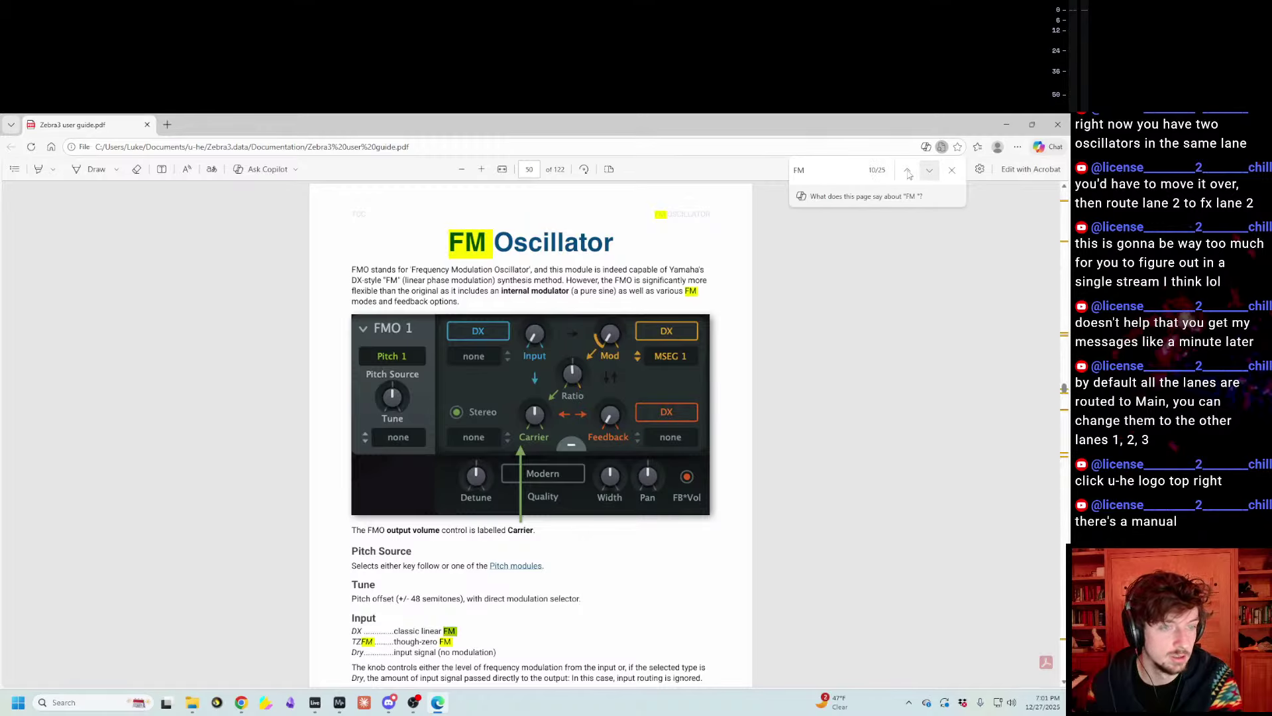
{"action": "left_click", "coordinate": [908, 170]}
{"action": "left_click", "coordinate": [908, 171]}
{"action": "left_click", "coordinate": [908, 170]}
{"action": "left_click", "coordinate": [908, 170]}
{"action": "left_click", "coordinate": [907, 170]}
{"action": "left_click", "coordinate": [908, 170]}
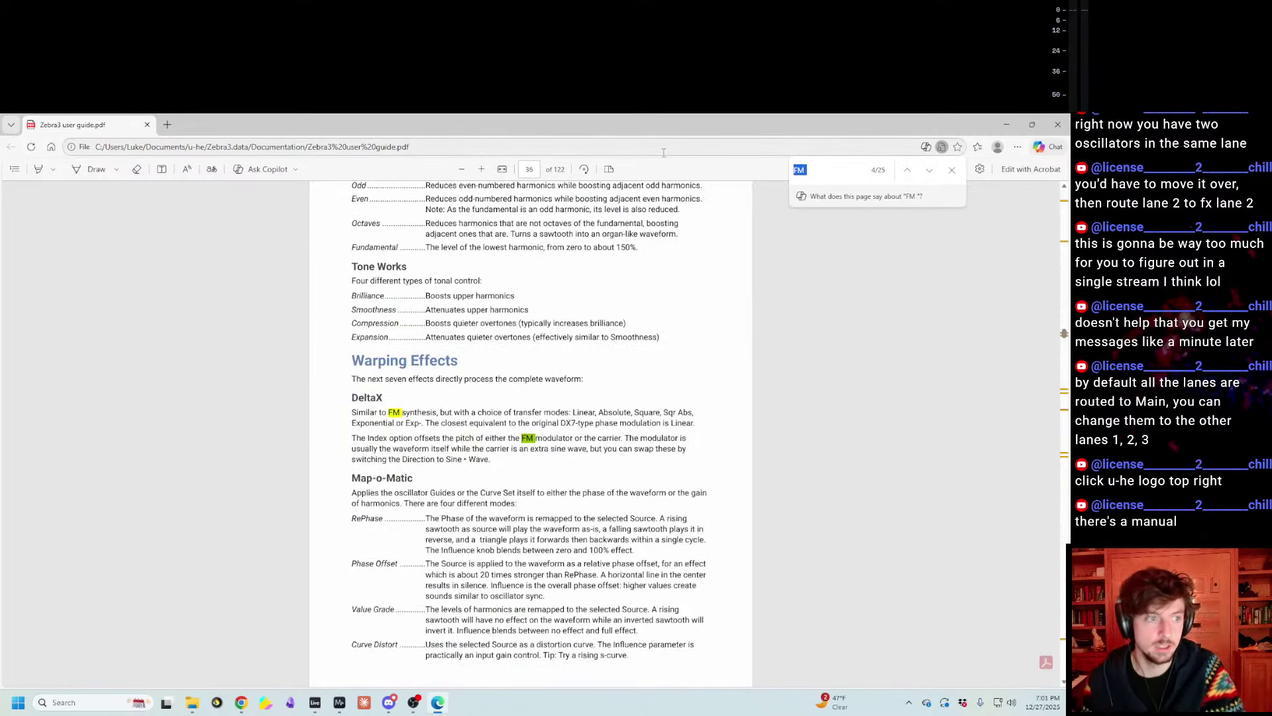
Search the user guide for "FX ROUTING" and shorten the search term to "FX"
{"action": "type", "text": "FX"}
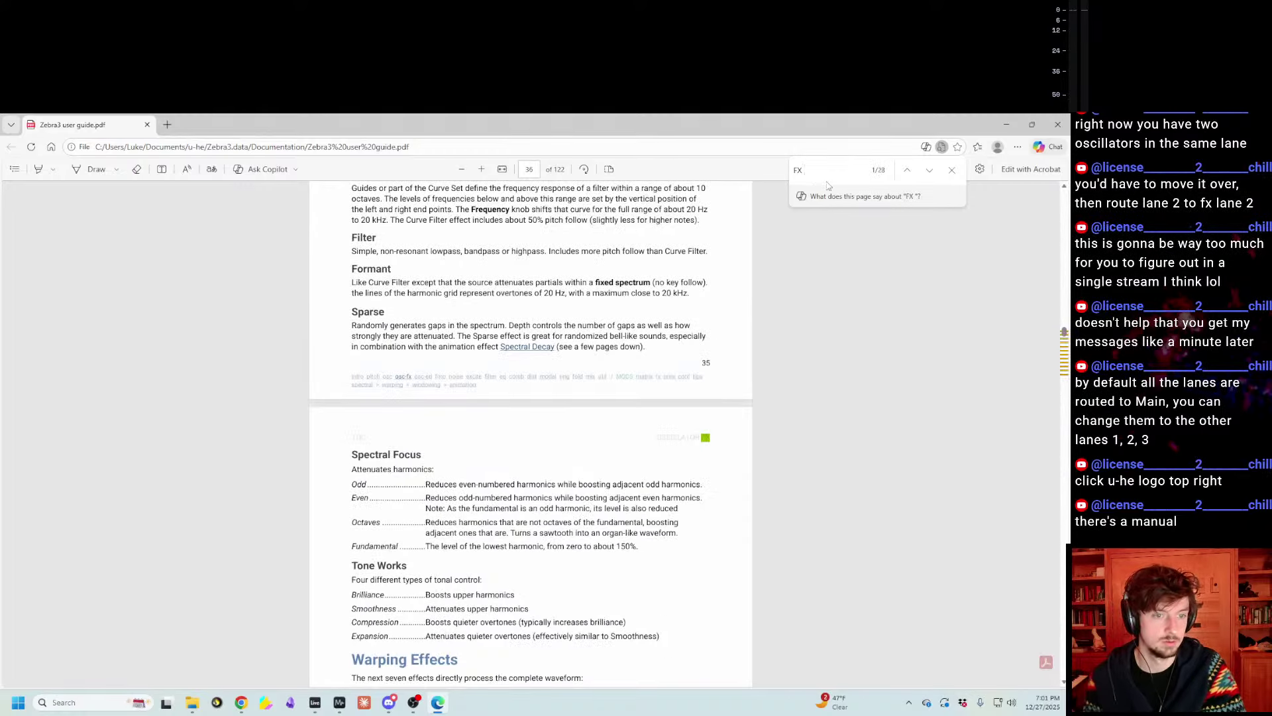
{"action": "type", "text": " ROUTING"}
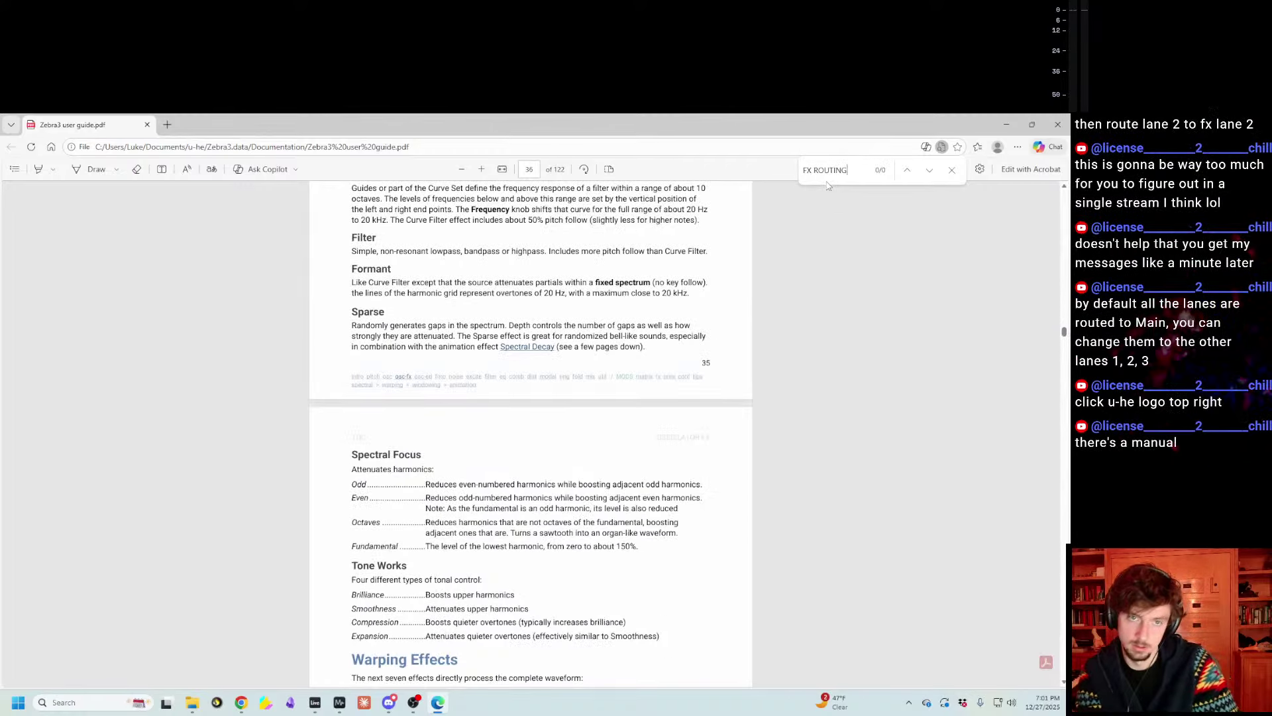
{"action": "key", "text": "BackSpace"}
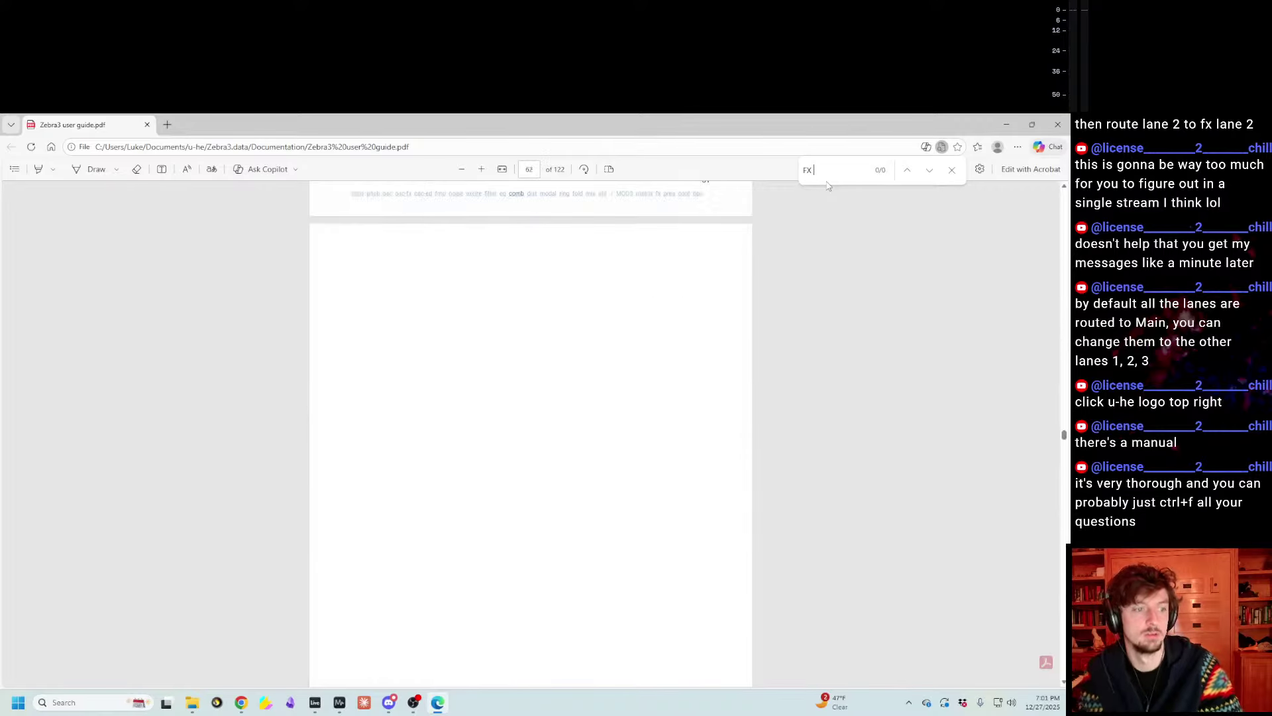
{"action": "key", "text": "BackSpace"}
Skim the user guide backwards from the Comb chapter through the Oscillator Editor pages to page 17, looking for effects routing information
{"action": "scroll", "coordinate": [778, 400], "scroll_direction": "up", "scroll_amount": 20}
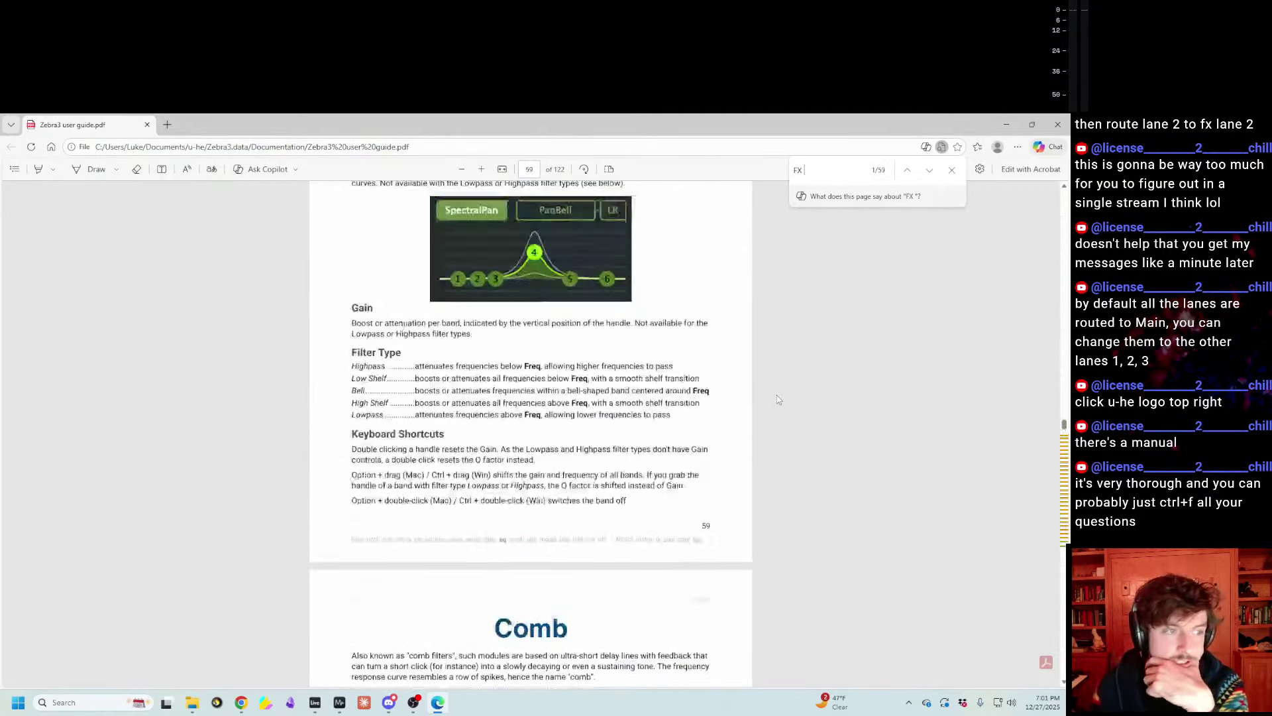
{"action": "scroll", "coordinate": [779, 400], "scroll_direction": "up", "scroll_amount": 20}
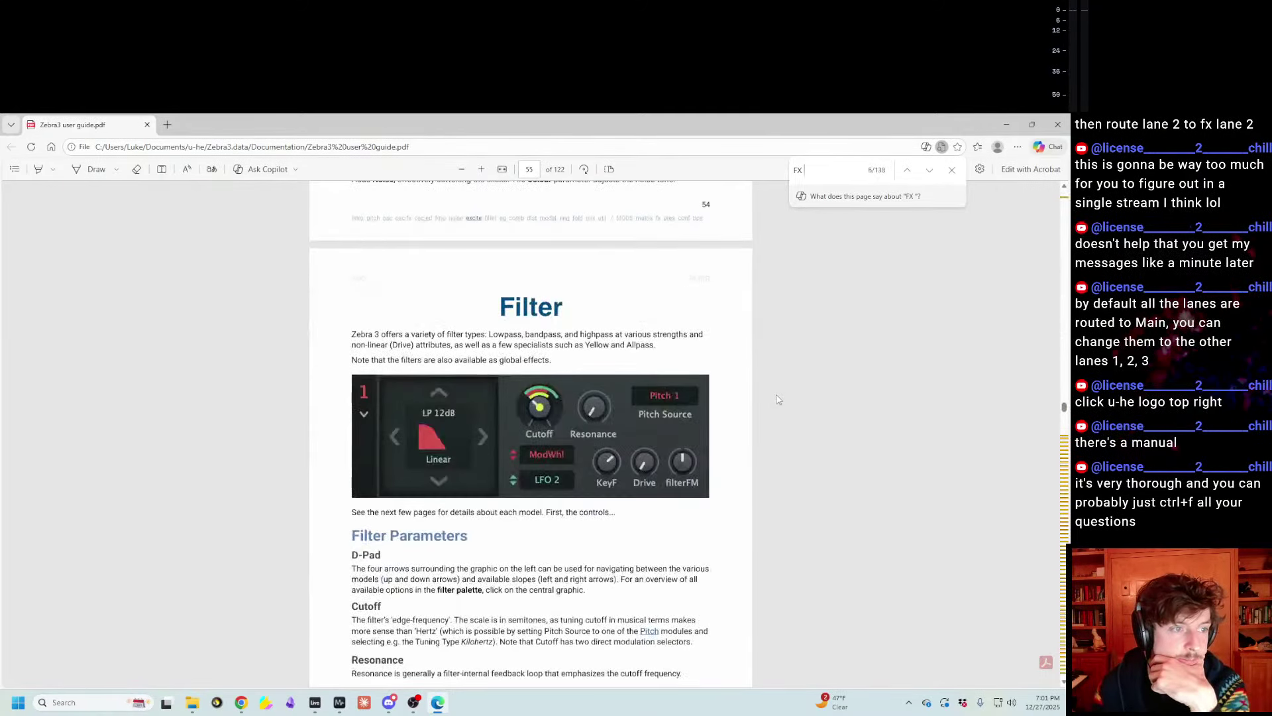
{"action": "scroll", "coordinate": [778, 400], "scroll_direction": "up", "scroll_amount": 20}
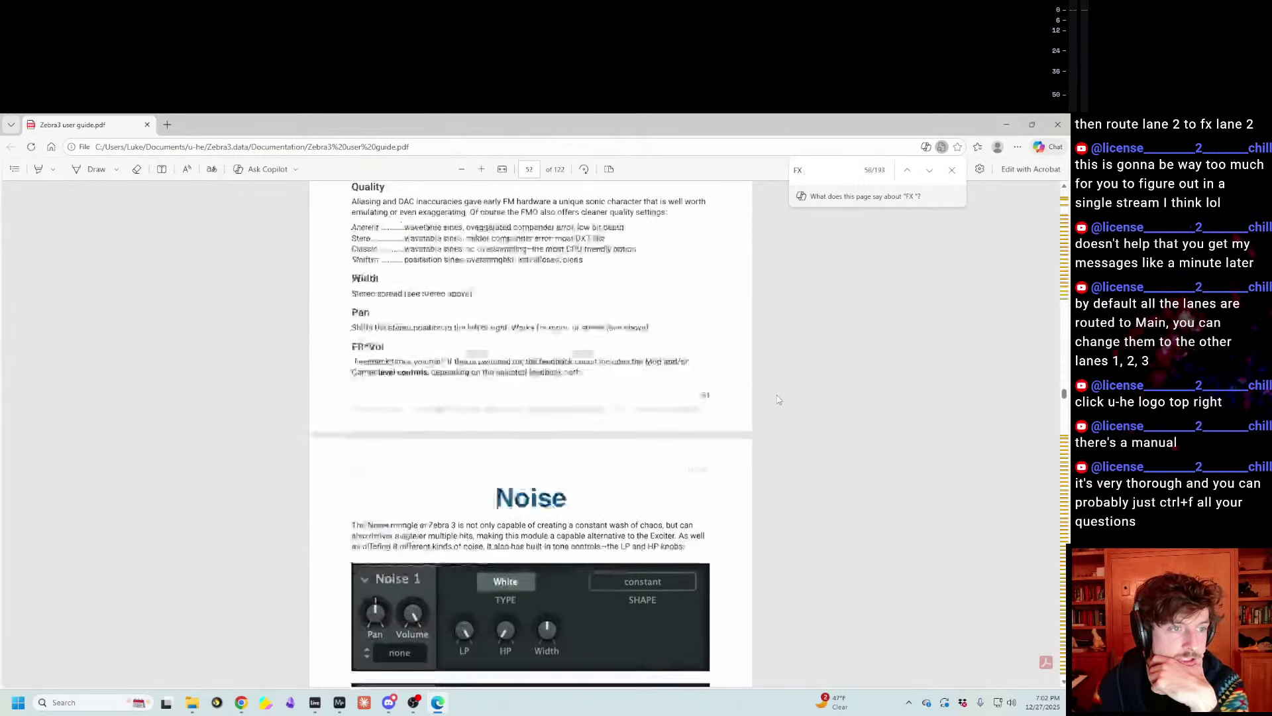
{"action": "scroll", "coordinate": [778, 399], "scroll_direction": "up", "scroll_amount": 5}
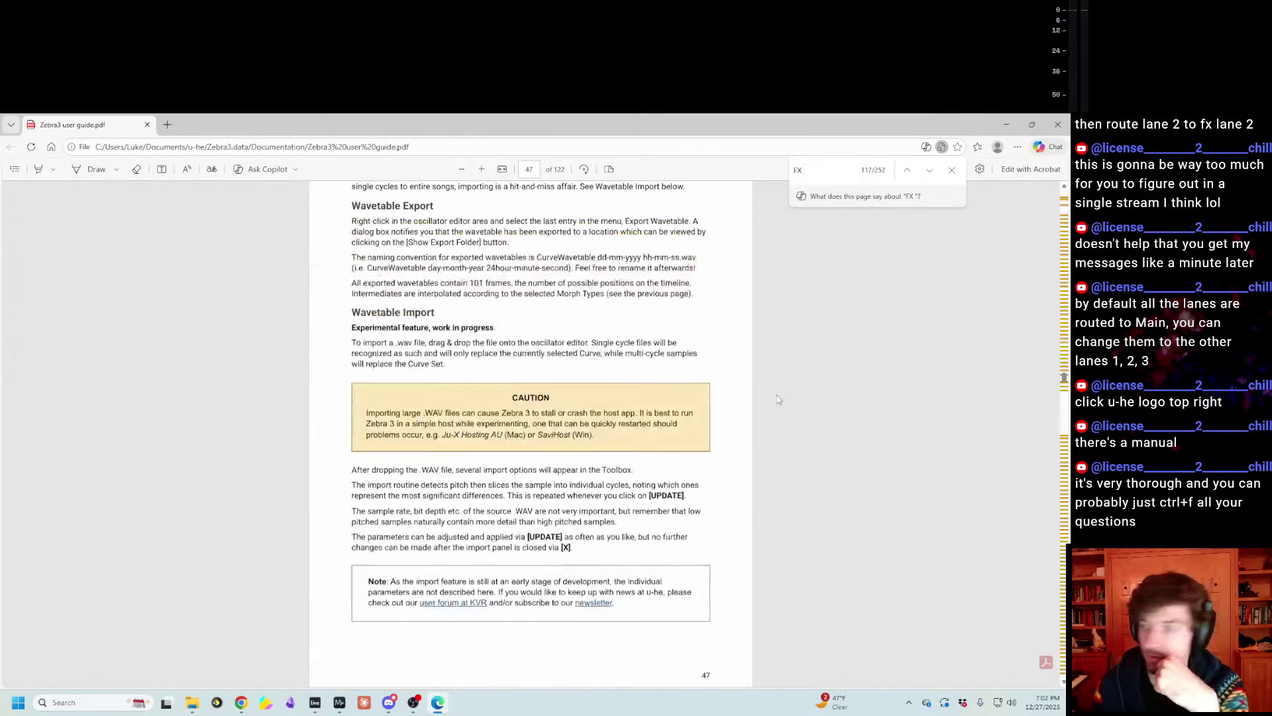
{"action": "scroll", "coordinate": [771, 401], "scroll_direction": "up", "scroll_amount": 10}
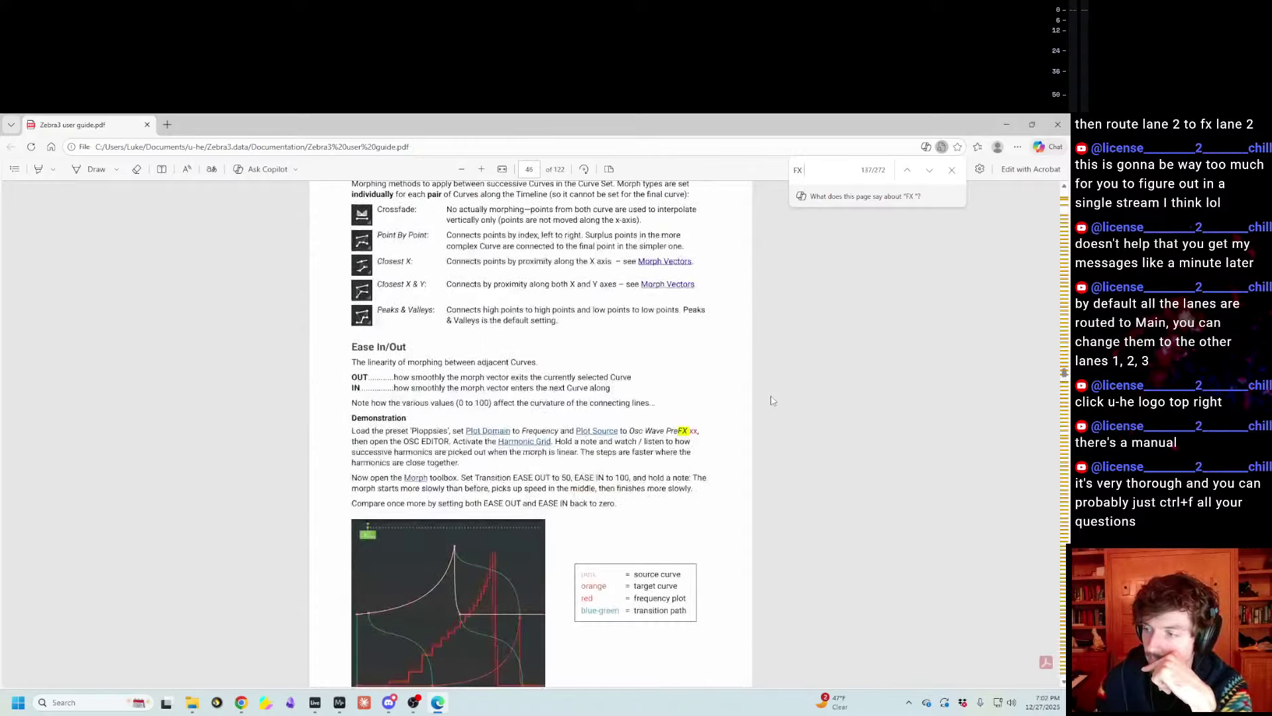
{"action": "scroll", "coordinate": [748, 397], "scroll_direction": "up", "scroll_amount": 15}
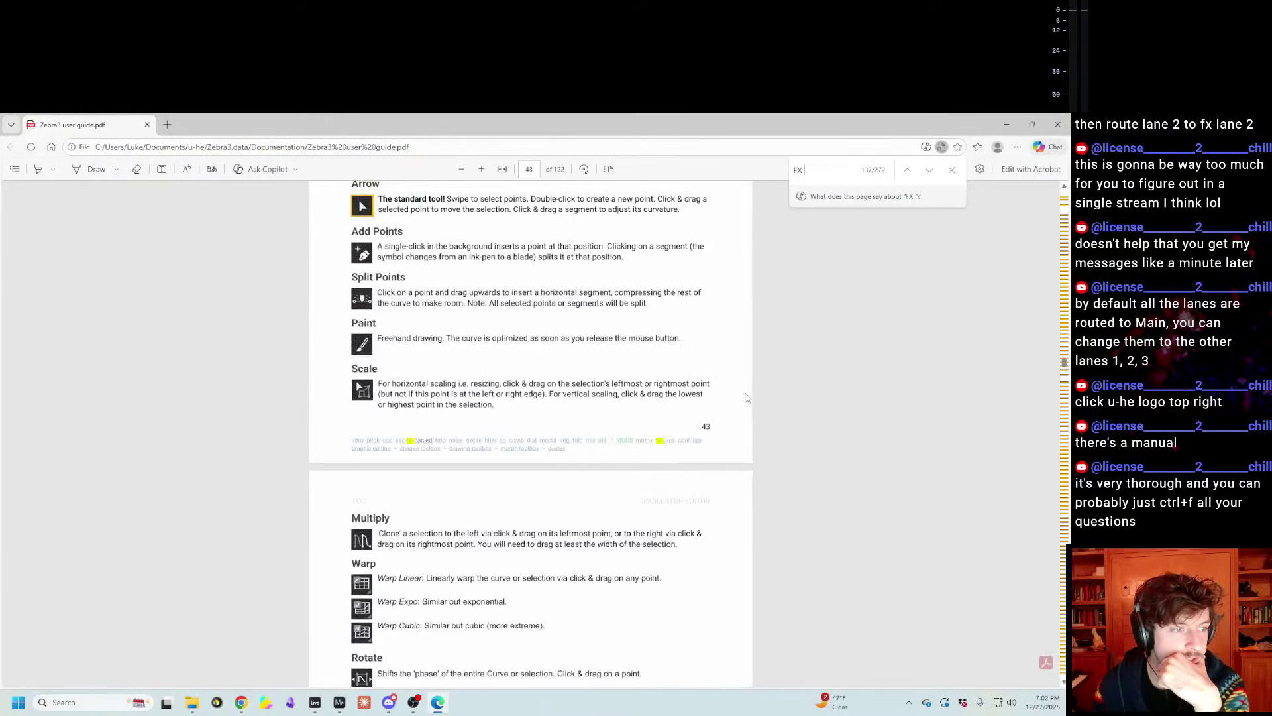
{"action": "scroll", "coordinate": [748, 397], "scroll_direction": "up", "scroll_amount": 15}
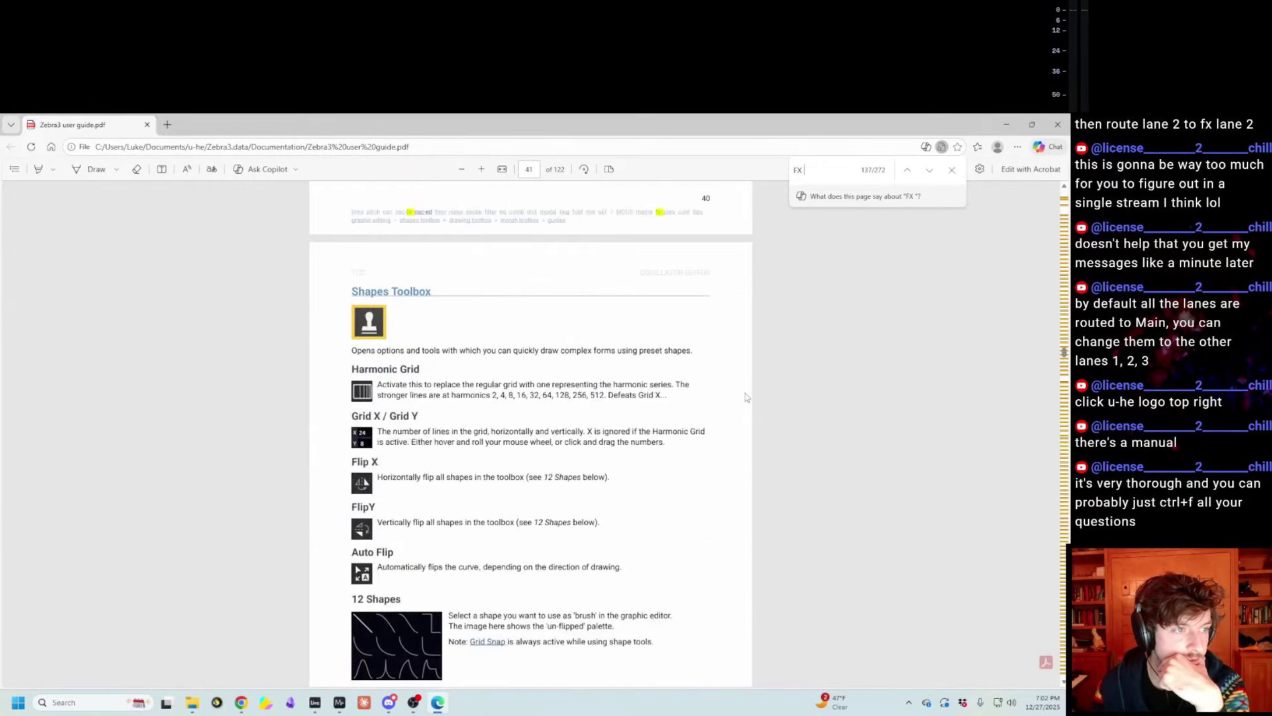
{"action": "scroll", "coordinate": [748, 396], "scroll_direction": "up", "scroll_amount": 5}
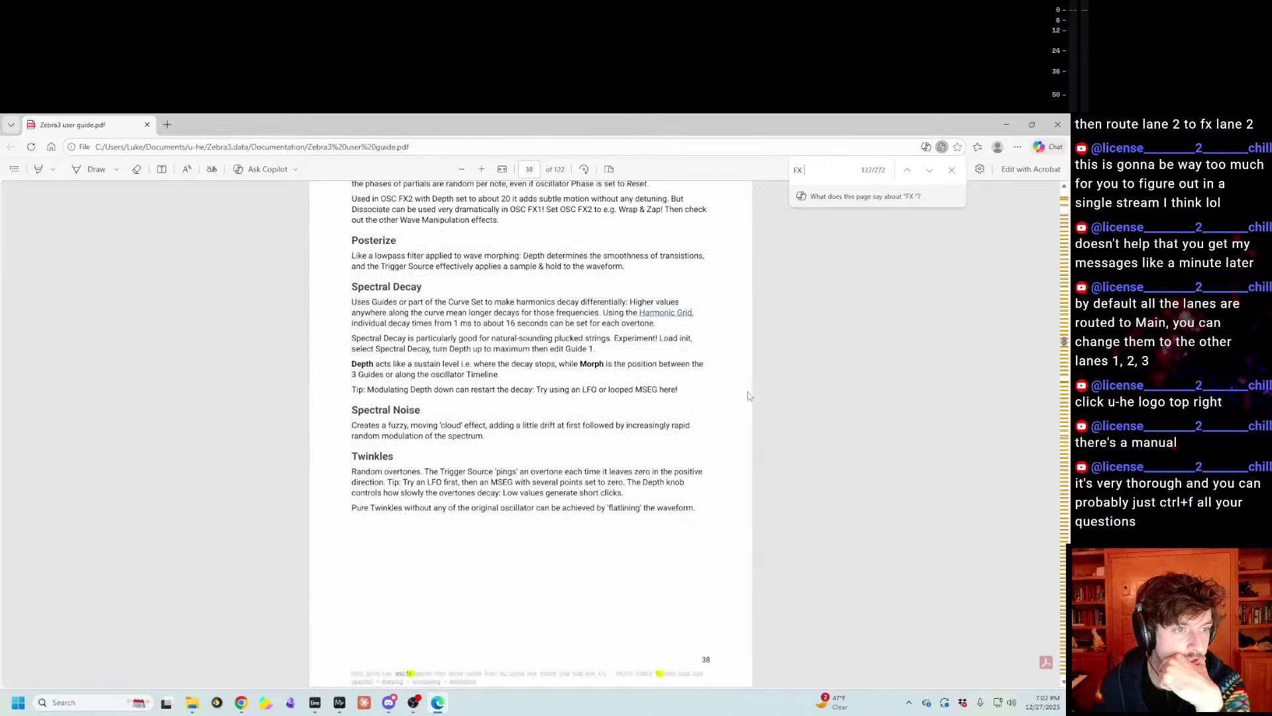
{"action": "scroll", "coordinate": [748, 397], "scroll_direction": "down", "scroll_amount": 5}
{"action": "scroll", "coordinate": [748, 396], "scroll_direction": "up", "scroll_amount": 10}
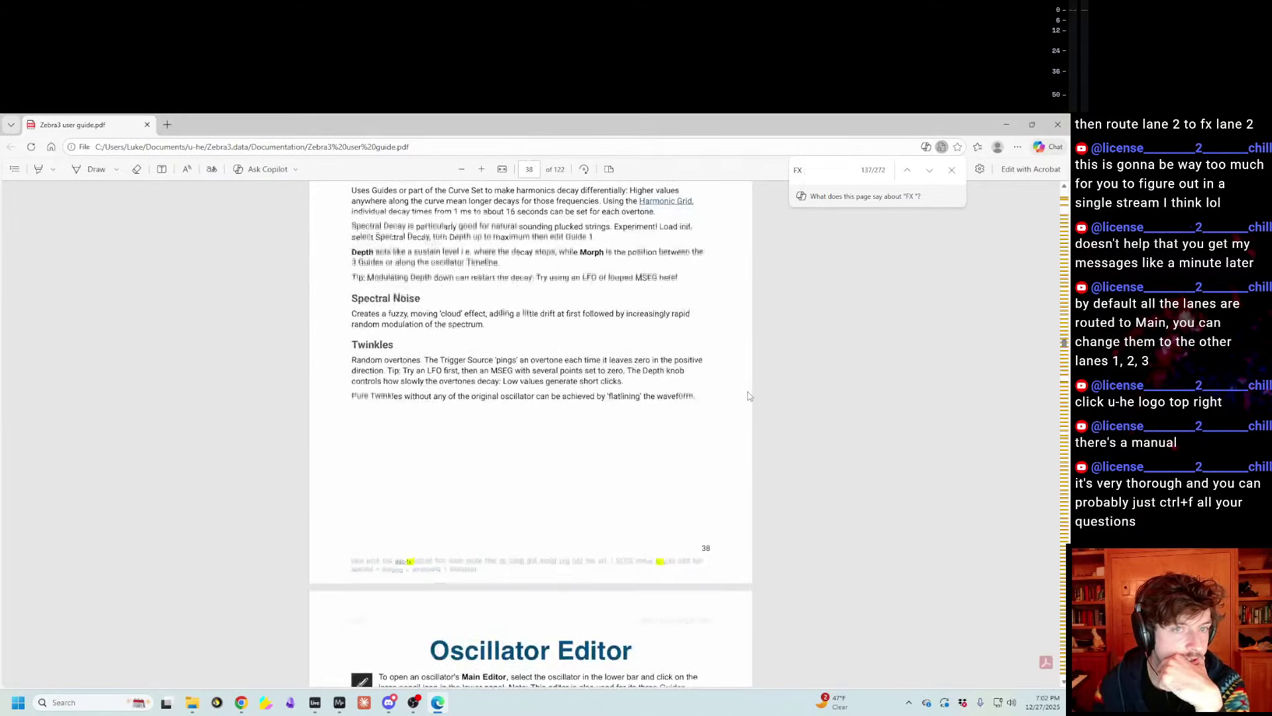
{"action": "left_click_drag", "start_coordinate": [1064, 342], "coordinate": [1059, 259]}
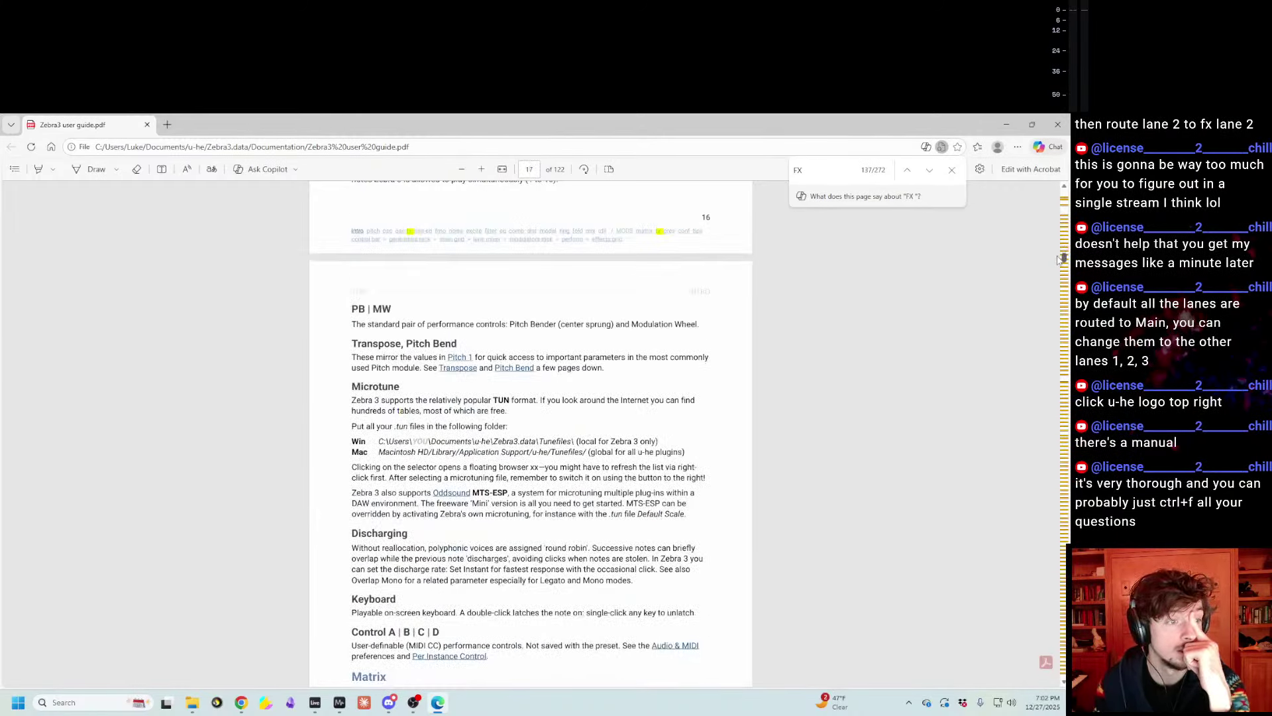
Switch back to Zebra3 and compare Osc 1 and Osc 2 by selecting each, ending on Osc 2
{"action": "key", "text": "alt+Tab"}
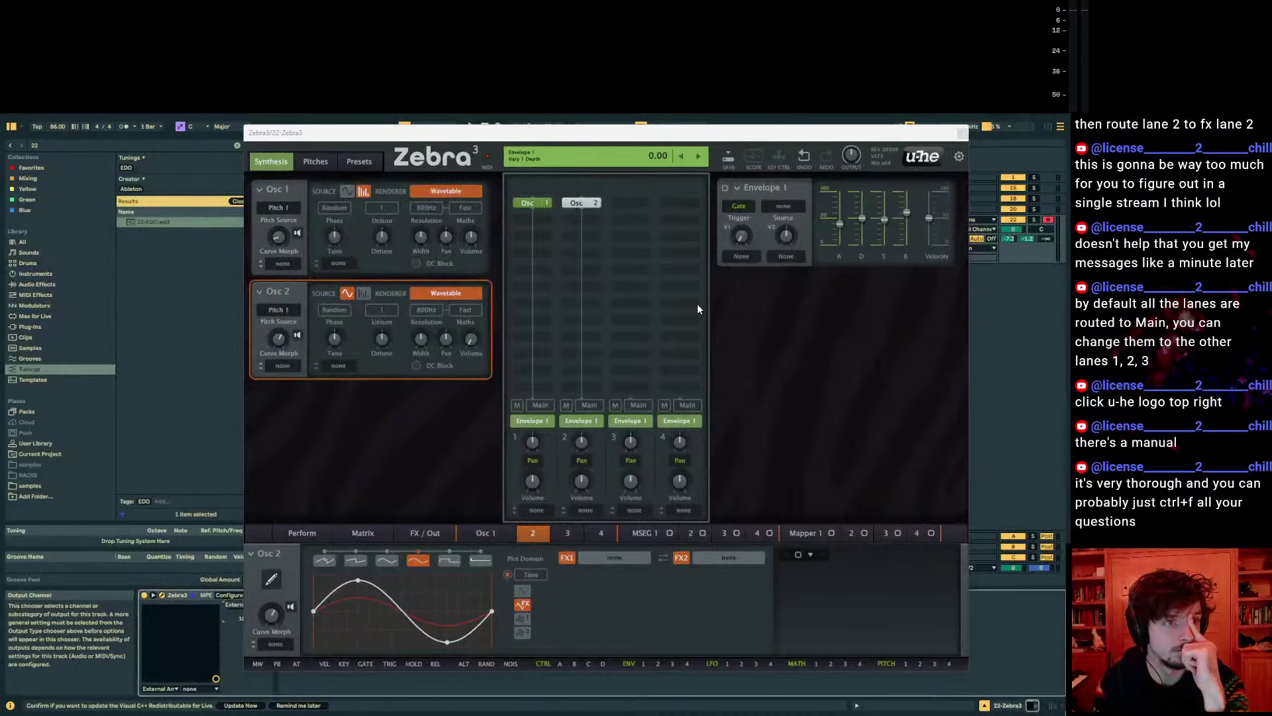
{"action": "left_click", "coordinate": [507, 530]}
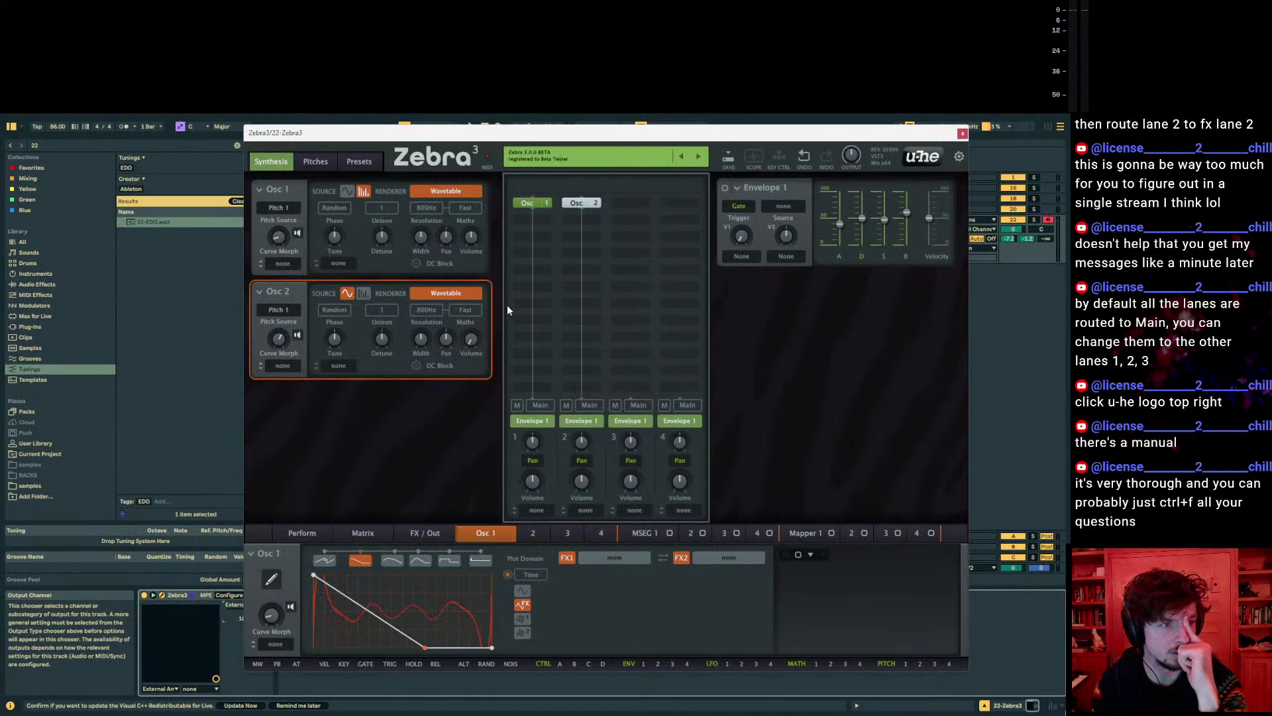
{"action": "left_click", "coordinate": [583, 206]}
{"action": "left_click", "coordinate": [541, 202]}
{"action": "left_click", "coordinate": [581, 204]}
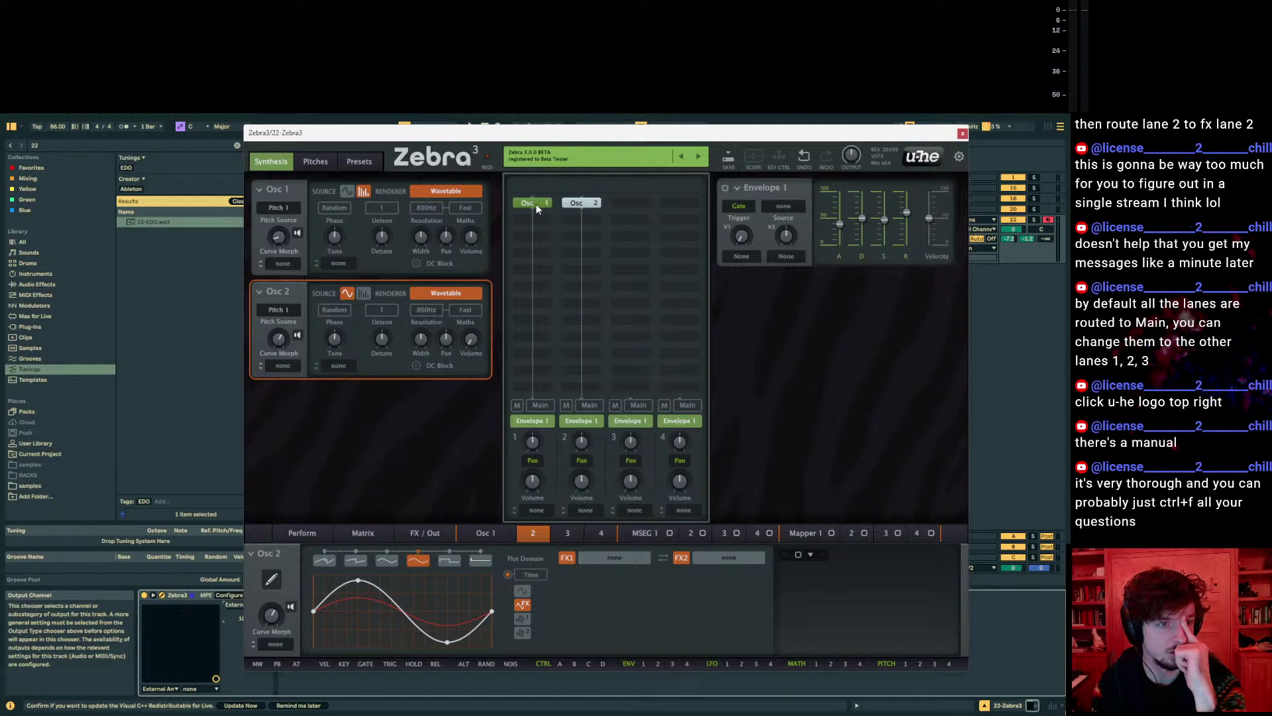
Show the modules available for an empty slot beneath Osc 2, and bring up the effects and output grid
{"action": "left_click", "coordinate": [581, 233]}
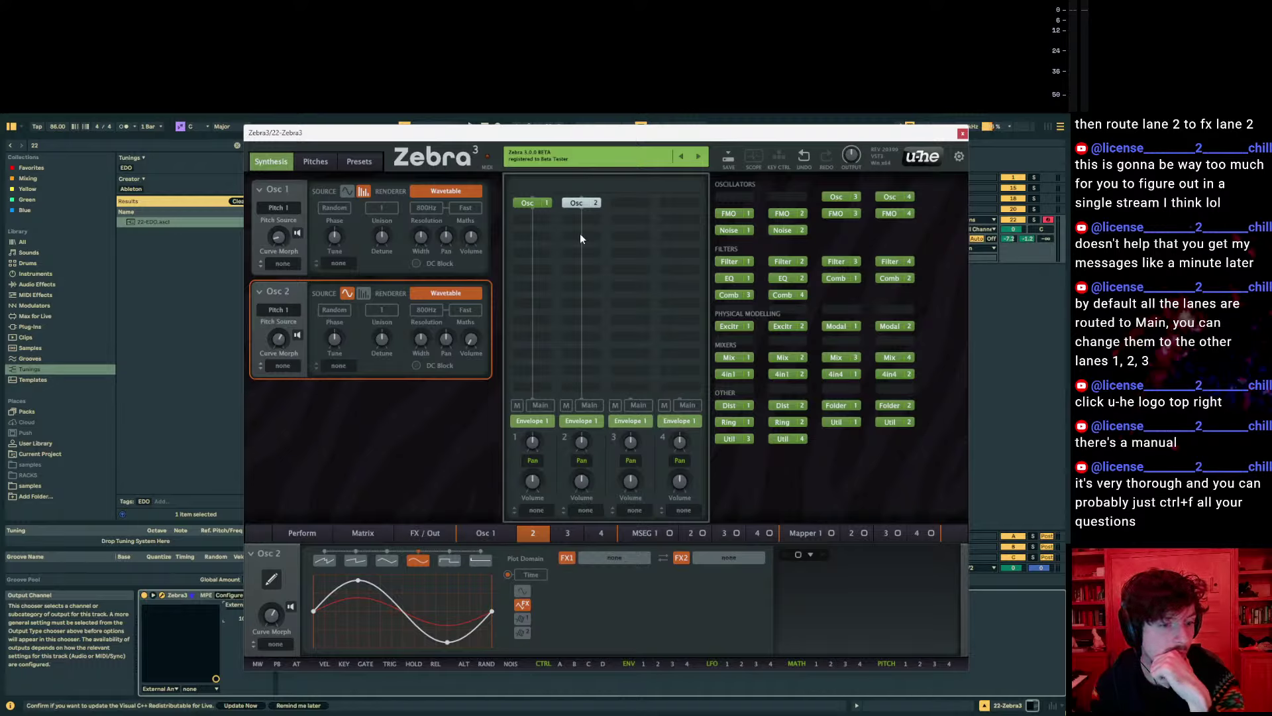
{"action": "left_click", "coordinate": [488, 533]}
{"action": "left_click", "coordinate": [426, 534]}
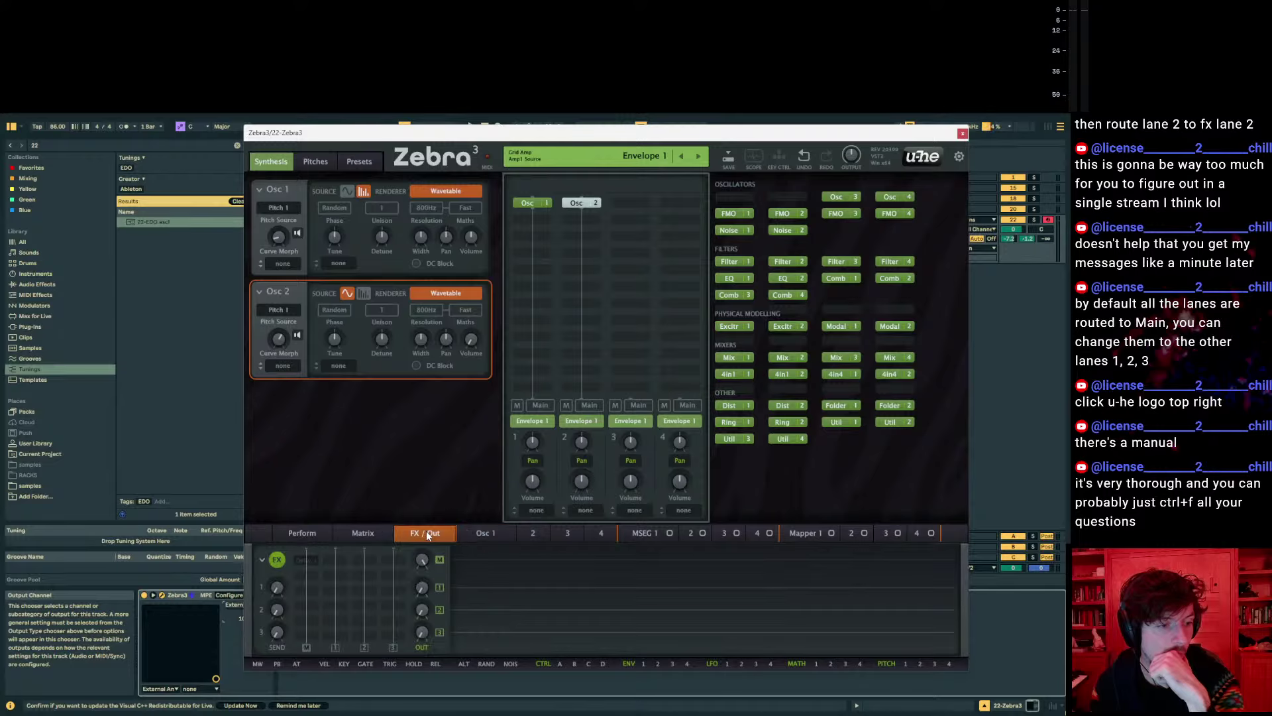
Add a Ring3 module to the second lane of the effects grid and reposition it along and between lanes, leaving it in lane 2
{"action": "left_click", "coordinate": [336, 646]}
{"action": "left_click", "coordinate": [363, 354]}
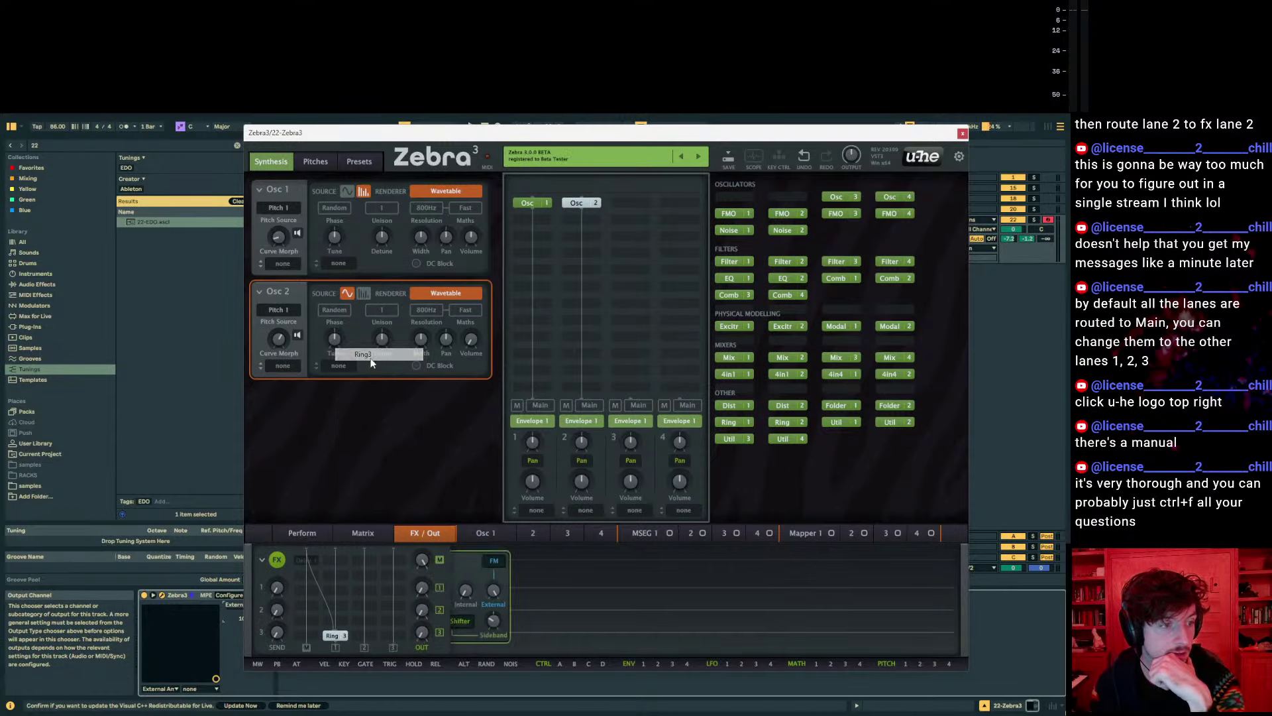
{"action": "left_click_drag", "start_coordinate": [342, 636], "coordinate": [343, 581]}
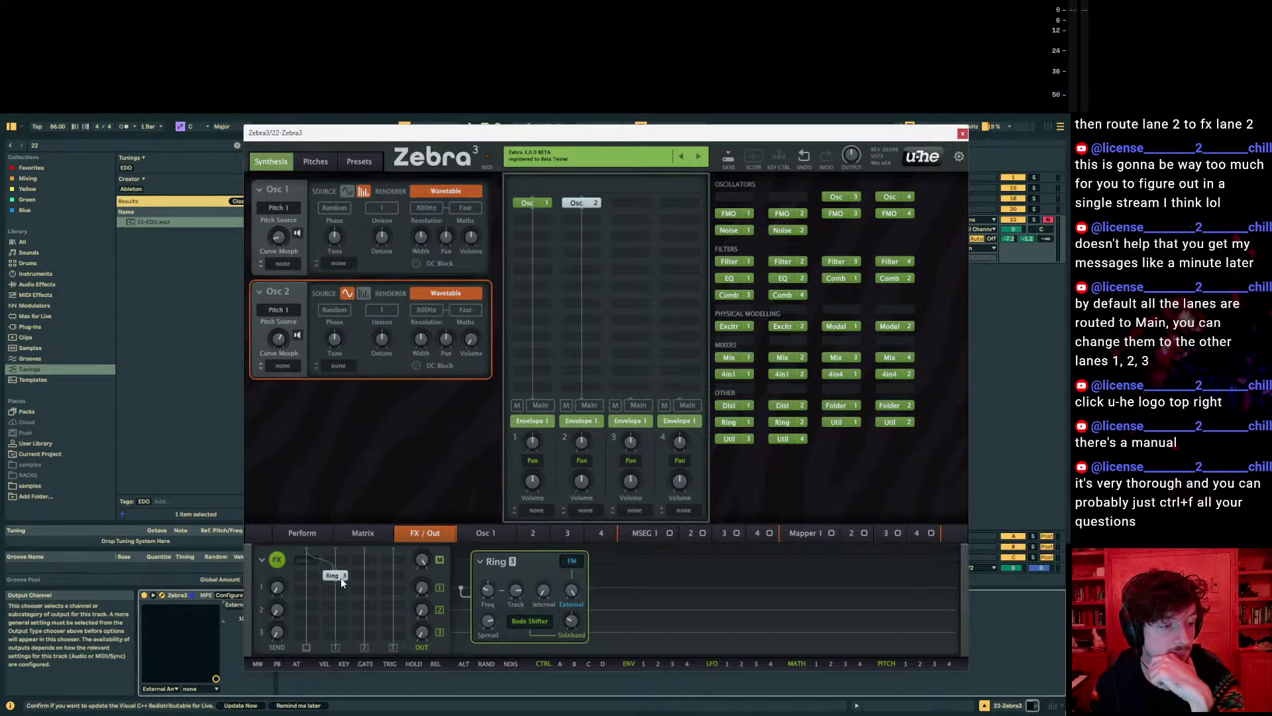
{"action": "right_click", "coordinate": [484, 564]}
{"action": "left_click", "coordinate": [500, 561]}
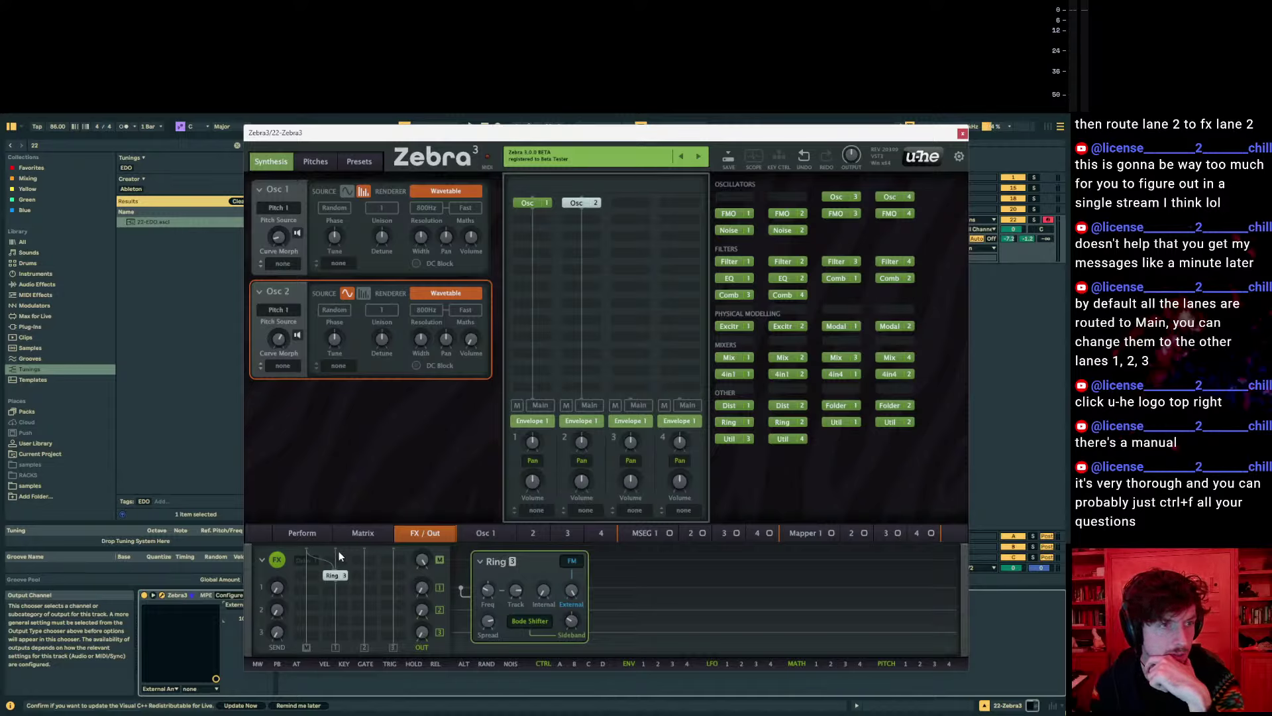
{"action": "mouse_move", "coordinate": [335, 581]}
{"action": "left_mouse_down"}
{"action": "mouse_move", "coordinate": [311, 591]}
{"action": "mouse_move", "coordinate": [330, 589]}
{"action": "left_mouse_up"}
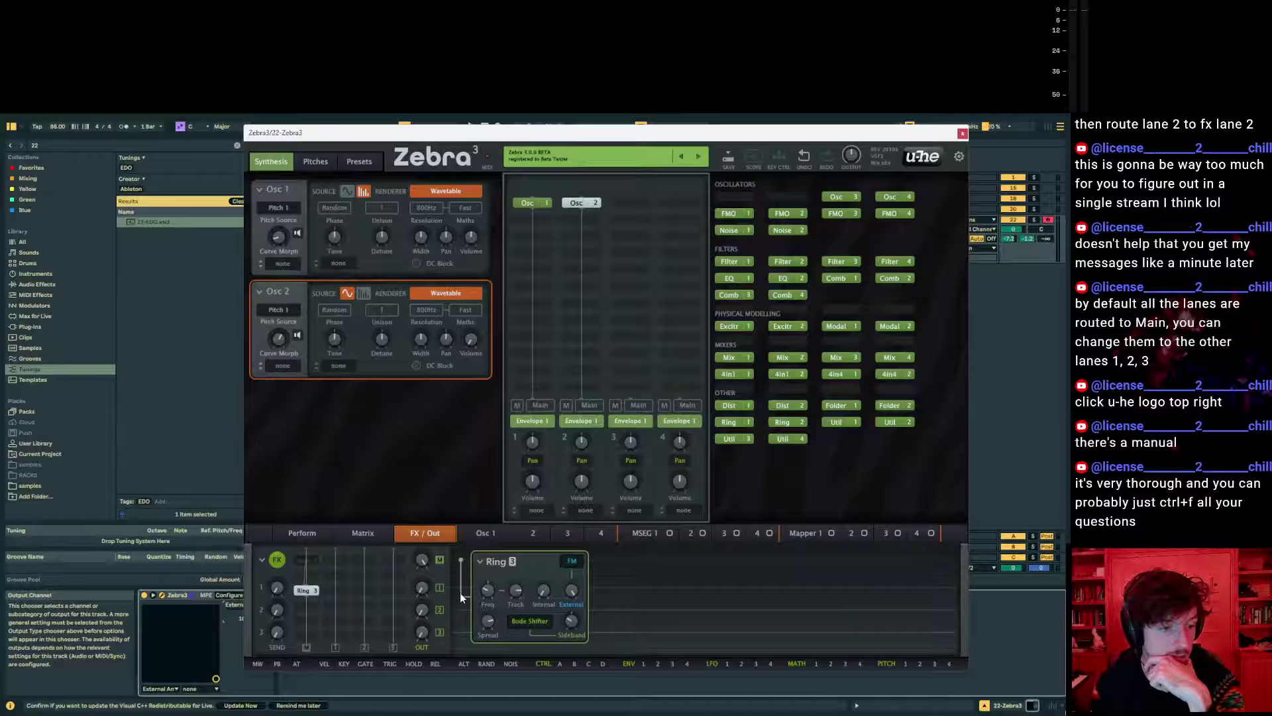
{"action": "left_click_drag", "start_coordinate": [303, 590], "coordinate": [323, 592]}
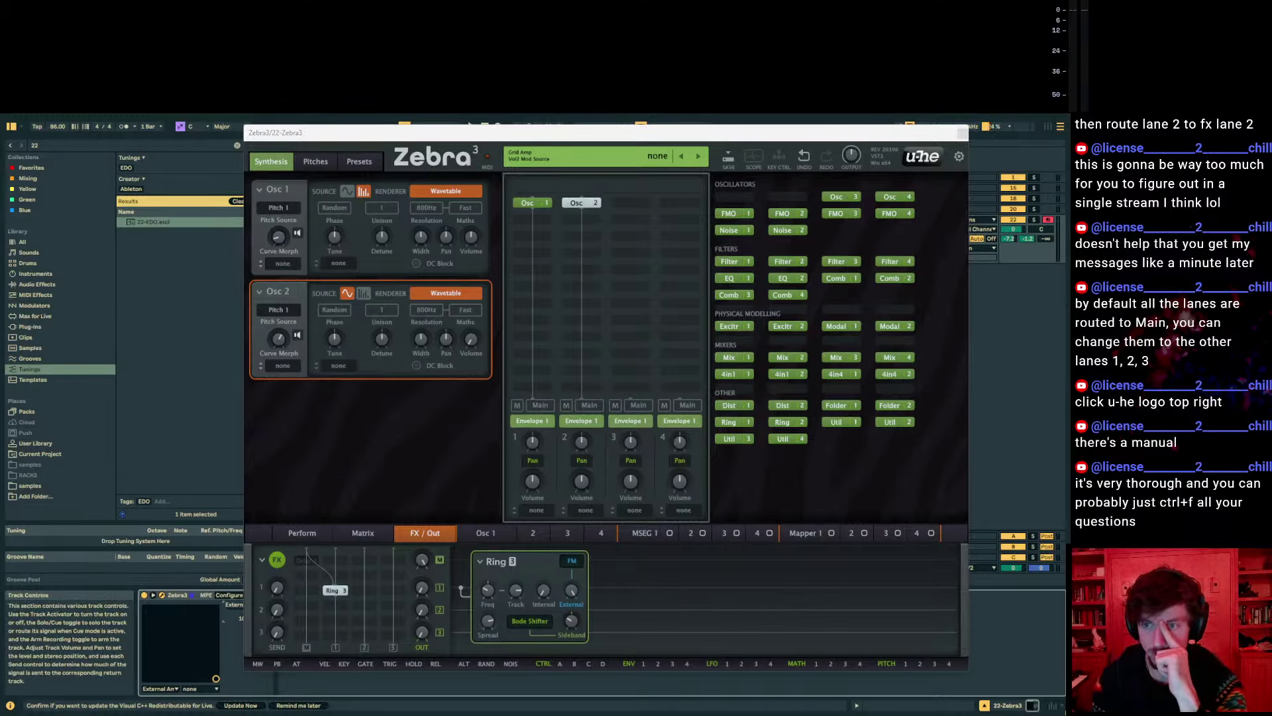
Switch to the Zebra3 user guide and search for "RINGMOD", then shorten the search term to "RING"
{"action": "key", "text": "alt+Tab"}
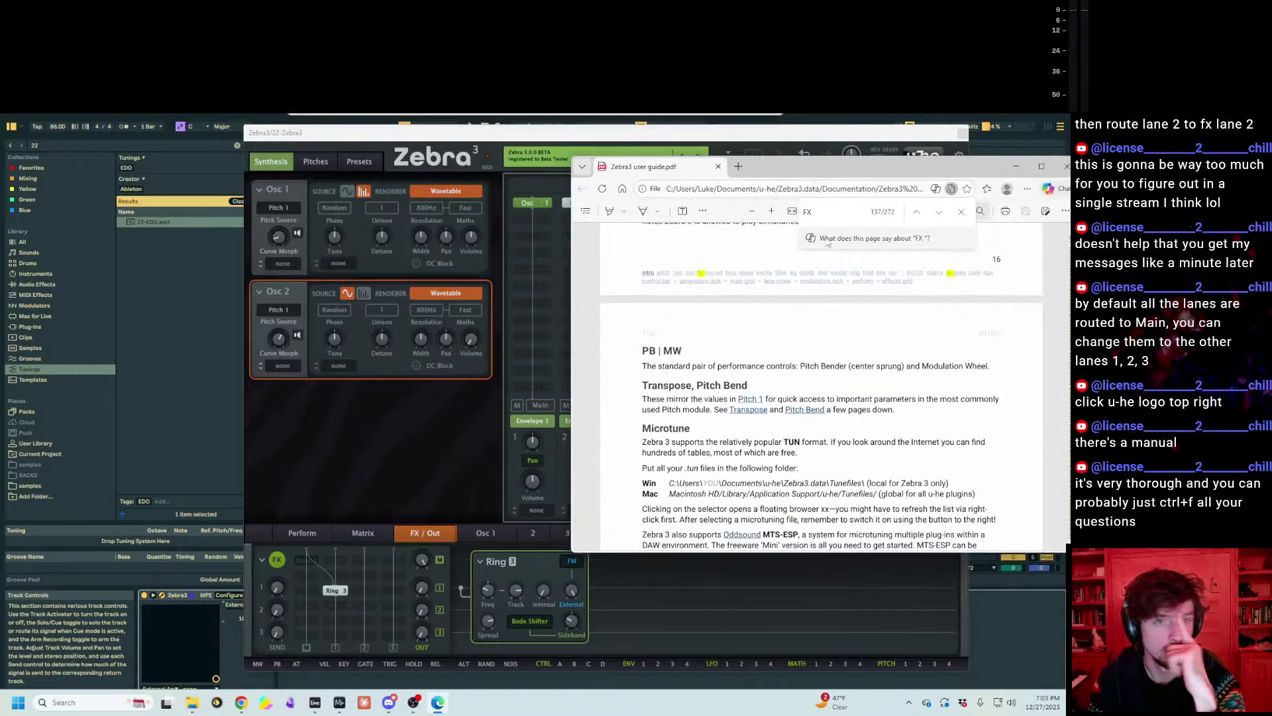
{"action": "key", "text": "ctrl+f"}
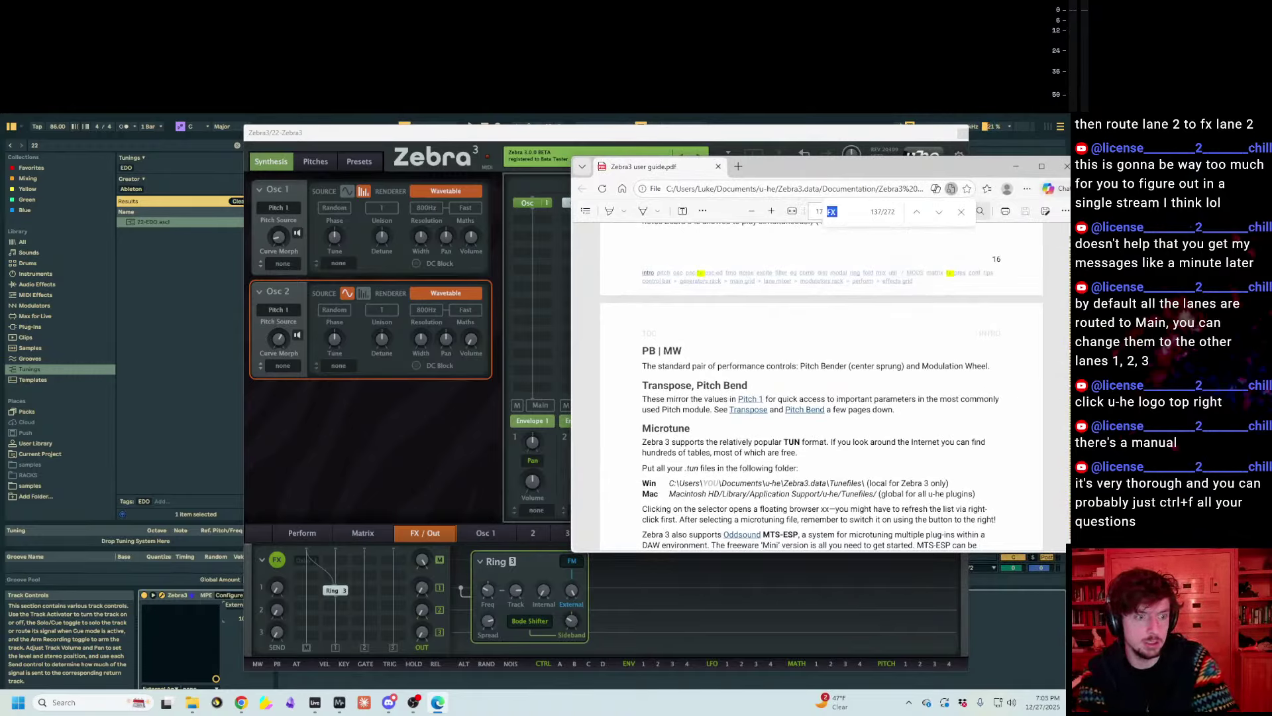
{"action": "type", "text": "RINGM"}
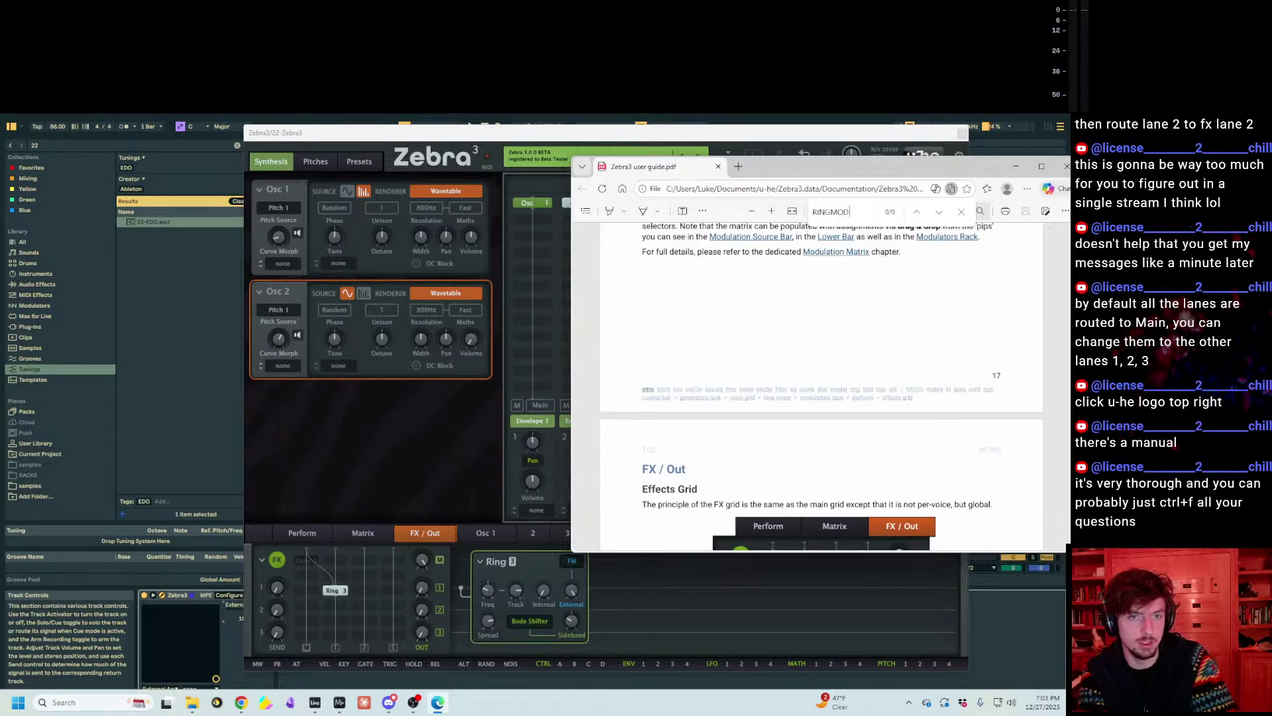
{"action": "key", "text": "BackSpace"}
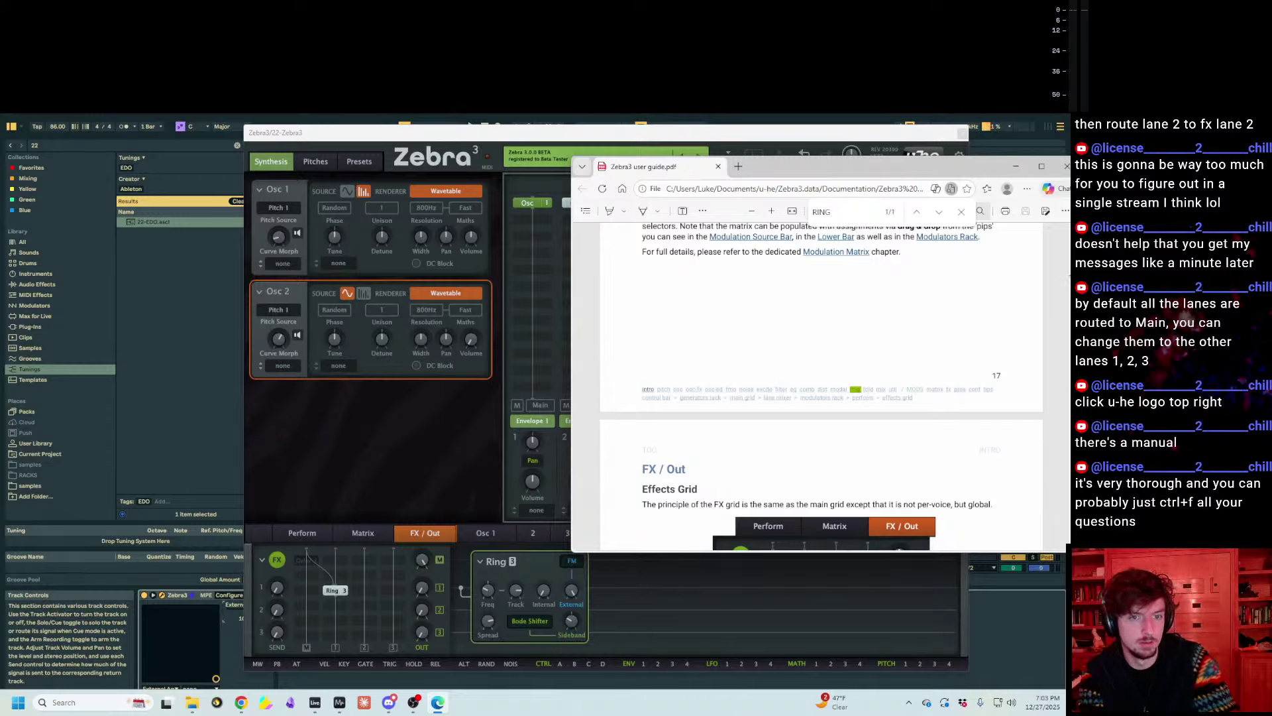
{"action": "left_click", "coordinate": [860, 397]}
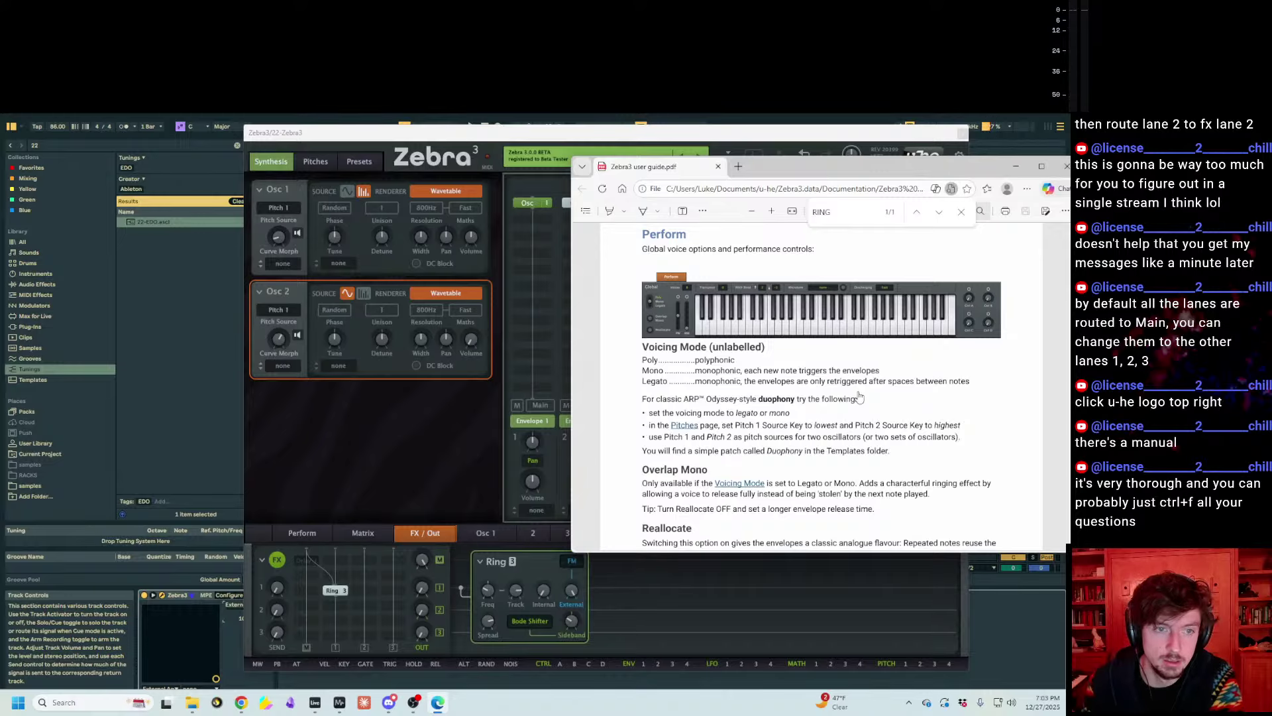
Skim the "RING" matches from the effects panels page through Glide to the oscillator Generation section, and clear the search term
{"action": "left_click", "coordinate": [944, 216]}
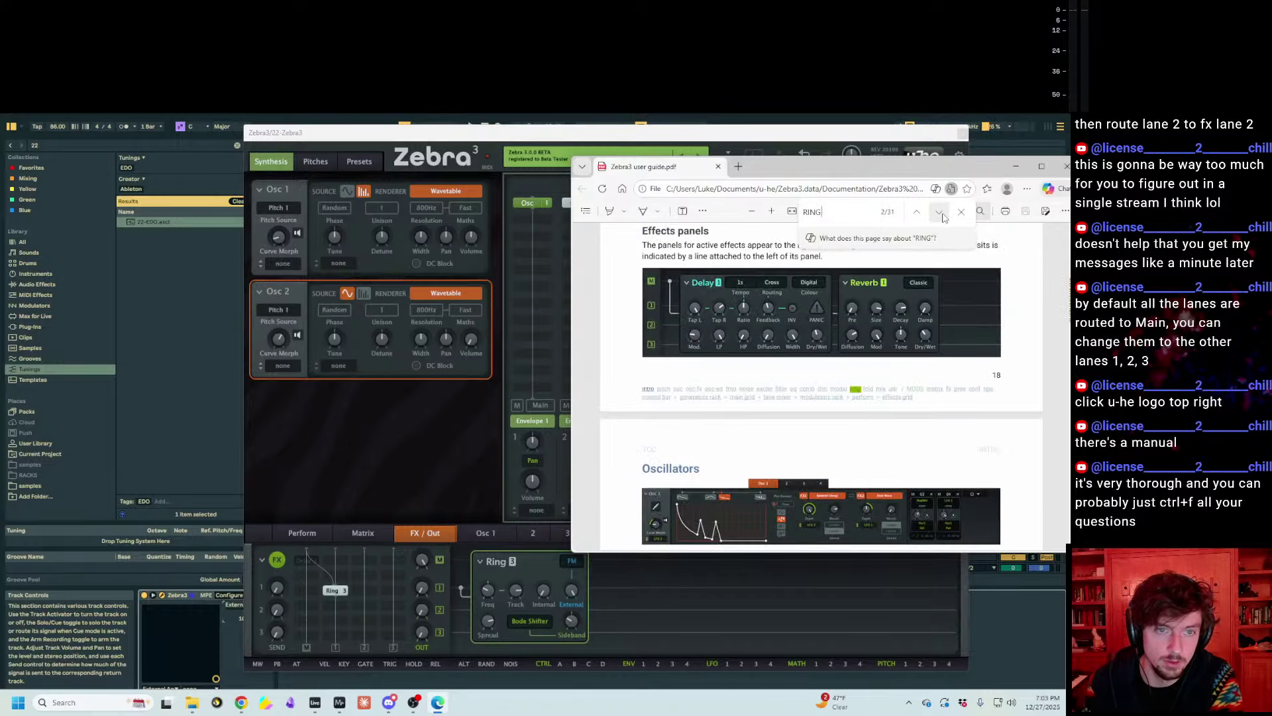
{"action": "left_click", "coordinate": [944, 216]}
{"action": "left_click", "coordinate": [943, 216]}
{"action": "left_click", "coordinate": [943, 216]}
{"action": "left_click", "coordinate": [944, 216]}
{"action": "left_click", "coordinate": [944, 216]}
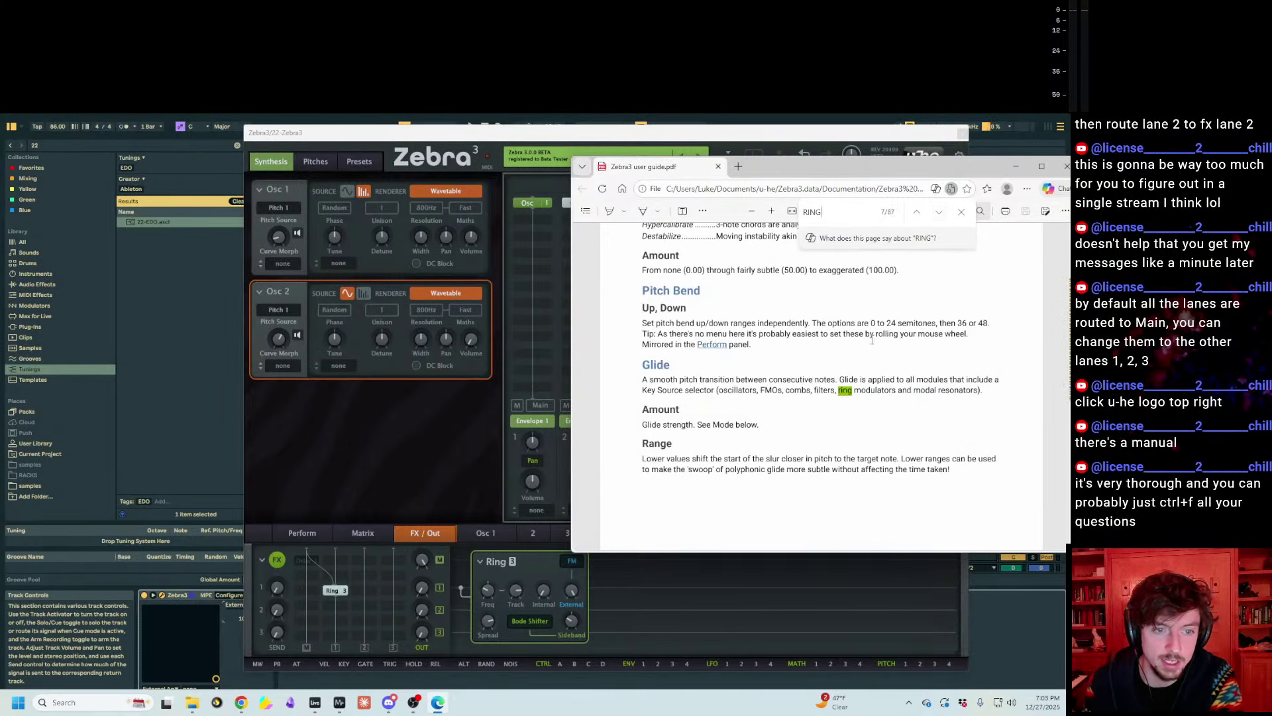
{"action": "left_click", "coordinate": [939, 213]}
{"action": "left_click", "coordinate": [940, 213]}
{"action": "left_click", "coordinate": [939, 213]}
{"action": "left_click", "coordinate": [940, 213]}
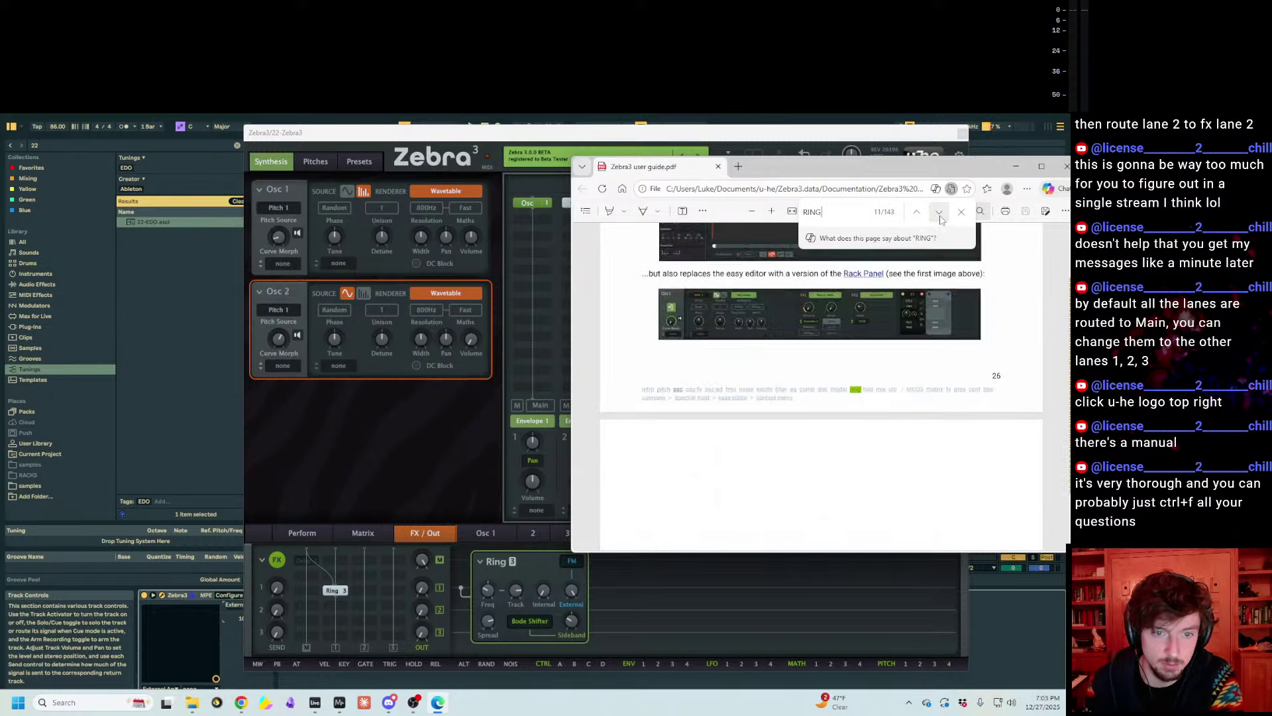
{"action": "left_click", "coordinate": [939, 213]}
{"action": "left_click", "coordinate": [940, 214]}
{"action": "left_click", "coordinate": [940, 213]}
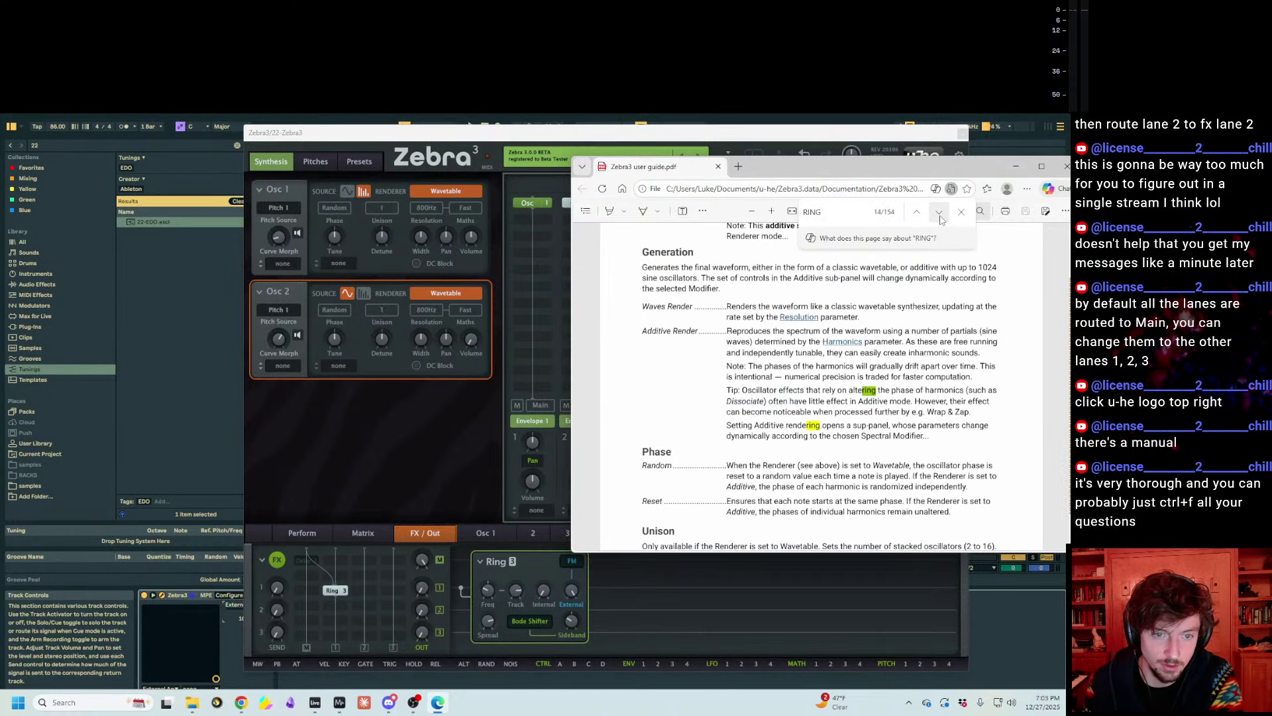
{"action": "left_click", "coordinate": [850, 216]}
{"action": "key", "text": "ctrl+a"}
{"action": "key", "text": "BackSpace"}
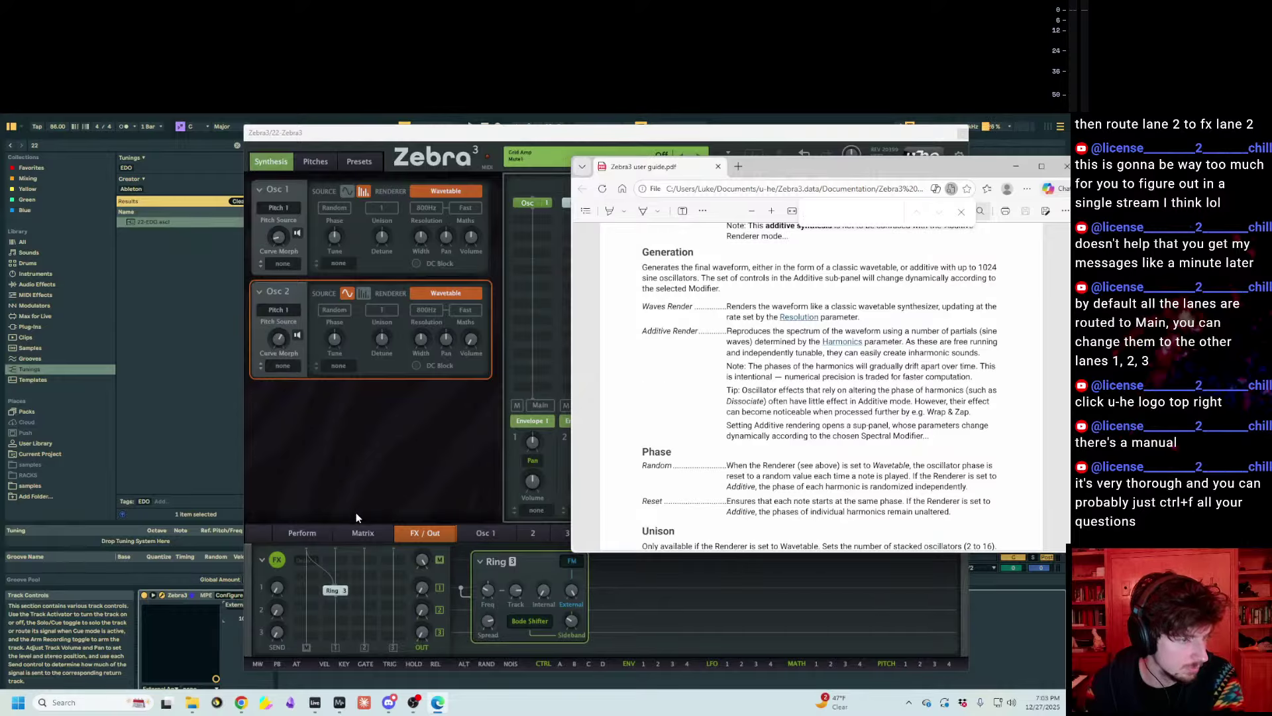
{"action": "type", "text": "fx o"}
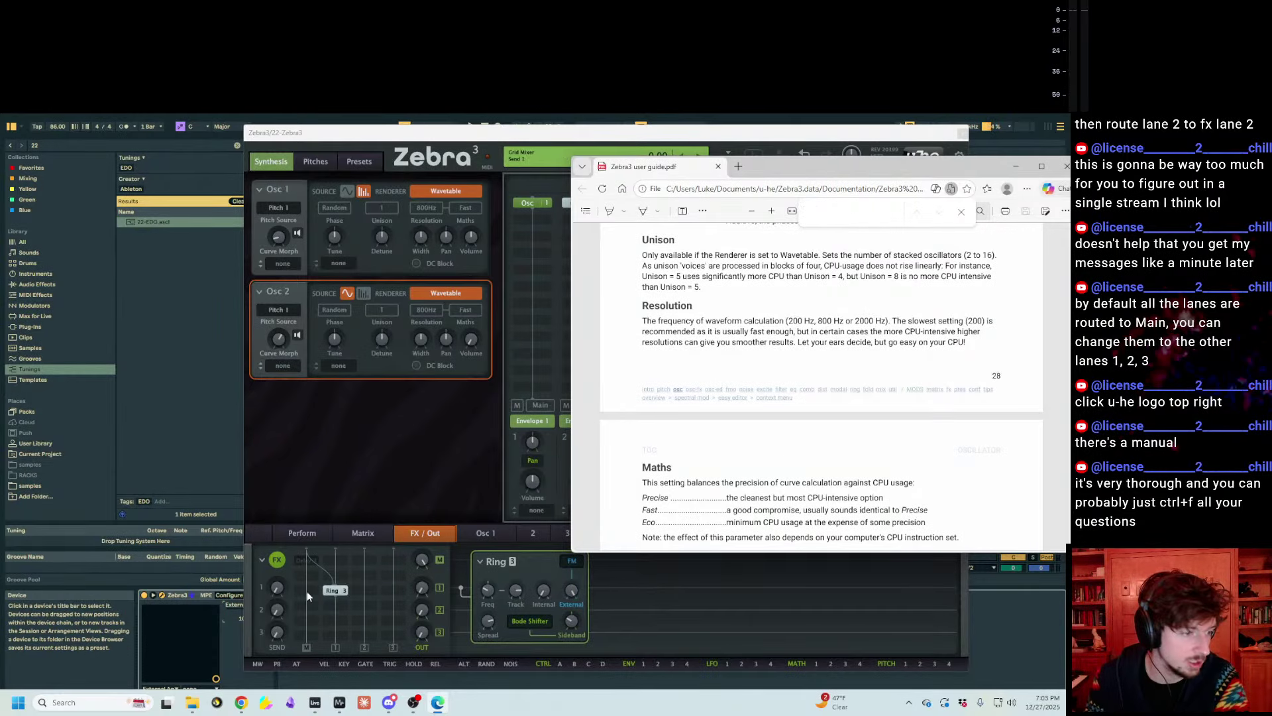
Return to Zebra3, set Ring 3's side input to Lane 2, and move the module to the first lane of the effects grid
{"action": "right_click", "coordinate": [333, 591]}
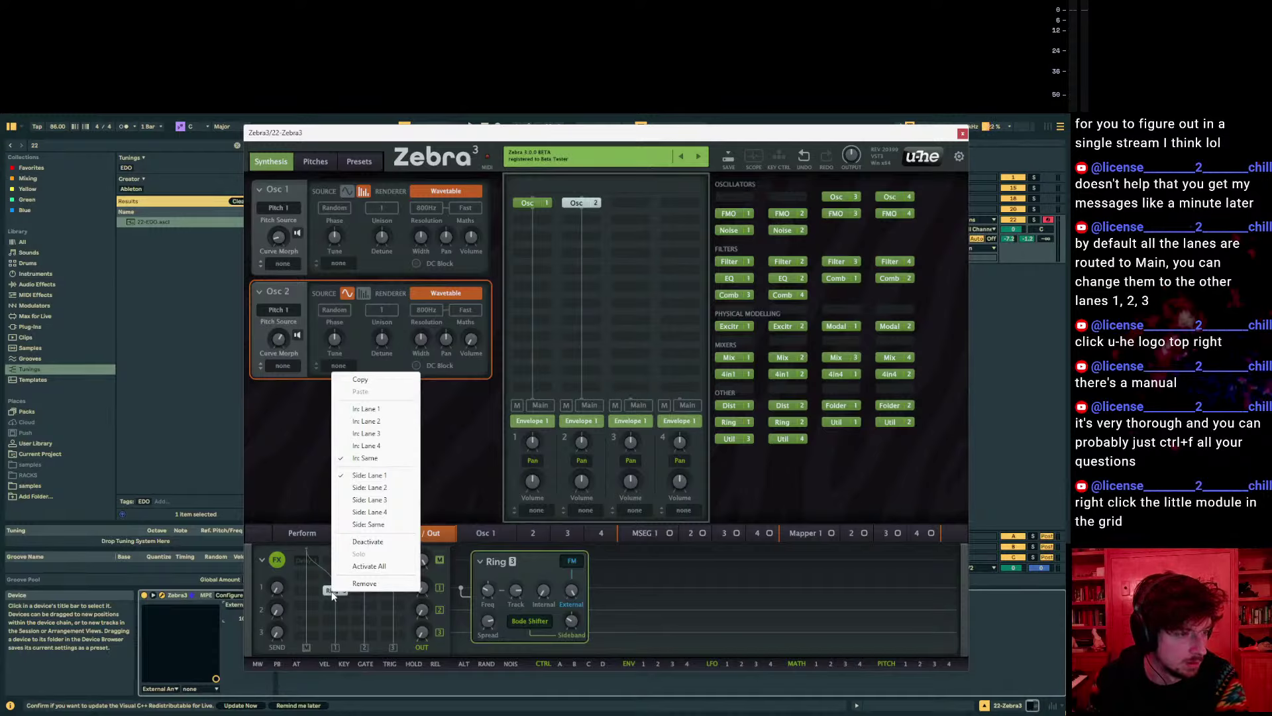
{"action": "left_click", "coordinate": [382, 488]}
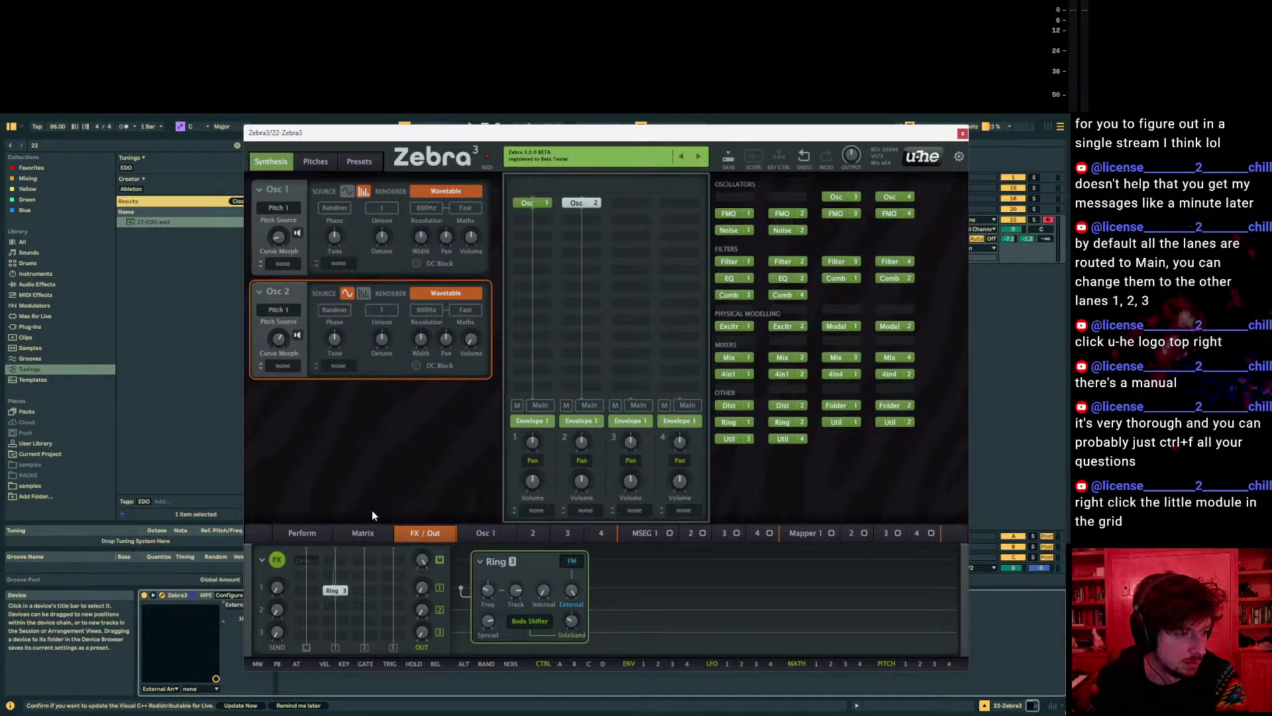
{"action": "right_click", "coordinate": [339, 593]}
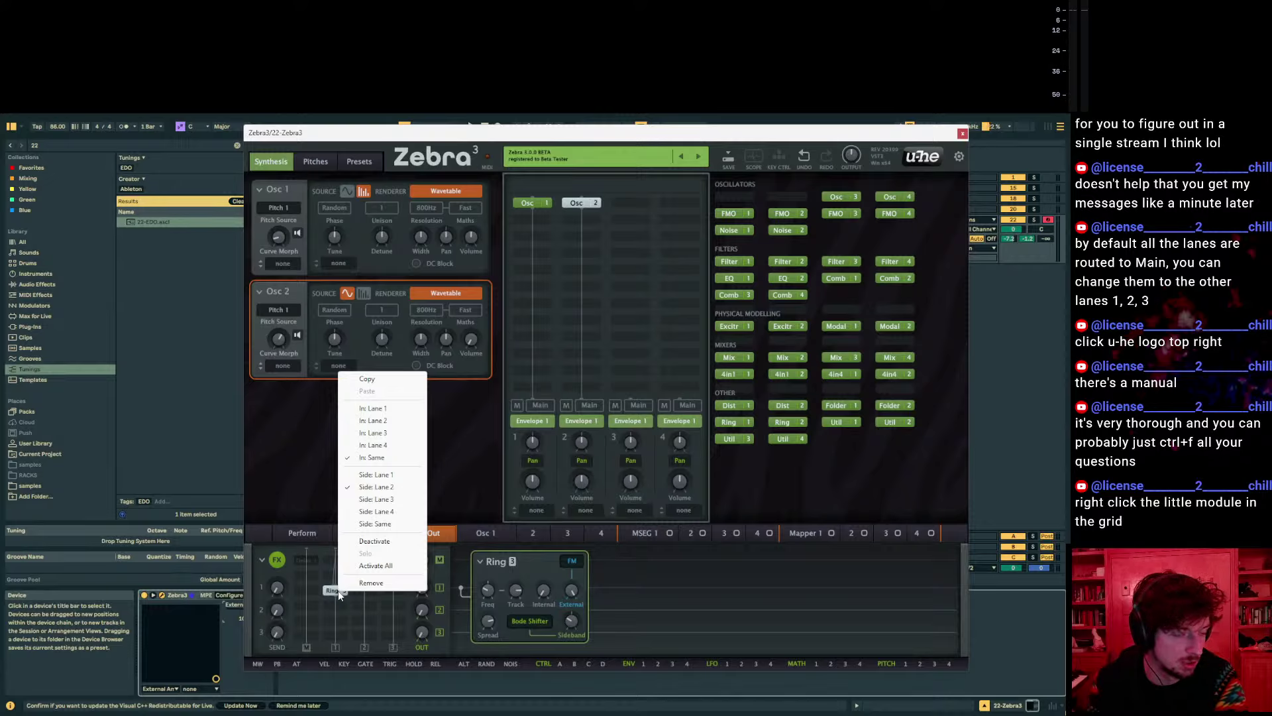
{"action": "left_click", "coordinate": [339, 595]}
Set Ring 3's main input to Lane 2 and move the module one slot lower in the first effects lane
{"action": "right_click", "coordinate": [311, 595]}
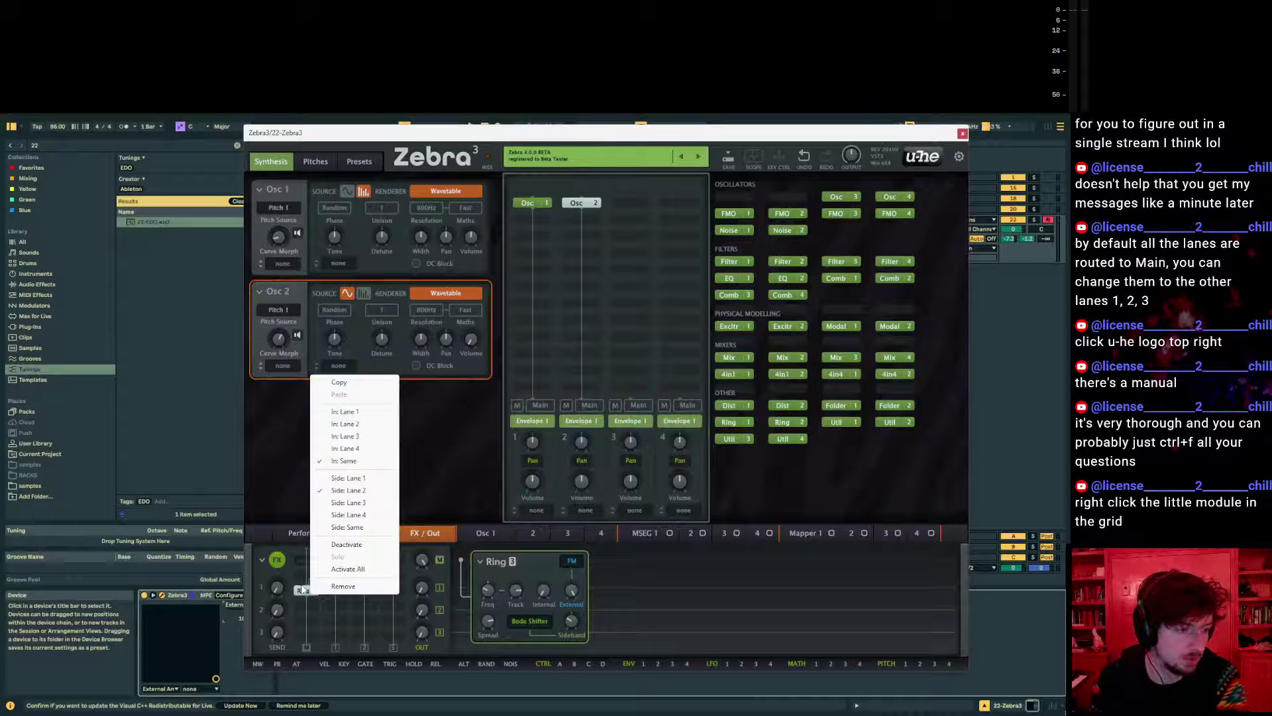
{"action": "left_click", "coordinate": [356, 425]}
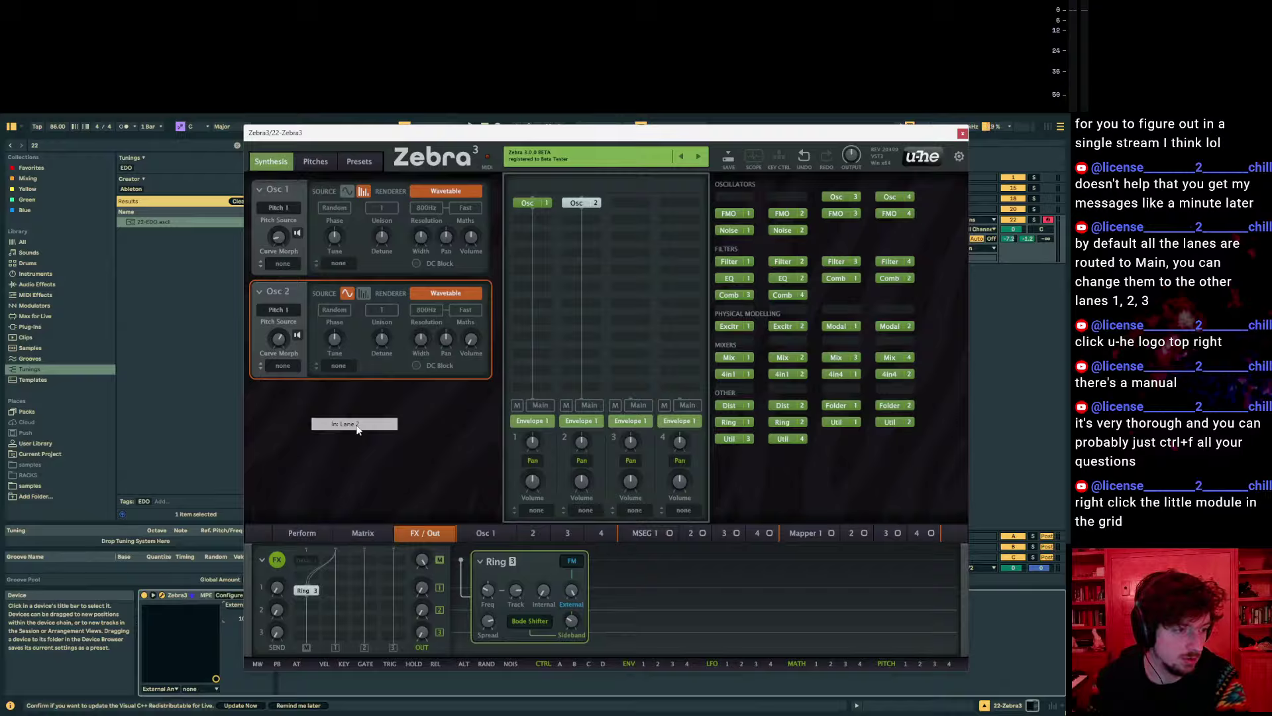
{"action": "right_click", "coordinate": [307, 598]}
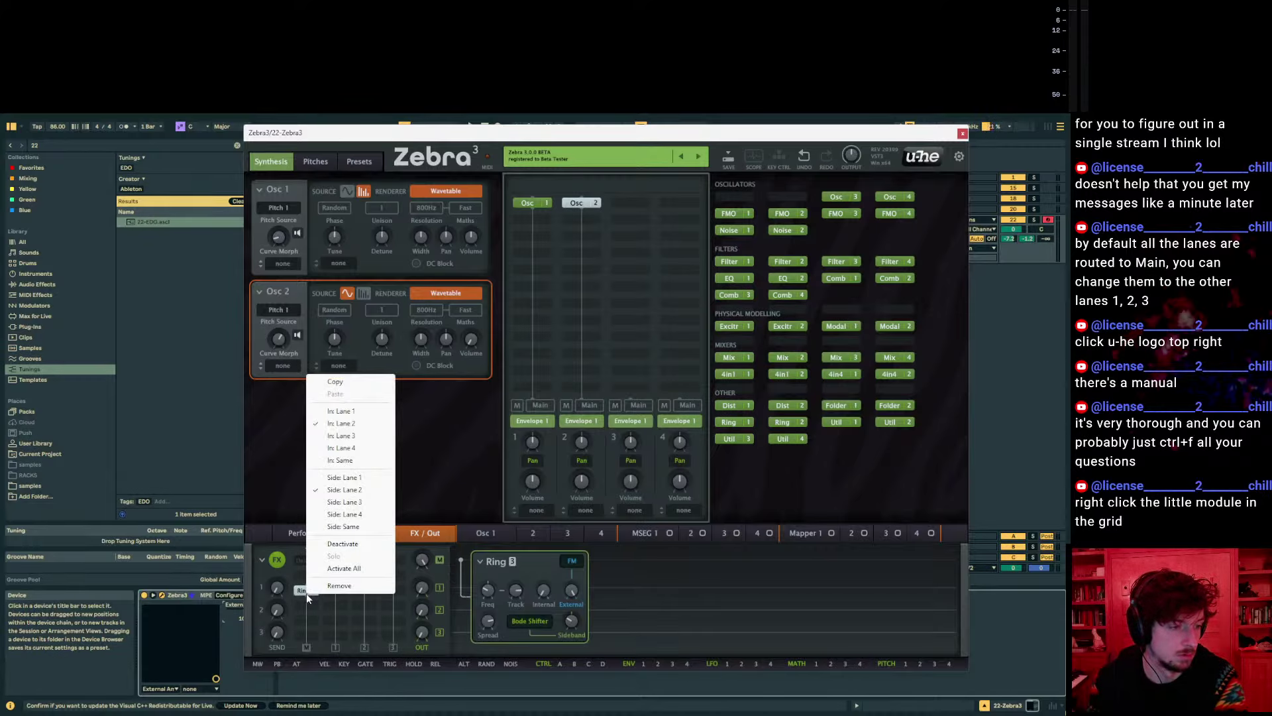
{"action": "left_click", "coordinate": [306, 594]}
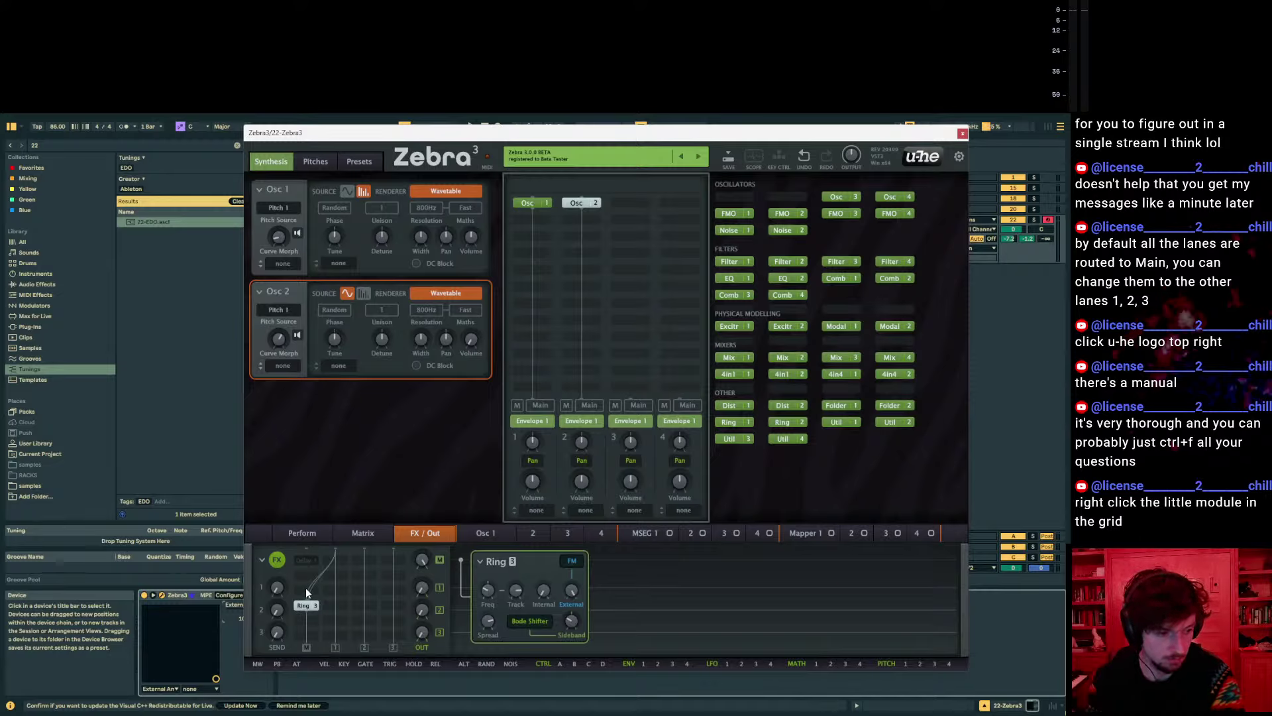
Set Ring 3's main input to Lane 1 and check its input and side lane assignments
{"action": "right_click", "coordinate": [310, 609]}
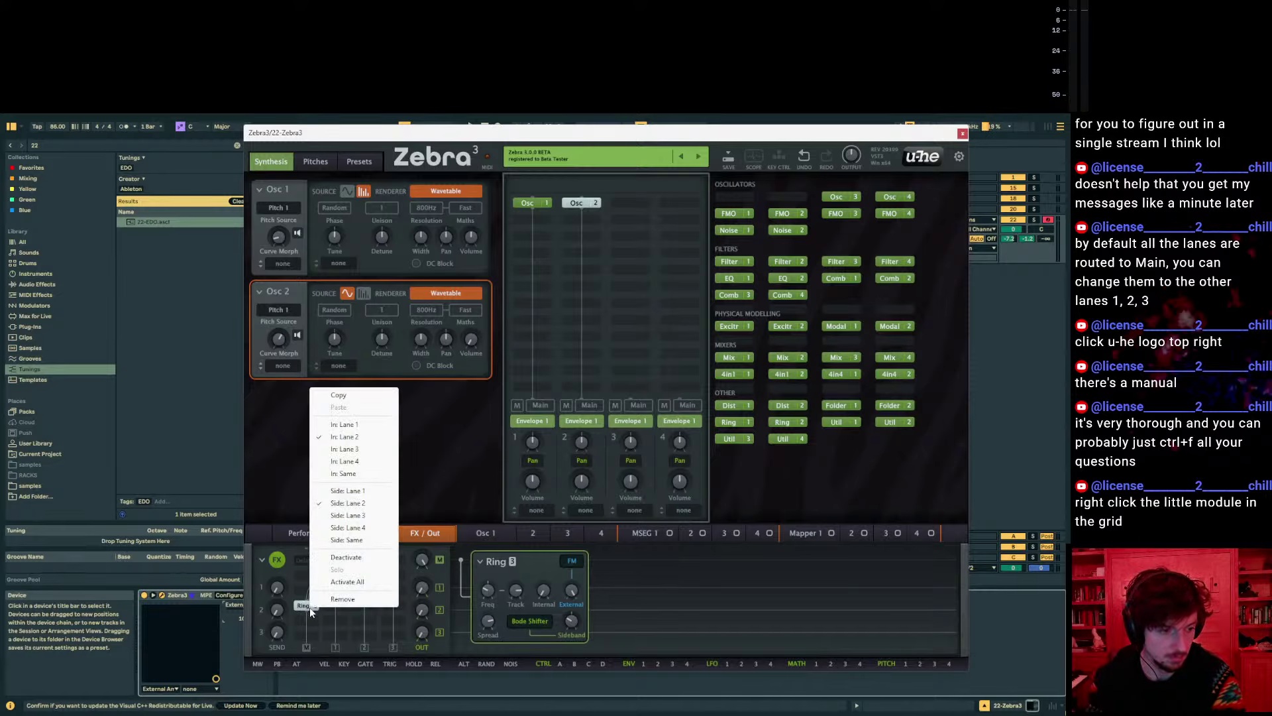
{"action": "left_click", "coordinate": [346, 425]}
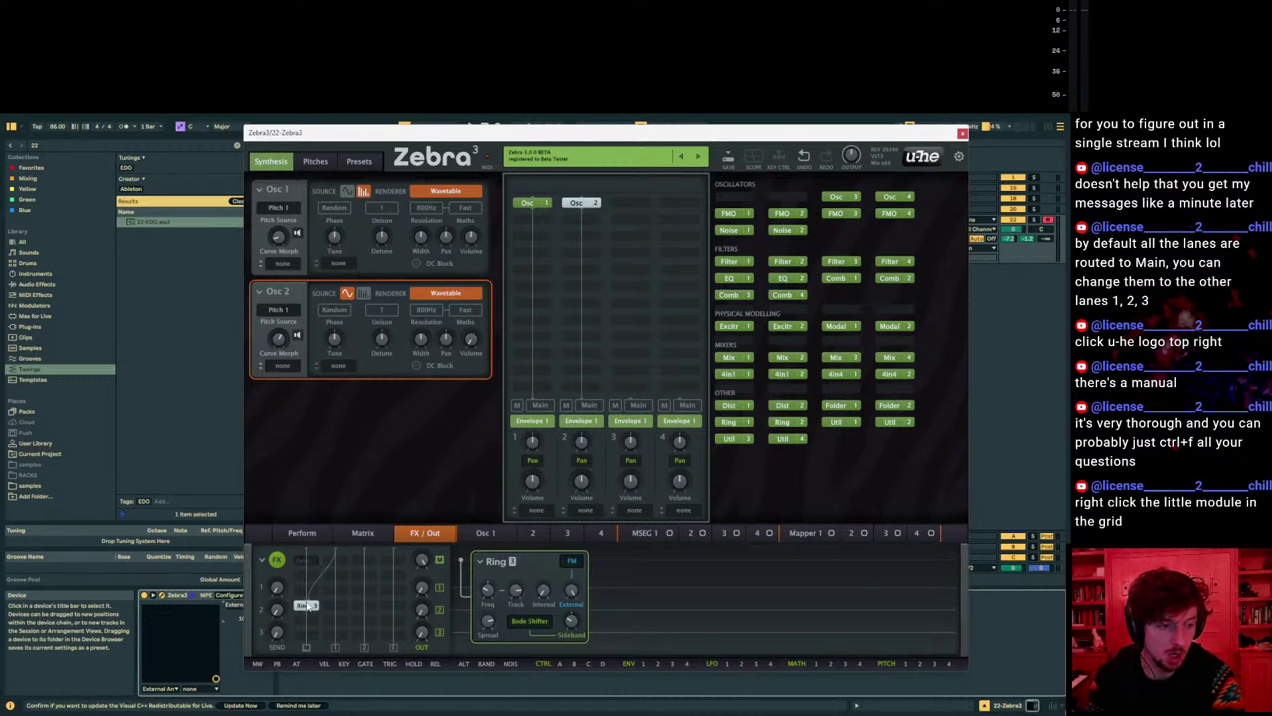
{"action": "right_click", "coordinate": [305, 606]}
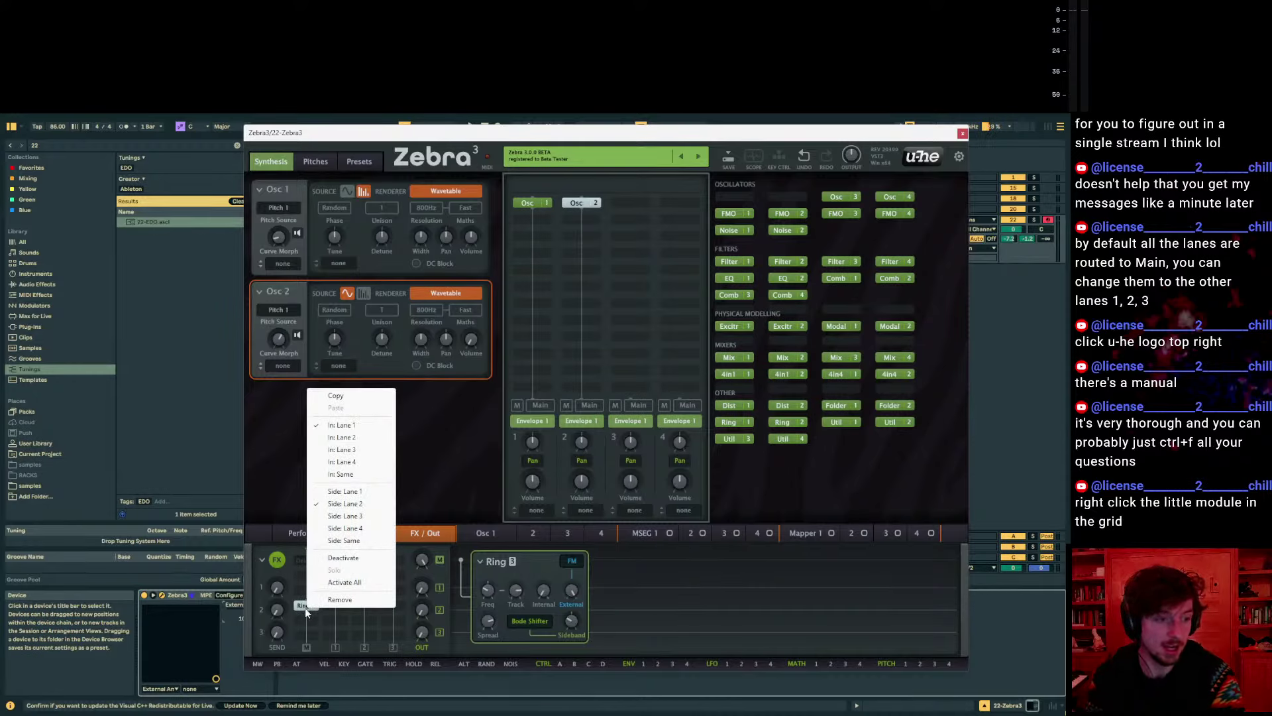
{"action": "left_click", "coordinate": [305, 607]}
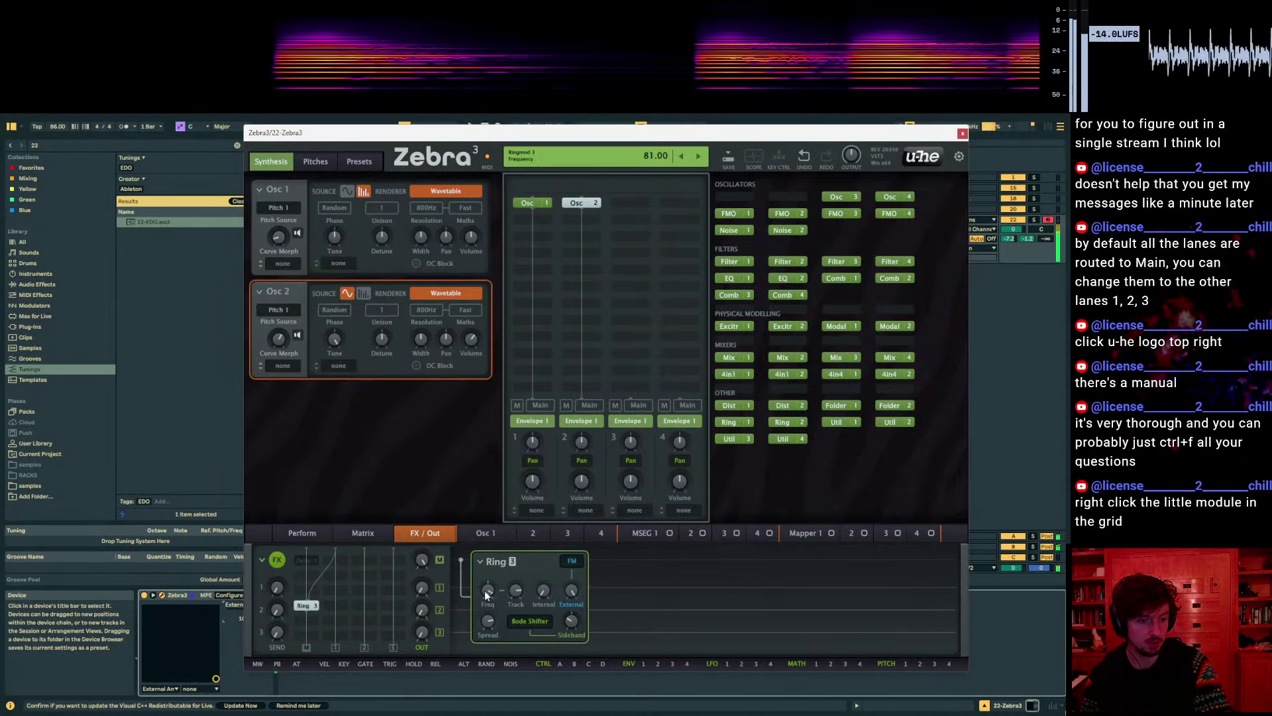
Try Ring 3 in RM mode and switch it back to FM
{"action": "left_click", "coordinate": [573, 561]}
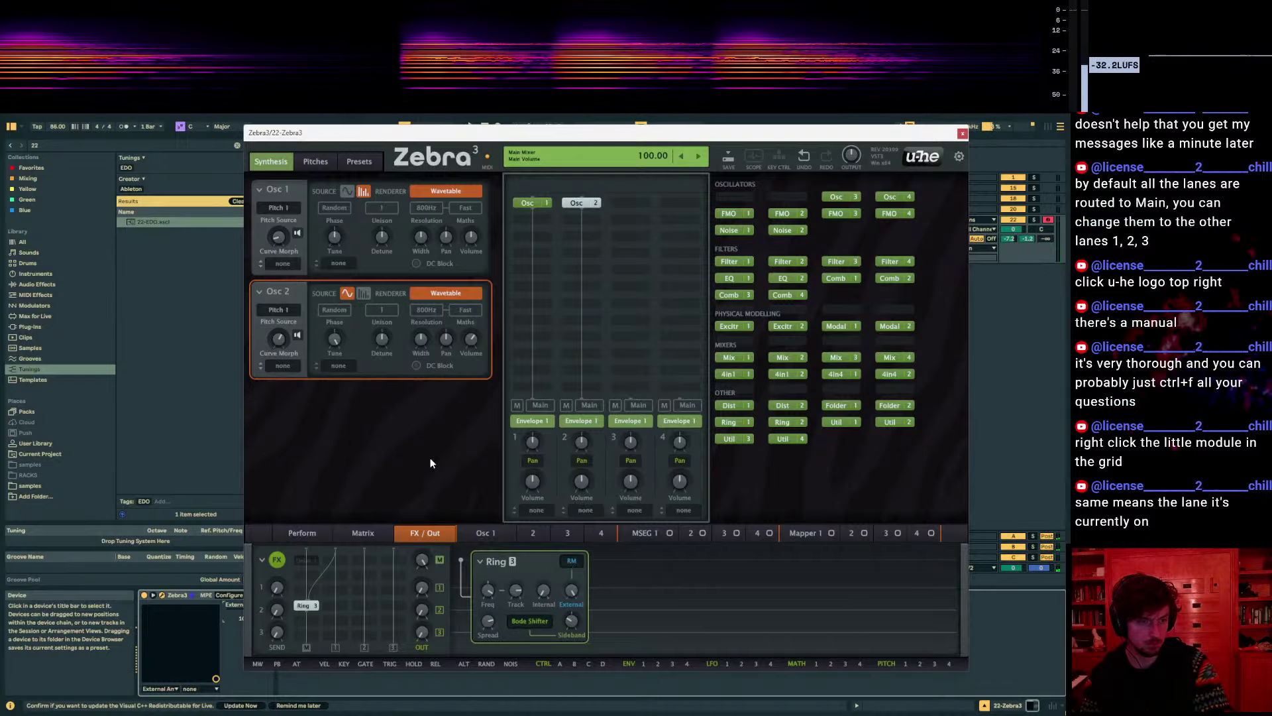
{"action": "left_click", "coordinate": [573, 562]}
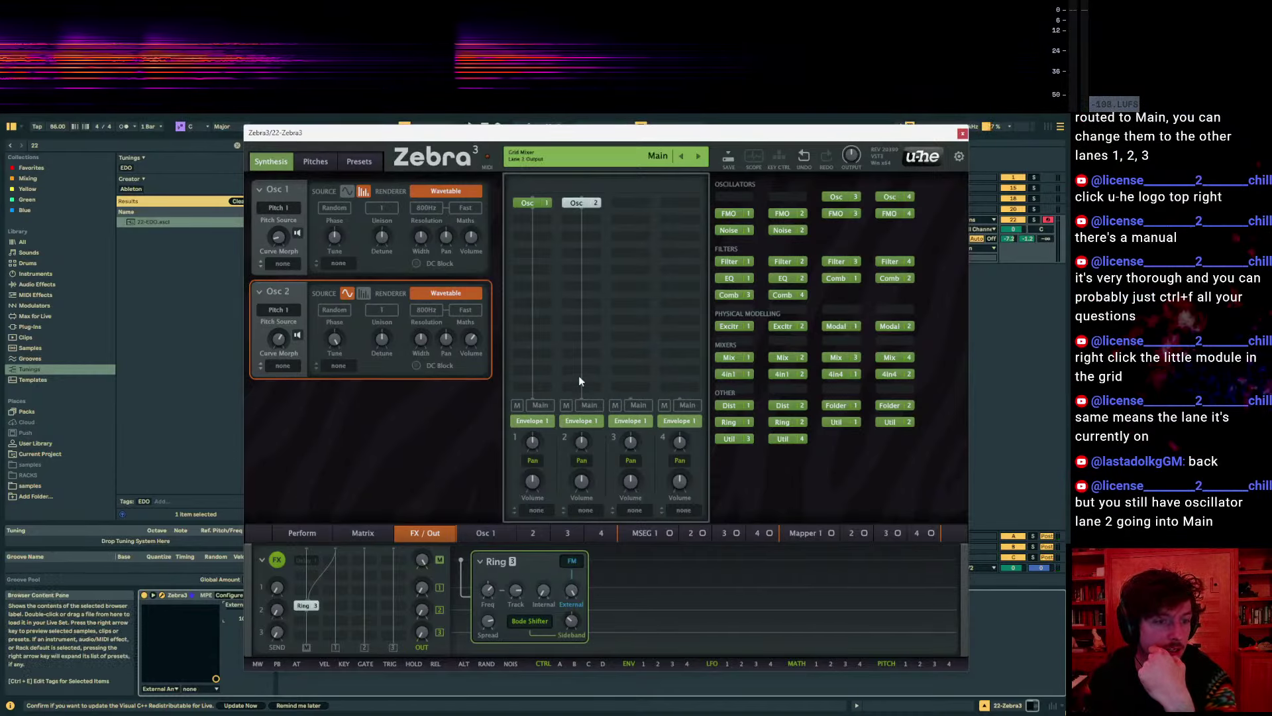
Select Osc 2, check the output bus options of its lane in the main grid, and mute lane 2
{"action": "left_click", "coordinate": [583, 202]}
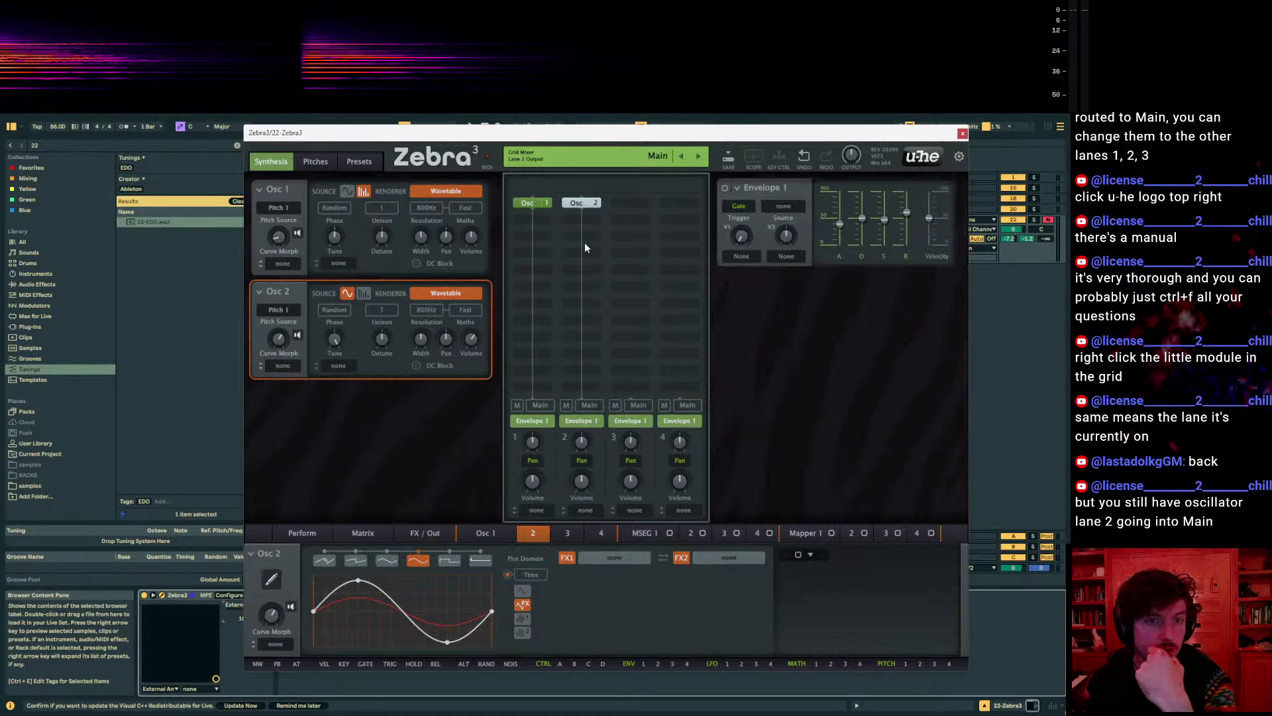
{"action": "left_click", "coordinate": [586, 405]}
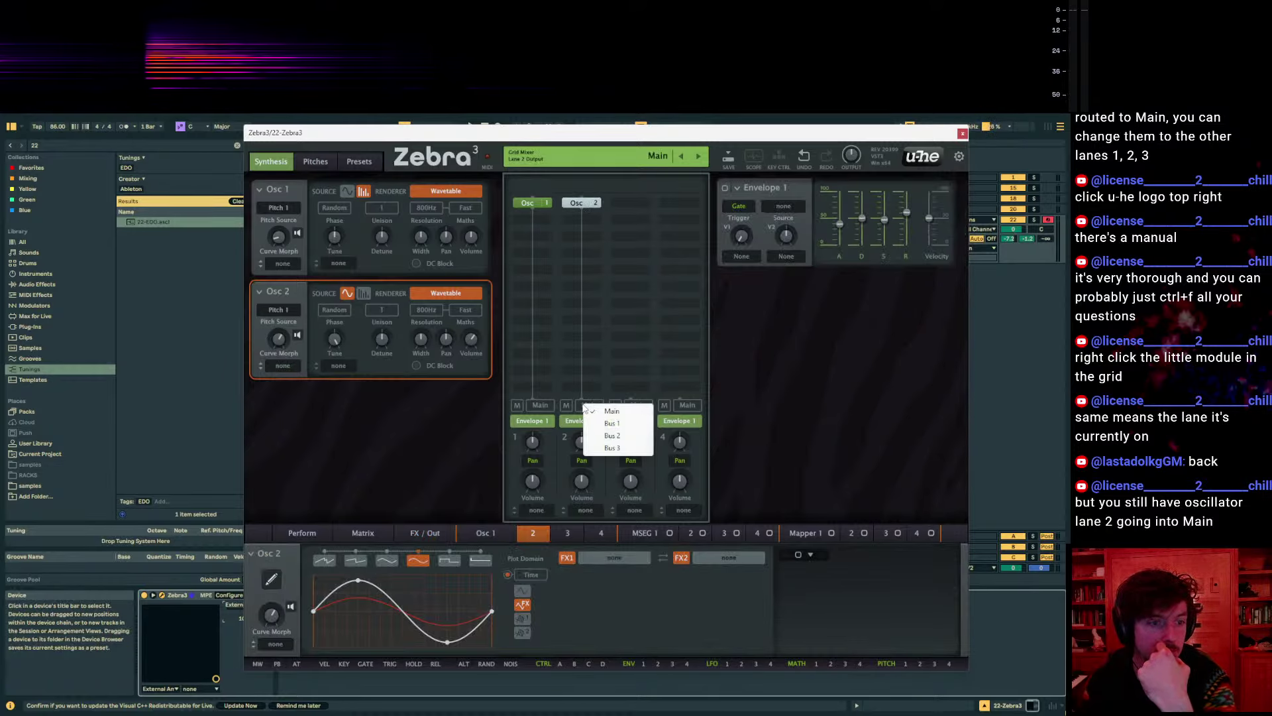
{"action": "left_click", "coordinate": [567, 405]}
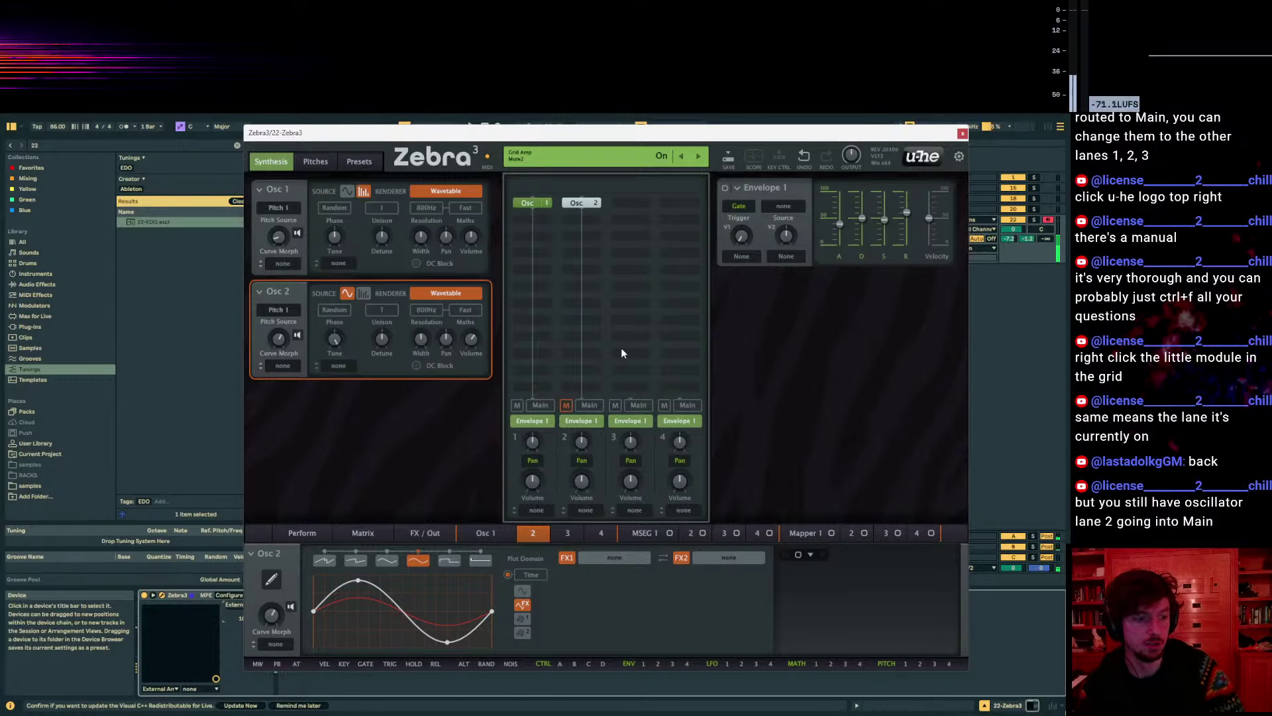
{"action": "left_click", "coordinate": [571, 405]}
{"action": "left_click", "coordinate": [460, 423]}
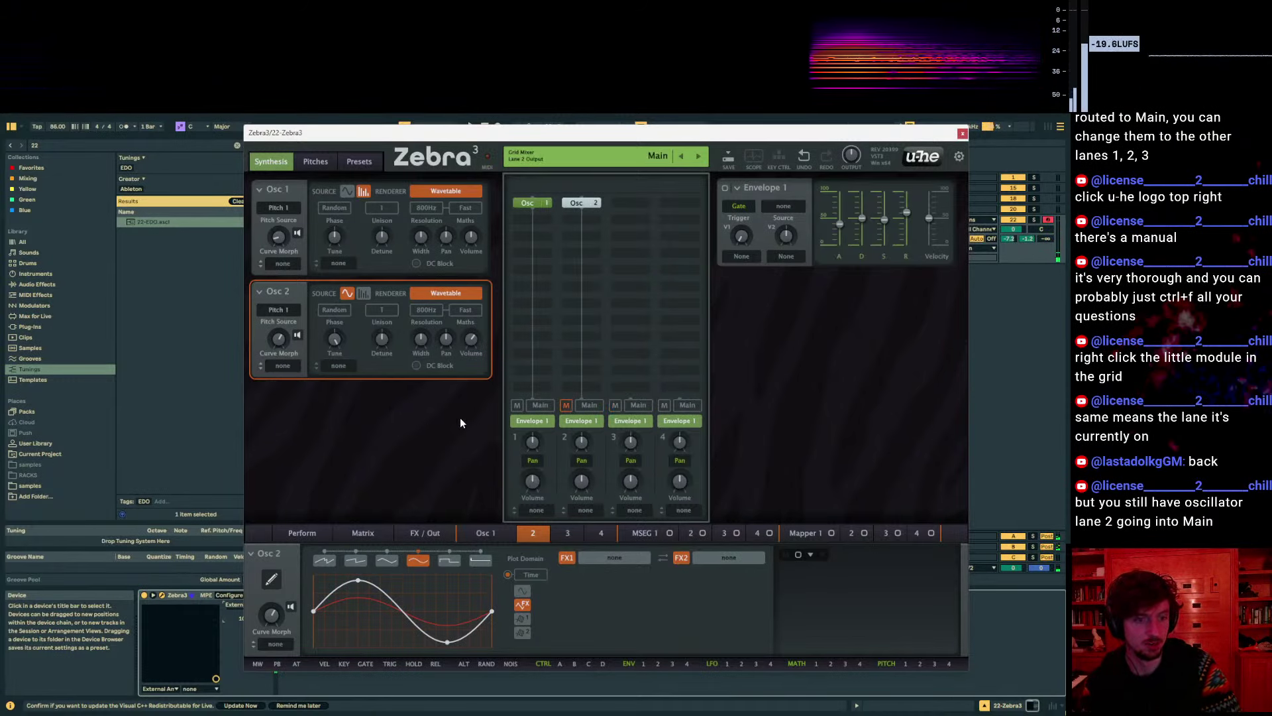
Show the effects grid with Ring 3, check its External amount, and unmute lane 2 in the main grid
{"action": "left_click", "coordinate": [474, 537]}
{"action": "left_click", "coordinate": [404, 534]}
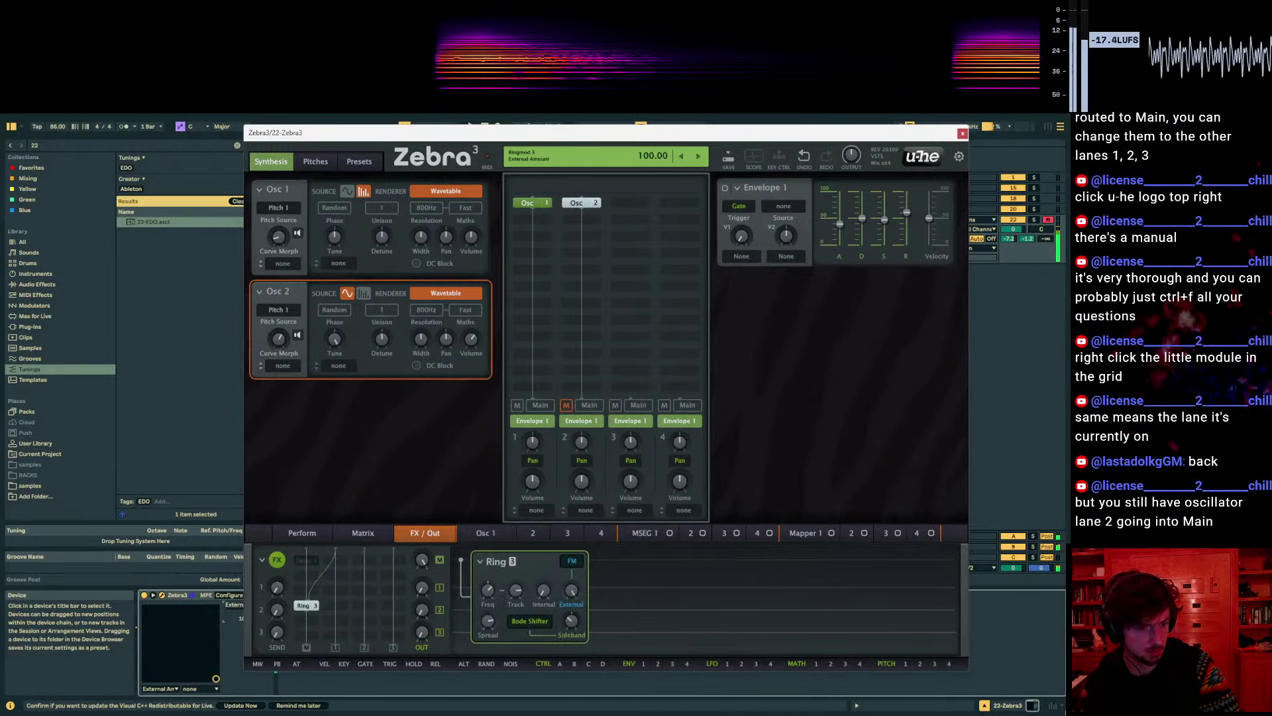
{"action": "mouse_move", "coordinate": [204, 679]}
{"action": "left_mouse_down"}
{"action": "mouse_move", "coordinate": [153, 678]}
{"action": "mouse_move", "coordinate": [215, 678]}
{"action": "left_mouse_up"}
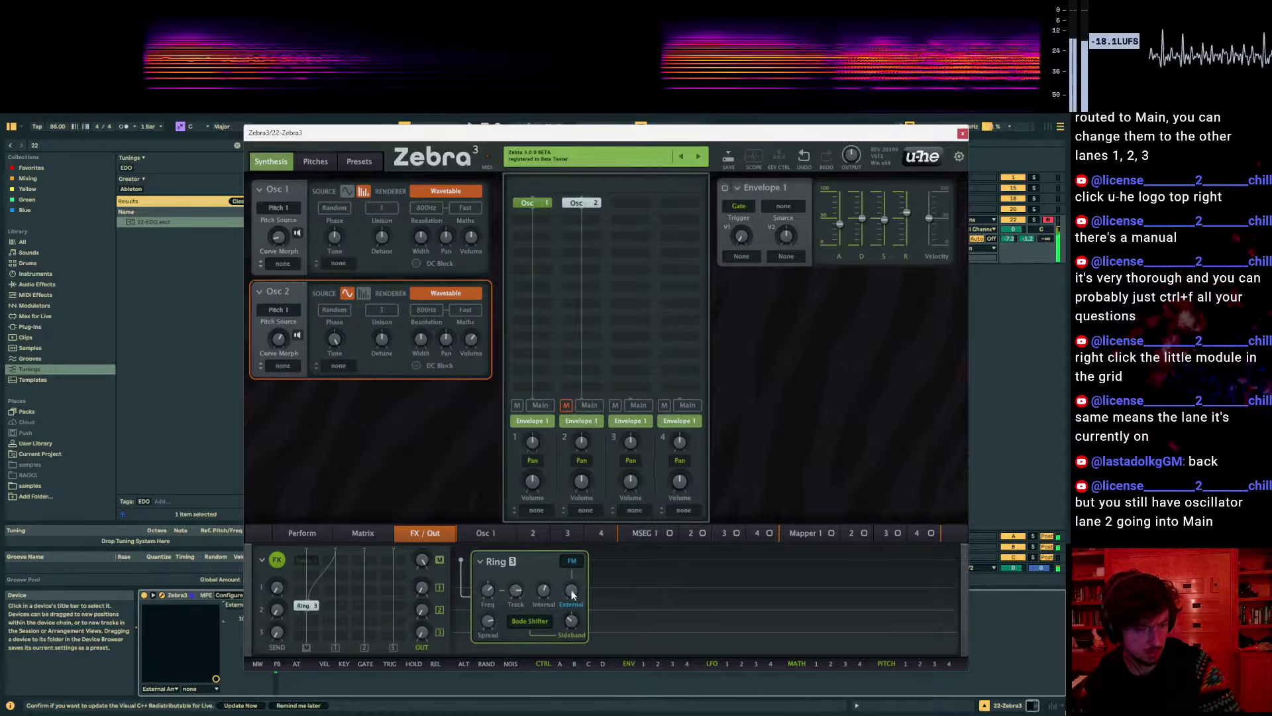
{"action": "left_click", "coordinate": [565, 404]}
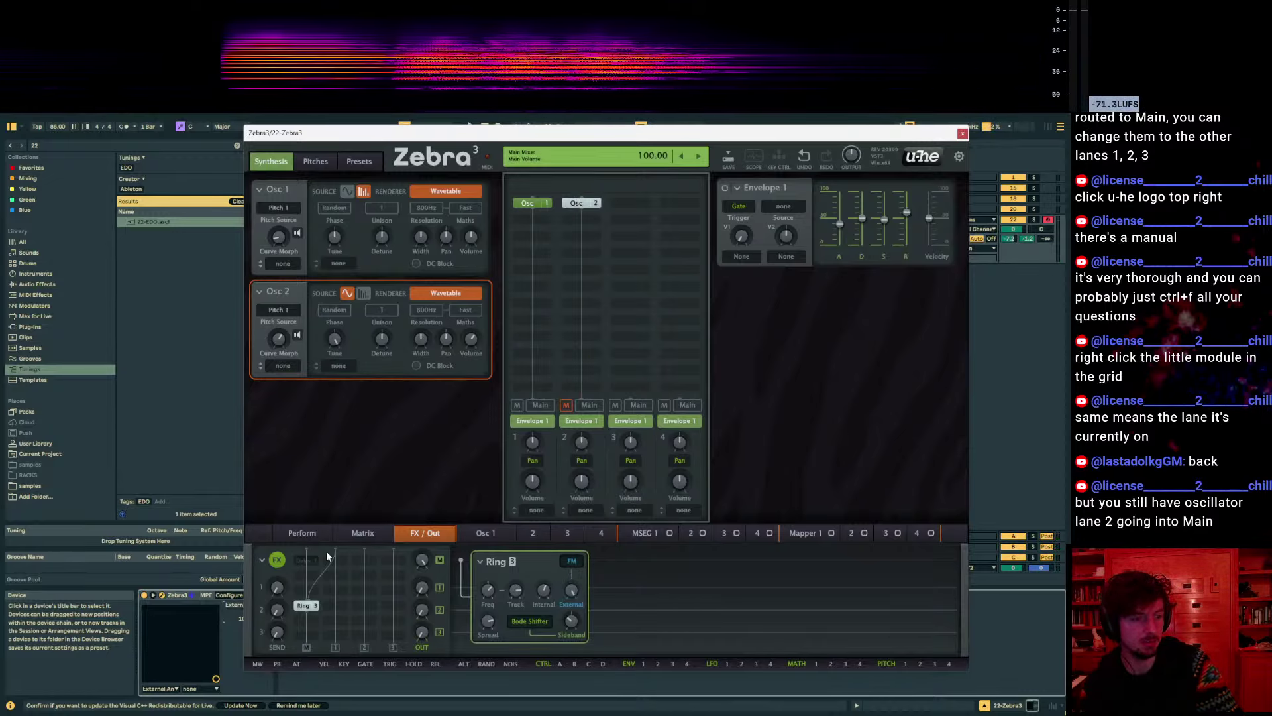
Turn down lane 2's volume in the grid mixer and set Ring 3's Sideband to its centre position
{"action": "right_click", "coordinate": [335, 653]}
{"action": "left_click", "coordinate": [658, 596]}
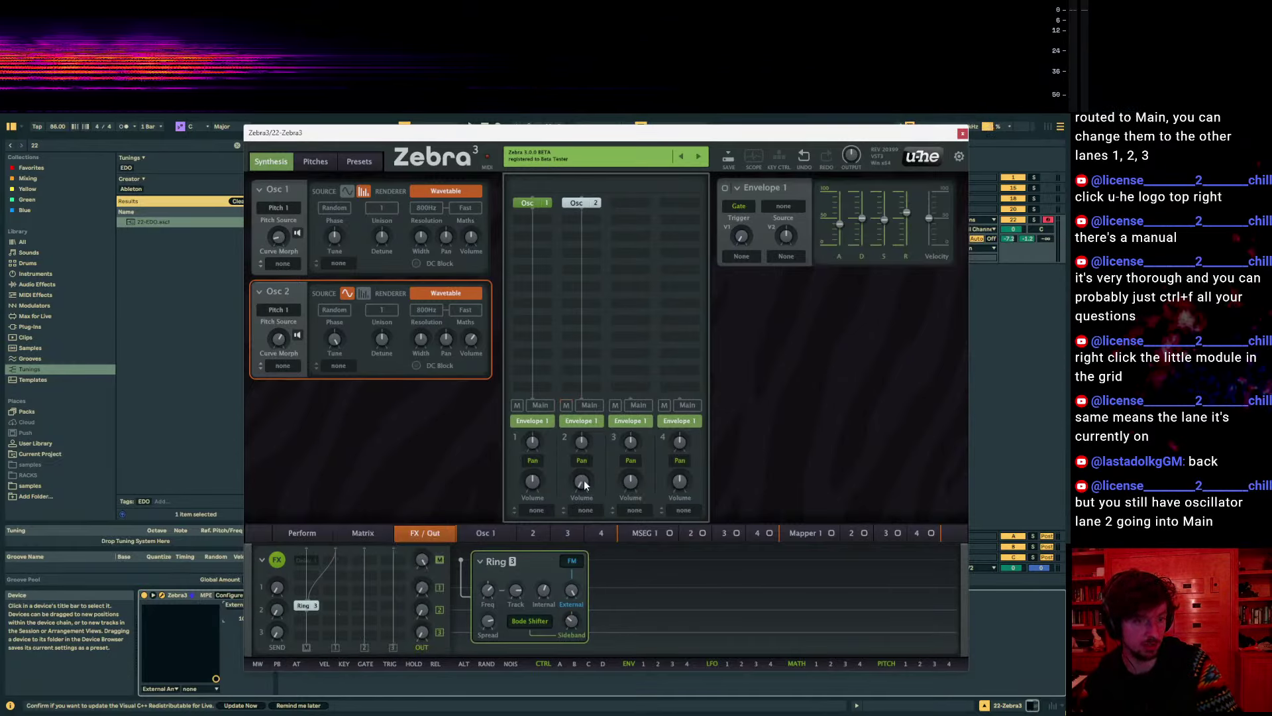
{"action": "scroll", "coordinate": [583, 480], "scroll_direction": "up", "scroll_amount": 2}
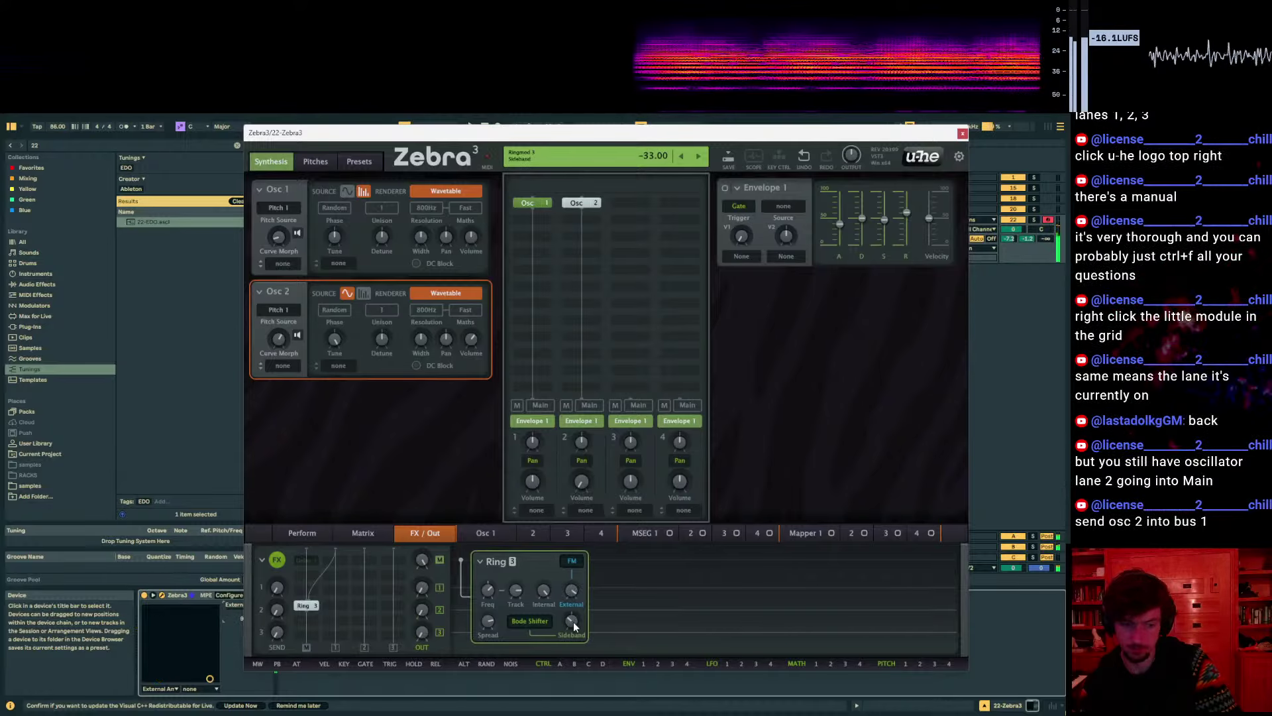
{"action": "left_click_drag", "start_coordinate": [572, 620], "coordinate": [573, 623]}
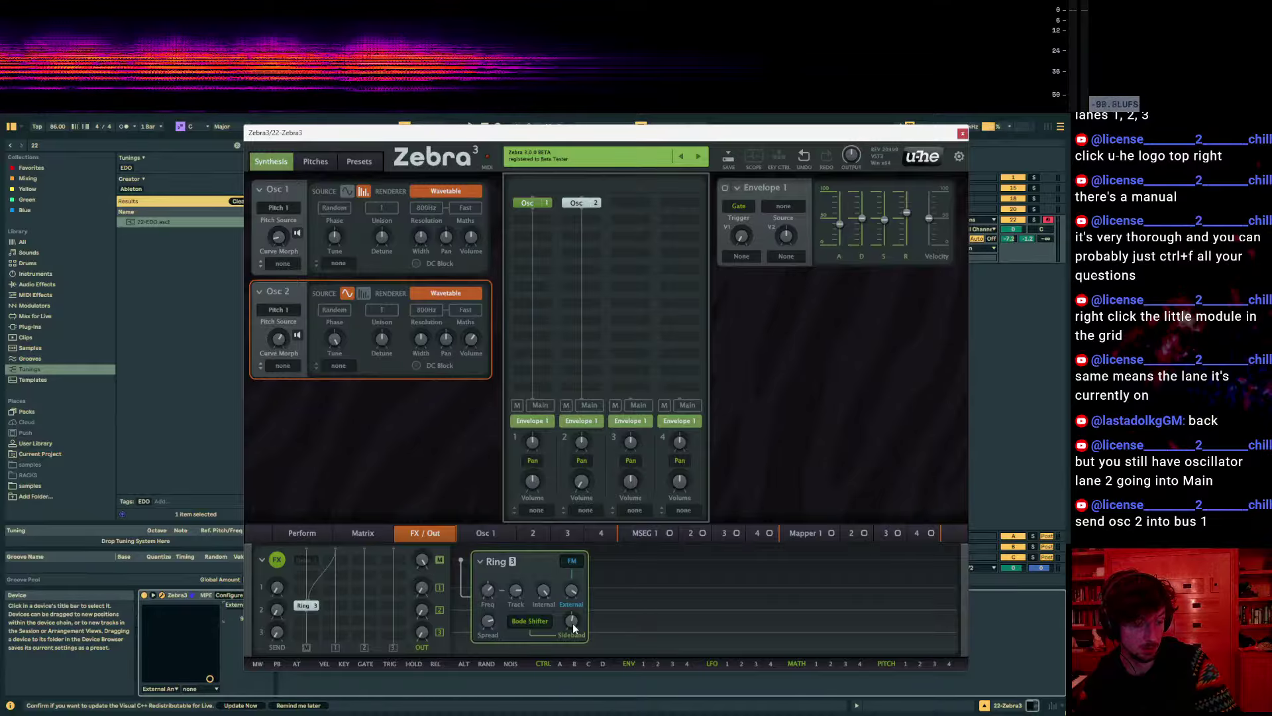
Set Osc 2's input to Lane 1 and try it in the first lane before returning it to lane 2's top slot
{"action": "right_click", "coordinate": [580, 203]}
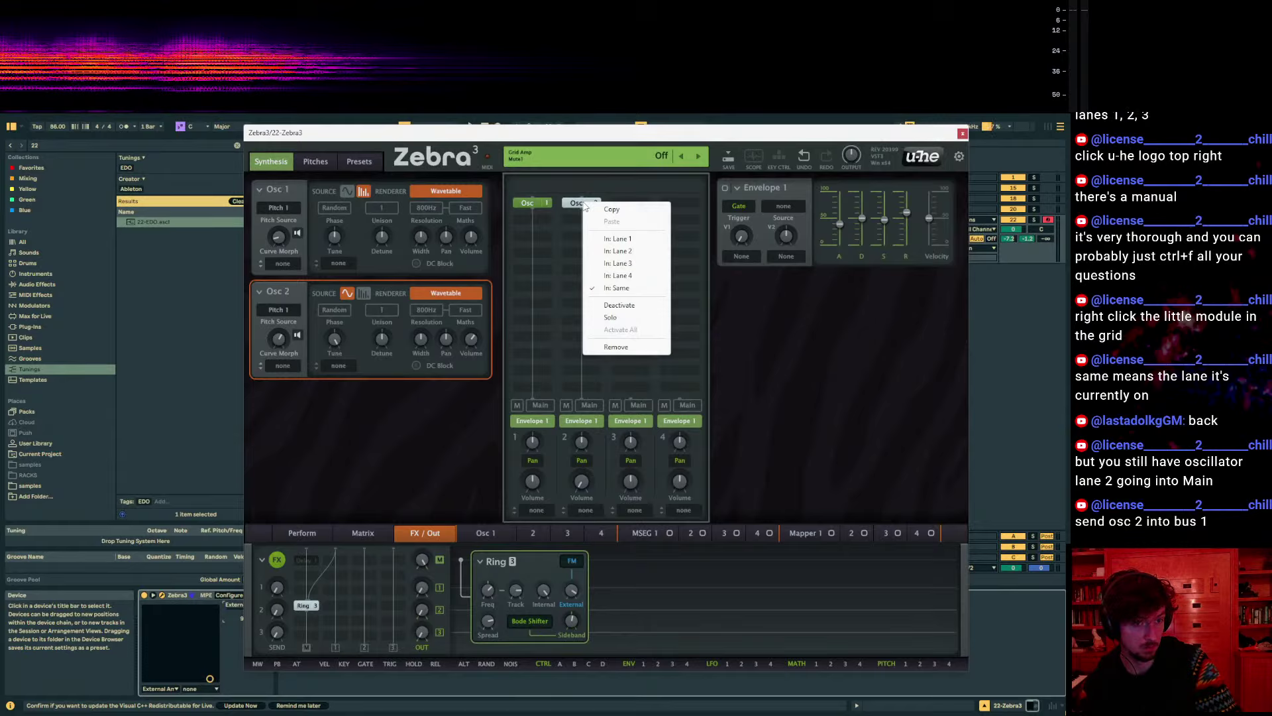
{"action": "left_click", "coordinate": [629, 239]}
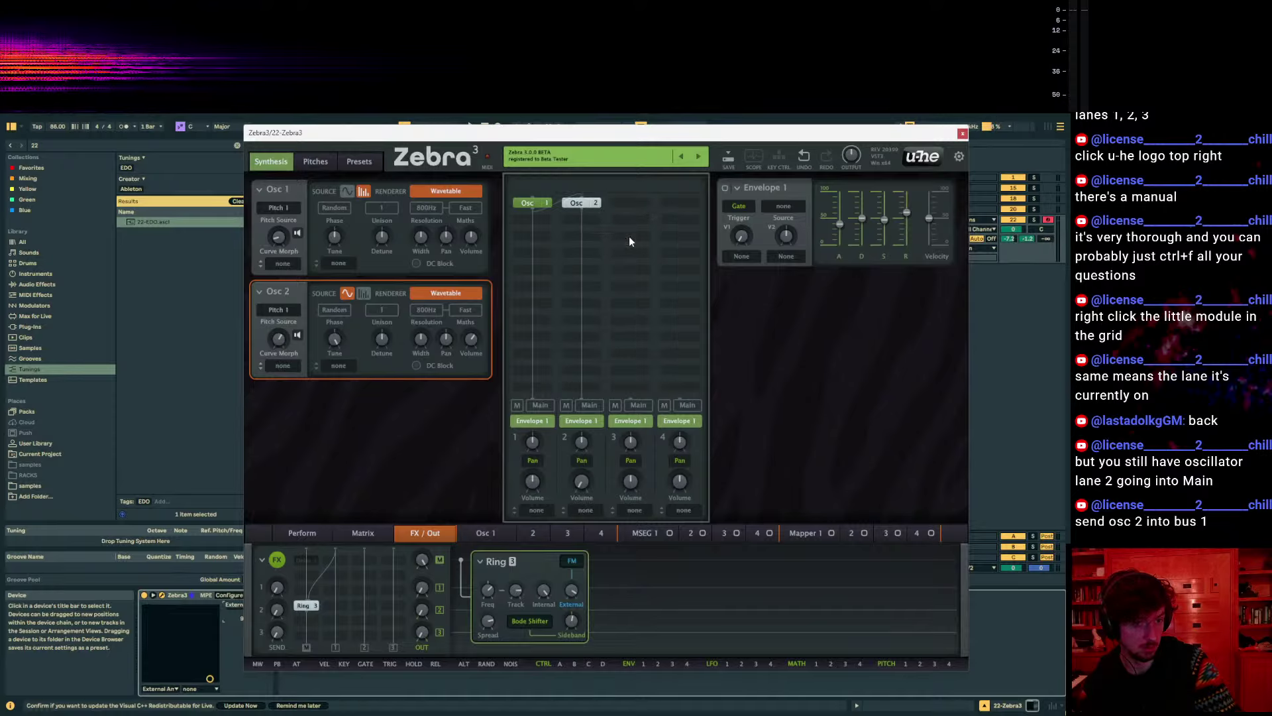
{"action": "left_click", "coordinate": [579, 202]}
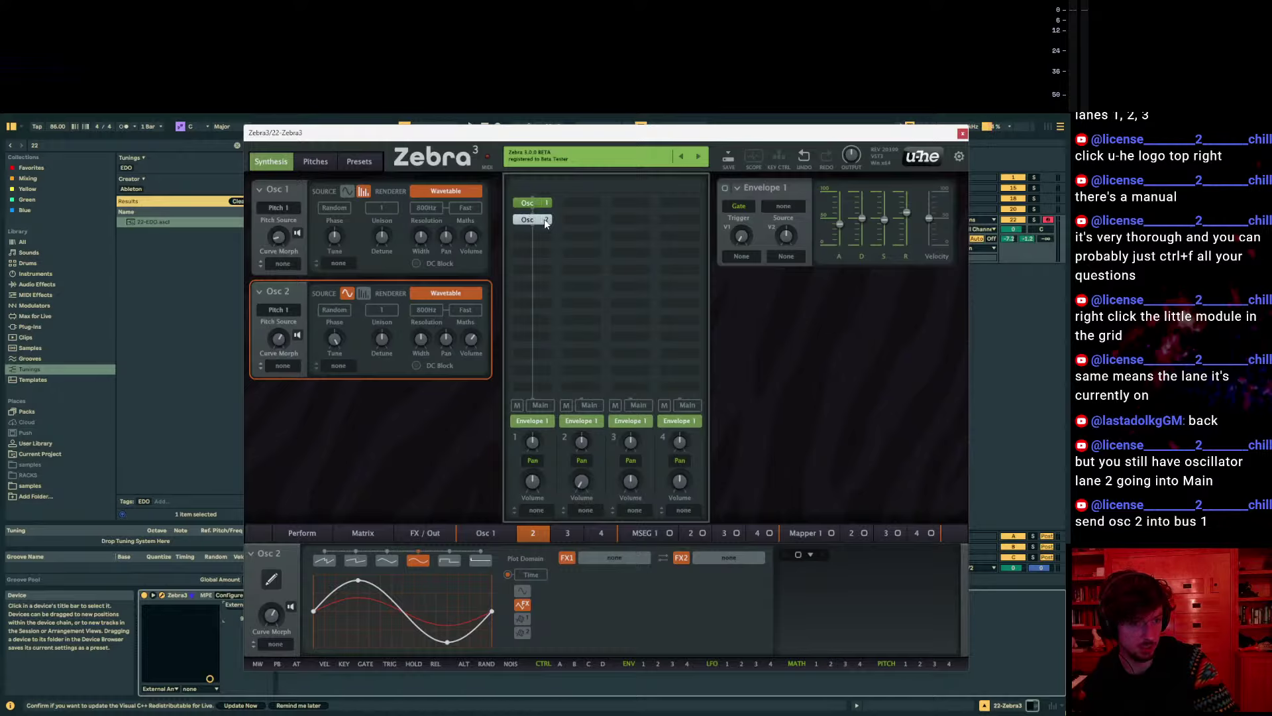
{"action": "left_click_drag", "start_coordinate": [538, 219], "coordinate": [587, 206]}
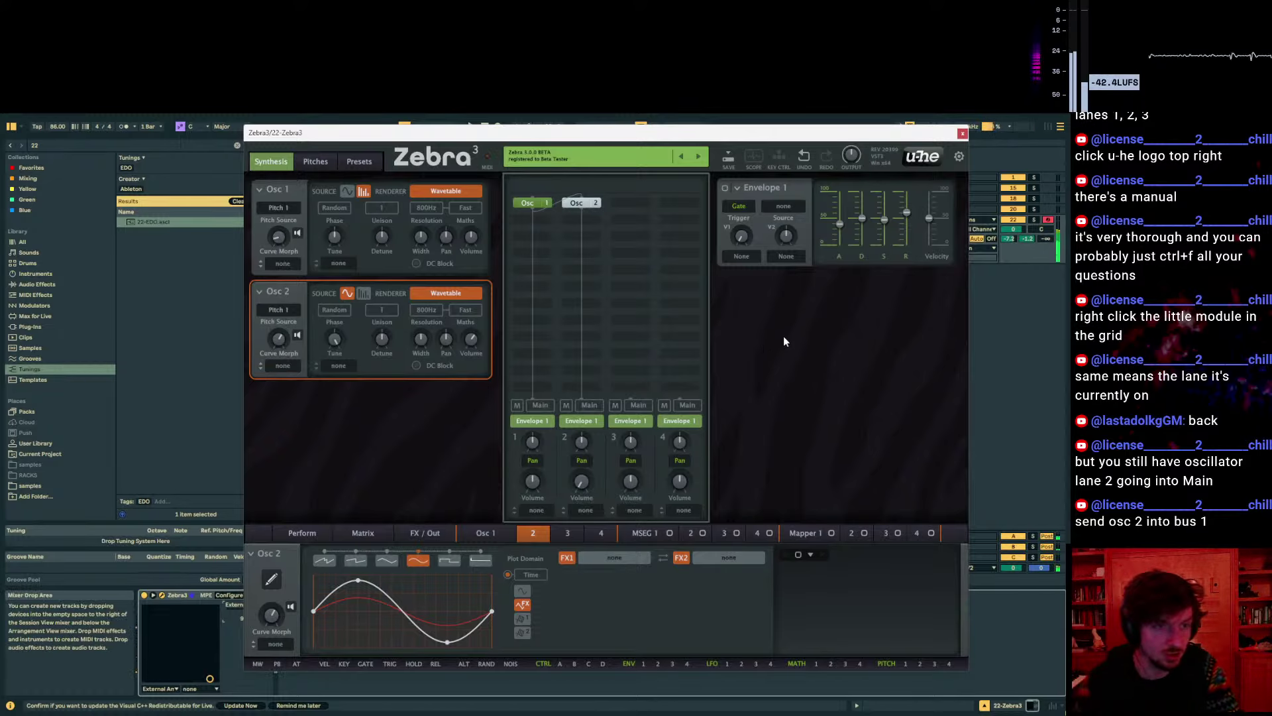
{"action": "mouse_move", "coordinate": [576, 202]}
{"action": "left_mouse_down"}
{"action": "mouse_move", "coordinate": [538, 221]}
{"action": "mouse_move", "coordinate": [576, 203]}
{"action": "left_mouse_up"}
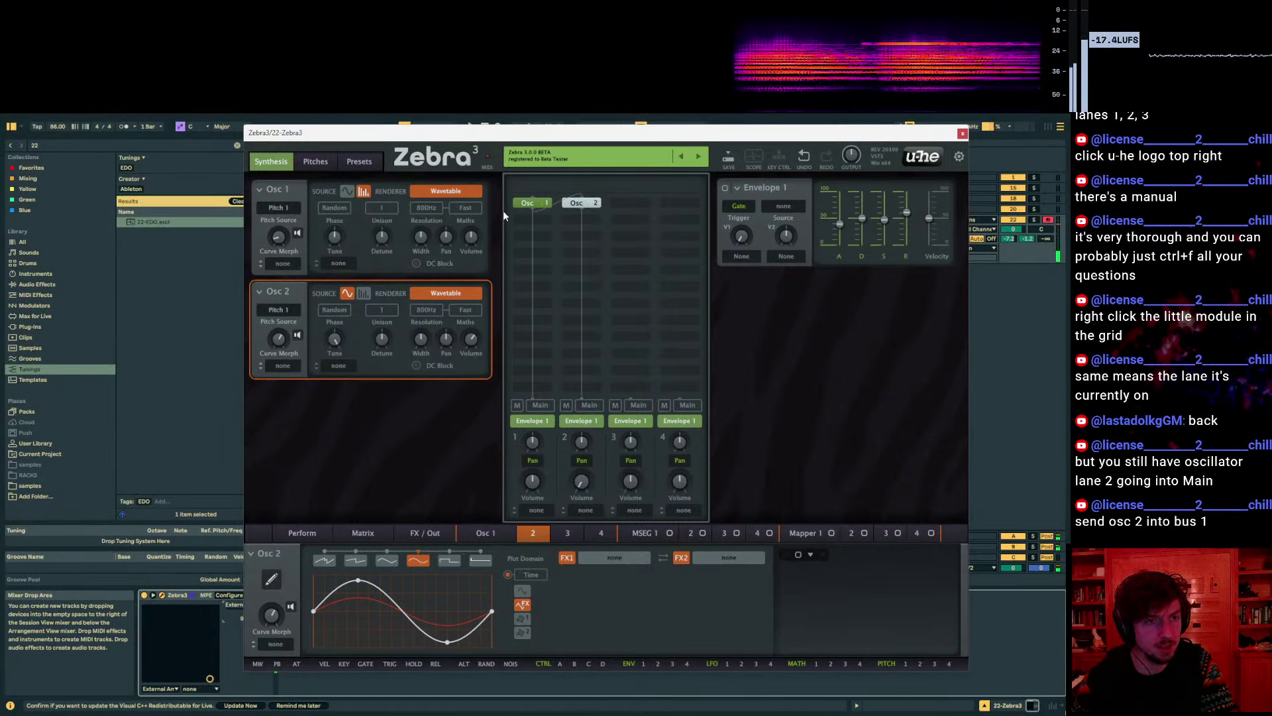
Review Ring 3's input and side lane assignments in the effects grid and adjust its Internal amount
{"action": "left_click", "coordinate": [485, 532]}
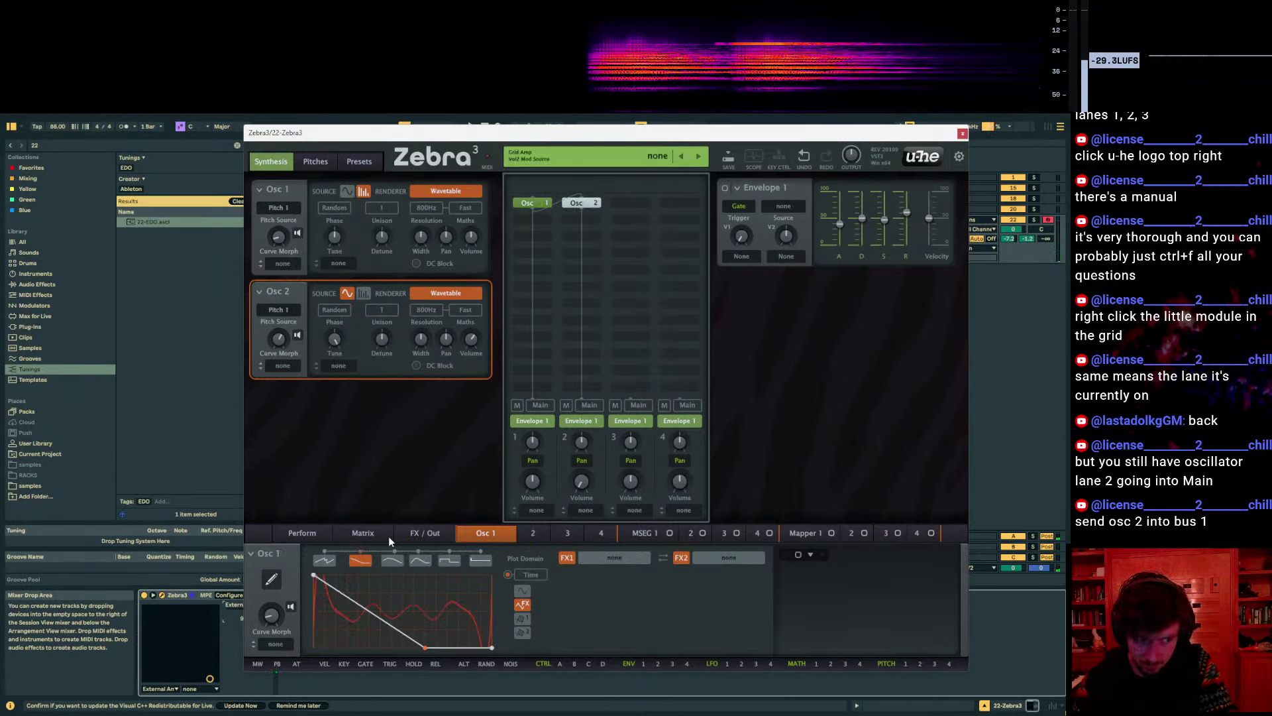
{"action": "left_click", "coordinate": [365, 534]}
{"action": "left_click", "coordinate": [425, 533]}
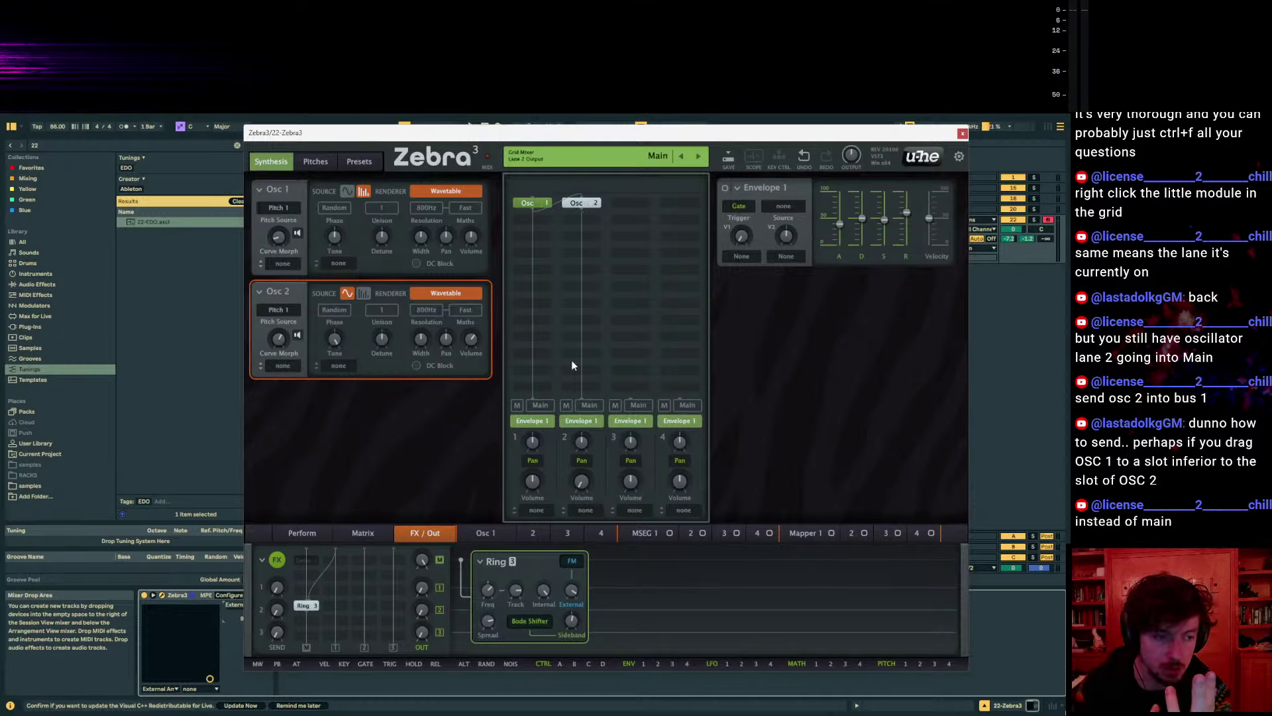
{"action": "right_click", "coordinate": [304, 608]}
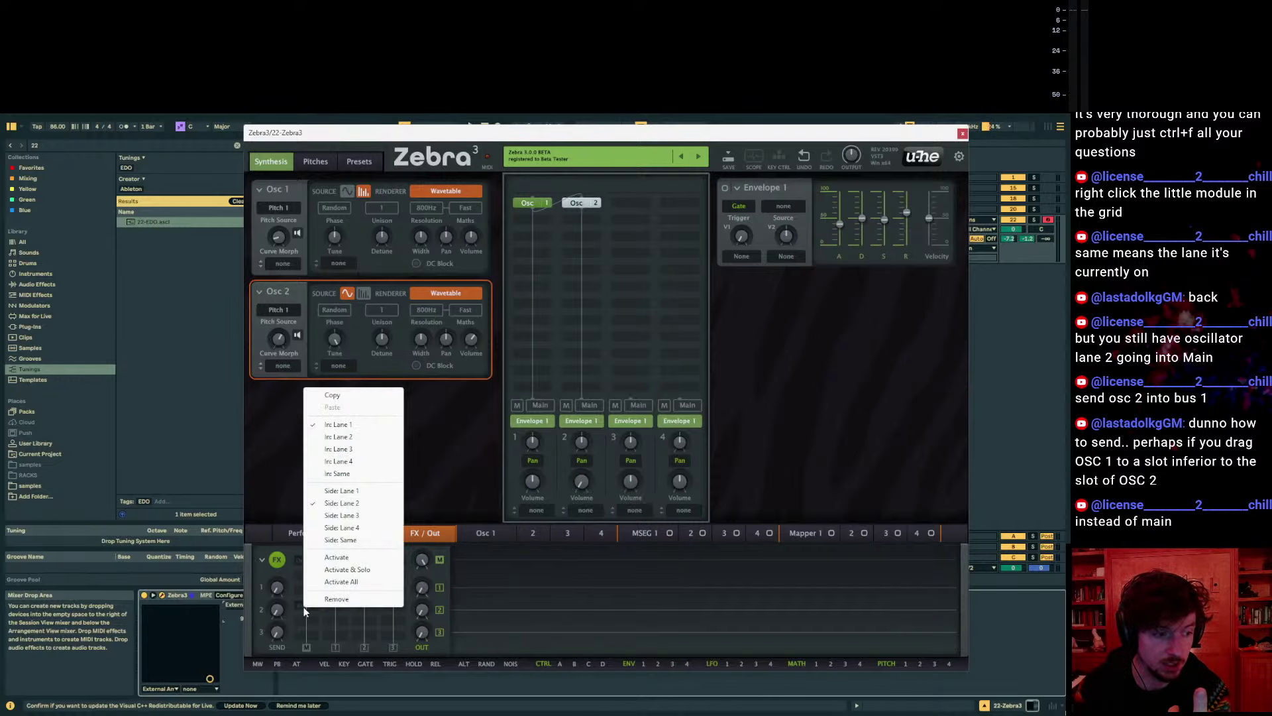
{"action": "left_click", "coordinate": [302, 603]}
{"action": "left_click", "coordinate": [302, 608]}
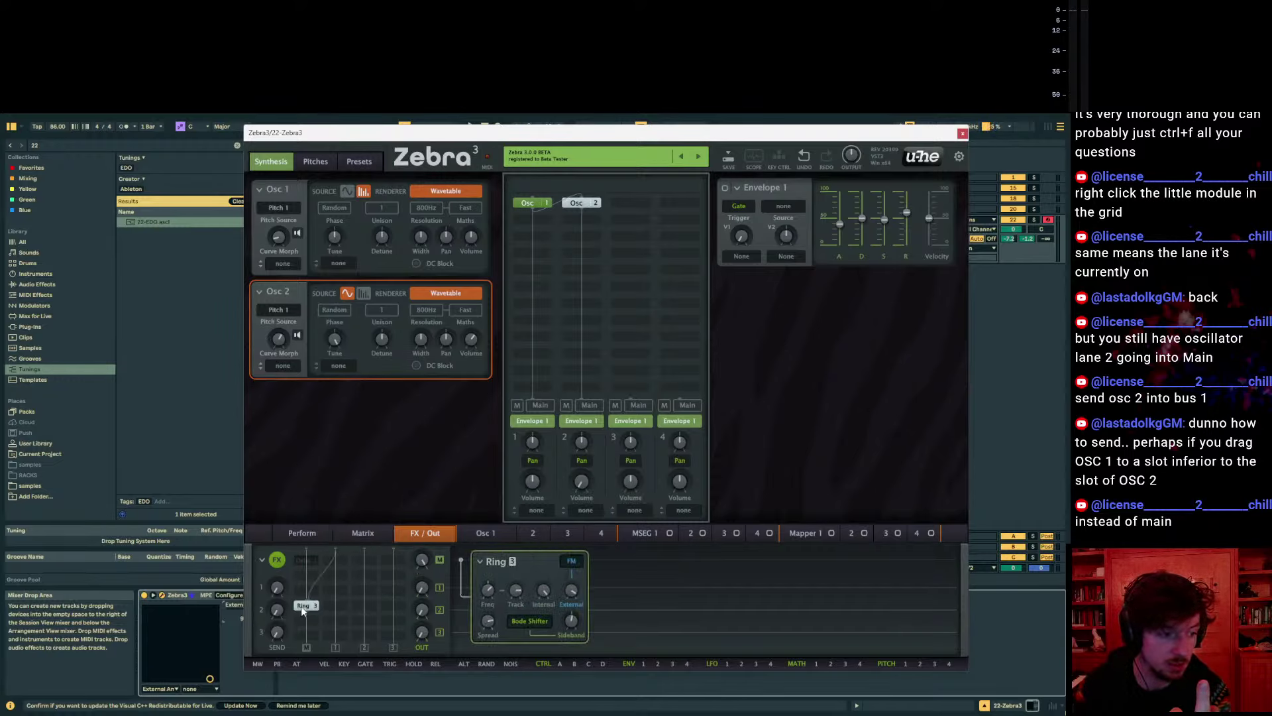
{"action": "right_click", "coordinate": [302, 608]}
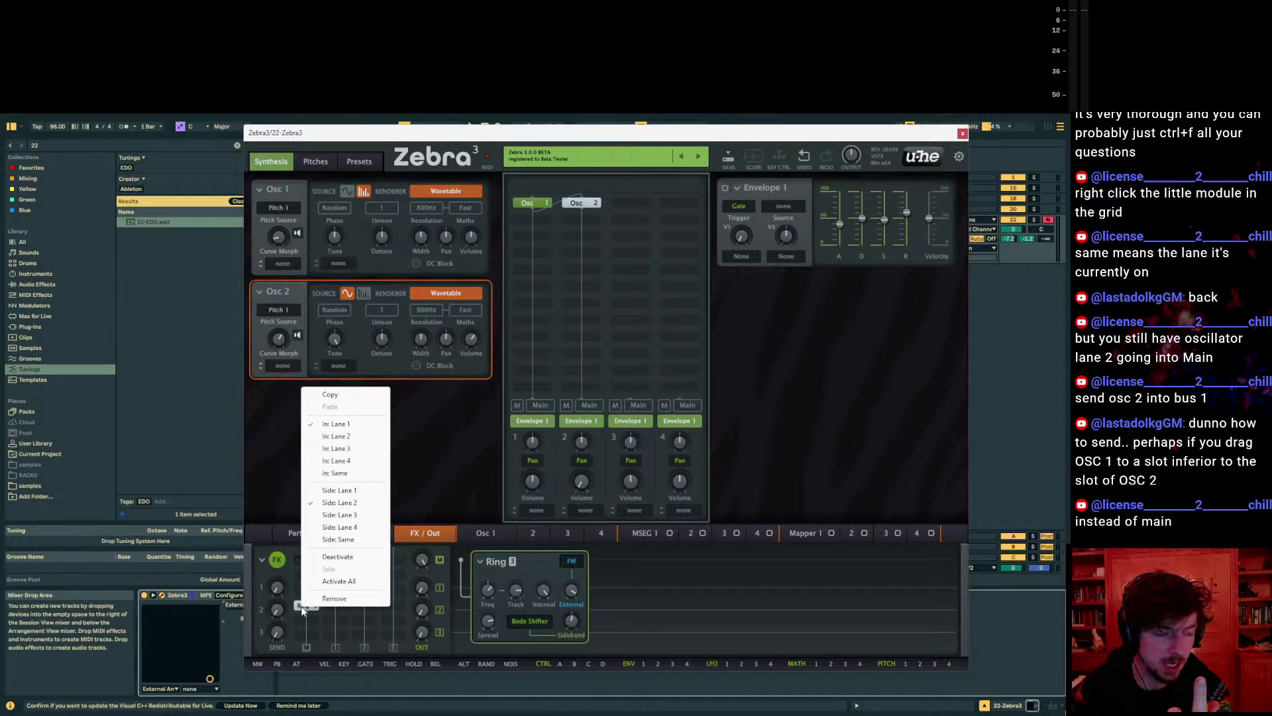
{"action": "left_click", "coordinate": [726, 618]}
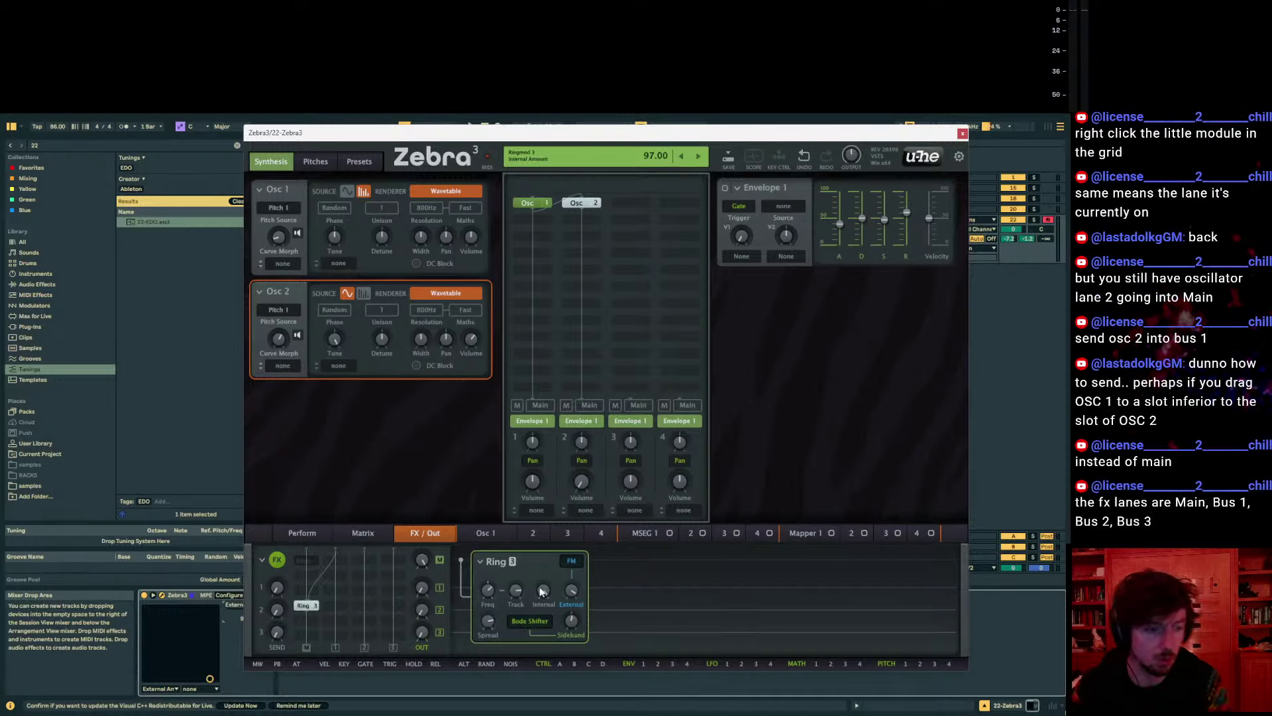
{"action": "left_click_drag", "start_coordinate": [543, 590], "coordinate": [544, 578]}
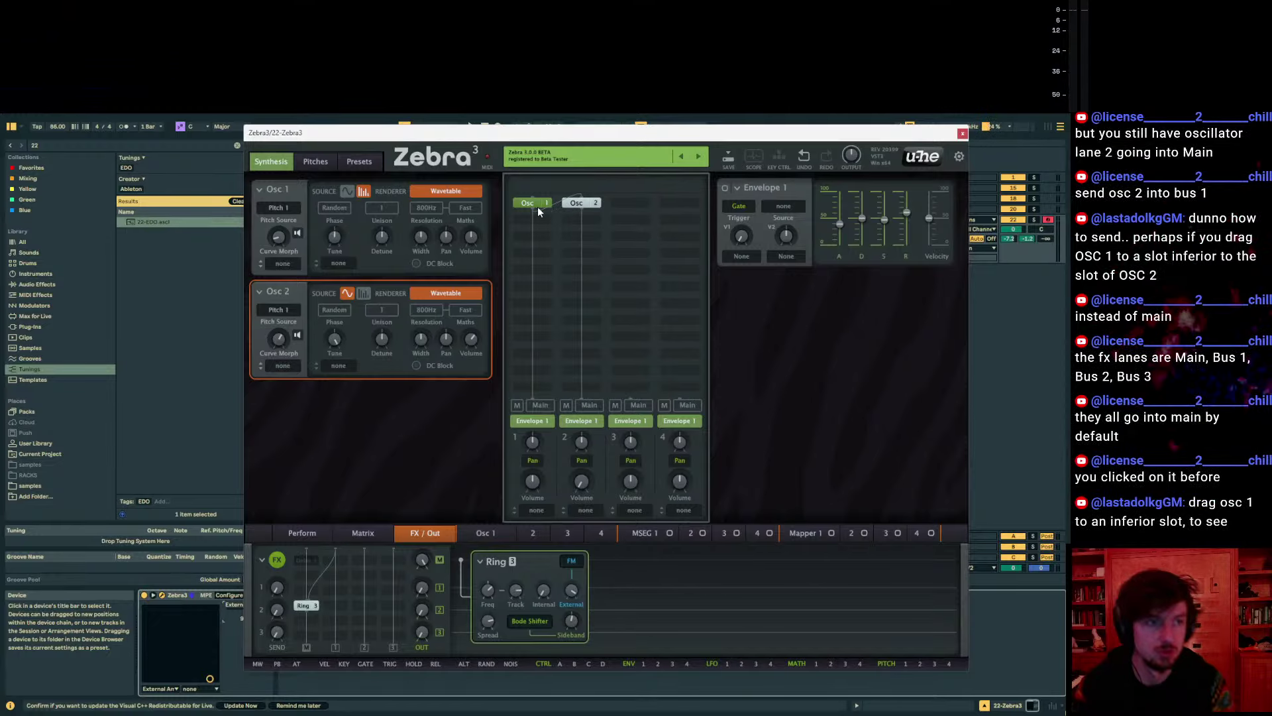
Try Osc 1 below Osc 2 in lane 2 and in lane 3, raising and lowering lane 2's volume to compare
{"action": "left_click_drag", "start_coordinate": [530, 203], "coordinate": [583, 243]}
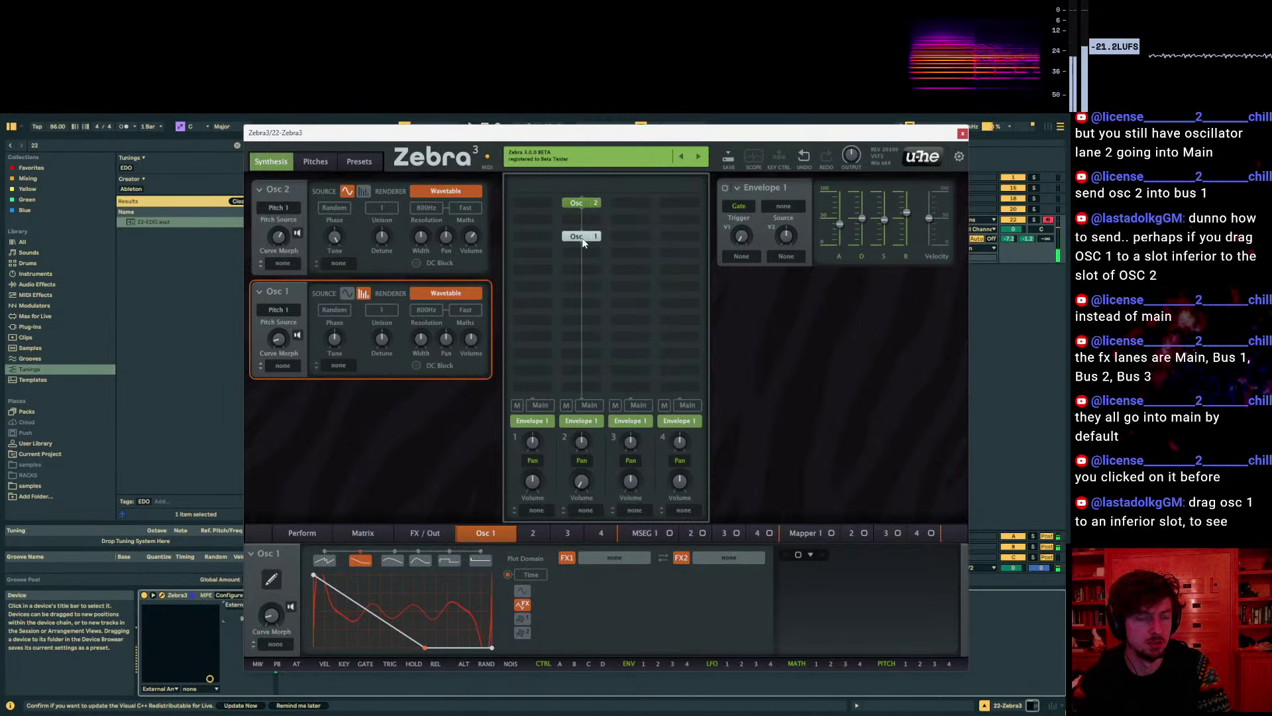
{"action": "mouse_move", "coordinate": [582, 489]}
{"action": "left_click_drag", "start_coordinate": [581, 483], "coordinate": [582, 451]}
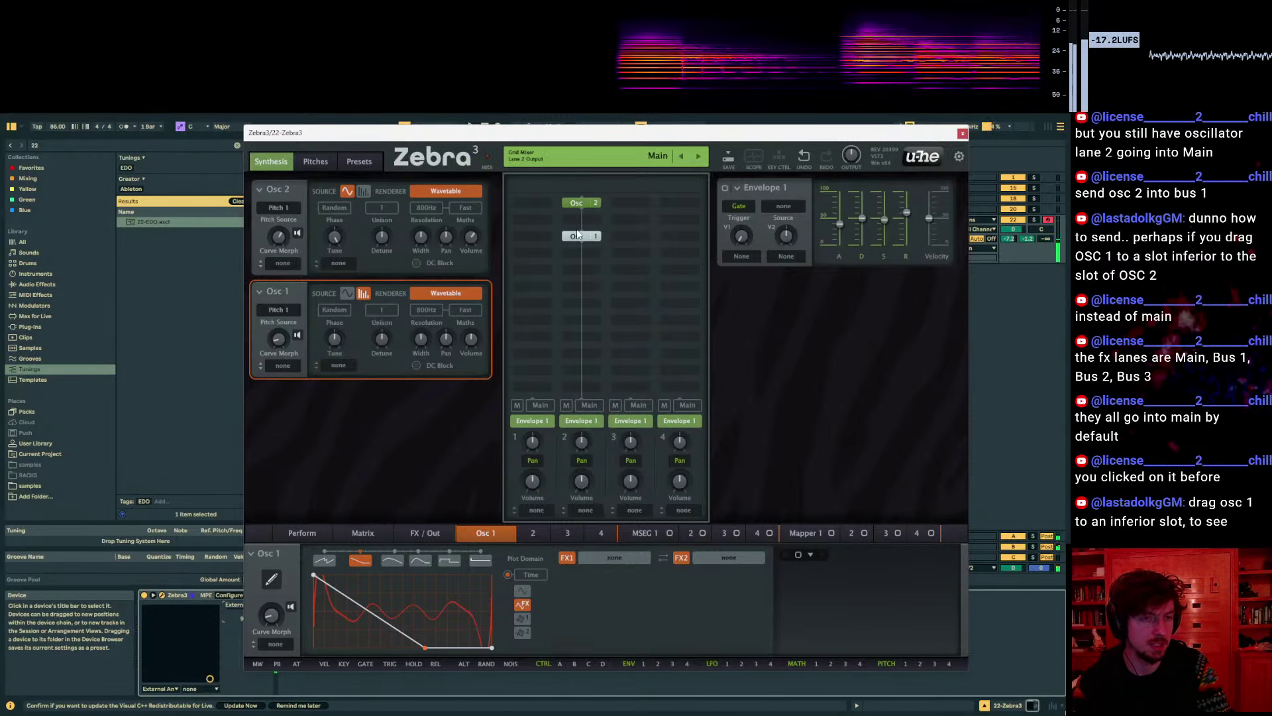
{"action": "left_click_drag", "start_coordinate": [582, 236], "coordinate": [630, 237]}
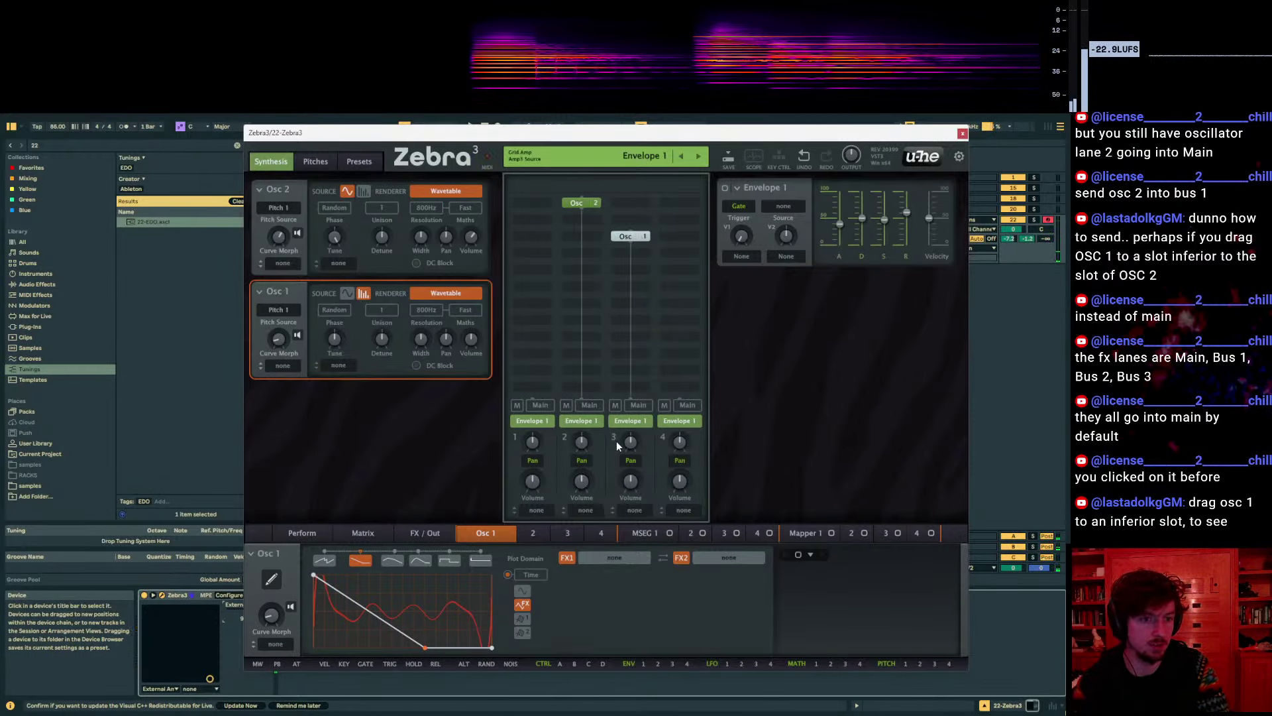
{"action": "left_click_drag", "start_coordinate": [587, 491], "coordinate": [586, 479]}
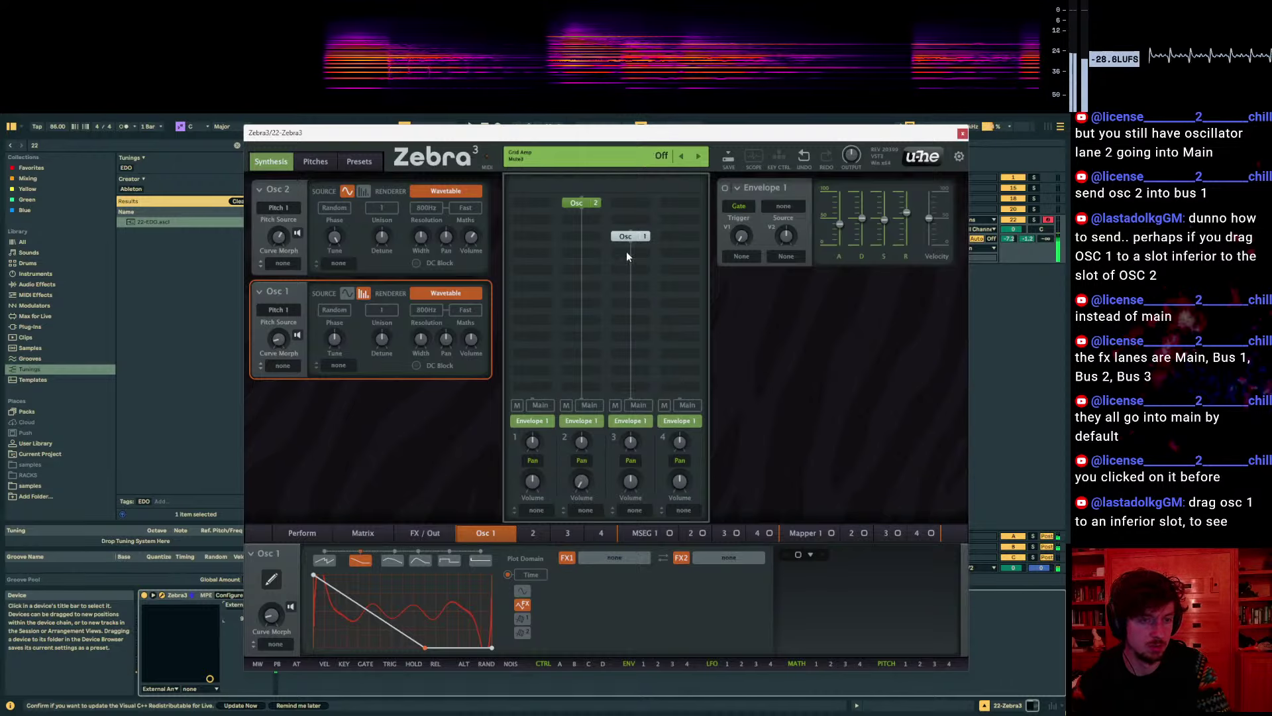
Try Osc 1 in lane 1's third slot and again in lane 3, checking Ring 3 in the effects grid each time
{"action": "left_click_drag", "start_coordinate": [628, 236], "coordinate": [535, 238]}
{"action": "left_click", "coordinate": [428, 532]}
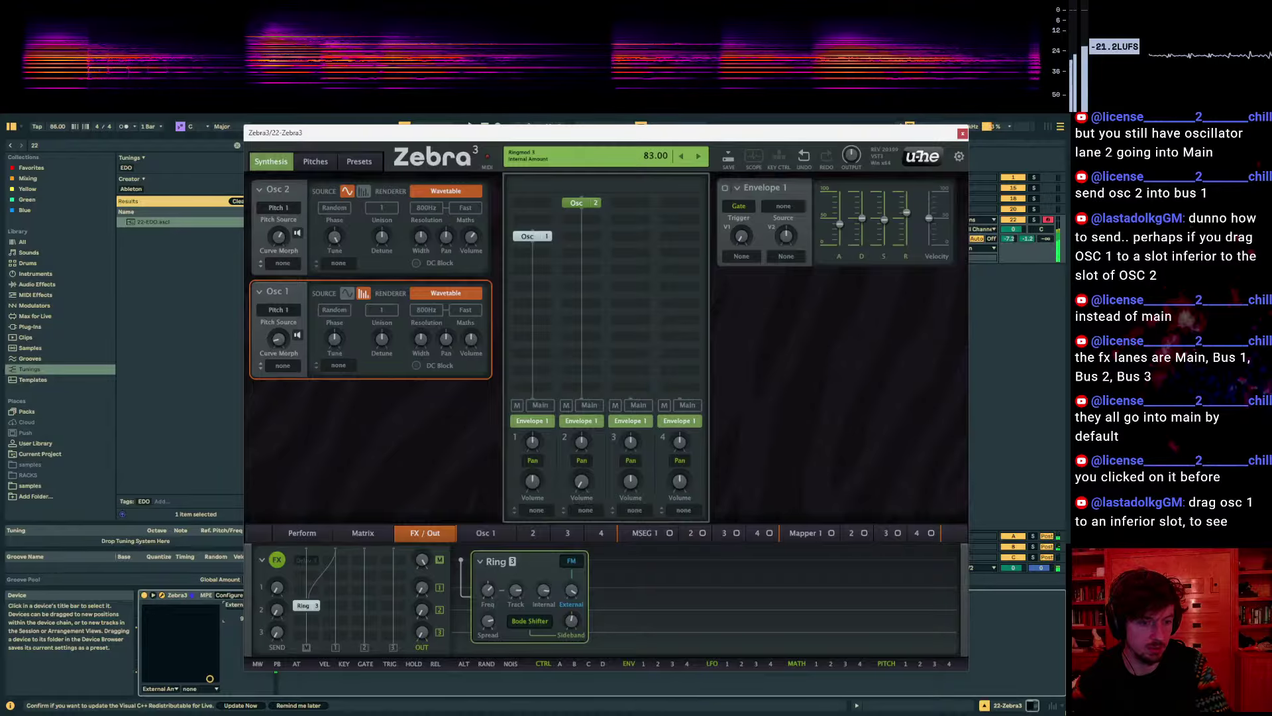
{"action": "mouse_move", "coordinate": [527, 237]}
{"action": "left_mouse_down"}
{"action": "mouse_move", "coordinate": [630, 239]}
{"action": "mouse_move", "coordinate": [531, 239]}
{"action": "left_mouse_up"}
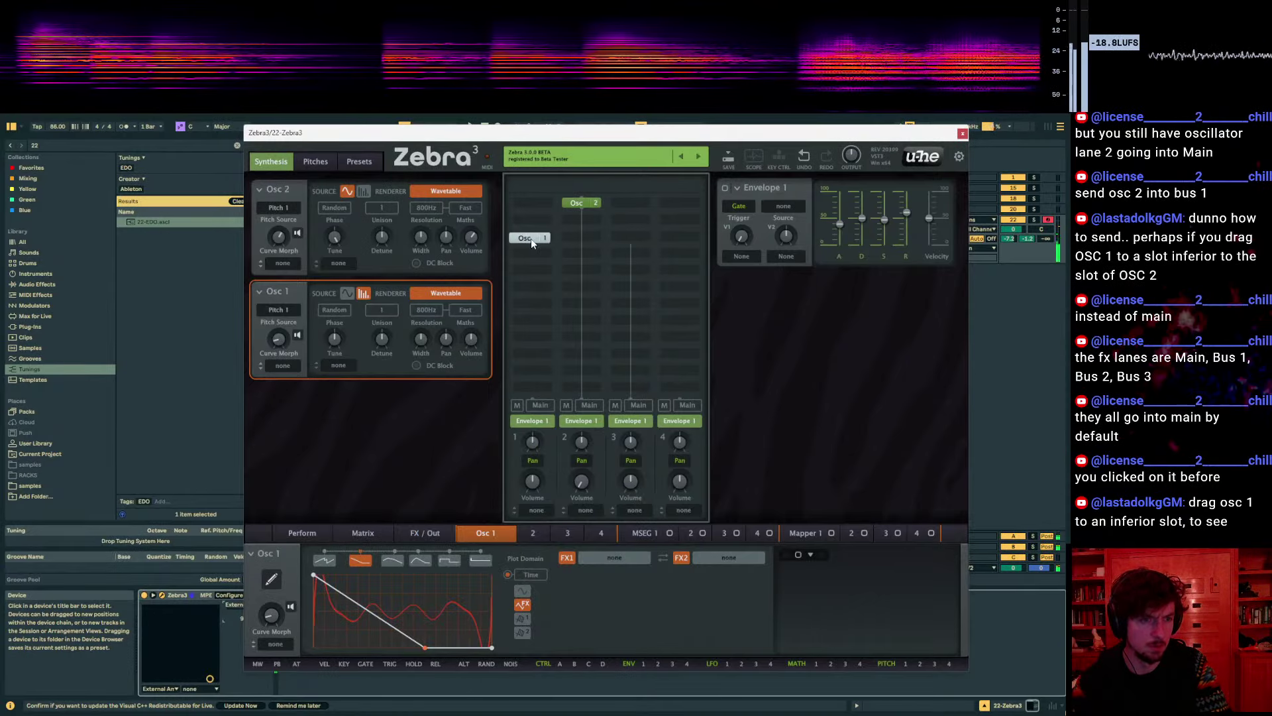
{"action": "left_click", "coordinate": [637, 242]}
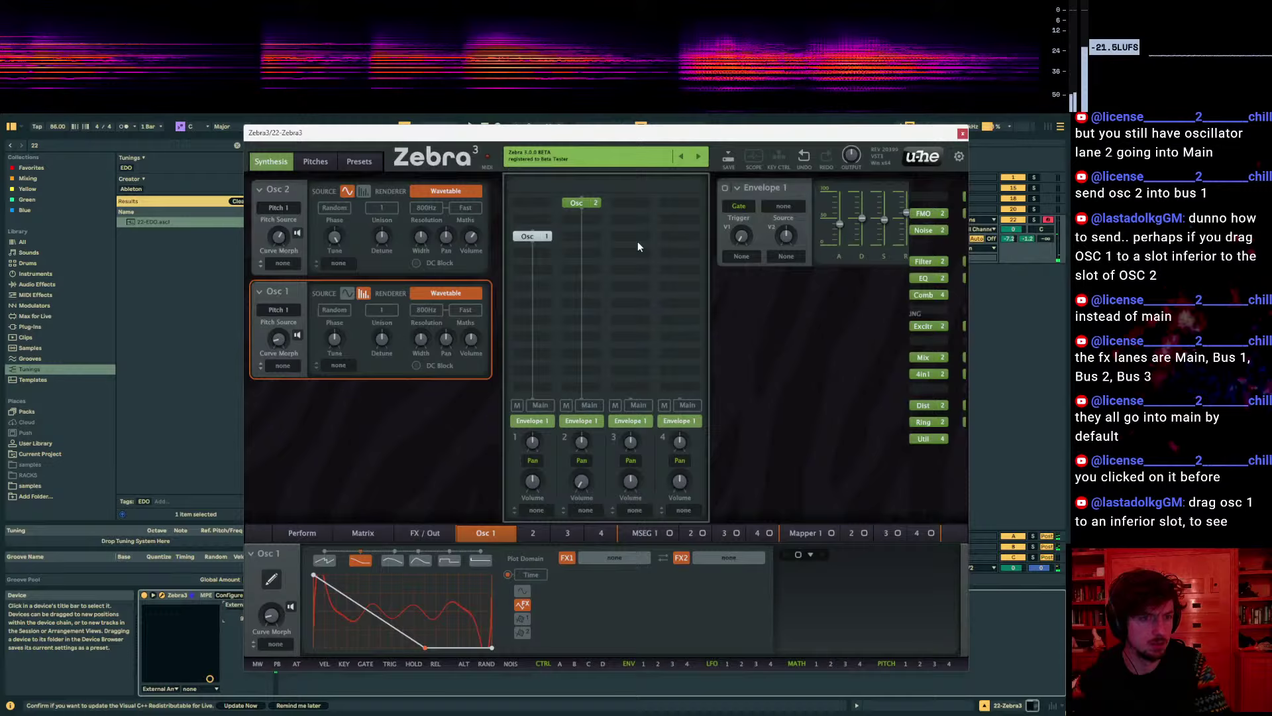
{"action": "left_click", "coordinate": [437, 537]}
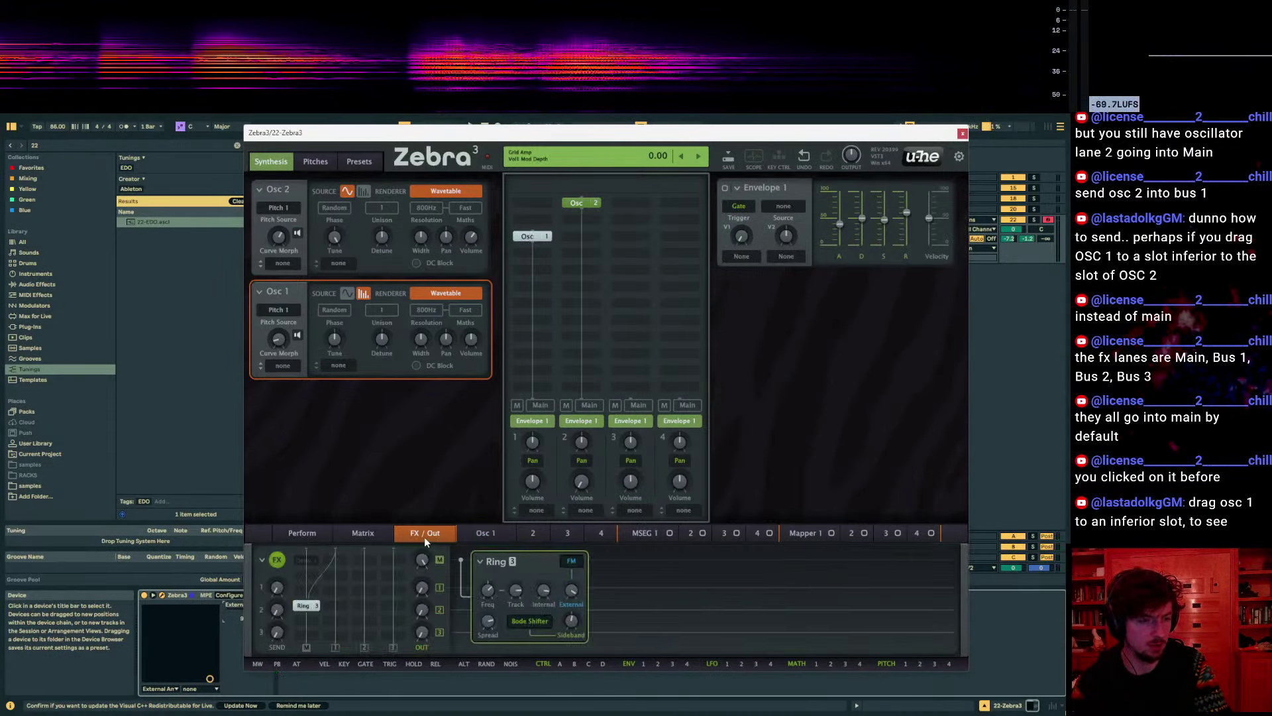
{"action": "left_click_drag", "start_coordinate": [527, 236], "coordinate": [631, 237]}
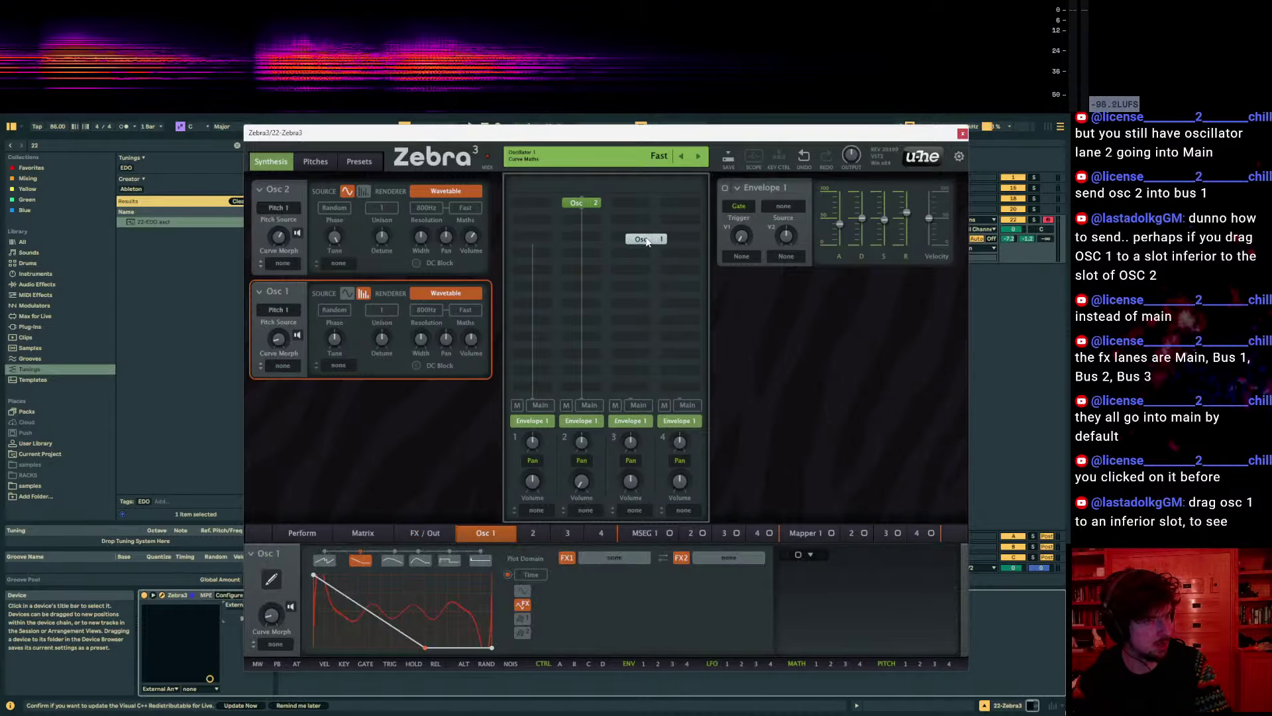
{"action": "left_click", "coordinate": [425, 536]}
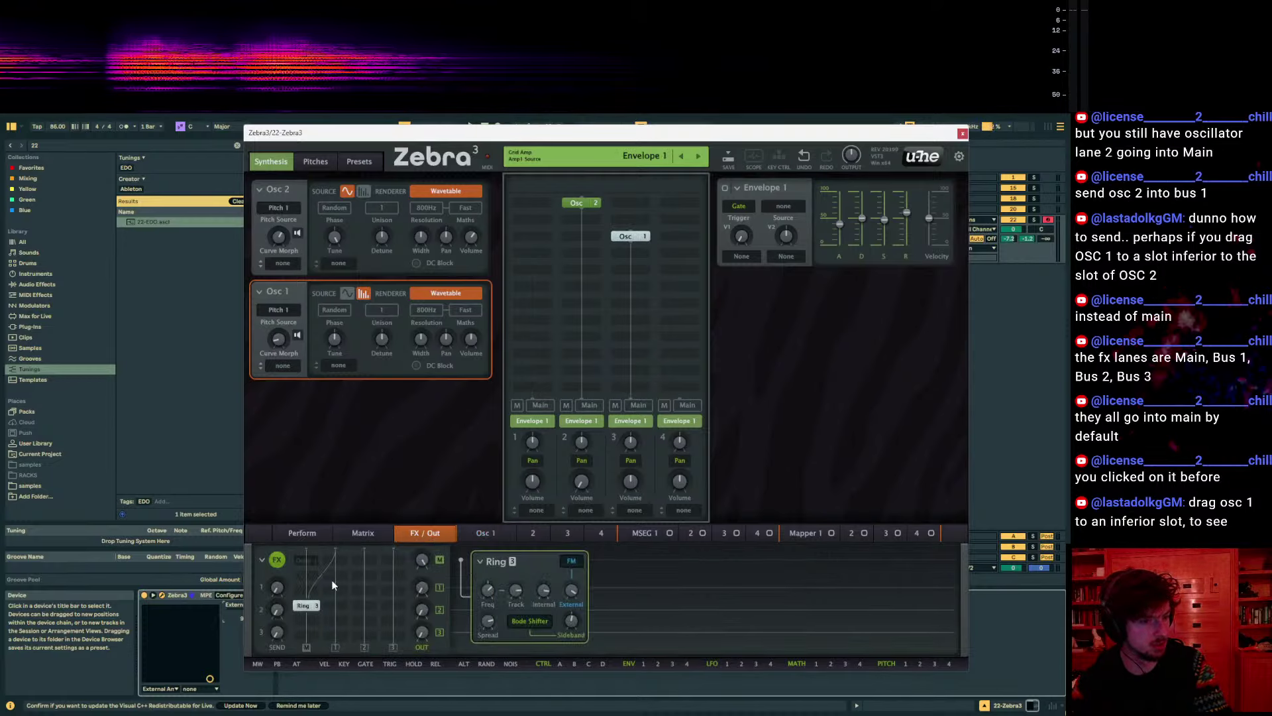
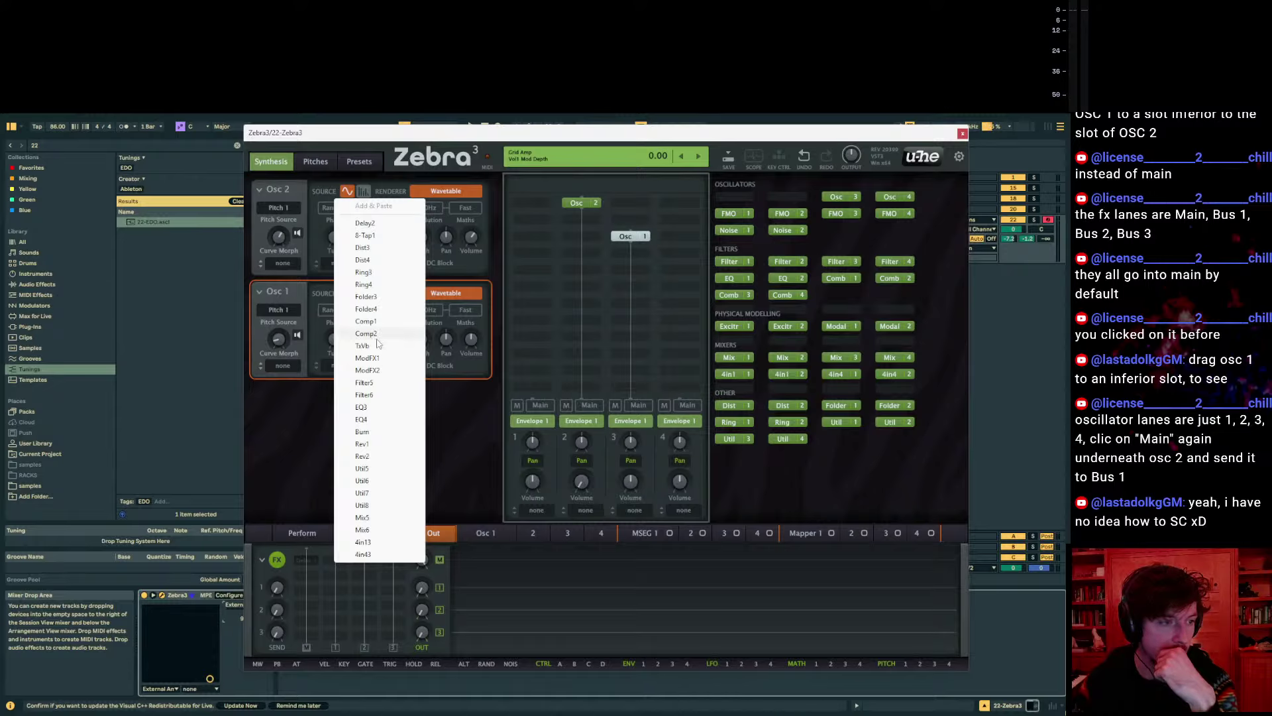
Add Ring 3 to the second effects lane and set its side input to Lane 3
{"action": "left_click", "coordinate": [390, 274]}
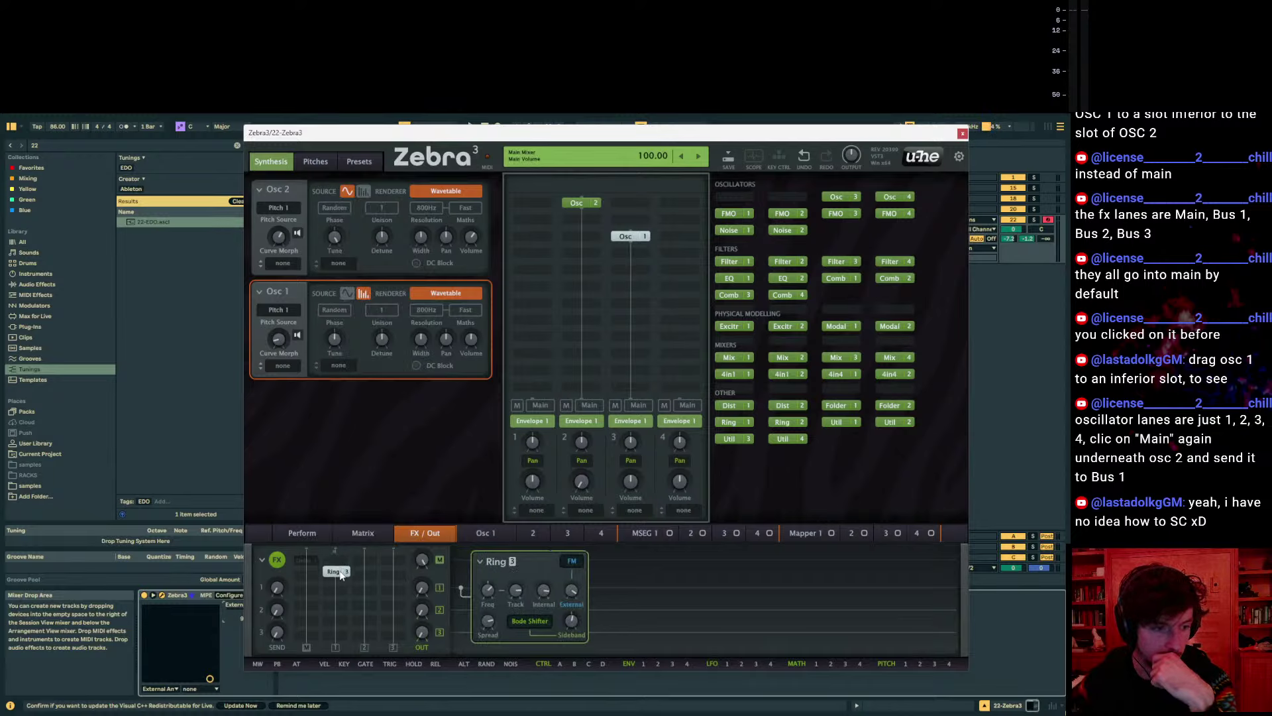
{"action": "right_click", "coordinate": [342, 575]}
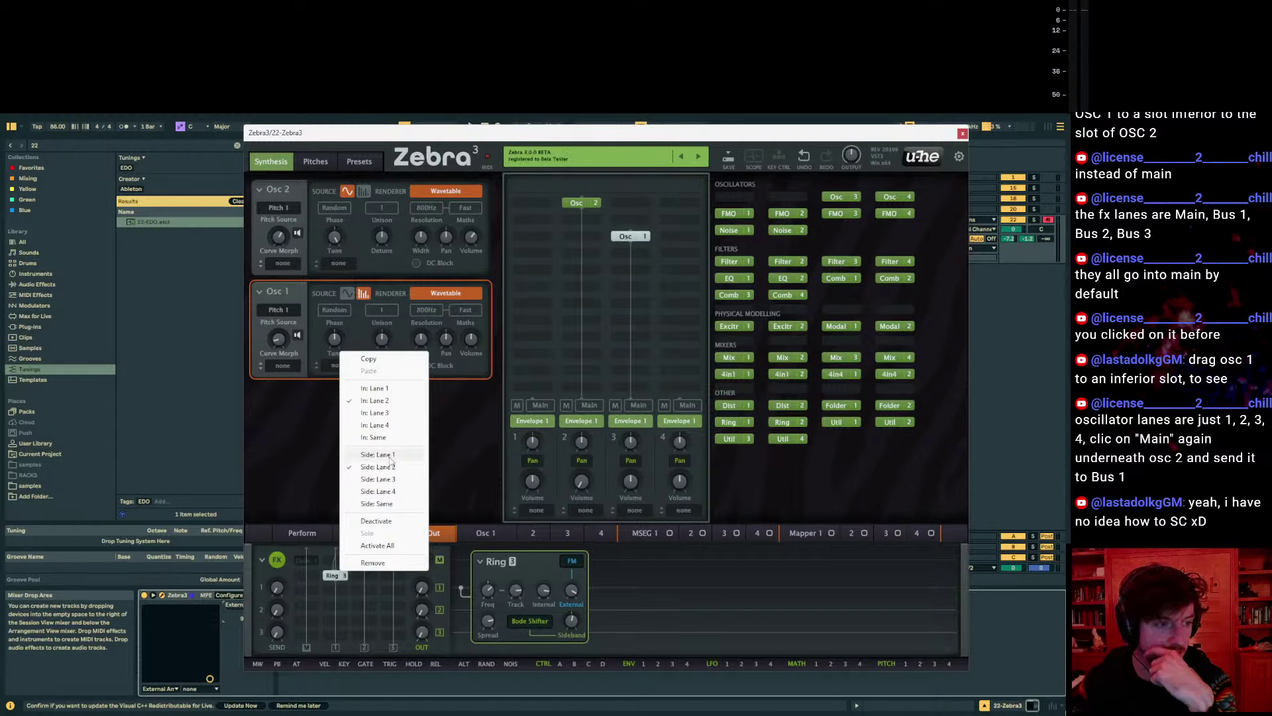
{"action": "left_click", "coordinate": [392, 480]}
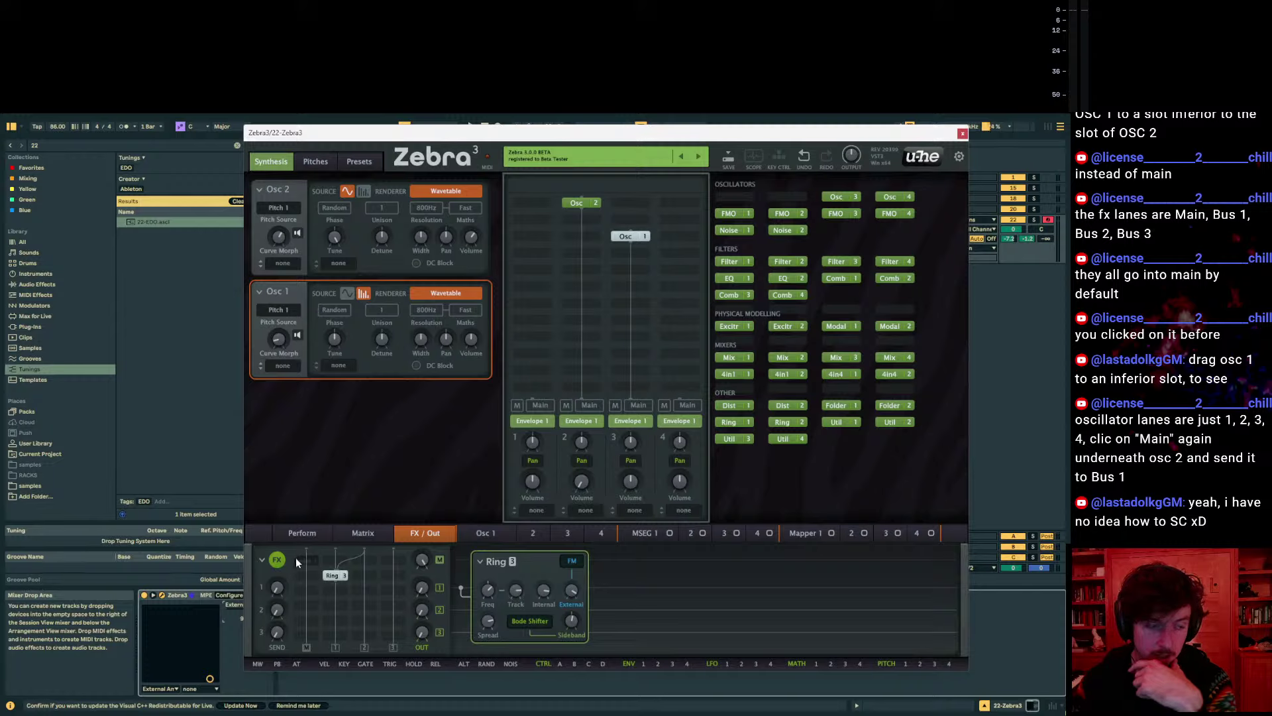
Move Osc 1 to lane 1's top slot, route lane 2's output to Bus 3, and show the effects grid
{"action": "left_click_drag", "start_coordinate": [630, 236], "coordinate": [532, 203]}
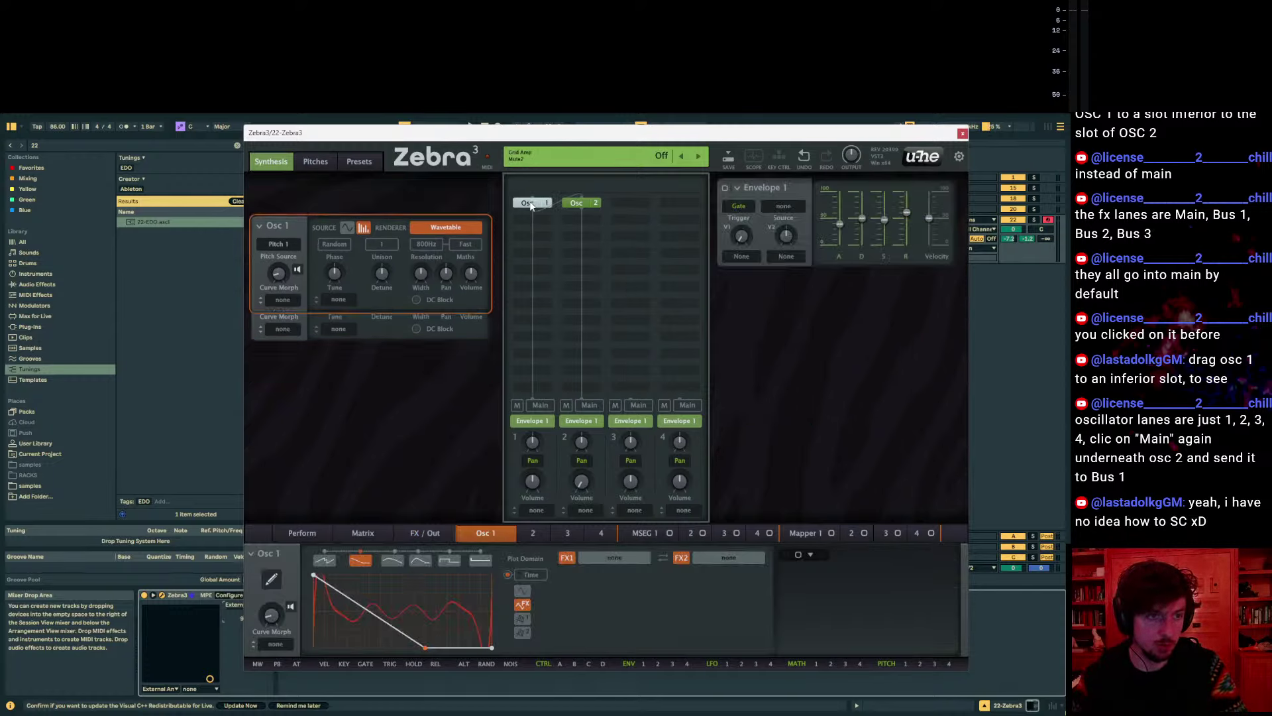
{"action": "left_click", "coordinate": [588, 405]}
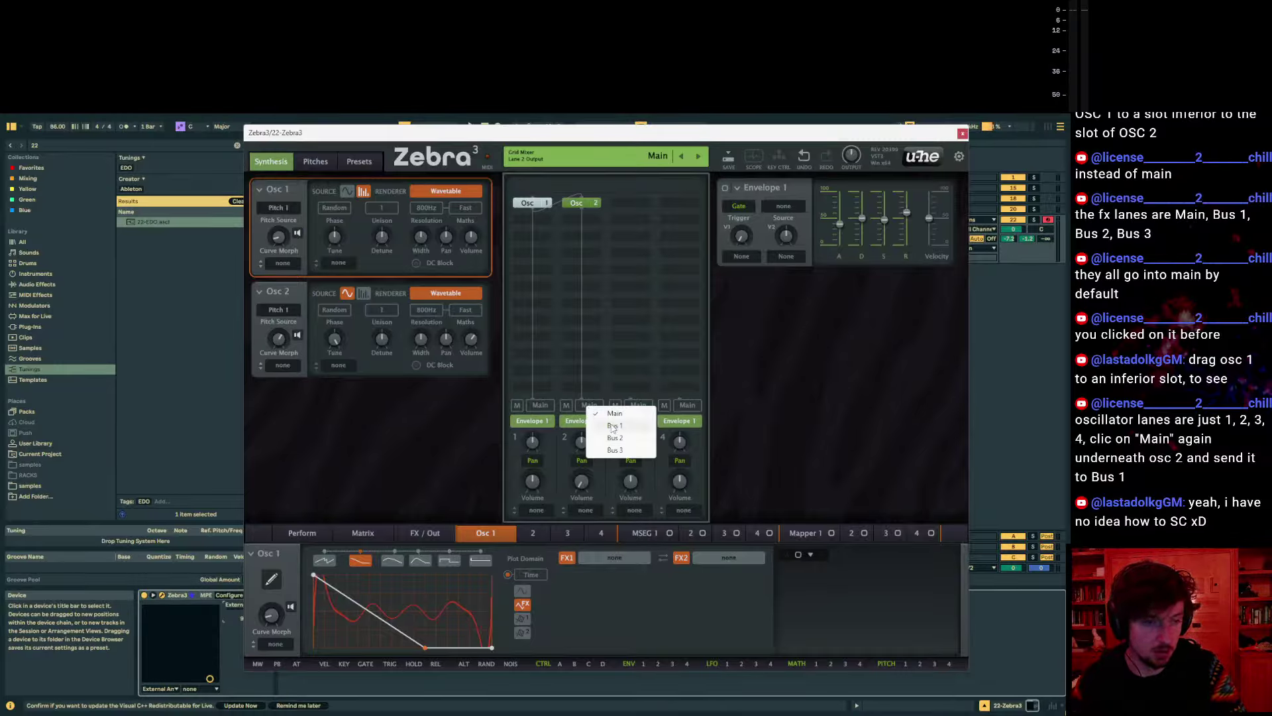
{"action": "left_click", "coordinate": [617, 450]}
{"action": "left_click", "coordinate": [434, 534]}
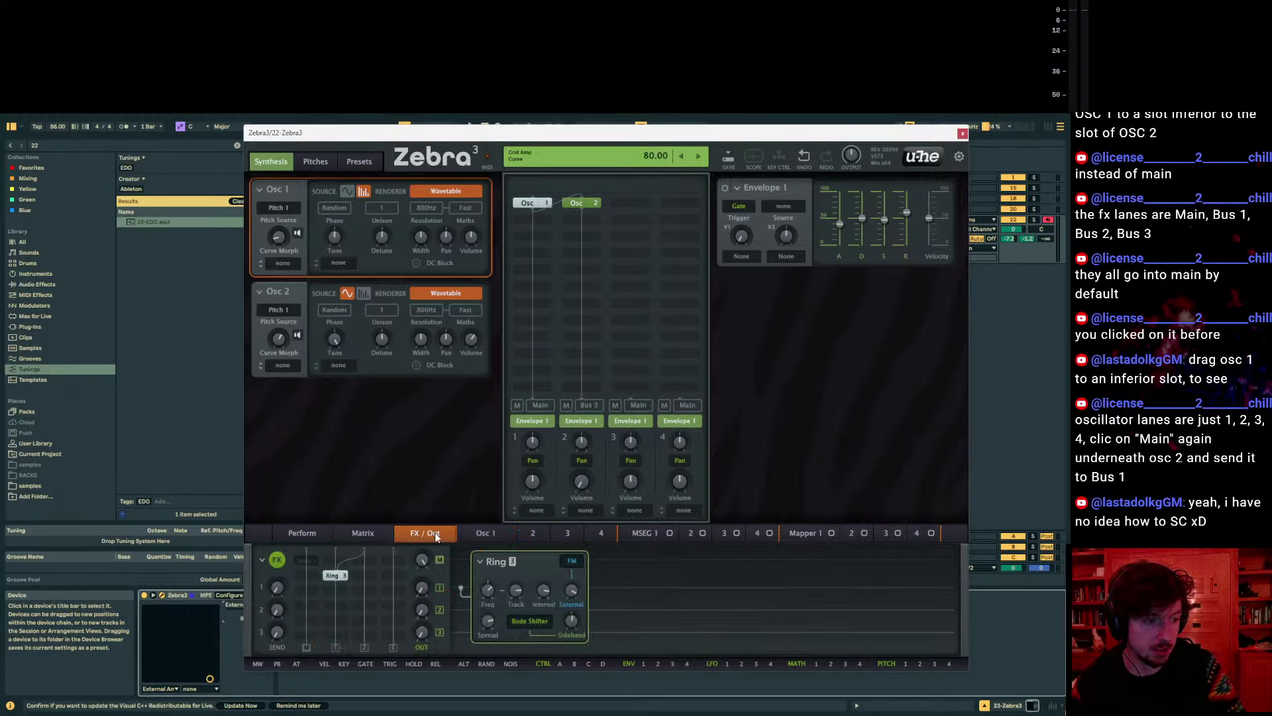
Route lane 2's output to Bus 2 and set Osc 2's input to Lane 2
{"action": "left_click", "coordinate": [596, 406]}
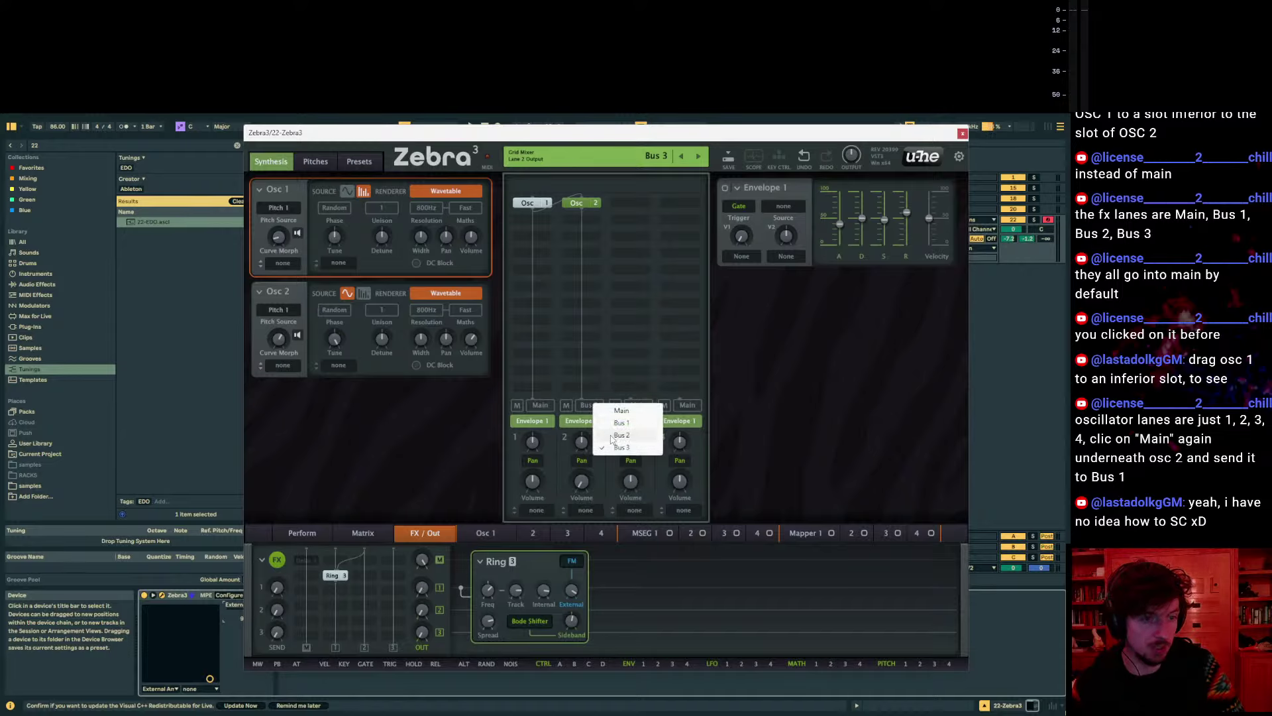
{"action": "left_click", "coordinate": [603, 437]}
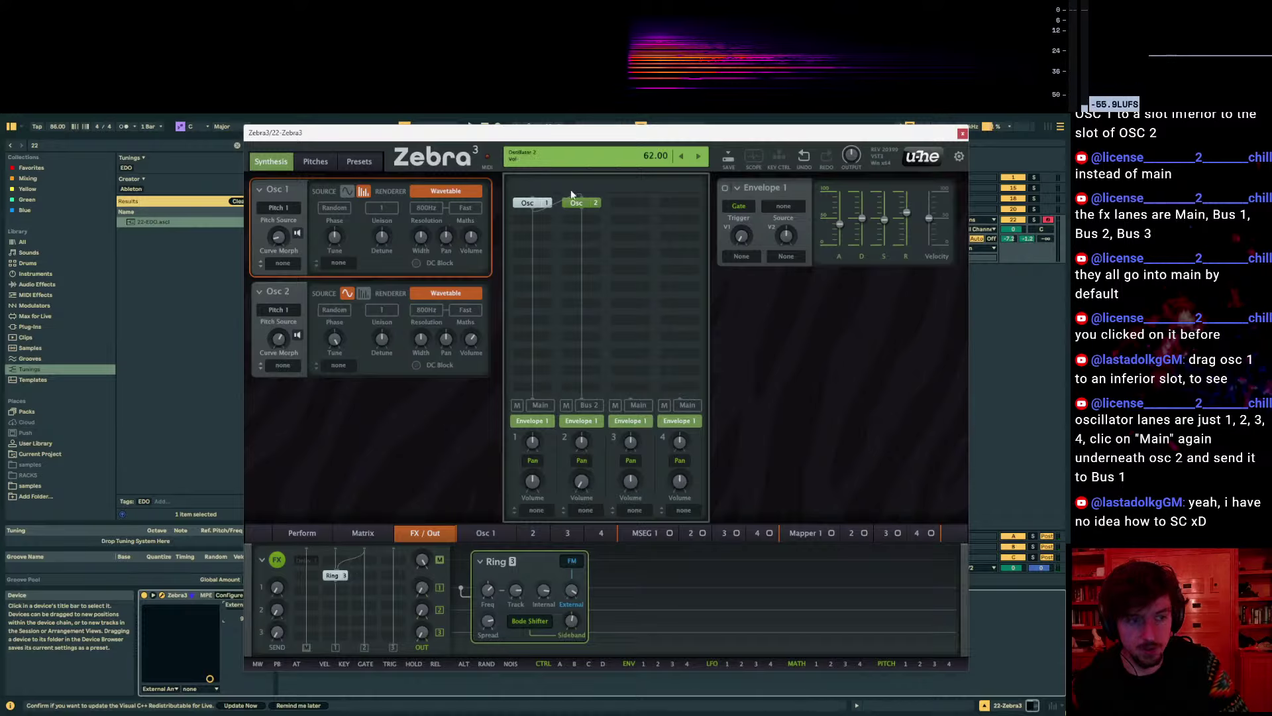
{"action": "right_click", "coordinate": [583, 202]}
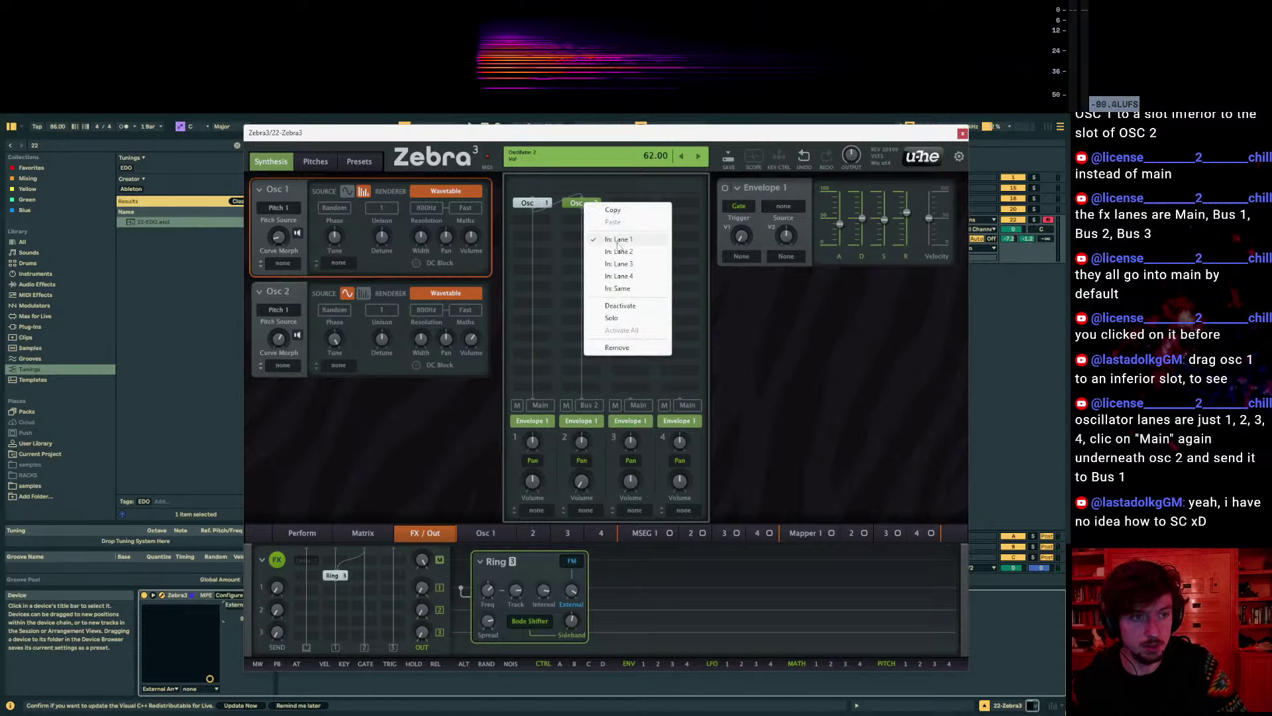
{"action": "left_click", "coordinate": [580, 216]}
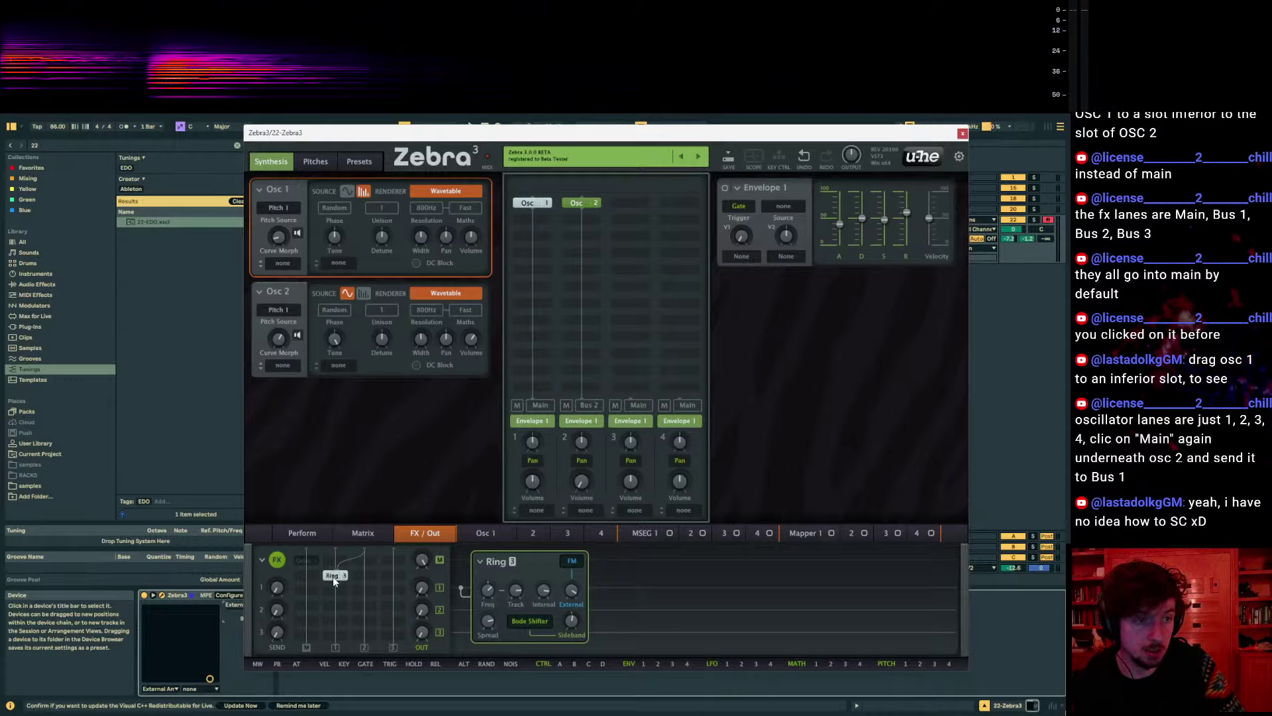
Move Ring 3 to the first effects lane and set its main input to Lane 1
{"action": "left_click_drag", "start_coordinate": [334, 582], "coordinate": [311, 595]}
{"action": "right_click", "coordinate": [312, 595]}
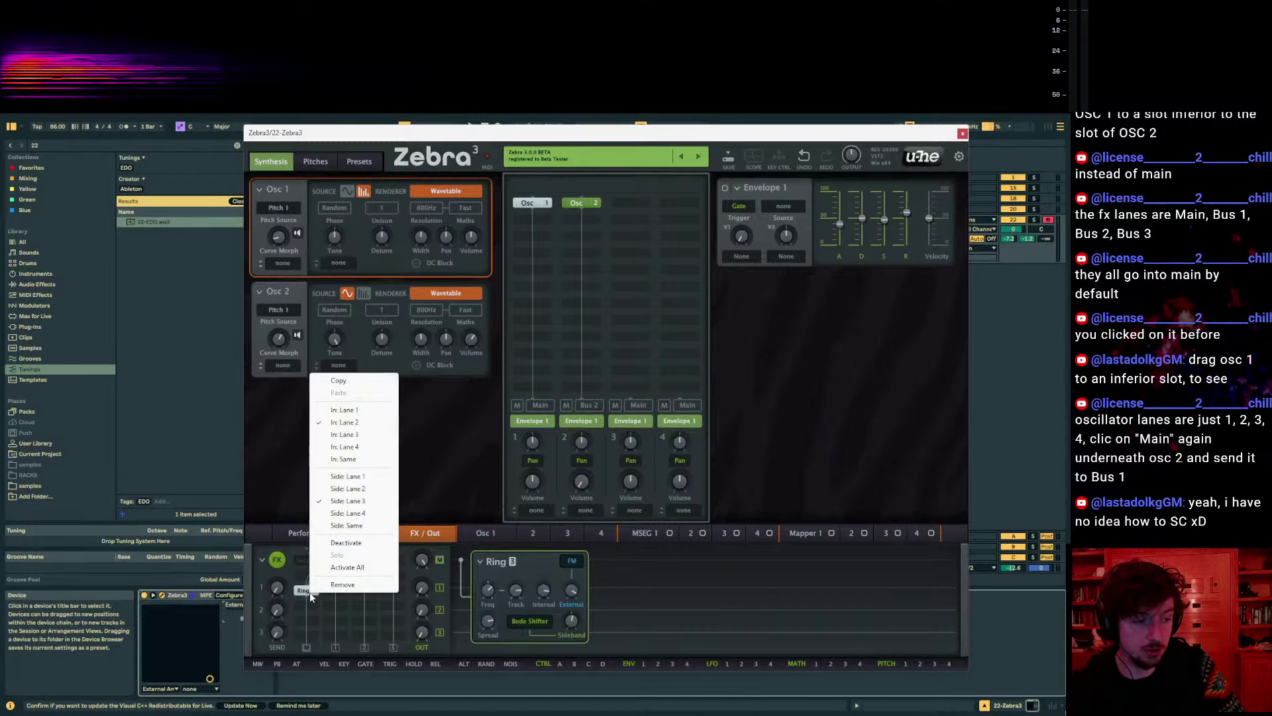
{"action": "left_click", "coordinate": [306, 598]}
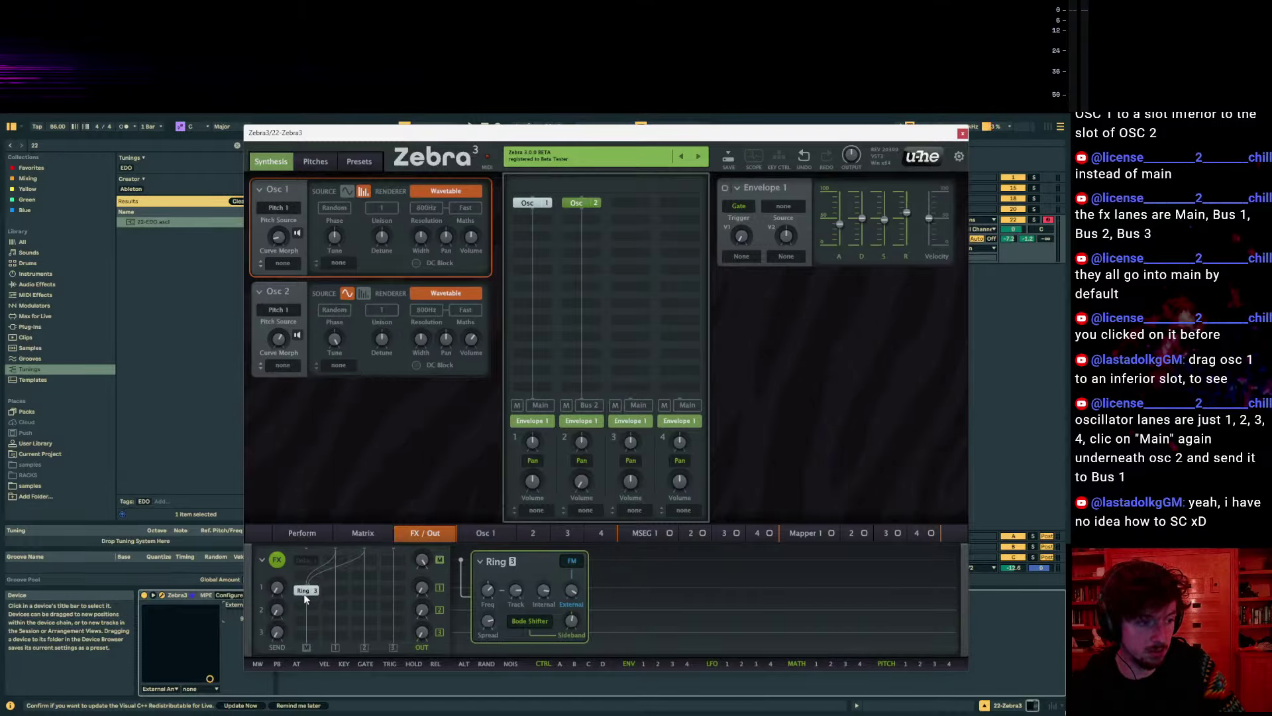
{"action": "right_click", "coordinate": [306, 595]}
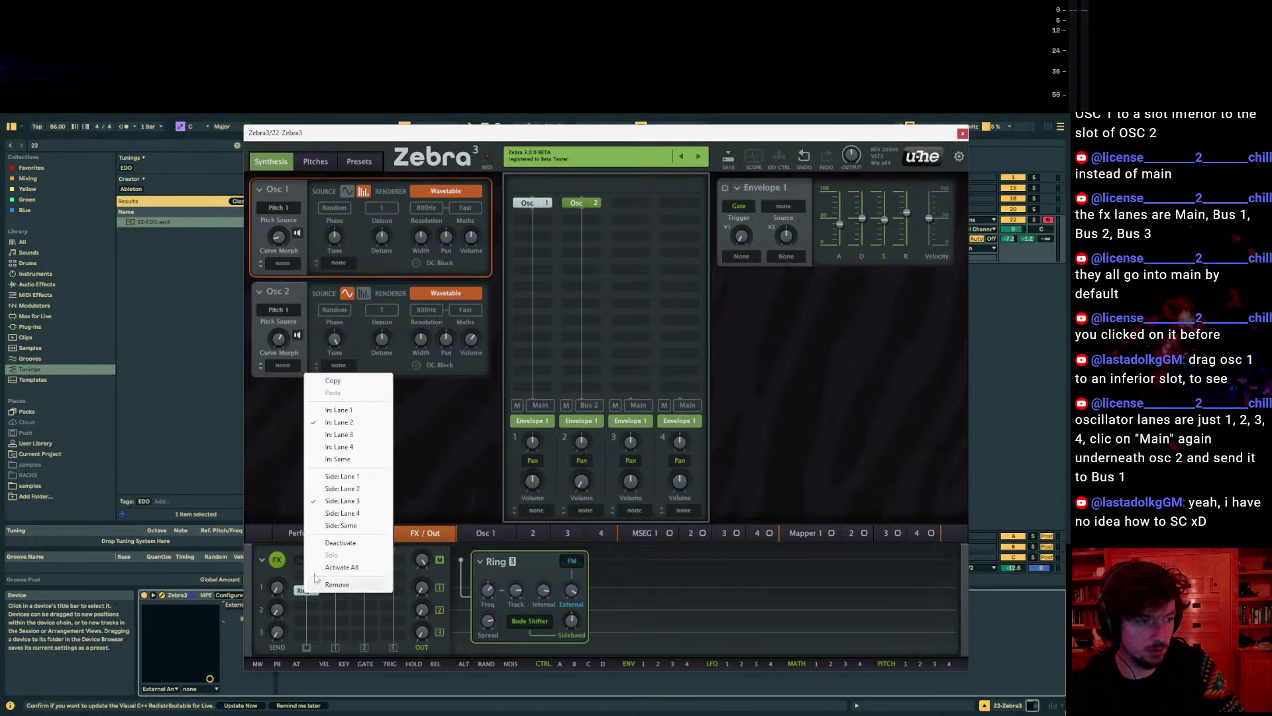
{"action": "left_click", "coordinate": [339, 410]}
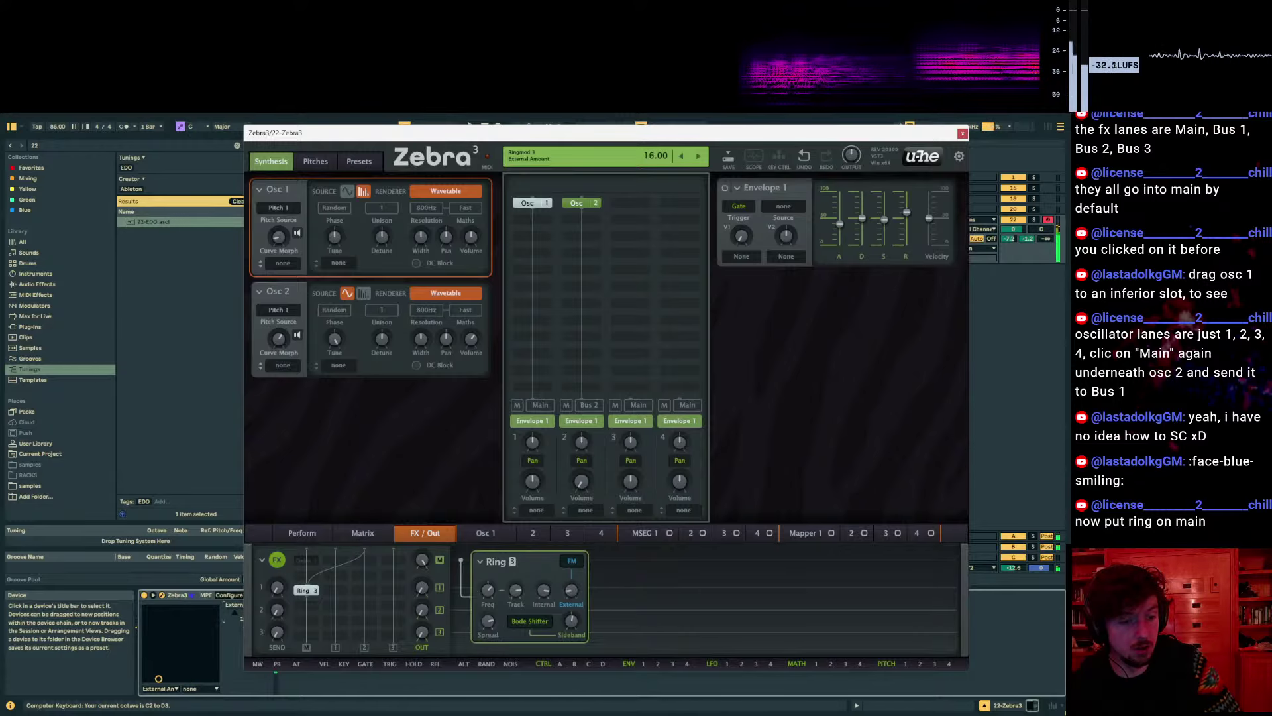
Lower the computer keyboard's octave and compare the sound with Ring 3's external amount at 100 and at 0
{"action": "key", "text": "z"}
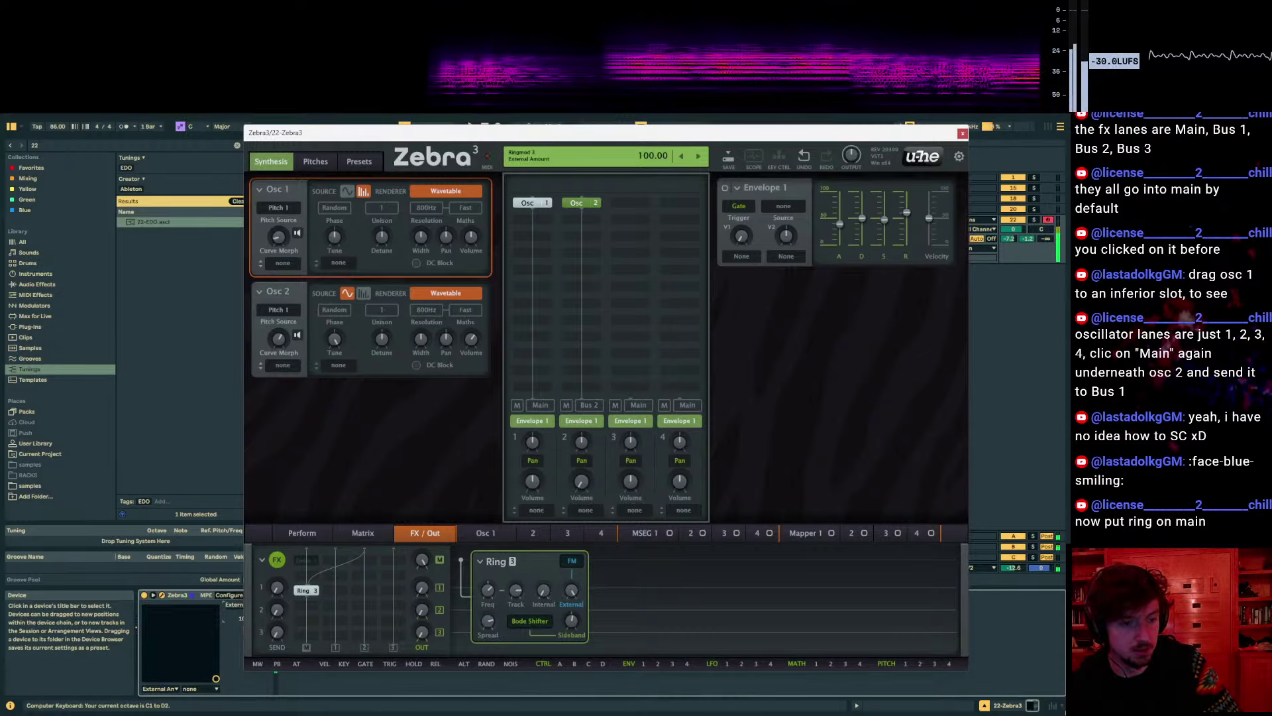
{"action": "left_click_drag", "start_coordinate": [571, 589], "coordinate": [571, 623]}
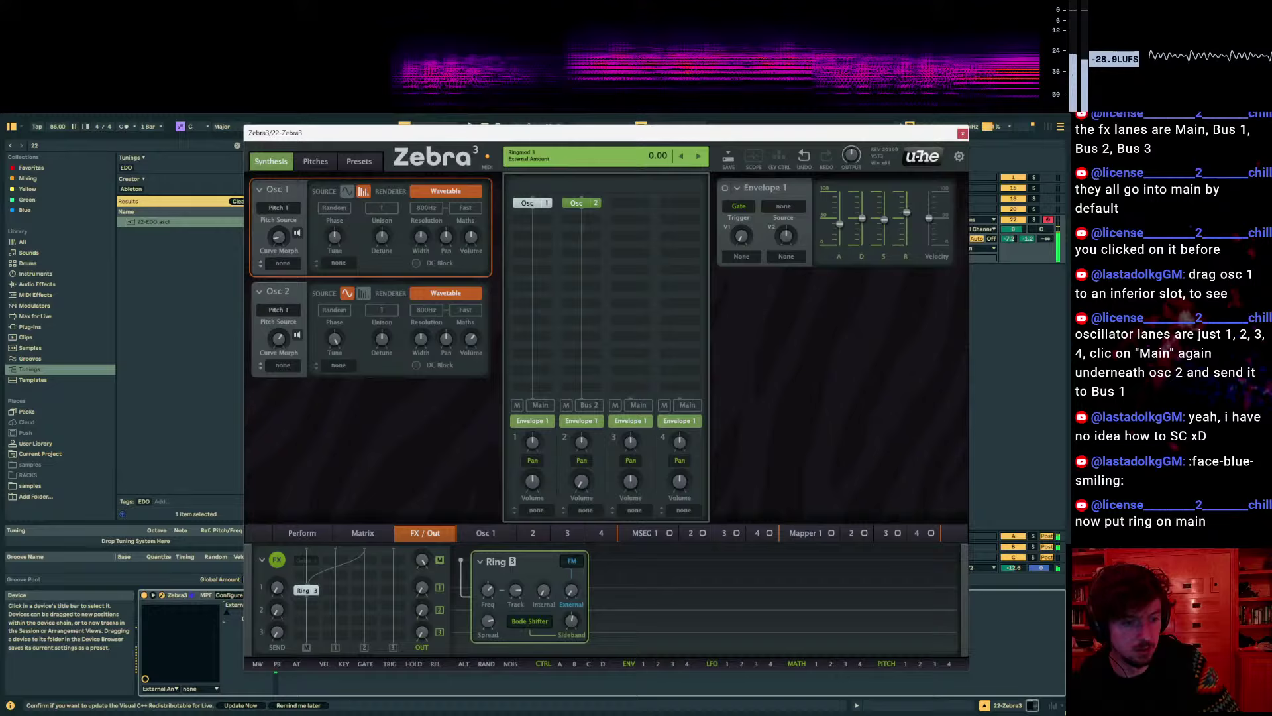
{"action": "double_click", "coordinate": [542, 589]}
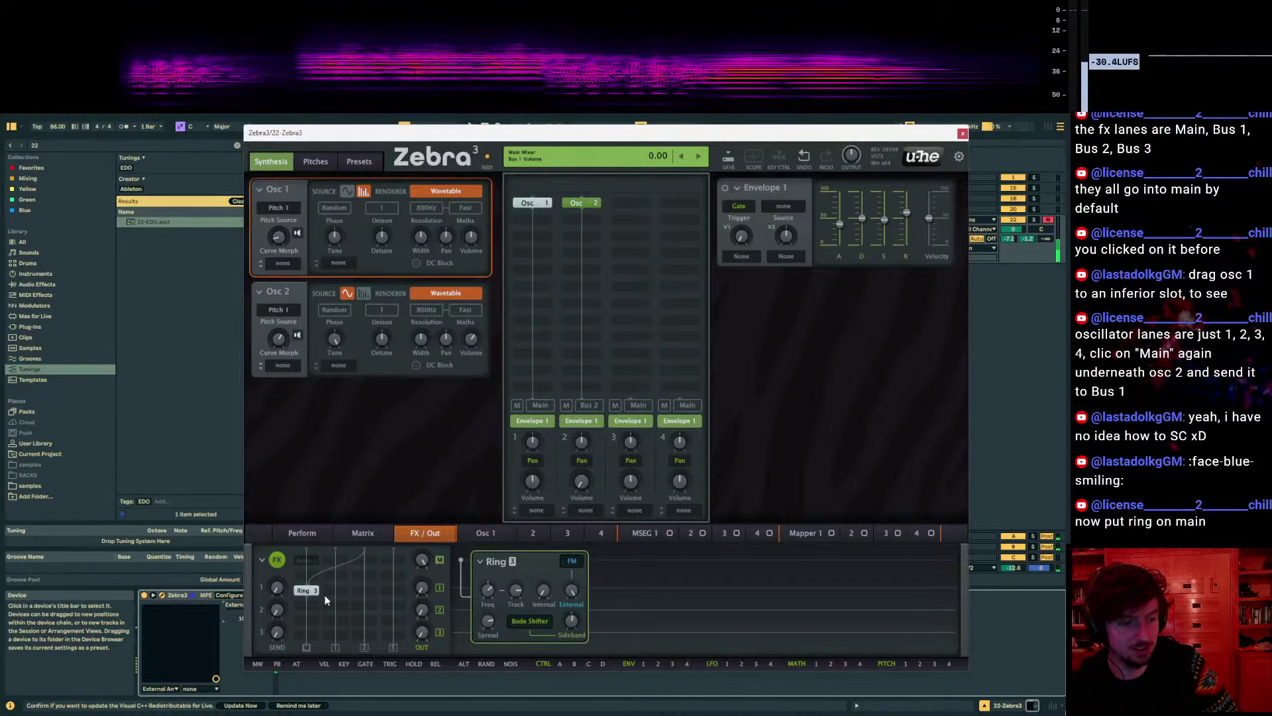
{"action": "left_click", "coordinate": [486, 533]}
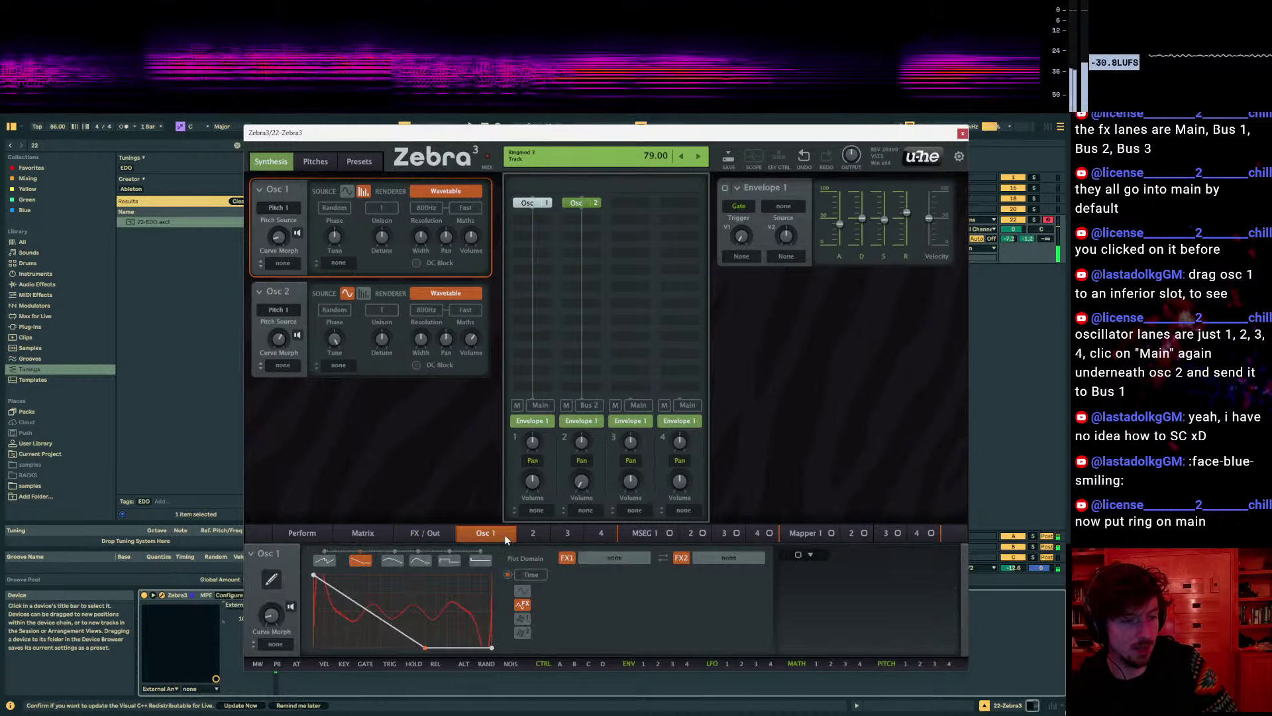
{"action": "left_click", "coordinate": [425, 532]}
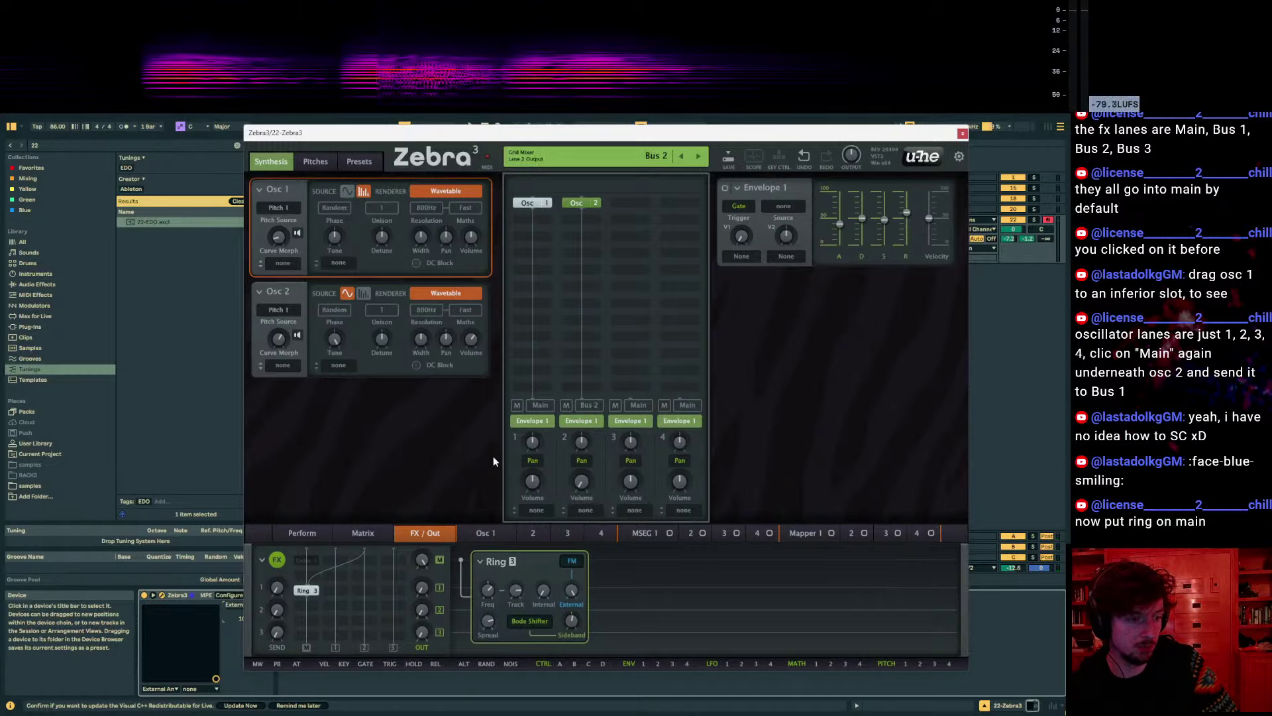
{"action": "left_click", "coordinate": [591, 405]}
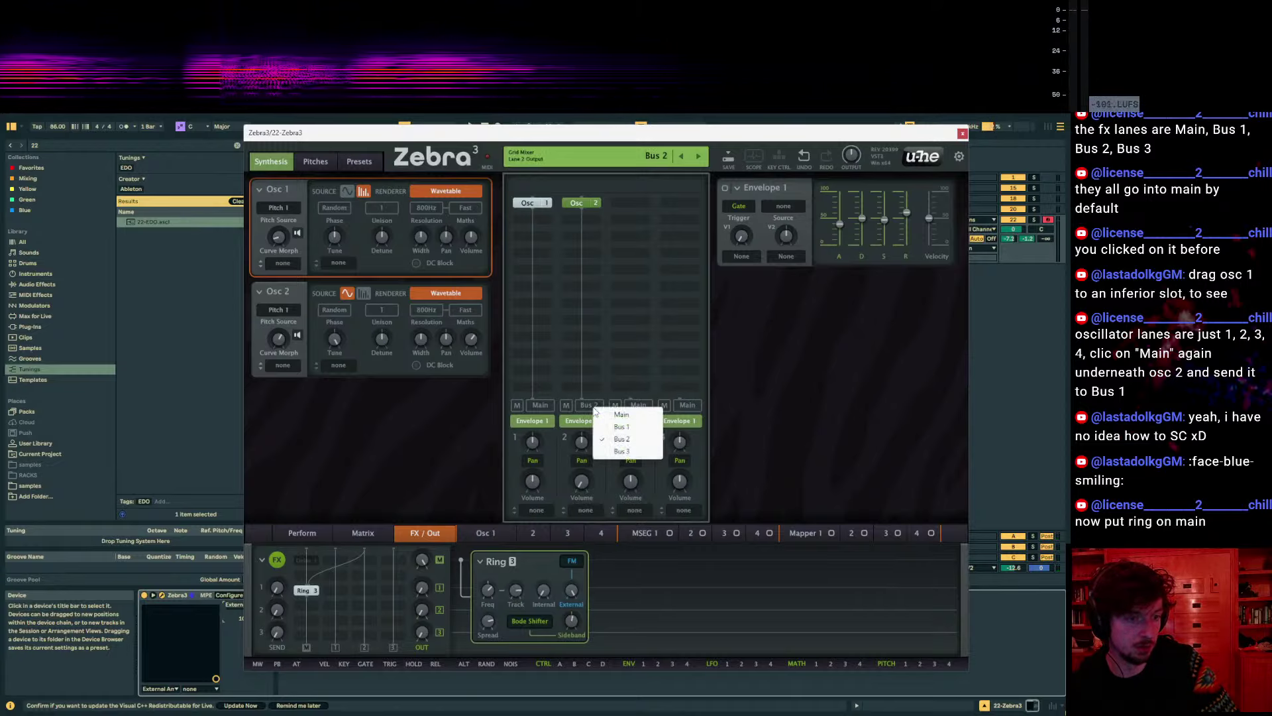
{"action": "left_click", "coordinate": [583, 387]}
{"action": "left_click", "coordinate": [367, 554]}
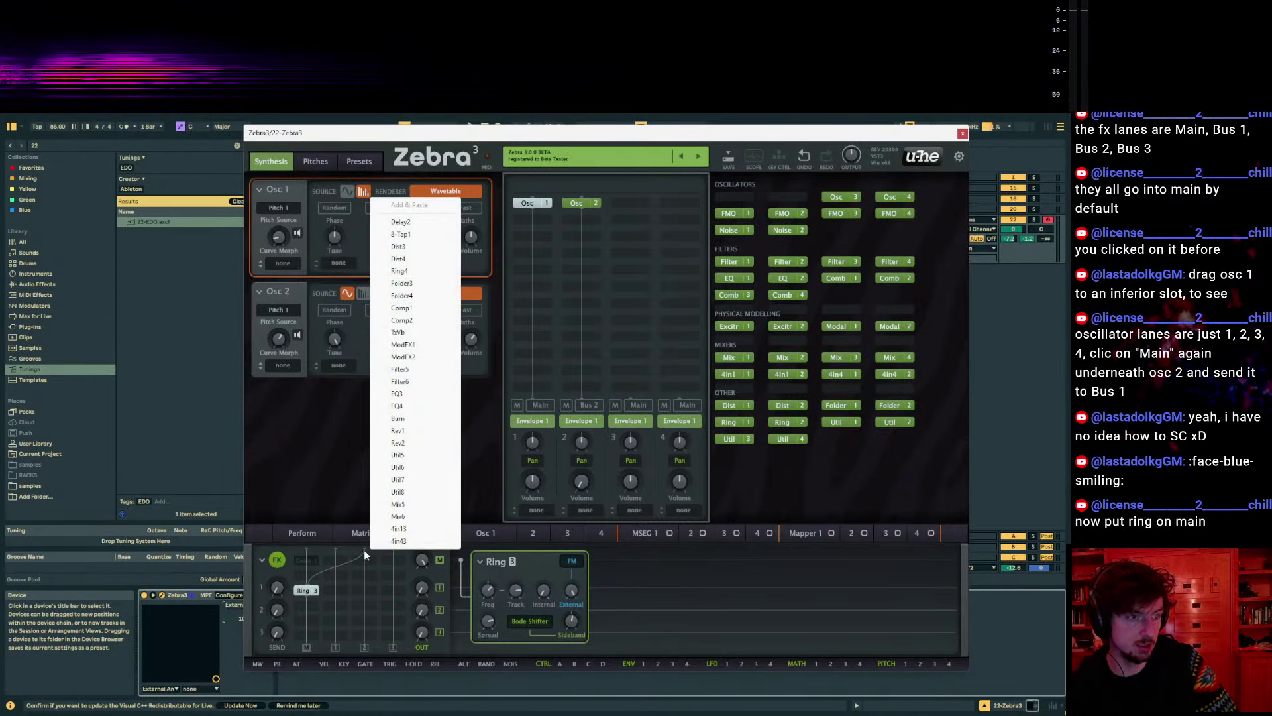
{"action": "left_click", "coordinate": [364, 555]}
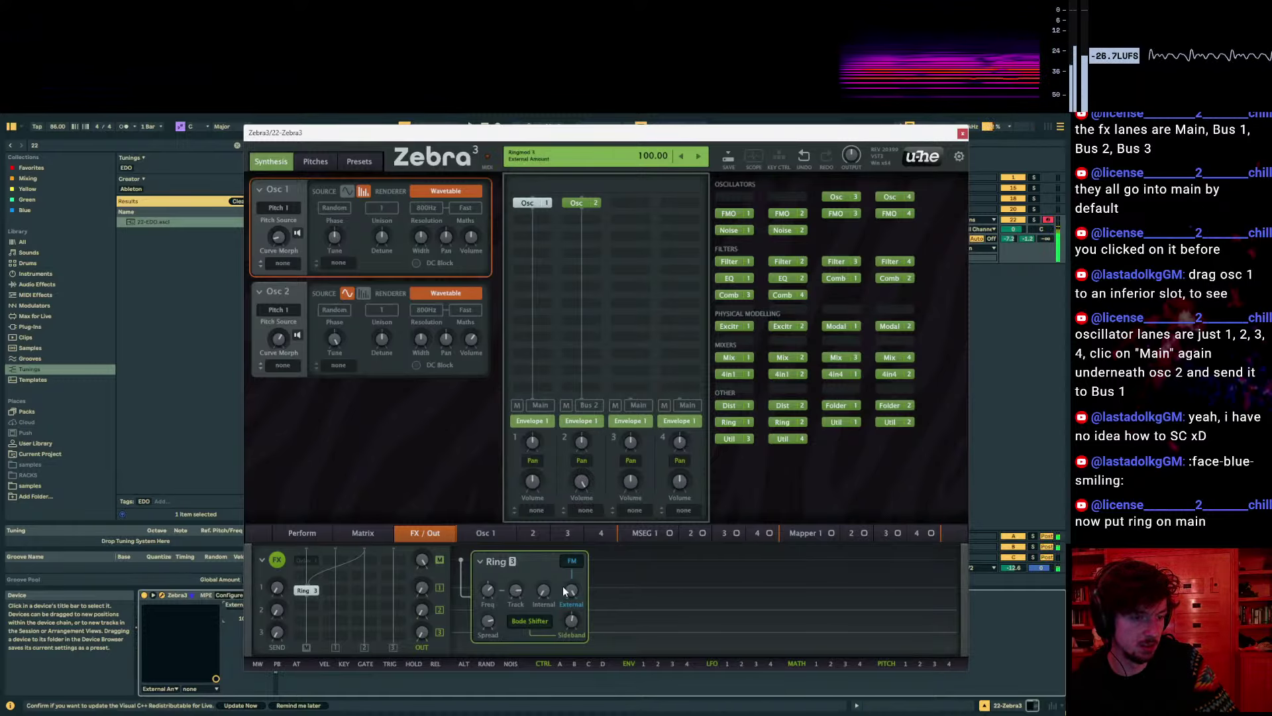
Play low notes to listen to Ring 3's external and sideband settings, and check Osc 2's input lane
{"action": "key", "text": "z"}
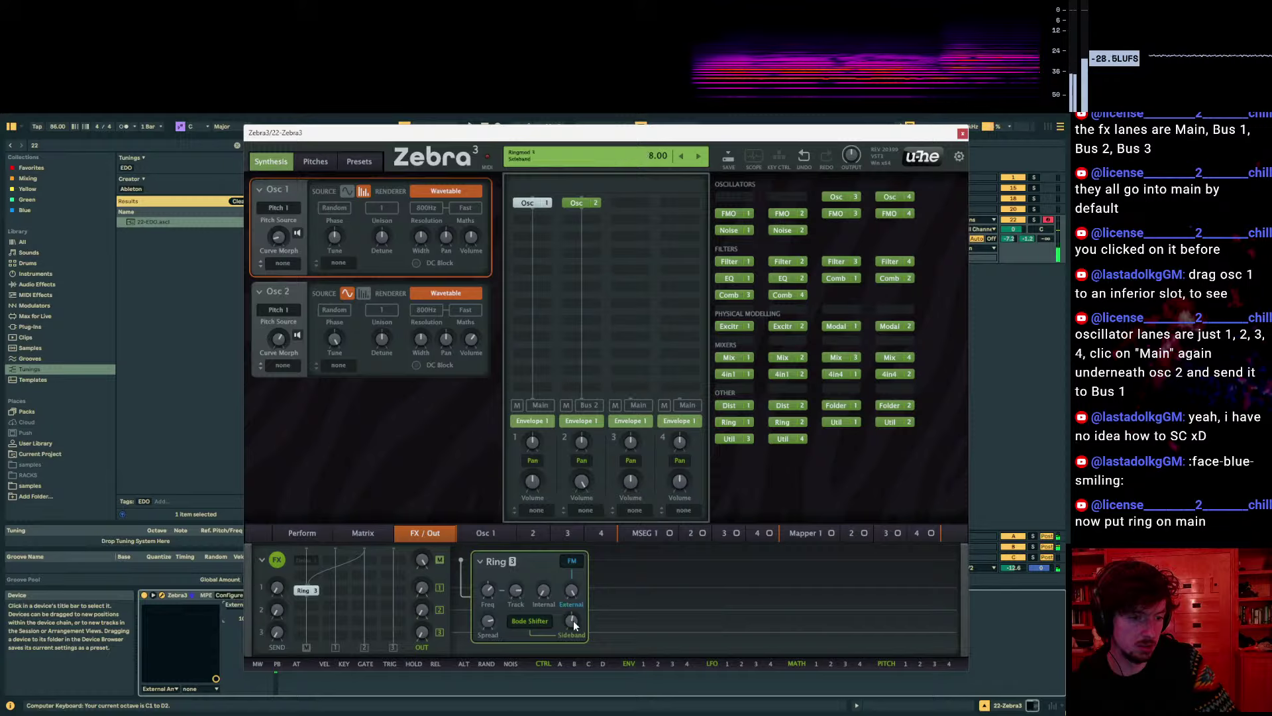
{"action": "key", "text": "z"}
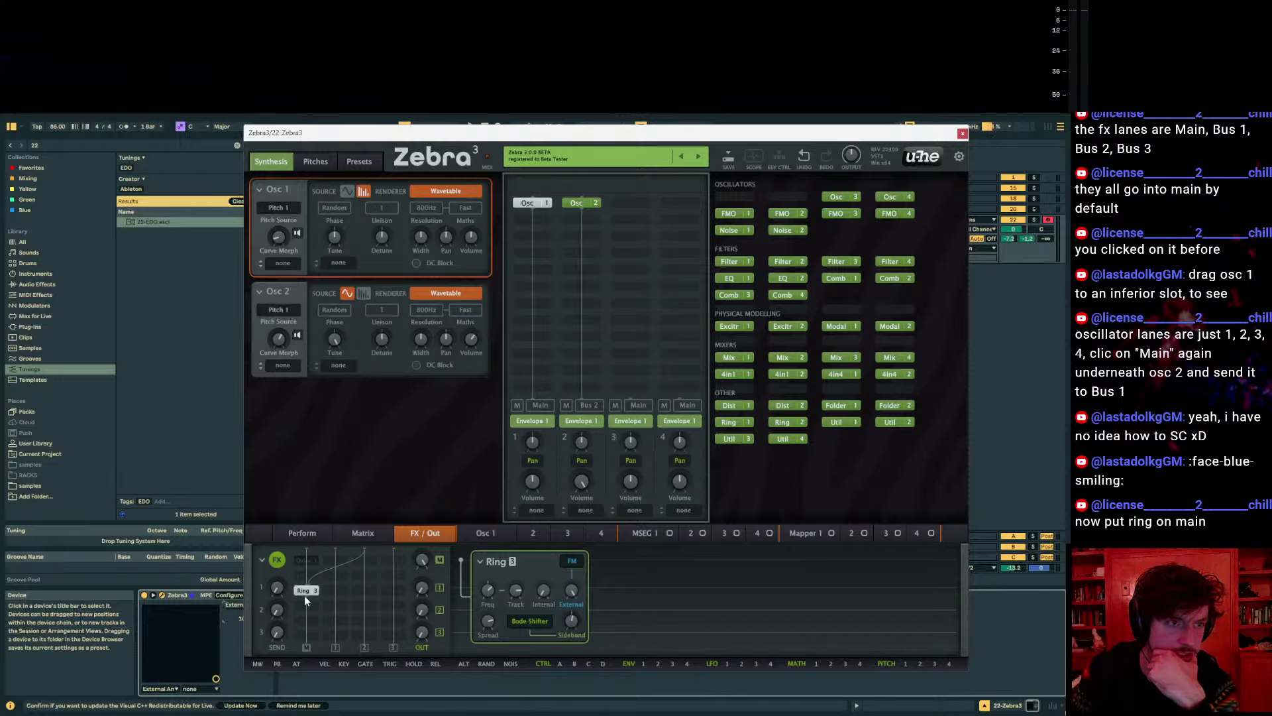
{"action": "right_click", "coordinate": [582, 203]}
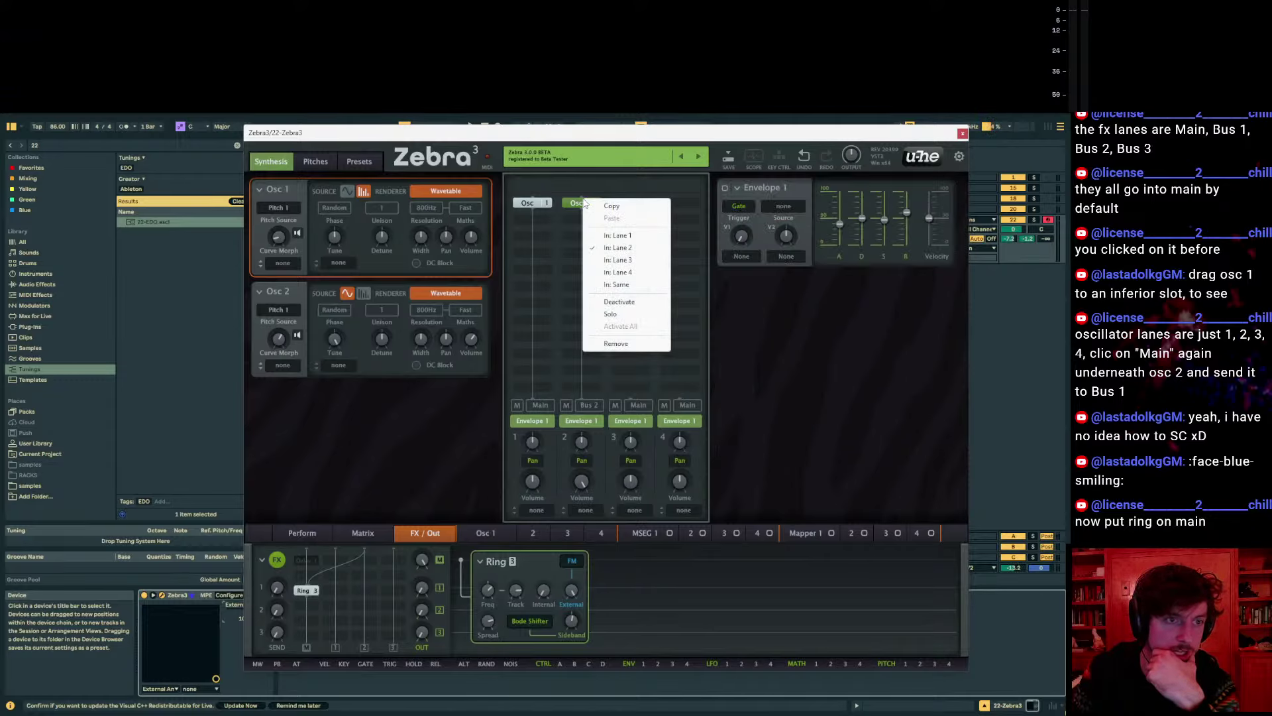
{"action": "left_click", "coordinate": [414, 376]}
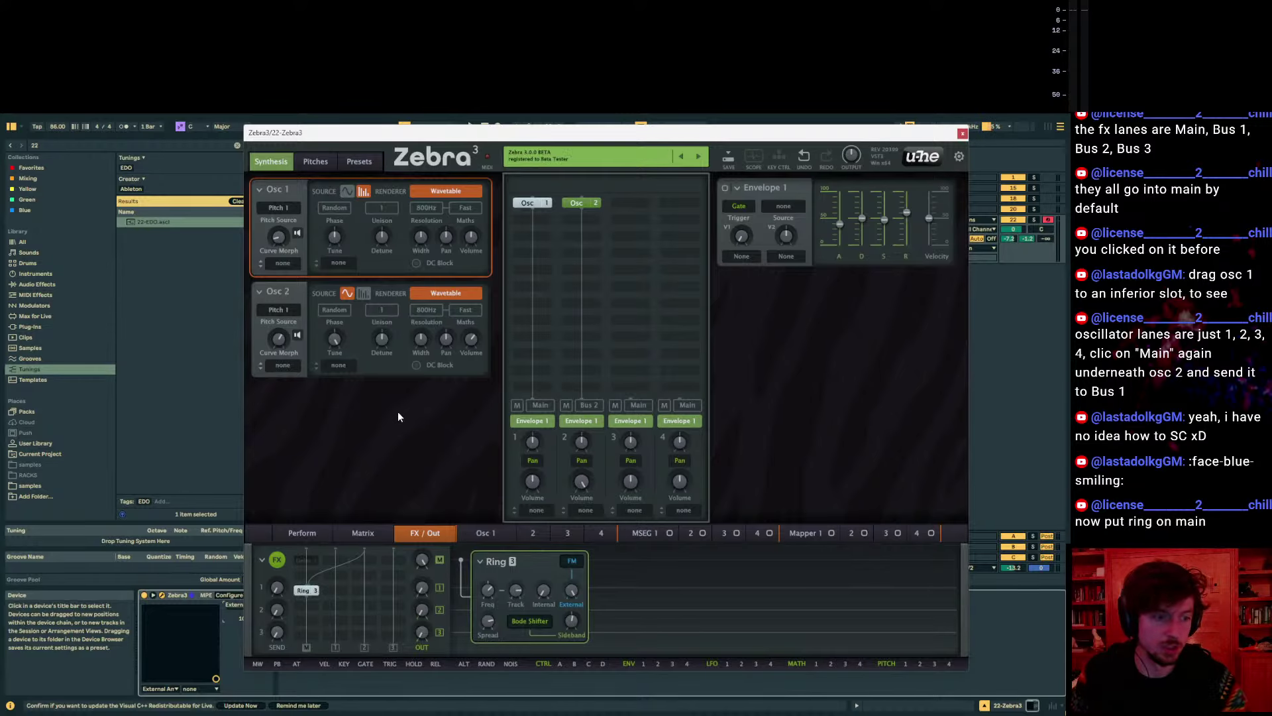
Set lane 2's volume to 100 and turn up lane 1's volume
{"action": "double_click", "coordinate": [587, 484]}
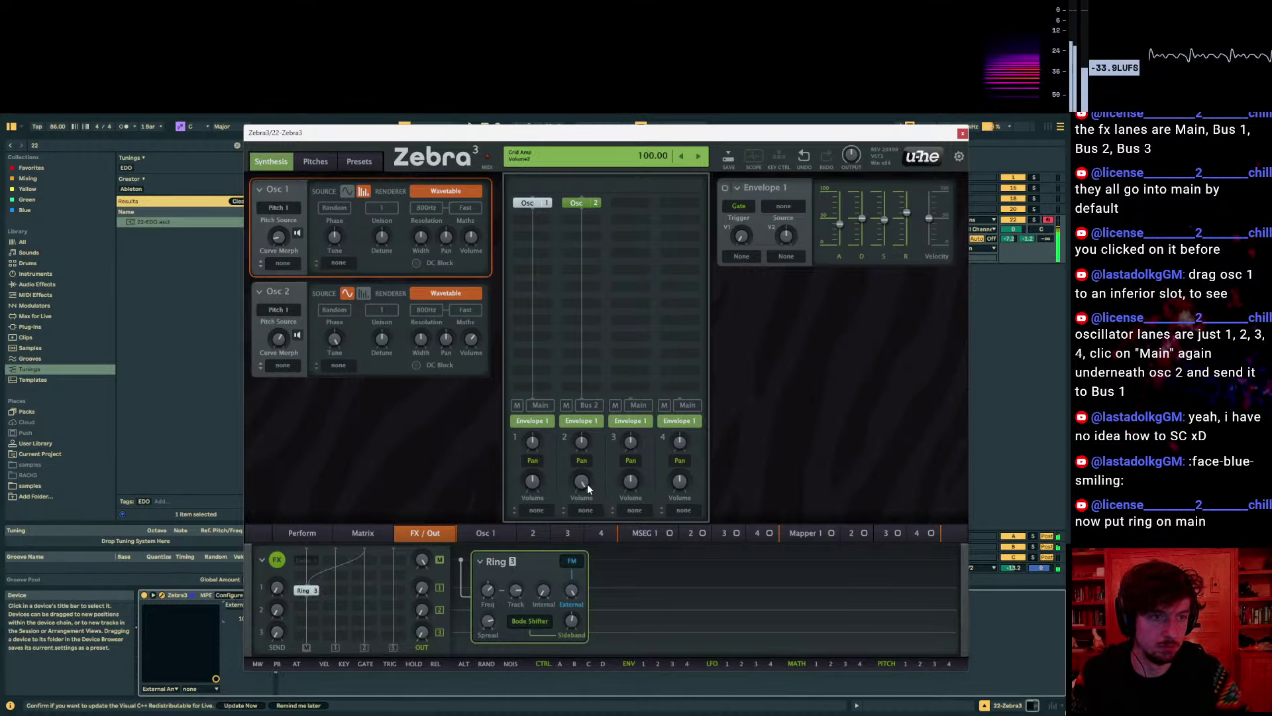
{"action": "left_click_drag", "start_coordinate": [532, 481], "coordinate": [532, 497]}
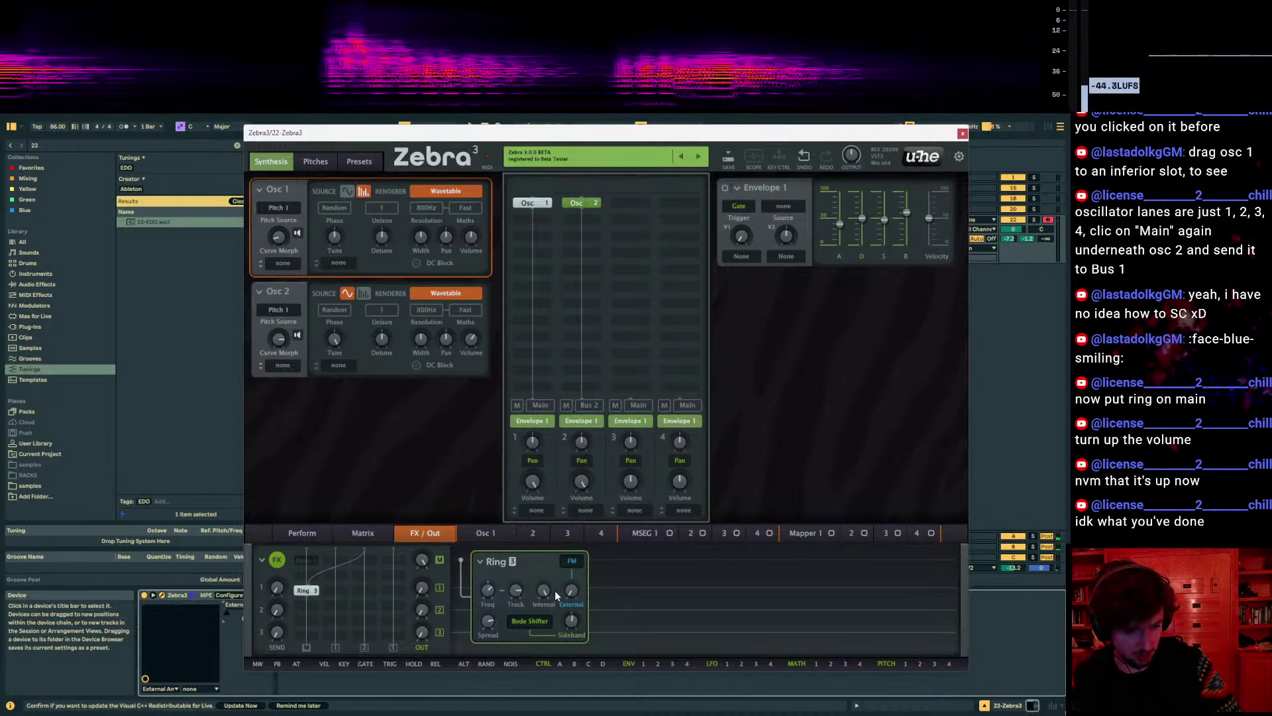
Set Ring 3's external amount to 0 and its internal amount to 100
{"action": "mouse_move", "coordinate": [568, 593]}
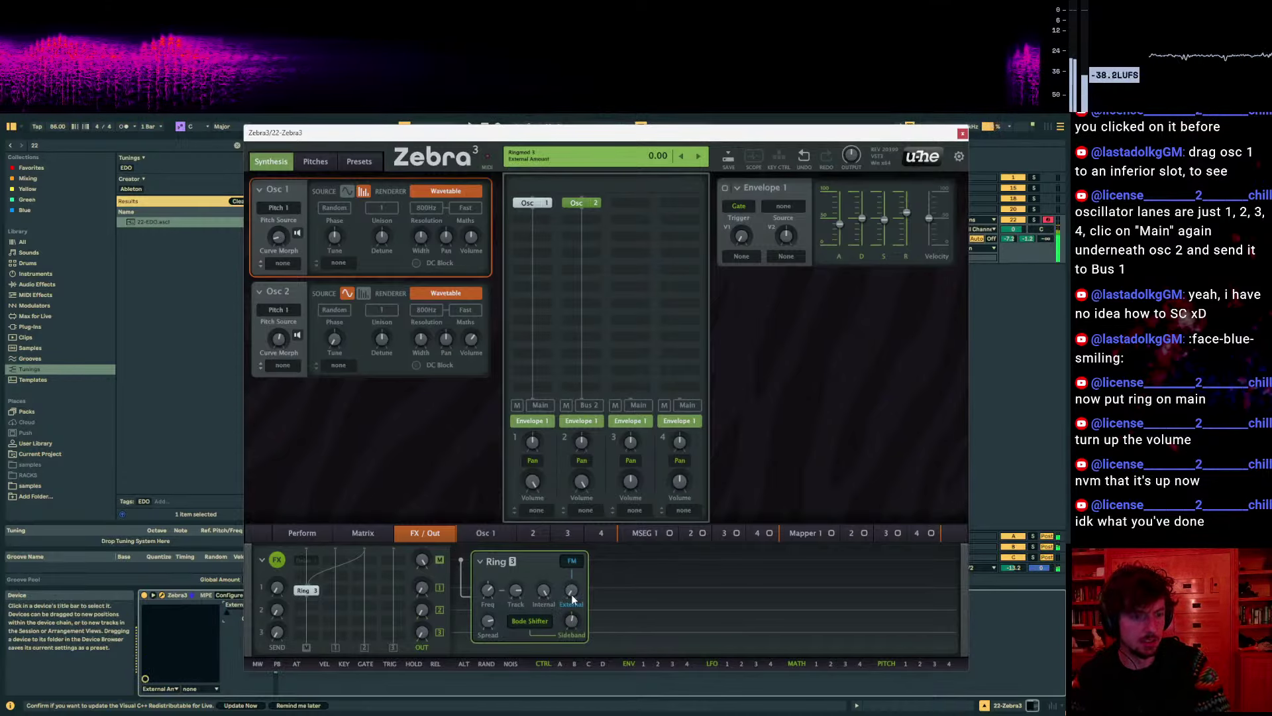
{"action": "left_click_drag", "start_coordinate": [543, 589], "coordinate": [543, 563]}
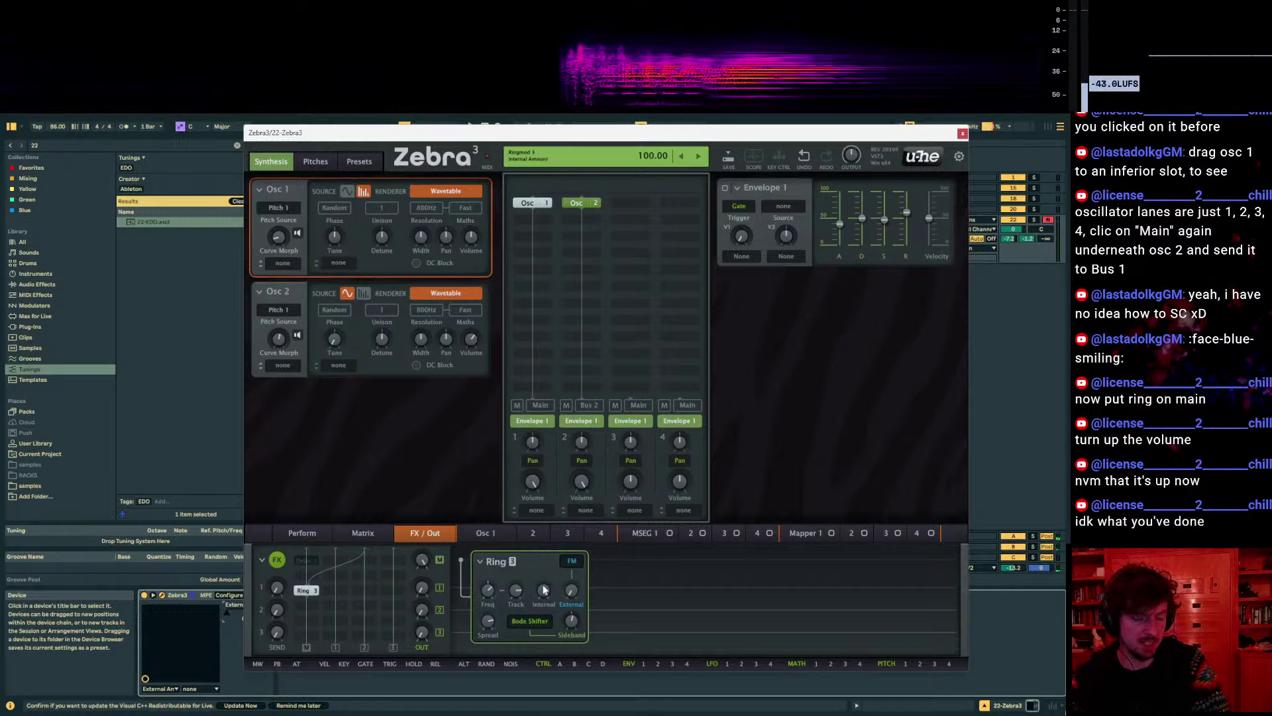
Reset Ring 3's frequency to 0 and adjust it down to -2.00 while playing
{"action": "double_click", "coordinate": [487, 590]}
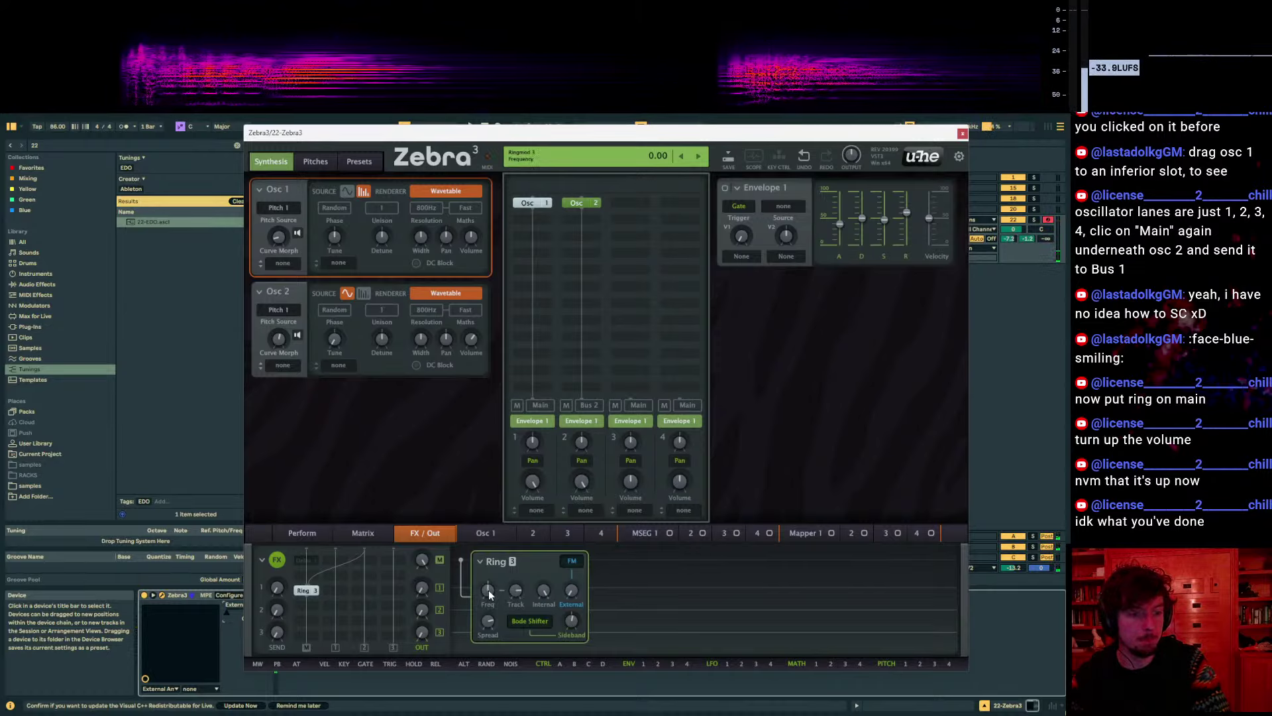
{"action": "left_click_drag", "start_coordinate": [487, 598], "coordinate": [517, 646]}
{"action": "mouse_move", "coordinate": [517, 593]}
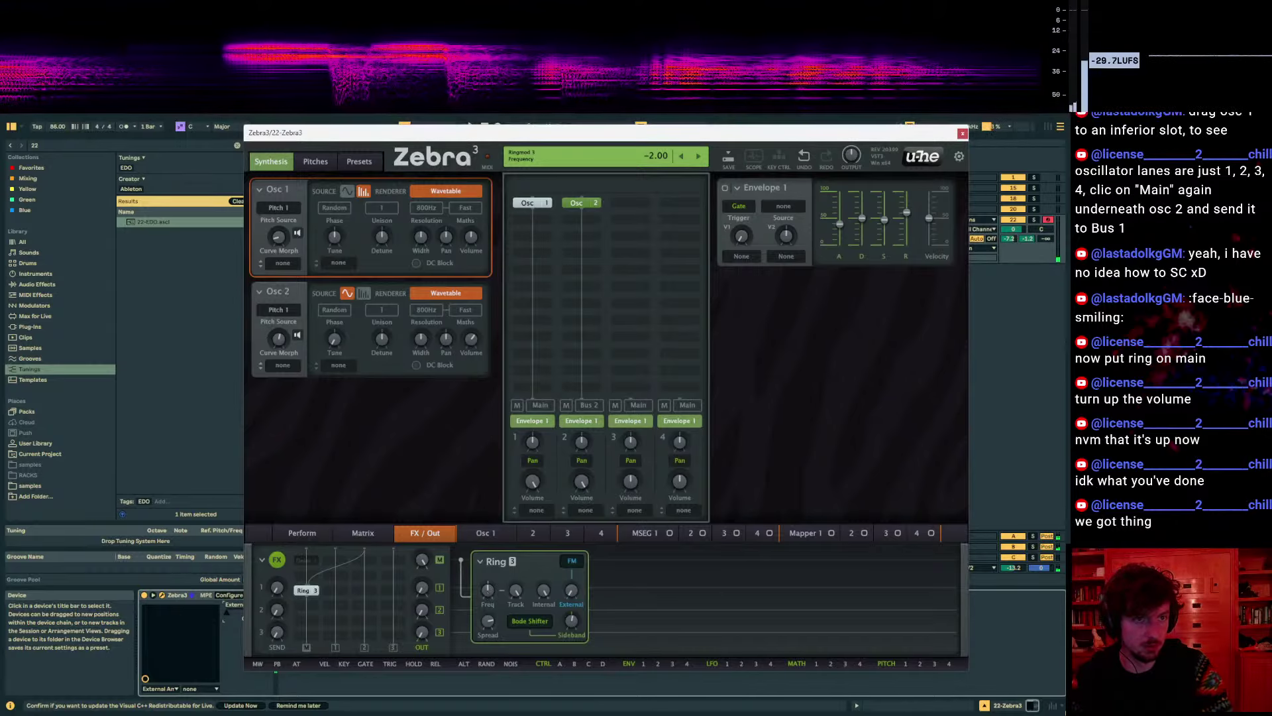
Experiment with Ring 3's frequency, internal amount and sideband, and try its Diode Ring mode as well as Bode Shifter
{"action": "left_click_drag", "start_coordinate": [487, 590], "coordinate": [488, 594]}
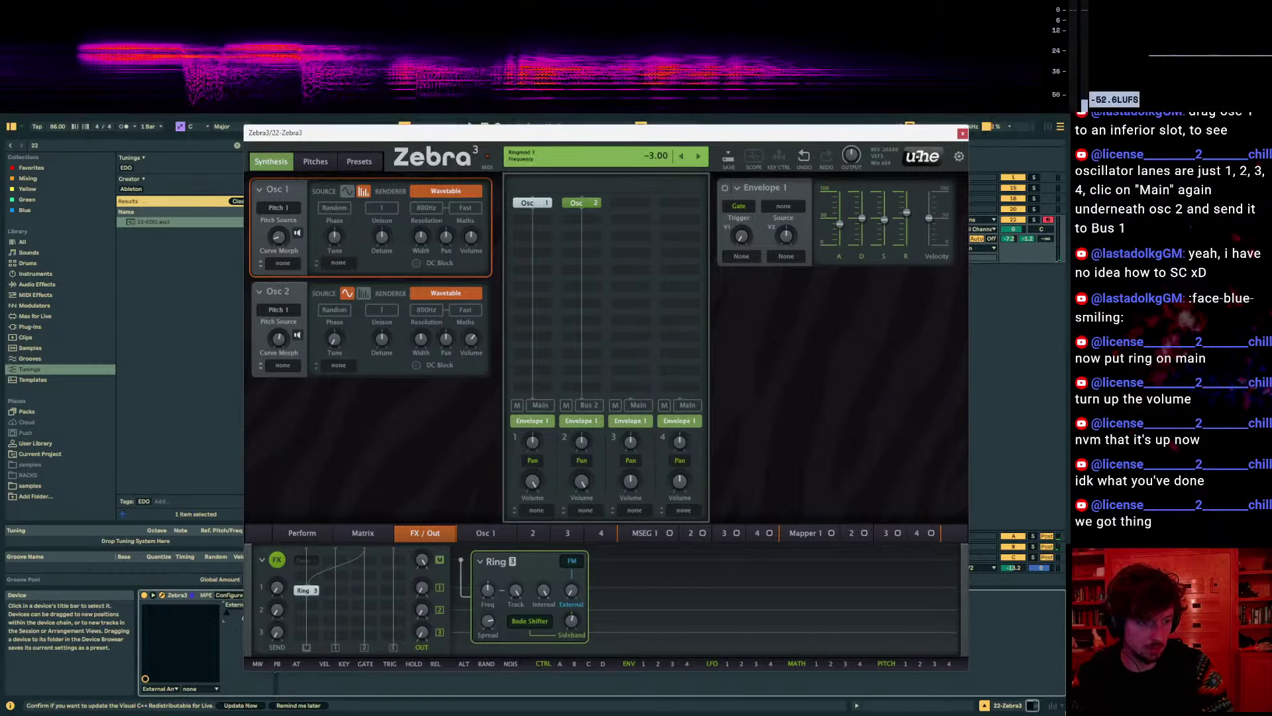
{"action": "scroll", "coordinate": [490, 598], "scroll_direction": "down", "scroll_amount": 5}
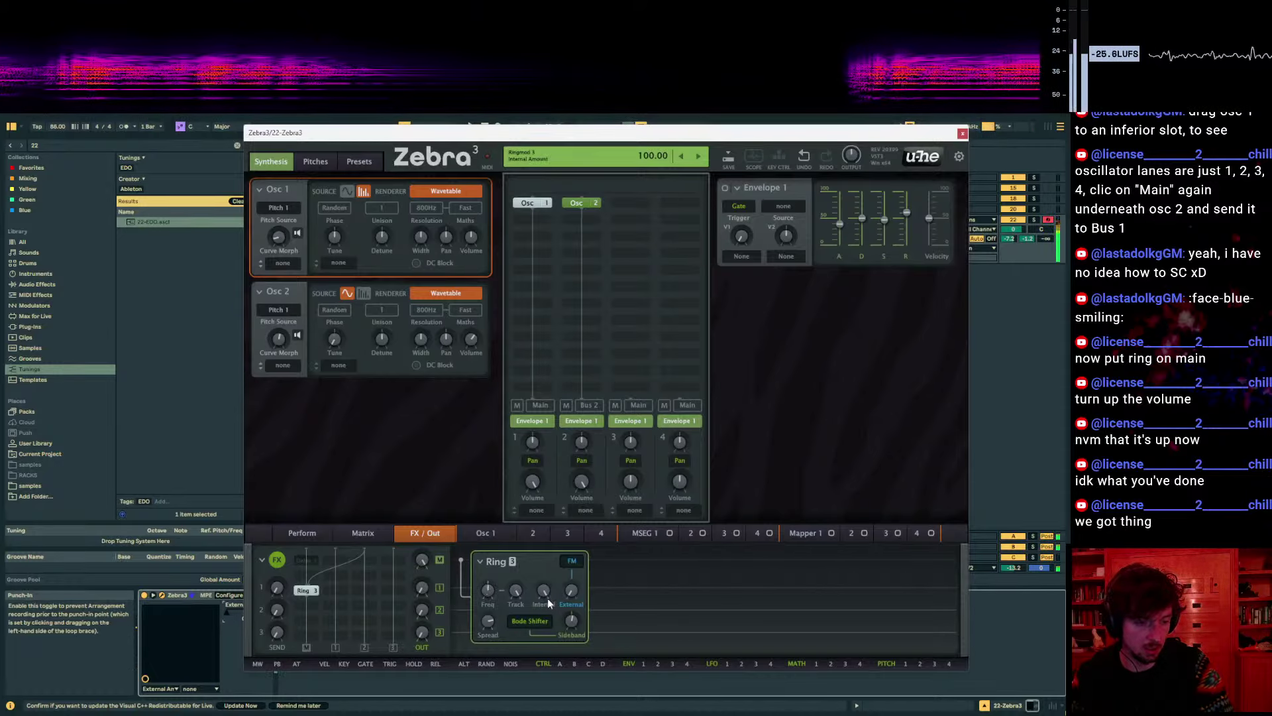
{"action": "left_click_drag", "start_coordinate": [547, 597], "coordinate": [547, 636]}
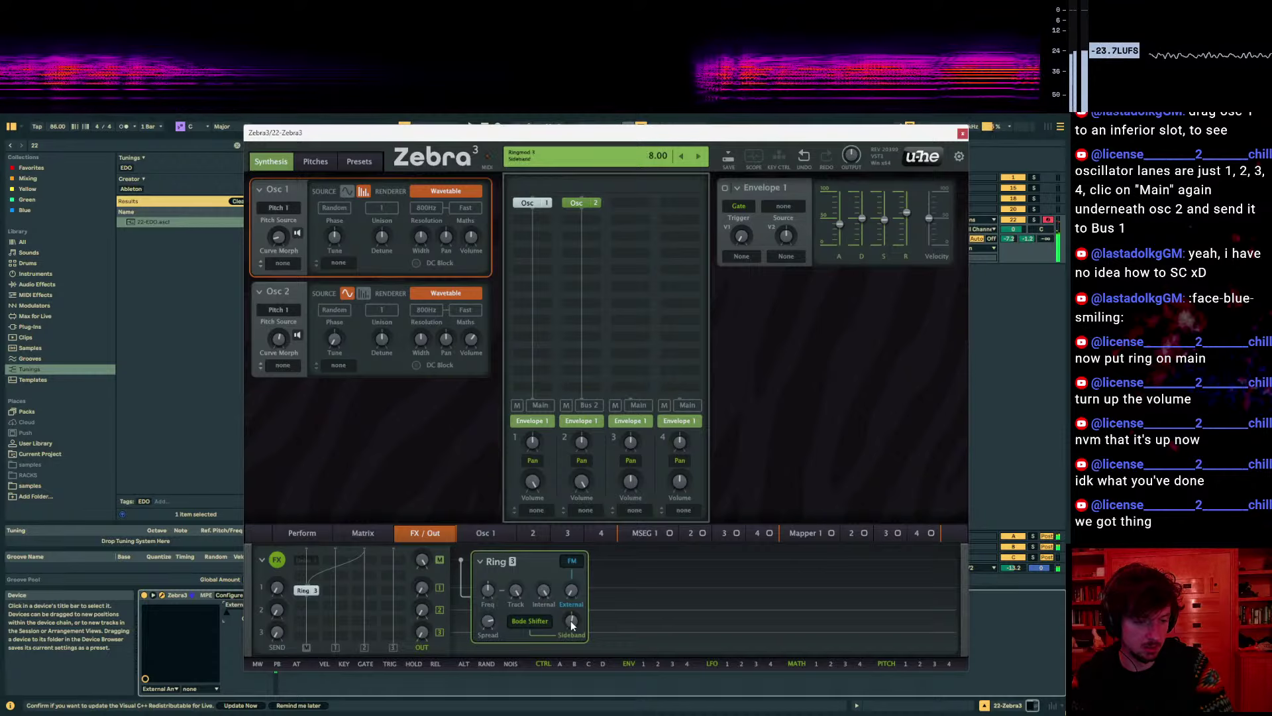
{"action": "left_click", "coordinate": [530, 621]}
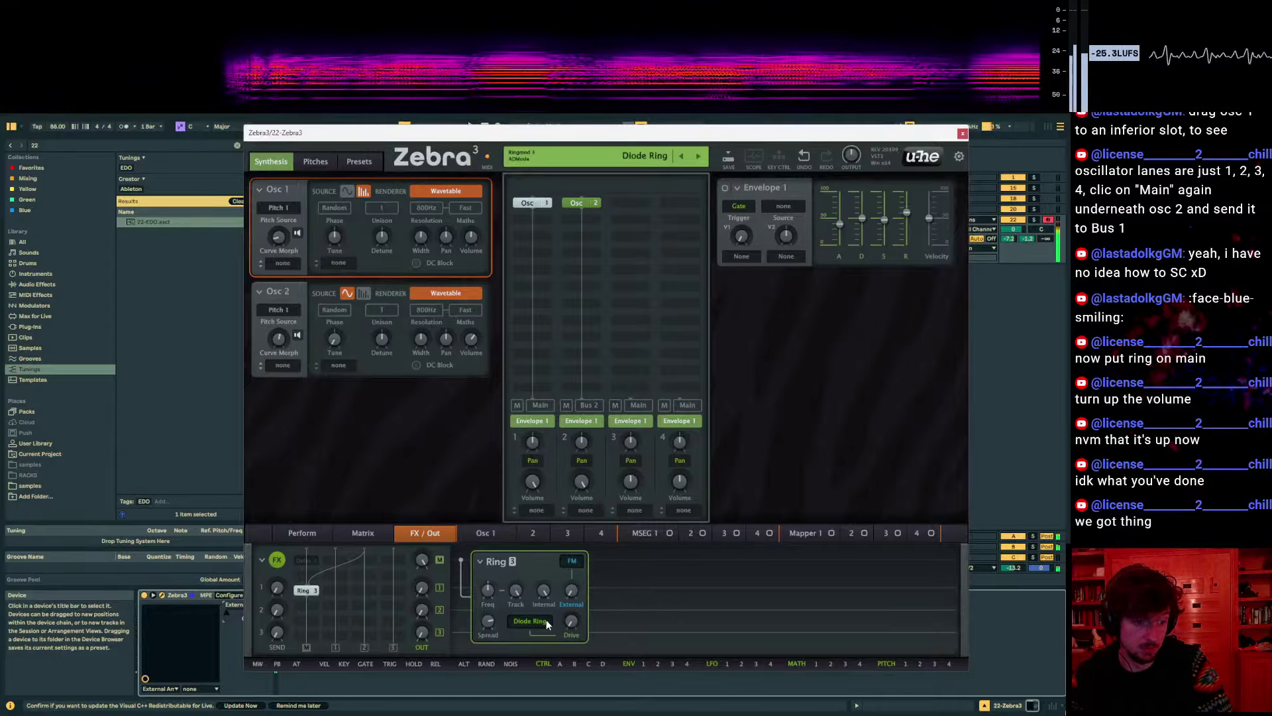
{"action": "left_click_drag", "start_coordinate": [571, 589], "coordinate": [554, 590]}
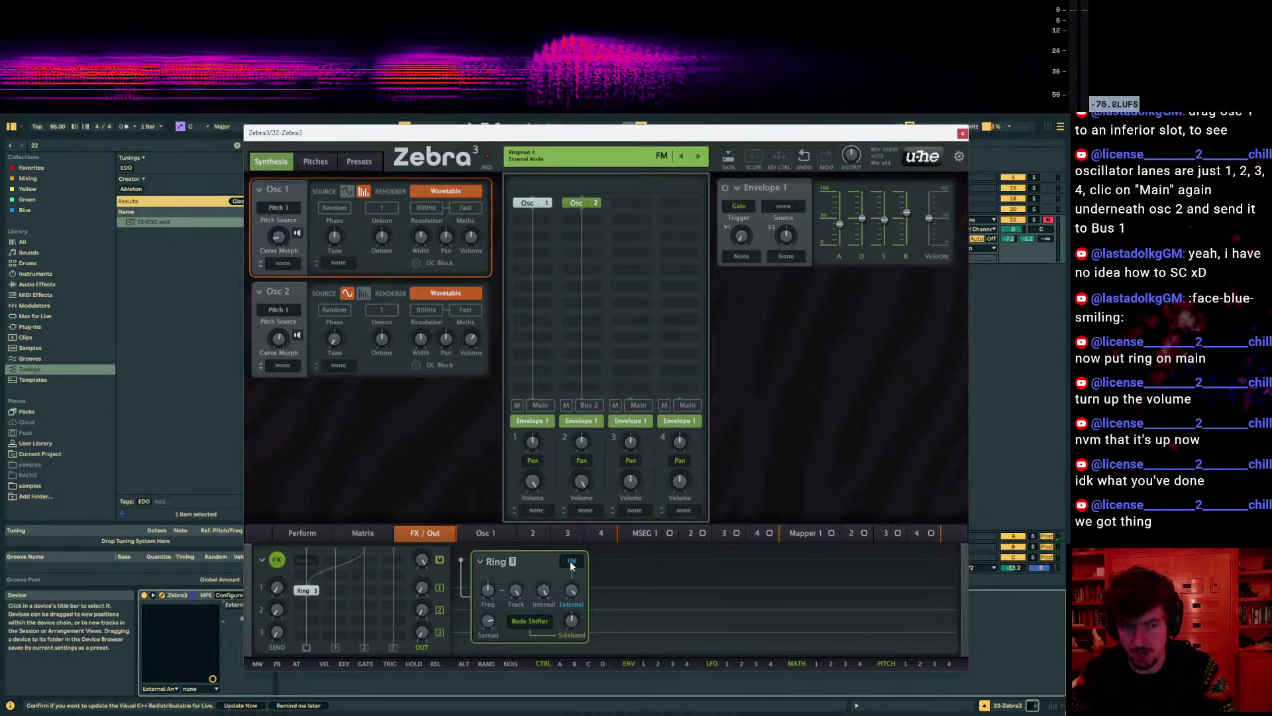
{"action": "scroll", "coordinate": [574, 590], "scroll_direction": "up", "scroll_amount": 5}
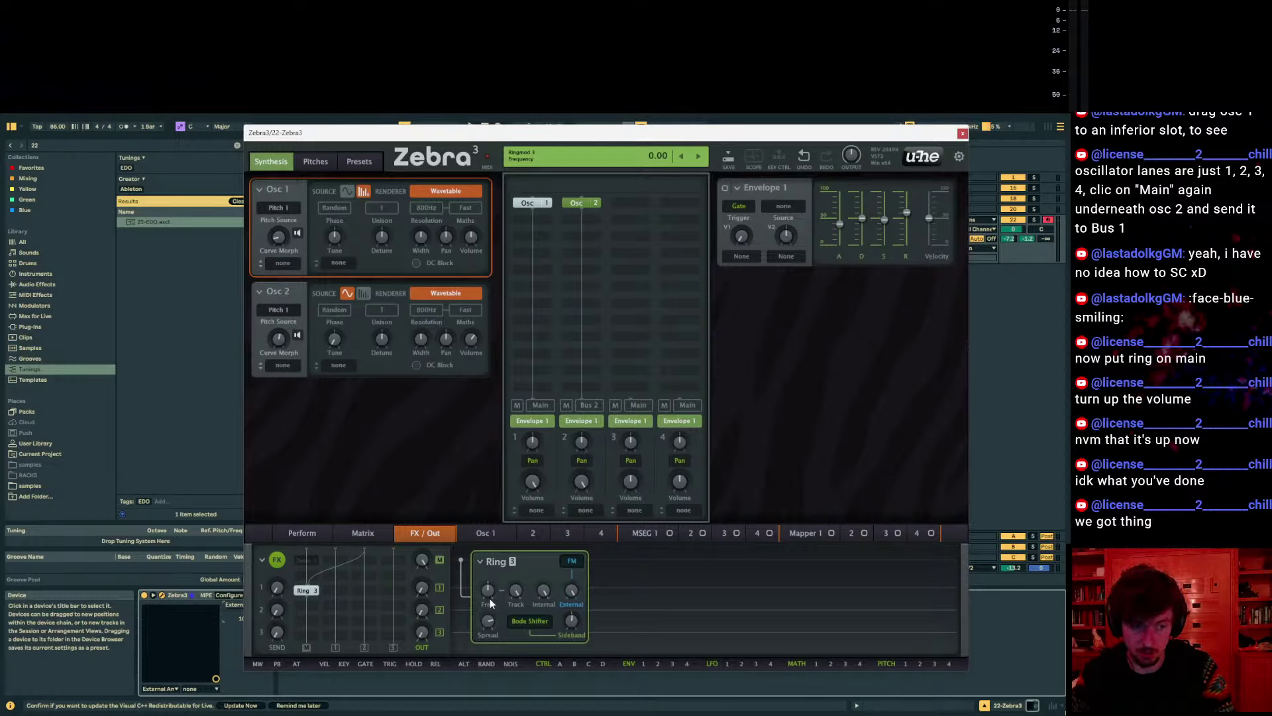
Change the tuning of Osc 2 and check Ring 3's external modulation mode
{"action": "left_click", "coordinate": [573, 561]}
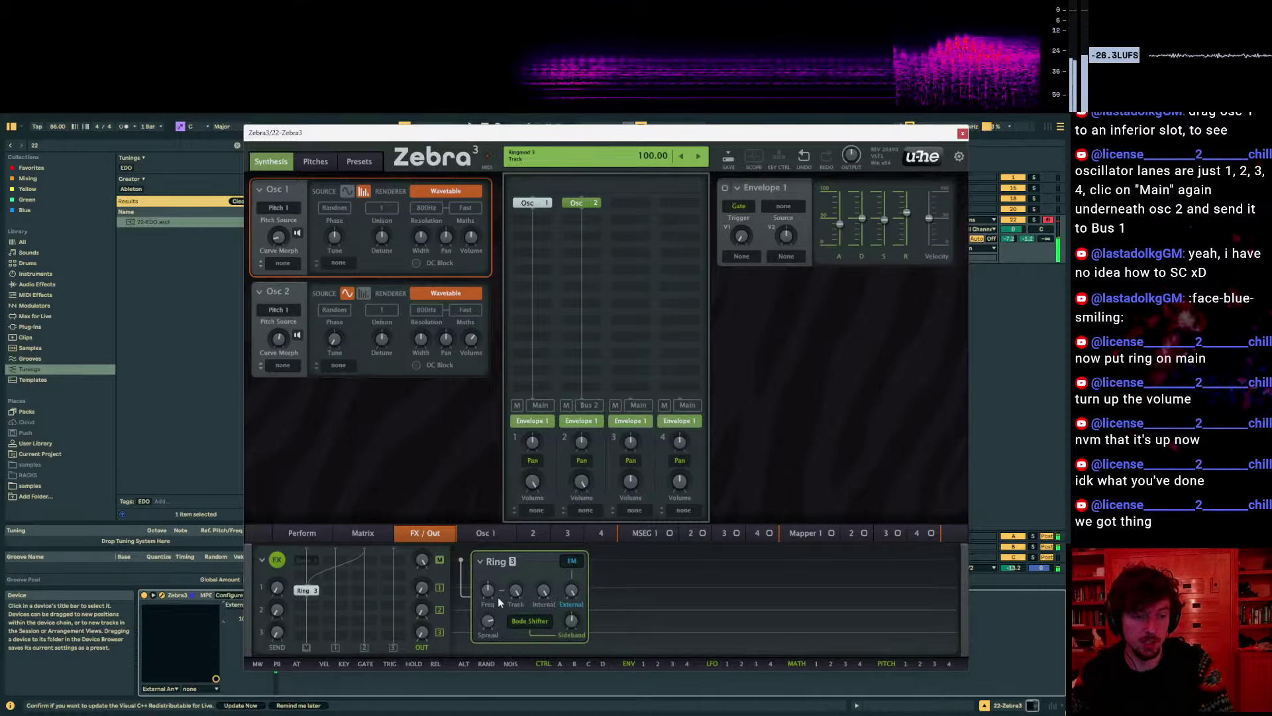
{"action": "left_click_drag", "start_coordinate": [324, 341], "coordinate": [323, 368]}
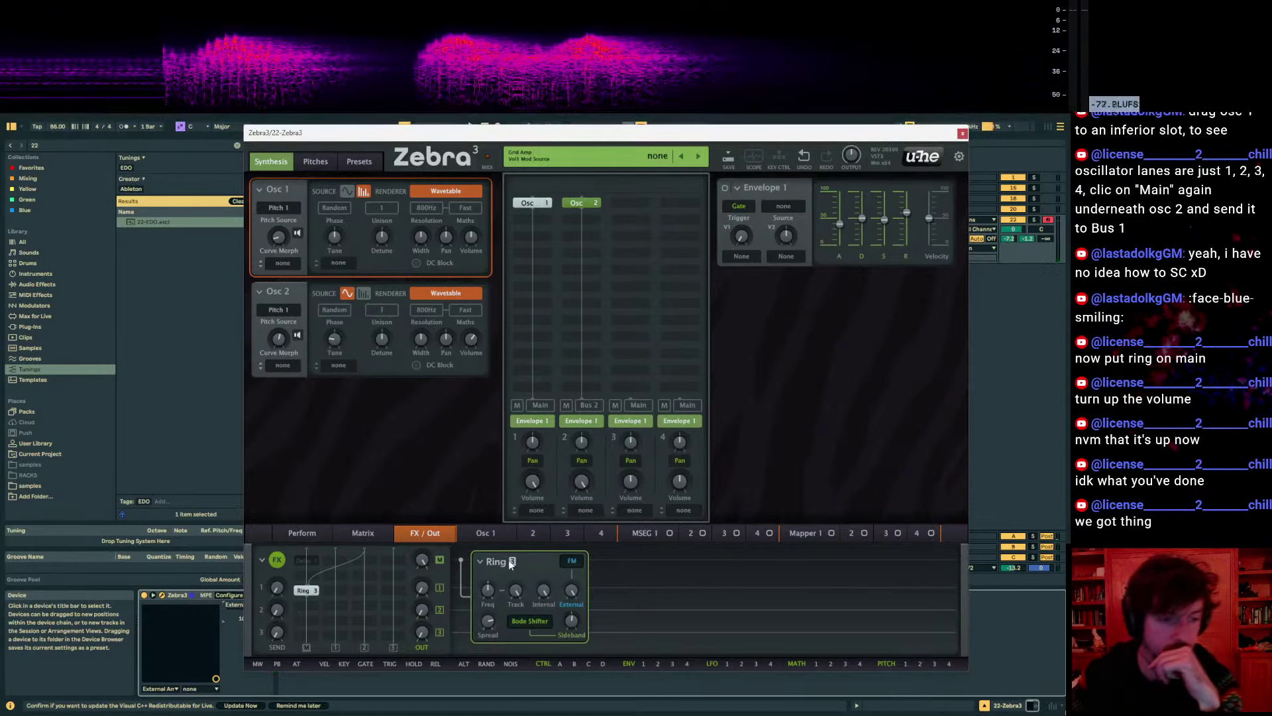
{"action": "left_click", "coordinate": [365, 574]}
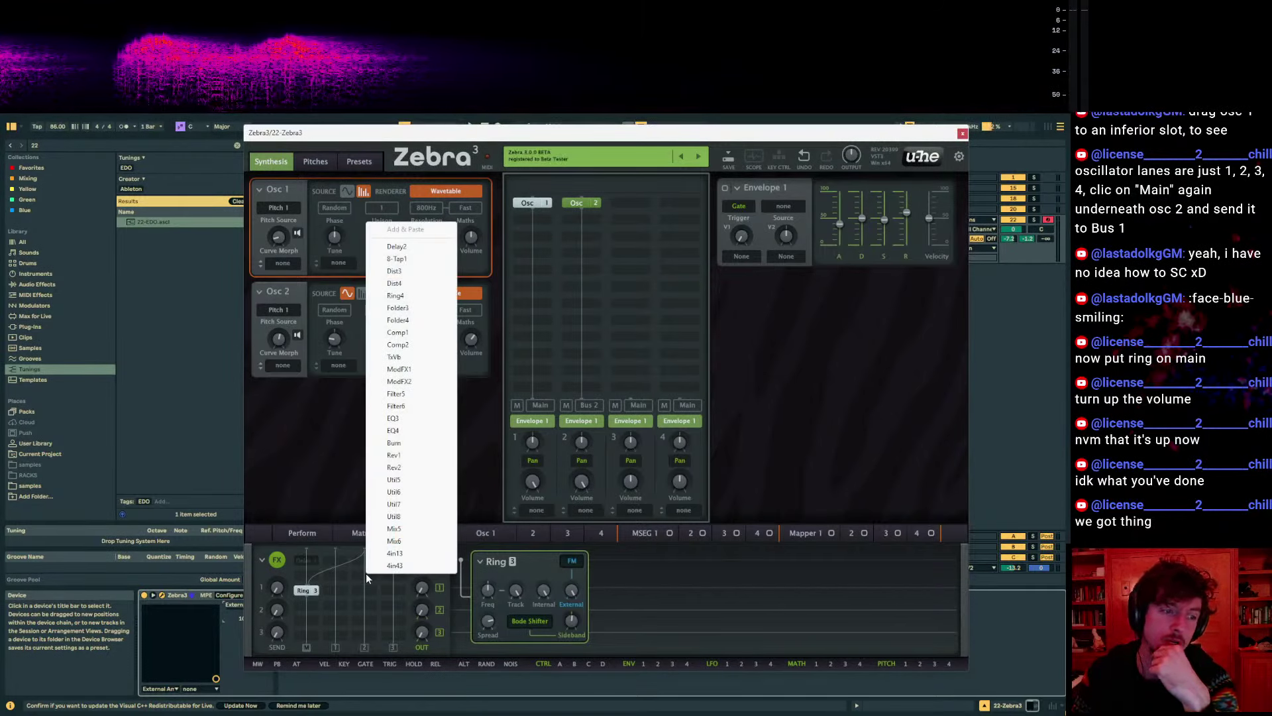
{"action": "left_click", "coordinate": [572, 562]}
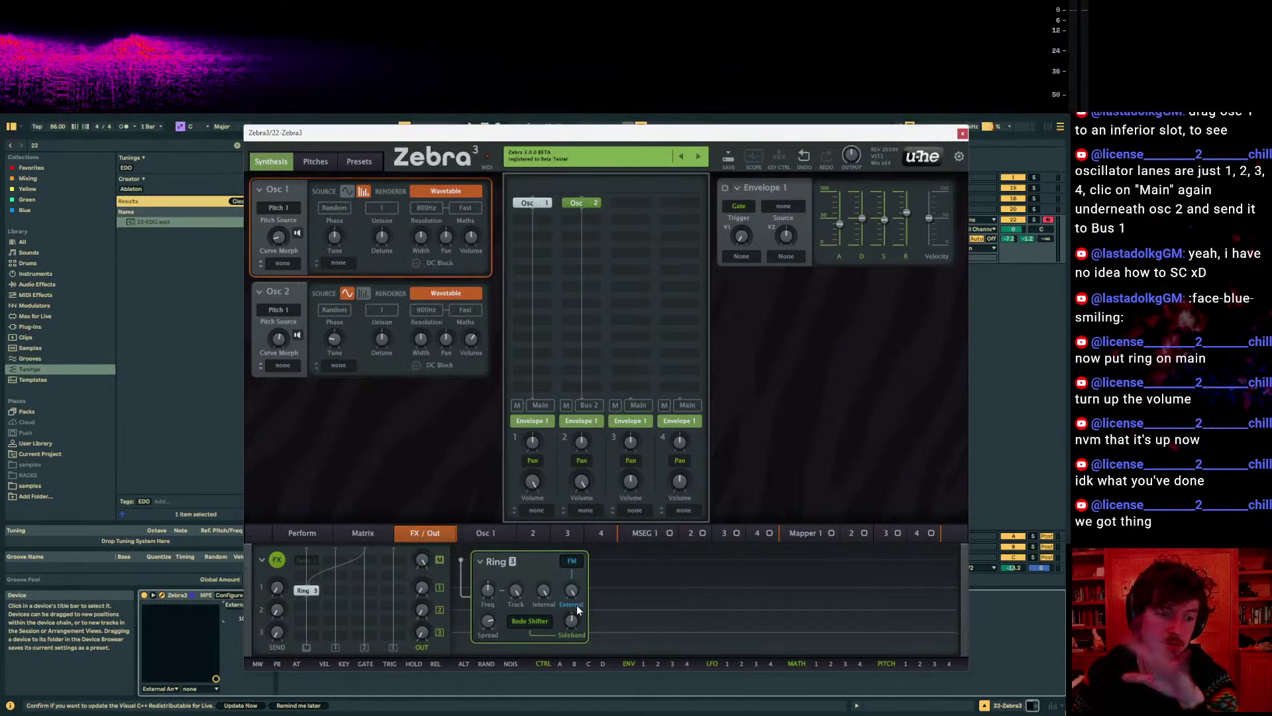
{"action": "left_click", "coordinate": [572, 561]}
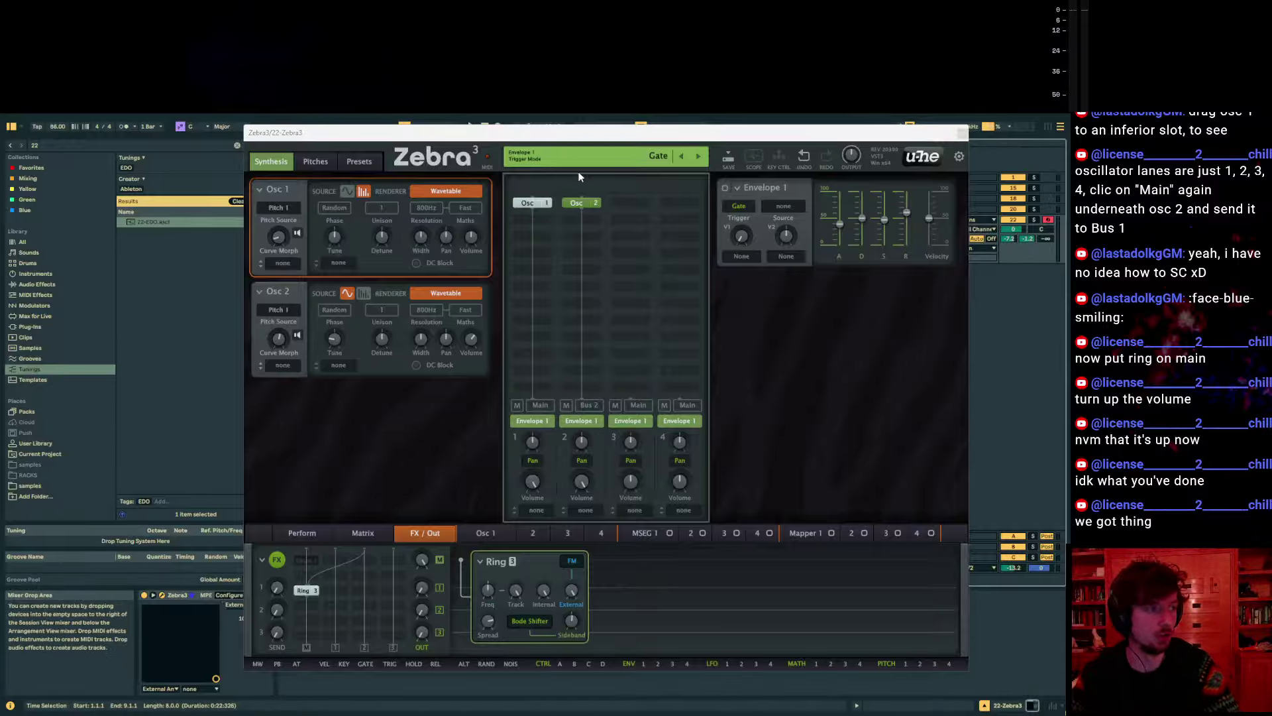
Create a new MIDI track and load Zebra3 onto it by searching the whole library for ZEBRA
{"action": "left_click", "coordinate": [962, 133]}
{"action": "key", "text": "ctrl+shift+t"}
{"action": "key", "text": "ctrl+f"}
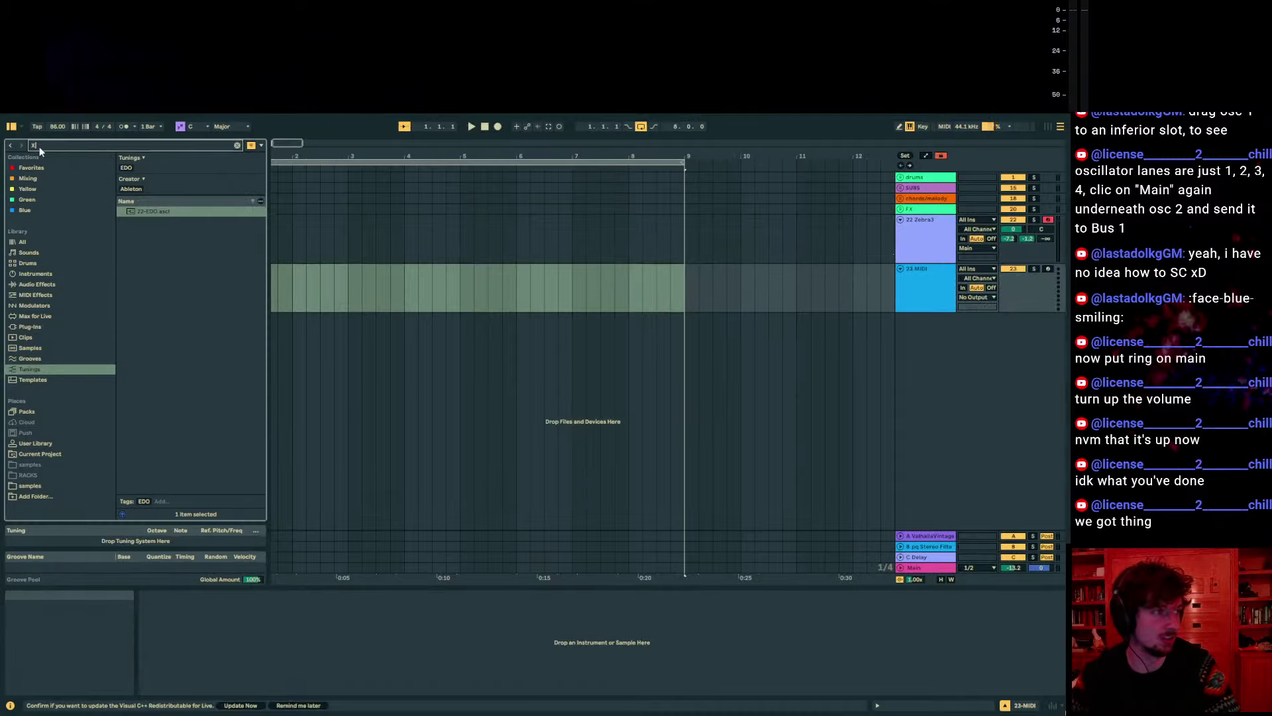
{"action": "type", "text": "ZRE"}
{"action": "type", "text": "ZEBRA"}
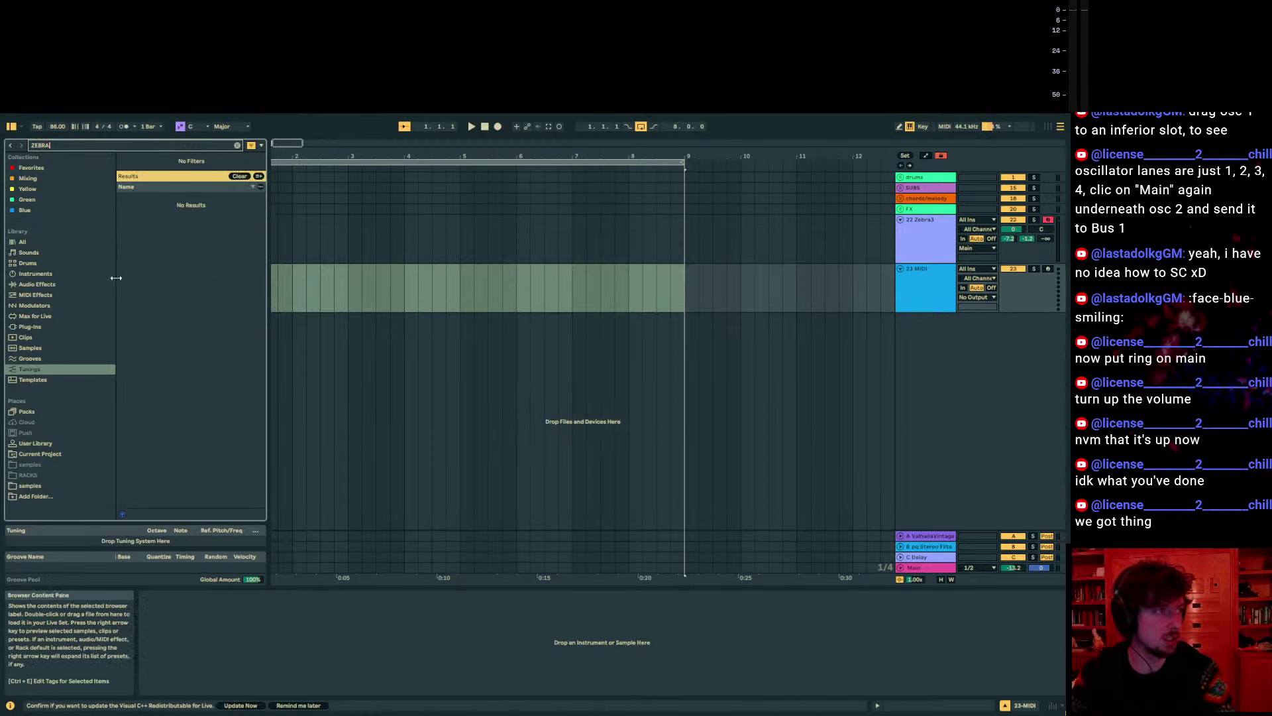
{"action": "left_click", "coordinate": [34, 243]}
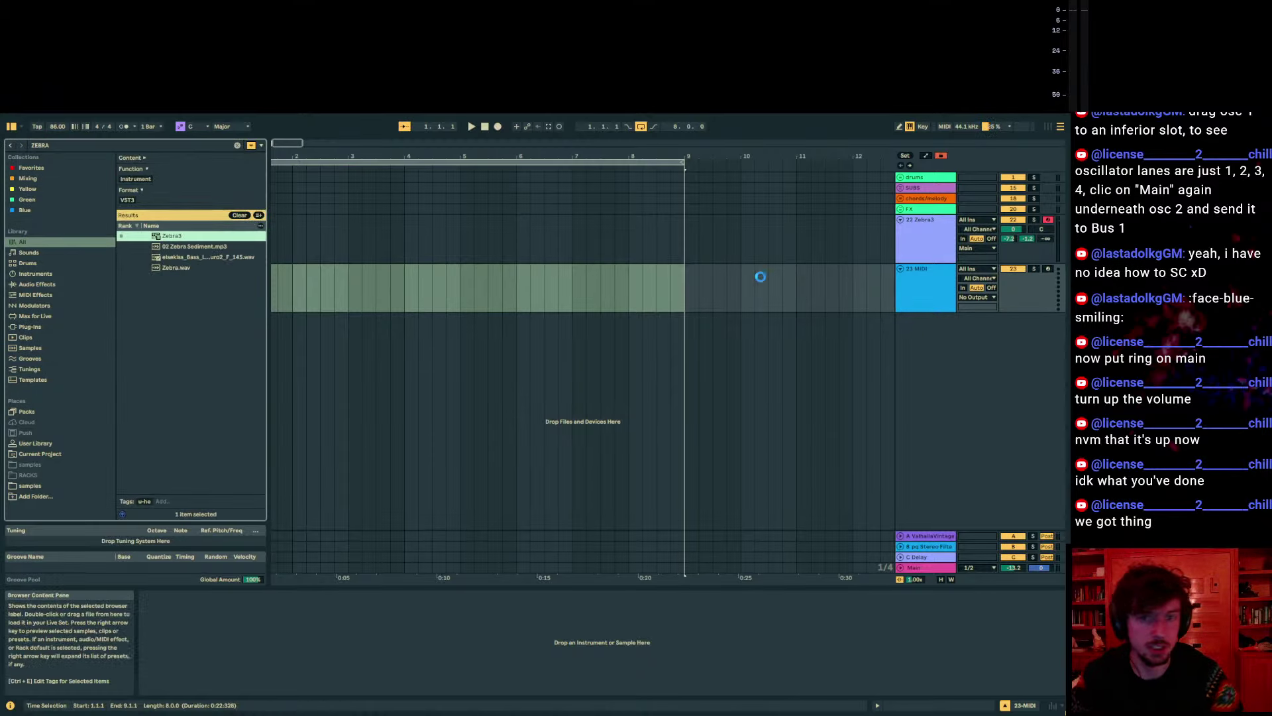
{"action": "key", "text": "Return"}
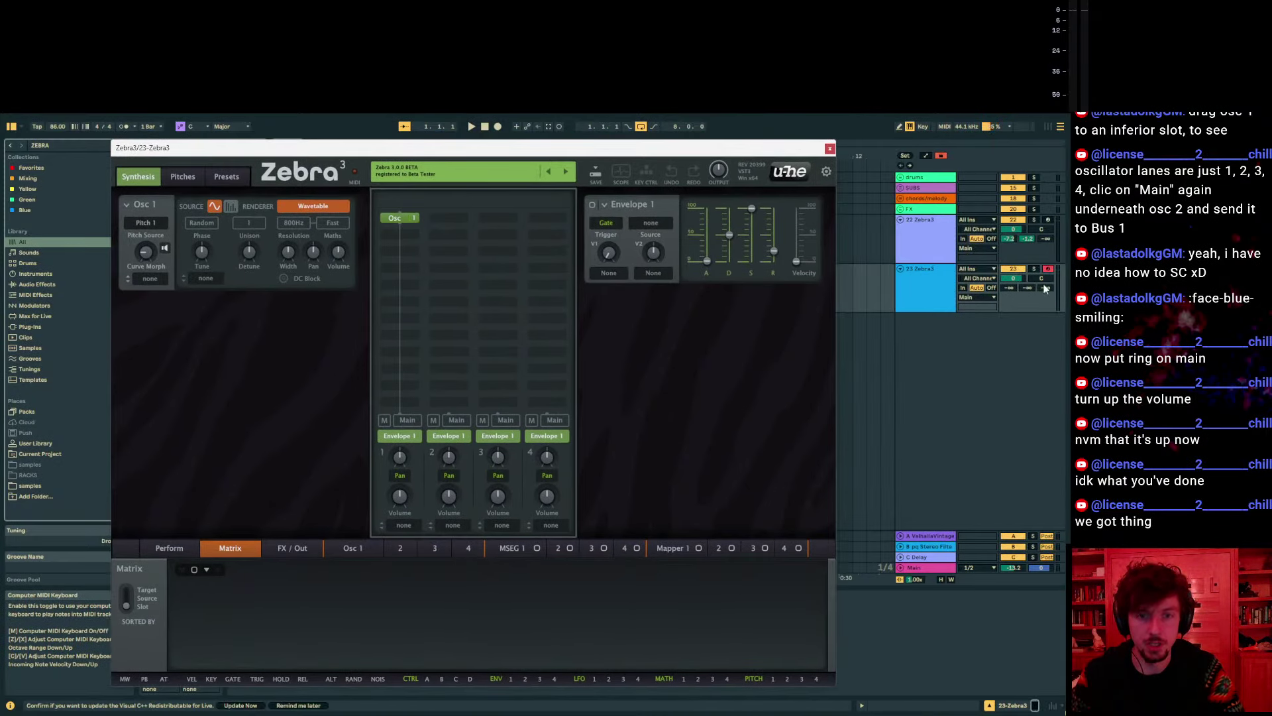
Solo the new Zebra3 track, and raise both its ValhallaVintageVerb send and the Main track volume
{"action": "left_click", "coordinate": [1036, 269]}
{"action": "key", "text": "a"}
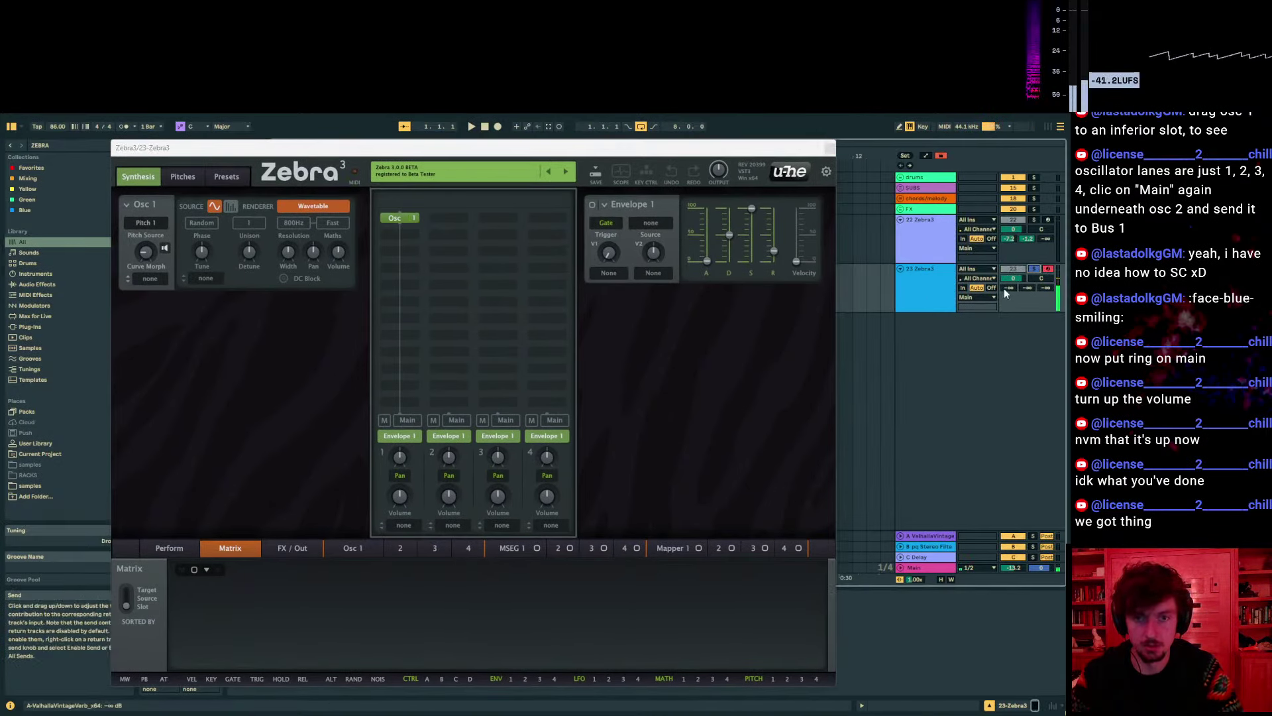
{"action": "key", "text": "x"}
{"action": "left_click_drag", "start_coordinate": [1008, 288], "coordinate": [1008, 255]}
{"action": "key", "text": "a"}
{"action": "left_click_drag", "start_coordinate": [1013, 567], "coordinate": [1013, 533]}
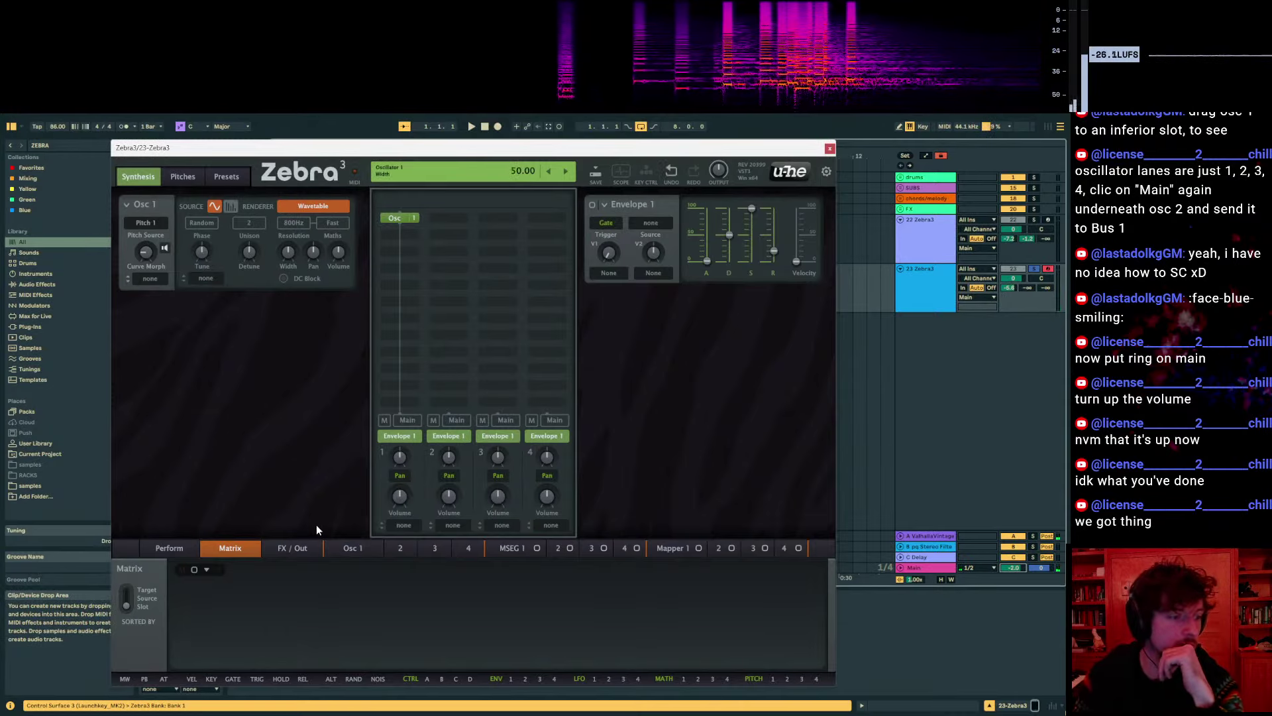
Reshape the second wave of Osc 1 into a zigzag curve with two peaks and two dips
{"action": "left_click", "coordinate": [290, 549]}
{"action": "left_click", "coordinate": [362, 548]}
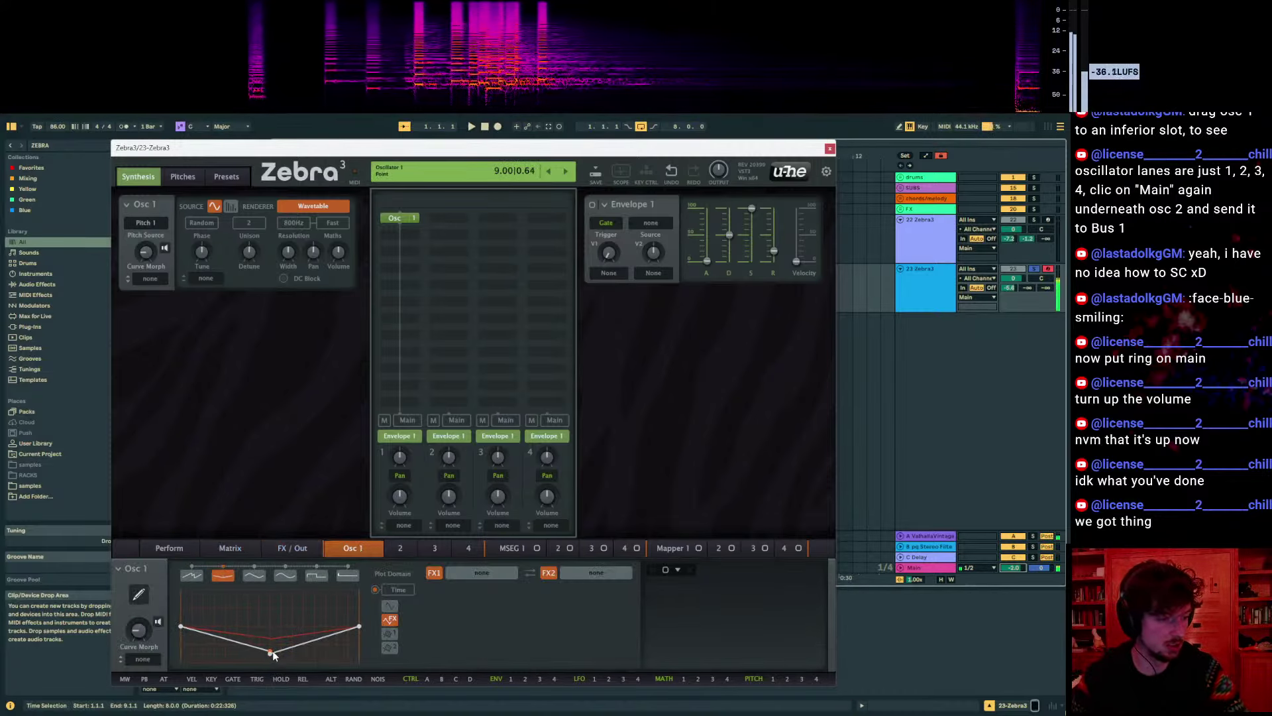
{"action": "left_click_drag", "start_coordinate": [270, 599], "coordinate": [276, 586]}
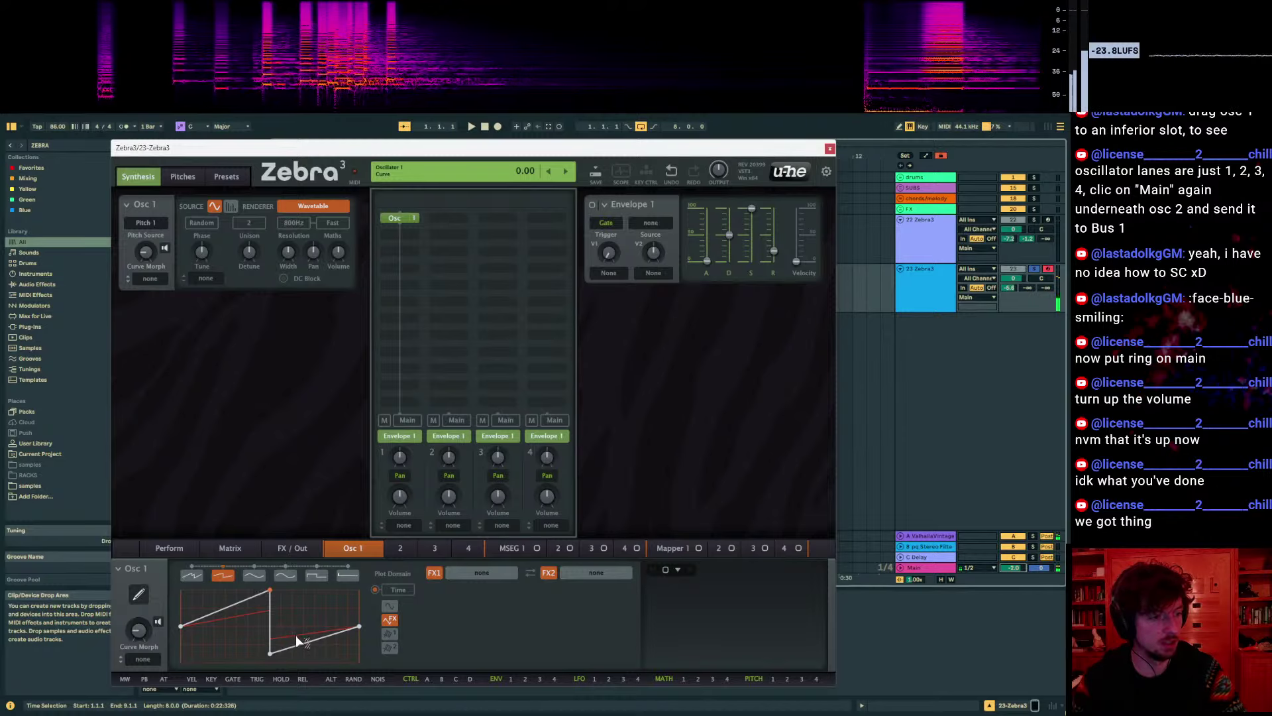
{"action": "left_click_drag", "start_coordinate": [292, 634], "coordinate": [226, 589]}
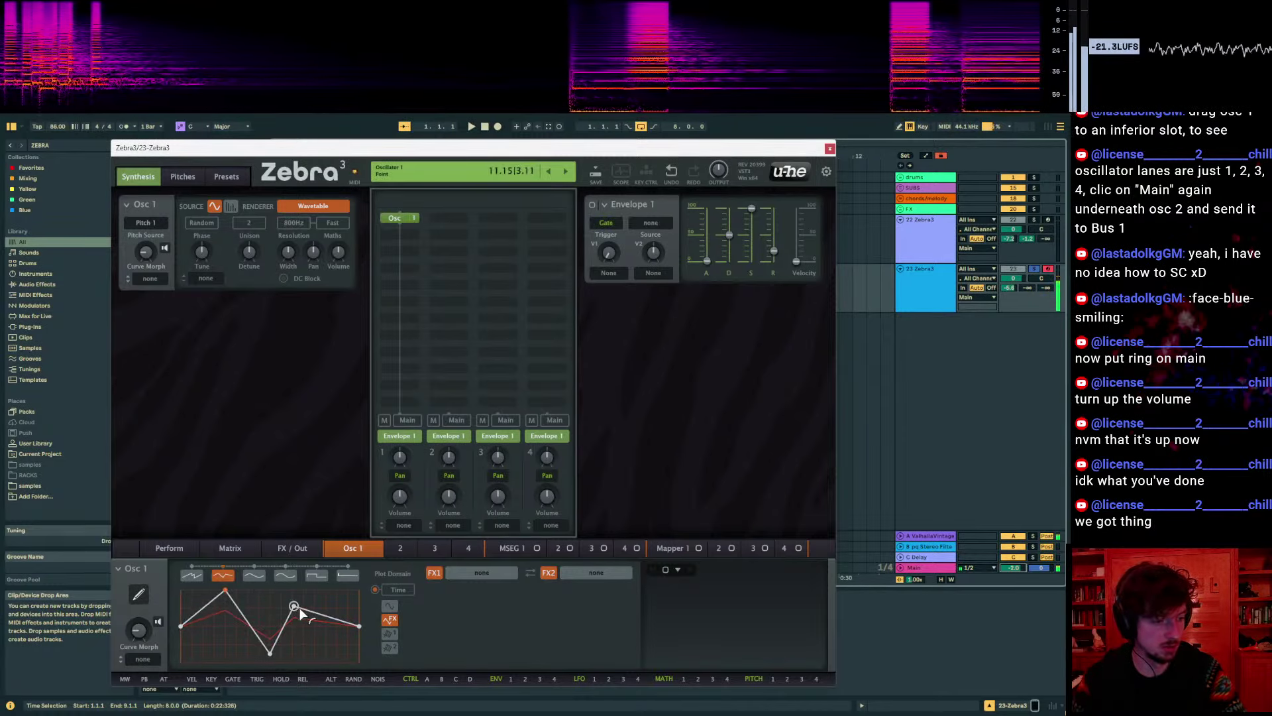
{"action": "left_click", "coordinate": [313, 633]}
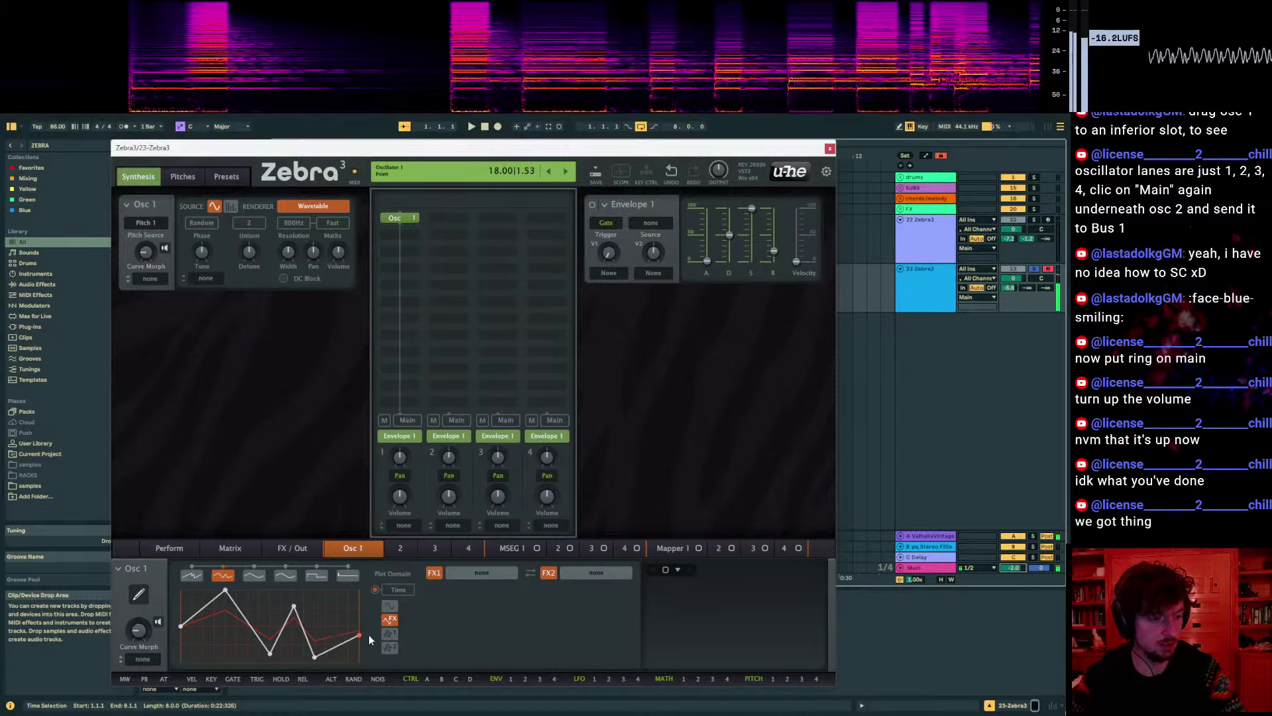
{"action": "left_click_drag", "start_coordinate": [368, 634], "coordinate": [385, 590]}
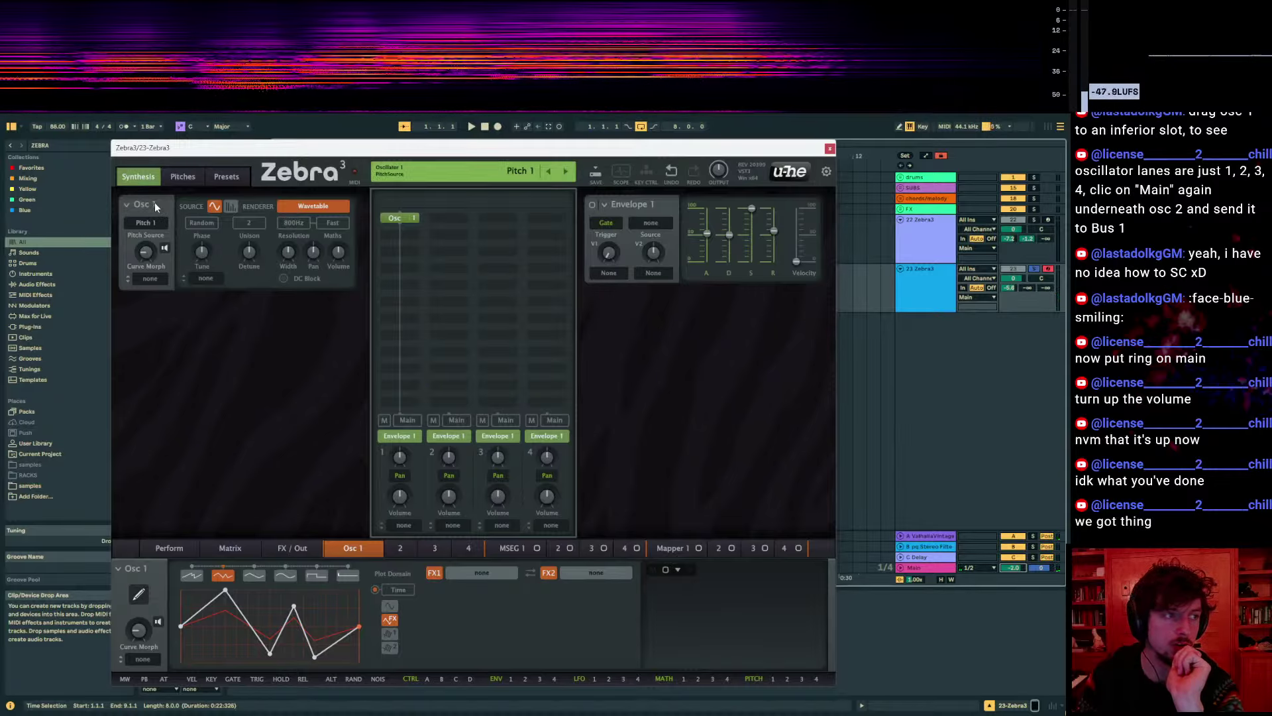
Add Exciter 1 to the first lane below Osc 1 and insert Noise 1 between them
{"action": "left_click", "coordinate": [399, 233]}
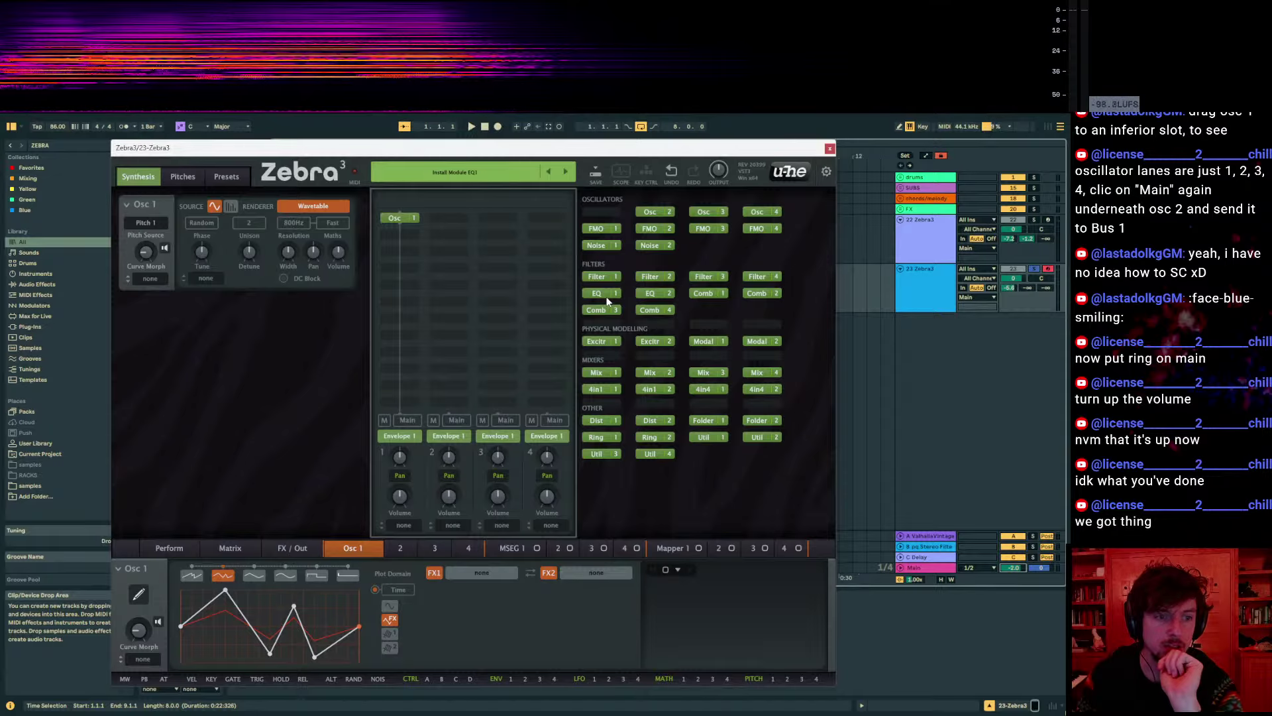
{"action": "left_click", "coordinate": [602, 341]}
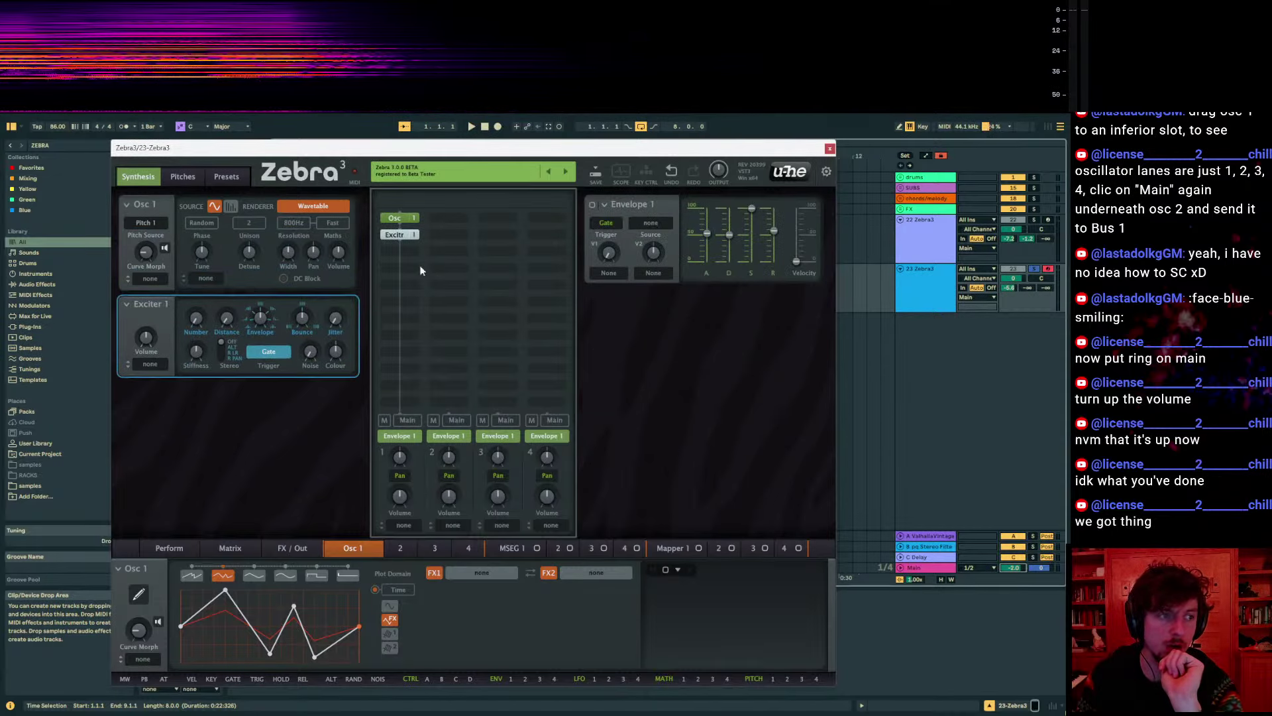
{"action": "left_click", "coordinate": [397, 233]}
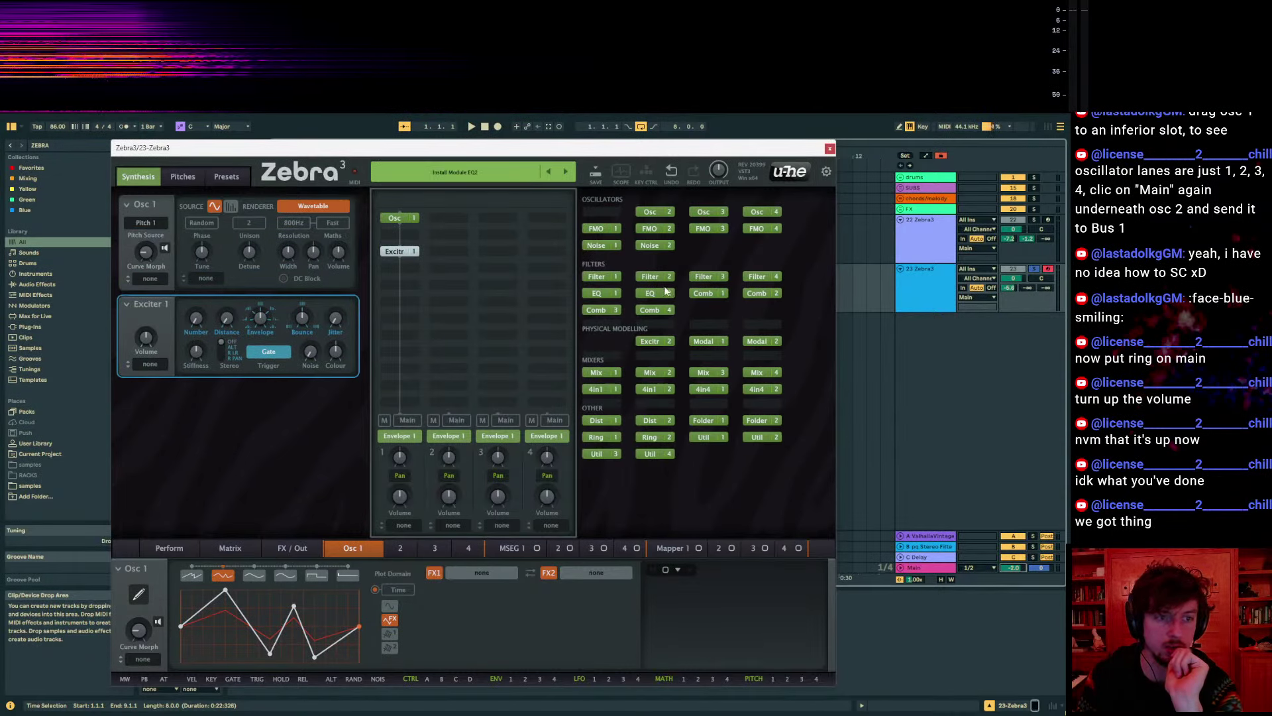
{"action": "left_click", "coordinate": [598, 245]}
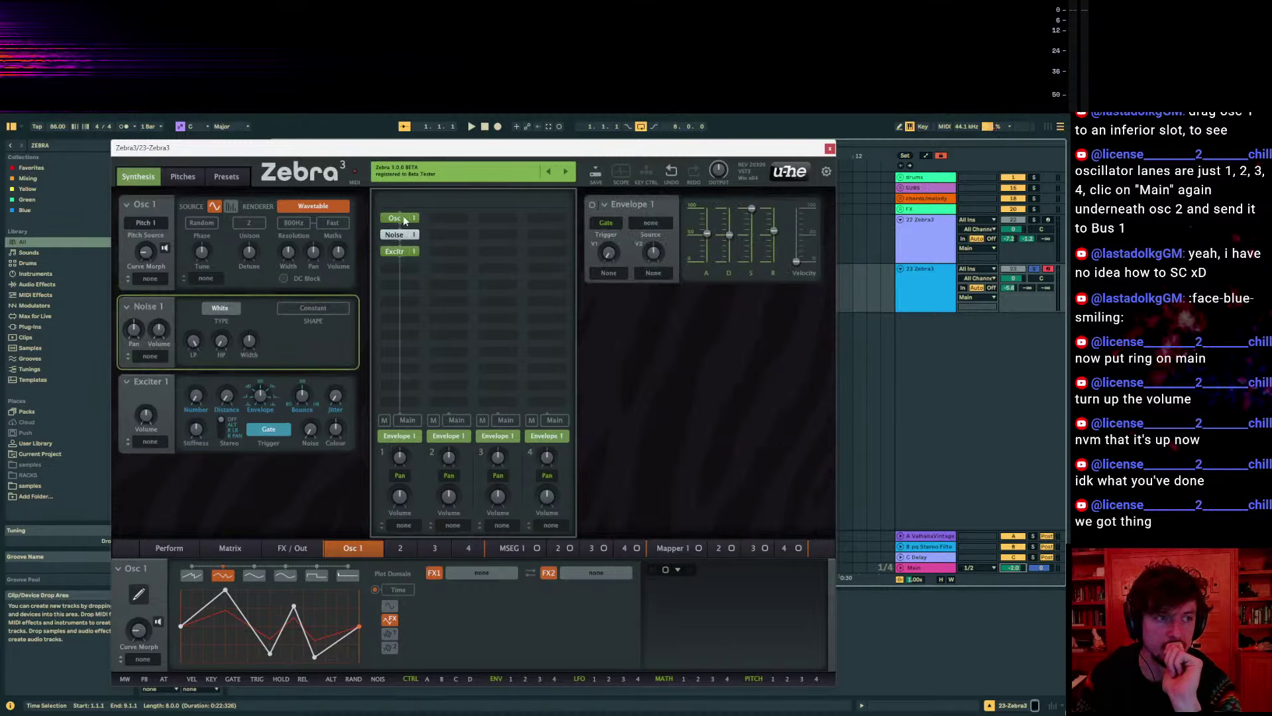
Remove Osc 1 from the first lane, keeping only Noise 1 and Exciter 1
{"action": "left_click", "coordinate": [400, 219]}
{"action": "right_click", "coordinate": [406, 220]}
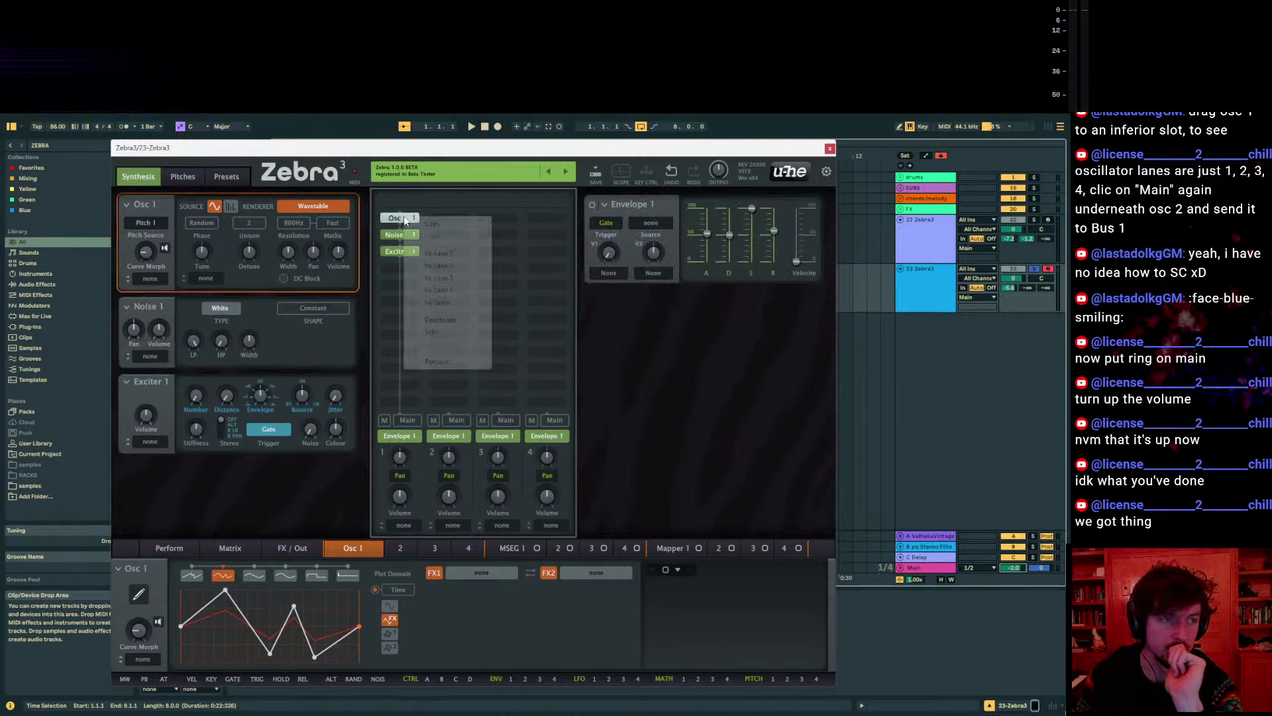
{"action": "left_click", "coordinate": [394, 221]}
{"action": "right_click", "coordinate": [130, 206]}
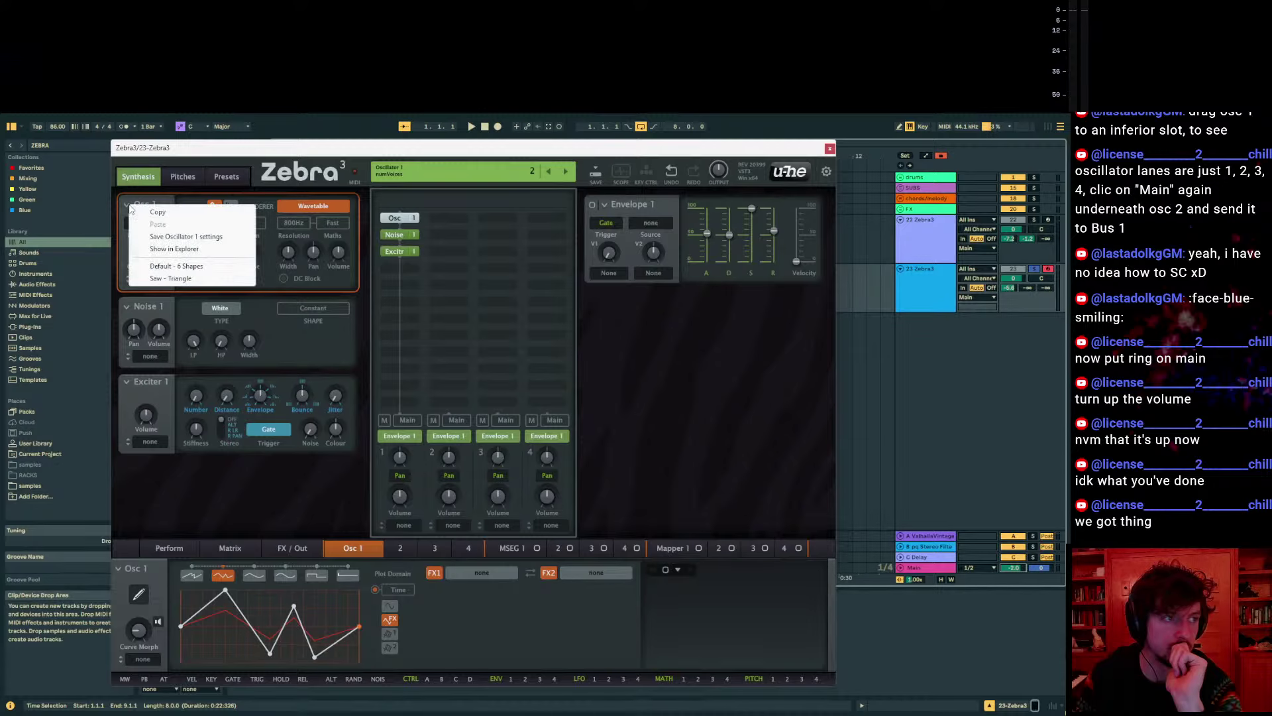
{"action": "left_click", "coordinate": [407, 217]}
{"action": "left_click_drag", "start_coordinate": [407, 217], "coordinate": [416, 291]}
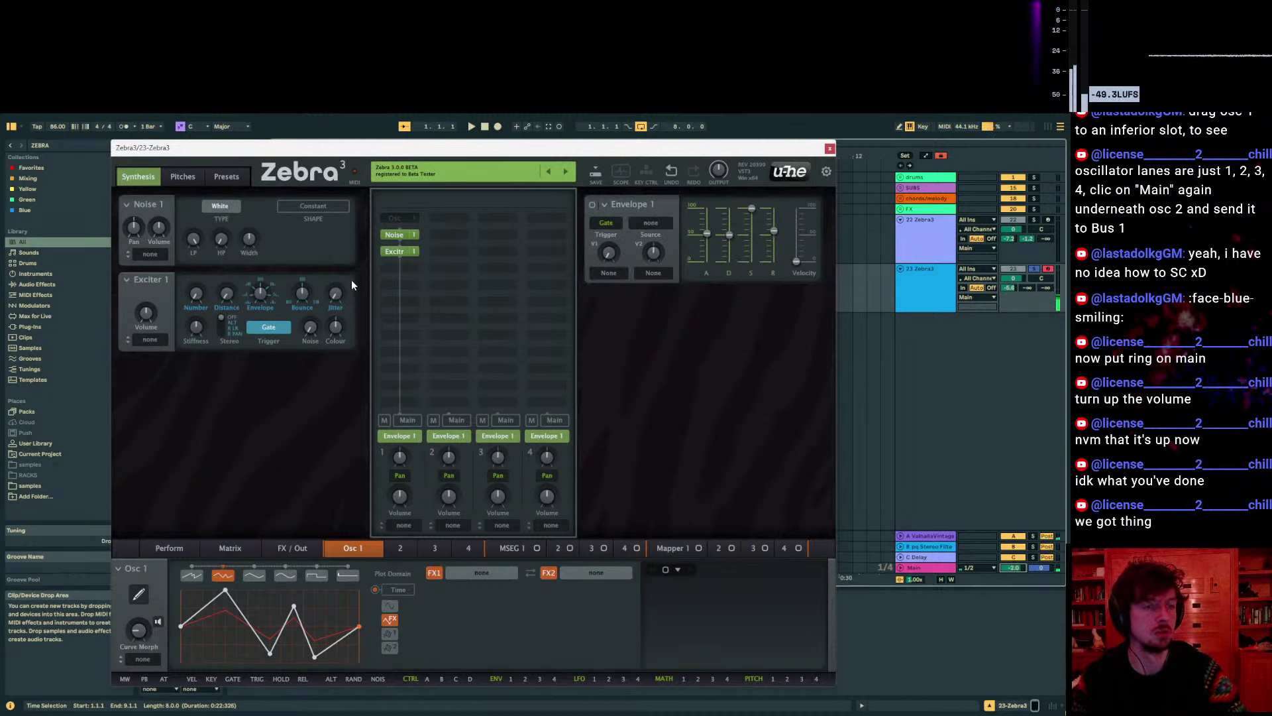
Shorten Envelope 1 into a percussive shape with minimum attack, sustain and release and a short decay
{"action": "left_click_drag", "start_coordinate": [707, 233], "coordinate": [707, 262]}
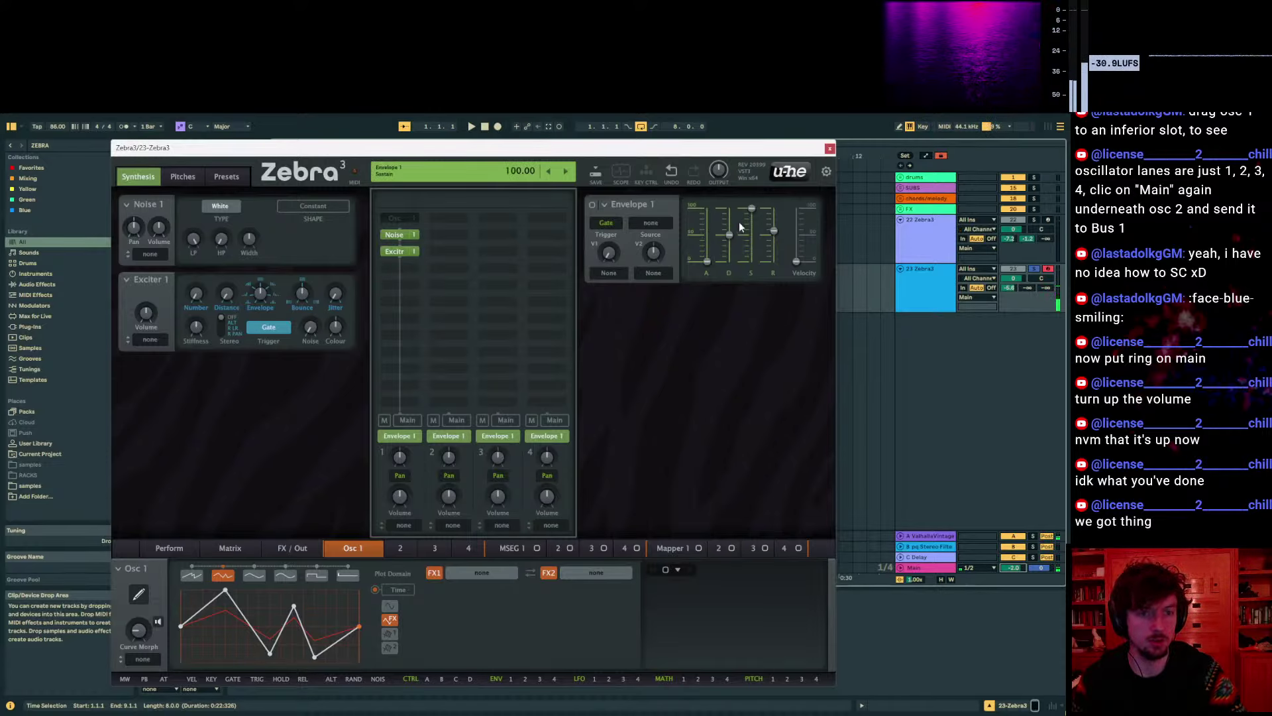
{"action": "left_click_drag", "start_coordinate": [773, 231], "coordinate": [774, 261]}
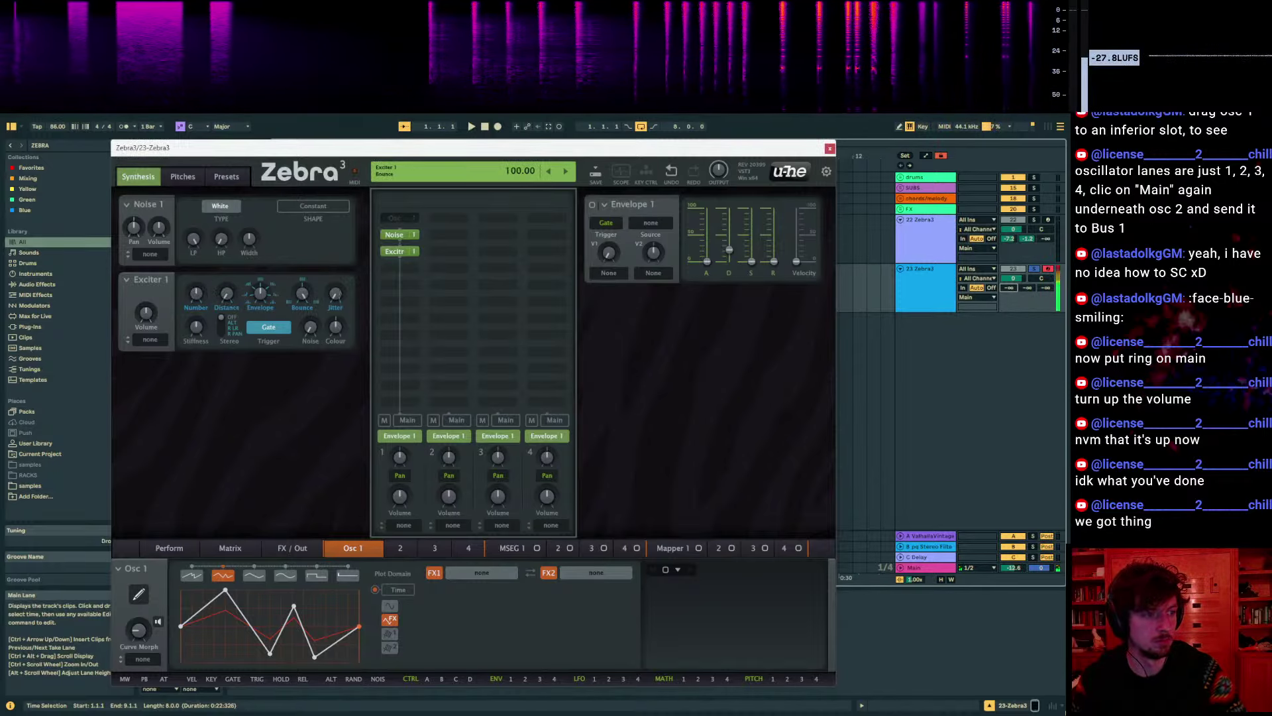
Adjust Exciter 1's jitter, envelope and colour, and set its number of impulses to 23
{"action": "left_click_drag", "start_coordinate": [336, 293], "coordinate": [335, 285]}
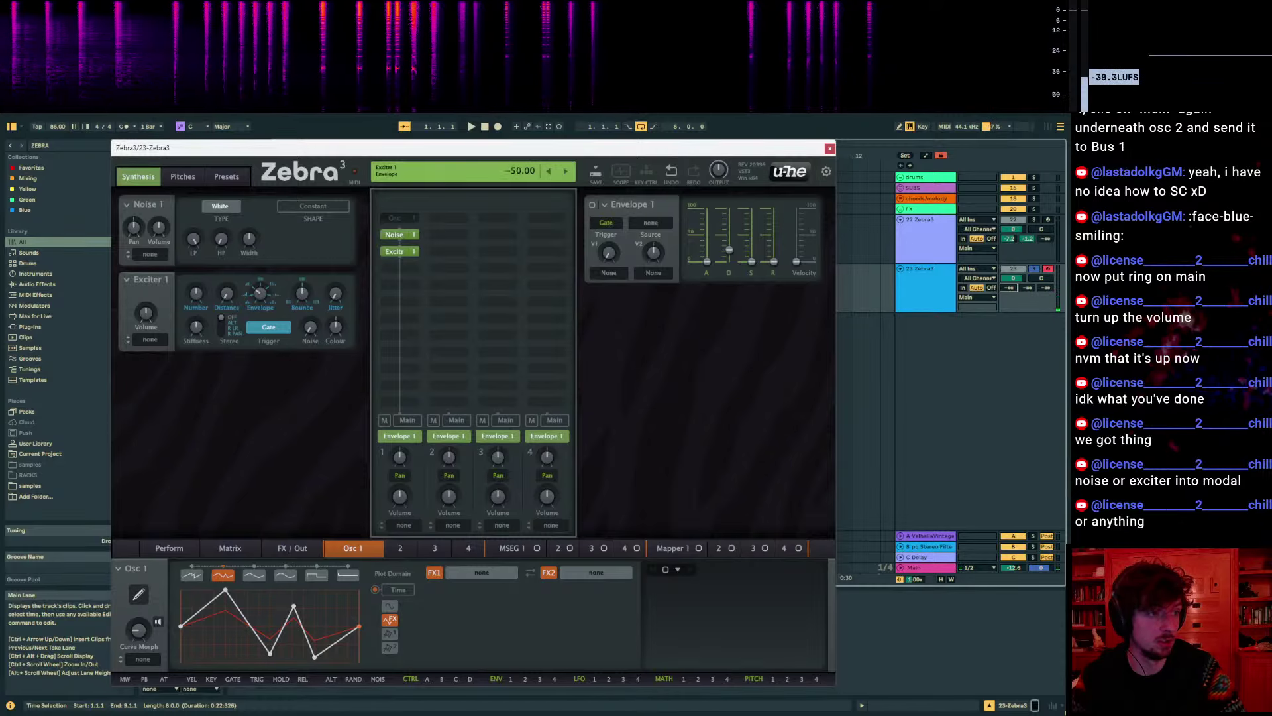
{"action": "left_click_drag", "start_coordinate": [247, 307], "coordinate": [248, 301]}
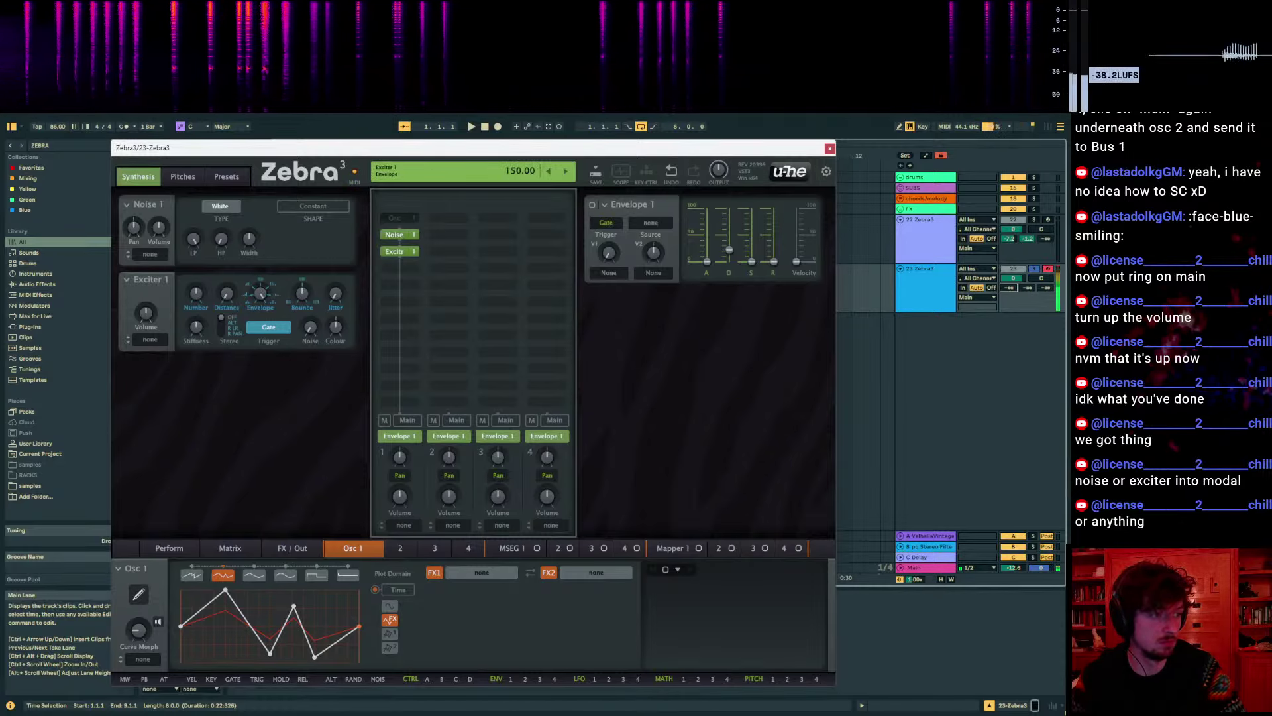
{"action": "left_click_drag", "start_coordinate": [335, 326], "coordinate": [335, 322]}
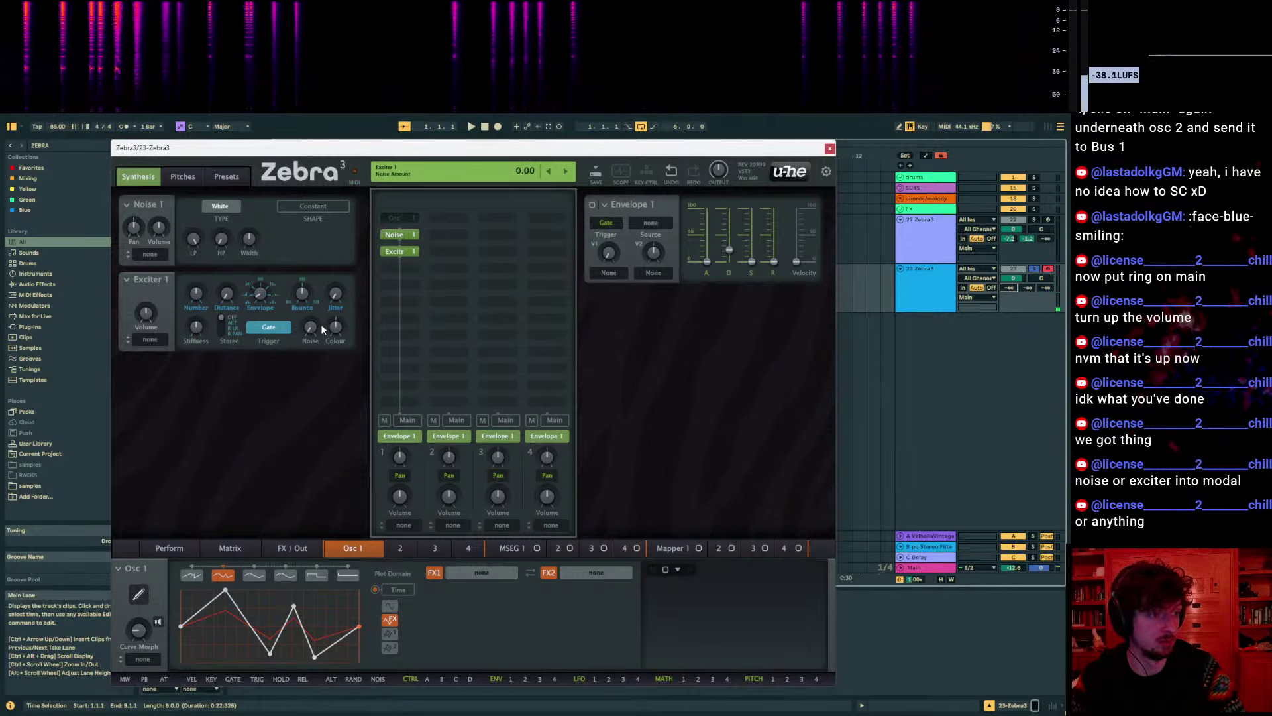
{"action": "key", "text": "z"}
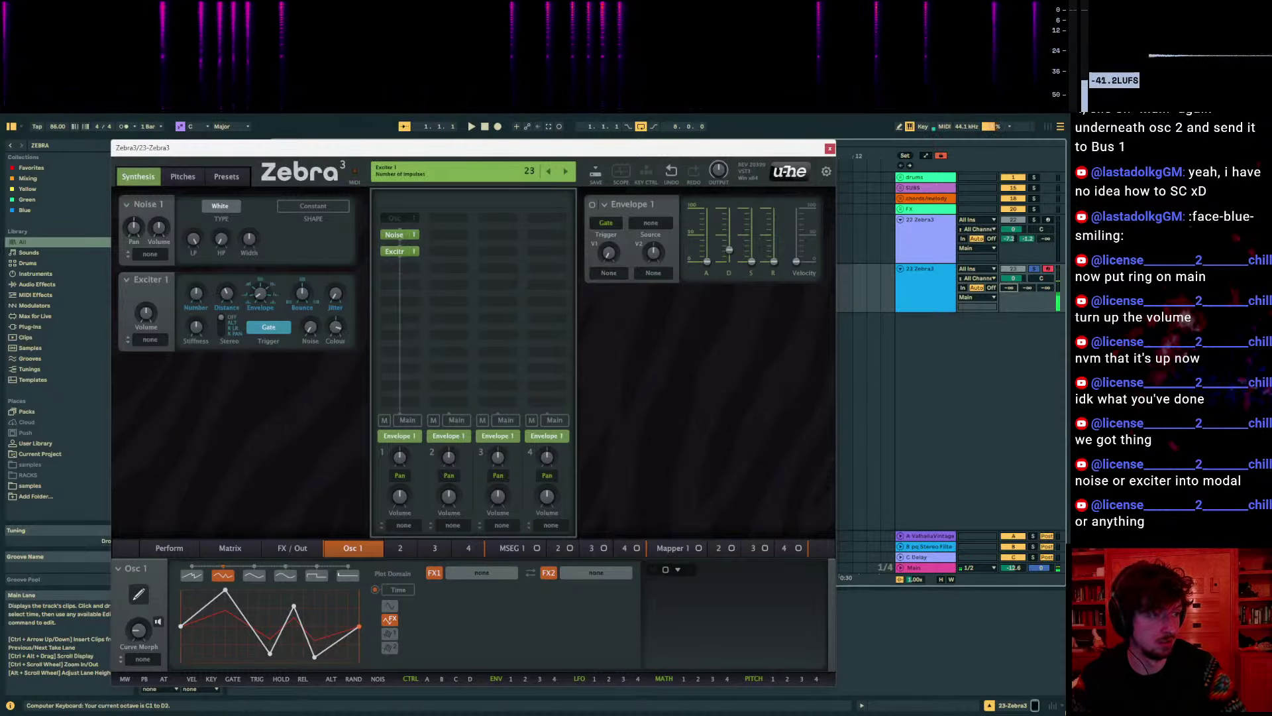
Set Exciter 1's number of impulses to 14 and add Modal 1 below it in the first lane
{"action": "left_click_drag", "start_coordinate": [195, 293], "coordinate": [195, 288]}
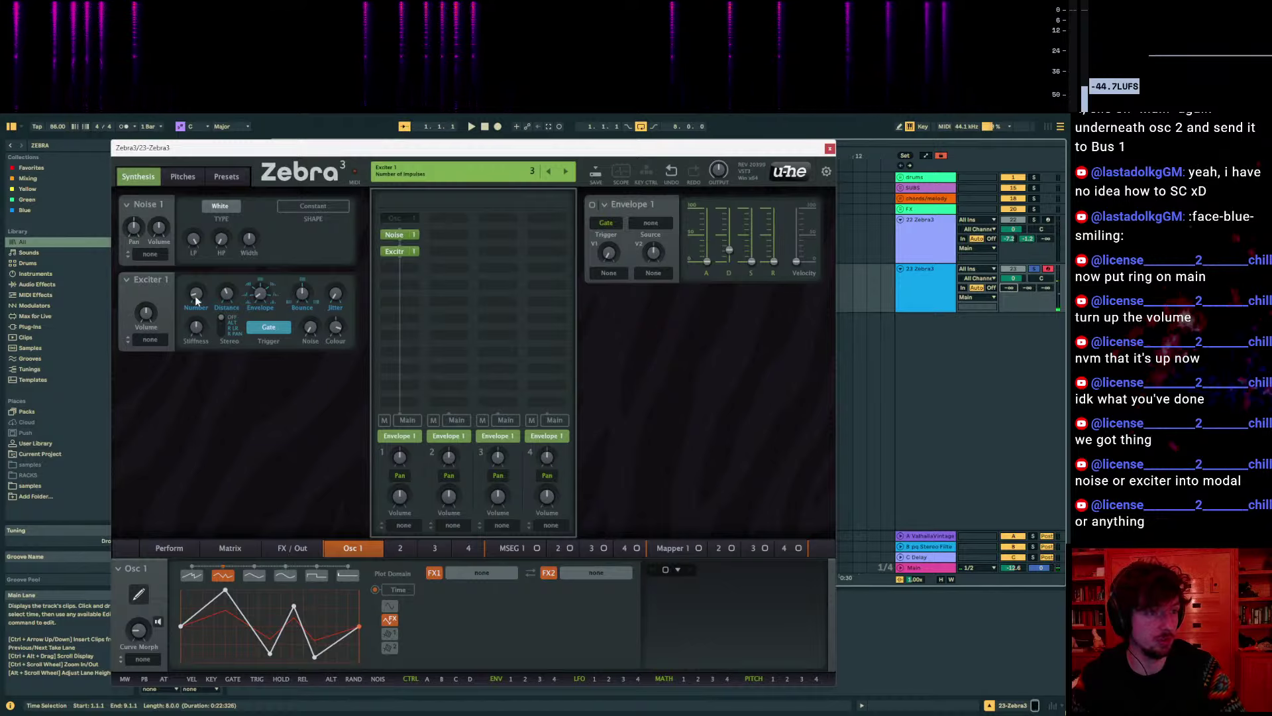
{"action": "left_click_drag", "start_coordinate": [201, 298], "coordinate": [201, 306]}
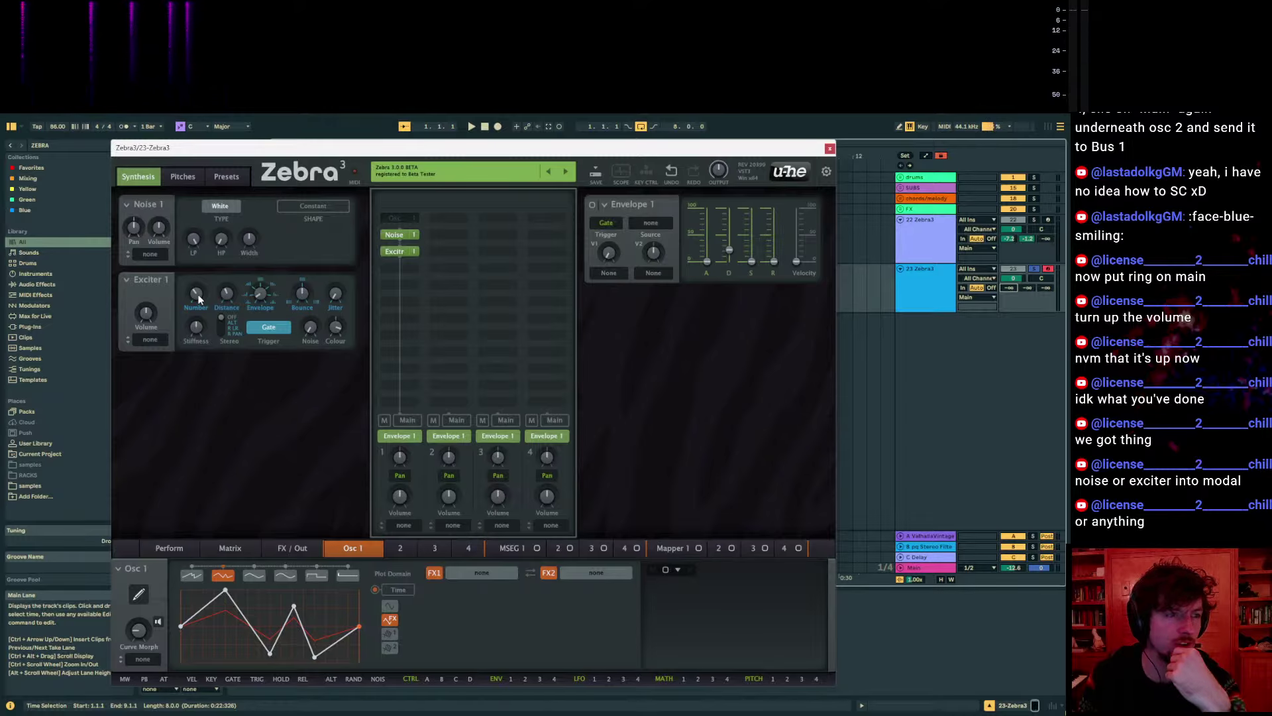
{"action": "left_click", "coordinate": [403, 251]}
{"action": "left_click", "coordinate": [399, 268]}
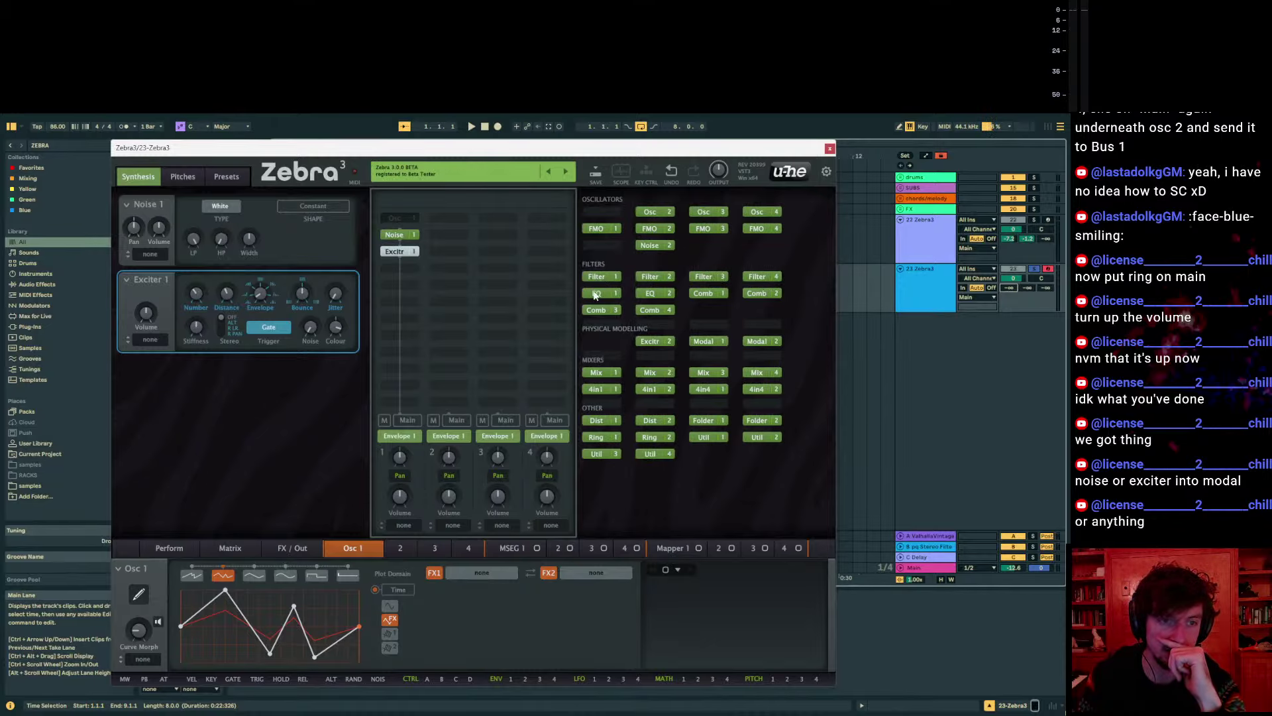
{"action": "left_click", "coordinate": [705, 340]}
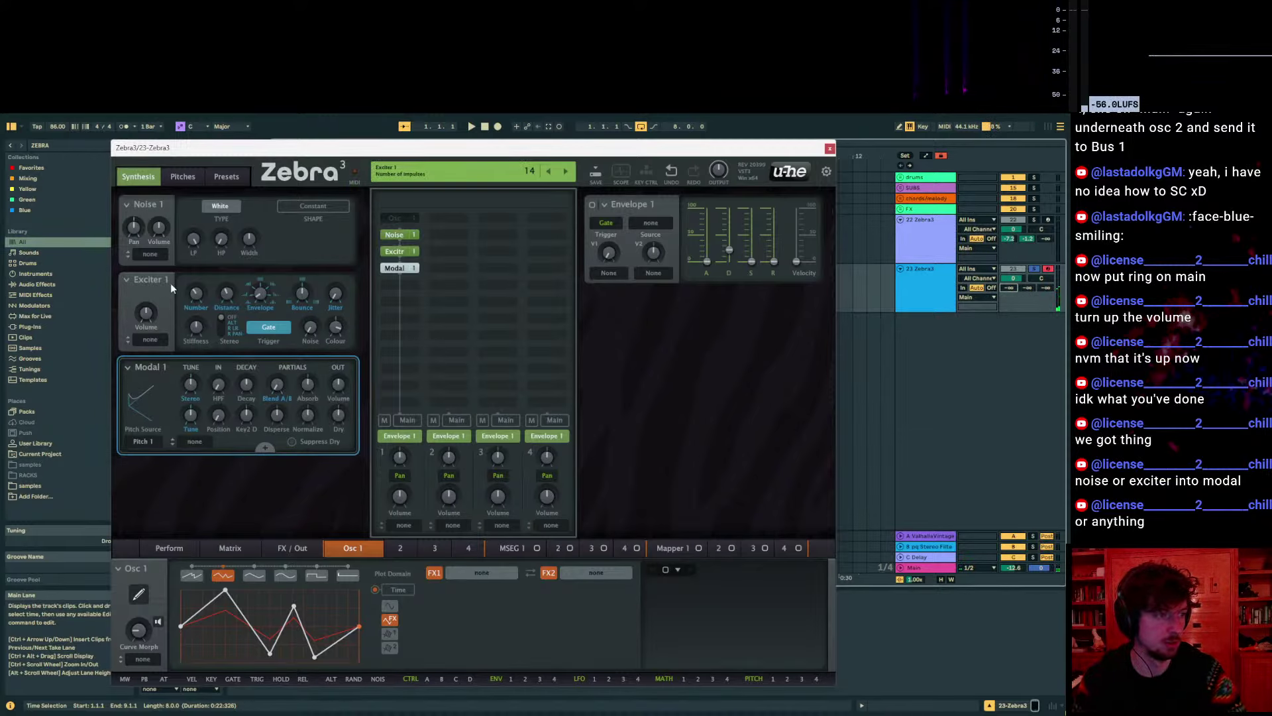
Bypass Exciter 1 so Noise 1 feeds Modal 1, lower Modal 1's dry level and raise its decay
{"action": "double_click", "coordinate": [397, 254]}
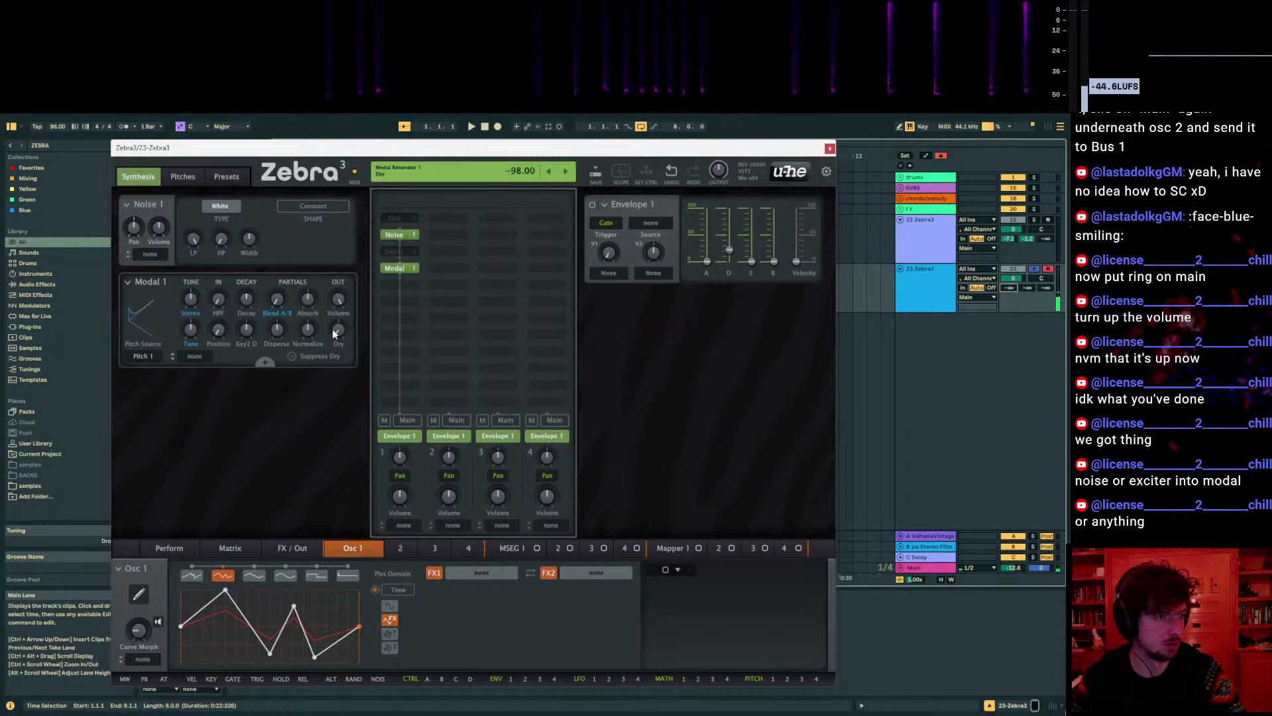
{"action": "left_click_drag", "start_coordinate": [248, 299], "coordinate": [248, 272]}
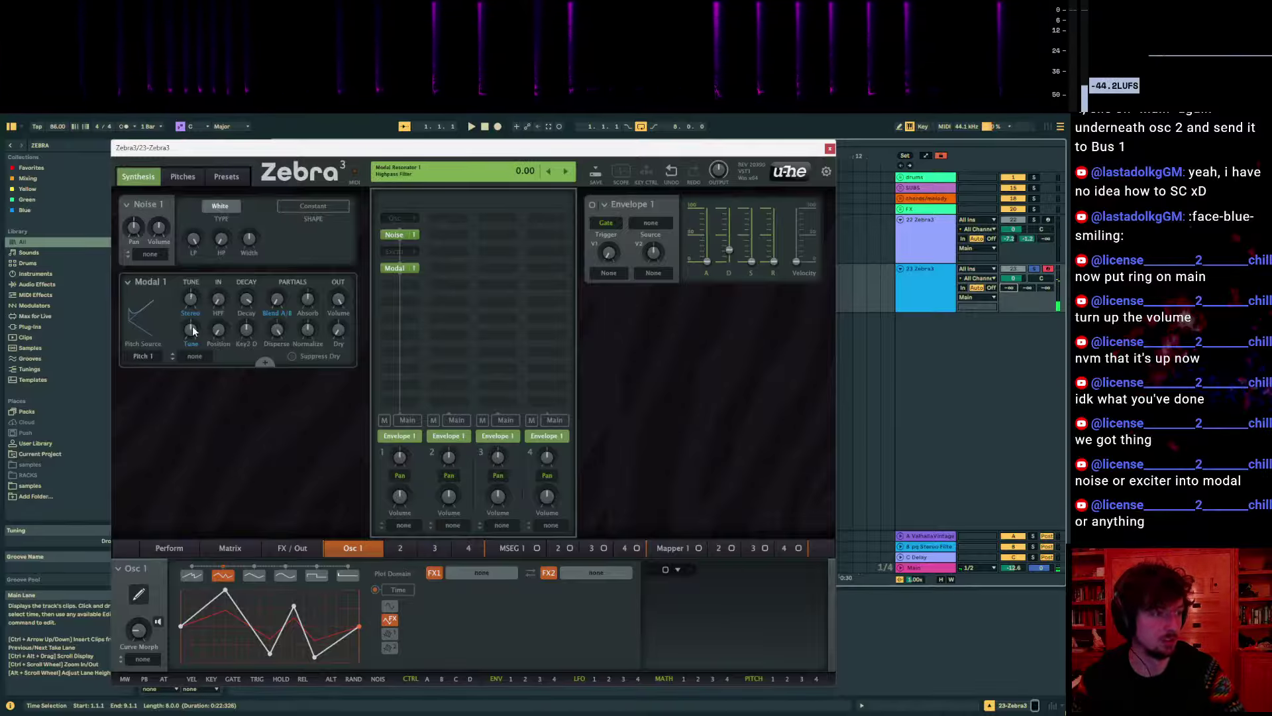
{"action": "left_click", "coordinate": [149, 357]}
{"action": "left_click", "coordinate": [199, 354]}
{"action": "left_click", "coordinate": [198, 354]}
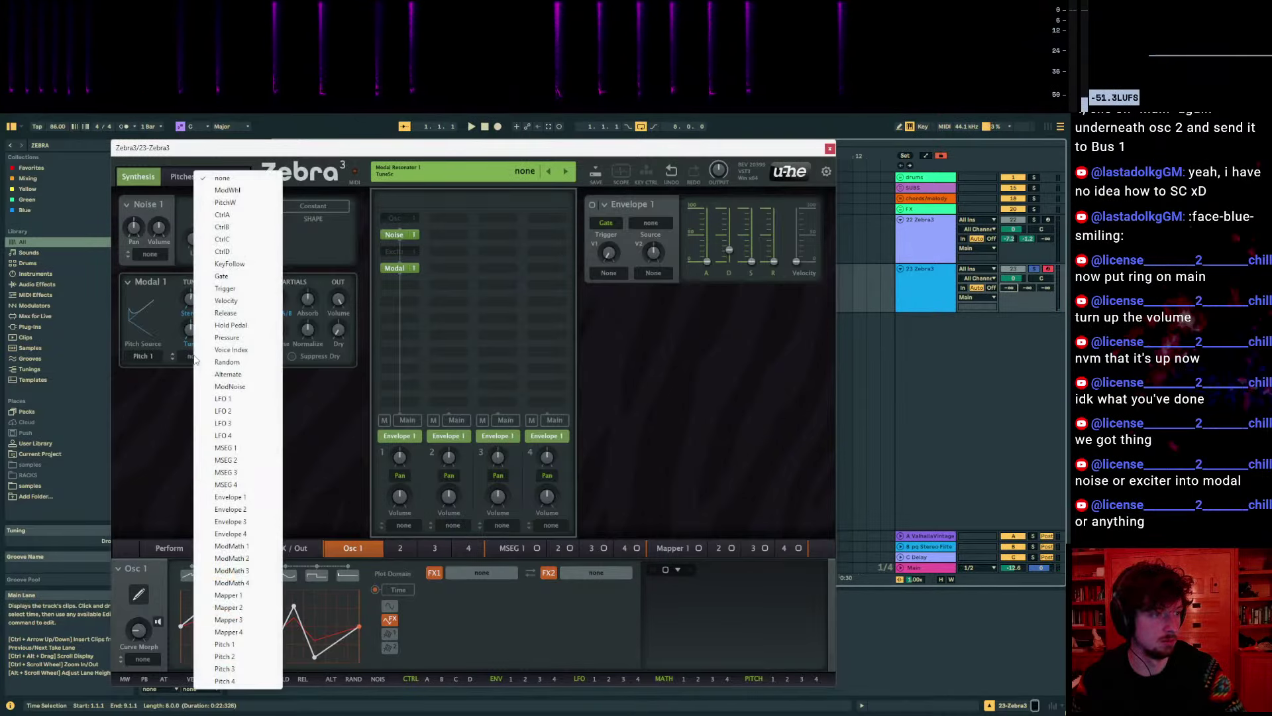
{"action": "left_click", "coordinate": [173, 317]}
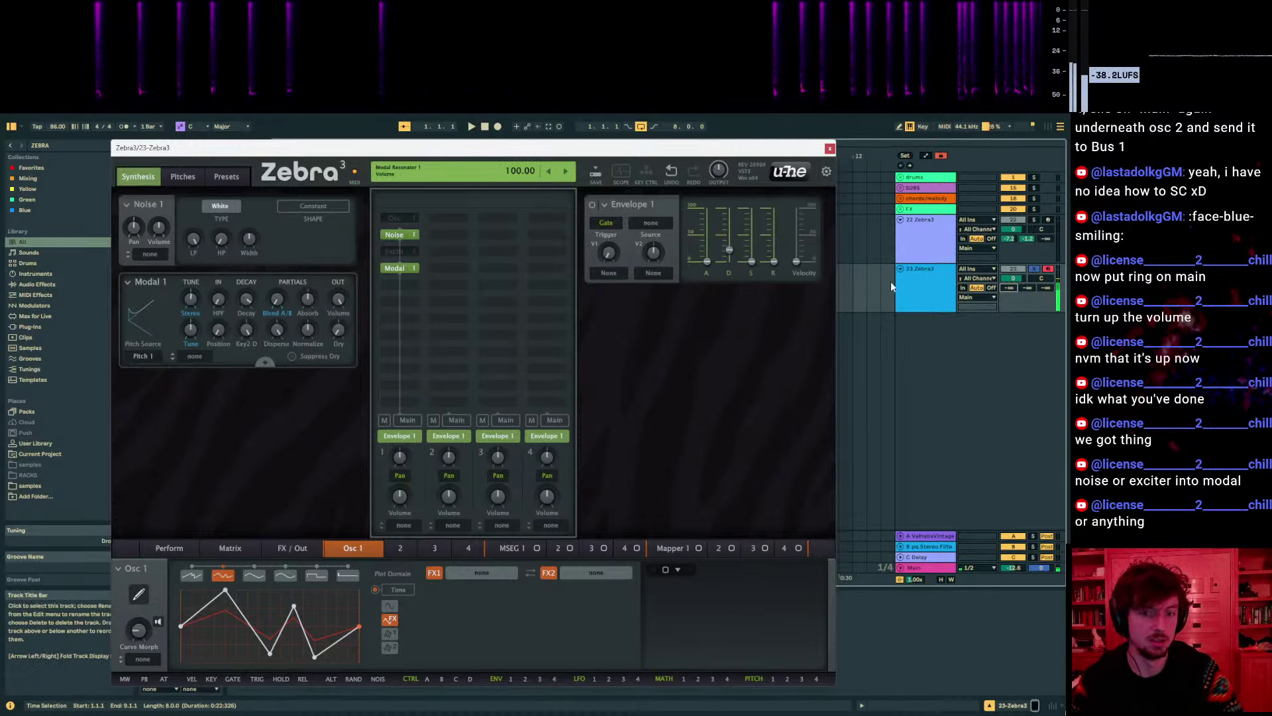
Raise the Main track's volume to 0 and compare the sound with Modal 1 bypassed and active
{"action": "left_click_drag", "start_coordinate": [1016, 568], "coordinate": [1013, 566]}
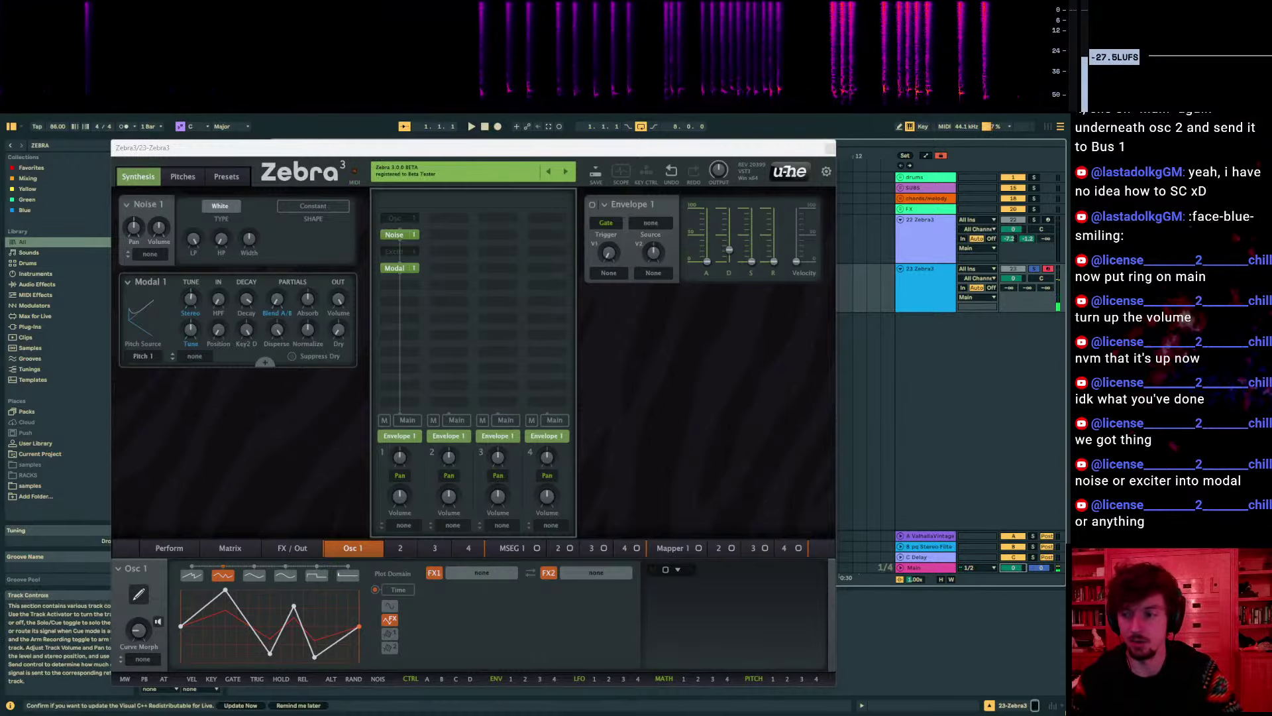
{"action": "mouse_move", "coordinate": [536, 52]}
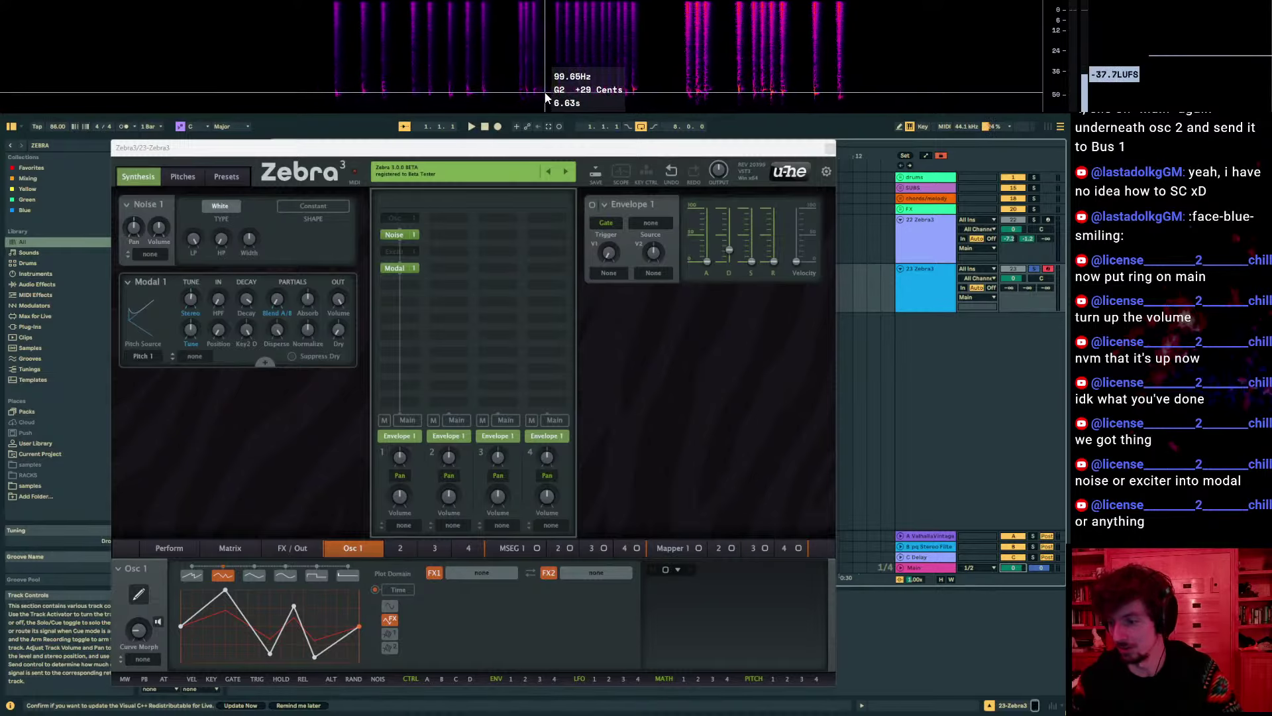
{"action": "left_click", "coordinate": [396, 271]}
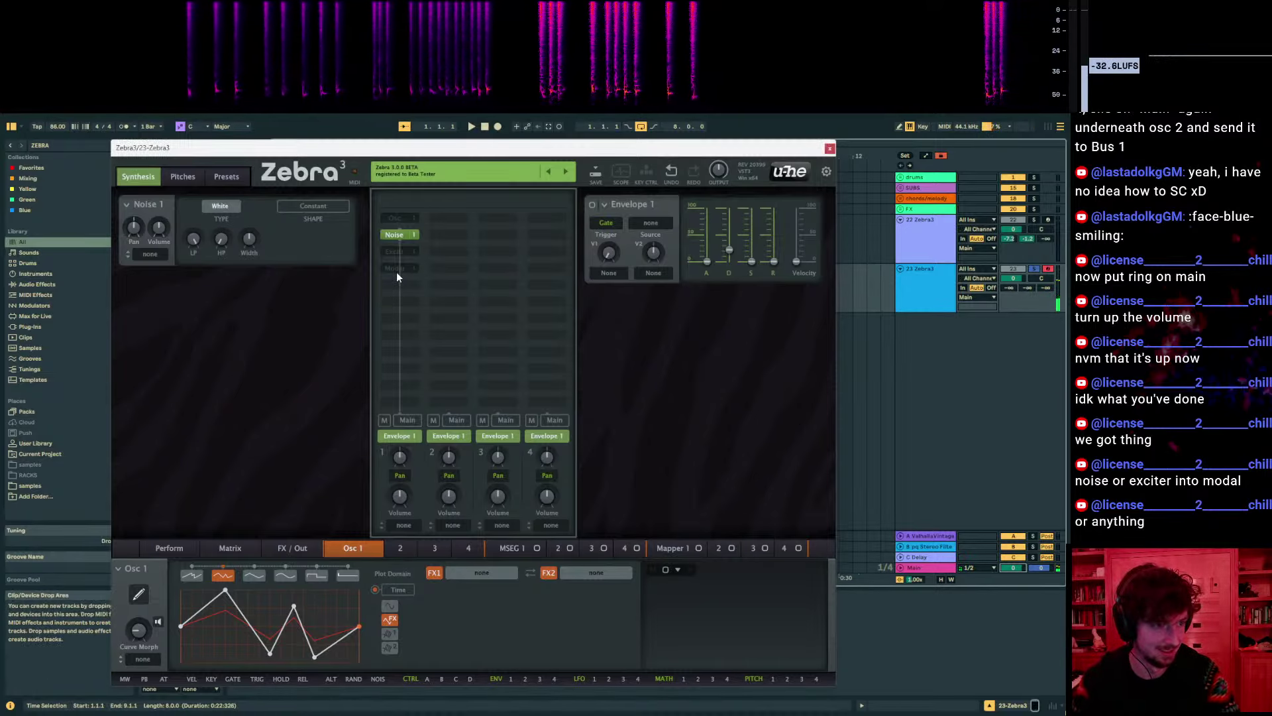
{"action": "left_click", "coordinate": [395, 268]}
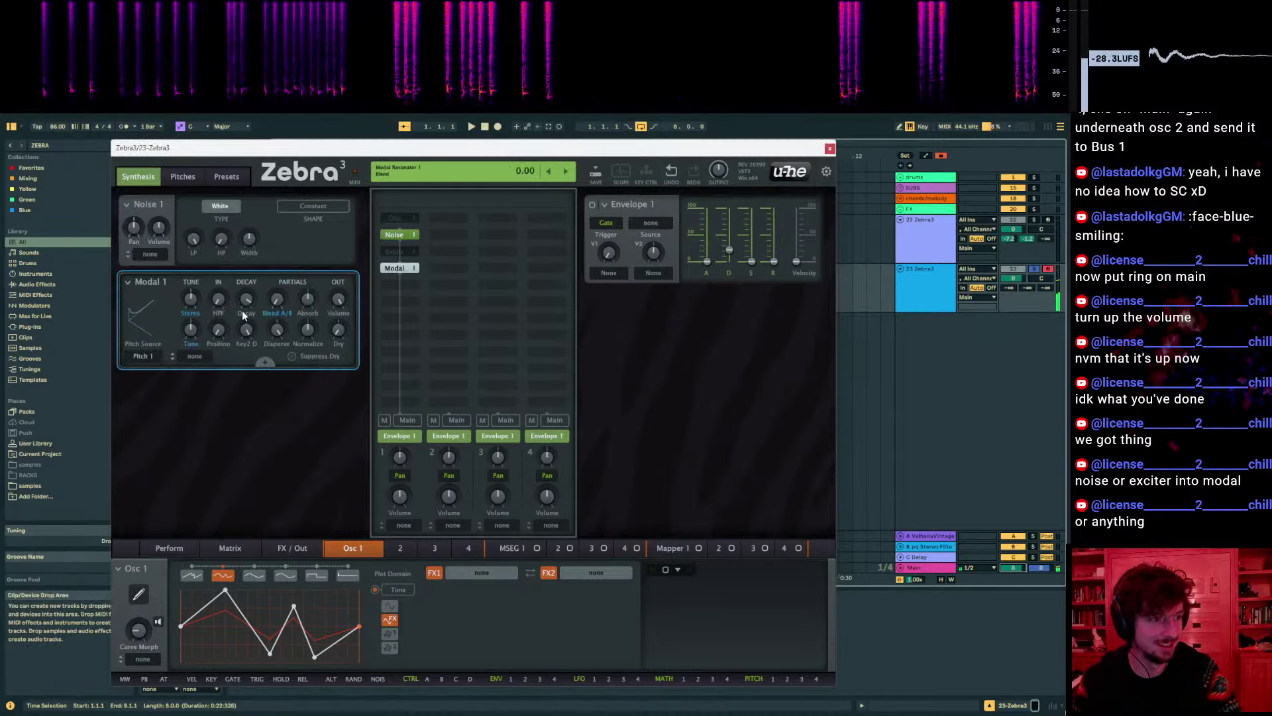
Adjust Modal 1's absorption, stereo detune and decay, set its tune to 32, and lower the computer keyboard's octave
{"action": "left_click_drag", "start_coordinate": [298, 306], "coordinate": [298, 275]}
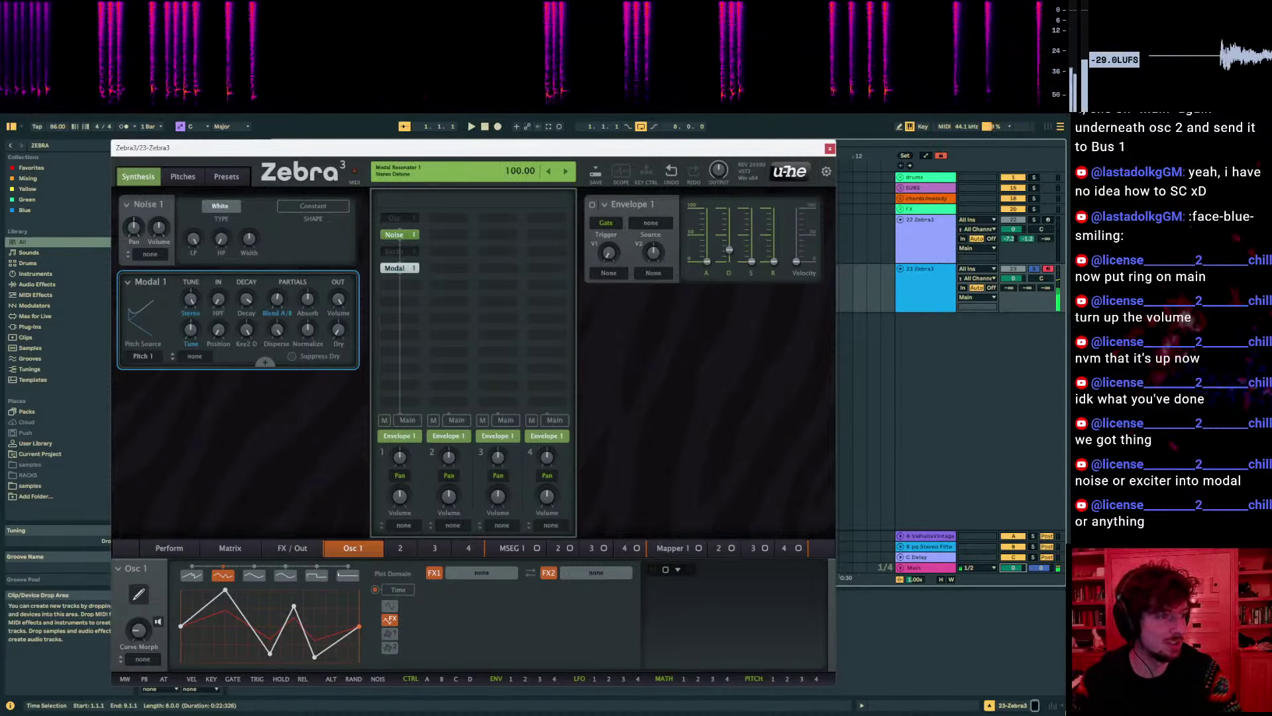
{"action": "left_click_drag", "start_coordinate": [246, 299], "coordinate": [246, 286]}
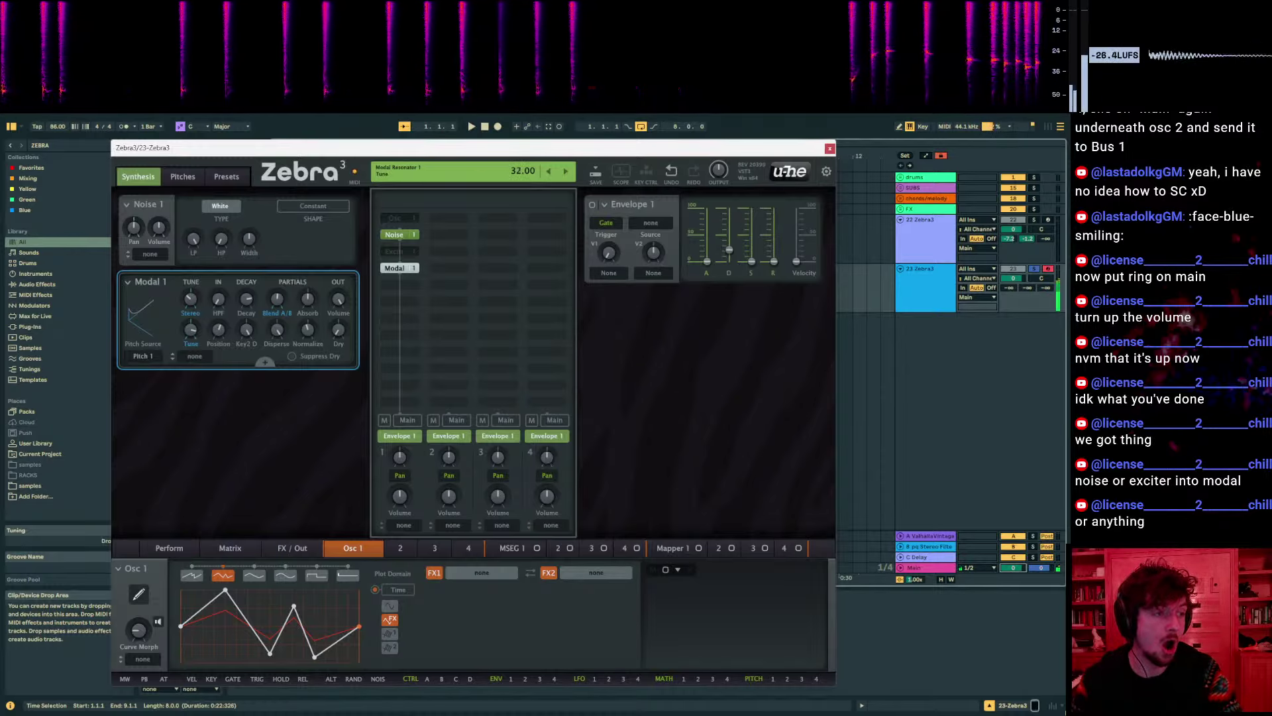
{"action": "key", "text": "z"}
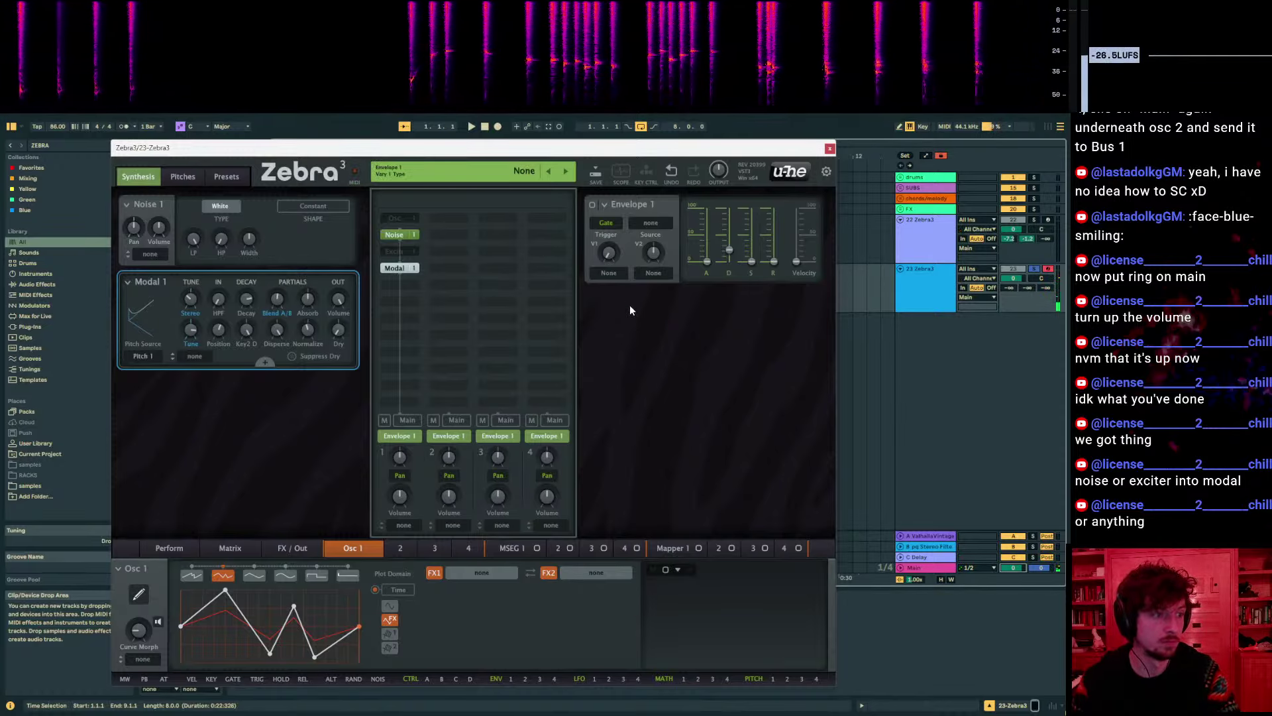
Lengthen Envelope 1 with an attack of 98 and raised sustain and release
{"action": "left_click_drag", "start_coordinate": [707, 261], "coordinate": [707, 208]}
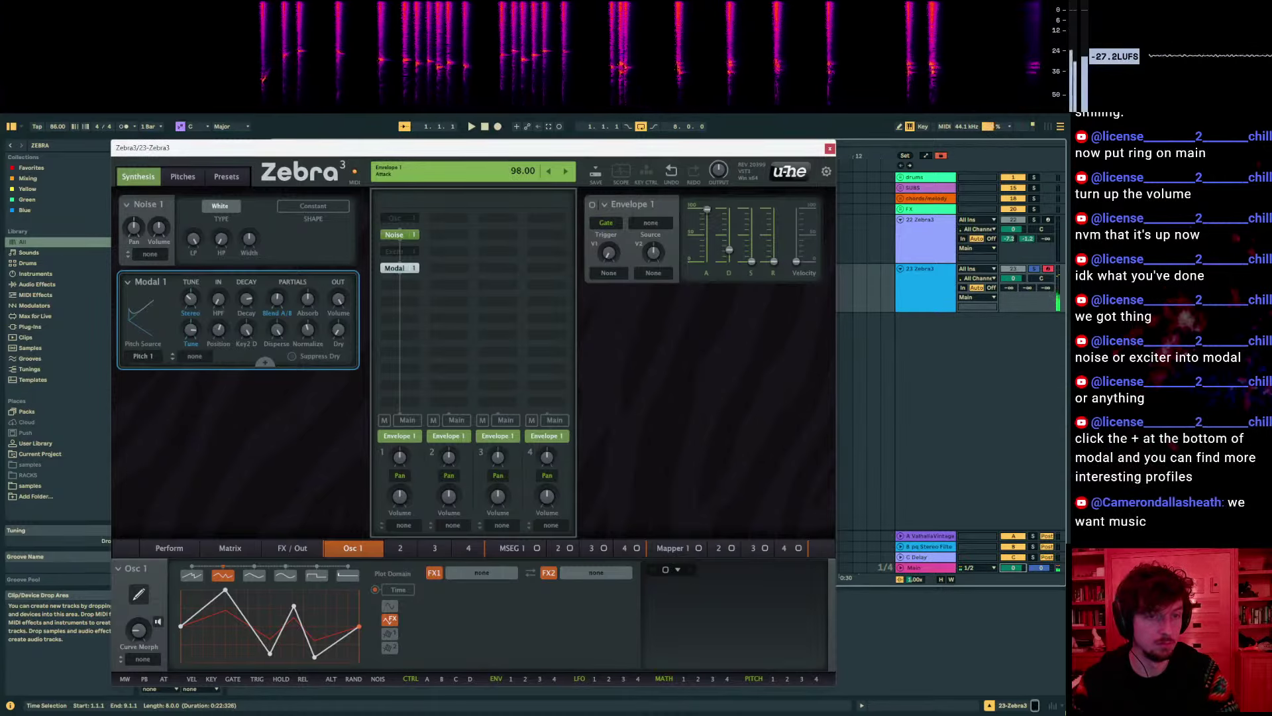
{"action": "left_click_drag", "start_coordinate": [751, 261], "coordinate": [751, 230]}
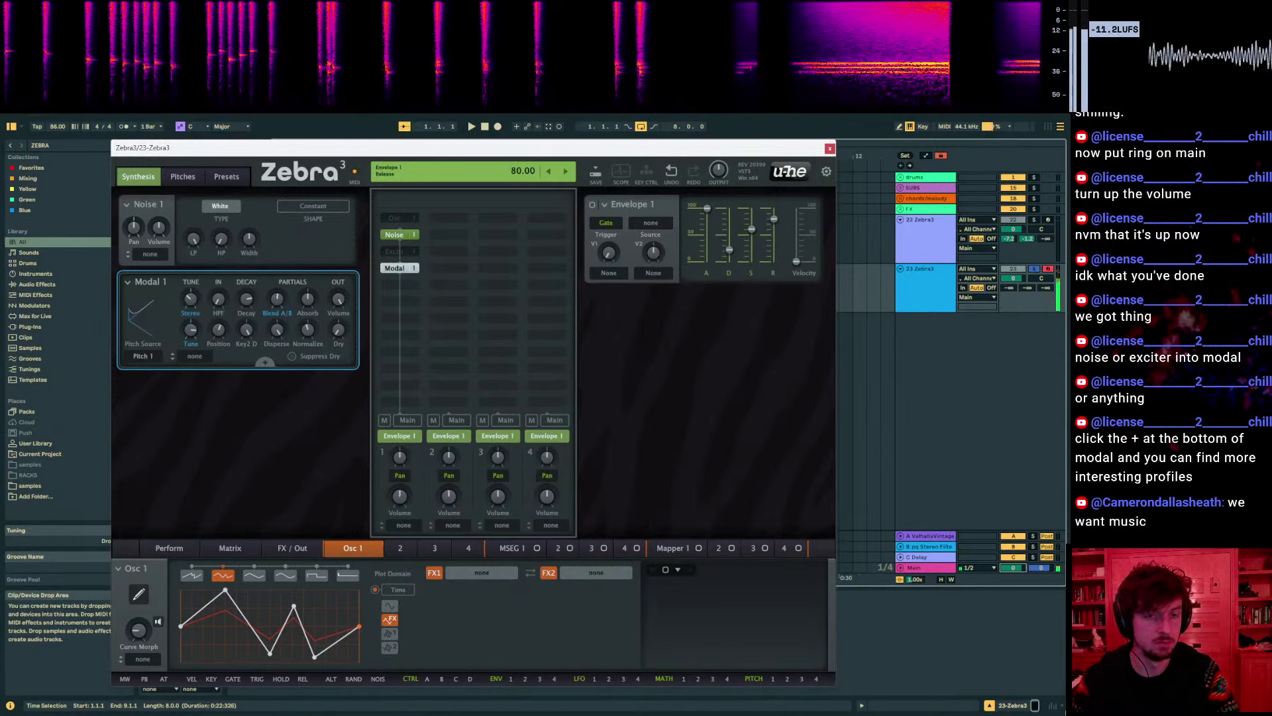
{"action": "left_click_drag", "start_coordinate": [773, 219], "coordinate": [773, 222]}
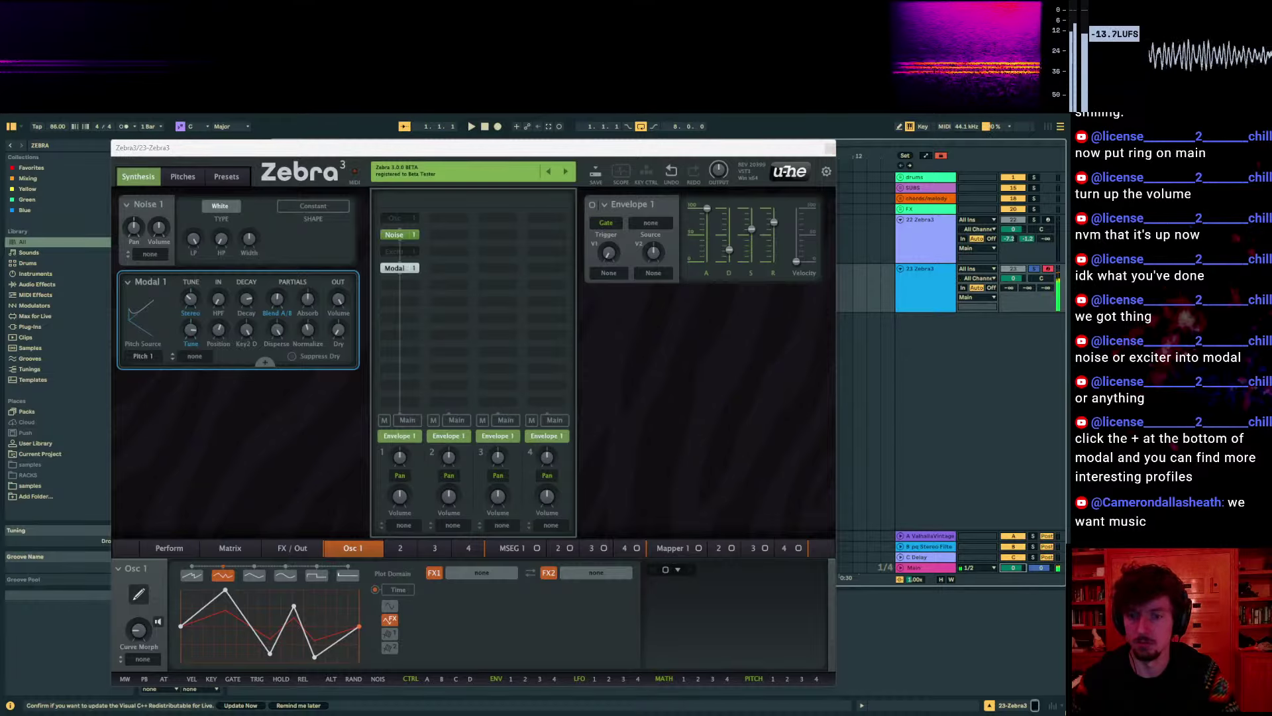
Recolour the 23 Zebra3 track light green, raise its send B, and lower the computer keyboard's octave
{"action": "left_click", "coordinate": [944, 381]}
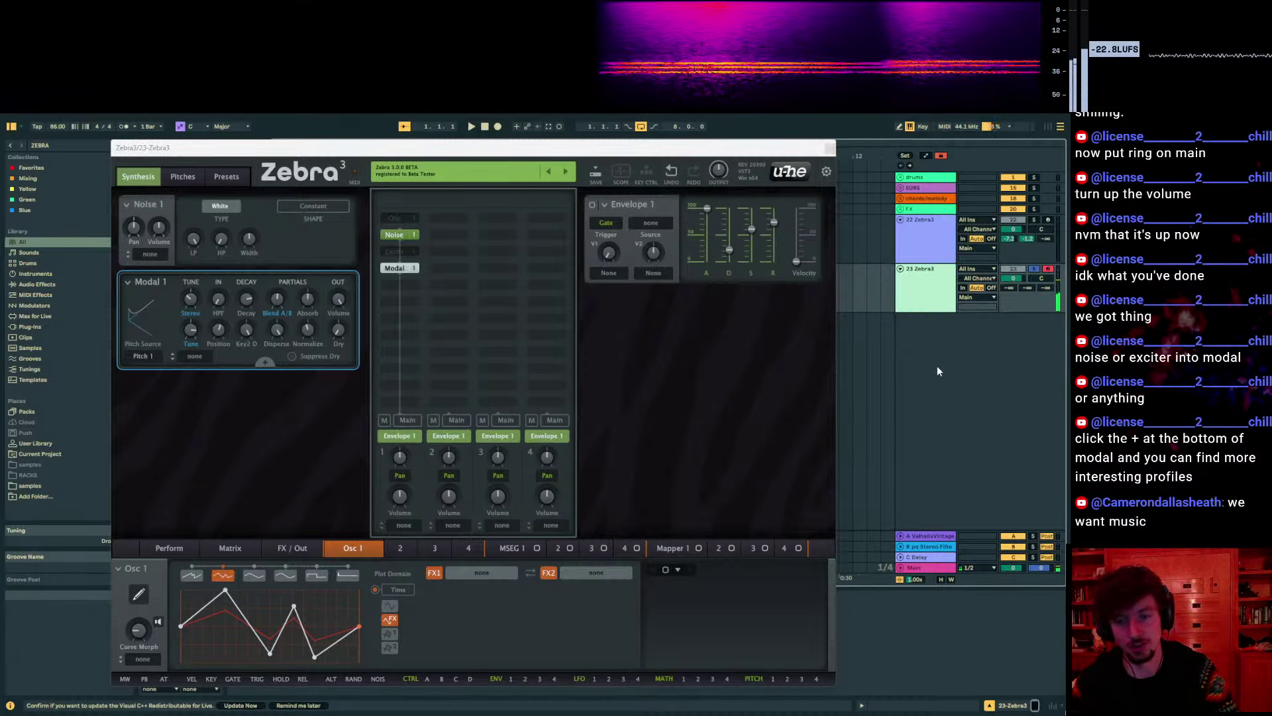
{"action": "left_click_drag", "start_coordinate": [1027, 288], "coordinate": [1027, 278]}
{"action": "left_click", "coordinate": [948, 412]}
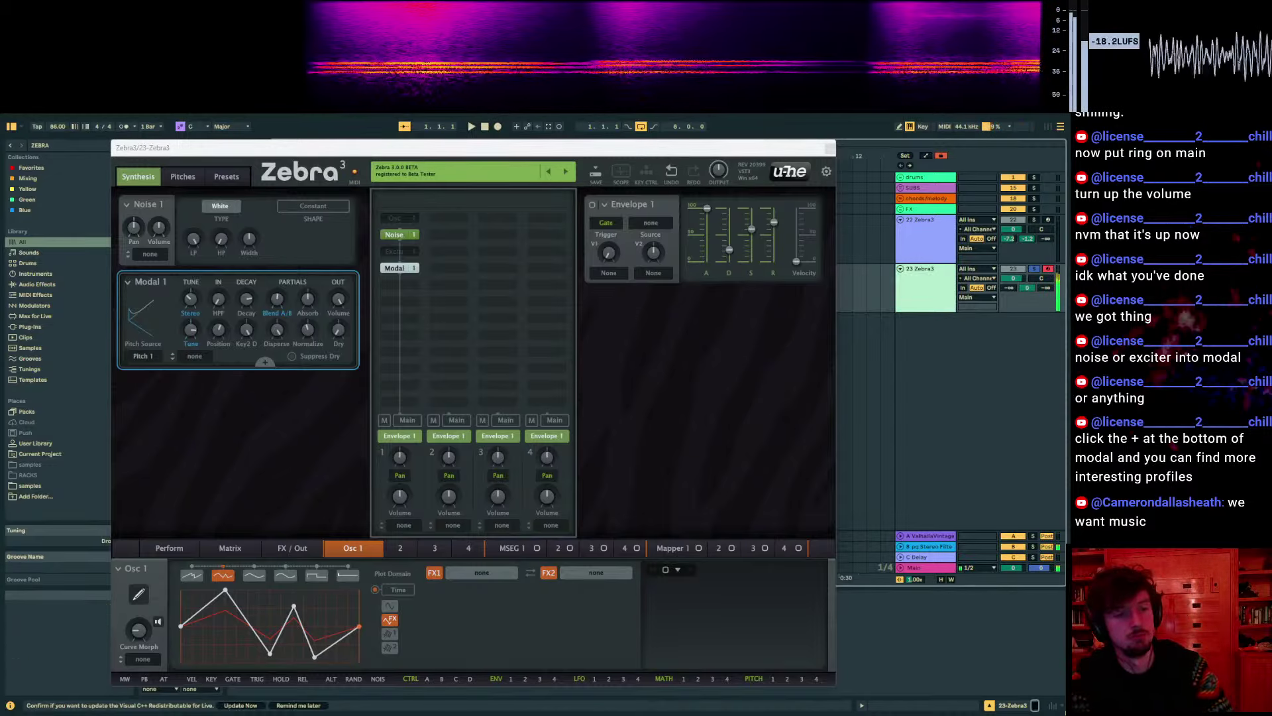
{"action": "key", "text": "z"}
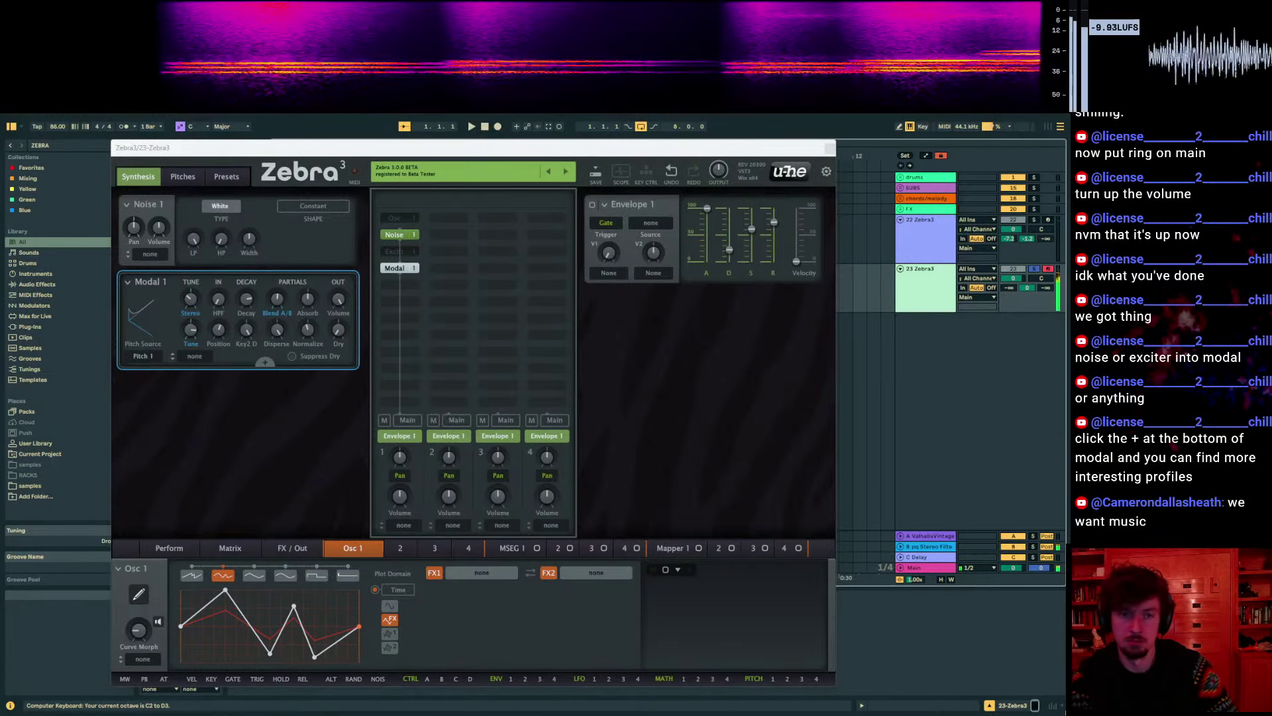
{"action": "mouse_move", "coordinate": [304, 321]}
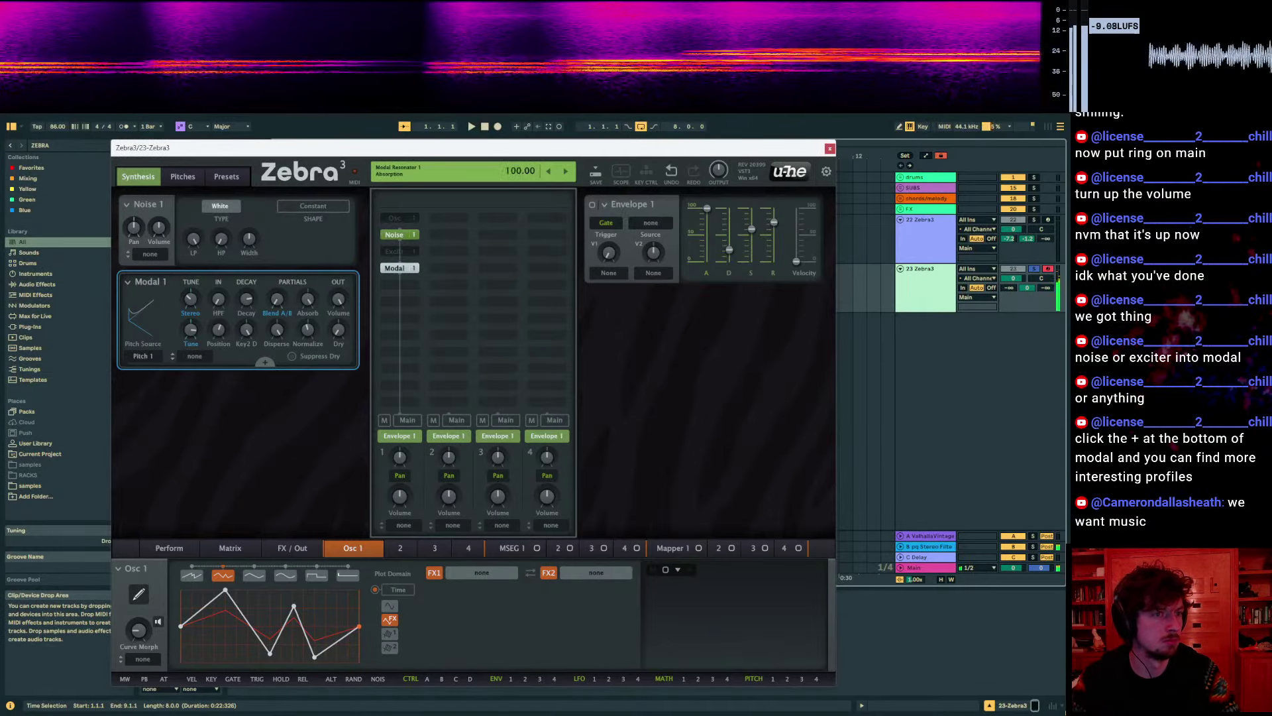
{"action": "mouse_move", "coordinate": [232, 331]}
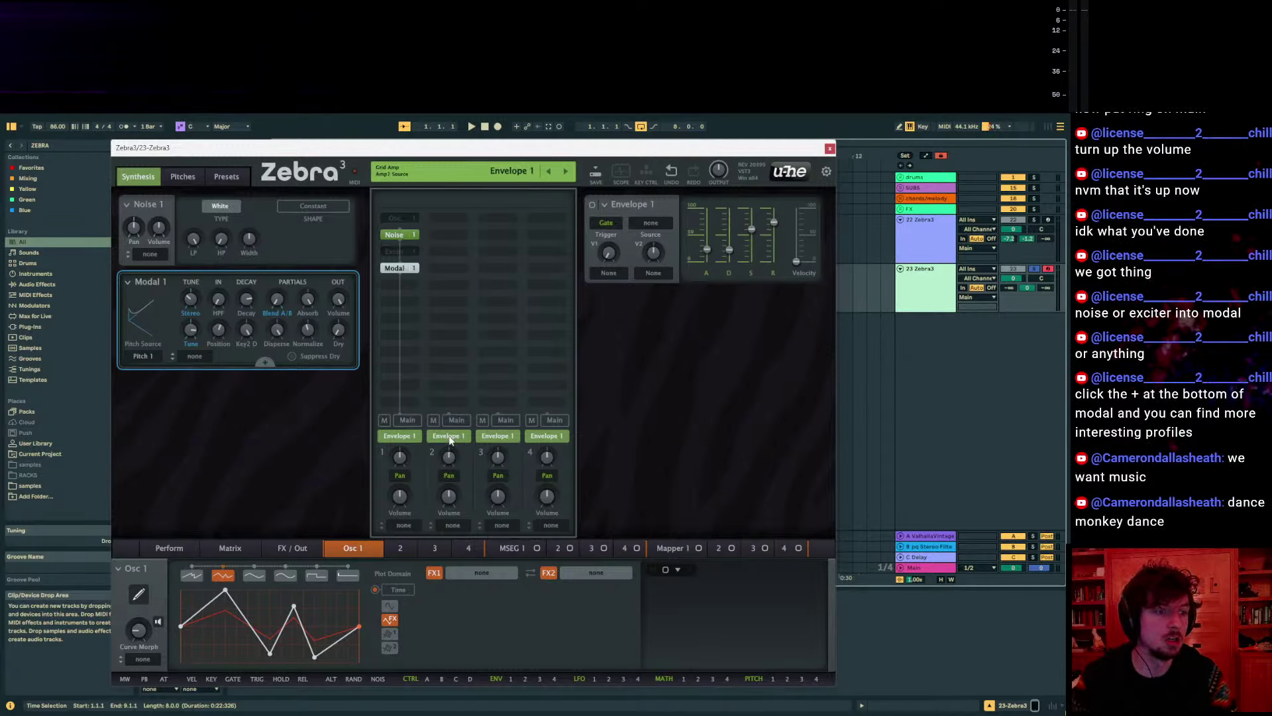
Move Noise 1 to the second lane and check Modal 1's pitch source and tune modulation options
{"action": "left_click_drag", "start_coordinate": [399, 242], "coordinate": [452, 247]}
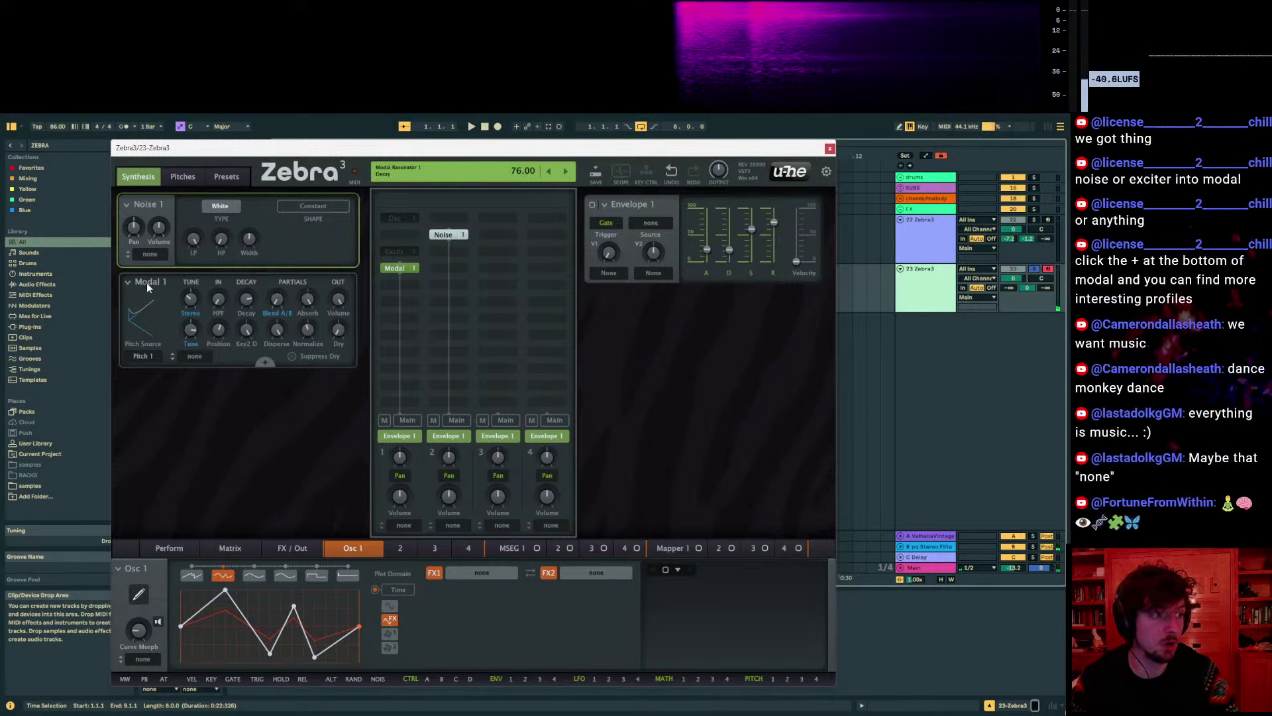
{"action": "left_click", "coordinate": [148, 357]}
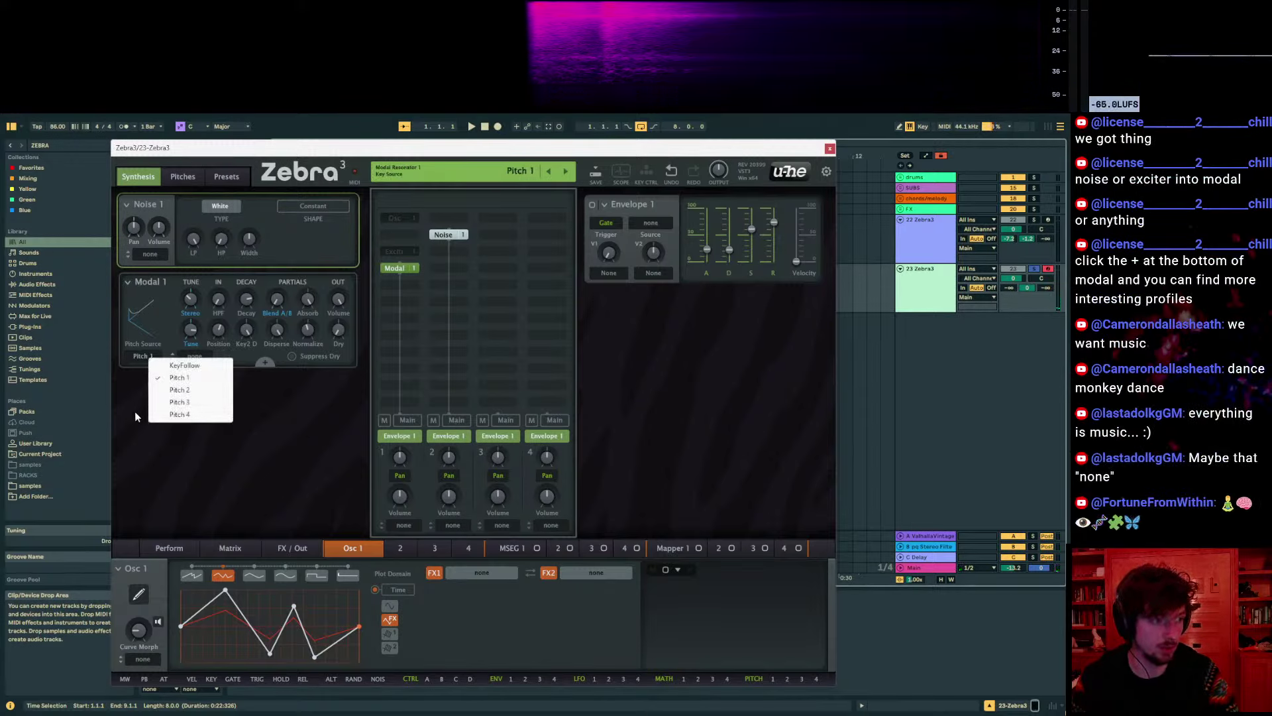
{"action": "left_click", "coordinate": [189, 359]}
{"action": "left_click", "coordinate": [190, 358]}
{"action": "left_click", "coordinate": [151, 387]}
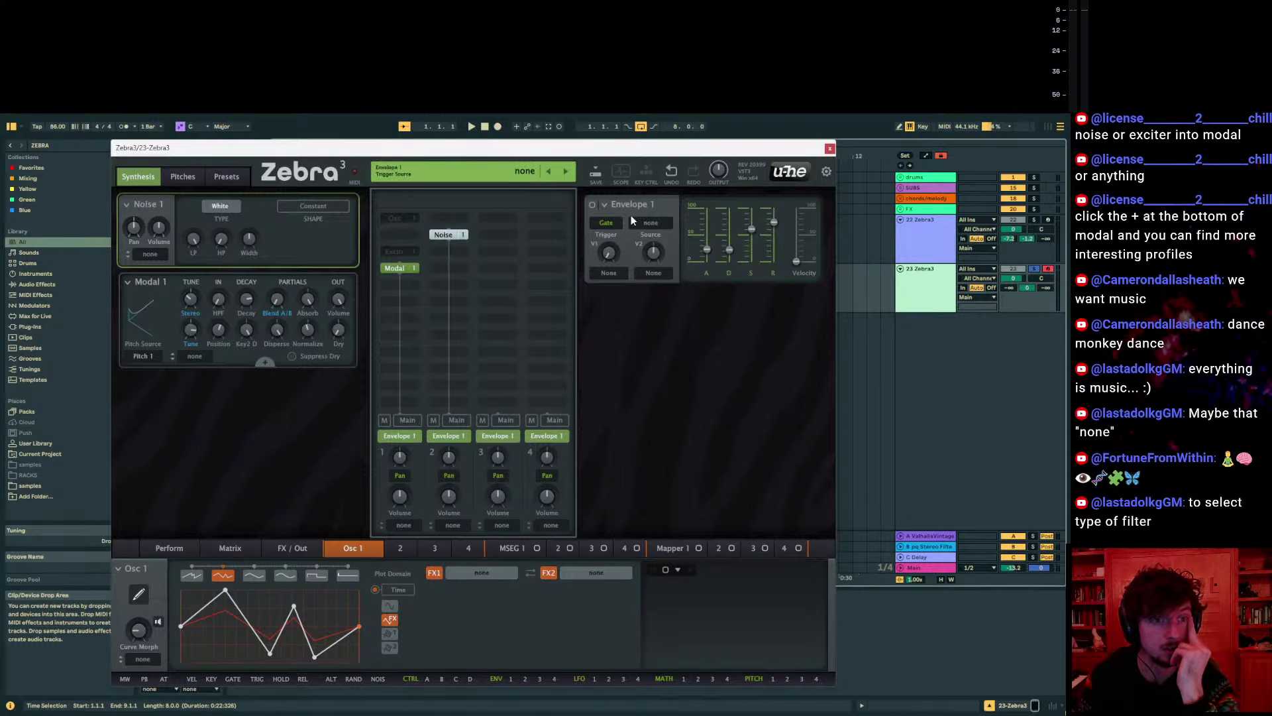
Try to add Envelope 2 below Envelope 1 and return Noise 1 to the first lane above Modal 1
{"action": "right_click", "coordinate": [609, 209]}
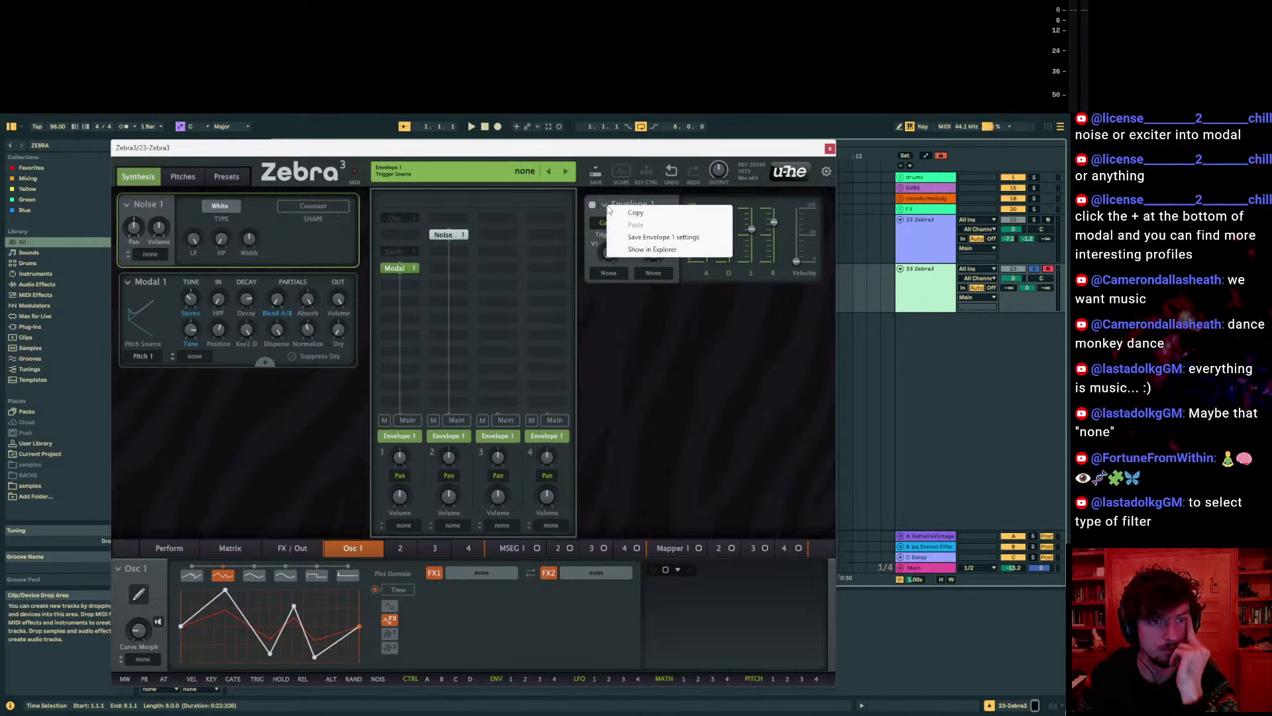
{"action": "left_click", "coordinate": [645, 339]}
{"action": "left_click", "coordinate": [560, 548]}
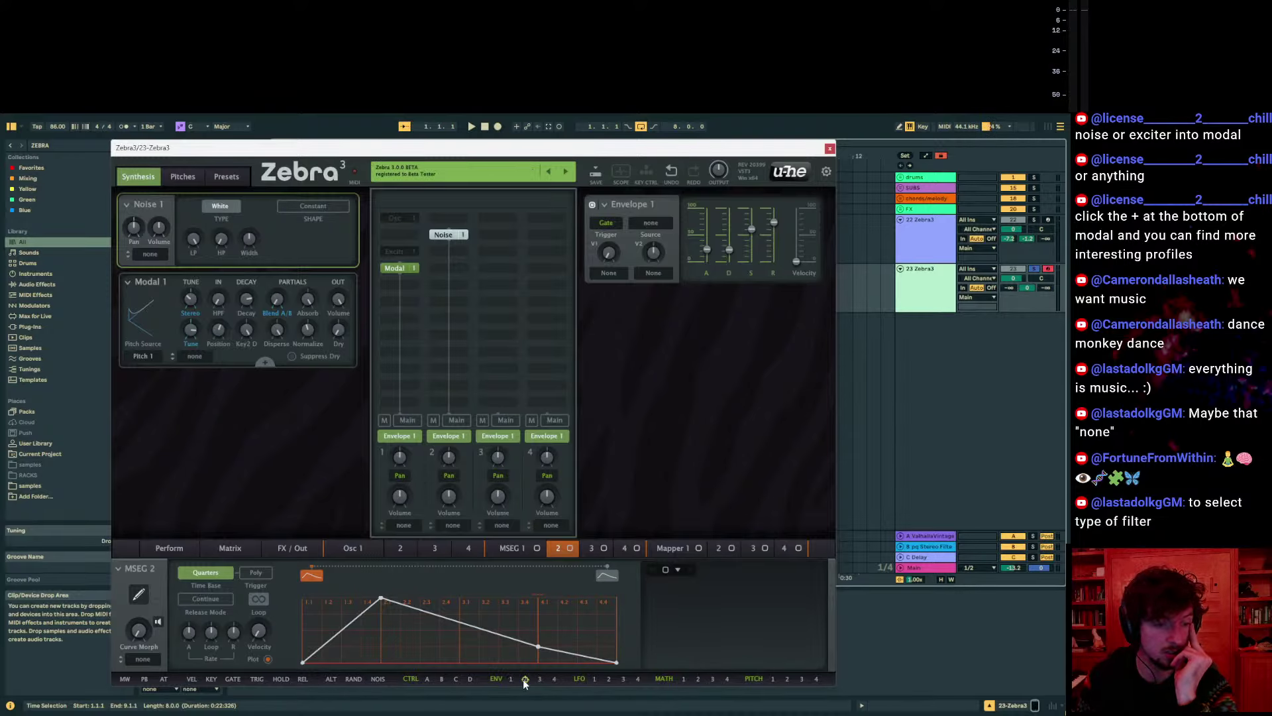
{"action": "left_click_drag", "start_coordinate": [524, 680], "coordinate": [653, 383]}
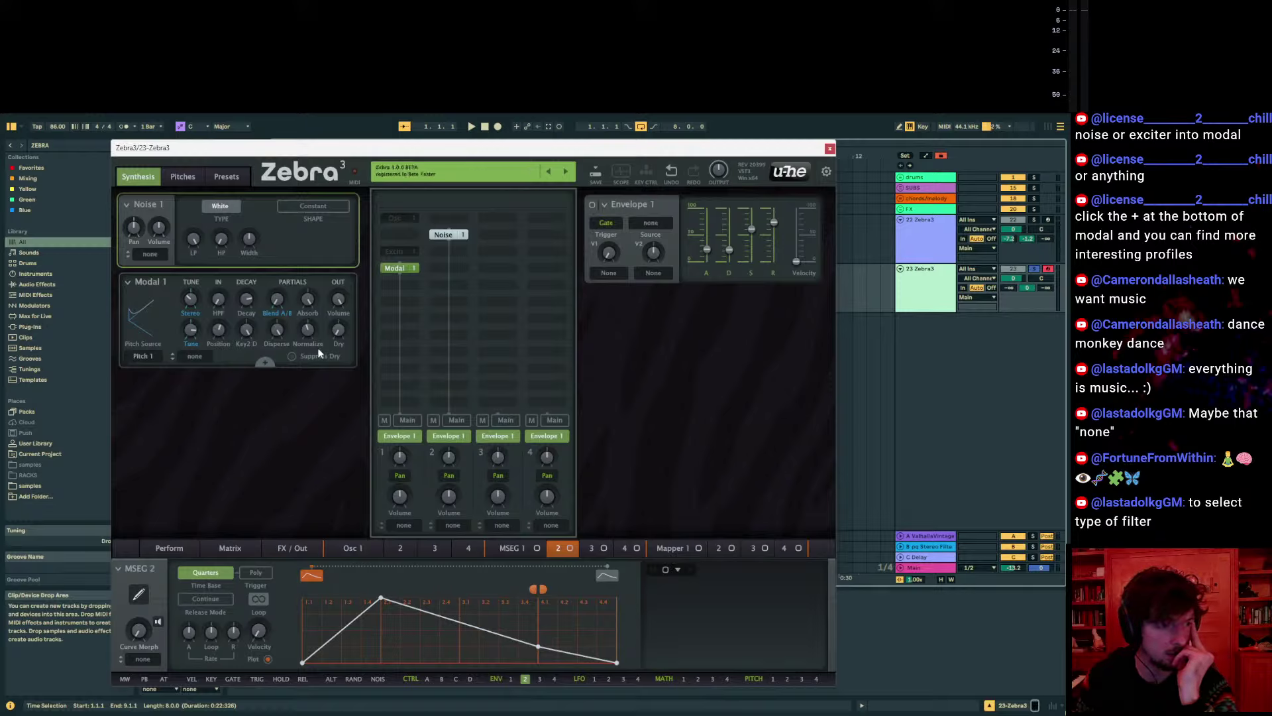
{"action": "left_click_drag", "start_coordinate": [449, 235], "coordinate": [399, 235]}
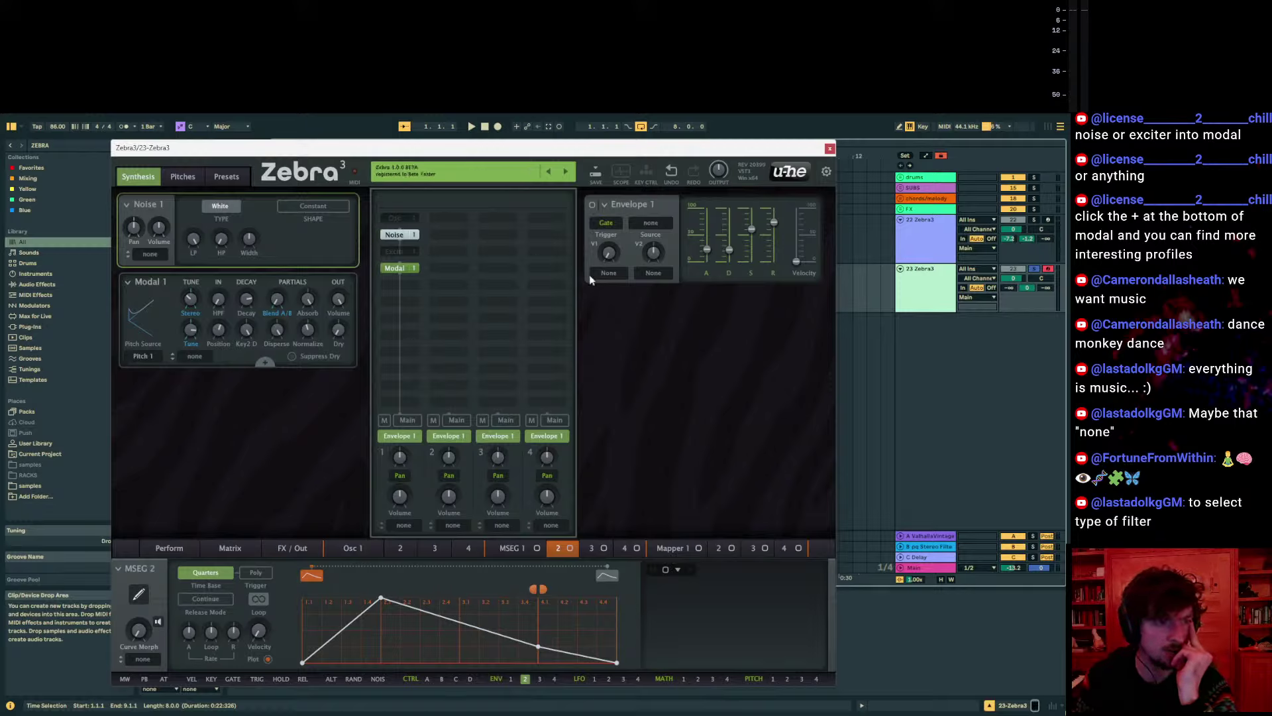
Modulate Noise 1's volume with Envelope 2, using minimum decay, sustain and release, and adjust the modulation depth
{"action": "left_click_drag", "start_coordinate": [523, 679], "coordinate": [172, 228]}
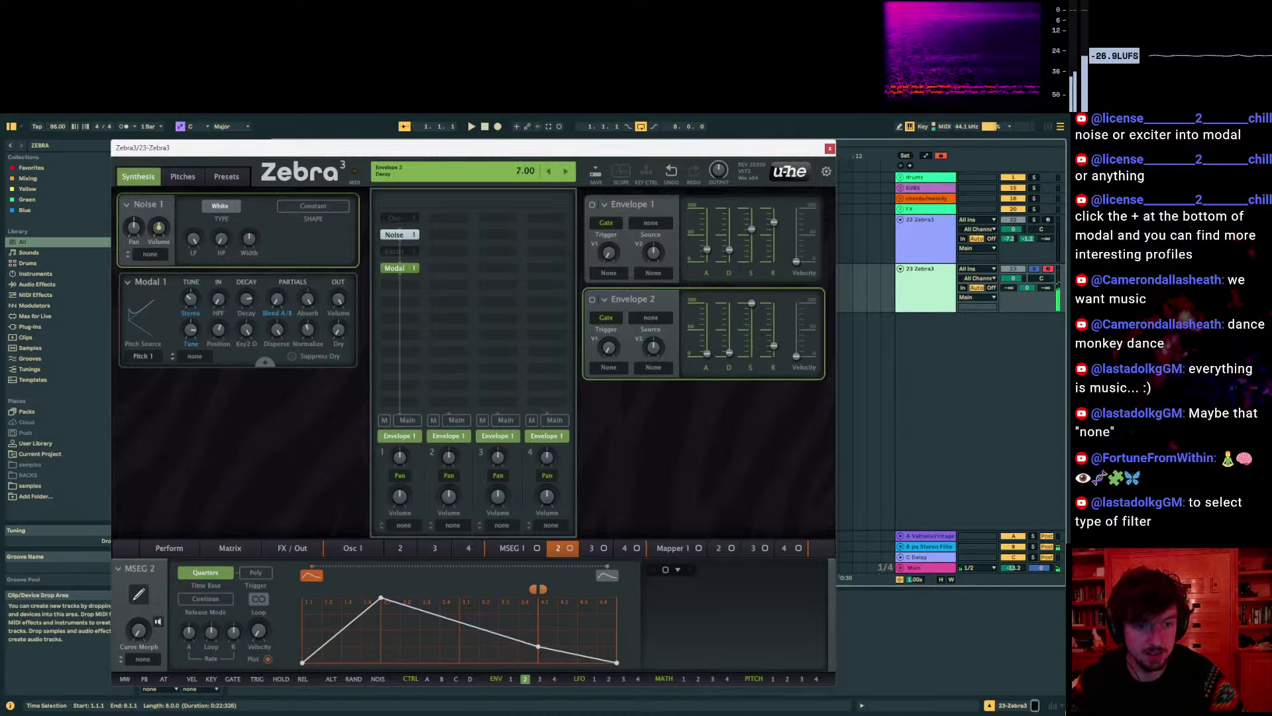
{"action": "left_click_drag", "start_coordinate": [729, 329], "coordinate": [729, 356]}
{"action": "mouse_move", "coordinate": [750, 303]}
{"action": "left_mouse_down"}
{"action": "mouse_move", "coordinate": [750, 355]}
{"action": "mouse_move", "coordinate": [773, 356]}
{"action": "left_mouse_up"}
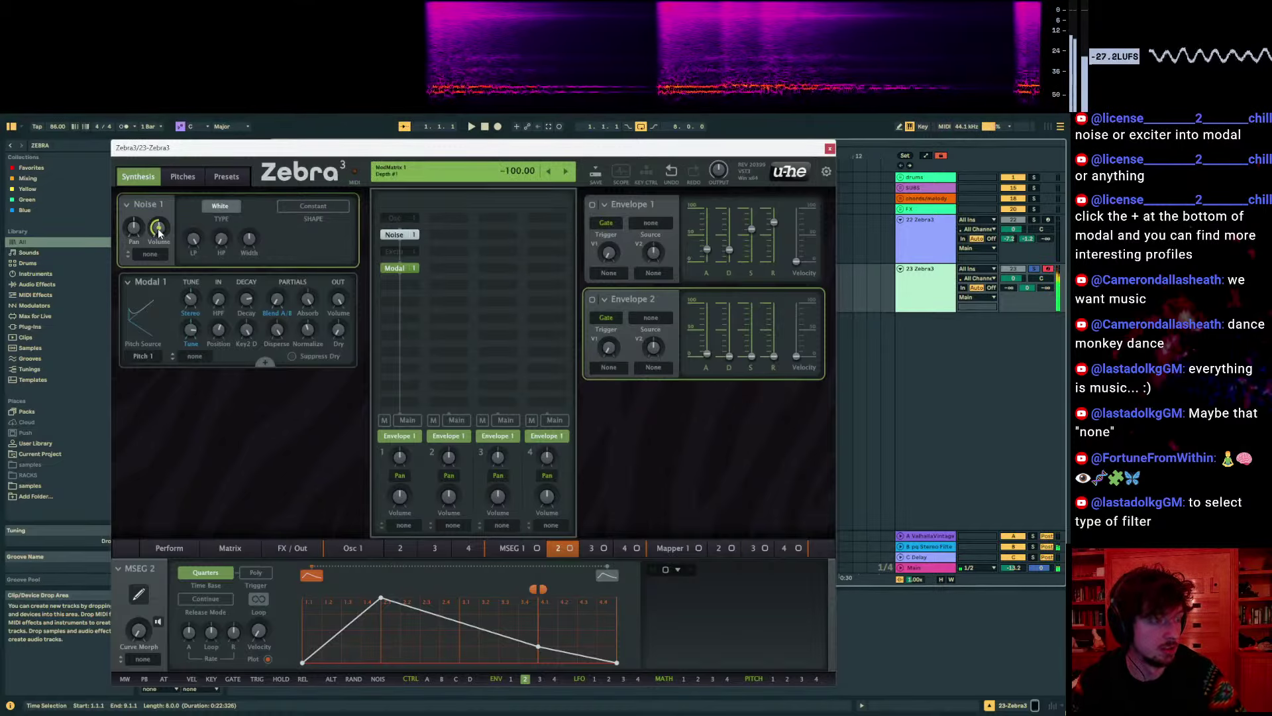
{"action": "scroll", "coordinate": [159, 231], "scroll_direction": "up", "scroll_amount": 5}
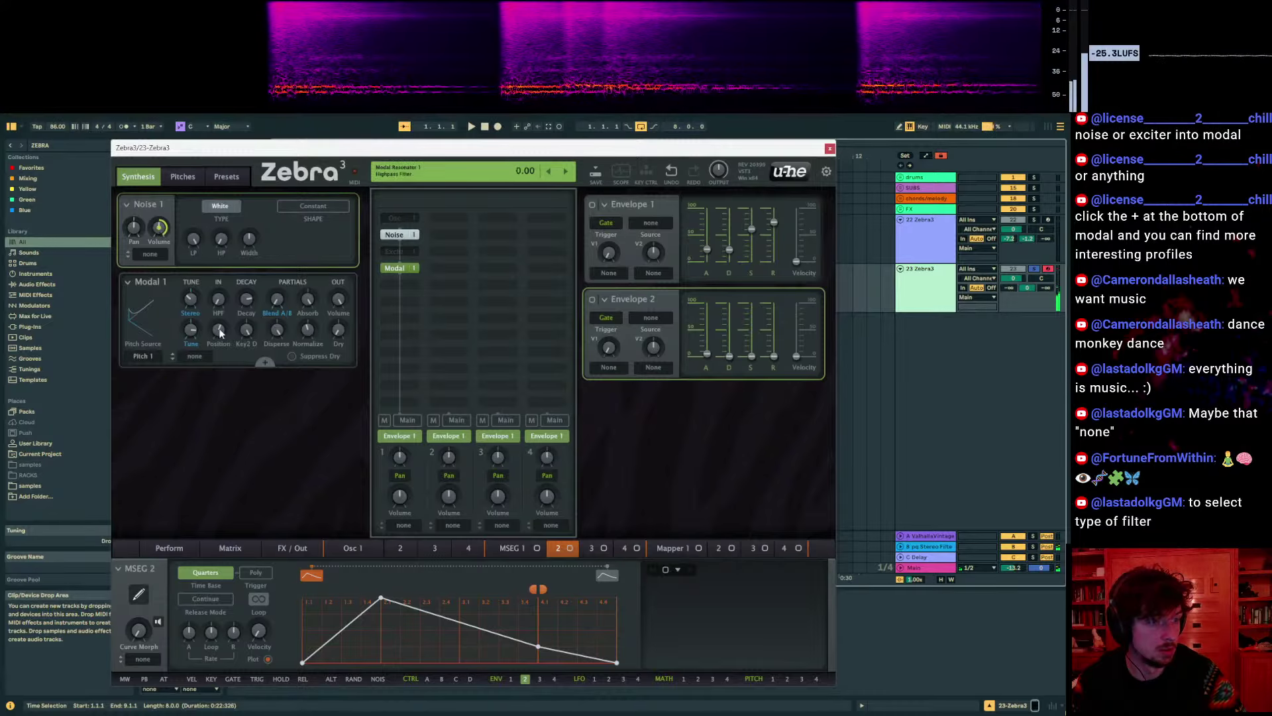
{"action": "scroll", "coordinate": [157, 228], "scroll_direction": "down", "scroll_amount": 5}
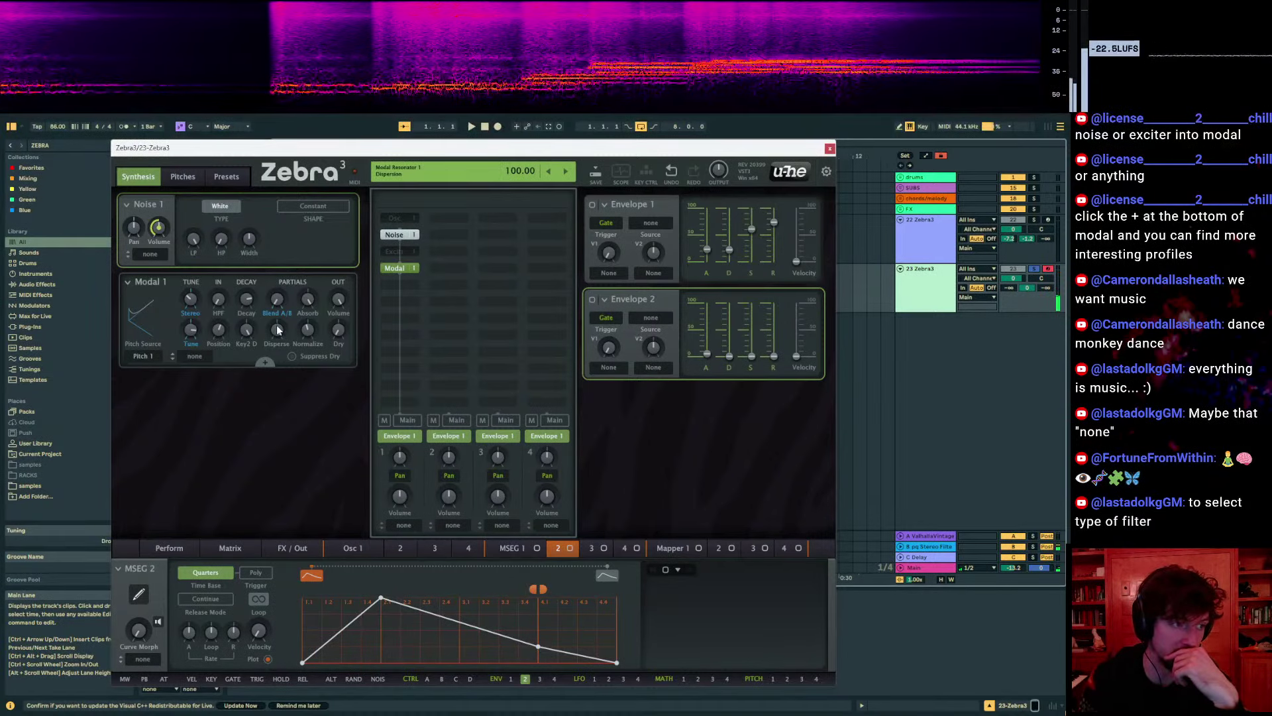
Bypass Noise 1 and reactivate Exciter 1 so that it feeds Modal 1
{"action": "left_click", "coordinate": [402, 234]}
{"action": "left_click", "coordinate": [400, 251]}
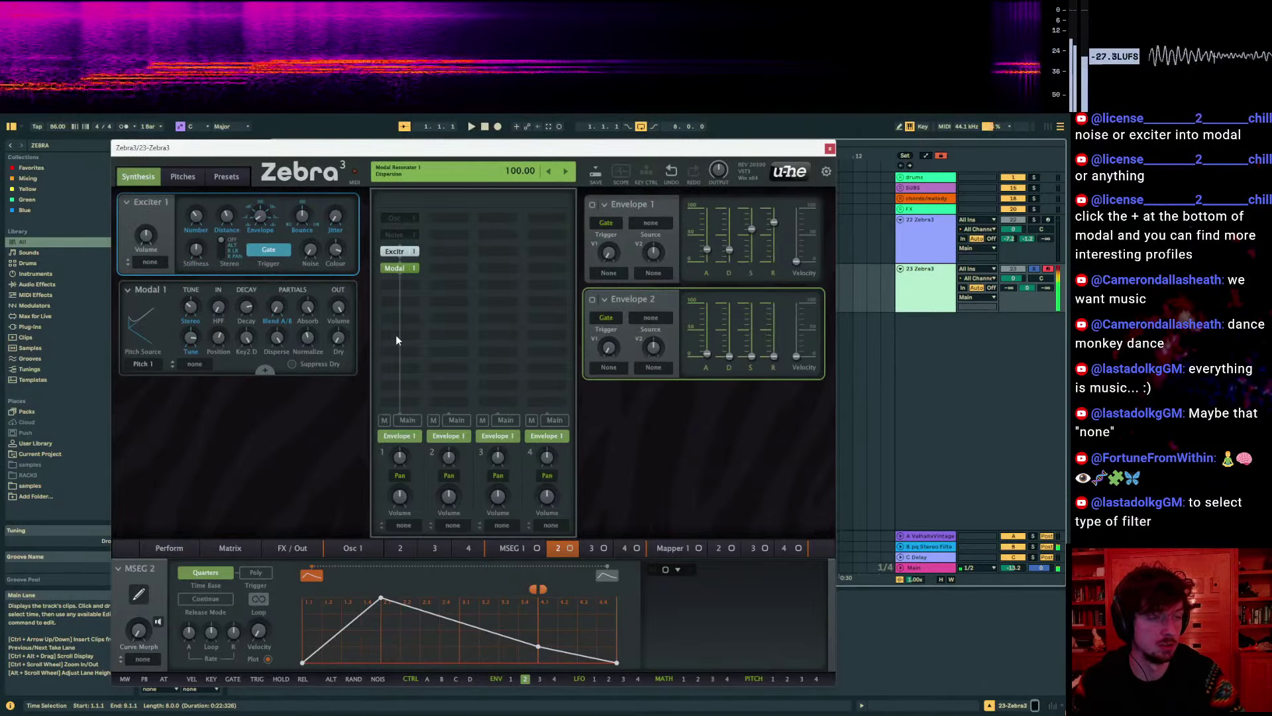
Raise Exciter 1's Number setting and shift the computer keyboard's octave down while auditioning the modal sound
{"action": "mouse_move", "coordinate": [301, 216]}
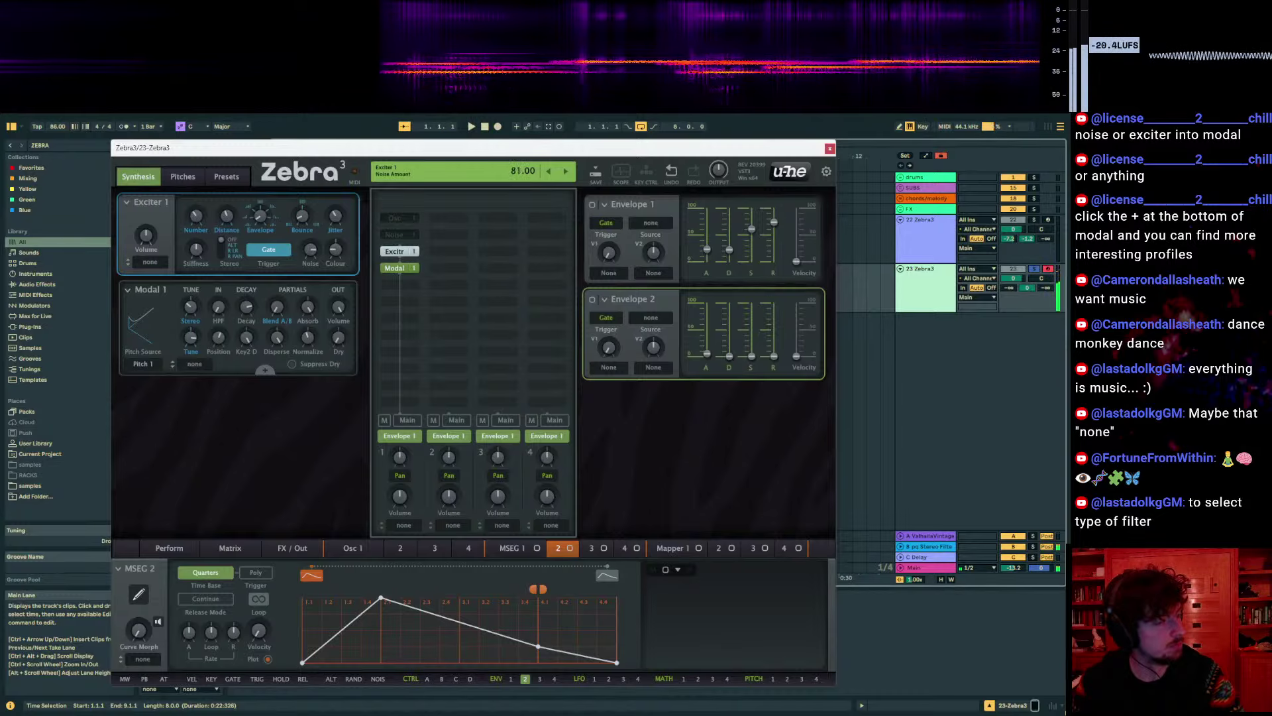
{"action": "key", "text": "z"}
{"action": "mouse_move", "coordinate": [223, 221]}
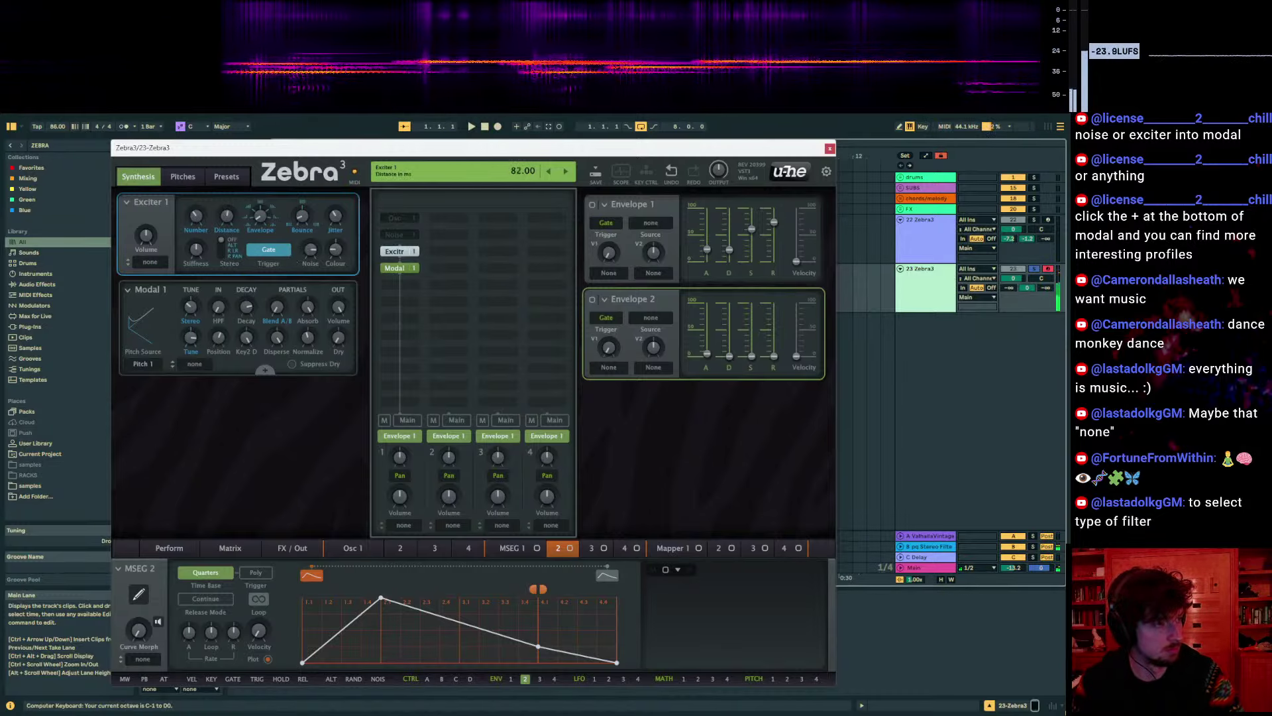
{"action": "left_click_drag", "start_coordinate": [196, 216], "coordinate": [196, 179]}
{"action": "key", "text": "a"}
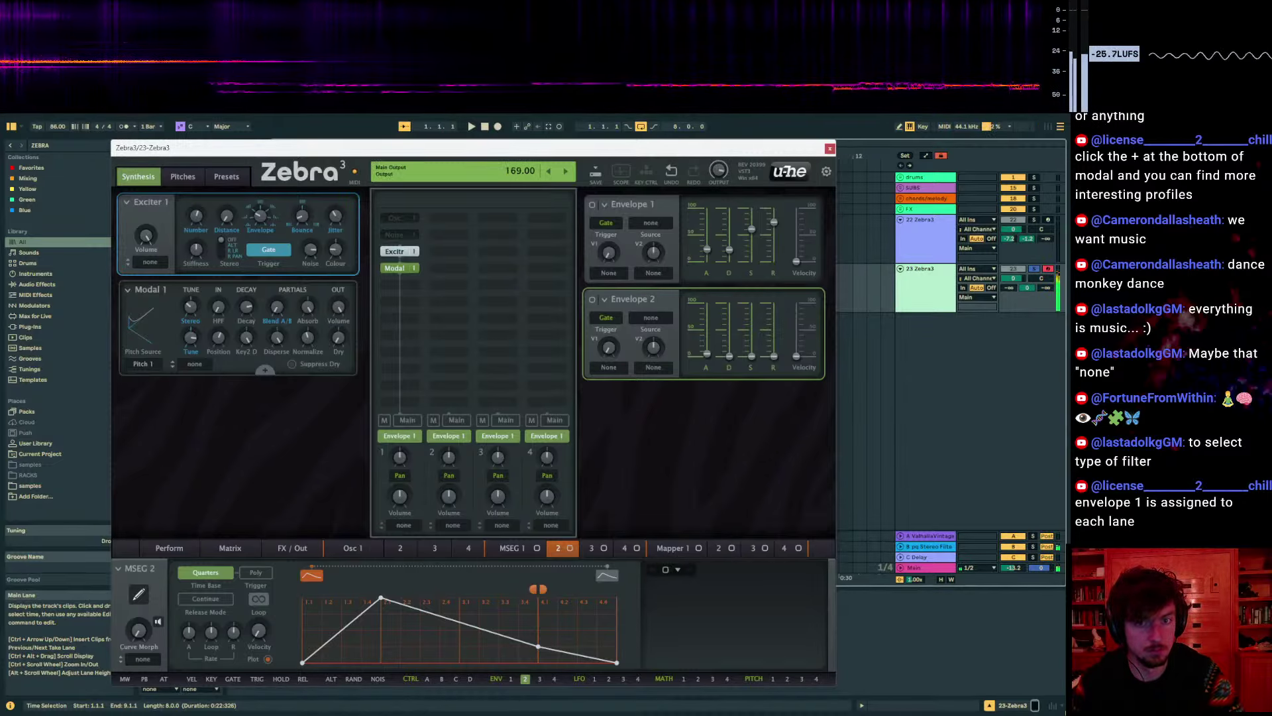
Raise the Main track's volume and lower the 23 Zebra3 track's volume while auditioning notes in different octaves
{"action": "left_click_drag", "start_coordinate": [1013, 568], "coordinate": [1014, 565]}
{"action": "left_click", "coordinate": [977, 437]}
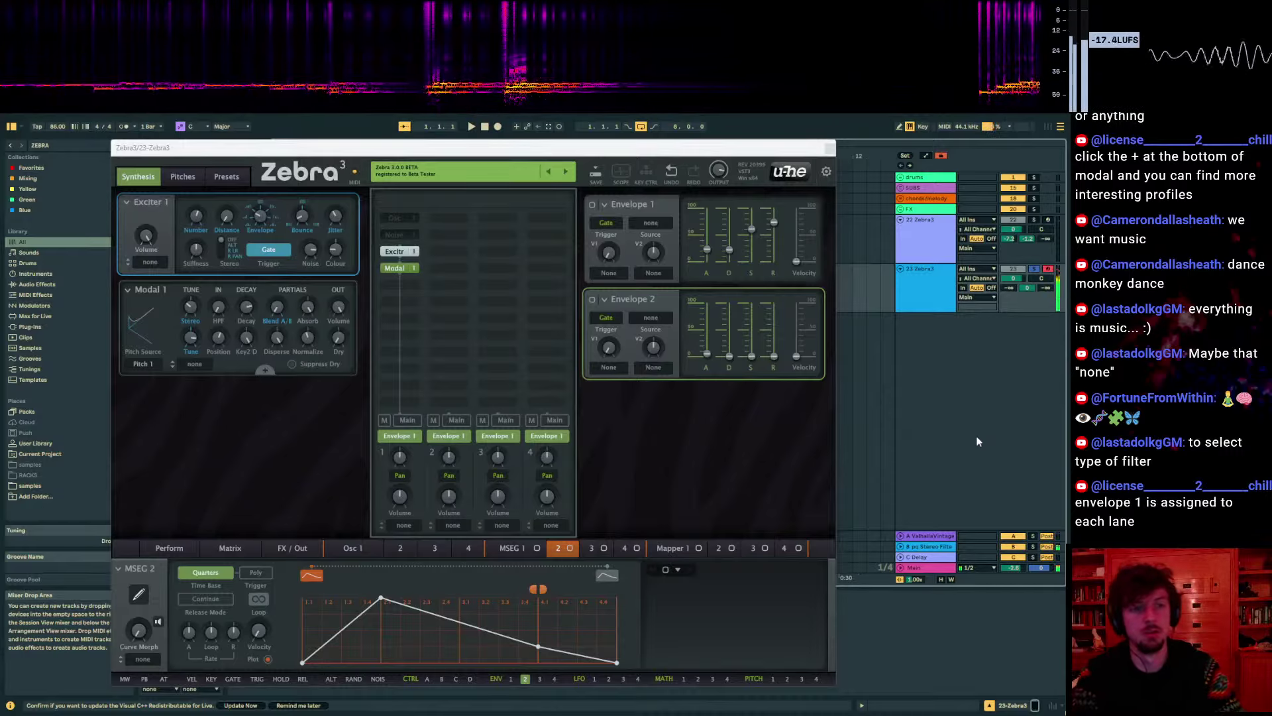
{"action": "key", "text": "z"}
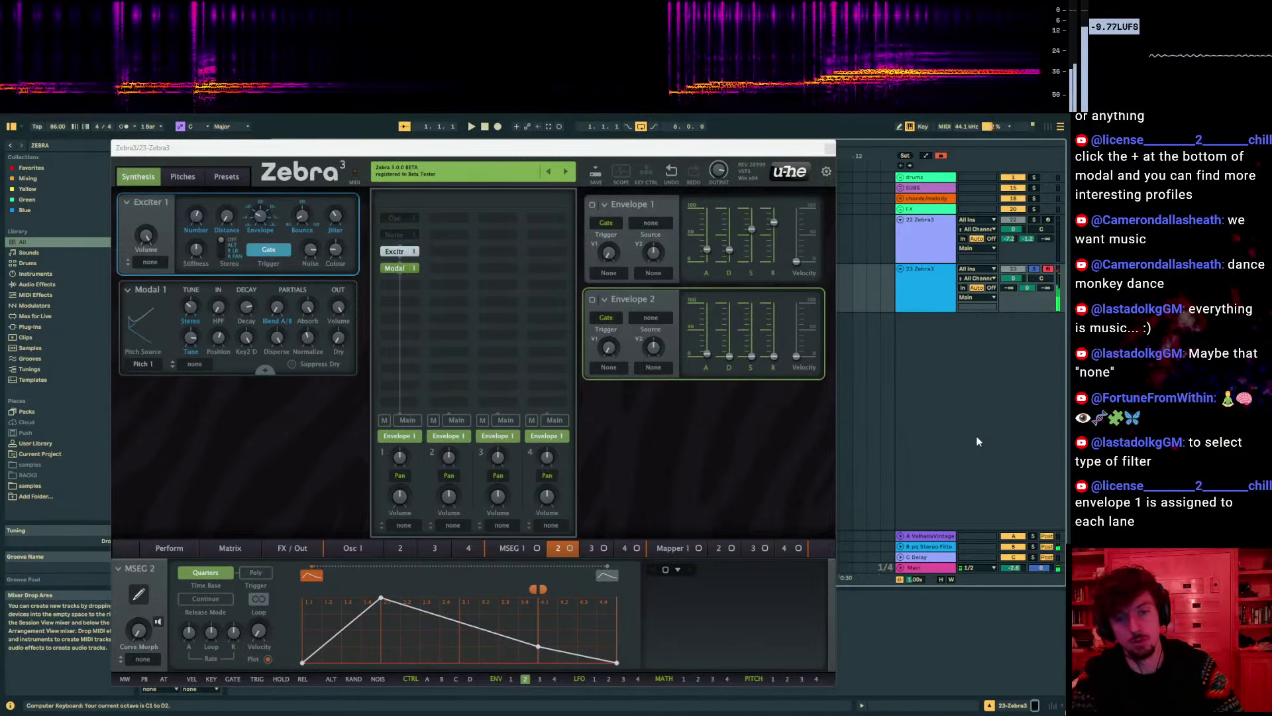
{"action": "key", "text": "x"}
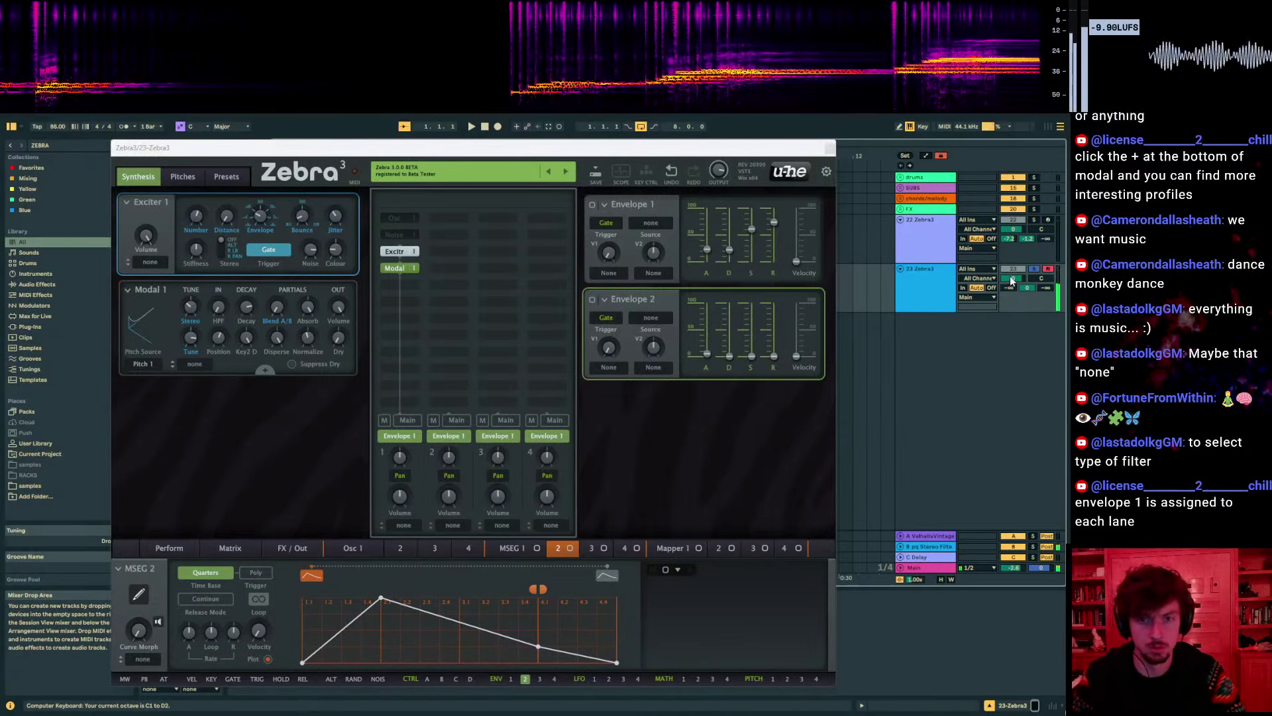
{"action": "left_click_drag", "start_coordinate": [1013, 278], "coordinate": [1013, 299]}
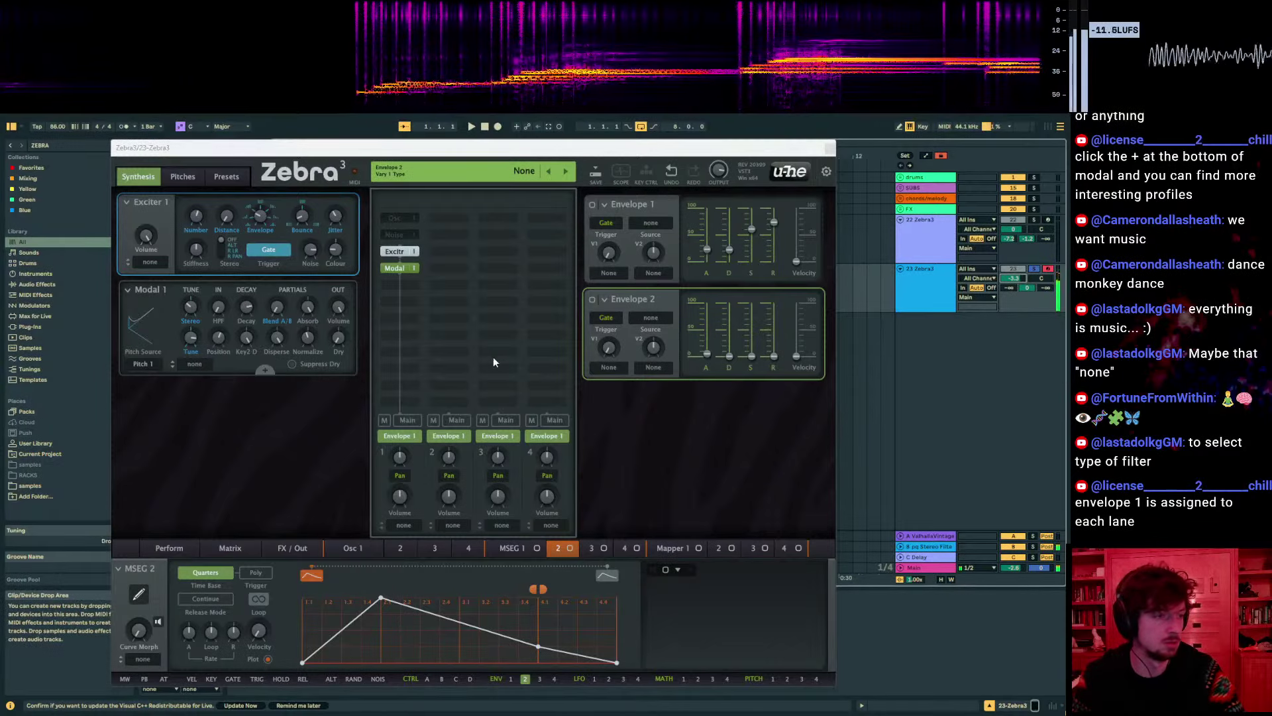
{"action": "left_click", "coordinate": [308, 307]}
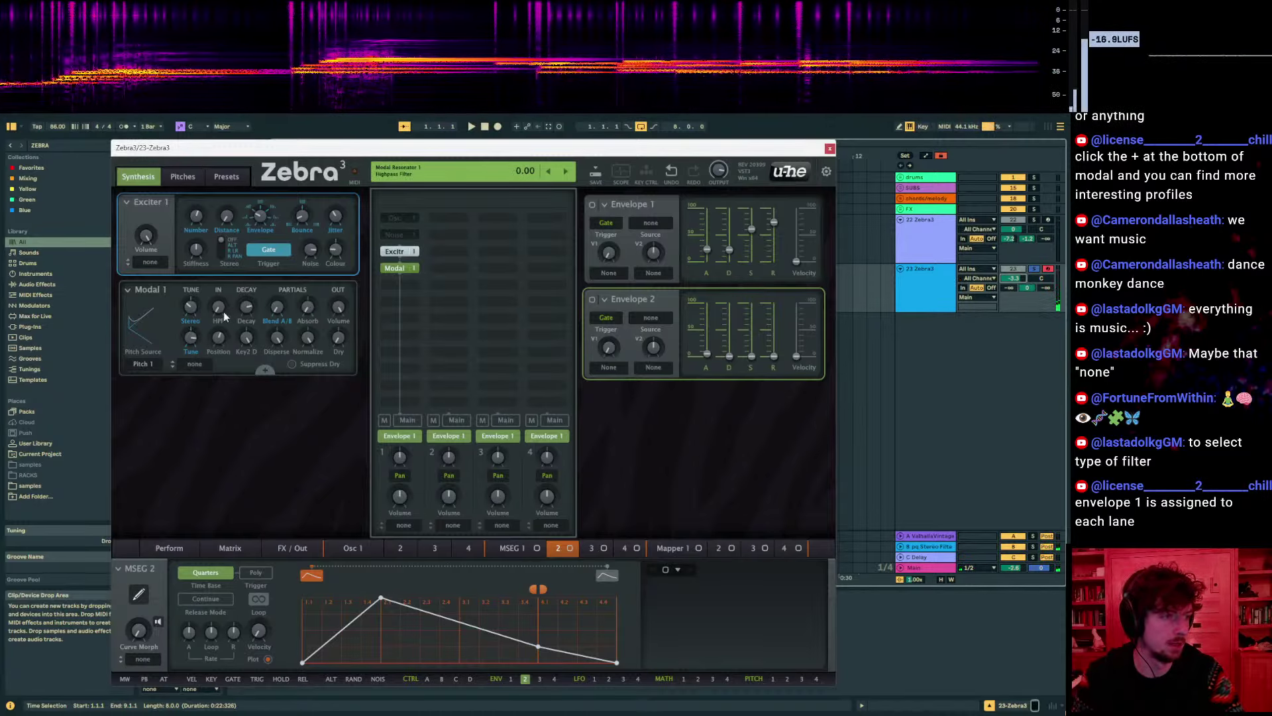
{"action": "right_click", "coordinate": [148, 293]}
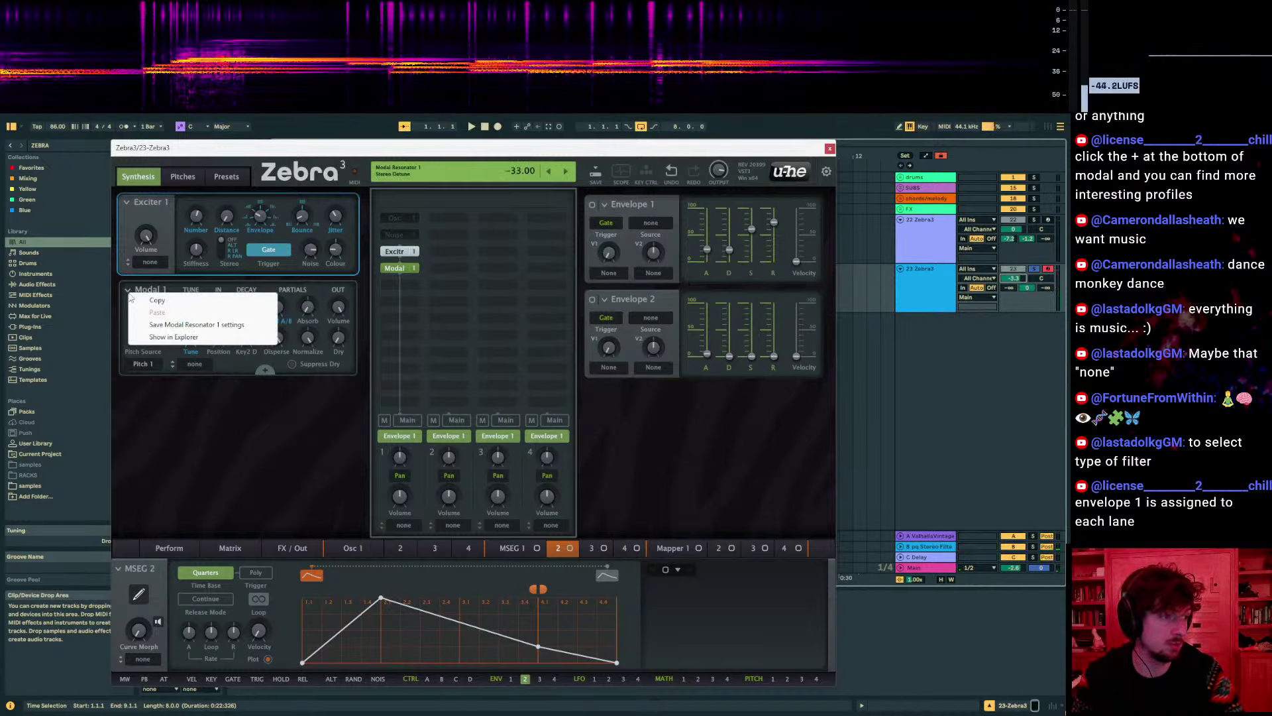
{"action": "left_click", "coordinate": [165, 372]}
{"action": "right_click", "coordinate": [133, 302]}
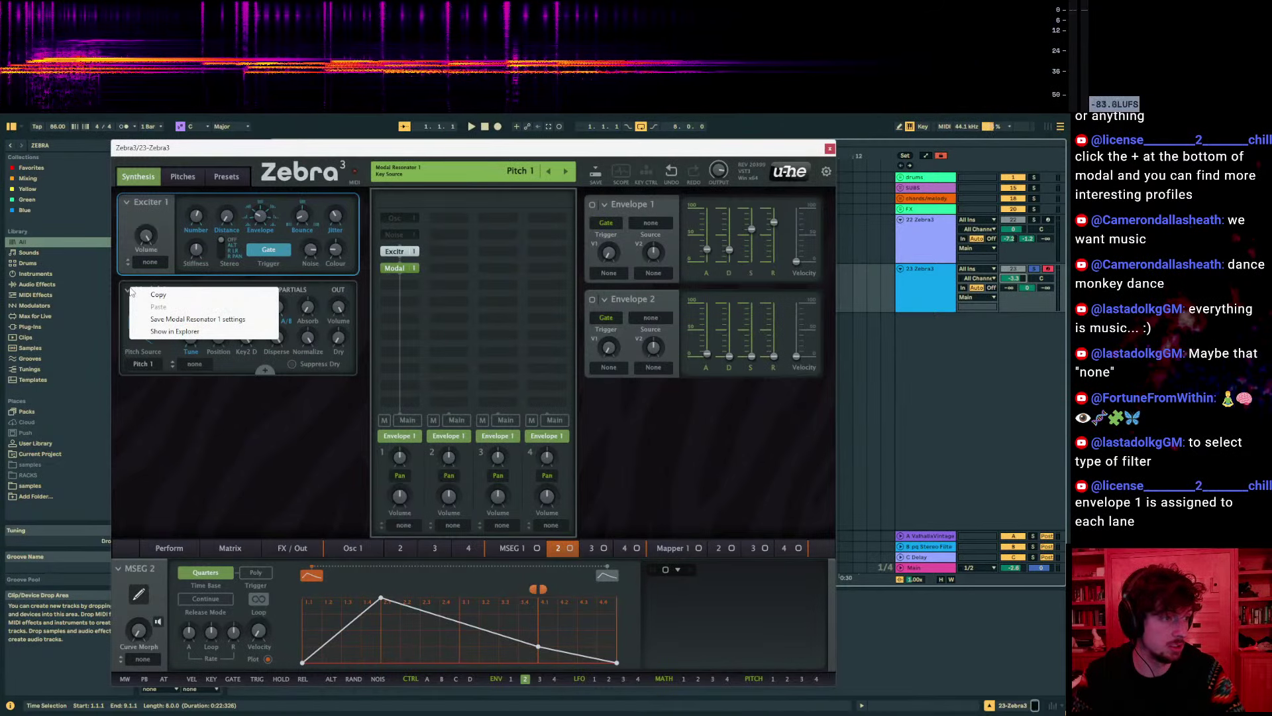
{"action": "left_click", "coordinate": [177, 408]}
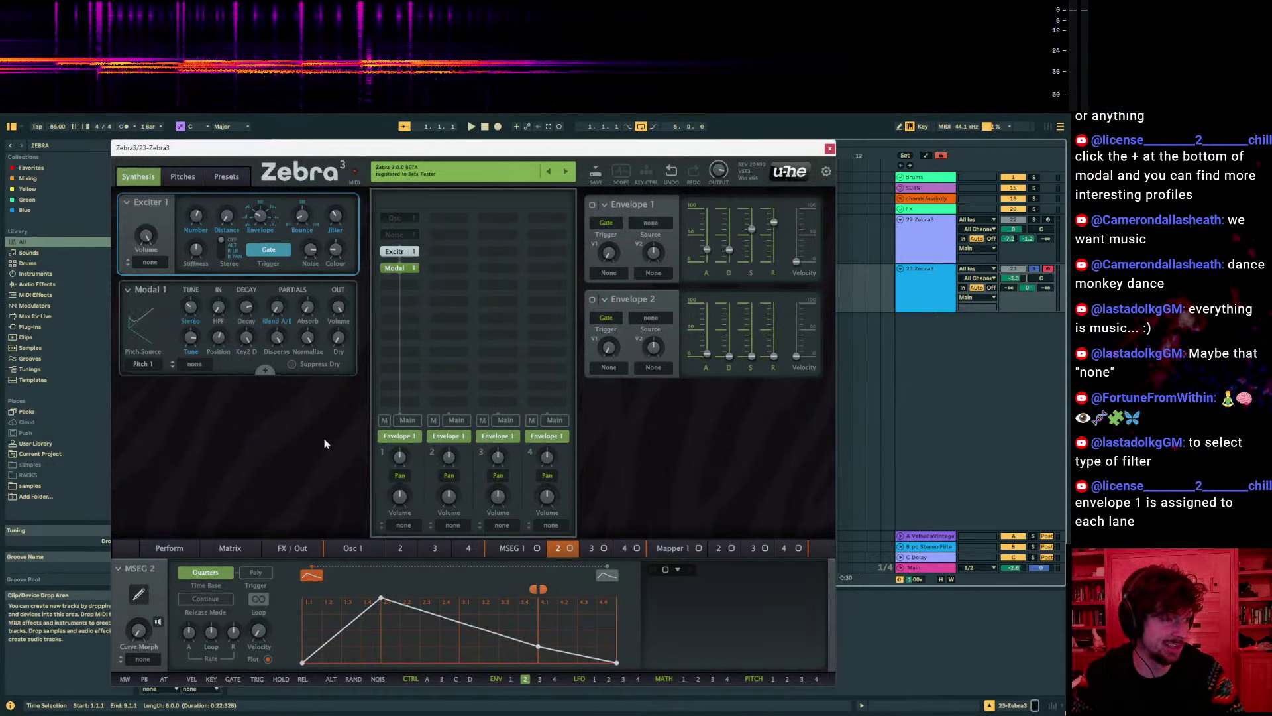
Add a Filter 5 module to the first FX lane and place a Distortion 3 module above it
{"action": "left_click", "coordinate": [307, 549]}
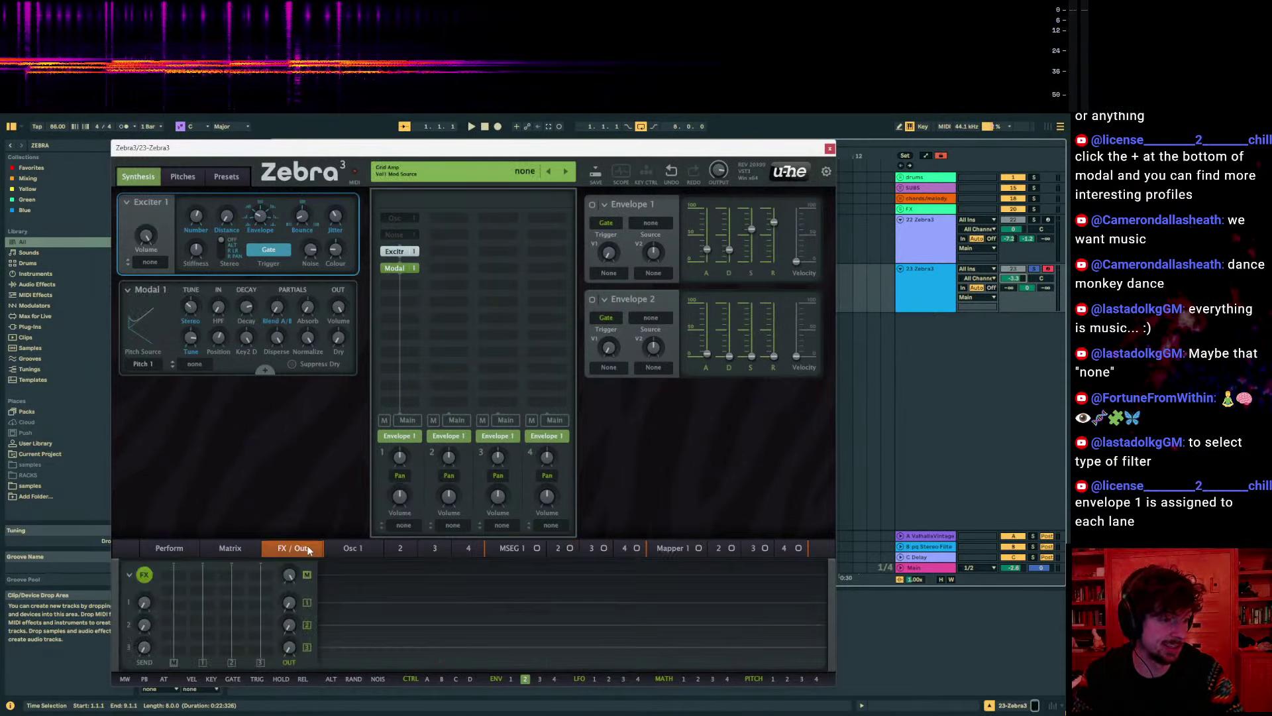
{"action": "left_click", "coordinate": [169, 590]}
{"action": "left_click", "coordinate": [214, 410]}
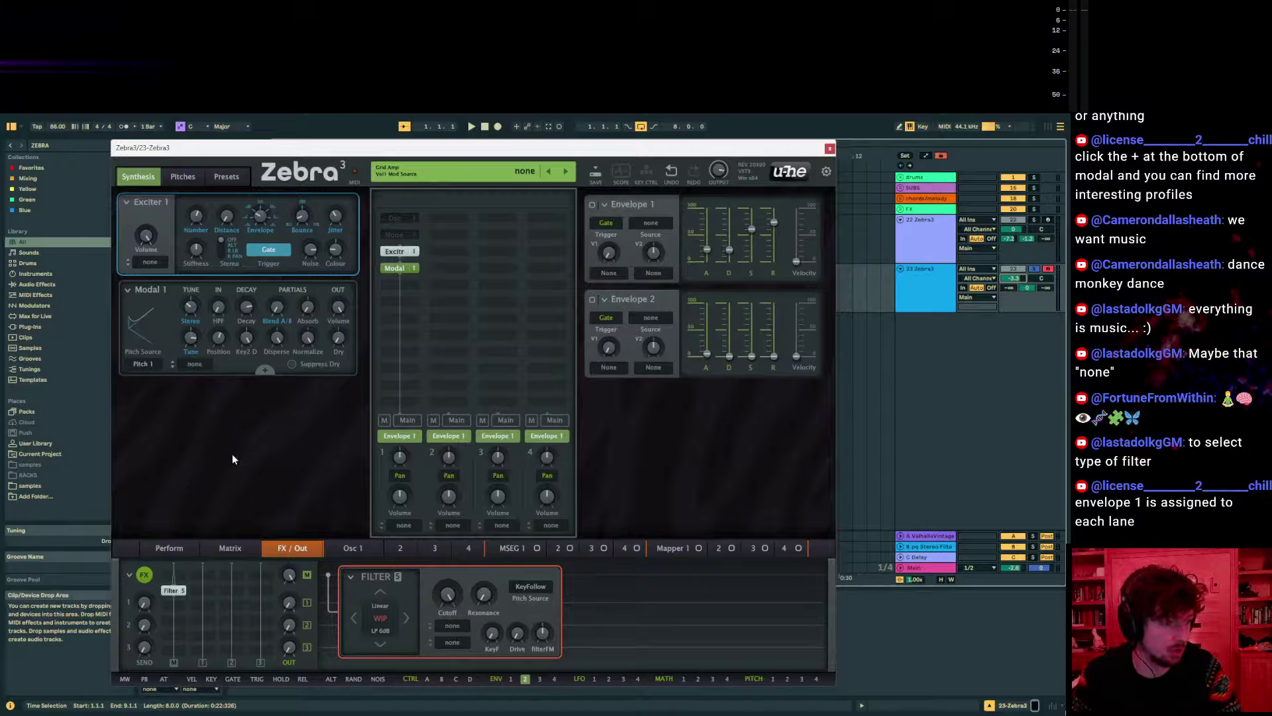
{"action": "left_click", "coordinate": [189, 579]}
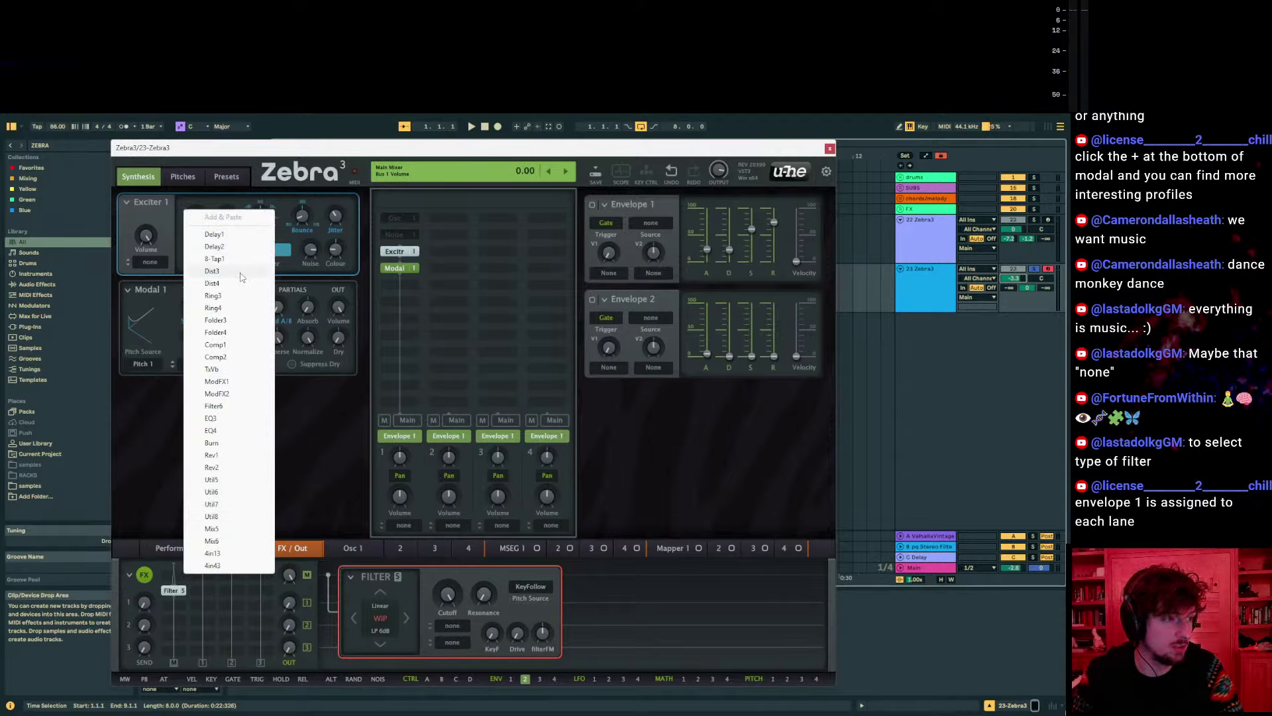
{"action": "left_click", "coordinate": [241, 276]}
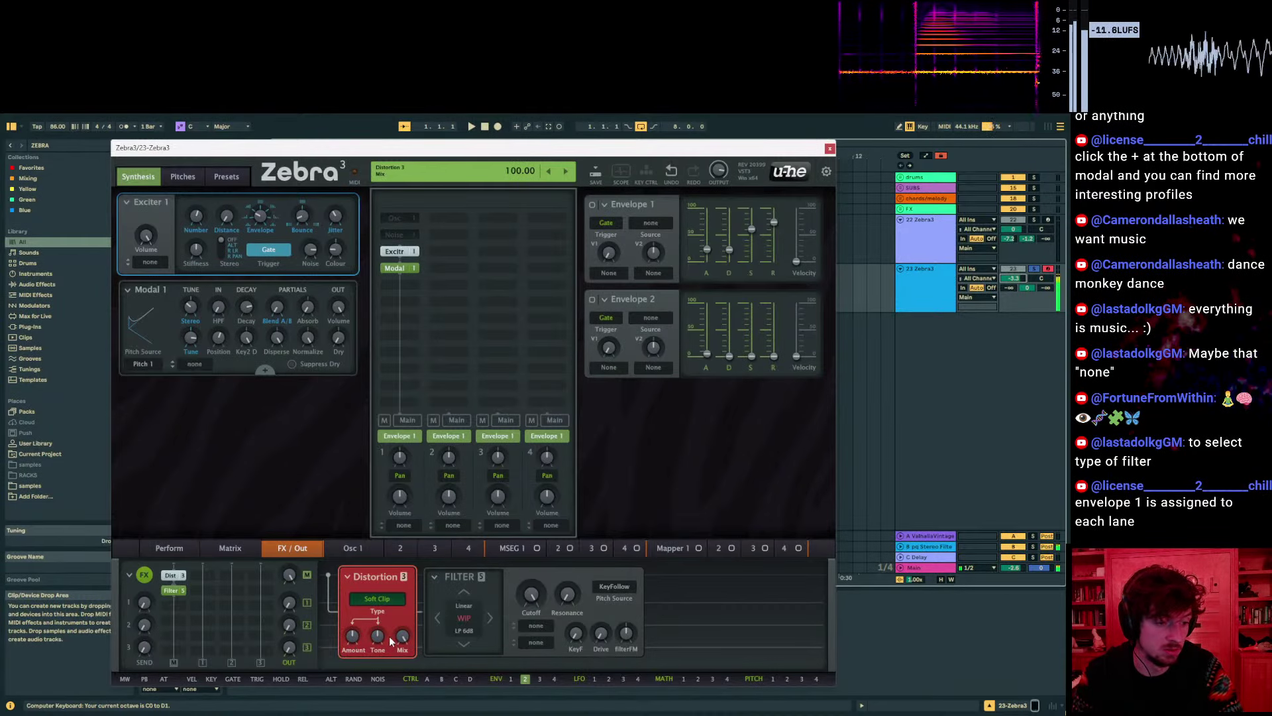
Audition several models and modes for Filter 5 and settle on Allpass 4 Pole
{"action": "left_click", "coordinate": [472, 593]}
{"action": "left_click", "coordinate": [466, 594]}
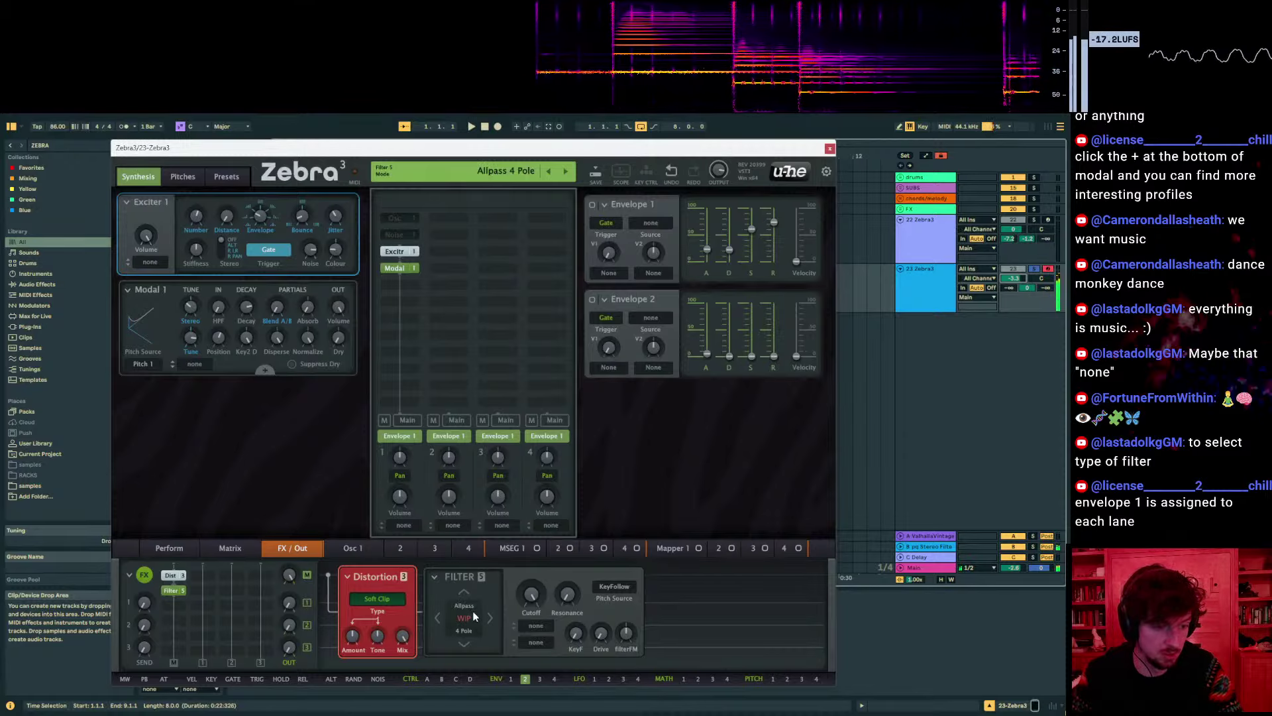
{"action": "left_click", "coordinate": [467, 594]}
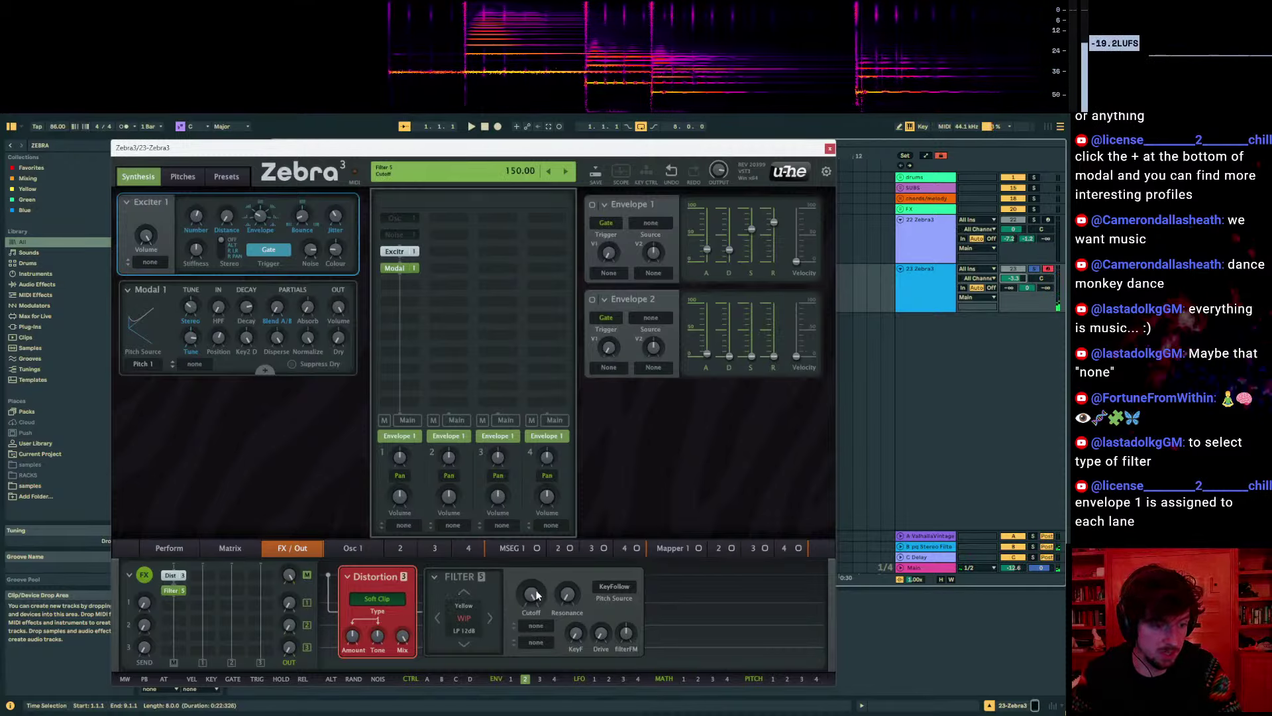
{"action": "left_click", "coordinate": [463, 643]}
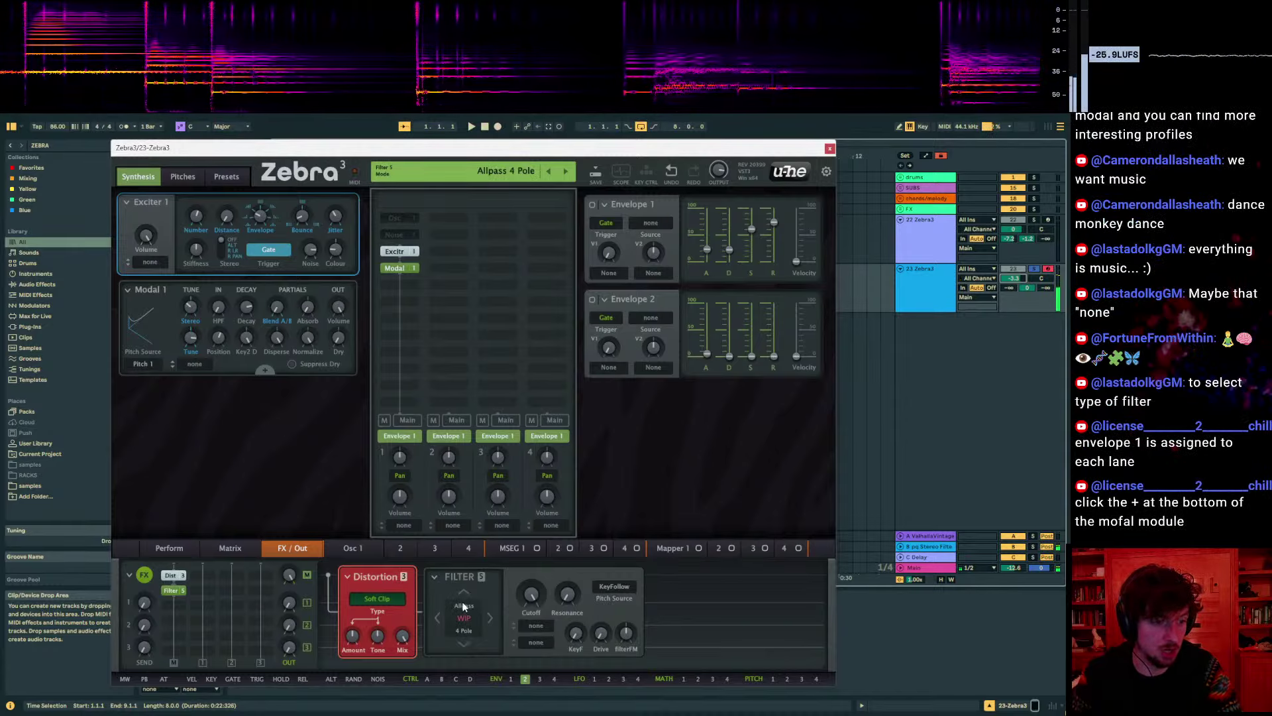
{"action": "left_click", "coordinate": [437, 617]}
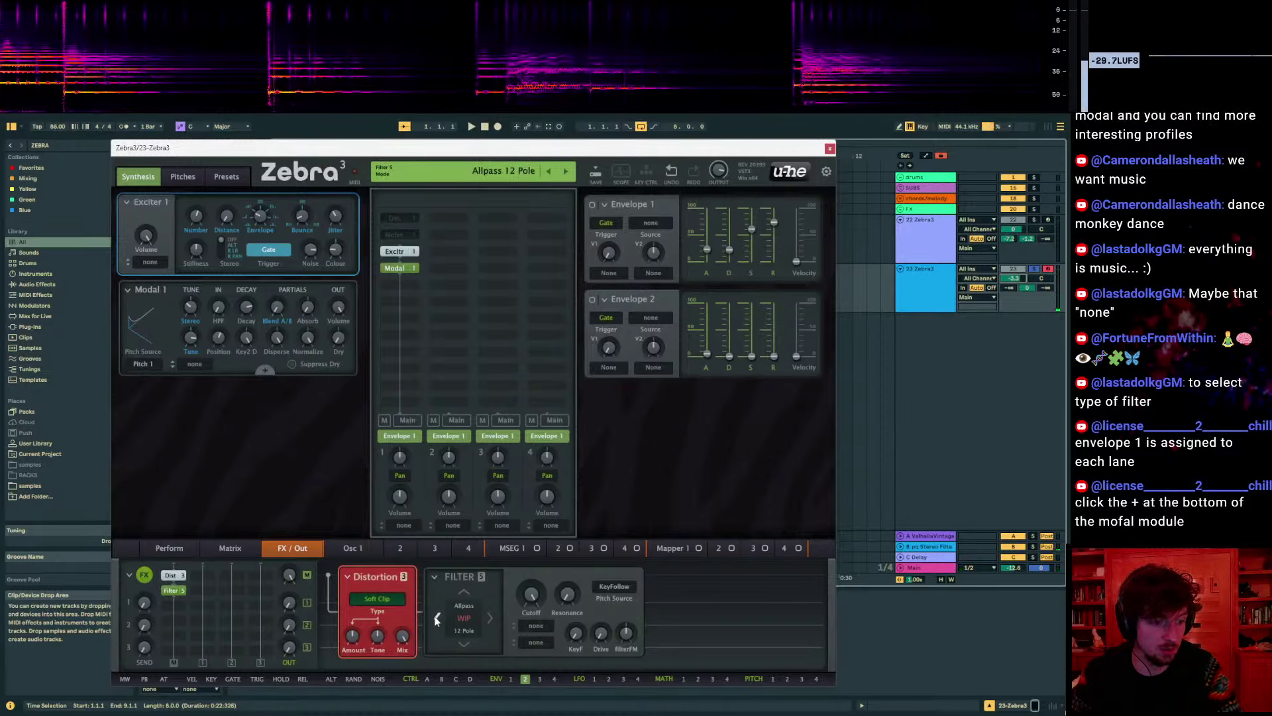
{"action": "left_click", "coordinate": [487, 618]}
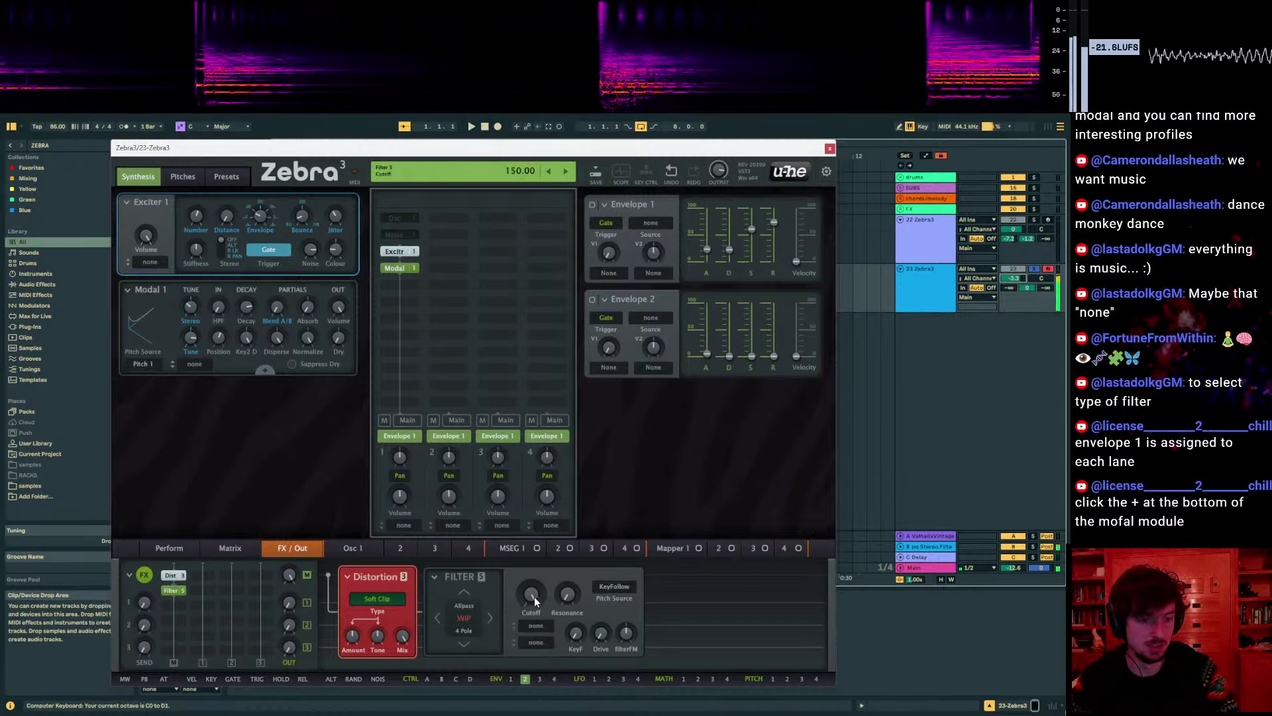
Switch Filter 5 to a higher allpass pole count and sweep its cutoff up and down while playing notes
{"action": "left_click_drag", "start_coordinate": [531, 594], "coordinate": [531, 613]}
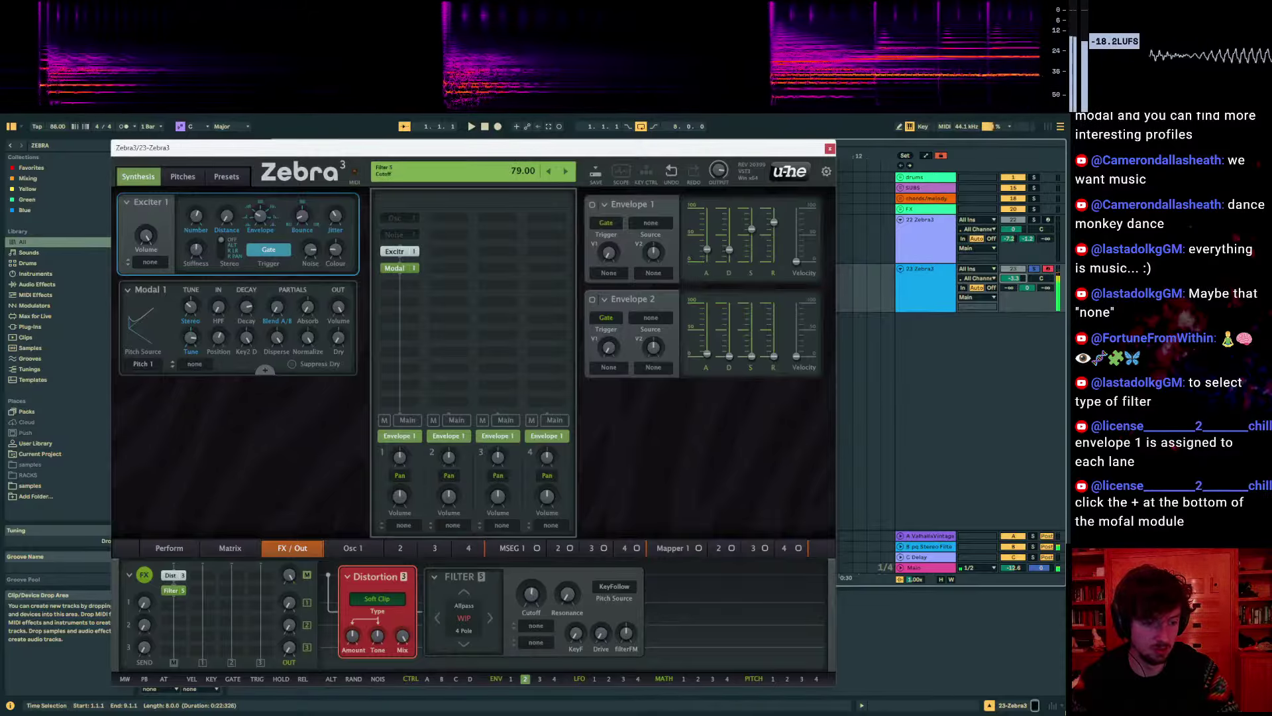
{"action": "left_click", "coordinate": [492, 616]}
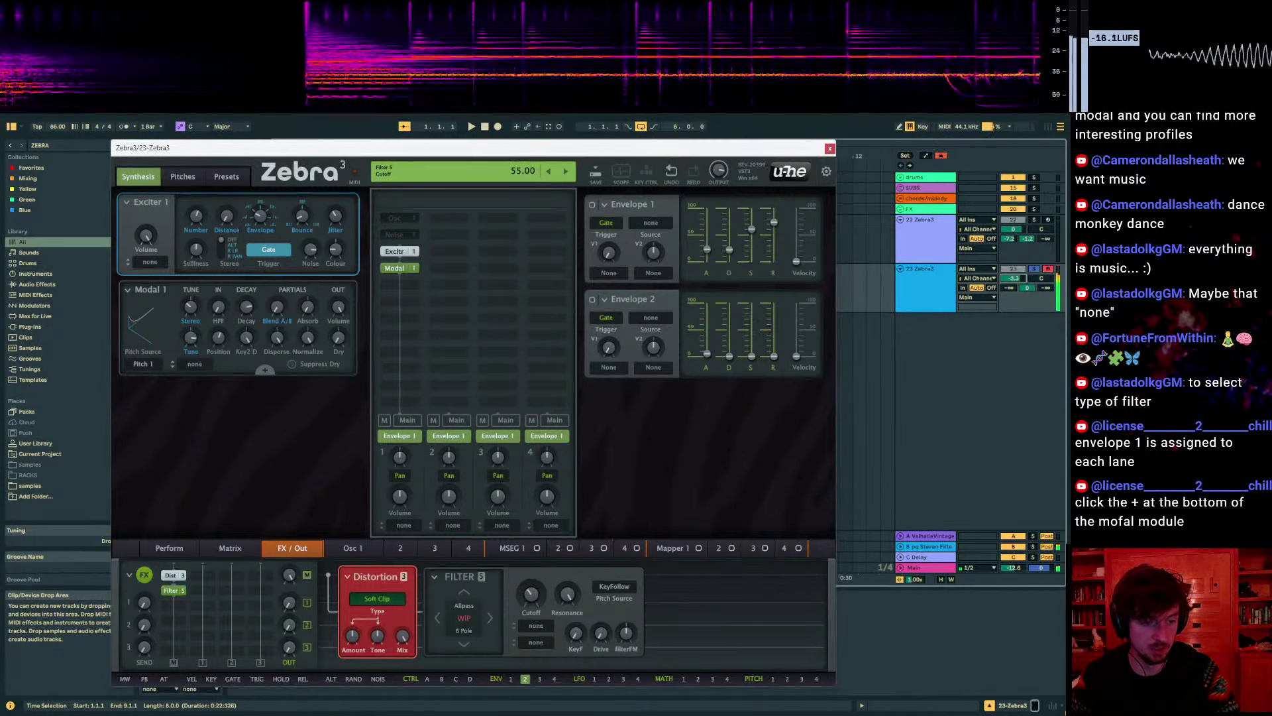
{"action": "left_click_drag", "start_coordinate": [532, 593], "coordinate": [532, 580]}
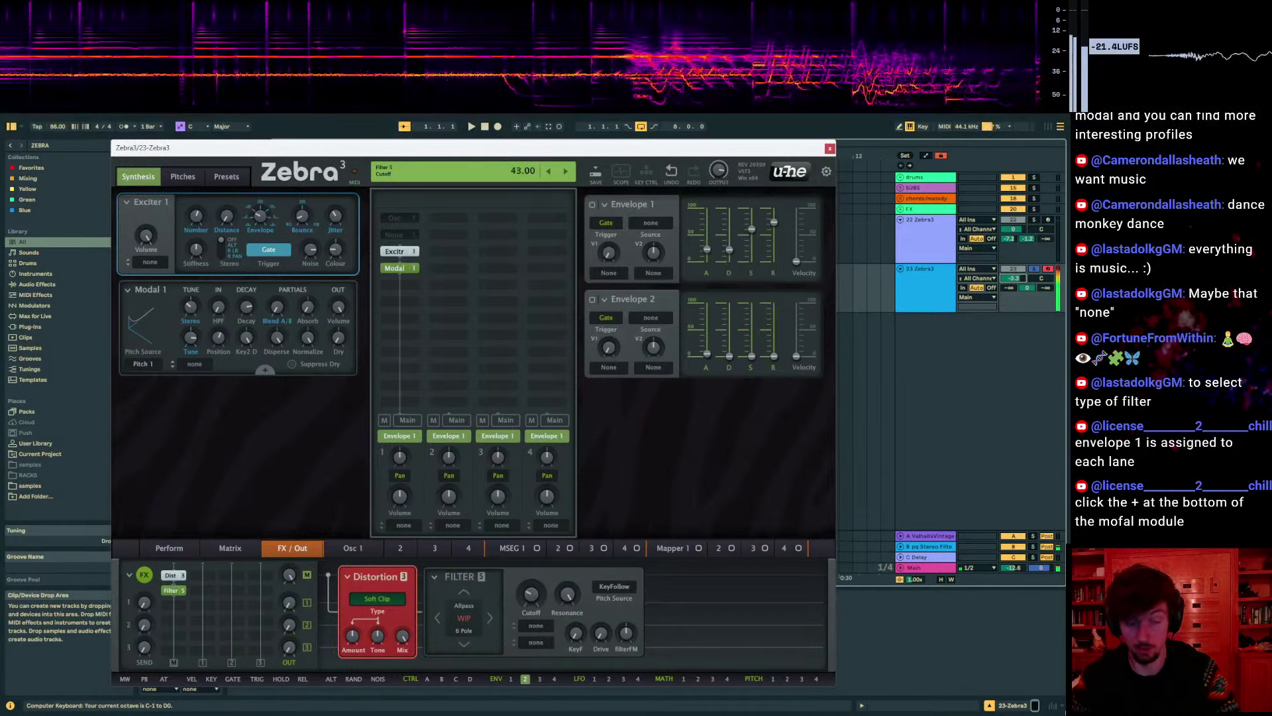
{"action": "left_click_drag", "start_coordinate": [532, 594], "coordinate": [534, 636]}
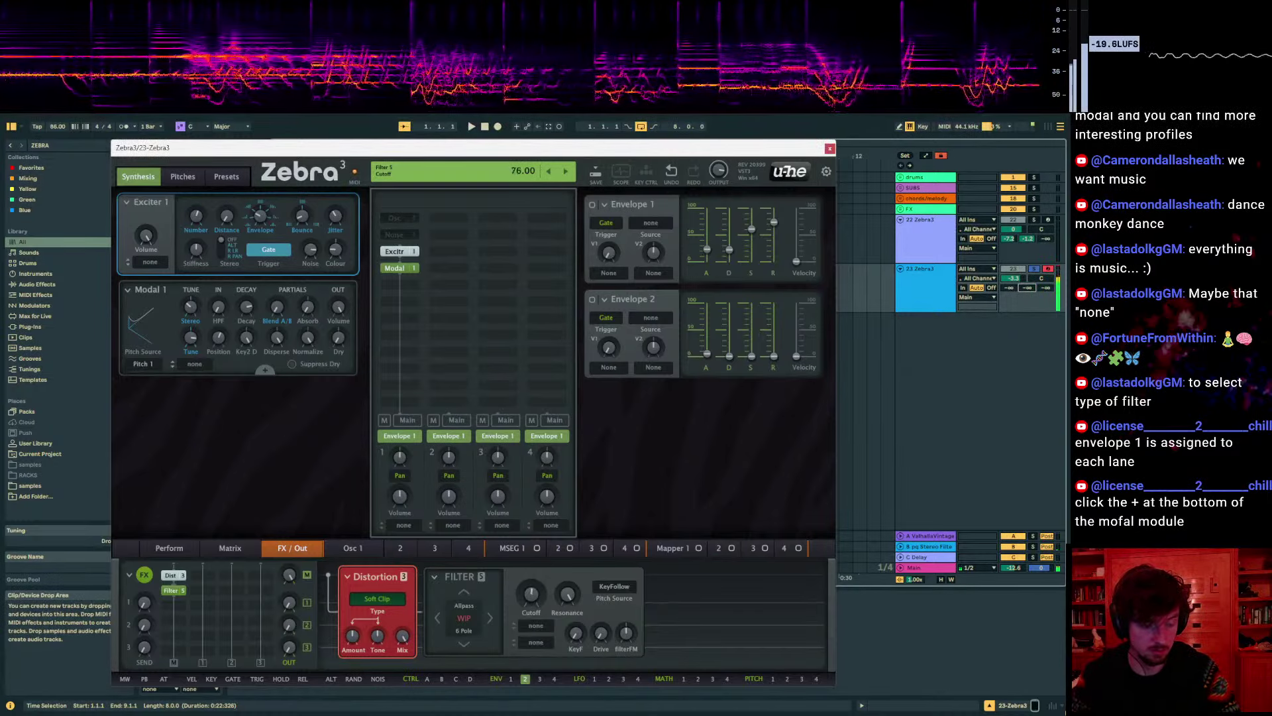
{"action": "left_click_drag", "start_coordinate": [534, 600], "coordinate": [535, 557]}
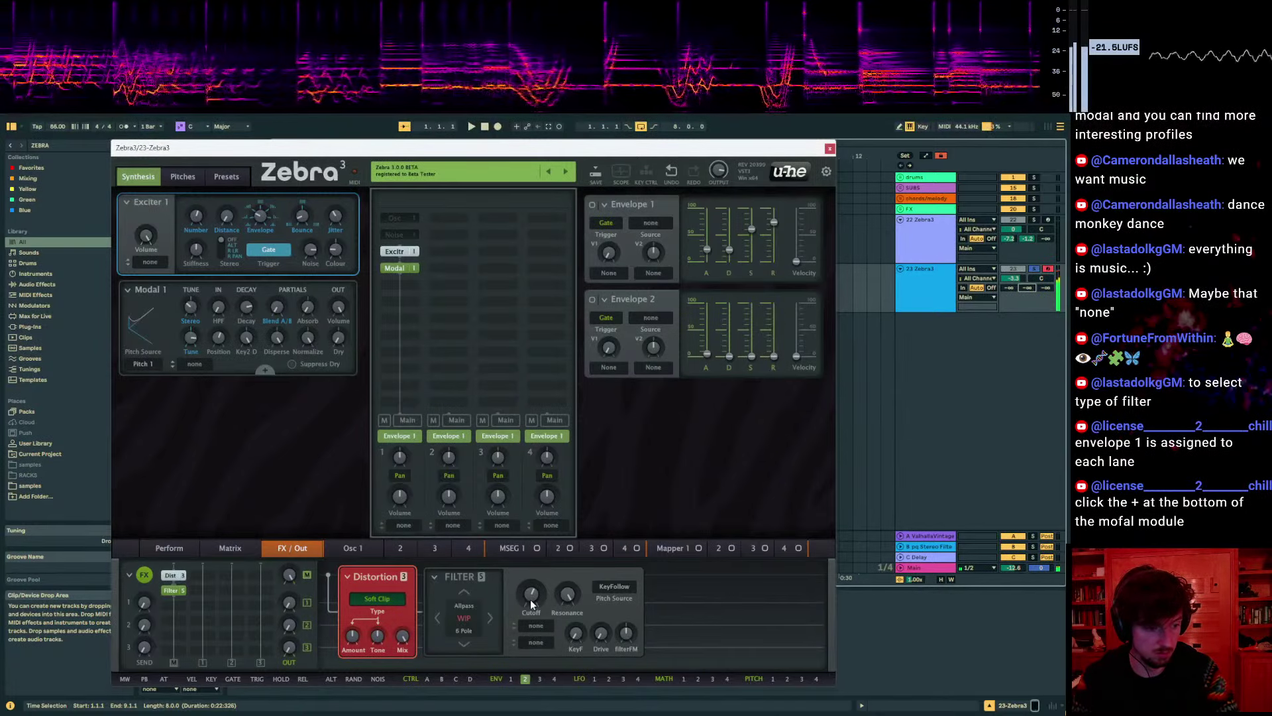
Bring up LFO 1 for the filter cutoff and set its waveform to sine
{"action": "left_click_drag", "start_coordinate": [594, 679], "coordinate": [532, 594]}
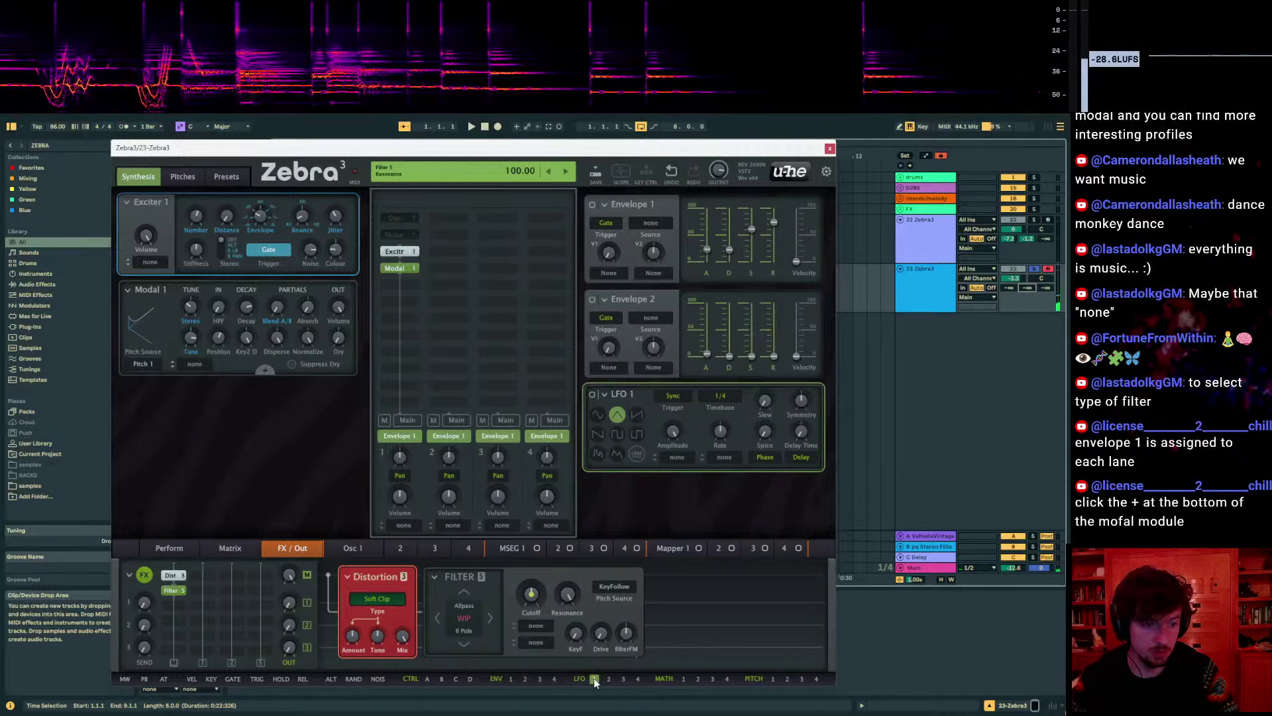
{"action": "left_click", "coordinate": [685, 458]}
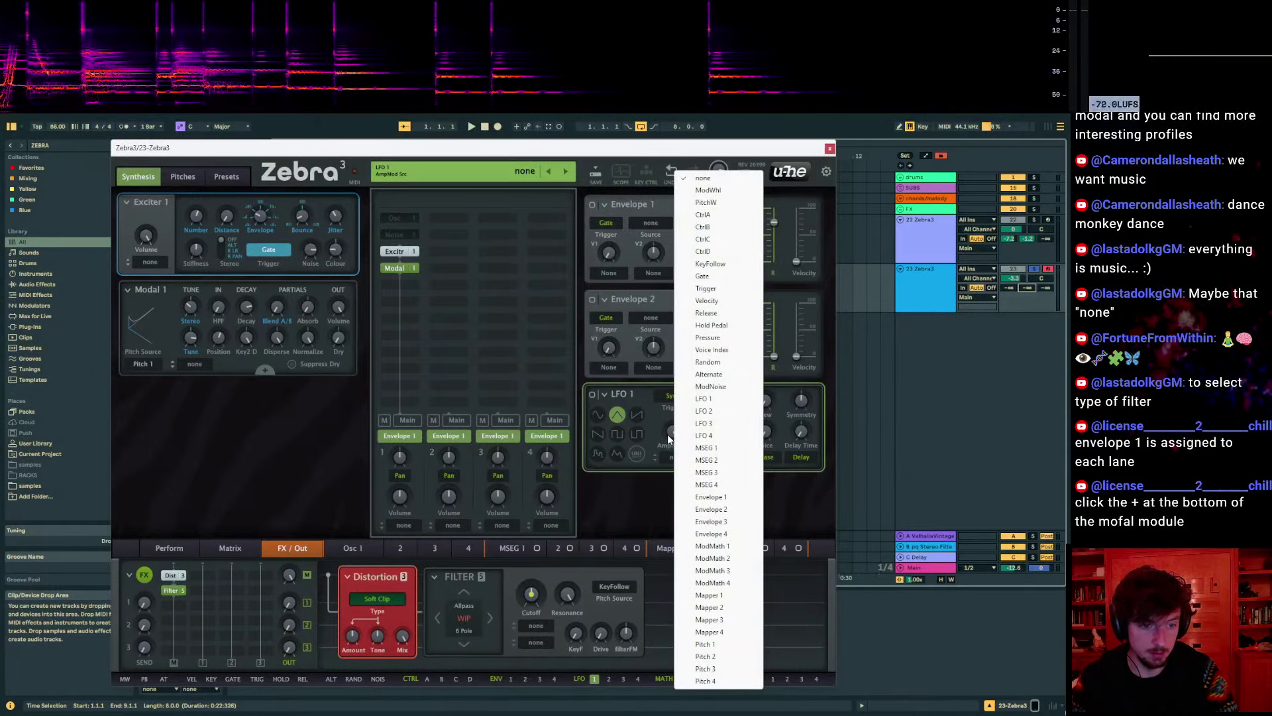
{"action": "left_click", "coordinate": [654, 479]}
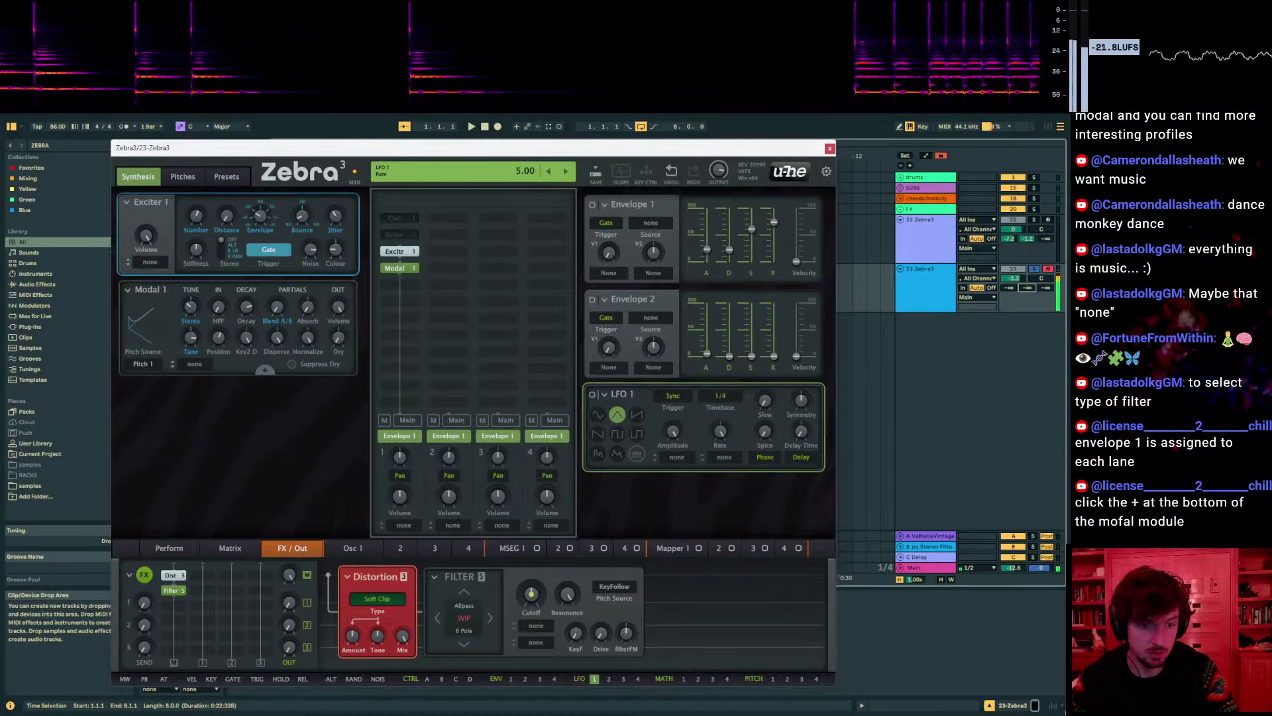
{"action": "left_click", "coordinate": [637, 415]}
{"action": "left_click", "coordinate": [597, 415]}
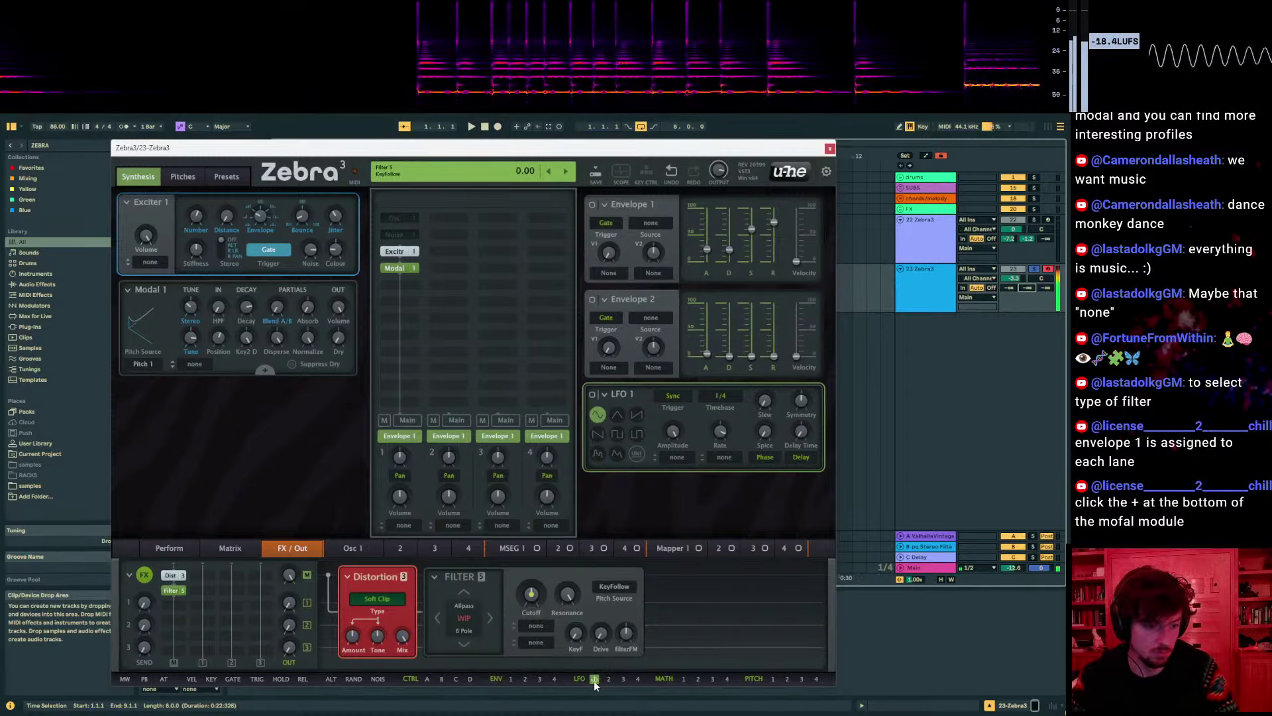
Assign LFO 1 to modulate Filter 5's cutoff and adjust the modulation depth
{"action": "right_click", "coordinate": [534, 600]}
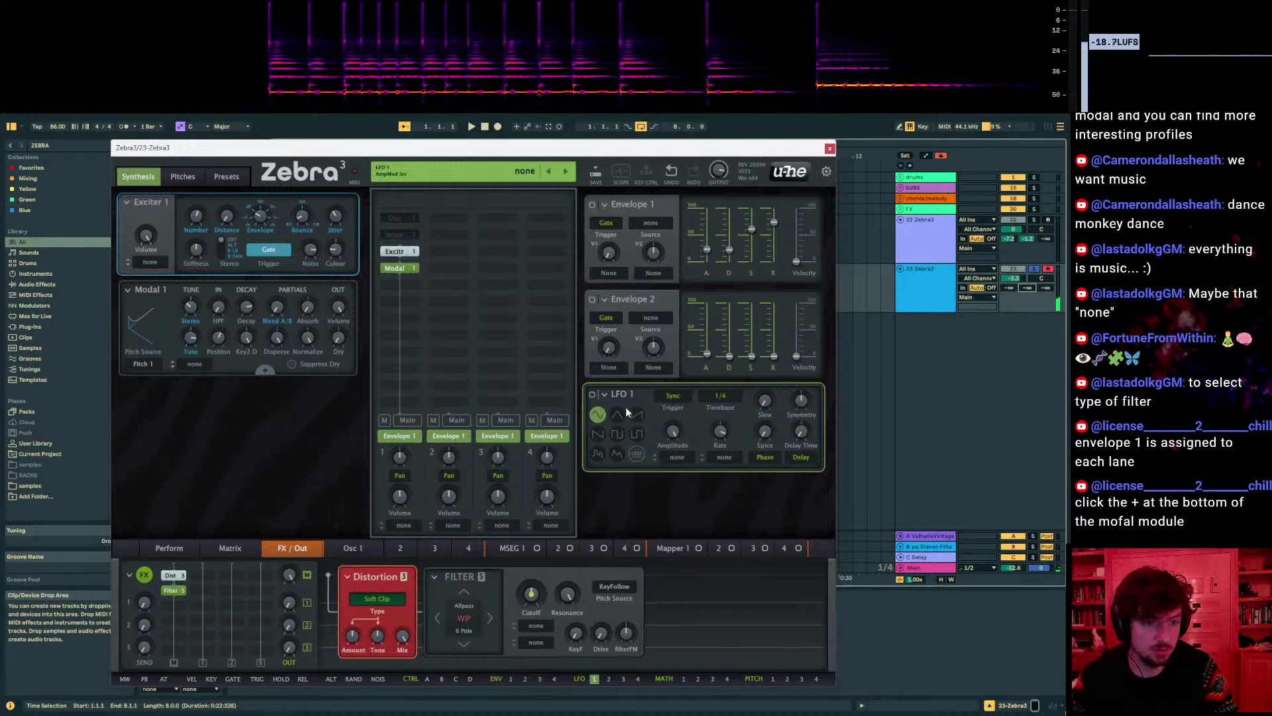
{"action": "left_click", "coordinate": [592, 393]}
{"action": "left_click_drag", "start_coordinate": [595, 396], "coordinate": [531, 593]}
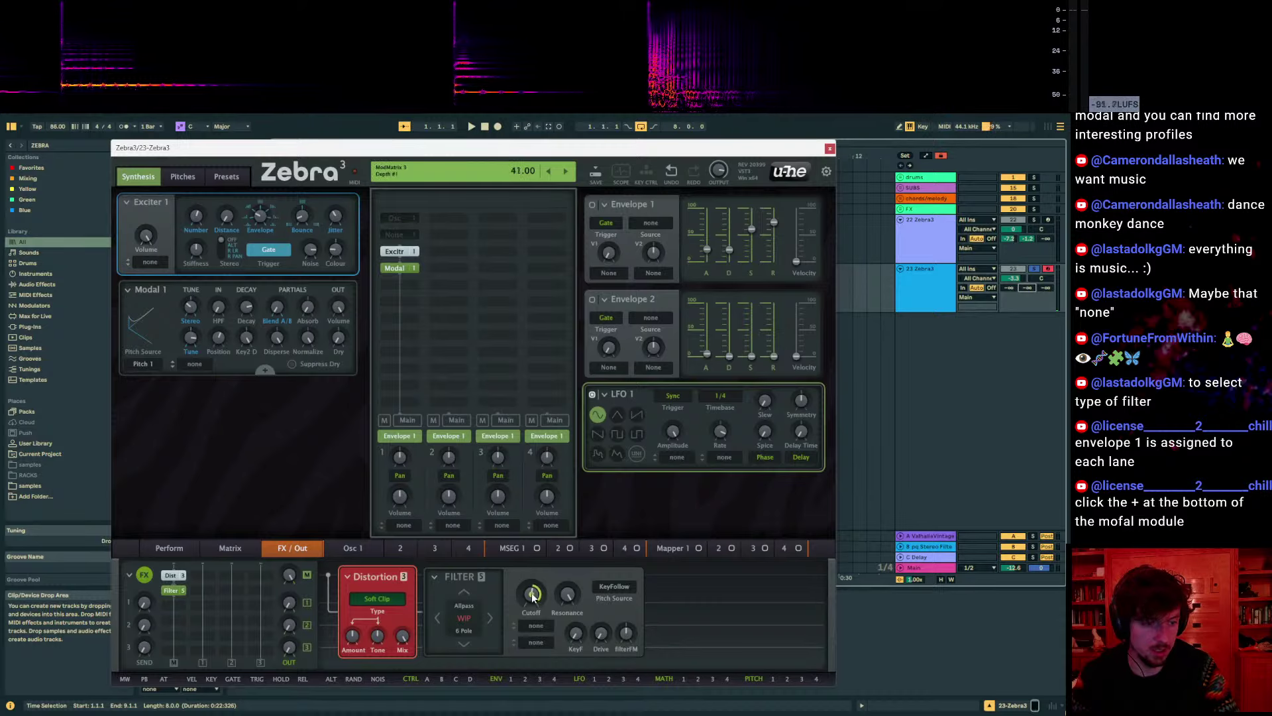
{"action": "mouse_move", "coordinate": [531, 593]}
{"action": "left_mouse_down"}
{"action": "mouse_move", "coordinate": [532, 624]}
{"action": "mouse_move", "coordinate": [531, 578]}
{"action": "left_mouse_up"}
Set LFO 1's timebase to 1/64 with a lower rate and raise the Main track's volume
{"action": "left_click", "coordinate": [729, 396]}
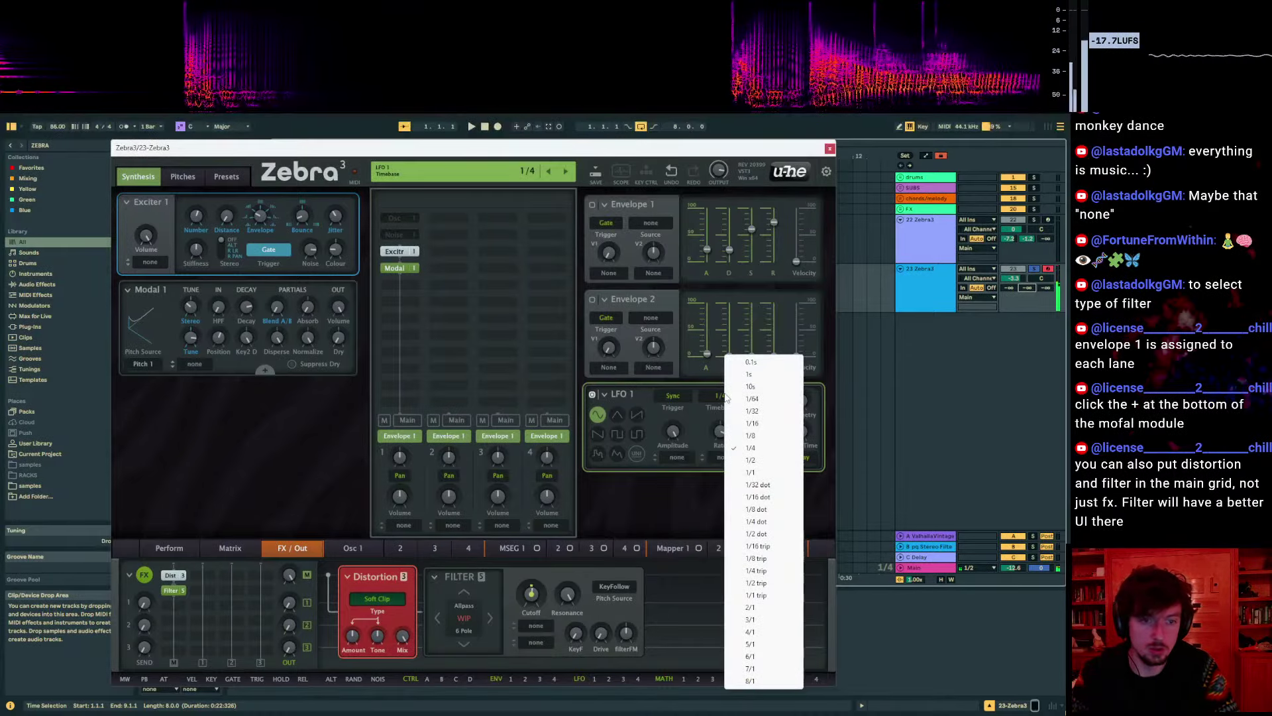
{"action": "left_click", "coordinate": [764, 401]}
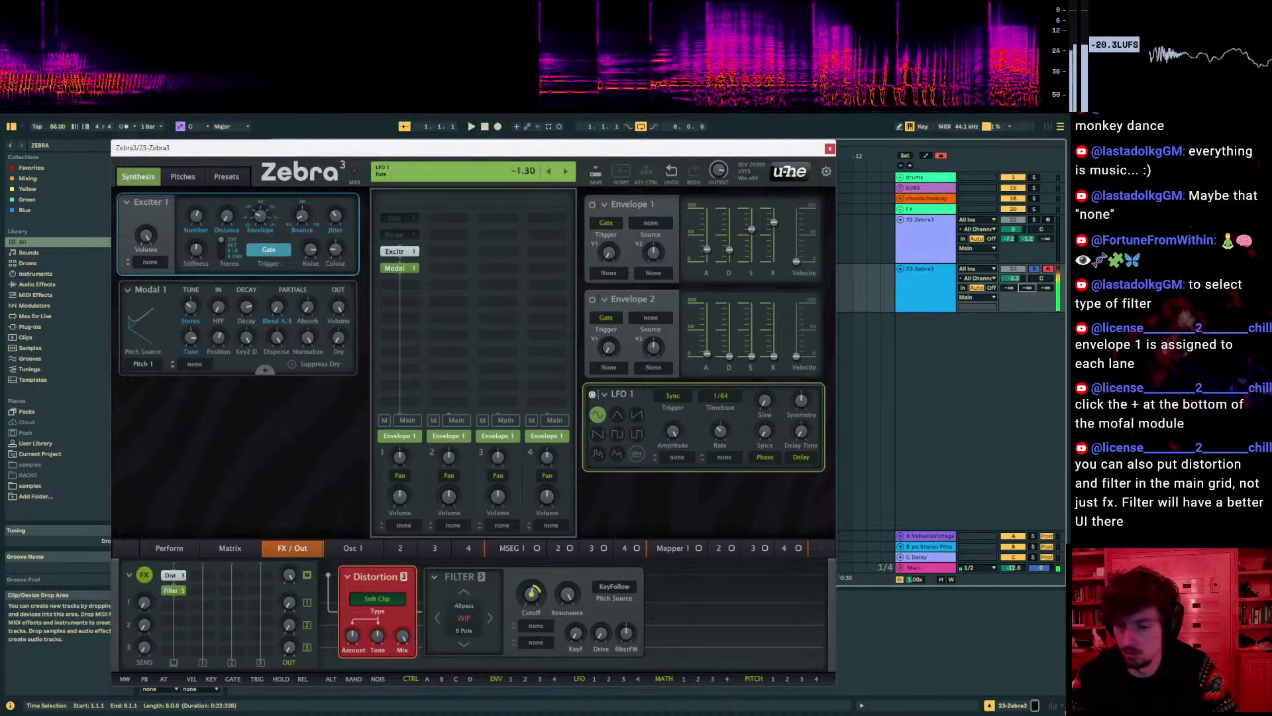
{"action": "left_click_drag", "start_coordinate": [721, 431], "coordinate": [721, 439]}
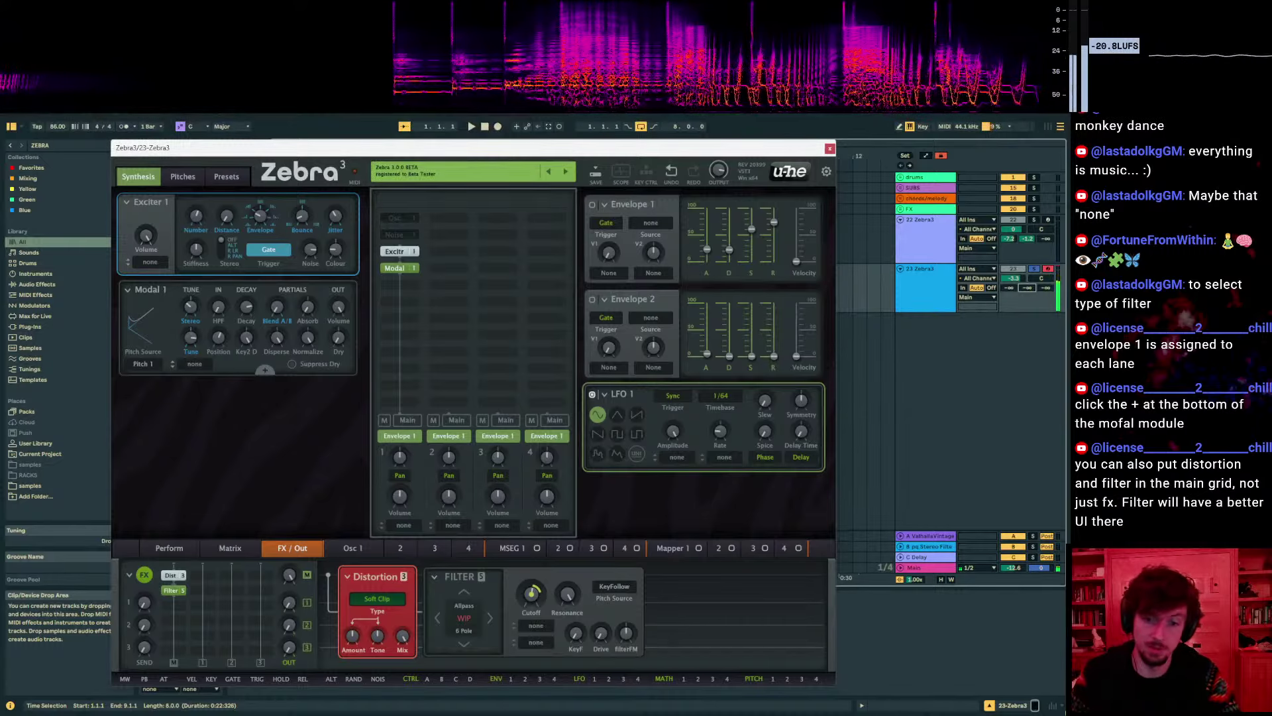
{"action": "left_click_drag", "start_coordinate": [1014, 568], "coordinate": [1014, 550]}
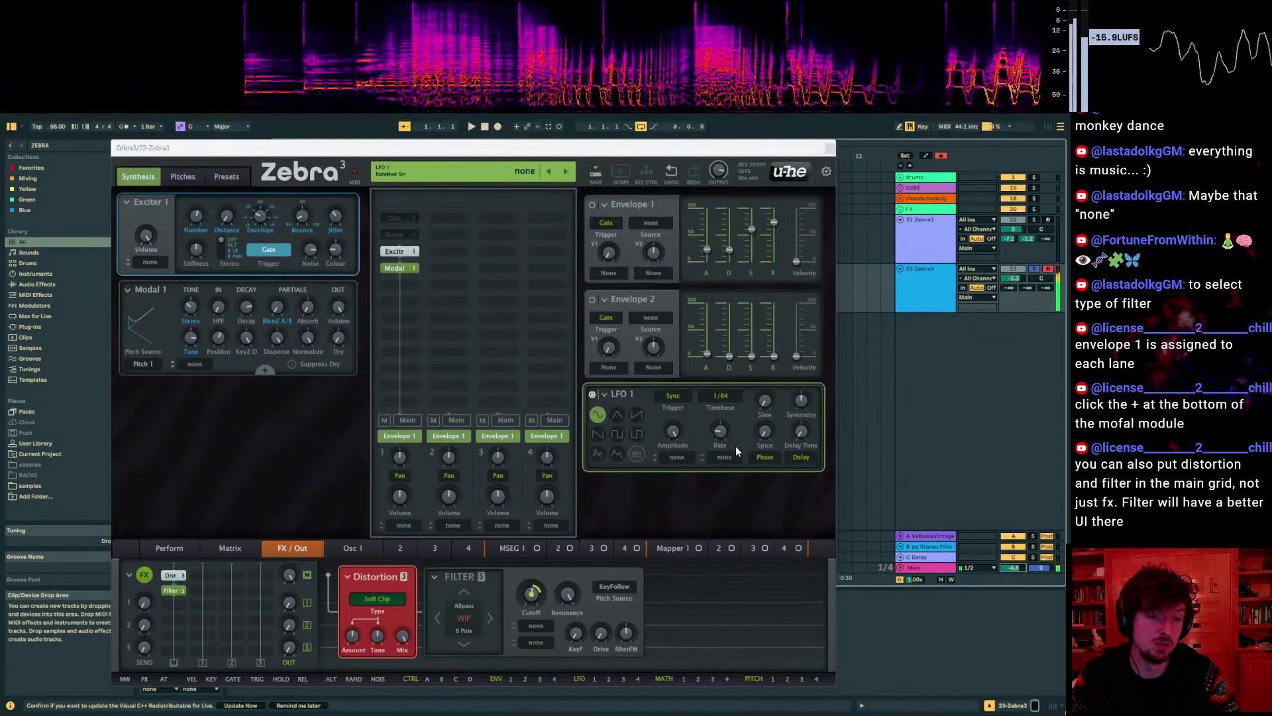
Vary LFO 1's rate and Filter 5's resonance while playing notes, and check the modulation matrix assignments
{"action": "left_click_drag", "start_coordinate": [720, 431], "coordinate": [721, 437]}
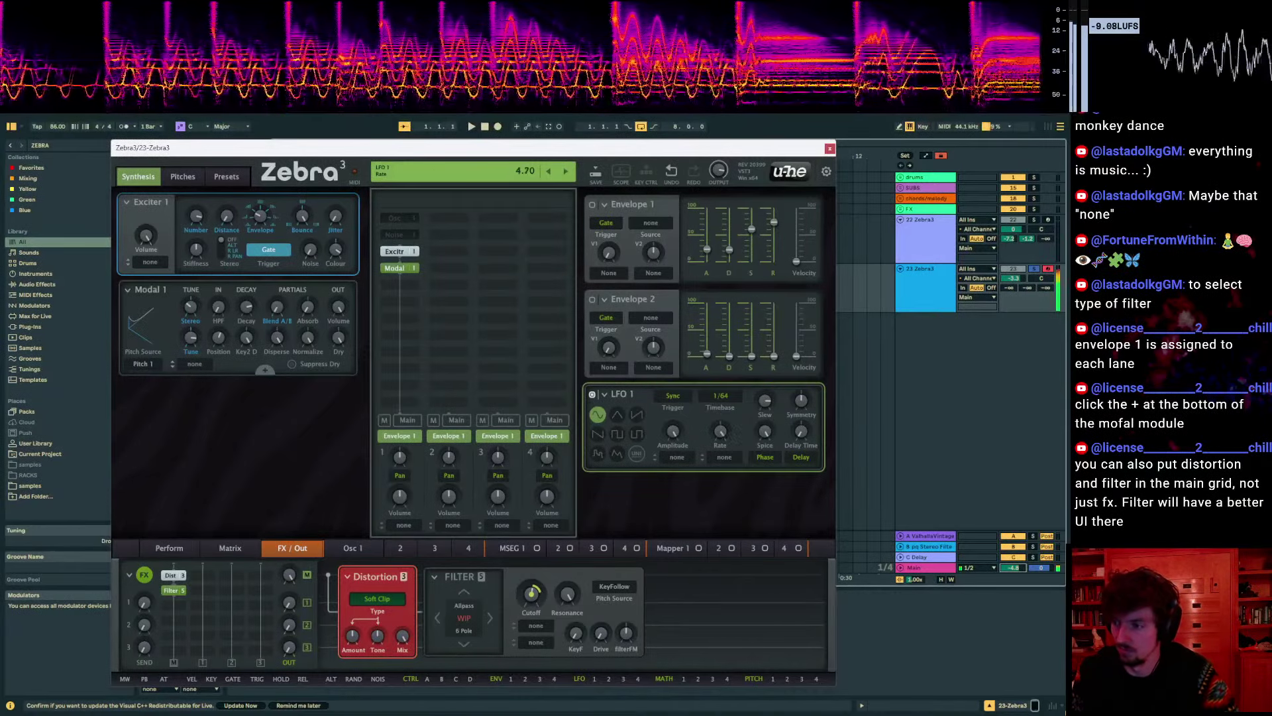
{"action": "left_click_drag", "start_coordinate": [720, 432], "coordinate": [720, 425]}
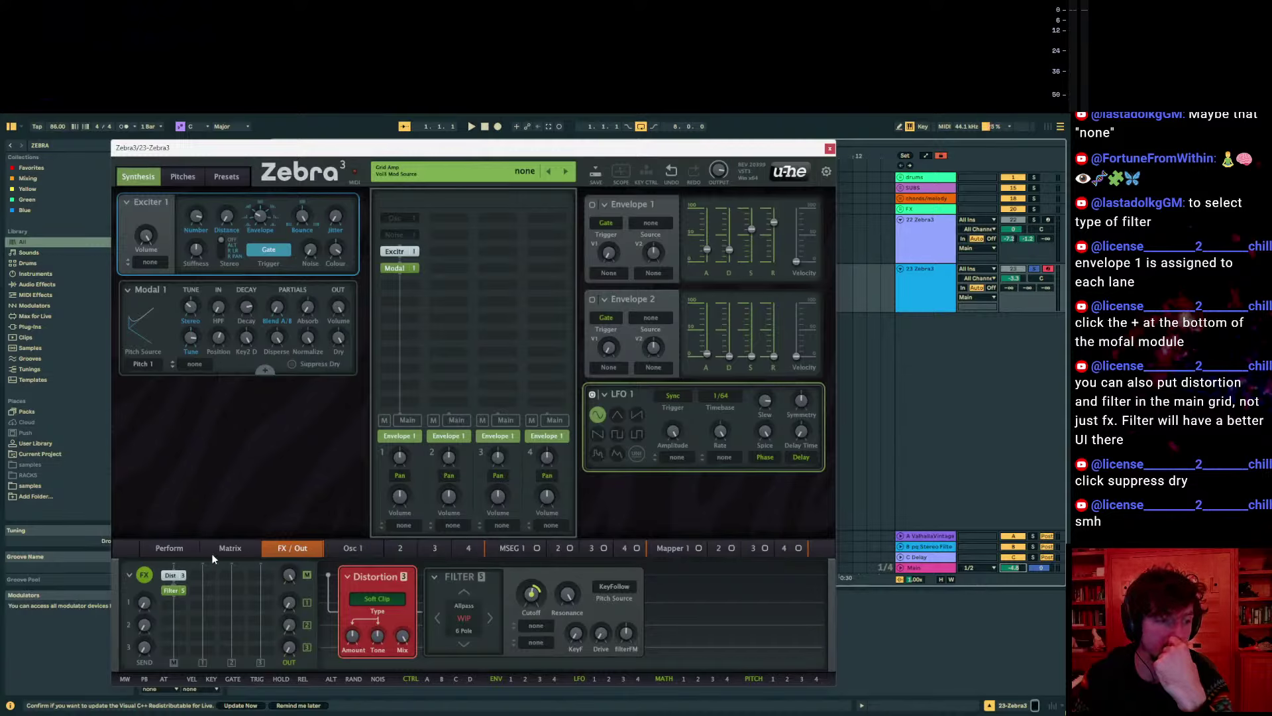
{"action": "left_click", "coordinate": [230, 549]}
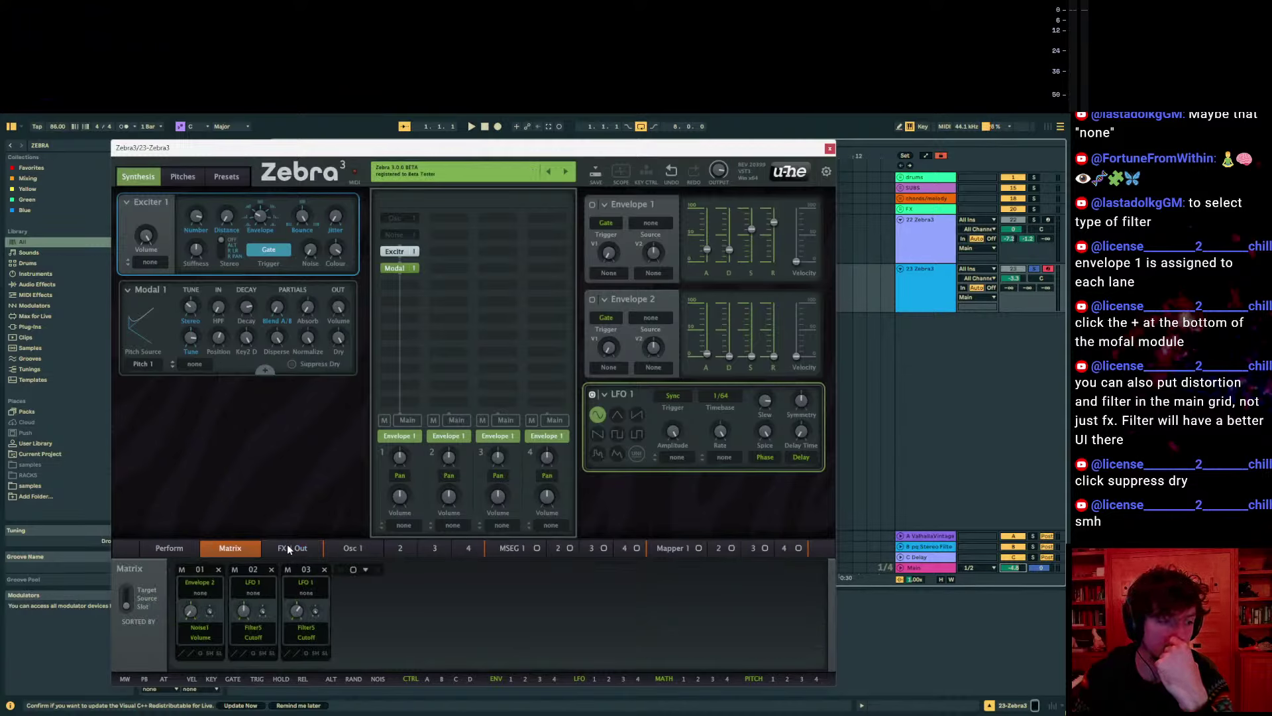
{"action": "left_click", "coordinate": [287, 549]}
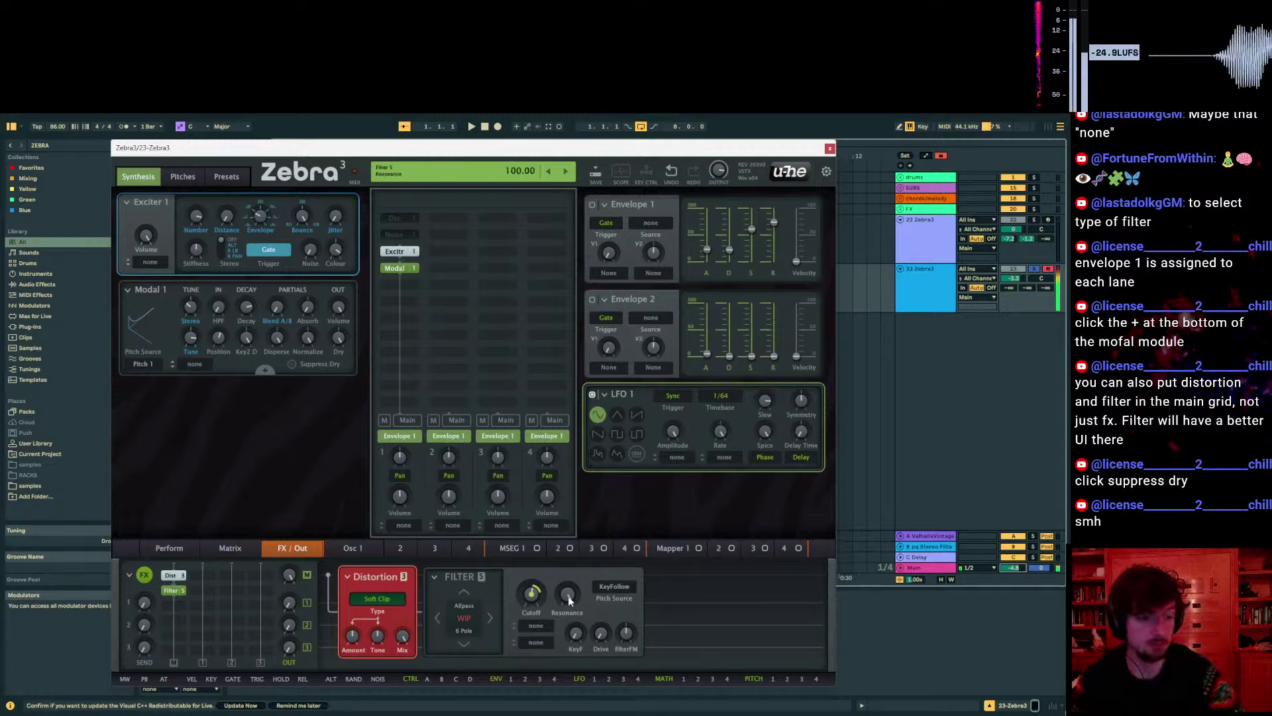
{"action": "left_click_drag", "start_coordinate": [568, 594], "coordinate": [568, 603]}
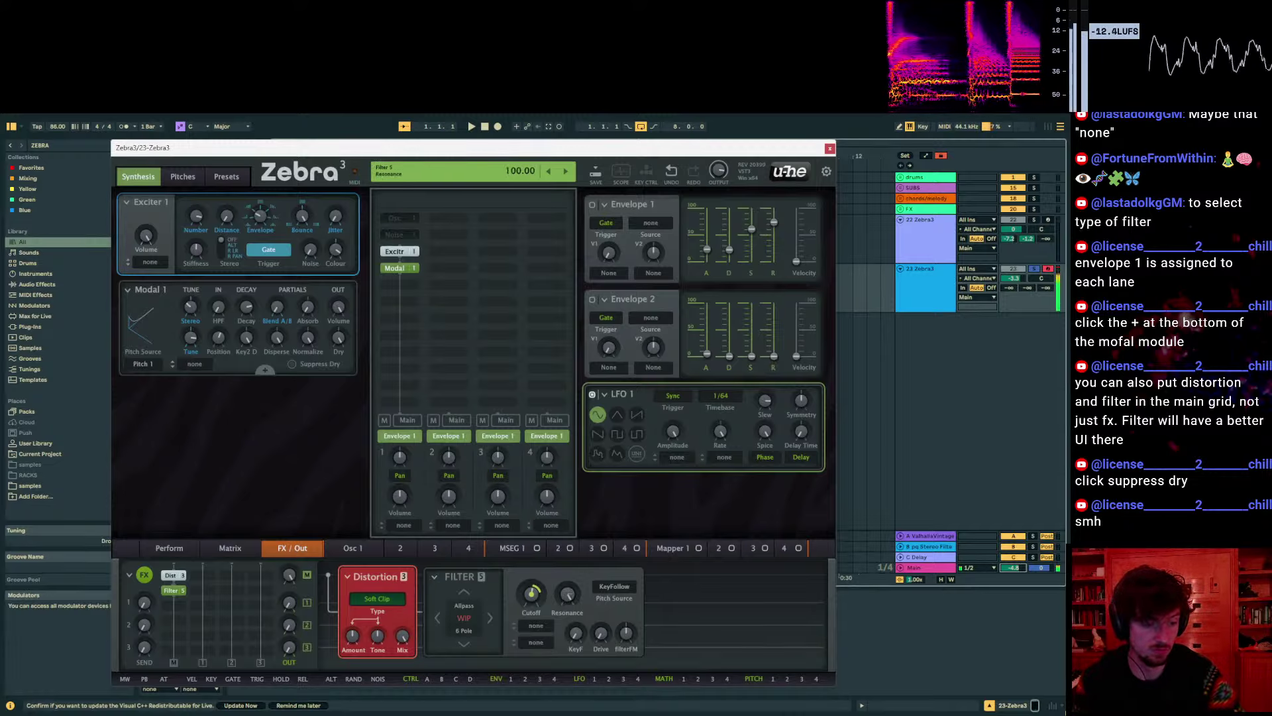
{"action": "left_click_drag", "start_coordinate": [720, 431], "coordinate": [720, 445]}
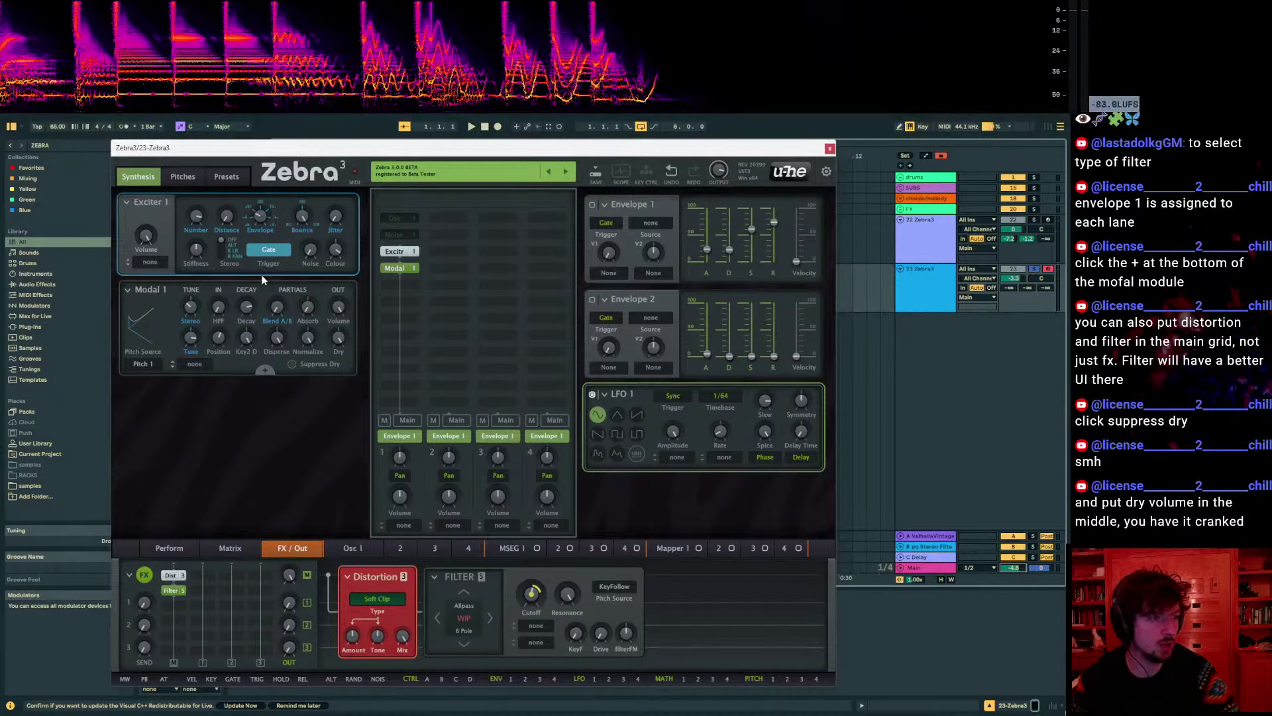
Enable Suppress Dry on Modal 1 and adjust the modal and exciter volumes while playing
{"action": "left_click", "coordinate": [292, 363]}
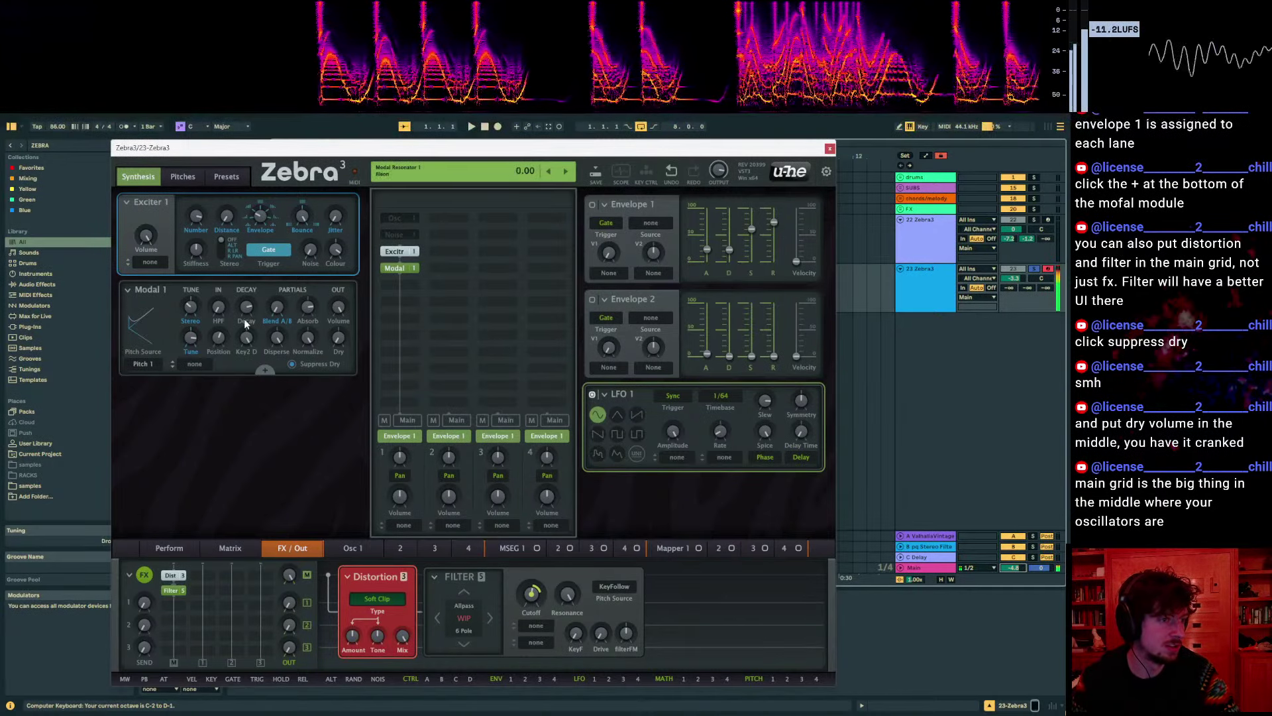
{"action": "left_click_drag", "start_coordinate": [340, 311], "coordinate": [339, 331]}
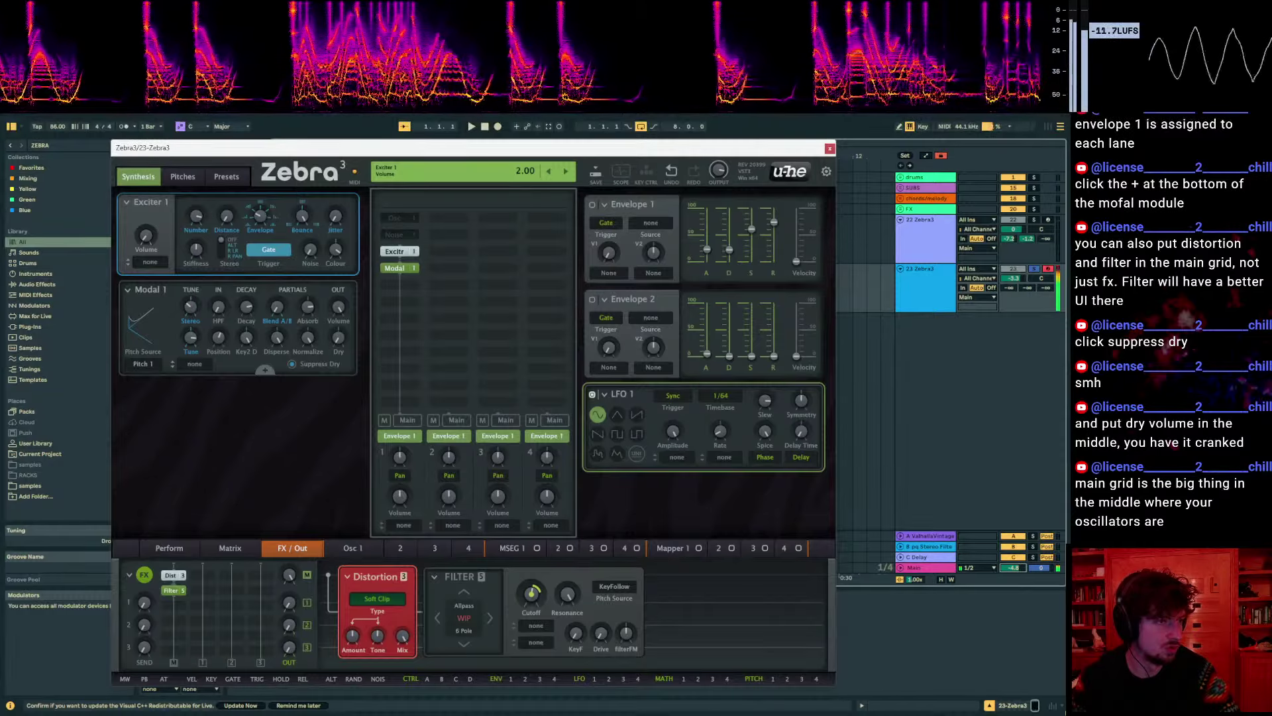
{"action": "left_click_drag", "start_coordinate": [145, 235], "coordinate": [151, 239]}
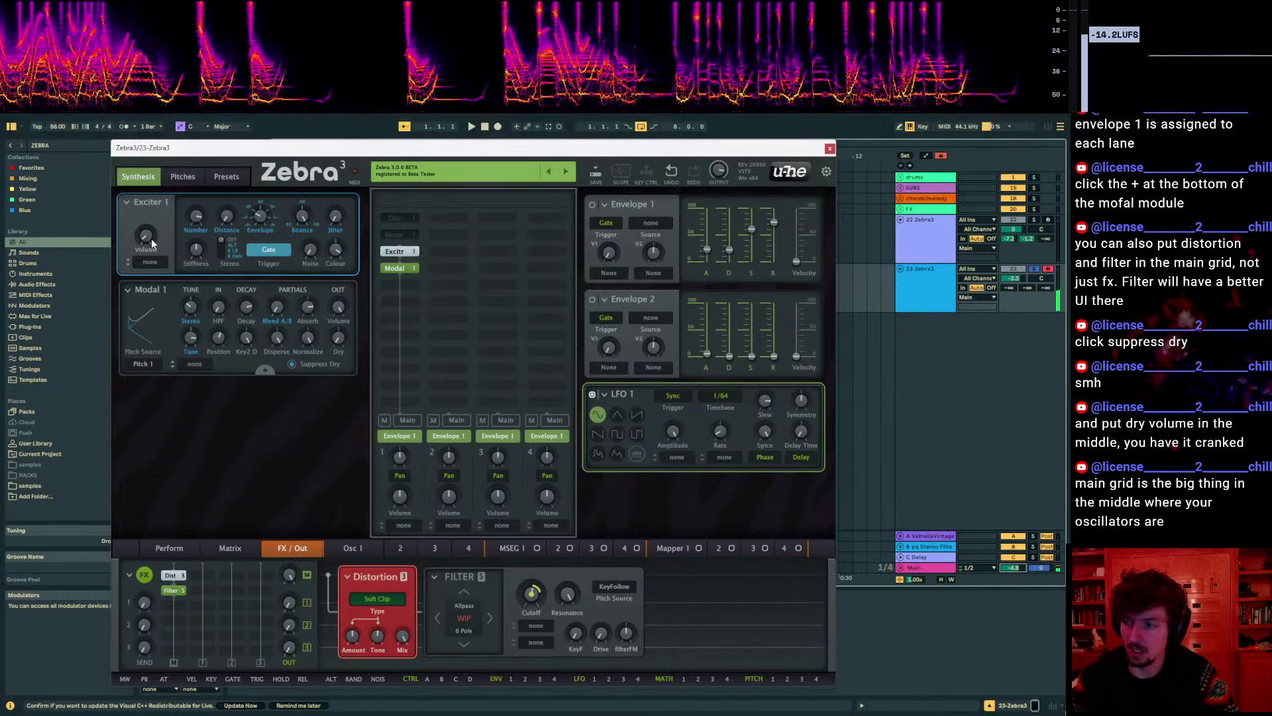
Try a Ring 3 module below Filter 5 in the FX grid and remove it again
{"action": "left_click", "coordinate": [393, 282]}
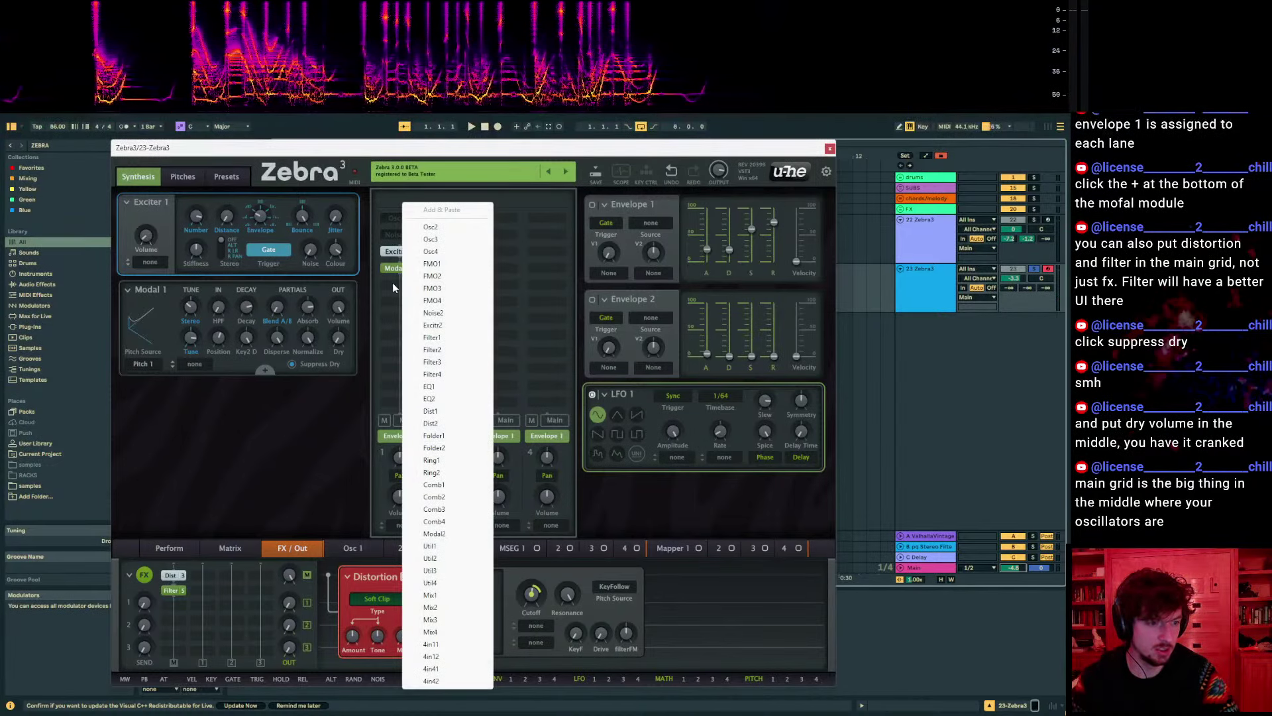
{"action": "left_click", "coordinate": [201, 602]}
{"action": "left_click", "coordinate": [173, 605]}
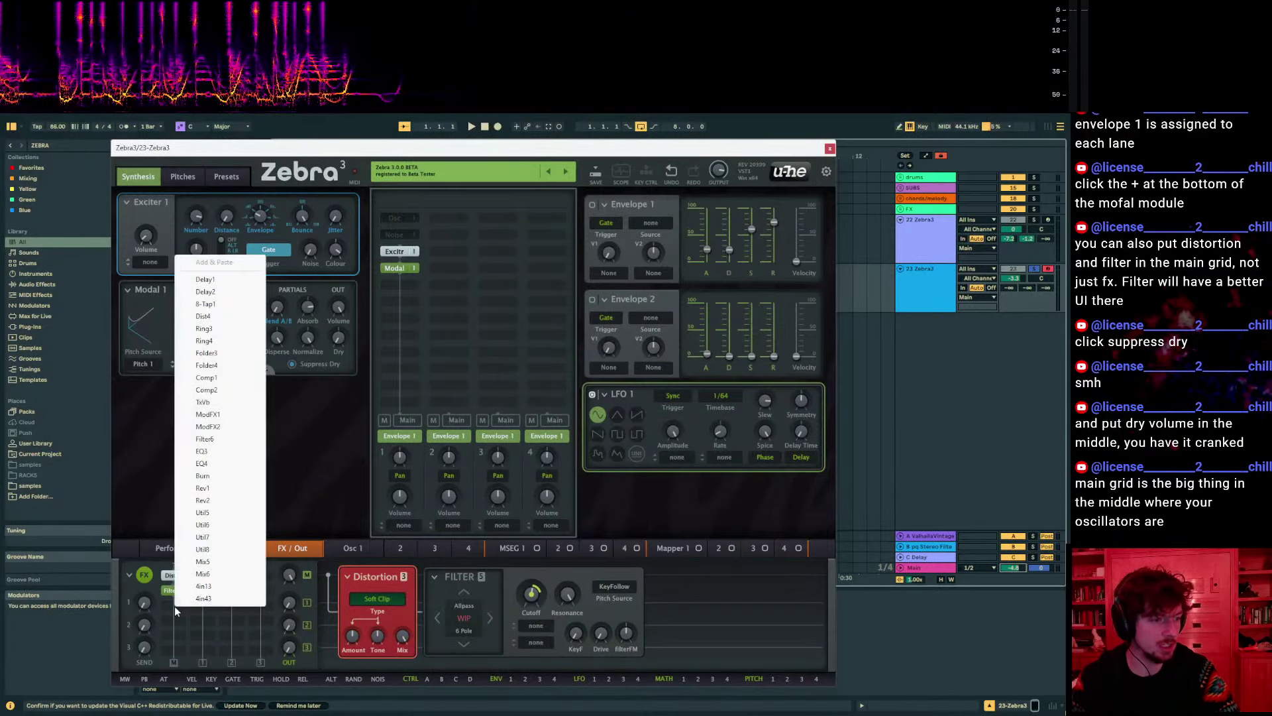
{"action": "left_click", "coordinate": [204, 328]}
{"action": "left_click", "coordinate": [401, 293]}
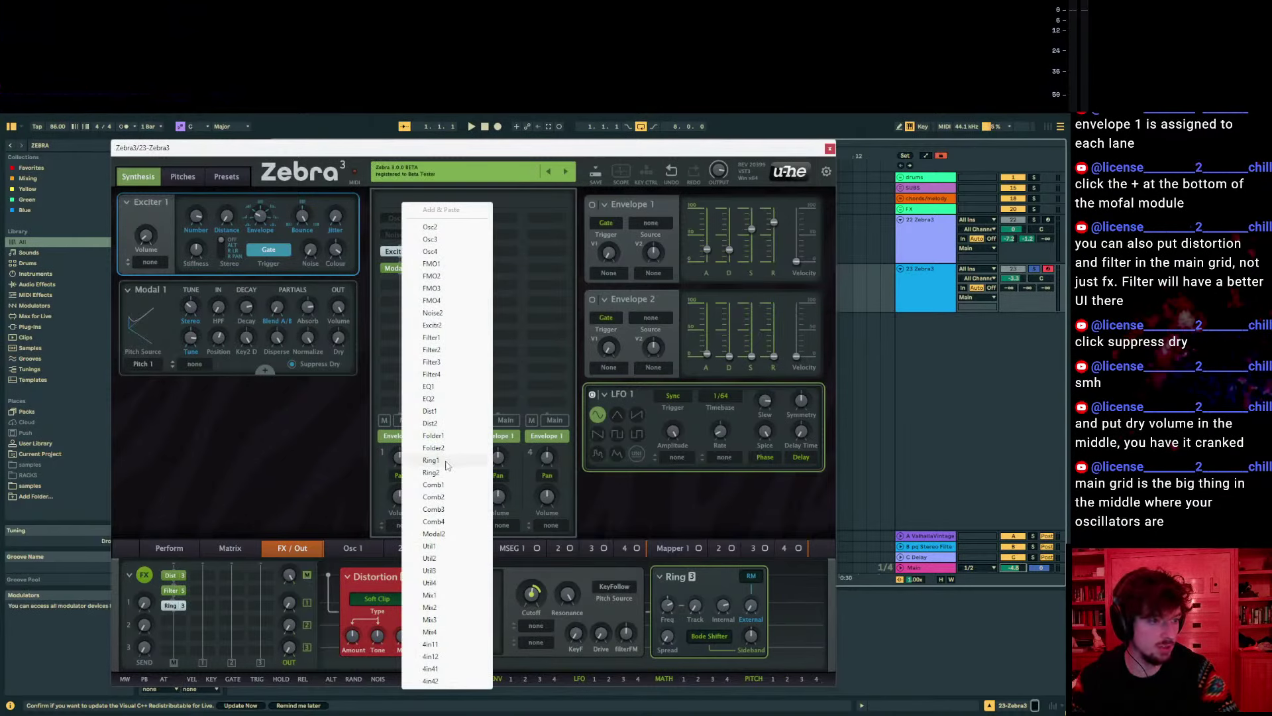
{"action": "left_click", "coordinate": [181, 618]}
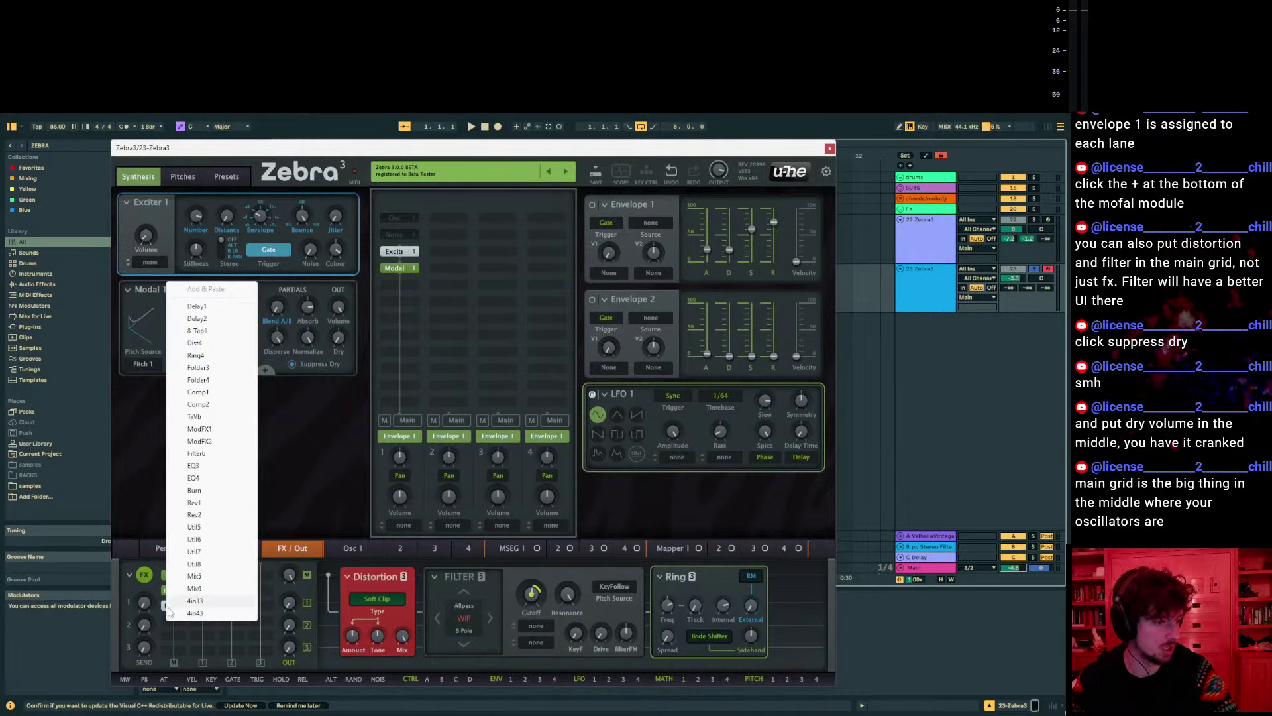
{"action": "left_click", "coordinate": [173, 655]}
{"action": "left_click", "coordinate": [151, 511]}
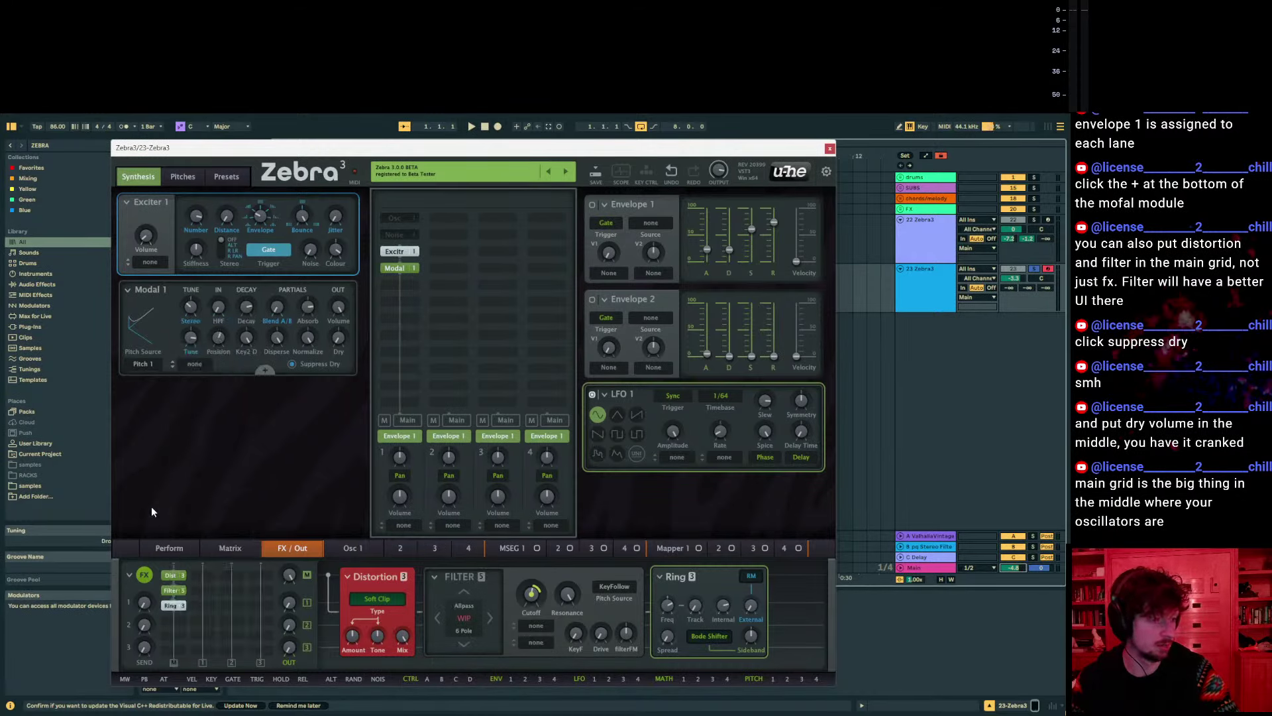
{"action": "left_click", "coordinate": [174, 617]}
{"action": "left_click", "coordinate": [171, 607]}
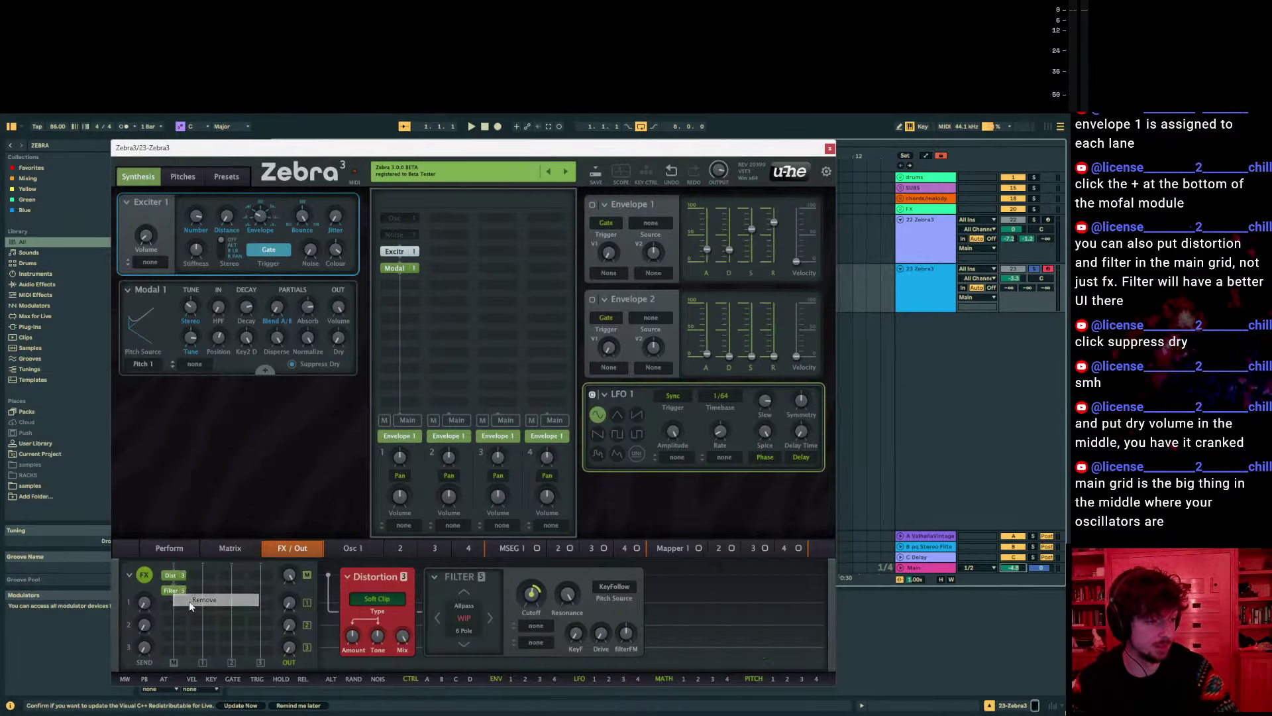
Add Filter 1 below Modal 1 in the main grid and set its type to Allpass
{"action": "left_click", "coordinate": [404, 281]}
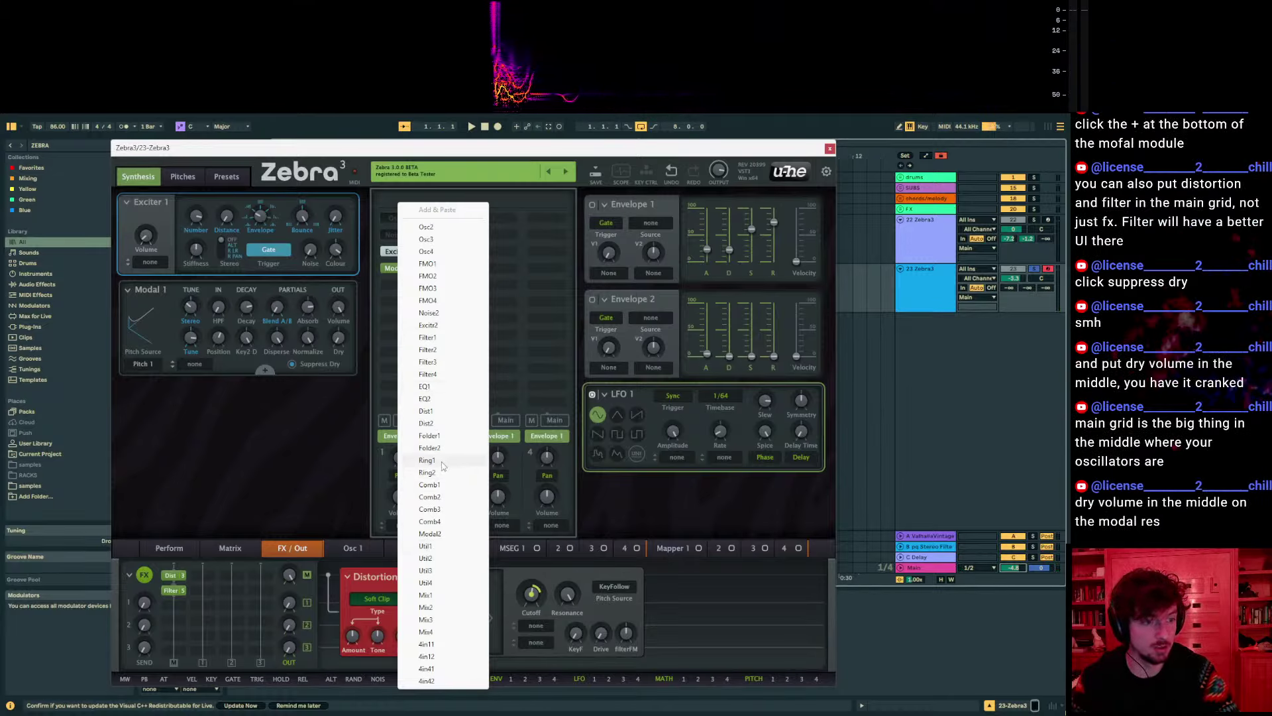
{"action": "left_click", "coordinate": [452, 343]}
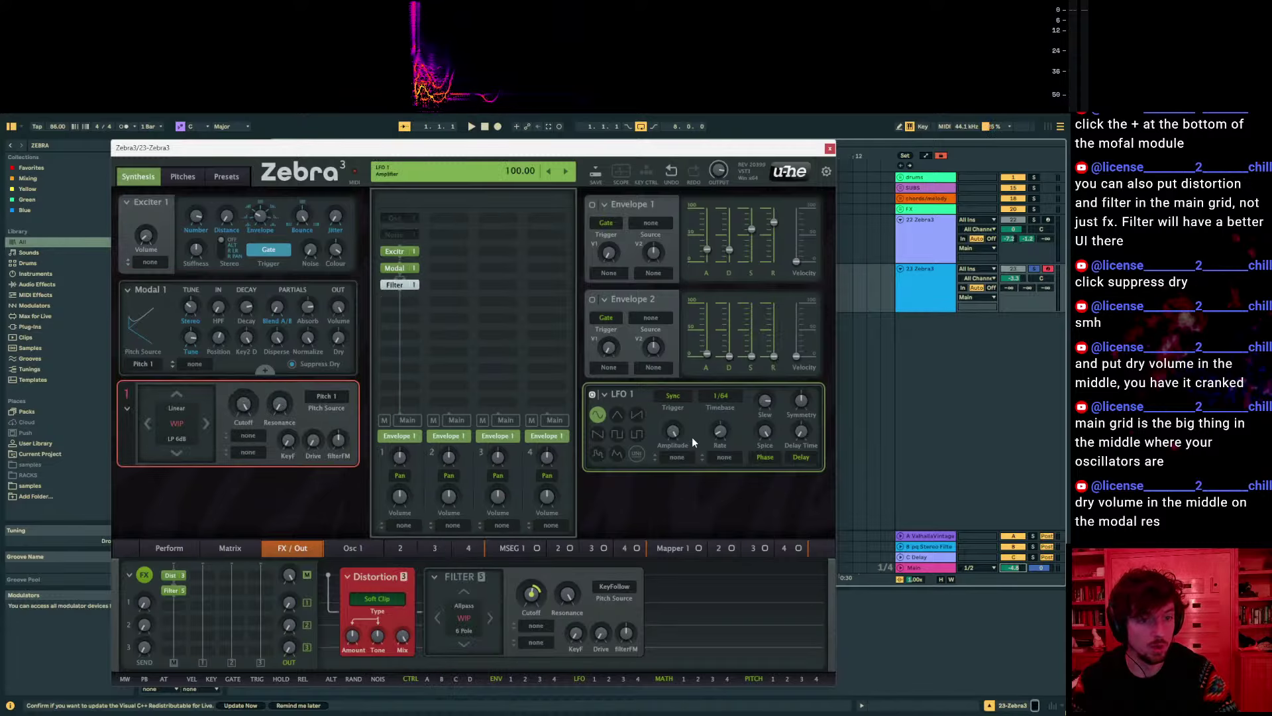
{"action": "left_click", "coordinate": [207, 423]}
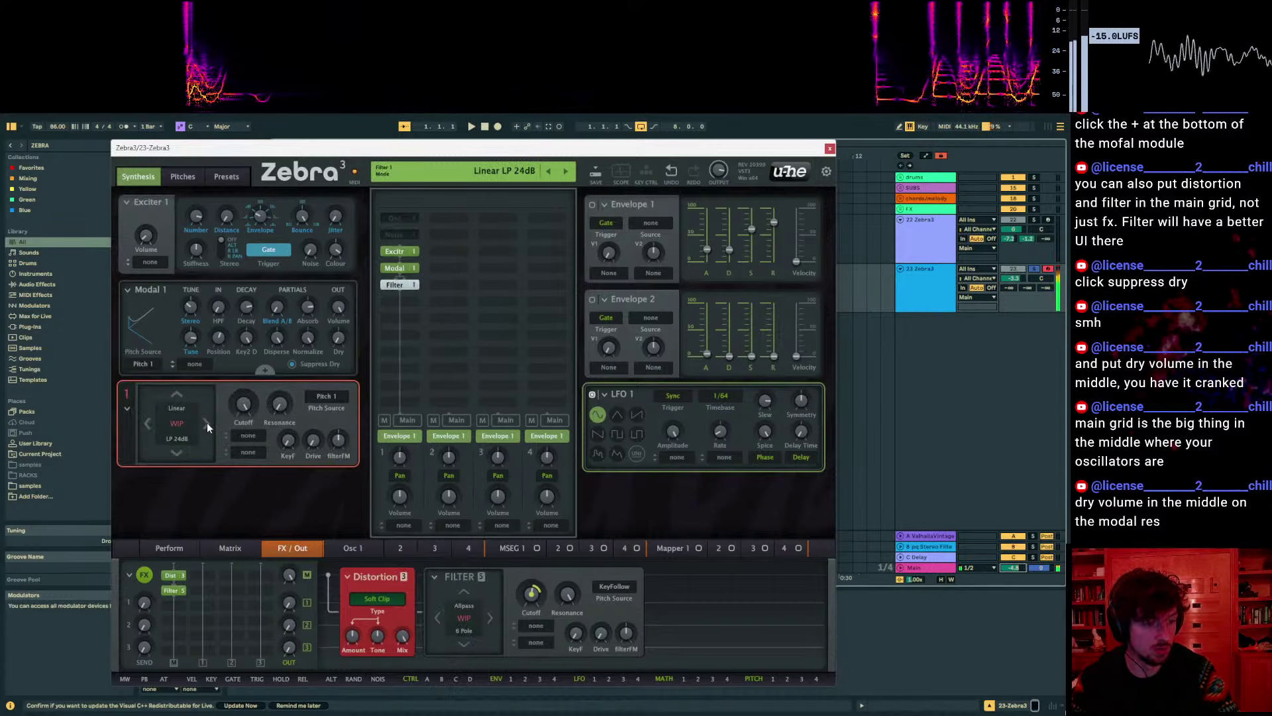
{"action": "left_click", "coordinate": [177, 395]}
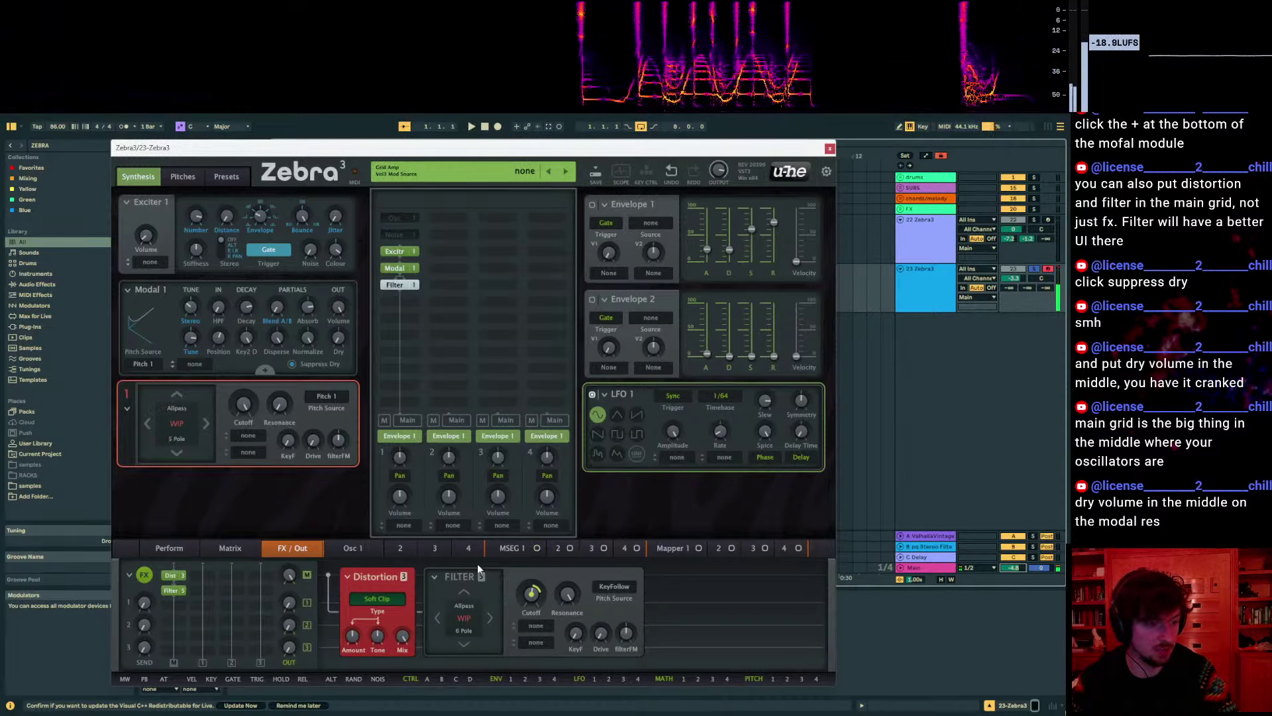
{"action": "left_click", "coordinate": [328, 543]}
{"action": "left_click", "coordinate": [291, 547]}
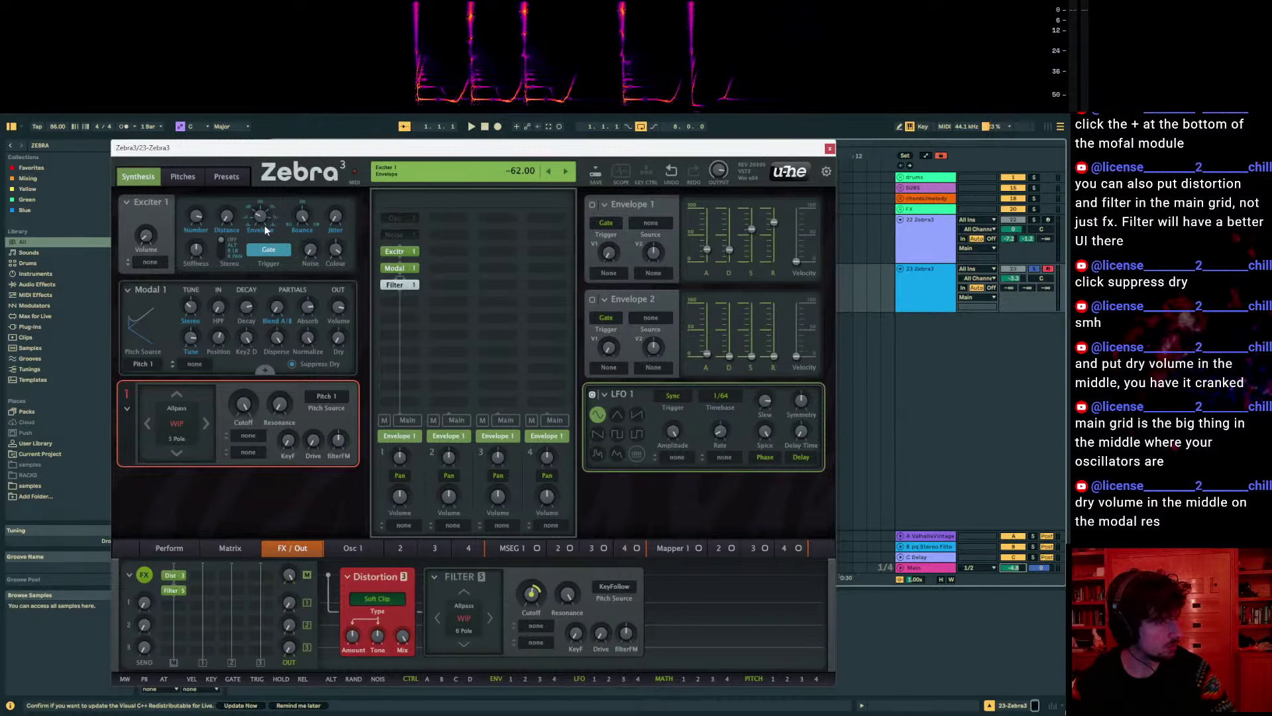
Set Filter 1 to Impossible C LP 24dB, sweep its cutoff, and raise the resonance to 100
{"action": "left_click", "coordinate": [263, 249]}
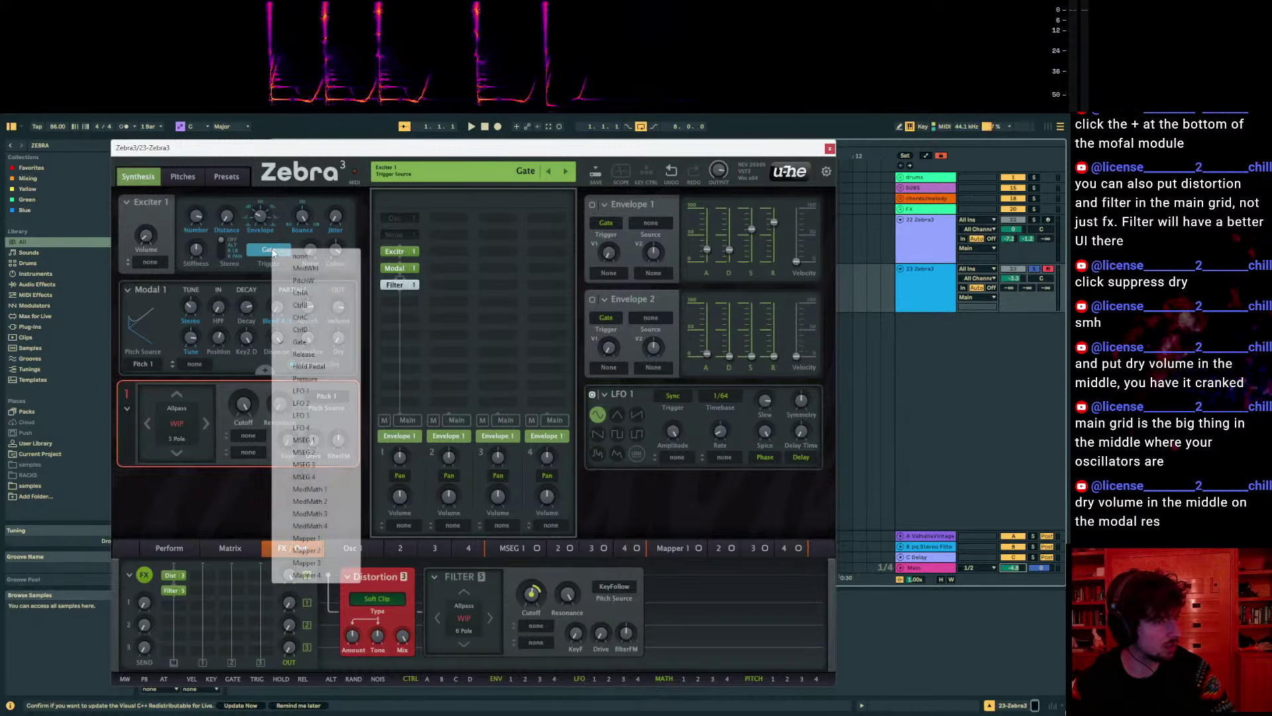
{"action": "left_click", "coordinate": [260, 249]}
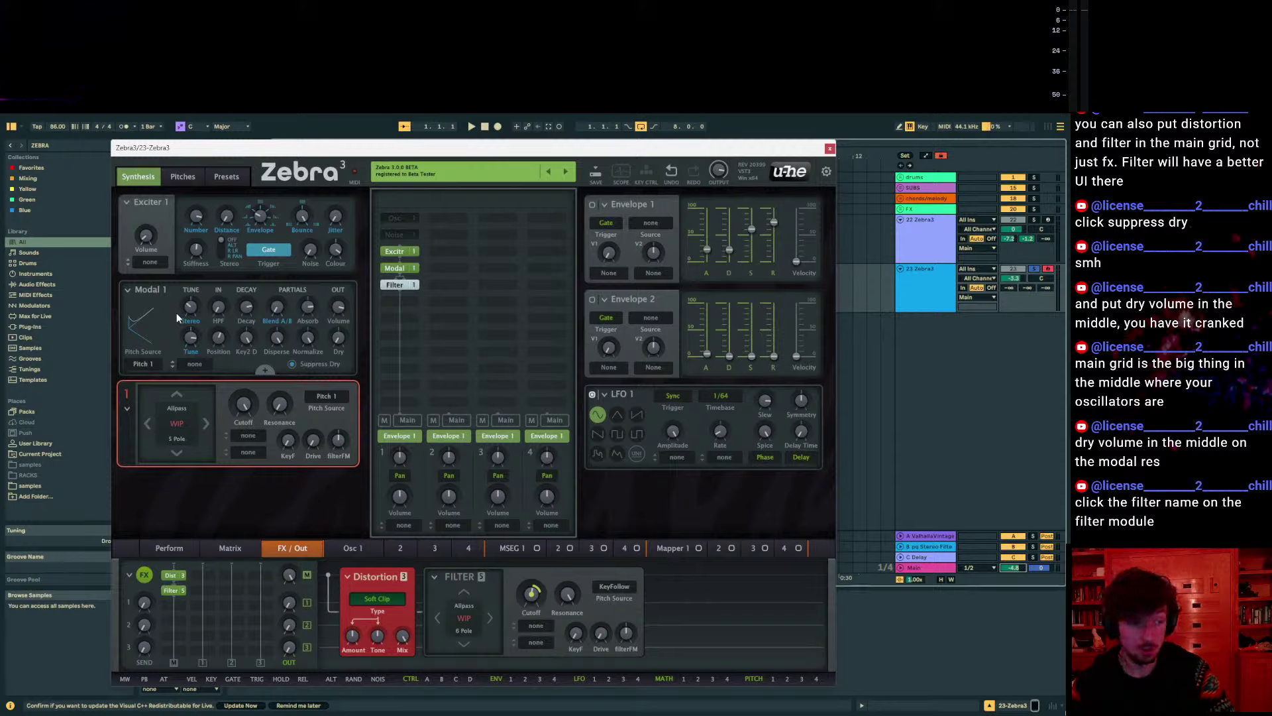
{"action": "left_click", "coordinate": [176, 408]}
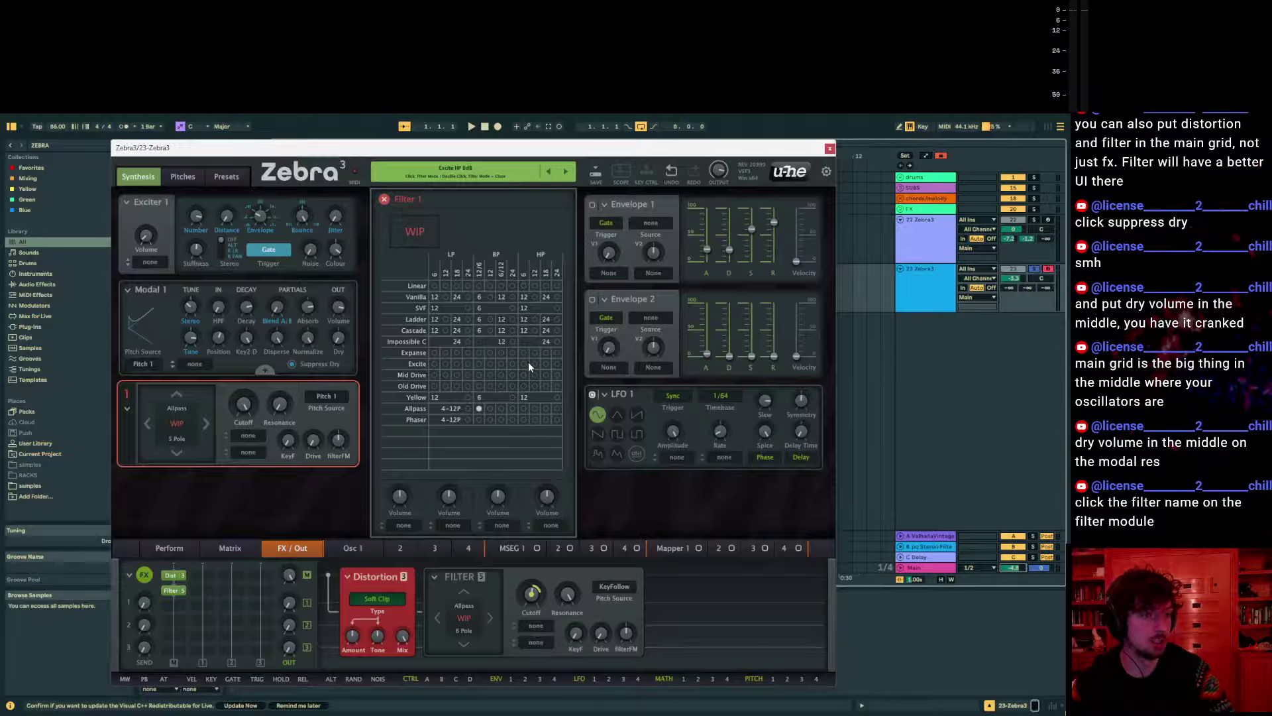
{"action": "left_click", "coordinate": [467, 342]}
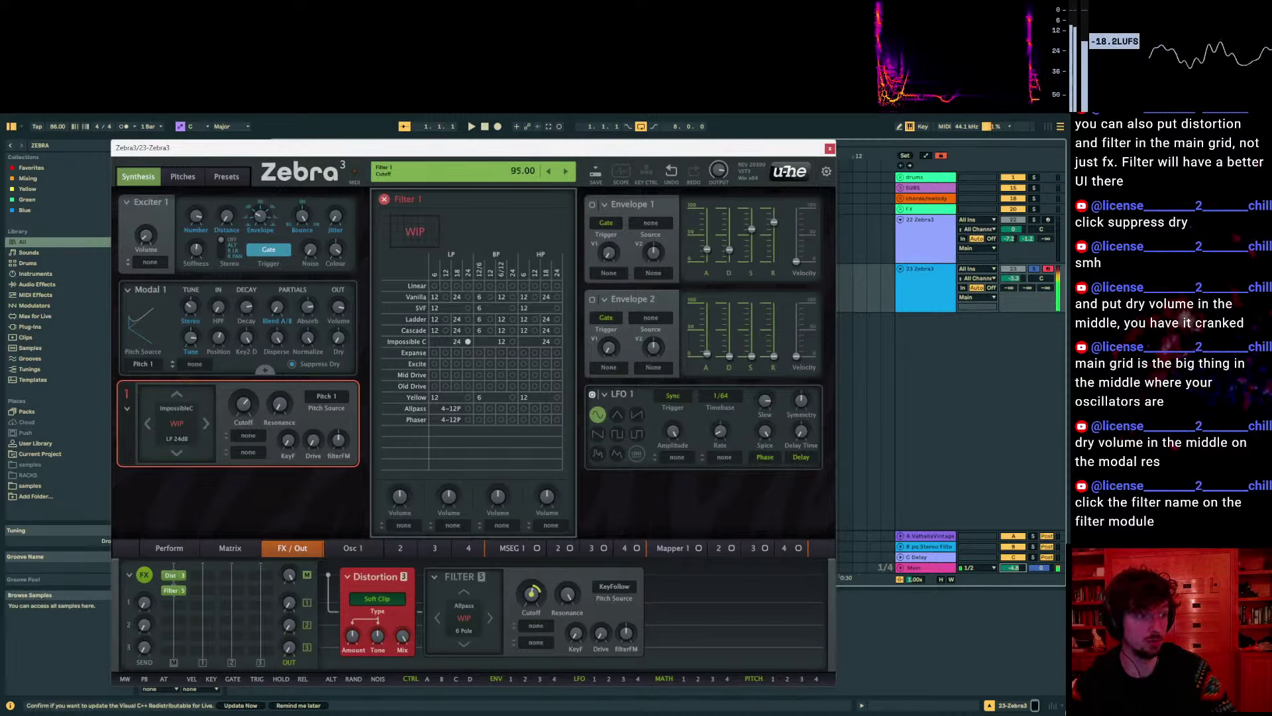
{"action": "left_click_drag", "start_coordinate": [243, 404], "coordinate": [279, 395]}
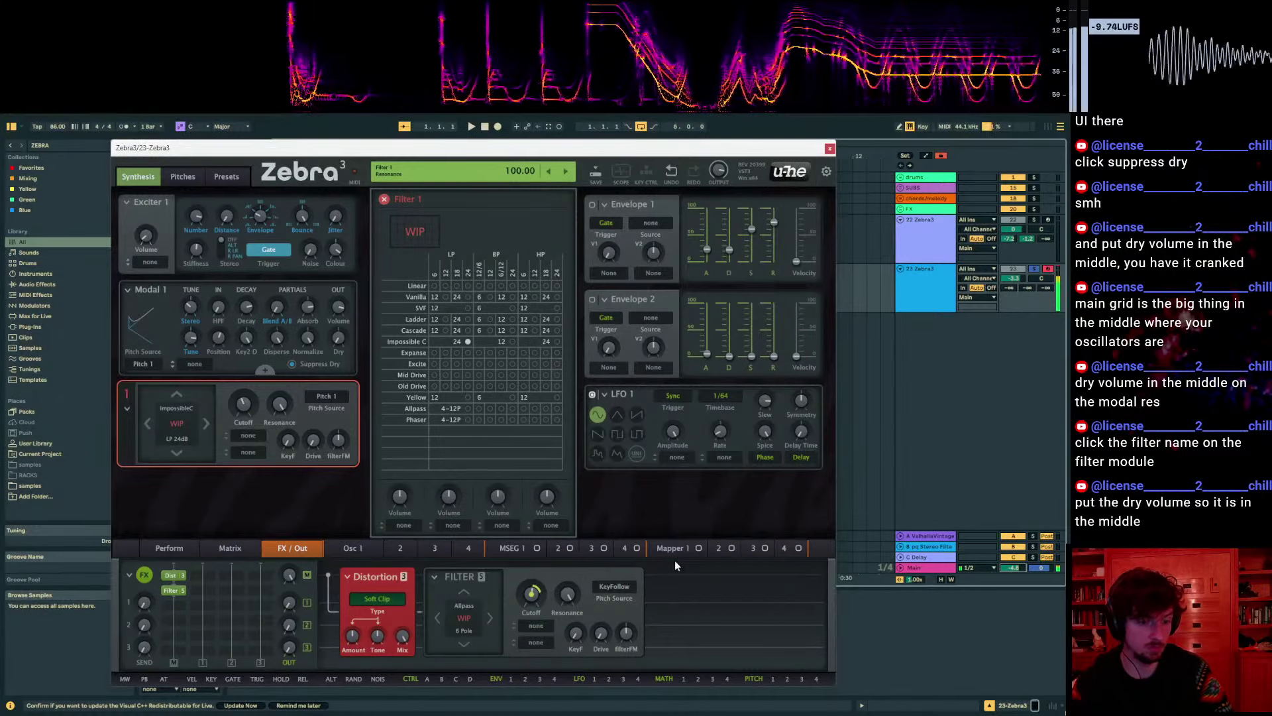
Assign LFO 2 to Filter 1's cutoff with a 1/64 timebase, and adjust the modulation depth and LFO rate
{"action": "left_click_drag", "start_coordinate": [608, 679], "coordinate": [243, 404]}
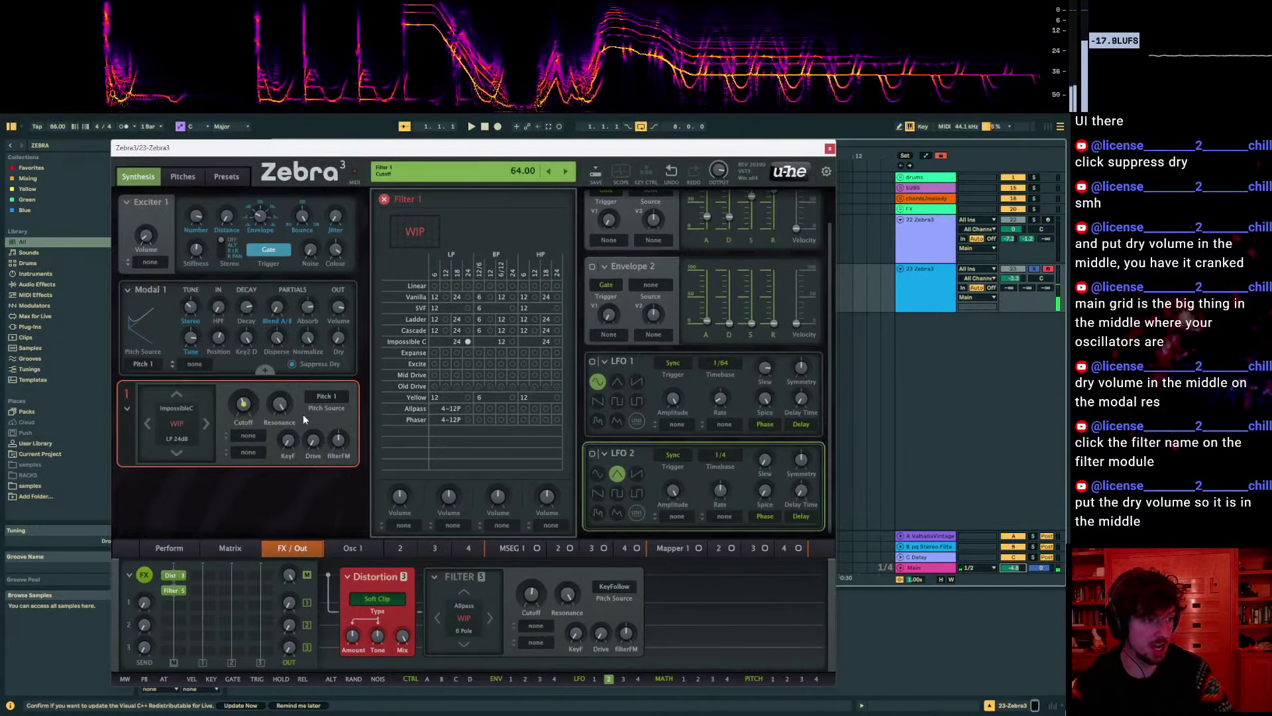
{"action": "left_click", "coordinate": [721, 456]}
{"action": "left_click", "coordinate": [751, 168]}
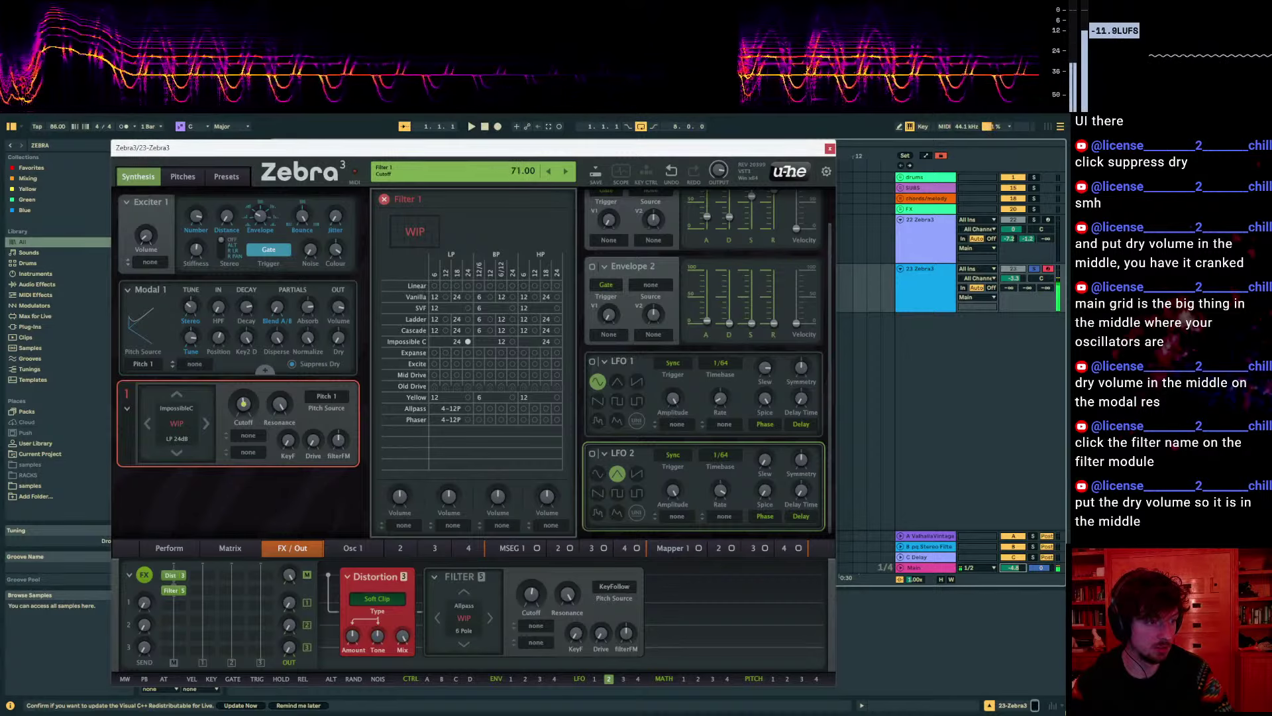
{"action": "left_click_drag", "start_coordinate": [244, 403], "coordinate": [246, 414]}
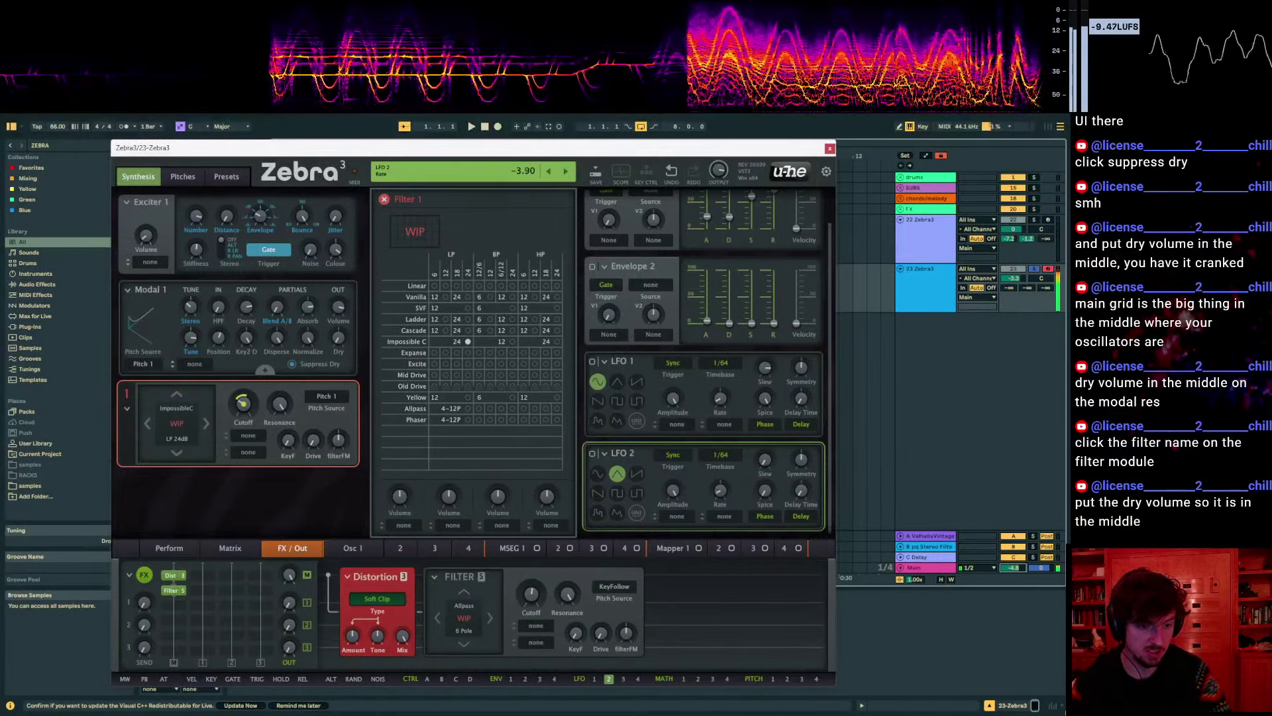
{"action": "left_click_drag", "start_coordinate": [720, 490], "coordinate": [720, 487]}
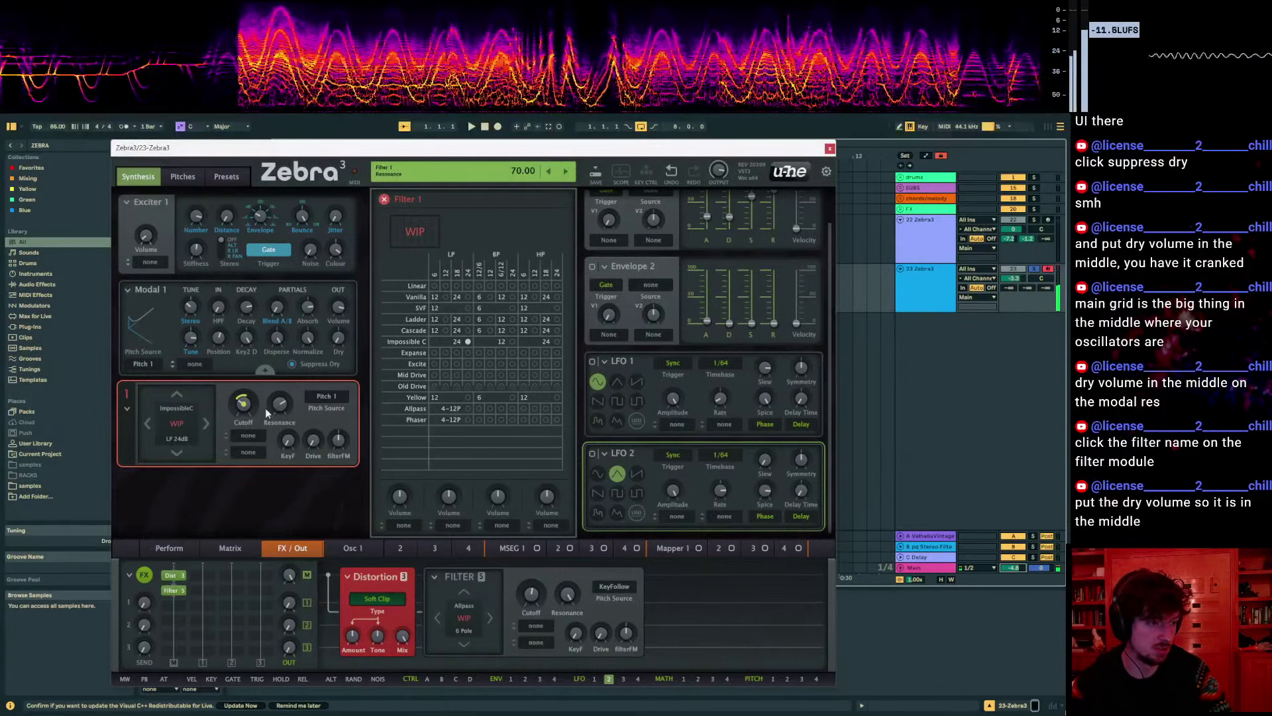
Try Impossible C BP 12dB and Yellow LP 12dB on Filter 1, settle on Phaser 6 Pole, and adjust LFO 2's rate
{"action": "left_click", "coordinate": [204, 422]}
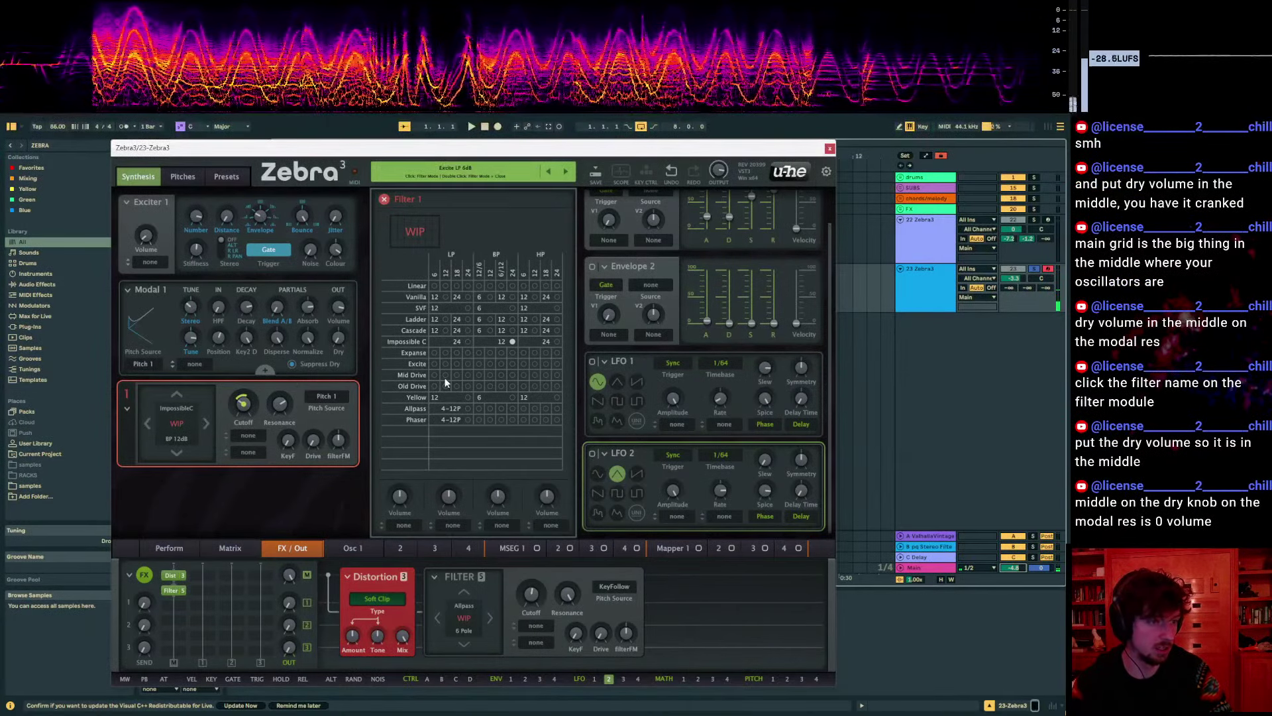
{"action": "left_click", "coordinate": [469, 397]}
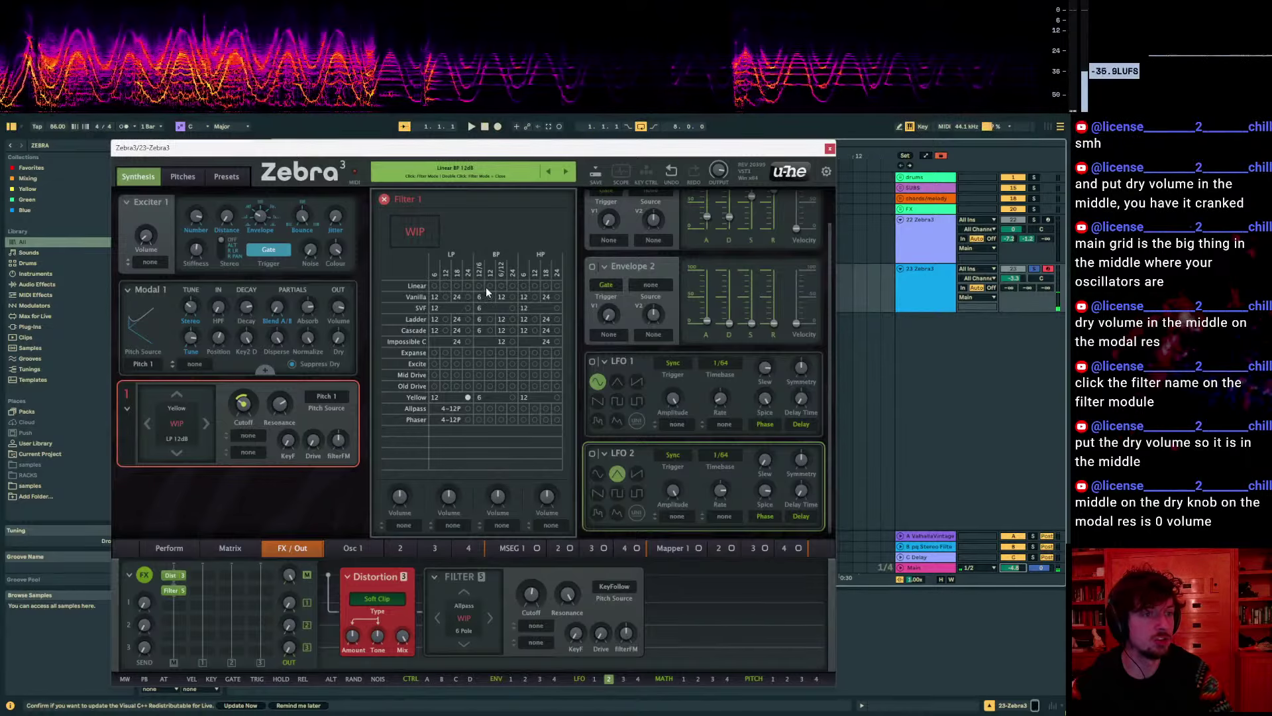
{"action": "left_click", "coordinate": [491, 419]}
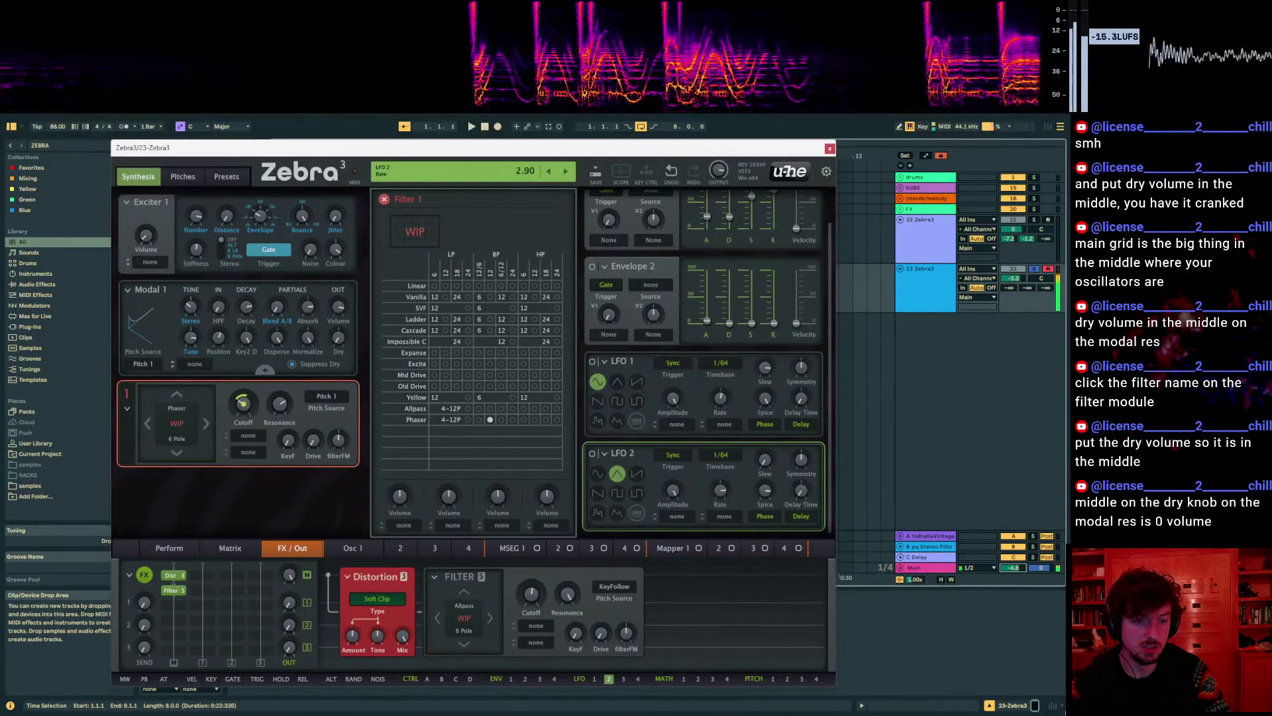
{"action": "left_click_drag", "start_coordinate": [720, 489], "coordinate": [693, 489]}
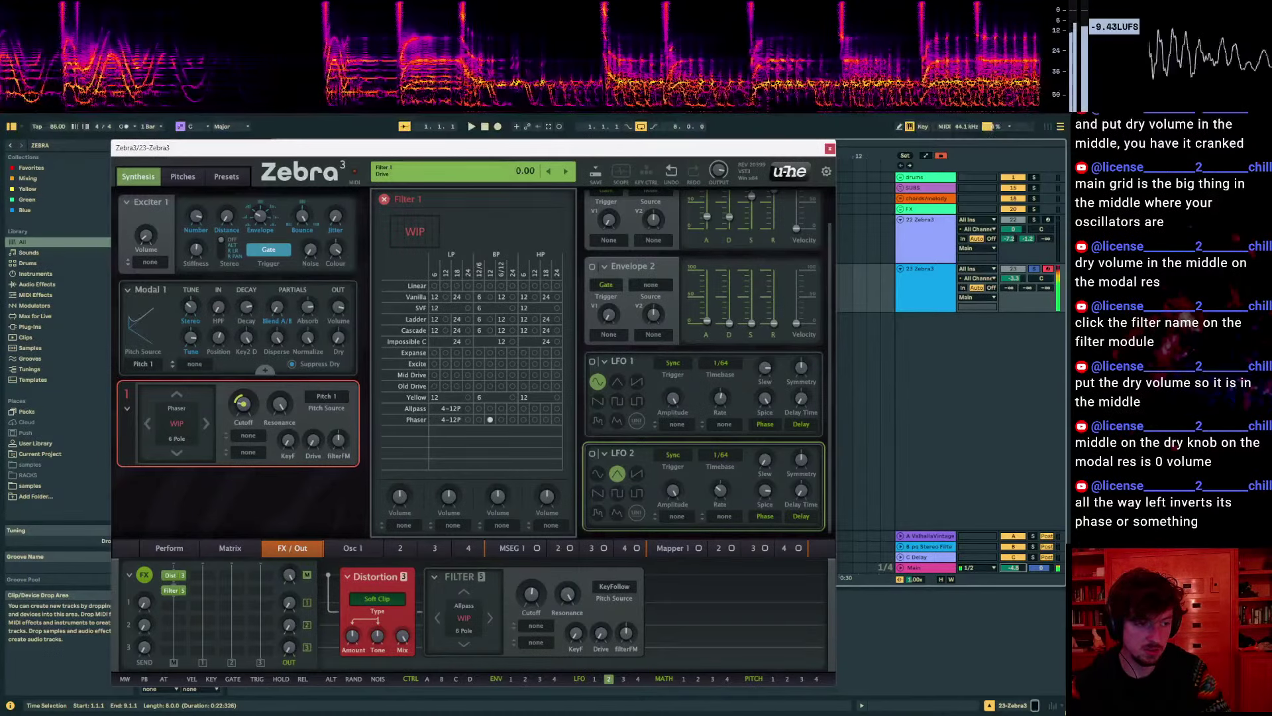
Adjust Filter 1's FilterFM amount to -132.00 and review its pitch source options, keeping Pitch 1
{"action": "left_click_drag", "start_coordinate": [338, 440], "coordinate": [340, 443]}
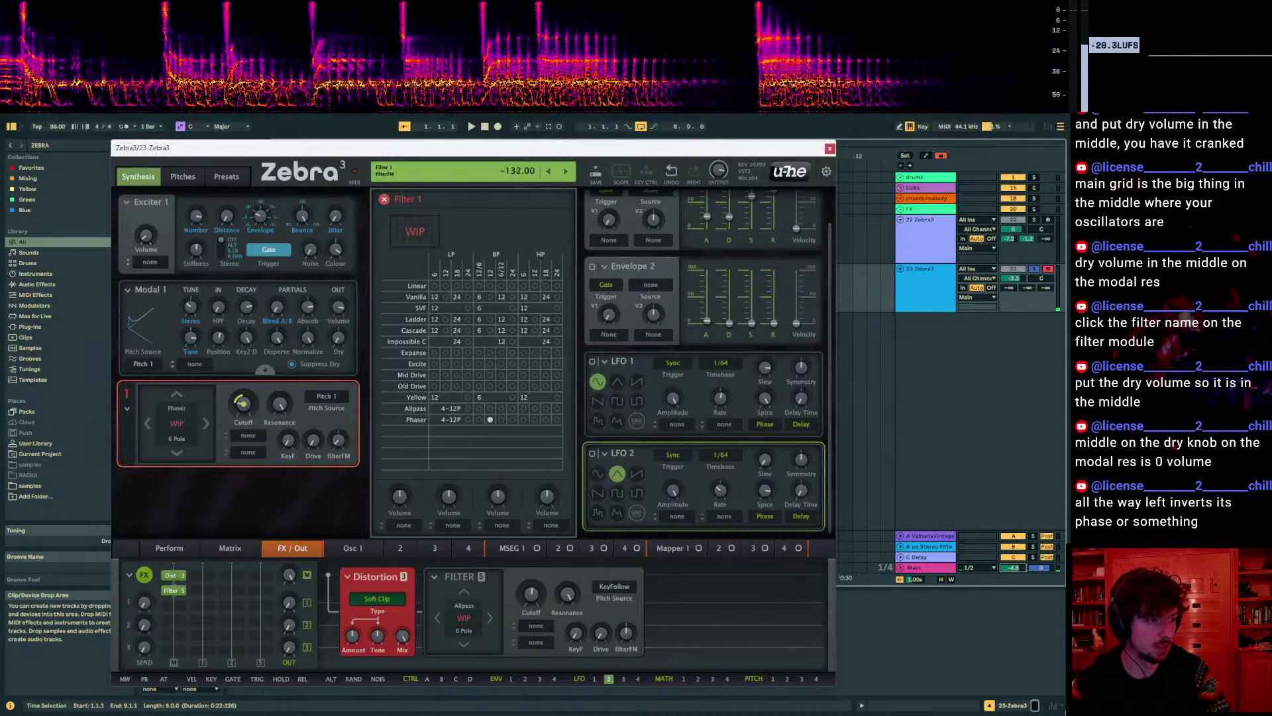
{"action": "left_click", "coordinate": [341, 398]}
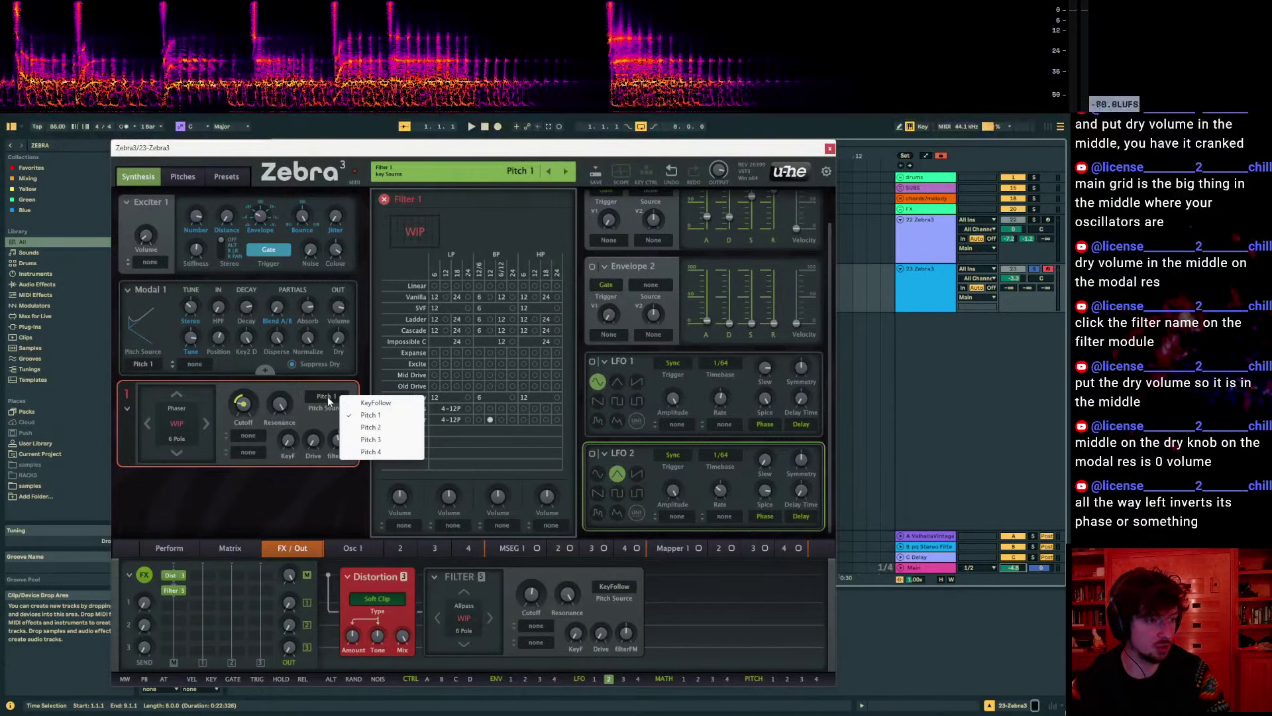
{"action": "left_click", "coordinate": [336, 419]}
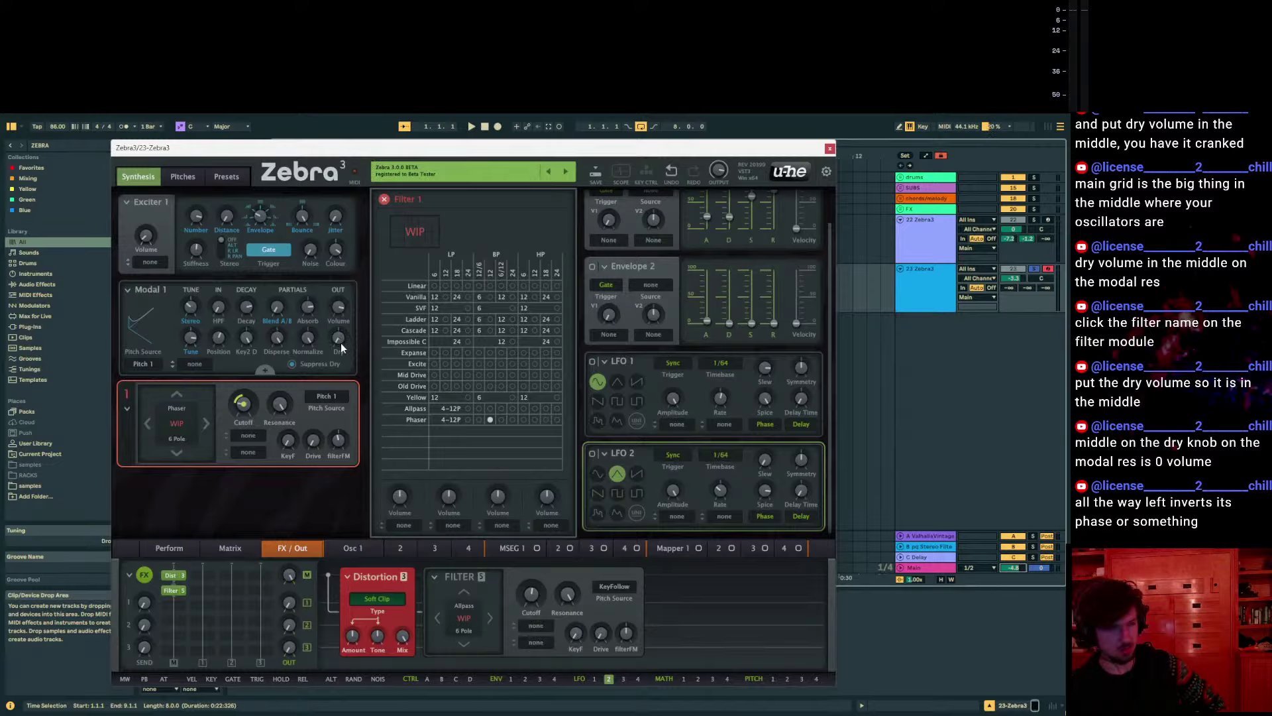
Set Modal 1's Dry level to 0.00 and shift the computer keyboard's octave range to C1 to D2
{"action": "mouse_move", "coordinate": [340, 348]}
{"action": "left_mouse_down"}
{"action": "mouse_move", "coordinate": [340, 323]}
{"action": "mouse_move", "coordinate": [338, 334]}
{"action": "left_mouse_up"}
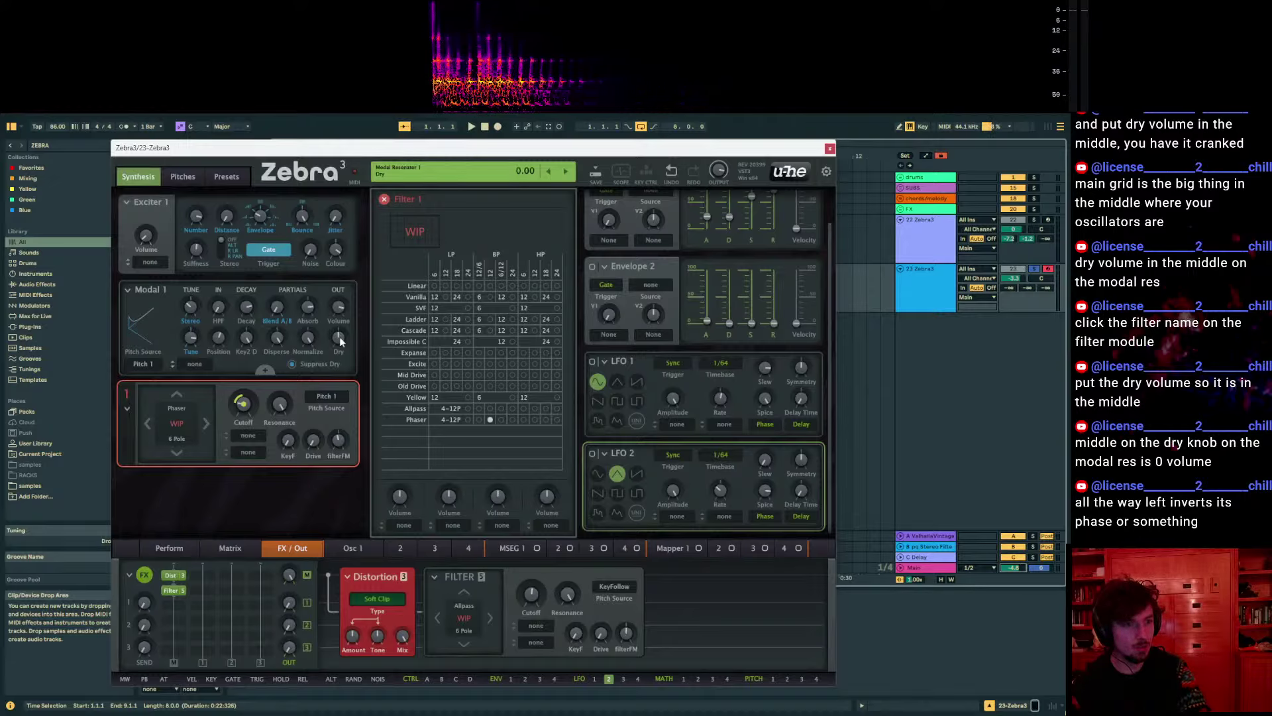
{"action": "key", "text": "x"}
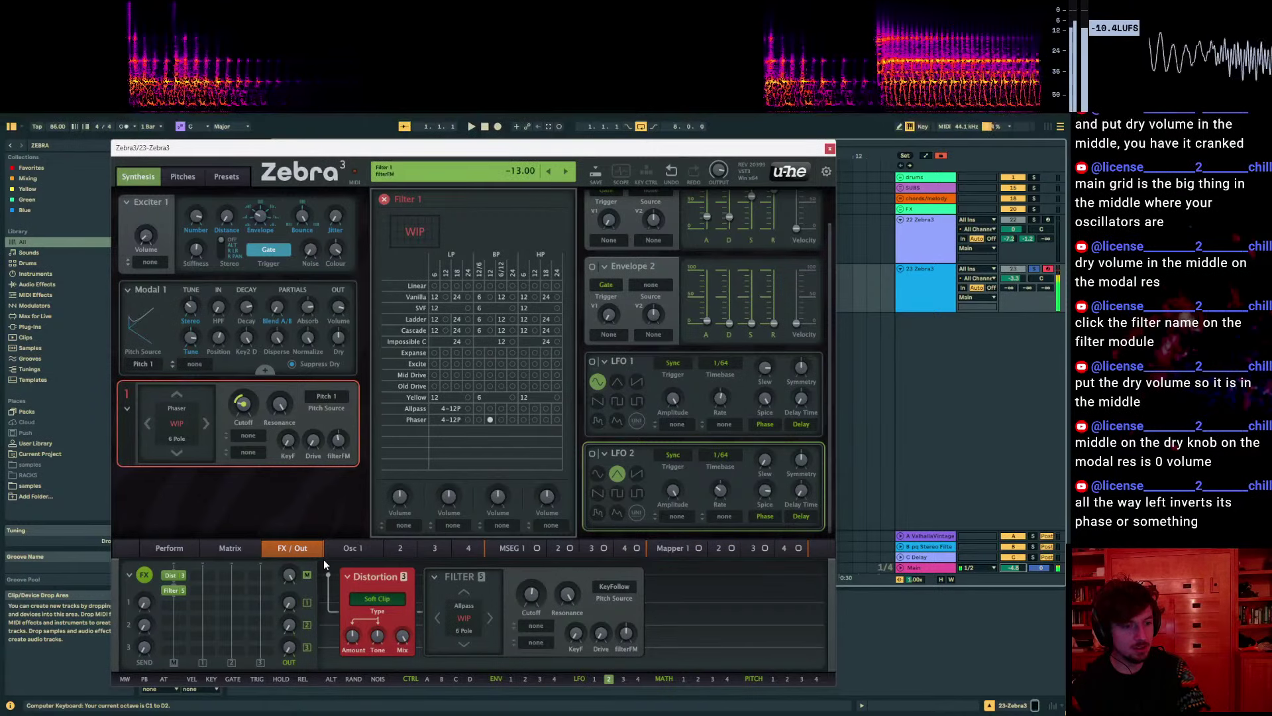
{"action": "key", "text": "x"}
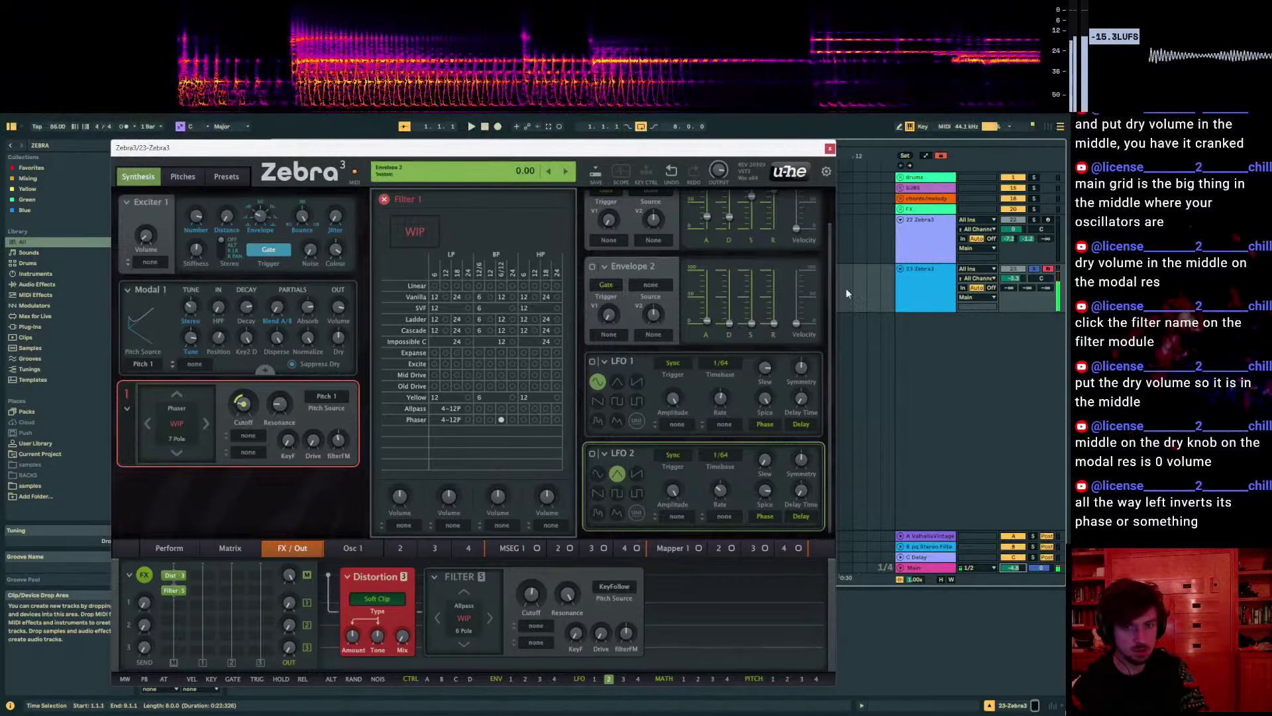
Raise the 23 Zebra3 track's first send to -4.7, switch on LFO 2's header toggle, and return to the main grid
{"action": "mouse_move", "coordinate": [1007, 288]}
{"action": "left_mouse_down"}
{"action": "mouse_move", "coordinate": [1008, 265]}
{"action": "mouse_move", "coordinate": [1007, 293]}
{"action": "left_mouse_up"}
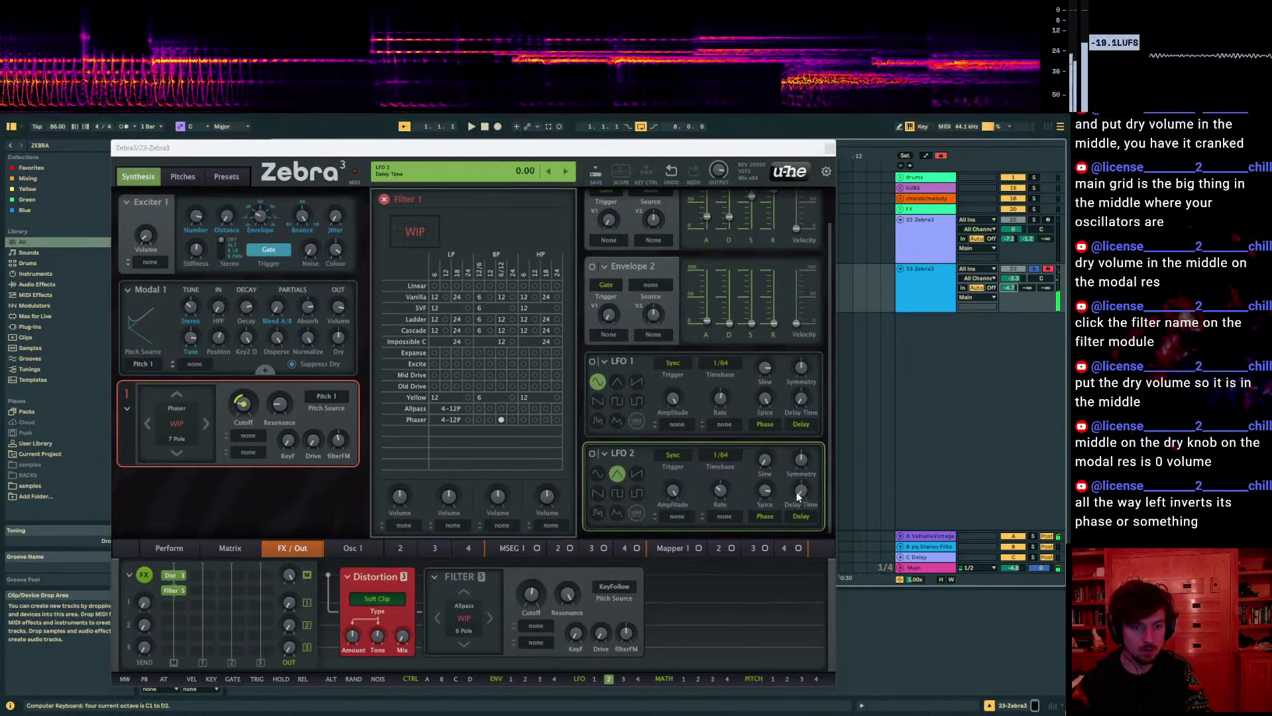
{"action": "left_click", "coordinate": [593, 454]}
{"action": "left_click", "coordinate": [402, 287]}
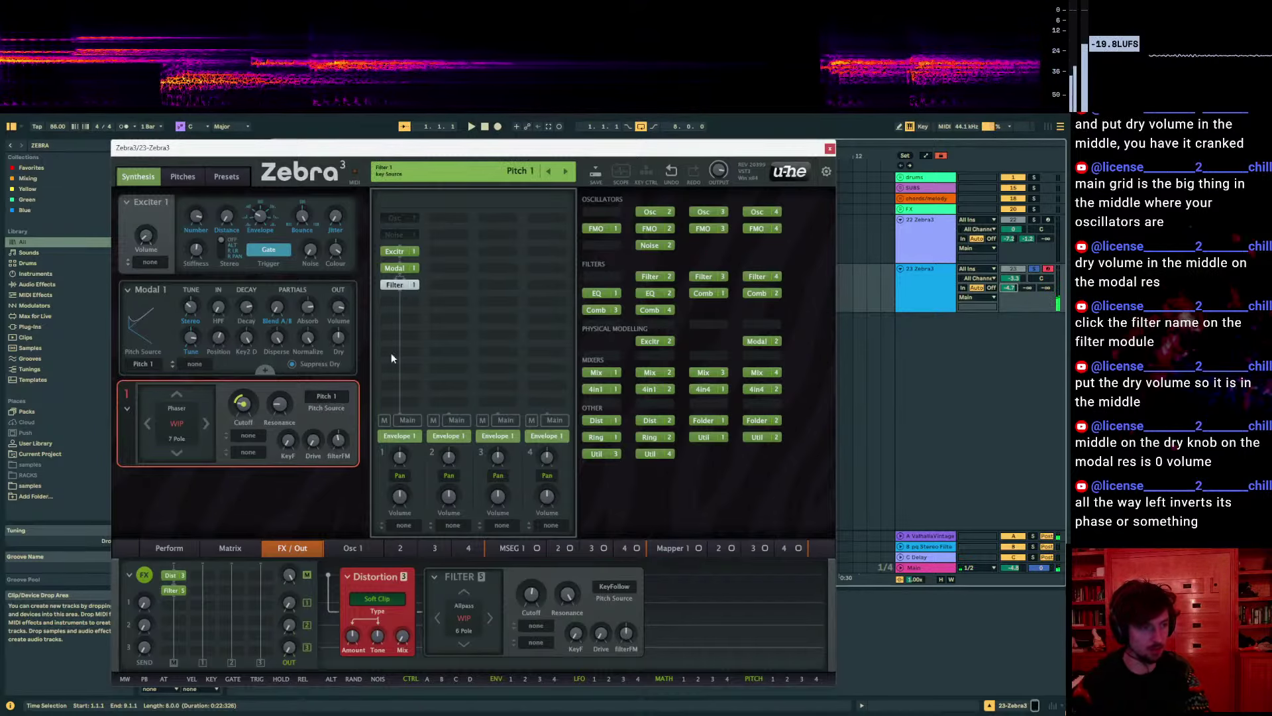
{"action": "left_click", "coordinate": [390, 309]}
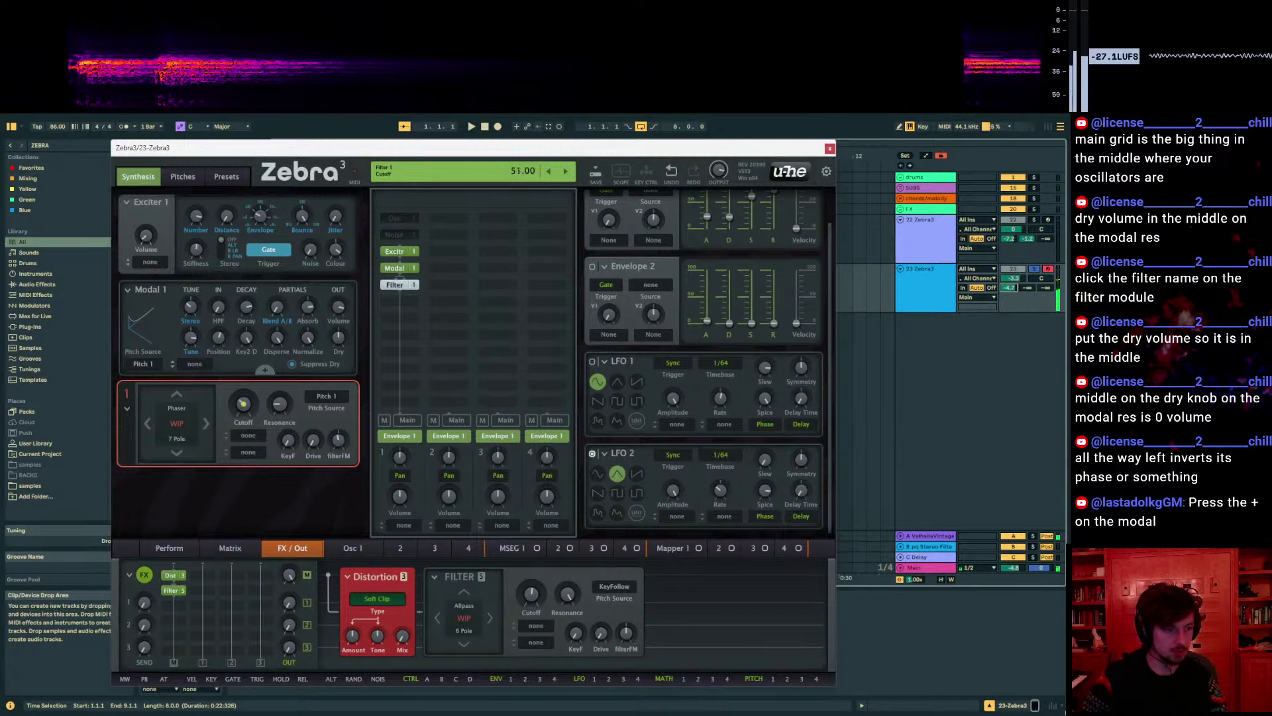
Lower LFO 1's rate and shift the computer keyboard down two octaves
{"action": "left_click_drag", "start_coordinate": [726, 398], "coordinate": [726, 424]}
{"action": "key", "text": "z"}
{"action": "key", "text": "z"}
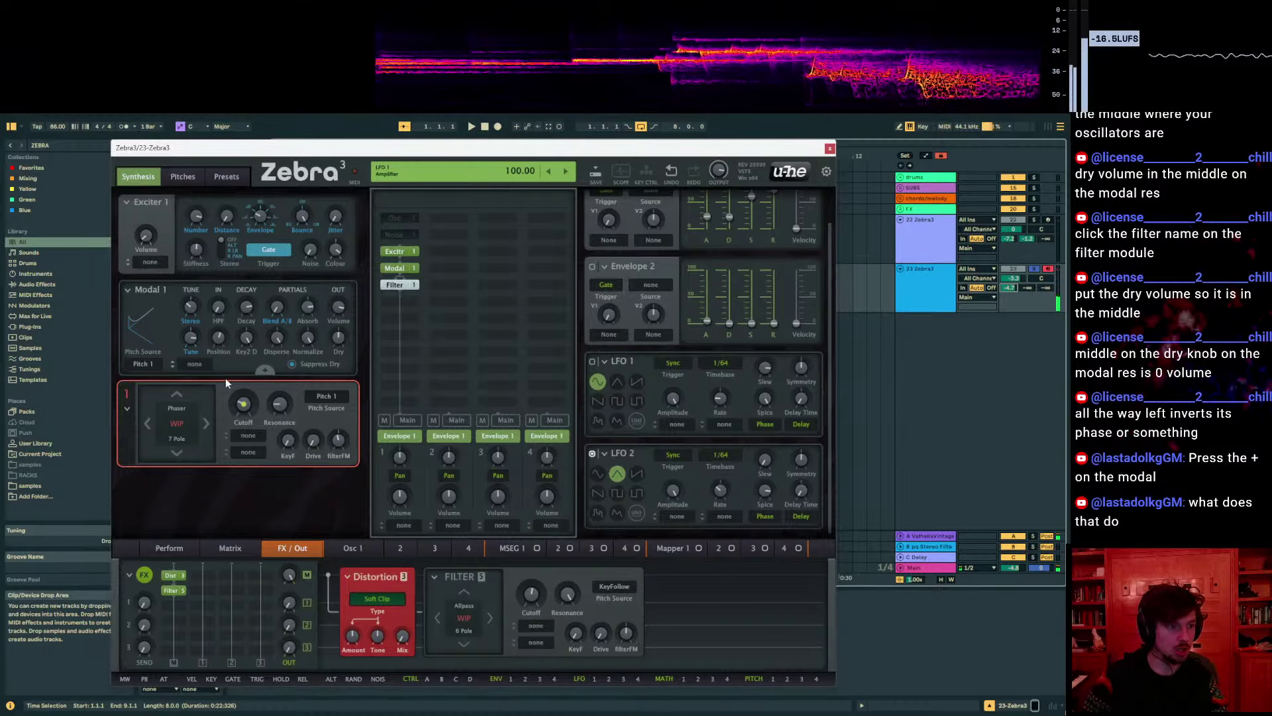
Expand Modal 1's profile settings, keep the modal density at 64 Modes, and load Basic Sine.csv into Profile A
{"action": "left_click", "coordinate": [265, 371]}
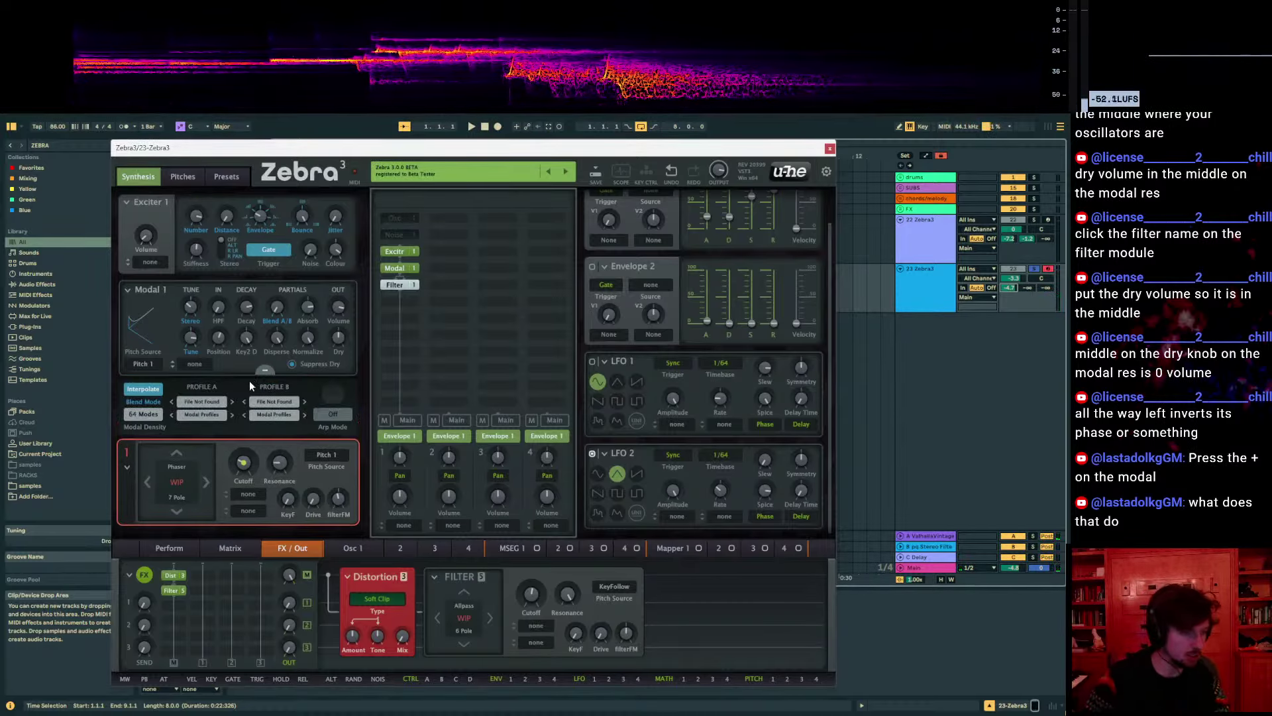
{"action": "left_click", "coordinate": [147, 415]}
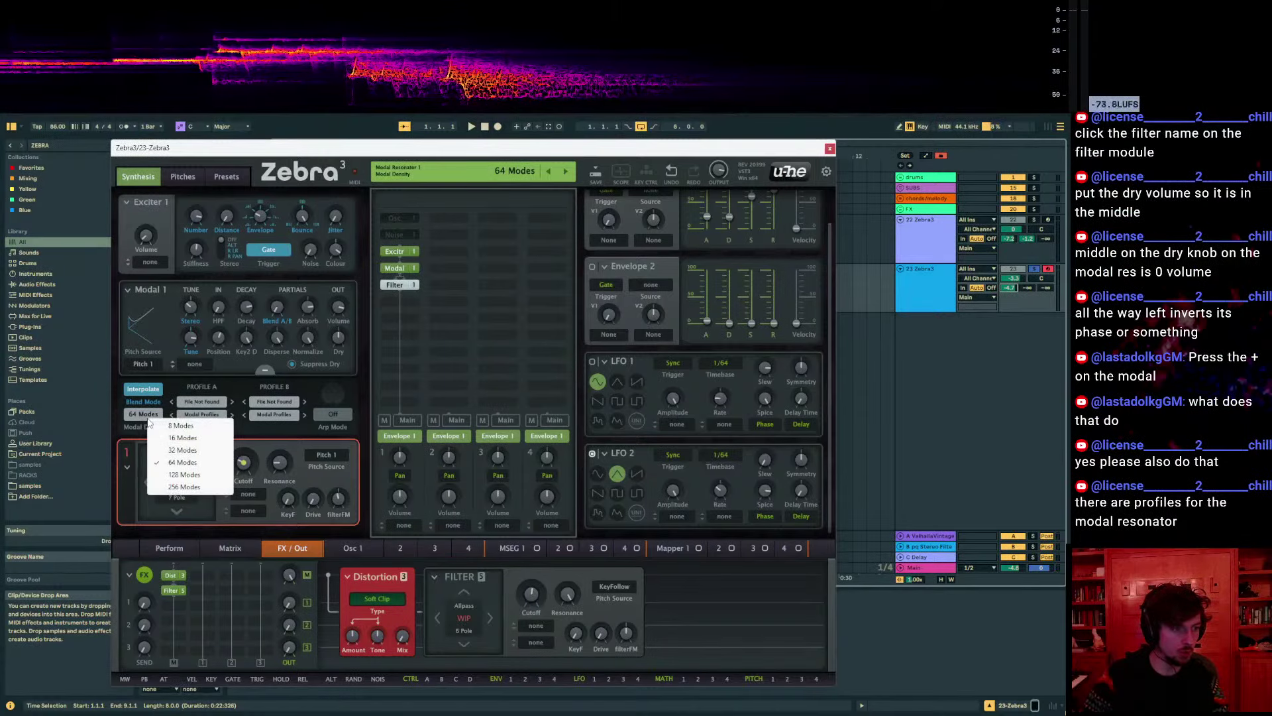
{"action": "left_click", "coordinate": [149, 423]}
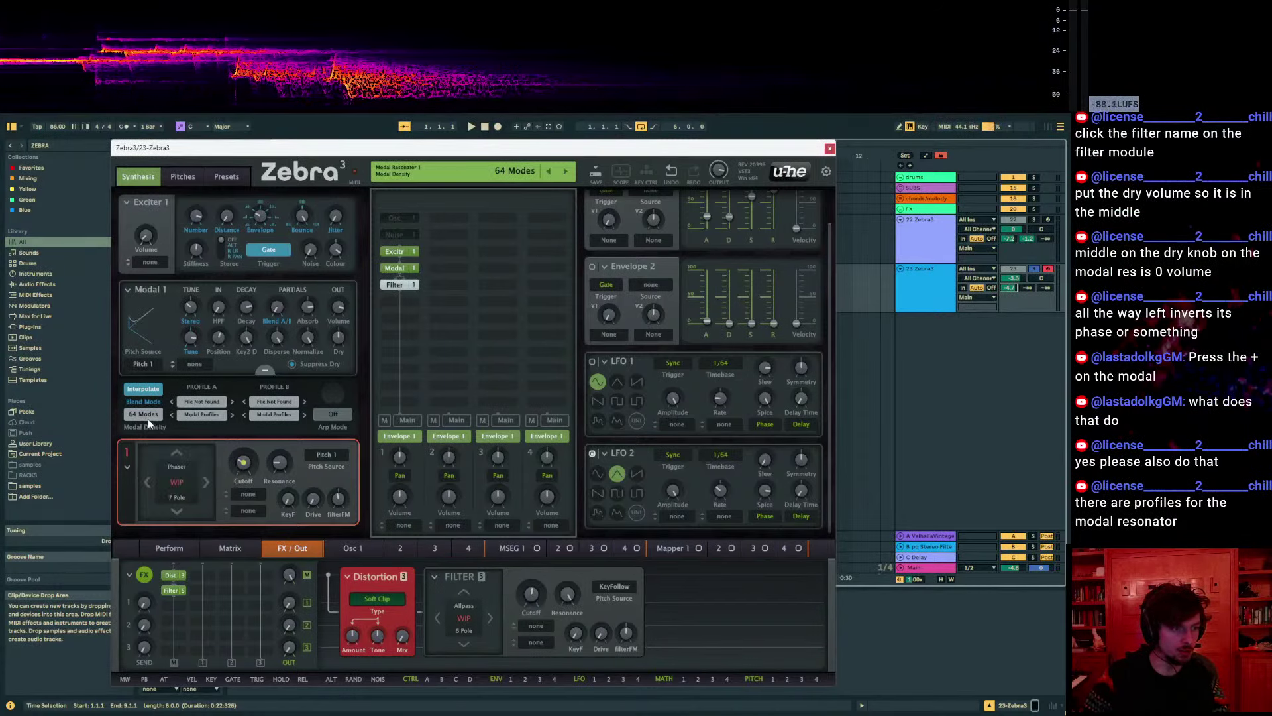
{"action": "left_click", "coordinate": [215, 403]}
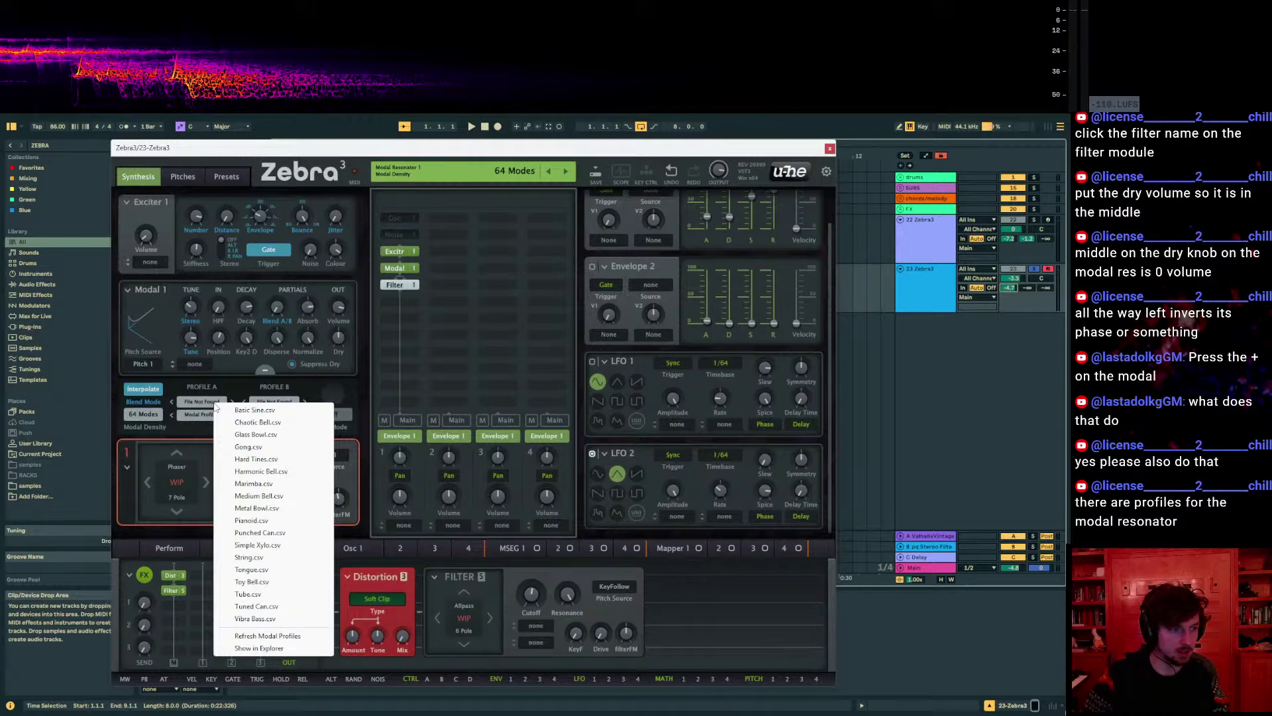
{"action": "left_click", "coordinate": [255, 409]}
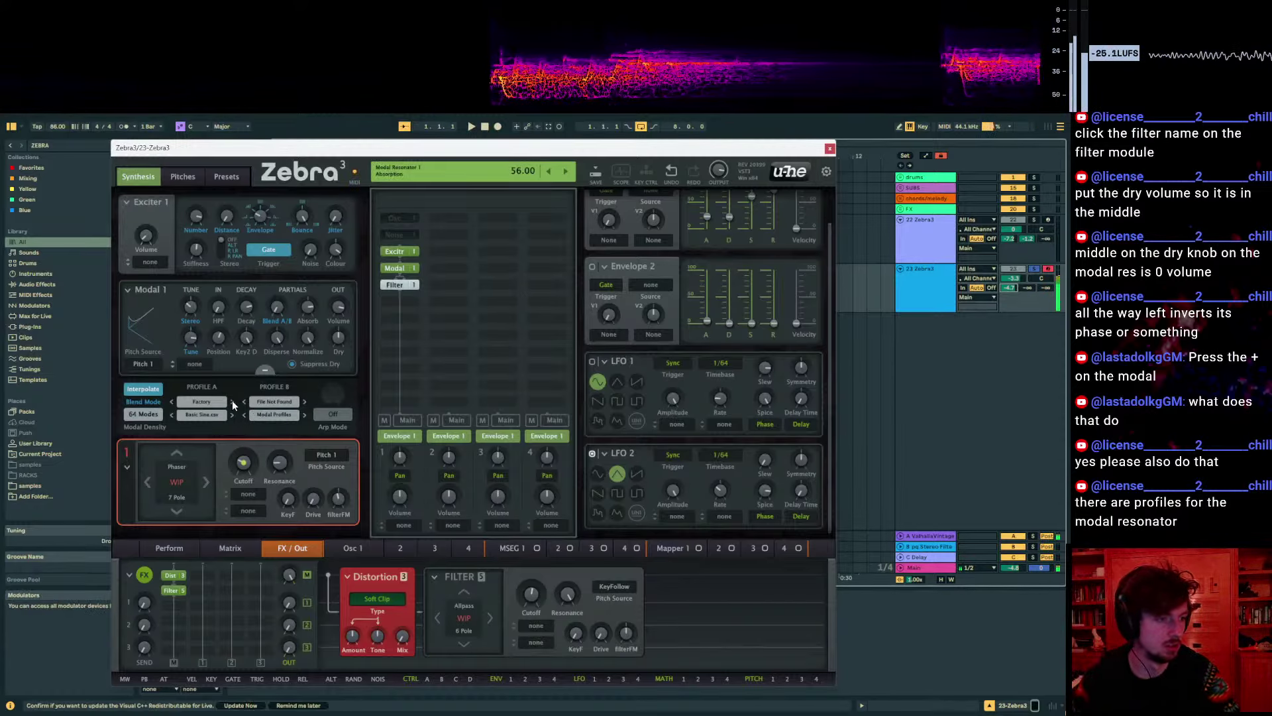
Try Chaotic Bell.csv and Vibra Bass.csv in Profile A while adjusting both LFO rates, and return Profile A to Basic Sine.csv
{"action": "left_click", "coordinate": [232, 405]}
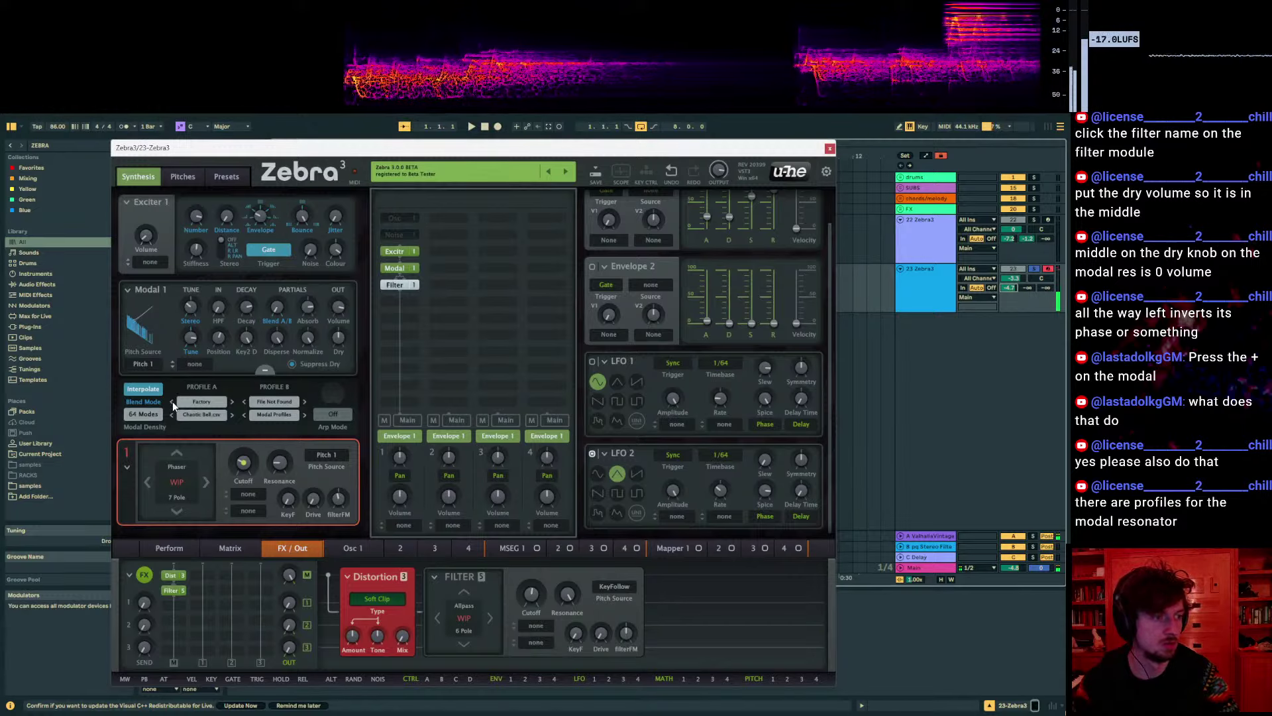
{"action": "left_click", "coordinate": [171, 400]}
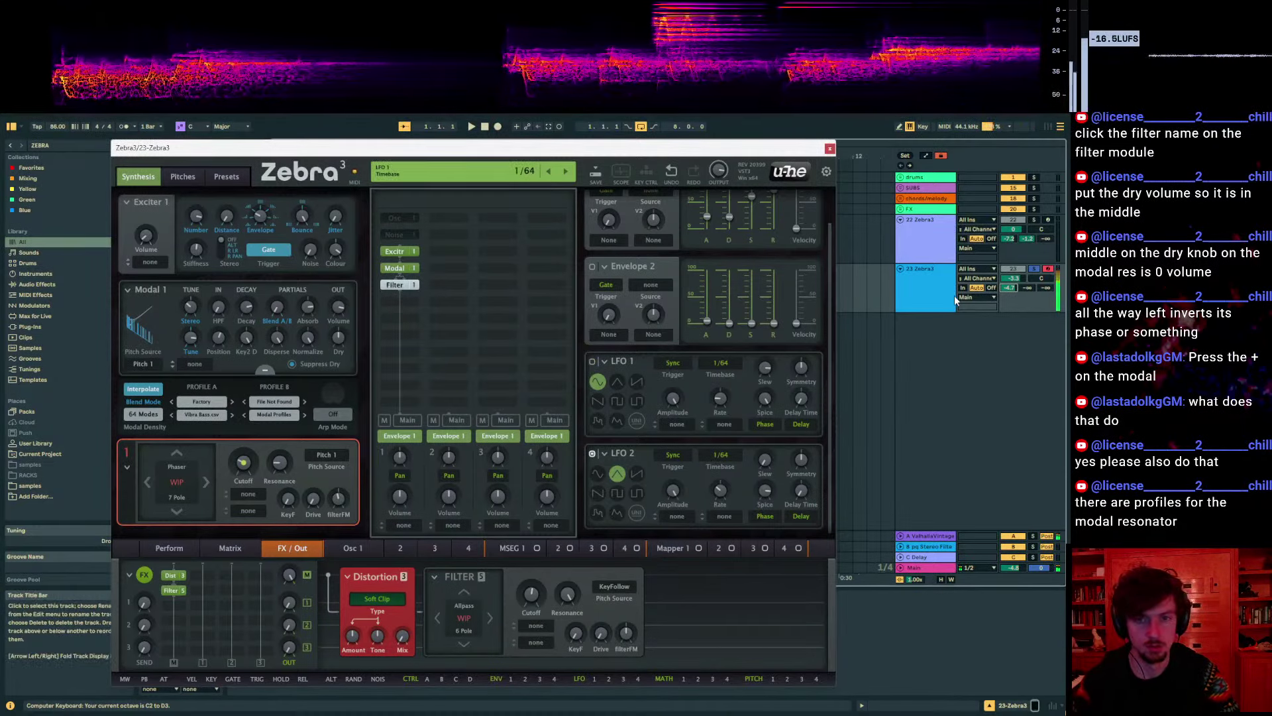
{"action": "key", "text": "x"}
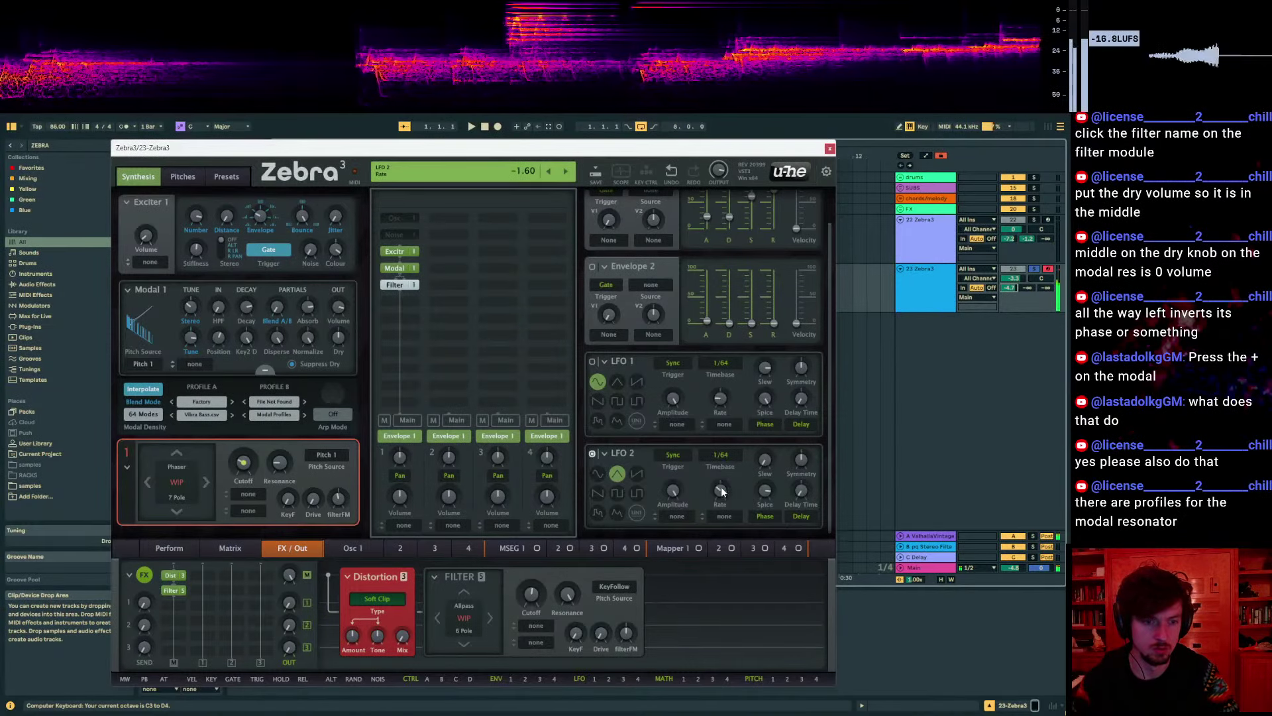
{"action": "left_click_drag", "start_coordinate": [721, 490], "coordinate": [721, 484]}
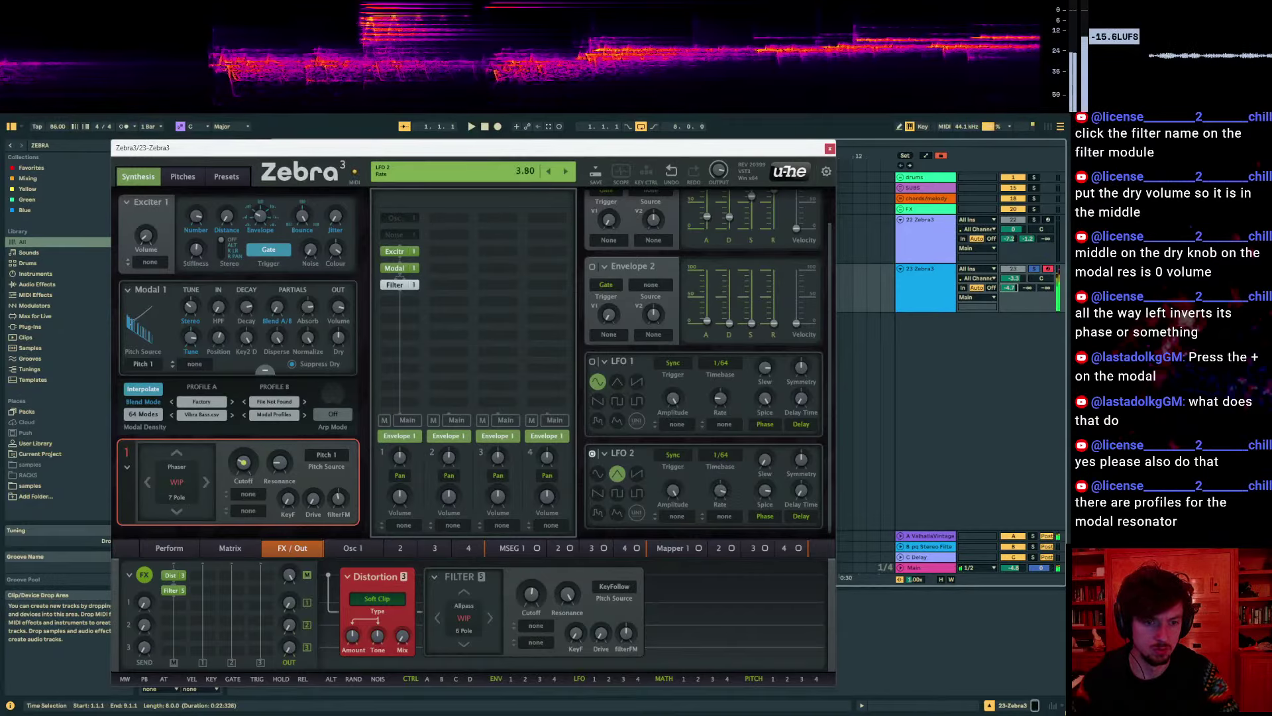
{"action": "left_click_drag", "start_coordinate": [719, 398], "coordinate": [722, 411]}
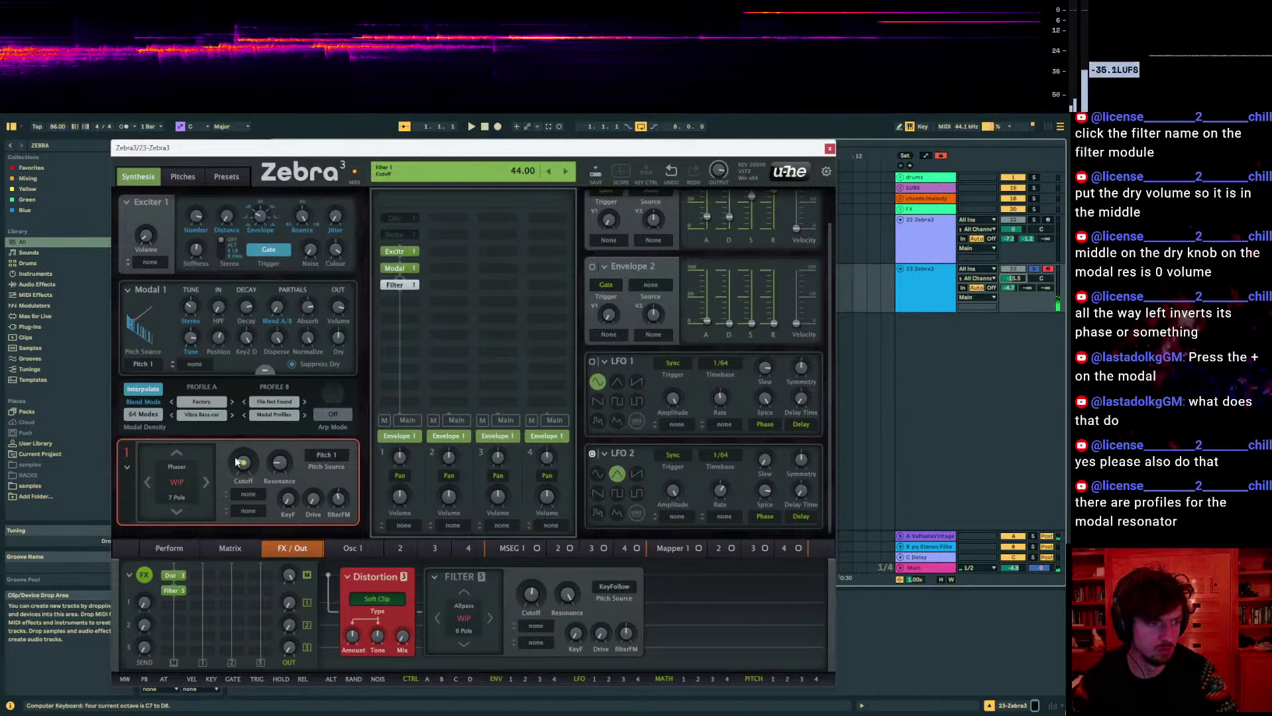
{"action": "left_click", "coordinate": [232, 414]}
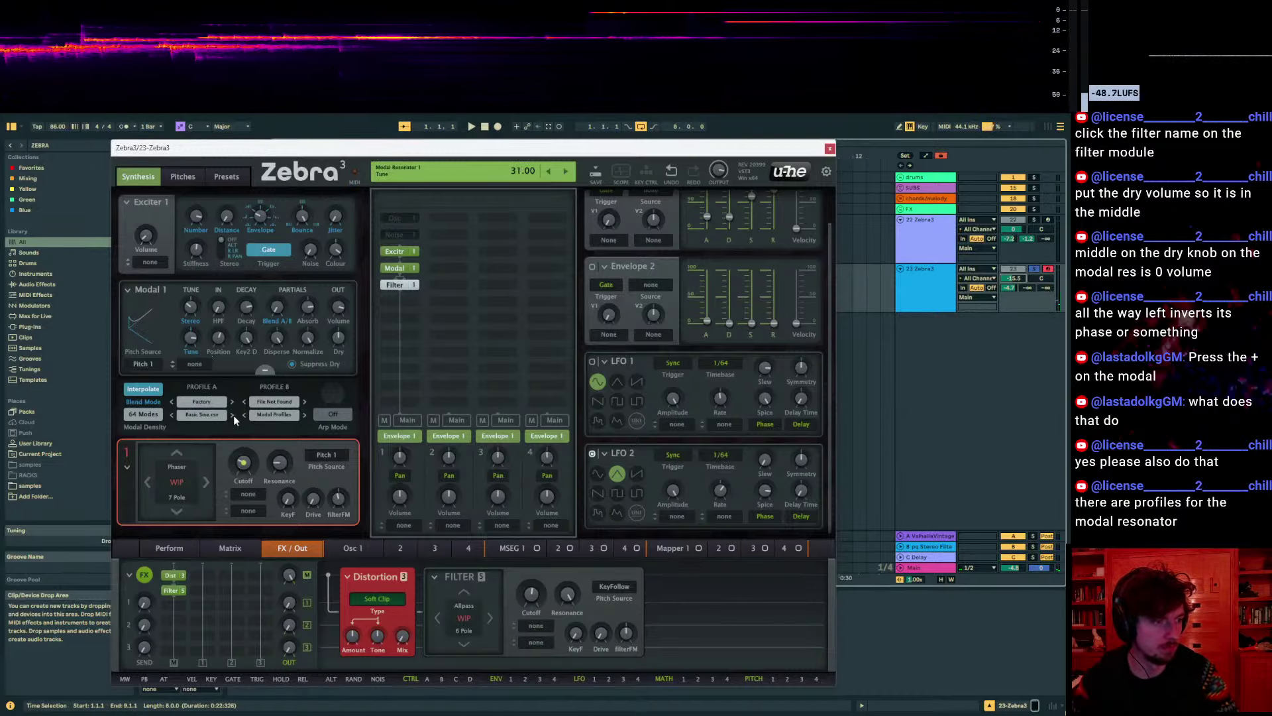
Raise the 23 Zebra3 track's volume and set the computer keyboard to velocity 1 and octave range C8 to D9
{"action": "left_click_drag", "start_coordinate": [1013, 278], "coordinate": [1013, 272]}
{"action": "key", "text": "c"}
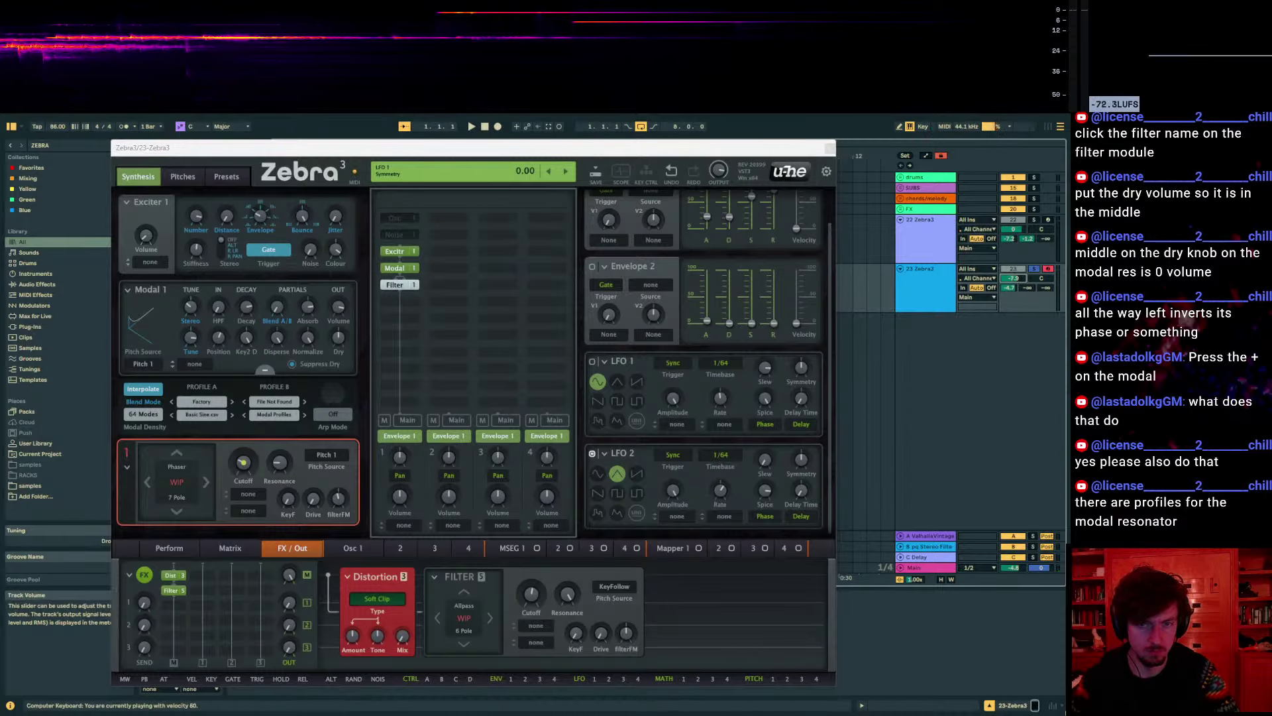
{"action": "key", "text": "c"}
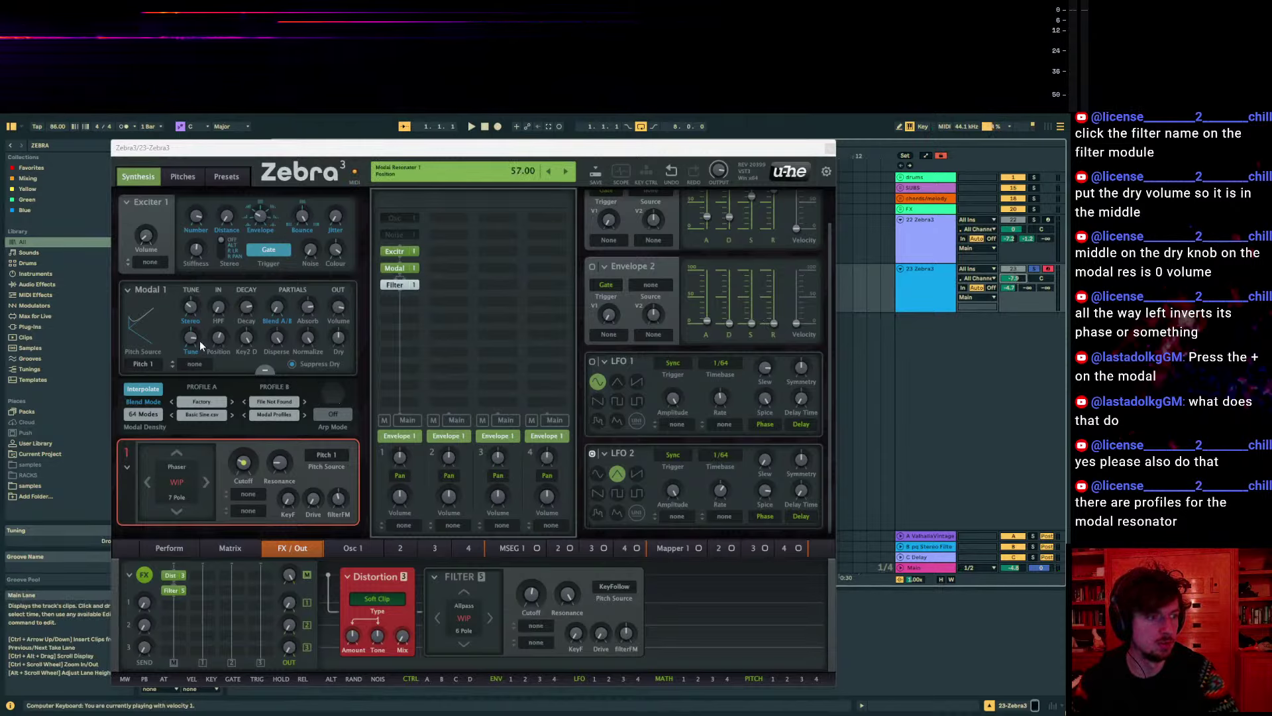
{"action": "key", "text": "x"}
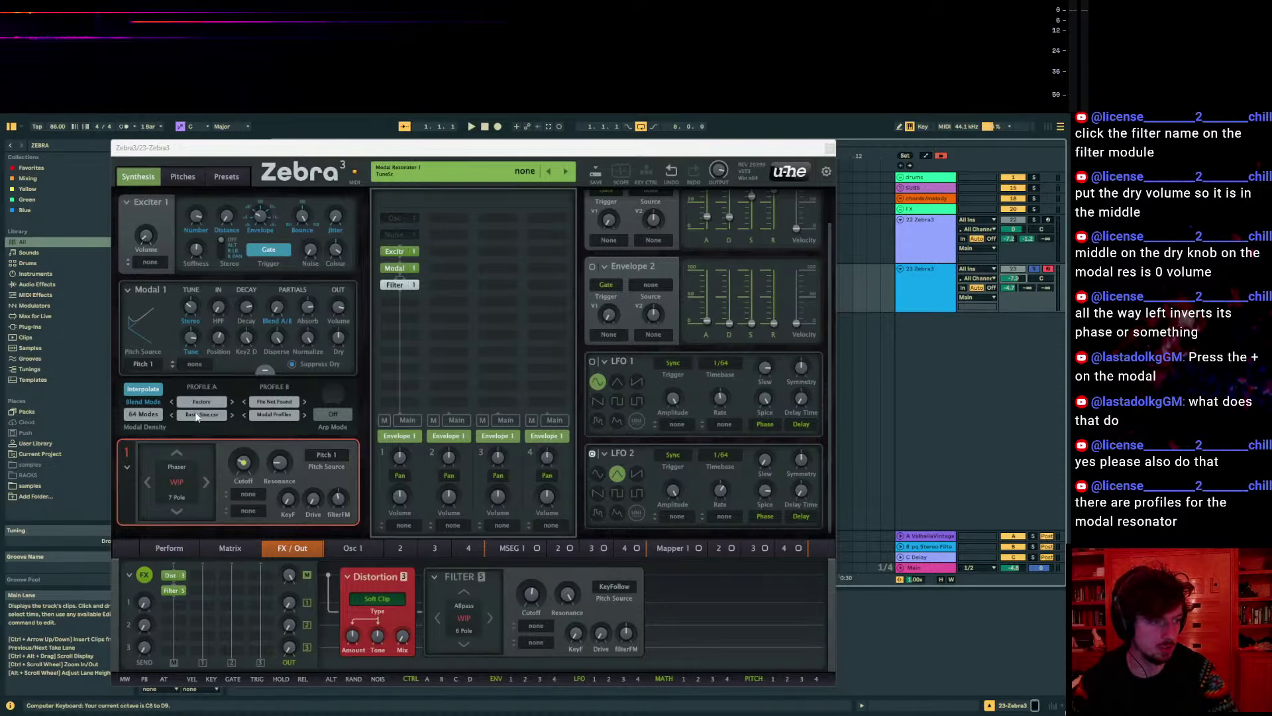
Try Tuned Can.csv in Modal 1's Profile A, adjust LFO 1's rate, and switch the profile to Chaotic Bell.csv
{"action": "left_click", "coordinate": [174, 402]}
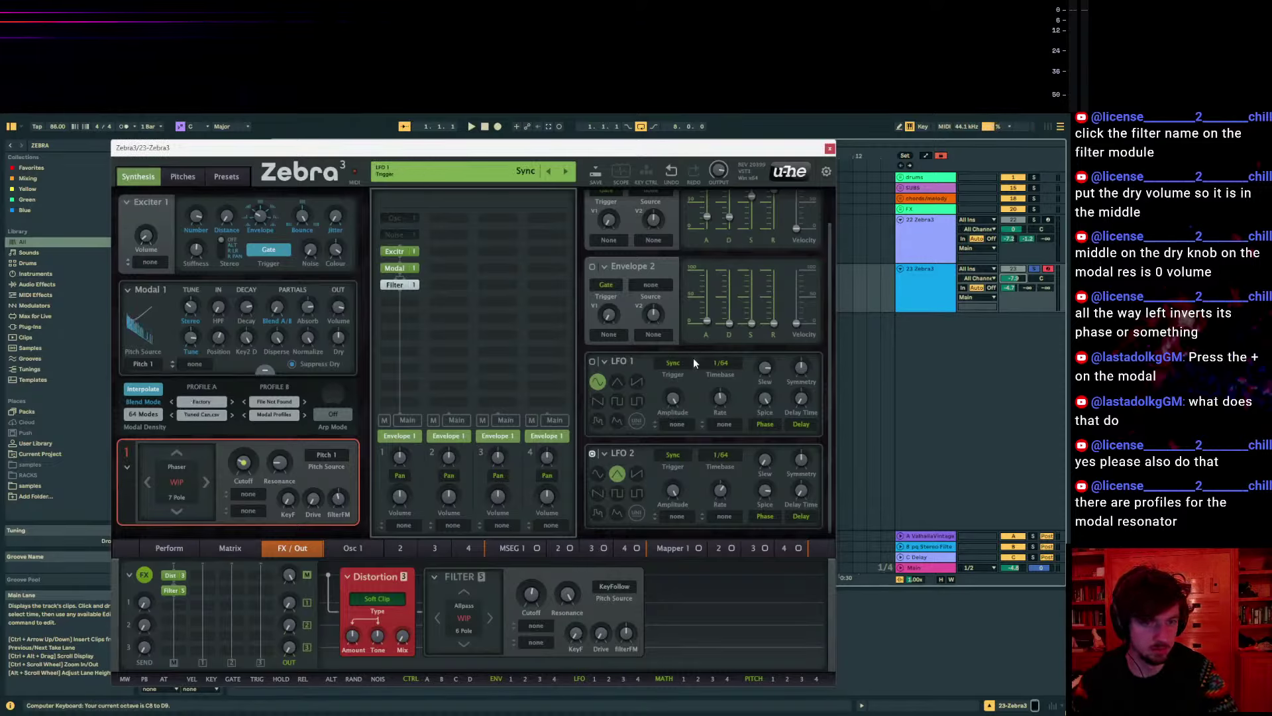
{"action": "mouse_move", "coordinate": [719, 404]}
{"action": "left_mouse_down"}
{"action": "mouse_move", "coordinate": [719, 391]}
{"action": "mouse_move", "coordinate": [724, 409]}
{"action": "left_mouse_up"}
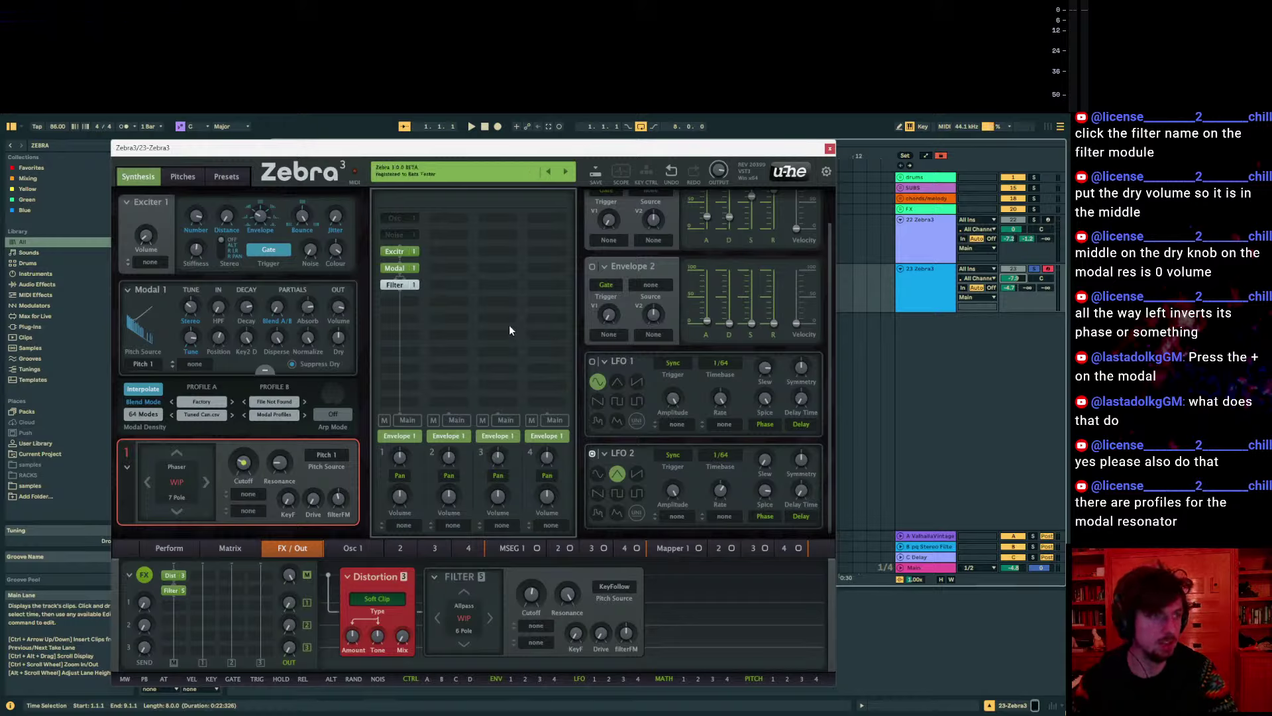
{"action": "mouse_move", "coordinate": [725, 401]}
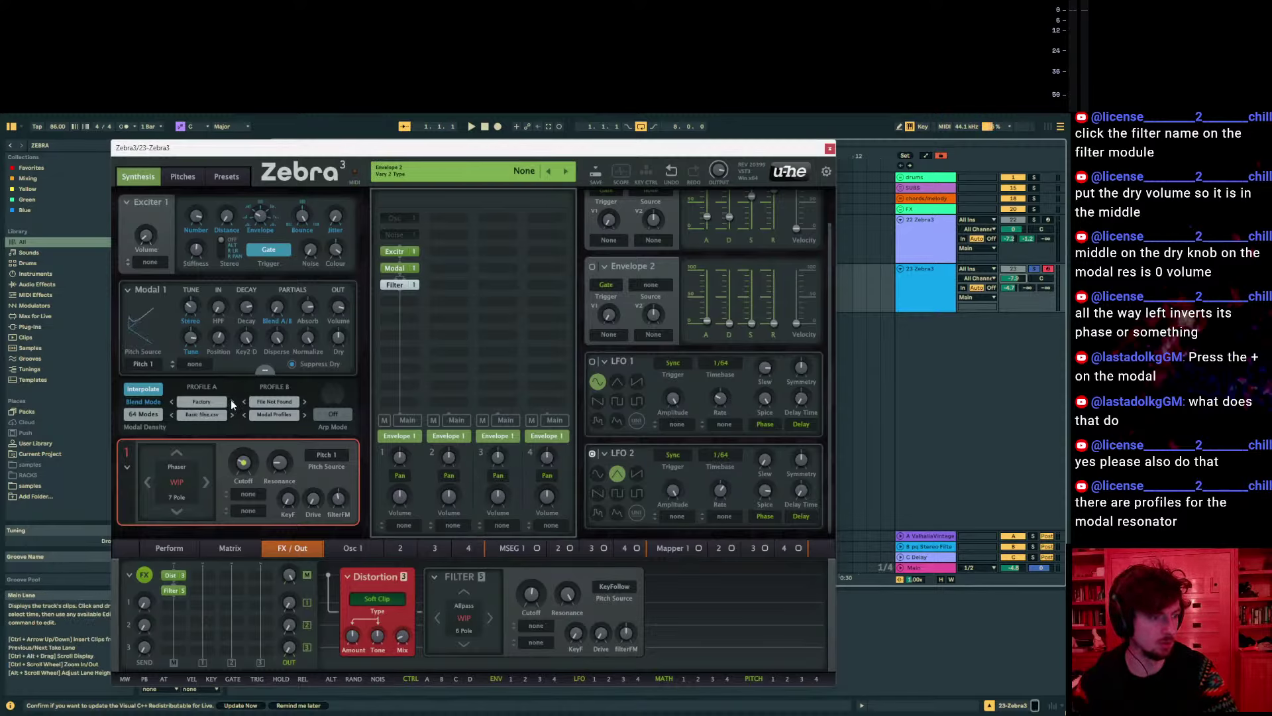
{"action": "left_click", "coordinate": [232, 403]}
{"action": "left_click", "coordinate": [232, 402]}
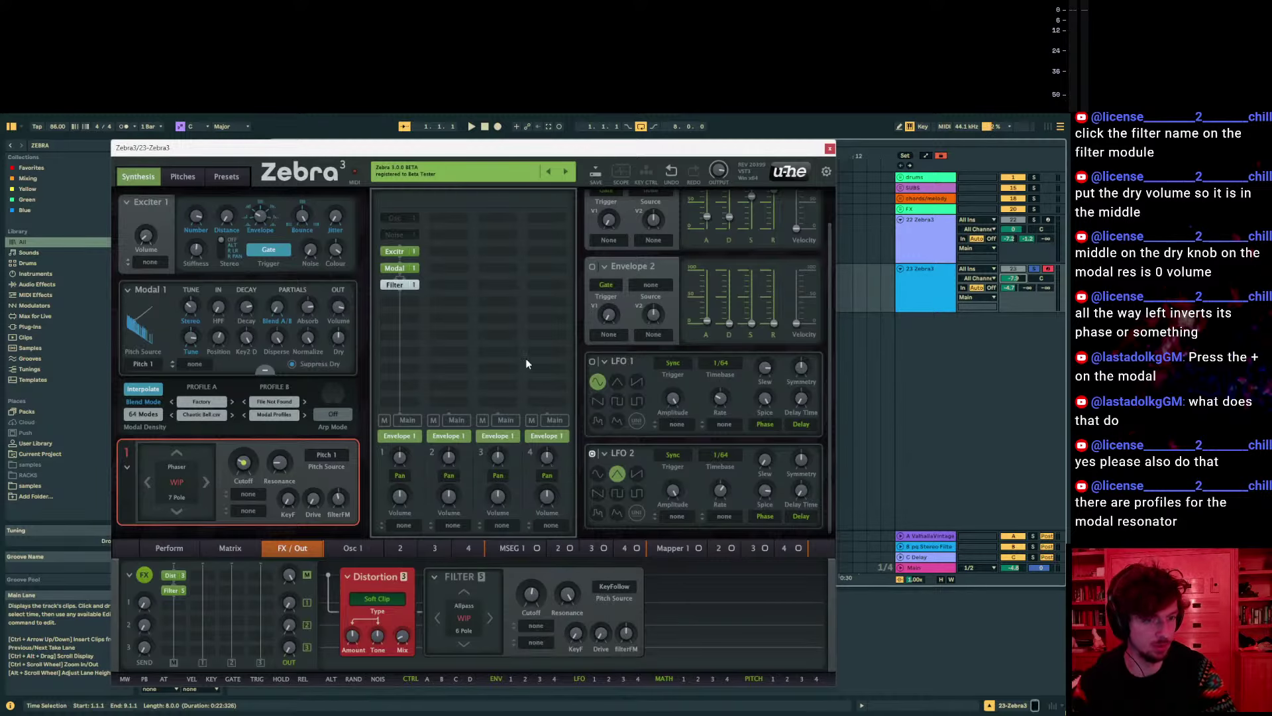
Insert a new MIDI track below the 23 Zebra3 track and load a fresh Zebra3 instance on it
{"action": "left_click", "coordinate": [924, 268]}
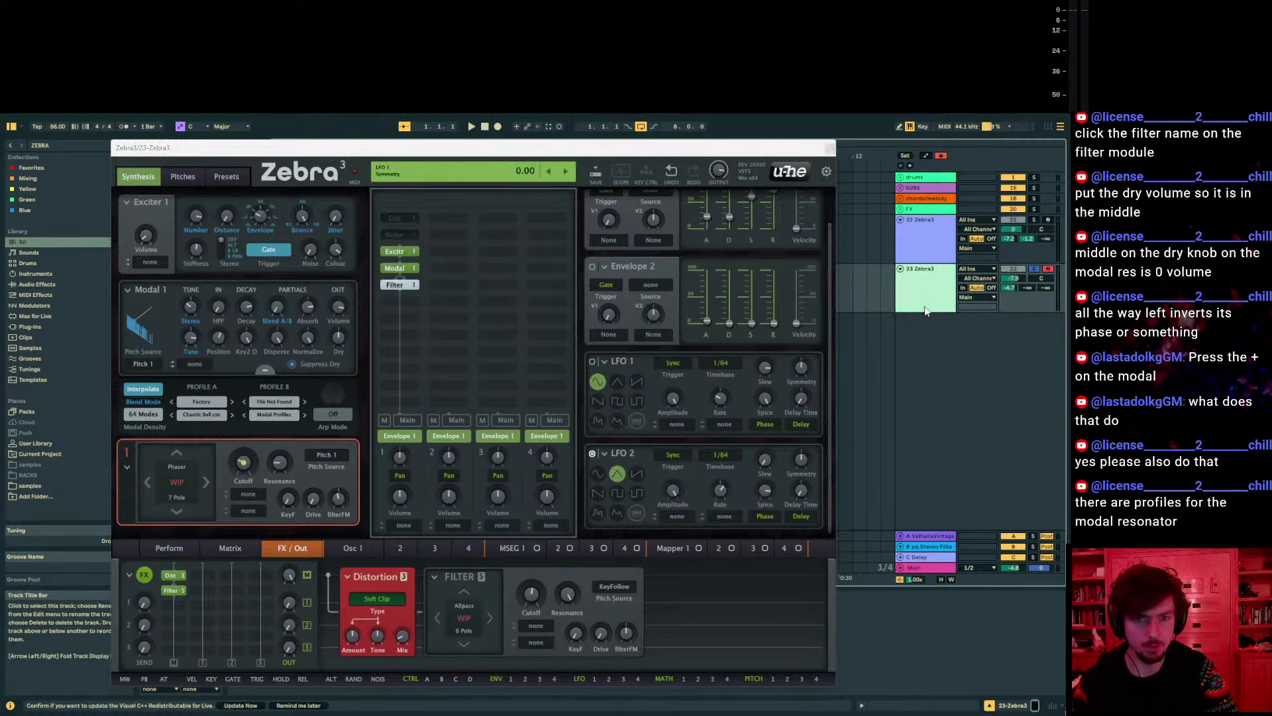
{"action": "key", "text": "ctrl+shift+t"}
{"action": "left_click_drag", "start_coordinate": [171, 236], "coordinate": [398, 341]}
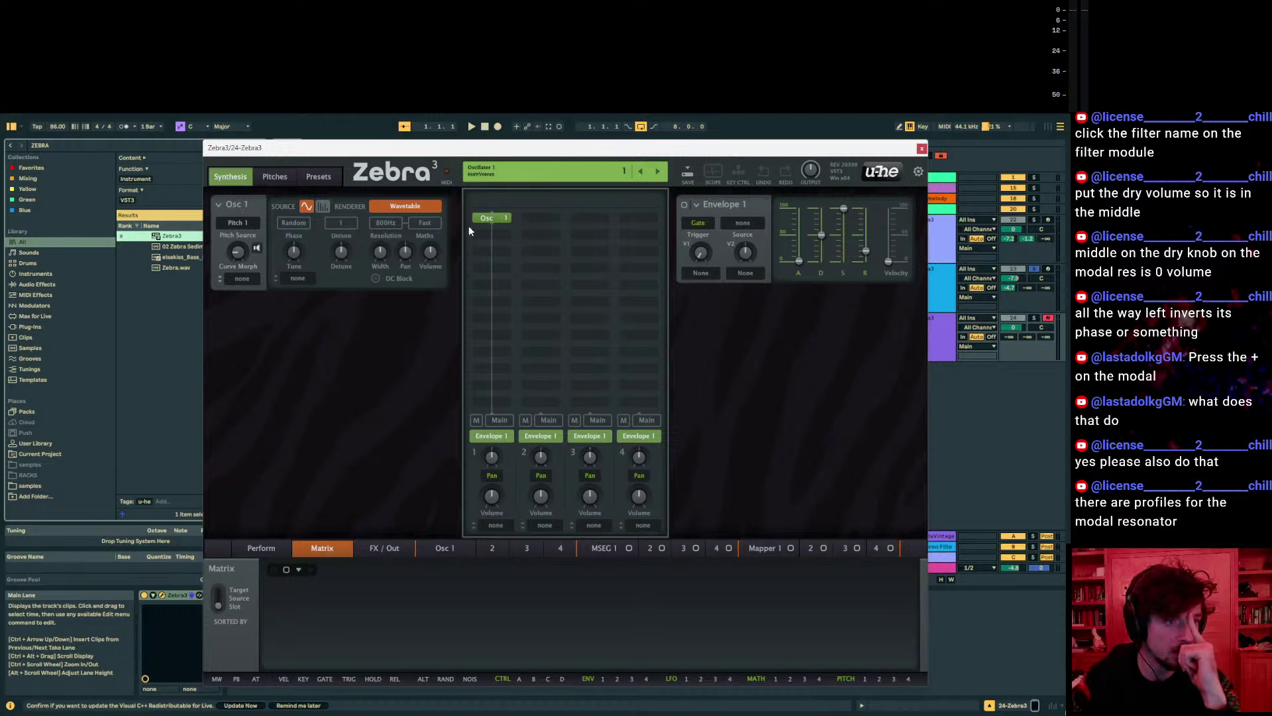
Add Exciter 2 below Osc 1 in the first lane of the main grid and deactivate Osc 1
{"action": "left_click", "coordinate": [491, 220]}
{"action": "right_click", "coordinate": [491, 222]}
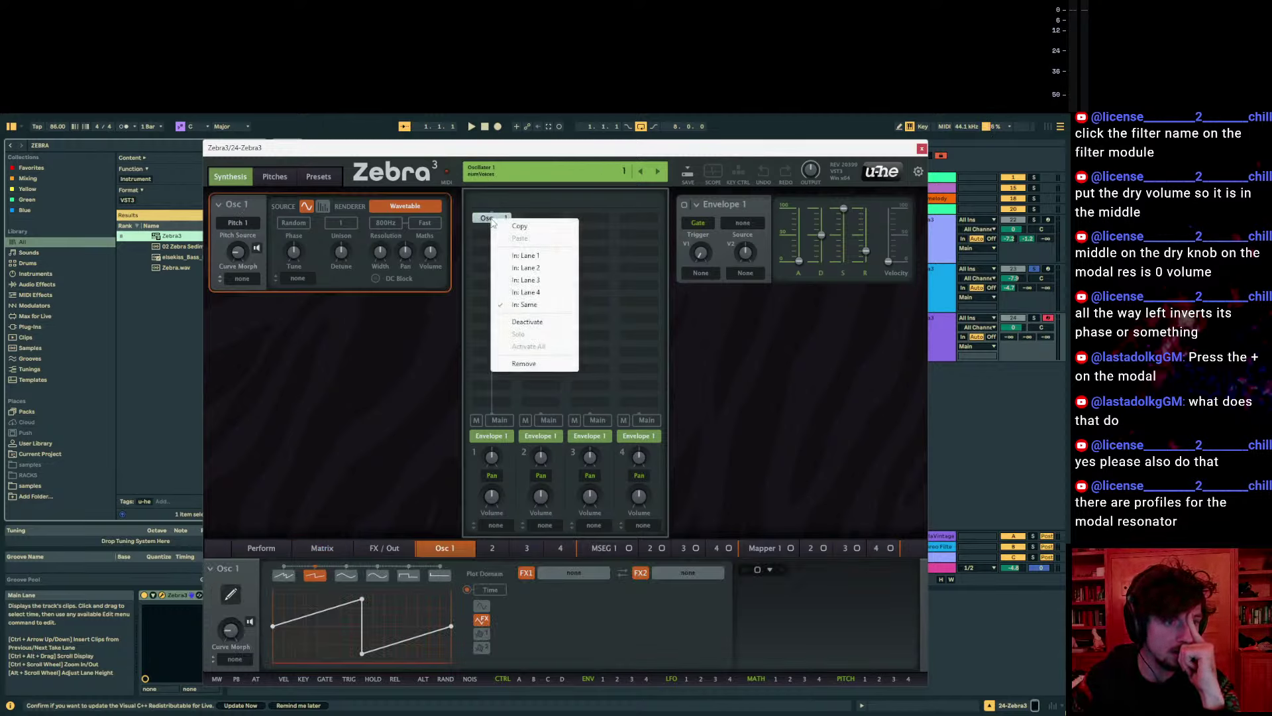
{"action": "left_click", "coordinate": [488, 220]}
{"action": "left_click", "coordinate": [487, 231]}
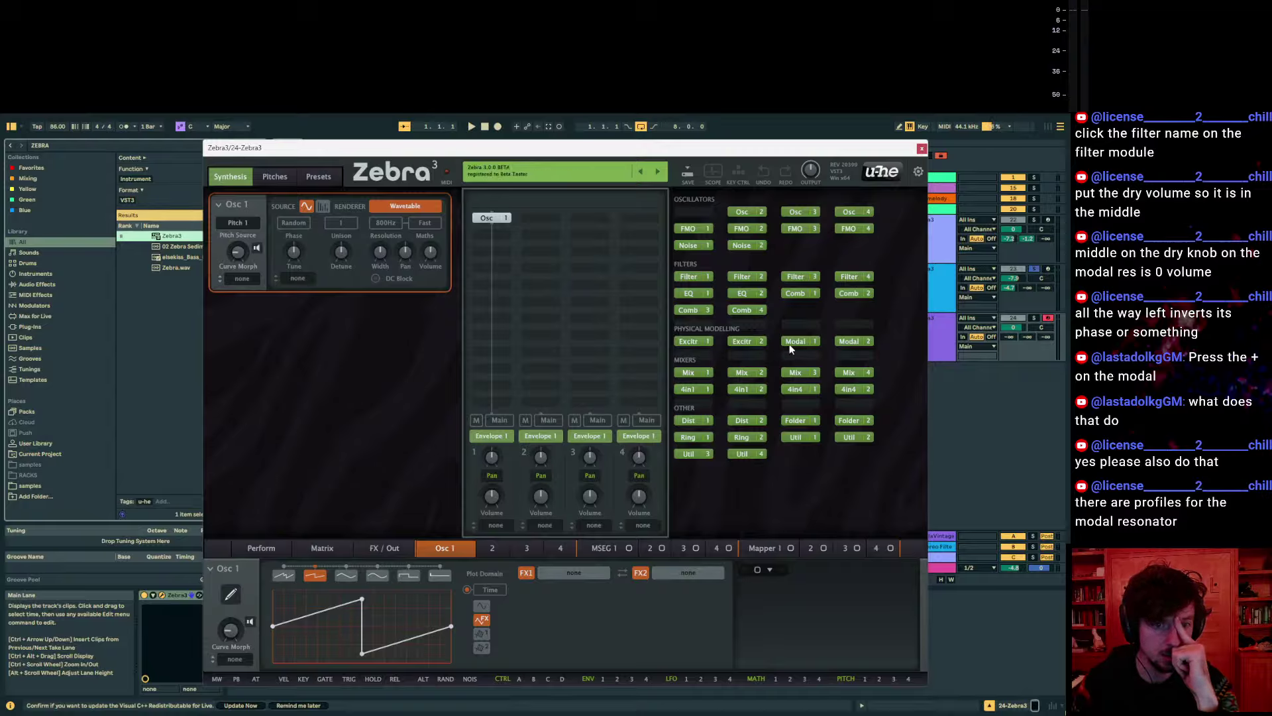
{"action": "left_click", "coordinate": [490, 237]}
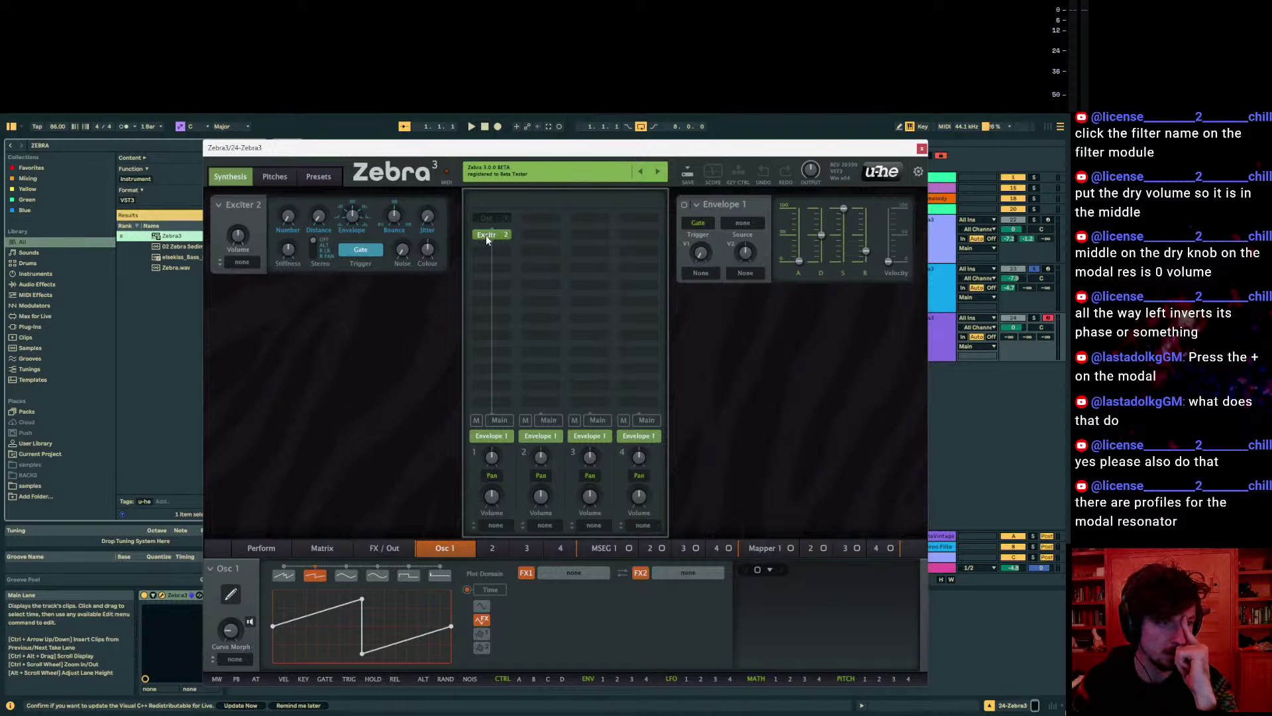
Solo the 24 Zebra3 track and adjust Exciter 2's Stiffness, Number and Distance while auditioning the sound
{"action": "left_click", "coordinate": [1034, 317]}
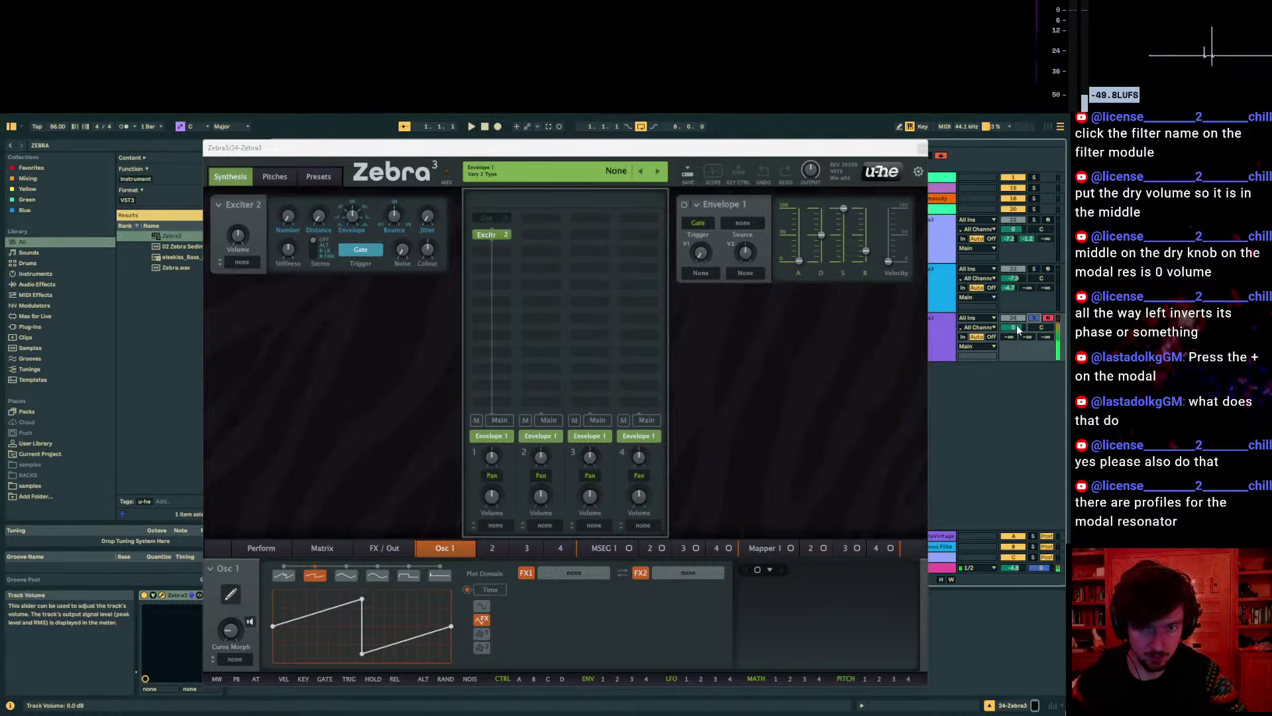
{"action": "left_click", "coordinate": [355, 220]}
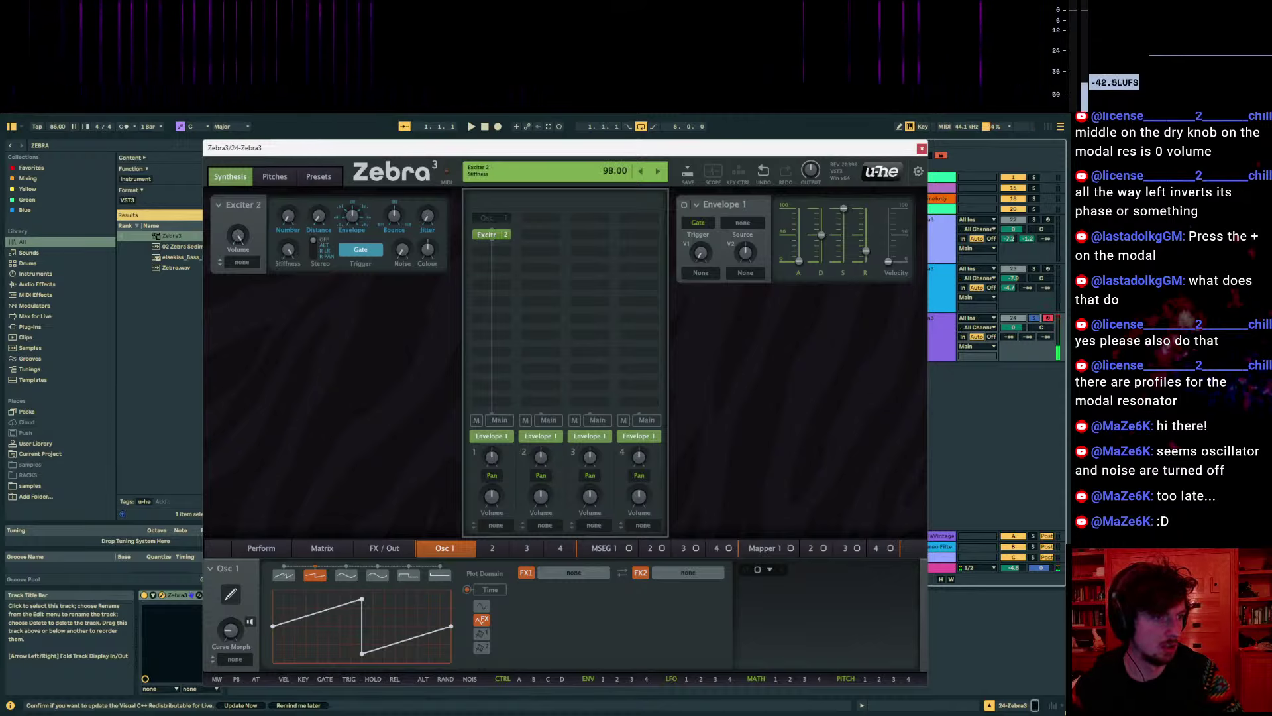
{"action": "left_click_drag", "start_coordinate": [287, 250], "coordinate": [287, 279]}
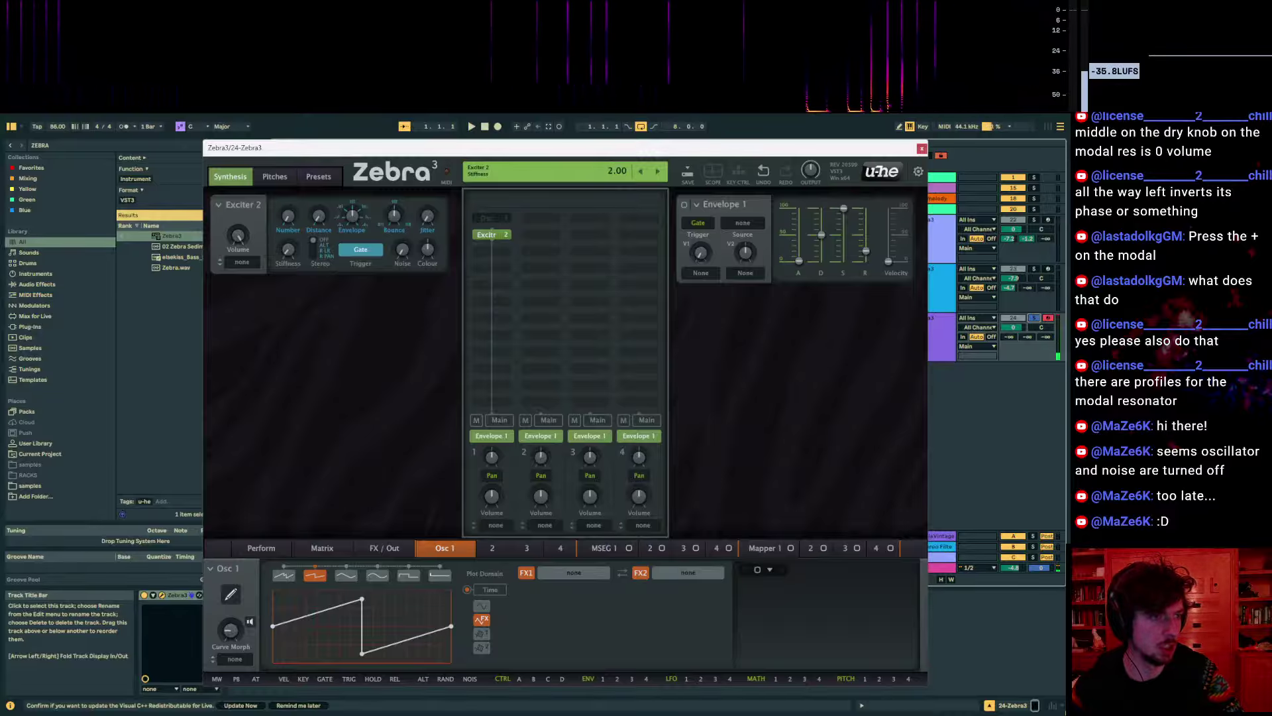
{"action": "left_click_drag", "start_coordinate": [287, 278], "coordinate": [287, 236]}
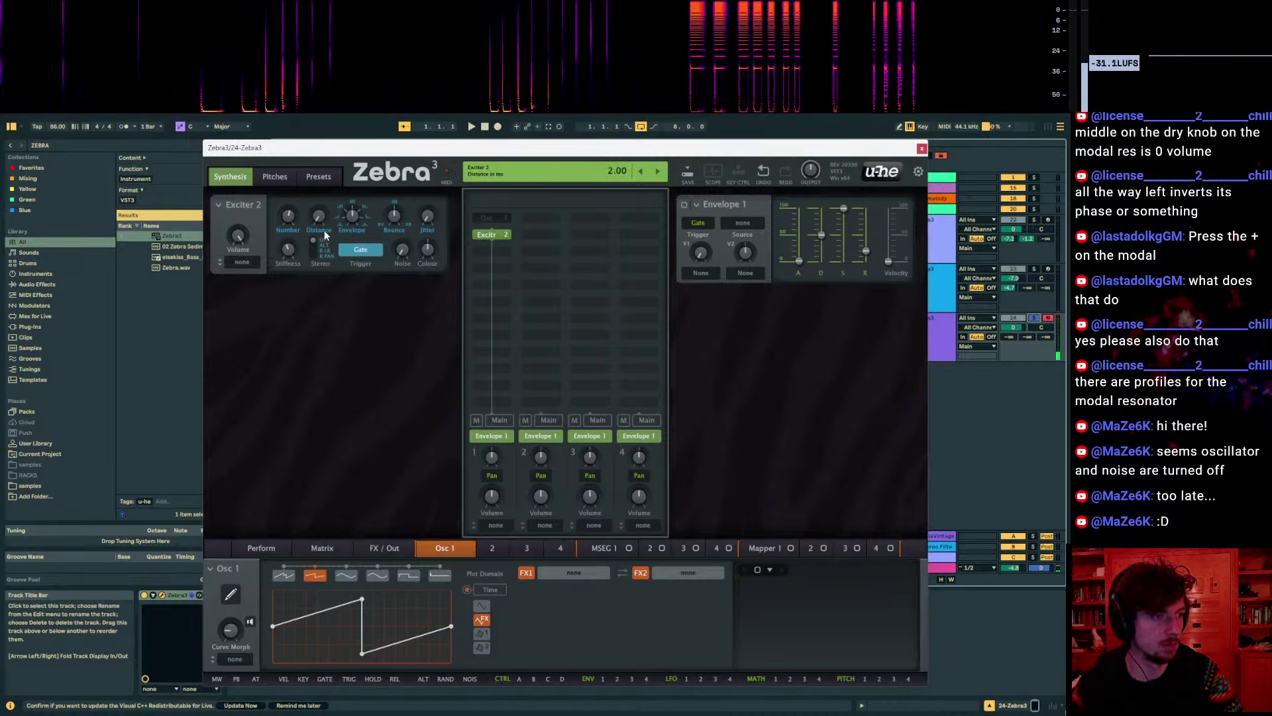
{"action": "left_click_drag", "start_coordinate": [316, 246], "coordinate": [316, 257]}
{"action": "left_click_drag", "start_coordinate": [287, 215], "coordinate": [319, 215]}
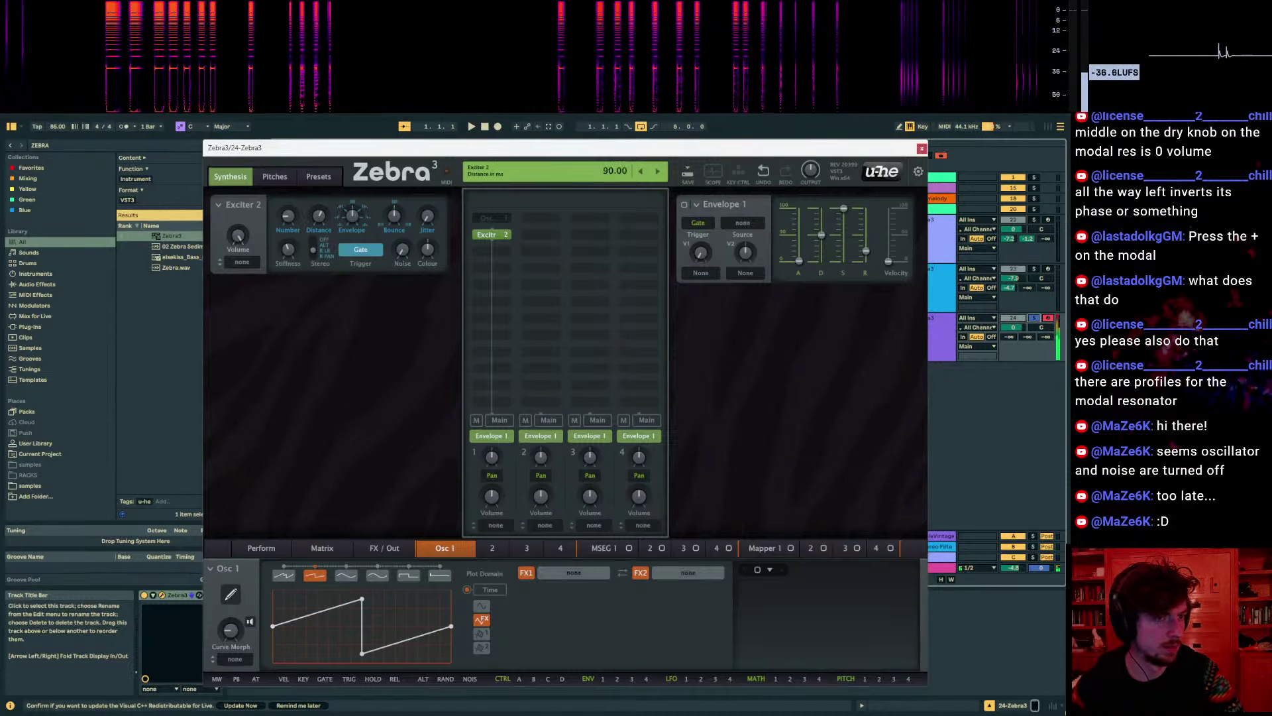
{"action": "left_click", "coordinate": [316, 252]}
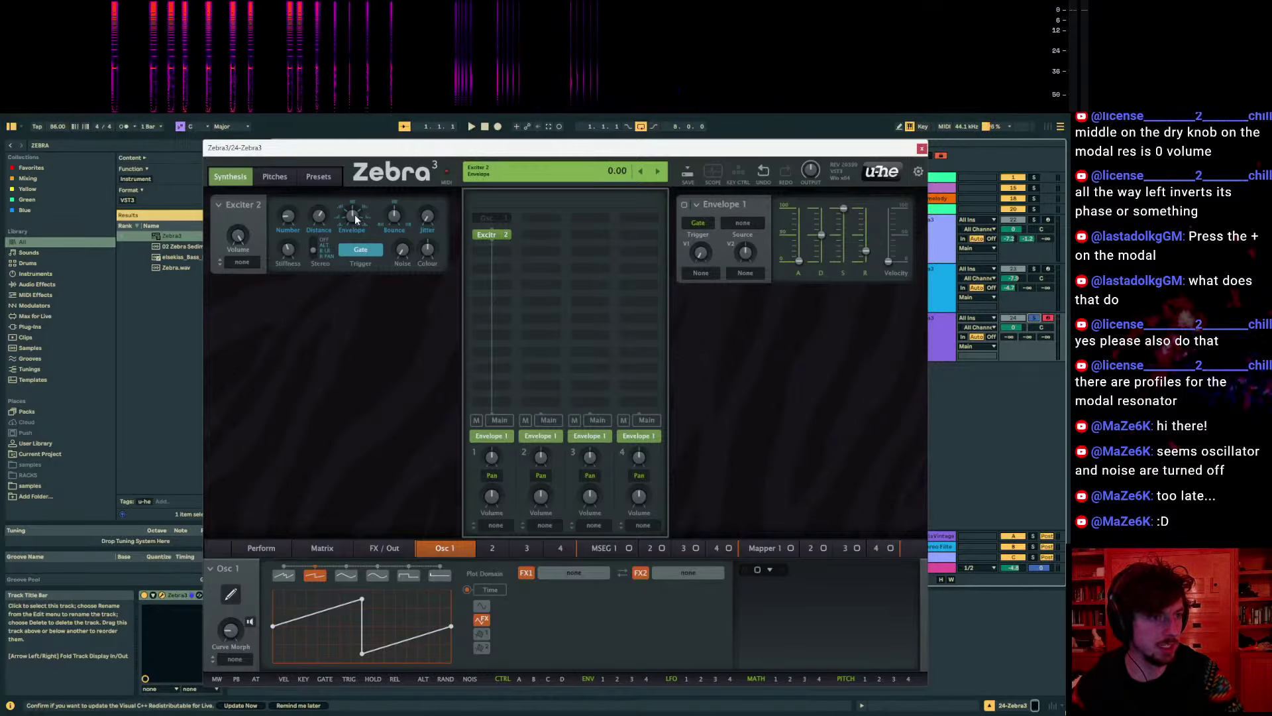
{"action": "left_click_drag", "start_coordinate": [352, 215], "coordinate": [352, 216]}
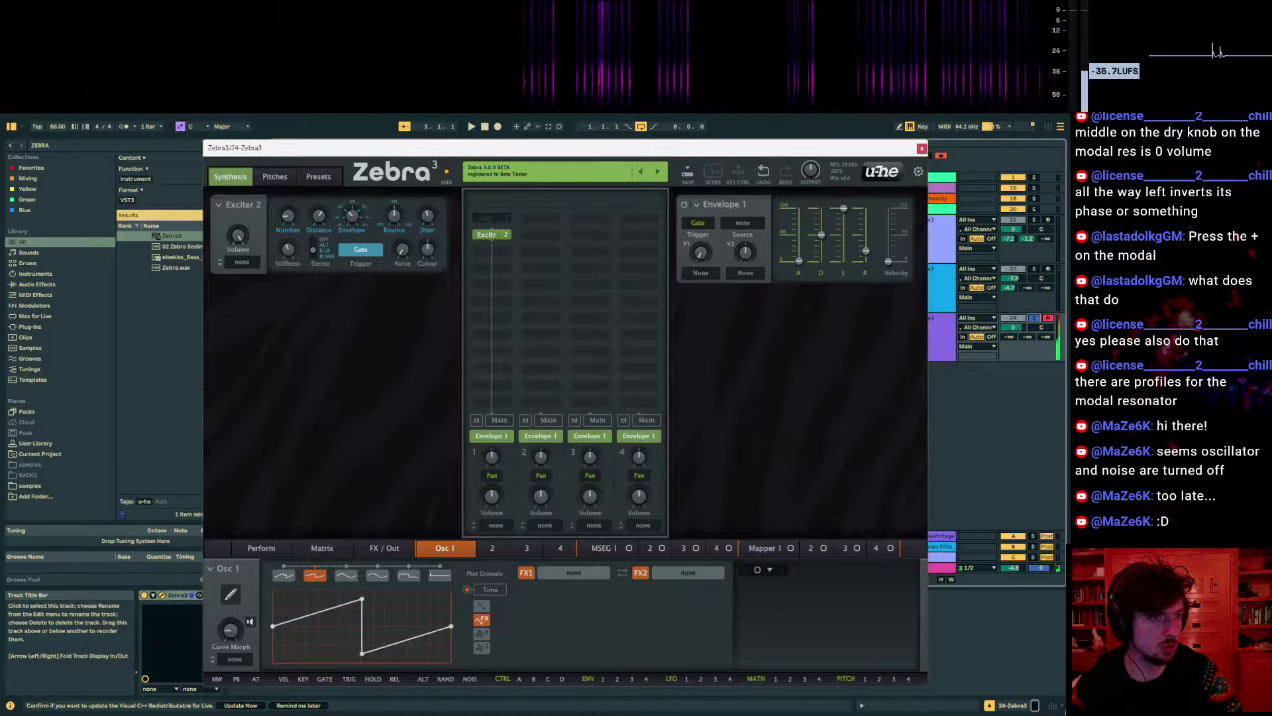
Add Modal 1 directly below Exciter 2 in the first lane of the main grid
{"action": "mouse_move", "coordinate": [430, 227]}
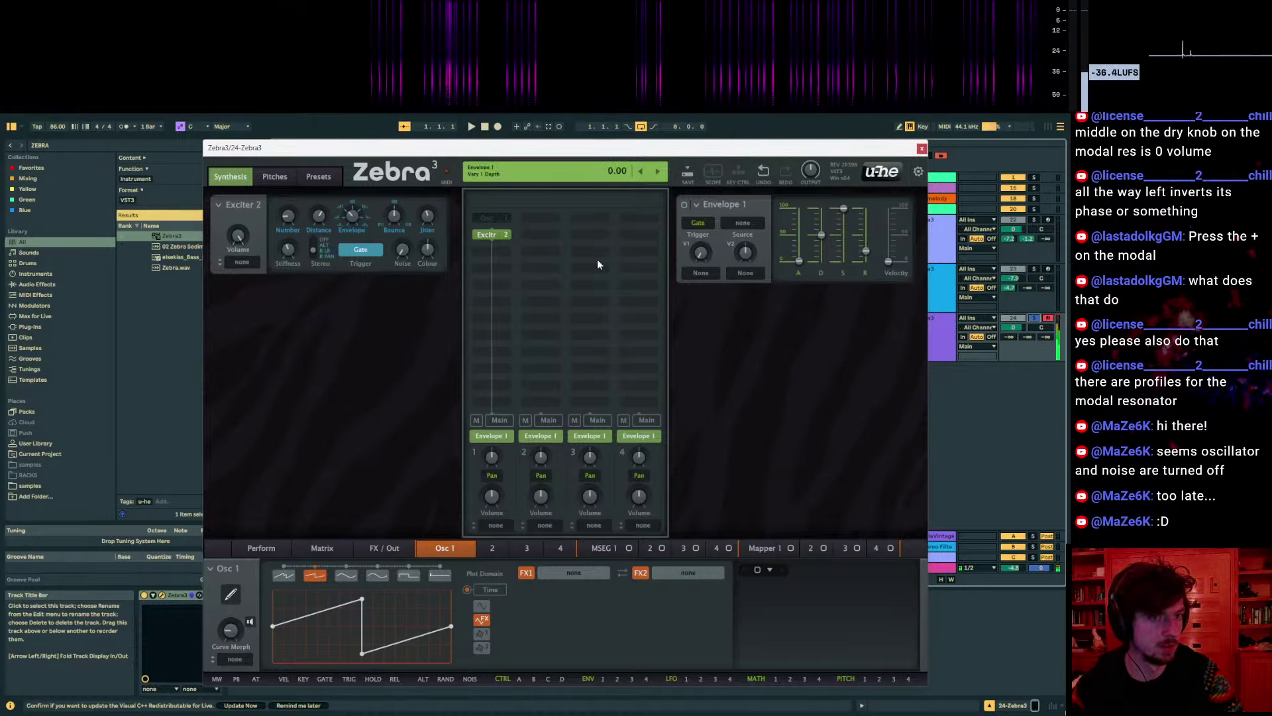
{"action": "left_click", "coordinate": [496, 250]}
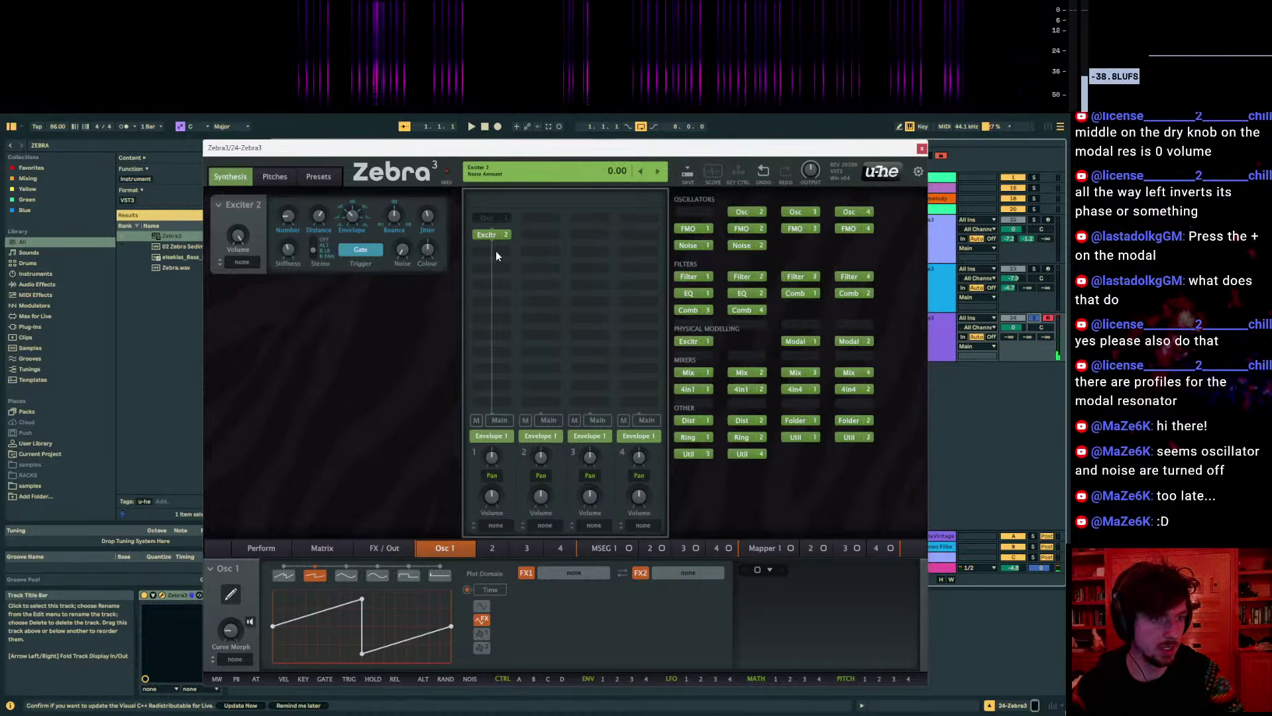
{"action": "left_click", "coordinate": [801, 341]}
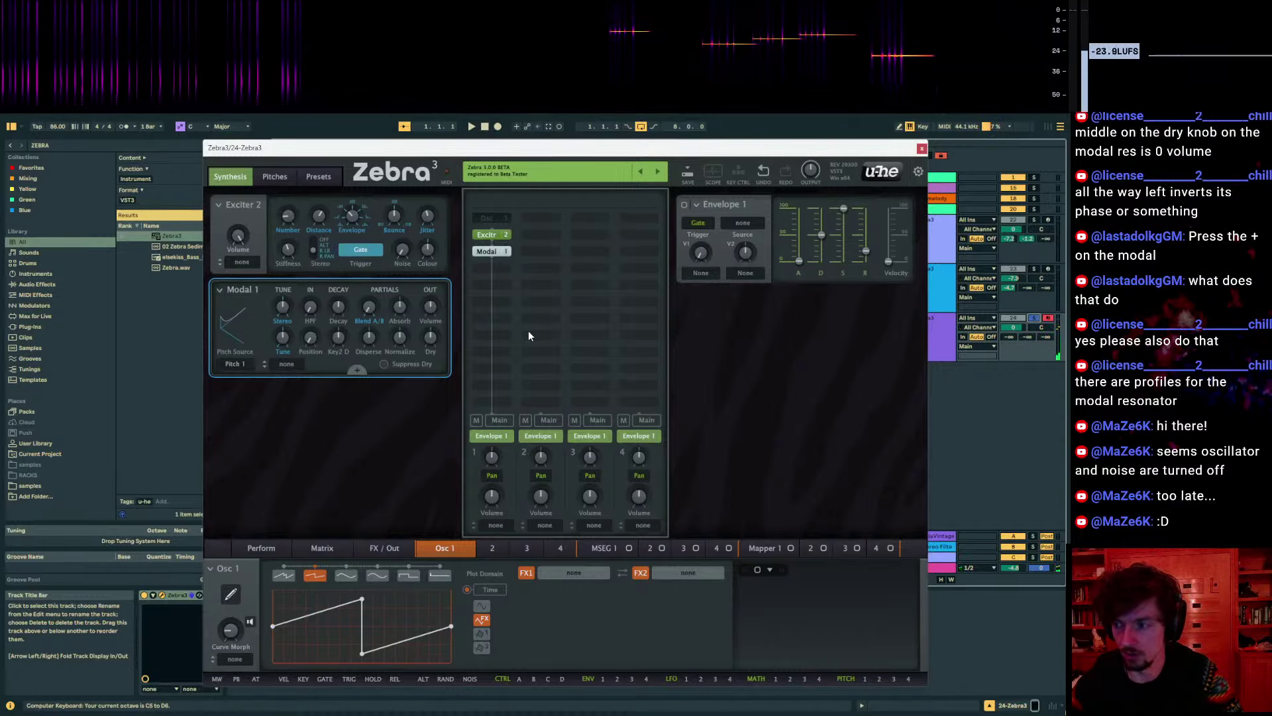
Raise Envelope 1's release, set its attack to 30, and try Modal 1's Stereo detune
{"action": "mouse_move", "coordinate": [447, 331]}
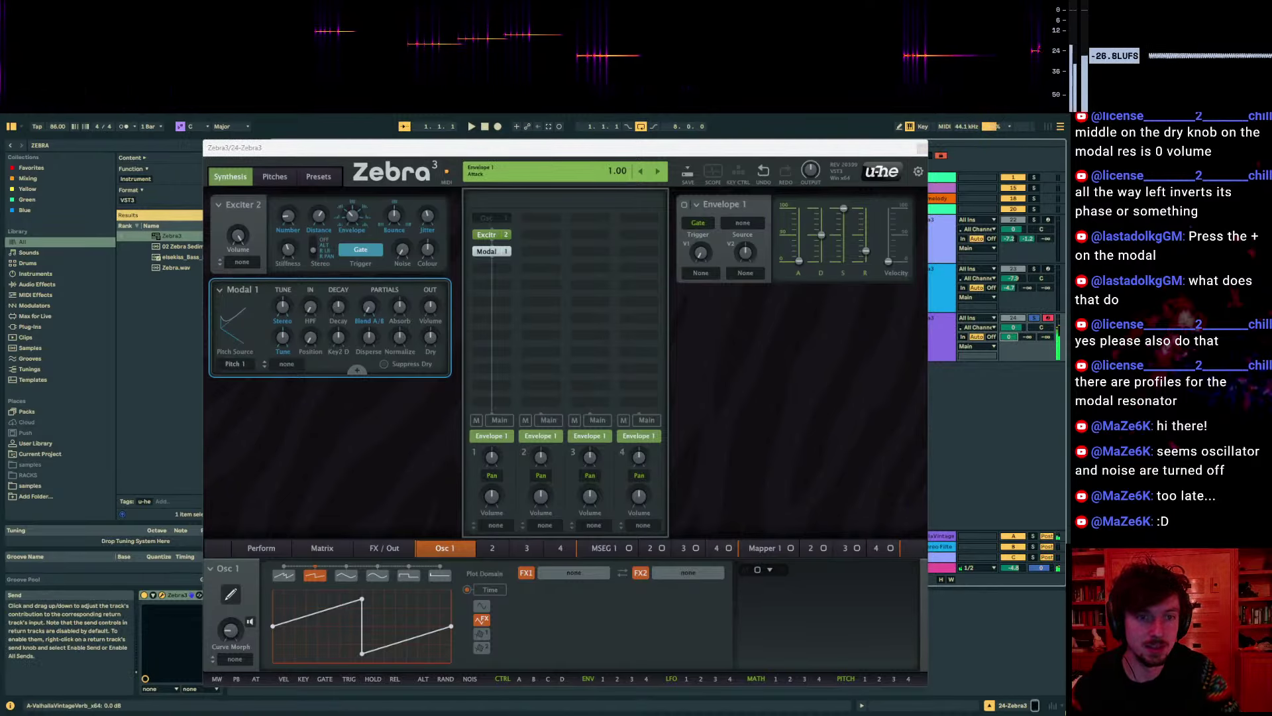
{"action": "left_click_drag", "start_coordinate": [865, 251], "coordinate": [865, 210]}
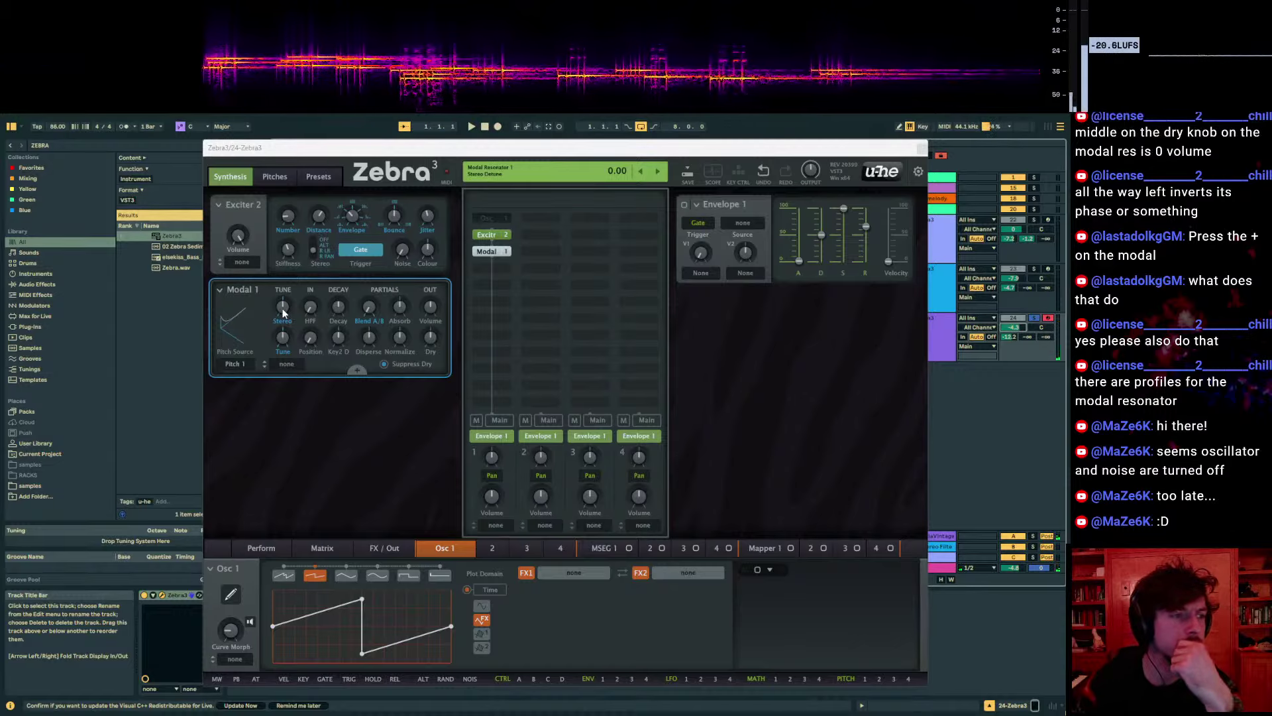
{"action": "left_click_drag", "start_coordinate": [282, 307], "coordinate": [282, 312]}
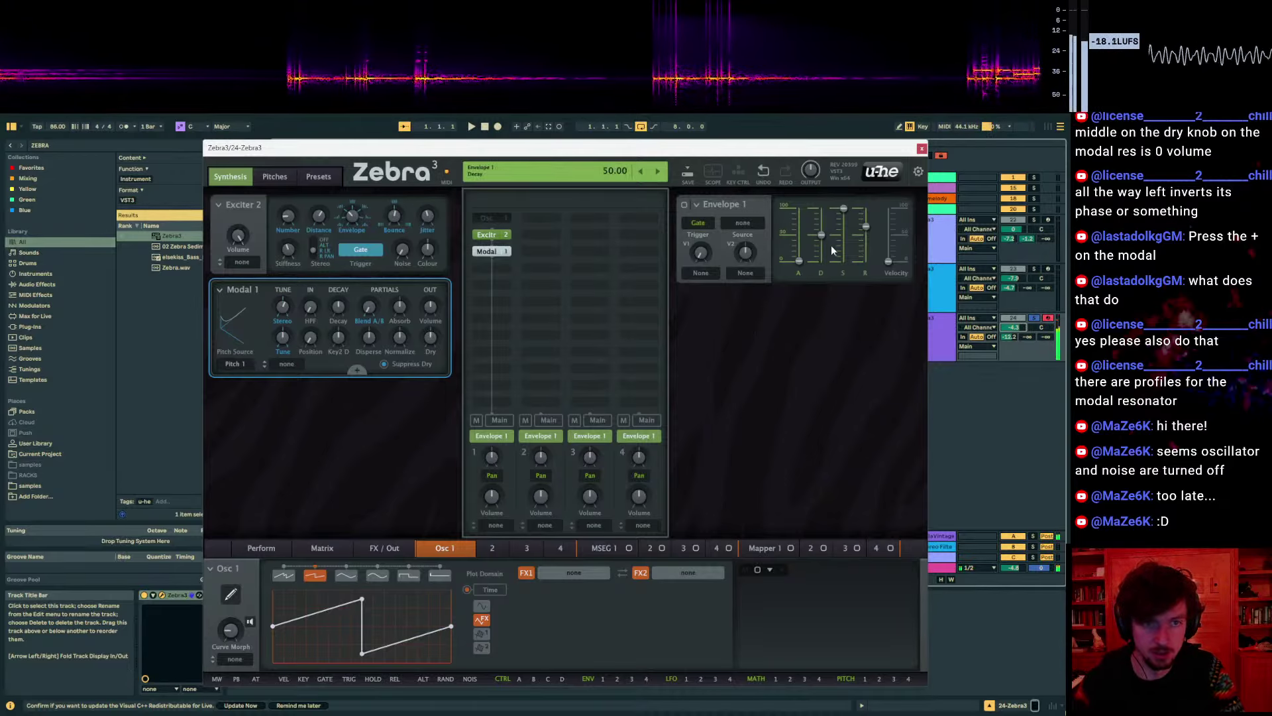
{"action": "left_click_drag", "start_coordinate": [798, 260], "coordinate": [798, 243]}
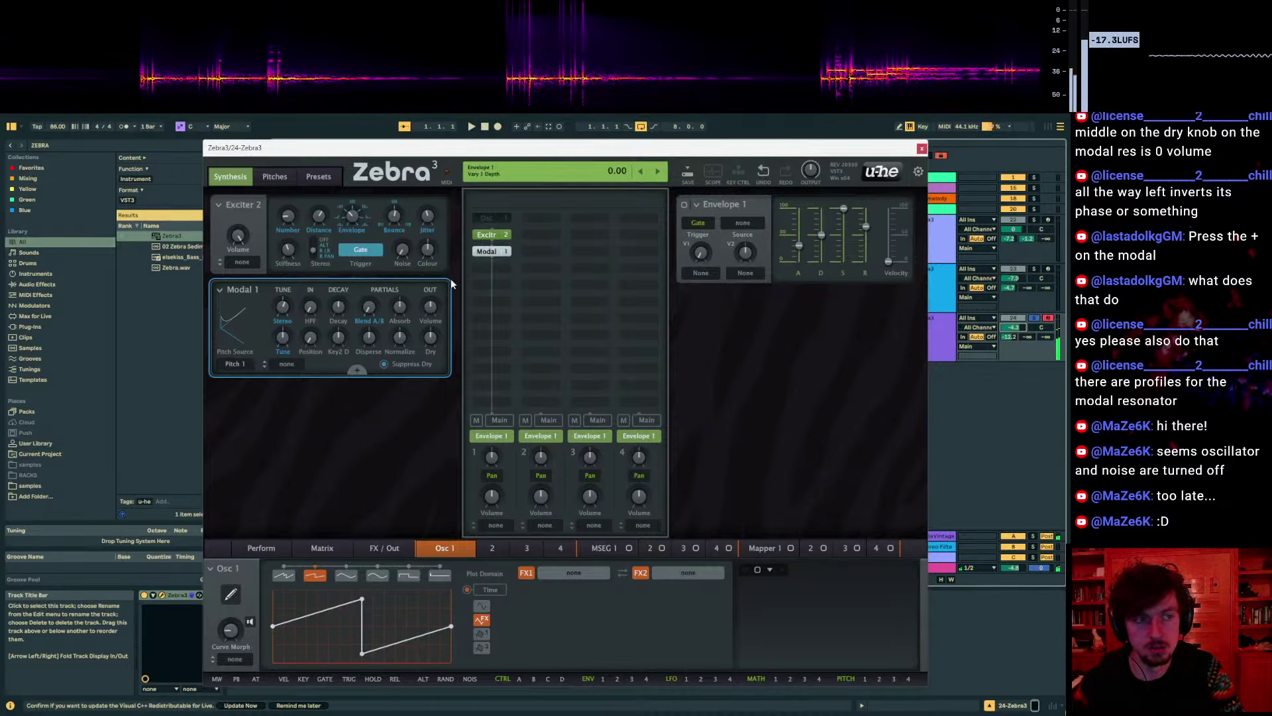
Add Comb 1 below Modal 1 in blown mode, with Resonance at 83 and Feedback at 41
{"action": "left_click", "coordinate": [483, 269]}
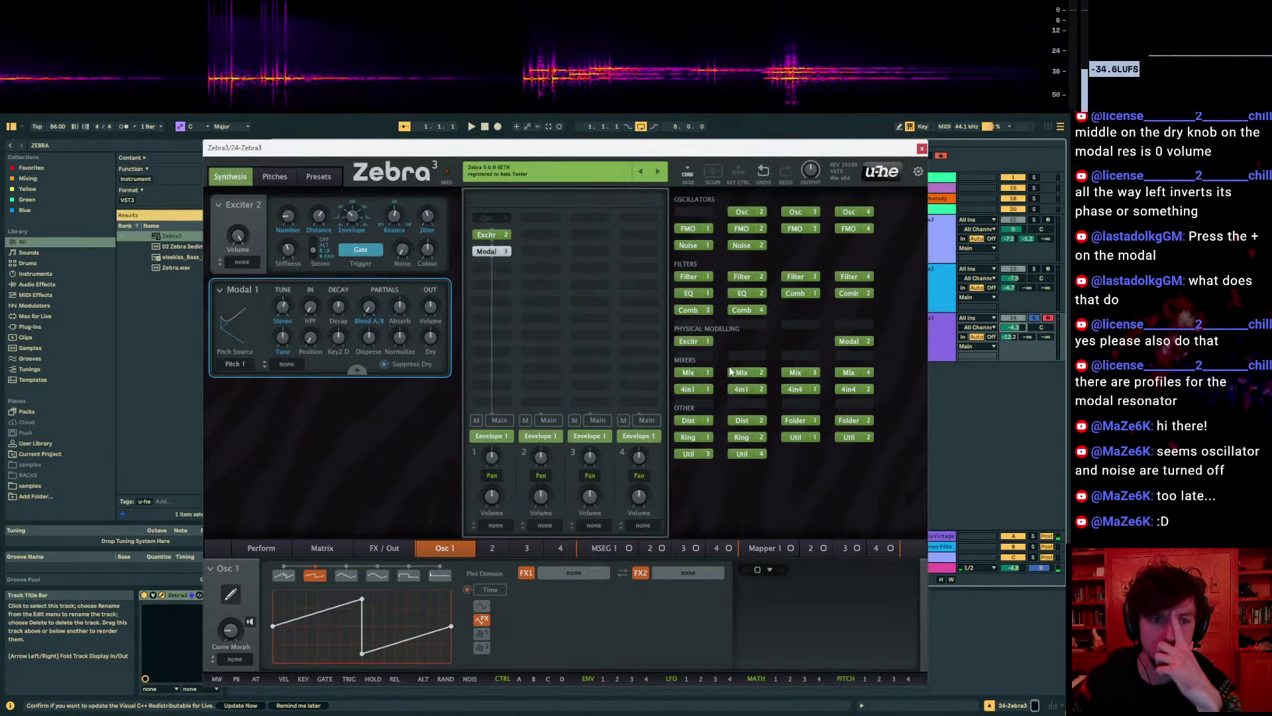
{"action": "left_click", "coordinate": [798, 293]}
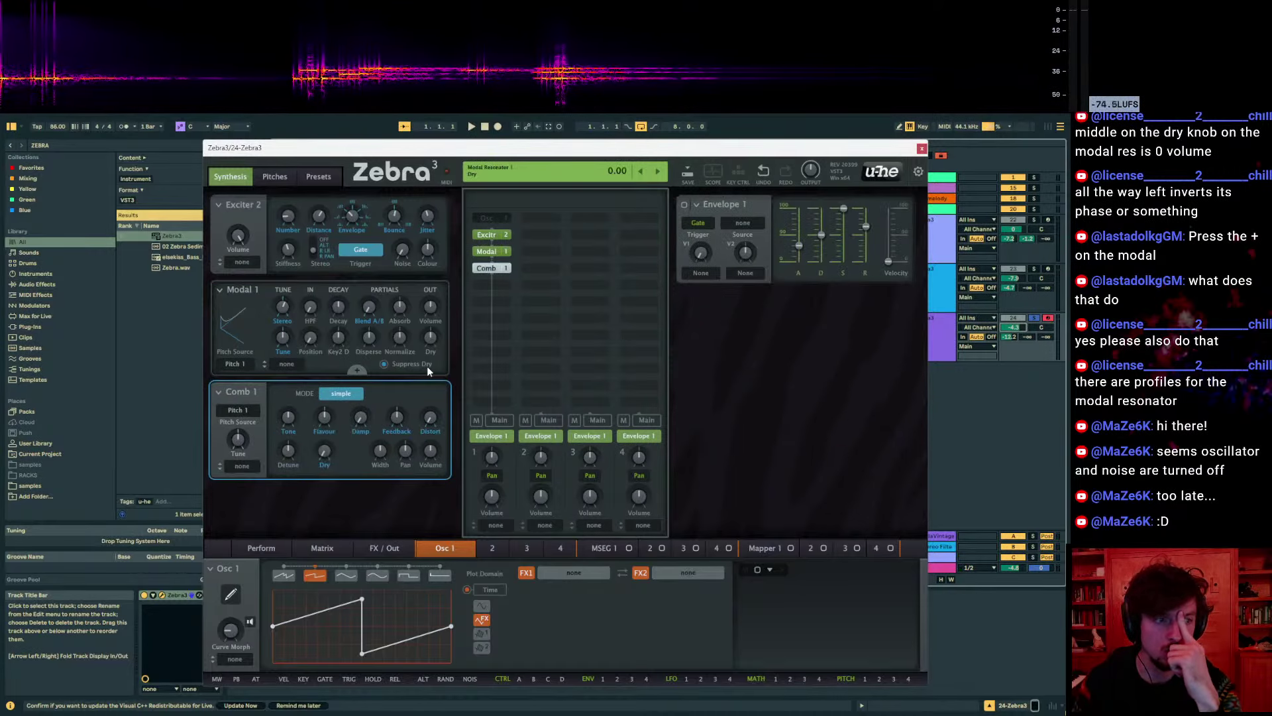
{"action": "left_click", "coordinate": [343, 394]}
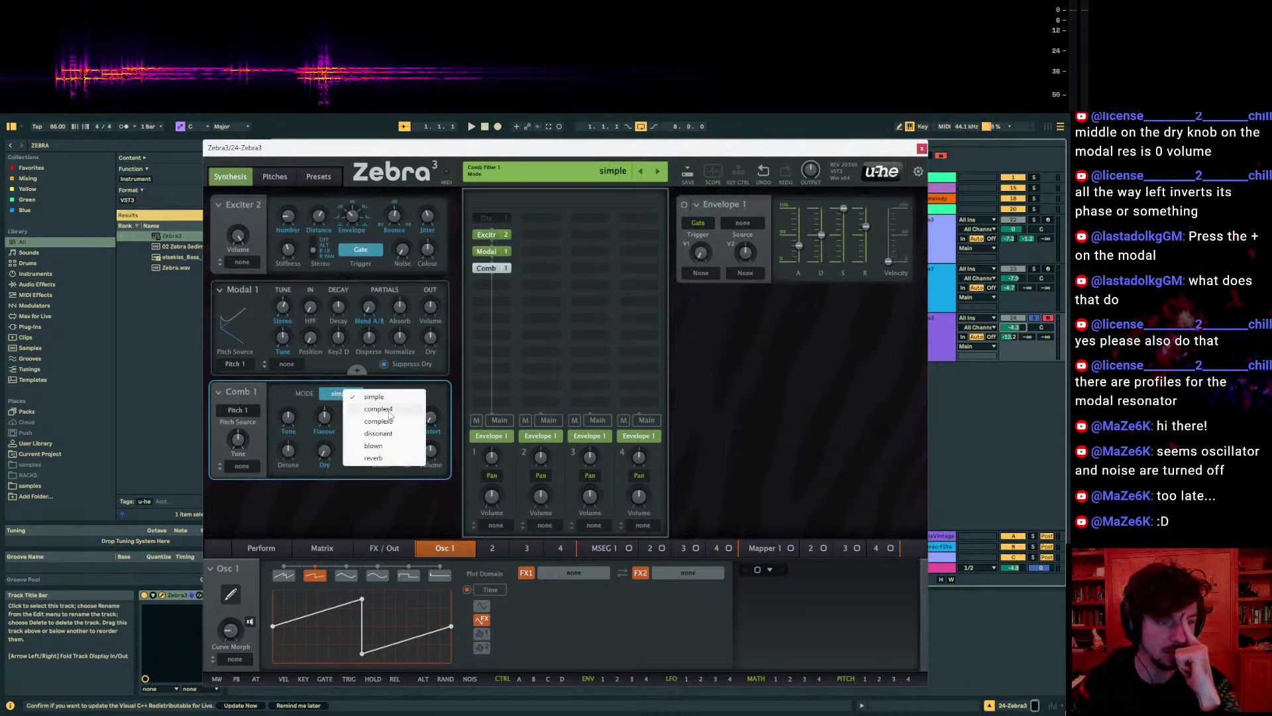
{"action": "left_click", "coordinate": [374, 446]}
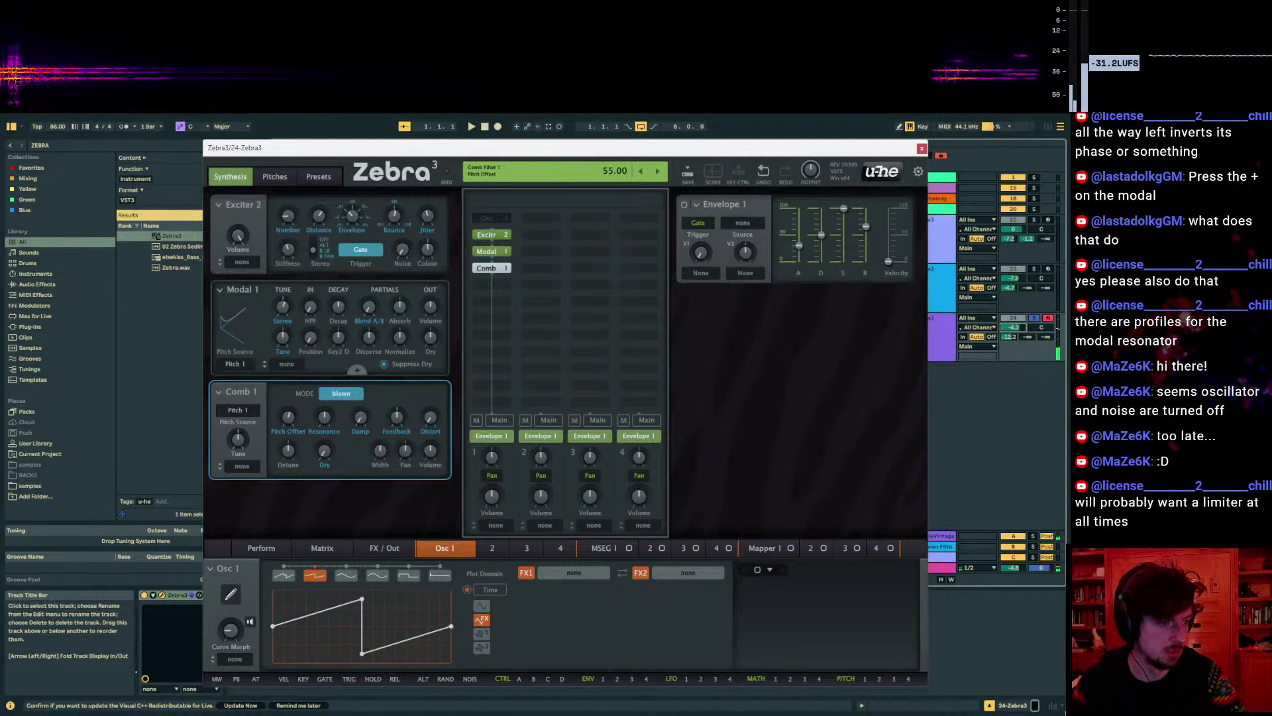
{"action": "left_click_drag", "start_coordinate": [324, 417], "coordinate": [324, 400]}
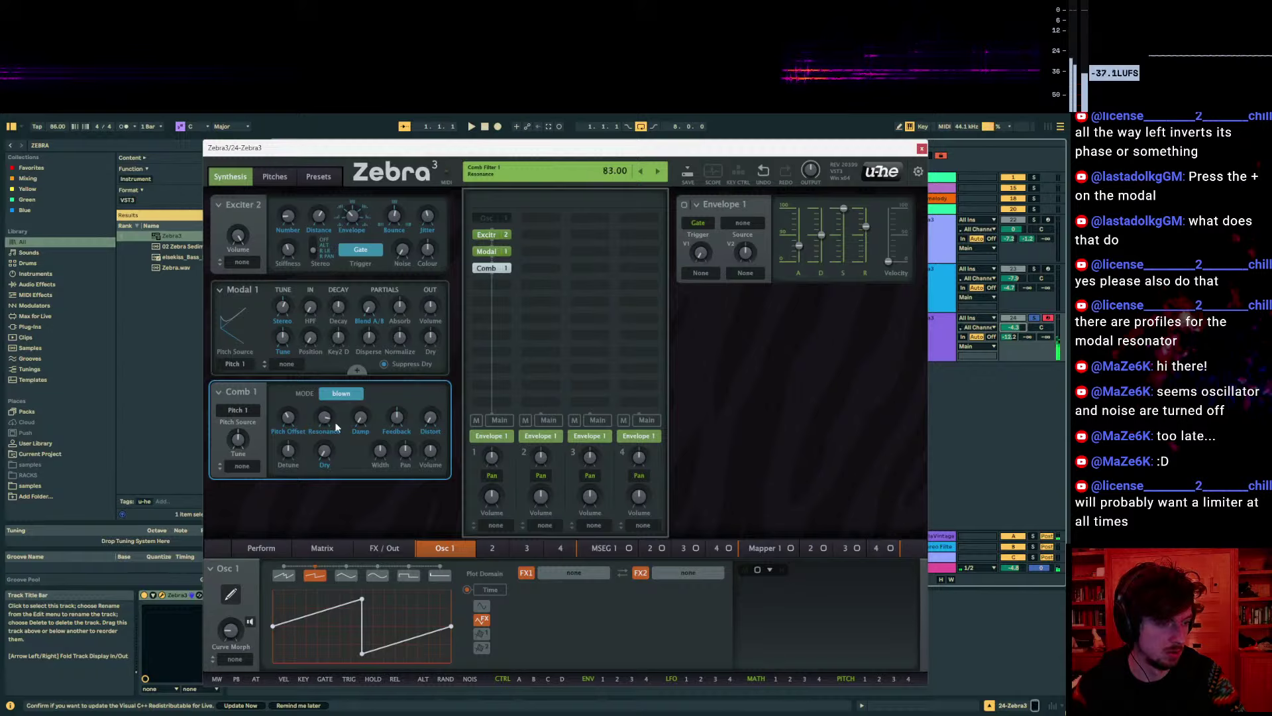
{"action": "mouse_move", "coordinate": [396, 416]}
{"action": "left_mouse_down"}
{"action": "mouse_move", "coordinate": [396, 401]}
{"action": "mouse_move", "coordinate": [404, 422]}
{"action": "left_mouse_up"}
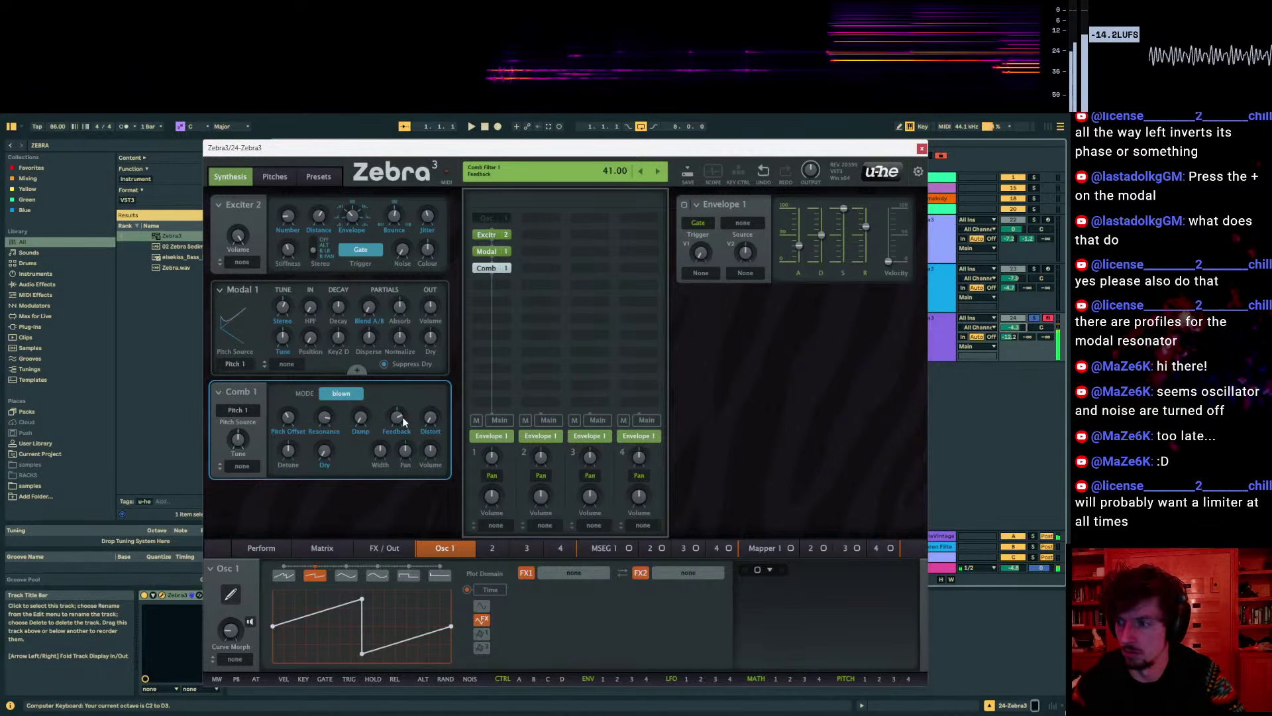
Search the browser for "limit", load Limiter on the 24 Zebra3 track, and reposition the Zebra3 window
{"action": "key", "text": "ctrl+f"}
{"action": "type", "text": "lim"}
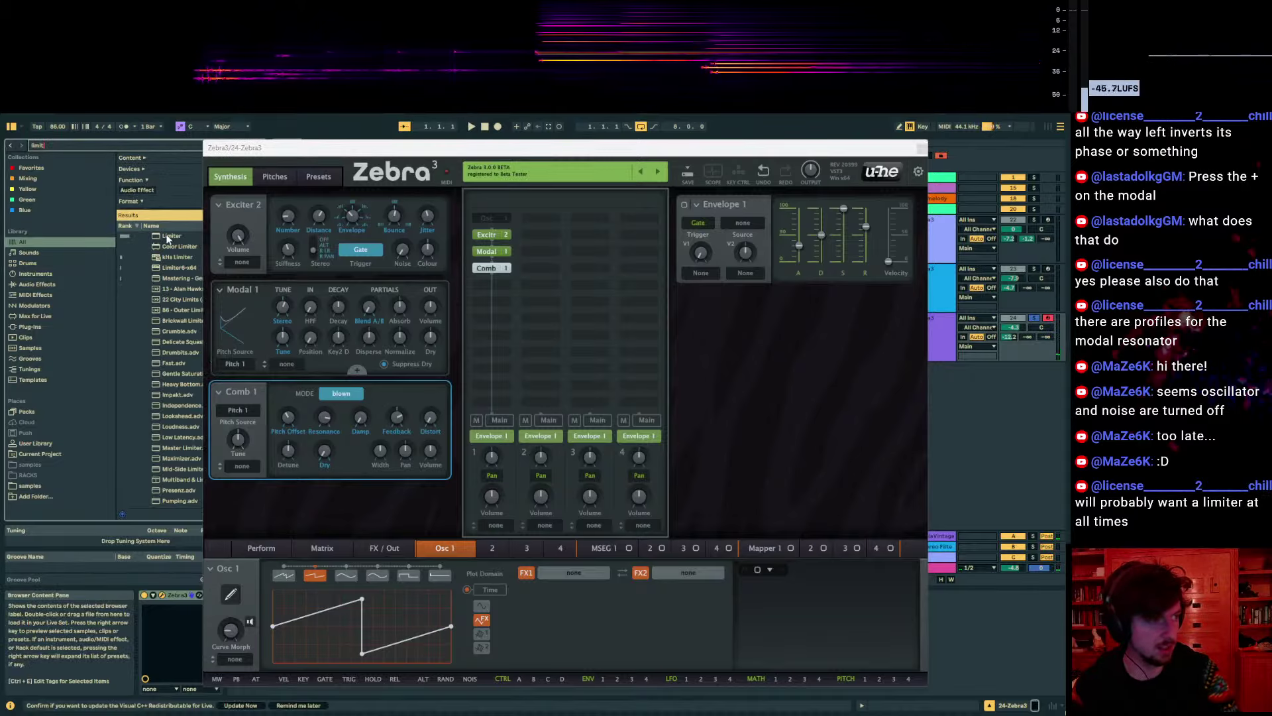
{"action": "type", "text": "it"}
{"action": "key", "text": "Down"}
{"action": "key", "text": "Return"}
{"action": "left_click_drag", "start_coordinate": [216, 165], "coordinate": [377, 188]}
{"action": "left_click_drag", "start_coordinate": [701, 189], "coordinate": [666, 177]}
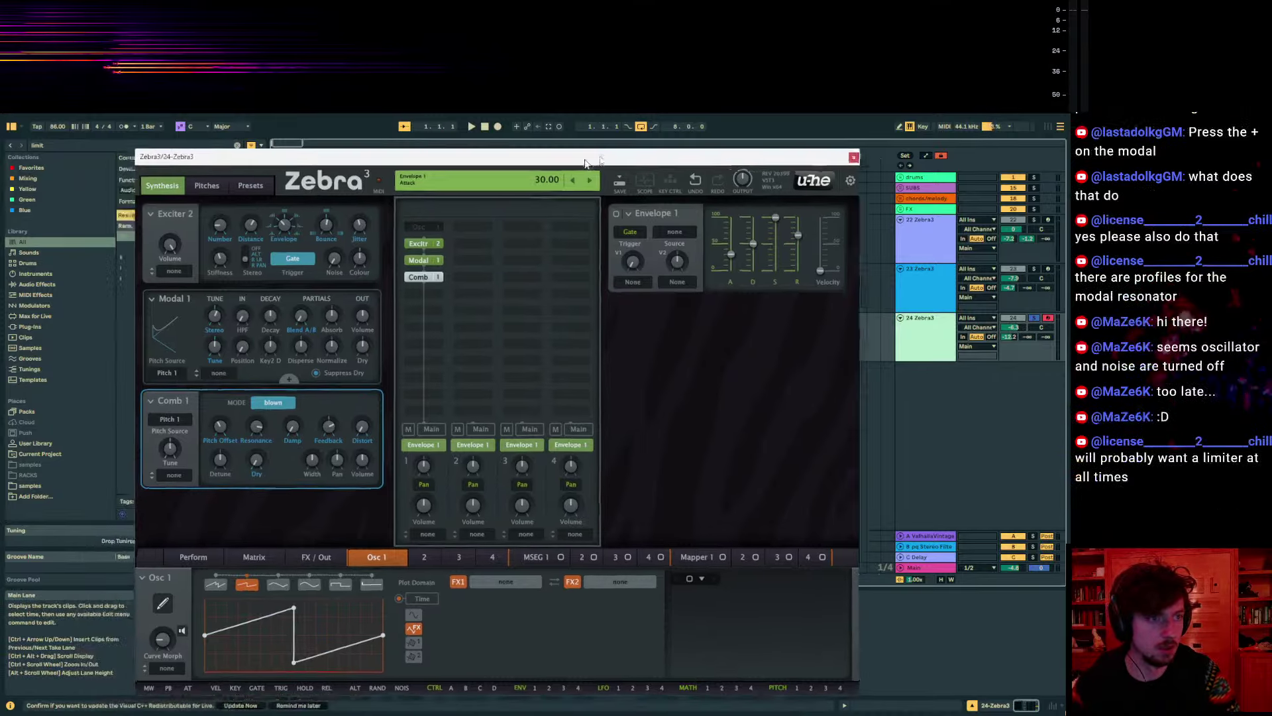
Shift the computer keyboard's octave and play notes to audition the comb-filtered patch
{"action": "key", "text": "z"}
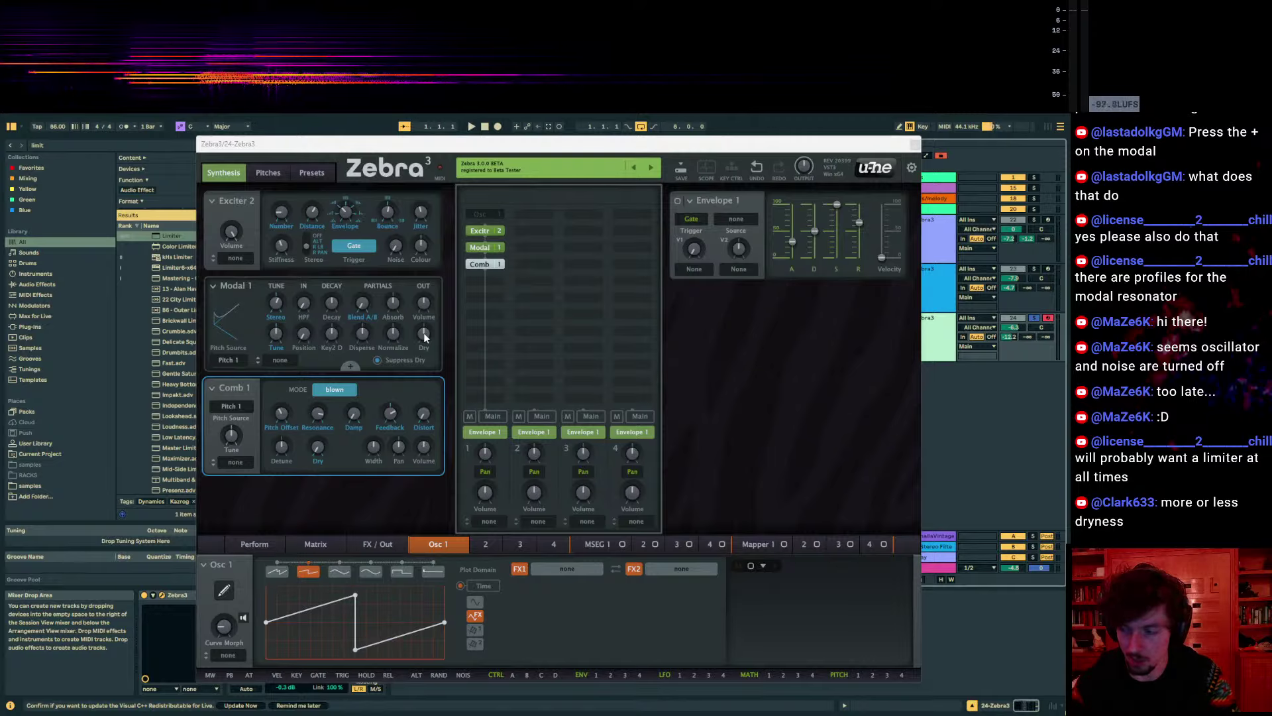
{"action": "mouse_move", "coordinate": [423, 334]}
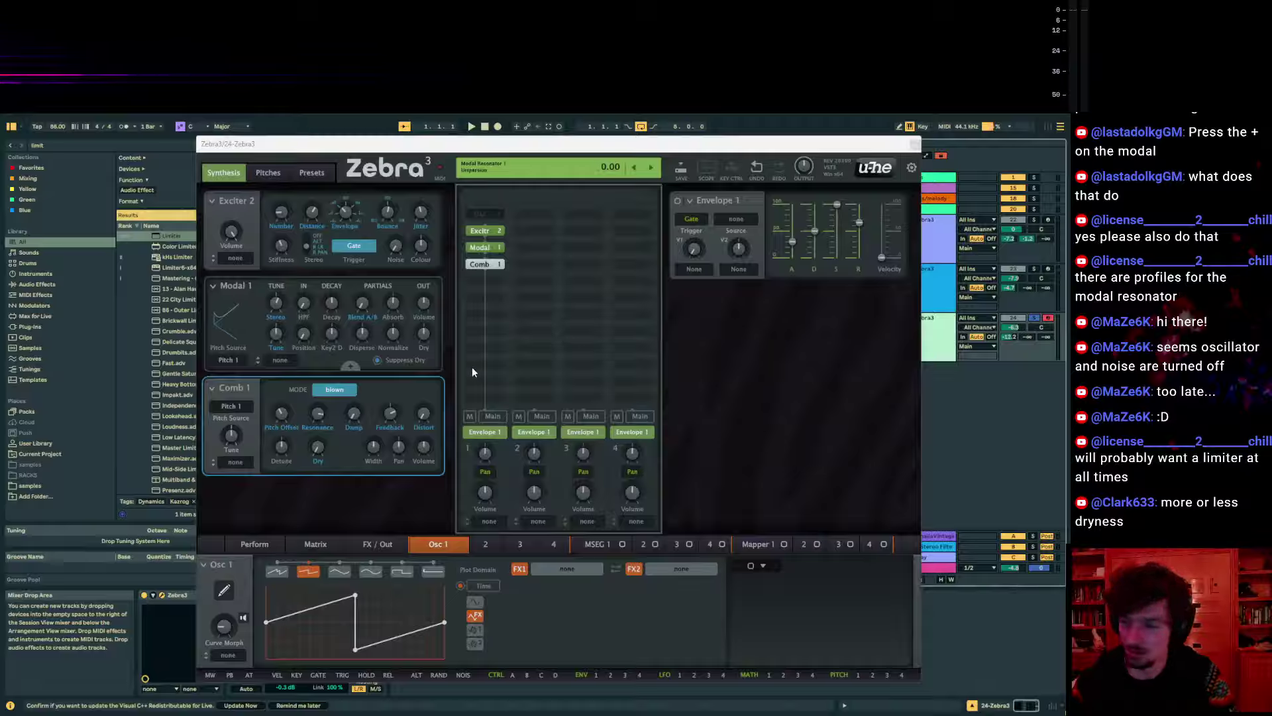
{"action": "key", "text": "z"}
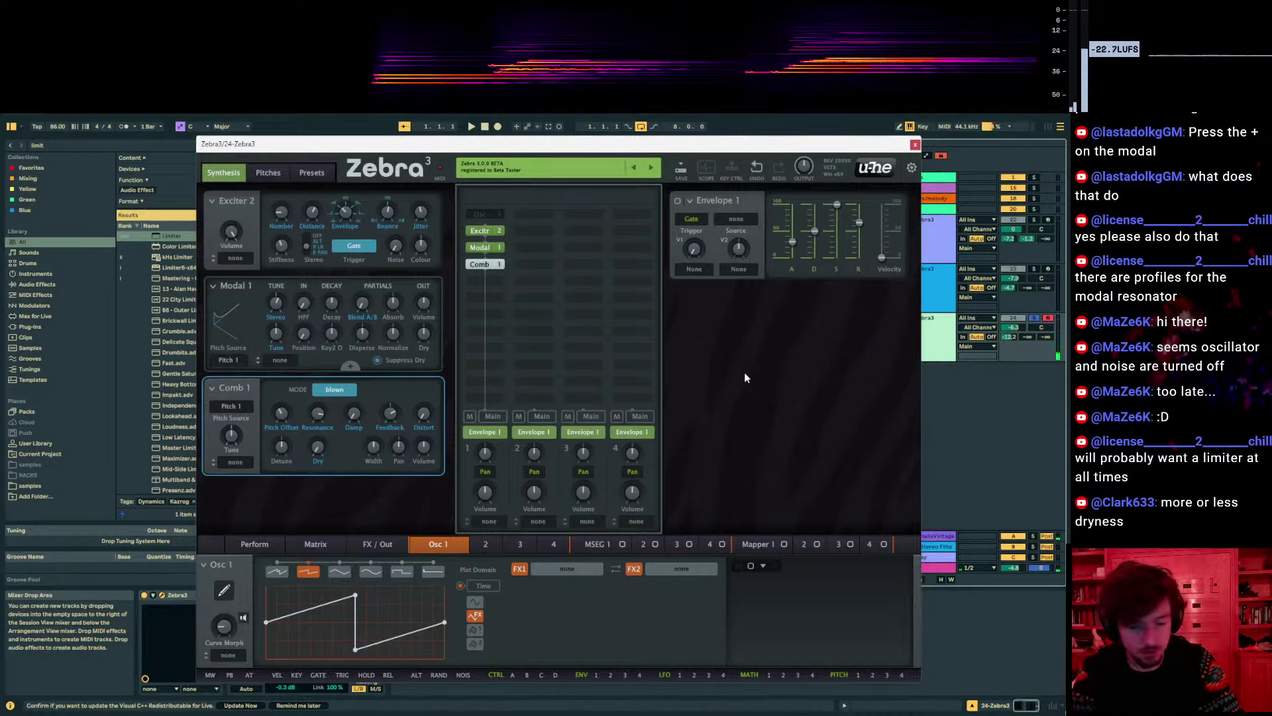
{"action": "key", "text": "a"}
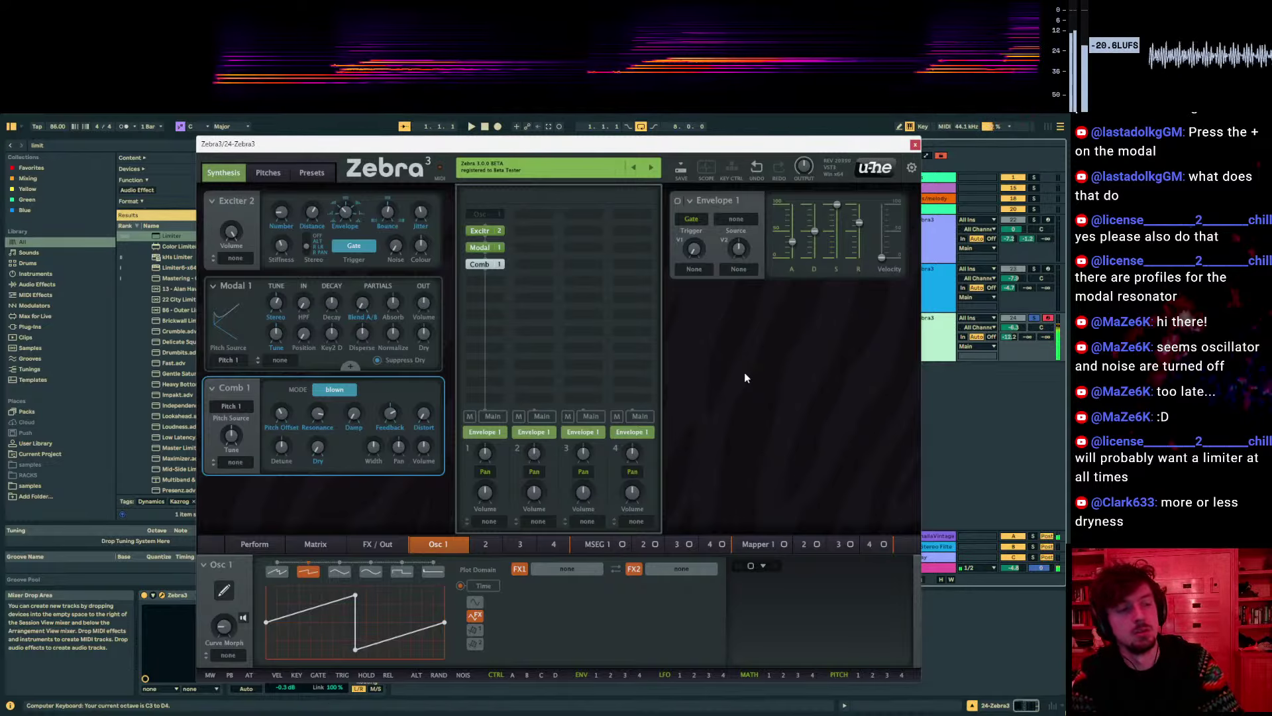
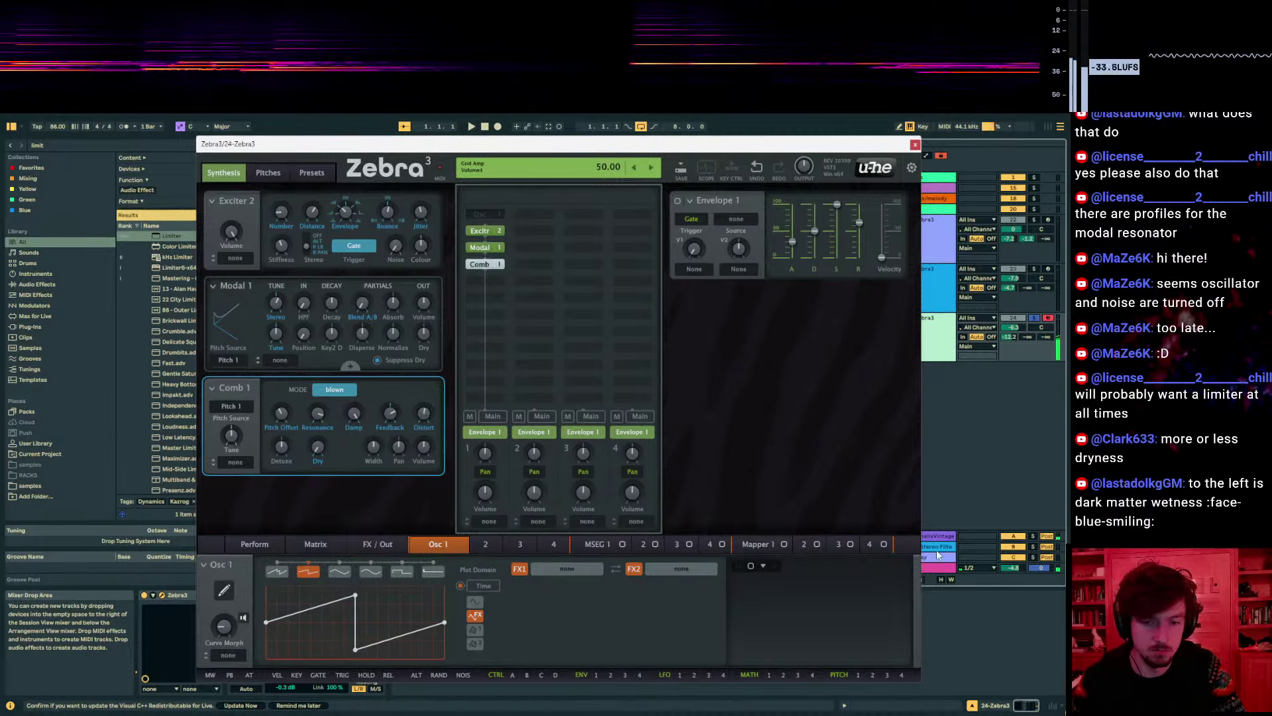
Undo the latest track changes, including the colour change on the 24 Zebra3 track
{"action": "key", "text": "ctrl+z"}
{"action": "key", "text": "ctrl+z"}
{"action": "key", "text": "ctrl+z"}
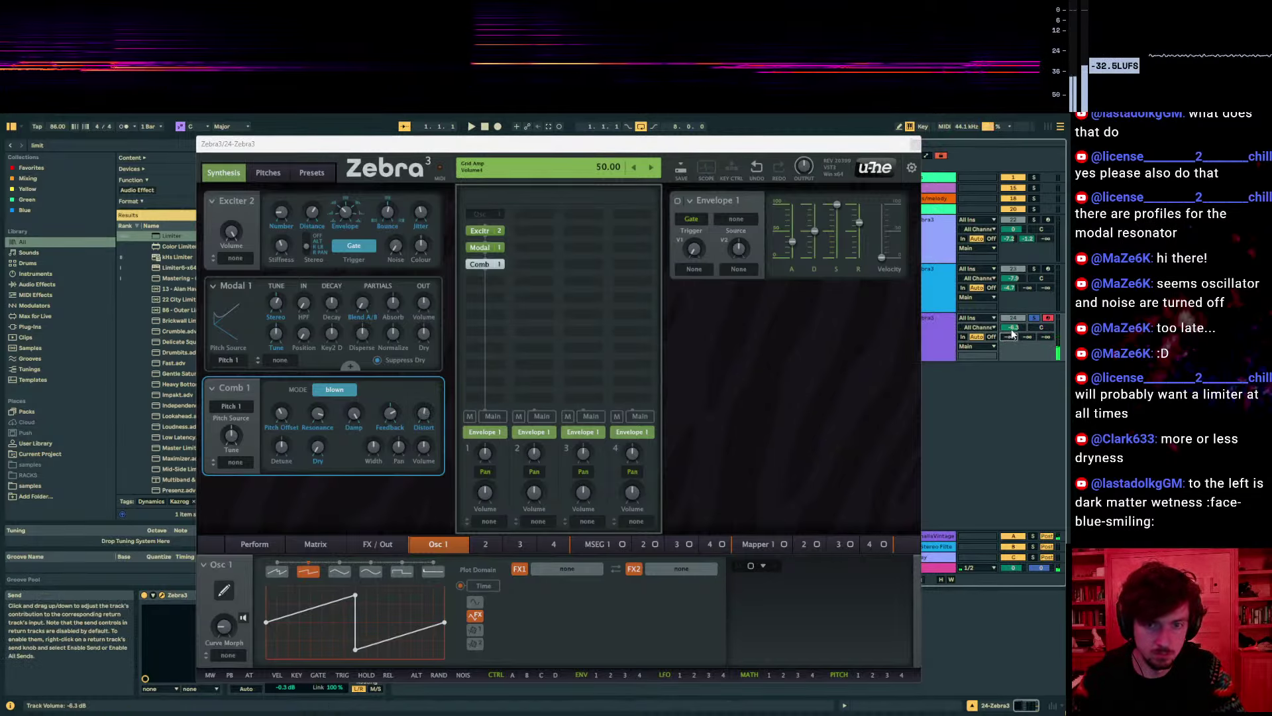
{"action": "key", "text": "ctrl+z"}
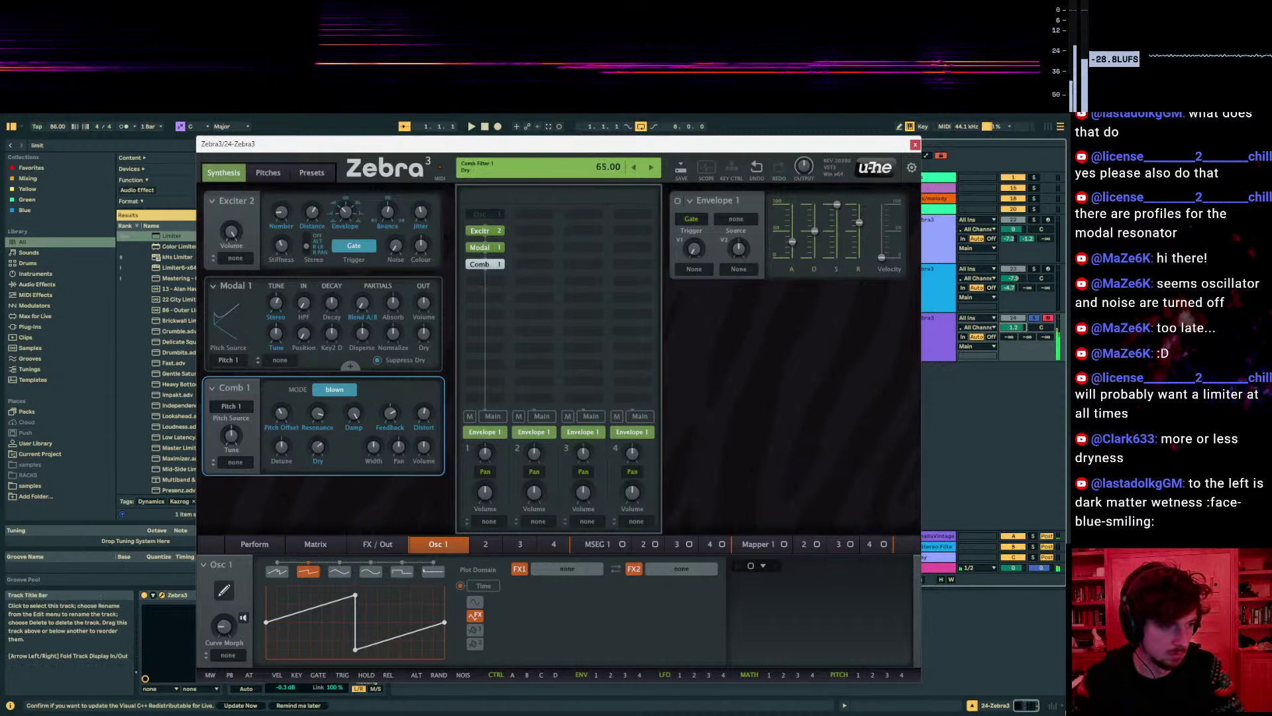
{"action": "key", "text": "ctrl+z"}
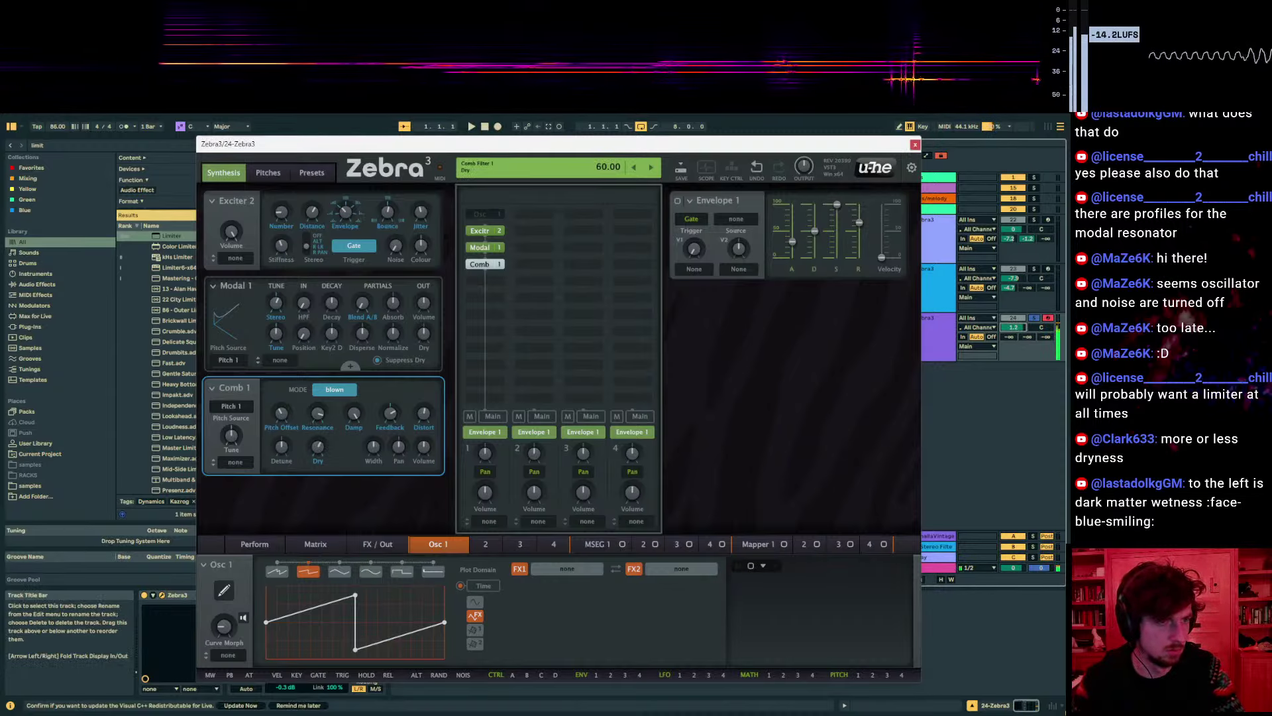
Compare Comb 1's Dry level at 0 and 100, and turn it back down
{"action": "left_click_drag", "start_coordinate": [318, 456], "coordinate": [318, 456]}
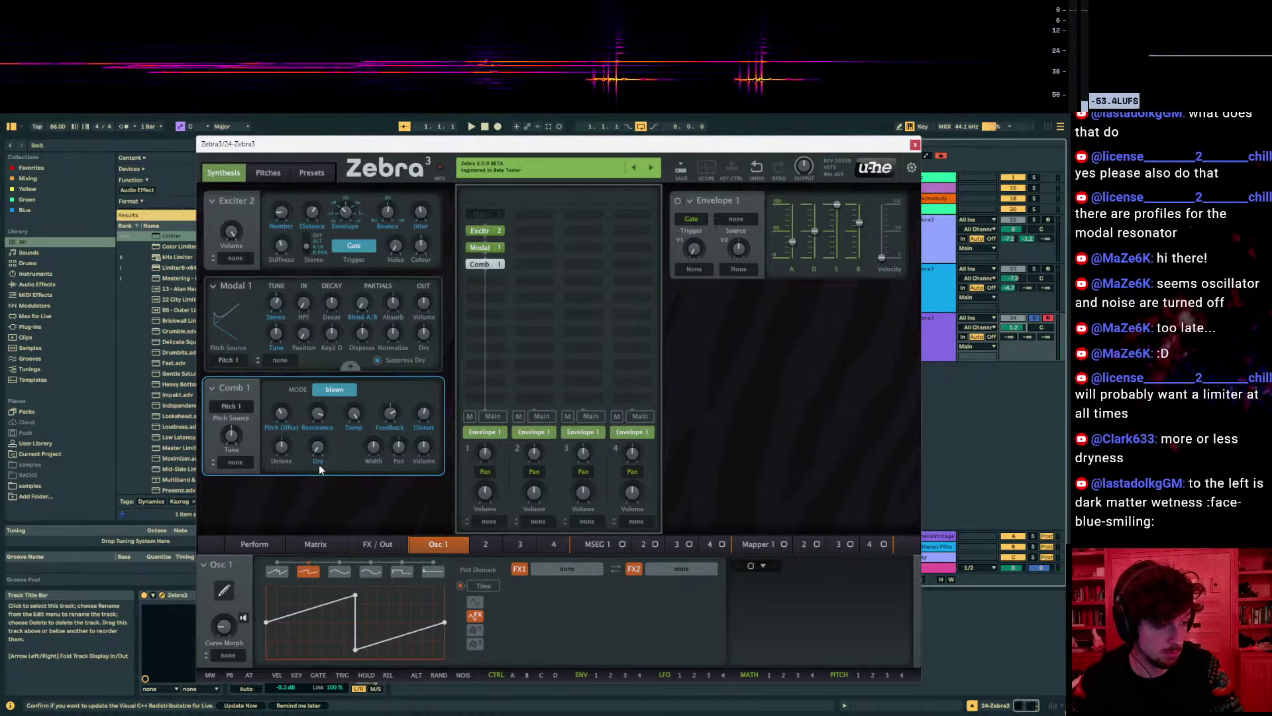
{"action": "mouse_move", "coordinate": [319, 459]}
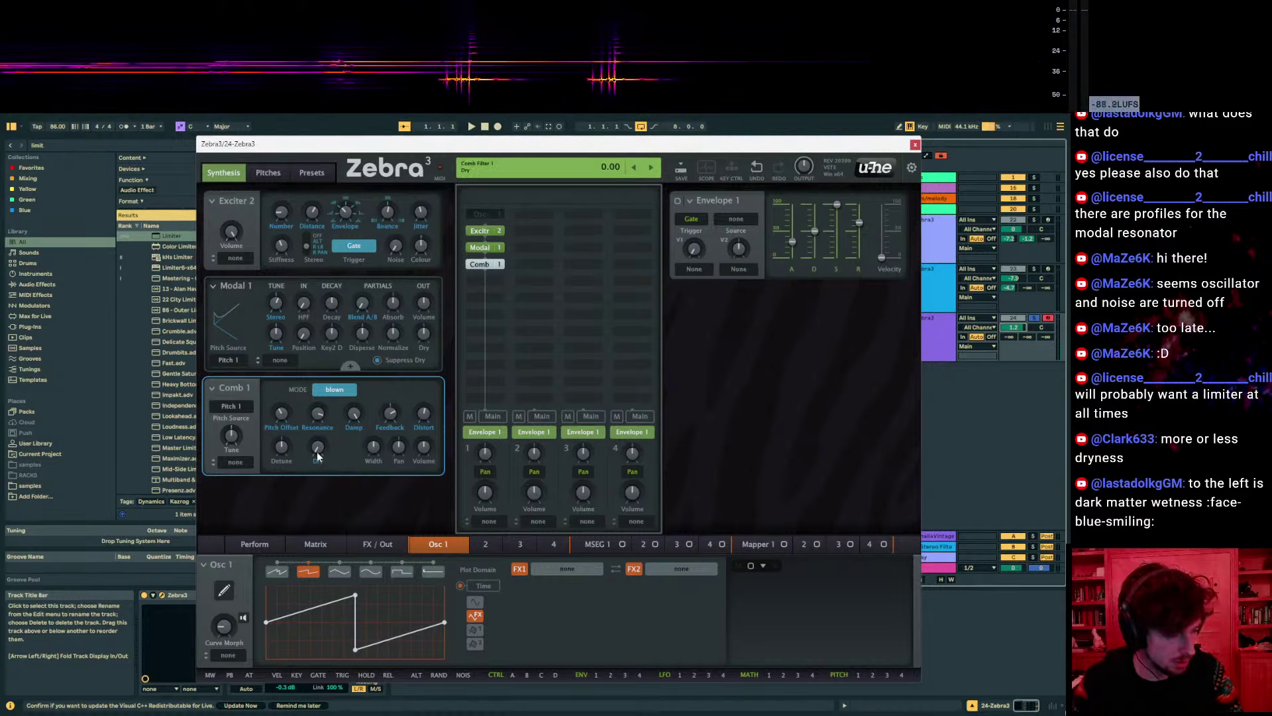
{"action": "left_click_drag", "start_coordinate": [318, 456], "coordinate": [318, 452]}
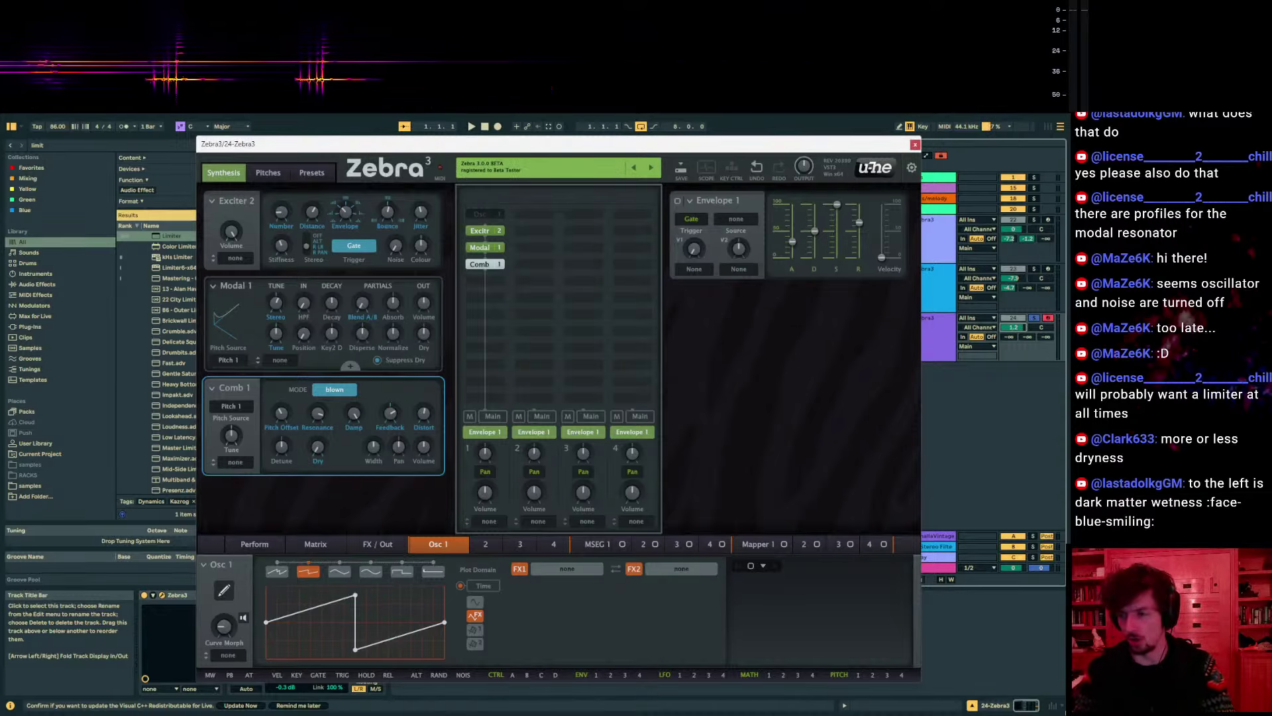
{"action": "double_click", "coordinate": [318, 447]}
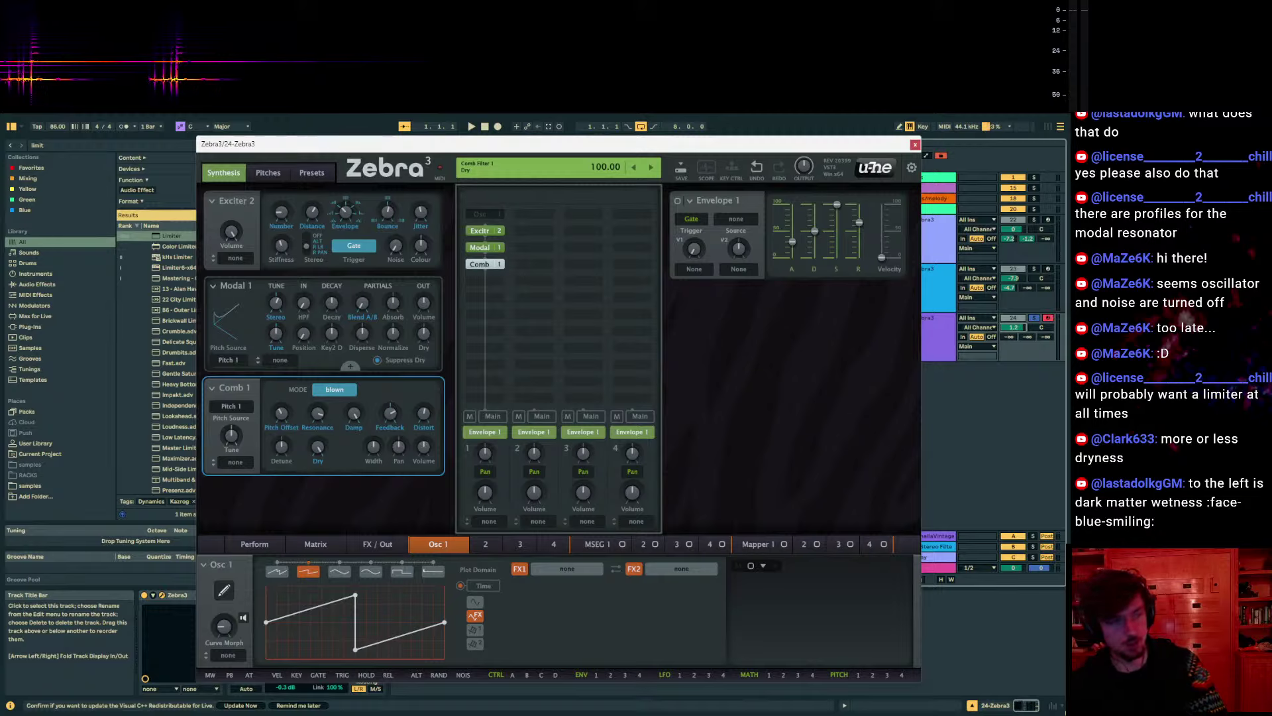
{"action": "left_click_drag", "start_coordinate": [318, 447], "coordinate": [317, 448]}
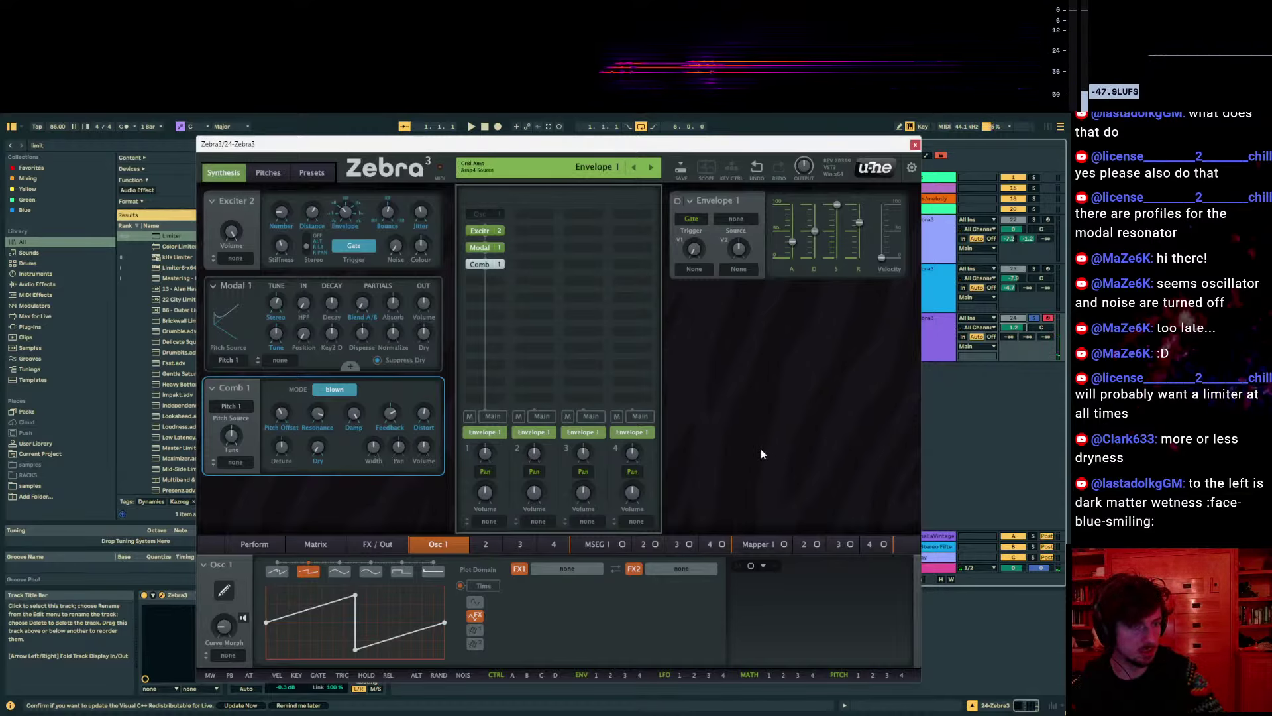
Turn Comb 1's Dry level all the way down and audition a small change to its Detune
{"action": "left_click", "coordinate": [476, 279]}
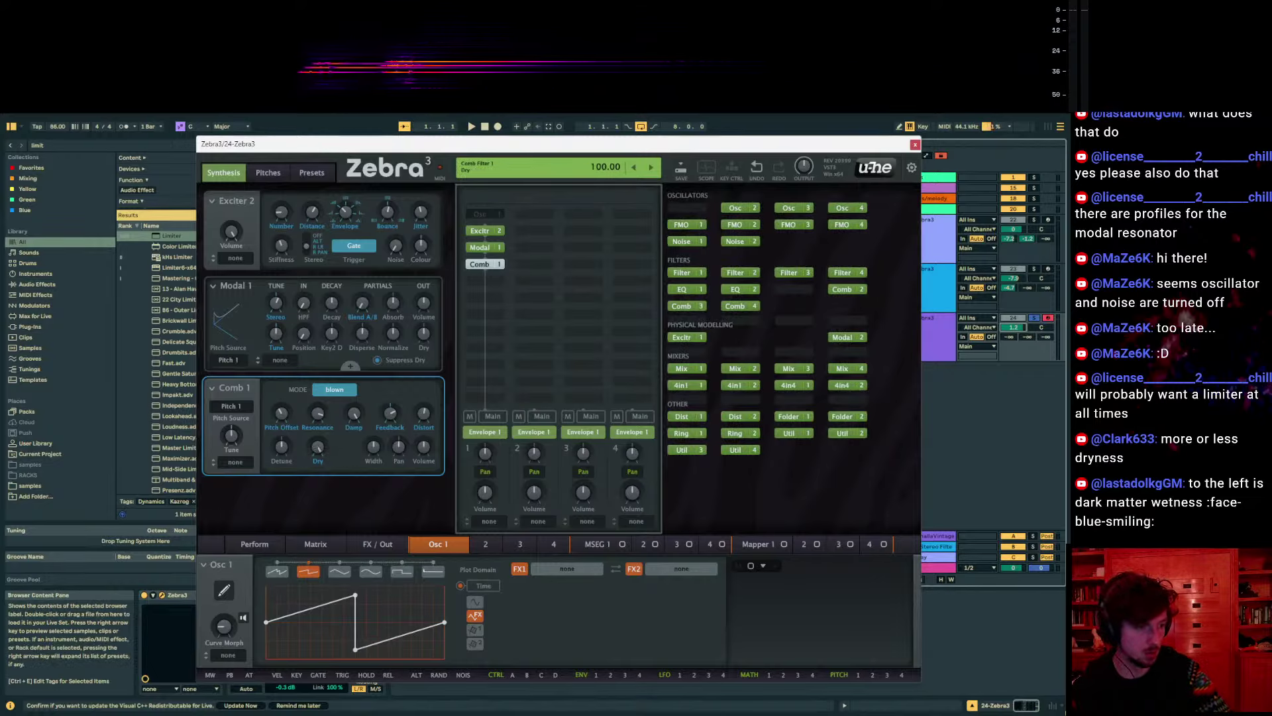
{"action": "left_click_drag", "start_coordinate": [318, 447], "coordinate": [318, 512]}
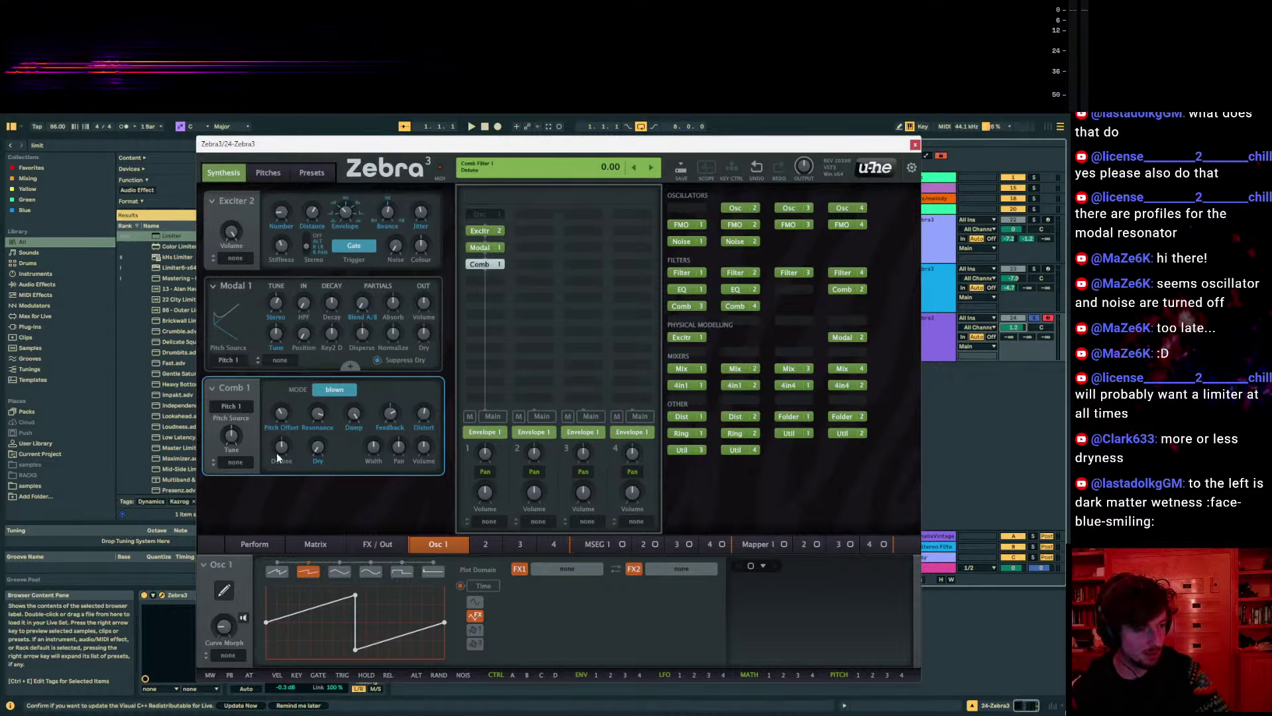
{"action": "mouse_move", "coordinate": [276, 457]}
{"action": "left_mouse_down"}
{"action": "mouse_move", "coordinate": [276, 427]}
{"action": "mouse_move", "coordinate": [277, 451]}
{"action": "left_mouse_up"}
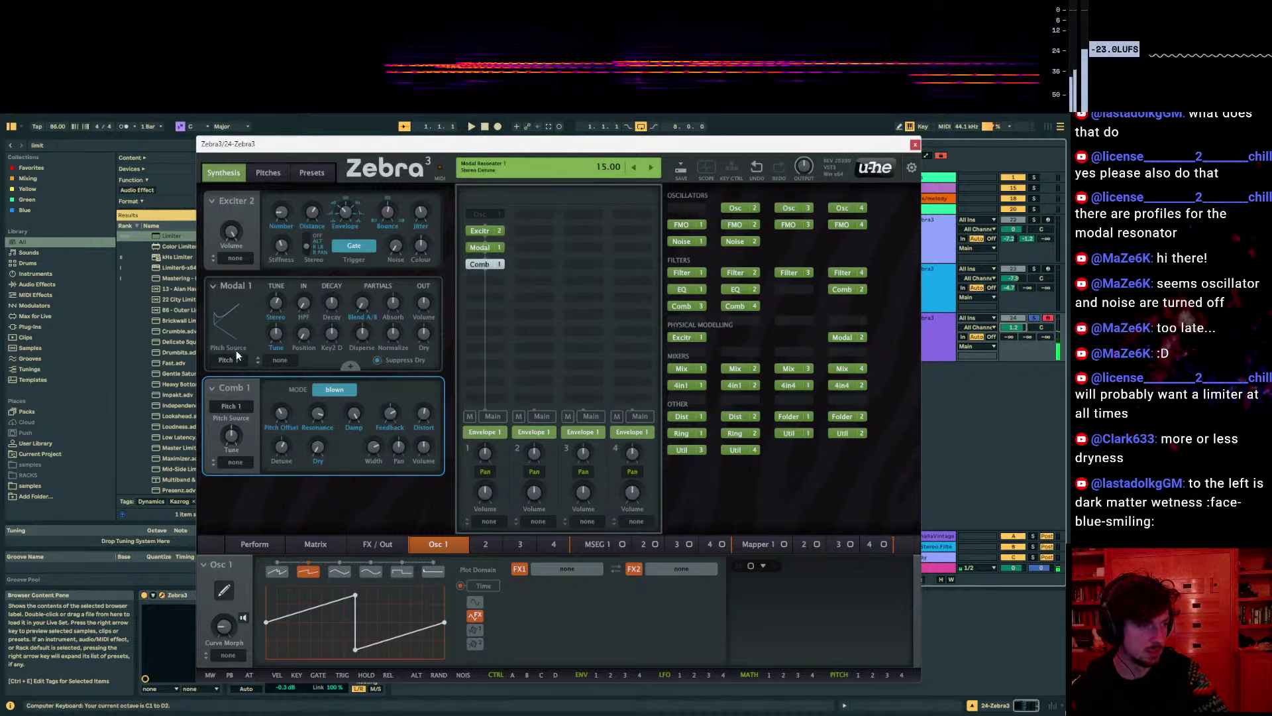
Expand Modal 1's profile settings, load Gong as Profile A, and advance to the Hard Tines profile
{"action": "left_click", "coordinate": [350, 366]}
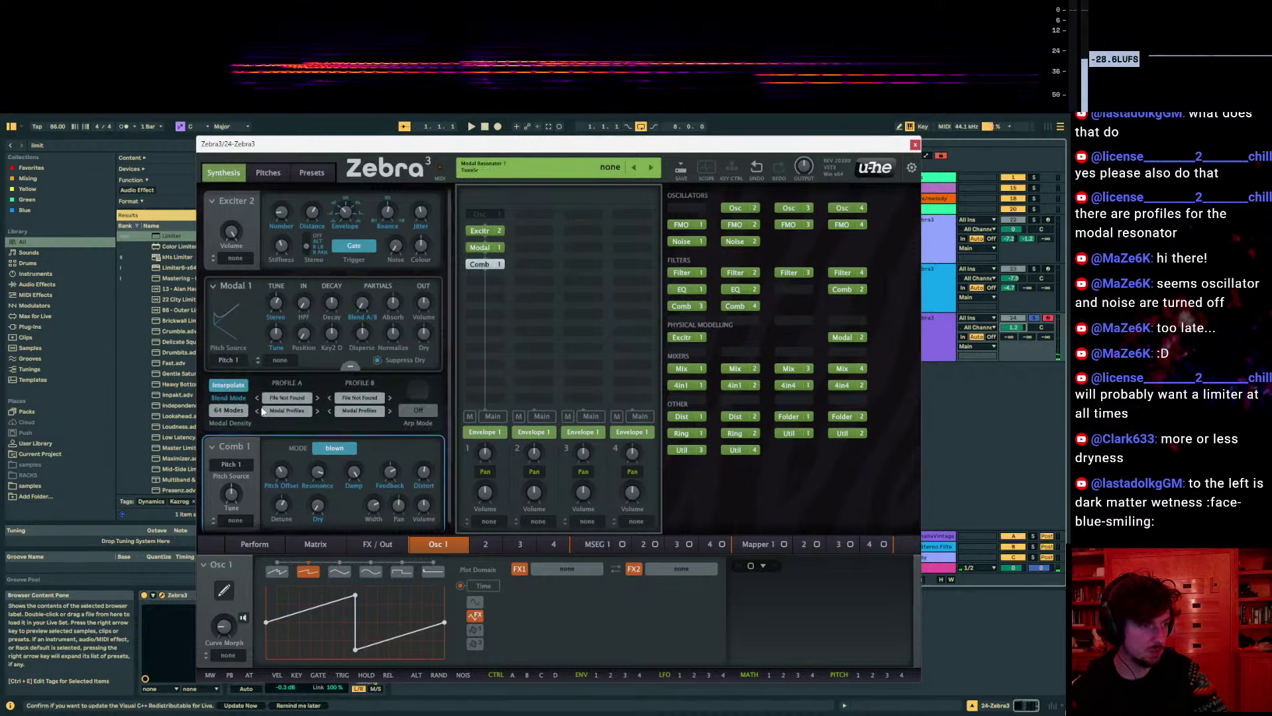
{"action": "left_click", "coordinate": [304, 412]}
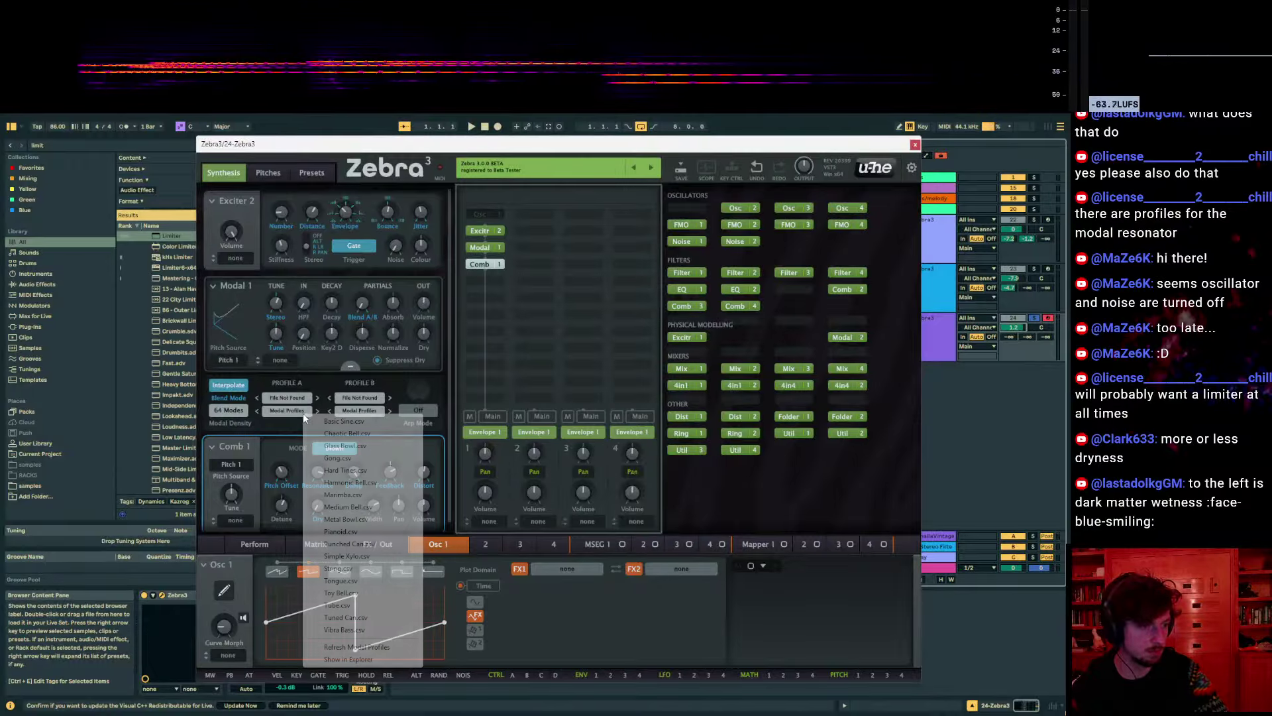
{"action": "left_click", "coordinate": [334, 457]}
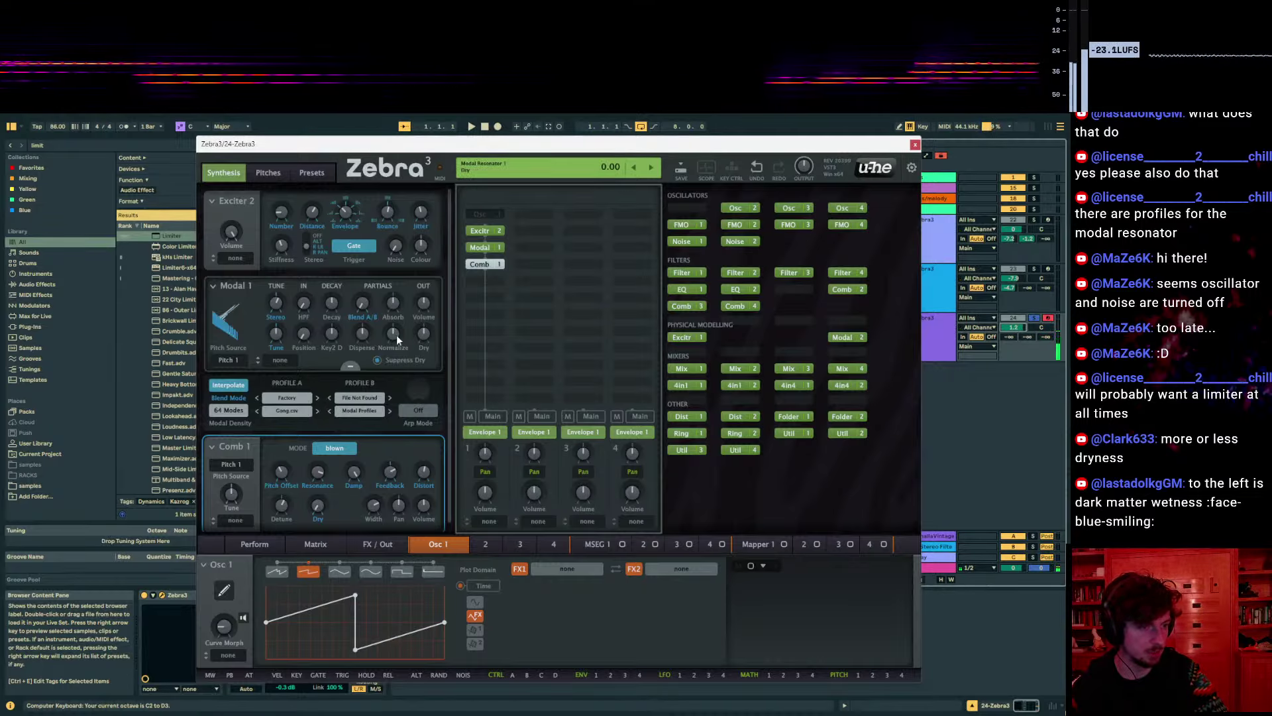
{"action": "left_click", "coordinate": [319, 411]}
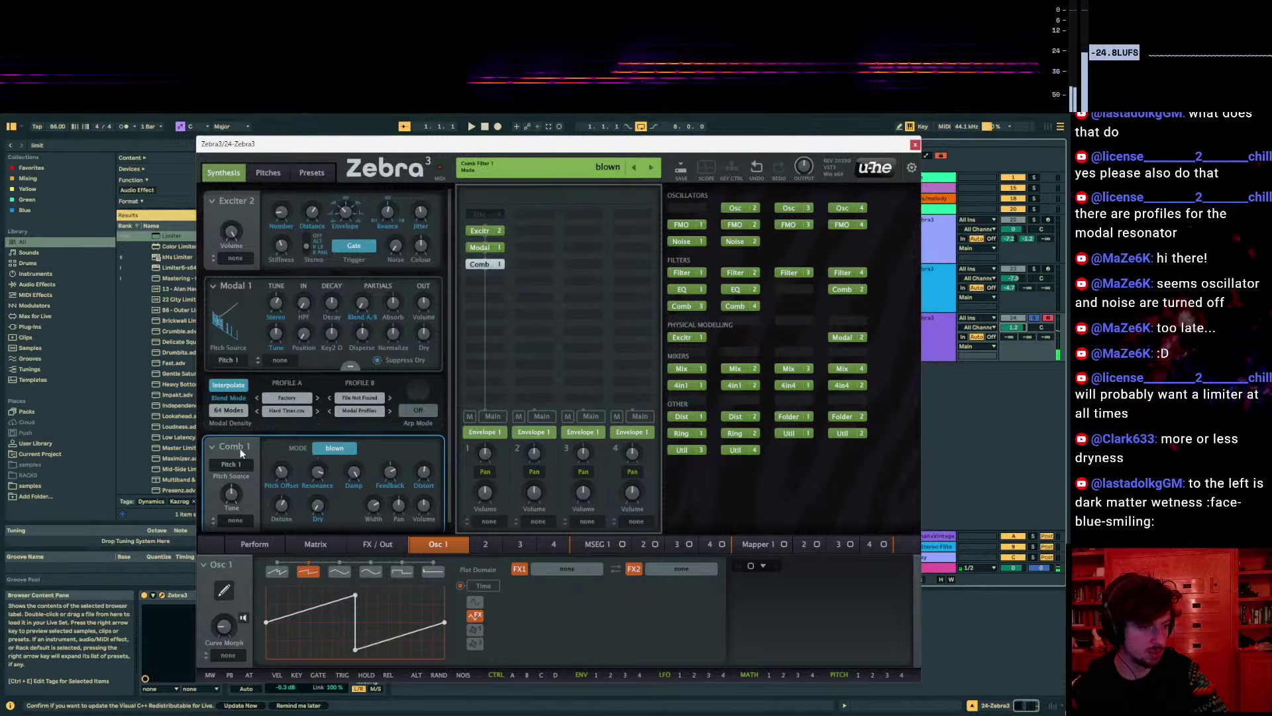
Compare the sound with Comb 1 bypassed and enabled, raise its Dry level slightly, and leave the module bypassed
{"action": "left_click", "coordinate": [480, 266]}
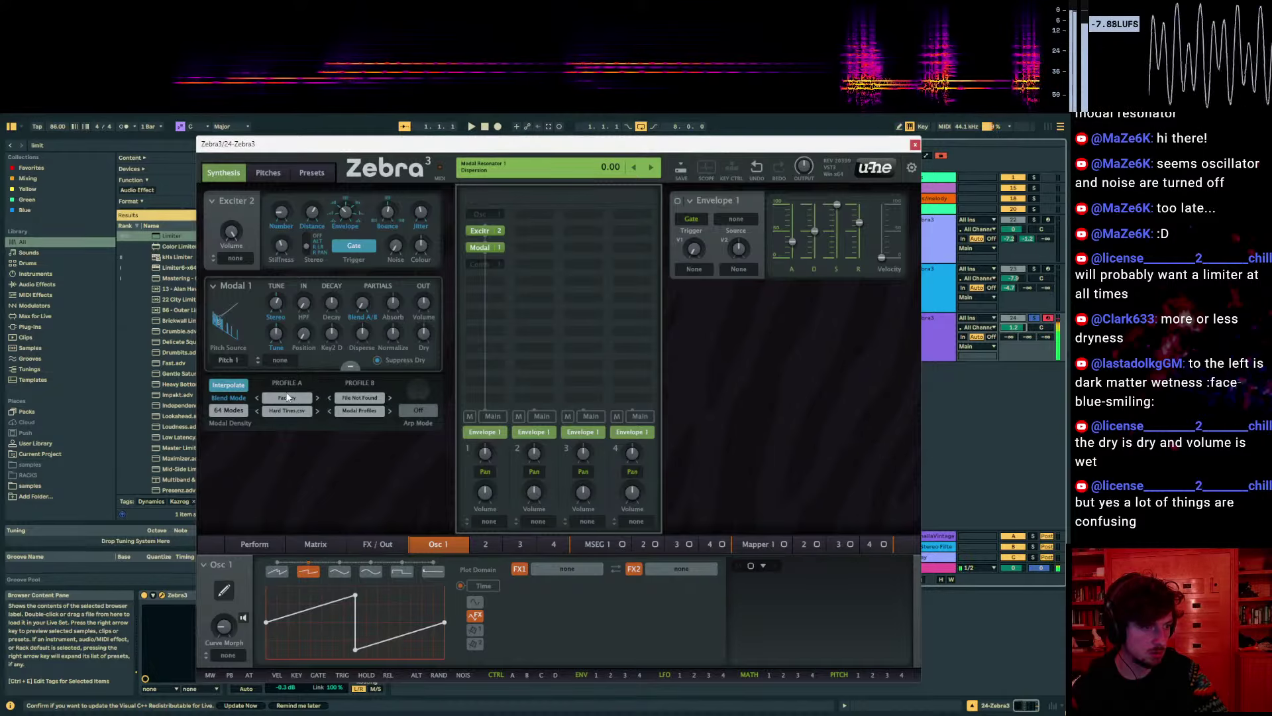
{"action": "left_click", "coordinate": [478, 265]}
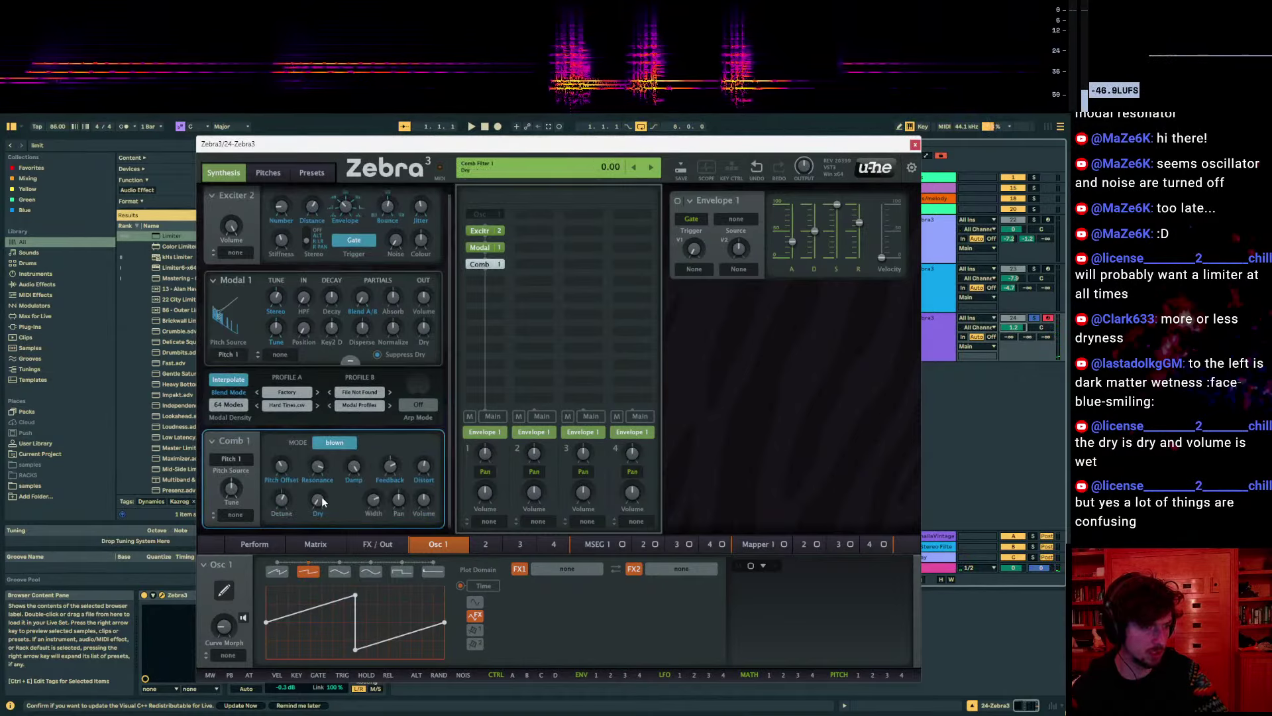
{"action": "left_click_drag", "start_coordinate": [322, 499], "coordinate": [322, 487]}
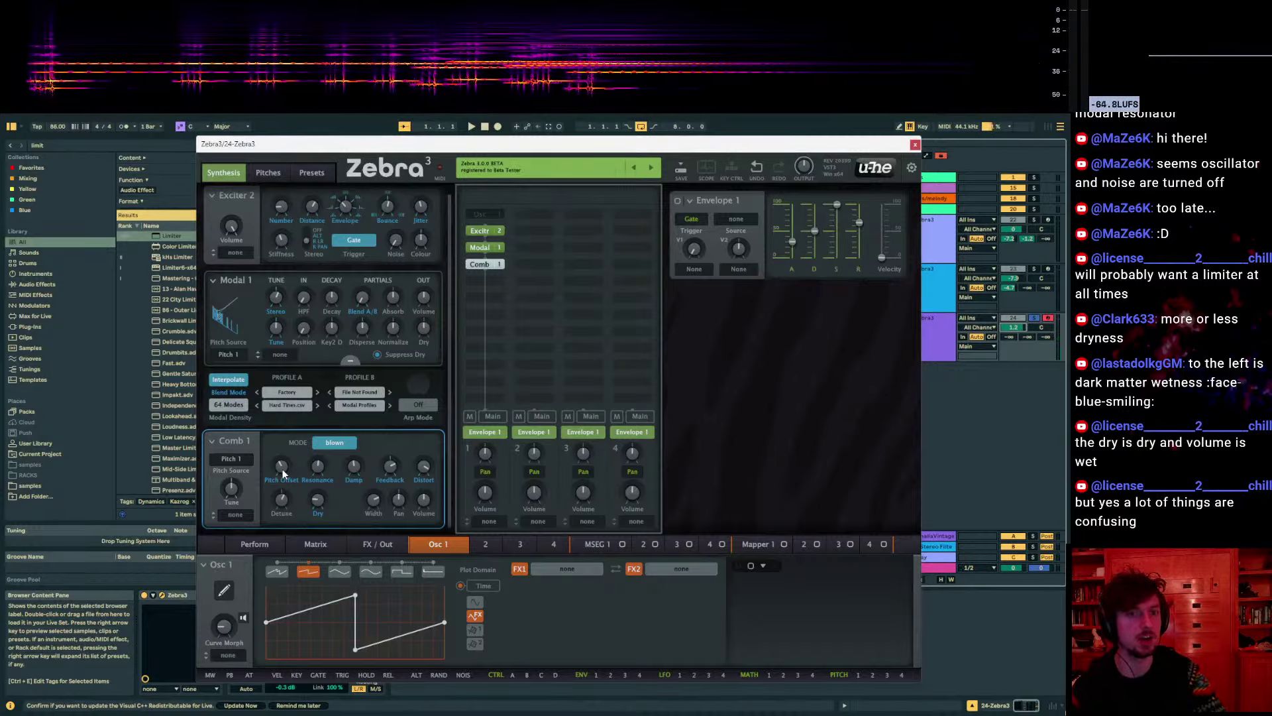
{"action": "left_click", "coordinate": [475, 286]}
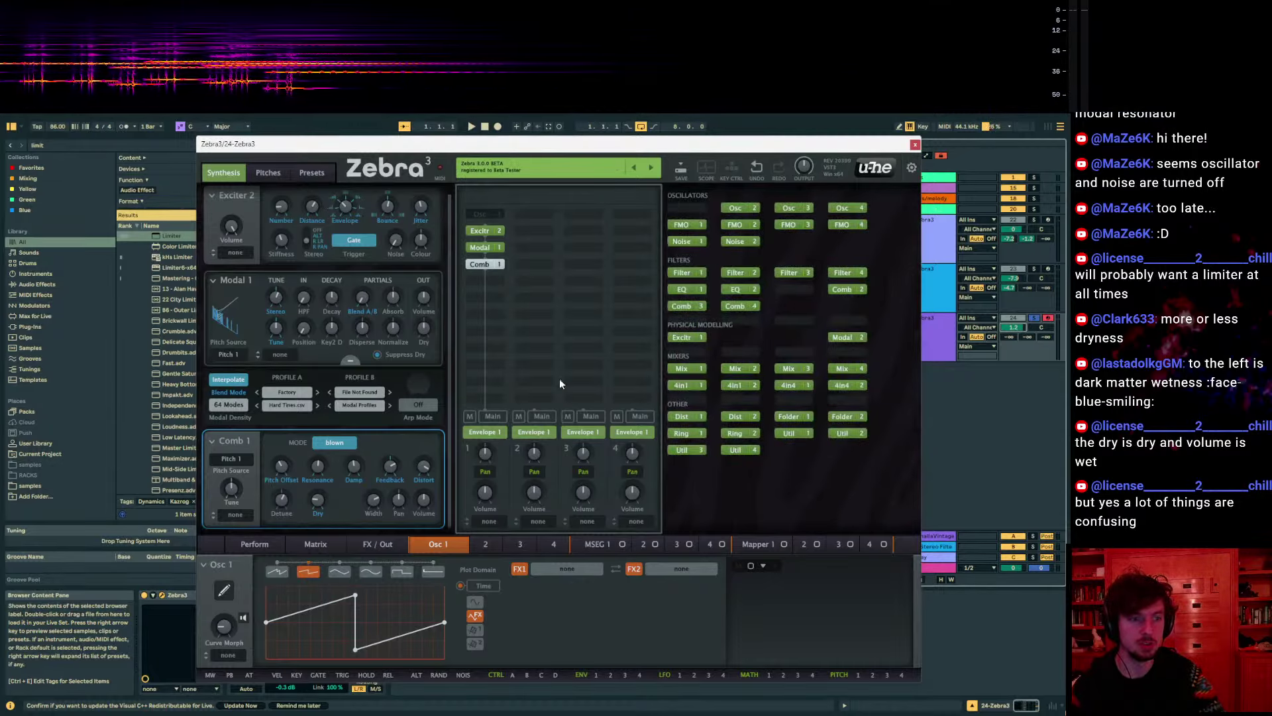
{"action": "double_click", "coordinate": [484, 265]}
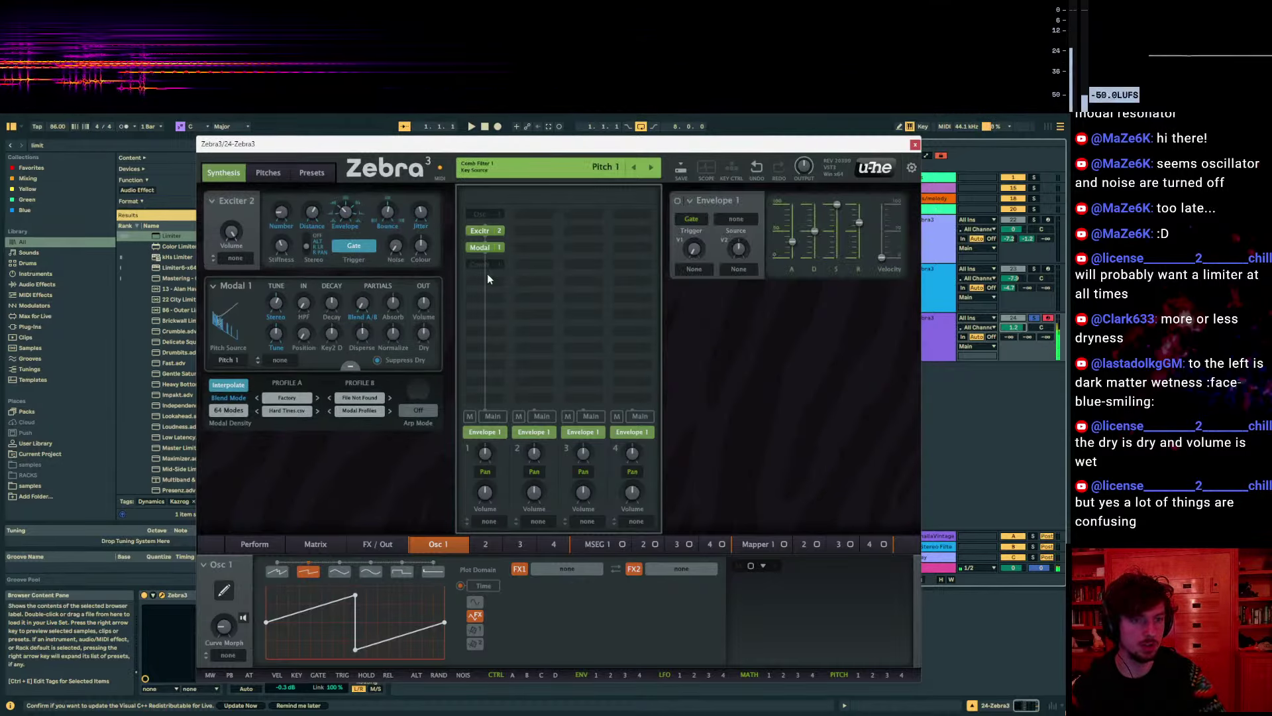
Switch Modal 1's Profile A to Glass Bowl and sweep its Disperse amount, trying 50
{"action": "left_click", "coordinate": [258, 411]}
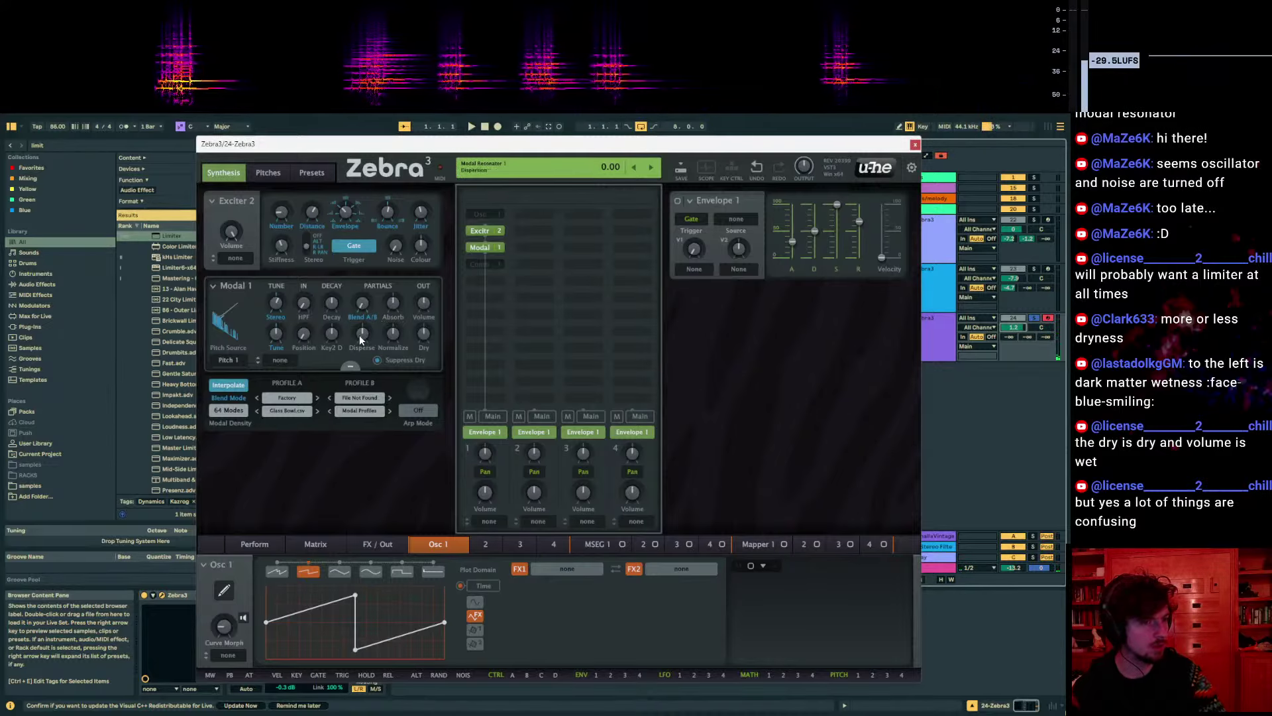
{"action": "mouse_move", "coordinate": [361, 339]}
{"action": "left_mouse_down"}
{"action": "mouse_move", "coordinate": [361, 278]}
{"action": "mouse_move", "coordinate": [361, 332]}
{"action": "left_mouse_up"}
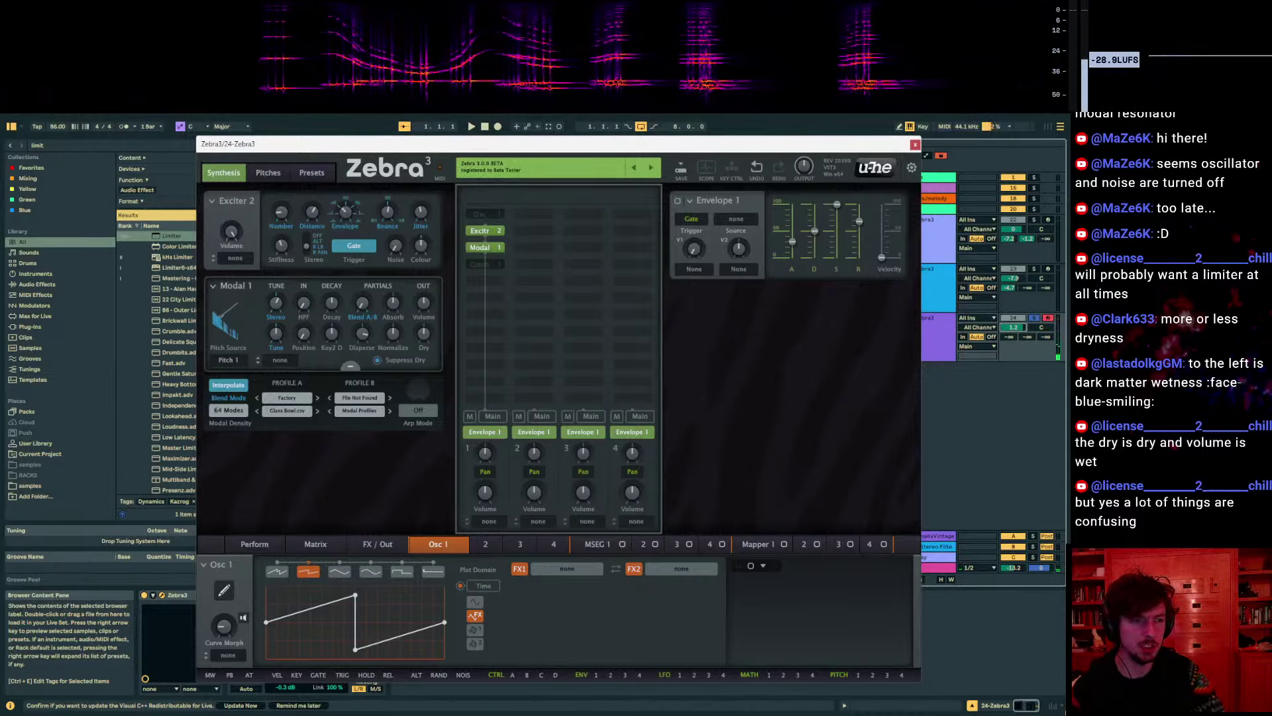
{"action": "left_click_drag", "start_coordinate": [362, 333], "coordinate": [362, 338]}
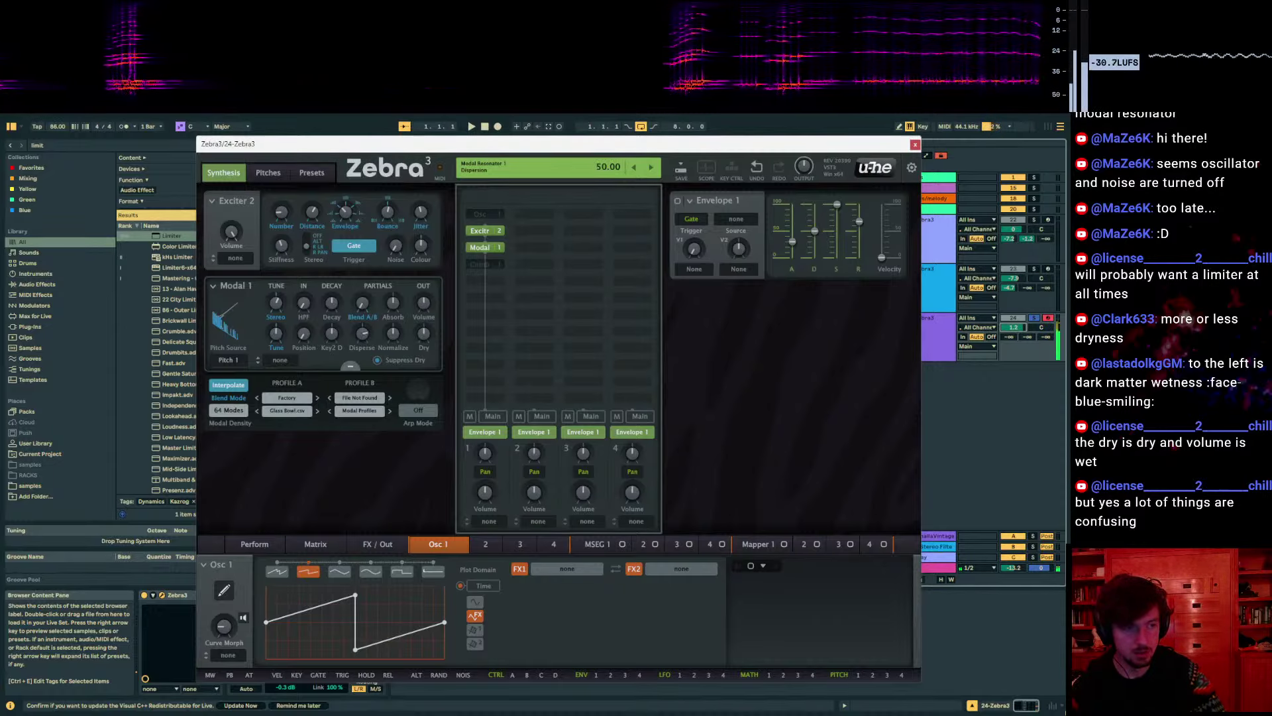
{"action": "left_click_drag", "start_coordinate": [364, 336], "coordinate": [365, 336]}
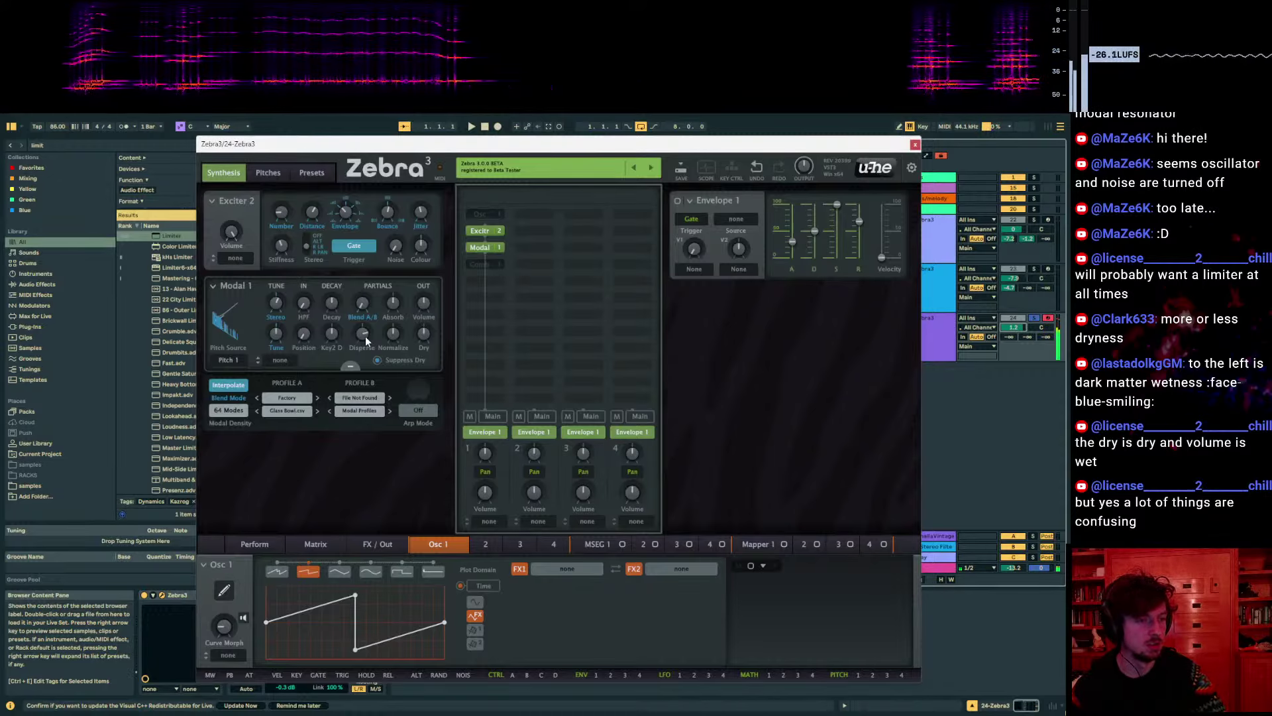
{"action": "mouse_move", "coordinate": [430, 333]}
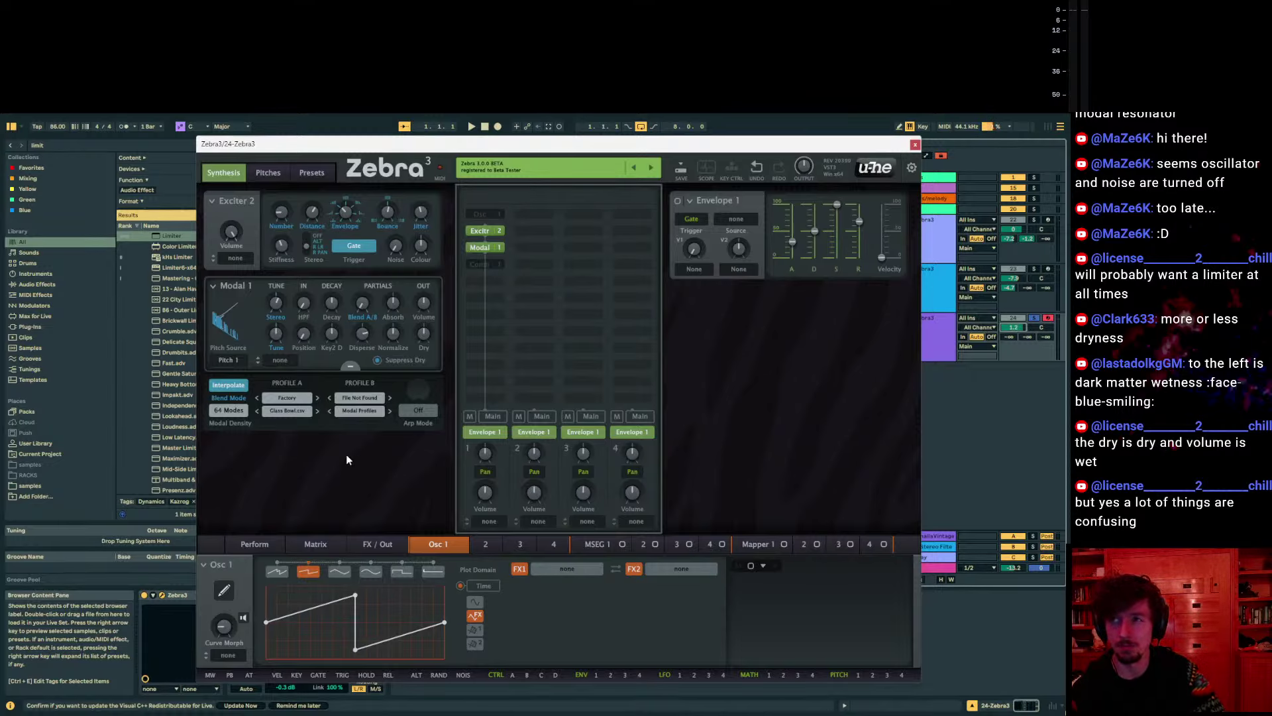
Set send B, the stereo filter and delay return, to -46 dB on the 24 Zebra3 track
{"action": "left_click", "coordinate": [1027, 336]}
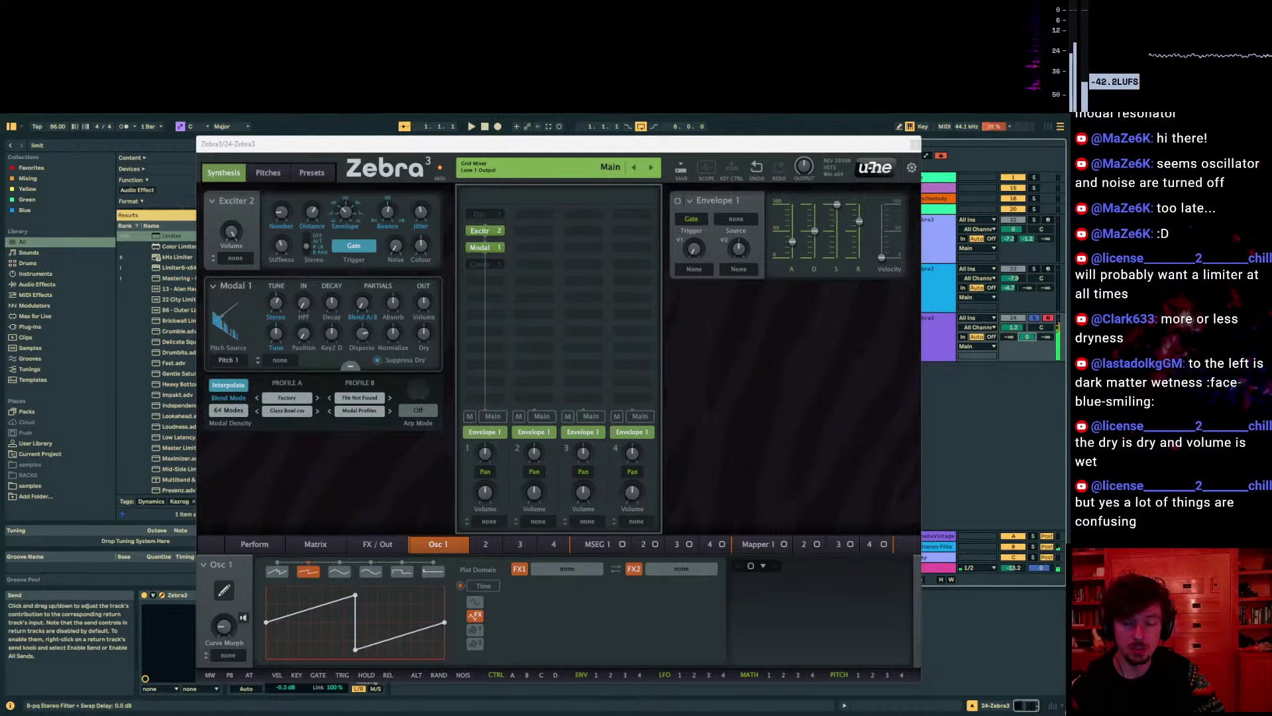
{"action": "left_click", "coordinate": [709, 319]}
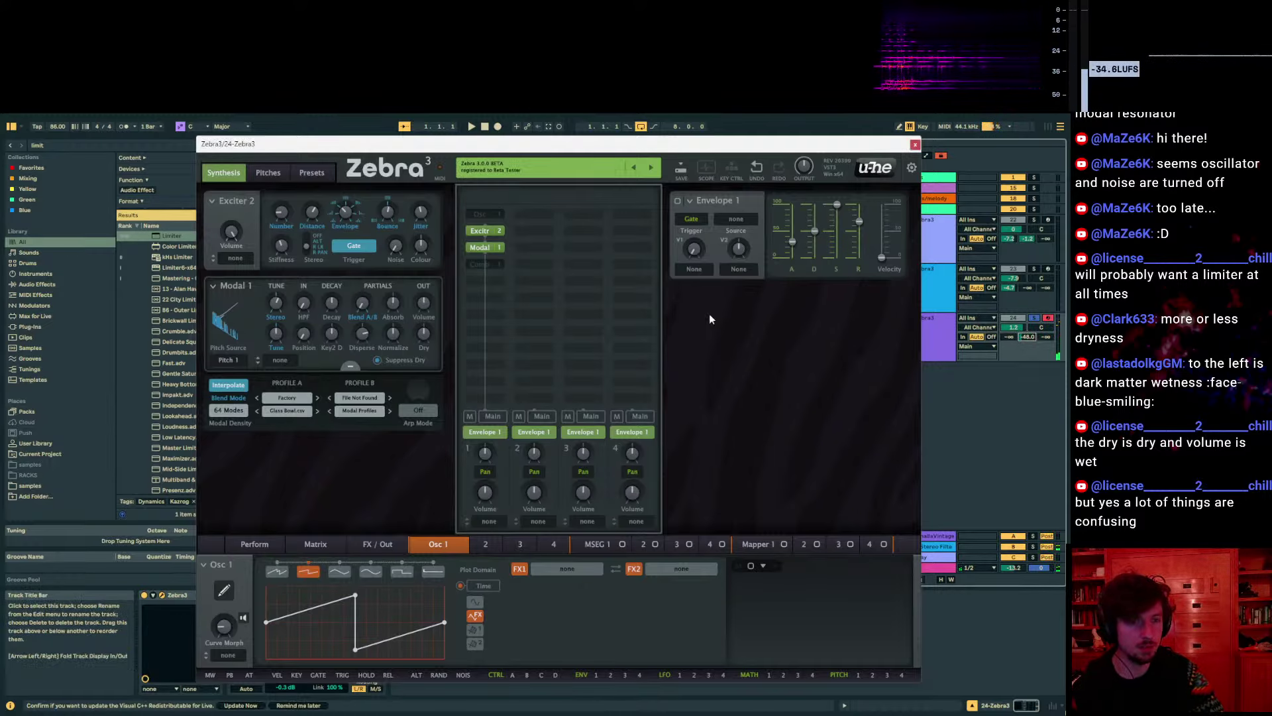
Add Ring 2 to lane 1 below the bypassed comb filter and try lowering its External amount
{"action": "left_click", "coordinate": [487, 282]}
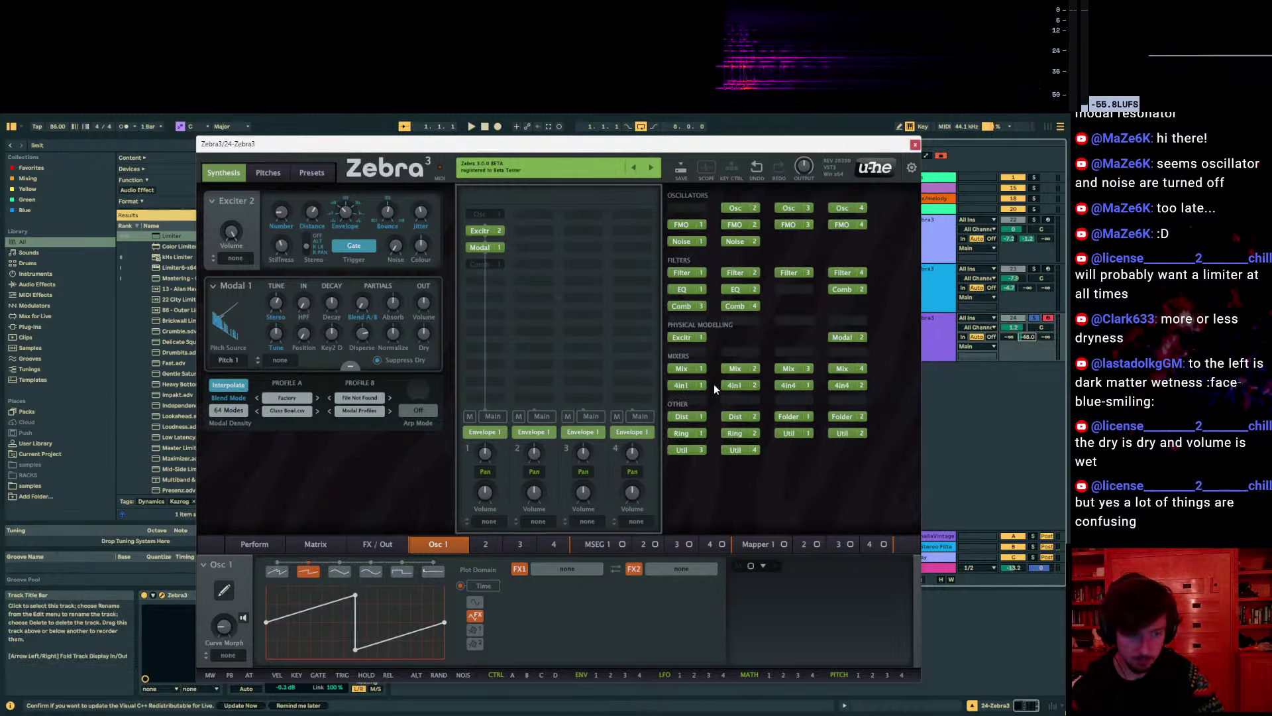
{"action": "left_click", "coordinate": [739, 436]}
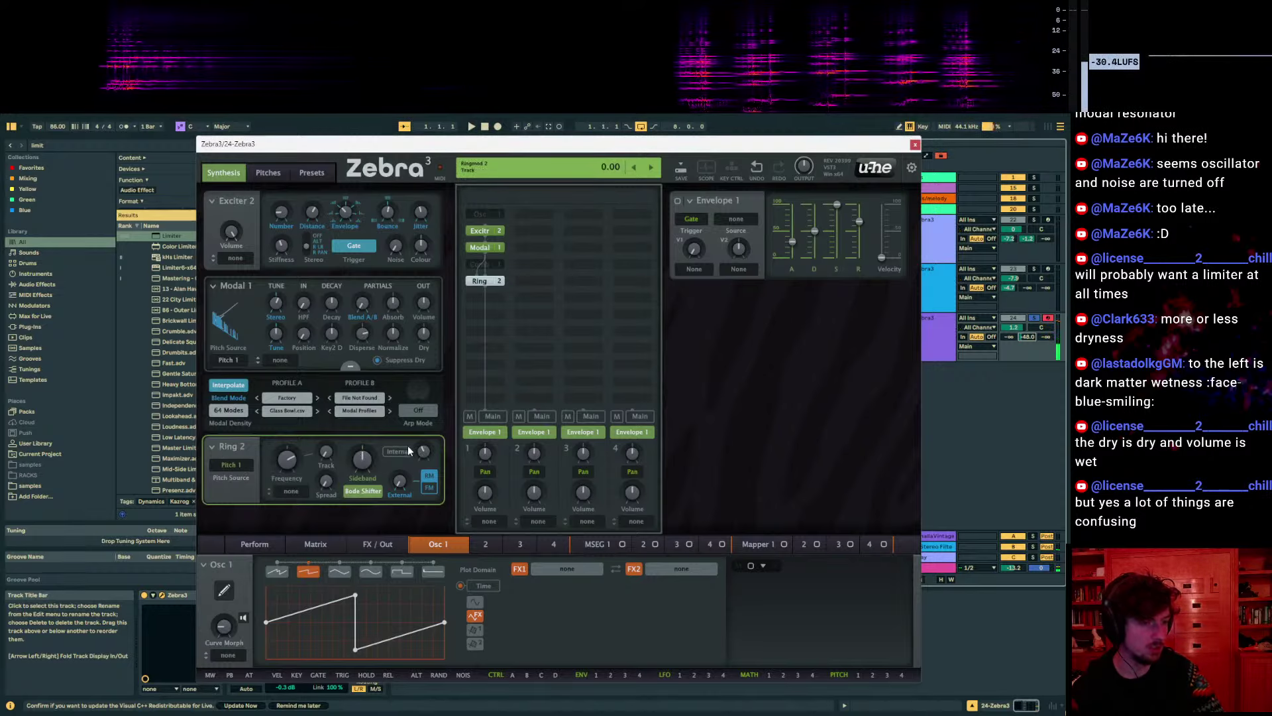
{"action": "left_click_drag", "start_coordinate": [400, 482], "coordinate": [400, 504]}
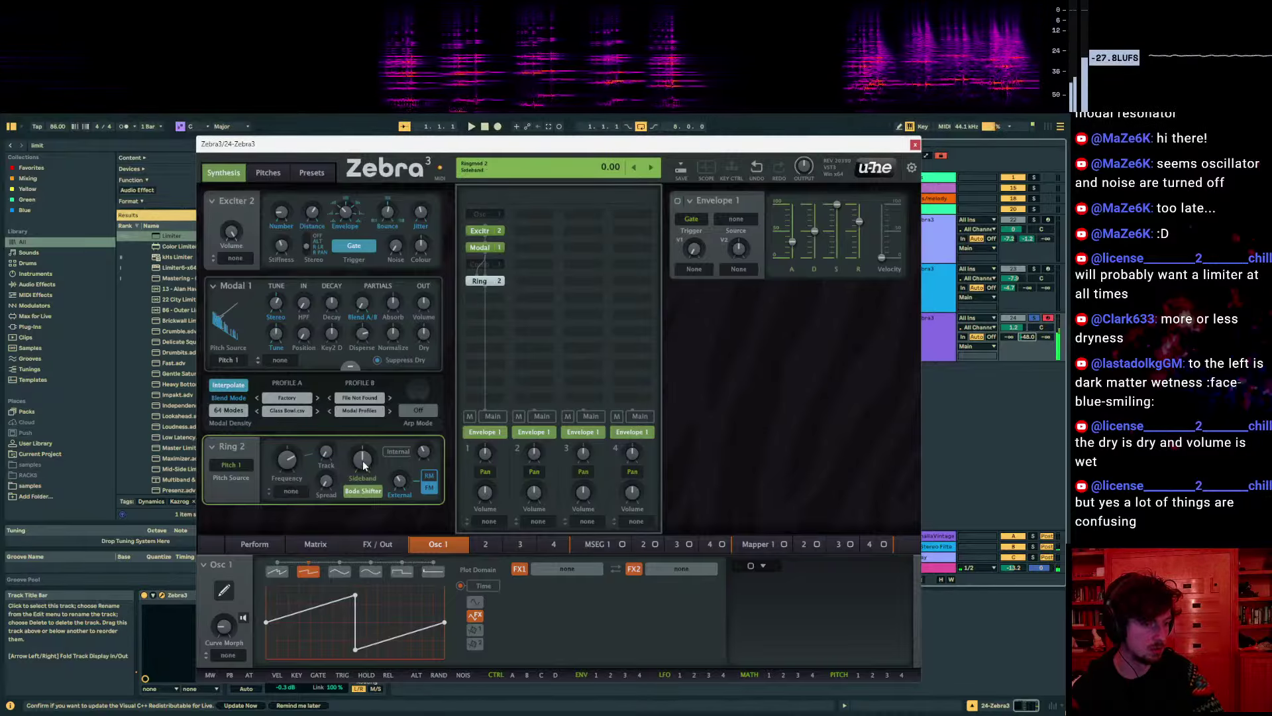
Raise the 24 Zebra3 track's ValhallaVintageVerb send to -31 dB and lower Envelope 1's release
{"action": "left_click_drag", "start_coordinate": [1009, 337], "coordinate": [1009, 318]}
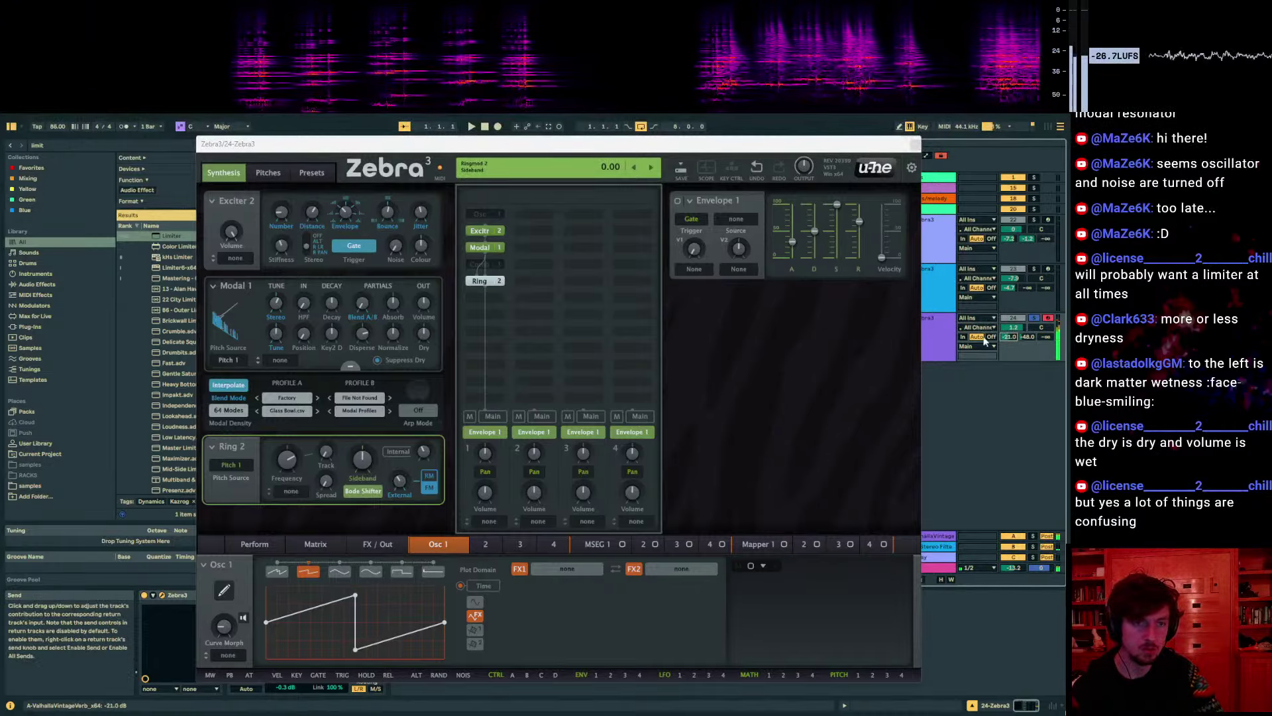
{"action": "mouse_move", "coordinate": [859, 221]}
{"action": "left_mouse_down"}
{"action": "mouse_move", "coordinate": [859, 205]}
{"action": "mouse_move", "coordinate": [859, 226]}
{"action": "left_mouse_up"}
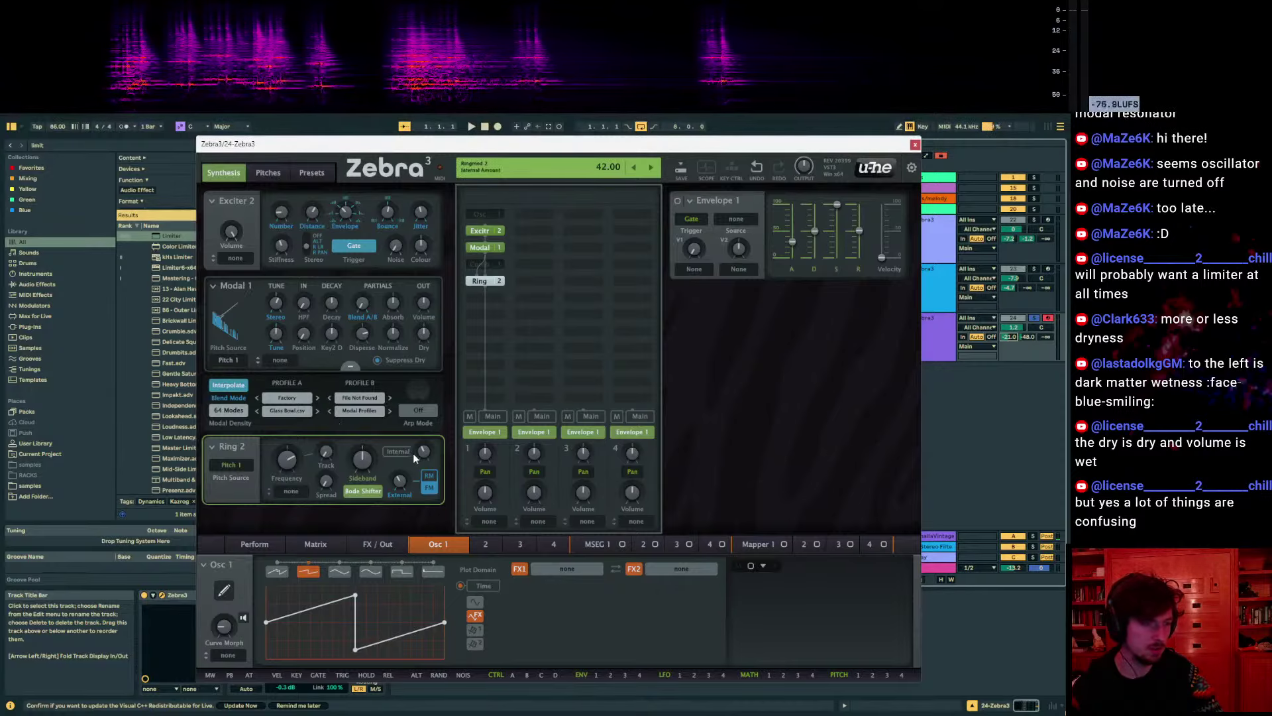
Bypass Ring 2 and audition other Profile A choices in Modal 1, including Hard Tines, settling on Marimba
{"action": "double_click", "coordinate": [486, 282]}
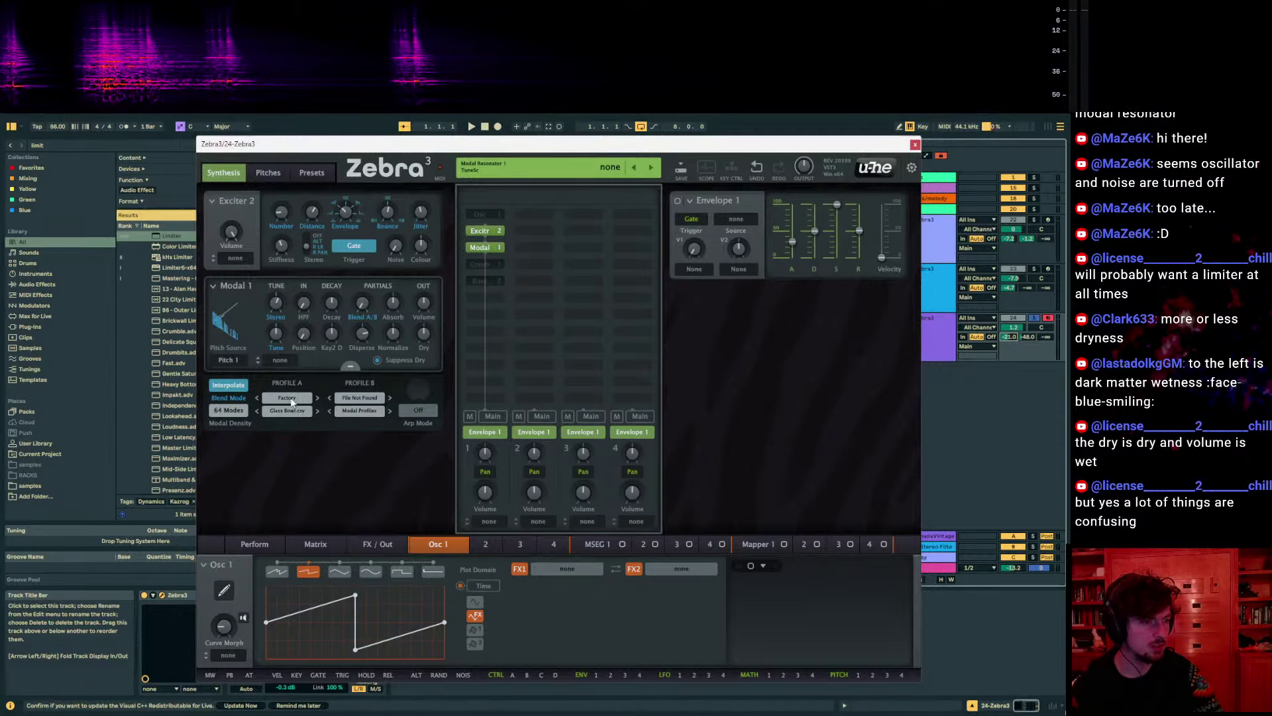
{"action": "left_click", "coordinate": [316, 411]}
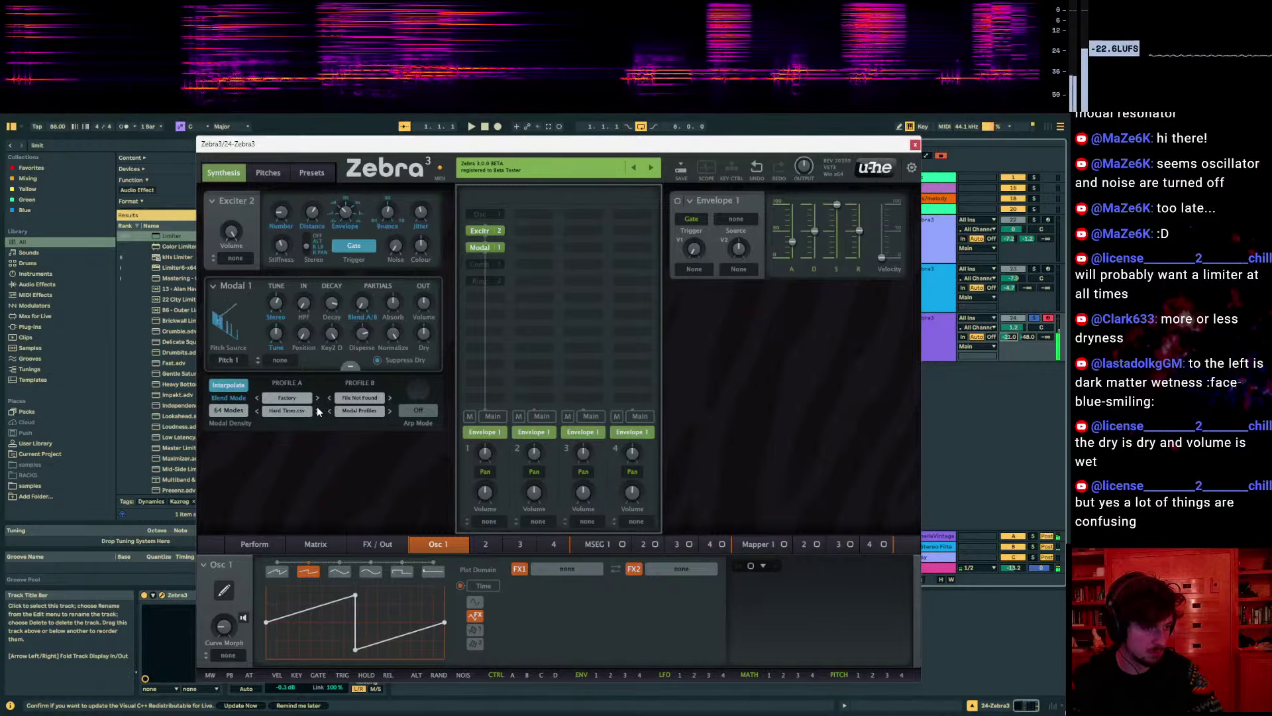
{"action": "left_click", "coordinate": [258, 410]}
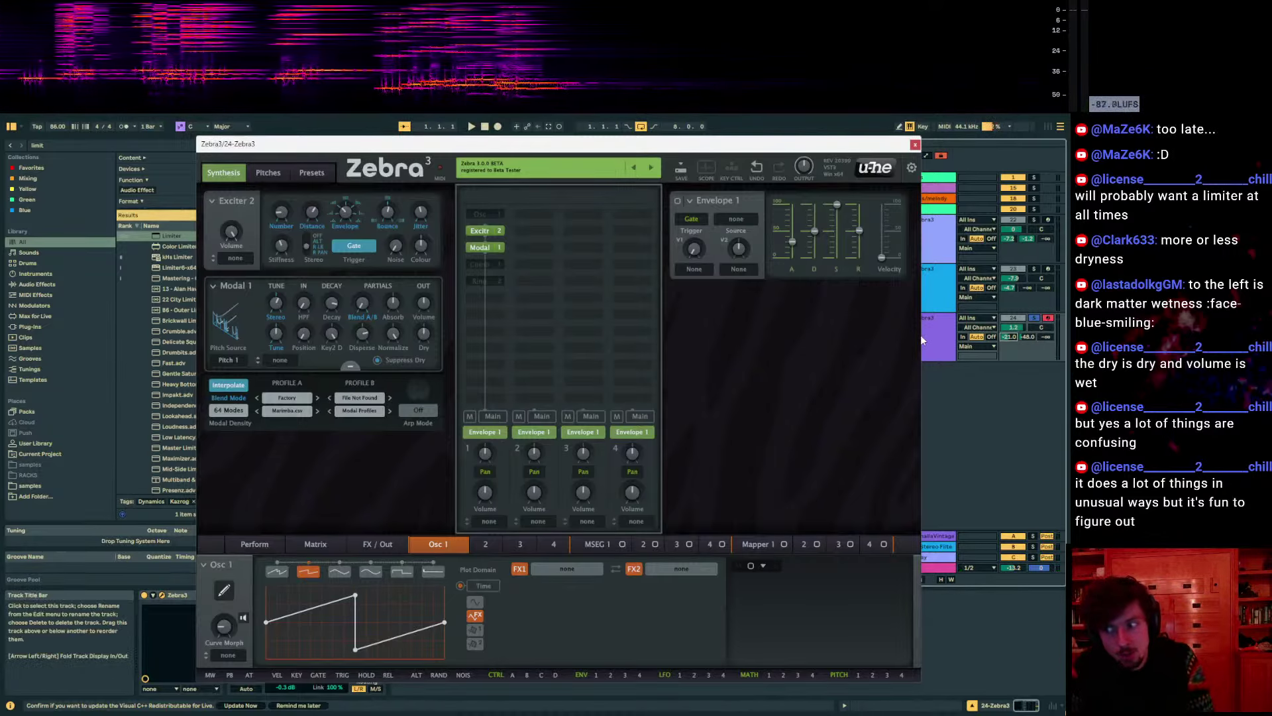
{"action": "left_click", "coordinate": [482, 297]}
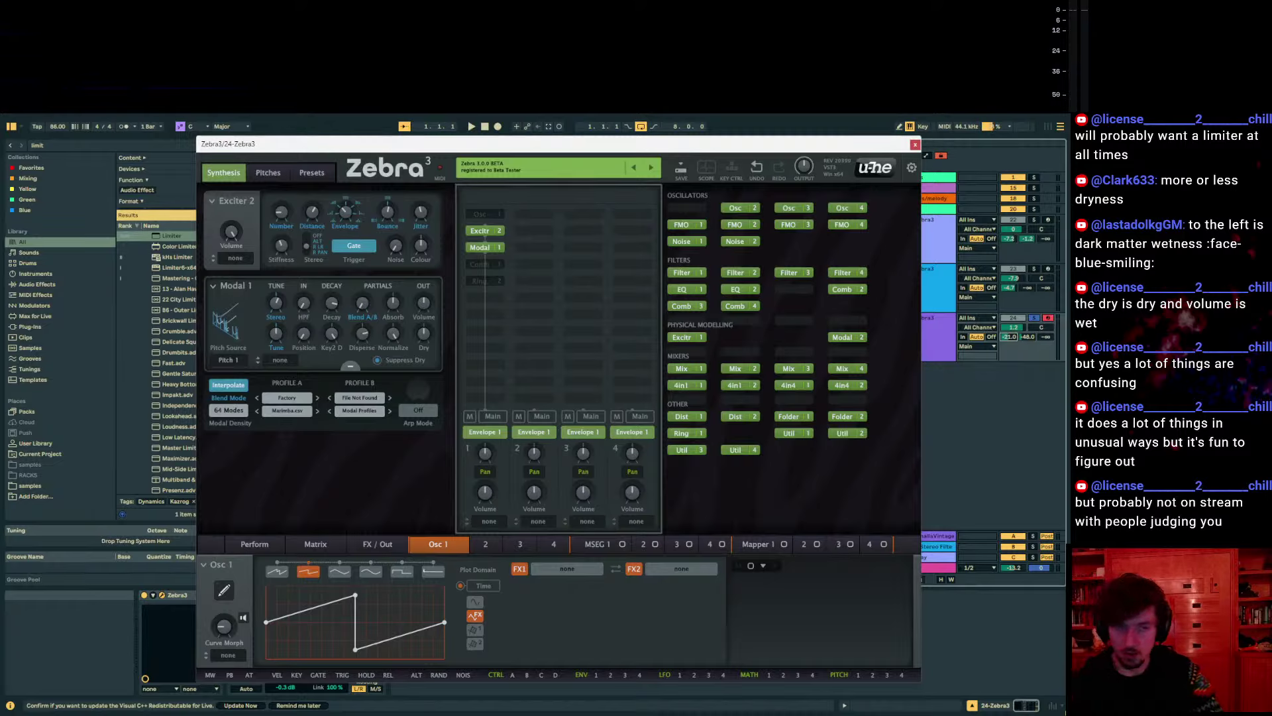
{"action": "left_click", "coordinate": [954, 412]}
{"action": "left_click", "coordinate": [821, 461]}
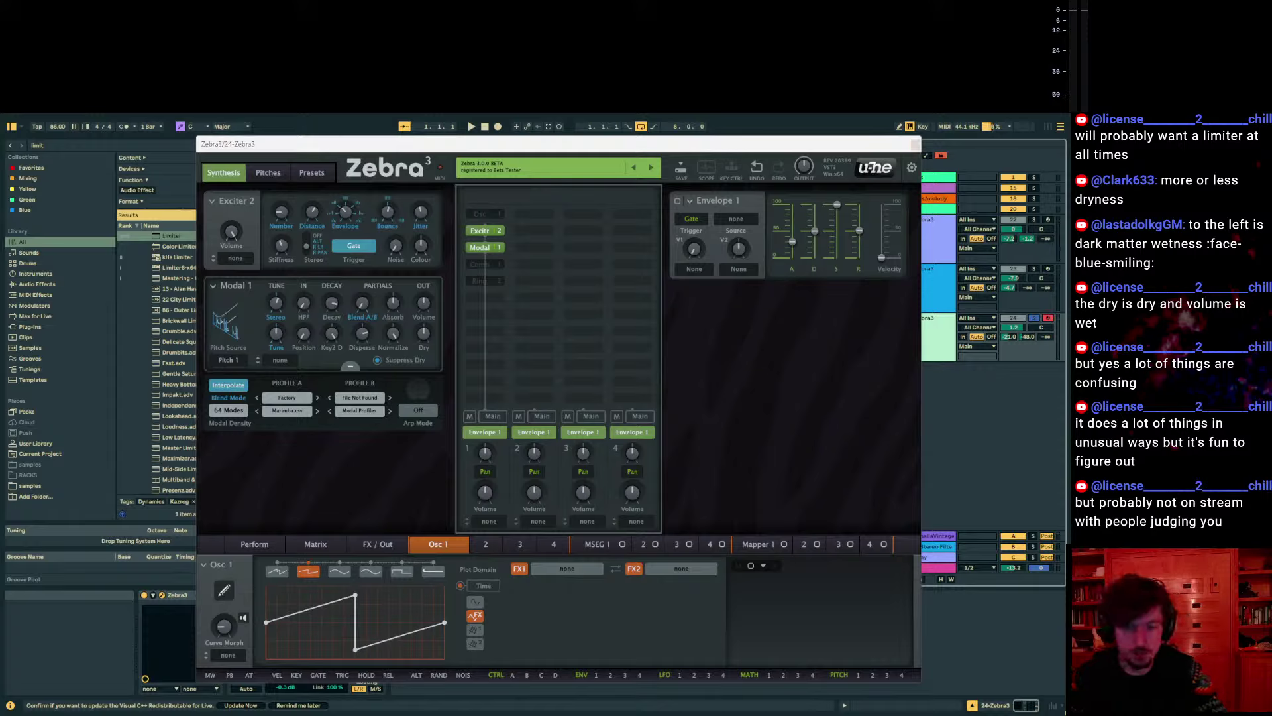
Play notes in lower octaves to audition the Marimba patch and raise the Main track's volume to -1.0 dB
{"action": "key", "text": "a"}
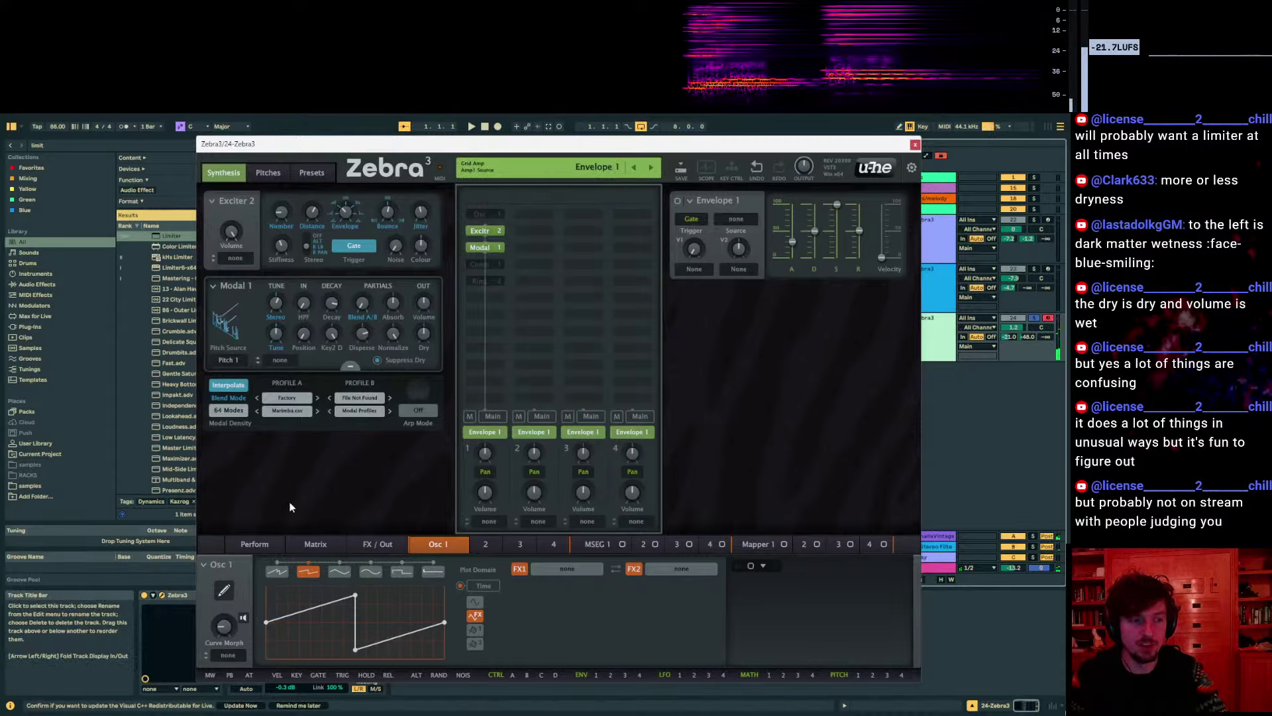
{"action": "key", "text": "z"}
{"action": "key", "text": "z"}
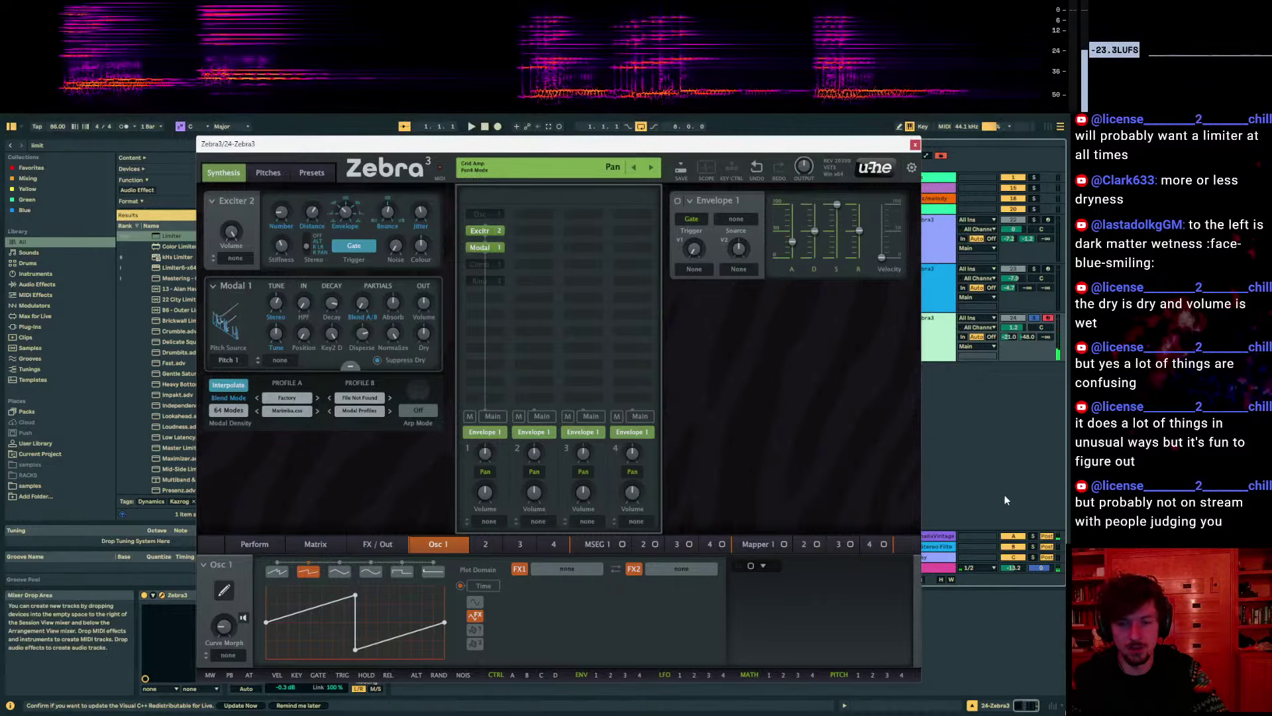
{"action": "left_click_drag", "start_coordinate": [1013, 568], "coordinate": [1013, 532]}
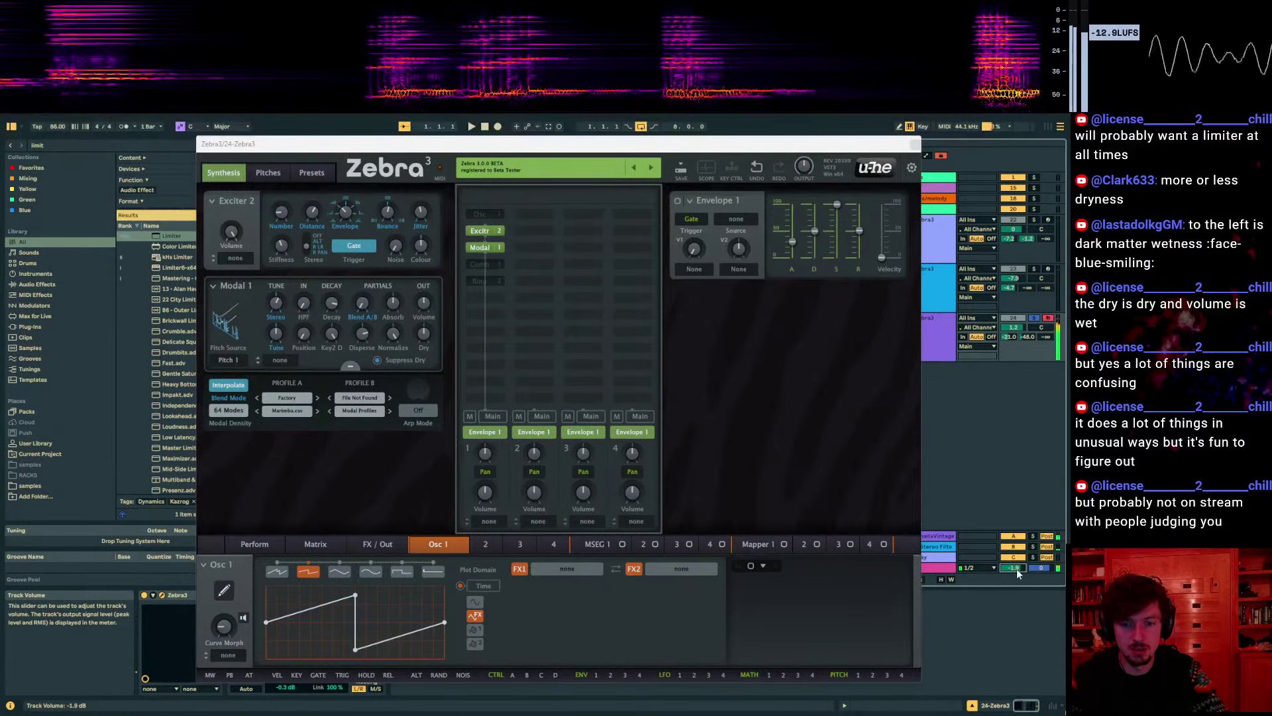
Move the Zebra3 window aside, place the insert marker at 2.3.1 on the 24 Zebra3 track, and bring the window back
{"action": "left_click_drag", "start_coordinate": [671, 144], "coordinate": [1188, 179]}
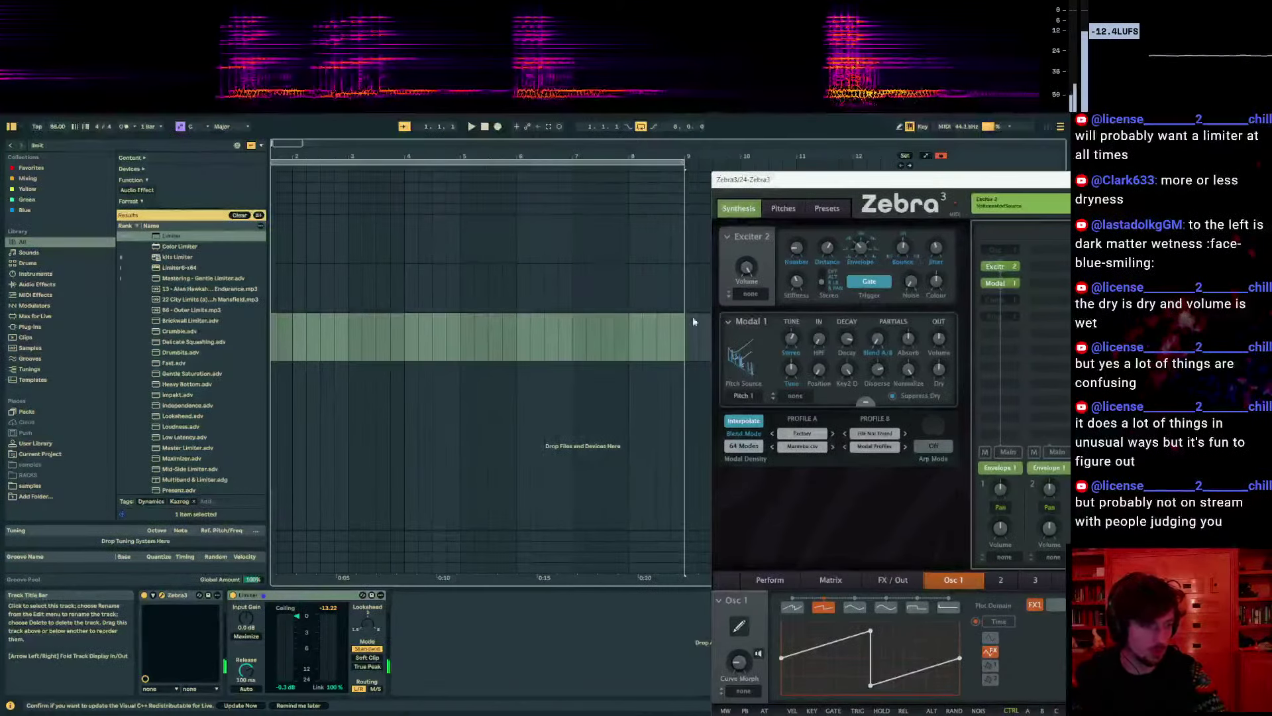
{"action": "left_click", "coordinate": [623, 336]}
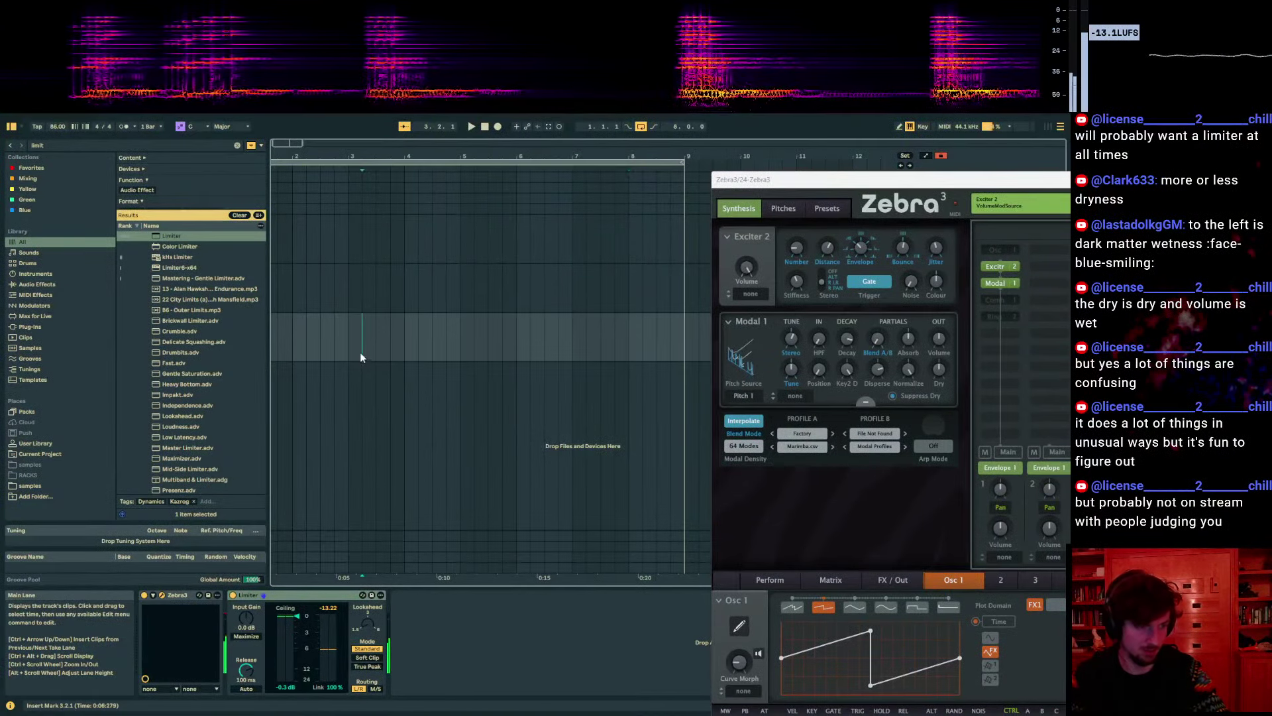
{"action": "left_click", "coordinate": [320, 338]}
{"action": "left_click_drag", "start_coordinate": [771, 182], "coordinate": [228, 156]}
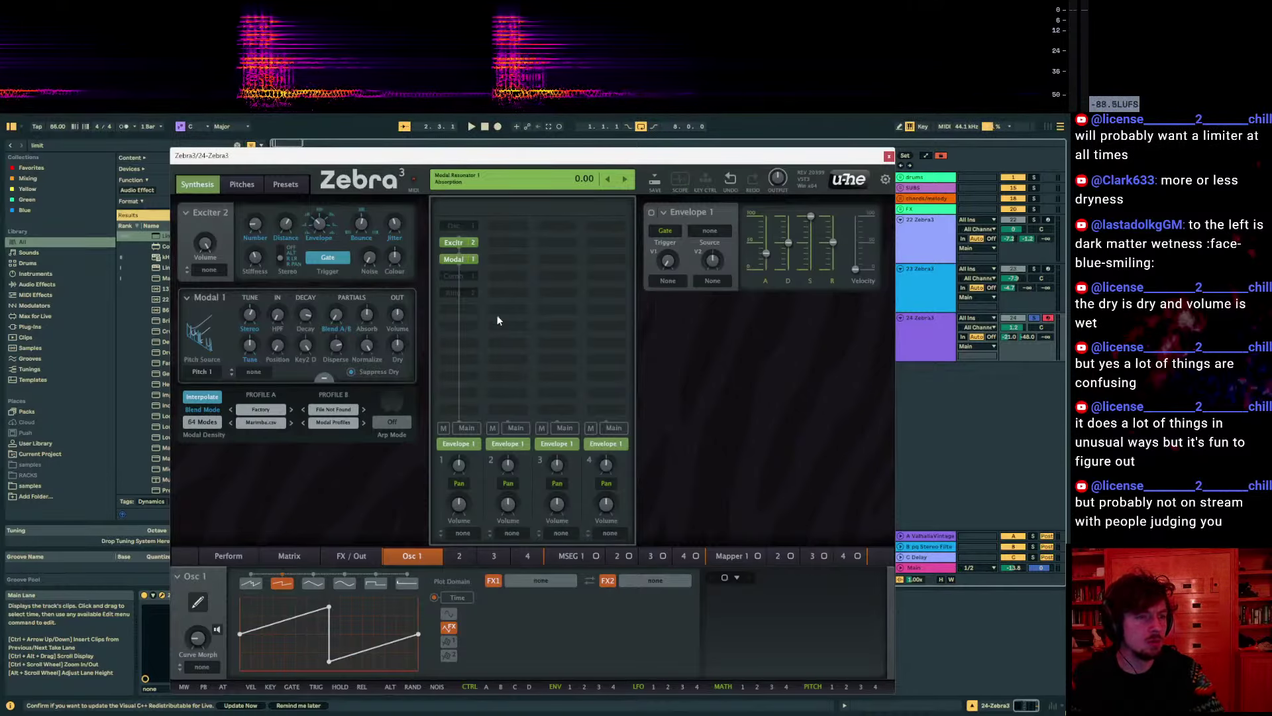
Insert Distortion 1 in lane 1 below the bypassed modules, set its type to Corrode, and adjust Crush
{"action": "left_click", "coordinate": [456, 312]}
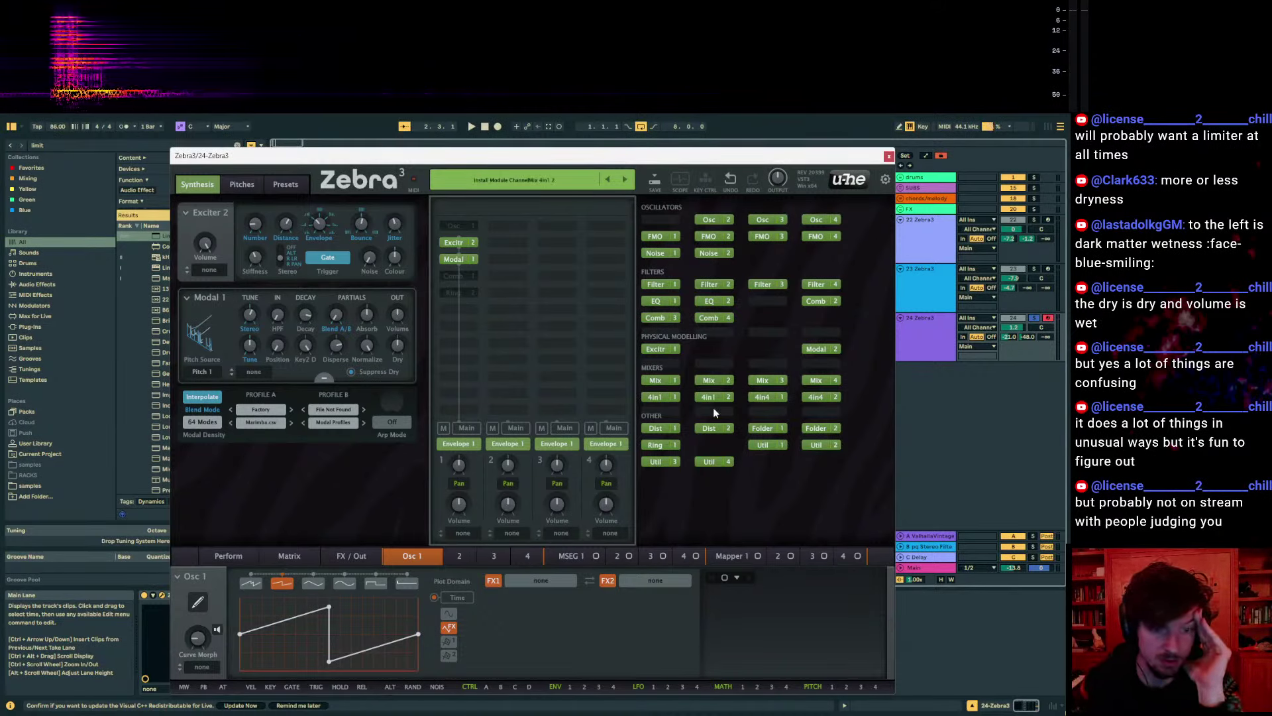
{"action": "left_click", "coordinate": [655, 428]}
{"action": "left_click", "coordinate": [226, 475]}
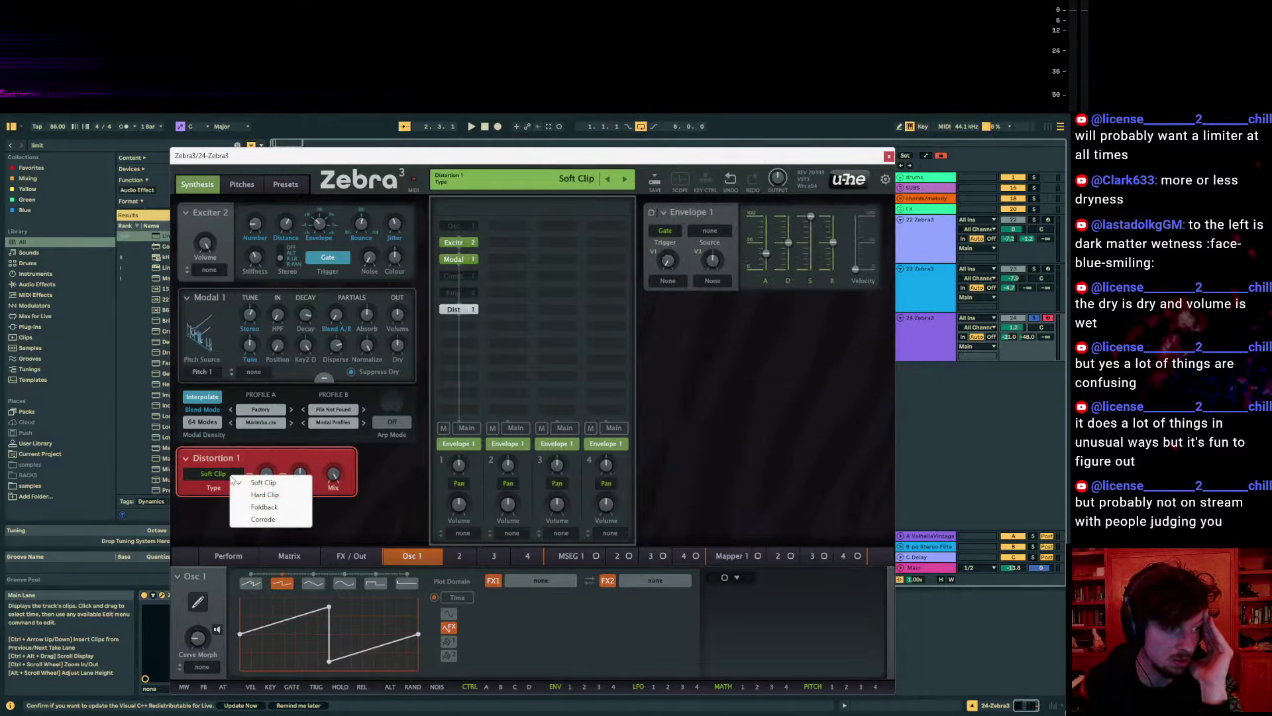
{"action": "left_click", "coordinate": [263, 519]}
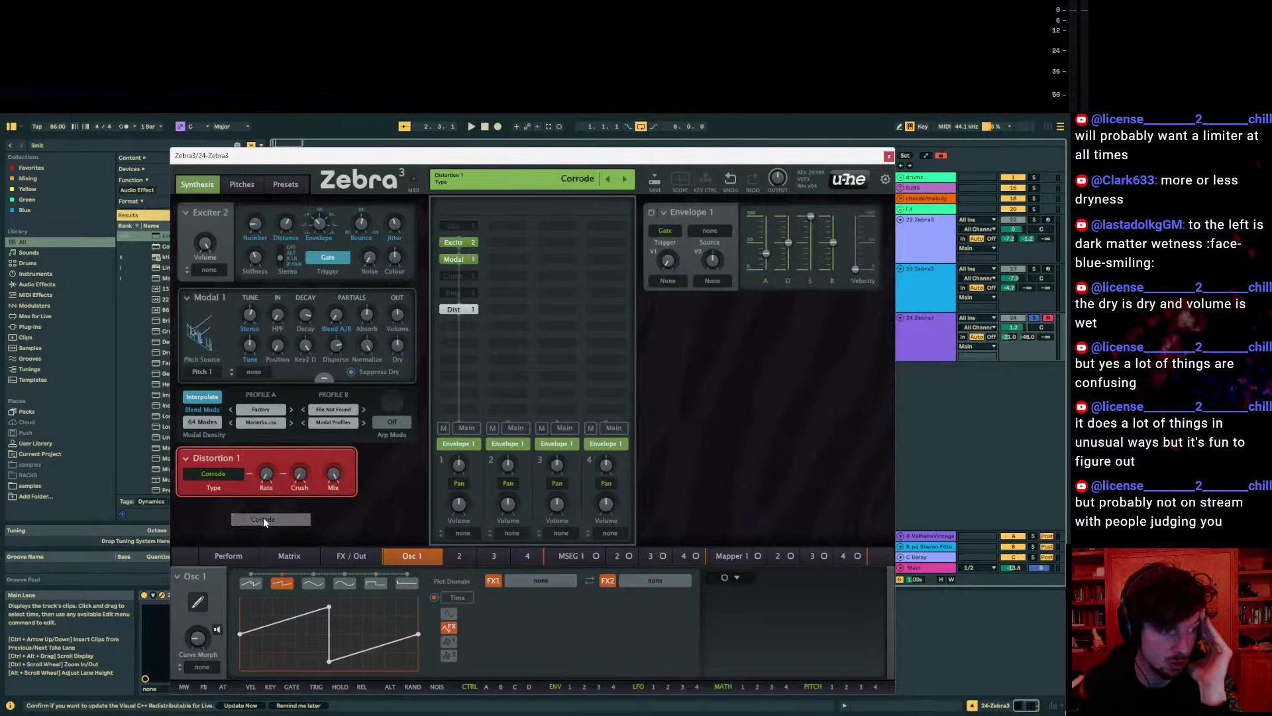
{"action": "left_click_drag", "start_coordinate": [299, 477], "coordinate": [299, 419]}
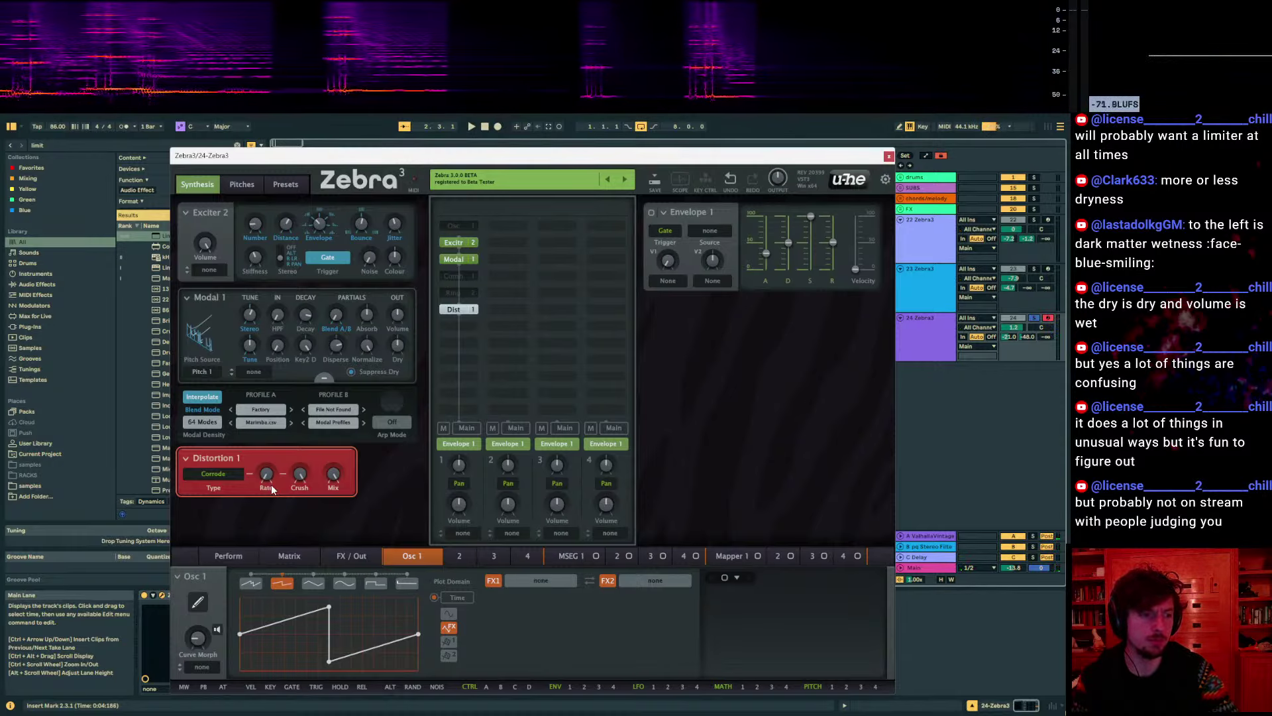
Raise the Main track's volume, reselect the 24 Zebra3 track, and set Distortion 1's Rate to 60
{"action": "mouse_move", "coordinate": [263, 474]}
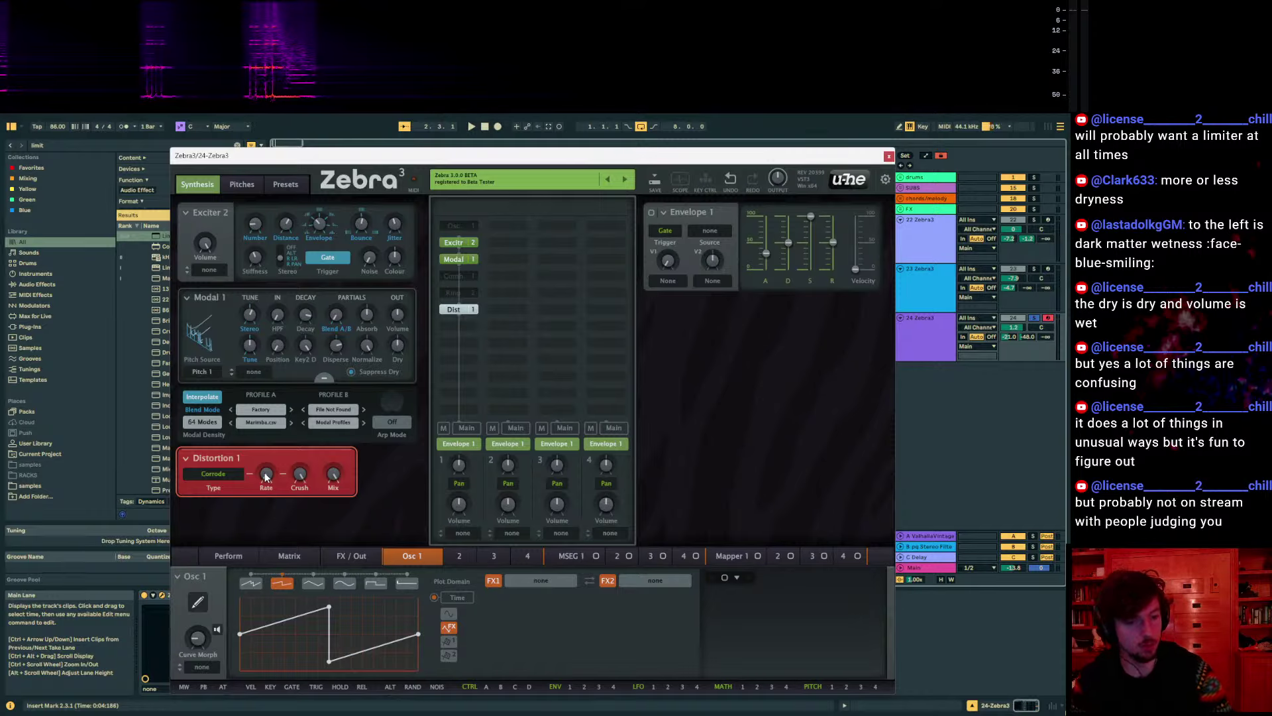
{"action": "left_click_drag", "start_coordinate": [1014, 567], "coordinate": [1014, 555]}
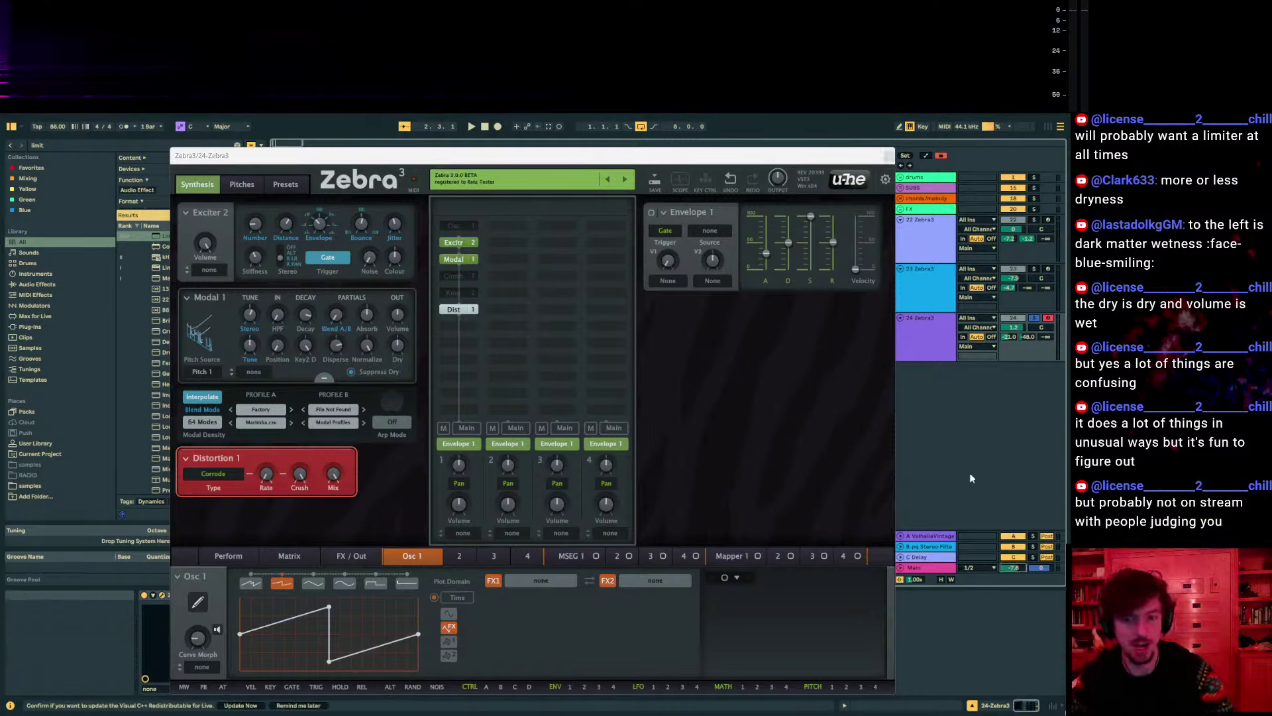
{"action": "left_click", "coordinate": [926, 352]}
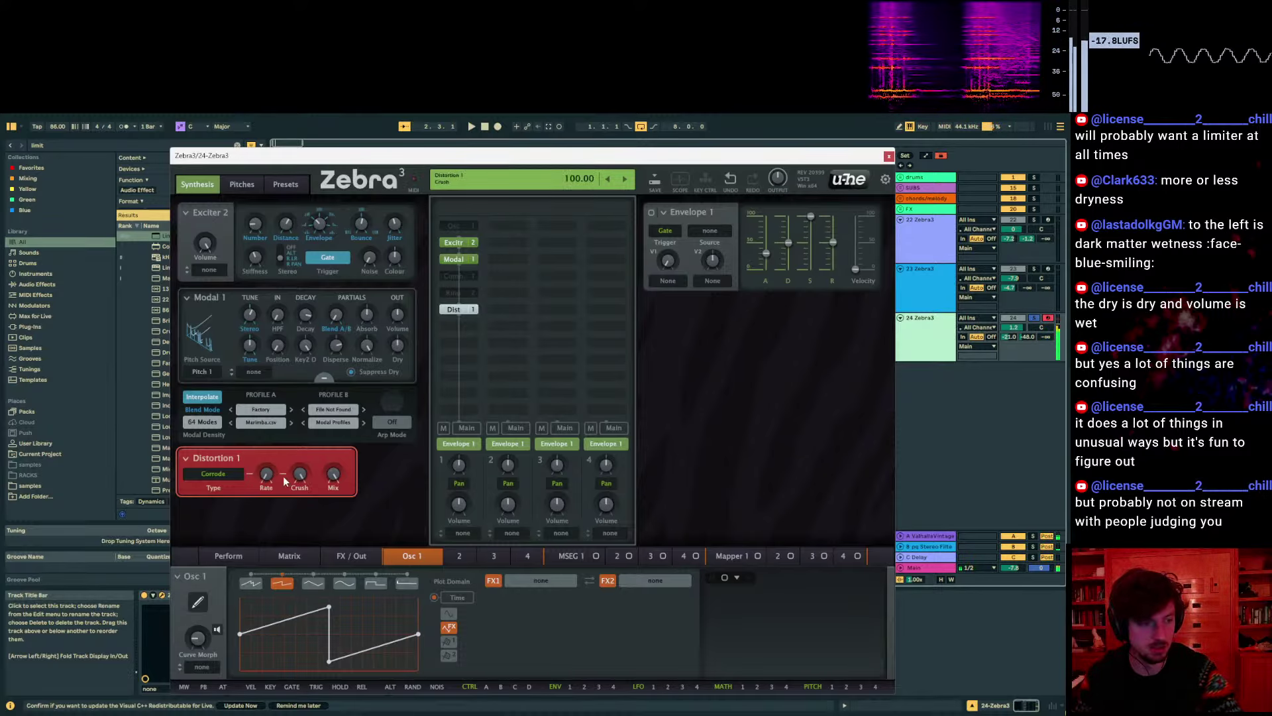
{"action": "left_click_drag", "start_coordinate": [267, 474], "coordinate": [266, 457]}
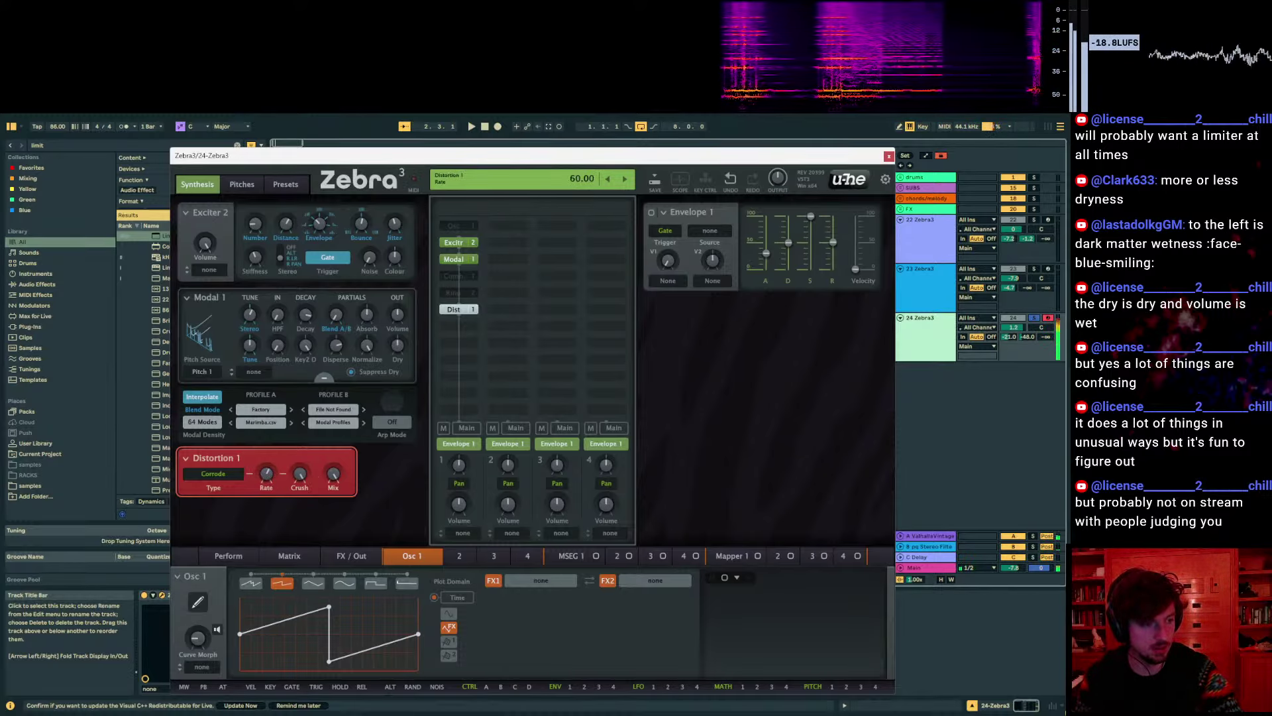
Switch Distortion 1's type to Foldback and adjust its Amount
{"action": "left_click", "coordinate": [220, 479]}
{"action": "left_click", "coordinate": [246, 494]}
{"action": "left_click_drag", "start_coordinate": [266, 473], "coordinate": [266, 458]}
{"action": "left_click_drag", "start_coordinate": [266, 473], "coordinate": [288, 476]}
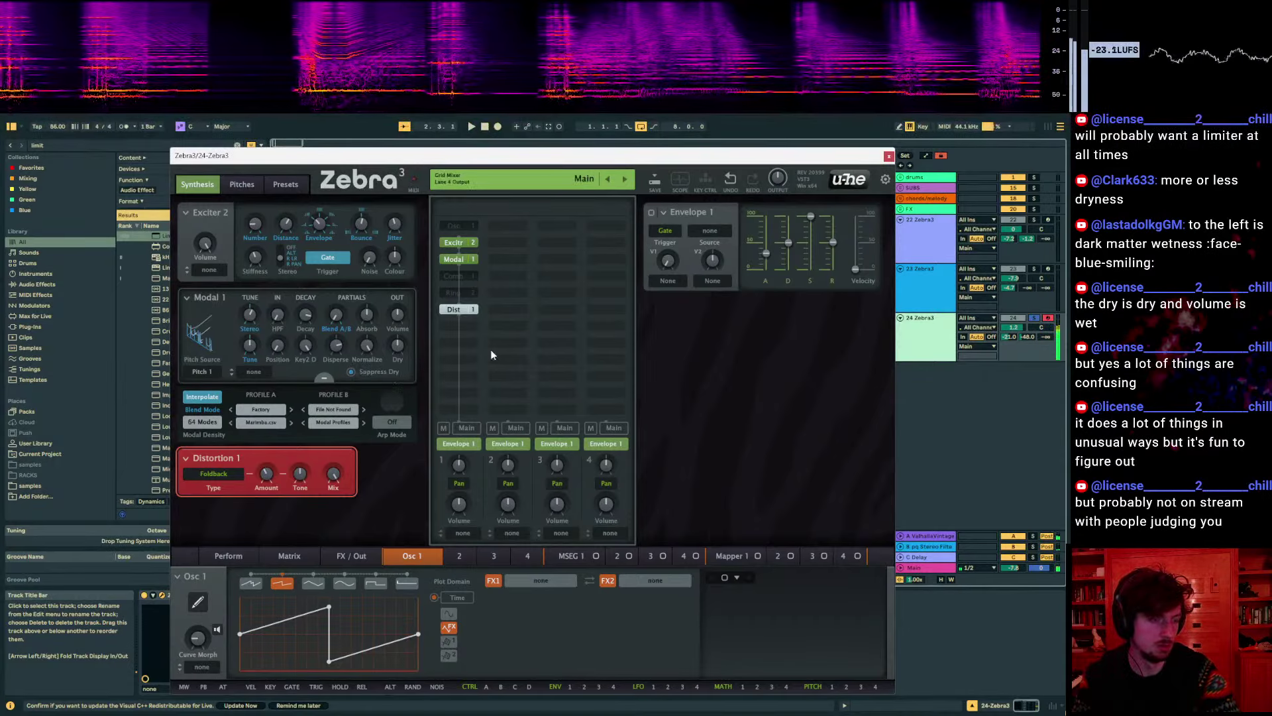
Insert Filter 1 below the distortion in lane 1 and set it to the 12-pole Allpass mode
{"action": "left_click", "coordinate": [455, 325]}
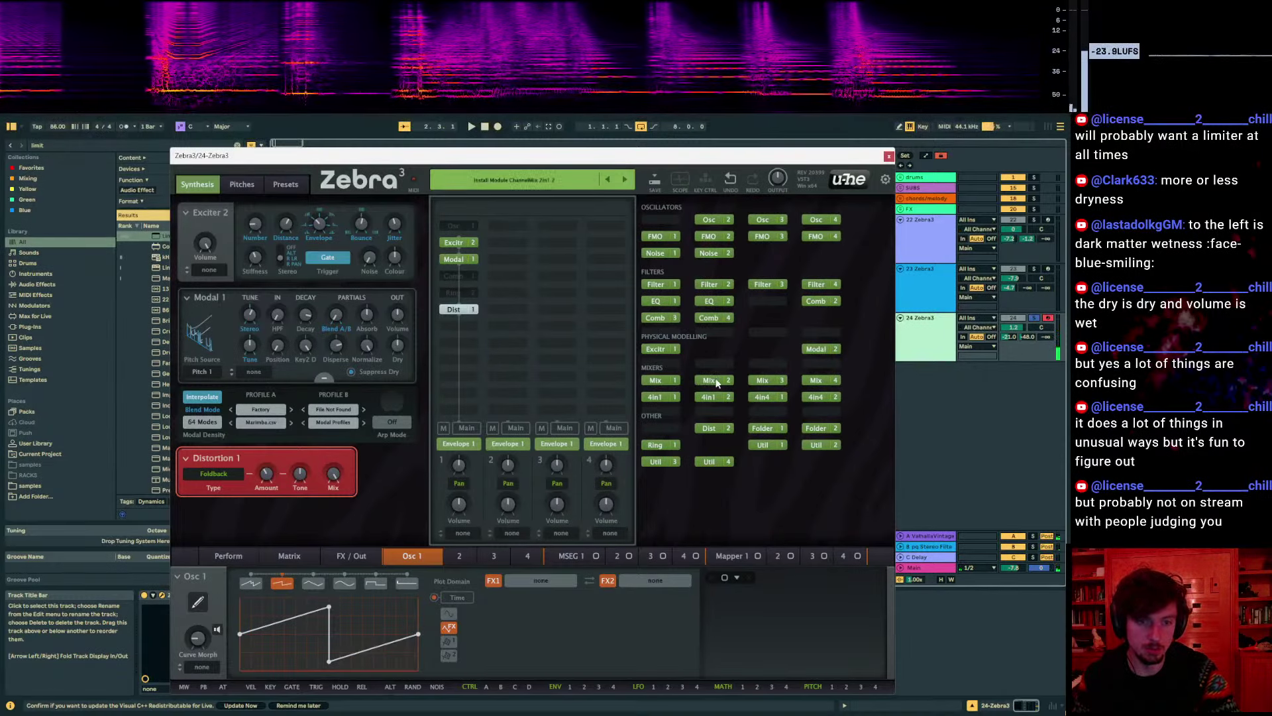
{"action": "left_click", "coordinate": [656, 284]}
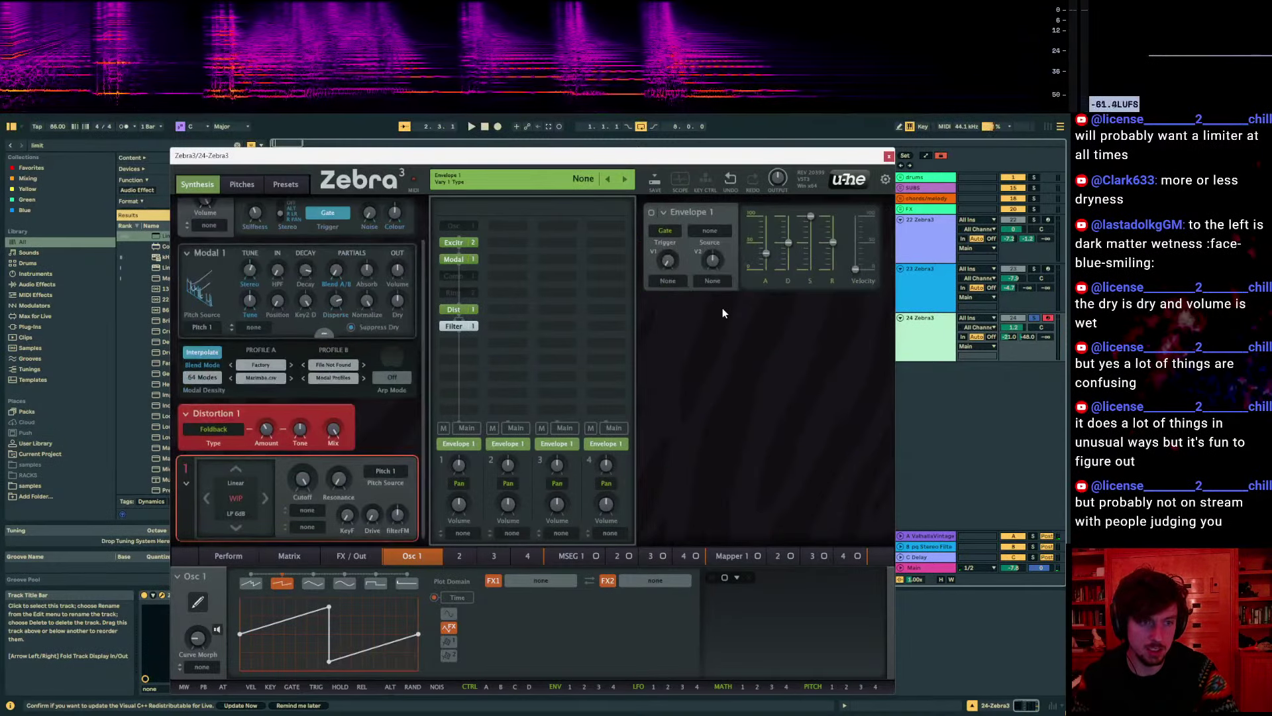
{"action": "left_click", "coordinate": [236, 483]}
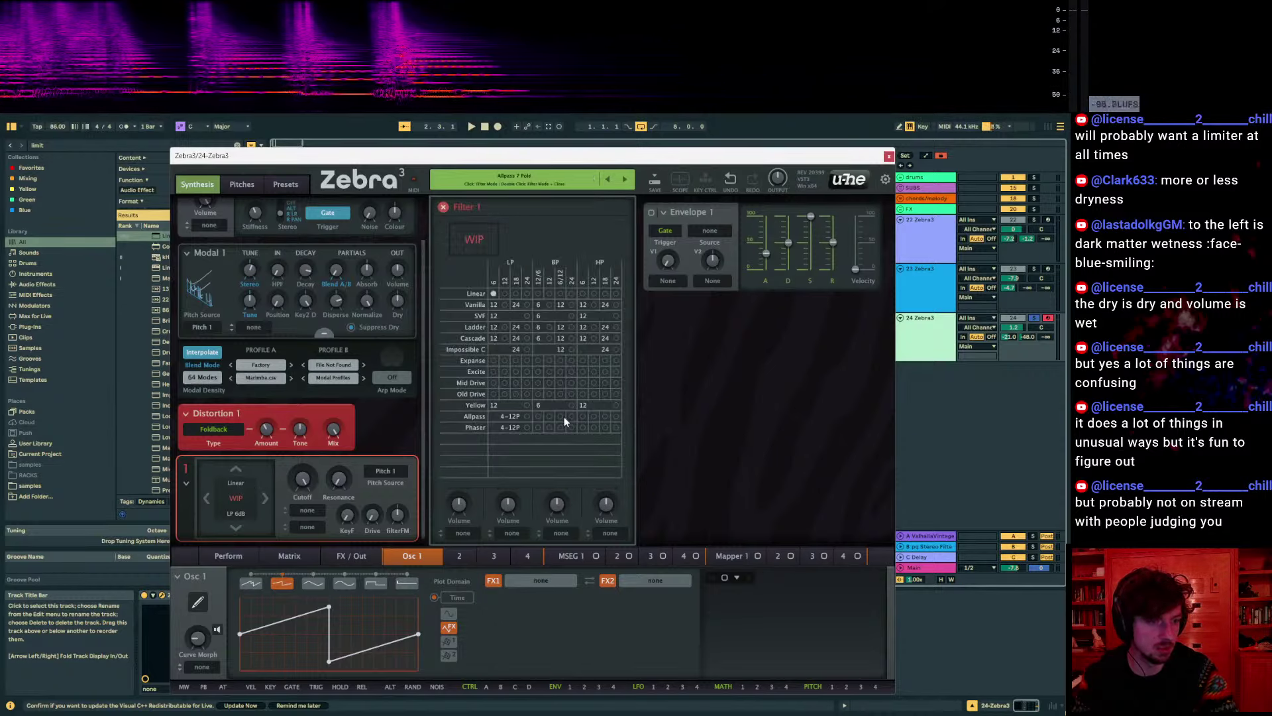
{"action": "left_click", "coordinate": [616, 416]}
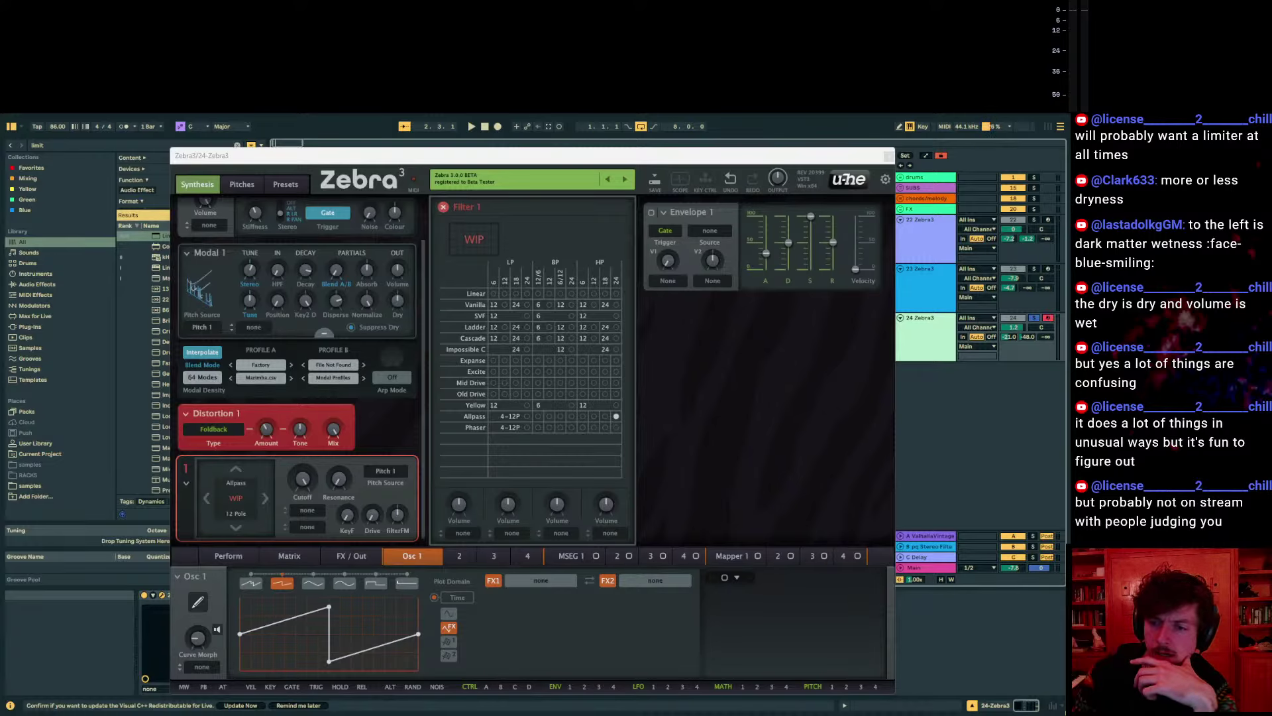
{"action": "left_click", "coordinate": [686, 408]}
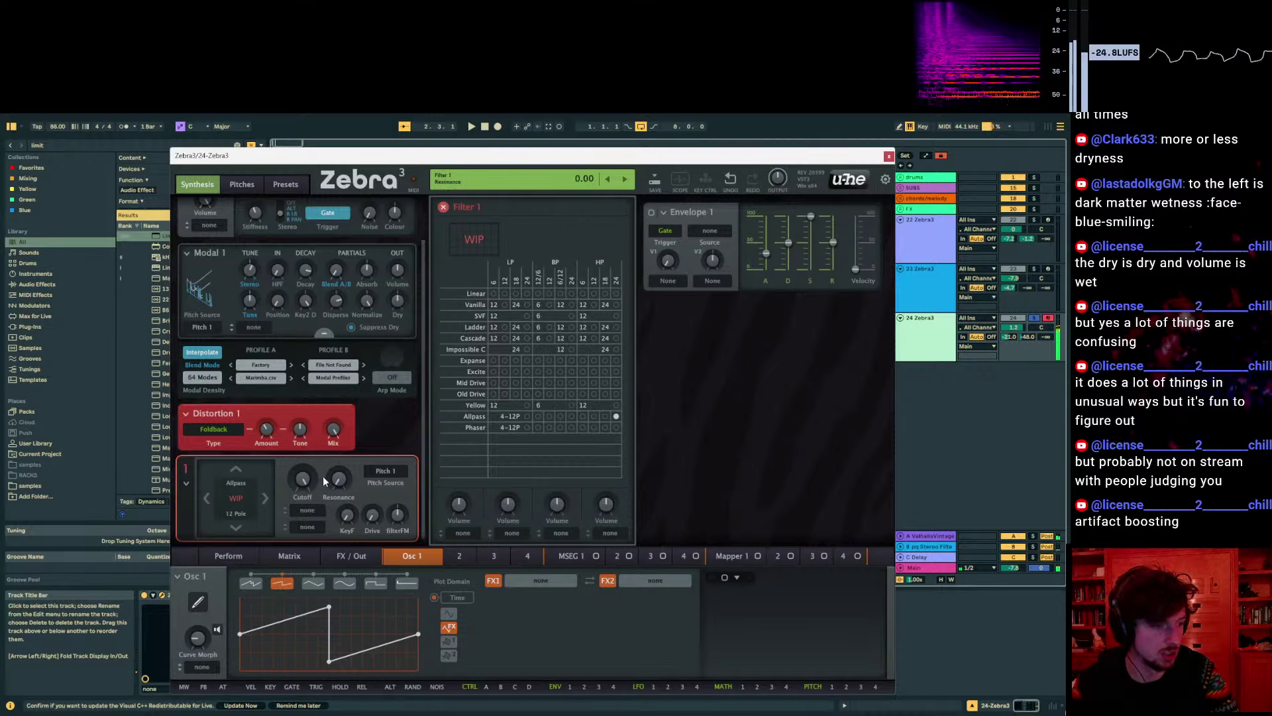
Raise Filter 1's Resonance and audition different Cutoff and KeyF amounts on the allpass
{"action": "left_click_drag", "start_coordinate": [338, 478], "coordinate": [302, 471]}
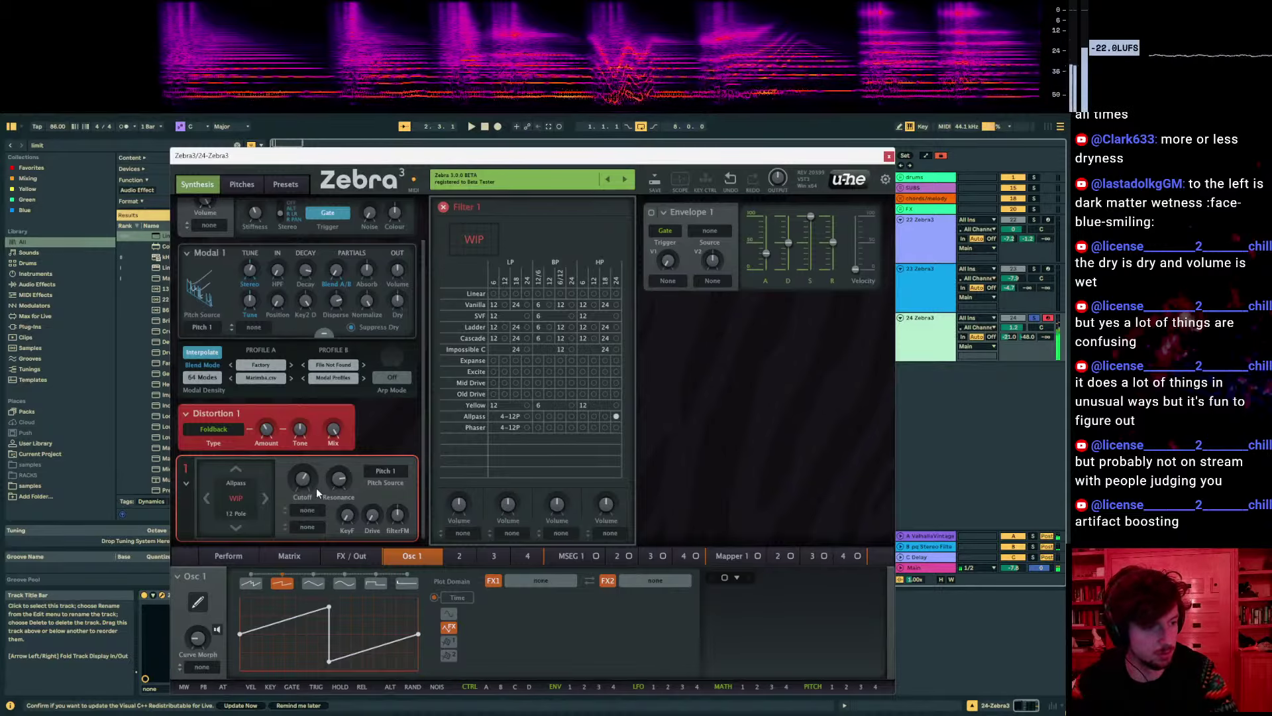
{"action": "left_click_drag", "start_coordinate": [346, 515], "coordinate": [346, 513]}
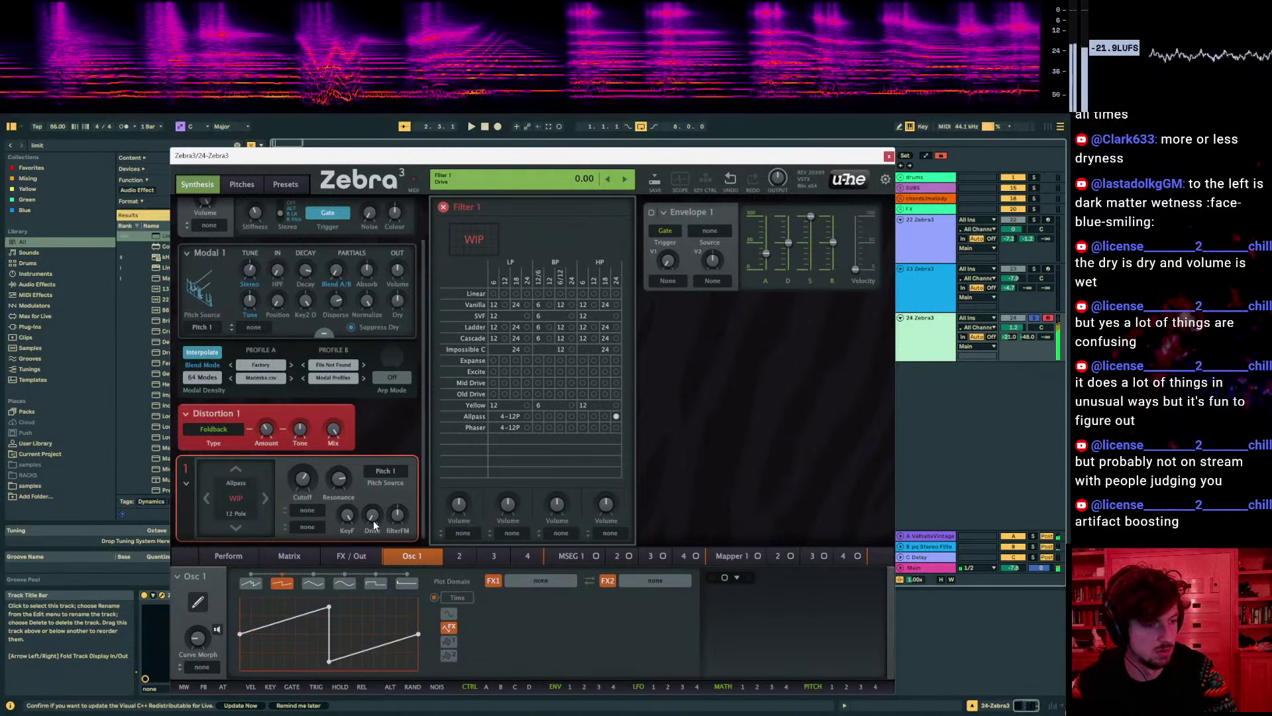
{"action": "left_click_drag", "start_coordinate": [302, 479], "coordinate": [302, 480]}
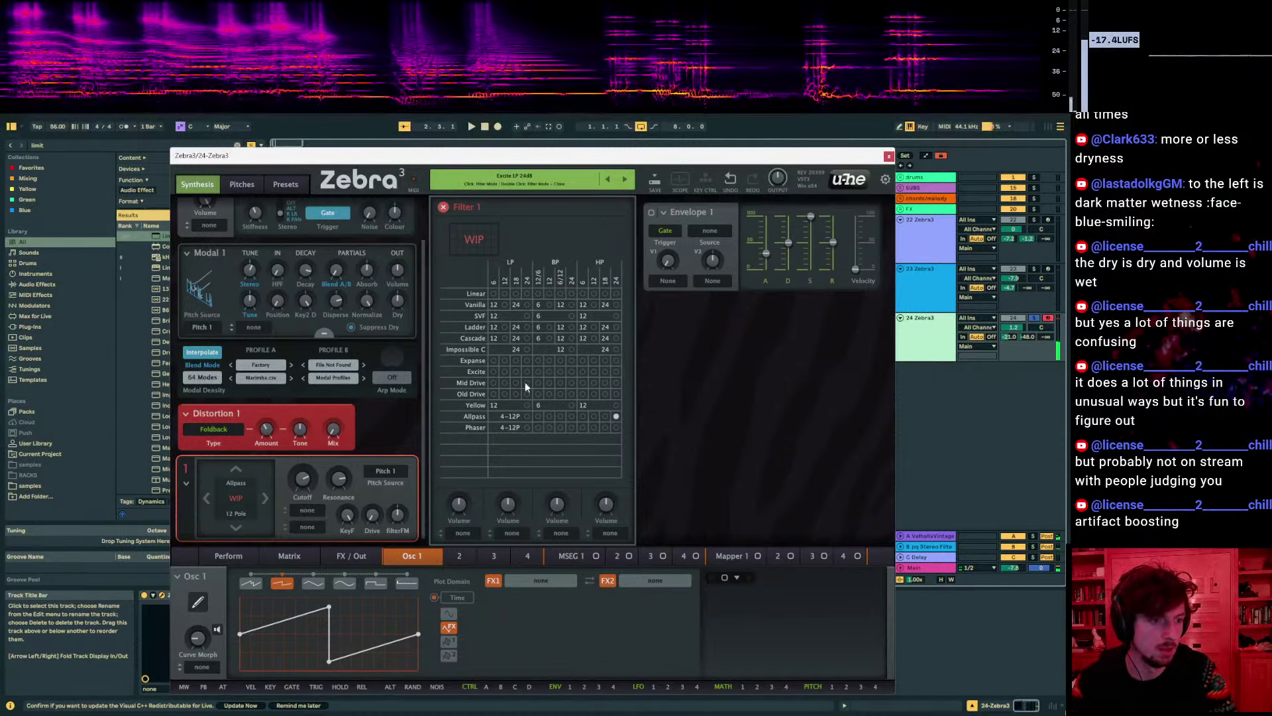
Modulate Filter 1's Cutoff with LFO 1, try a sine wave, then use a random waveform and adjust the Cutoff modulation
{"action": "left_click_drag", "start_coordinate": [654, 689], "coordinate": [303, 478]}
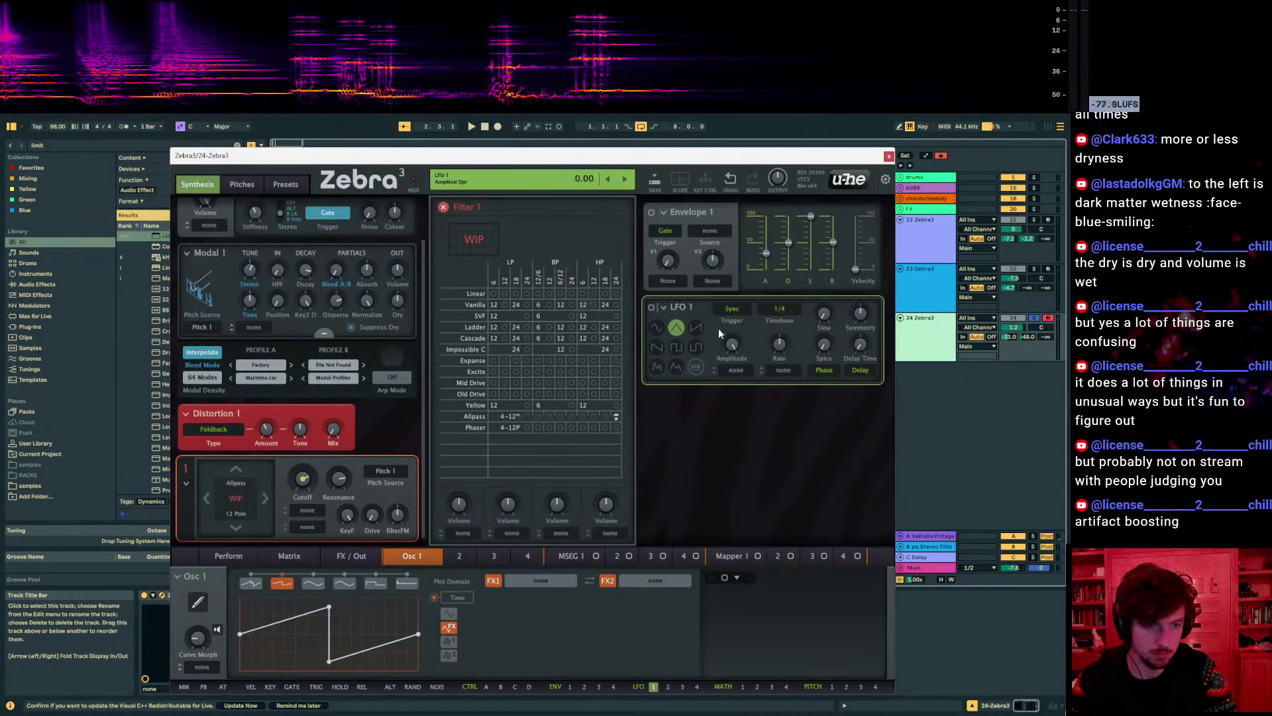
{"action": "left_click", "coordinate": [656, 327]}
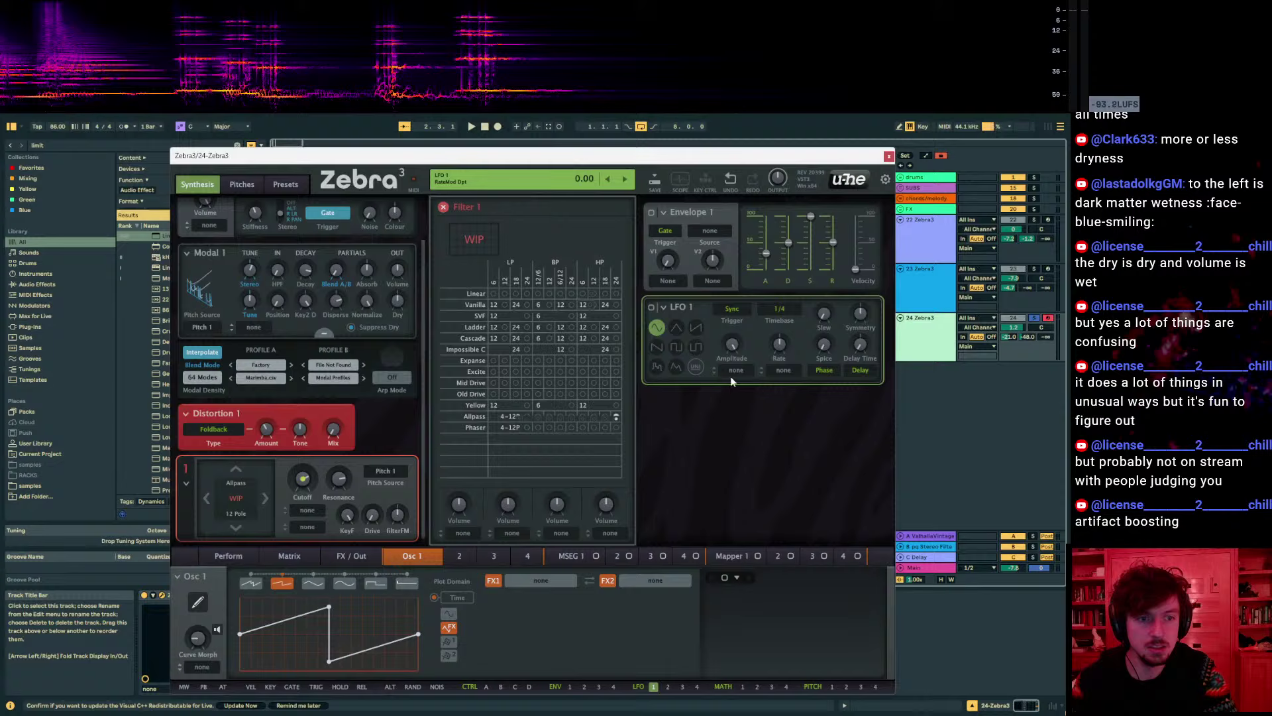
{"action": "left_click", "coordinate": [656, 369]}
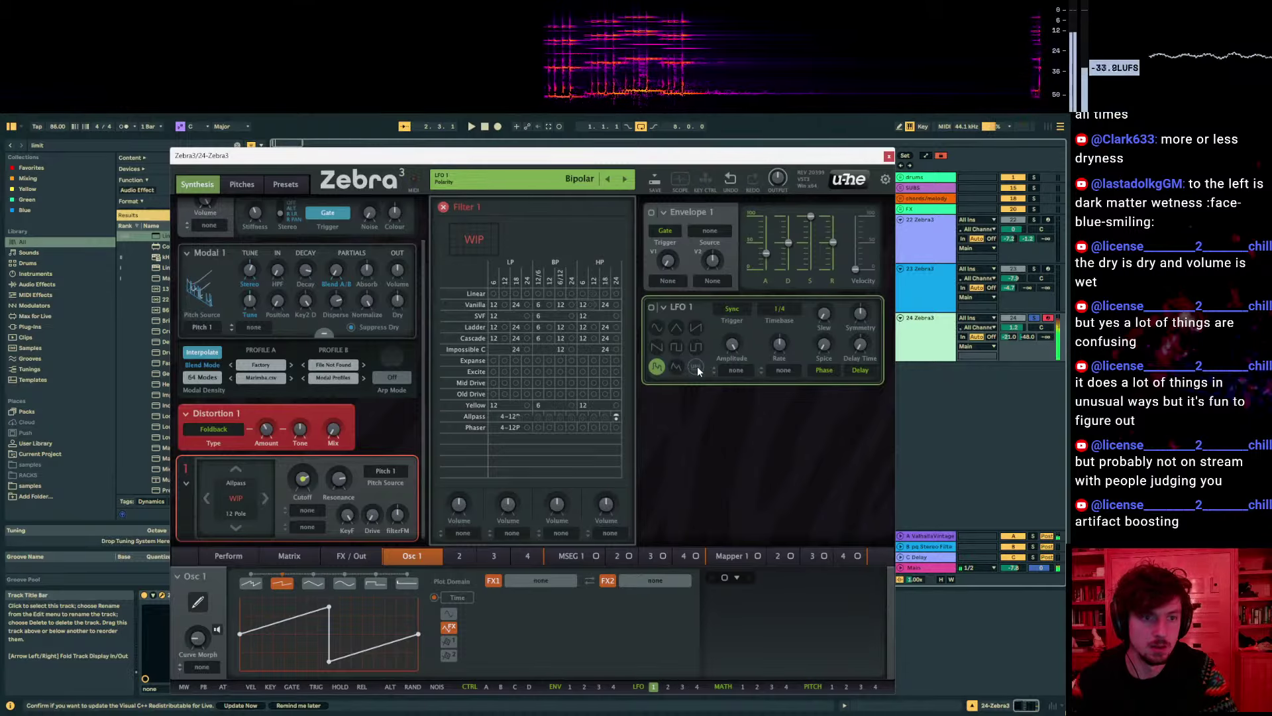
{"action": "left_click_drag", "start_coordinate": [302, 478], "coordinate": [303, 469]}
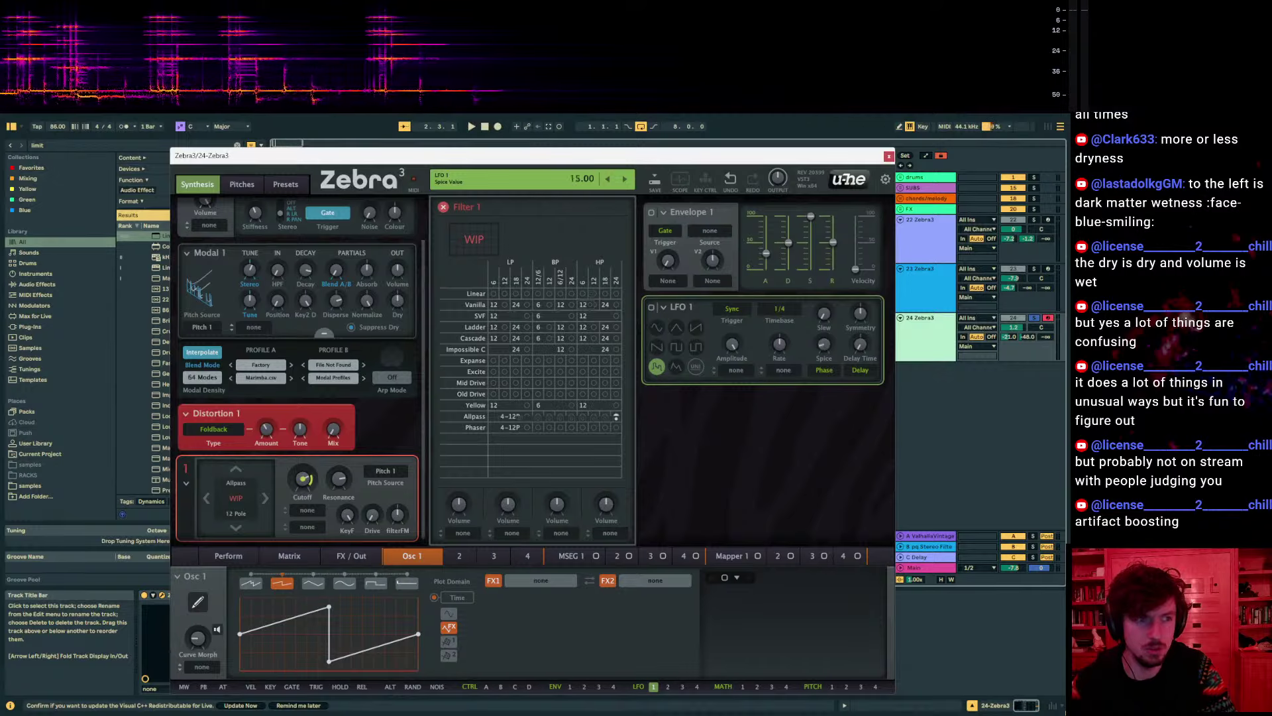
Reset LFO 1's Spice and adjust its Slew to smooth the random modulation
{"action": "double_click", "coordinate": [823, 340]}
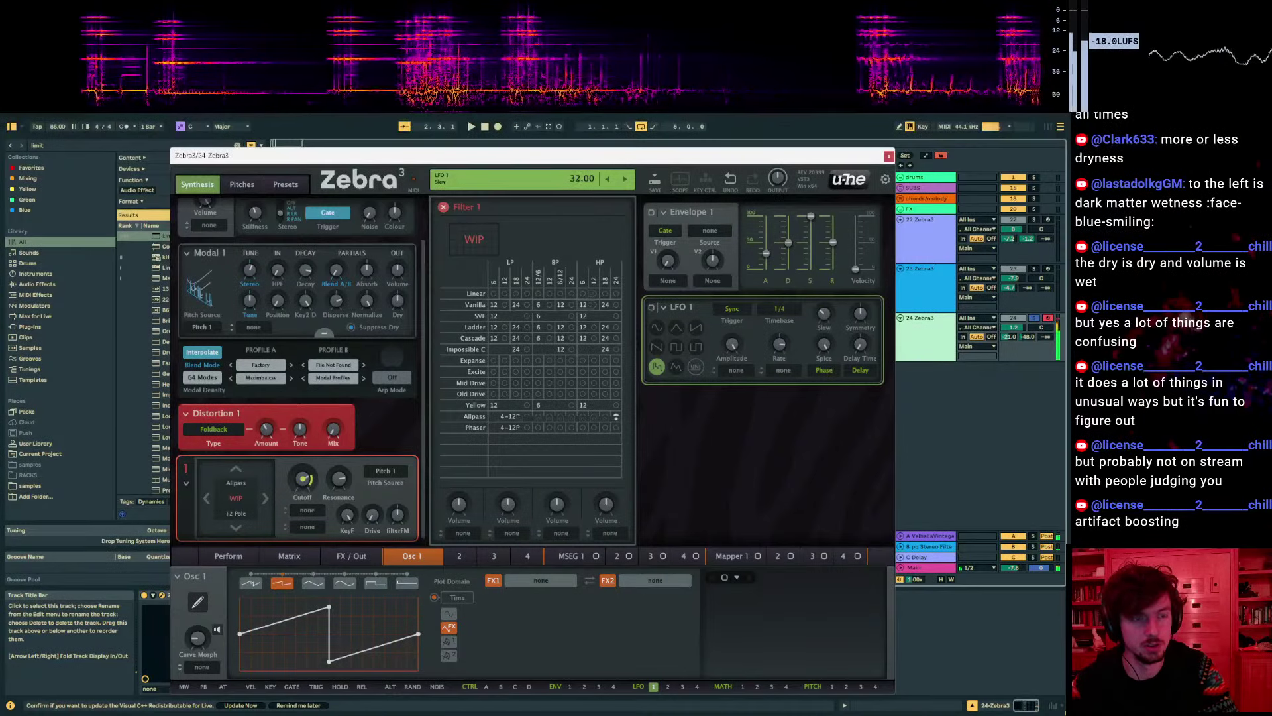
{"action": "left_click_drag", "start_coordinate": [824, 313], "coordinate": [823, 315]}
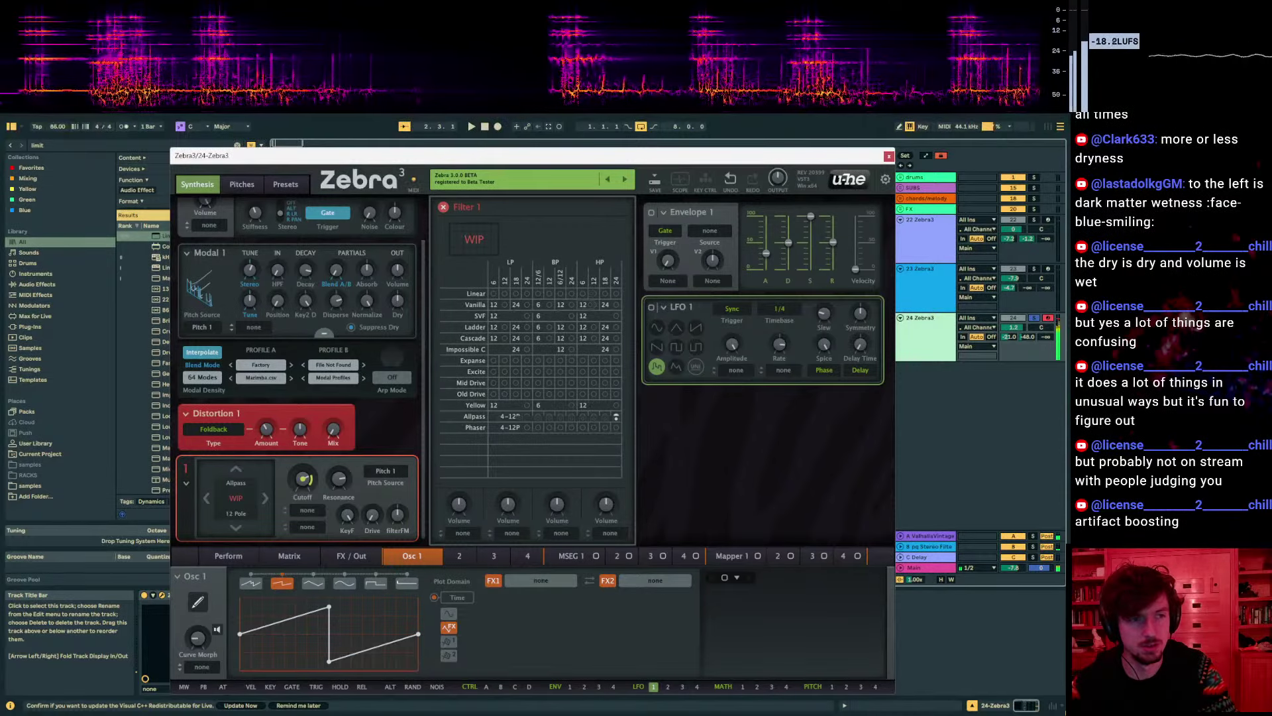
{"action": "mouse_move", "coordinate": [861, 316]}
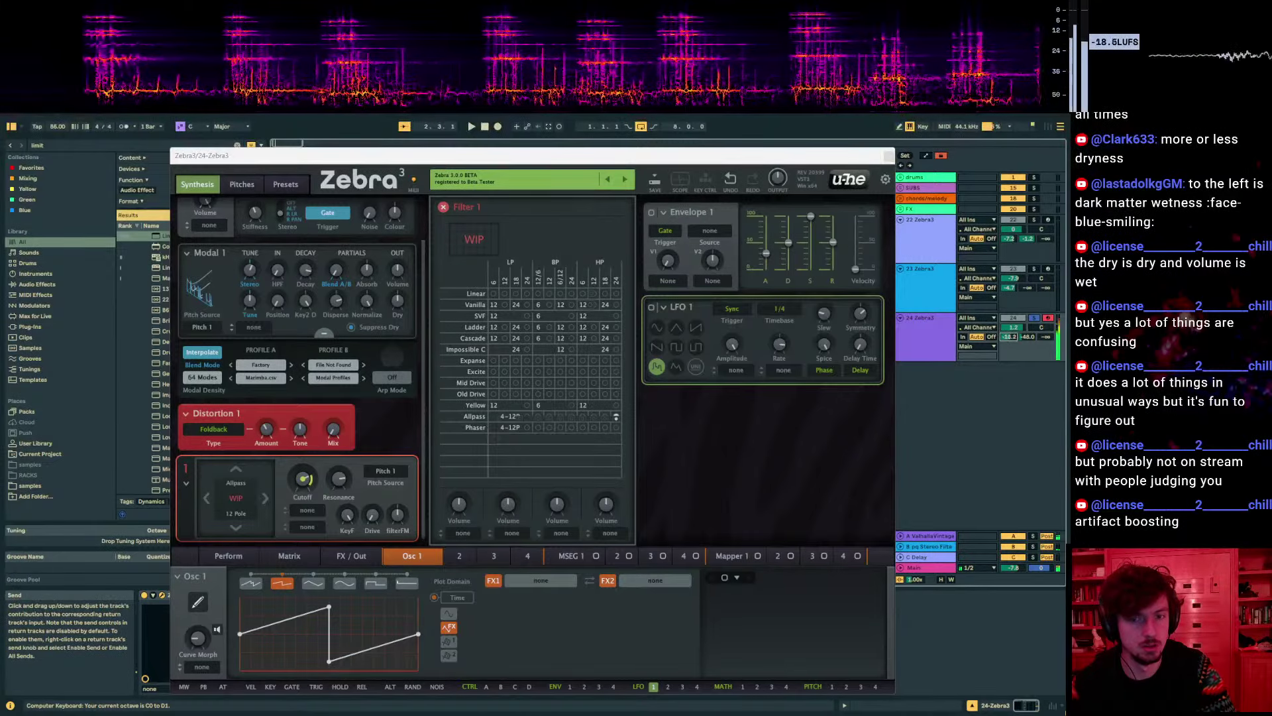
Raise the 24 Zebra3 track's ValhallaVintageVerb send and modulate Modal 1's Tune with LFO 1
{"action": "left_click", "coordinate": [1008, 337]}
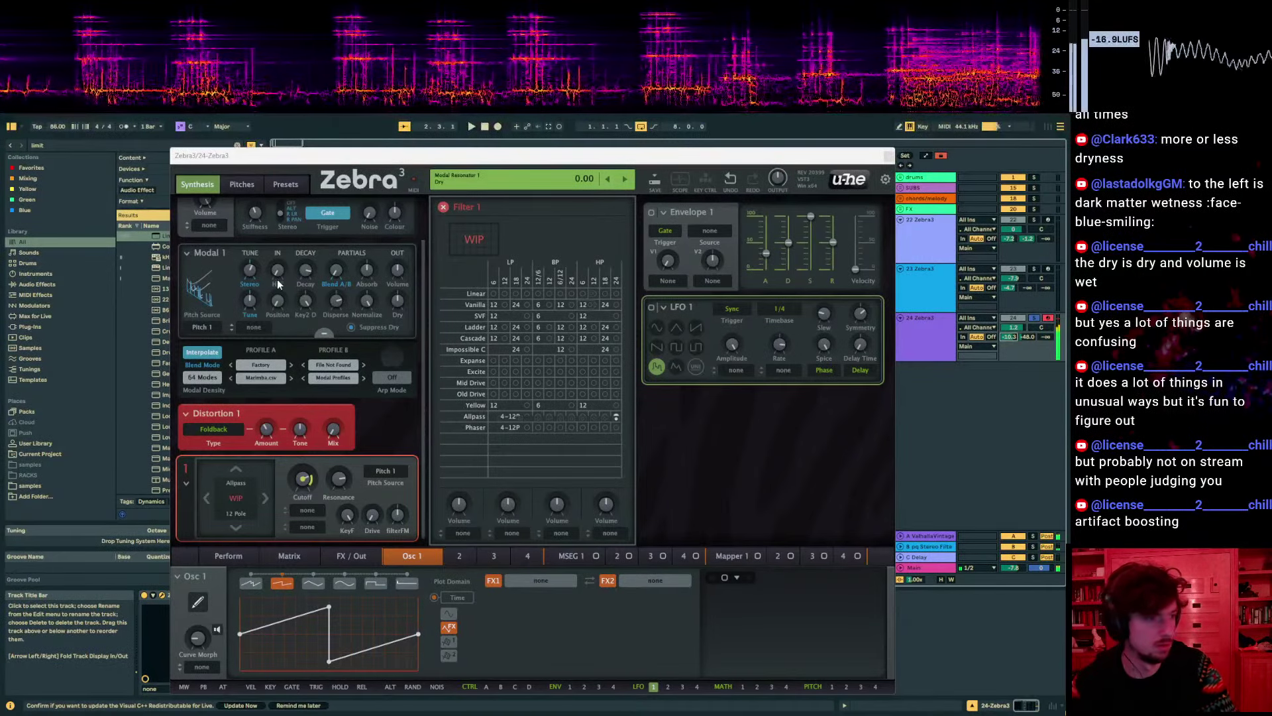
{"action": "left_click", "coordinate": [251, 273]}
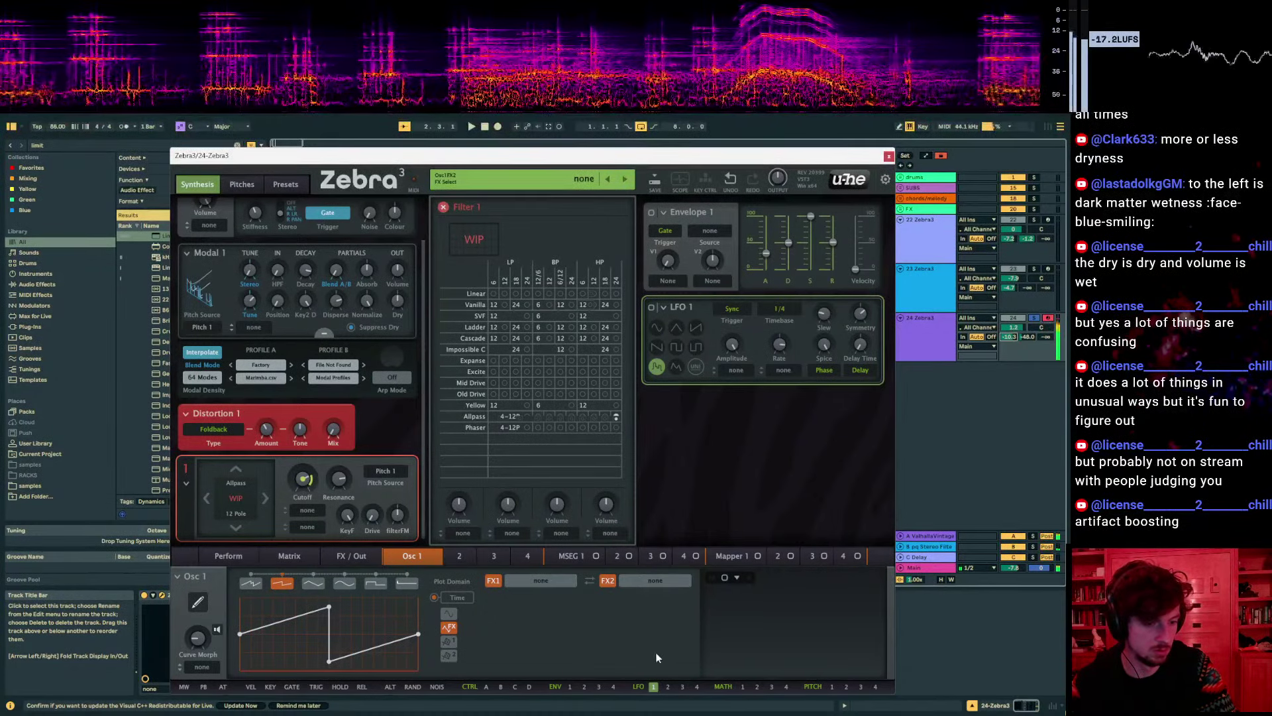
{"action": "left_click_drag", "start_coordinate": [654, 691], "coordinate": [251, 301]}
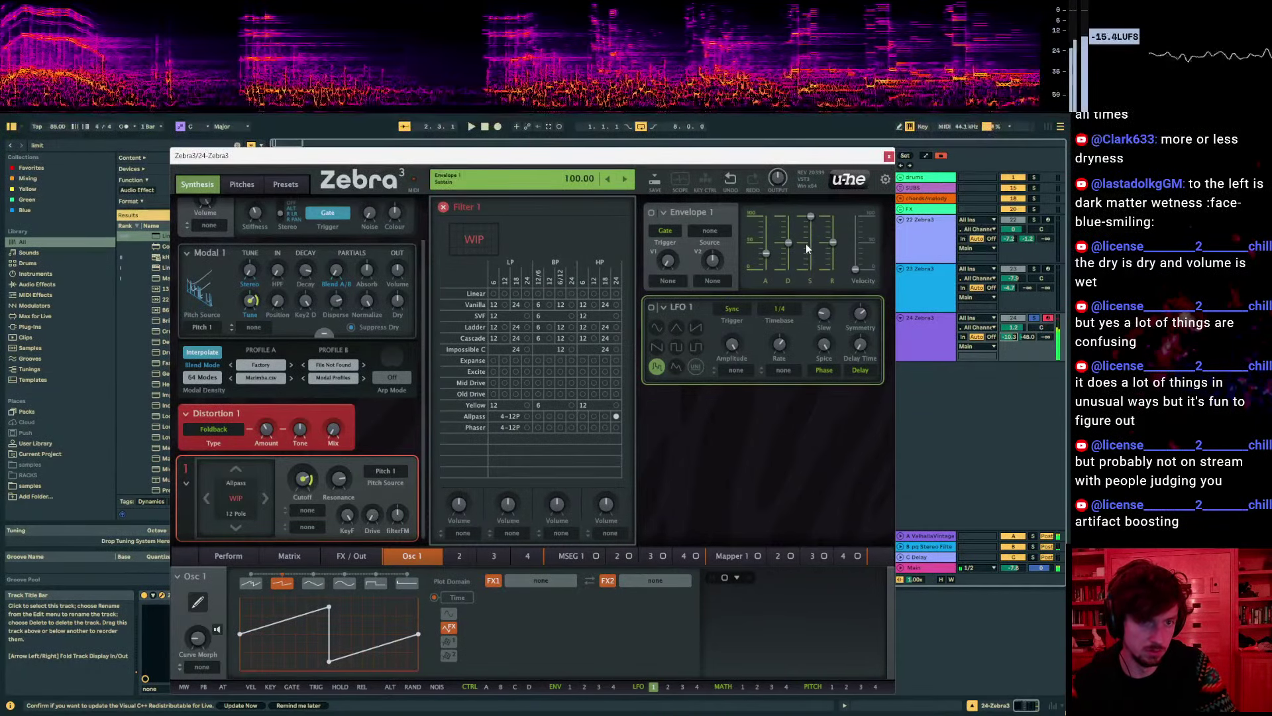
Raise Envelope 1's Decay and adjust Exciter 2's Envelope, Noise Colour and Stiffness
{"action": "left_click_drag", "start_coordinate": [788, 244], "coordinate": [788, 216]}
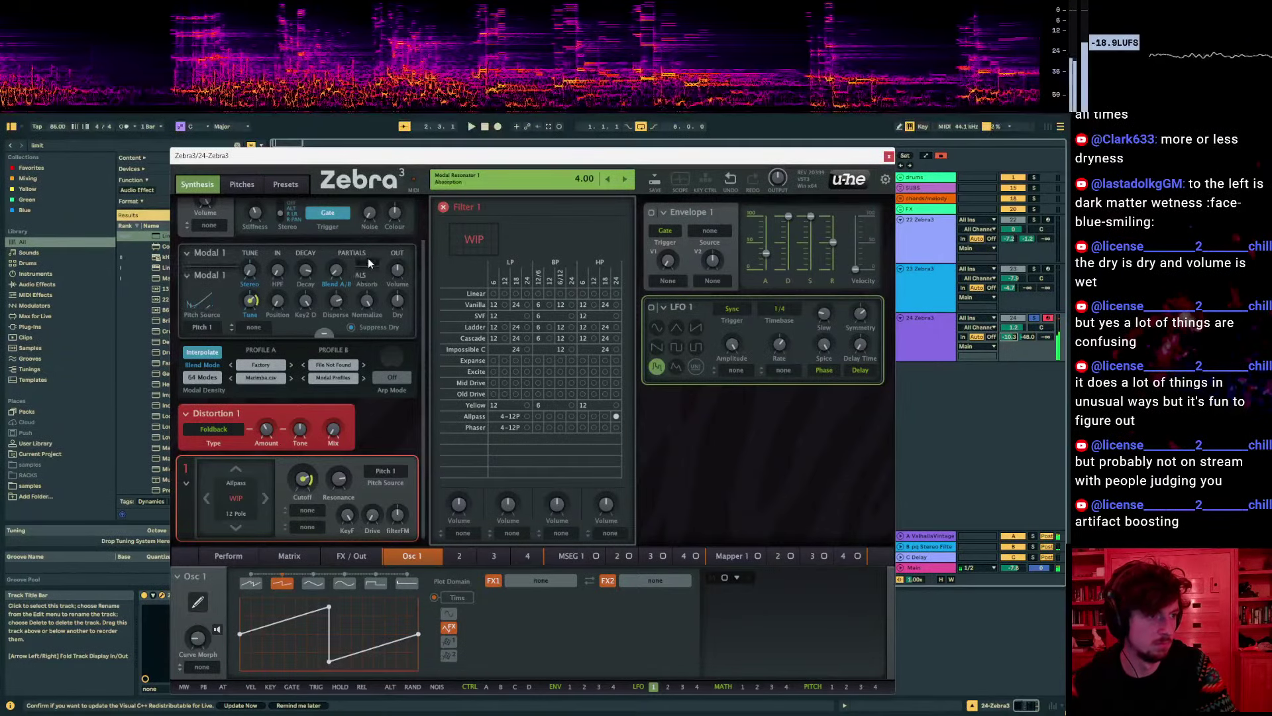
{"action": "scroll", "coordinate": [352, 248], "scroll_direction": "up", "scroll_amount": 1}
{"action": "left_click_drag", "start_coordinate": [312, 221], "coordinate": [323, 232]}
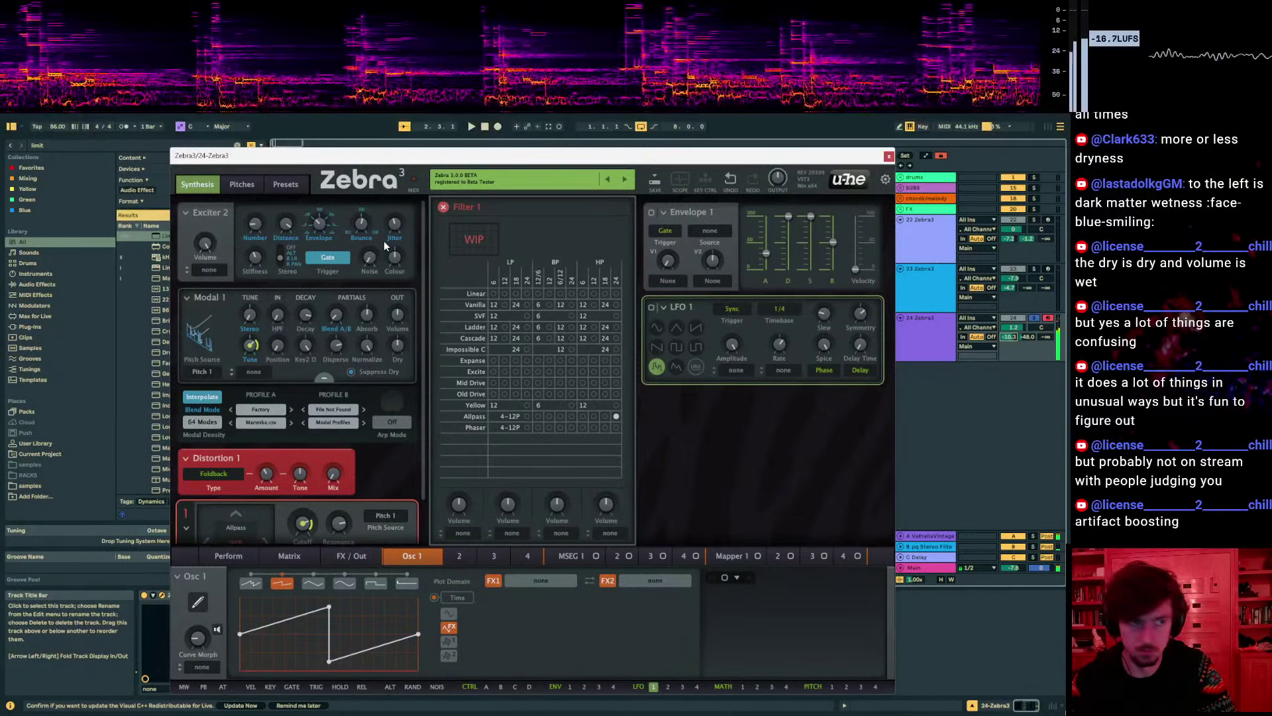
{"action": "left_click_drag", "start_coordinate": [399, 256], "coordinate": [399, 250]}
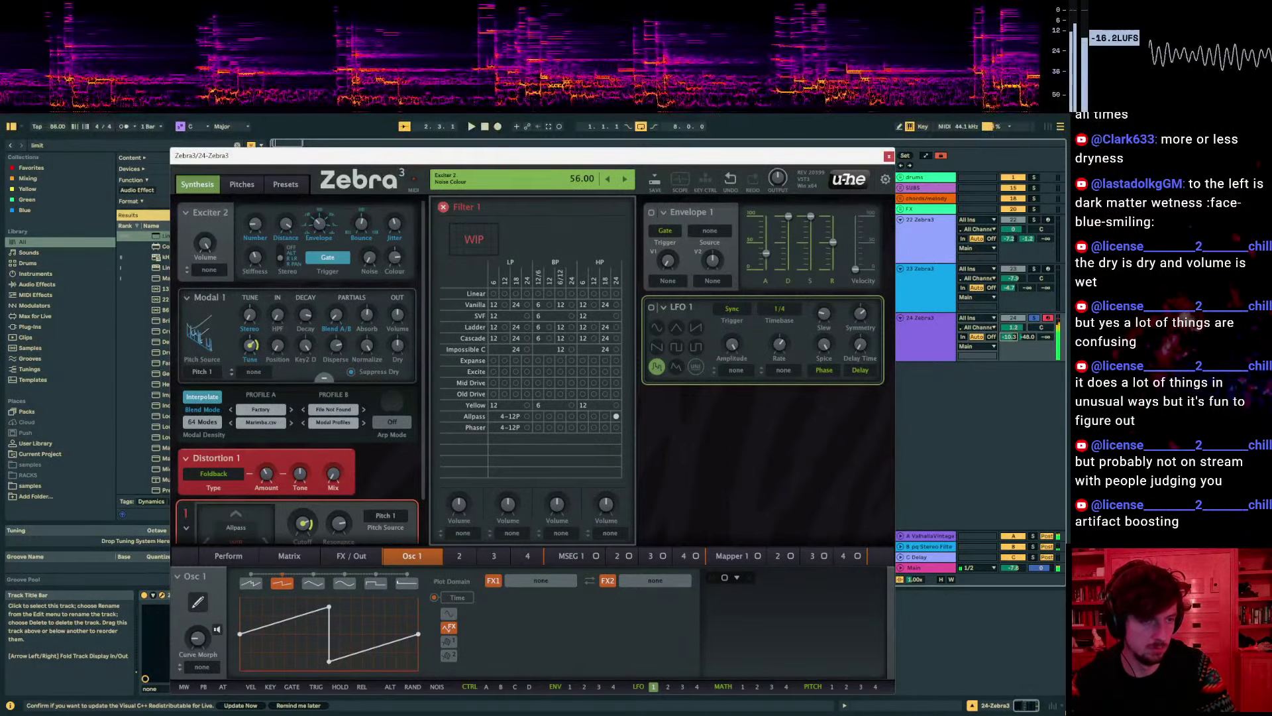
{"action": "left_click_drag", "start_coordinate": [255, 257], "coordinate": [255, 251]}
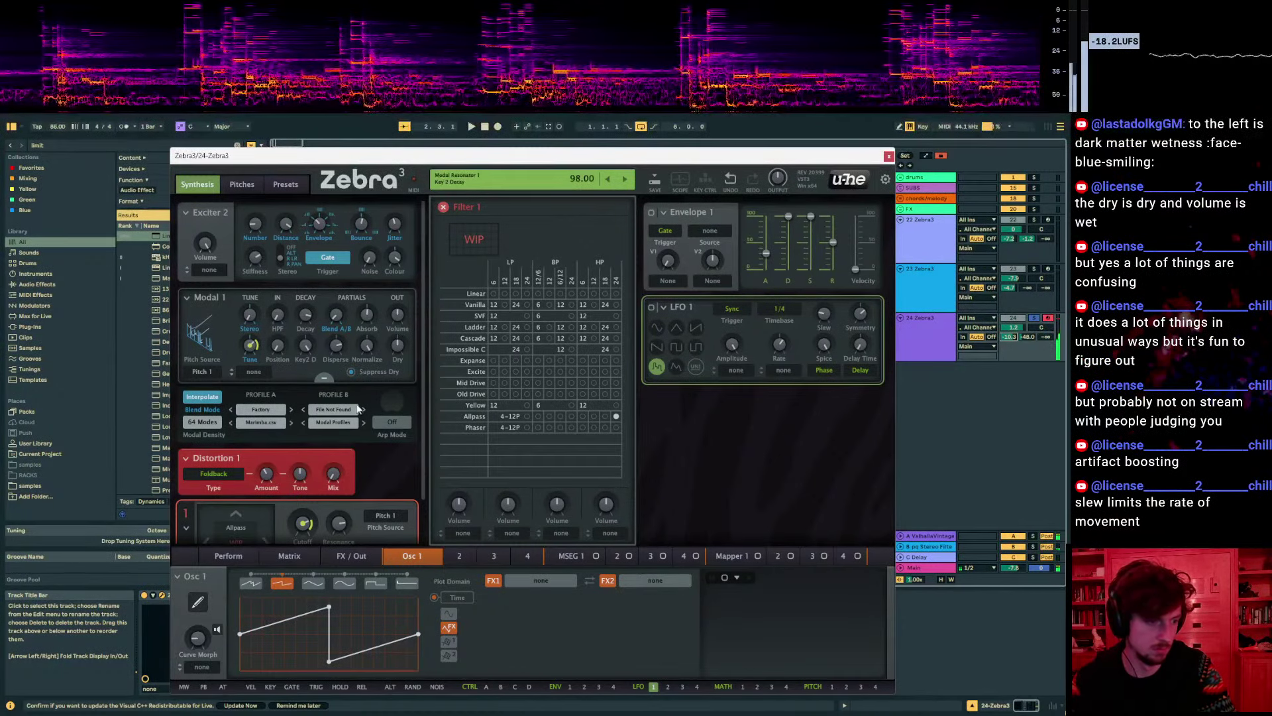
Review LFO 1's assignments in the modulation matrix and close Filter 1's type selector
{"action": "scroll", "coordinate": [420, 478], "scroll_direction": "down", "scroll_amount": 2}
{"action": "left_click", "coordinate": [289, 560]}
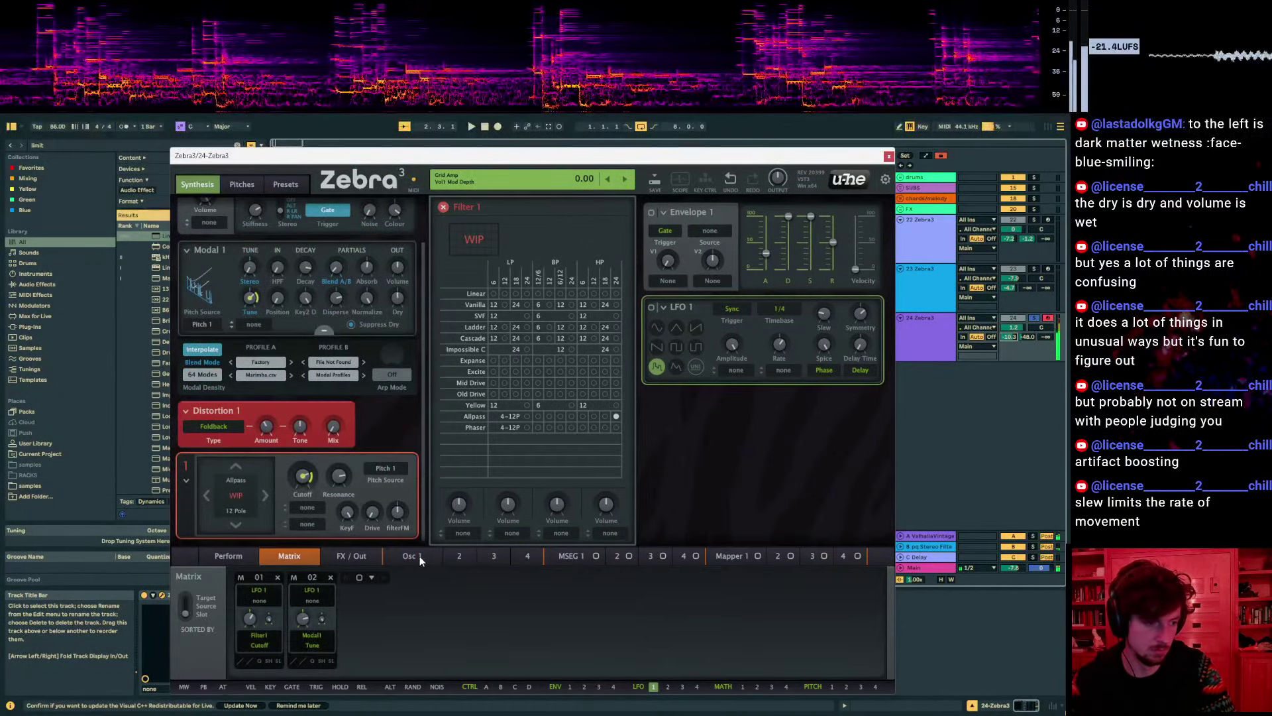
{"action": "left_click", "coordinate": [463, 559]}
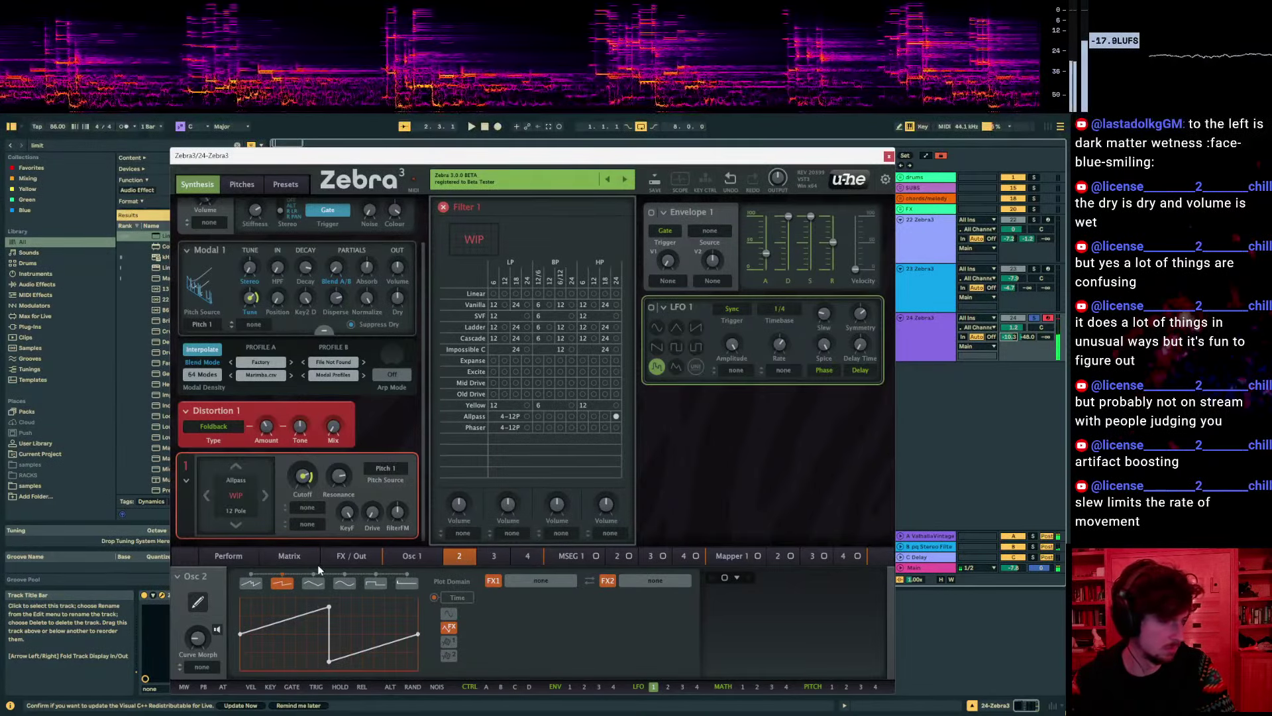
{"action": "left_click", "coordinate": [351, 562]}
{"action": "left_click", "coordinate": [291, 557]}
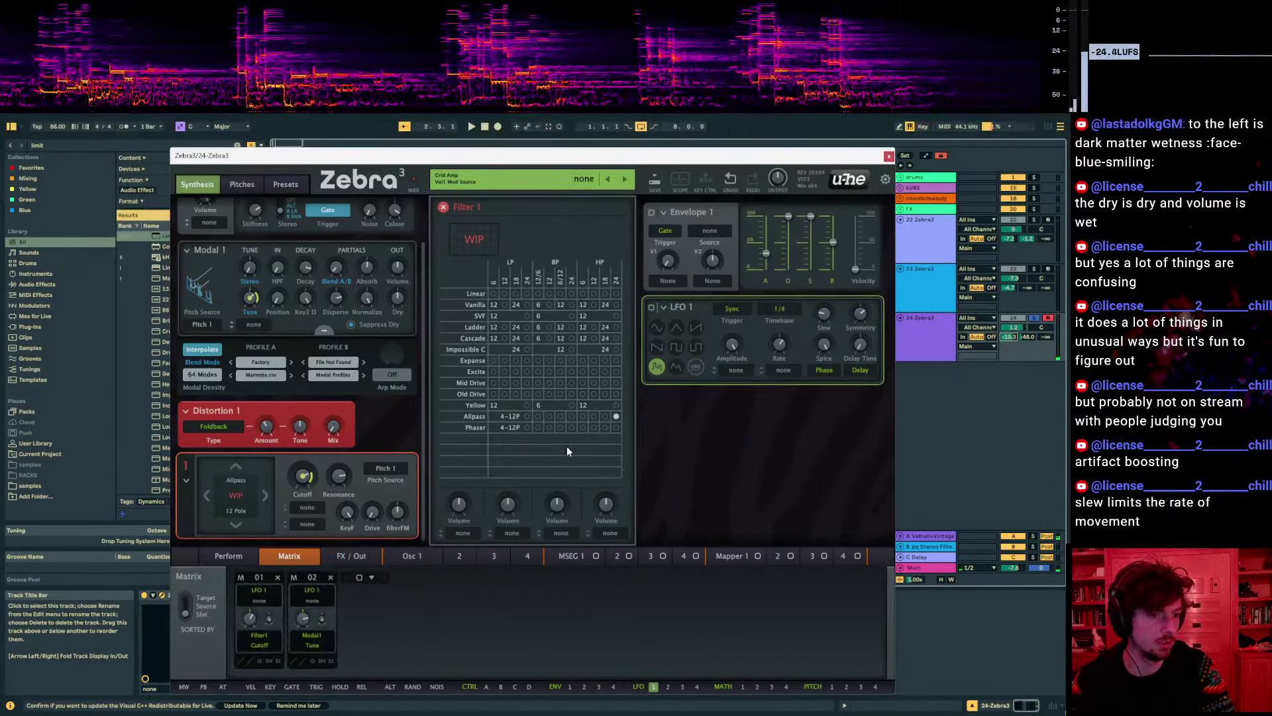
{"action": "left_click", "coordinate": [443, 207]}
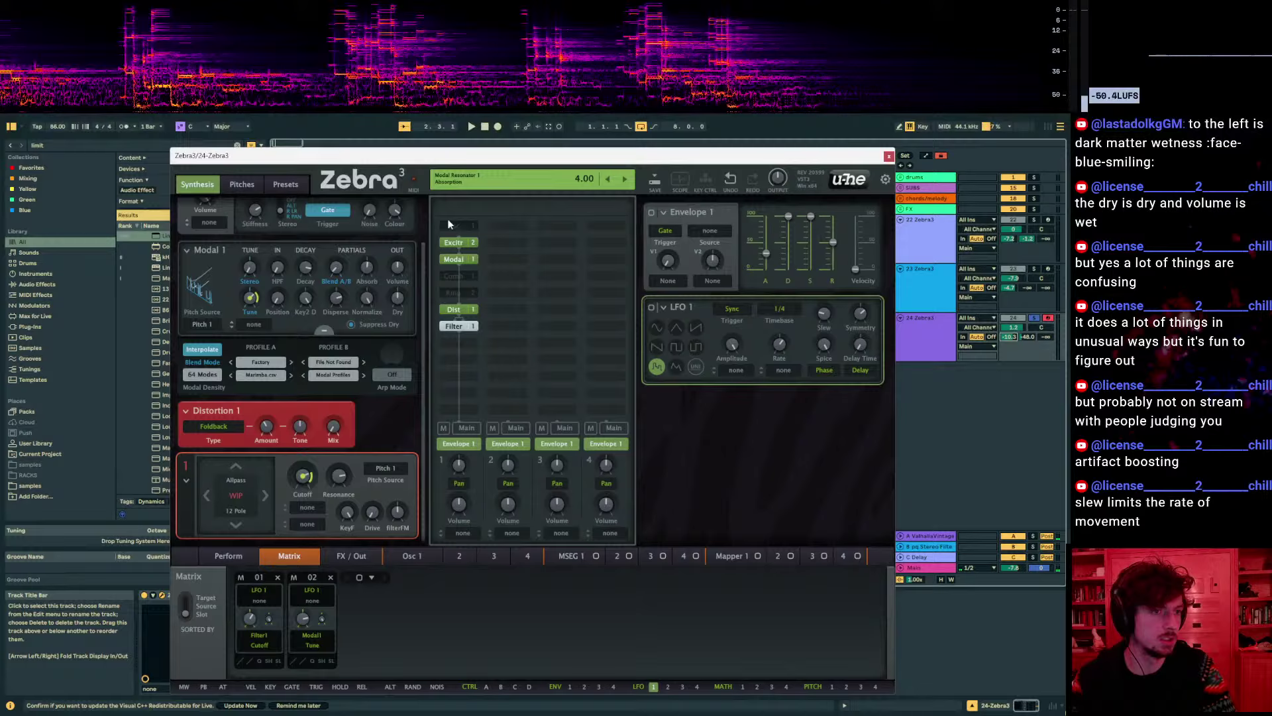
Browse the modules available for the first lane and look over the Osc 1 waveform editor
{"action": "left_click", "coordinate": [453, 340]}
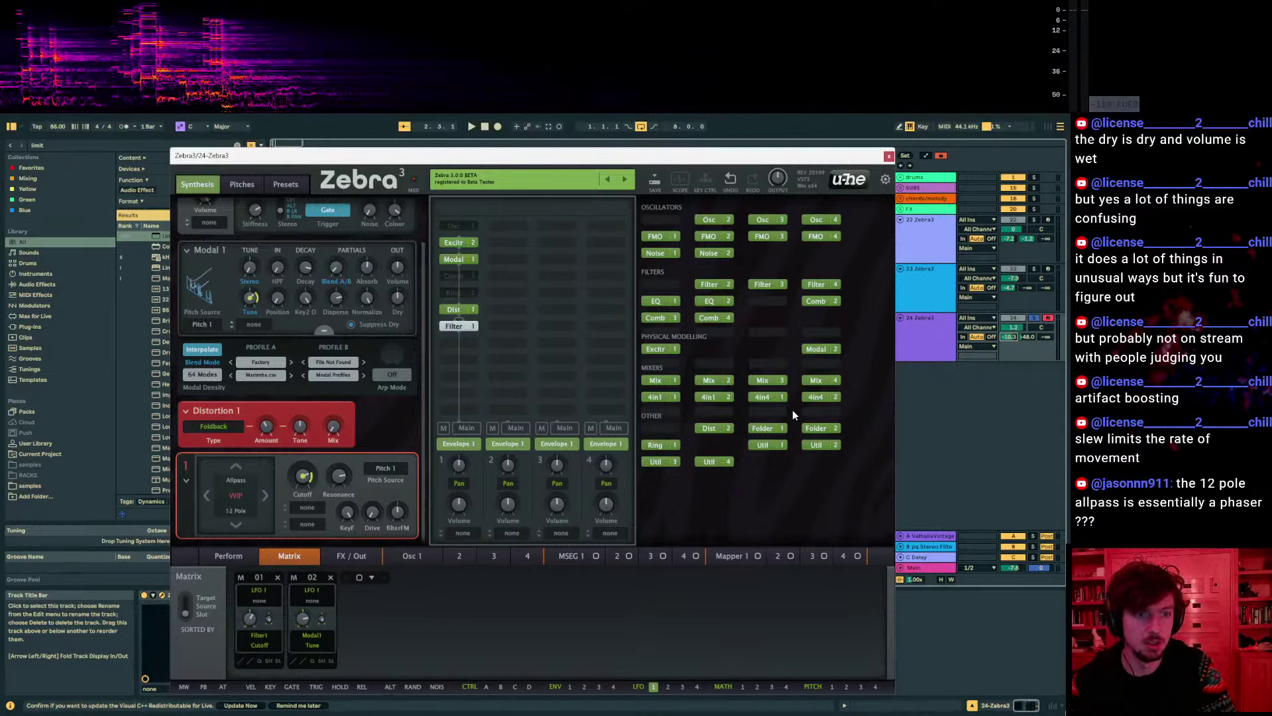
{"action": "left_click", "coordinate": [773, 494]}
{"action": "left_click", "coordinate": [410, 556]}
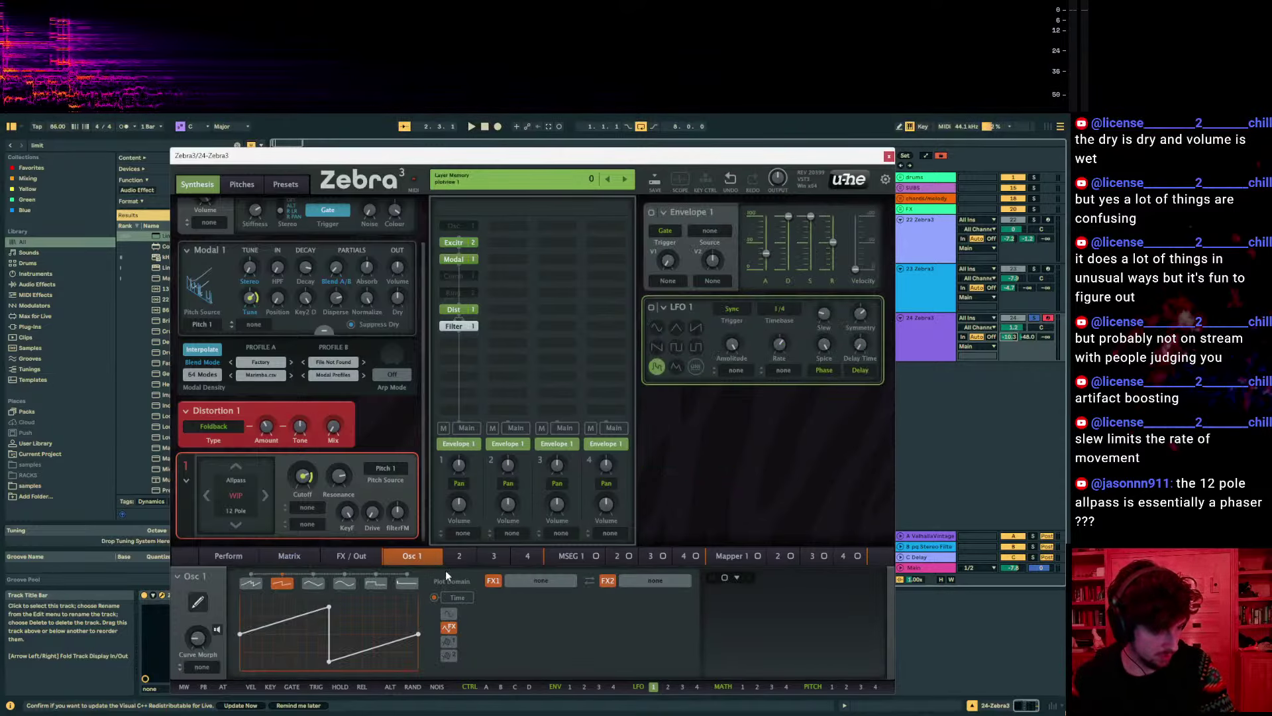
{"action": "right_click", "coordinate": [495, 618]}
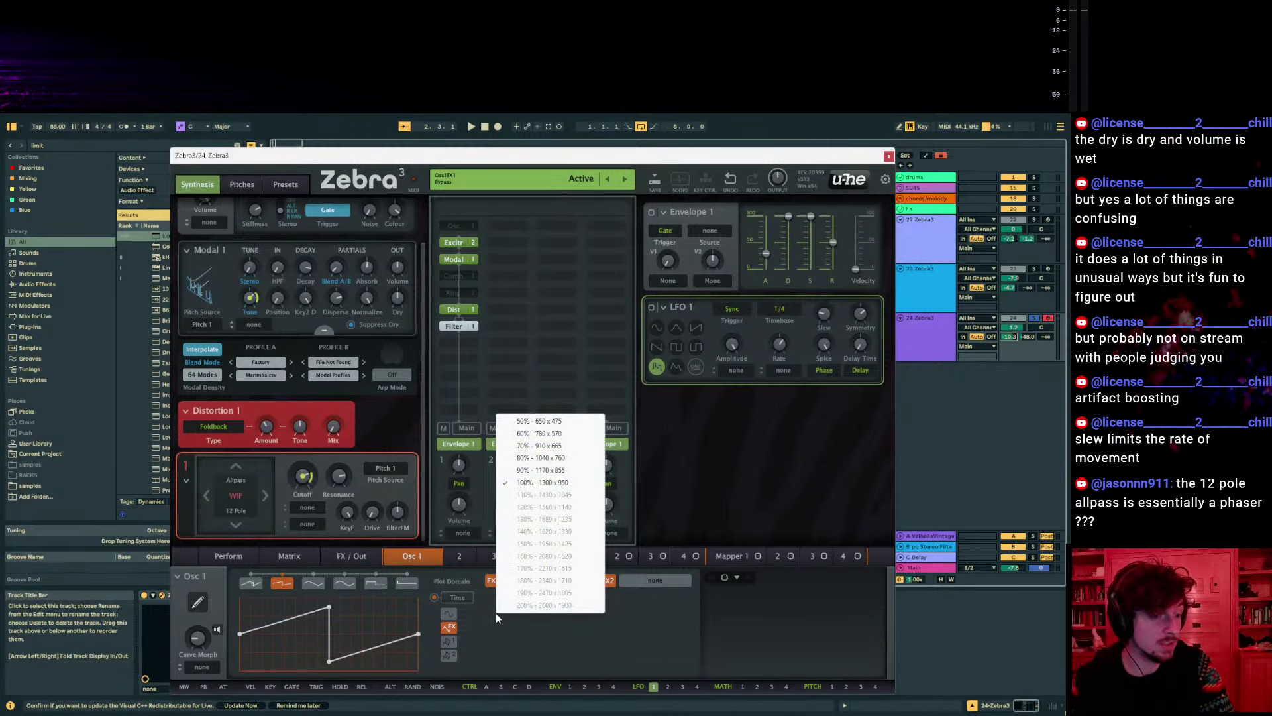
{"action": "left_click", "coordinate": [487, 624]}
Add a Delay1 effect to the main effects chain
{"action": "left_click", "coordinate": [351, 556]}
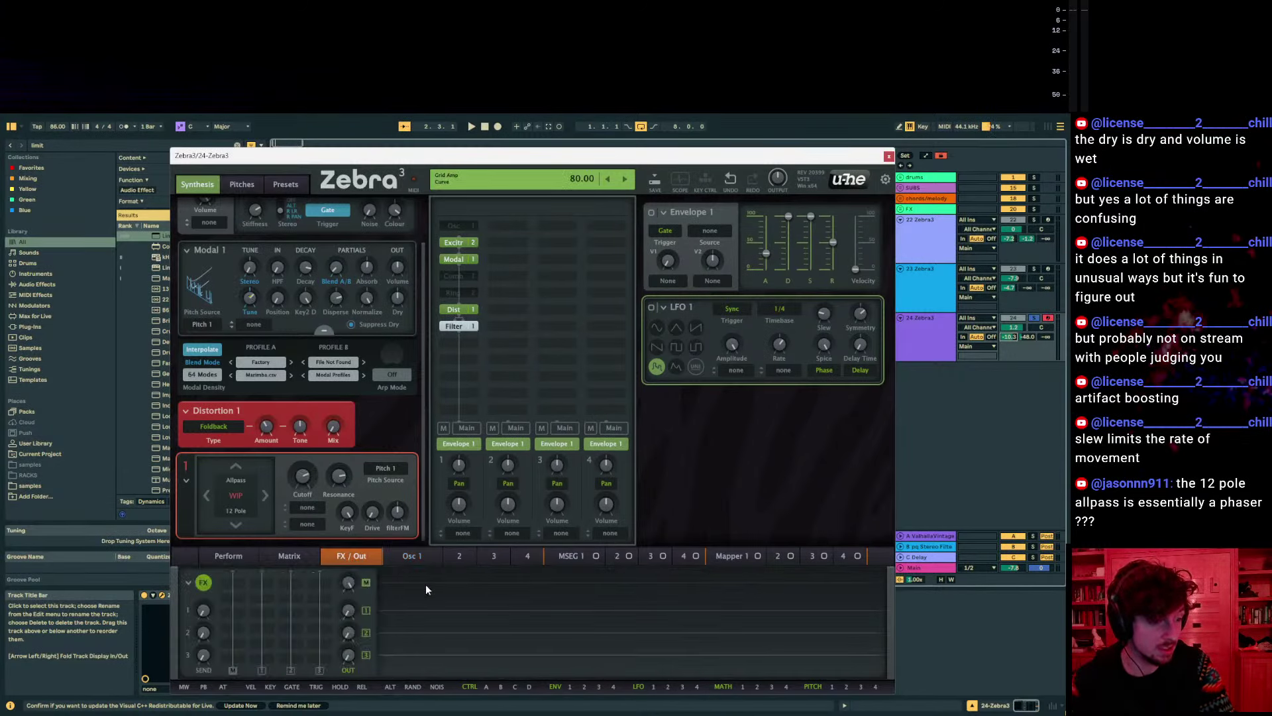
{"action": "left_click", "coordinate": [234, 583]}
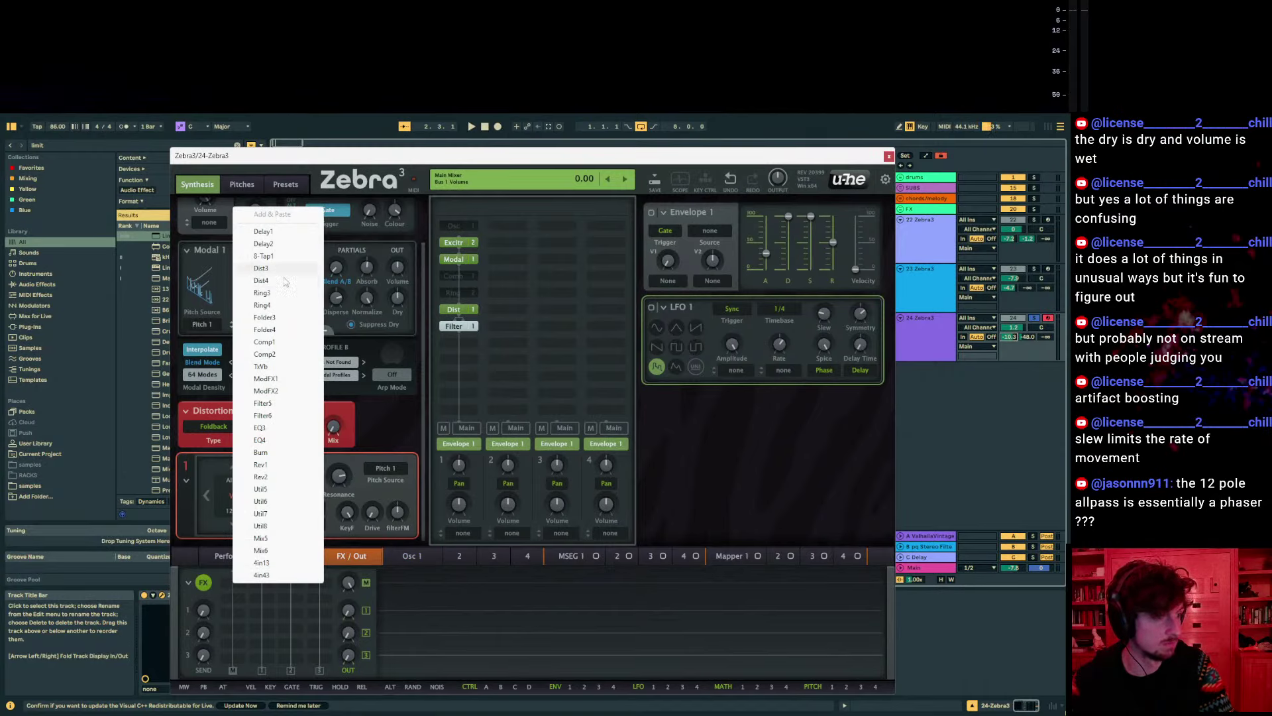
{"action": "left_click", "coordinate": [268, 231]}
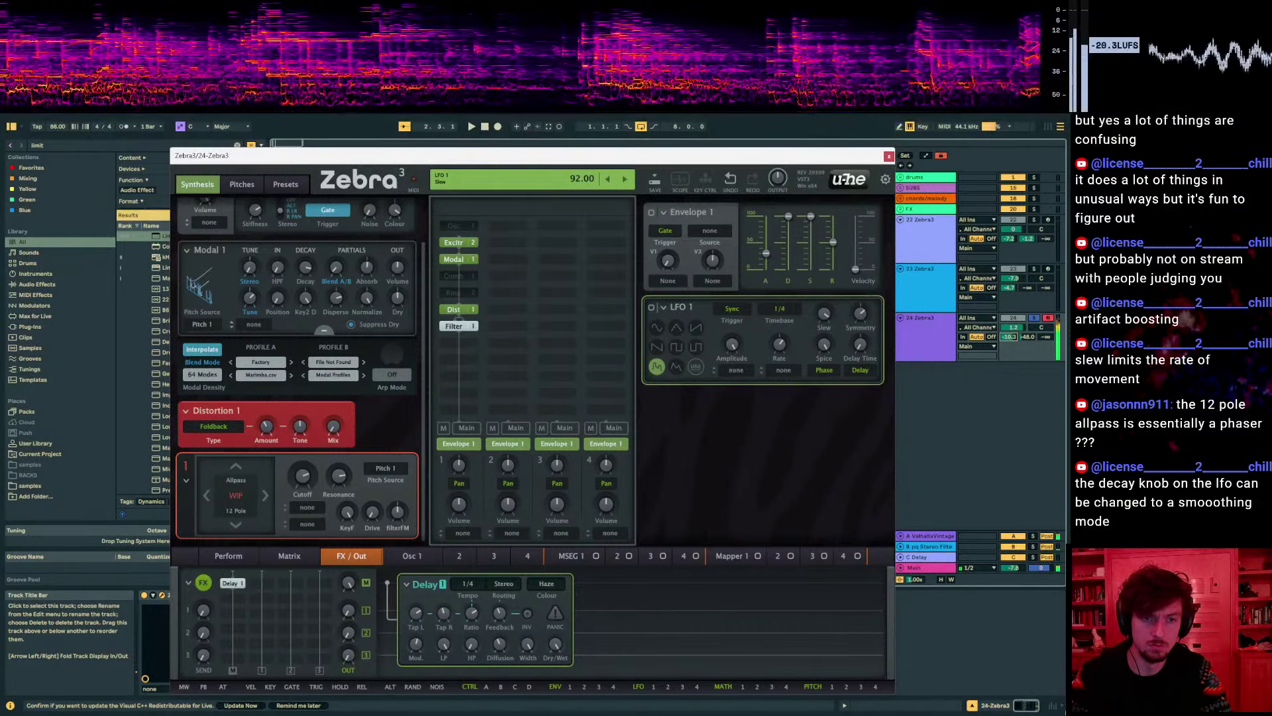
Adjust LFO 1's Slew and Delay Time
{"action": "left_click_drag", "start_coordinate": [823, 313], "coordinate": [824, 315]}
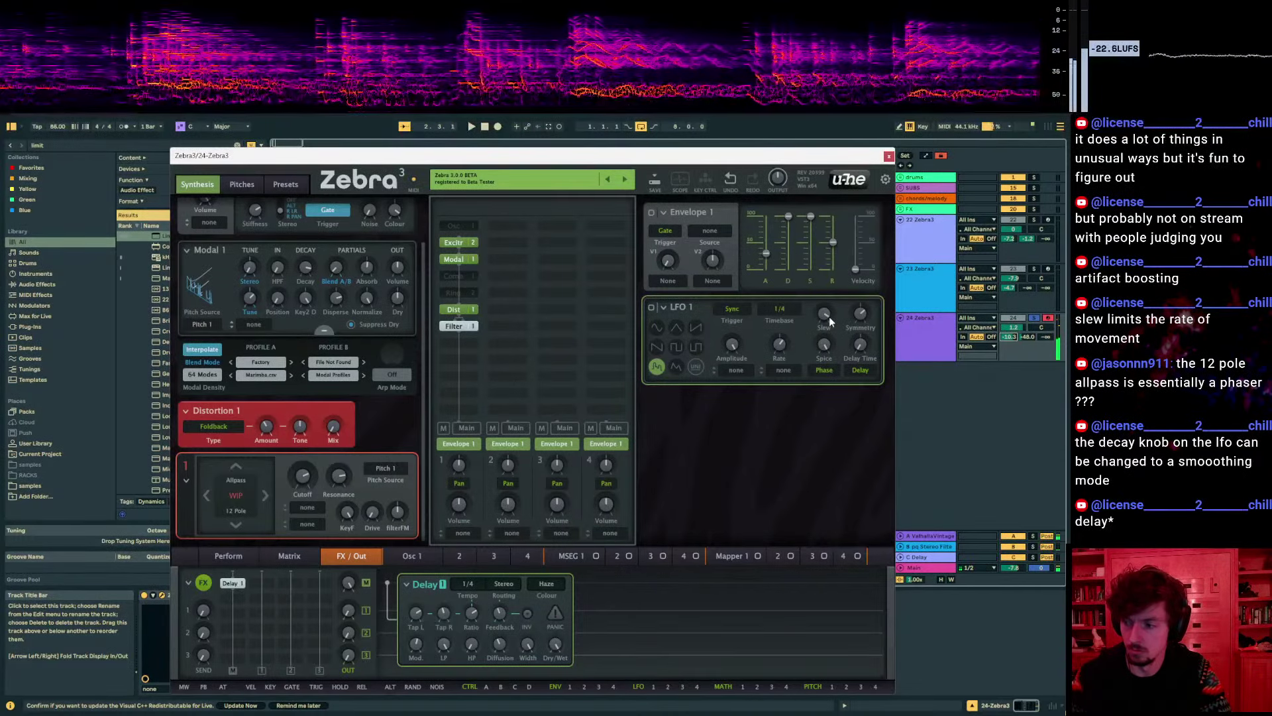
{"action": "mouse_move", "coordinate": [866, 348]}
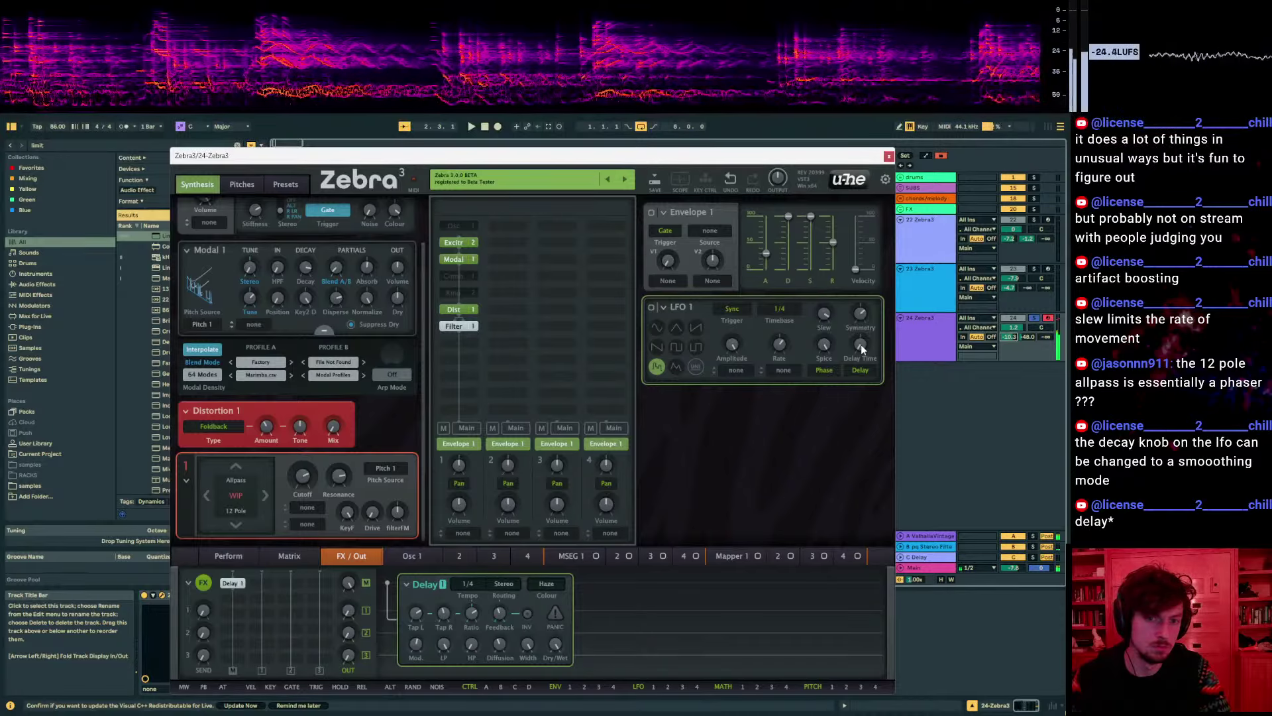
{"action": "left_click_drag", "start_coordinate": [861, 345], "coordinate": [861, 308]}
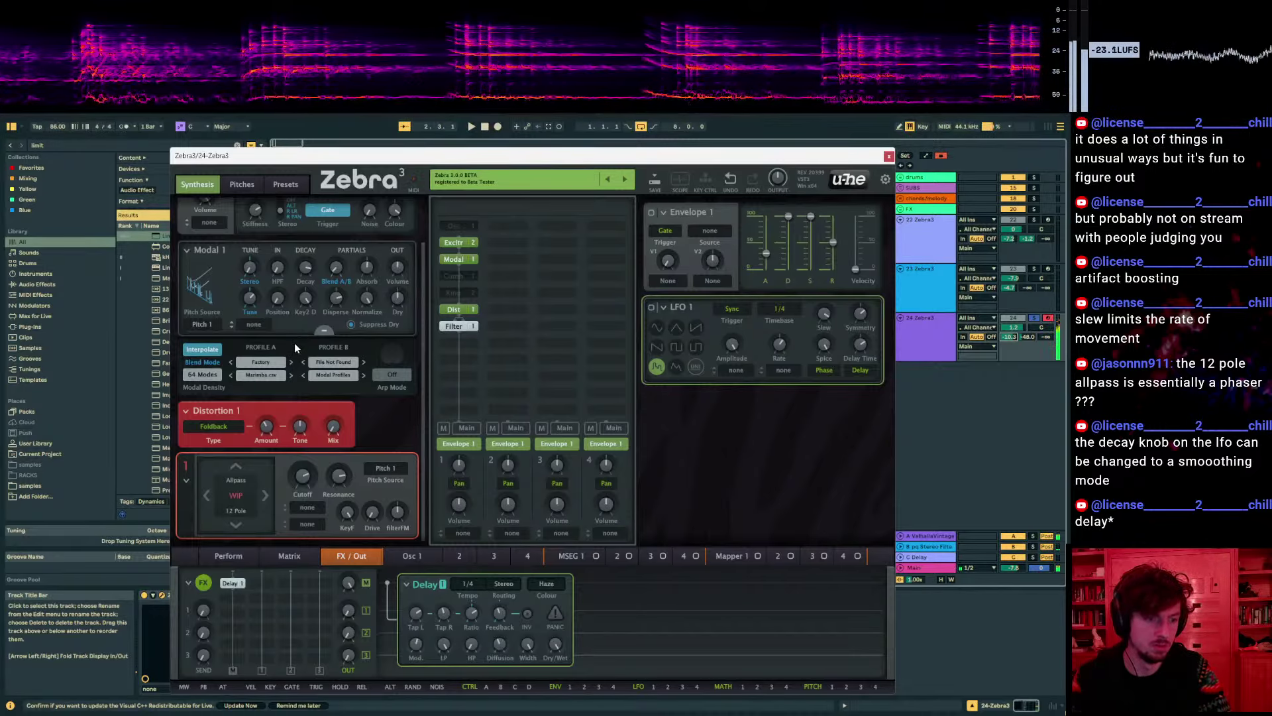
Change Modal 1's Profile A to the factory Metal Bowl profile
{"action": "left_click", "coordinate": [290, 375]}
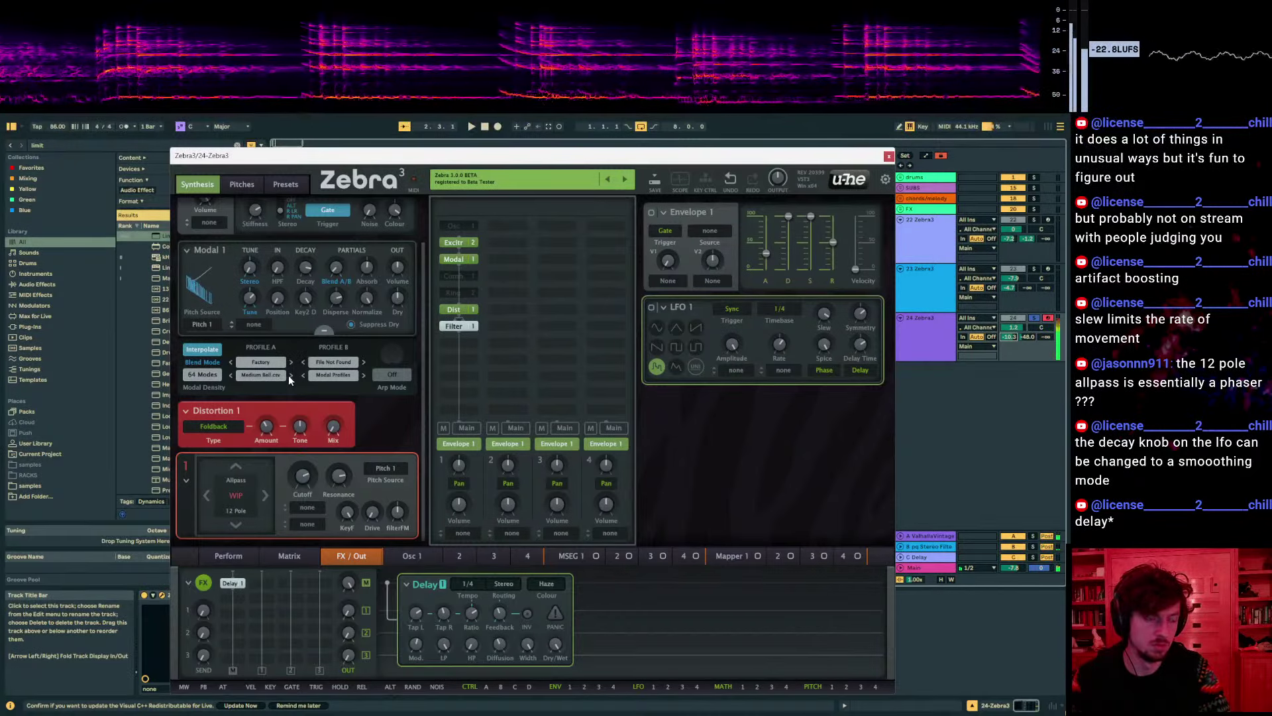
{"action": "left_click", "coordinate": [291, 376]}
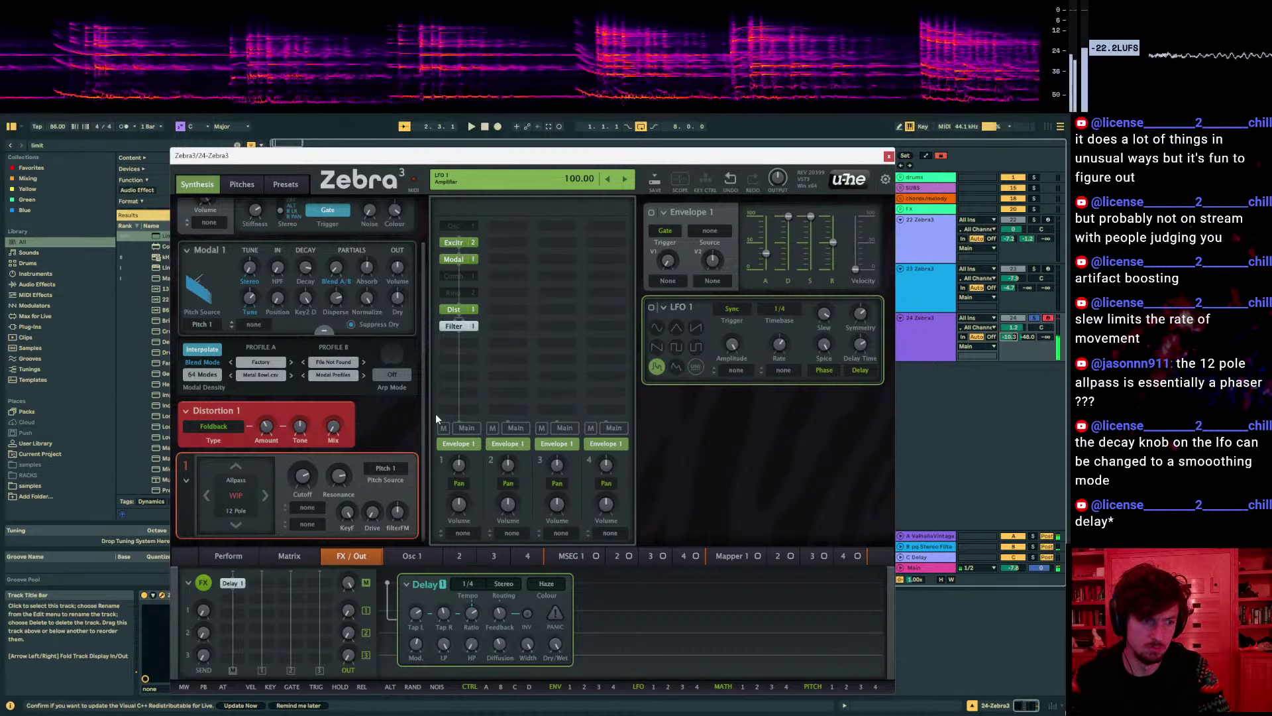
Add the TxVb texture reverb after Delay 1 in the main effects chain and adjust its grain Speed
{"action": "left_click", "coordinate": [226, 603]}
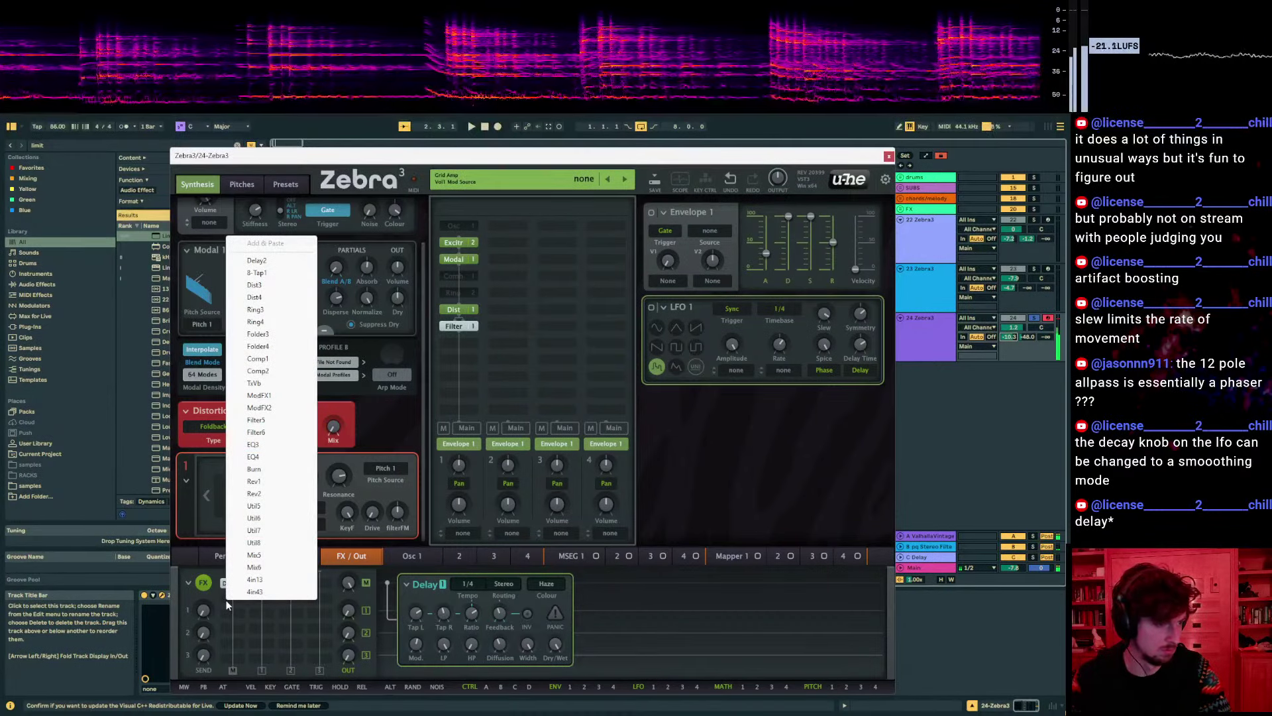
{"action": "left_click", "coordinate": [267, 386]}
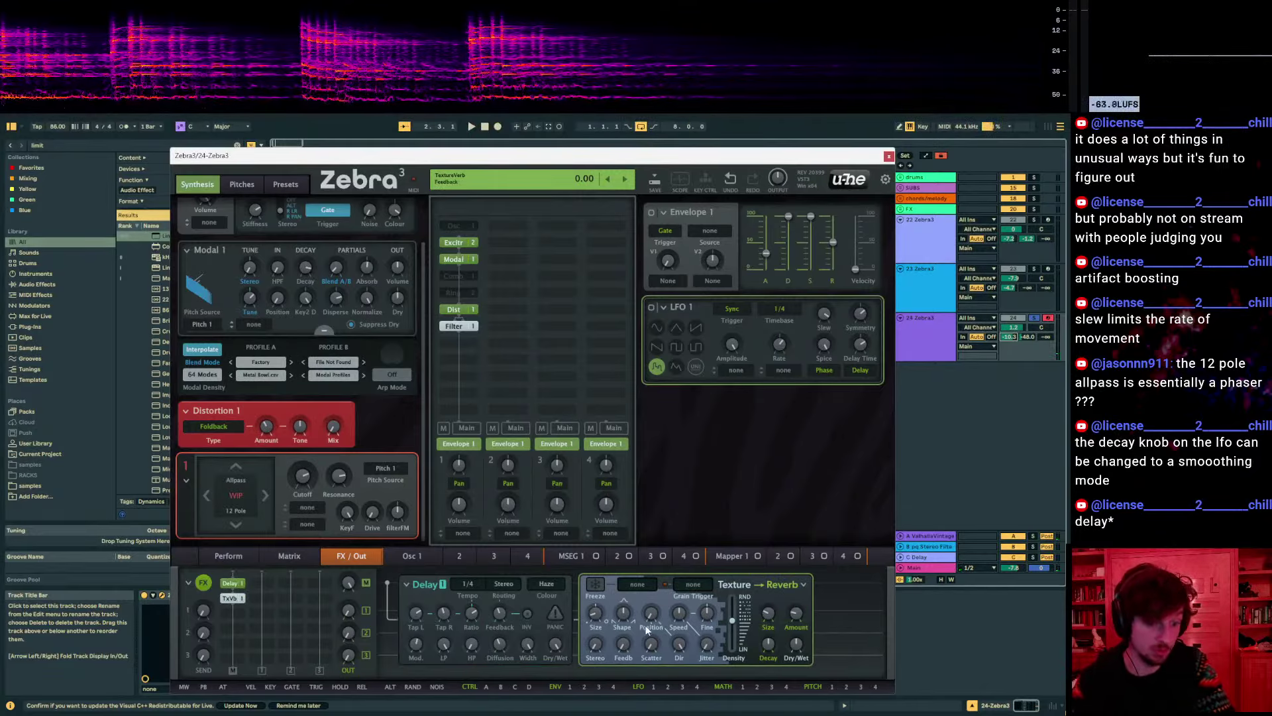
{"action": "scroll", "coordinate": [683, 617], "scroll_direction": "up", "scroll_amount": 3}
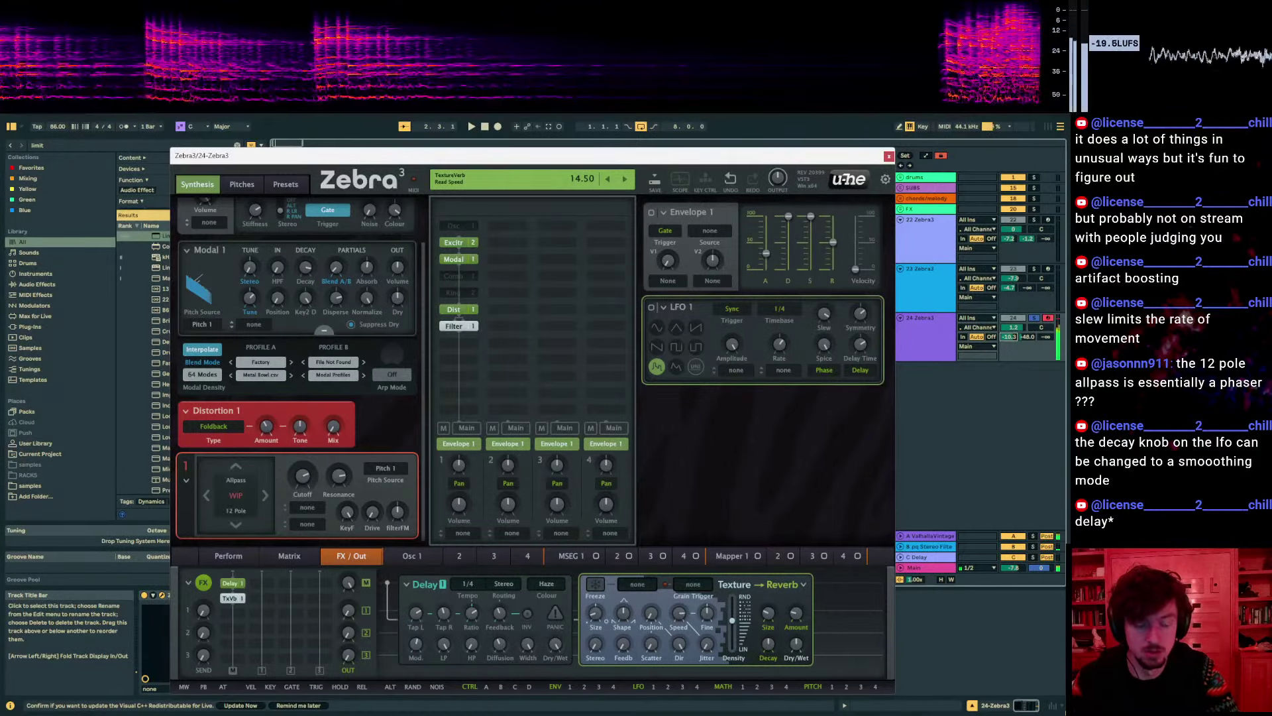
{"action": "scroll", "coordinate": [707, 646], "scroll_direction": "up", "scroll_amount": 3}
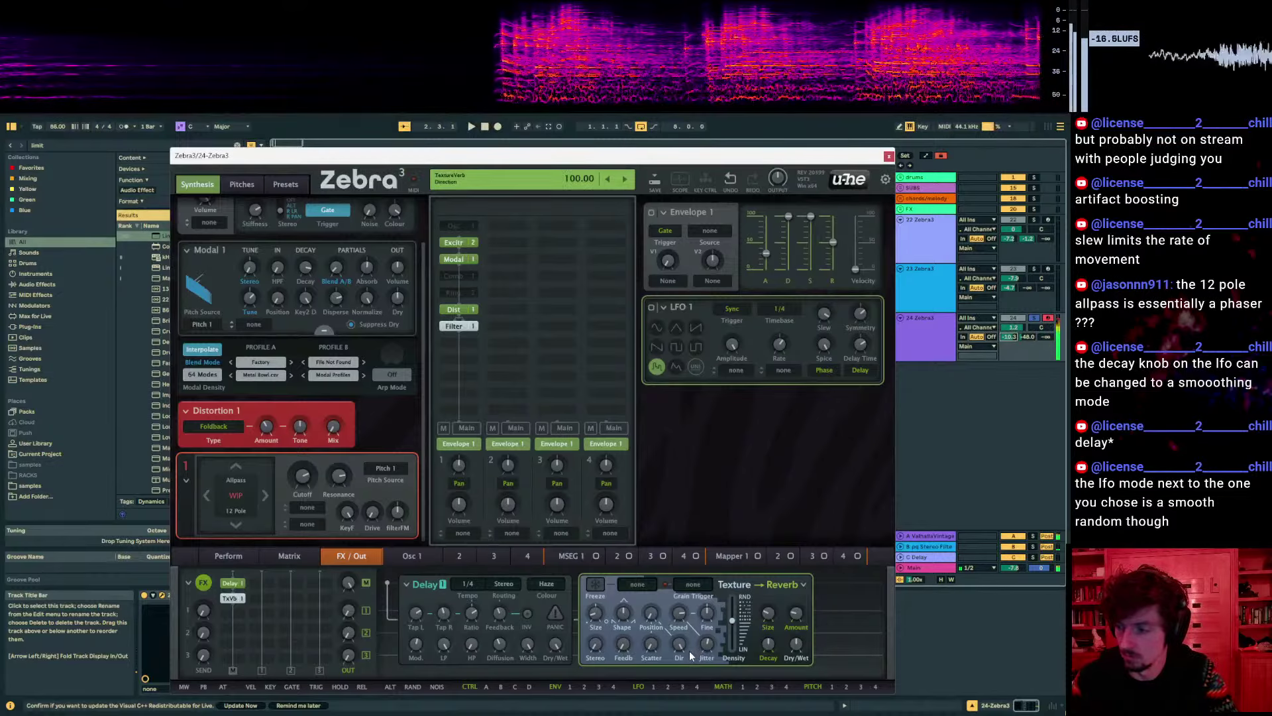
Try LFO 1's smooth random waveform and return to sample and hold
{"action": "left_click", "coordinate": [676, 366]}
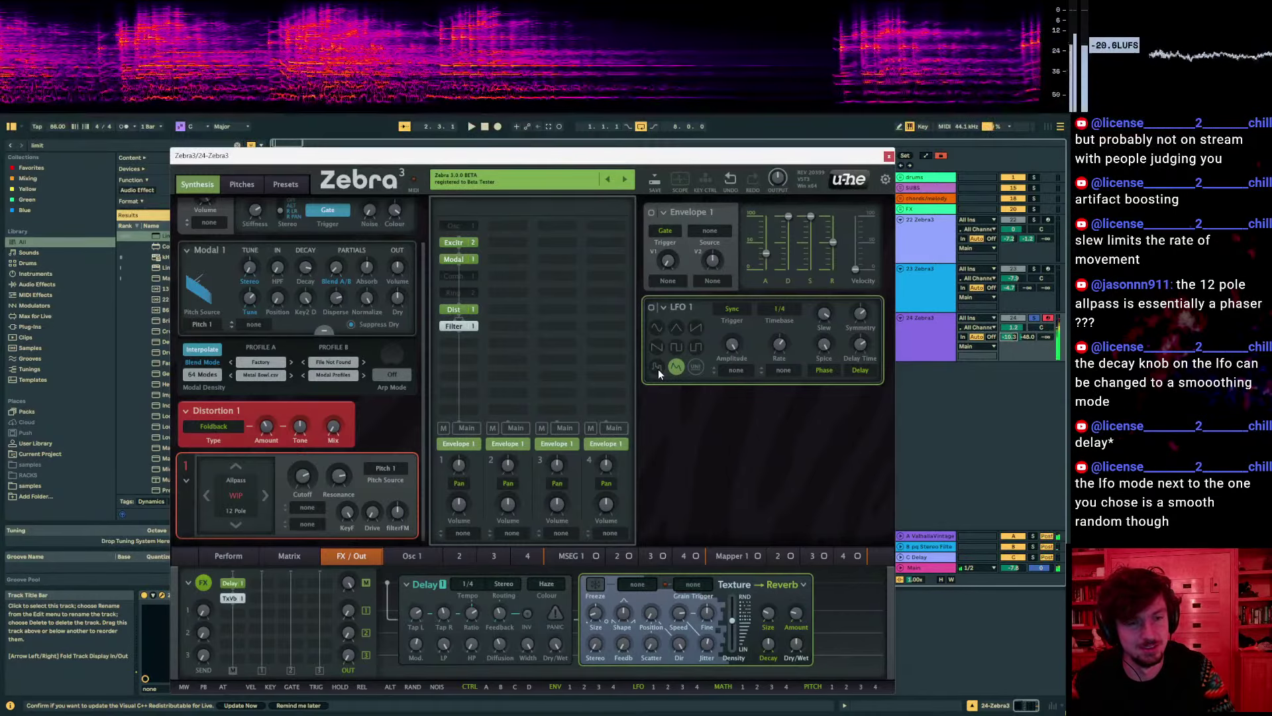
{"action": "left_click", "coordinate": [657, 367]}
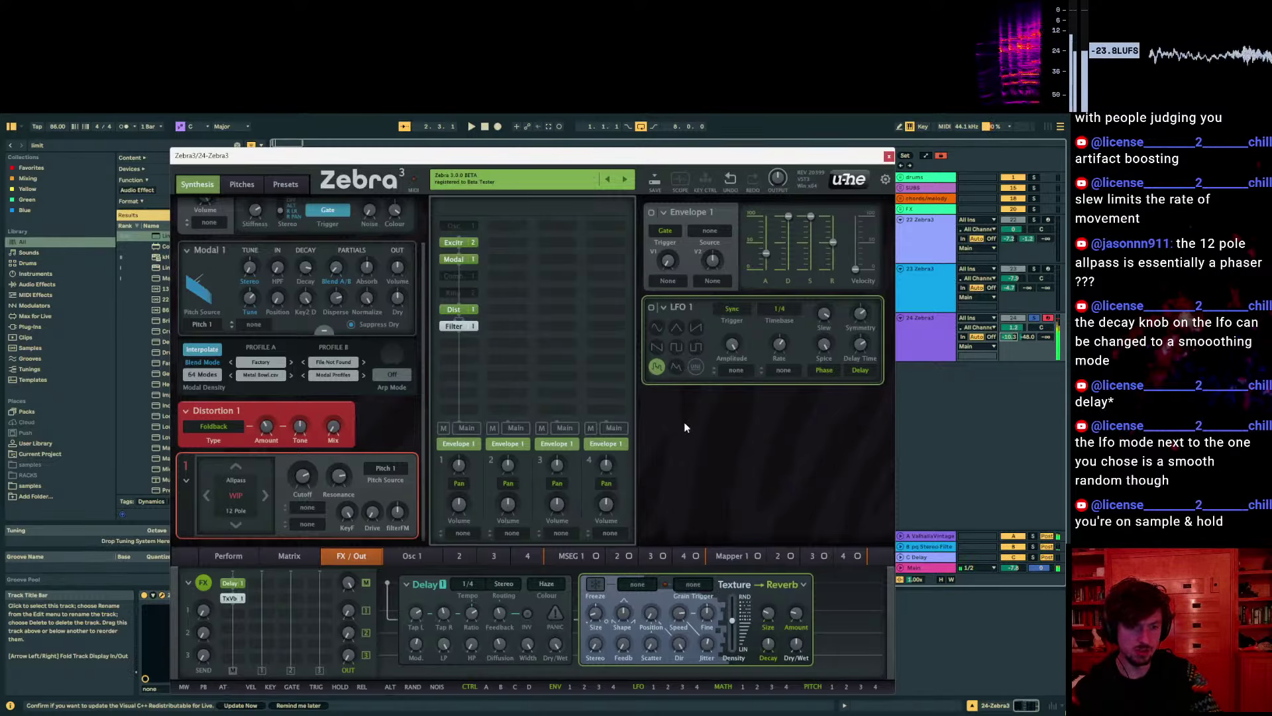
Move the texture reverb's Density fully to RND and turn the 24 Zebra3 track's sends down to minus infinity
{"action": "left_click_drag", "start_coordinate": [746, 620], "coordinate": [752, 608]}
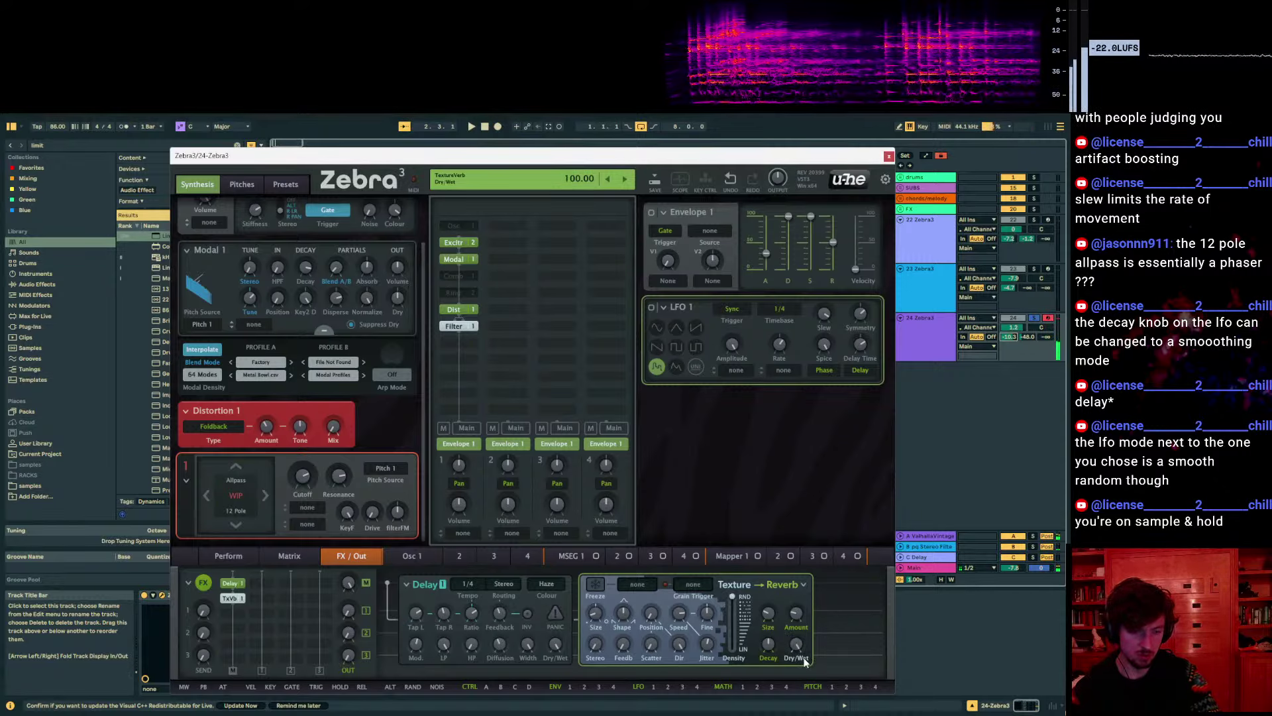
{"action": "left_click", "coordinate": [1025, 336]}
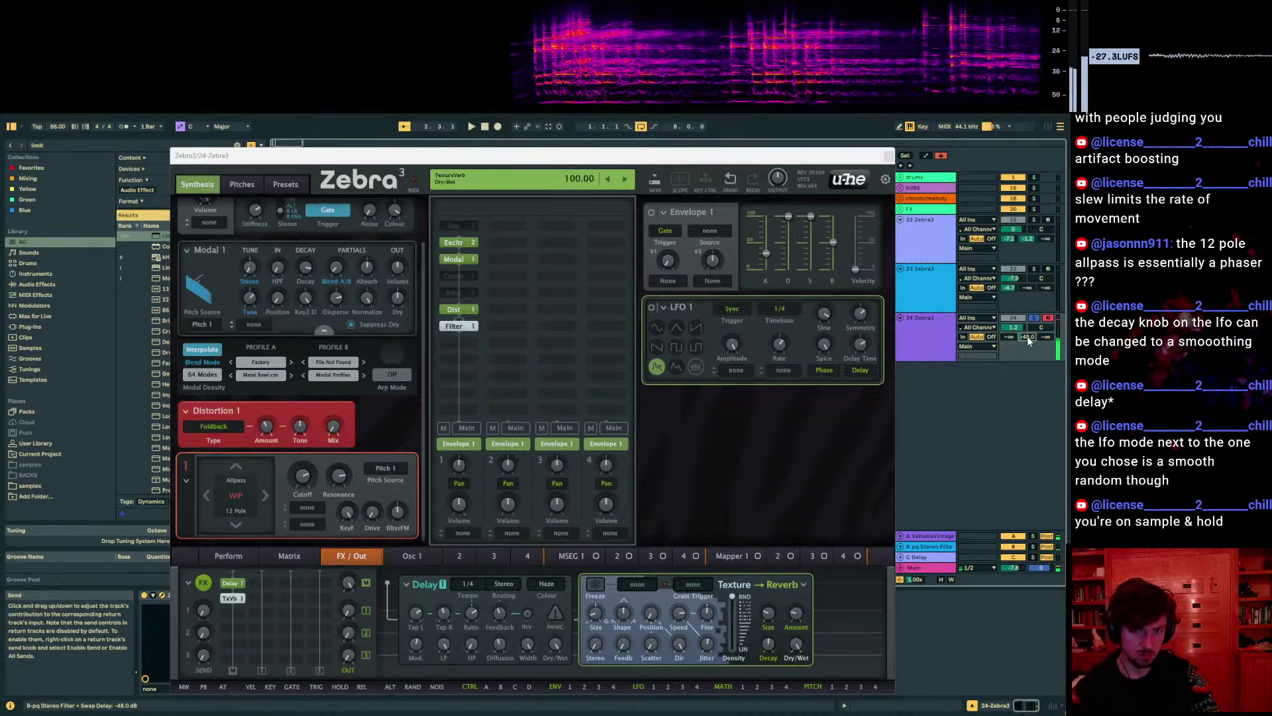
Adjust the texture reverb's Size and Decay and set its grain Speed to 18.50
{"action": "left_click", "coordinate": [768, 612]}
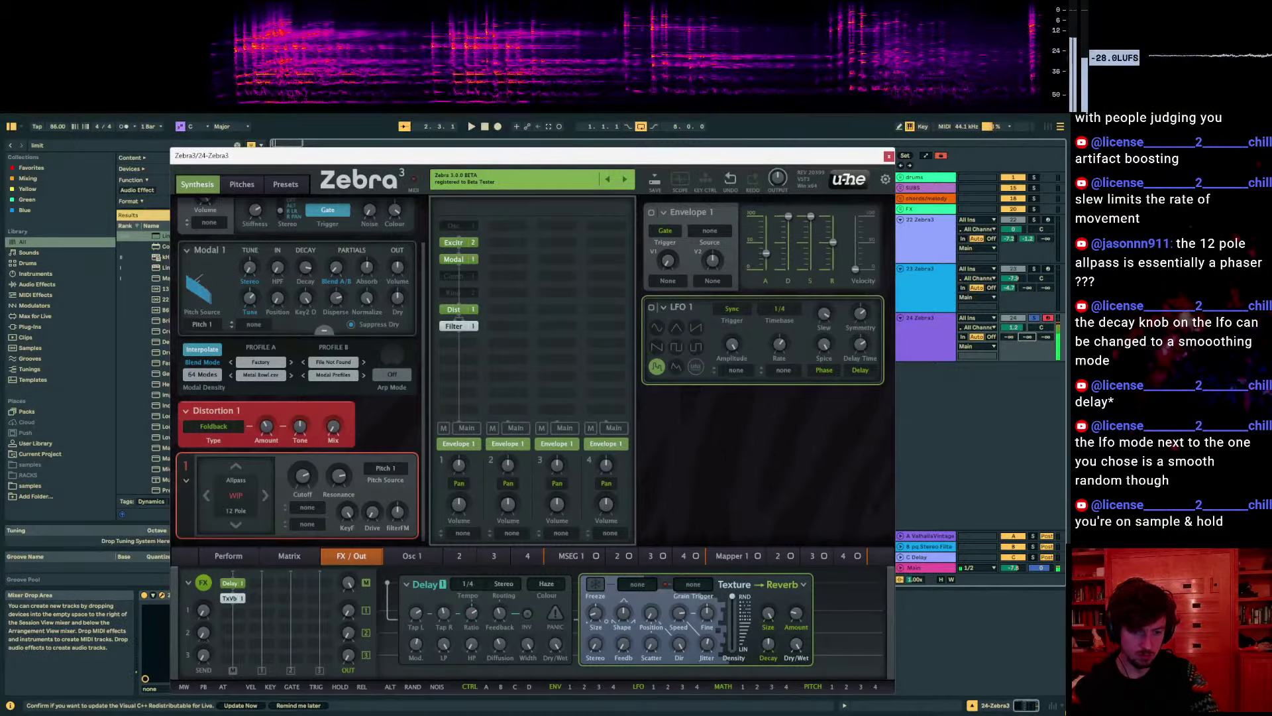
{"action": "left_click_drag", "start_coordinate": [768, 612], "coordinate": [768, 619]}
{"action": "left_click", "coordinate": [768, 643]}
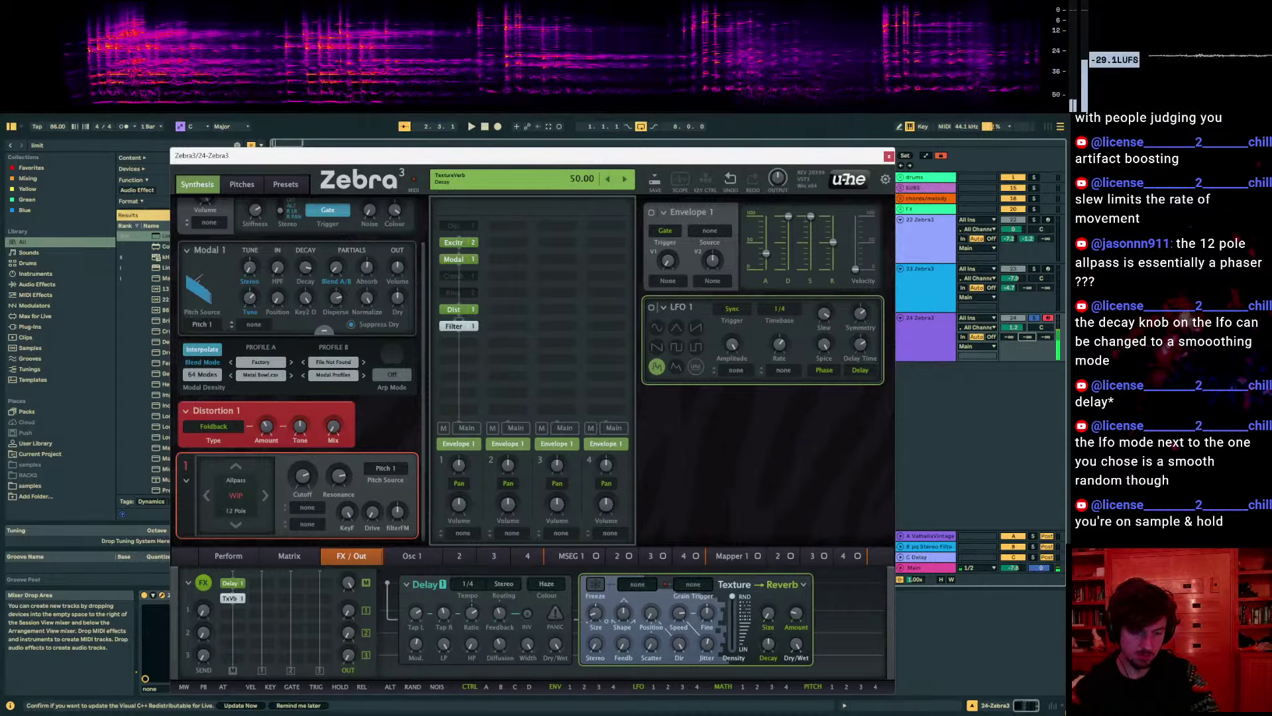
{"action": "left_click_drag", "start_coordinate": [679, 615], "coordinate": [679, 619]}
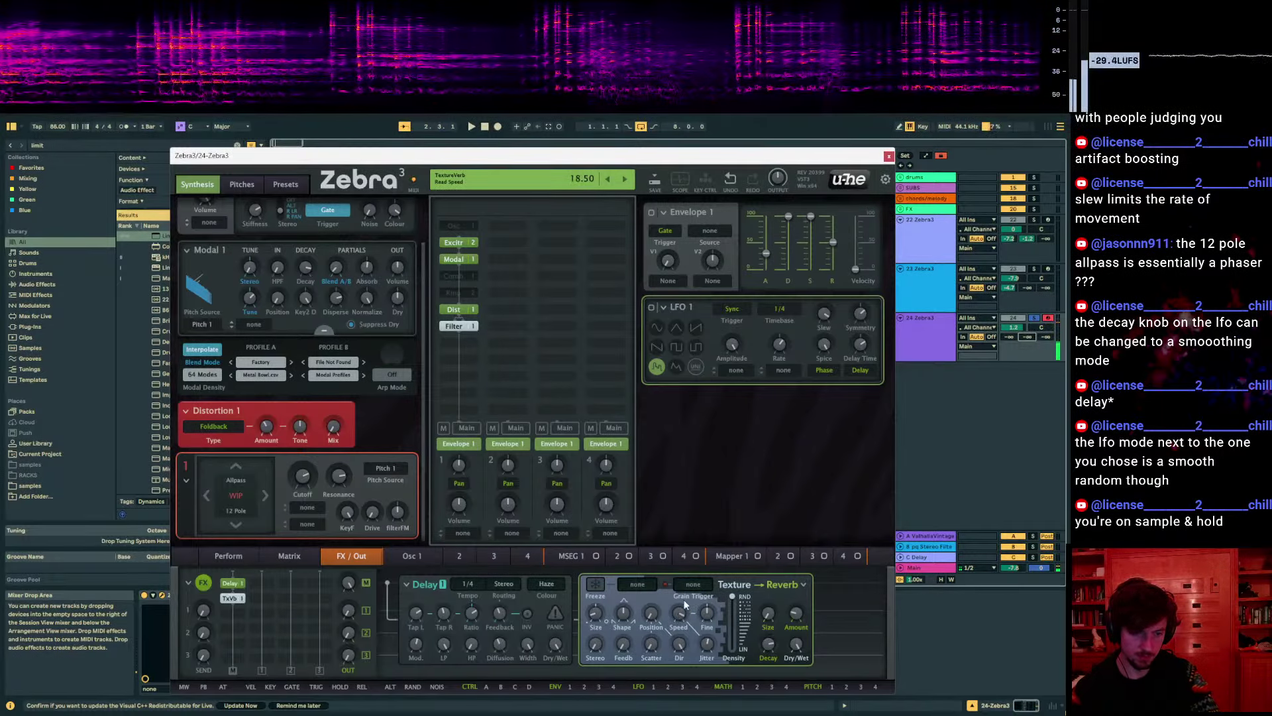
Review the sources offered for the texture reverb's Grain Trigger and Freeze
{"action": "left_click", "coordinate": [689, 587]}
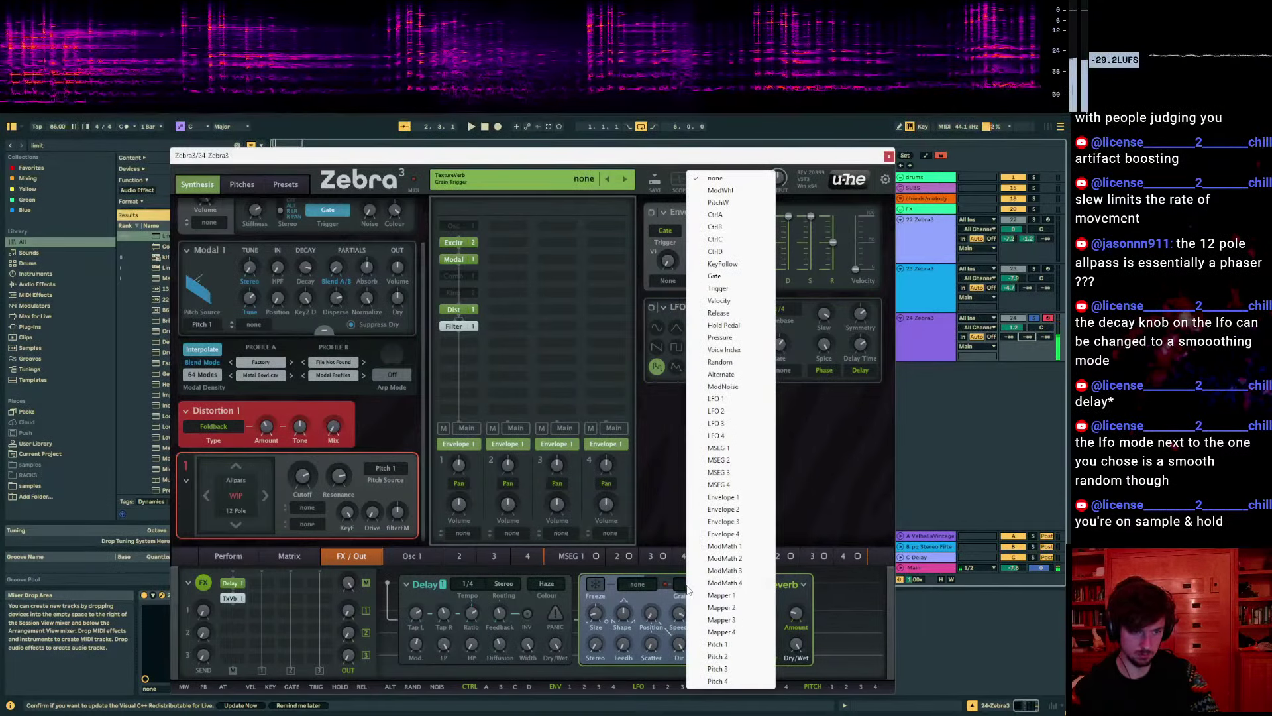
{"action": "left_click", "coordinate": [814, 499]}
{"action": "left_click", "coordinate": [641, 585]}
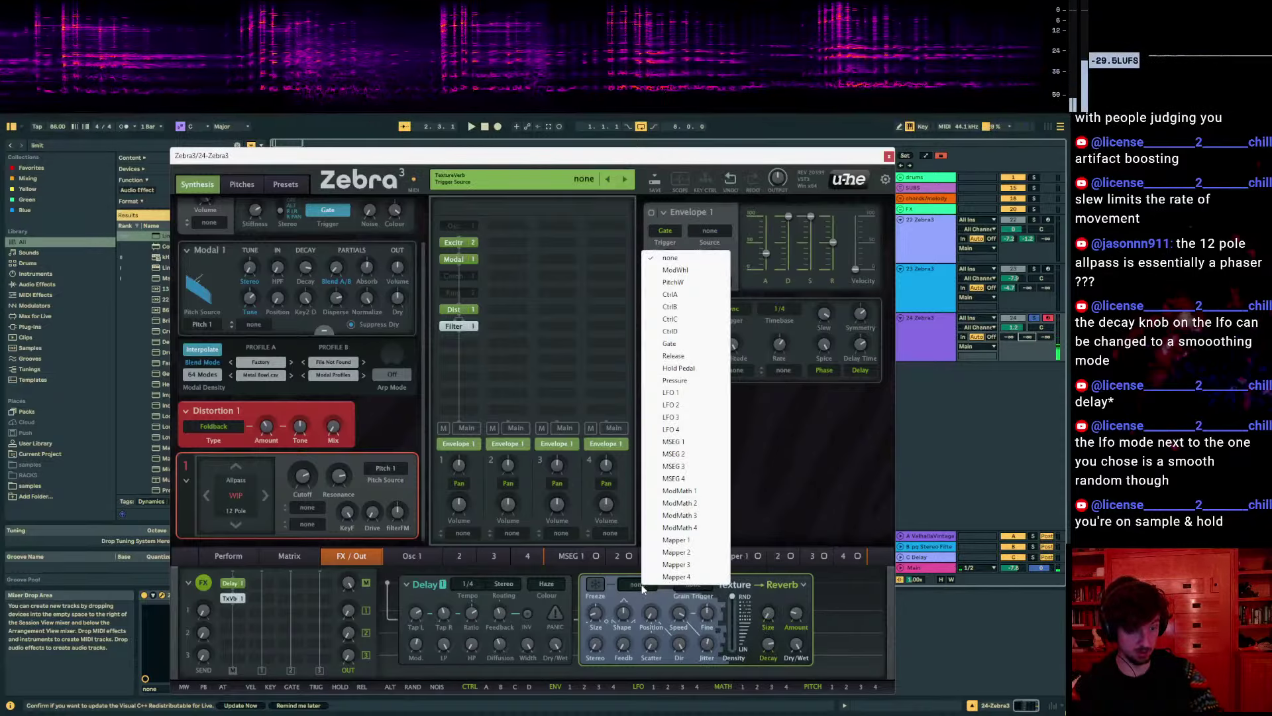
{"action": "left_click", "coordinate": [793, 507]}
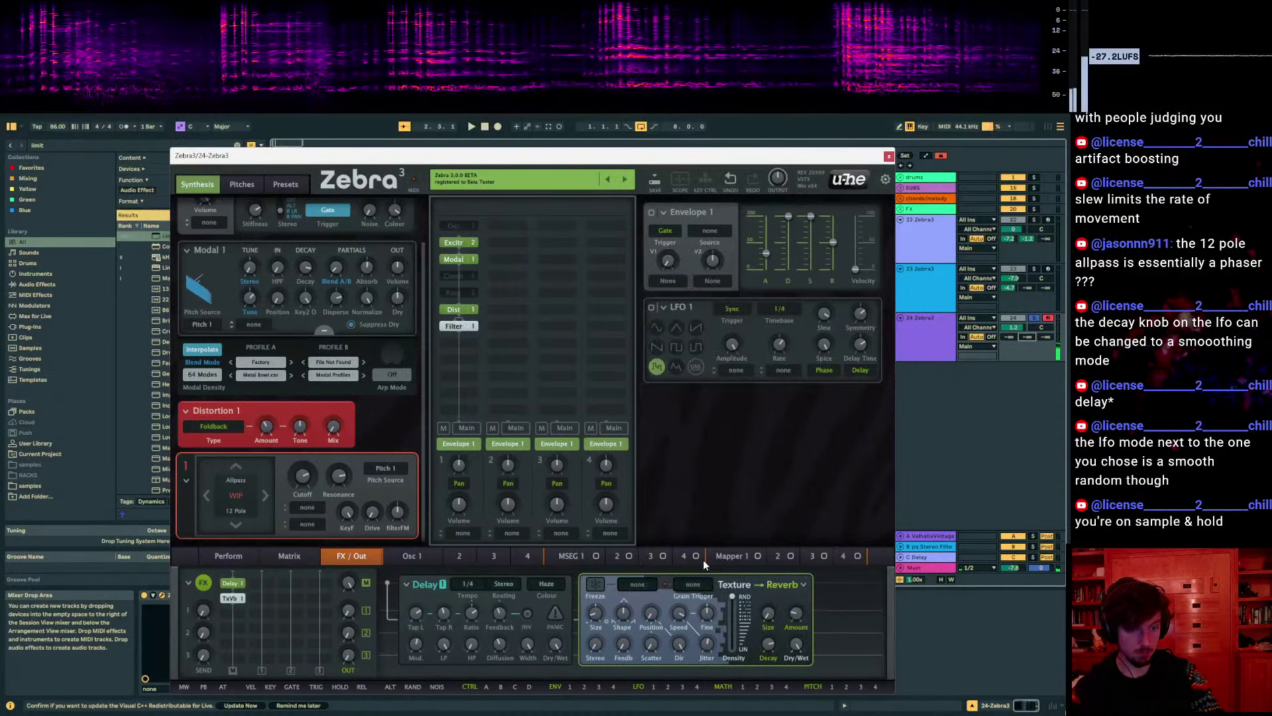
Modulate the texture reverb's Position with Mod Math 1 and assign LFO 1 to Mod Math 1's input A
{"action": "left_click", "coordinate": [742, 686]}
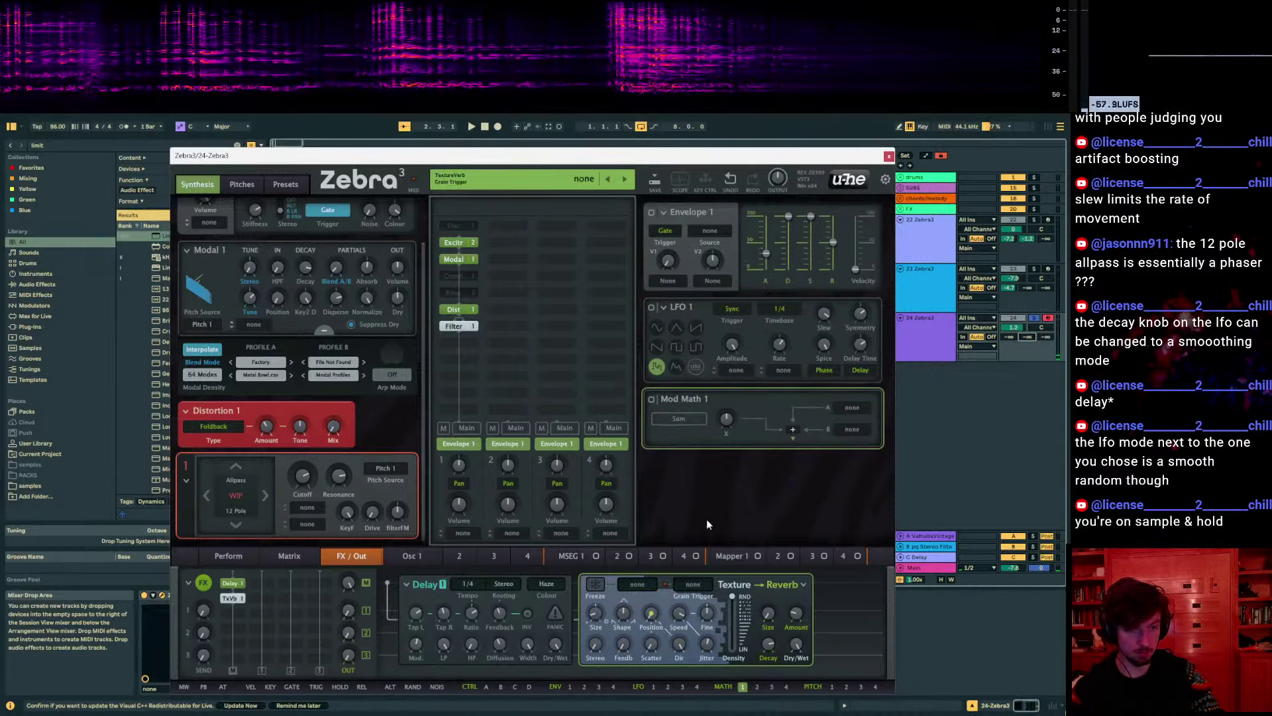
{"action": "left_click", "coordinate": [850, 408]}
{"action": "left_click", "coordinate": [884, 398]}
{"action": "left_click", "coordinate": [855, 430]}
{"action": "left_click", "coordinate": [792, 431]}
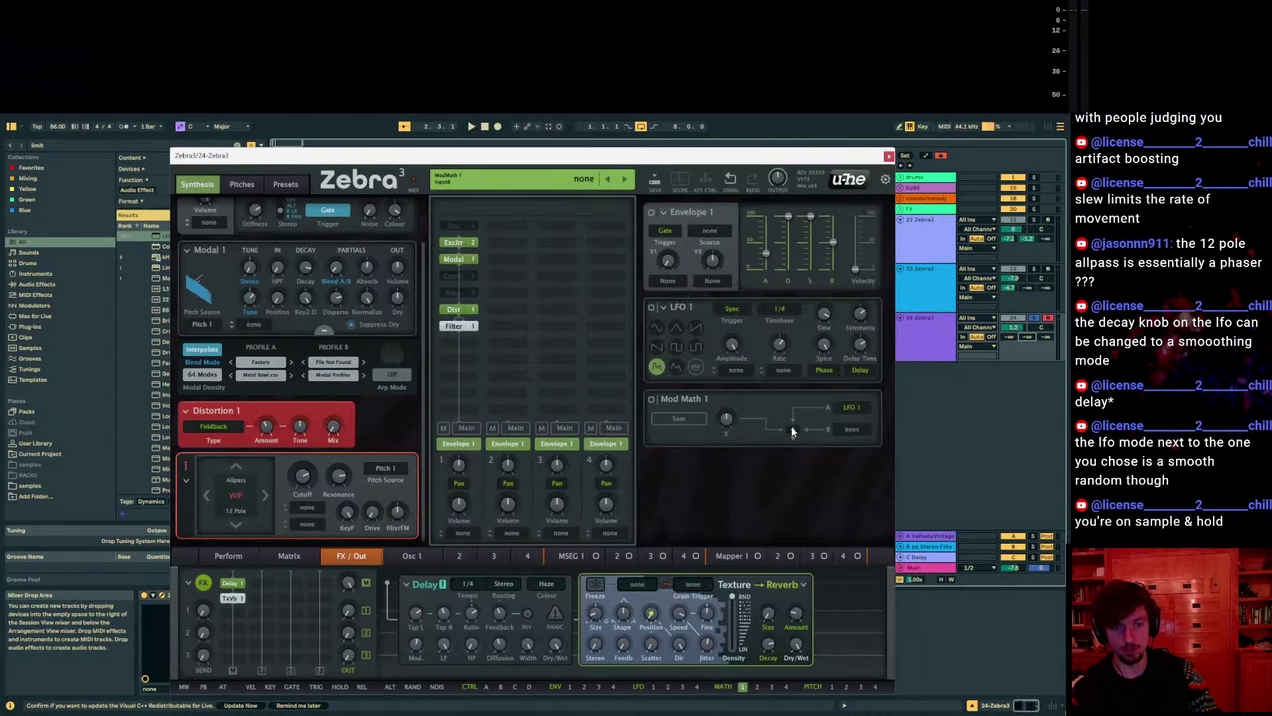
Review the operations available for Mod Math 1
{"action": "left_click", "coordinate": [794, 432]}
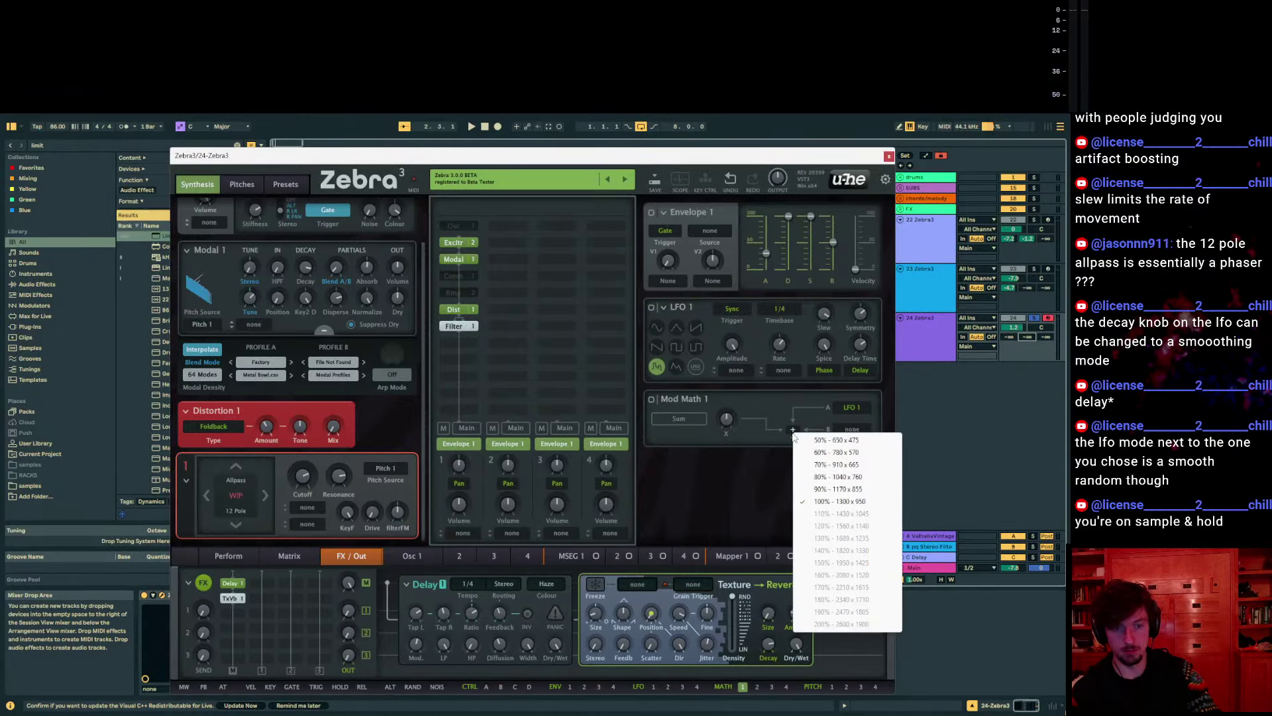
{"action": "left_click", "coordinate": [795, 435]}
{"action": "left_click", "coordinate": [682, 423]}
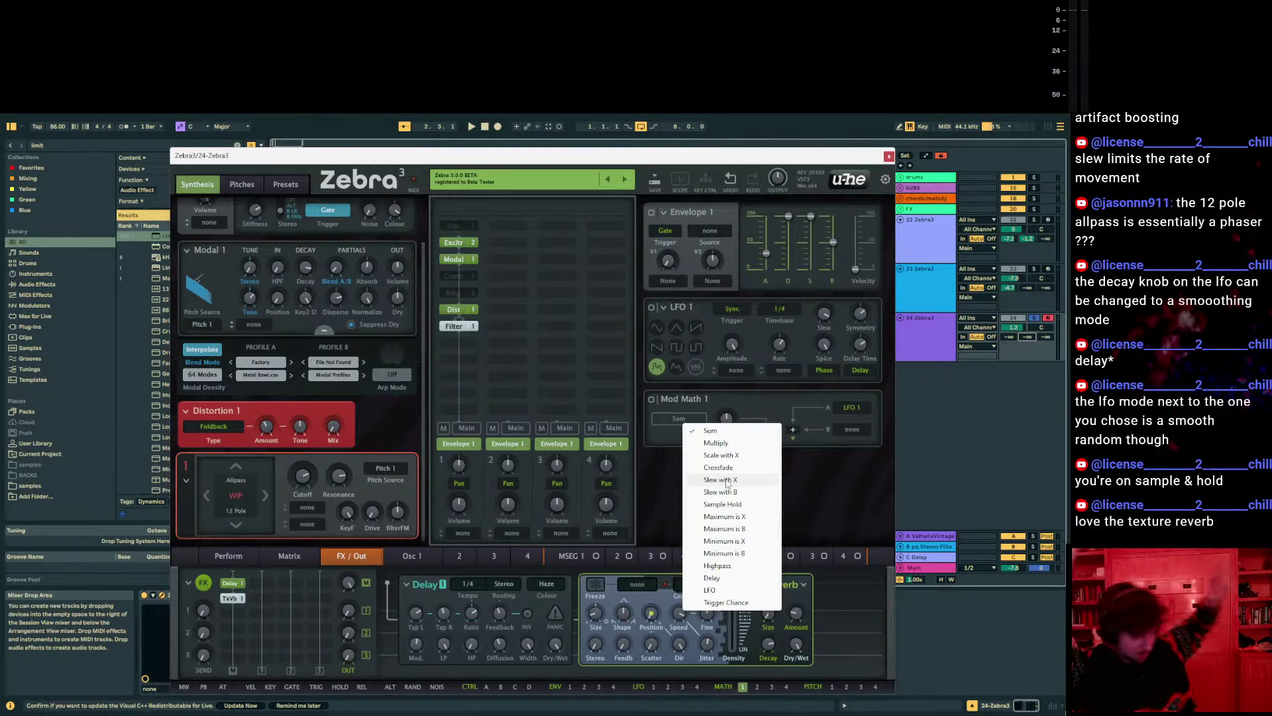
{"action": "left_click", "coordinate": [858, 495]}
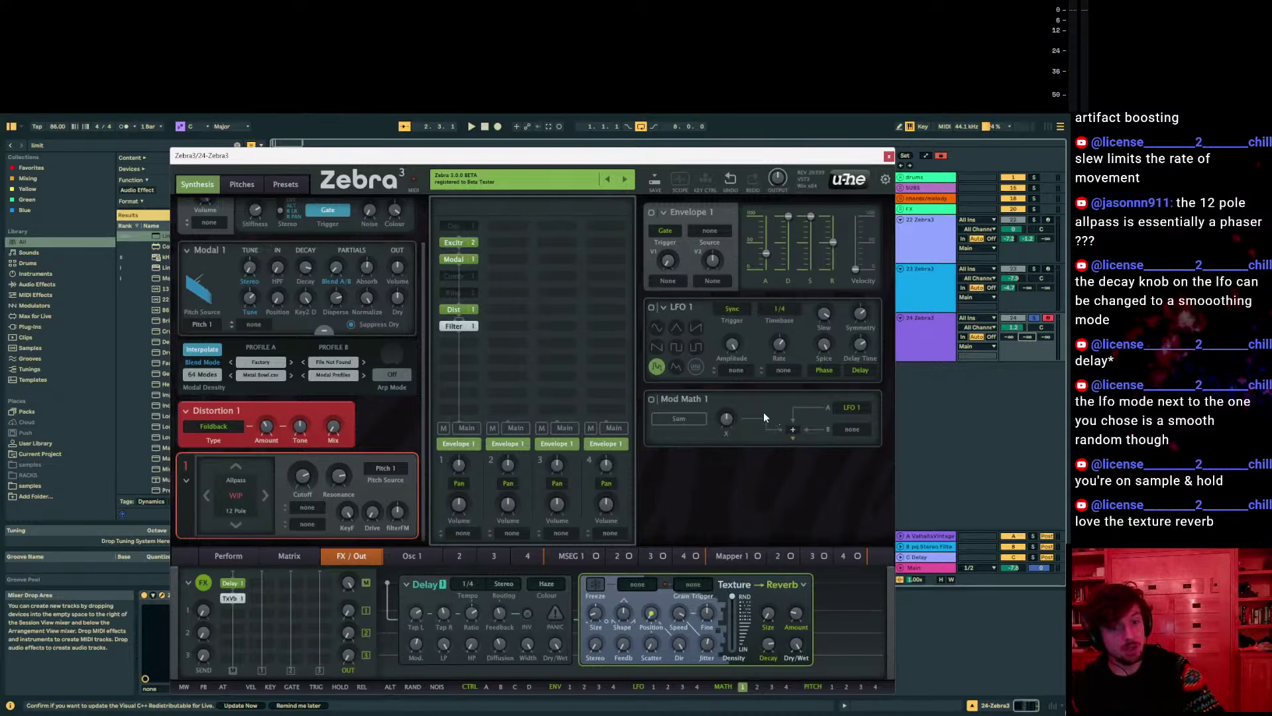
Focus Mod Math 1 and set the texture reverb's Position control to 32
{"action": "left_click", "coordinate": [681, 400]}
{"action": "left_click", "coordinate": [672, 536]}
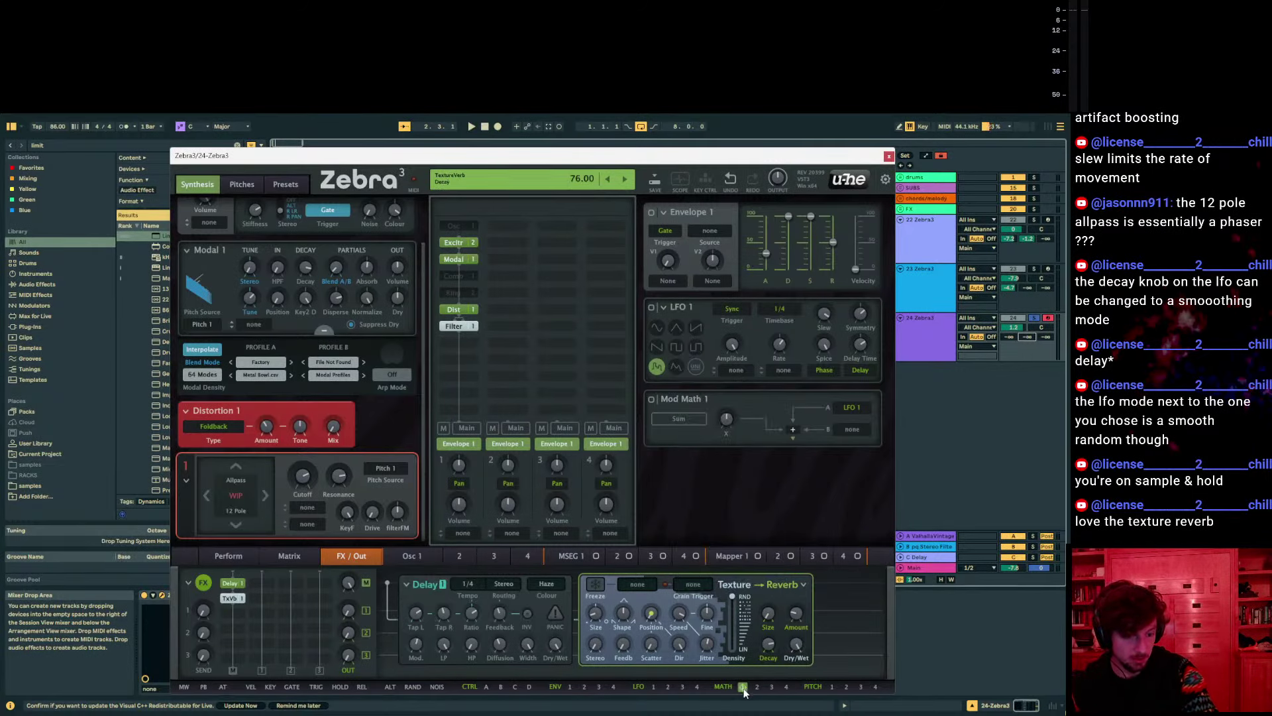
{"action": "left_click", "coordinate": [680, 403]}
{"action": "left_click", "coordinate": [740, 668]}
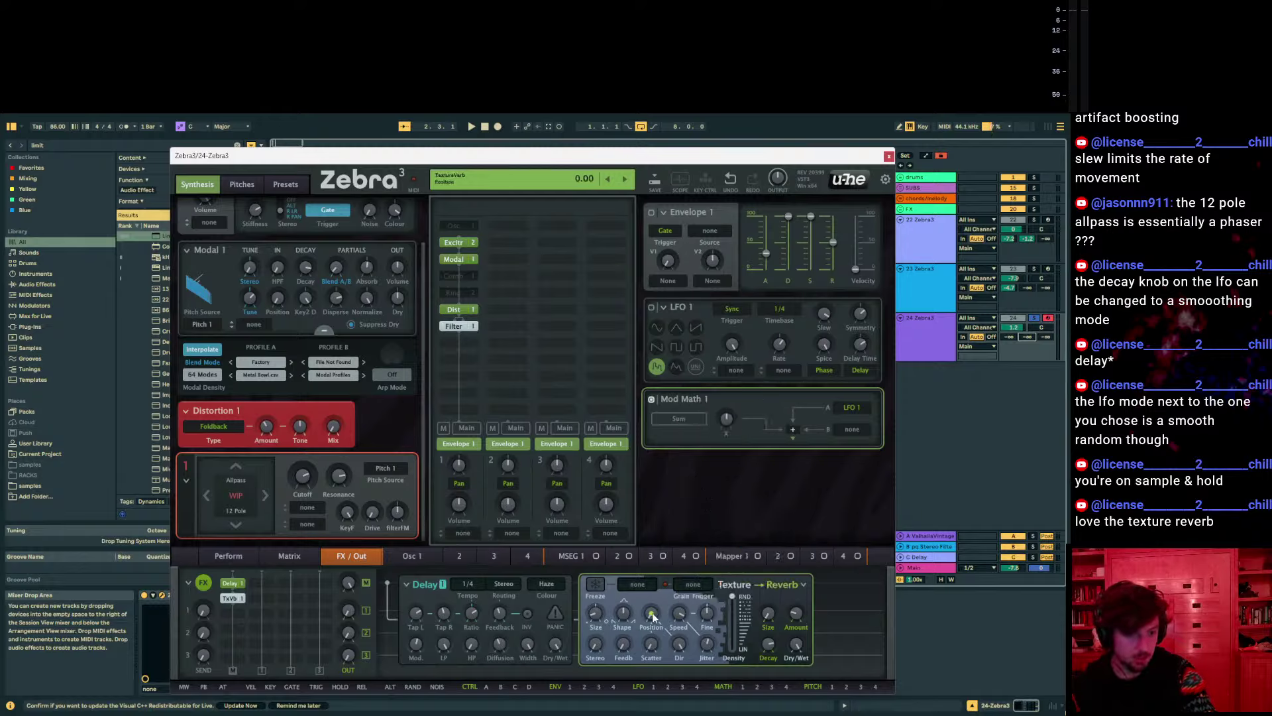
{"action": "left_click_drag", "start_coordinate": [648, 617], "coordinate": [648, 595]}
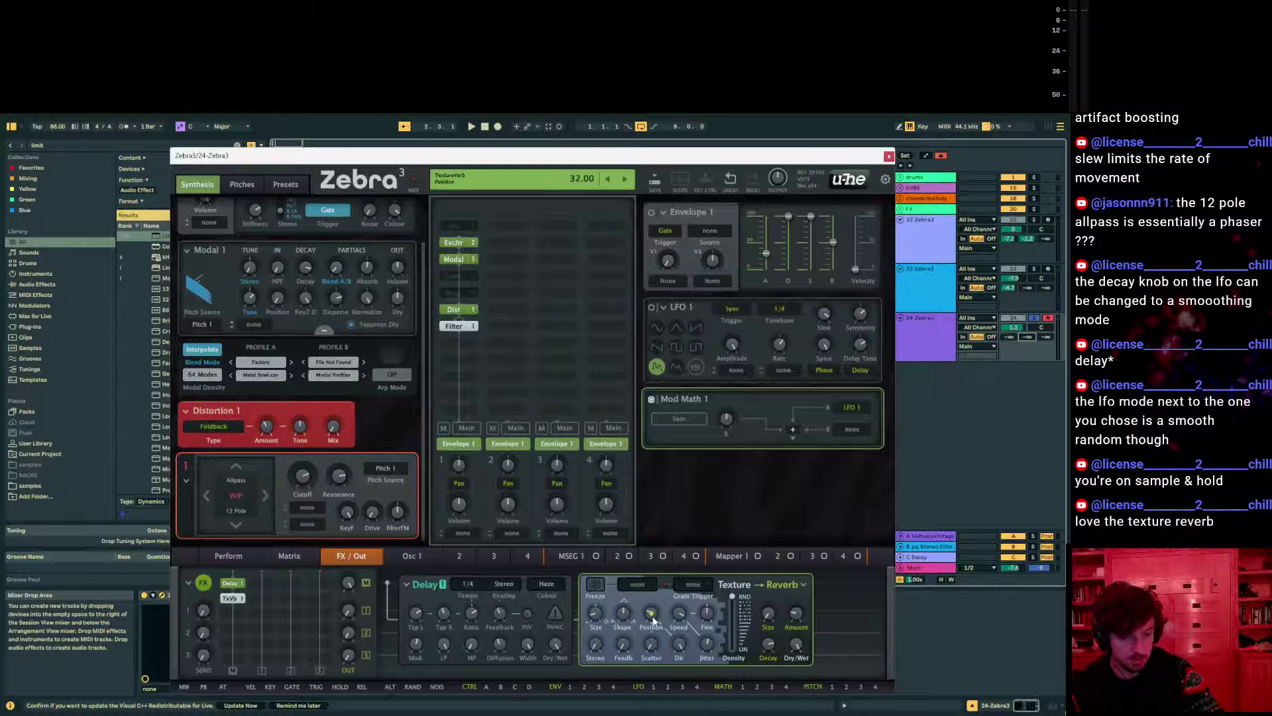
Remove the ModMath 1 modulation from the texture reverb's Position
{"action": "right_click", "coordinate": [651, 603]}
{"action": "right_click", "coordinate": [647, 616]}
{"action": "mouse_move", "coordinate": [698, 637]}
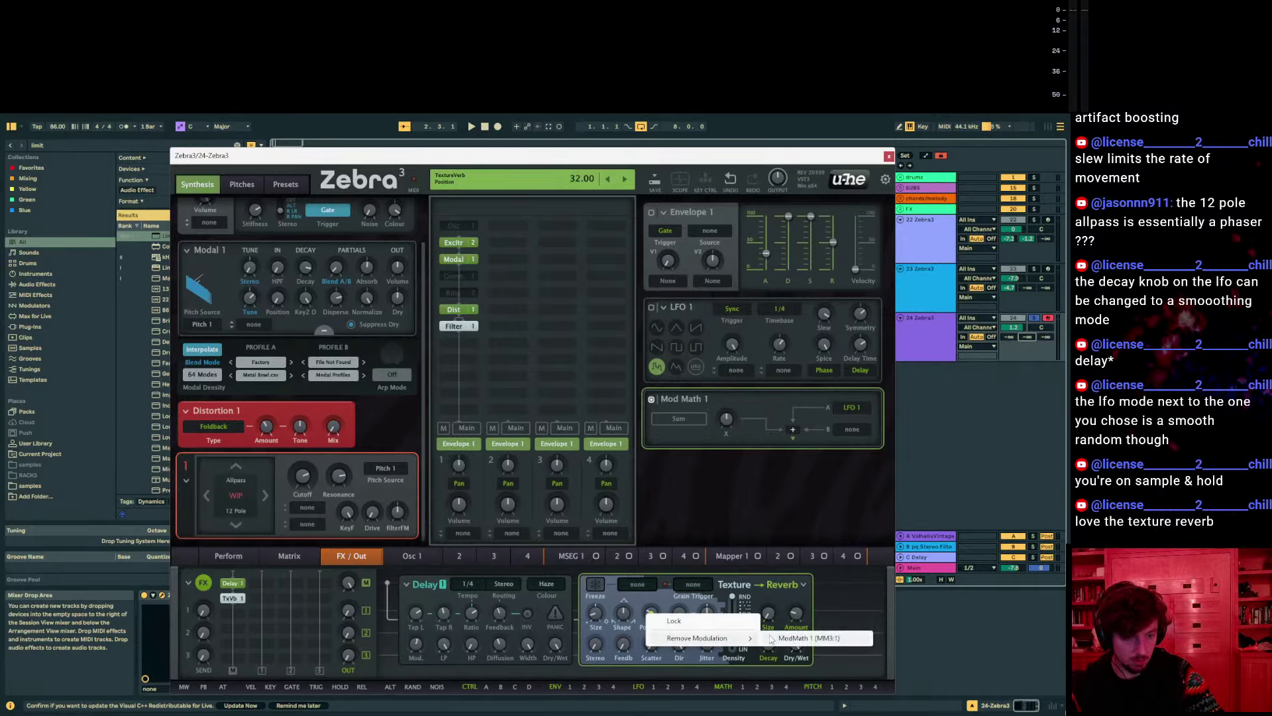
{"action": "left_click", "coordinate": [815, 638]}
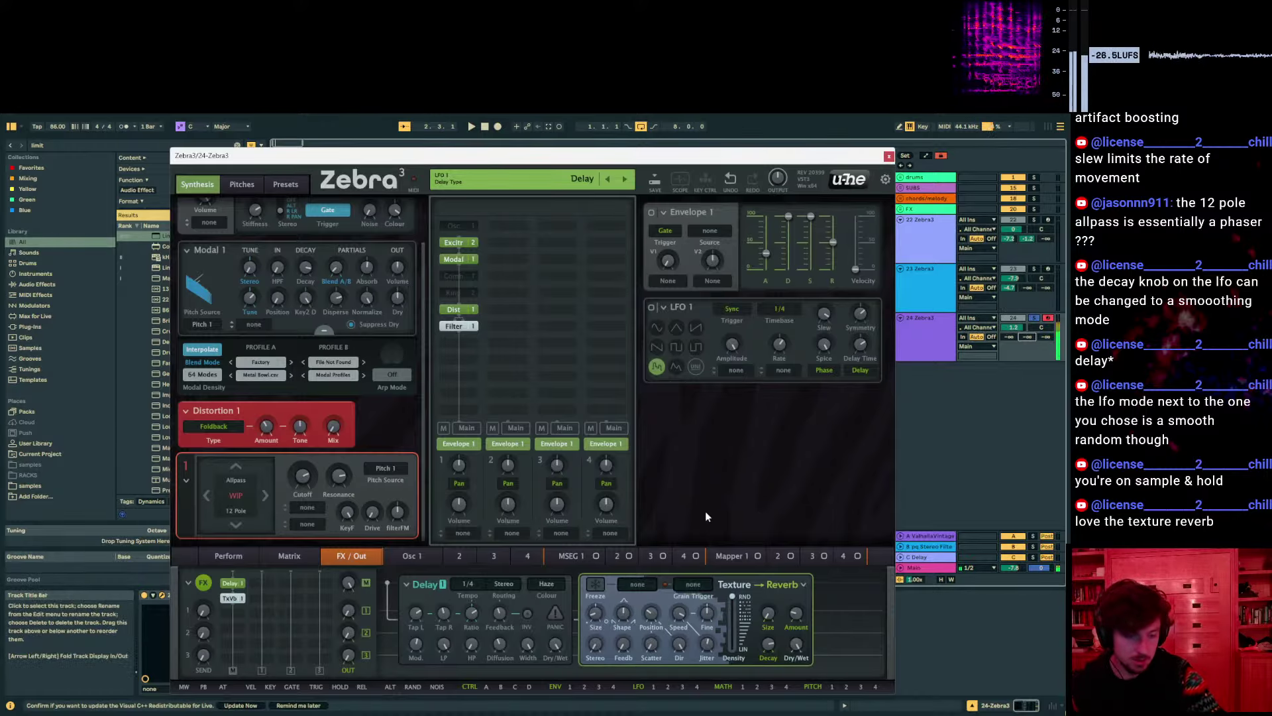
Set the texture reverb's grain size to 36 and the selected Zebra3 track's first send level to about -44 dB
{"action": "left_click_drag", "start_coordinate": [651, 644], "coordinate": [595, 617]}
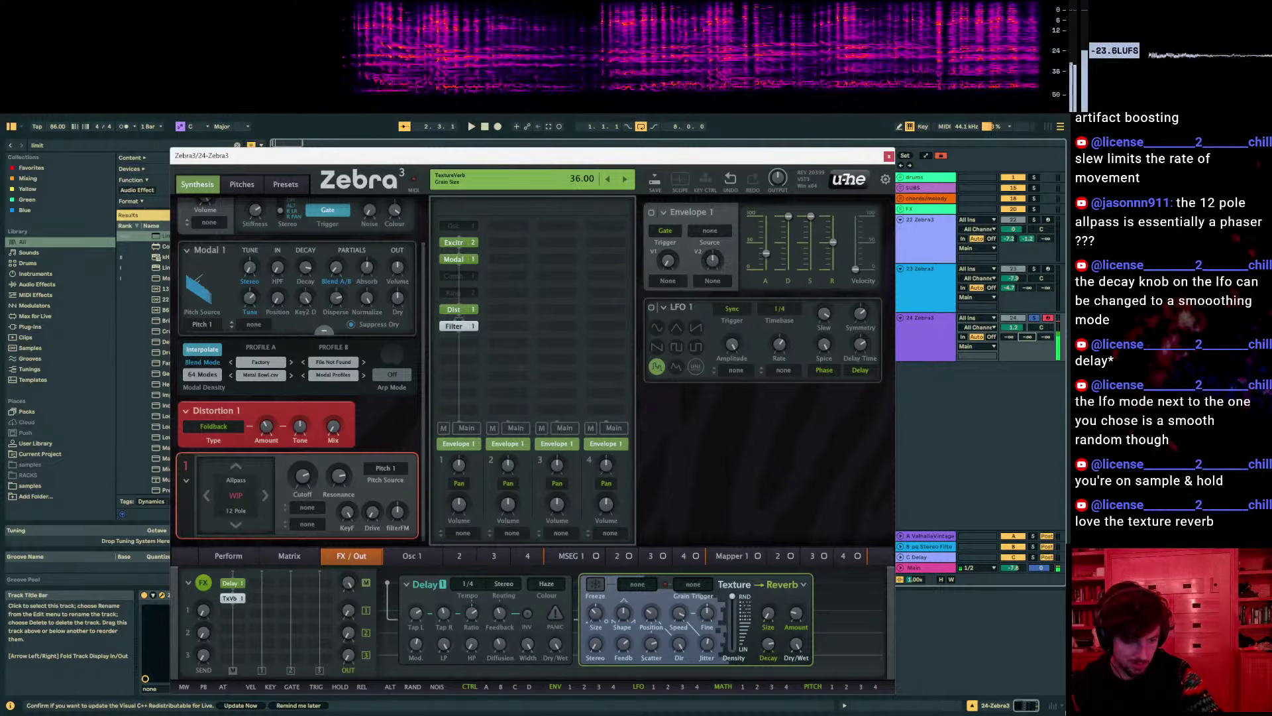
{"action": "left_click", "coordinate": [918, 517]}
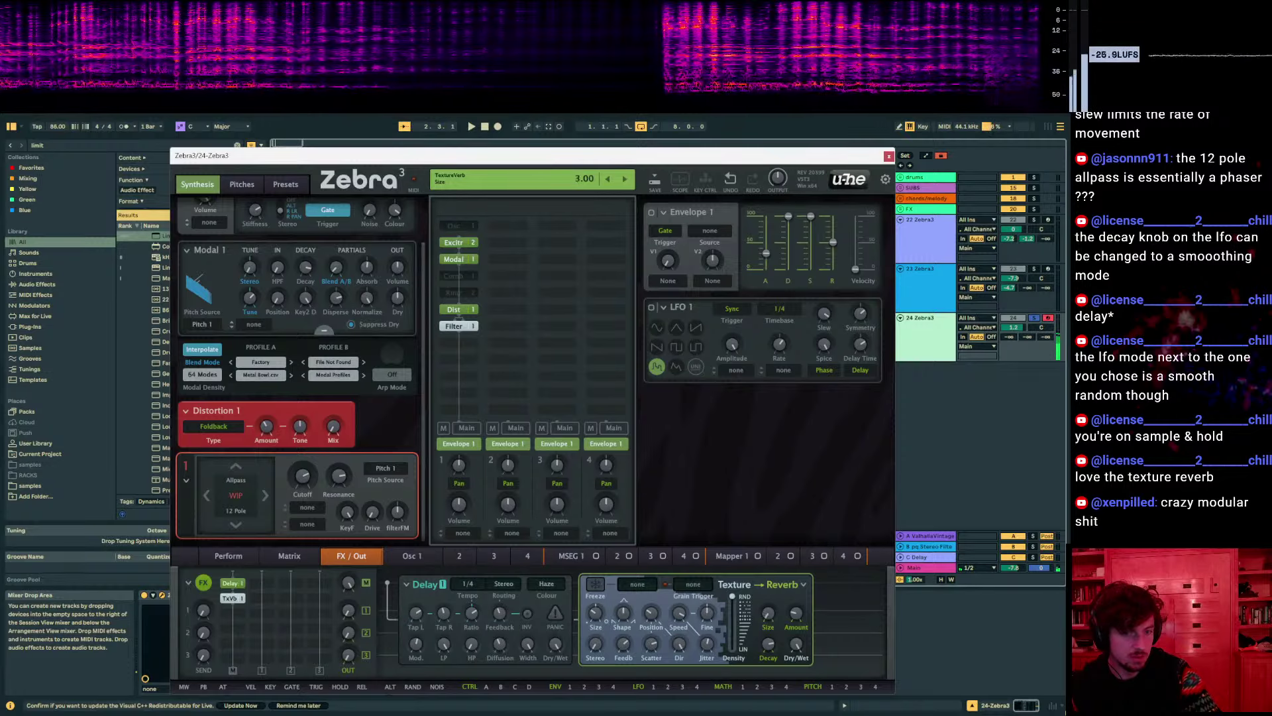
{"action": "mouse_move", "coordinate": [1028, 337]}
{"action": "left_mouse_down"}
{"action": "mouse_move", "coordinate": [1008, 318]}
{"action": "mouse_move", "coordinate": [1008, 292]}
{"action": "mouse_move", "coordinate": [1007, 331]}
{"action": "left_mouse_up"}
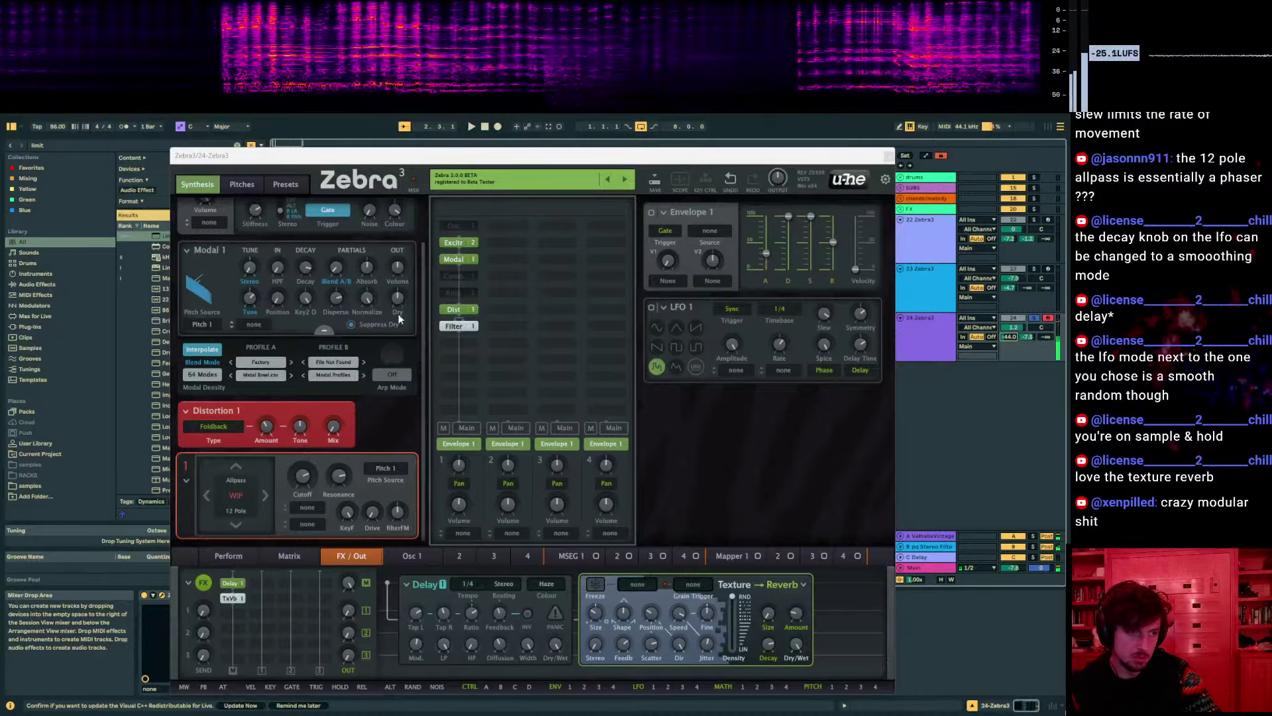
Load the Marimba profile into Modal 1's Profile A and adjust the texture reverb's Speed, Position and Dry/Wet
{"action": "left_click", "coordinate": [231, 375]}
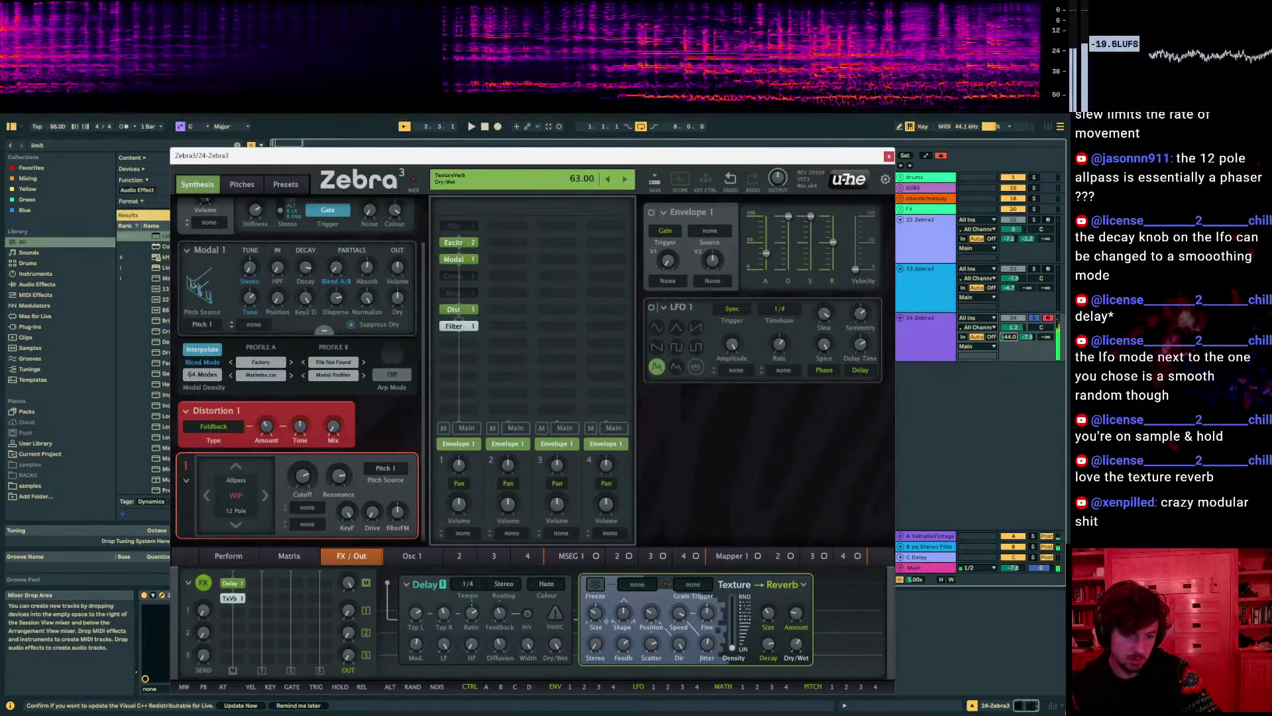
{"action": "left_click_drag", "start_coordinate": [679, 613], "coordinate": [679, 626]}
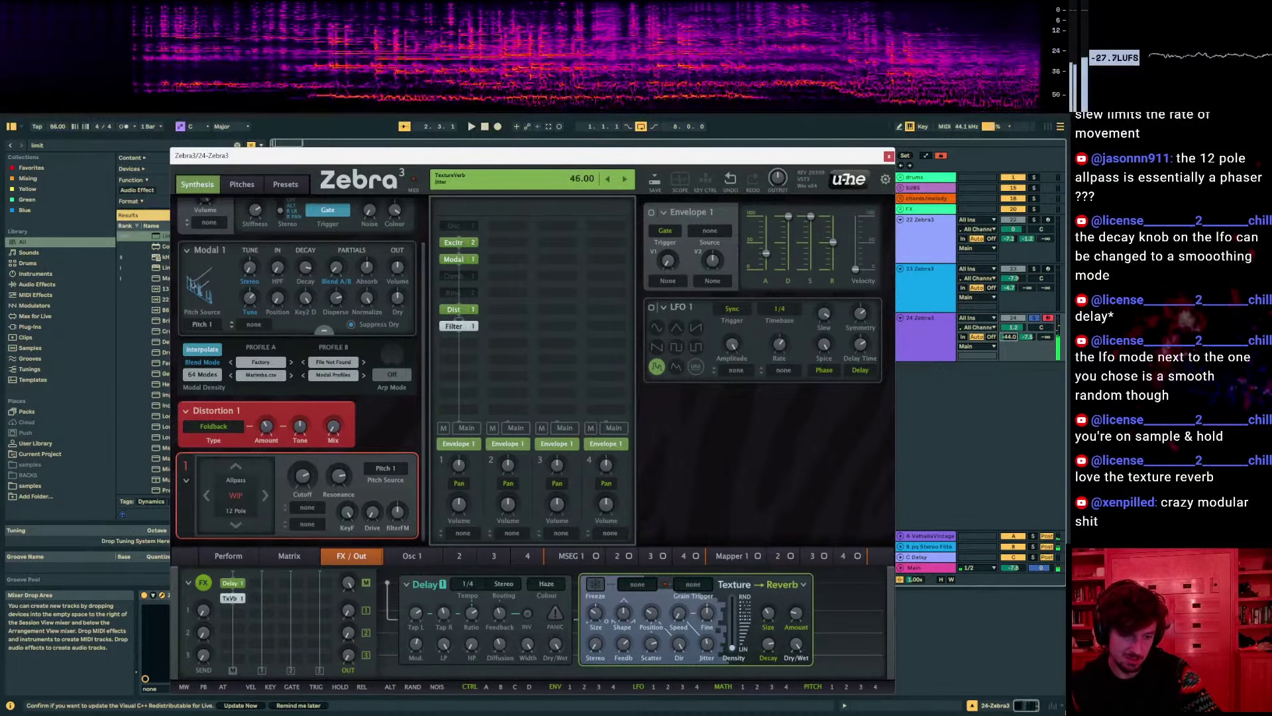
{"action": "left_click_drag", "start_coordinate": [651, 613], "coordinate": [651, 620]}
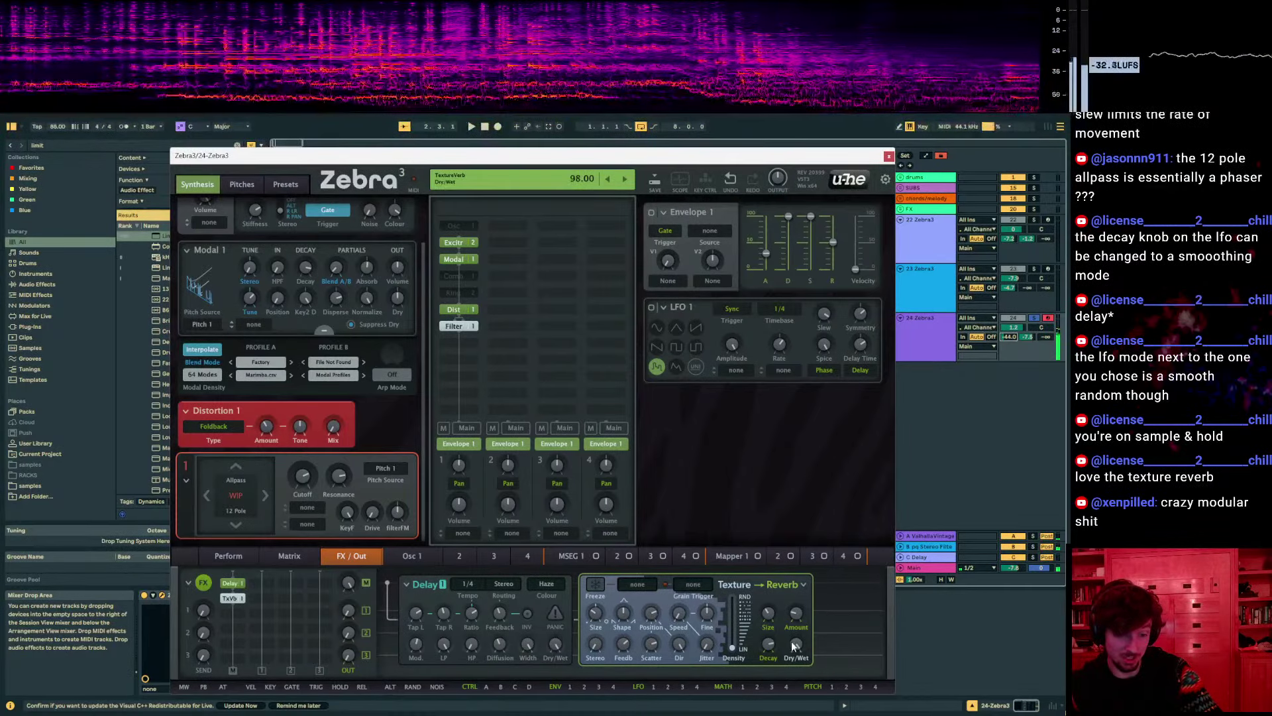
{"action": "left_click_drag", "start_coordinate": [796, 643], "coordinate": [796, 666]}
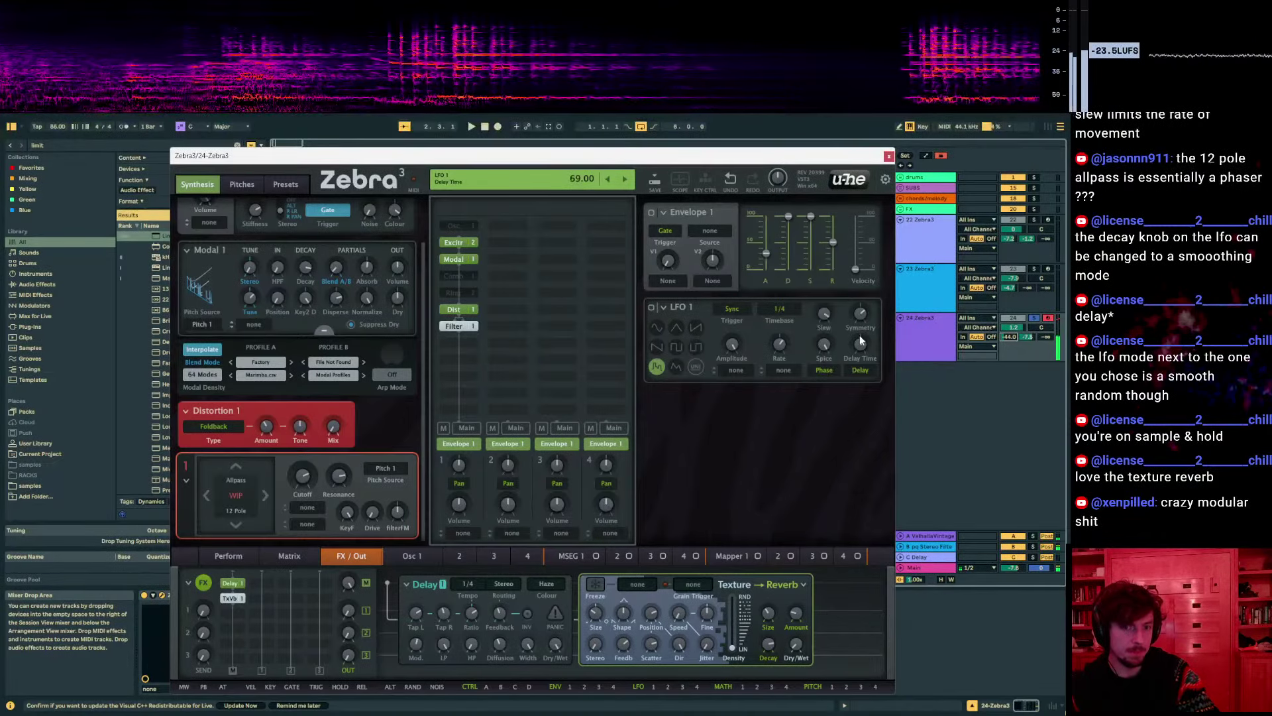
Set LFO 1's waveform to Sine and replace Exciter 2 with Osc 1 in the first lane
{"action": "left_click", "coordinate": [657, 327]}
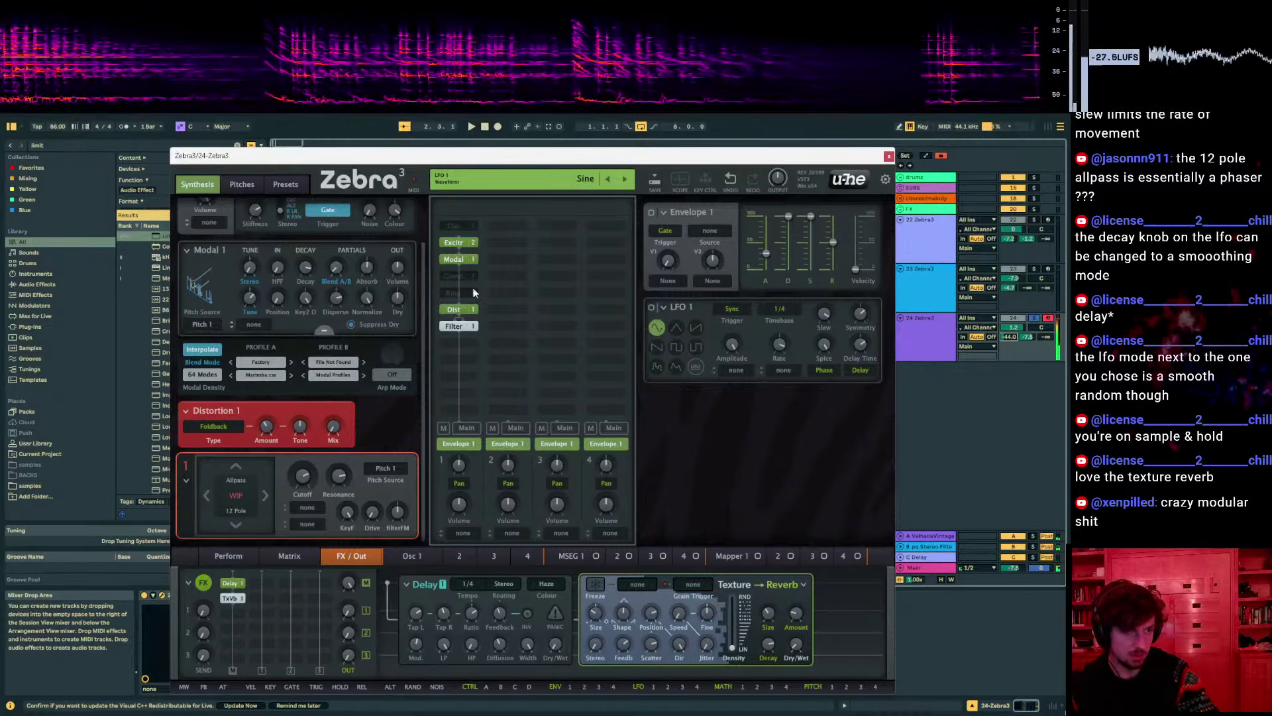
{"action": "scroll", "coordinate": [348, 254], "scroll_direction": "up", "scroll_amount": 2}
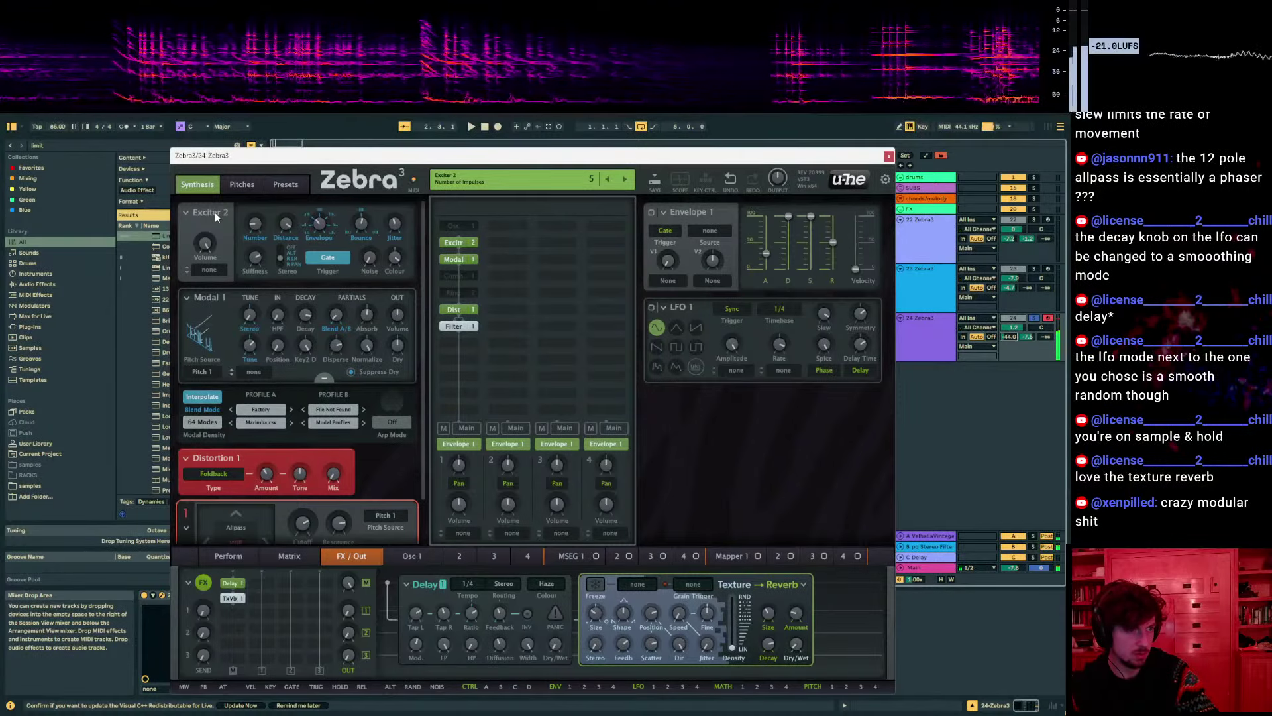
{"action": "left_click", "coordinate": [466, 243]}
{"action": "left_click", "coordinate": [467, 226]}
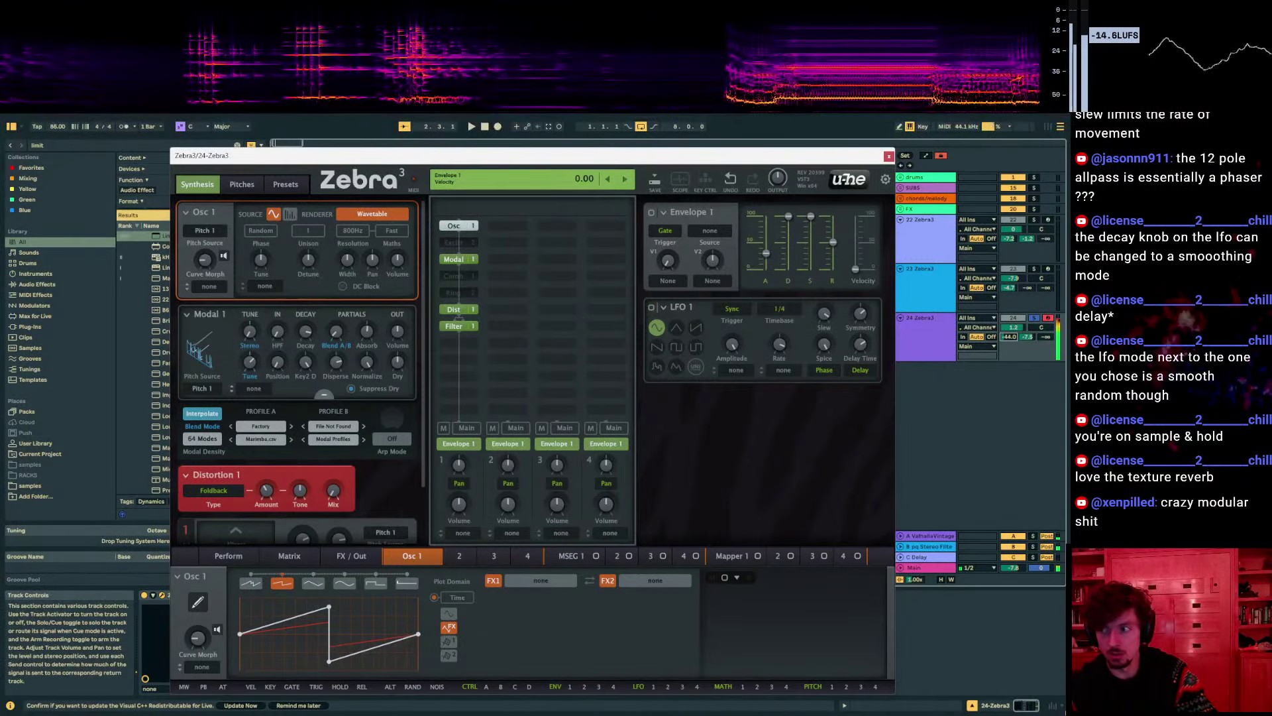
Move Distortion 1 between Osc 1 and Modal 1 in the first lane and adjust its Amount and Mix
{"action": "key", "text": "z"}
{"action": "left_click", "coordinate": [1028, 361]}
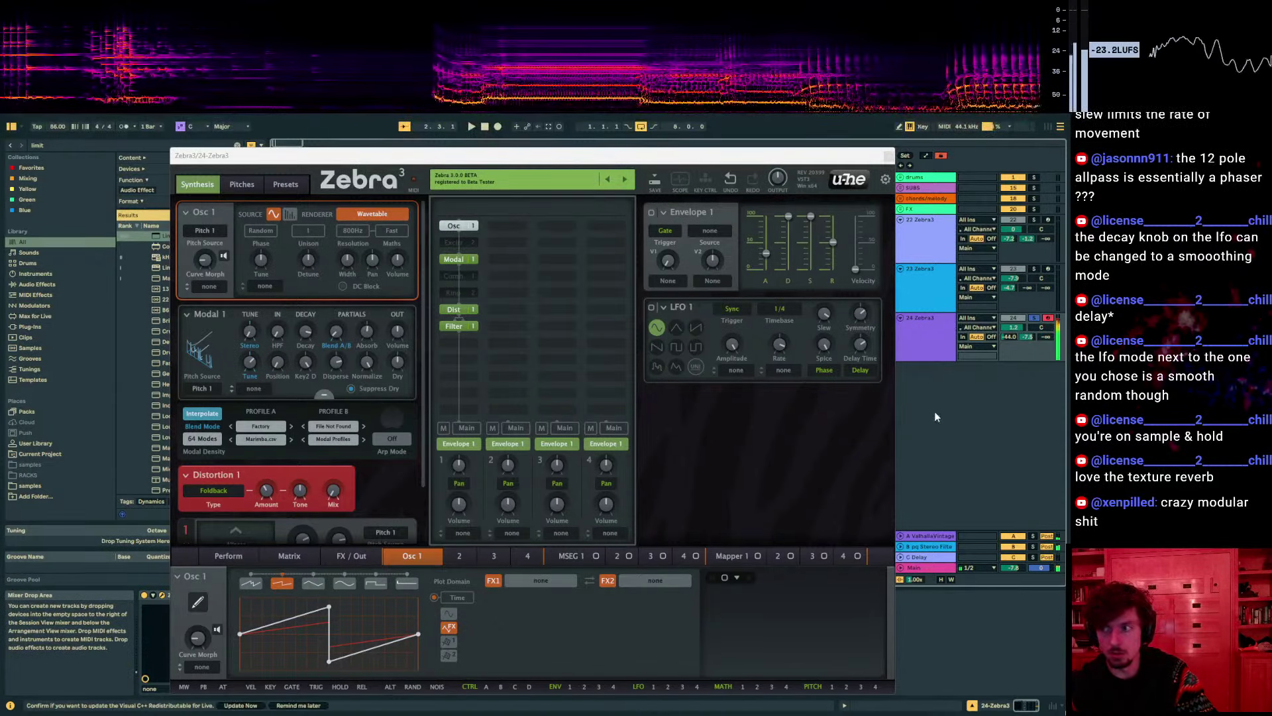
{"action": "left_click", "coordinate": [241, 465]}
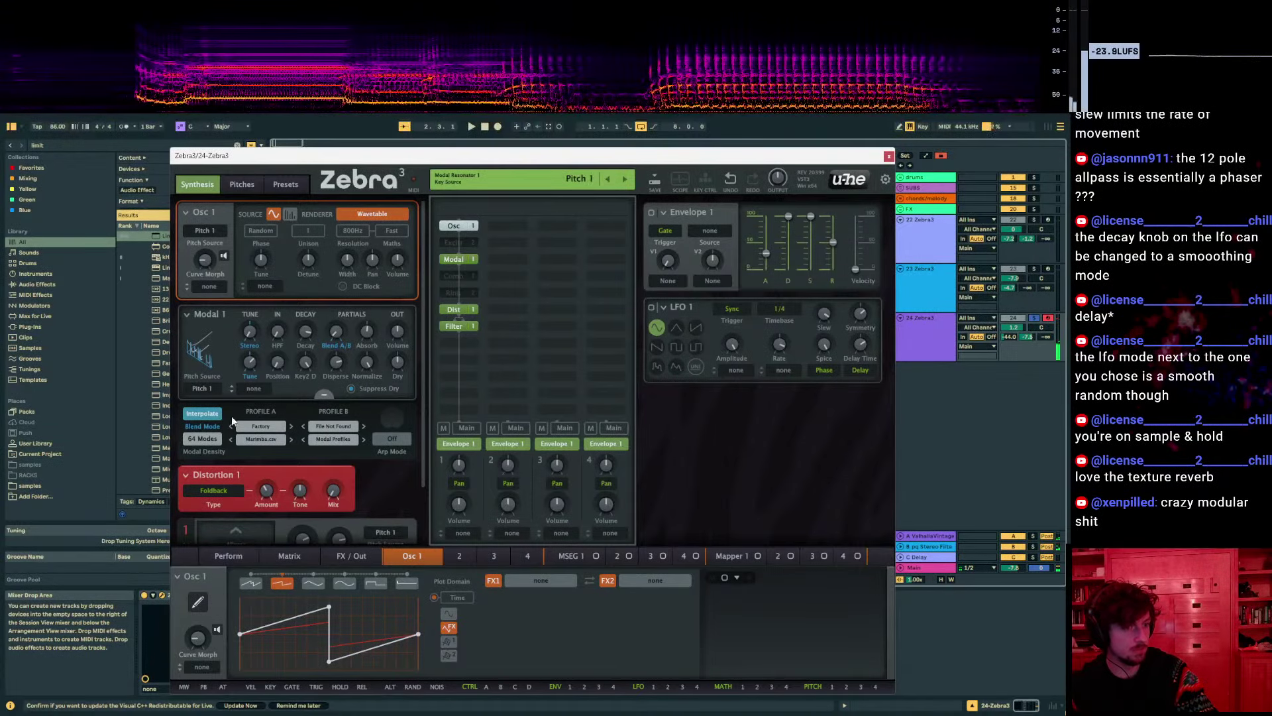
{"action": "left_click_drag", "start_coordinate": [456, 310], "coordinate": [460, 246]}
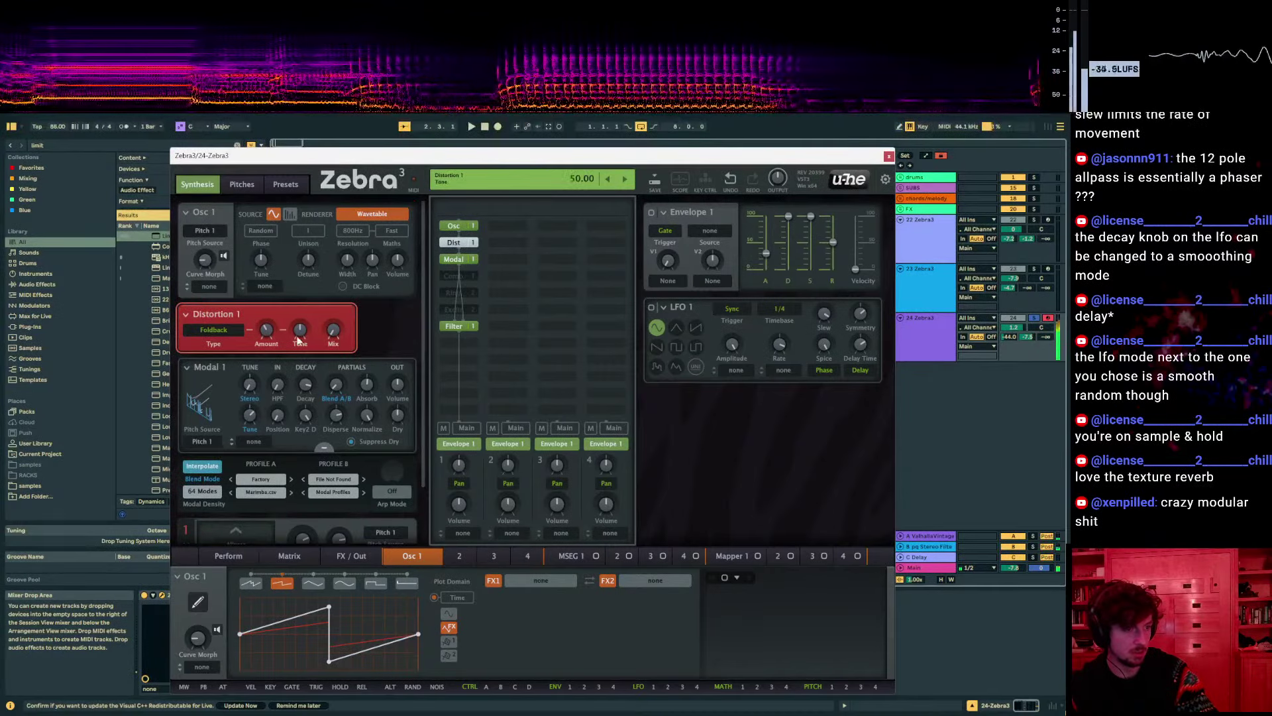
{"action": "left_click_drag", "start_coordinate": [266, 329], "coordinate": [333, 335]}
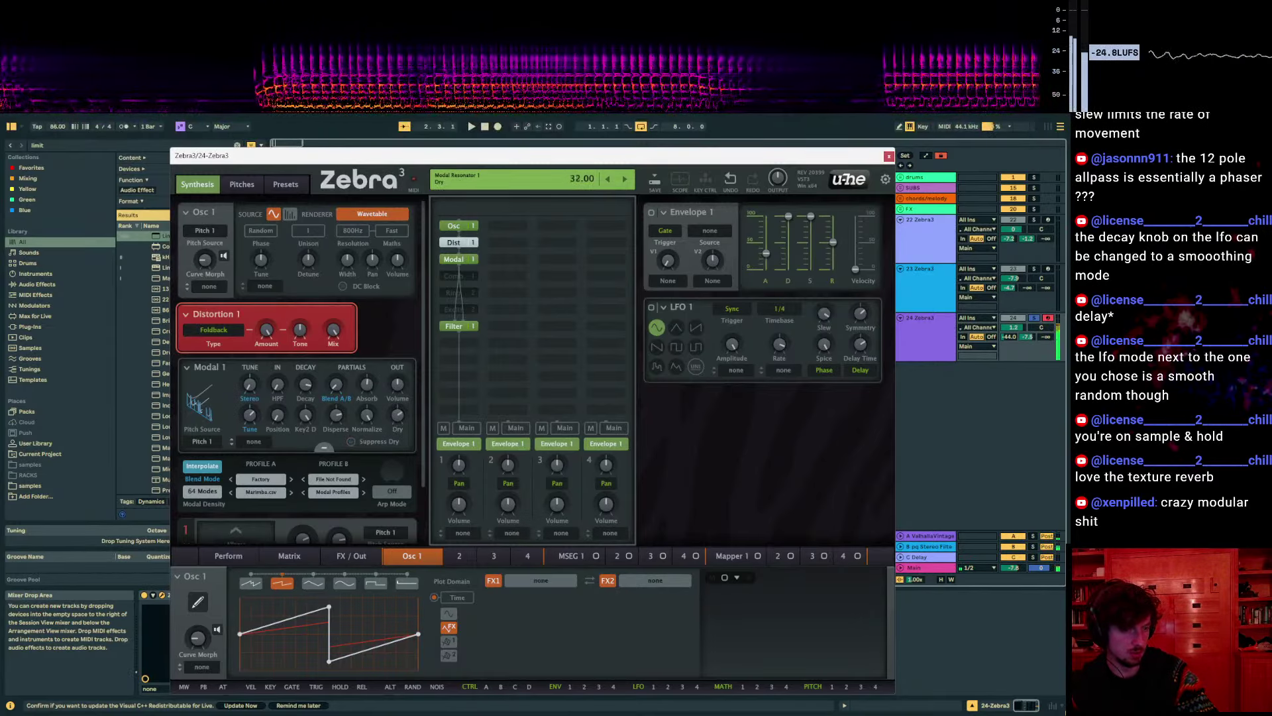
Take Modal 1 and the filter out of the first lane and set Distortion 1's type to Hard Clip
{"action": "left_click", "coordinate": [457, 259]}
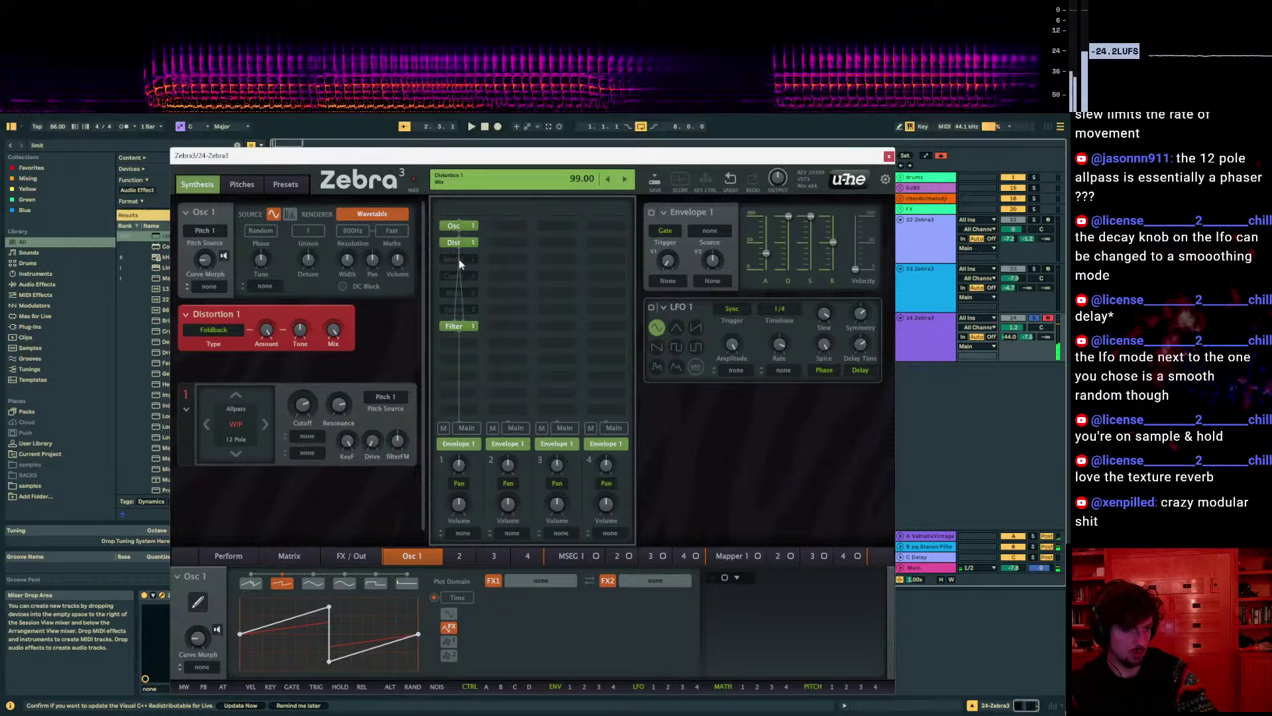
{"action": "left_click", "coordinate": [454, 326]}
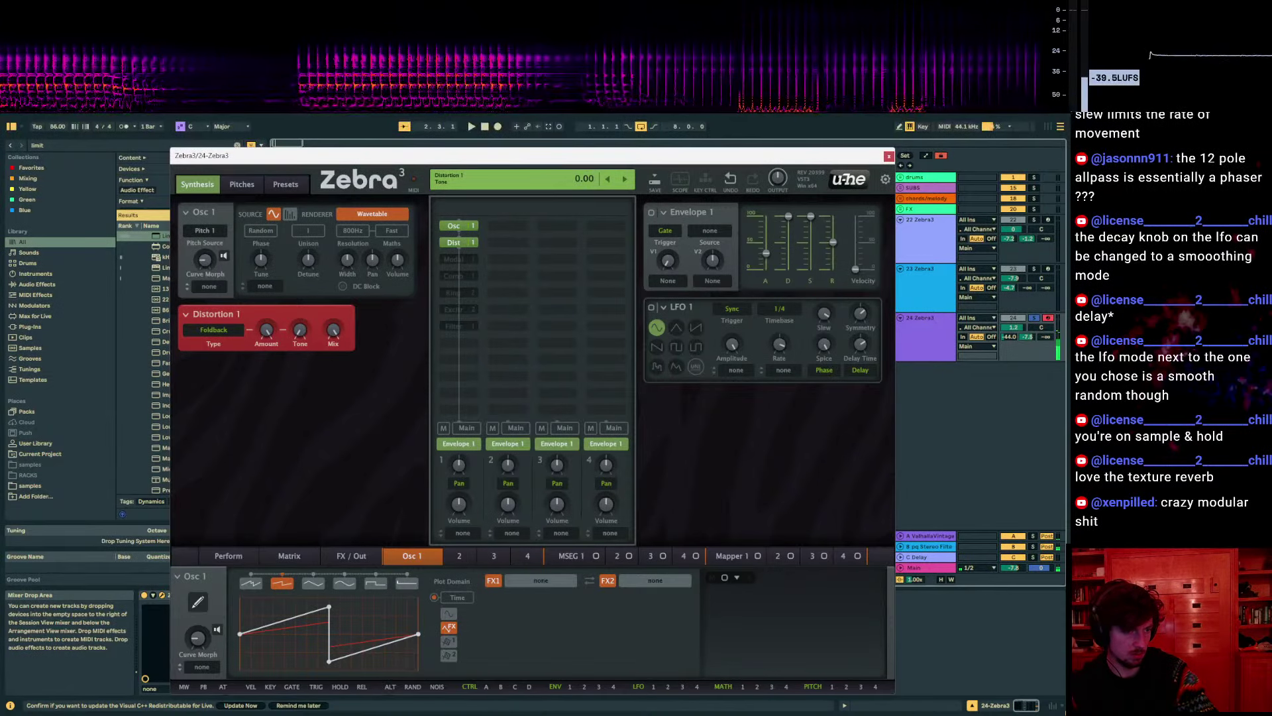
{"action": "left_click", "coordinate": [214, 330]}
{"action": "left_click", "coordinate": [199, 375]}
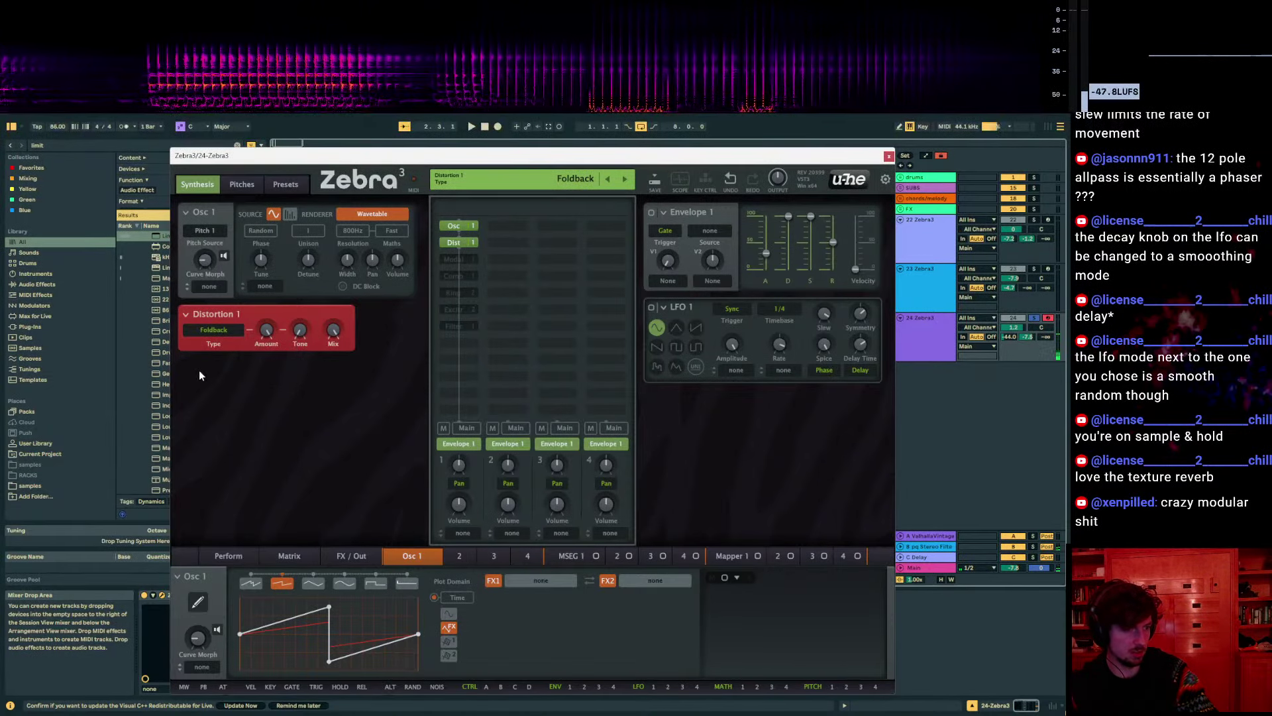
{"action": "left_click", "coordinate": [213, 330]}
{"action": "left_click", "coordinate": [225, 351]}
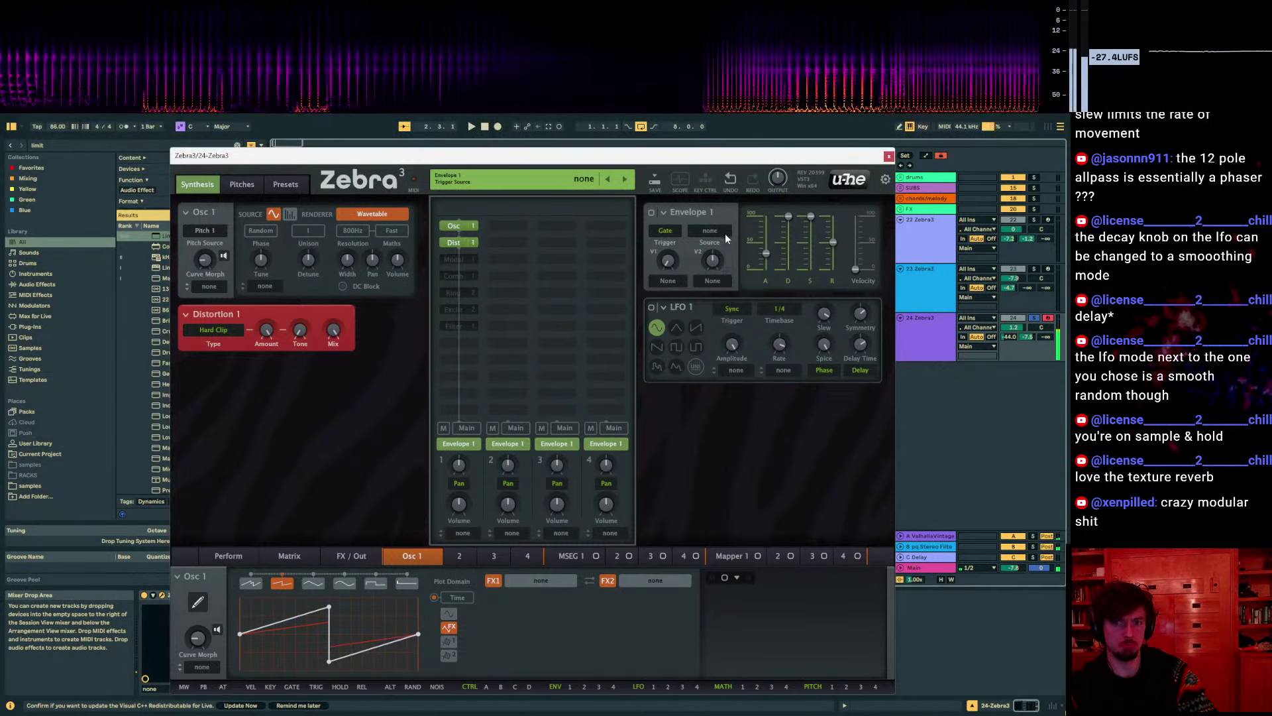
Raise the peak of Osc 1's waveform curve and place a point at about 13.00|1.31 on its second slope
{"action": "mouse_move", "coordinate": [656, 157]}
{"action": "left_mouse_down"}
{"action": "mouse_move", "coordinate": [1067, 131]}
{"action": "mouse_move", "coordinate": [650, 159]}
{"action": "left_mouse_up"}
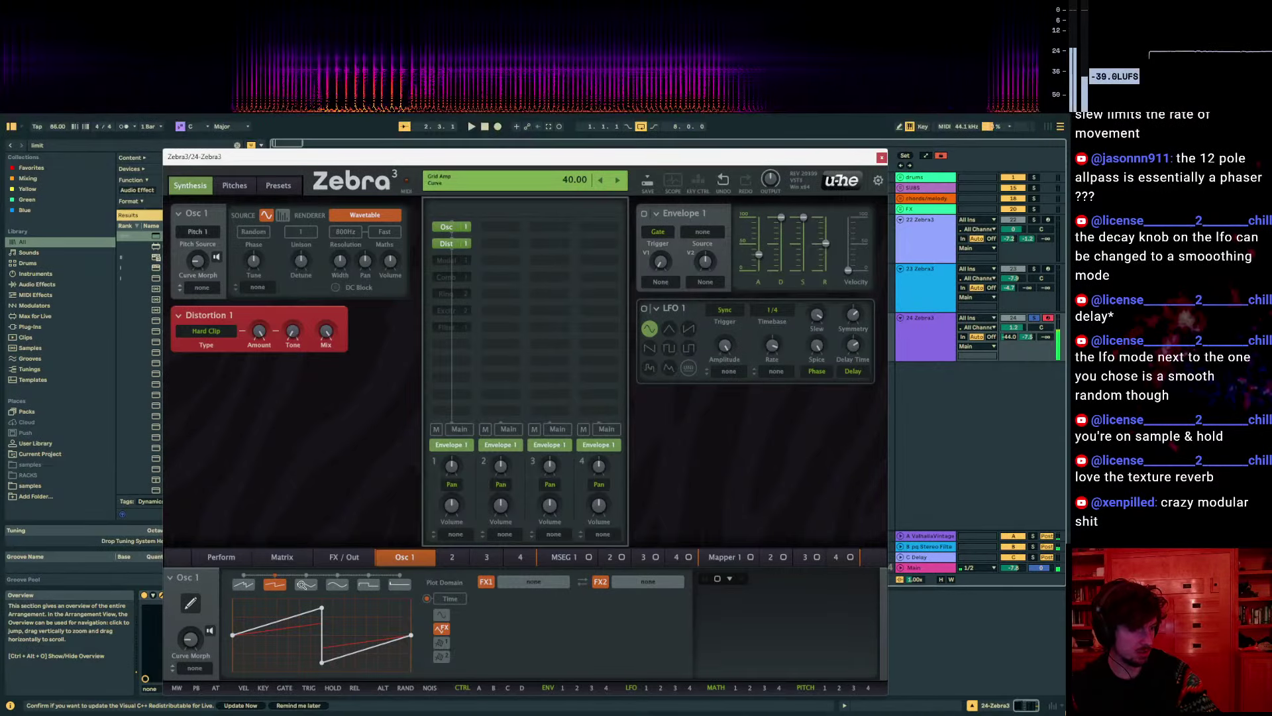
{"action": "mouse_move", "coordinate": [322, 608]}
{"action": "left_mouse_down"}
{"action": "mouse_move", "coordinate": [301, 606]}
{"action": "mouse_move", "coordinate": [322, 600]}
{"action": "left_mouse_up"}
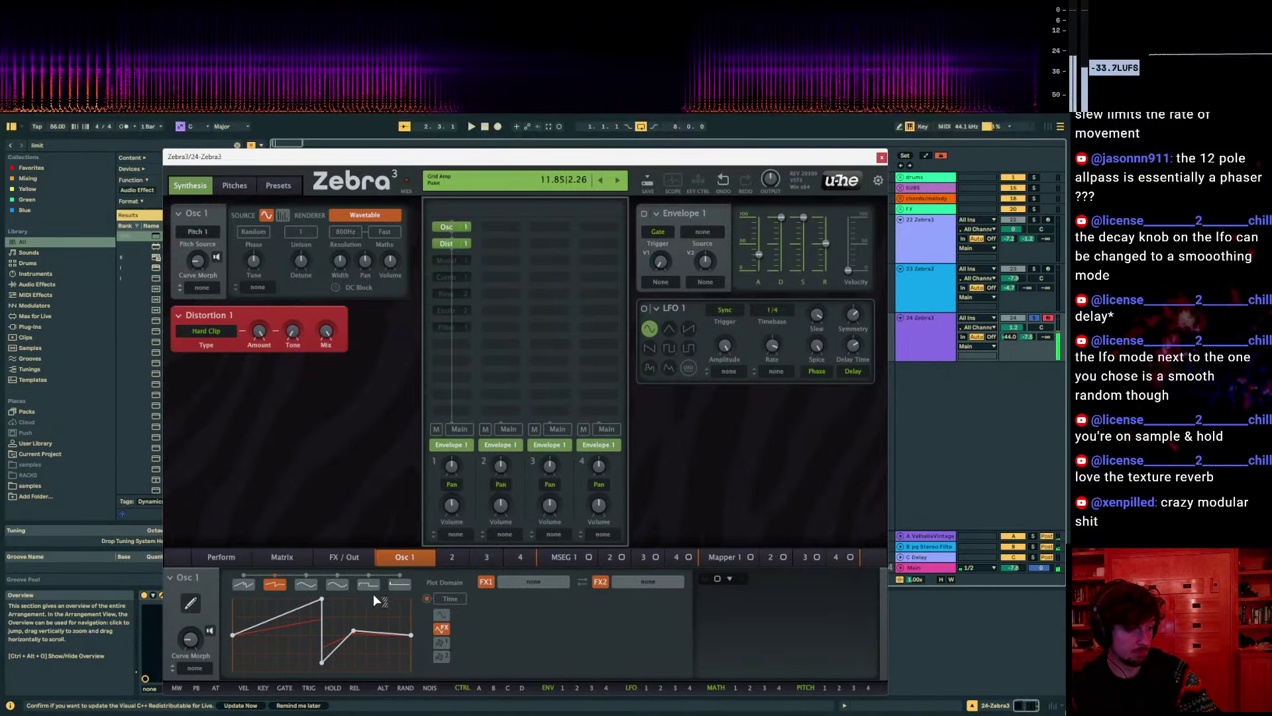
{"action": "double_click", "coordinate": [360, 630]}
{"action": "left_click_drag", "start_coordinate": [360, 630], "coordinate": [367, 647]}
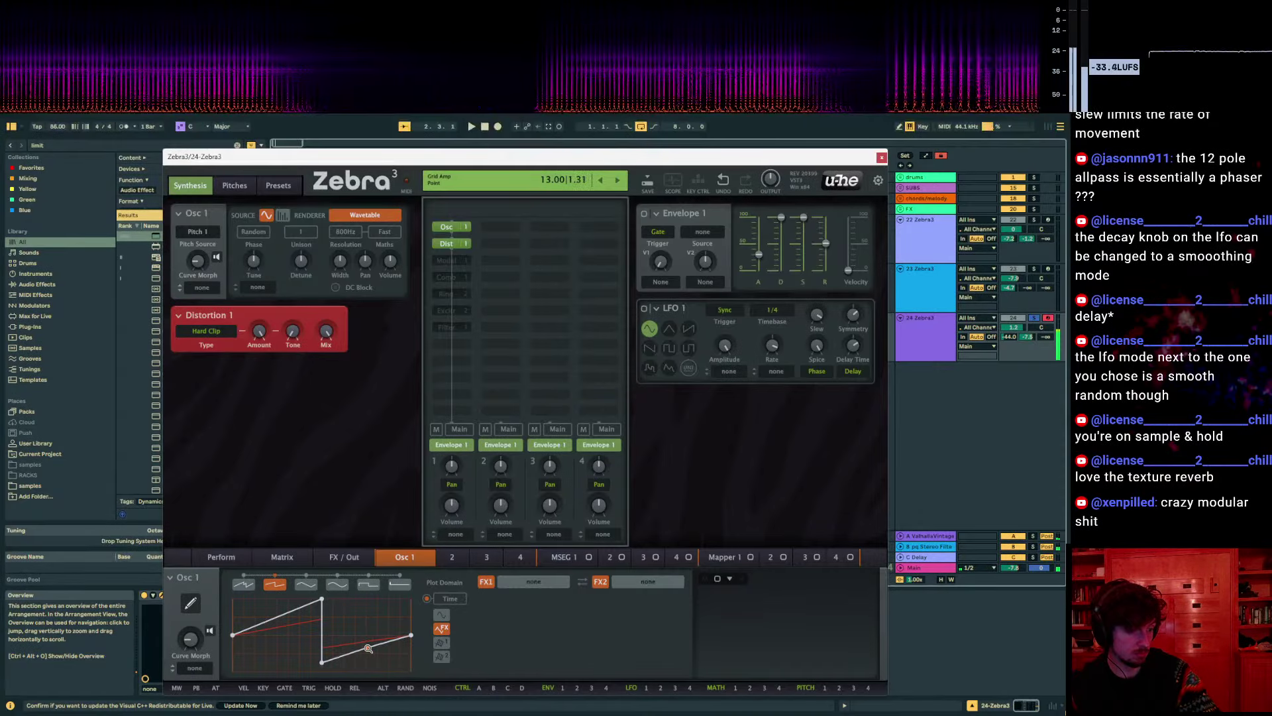
Switch Osc 1's renderer to Additive Synth, and adjust Distortion 1's Mix and set its type to Soft Clip
{"action": "left_click", "coordinate": [360, 218]}
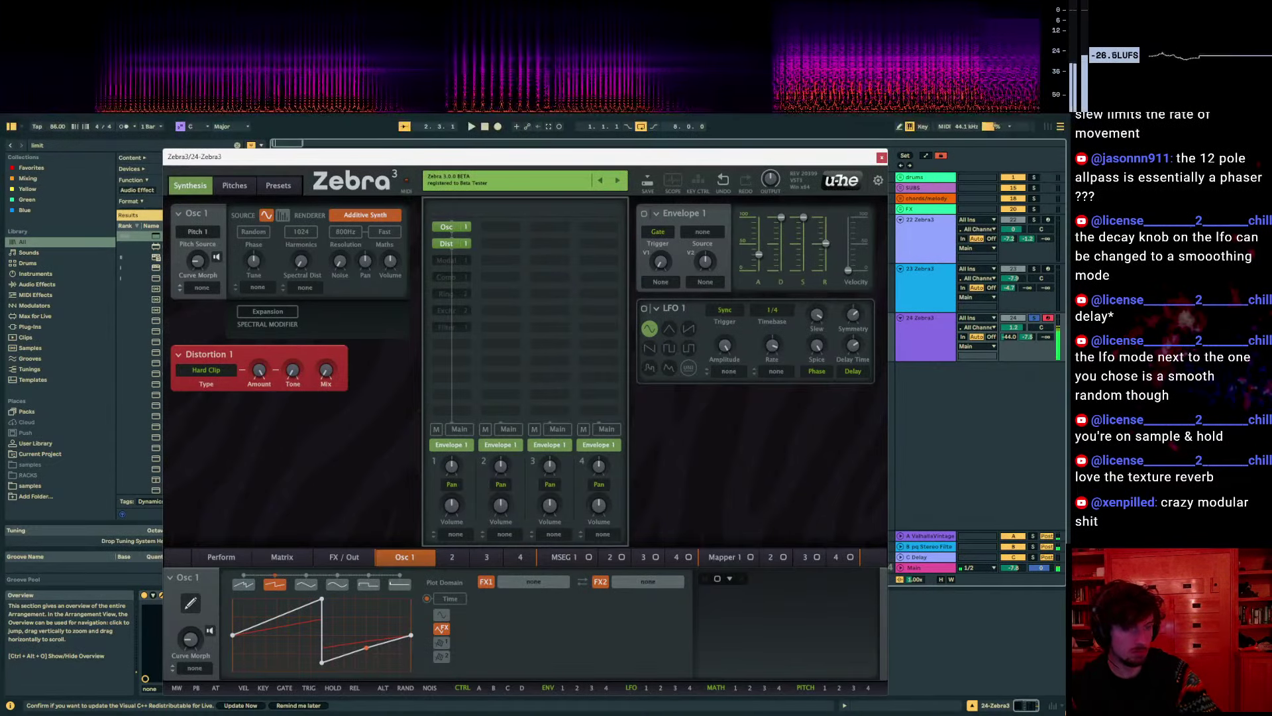
{"action": "left_click_drag", "start_coordinate": [326, 371], "coordinate": [326, 344]}
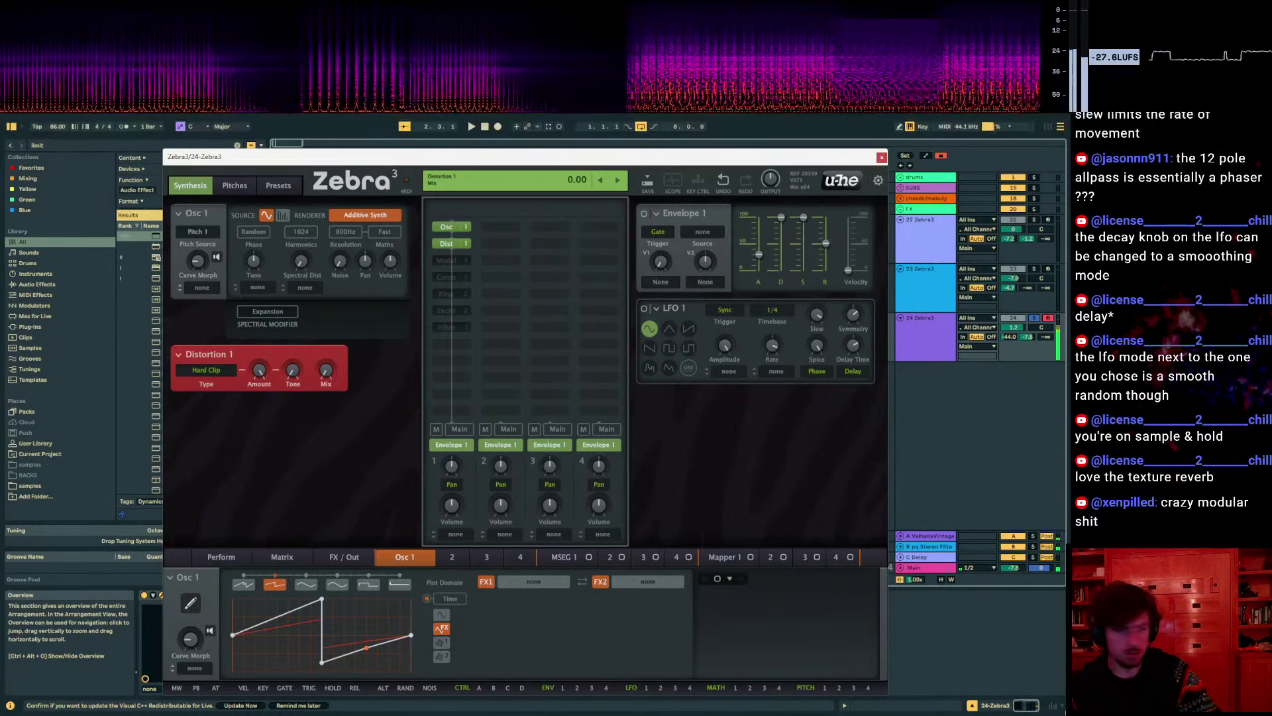
{"action": "left_click", "coordinate": [218, 371]}
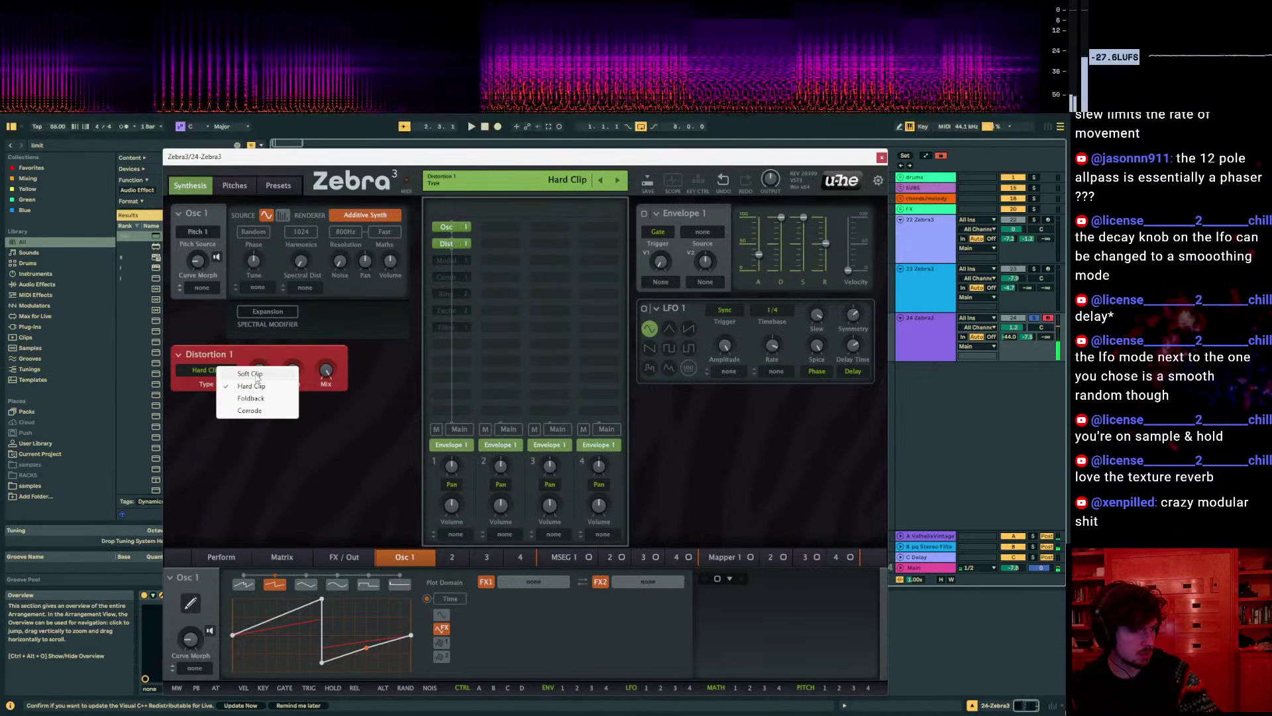
{"action": "left_click", "coordinate": [251, 373]}
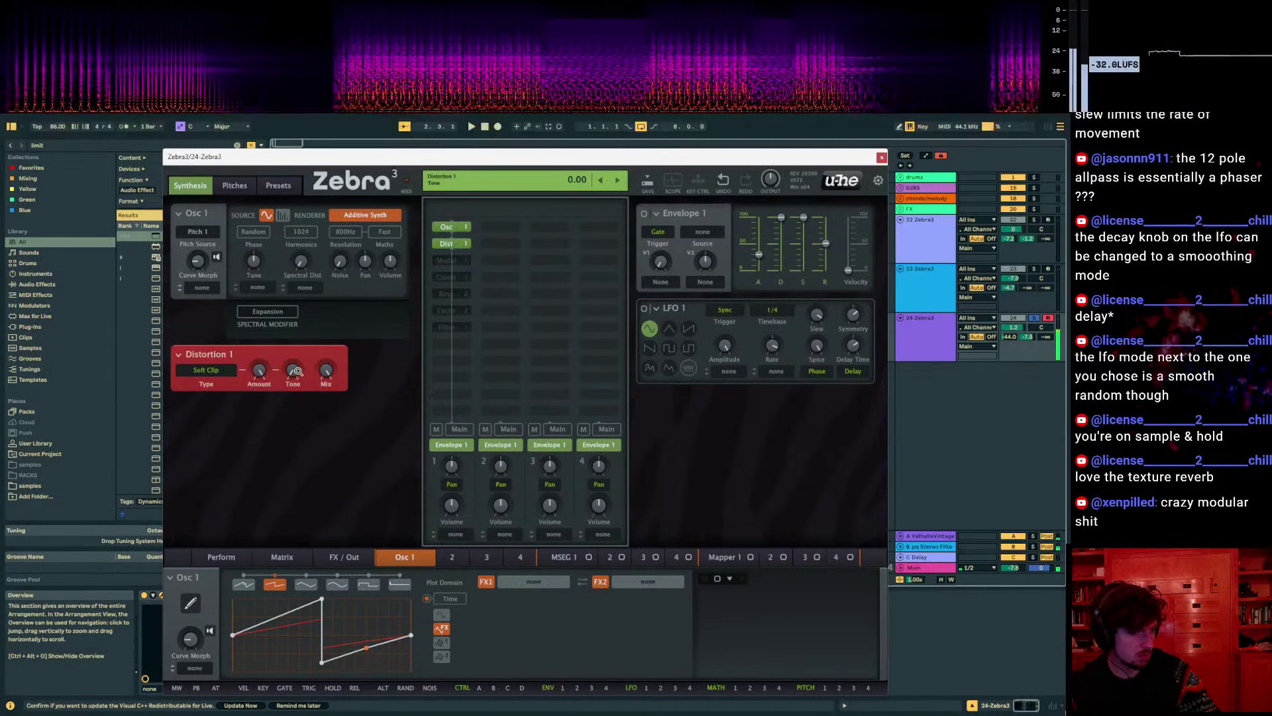
Bring Modal 1 back after Distortion 1 in the first lane and set Distortion 1's Mix to 100
{"action": "left_click", "coordinate": [450, 260]}
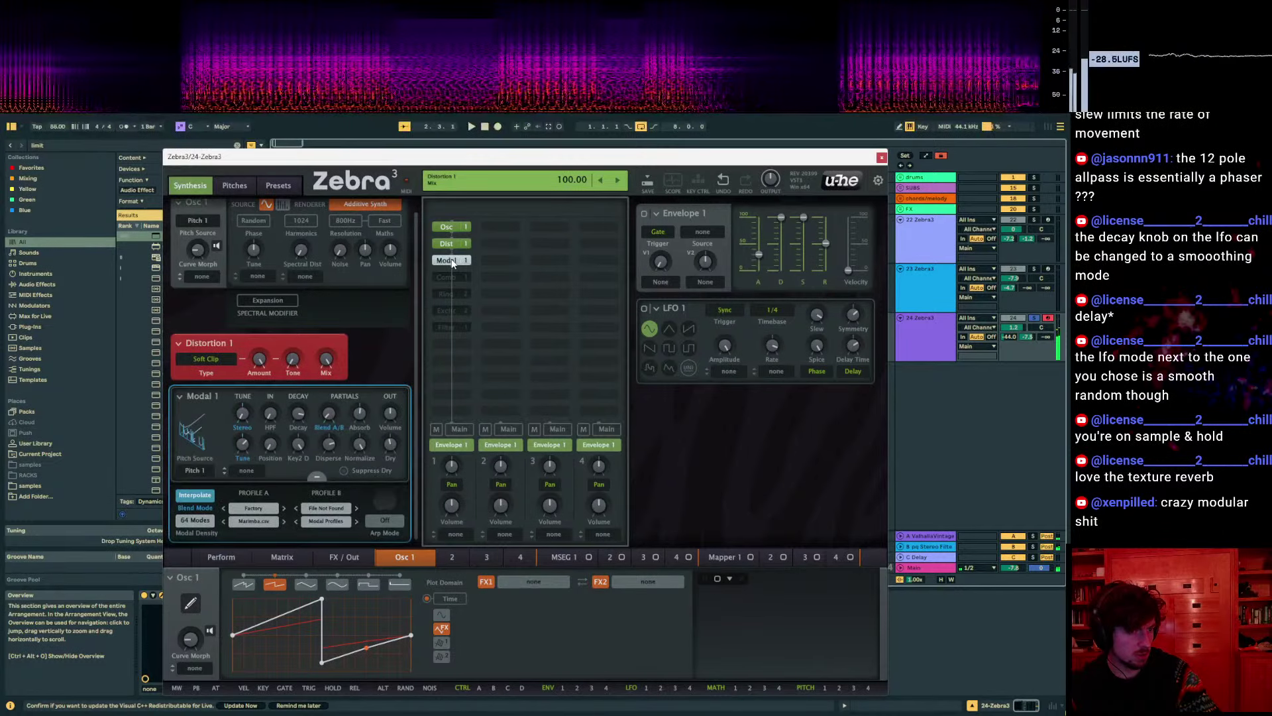
{"action": "left_click_drag", "start_coordinate": [325, 358], "coordinate": [325, 415]}
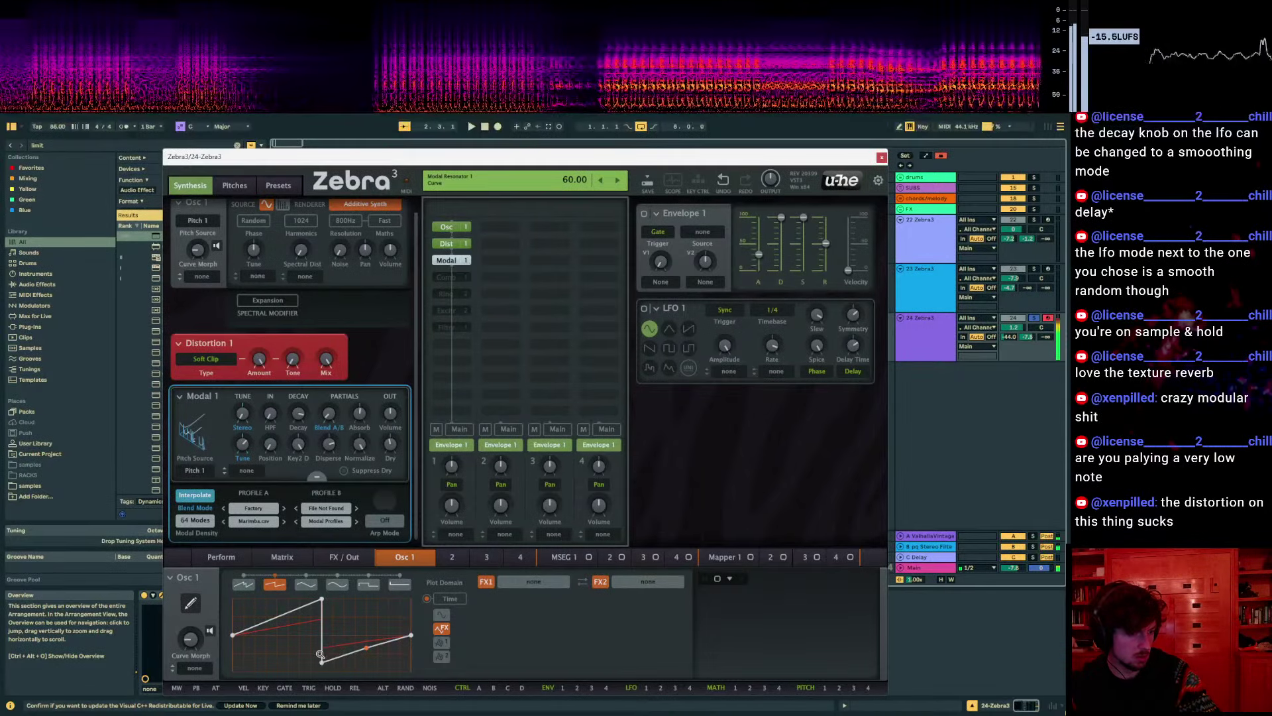
Lower the trough point of Osc 1's waveform curve and adjust the oscillator's Curve Morph
{"action": "left_click_drag", "start_coordinate": [322, 662], "coordinate": [324, 677]}
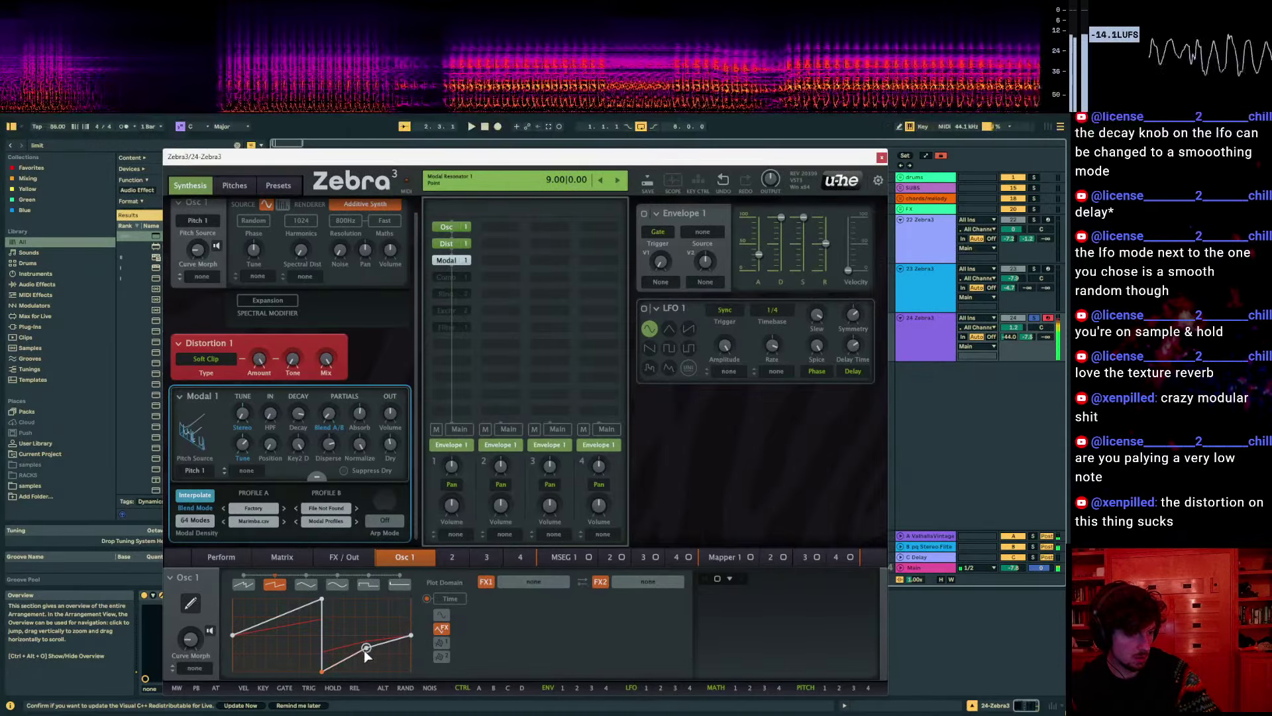
{"action": "mouse_move", "coordinate": [190, 638]}
{"action": "left_mouse_down"}
{"action": "mouse_move", "coordinate": [190, 613]}
{"action": "mouse_move", "coordinate": [190, 666]}
{"action": "mouse_move", "coordinate": [191, 614]}
{"action": "left_mouse_up"}
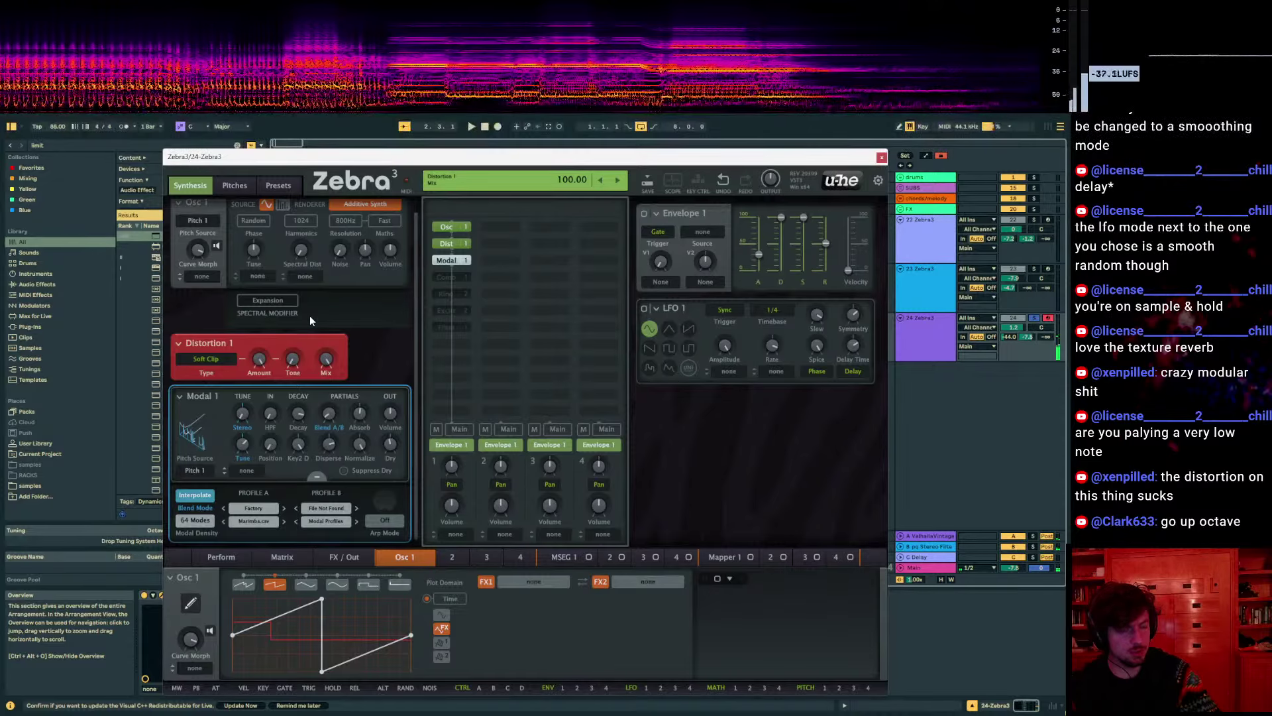
Shift the computer keyboard's octave range down and up to audition the oscillator and modal patch
{"action": "key", "text": "z"}
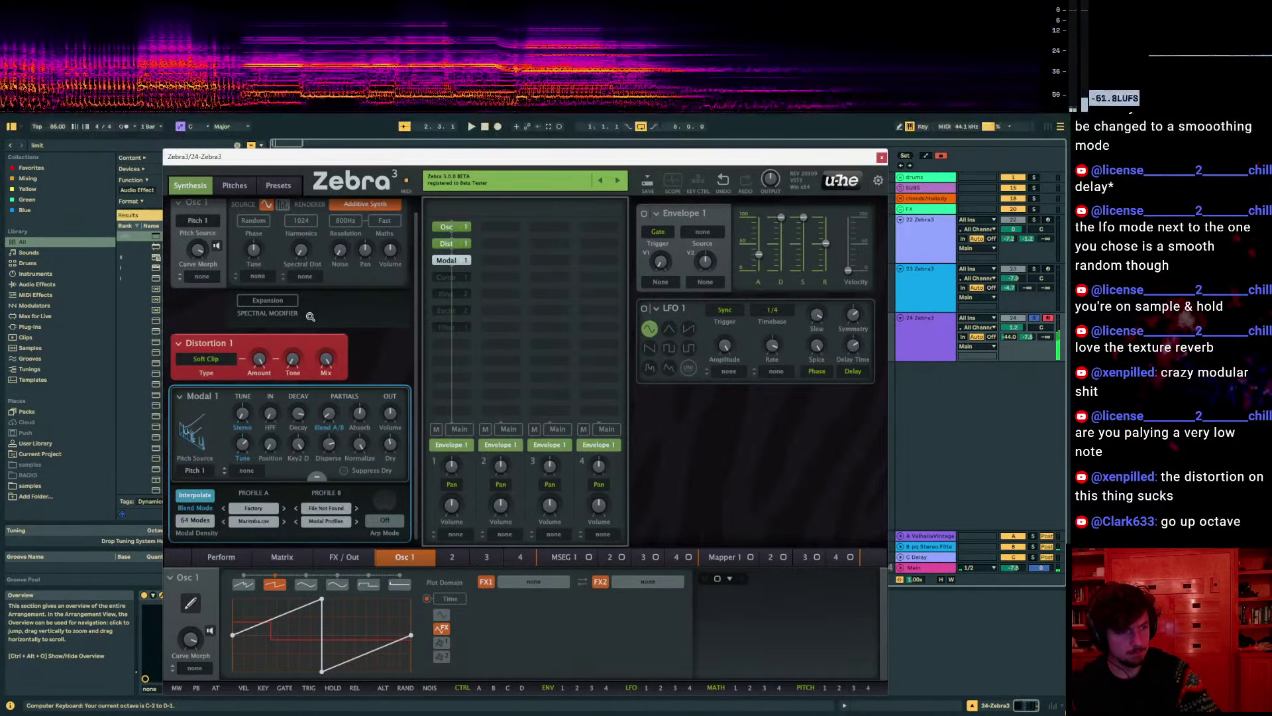
{"action": "scroll", "coordinate": [347, 327], "scroll_direction": "up", "scroll_amount": 1}
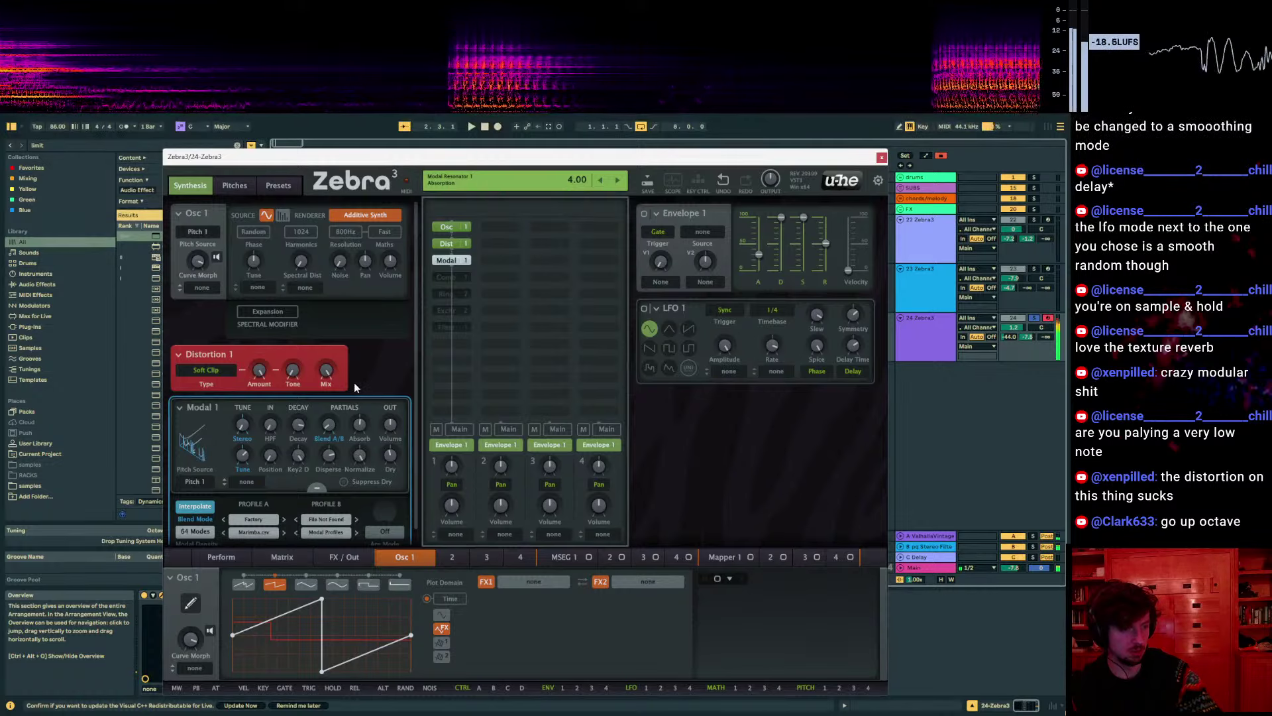
{"action": "key", "text": "z"}
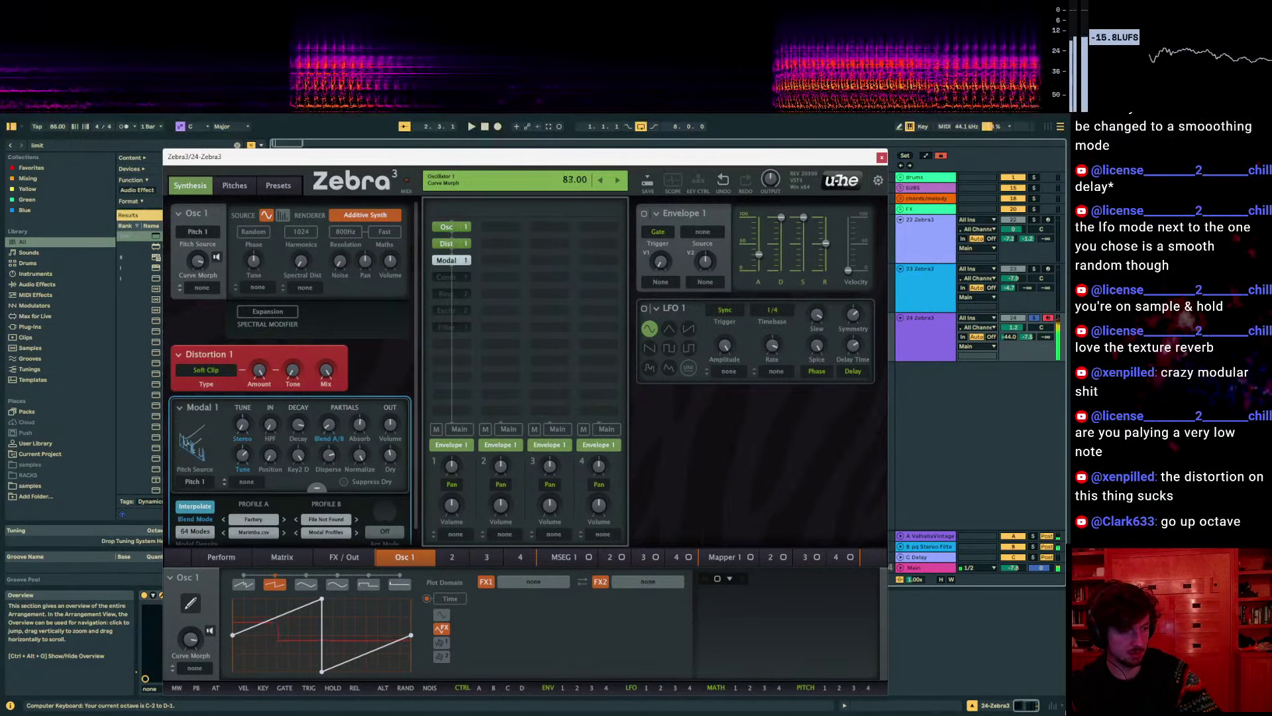
{"action": "key", "text": "x"}
{"action": "key", "text": "x"}
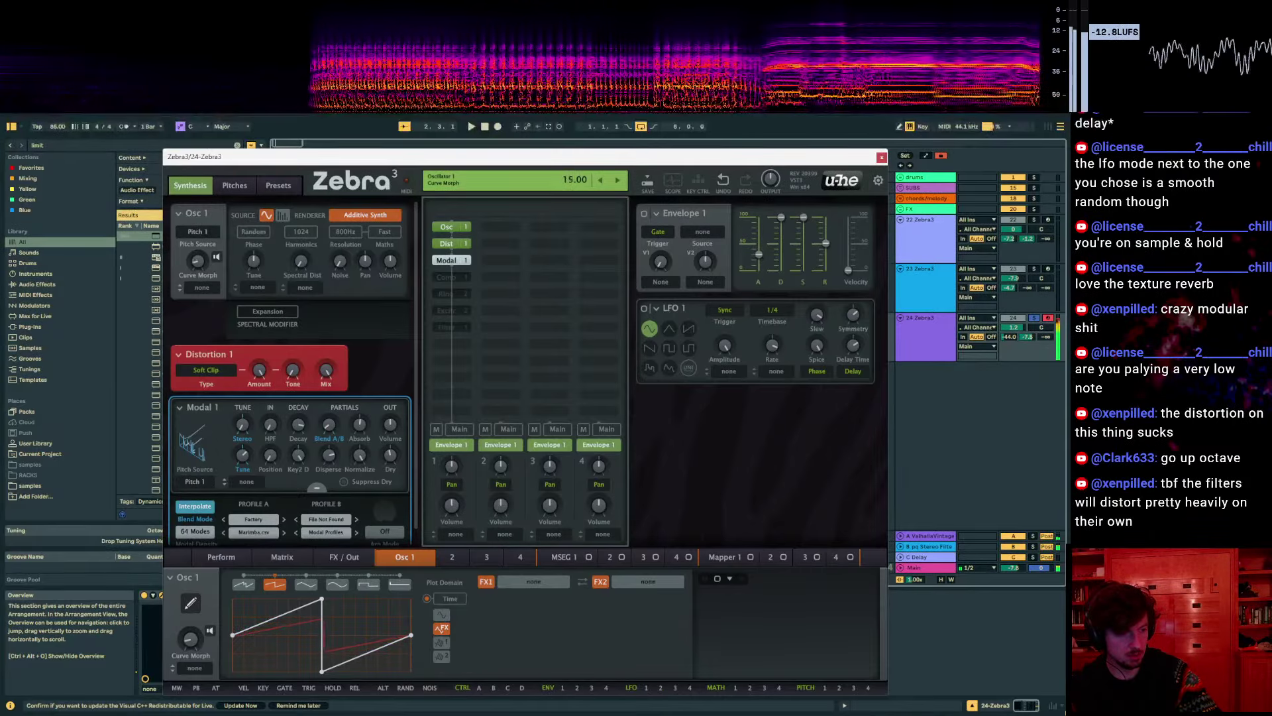
{"action": "key", "text": "x"}
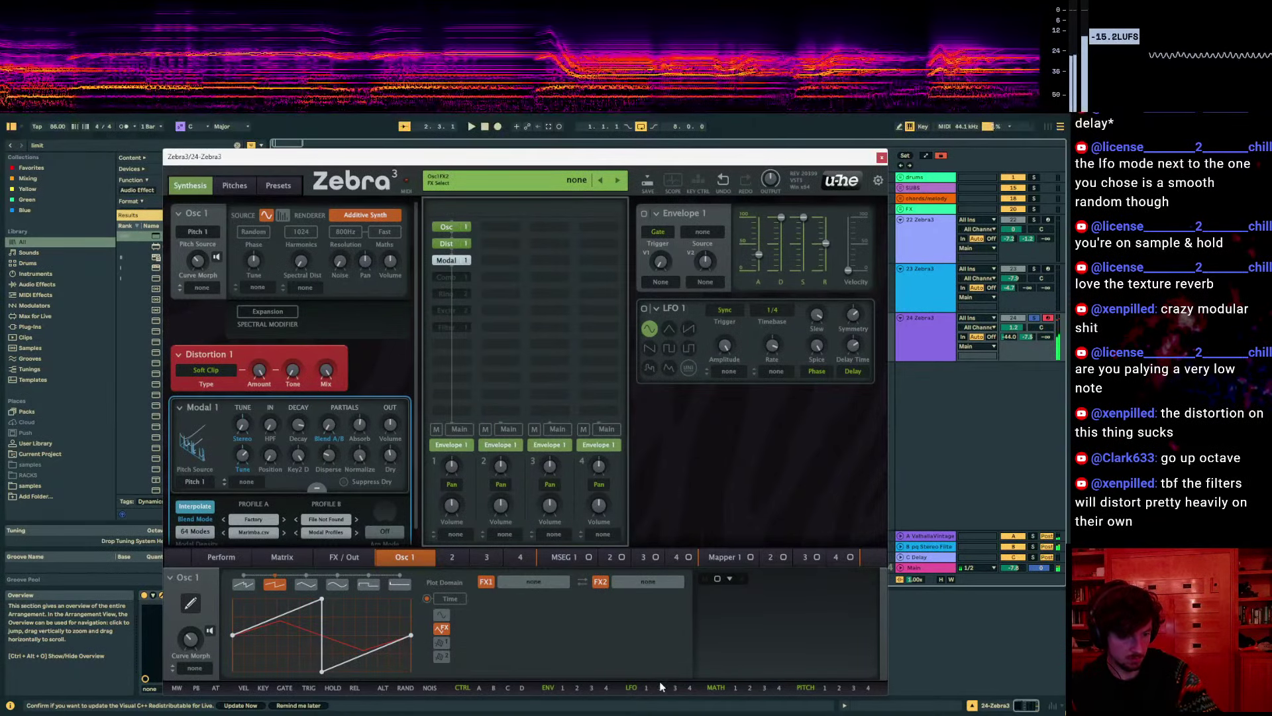
Assign LFO 2 as the modulation source of Modal 1's Disperse control
{"action": "left_click_drag", "start_coordinate": [660, 686], "coordinate": [328, 455]}
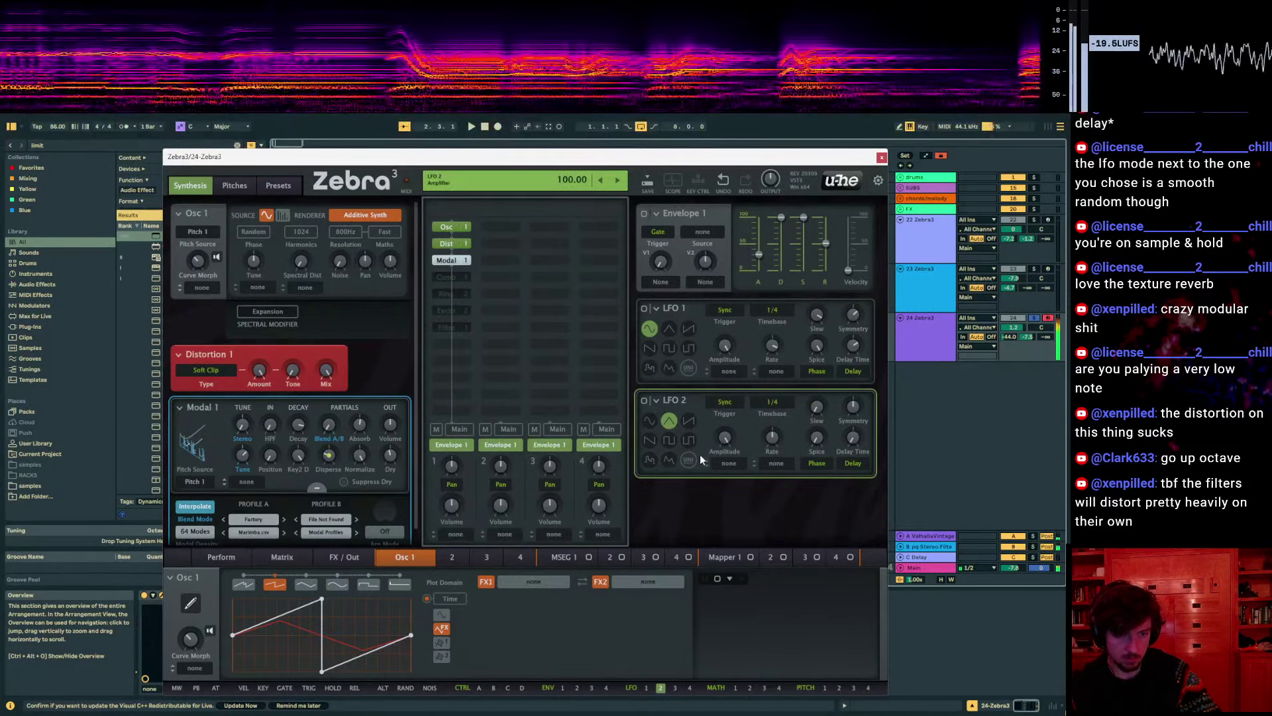
Compare LFO 2's random waveforms, settle on Rand Hold, and set its modulation depth on Modal 1's Disperse to 55
{"action": "left_click", "coordinate": [650, 460]}
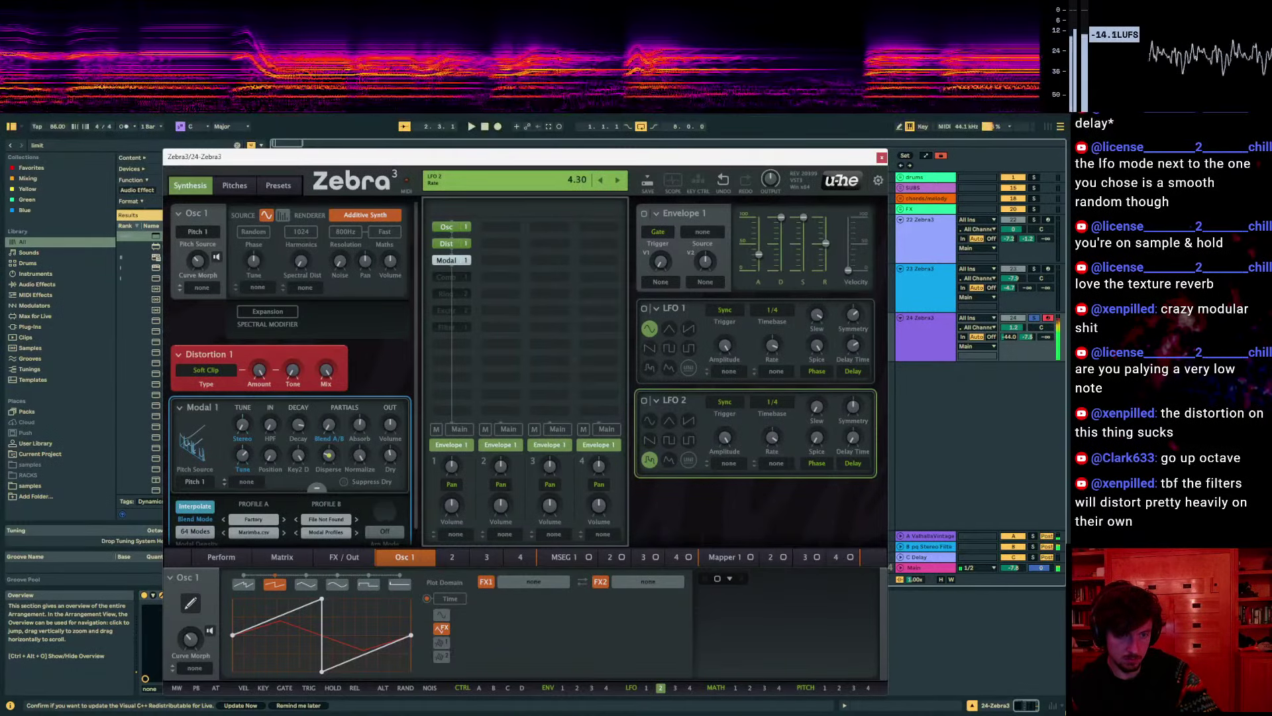
{"action": "left_click", "coordinate": [668, 459]}
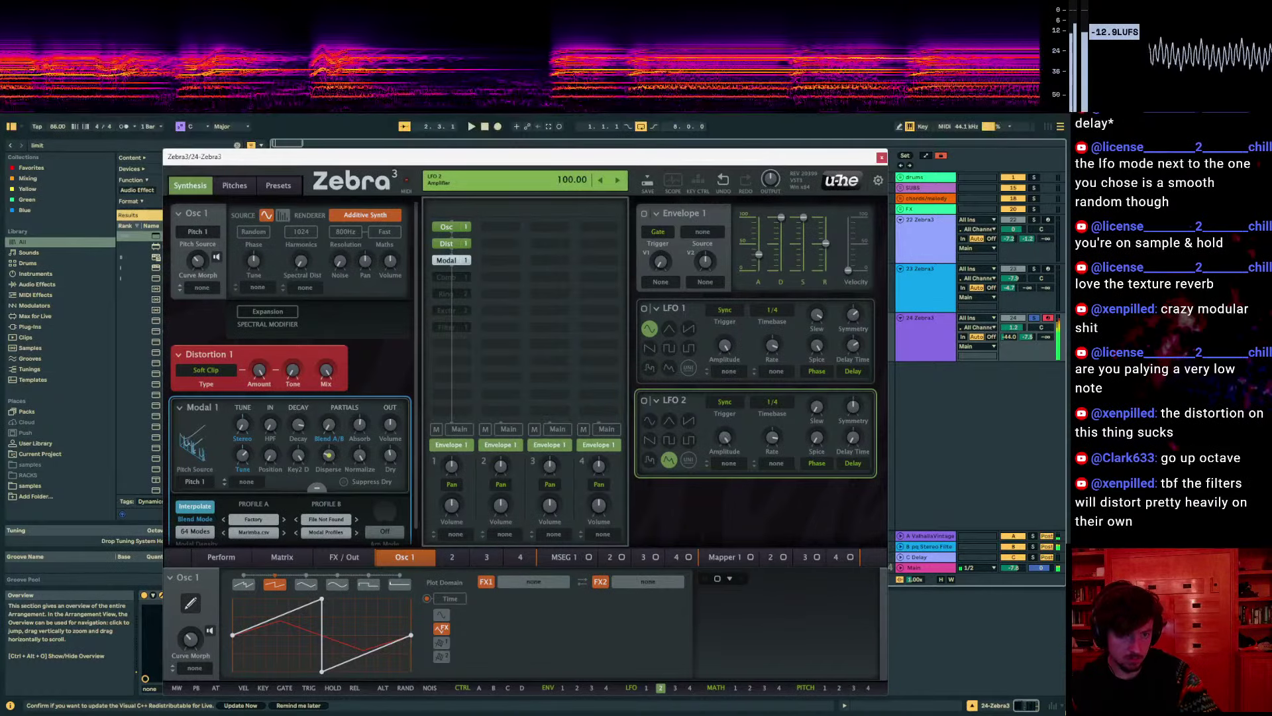
{"action": "left_click_drag", "start_coordinate": [328, 455], "coordinate": [328, 458]}
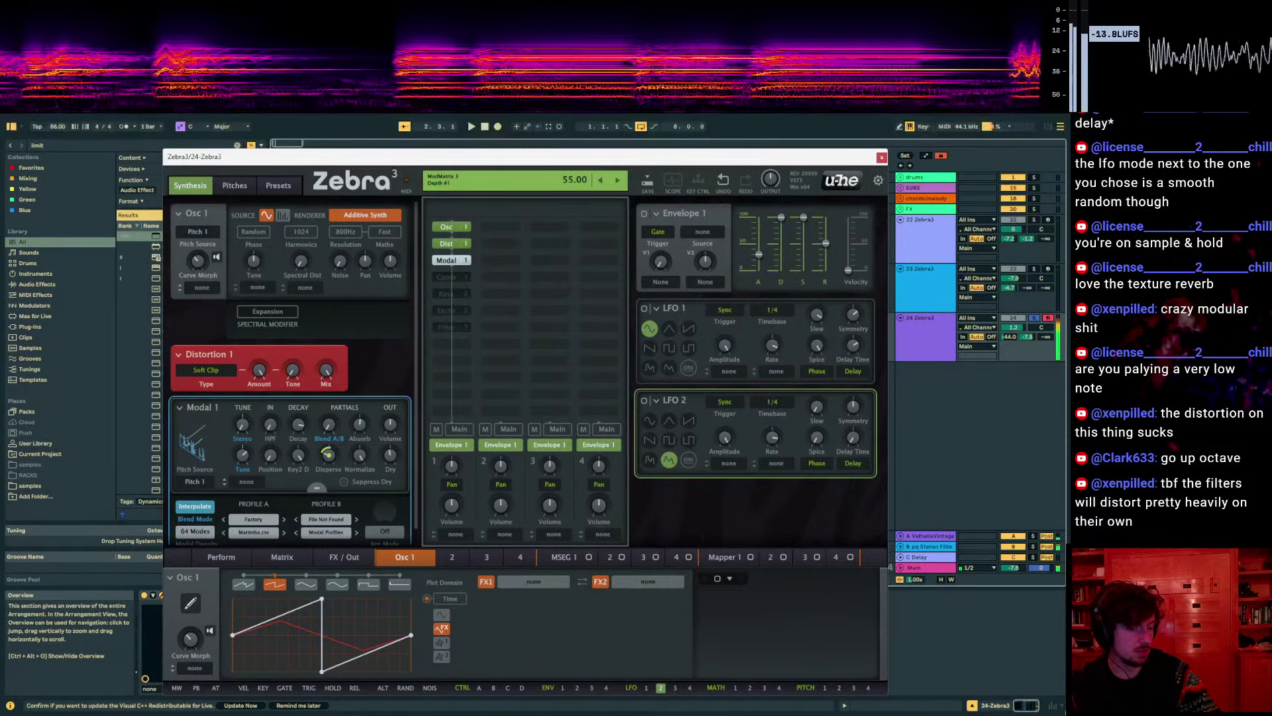
{"action": "left_click", "coordinate": [649, 453]}
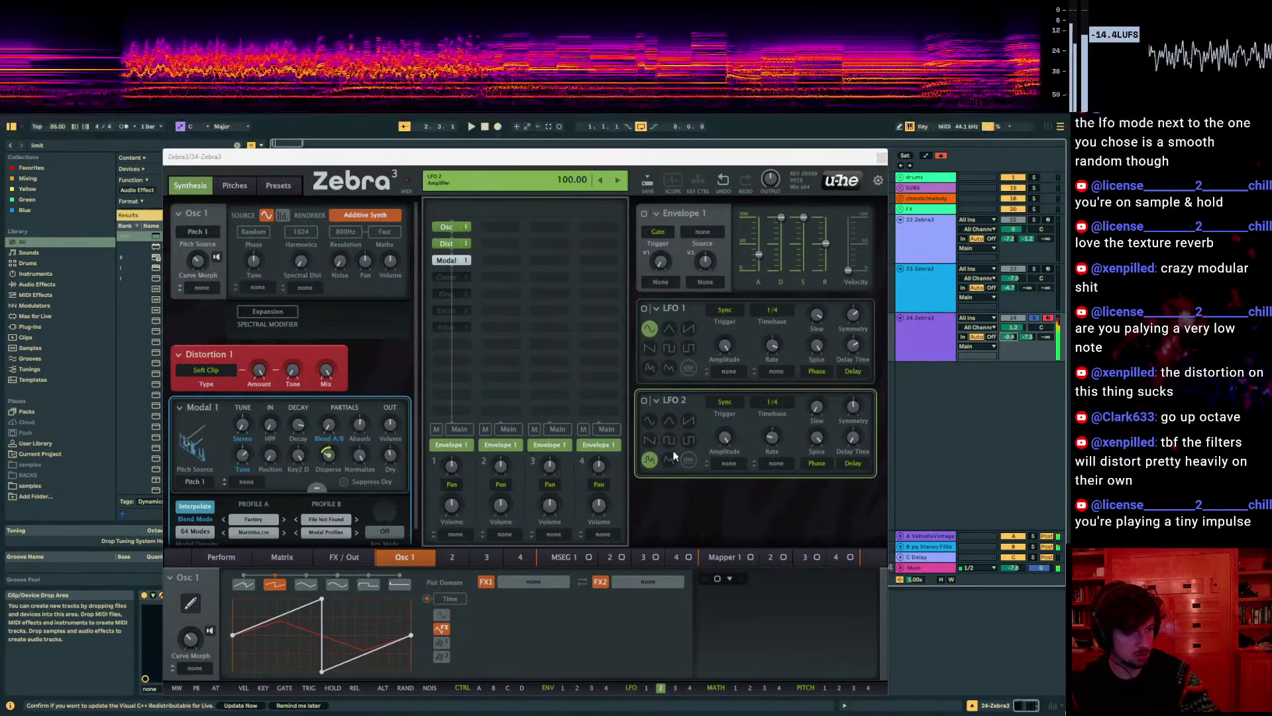
{"action": "key", "text": "x"}
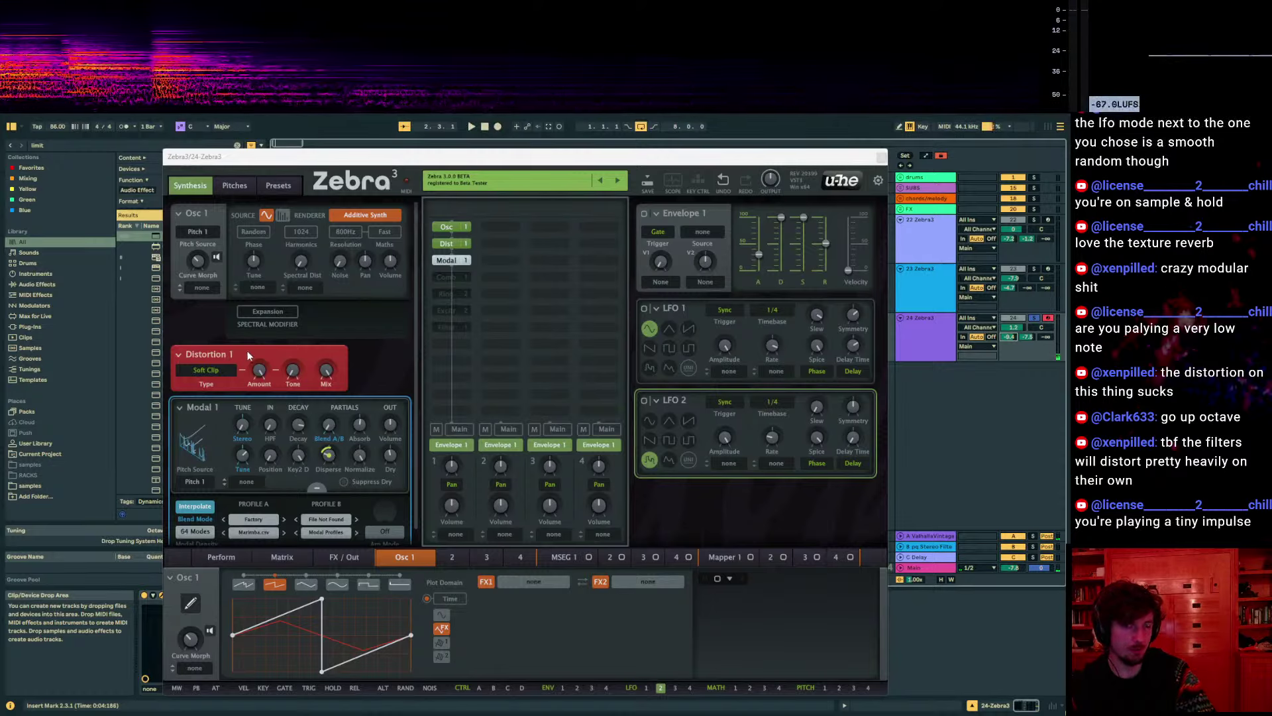
Select the 24 Zebra3 track, audition notes an octave higher, and remove LFO 2's modulation from Modal 1's Disperse
{"action": "left_click", "coordinate": [927, 341]}
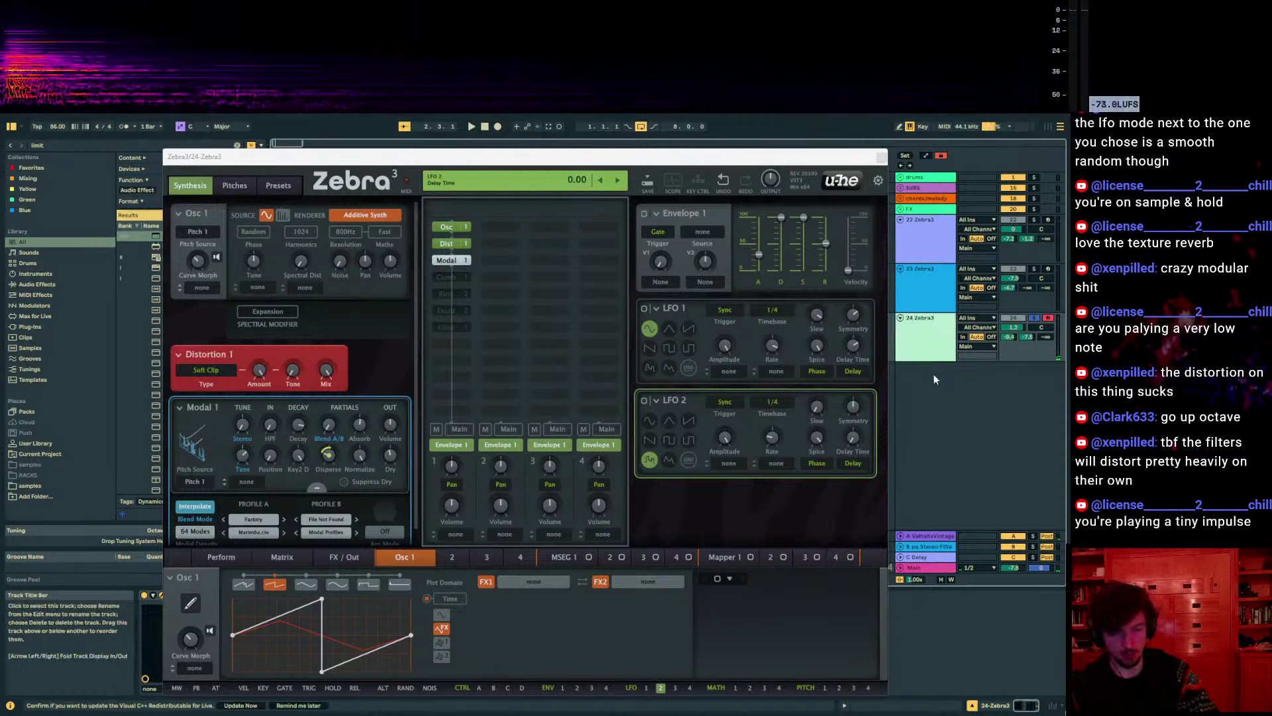
{"action": "key", "text": "a"}
{"action": "key", "text": "x"}
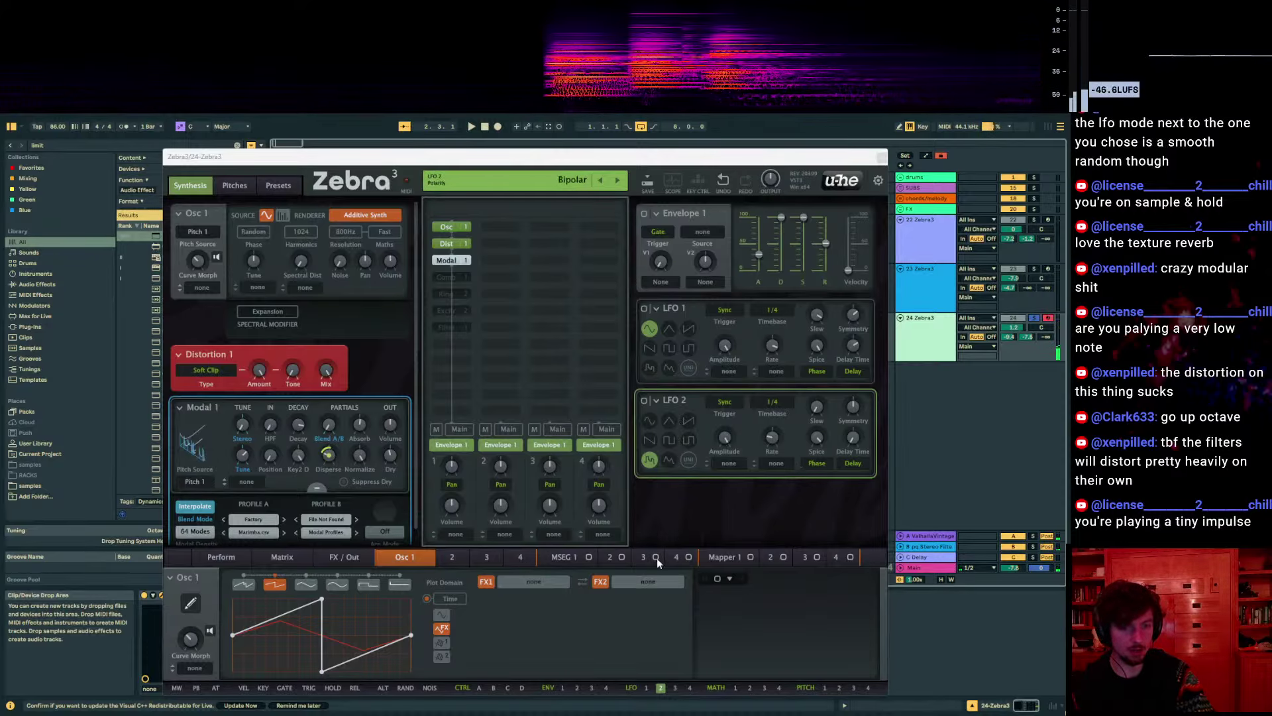
{"action": "right_click", "coordinate": [655, 400]}
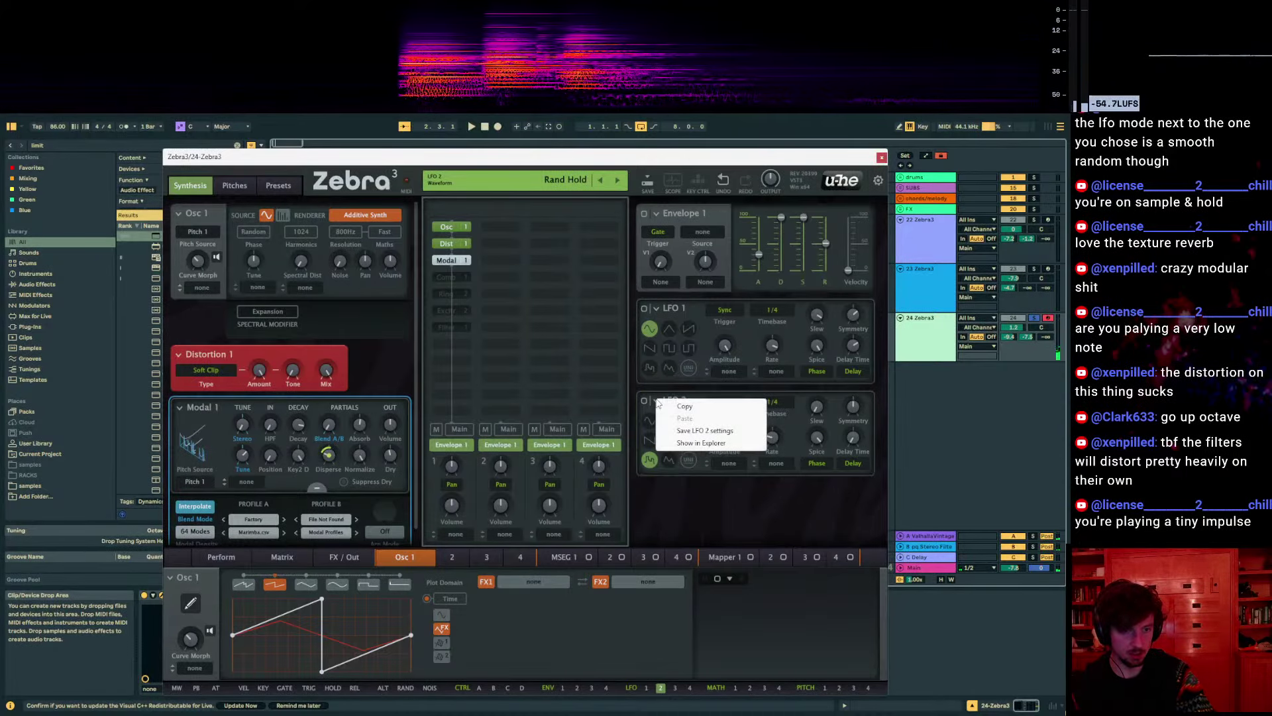
{"action": "left_click", "coordinate": [660, 688]}
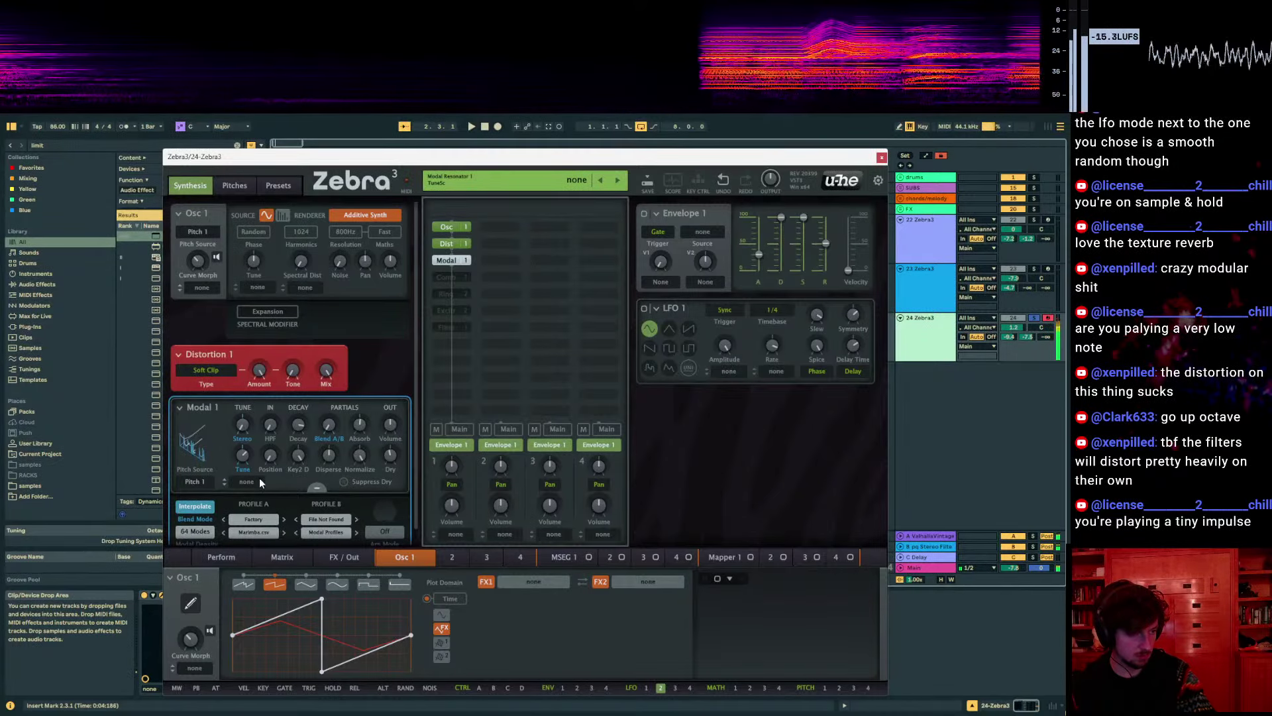
Add Comb 1 after Modal 1 in the first lane and set its mode to simple
{"action": "left_click", "coordinate": [451, 277]}
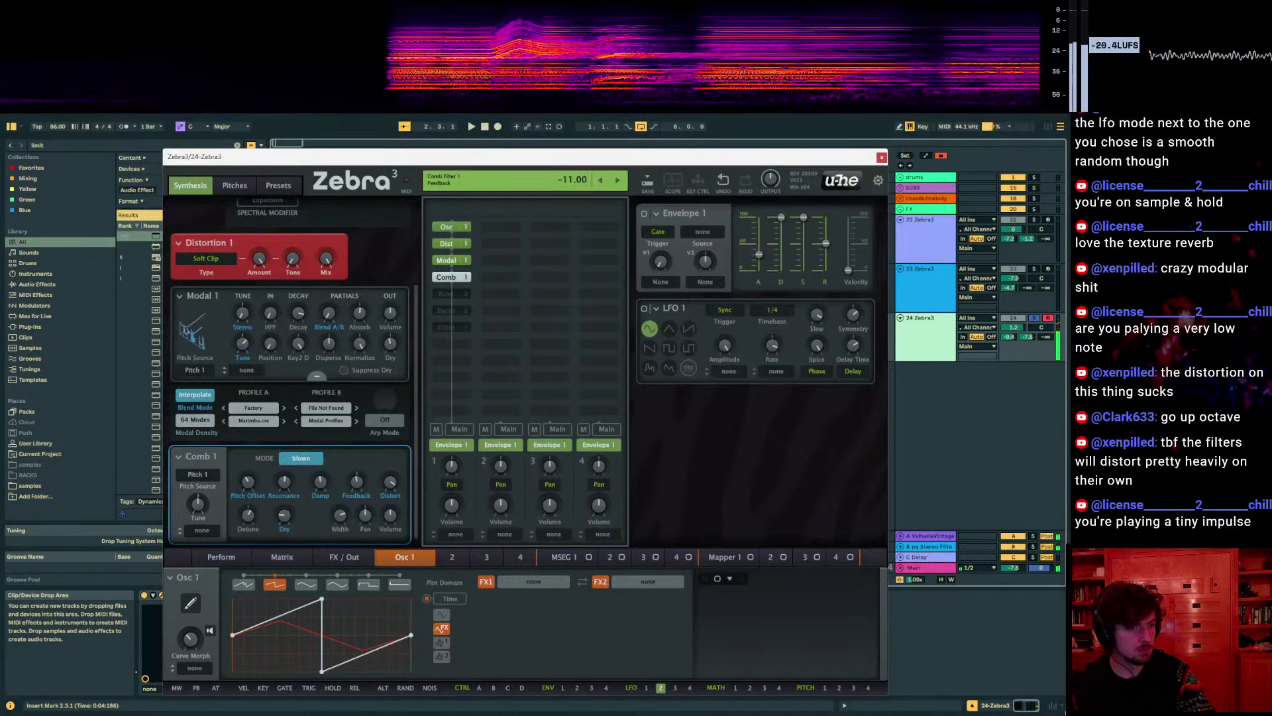
{"action": "left_click", "coordinate": [301, 458]}
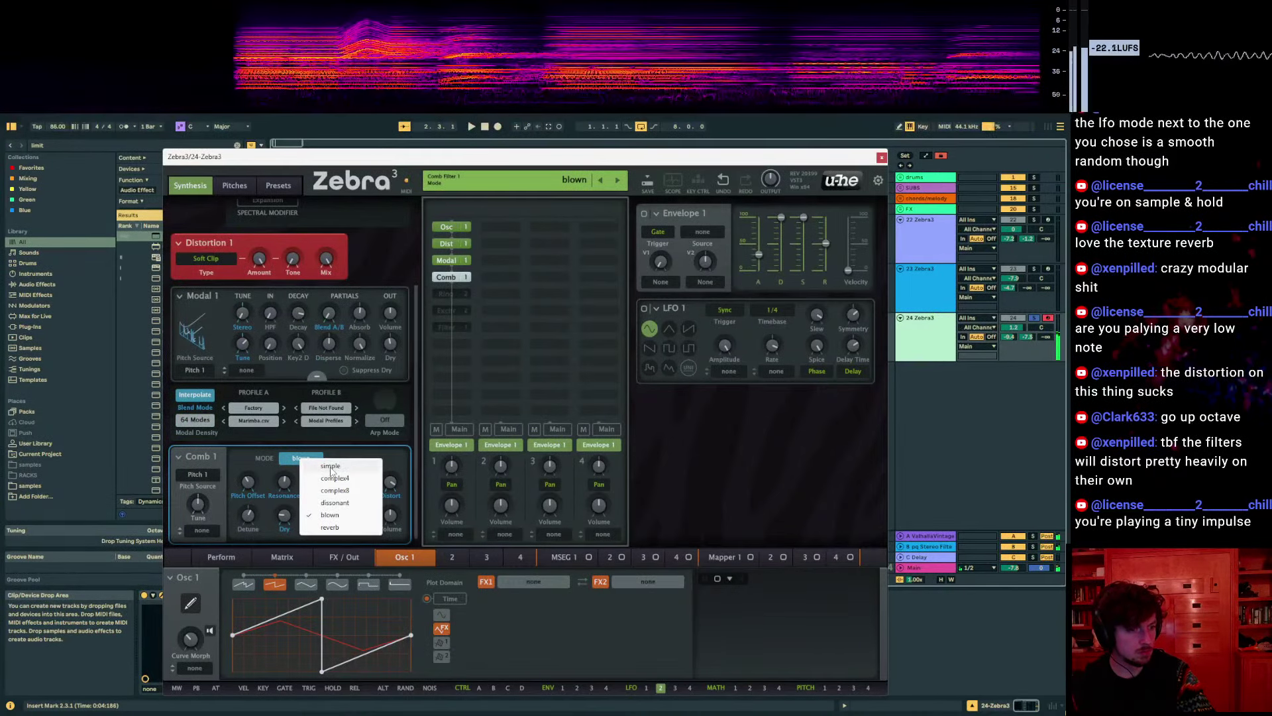
{"action": "left_click", "coordinate": [331, 467]}
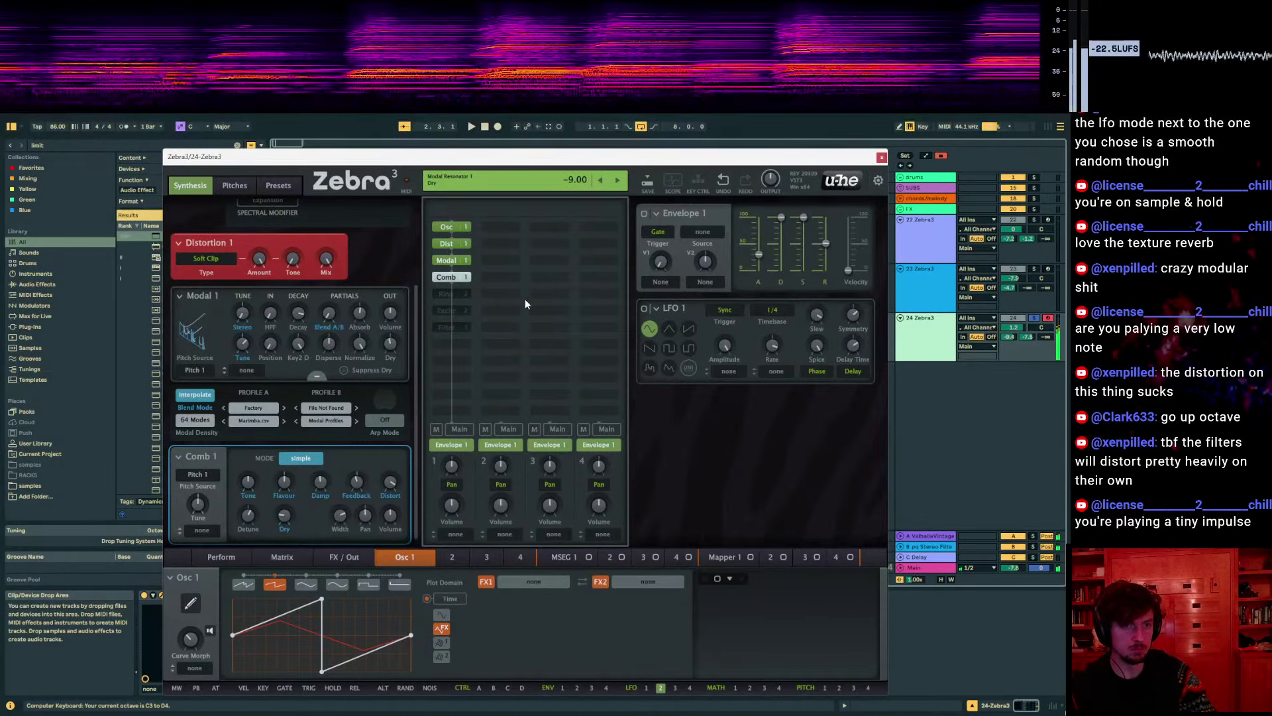
Check the synth's settings page, return to the patch, and audition the comb sound an octave higher
{"action": "left_click", "coordinate": [872, 183]}
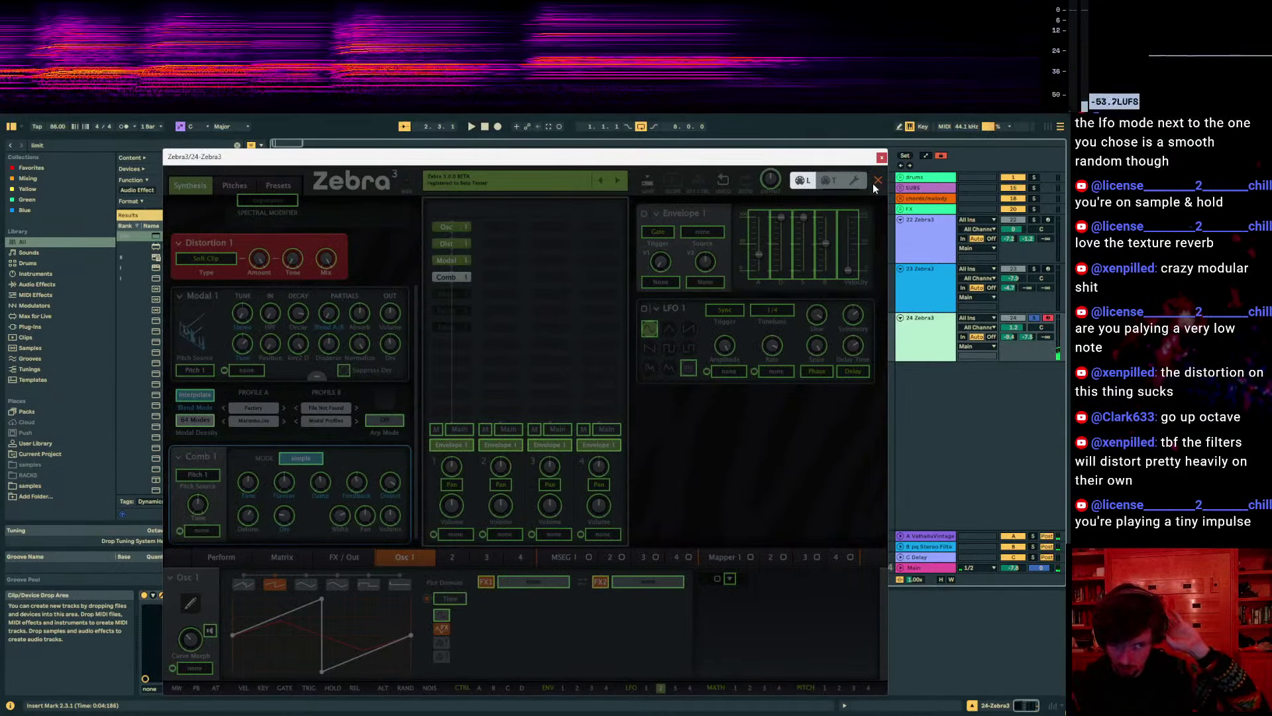
{"action": "left_click", "coordinate": [873, 183]}
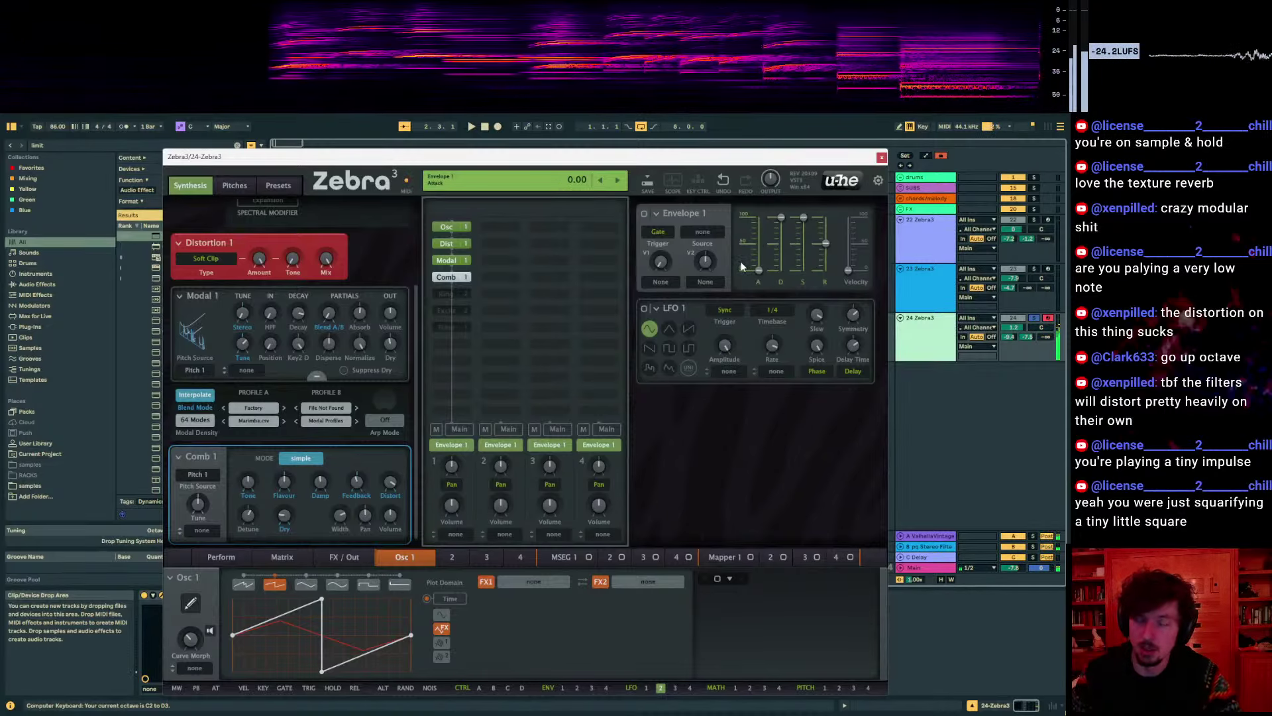
{"action": "scroll", "coordinate": [381, 323], "scroll_direction": "up", "scroll_amount": 3}
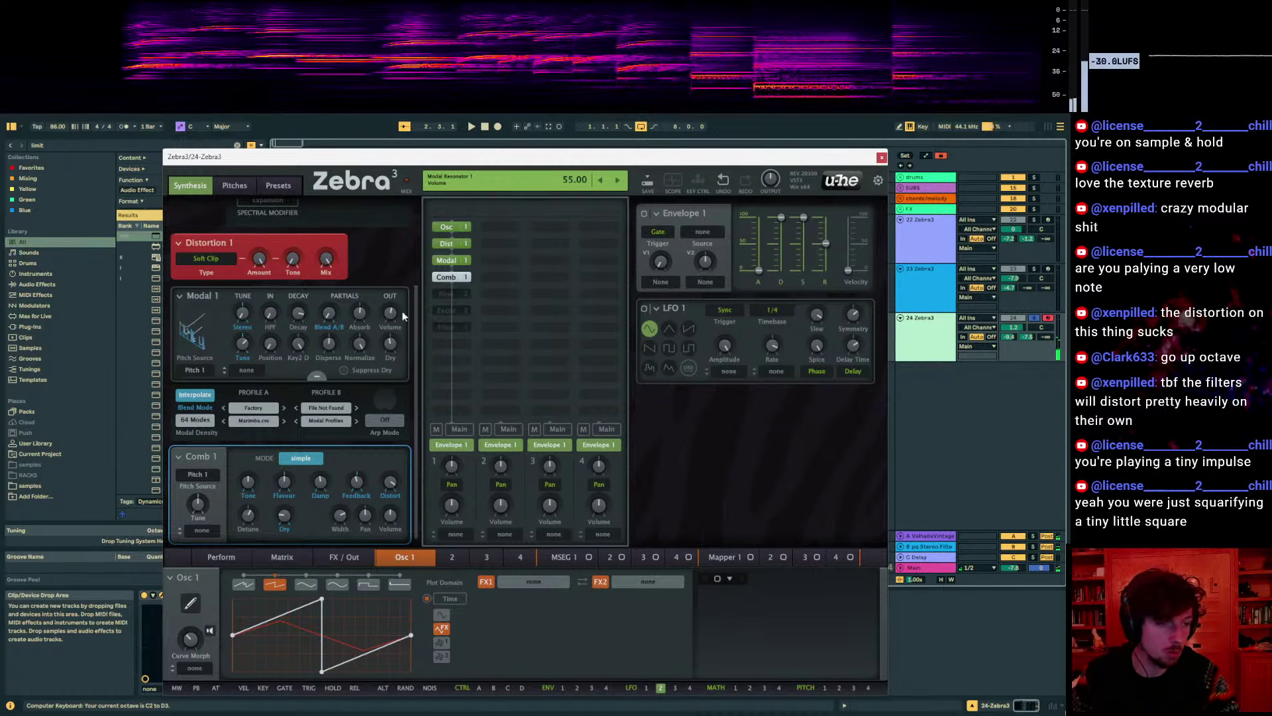
{"action": "key", "text": "x"}
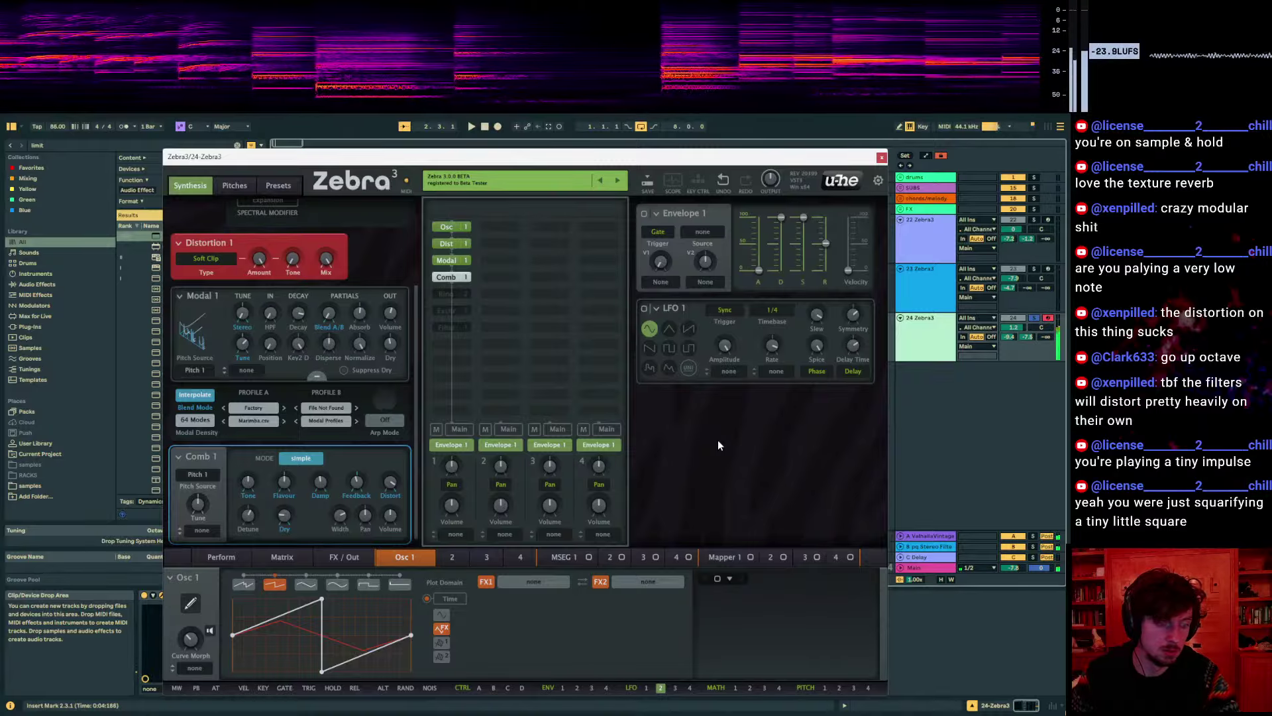
Create a new MIDI track below 24 Zebra3, search the browser for Wavetable, and load it on the track
{"action": "double_click", "coordinate": [953, 367]}
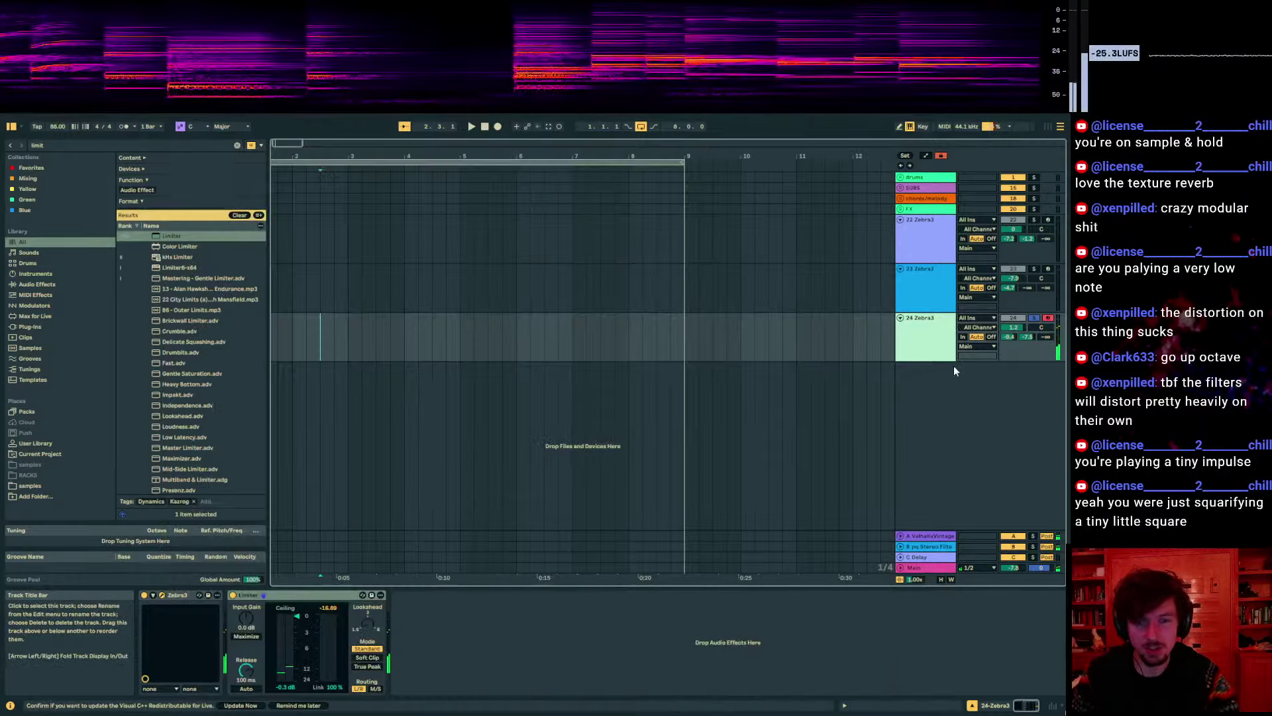
{"action": "left_click", "coordinate": [94, 144]}
{"action": "type", "text": "wave"}
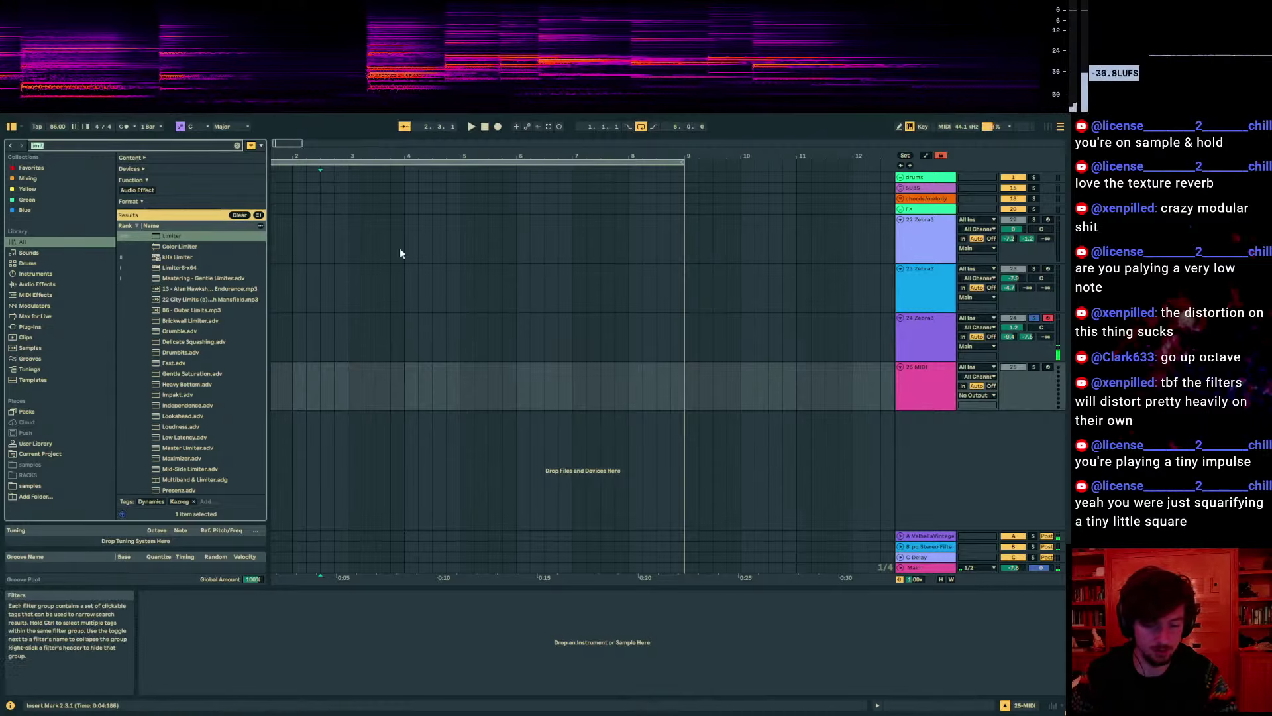
{"action": "type", "text": "tab"}
{"action": "left_click_drag", "start_coordinate": [171, 238], "coordinate": [586, 391]}
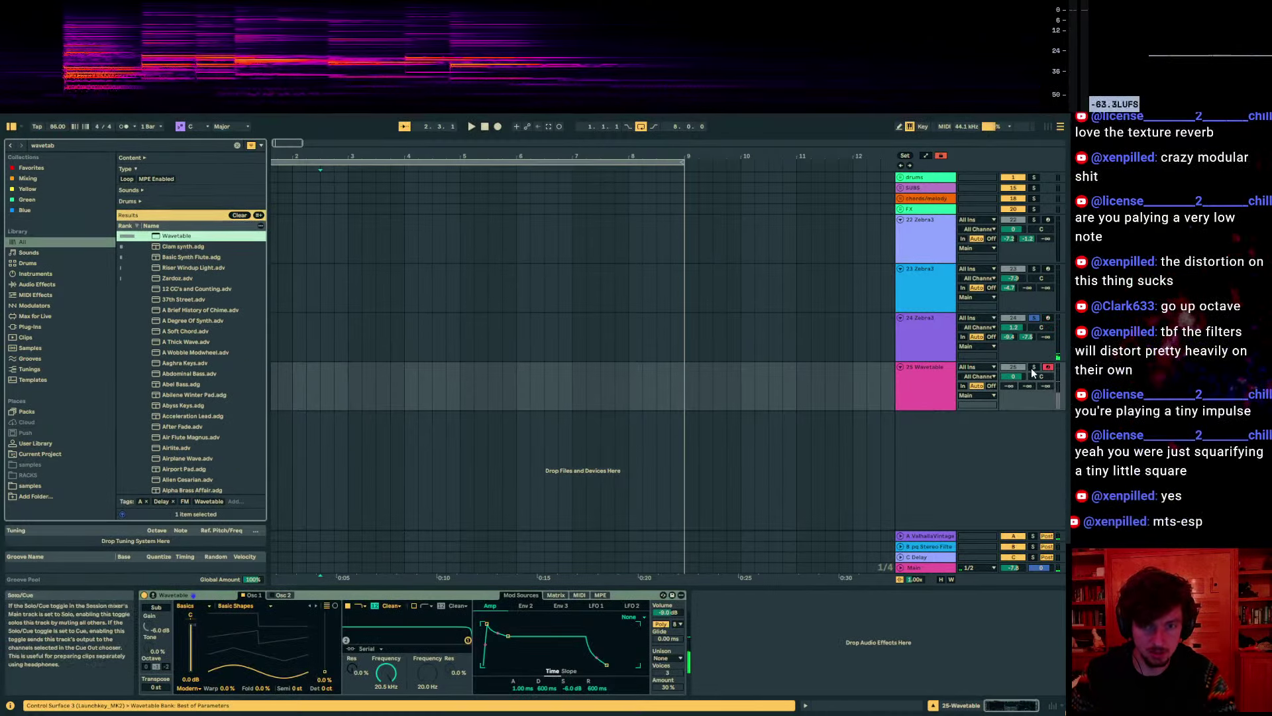
Lower the computer keyboard's octave range to very low notes and raise Wavetable's Osc 1 wave position to about 68%
{"action": "key", "text": "z"}
{"action": "key", "text": "z"}
{"action": "key", "text": "z"}
{"action": "key", "text": "z"}
{"action": "left_click_drag", "start_coordinate": [324, 666], "coordinate": [324, 632]}
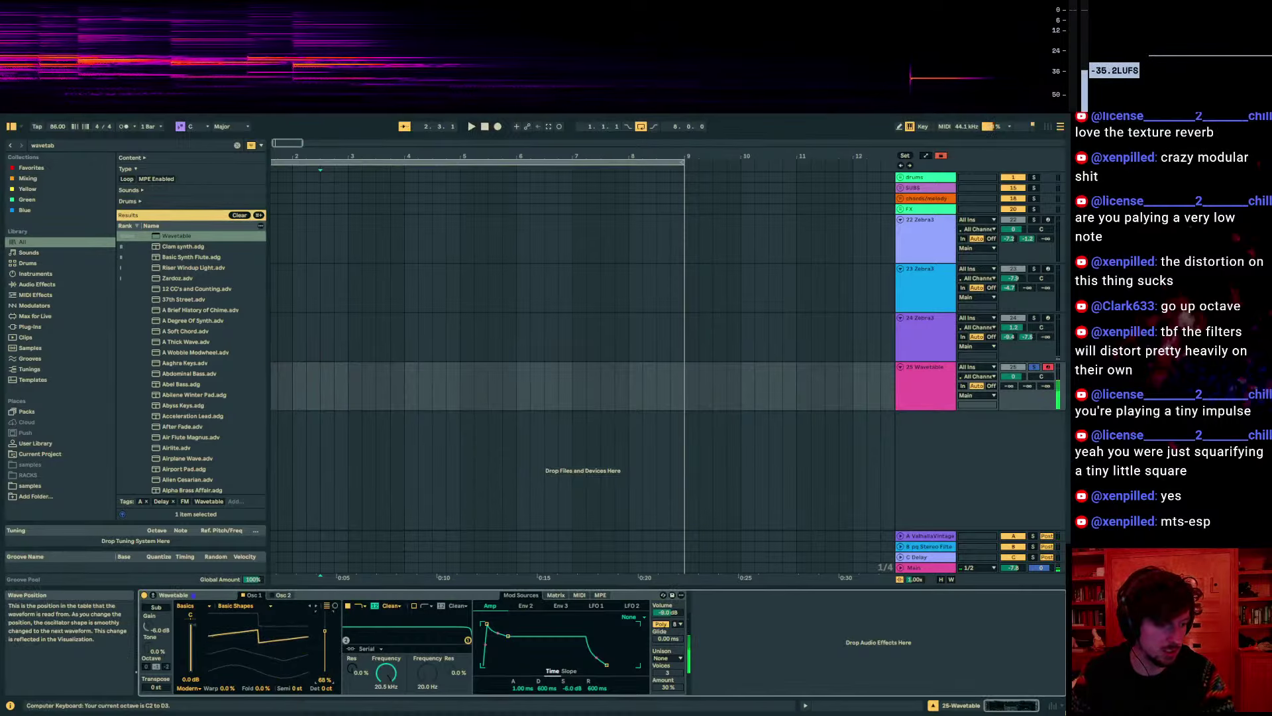
{"action": "key", "text": "z"}
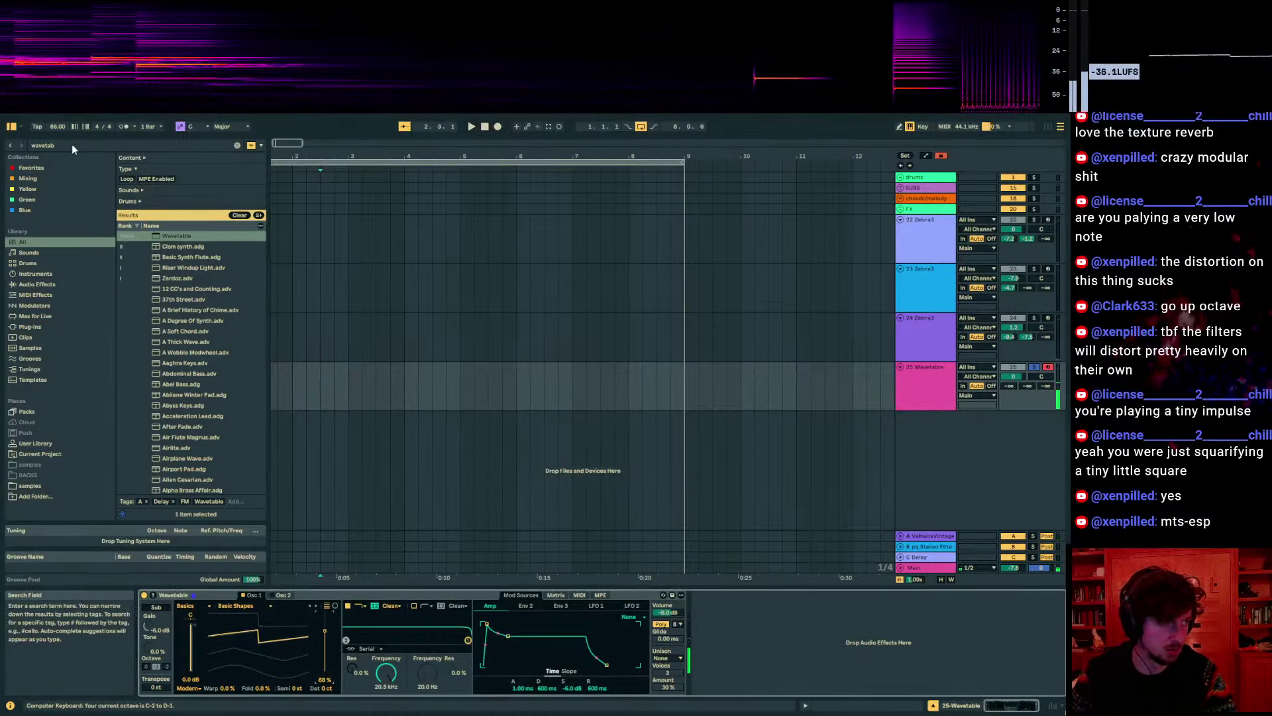
Search the browser for Roar and load it after Wavetable on the new track
{"action": "key", "text": "ctrl+f"}
{"action": "type", "text": "roar"}
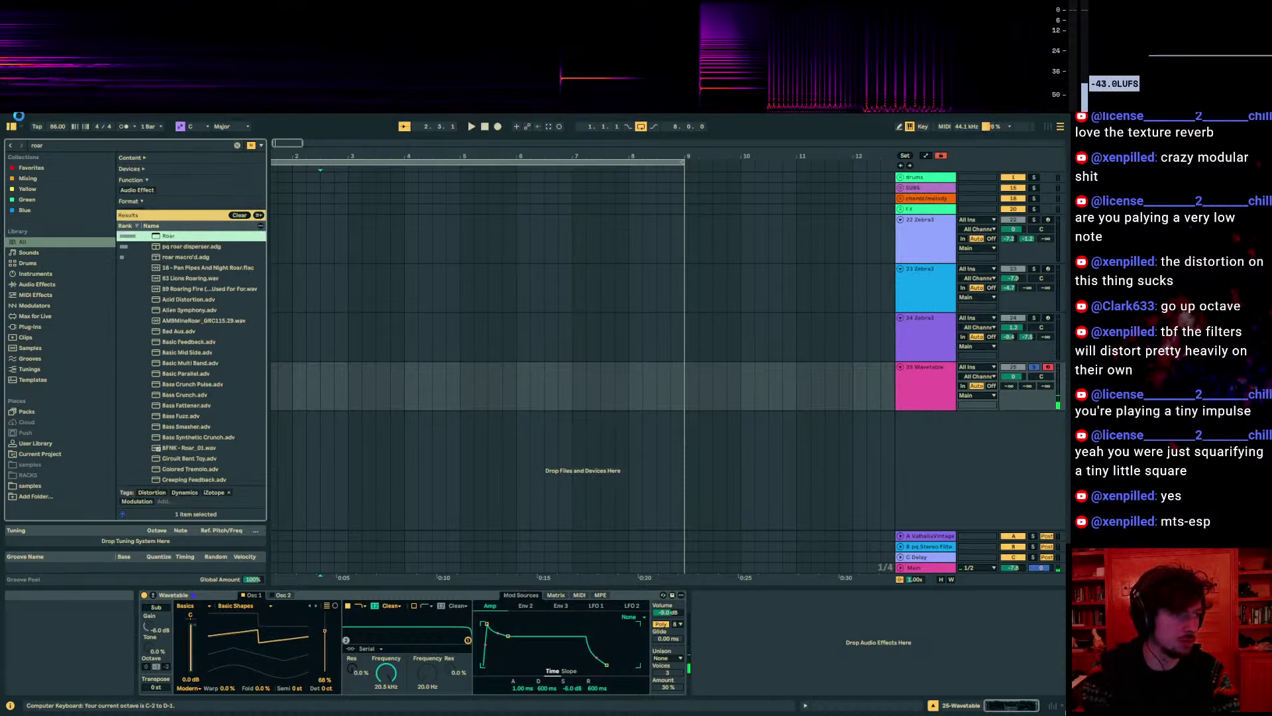
{"action": "key", "text": "Return"}
Set Roar's routing to Single with the shaper Amount at 100%
{"action": "mouse_move", "coordinate": [807, 619]}
{"action": "left_mouse_down"}
{"action": "mouse_move", "coordinate": [808, 580]}
{"action": "mouse_move", "coordinate": [808, 636]}
{"action": "left_mouse_up"}
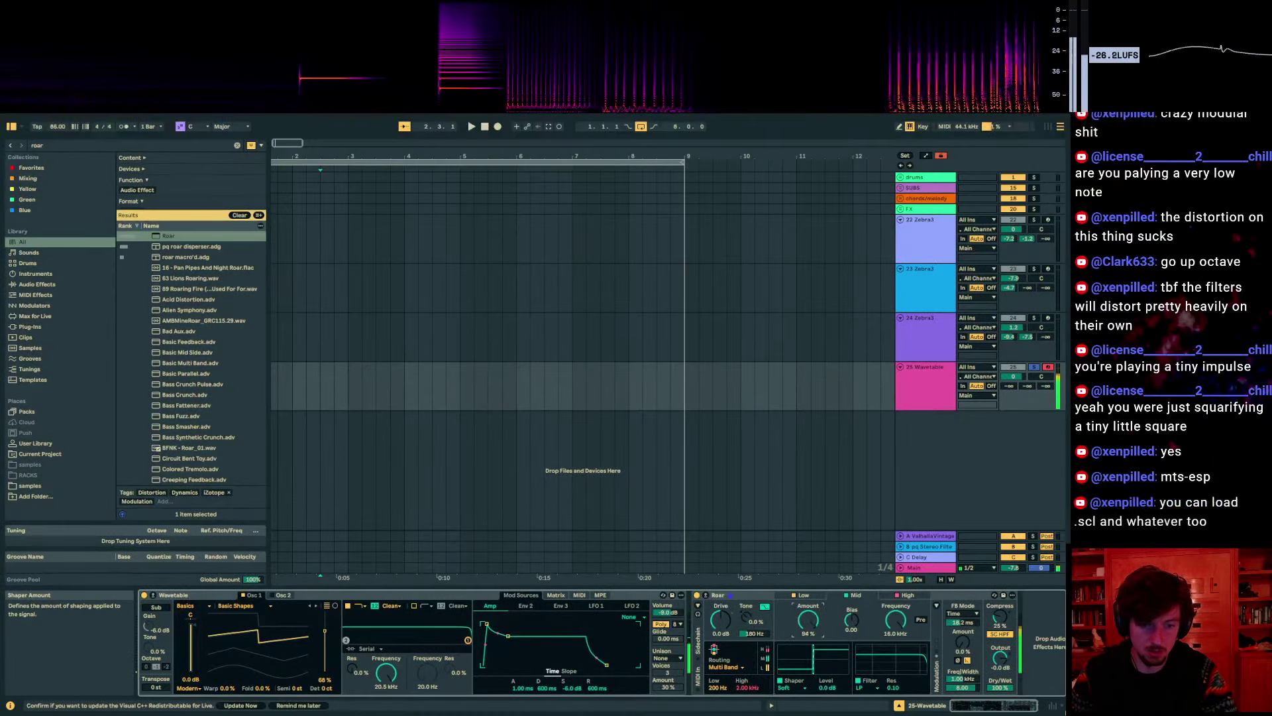
{"action": "left_click", "coordinate": [724, 666]}
{"action": "left_click", "coordinate": [726, 614]}
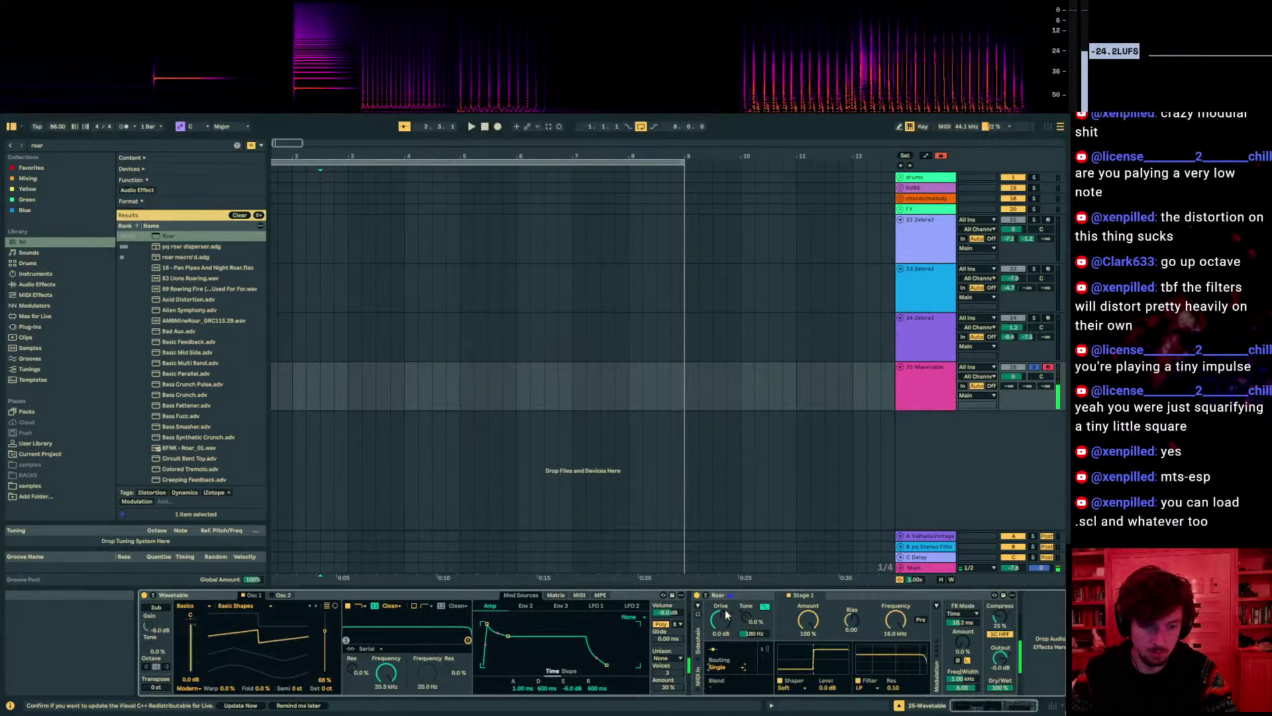
Bypass Roar and re-enable it to compare the sound, and raise the shaper's Bias
{"action": "left_click", "coordinate": [696, 595]}
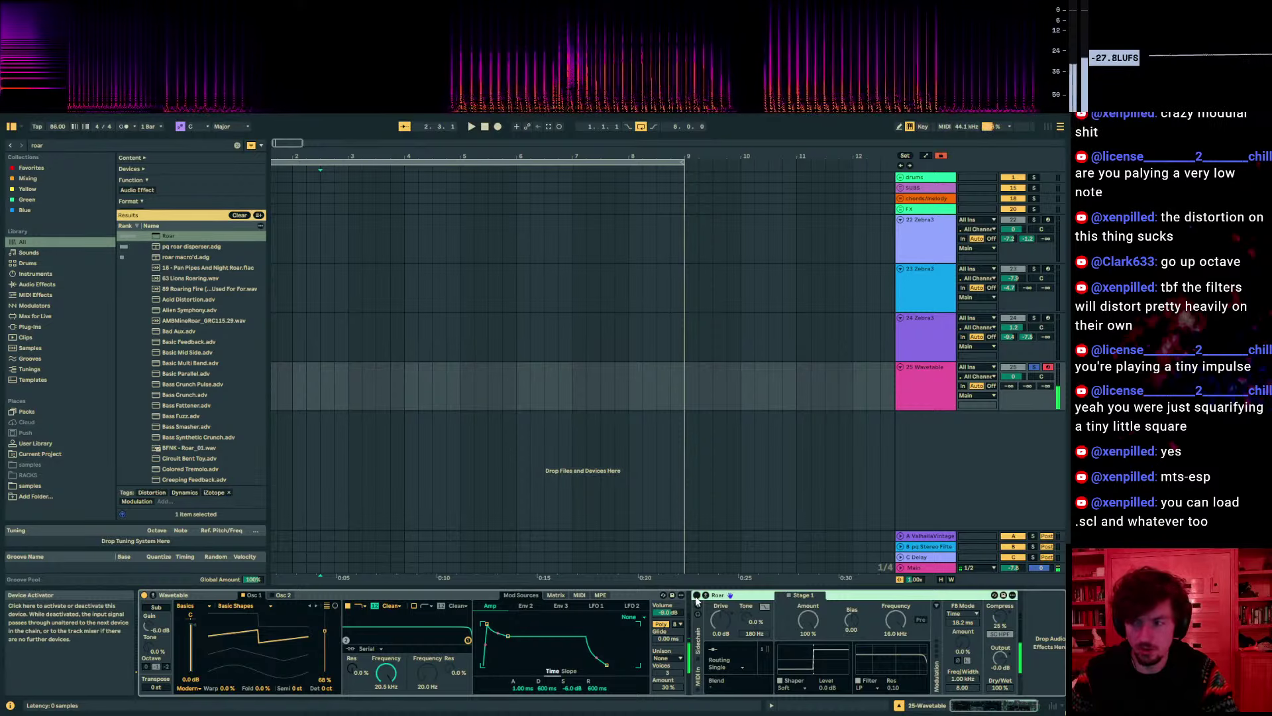
{"action": "left_click", "coordinate": [696, 597]}
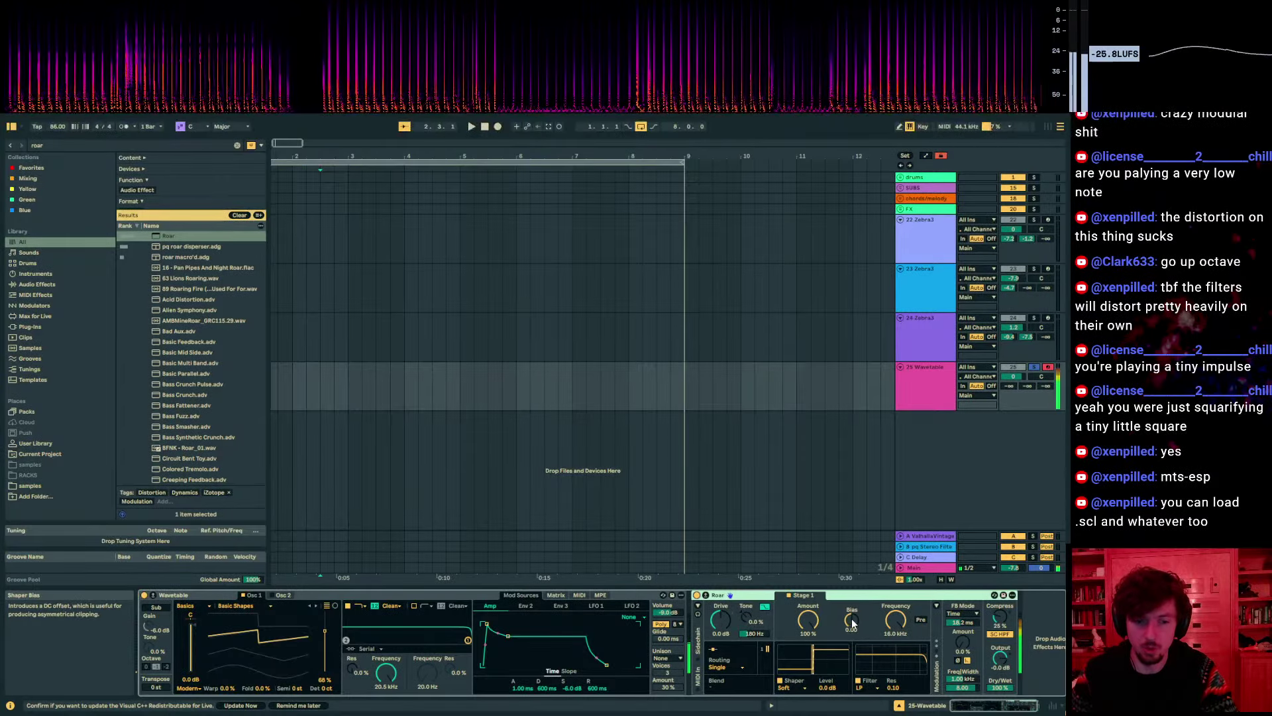
{"action": "left_click_drag", "start_coordinate": [853, 623], "coordinate": [853, 593]}
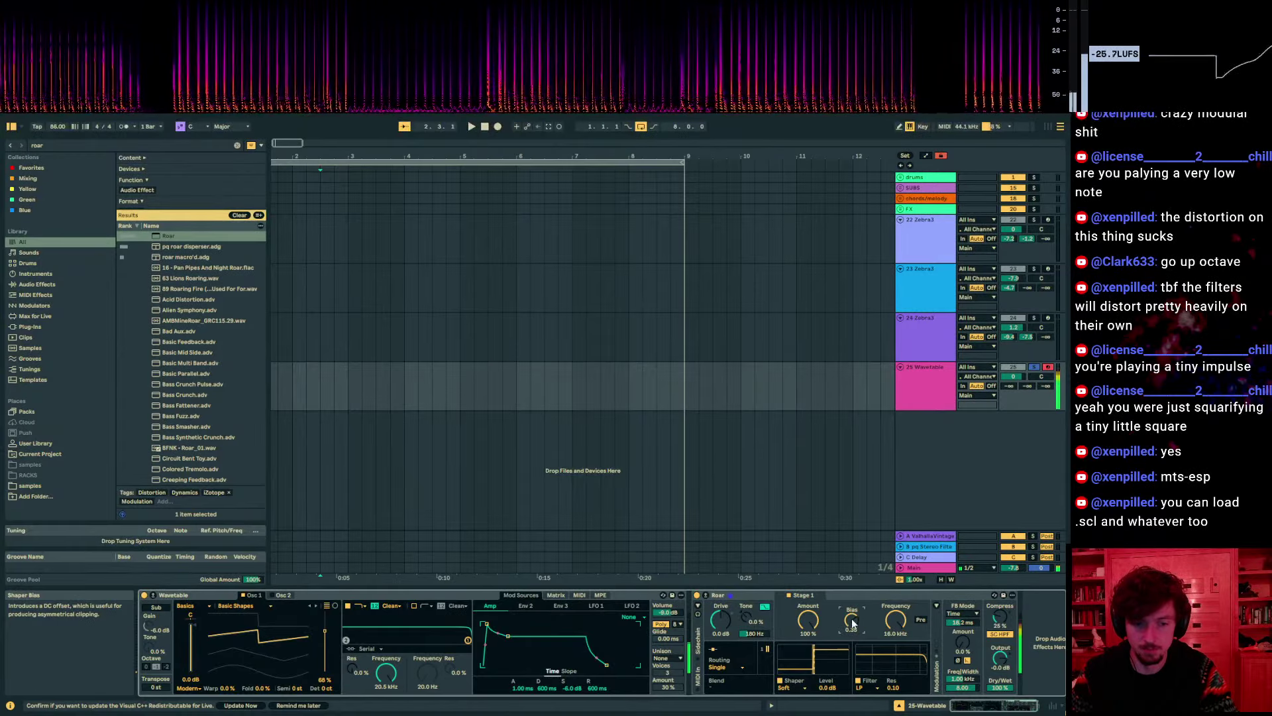
Select and arm the 24 Zebra3 track, and audition its patch at different keyboard octaves
{"action": "left_click", "coordinate": [1032, 319]}
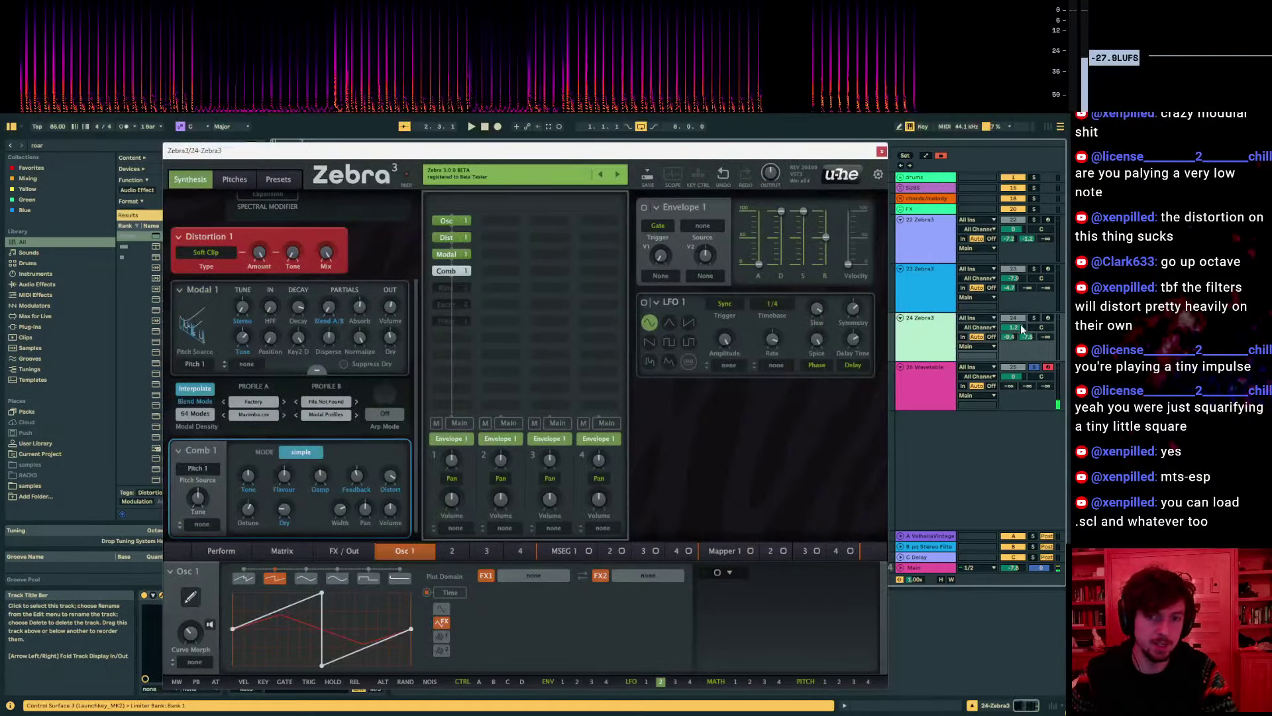
{"action": "left_click", "coordinate": [1047, 318]}
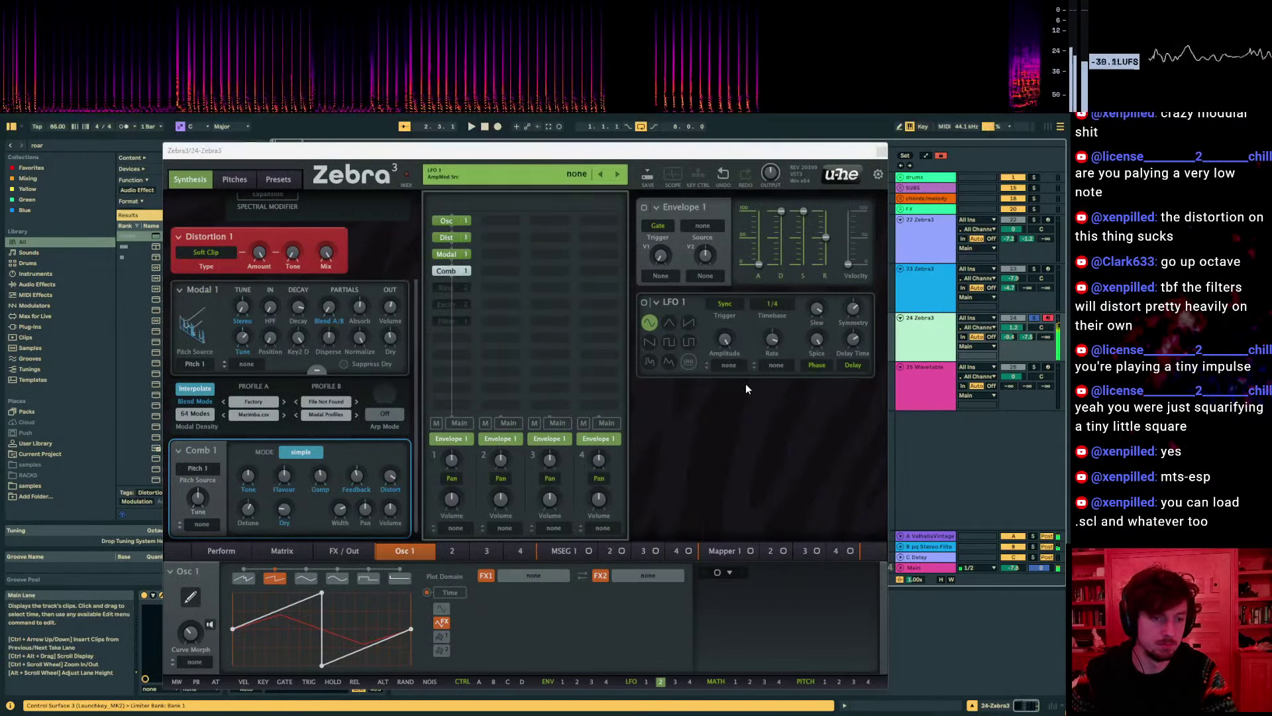
{"action": "key", "text": "x"}
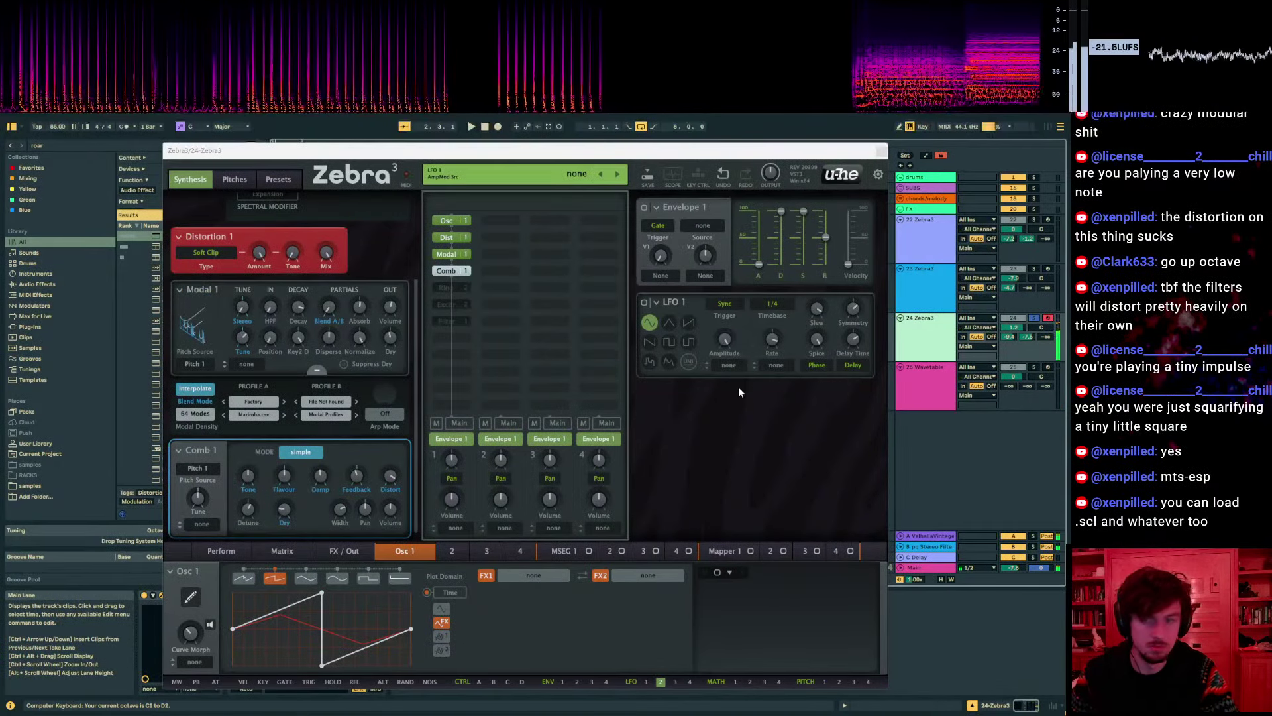
{"action": "key", "text": "x"}
{"action": "key", "text": "z"}
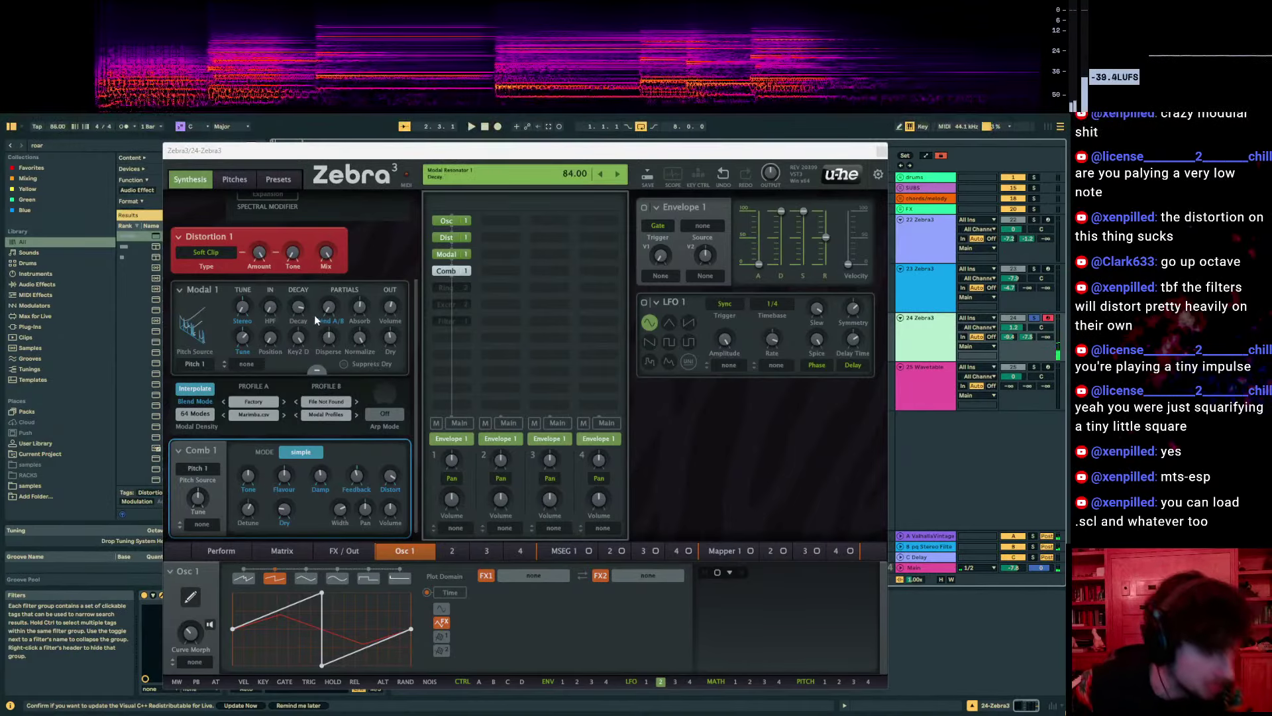
Remove the Comb 1, Modal 1 and Distortion 1 modules from the synth grid, keeping only Osc 1
{"action": "scroll", "coordinate": [392, 311], "scroll_direction": "up", "scroll_amount": 5}
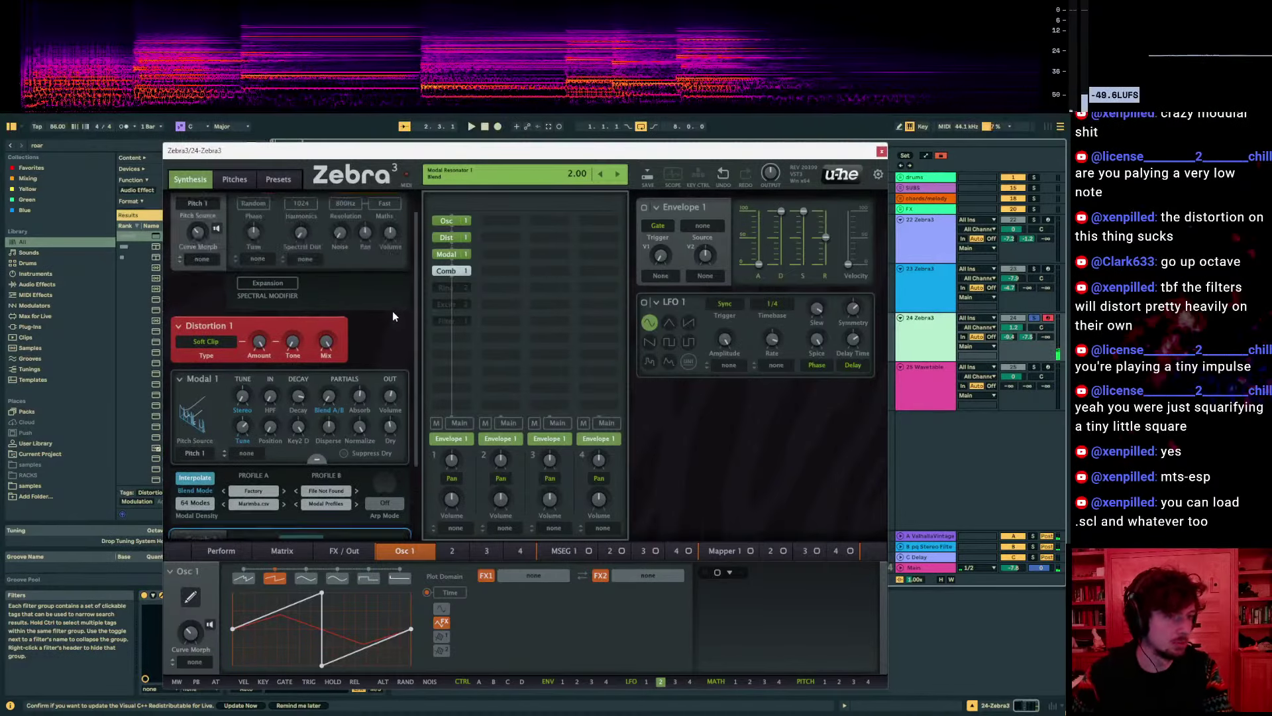
{"action": "left_click", "coordinate": [457, 271]}
{"action": "left_click", "coordinate": [452, 254]}
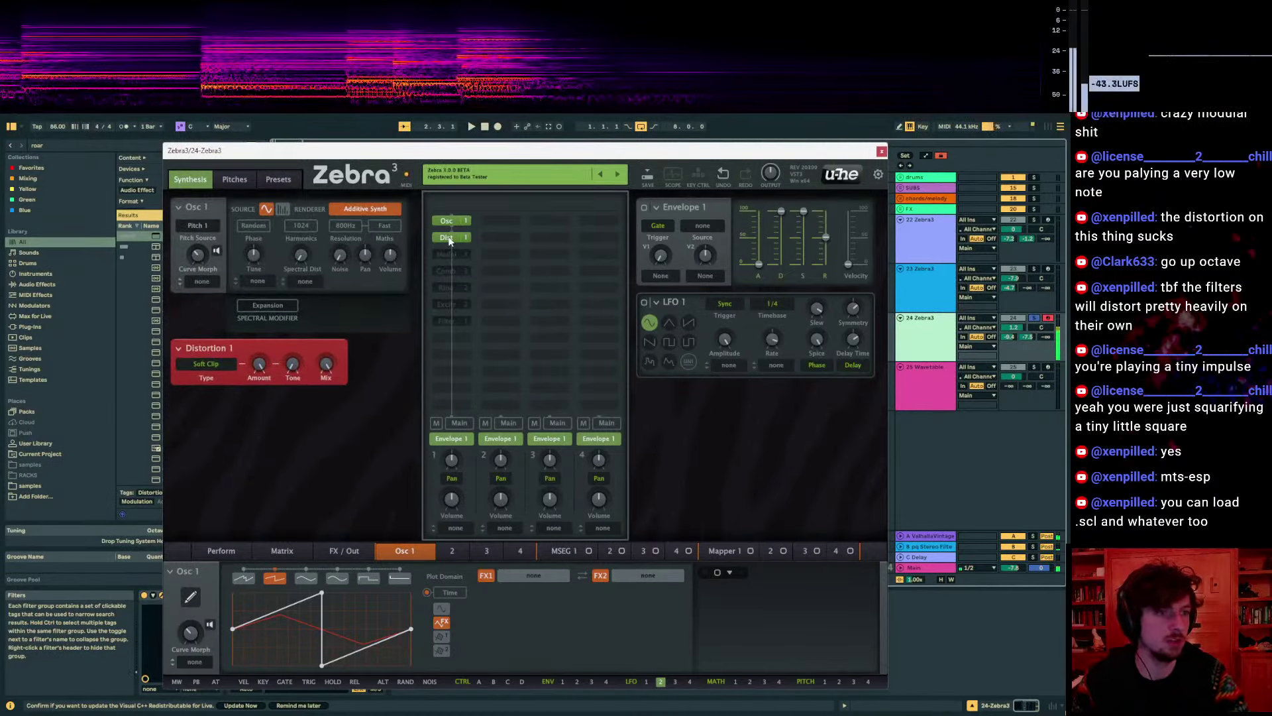
{"action": "left_click", "coordinate": [449, 239]}
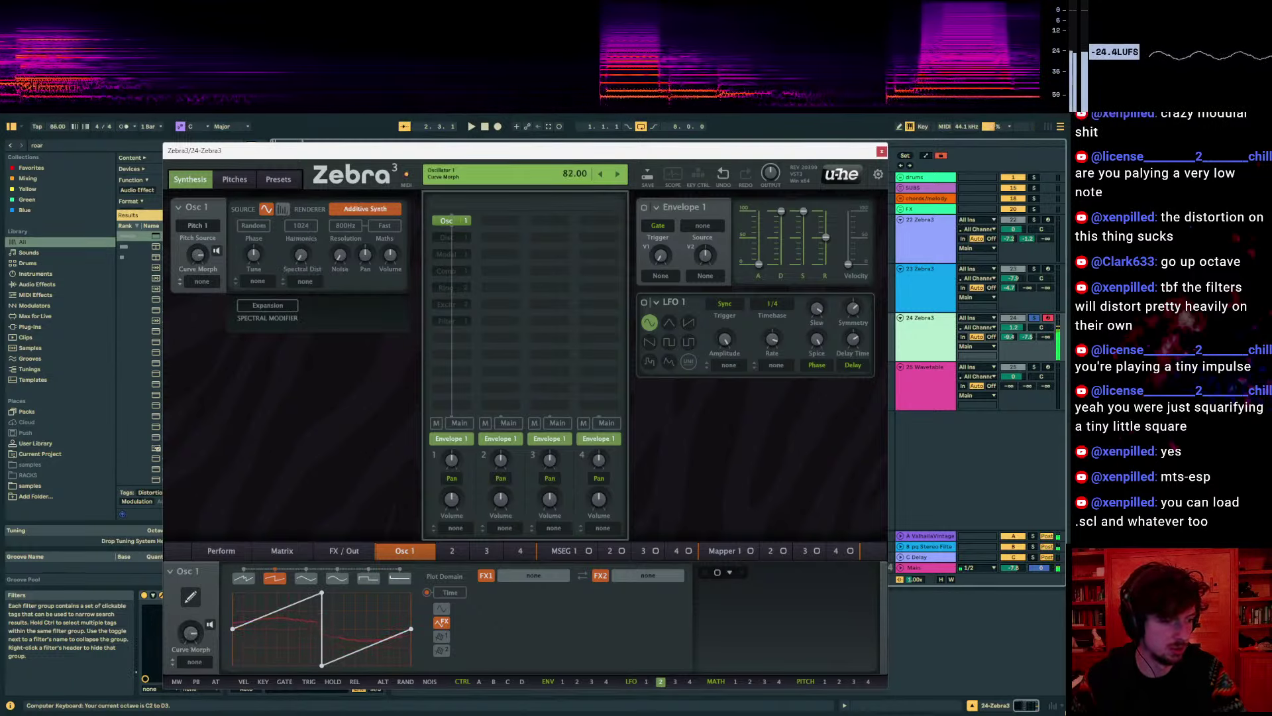
Sweep Osc 1's Curve Morph while playing, and distribute its waveform curves evenly
{"action": "left_click_drag", "start_coordinate": [190, 633], "coordinate": [190, 626]}
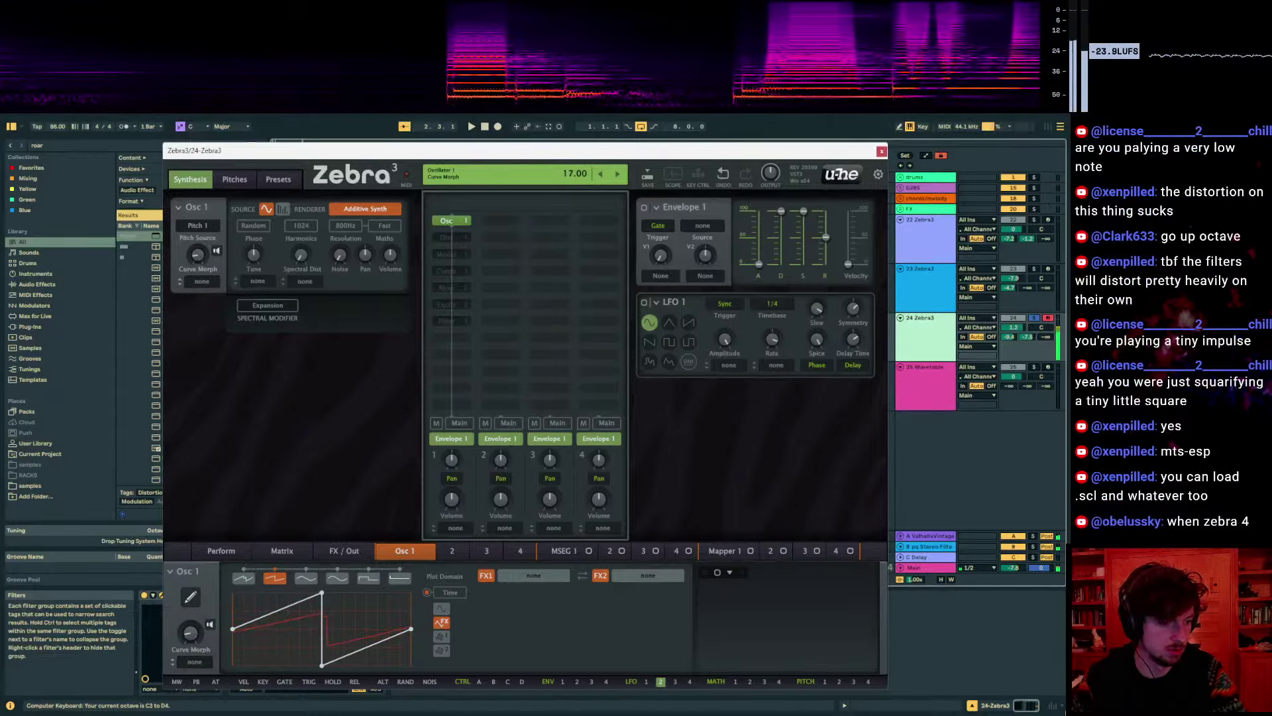
{"action": "right_click", "coordinate": [279, 577]}
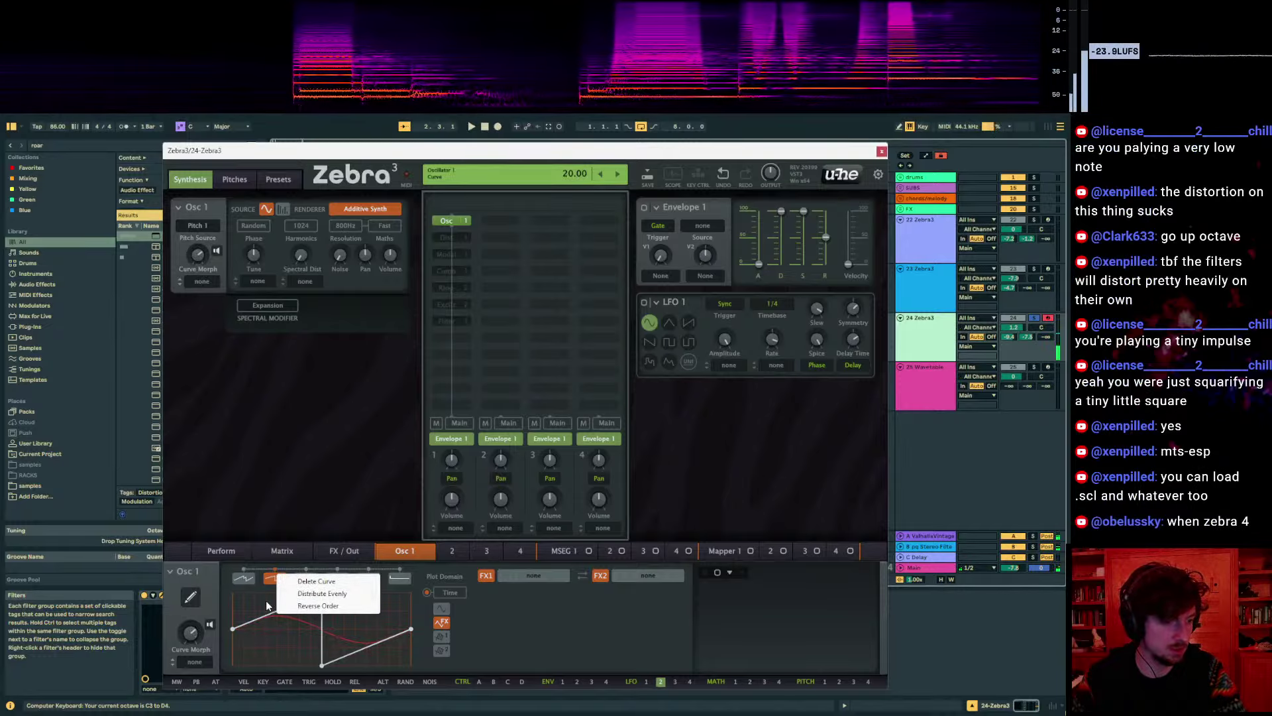
{"action": "left_click", "coordinate": [300, 599]}
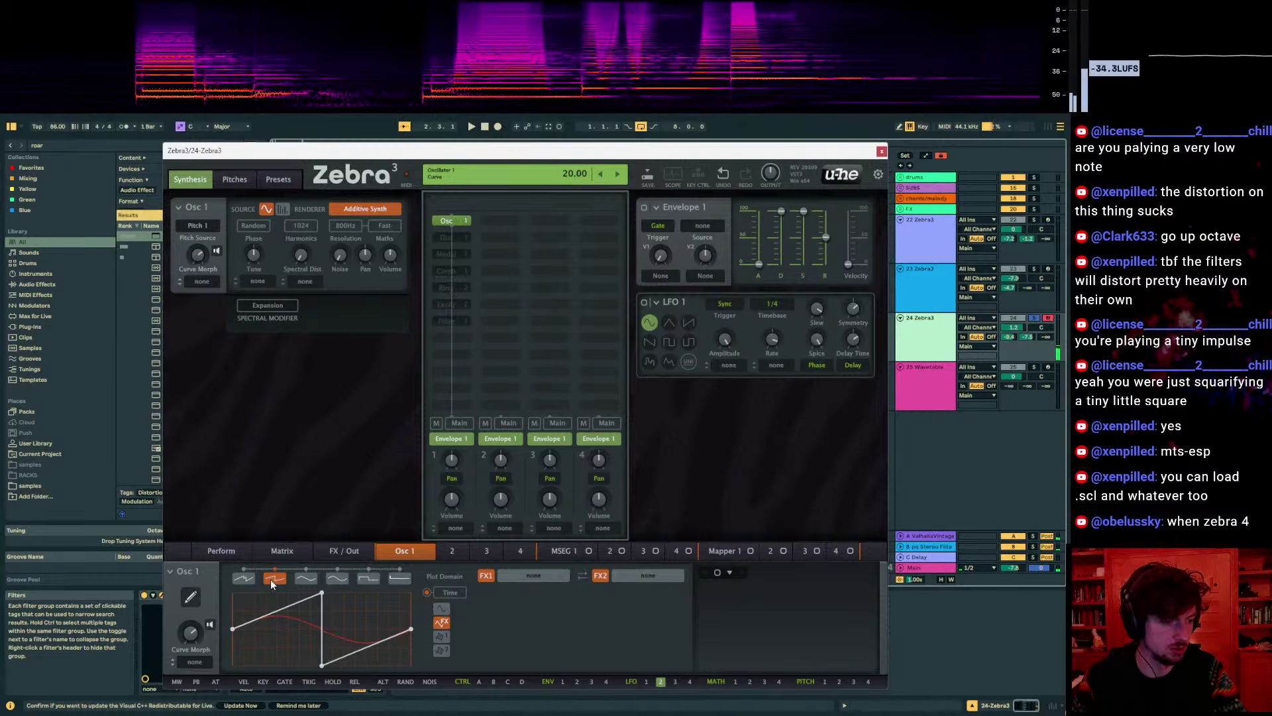
{"action": "right_click", "coordinate": [270, 579]}
{"action": "left_click", "coordinate": [304, 598]}
{"action": "right_click", "coordinate": [277, 580]}
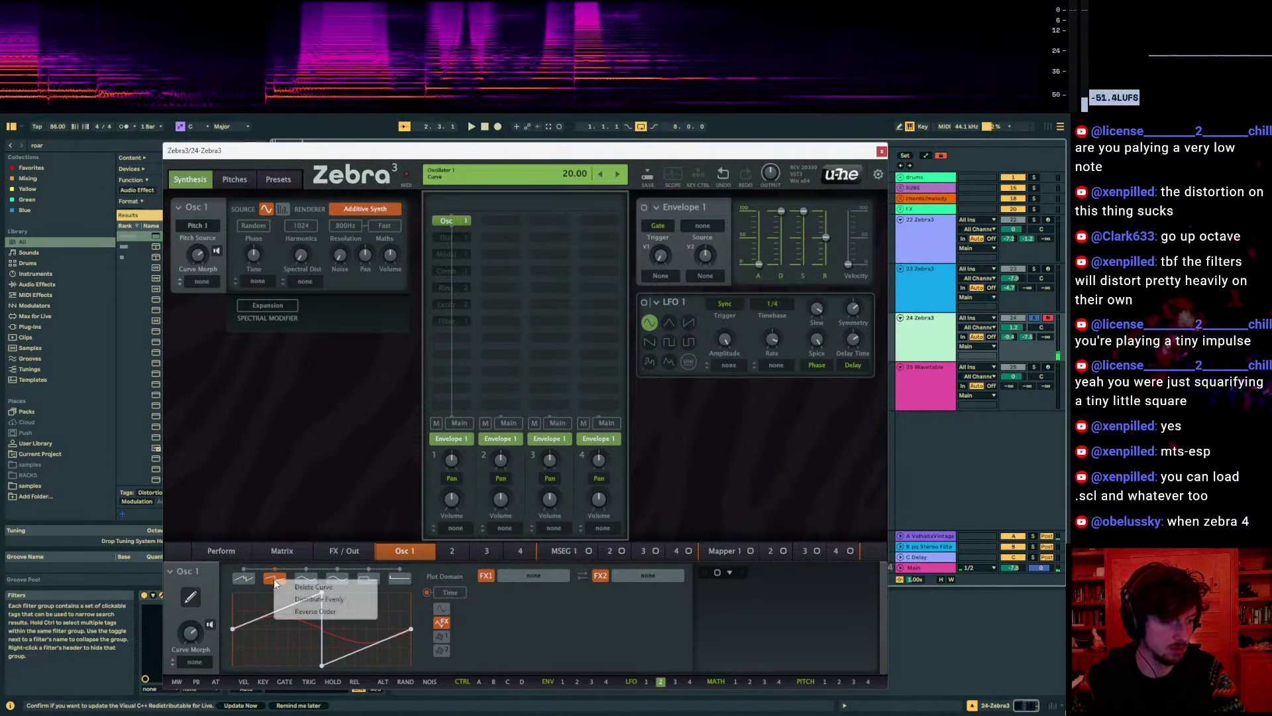
{"action": "left_click", "coordinate": [301, 599]}
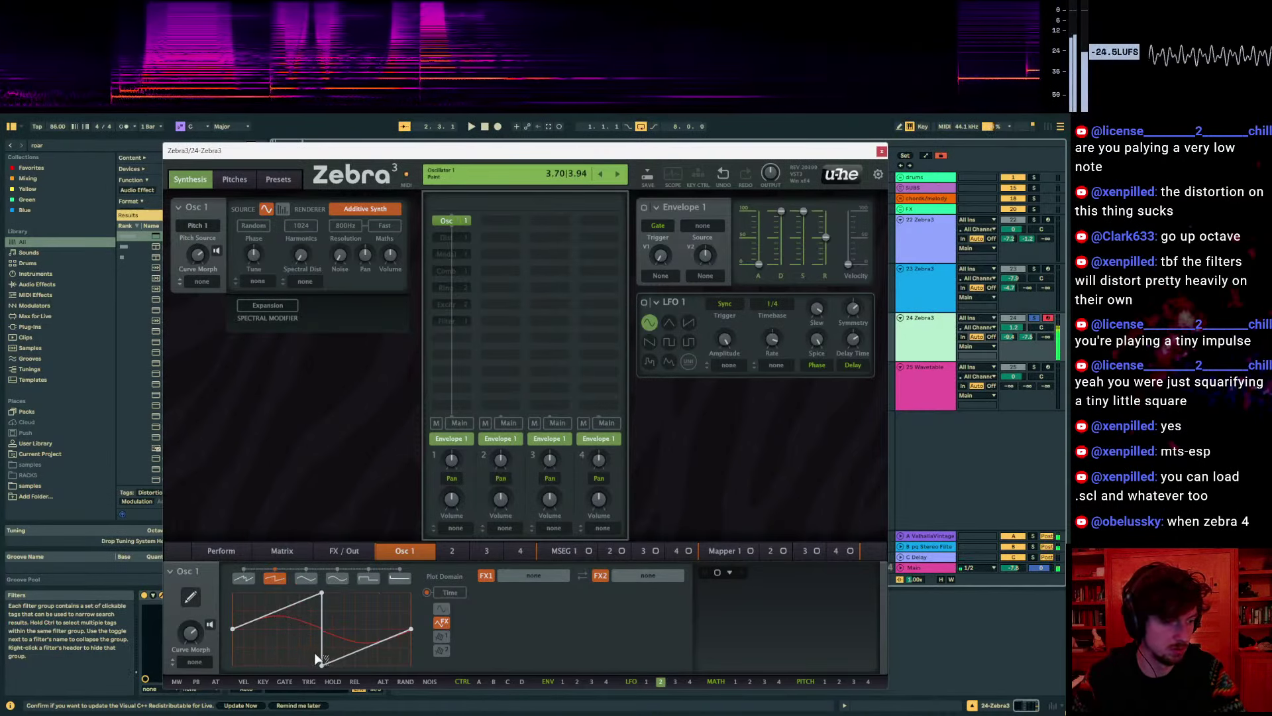
{"action": "mouse_move", "coordinate": [202, 643]}
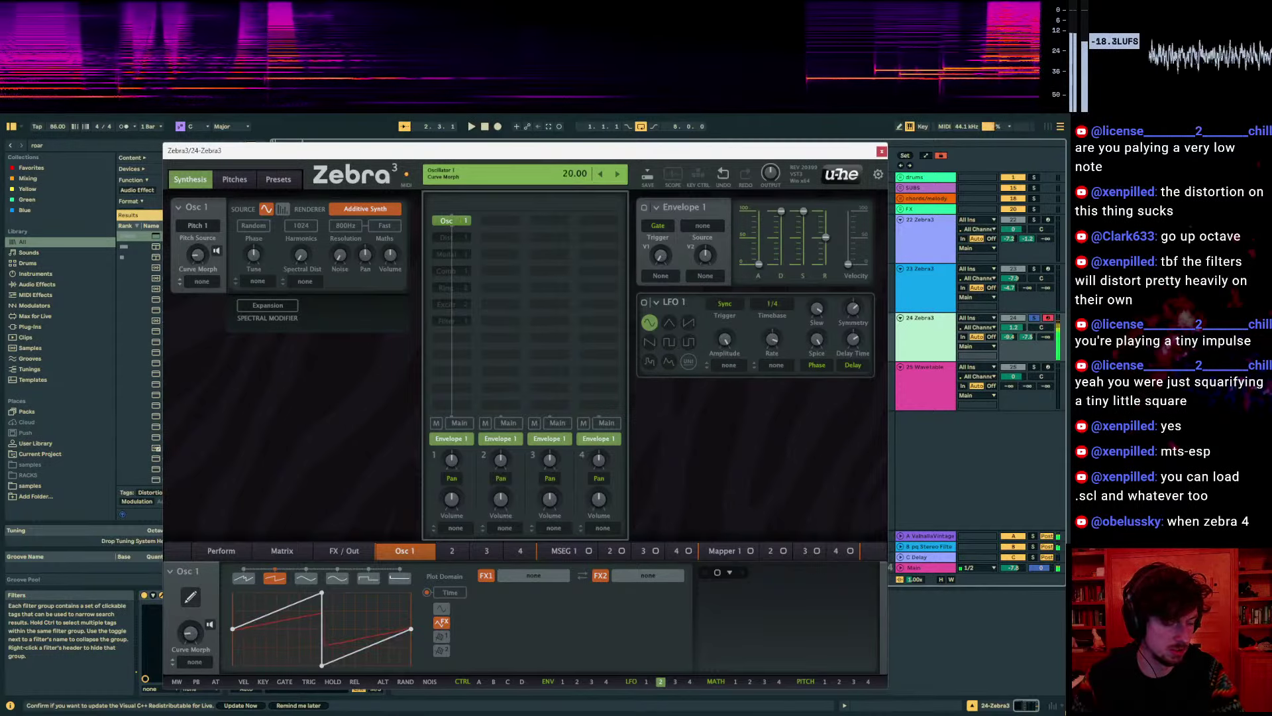
{"action": "left_click", "coordinate": [189, 659]}
{"action": "left_click", "coordinate": [189, 658]}
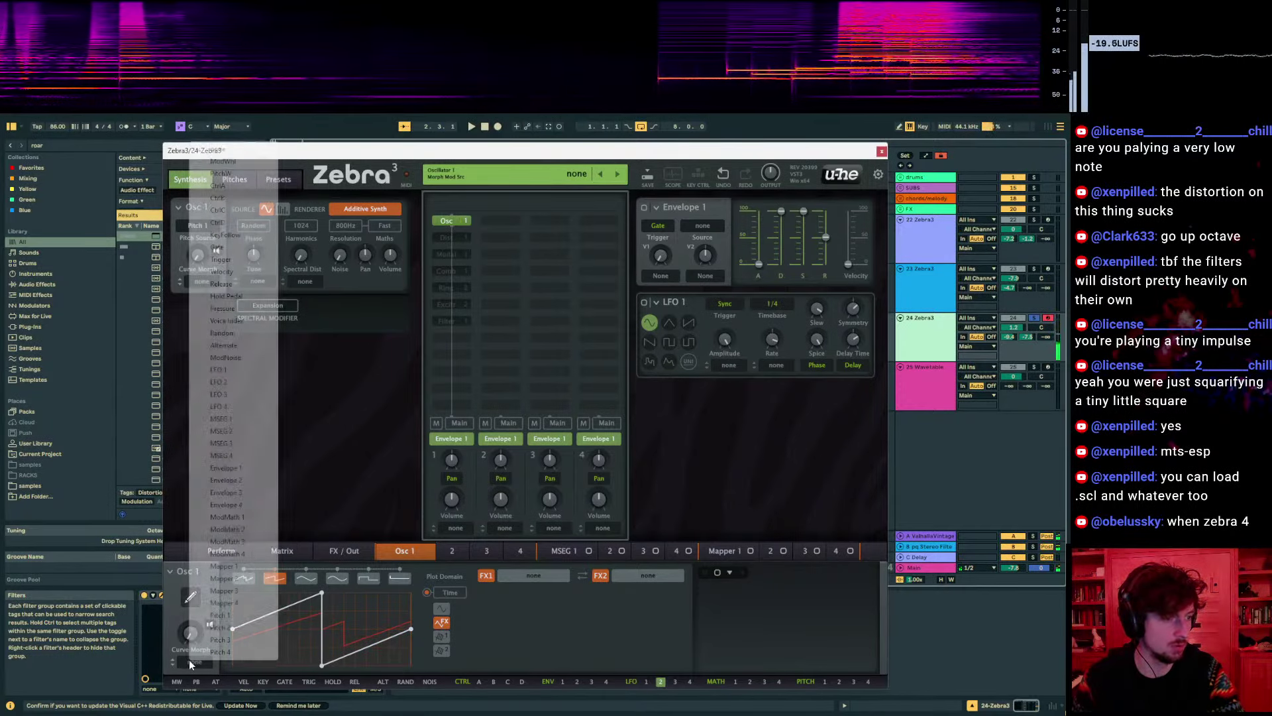
{"action": "left_click", "coordinate": [189, 658]}
{"action": "left_click", "coordinate": [178, 653]}
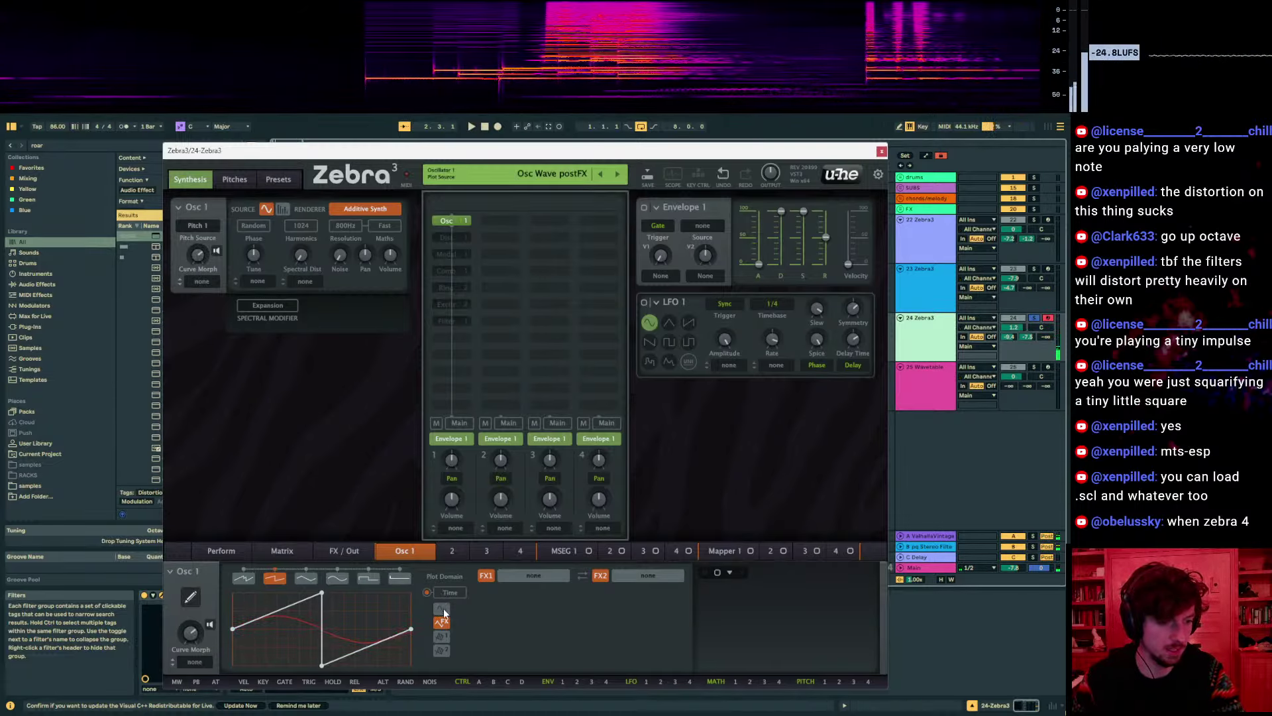
Select Osc 1's fifth waveform curve and sweep Curve Morph to about 80 while playing in a lower octave
{"action": "left_click", "coordinate": [442, 636]}
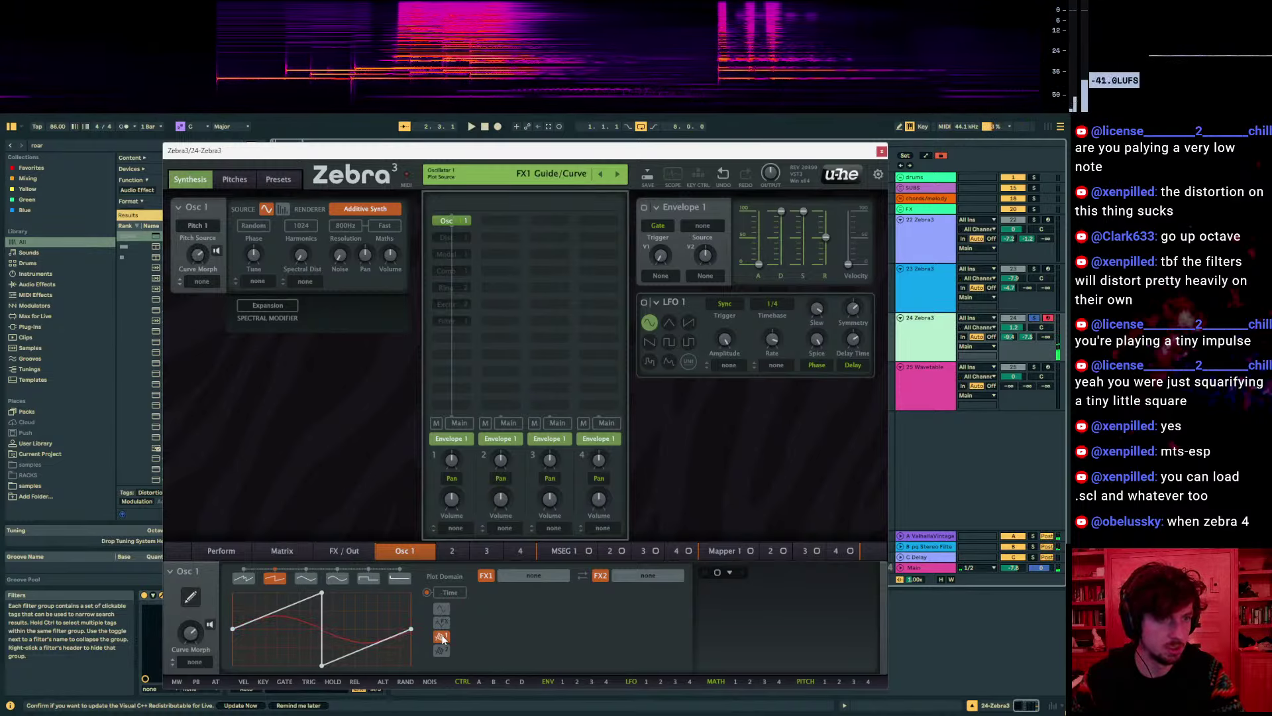
{"action": "right_click", "coordinate": [327, 579]}
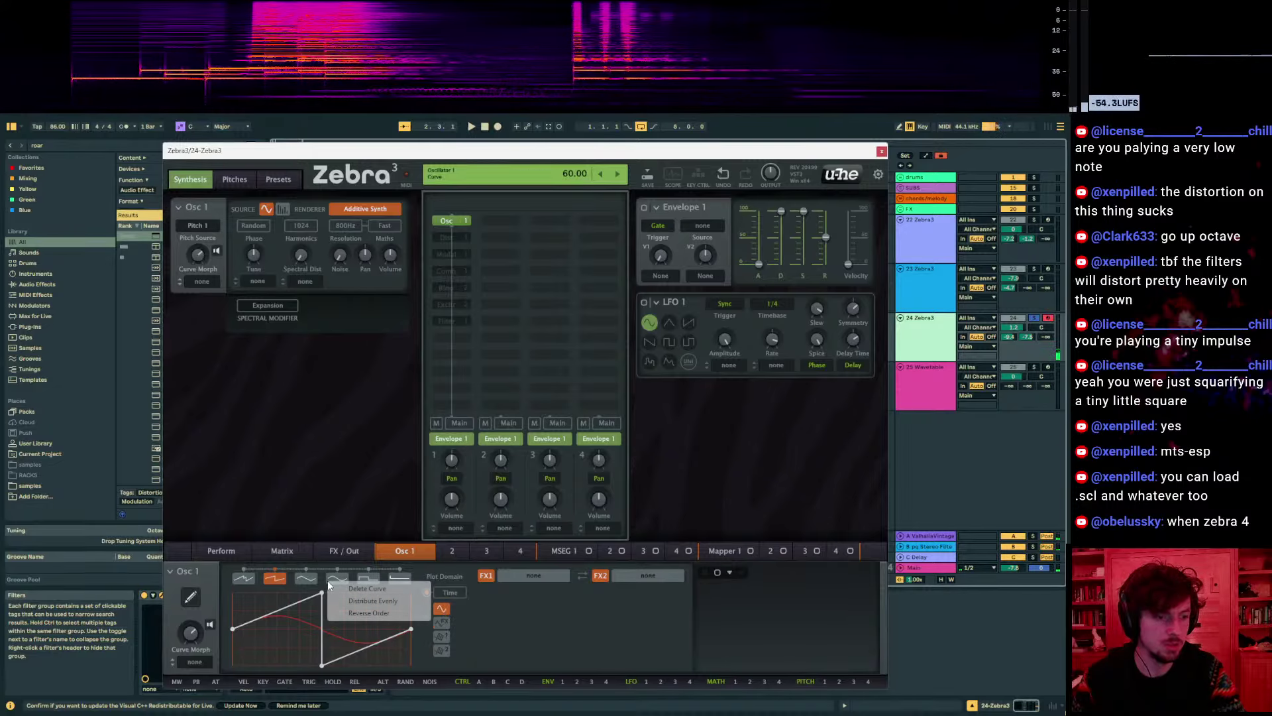
{"action": "left_click", "coordinate": [329, 579]}
{"action": "left_click", "coordinate": [366, 578]}
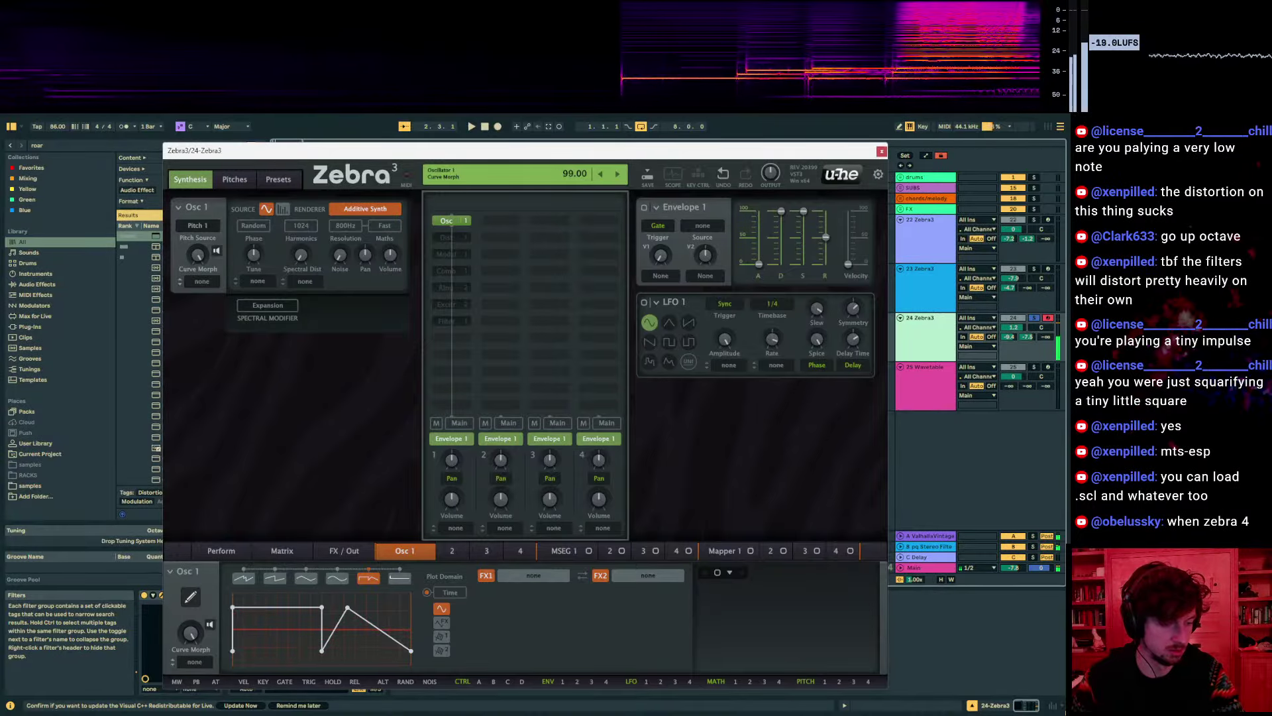
{"action": "mouse_move", "coordinate": [190, 633]}
{"action": "left_mouse_down"}
{"action": "mouse_move", "coordinate": [190, 690]}
{"action": "mouse_move", "coordinate": [190, 646]}
{"action": "left_mouse_up"}
{"action": "key", "text": "z"}
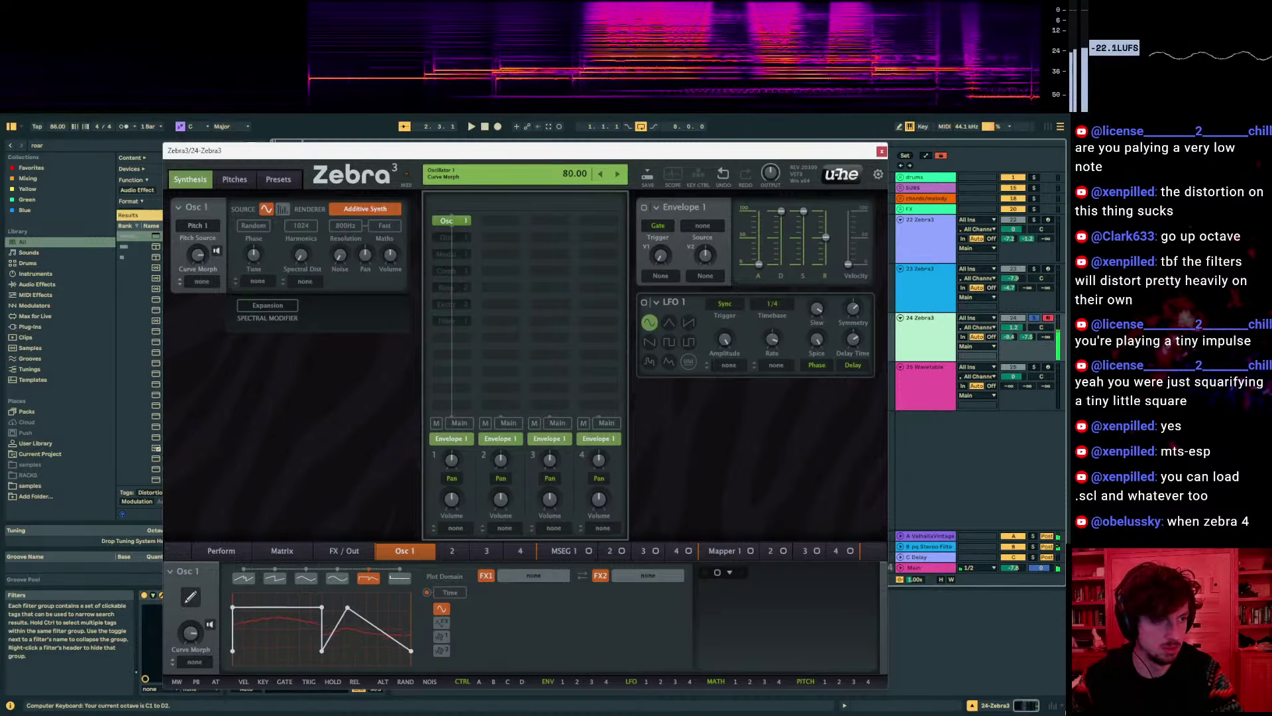
Try different Spectral Dist amounts on Osc 1 while playing notes on the 24 Zebra3 track
{"action": "left_click_drag", "start_coordinate": [300, 255], "coordinate": [300, 251]}
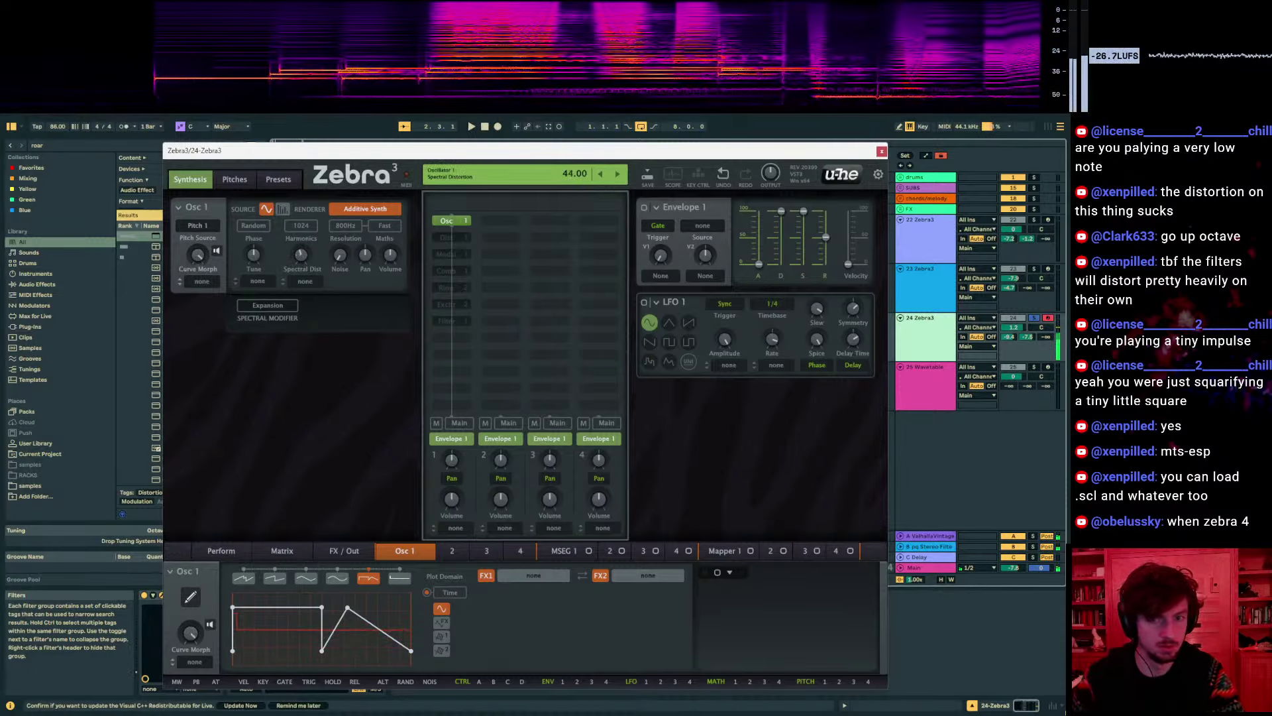
{"action": "left_click", "coordinate": [78, 144]}
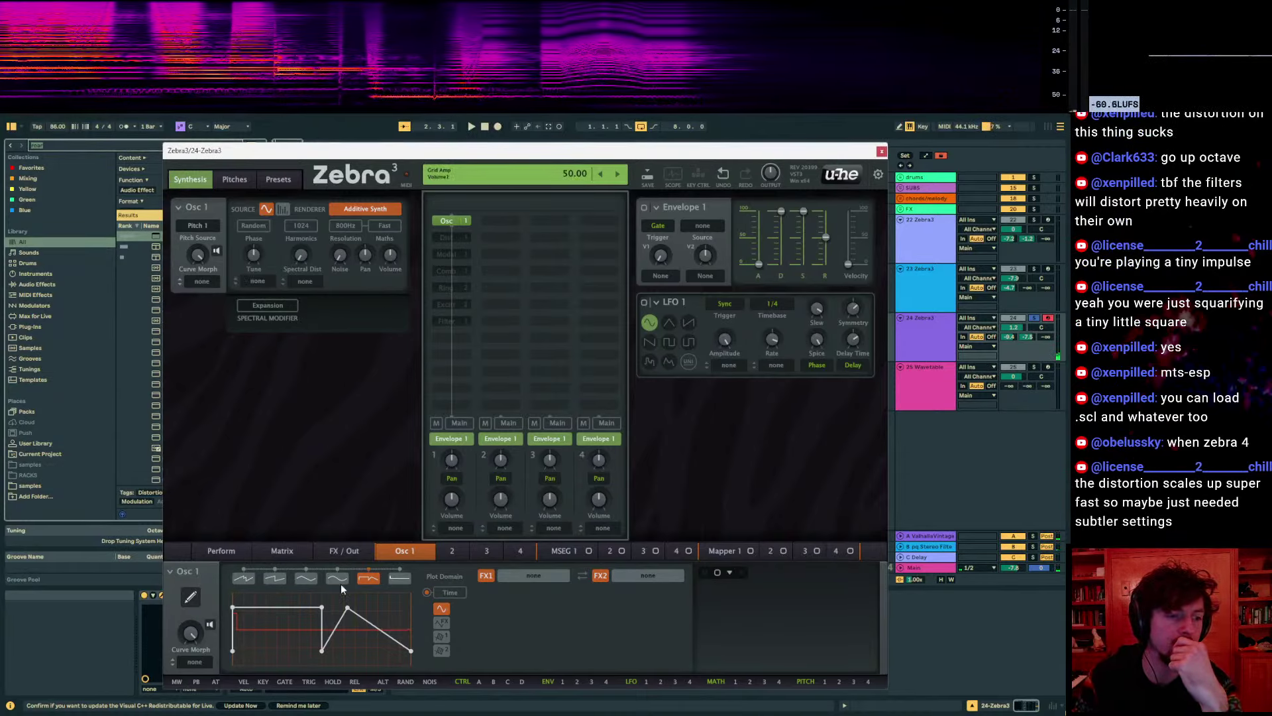
{"action": "left_click", "coordinate": [305, 281]}
{"action": "left_click", "coordinate": [271, 255]}
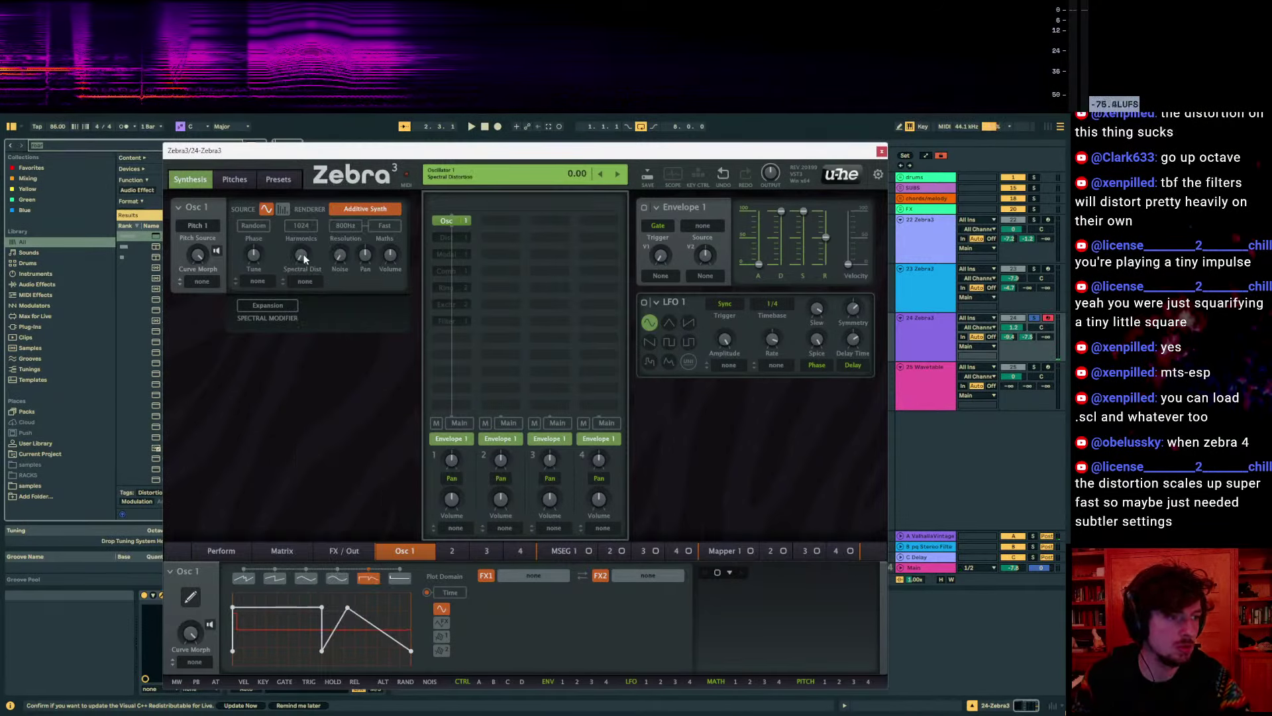
{"action": "left_click_drag", "start_coordinate": [303, 257], "coordinate": [306, 179]}
{"action": "type", "text": "aaa"}
{"action": "left_click", "coordinate": [926, 469]}
{"action": "key", "text": "a"}
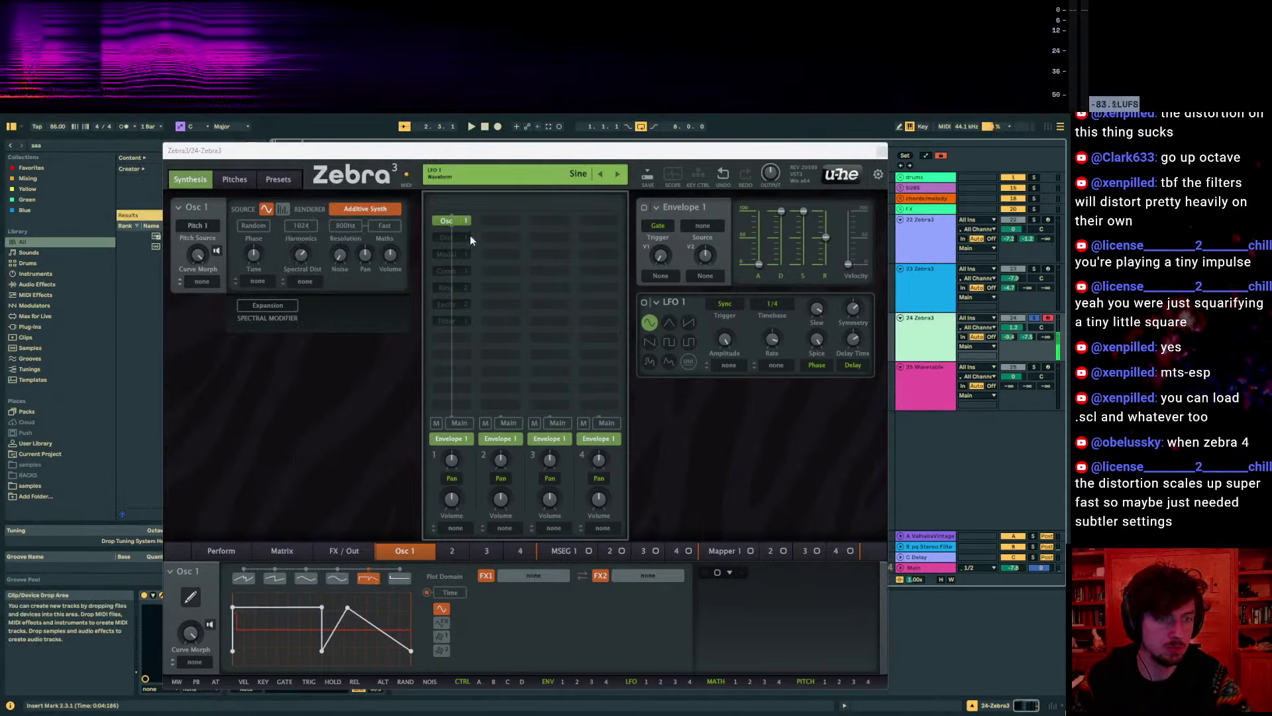
{"action": "mouse_move", "coordinate": [302, 254]}
{"action": "left_mouse_down"}
{"action": "mouse_move", "coordinate": [302, 234]}
{"action": "mouse_move", "coordinate": [304, 264]}
{"action": "left_mouse_up"}
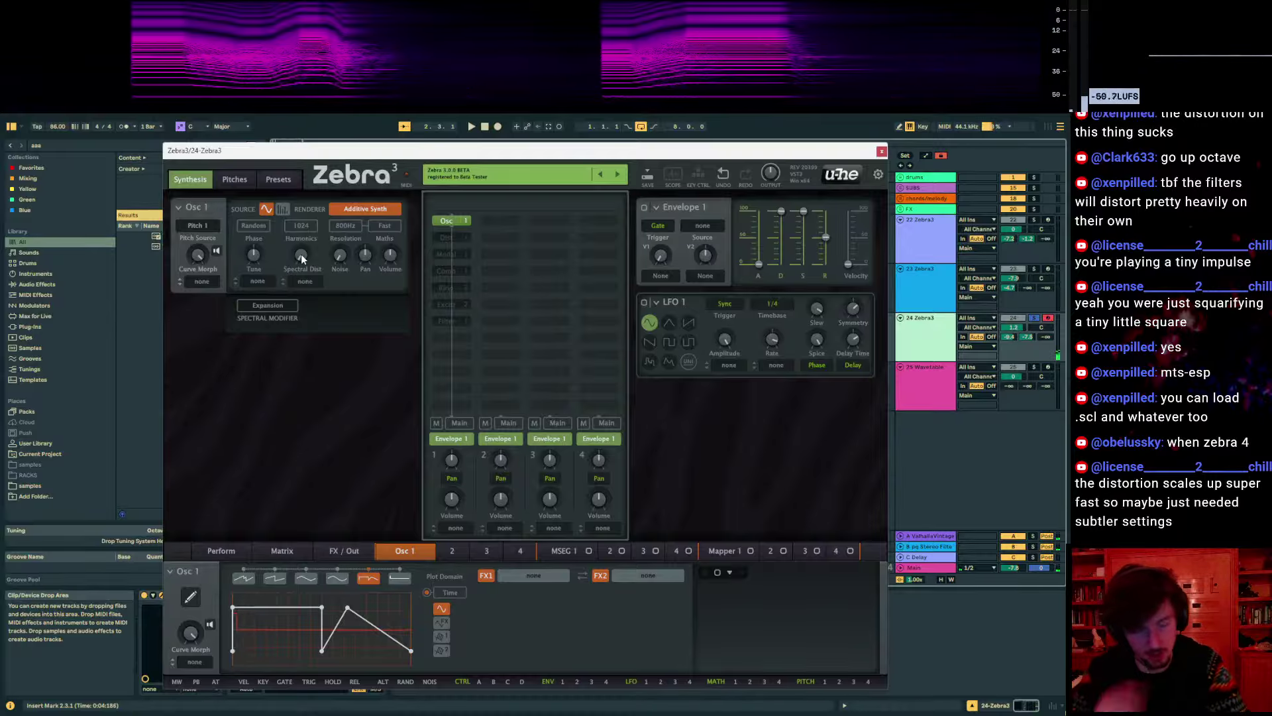
Try Osc 1 with 96 harmonics while varying Spectral Dist, and reset its Tune to the default
{"action": "mouse_move", "coordinate": [305, 248]}
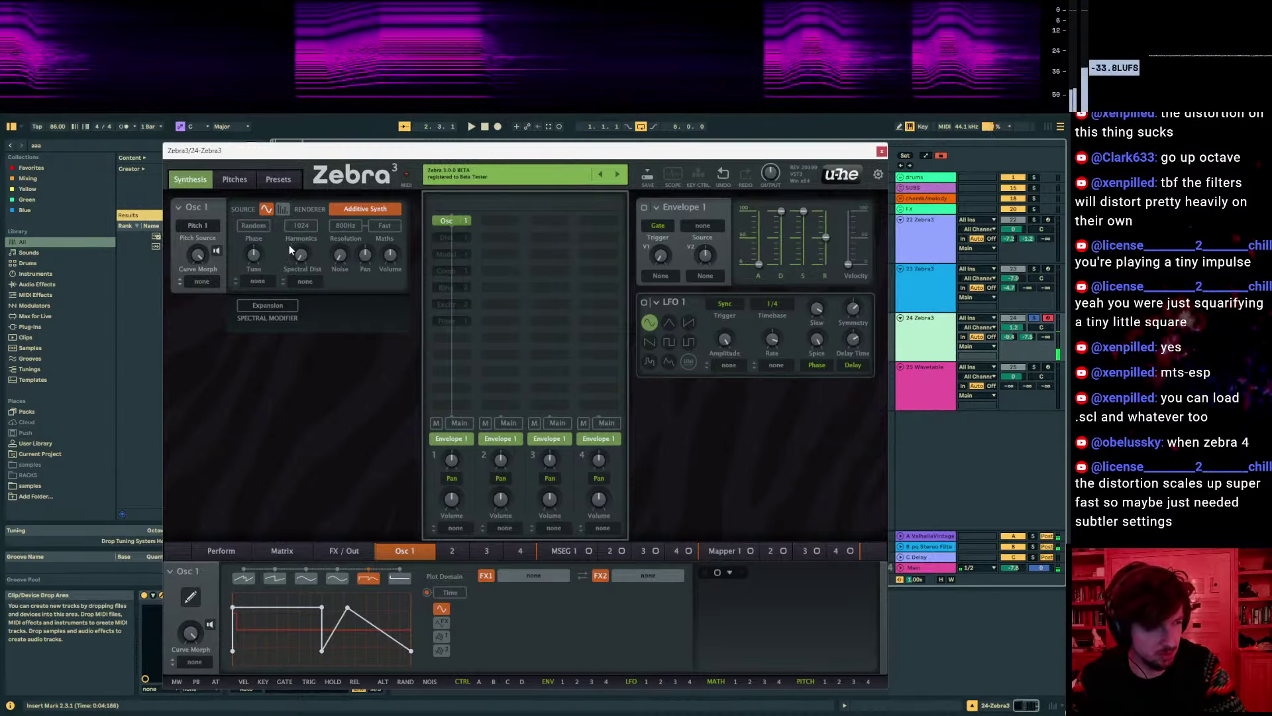
{"action": "left_click", "coordinate": [300, 225]}
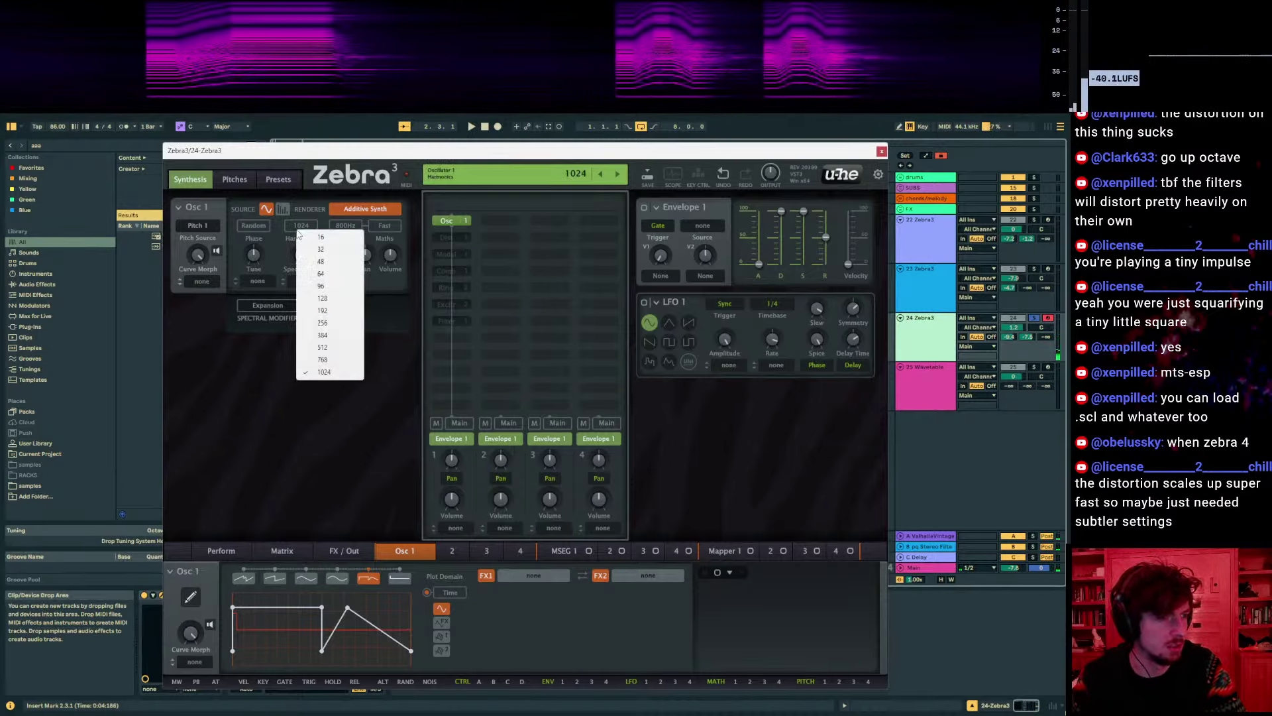
{"action": "left_click", "coordinate": [322, 287]}
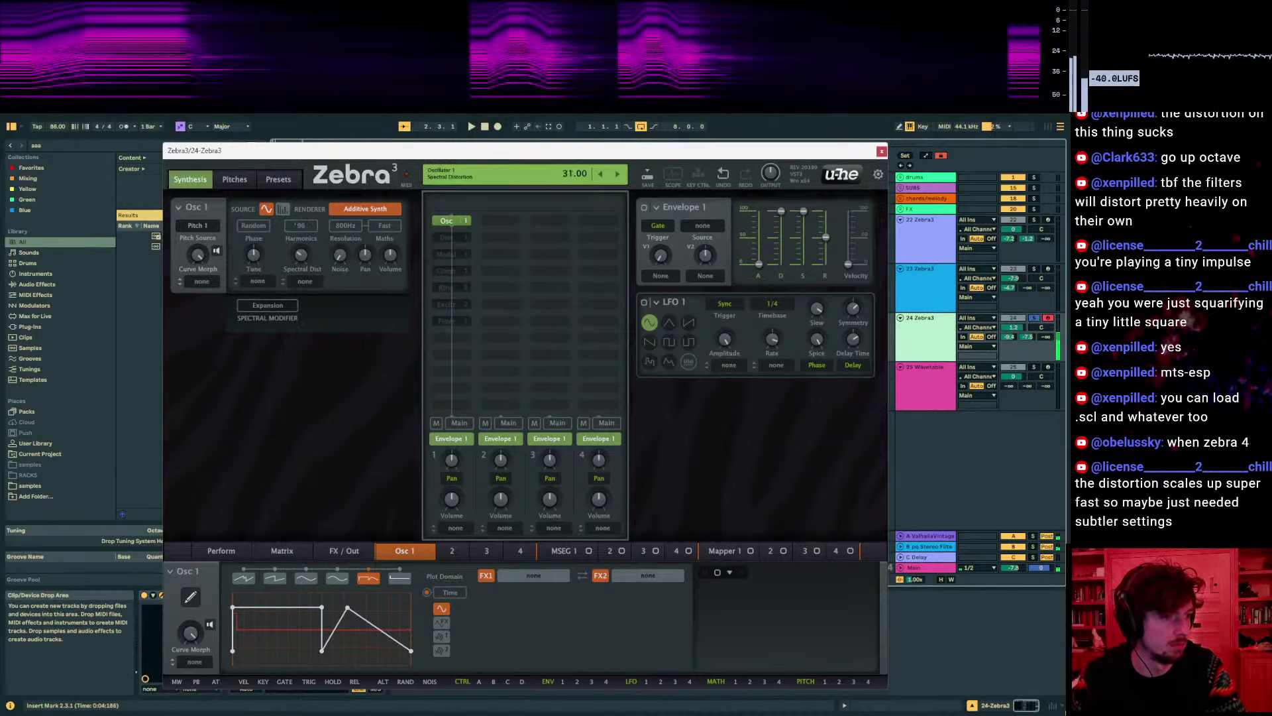
{"action": "left_click", "coordinate": [300, 282]}
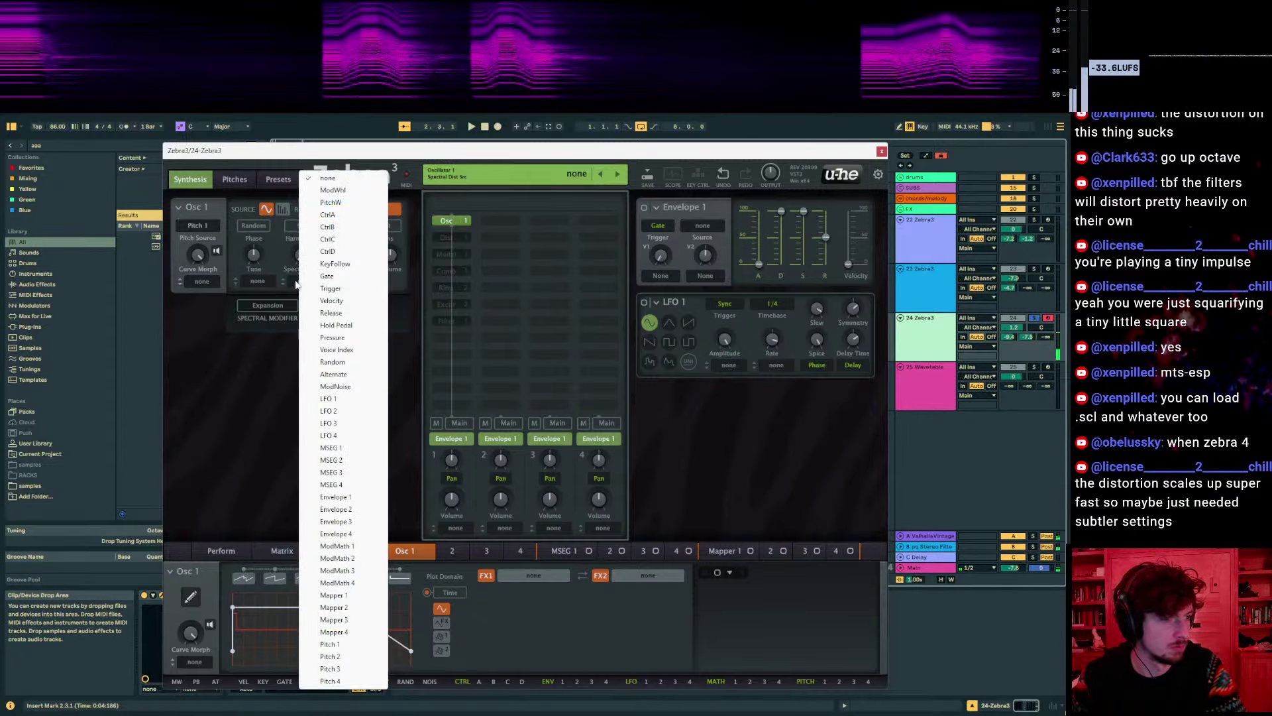
{"action": "left_click", "coordinate": [257, 359]}
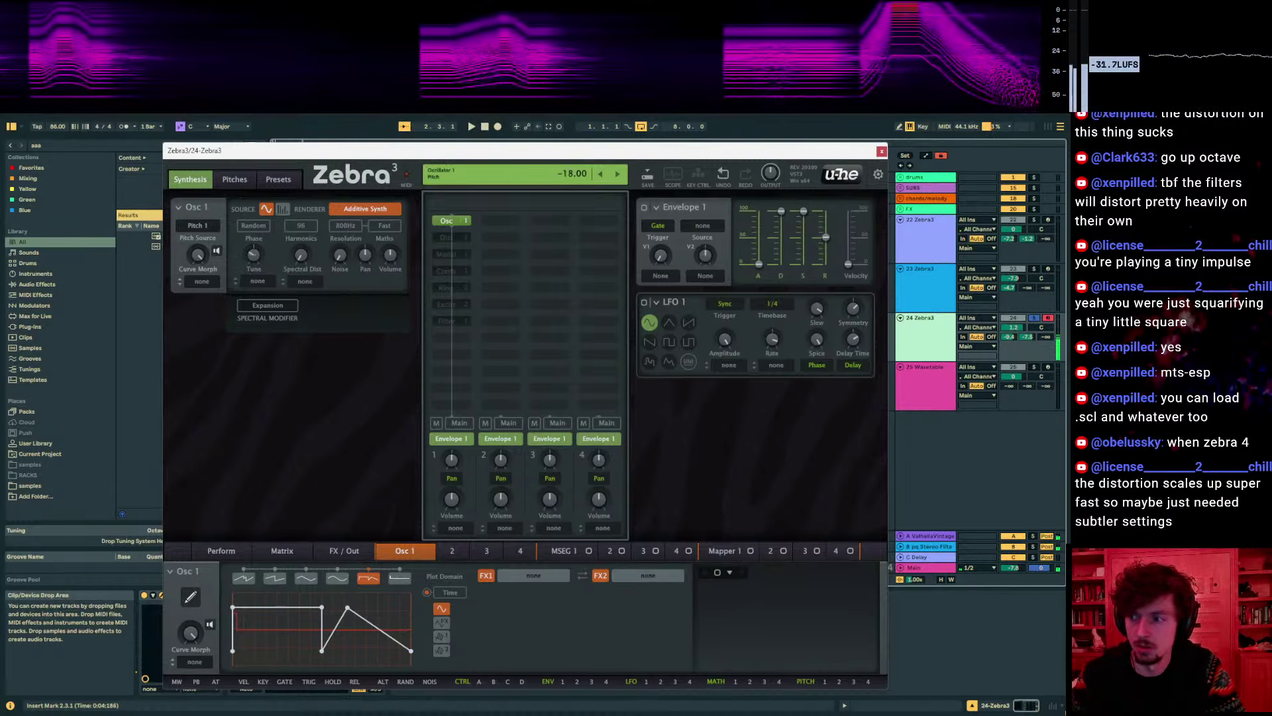
{"action": "double_click", "coordinate": [255, 257]}
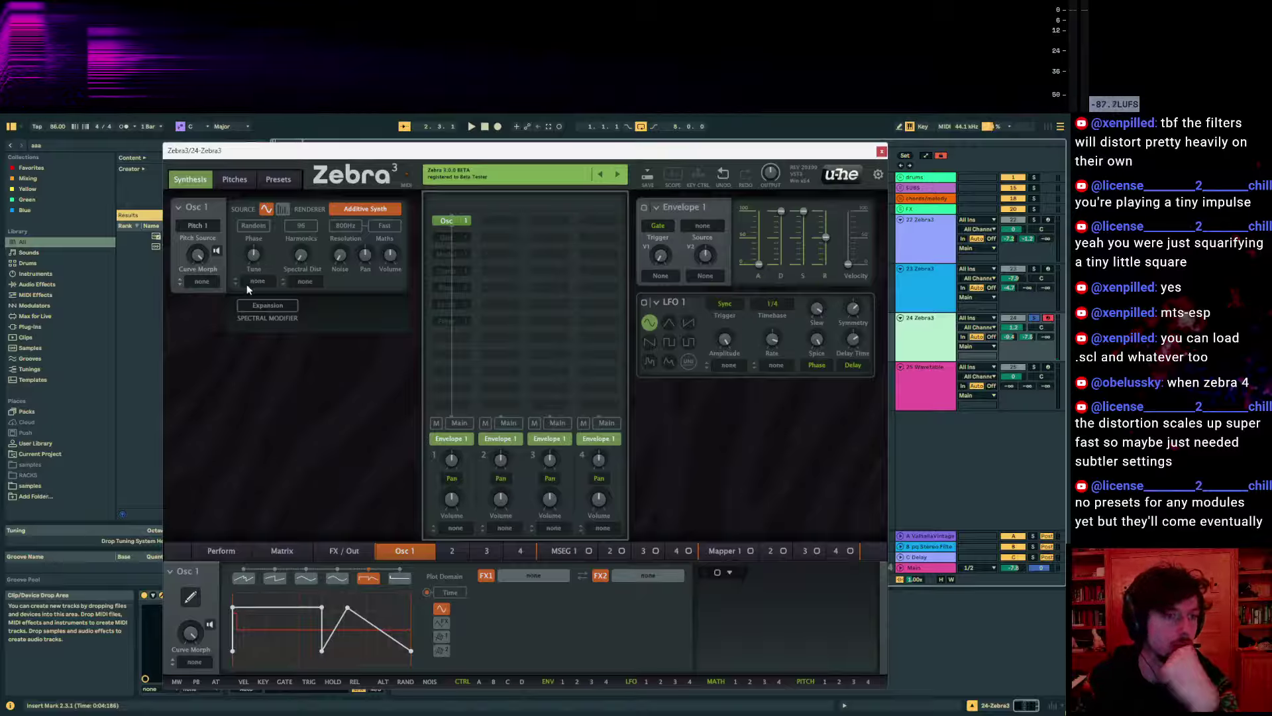
Audition the 24 Zebra3 track in a higher octave, and set Osc 1's harmonics to 1024
{"action": "left_click", "coordinate": [933, 339]}
{"action": "key", "text": "a"}
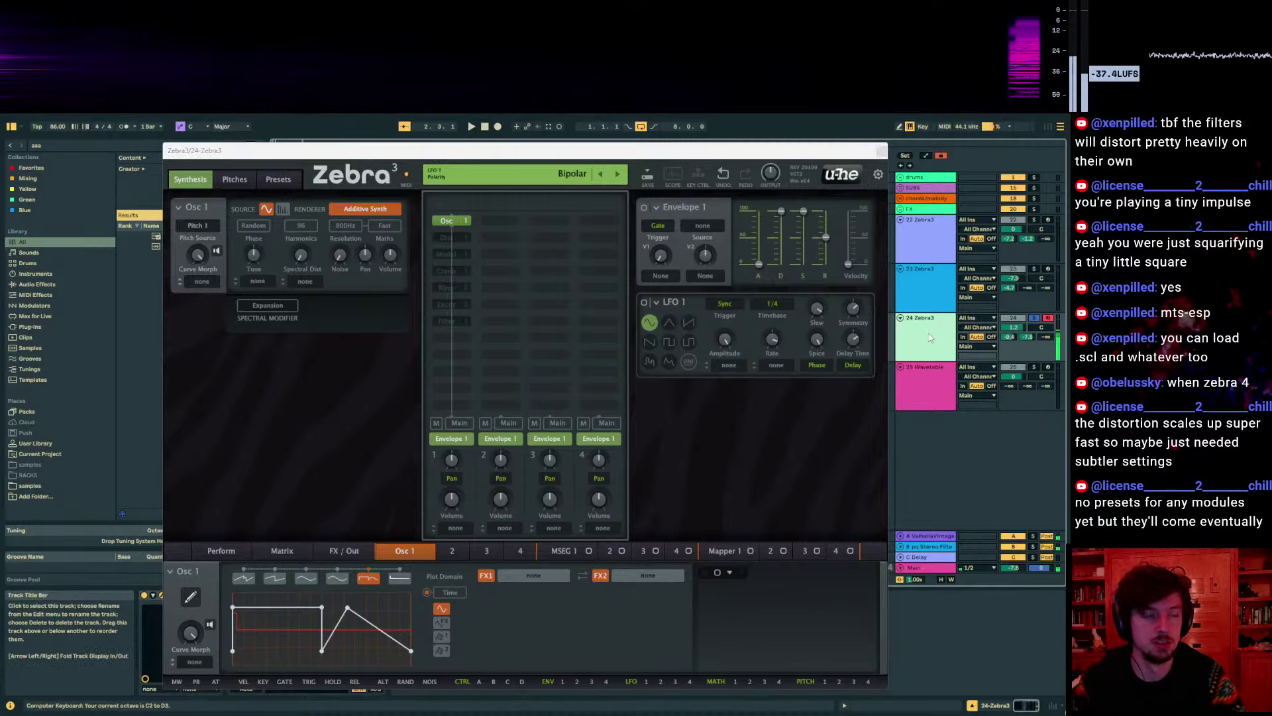
{"action": "key", "text": "x"}
{"action": "key", "text": "a"}
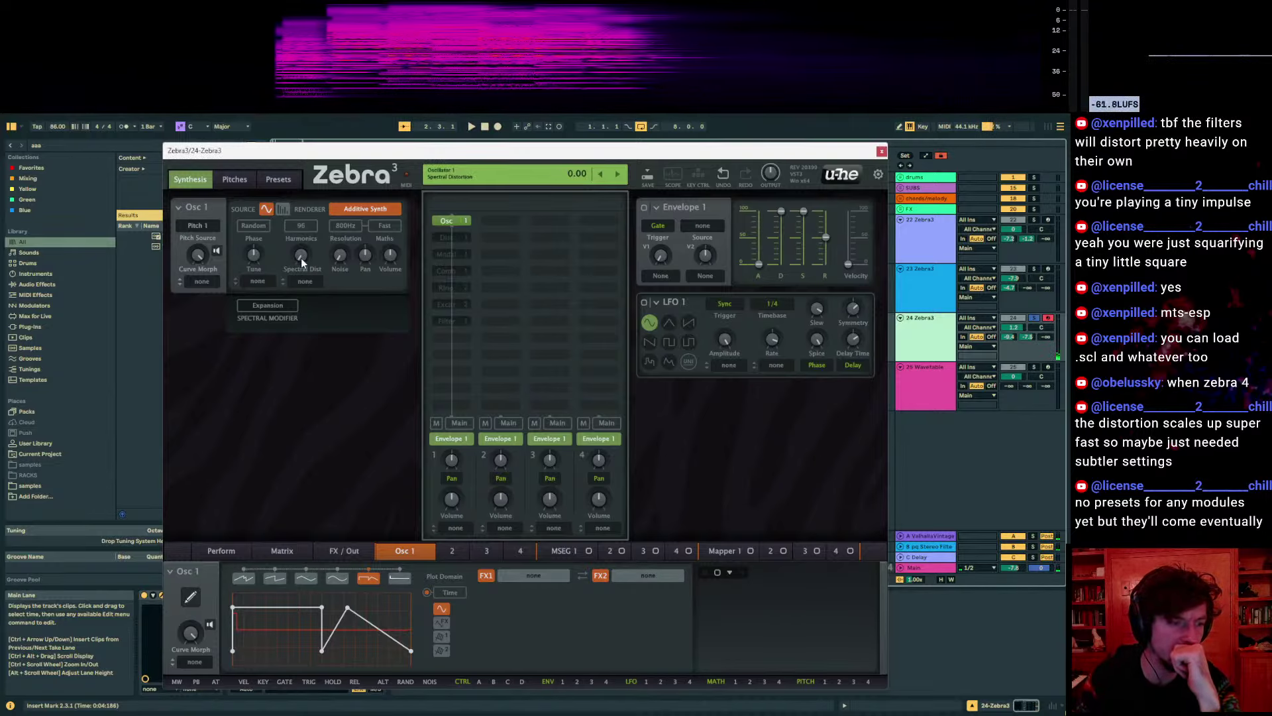
{"action": "left_click", "coordinate": [302, 226]}
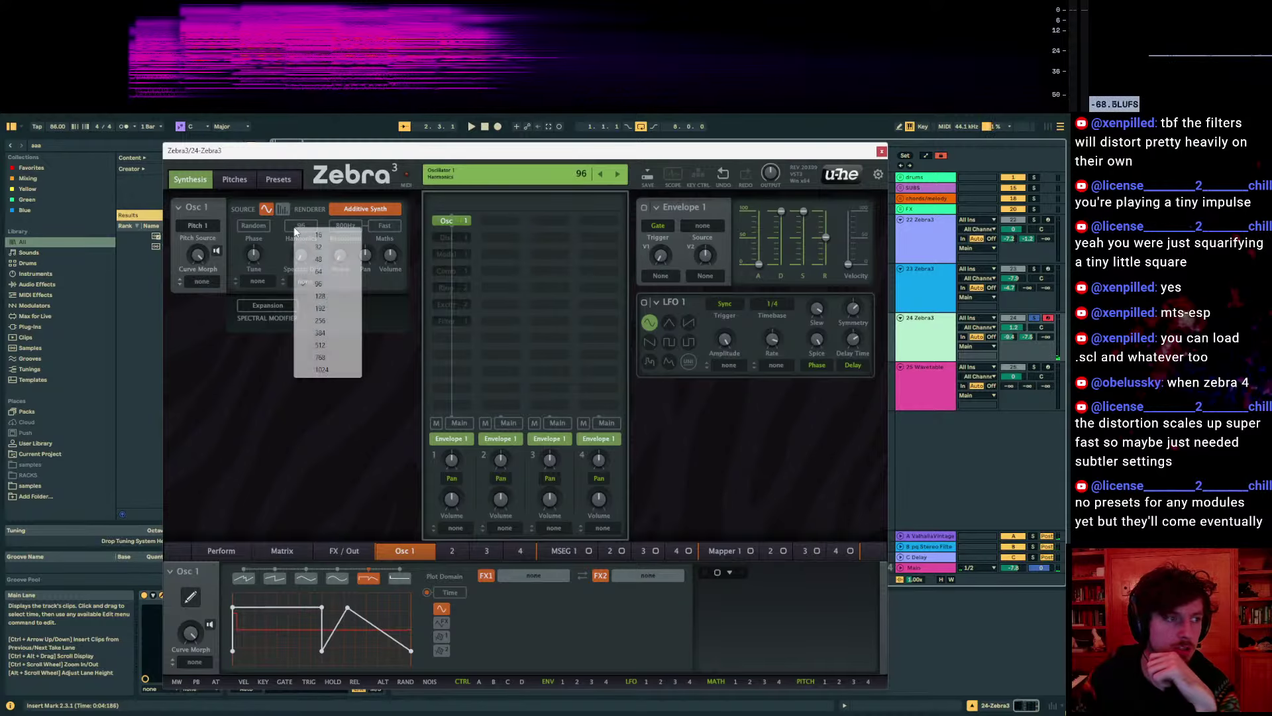
{"action": "left_click", "coordinate": [323, 369]}
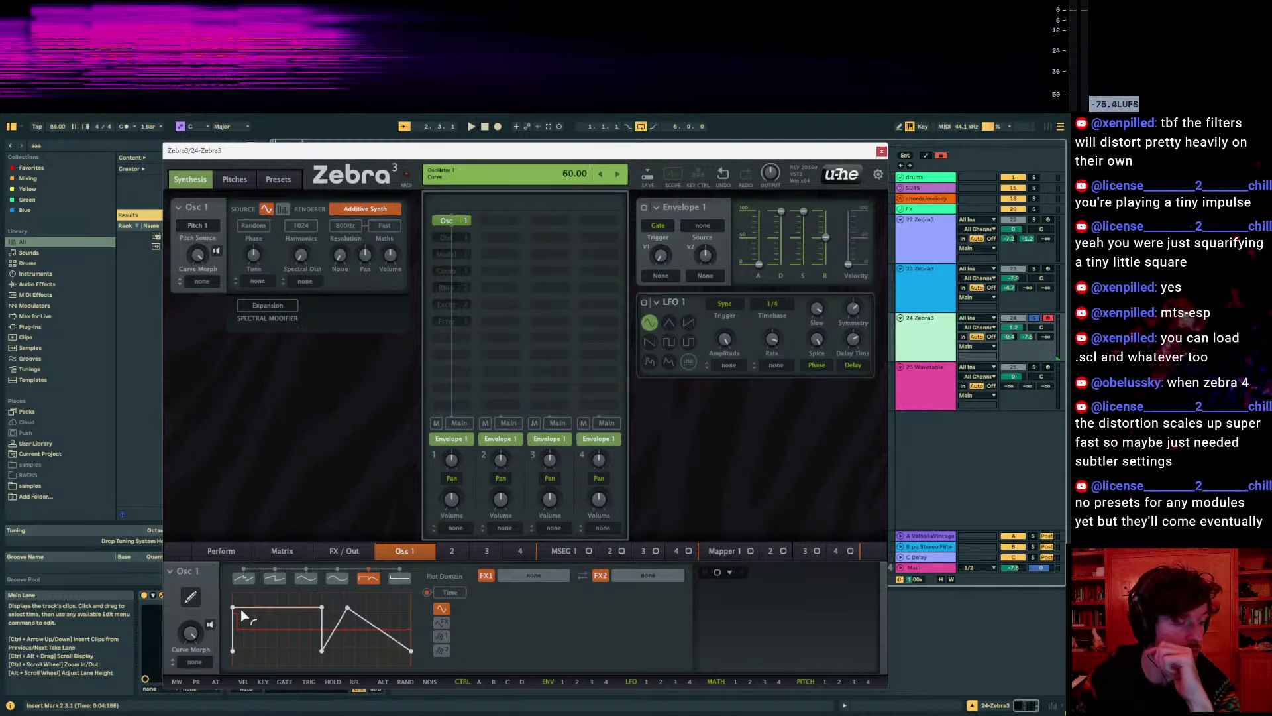
Move the fifth curve's first upper point inward to form a sloped peak, and sweep Curve Morph to about 34 while playing
{"action": "left_click_drag", "start_coordinate": [236, 607], "coordinate": [289, 600]}
{"action": "mouse_move", "coordinate": [190, 633]}
{"action": "left_mouse_down"}
{"action": "mouse_move", "coordinate": [190, 613]}
{"action": "mouse_move", "coordinate": [190, 641]}
{"action": "mouse_move", "coordinate": [190, 612]}
{"action": "mouse_move", "coordinate": [190, 629]}
{"action": "left_mouse_up"}
{"action": "key", "text": "z"}
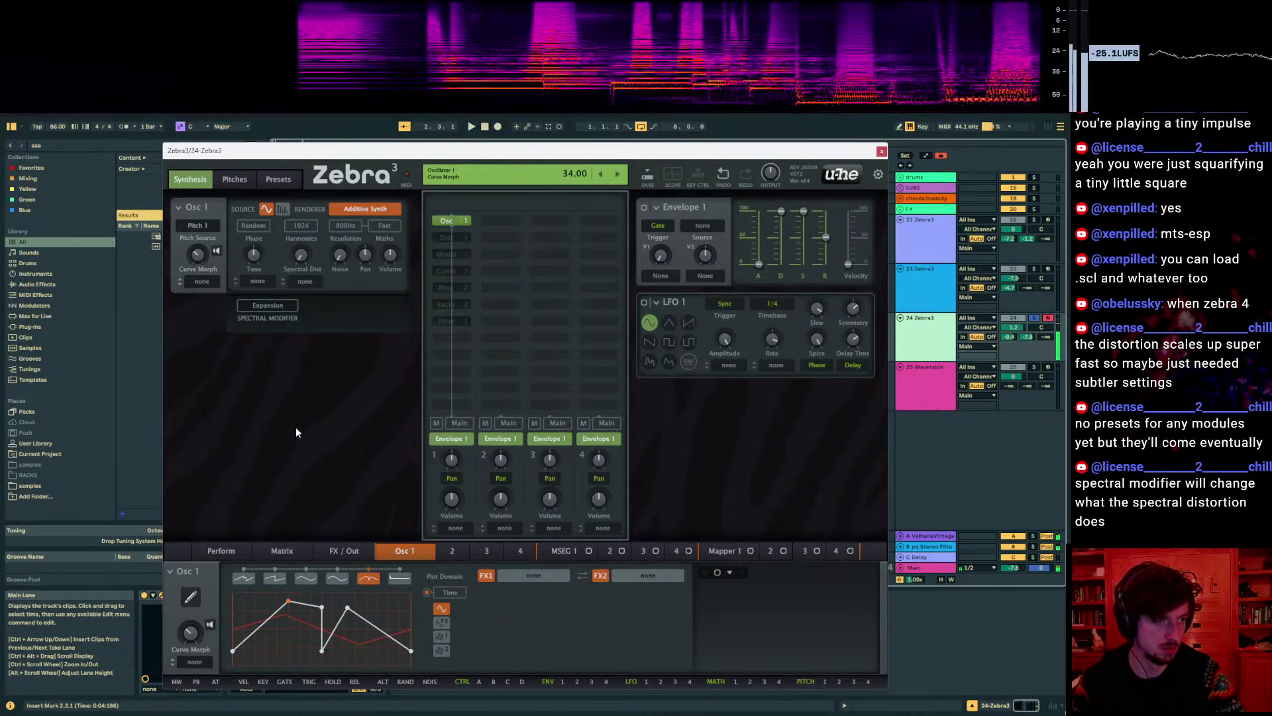
Set Osc 1's spectral modifier to Compression and lower the oscillator's Curve Morph while playing notes
{"action": "left_click", "coordinate": [276, 306]}
{"action": "left_click", "coordinate": [252, 323]}
{"action": "left_click", "coordinate": [276, 305]}
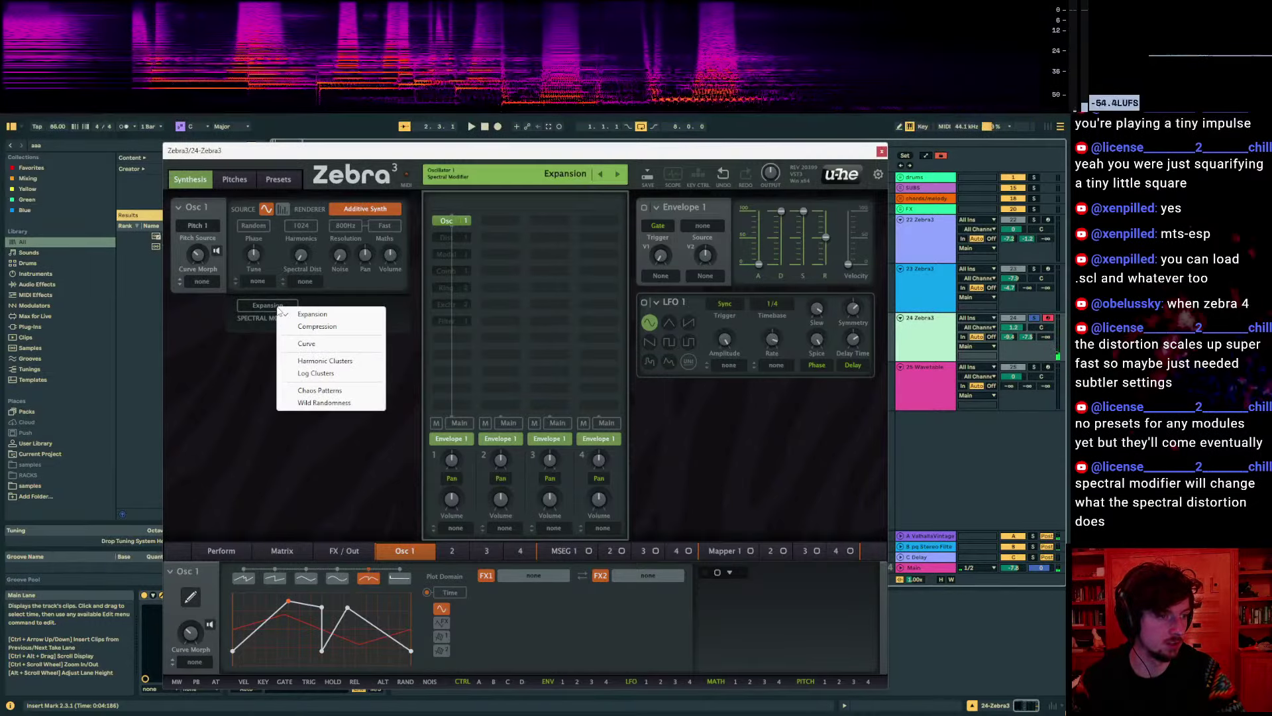
{"action": "left_click", "coordinate": [315, 327]}
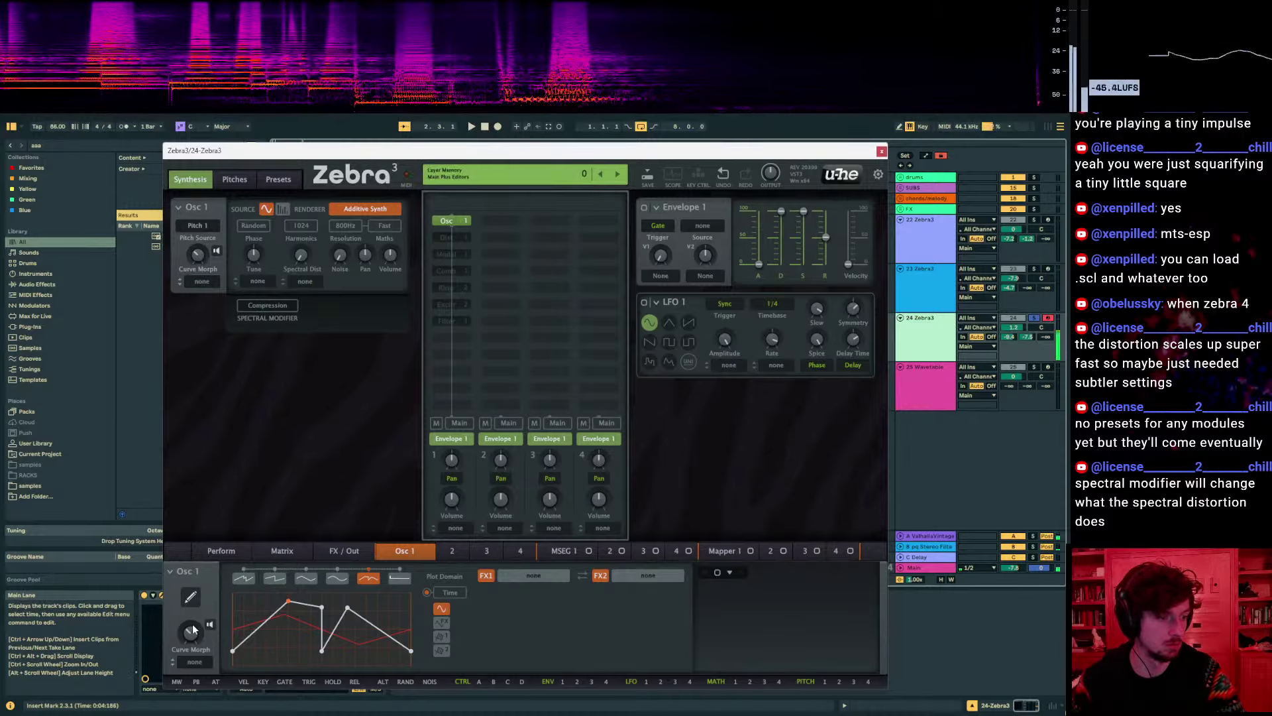
{"action": "mouse_move", "coordinate": [198, 255]}
{"action": "left_mouse_down"}
{"action": "mouse_move", "coordinate": [198, 215]}
{"action": "mouse_move", "coordinate": [198, 275]}
{"action": "left_mouse_up"}
Compare the Expansion spectral modifier on Osc 1 with Compression, ending on Compression
{"action": "left_click", "coordinate": [279, 305]}
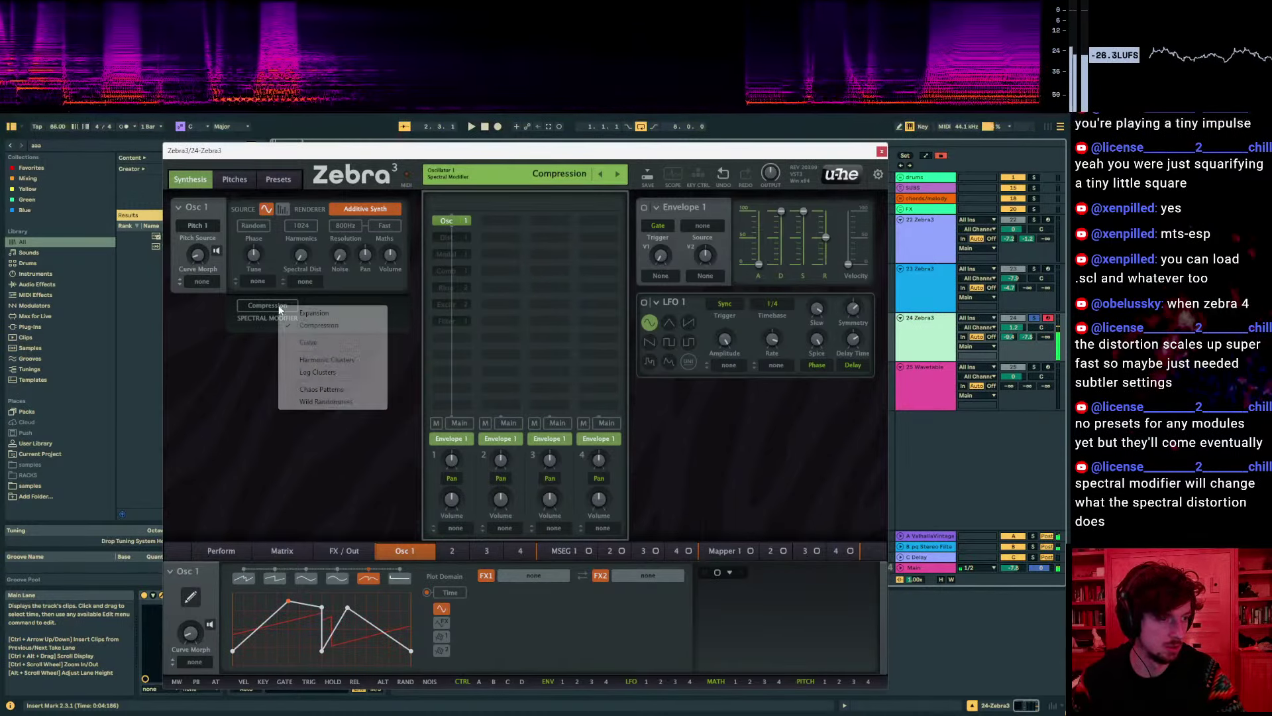
{"action": "left_click", "coordinate": [306, 312]}
{"action": "left_click", "coordinate": [268, 308]}
{"action": "left_click", "coordinate": [296, 327]}
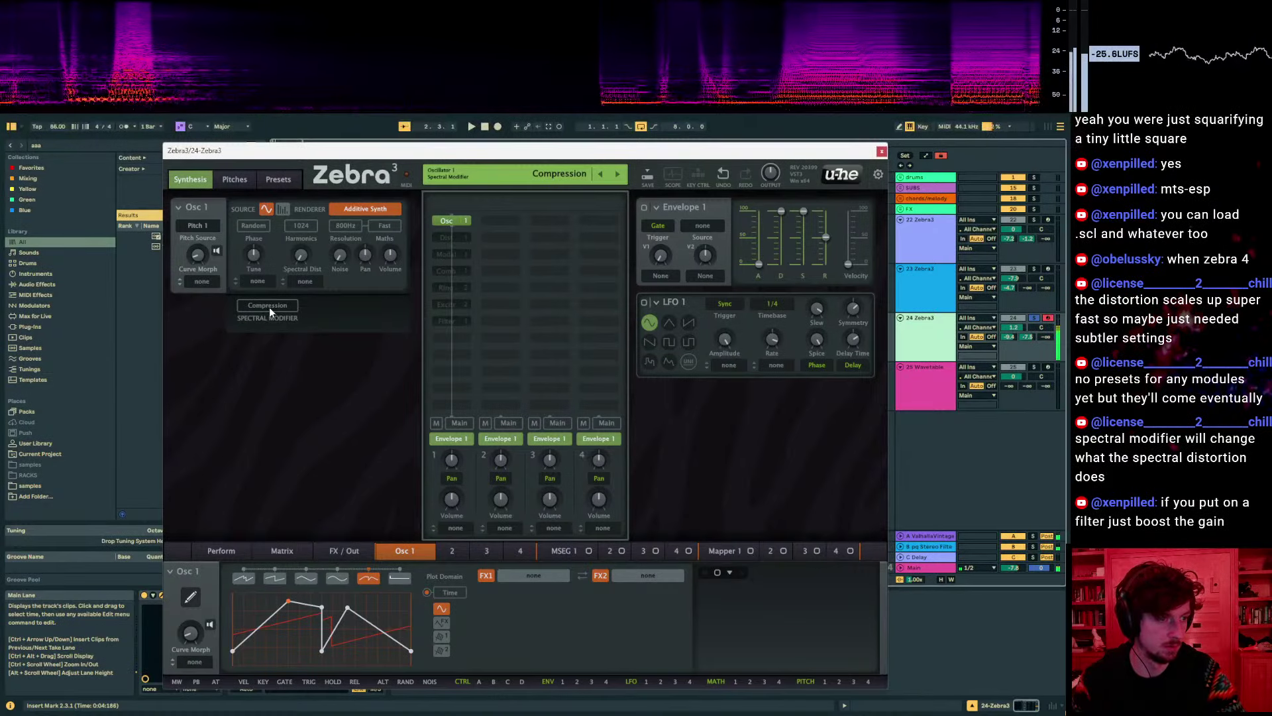
Try the Curve spectral modifier on Osc 1 with Spectral Dist raised to about 95
{"action": "left_click", "coordinate": [268, 306]}
{"action": "left_click", "coordinate": [297, 344]}
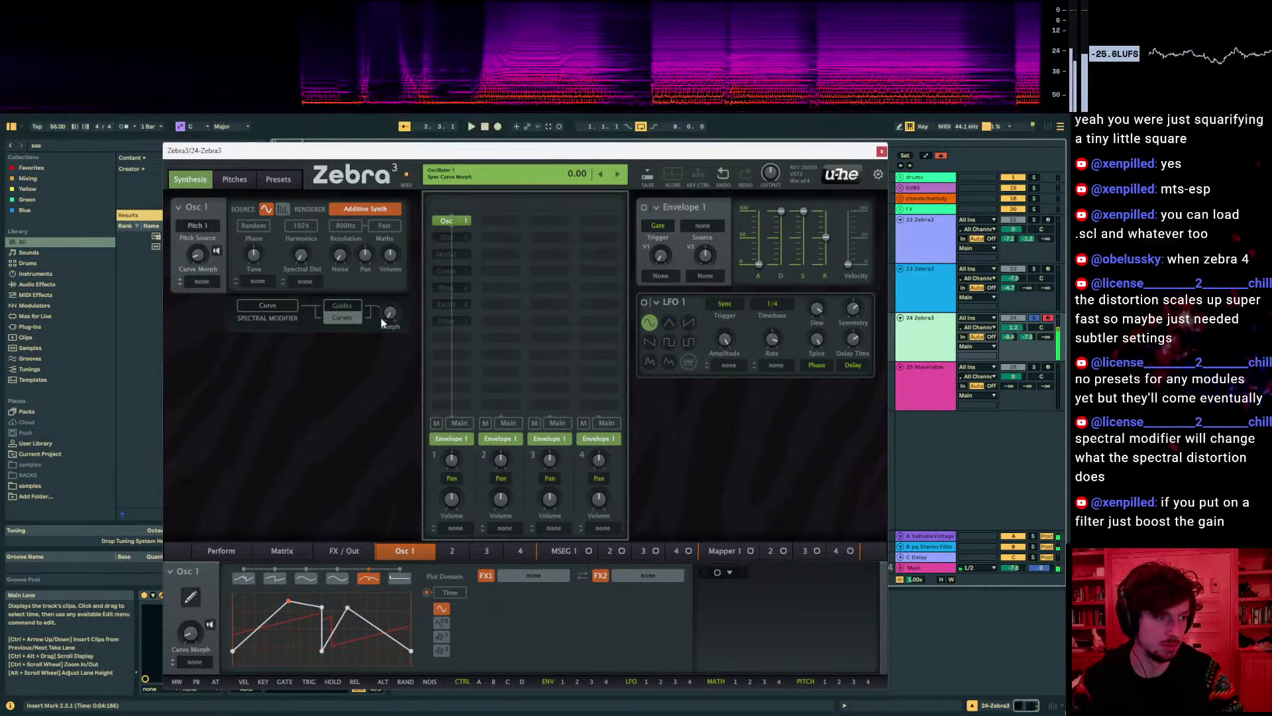
{"action": "left_click_drag", "start_coordinate": [300, 254], "coordinate": [300, 242]}
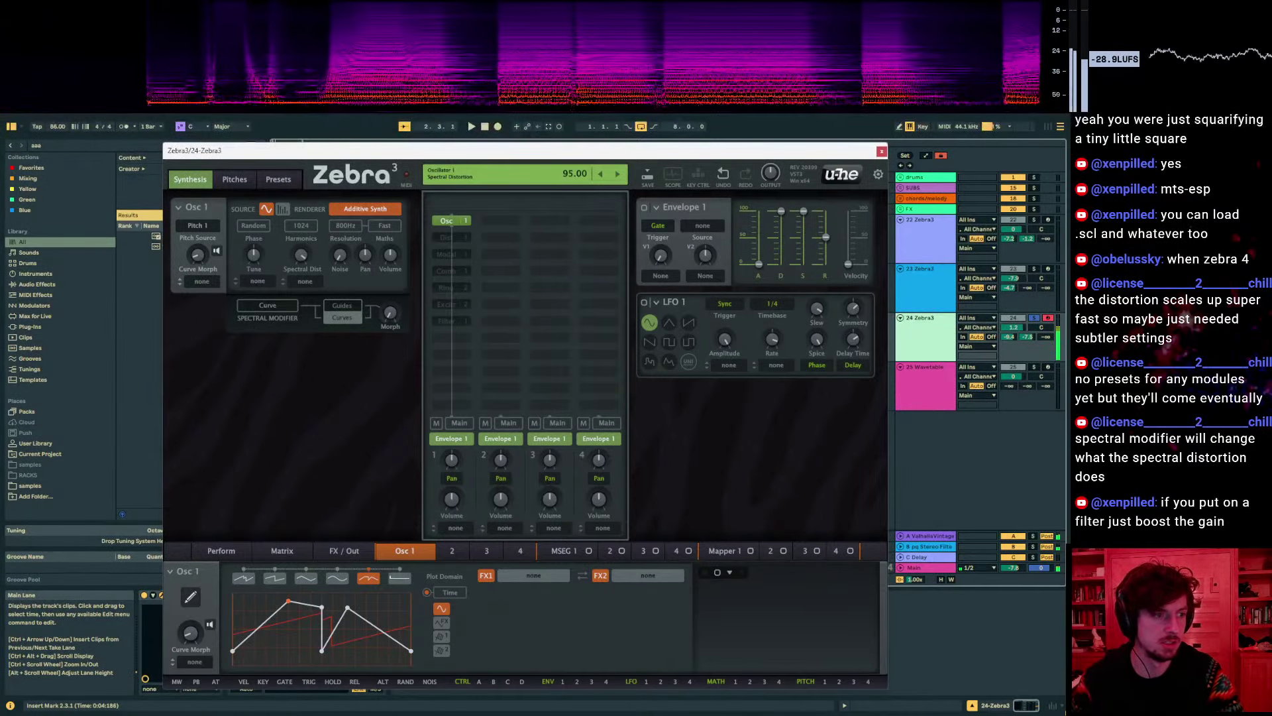
Audition Osc 1 with the Expansion spectral modifier instead of Curve, and switch back to Compression
{"action": "left_click", "coordinate": [262, 308]}
{"action": "left_click", "coordinate": [278, 325]}
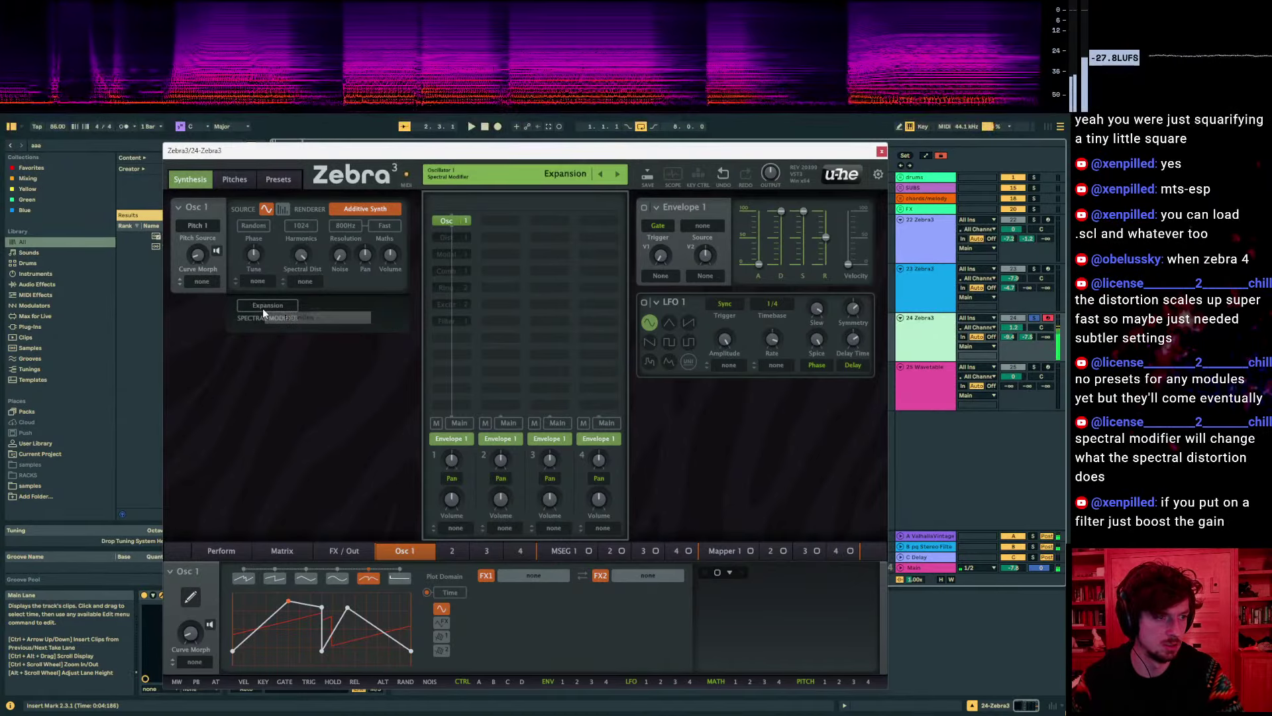
{"action": "left_click", "coordinate": [262, 308]}
{"action": "left_click", "coordinate": [278, 329]}
Sweep Osc 1's Spectral Dist with Compression active while playing the 24 Zebra3 track an octave higher
{"action": "left_click", "coordinate": [300, 255]}
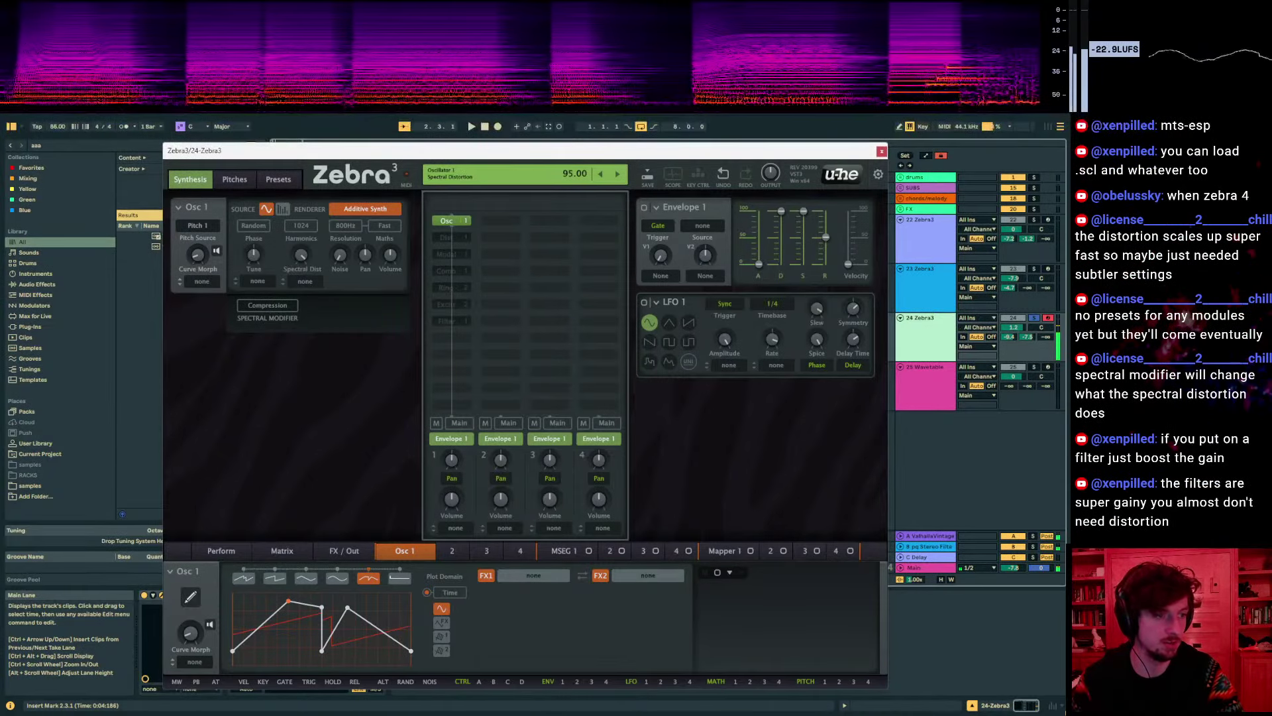
{"action": "left_click", "coordinate": [288, 283]}
{"action": "left_click", "coordinate": [287, 284]}
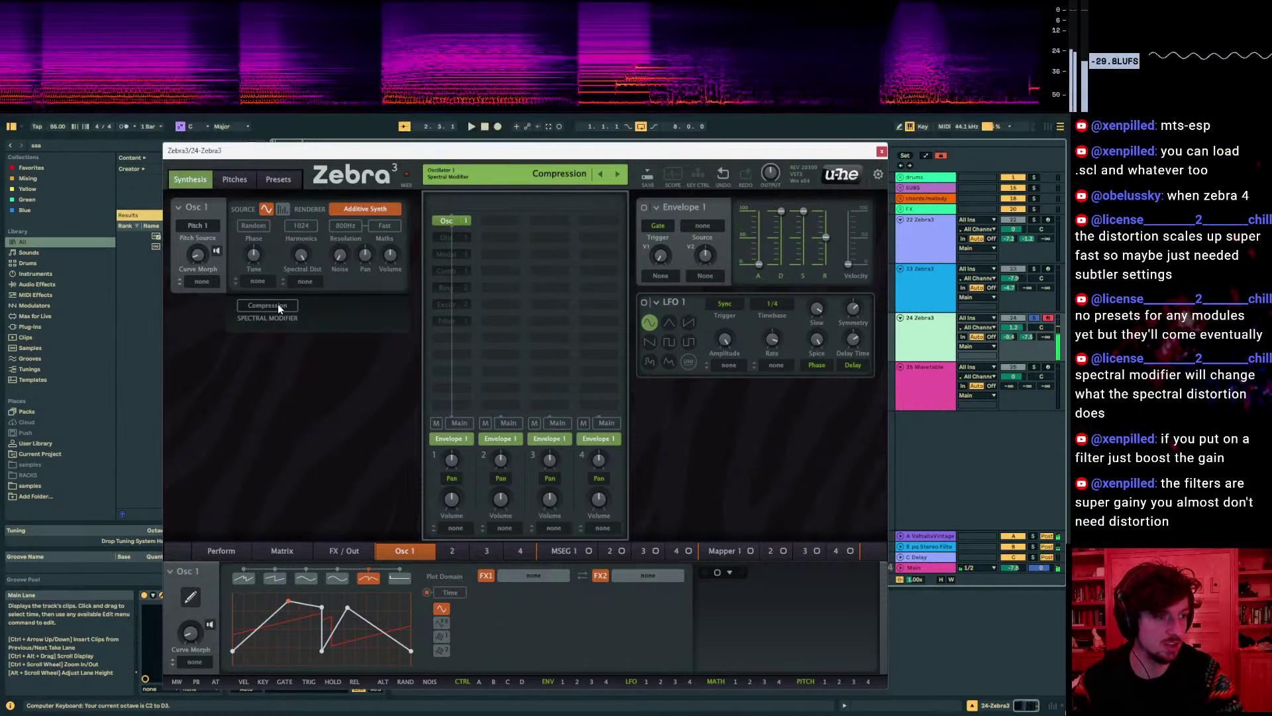
{"action": "key", "text": "x"}
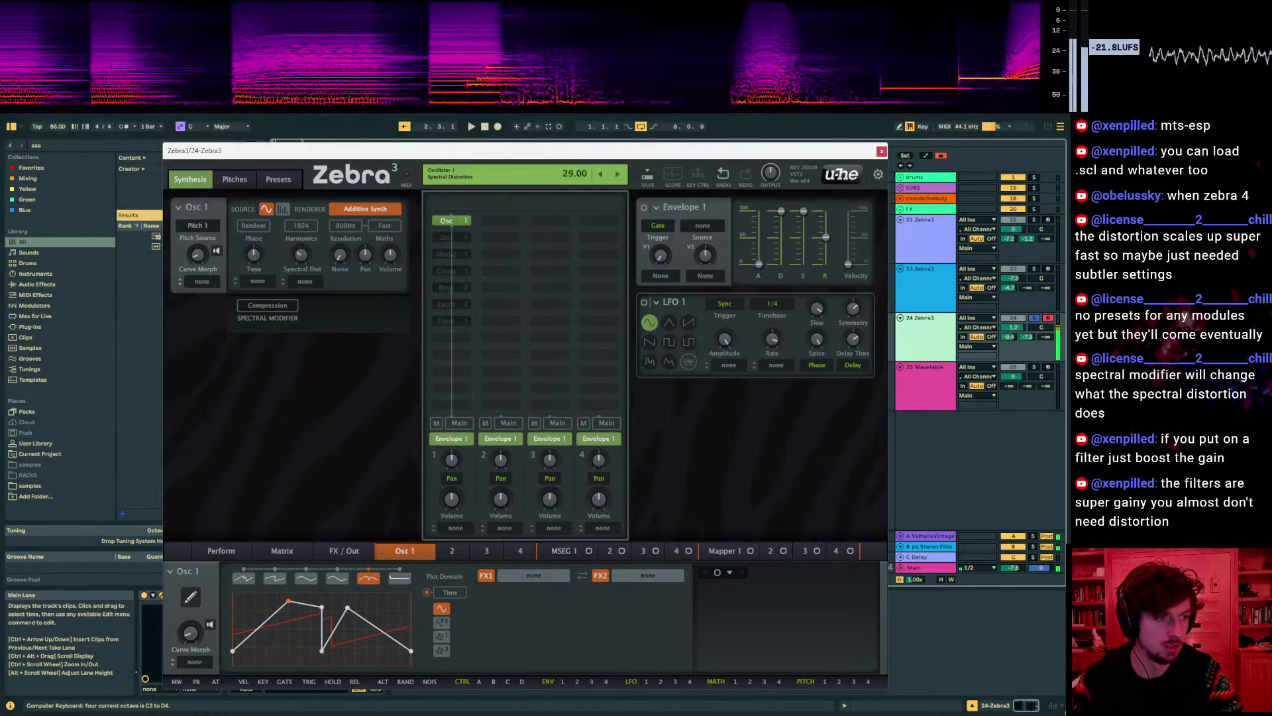
{"action": "left_click_drag", "start_coordinate": [300, 255], "coordinate": [300, 228]}
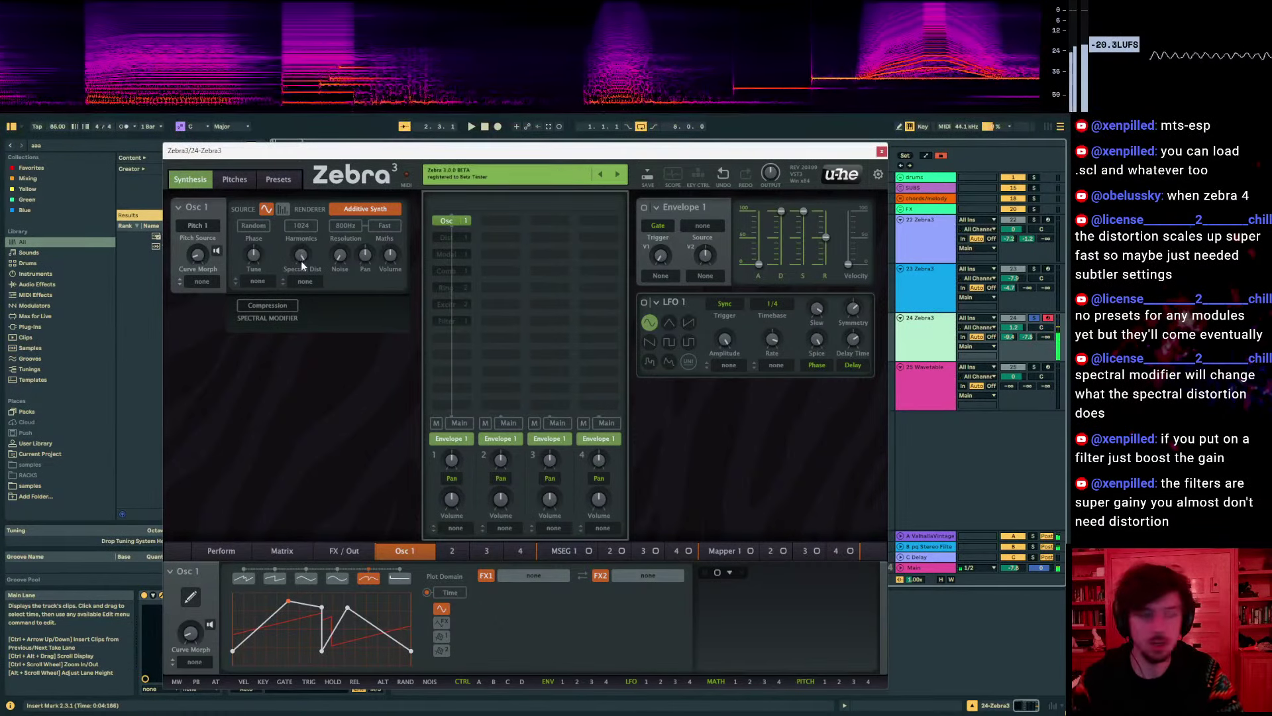
Apply the Curve spectral modifier to Osc 1 and sweep its Morph up to 100 while holding notes
{"action": "left_click", "coordinate": [272, 307]}
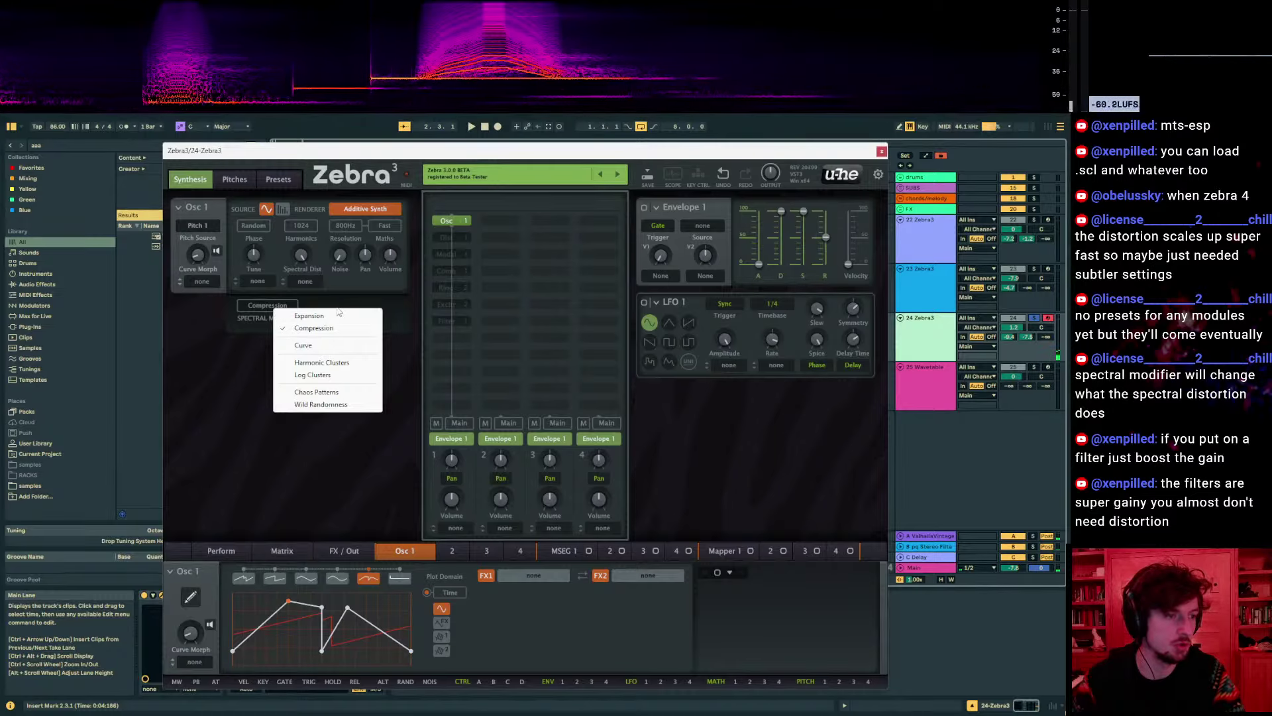
{"action": "left_click", "coordinate": [313, 349]}
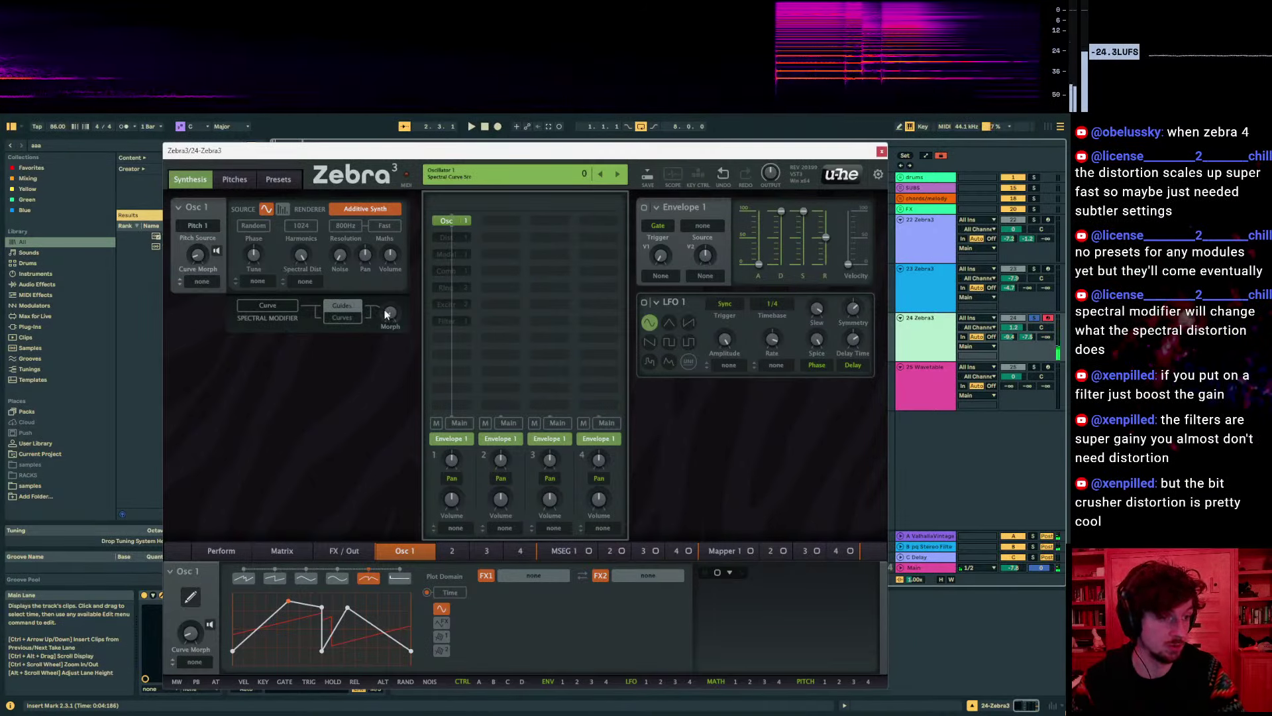
{"action": "left_click_drag", "start_coordinate": [387, 314], "coordinate": [386, 298]}
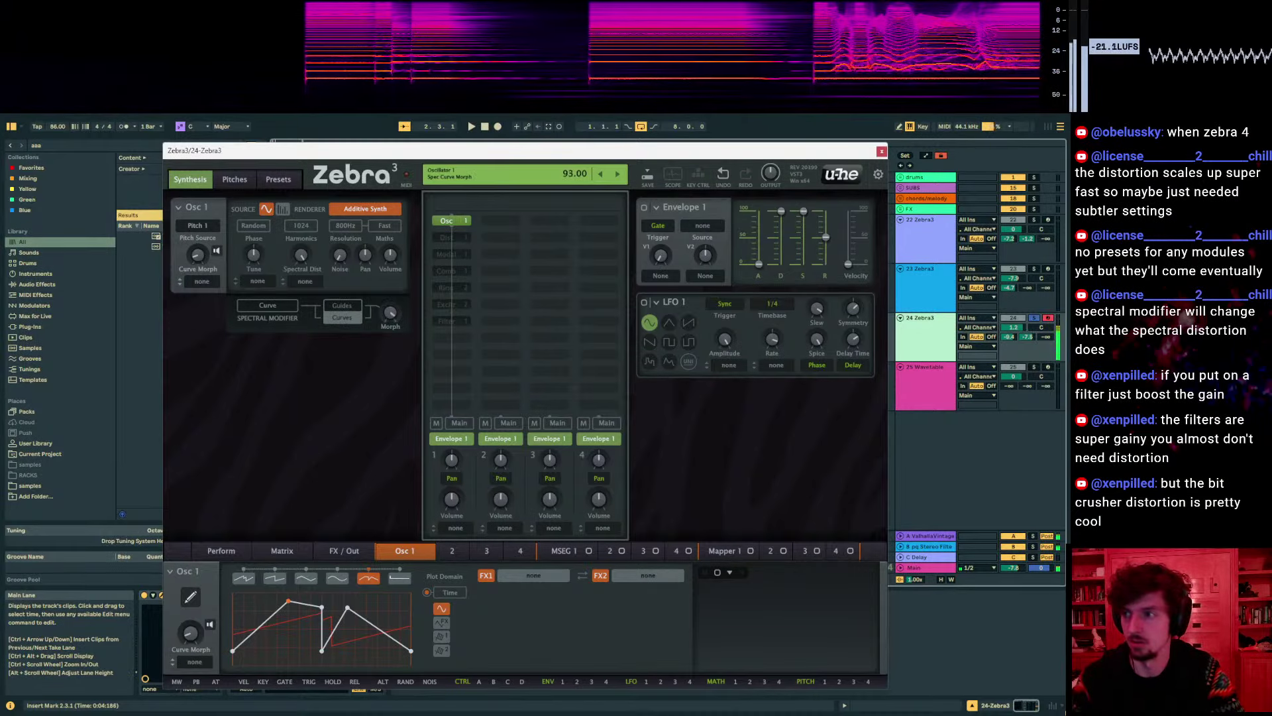
{"action": "left_click_drag", "start_coordinate": [390, 312], "coordinate": [390, 345]}
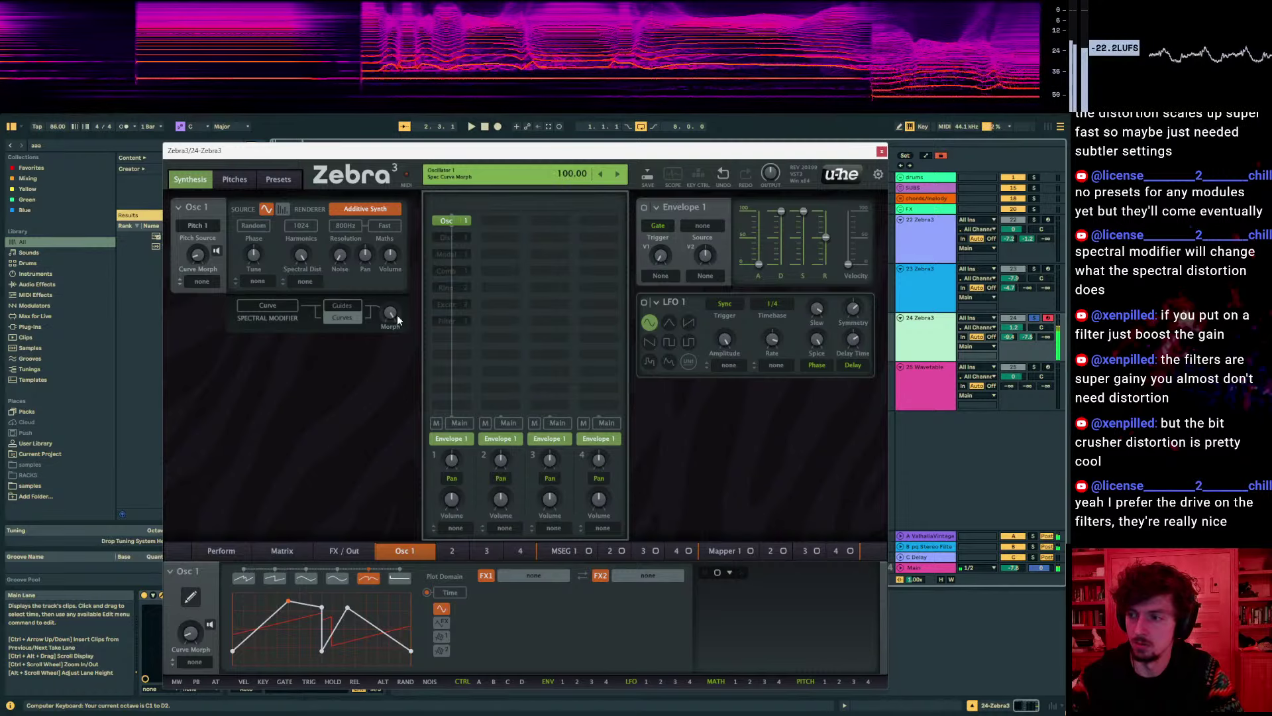
Switch Osc 1's spectral modifier to Harmonic Clusters and sweep Cluster between 0 and 100 while playing
{"action": "left_click", "coordinate": [279, 306]}
{"action": "left_click", "coordinate": [332, 361]}
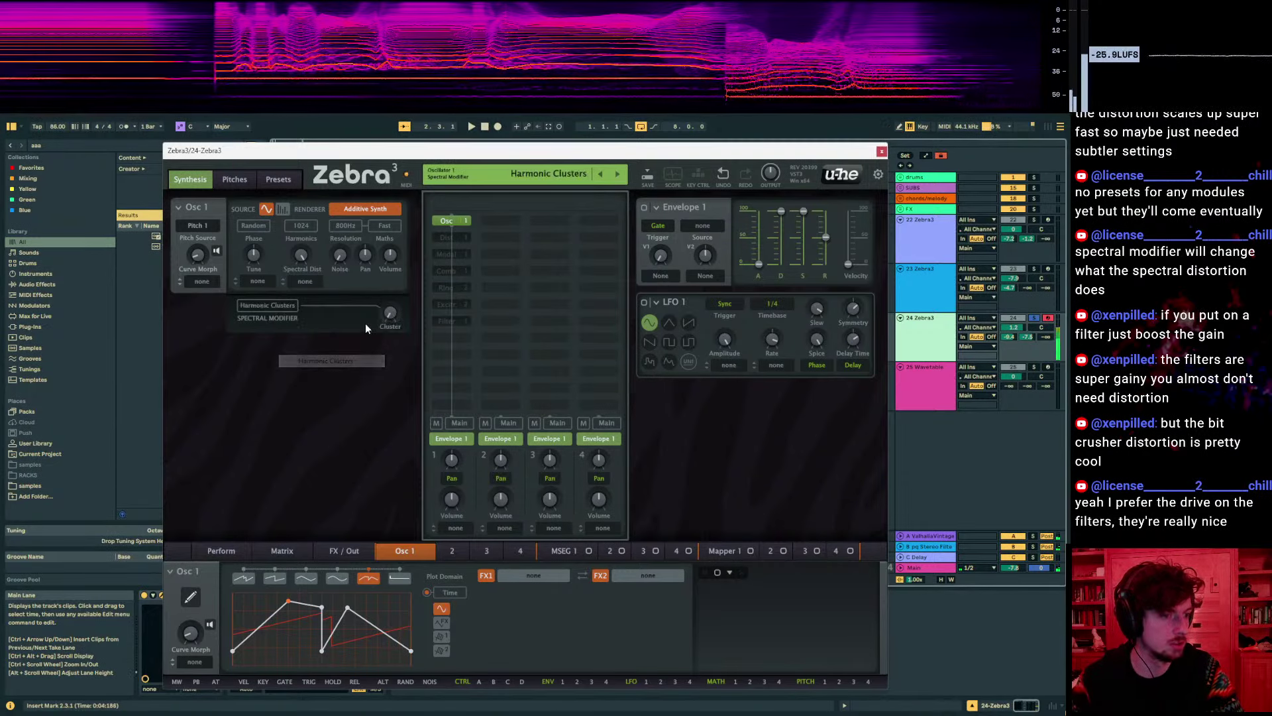
{"action": "left_click_drag", "start_coordinate": [390, 313], "coordinate": [390, 316]}
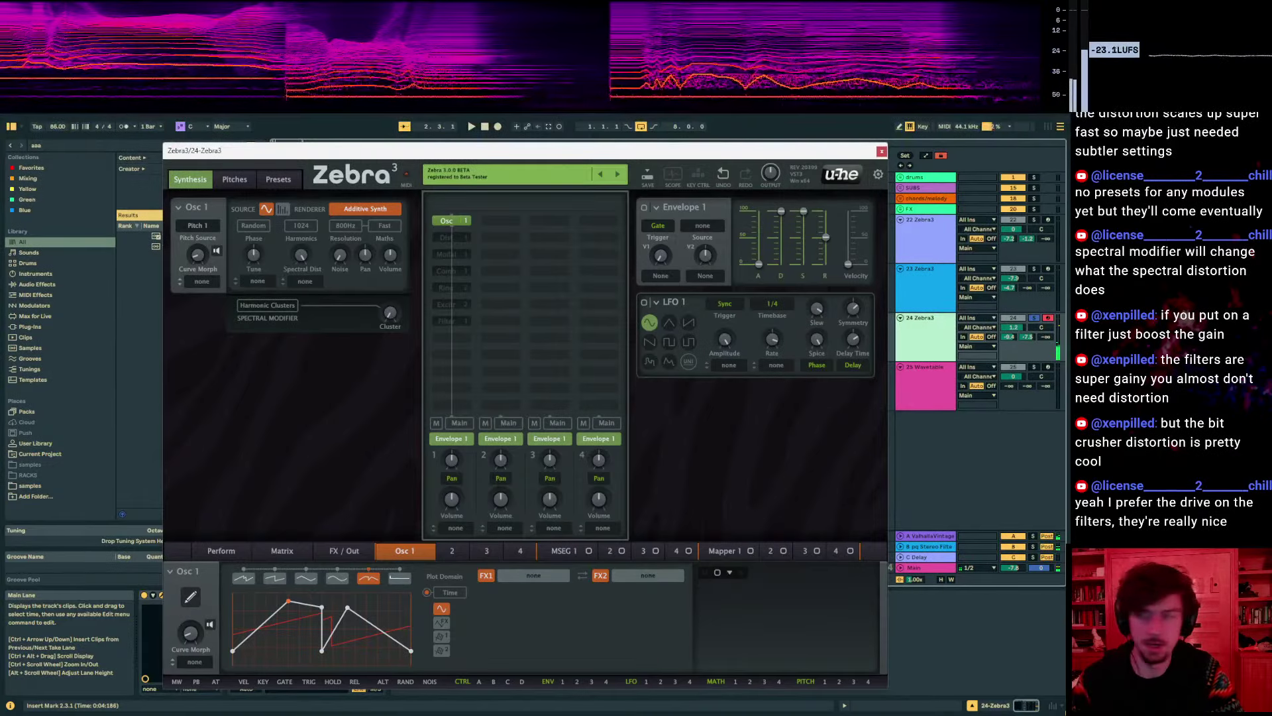
{"action": "left_click_drag", "start_coordinate": [390, 312], "coordinate": [390, 312]}
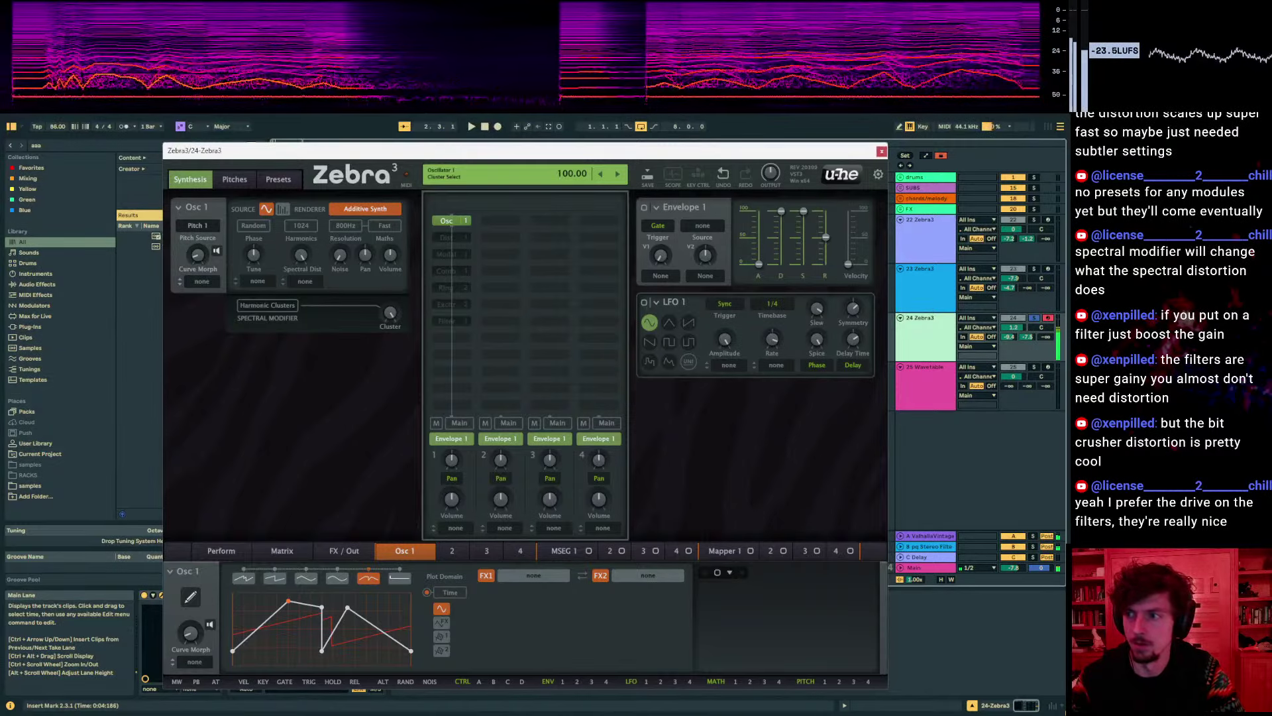
{"action": "left_click_drag", "start_coordinate": [391, 313], "coordinate": [390, 311]}
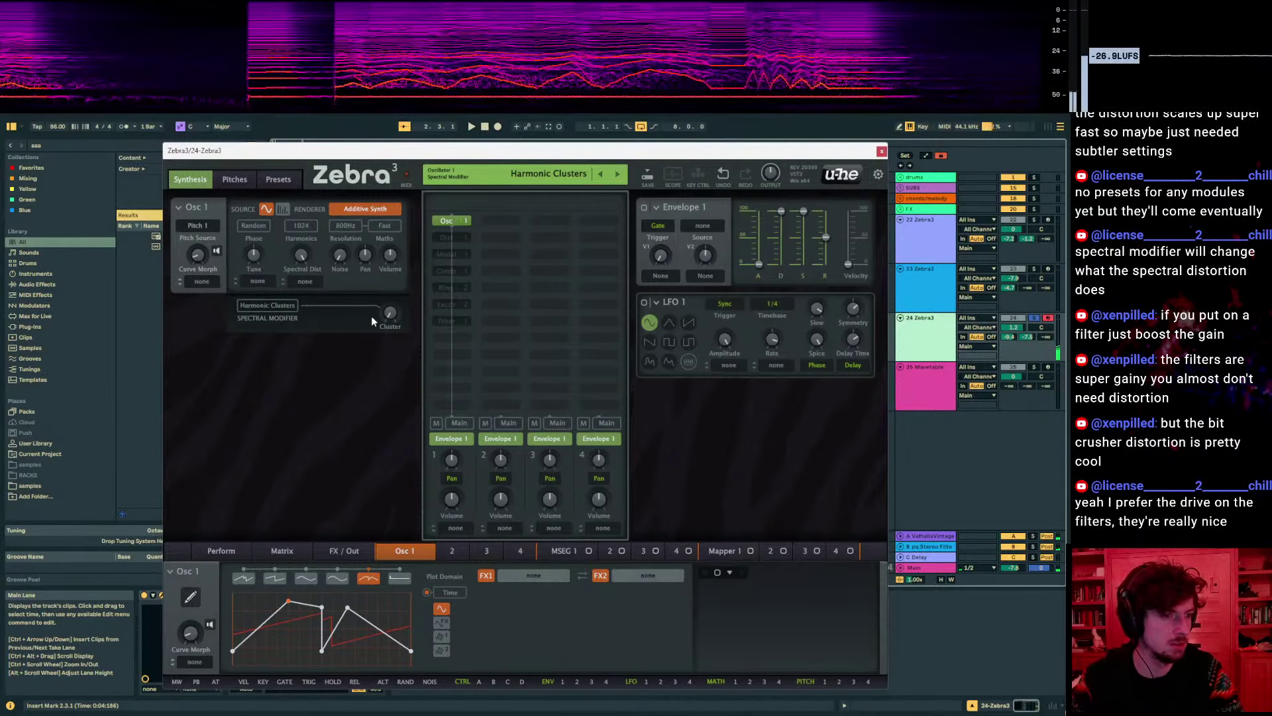
{"action": "left_click", "coordinate": [280, 306]}
{"action": "left_click", "coordinate": [291, 320]}
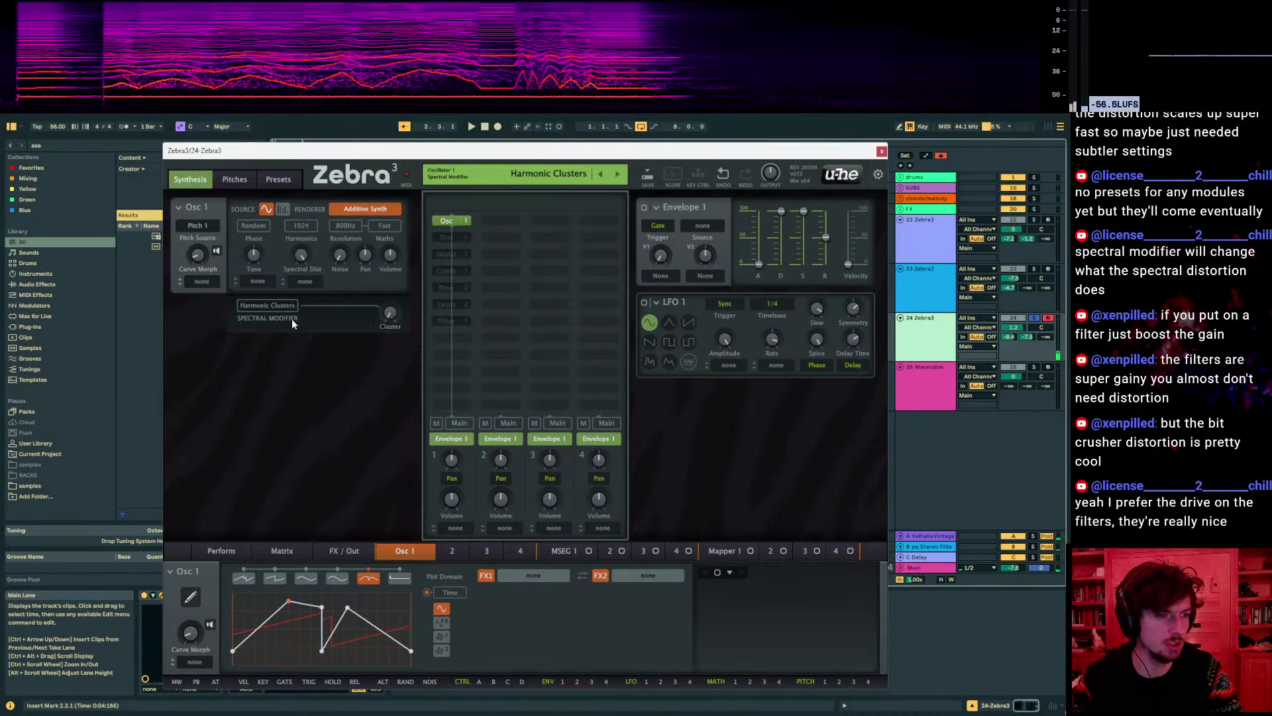
{"action": "left_click", "coordinate": [392, 316]}
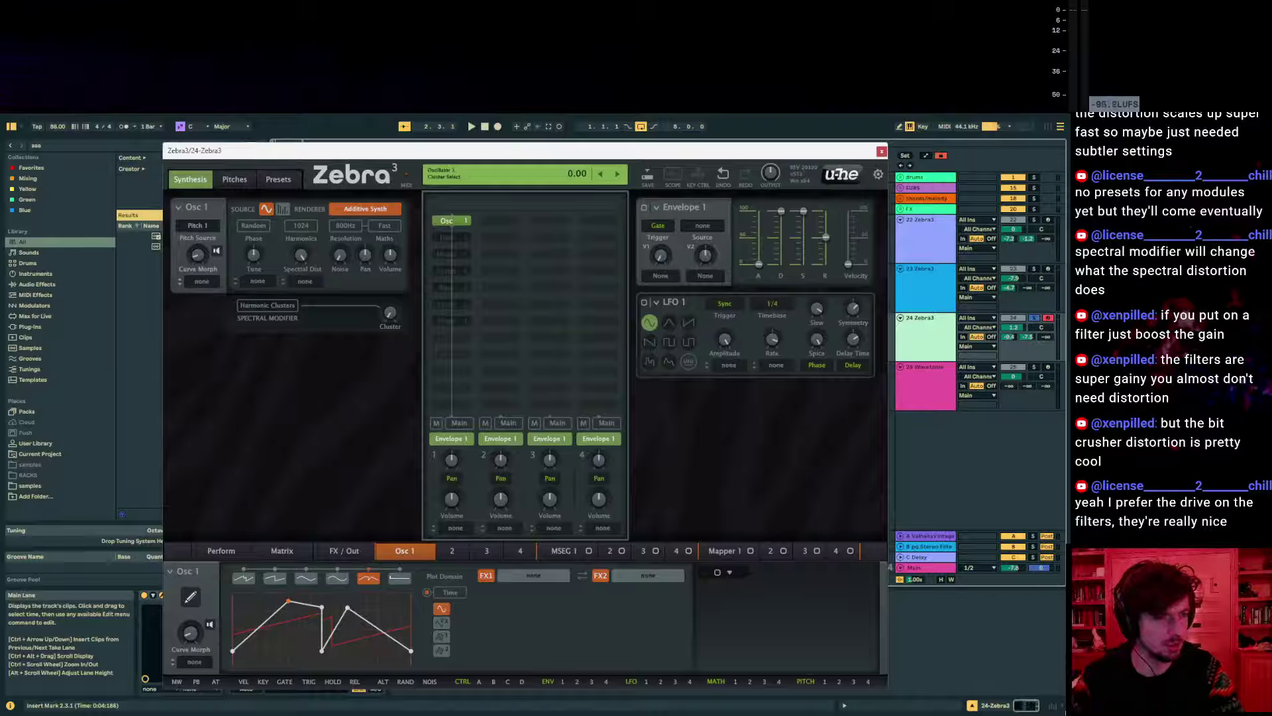
{"action": "left_click_drag", "start_coordinate": [391, 313], "coordinate": [390, 345]}
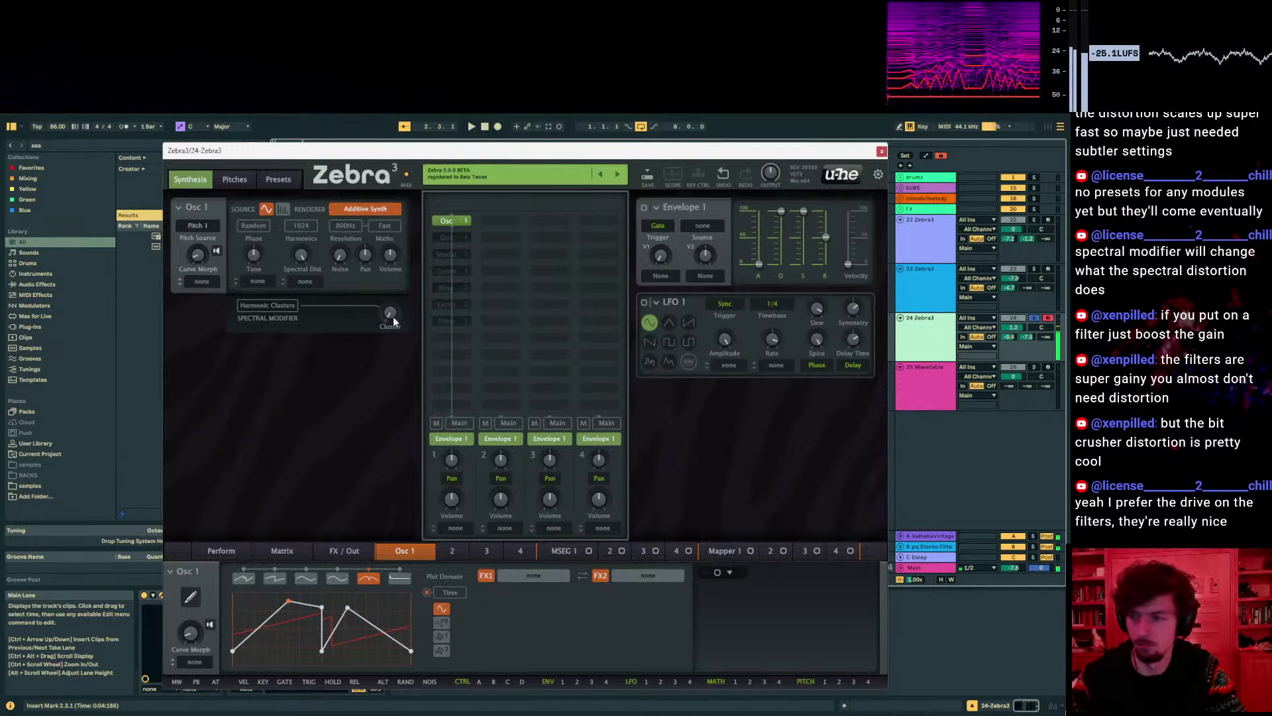
Change Osc 1's spectral modifier to Log Clusters and sweep Cluster, ending at 0
{"action": "left_click", "coordinate": [289, 307]}
{"action": "left_click", "coordinate": [317, 376]}
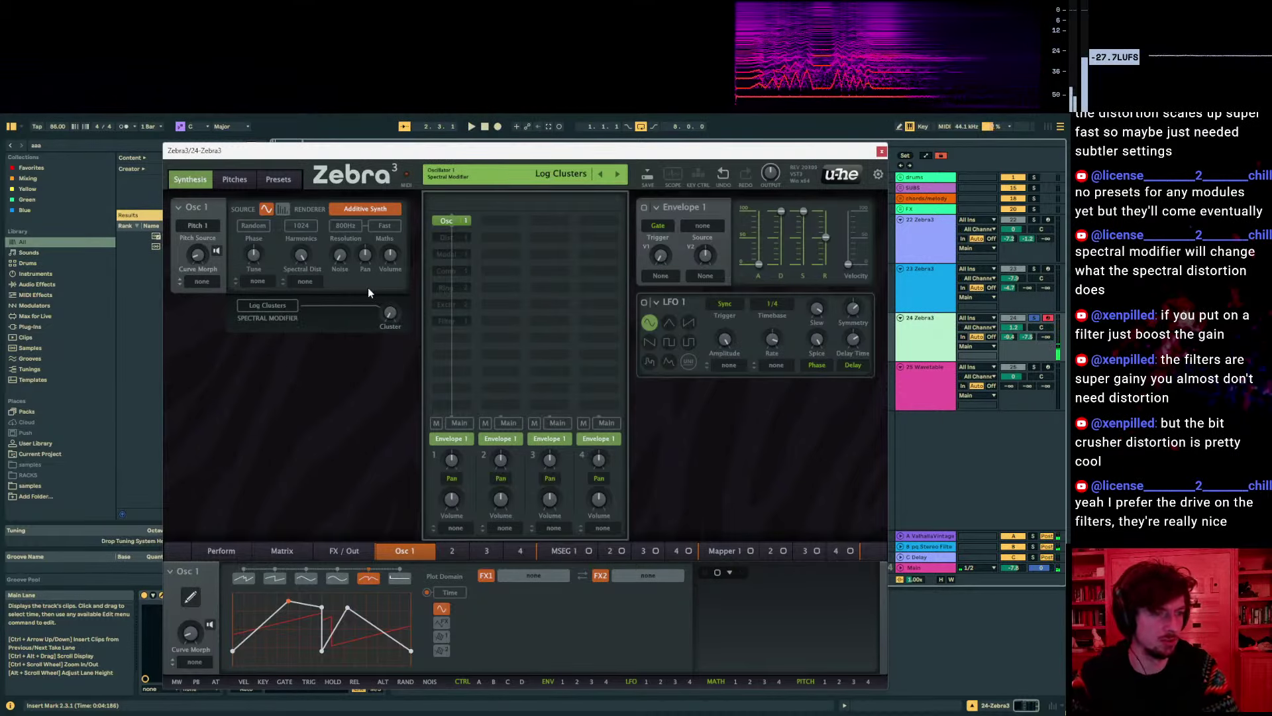
{"action": "left_click_drag", "start_coordinate": [391, 313], "coordinate": [390, 313]}
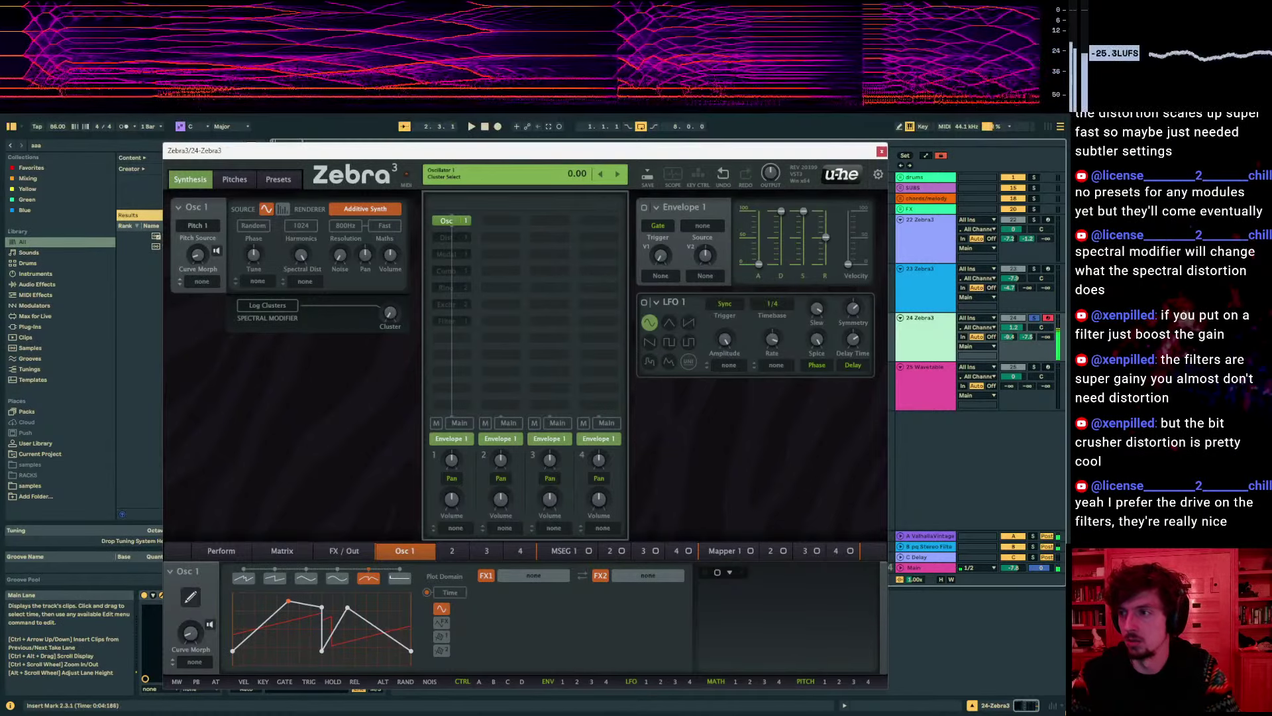
Set Osc 1's spectral modifier to Chaos Patterns and vary its Seed across the full spectrum while playing
{"action": "left_click", "coordinate": [268, 307]}
{"action": "left_click", "coordinate": [310, 393]}
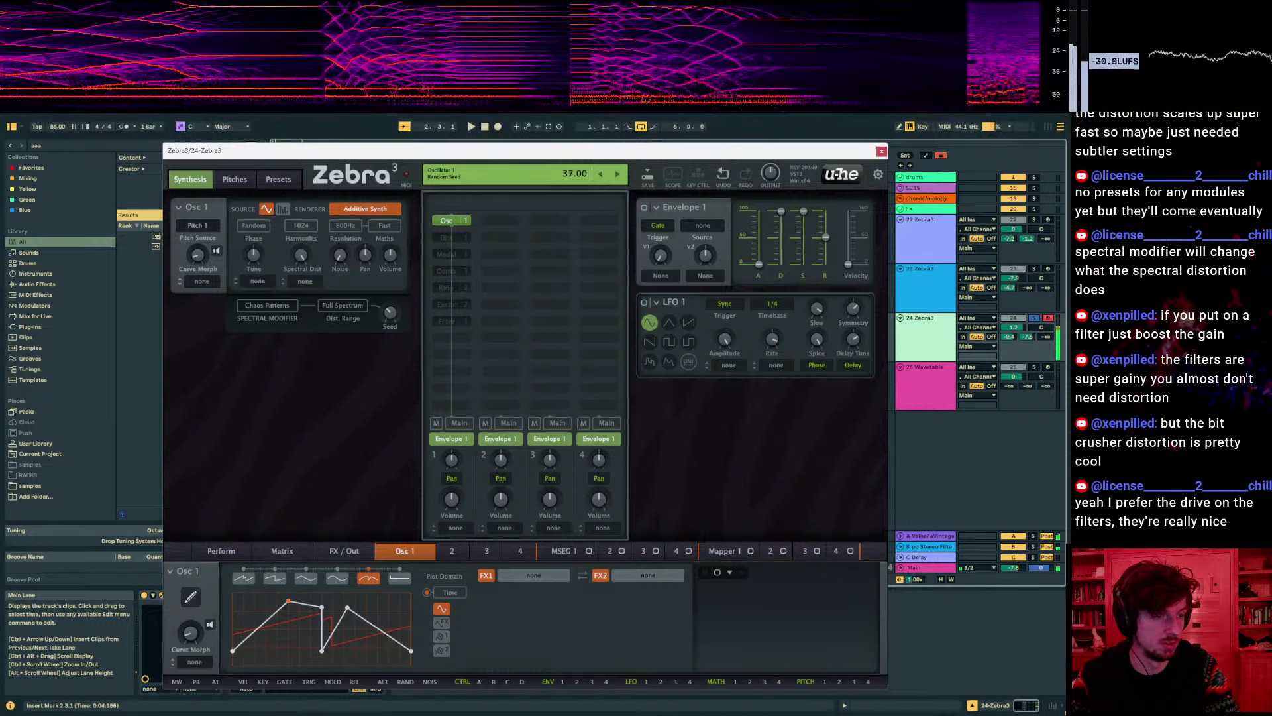
{"action": "left_click_drag", "start_coordinate": [391, 314], "coordinate": [391, 314]}
Limit the Chaos Patterns distortion range to One Octave and raise the Seed to 100
{"action": "left_click", "coordinate": [351, 305]}
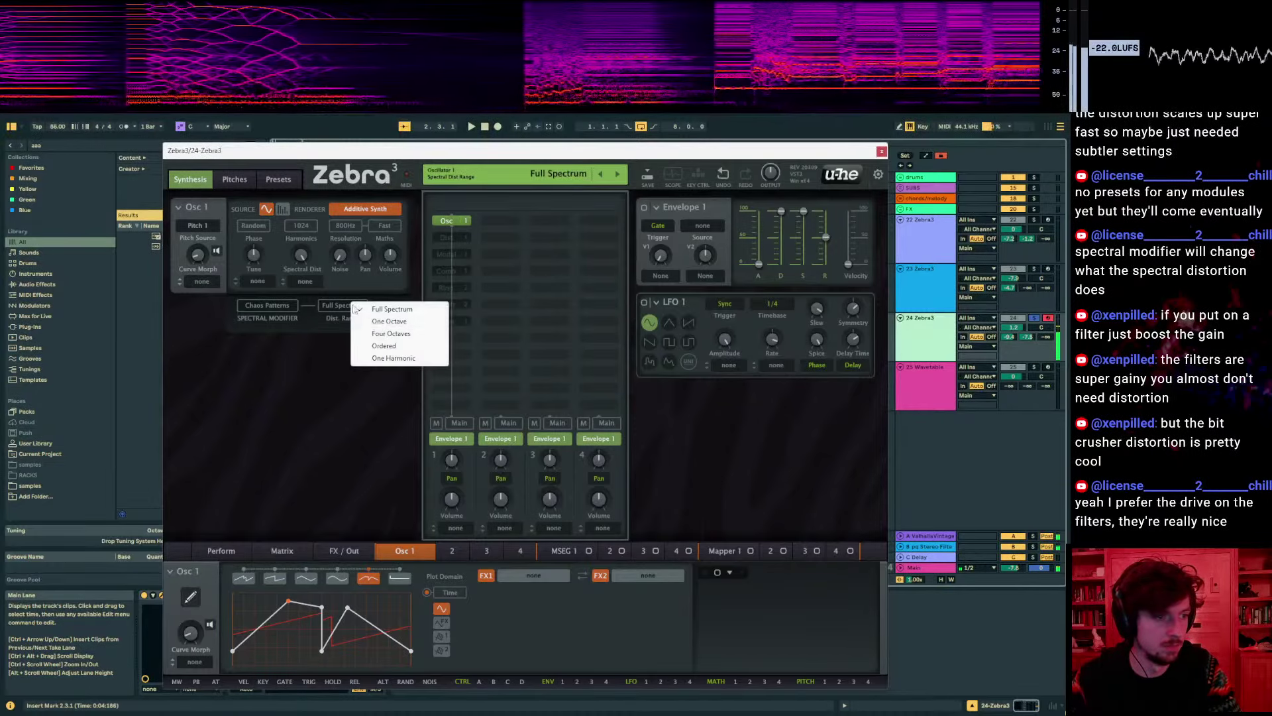
{"action": "left_click", "coordinate": [384, 321]}
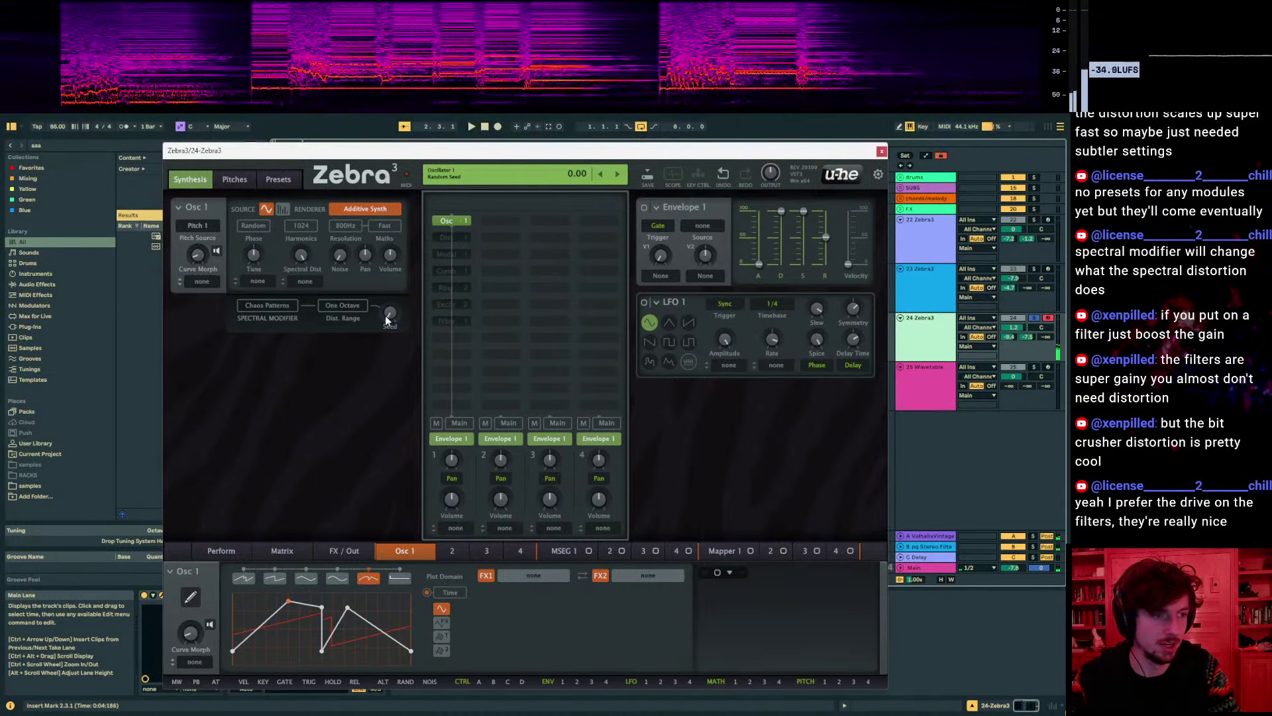
{"action": "left_click_drag", "start_coordinate": [395, 318], "coordinate": [394, 298]}
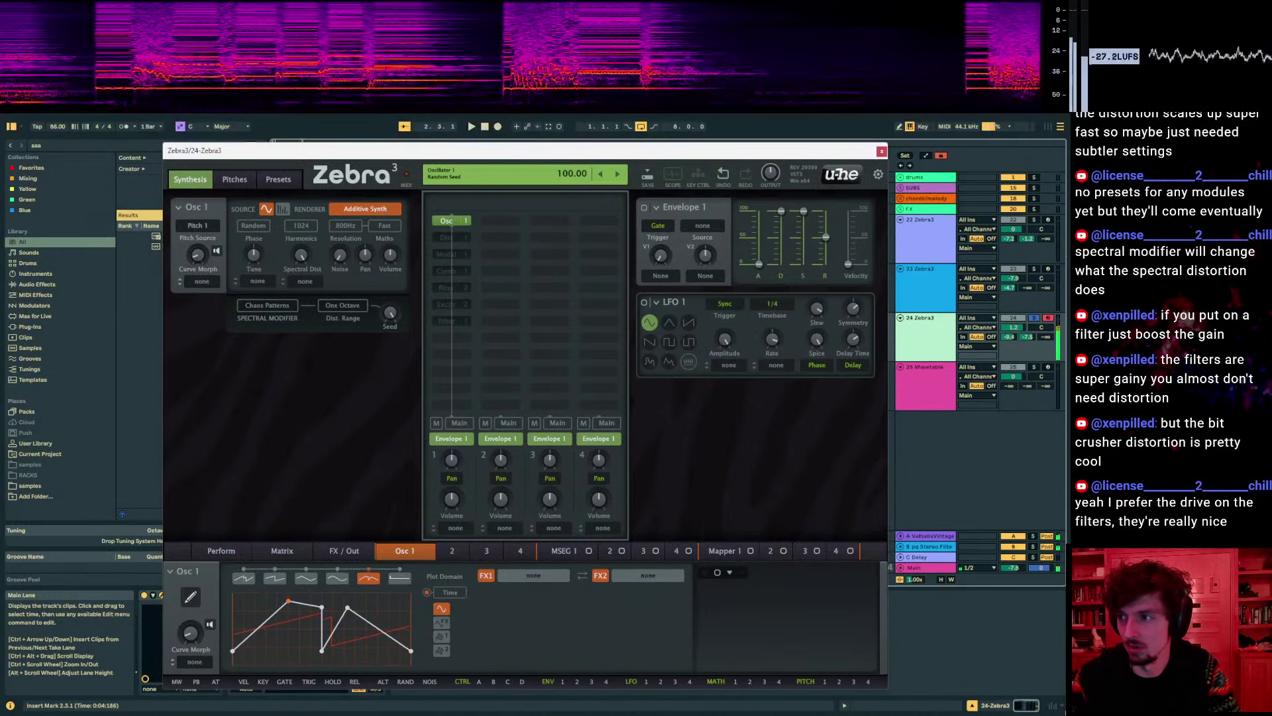
Try the Four Octaves distortion range for Chaos Patterns and sweep the Seed to about 81
{"action": "left_click", "coordinate": [358, 306]}
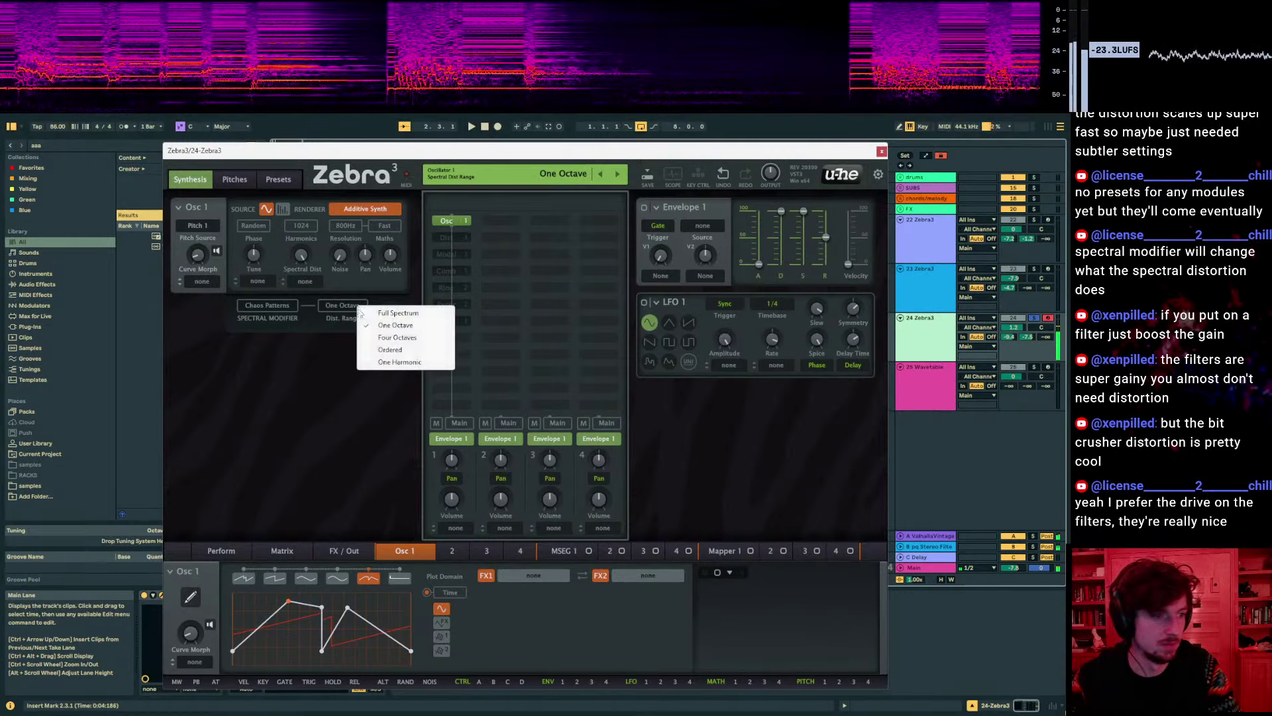
{"action": "left_click", "coordinate": [391, 338]}
{"action": "left_click_drag", "start_coordinate": [390, 324], "coordinate": [389, 320]}
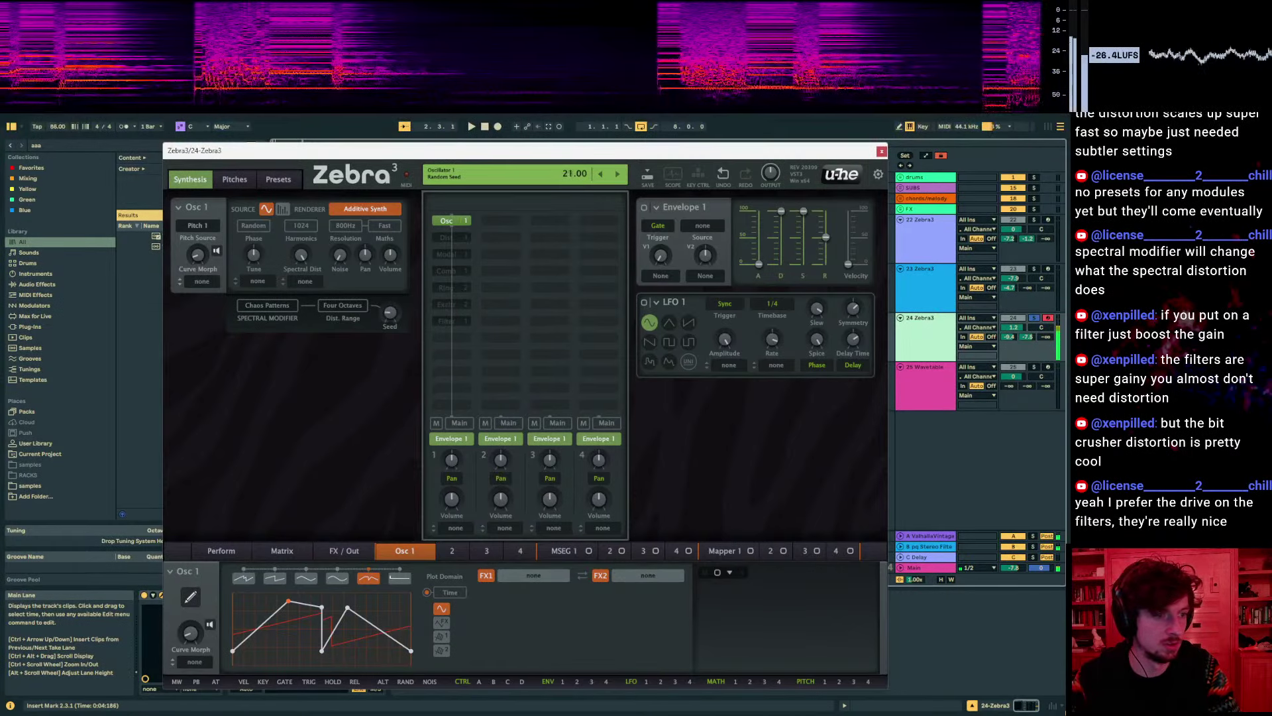
{"action": "right_click", "coordinate": [384, 315]}
{"action": "left_click", "coordinate": [371, 324]}
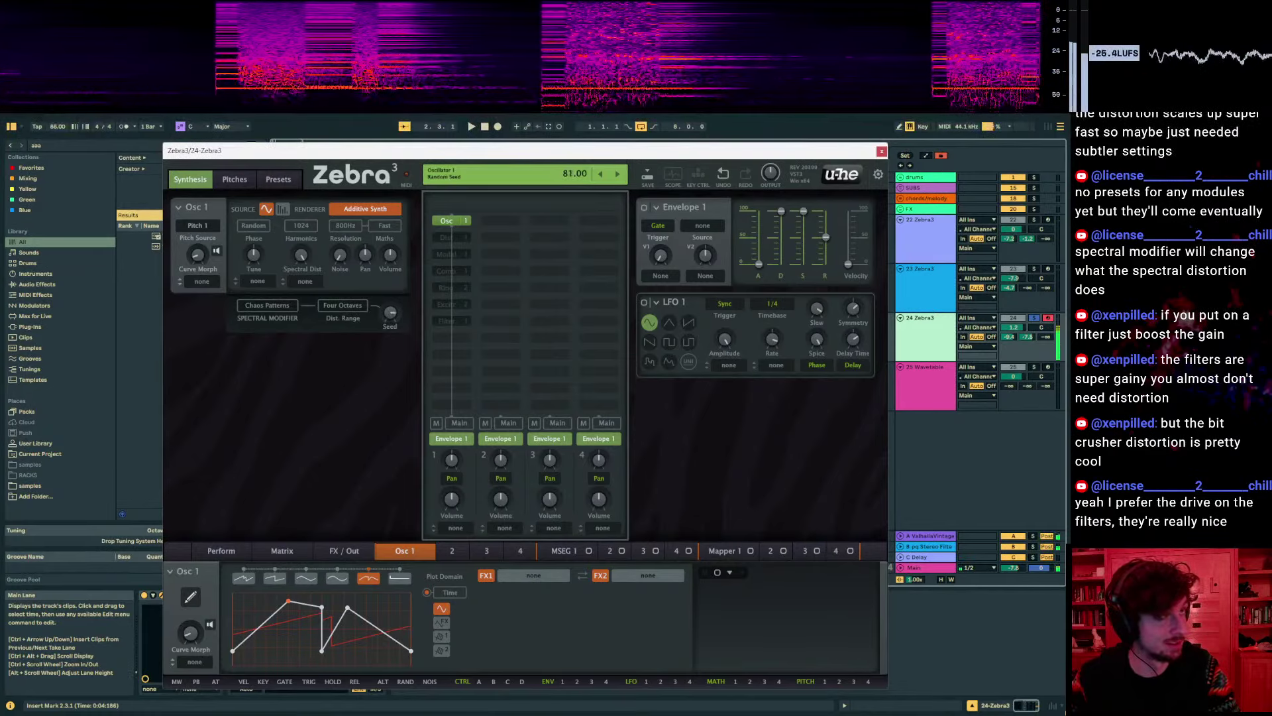
Set the Chaos Patterns distortion range to One Octave and sweep the Seed while playing notes
{"action": "left_click", "coordinate": [339, 310]}
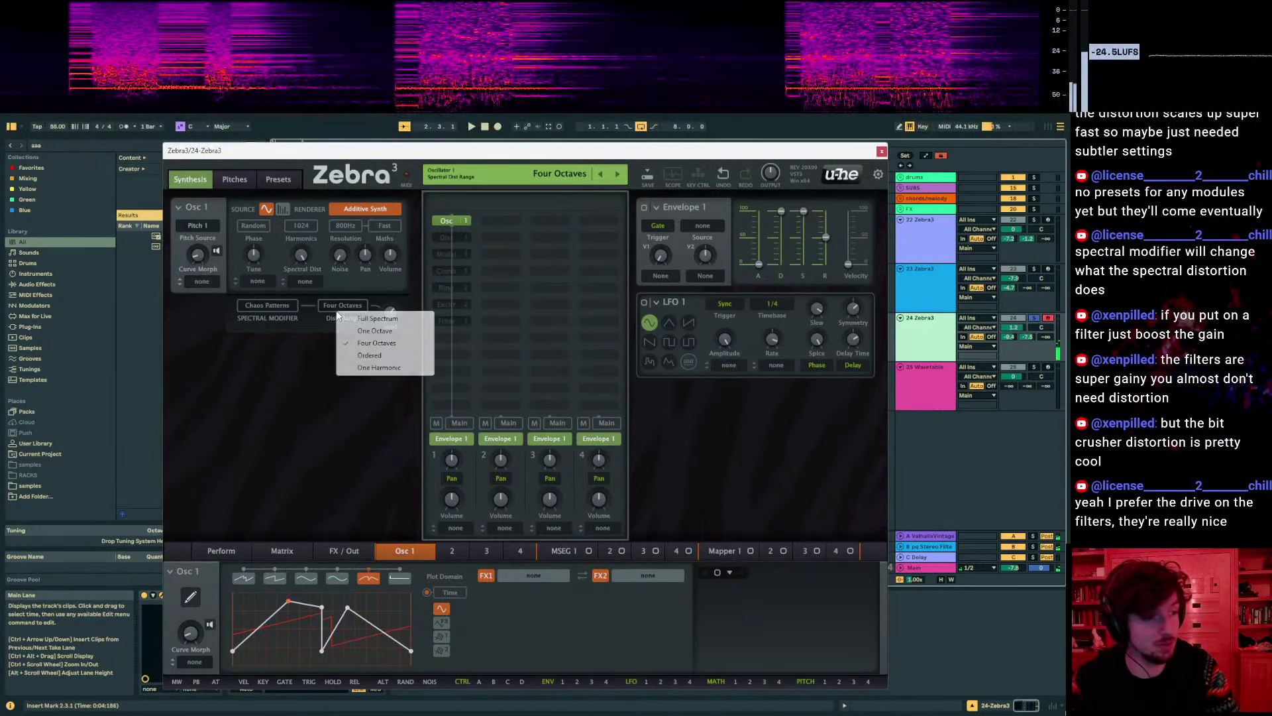
{"action": "left_click", "coordinate": [351, 318]}
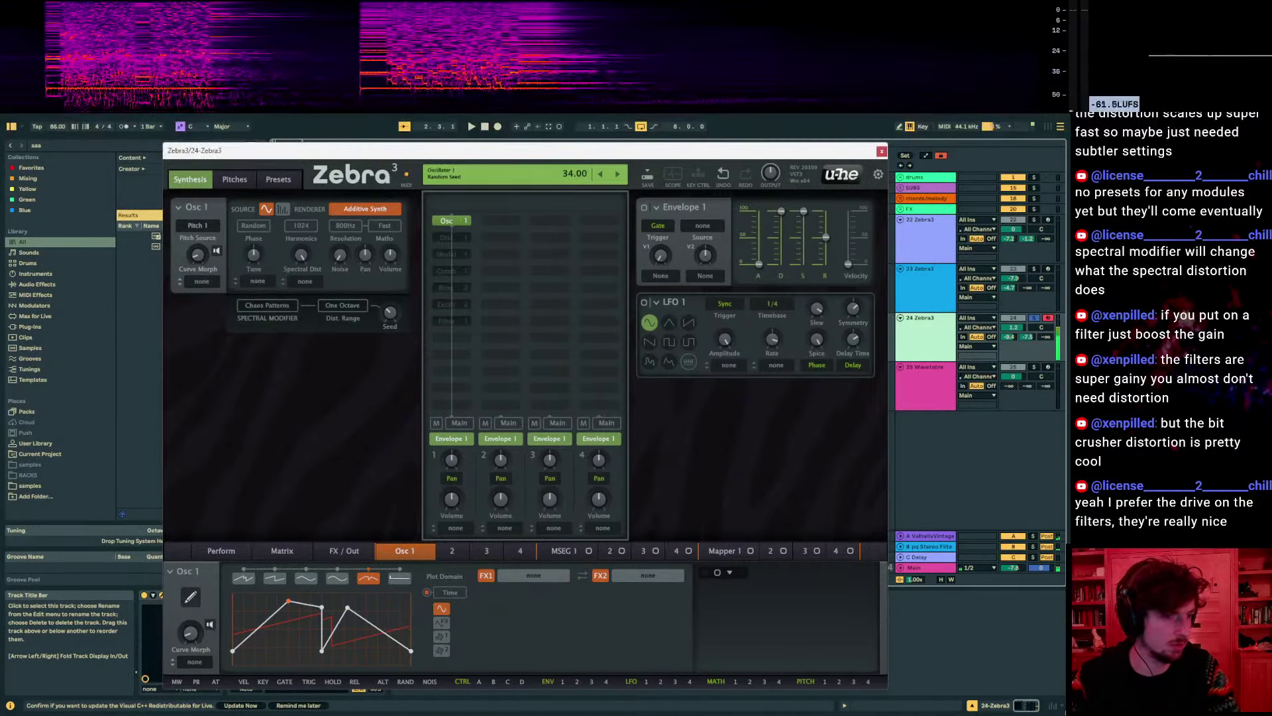
{"action": "left_click_drag", "start_coordinate": [390, 312], "coordinate": [390, 334]}
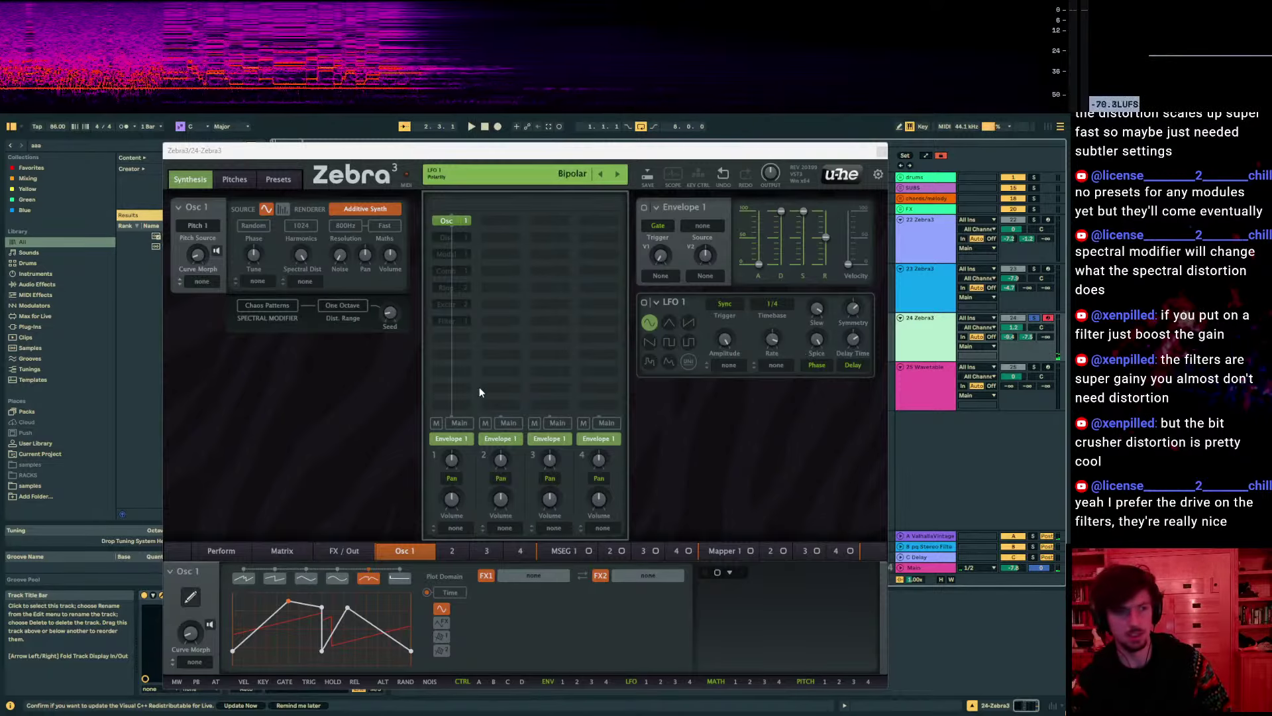
{"action": "left_click", "coordinate": [340, 312]}
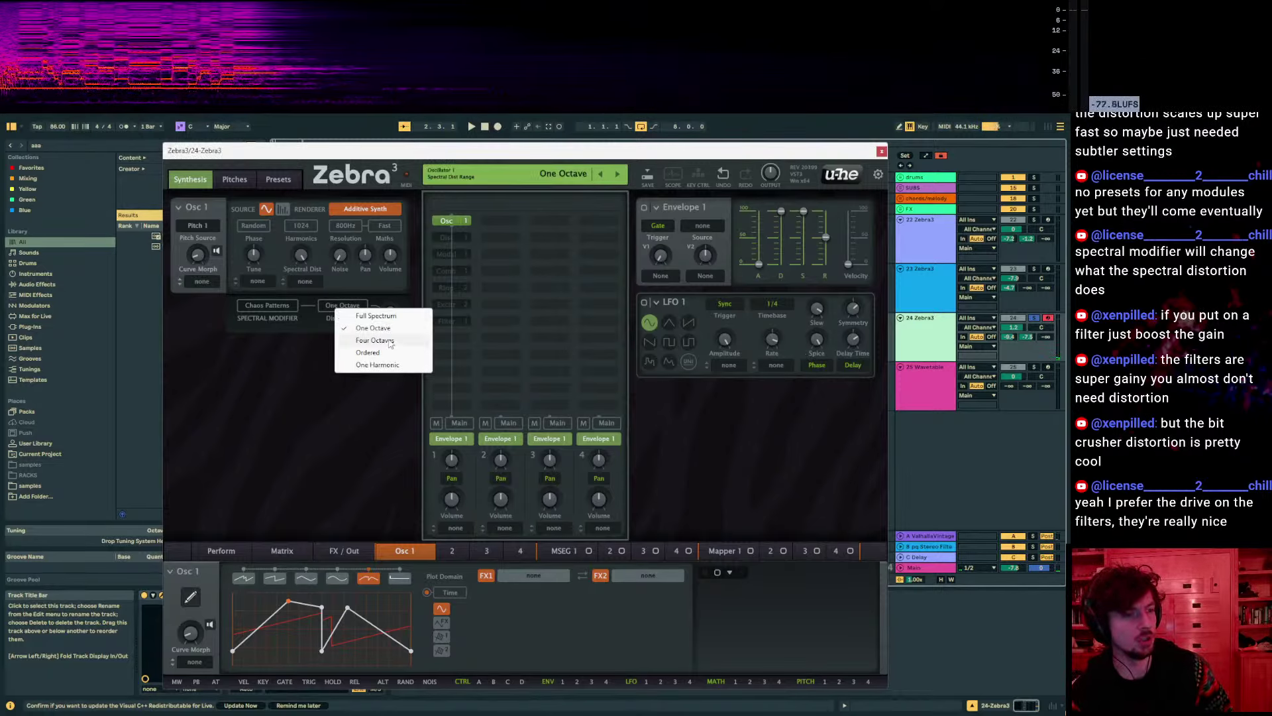
{"action": "left_click", "coordinate": [284, 338]}
{"action": "left_click", "coordinate": [349, 306]}
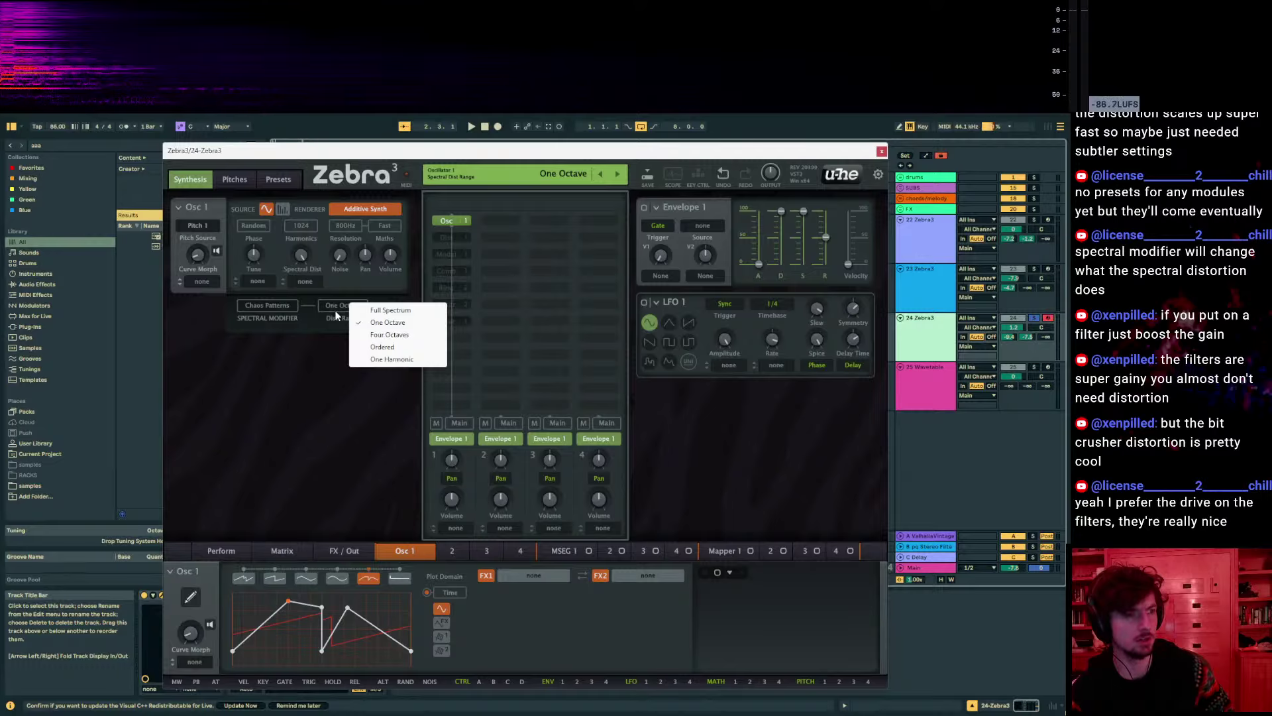
{"action": "left_click", "coordinate": [329, 348]}
{"action": "left_click", "coordinate": [343, 316]}
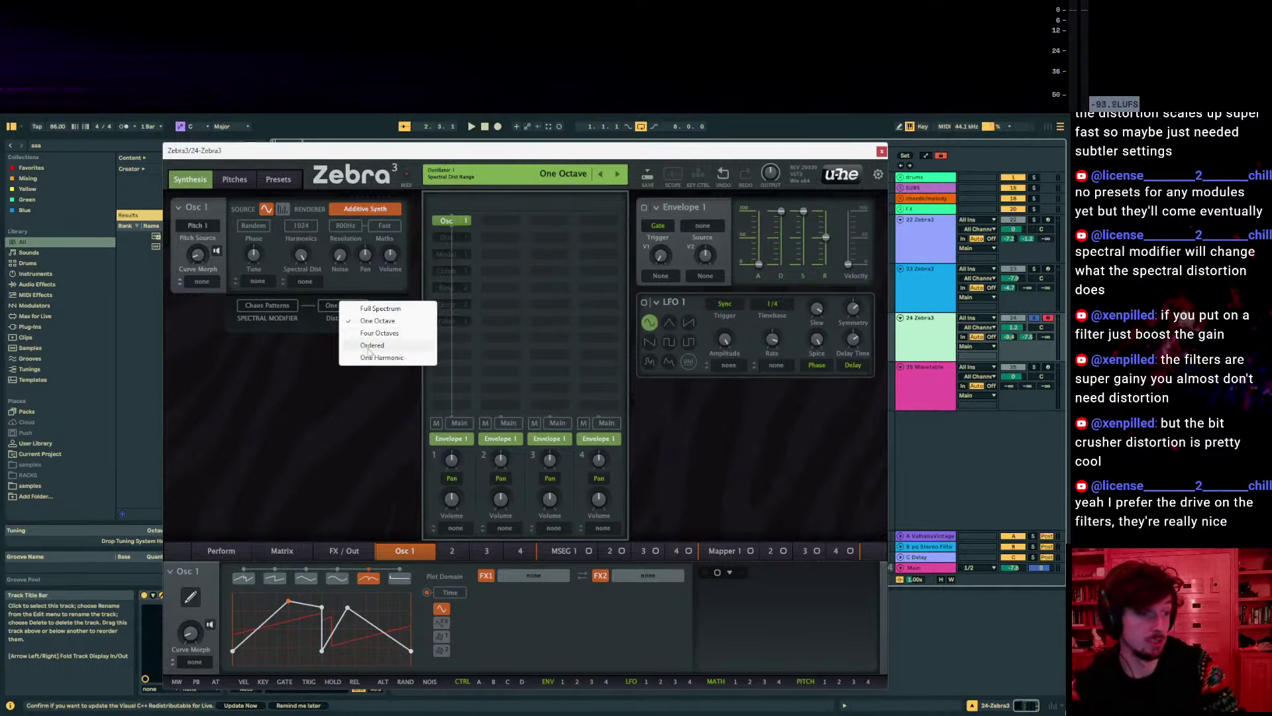
{"action": "left_click", "coordinate": [305, 356]}
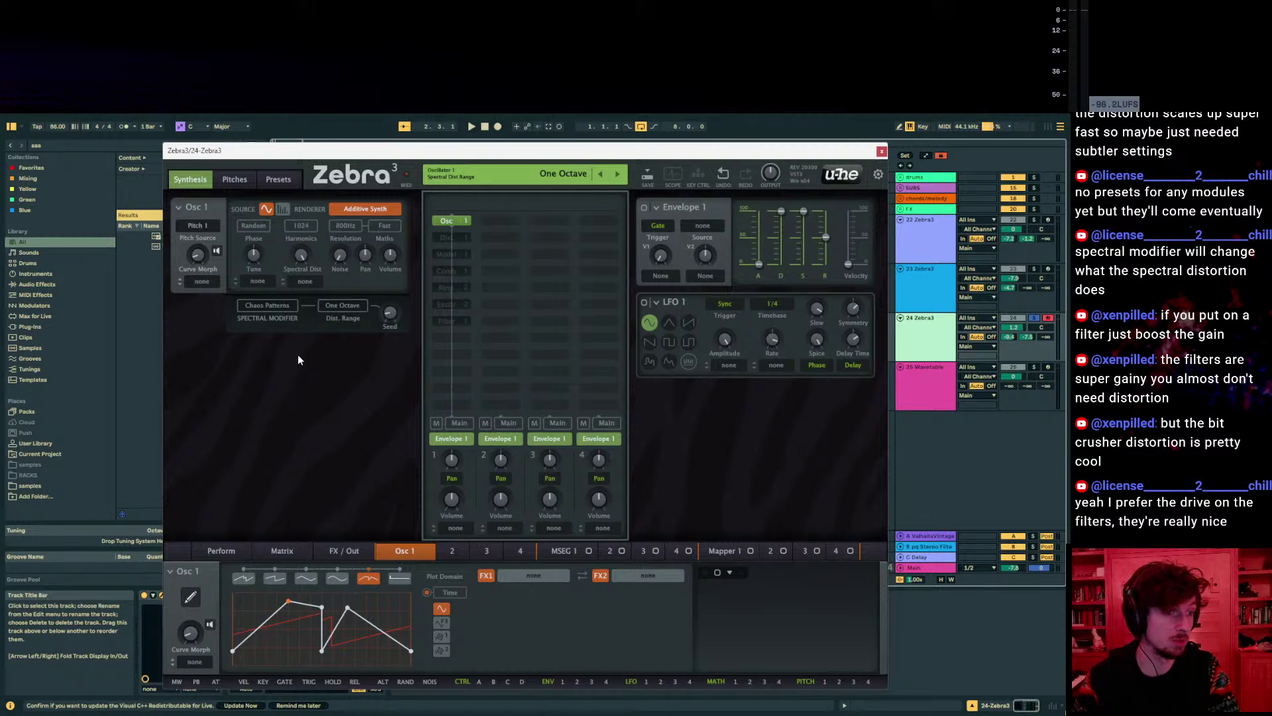
Try the Four Octaves distortion range for Chaos Patterns and raise the Seed from its low setting while playing
{"action": "left_click", "coordinate": [344, 308]}
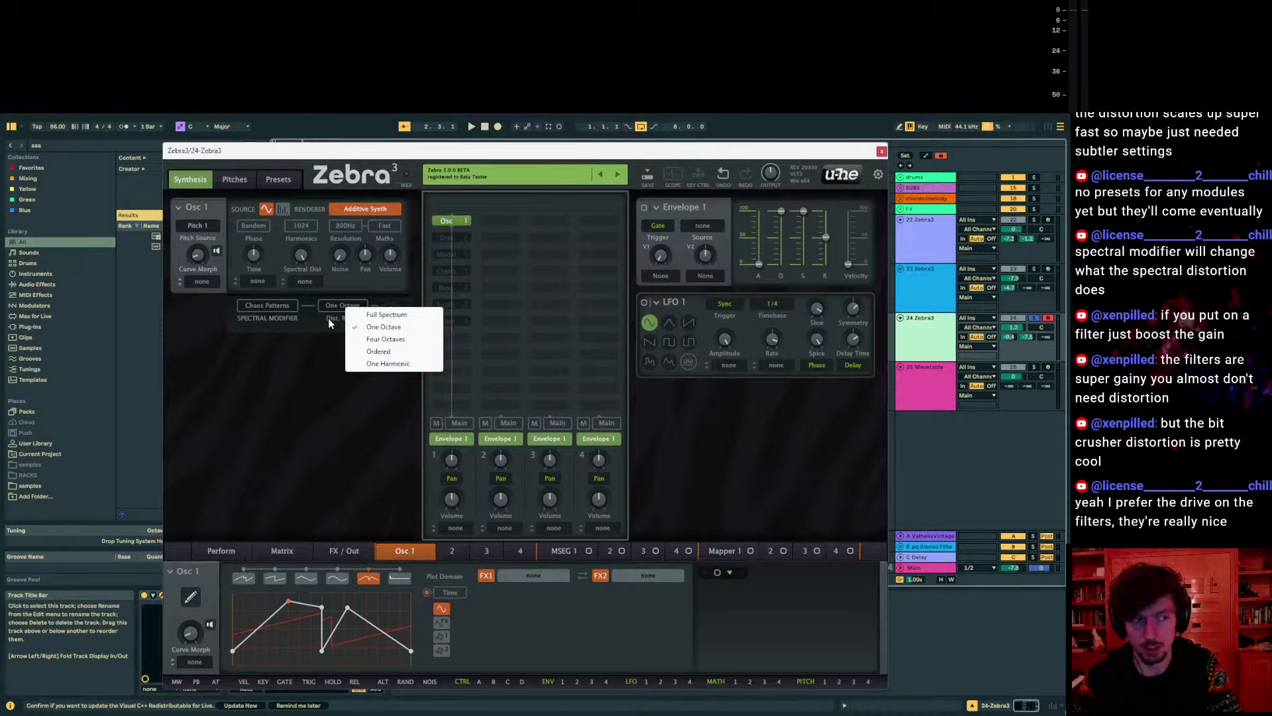
{"action": "left_click", "coordinate": [361, 340]}
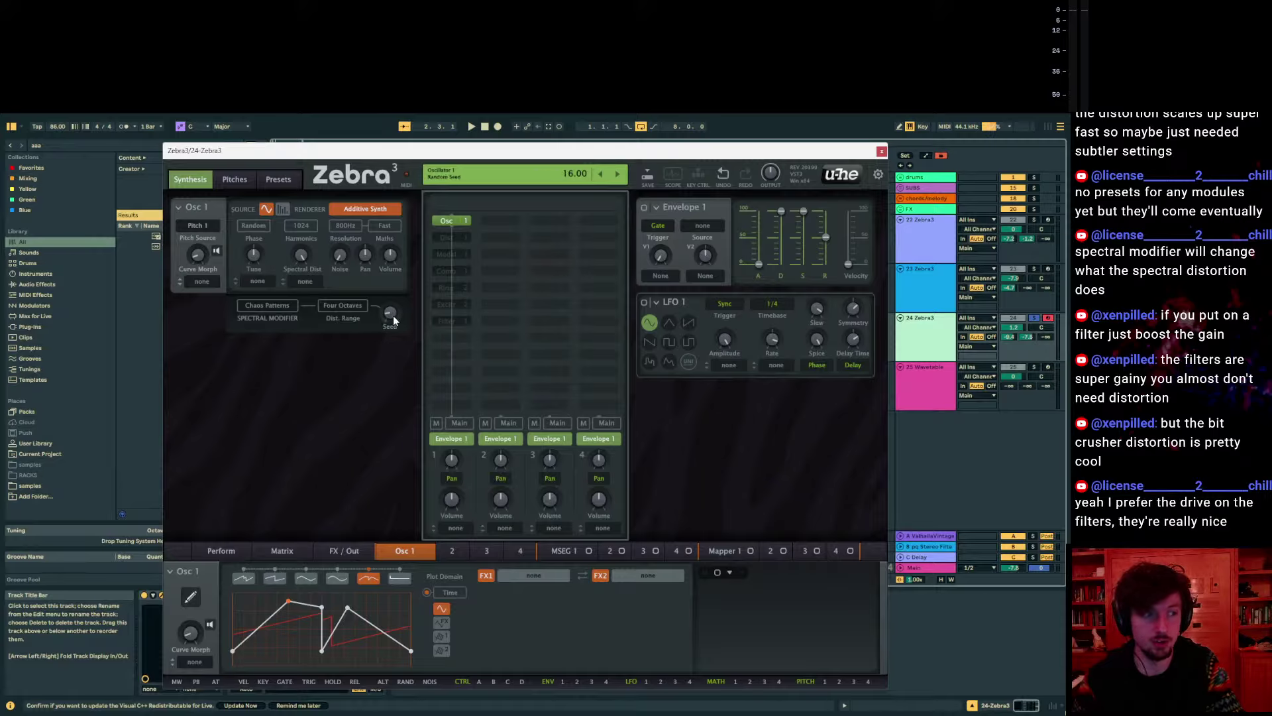
{"action": "mouse_move", "coordinate": [391, 315]}
{"action": "left_mouse_down"}
{"action": "mouse_move", "coordinate": [391, 284]}
{"action": "mouse_move", "coordinate": [390, 340]}
{"action": "mouse_move", "coordinate": [389, 292]}
{"action": "left_mouse_up"}
Try the Ordered distortion range for Chaos Patterns and raise the Seed to about 86 while playing notes
{"action": "left_click", "coordinate": [351, 305]}
{"action": "left_click", "coordinate": [388, 322]}
{"action": "key", "text": "x"}
{"action": "key", "text": "x"}
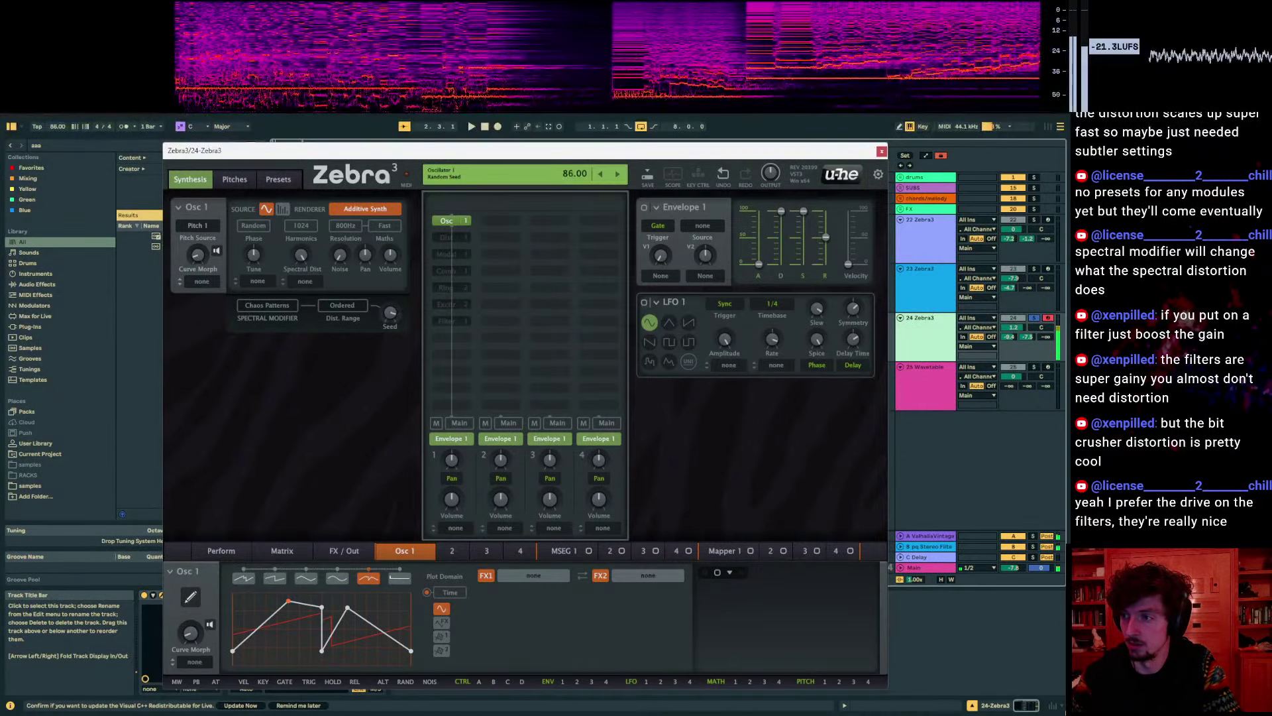
Audition Chaos Patterns with the One Harmonic distortion range, sweeping the Seed between 100 and about 54
{"action": "left_click", "coordinate": [351, 306]}
{"action": "left_click", "coordinate": [398, 362]}
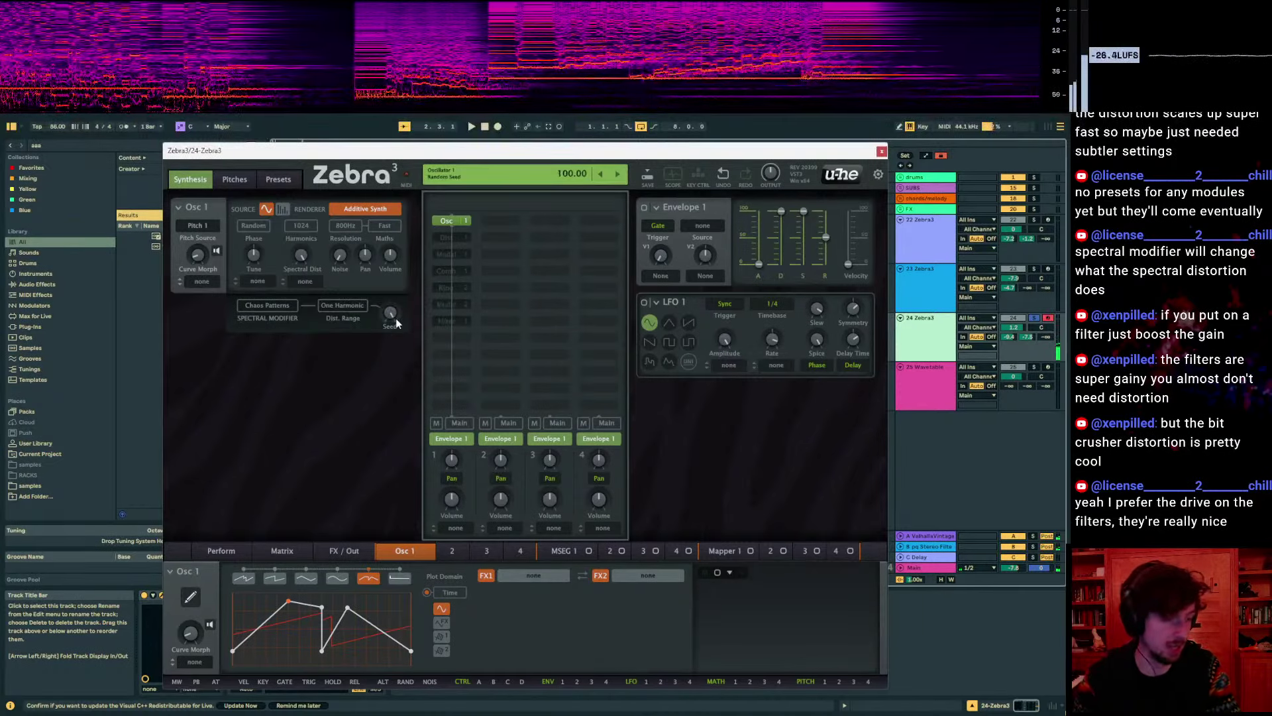
{"action": "left_click_drag", "start_coordinate": [392, 312], "coordinate": [389, 324]}
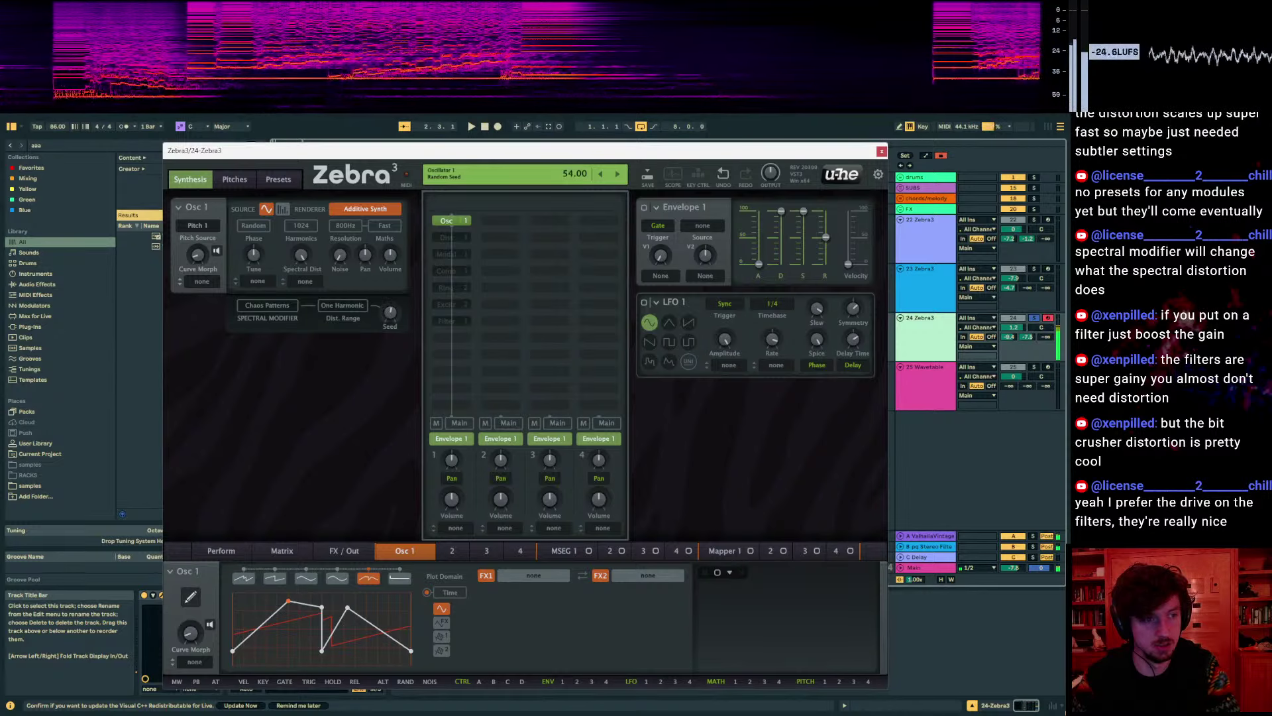
Switch the distortion range back to Ordered and sweep the Seed between 0 and about 77
{"action": "left_click", "coordinate": [343, 305]}
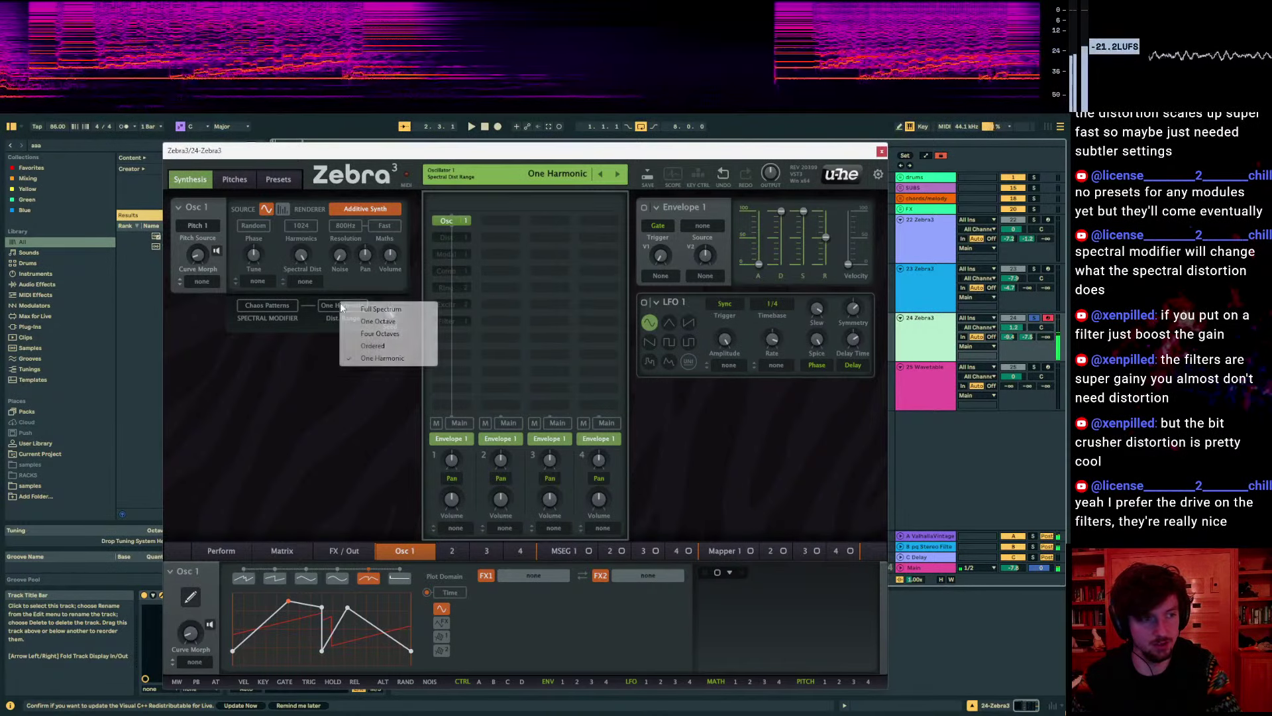
{"action": "left_click", "coordinate": [373, 351]}
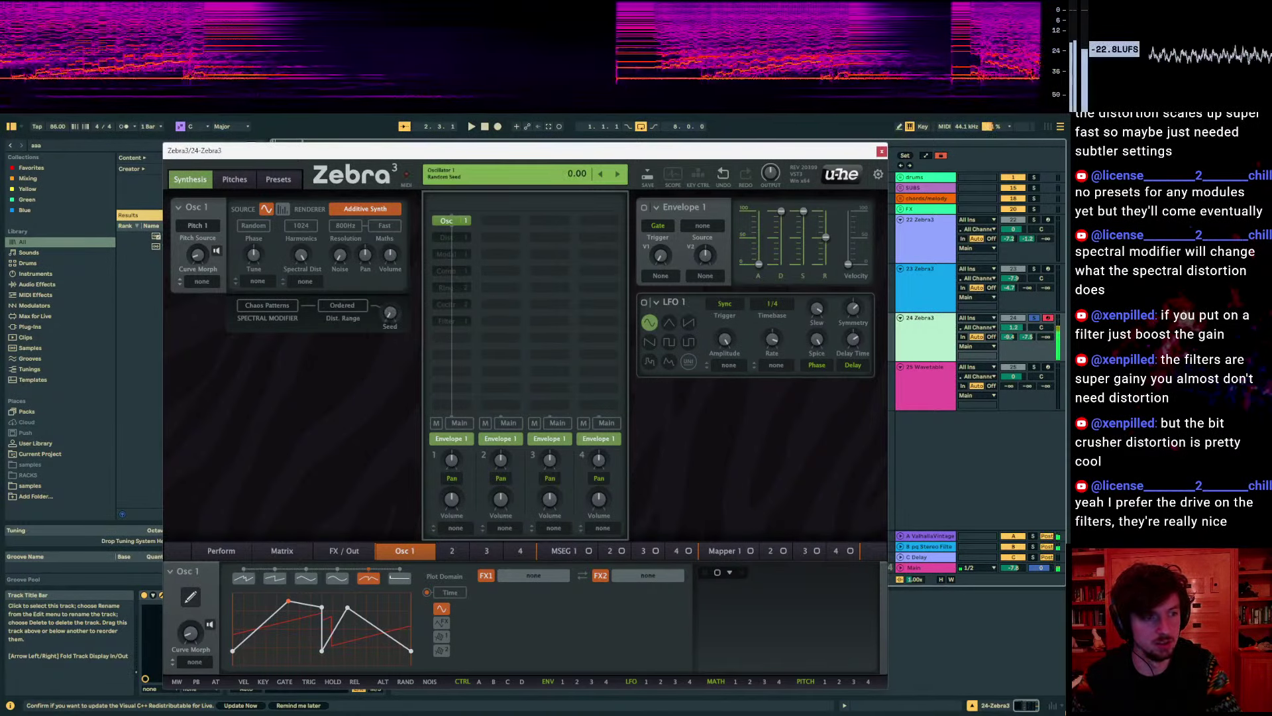
{"action": "left_click_drag", "start_coordinate": [390, 313], "coordinate": [389, 308]}
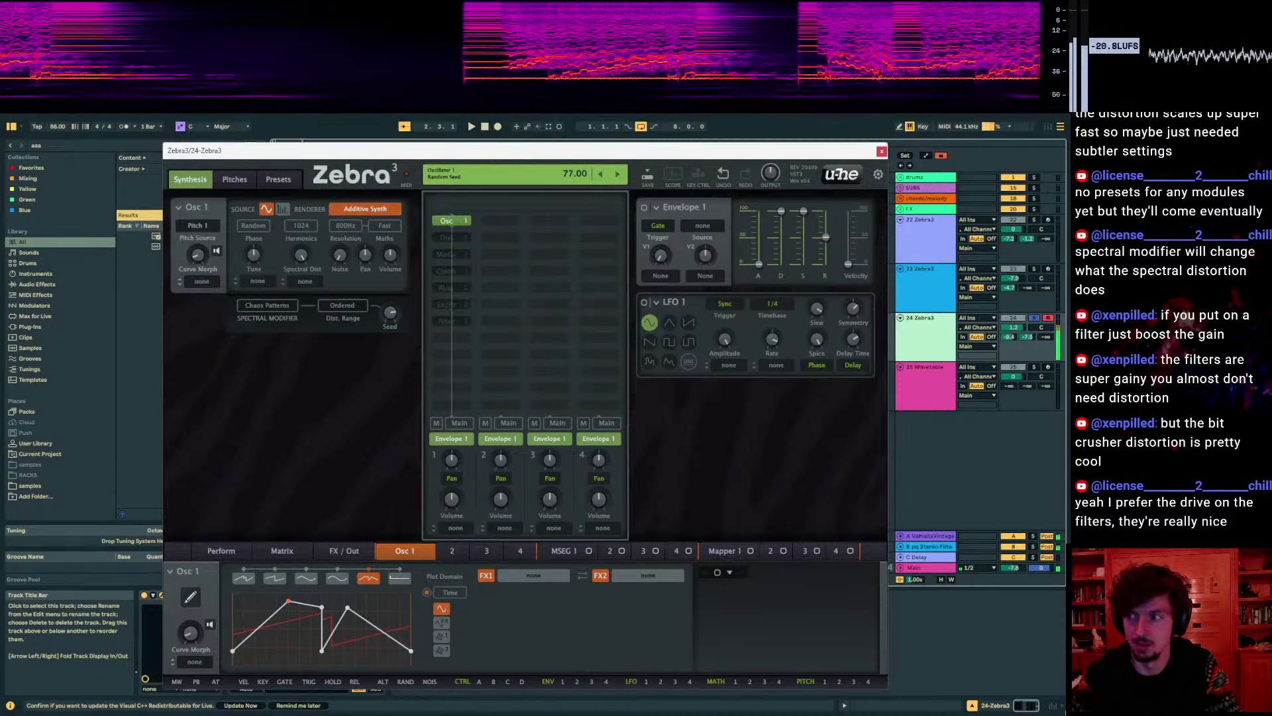
Set the distortion range to One Harmonic, then vary the Seed and sweep Osc 1's Spectral Distortion up to 100
{"action": "left_click", "coordinate": [373, 303]}
{"action": "left_click", "coordinate": [388, 318]}
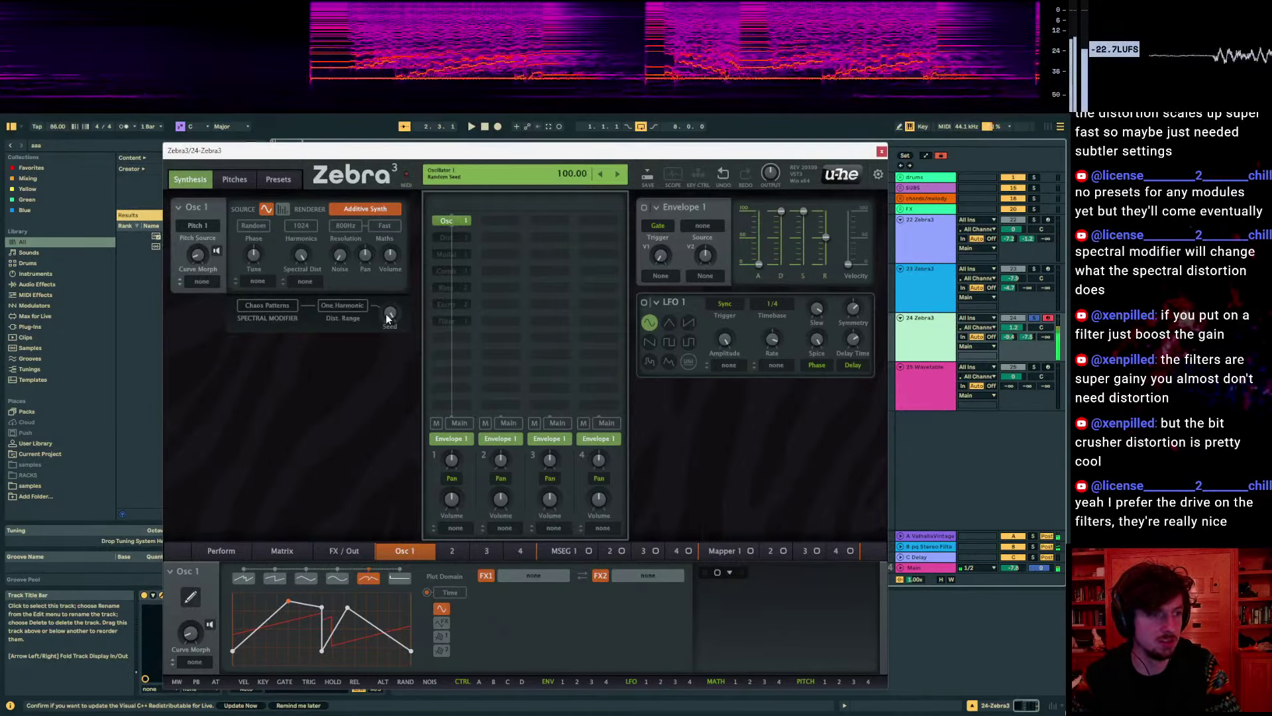
{"action": "left_click_drag", "start_coordinate": [301, 254], "coordinate": [301, 251]}
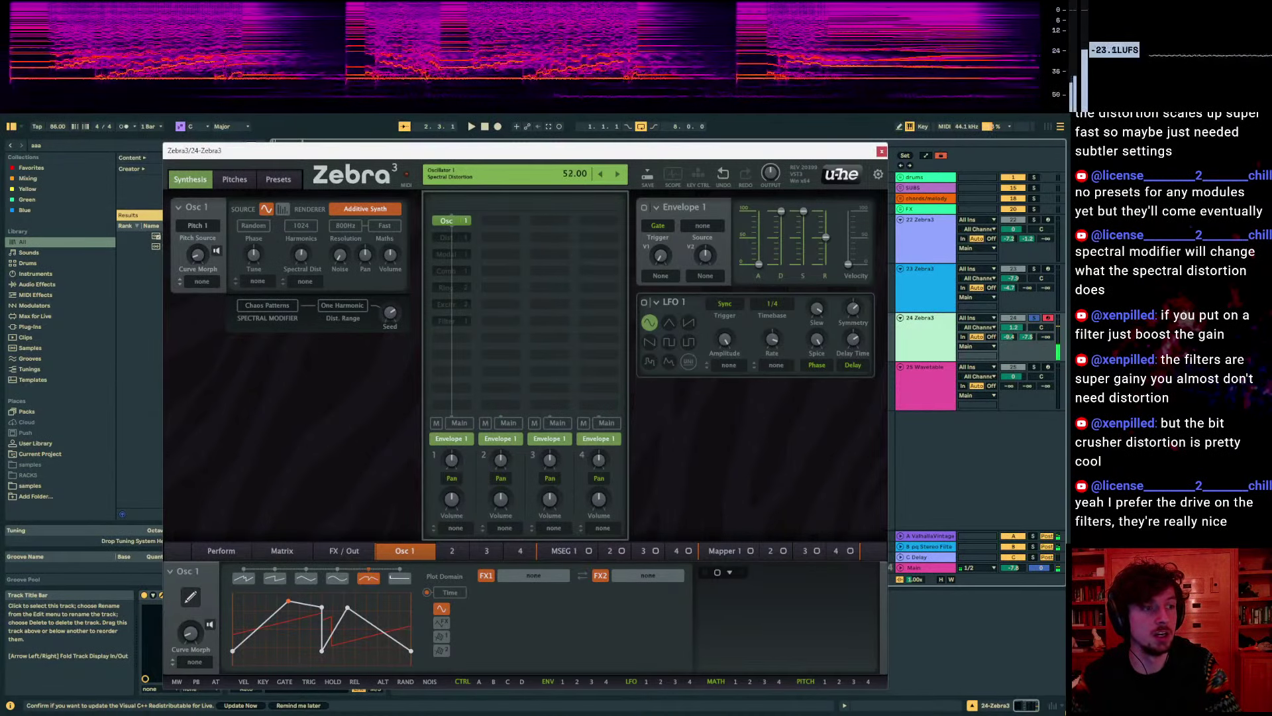
{"action": "left_click", "coordinate": [390, 313]}
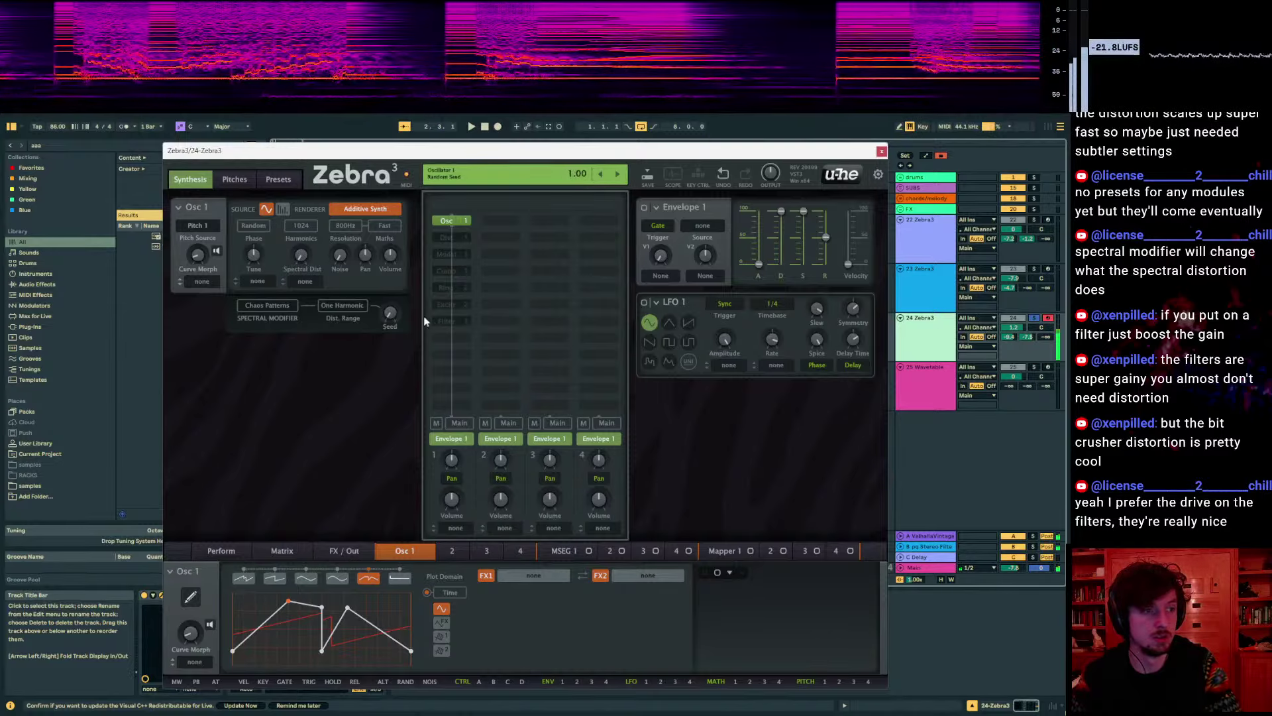
{"action": "left_click_drag", "start_coordinate": [301, 256], "coordinate": [301, 239]}
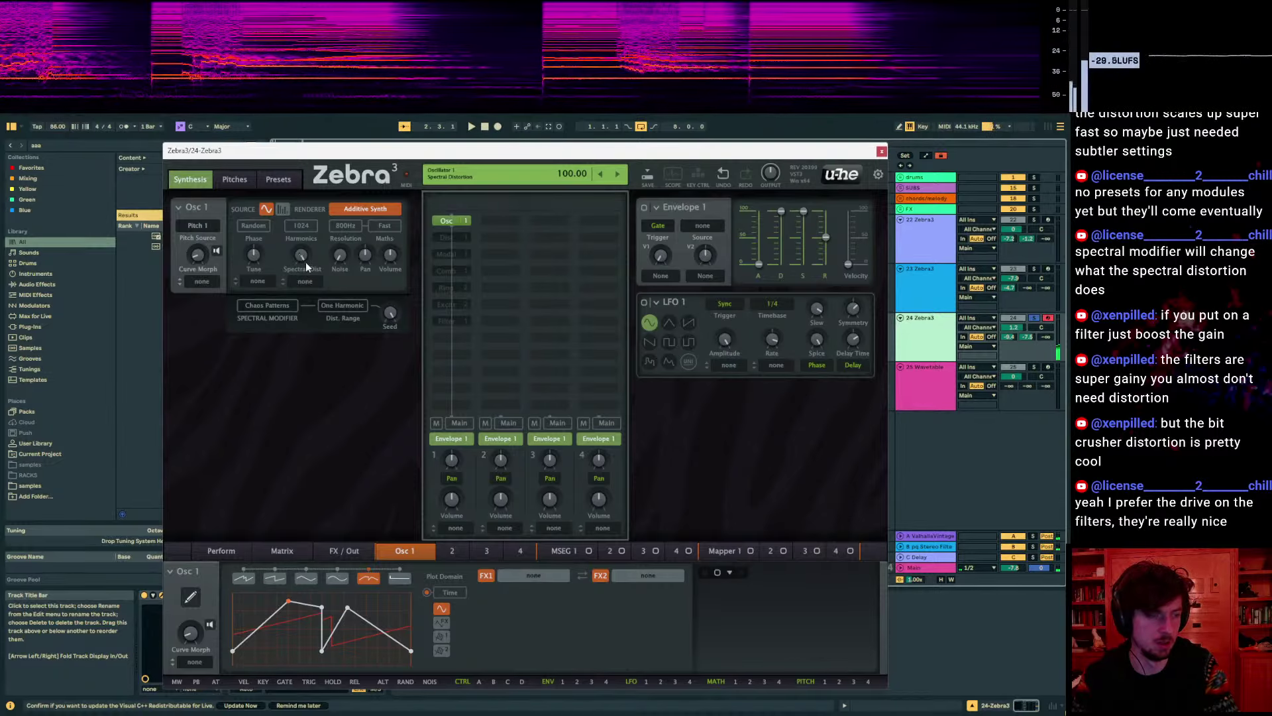
Audition Osc 1's additive Noise amount while playing and bring it back to 0
{"action": "left_click", "coordinate": [267, 306]}
{"action": "left_click", "coordinate": [289, 311]}
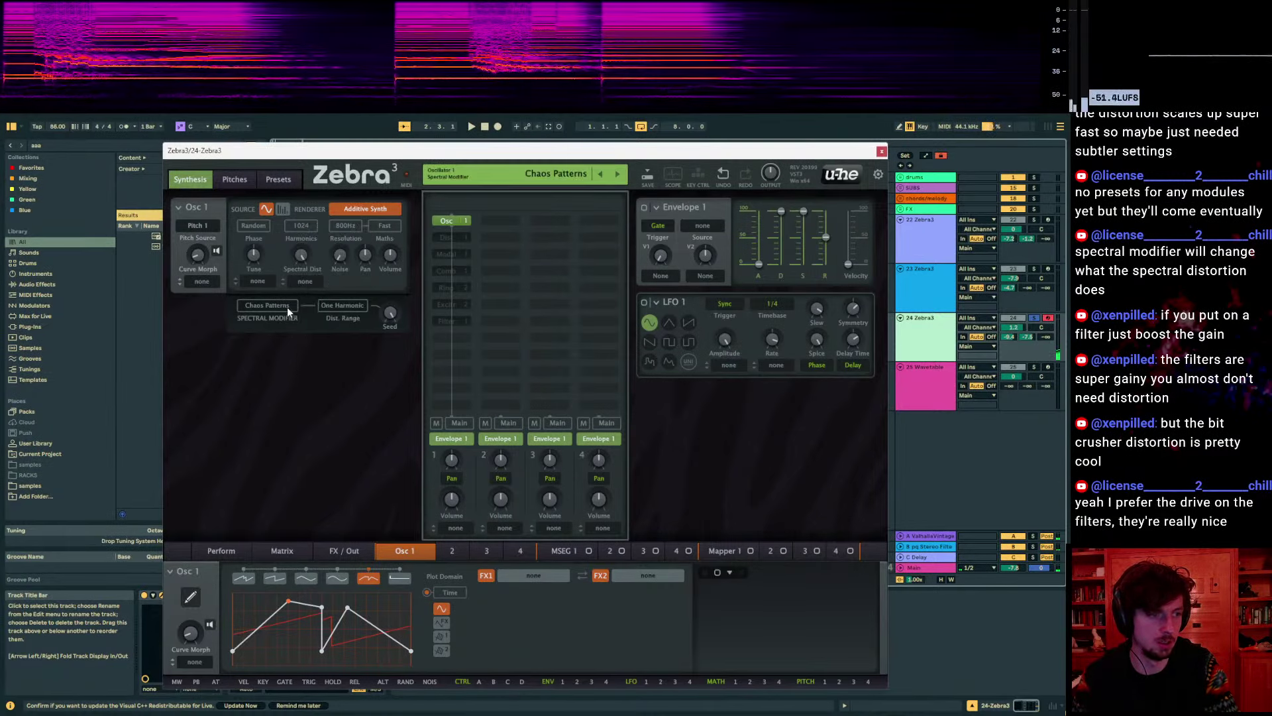
{"action": "left_click_drag", "start_coordinate": [339, 254], "coordinate": [339, 262]}
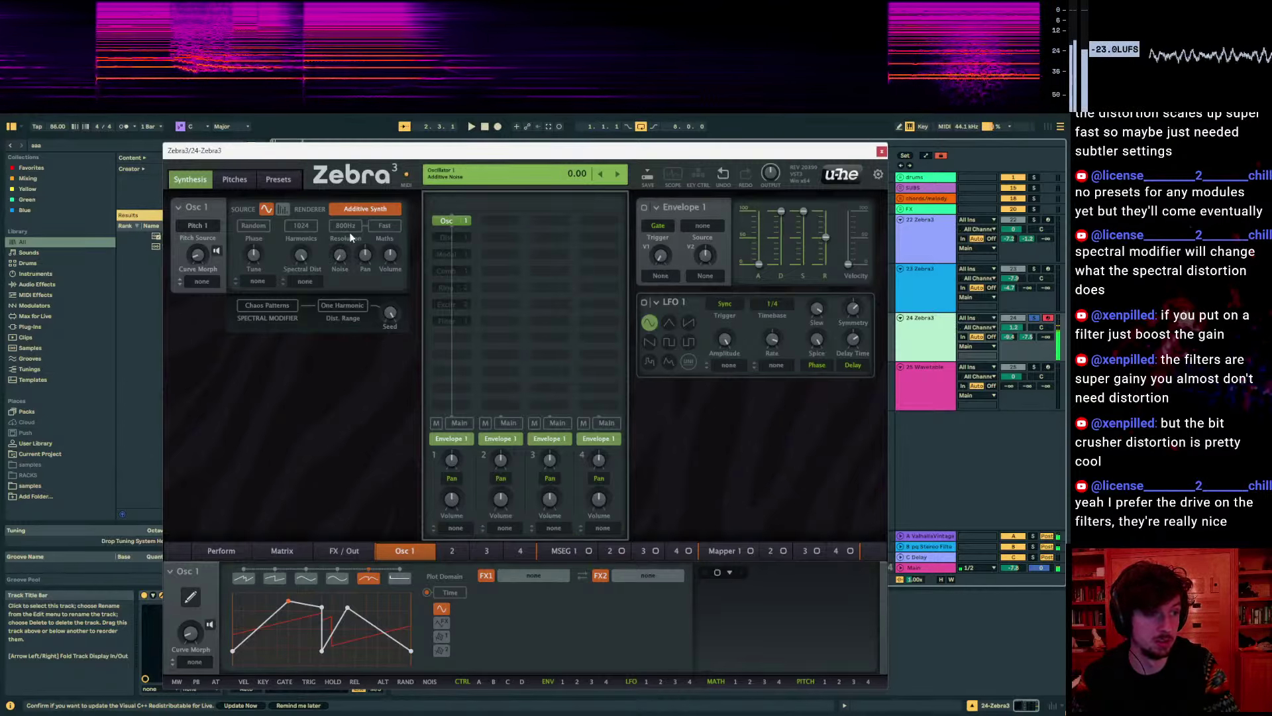
Set Osc 1's spectral modifier to Wild Randomness with the One Harmonic range and sweep the Spectral Distortion
{"action": "left_click", "coordinate": [278, 306]}
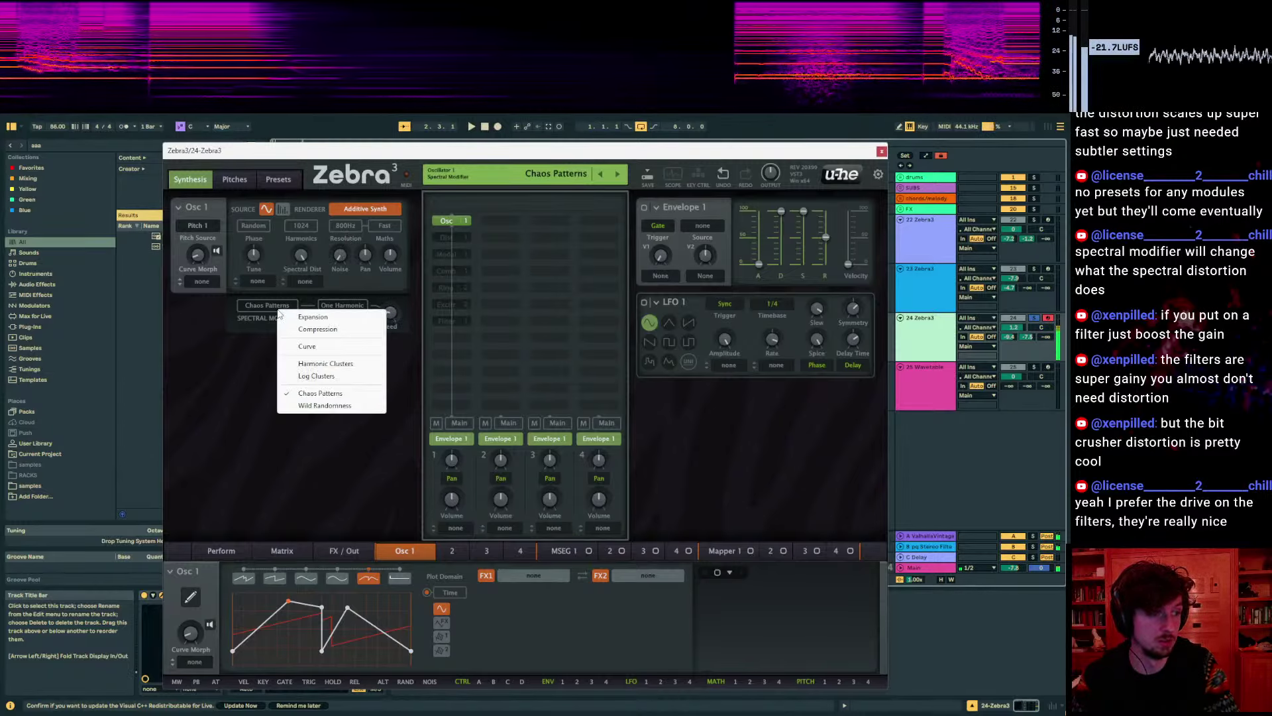
{"action": "left_click", "coordinate": [311, 406]}
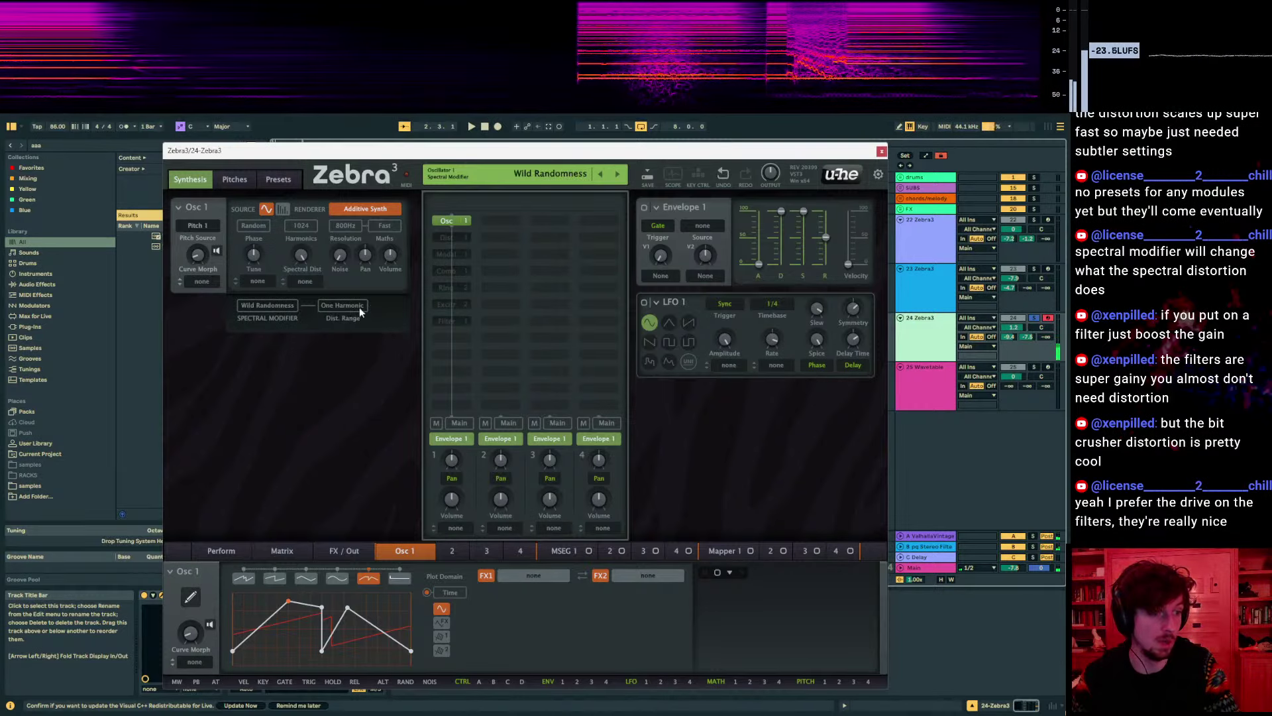
{"action": "left_click", "coordinate": [340, 309]}
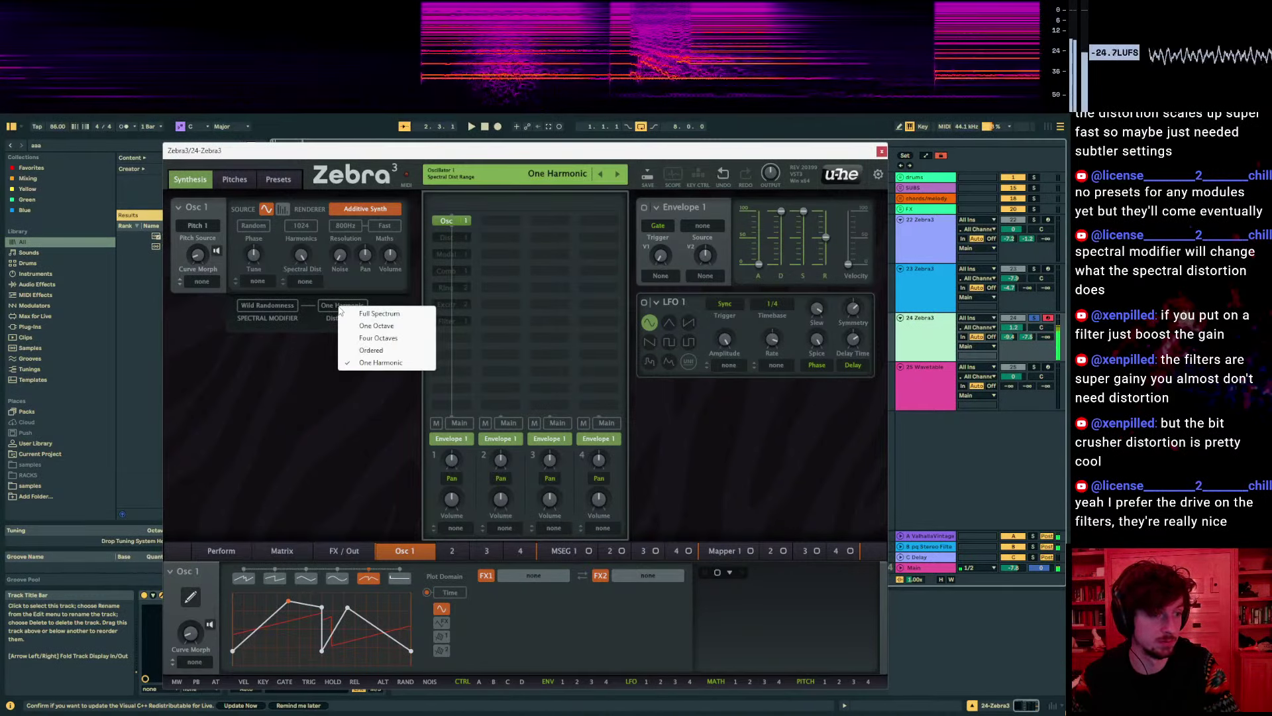
{"action": "left_click", "coordinate": [312, 346]}
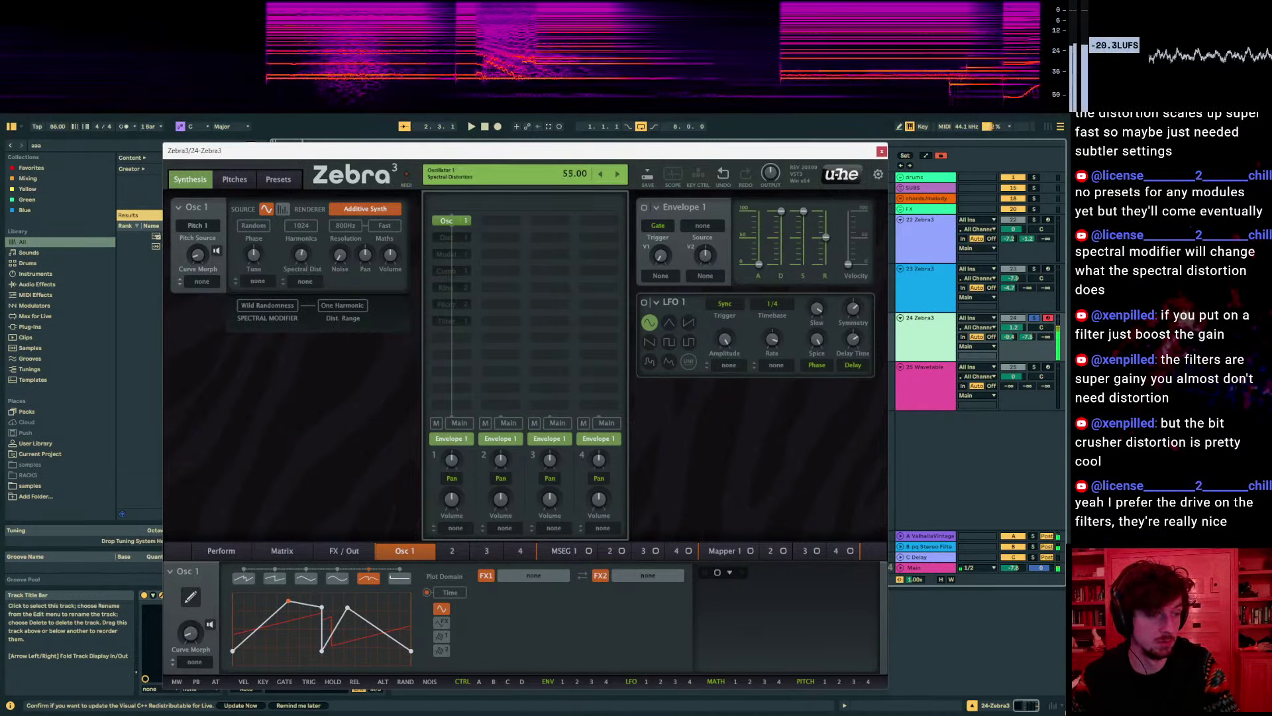
{"action": "left_click_drag", "start_coordinate": [300, 255], "coordinate": [300, 258]}
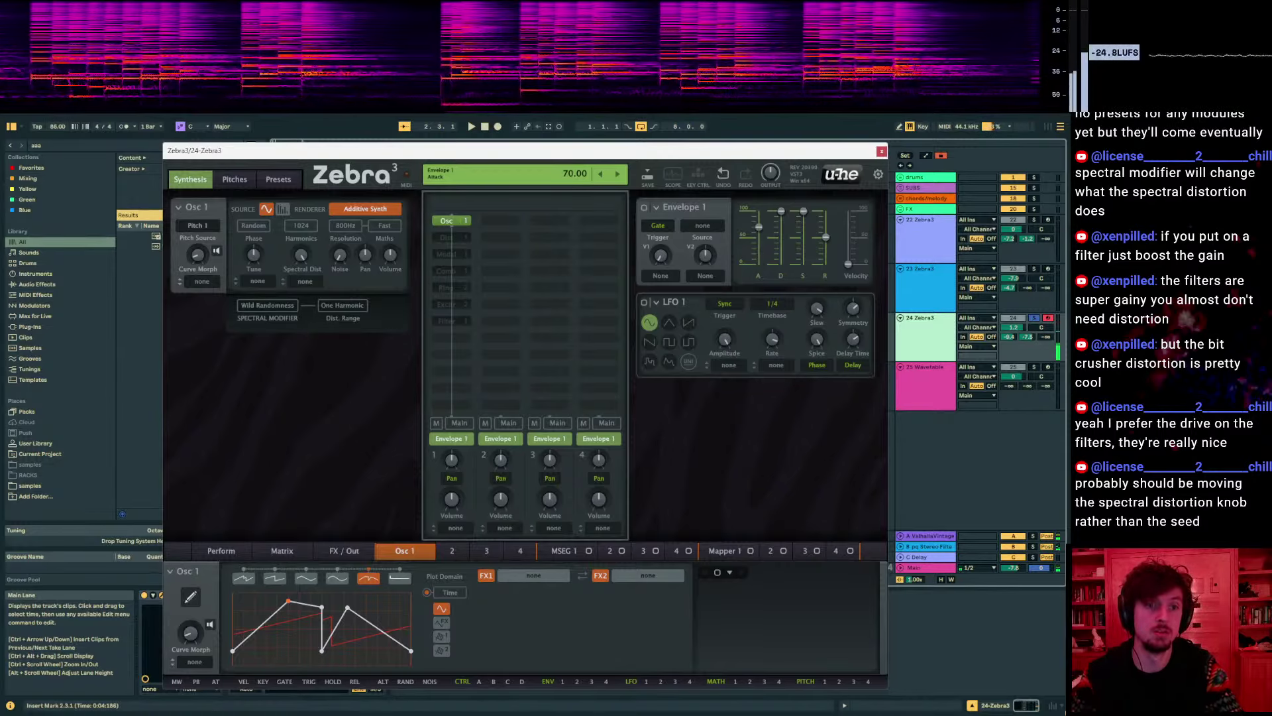
Adjust Envelope 1's Attack for a slower onset and sweep Osc 1's Spectral Distortion while playing notes
{"action": "left_click_drag", "start_coordinate": [757, 259], "coordinate": [758, 248]}
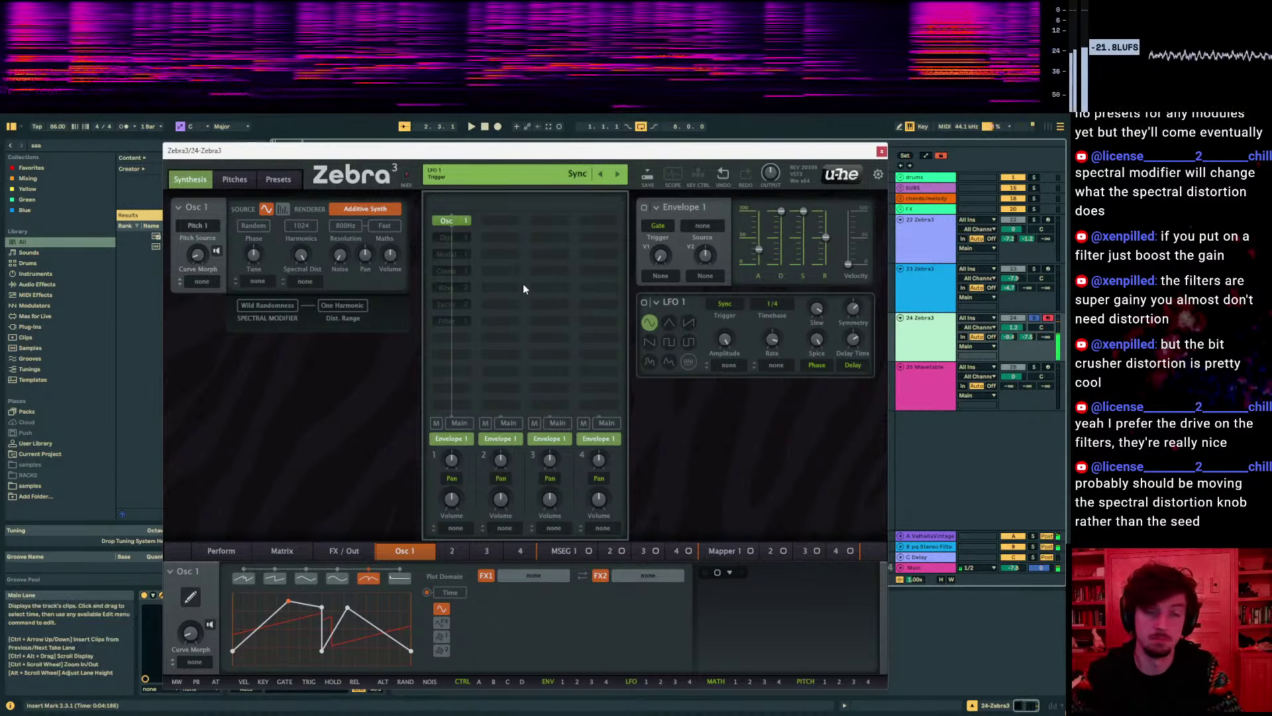
{"action": "left_click_drag", "start_coordinate": [301, 255], "coordinate": [301, 244]}
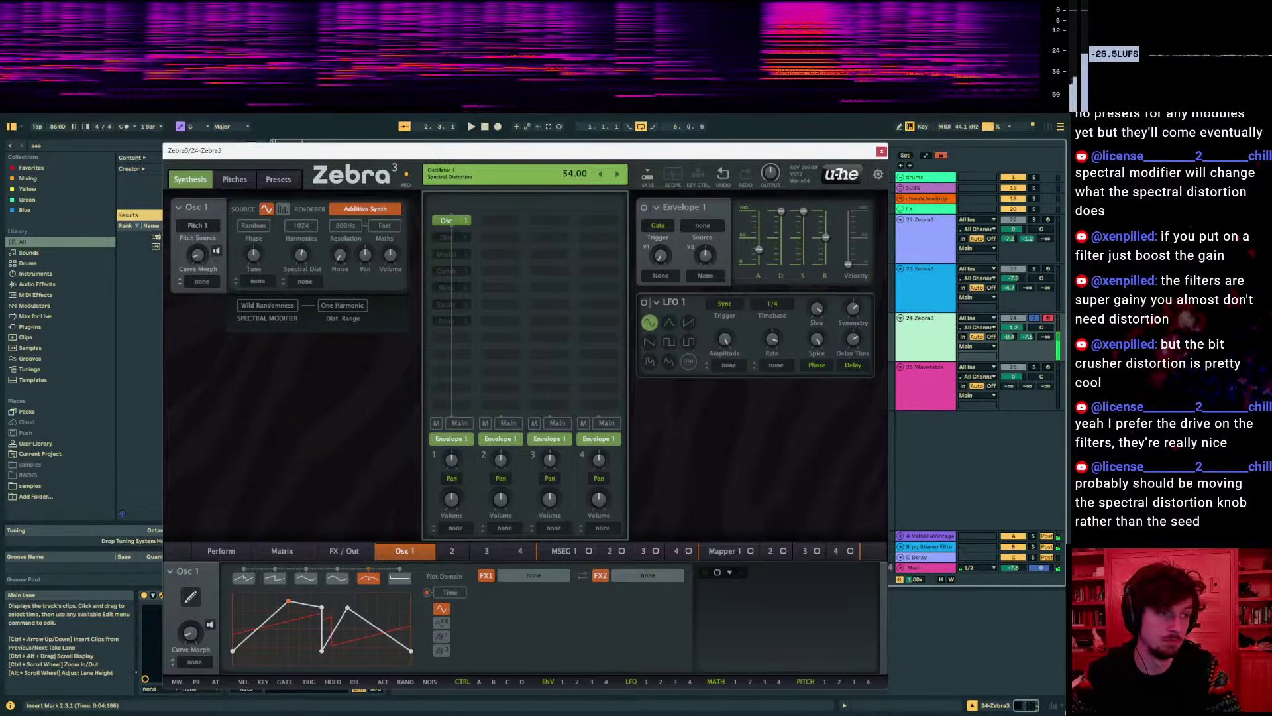
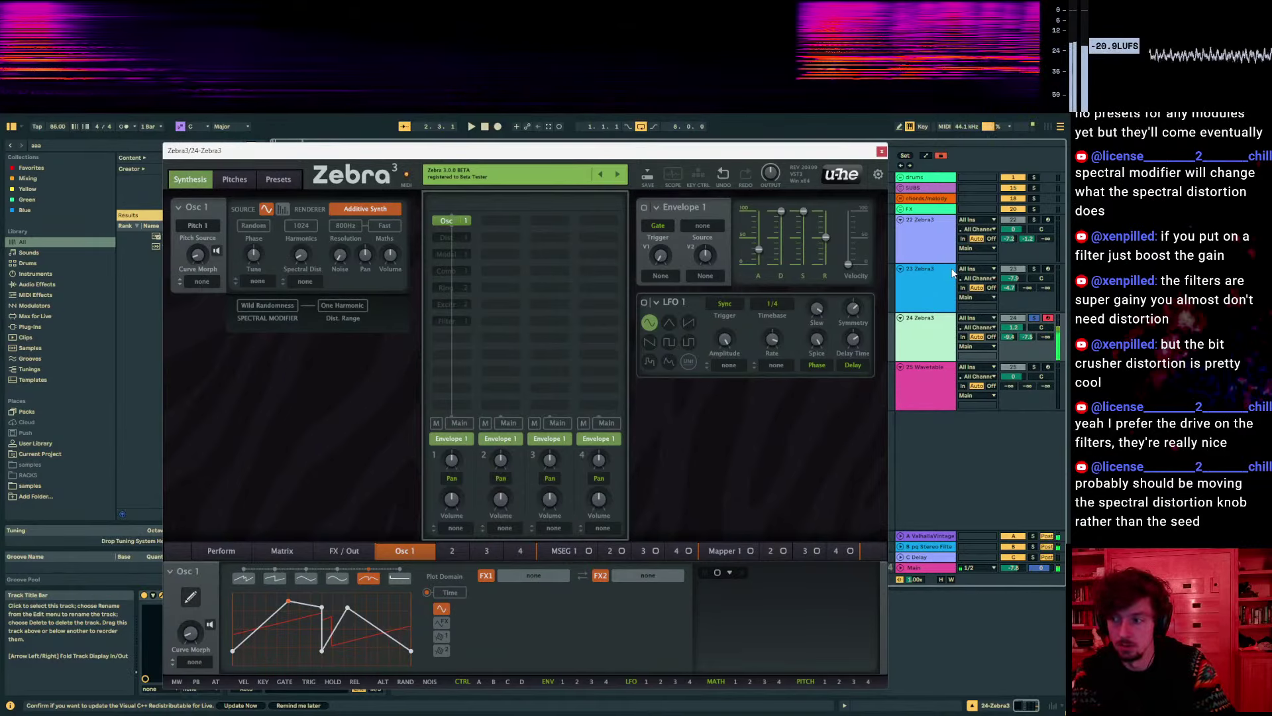
{"action": "key", "text": "x"}
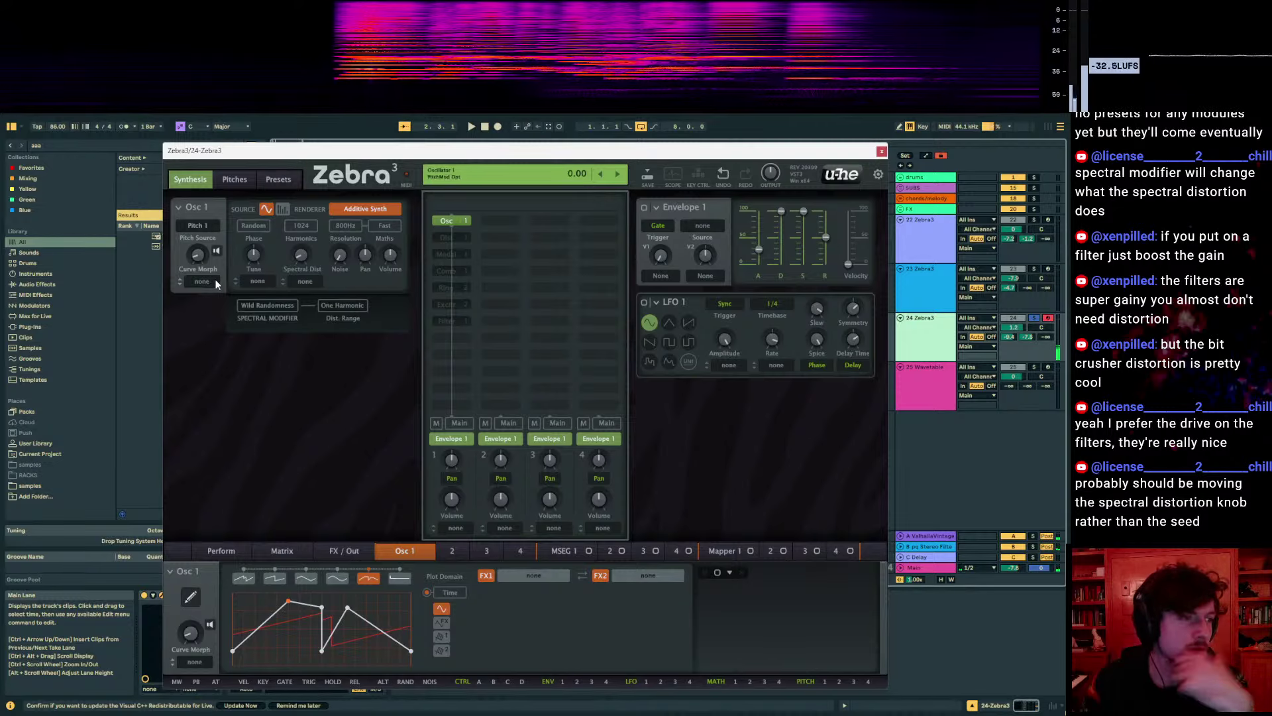
{"action": "left_click", "coordinate": [269, 281]}
{"action": "left_click", "coordinate": [196, 328]}
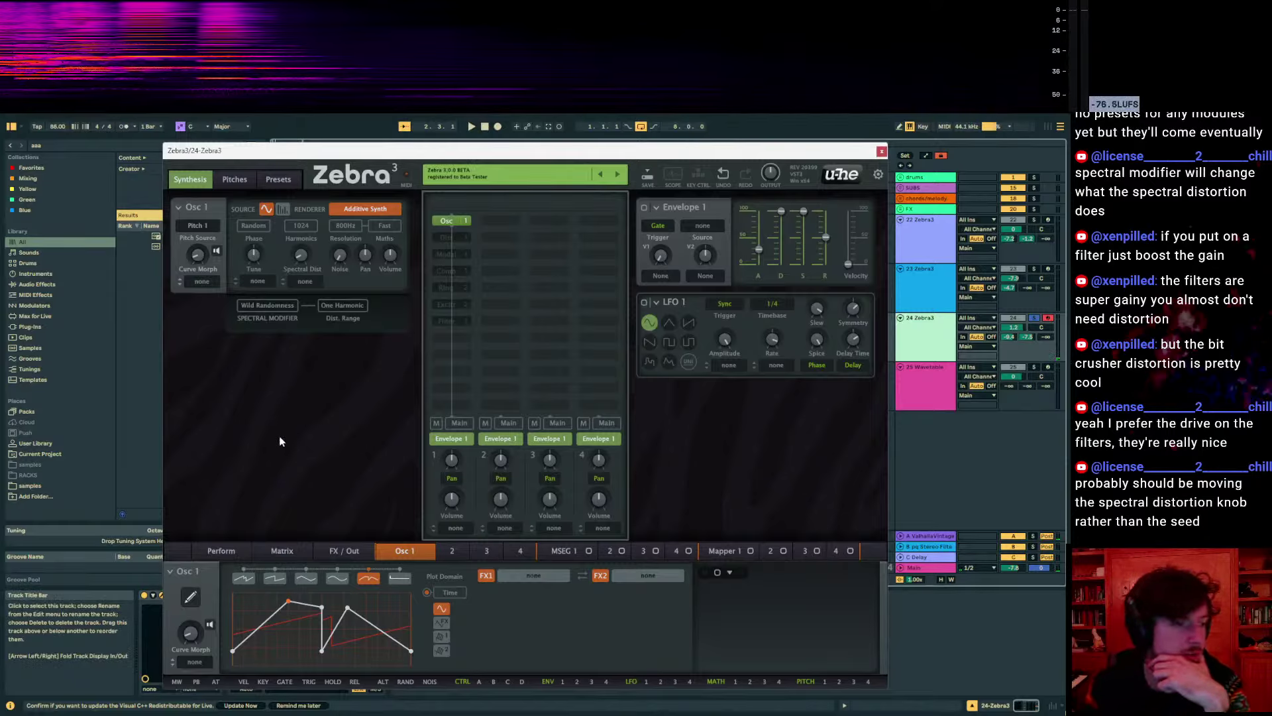
Add Filter 1 below Osc 1 in the first lane, set it to Allpass 12 Pole, and sweep its Cutoff
{"action": "left_click", "coordinate": [446, 320]}
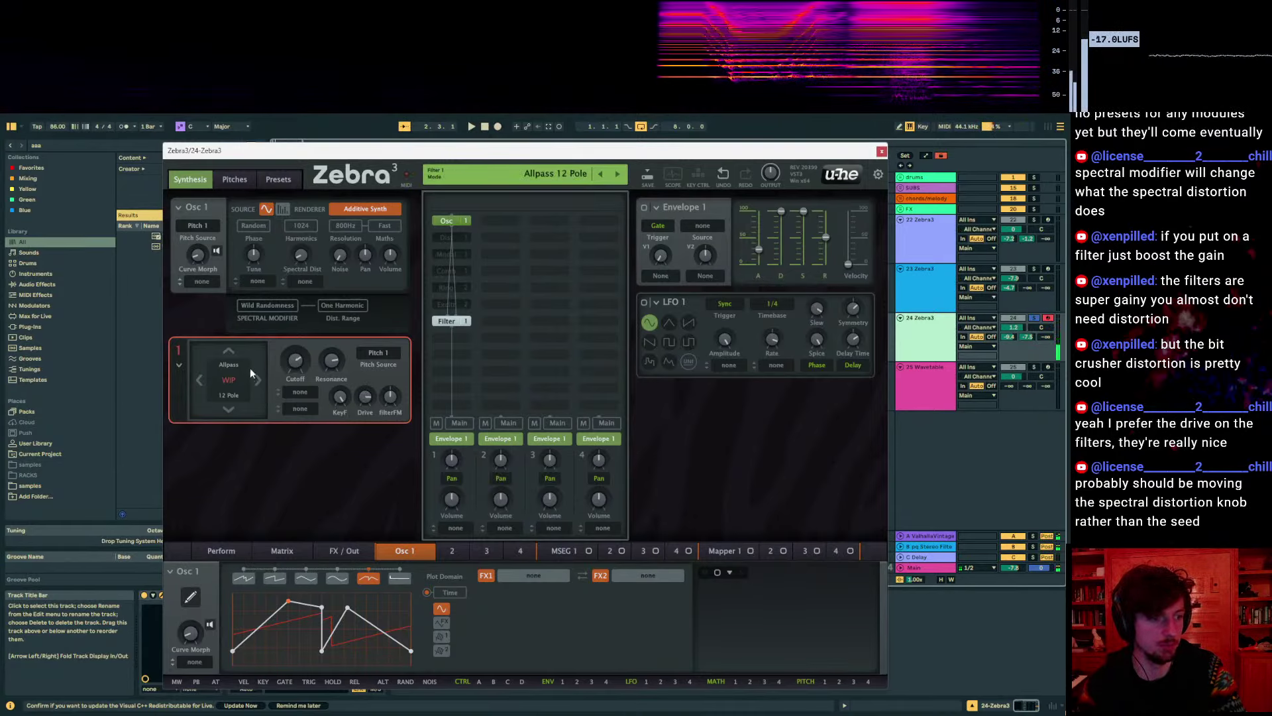
{"action": "left_click_drag", "start_coordinate": [296, 360], "coordinate": [296, 347]}
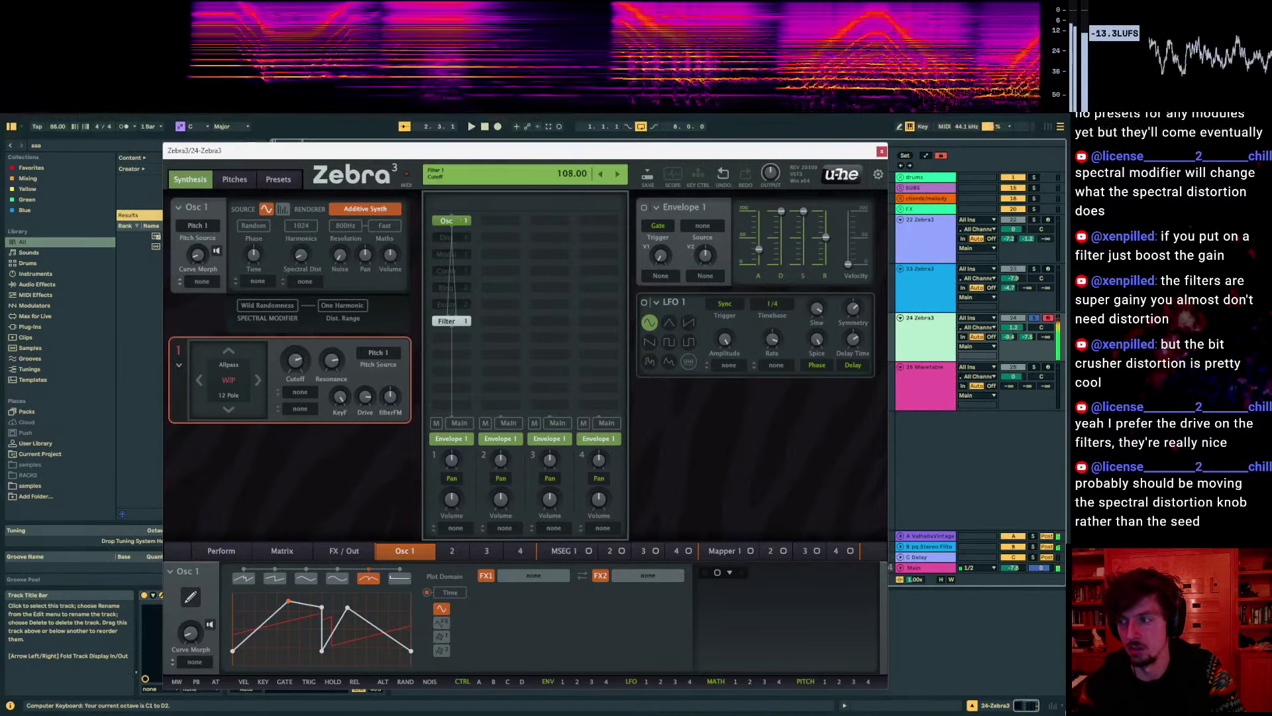
{"action": "left_click_drag", "start_coordinate": [295, 359], "coordinate": [296, 366]}
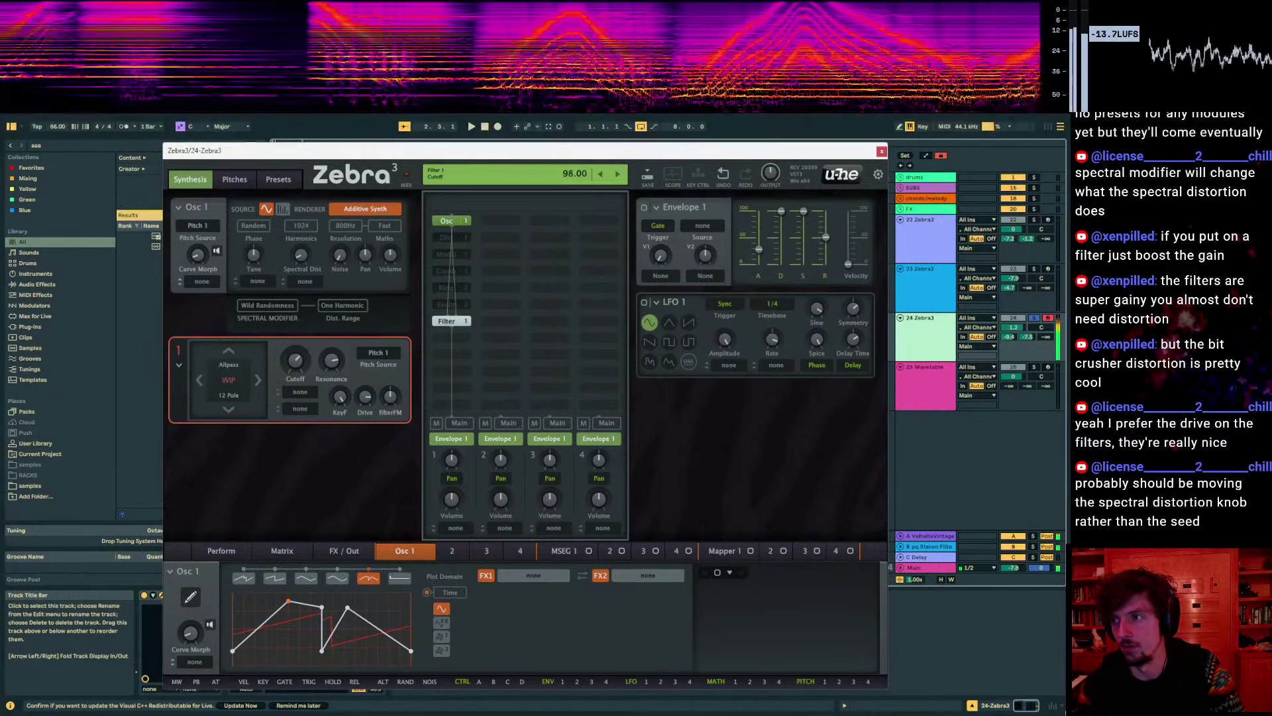
{"action": "left_click_drag", "start_coordinate": [296, 360], "coordinate": [296, 356]}
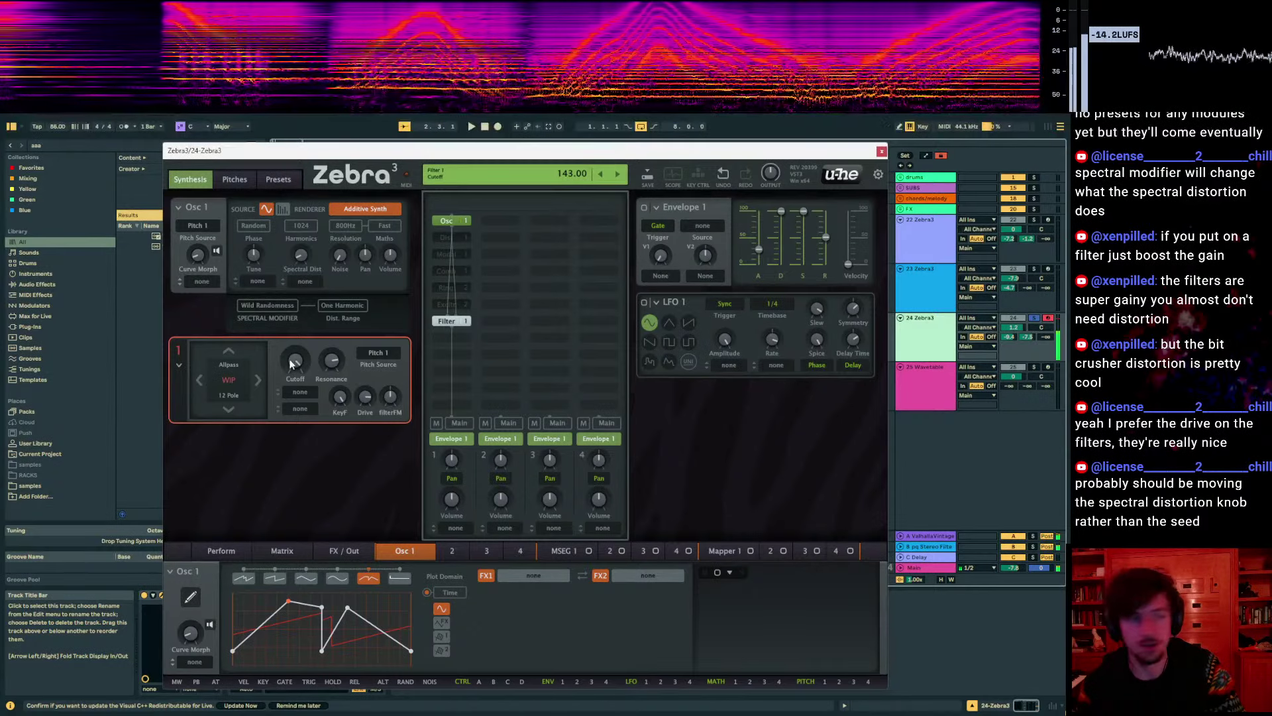
Reduce the allpass filter to 8 Pole, then sweep its Cutoff and adjust its Resonance while playing
{"action": "left_click", "coordinate": [202, 386]}
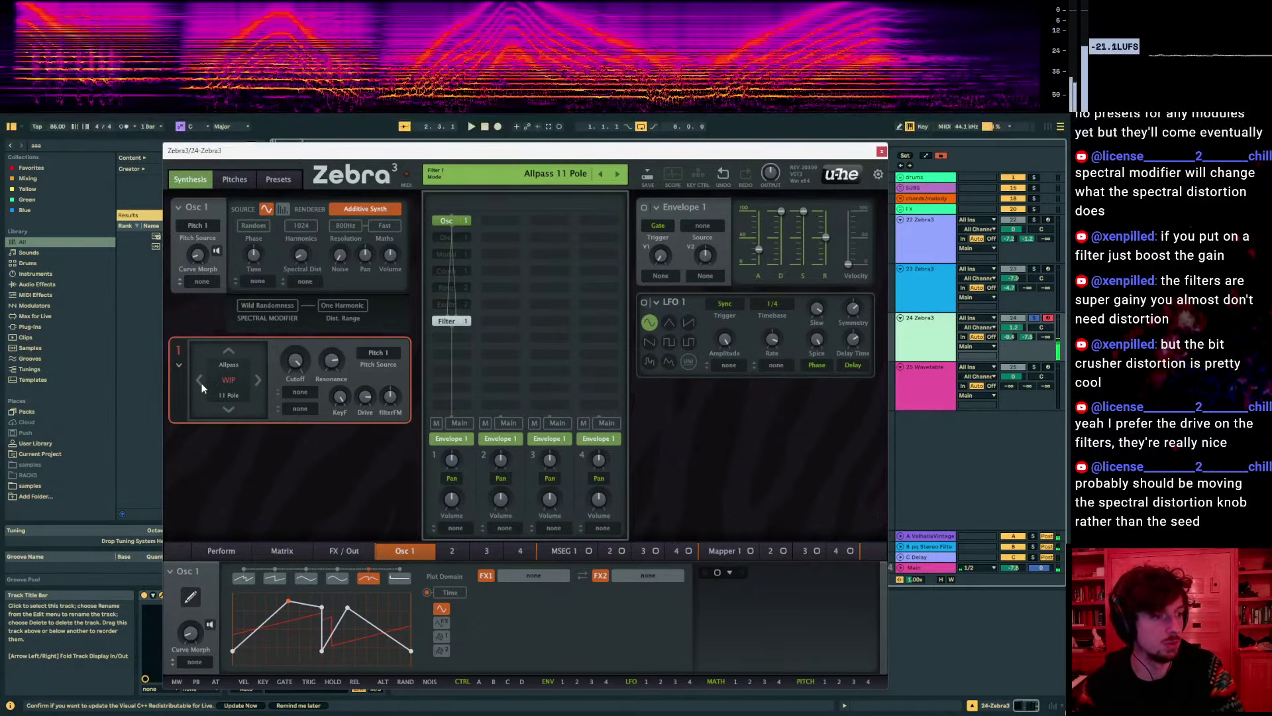
{"action": "left_click", "coordinate": [198, 381]}
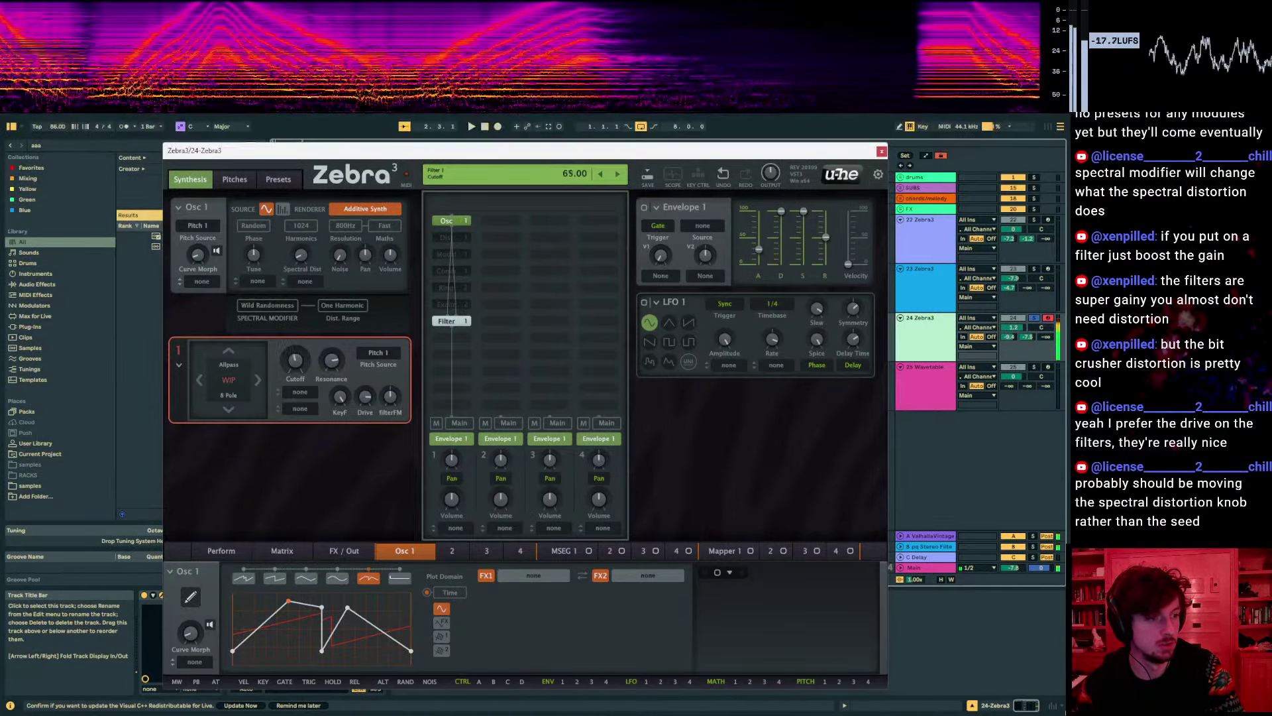
{"action": "left_click_drag", "start_coordinate": [296, 360], "coordinate": [331, 354]}
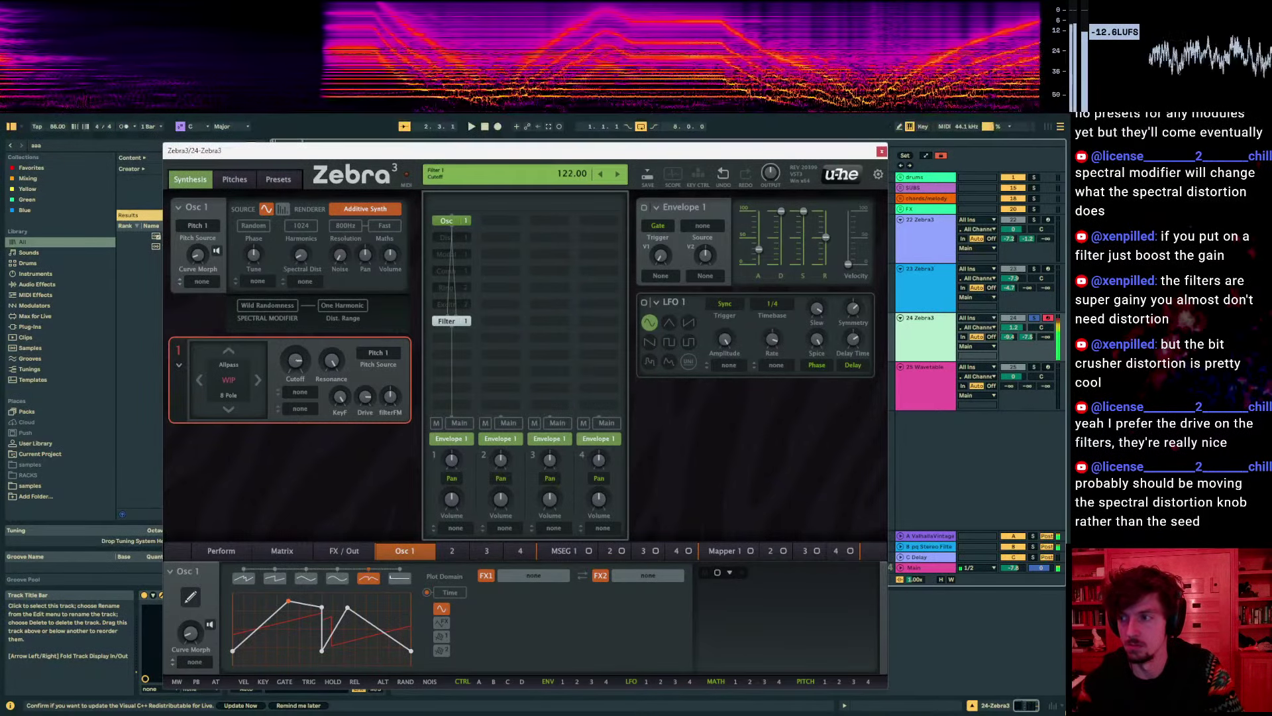
Adjust Filter 1's Cutoff, then sweep its KeyFollow and FilterFM amounts while playing notes
{"action": "left_click_drag", "start_coordinate": [296, 361], "coordinate": [296, 365]}
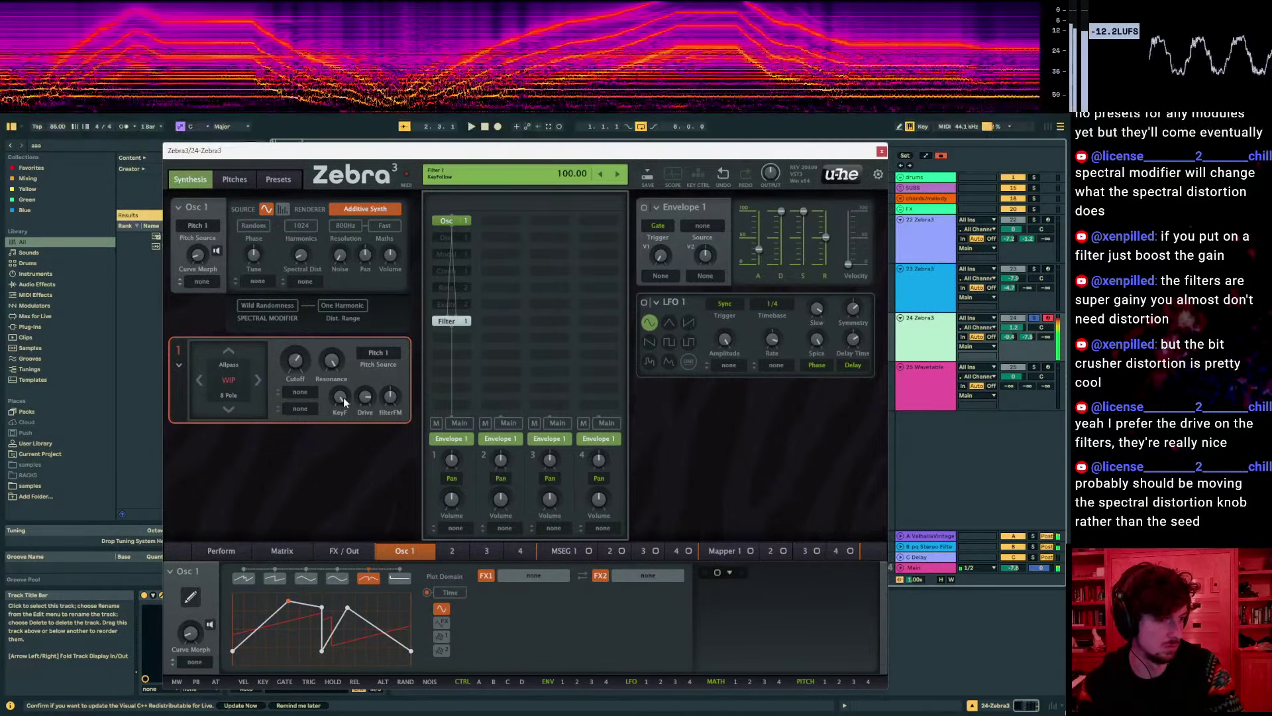
{"action": "left_click_drag", "start_coordinate": [345, 395], "coordinate": [344, 417]}
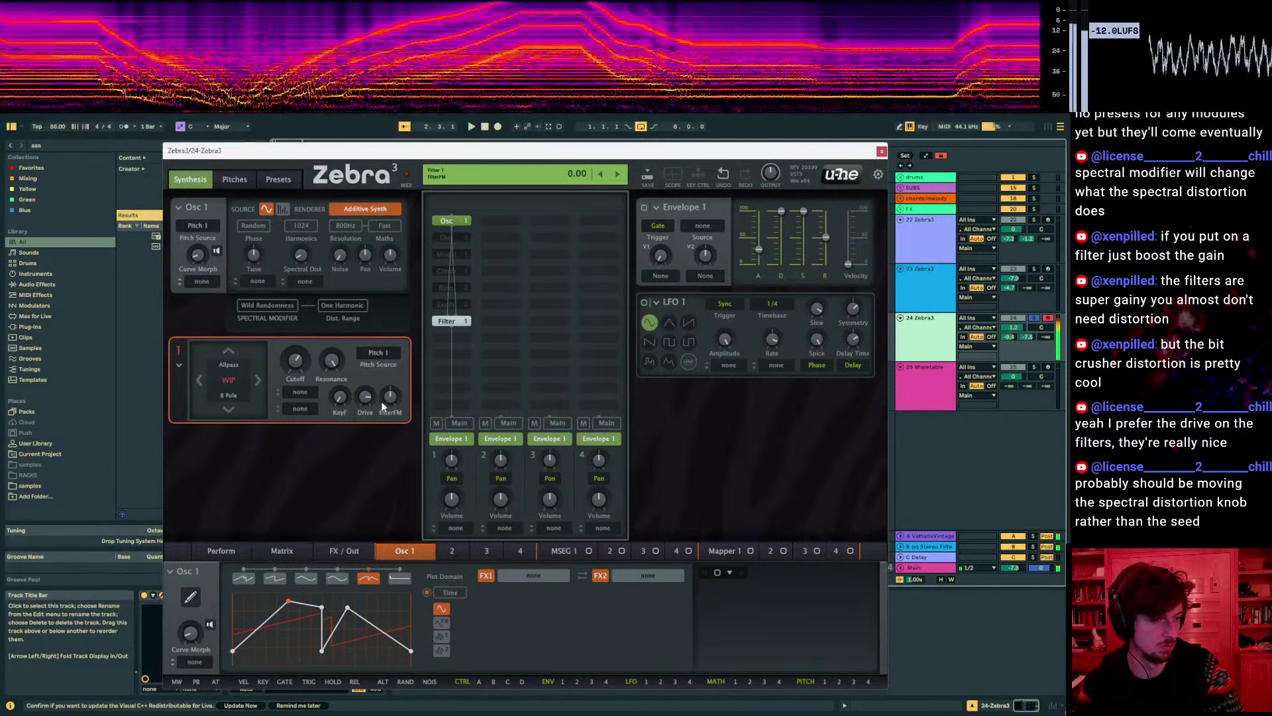
{"action": "left_click_drag", "start_coordinate": [391, 395], "coordinate": [390, 415]}
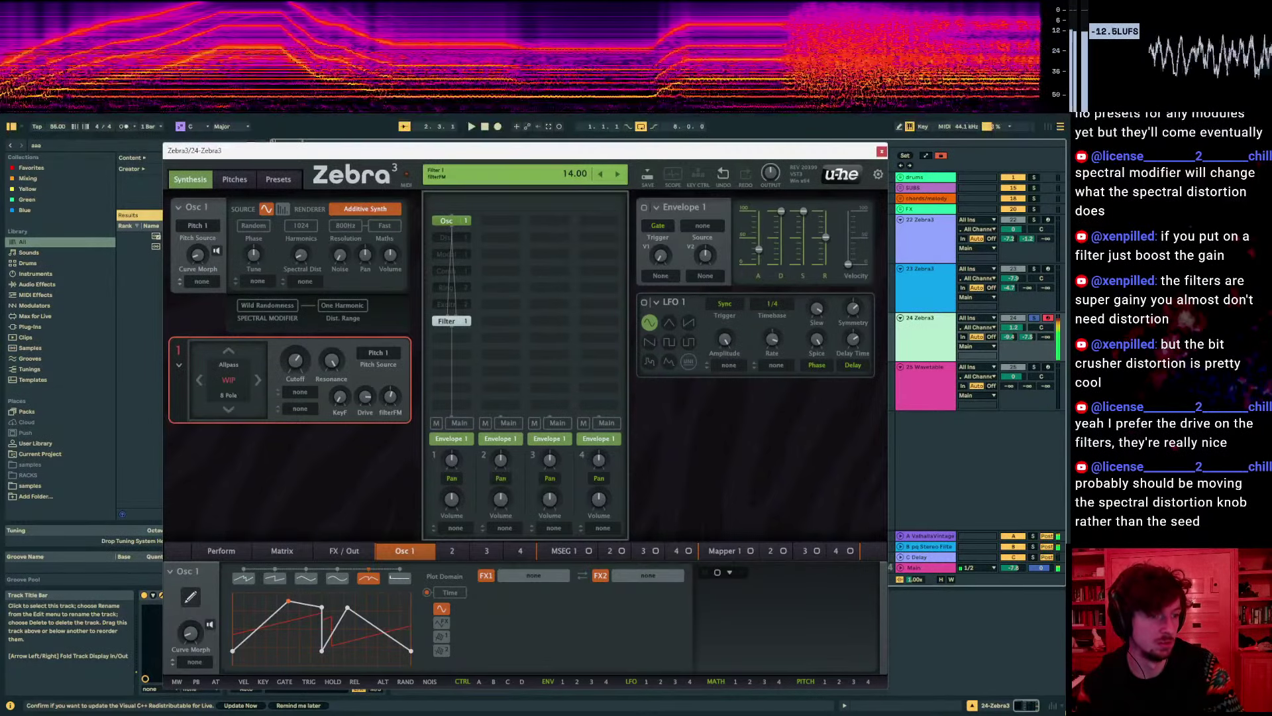
Set Filter 1's Pitch Source to Pitch 2, add Osc 2 in the second lane and sweep its Tune
{"action": "left_click", "coordinate": [380, 354]}
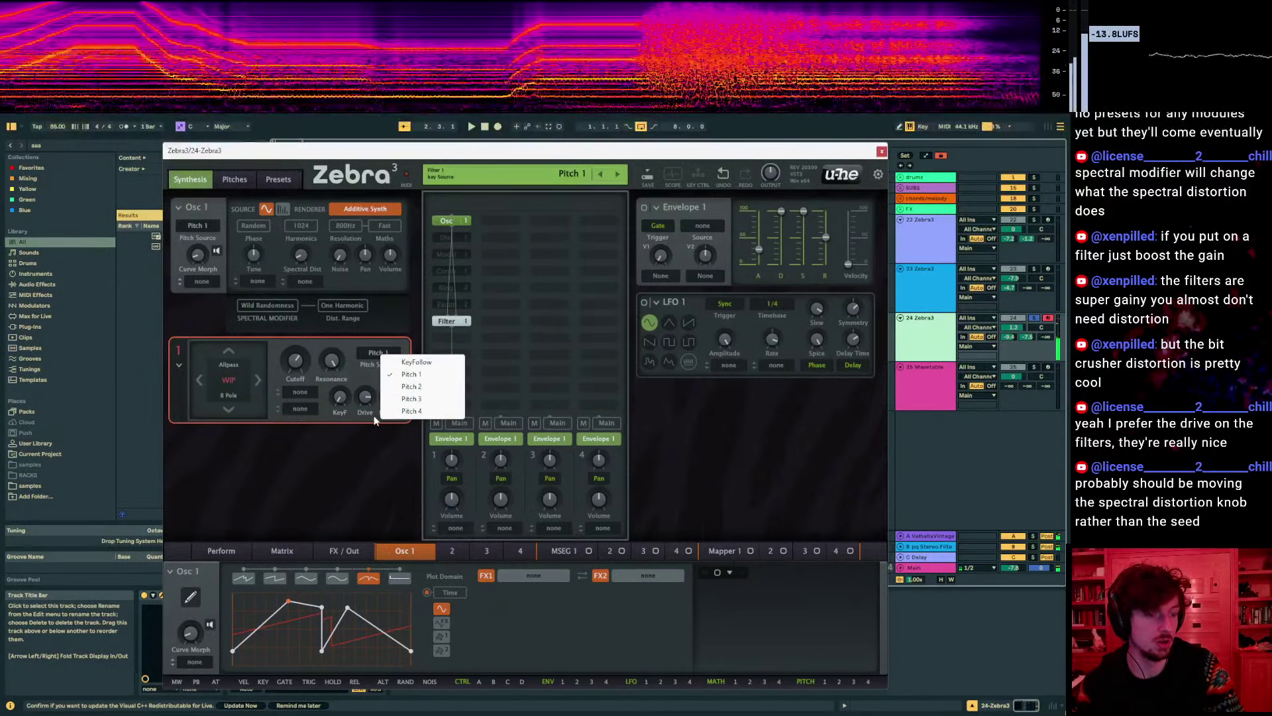
{"action": "left_click", "coordinate": [414, 387]}
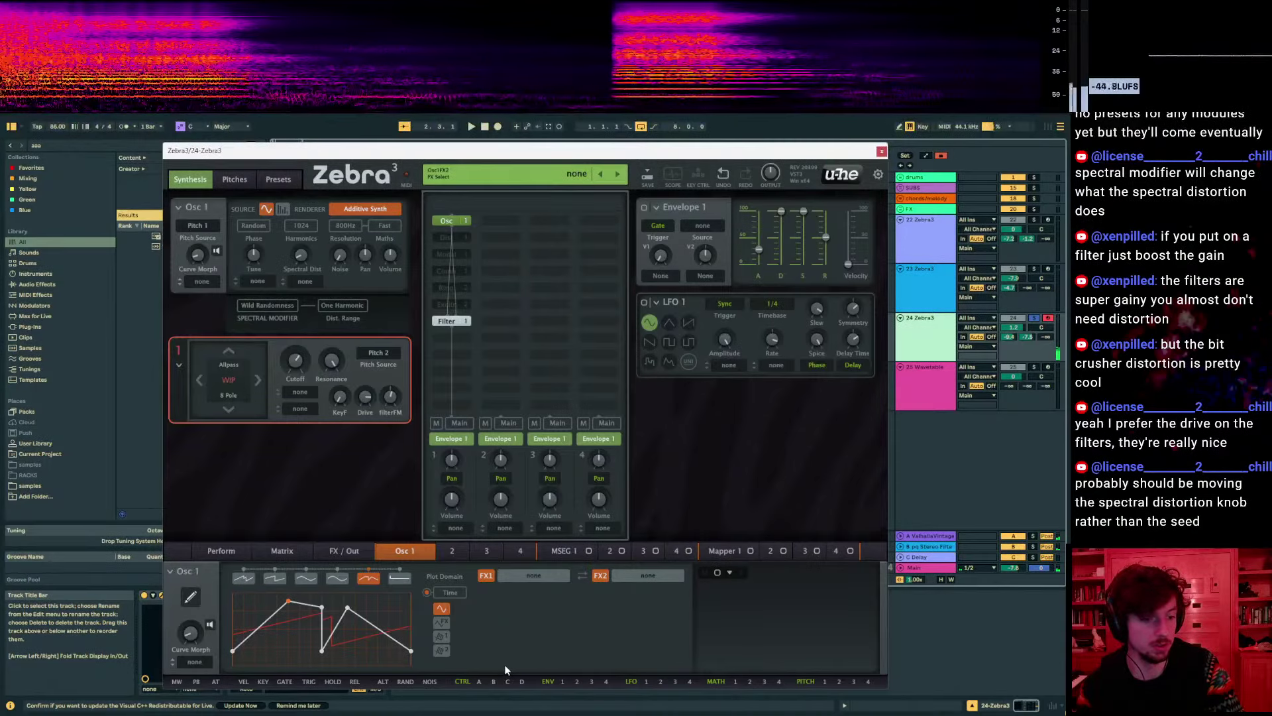
{"action": "left_click", "coordinate": [491, 221]}
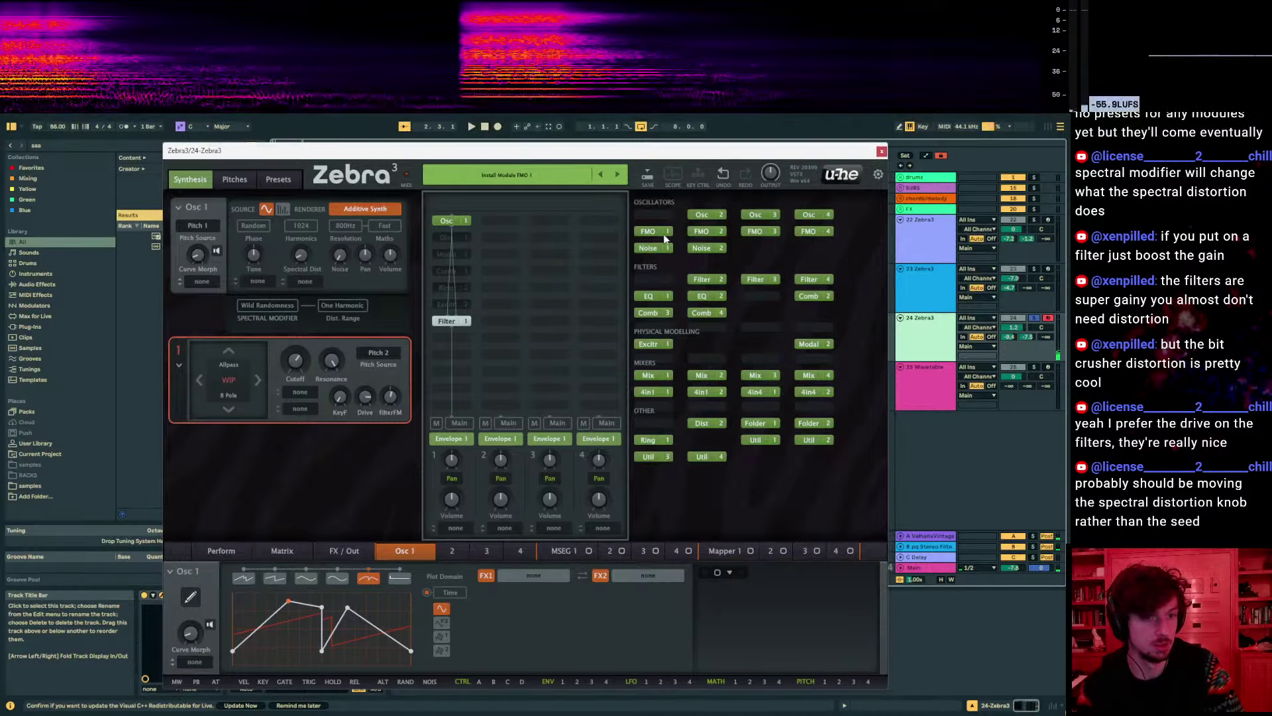
{"action": "left_click", "coordinate": [707, 214]}
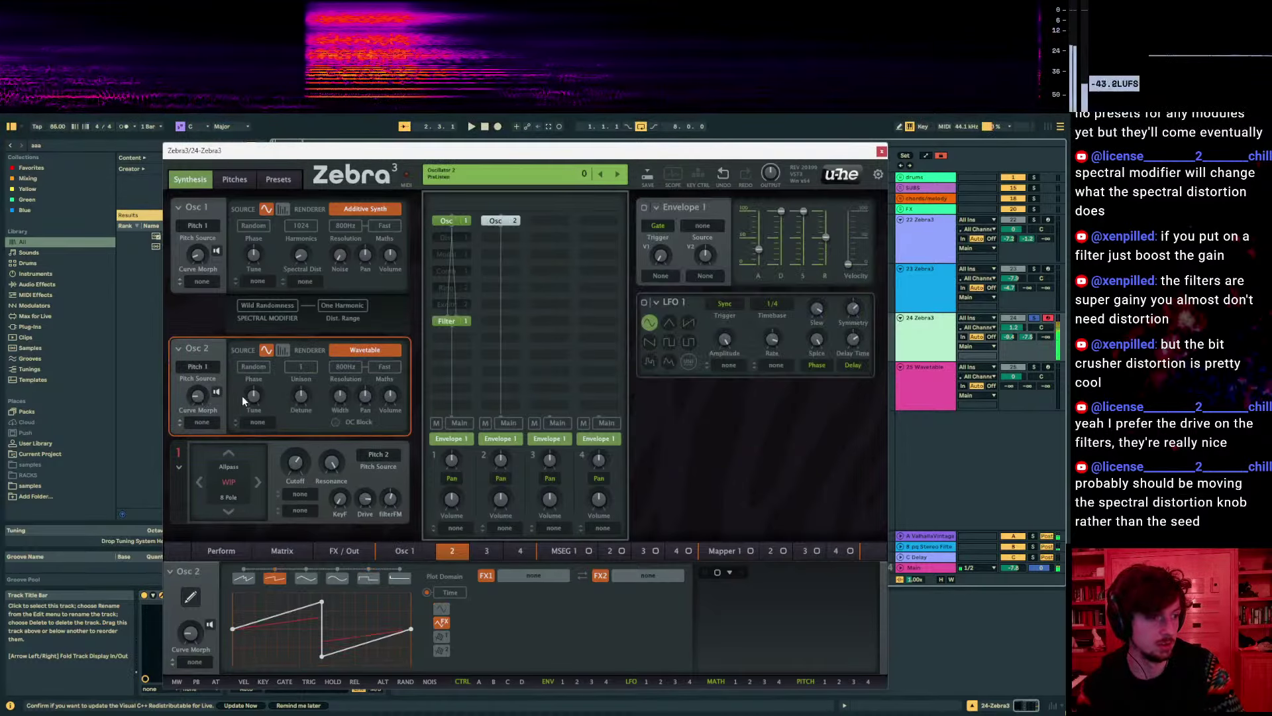
{"action": "left_click_drag", "start_coordinate": [252, 396], "coordinate": [198, 404]}
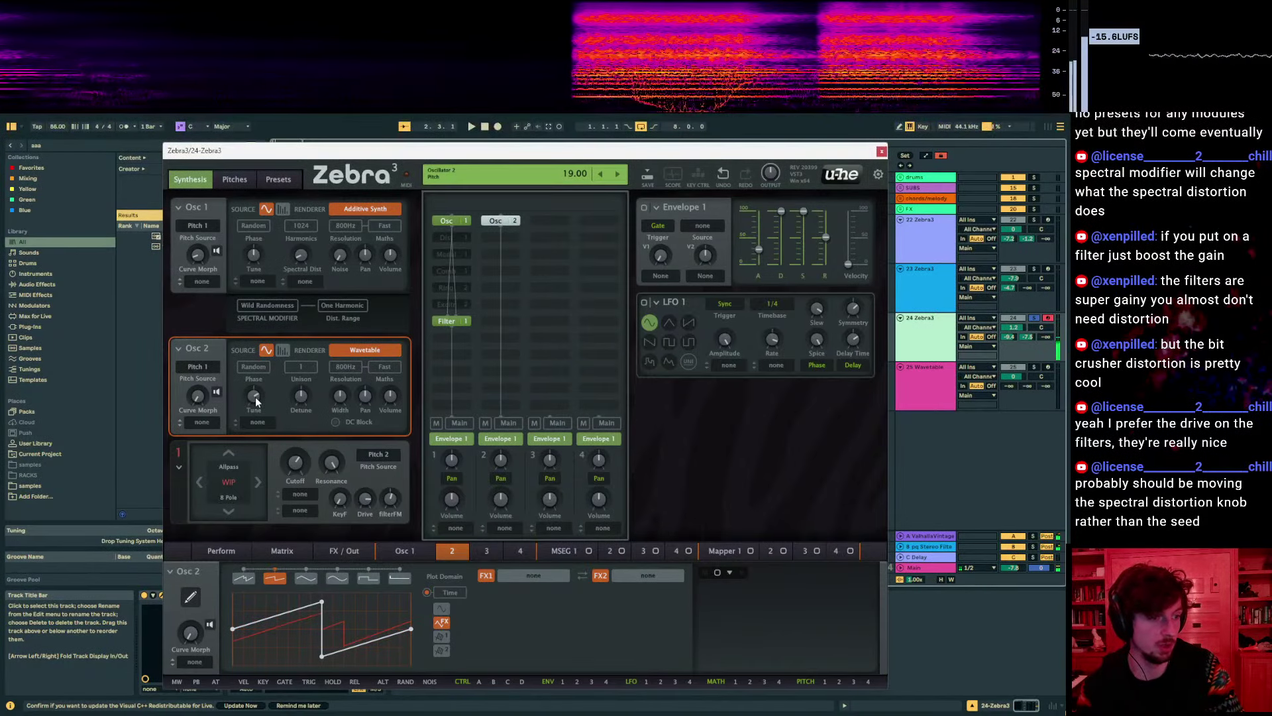
Remove Osc 2 from the second lane and set Filter 1's Pitch Source back to Pitch 1
{"action": "left_click", "coordinate": [375, 456]}
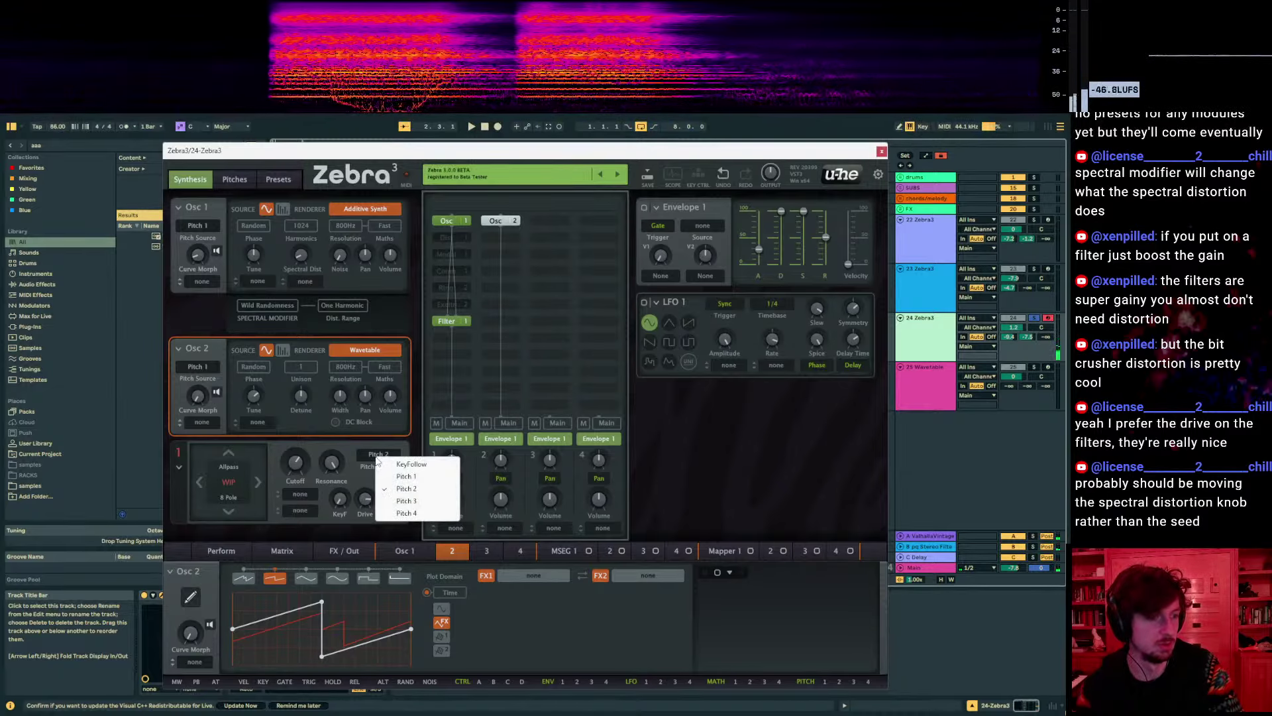
{"action": "left_click", "coordinate": [375, 458]}
{"action": "left_click", "coordinate": [372, 456]}
{"action": "left_click", "coordinate": [494, 220]}
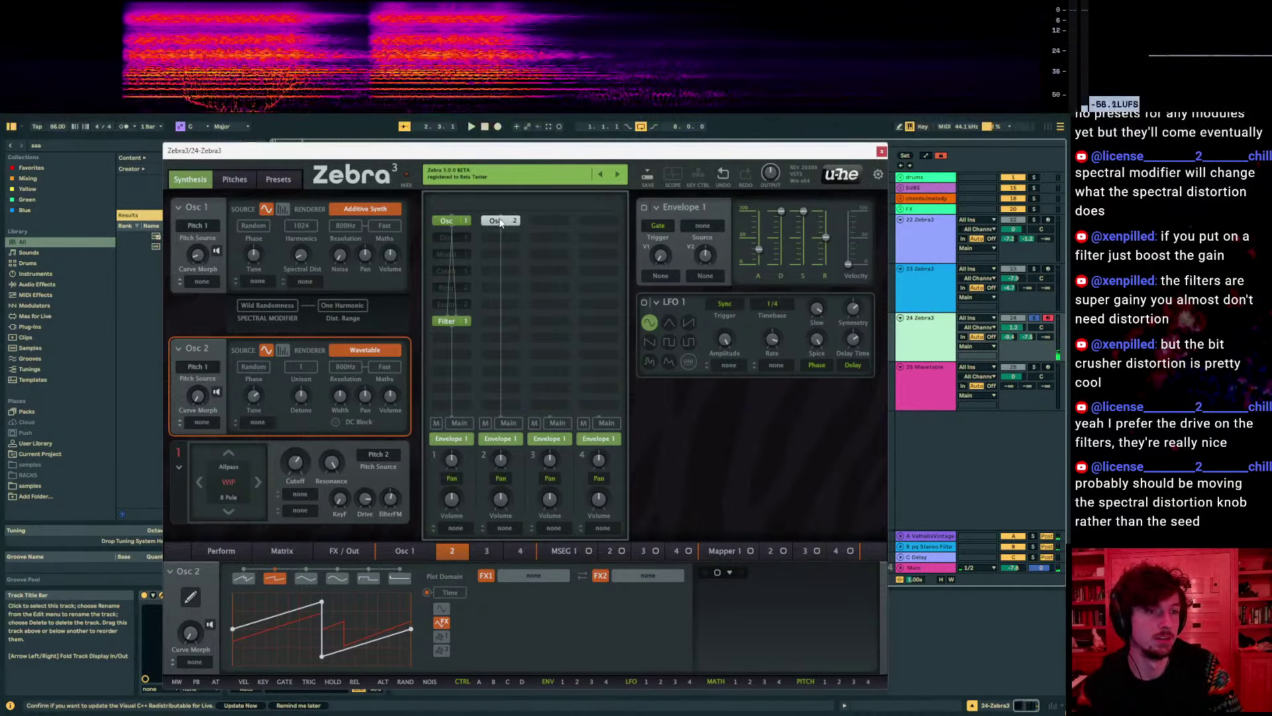
{"action": "left_click", "coordinate": [375, 352]}
{"action": "left_click", "coordinate": [410, 370]}
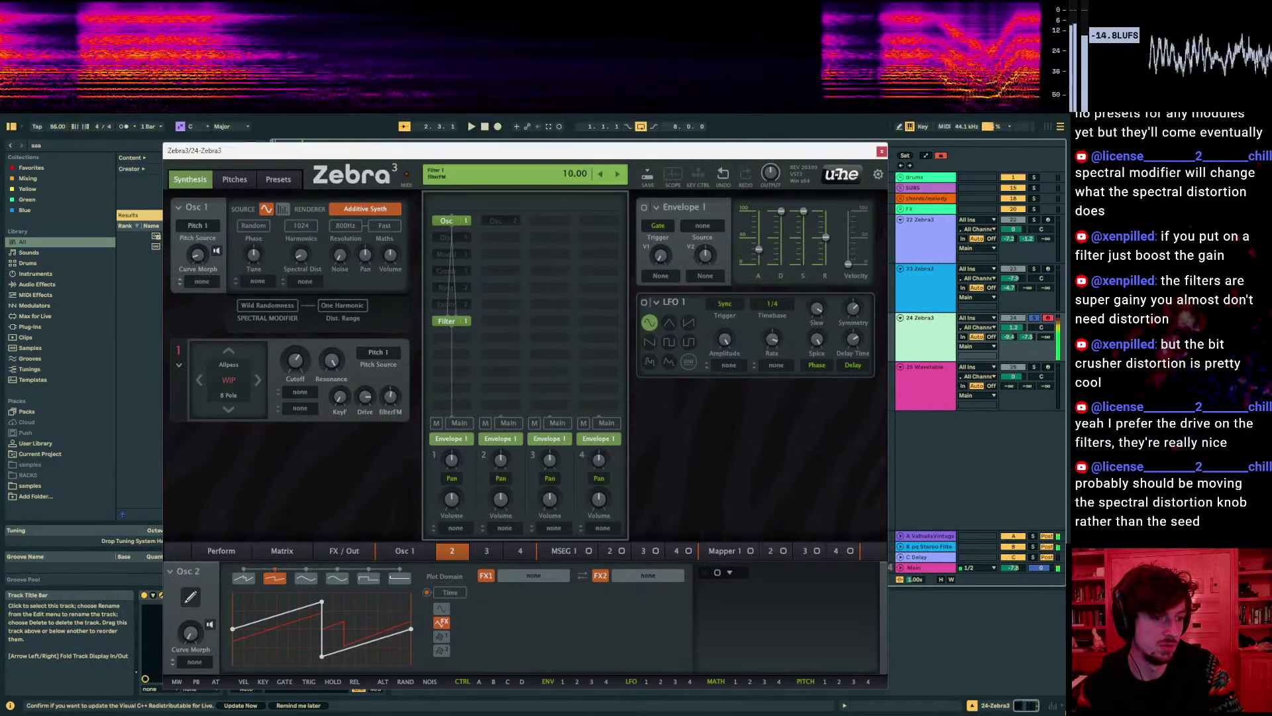
Sweep Filter 1's FilterFM while playing notes, then reset it to 0
{"action": "left_click_drag", "start_coordinate": [390, 397], "coordinate": [390, 336]}
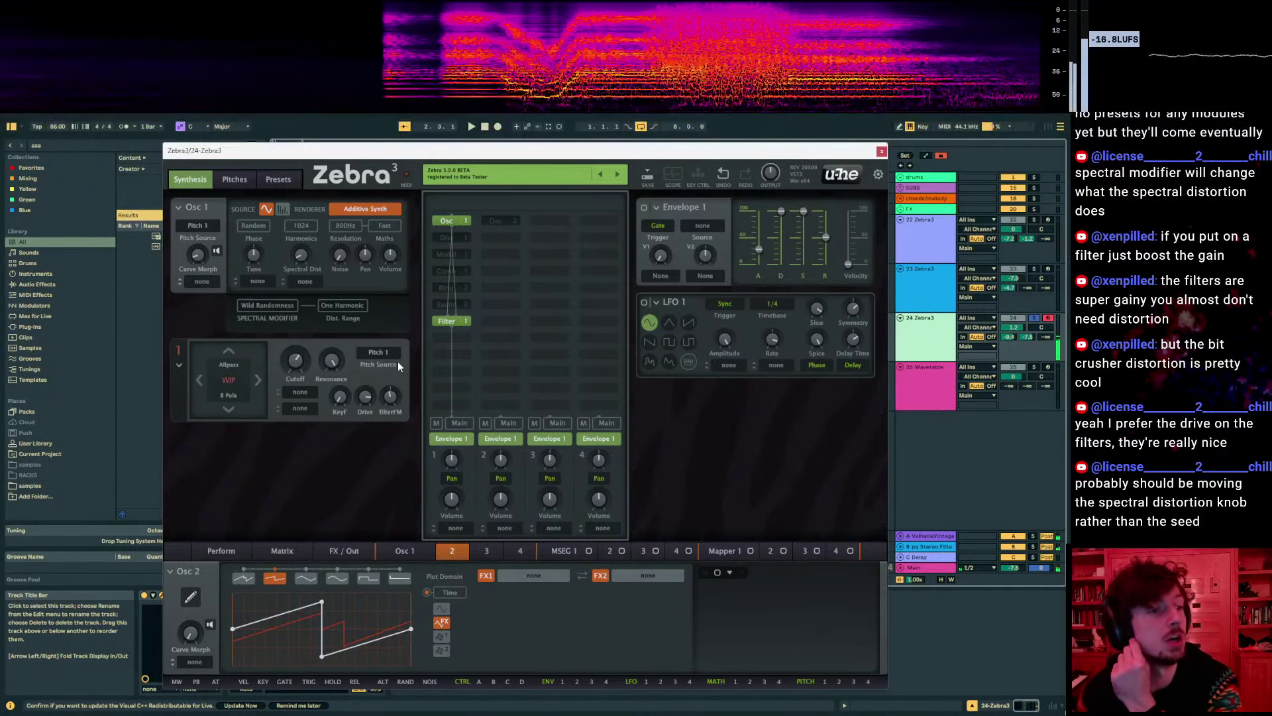
{"action": "mouse_move", "coordinate": [388, 397]}
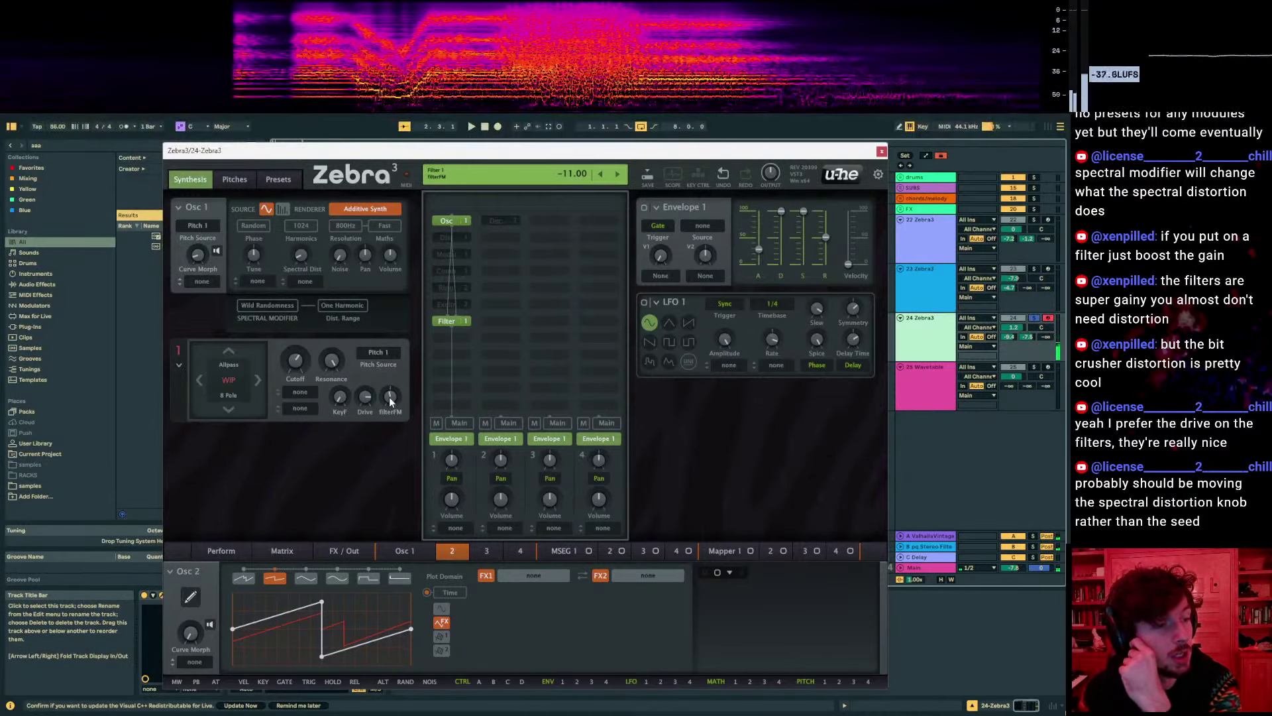
{"action": "left_click_drag", "start_coordinate": [388, 396], "coordinate": [388, 403]}
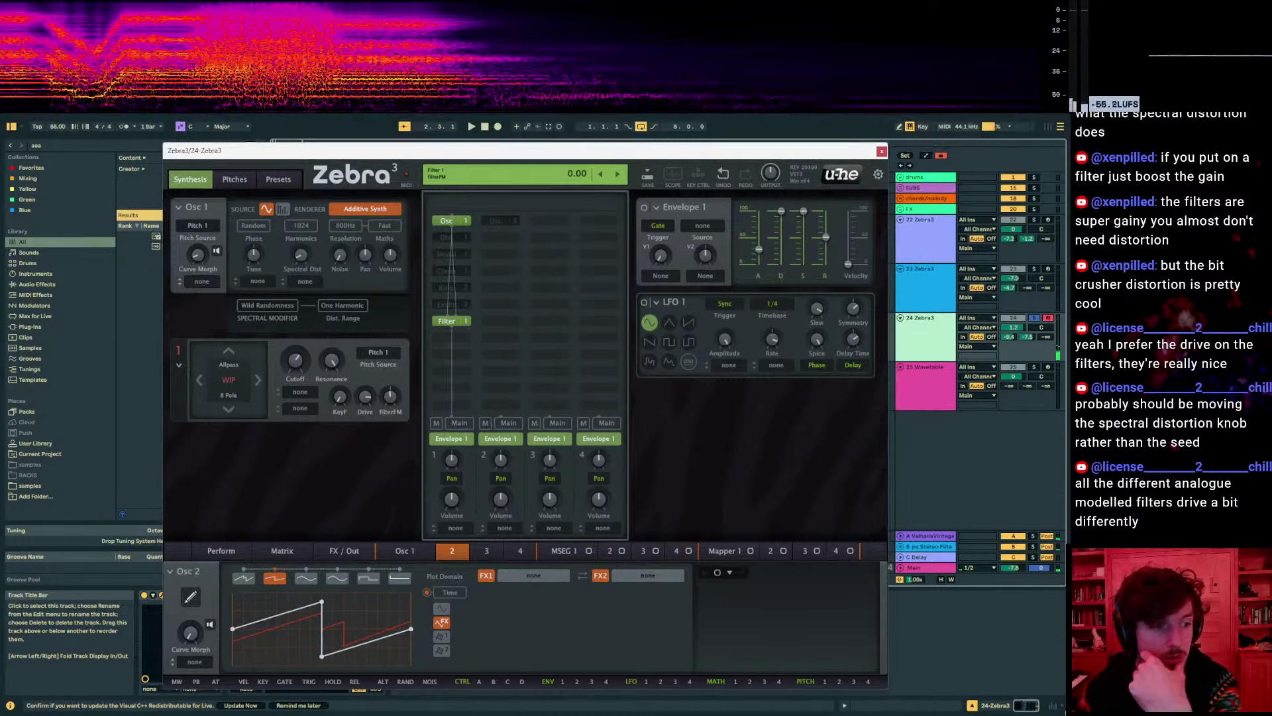
{"action": "mouse_move", "coordinate": [375, 348]}
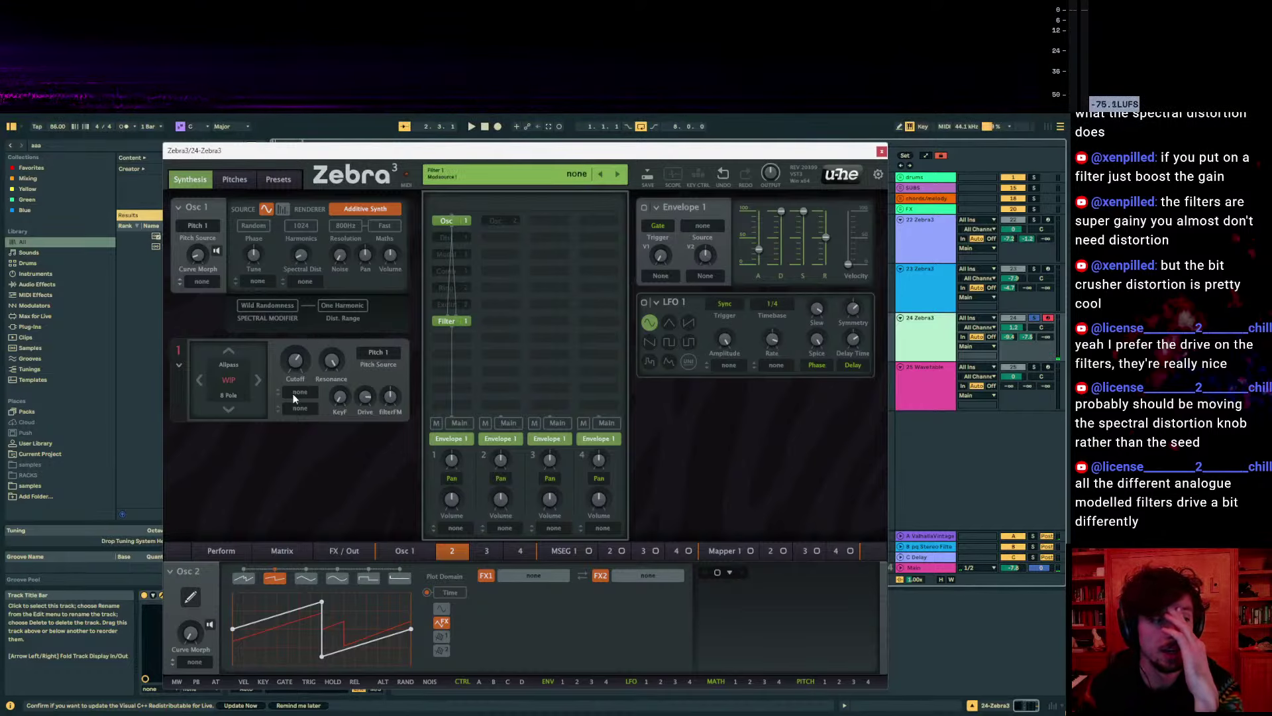
{"action": "left_click", "coordinate": [374, 356]}
{"action": "left_click", "coordinate": [236, 455]}
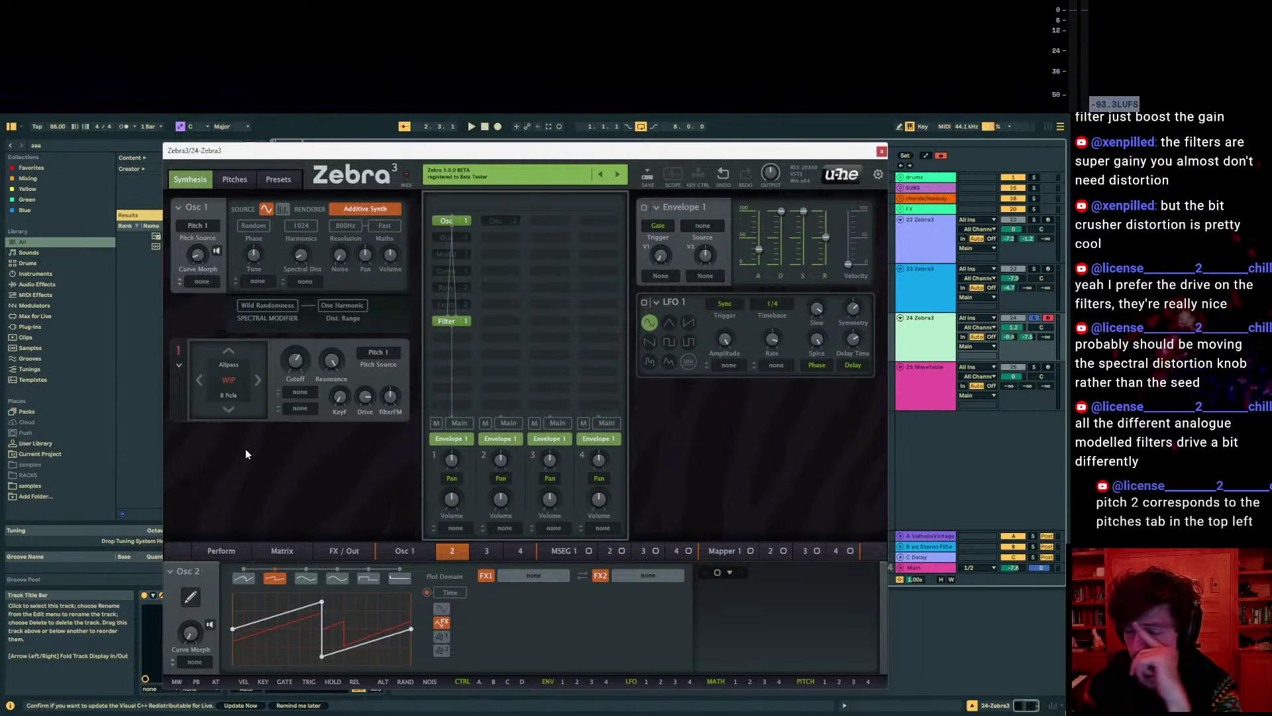
{"action": "left_click", "coordinate": [231, 381]}
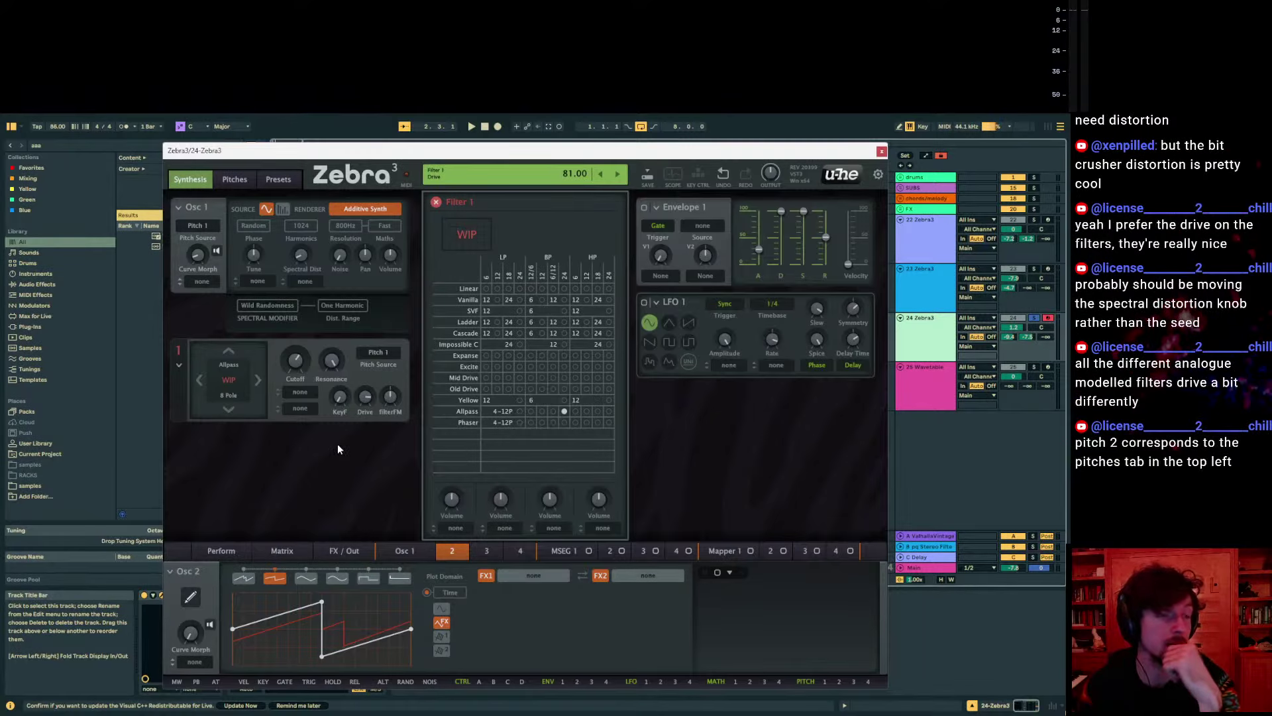
{"action": "left_click", "coordinate": [437, 203]}
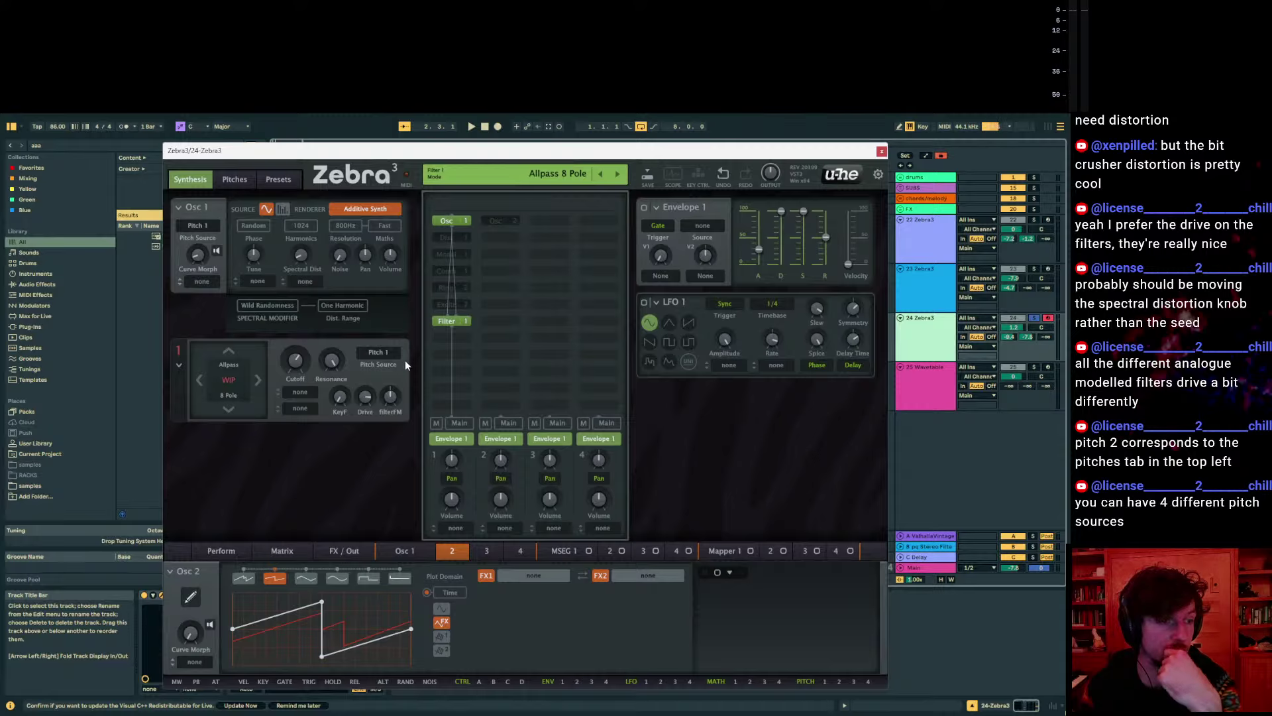
Try Pitch 4 as Filter 1's Pitch Source with FilterFM raised, then compare it with Pitch 1
{"action": "left_click", "coordinate": [384, 353]}
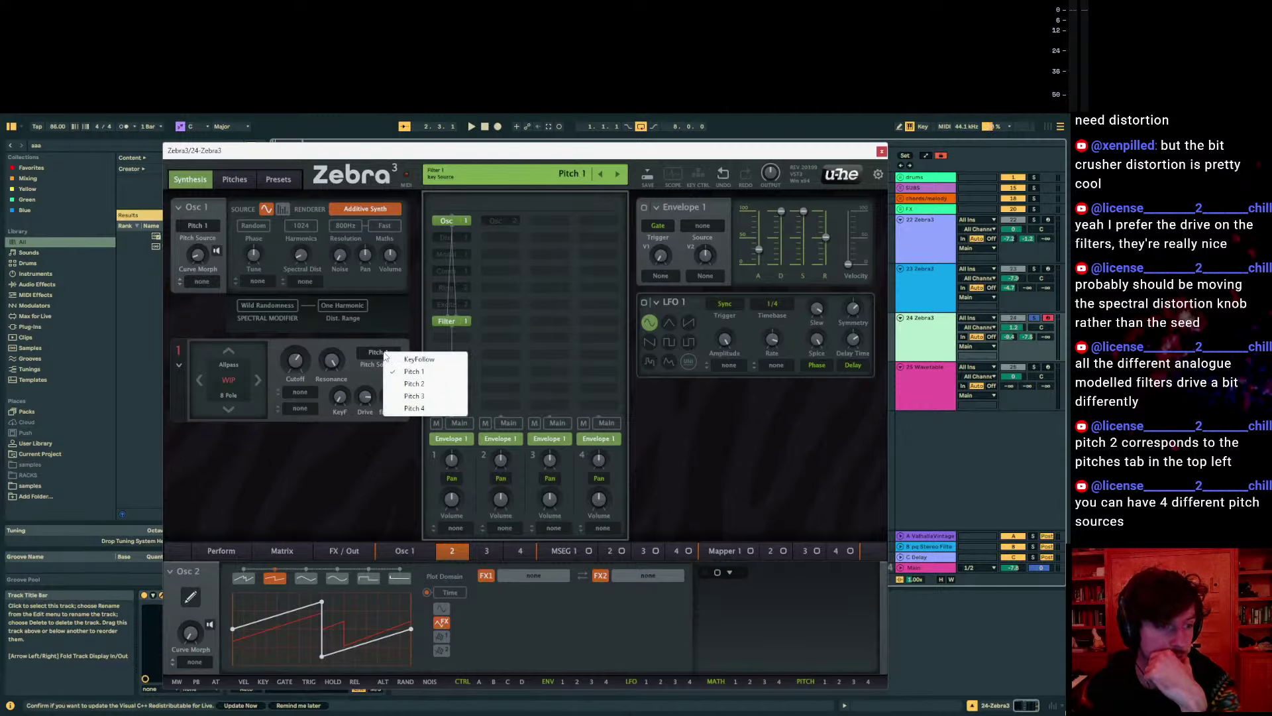
{"action": "left_click", "coordinate": [414, 408]}
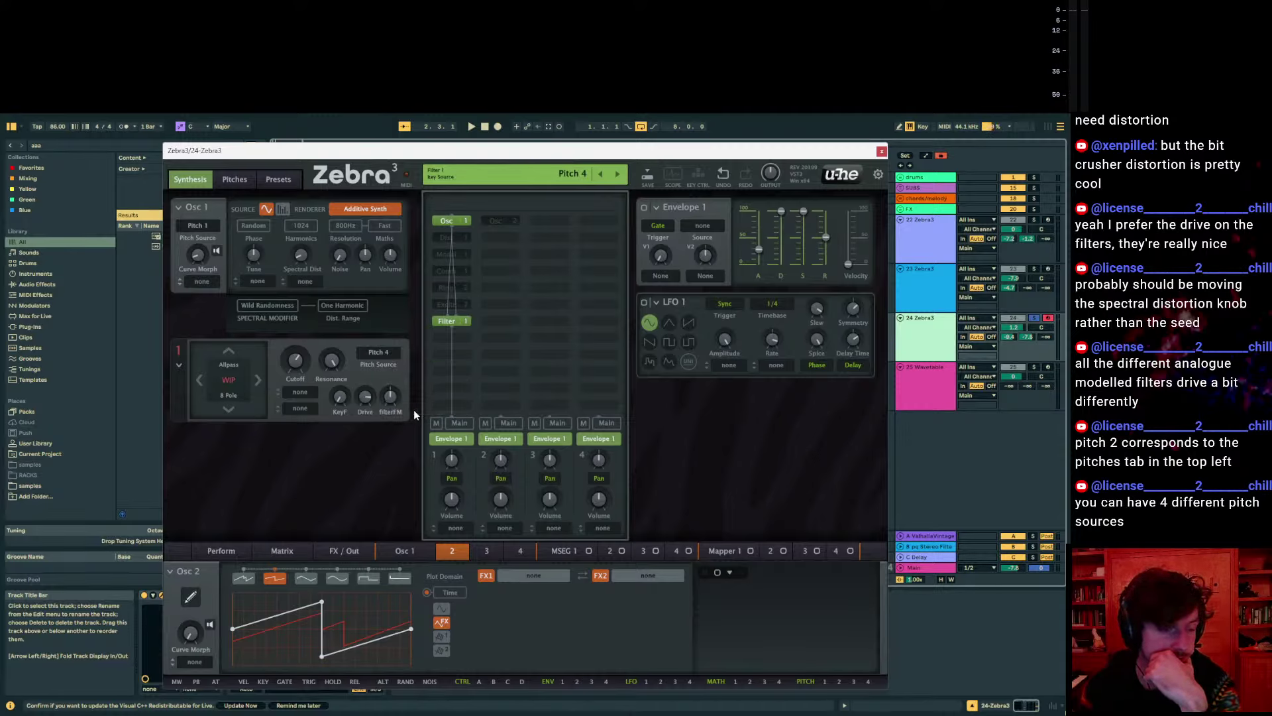
{"action": "left_click_drag", "start_coordinate": [391, 397], "coordinate": [391, 383]}
{"action": "left_click", "coordinate": [386, 362]}
{"action": "left_click", "coordinate": [398, 372]}
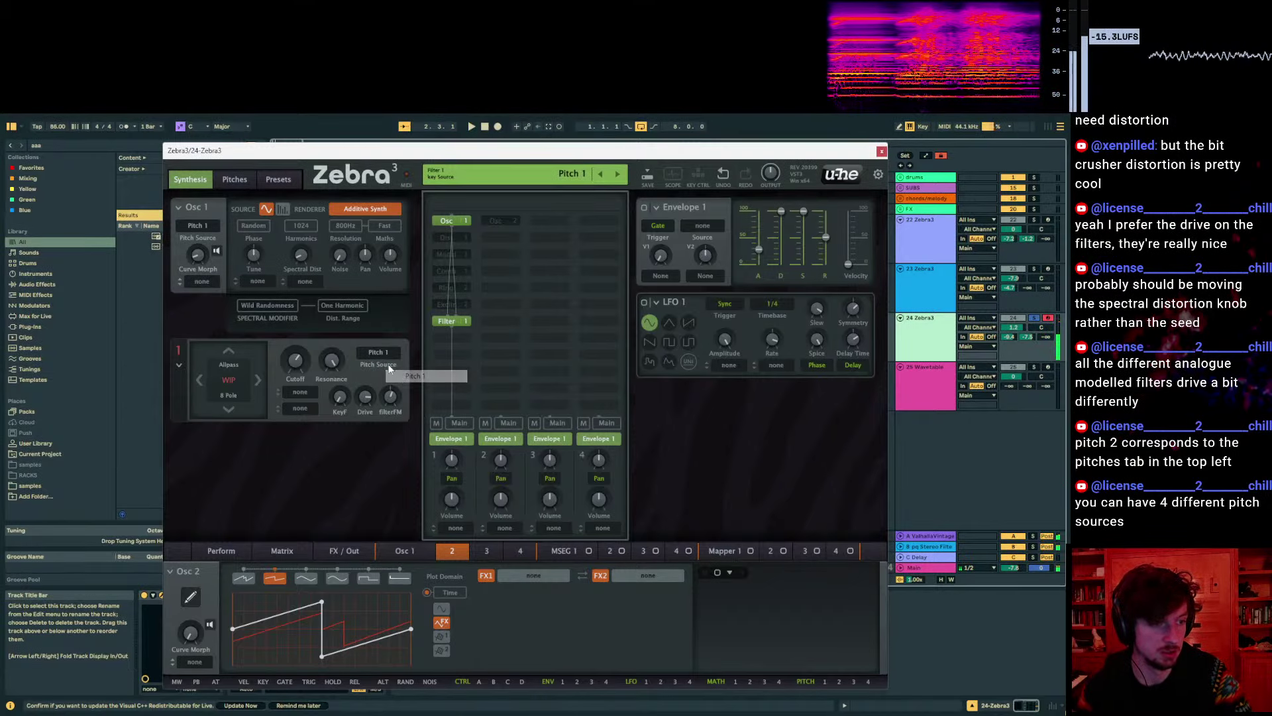
Audition Pitch 2 and Pitch 3 as Filter 1's Pitch Source while playing notes
{"action": "left_click", "coordinate": [388, 353]}
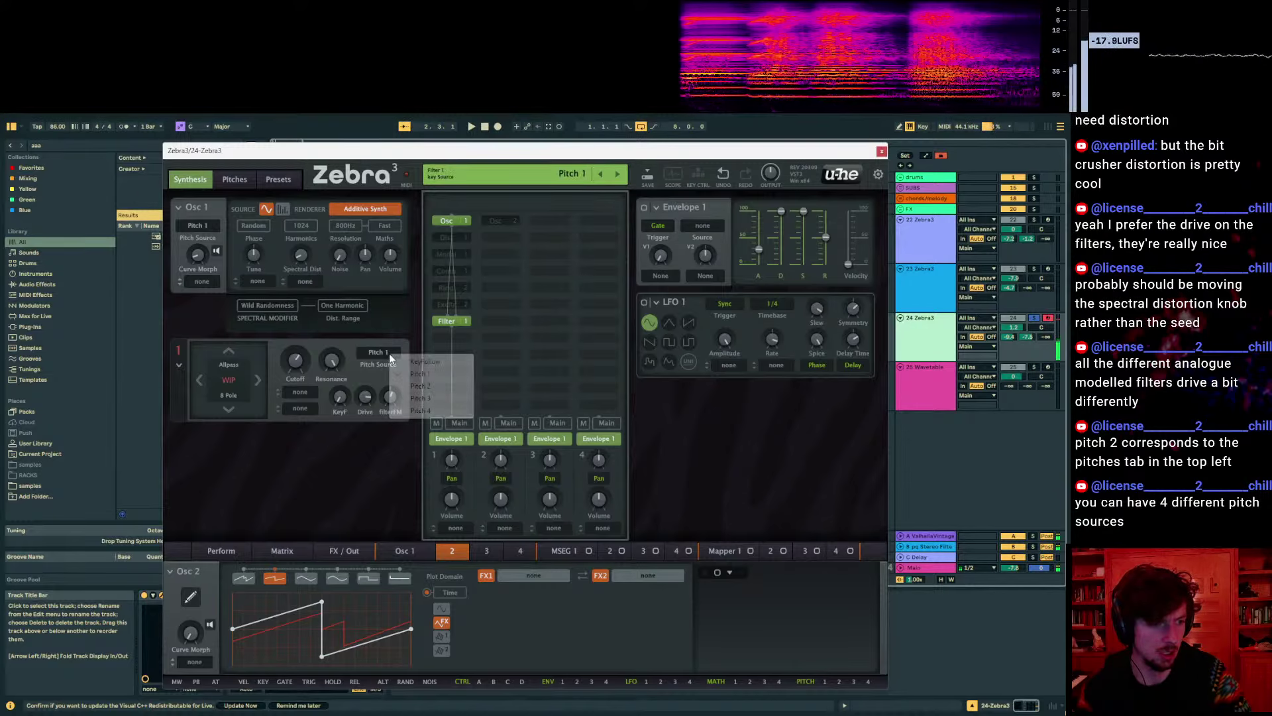
{"action": "left_click", "coordinate": [412, 384]}
{"action": "left_click", "coordinate": [382, 351]}
{"action": "left_click", "coordinate": [412, 395]}
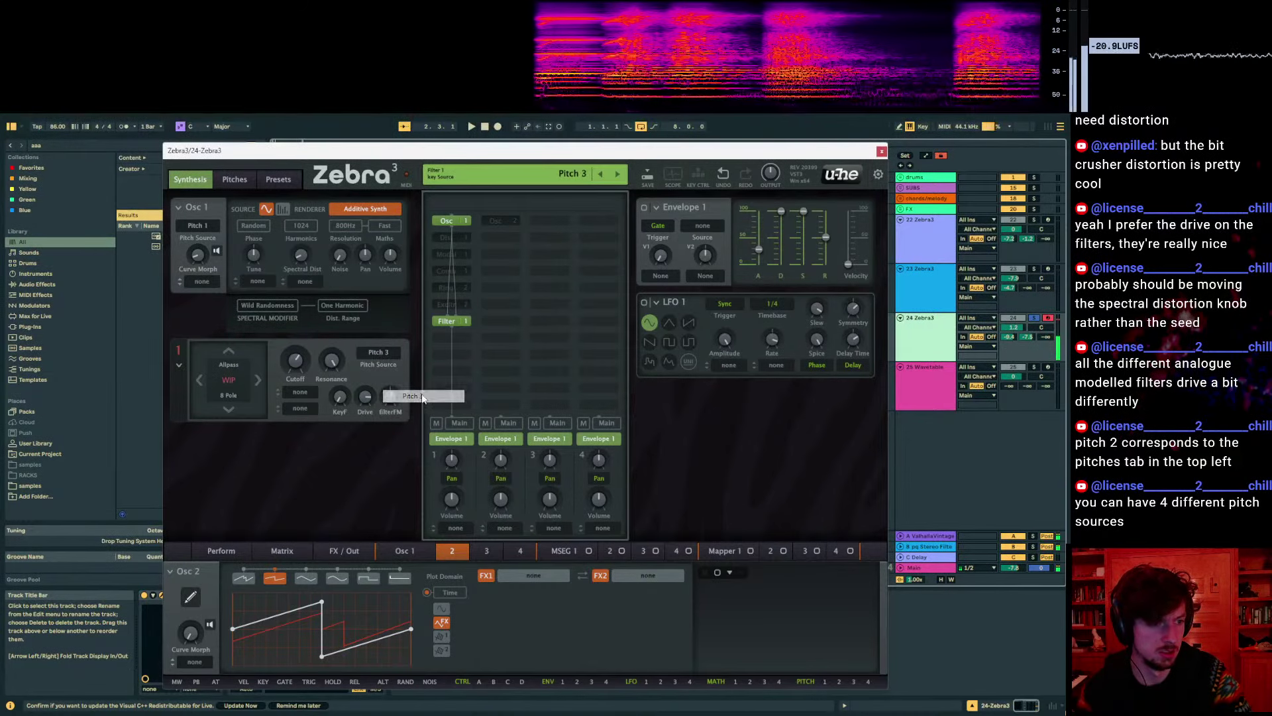
{"action": "left_click", "coordinate": [381, 352]}
{"action": "left_click", "coordinate": [306, 281]}
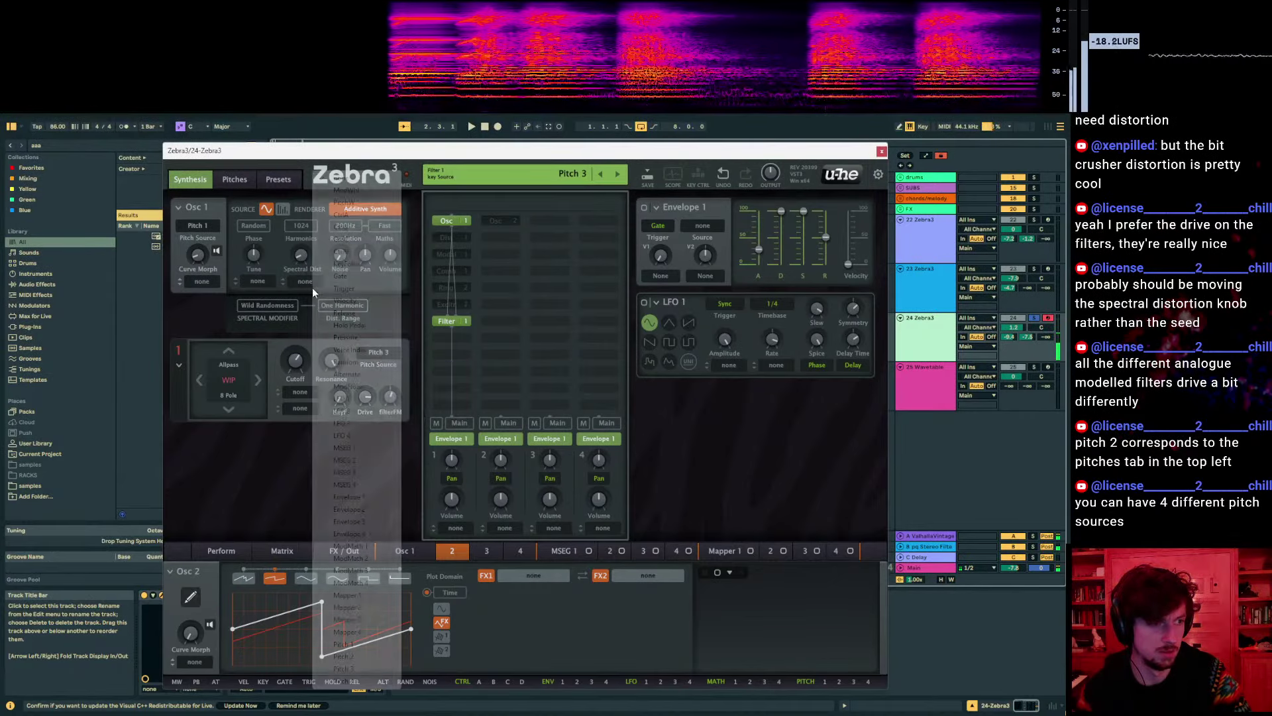
{"action": "left_click", "coordinate": [303, 252]}
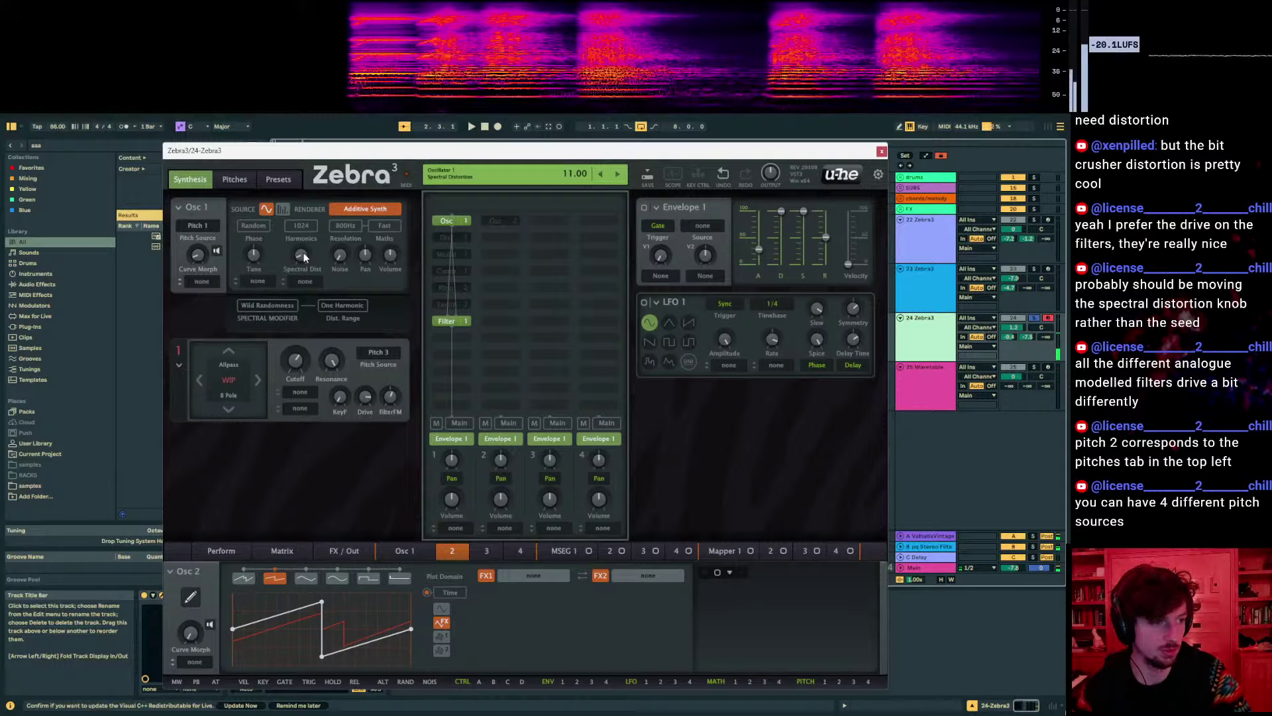
Cycle Filter 1's Pitch Source through Pitch 1, Pitch 2, Pitch 3 and Pitch 4 while playing notes
{"action": "left_click", "coordinate": [387, 353]}
{"action": "left_click", "coordinate": [410, 372]}
{"action": "left_click", "coordinate": [379, 353]}
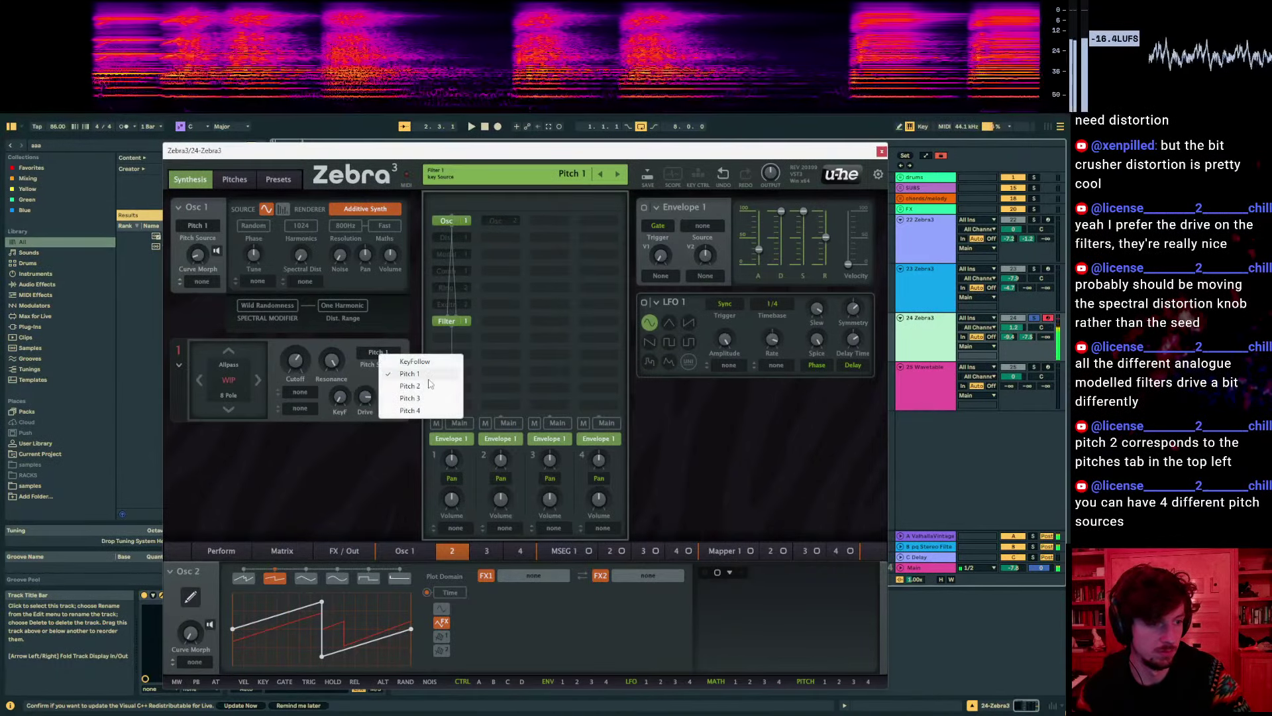
{"action": "left_click", "coordinate": [419, 384]}
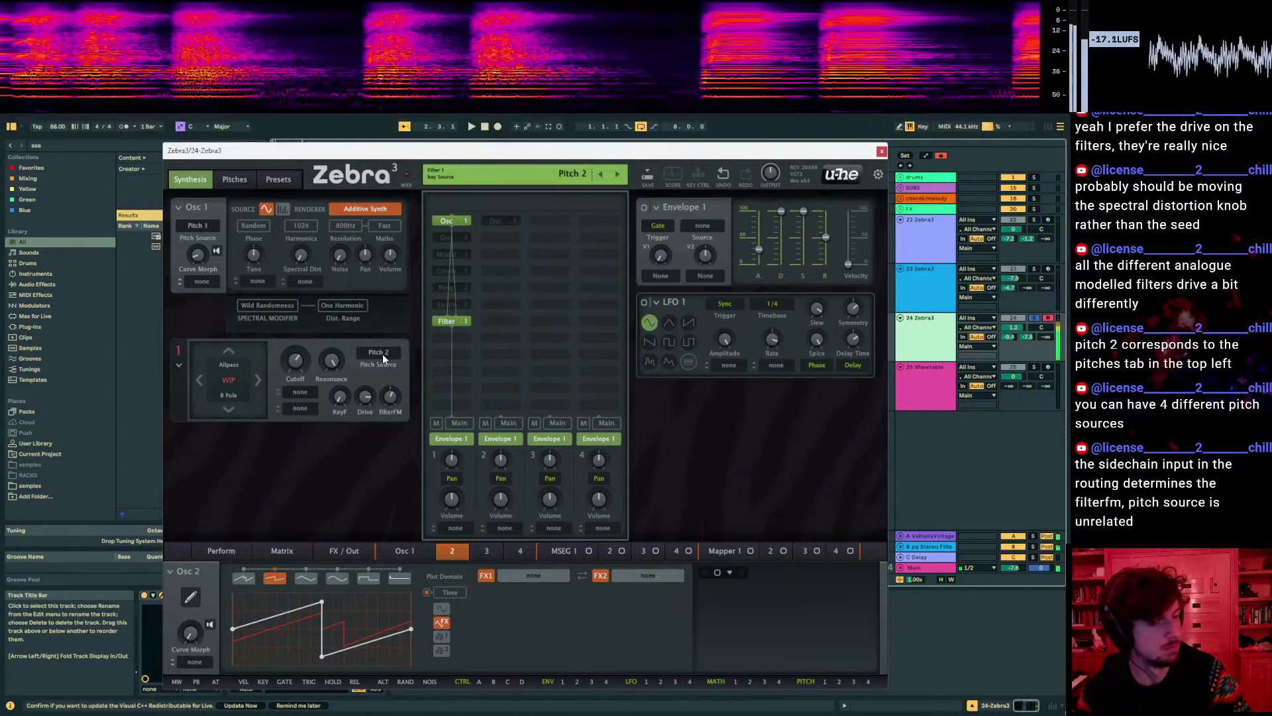
{"action": "left_click", "coordinate": [380, 352]}
{"action": "left_click", "coordinate": [409, 397]}
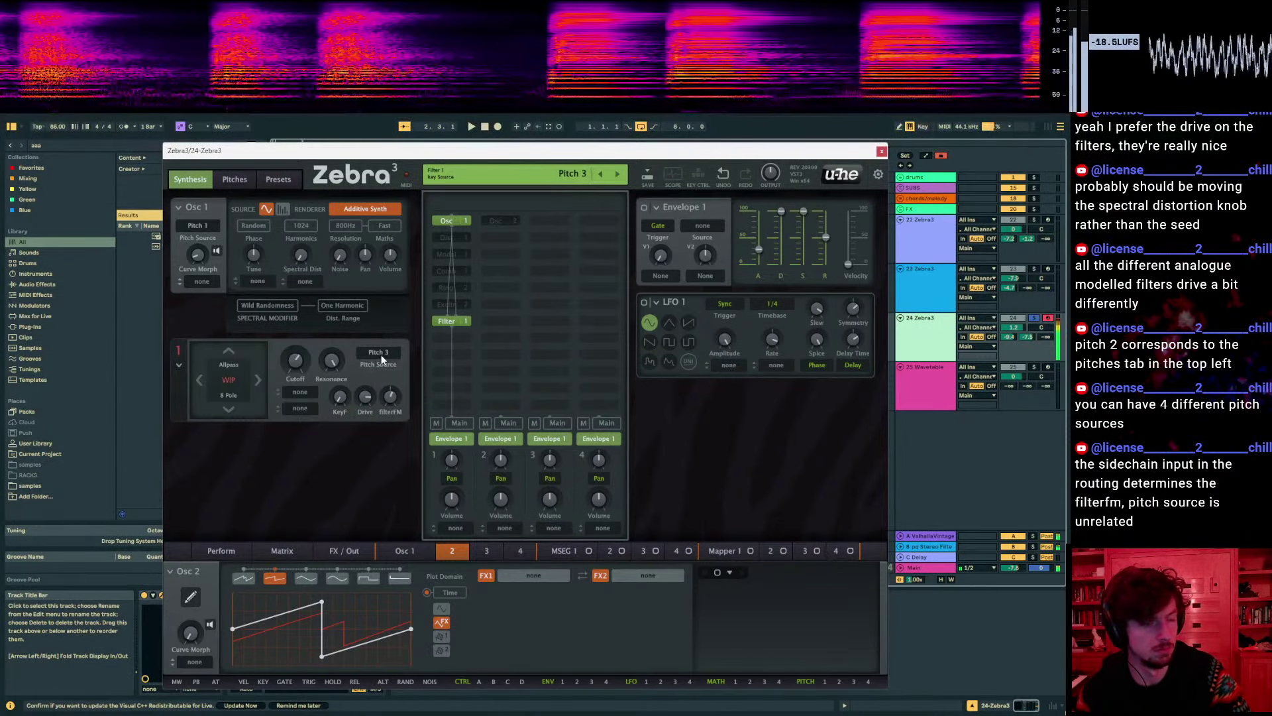
{"action": "left_click", "coordinate": [380, 354]}
{"action": "left_click", "coordinate": [410, 409]}
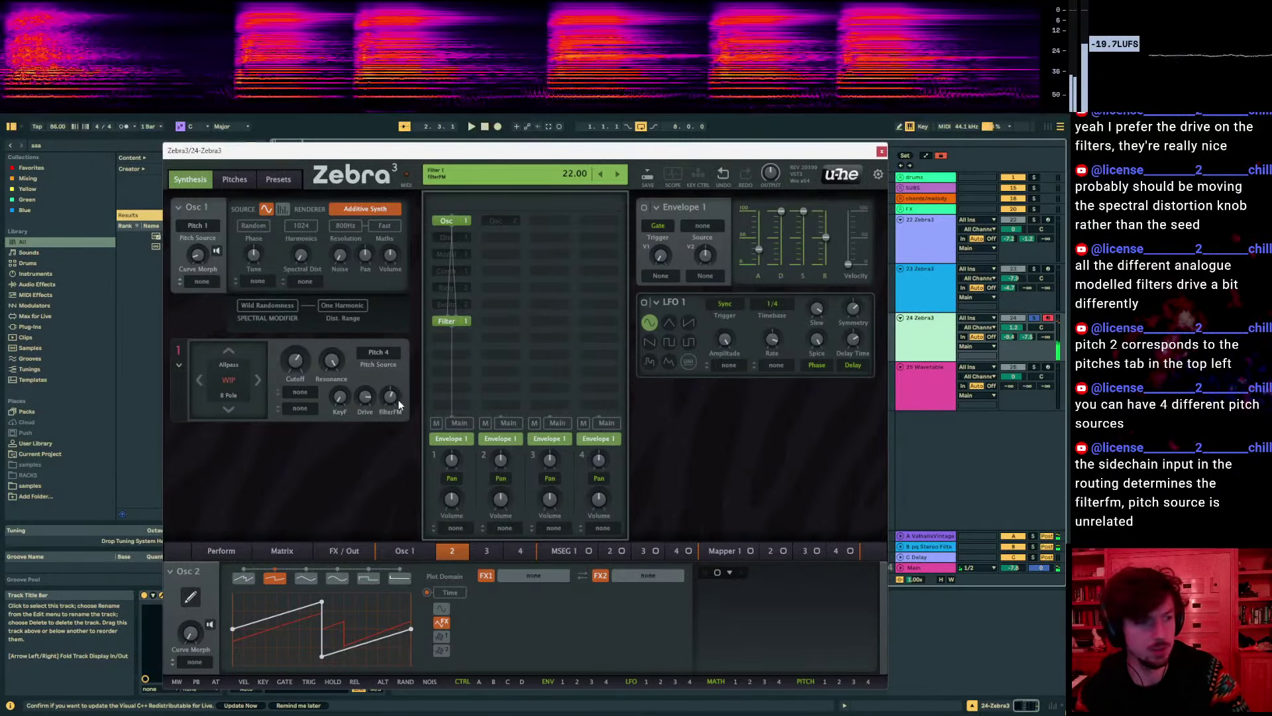
Raise Filter 1's FilterFM to 134 and step its Pitch Source back through Pitch 3 and Pitch 2 to Pitch 1
{"action": "left_click_drag", "start_coordinate": [399, 400], "coordinate": [392, 403]}
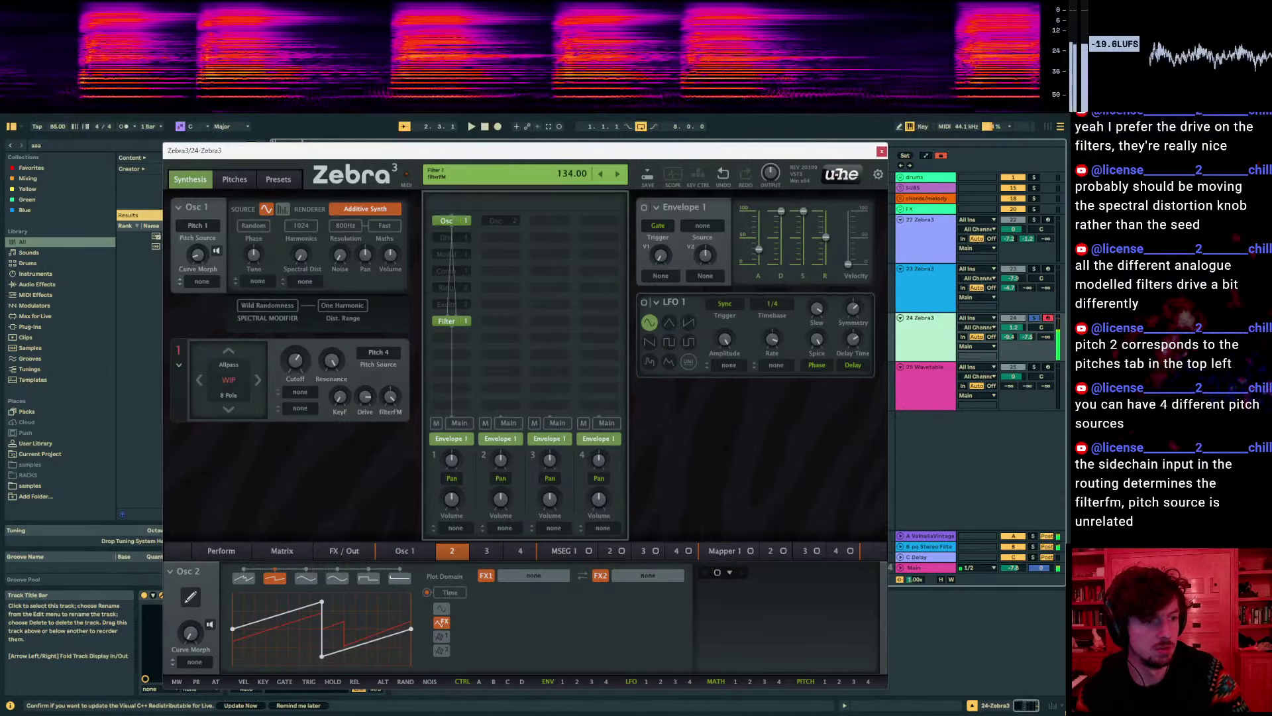
{"action": "left_click", "coordinate": [389, 359]}
{"action": "left_click", "coordinate": [388, 358]}
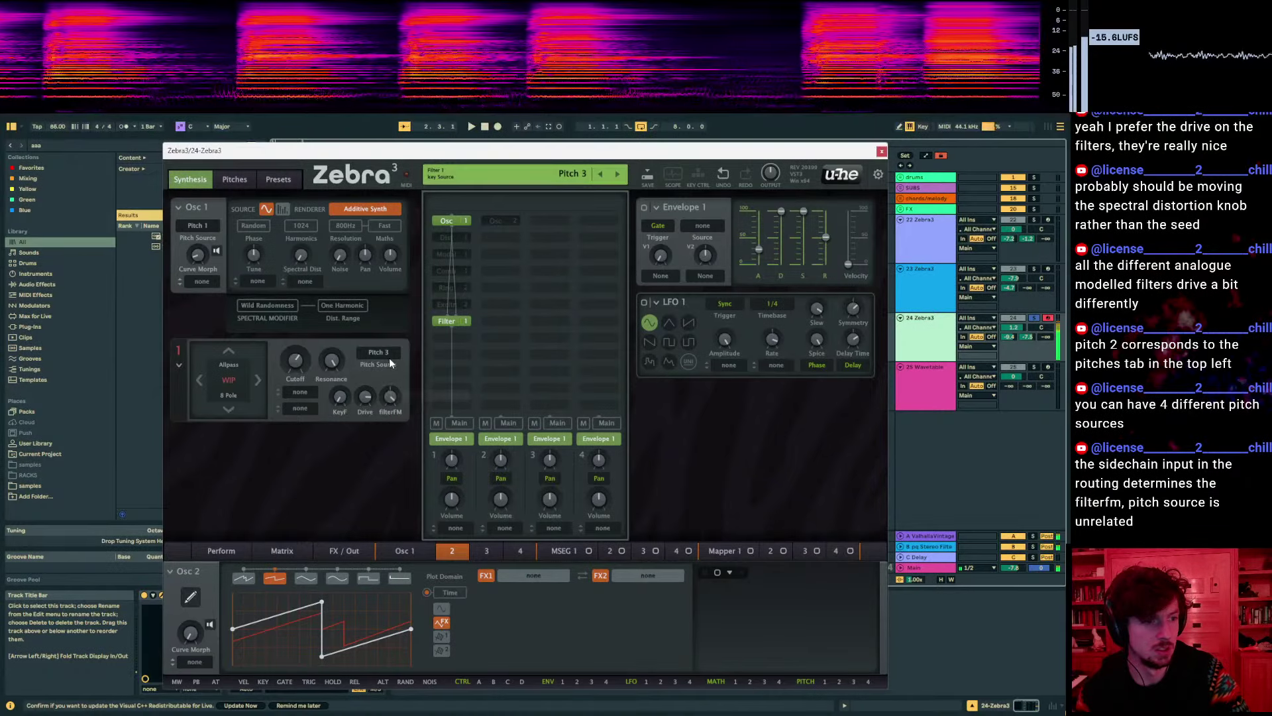
{"action": "left_click", "coordinate": [389, 358]}
{"action": "left_click", "coordinate": [414, 385]}
{"action": "left_click", "coordinate": [384, 355]}
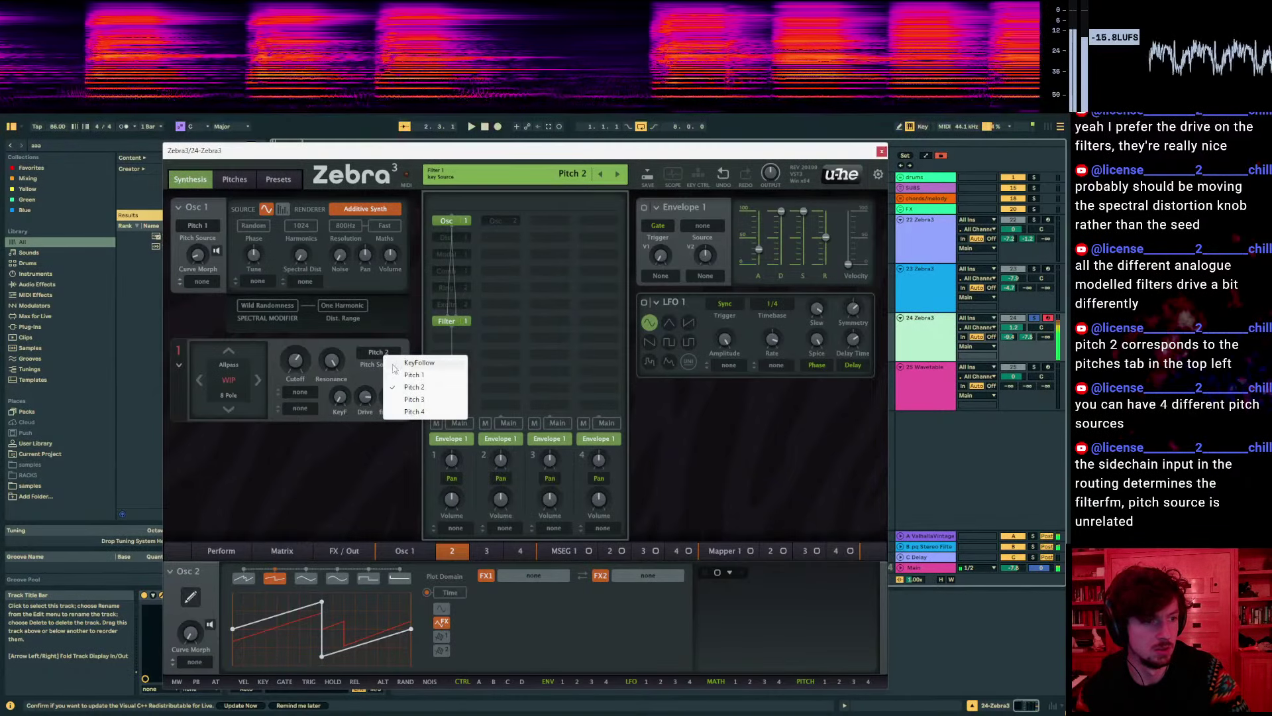
{"action": "left_click", "coordinate": [410, 383]}
{"action": "left_click", "coordinate": [389, 356]}
{"action": "left_click", "coordinate": [403, 374]}
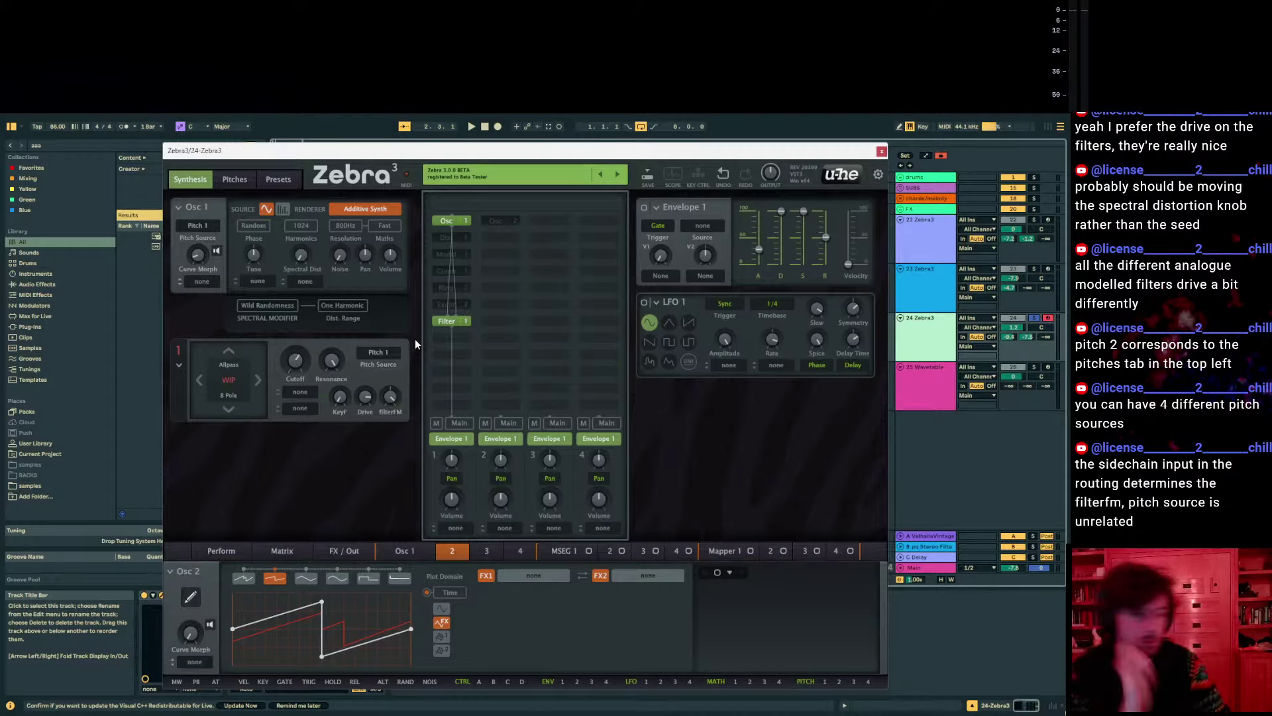
Switch to the Zebra3 user guide PDF and search it for "pitch source"
{"action": "key", "text": "alt+Tab"}
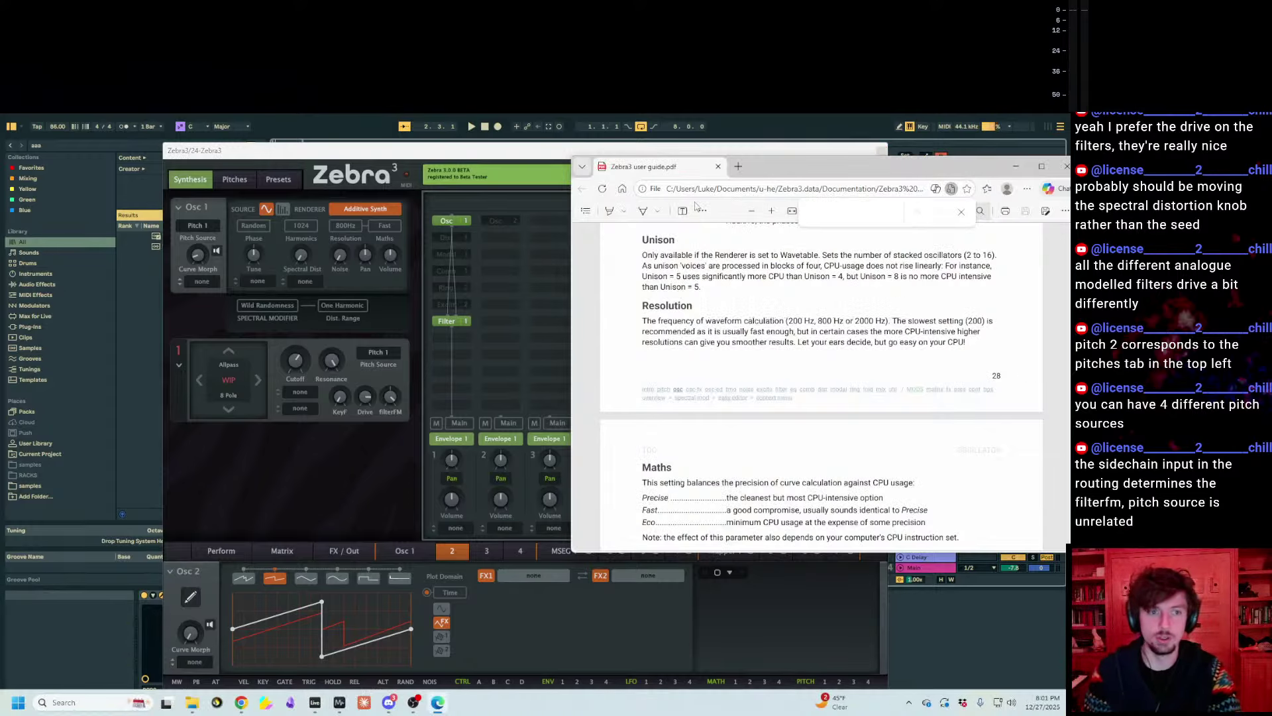
{"action": "type", "text": "pitch source"}
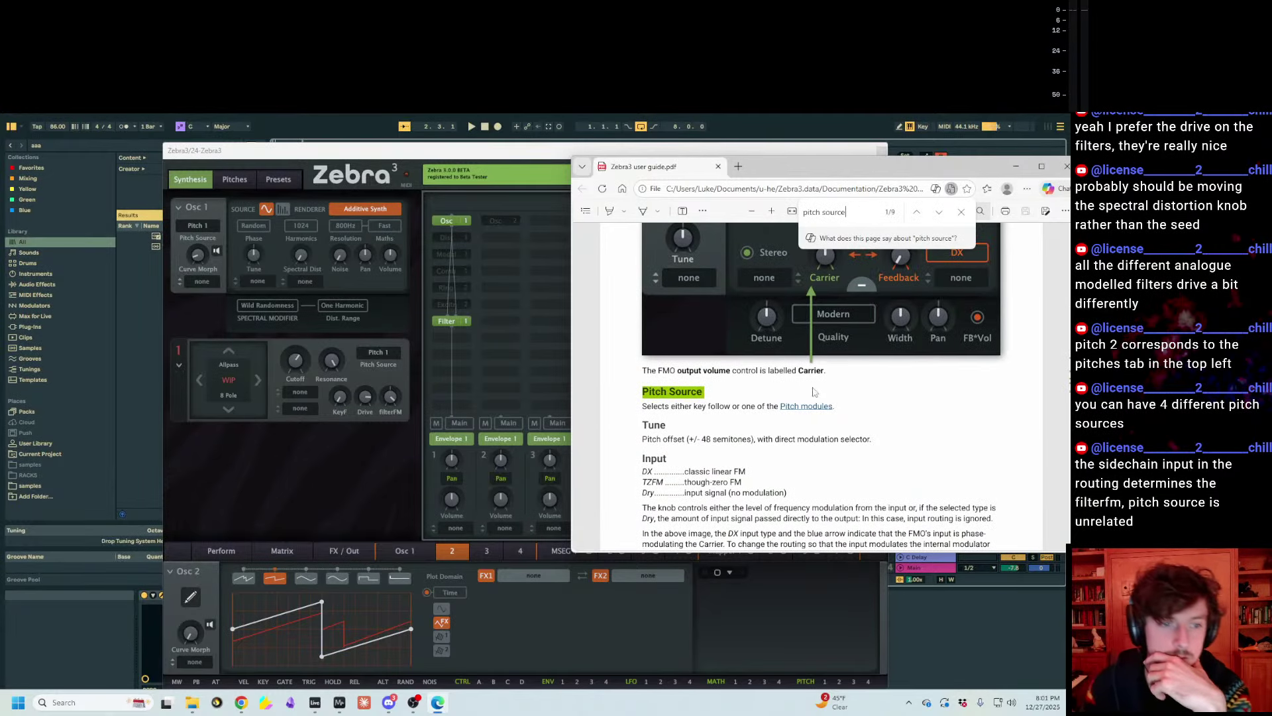
Read the guide's Pitch Source entries for the FMO and the filter, and follow the Pitch link to the Pitches chapter
{"action": "scroll", "coordinate": [708, 380], "scroll_direction": "up", "scroll_amount": 2}
{"action": "scroll", "coordinate": [764, 377], "scroll_direction": "down", "scroll_amount": 3}
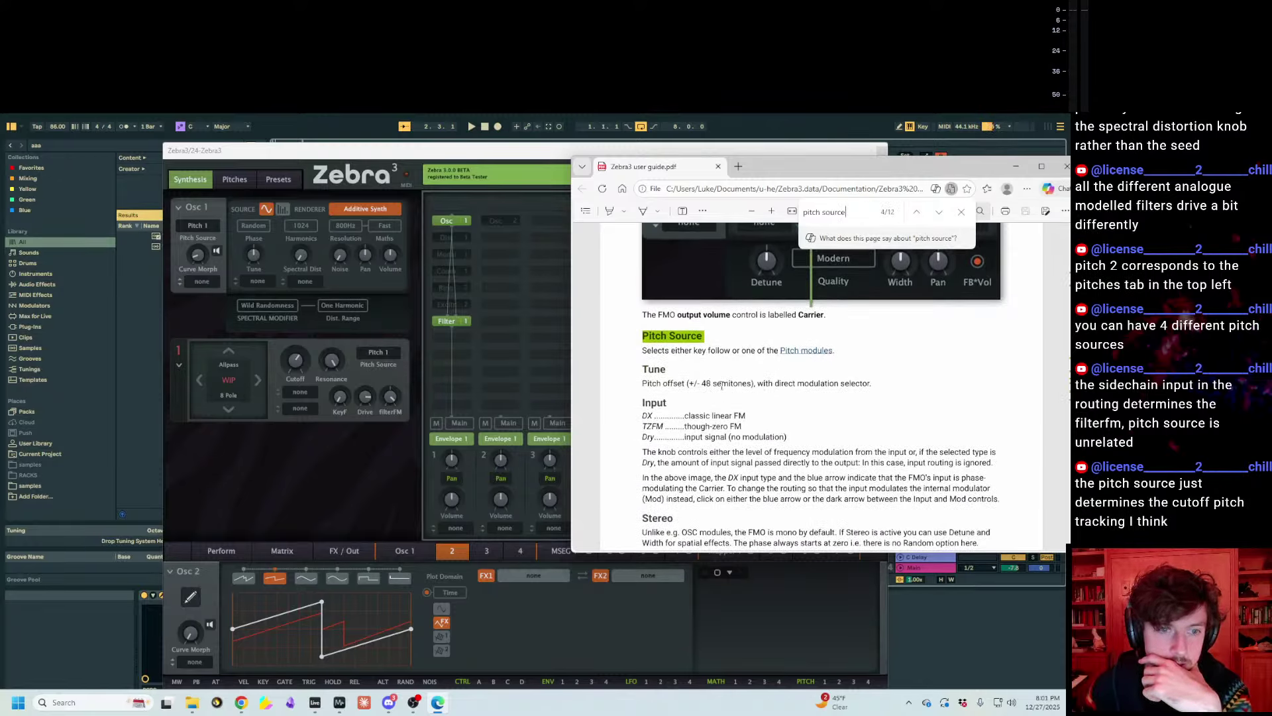
{"action": "left_click_drag", "start_coordinate": [661, 384], "coordinate": [821, 385]}
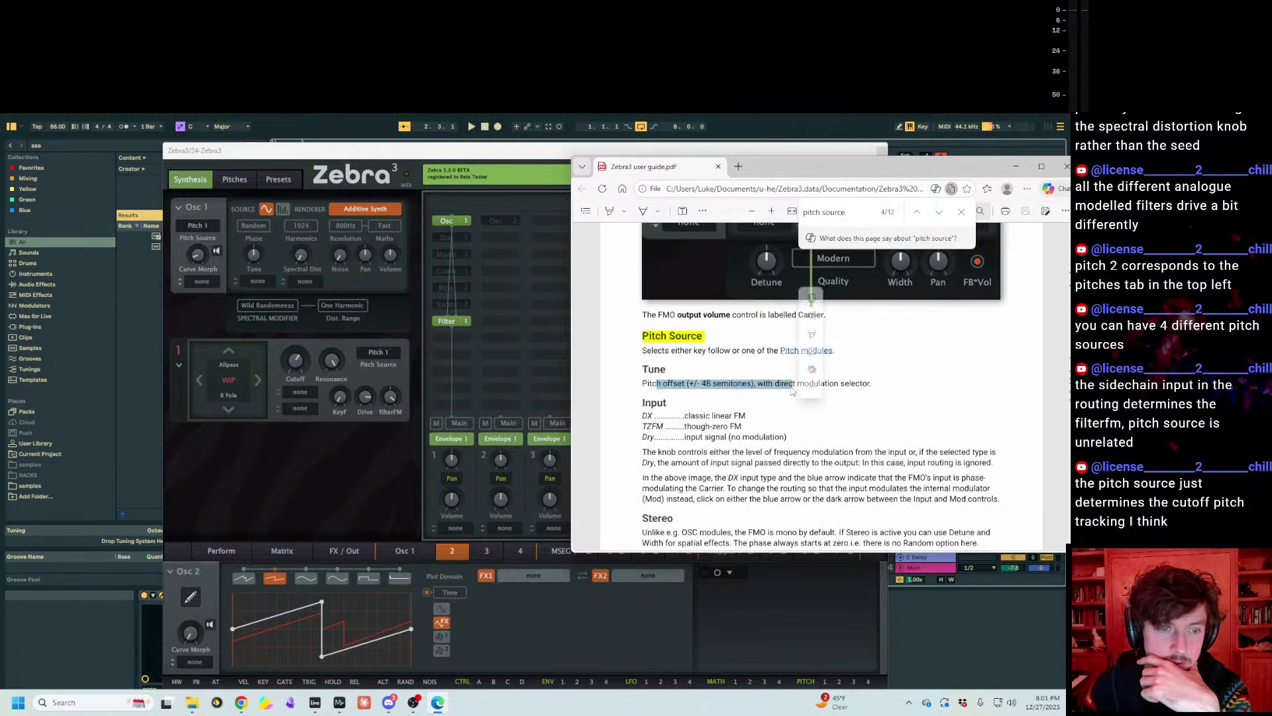
{"action": "left_click", "coordinate": [695, 389]}
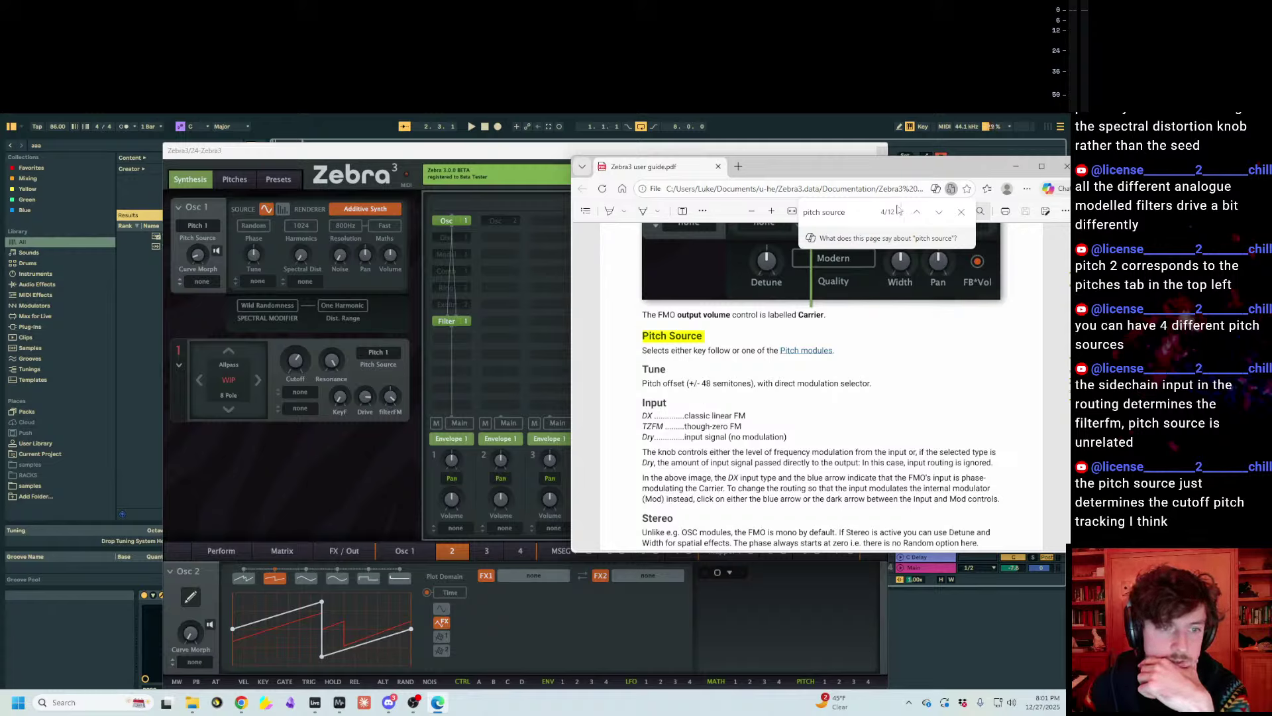
{"action": "left_click", "coordinate": [939, 212]}
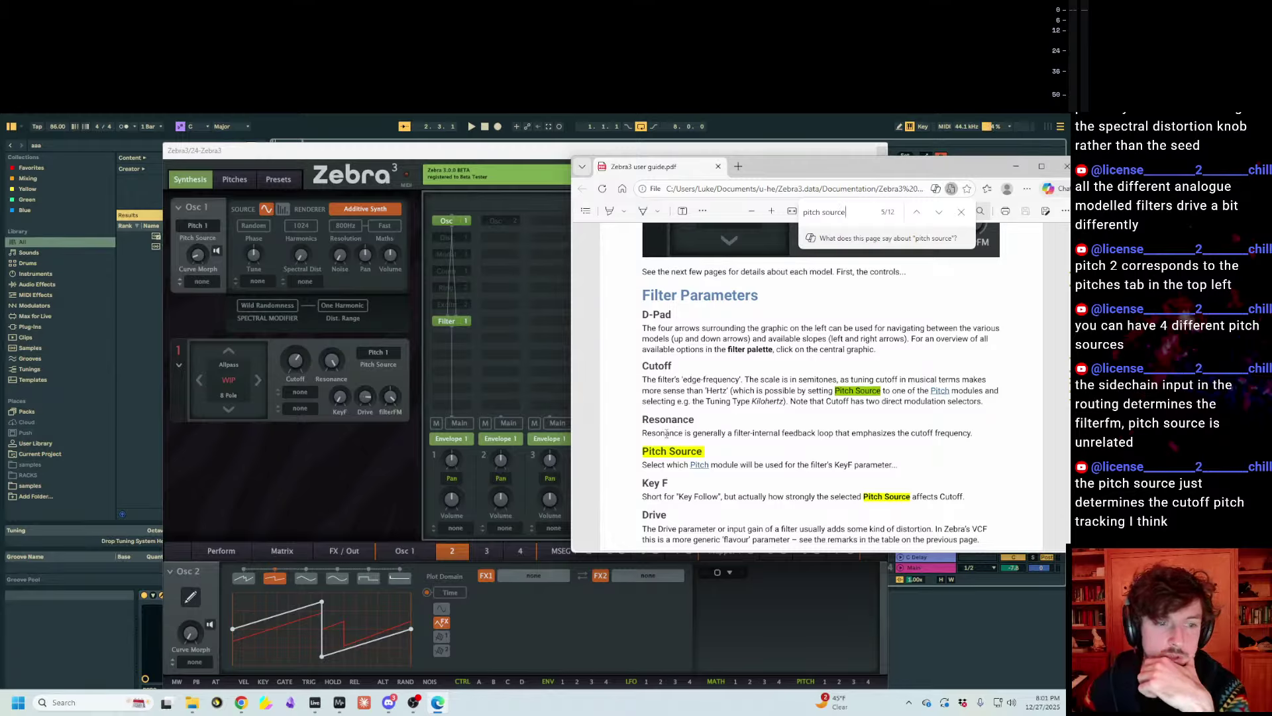
{"action": "left_click_drag", "start_coordinate": [651, 466], "coordinate": [837, 465]}
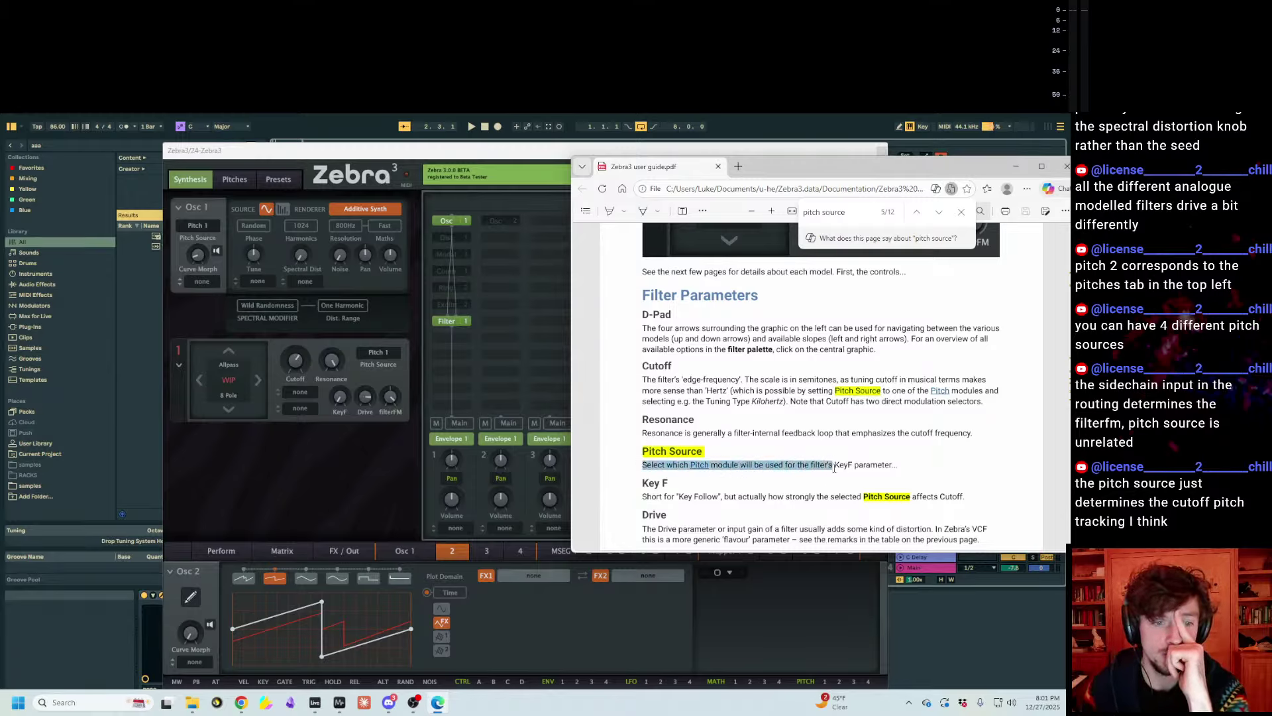
{"action": "left_click", "coordinate": [808, 468]}
{"action": "left_click", "coordinate": [699, 467]}
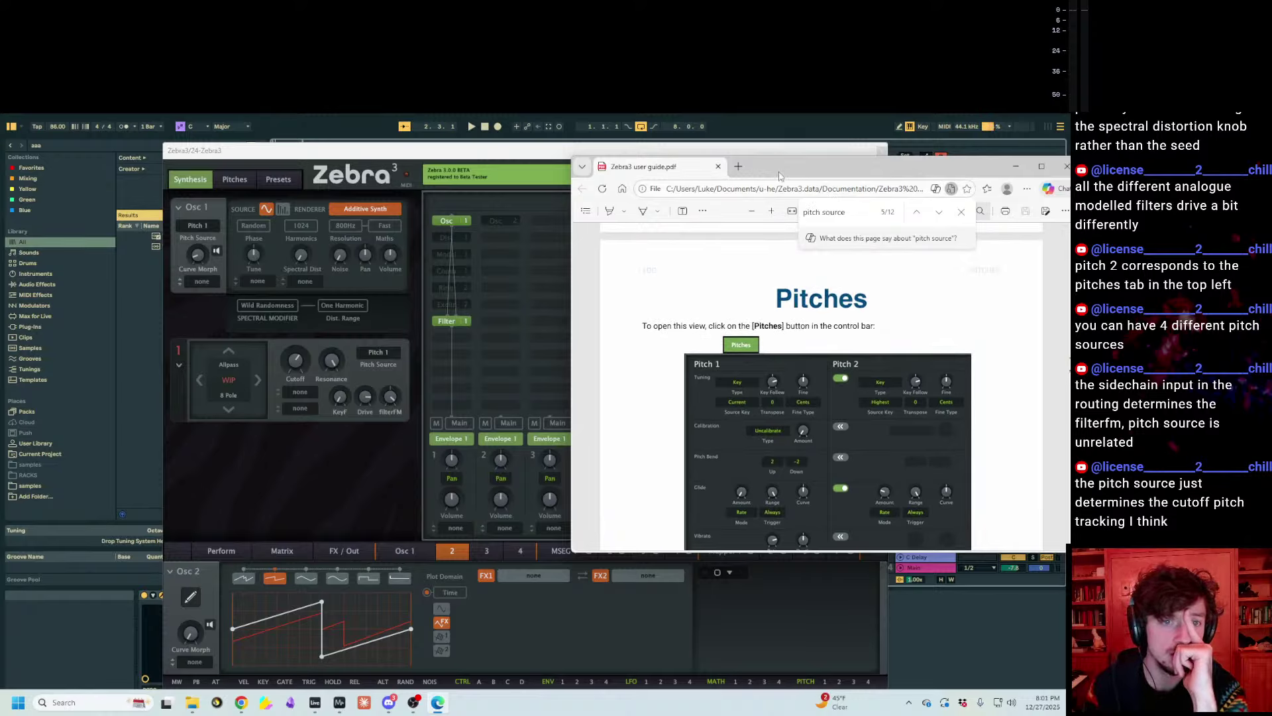
Return to Zebra3, show its Pitches settings and activate Pitch 2's Tuning section with Transpose at -48
{"action": "left_click", "coordinate": [790, 656]}
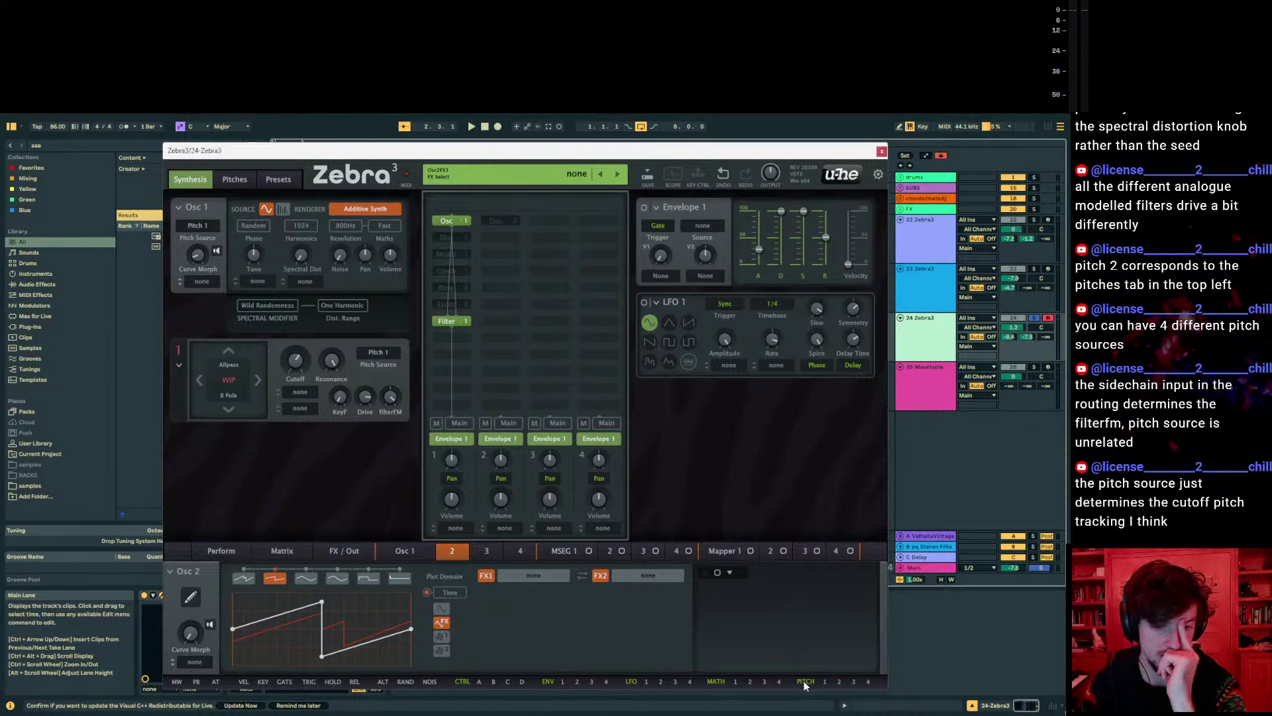
{"action": "mouse_move", "coordinate": [839, 683]}
{"action": "left_mouse_down"}
{"action": "mouse_move", "coordinate": [811, 642]}
{"action": "mouse_move", "coordinate": [369, 420]}
{"action": "mouse_move", "coordinate": [748, 470]}
{"action": "mouse_move", "coordinate": [840, 681]}
{"action": "left_mouse_up"}
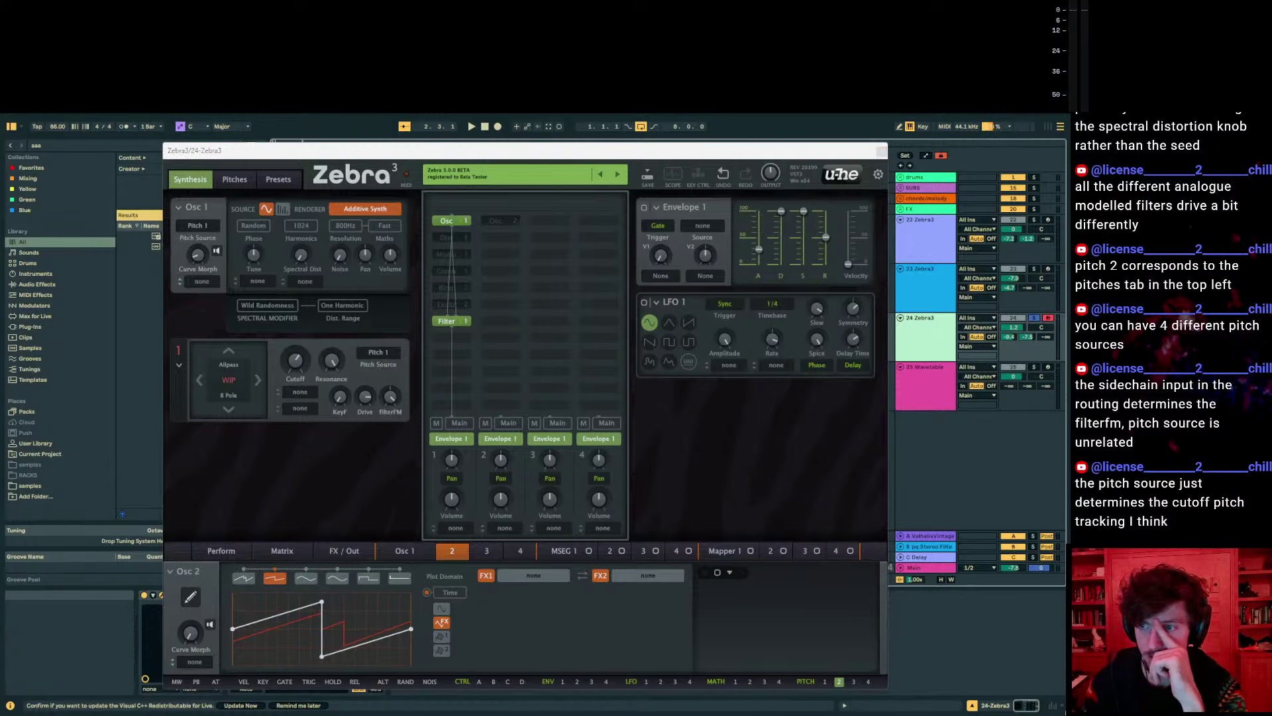
{"action": "key", "text": "alt+Tab"}
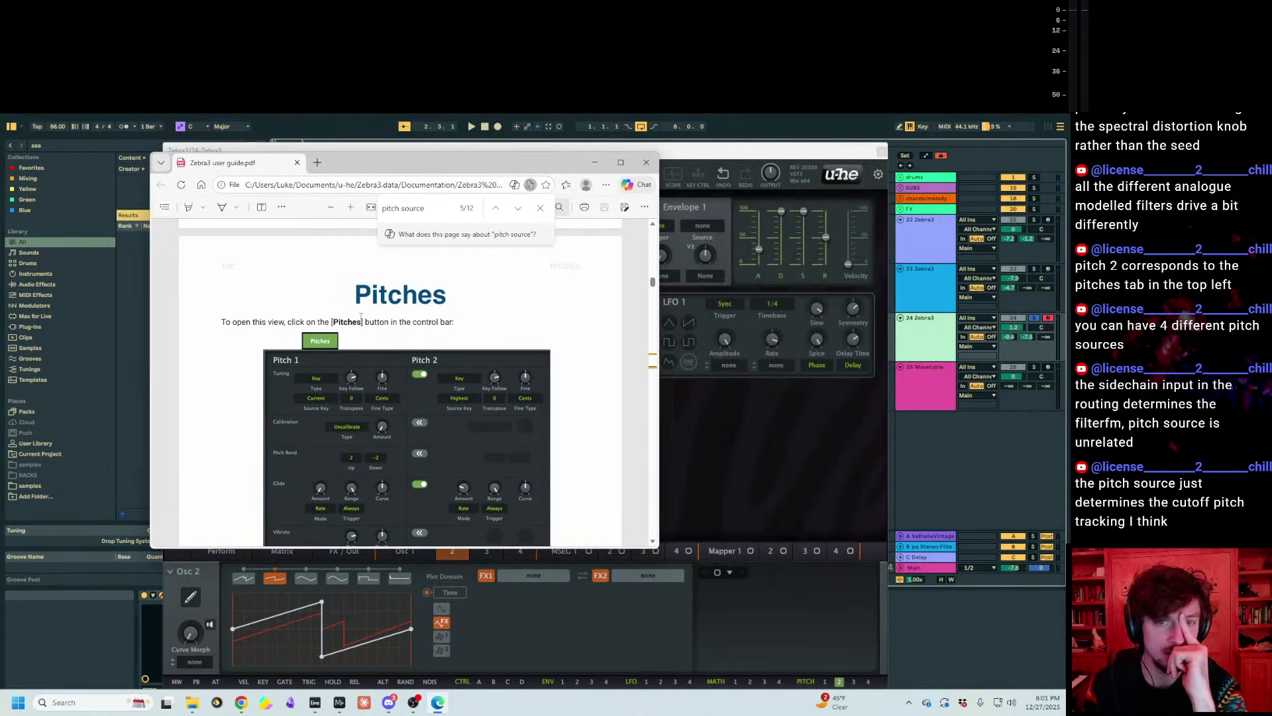
{"action": "key", "text": "alt+Tab"}
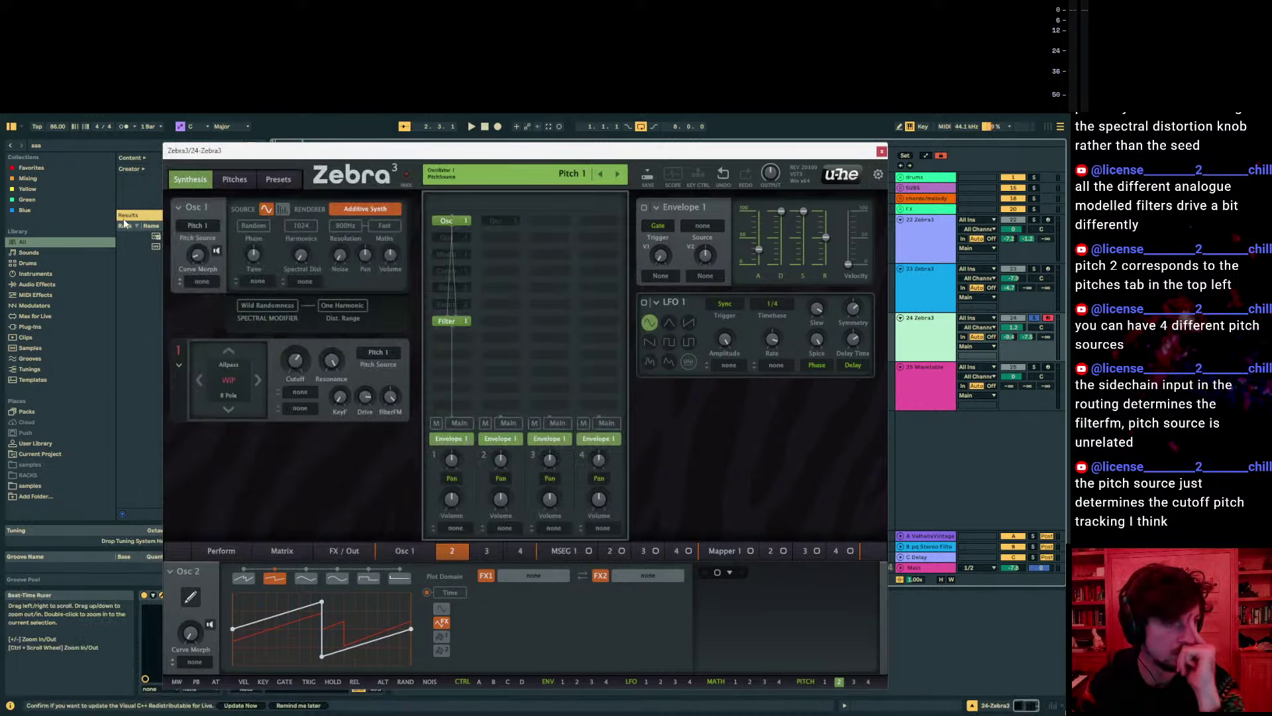
{"action": "left_click", "coordinate": [227, 179]}
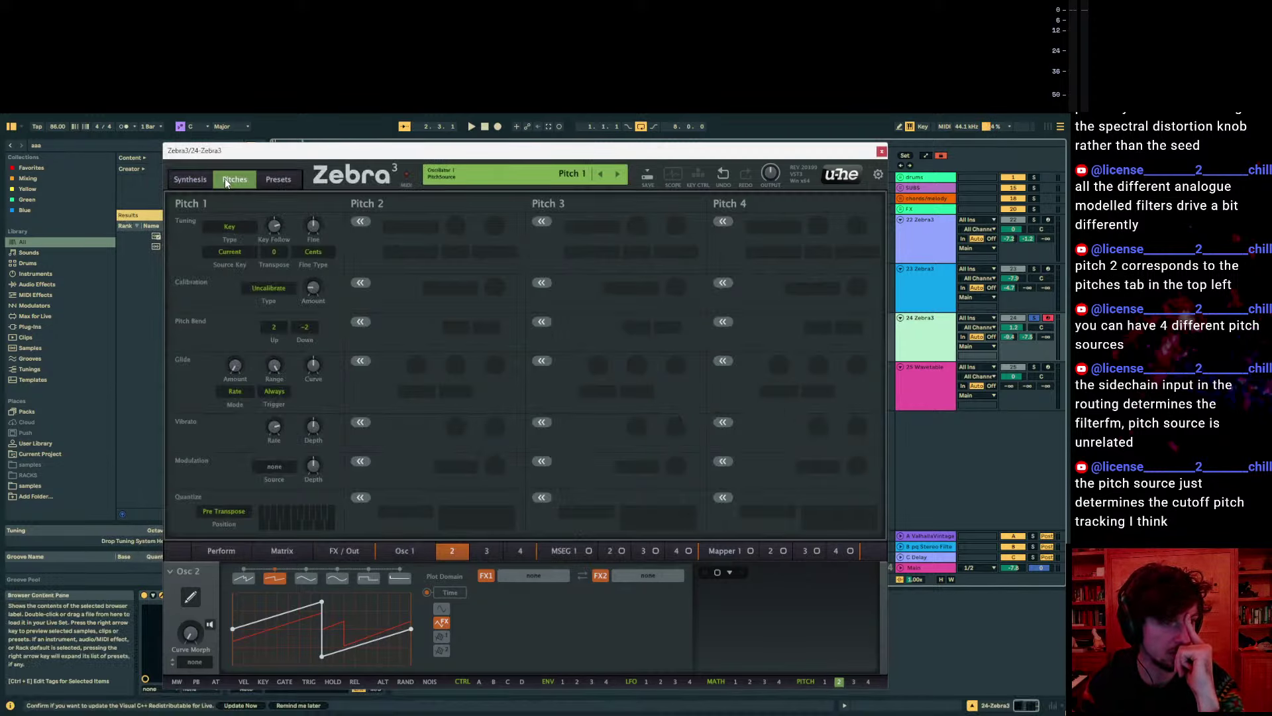
{"action": "left_click", "coordinate": [361, 221]}
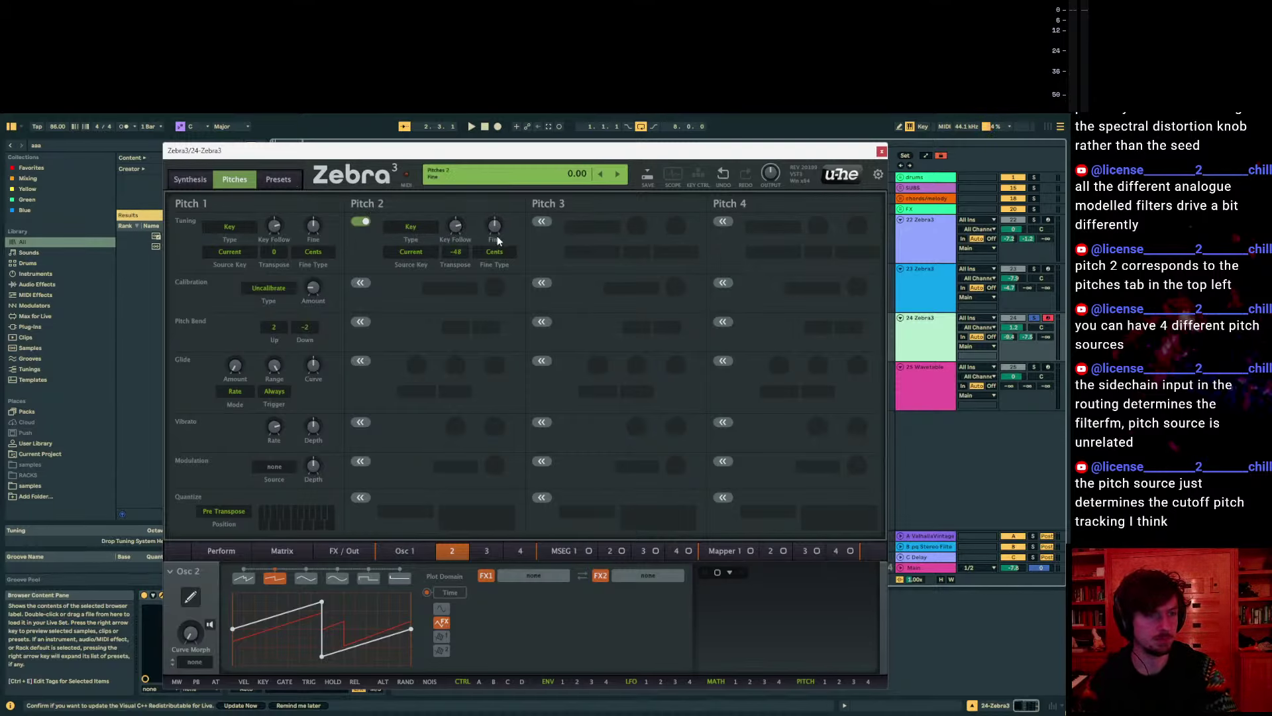
Set Filter 1's Pitch Source to Pitch 2 in the Synthesis view while playing notes
{"action": "left_click", "coordinate": [200, 183]}
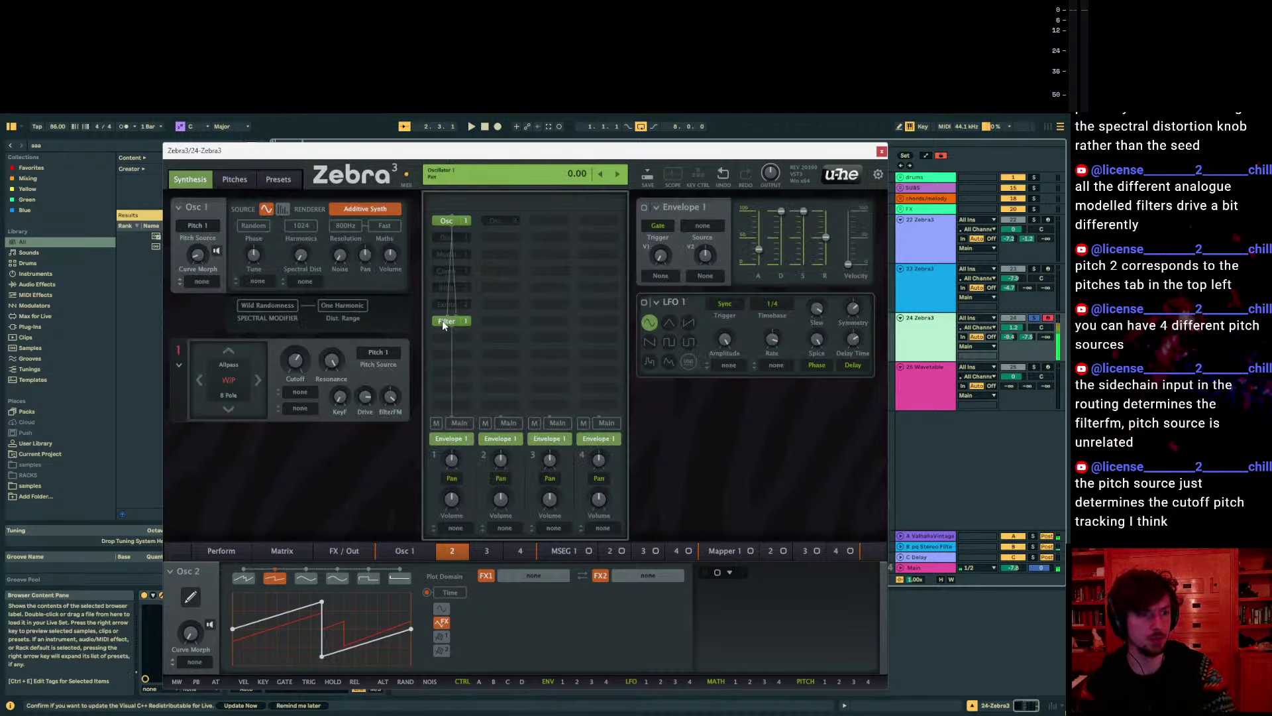
{"action": "left_click", "coordinate": [384, 354]}
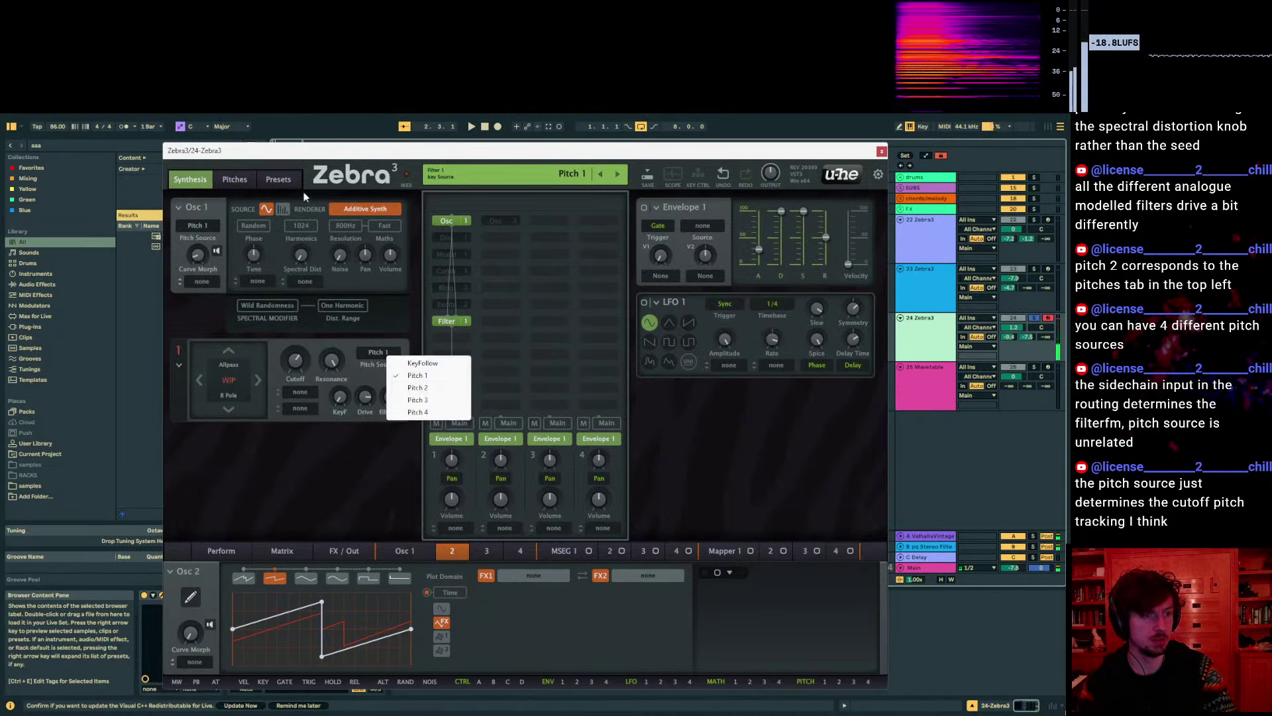
{"action": "left_click", "coordinate": [418, 387]}
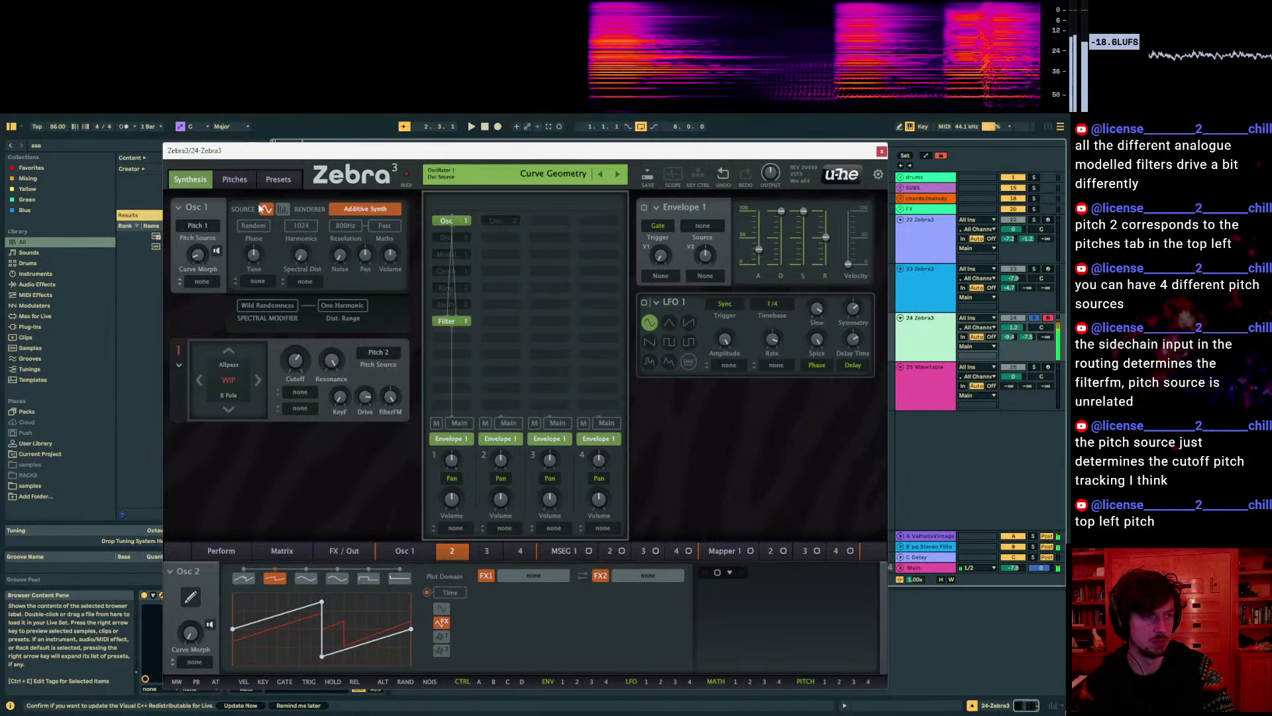
Raise Pitch 2's Transpose to 48 and audition the effect on Filter 1 while playing notes
{"action": "left_click", "coordinate": [235, 179]}
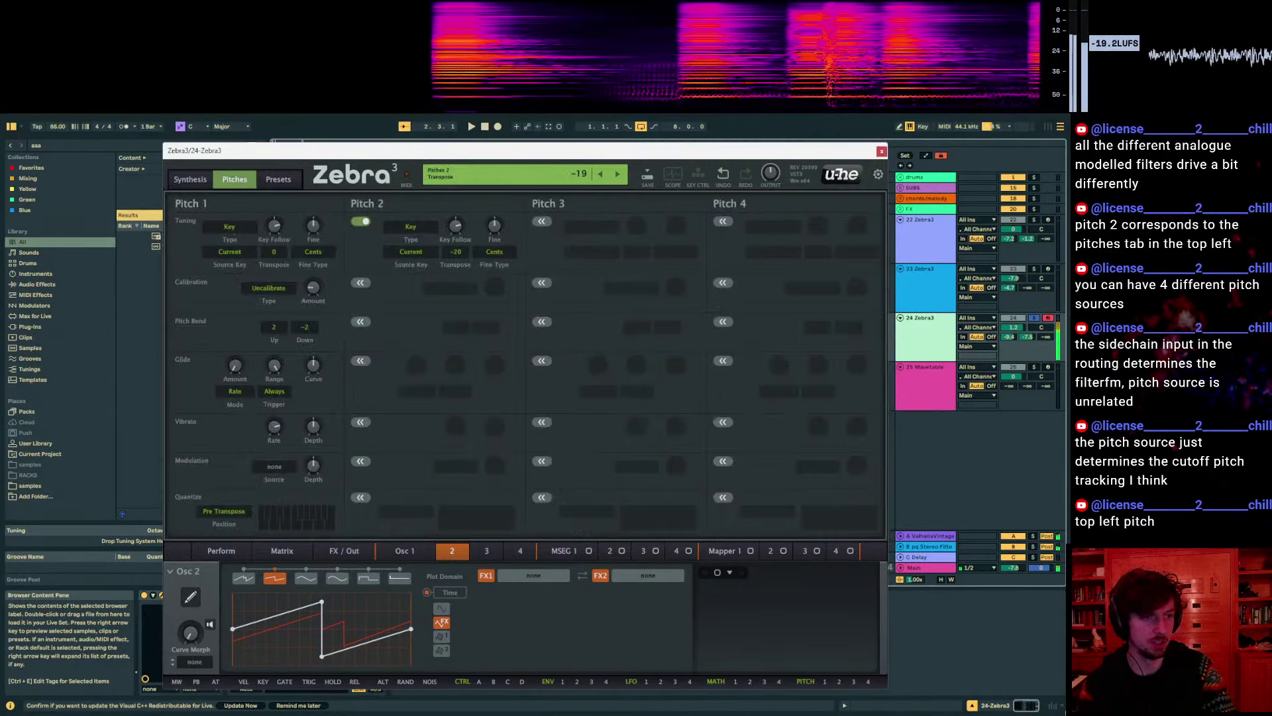
{"action": "left_click_drag", "start_coordinate": [456, 252], "coordinate": [460, 216]}
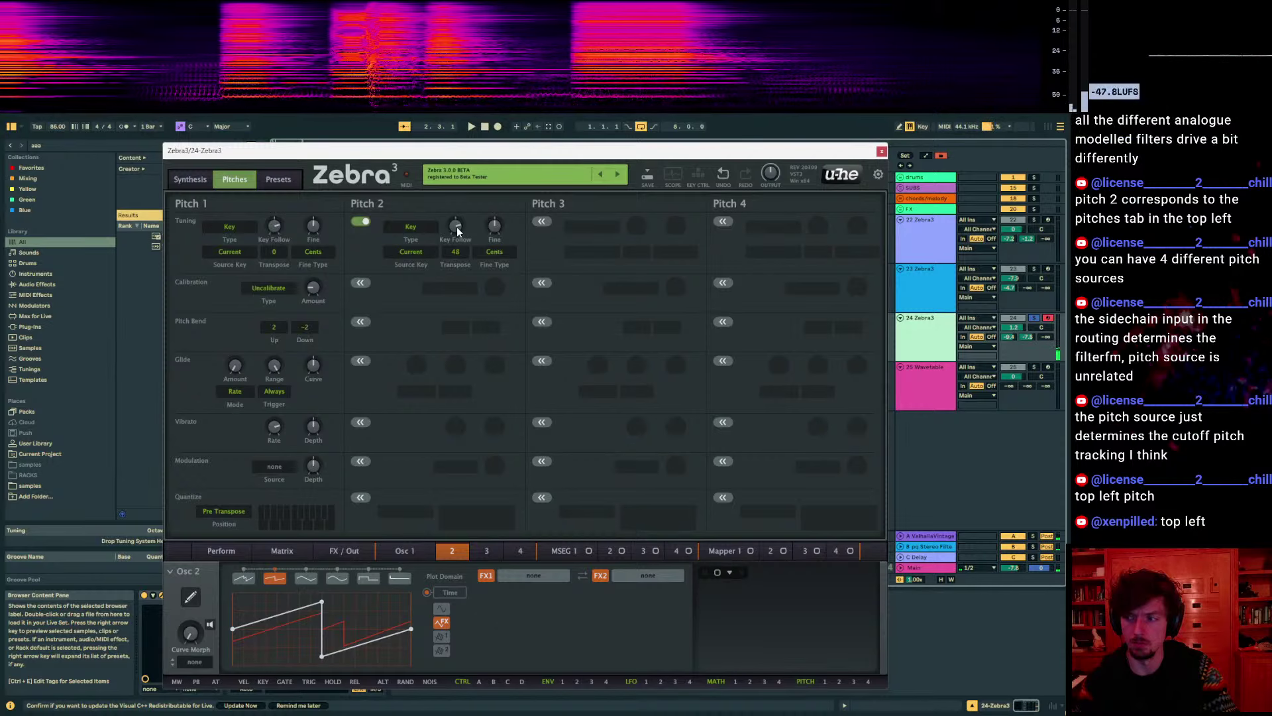
{"action": "left_click", "coordinate": [202, 179]}
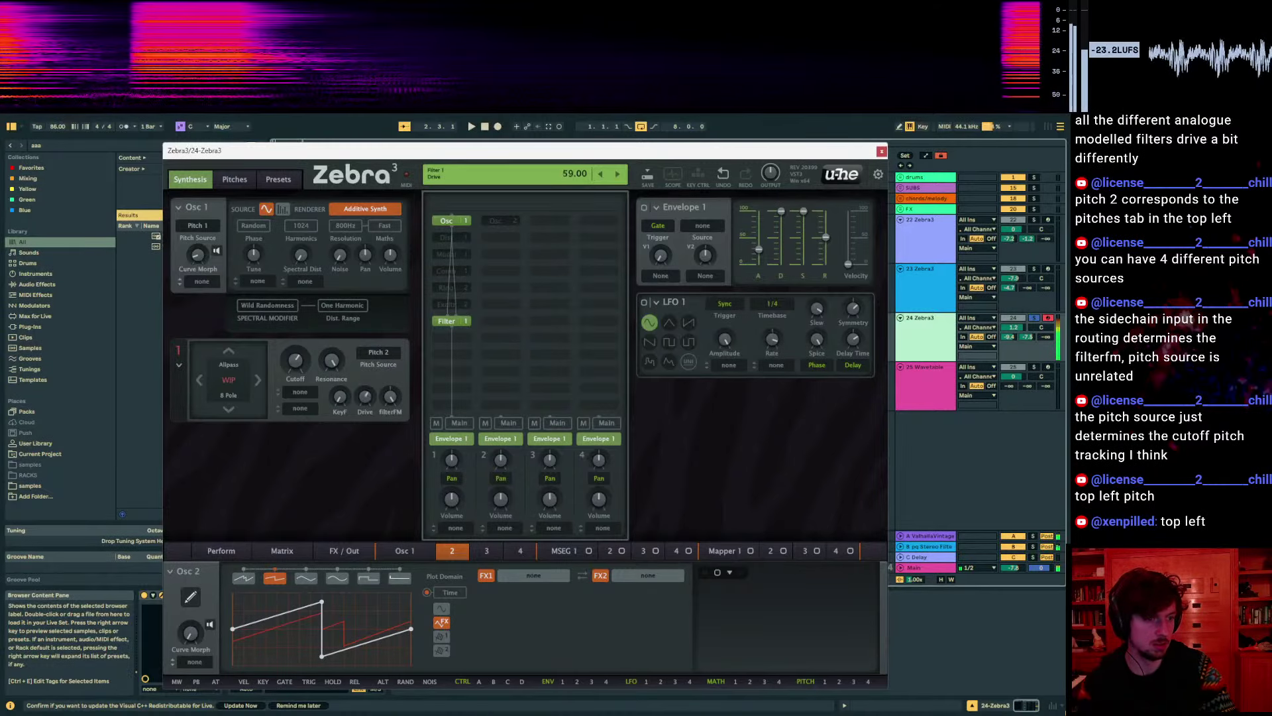
{"action": "left_click", "coordinate": [379, 353]}
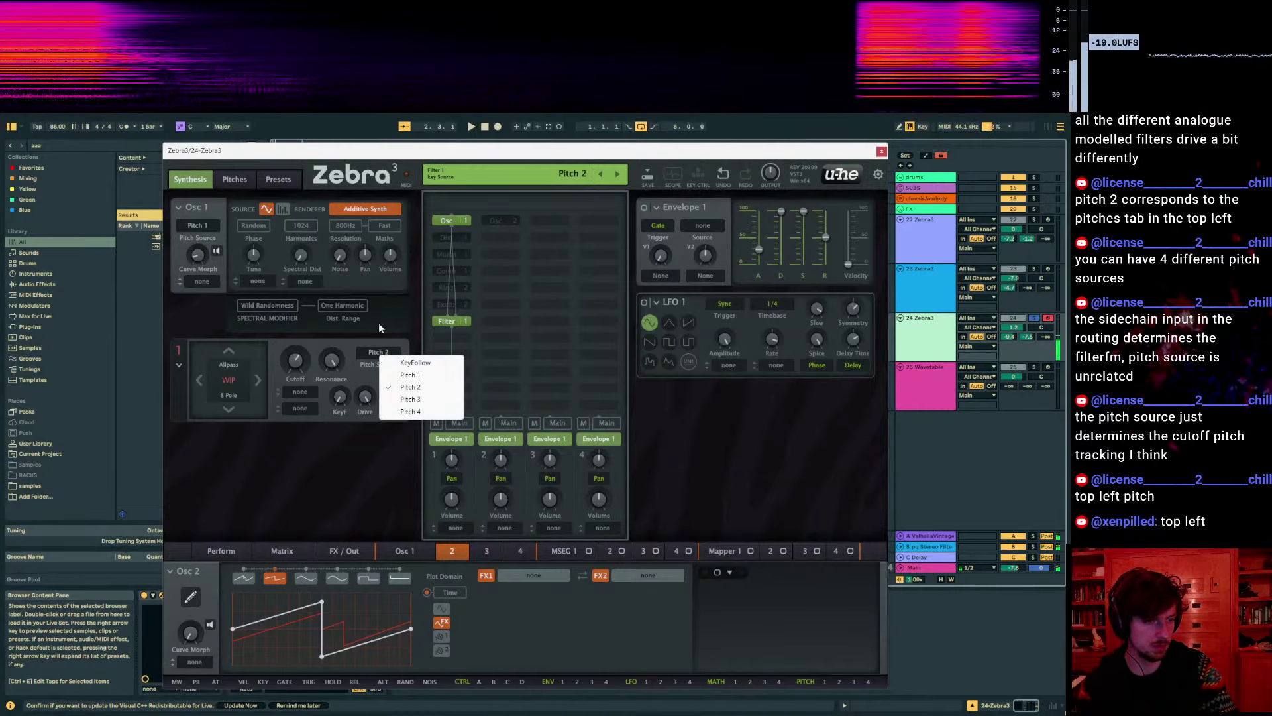
{"action": "left_click", "coordinate": [379, 323]}
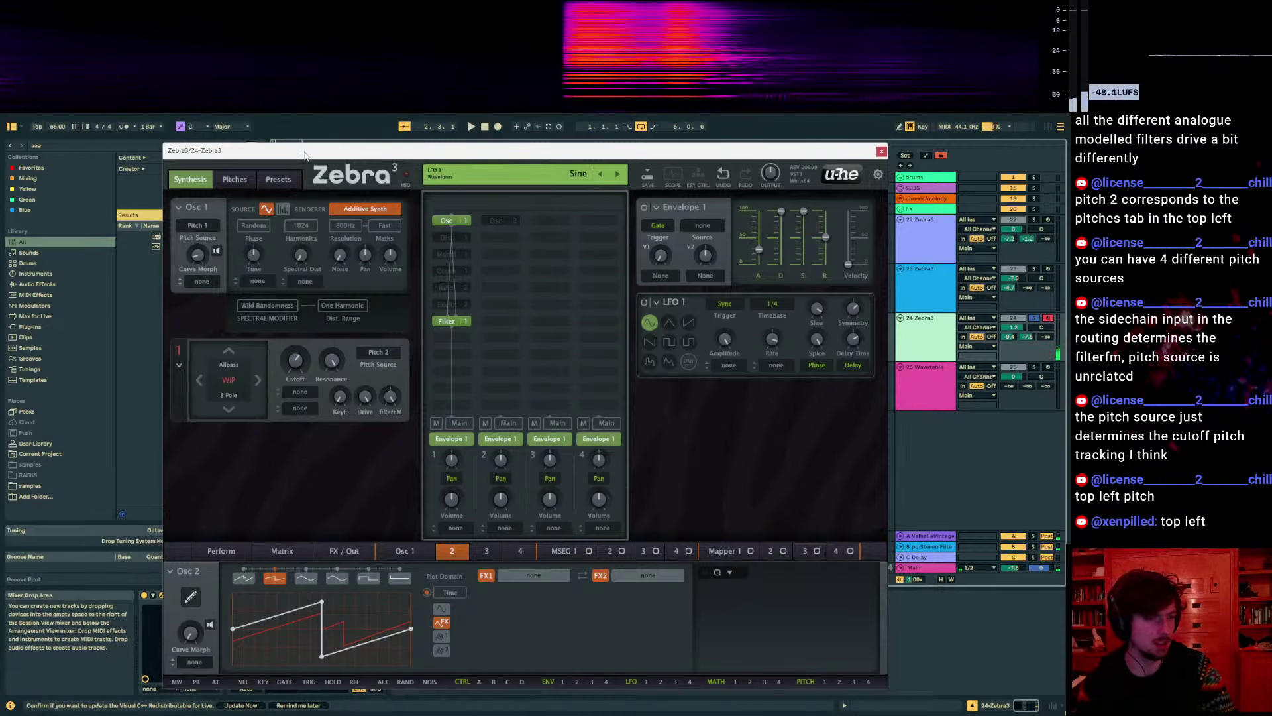
Set Pitch 2's Transpose to 0 and audition Filter 1 again
{"action": "left_click", "coordinate": [233, 180]}
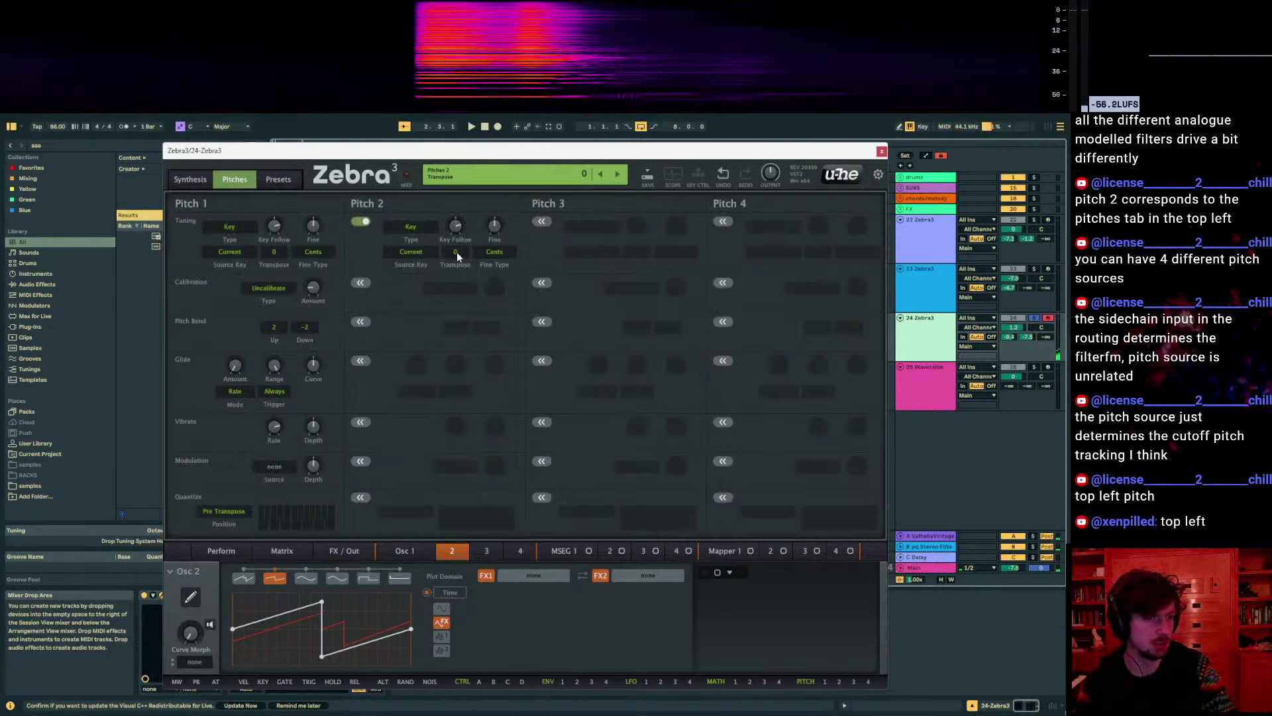
{"action": "left_click", "coordinate": [206, 183]}
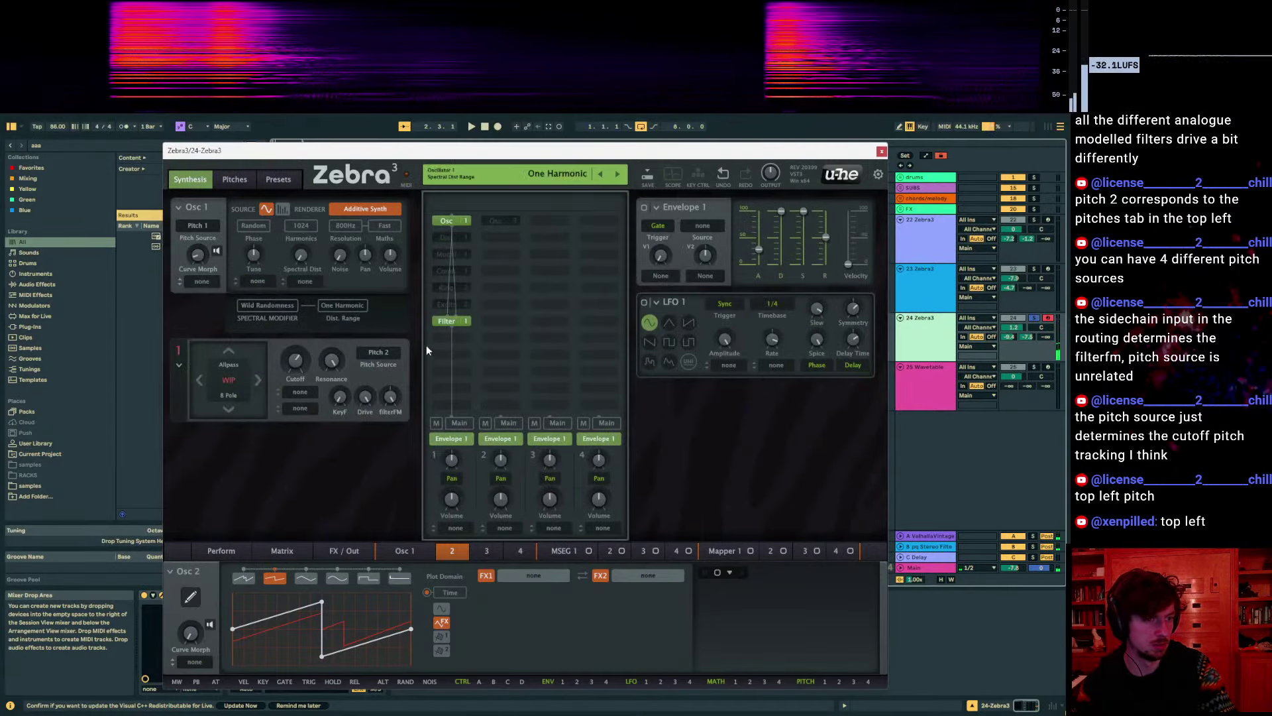
{"action": "left_click", "coordinate": [379, 353]}
Lower Pitch 2's Fine tuning to -50 cents and audition the filtered sound
{"action": "left_click", "coordinate": [240, 179]}
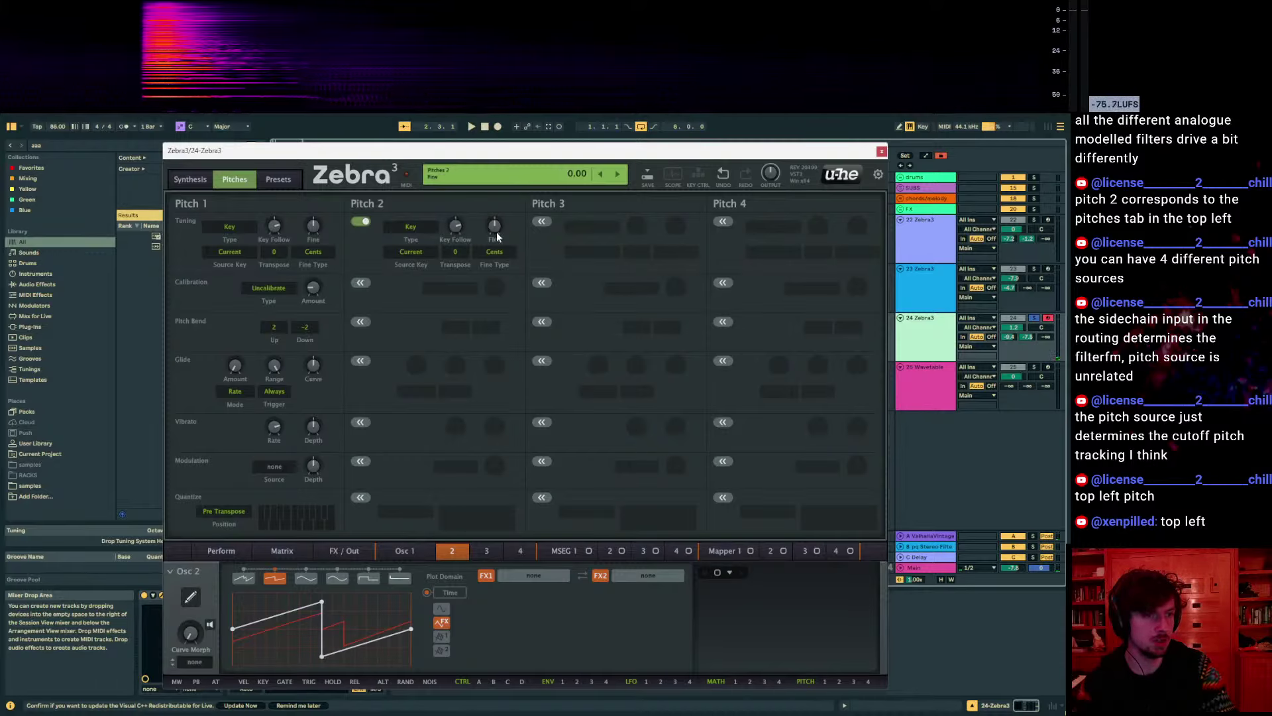
{"action": "left_click_drag", "start_coordinate": [495, 232], "coordinate": [440, 248]}
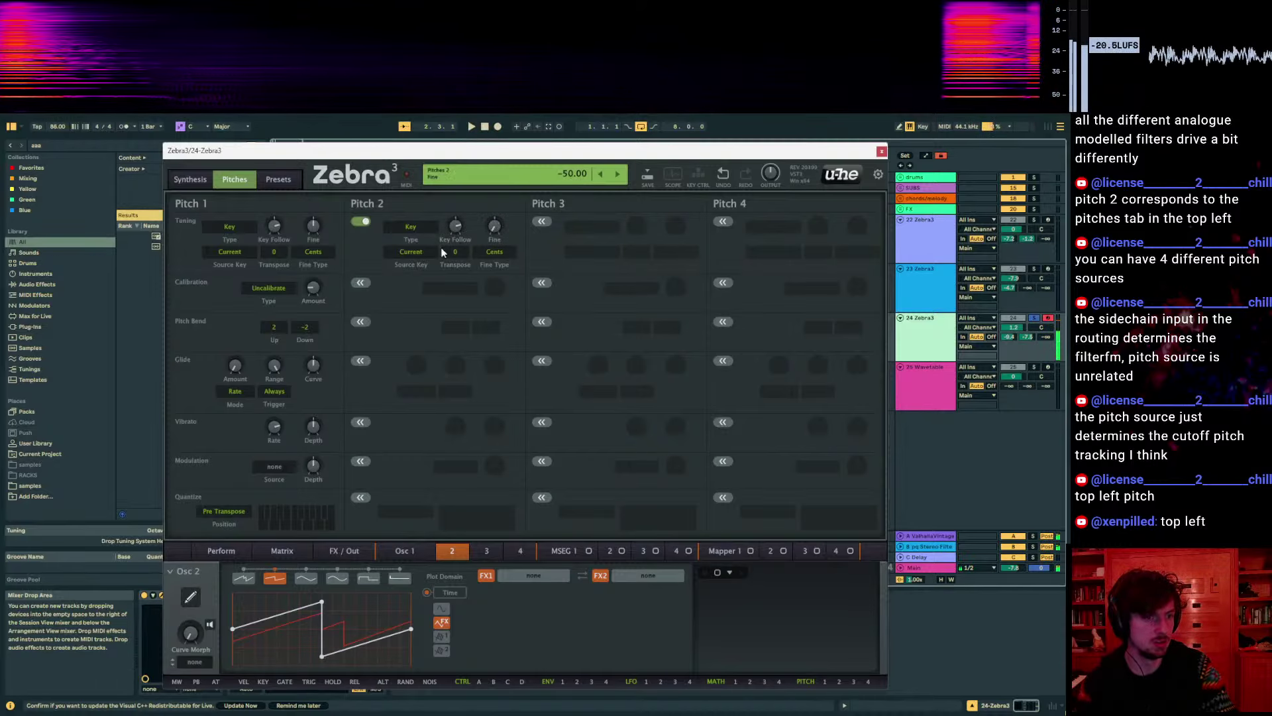
{"action": "left_click", "coordinate": [191, 179]}
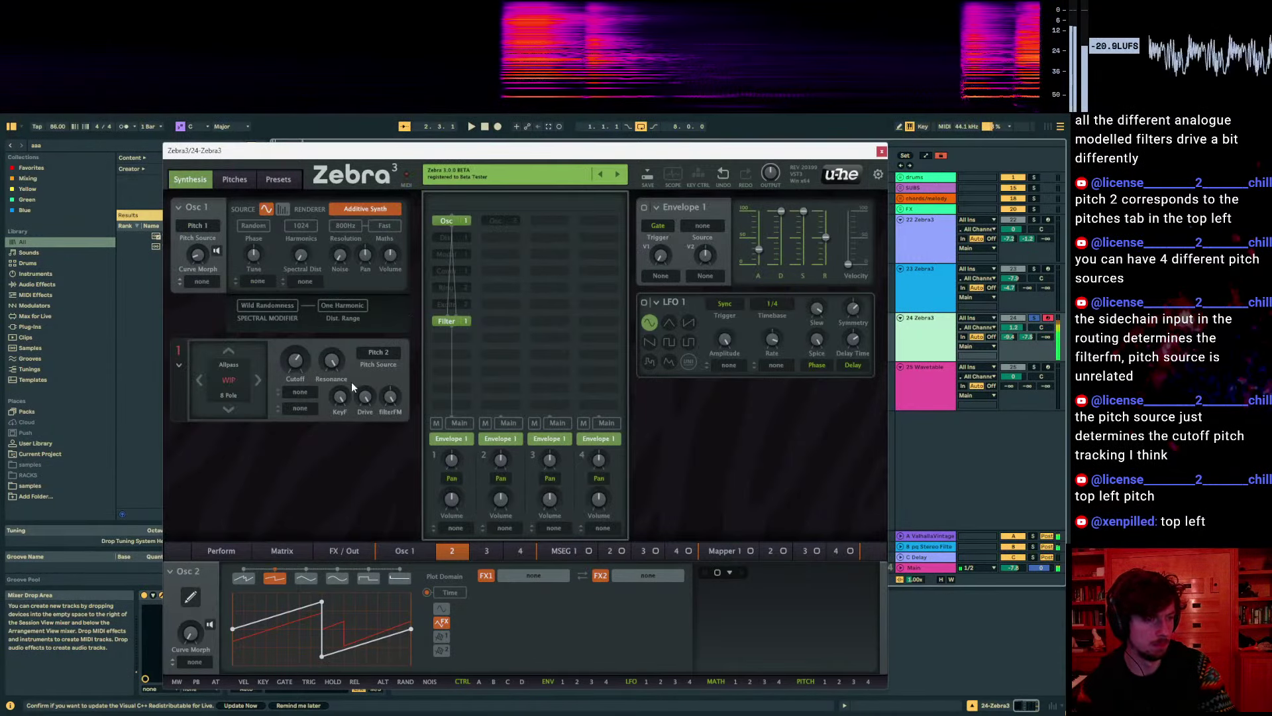
Raise Pitch 2's Key Follow to 200 while playing notes, and reset Filter 1's KeyF to its default
{"action": "left_click", "coordinate": [235, 179]}
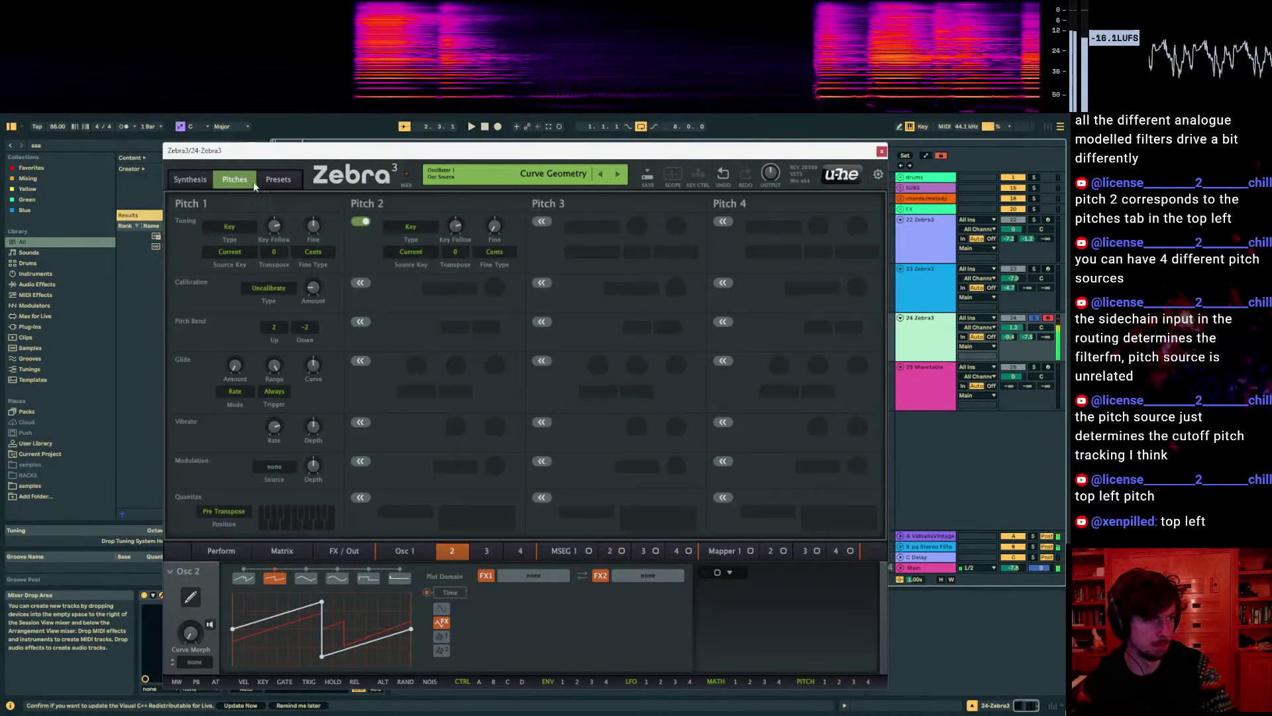
{"action": "mouse_move", "coordinate": [455, 226]}
{"action": "left_mouse_down"}
{"action": "mouse_move", "coordinate": [455, 208]}
{"action": "mouse_move", "coordinate": [456, 226]}
{"action": "left_mouse_up"}
{"action": "left_click", "coordinate": [199, 181]}
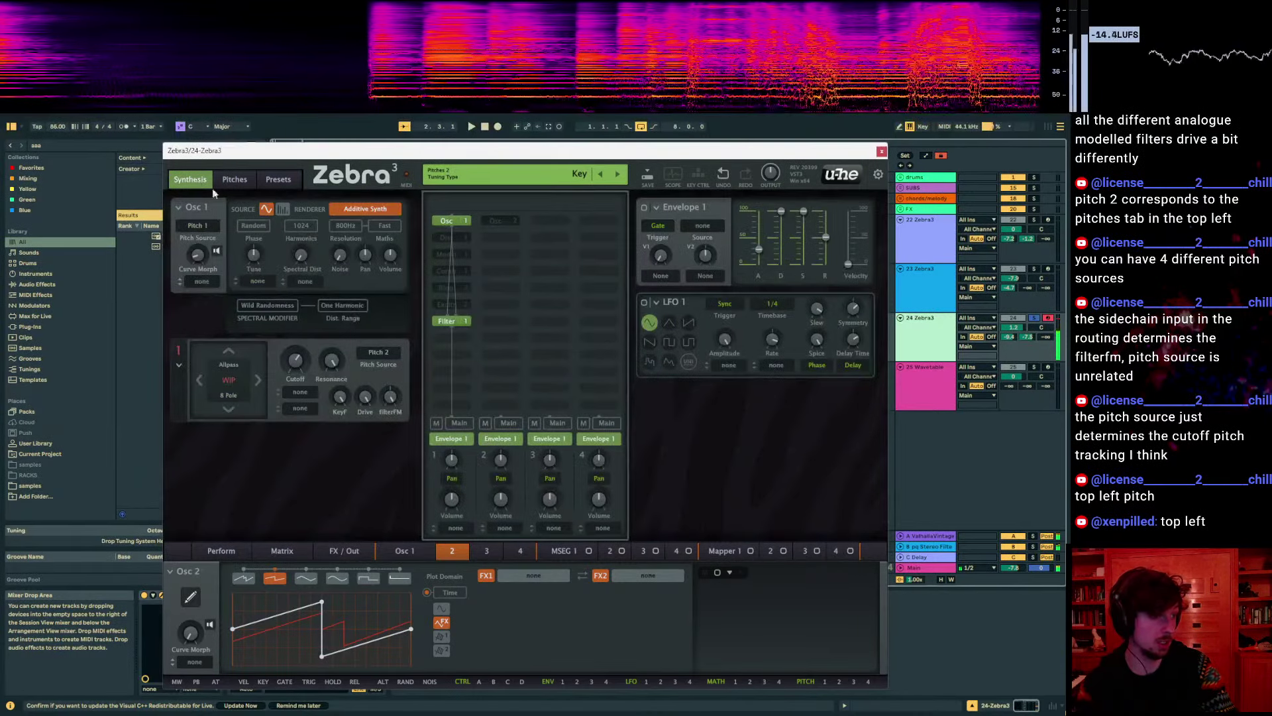
{"action": "left_click", "coordinate": [235, 179]}
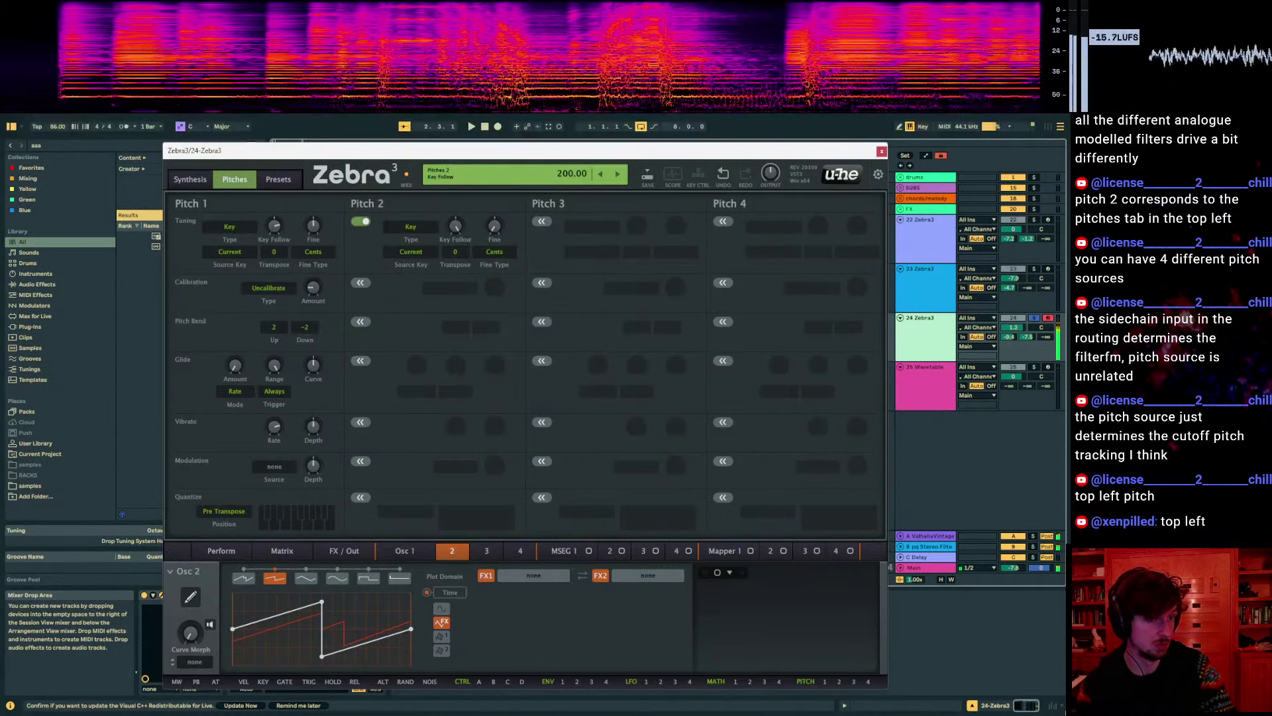
{"action": "left_click", "coordinate": [190, 179]}
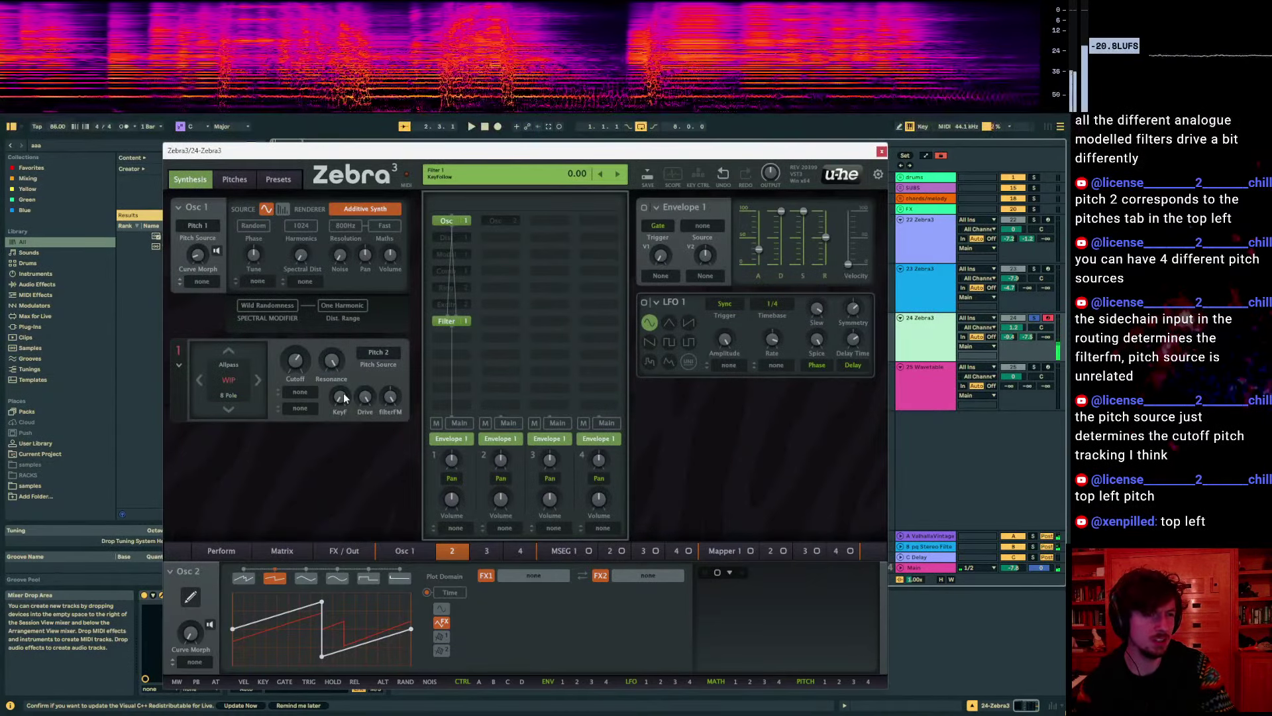
{"action": "double_click", "coordinate": [342, 397]}
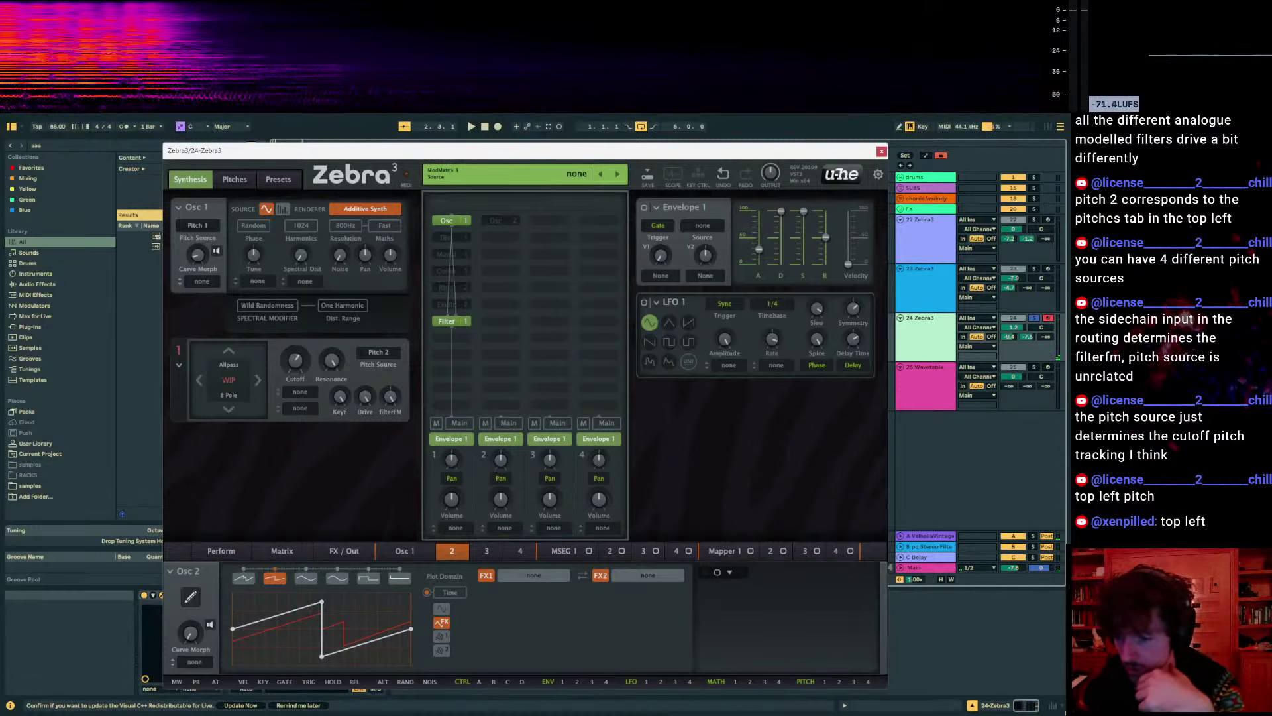
Switch to the user guide and read the Pitches chapter's Concept, Pitch Source selectors and Tuning sections
{"action": "key", "text": "alt+Tab"}
{"action": "scroll", "coordinate": [290, 339], "scroll_direction": "down", "scroll_amount": 8}
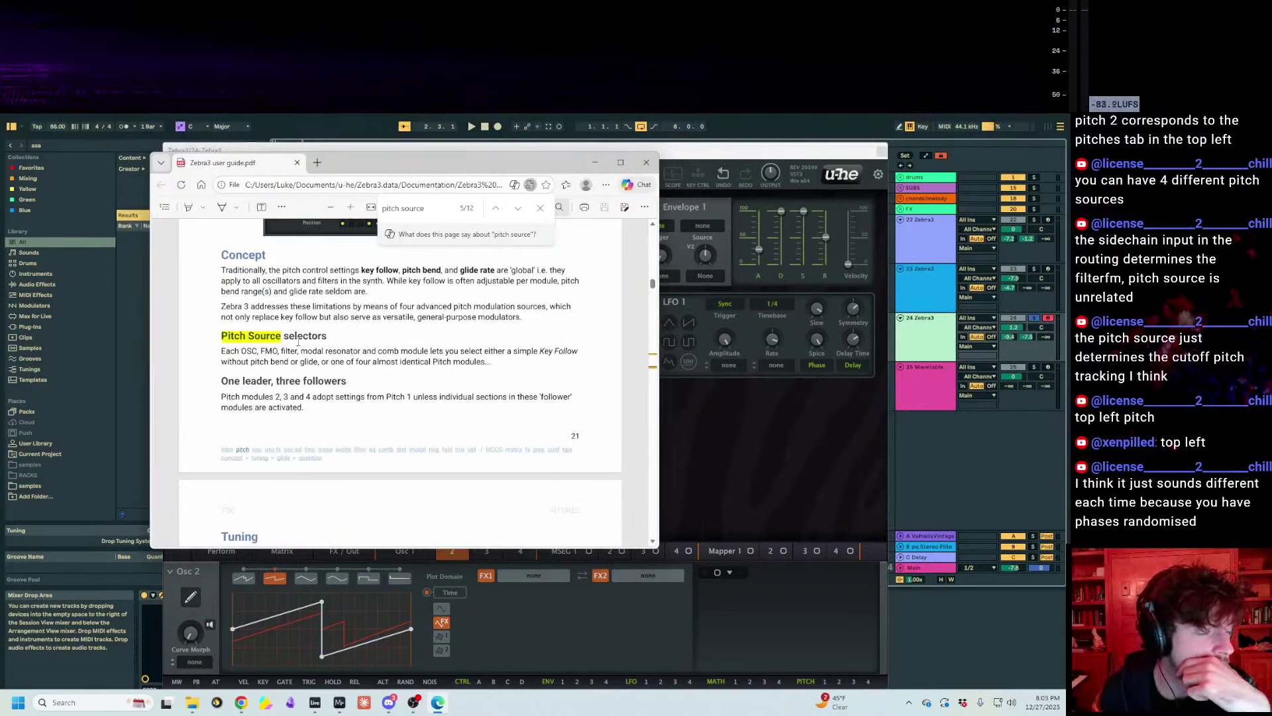
{"action": "scroll", "coordinate": [299, 341], "scroll_direction": "up", "scroll_amount": 1}
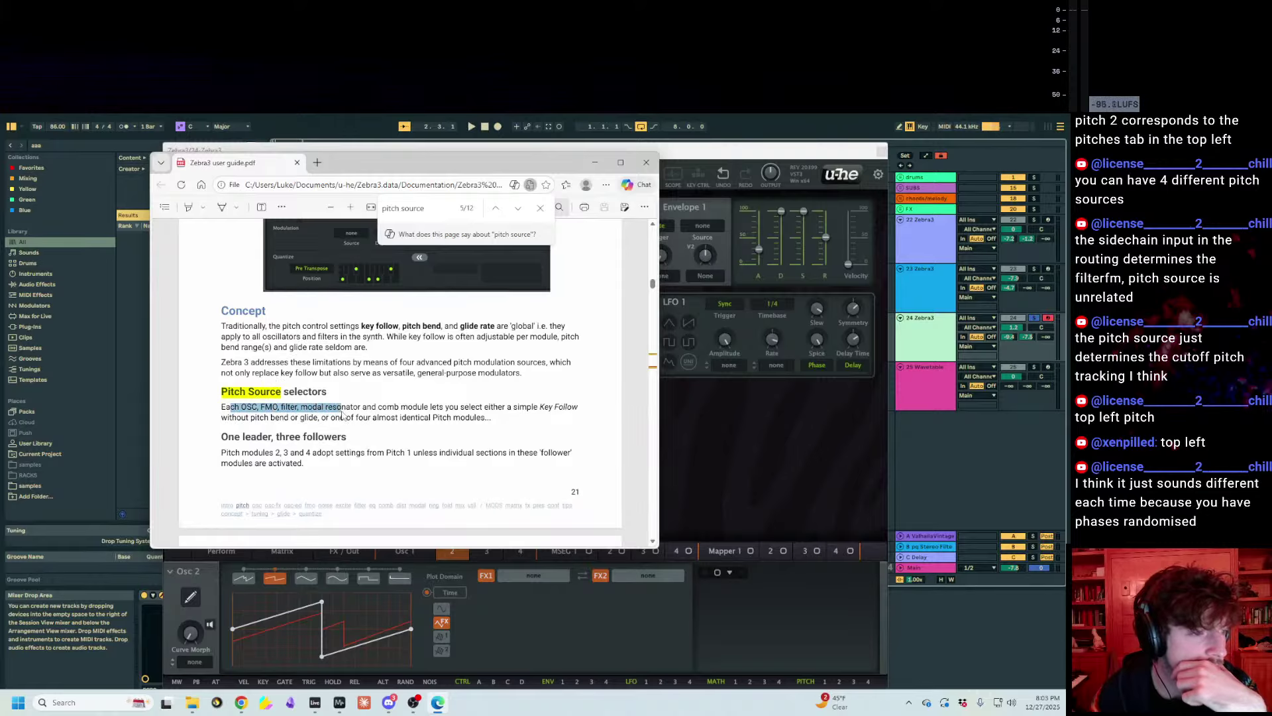
{"action": "left_click", "coordinate": [251, 417]}
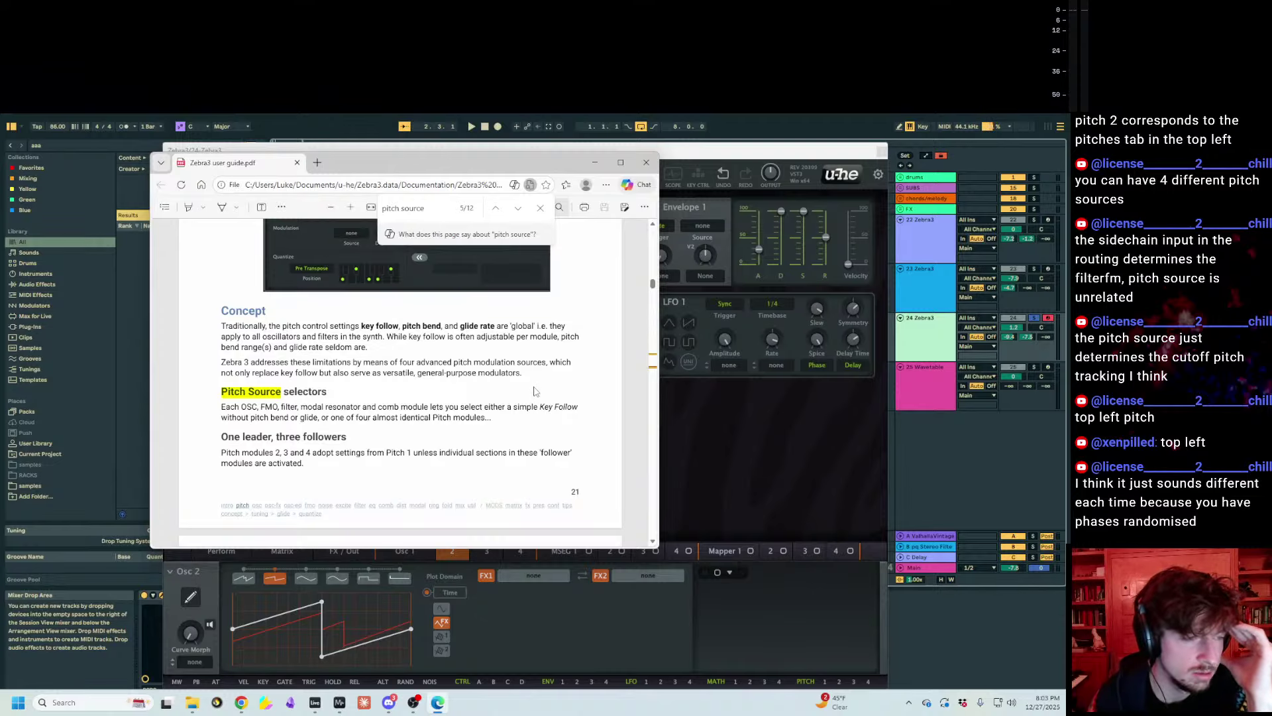
{"action": "scroll", "coordinate": [530, 392], "scroll_direction": "down", "scroll_amount": 5}
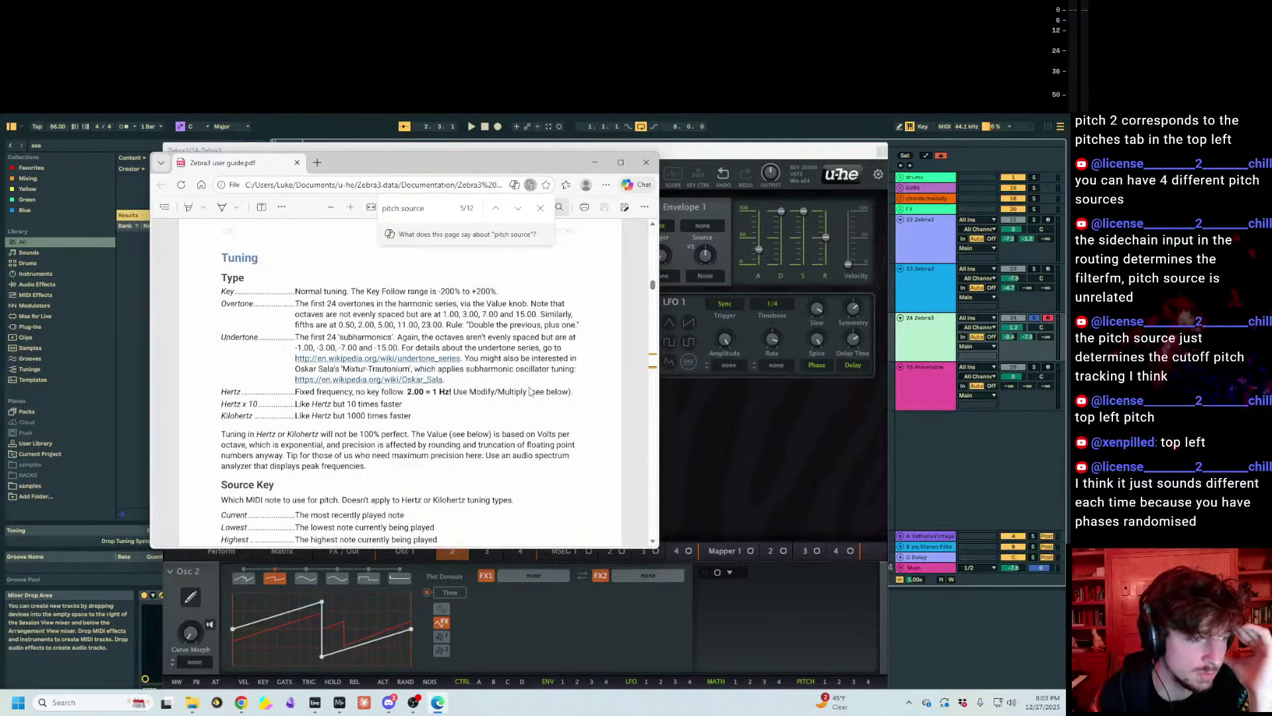
{"action": "scroll", "coordinate": [529, 391], "scroll_direction": "up", "scroll_amount": 5}
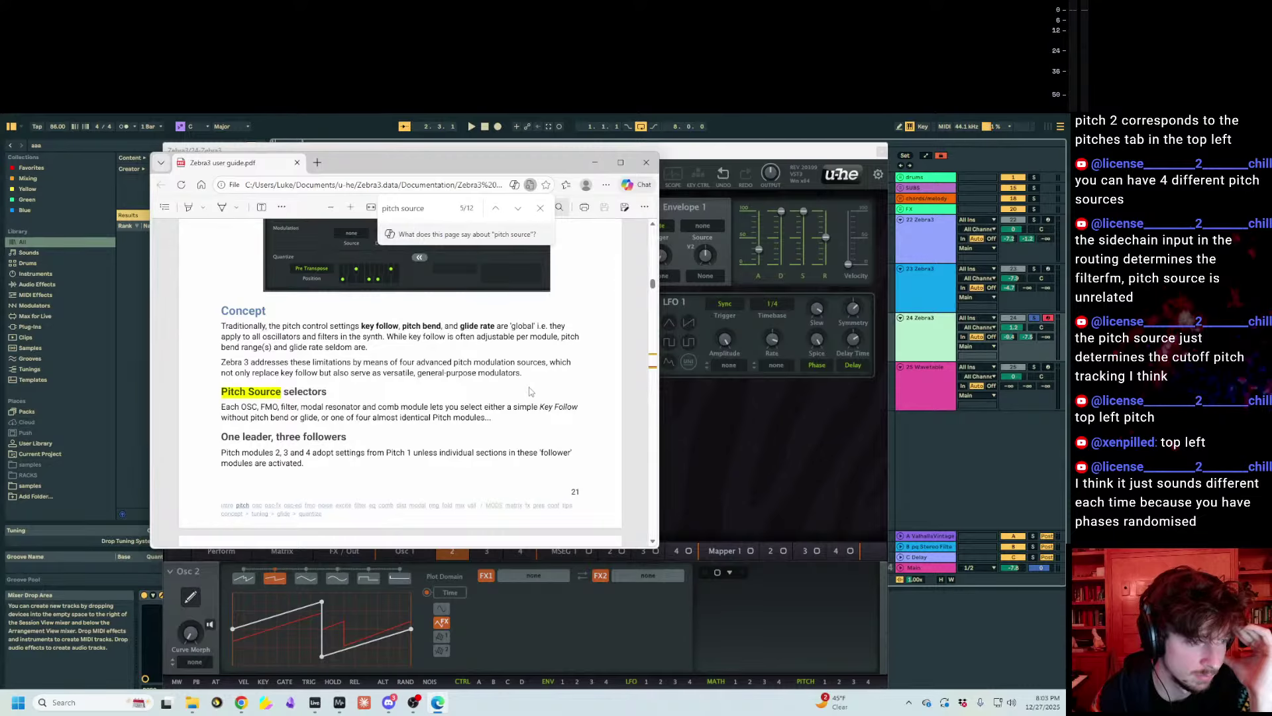
Review the guide's Pitches illustration and Concept section, and compare them with the Pitch 1 and Pitch 2 settings in Zebra3
{"action": "scroll", "coordinate": [530, 392], "scroll_direction": "up", "scroll_amount": 4}
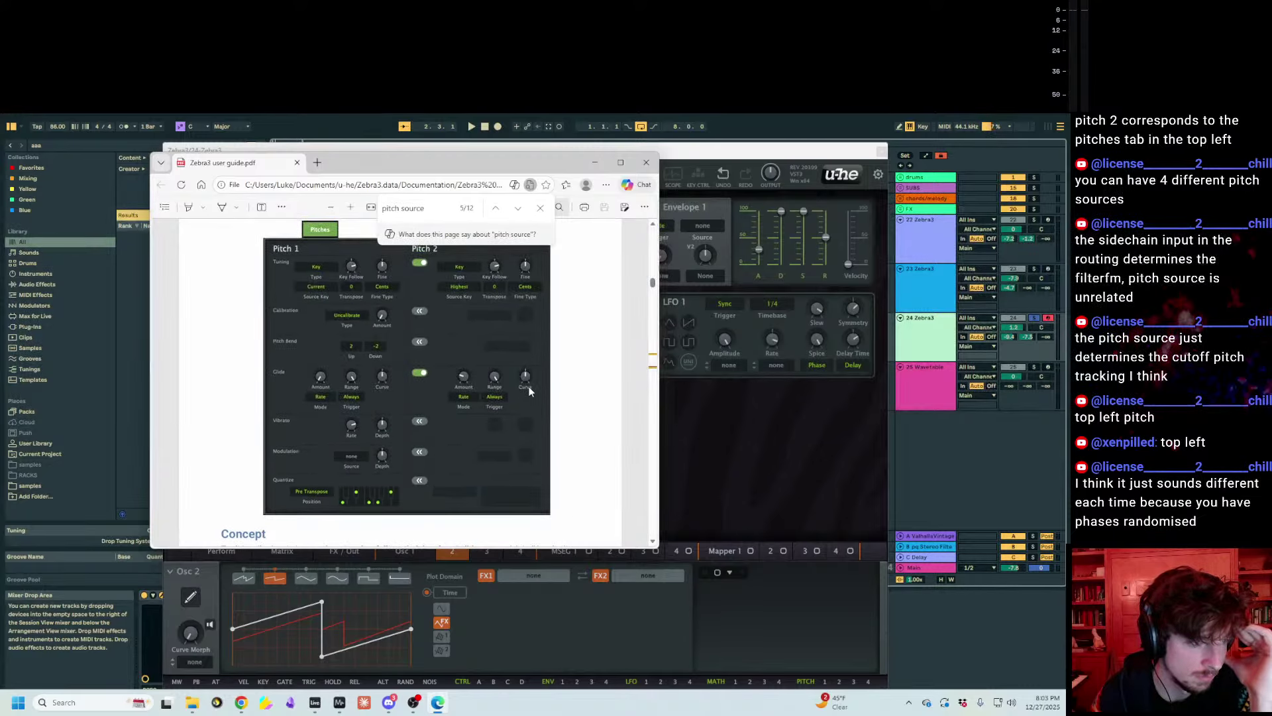
{"action": "scroll", "coordinate": [528, 391], "scroll_direction": "up", "scroll_amount": 1}
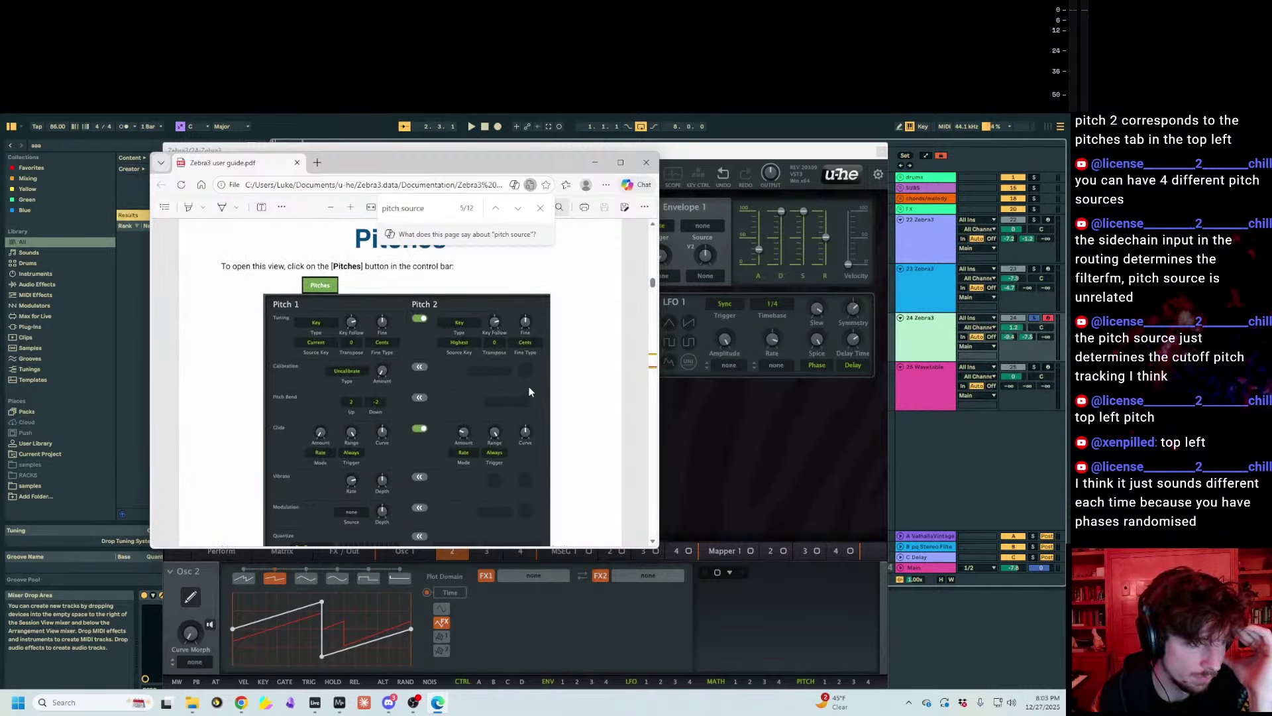
{"action": "scroll", "coordinate": [529, 391], "scroll_direction": "down", "scroll_amount": 5}
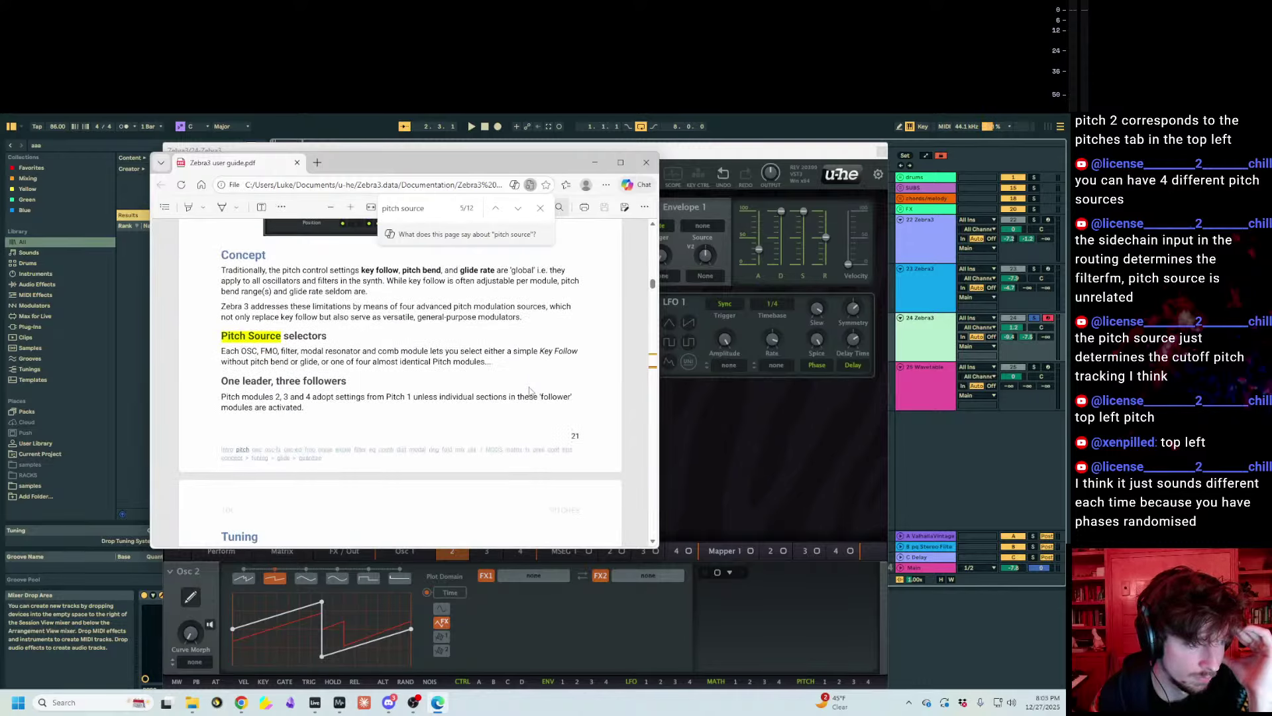
{"action": "scroll", "coordinate": [529, 391], "scroll_direction": "up", "scroll_amount": 1}
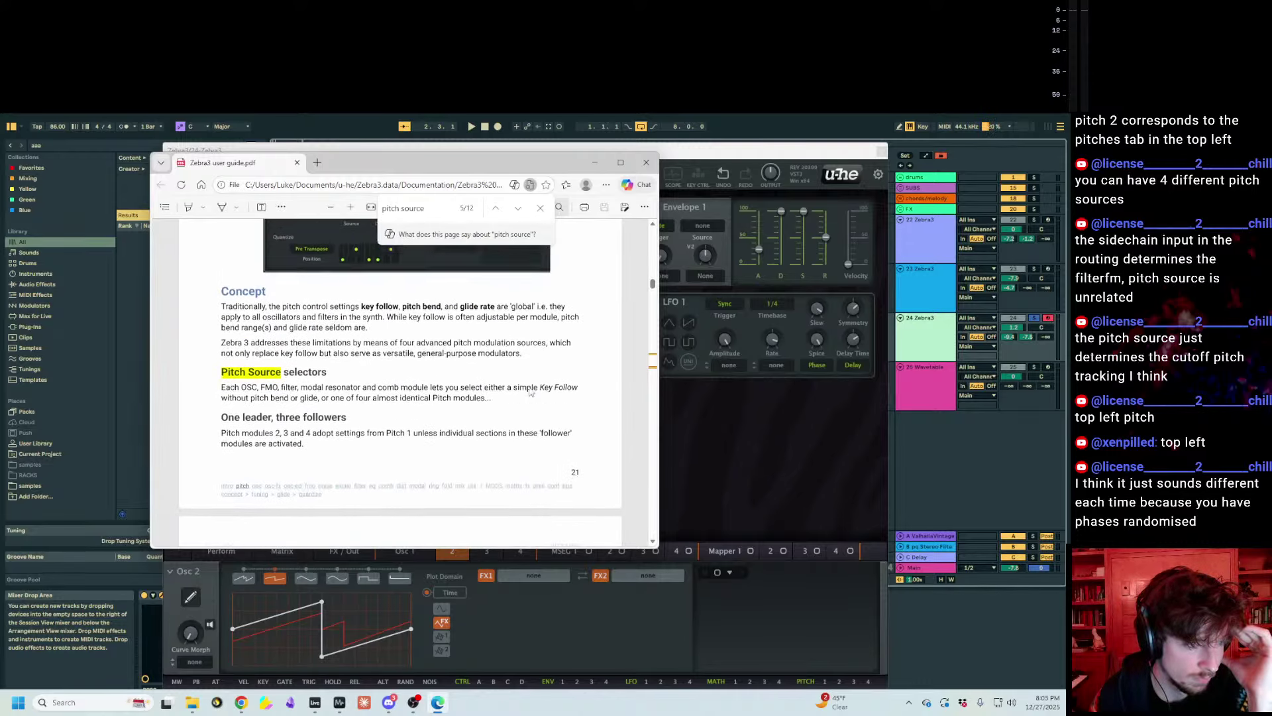
{"action": "scroll", "coordinate": [529, 389], "scroll_direction": "up", "scroll_amount": 1}
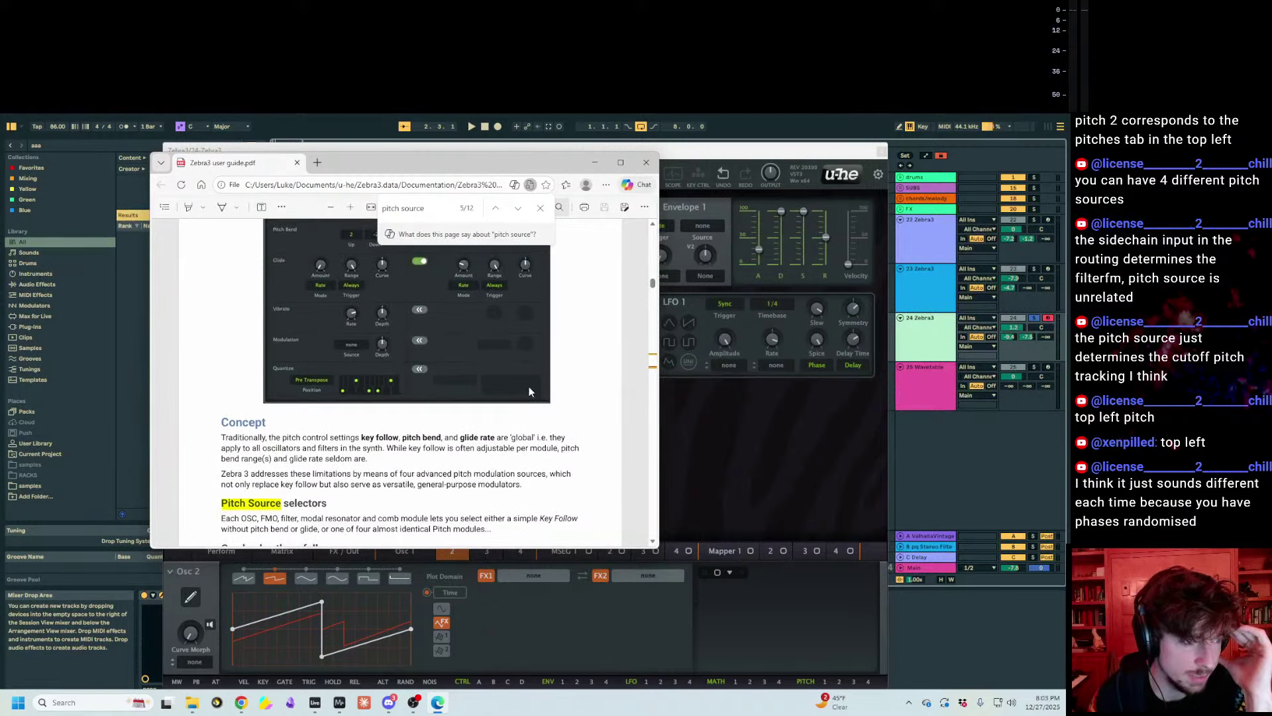
{"action": "left_click", "coordinate": [695, 407]}
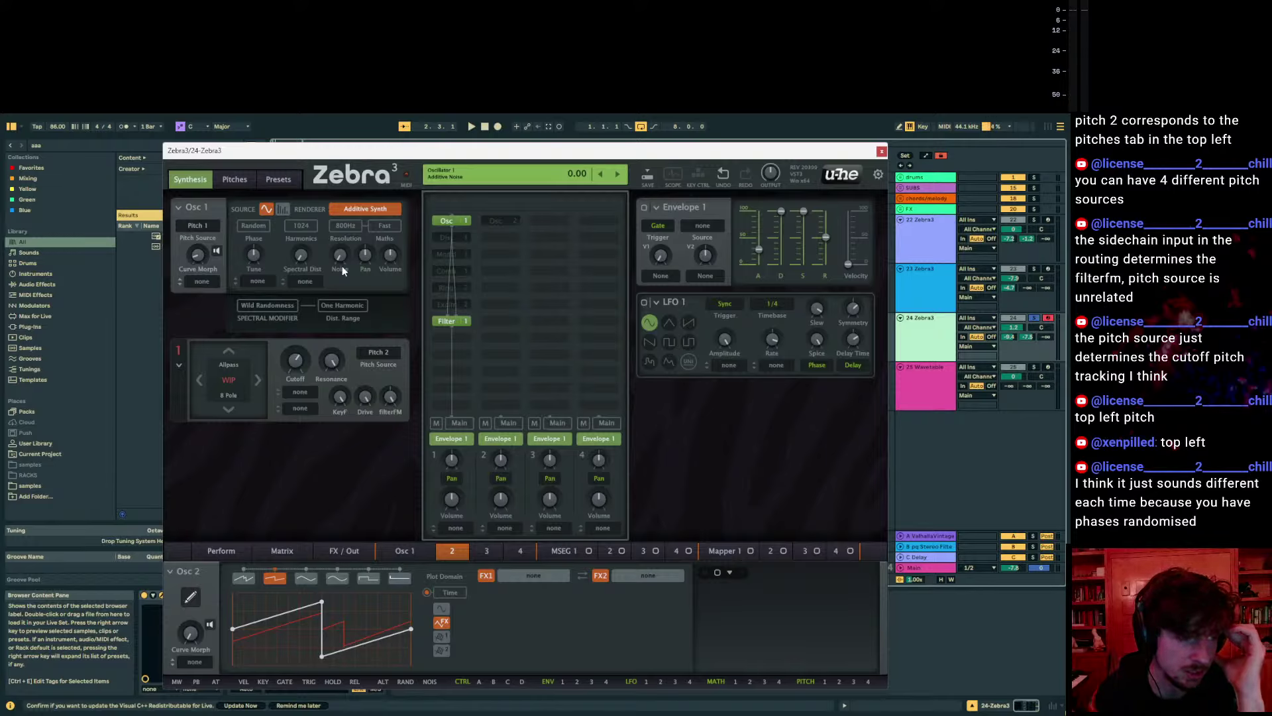
{"action": "left_click", "coordinate": [234, 179]}
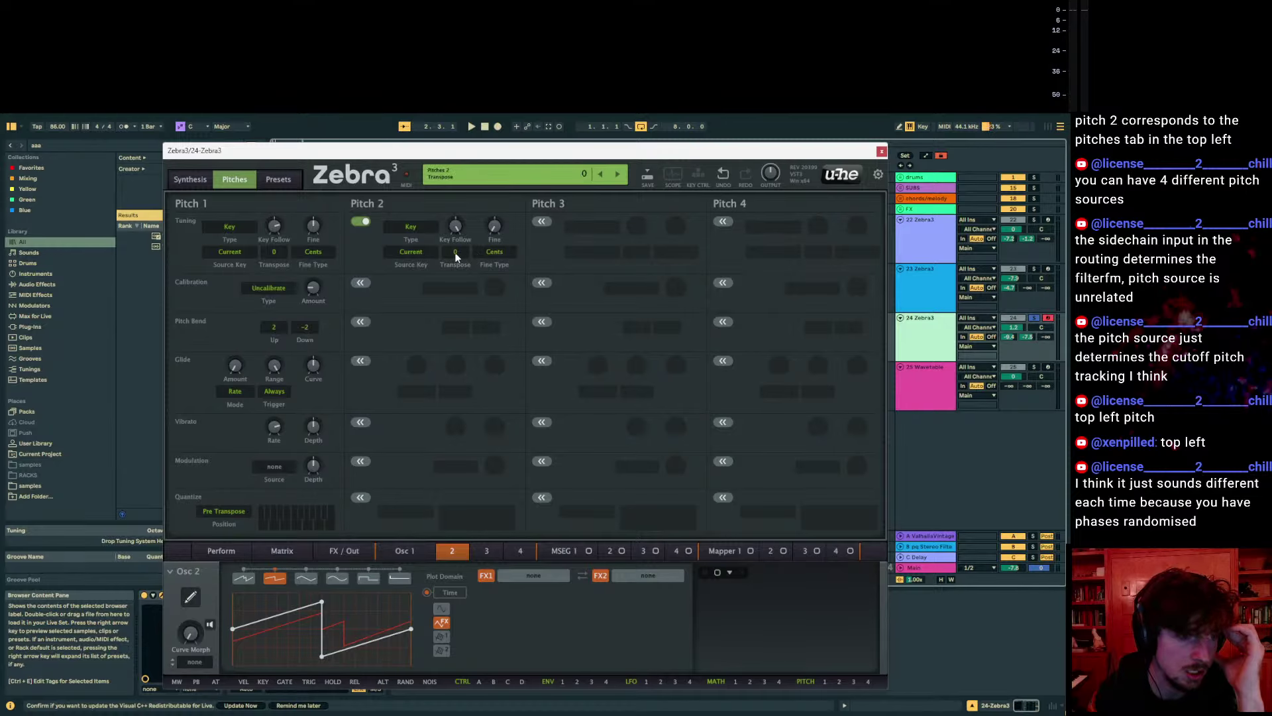
{"action": "left_click", "coordinate": [190, 179]}
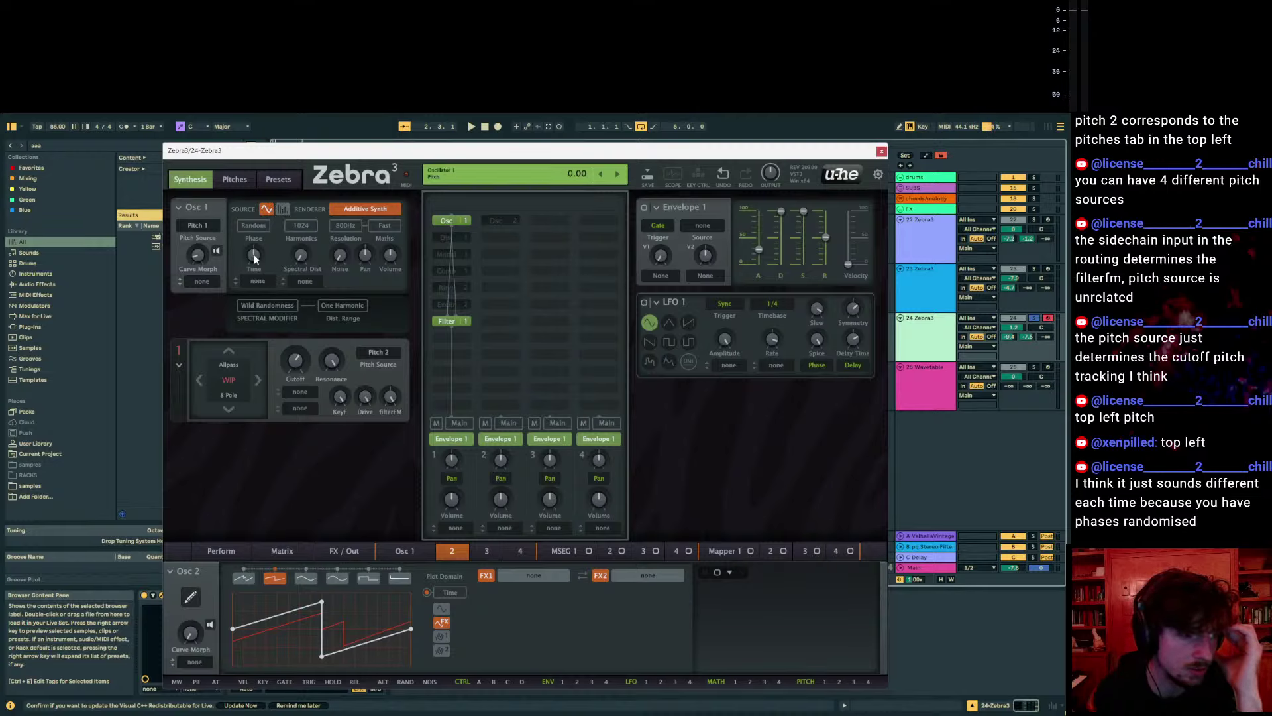
Compare Osc 1's Reset and Random Phase modes while playing notes, and leave Phase on Reset
{"action": "left_click", "coordinate": [252, 226]}
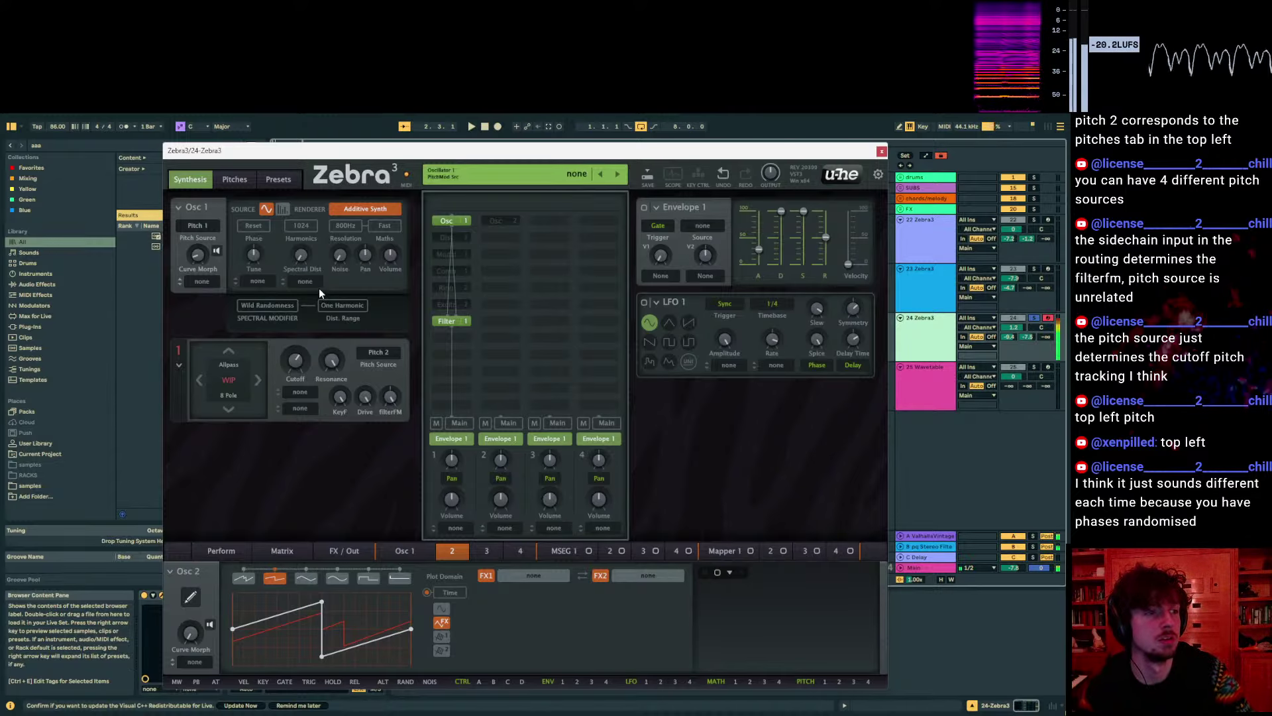
{"action": "left_click", "coordinate": [254, 226]}
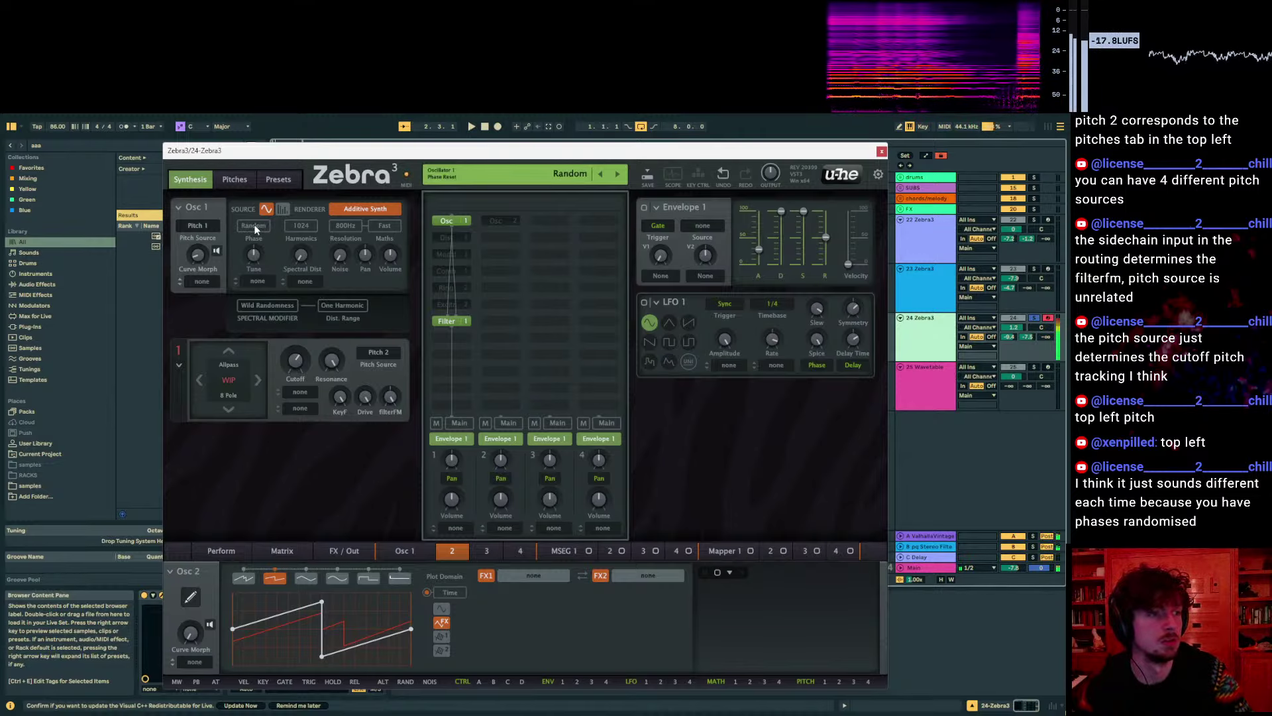
{"action": "left_click", "coordinate": [254, 226]}
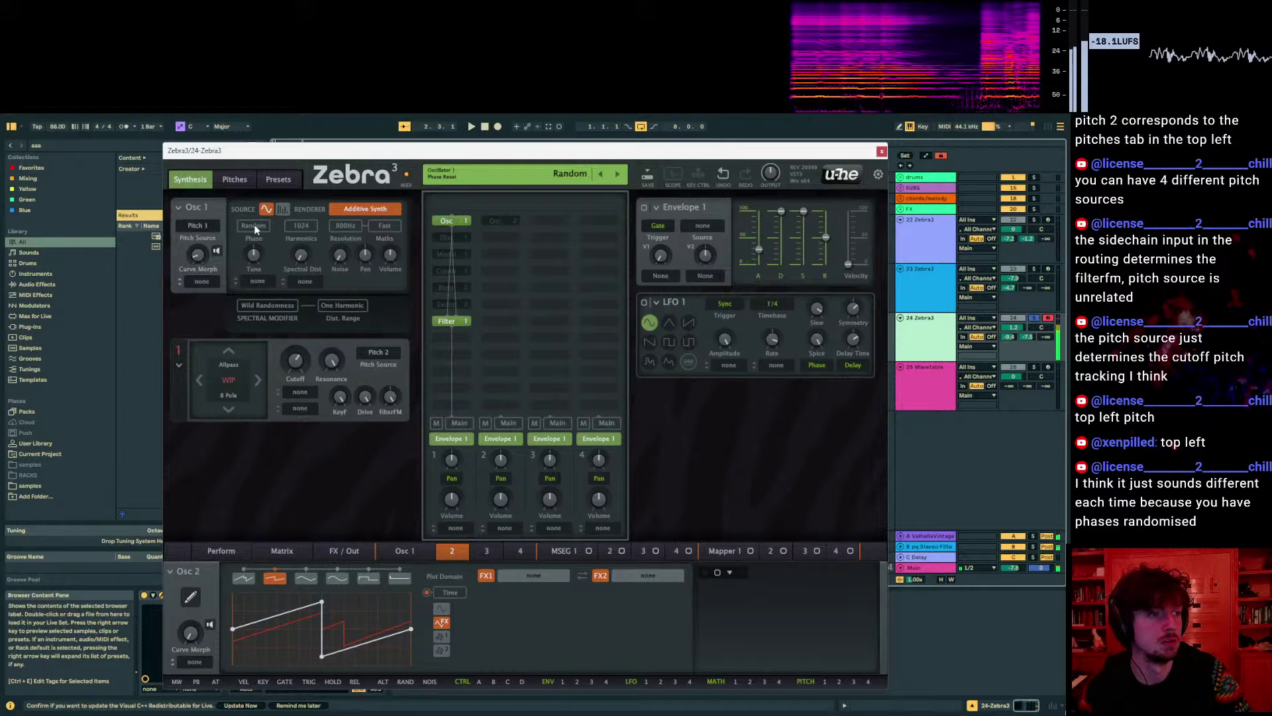
Set Filter 1's Pitch Source to Pitch 1 and sweep its FilterFM between about -47 and 32 while playing notes
{"action": "left_click", "coordinate": [233, 178]}
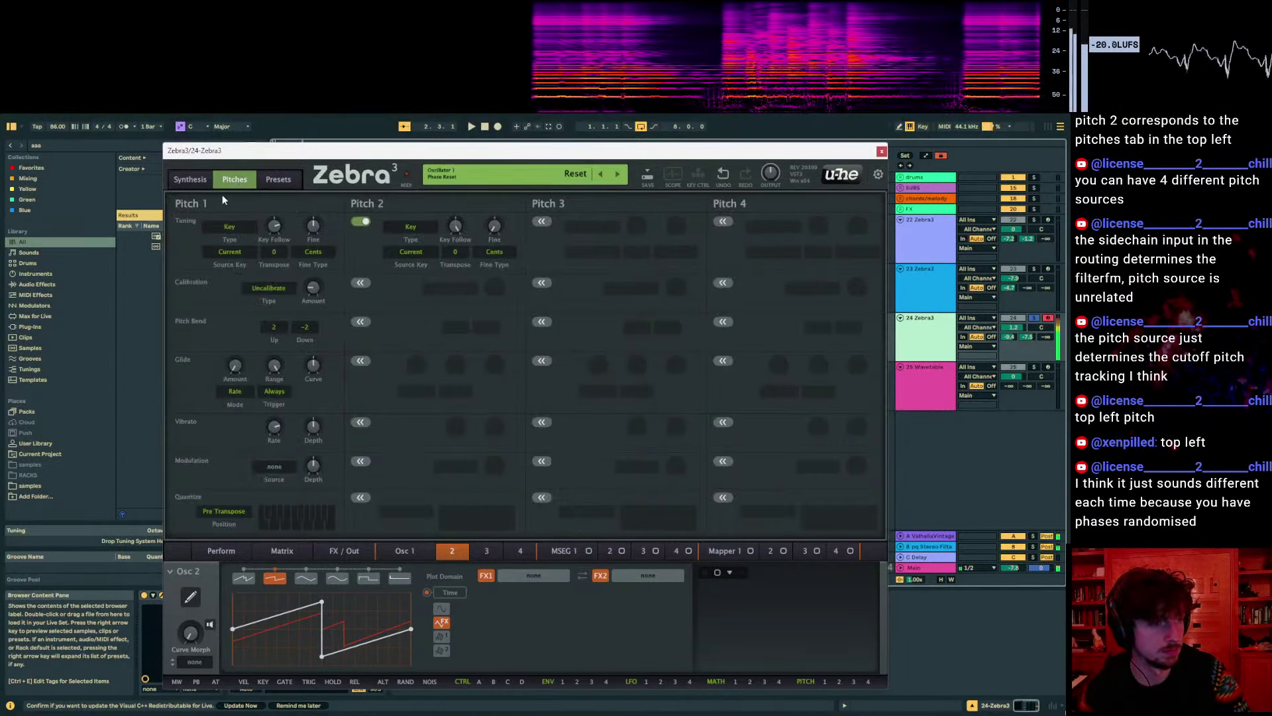
{"action": "left_click", "coordinate": [191, 178]}
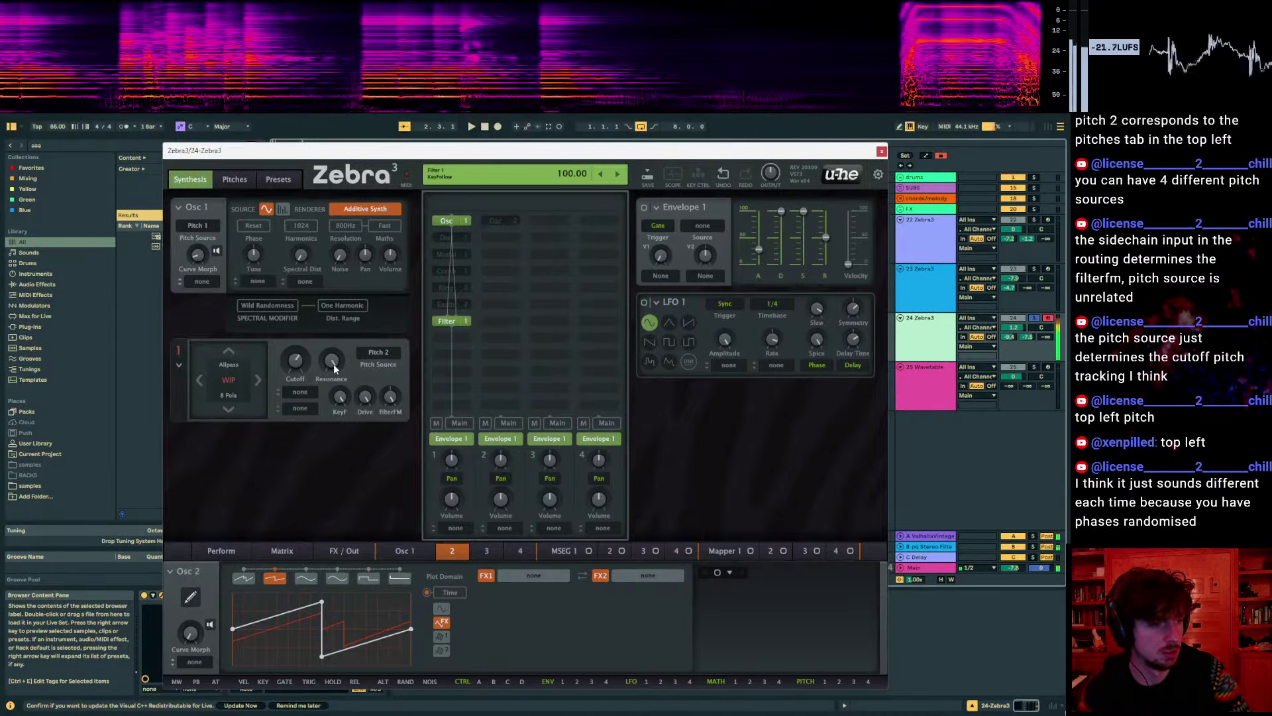
{"action": "left_click", "coordinate": [243, 183]}
{"action": "left_click", "coordinate": [190, 179]}
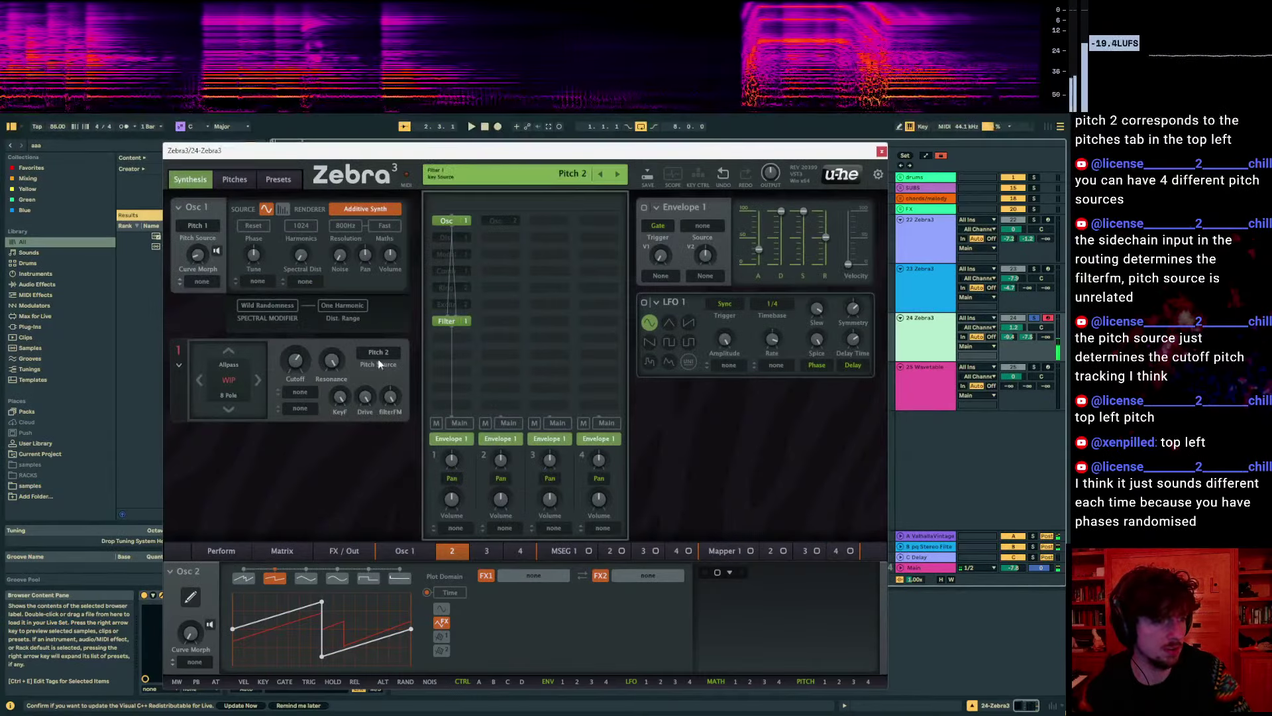
{"action": "left_click", "coordinate": [378, 352]}
{"action": "left_click", "coordinate": [404, 375]}
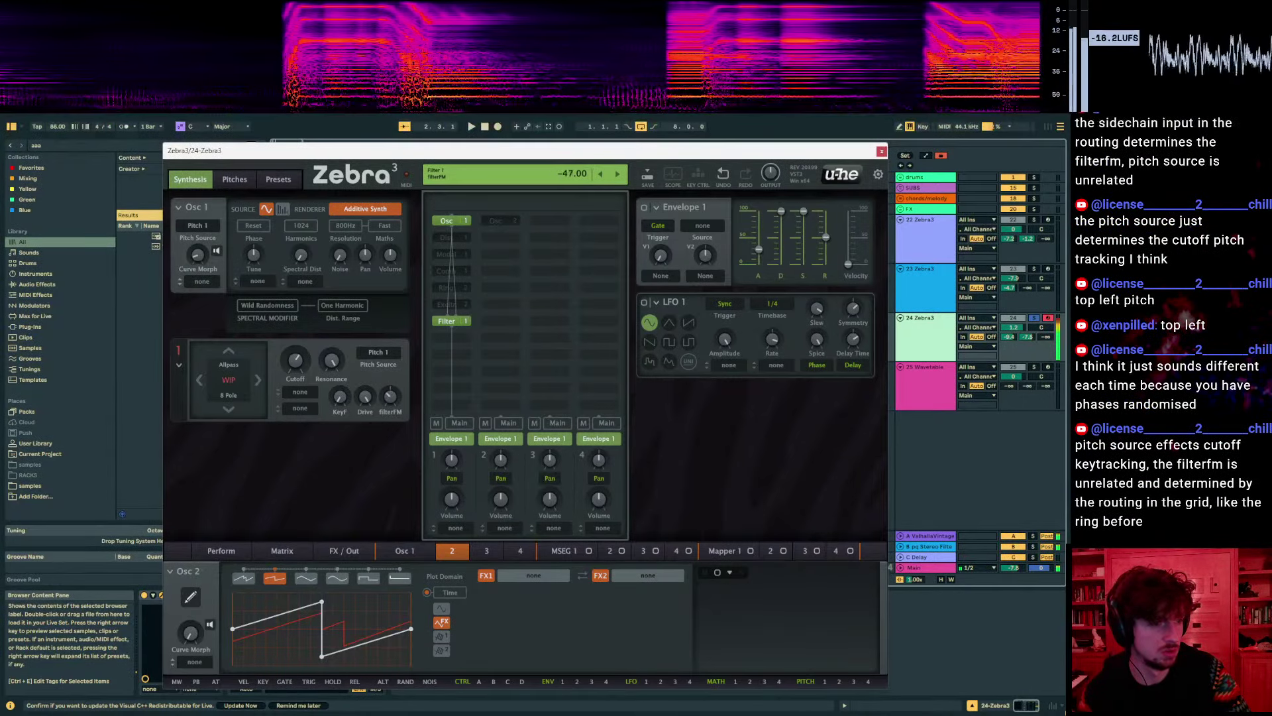
{"action": "left_click_drag", "start_coordinate": [391, 396], "coordinate": [390, 401]}
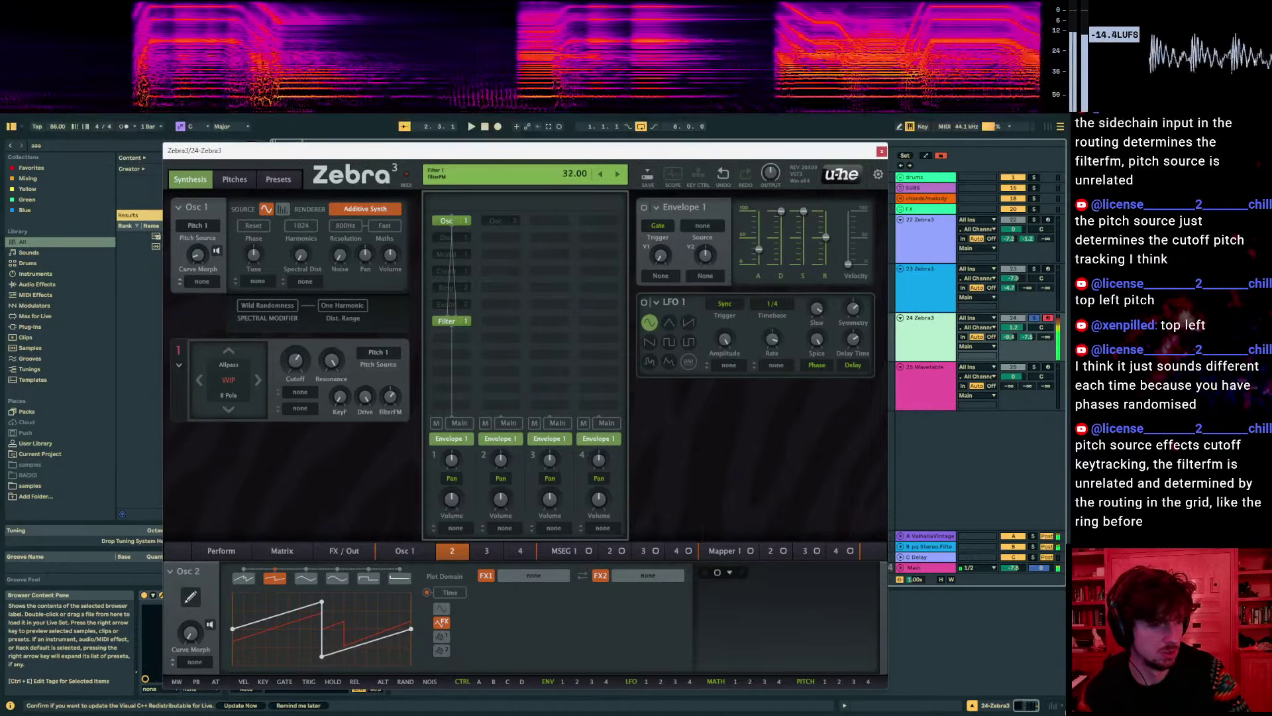
Sweep Pitch 1's Key Follow between about -72 and 174 while playing notes through Filter 1
{"action": "left_click", "coordinate": [235, 179]}
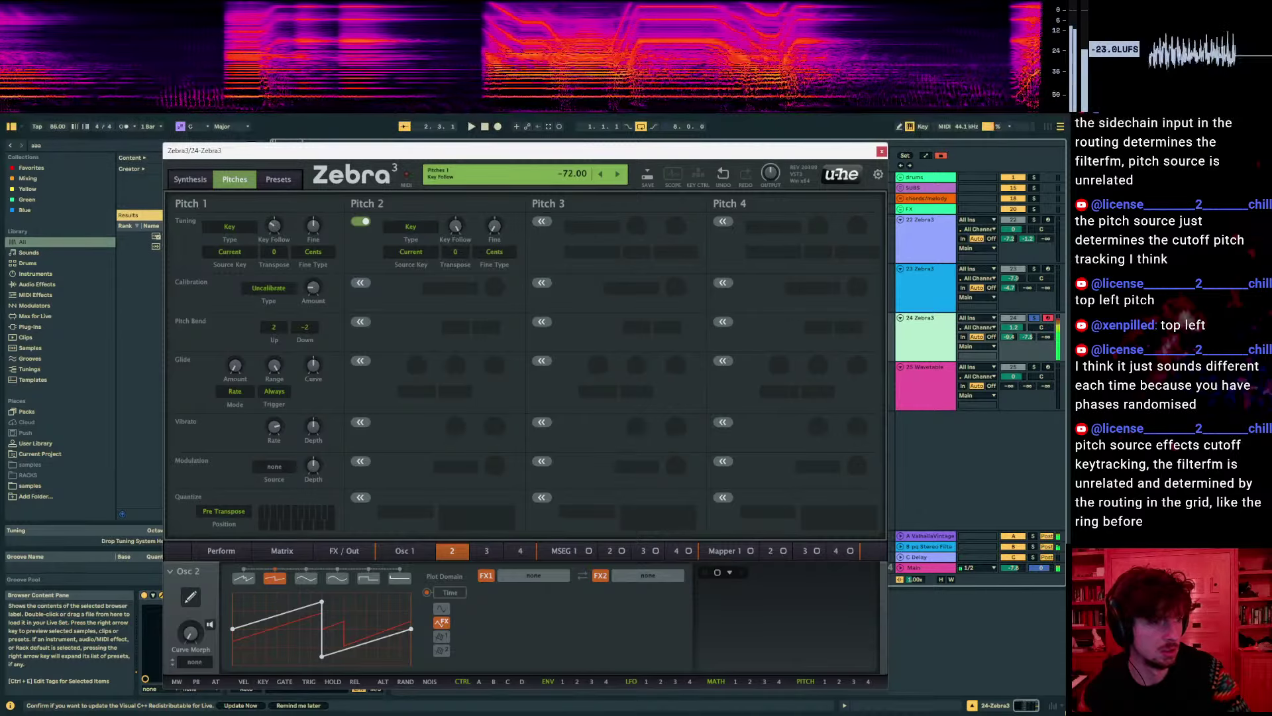
{"action": "left_click_drag", "start_coordinate": [274, 226], "coordinate": [274, 212]}
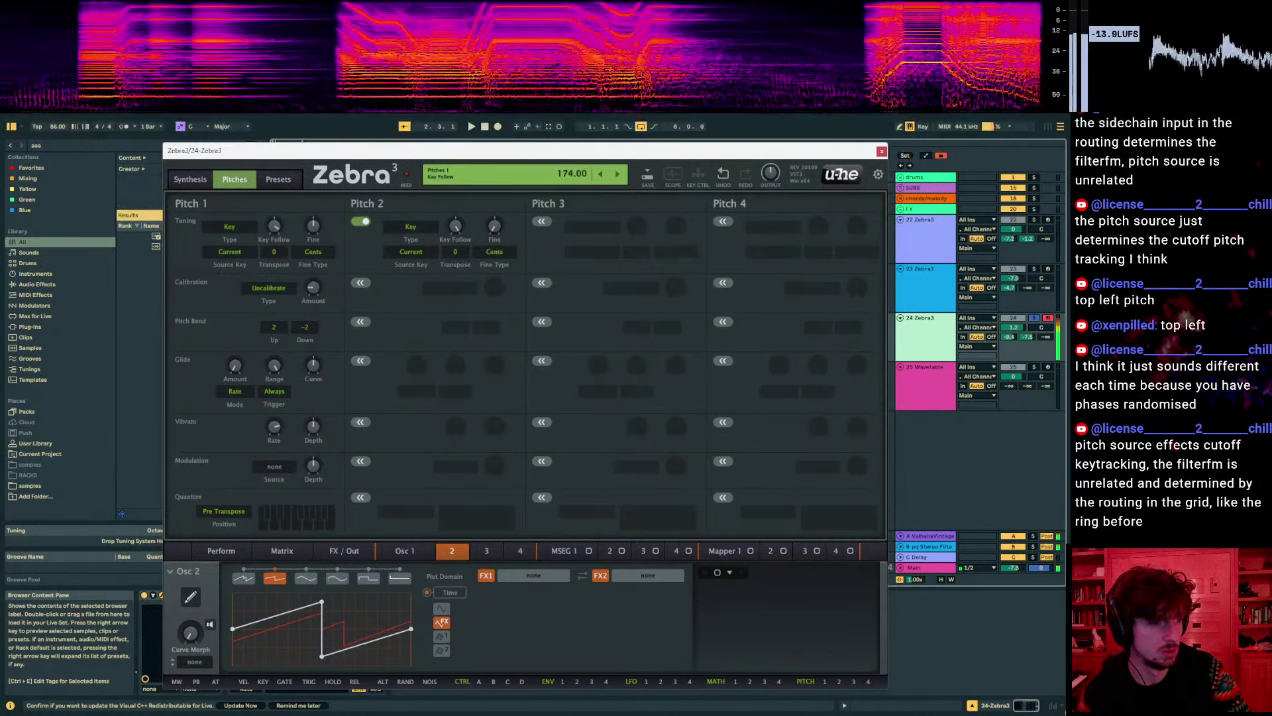
{"action": "mouse_move", "coordinate": [273, 226]}
{"action": "left_mouse_down"}
{"action": "mouse_move", "coordinate": [273, 212]}
{"action": "mouse_move", "coordinate": [277, 228]}
{"action": "left_mouse_up"}
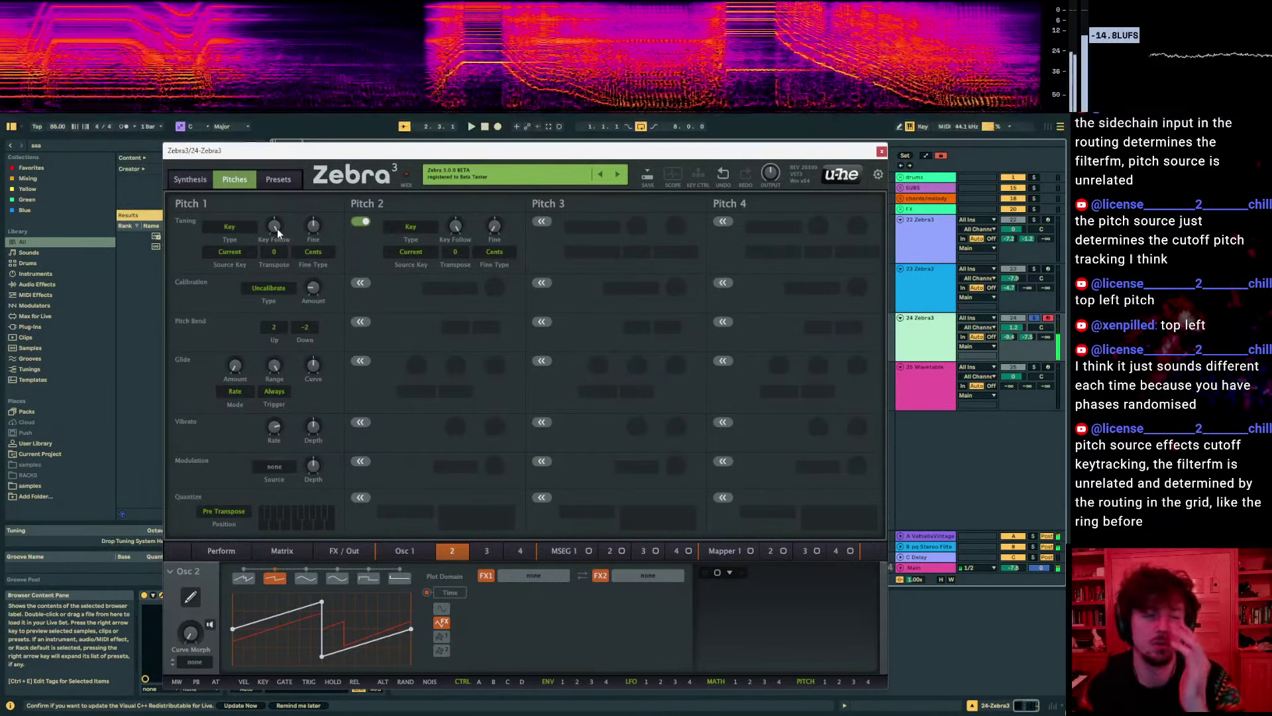
{"action": "mouse_move", "coordinate": [317, 228]}
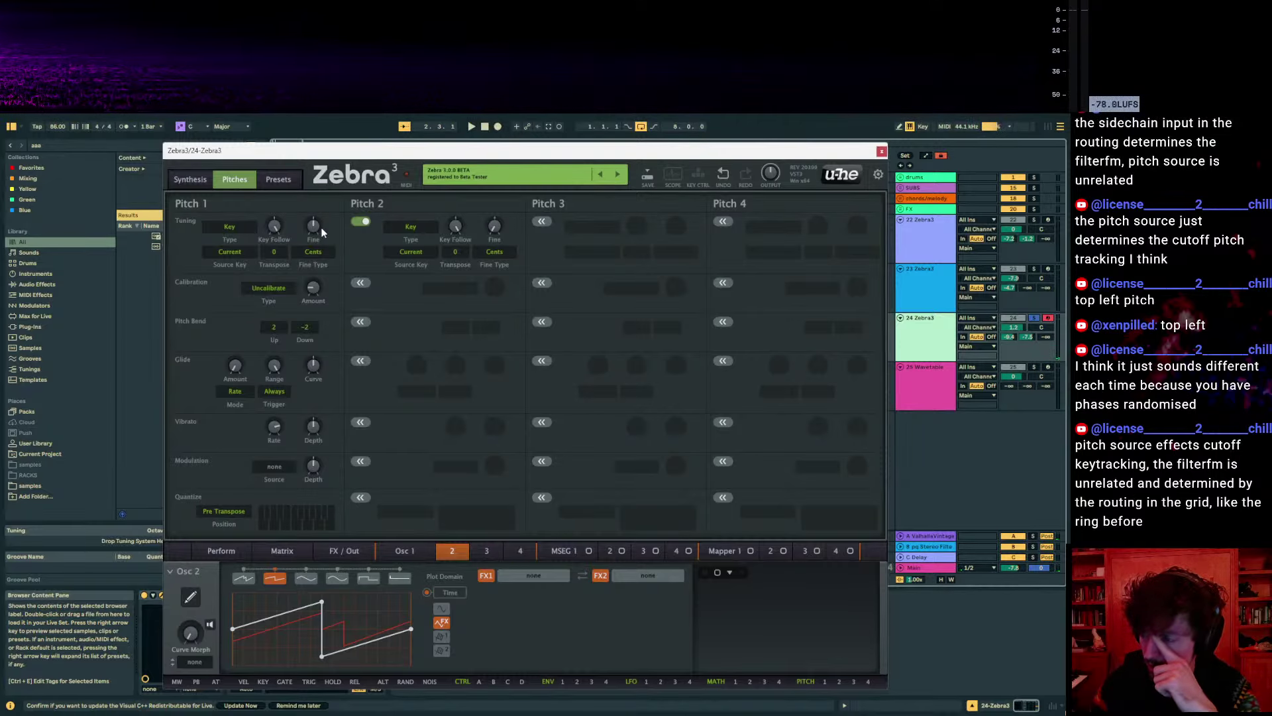
Inspect Filter 1's input routing options in the grid, its Pitch Source choices and the corresponding Pitch modules
{"action": "left_click", "coordinate": [190, 179]}
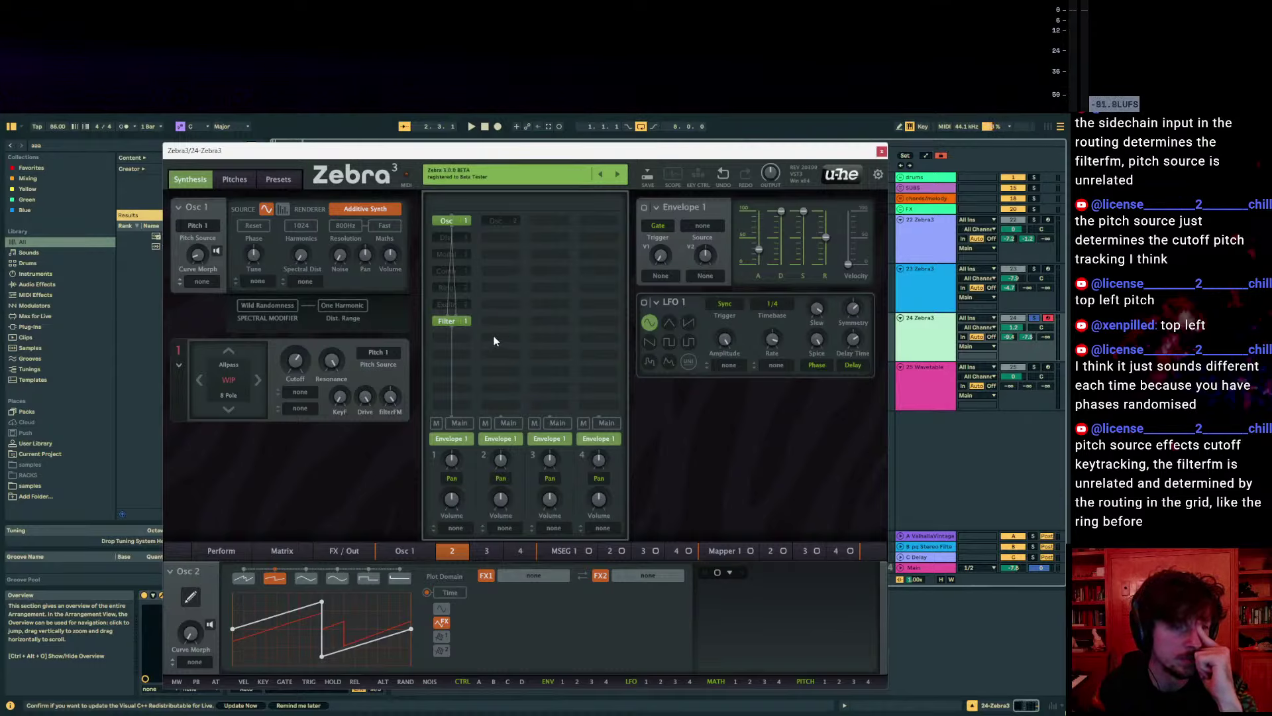
{"action": "right_click", "coordinate": [455, 322]}
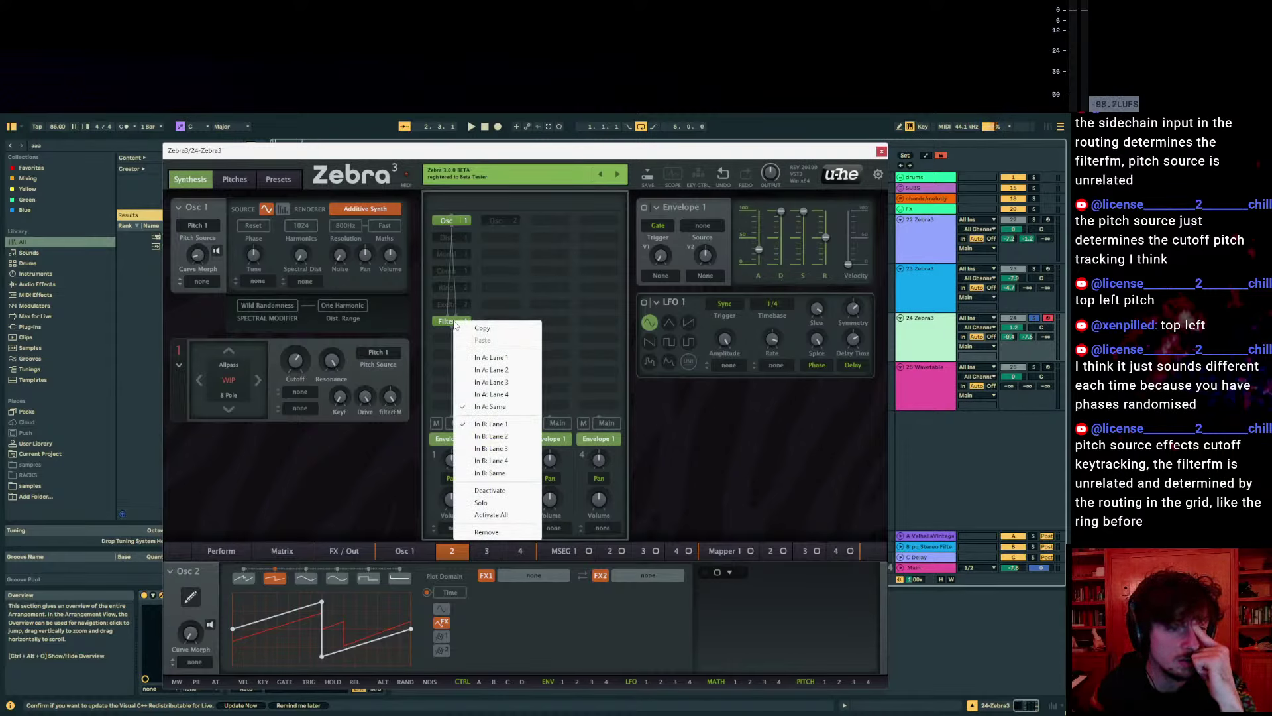
{"action": "left_click", "coordinate": [387, 353]}
{"action": "left_click", "coordinate": [389, 355]}
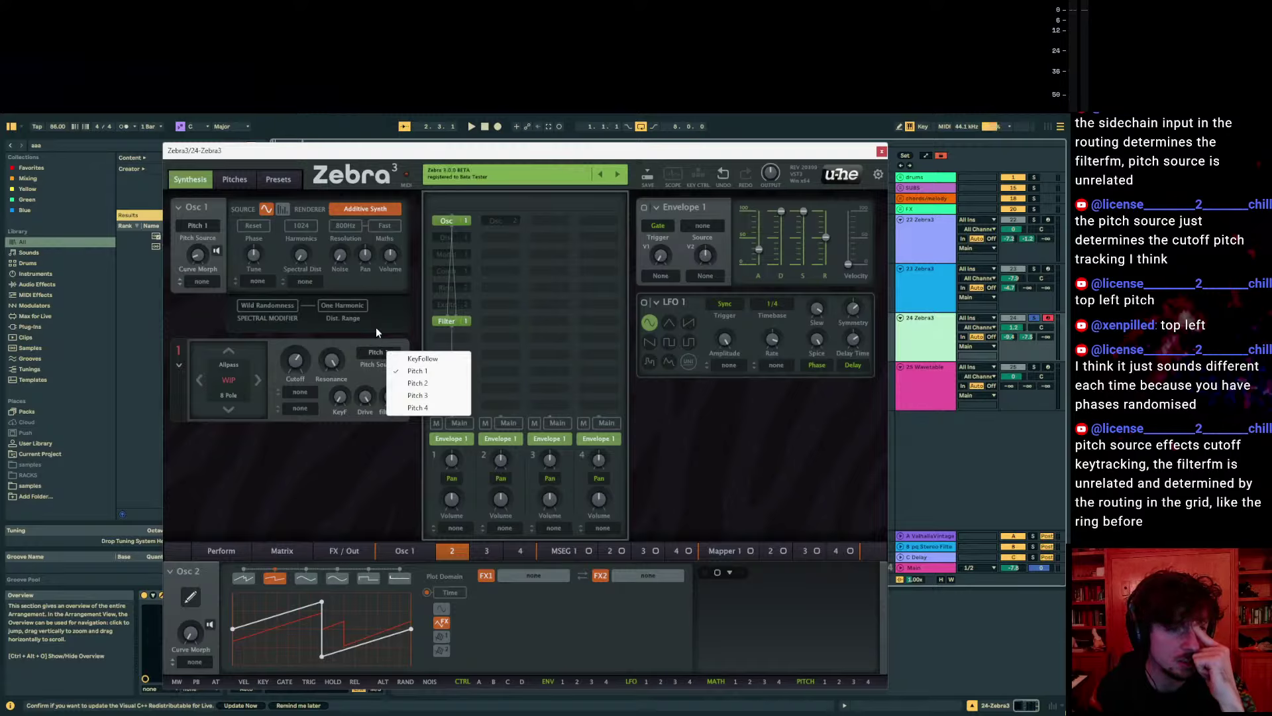
{"action": "left_click", "coordinate": [388, 345]}
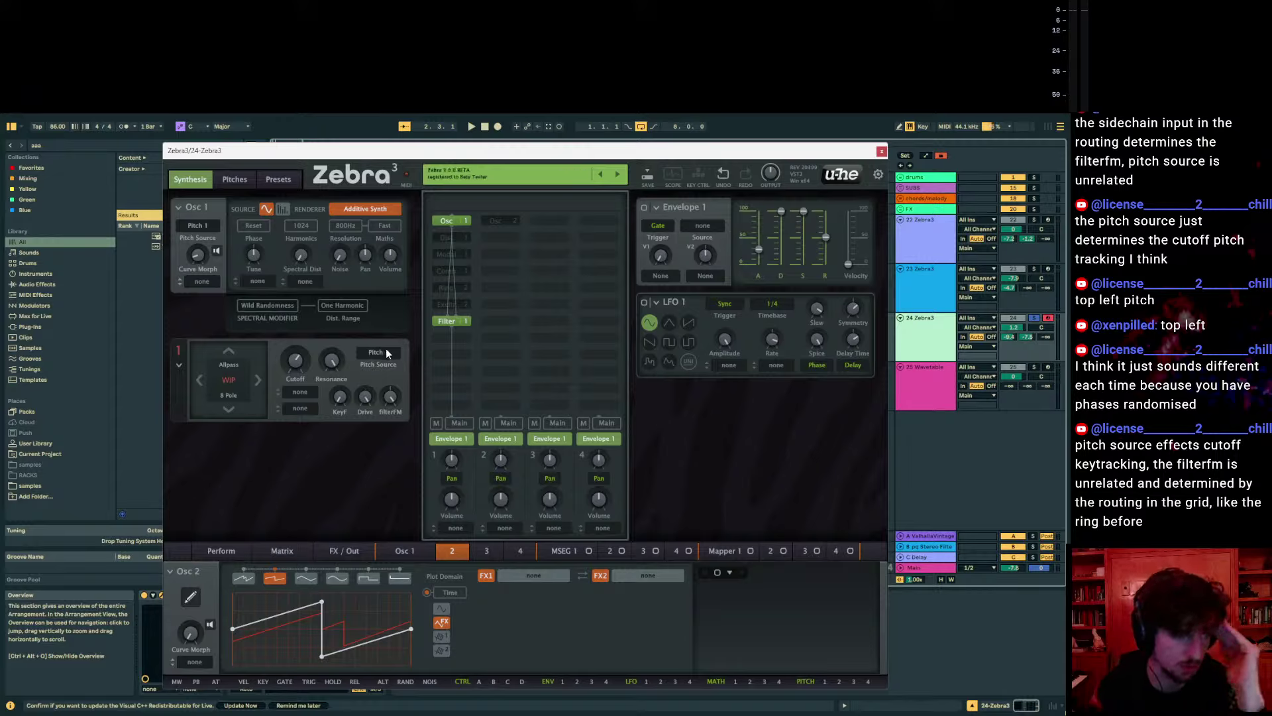
{"action": "left_click", "coordinate": [388, 353]}
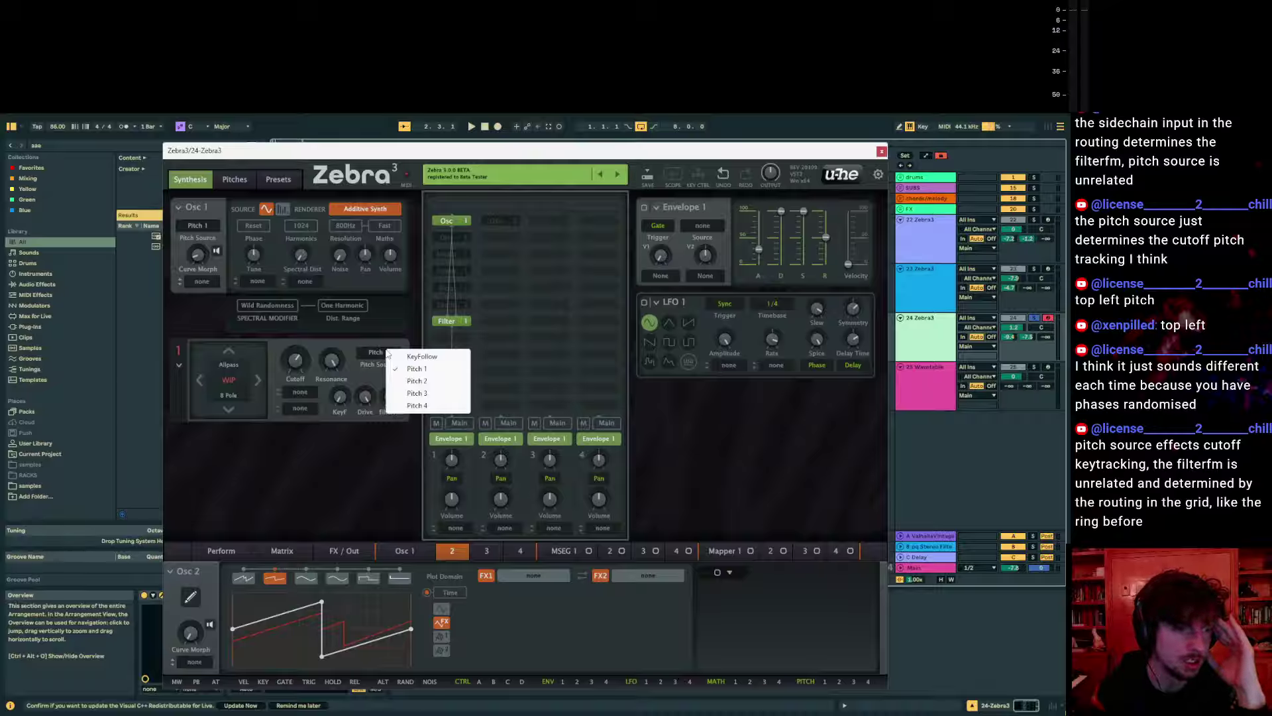
{"action": "left_click", "coordinate": [348, 343]}
{"action": "left_click", "coordinate": [235, 179]}
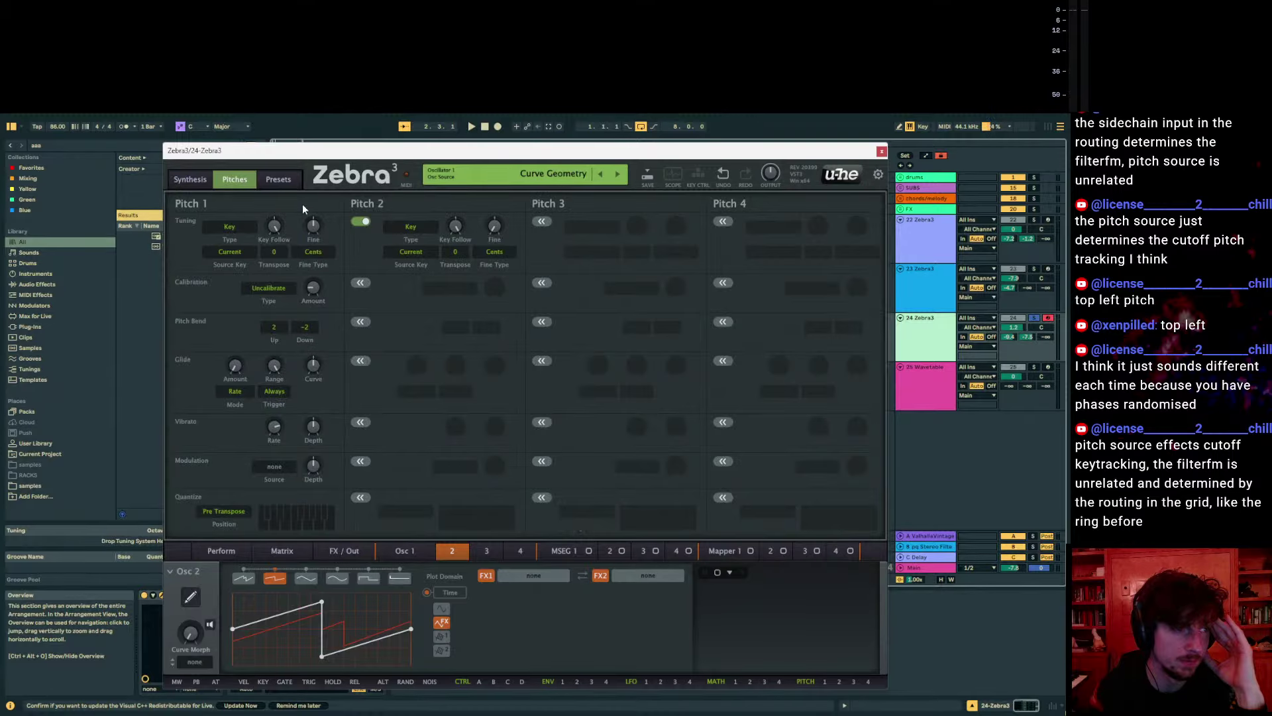
{"action": "left_click", "coordinate": [190, 180]}
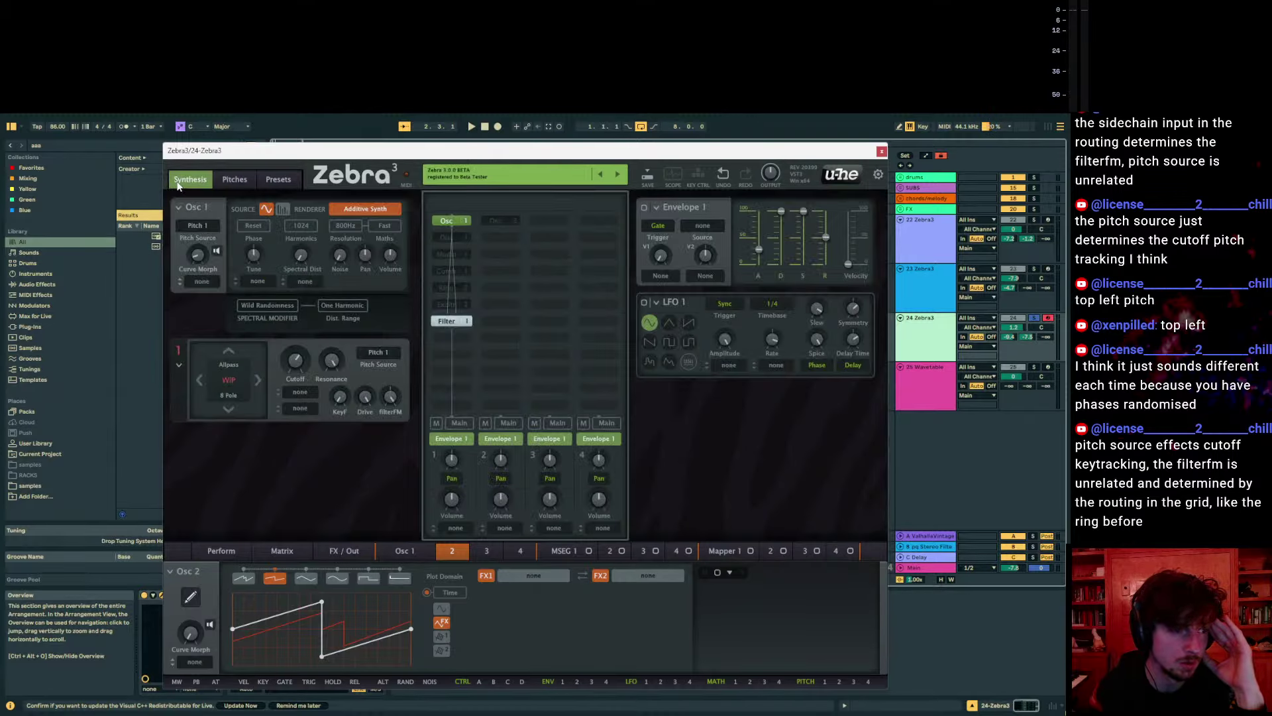
Try KeyFollow and Pitch 1 as Filter 1's Pitch Source, and settle on Pitch 2 while playing notes
{"action": "left_click", "coordinate": [389, 355]}
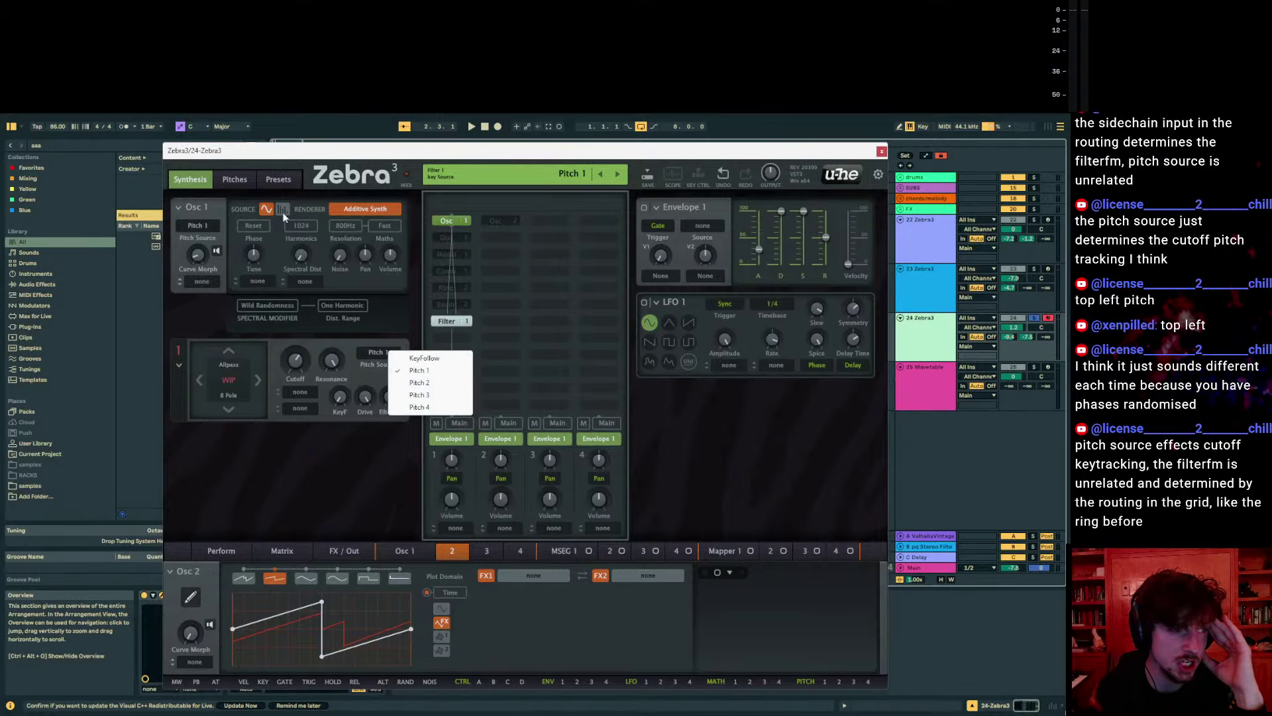
{"action": "left_click", "coordinate": [397, 357]}
{"action": "left_click", "coordinate": [374, 352]}
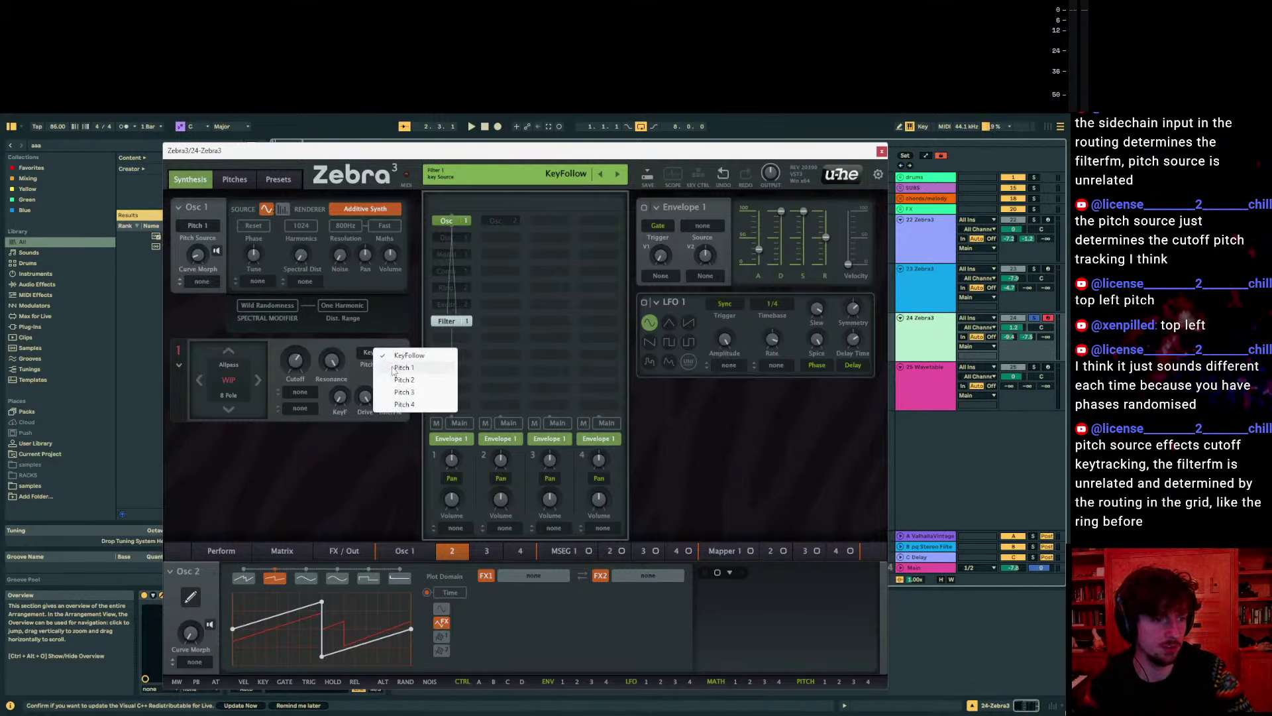
{"action": "left_click", "coordinate": [398, 368]}
{"action": "left_click", "coordinate": [378, 352]}
{"action": "left_click", "coordinate": [407, 383]}
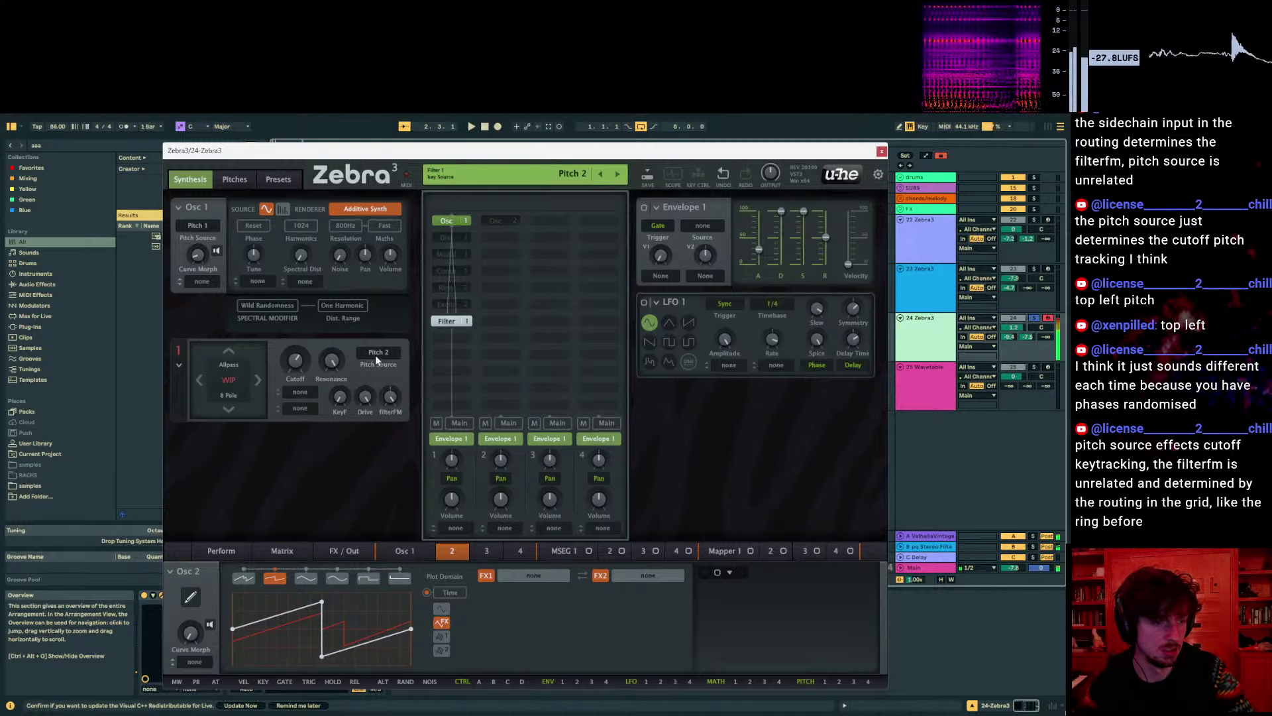
Vary Pitch 1's Key Follow through values such as 8 and -12, auditioning Osc 1 through Filter 1 and rechecking the filter settings
{"action": "left_click", "coordinate": [234, 179]}
{"action": "left_click_drag", "start_coordinate": [270, 239], "coordinate": [270, 291]}
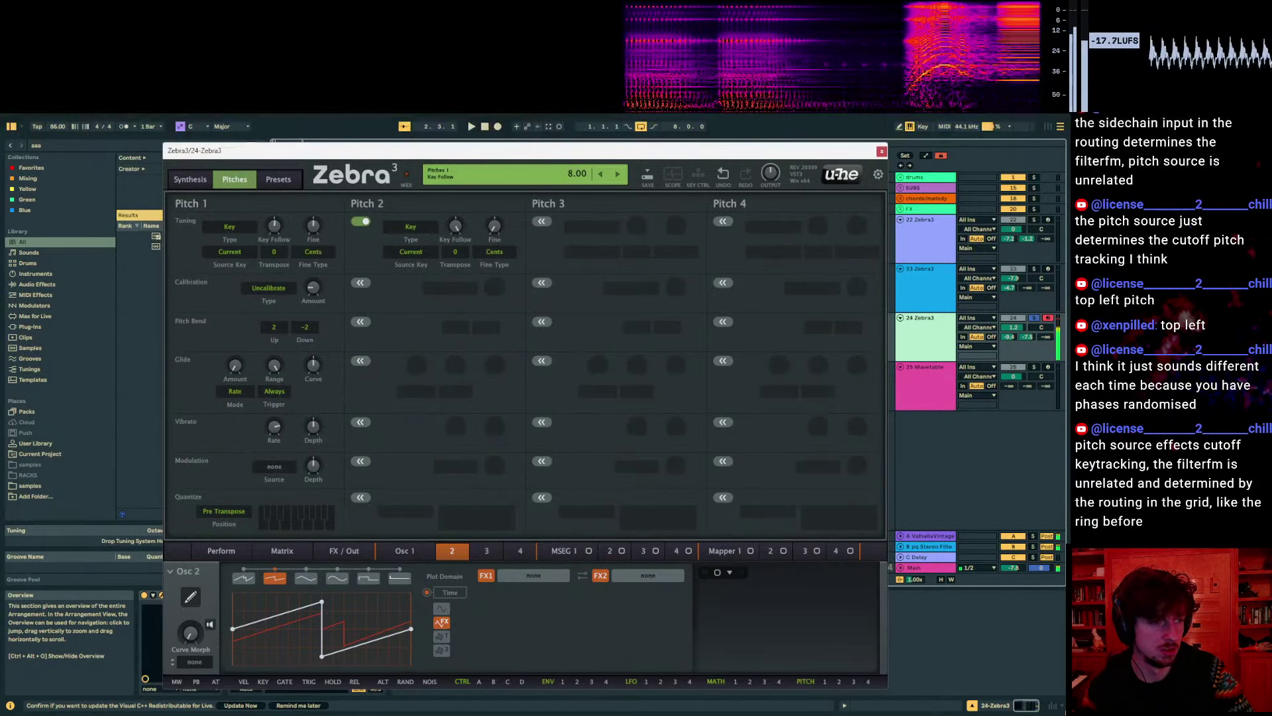
{"action": "left_click", "coordinate": [192, 178]}
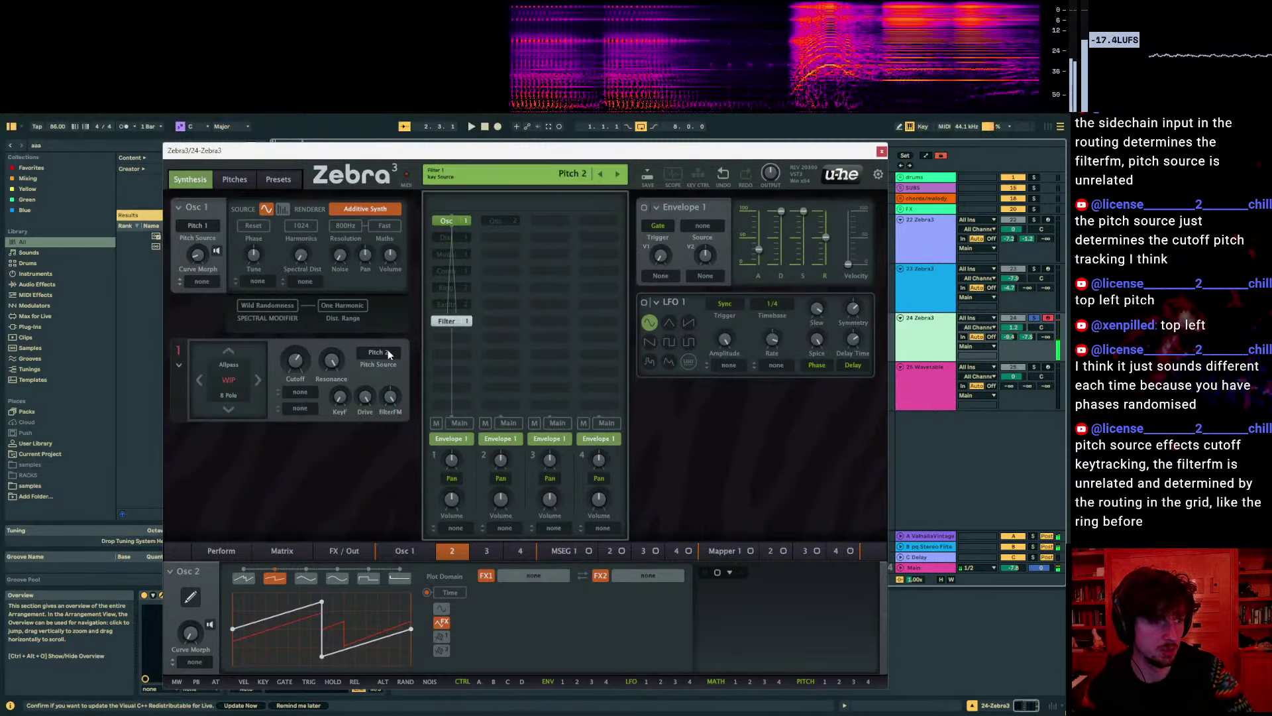
{"action": "left_click", "coordinate": [235, 179]}
{"action": "mouse_move", "coordinate": [273, 226]}
{"action": "left_mouse_down"}
{"action": "mouse_move", "coordinate": [274, 265]}
{"action": "mouse_move", "coordinate": [273, 225]}
{"action": "left_mouse_up"}
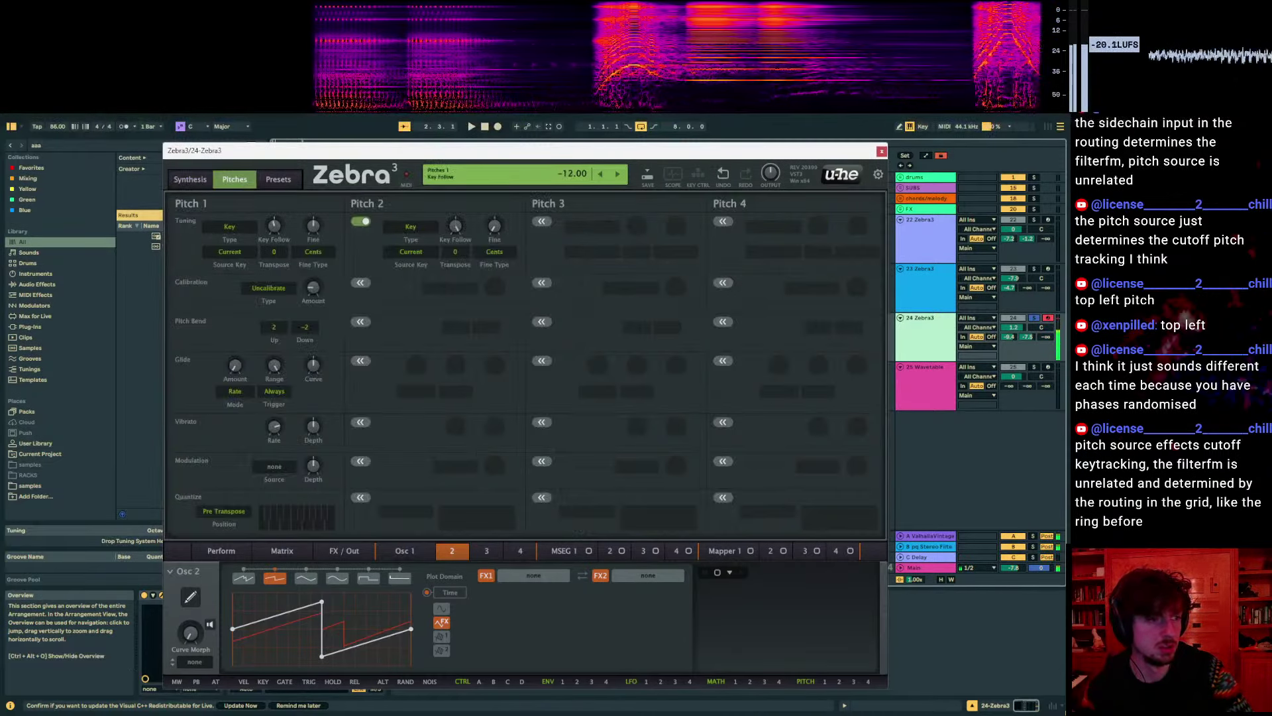
{"action": "left_click", "coordinate": [192, 180]}
{"action": "left_click", "coordinate": [234, 183]}
{"action": "mouse_move", "coordinate": [277, 232]}
{"action": "left_mouse_down"}
{"action": "mouse_move", "coordinate": [276, 243]}
{"action": "mouse_move", "coordinate": [276, 204]}
{"action": "mouse_move", "coordinate": [277, 226]}
{"action": "left_mouse_up"}
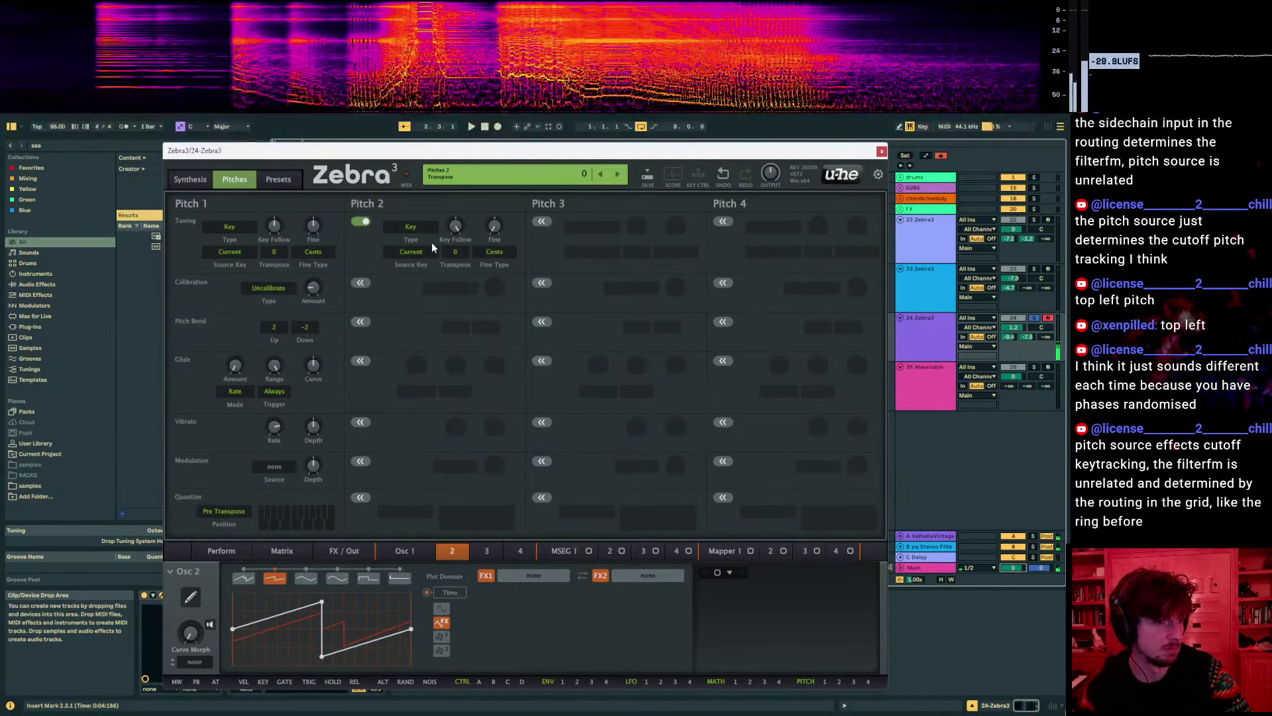
{"action": "left_click", "coordinate": [190, 179]}
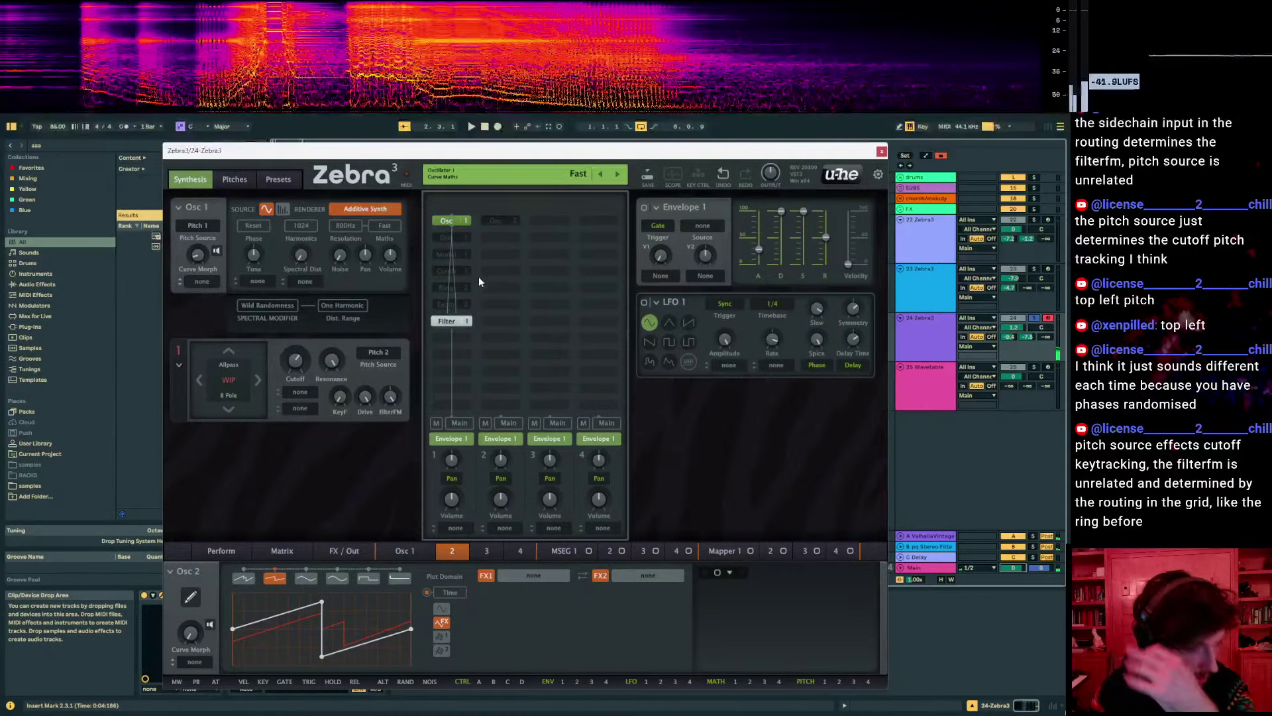
Try Lane 2 and Same as Filter 1's input B in the grid, and settle on Lane 2
{"action": "right_click", "coordinate": [455, 321]}
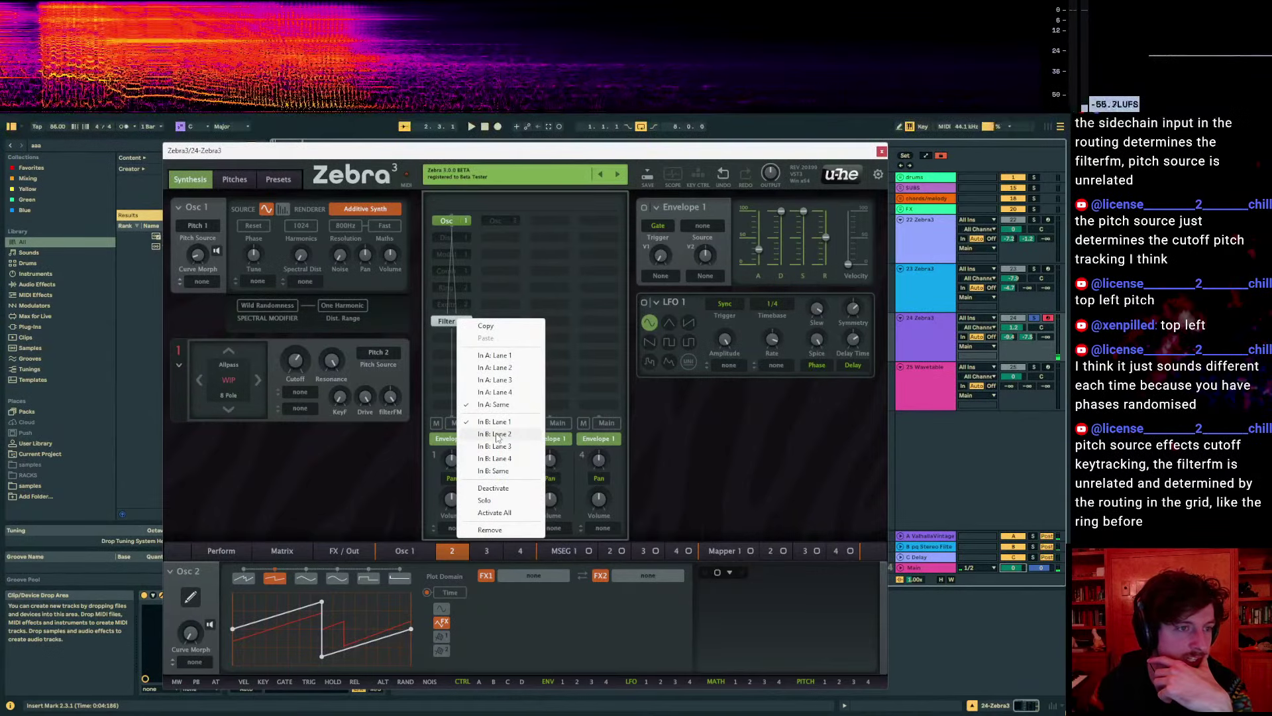
{"action": "left_click", "coordinate": [500, 406]}
{"action": "right_click", "coordinate": [447, 323]}
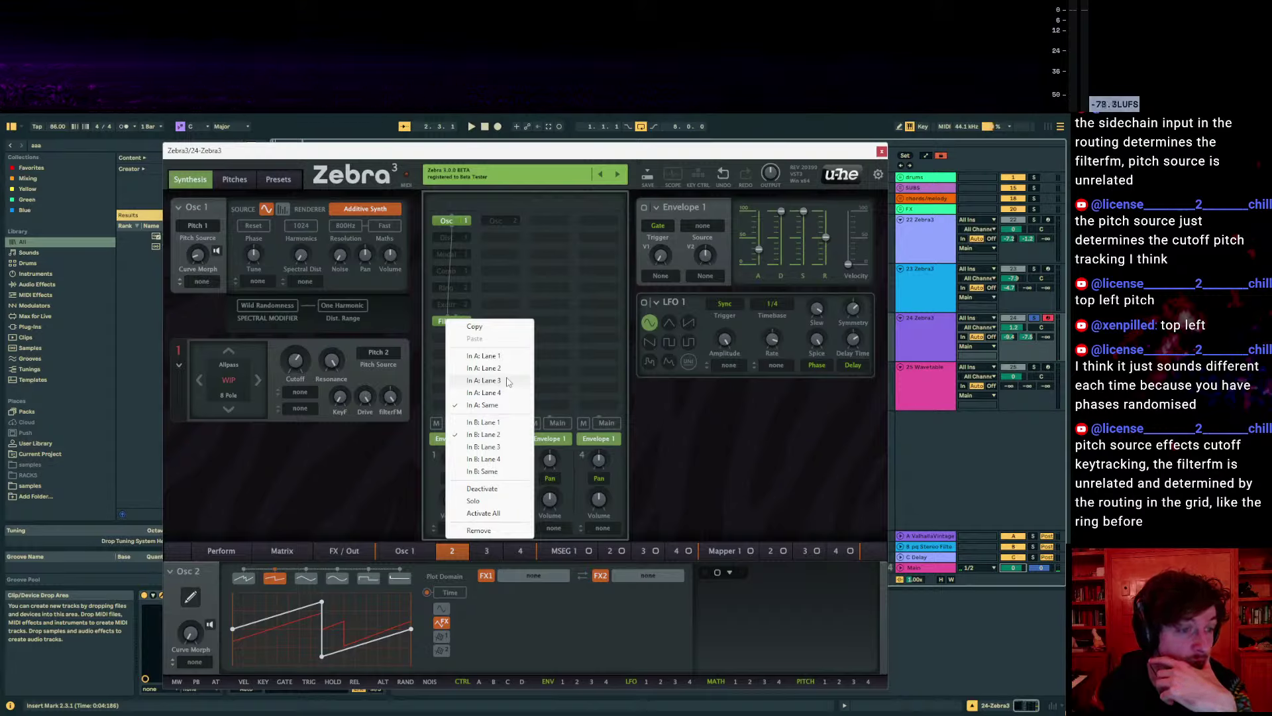
{"action": "left_click", "coordinate": [489, 471]}
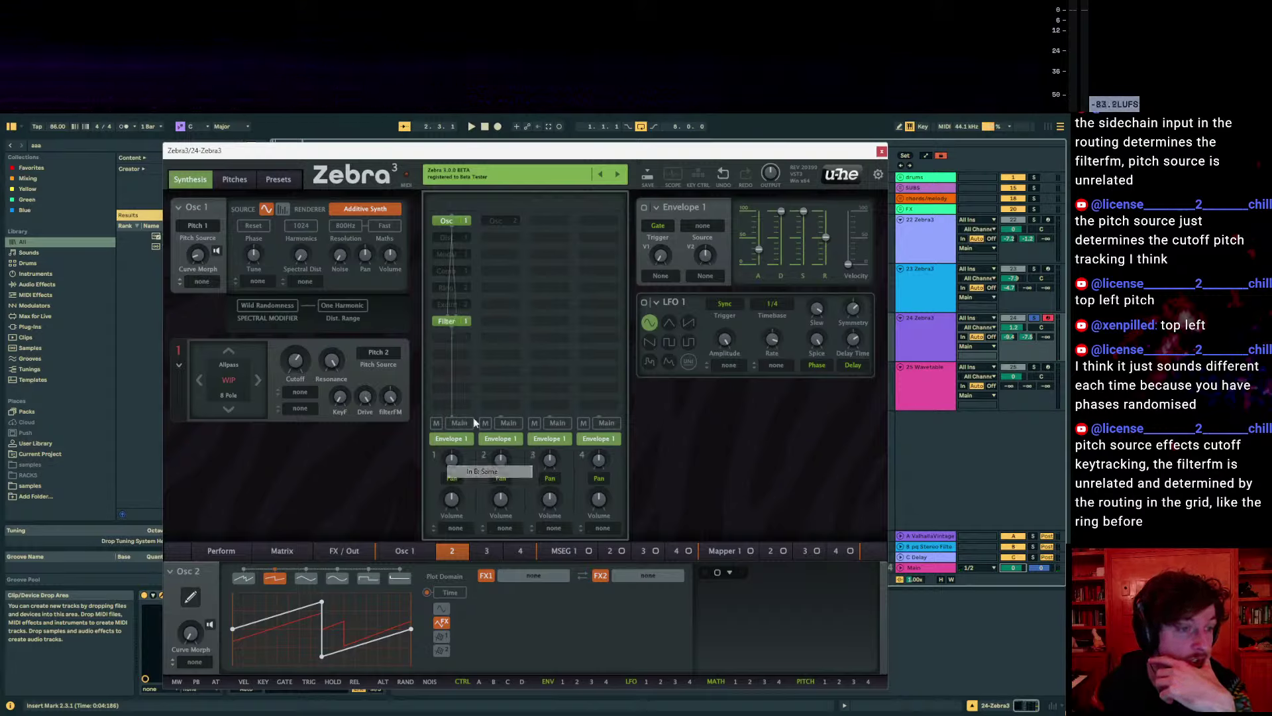
{"action": "right_click", "coordinate": [454, 325]}
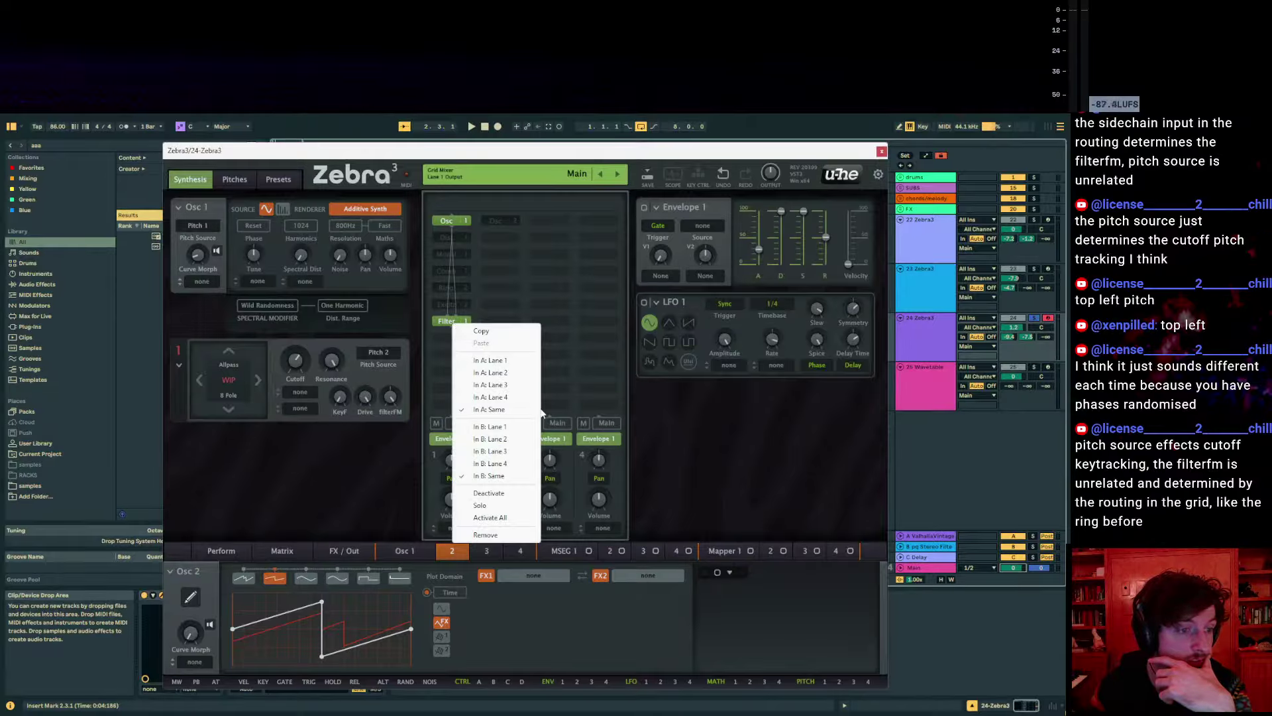
{"action": "left_click", "coordinate": [507, 440]}
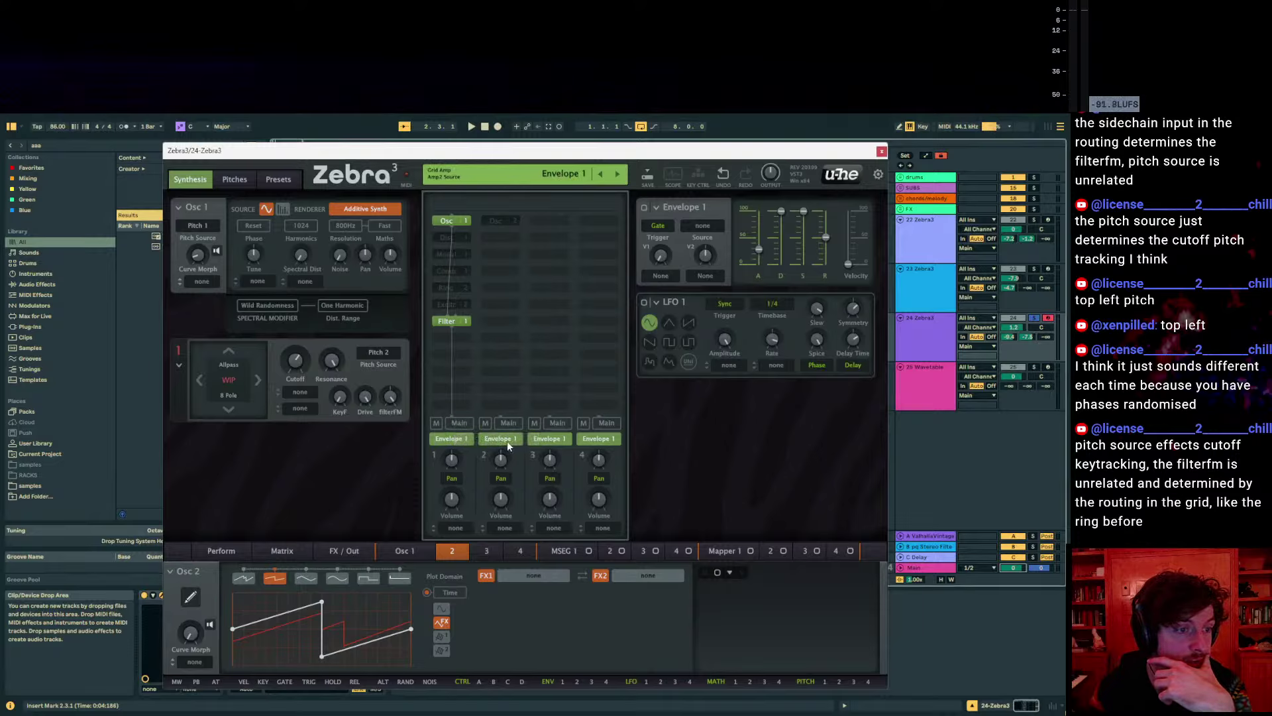
Move Filter 1 one row lower in the grid, activate Osc 2 in lane 2 and check its input routing options
{"action": "left_click_drag", "start_coordinate": [458, 320], "coordinate": [456, 337]}
{"action": "left_click", "coordinate": [497, 222]}
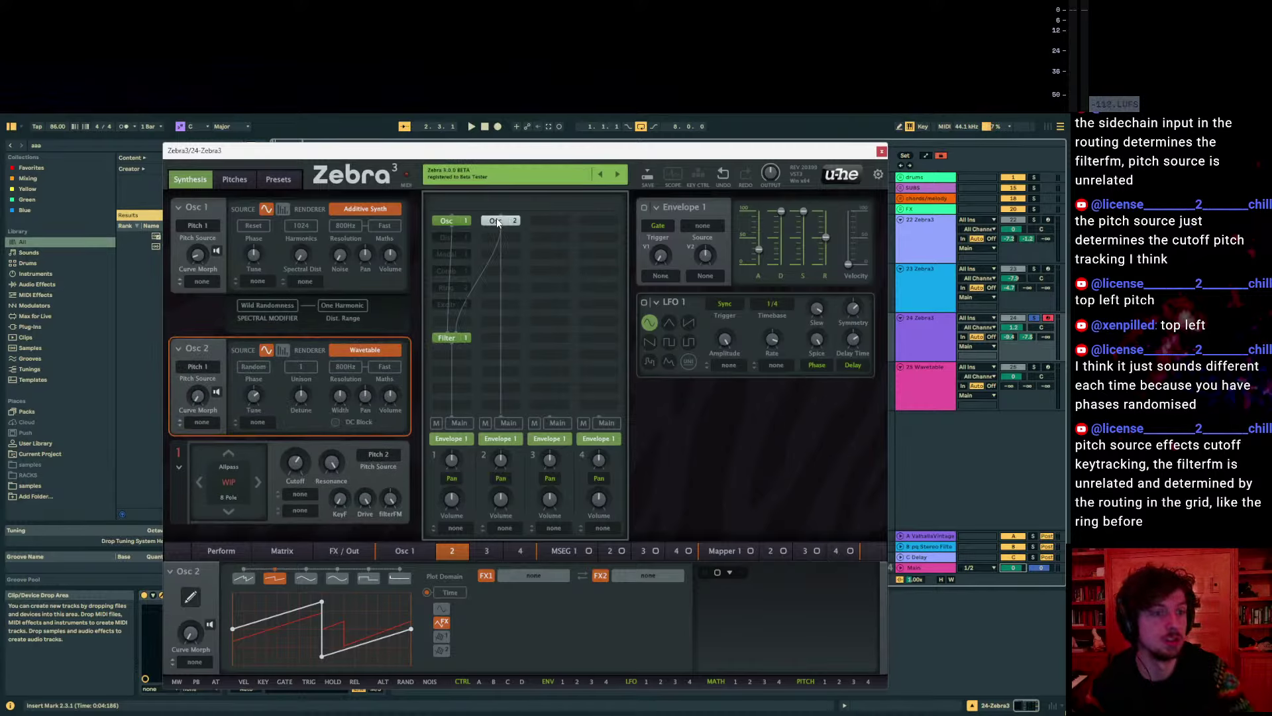
{"action": "right_click", "coordinate": [502, 226]}
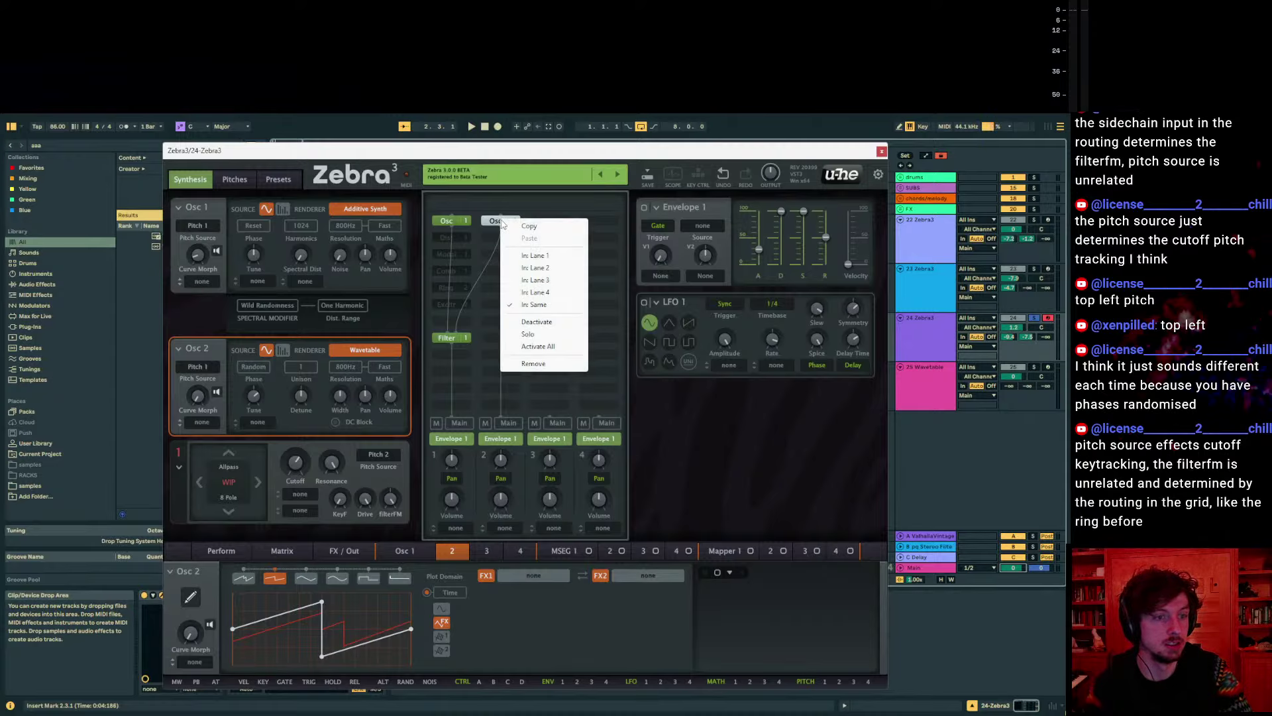
{"action": "left_click", "coordinate": [551, 308]}
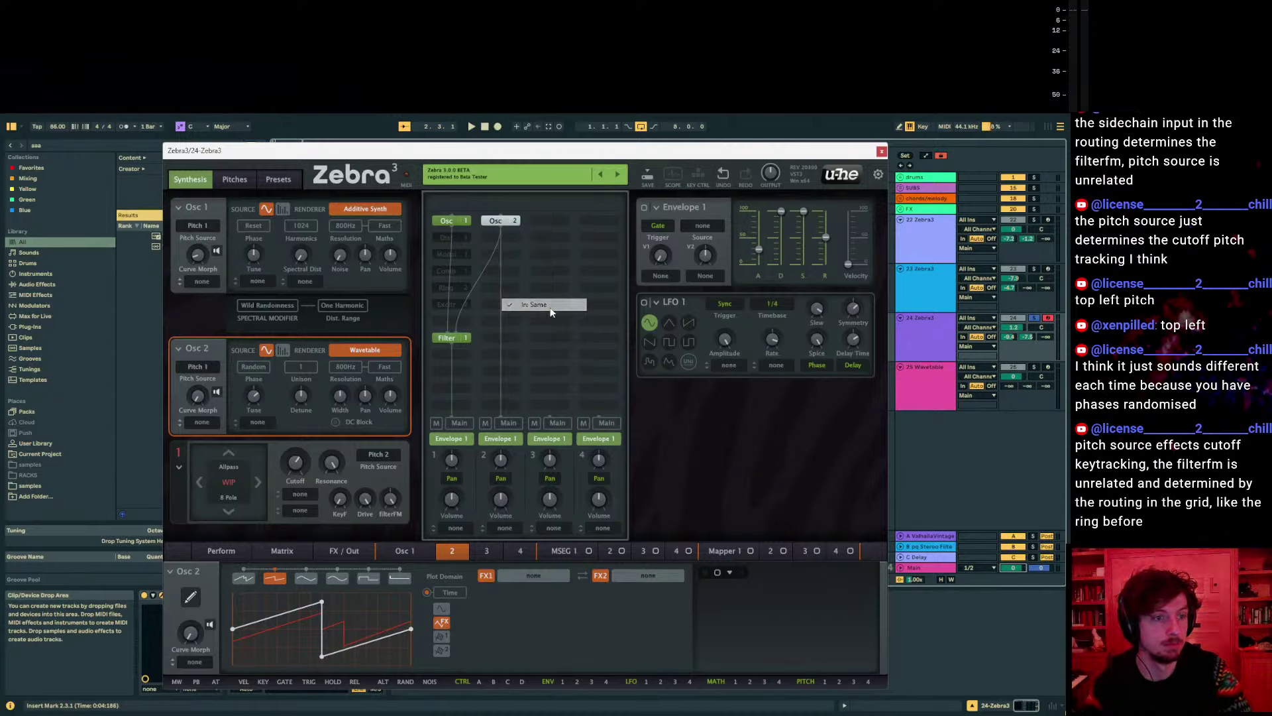
{"action": "right_click", "coordinate": [499, 225]}
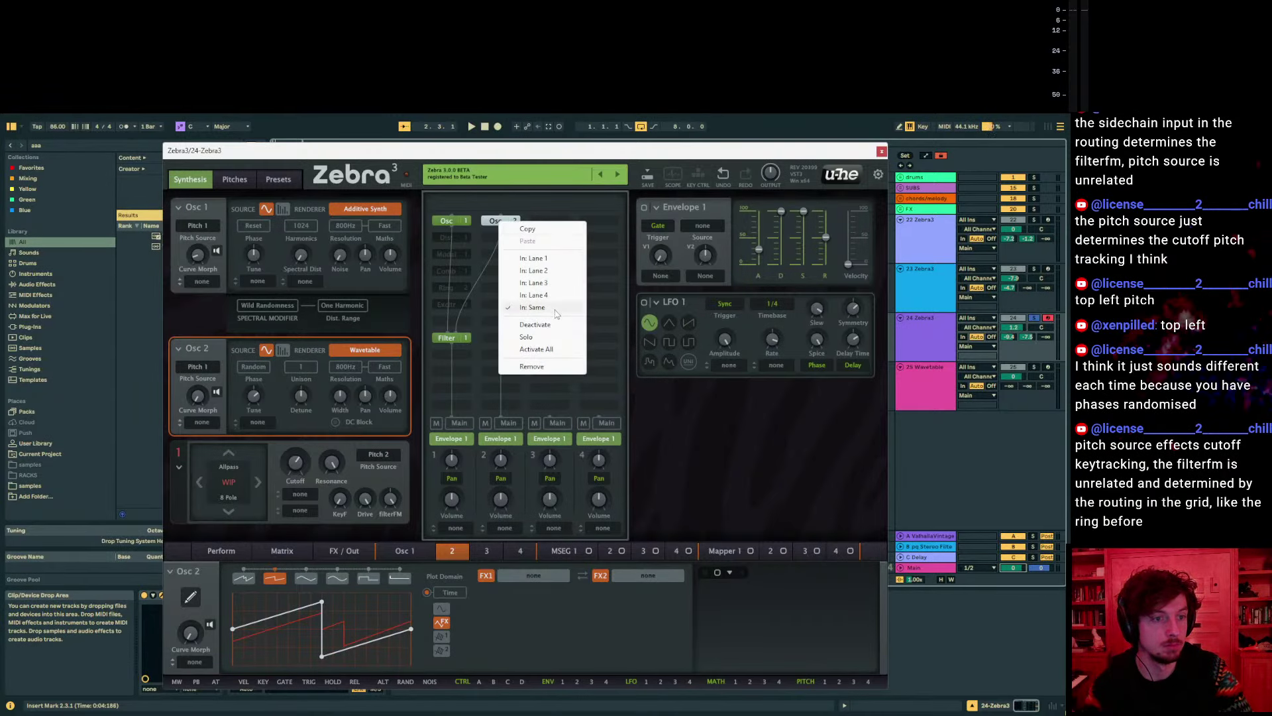
{"action": "left_click", "coordinate": [618, 331]}
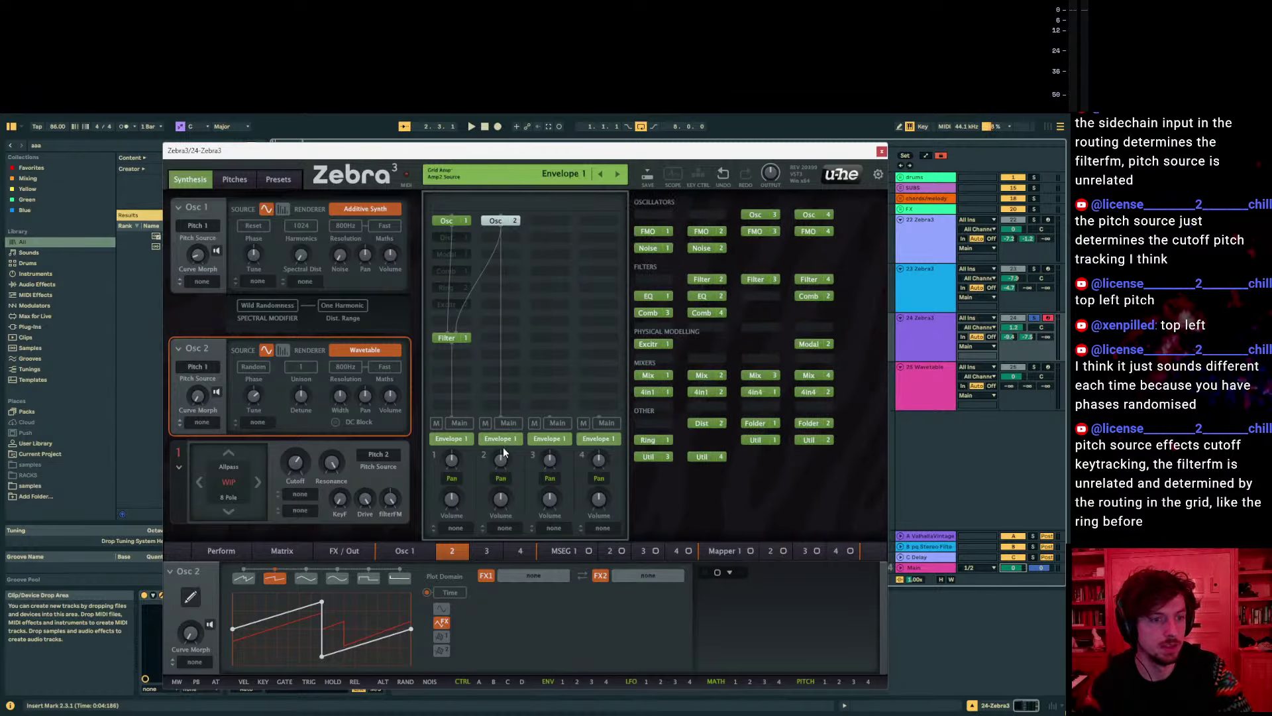
Play notes in different octaves while varying Osc 2's tuning through values such as -48 and 3, and lower lane 2's volume
{"action": "key", "text": "z"}
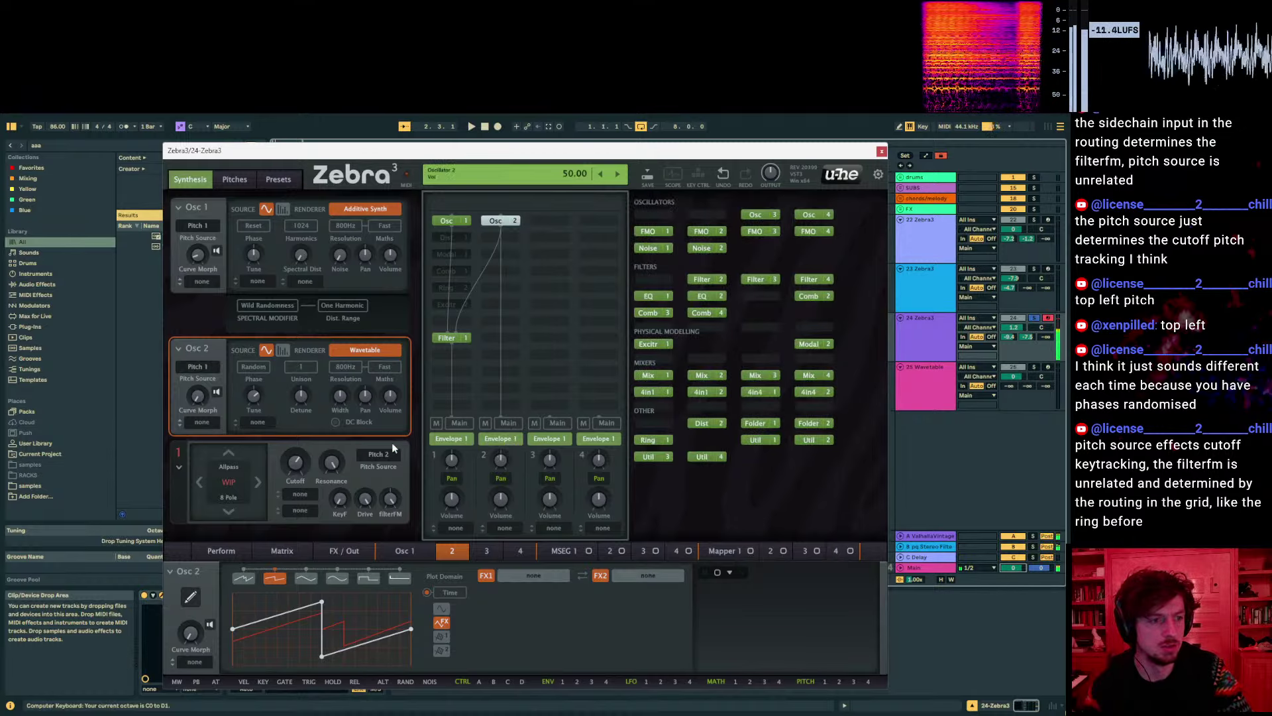
{"action": "key", "text": "x"}
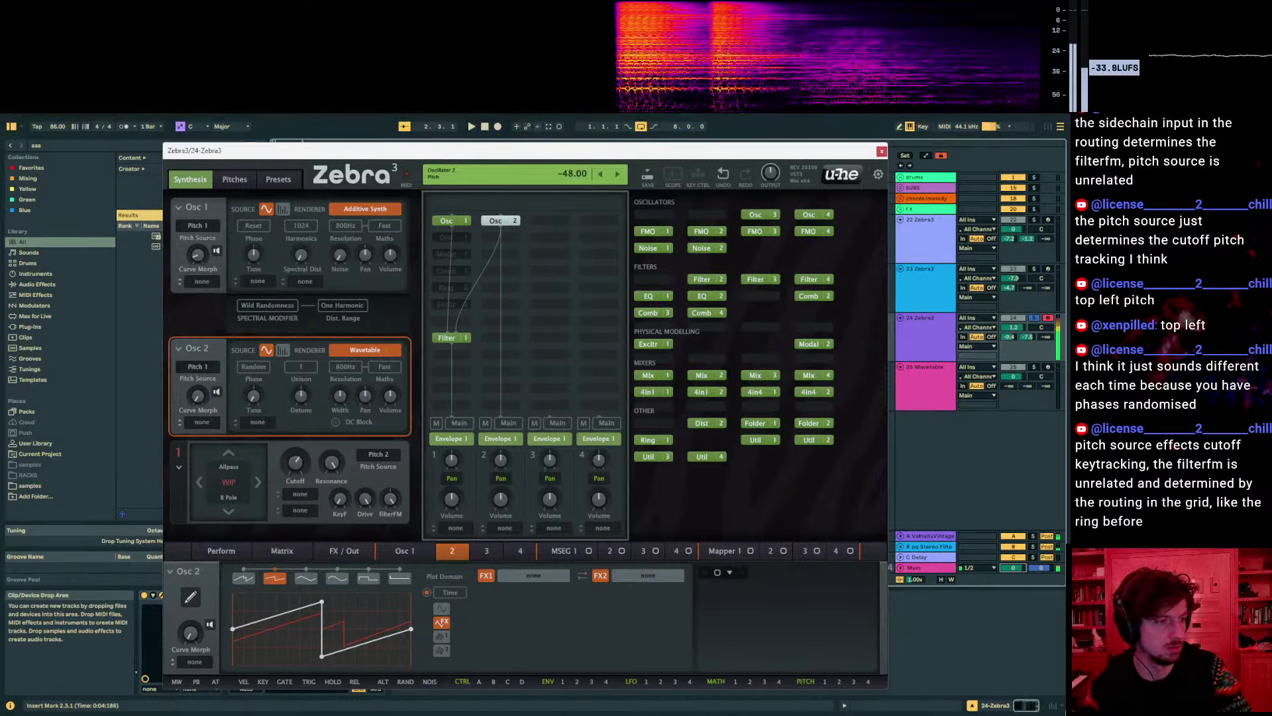
{"action": "key", "text": "a"}
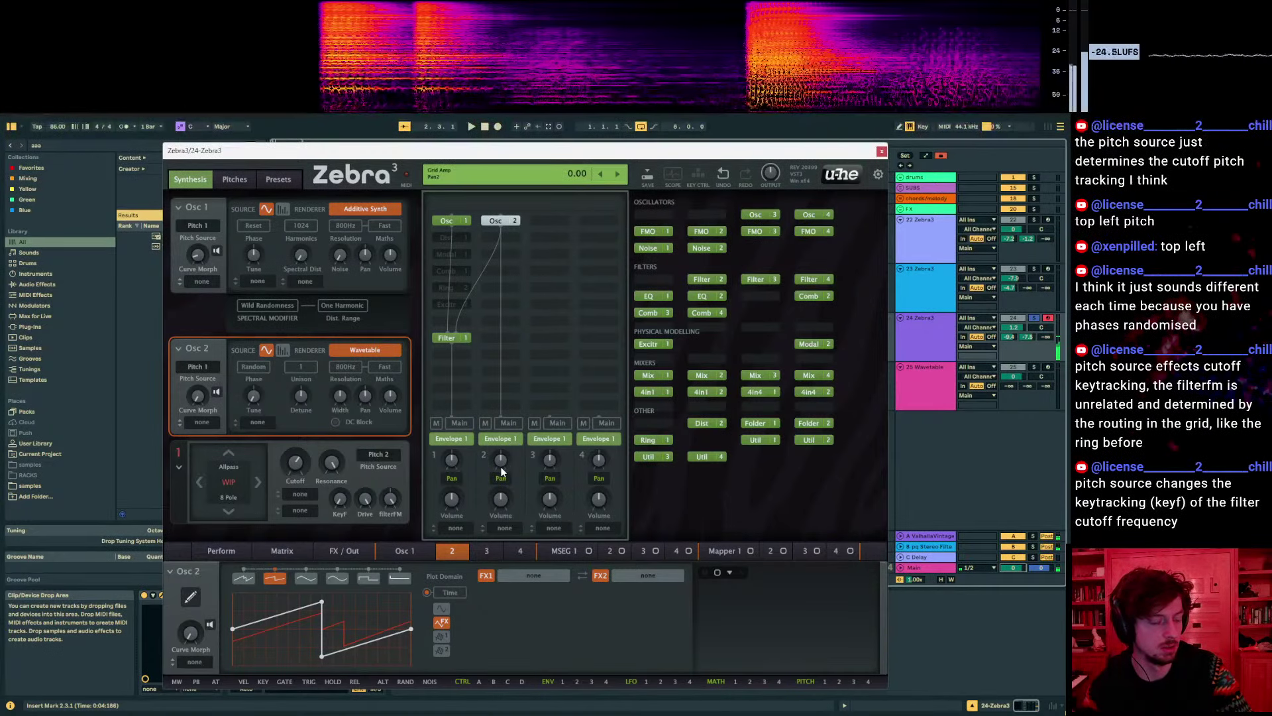
{"action": "key", "text": "a"}
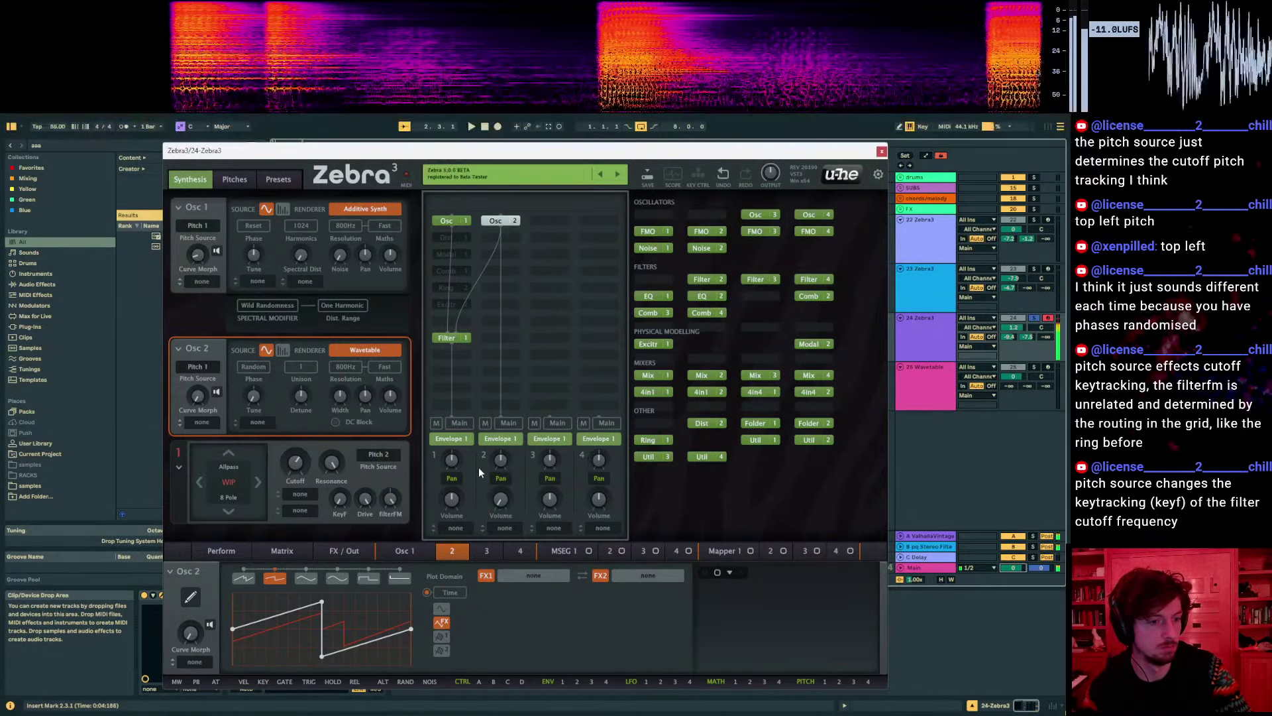
{"action": "key", "text": "a"}
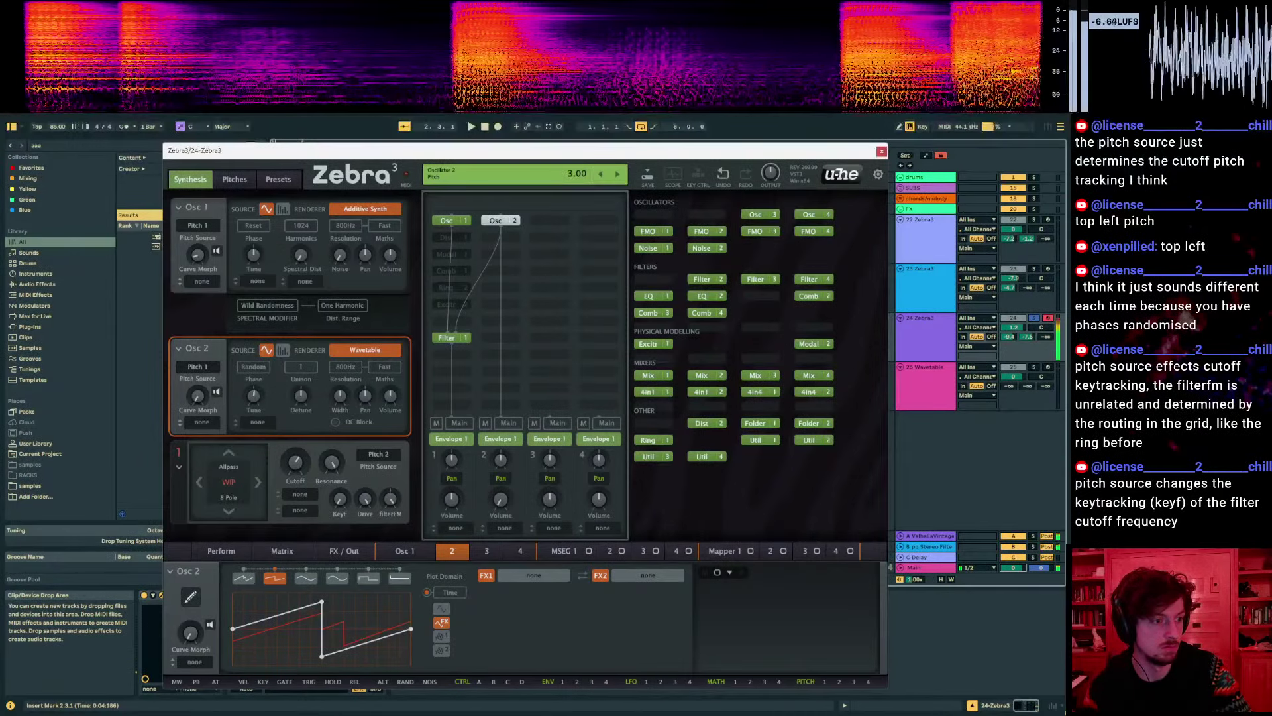
{"action": "key", "text": "z"}
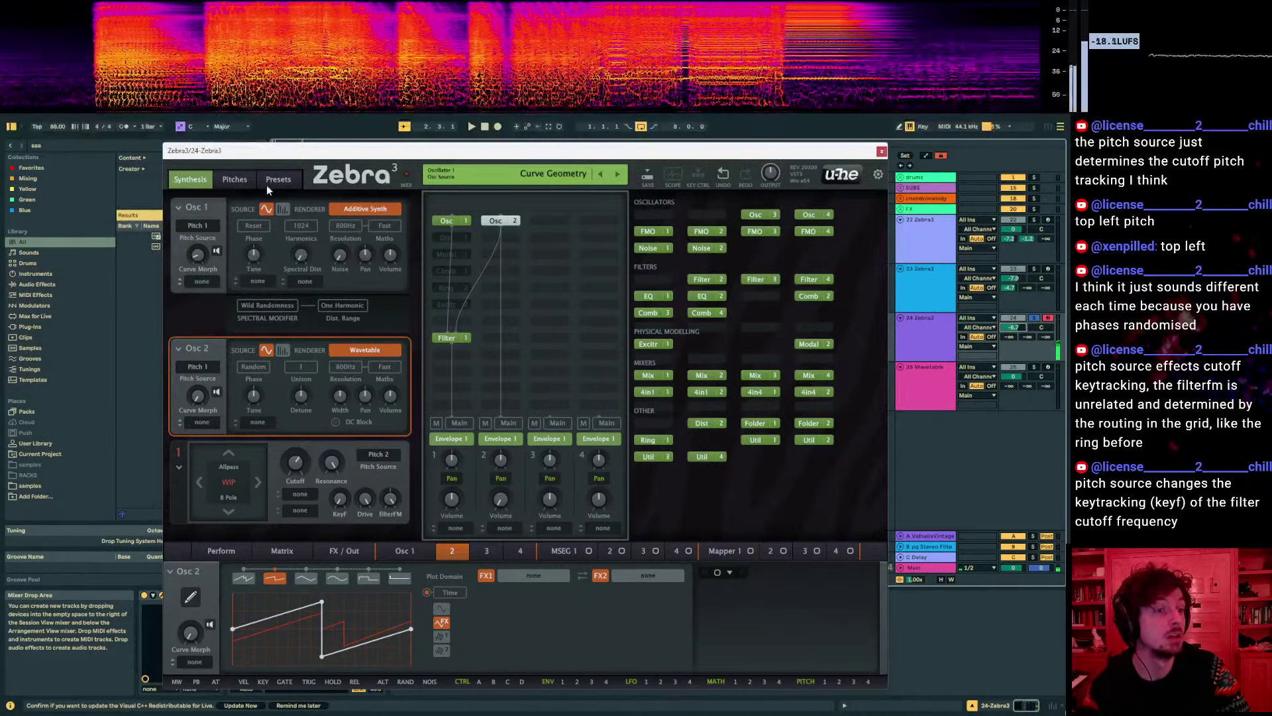
Set Osc 2's Pitch Source to Pitch 2
{"action": "left_click", "coordinate": [452, 339]}
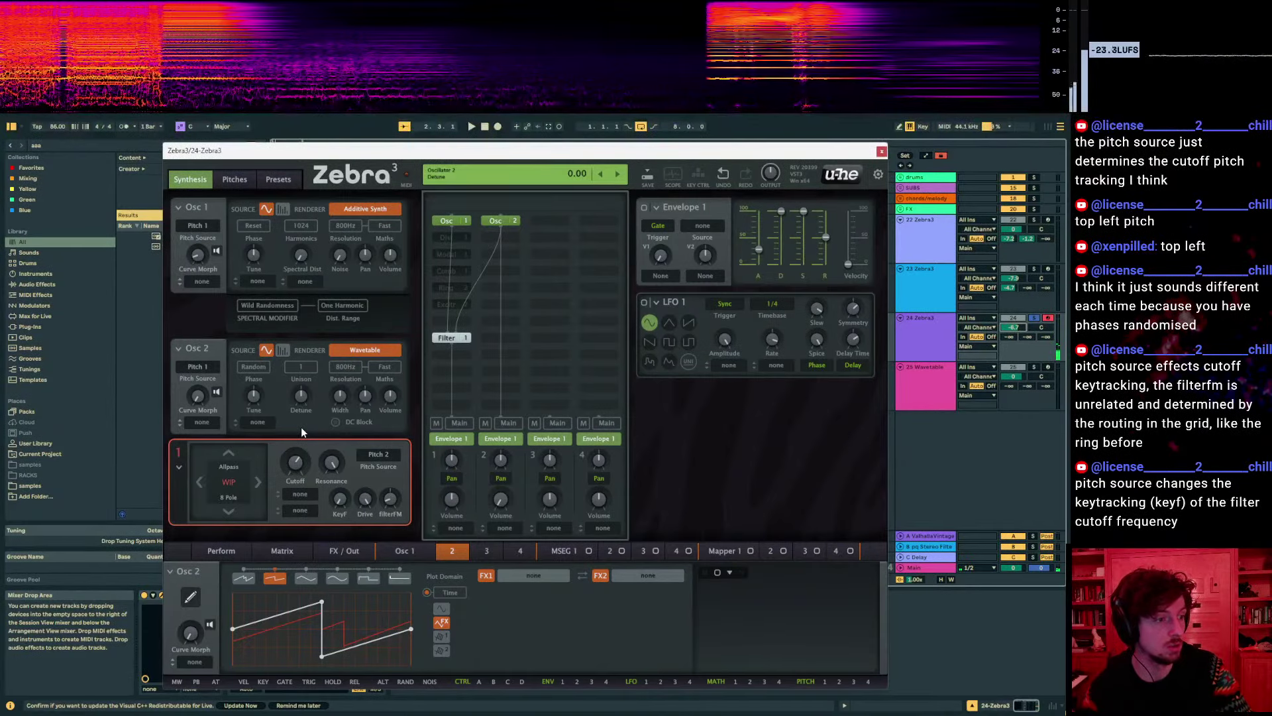
{"action": "left_click", "coordinate": [205, 370]}
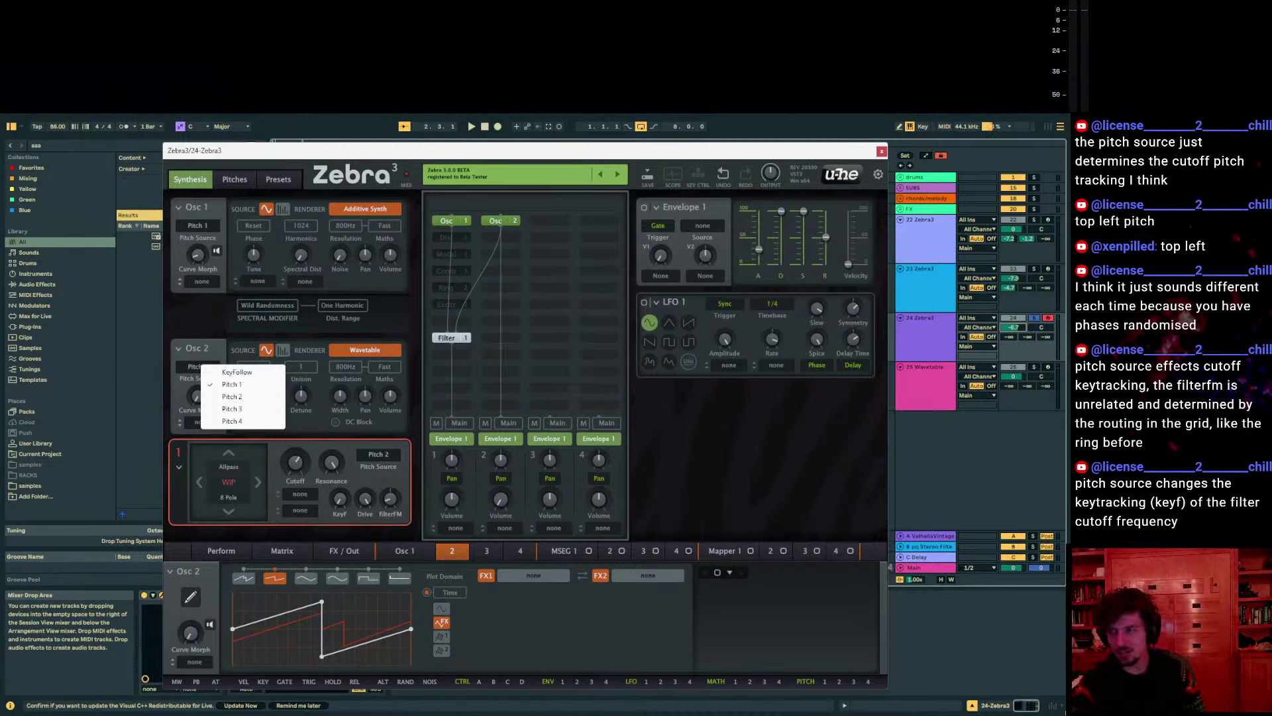
{"action": "key", "text": "Escape"}
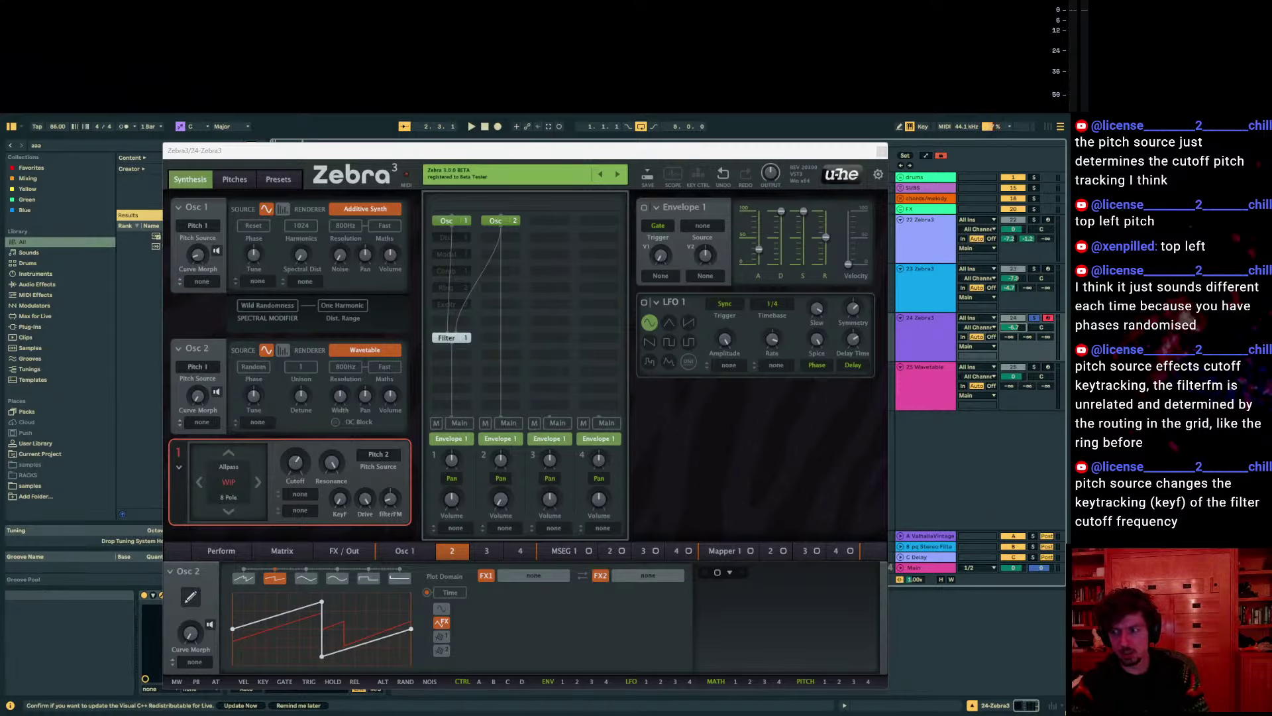
{"action": "left_click", "coordinate": [201, 368]}
{"action": "left_click", "coordinate": [233, 399]}
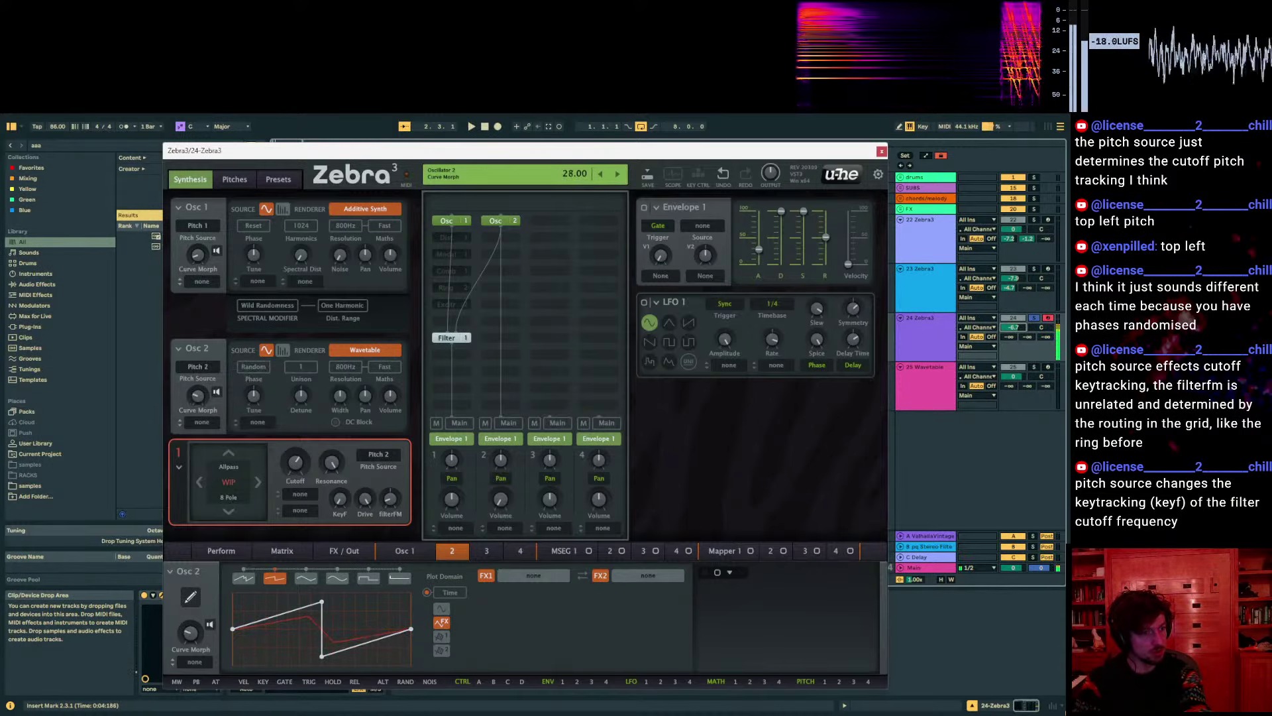
Check the Pitch modules, and audition changes to Filter 1's FilterFM amount and Osc 2's Tune
{"action": "left_click", "coordinate": [233, 179]}
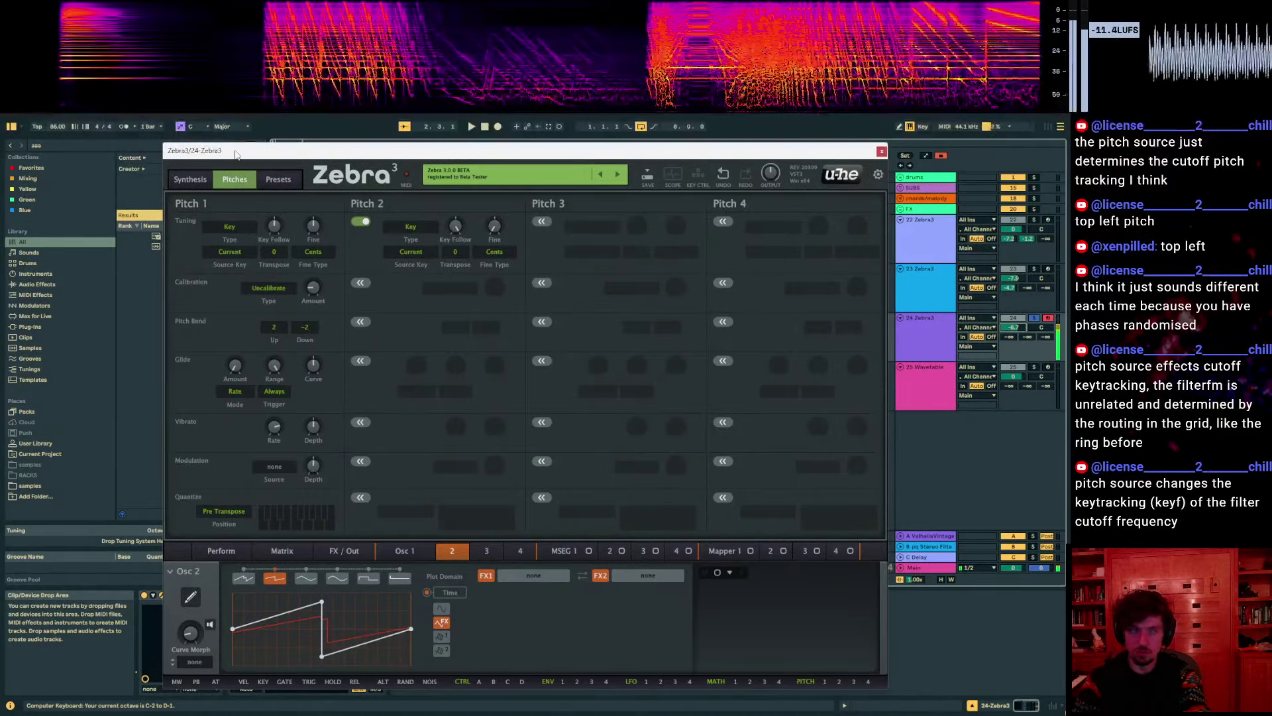
{"action": "left_click", "coordinate": [190, 179]}
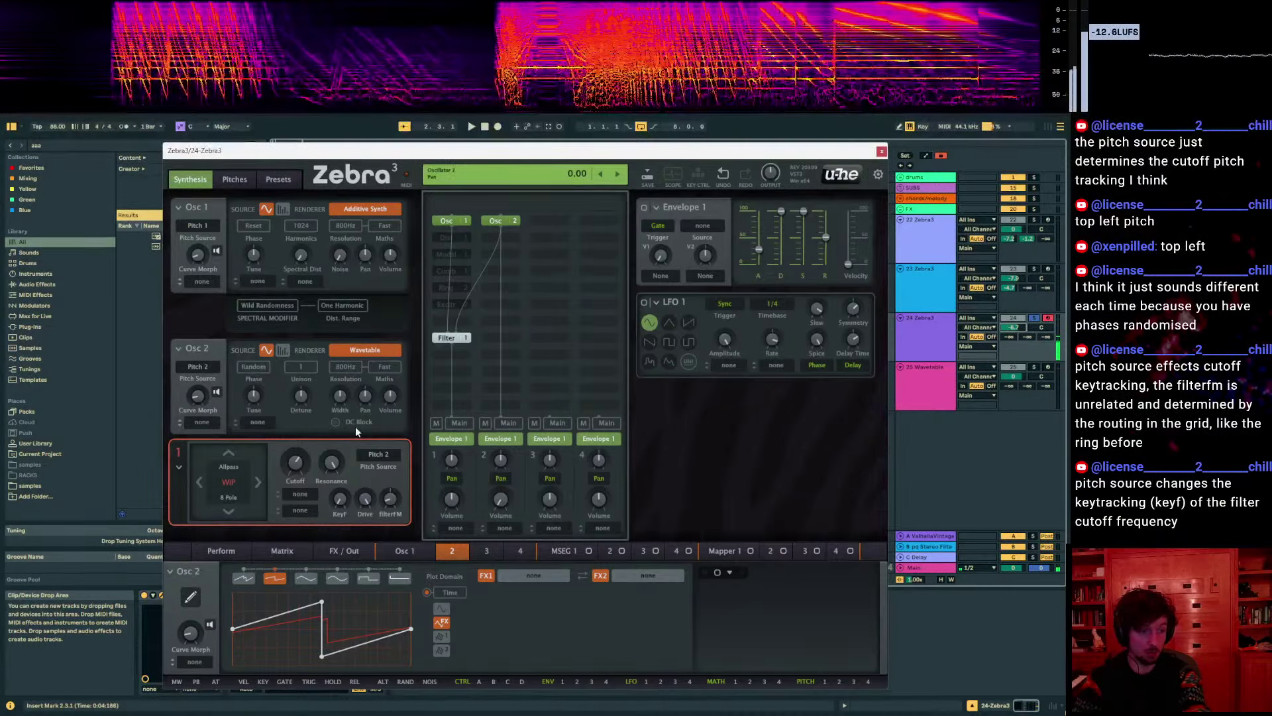
{"action": "mouse_move", "coordinate": [391, 502]}
{"action": "left_mouse_down"}
{"action": "mouse_move", "coordinate": [391, 530]}
{"action": "mouse_move", "coordinate": [391, 490]}
{"action": "left_mouse_up"}
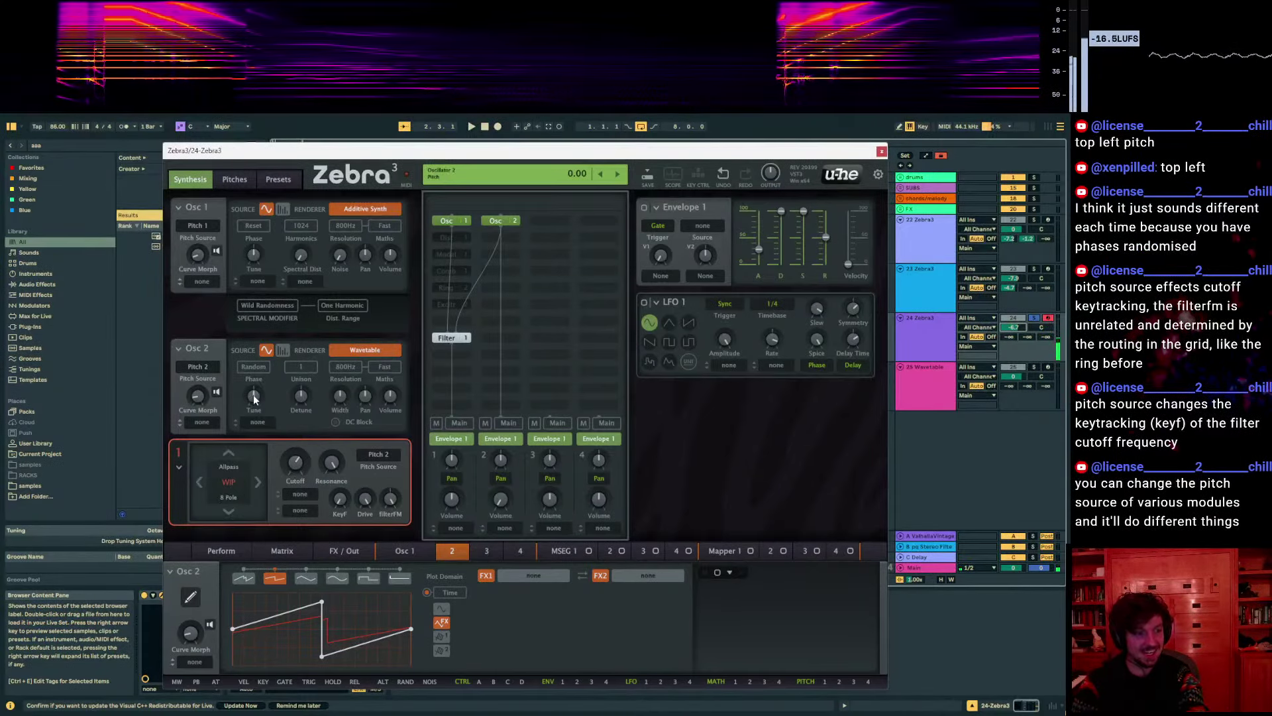
{"action": "left_click_drag", "start_coordinate": [262, 403], "coordinate": [262, 371]}
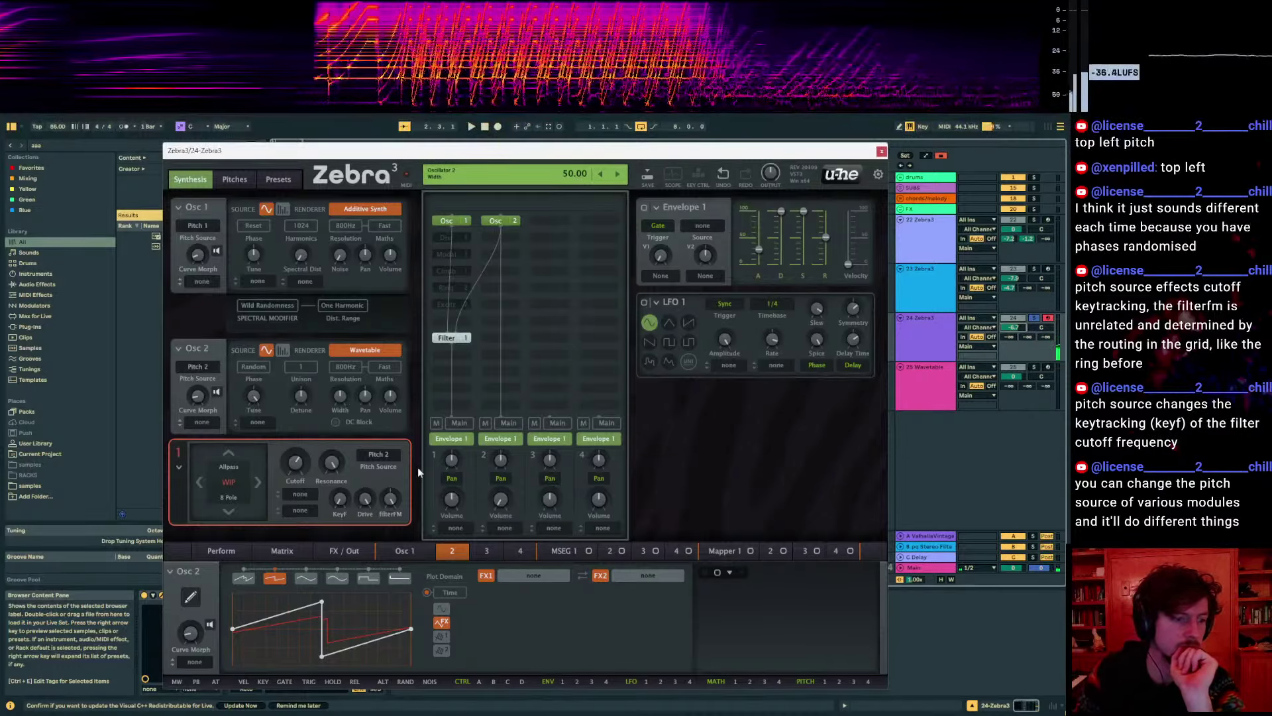
Remove the delay and texture reverb from the effects grid, and return to the oscillator editor
{"action": "left_click", "coordinate": [353, 552]}
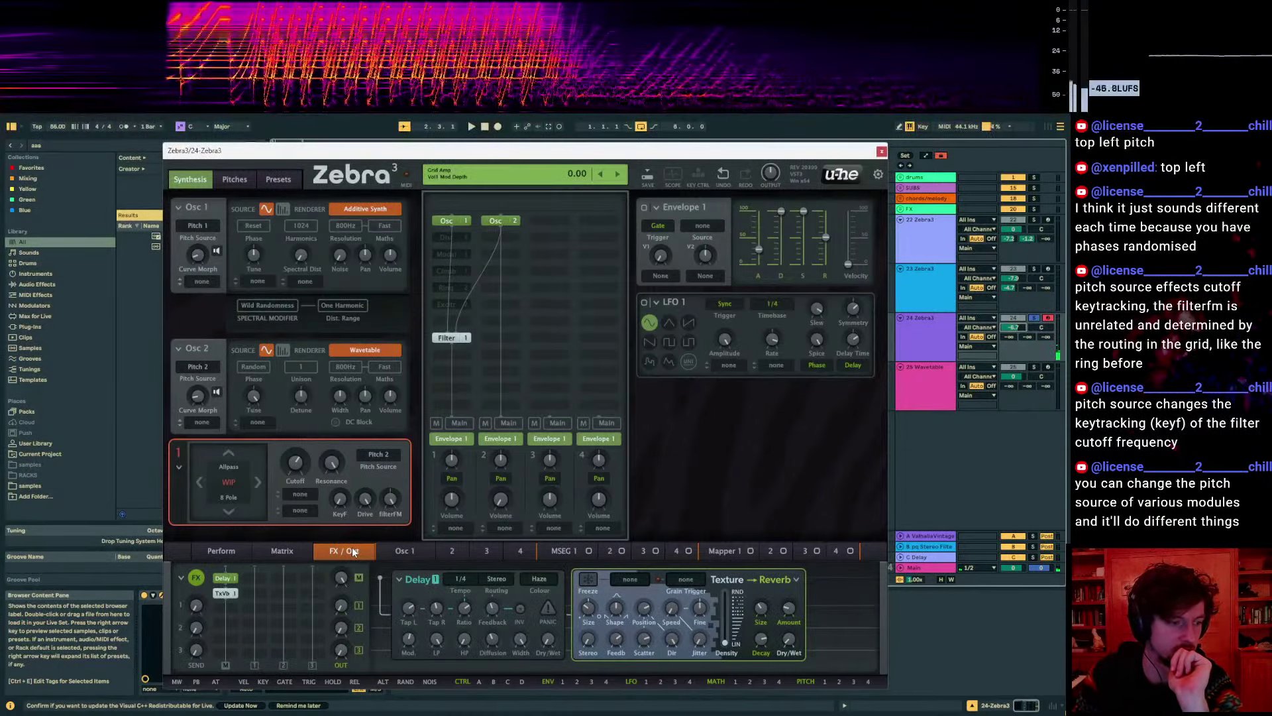
{"action": "left_click", "coordinate": [224, 579]}
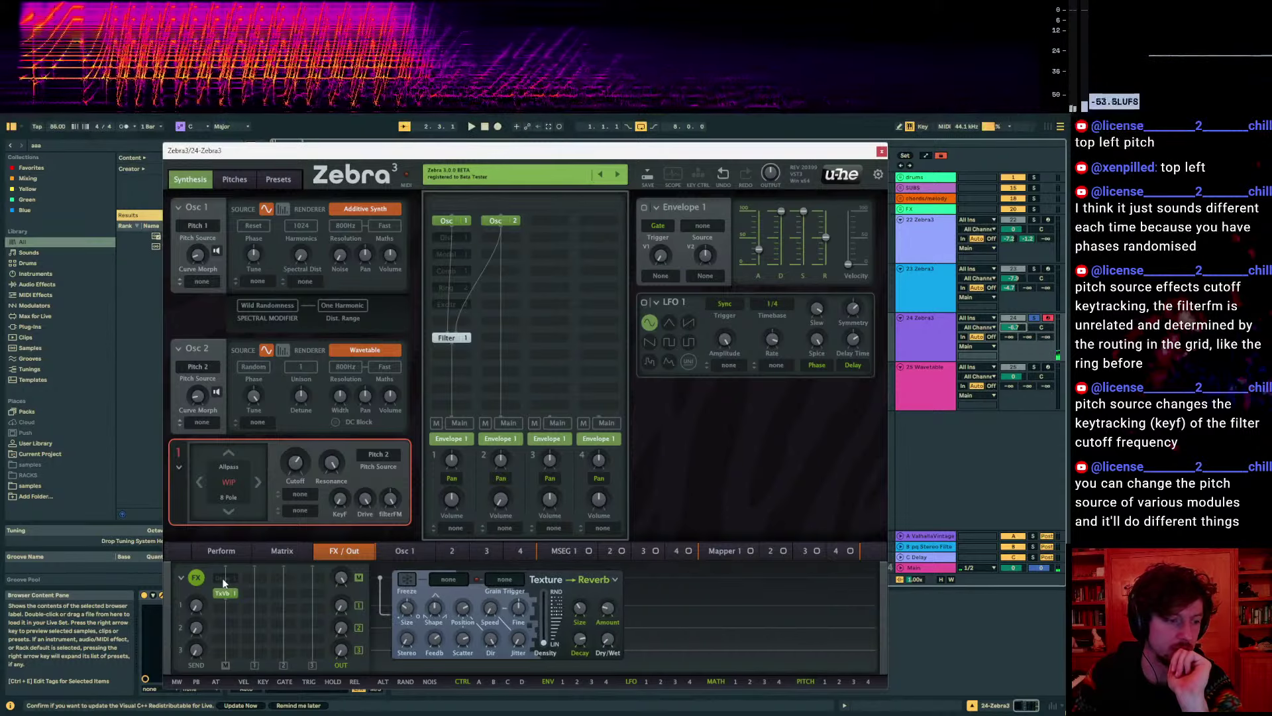
{"action": "left_click", "coordinate": [225, 594]}
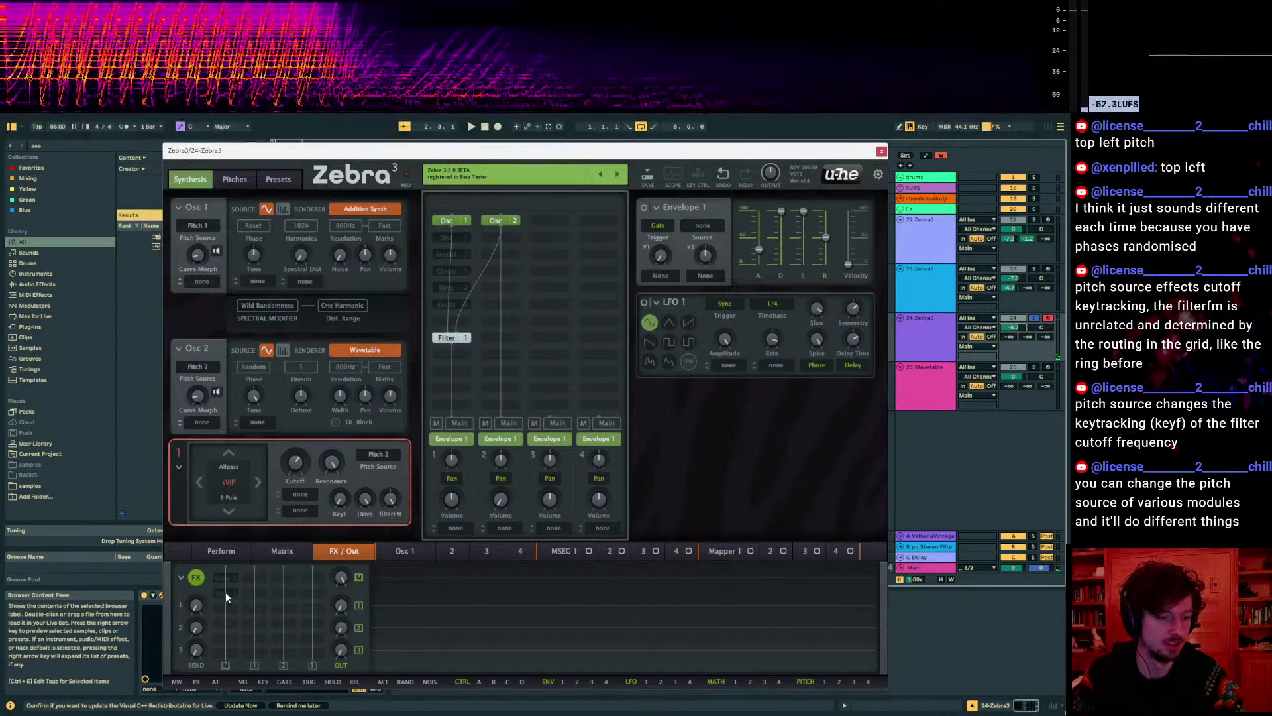
{"action": "left_click", "coordinate": [408, 551]}
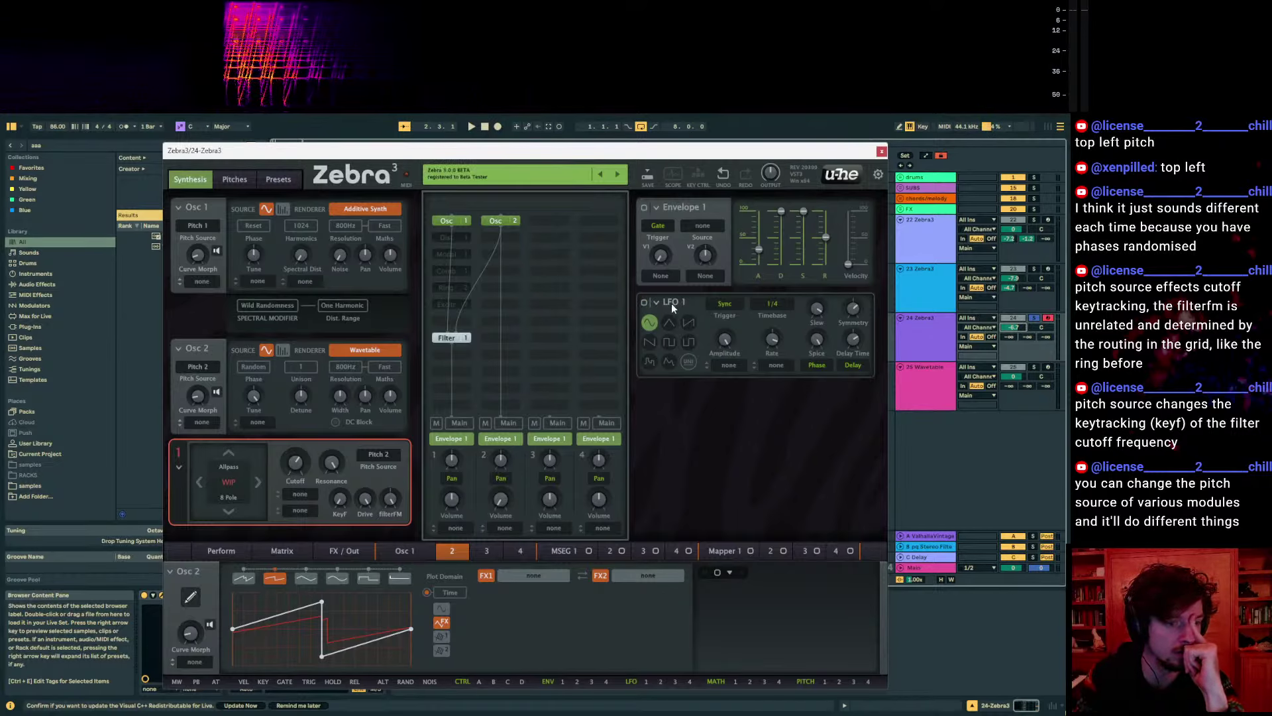
Remove LFO 1's modulation of Filter 1's Cutoff
{"action": "left_click", "coordinate": [643, 303]}
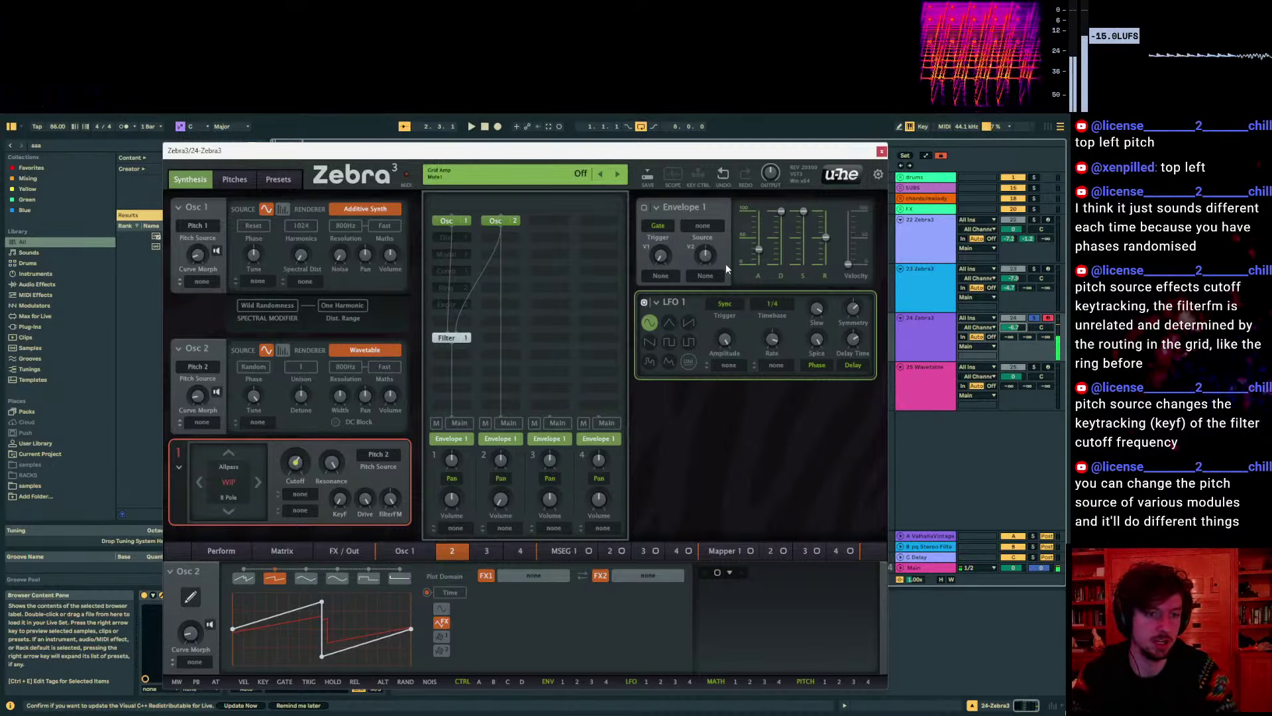
{"action": "right_click", "coordinate": [669, 306]}
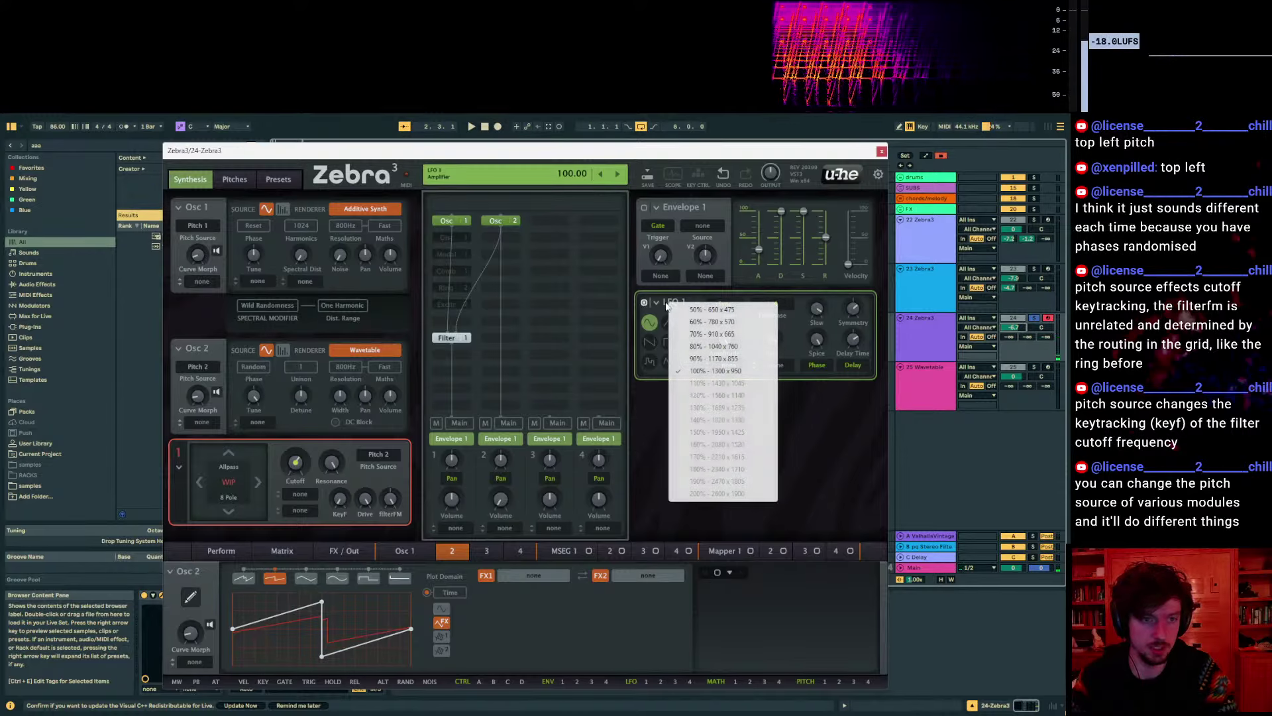
{"action": "right_click", "coordinate": [644, 305]}
{"action": "mouse_move", "coordinate": [742, 308]}
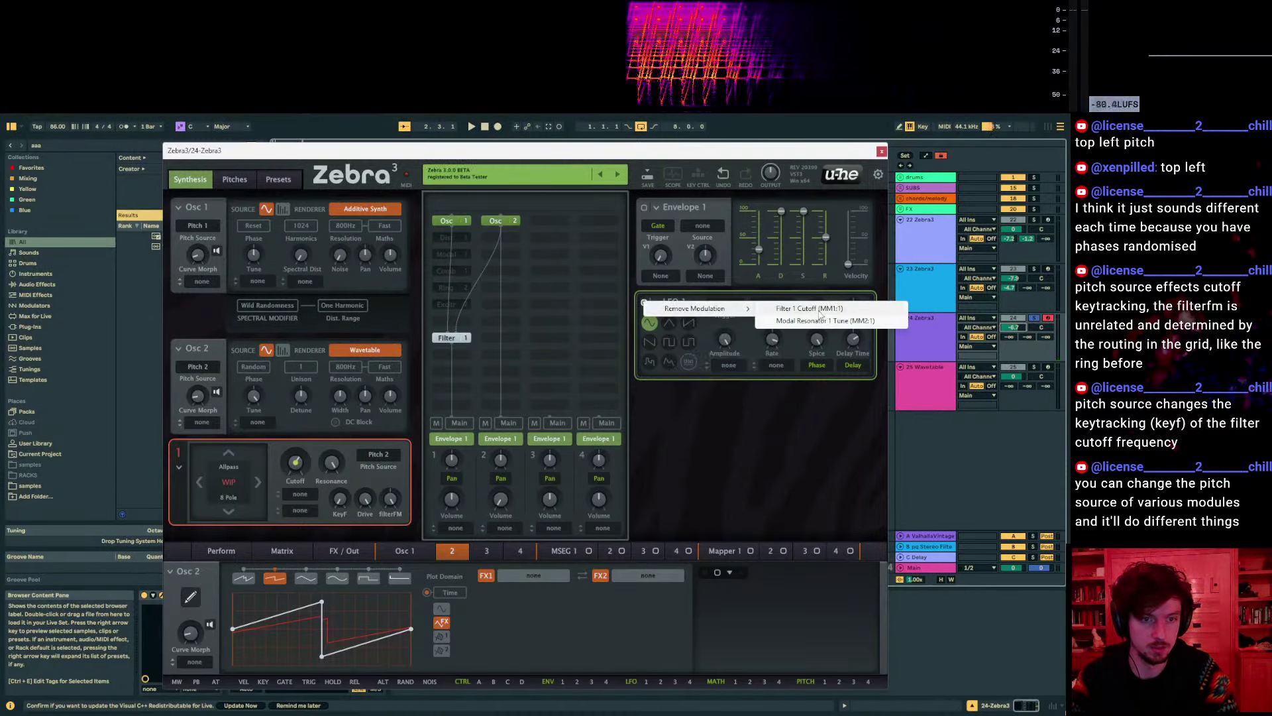
{"action": "left_click", "coordinate": [811, 309]}
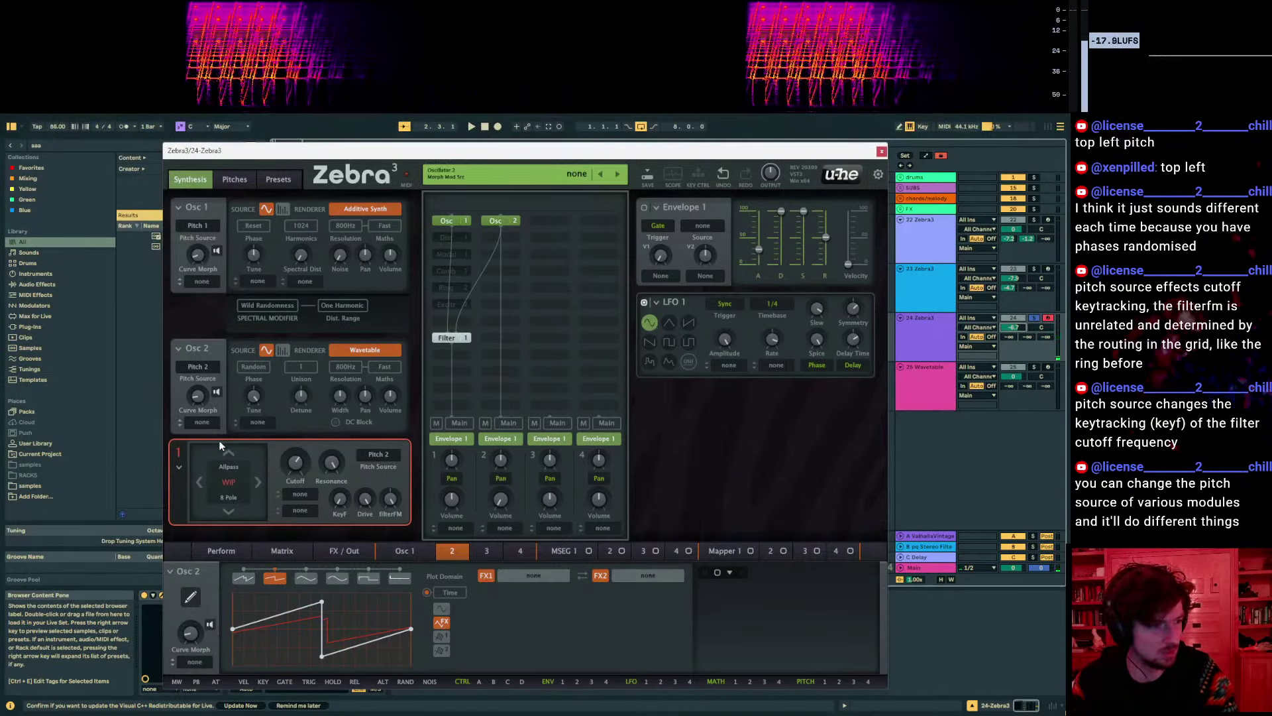
Audition notes in different octaves, and compare the Pitch module settings with the oscillator and filter settings
{"action": "key", "text": "x"}
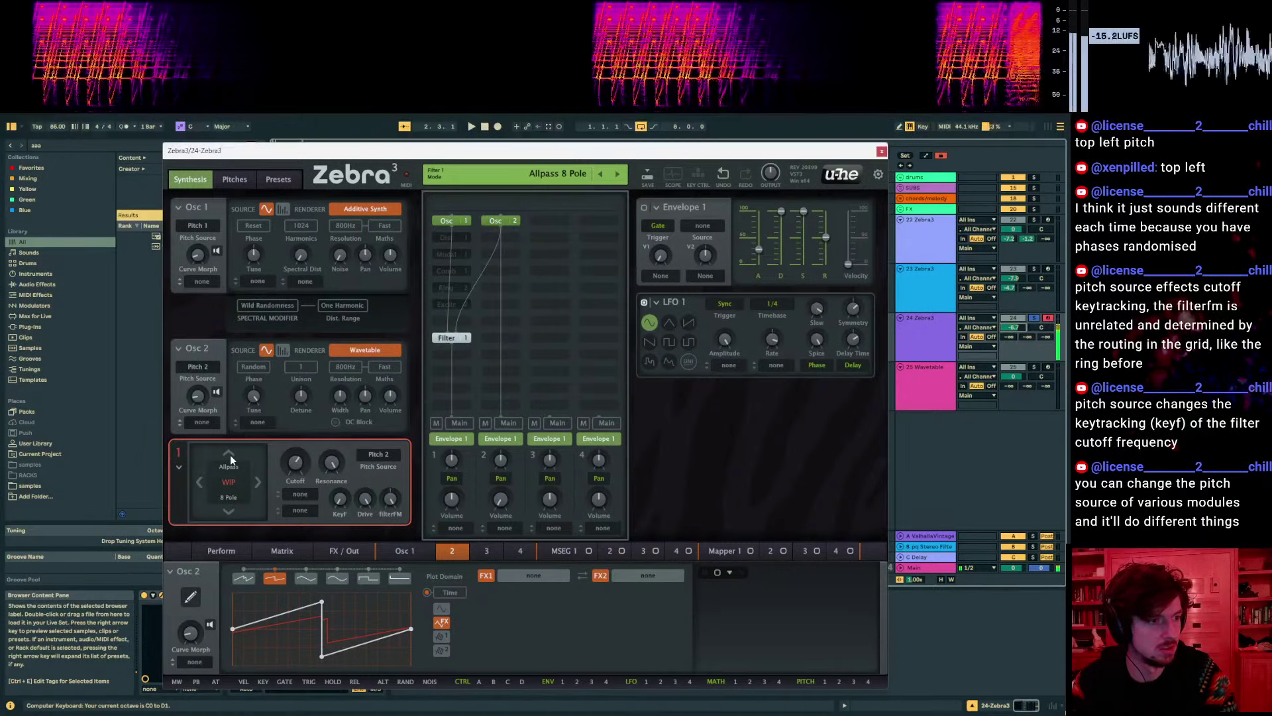
{"action": "key", "text": "z"}
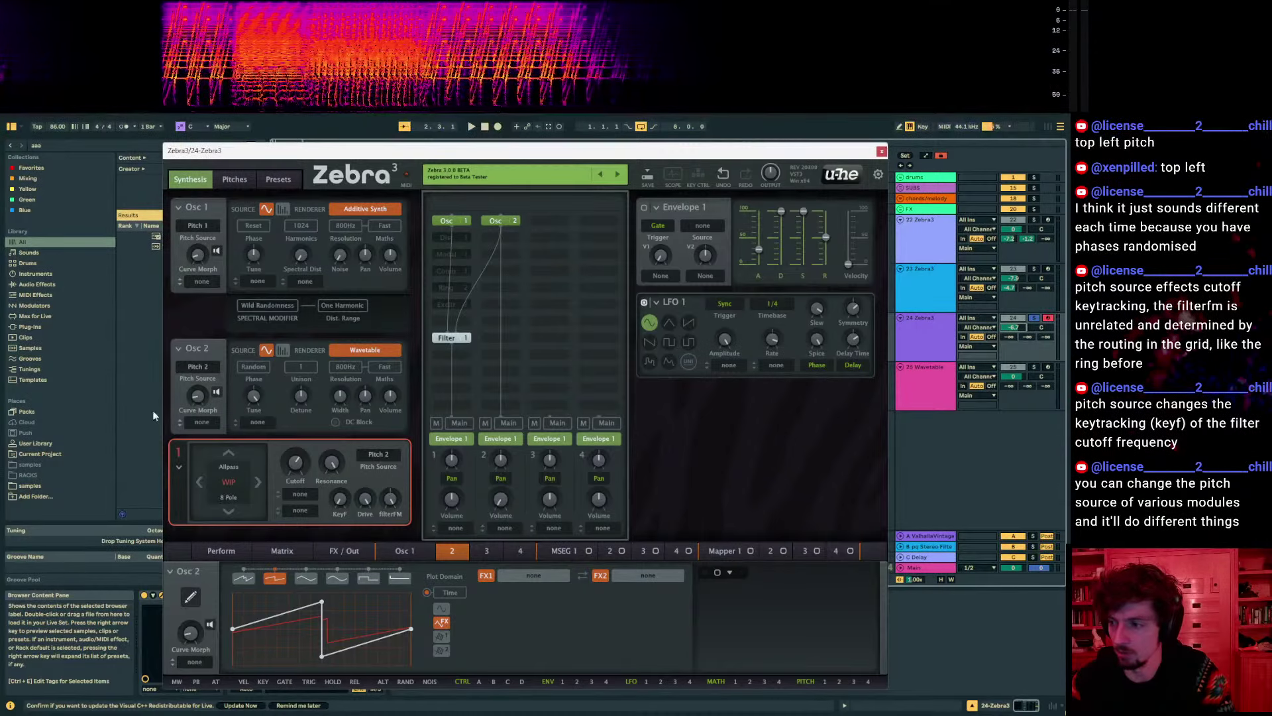
{"action": "left_click", "coordinate": [228, 180]}
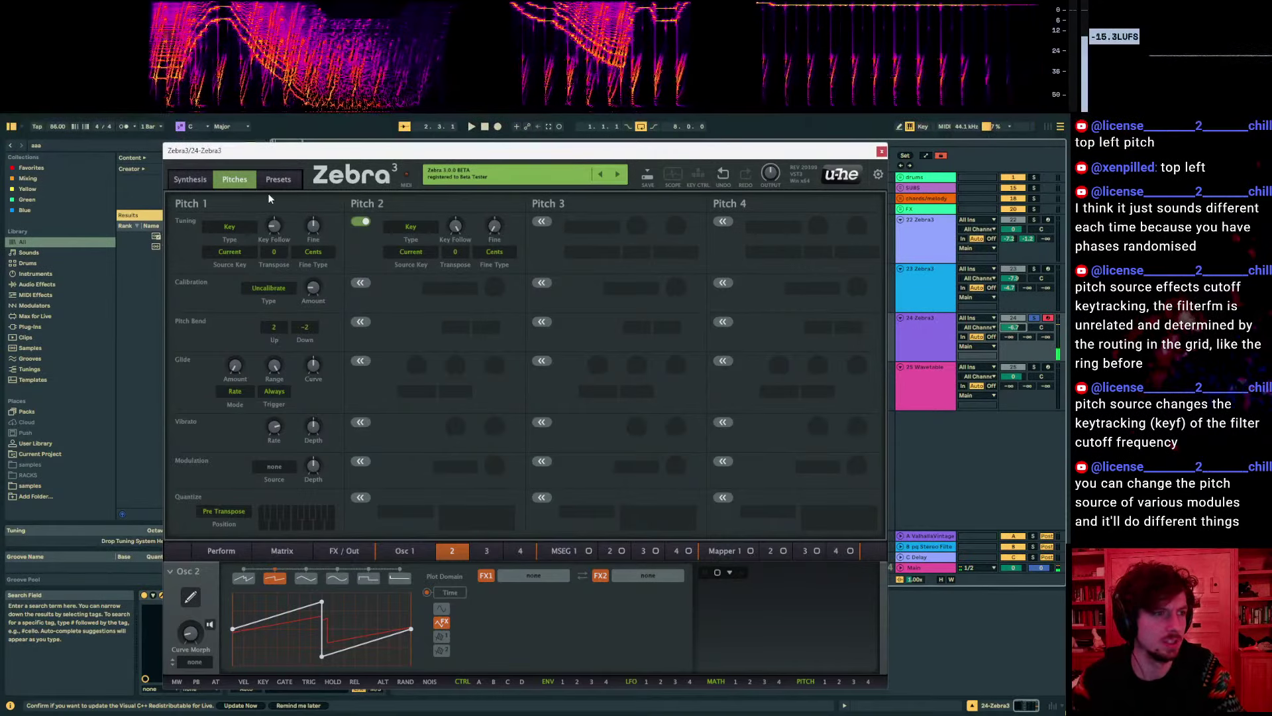
{"action": "left_click", "coordinate": [197, 182]}
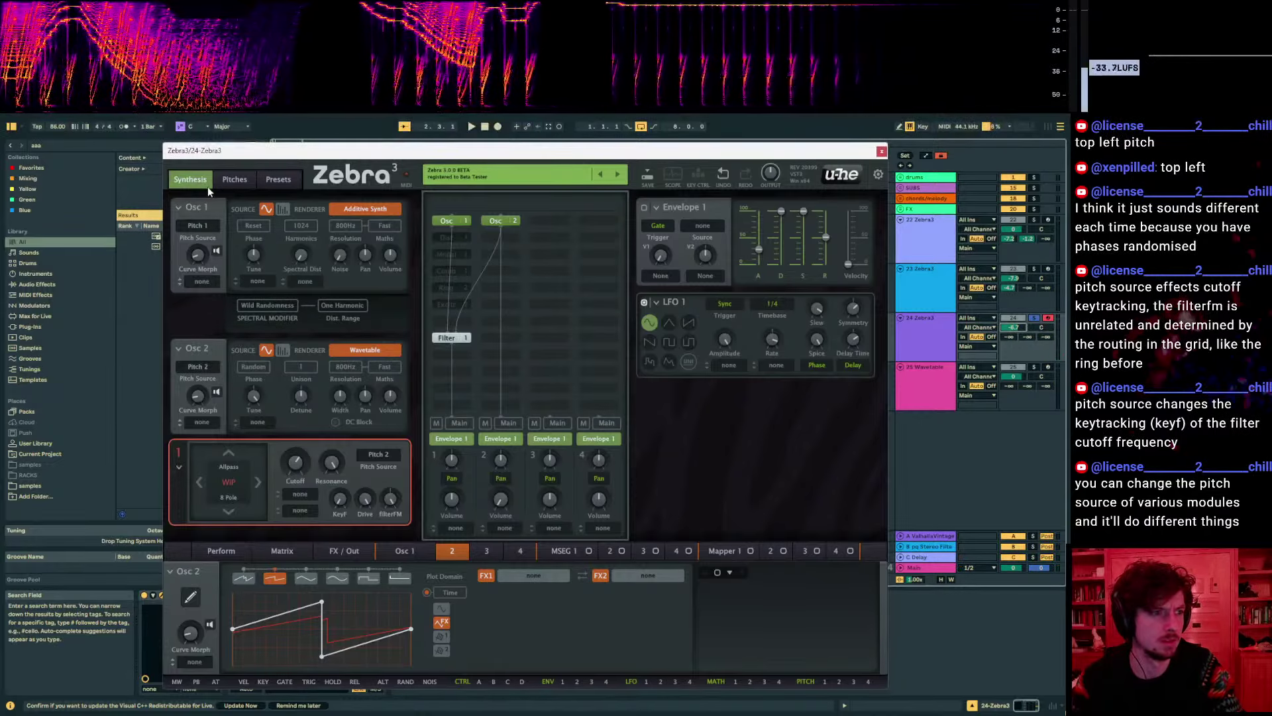
{"action": "left_click", "coordinate": [235, 180]}
{"action": "left_click", "coordinate": [191, 180]}
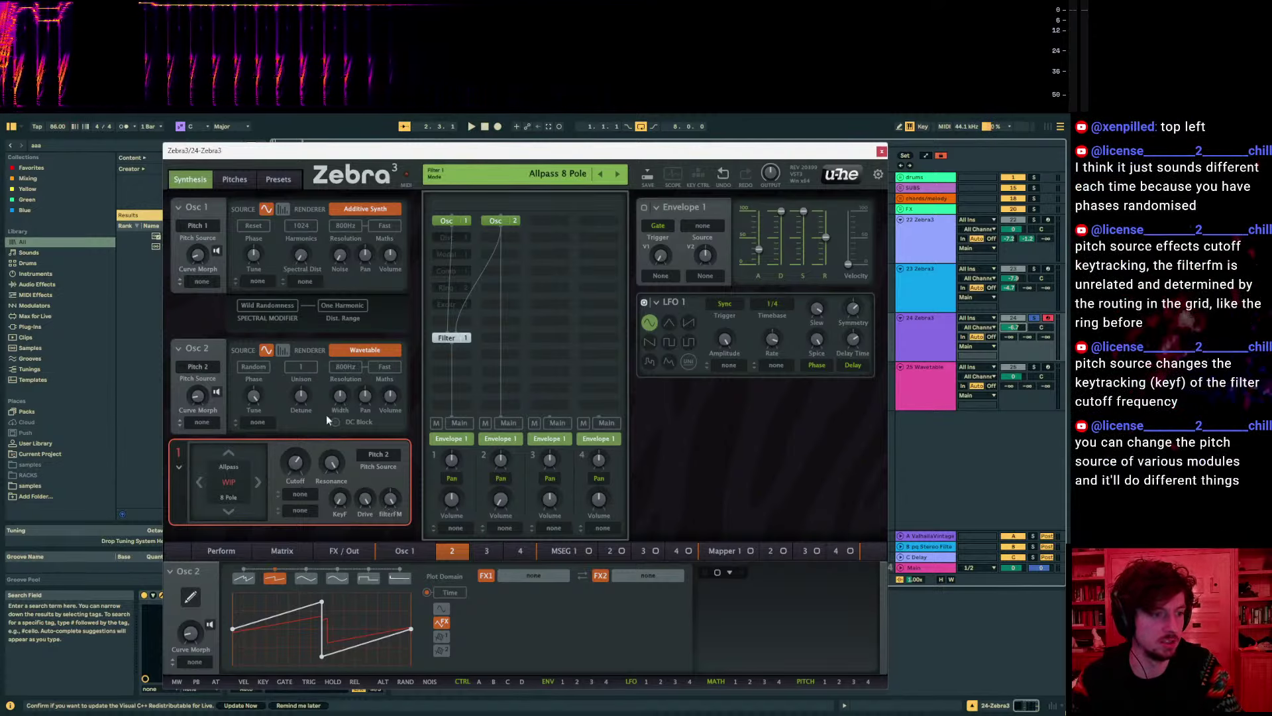
Bypass Filter 1 in the grid to hear the patch without it, and re-enable the filter
{"action": "double_click", "coordinate": [450, 337]}
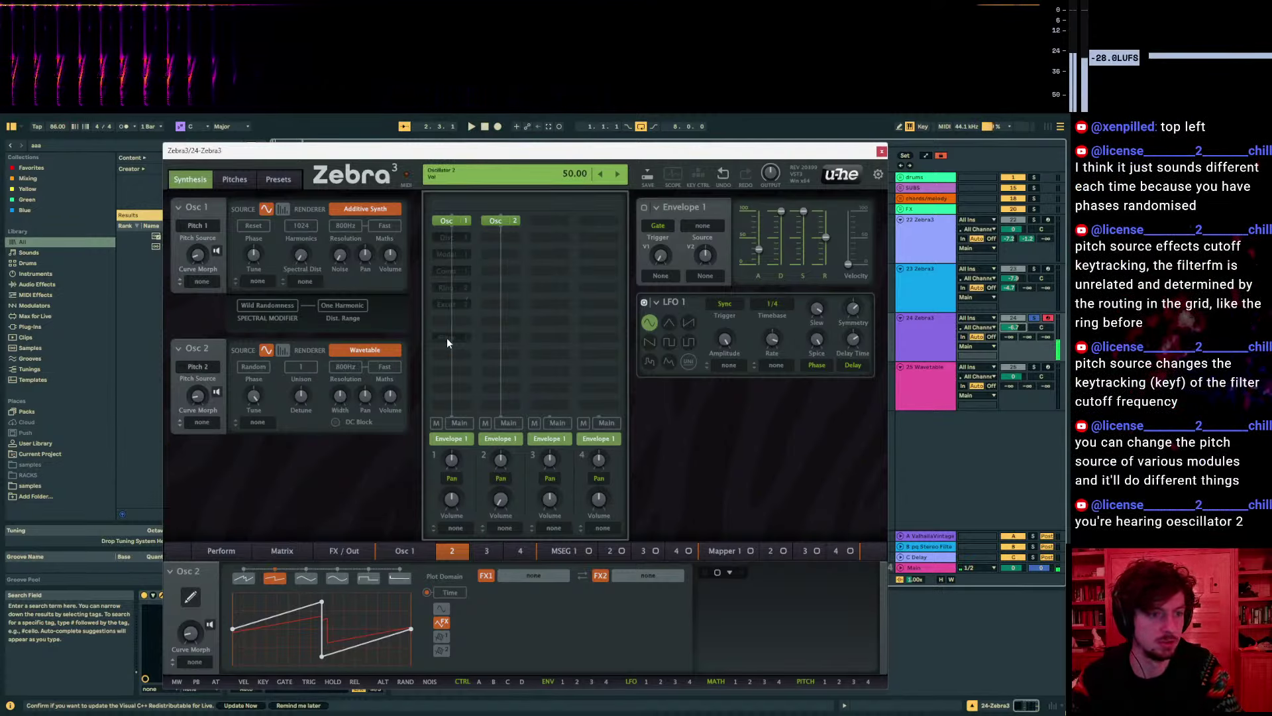
{"action": "double_click", "coordinate": [446, 337]}
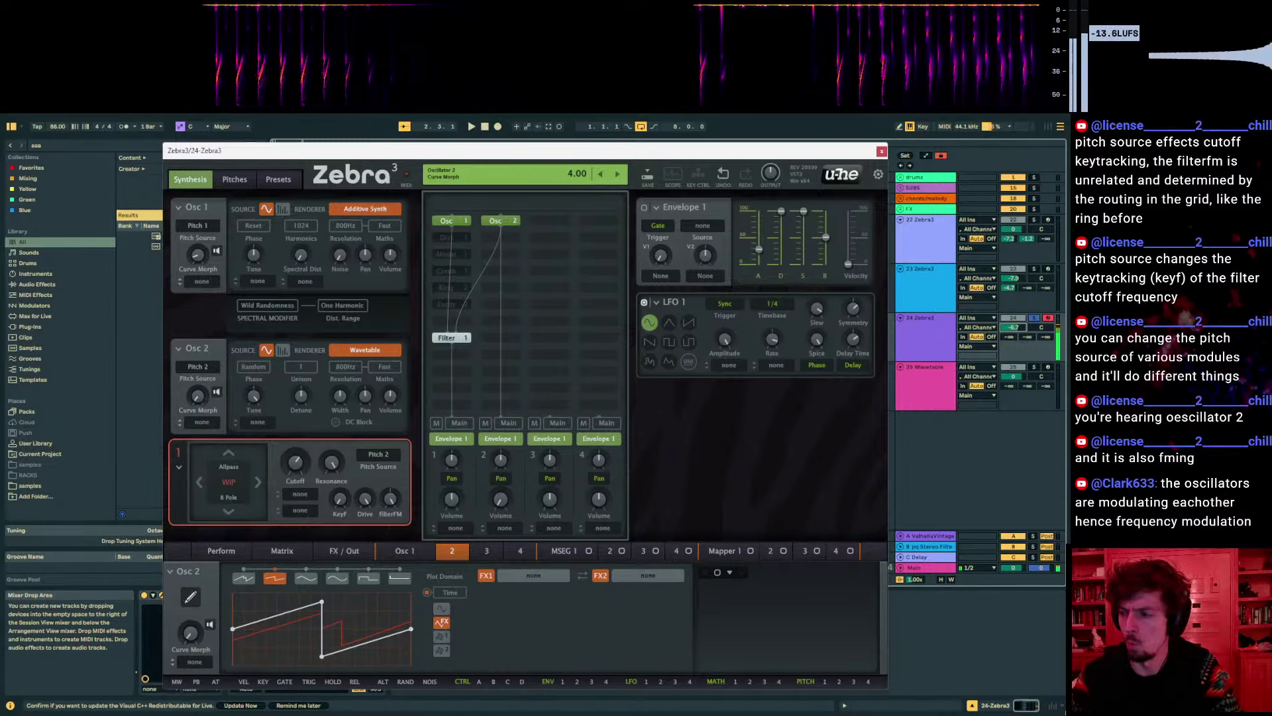
Set Pitch 2's Key Follow to 200.00, and audition changes to Filter 1's FilterFM amount
{"action": "left_click", "coordinate": [237, 180]}
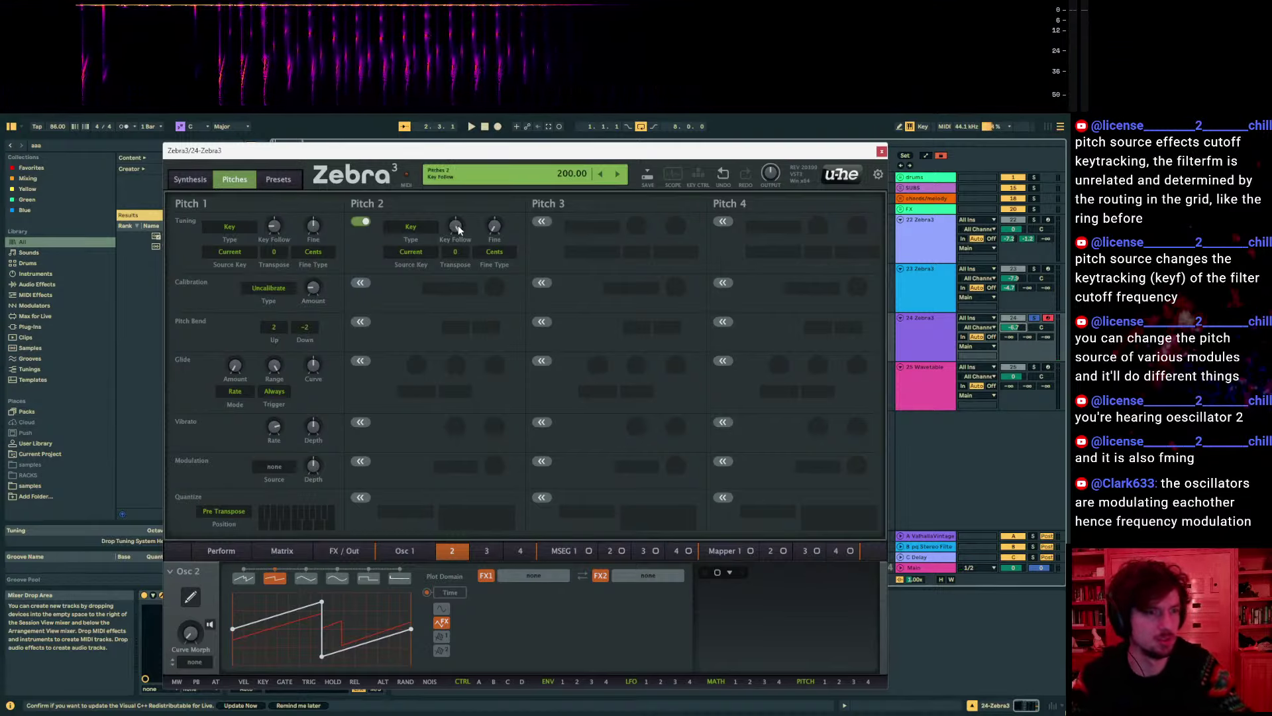
{"action": "mouse_move", "coordinate": [455, 225]}
{"action": "left_mouse_down"}
{"action": "mouse_move", "coordinate": [455, 198]}
{"action": "mouse_move", "coordinate": [456, 215]}
{"action": "left_mouse_up"}
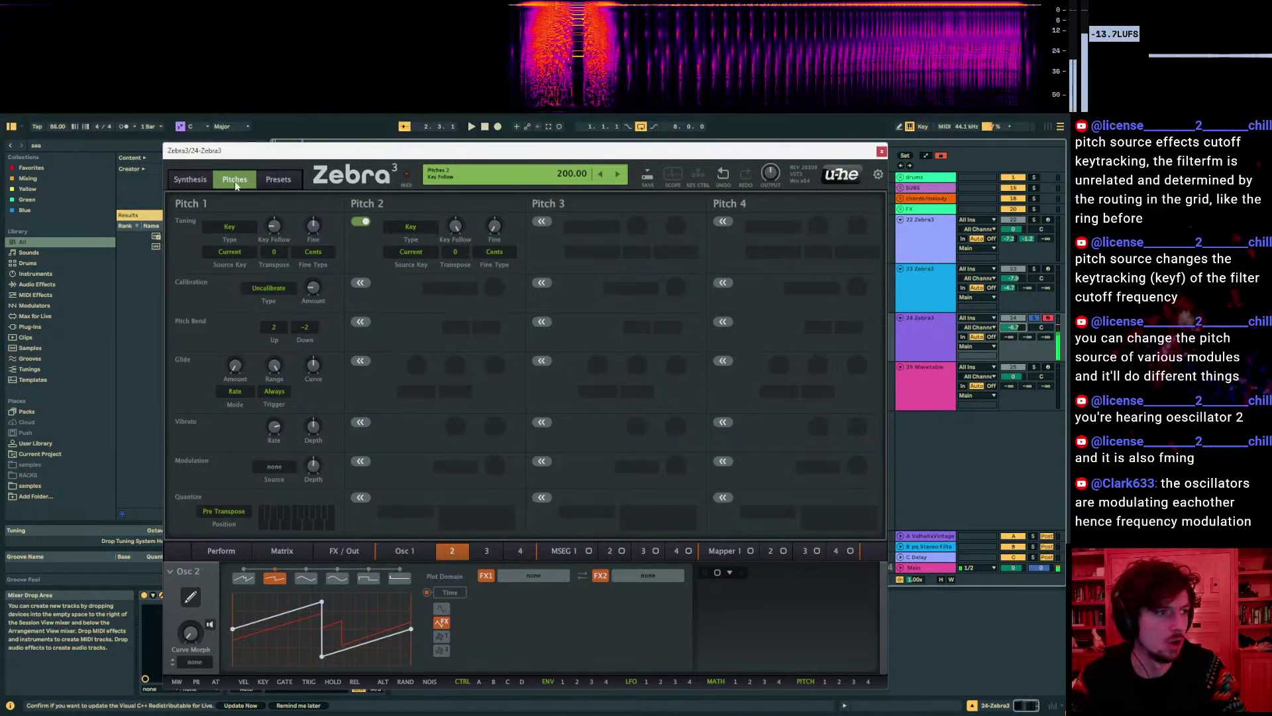
{"action": "left_click", "coordinate": [190, 179]}
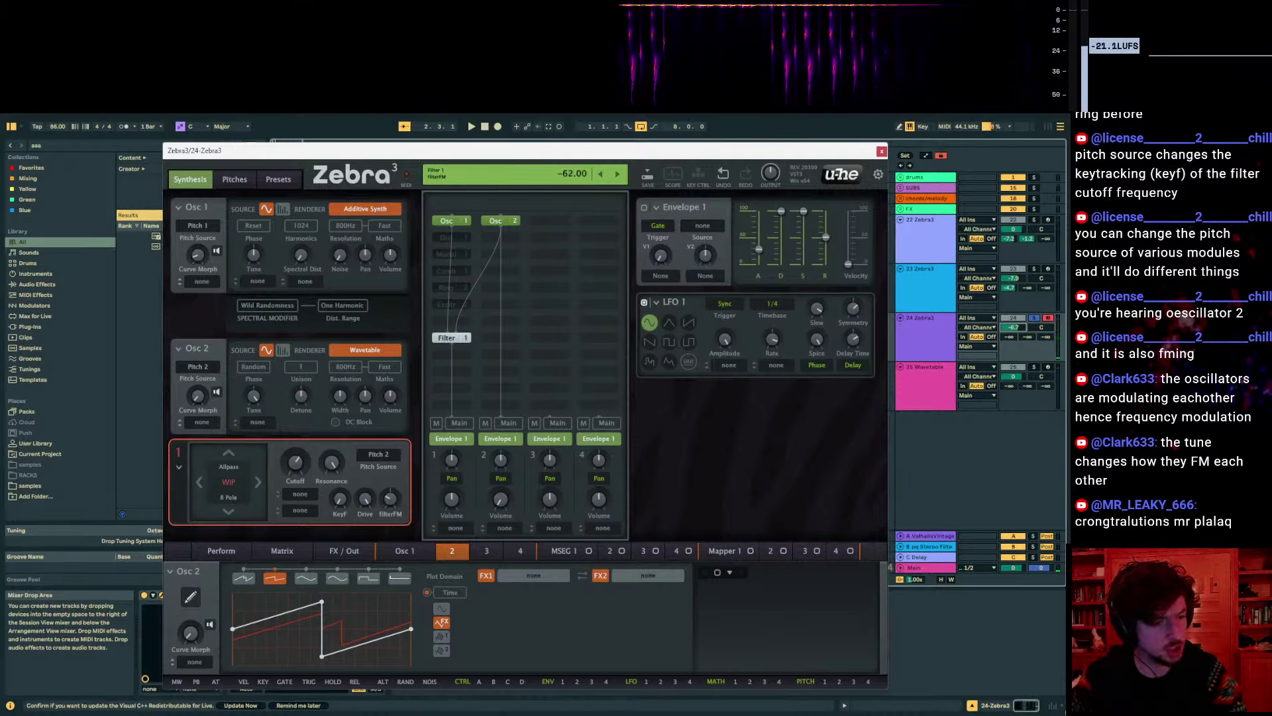
{"action": "left_click_drag", "start_coordinate": [390, 498], "coordinate": [390, 467]}
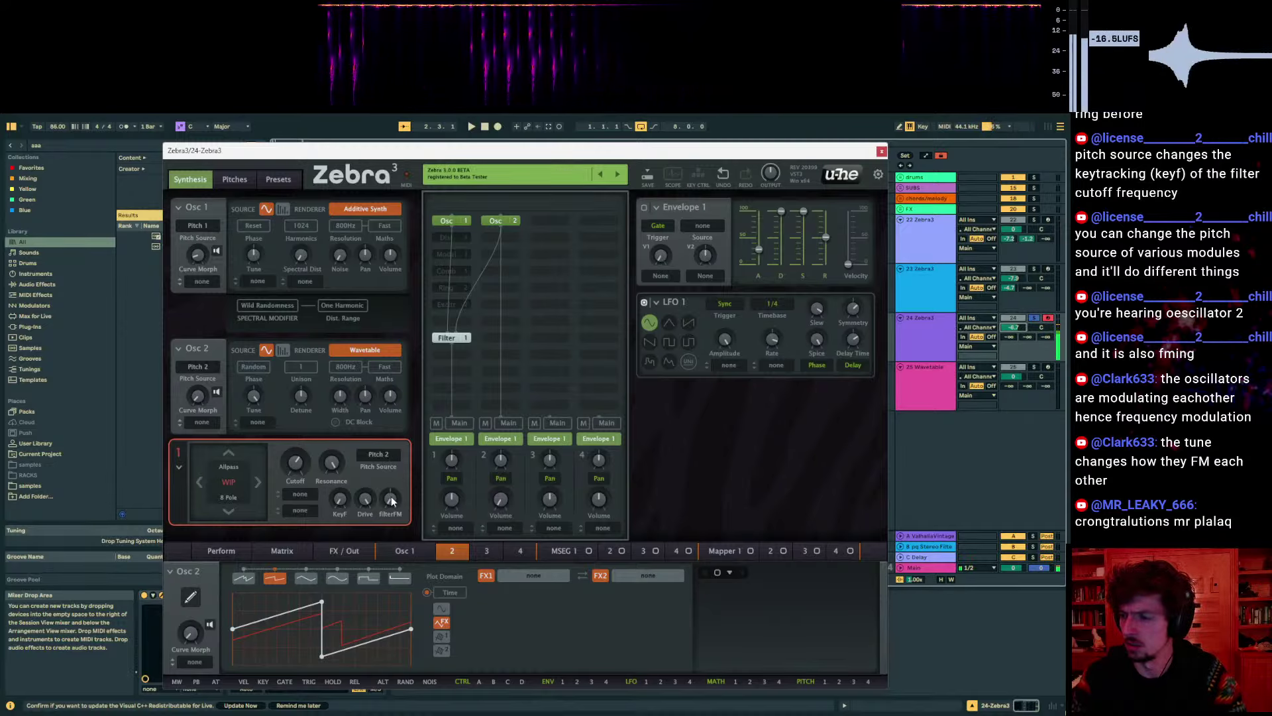
{"action": "key", "text": "z"}
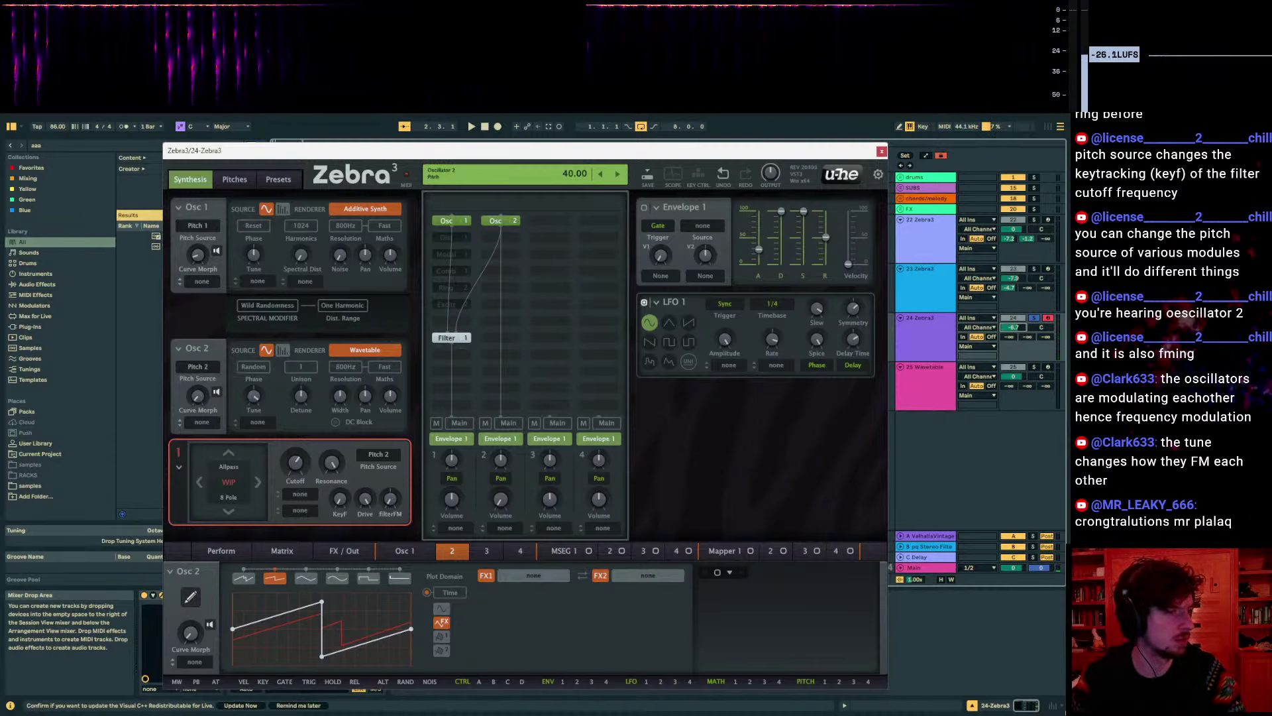
Lower Pitch 2's Key Follow to -50.00, and reduce the 24 Zebra3 track's volume to -12.2
{"action": "left_click", "coordinate": [236, 178]}
{"action": "left_click", "coordinate": [274, 179]}
{"action": "left_click", "coordinate": [245, 178]}
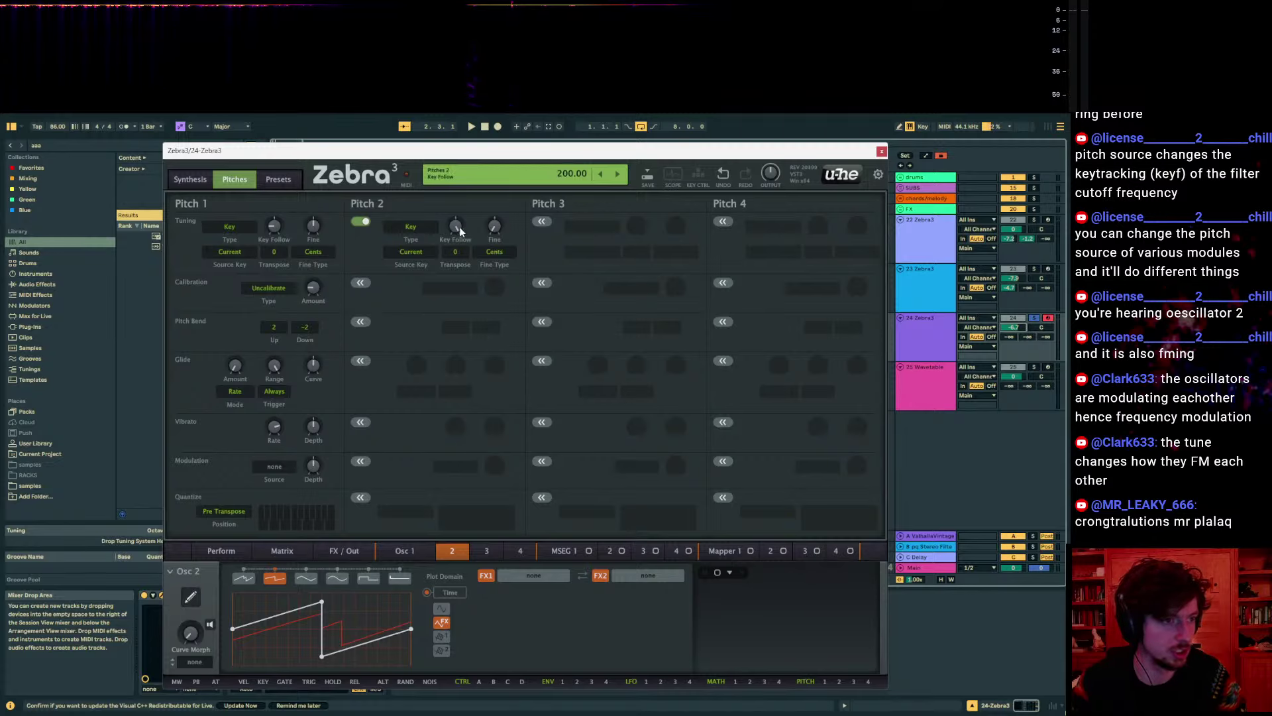
{"action": "left_click_drag", "start_coordinate": [456, 225], "coordinate": [456, 255]}
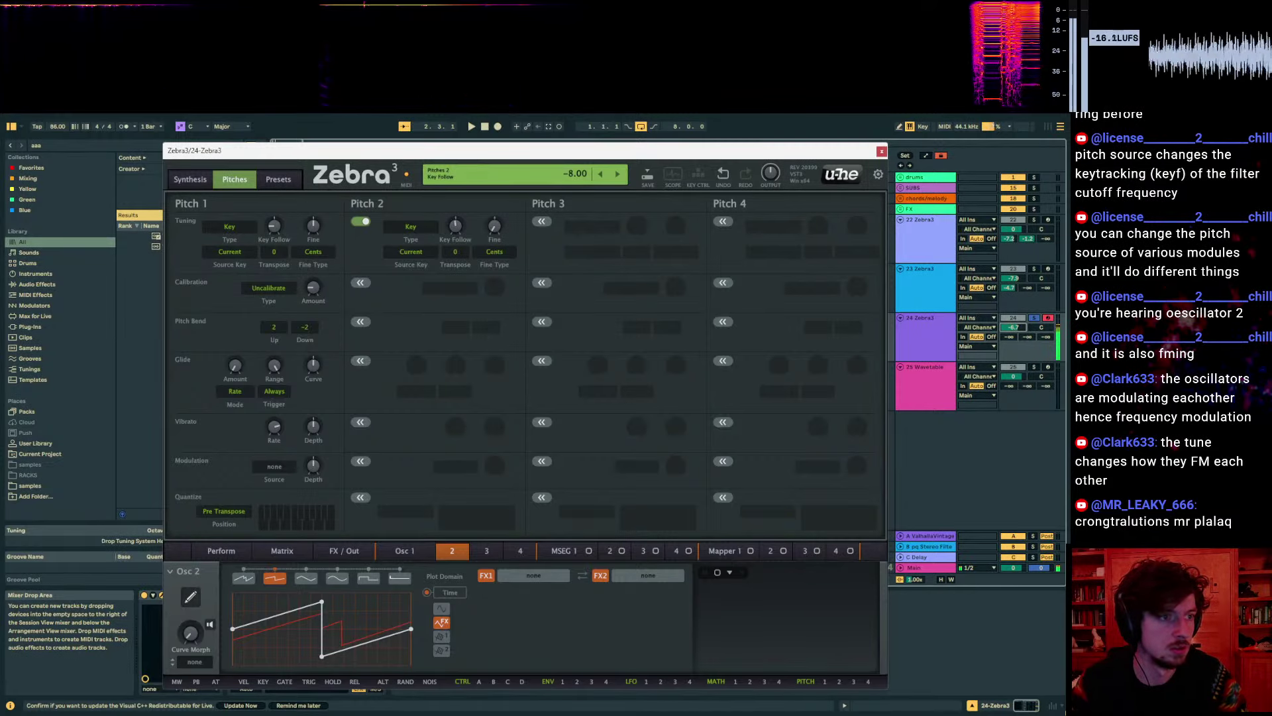
{"action": "left_click", "coordinate": [991, 331]}
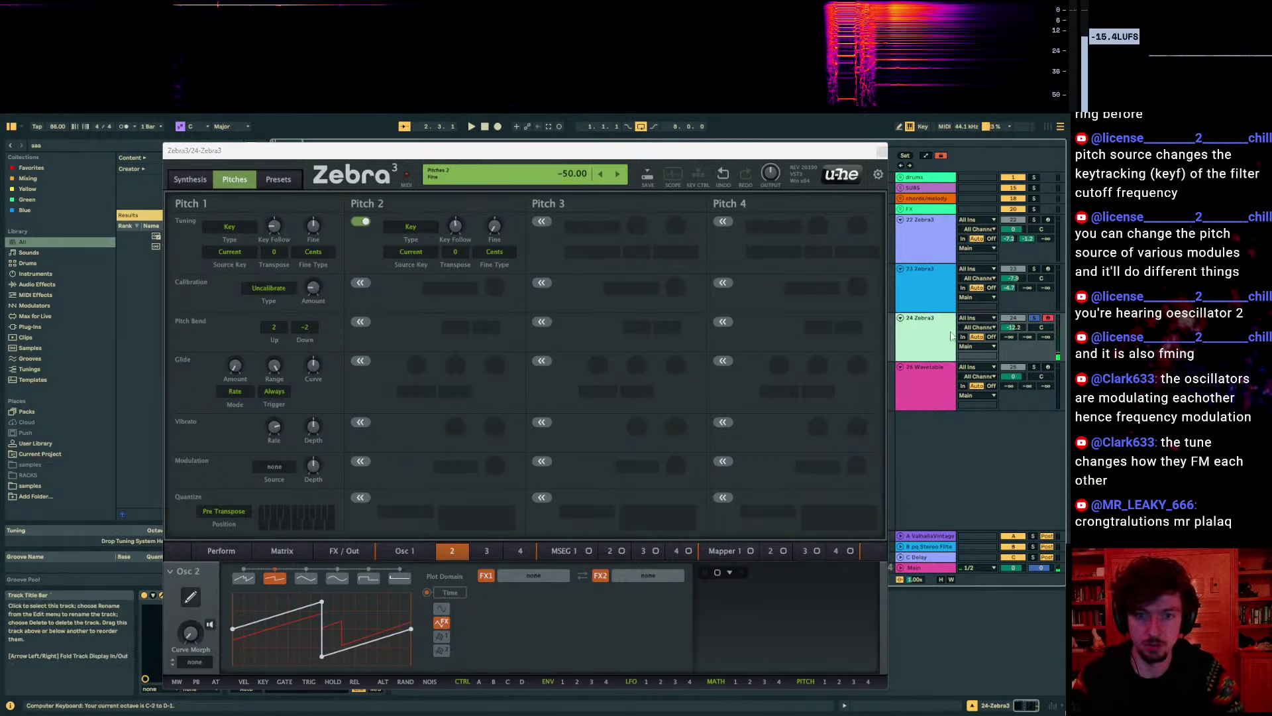
Adjust Pitch 2's Key Follow to 3.00 while auditioning, and return to the oscillator and filter settings
{"action": "left_click", "coordinate": [190, 179]}
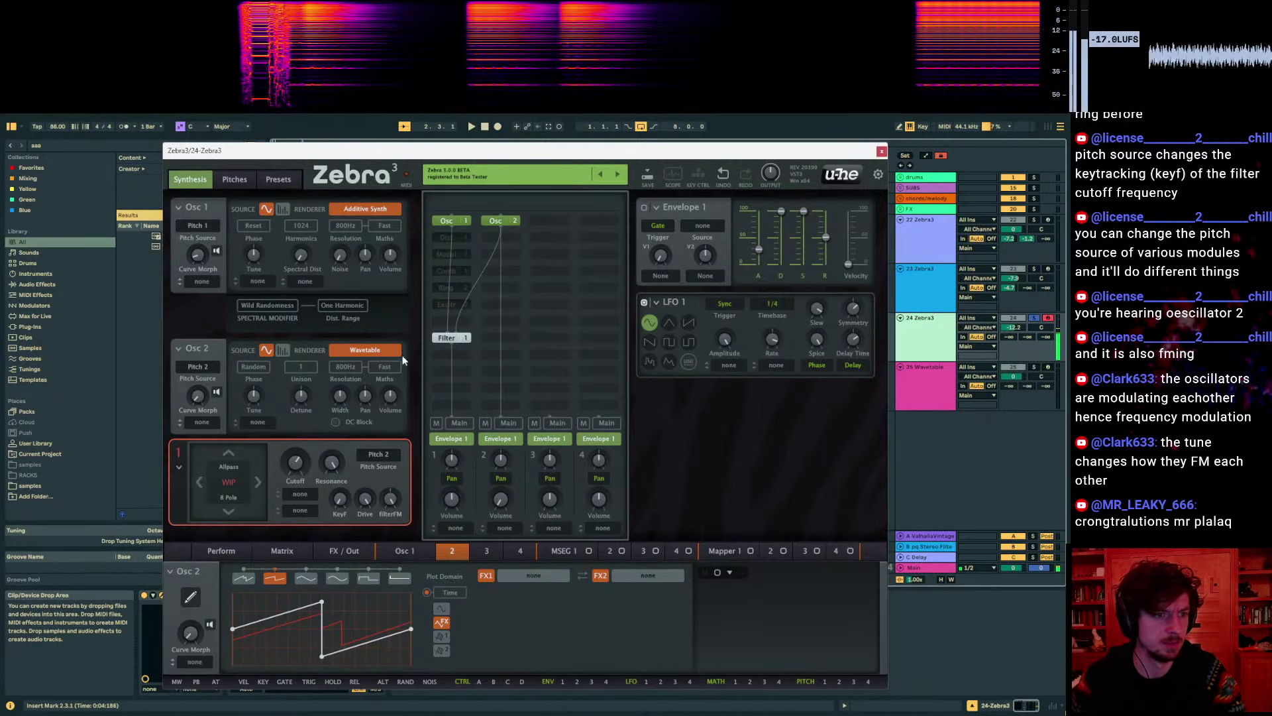
{"action": "left_click", "coordinate": [236, 179]}
{"action": "left_click", "coordinate": [237, 179]}
{"action": "left_click", "coordinate": [237, 179]}
{"action": "left_click", "coordinate": [237, 179]}
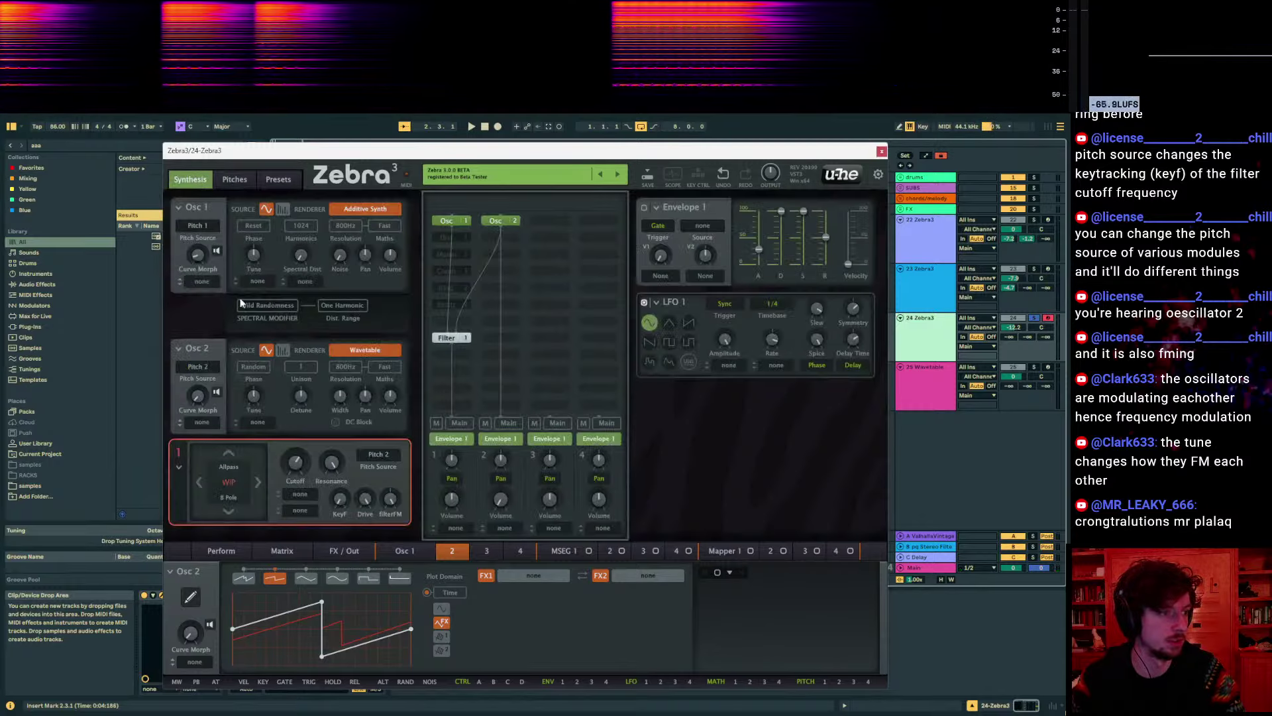
{"action": "left_click", "coordinate": [236, 179]}
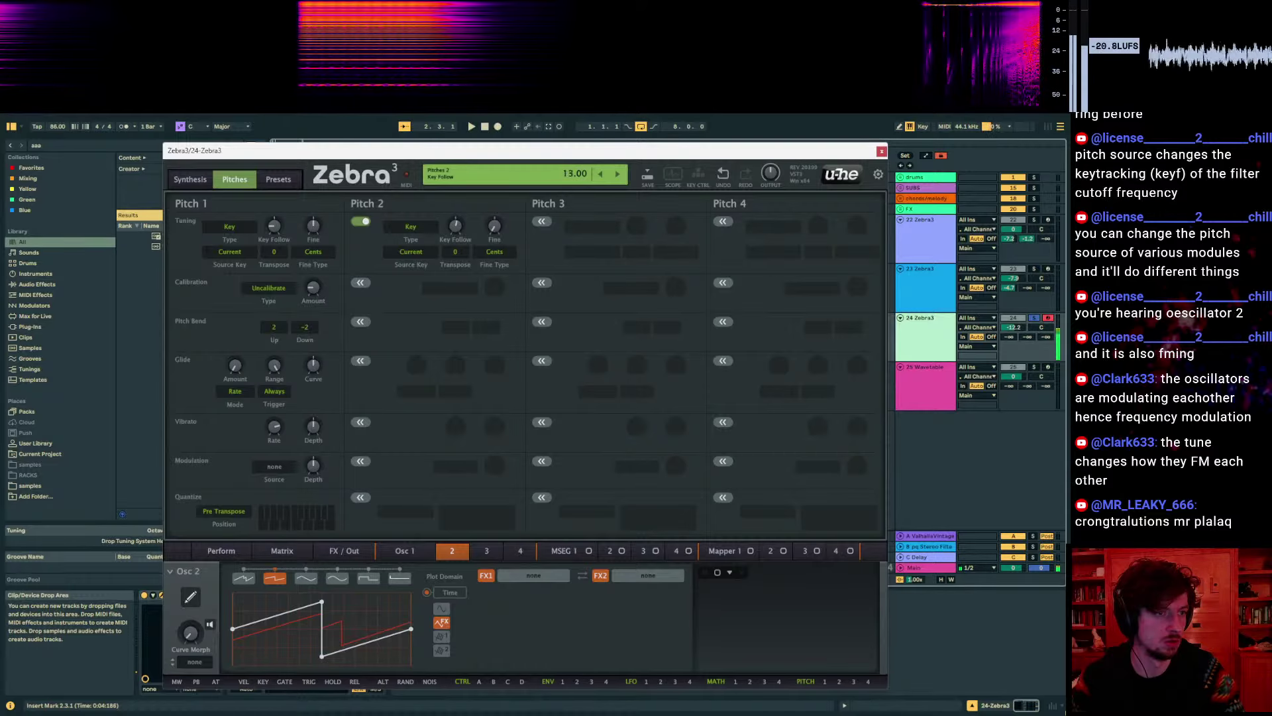
{"action": "left_click_drag", "start_coordinate": [456, 226], "coordinate": [455, 223]}
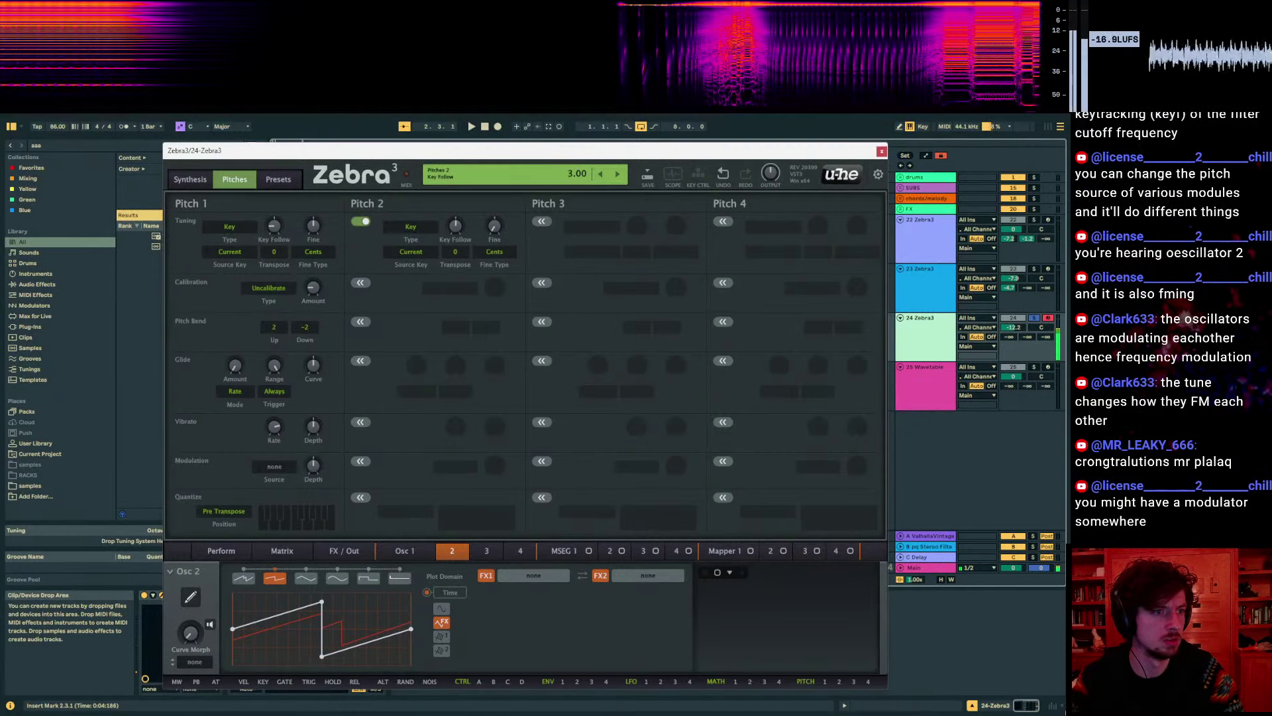
{"action": "left_click", "coordinate": [190, 180]}
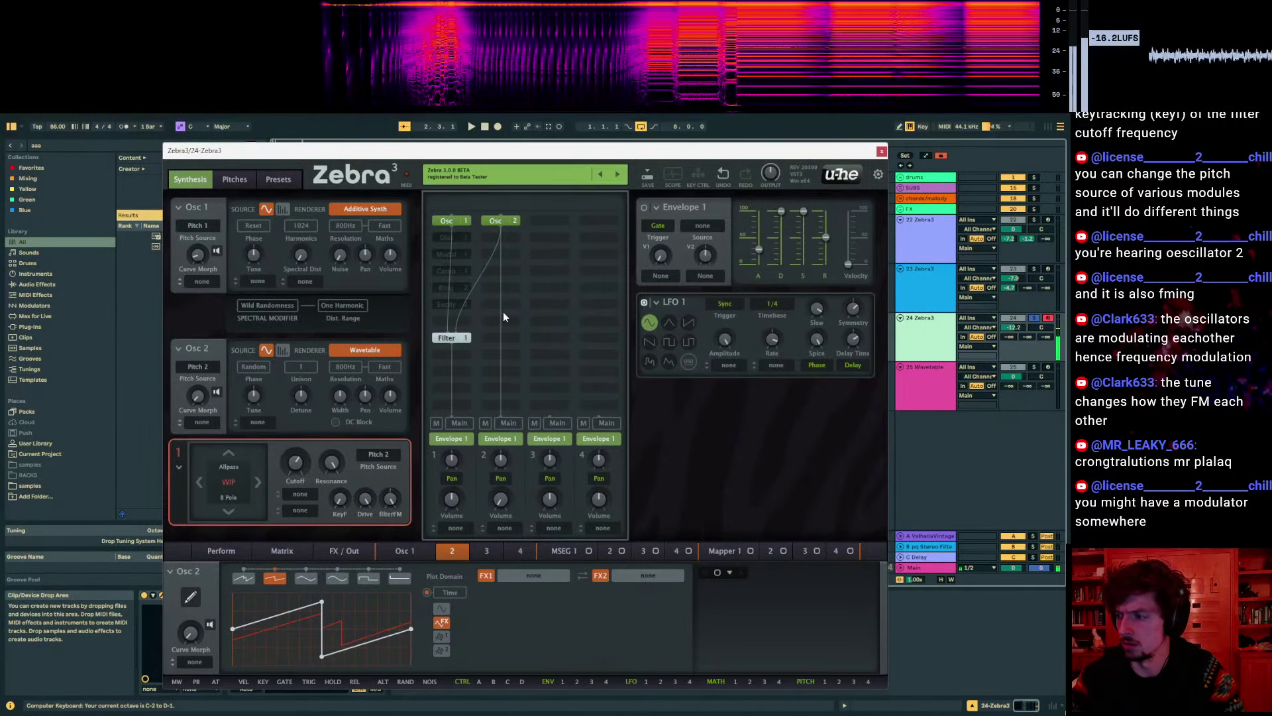
Check the modulation matrix, and remove the slot that routes LFO 1 to Modal 1's Tune
{"action": "left_click", "coordinate": [519, 321]}
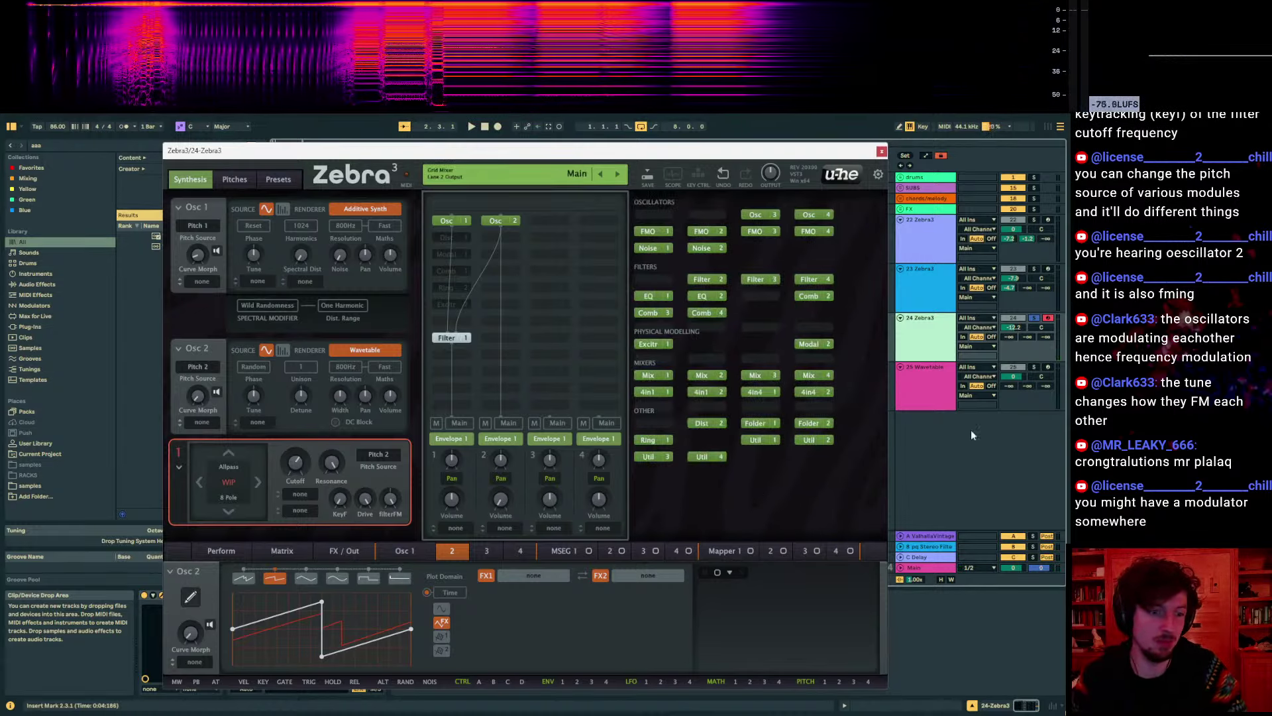
{"action": "left_click", "coordinate": [694, 491]}
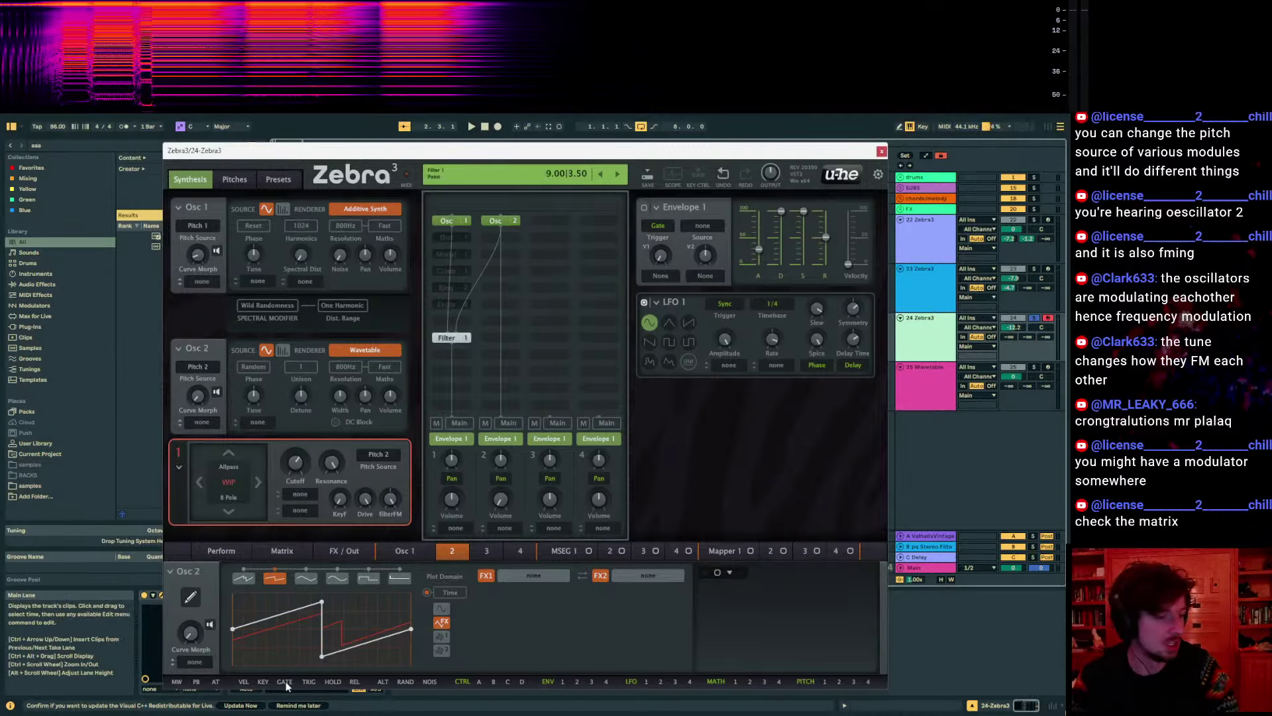
{"action": "left_click", "coordinate": [281, 550]}
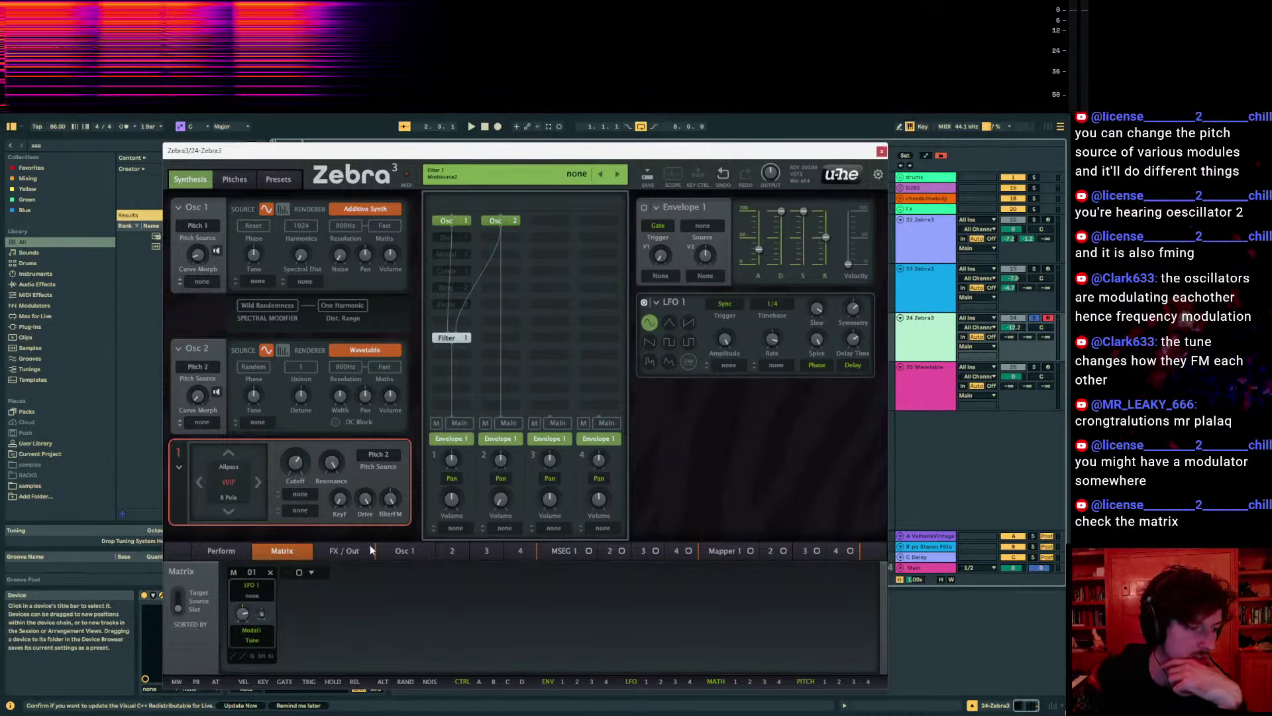
{"action": "left_click", "coordinate": [270, 572]}
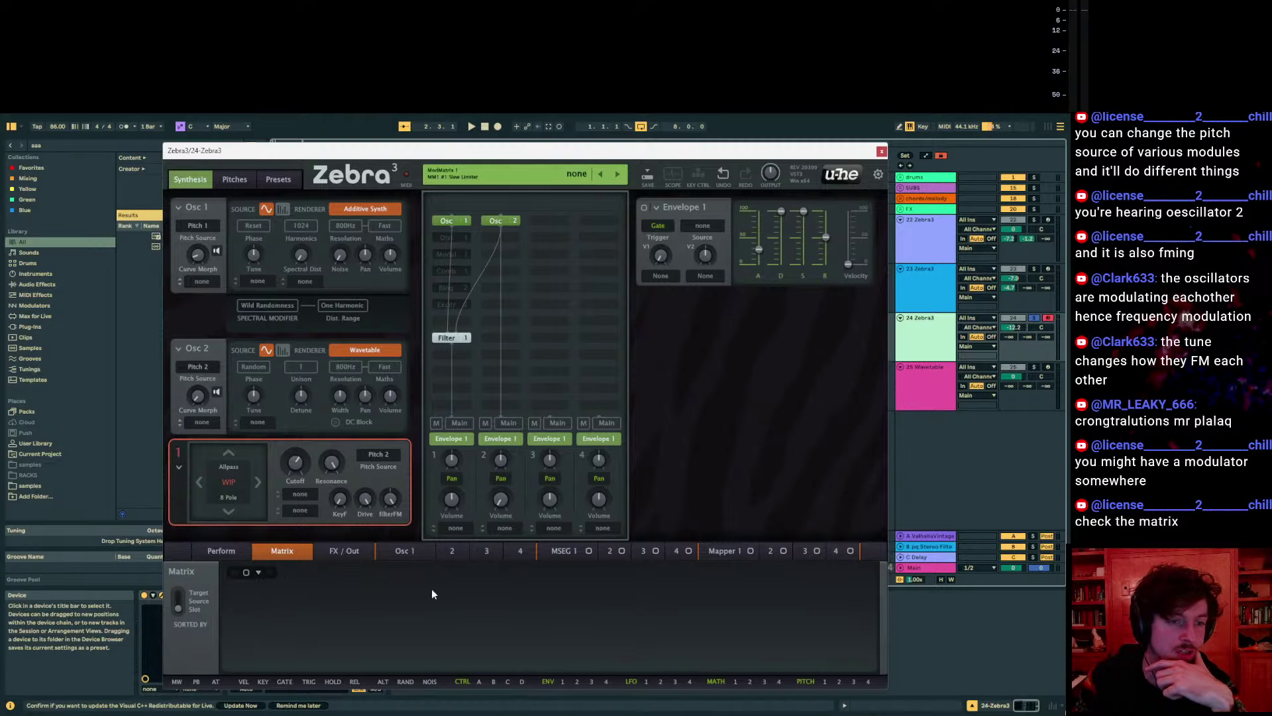
Audition notes in a lower octave while reducing Filter 1's Cutoff
{"action": "key", "text": "a"}
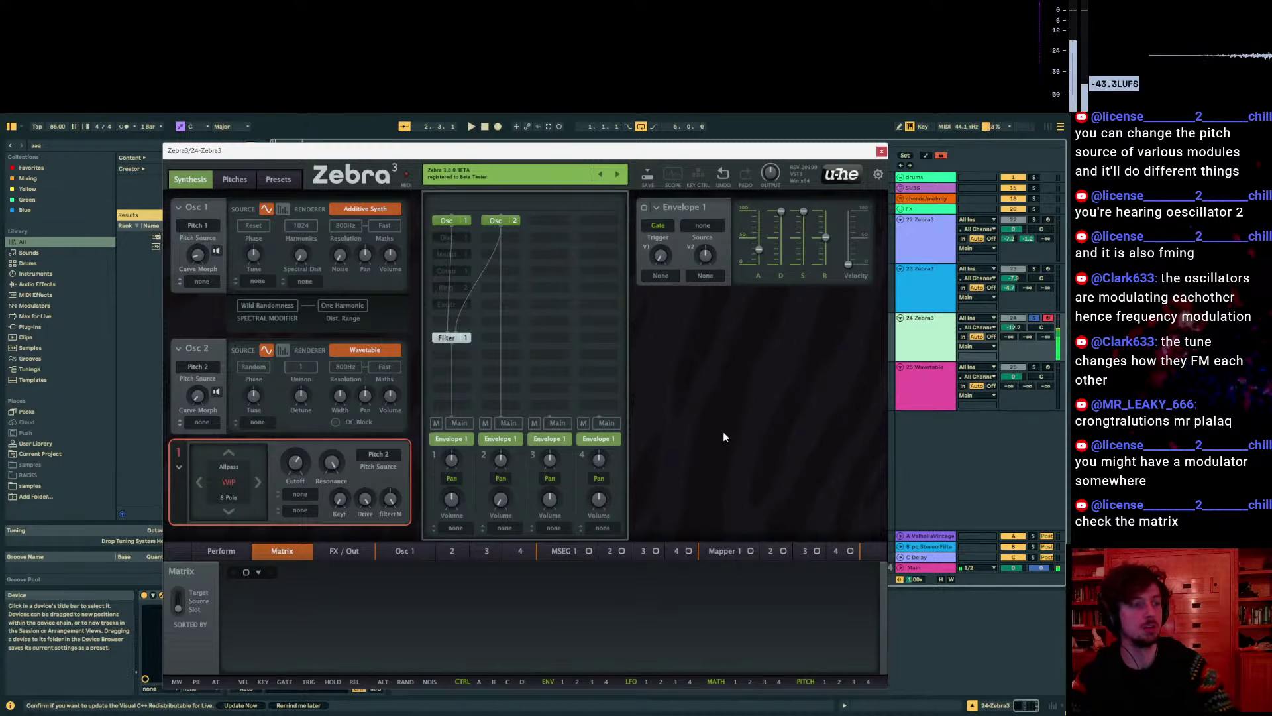
{"action": "key", "text": "z"}
{"action": "left_click_drag", "start_coordinate": [299, 467], "coordinate": [300, 499]}
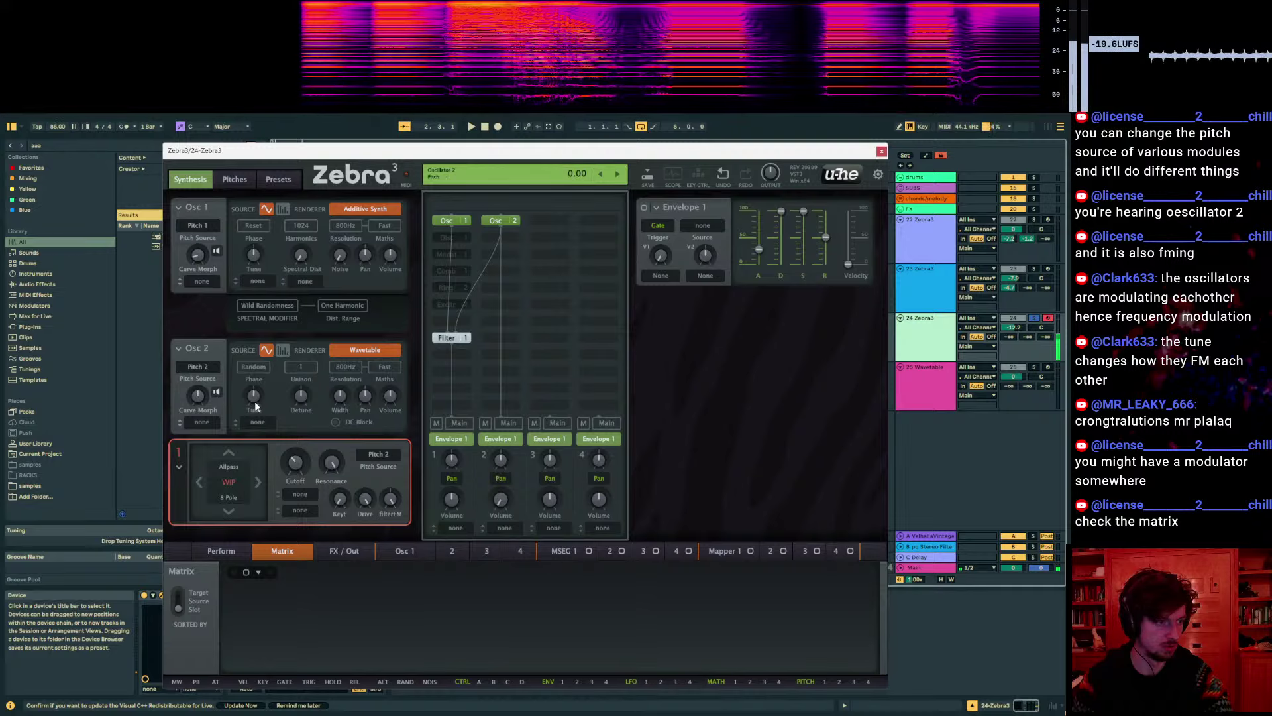
Sweep Osc 2's Tune between about -1.00 and 37.00 while playing notes to hear its effect on the filtered sound
{"action": "left_click_drag", "start_coordinate": [254, 395], "coordinate": [253, 371]}
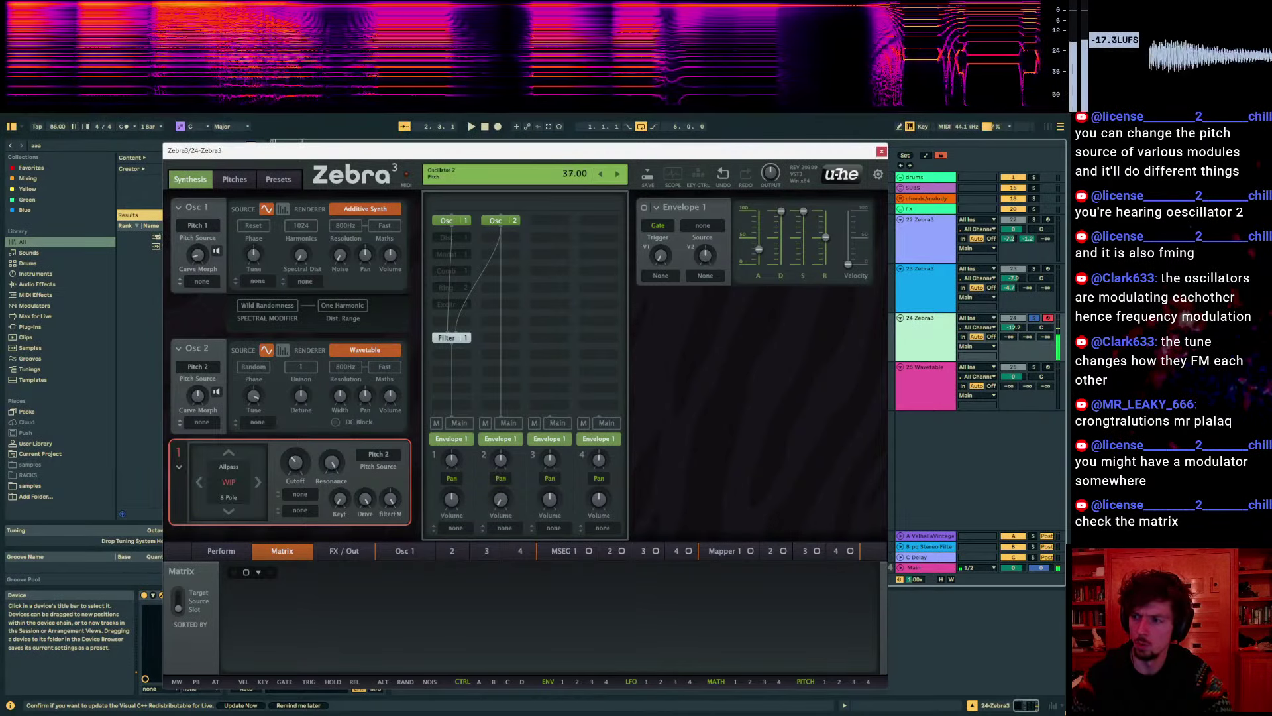
{"action": "left_click_drag", "start_coordinate": [254, 371], "coordinate": [254, 370]}
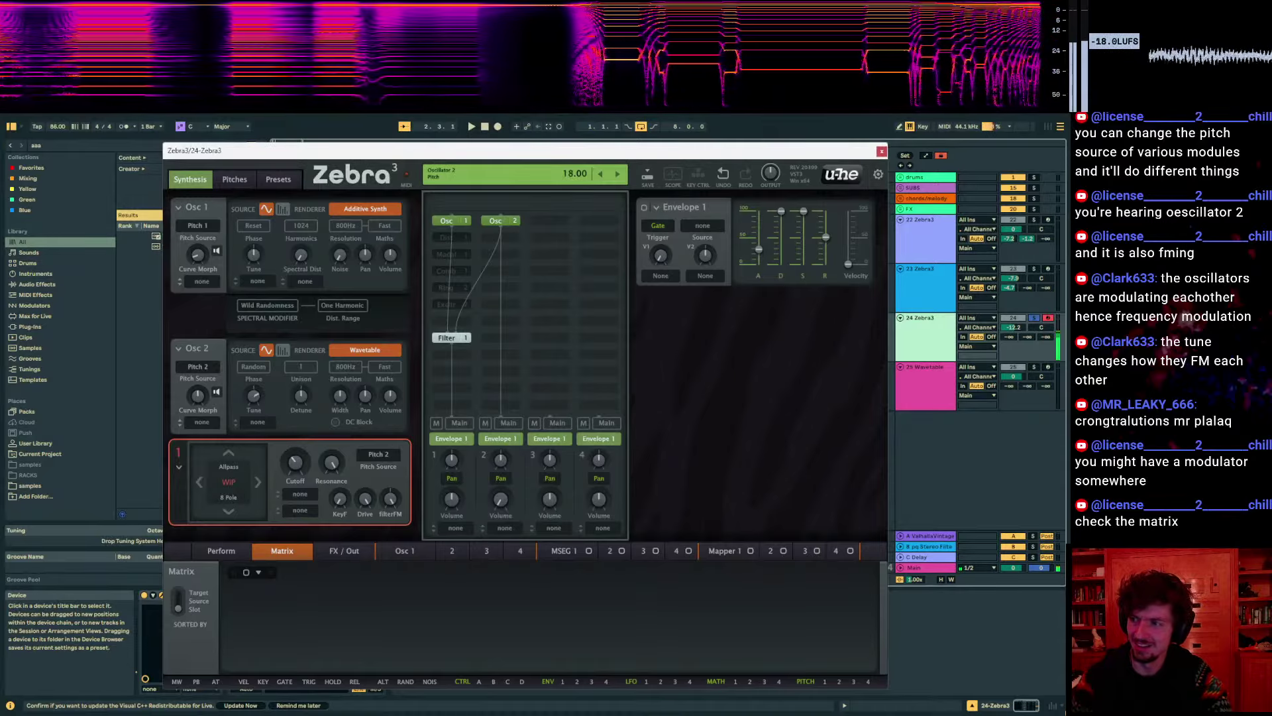
{"action": "left_click_drag", "start_coordinate": [254, 394], "coordinate": [260, 400]}
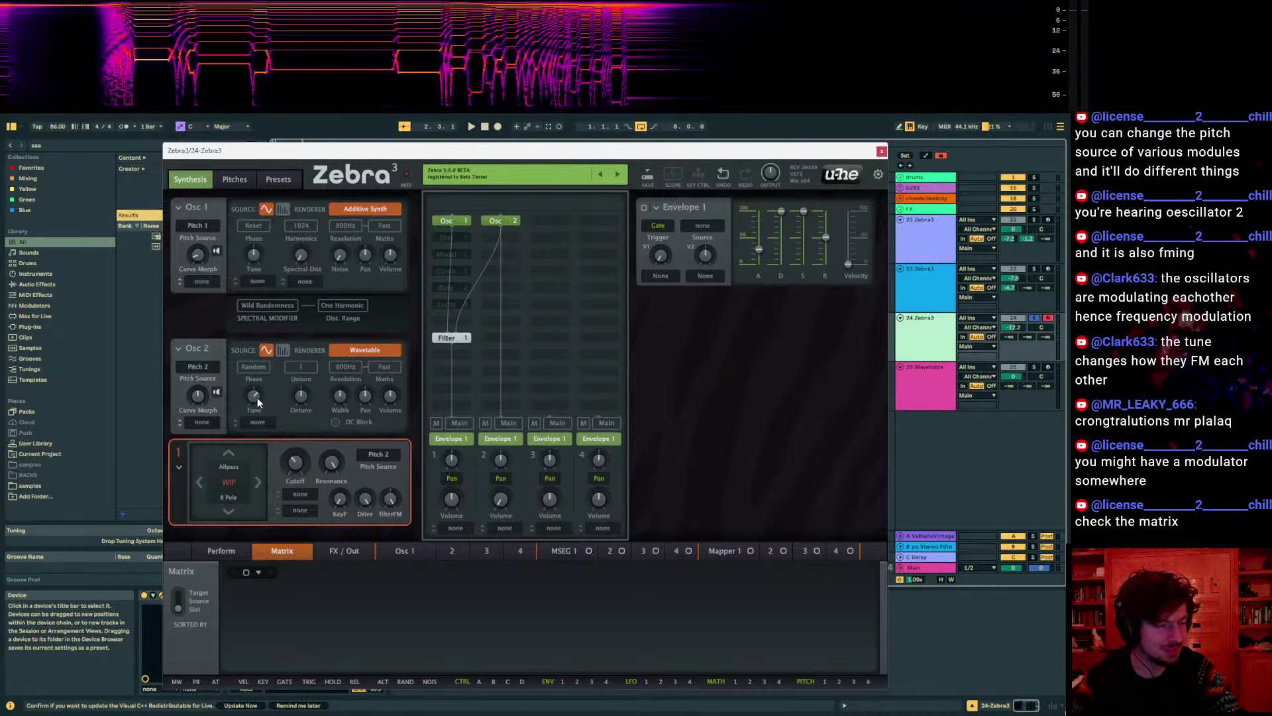
{"action": "left_click_drag", "start_coordinate": [257, 398], "coordinate": [257, 383]}
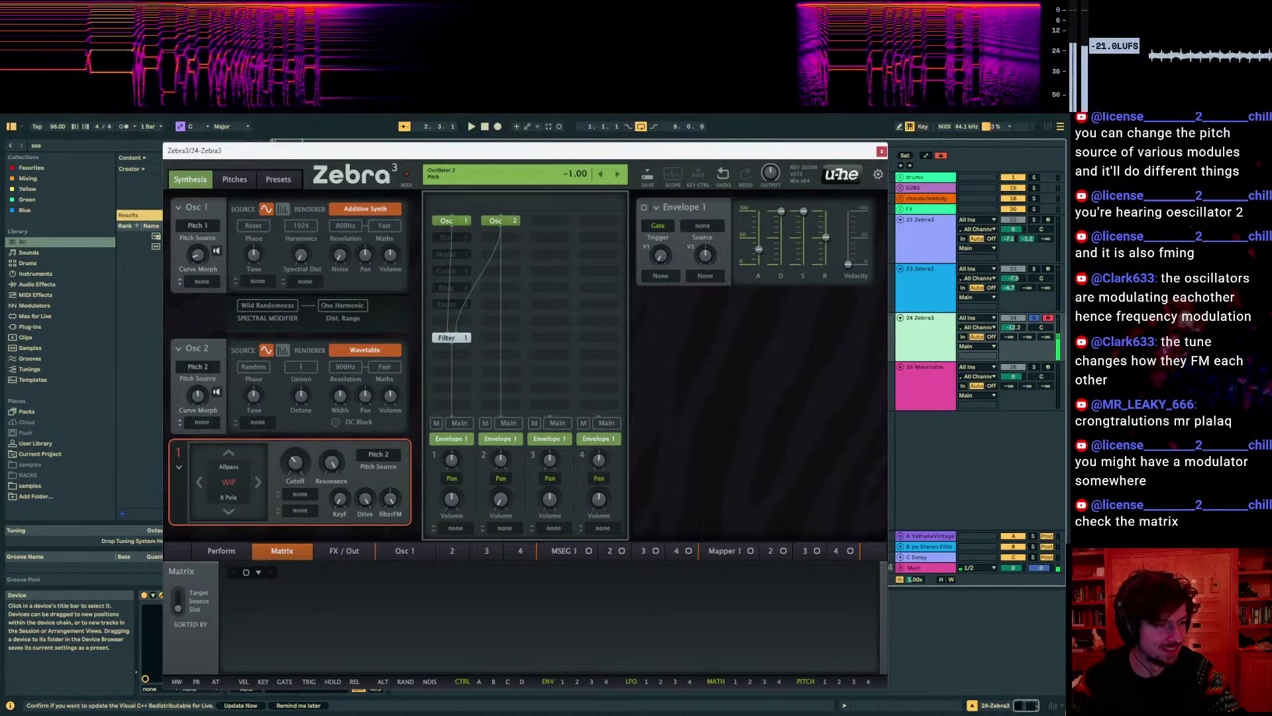
{"action": "left_click_drag", "start_coordinate": [254, 396], "coordinate": [254, 397]}
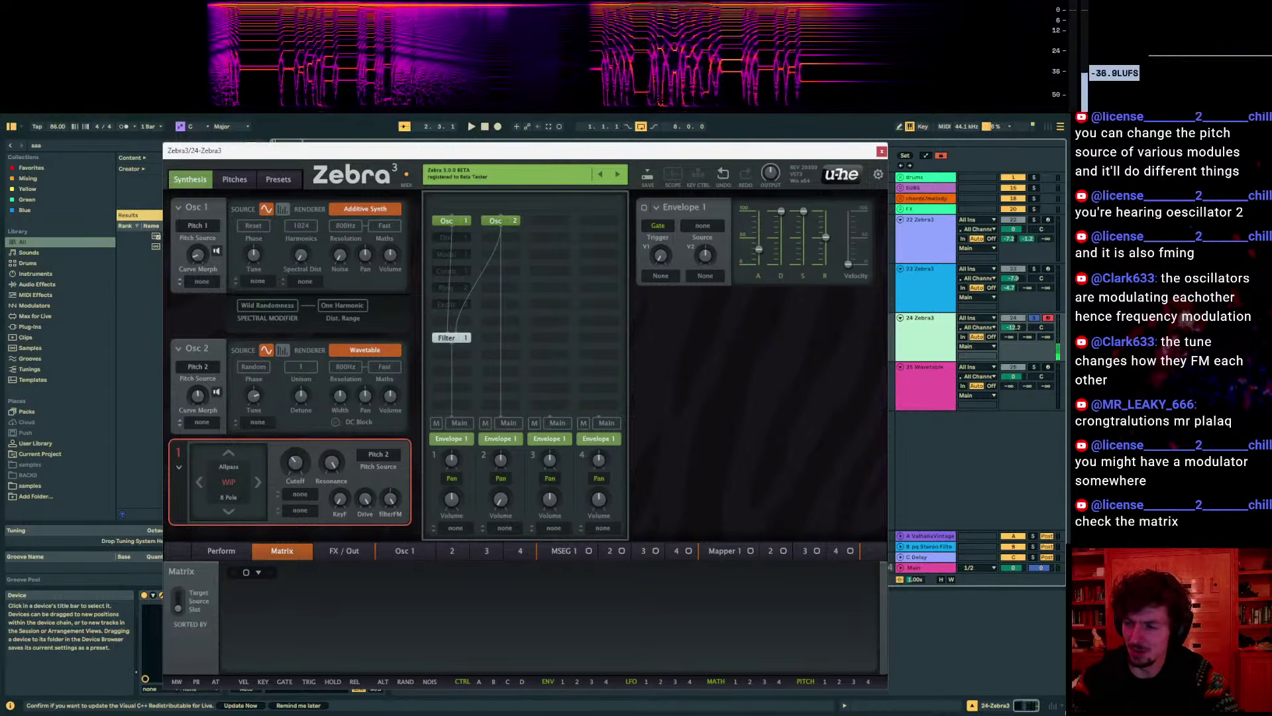
{"action": "left_click_drag", "start_coordinate": [254, 396], "coordinate": [254, 393]}
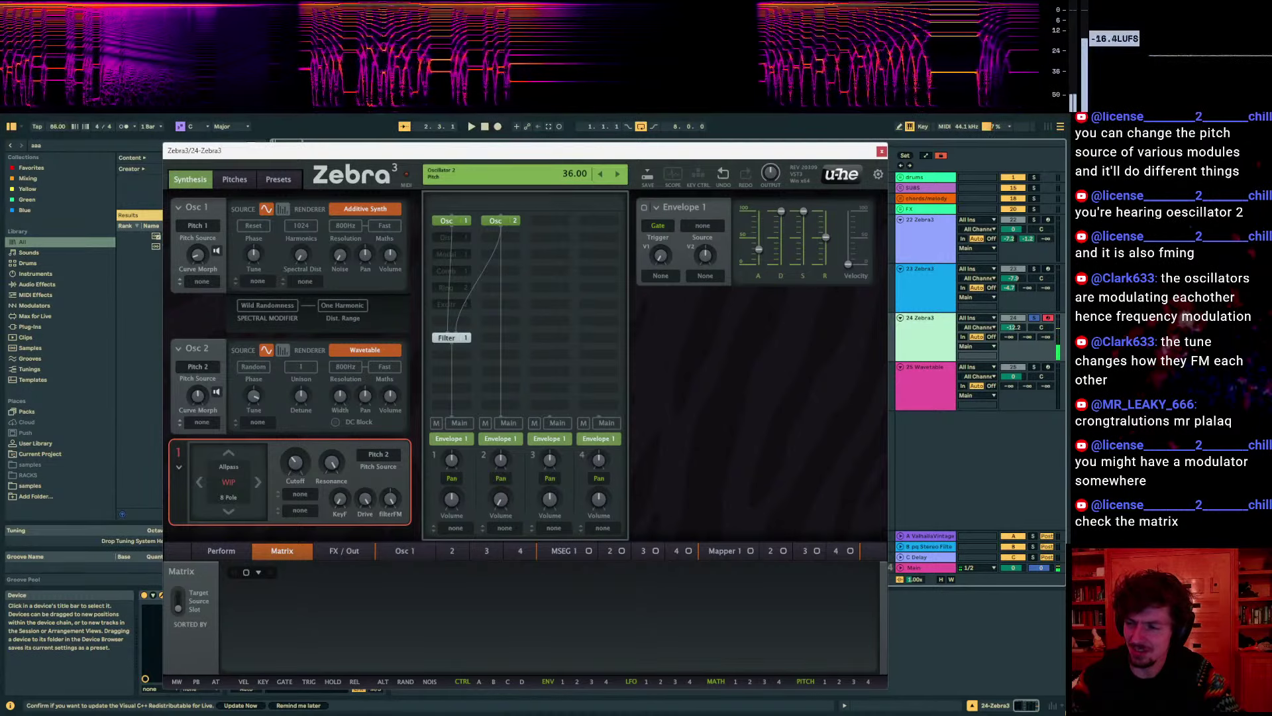
{"action": "left_click_drag", "start_coordinate": [253, 396], "coordinate": [254, 390]}
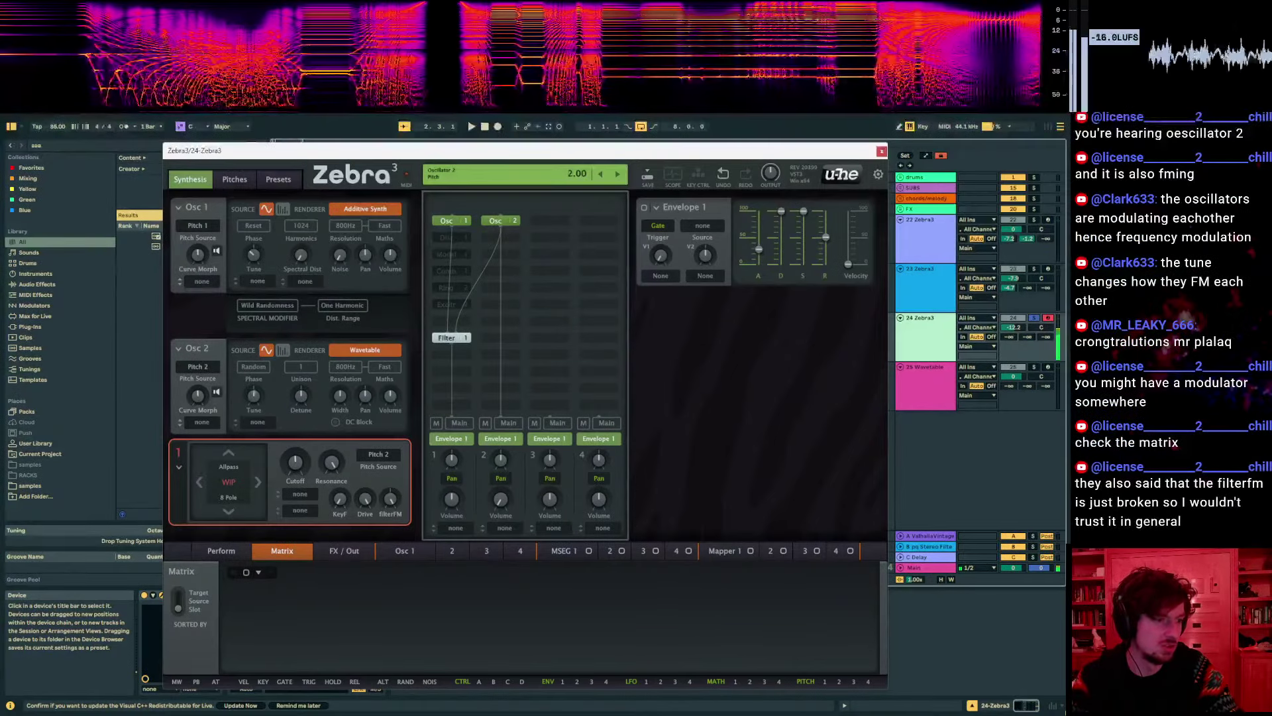
Raise Filter 1's Cutoff, and lower Osc 1's Curve Morph while auditioning the patch
{"action": "left_click_drag", "start_coordinate": [296, 462], "coordinate": [296, 444]}
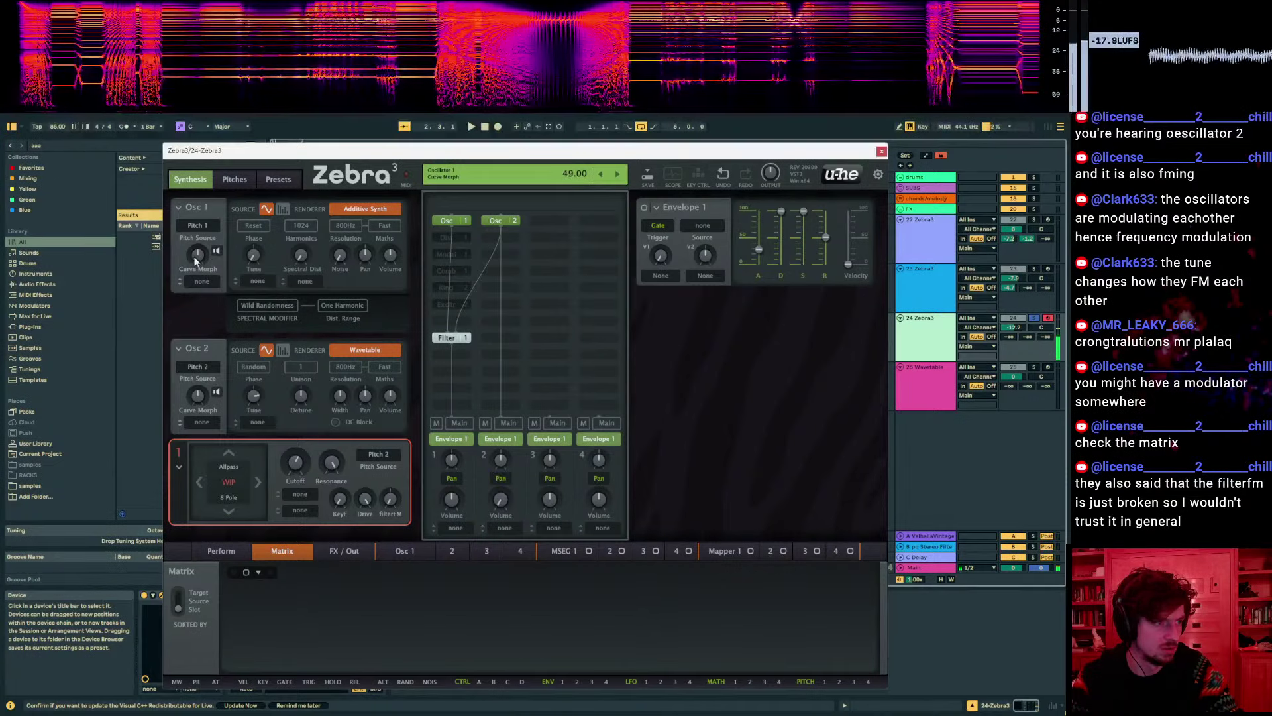
{"action": "left_click_drag", "start_coordinate": [198, 255], "coordinate": [198, 272]}
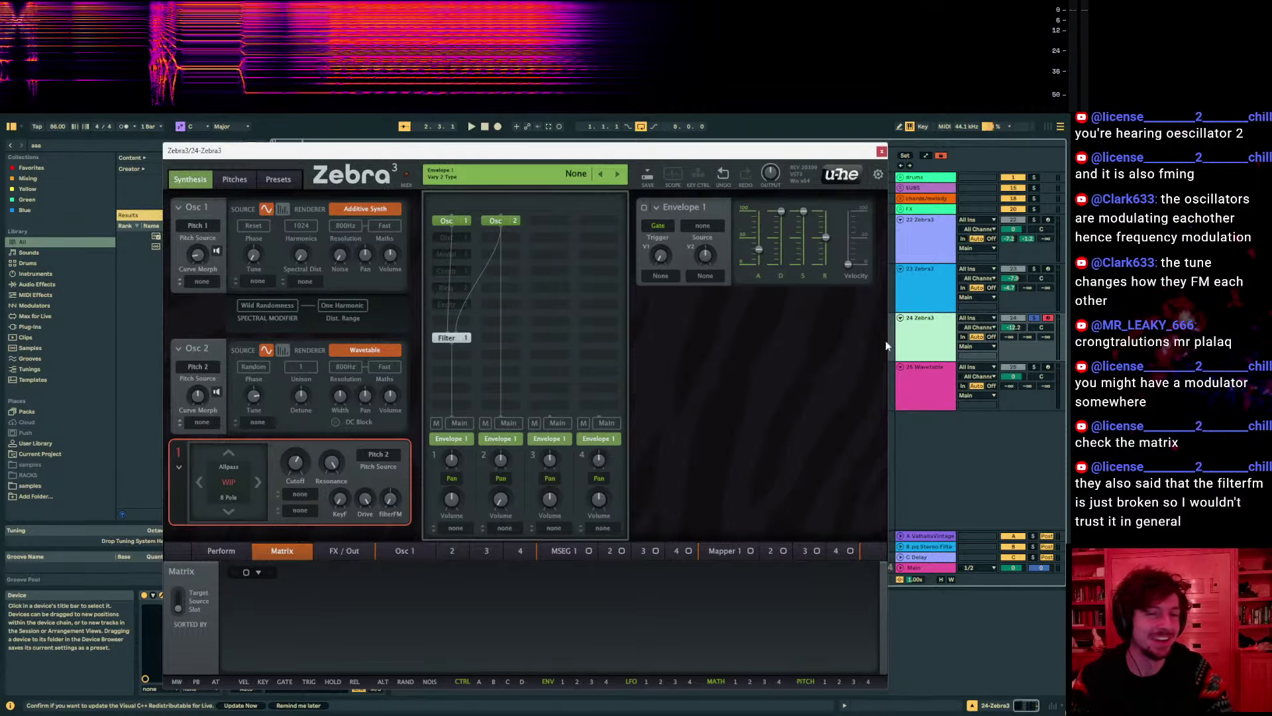
Add an audio track below 24-Zebra3 that takes its input from 24-Zebra3, and arm it for recording
{"action": "left_click_drag", "start_coordinate": [696, 149], "coordinate": [686, 295]}
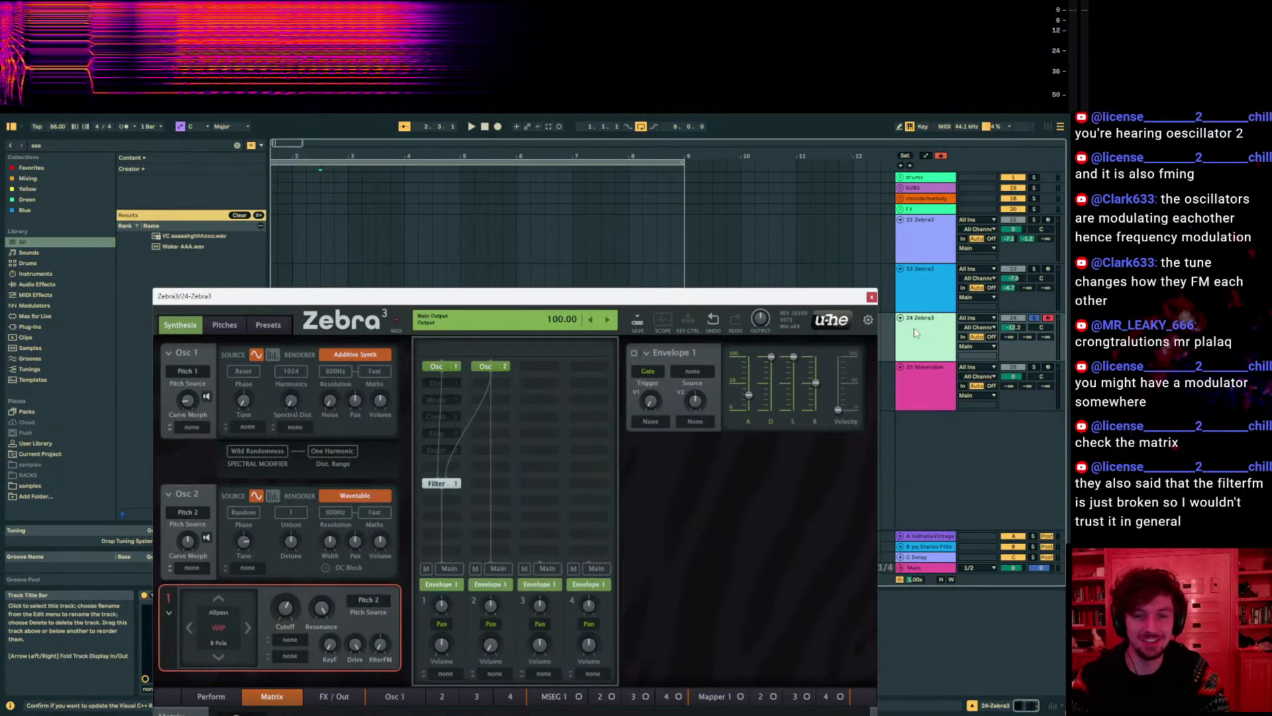
{"action": "key", "text": "ctrl+t"}
{"action": "left_click", "coordinate": [979, 368]}
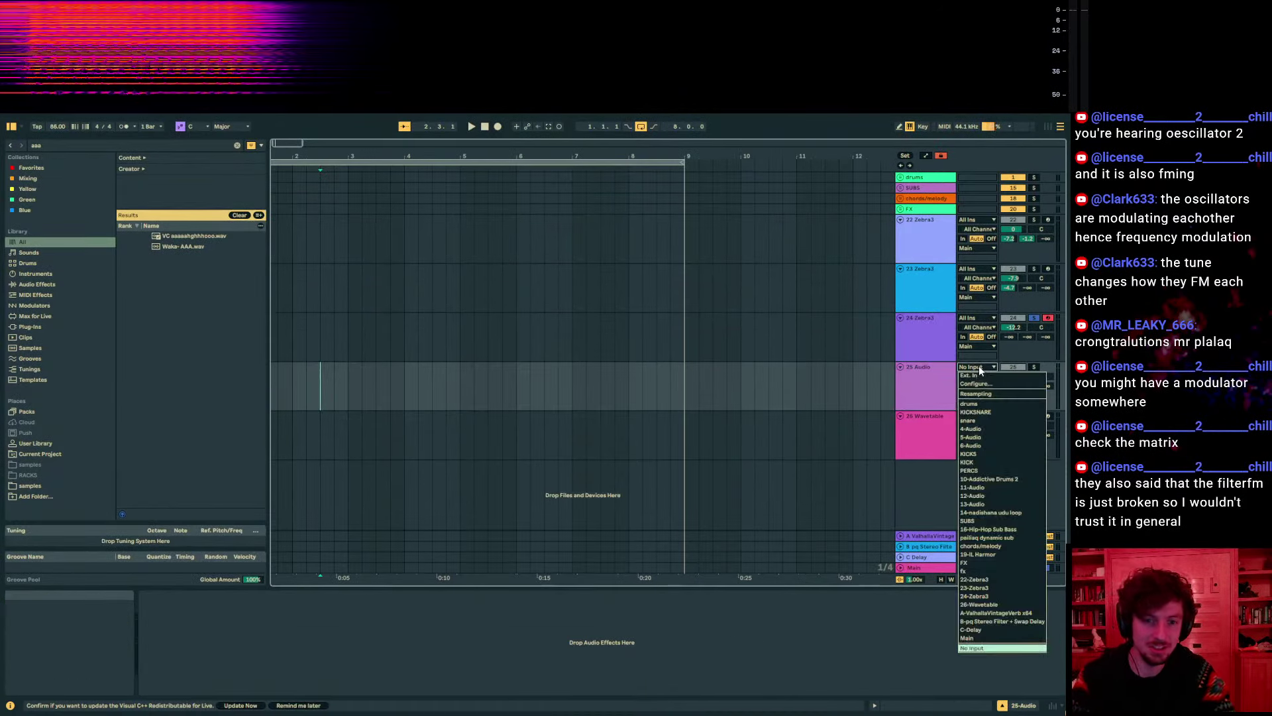
{"action": "left_click", "coordinate": [974, 596]}
{"action": "left_click", "coordinate": [1048, 366]}
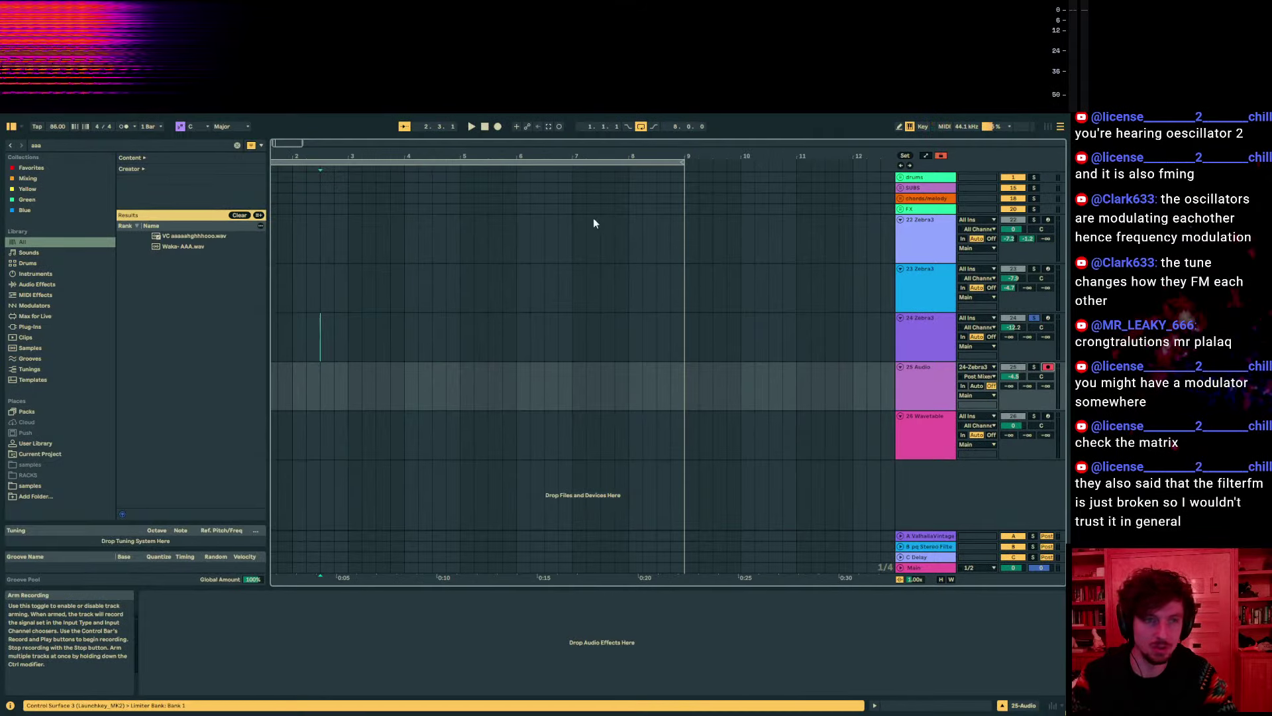
Configure the Zebra3 device to expose Curve Morph and Tune of both oscillators, plus Osc 1's Spectral Dist
{"action": "left_click", "coordinate": [912, 345]}
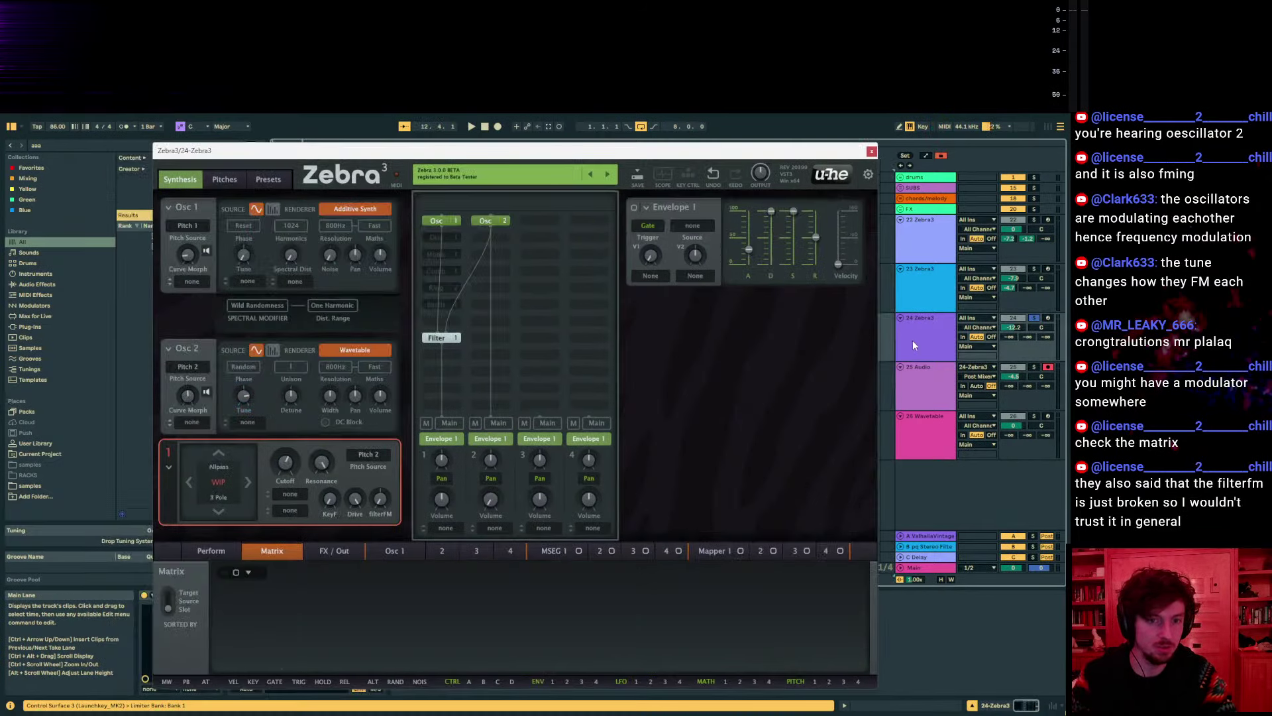
{"action": "left_click_drag", "start_coordinate": [367, 154], "coordinate": [585, 143]}
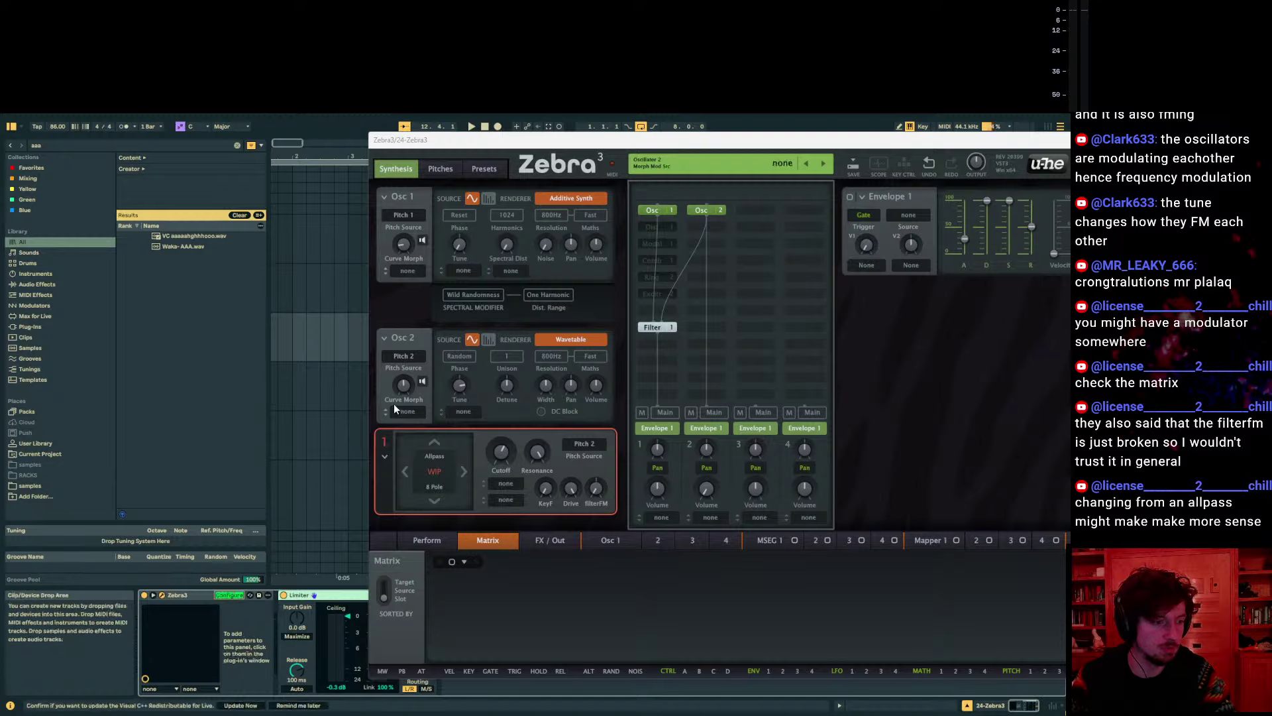
{"action": "left_click", "coordinate": [462, 388]}
{"action": "left_click", "coordinate": [402, 244]}
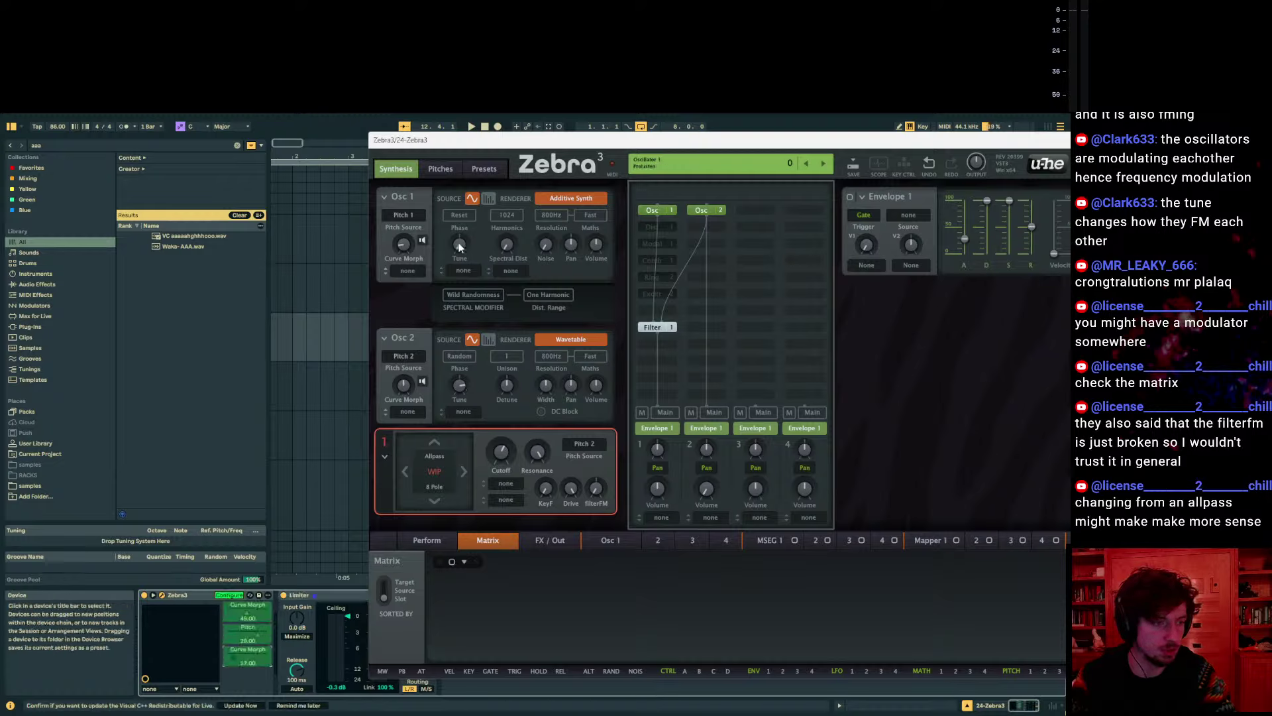
{"action": "left_click", "coordinate": [459, 244]}
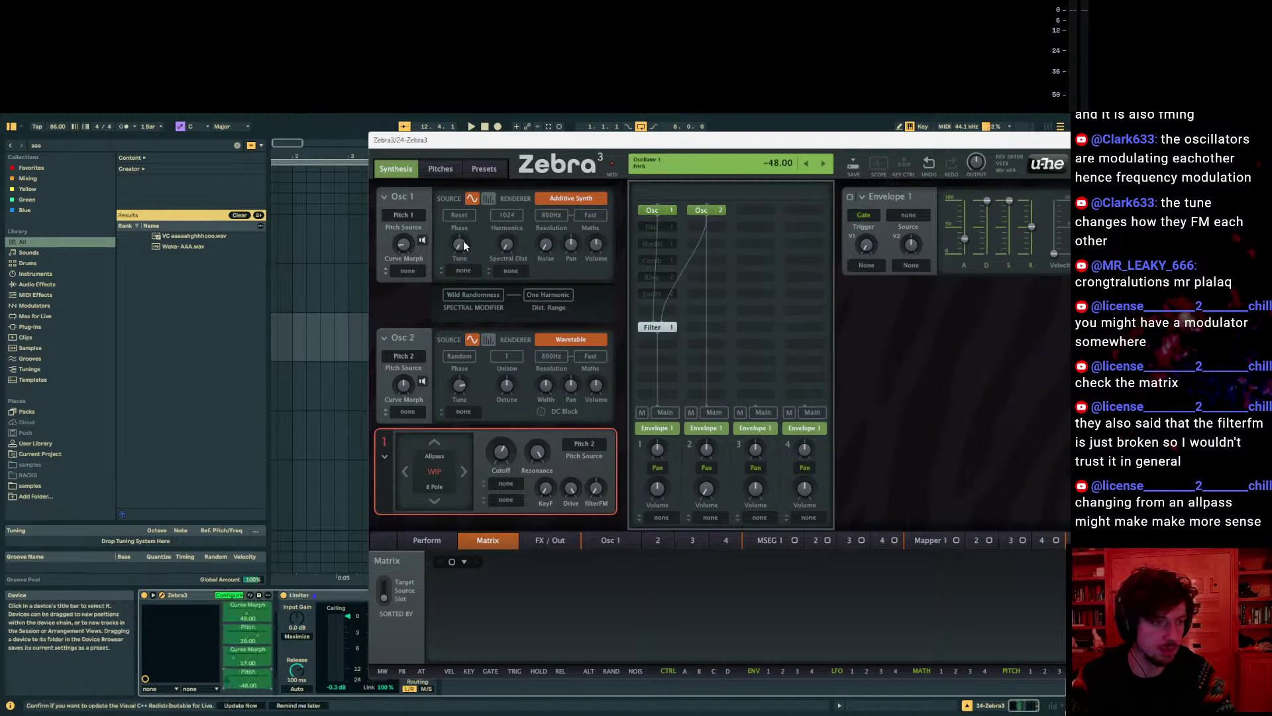
{"action": "left_click", "coordinate": [228, 596]}
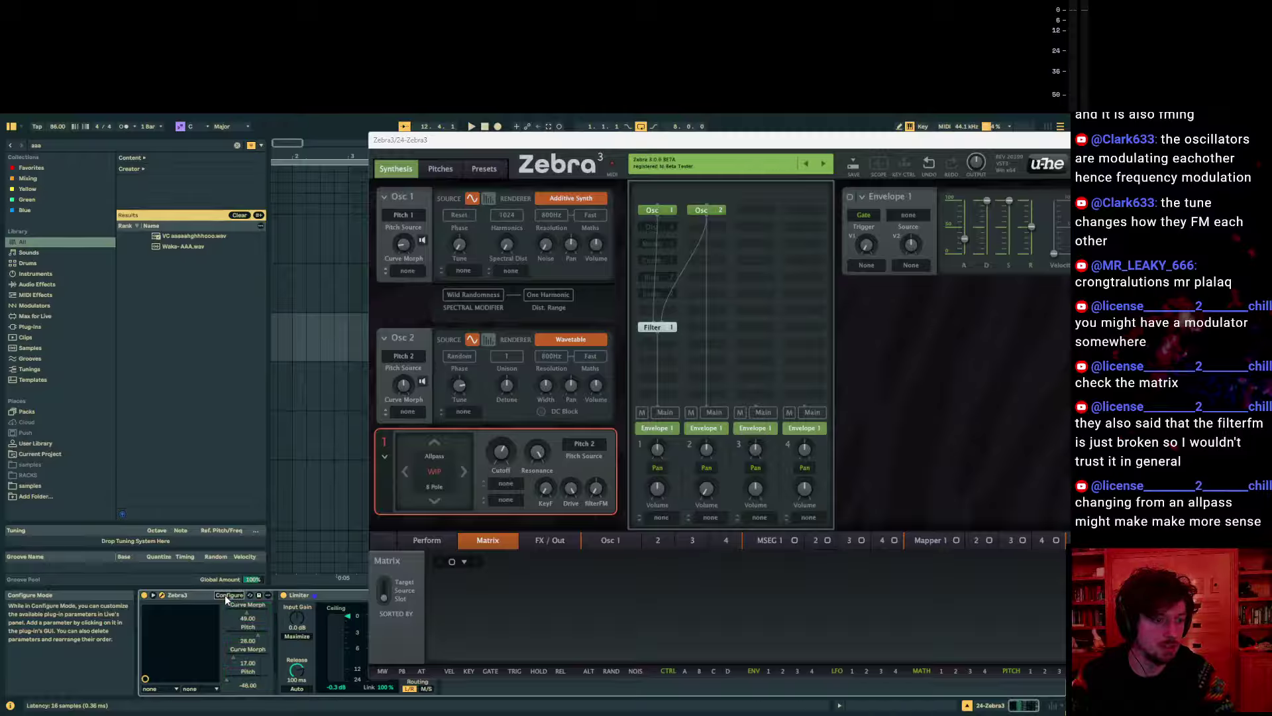
{"action": "left_click", "coordinate": [226, 596]}
{"action": "left_click", "coordinate": [507, 243]}
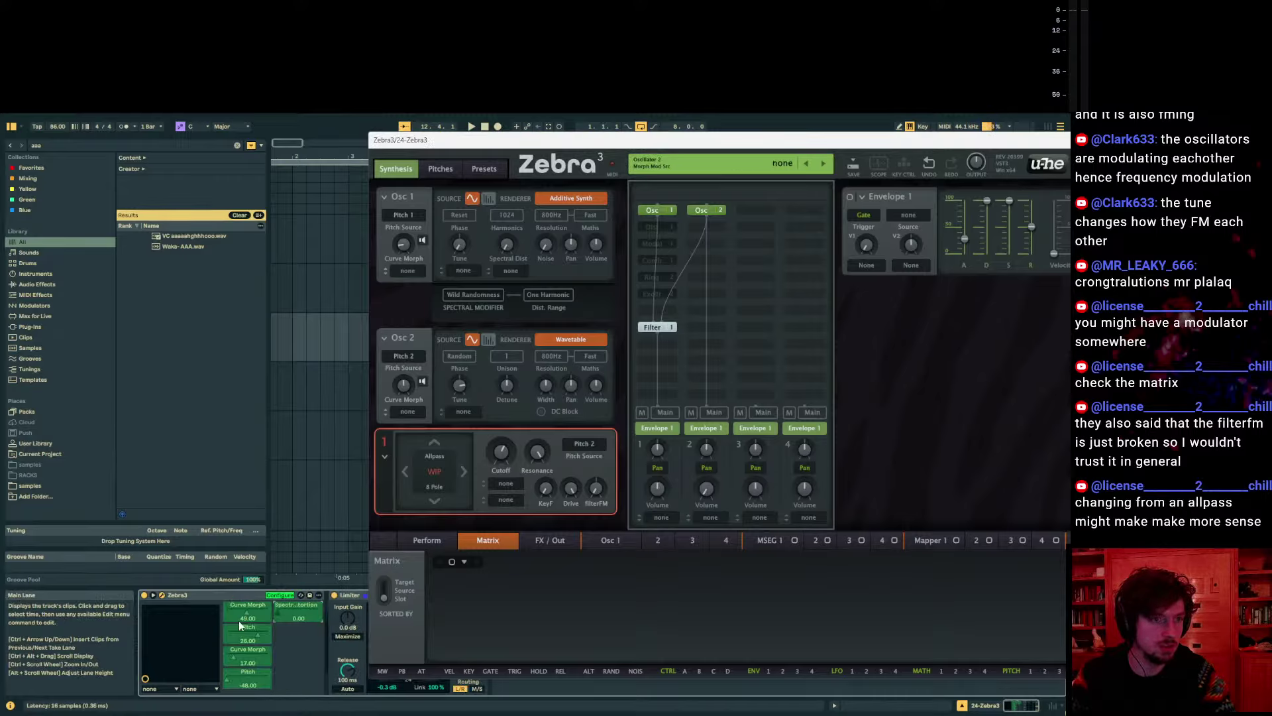
Find "spellbook" in the browser, load The Spellbook.amxd on the 24-Zebra3 track, and hide the plug-in window
{"action": "key", "text": "ctrl+f"}
{"action": "type", "text": "spellbook"}
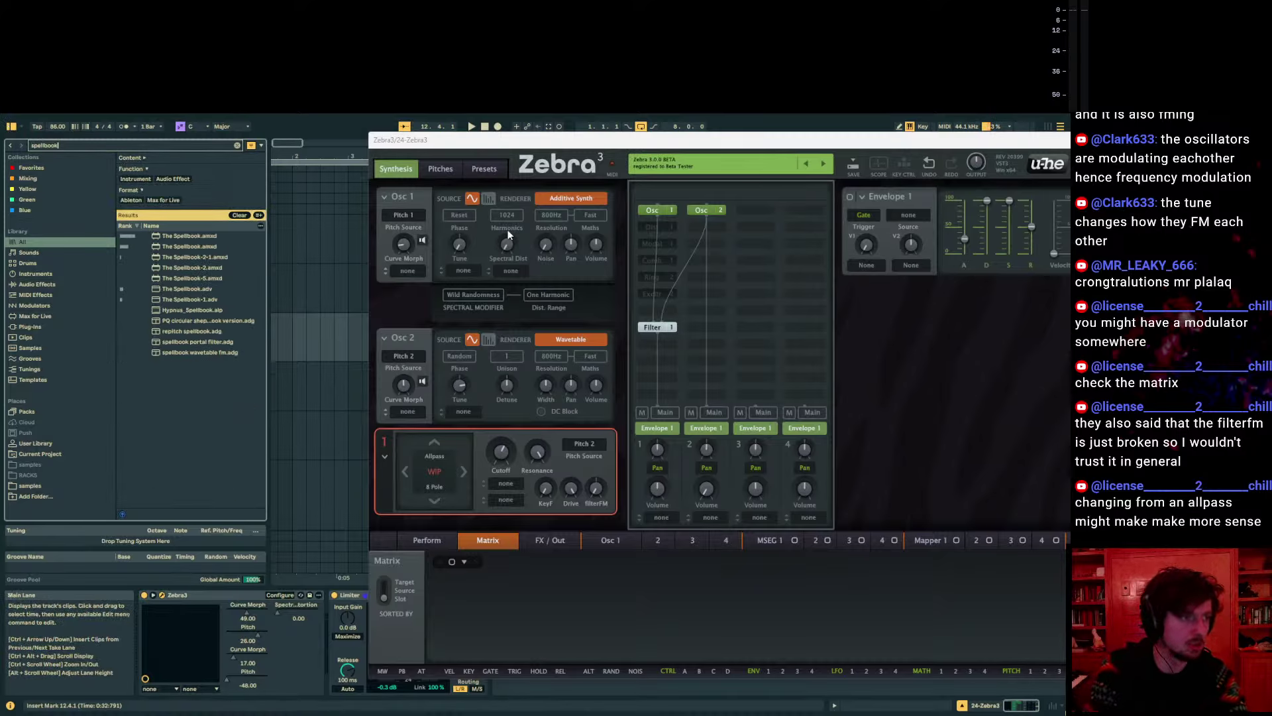
{"action": "key", "text": "Down"}
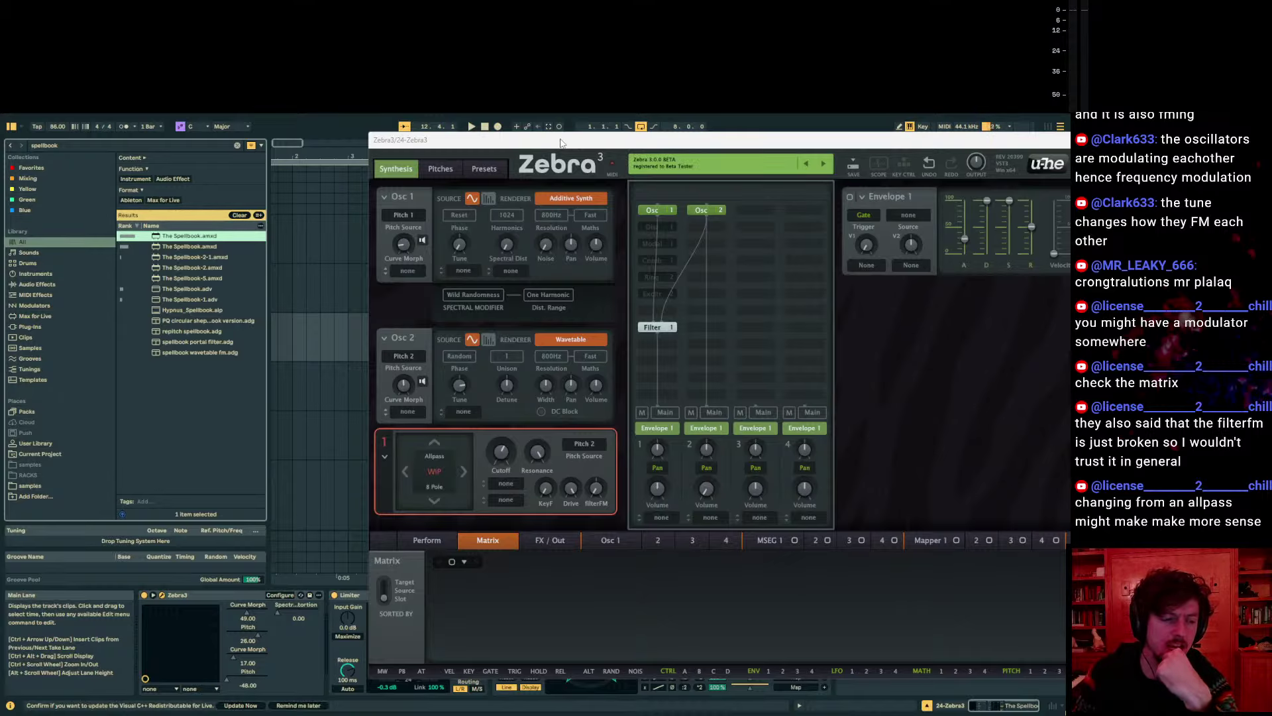
{"action": "key", "text": "ctrl+alt+p"}
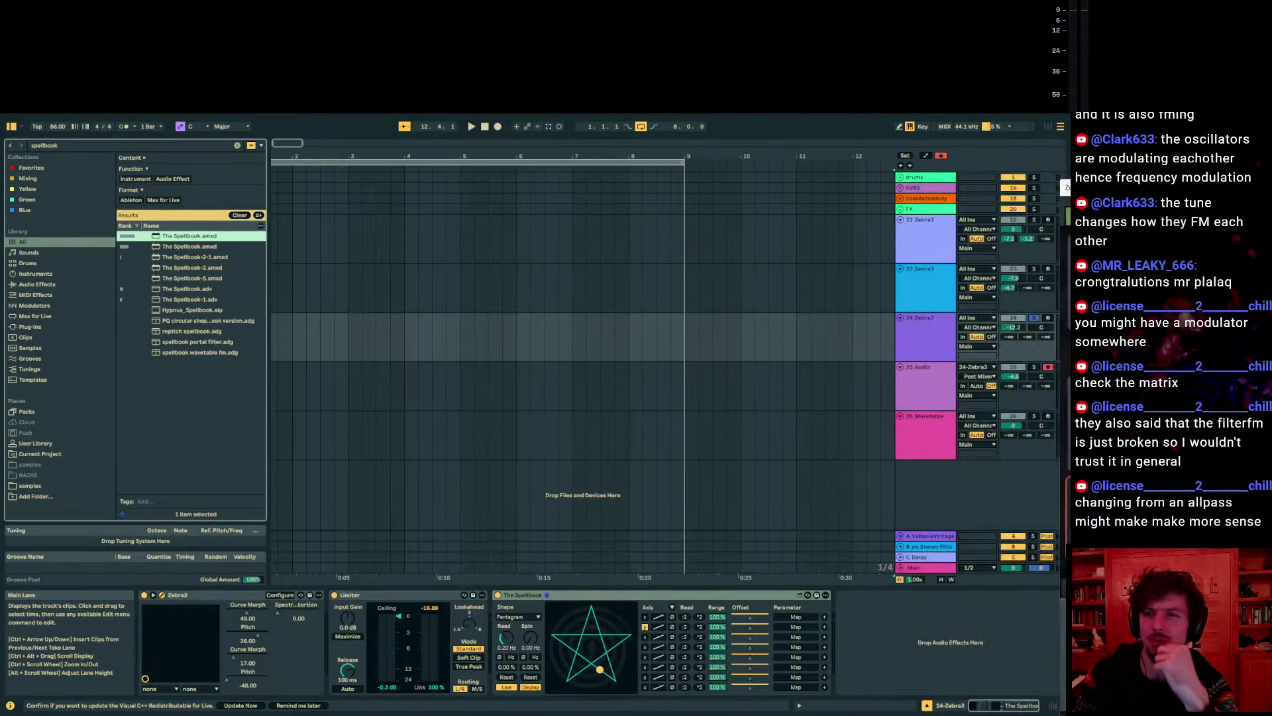
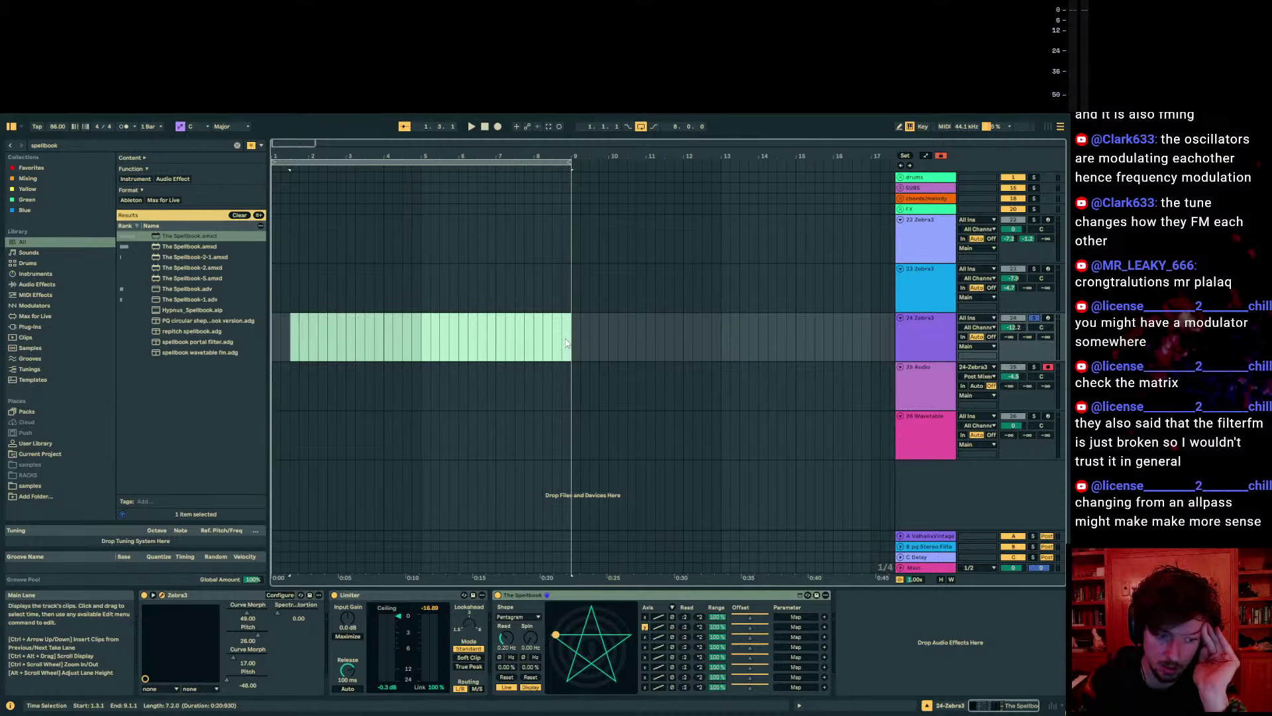
Select the first four bars on the 24-Zebra3 track
{"action": "left_click_drag", "start_coordinate": [567, 342], "coordinate": [272, 341]}
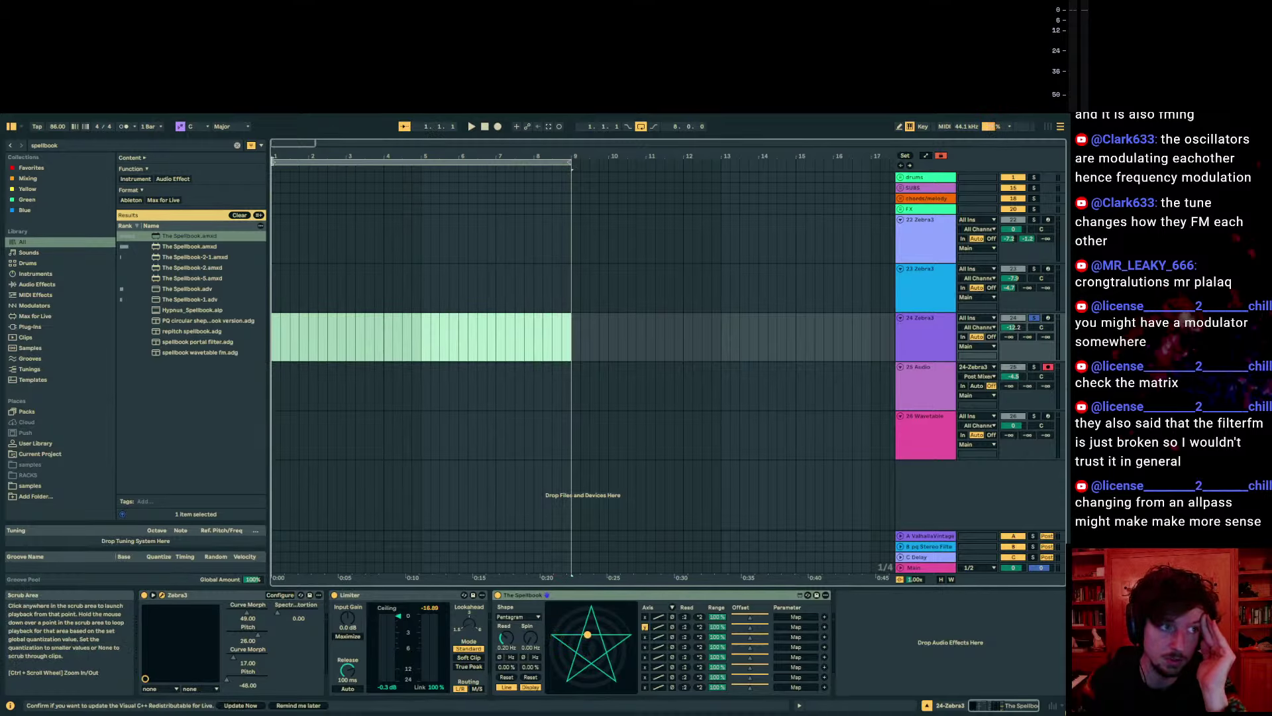
{"action": "left_click_drag", "start_coordinate": [312, 156], "coordinate": [340, 188]}
{"action": "left_click_drag", "start_coordinate": [520, 330], "coordinate": [137, 330]}
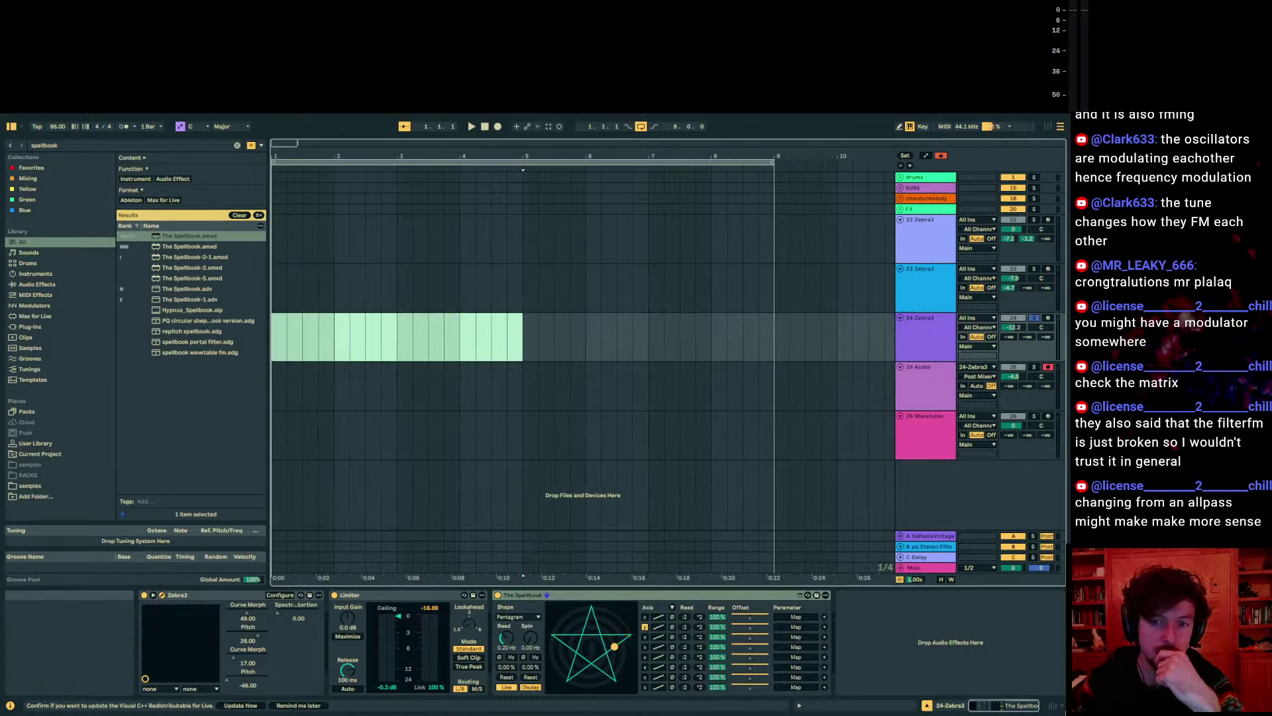
Map The Spellbook's first five slots to Zebra3's two Curve Morph and two Pitch parameters and Spectral Distortion
{"action": "left_click", "coordinate": [277, 595]}
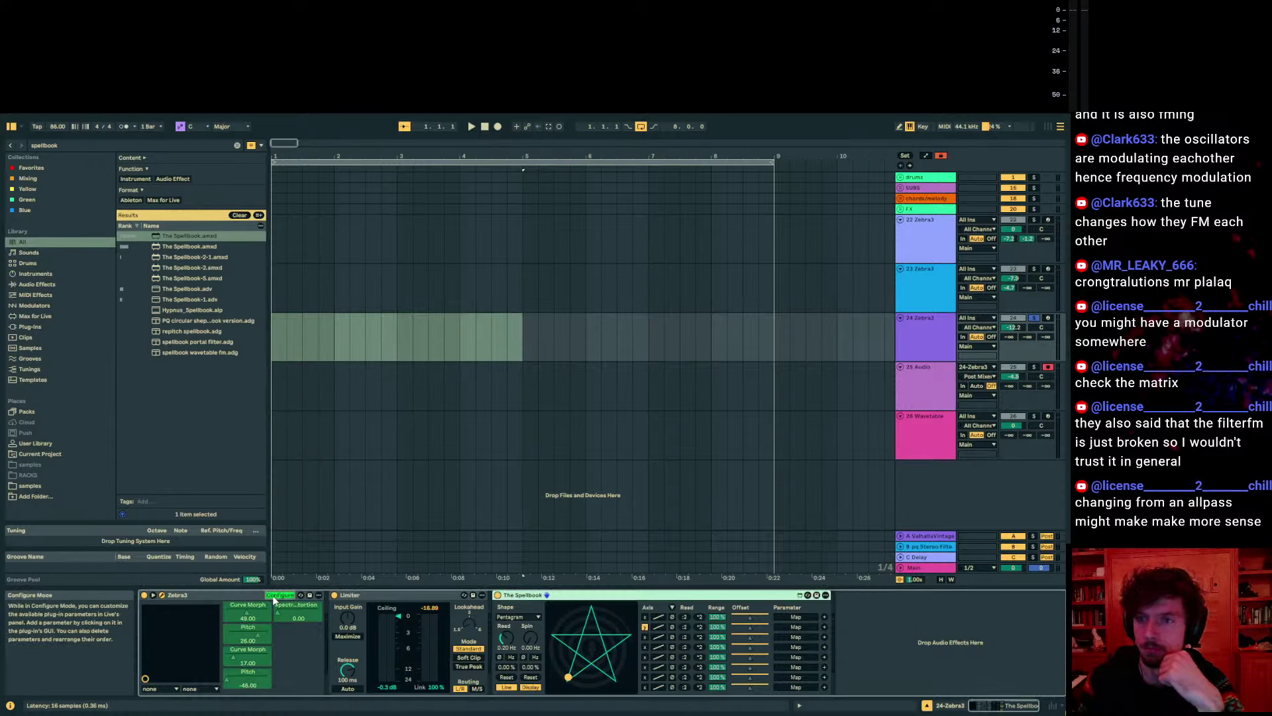
{"action": "left_click", "coordinate": [277, 596]}
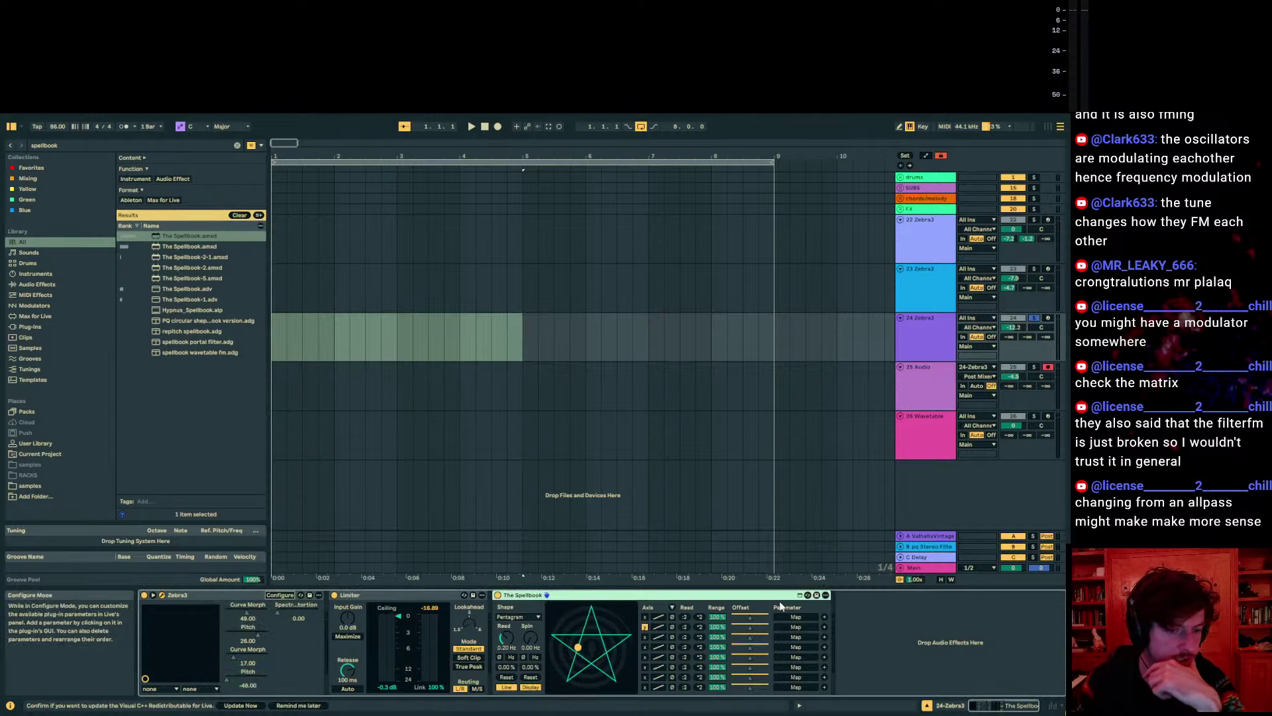
{"action": "left_click", "coordinate": [796, 616]}
{"action": "left_click", "coordinate": [263, 609]}
{"action": "left_click", "coordinate": [790, 631]}
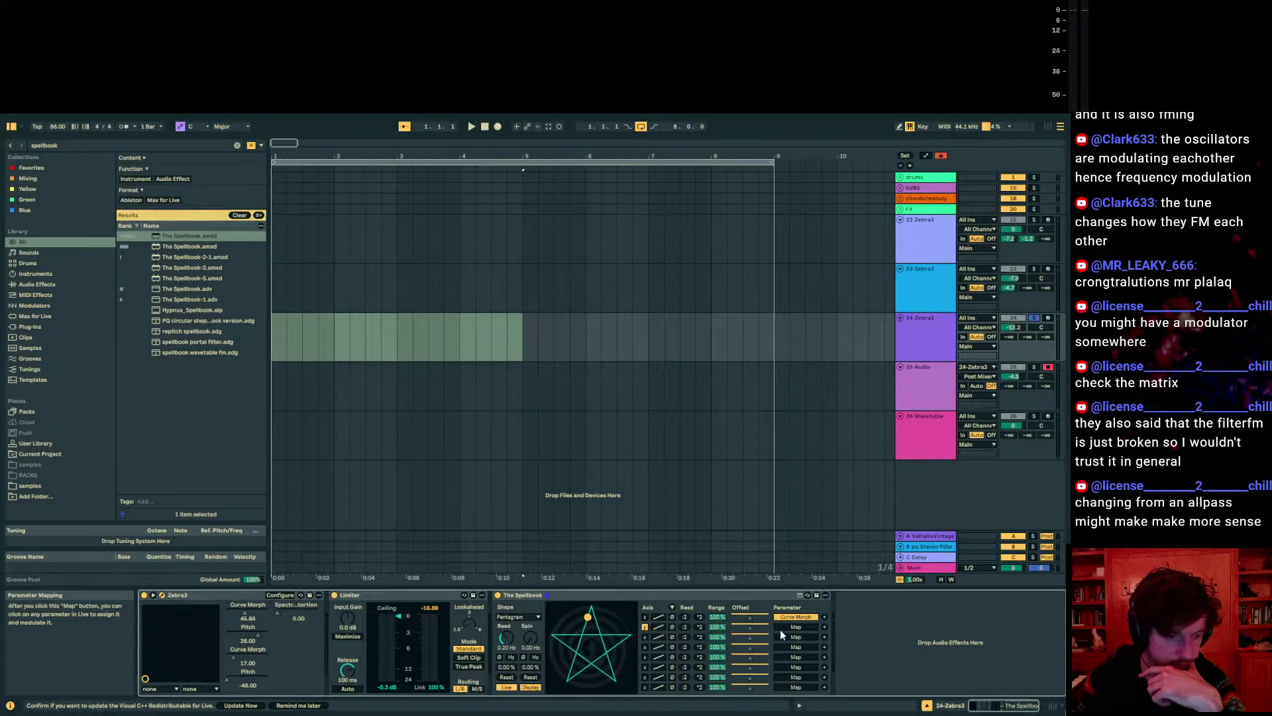
{"action": "left_click", "coordinate": [268, 626]}
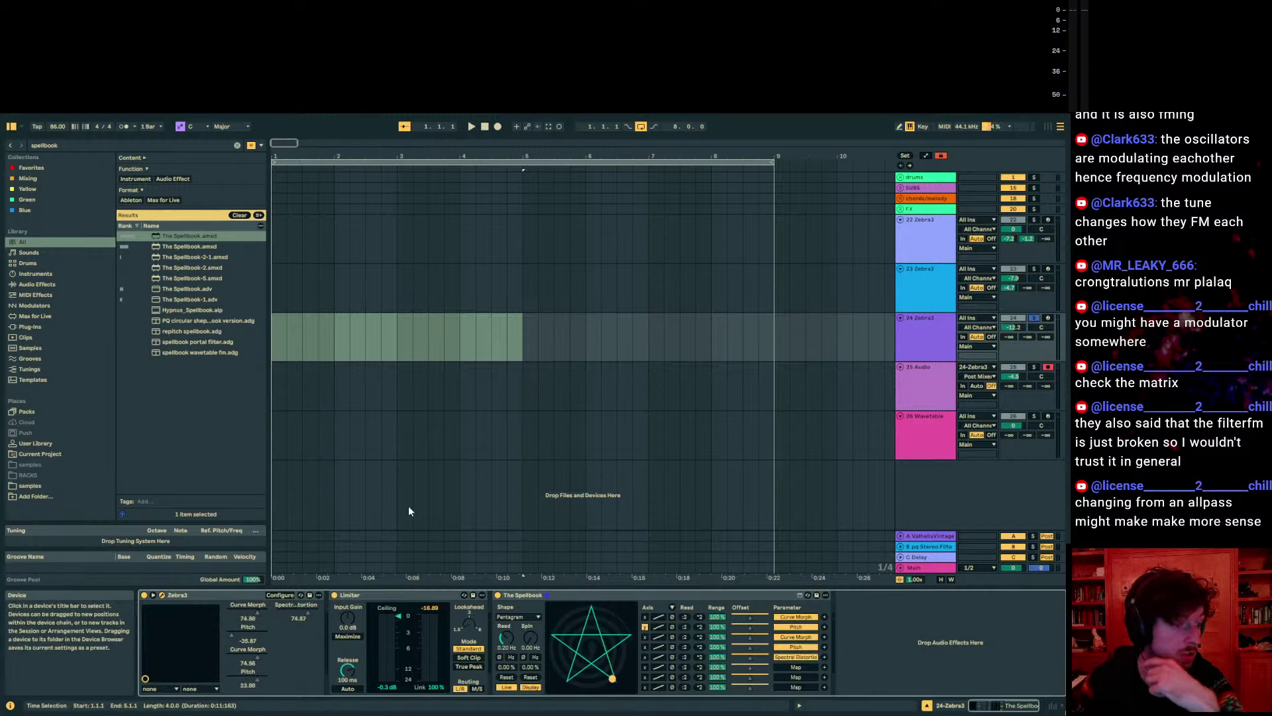
Create a four-bar MIDI clip from bar 1 on the 24-Zebra3 track, holding one full-length C3 note at velocity 127
{"action": "left_click_drag", "start_coordinate": [522, 332], "coordinate": [78, 329]}
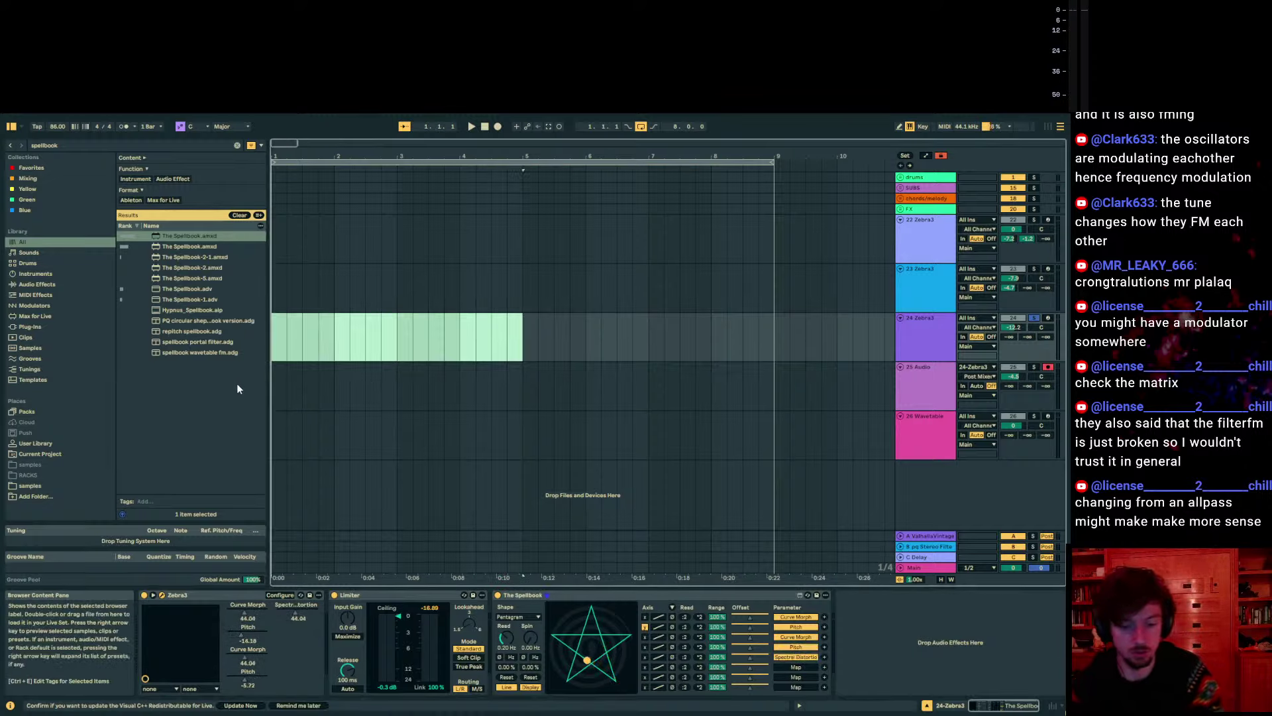
{"action": "key", "text": "ctrl+shift+m"}
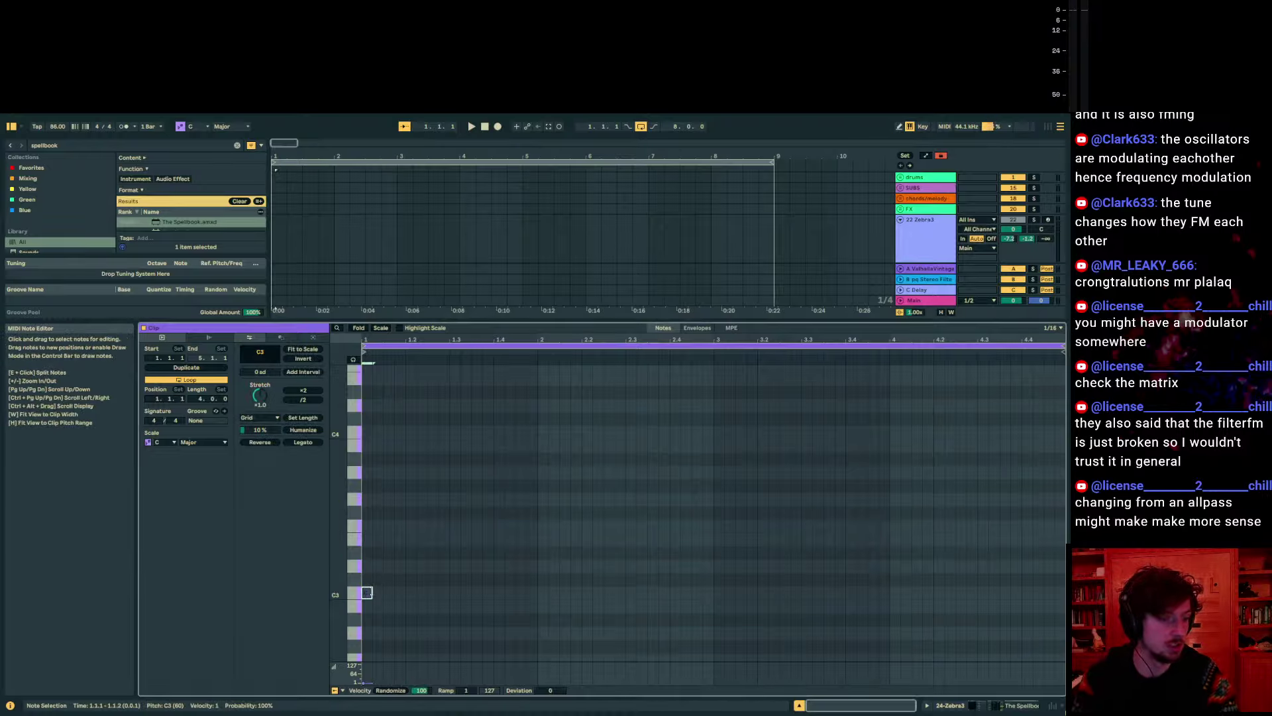
{"action": "left_click_drag", "start_coordinate": [369, 592], "coordinate": [1060, 592]}
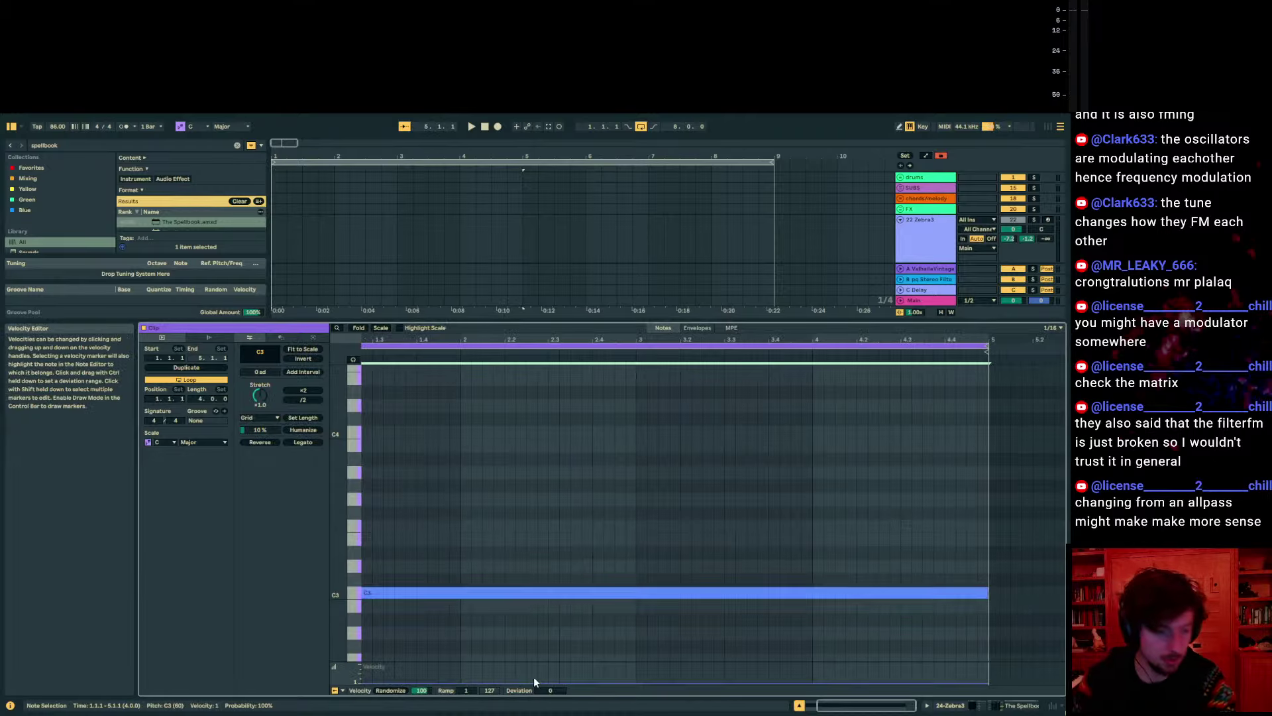
{"action": "left_click_drag", "start_coordinate": [534, 677], "coordinate": [560, 661]}
Transpose the held note down three octaves to C0 and play the clip
{"action": "scroll", "coordinate": [807, 444], "scroll_direction": "down", "scroll_amount": 3}
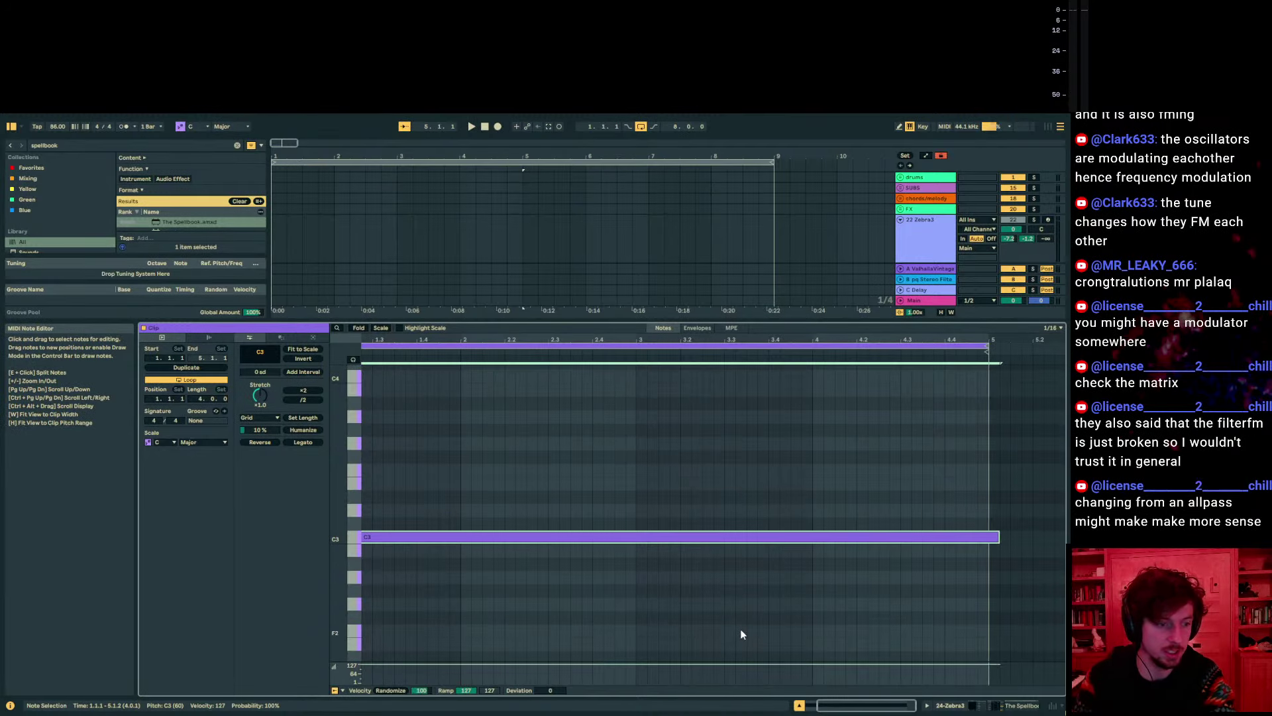
{"action": "key", "text": "shift+Down"}
{"action": "key", "text": "shift+Down"}
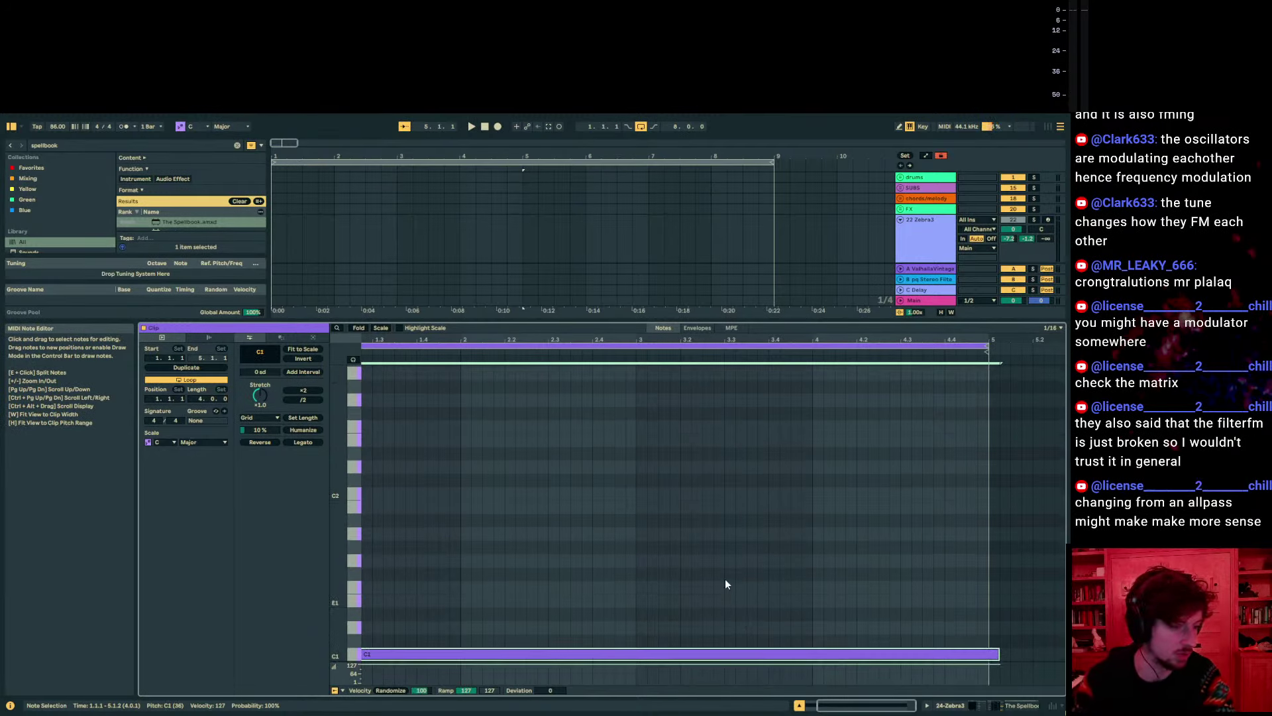
{"action": "key", "text": "shift+Down"}
{"action": "scroll", "coordinate": [918, 242], "scroll_direction": "down", "scroll_amount": 4}
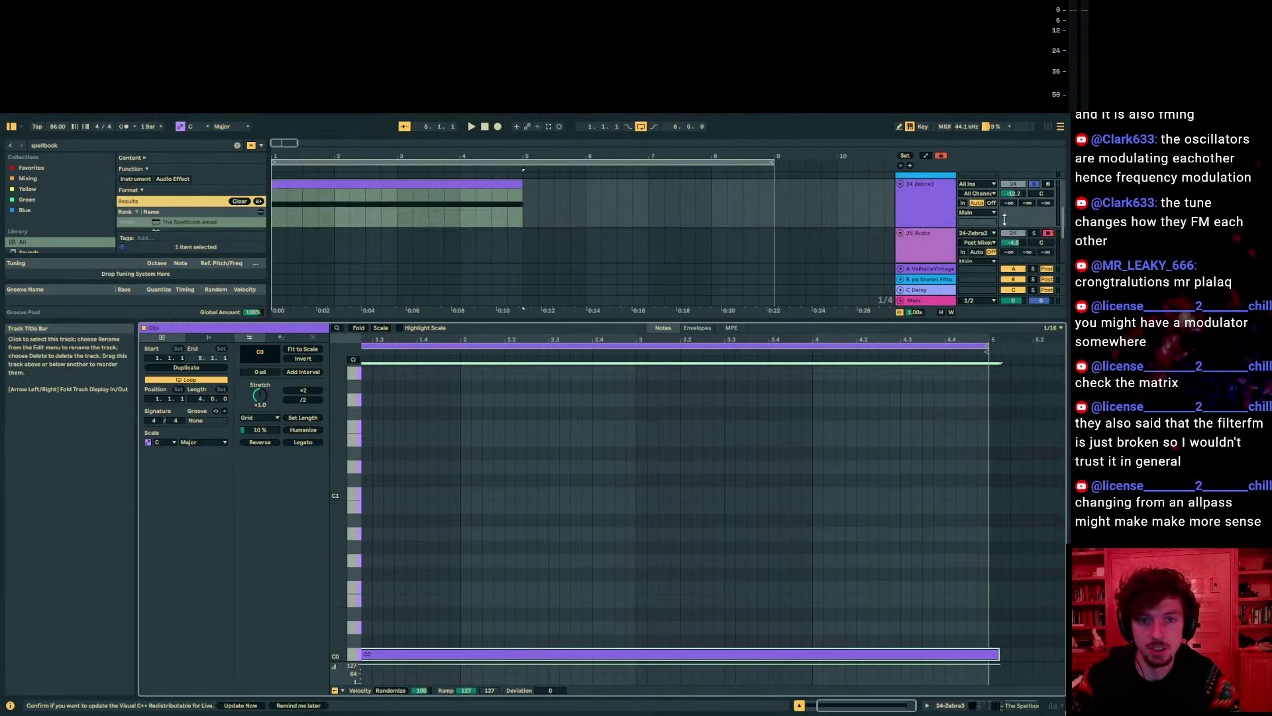
{"action": "key", "text": "space"}
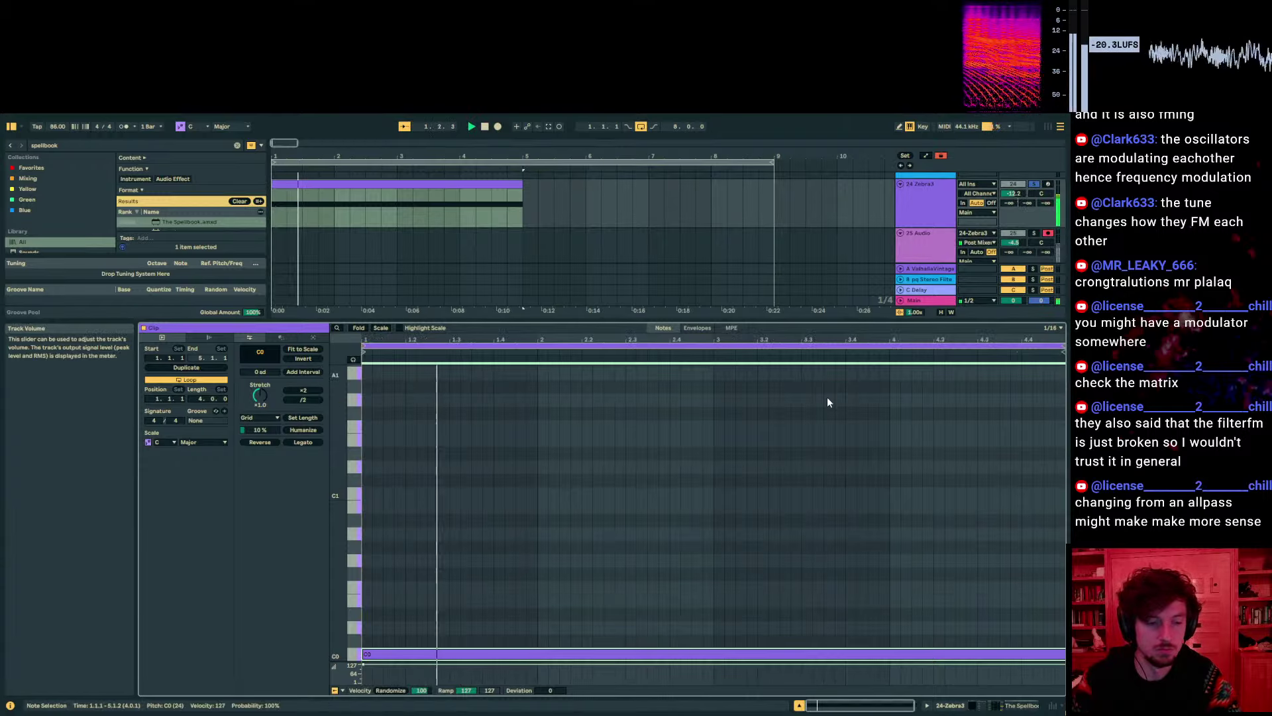
Vary the curves and axes of The Spellbook's lower mappings, and offset their read and spin phases in the extended view
{"action": "key", "text": "shift+Tab"}
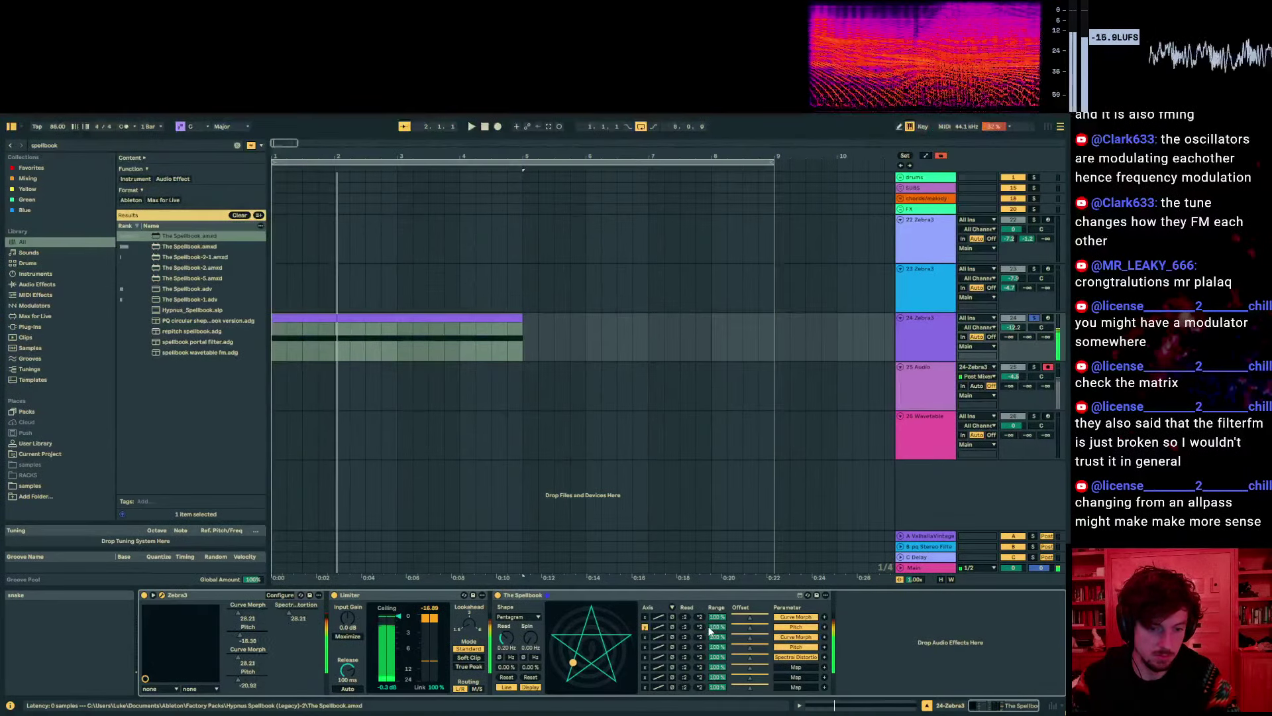
{"action": "left_click", "coordinate": [658, 646]}
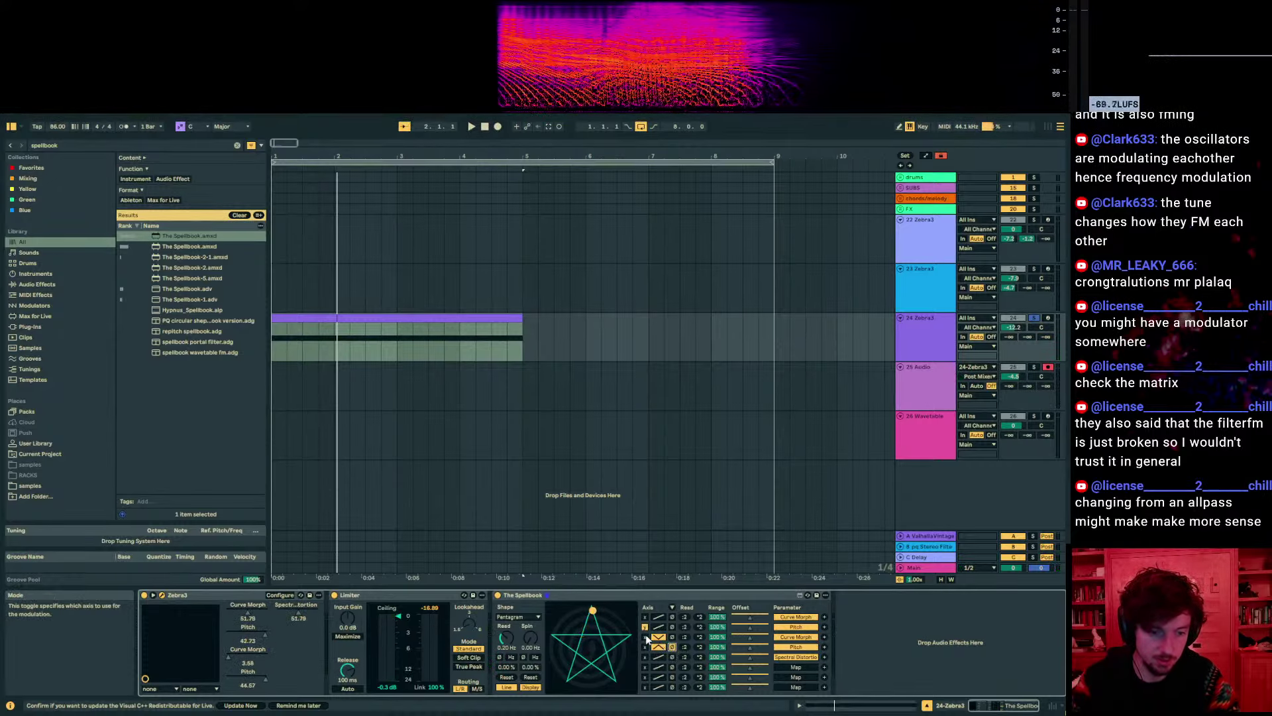
{"action": "left_click", "coordinate": [645, 656]}
{"action": "left_click", "coordinate": [671, 608]}
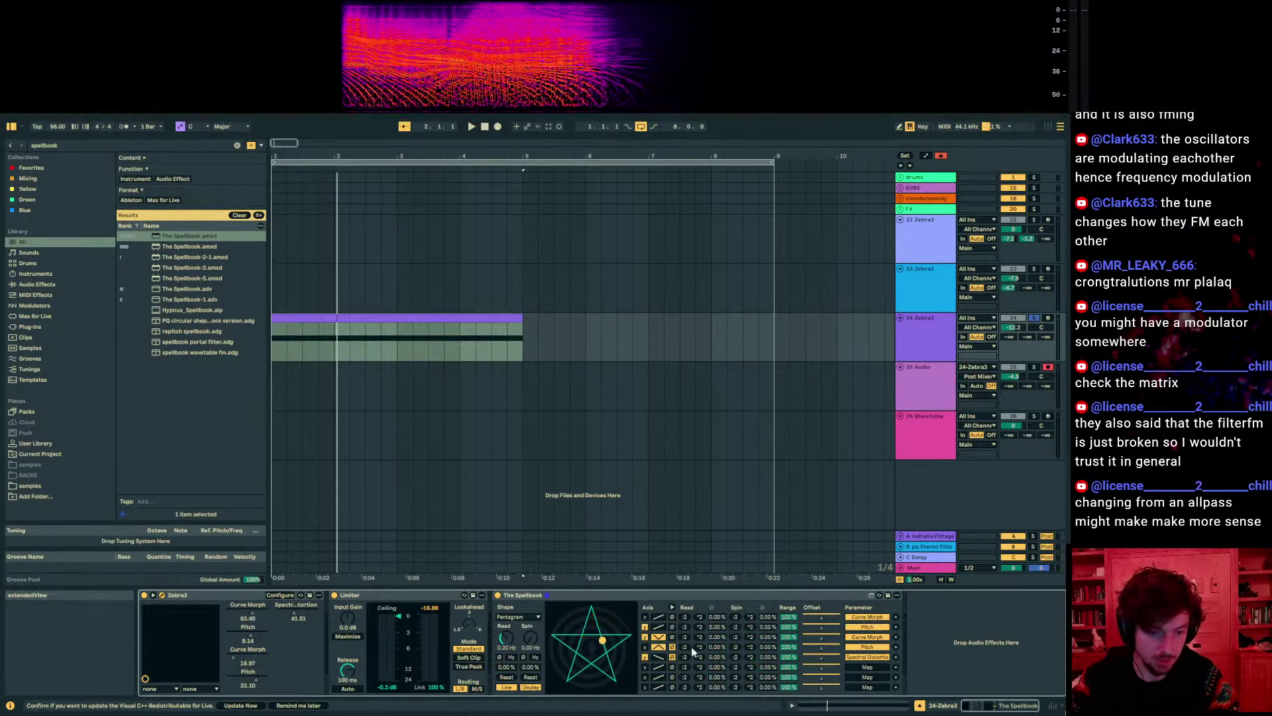
{"action": "mouse_move", "coordinate": [719, 655]}
{"action": "left_mouse_down"}
{"action": "mouse_move", "coordinate": [721, 626]}
{"action": "mouse_move", "coordinate": [764, 623]}
{"action": "mouse_move", "coordinate": [725, 621]}
{"action": "left_mouse_up"}
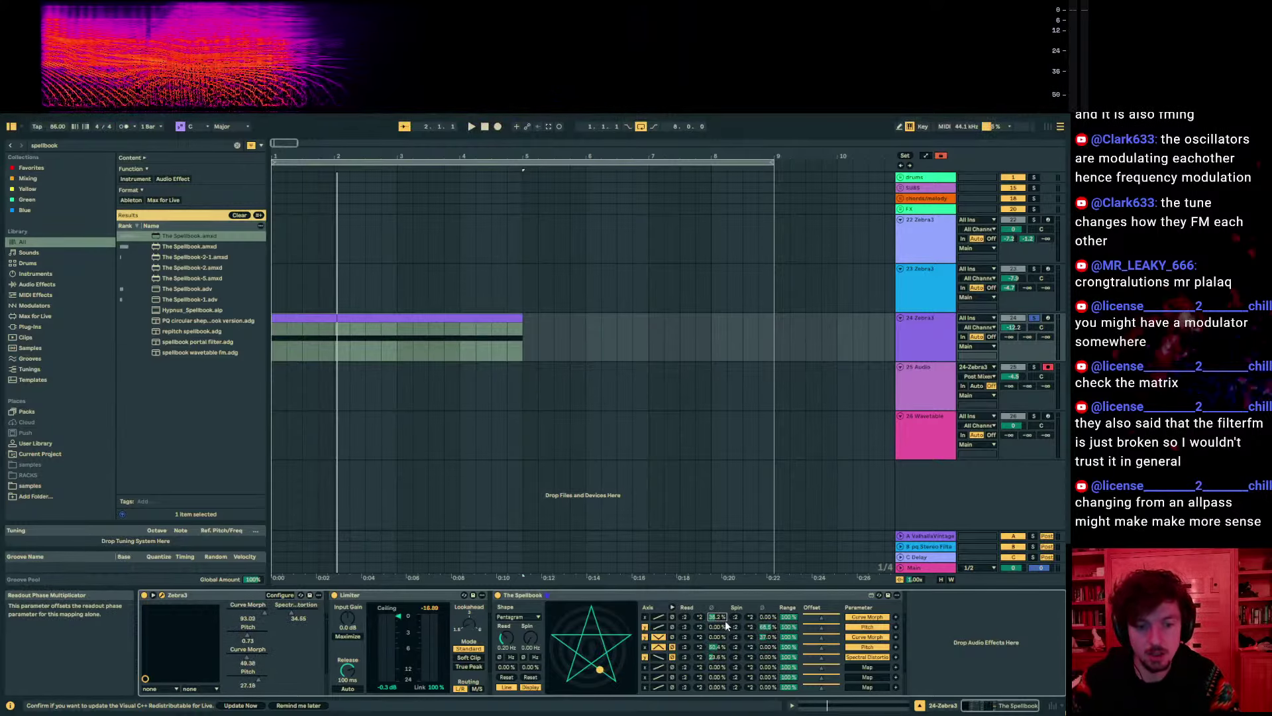
Adjust The Spellbook's Read and Spin rates during playback, and loop the four-bar clip
{"action": "key", "text": "space"}
{"action": "left_click_drag", "start_coordinate": [530, 637], "coordinate": [507, 646]}
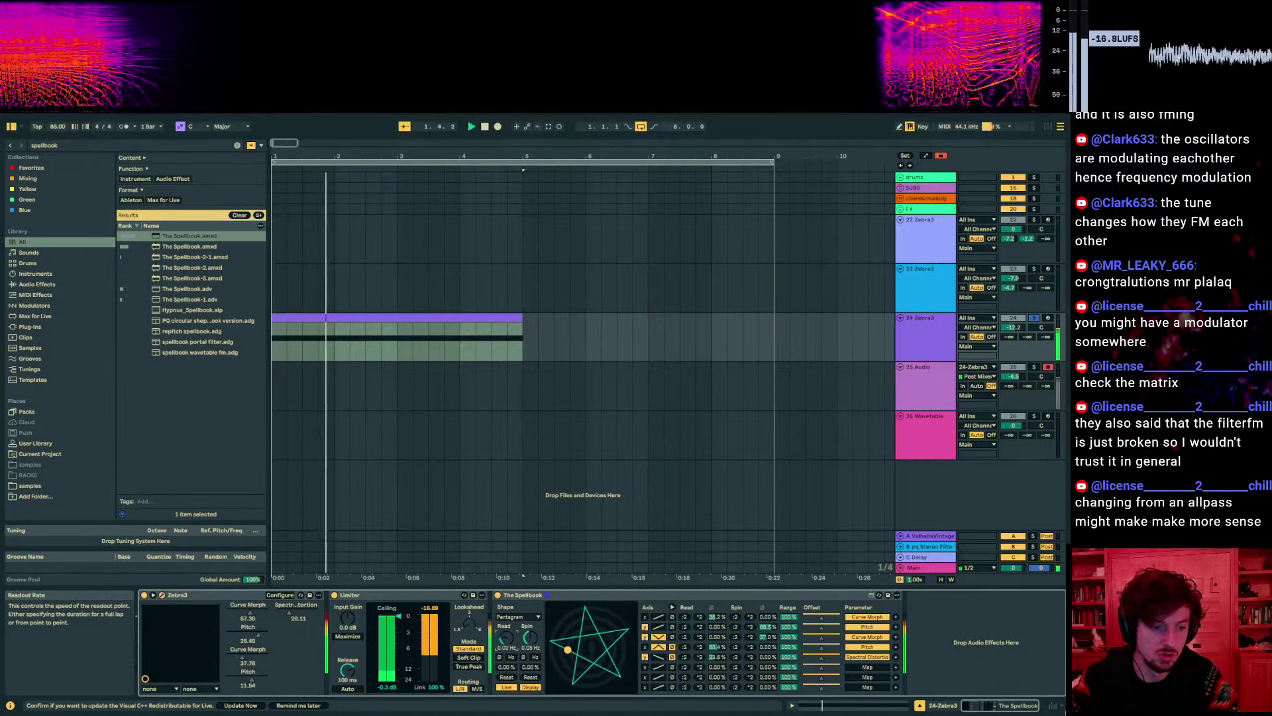
{"action": "left_click", "coordinate": [472, 328]}
{"action": "key", "text": "ctrl+l"}
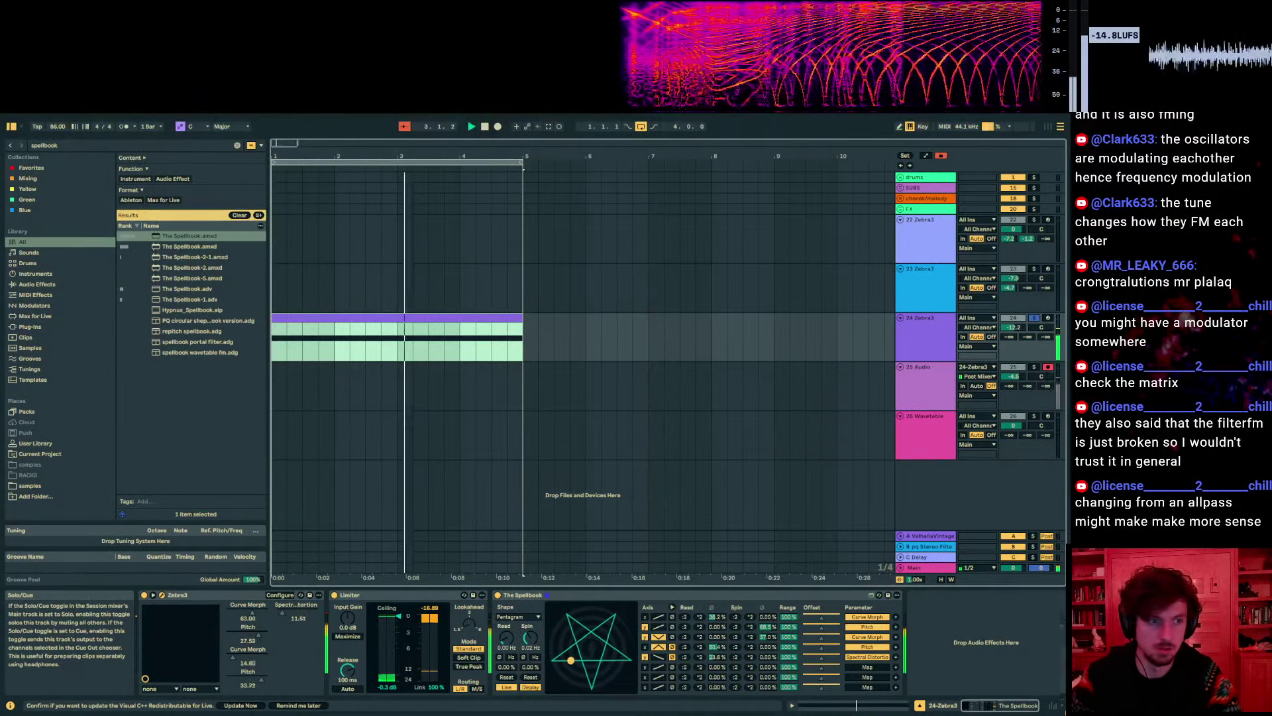
Show the Zebra3 window again and reposition it over the arrangement while auditioning the loop
{"action": "key", "text": "ctrl+alt+p"}
{"action": "left_click_drag", "start_coordinate": [583, 185], "coordinate": [567, 357]}
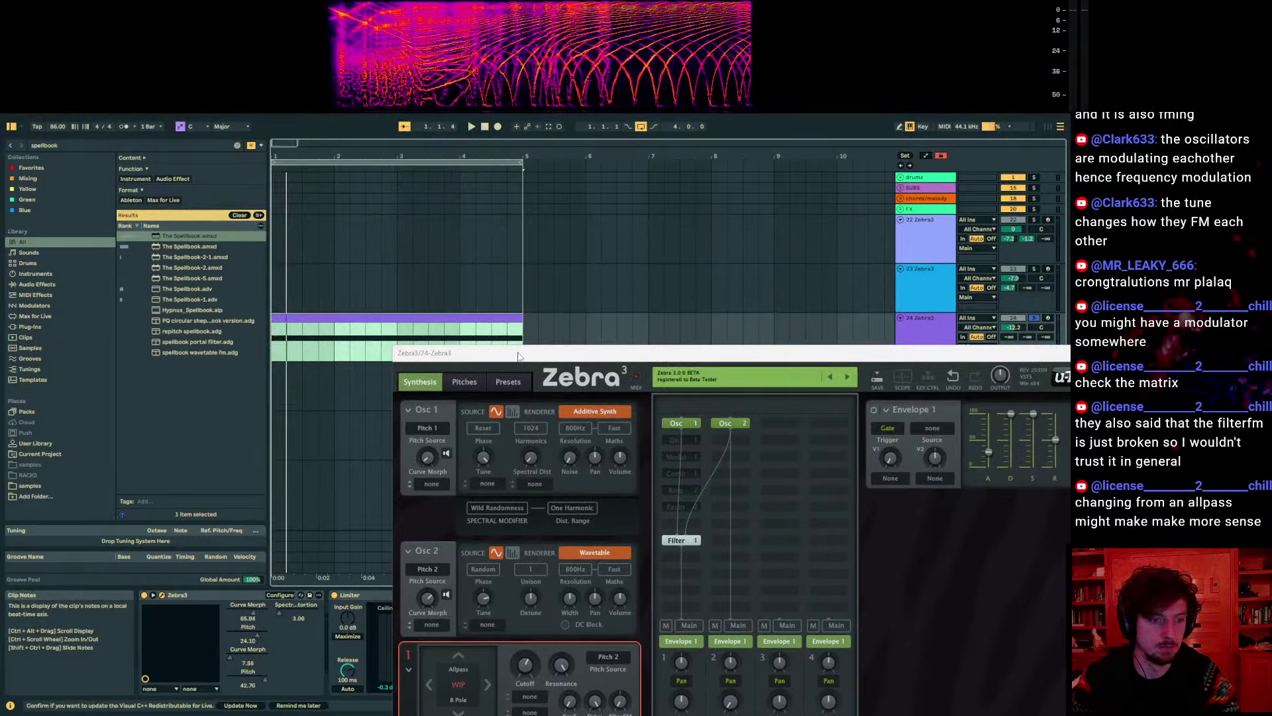
{"action": "left_click_drag", "start_coordinate": [534, 352], "coordinate": [844, 228]}
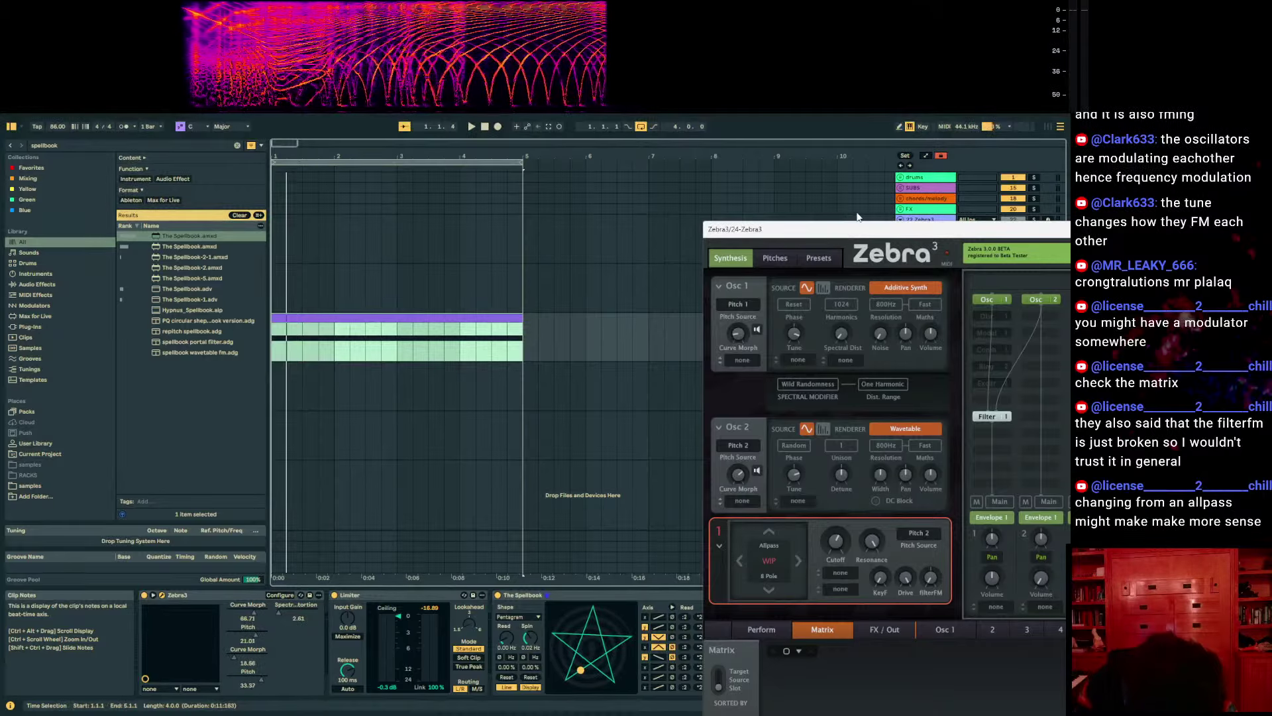
{"action": "left_click_drag", "start_coordinate": [856, 232], "coordinate": [442, 192]}
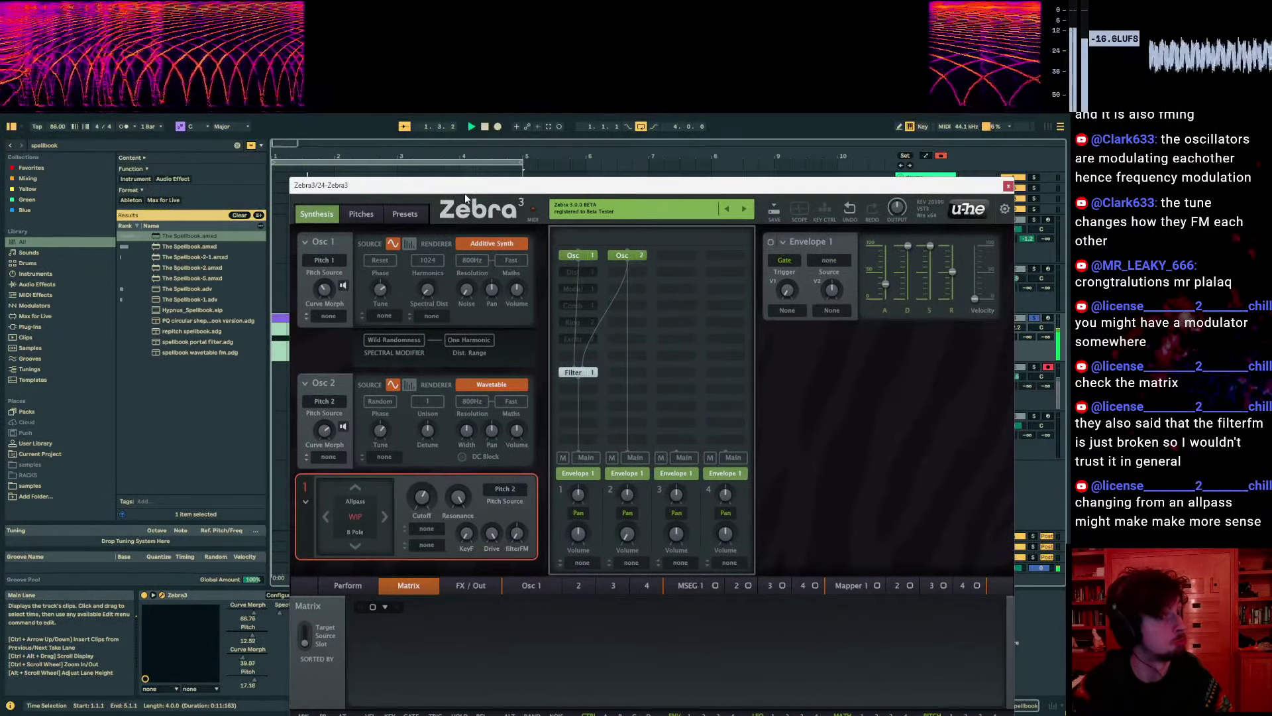
Change Oscillator 1's spectral modifier in the Zebra3 patch to Expansion while the loop plays
{"action": "left_click_drag", "start_coordinate": [449, 196], "coordinate": [333, 174]}
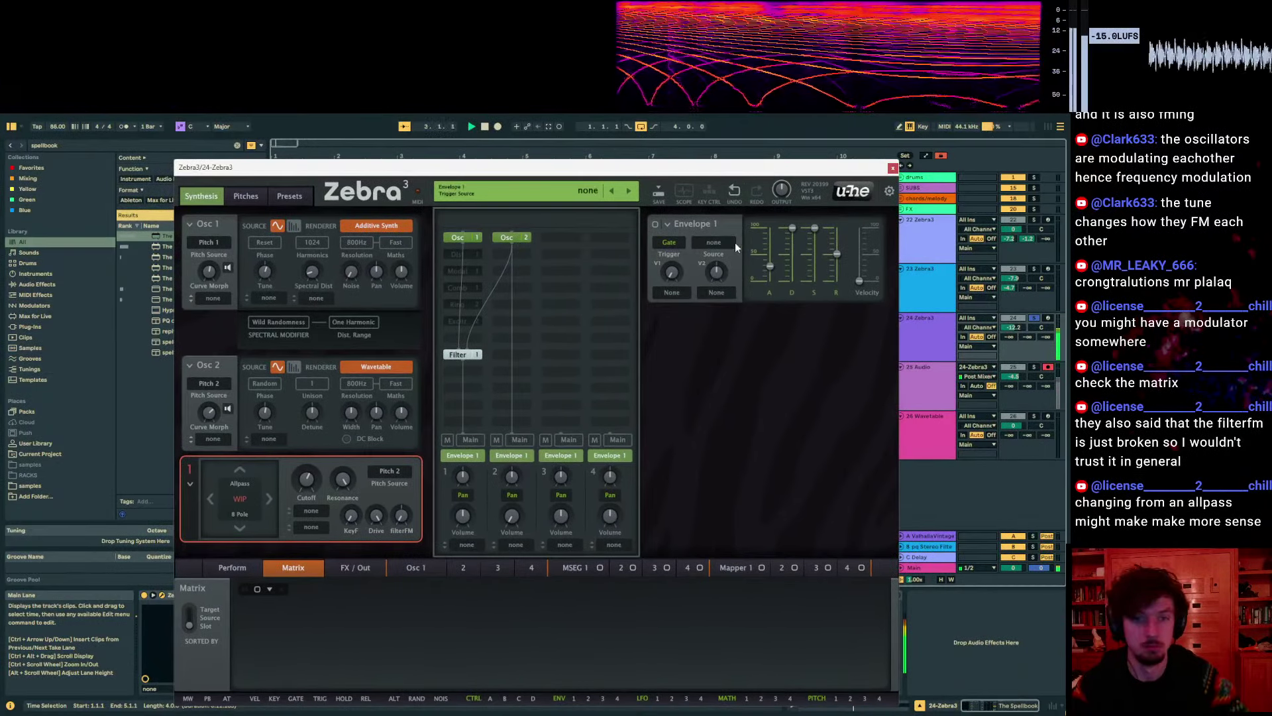
{"action": "left_click_drag", "start_coordinate": [419, 167], "coordinate": [1140, 162]}
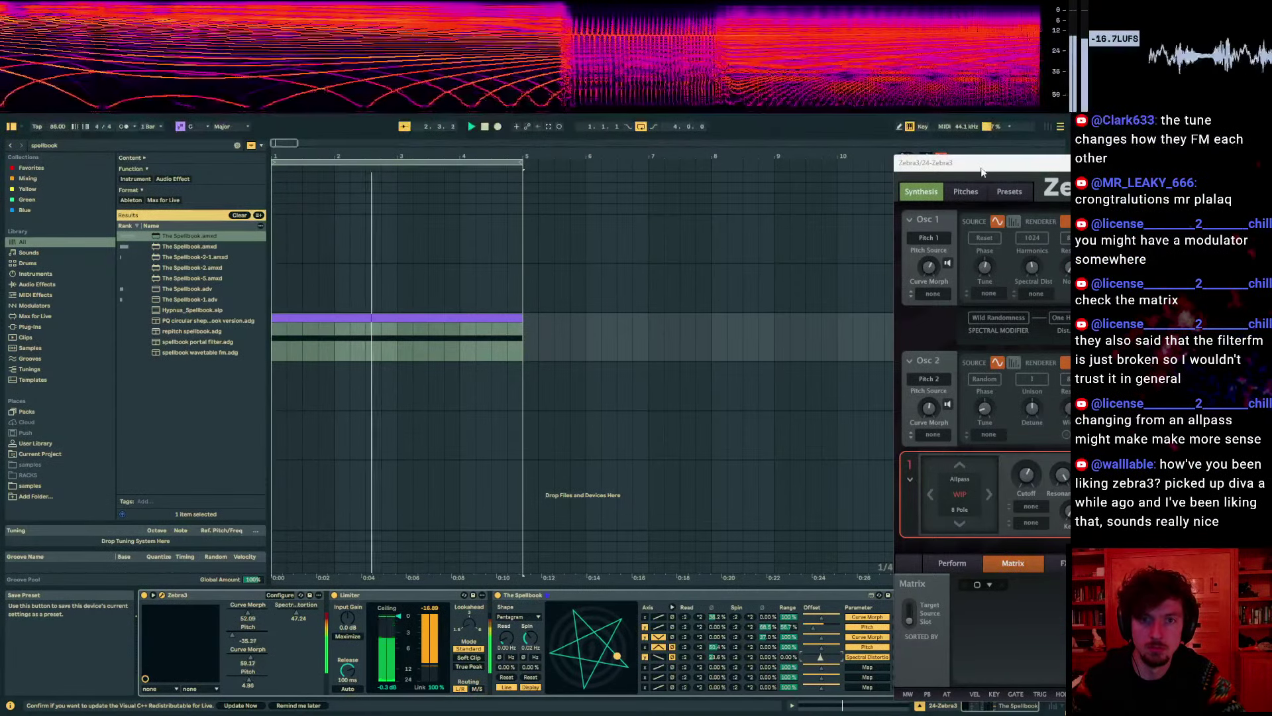
{"action": "left_click_drag", "start_coordinate": [983, 172], "coordinate": [519, 168]}
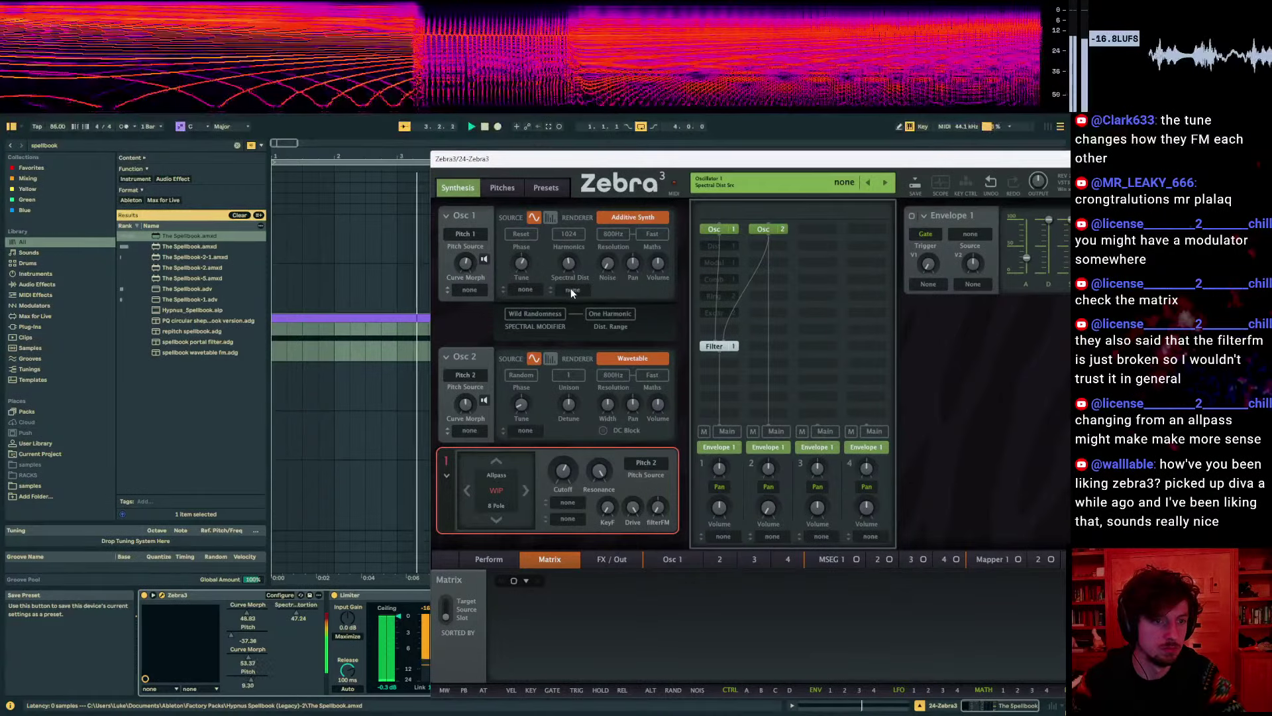
{"action": "left_click", "coordinate": [571, 292]}
{"action": "left_click", "coordinate": [561, 273]}
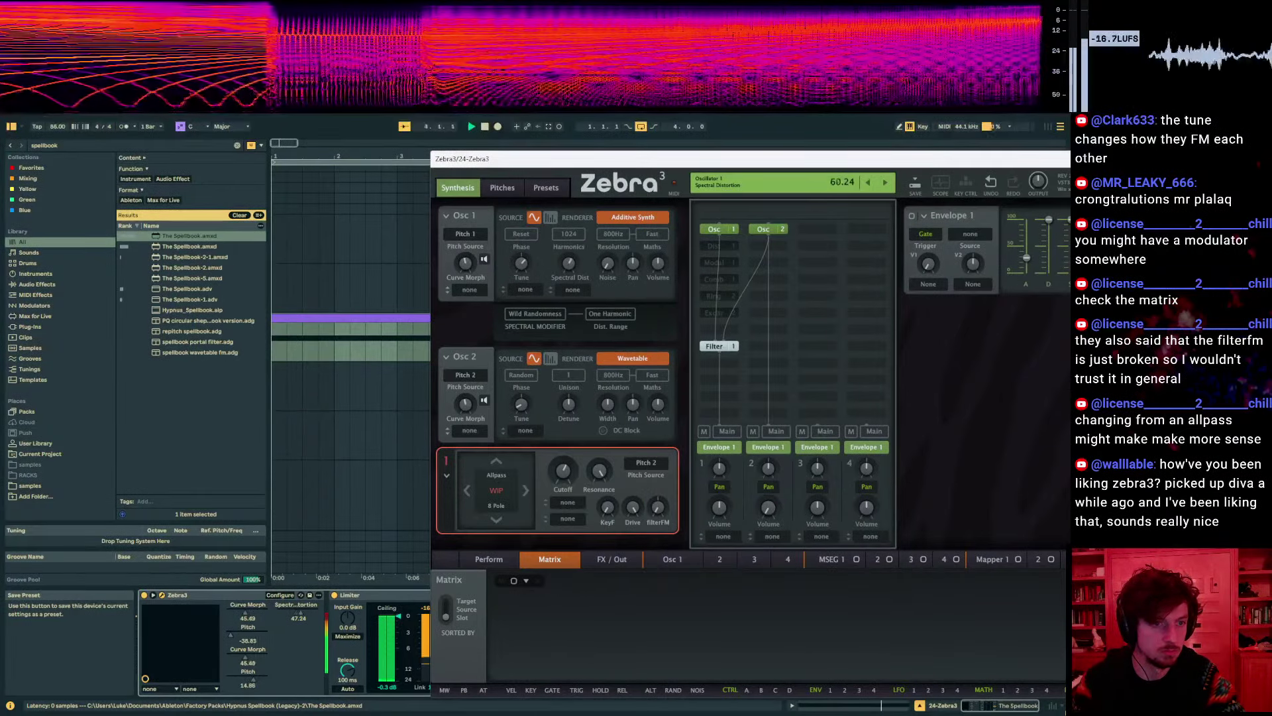
{"action": "left_click", "coordinate": [550, 316]}
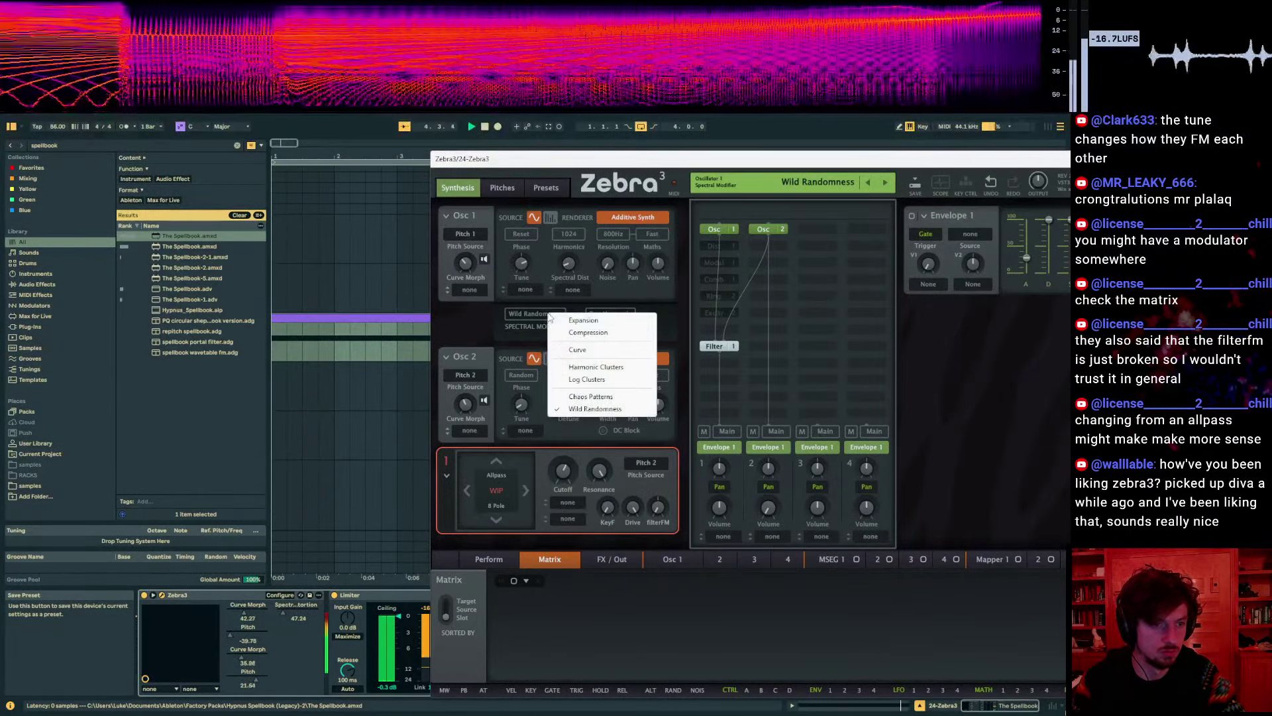
{"action": "left_click", "coordinate": [577, 321]}
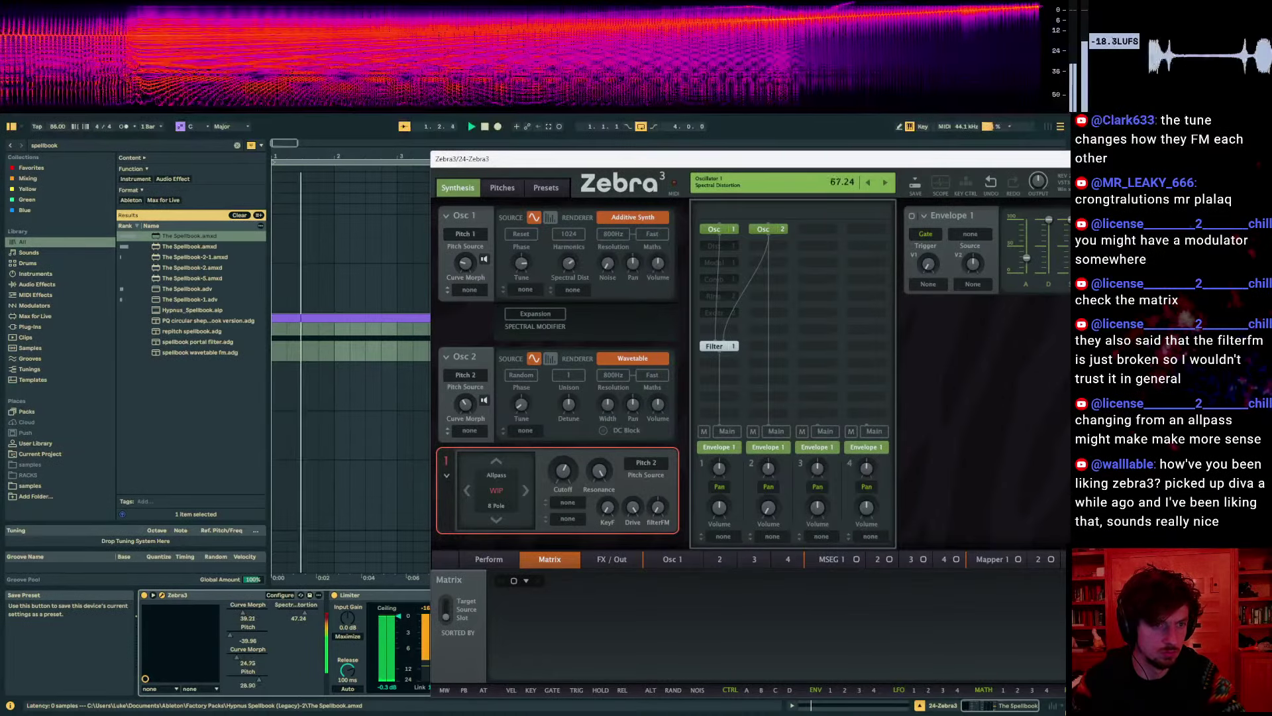
Set The Spellbook's Read rate to 0.13 Hz, hide the Zebra3 window and offset the Pitch mapping in the second slot
{"action": "left_click_drag", "start_coordinate": [626, 160], "coordinate": [1071, 164]}
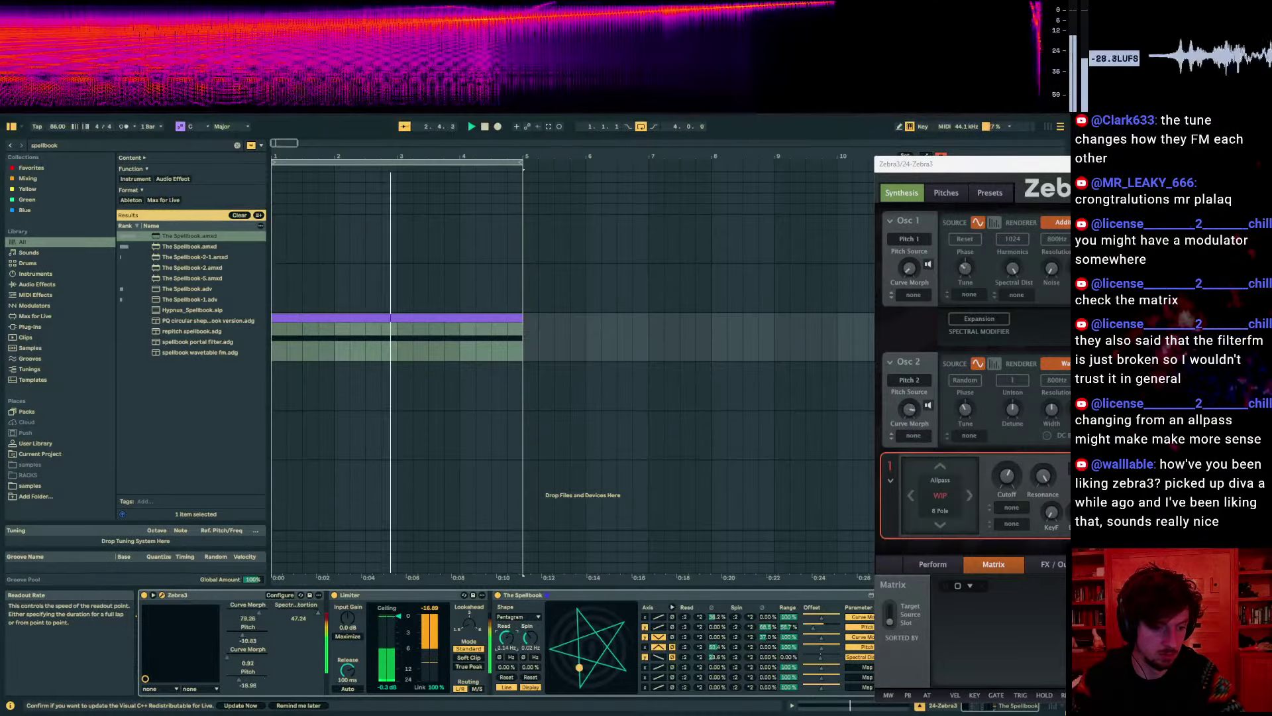
{"action": "left_click_drag", "start_coordinate": [505, 637], "coordinate": [511, 644]}
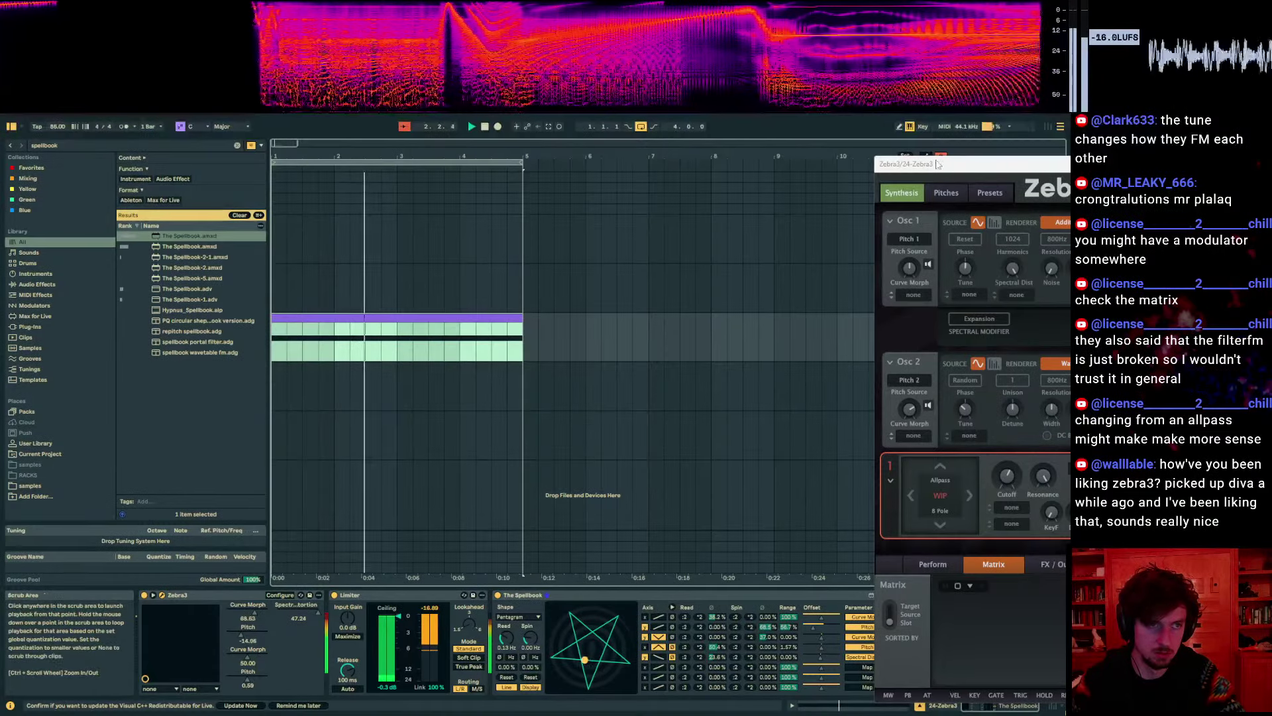
{"action": "key", "text": "ctrl+alt+p"}
{"action": "left_click", "coordinate": [815, 618]}
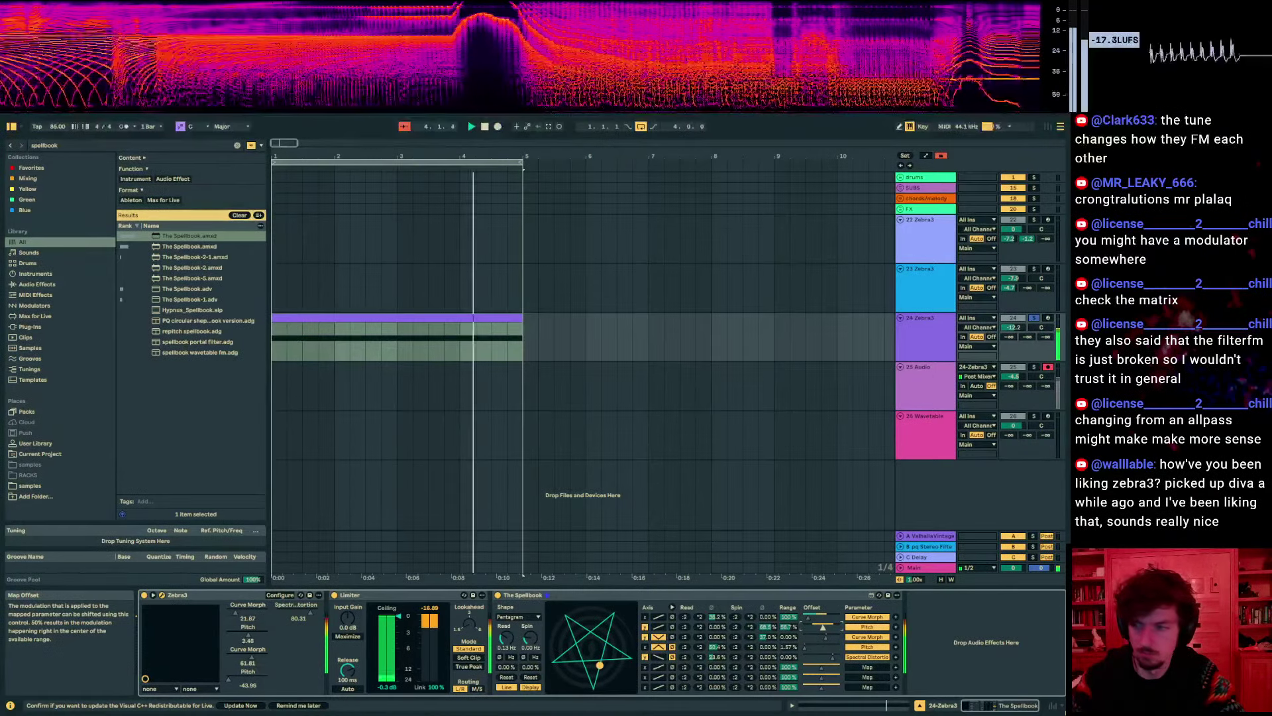
Stop playback, return to the 24-Zebra3 track and set The Spellbook's Spin rate to 0.05 Hz
{"action": "left_click", "coordinate": [942, 360]}
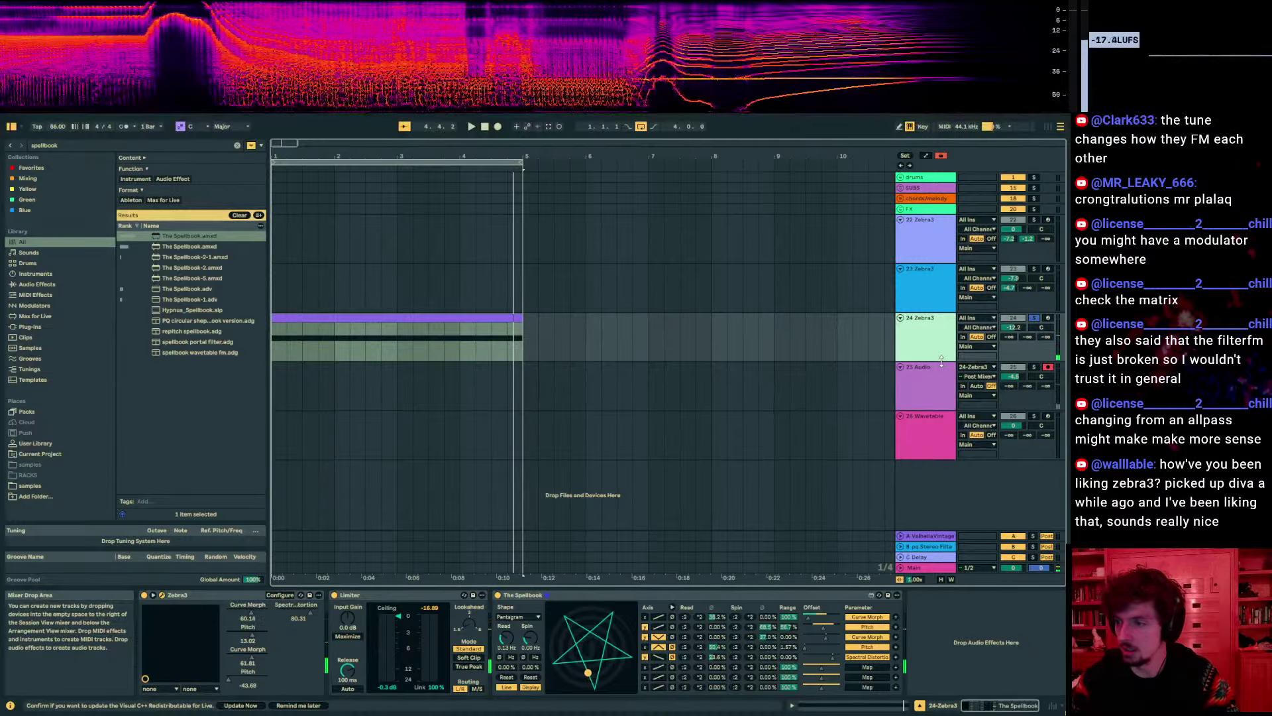
{"action": "key", "text": "Up"}
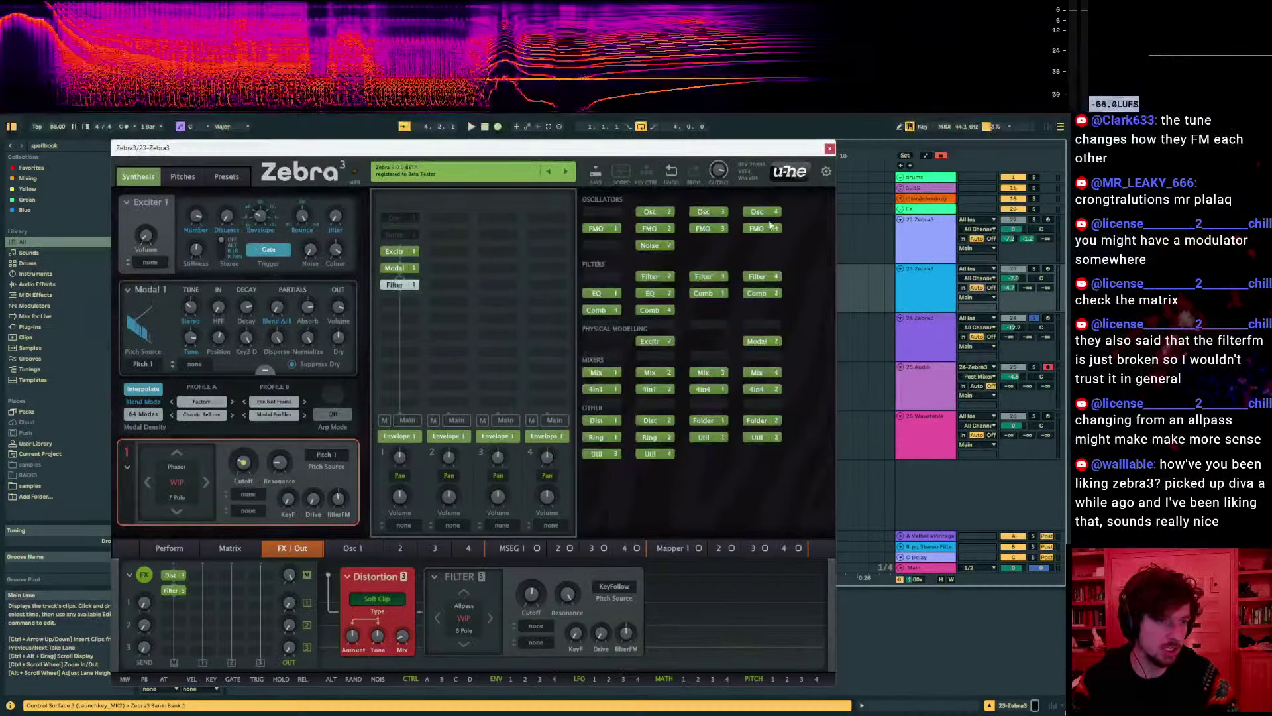
{"action": "left_click", "coordinate": [873, 353]}
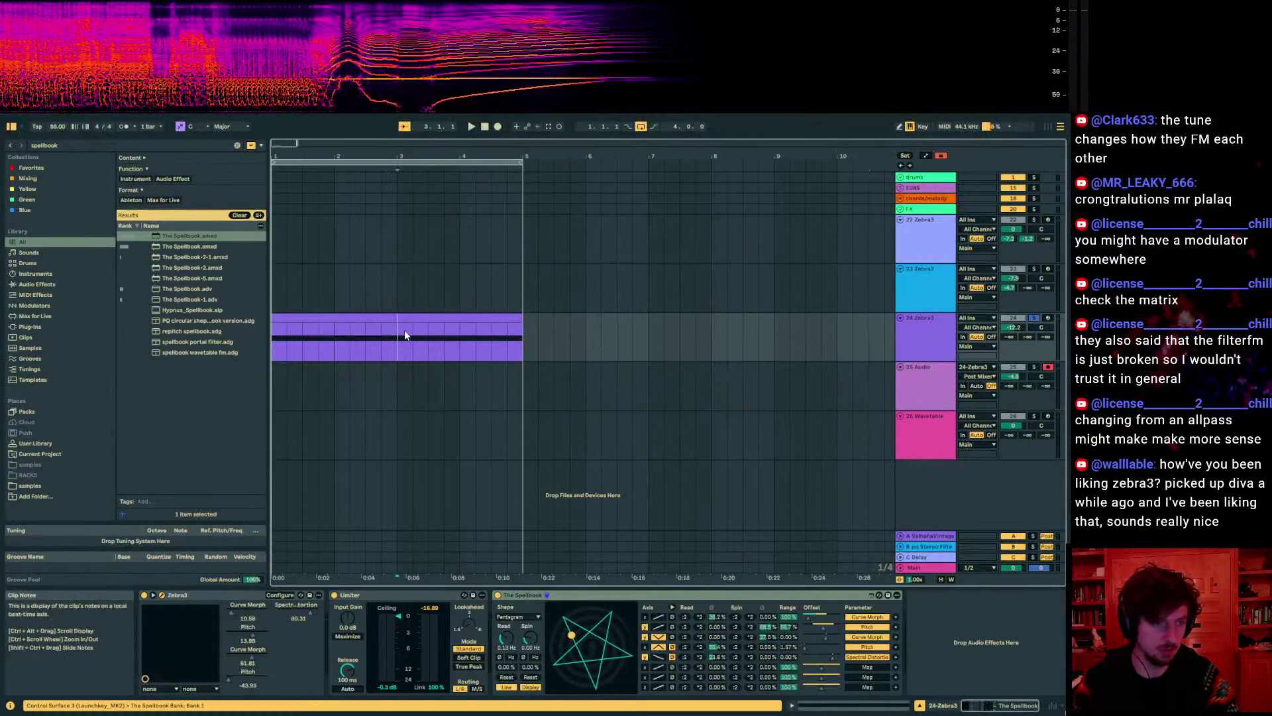
{"action": "left_click", "coordinate": [379, 329]}
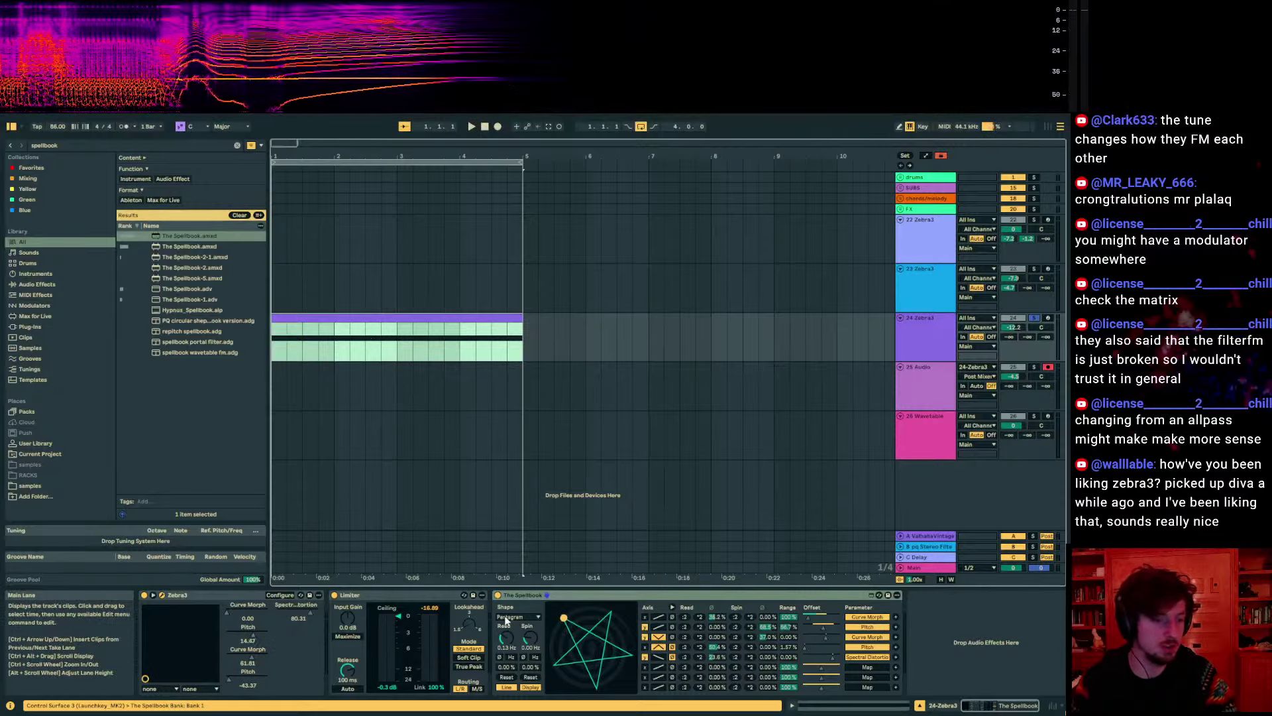
{"action": "left_click", "coordinate": [531, 637]}
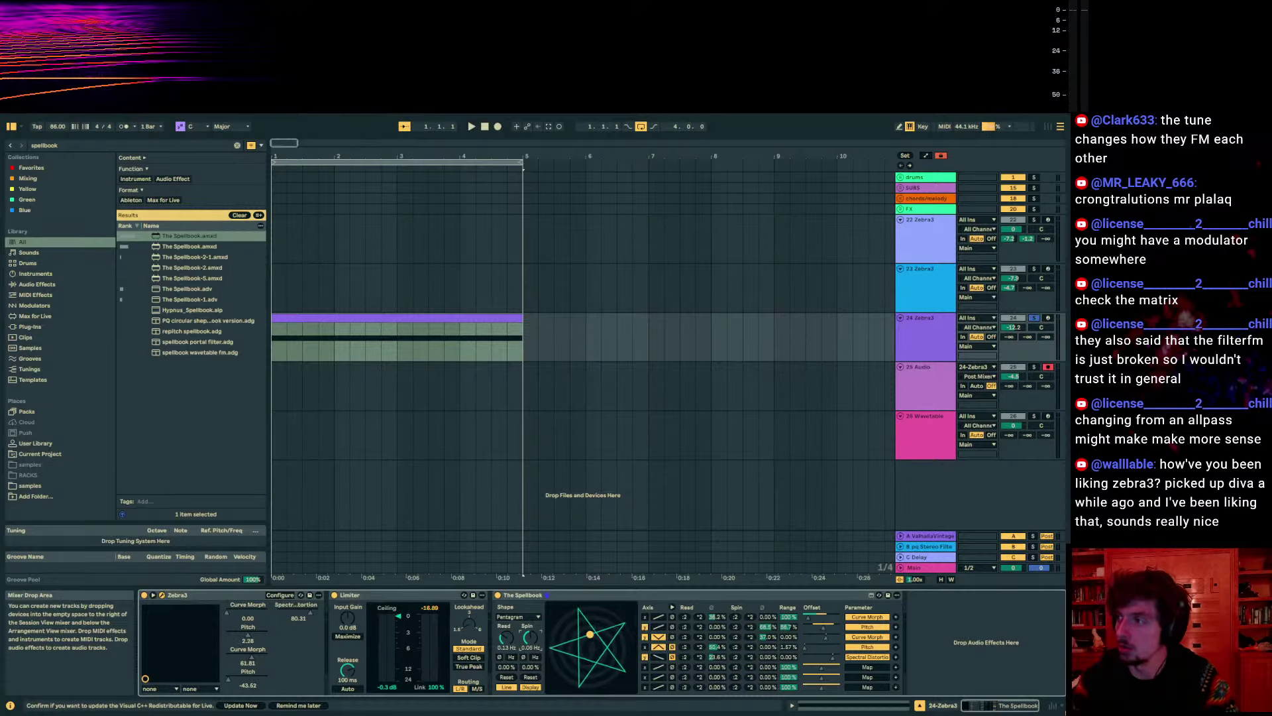
{"action": "left_click", "coordinate": [924, 329]}
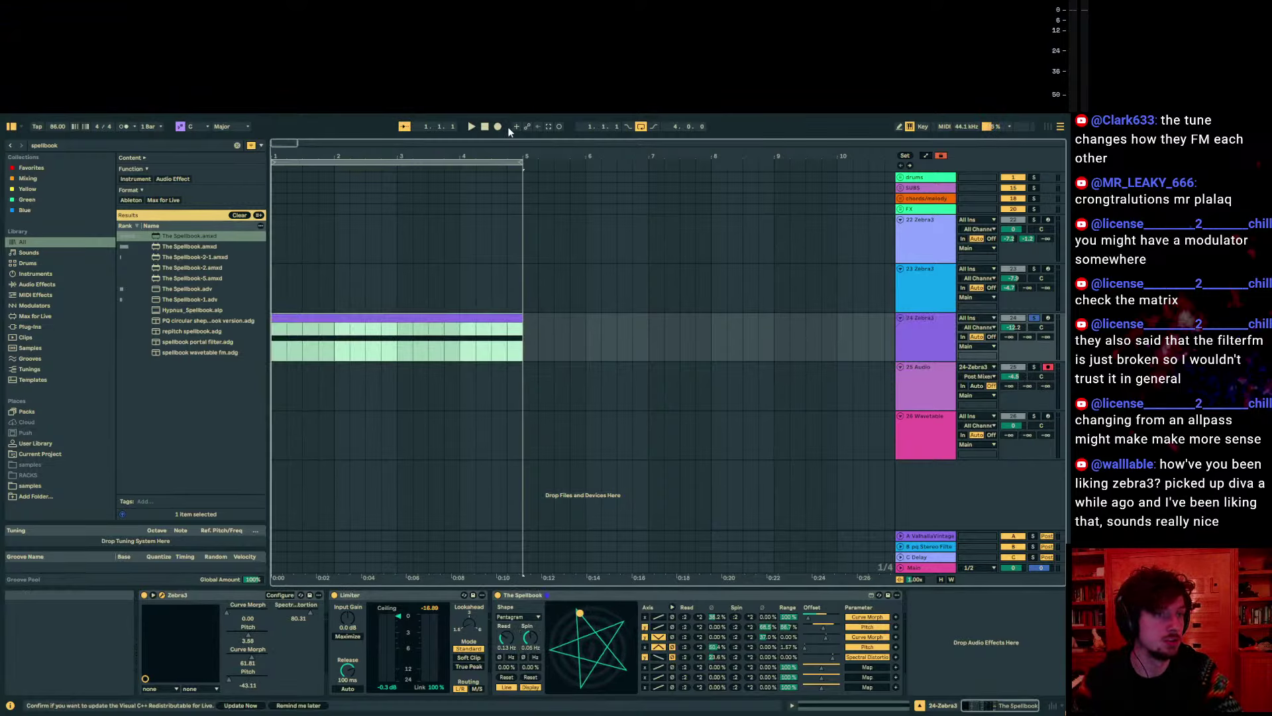
Record the patch onto the audio track while slowing The Spellbook's Read to 0.01 Hz and raising its third and fourth mapping ranges
{"action": "left_click", "coordinate": [498, 126]}
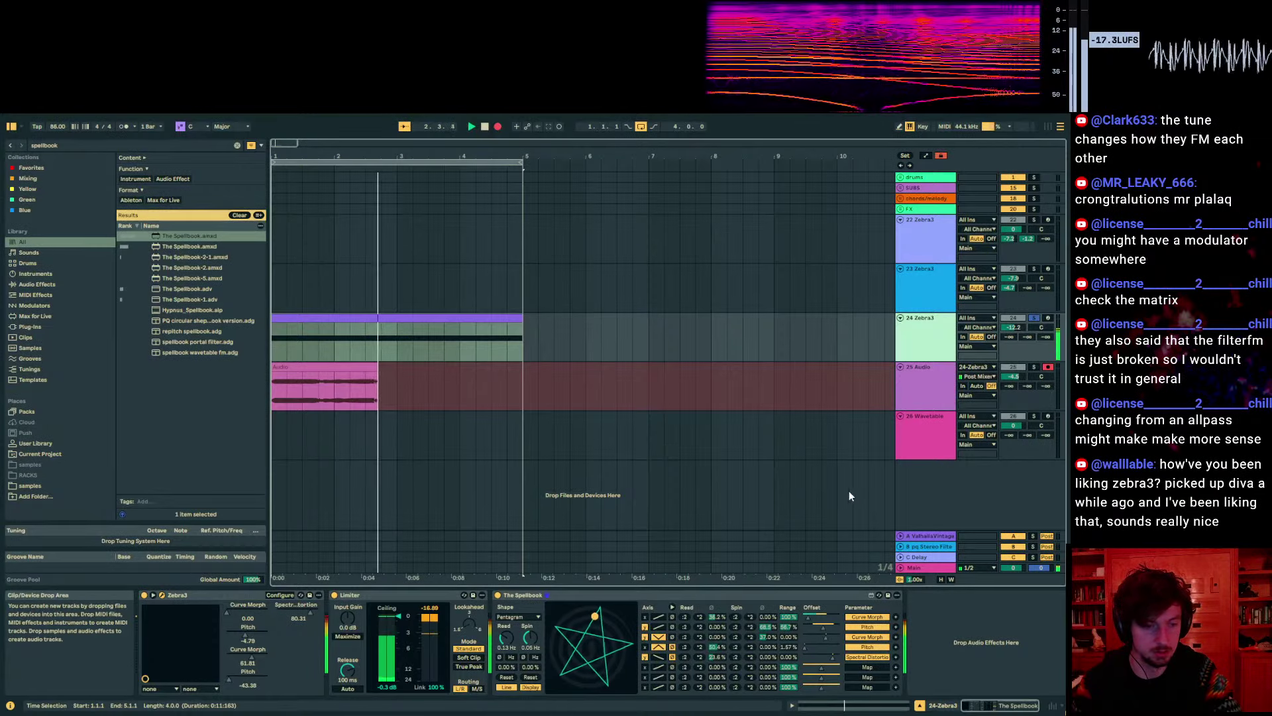
{"action": "left_click_drag", "start_coordinate": [507, 640], "coordinate": [530, 630]}
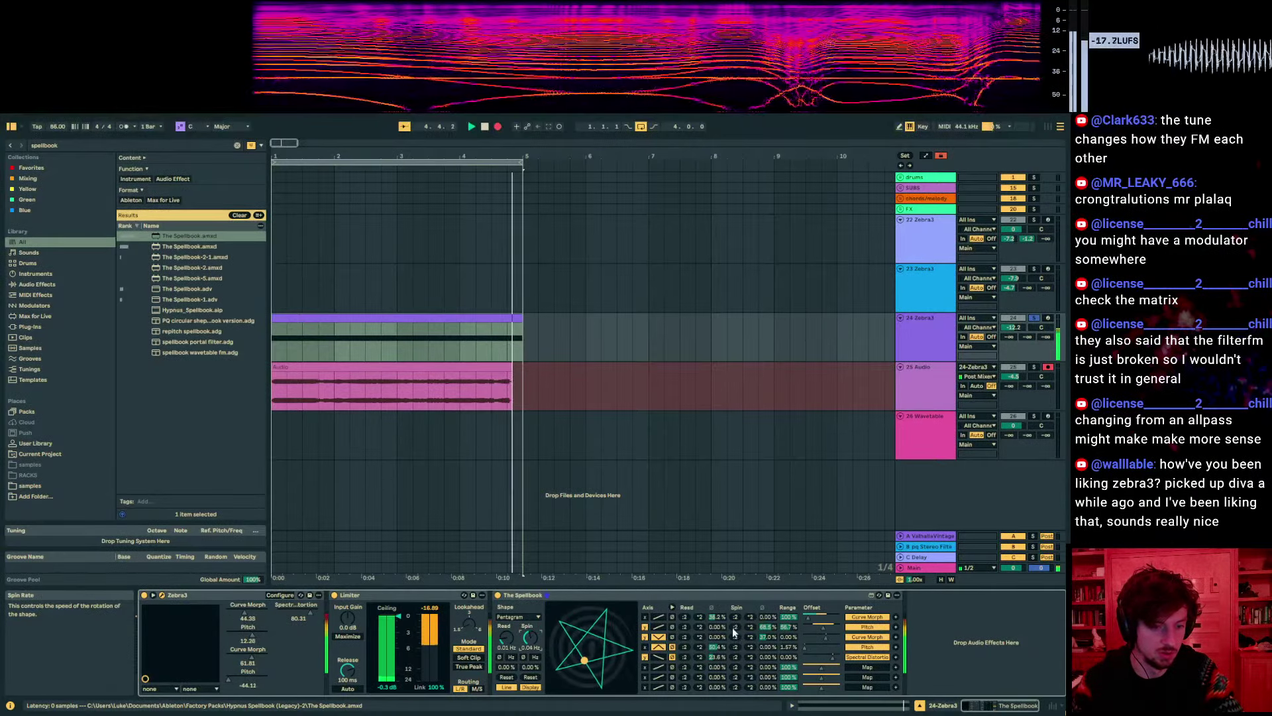
{"action": "left_click_drag", "start_coordinate": [788, 637], "coordinate": [789, 586]}
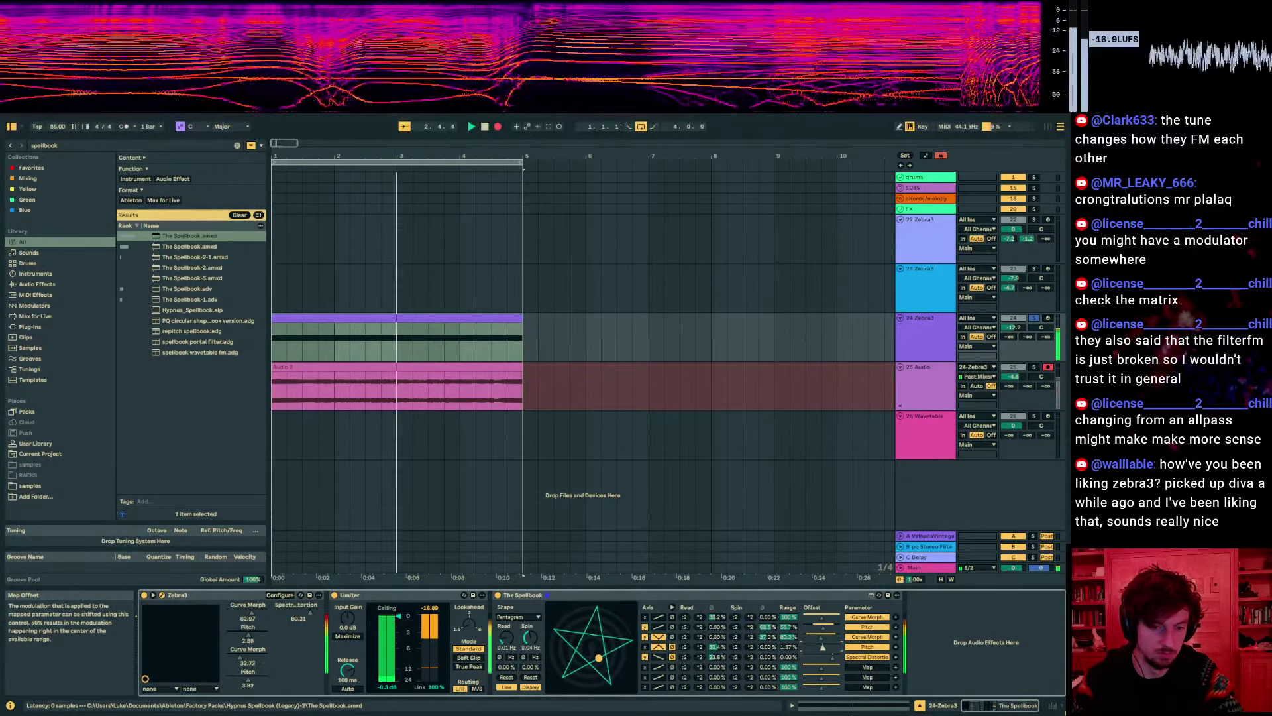
{"action": "left_click_drag", "start_coordinate": [788, 646], "coordinate": [821, 647]}
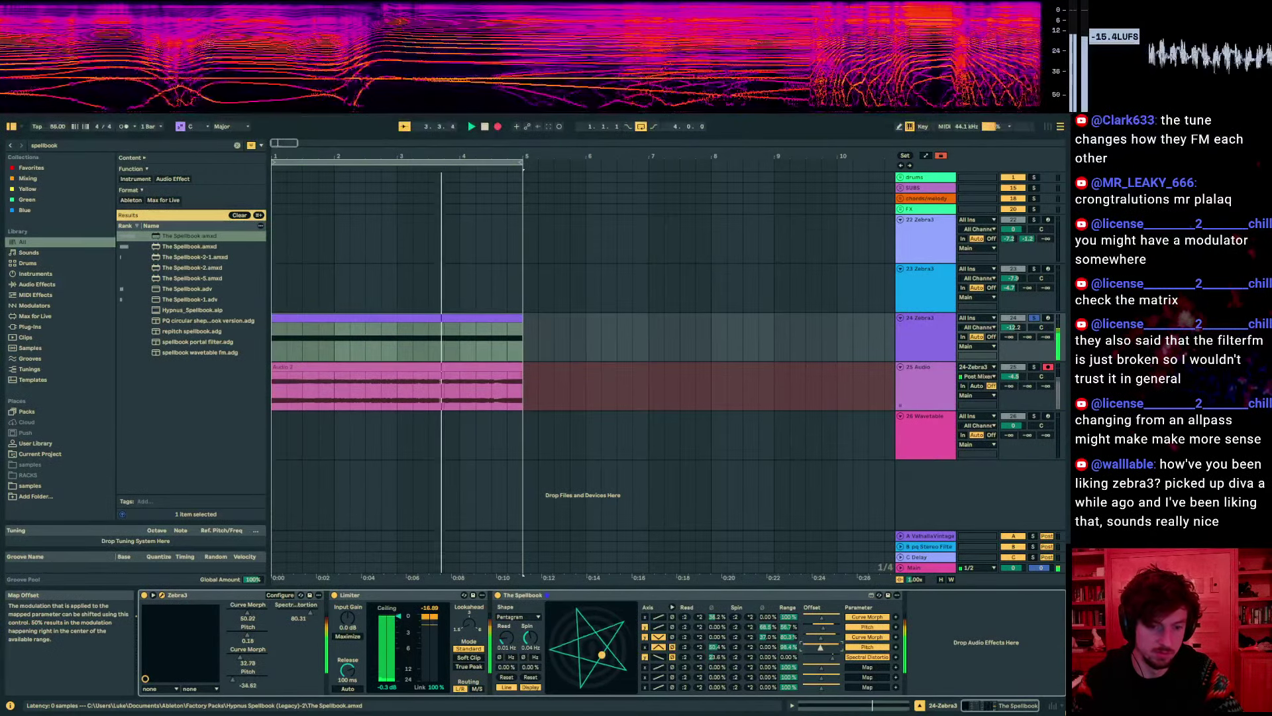
Search the browser for "arp" and insert the Arpeggiator ahead of Zebra3
{"action": "left_click", "coordinate": [98, 145]}
{"action": "type", "text": "s"}
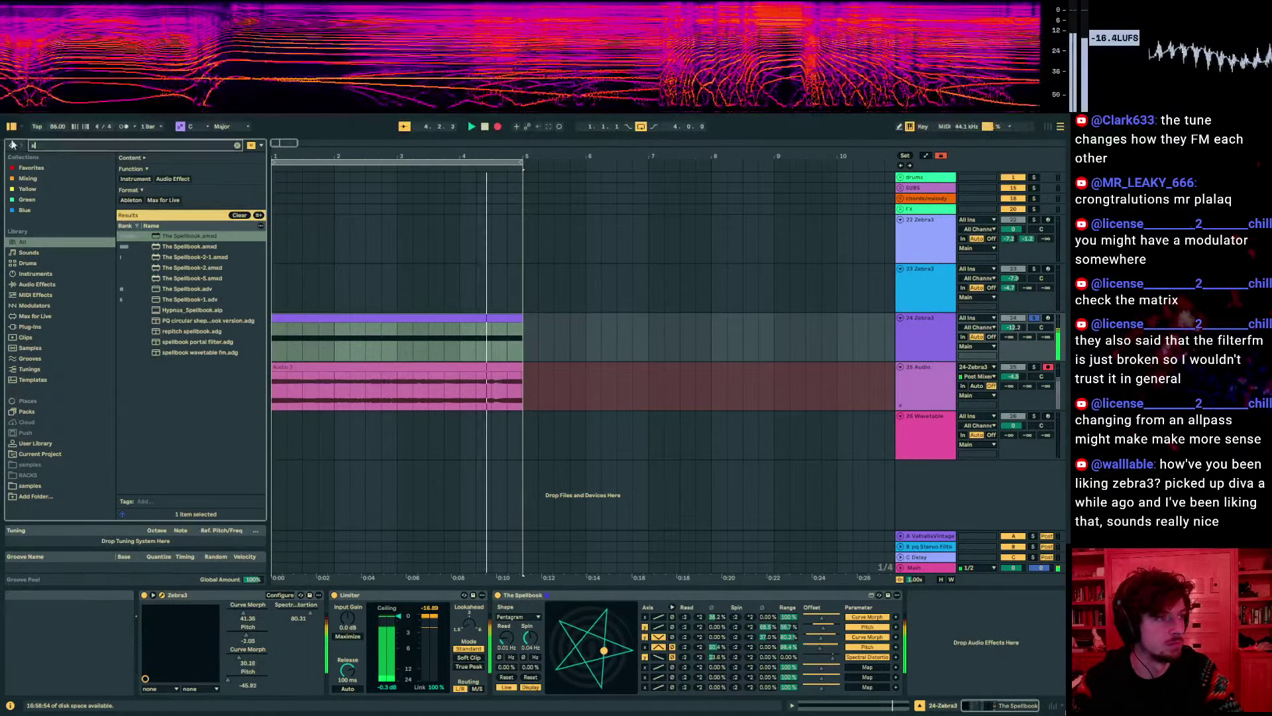
{"action": "type", "text": "rp"}
{"action": "key", "text": "Return"}
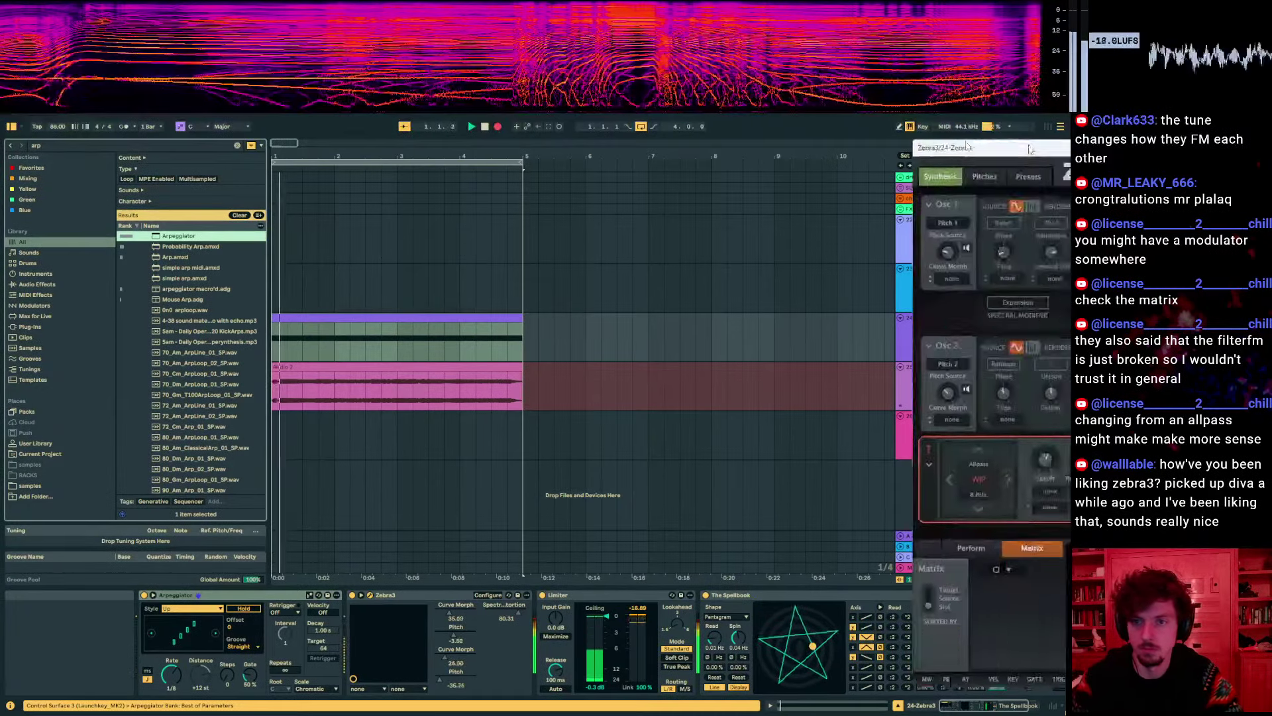
Set Oscillator 1's phase to Random, and give the Arpeggiator a 1/16 rate with the Swing 16 groove
{"action": "left_click_drag", "start_coordinate": [1030, 149], "coordinate": [849, 174]}
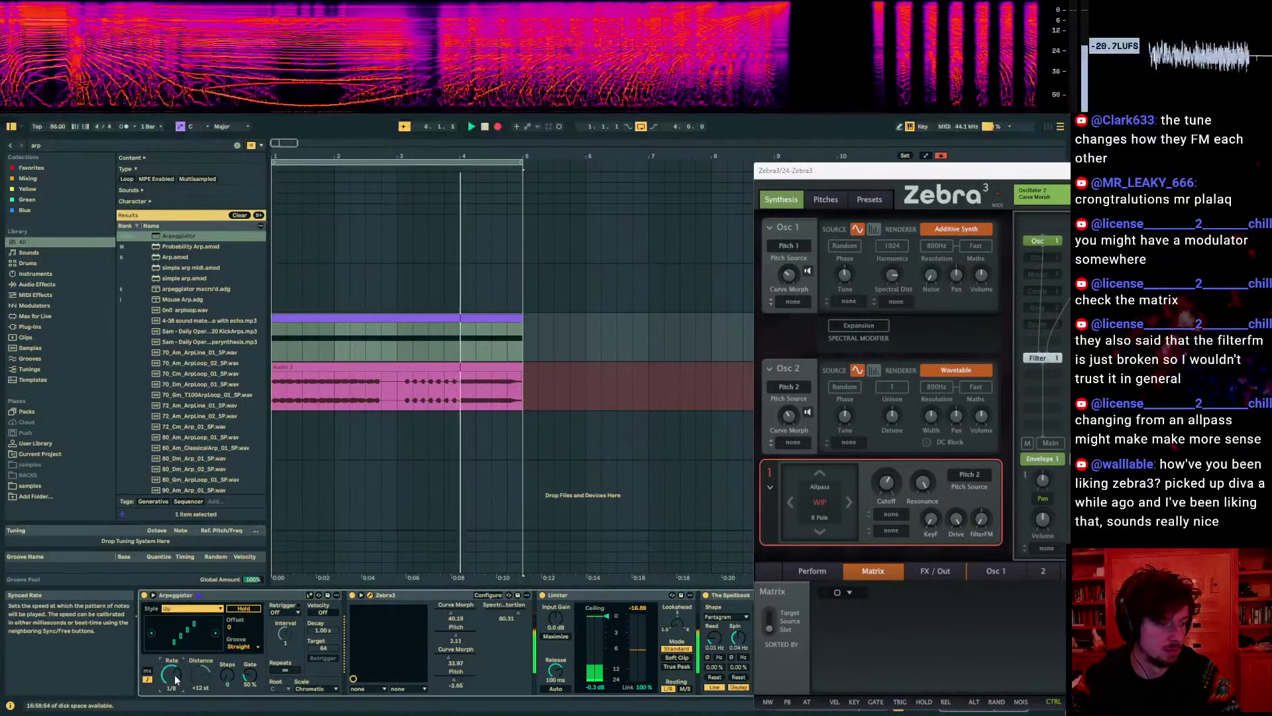
{"action": "left_click_drag", "start_coordinate": [176, 679], "coordinate": [186, 674]}
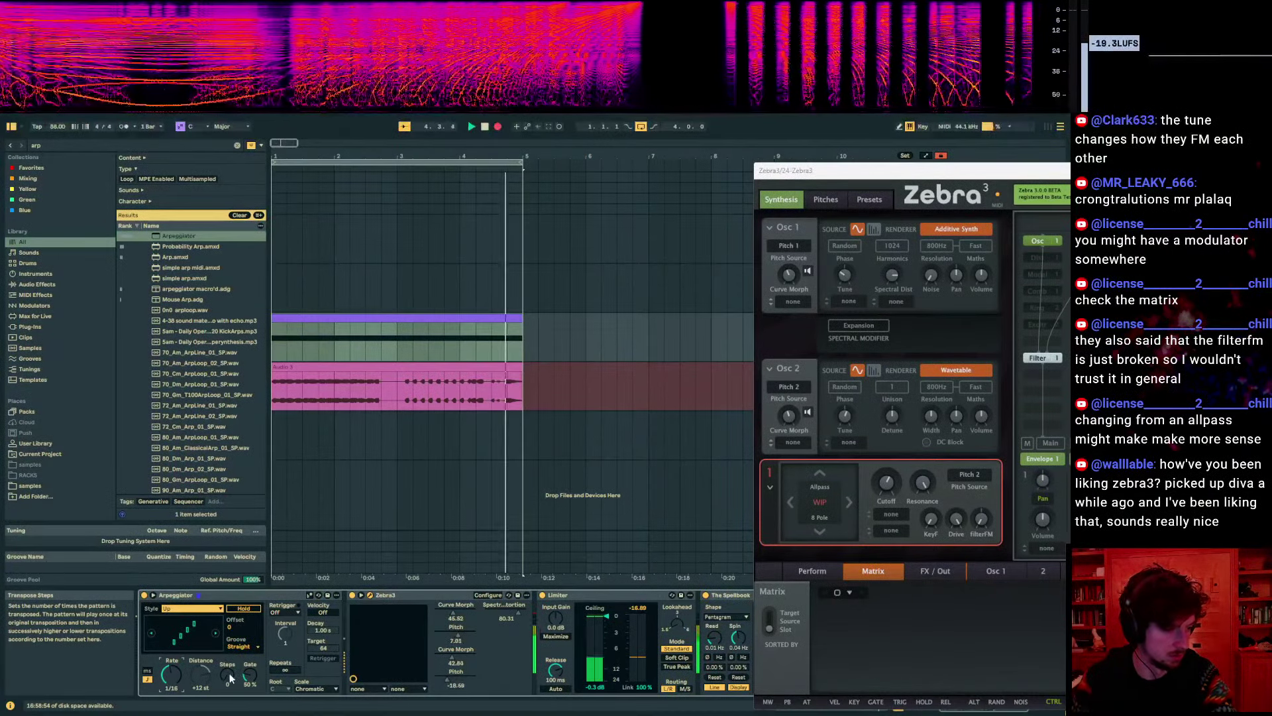
{"action": "left_click", "coordinate": [243, 647]}
{"action": "left_click", "coordinate": [245, 672]}
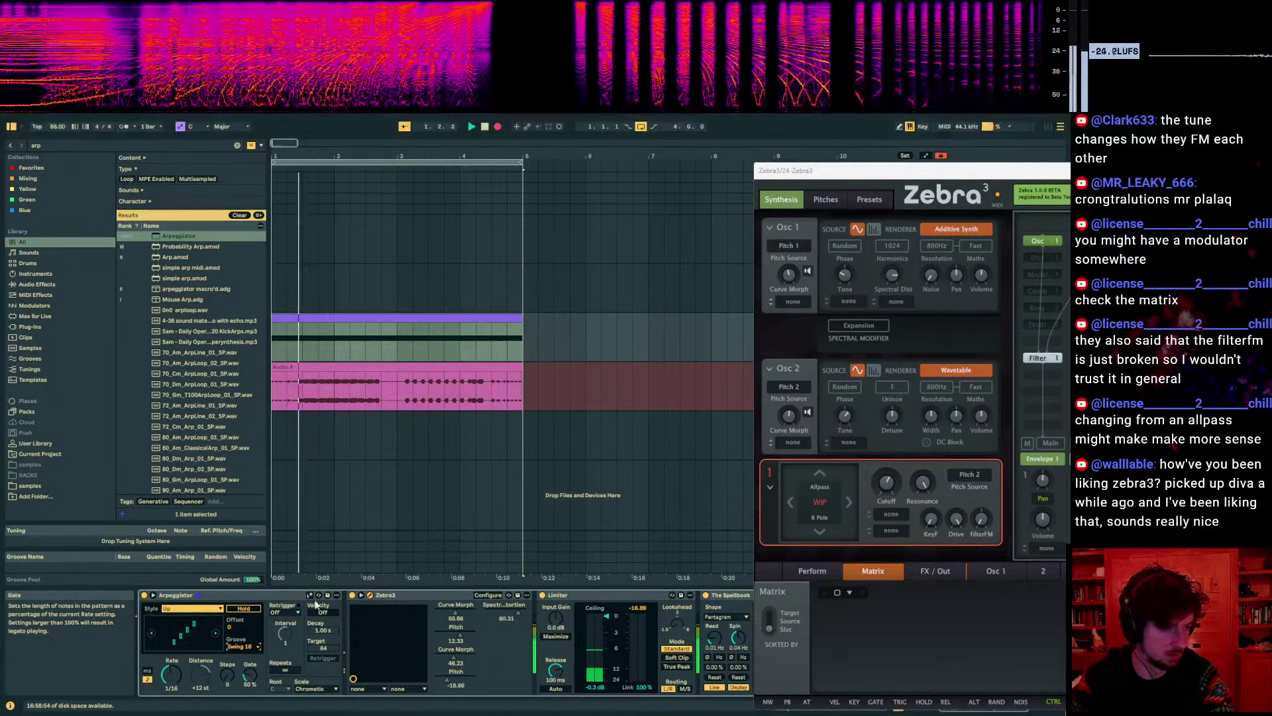
Shorten Envelope 1's release in Zebra3 during playback, and raise The Spellbook's Read to 0.48 Hz and Spin to 0.11 Hz
{"action": "left_click_drag", "start_coordinate": [877, 173], "coordinate": [320, 156]}
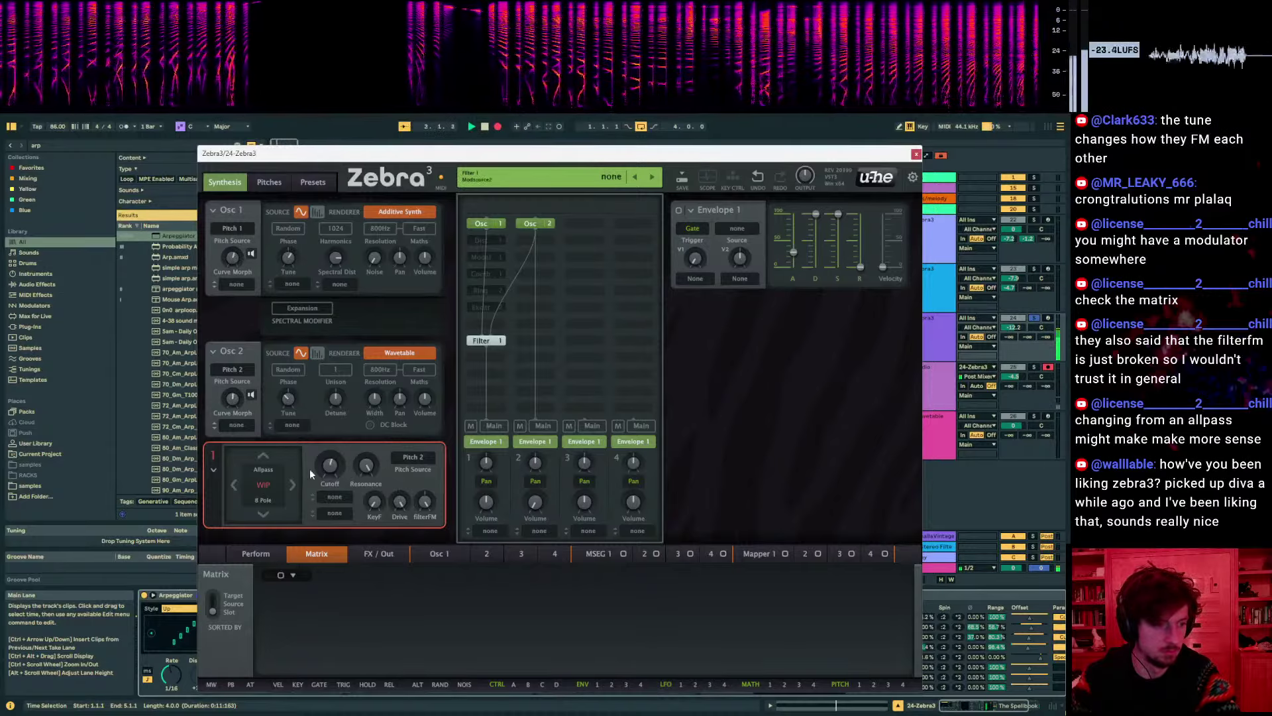
{"action": "left_click_drag", "start_coordinate": [378, 159], "coordinate": [139, 147]}
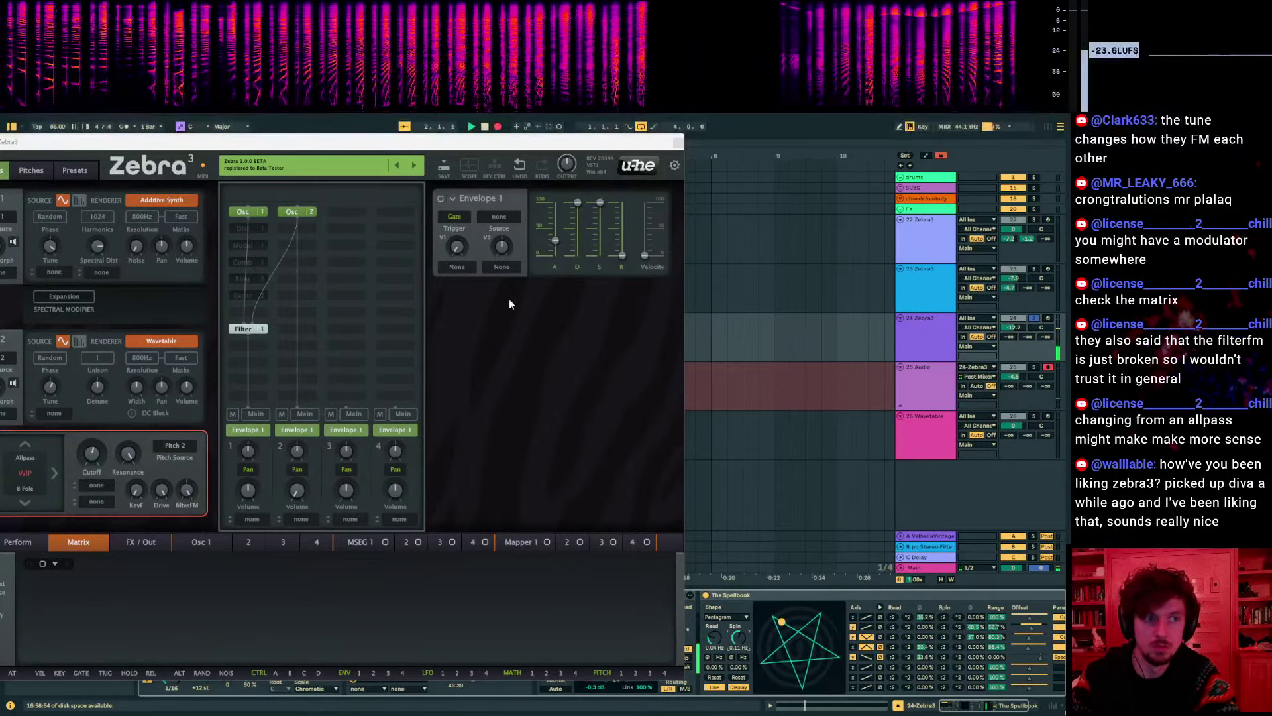
{"action": "left_click_drag", "start_coordinate": [563, 145], "coordinate": [828, 155]}
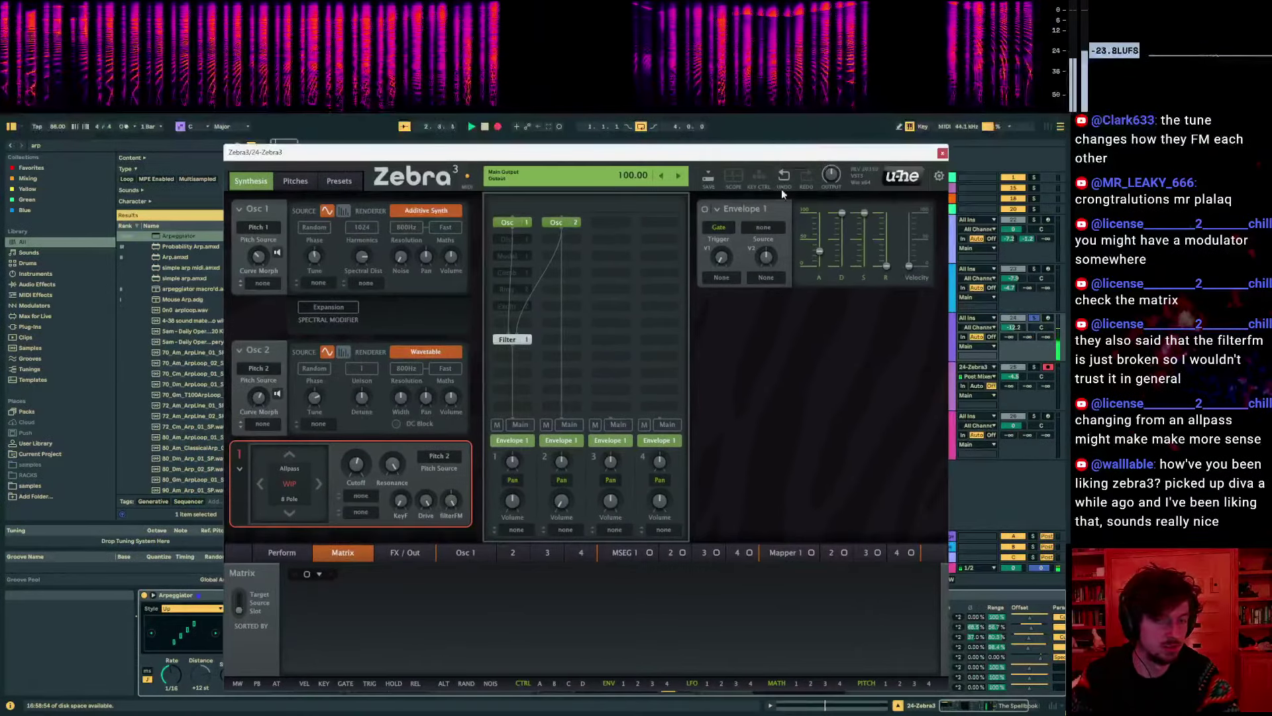
{"action": "left_click_drag", "start_coordinate": [476, 158], "coordinate": [1233, 155]}
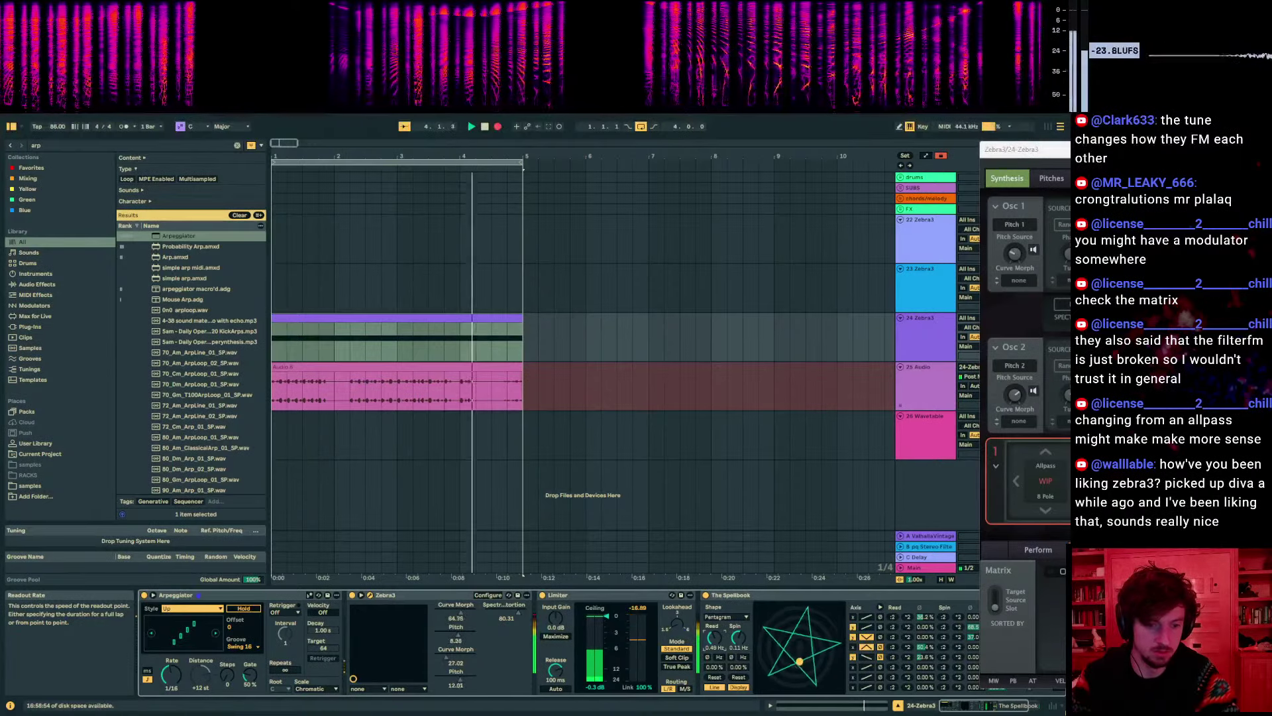
{"action": "left_click_drag", "start_coordinate": [1020, 149], "coordinate": [139, 151]}
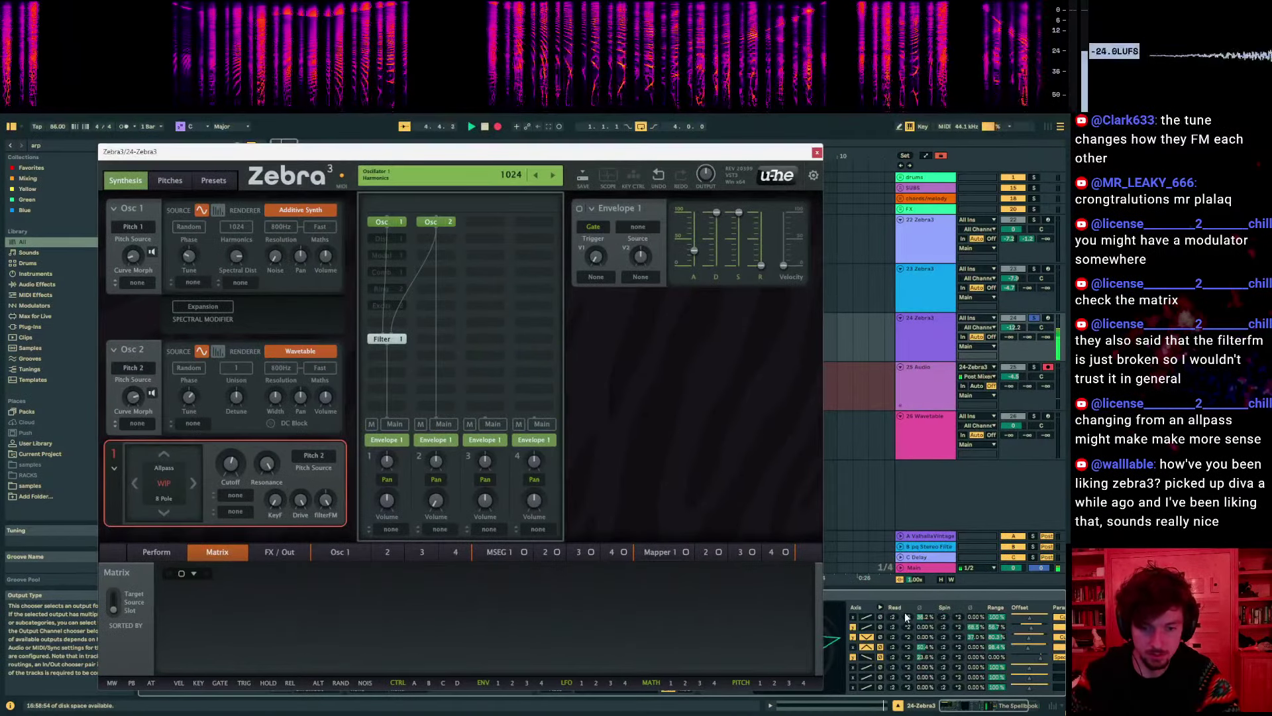
Stop playback, close the Zebra3 window and remove The Spellbook from the 24-Zebra3 track
{"action": "left_click", "coordinate": [891, 596]}
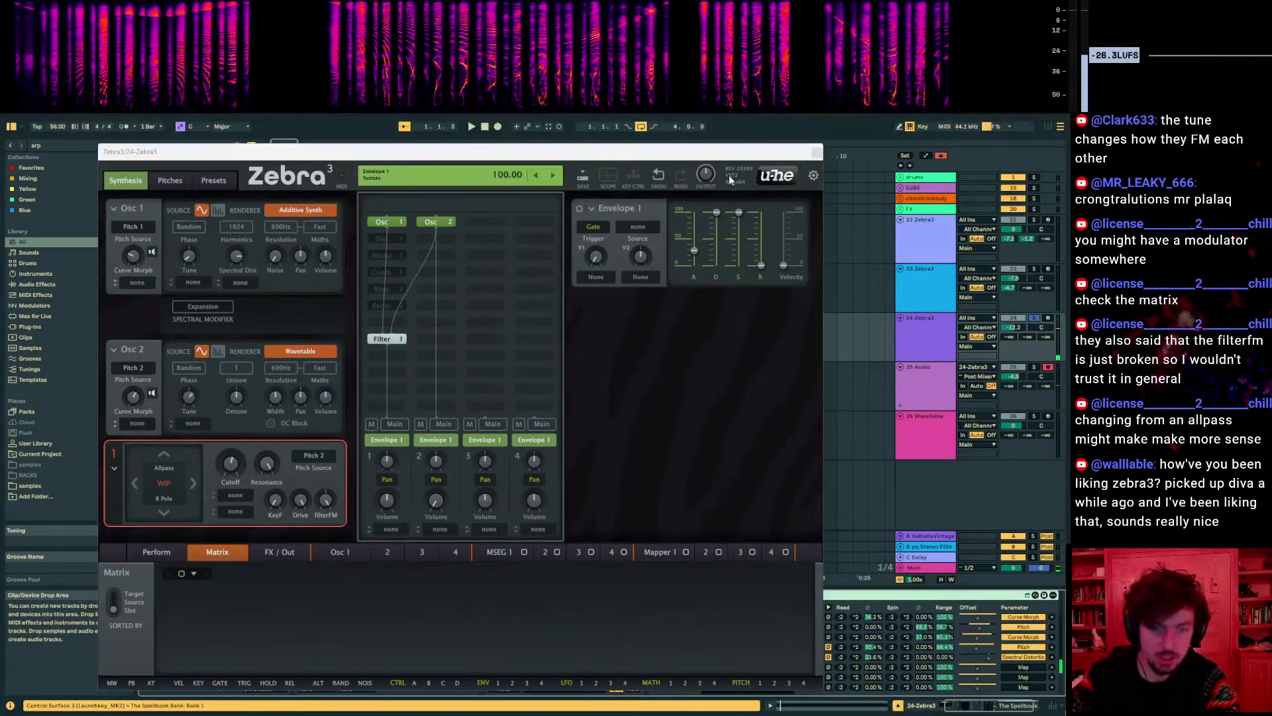
{"action": "left_click", "coordinate": [780, 151]}
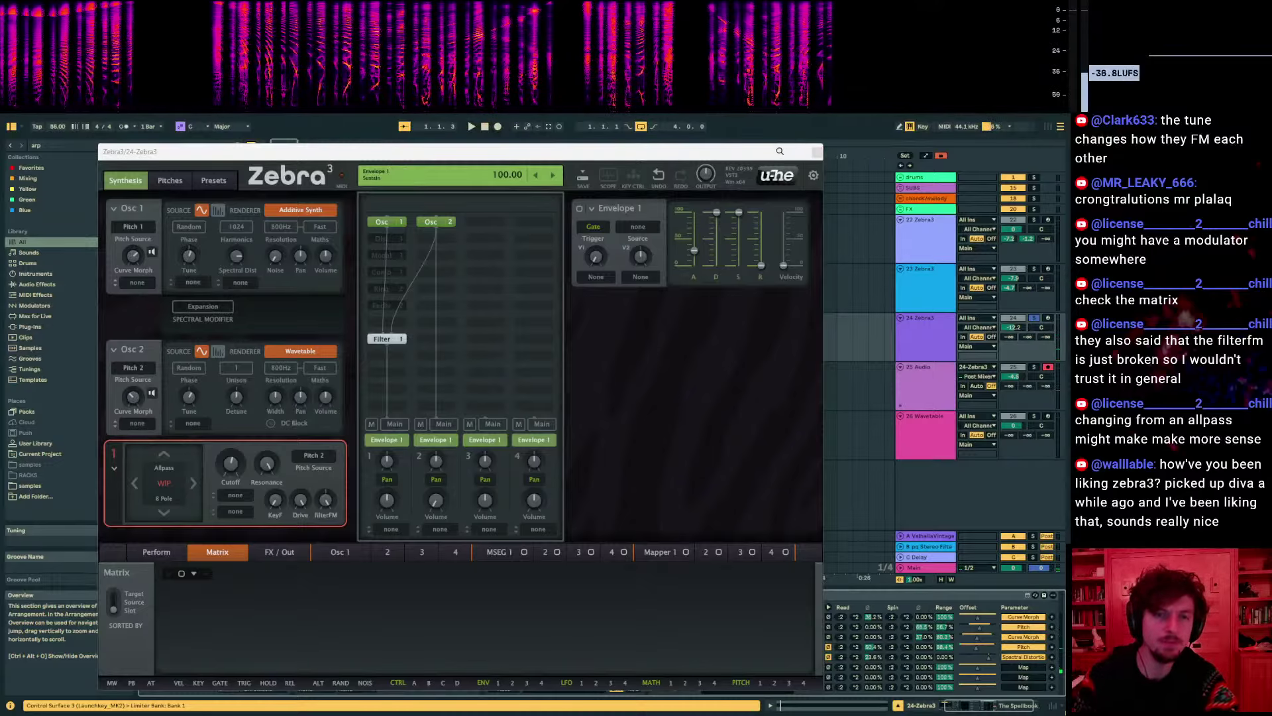
{"action": "left_click", "coordinate": [817, 151]}
{"action": "left_click", "coordinate": [737, 596]}
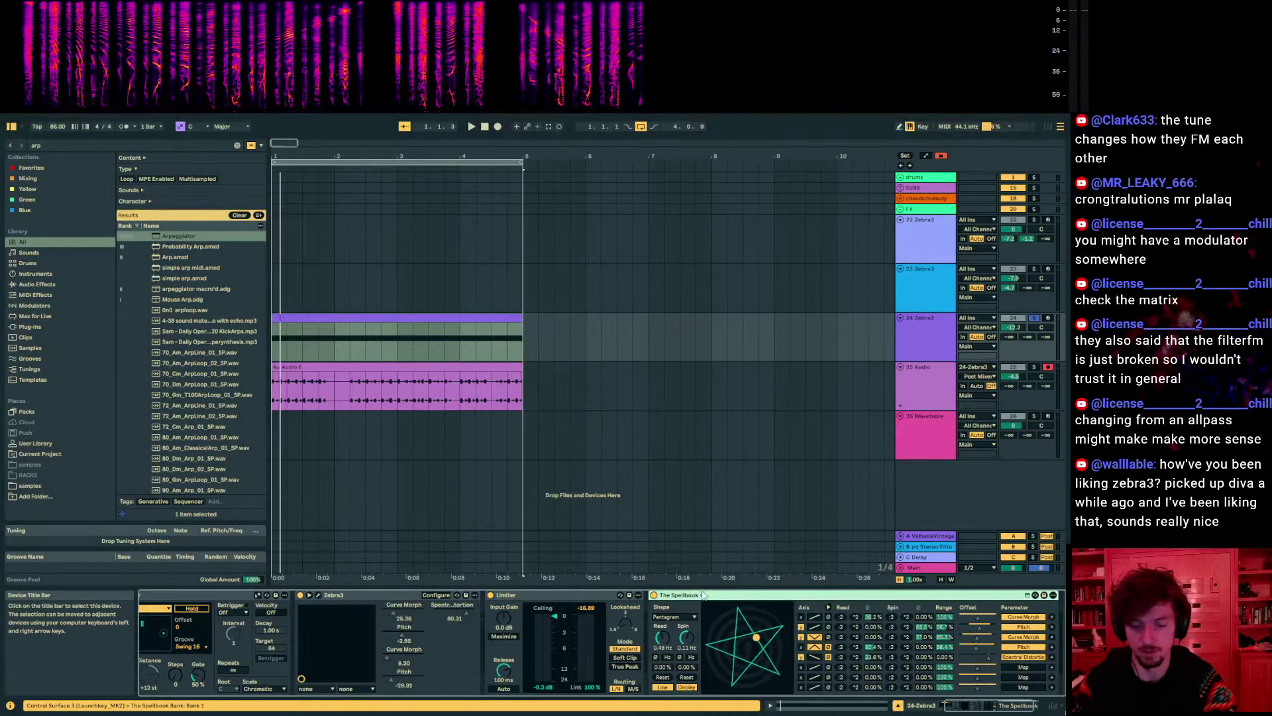
{"action": "key", "text": "Delete"}
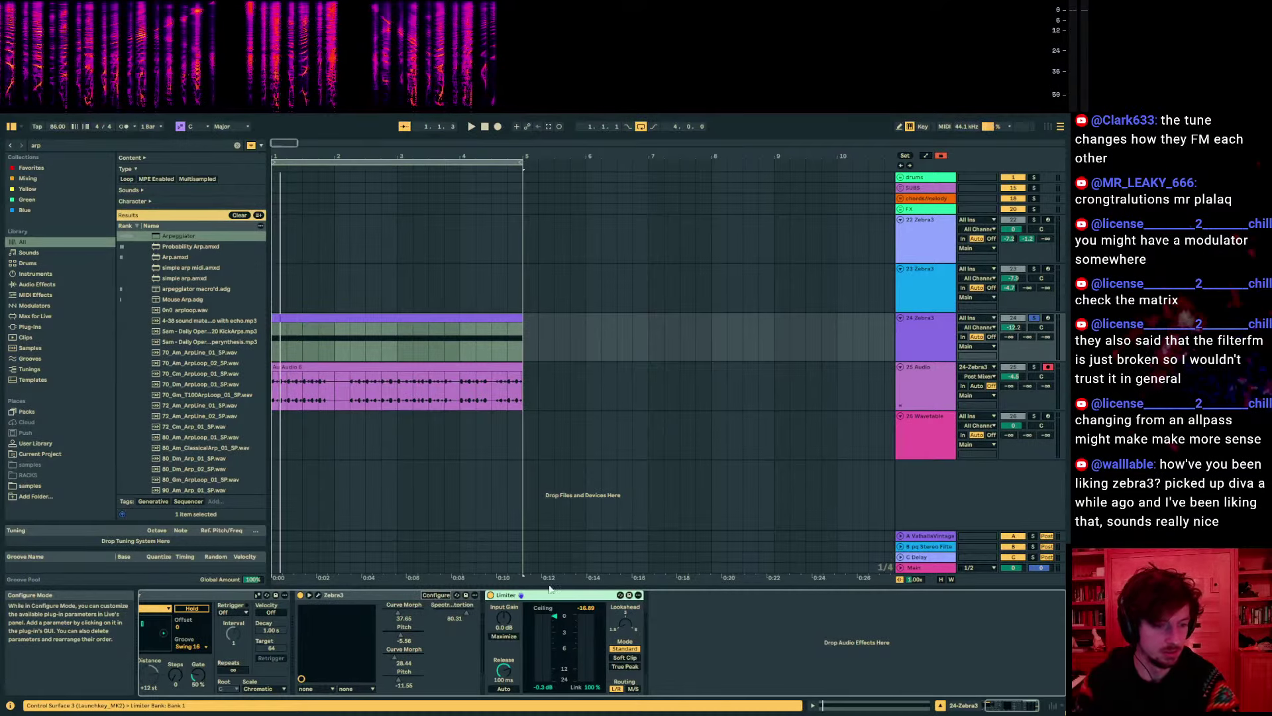
Open Zebra3 and adjust Curve Morph and Tune on both oscillators, with Oscillator 1's Spectral Dist at 49.31
{"action": "left_click", "coordinate": [434, 596]}
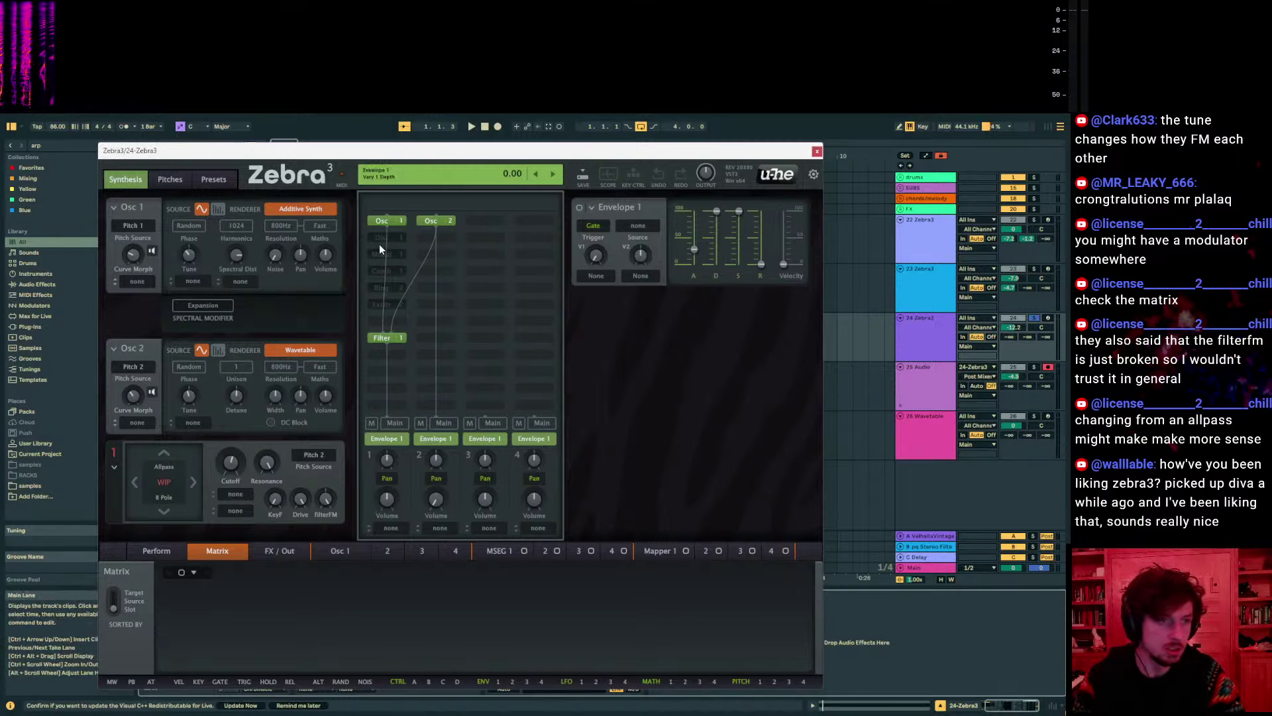
{"action": "left_click_drag", "start_coordinate": [193, 252], "coordinate": [193, 258]}
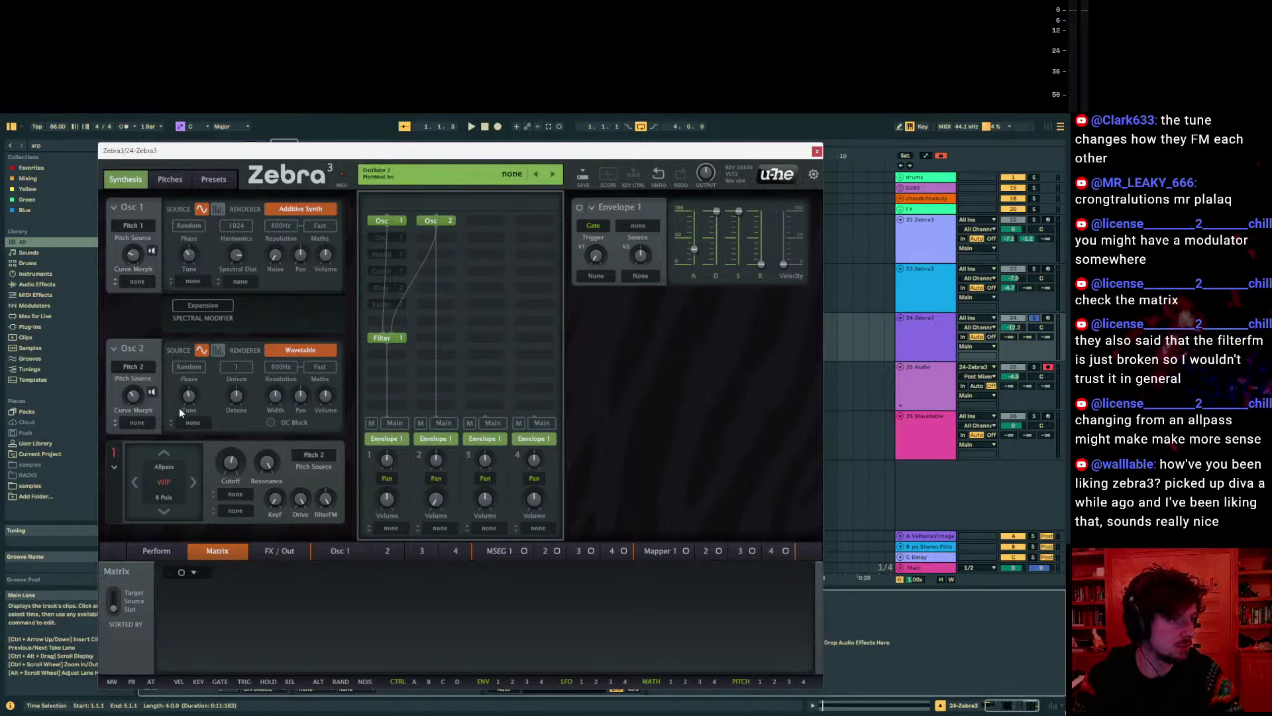
{"action": "left_click_drag", "start_coordinate": [131, 396], "coordinate": [131, 390]}
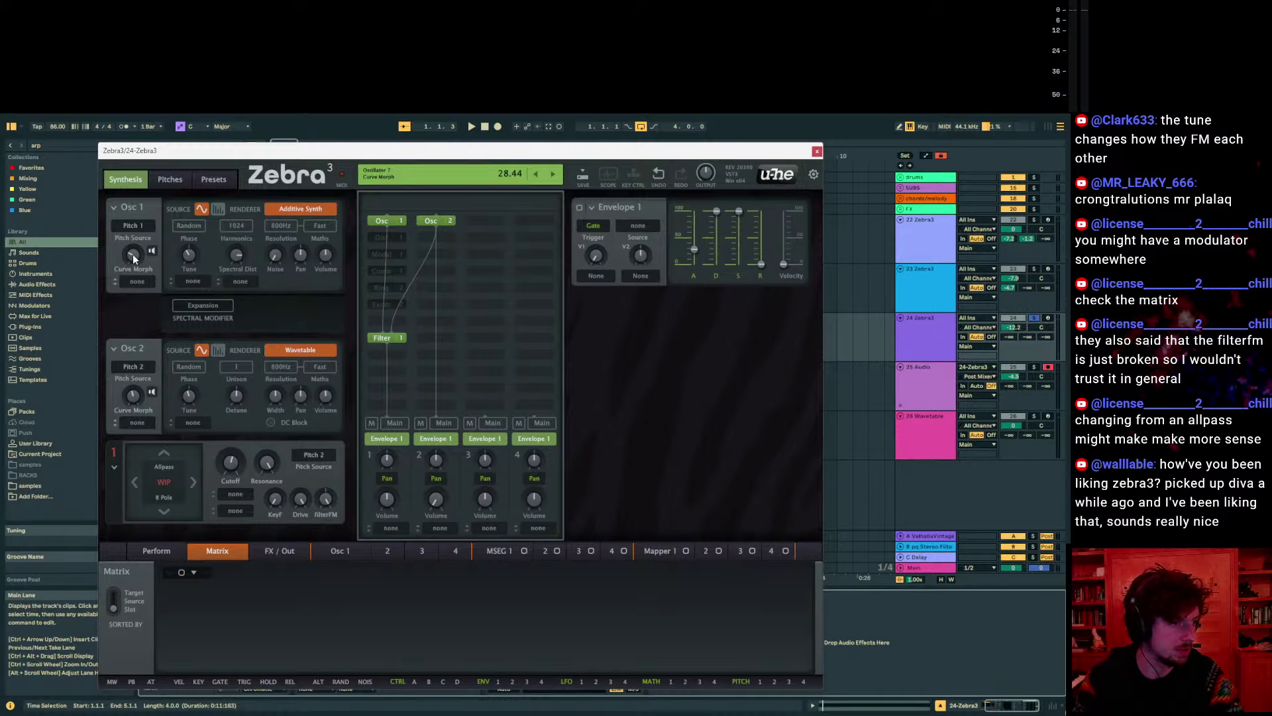
{"action": "left_click_drag", "start_coordinate": [133, 254], "coordinate": [134, 246]}
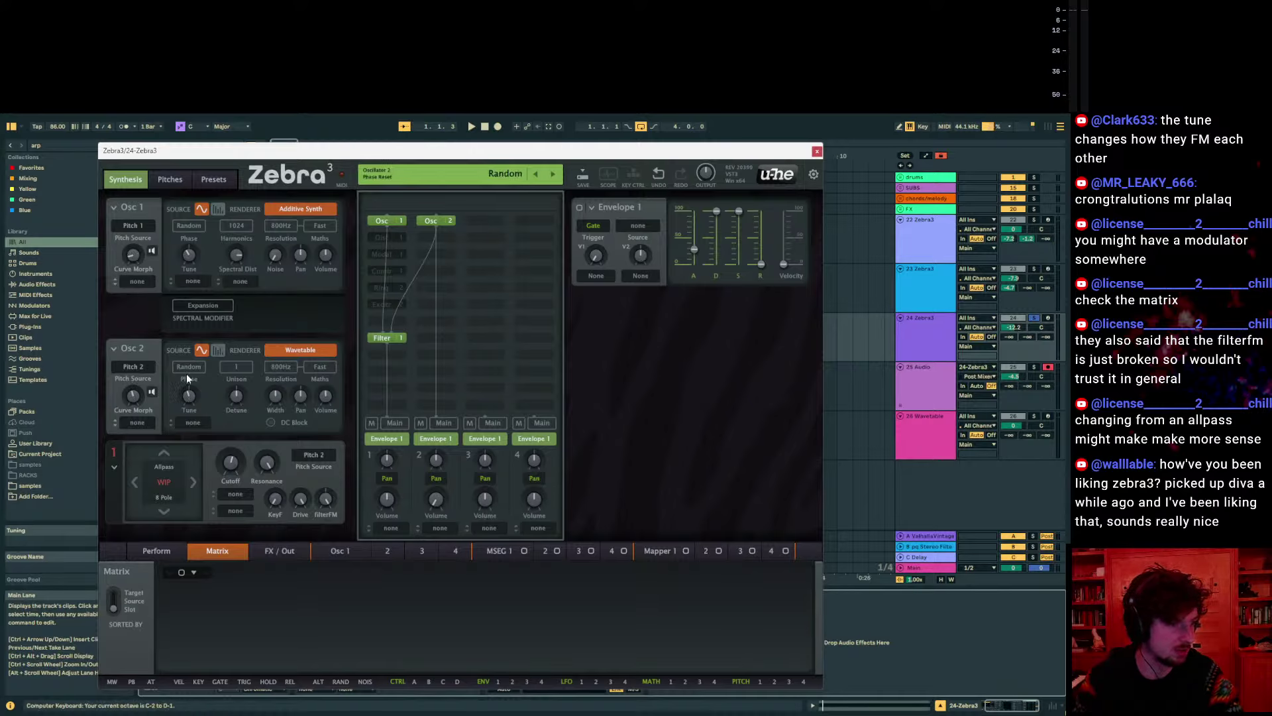
{"action": "left_click_drag", "start_coordinate": [188, 395], "coordinate": [190, 398]}
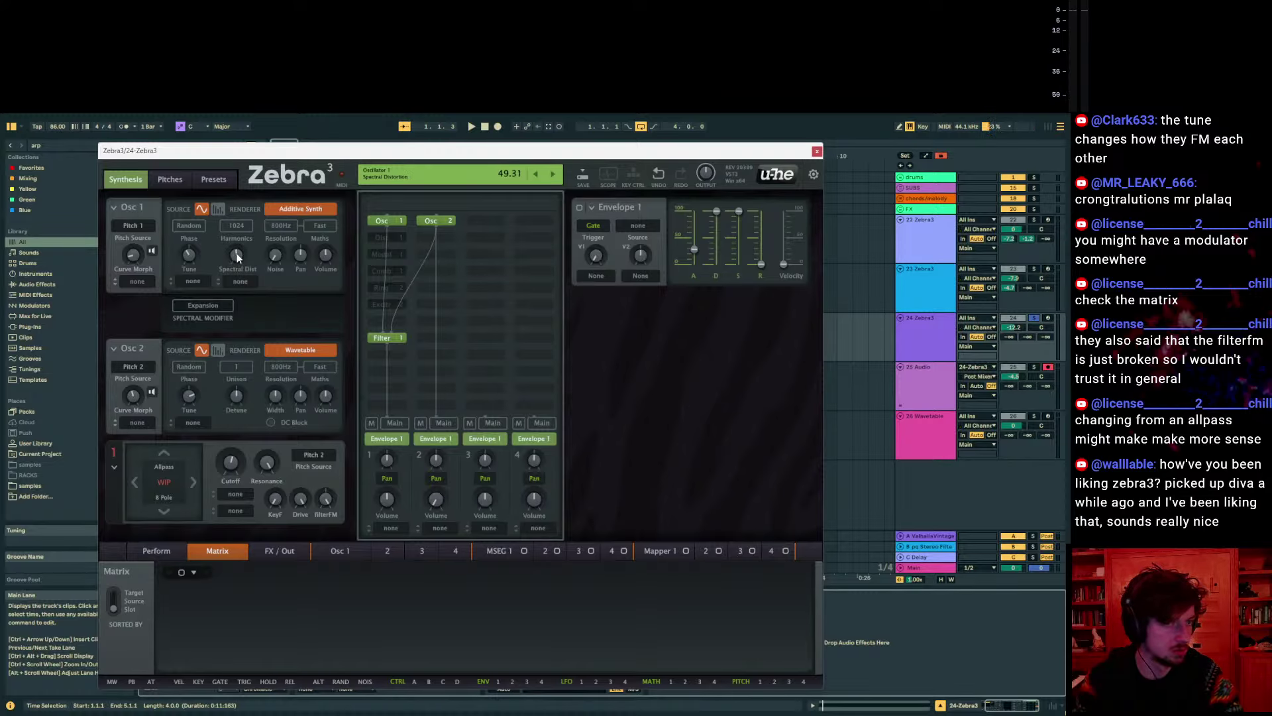
Arm the 24-Zebra3 track for live playing and turn off the Arpeggiator ahead of Zebra3
{"action": "left_click", "coordinate": [1047, 317]}
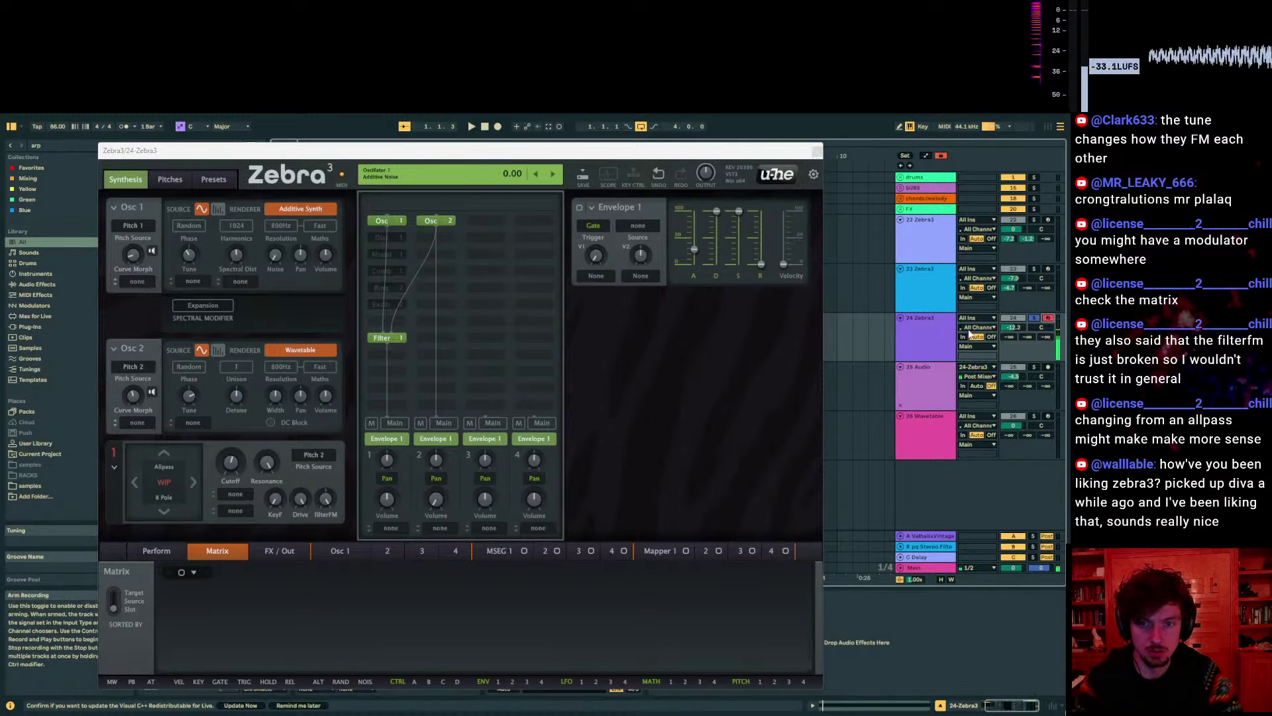
{"action": "key", "text": "Tab"}
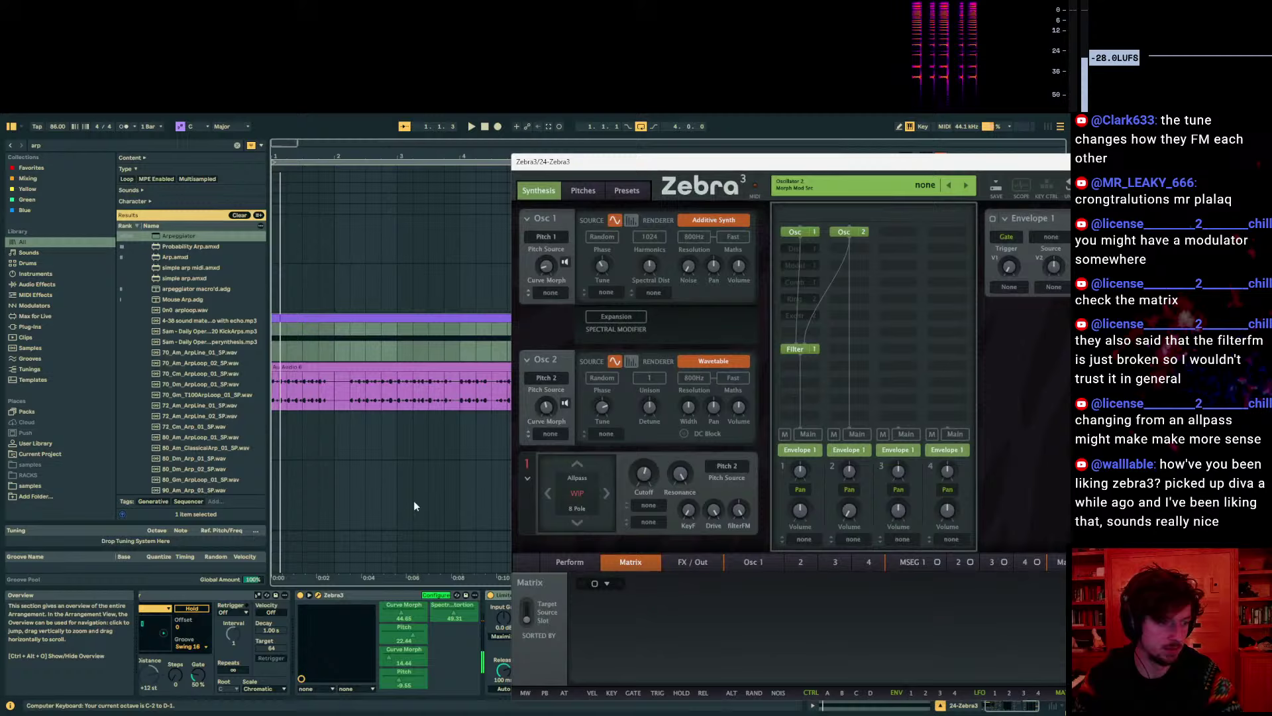
{"action": "left_click", "coordinate": [215, 600]}
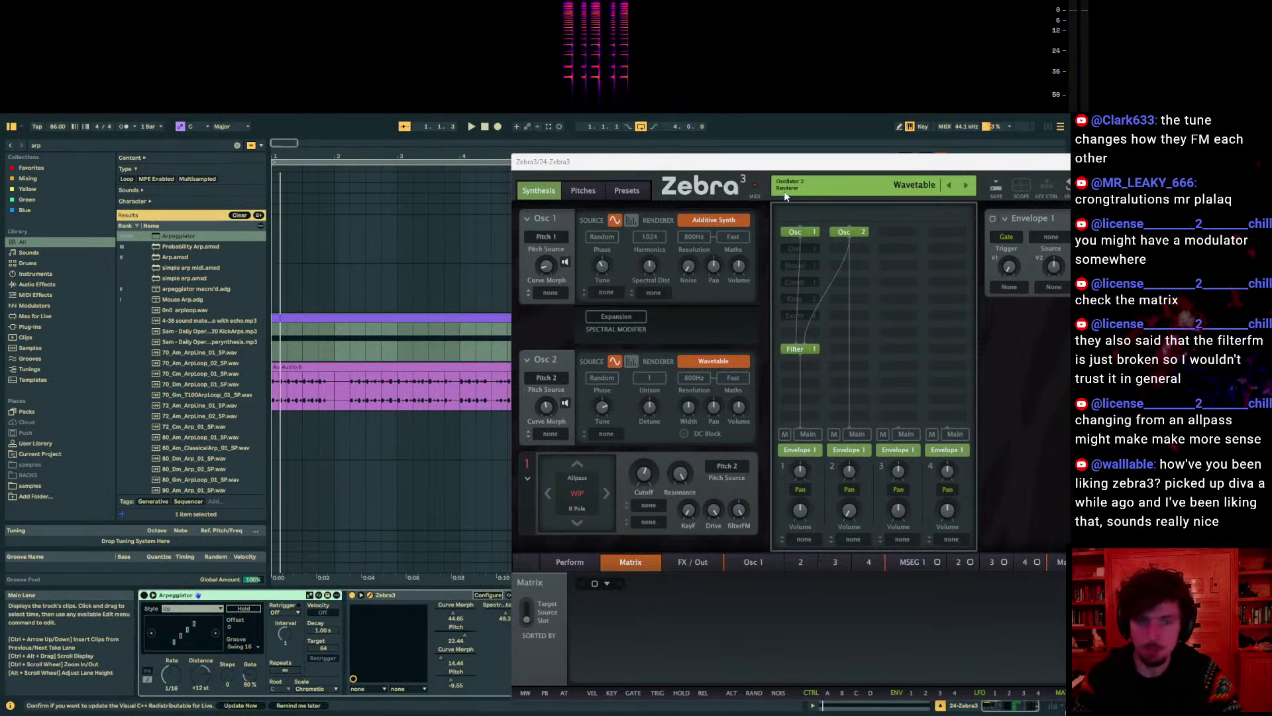
{"action": "key", "text": "Tab"}
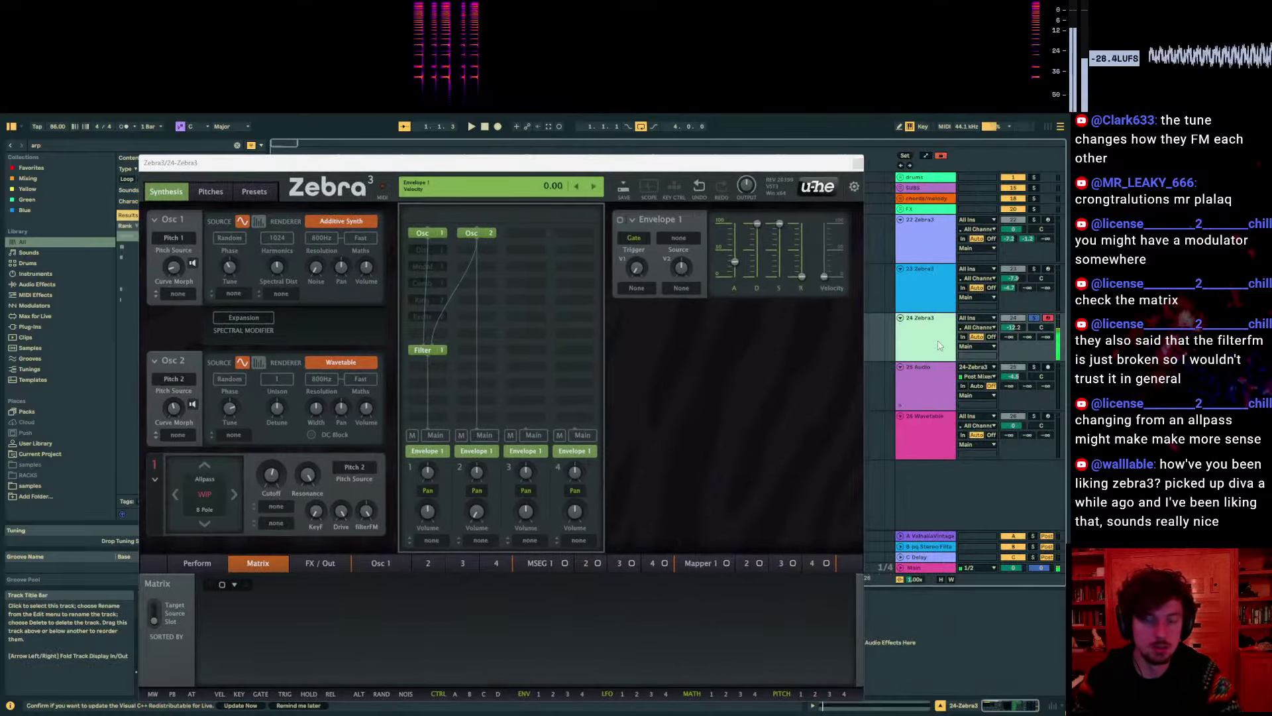
While playing in the C0 to D1 keyboard range, switch Oscillator 1's renderer to Wavetable and set Oscillator 2's Curve Morph to 80.65
{"action": "key", "text": "z"}
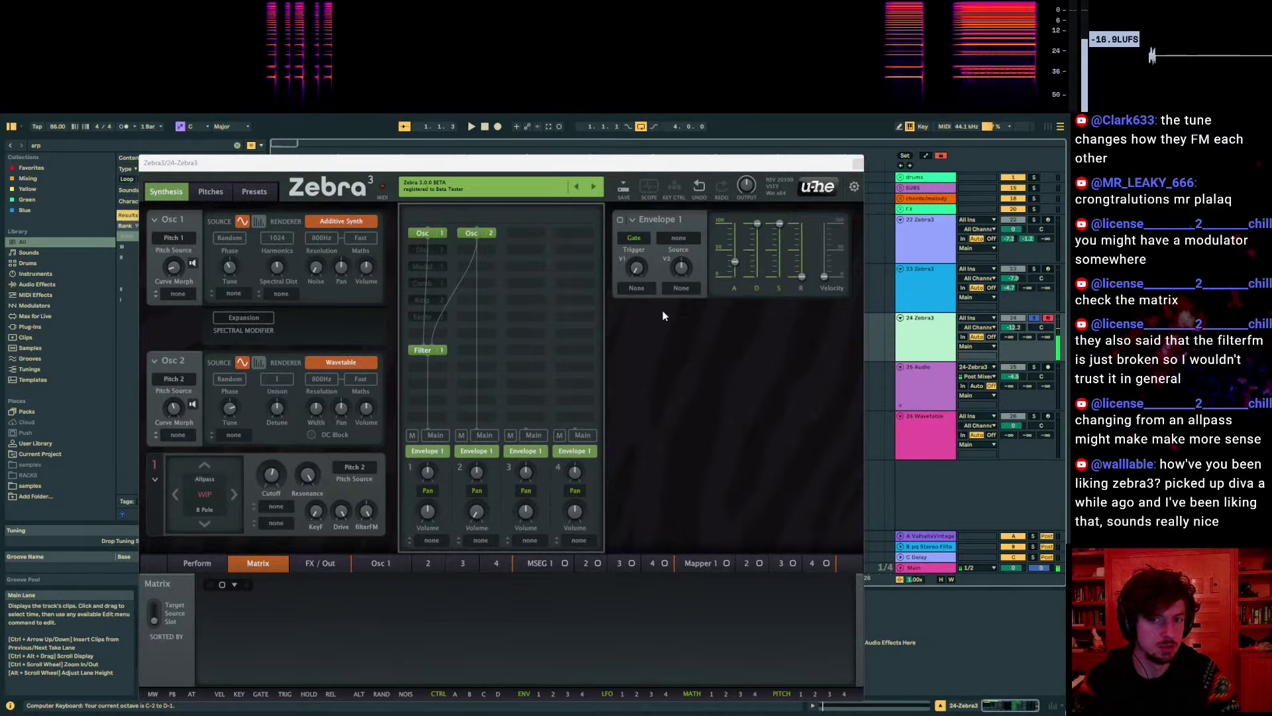
{"action": "key", "text": "x"}
{"action": "key", "text": "x"}
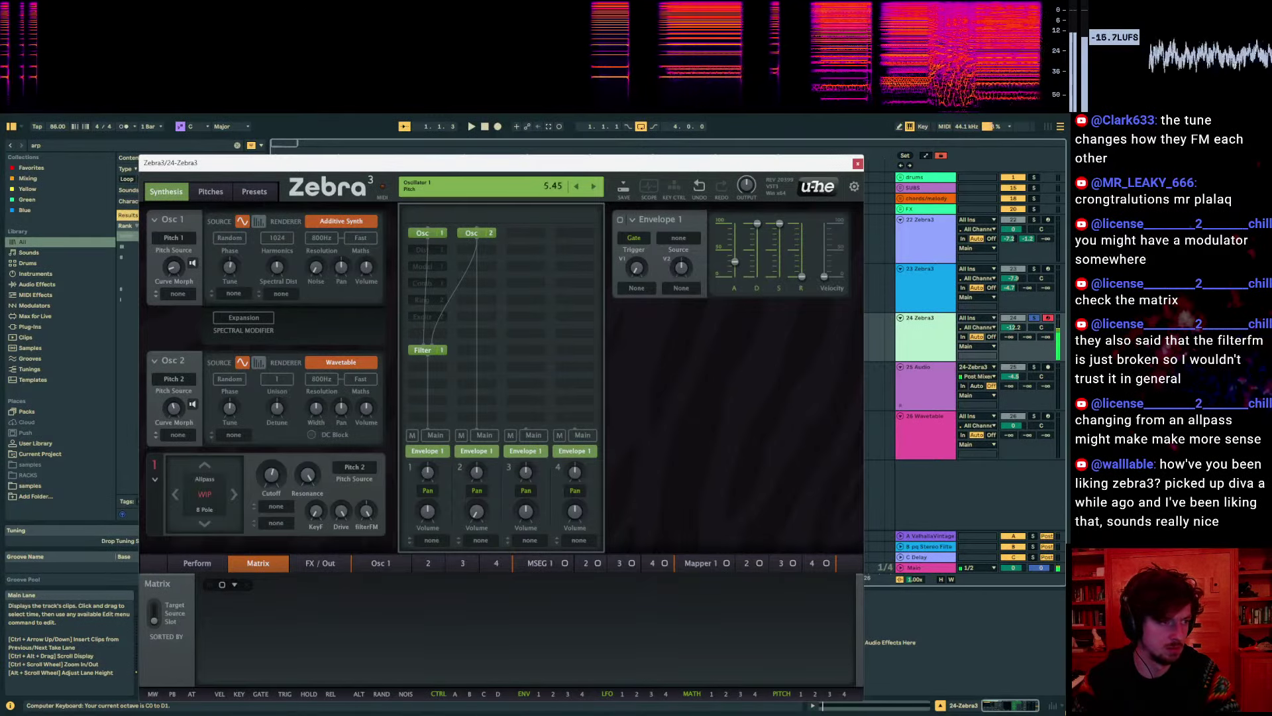
{"action": "left_click_drag", "start_coordinate": [230, 267], "coordinate": [230, 277]}
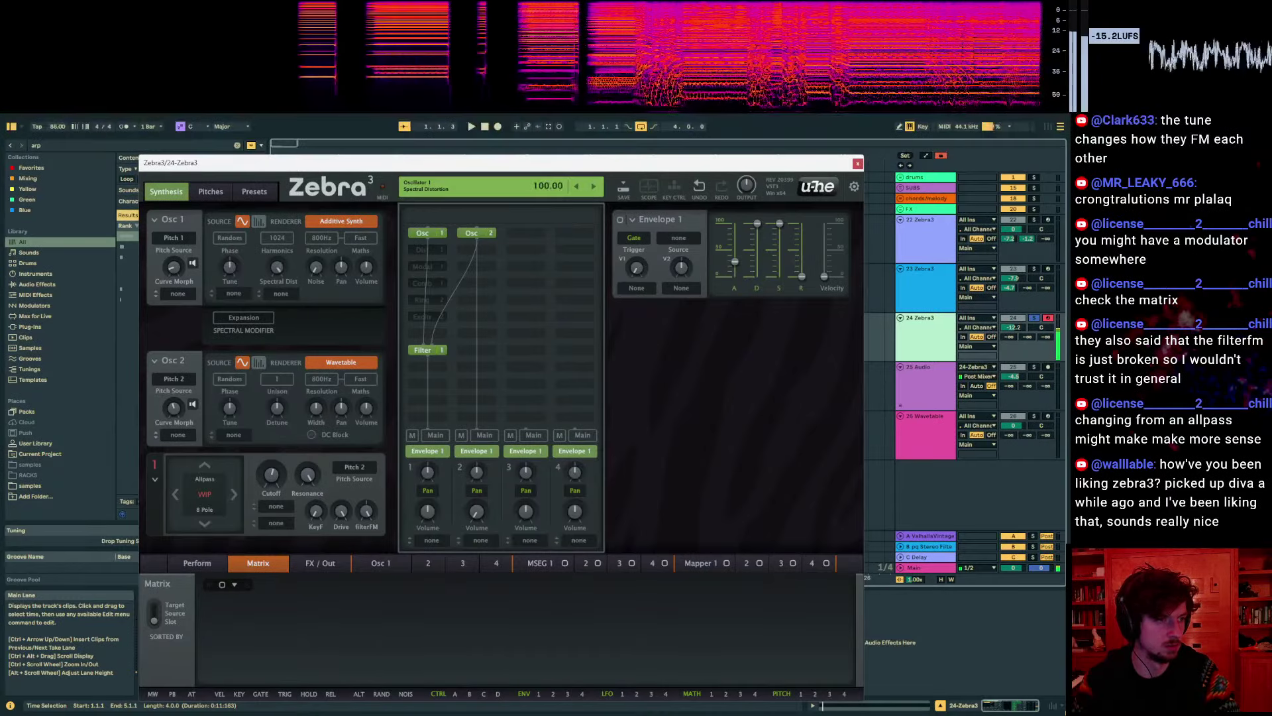
{"action": "scroll", "coordinate": [352, 219], "scroll_direction": "up", "scroll_amount": 5}
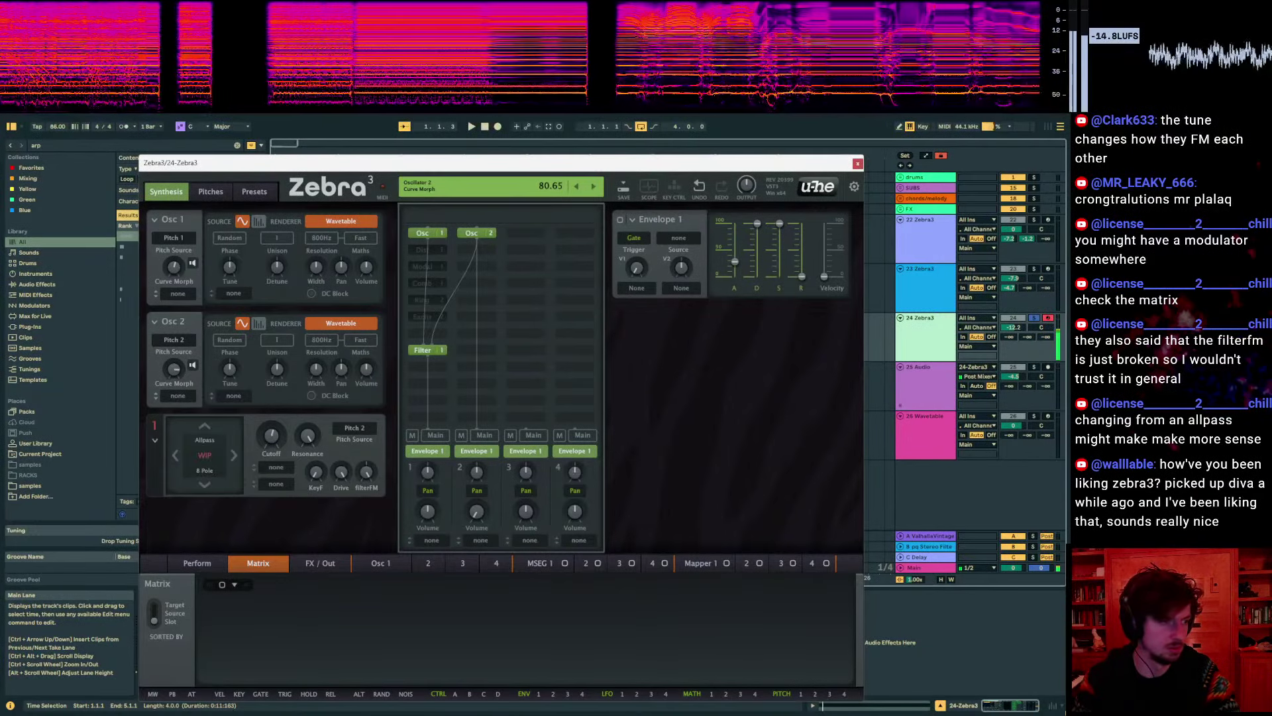
Set Filter 1's allpass to 12 Pole and sweep its FilterFM in both directions while playing, ending at 95
{"action": "left_click", "coordinate": [233, 455]}
{"action": "left_click", "coordinate": [233, 455]}
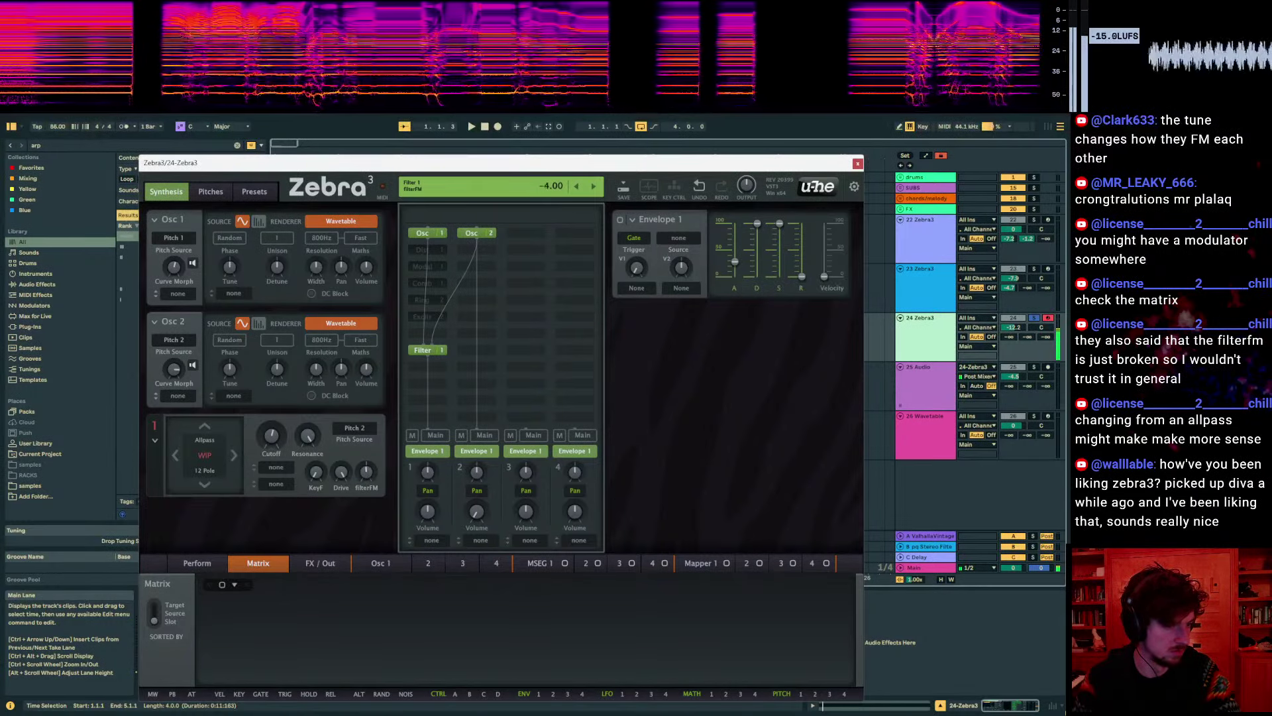
{"action": "left_click_drag", "start_coordinate": [366, 472], "coordinate": [365, 483]}
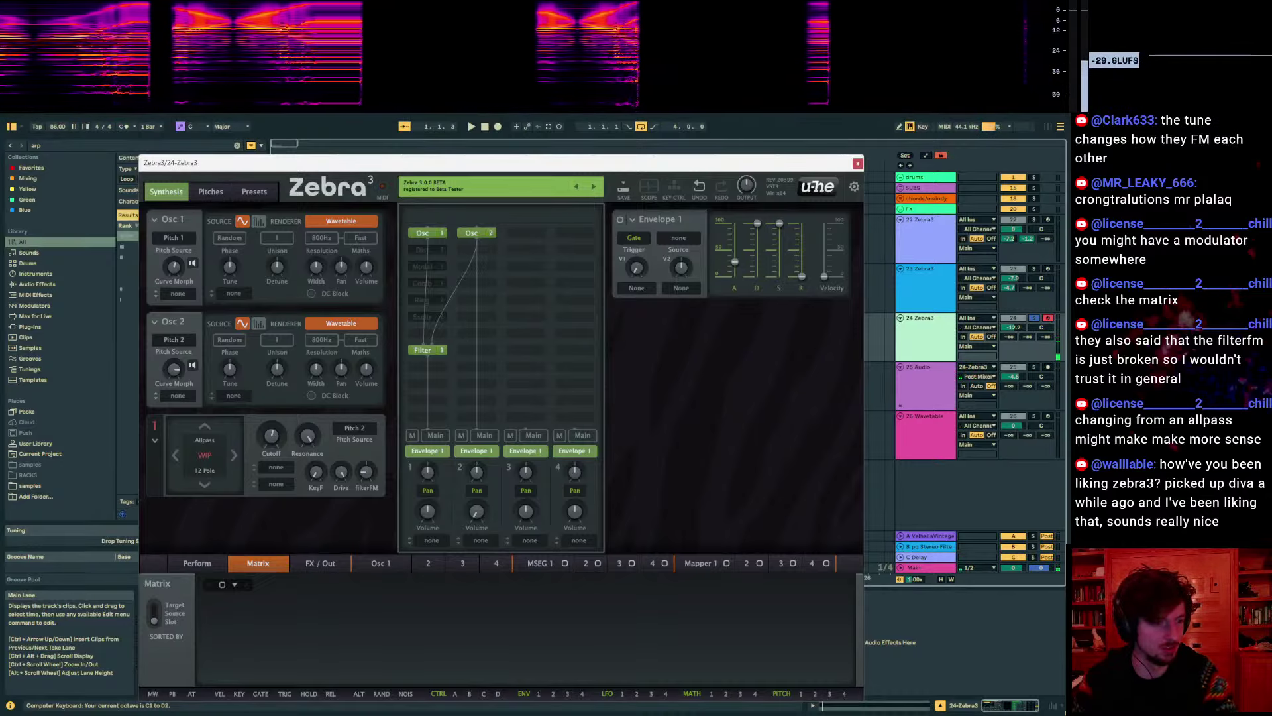
{"action": "left_click_drag", "start_coordinate": [366, 471], "coordinate": [366, 458]}
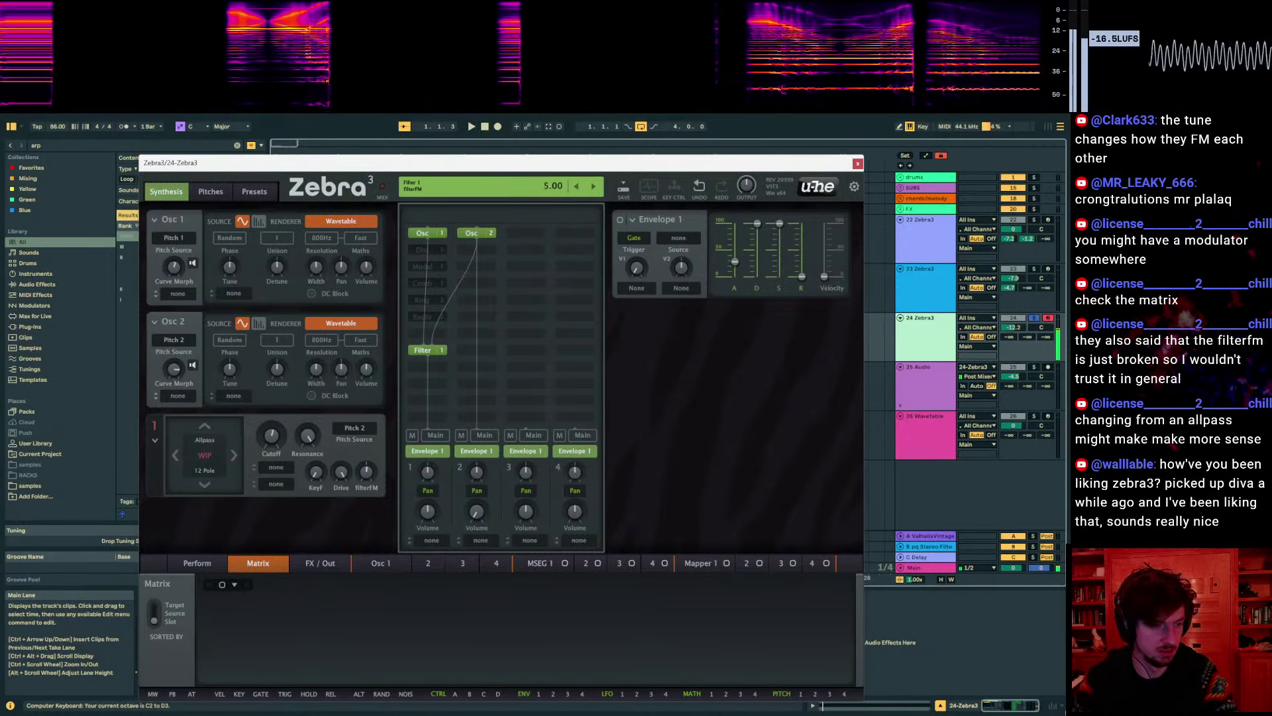
{"action": "mouse_move", "coordinate": [366, 471]}
{"action": "left_mouse_down"}
{"action": "mouse_move", "coordinate": [368, 523]}
{"action": "mouse_move", "coordinate": [368, 453]}
{"action": "mouse_move", "coordinate": [347, 478]}
{"action": "left_mouse_up"}
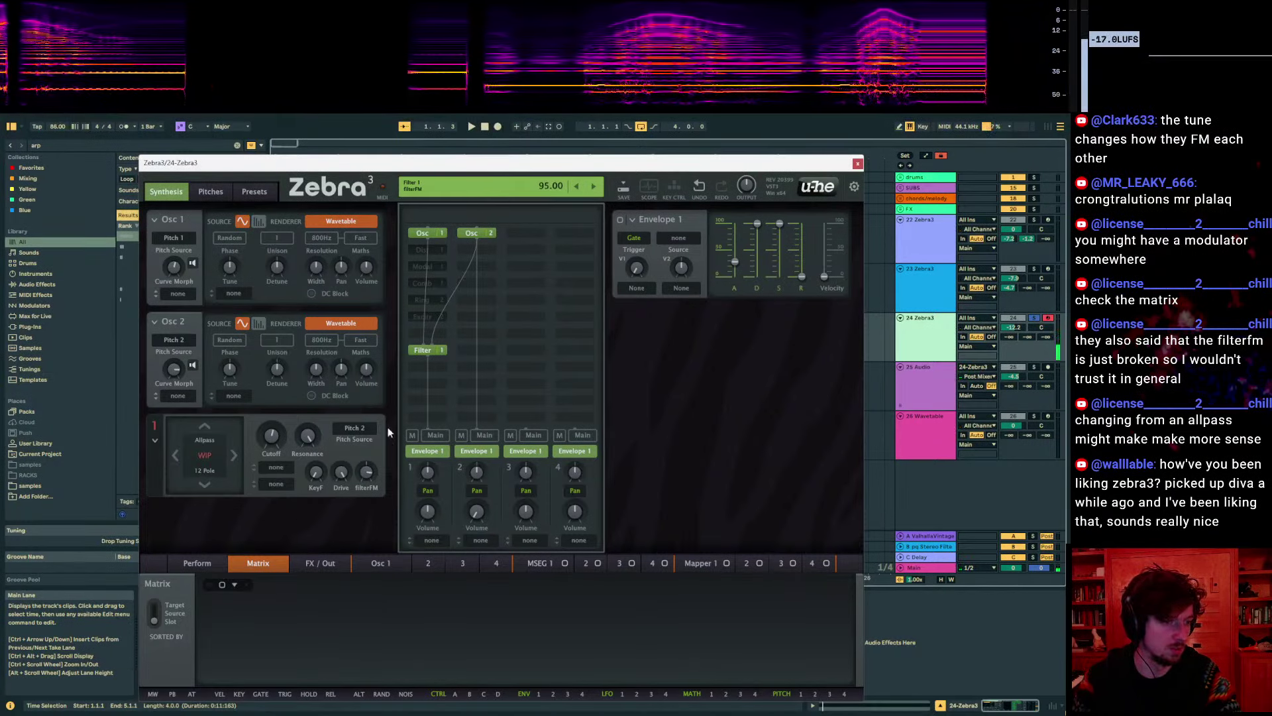
Insert Filter 2 directly below Filter 1 in the first lane and set its mode to Ladder LP 24dB
{"action": "left_click", "coordinate": [420, 366]}
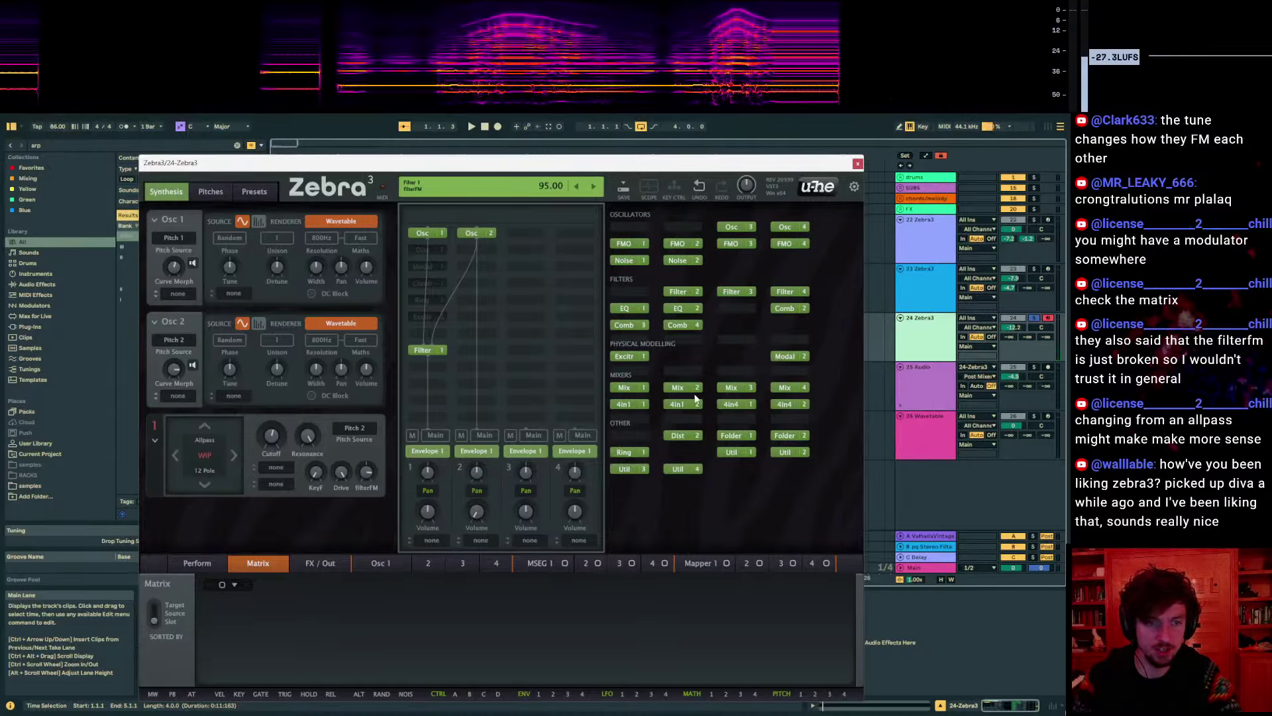
{"action": "left_click", "coordinate": [677, 291]}
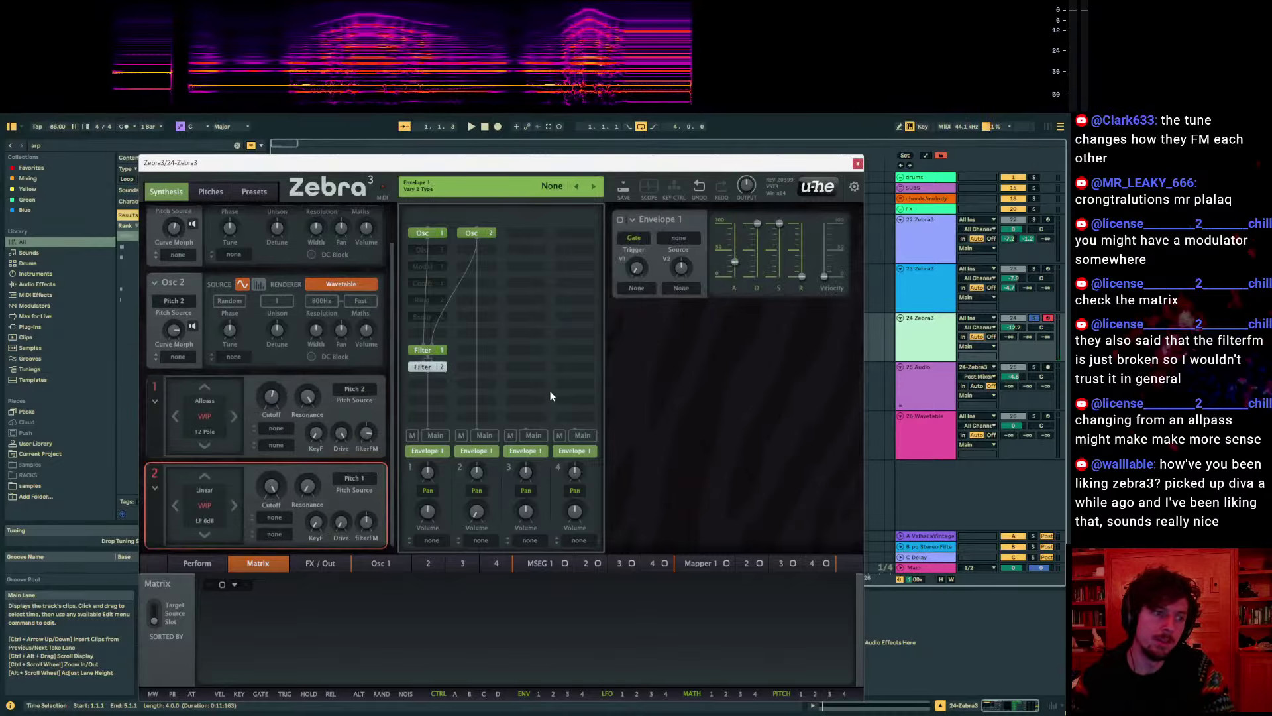
{"action": "left_click", "coordinate": [206, 494]}
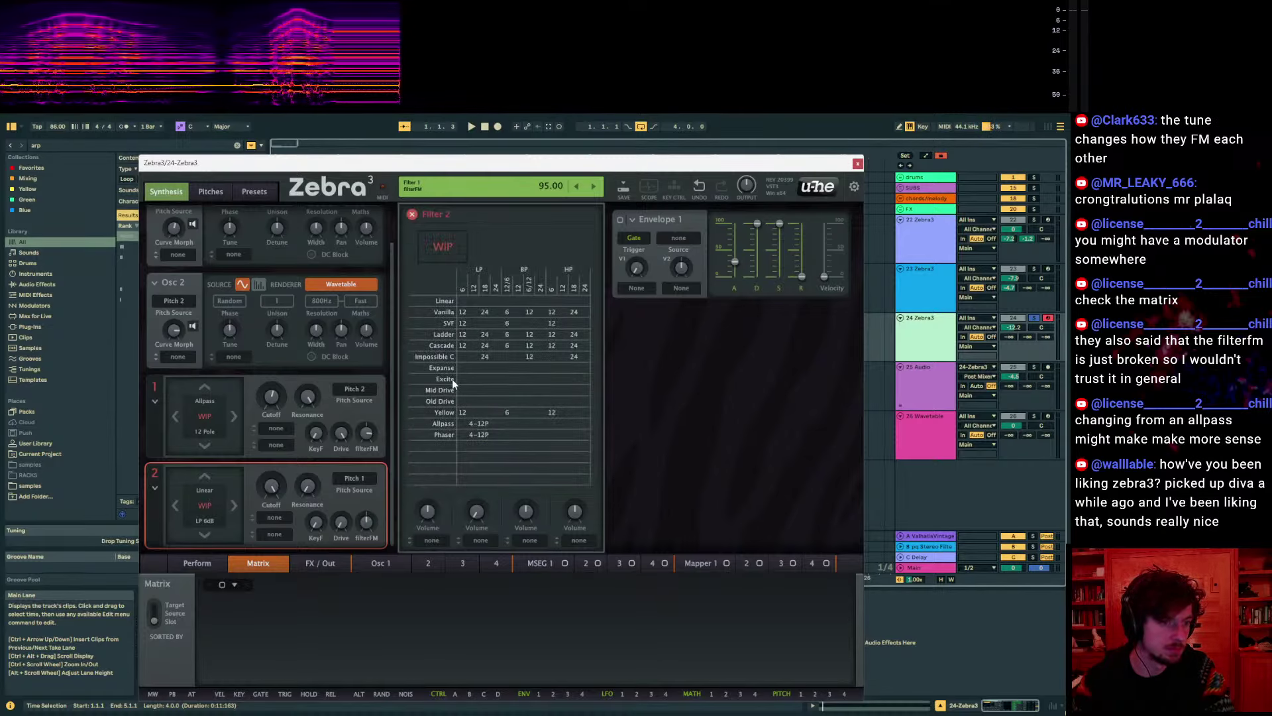
{"action": "left_click", "coordinate": [488, 335]}
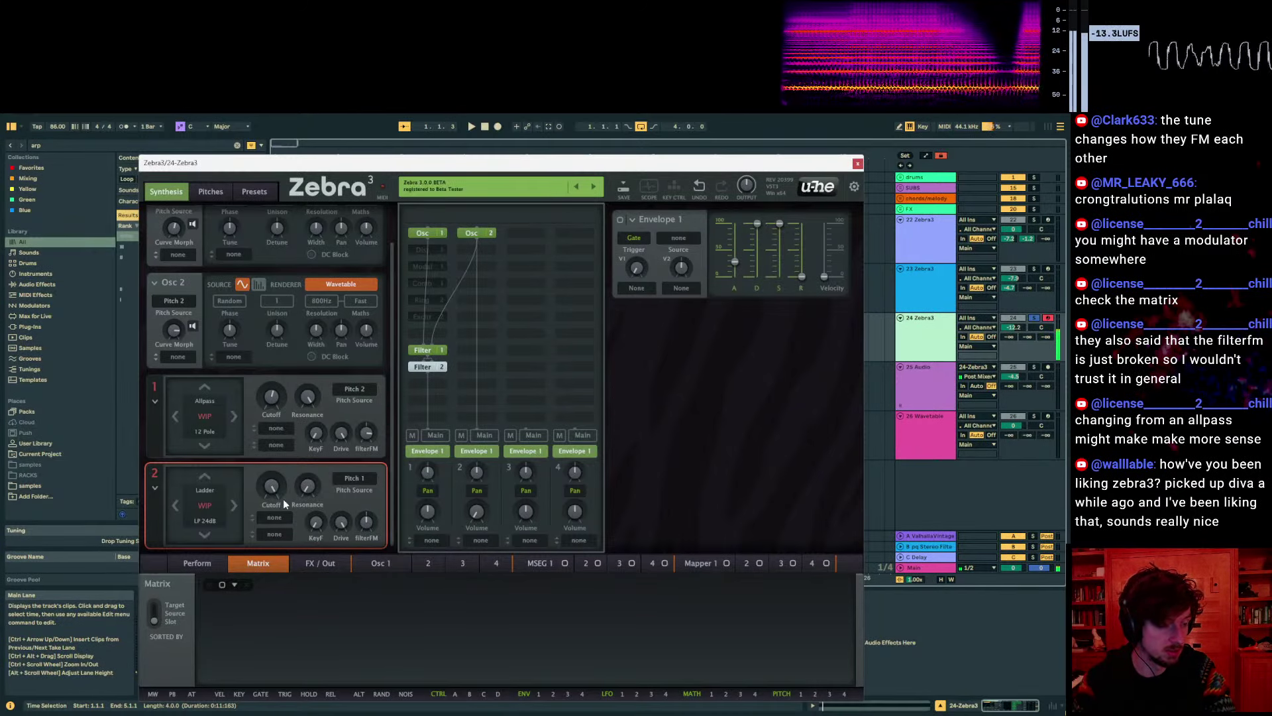
Audition other Filter 2 modes, settling on OldDrive LP 18dB, and set its Drive to 100 and FilterFM to -128
{"action": "left_click", "coordinate": [233, 506]}
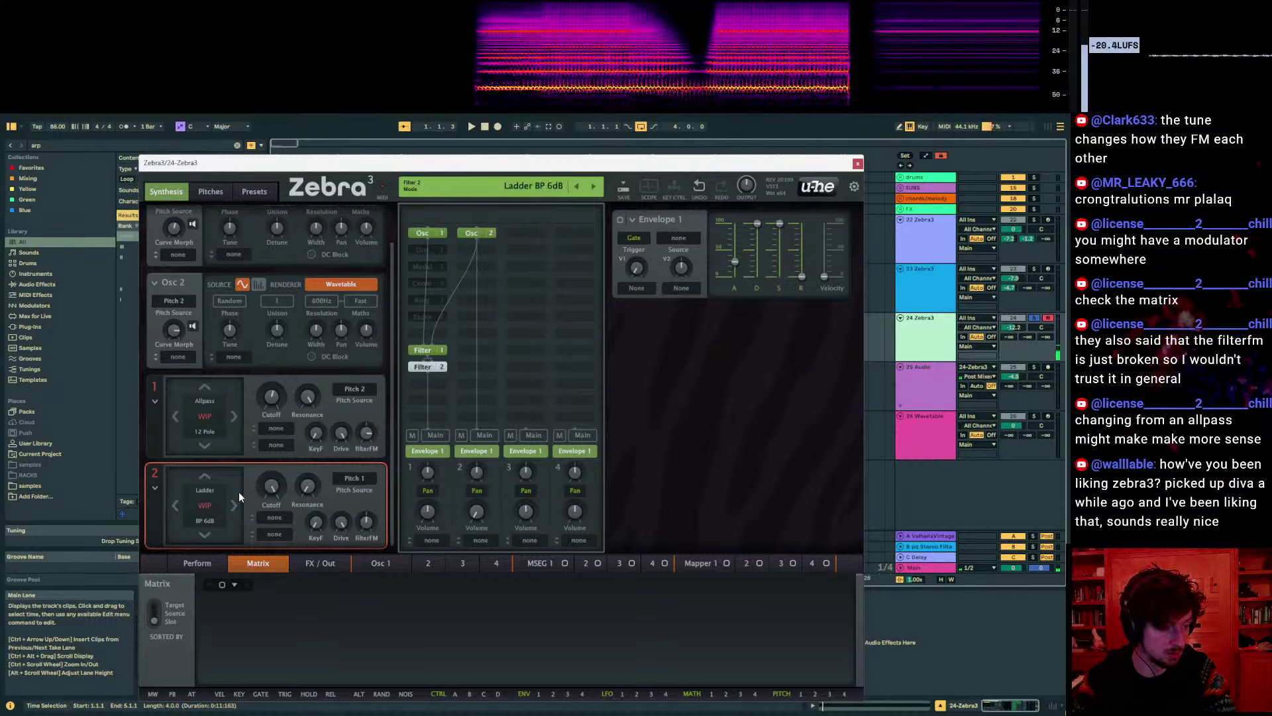
{"action": "left_click", "coordinate": [206, 479]}
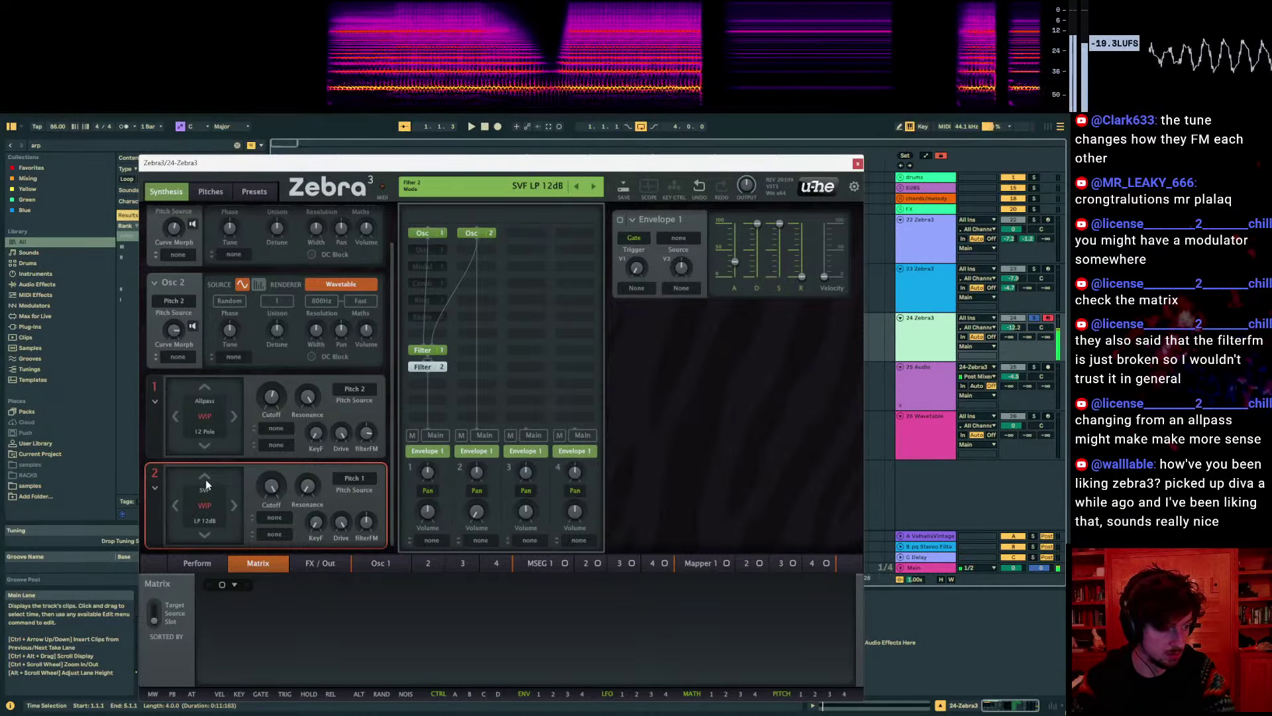
{"action": "left_click", "coordinate": [207, 528]}
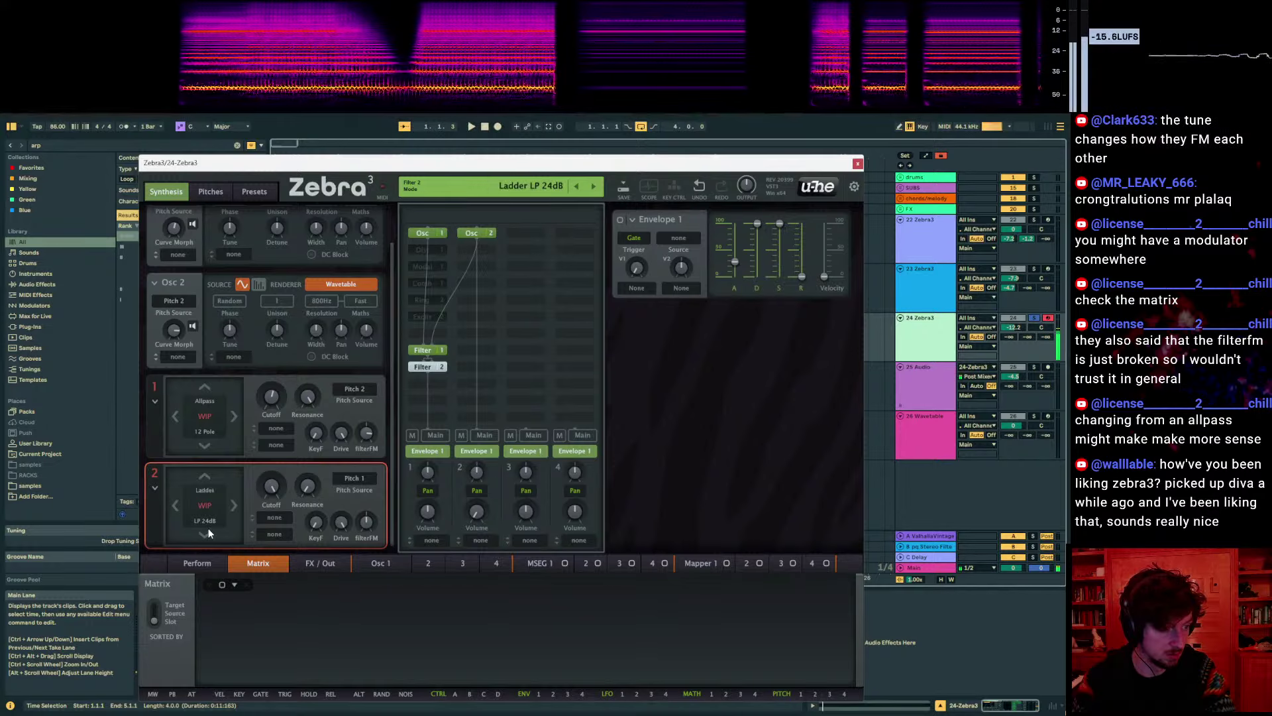
{"action": "left_click", "coordinate": [199, 534]}
{"action": "left_click", "coordinate": [197, 536]}
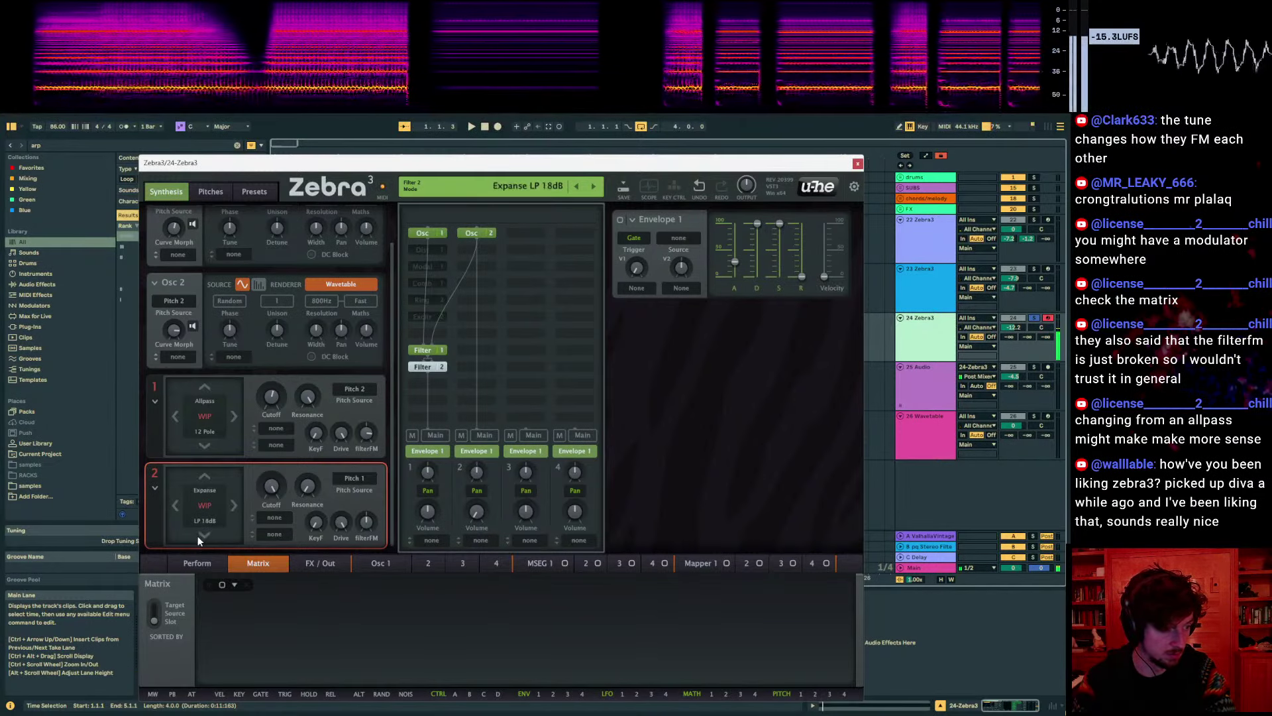
{"action": "left_click", "coordinate": [198, 535]}
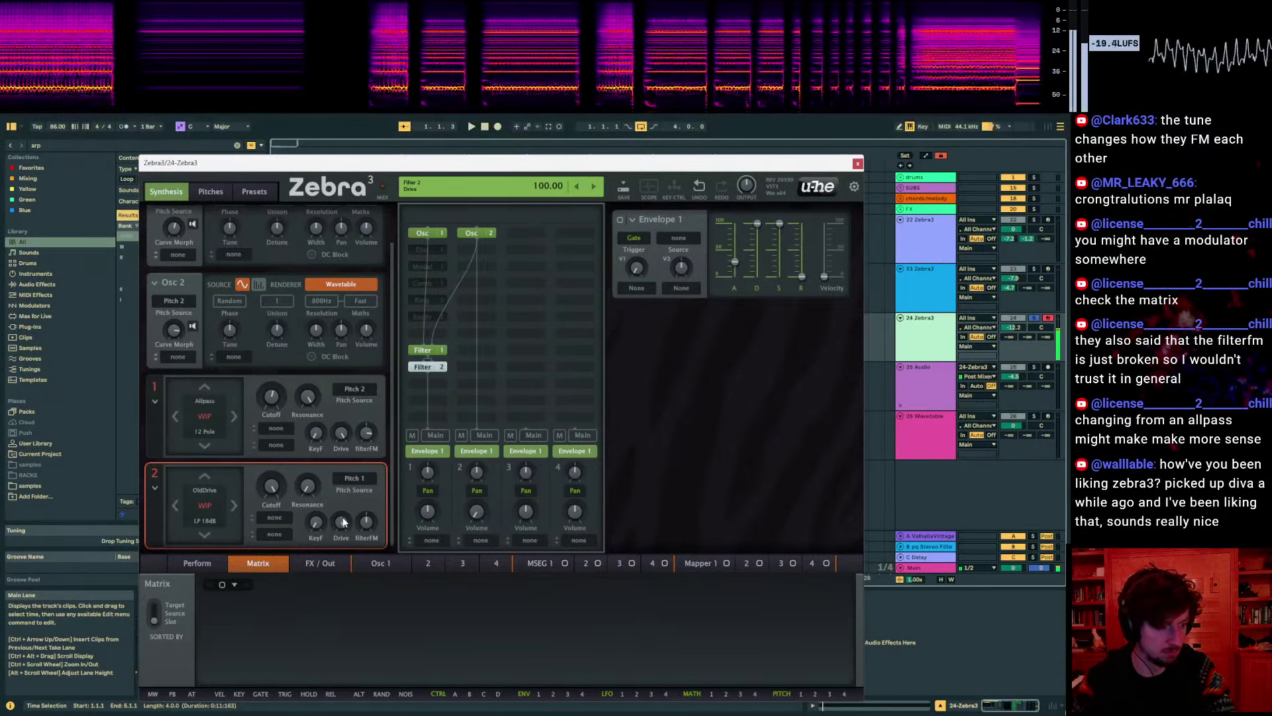
{"action": "left_click_drag", "start_coordinate": [366, 522], "coordinate": [366, 550]}
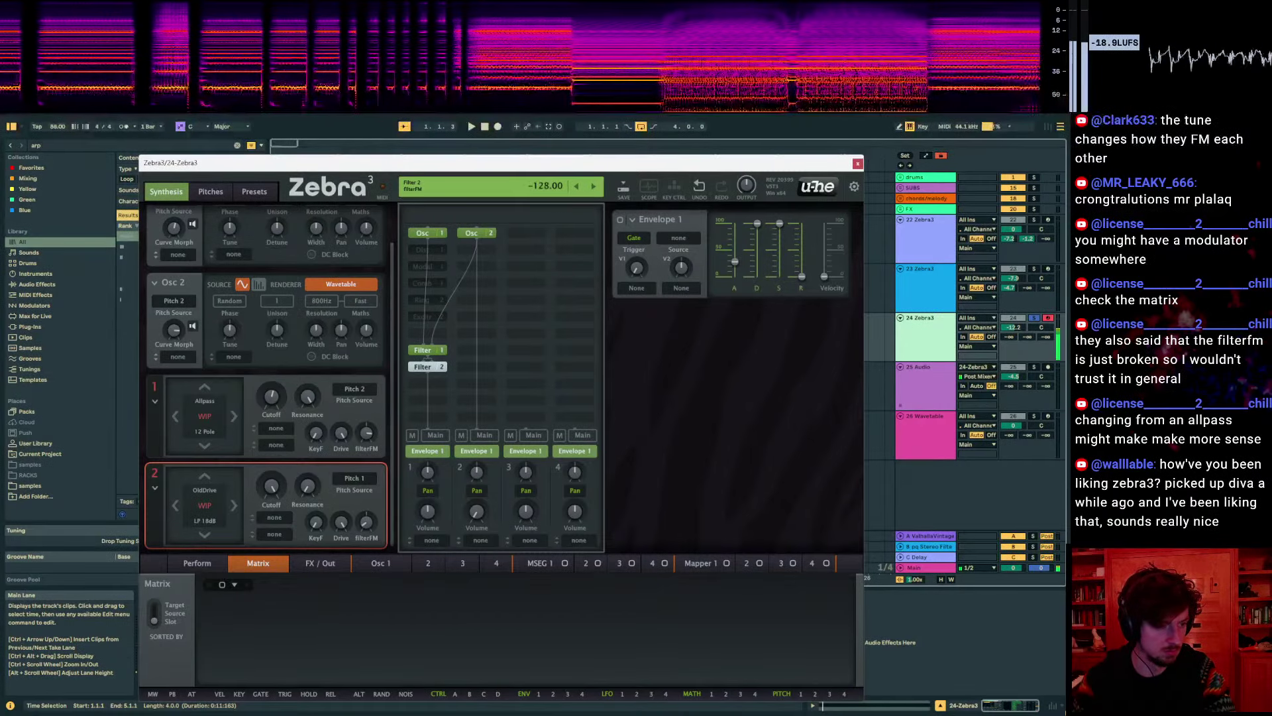
Move Filter 2 one slot further down the first lane and open its input routing options
{"action": "left_click_drag", "start_coordinate": [428, 366], "coordinate": [428, 383]}
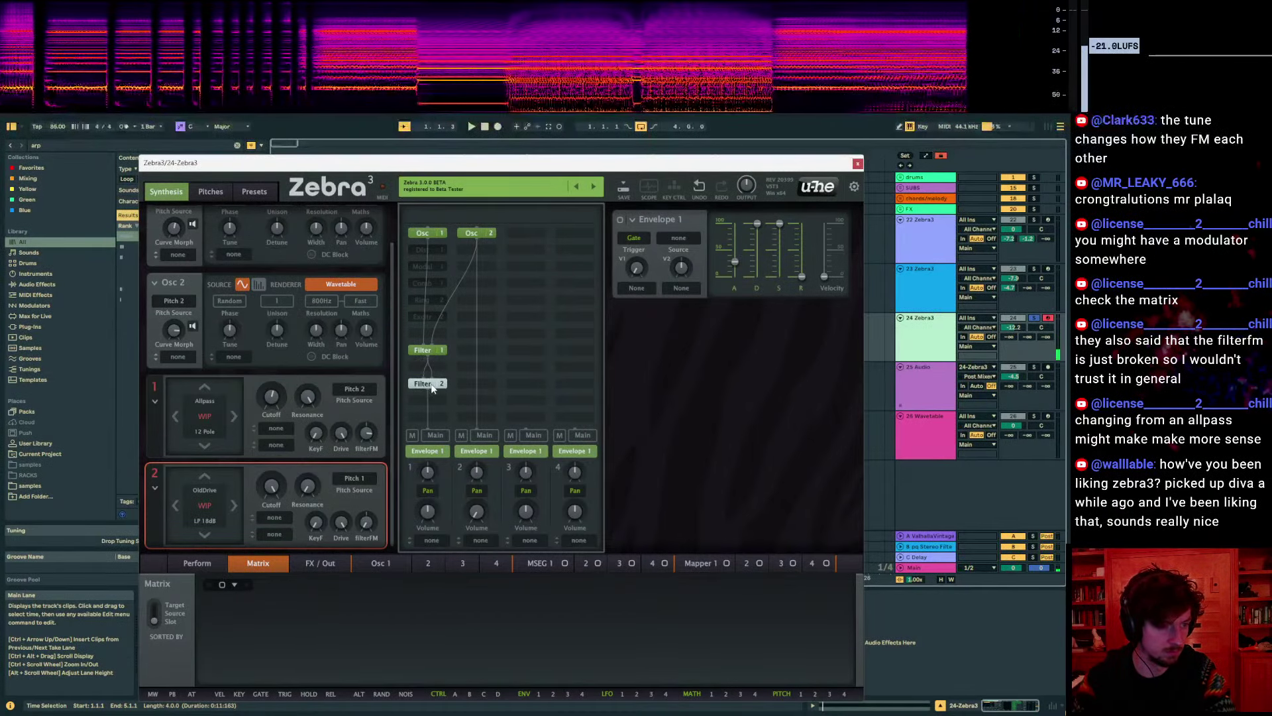
{"action": "right_click", "coordinate": [431, 387]}
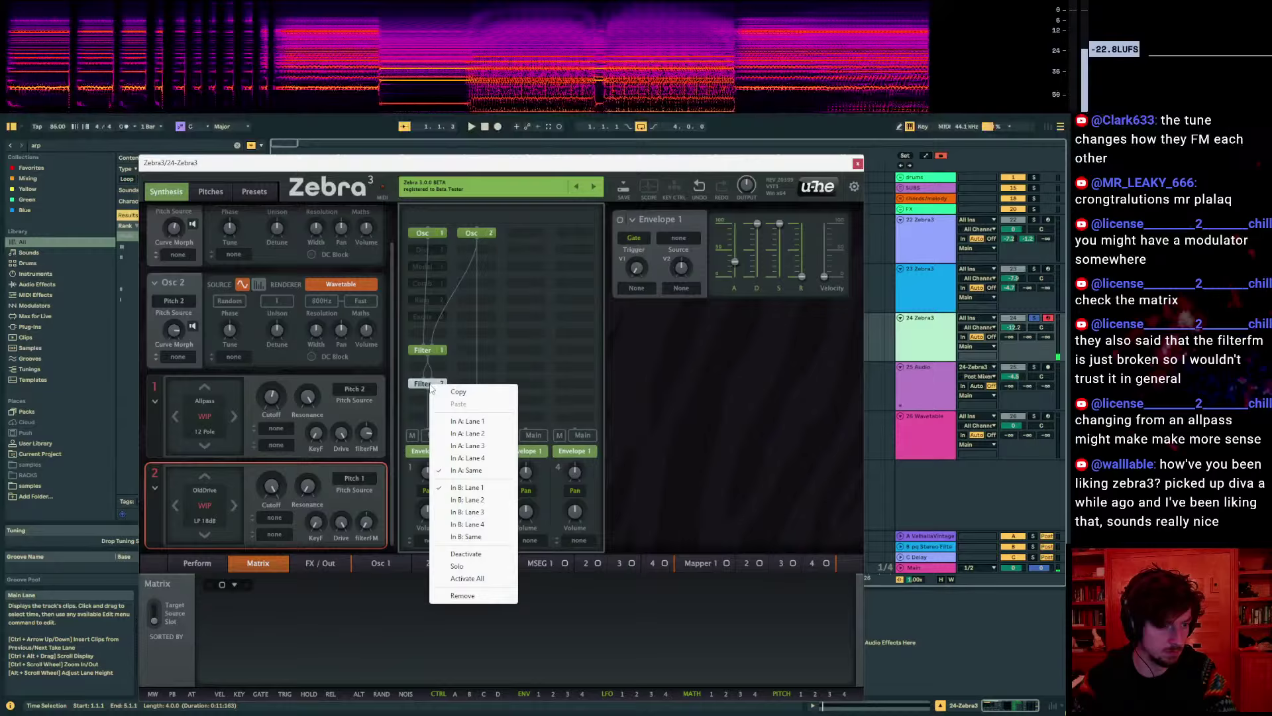
Route lane 2 into Filter 2's B input and raise the filter's Resonance
{"action": "left_click", "coordinate": [482, 500]}
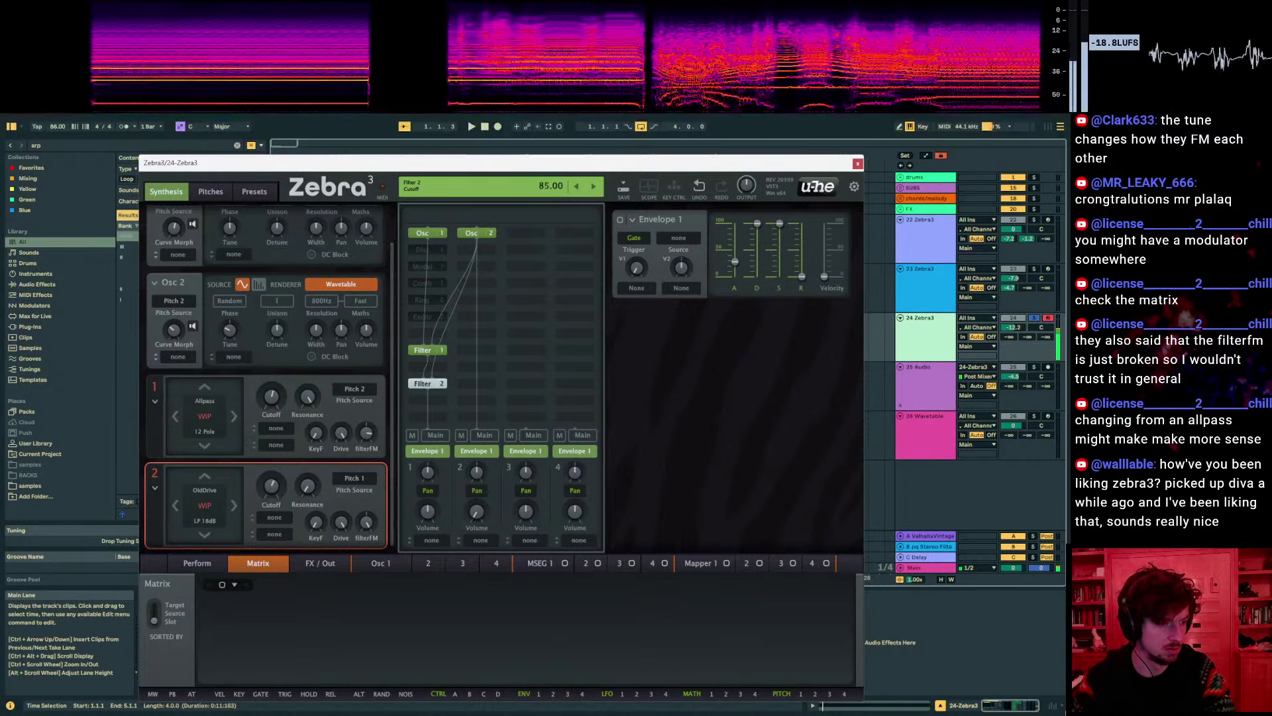
{"action": "left_click_drag", "start_coordinate": [302, 490], "coordinate": [302, 457]}
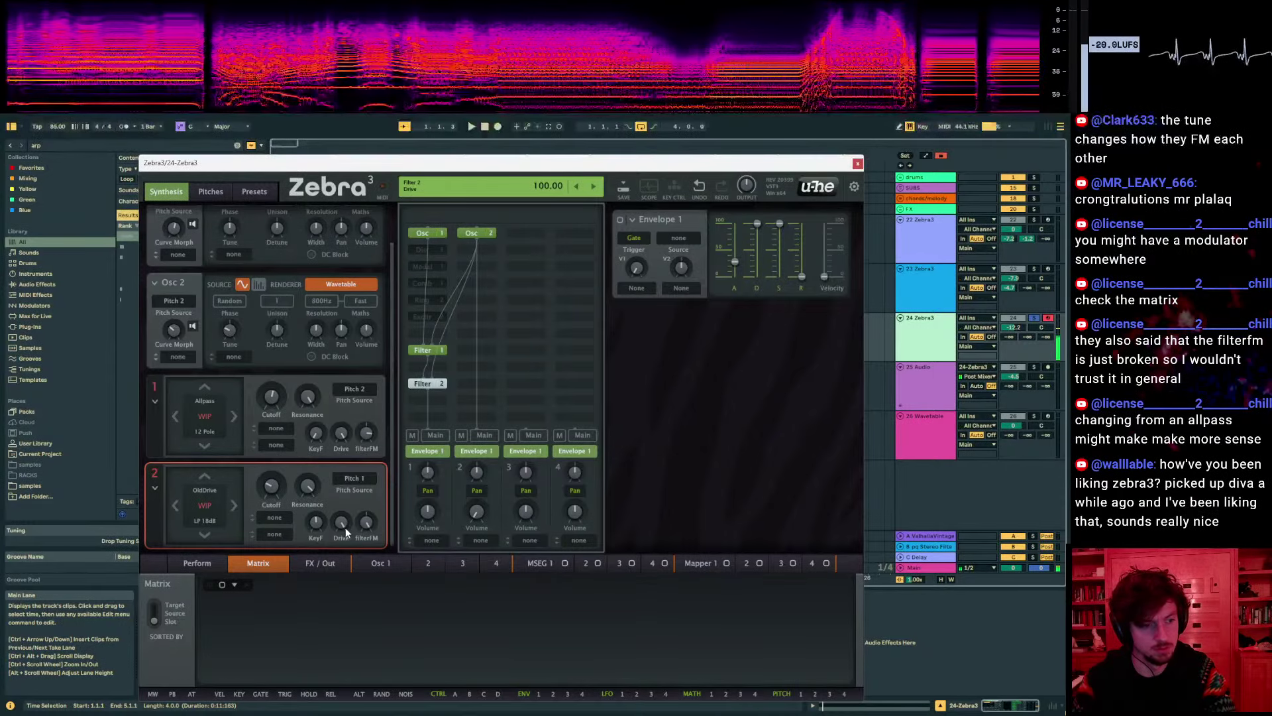
Try the Expanse LP 18dB and Impossible C LP 24dB models on Filter 2, and settle on the 4-pole Phaser
{"action": "left_click", "coordinate": [205, 477]}
{"action": "left_click", "coordinate": [205, 477]}
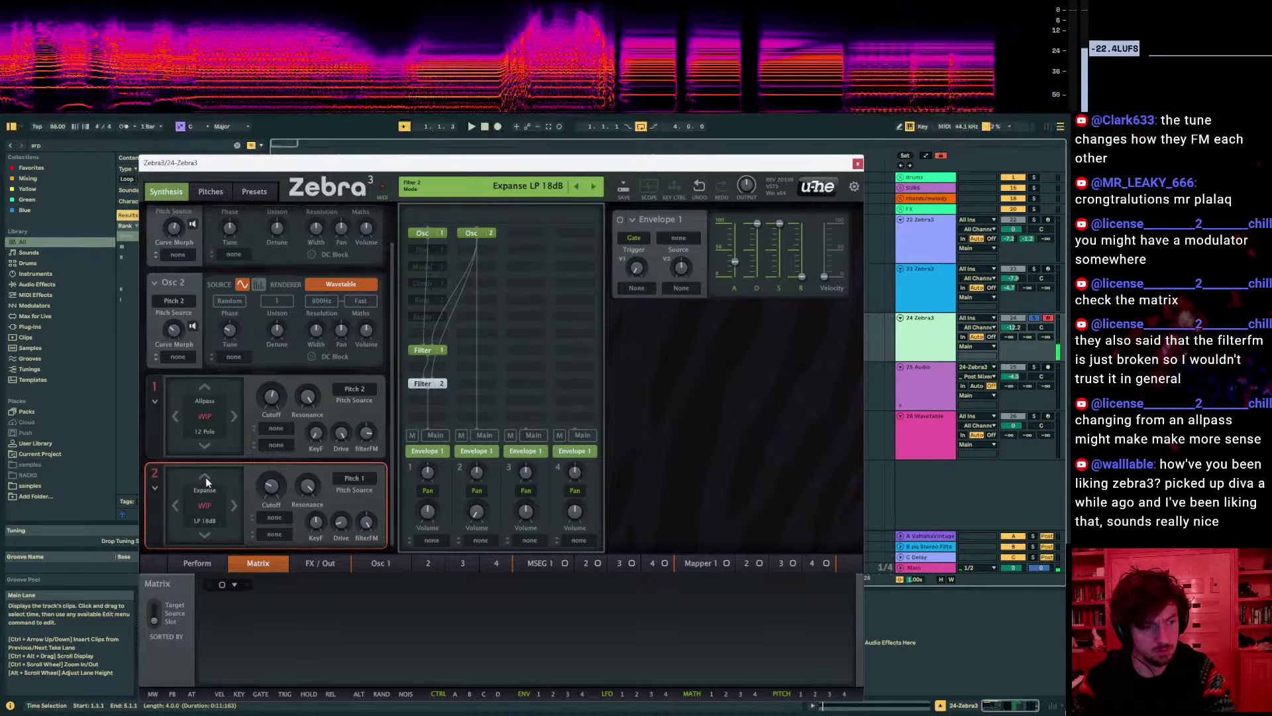
{"action": "left_click", "coordinate": [208, 491]}
{"action": "left_click", "coordinate": [484, 356]}
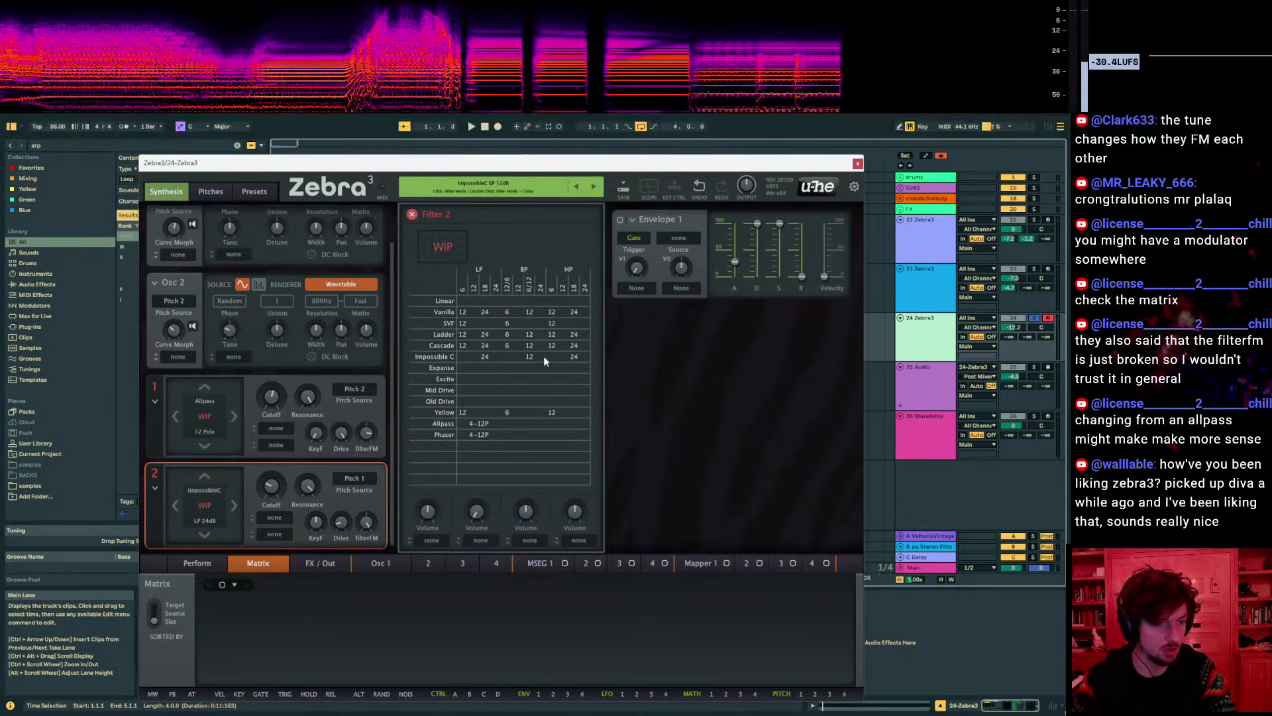
{"action": "left_click", "coordinate": [485, 435]}
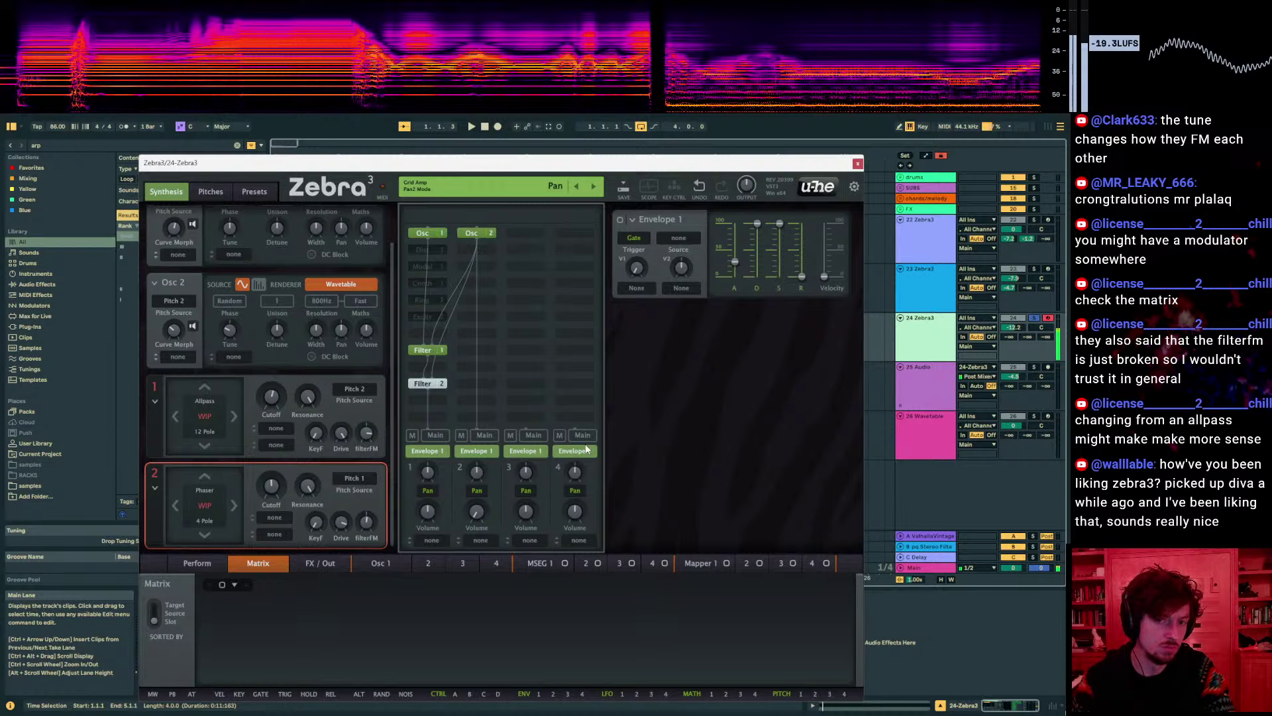
Adjust the return sends of track 24 Zebra3, and tune Filter 2's Drive, KeyFollow and FilterFM, with FilterFM at about -12
{"action": "left_click", "coordinate": [1009, 336]}
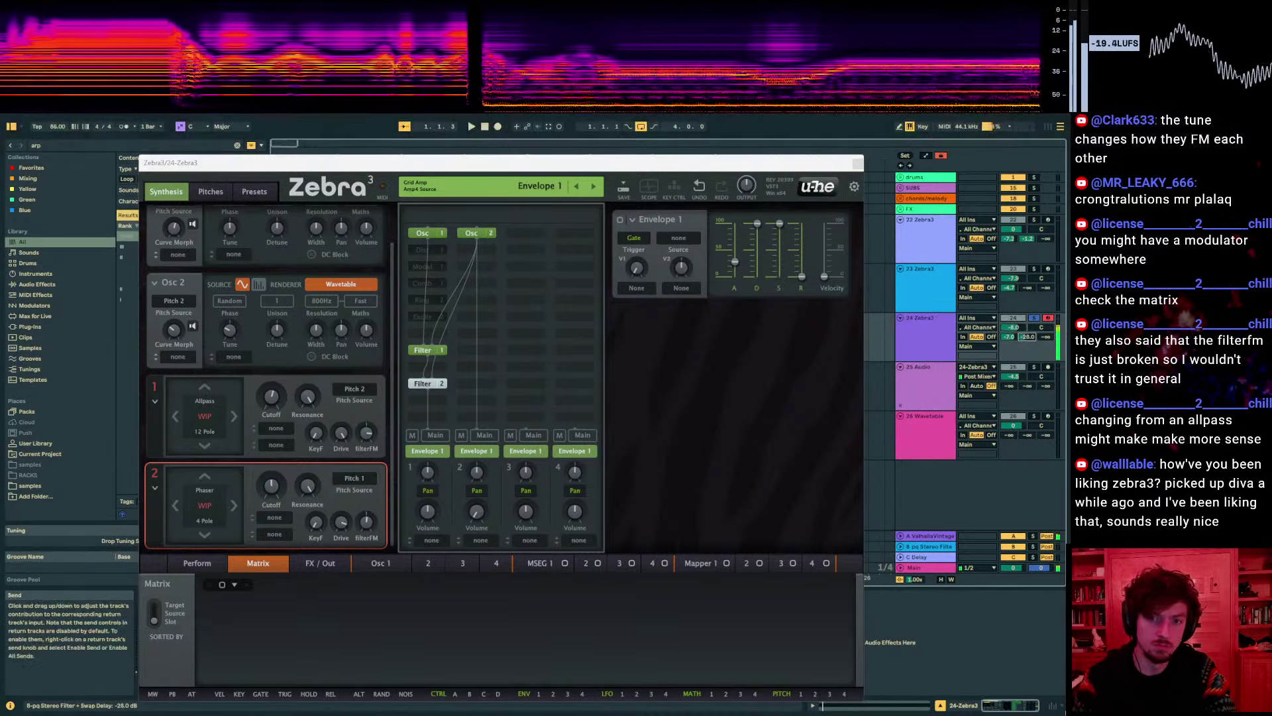
{"action": "left_click", "coordinate": [347, 522]}
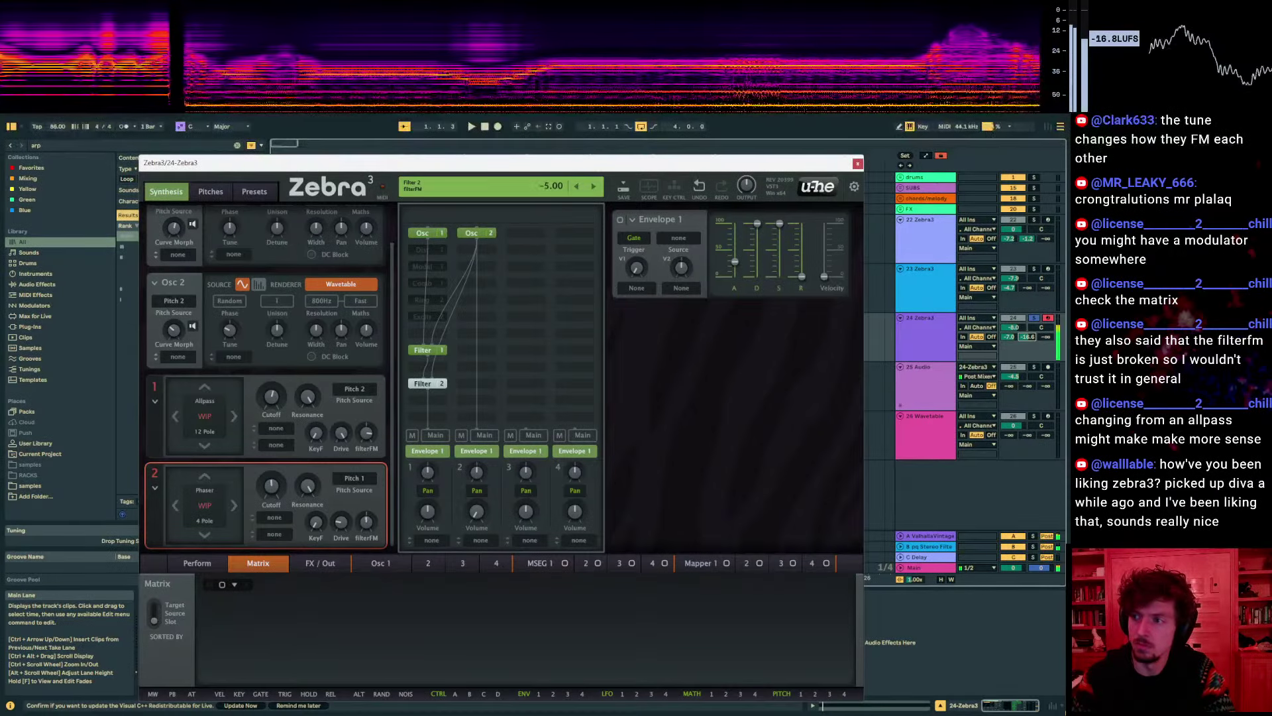
{"action": "left_click_drag", "start_coordinate": [365, 522], "coordinate": [366, 536]}
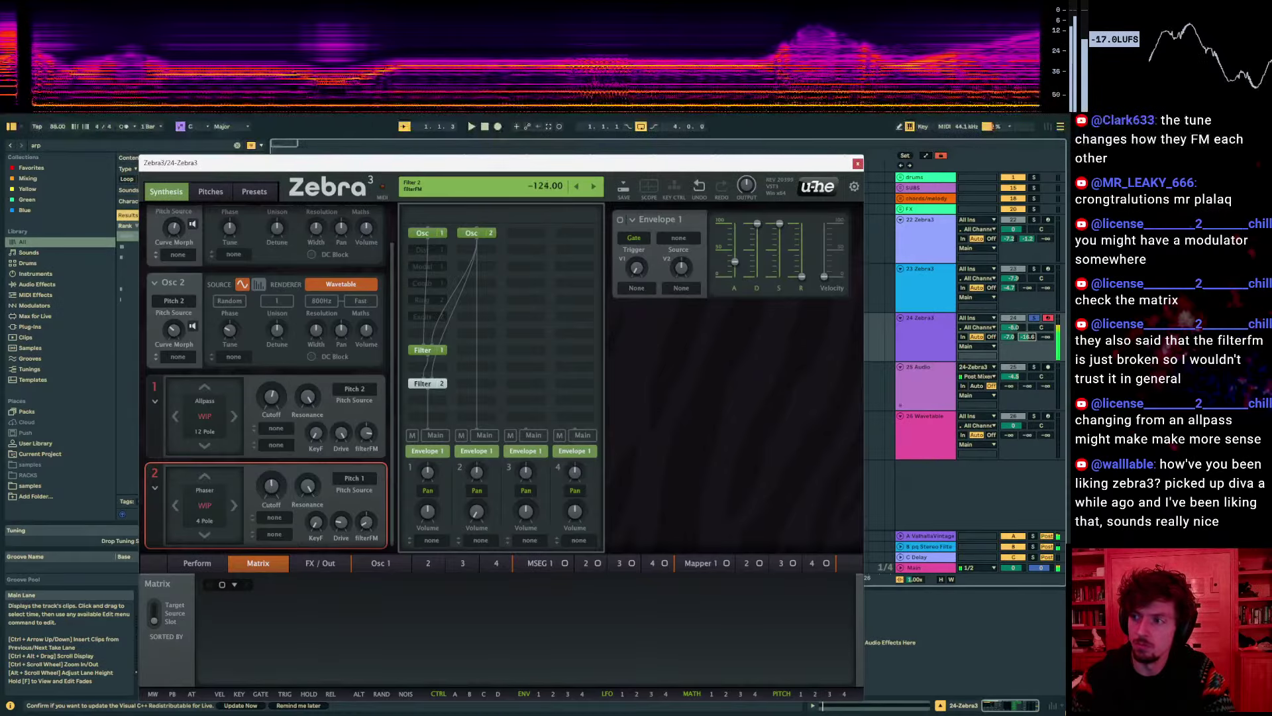
{"action": "left_click_drag", "start_coordinate": [365, 521], "coordinate": [366, 511]}
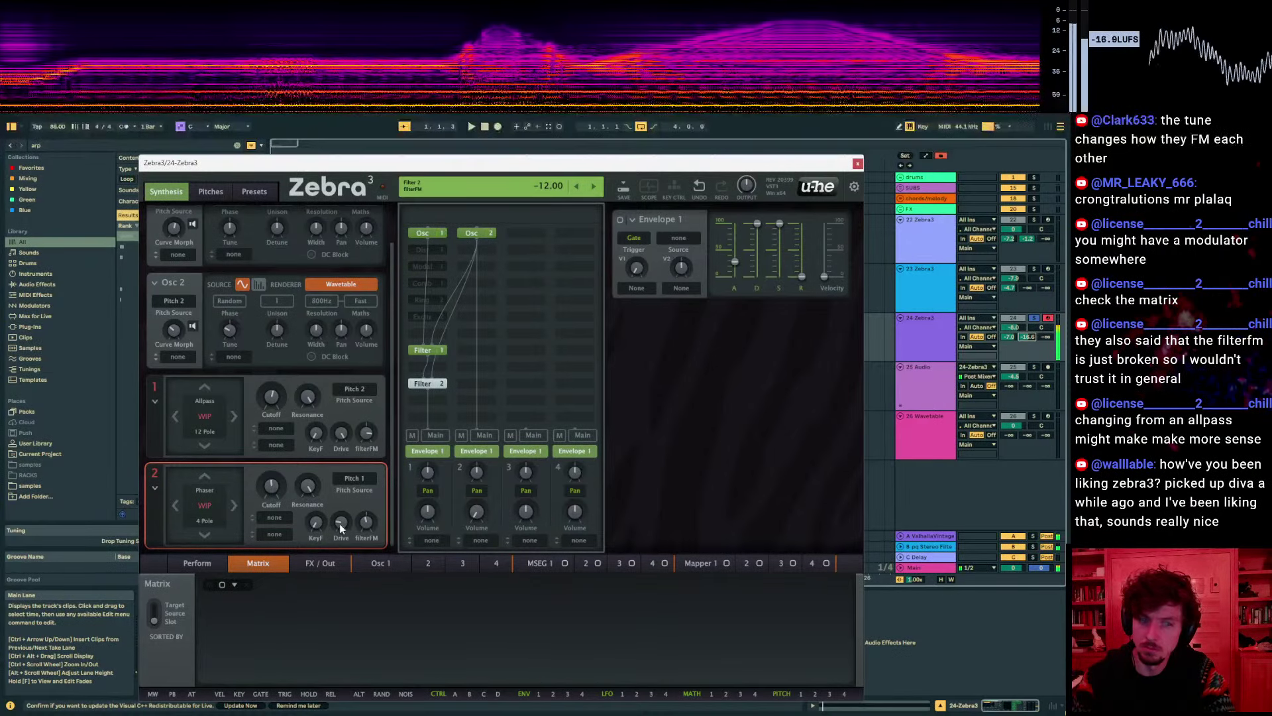
{"action": "left_click", "coordinate": [317, 522]}
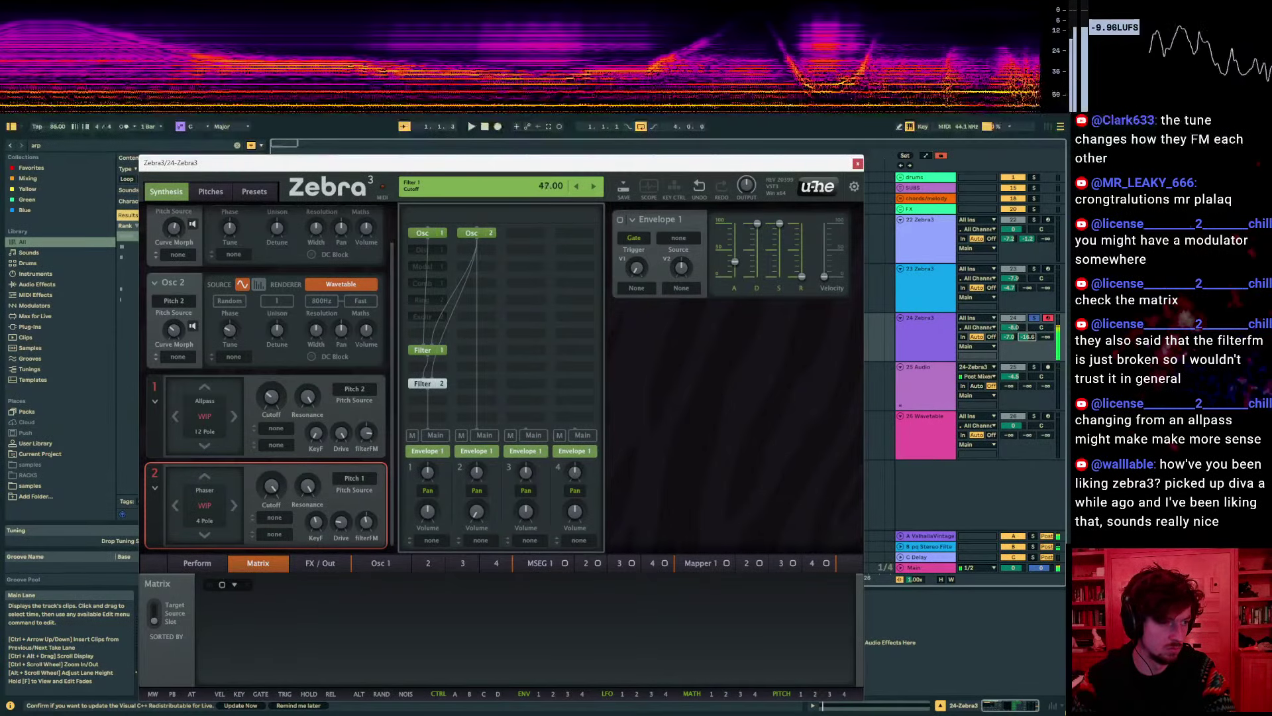
Set the volume of track 24 Zebra3 to about -1.4 dB and shift the computer keyboard's octave
{"action": "scroll", "coordinate": [273, 387], "scroll_direction": "up", "scroll_amount": 2}
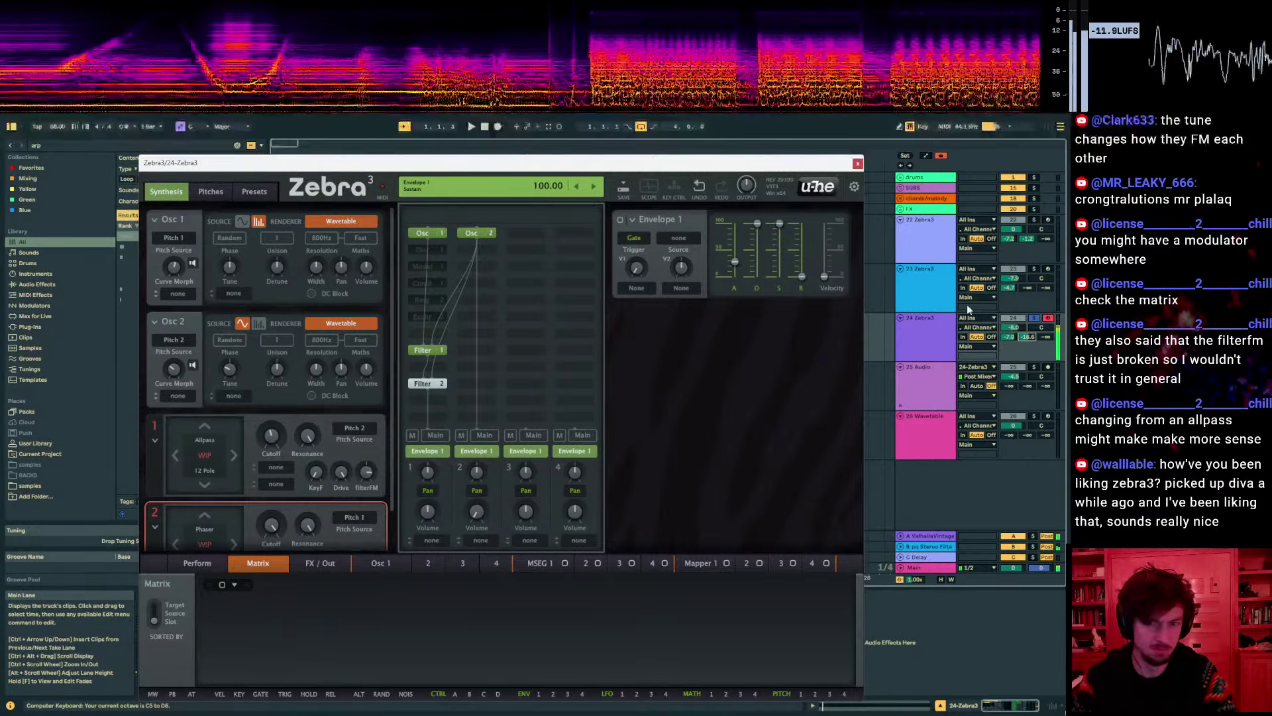
{"action": "left_click_drag", "start_coordinate": [1013, 329], "coordinate": [1014, 314]}
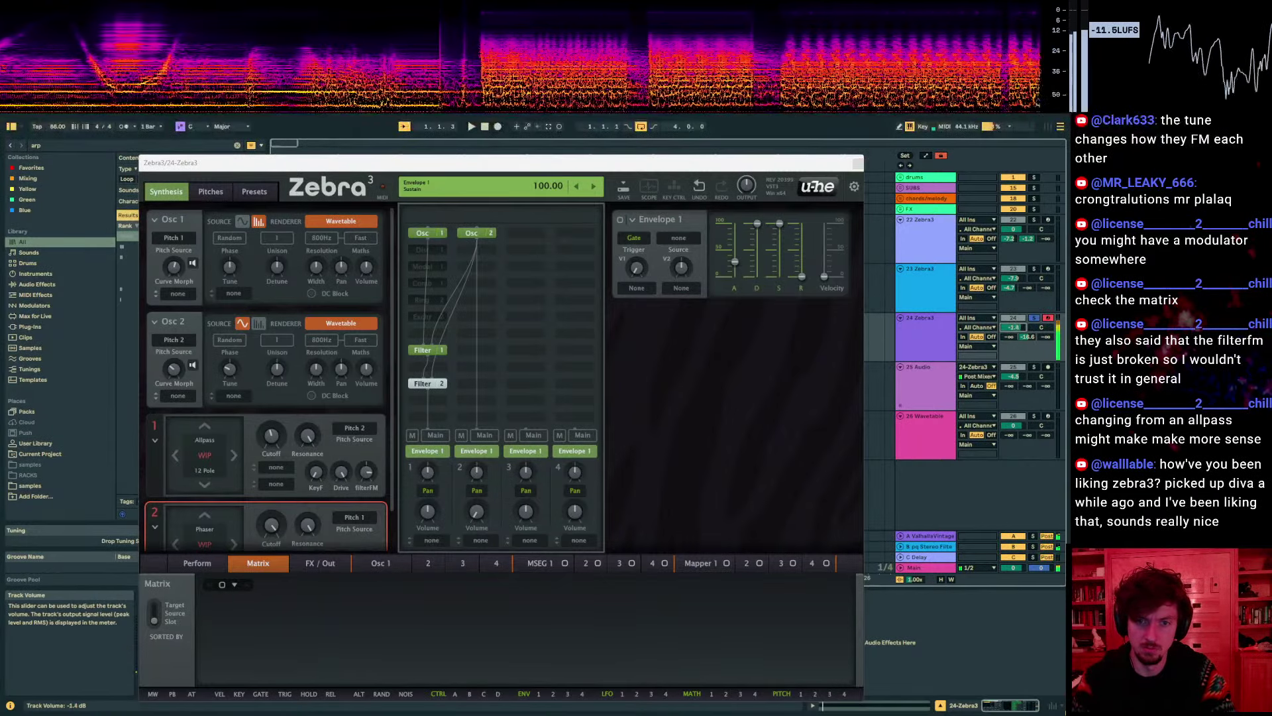
{"action": "left_click", "coordinate": [931, 343]}
{"action": "key", "text": "z"}
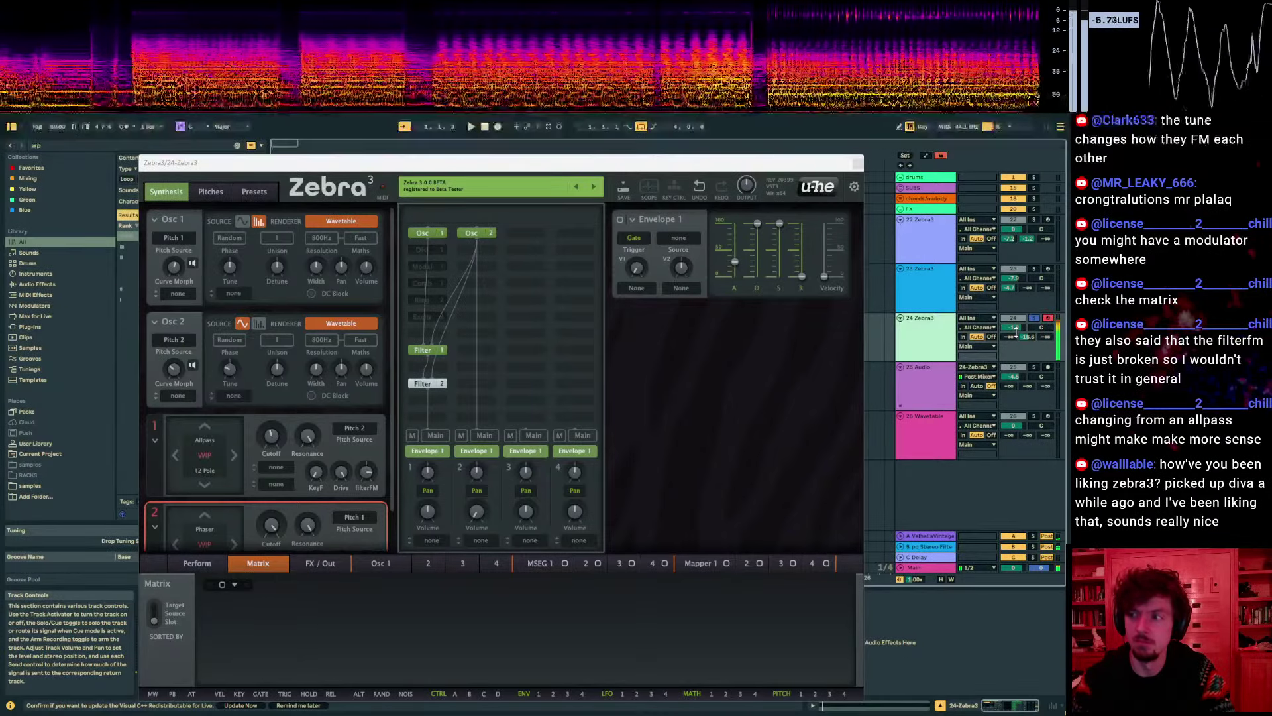
{"action": "key", "text": "x"}
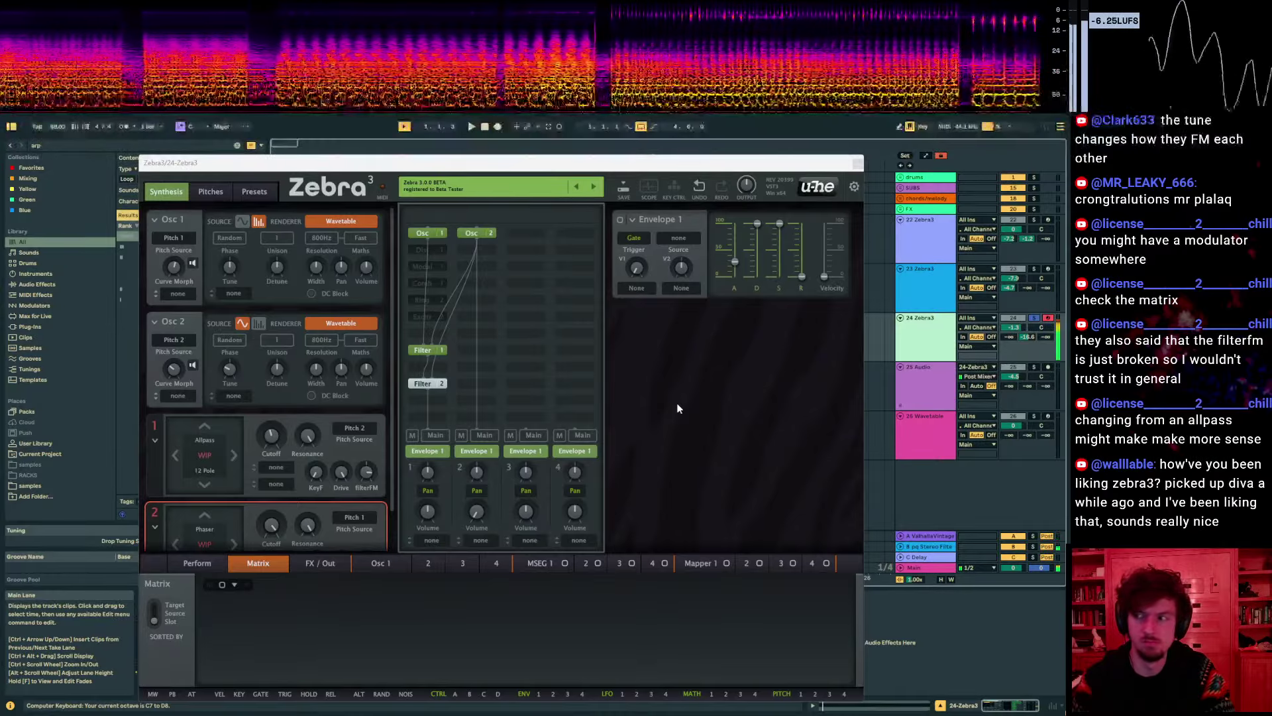
Raise the Drive of Filter 2, the 4-pole Phaser
{"action": "mouse_move", "coordinate": [276, 432]}
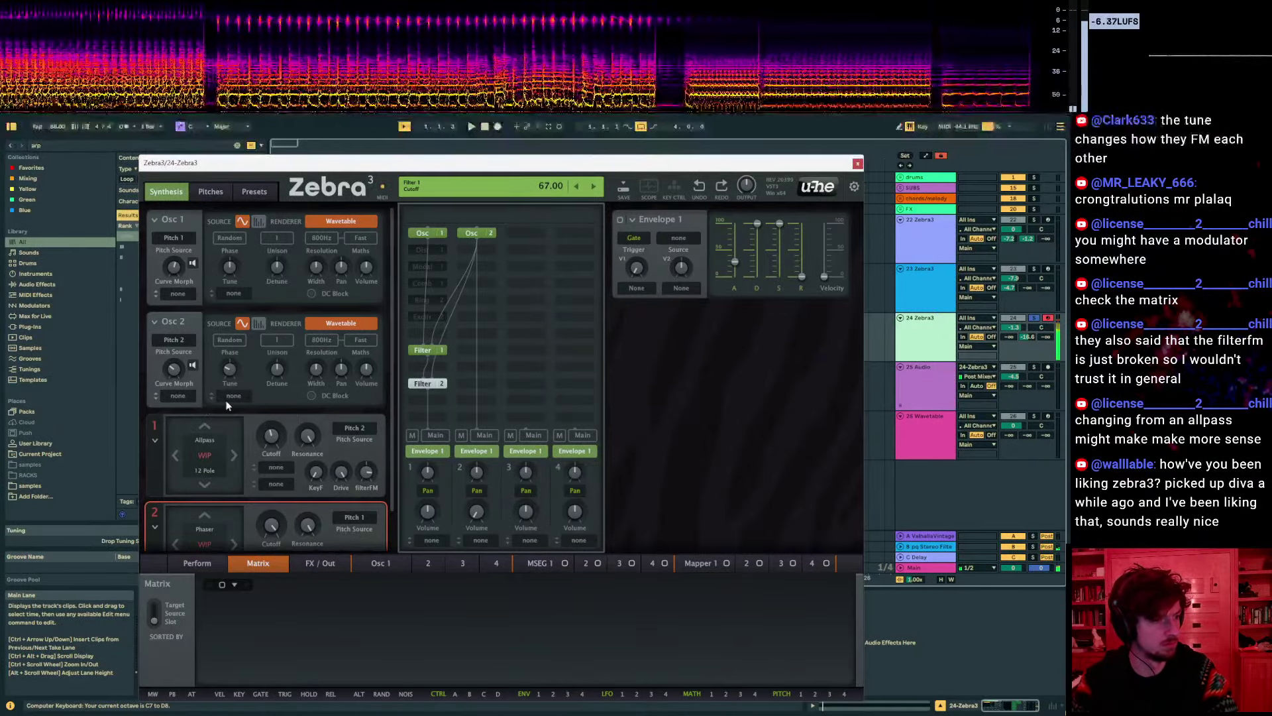
{"action": "scroll", "coordinate": [329, 464], "scroll_direction": "down", "scroll_amount": 1}
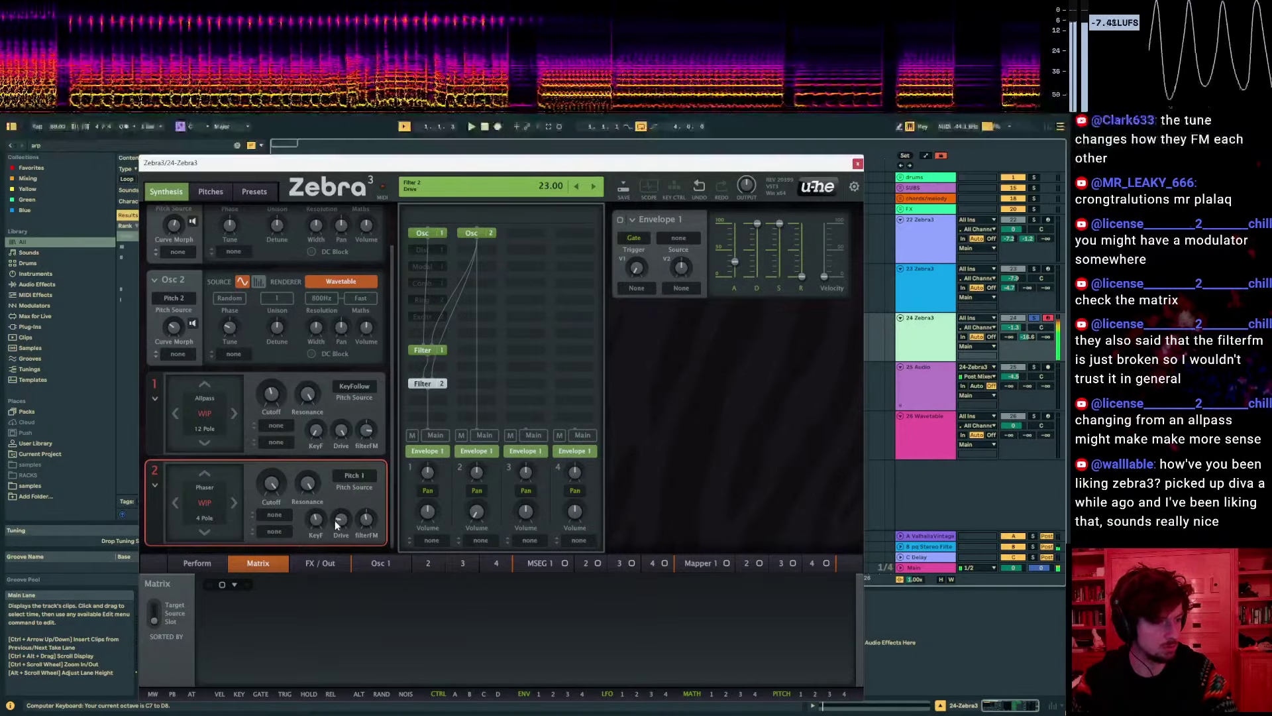
{"action": "left_click_drag", "start_coordinate": [340, 518], "coordinate": [341, 490]}
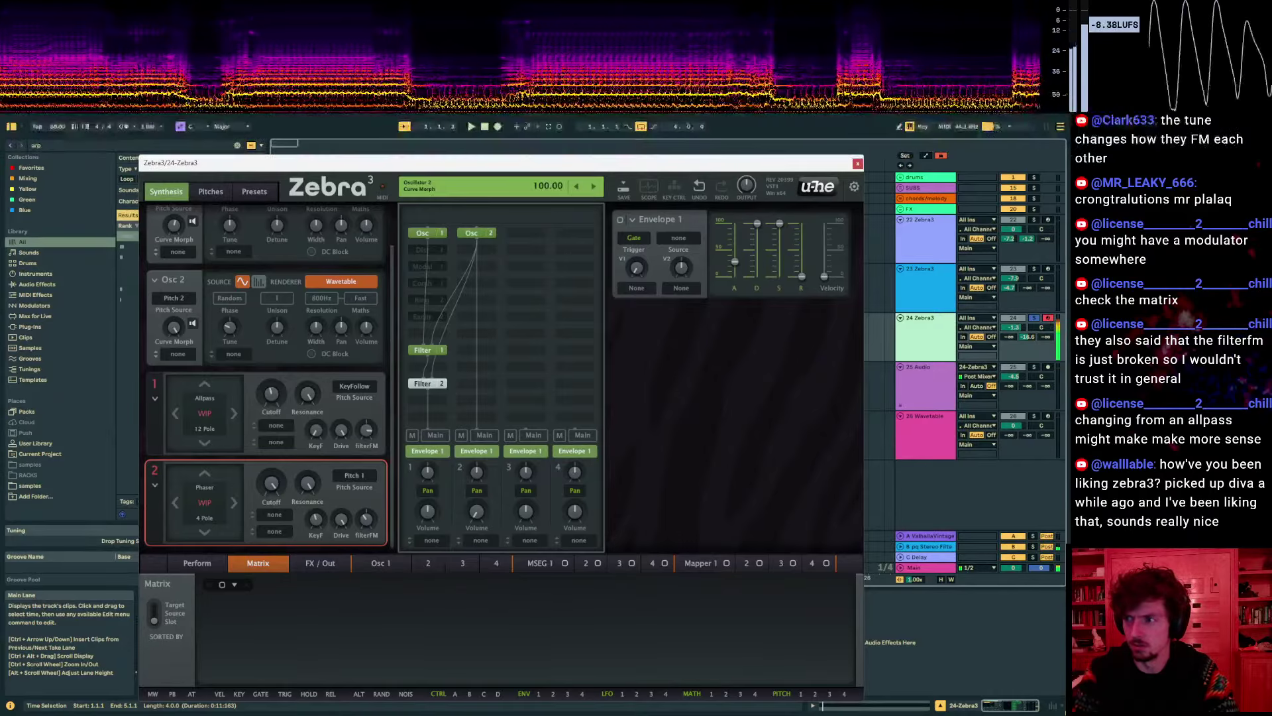
Show the curve editor of Osc 2 and select the last curve in its morph sequence
{"action": "left_click", "coordinate": [199, 562]}
{"action": "left_click", "coordinate": [311, 562]}
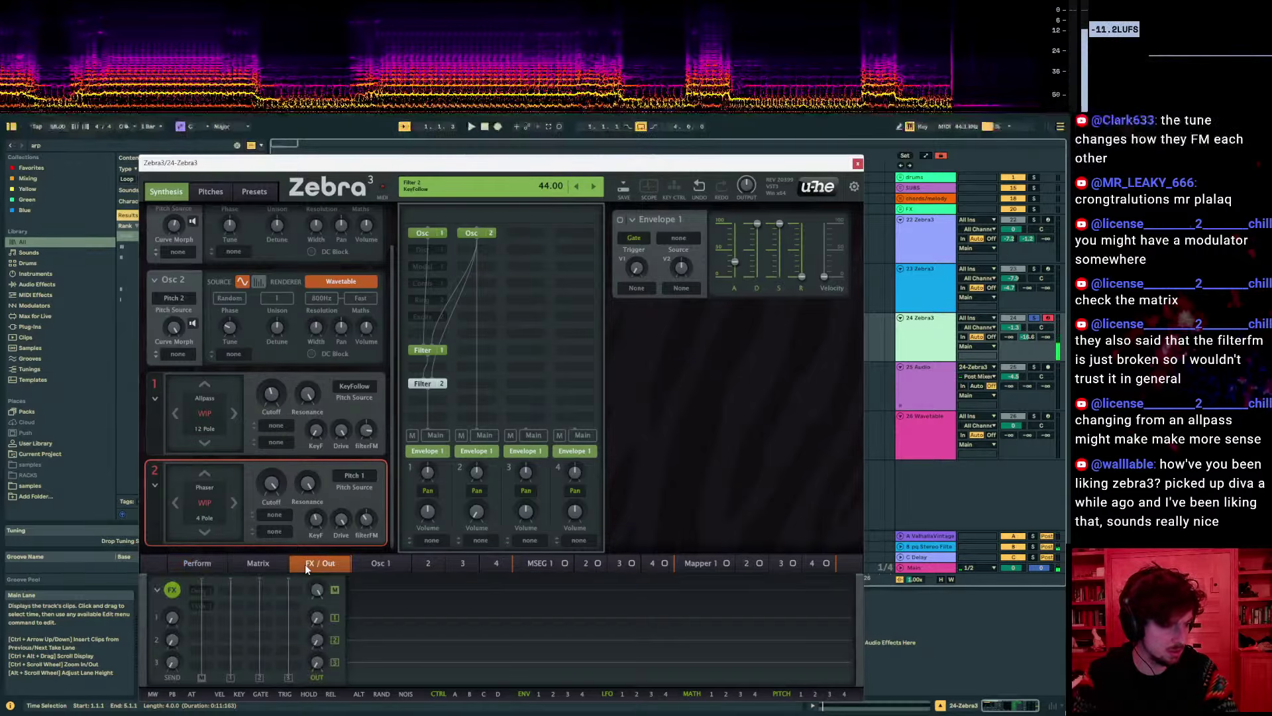
{"action": "left_click", "coordinate": [379, 564]}
{"action": "left_click", "coordinate": [424, 562]}
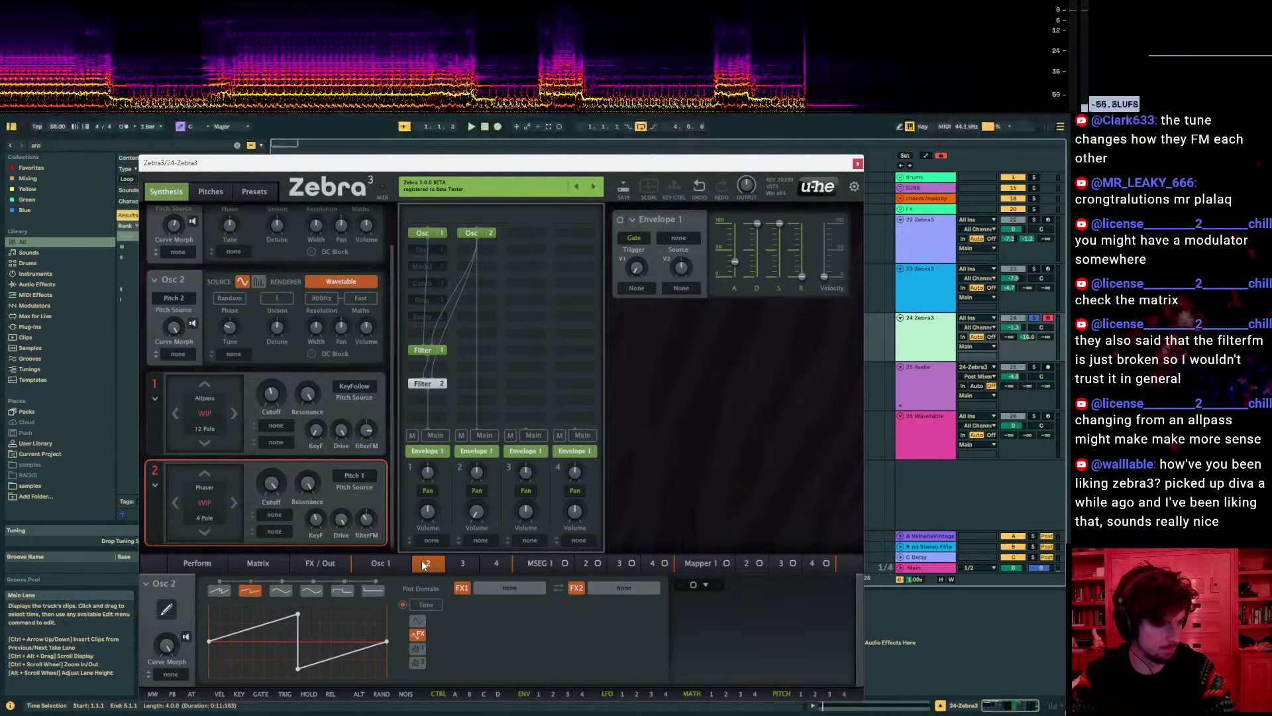
{"action": "left_click", "coordinate": [375, 590]}
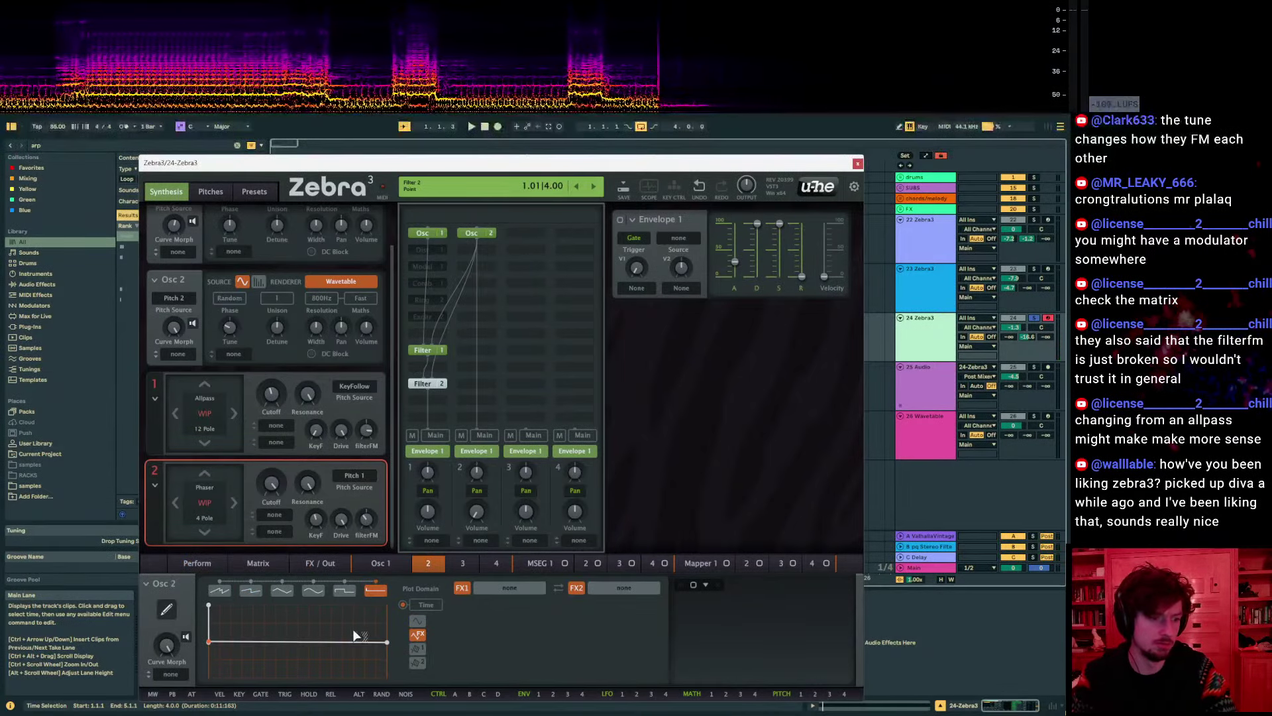
Bring Osc 2's Curve Morph to about 52 and its Tune down to -48, and lower the computer keyboard's octave
{"action": "left_click_drag", "start_coordinate": [174, 326], "coordinate": [173, 271]}
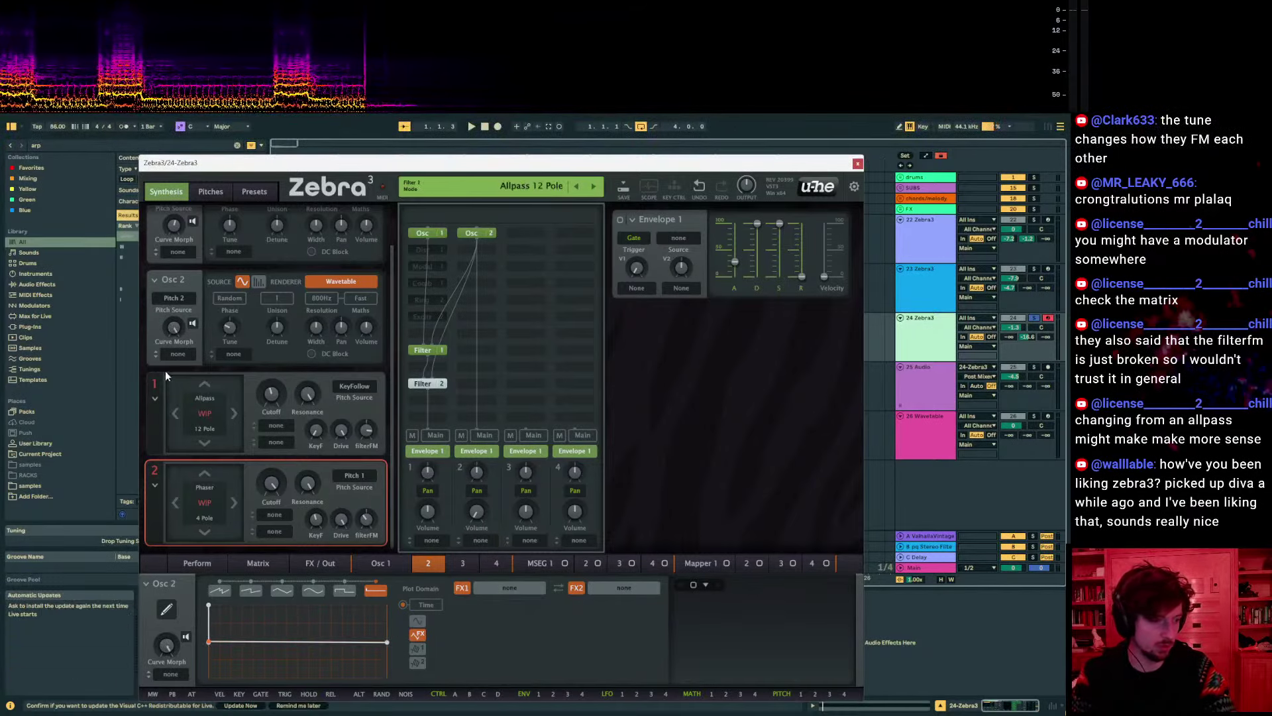
{"action": "left_click_drag", "start_coordinate": [173, 327], "coordinate": [174, 351]}
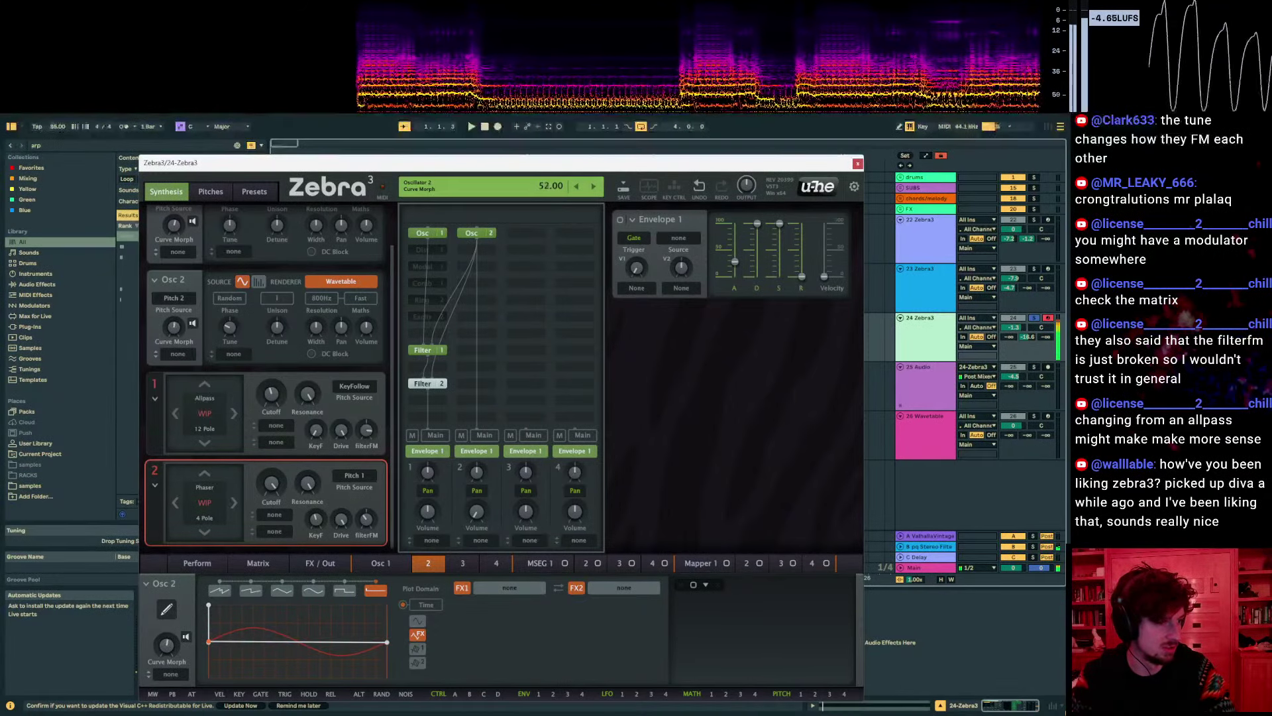
{"action": "left_click_drag", "start_coordinate": [229, 327], "coordinate": [232, 333]}
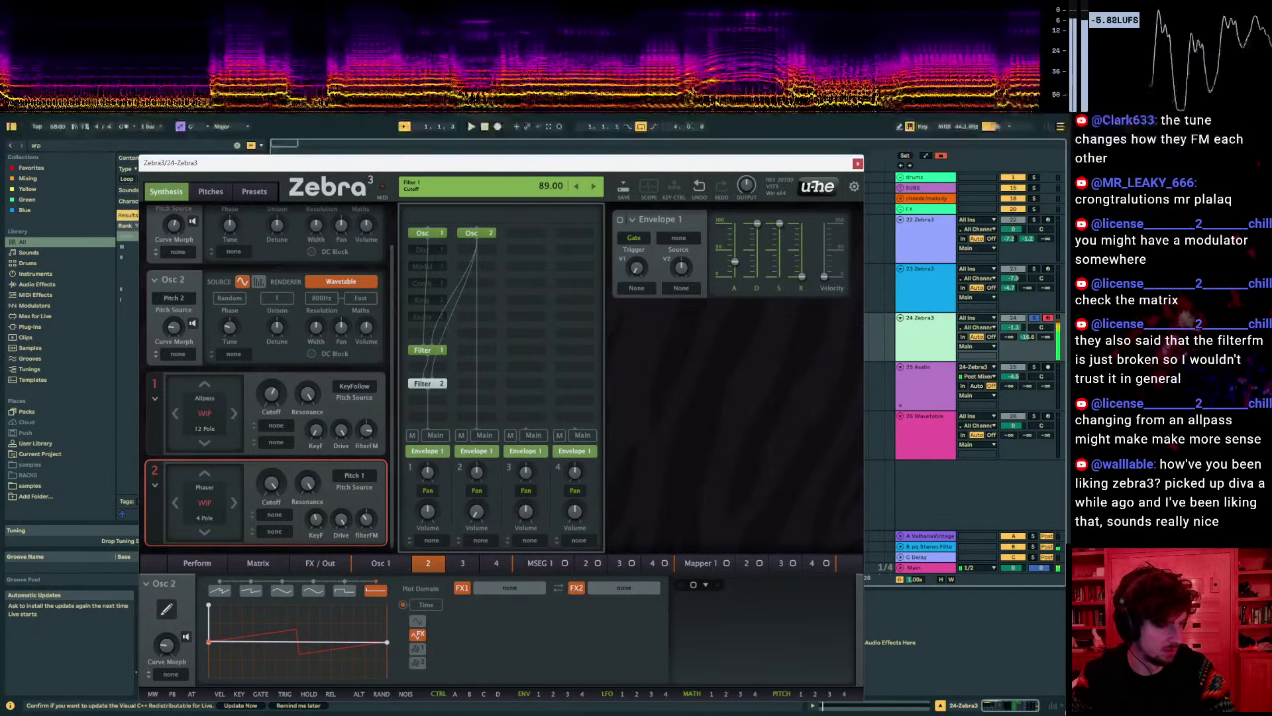
{"action": "key", "text": "z"}
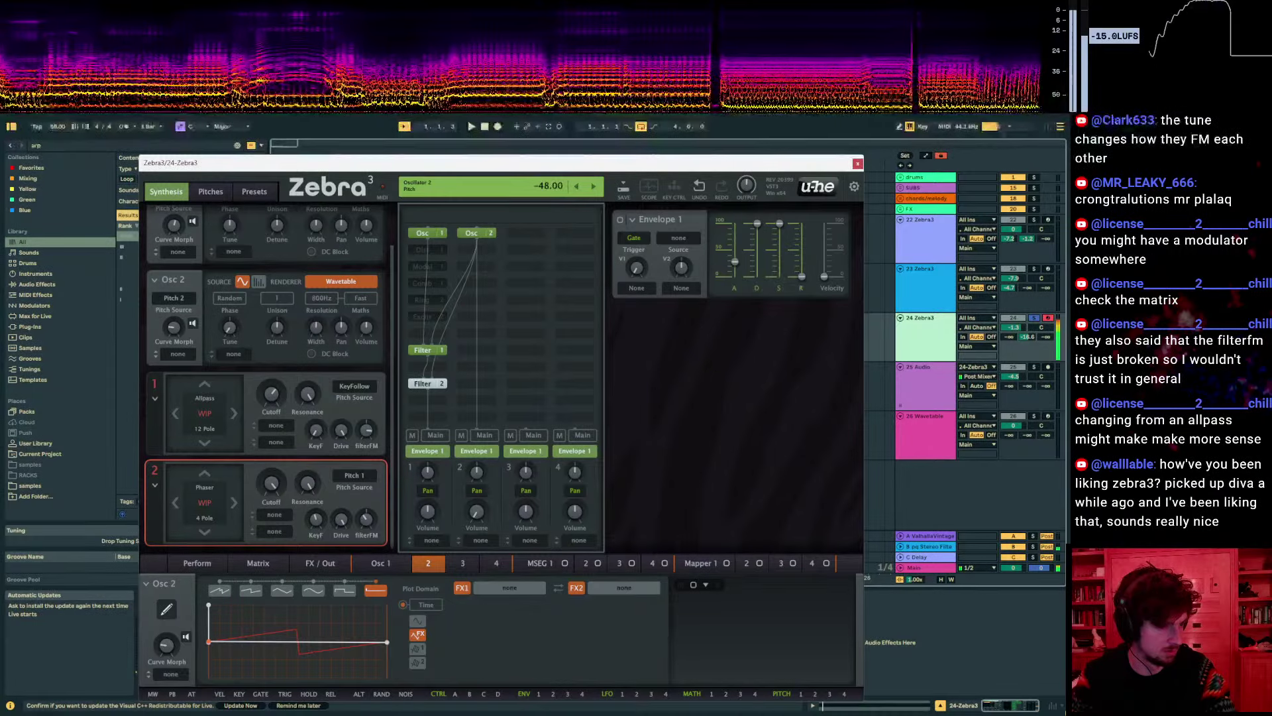
Raise track 24 Zebra3's volume slightly, and adjust the filters with more FilterFM on Filter 2 and Filter 1's Cutoff at 85
{"action": "mouse_move", "coordinate": [1013, 327]}
{"action": "left_mouse_down"}
{"action": "mouse_move", "coordinate": [1013, 314]}
{"action": "mouse_move", "coordinate": [1013, 324]}
{"action": "left_mouse_up"}
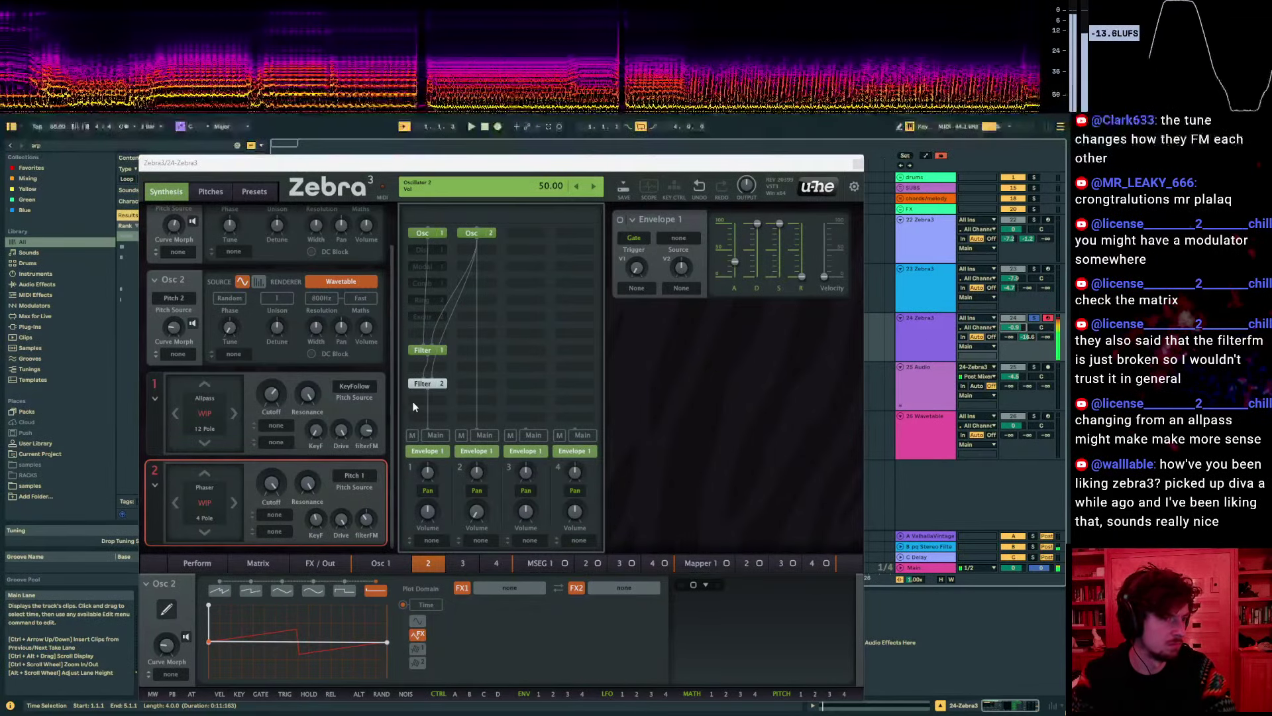
{"action": "left_click_drag", "start_coordinate": [367, 523], "coordinate": [367, 417]}
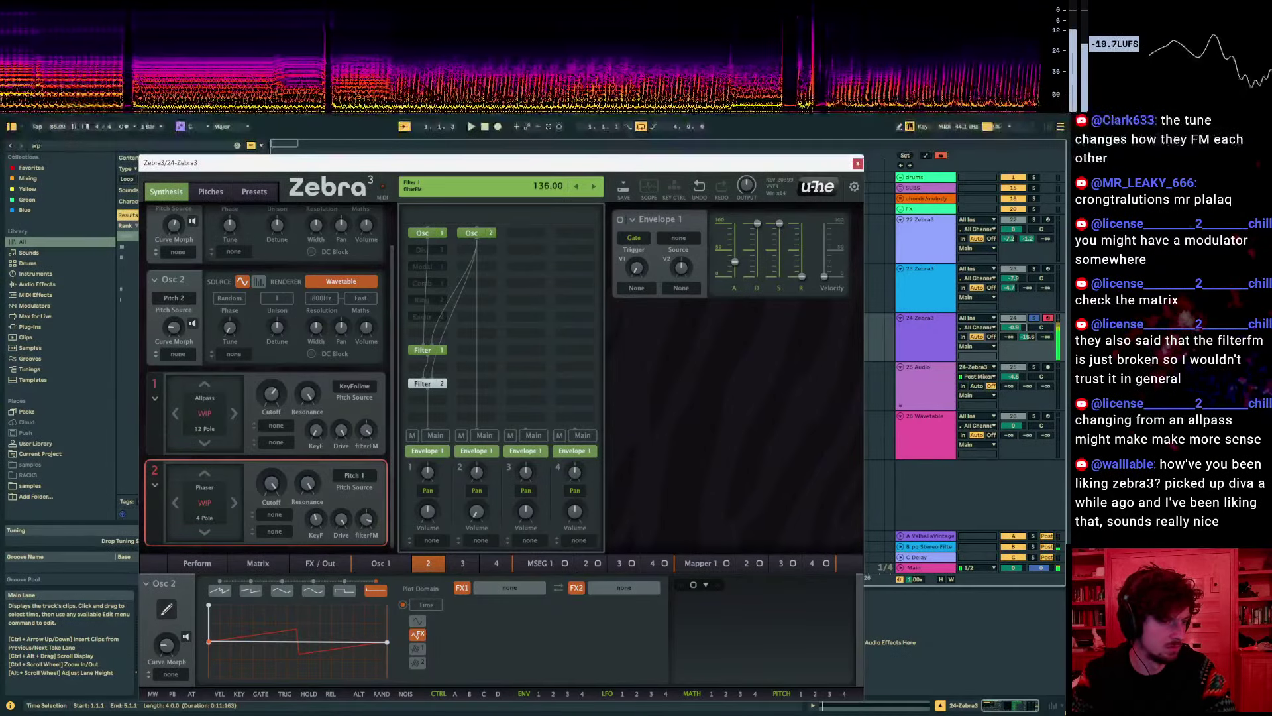
{"action": "left_click_drag", "start_coordinate": [277, 395], "coordinate": [277, 390]}
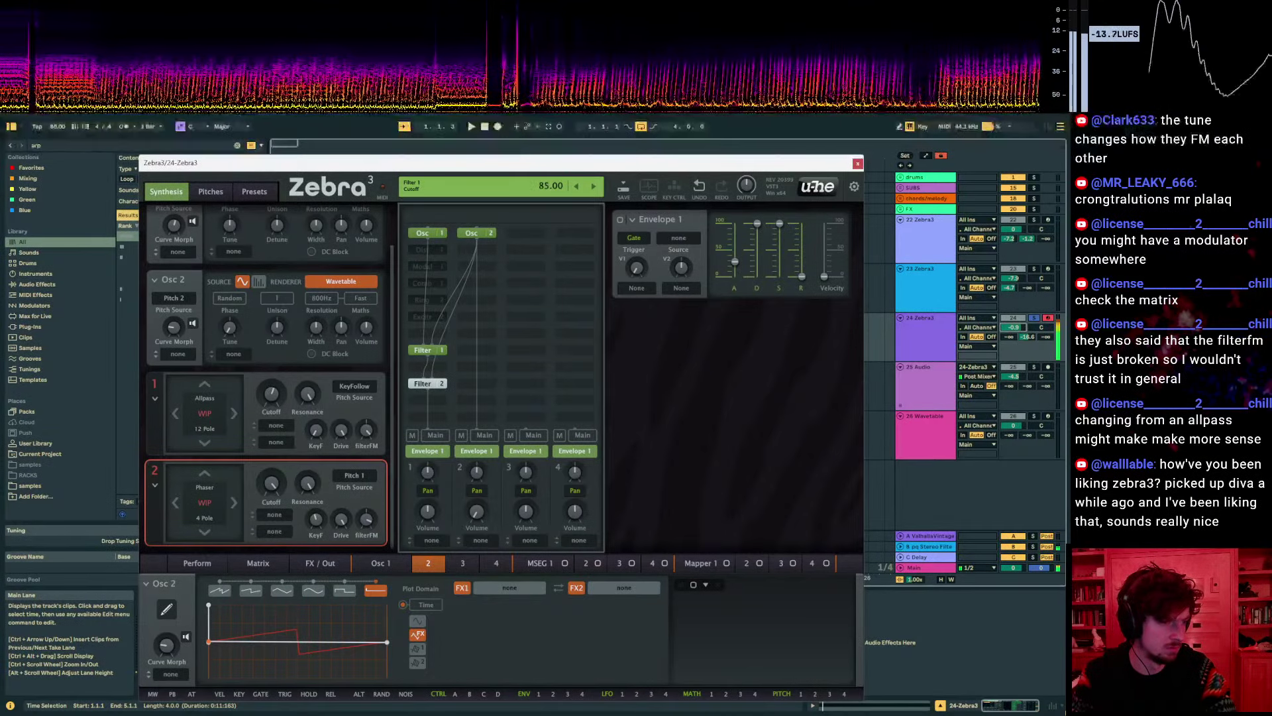
Step Filter 2 through the Phaser pole counts up to Phaser 12 Pole and raise its Cutoff slightly
{"action": "left_click", "coordinate": [235, 503]}
{"action": "left_click", "coordinate": [233, 505]}
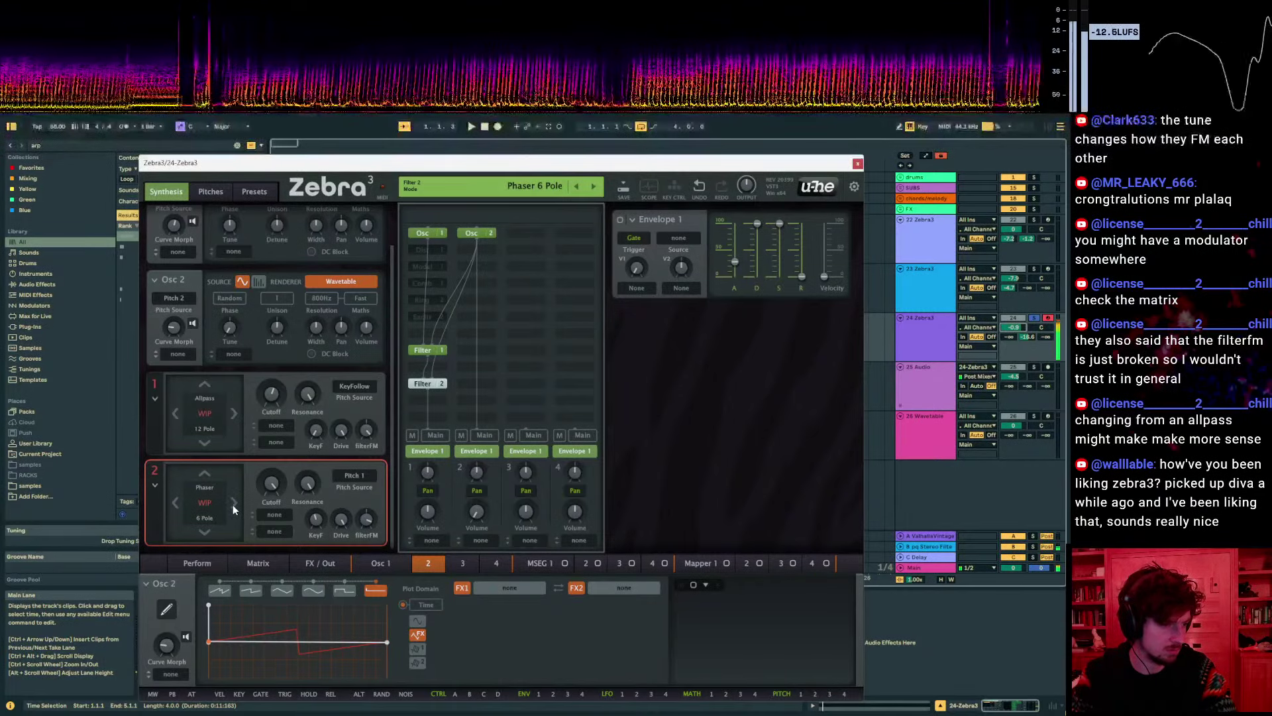
{"action": "left_click", "coordinate": [234, 505]}
{"action": "left_click", "coordinate": [176, 505]}
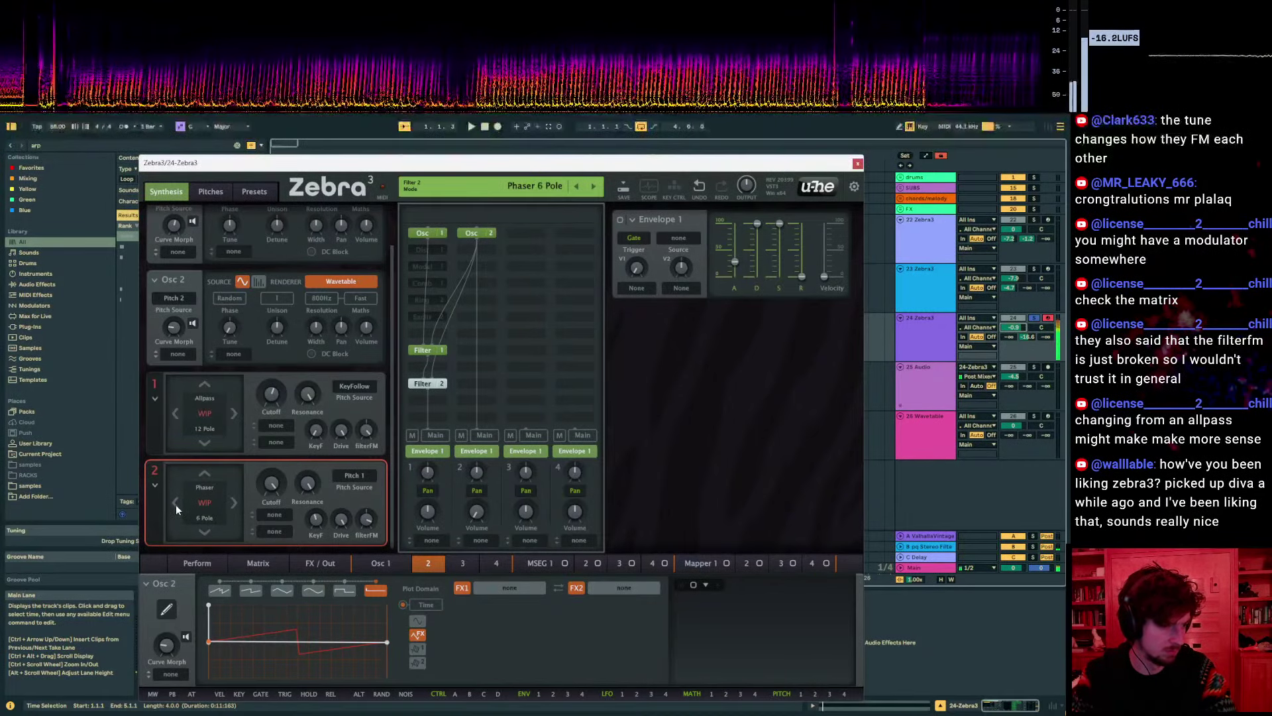
{"action": "left_click", "coordinate": [234, 503]}
{"action": "left_click", "coordinate": [234, 503]}
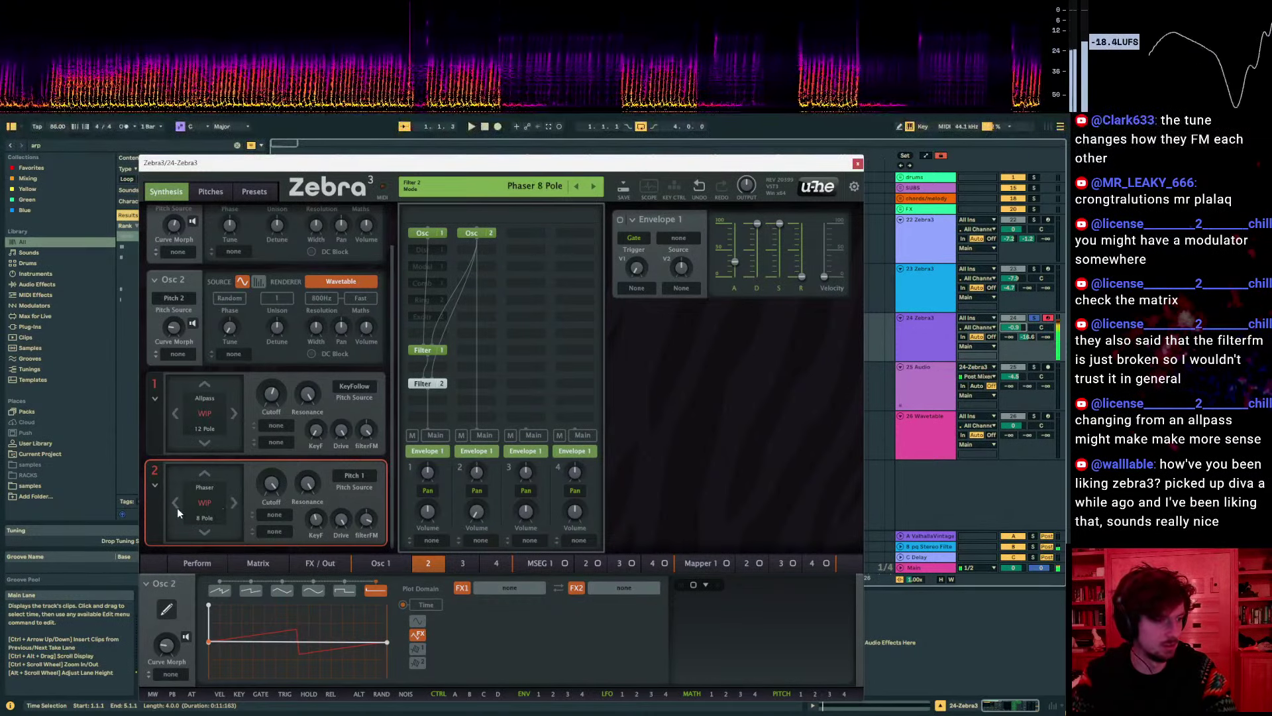
{"action": "left_click", "coordinate": [234, 503]}
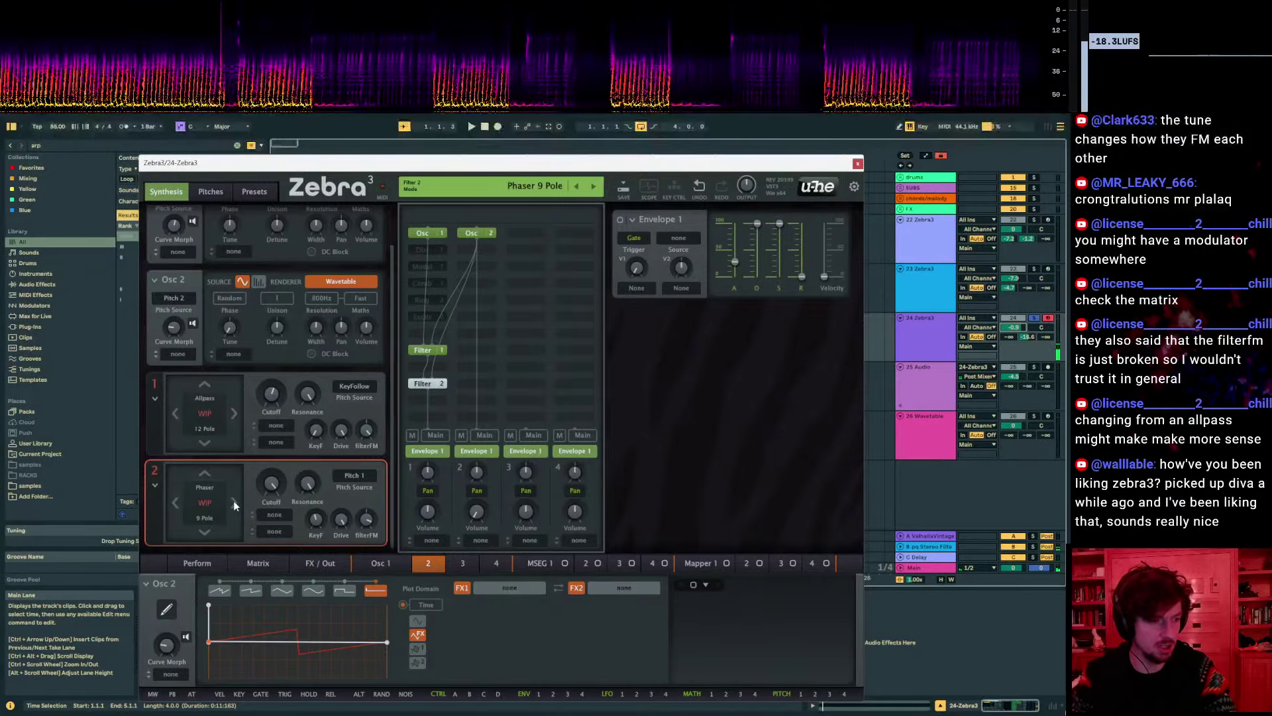
{"action": "left_click", "coordinate": [233, 503]}
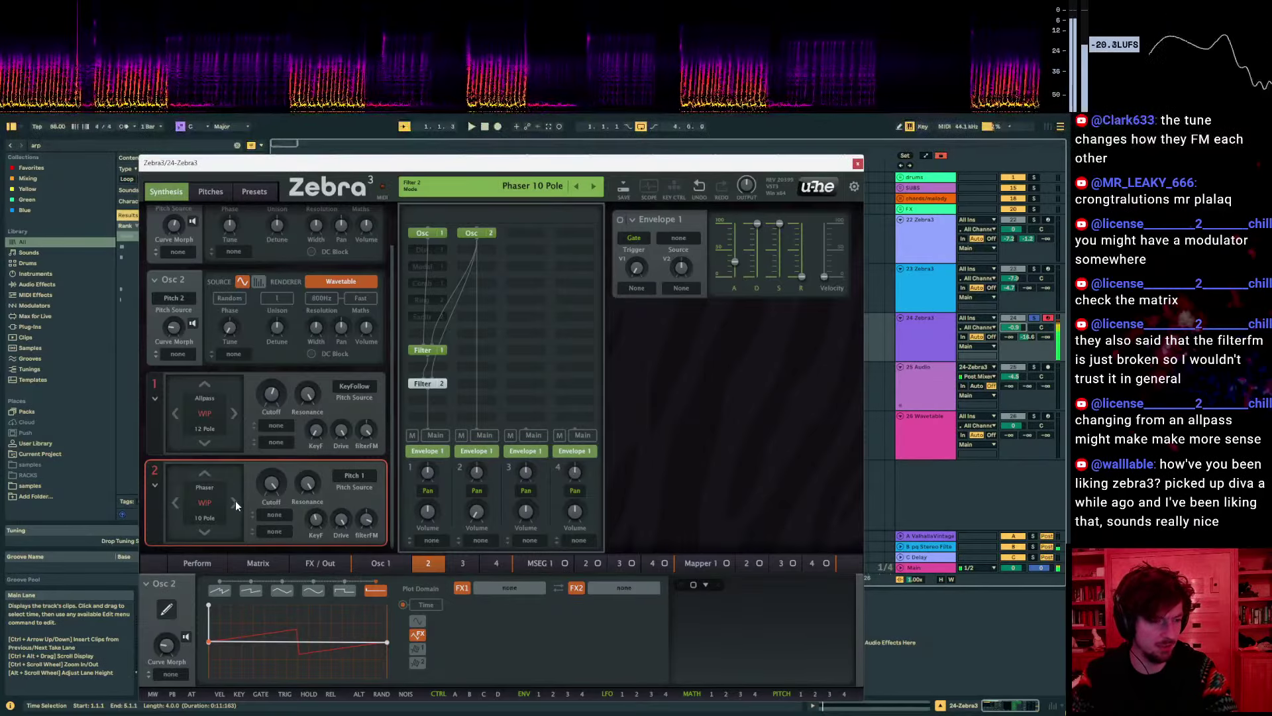
{"action": "left_click", "coordinate": [236, 501]}
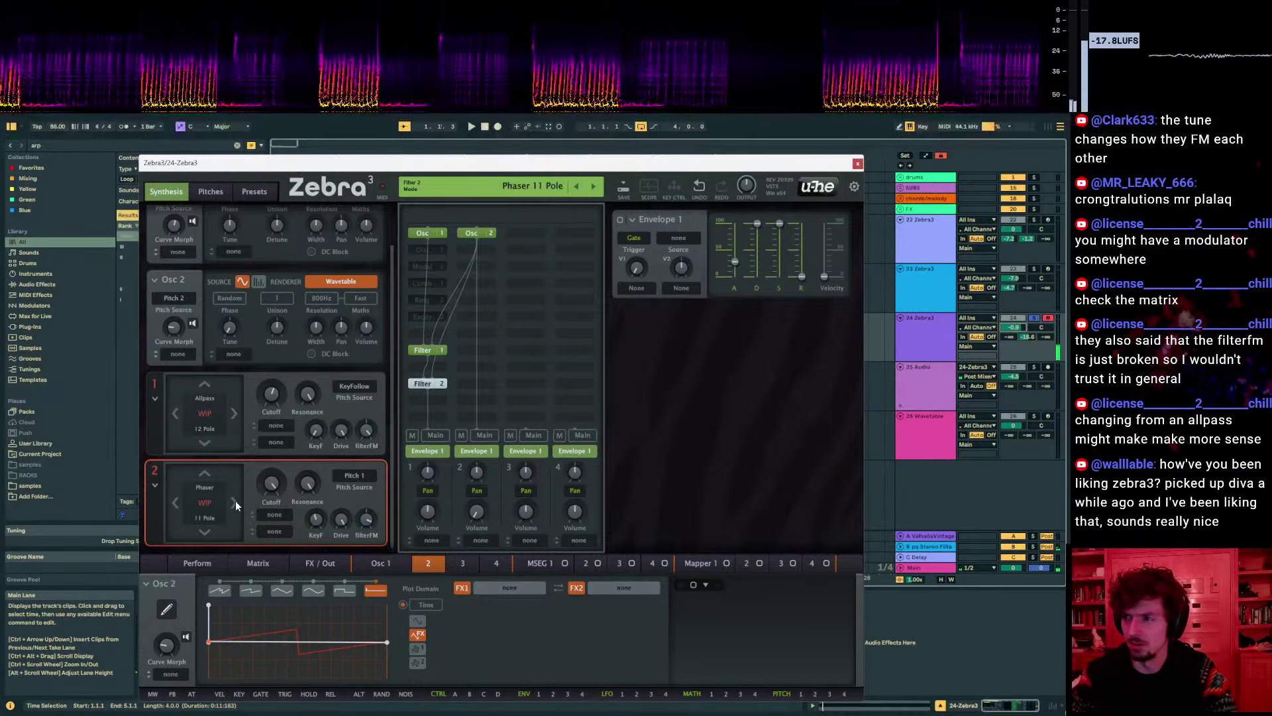
{"action": "left_click", "coordinate": [236, 503]}
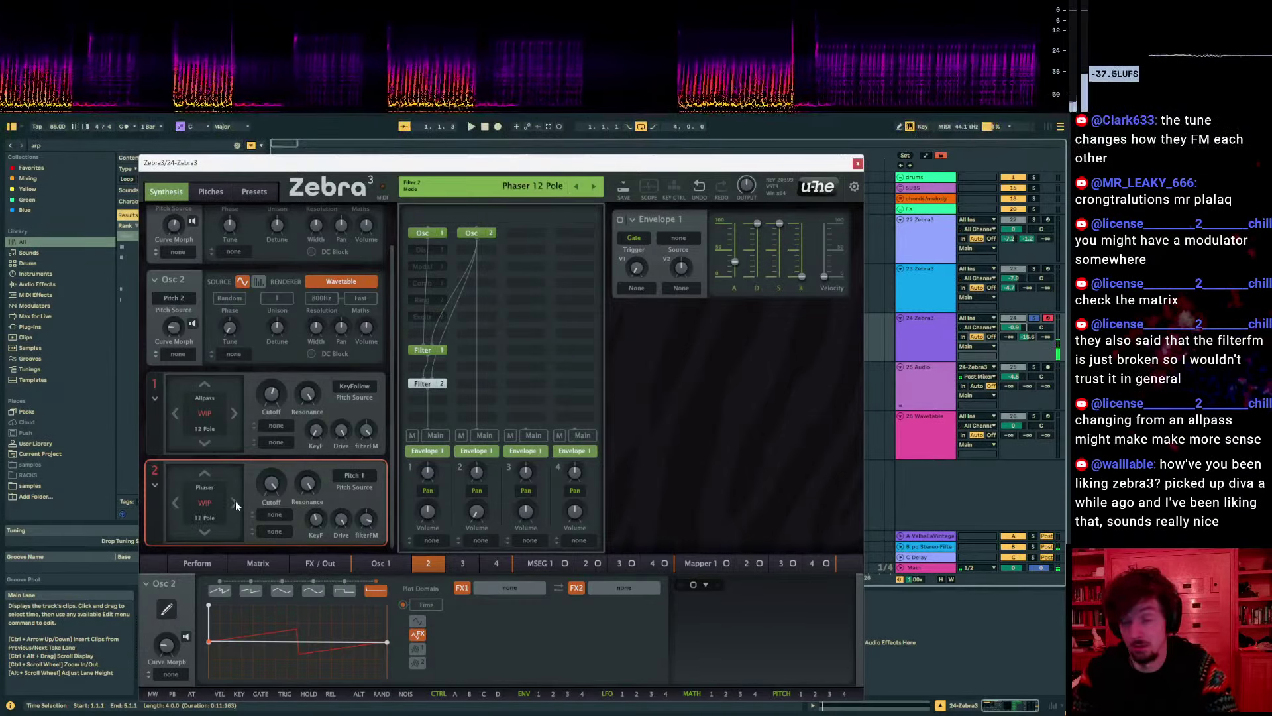
{"action": "left_click_drag", "start_coordinate": [272, 483], "coordinate": [272, 475]}
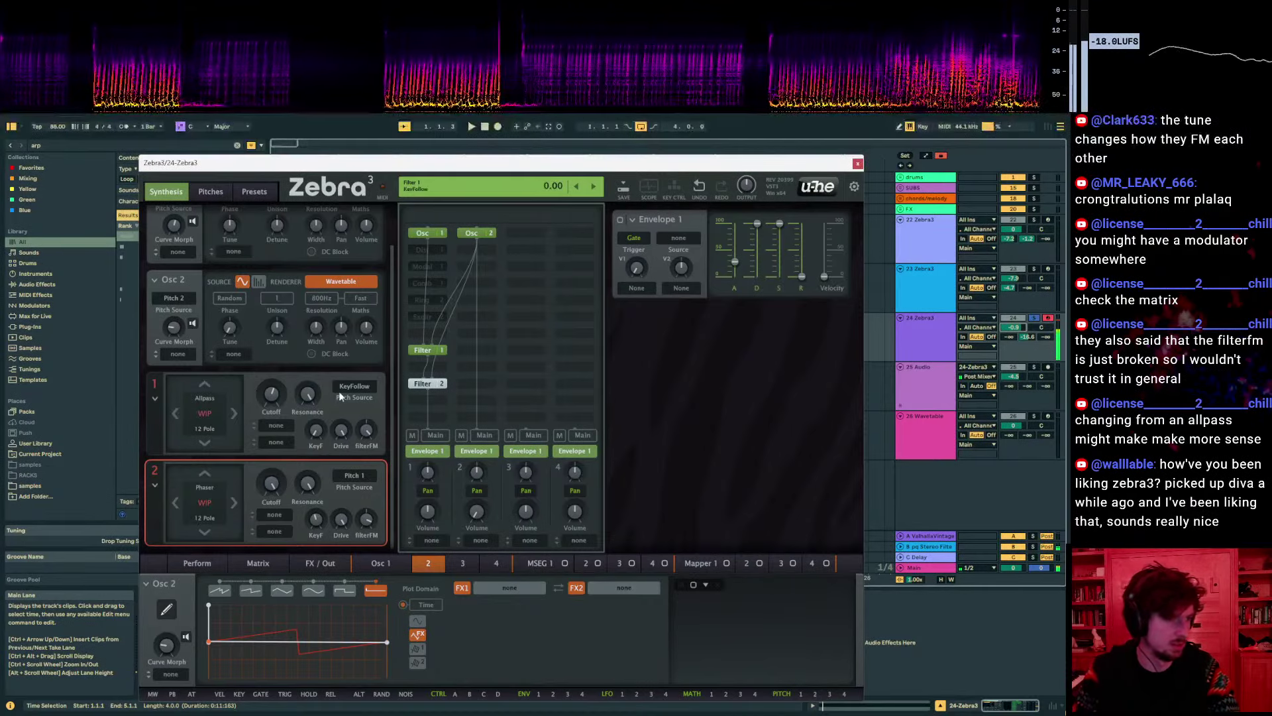
Set Osc 2's Unison to 2 and add a Comb 1 module above the filters in the first lane of the grid
{"action": "scroll", "coordinate": [296, 300], "scroll_direction": "up", "scroll_amount": 1}
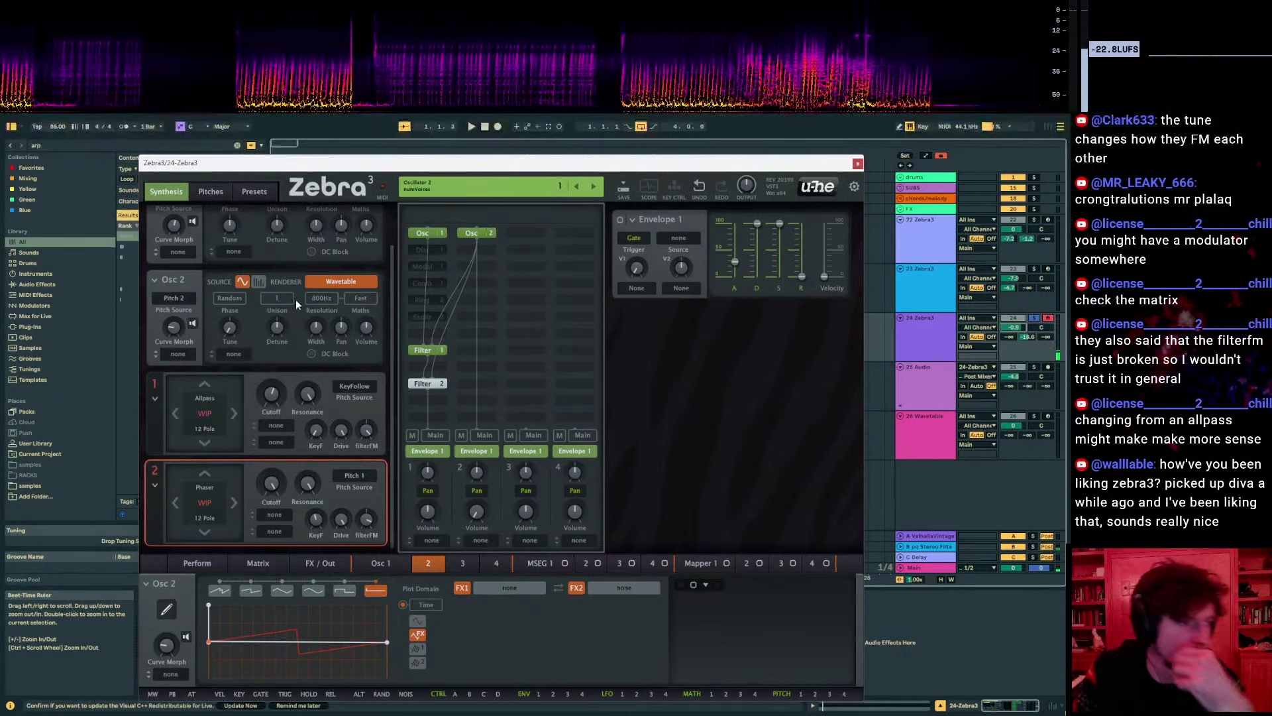
{"action": "scroll", "coordinate": [297, 299], "scroll_direction": "up", "scroll_amount": 2}
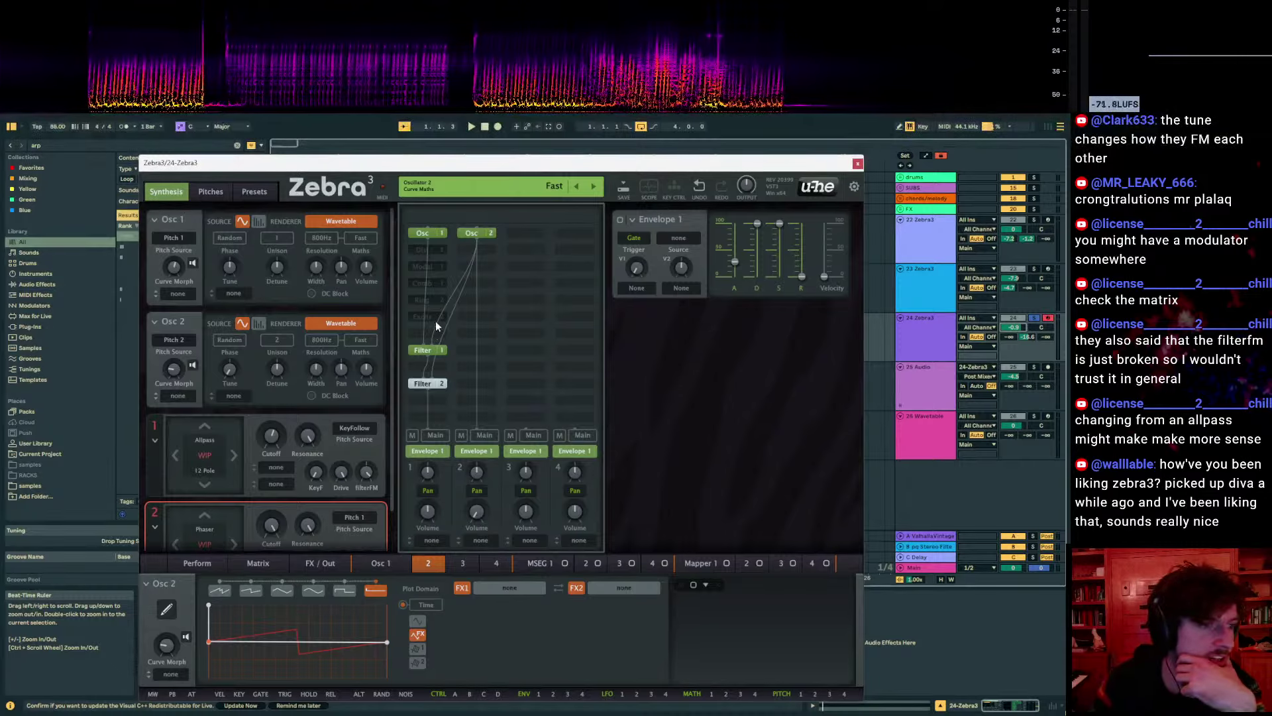
{"action": "left_click", "coordinate": [431, 284]}
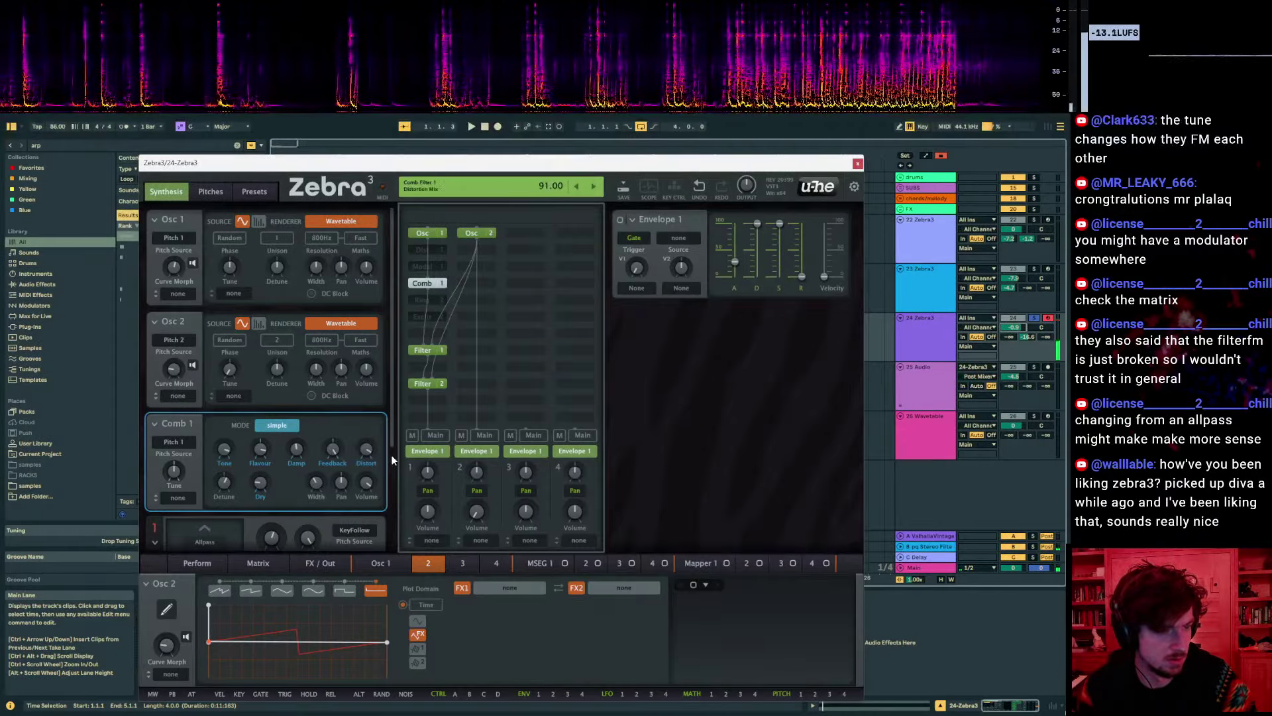
Set Envelope 1's Release to 50, and switch Comb 1 to complex4 mode with its Structure at about 7.4
{"action": "left_click_drag", "start_coordinate": [802, 276], "coordinate": [801, 243]}
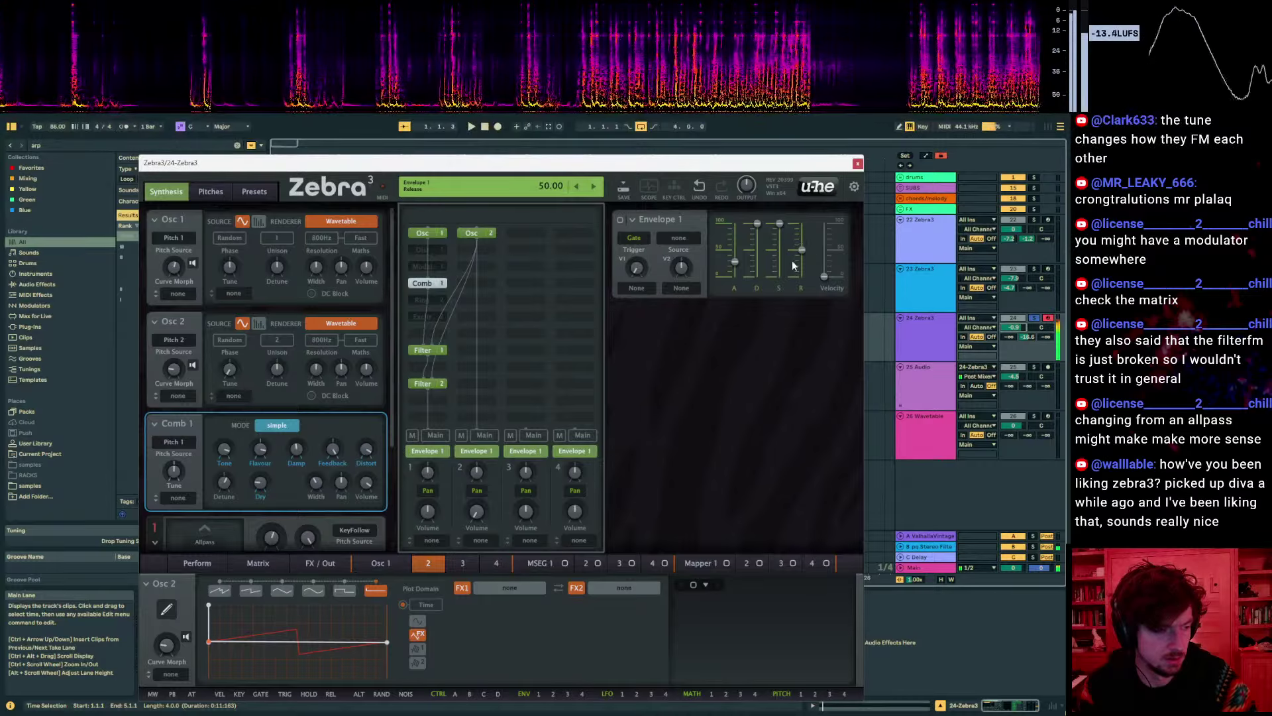
{"action": "left_click", "coordinate": [281, 427]}
{"action": "left_click", "coordinate": [311, 447]}
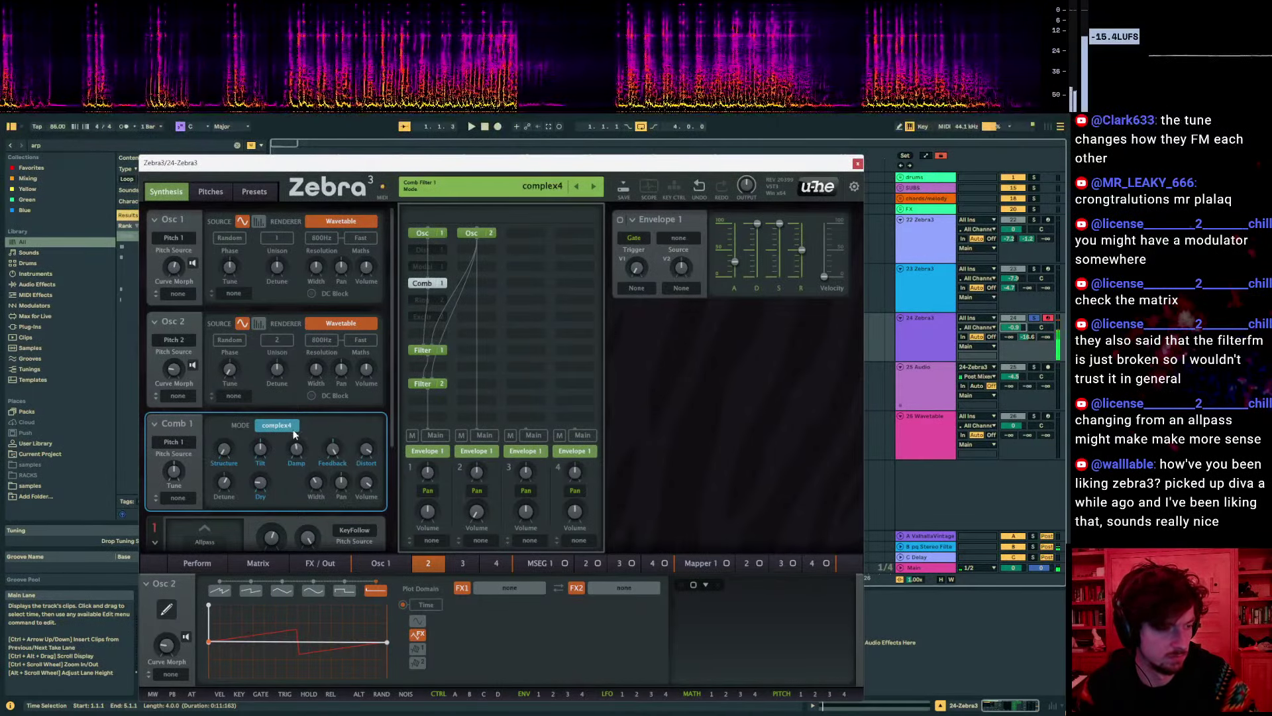
{"action": "left_click_drag", "start_coordinate": [225, 450], "coordinate": [225, 443]}
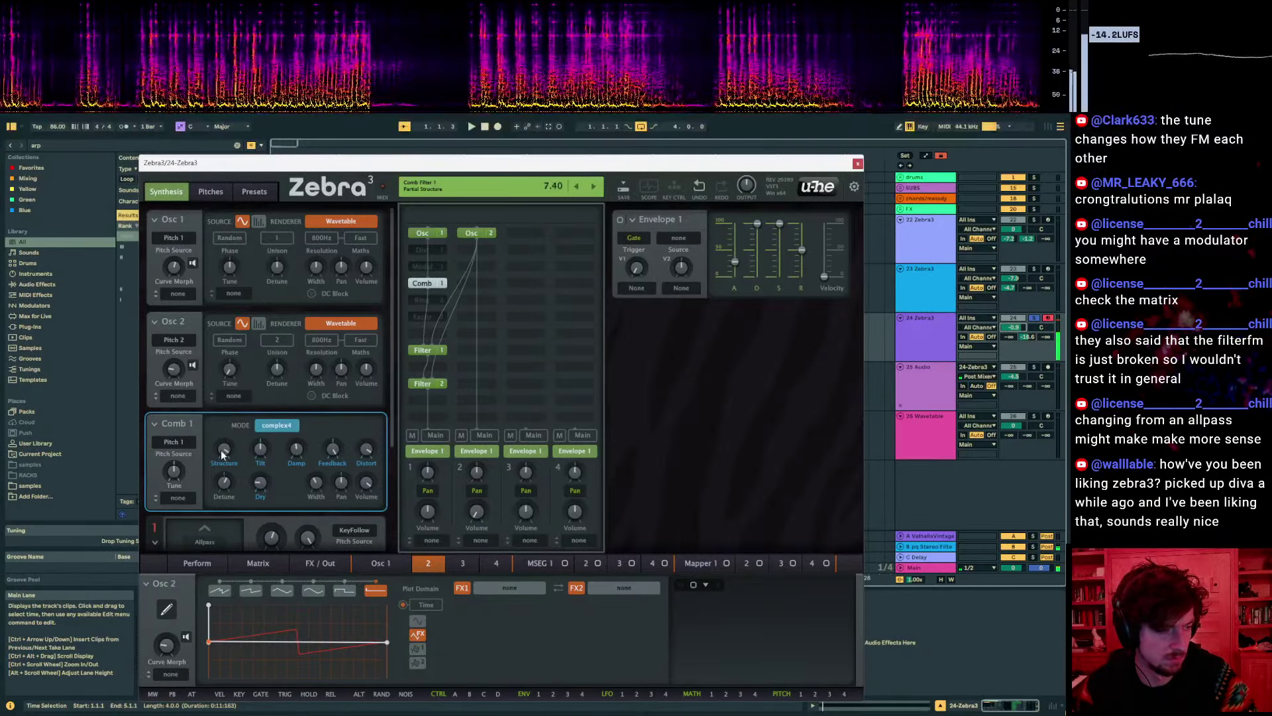
Remove Filter 2, Filter 1 and Comb 1 from the first lane, leaving only the two oscillators
{"action": "scroll", "coordinate": [292, 473], "scroll_direction": "down", "scroll_amount": 2}
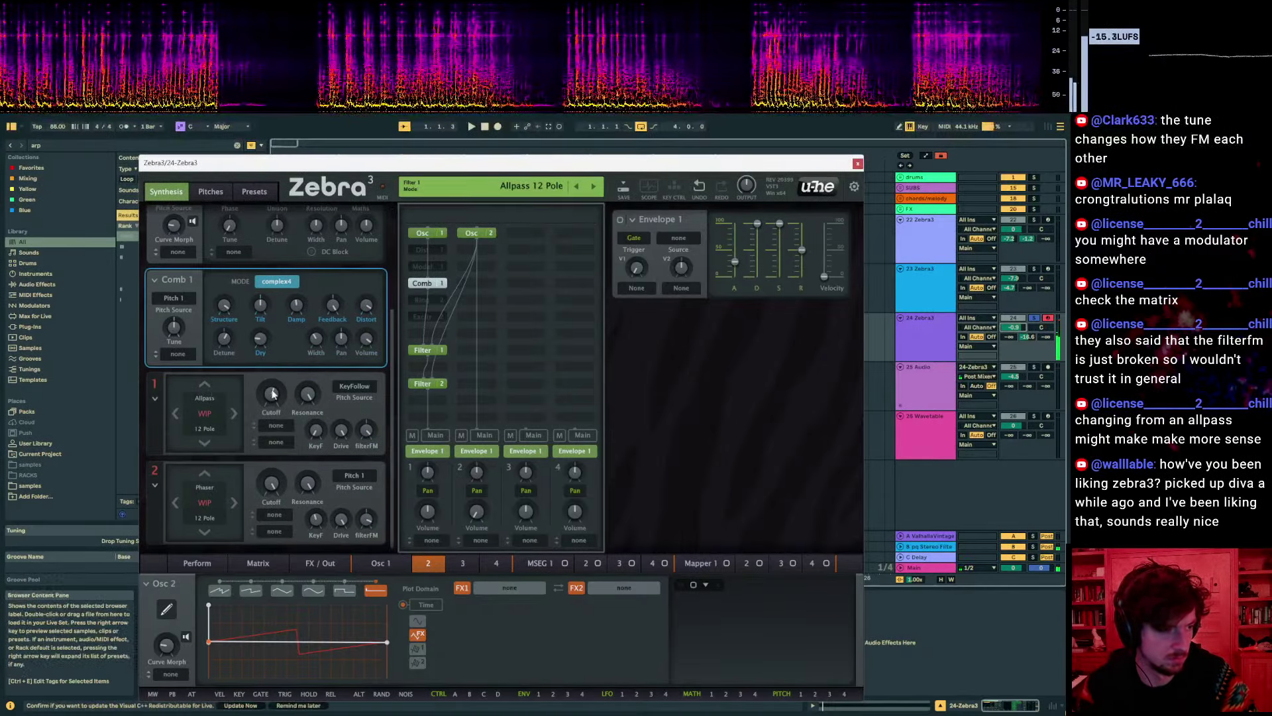
{"action": "right_click", "coordinate": [158, 488]}
{"action": "double_click", "coordinate": [432, 383]}
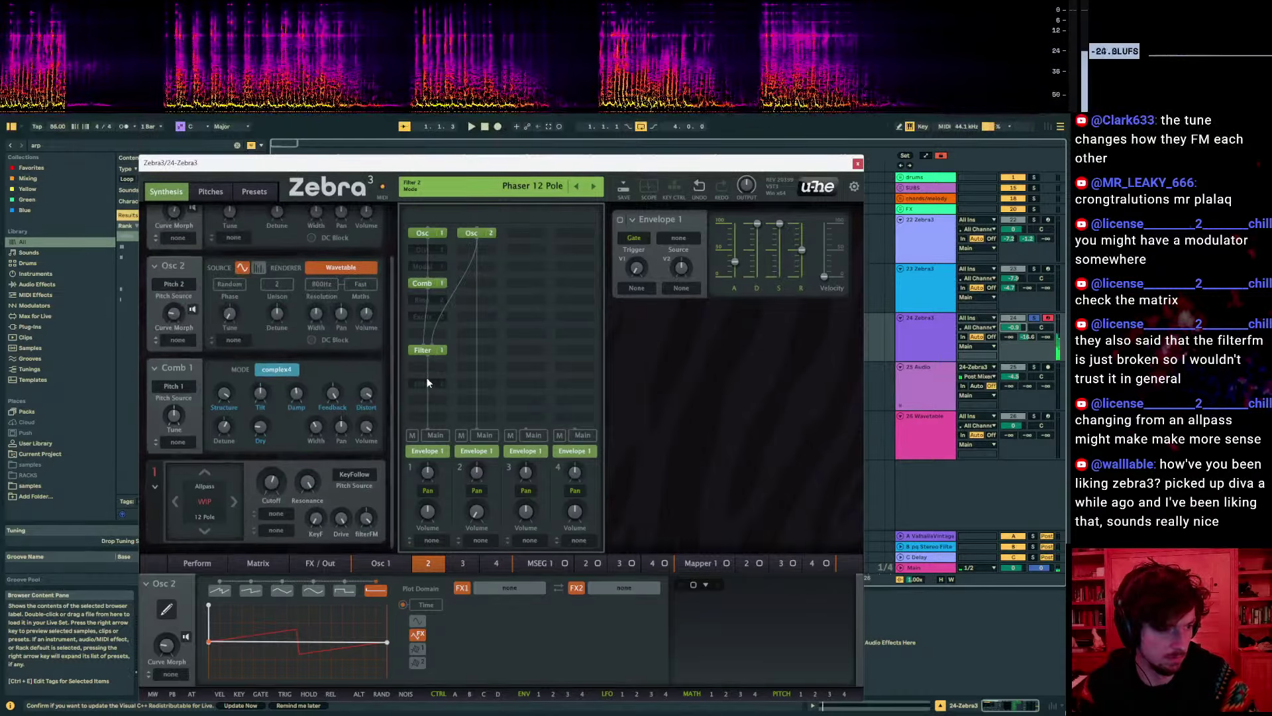
{"action": "double_click", "coordinate": [422, 351]}
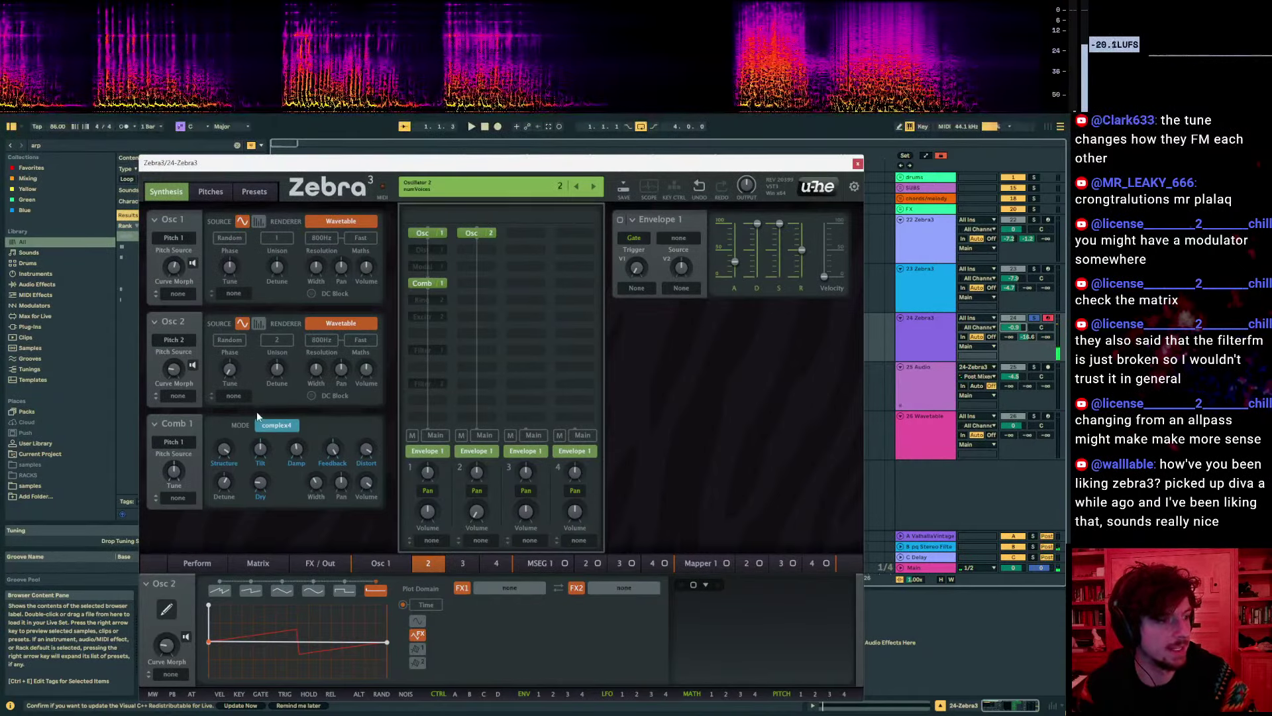
{"action": "double_click", "coordinate": [421, 282]}
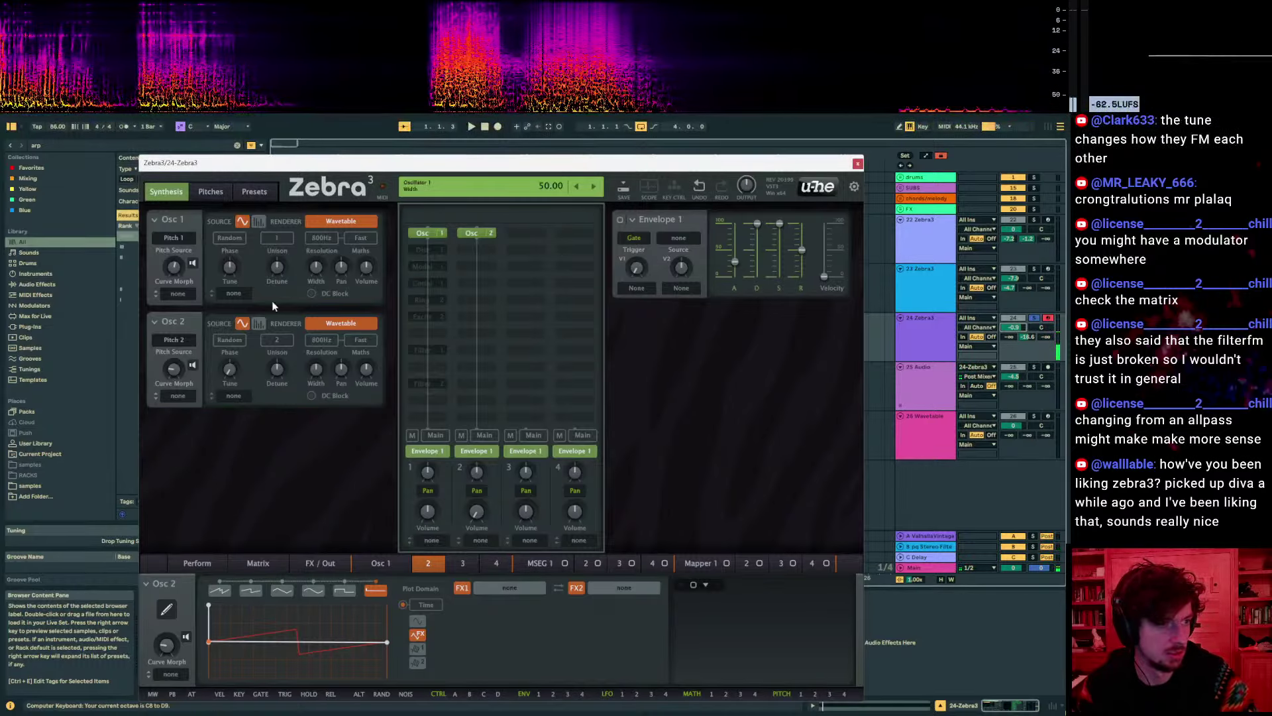
Select track 24 Zebra3 and lower the computer keyboard's octave to the C2 to D3 range, playing a test note
{"action": "key", "text": "x"}
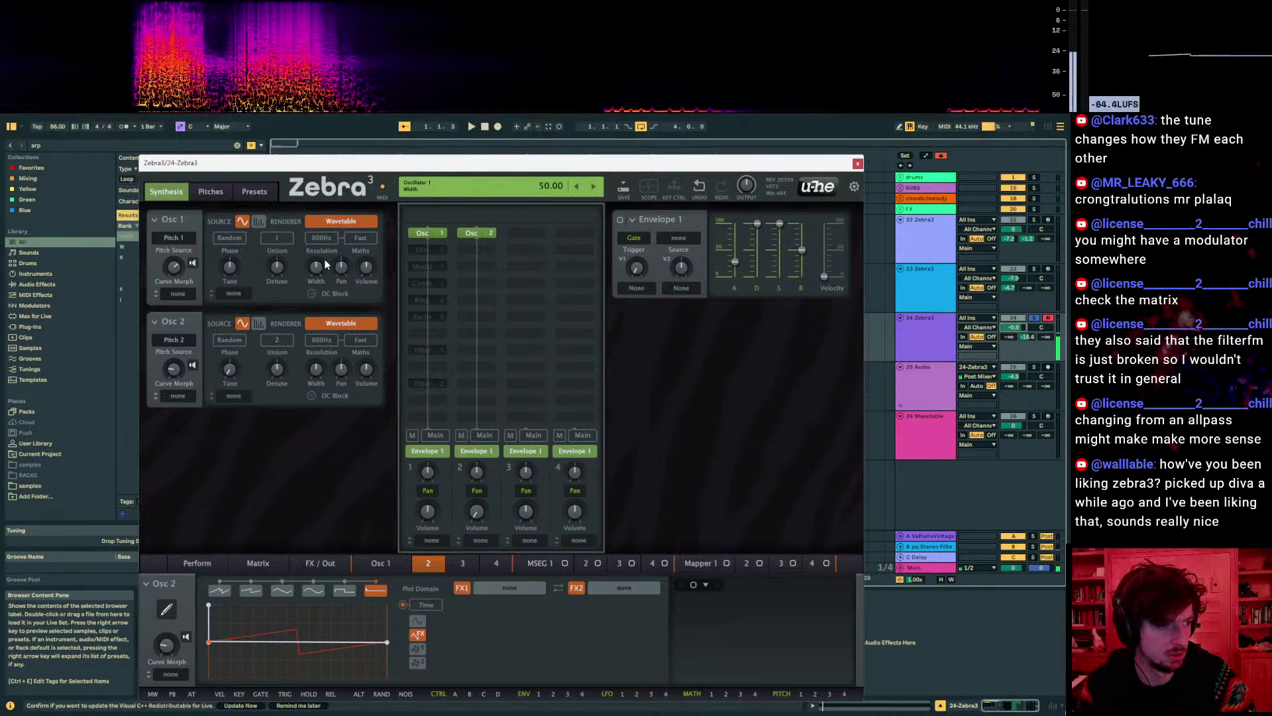
{"action": "left_click", "coordinate": [917, 325]}
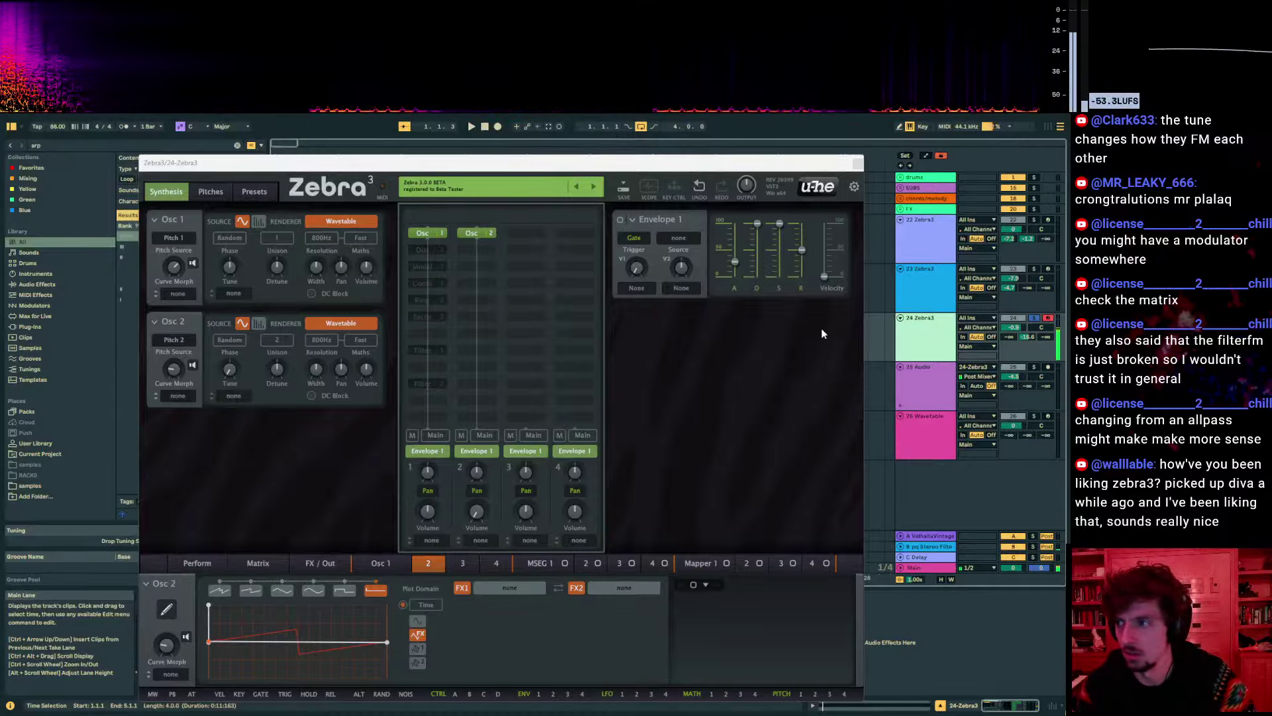
{"action": "key", "text": "x"}
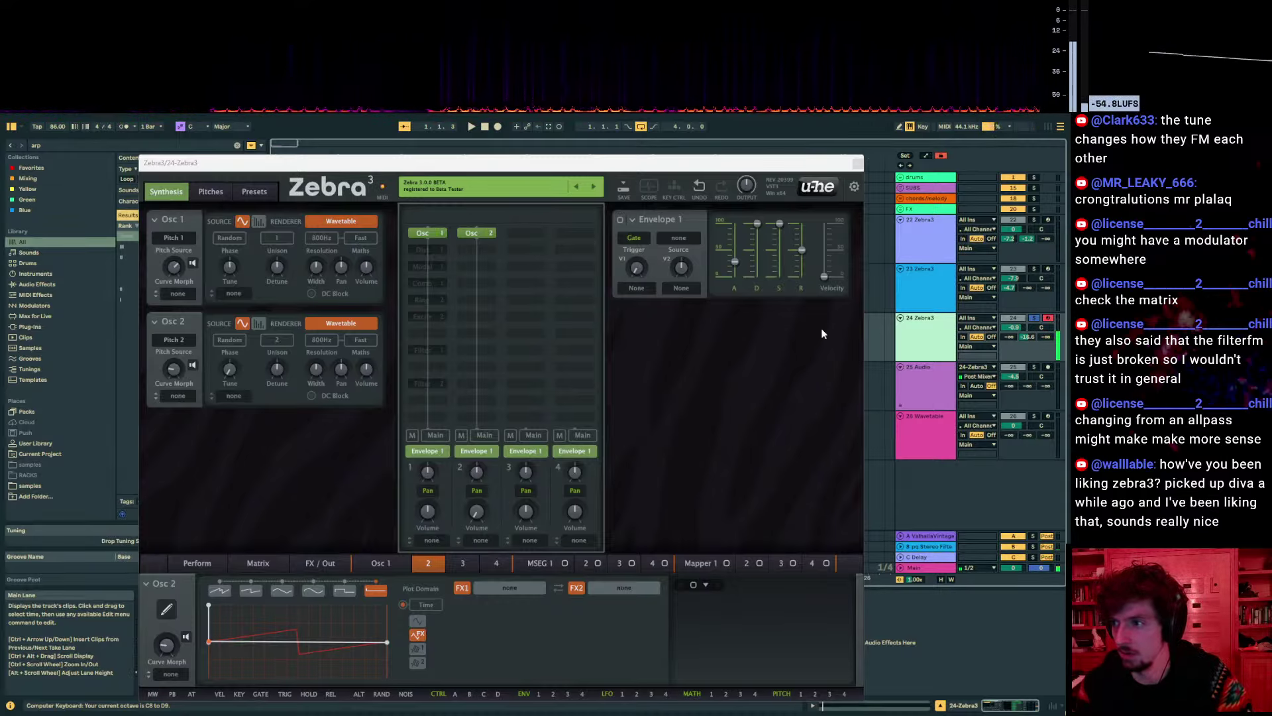
{"action": "key", "text": "z"}
{"action": "key", "text": "z"}
{"action": "key", "text": "z"}
{"action": "key", "text": "a"}
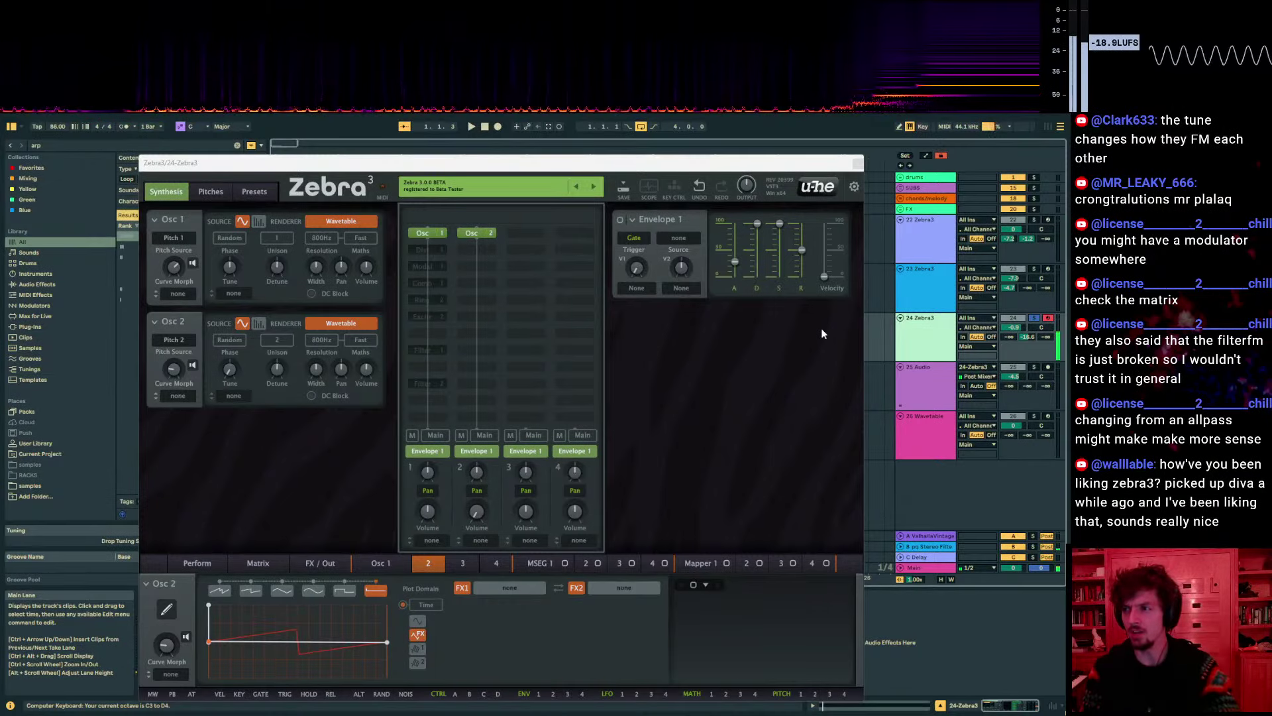
{"action": "key", "text": "z"}
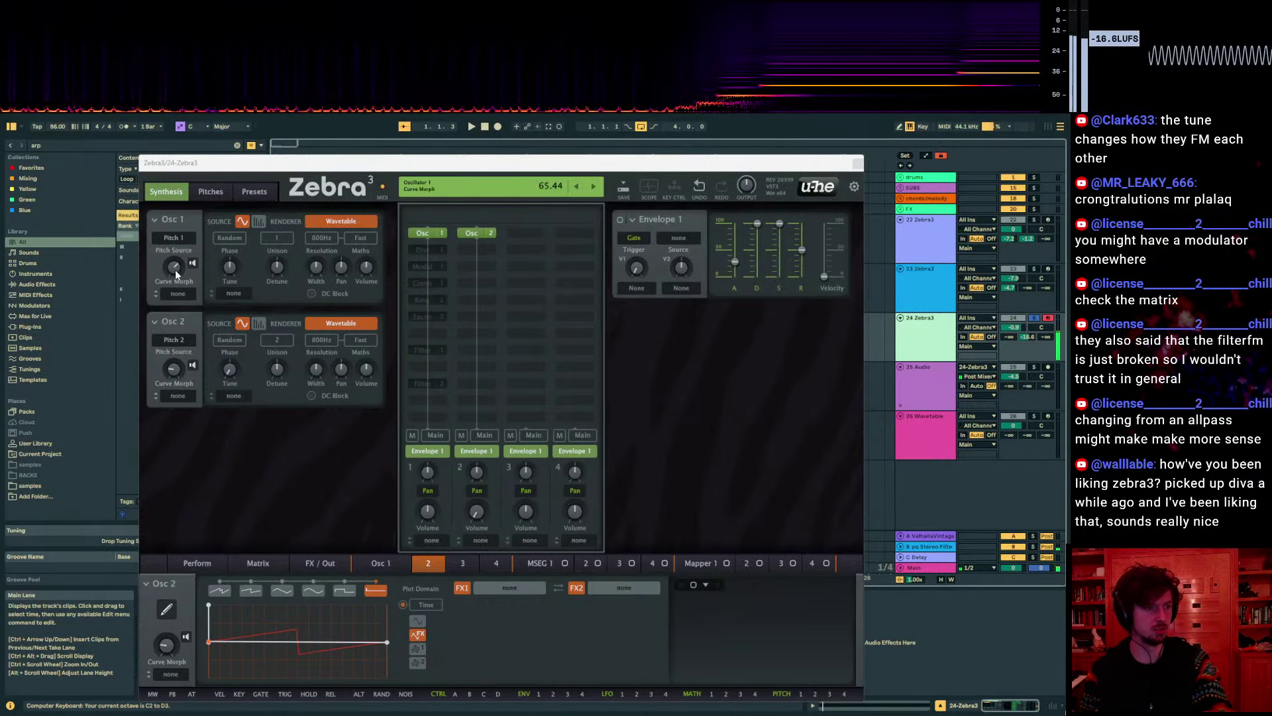
Adjust Osc 1's Curve Morph and Pitch 1's Key Follow, and return to the synthesis page
{"action": "left_click_drag", "start_coordinate": [175, 267], "coordinate": [175, 252]}
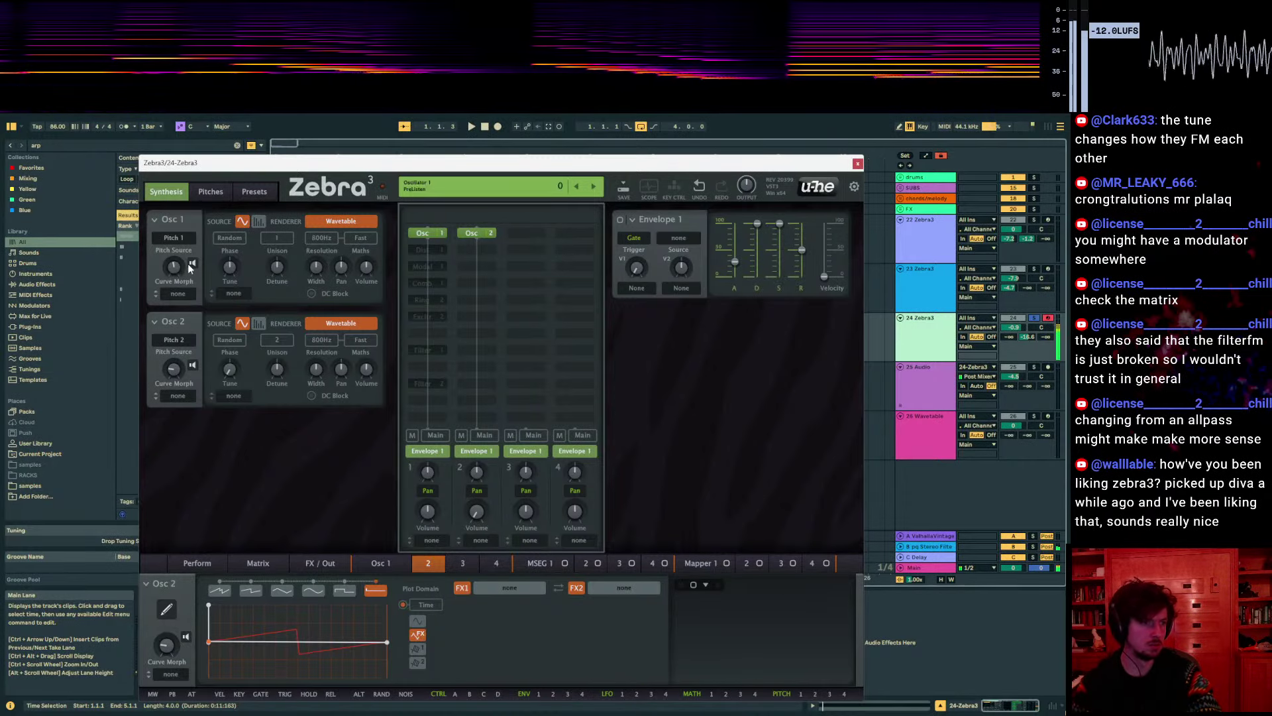
{"action": "left_click", "coordinate": [230, 190]}
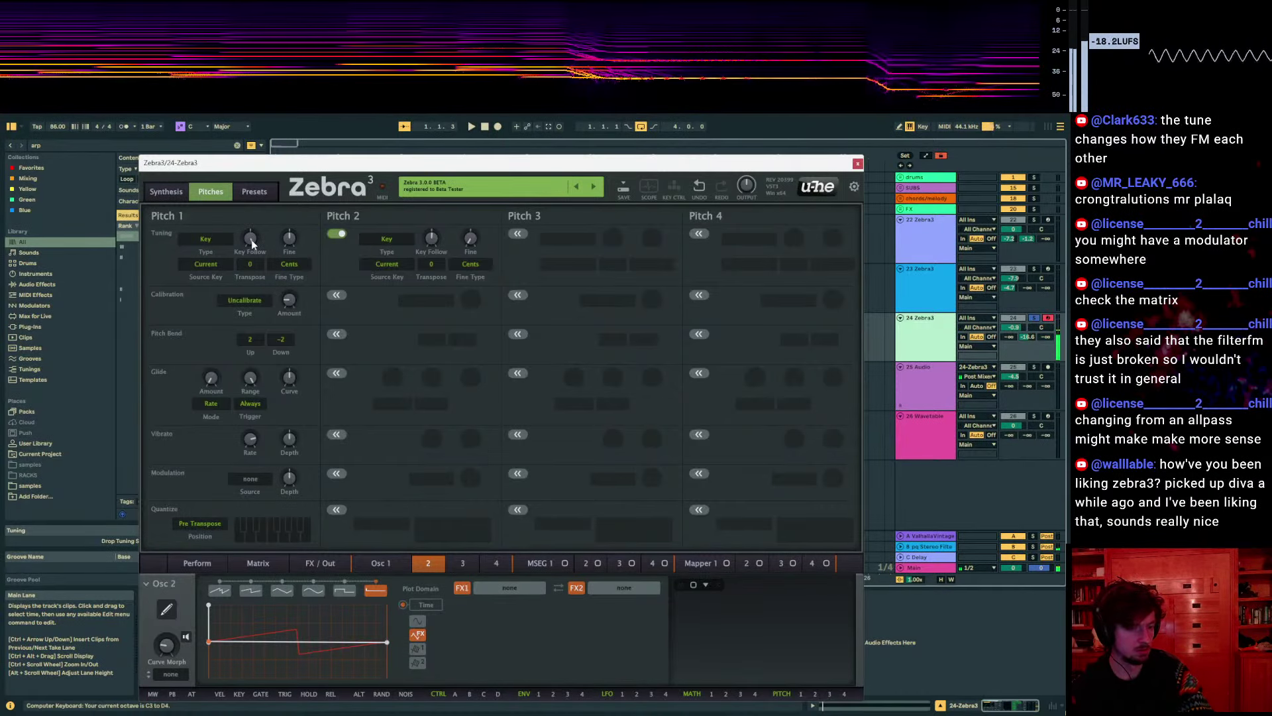
{"action": "left_click_drag", "start_coordinate": [251, 240], "coordinate": [250, 236]}
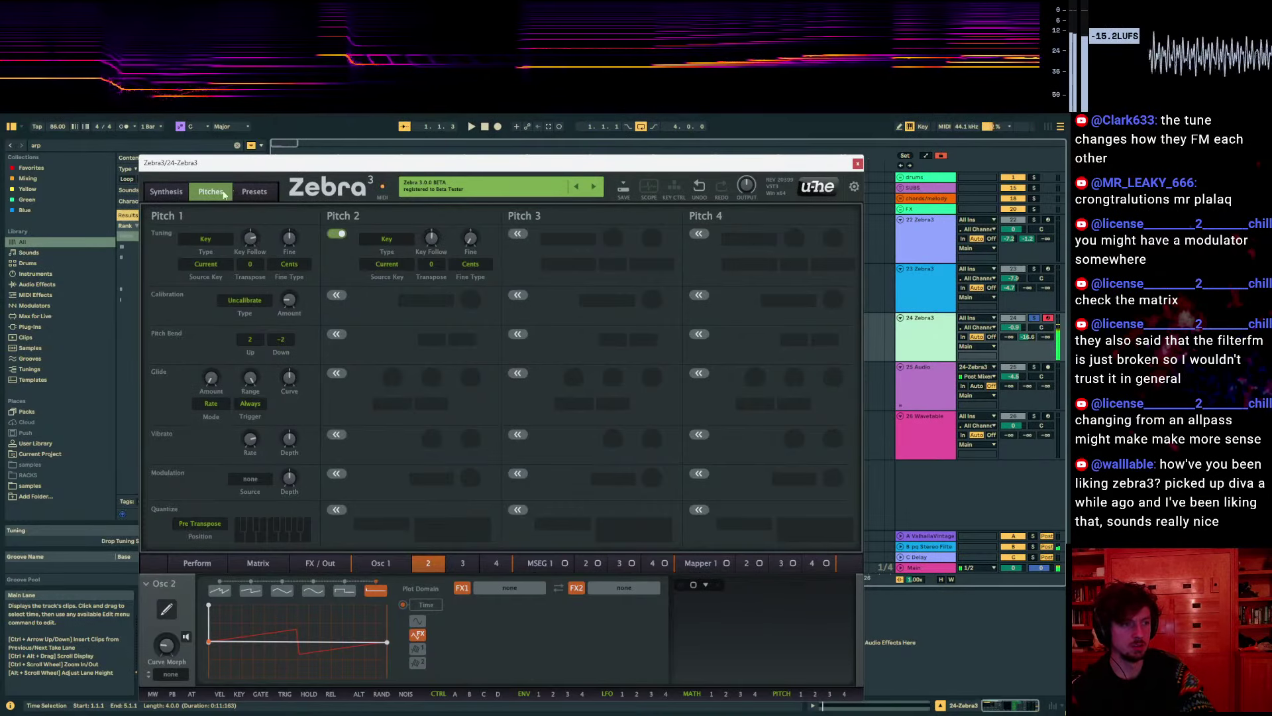
{"action": "left_click", "coordinate": [166, 192]}
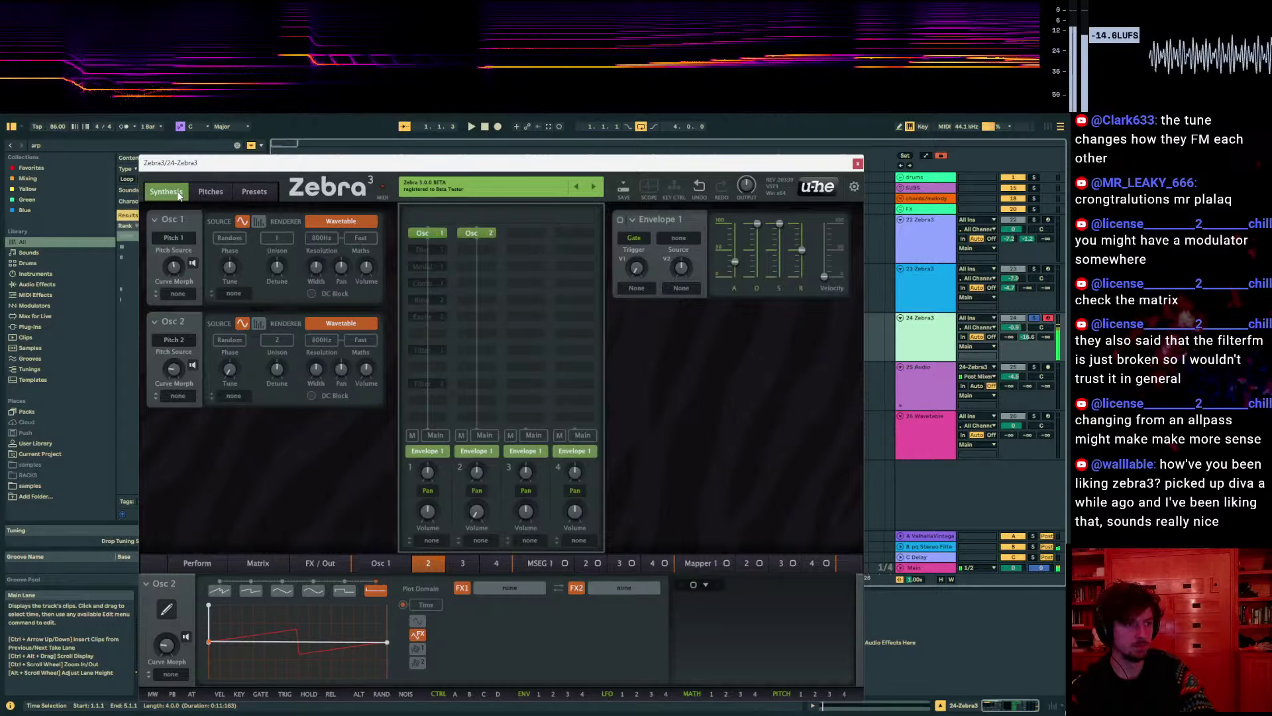
Add a Ring 2 module to the first lane and assign Control A as a modulator of its Frequency
{"action": "left_click", "coordinate": [417, 300]}
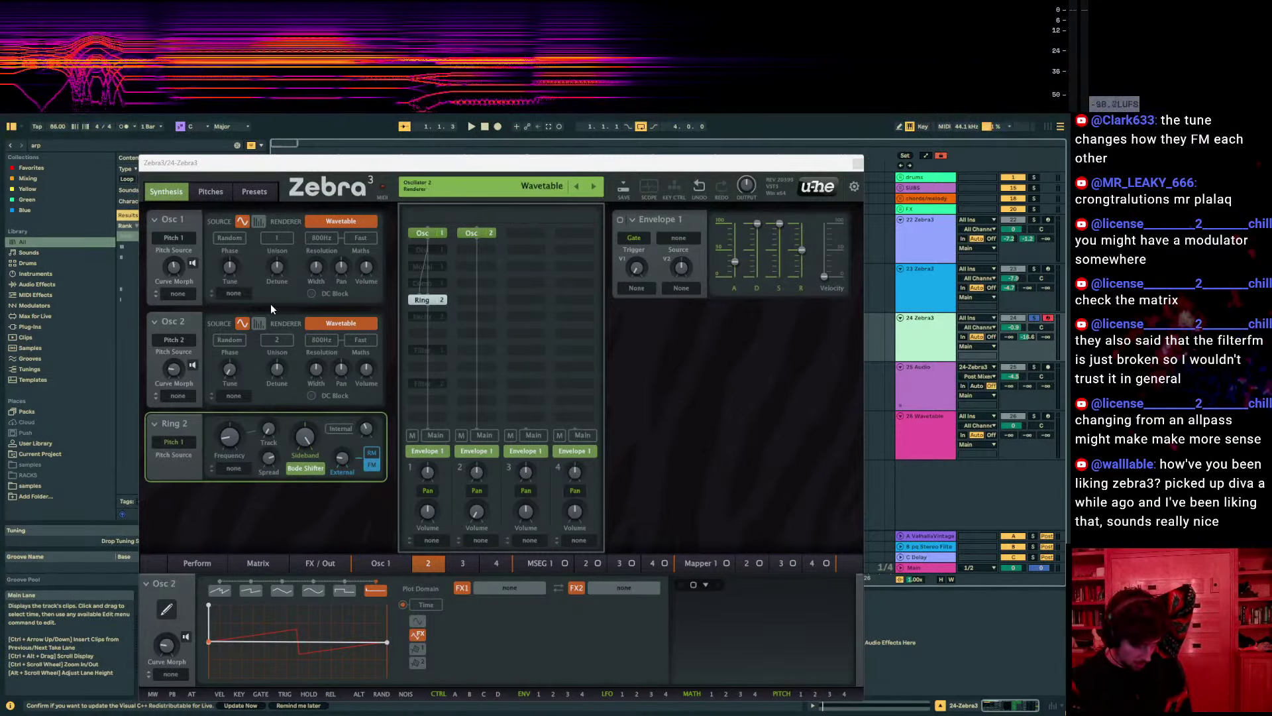
{"action": "left_click", "coordinate": [317, 564]}
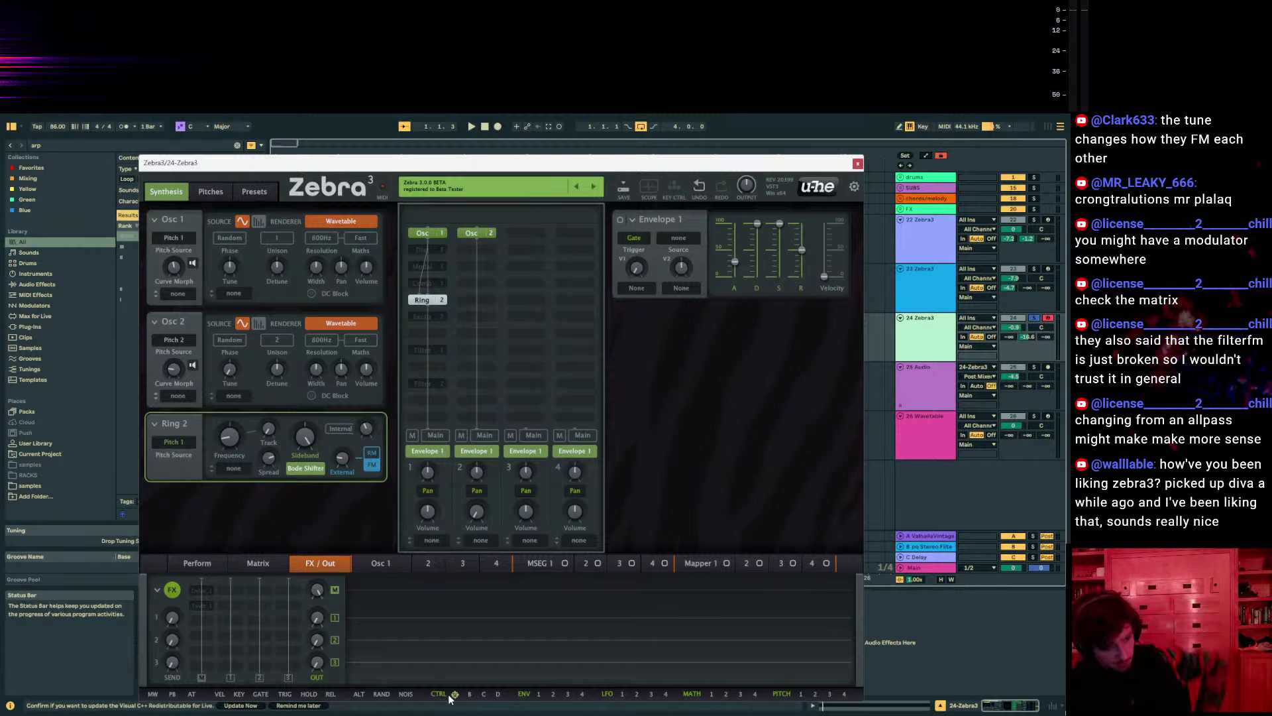
{"action": "left_click_drag", "start_coordinate": [454, 694], "coordinate": [232, 441]}
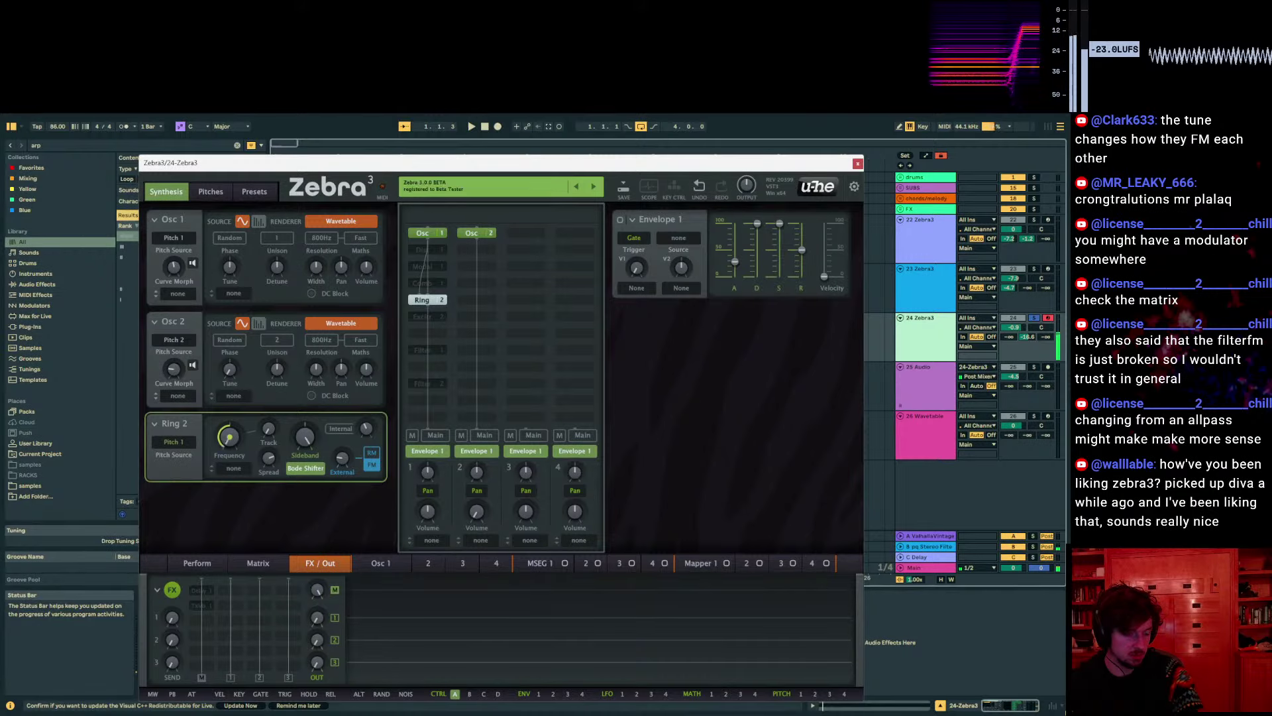
Raise Ring 2's Frequency and shift the computer keyboard's octave to the C3 to D4 range
{"action": "key", "text": "ctrl+a"}
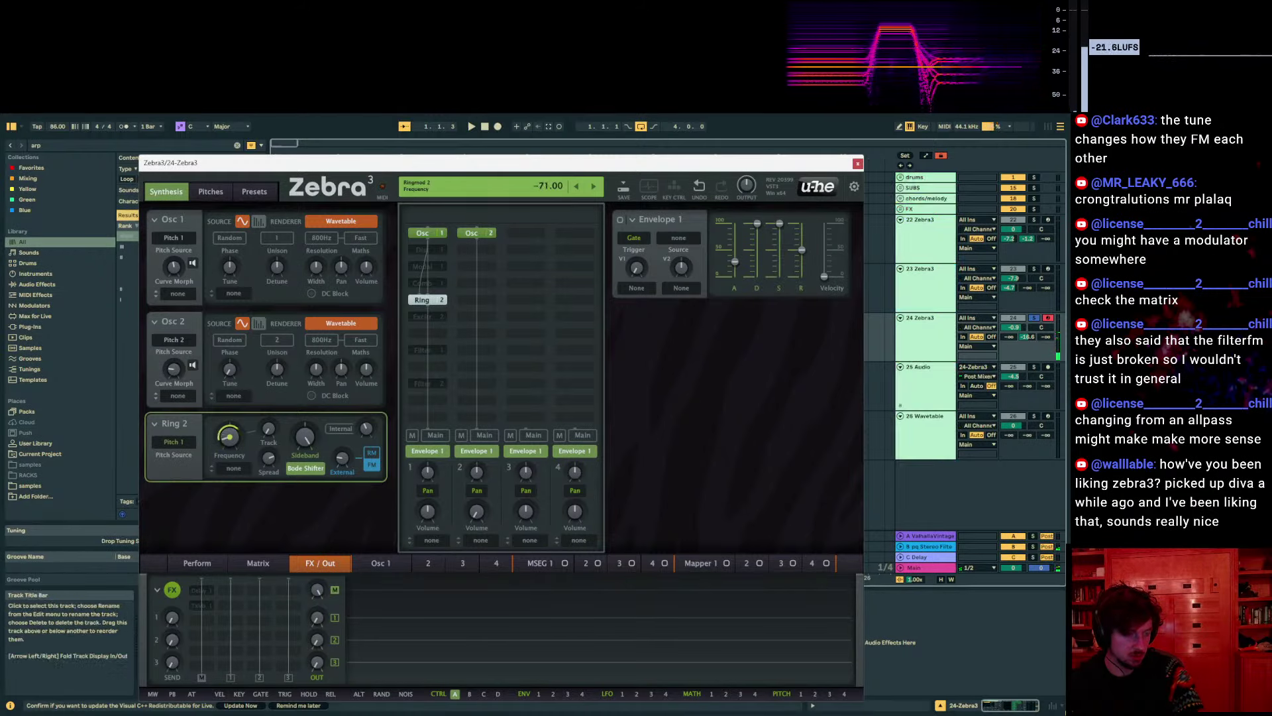
{"action": "left_click_drag", "start_coordinate": [229, 436], "coordinate": [229, 411]}
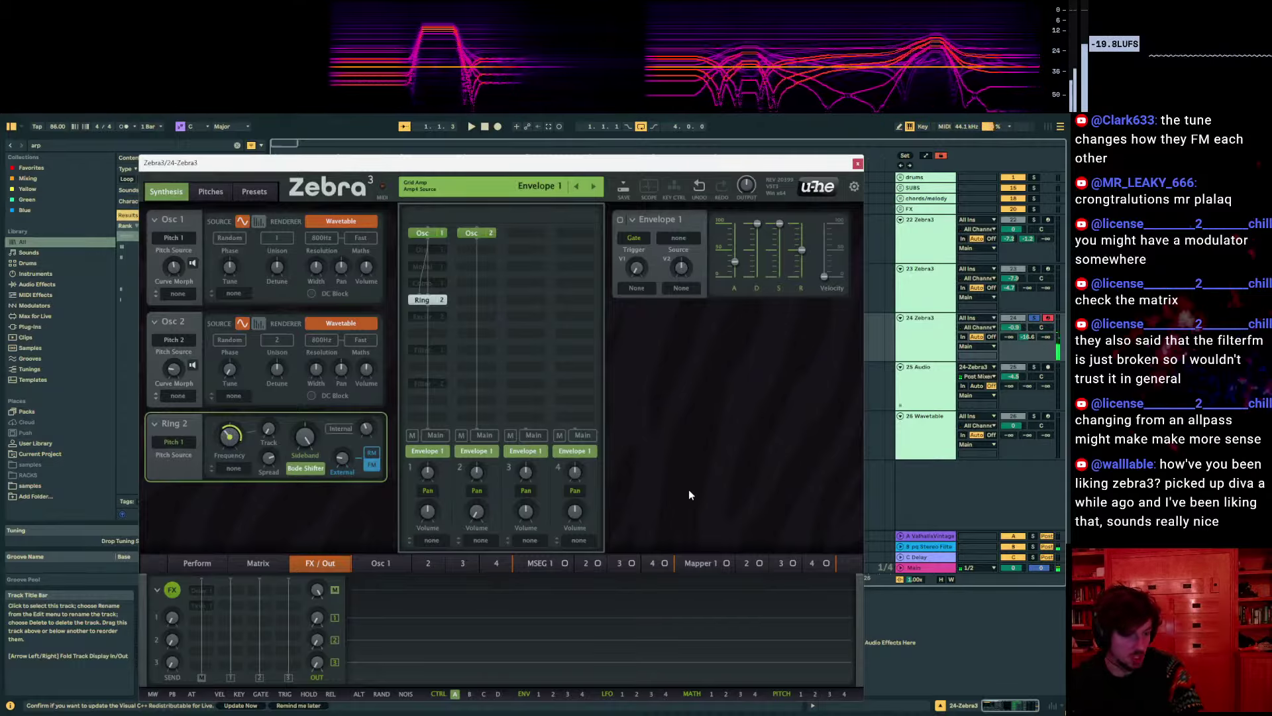
{"action": "key", "text": "z"}
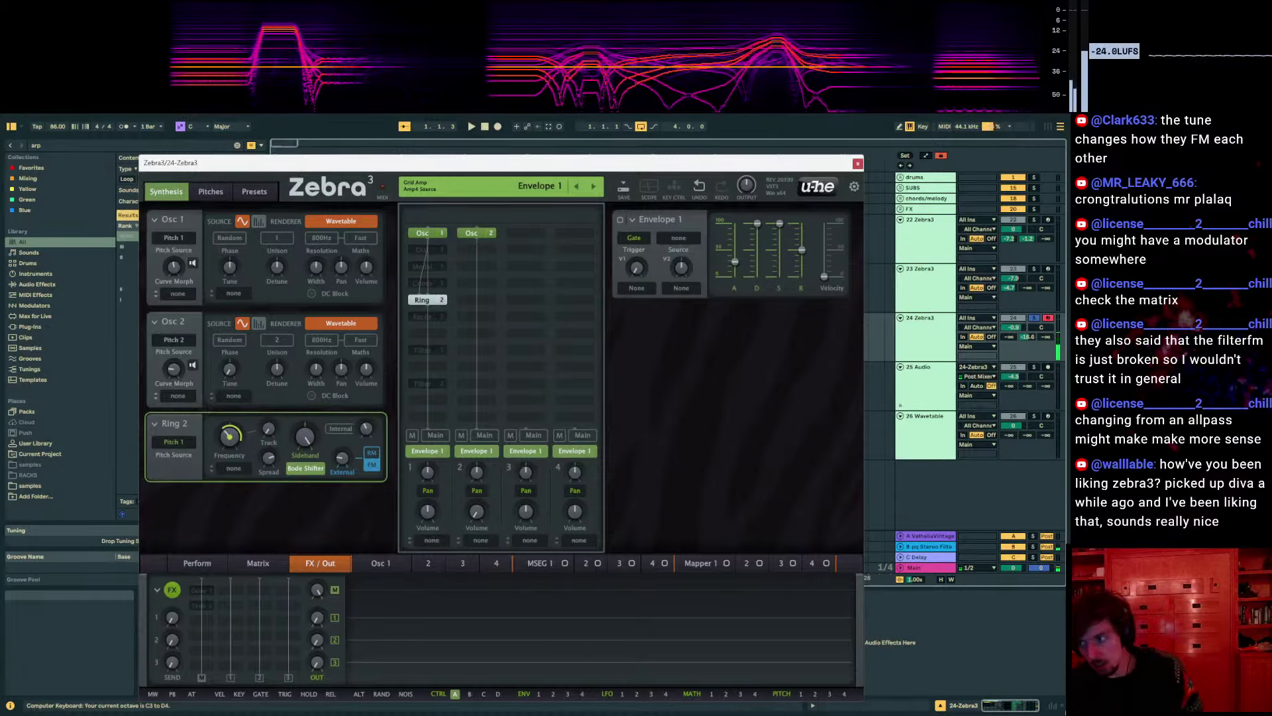
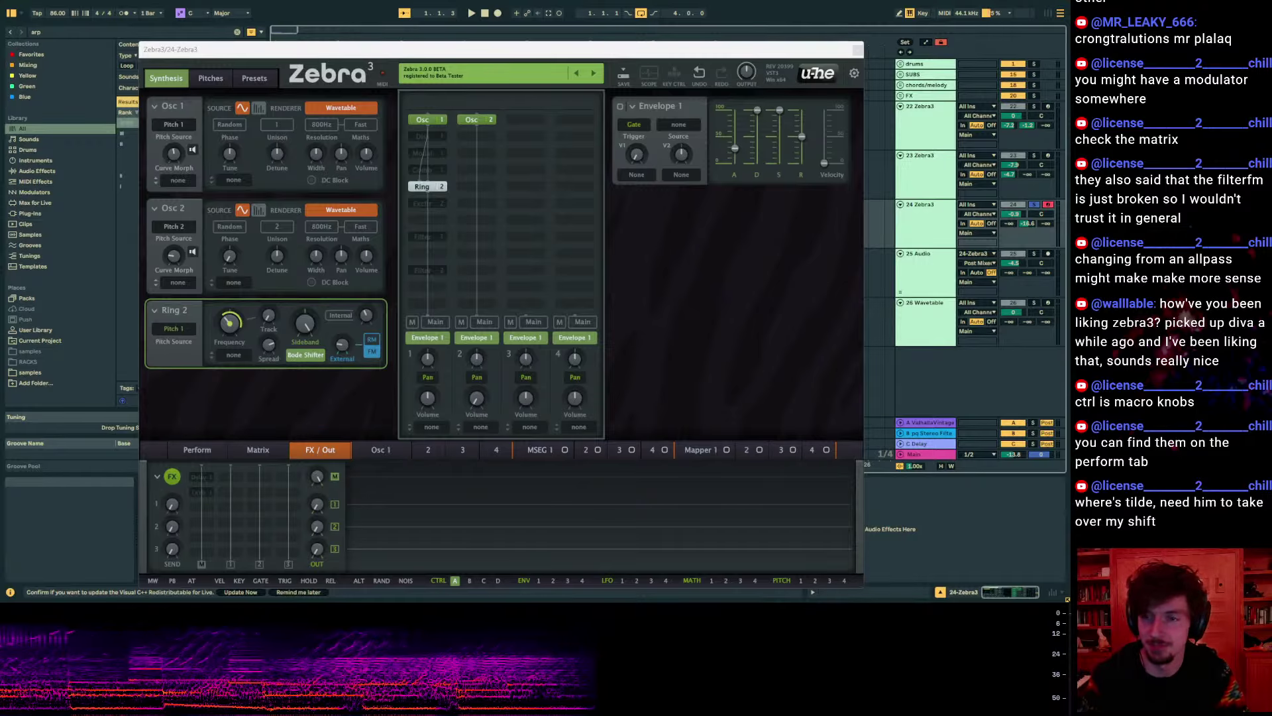
Move the Zebra3 window slightly aside and select only track 24 Zebra3
{"action": "left_click_drag", "start_coordinate": [663, 49], "coordinate": [693, 54]}
{"action": "left_click", "coordinate": [958, 207]}
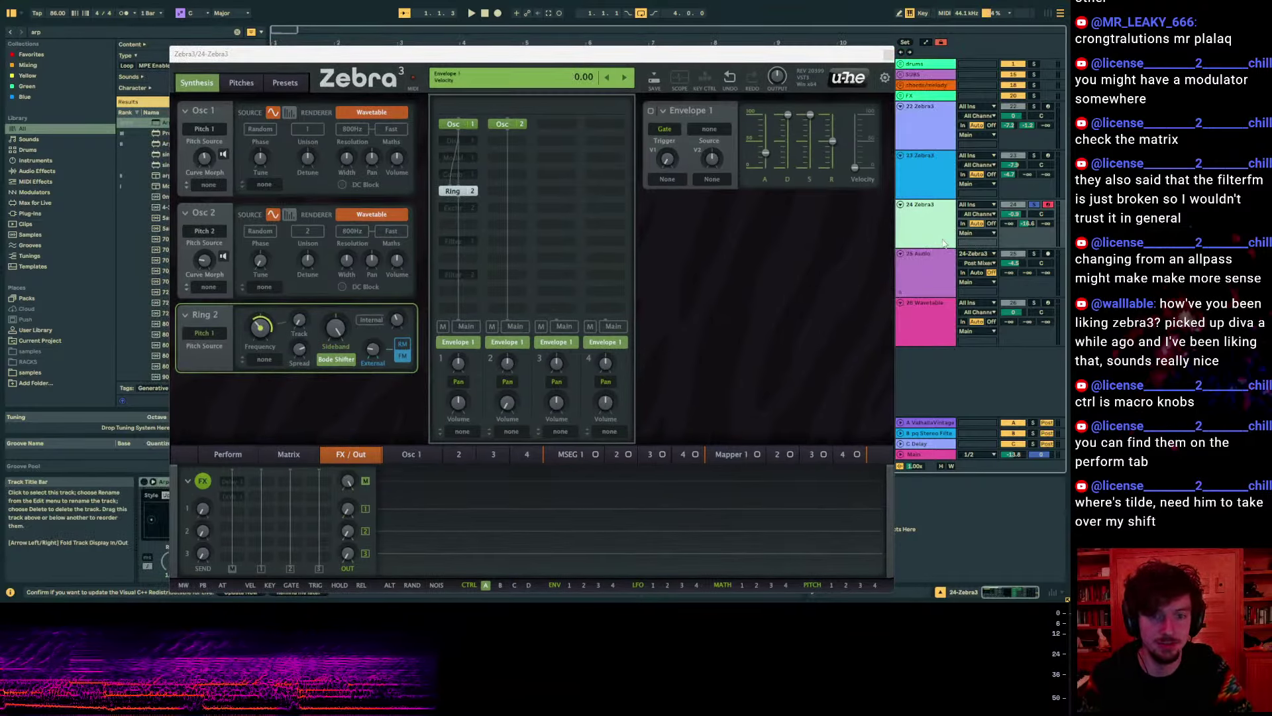
{"action": "left_click", "coordinate": [958, 207]}
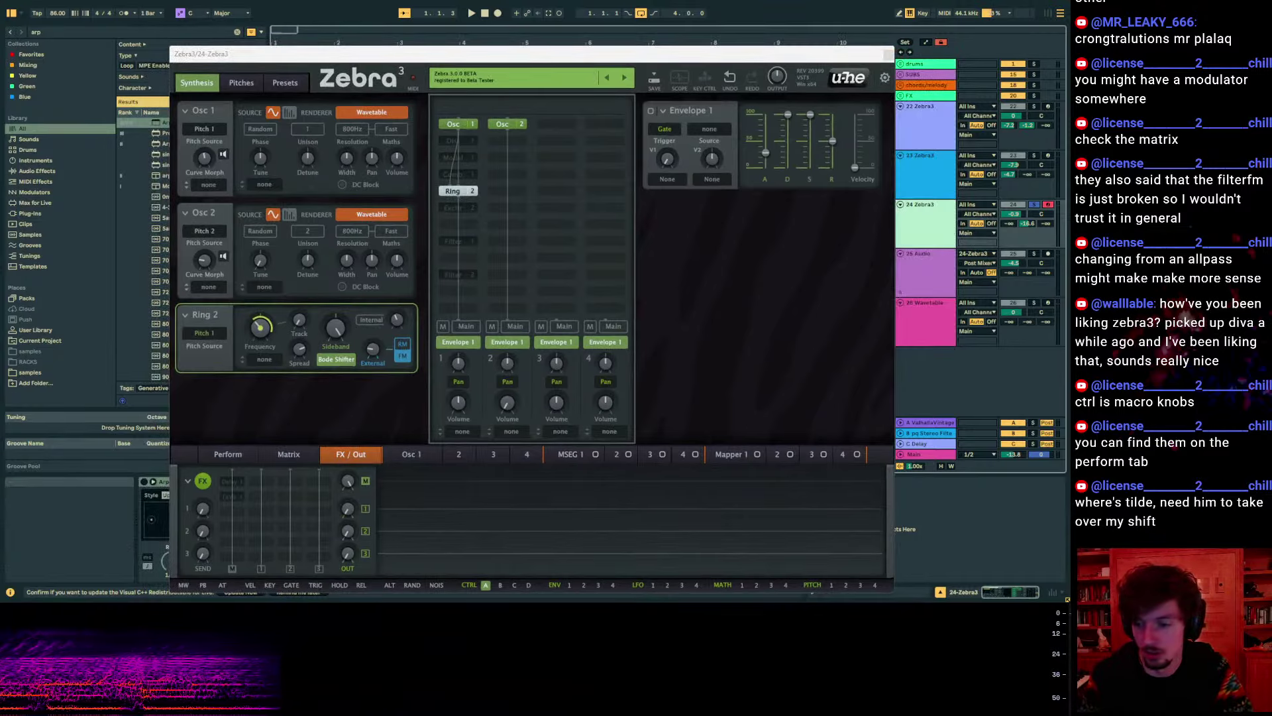
{"action": "key", "text": "alt+Tab"}
{"action": "left_click_drag", "start_coordinate": [422, 47], "coordinate": [548, 78]}
{"action": "key", "text": "alt+Tab"}
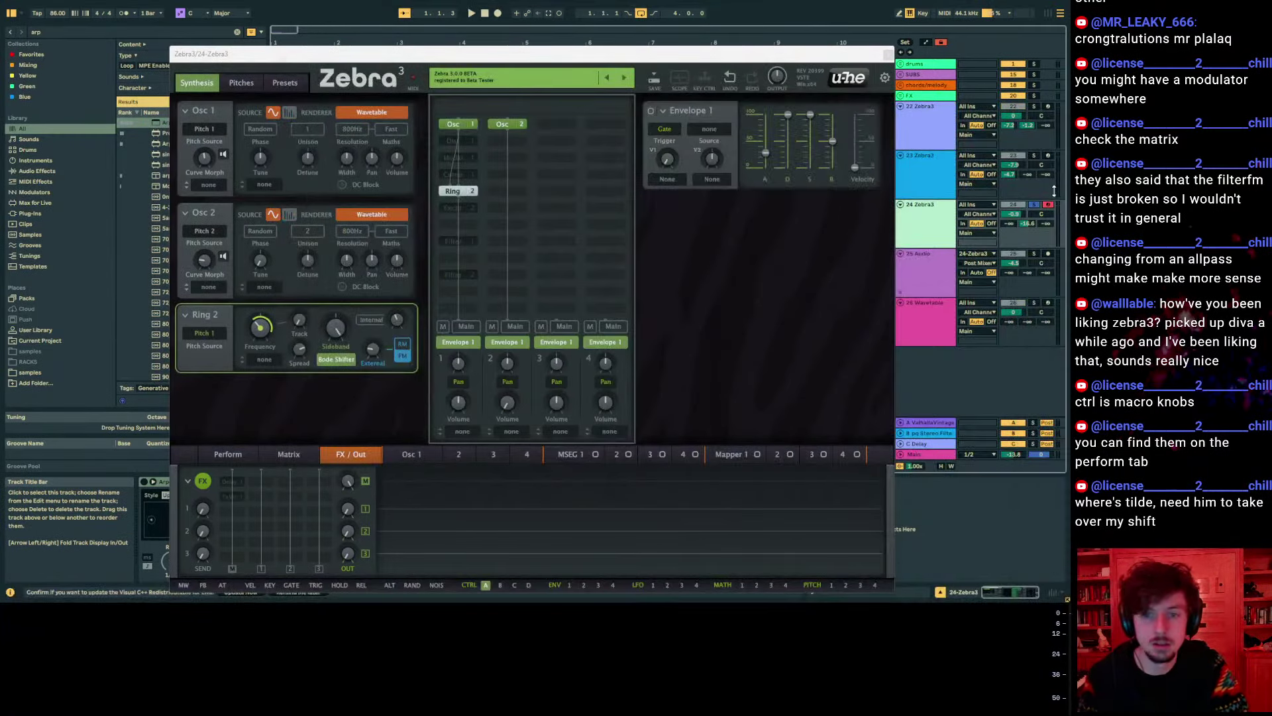
{"action": "left_click", "coordinate": [936, 196]}
{"action": "left_click", "coordinate": [931, 224]}
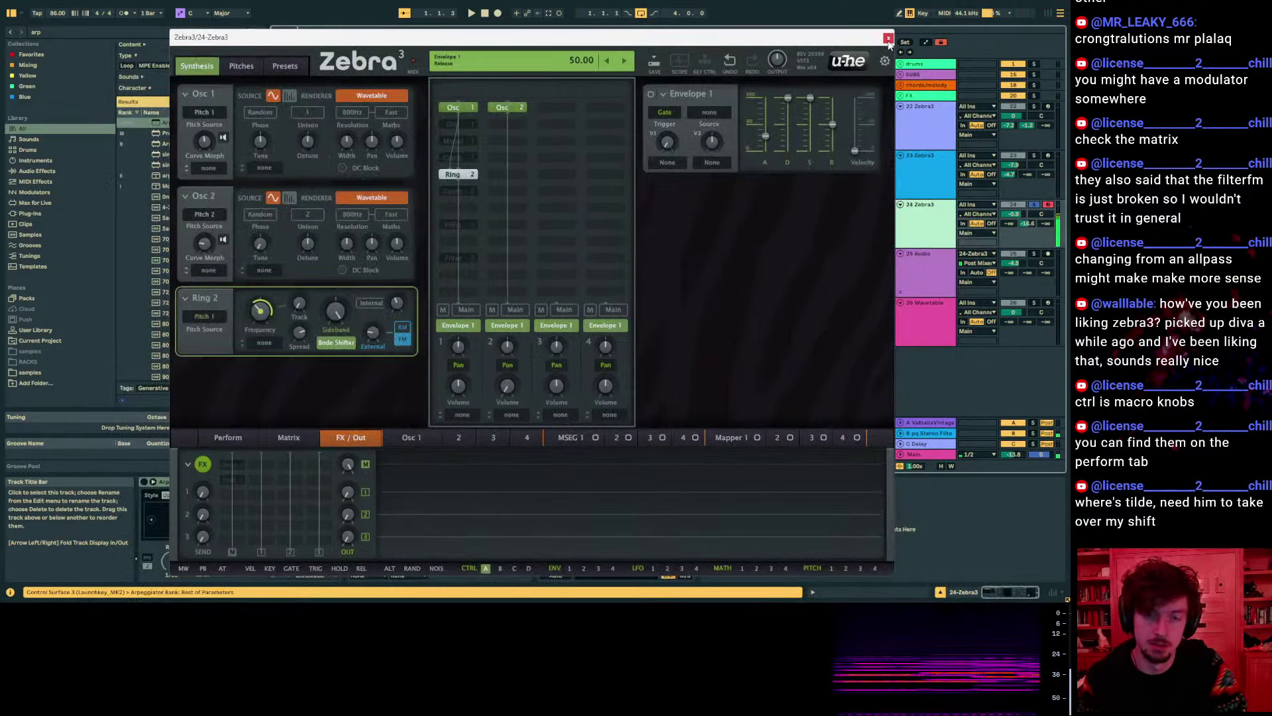
Insert a new MIDI track below track 24 and replace the "arp" search in the browser
{"action": "key", "text": "ctrl+shift+t"}
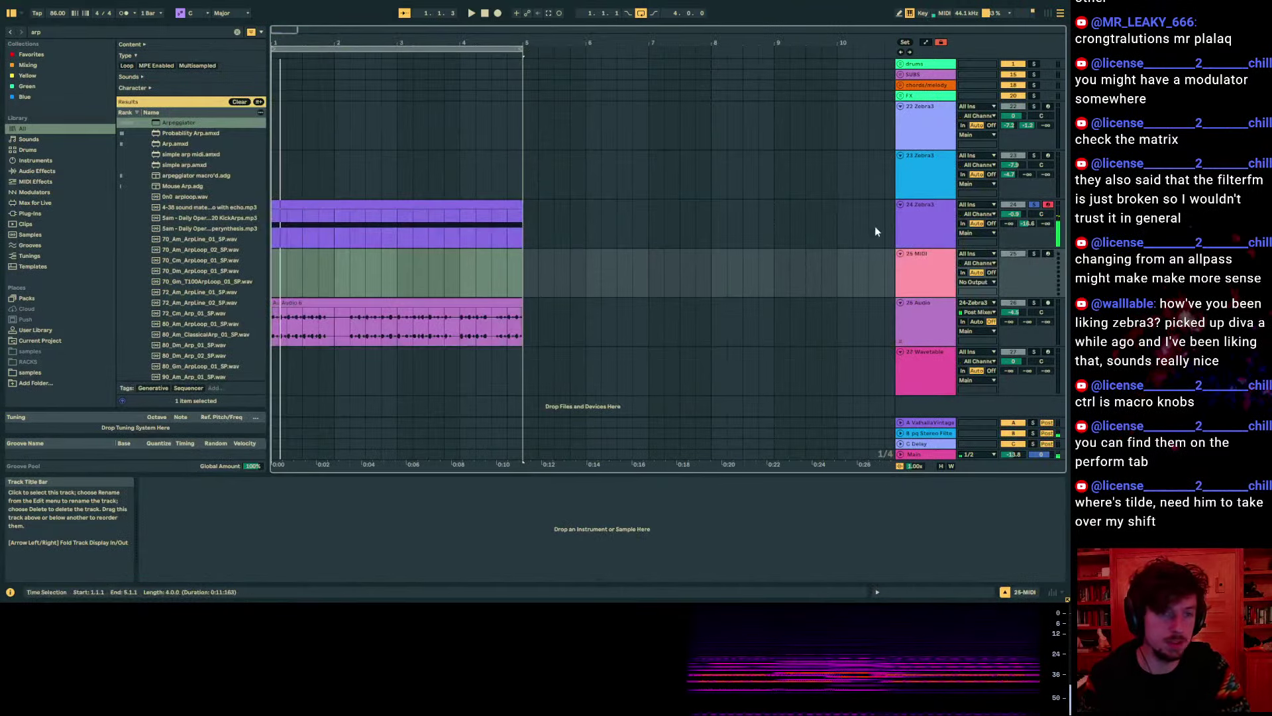
{"action": "key", "text": "ctrl+f"}
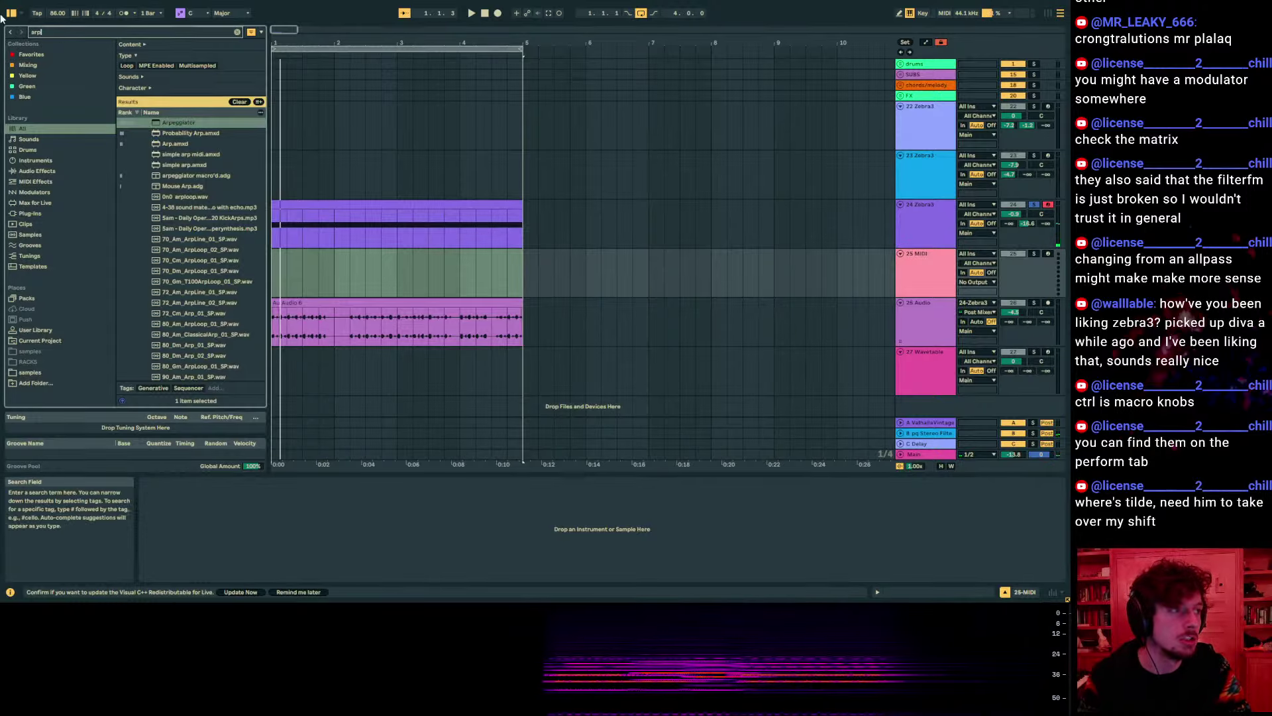
{"action": "key", "text": "Escape"}
Move track 22's Zebra3 window aside and select tracks 22 to 24 together
{"action": "left_click", "coordinate": [920, 146]}
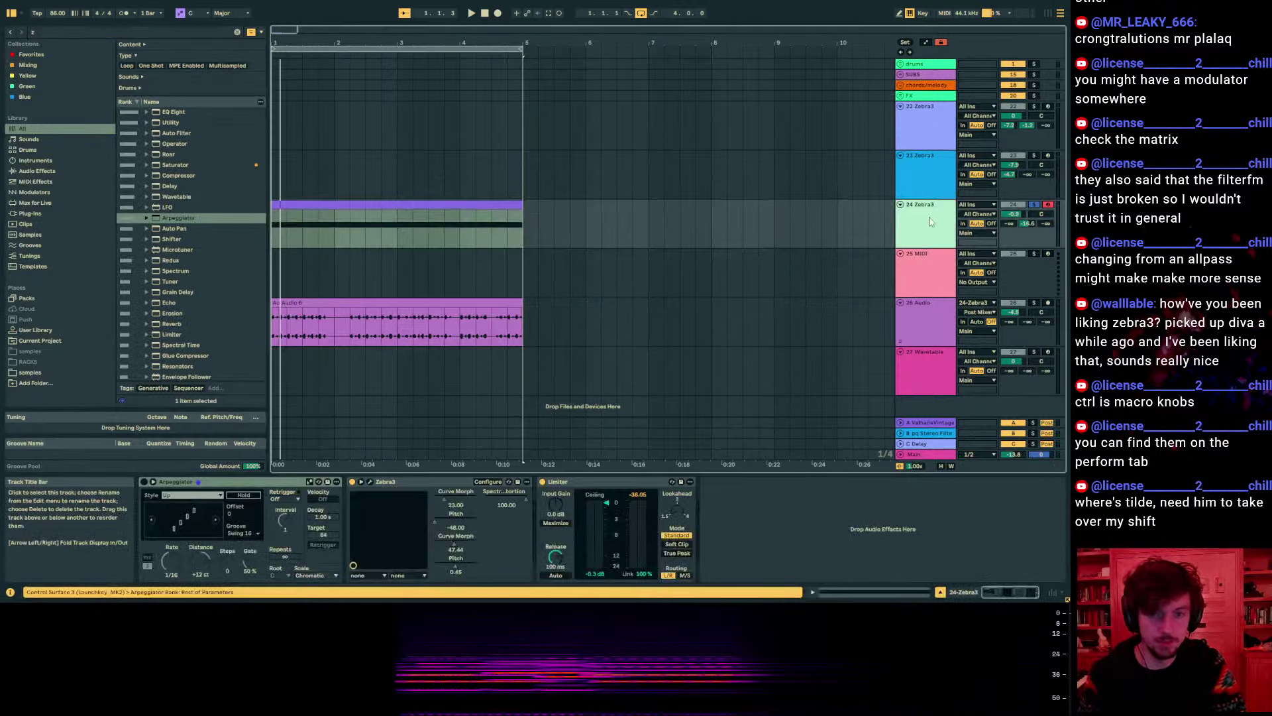
{"action": "left_click_drag", "start_coordinate": [881, 19], "coordinate": [517, 58]}
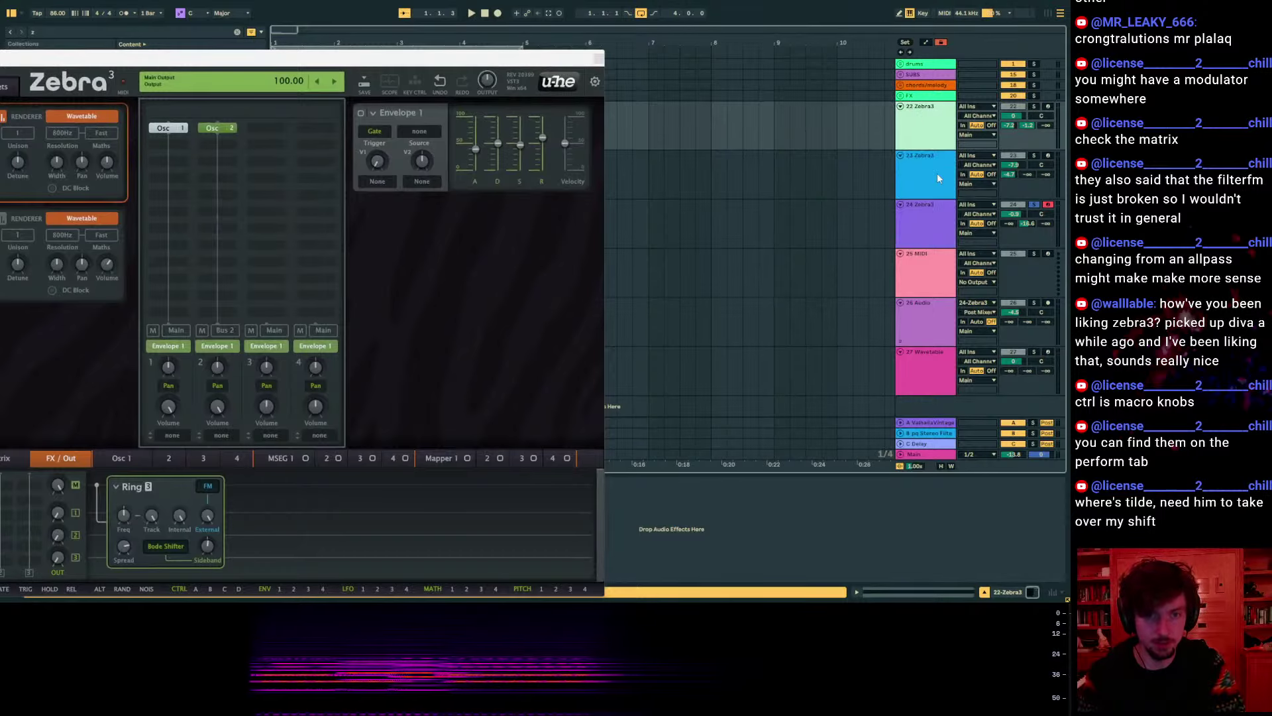
{"action": "left_click", "coordinate": [909, 222], "text": "shift"}
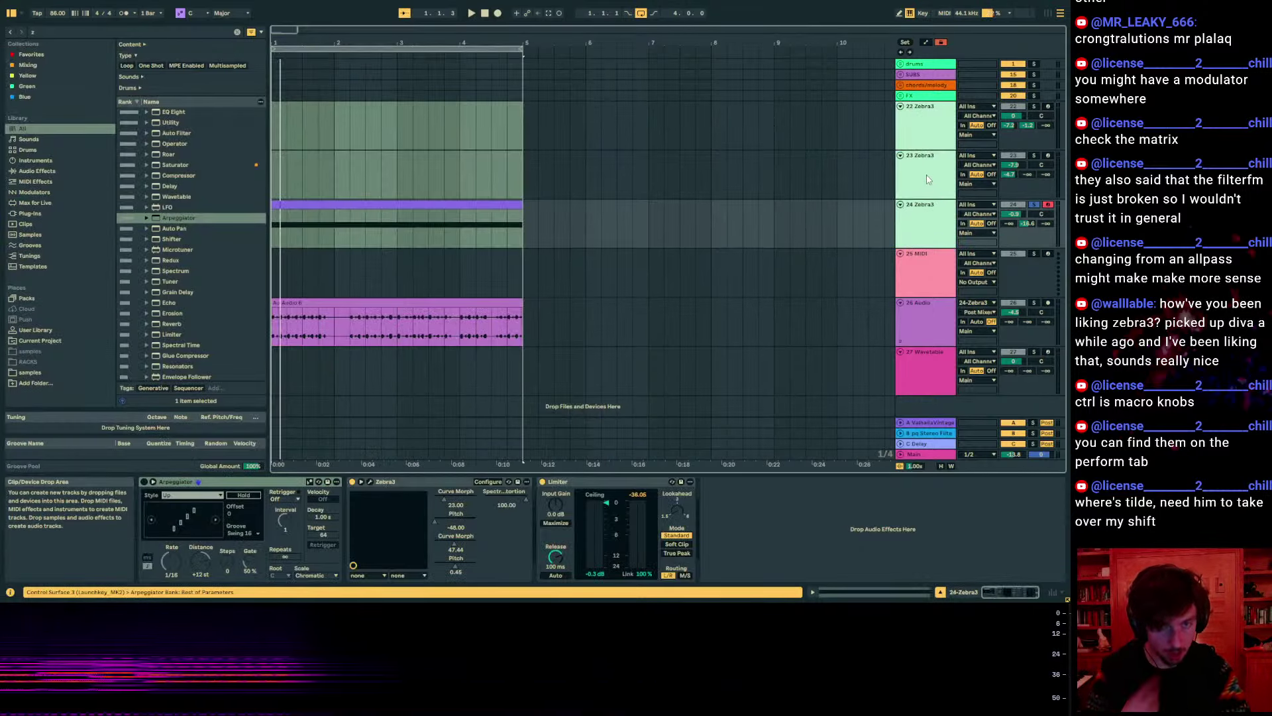
Delete the three selected Zebra3 tracks and load a fresh Zebra3 instance on the remaining empty MIDI track
{"action": "key", "text": "Delete"}
{"action": "left_click", "coordinate": [58, 33]}
{"action": "type", "text": "z"}
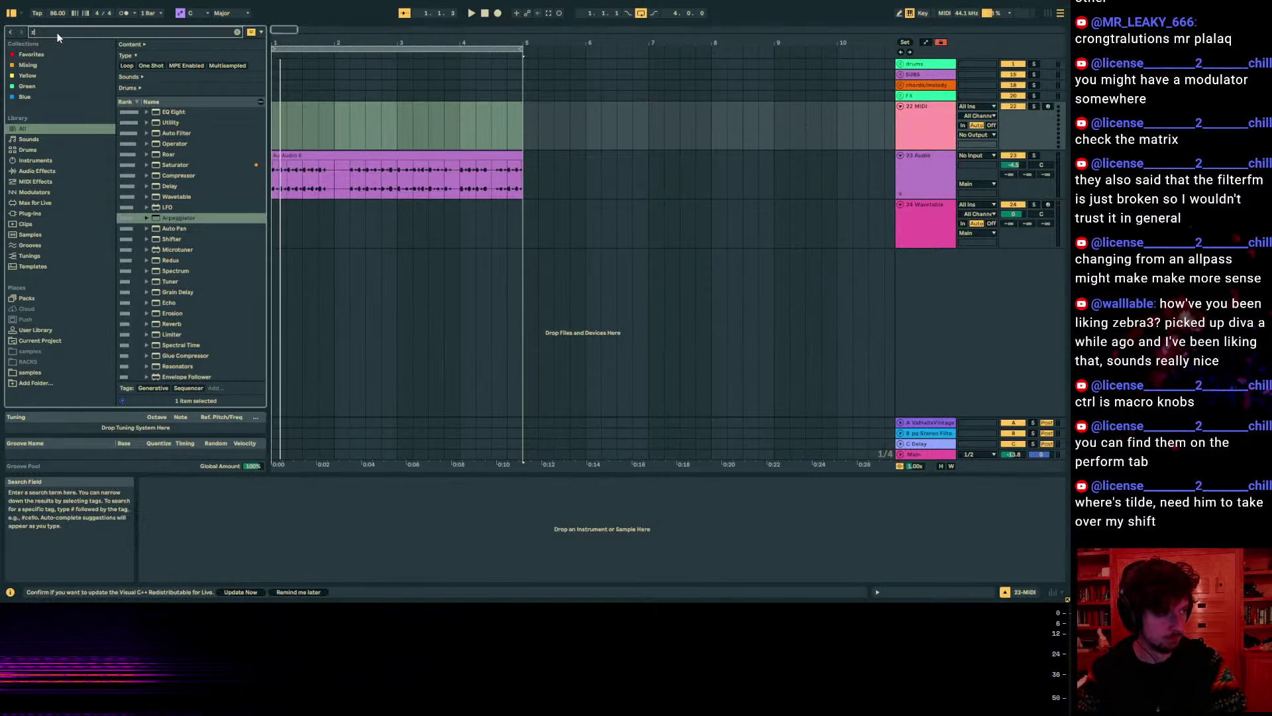
{"action": "type", "text": "eb"}
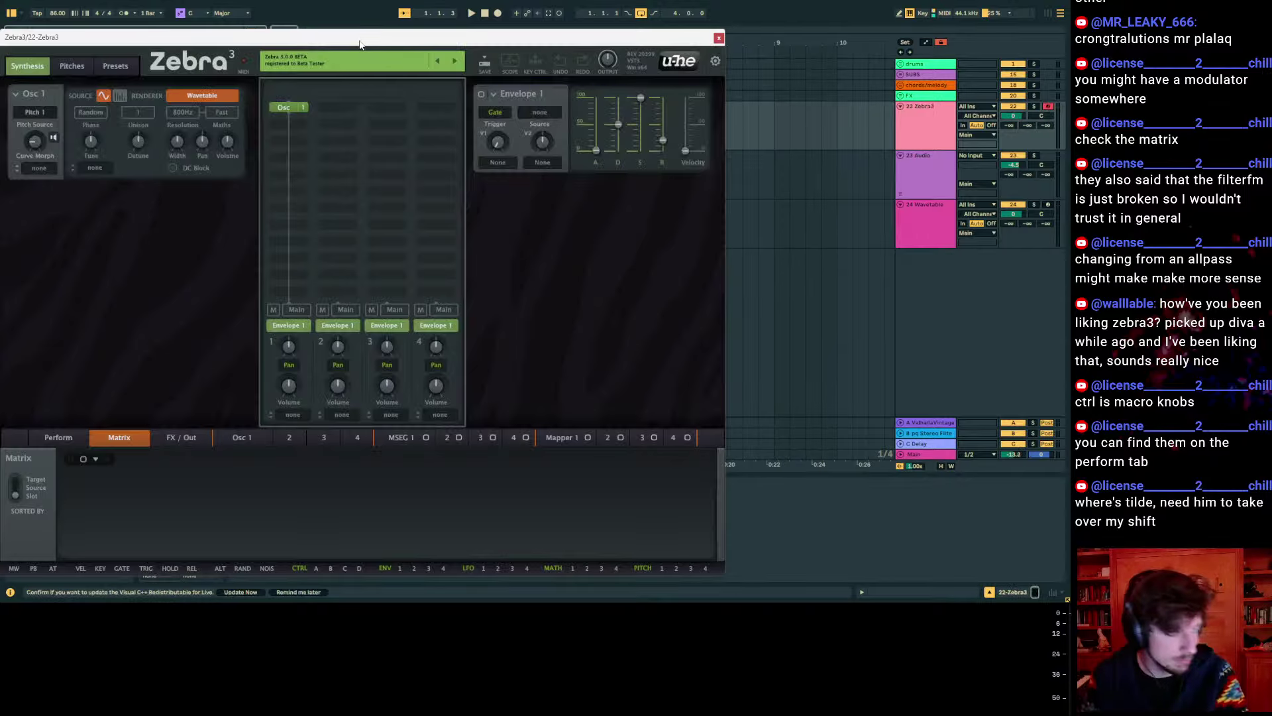
{"action": "left_click_drag", "start_coordinate": [368, 41], "coordinate": [437, 51]}
{"action": "left_click_drag", "start_coordinate": [771, 80], "coordinate": [768, 51]}
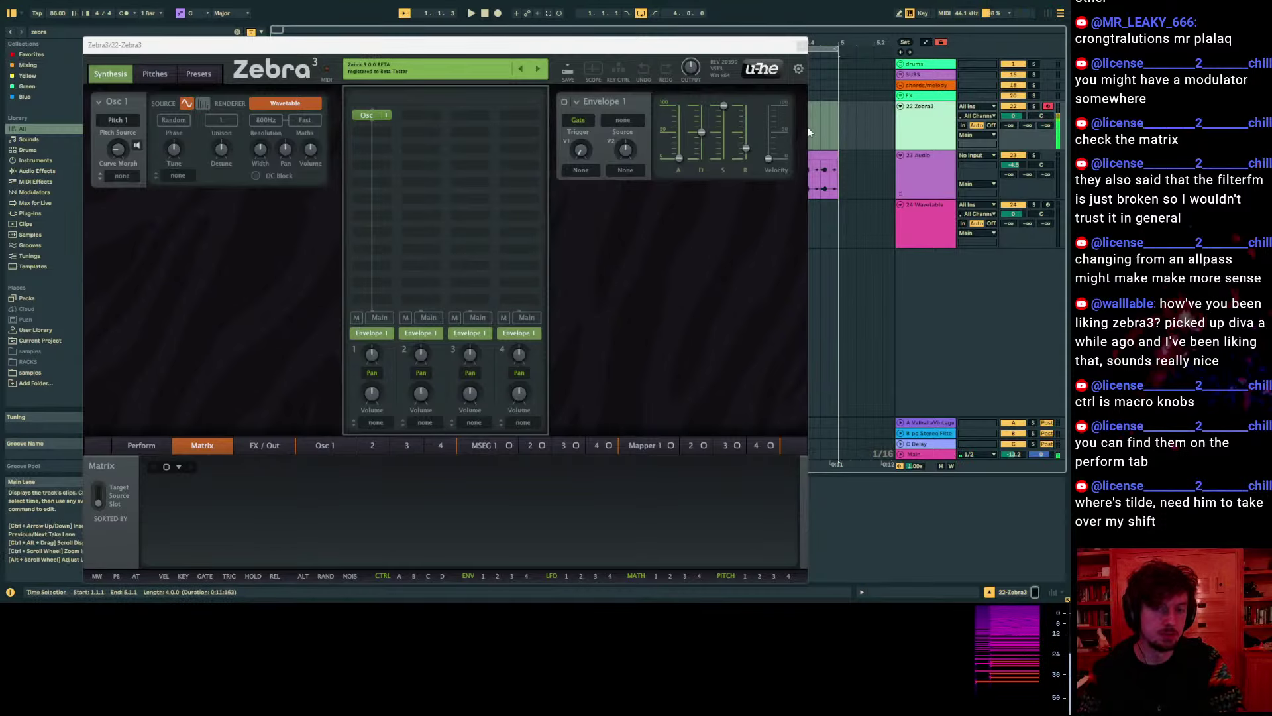
Switch Osc 1's source from waveform to the spectral bars type and raise its Curve Morph
{"action": "left_click", "coordinate": [202, 104]}
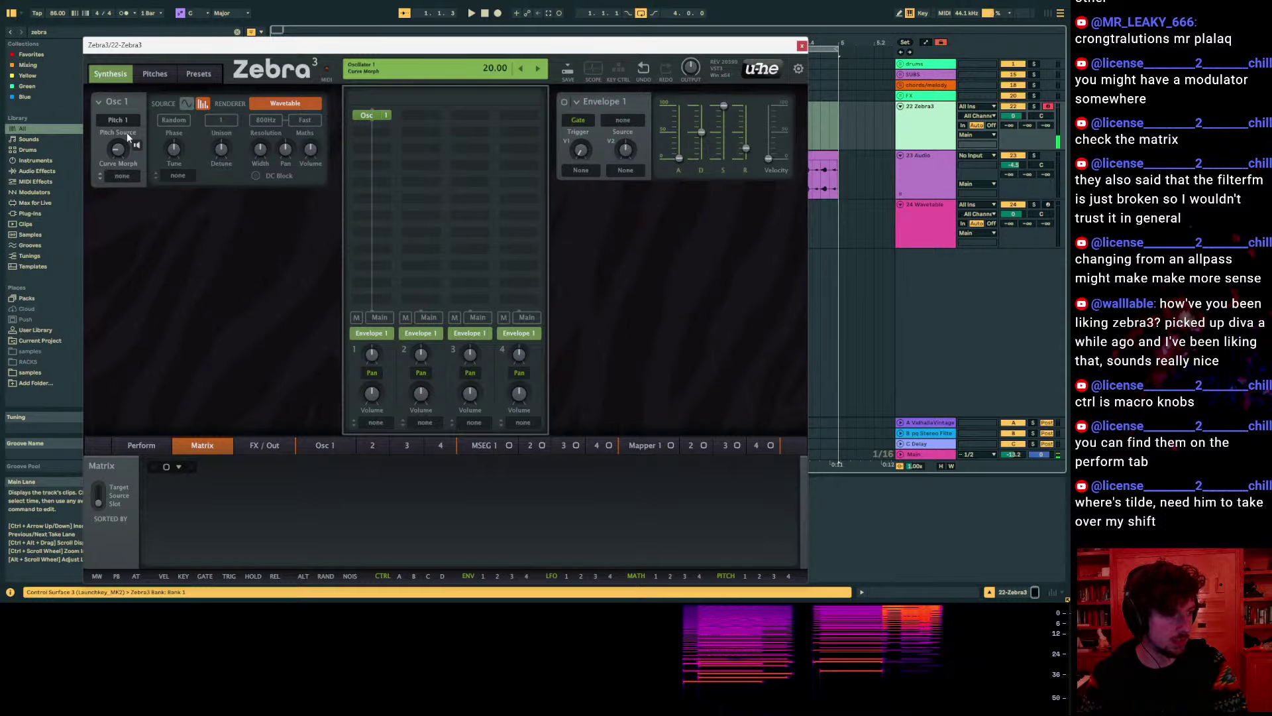
{"action": "left_click_drag", "start_coordinate": [117, 149], "coordinate": [117, 99]}
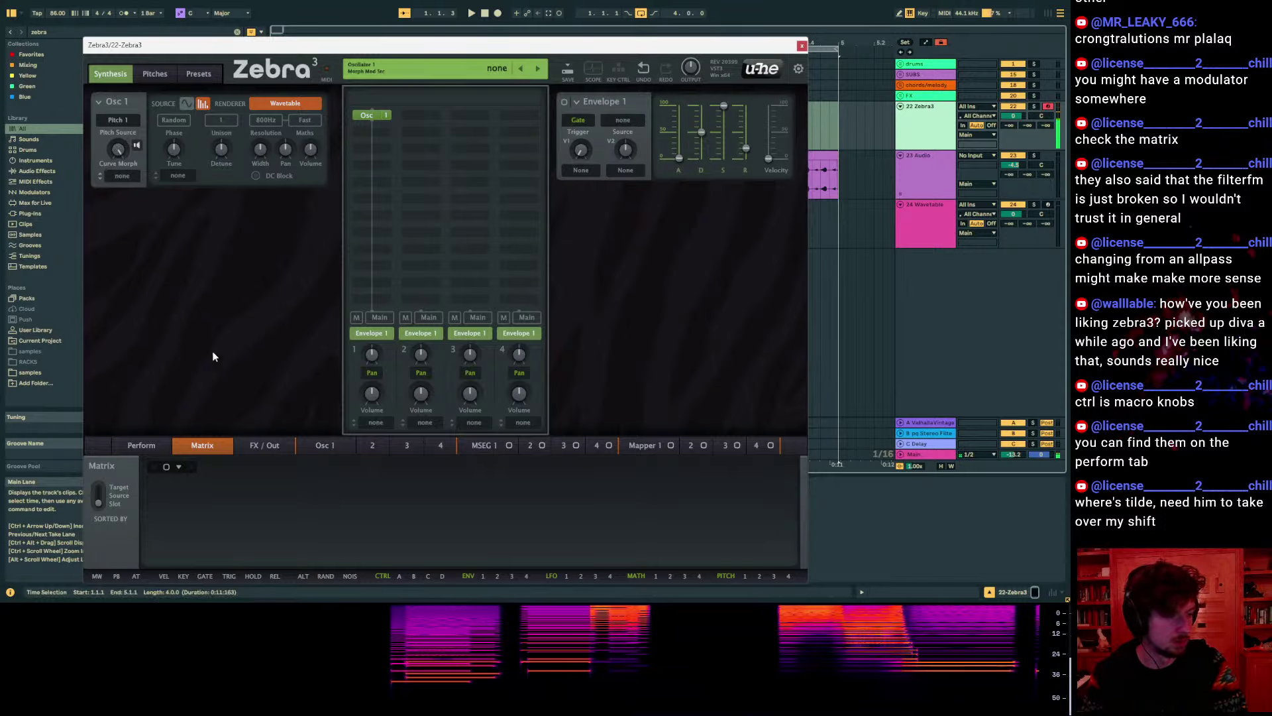
Reshape Osc 1's second curve into a steep falling slope from a high start to a flat, low tail
{"action": "left_click", "coordinate": [322, 445]}
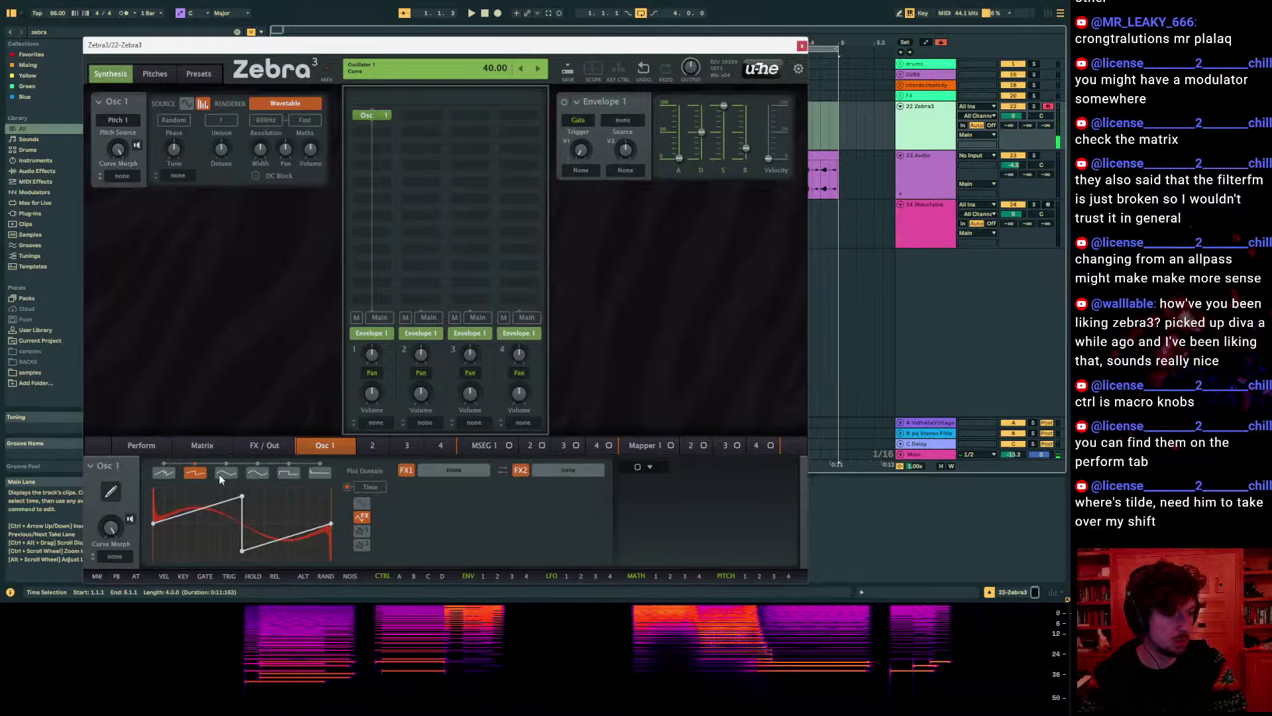
{"action": "left_click", "coordinate": [166, 472]}
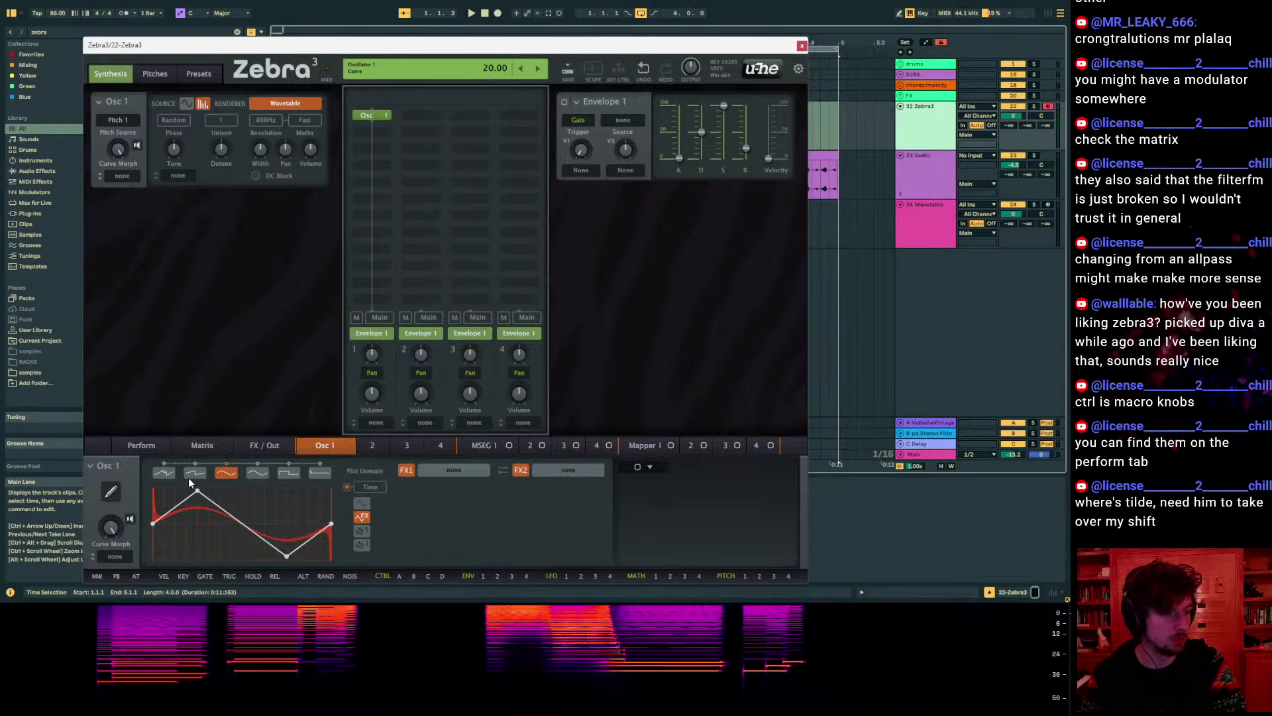
{"action": "left_click", "coordinate": [192, 473]}
{"action": "left_click_drag", "start_coordinate": [240, 501], "coordinate": [242, 548]}
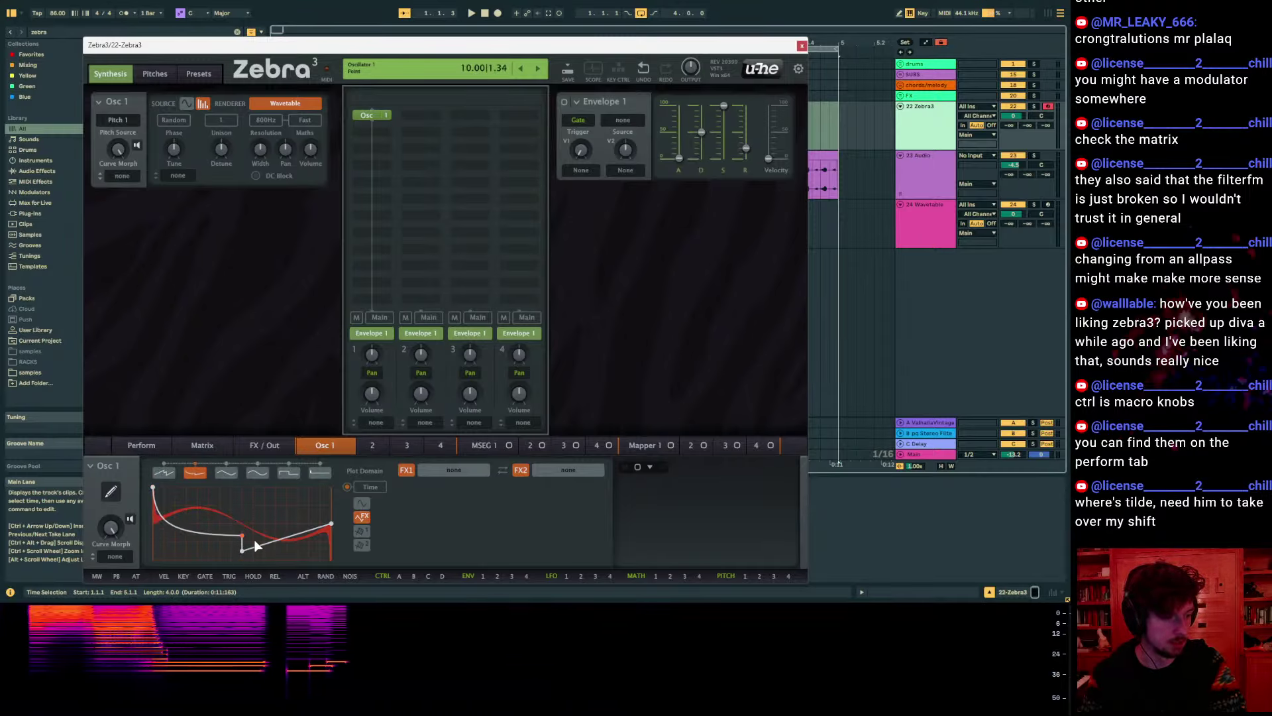
{"action": "left_click_drag", "start_coordinate": [327, 531], "coordinate": [336, 582]}
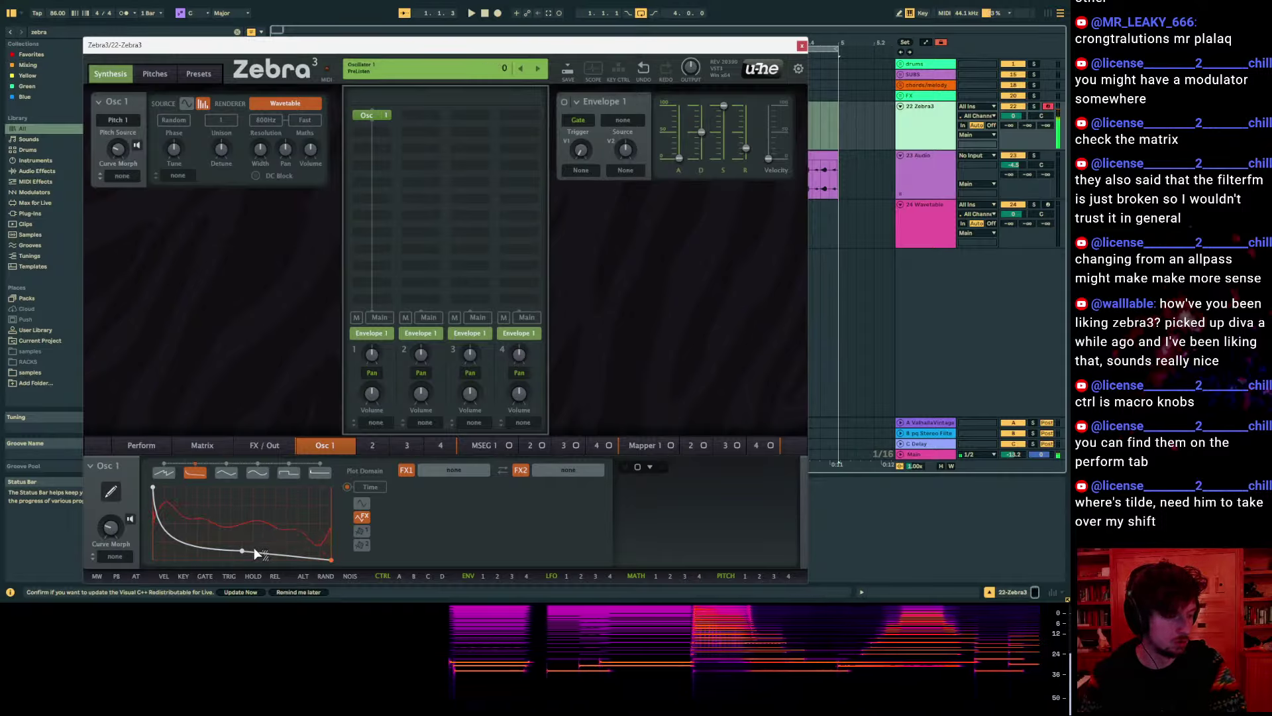
{"action": "left_click_drag", "start_coordinate": [253, 548], "coordinate": [243, 561]}
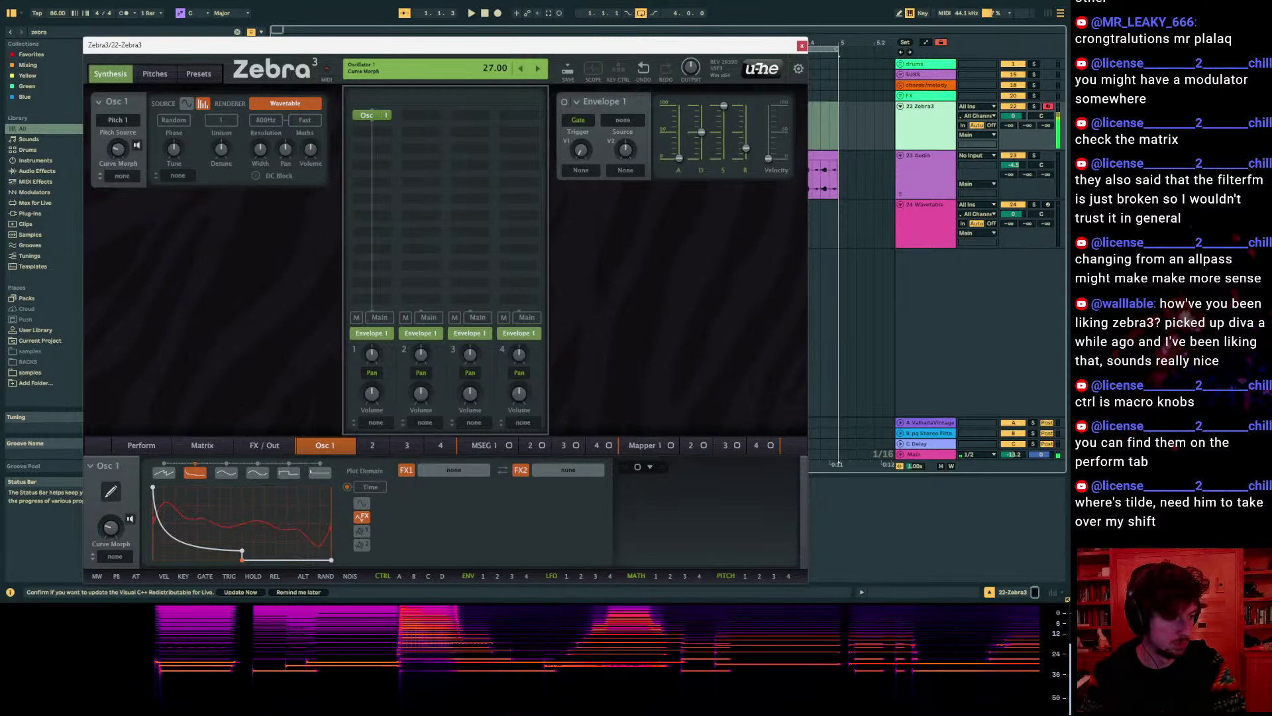
Modulate Osc 1's Curve Morph with Envelope 2, using a Release of 97, and lower the Zebra3 track's volume
{"action": "left_click_drag", "start_coordinate": [111, 527], "coordinate": [111, 534]}
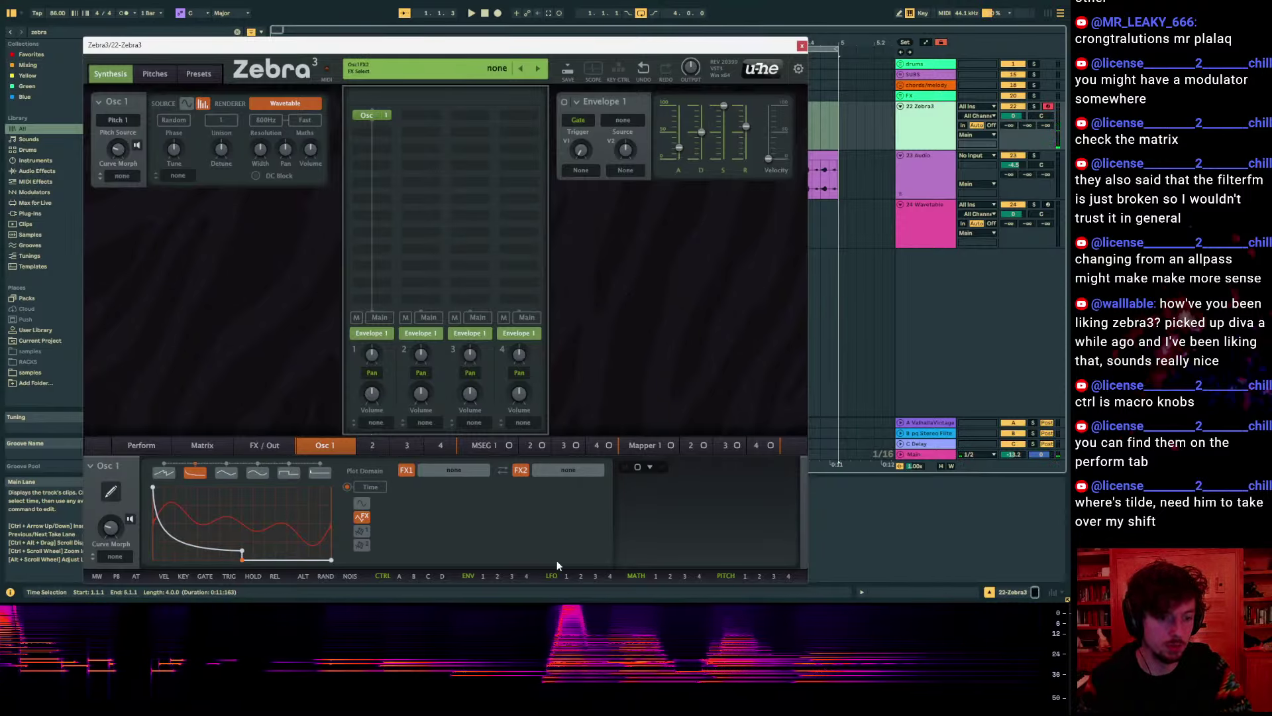
{"action": "left_click_drag", "start_coordinate": [358, 553], "coordinate": [111, 527]}
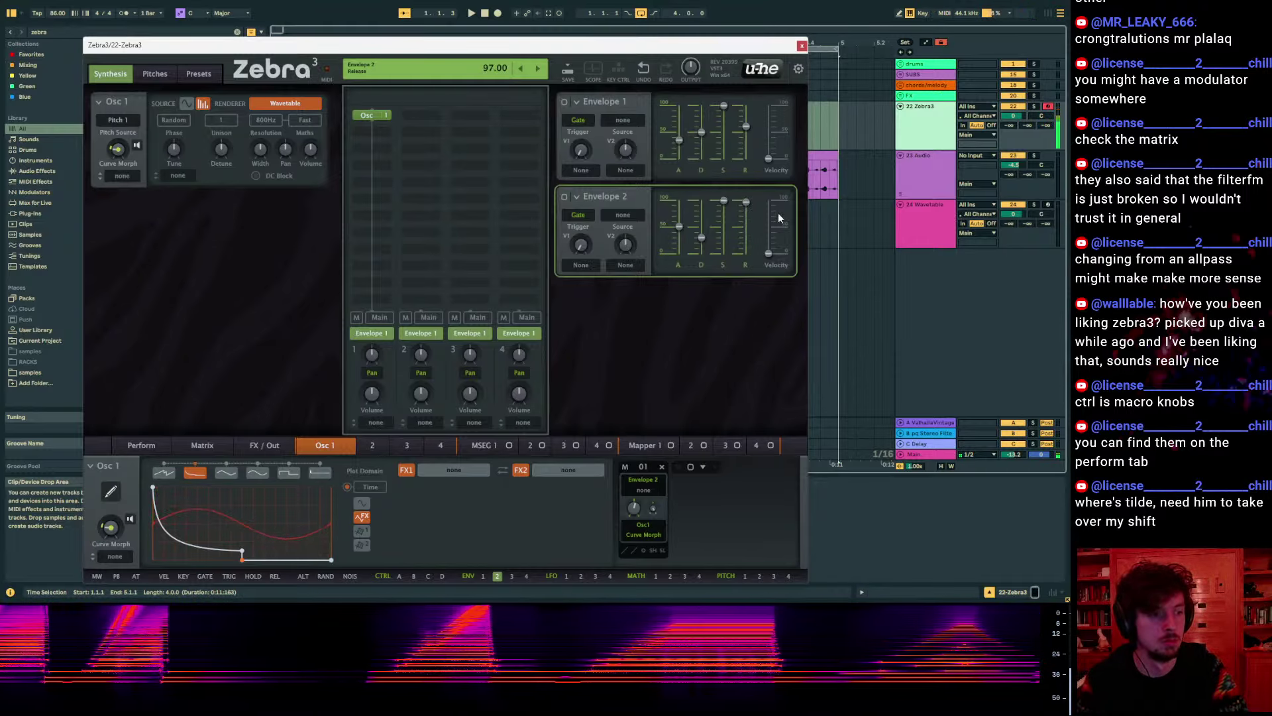
{"action": "left_click_drag", "start_coordinate": [1012, 125], "coordinate": [1010, 136]}
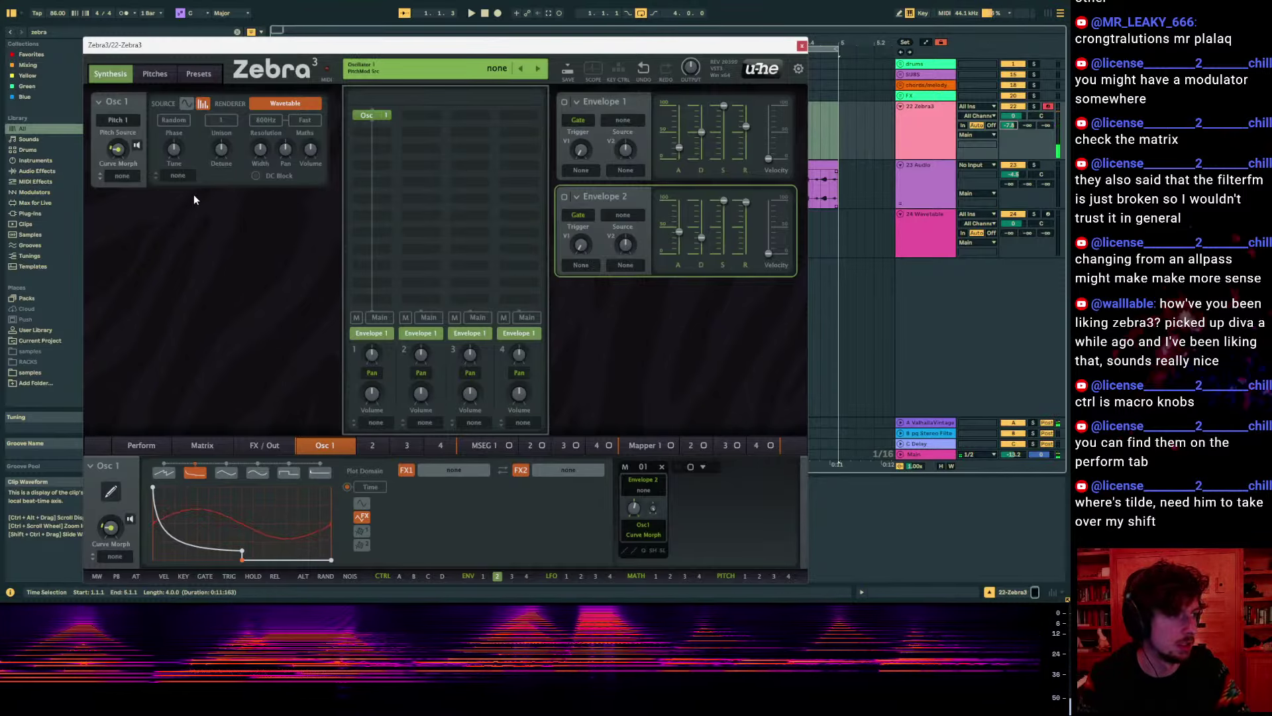
Add Modal 1 below Osc 1 with Dry at 100 and Decay lowered to about 9, and expand its profile settings
{"action": "left_click", "coordinate": [372, 149]}
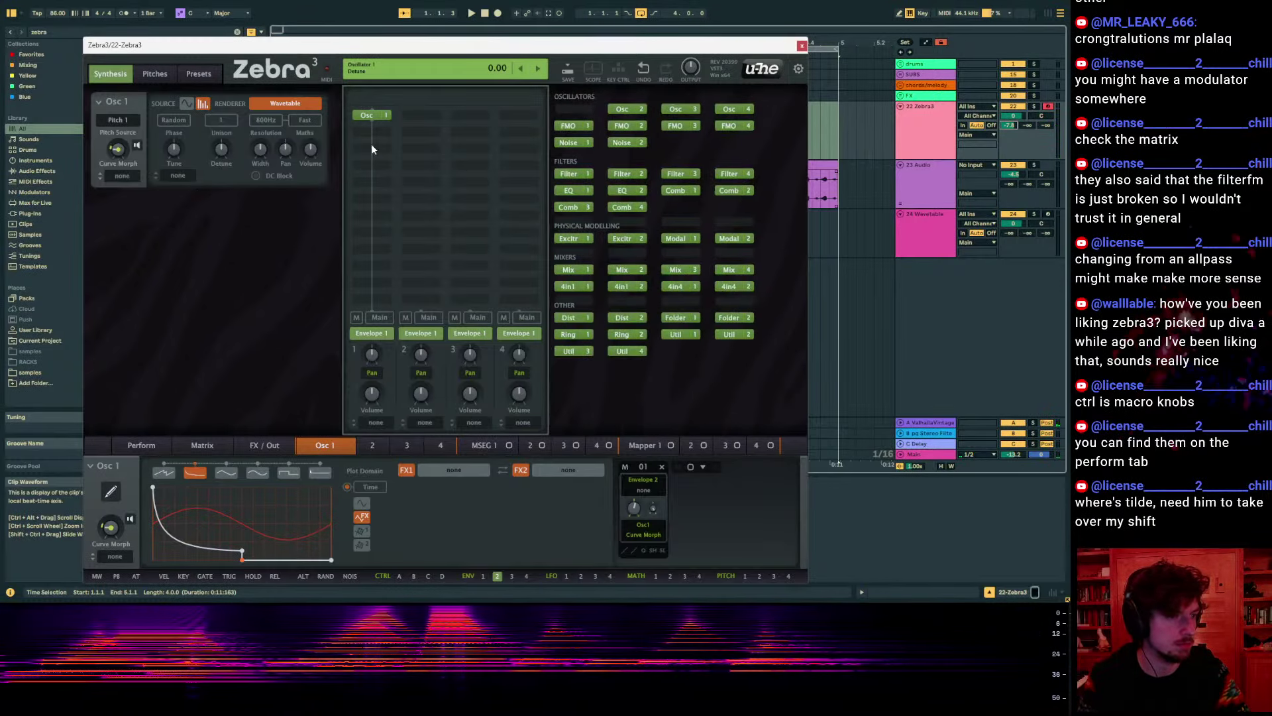
{"action": "left_click", "coordinate": [676, 239]}
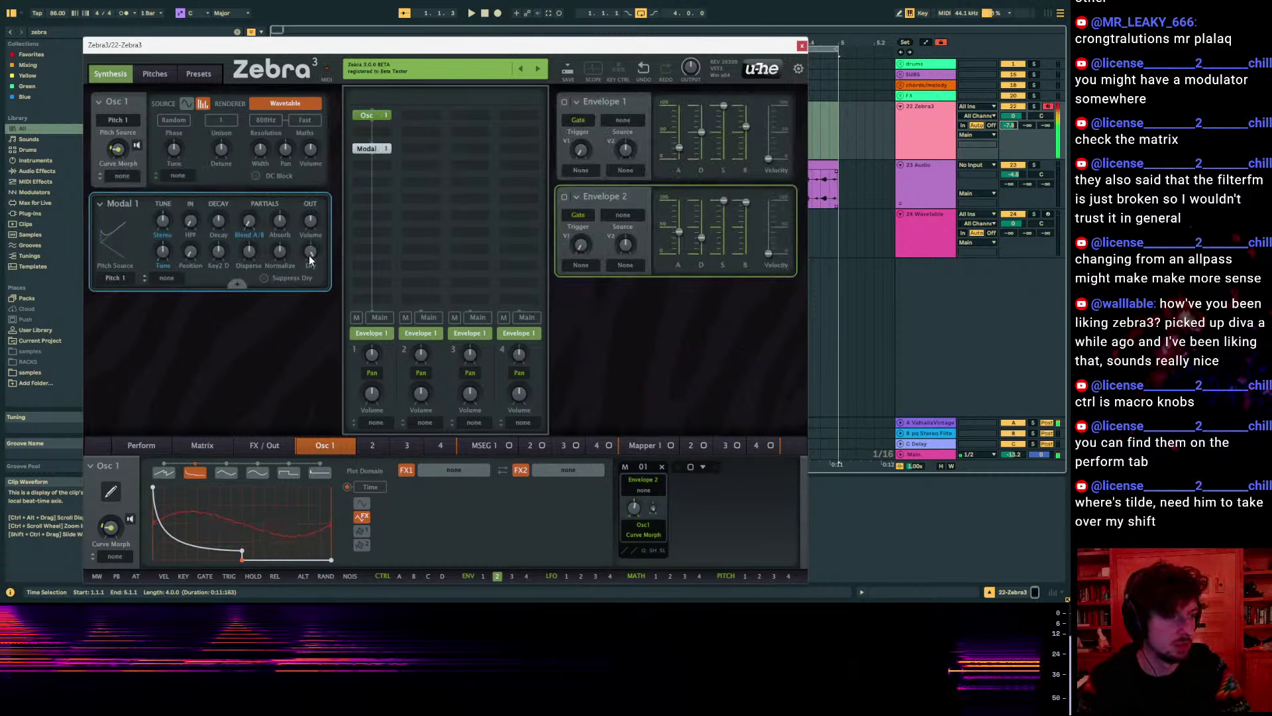
{"action": "left_click_drag", "start_coordinate": [310, 257], "coordinate": [311, 257]}
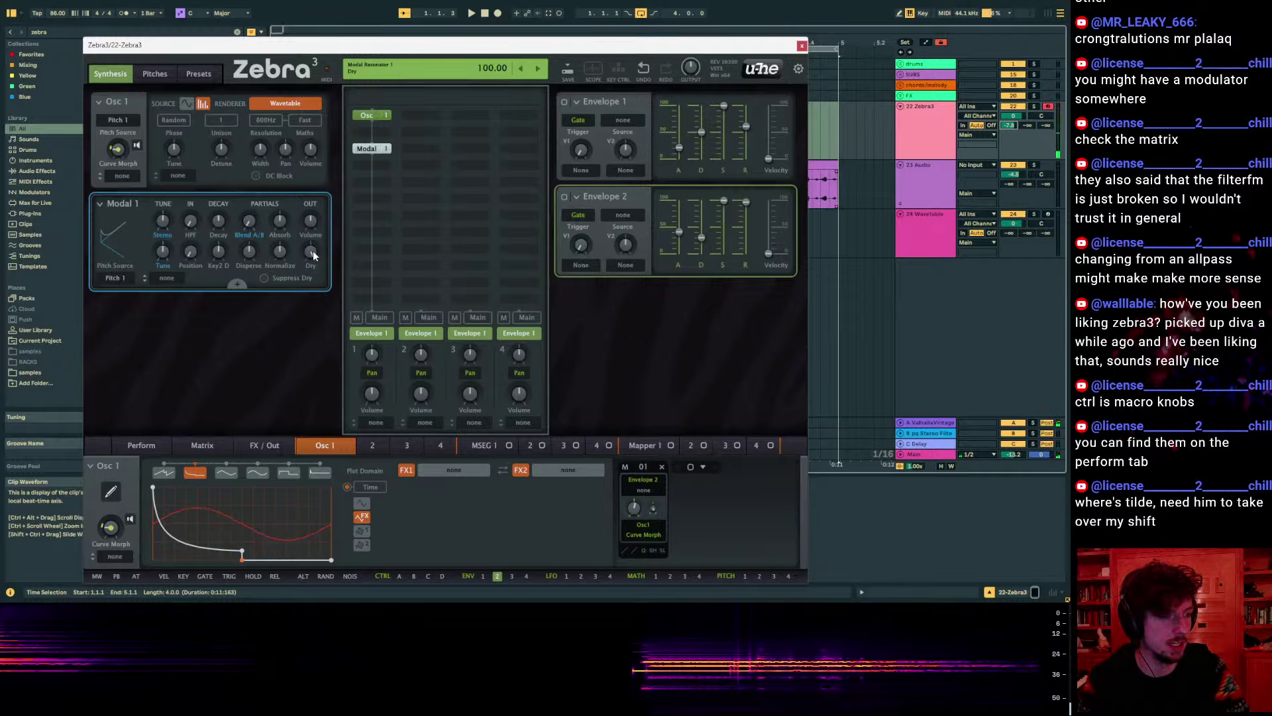
{"action": "left_click_drag", "start_coordinate": [218, 221], "coordinate": [218, 240]}
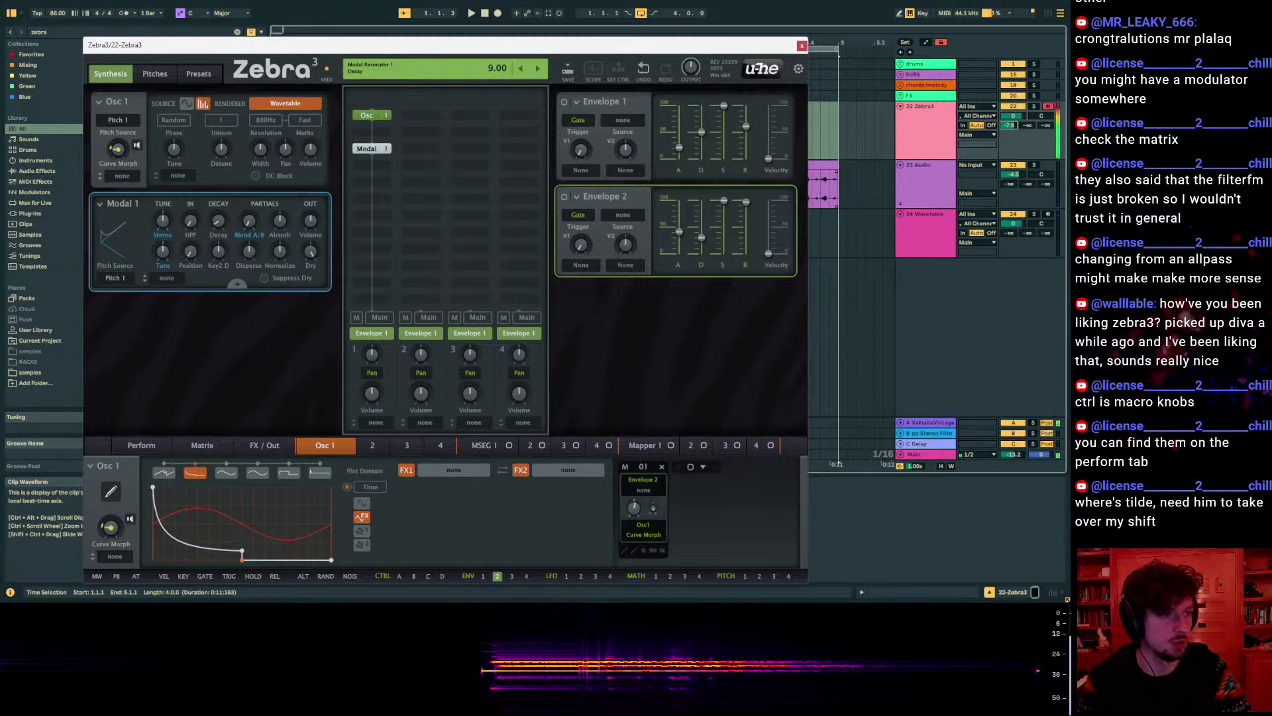
{"action": "left_click", "coordinate": [239, 285]}
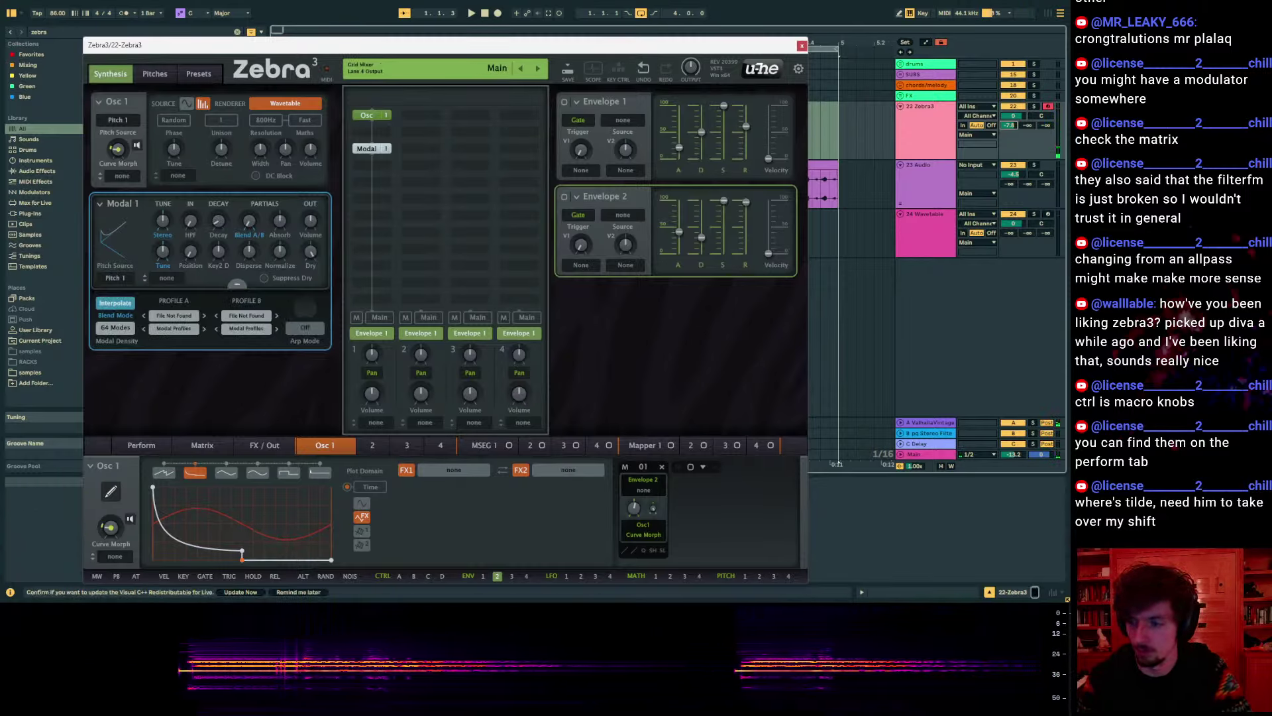
{"action": "left_click", "coordinate": [956, 277]}
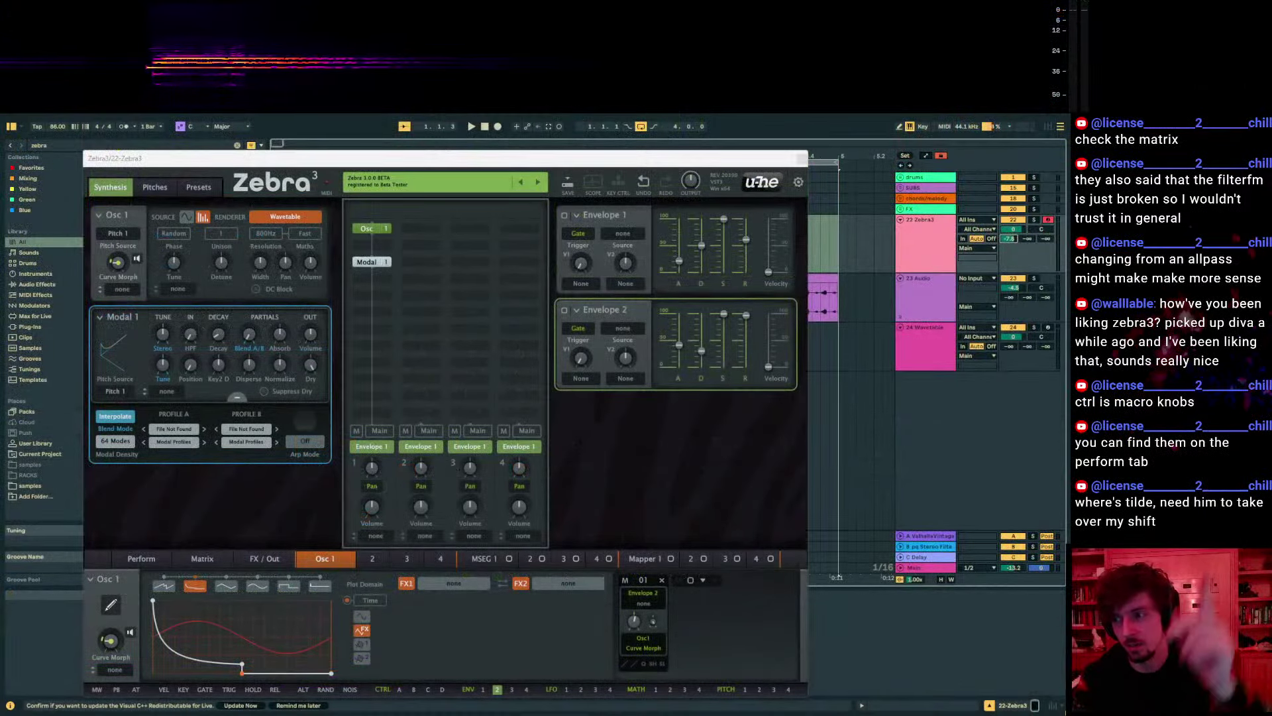
{"action": "left_click", "coordinate": [925, 283]}
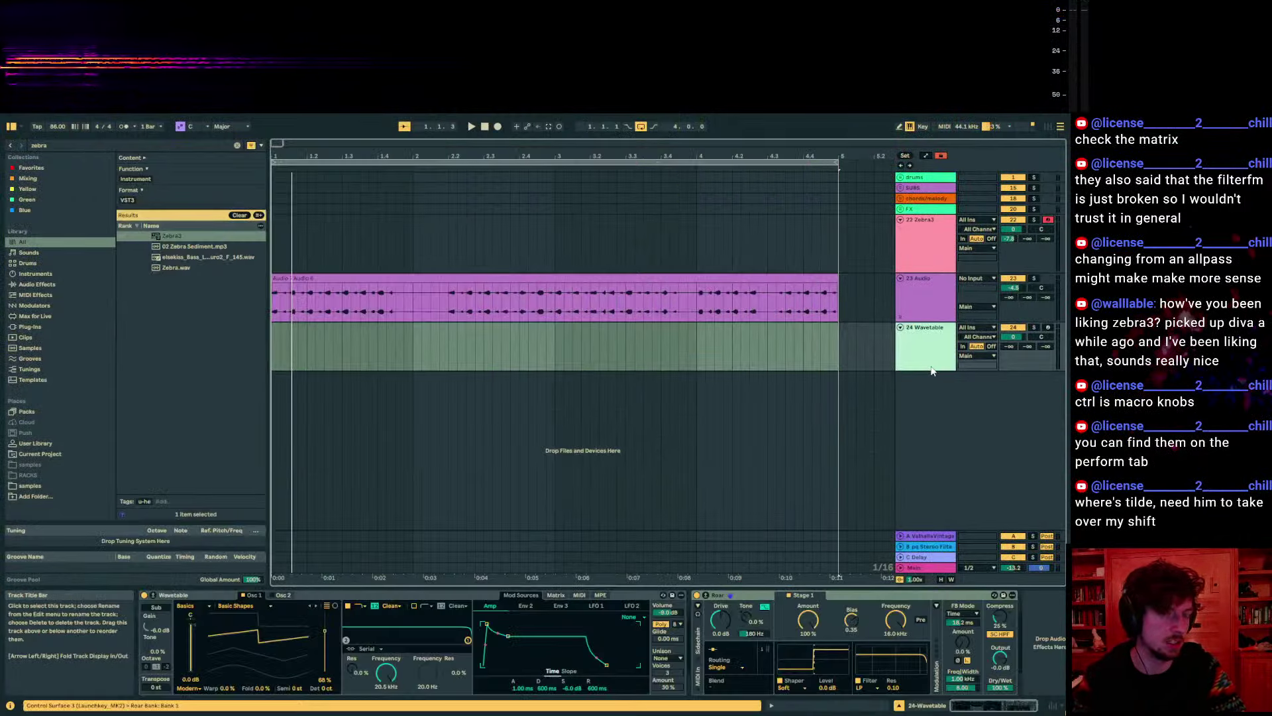
{"action": "left_click", "coordinate": [909, 247]}
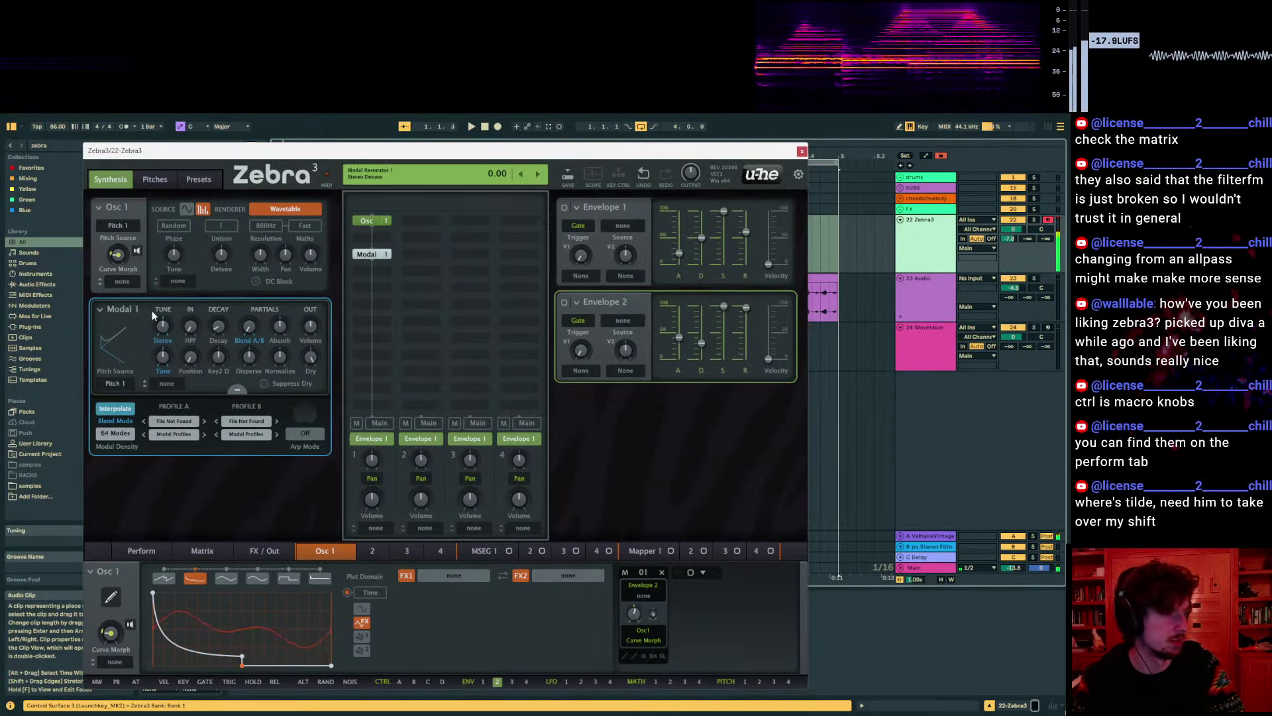
Move Modal 1 to lane 2 and insert Exciter 2 directly above it
{"action": "left_click_drag", "start_coordinate": [369, 257], "coordinate": [418, 232]}
{"action": "left_click", "coordinate": [419, 226]}
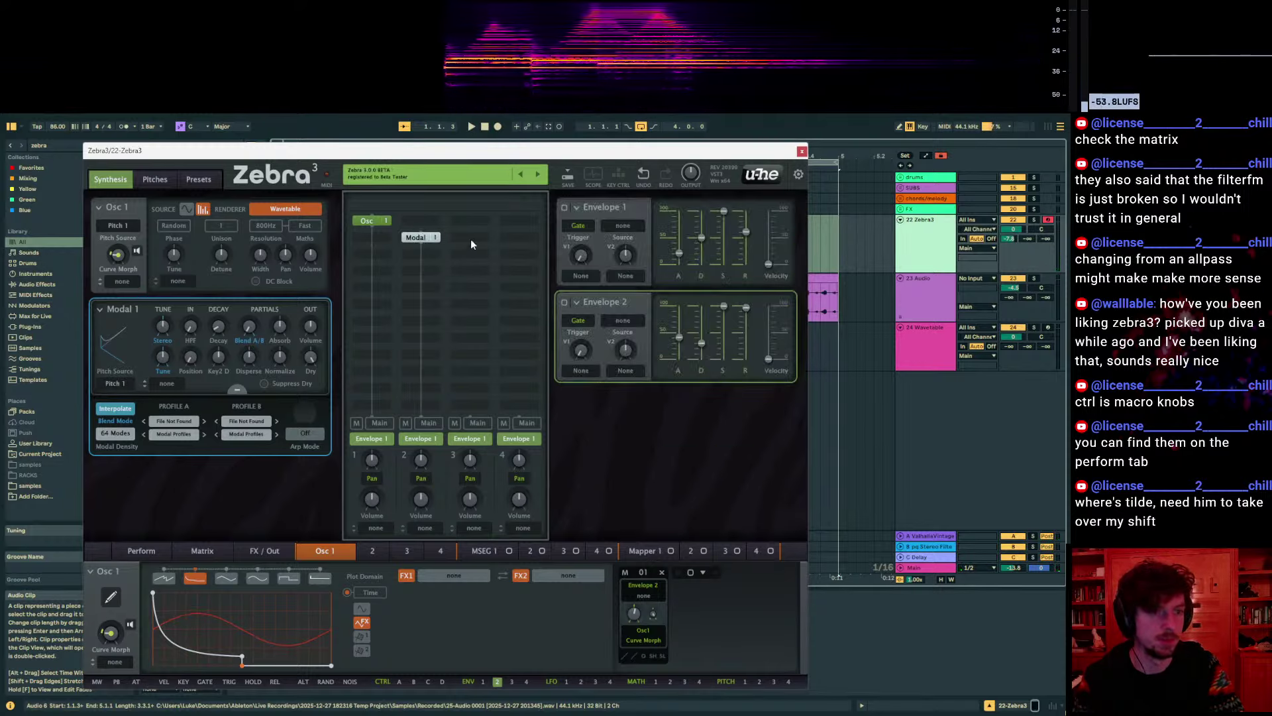
{"action": "left_click", "coordinate": [425, 234]}
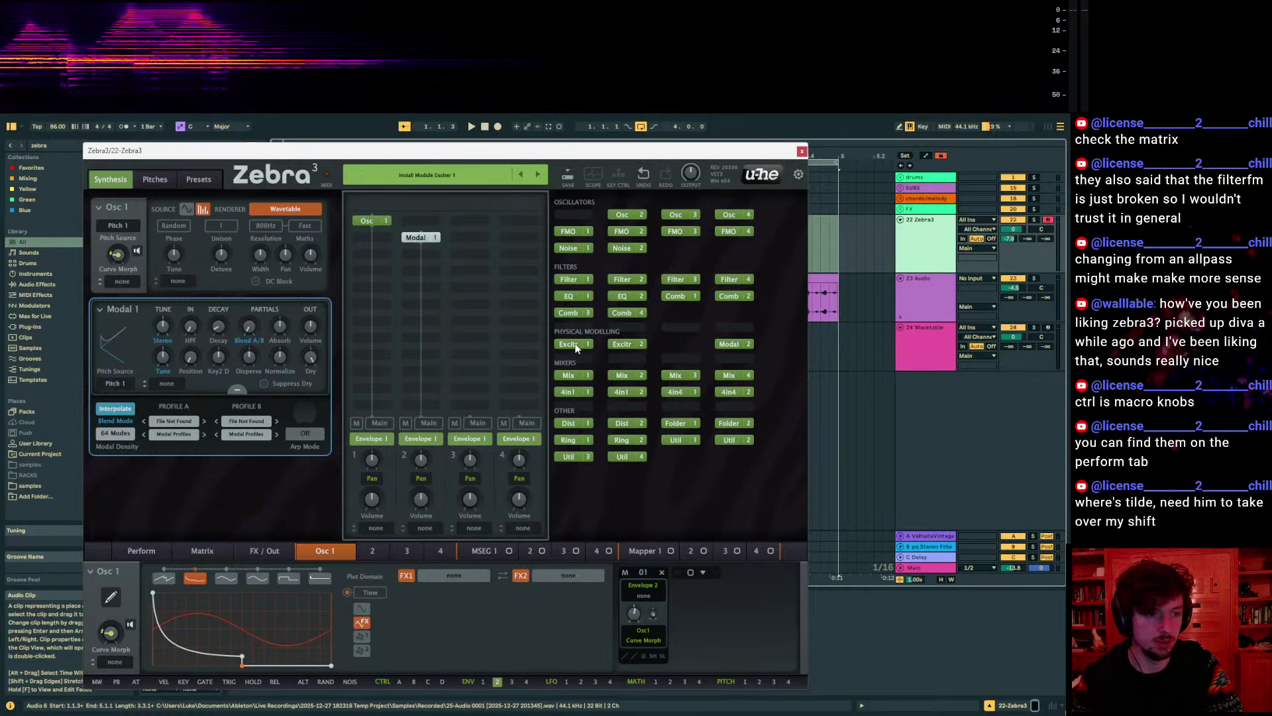
{"action": "left_click", "coordinate": [625, 345]}
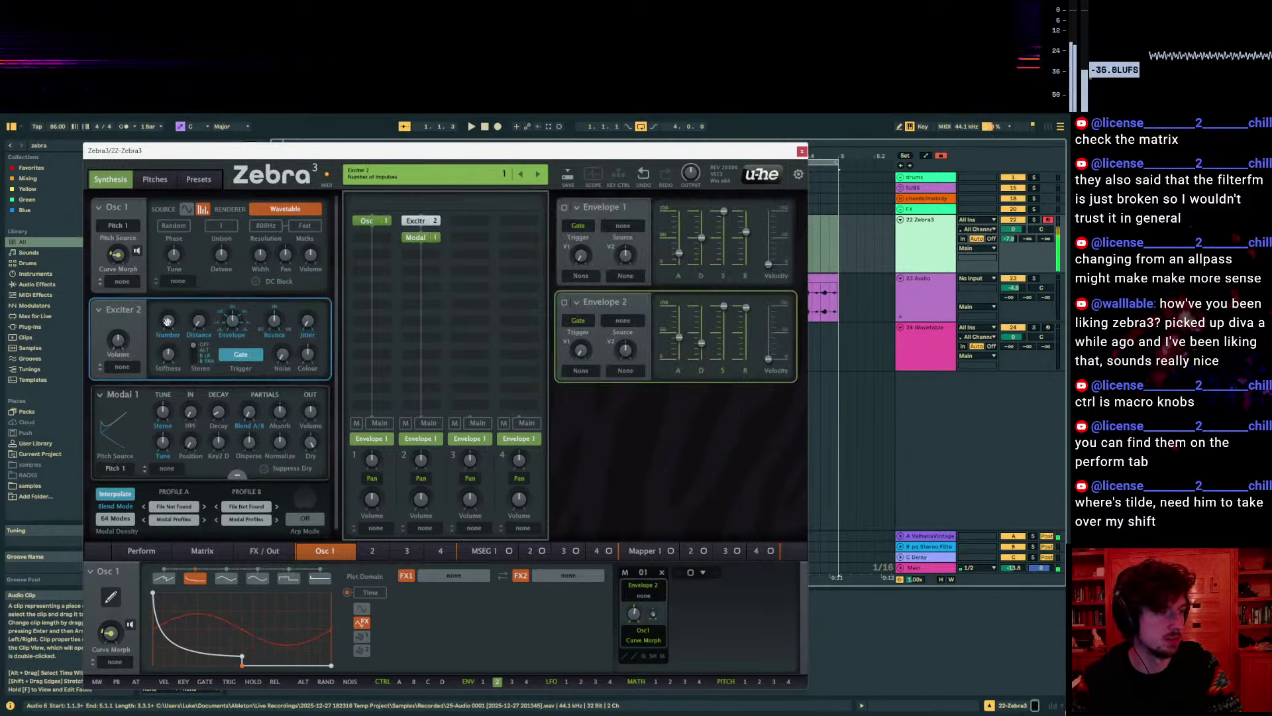
Bypass Osc 1 in lane 1 and Modal 1 in lane 2, leaving only Exciter 2 active
{"action": "double_click", "coordinate": [372, 220]}
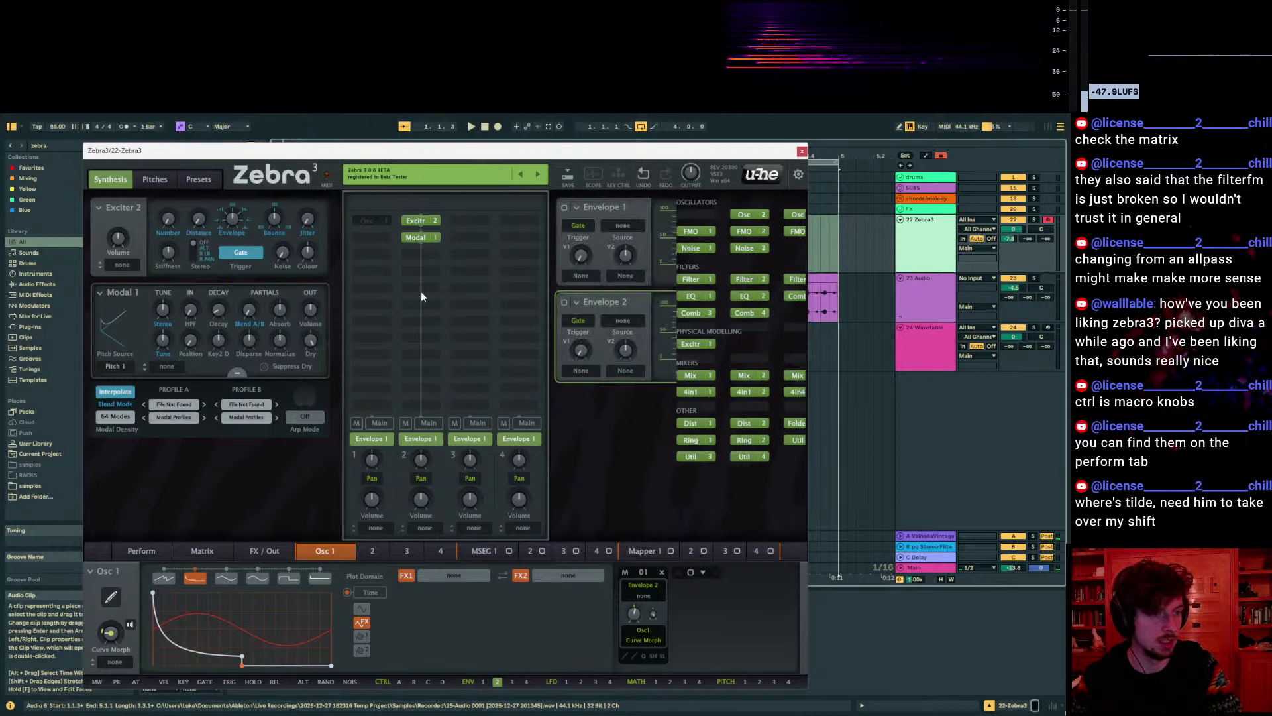
{"action": "left_click", "coordinate": [429, 423]}
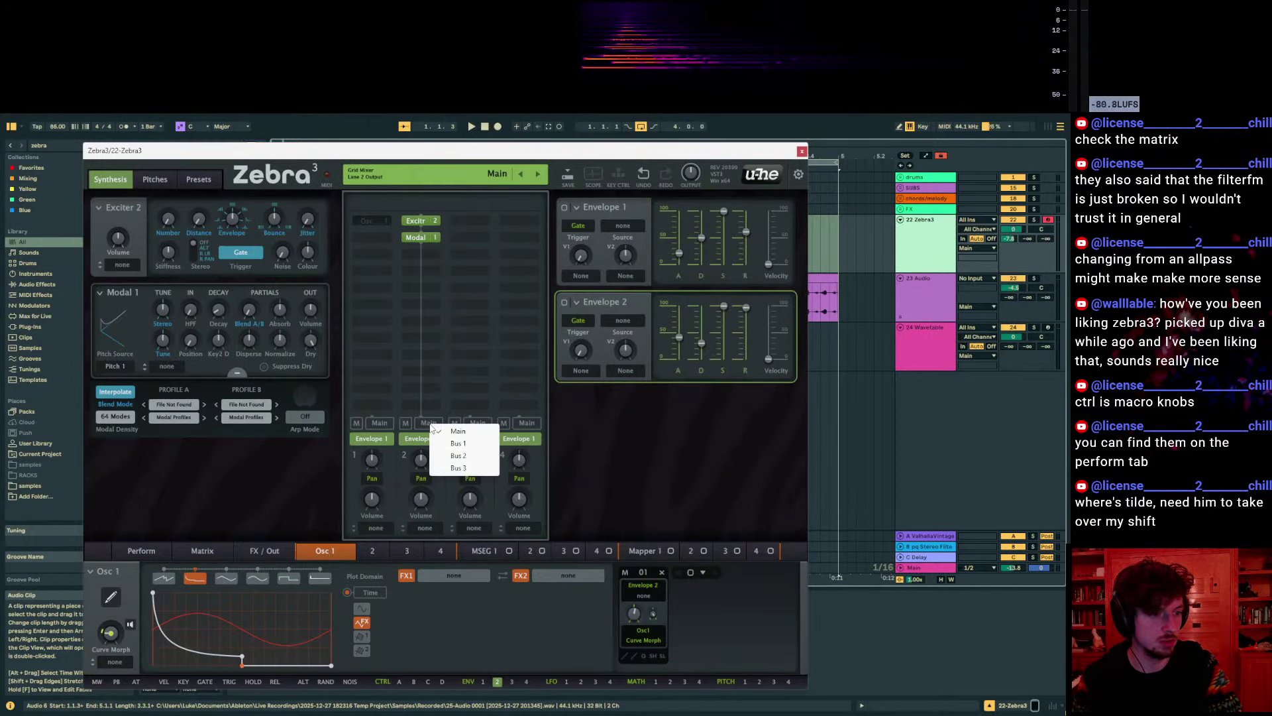
{"action": "left_click", "coordinate": [422, 220]}
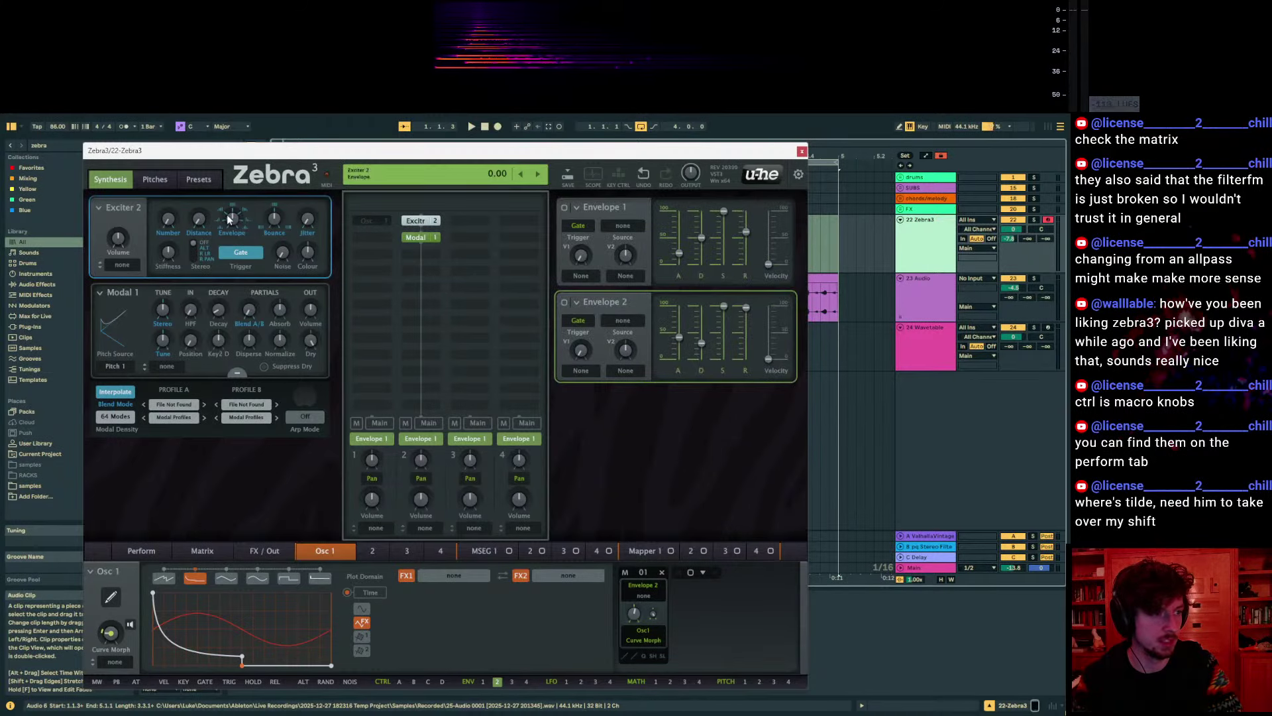
{"action": "left_click_drag", "start_coordinate": [417, 240], "coordinate": [435, 287]}
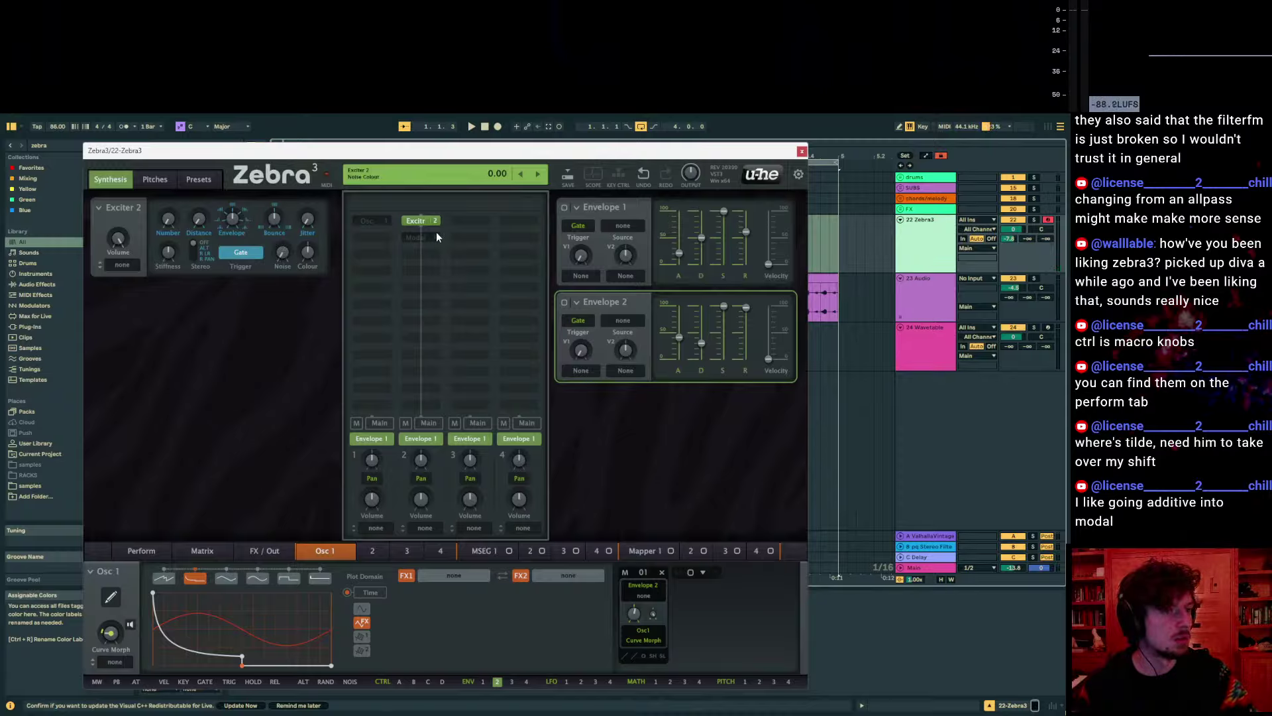
Move Exciter 2 to lane 1 below the bypassed Osc 1 and remove it from the grid
{"action": "left_click_drag", "start_coordinate": [436, 236], "coordinate": [369, 236]}
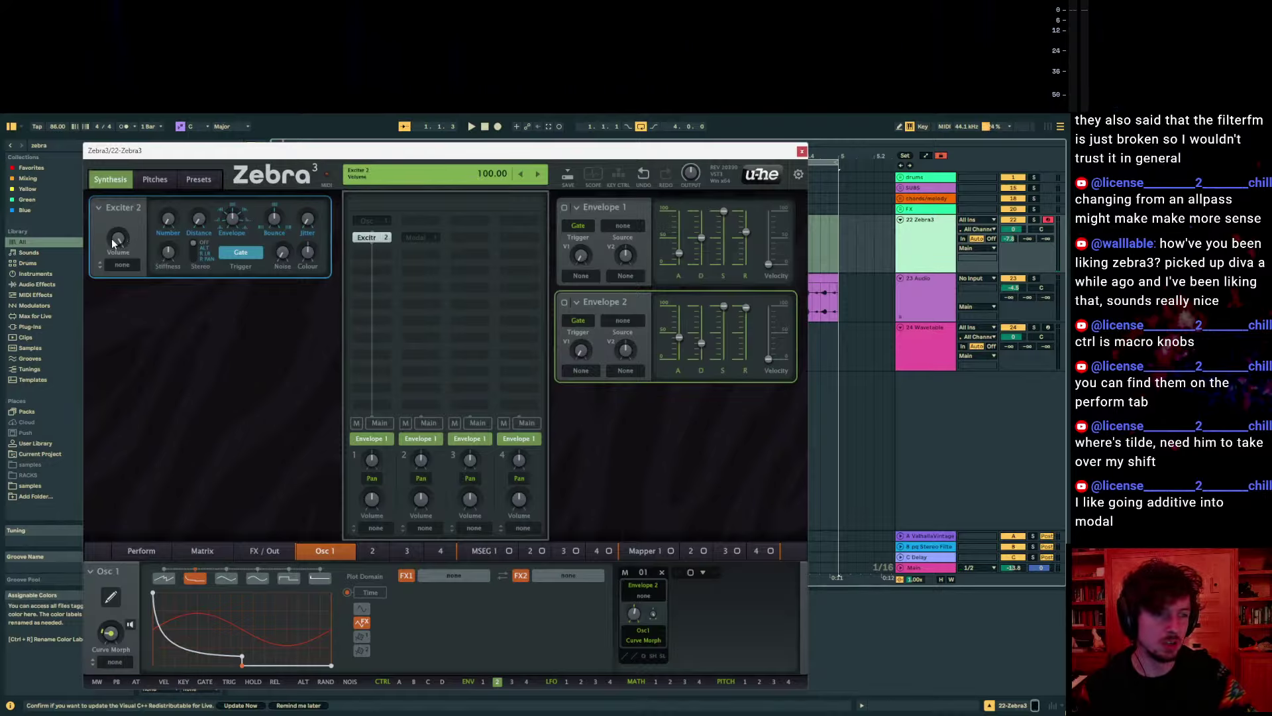
{"action": "double_click", "coordinate": [361, 240]}
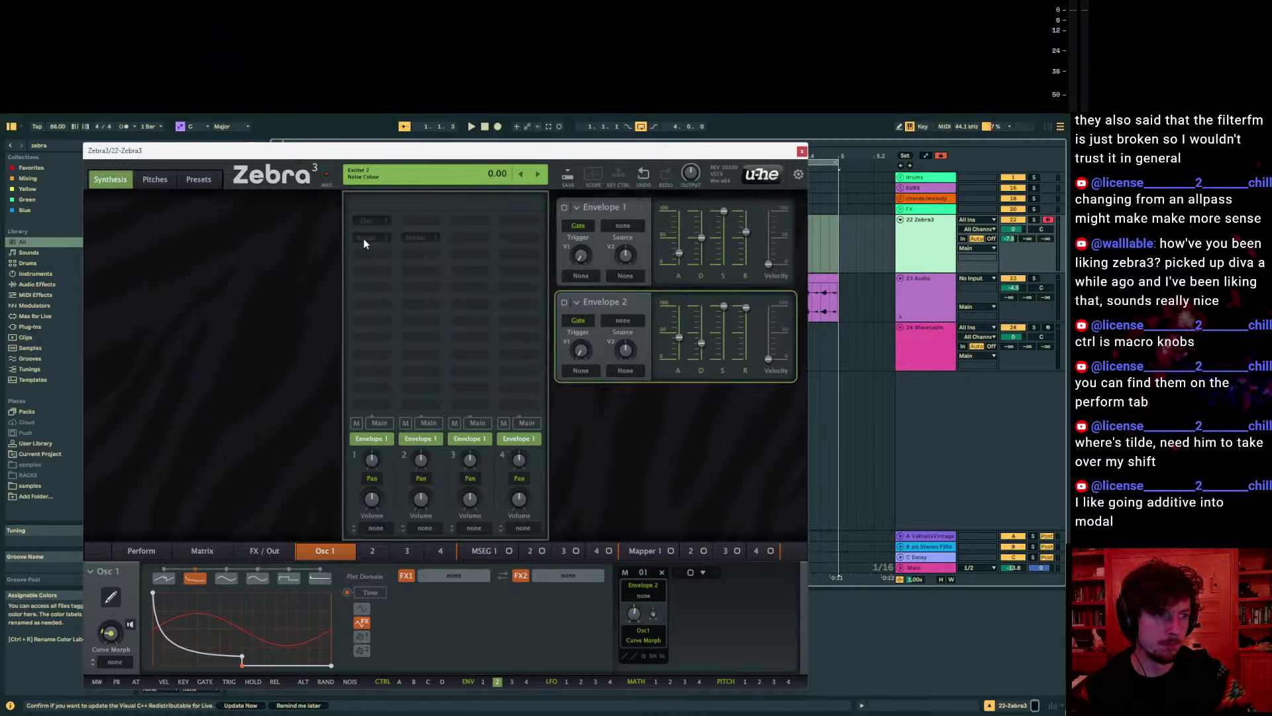
{"action": "double_click", "coordinate": [364, 242]}
{"action": "double_click", "coordinate": [364, 242]}
{"action": "right_click", "coordinate": [364, 243]}
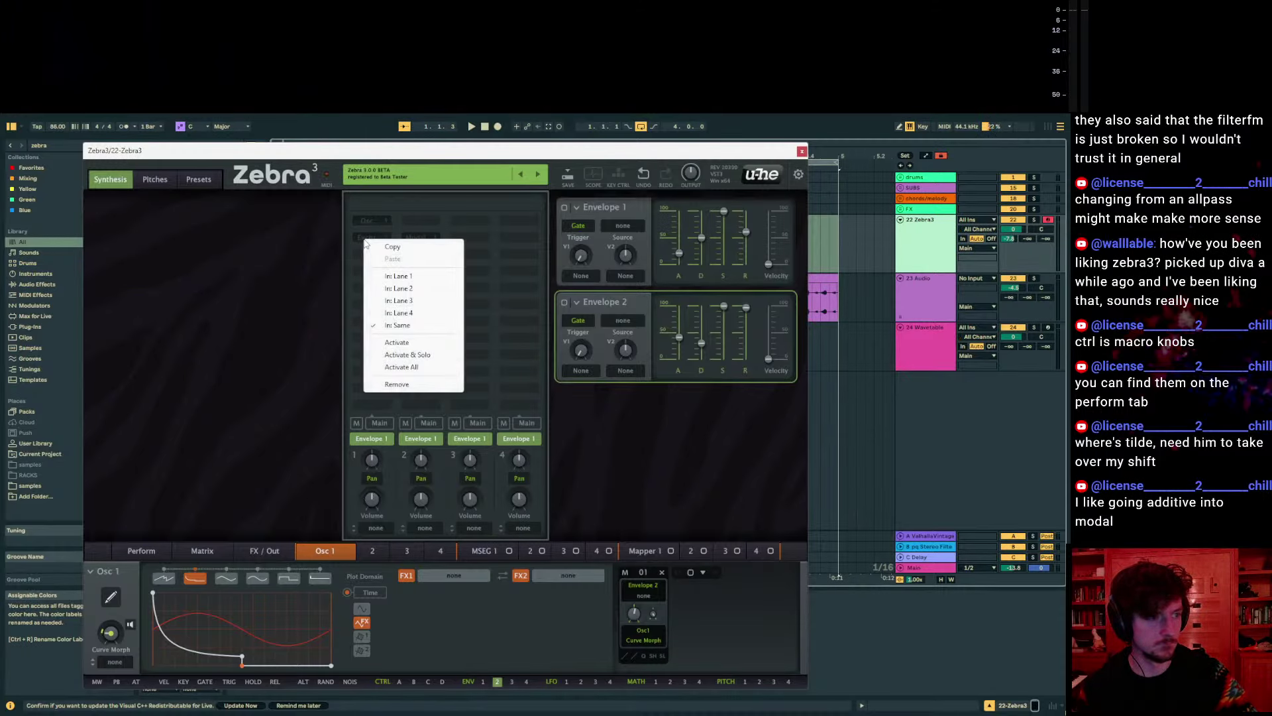
{"action": "left_click", "coordinate": [429, 388]}
Insert a fresh Exciter 2, move it to the top of lane 2, and set Envelope to -30 with a higher Number of impulses
{"action": "double_click", "coordinate": [375, 237]}
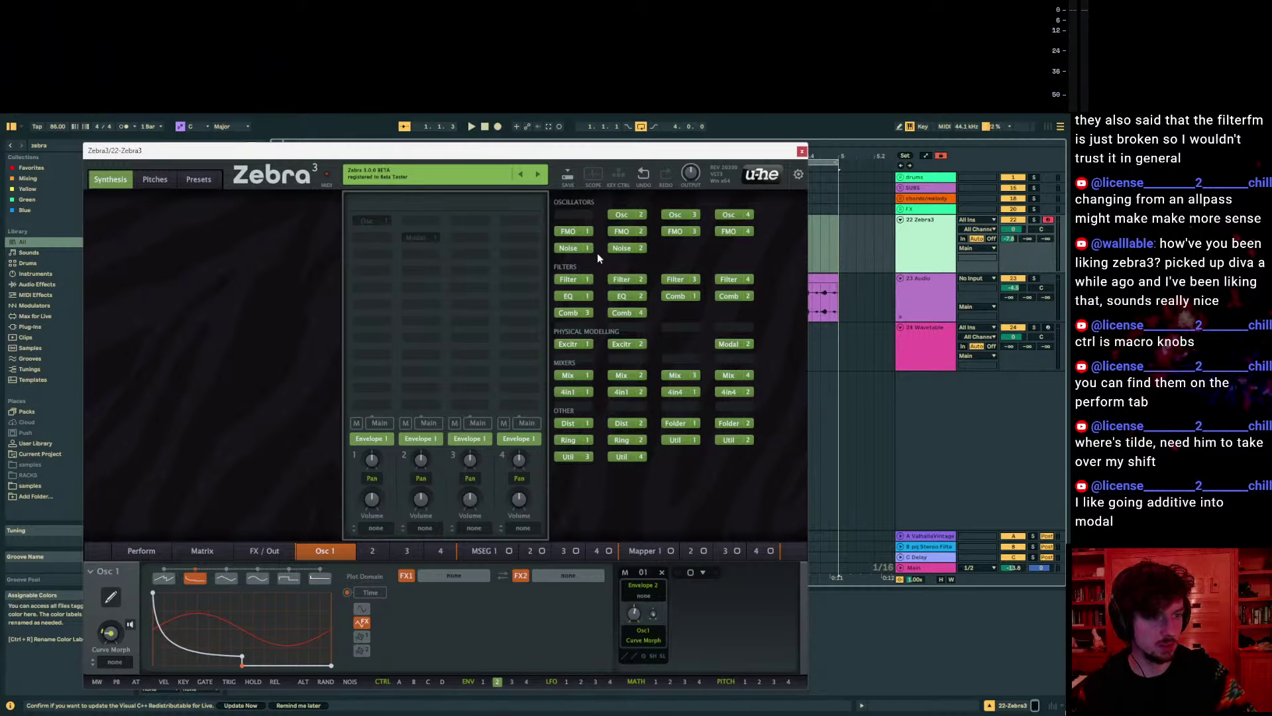
{"action": "left_click", "coordinate": [626, 342]}
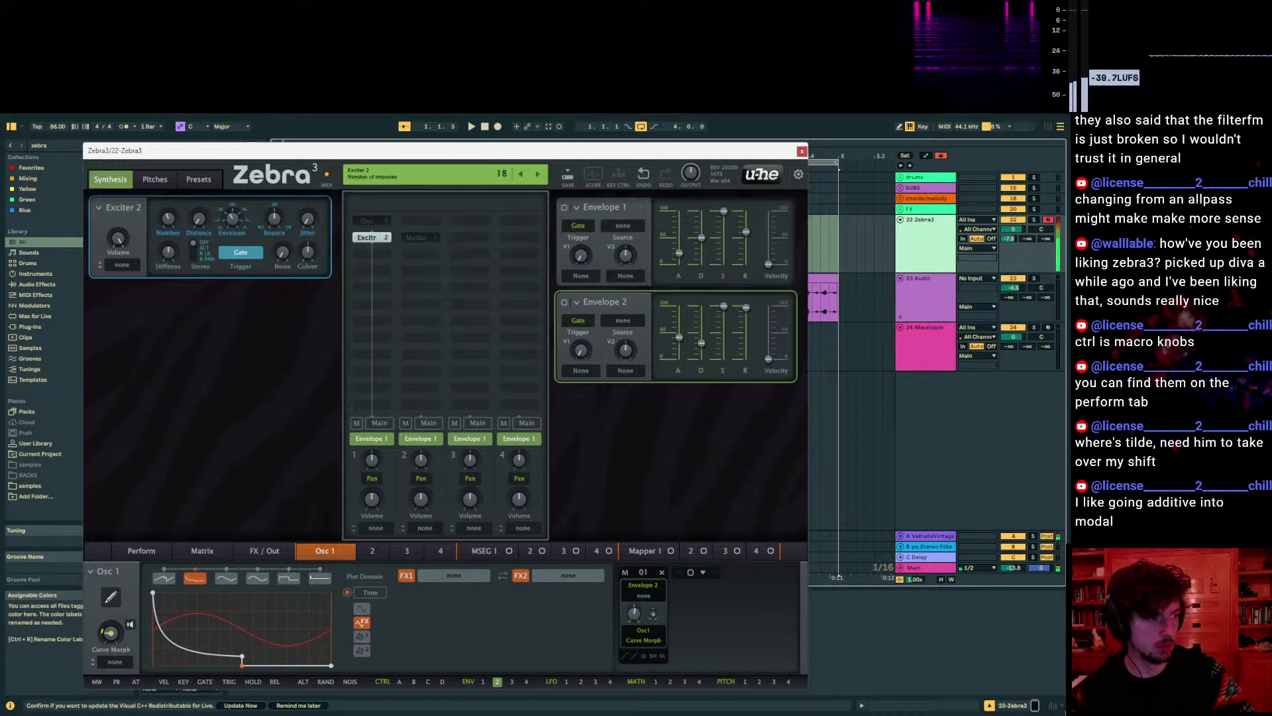
{"action": "left_click_drag", "start_coordinate": [383, 238], "coordinate": [420, 220]}
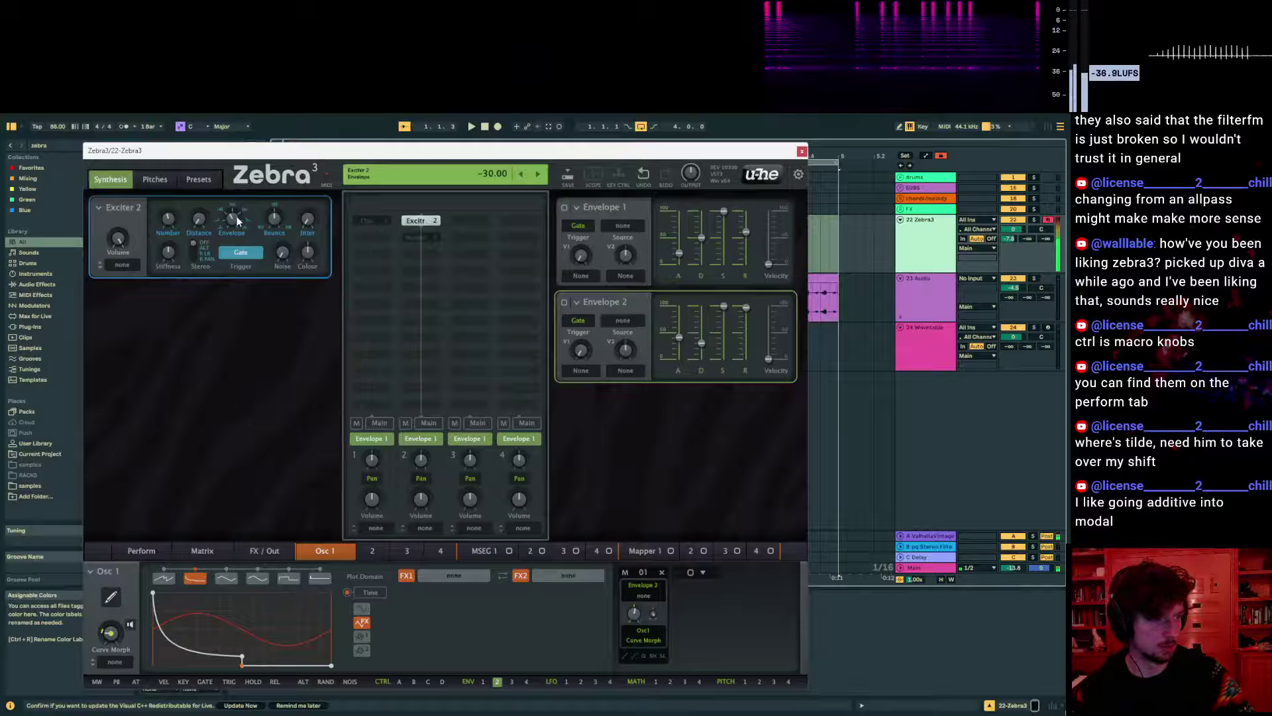
{"action": "left_click_drag", "start_coordinate": [168, 219], "coordinate": [168, 187]}
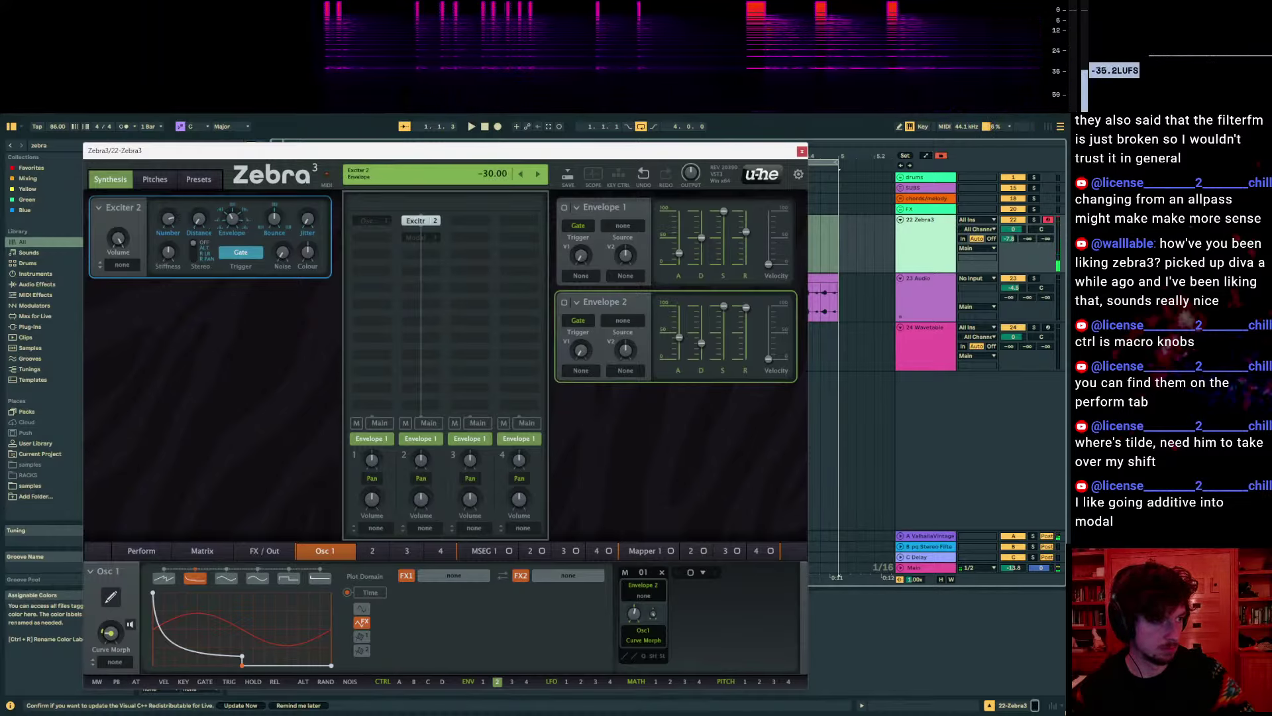
Set Exciter 2's Envelope to 115 and its stereo distribution to Alternate
{"action": "mouse_move", "coordinate": [232, 218]}
{"action": "left_mouse_down"}
{"action": "mouse_move", "coordinate": [232, 172]}
{"action": "mouse_move", "coordinate": [244, 227]}
{"action": "left_mouse_up"}
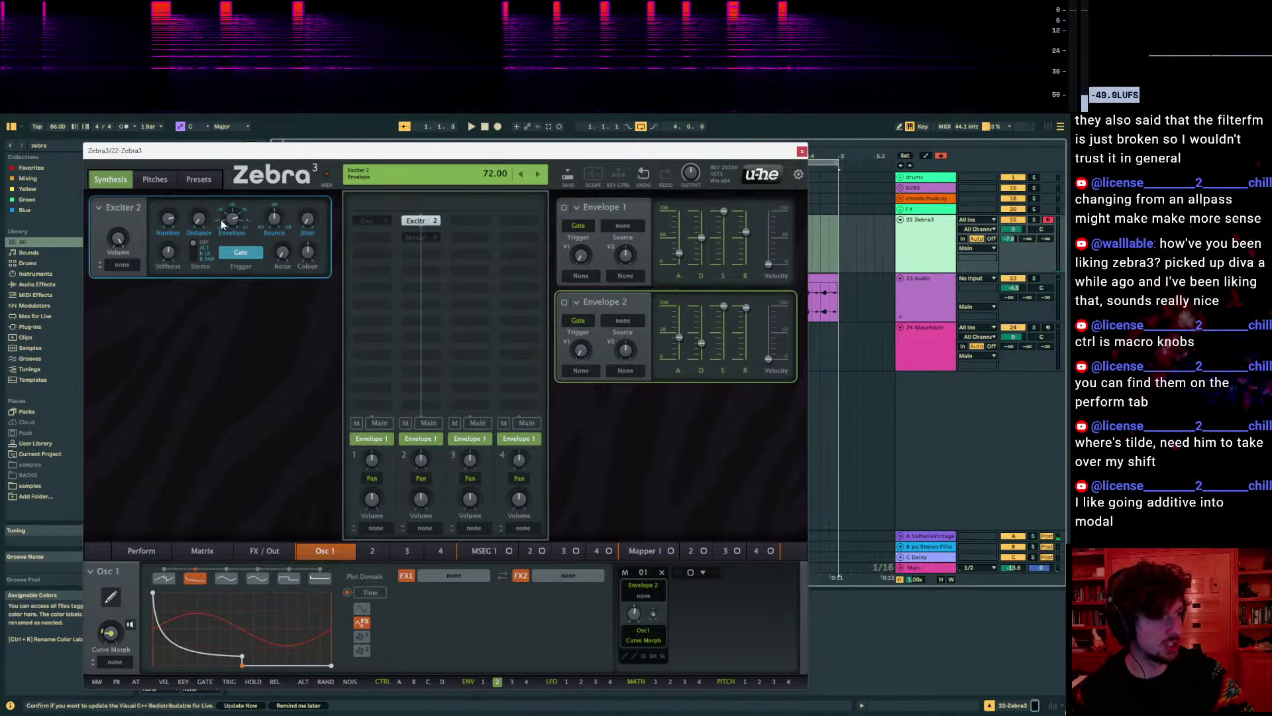
{"action": "left_click_drag", "start_coordinate": [232, 219], "coordinate": [232, 221]}
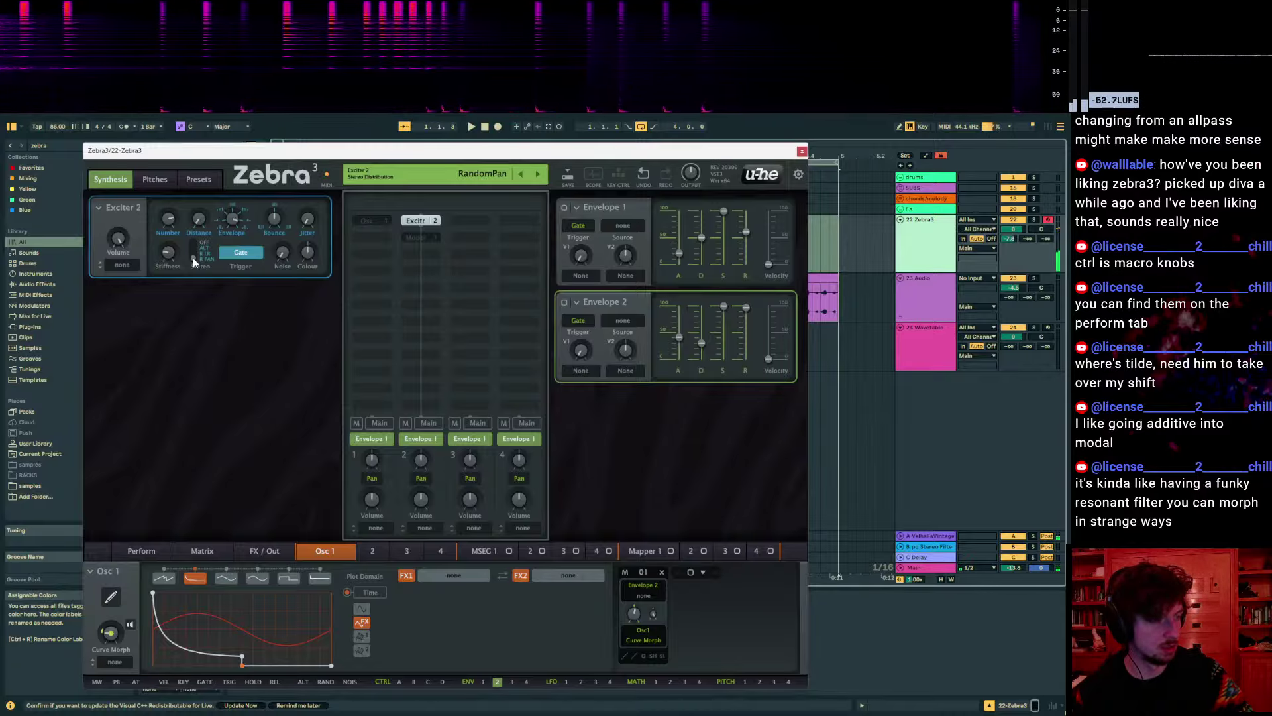
{"action": "left_click_drag", "start_coordinate": [193, 257], "coordinate": [192, 247]}
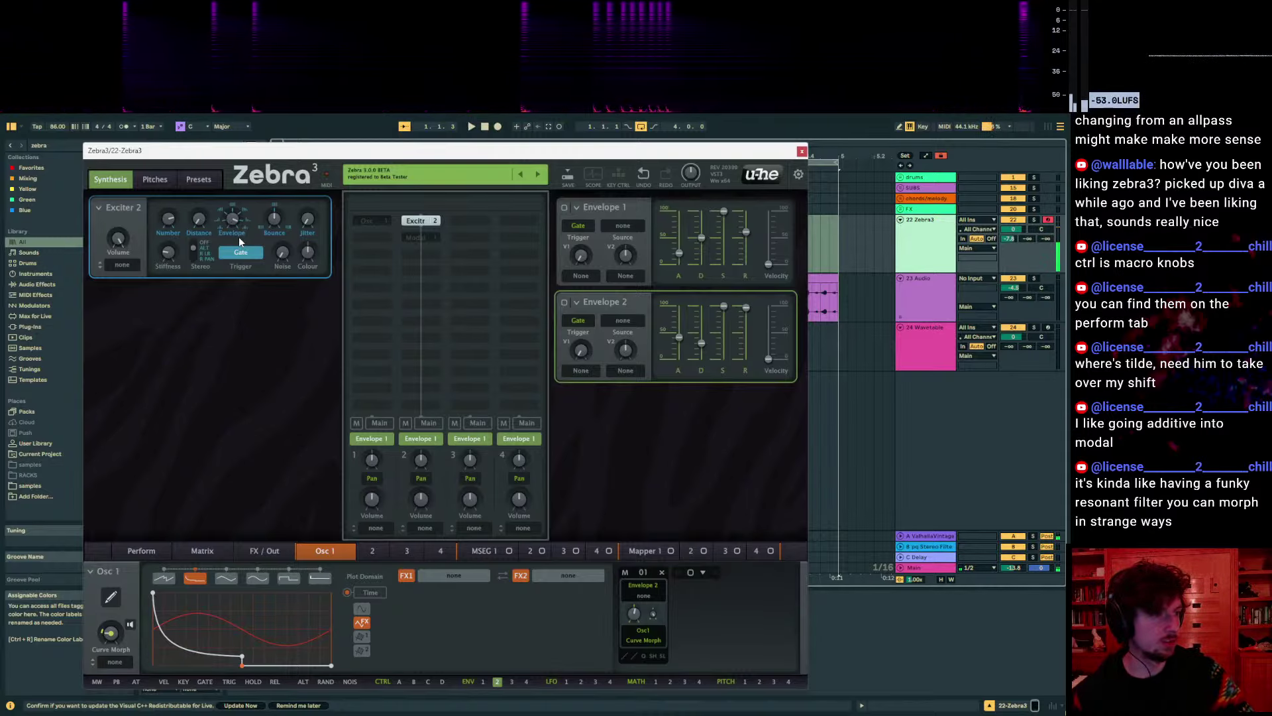
Re-enable Osc 1, adjust Exciter 2's Colour, and rearrange the grid with Modal 1 active below Osc 1 and Exciter 2 atop lane 2
{"action": "left_click_drag", "start_coordinate": [418, 220], "coordinate": [376, 234]}
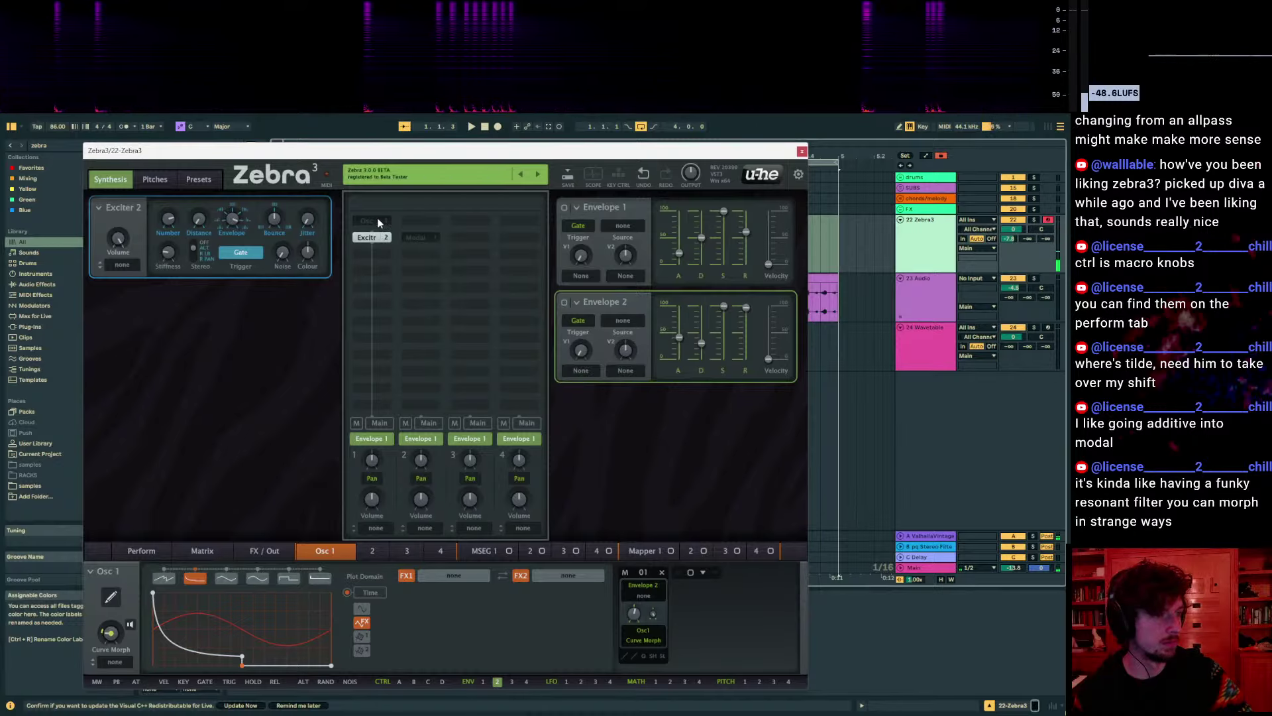
{"action": "left_click", "coordinate": [373, 222]}
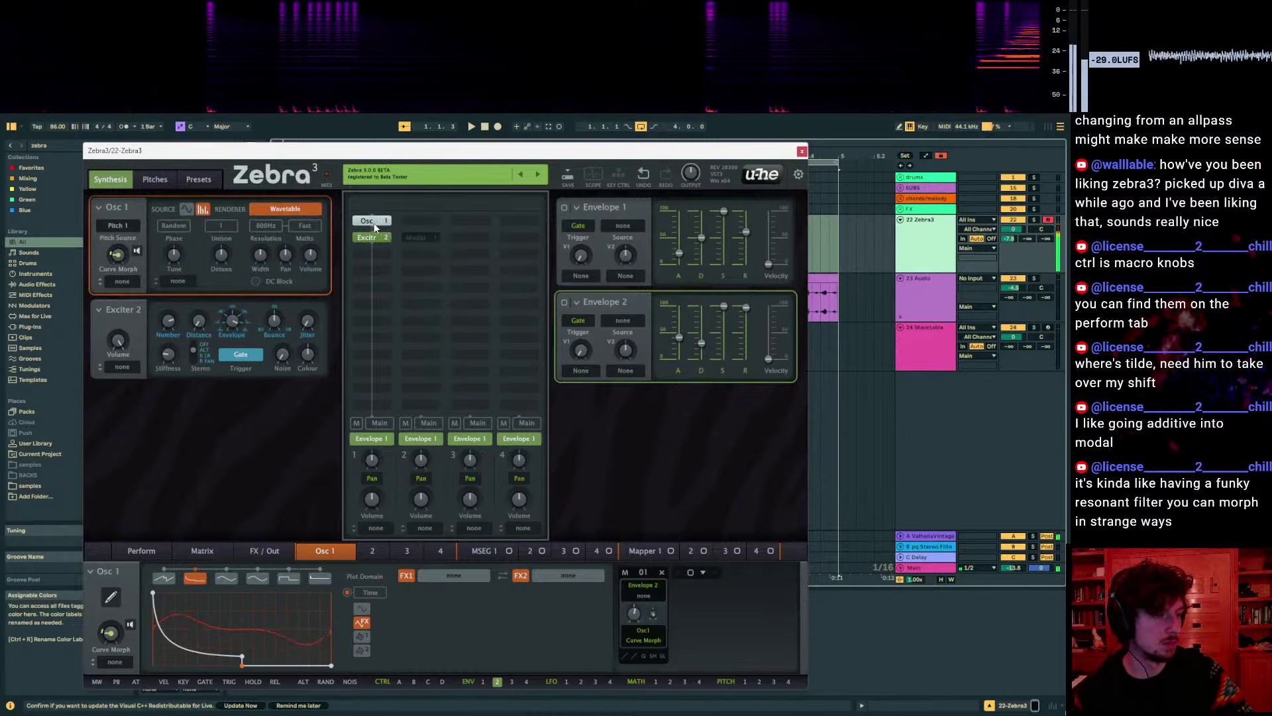
{"action": "left_click_drag", "start_coordinate": [308, 355], "coordinate": [307, 343]}
{"action": "left_click_drag", "start_coordinate": [369, 237], "coordinate": [422, 219]}
{"action": "left_click", "coordinate": [371, 238]}
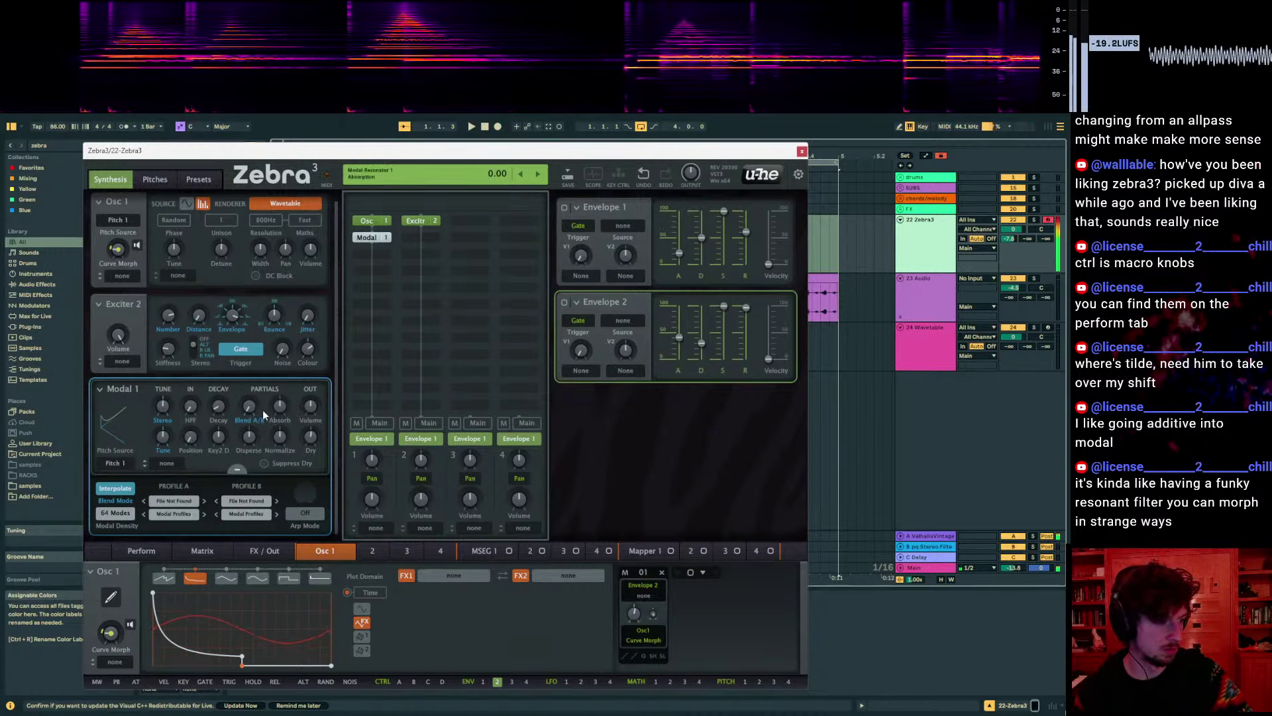
Load Marimba.csv as Modal 1's Profile A and lower the Zebra3 track's volume
{"action": "left_click", "coordinate": [187, 510]}
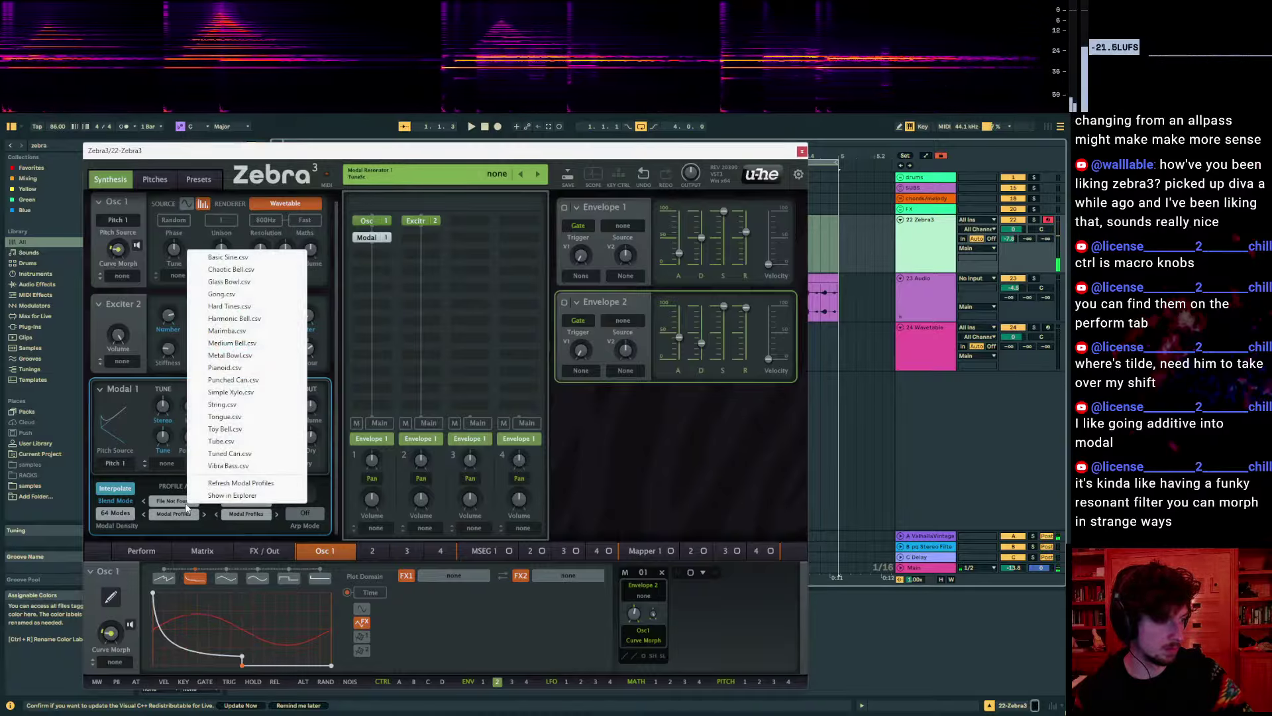
{"action": "left_click", "coordinate": [242, 331]}
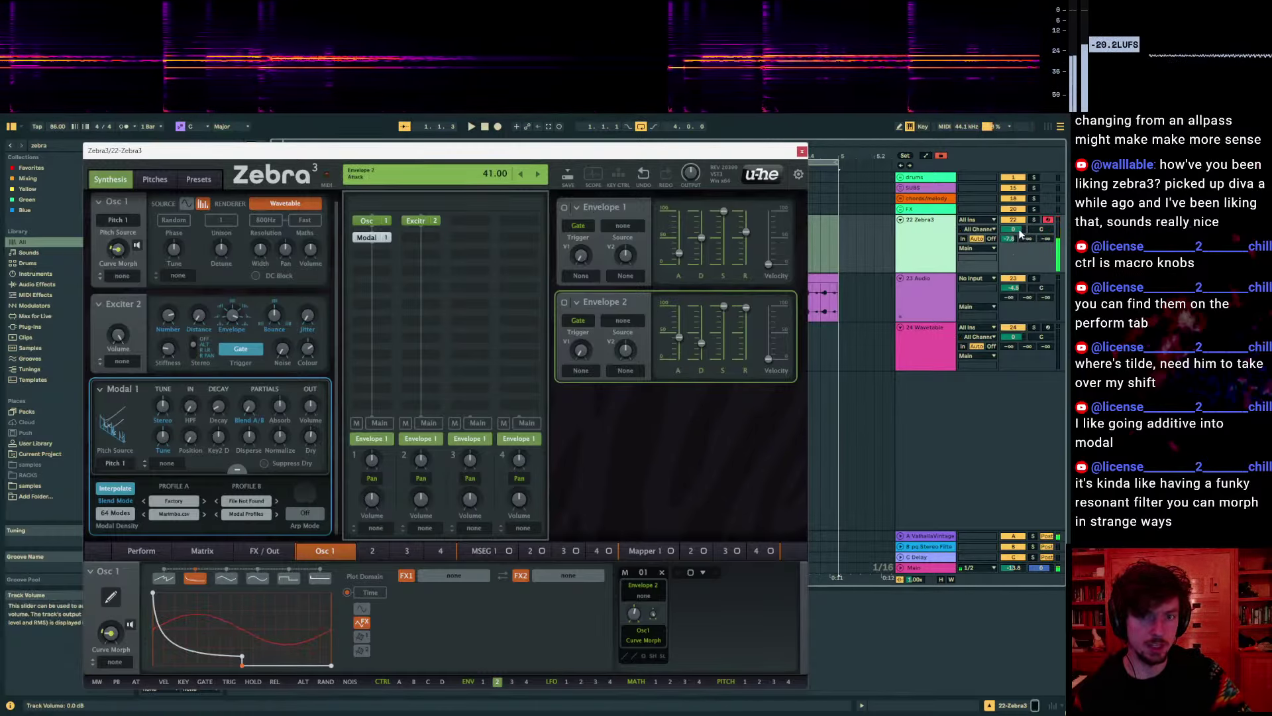
{"action": "left_click_drag", "start_coordinate": [1019, 229], "coordinate": [1020, 232]}
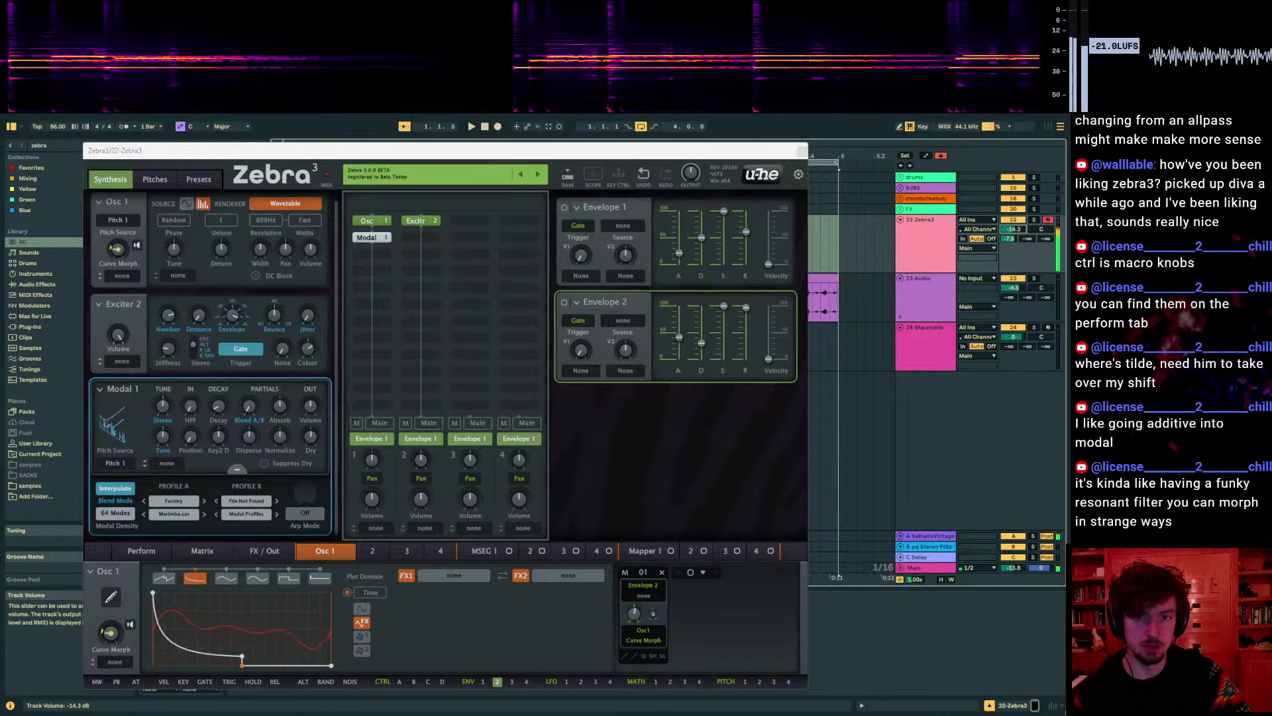
{"action": "left_click_drag", "start_coordinate": [1015, 568], "coordinate": [1015, 569]}
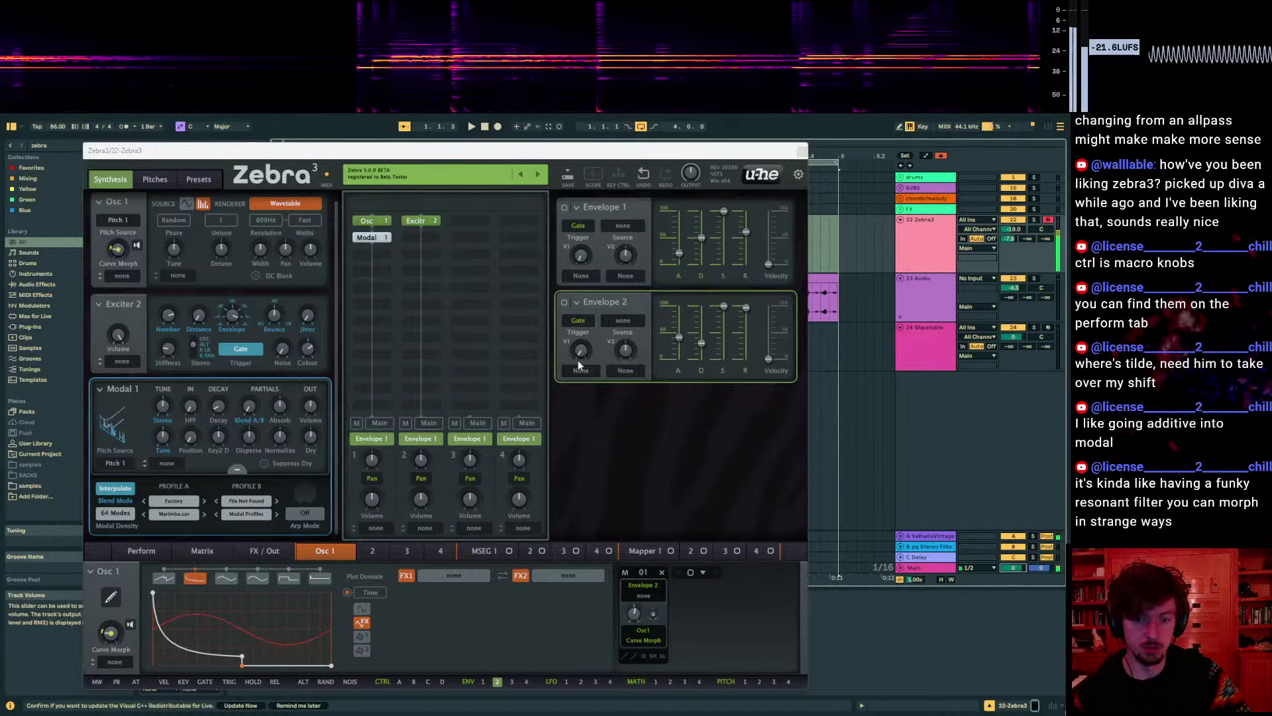
Add Modal 2 to lane 2 directly below Exciter 2
{"action": "left_click", "coordinate": [442, 249]}
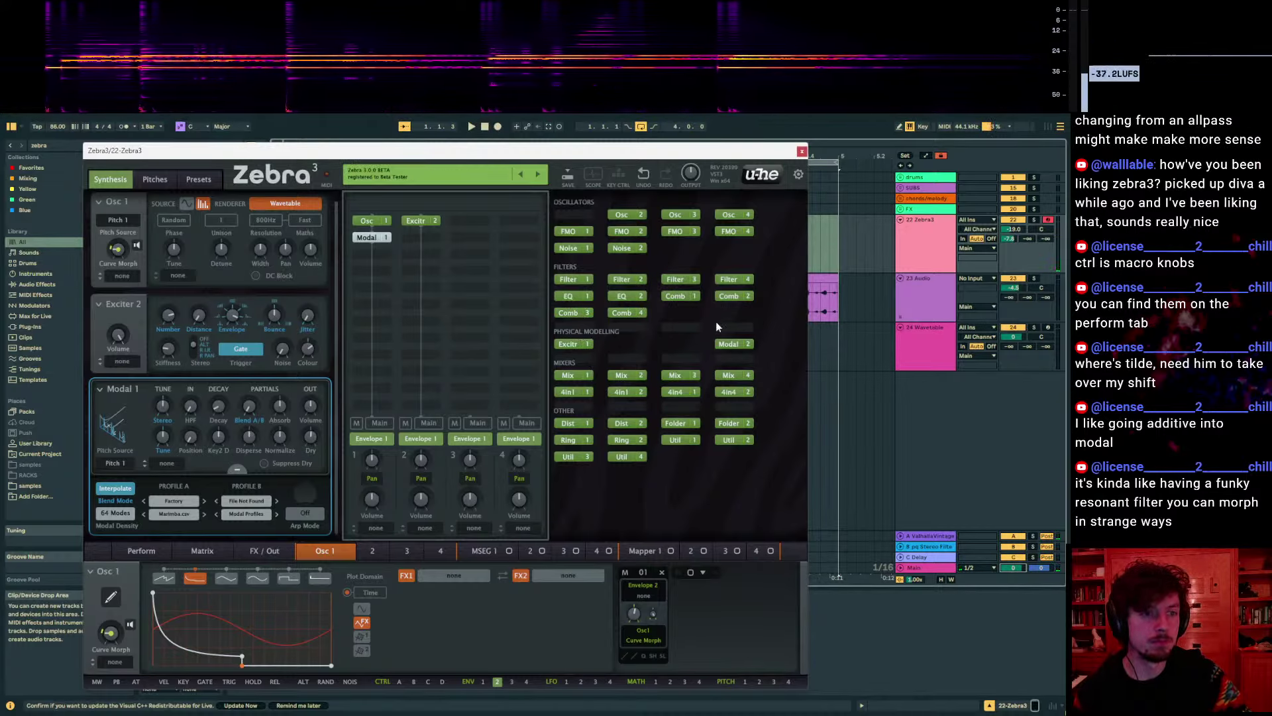
{"action": "left_click", "coordinate": [728, 344]}
{"action": "scroll", "coordinate": [208, 392], "scroll_direction": "down", "scroll_amount": 2}
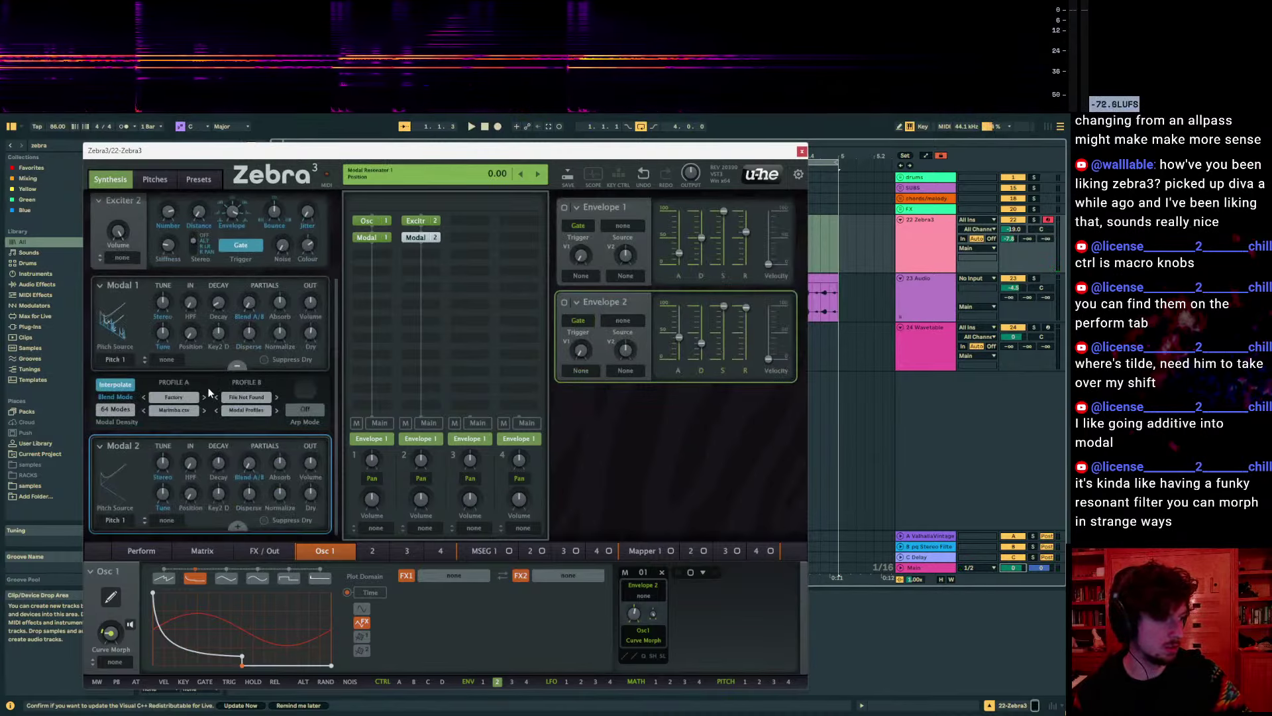
{"action": "scroll", "coordinate": [151, 428], "scroll_direction": "up", "scroll_amount": 2}
{"action": "scroll", "coordinate": [155, 322], "scroll_direction": "down", "scroll_amount": 2}
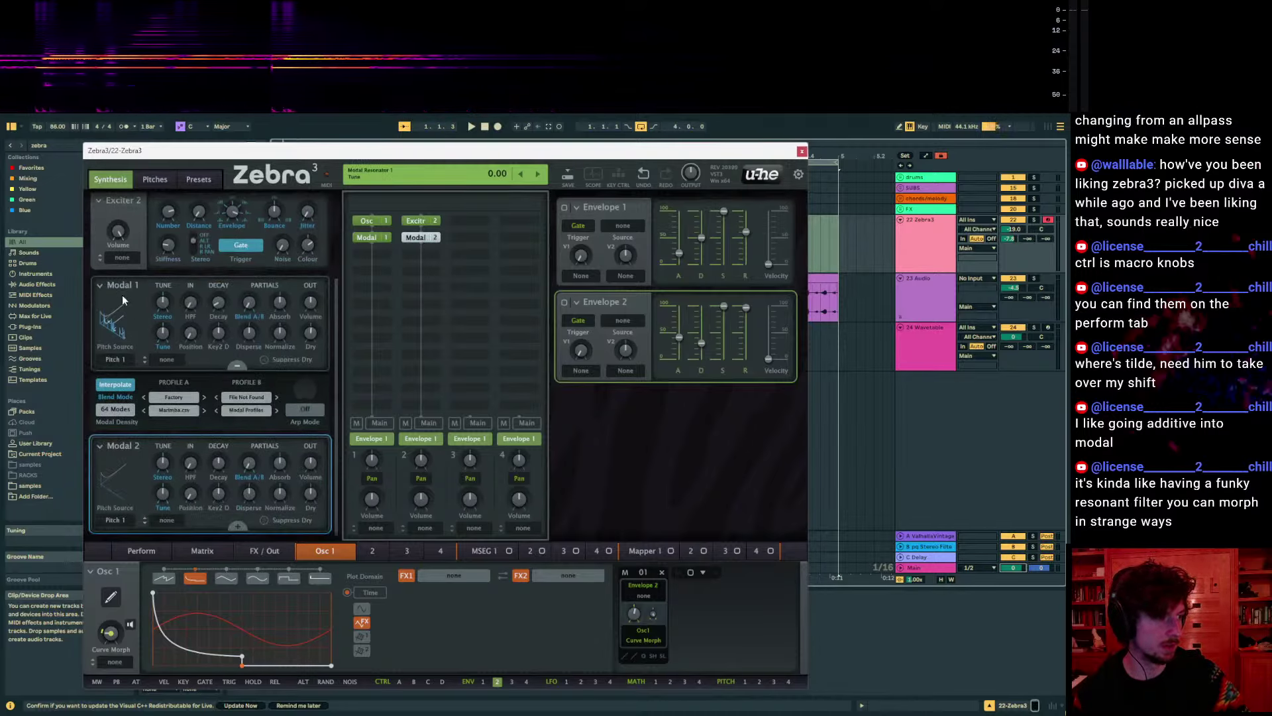
{"action": "scroll", "coordinate": [126, 308], "scroll_direction": "up", "scroll_amount": 3}
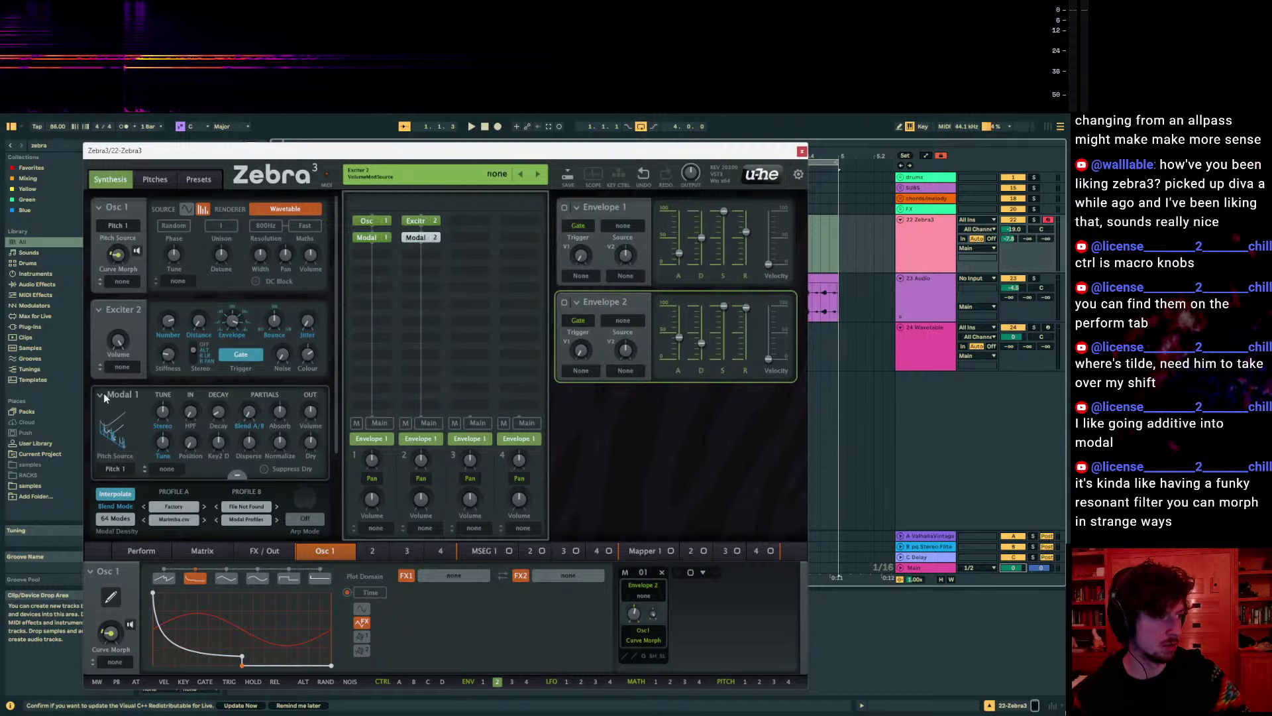
{"action": "left_click", "coordinate": [104, 394]}
{"action": "left_click", "coordinate": [422, 231]}
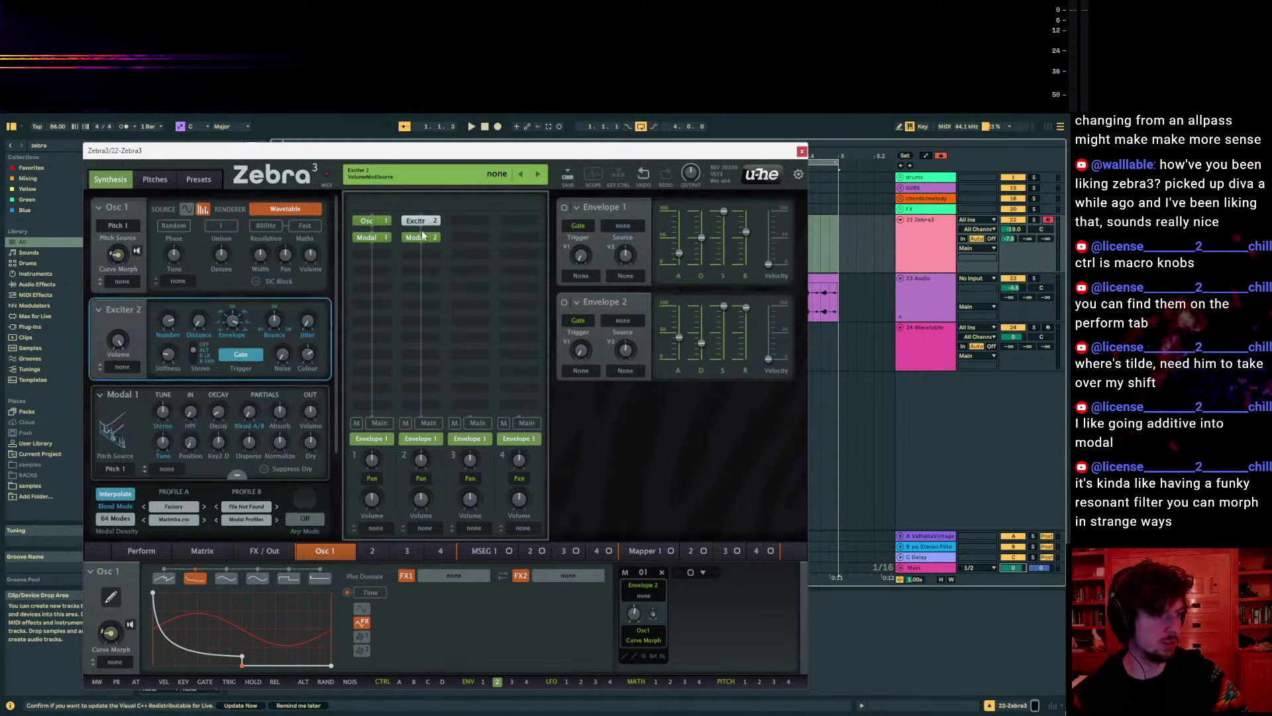
{"action": "left_click", "coordinate": [422, 236]}
{"action": "left_click", "coordinate": [422, 222]}
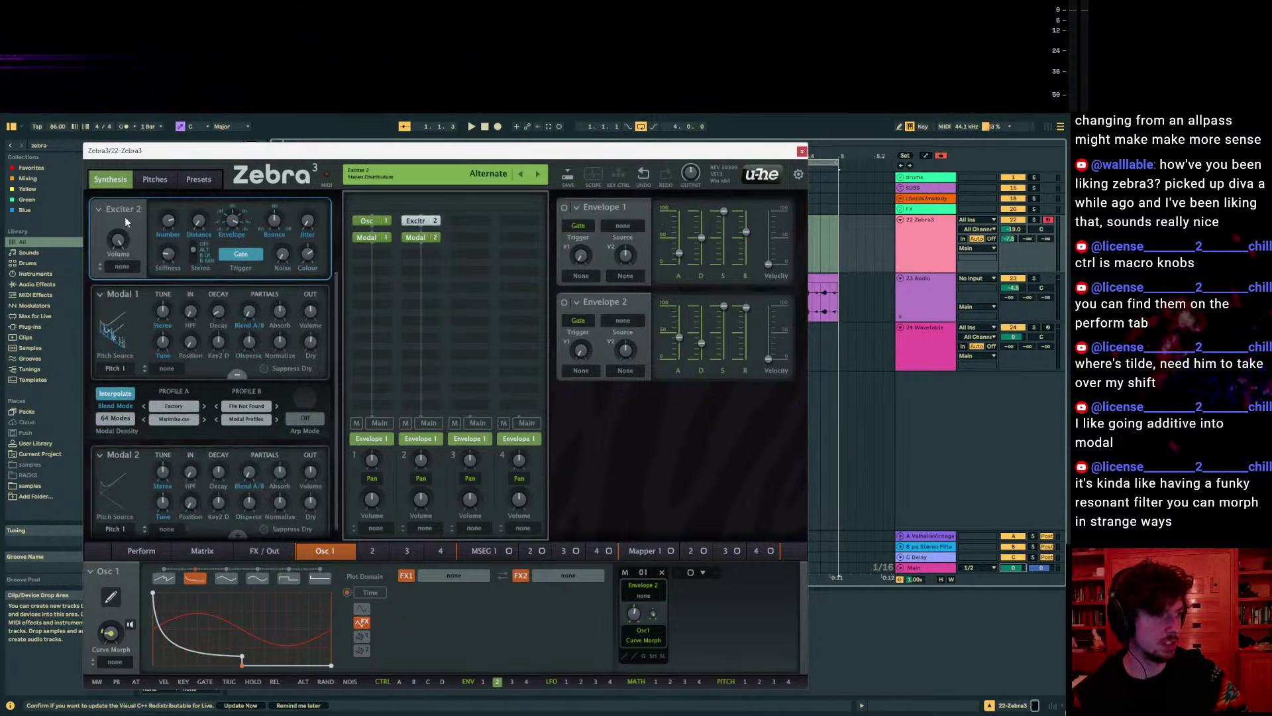
{"action": "left_click", "coordinate": [100, 212]}
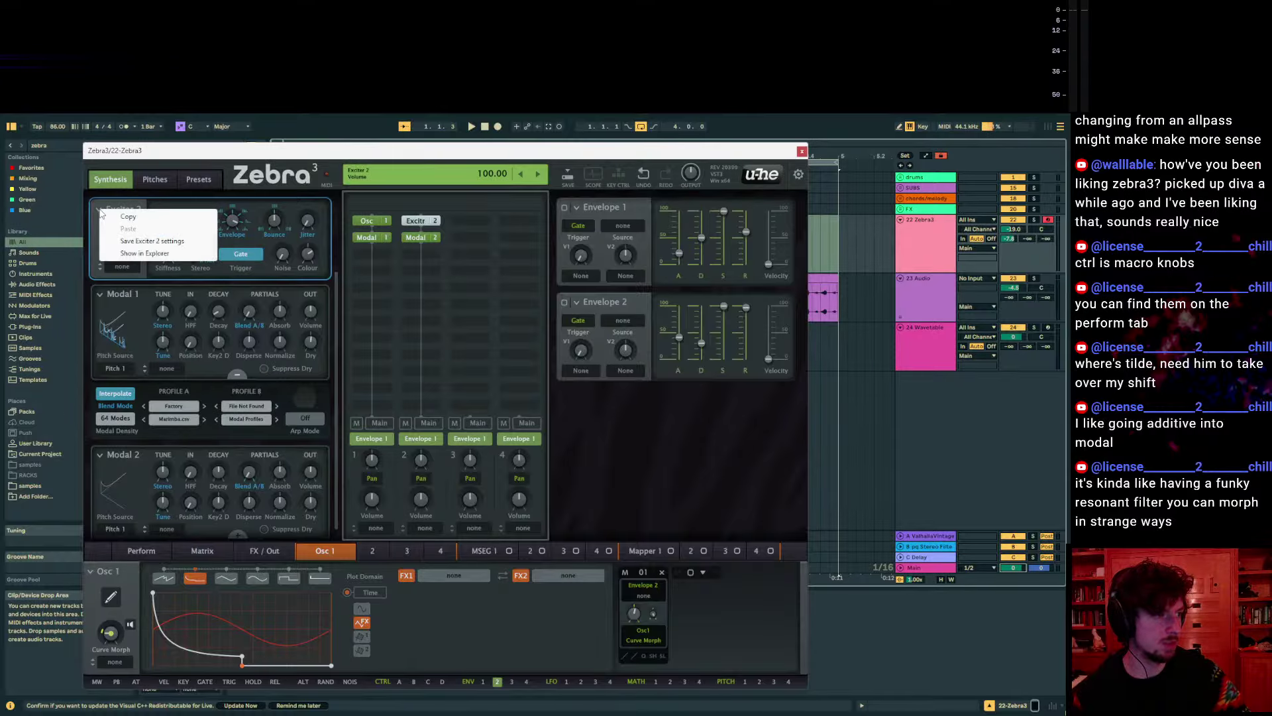
{"action": "left_click", "coordinate": [99, 293]}
Try Modal 2 above Exciter 2 in lane 2 and restore the original order
{"action": "left_click", "coordinate": [420, 233]}
{"action": "left_click_drag", "start_coordinate": [418, 227], "coordinate": [417, 245]}
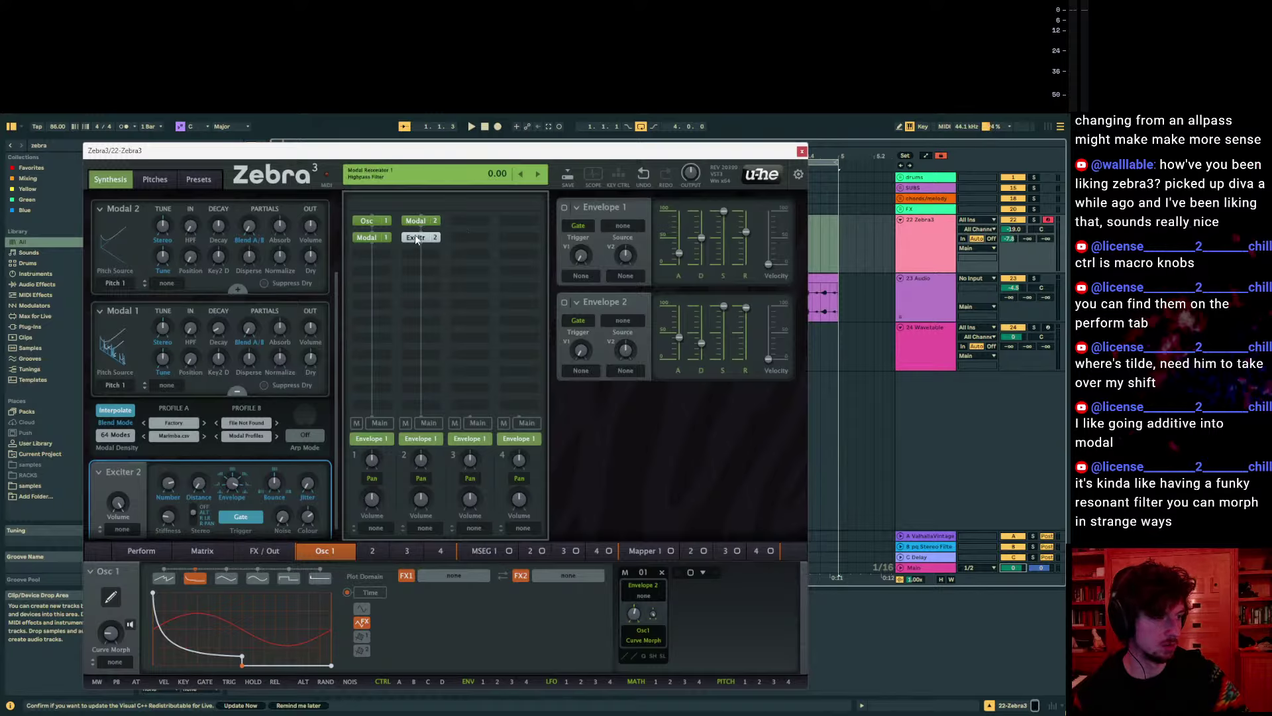
{"action": "left_click_drag", "start_coordinate": [415, 222], "coordinate": [415, 240]}
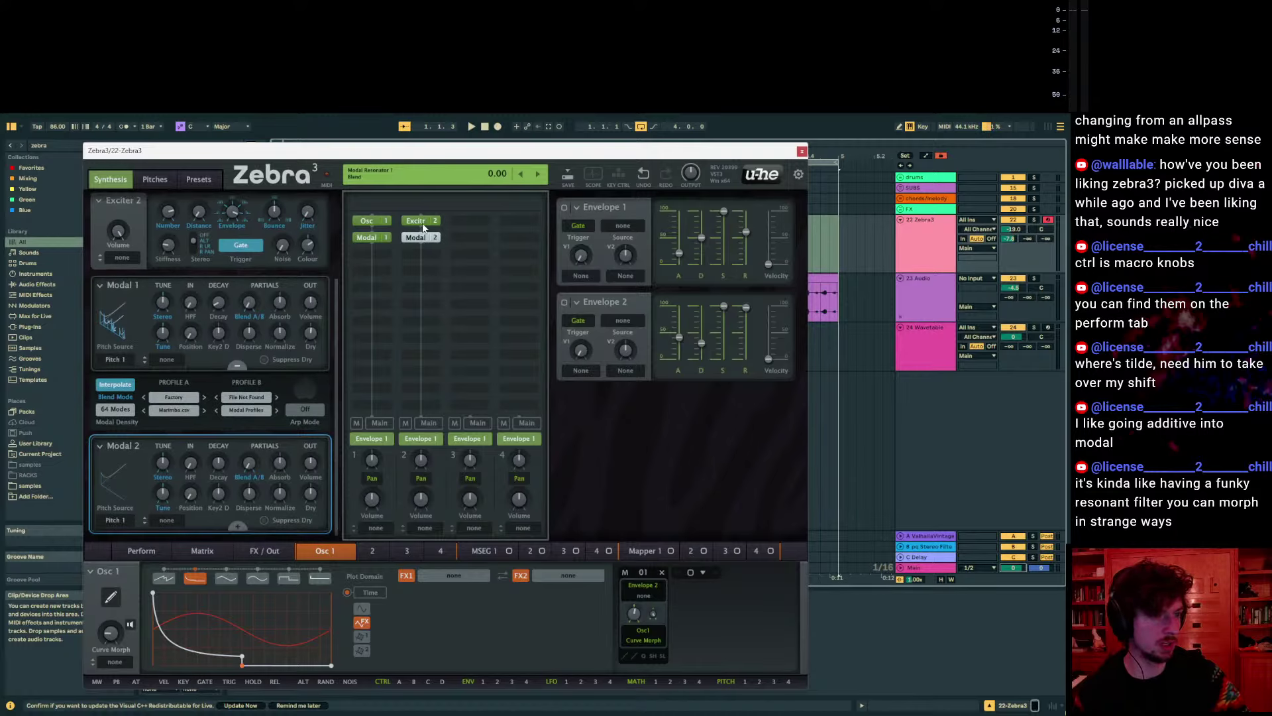
Set Exciter 2's volume modulation source to PitchW
{"action": "scroll", "coordinate": [189, 305], "scroll_direction": "up", "scroll_amount": 2}
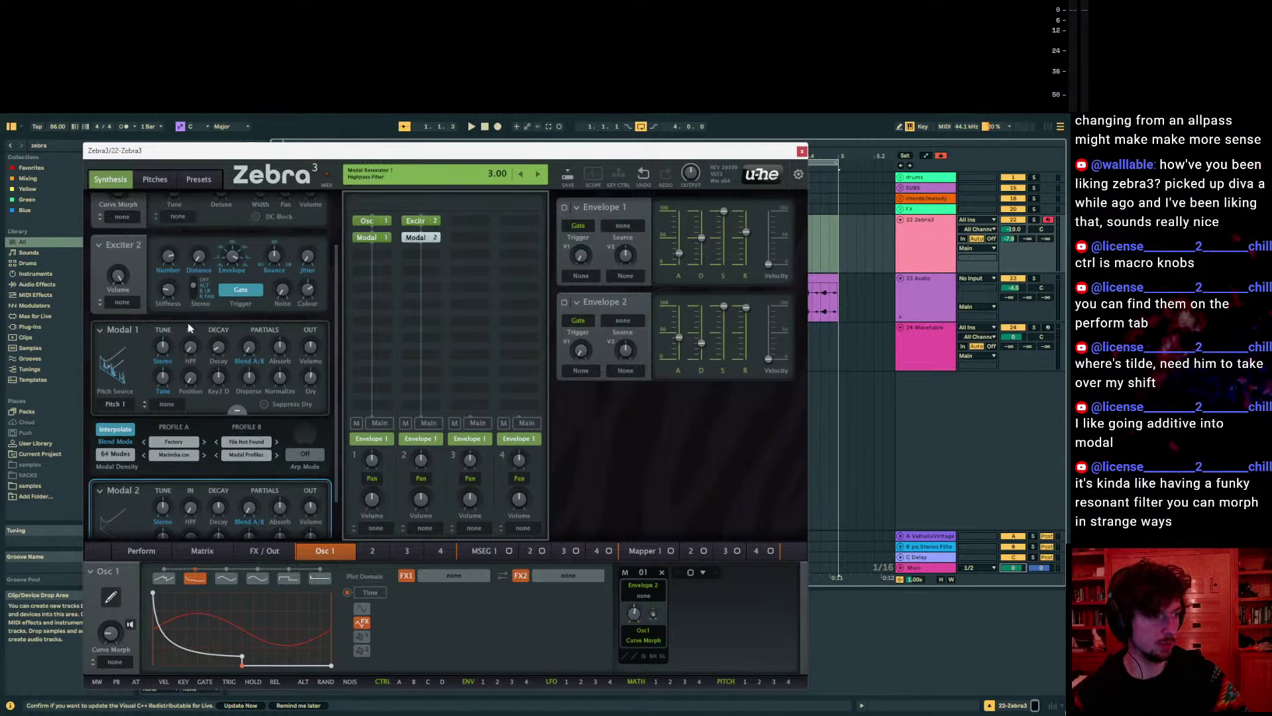
{"action": "left_click", "coordinate": [123, 304]}
{"action": "key", "text": "super"}
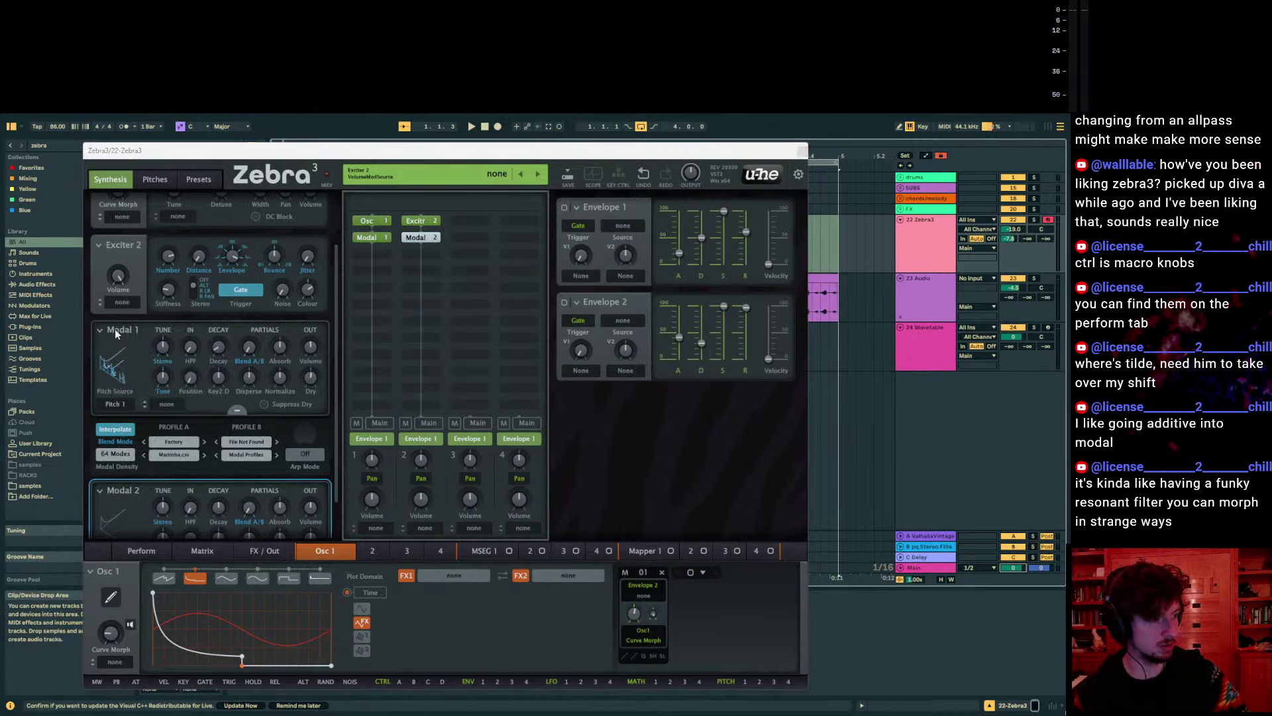
{"action": "key", "text": "super"}
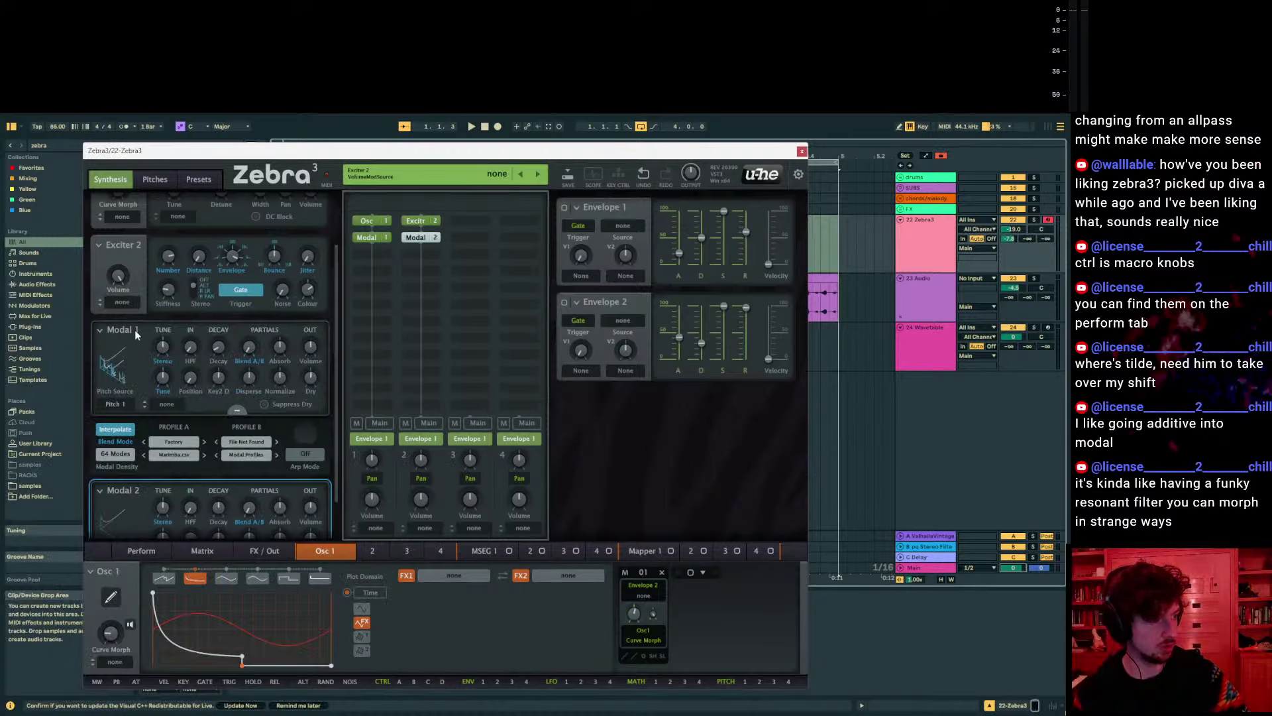
{"action": "scroll", "coordinate": [140, 345], "scroll_direction": "up", "scroll_amount": 1}
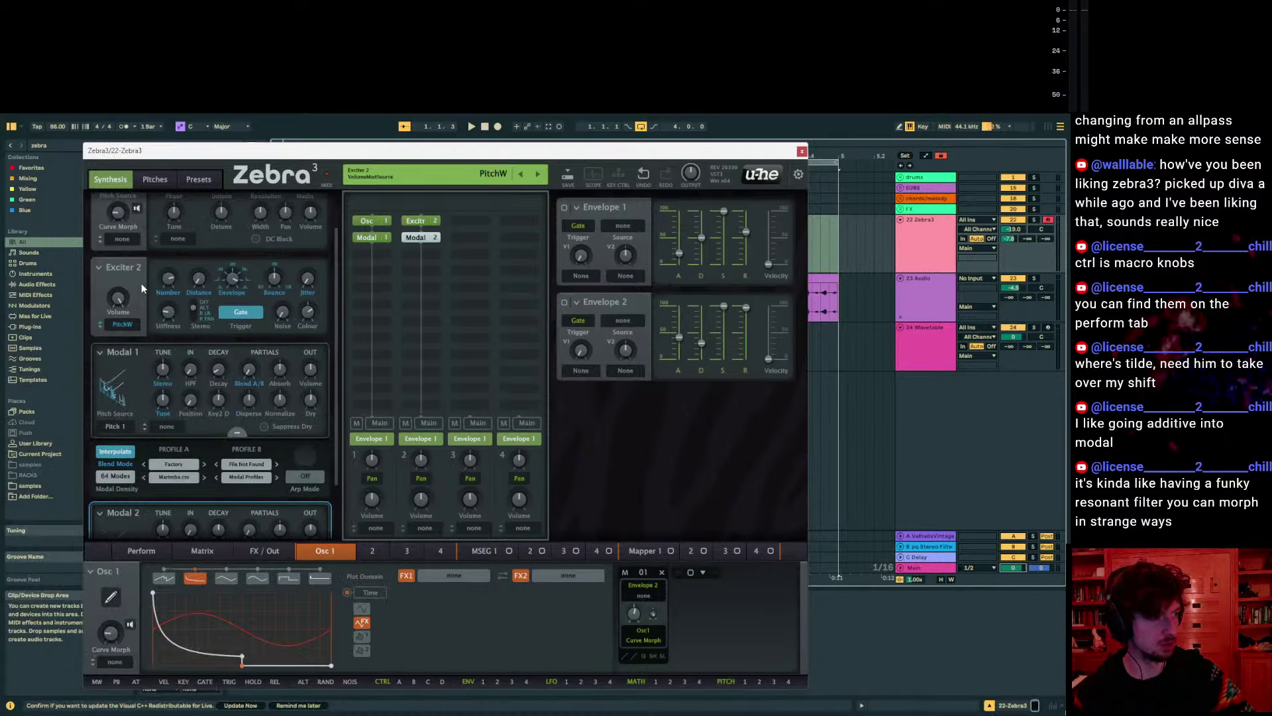
{"action": "scroll", "coordinate": [142, 283], "scroll_direction": "up", "scroll_amount": 2}
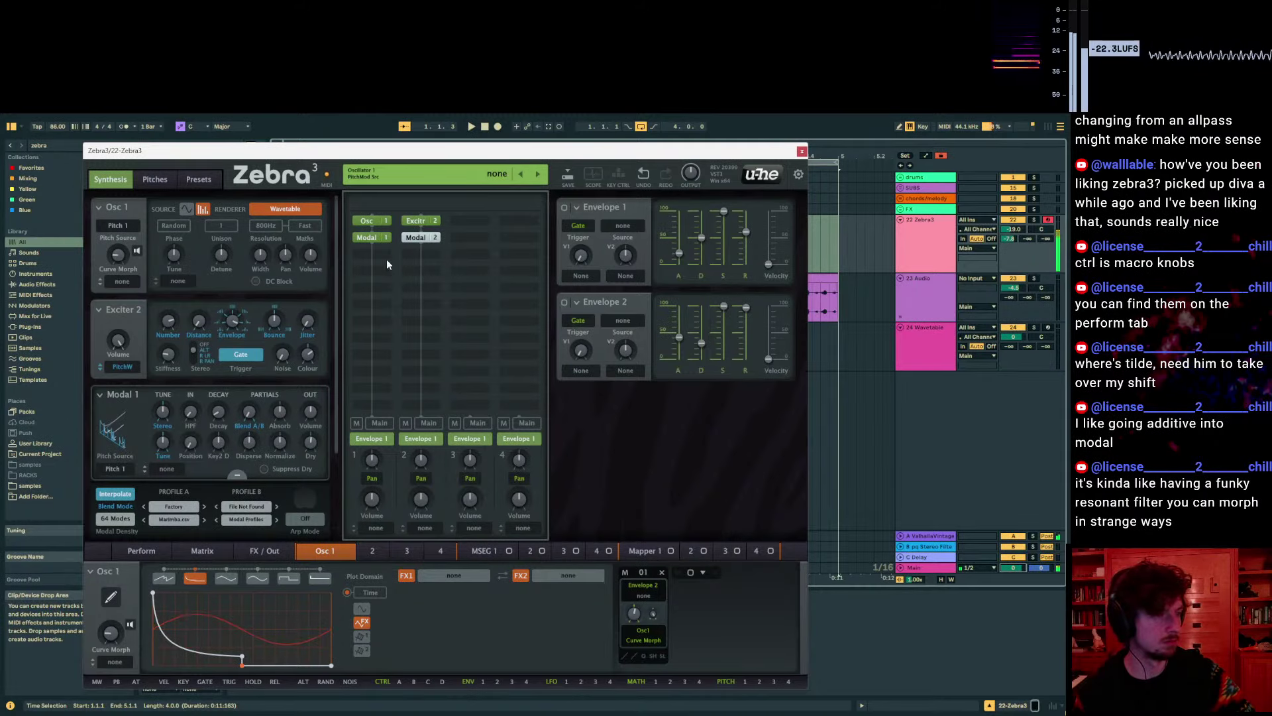
Bypass Modal 2 and Exciter 2 in lane 2 and select Modal 1
{"action": "left_click", "coordinate": [425, 236]}
{"action": "left_click", "coordinate": [420, 221]}
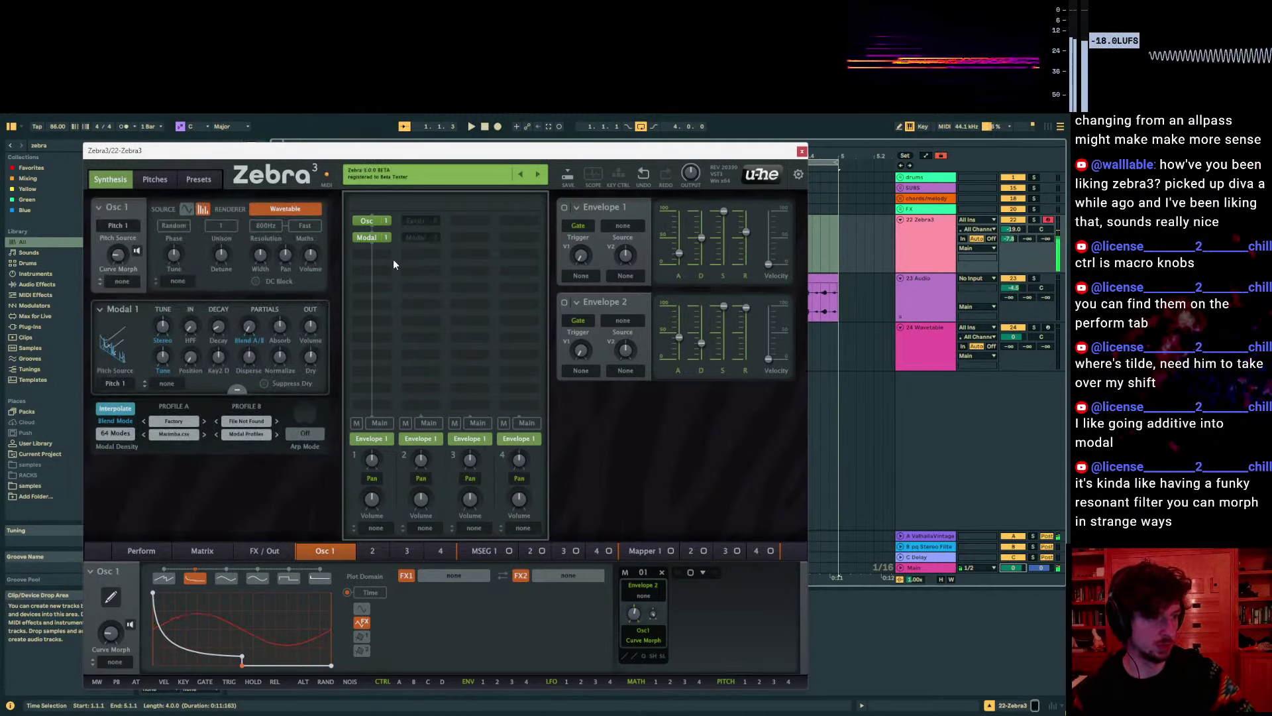
{"action": "left_click", "coordinate": [365, 238]}
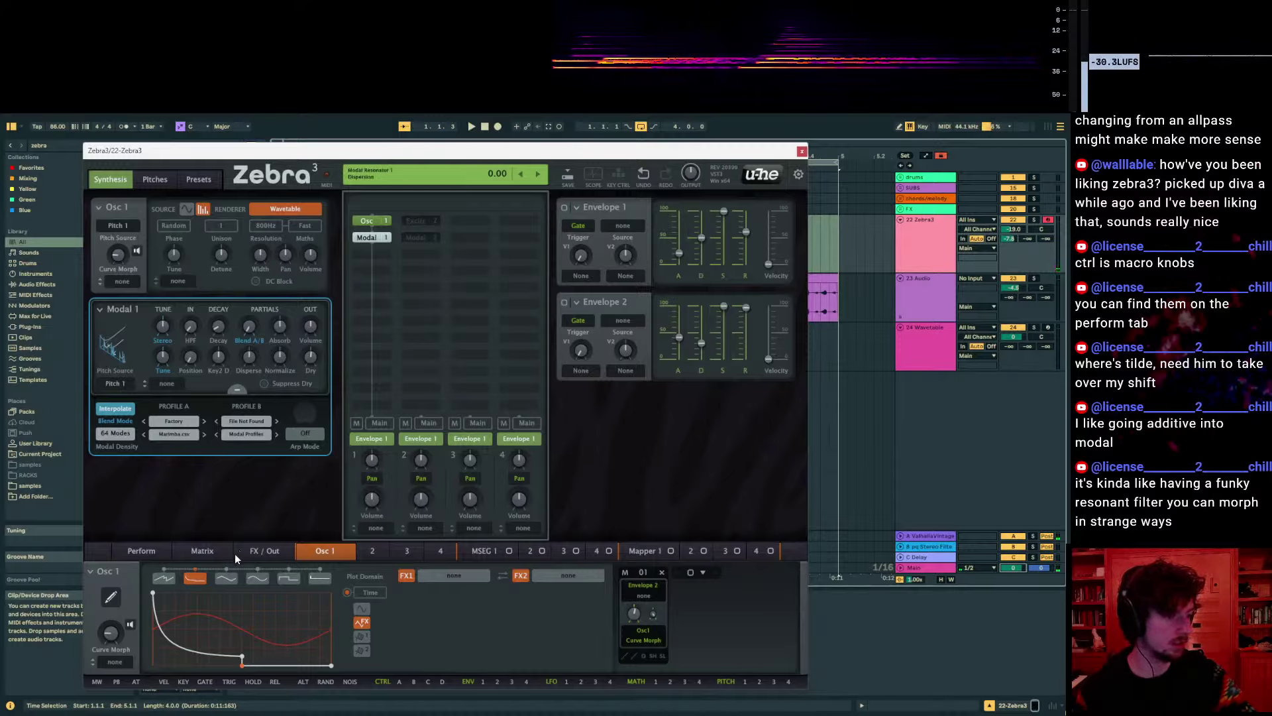
Raise the middle point of Osc 1's spectral curve and adjust Modal 1's Decay and Tune
{"action": "mouse_move", "coordinate": [243, 654]}
{"action": "left_mouse_down"}
{"action": "mouse_move", "coordinate": [244, 603]}
{"action": "mouse_move", "coordinate": [241, 632]}
{"action": "left_mouse_up"}
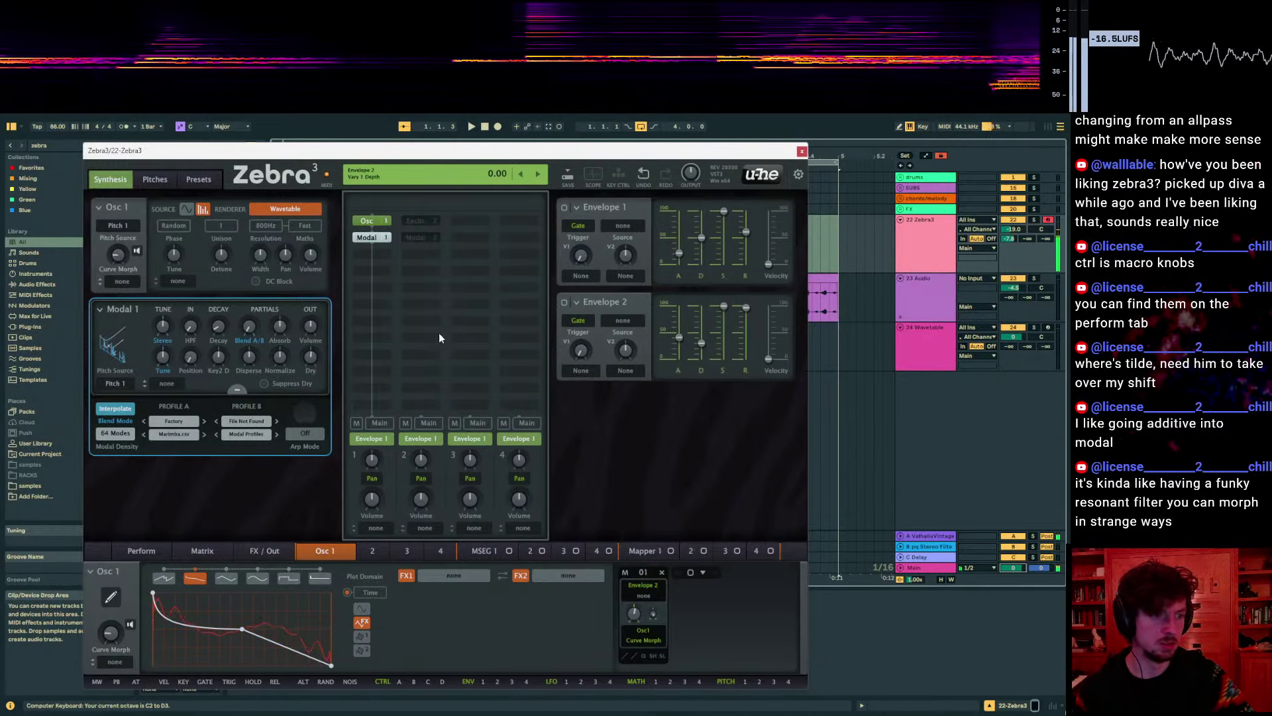
{"action": "key", "text": "x"}
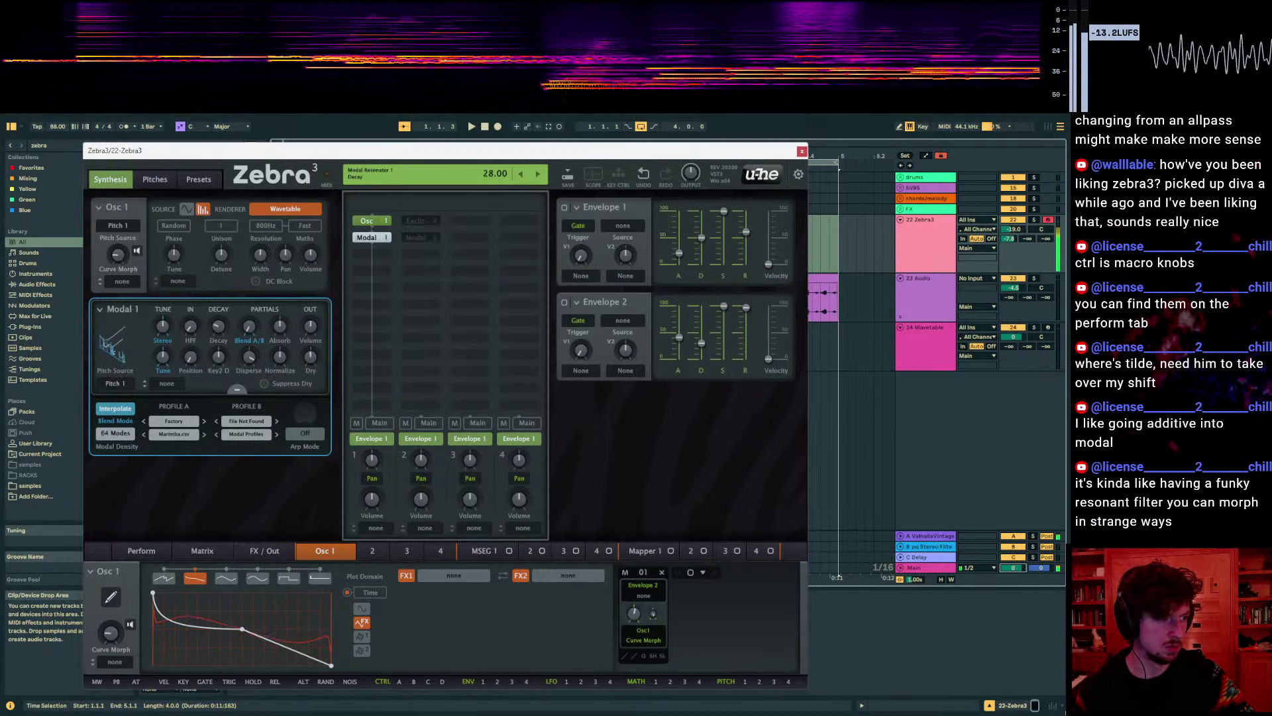
{"action": "left_click_drag", "start_coordinate": [219, 328], "coordinate": [219, 342]}
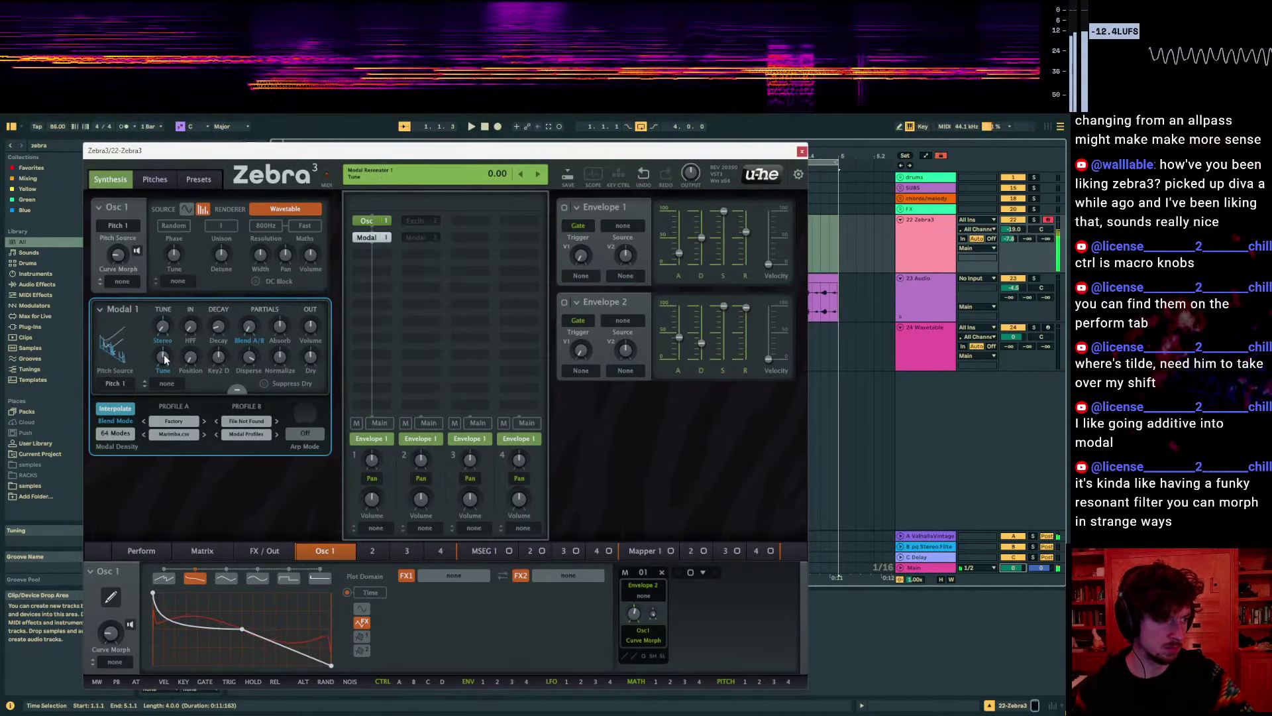
{"action": "left_click_drag", "start_coordinate": [163, 357], "coordinate": [163, 365]}
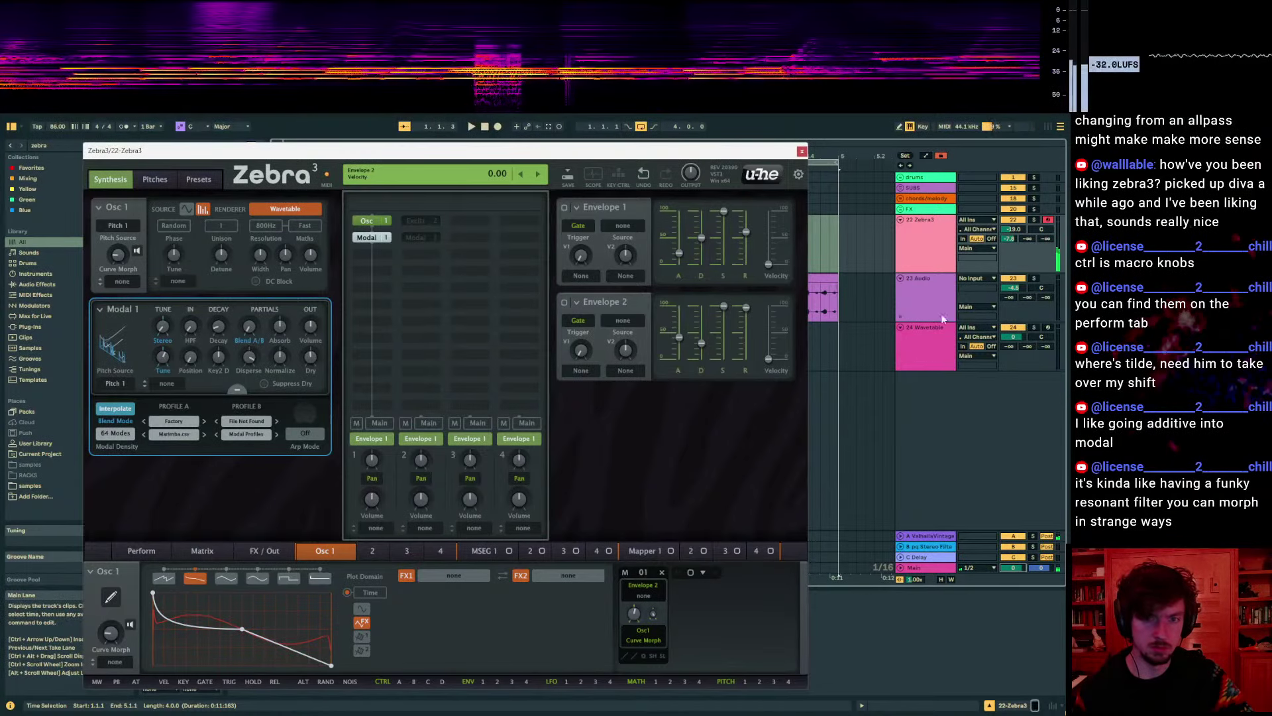
Turn up the second send of the Zebra3 track and raise the track's volume
{"action": "left_click", "coordinate": [1027, 238]}
{"action": "left_click_drag", "start_coordinate": [1014, 229], "coordinate": [1014, 216]}
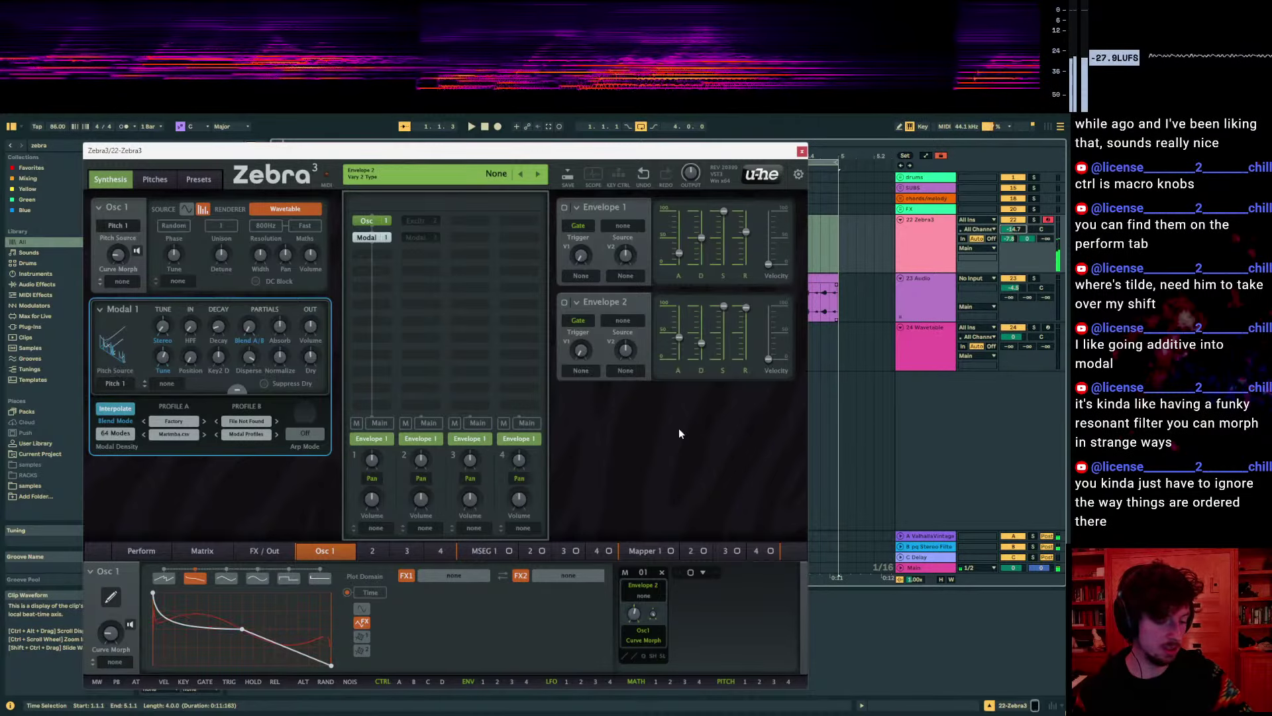
{"action": "left_click_drag", "start_coordinate": [1014, 229], "coordinate": [1014, 216]}
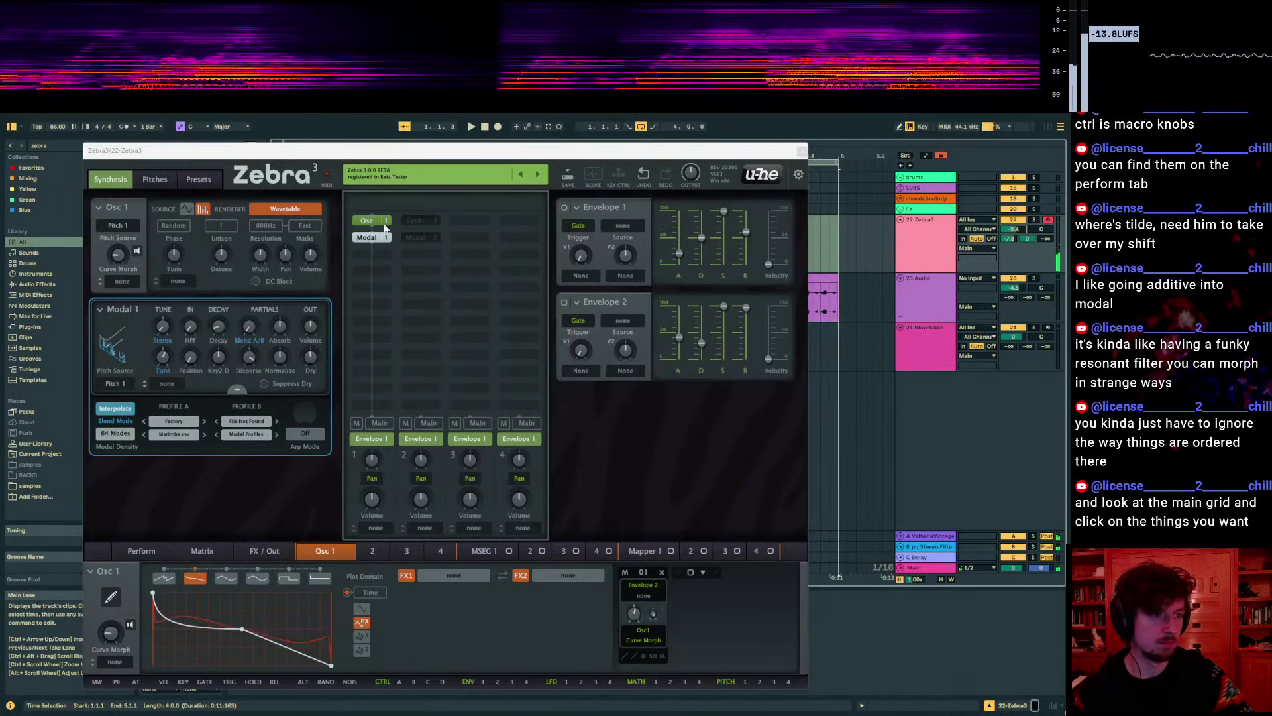
Re-enable Exciter 2 and Modal 2 in lane 2 and select Modal 2
{"action": "left_click", "coordinate": [413, 220]}
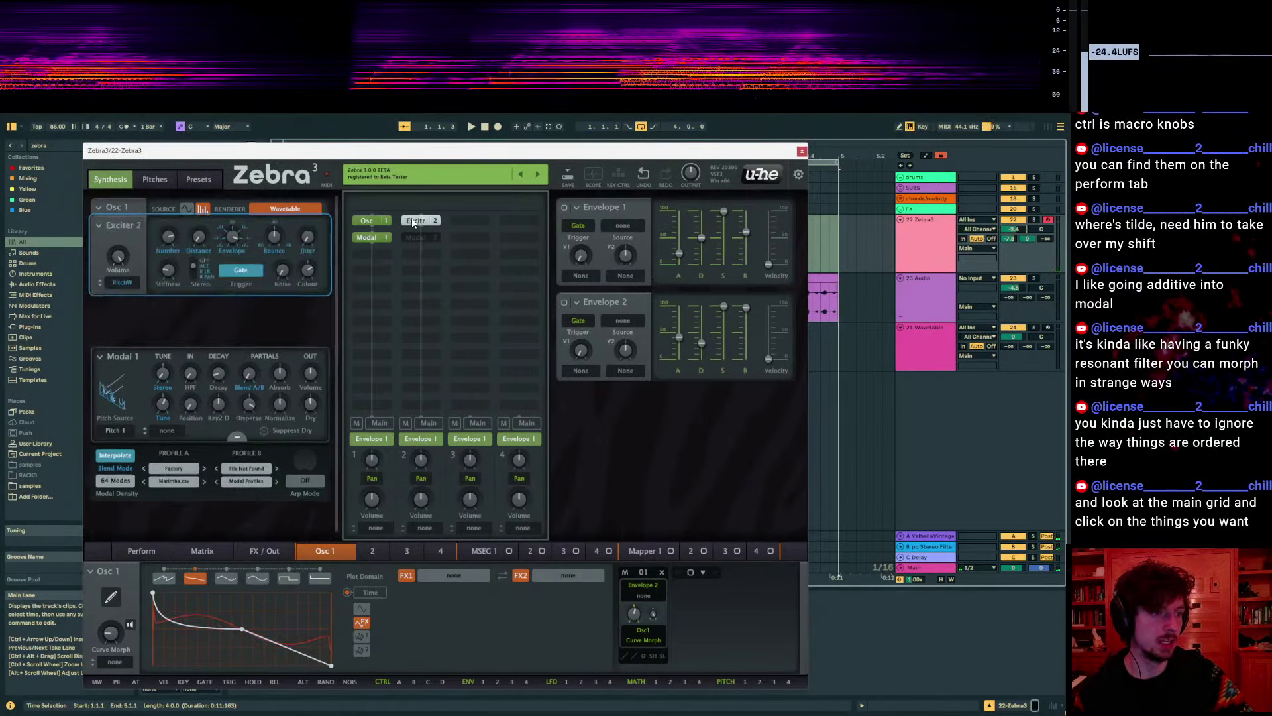
{"action": "left_click", "coordinate": [415, 237]}
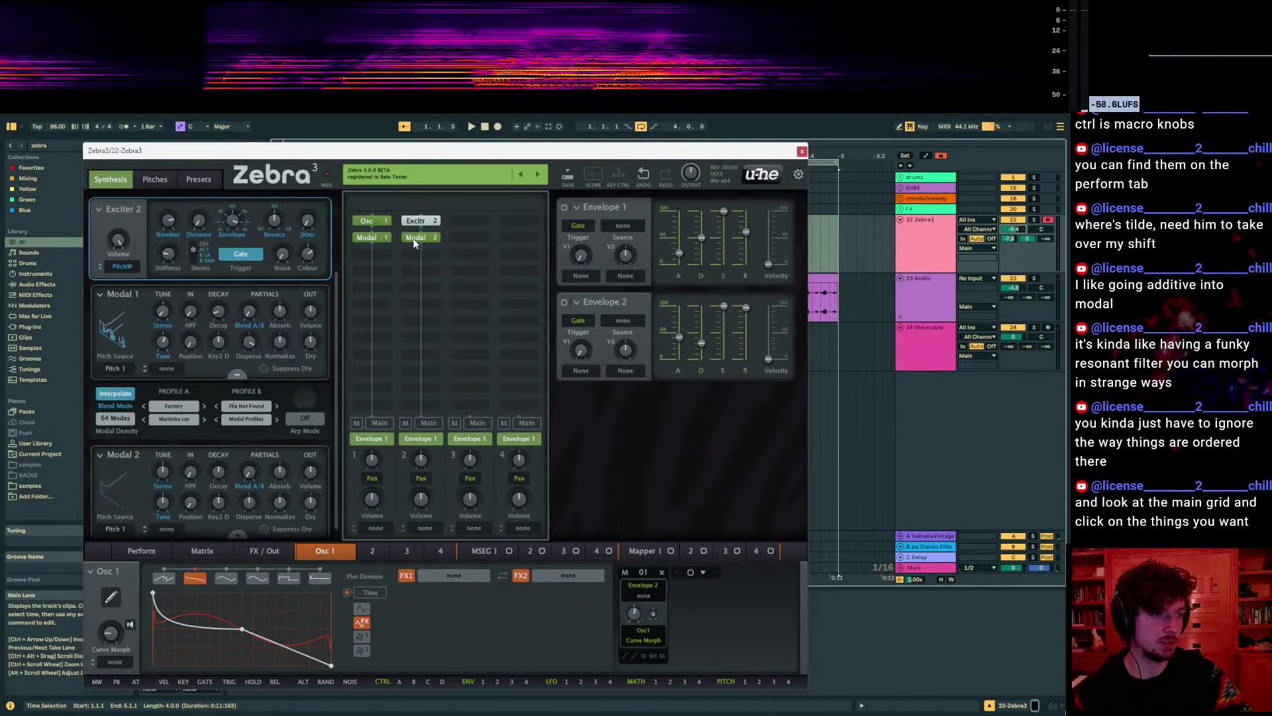
{"action": "left_click", "coordinate": [418, 239]}
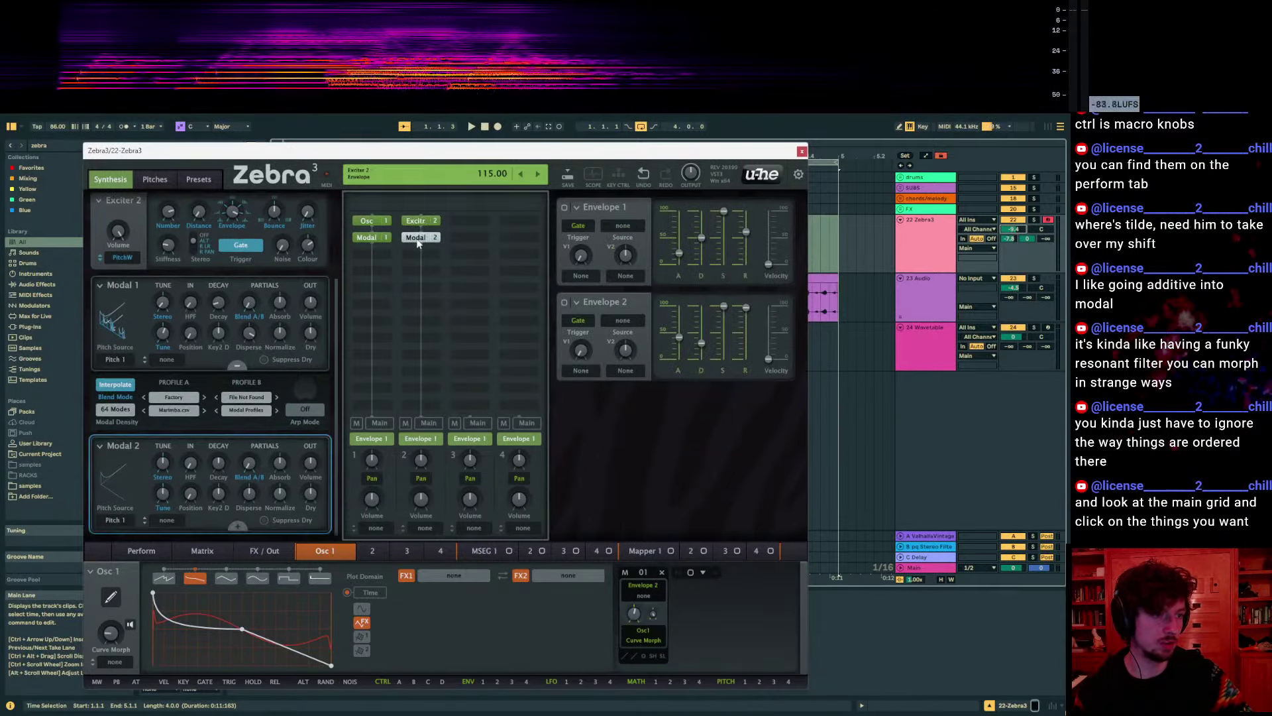
Raise Modal 2's Absorb to about 94 and turn lane 1's volume down to 0
{"action": "mouse_move", "coordinate": [279, 462]}
{"action": "left_mouse_down"}
{"action": "mouse_move", "coordinate": [280, 431]}
{"action": "mouse_move", "coordinate": [292, 468]}
{"action": "left_mouse_up"}
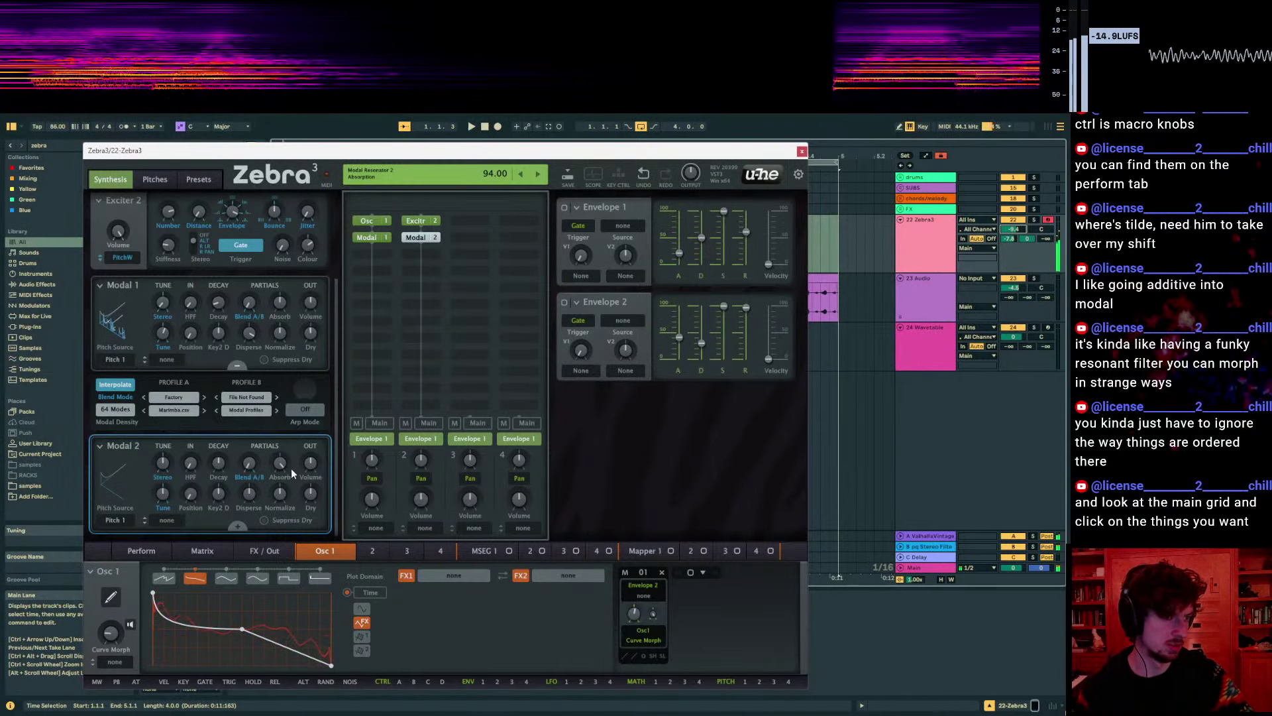
{"action": "left_click", "coordinate": [368, 237]}
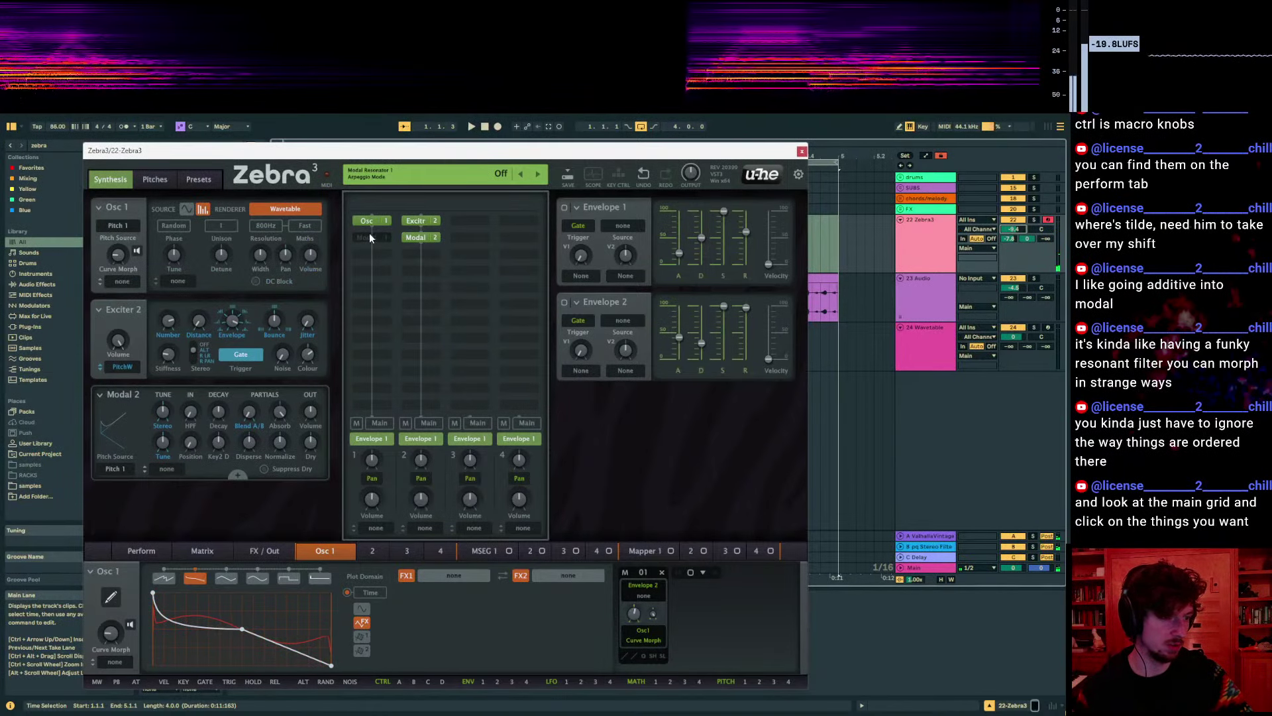
{"action": "left_click", "coordinate": [375, 439]}
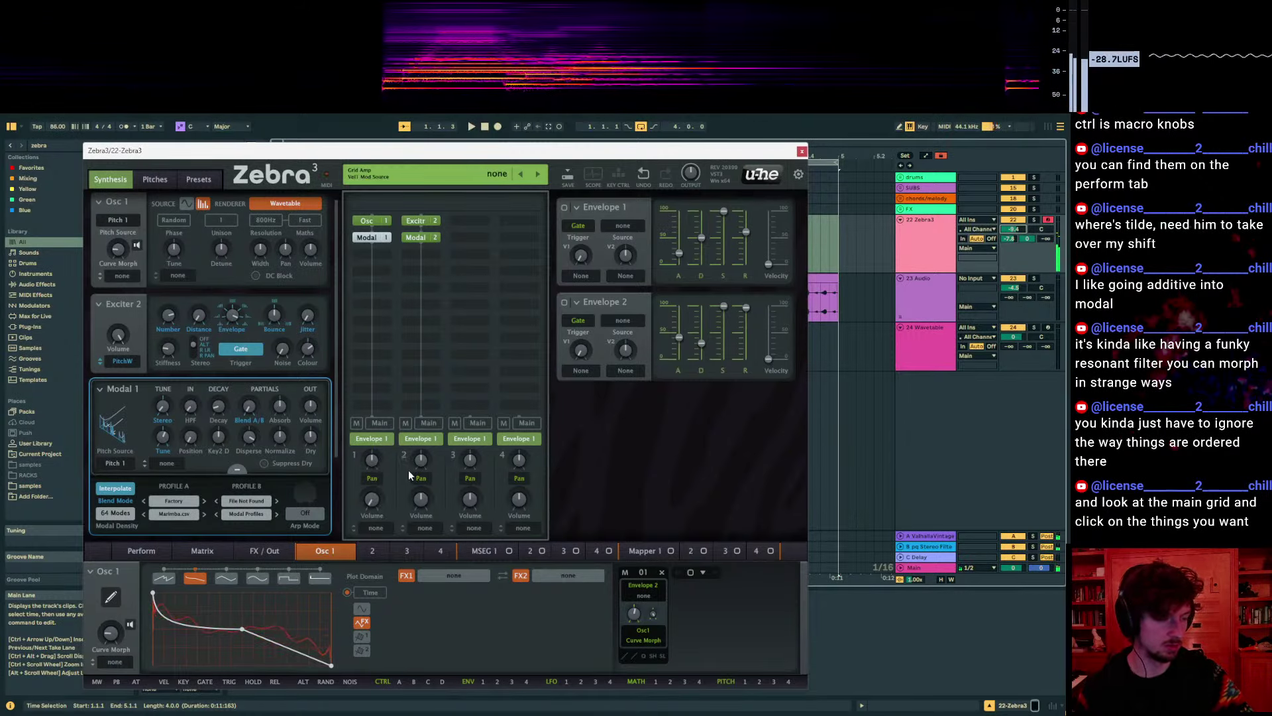
Select Modal 2, expand its profile settings and load a factory modal profile as Profile A
{"action": "left_click", "coordinate": [417, 238]}
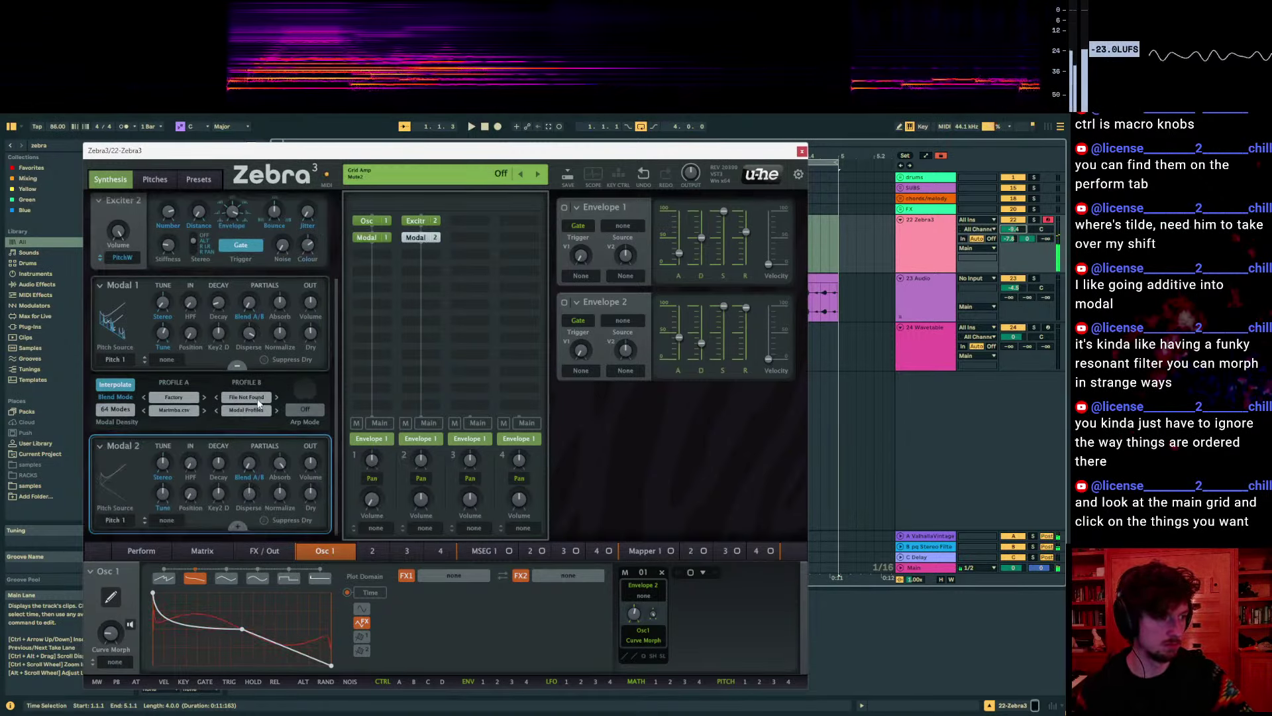
{"action": "left_click", "coordinate": [241, 525]}
{"action": "left_click", "coordinate": [174, 512]}
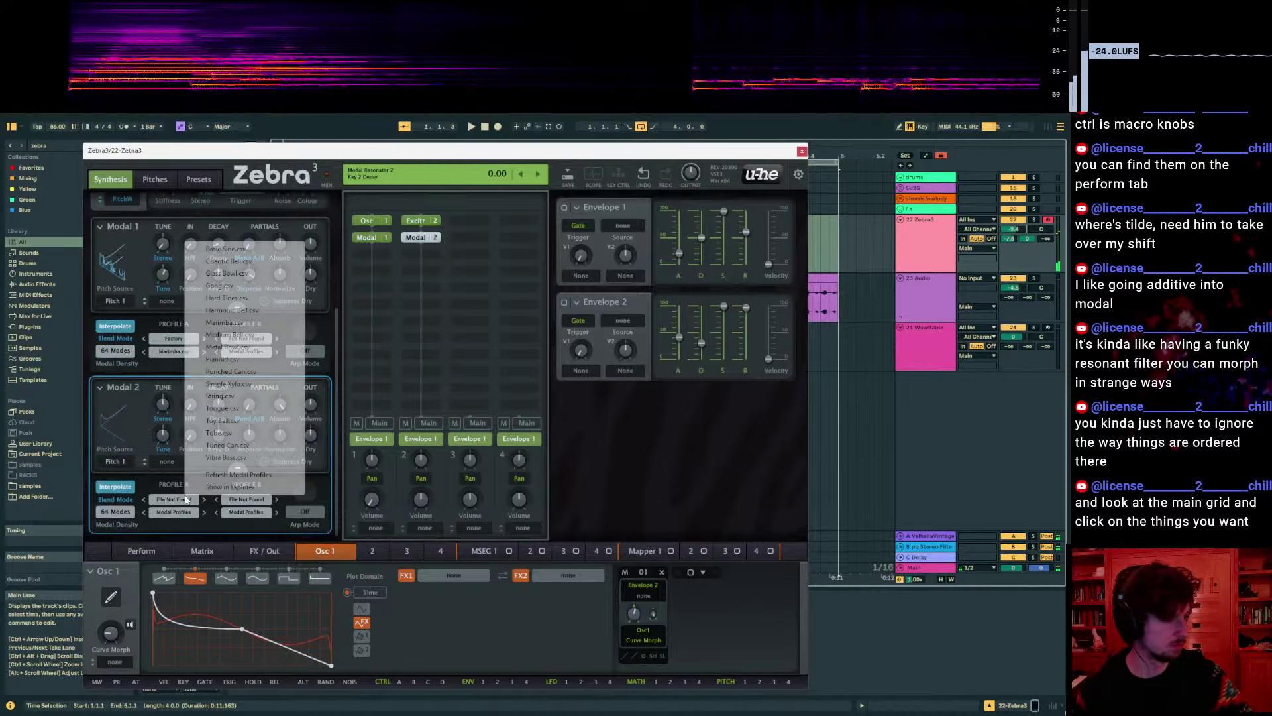
{"action": "left_click", "coordinate": [228, 359]}
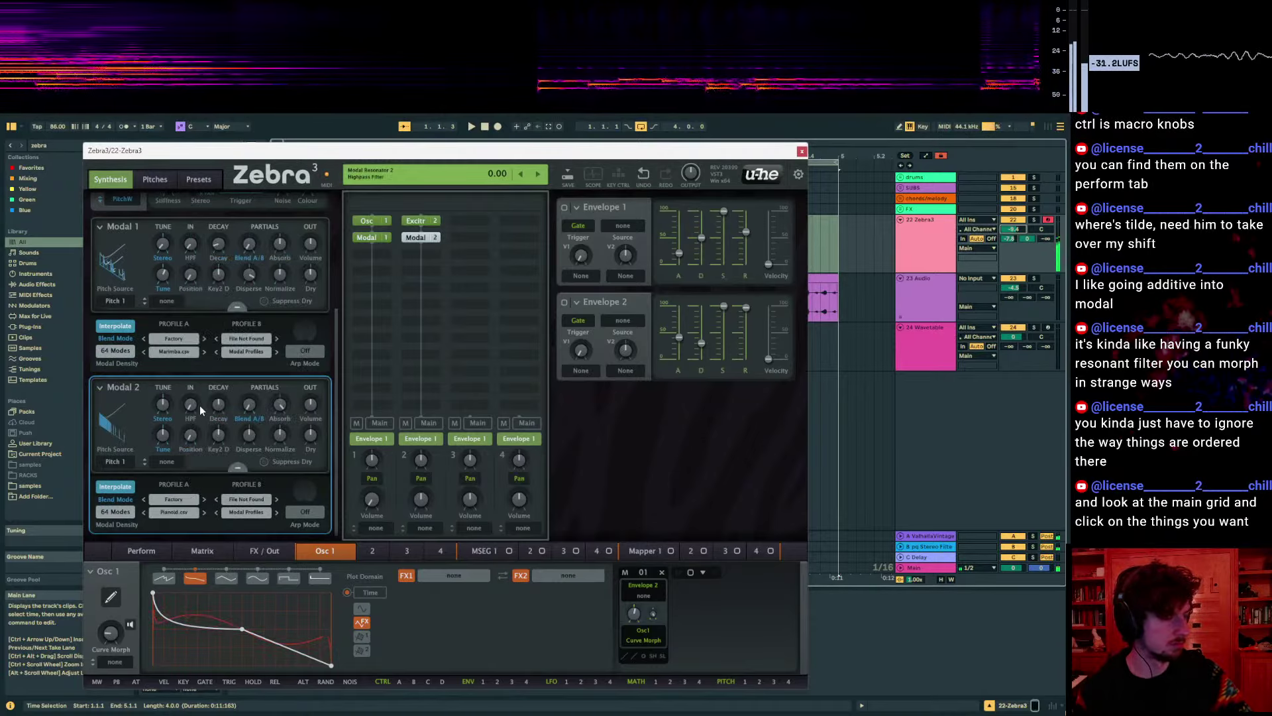
Select Exciter 2 and raise Modal 2's Position
{"action": "left_click", "coordinate": [415, 220]}
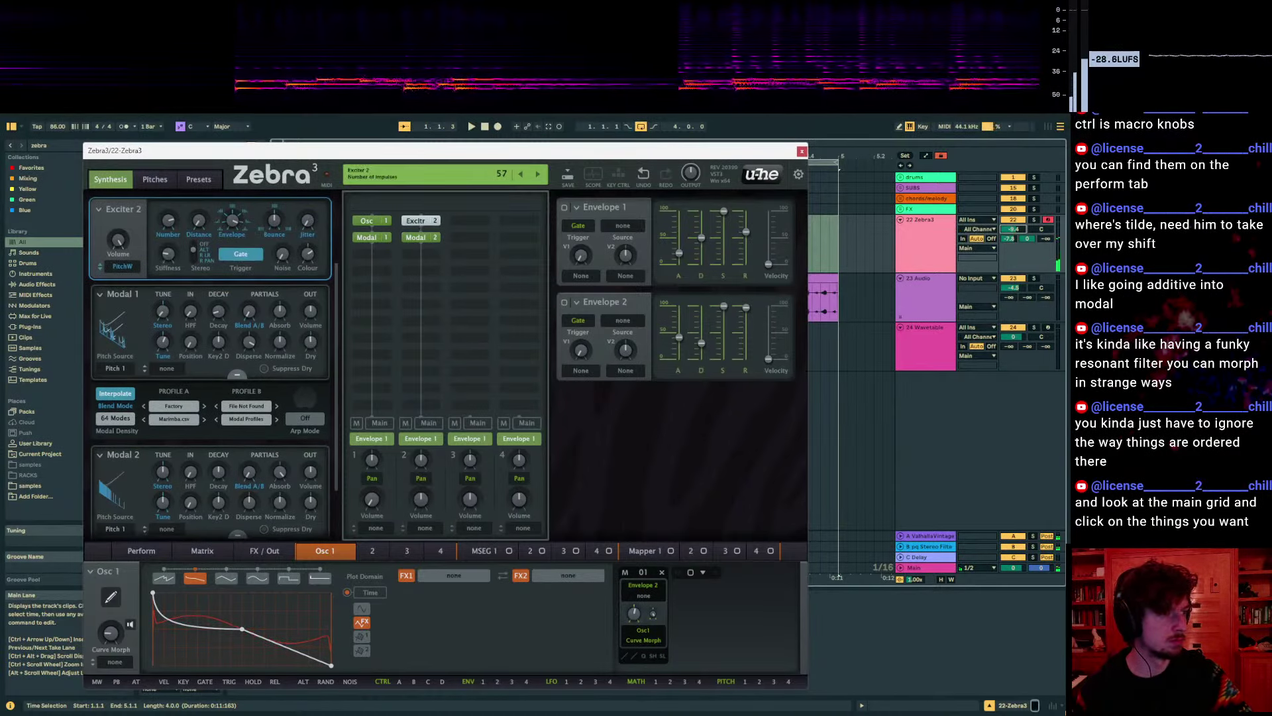
{"action": "scroll", "coordinate": [178, 308], "scroll_direction": "down", "scroll_amount": 1}
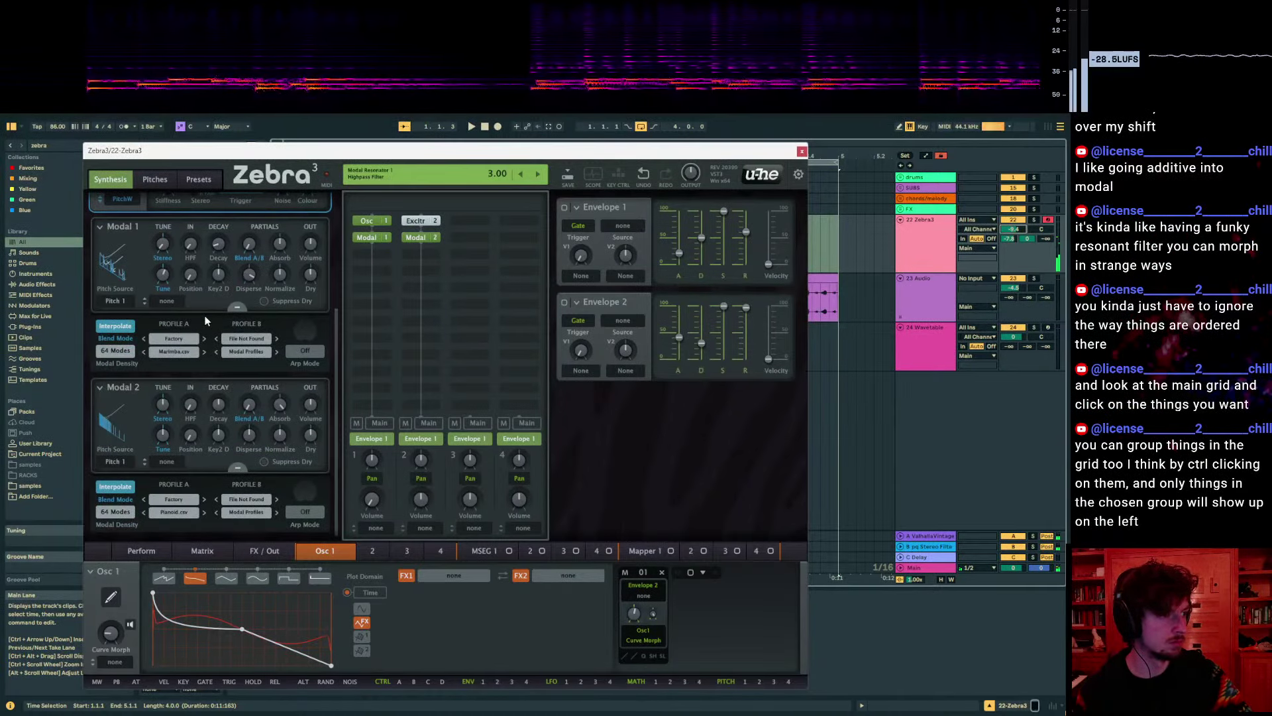
{"action": "scroll", "coordinate": [178, 308], "scroll_direction": "up", "scroll_amount": 2}
{"action": "scroll", "coordinate": [169, 350], "scroll_direction": "up", "scroll_amount": 1}
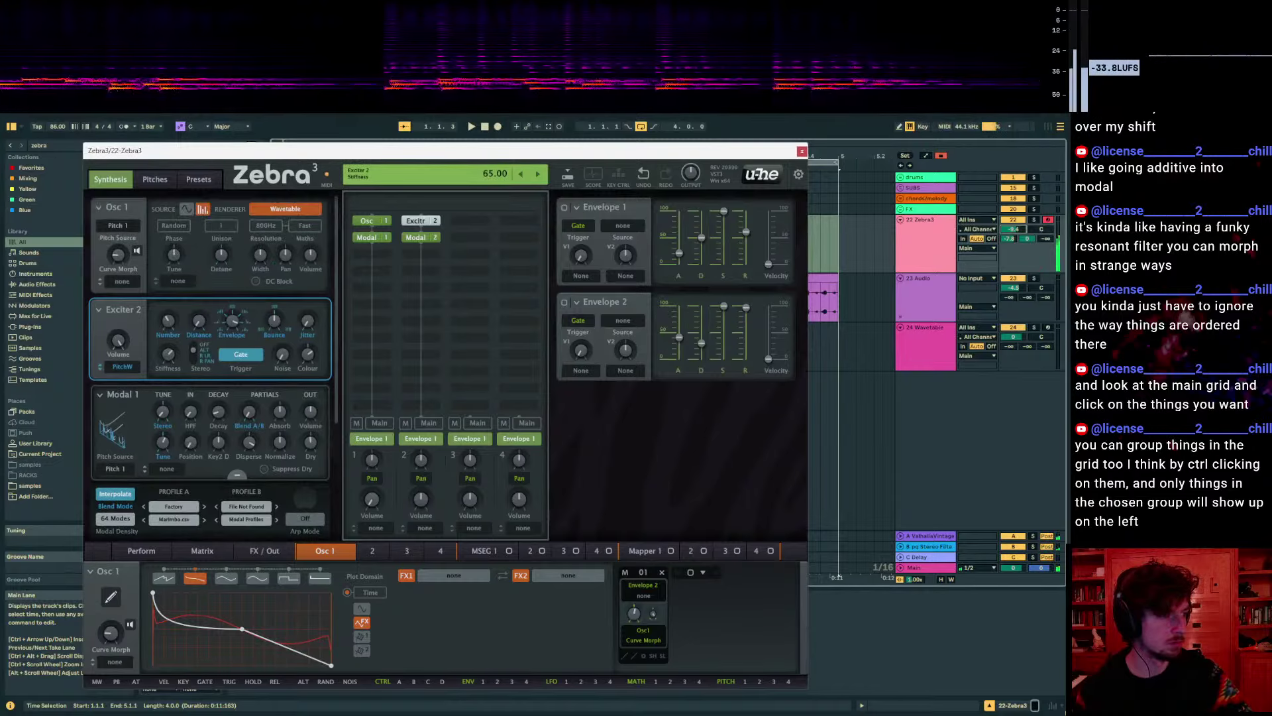
{"action": "scroll", "coordinate": [211, 433], "scroll_direction": "down", "scroll_amount": 3}
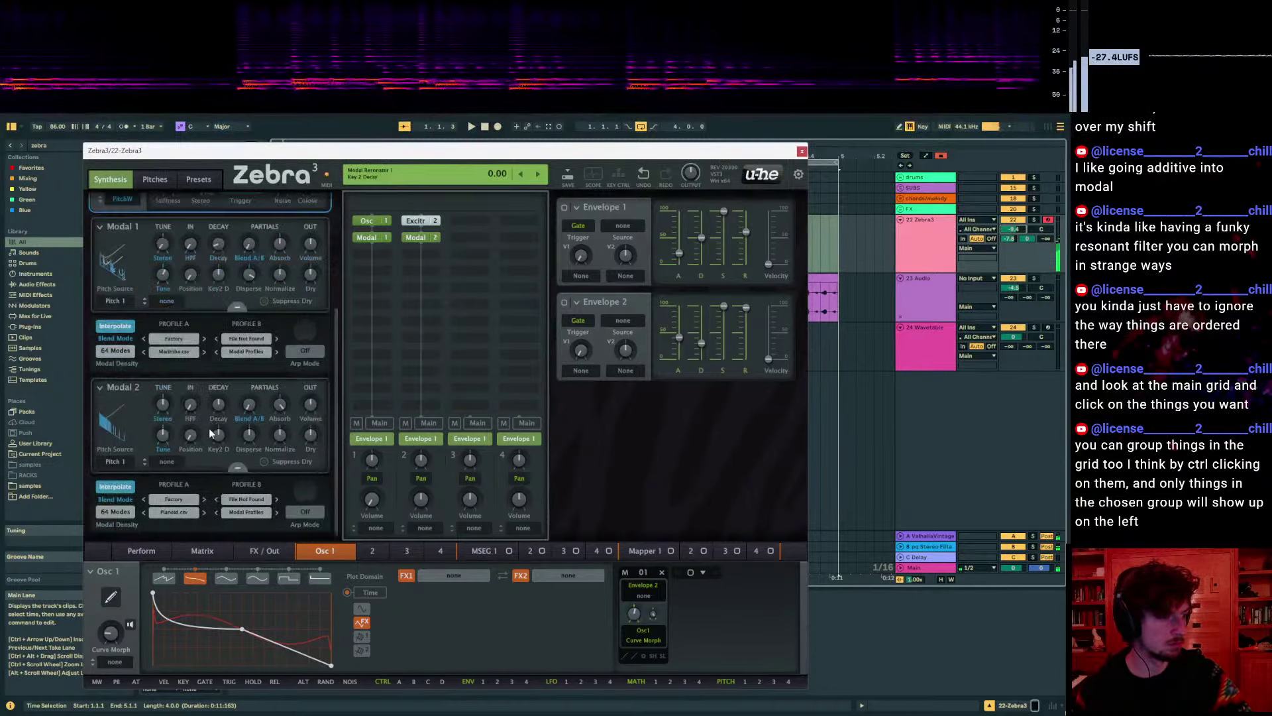
{"action": "left_click_drag", "start_coordinate": [196, 448], "coordinate": [196, 430]}
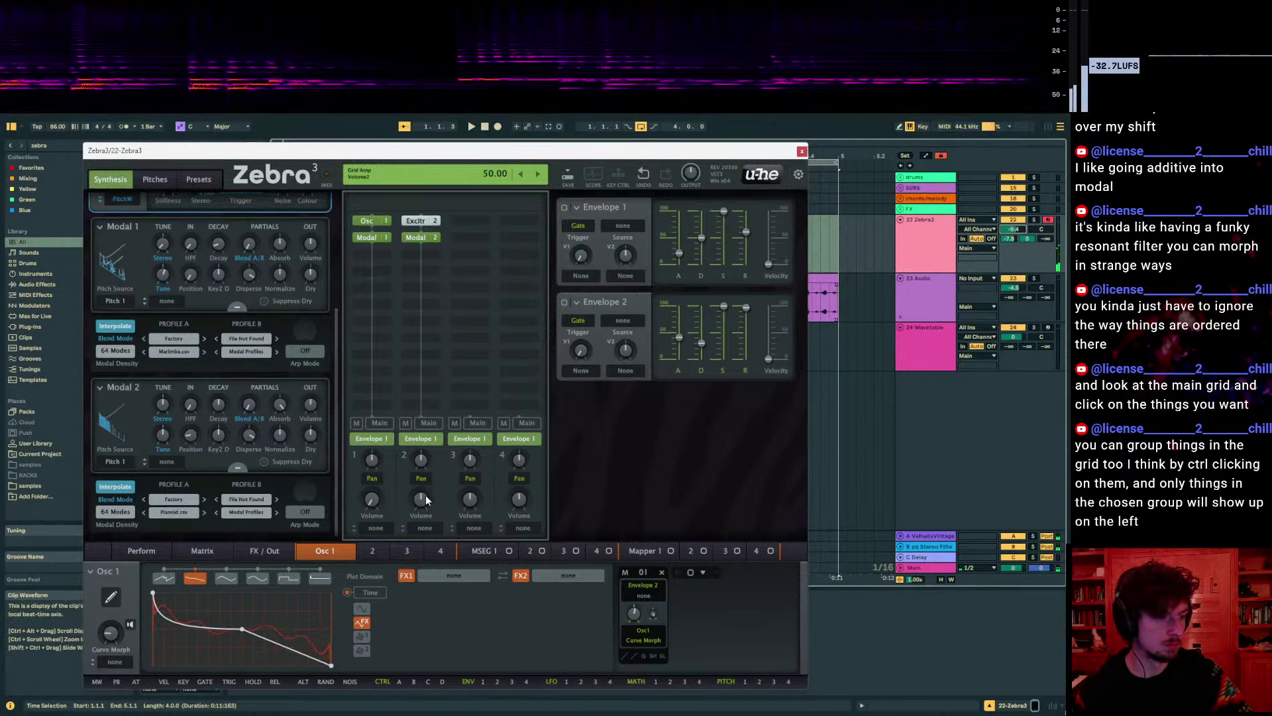
Raise lane 2's volume to 100
{"action": "left_click_drag", "start_coordinate": [425, 495], "coordinate": [425, 480]}
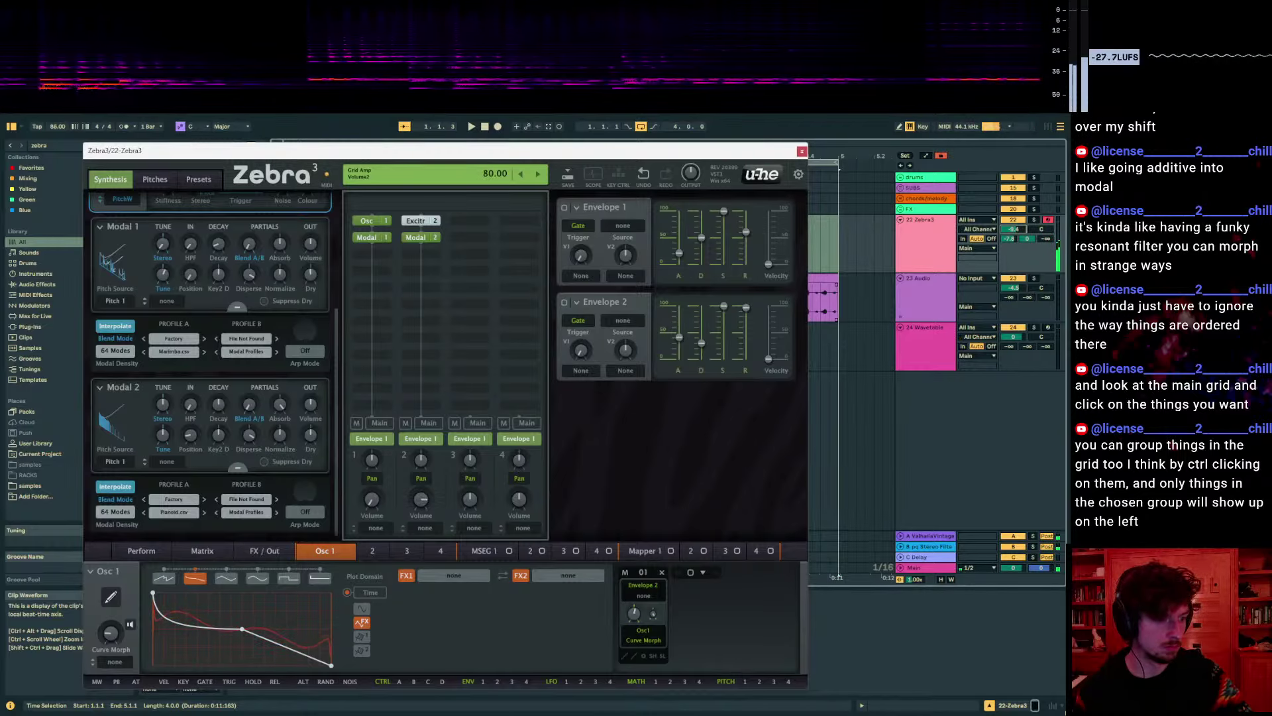
{"action": "left_click_drag", "start_coordinate": [425, 474], "coordinate": [252, 503]}
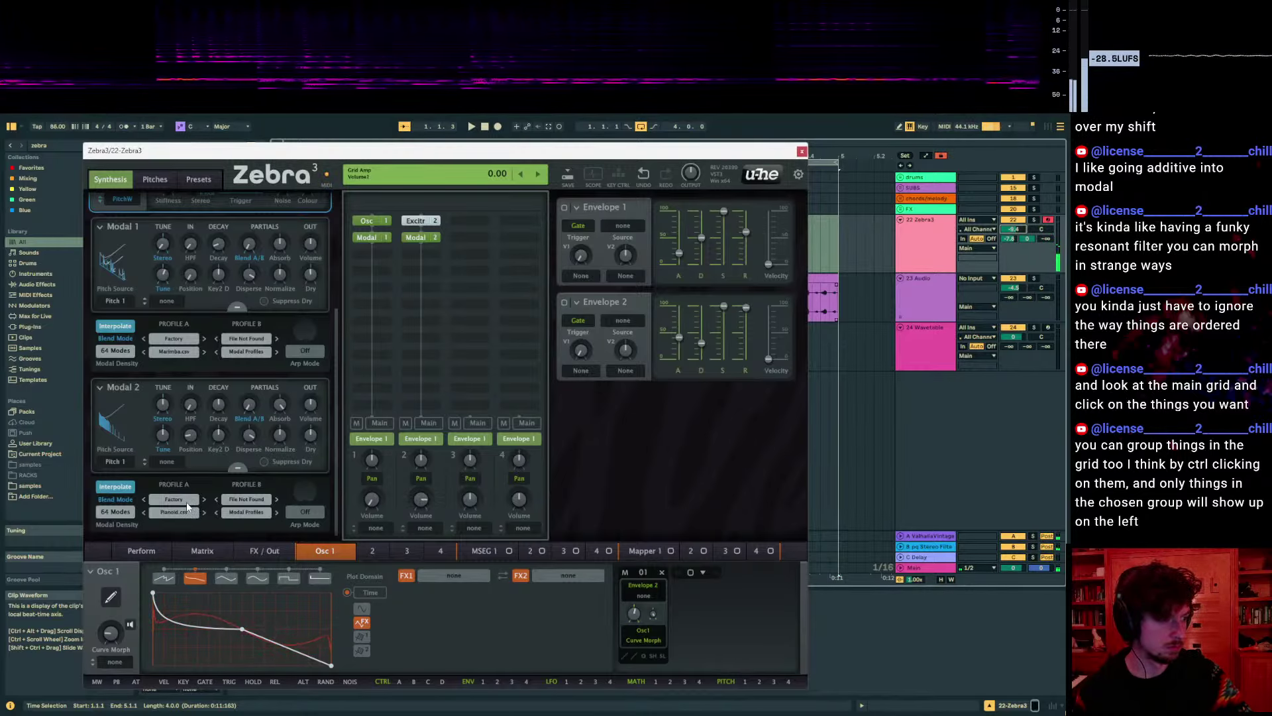
{"action": "double_click", "coordinate": [425, 496]}
{"action": "mouse_move", "coordinate": [424, 495]}
{"action": "left_mouse_down"}
{"action": "mouse_move", "coordinate": [425, 480]}
{"action": "mouse_move", "coordinate": [427, 518]}
{"action": "left_mouse_up"}
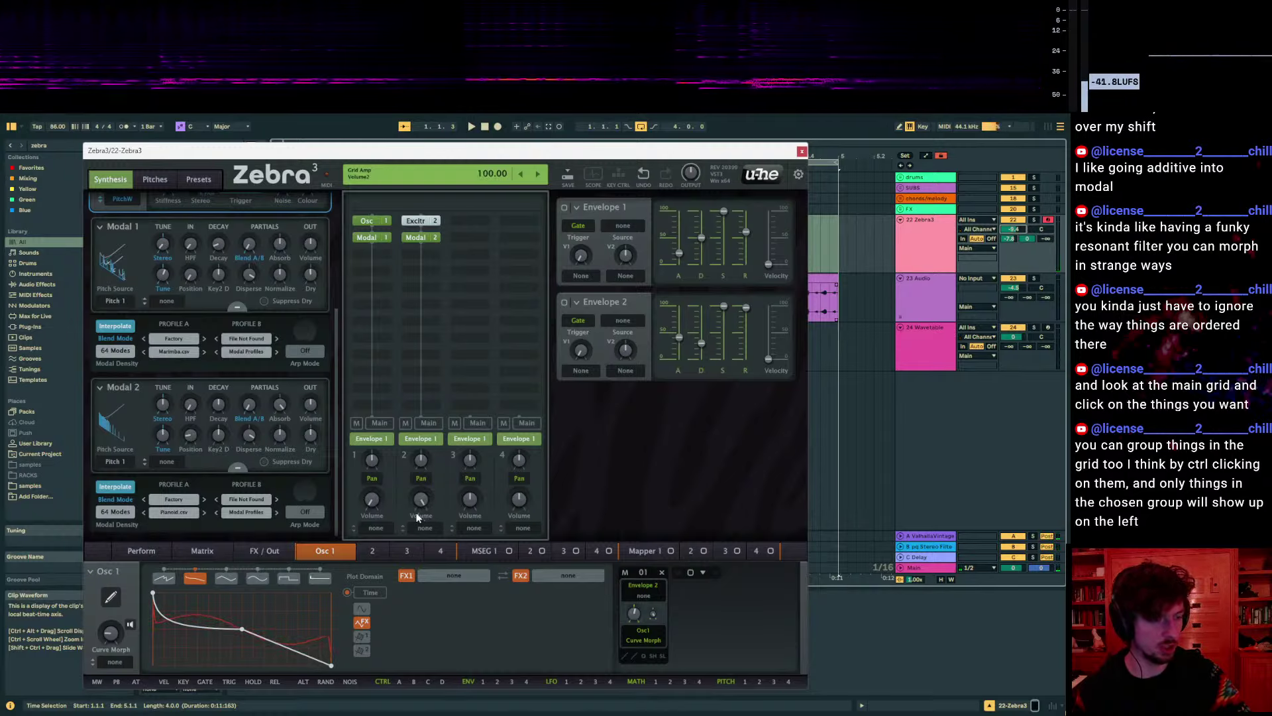
{"action": "left_click_drag", "start_coordinate": [421, 498], "coordinate": [431, 536]}
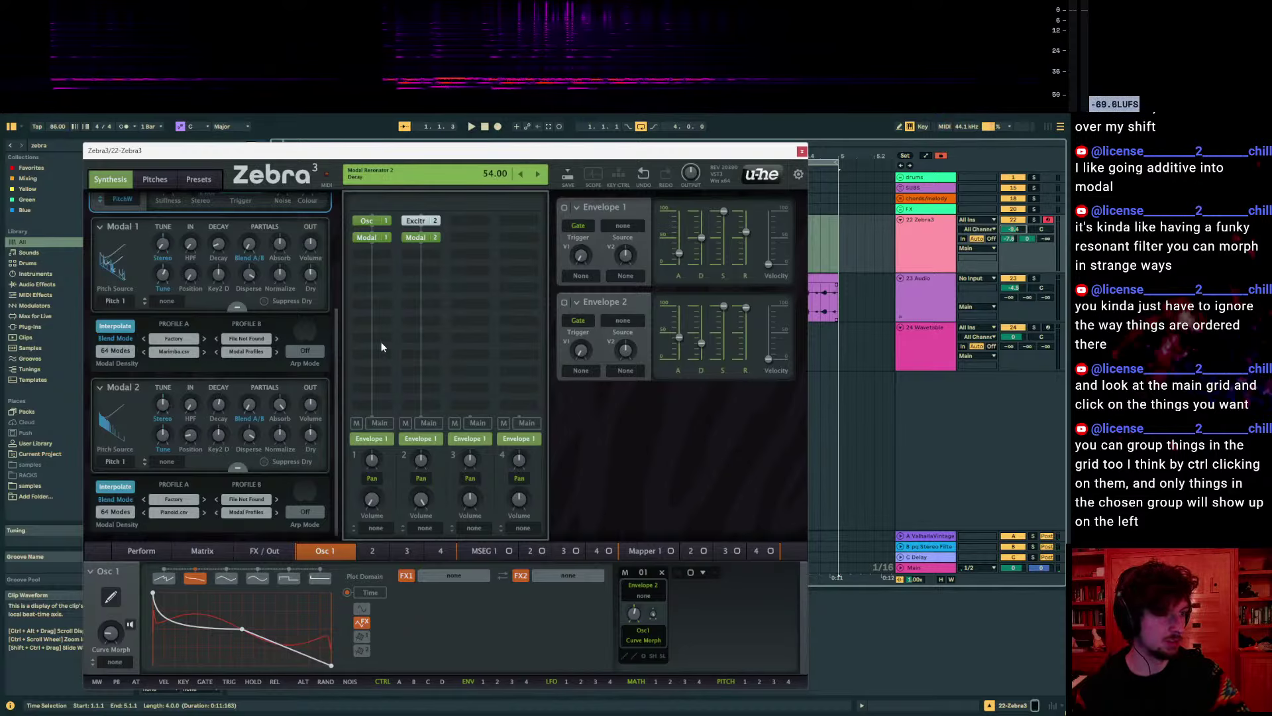
Look through the modulation sources available for Exciter 2's volume
{"action": "scroll", "coordinate": [257, 364], "scroll_direction": "up", "scroll_amount": 2}
{"action": "scroll", "coordinate": [259, 366], "scroll_direction": "up", "scroll_amount": 3}
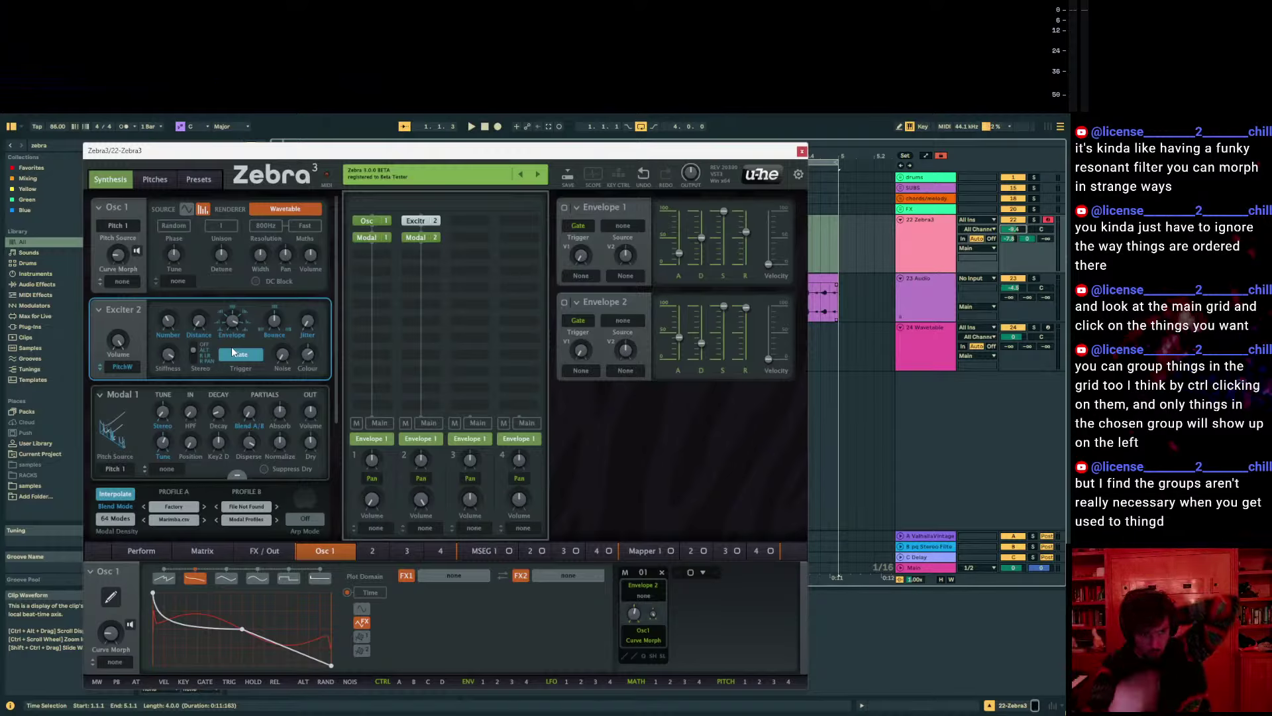
{"action": "left_click", "coordinate": [122, 367]}
{"action": "left_click", "coordinate": [96, 370]}
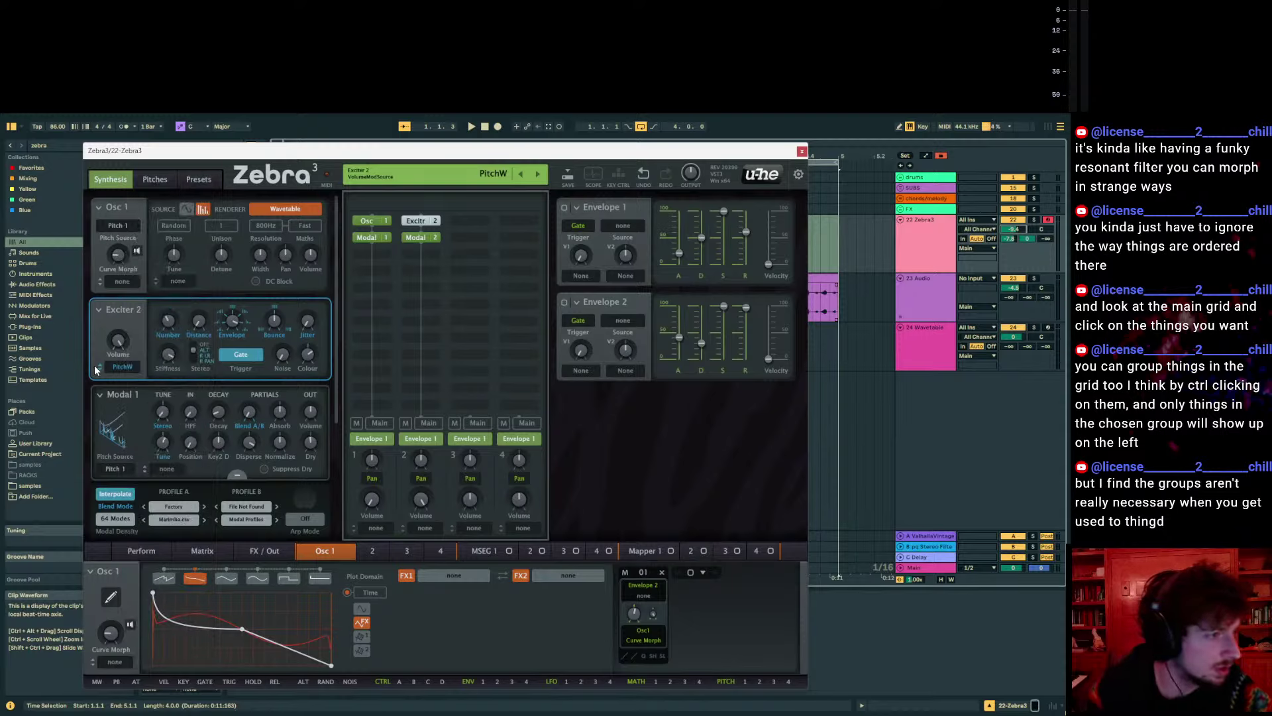
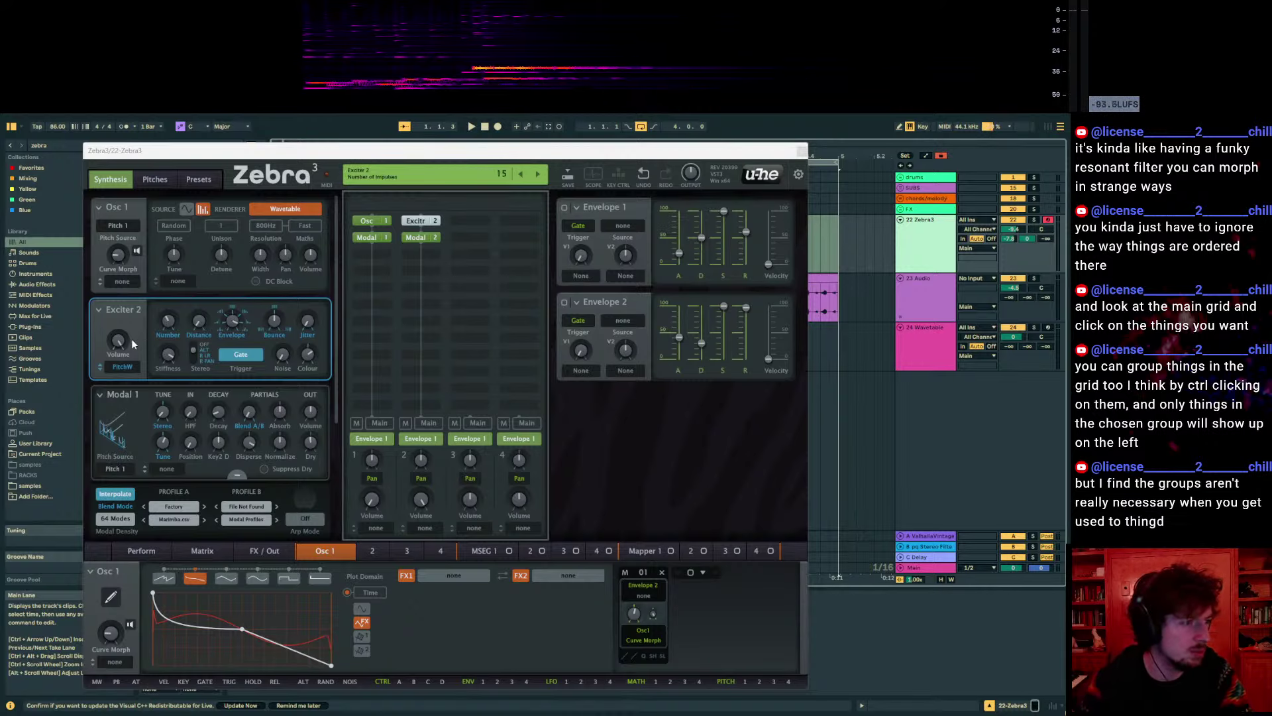
{"action": "left_click", "coordinate": [125, 366]}
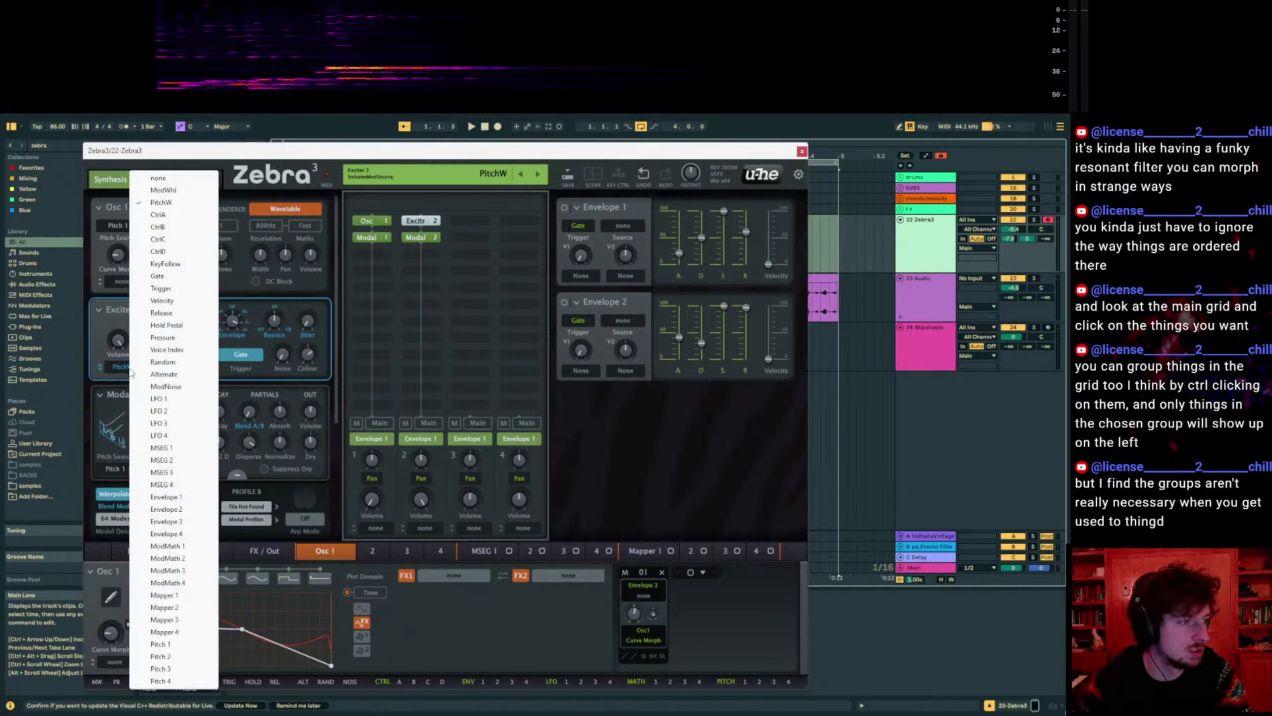
{"action": "left_click", "coordinate": [95, 356]}
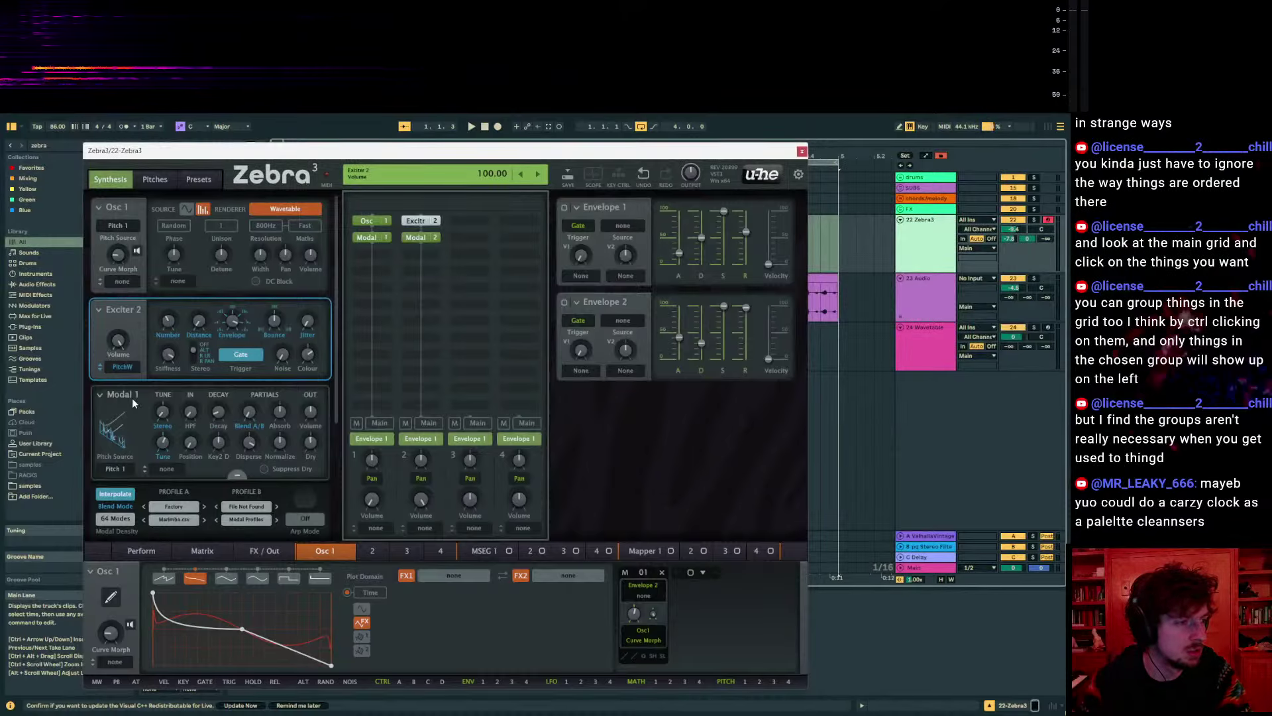
Set Modal 1's pitch source to Pitch 2 and enable separate tuning settings for Pitch 2
{"action": "left_click", "coordinate": [114, 468]}
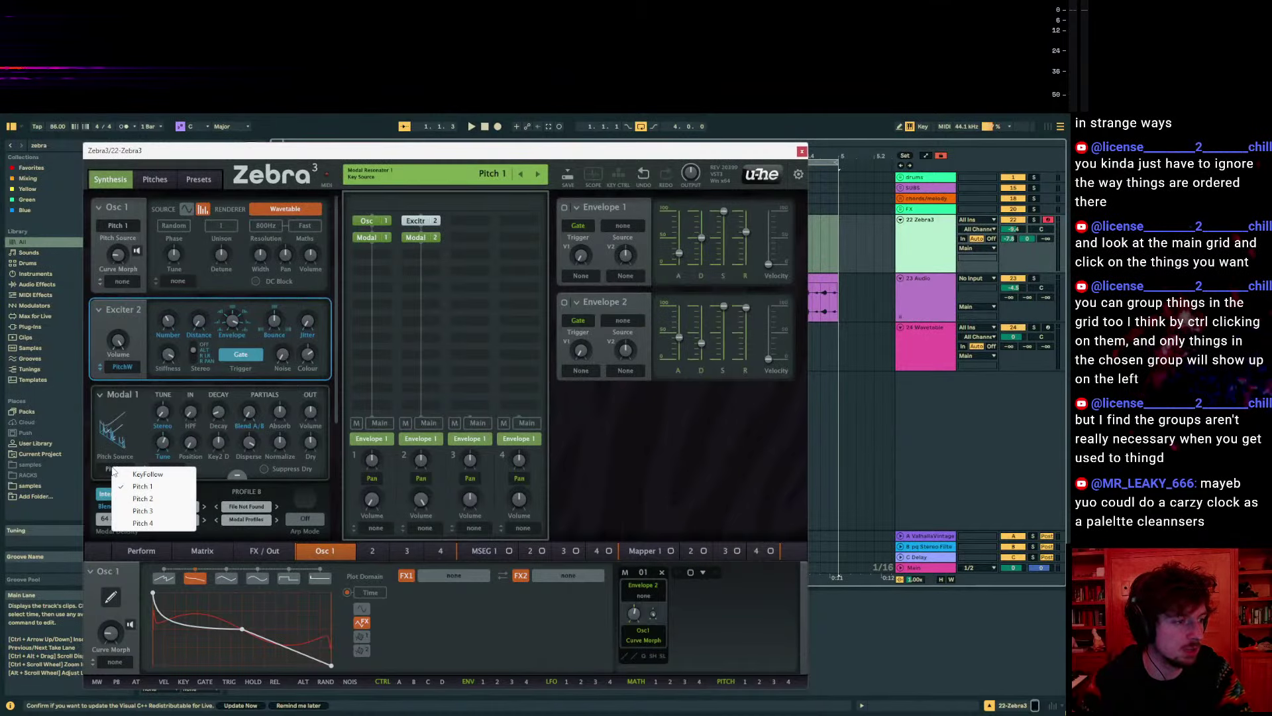
{"action": "left_click", "coordinate": [147, 501]}
{"action": "left_click", "coordinate": [121, 468]}
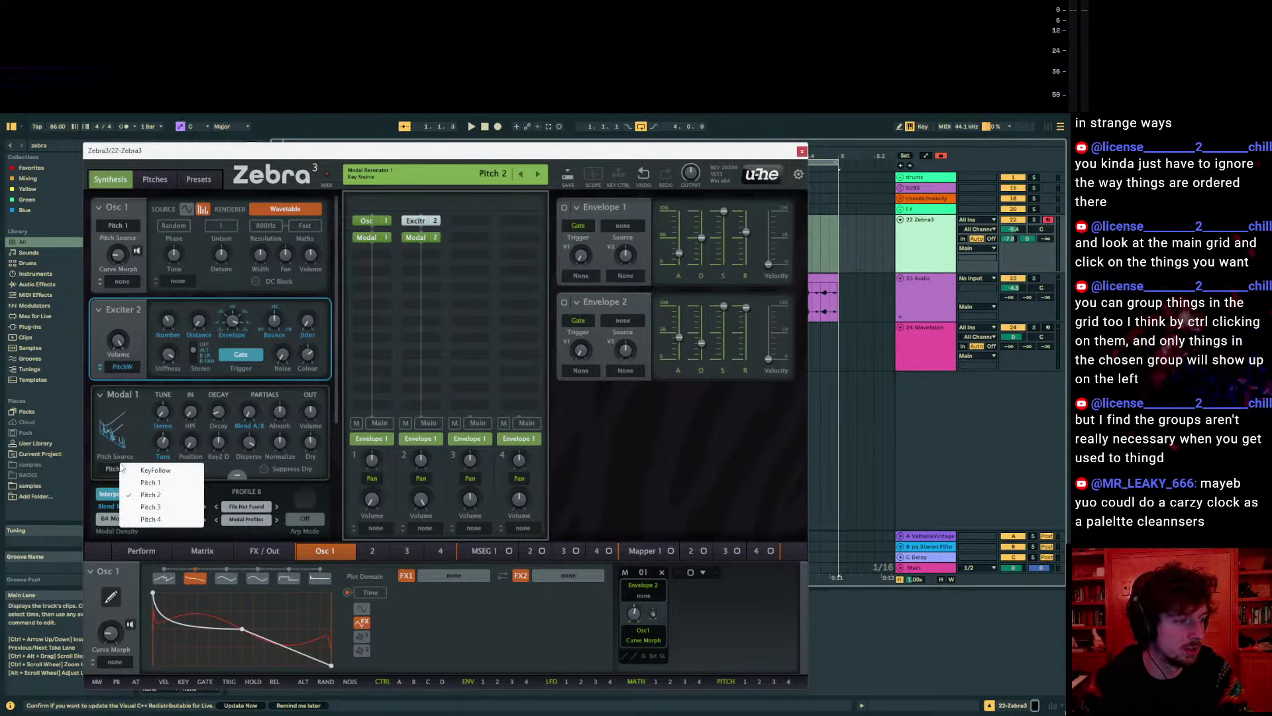
{"action": "left_click", "coordinate": [141, 431]}
{"action": "left_click", "coordinate": [164, 180]}
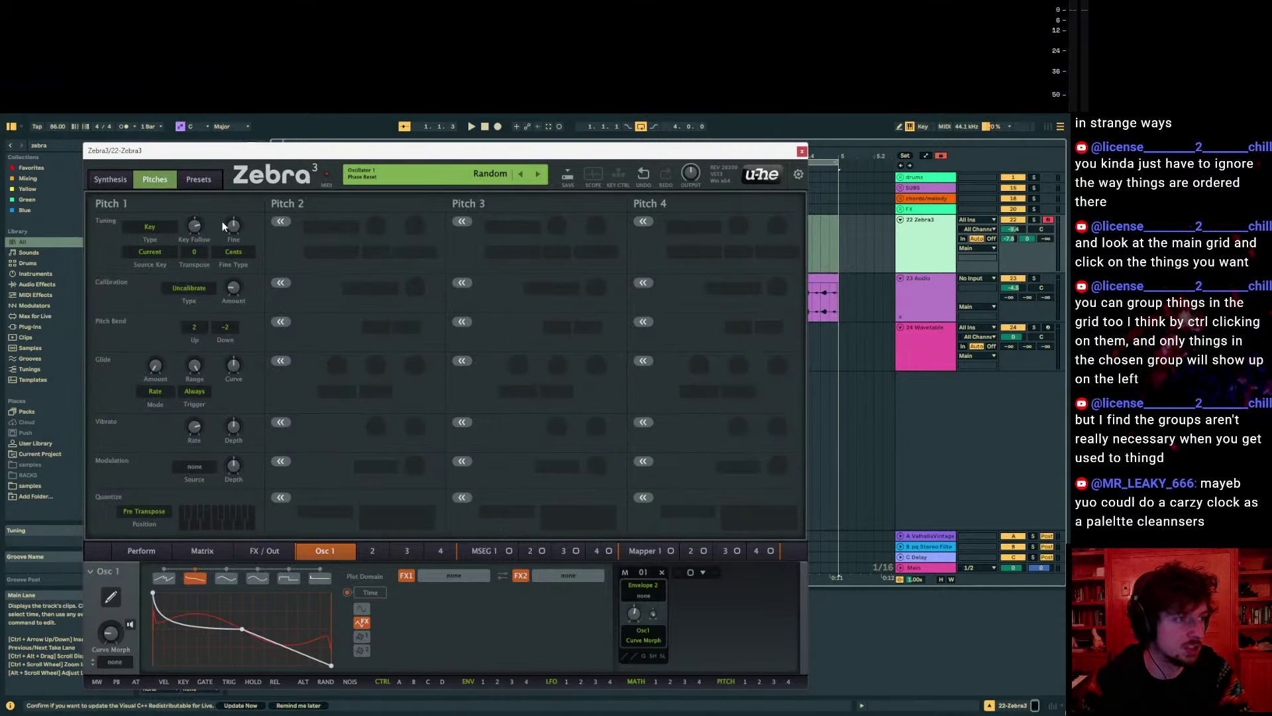
{"action": "left_click", "coordinate": [280, 222]}
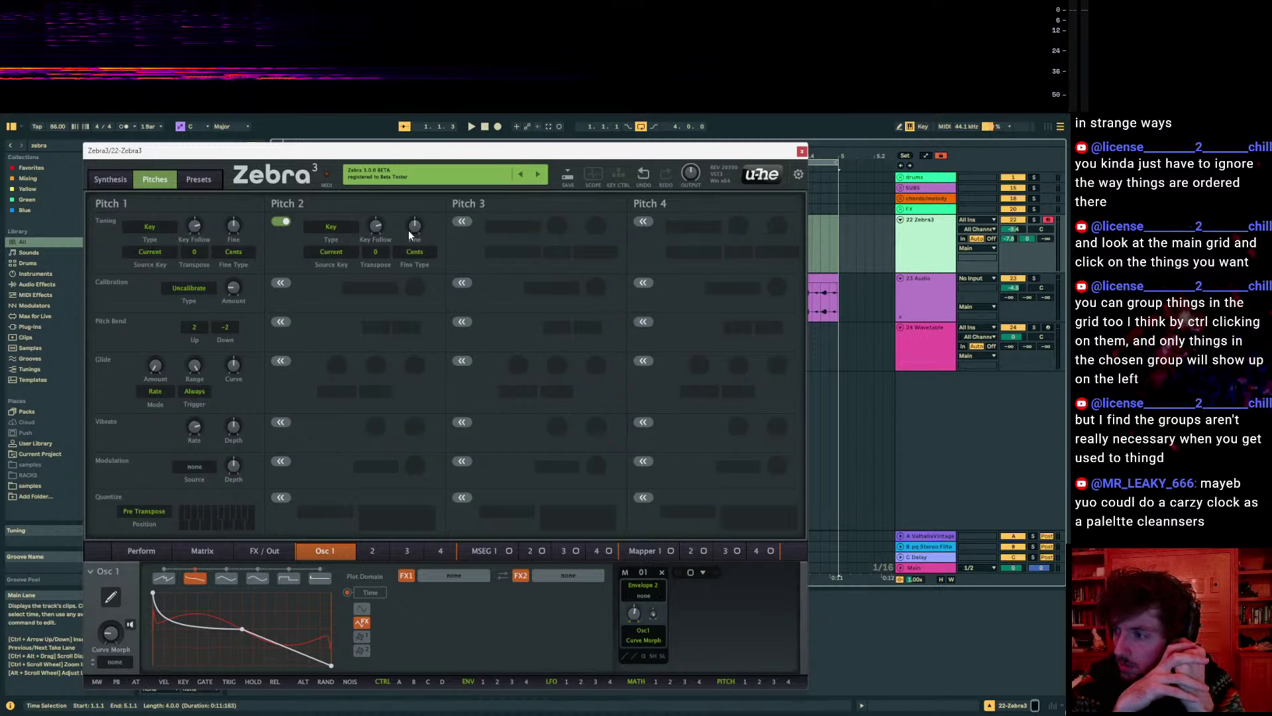
{"action": "left_click", "coordinate": [110, 179]}
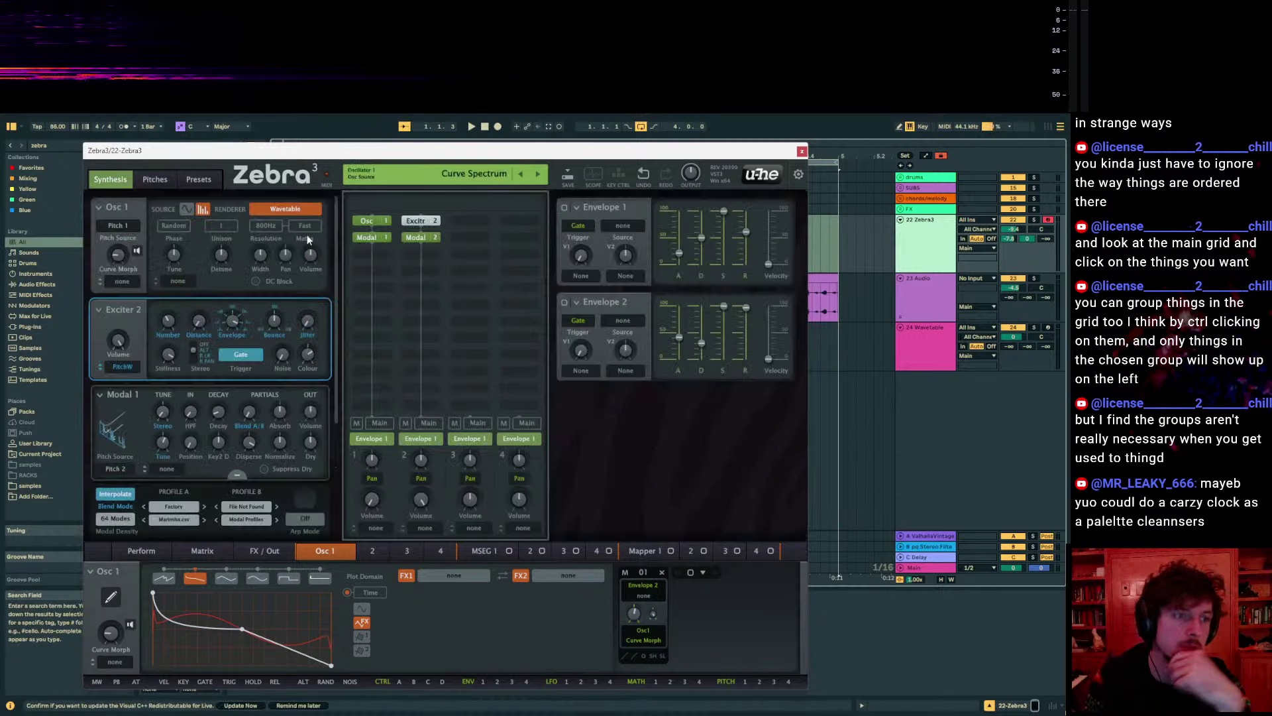
Remove Osc 1 from lane 1, leaving Modal 1 in place
{"action": "left_click", "coordinate": [369, 222]}
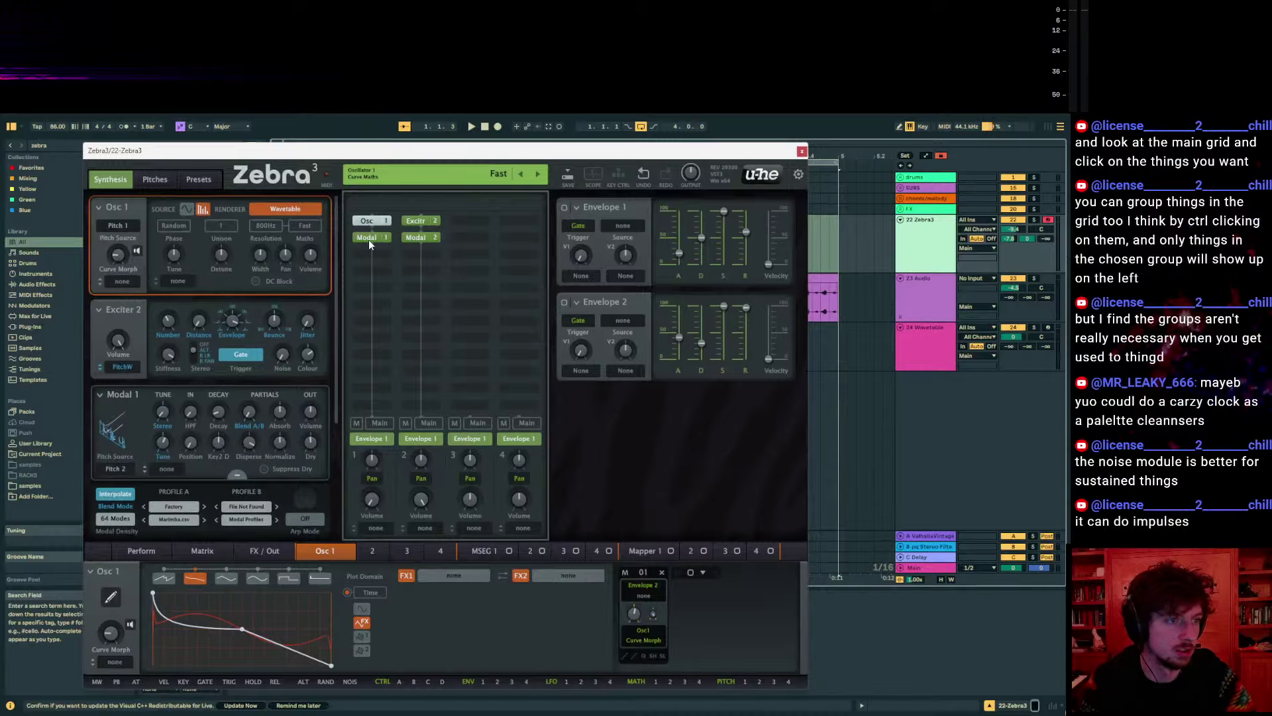
{"action": "left_click", "coordinate": [368, 238]}
{"action": "double_click", "coordinate": [370, 221]}
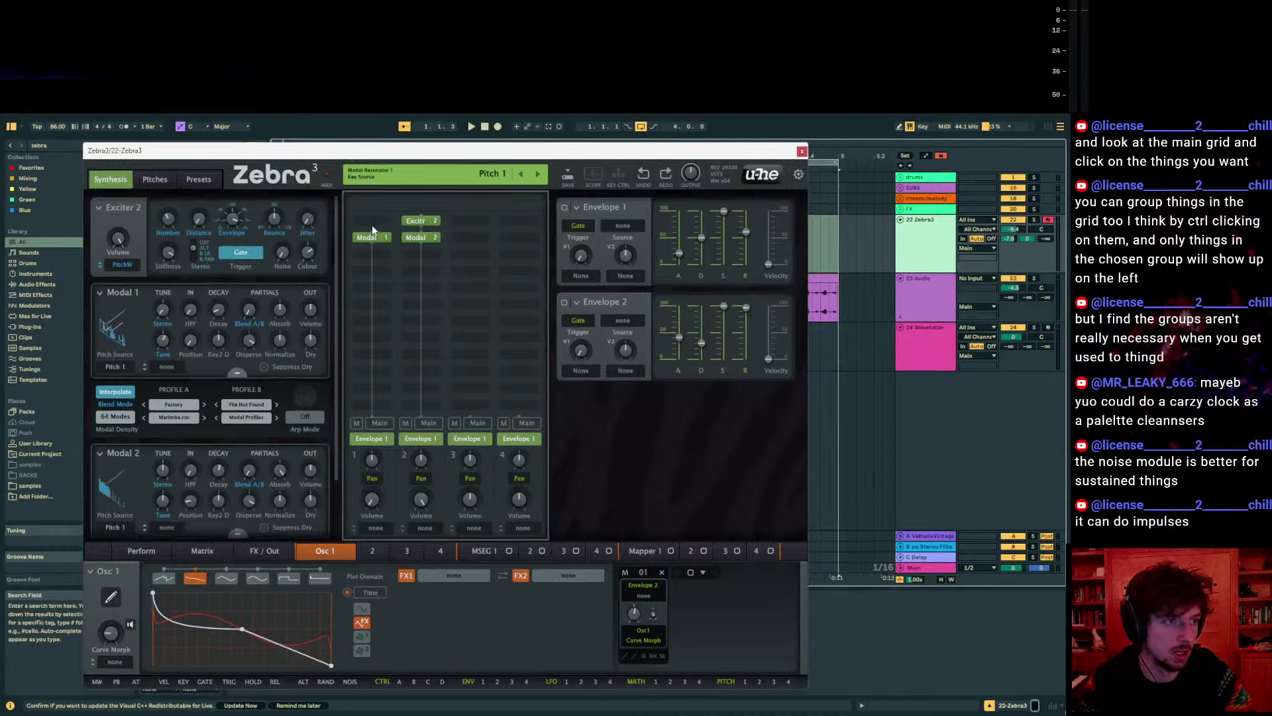
Undo the last several parameter edits to try to bring back the removed oscillator
{"action": "left_click", "coordinate": [644, 174]}
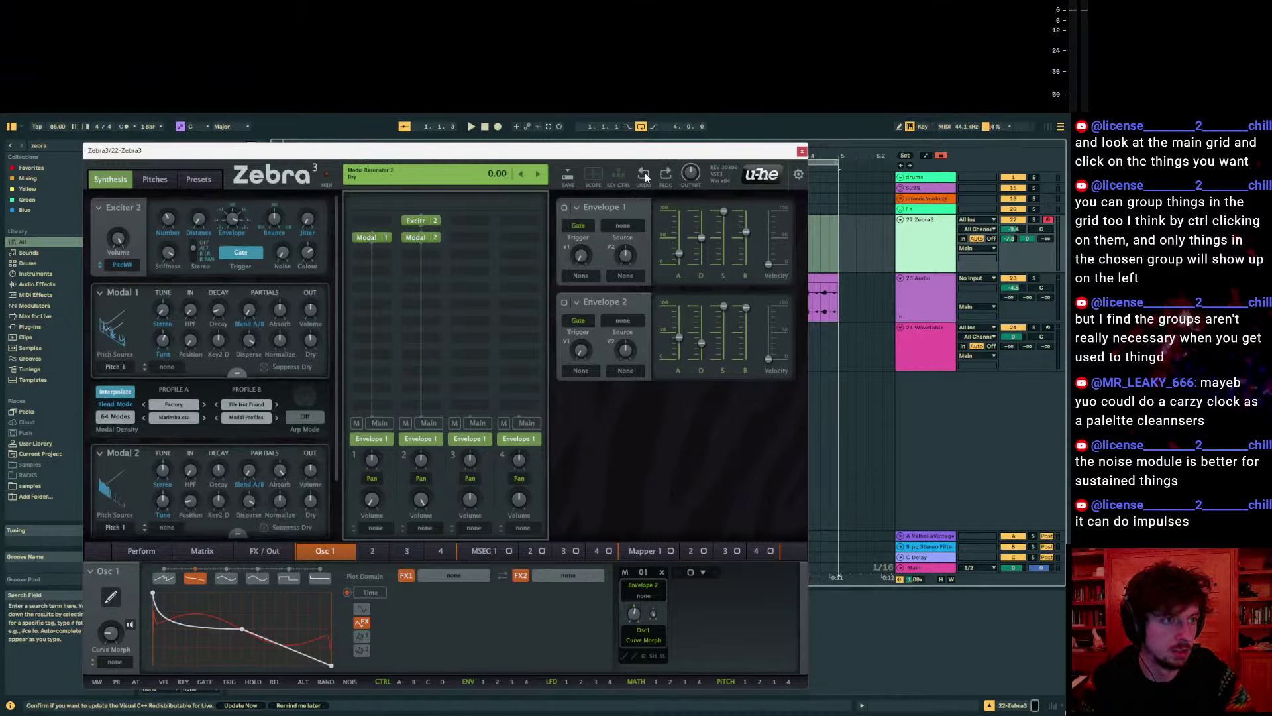
{"action": "left_click", "coordinate": [644, 175]}
{"action": "left_click", "coordinate": [644, 175]}
{"action": "left_click", "coordinate": [644, 175]}
{"action": "left_click", "coordinate": [644, 175]}
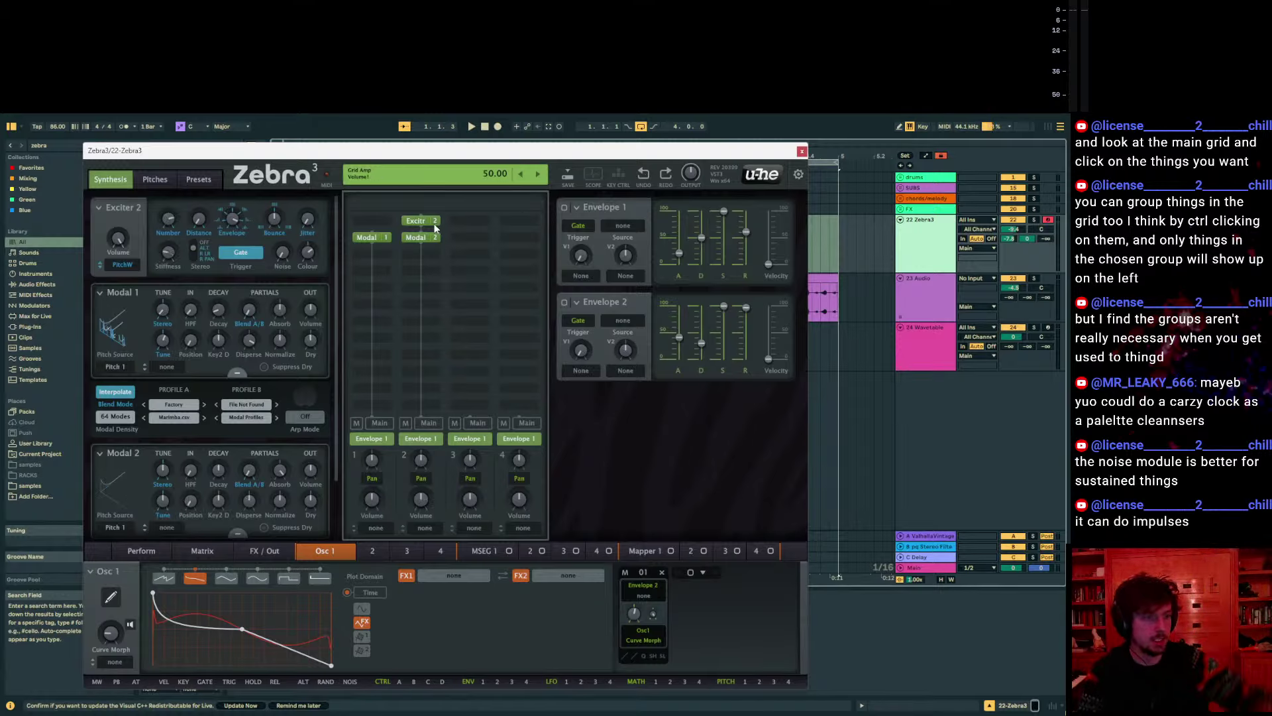
{"action": "left_click", "coordinate": [644, 175]}
Redo the undone edits and return to the synthesis view
{"action": "left_click", "coordinate": [662, 177]}
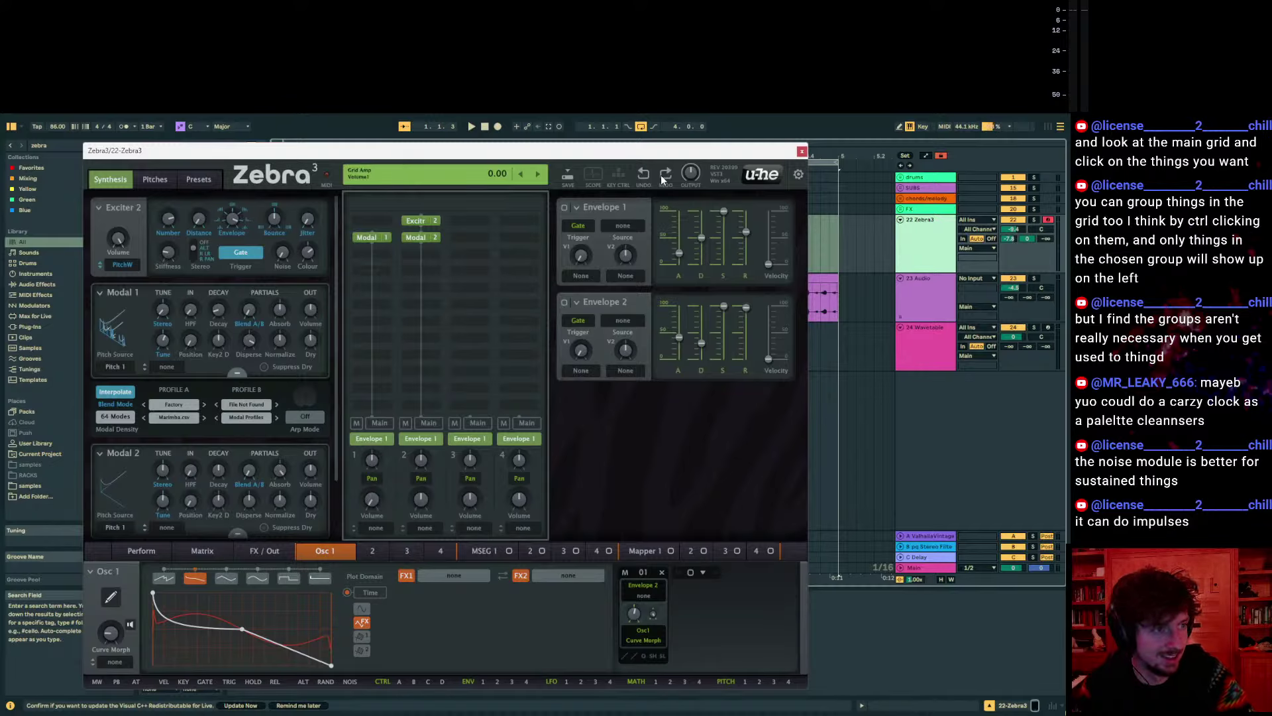
{"action": "left_click", "coordinate": [662, 176]}
{"action": "left_click", "coordinate": [662, 177]}
{"action": "left_click", "coordinate": [662, 177]}
{"action": "left_click", "coordinate": [662, 177]}
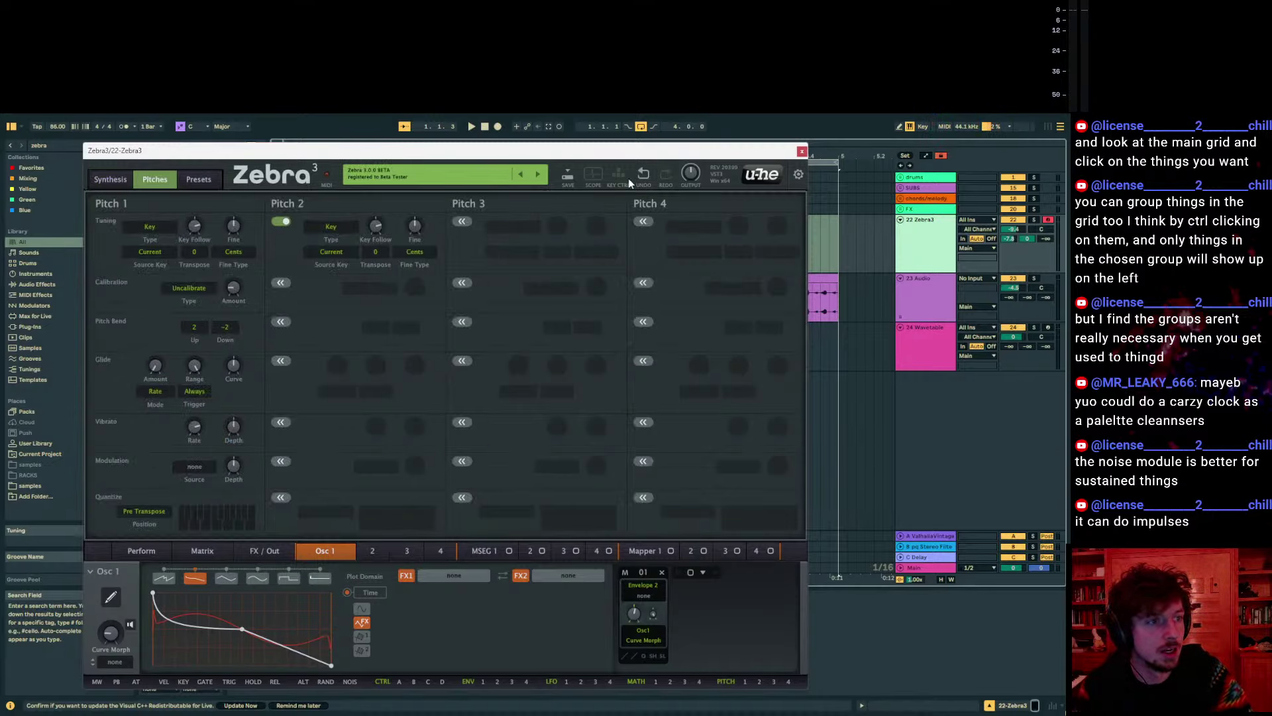
{"action": "left_click", "coordinate": [109, 180]}
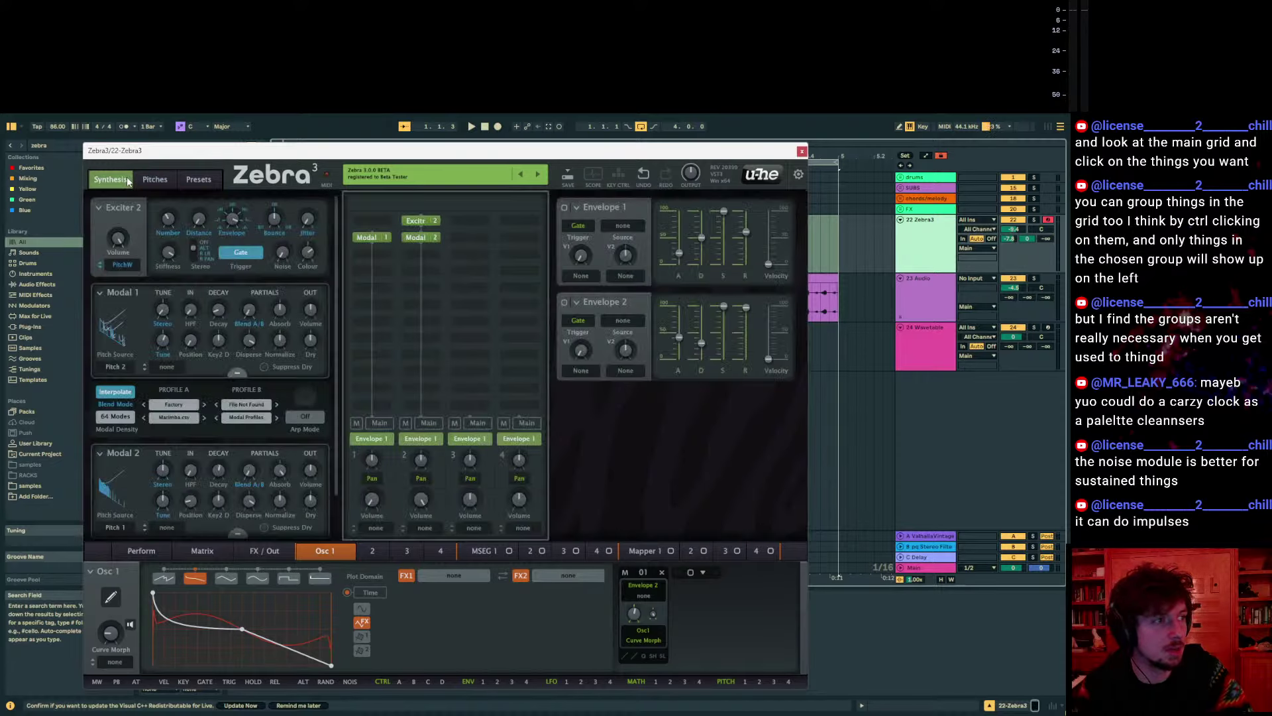
Try to delete Modal 1 from lane 1 and undo the last recorded change
{"action": "left_click", "coordinate": [369, 220]}
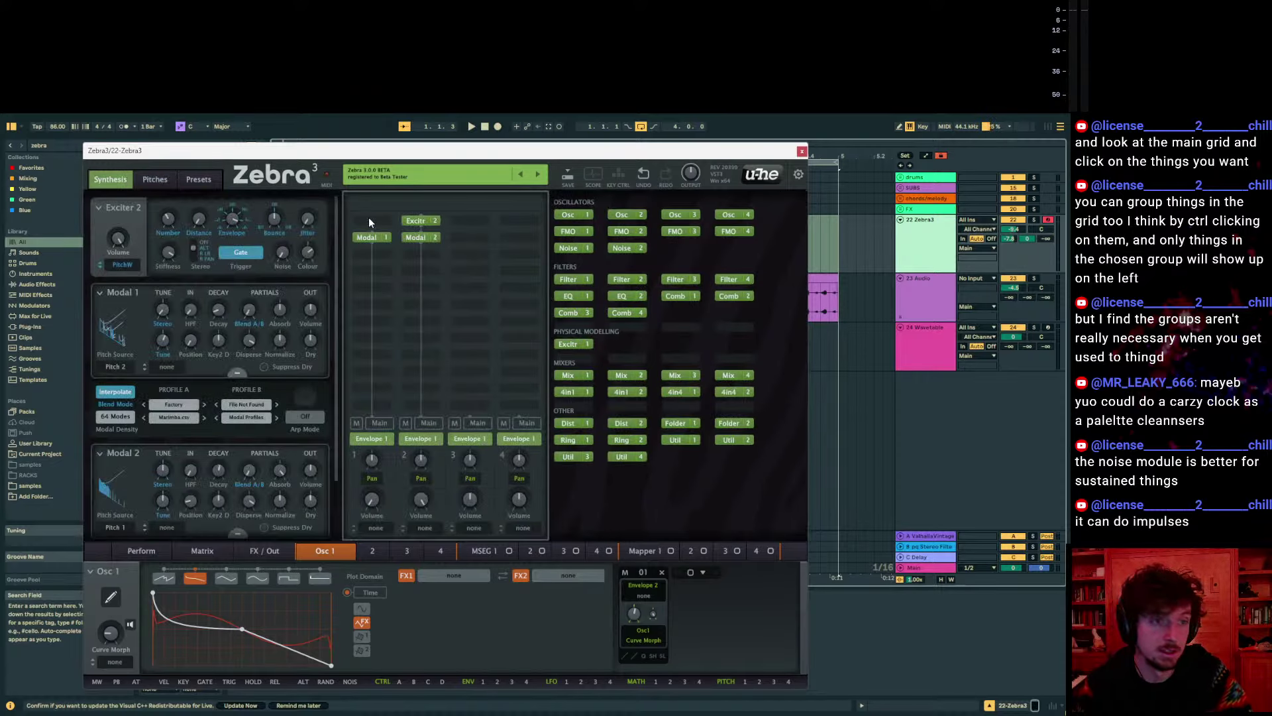
{"action": "left_click", "coordinate": [371, 237]}
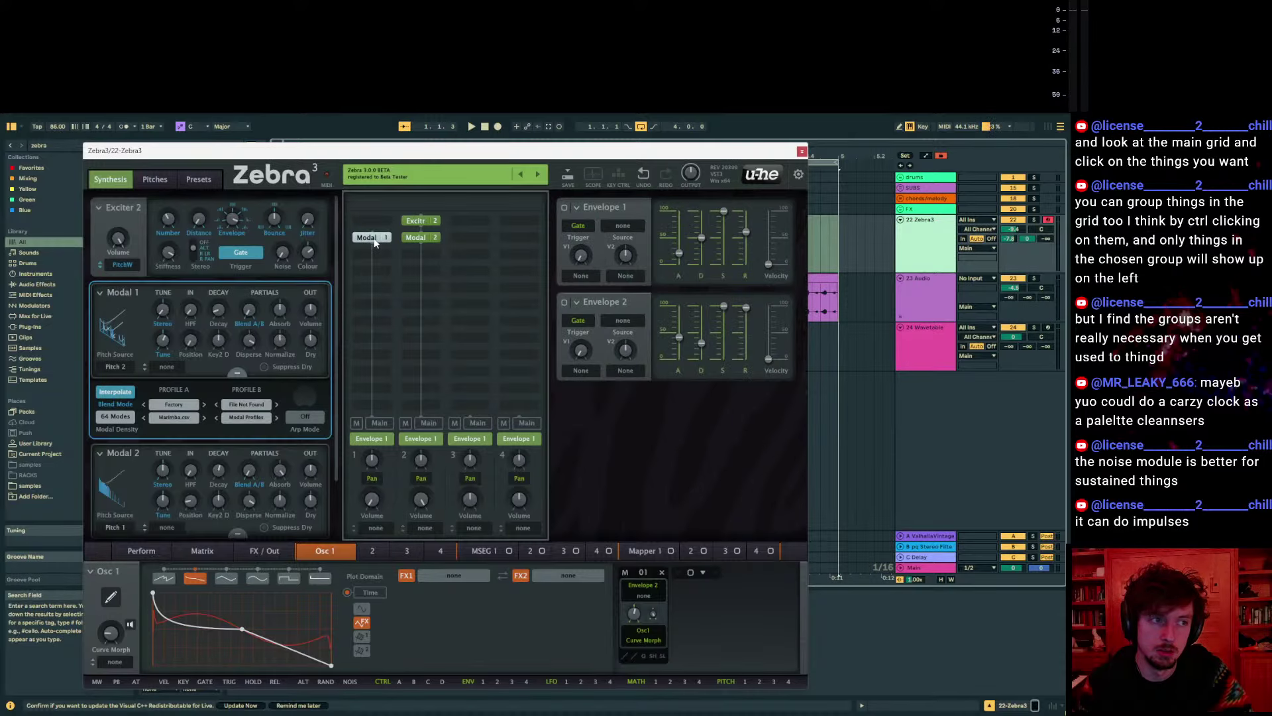
{"action": "key", "text": "Delete"}
{"action": "left_click", "coordinate": [374, 243]}
{"action": "left_click", "coordinate": [642, 175]}
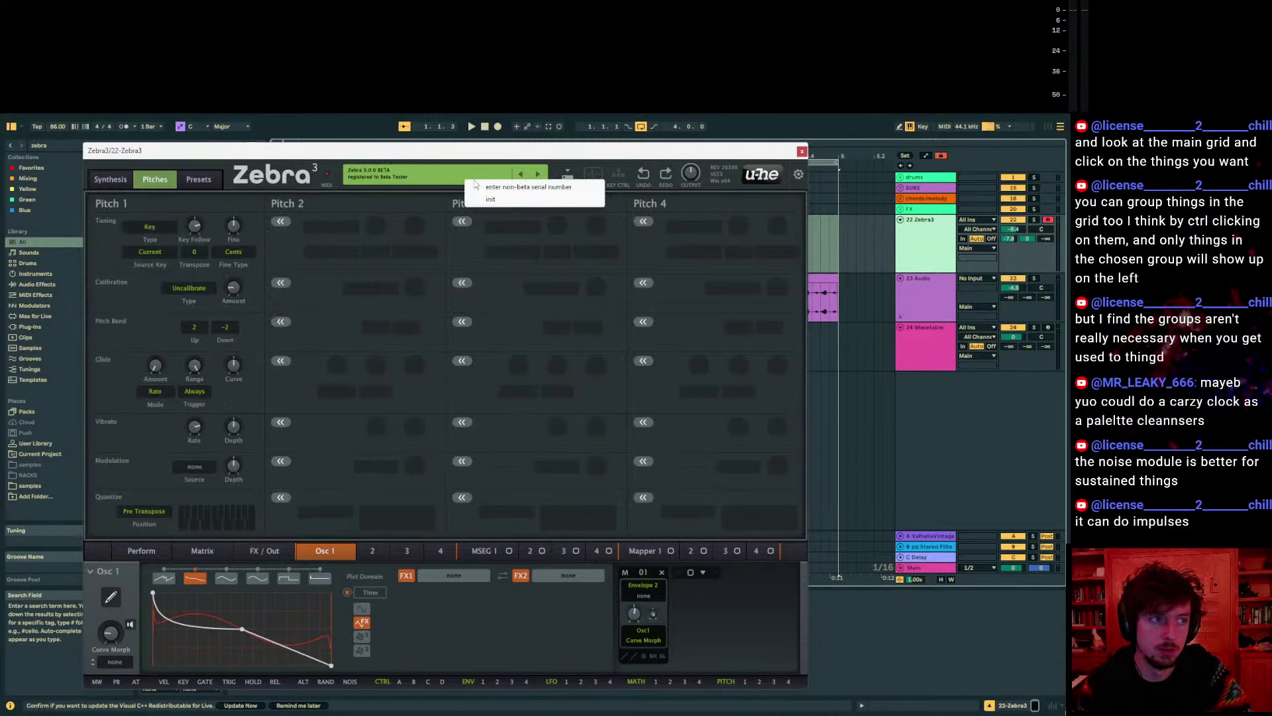
{"action": "left_click", "coordinate": [593, 174]}
{"action": "left_click", "coordinate": [568, 175]}
{"action": "key", "text": "Escape"}
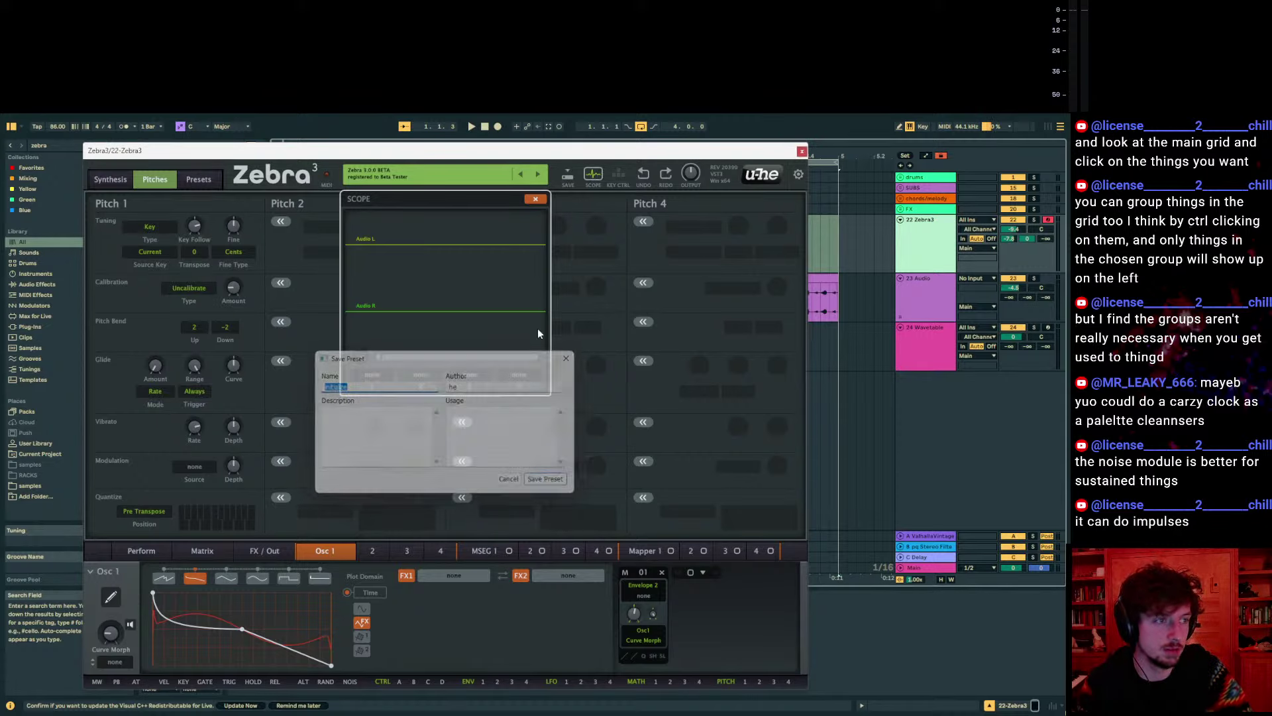
{"action": "left_click", "coordinate": [115, 181]}
{"action": "left_click", "coordinate": [183, 184]}
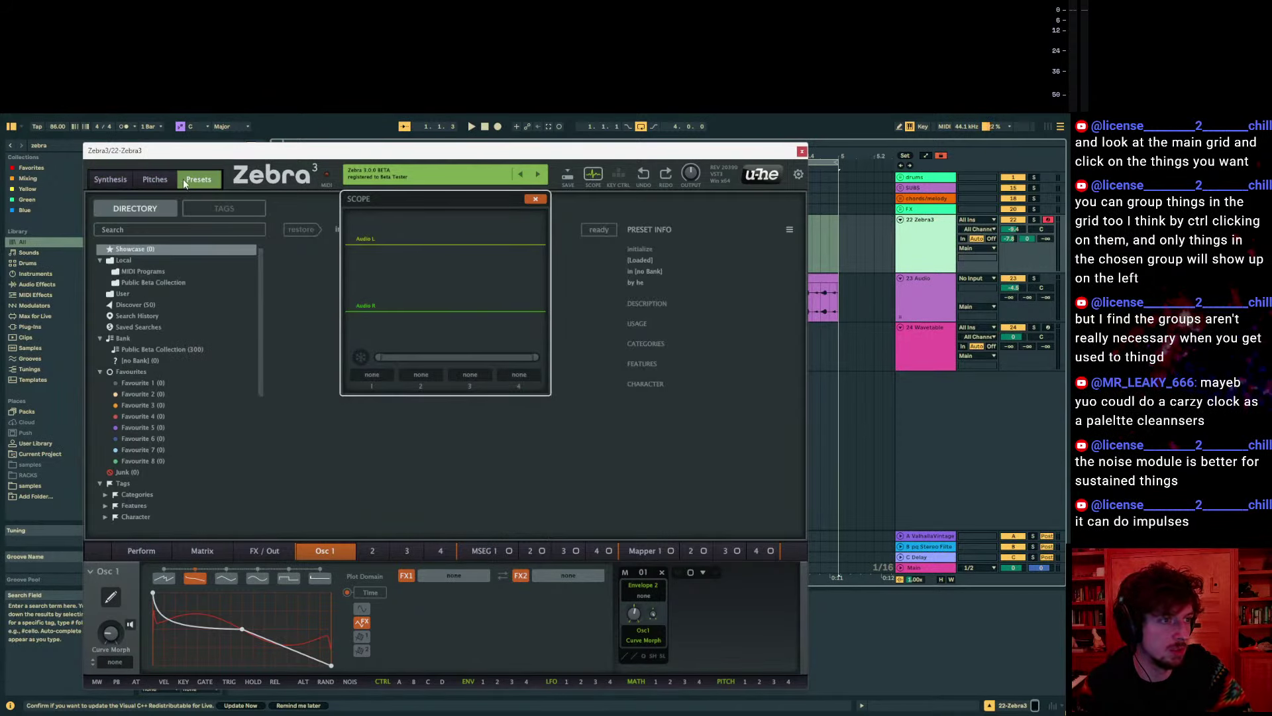
{"action": "left_click", "coordinate": [110, 182]}
{"action": "left_click", "coordinate": [536, 199]}
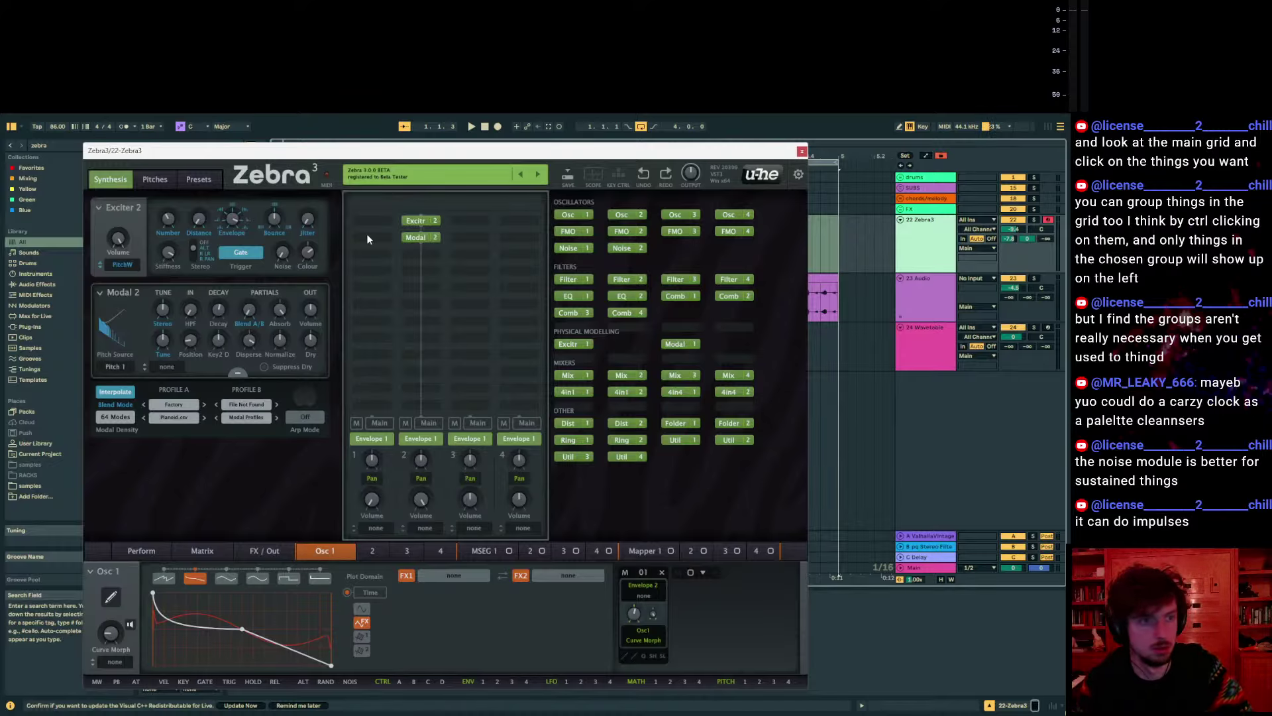
Undo the recent edits one by one until Osc 1 and Modal 1 have returned to lane 1
{"action": "left_click", "coordinate": [638, 180]}
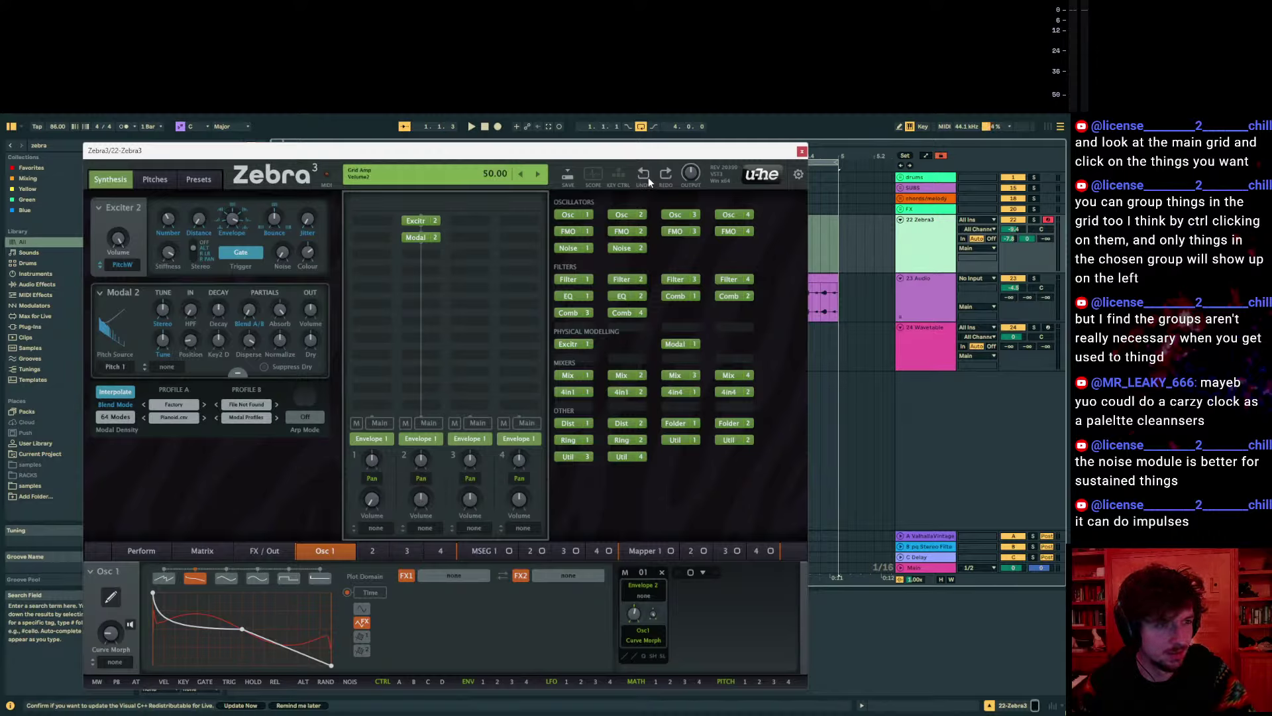
{"action": "left_click", "coordinate": [648, 177]}
{"action": "left_click", "coordinate": [648, 176]}
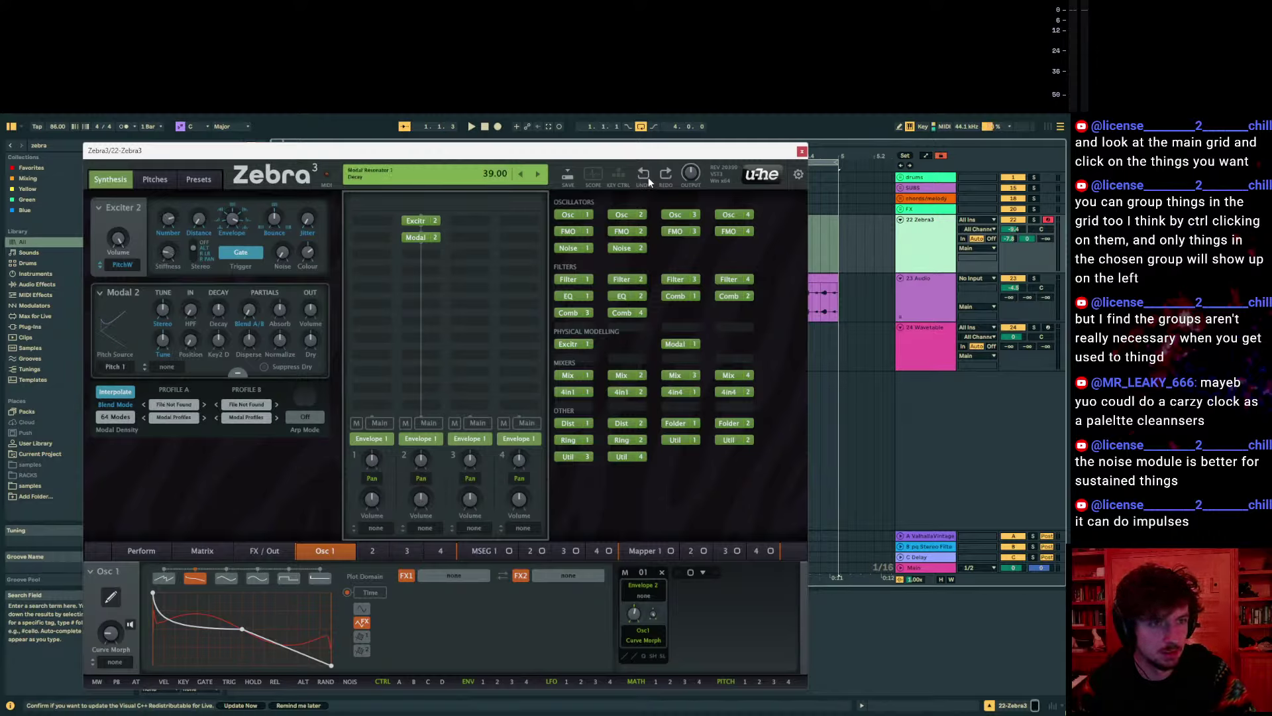
{"action": "left_click", "coordinate": [648, 177]}
{"action": "left_click", "coordinate": [648, 177]}
{"action": "left_click", "coordinate": [648, 177]}
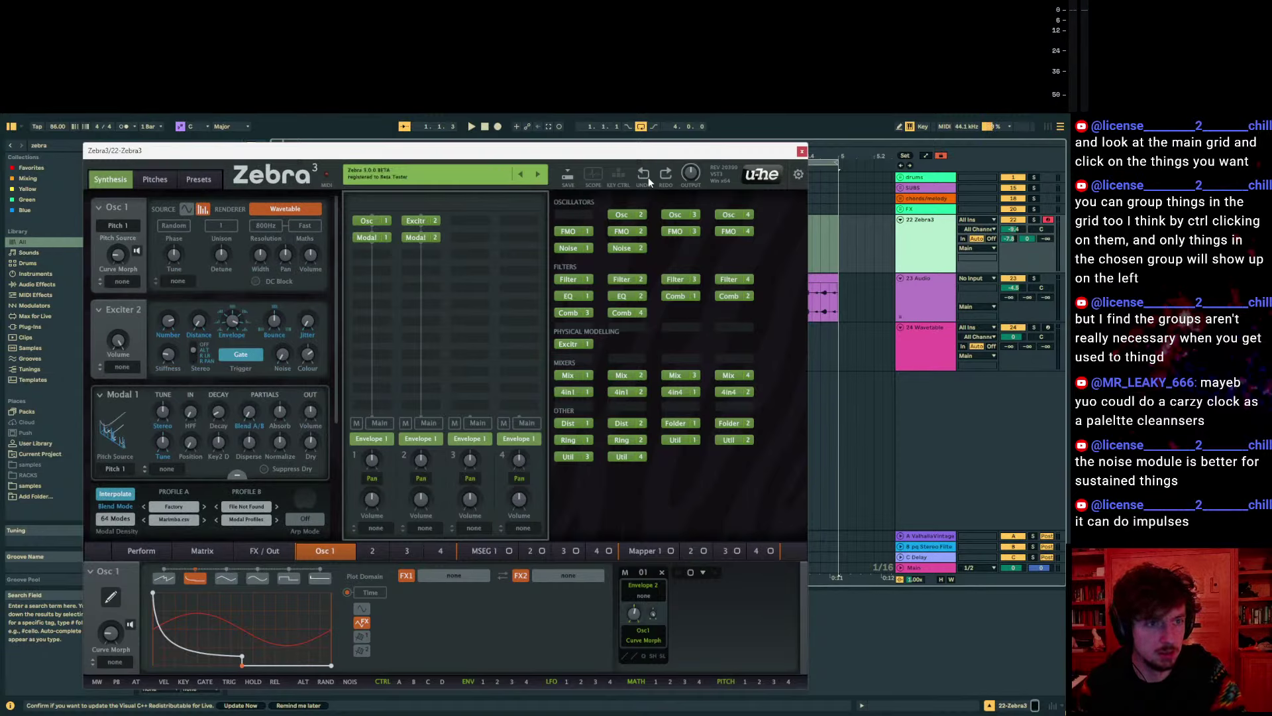
{"action": "key", "text": "ctrl+z"}
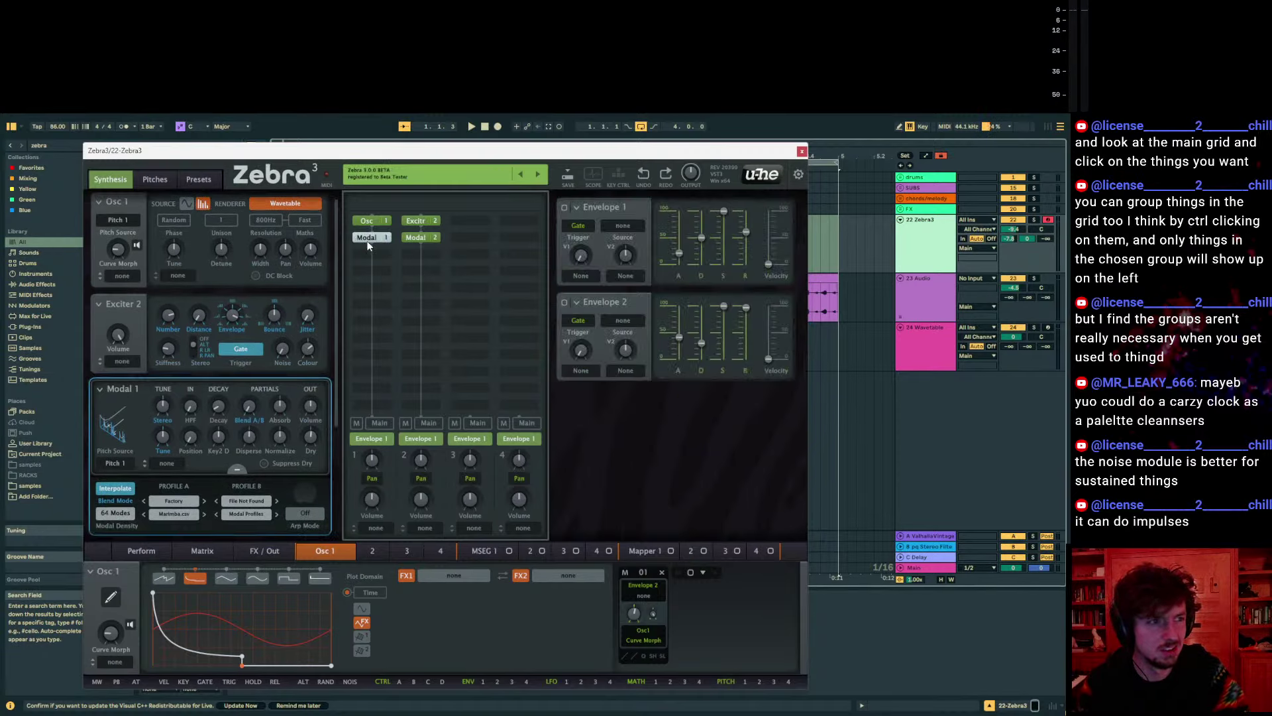
{"action": "key", "text": "ctrl+z"}
{"action": "left_click", "coordinate": [642, 176]}
{"action": "left_click", "coordinate": [642, 176]}
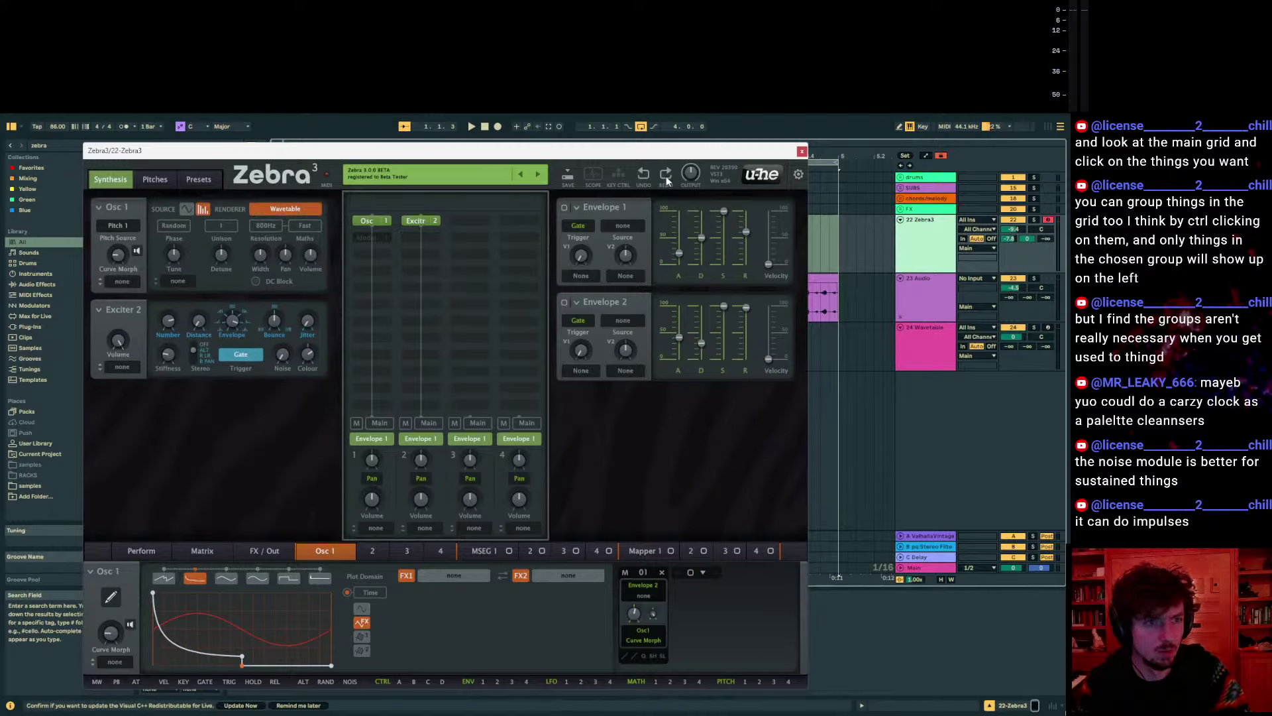
Redo the undone module and parameter edits while keeping Osc 1 and Modal 1 in lane 1, and return to the synthesis view
{"action": "left_click", "coordinate": [666, 176]}
{"action": "left_click", "coordinate": [666, 176]}
{"action": "left_click", "coordinate": [666, 177]}
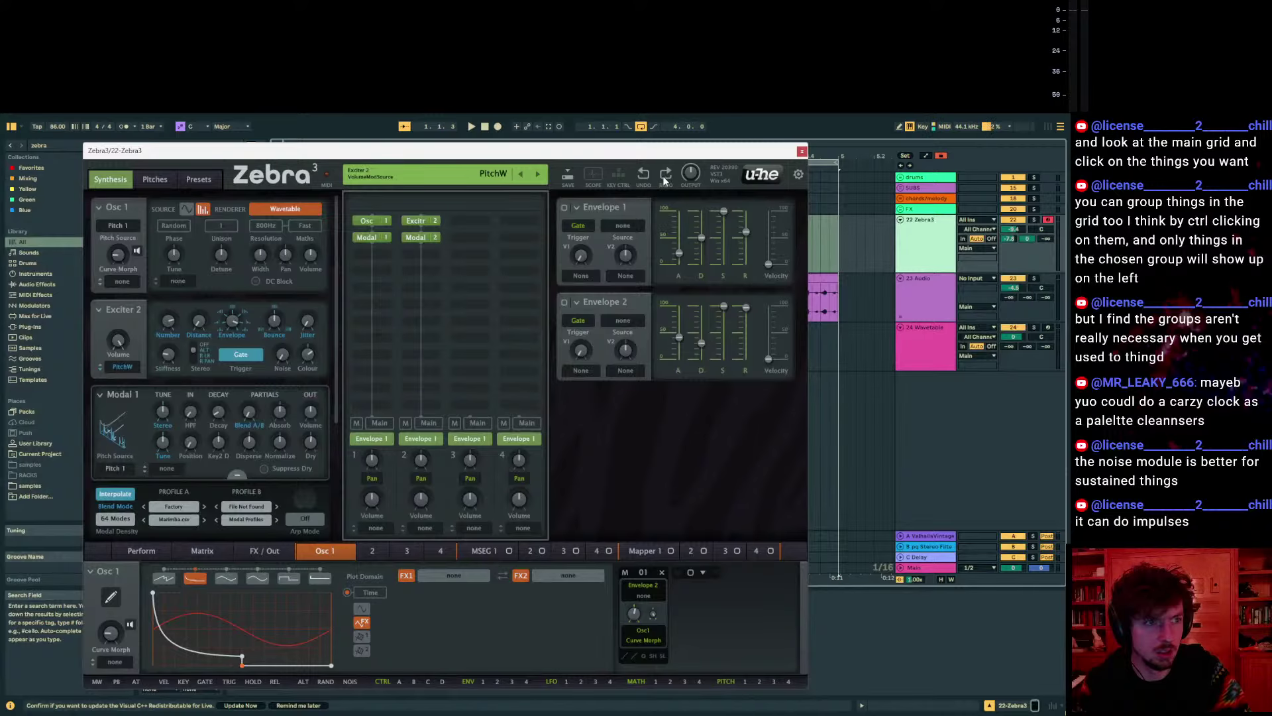
{"action": "left_click", "coordinate": [666, 177]}
{"action": "left_click", "coordinate": [666, 176]}
{"action": "left_click", "coordinate": [666, 176]}
{"action": "left_click", "coordinate": [664, 178]}
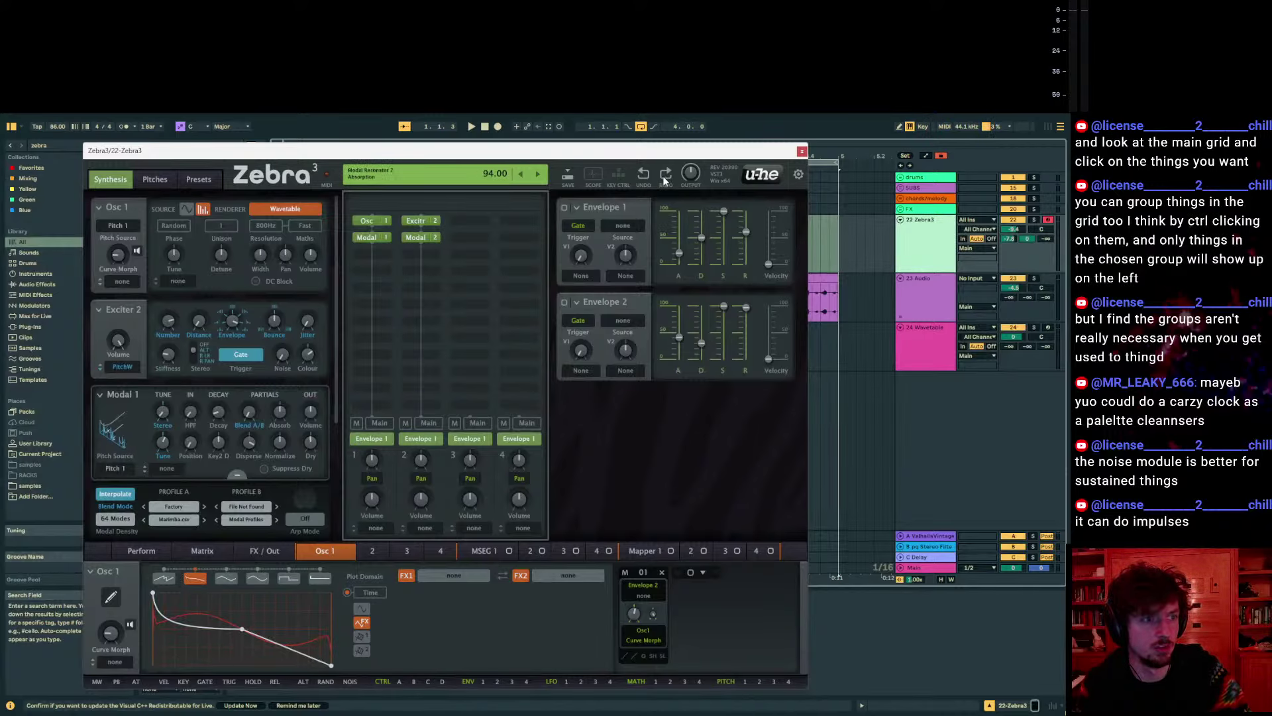
{"action": "left_click", "coordinate": [664, 177]}
{"action": "left_click", "coordinate": [664, 177]}
{"action": "left_click", "coordinate": [664, 177]}
{"action": "left_click", "coordinate": [664, 177]}
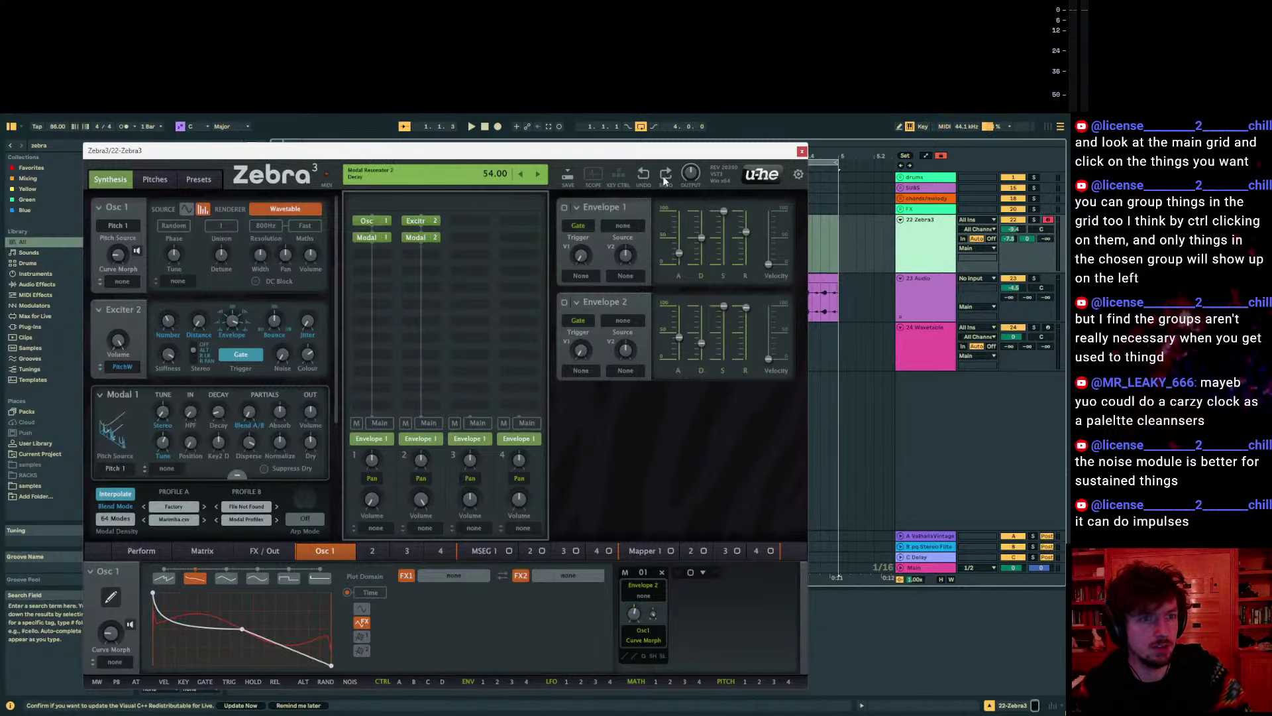
{"action": "left_click", "coordinate": [664, 178]}
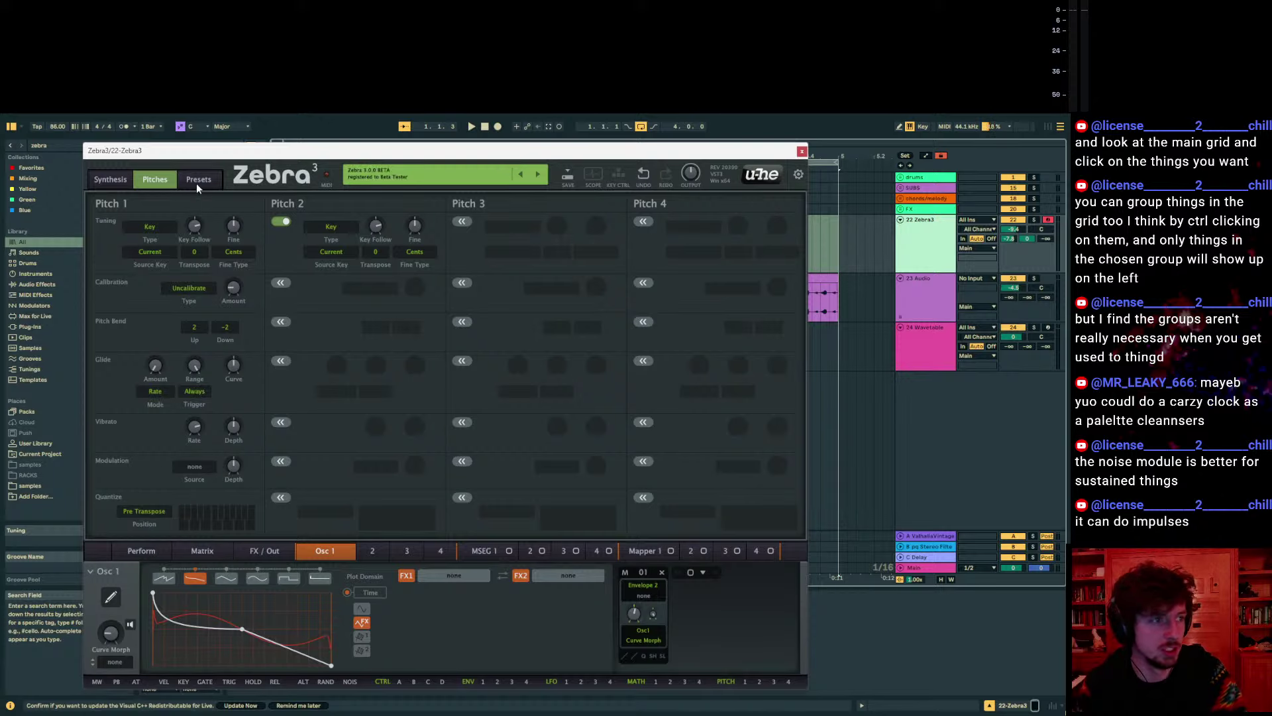
{"action": "left_click", "coordinate": [110, 180]}
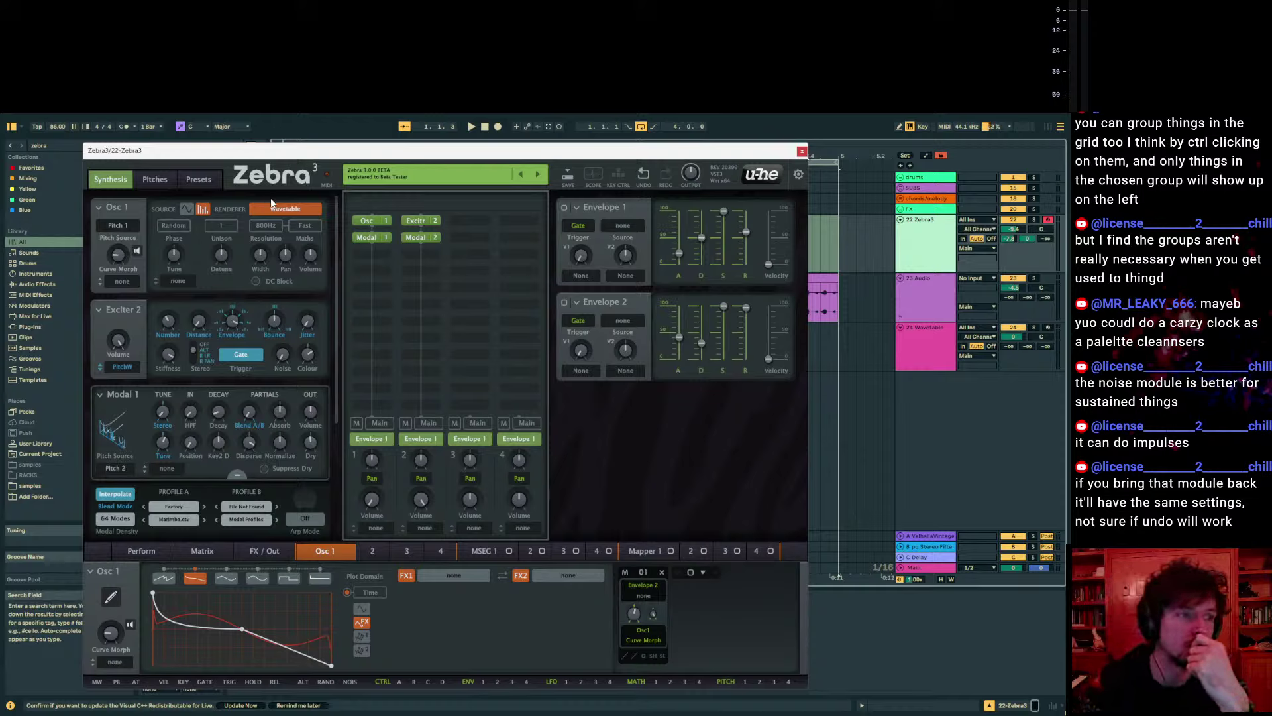
Add Noise 1 below Modal 1 in lane 1 and set its noise type to Crackles
{"action": "left_click", "coordinate": [361, 260]}
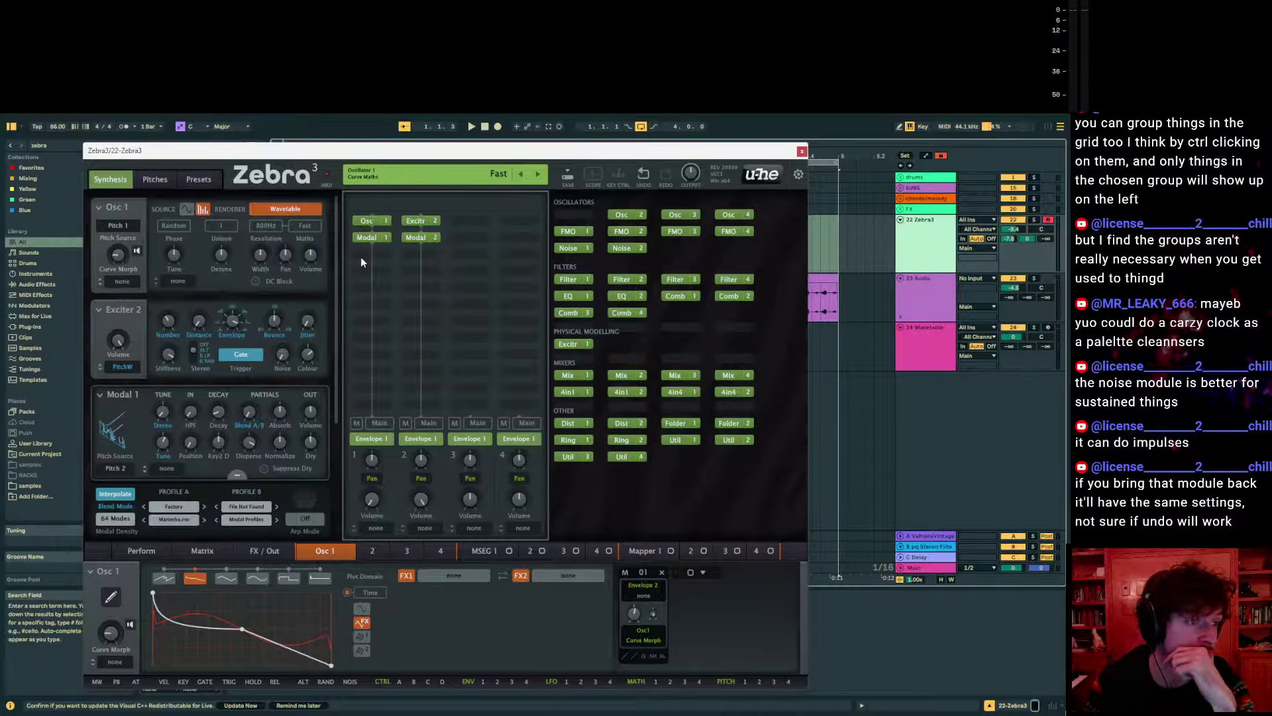
{"action": "left_click", "coordinate": [568, 248]}
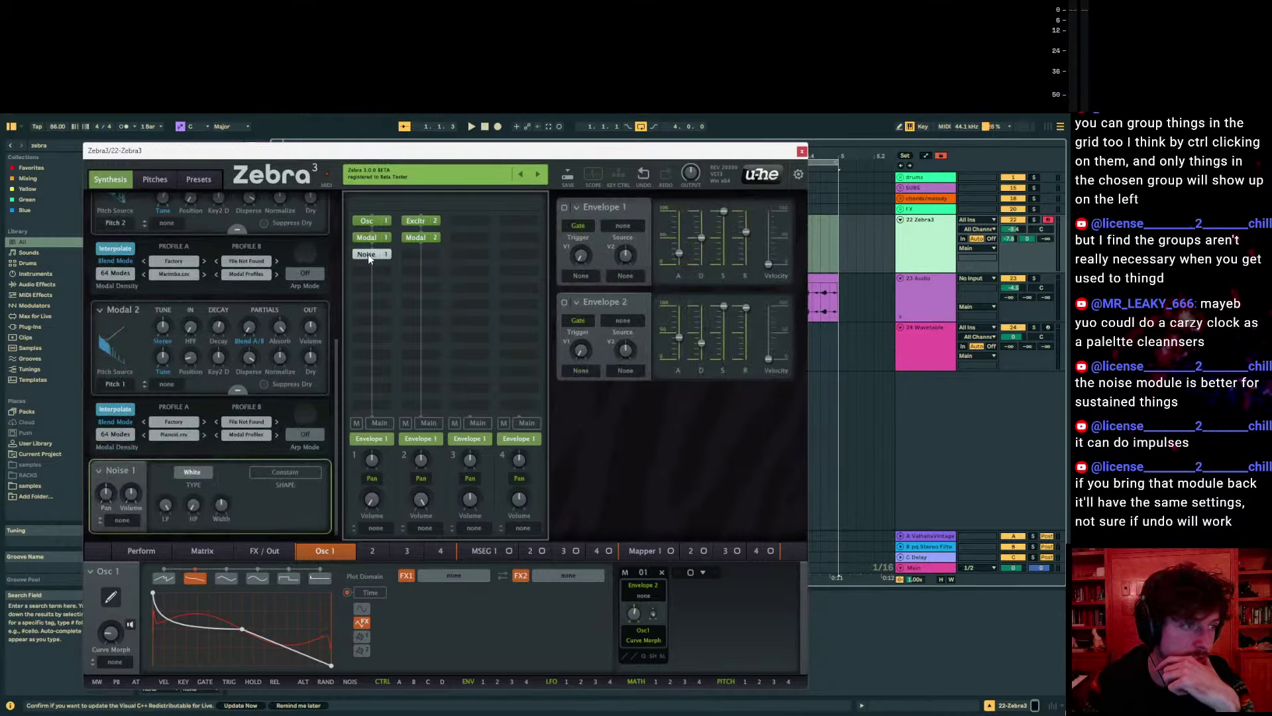
{"action": "left_click", "coordinate": [192, 472]}
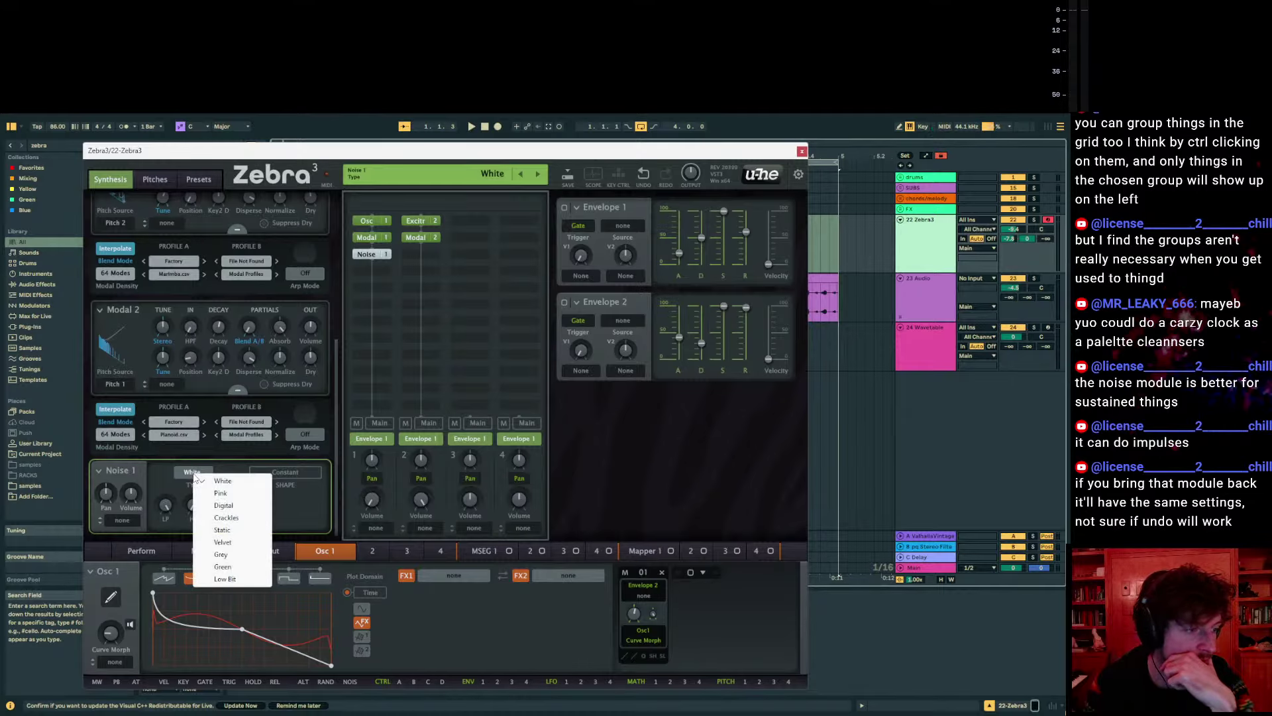
{"action": "left_click", "coordinate": [226, 517]}
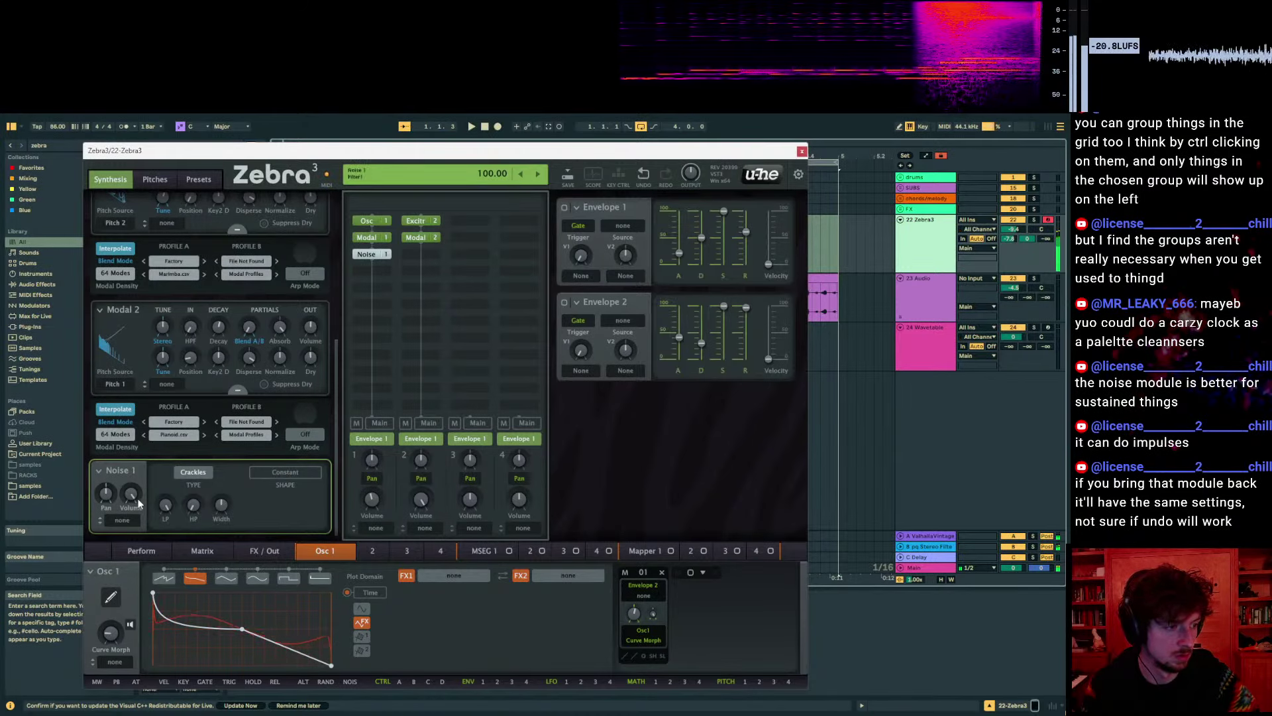
{"action": "left_click", "coordinate": [123, 519]}
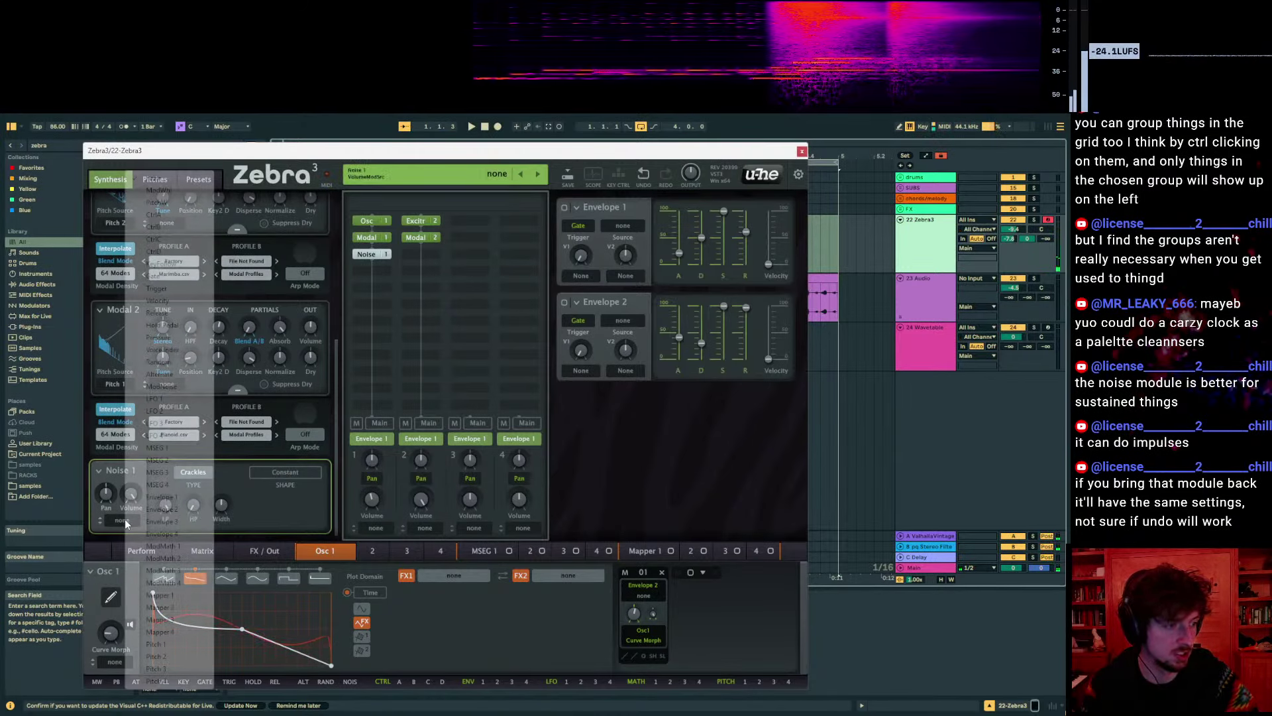
{"action": "left_click", "coordinate": [289, 475]}
{"action": "left_click", "coordinate": [289, 476]}
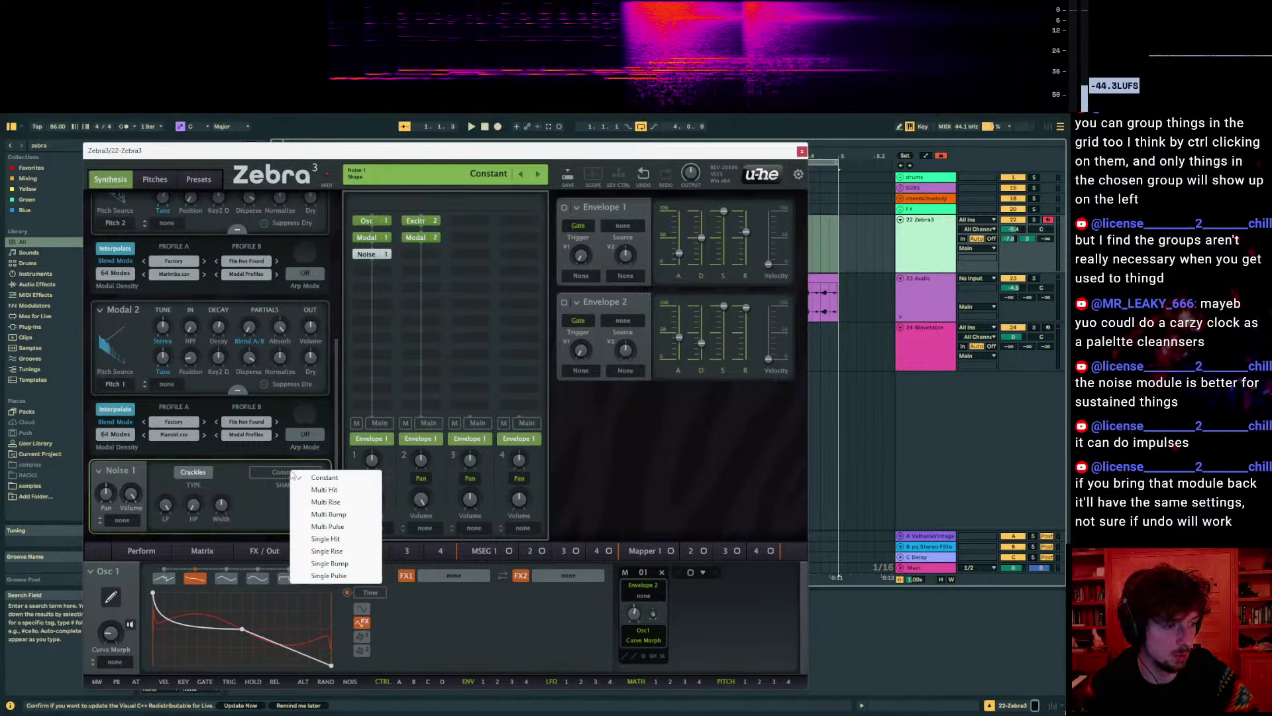
{"action": "left_click", "coordinate": [259, 484]}
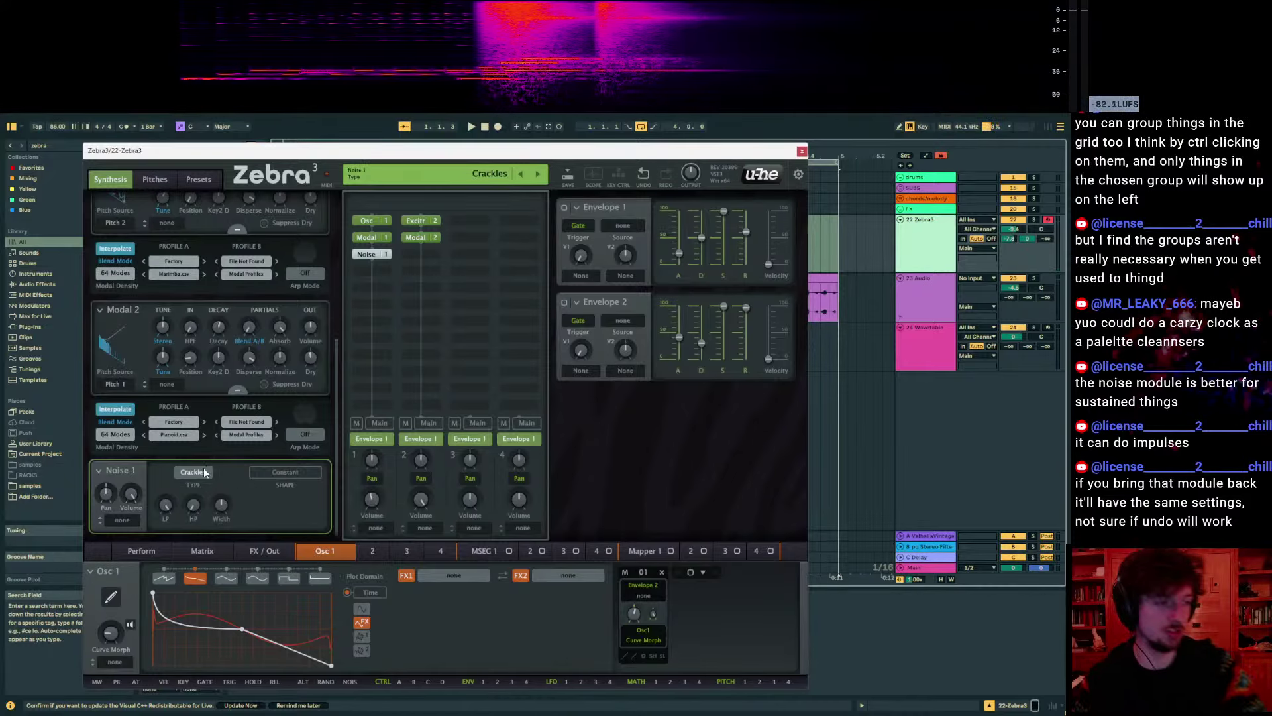
Bypass Osc 1, Modal 1, Exciter 2 and Modal 2 to isolate Noise 1, and turn down the Zebra3 track's effect sends
{"action": "left_click", "coordinate": [379, 237]}
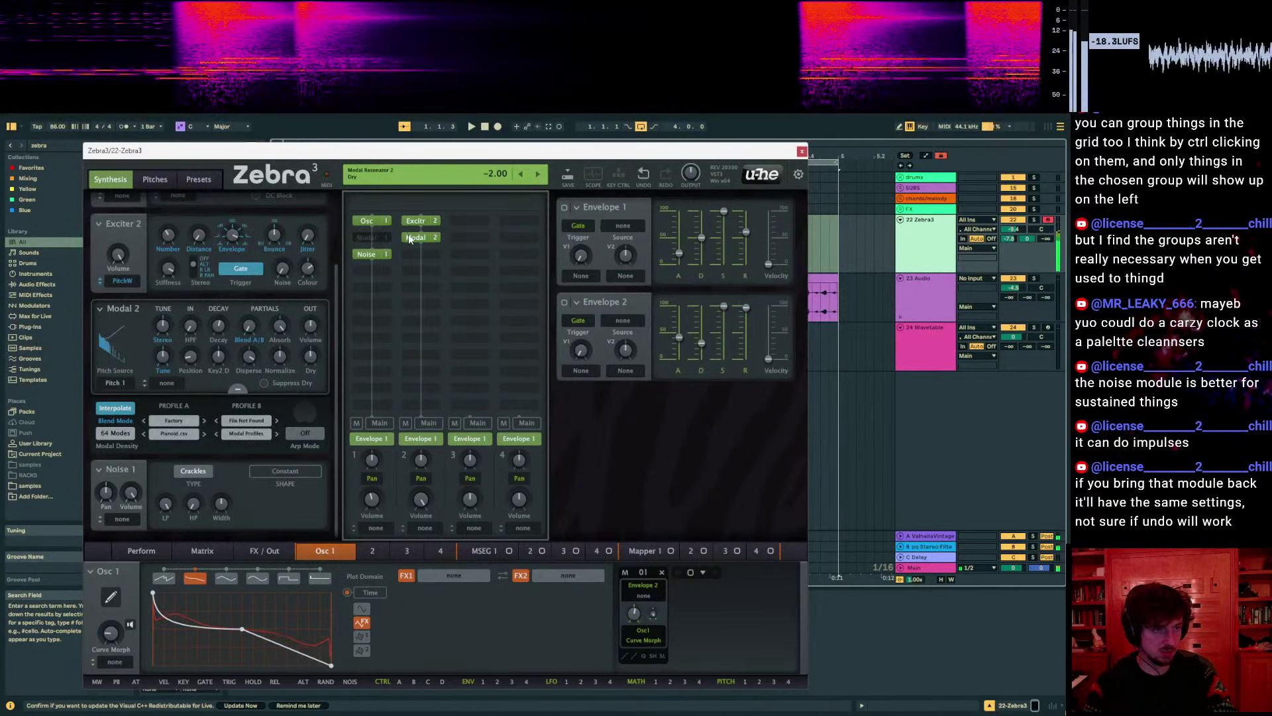
{"action": "left_click", "coordinate": [410, 237]}
{"action": "left_click", "coordinate": [416, 220]}
{"action": "left_click", "coordinate": [371, 220]}
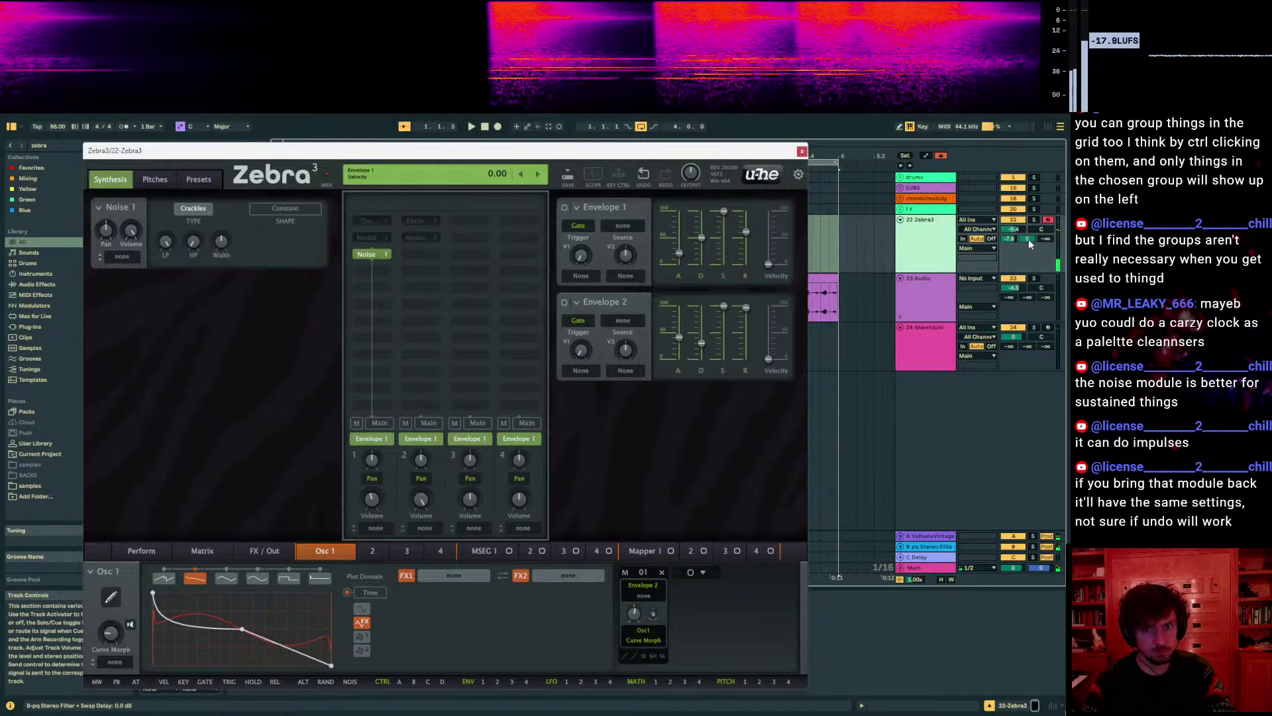
{"action": "left_click", "coordinate": [1009, 239]}
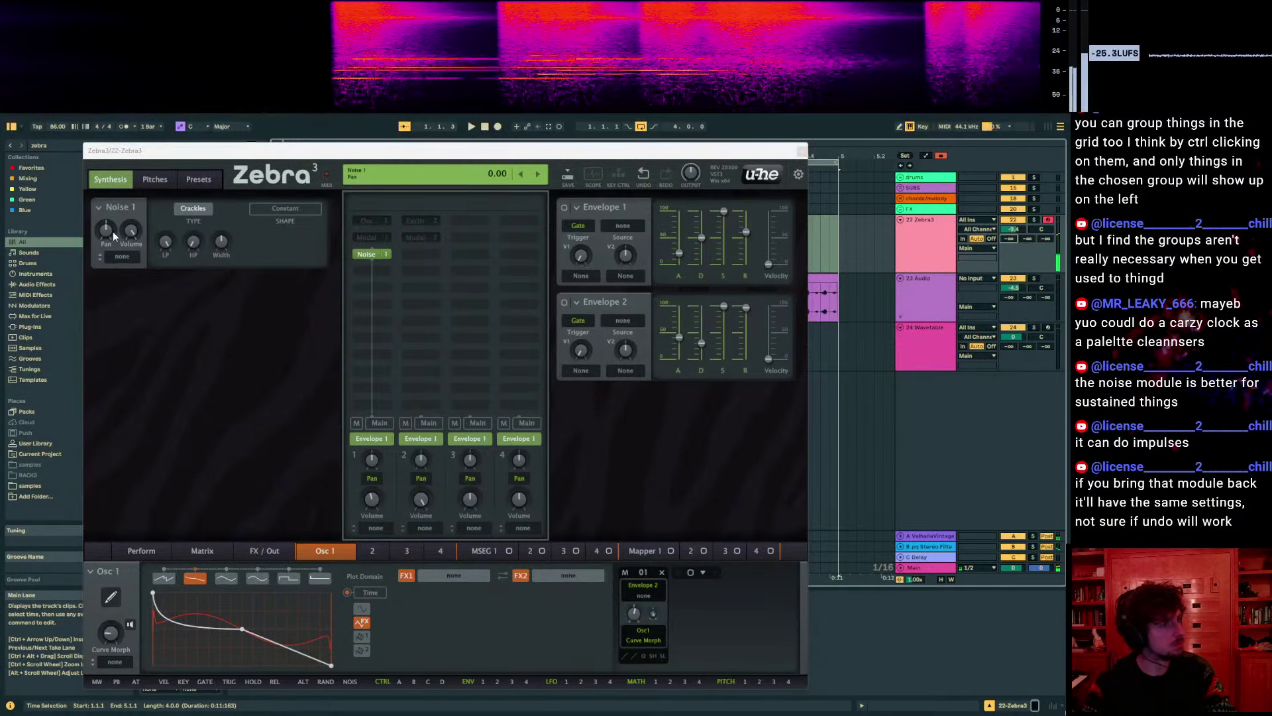
Adjust Noise 1's low-pass and high-pass filters to shape the crackle sound
{"action": "left_click", "coordinate": [122, 256]}
{"action": "left_click", "coordinate": [265, 256]}
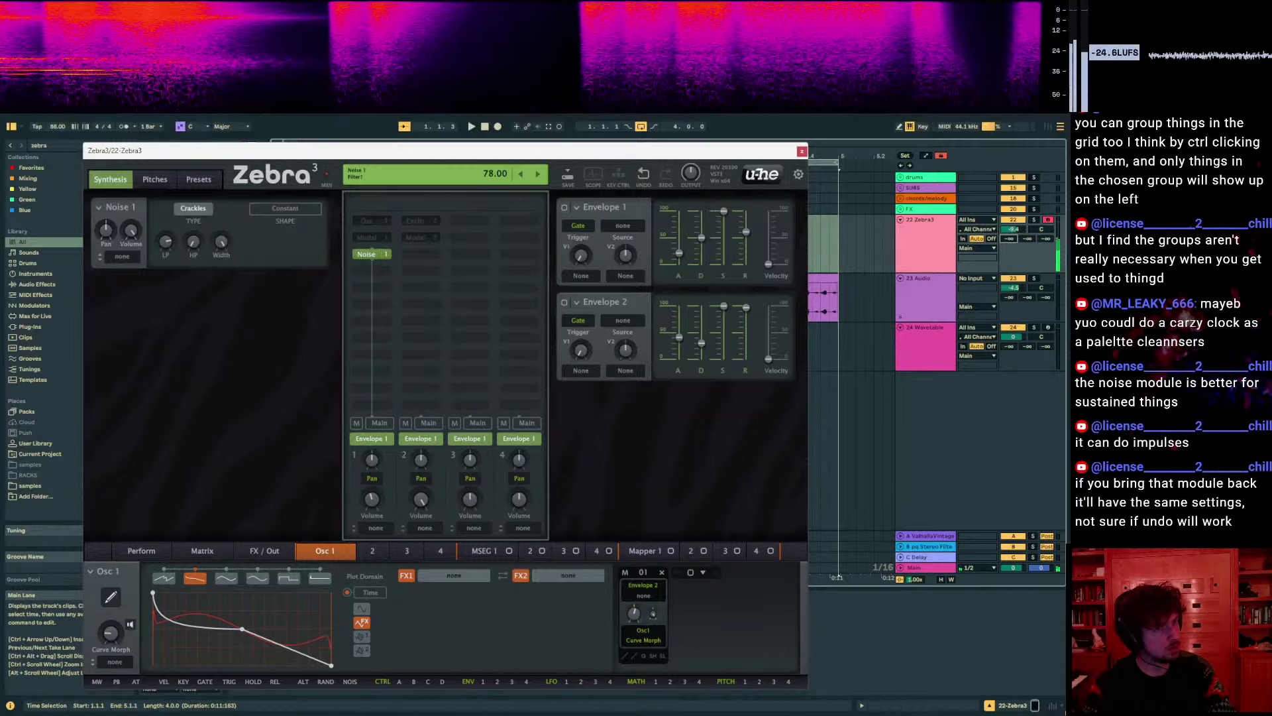
{"action": "left_click_drag", "start_coordinate": [166, 241], "coordinate": [165, 225]}
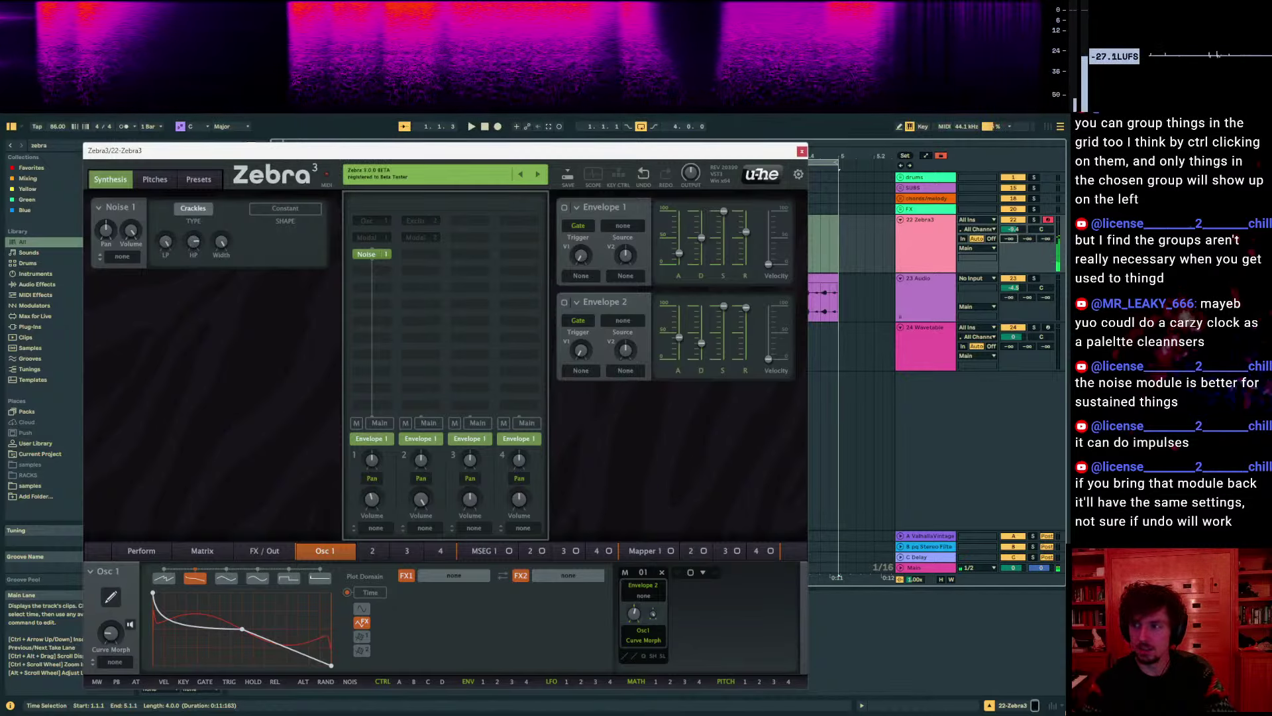
{"action": "left_click_drag", "start_coordinate": [193, 241], "coordinate": [194, 237]}
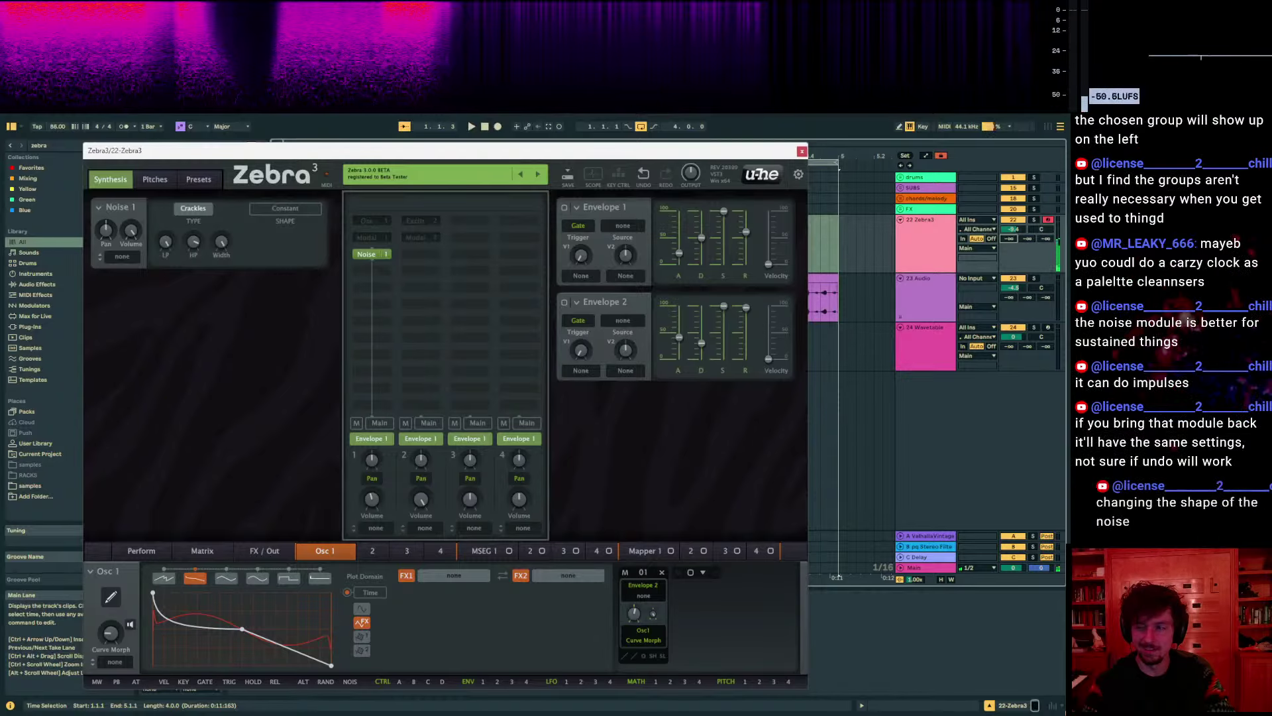
{"action": "left_click_drag", "start_coordinate": [194, 242], "coordinate": [193, 242]}
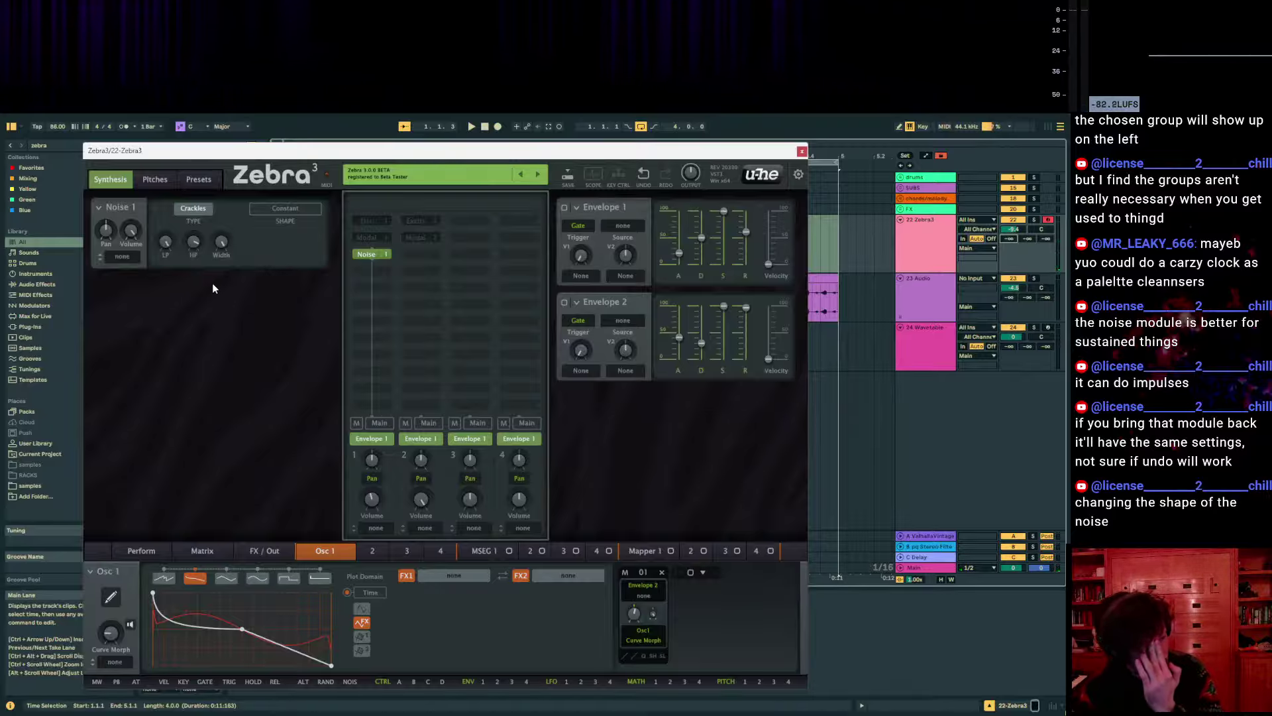
Add Distortion 1 below Noise 1 in lane 1, adjust its amount and readjust the noise's high-pass filter
{"action": "left_click", "coordinate": [379, 274]}
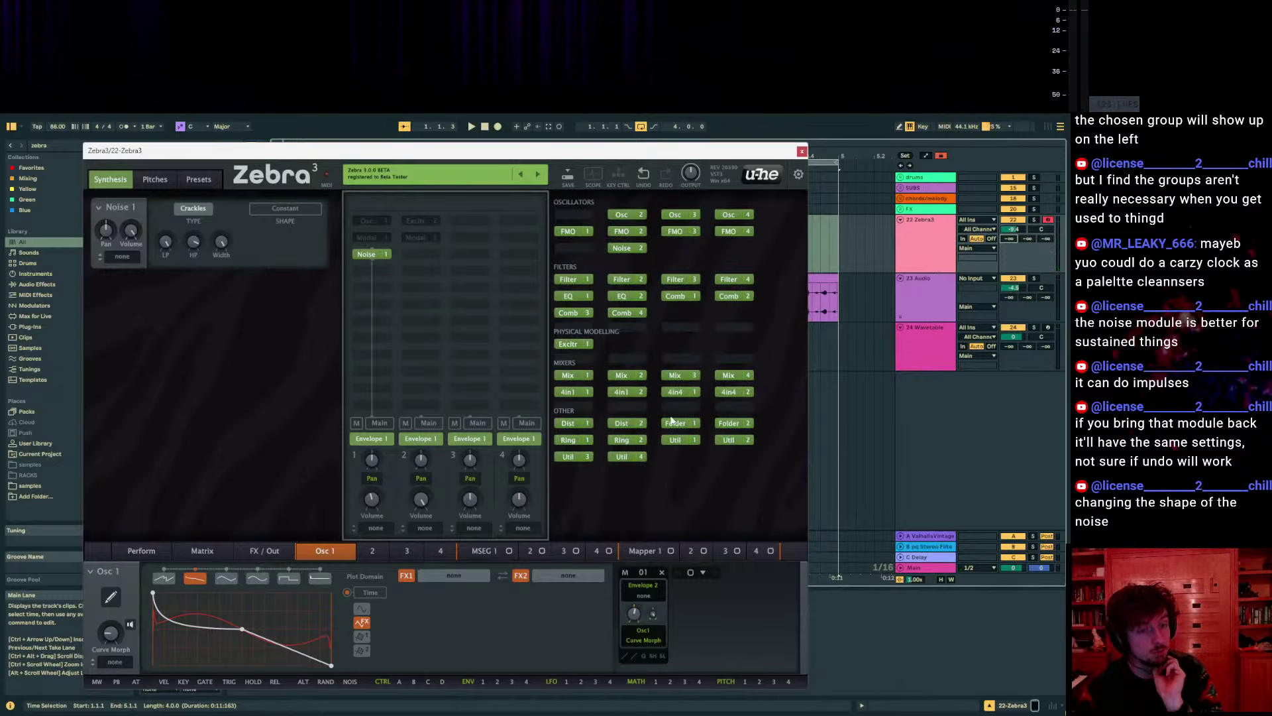
{"action": "left_click", "coordinate": [591, 423]}
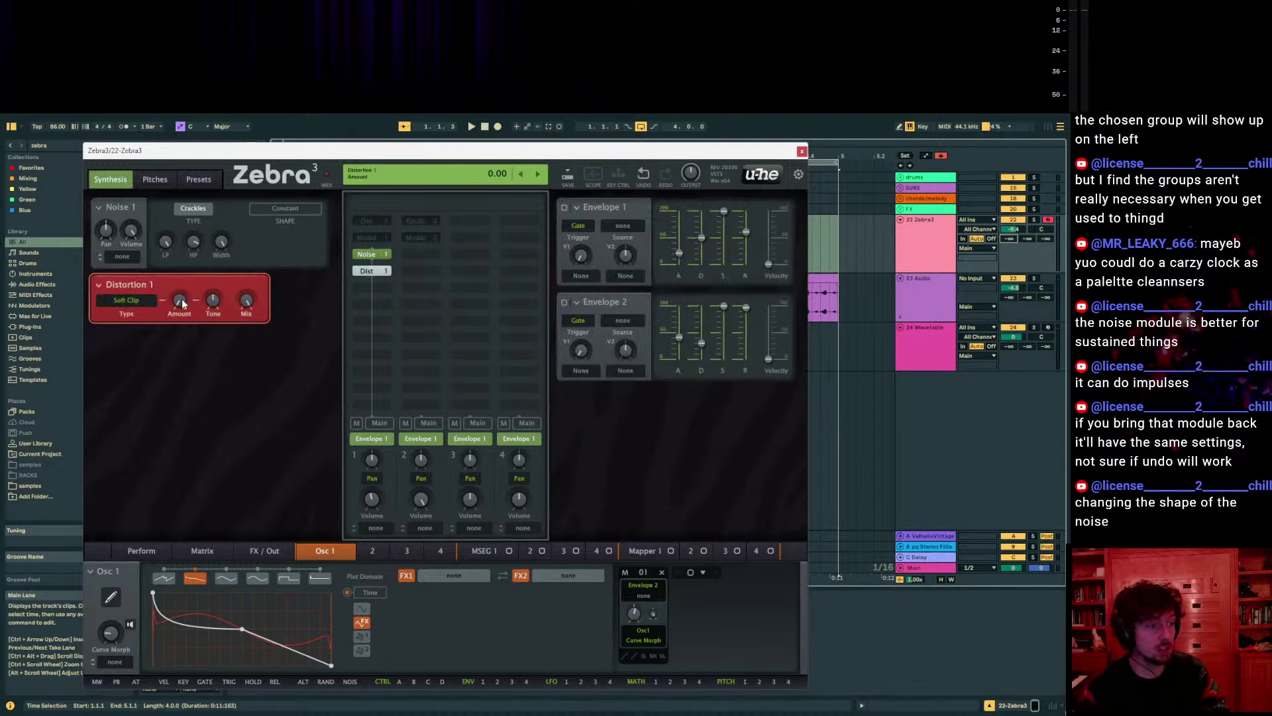
{"action": "left_click_drag", "start_coordinate": [179, 301], "coordinate": [179, 298]}
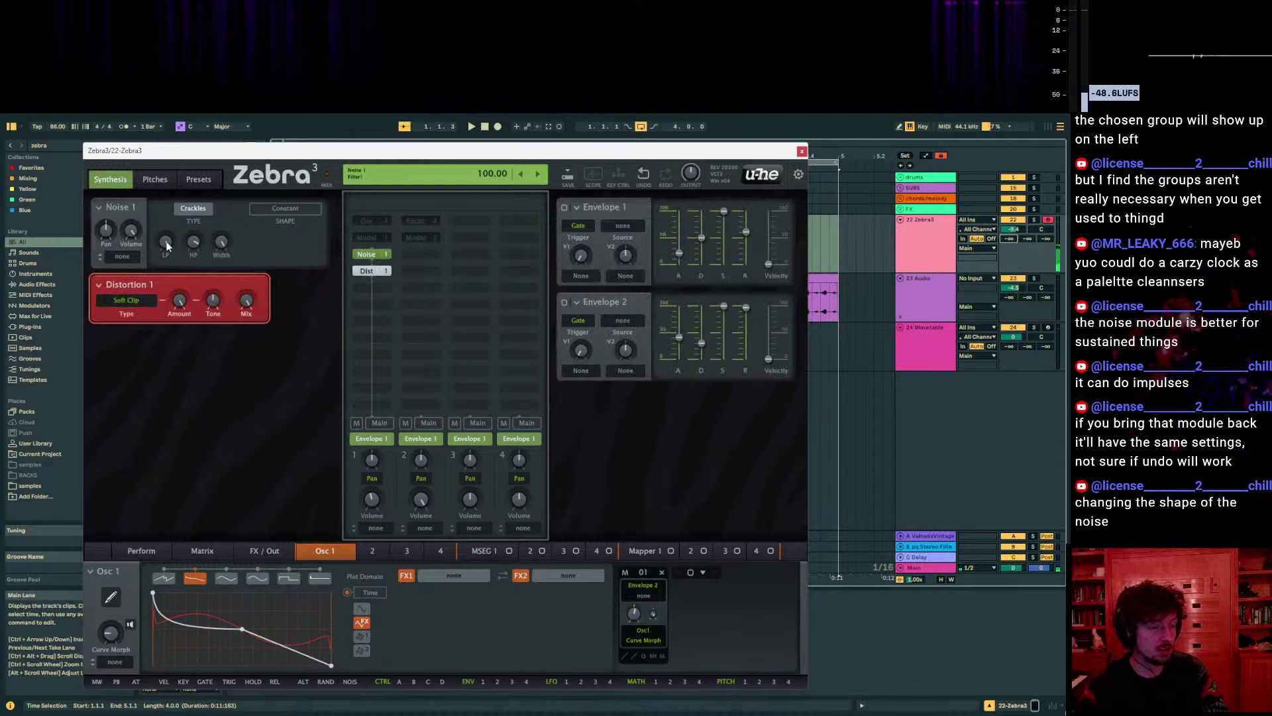
{"action": "left_click_drag", "start_coordinate": [194, 242], "coordinate": [194, 238]}
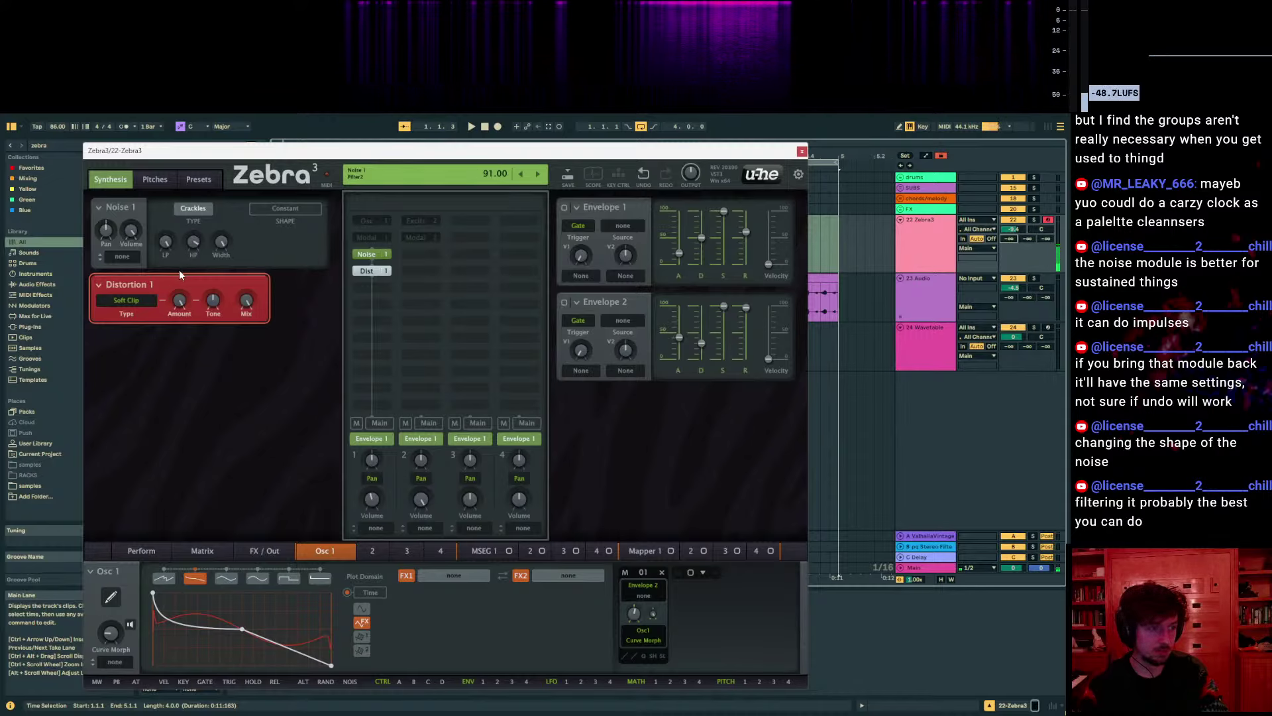
Try the Hard Clip type on Distortion 1 and set it back to Soft Clip
{"action": "left_click", "coordinate": [138, 301]}
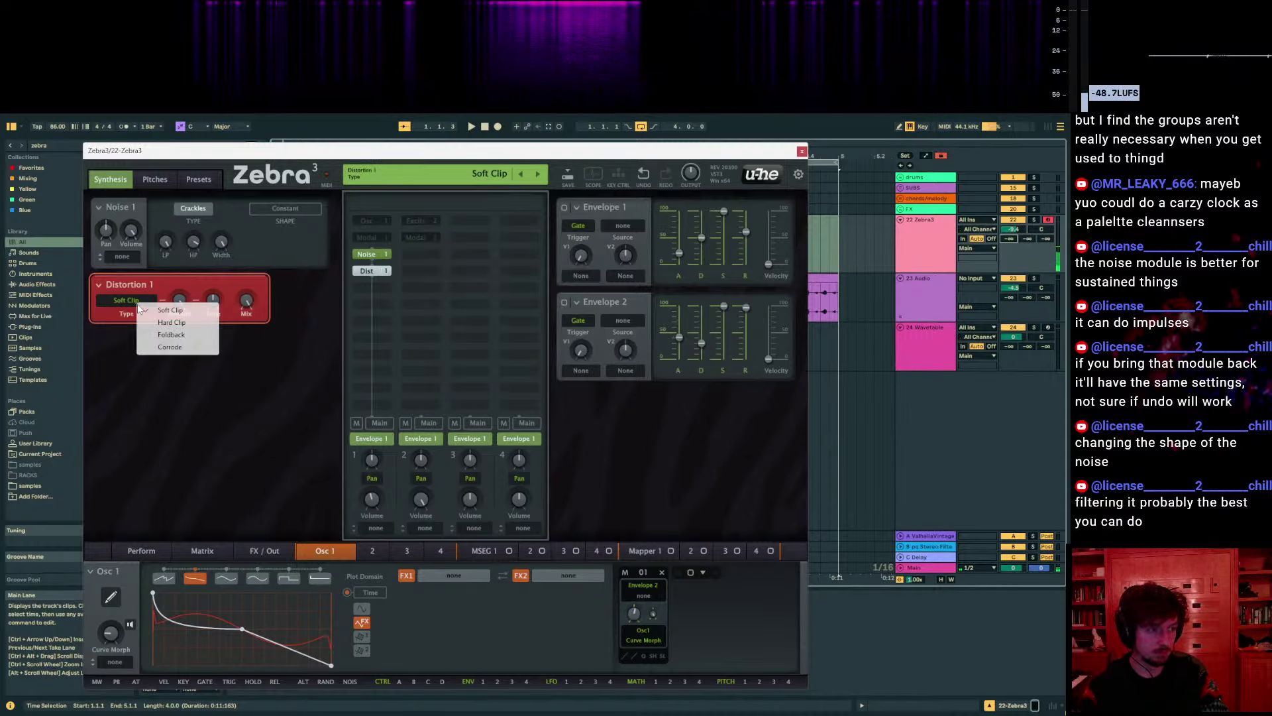
{"action": "left_click", "coordinate": [166, 310]}
{"action": "left_click", "coordinate": [130, 300]}
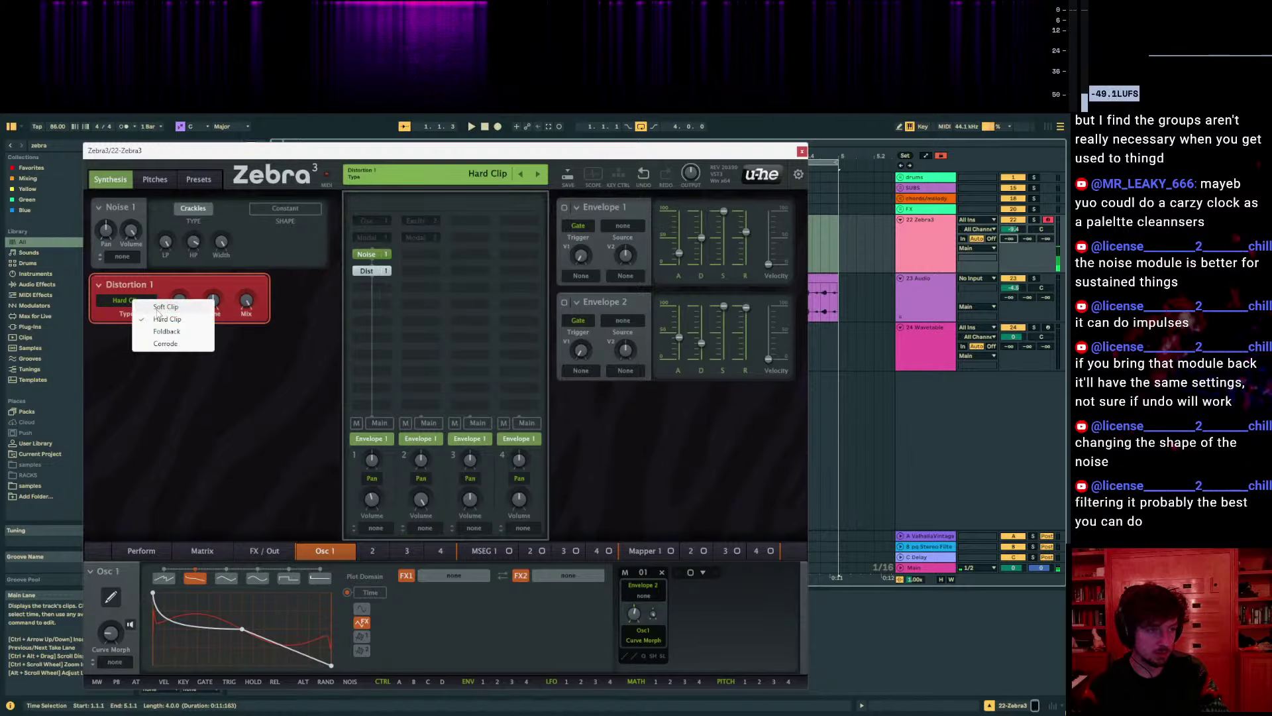
{"action": "left_click", "coordinate": [138, 310]}
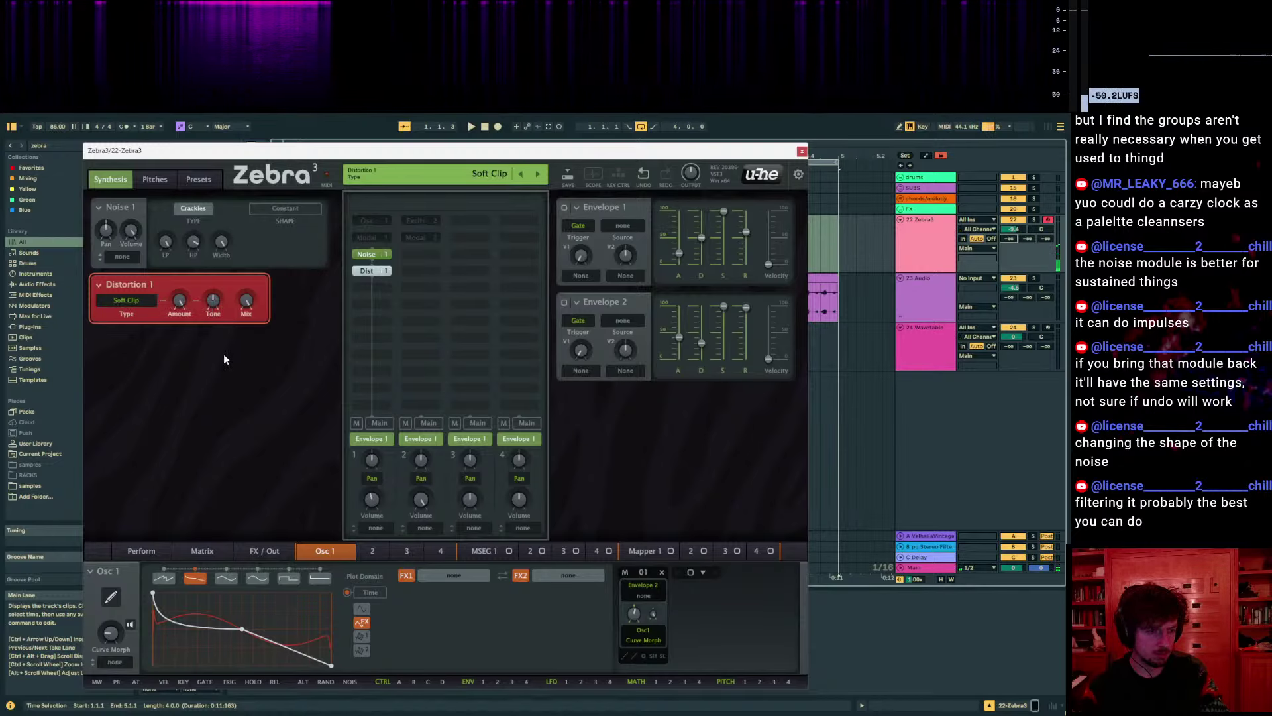
Add Filter 2 below Distortion 1 in lane 1 and set its cutoff to 150
{"action": "left_click", "coordinate": [367, 286]}
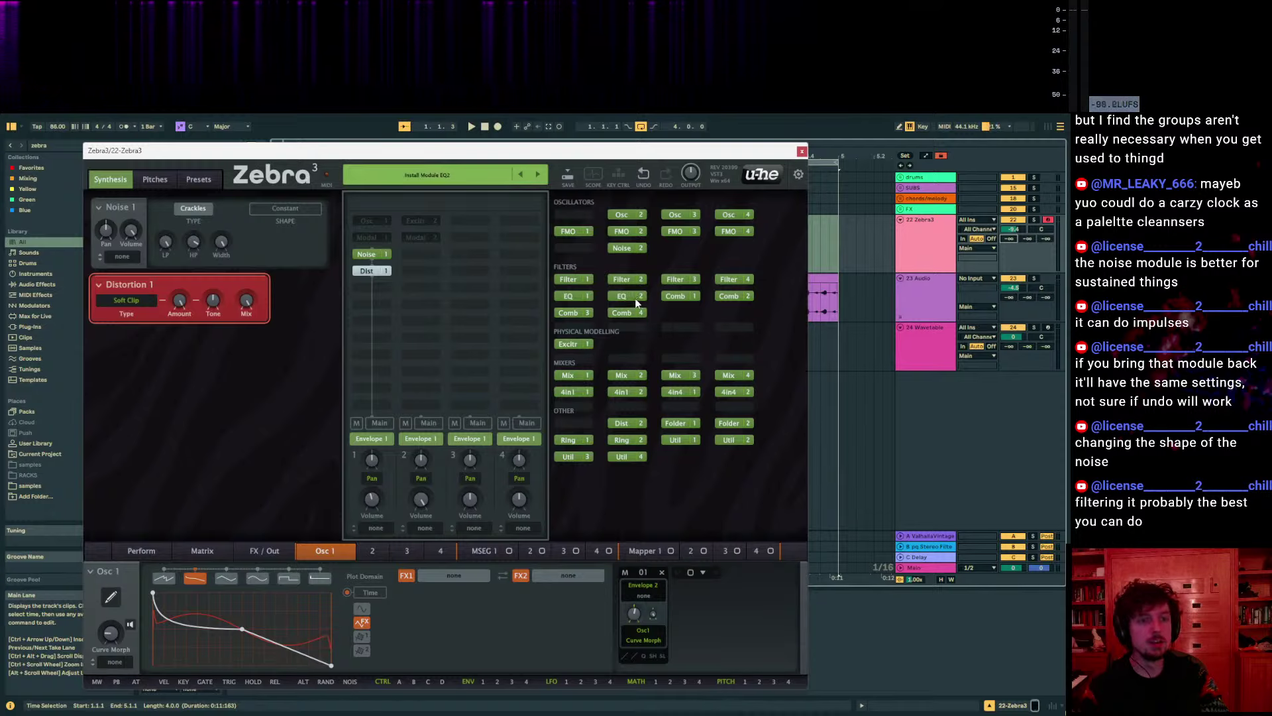
{"action": "left_click", "coordinate": [623, 278]}
{"action": "left_click_drag", "start_coordinate": [216, 351], "coordinate": [216, 344]}
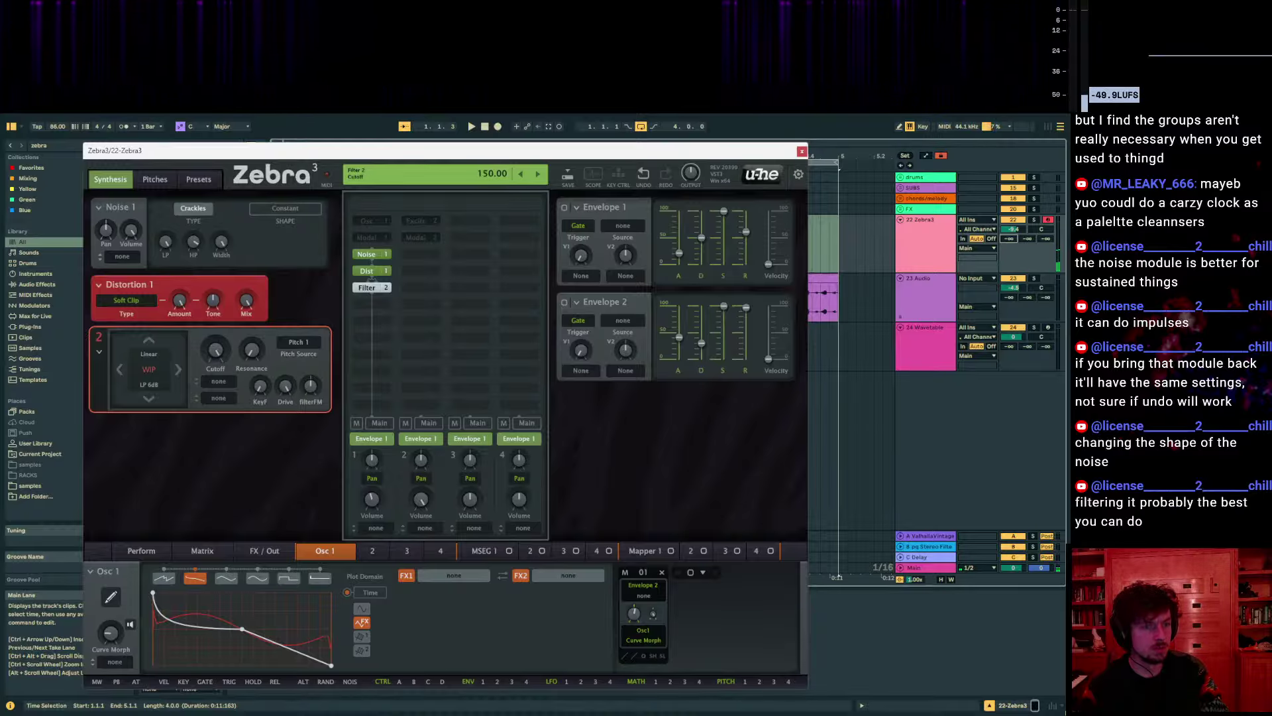
Move Modal 1 below Filter 2 in lane 1, enable it and set its decay to 61
{"action": "left_click_drag", "start_coordinate": [372, 238], "coordinate": [373, 320]}
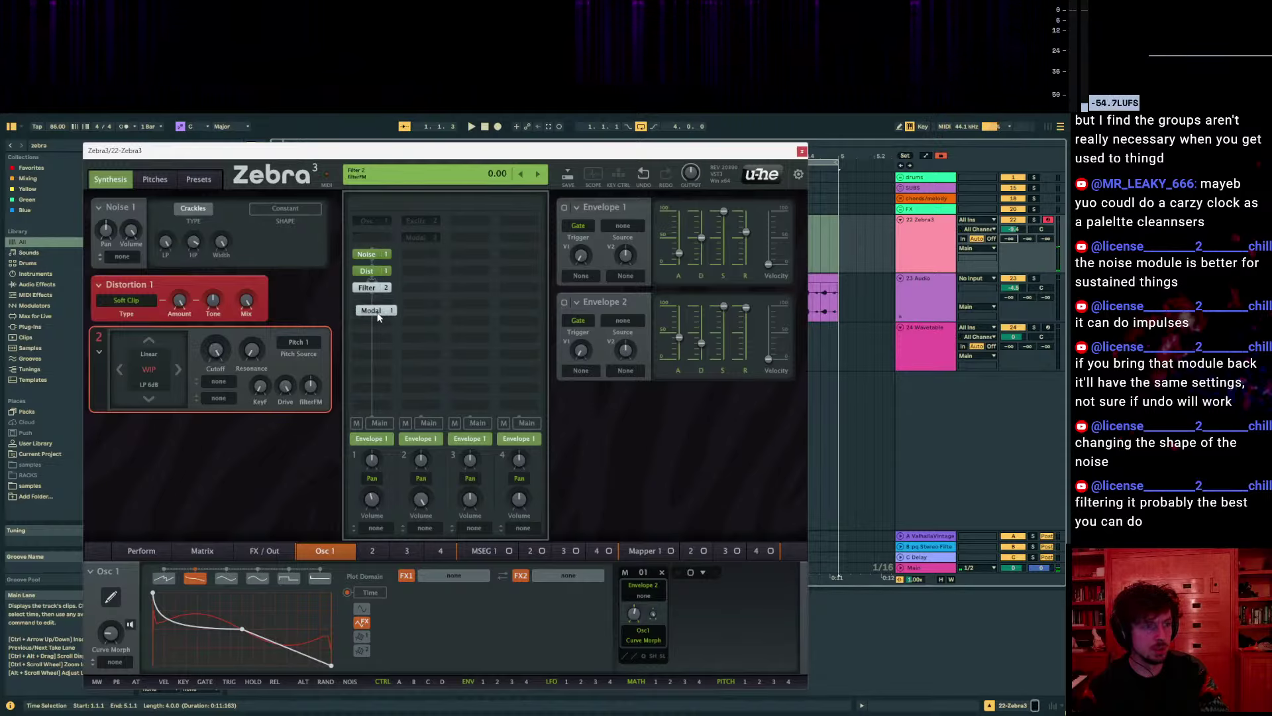
{"action": "left_click", "coordinate": [372, 320]}
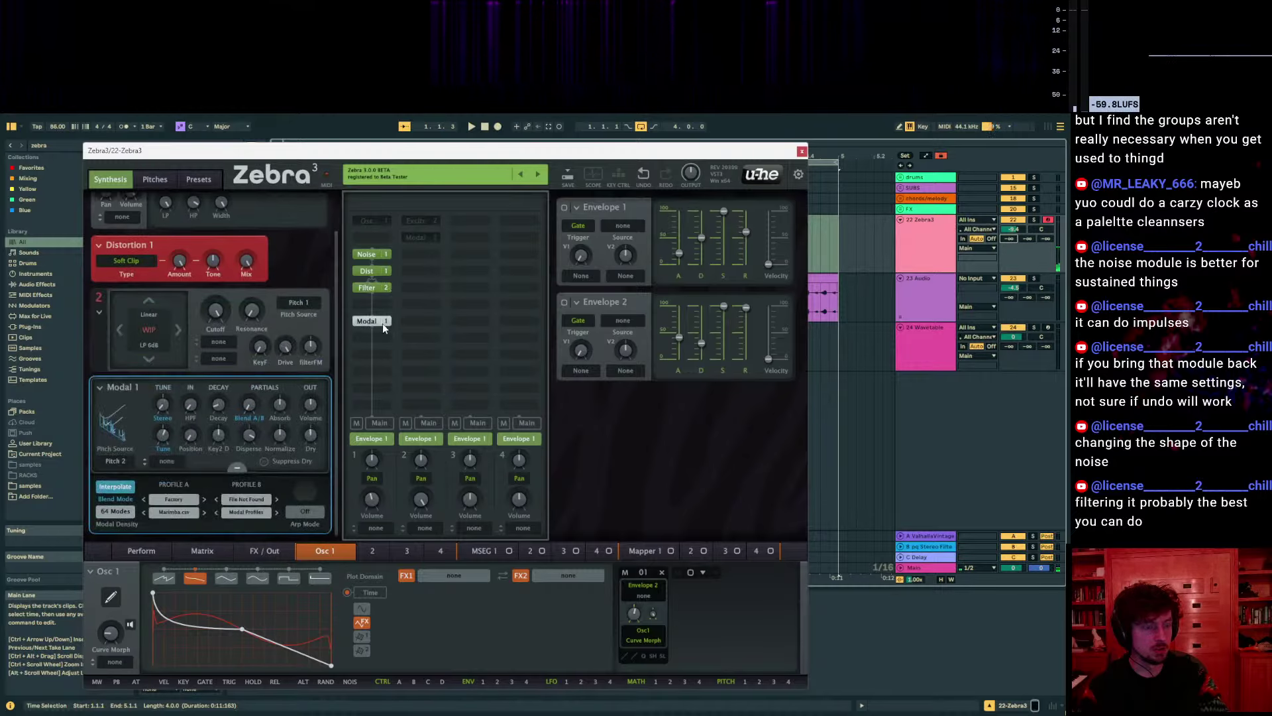
{"action": "scroll", "coordinate": [243, 338], "scroll_direction": "up", "scroll_amount": 2}
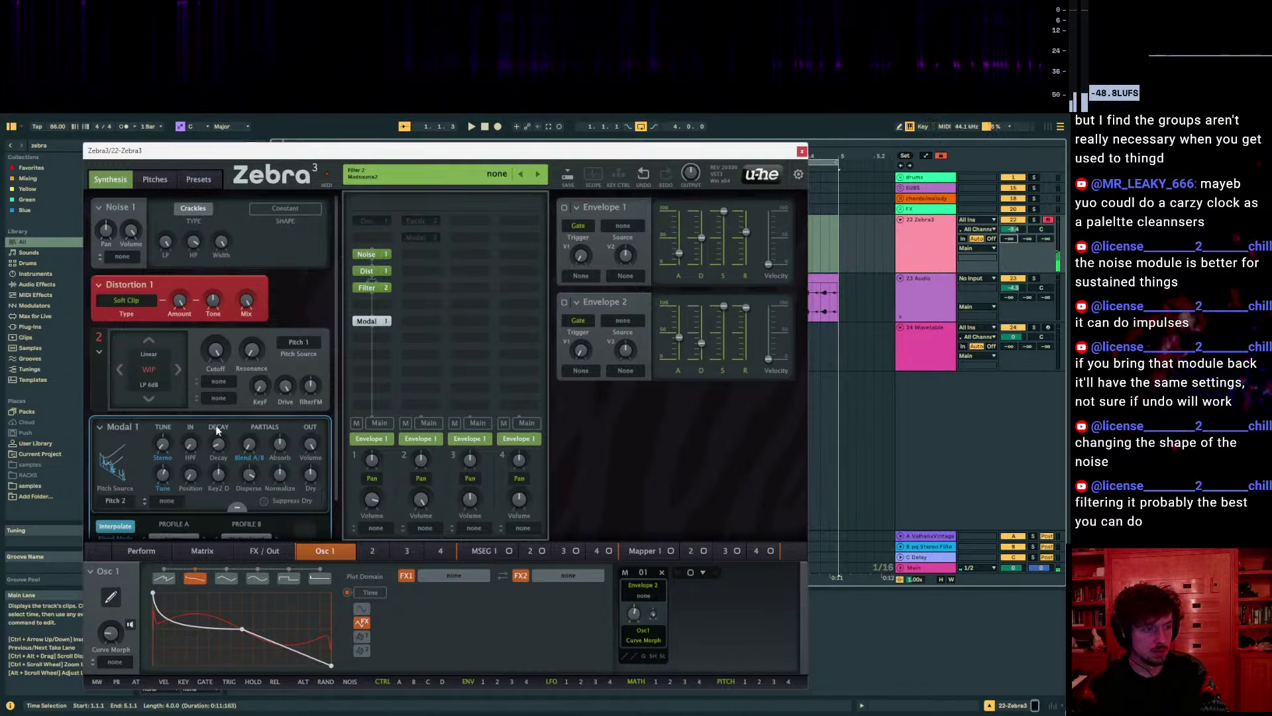
{"action": "left_click_drag", "start_coordinate": [218, 444], "coordinate": [230, 442]}
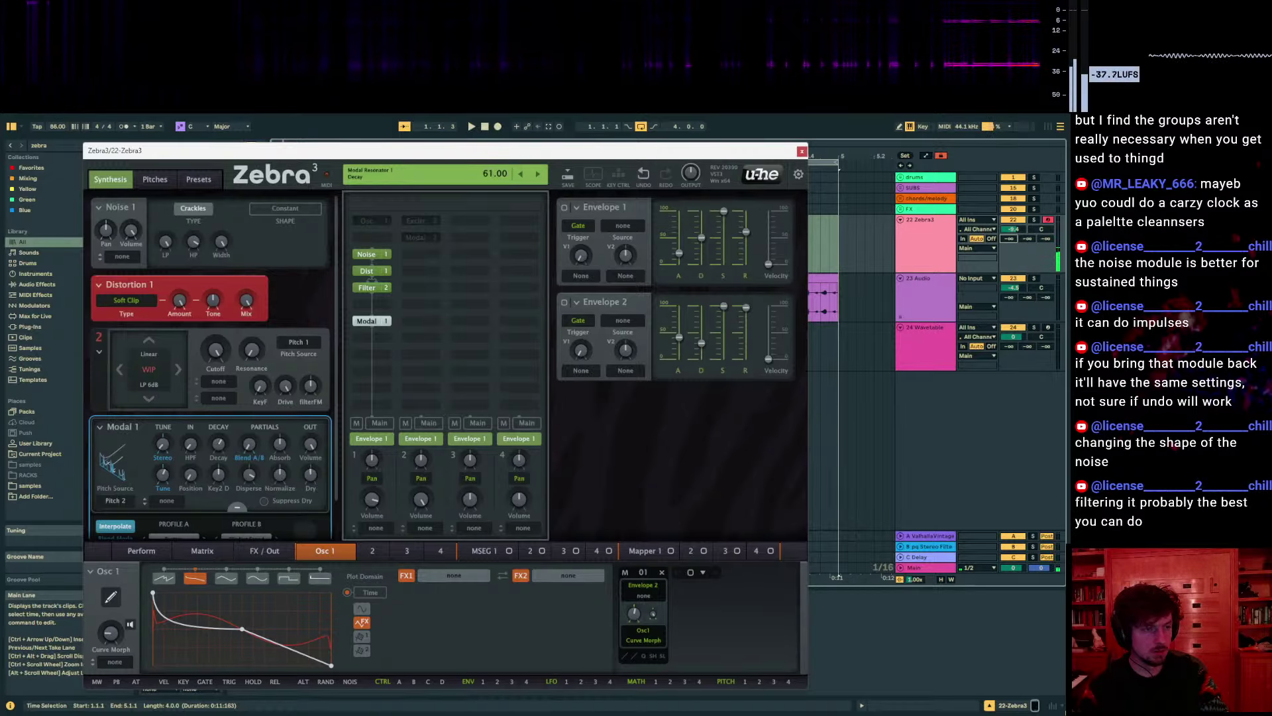
Adjust Noise 1's high-pass filter to vary how the crackles excite Modal 1
{"action": "mouse_move", "coordinate": [193, 240]}
{"action": "left_mouse_down"}
{"action": "mouse_move", "coordinate": [194, 285]}
{"action": "mouse_move", "coordinate": [194, 239]}
{"action": "left_mouse_up"}
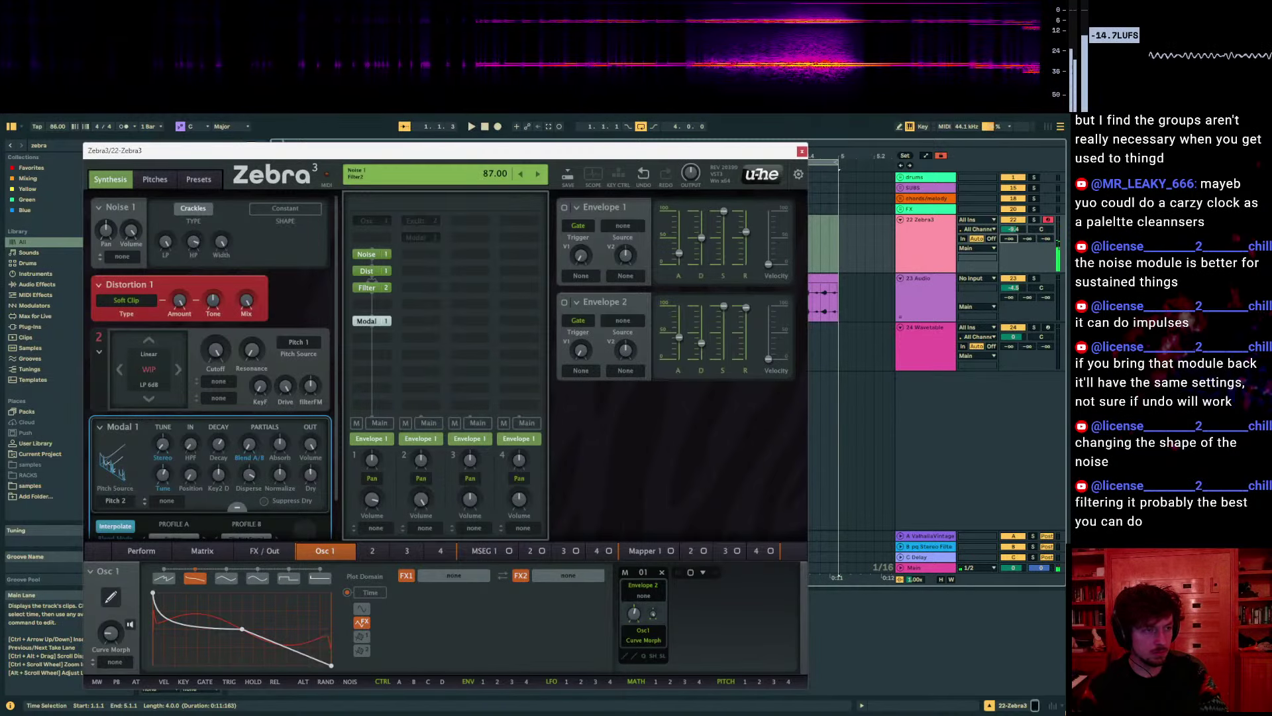
{"action": "left_click_drag", "start_coordinate": [194, 242], "coordinate": [194, 239]}
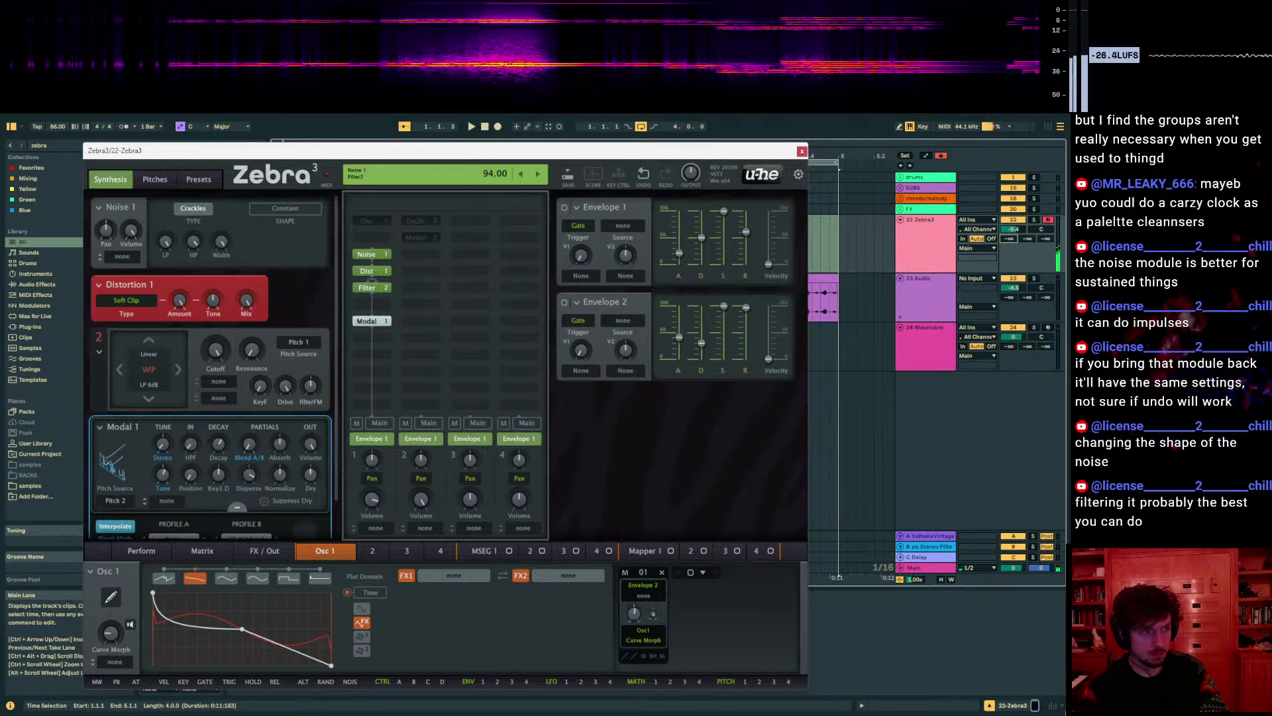
{"action": "left_click_drag", "start_coordinate": [194, 239], "coordinate": [193, 236]}
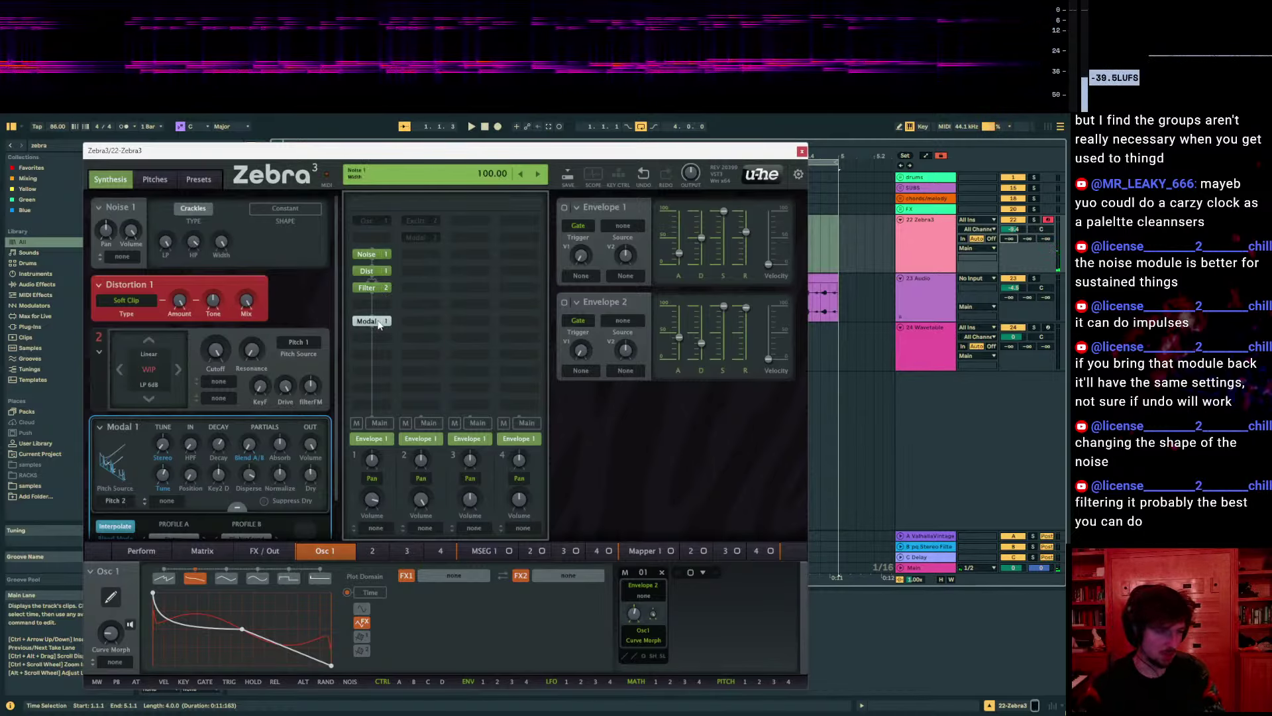
Move Modal 1 back directly below Osc 1, bypass Noise 1, Distortion 1 and Filter 2, and re-enable Osc 1
{"action": "left_click_drag", "start_coordinate": [372, 320], "coordinate": [368, 238]}
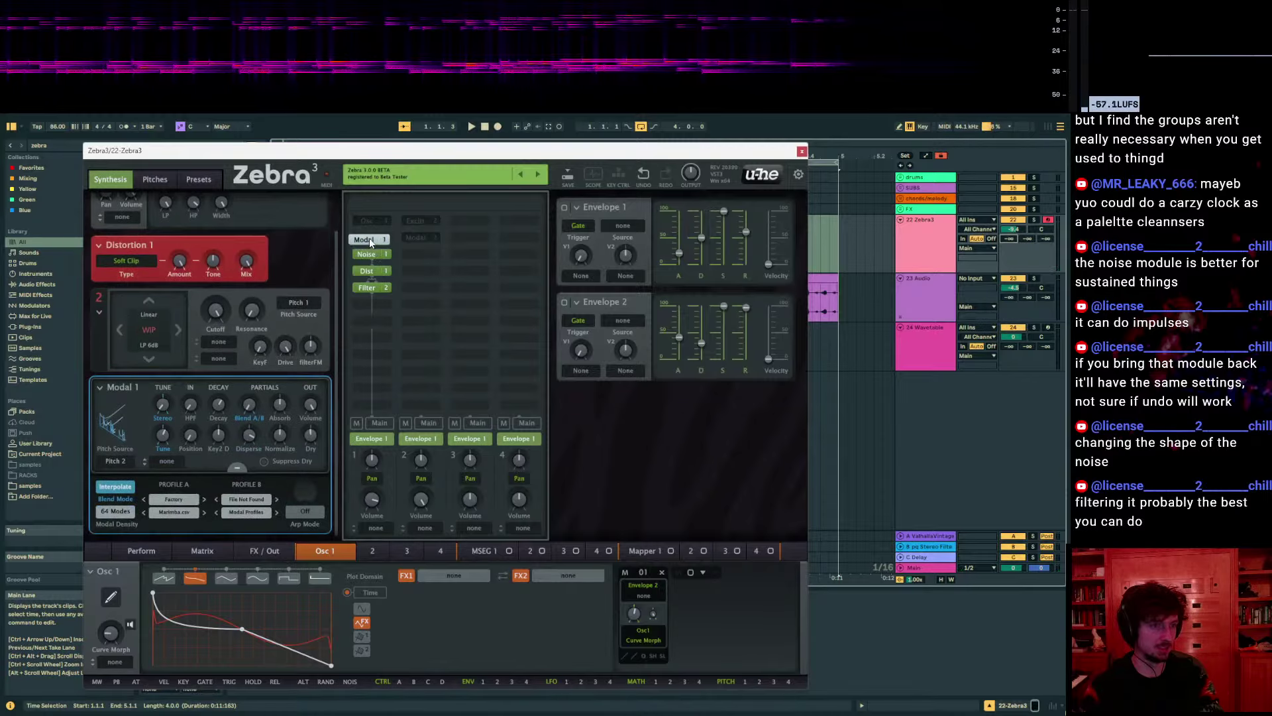
{"action": "double_click", "coordinate": [377, 252]}
{"action": "double_click", "coordinate": [375, 272]}
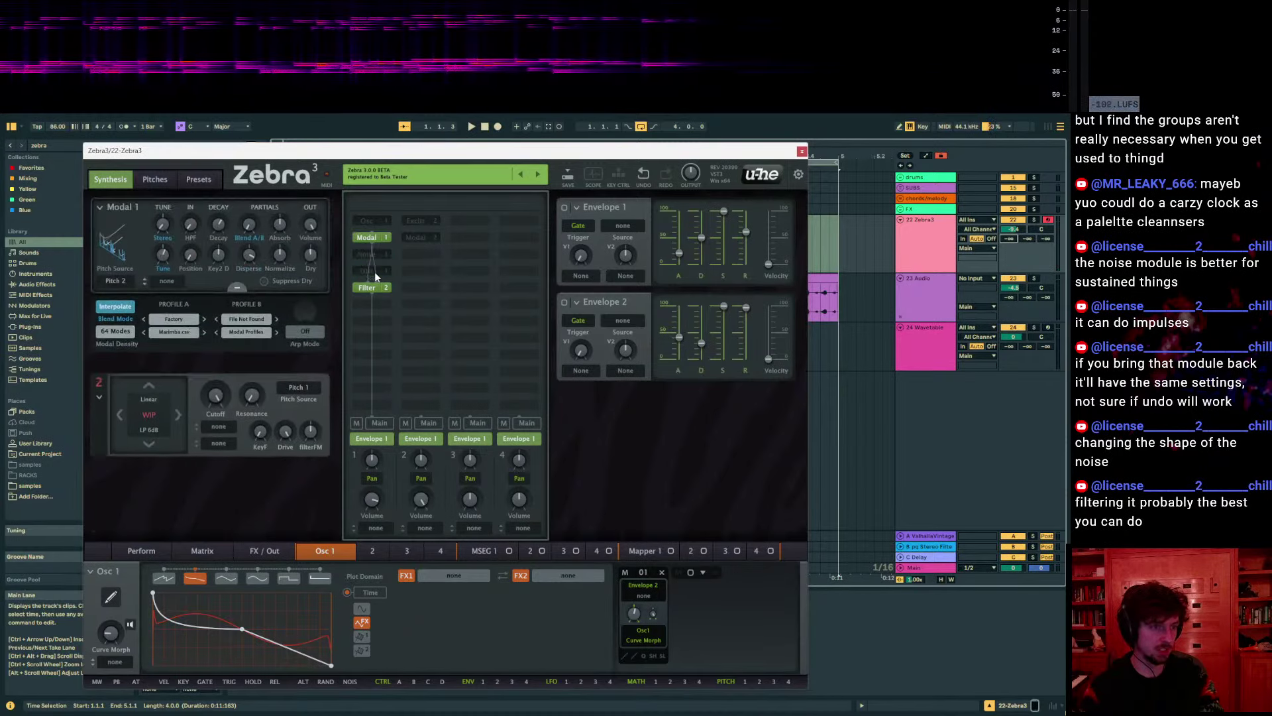
{"action": "double_click", "coordinate": [373, 286]}
{"action": "double_click", "coordinate": [366, 221]}
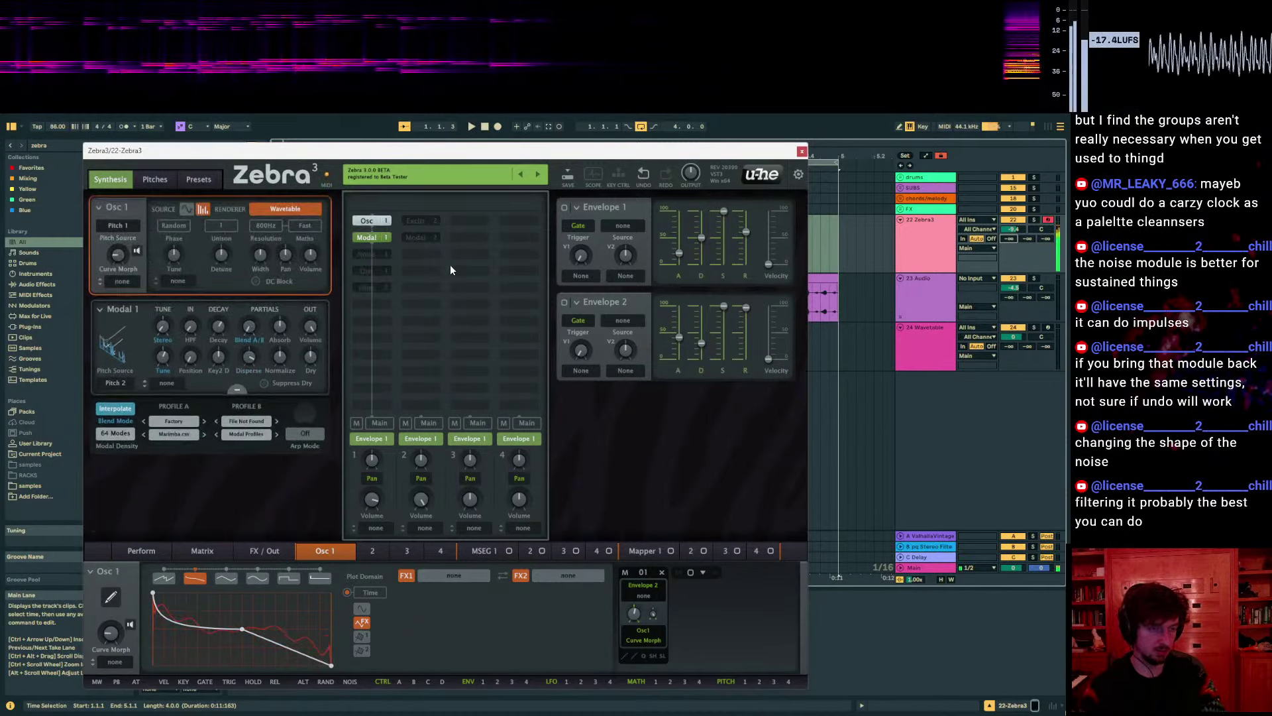
Turn up an effect send on the Zebra3 track and re-enable Exciter 2 and Modal 2 in lane 2
{"action": "left_click_drag", "start_coordinate": [1027, 238], "coordinate": [1027, 235]}
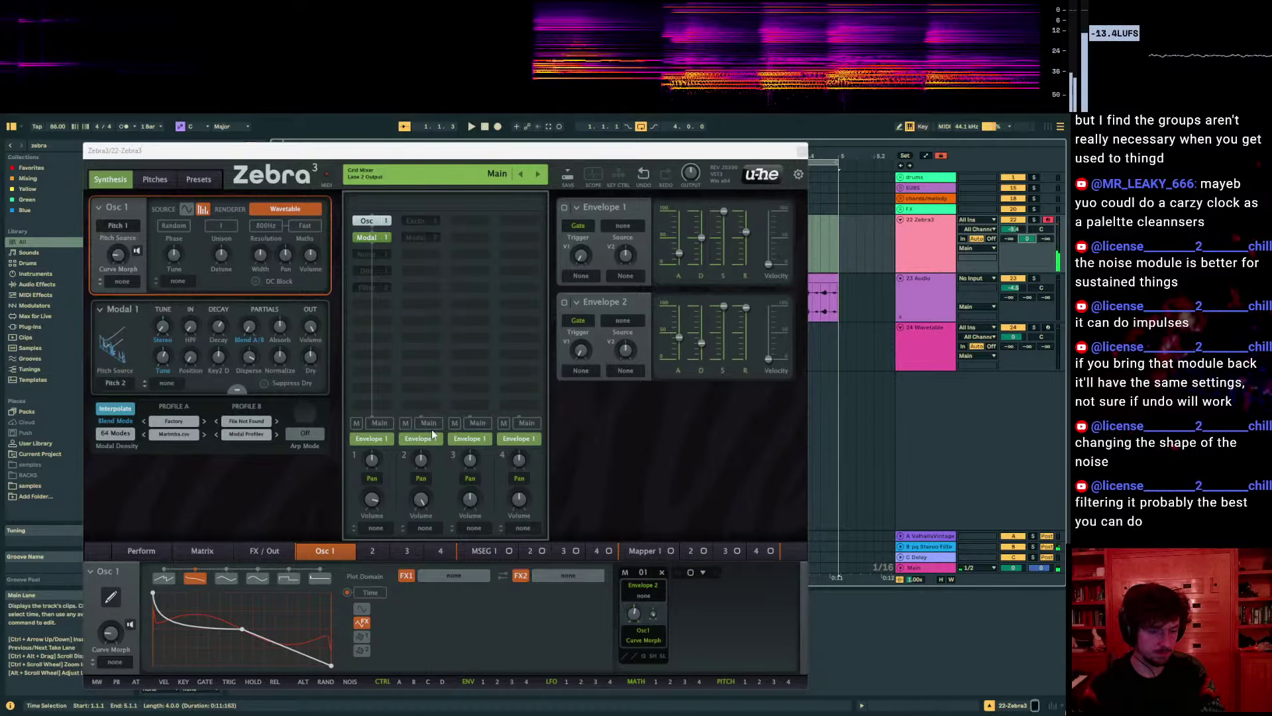
{"action": "left_click", "coordinate": [416, 236]}
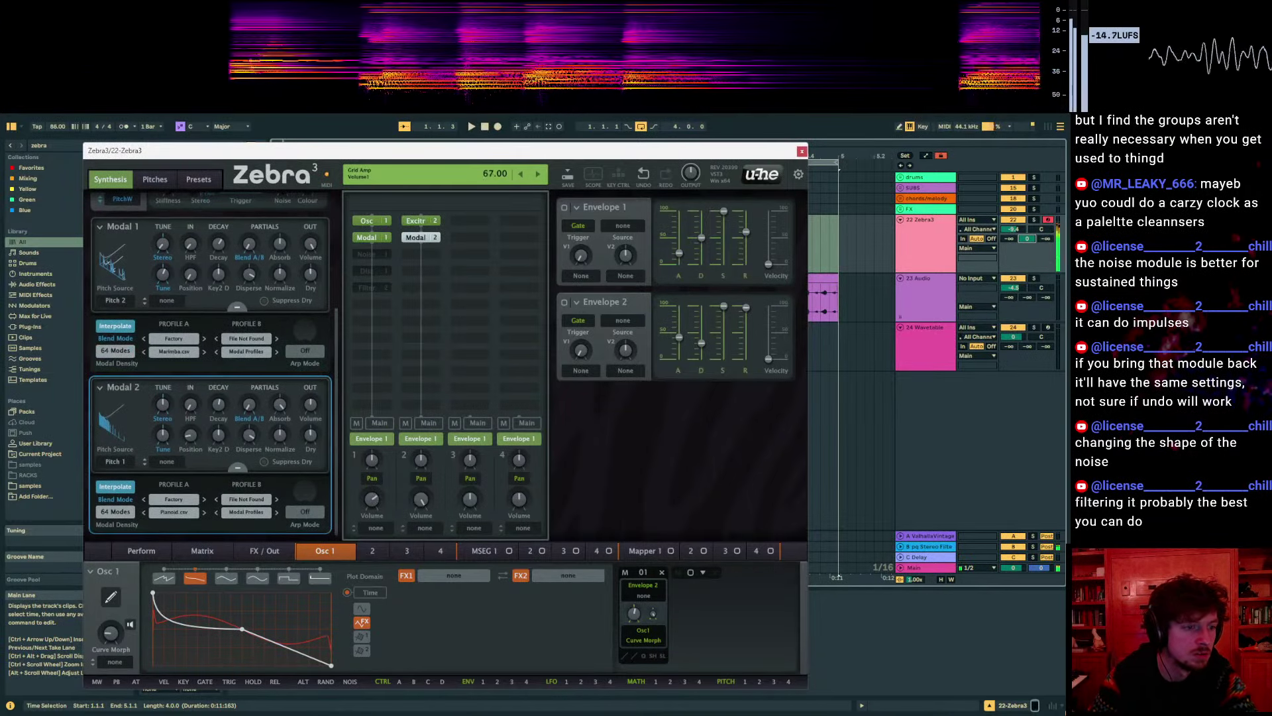
Adjust Exciter 2's volume and Modal 2's tuning
{"action": "left_click", "coordinate": [372, 221]}
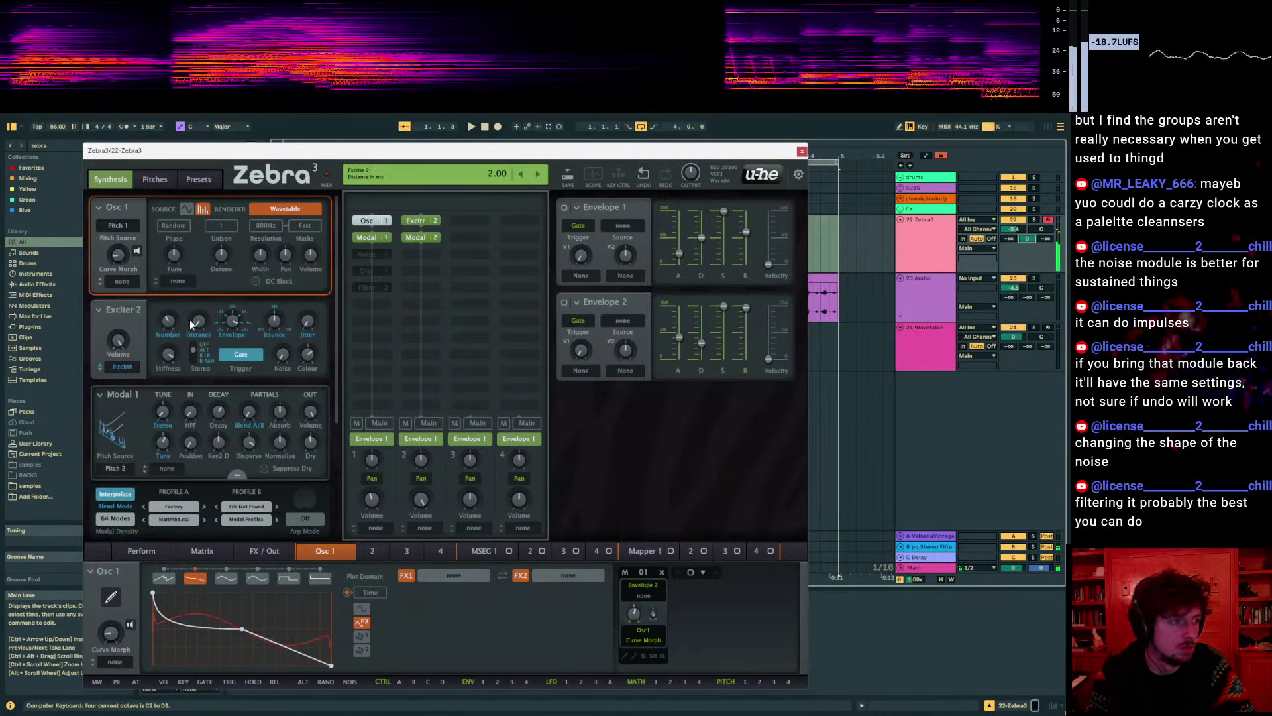
{"action": "left_click_drag", "start_coordinate": [118, 340], "coordinate": [118, 351]}
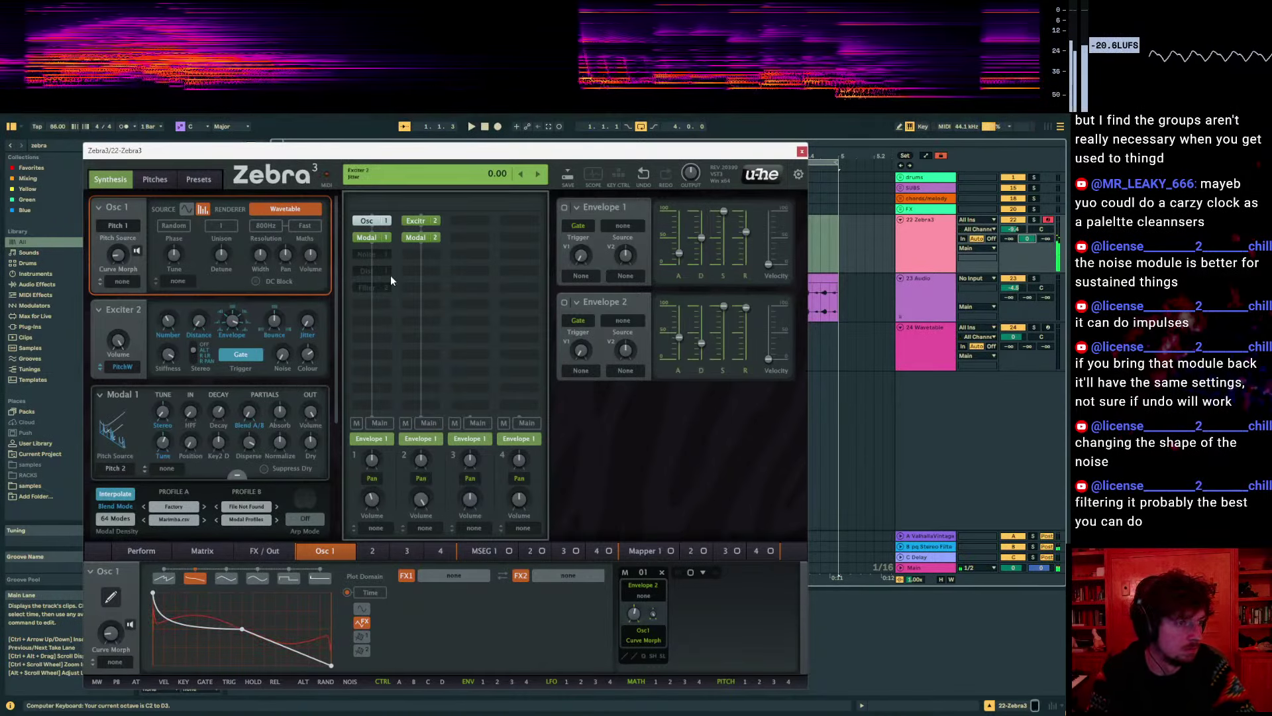
{"action": "left_click", "coordinate": [417, 237]}
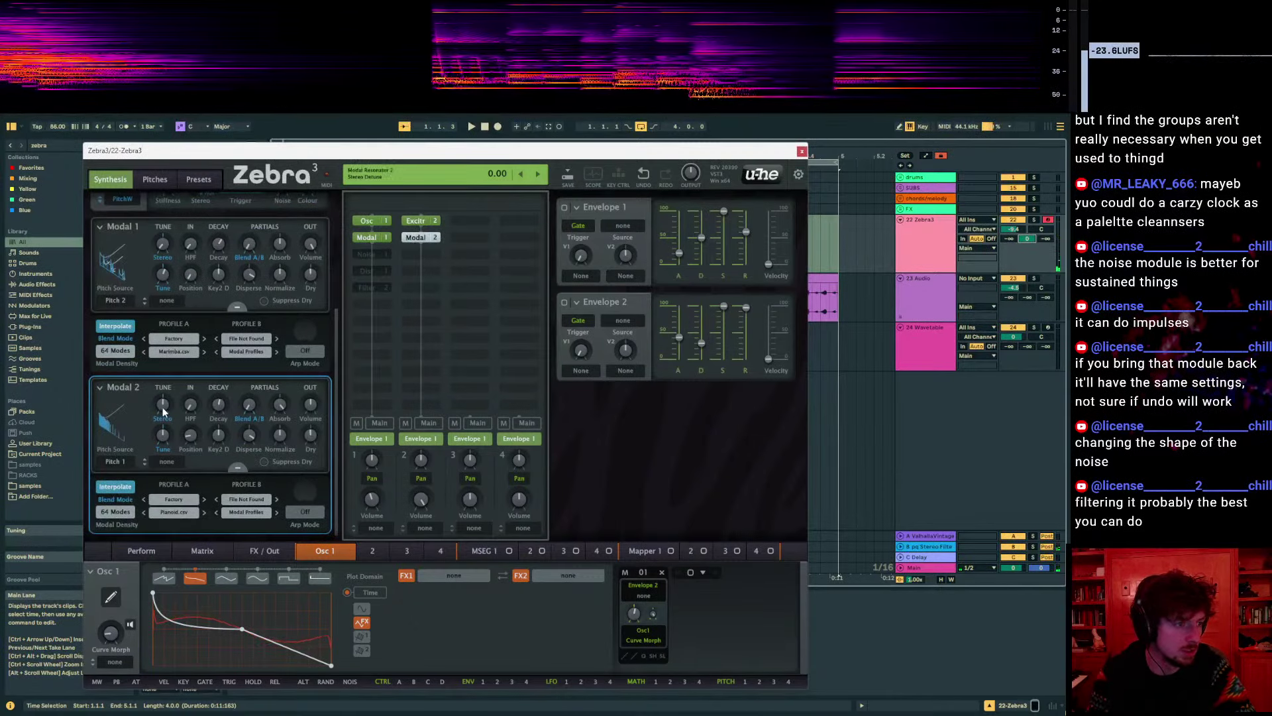
{"action": "left_click_drag", "start_coordinate": [163, 435], "coordinate": [163, 439]}
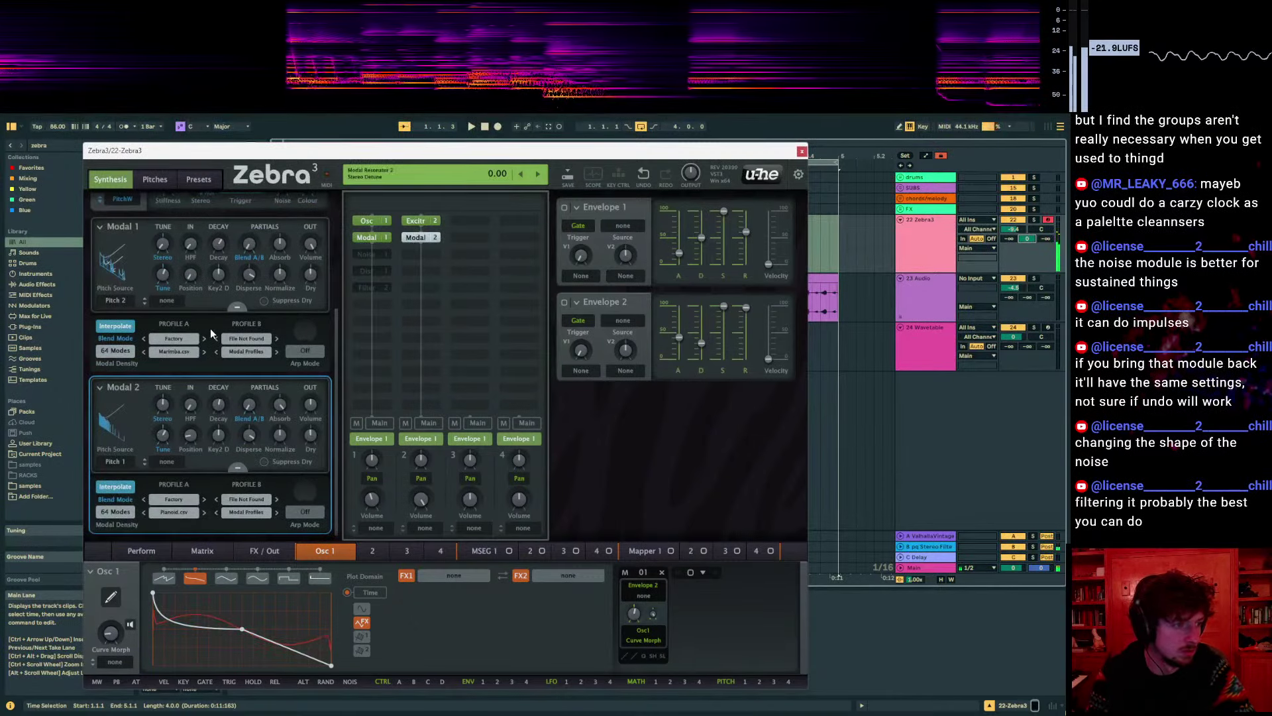
Retune Modal 1, enable its Suppress Dry option and adjust the absorption and dispersion of its partials
{"action": "scroll", "coordinate": [209, 328], "scroll_direction": "up", "scroll_amount": 5}
{"action": "left_click", "coordinate": [370, 238]}
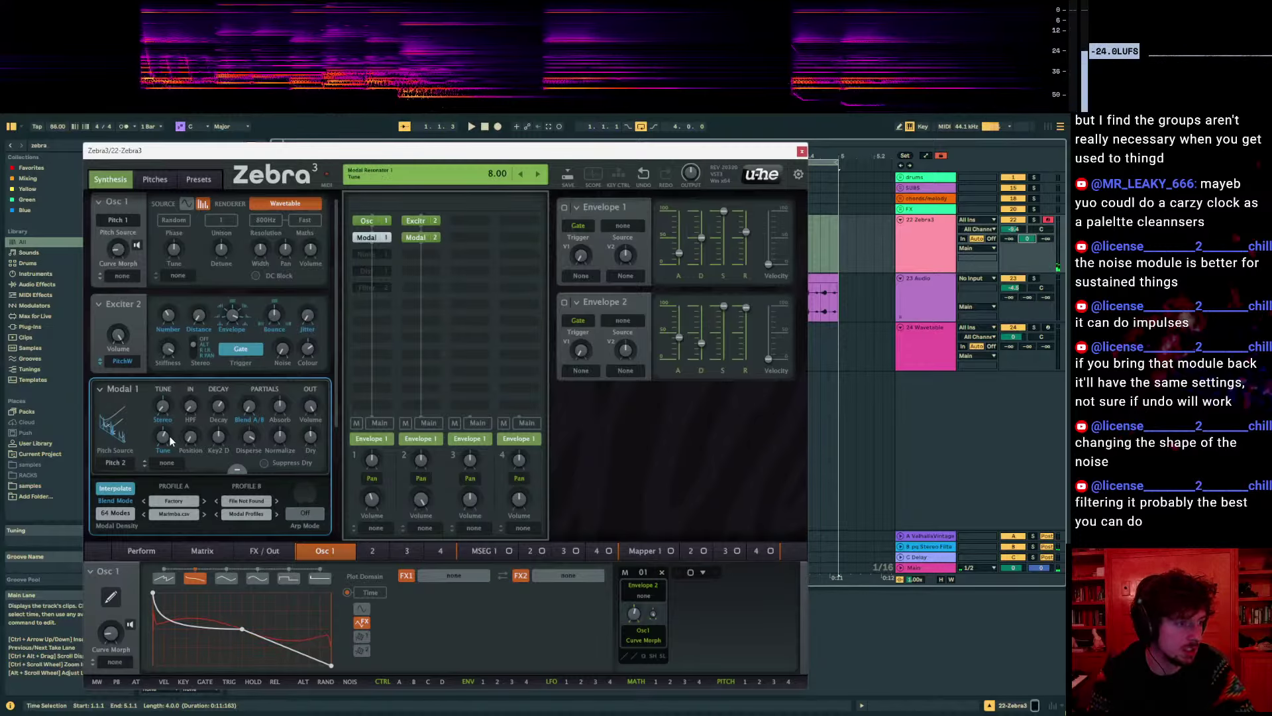
{"action": "left_click_drag", "start_coordinate": [162, 434], "coordinate": [162, 440]}
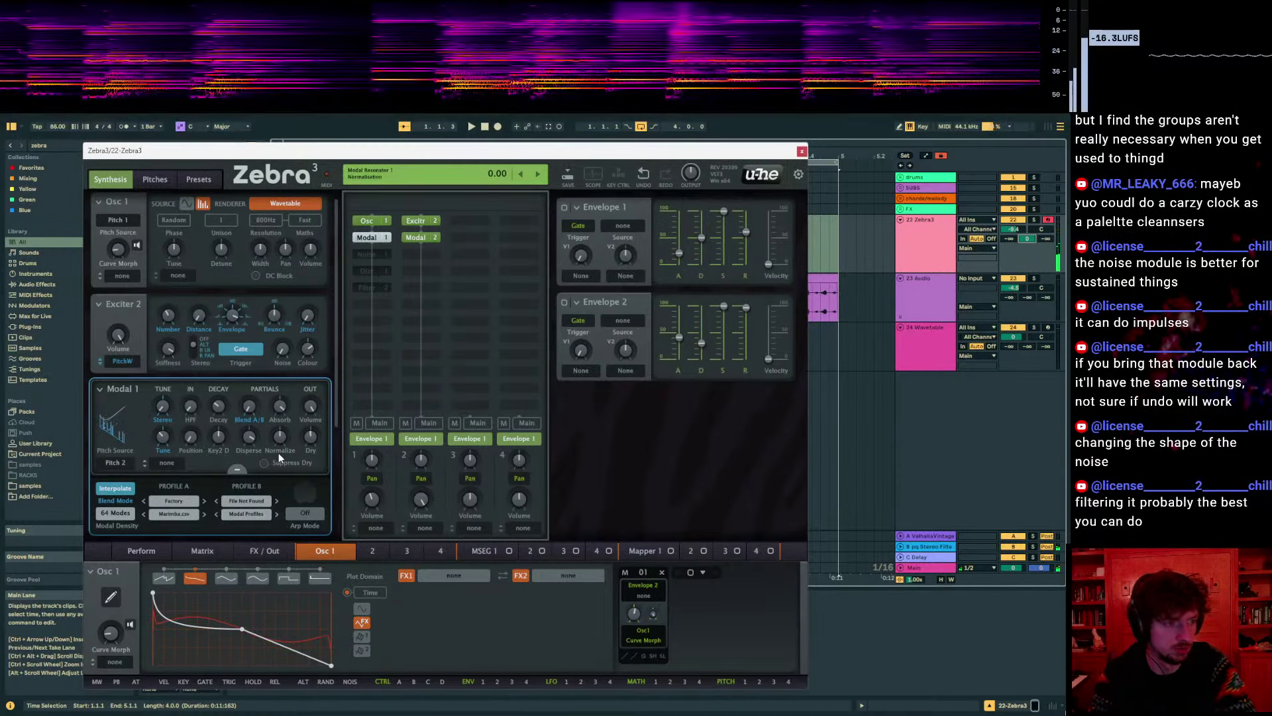
{"action": "left_click_drag", "start_coordinate": [278, 456], "coordinate": [279, 404]}
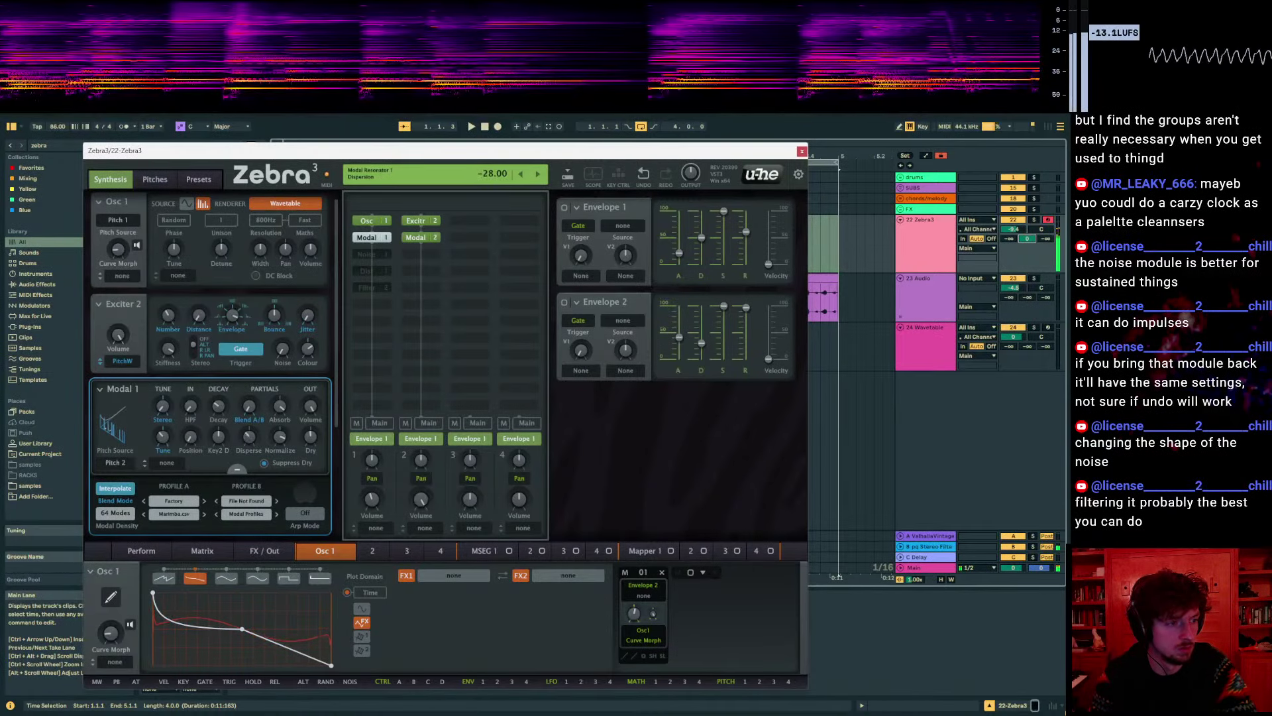
{"action": "left_click_drag", "start_coordinate": [249, 436], "coordinate": [248, 416]}
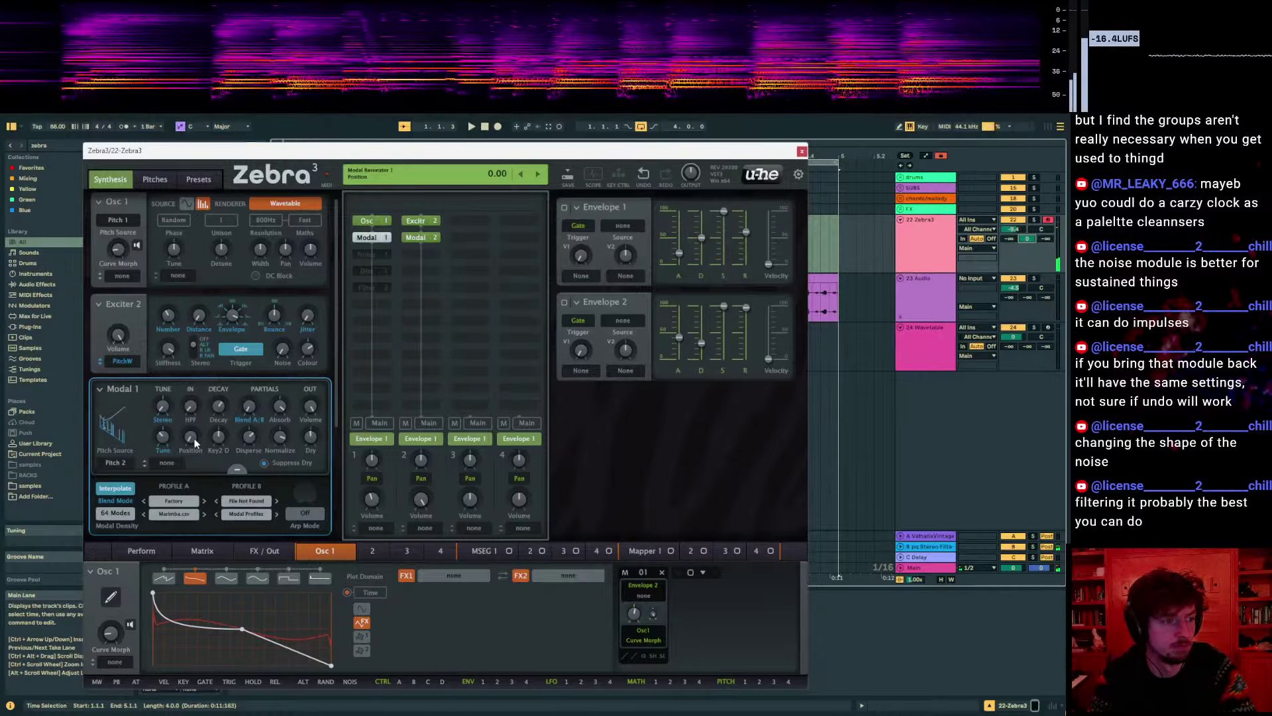
Adjust Envelope 1's attack, lower Envelope 2's attack to the minimum and turn down lane 2's volume
{"action": "scroll", "coordinate": [281, 434], "scroll_direction": "down", "scroll_amount": 5}
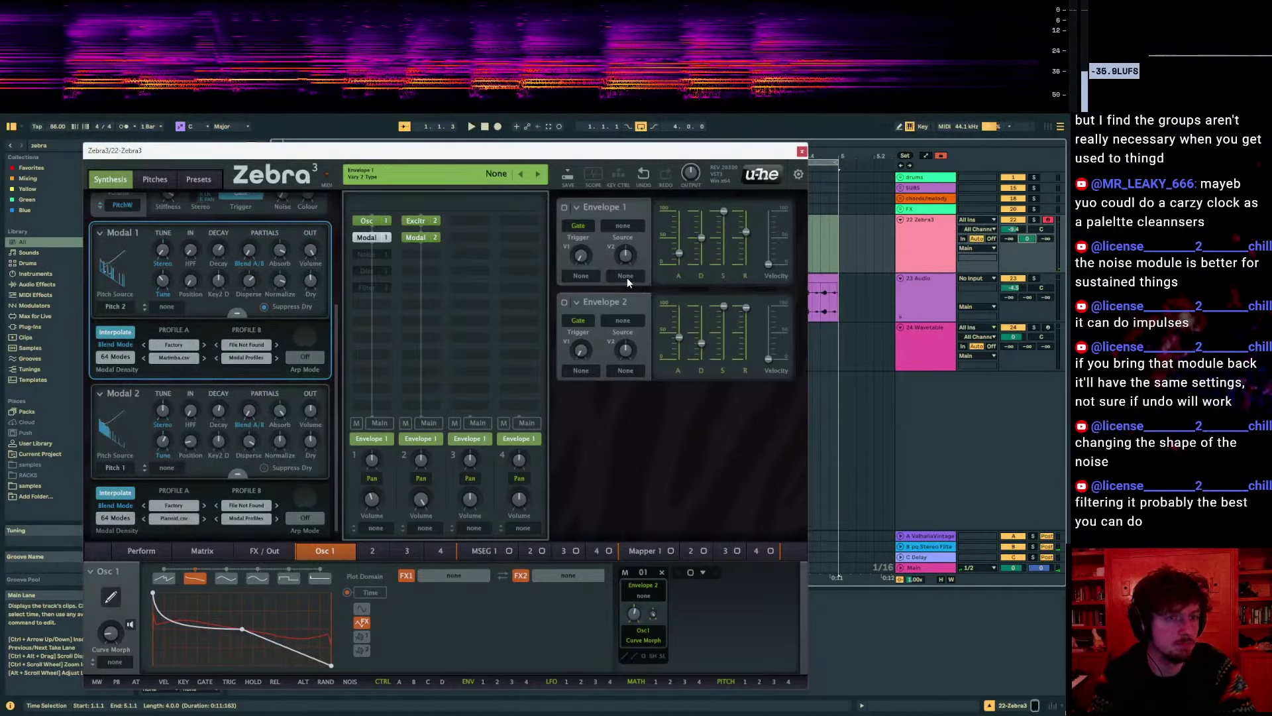
{"action": "left_click_drag", "start_coordinate": [679, 253], "coordinate": [679, 241]}
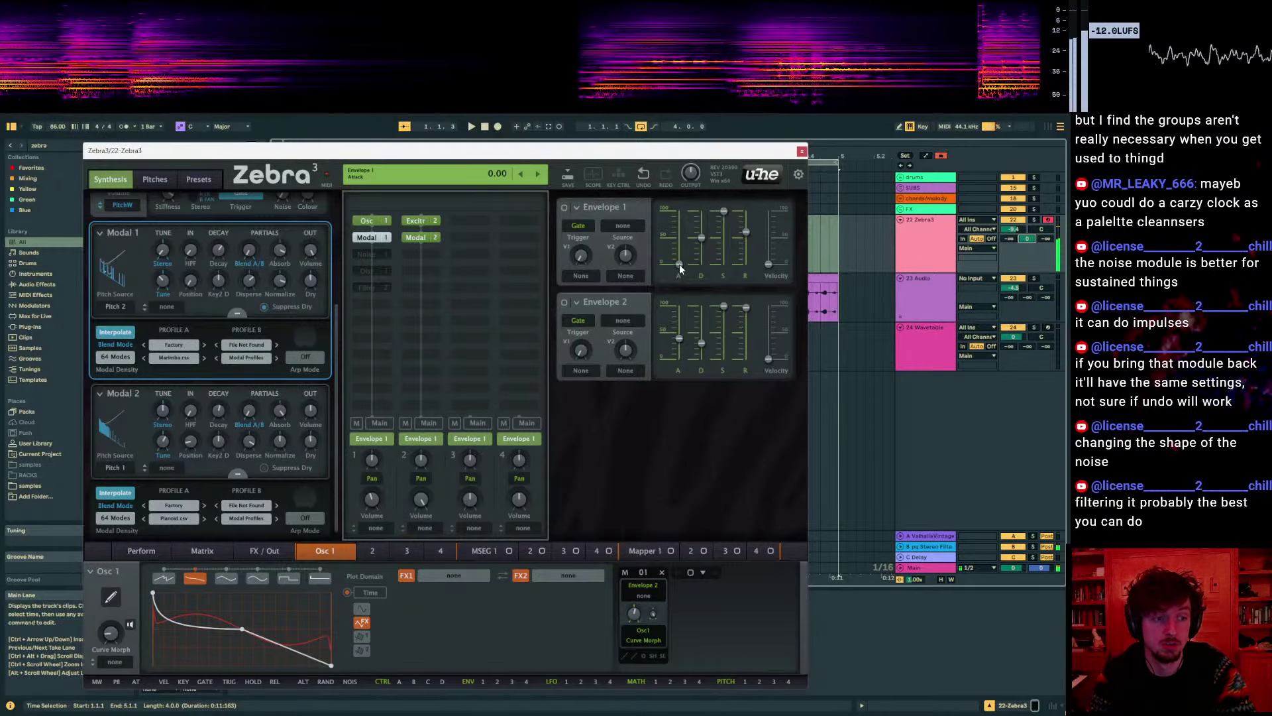
{"action": "left_click_drag", "start_coordinate": [679, 264], "coordinate": [678, 256]}
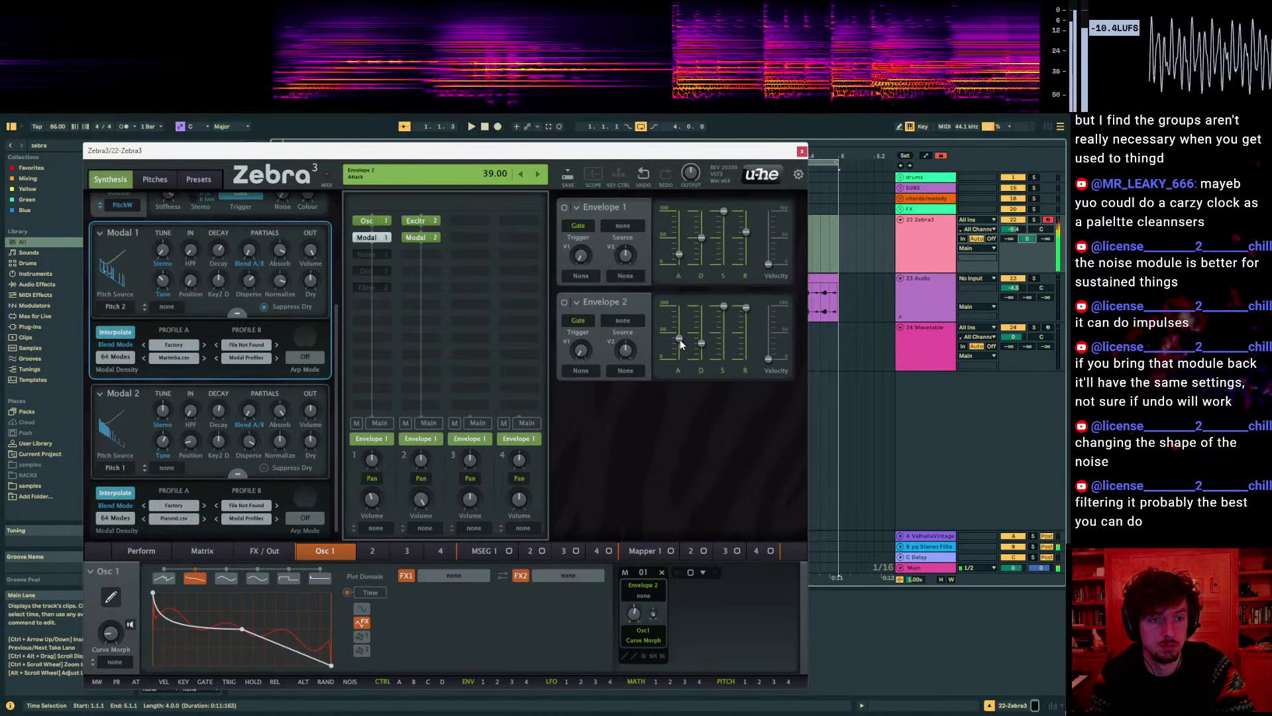
{"action": "left_click_drag", "start_coordinate": [679, 340], "coordinate": [679, 358]}
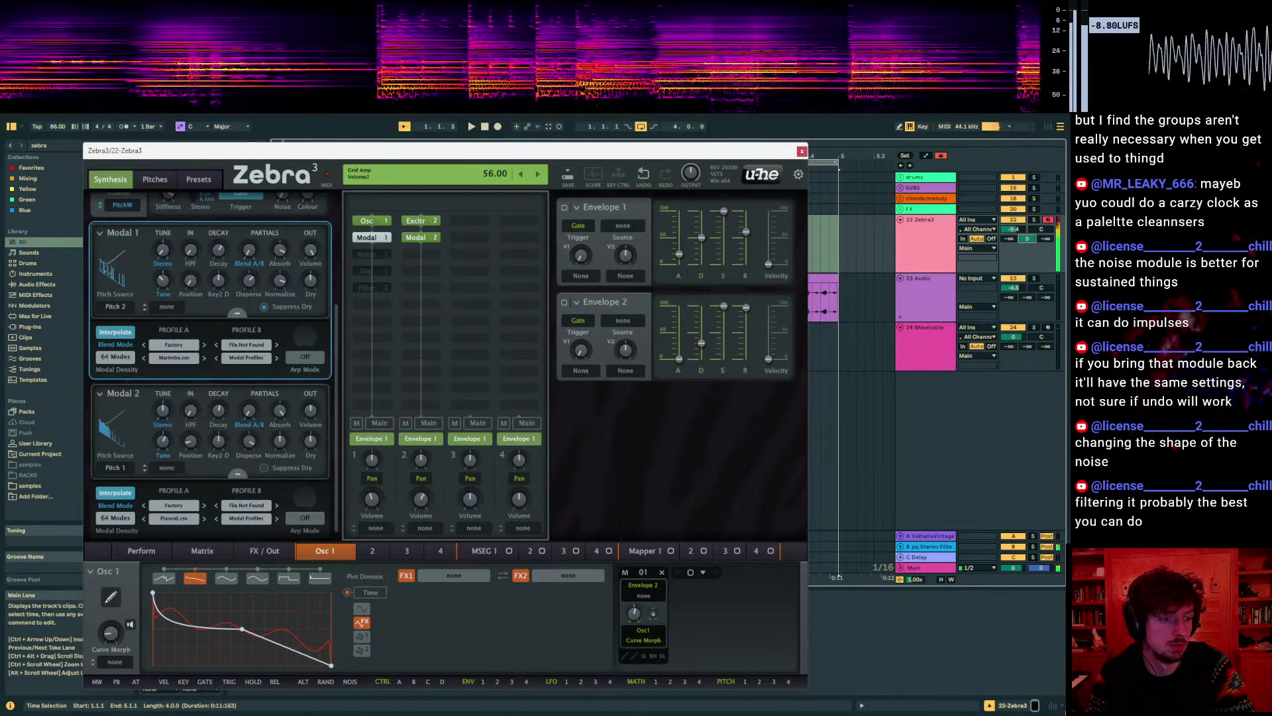
{"action": "left_click_drag", "start_coordinate": [420, 499], "coordinate": [420, 520]}
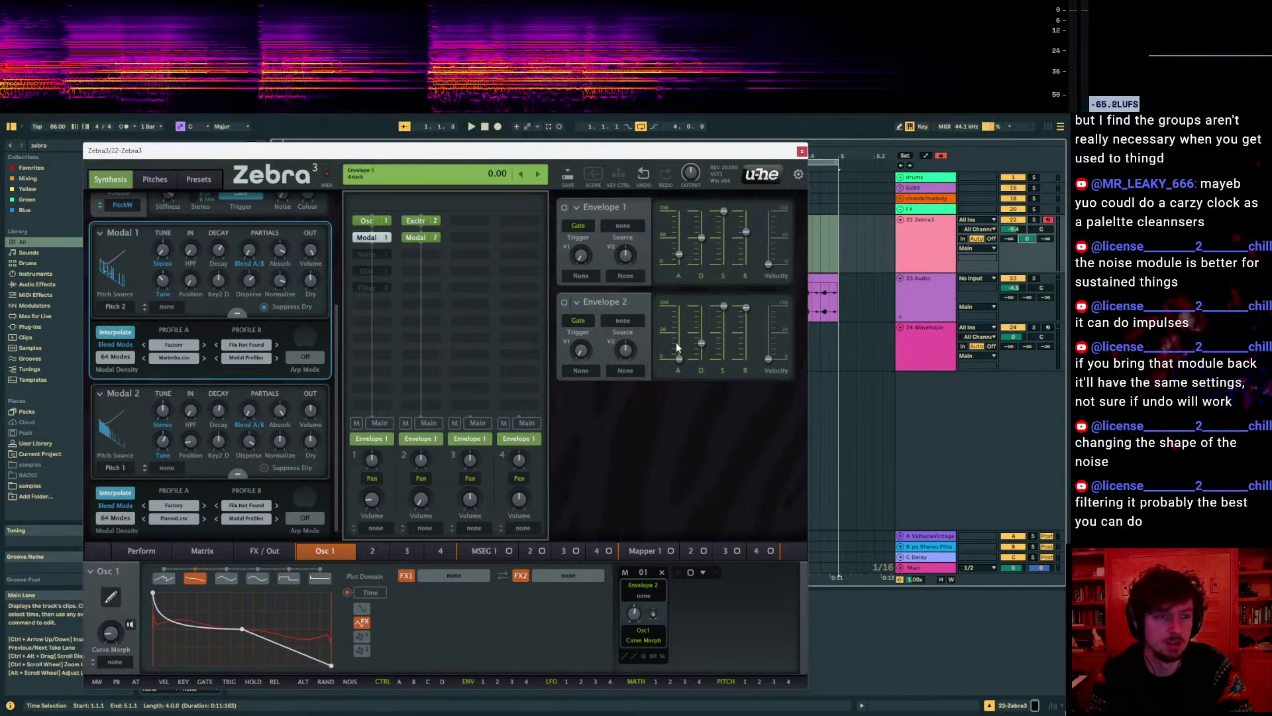
{"action": "scroll", "coordinate": [202, 350], "scroll_direction": "up", "scroll_amount": 3}
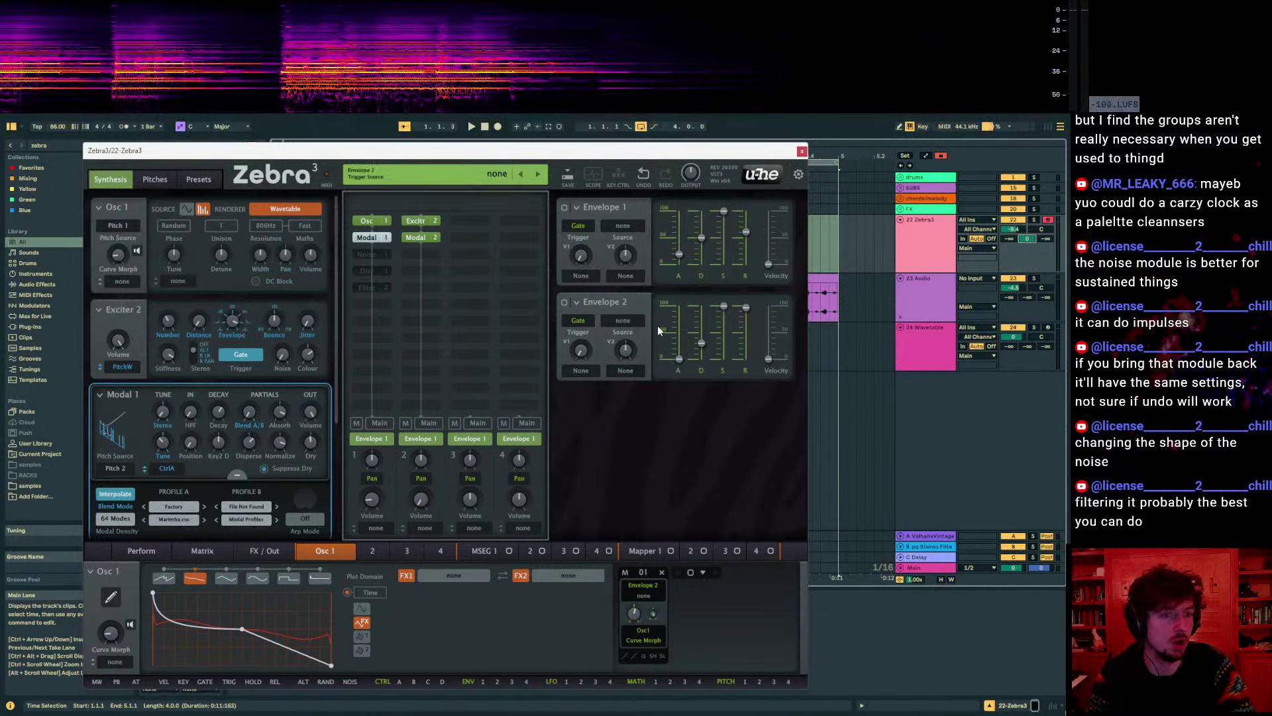
Raise Envelope 2's attack and adjust Osc 1's Curve Morph together with its modulation by Envelope 2
{"action": "left_click_drag", "start_coordinate": [679, 358], "coordinate": [678, 332]}
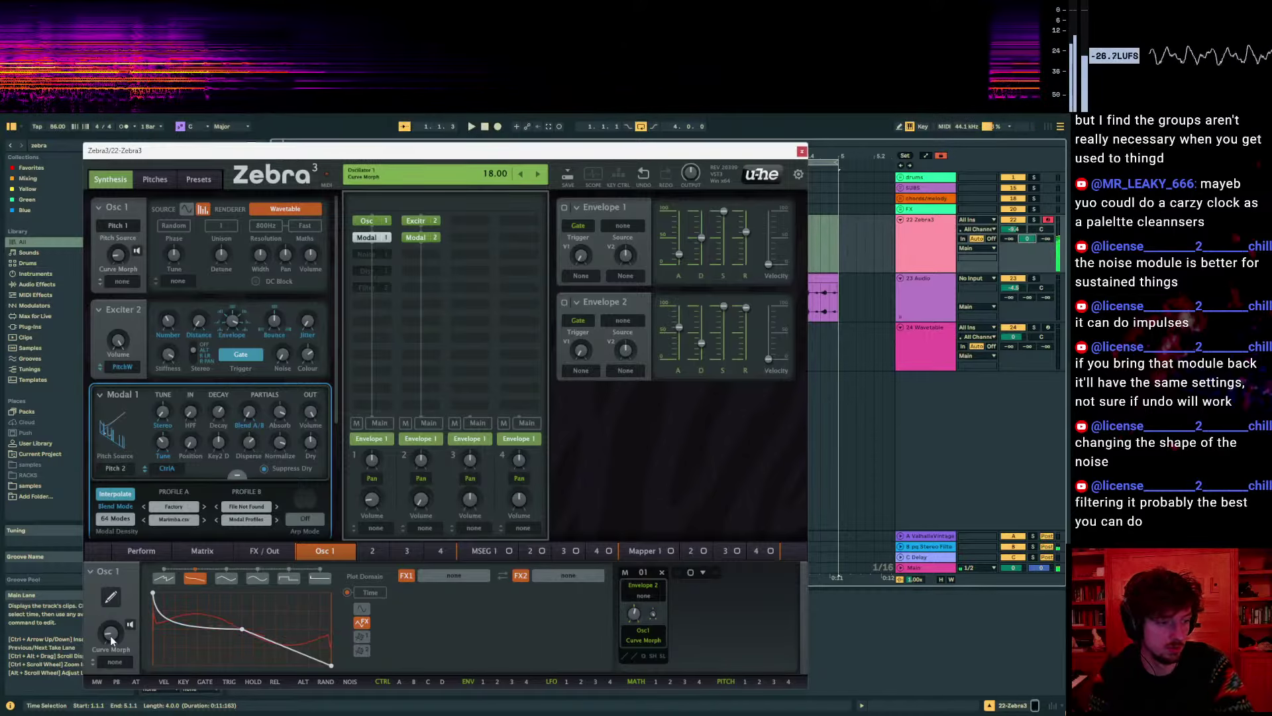
{"action": "mouse_move", "coordinate": [679, 327]}
{"action": "left_mouse_down"}
{"action": "mouse_move", "coordinate": [679, 345]}
{"action": "mouse_move", "coordinate": [678, 332]}
{"action": "left_mouse_up"}
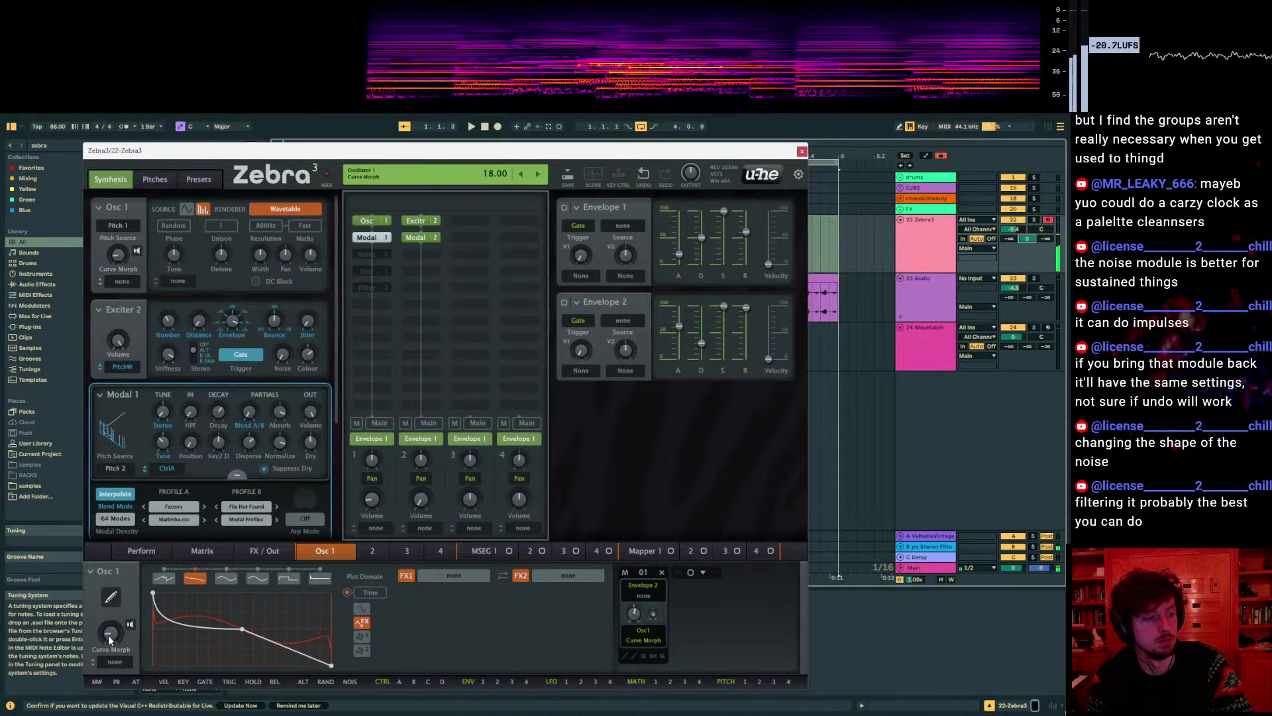
{"action": "left_click_drag", "start_coordinate": [109, 635], "coordinate": [112, 634]}
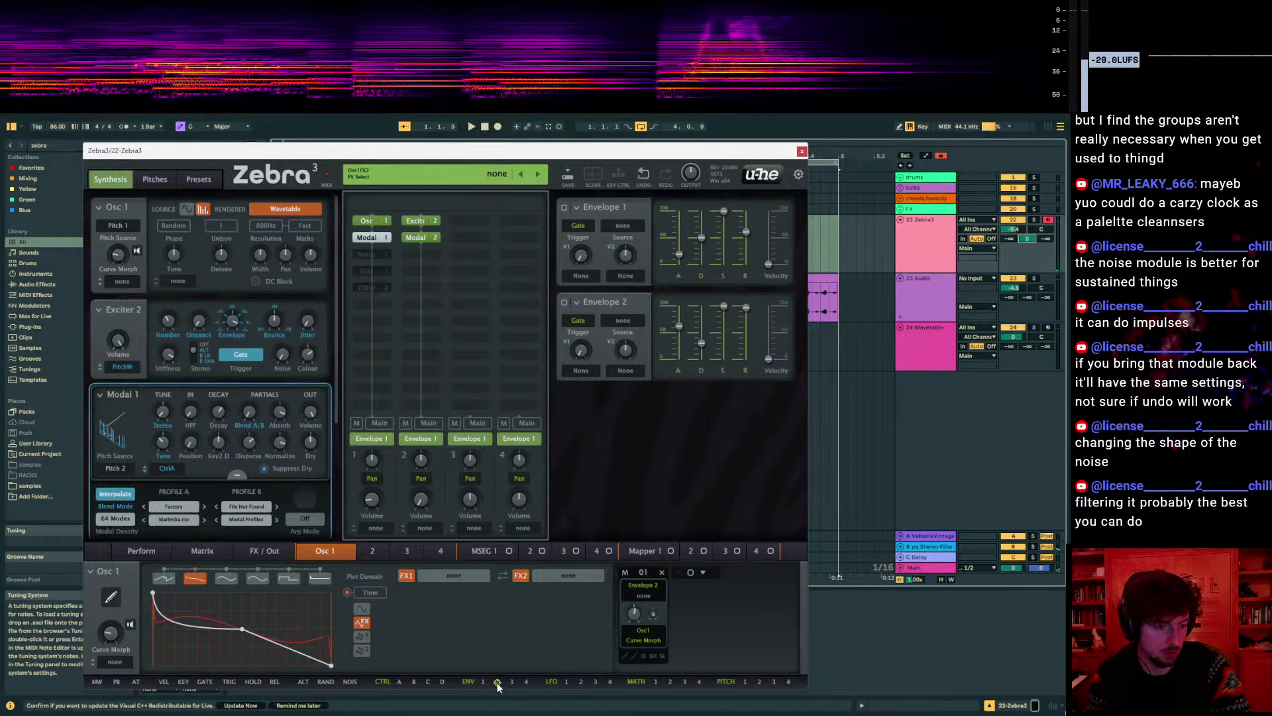
{"action": "left_click_drag", "start_coordinate": [497, 682], "coordinate": [130, 617]}
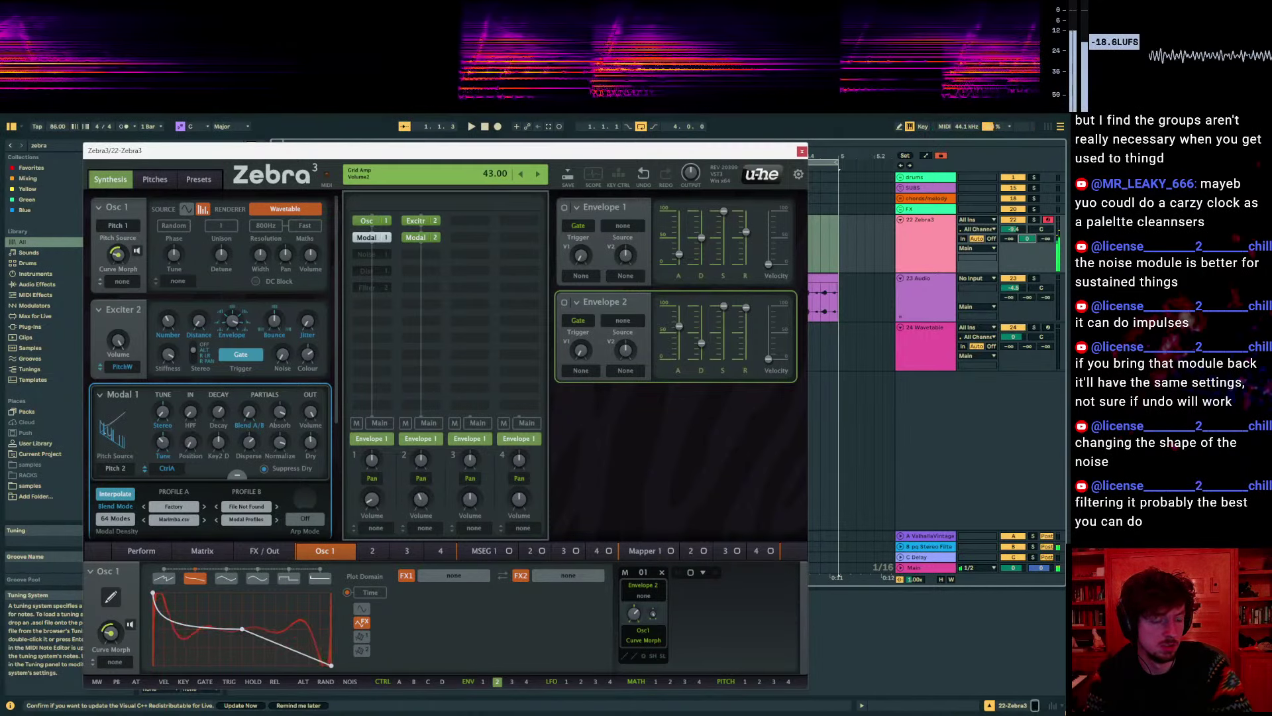
Reposition the Zebra3 window and bypass Exciter 2 and Modal 2 to isolate Osc 1 with Modal 1
{"action": "left_click_drag", "start_coordinate": [769, 150], "coordinate": [672, 193]}
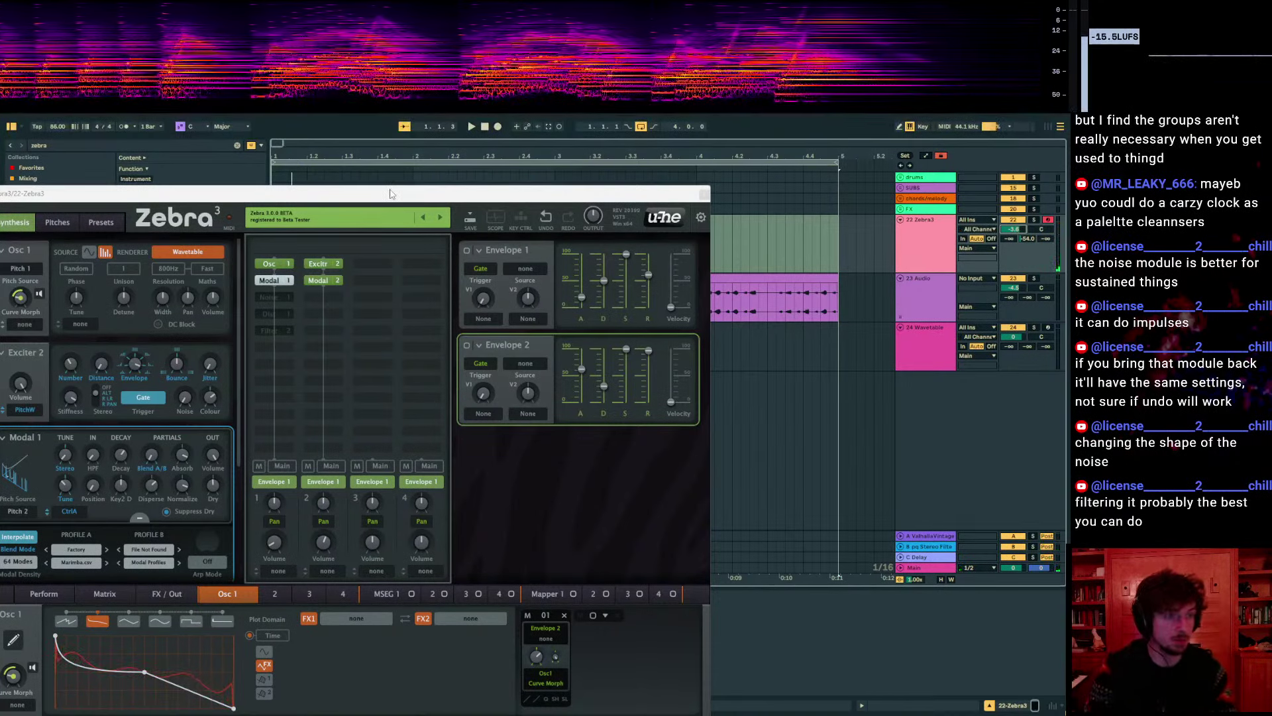
{"action": "left_click_drag", "start_coordinate": [381, 193], "coordinate": [508, 178]}
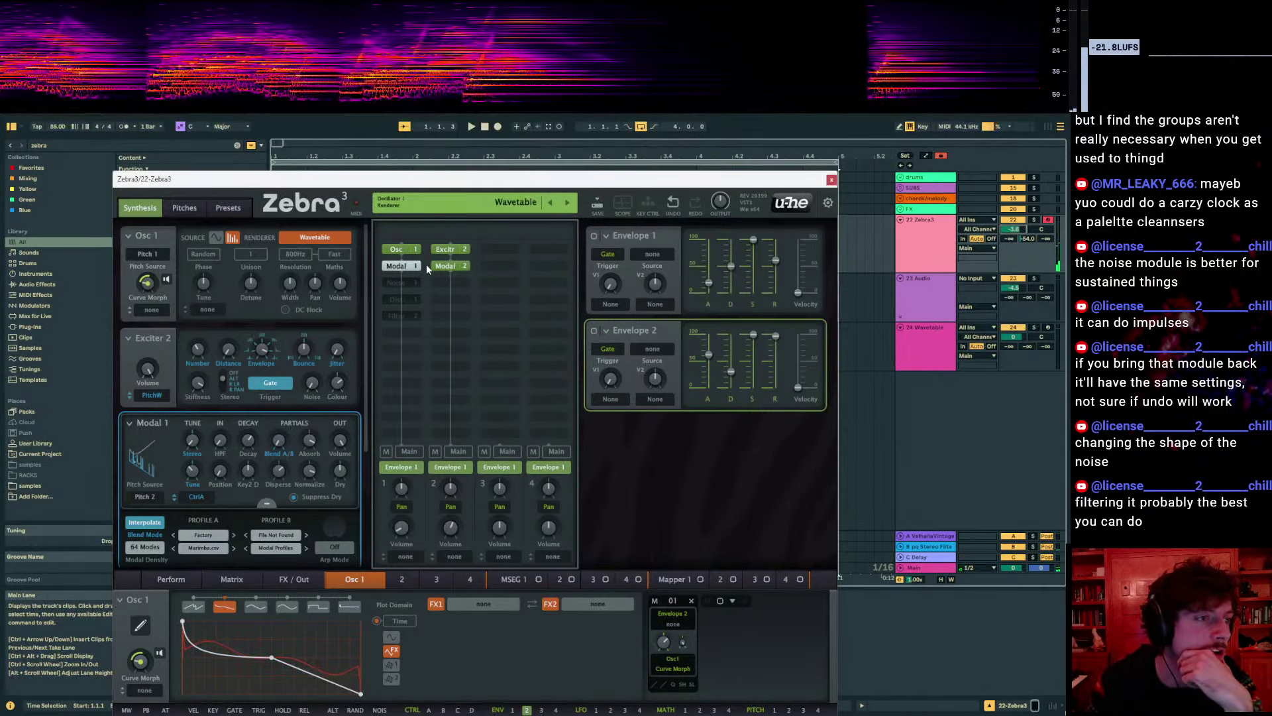
{"action": "left_click", "coordinate": [447, 265]}
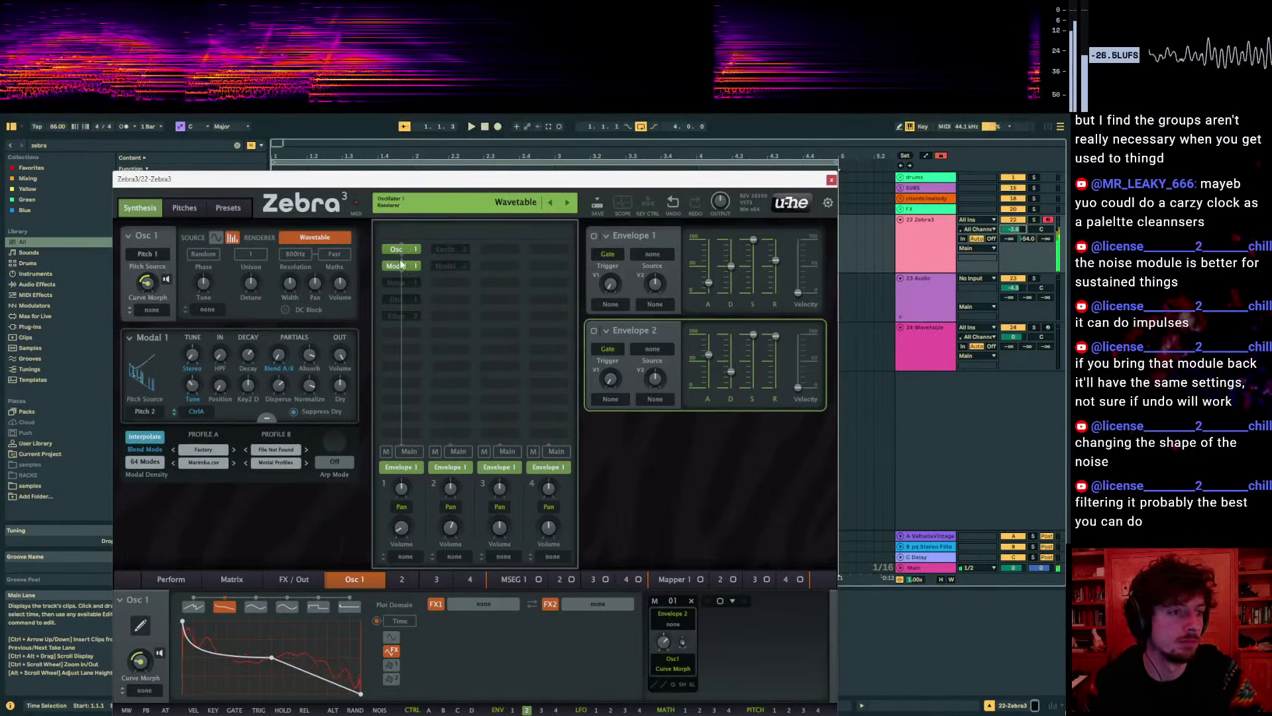
Compare the sound with Modal 1 bypassed and re-enabled, and lower its Key2 Decay to -100
{"action": "left_click", "coordinate": [401, 264]}
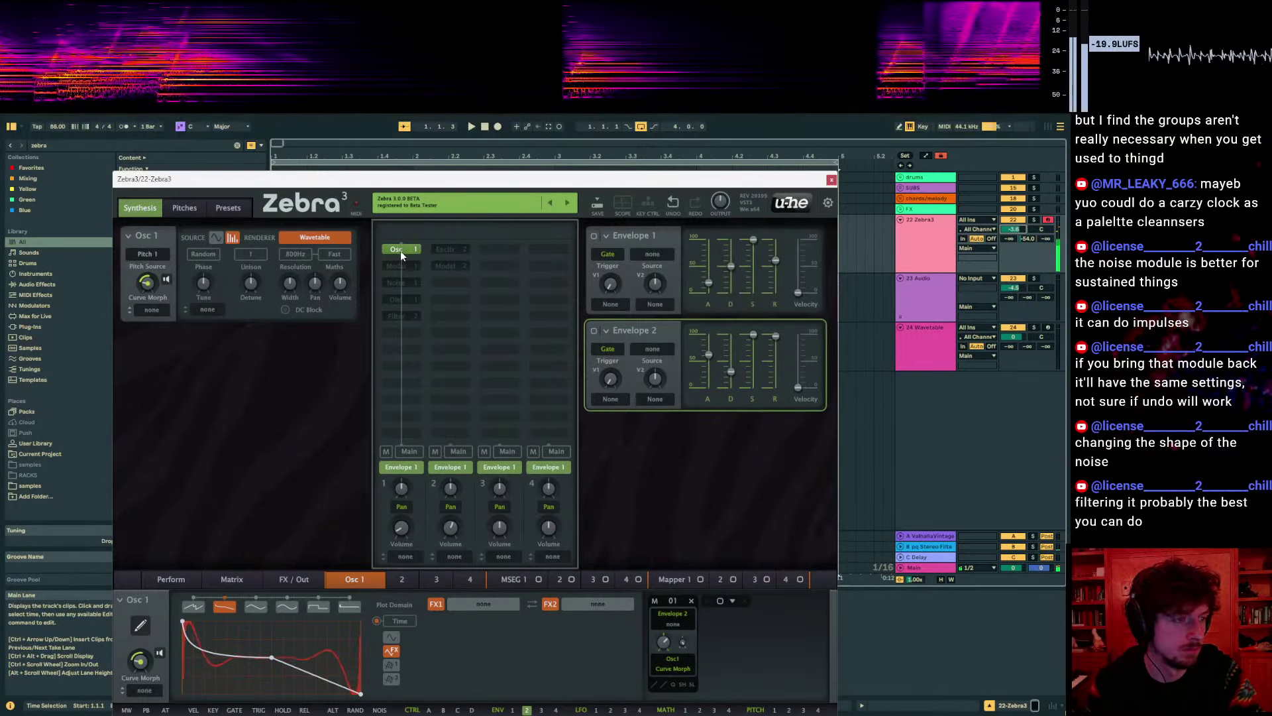
{"action": "left_click", "coordinate": [396, 266]}
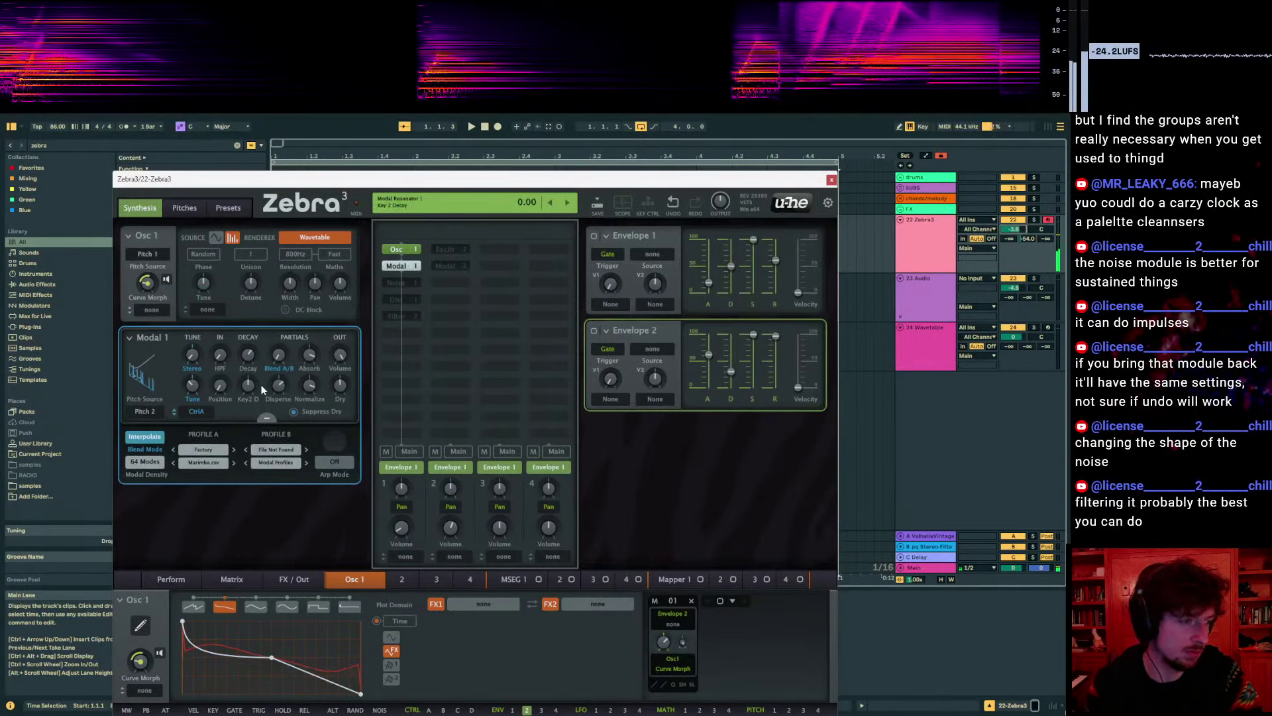
{"action": "mouse_move", "coordinate": [190, 386]}
{"action": "scroll", "coordinate": [190, 386], "scroll_direction": "up", "scroll_amount": 2}
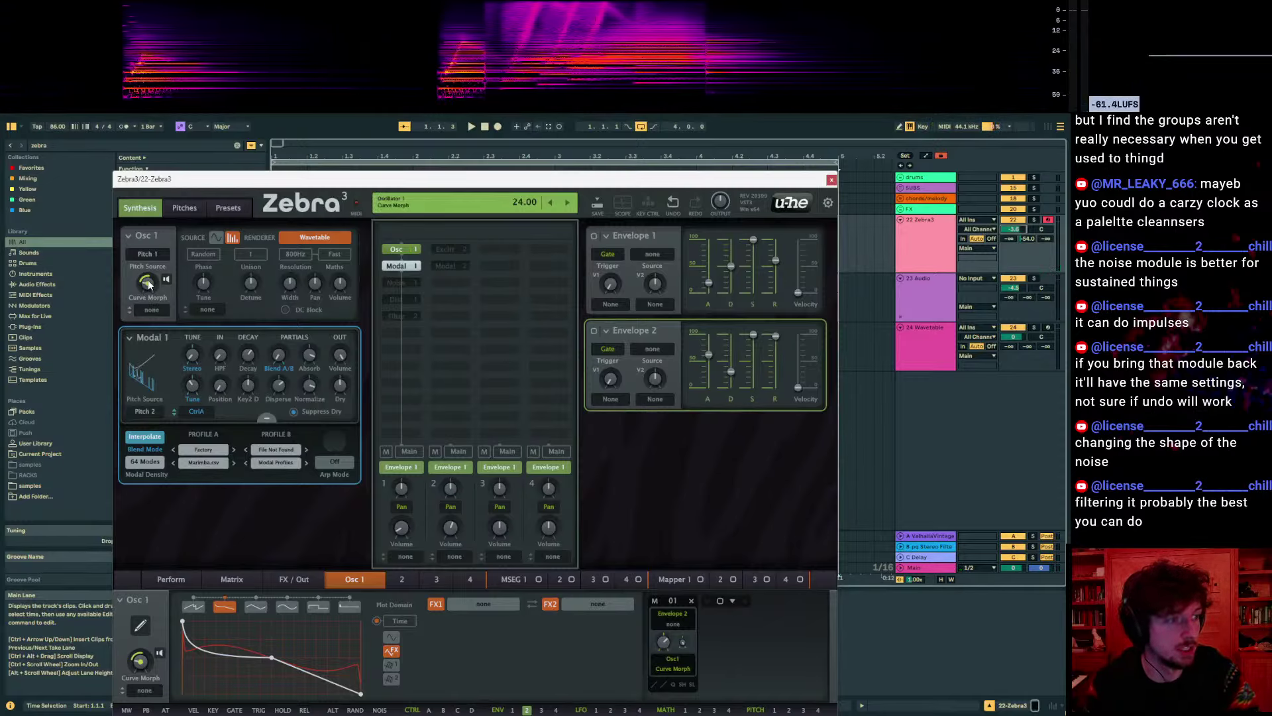
{"action": "mouse_move", "coordinate": [280, 398]}
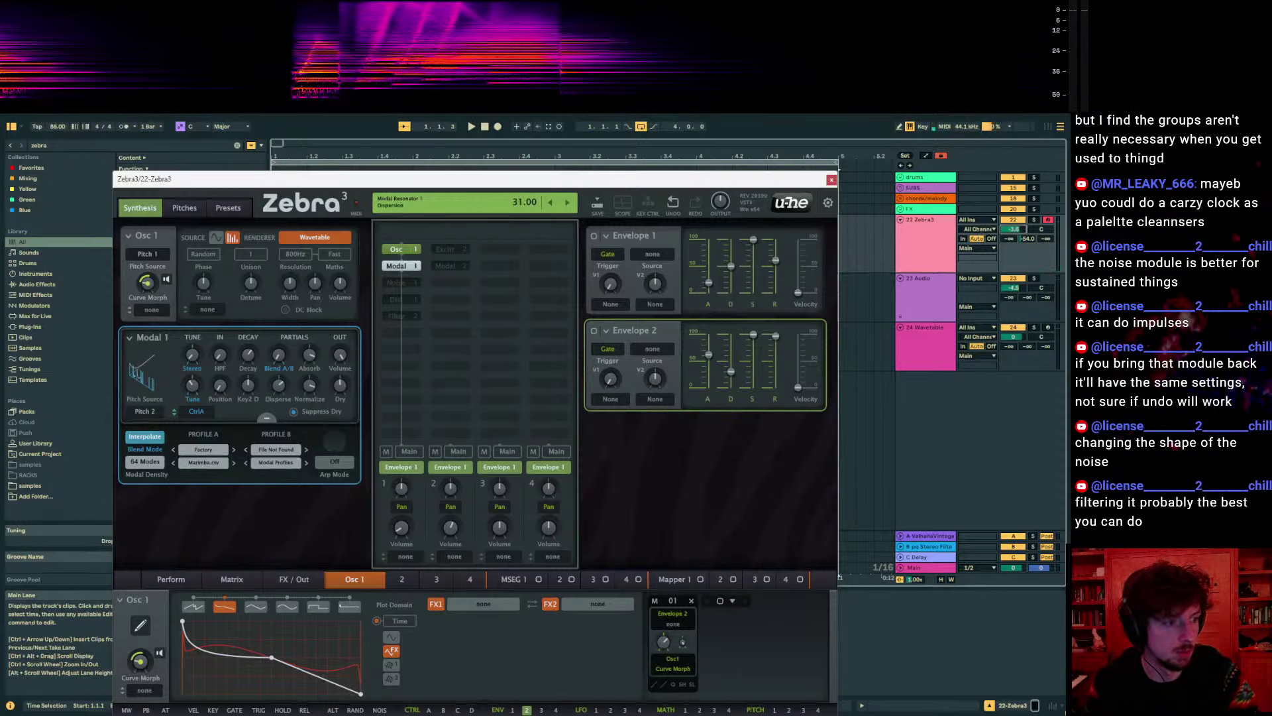
{"action": "left_click_drag", "start_coordinate": [247, 385], "coordinate": [247, 408]}
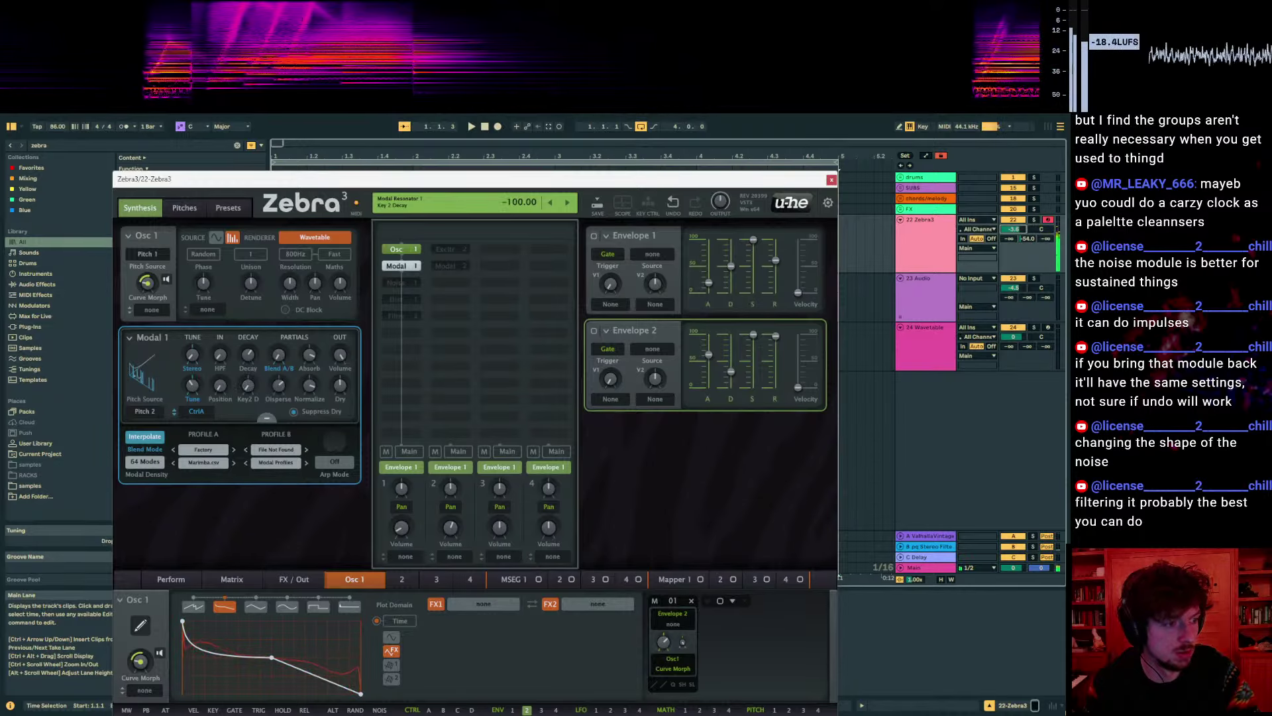
{"action": "mouse_move", "coordinate": [220, 387]}
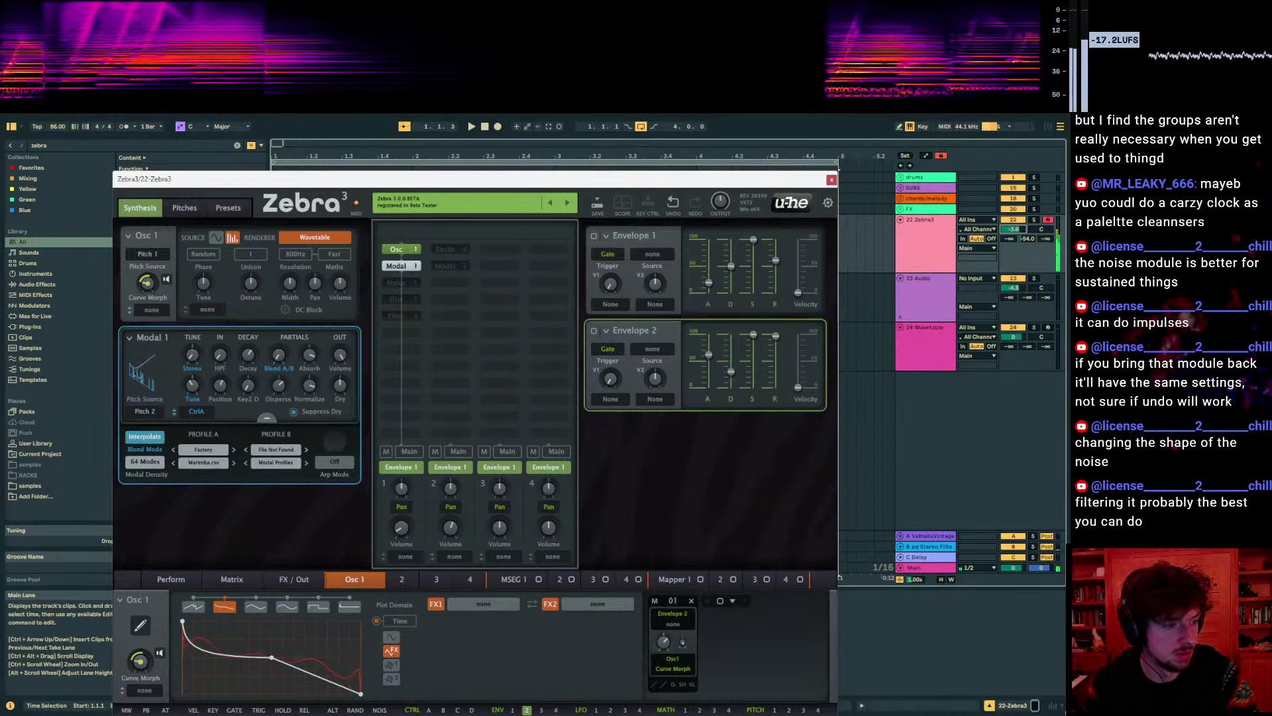
Adjust Modal 1's input highpass filter, the absorption of its partials and its output level
{"action": "left_click_drag", "start_coordinate": [221, 356], "coordinate": [220, 362]}
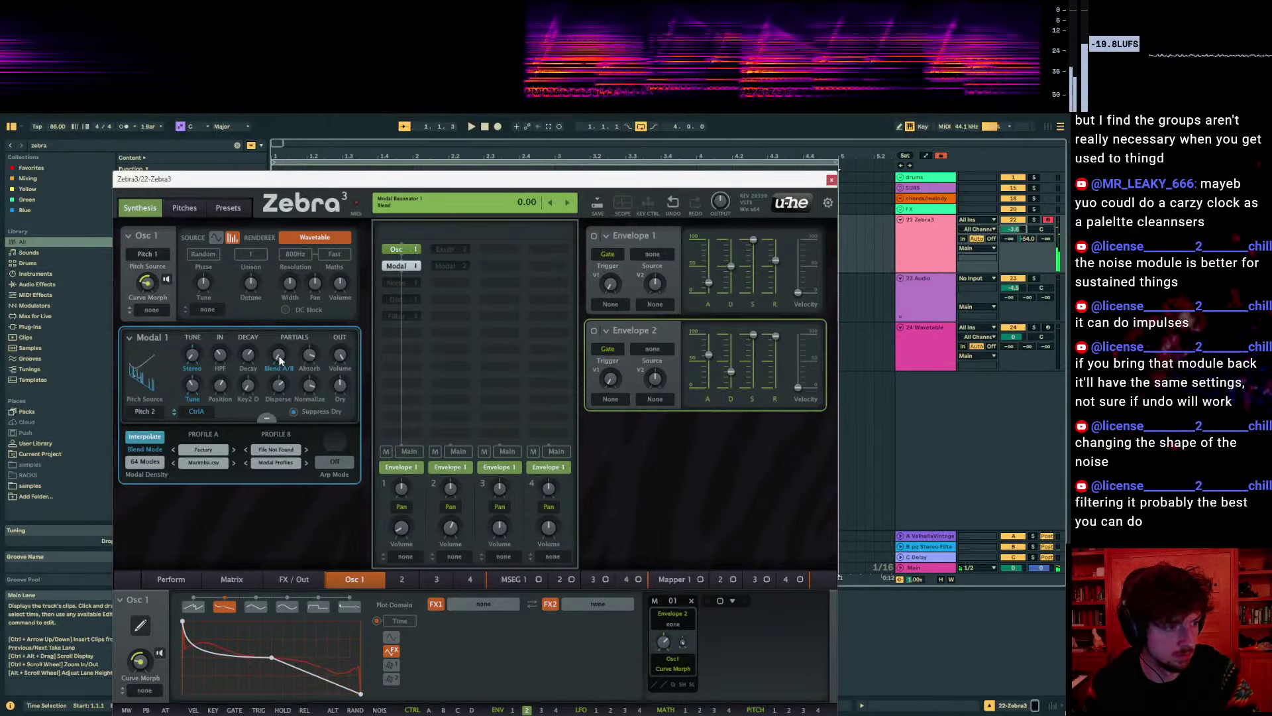
{"action": "left_click_drag", "start_coordinate": [309, 355], "coordinate": [309, 391]}
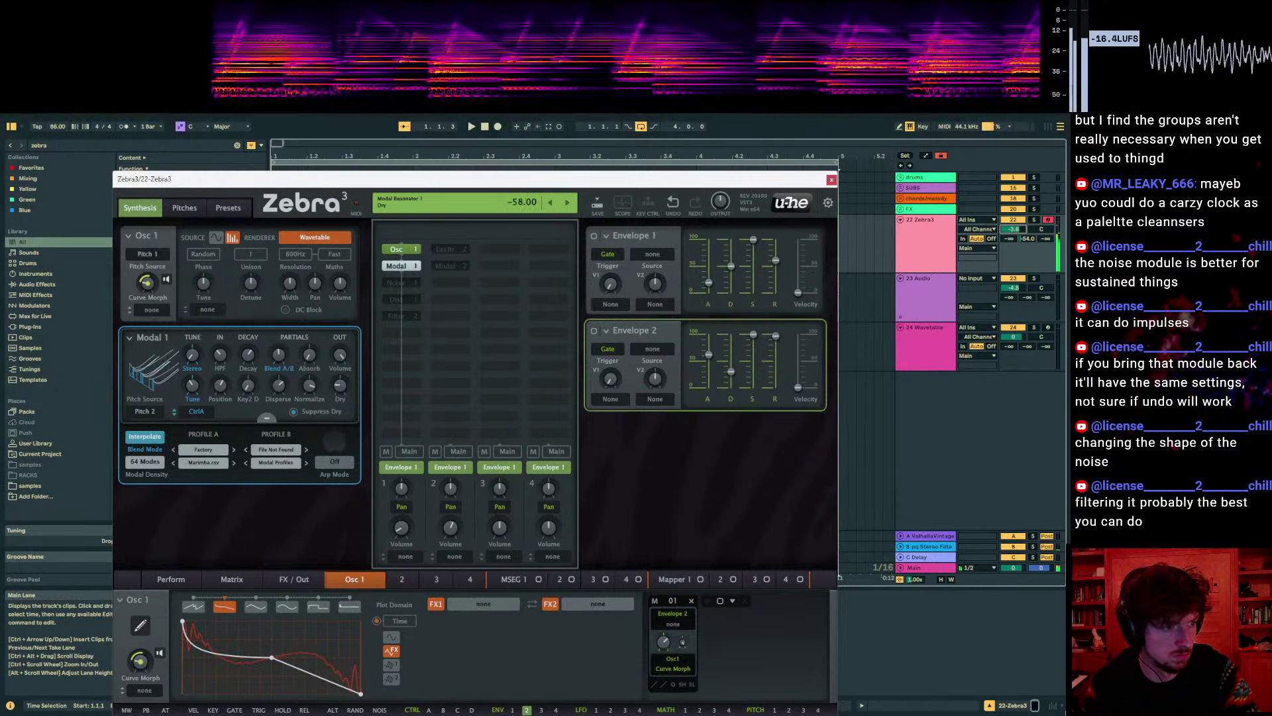
{"action": "left_click_drag", "start_coordinate": [341, 358], "coordinate": [340, 372]}
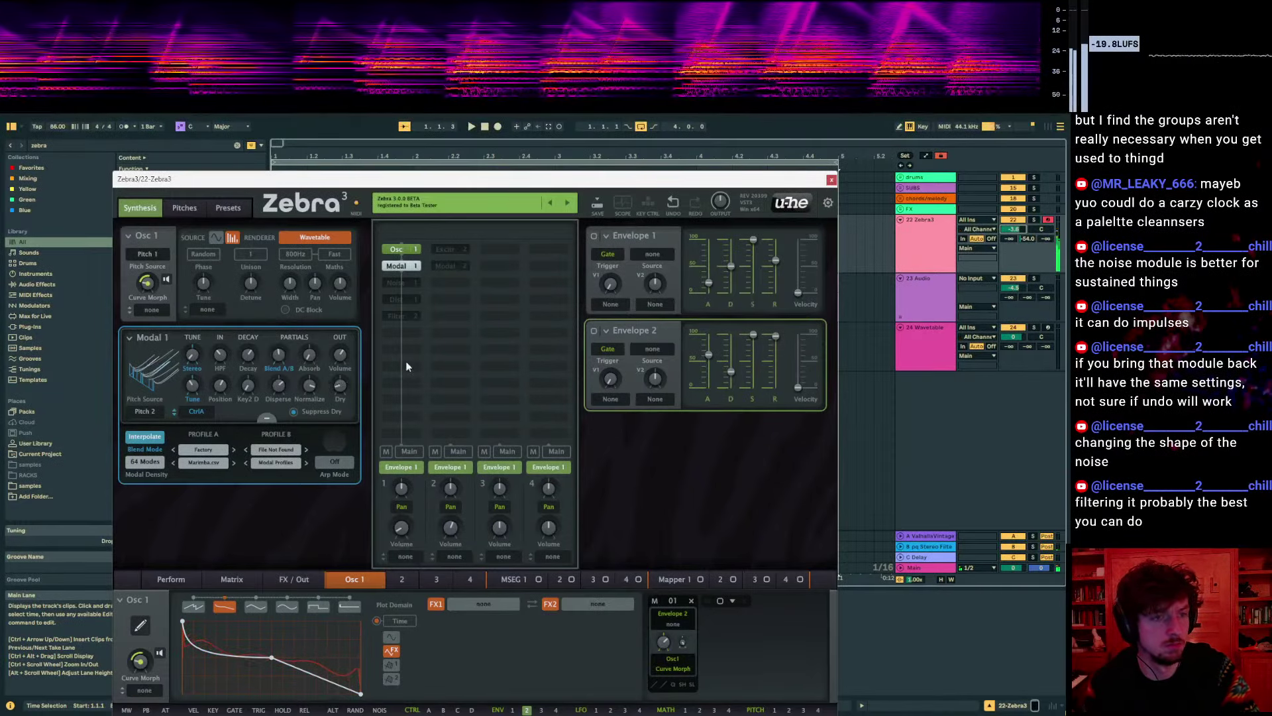
Reactivate Exciter 2 and Modal 2 in lane 2 and rebalance lane 1's volume against them
{"action": "left_click", "coordinate": [456, 265]}
{"action": "left_click", "coordinate": [450, 249]}
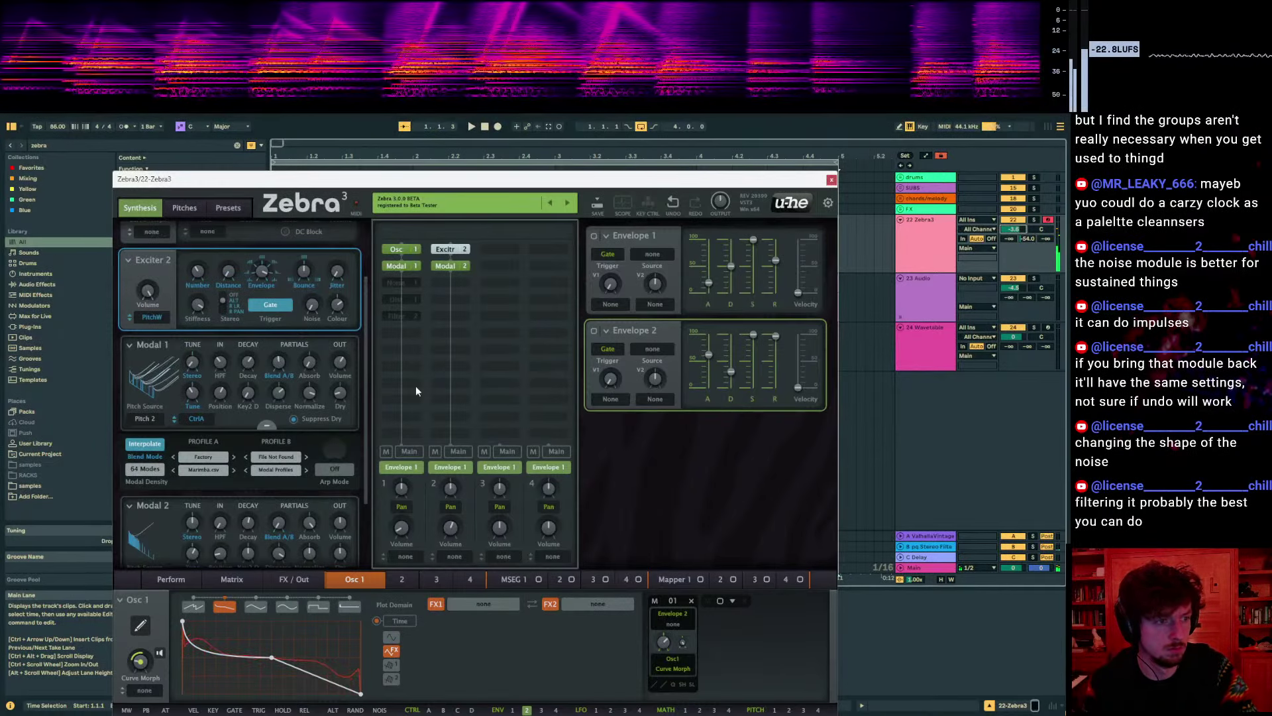
{"action": "left_click_drag", "start_coordinate": [401, 527], "coordinate": [401, 522]}
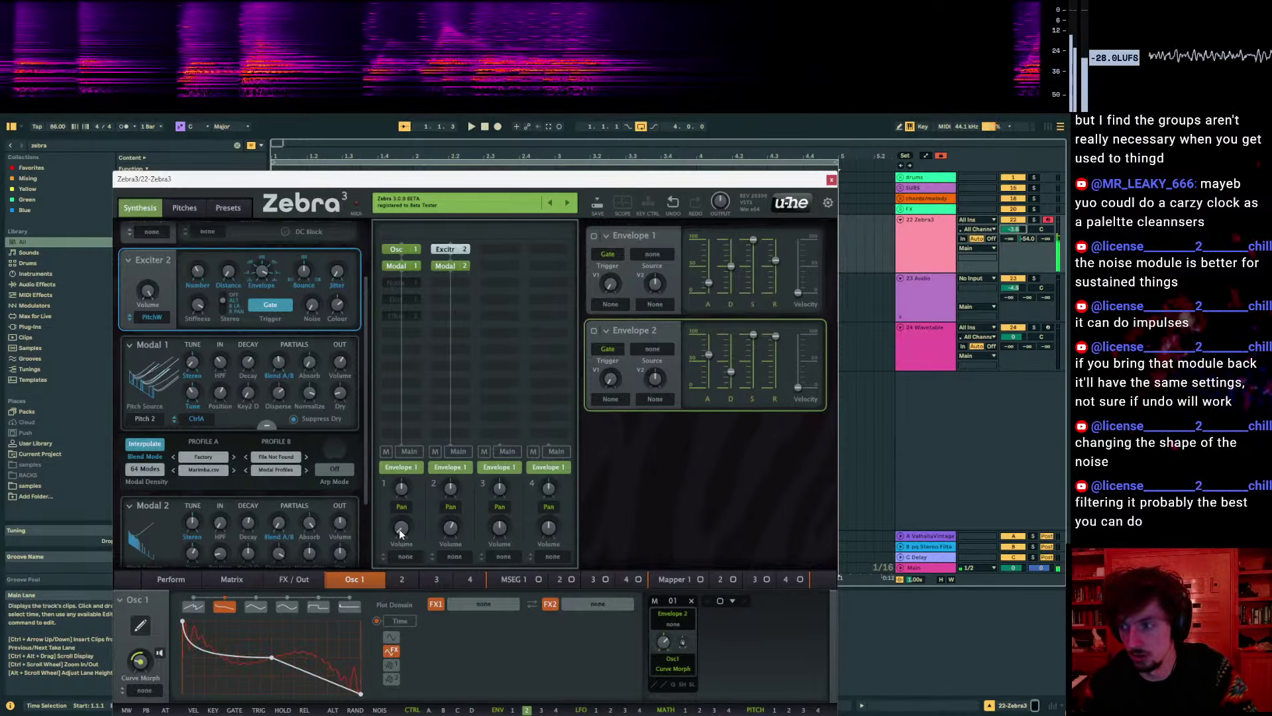
{"action": "left_click_drag", "start_coordinate": [400, 533], "coordinate": [400, 540]}
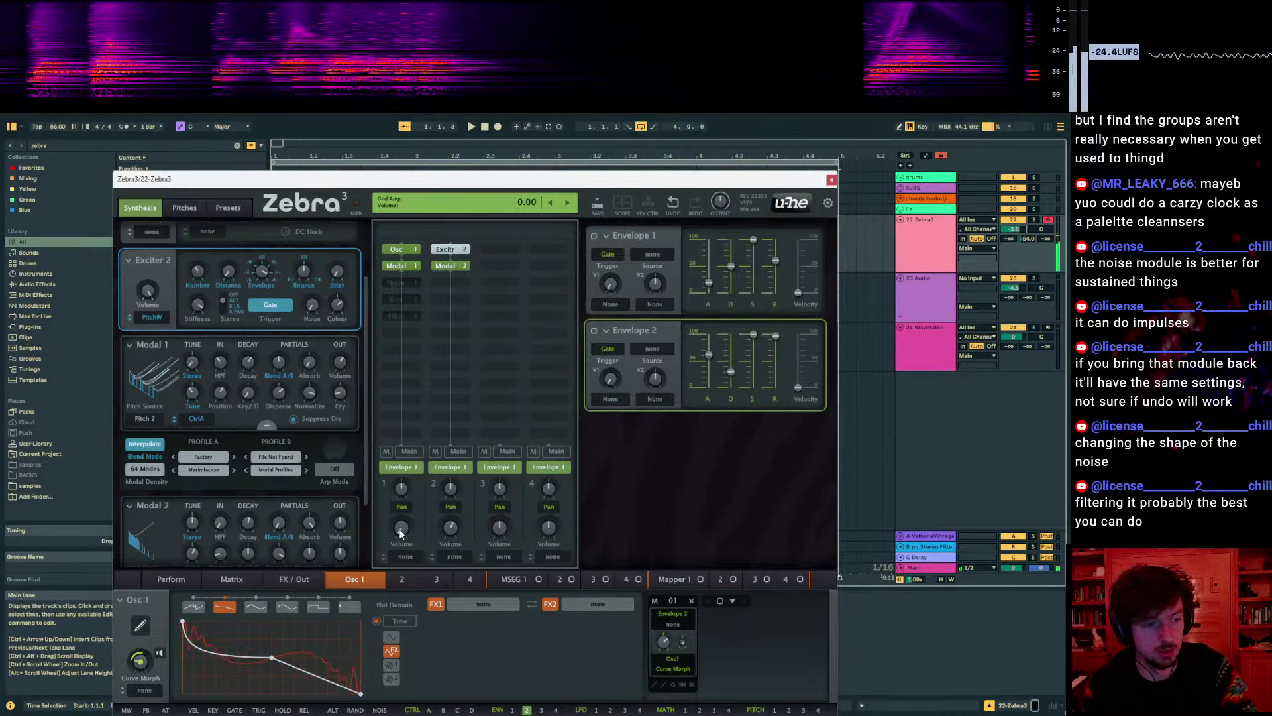
{"action": "mouse_move", "coordinate": [401, 533]}
{"action": "left_mouse_down"}
{"action": "mouse_move", "coordinate": [400, 520]}
{"action": "mouse_move", "coordinate": [400, 541]}
{"action": "left_mouse_up"}
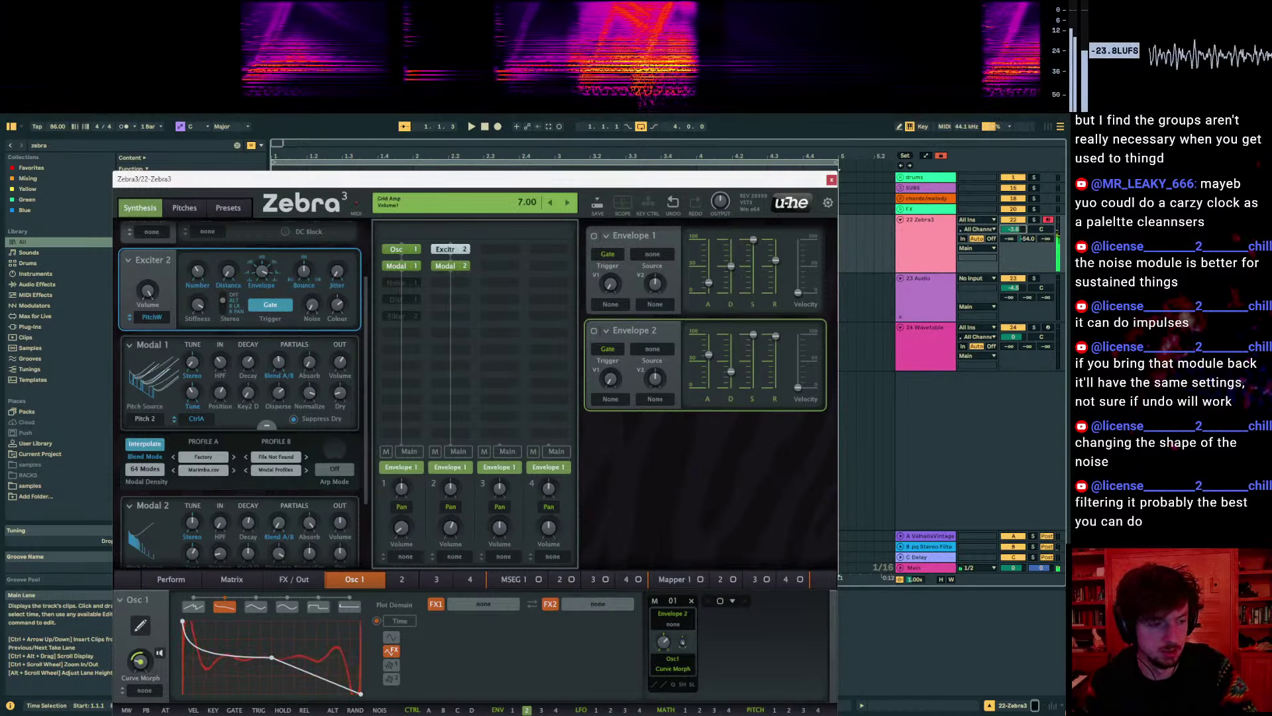
Lower Envelope 1's sustain and readjust the release of Envelope 1 and Envelope 2
{"action": "scroll", "coordinate": [236, 426], "scroll_direction": "down", "scroll_amount": 2}
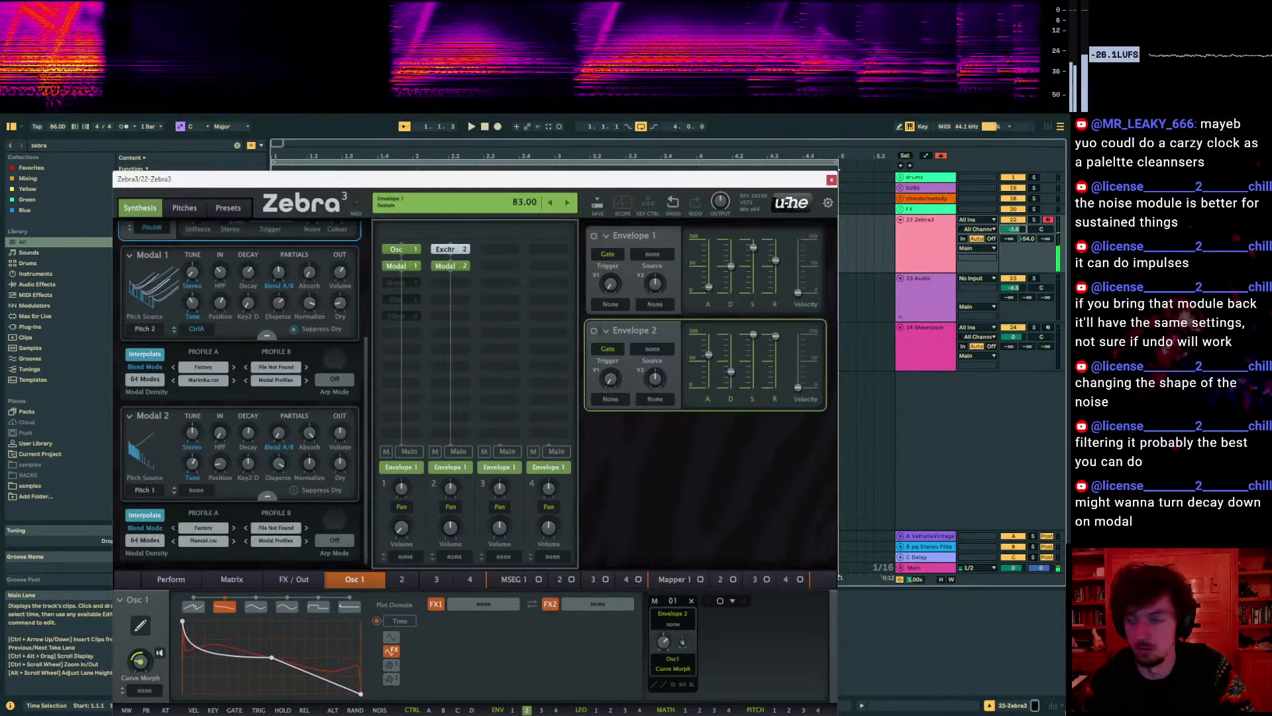
{"action": "left_click_drag", "start_coordinate": [753, 246], "coordinate": [754, 255]}
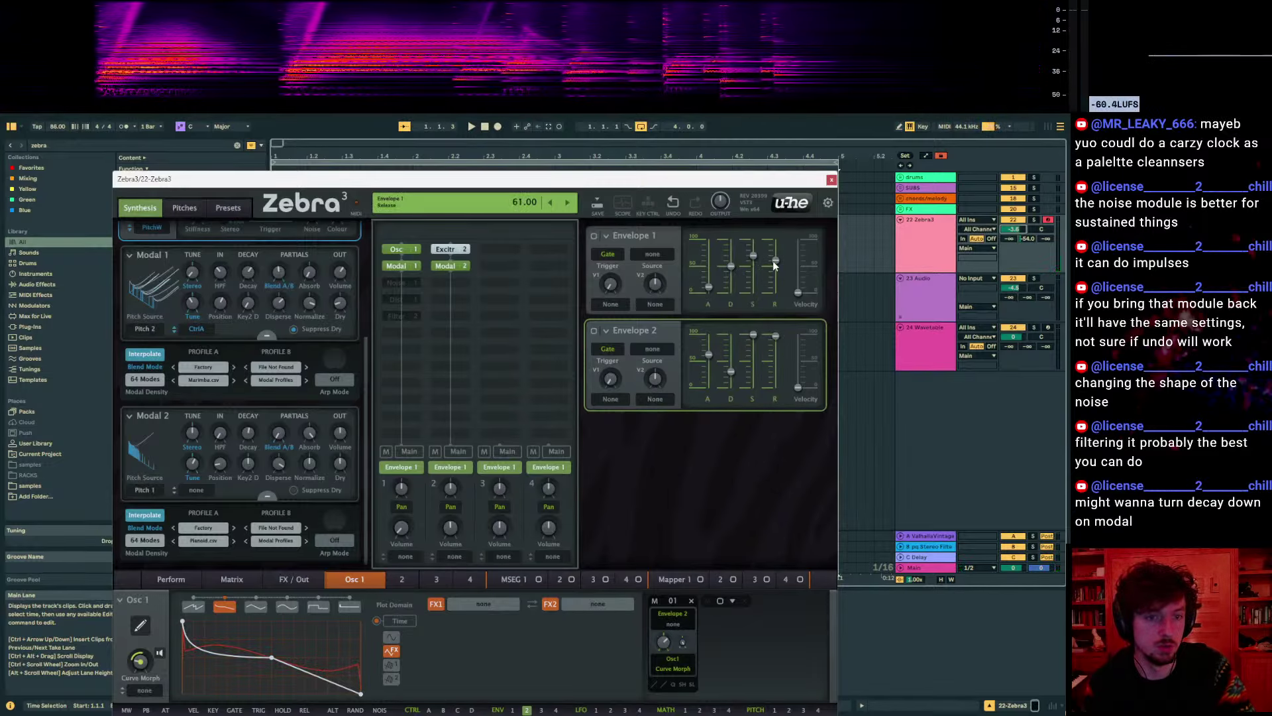
{"action": "mouse_move", "coordinate": [774, 260]}
{"action": "left_mouse_down"}
{"action": "mouse_move", "coordinate": [774, 285]}
{"action": "mouse_move", "coordinate": [775, 262]}
{"action": "left_mouse_up"}
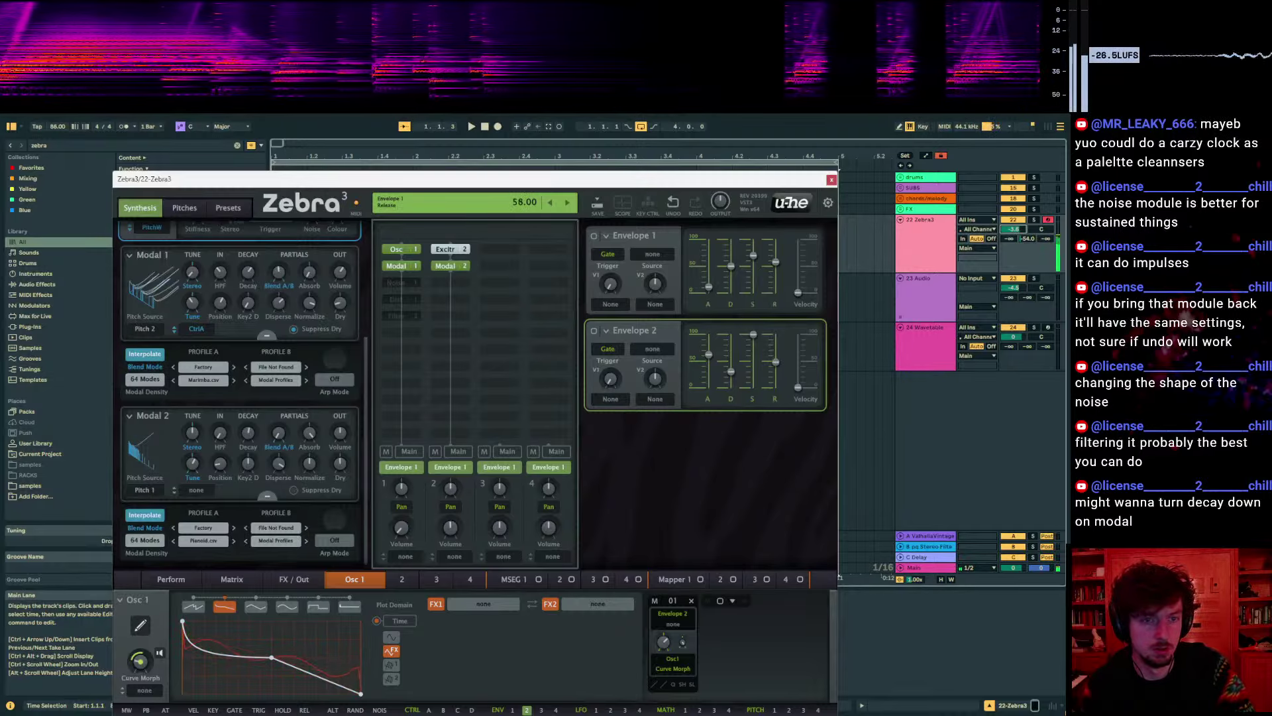
{"action": "left_click_drag", "start_coordinate": [785, 353], "coordinate": [775, 260]}
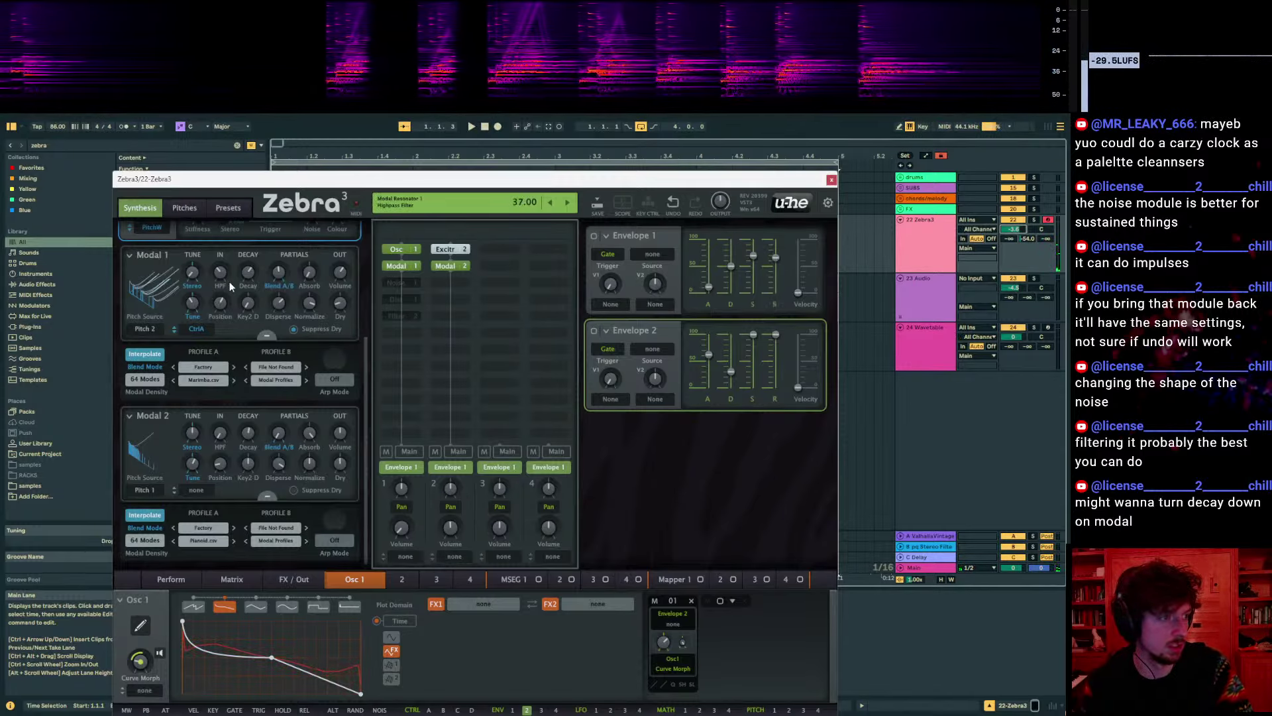
Try shorter and longer Decay settings on Modal 1 and tweak Exciter 2's noise amount and colour
{"action": "scroll", "coordinate": [240, 254], "scroll_direction": "up", "scroll_amount": 3}
{"action": "left_click_drag", "start_coordinate": [248, 360], "coordinate": [248, 378]}
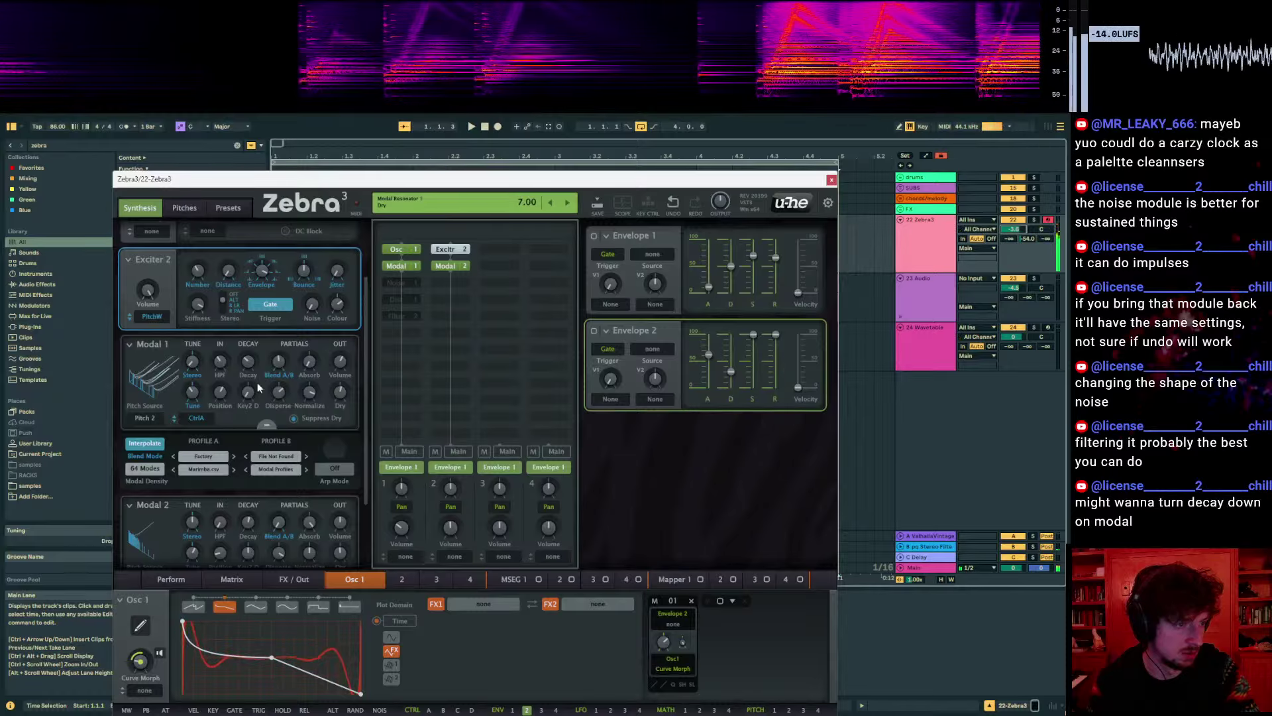
{"action": "left_click_drag", "start_coordinate": [248, 362], "coordinate": [248, 291]}
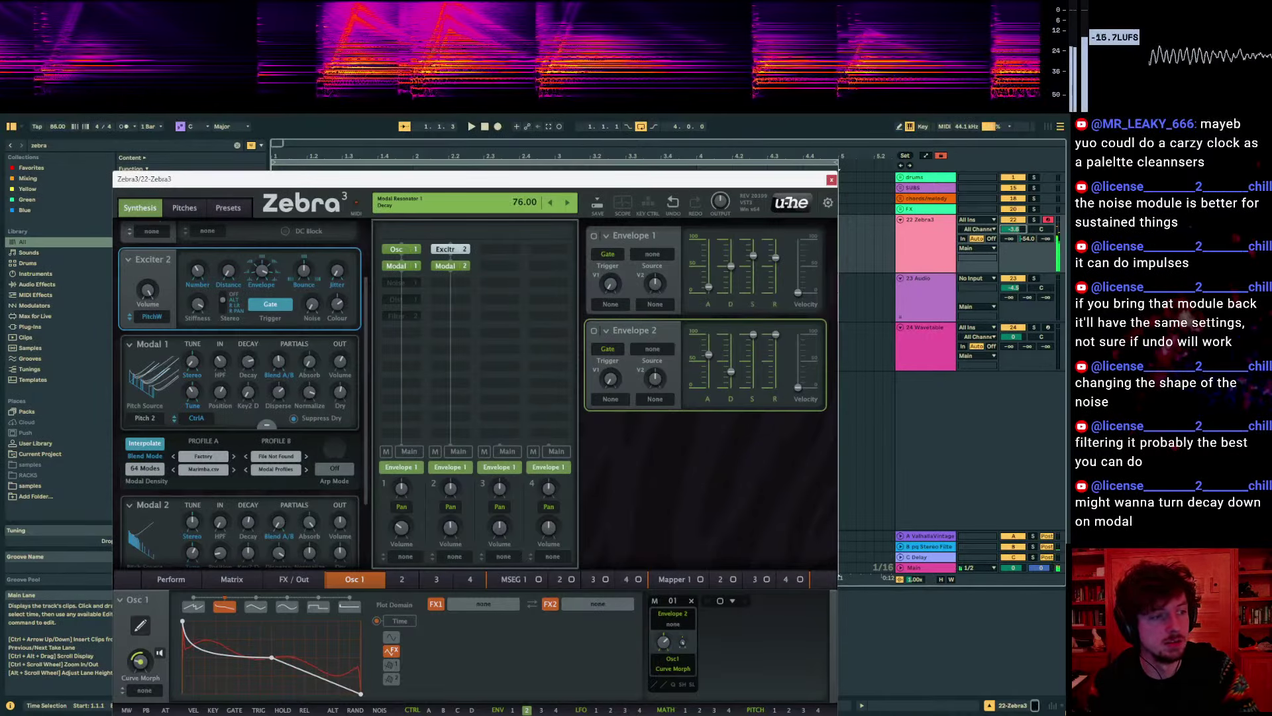
{"action": "left_click_drag", "start_coordinate": [248, 362], "coordinate": [248, 375]}
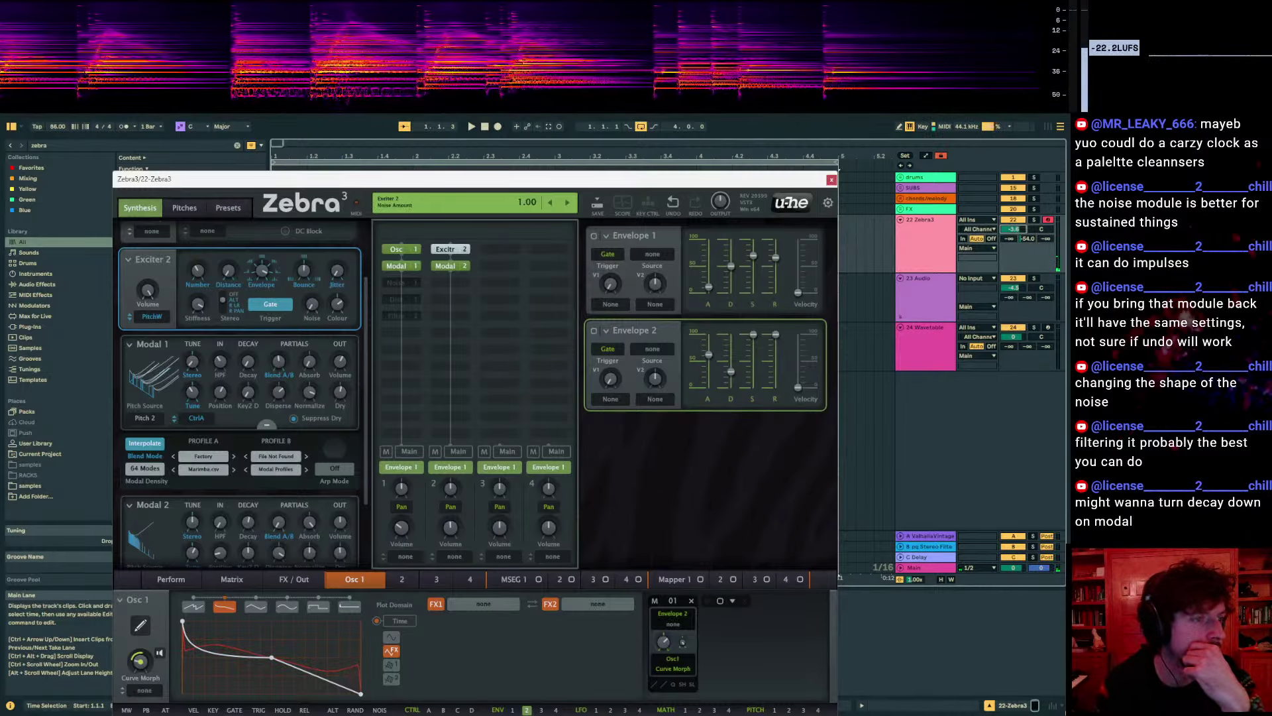
{"action": "left_click_drag", "start_coordinate": [312, 305], "coordinate": [338, 265]}
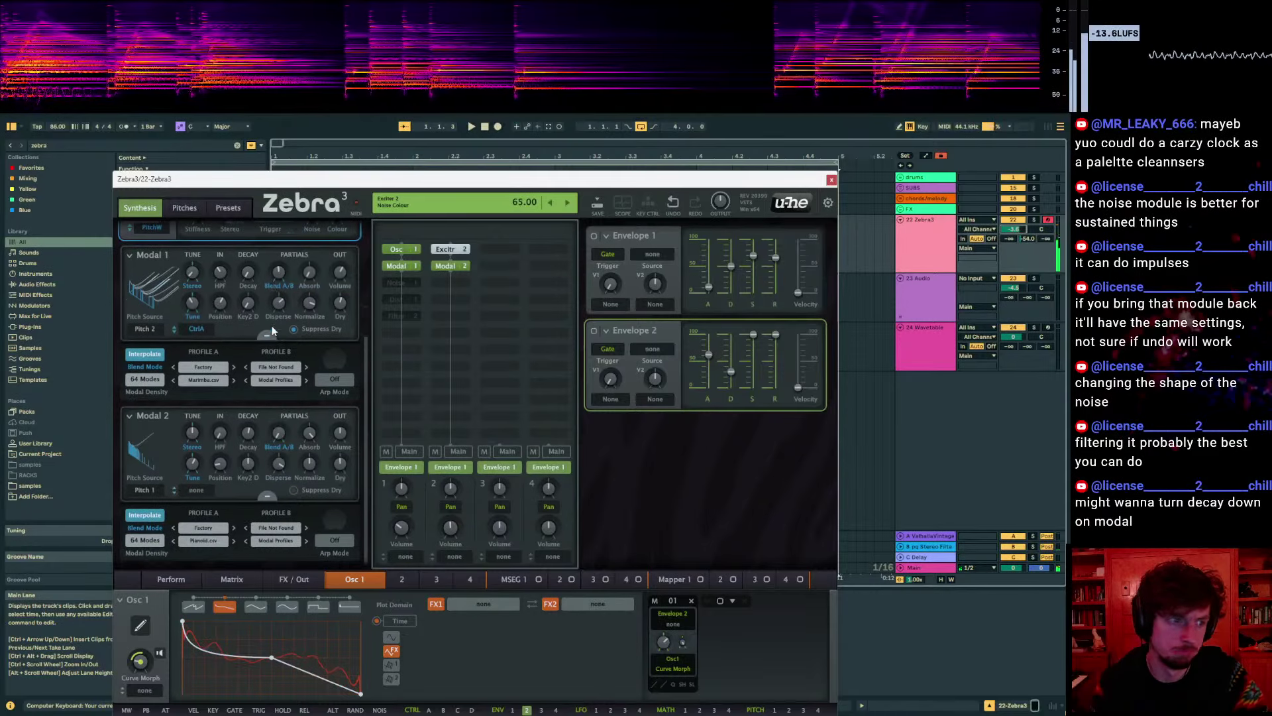
Fine-tune lane 1's volume and readjust Modal 1's Decay and tuning
{"action": "scroll", "coordinate": [290, 361], "scroll_direction": "down", "scroll_amount": 3}
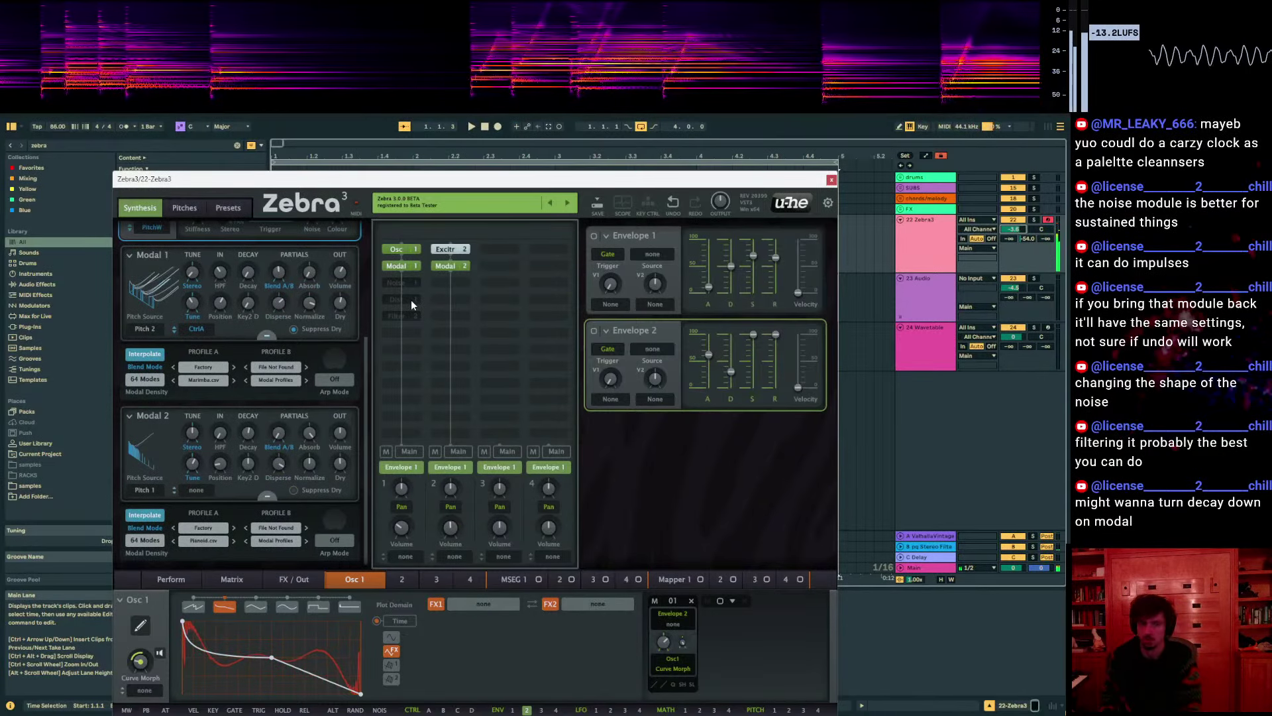
{"action": "left_click_drag", "start_coordinate": [401, 527], "coordinate": [402, 530]}
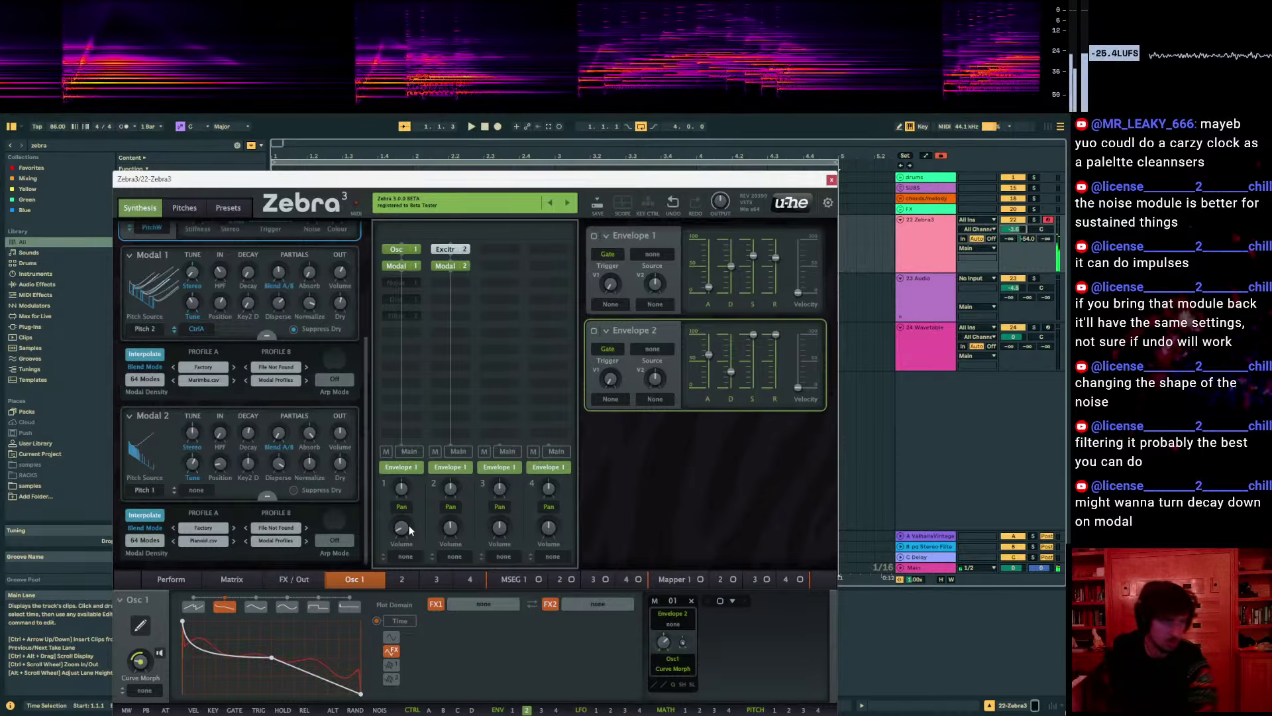
{"action": "left_click_drag", "start_coordinate": [247, 272], "coordinate": [194, 305]}
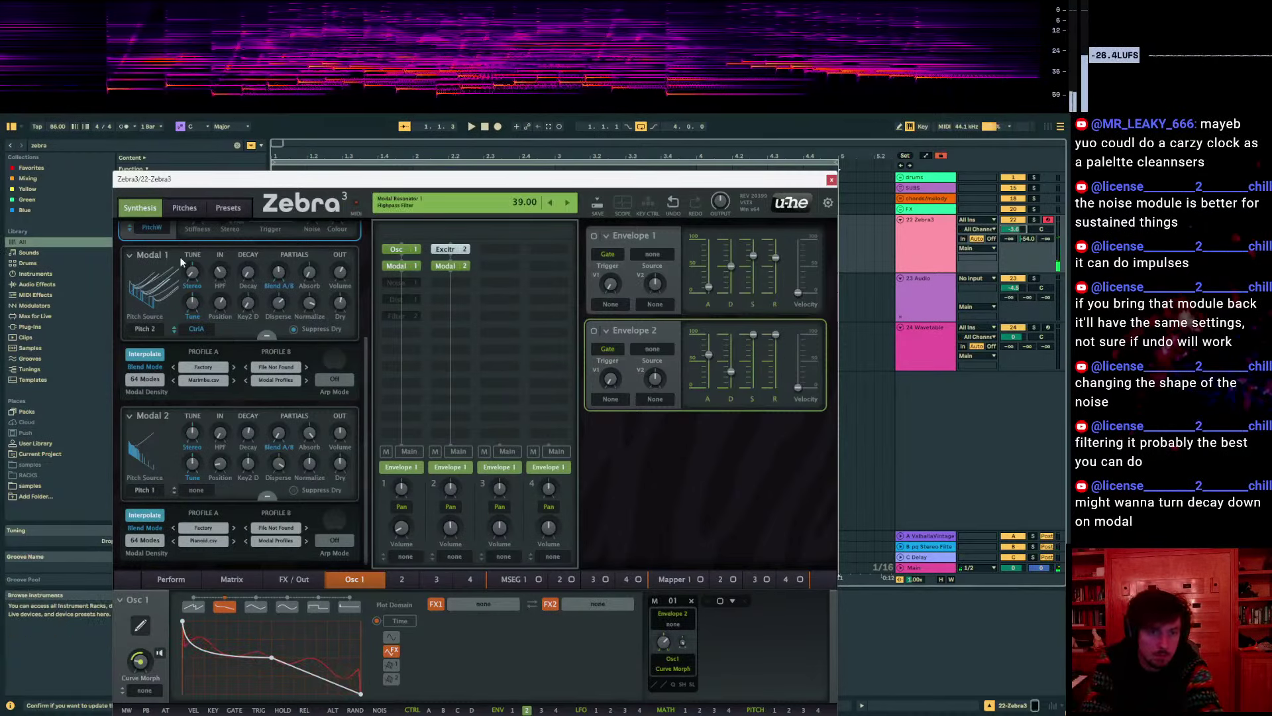
Lower Envelope 1's sustain to the minimum, shorten its decay and raise the 22 Zebra3 track's send level
{"action": "mouse_move", "coordinate": [738, 261]}
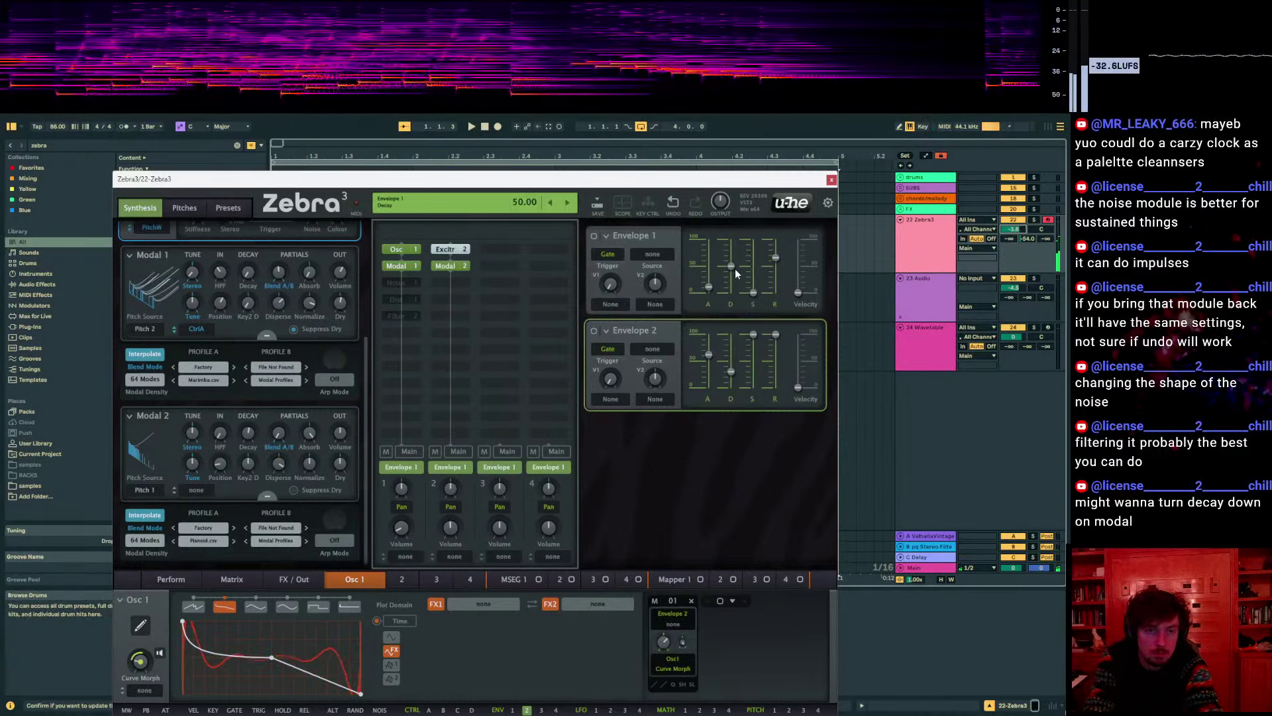
{"action": "left_click_drag", "start_coordinate": [735, 268], "coordinate": [734, 274]}
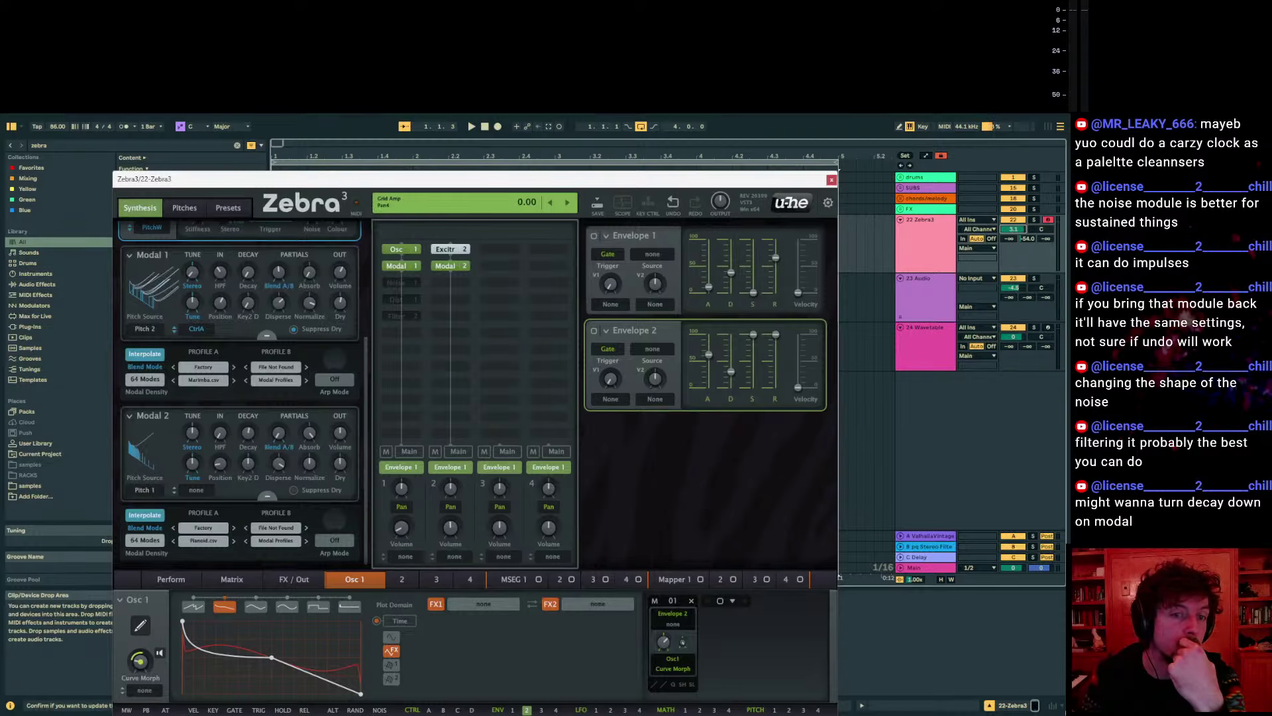
{"action": "left_click_drag", "start_coordinate": [1027, 238], "coordinate": [1027, 206]}
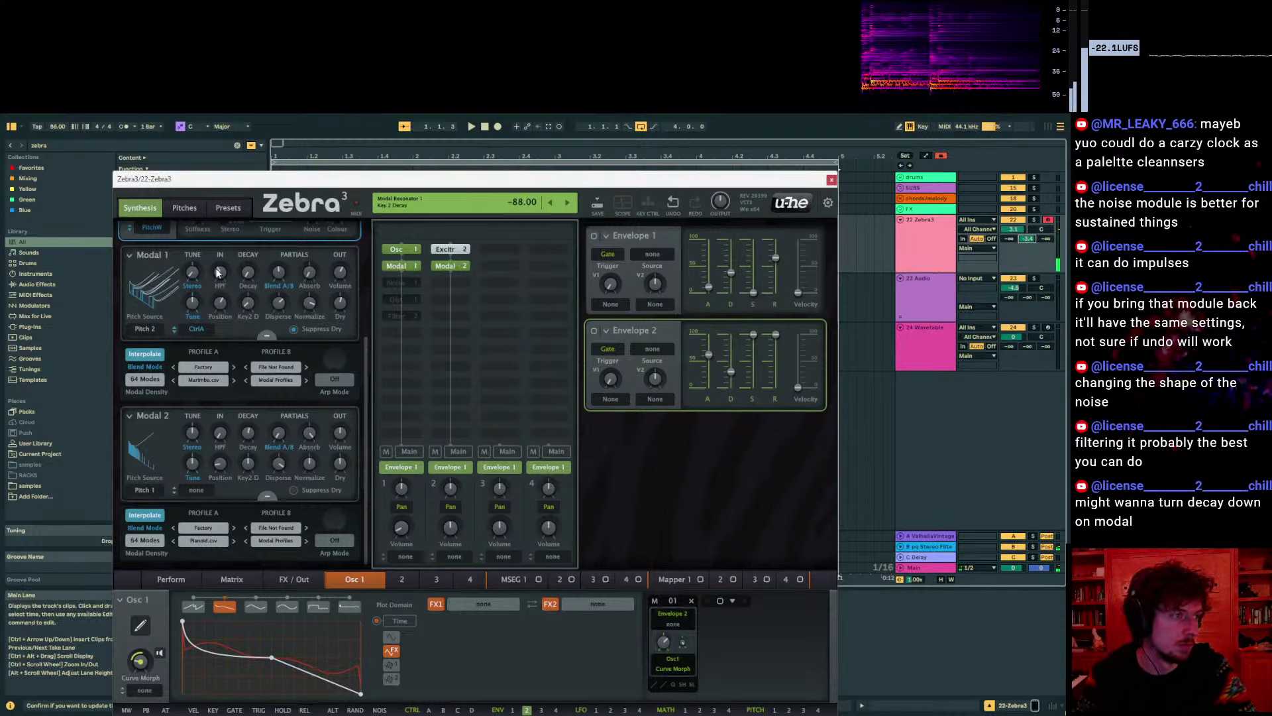
Add Osc 2 at the top of lane 3 and reselect the 22 Zebra3 track
{"action": "left_click", "coordinate": [494, 248]}
{"action": "left_click", "coordinate": [650, 245]}
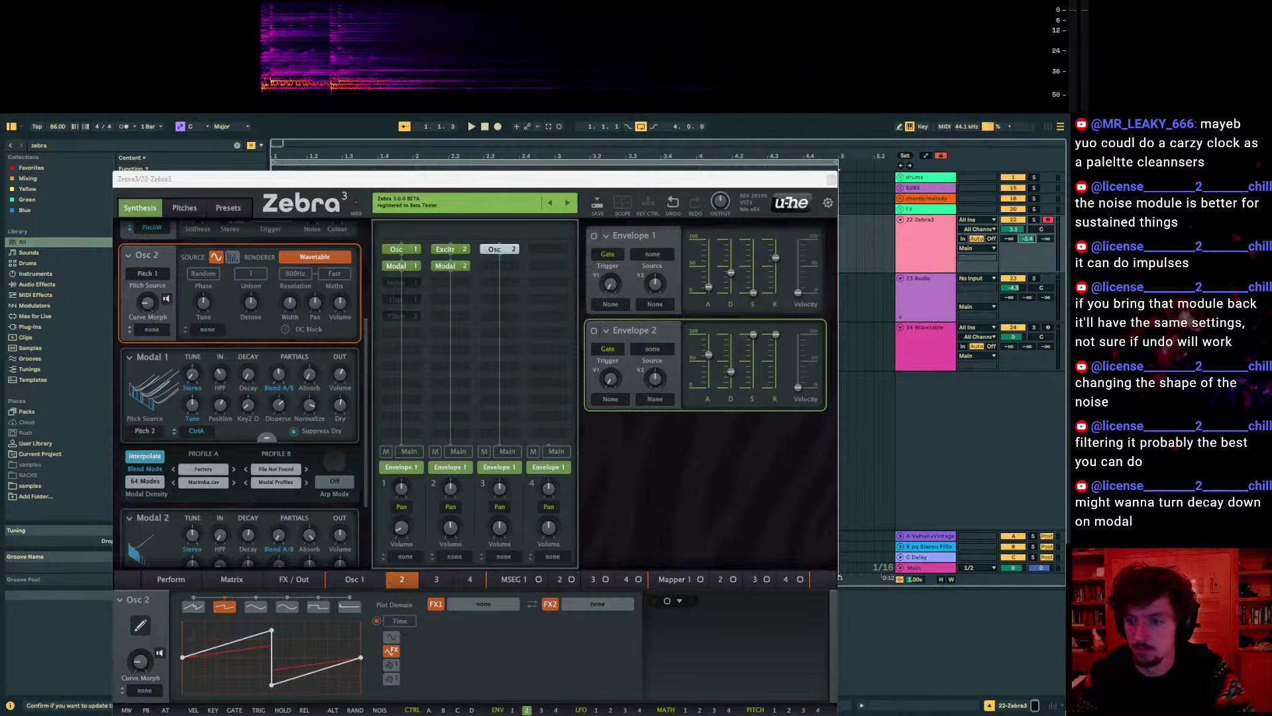
{"action": "left_click", "coordinate": [925, 289]}
{"action": "left_click", "coordinate": [936, 255]}
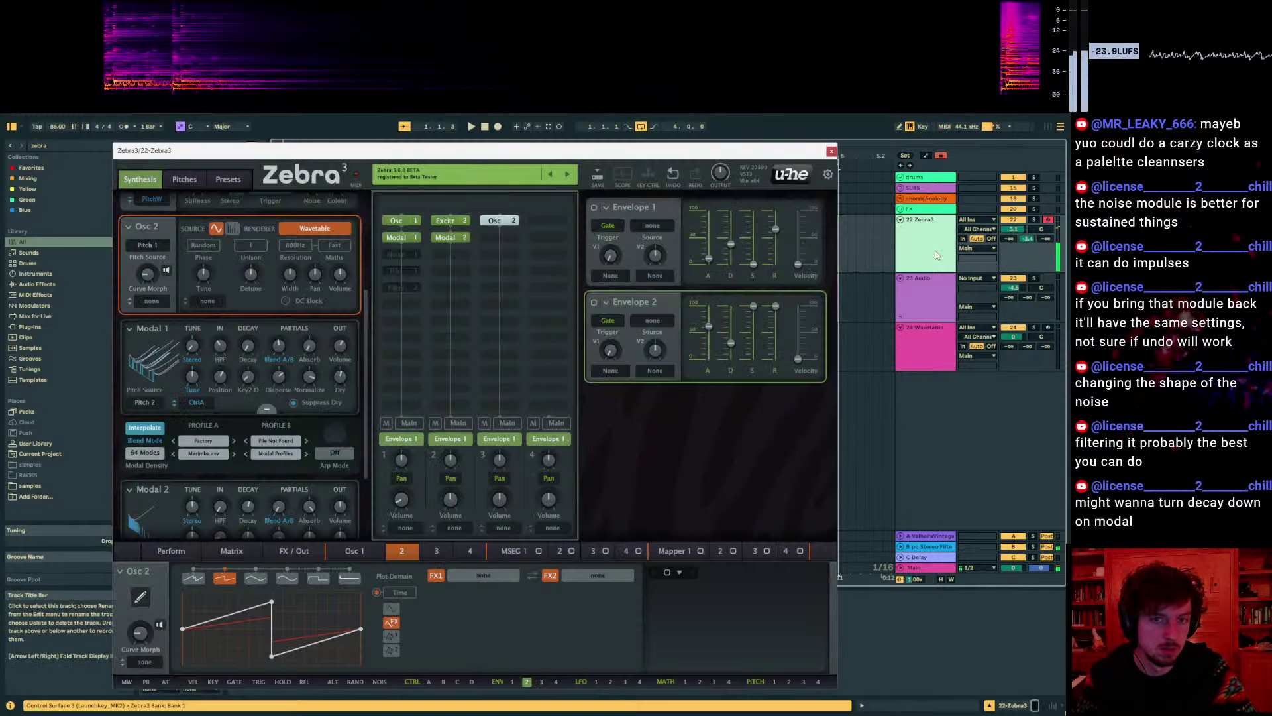
Set Osc 2's Maths option to Rough and Exciter 2's Trigger to Pressure
{"action": "scroll", "coordinate": [335, 244], "scroll_direction": "down", "scroll_amount": 1}
{"action": "scroll", "coordinate": [269, 251], "scroll_direction": "up", "scroll_amount": 2}
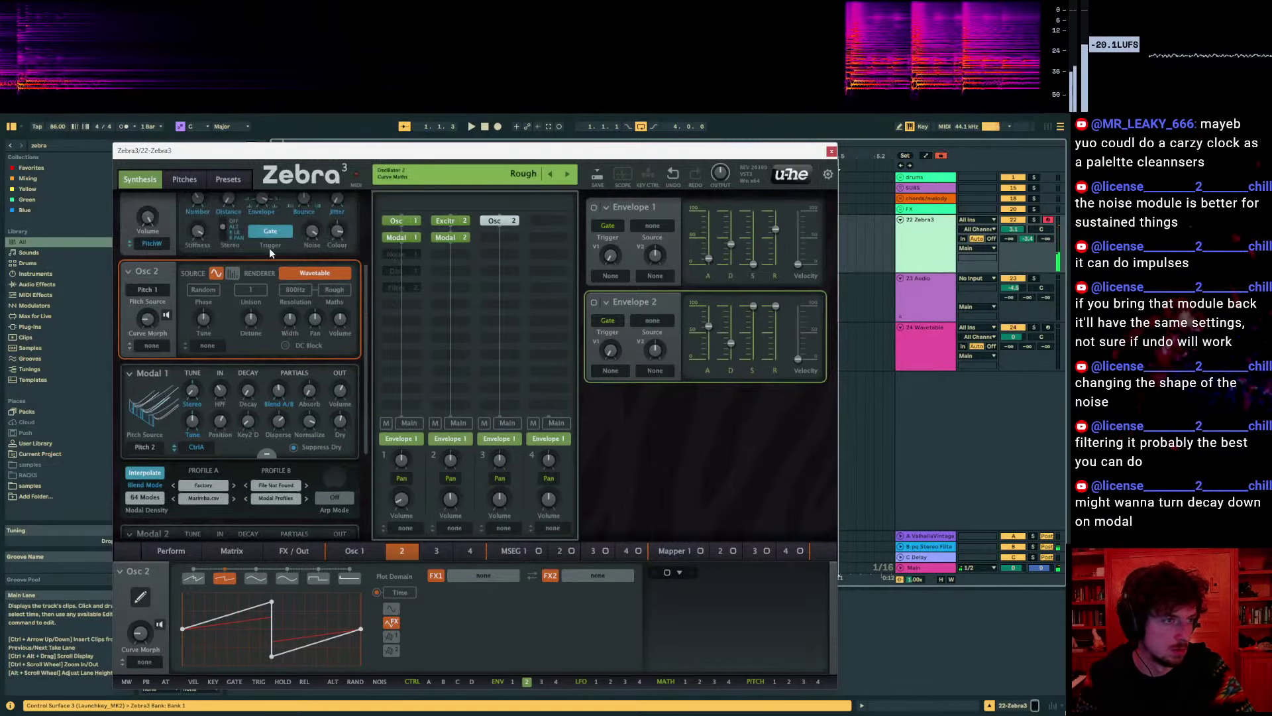
{"action": "scroll", "coordinate": [270, 251], "scroll_direction": "down", "scroll_amount": 1}
{"action": "scroll", "coordinate": [283, 341], "scroll_direction": "down", "scroll_amount": 1}
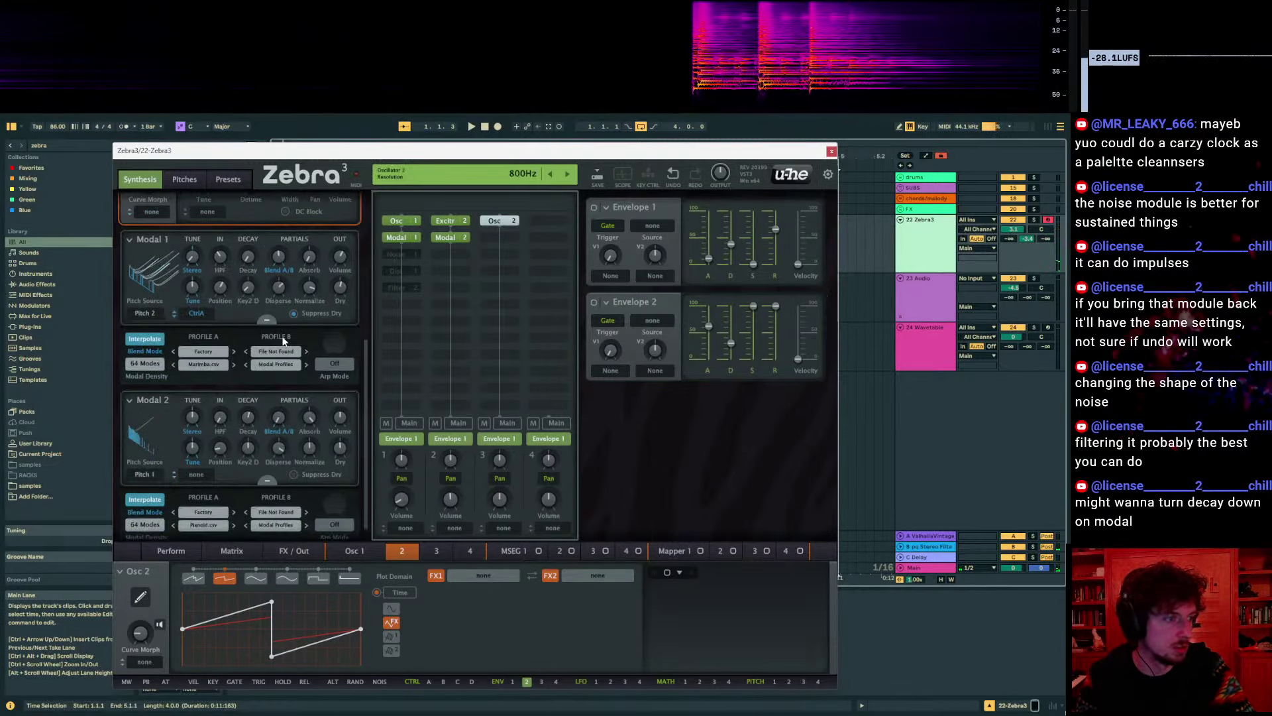
{"action": "scroll", "coordinate": [284, 331], "scroll_direction": "up", "scroll_amount": 1}
{"action": "scroll", "coordinate": [325, 259], "scroll_direction": "up", "scroll_amount": 1}
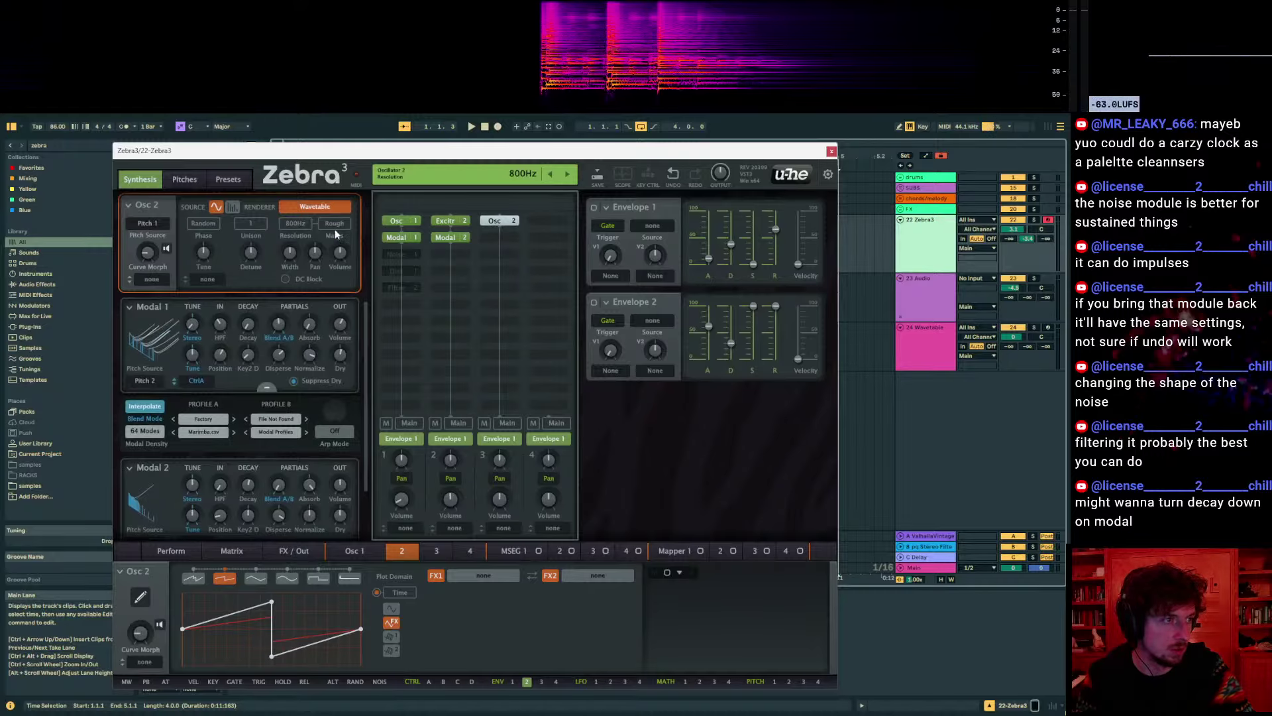
{"action": "scroll", "coordinate": [219, 298], "scroll_direction": "up", "scroll_amount": 4}
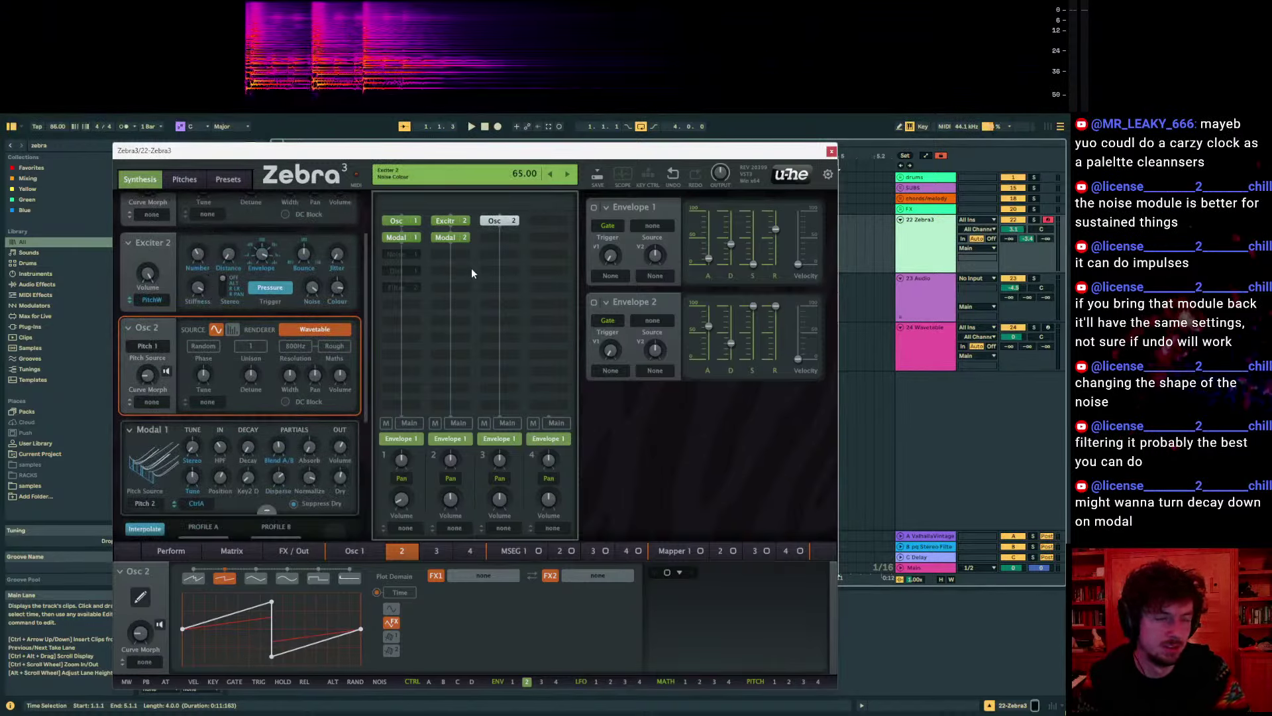
Switch Osc 2's renderer to Additive Synth and review the settings of the other modules
{"action": "left_click", "coordinate": [300, 333]}
{"action": "scroll", "coordinate": [321, 265], "scroll_direction": "up", "scroll_amount": 1}
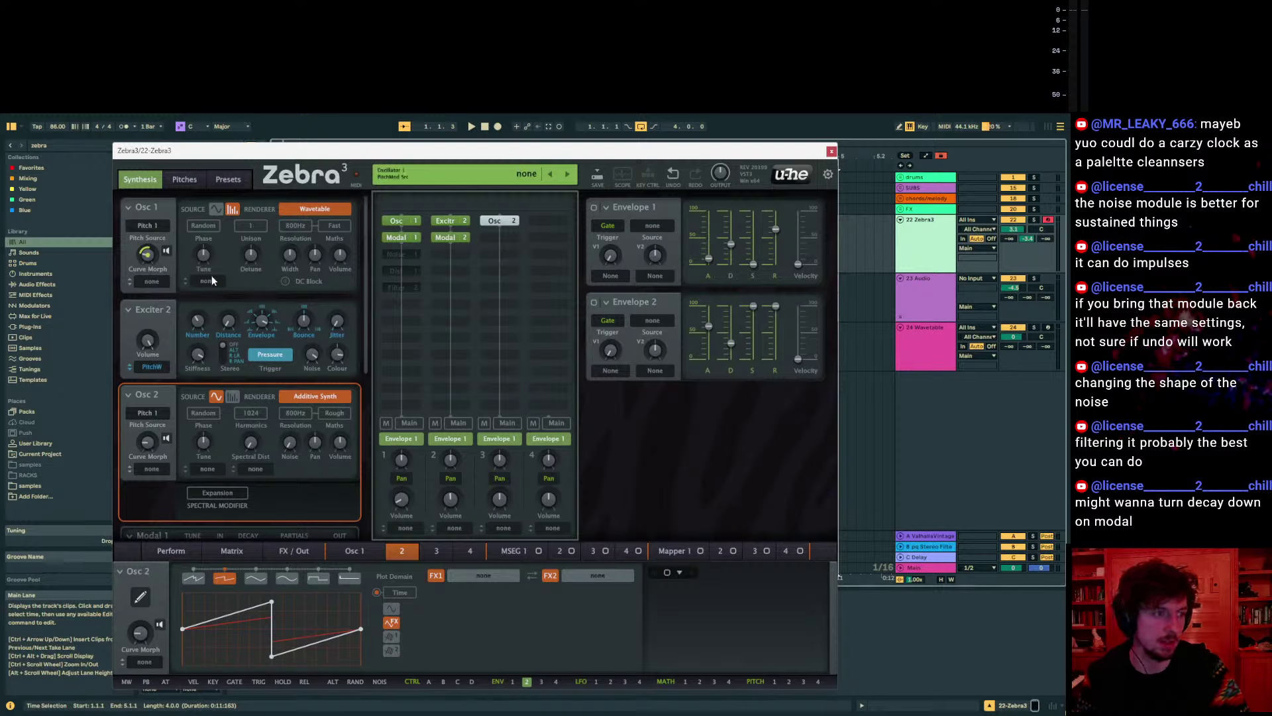
{"action": "scroll", "coordinate": [212, 281], "scroll_direction": "down", "scroll_amount": 6}
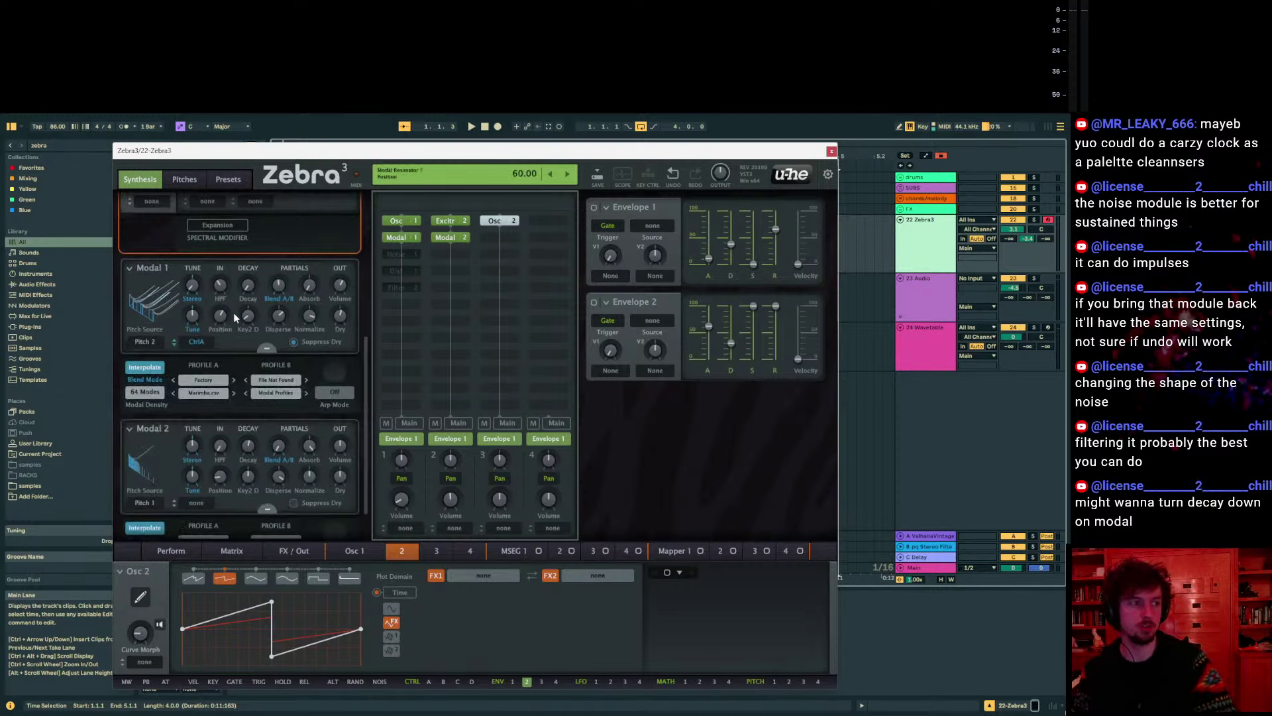
Switch Osc 2's renderer to Wavetable, select its fourth curve shape, the sine, and slightly raise the Curve Morph
{"action": "scroll", "coordinate": [278, 312], "scroll_direction": "up", "scroll_amount": 5}
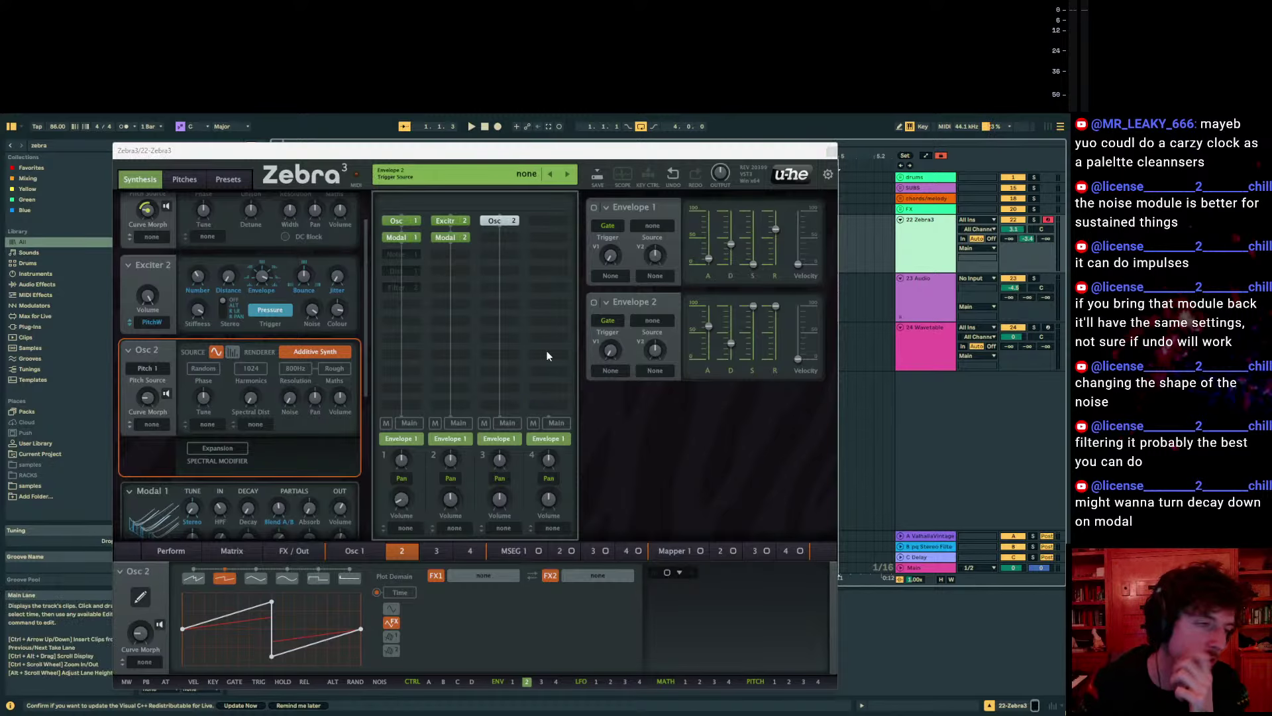
{"action": "left_click", "coordinate": [494, 223]}
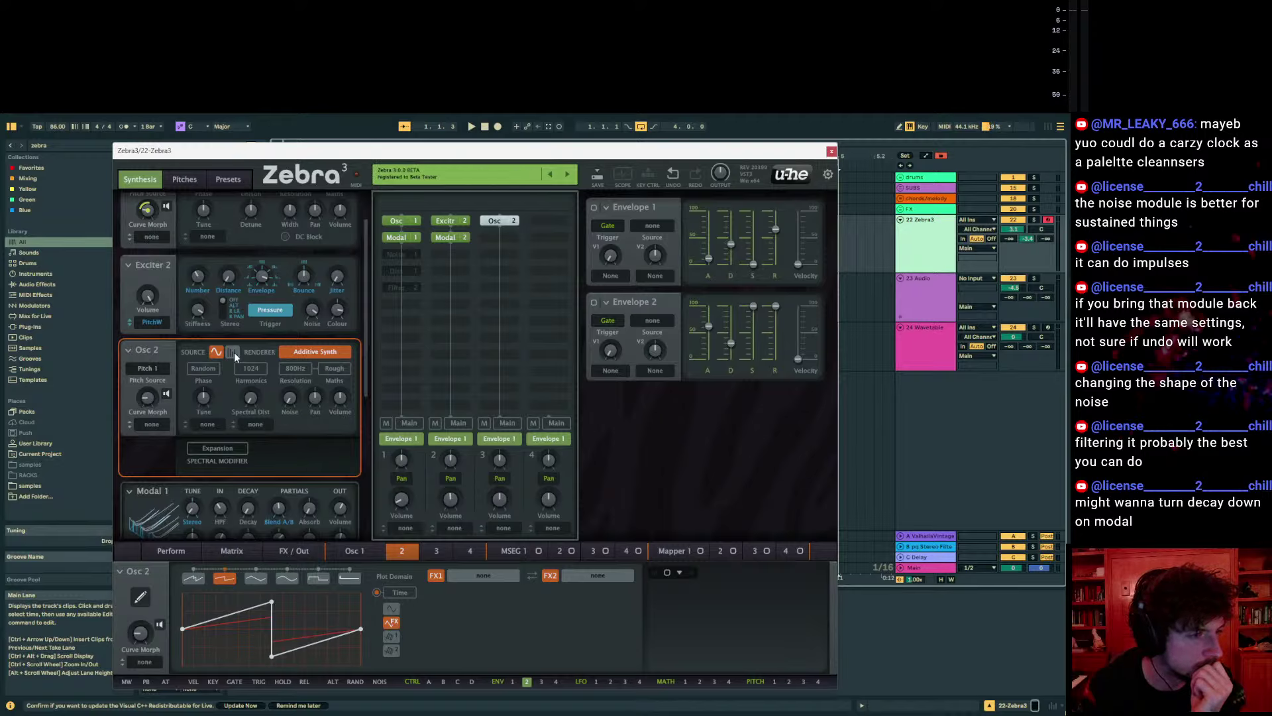
{"action": "left_click", "coordinate": [300, 352]}
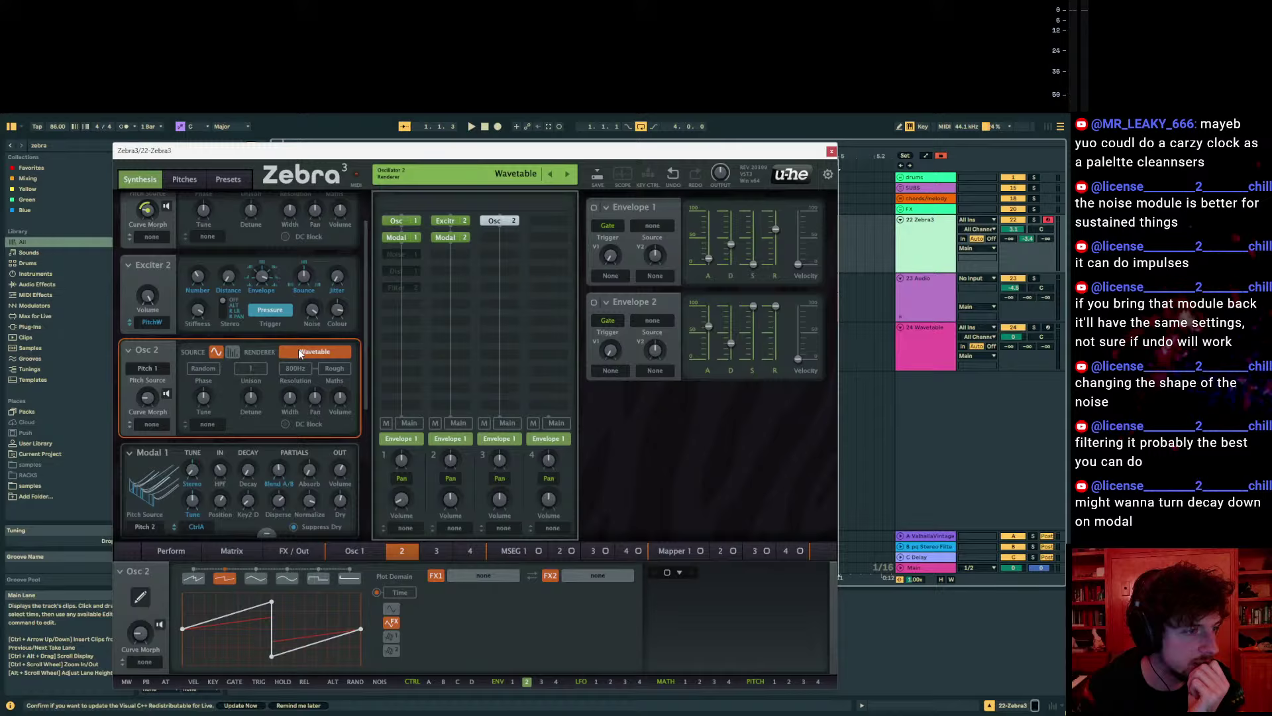
{"action": "left_click", "coordinate": [287, 577]}
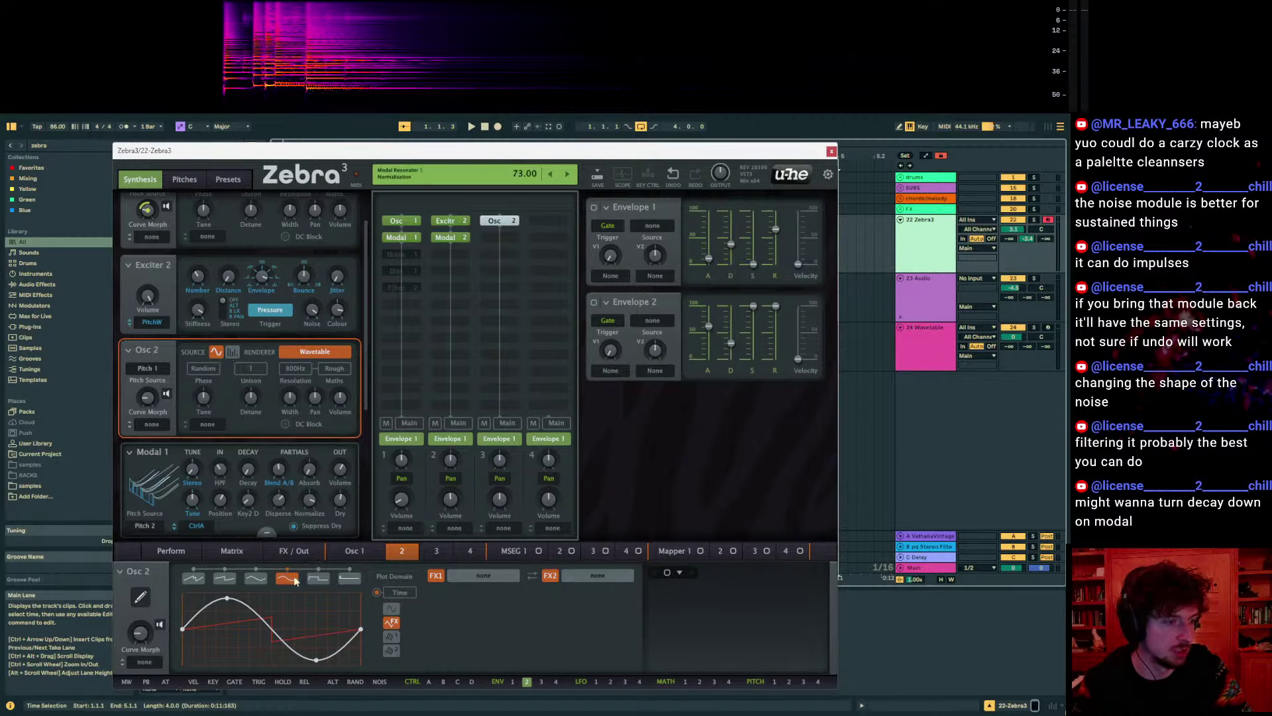
{"action": "left_click_drag", "start_coordinate": [147, 397], "coordinate": [147, 395]}
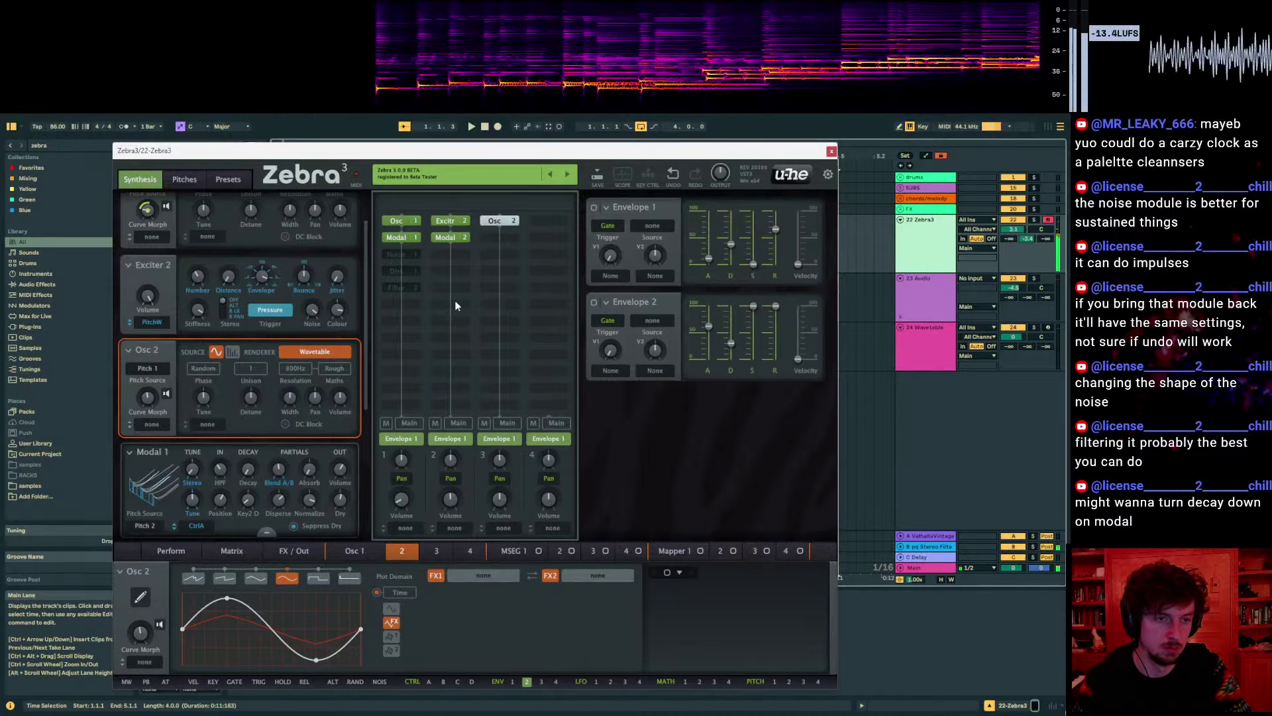
Raise Exciter 2's Jitter and slightly increase its Bounce and Modal 1's Decay
{"action": "left_click_drag", "start_coordinate": [337, 275], "coordinate": [338, 265]}
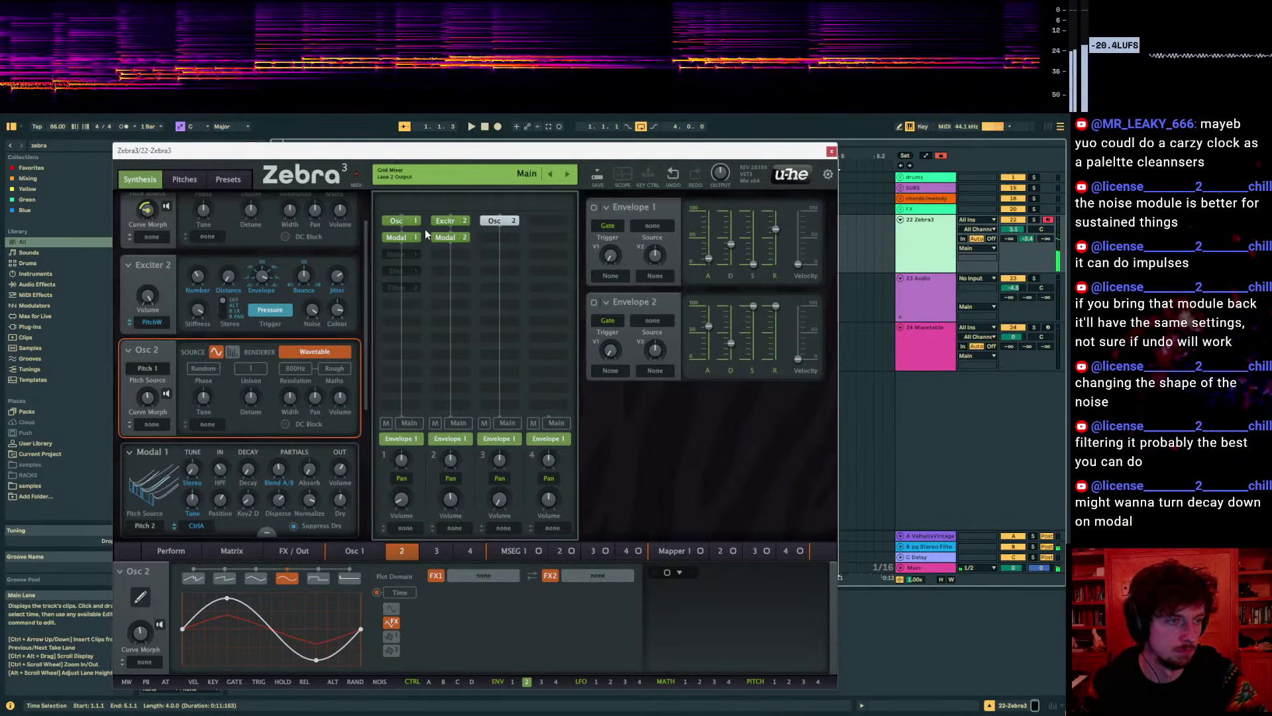
{"action": "left_click_drag", "start_coordinate": [304, 276], "coordinate": [304, 275]}
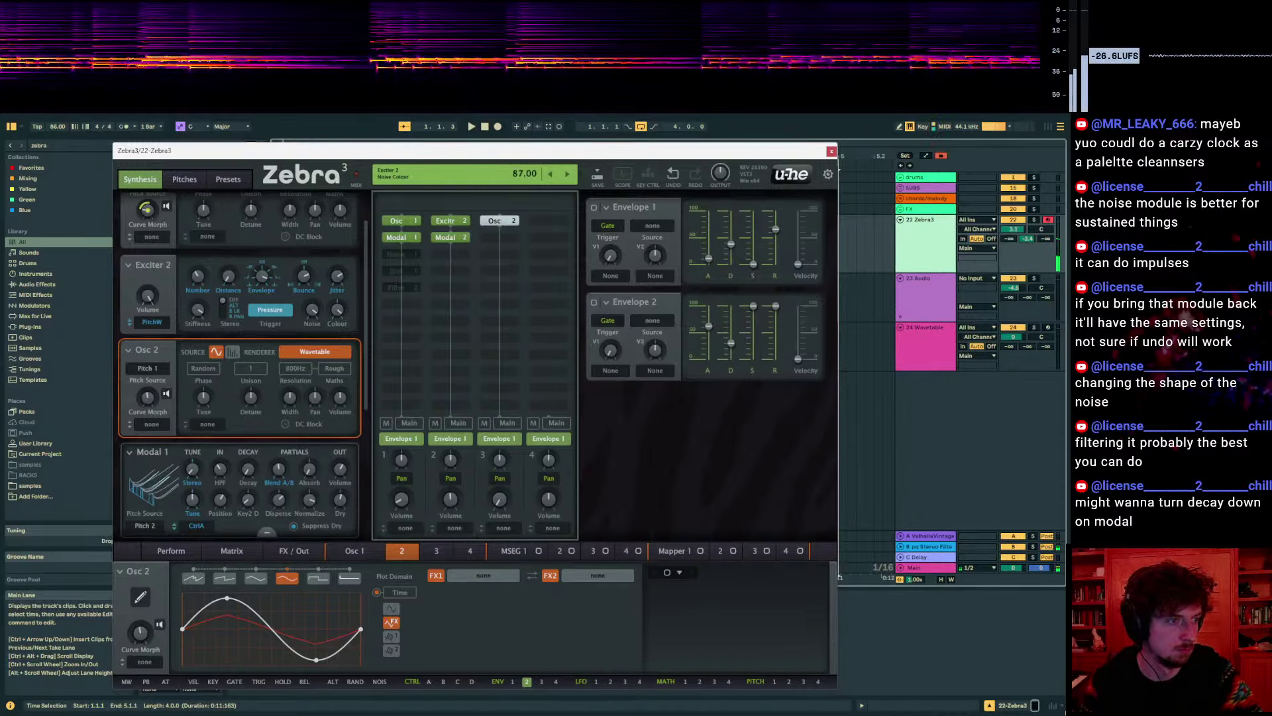
{"action": "scroll", "coordinate": [328, 347], "scroll_direction": "down", "scroll_amount": 3}
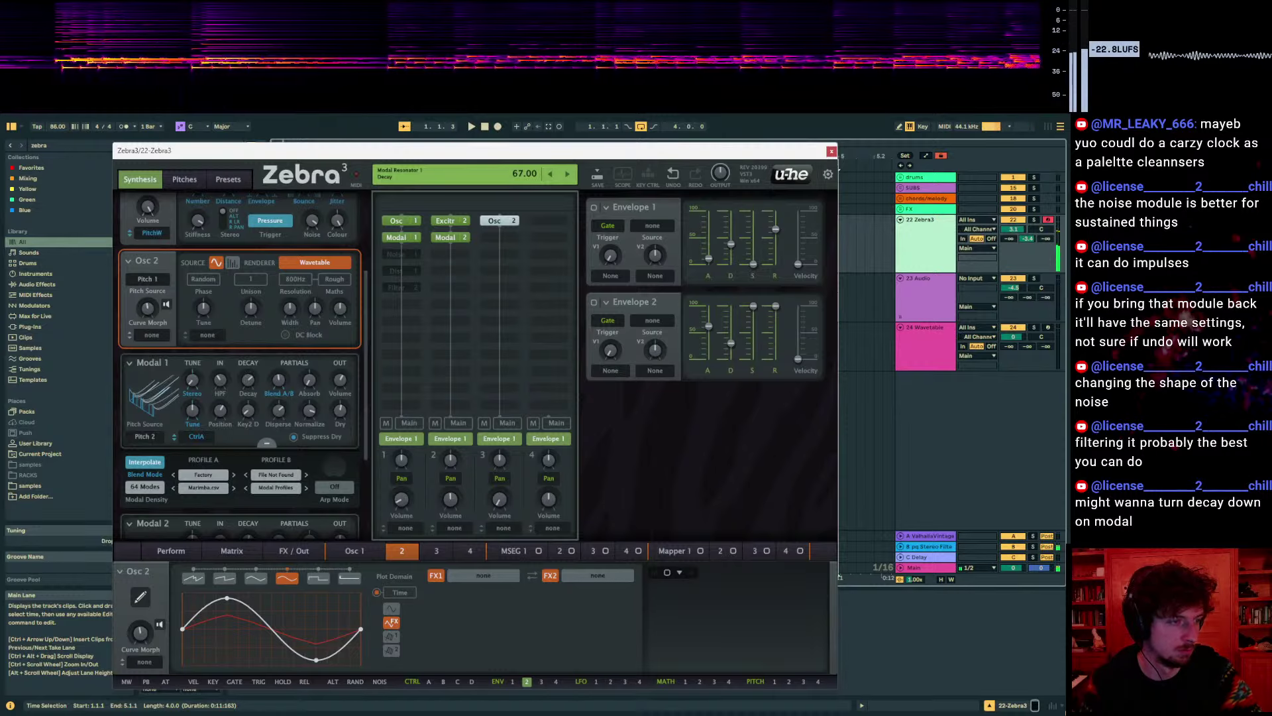
{"action": "left_click_drag", "start_coordinate": [248, 379], "coordinate": [248, 377]}
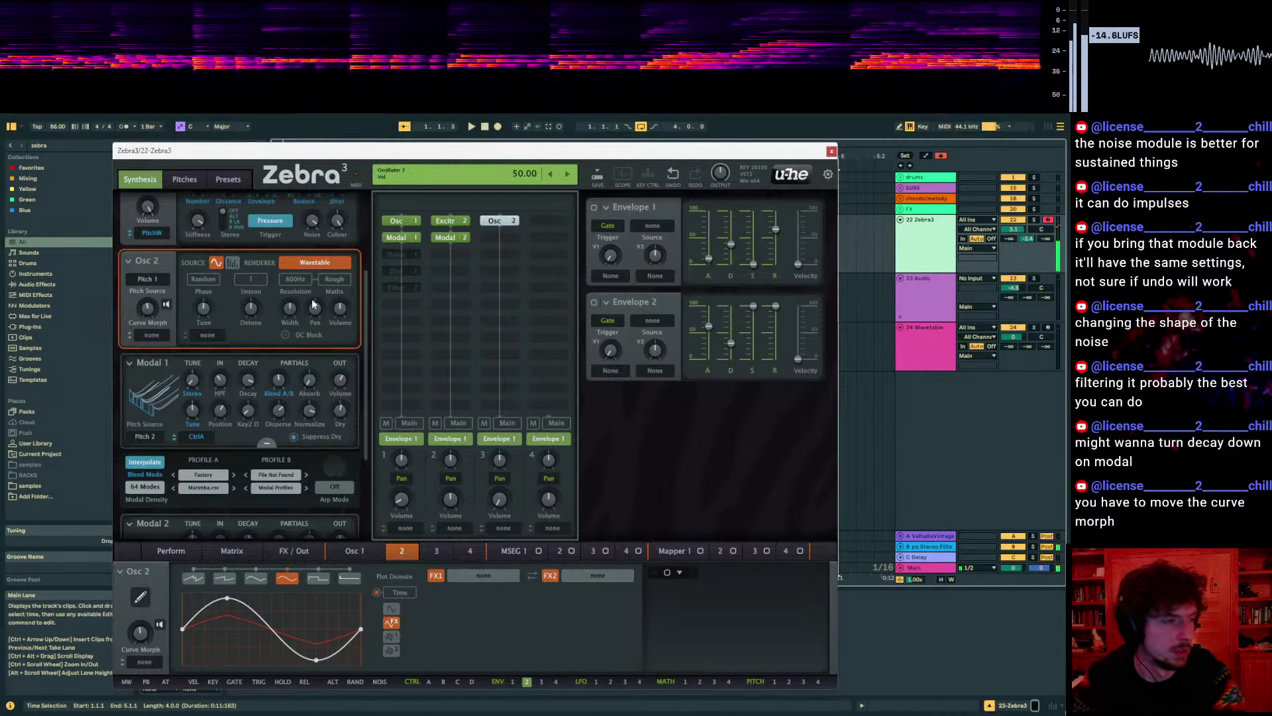
Review the Exciter 2 and Osc 2 settings and check the tuning of Pitch 1 and Pitch 2
{"action": "scroll", "coordinate": [286, 373], "scroll_direction": "up", "scroll_amount": 3}
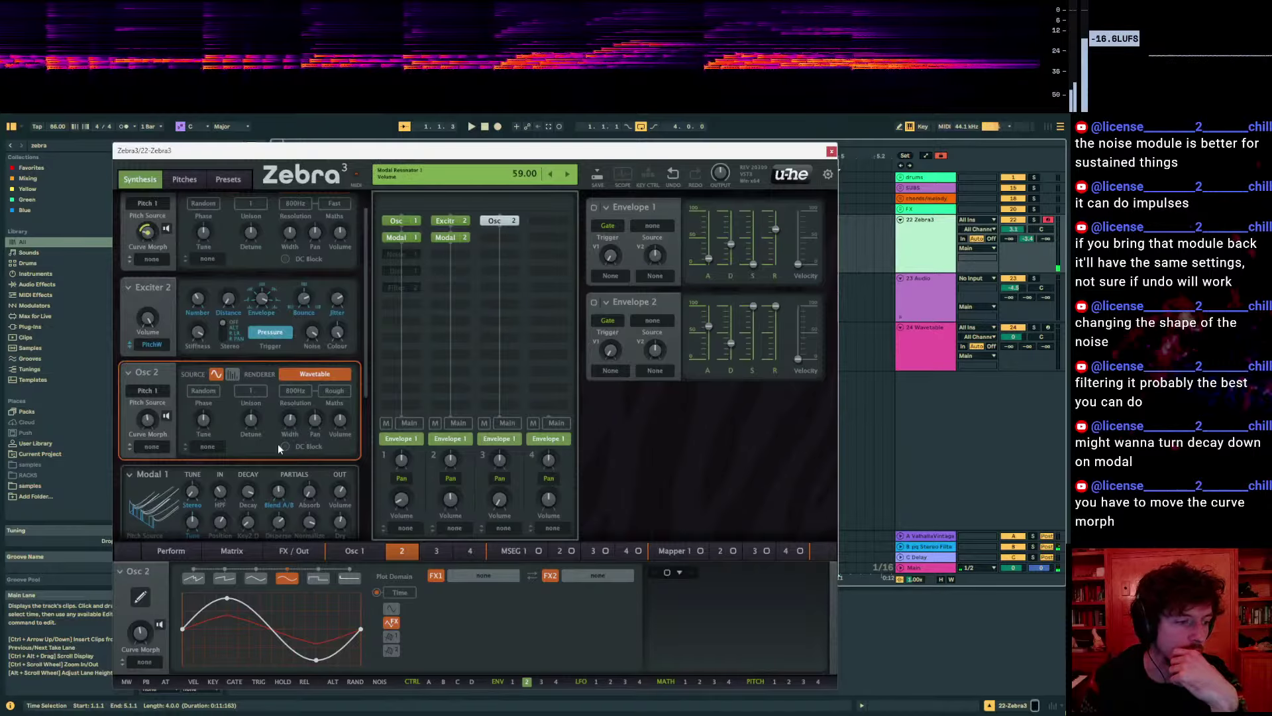
{"action": "scroll", "coordinate": [249, 410], "scroll_direction": "down", "scroll_amount": 3}
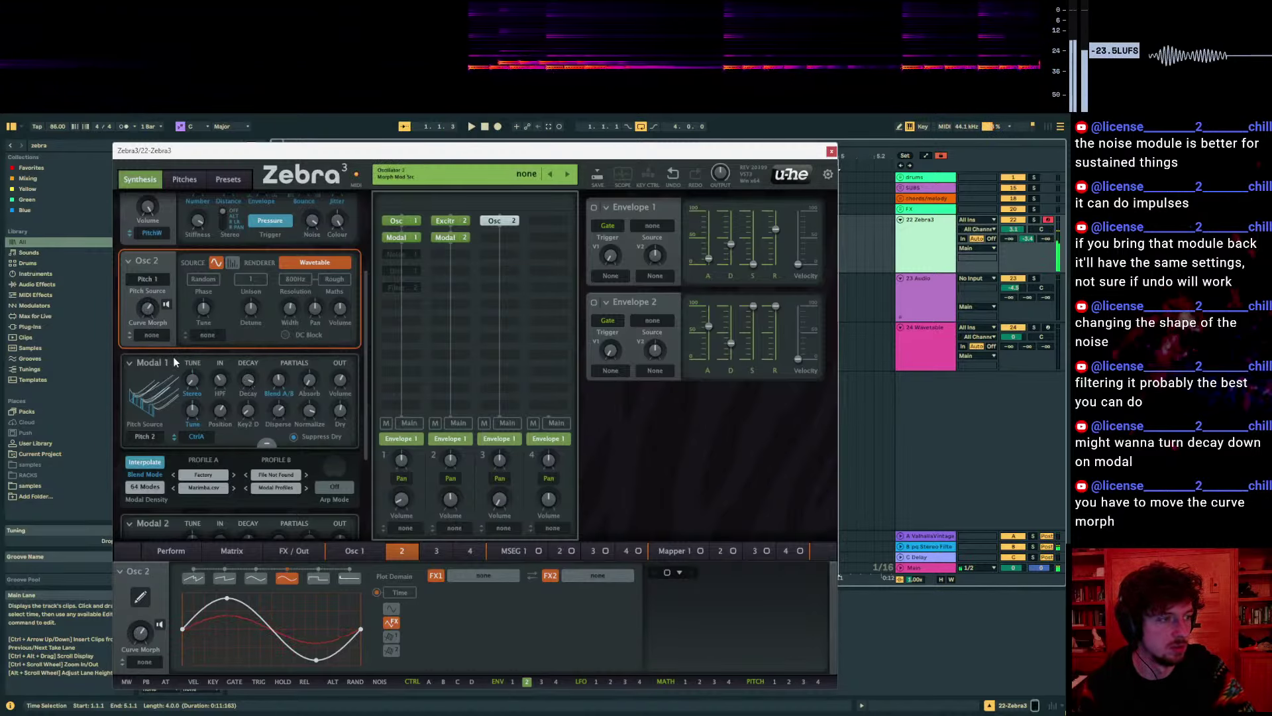
{"action": "scroll", "coordinate": [209, 307], "scroll_direction": "up", "scroll_amount": 2}
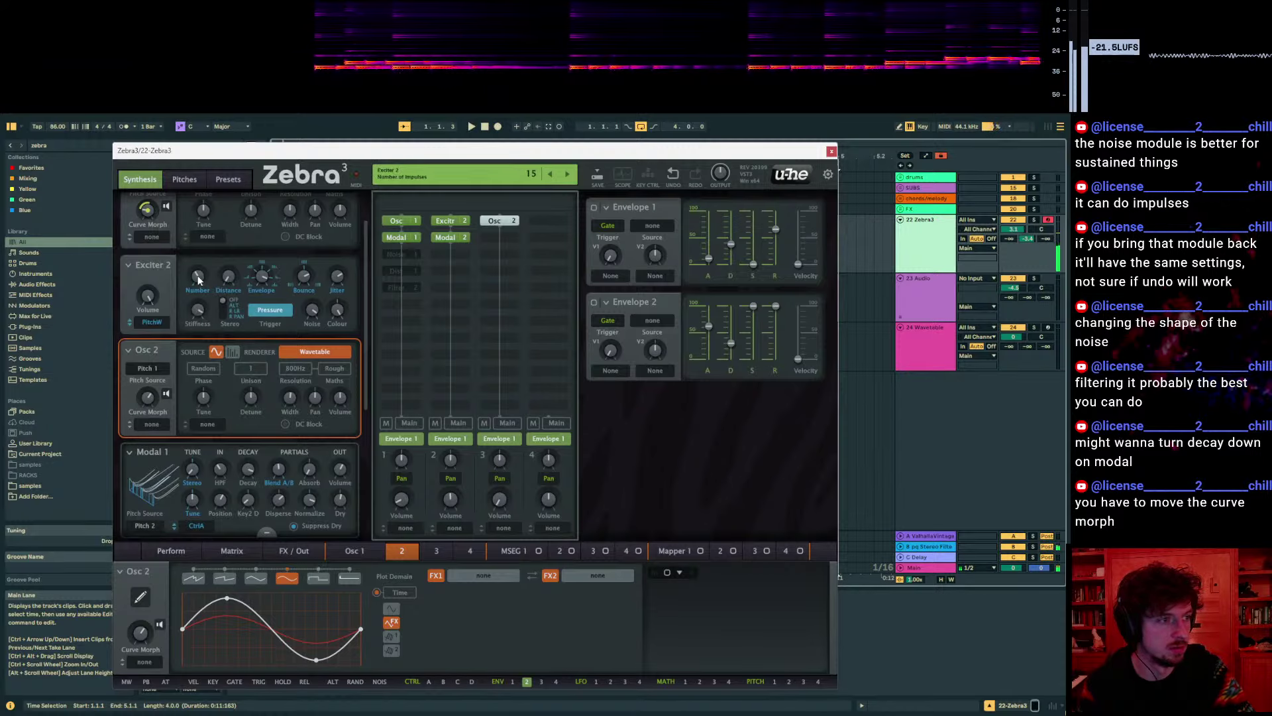
{"action": "left_click", "coordinate": [208, 183]}
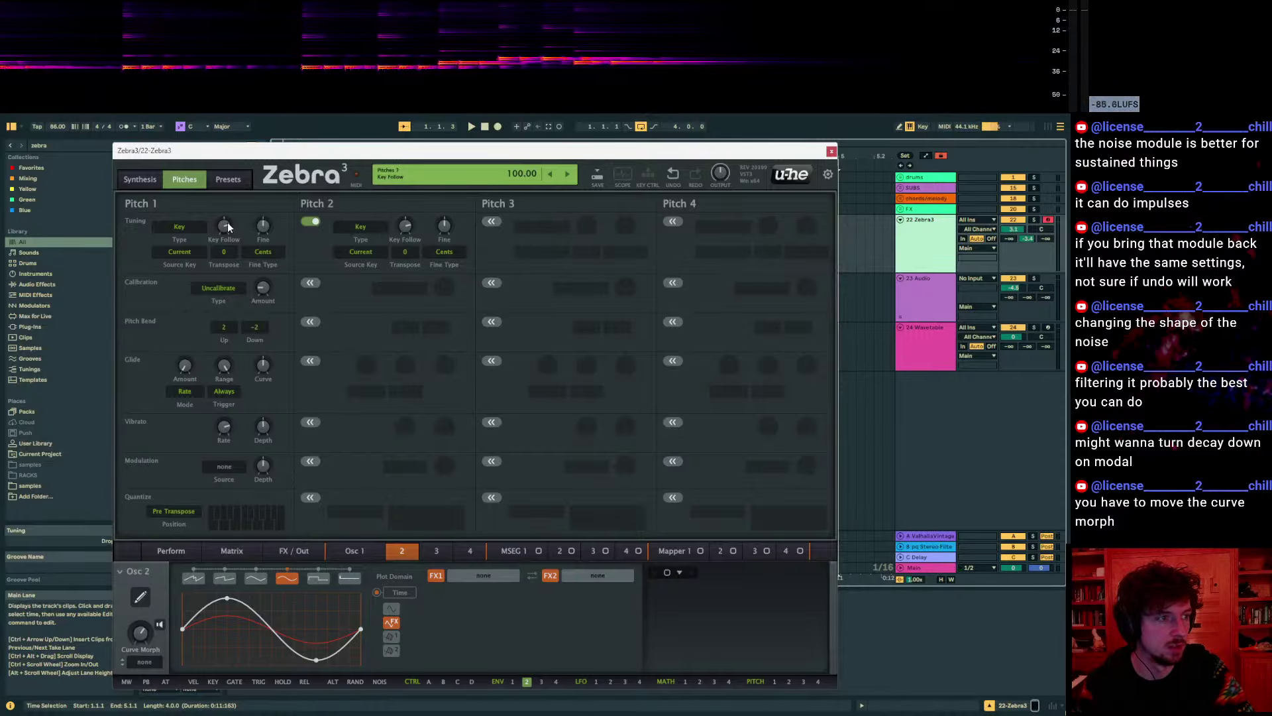
{"action": "left_click", "coordinate": [139, 179]}
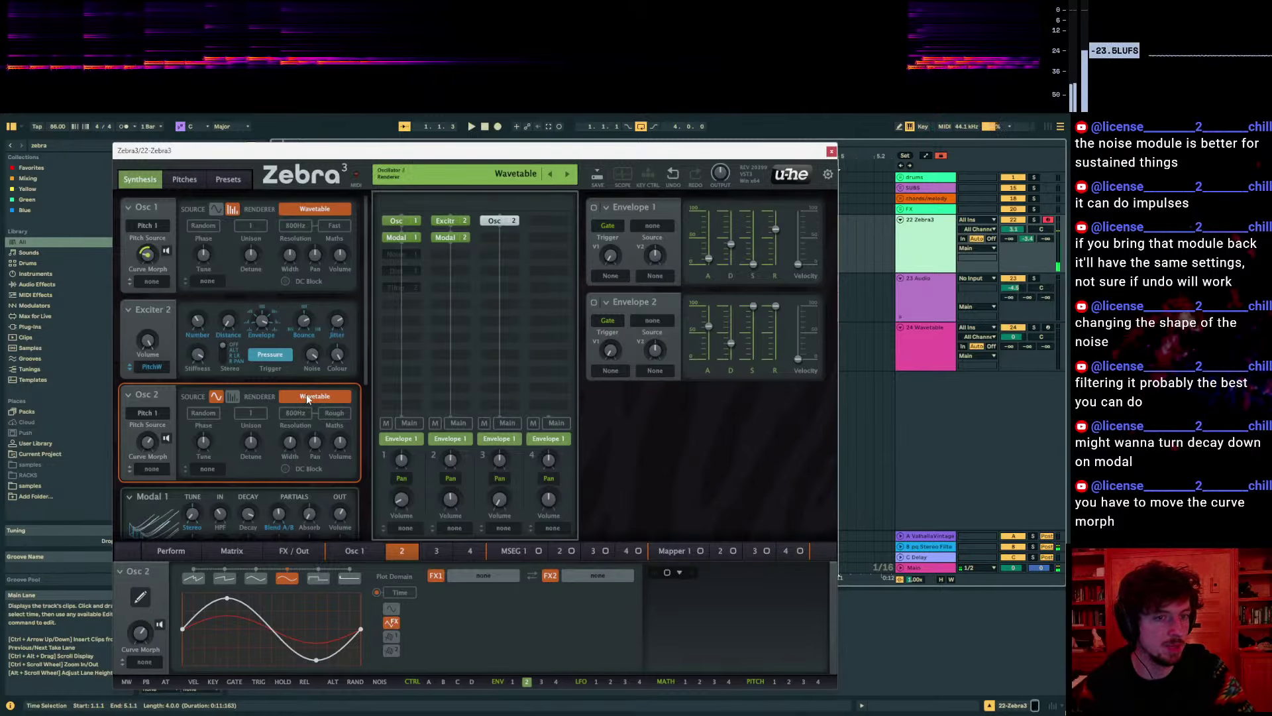
Load the Saw - Triangle preset into Osc 2
{"action": "scroll", "coordinate": [306, 394], "scroll_direction": "down", "scroll_amount": 5}
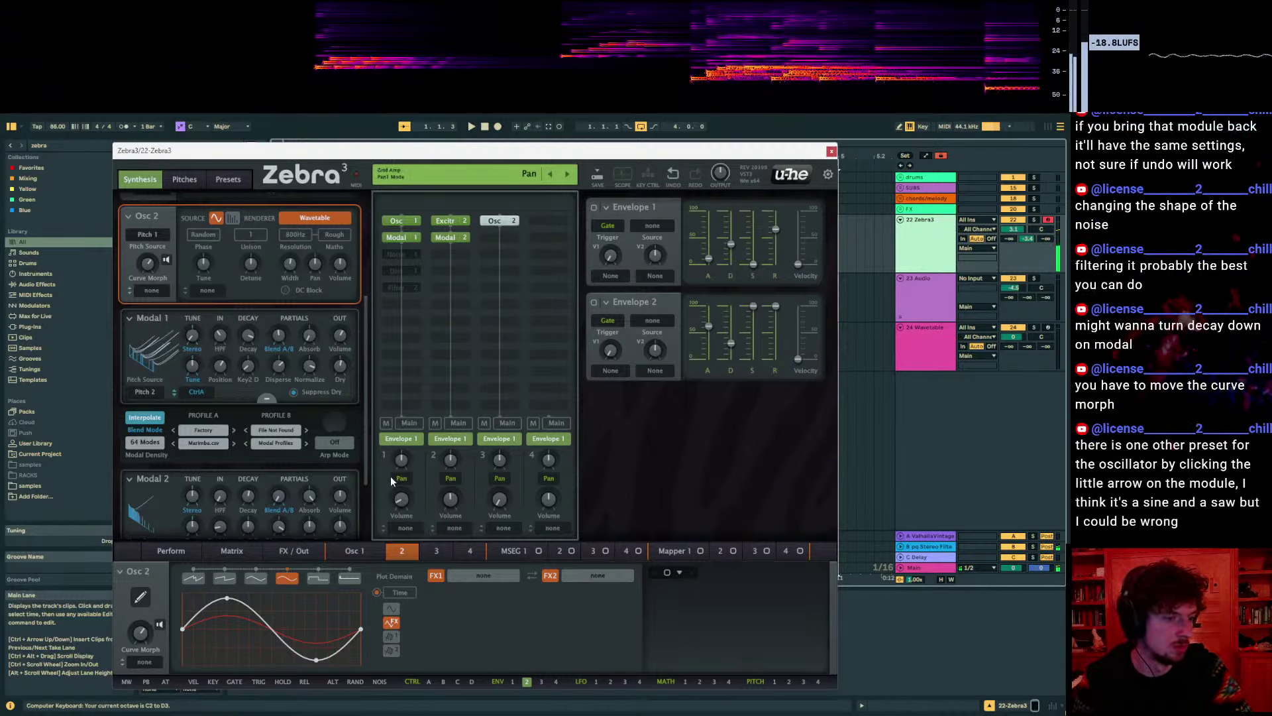
{"action": "key", "text": "x"}
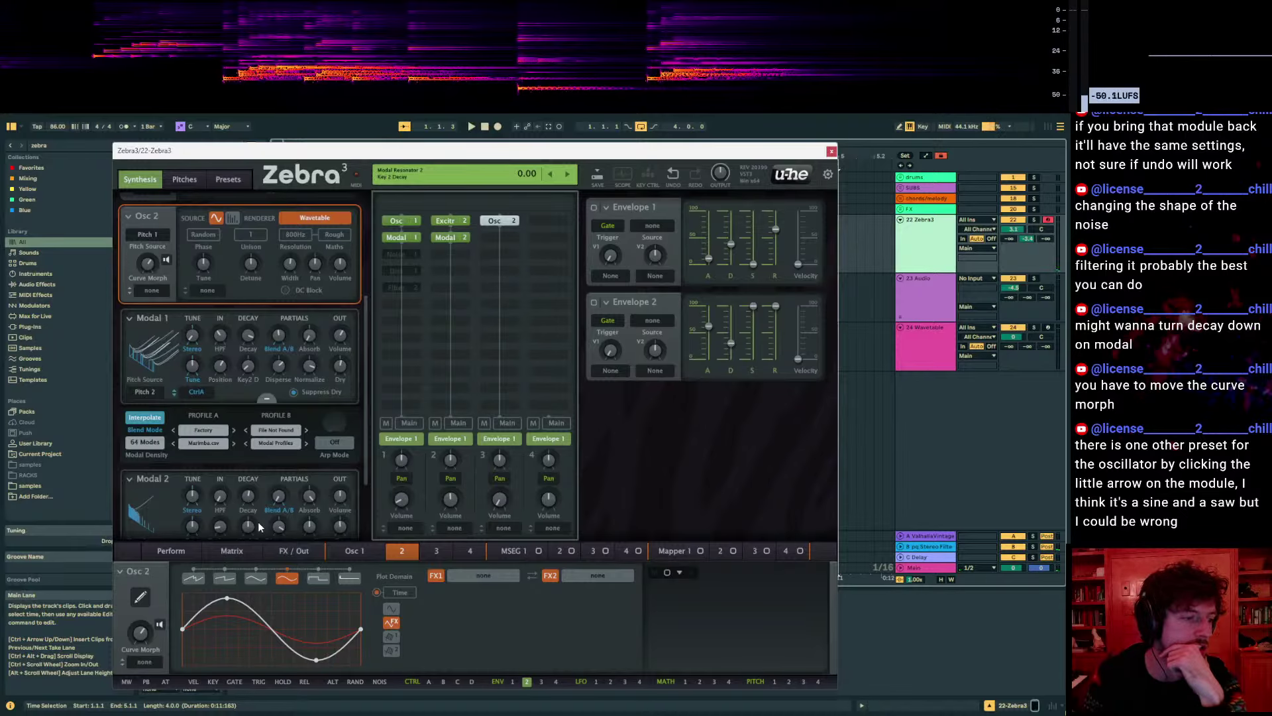
{"action": "left_click", "coordinate": [125, 573]}
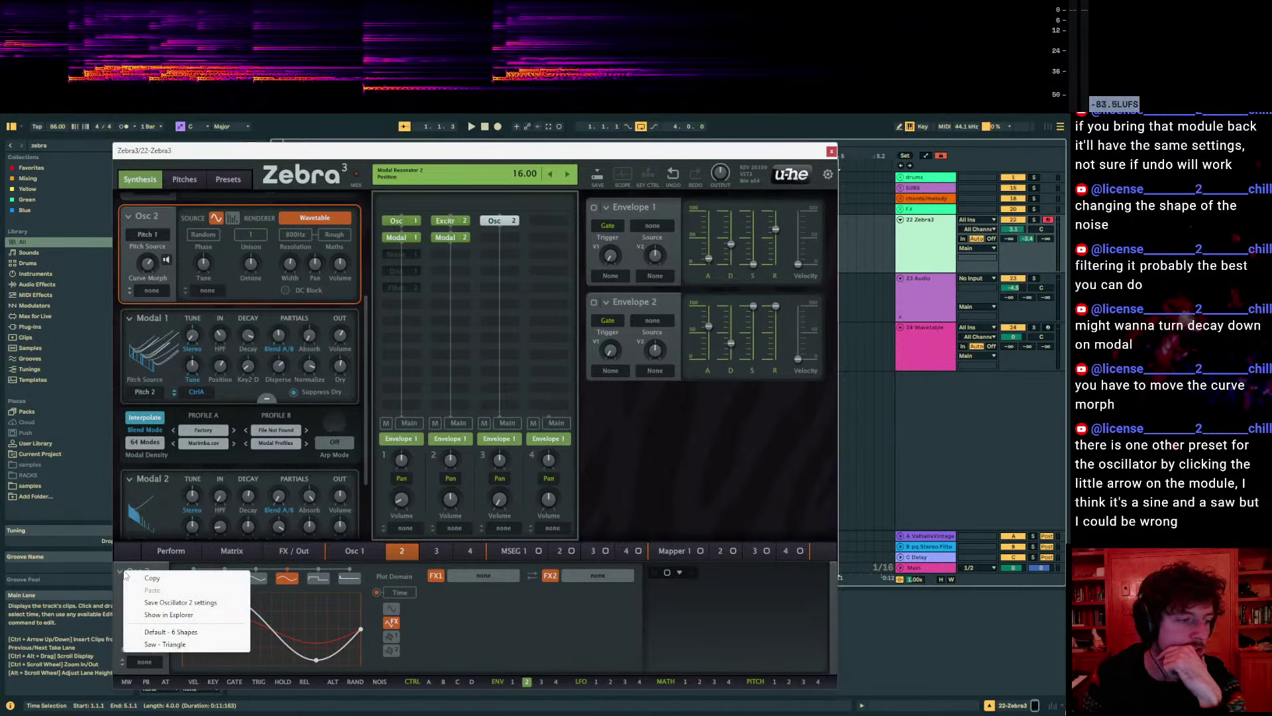
{"action": "left_click", "coordinate": [174, 645]}
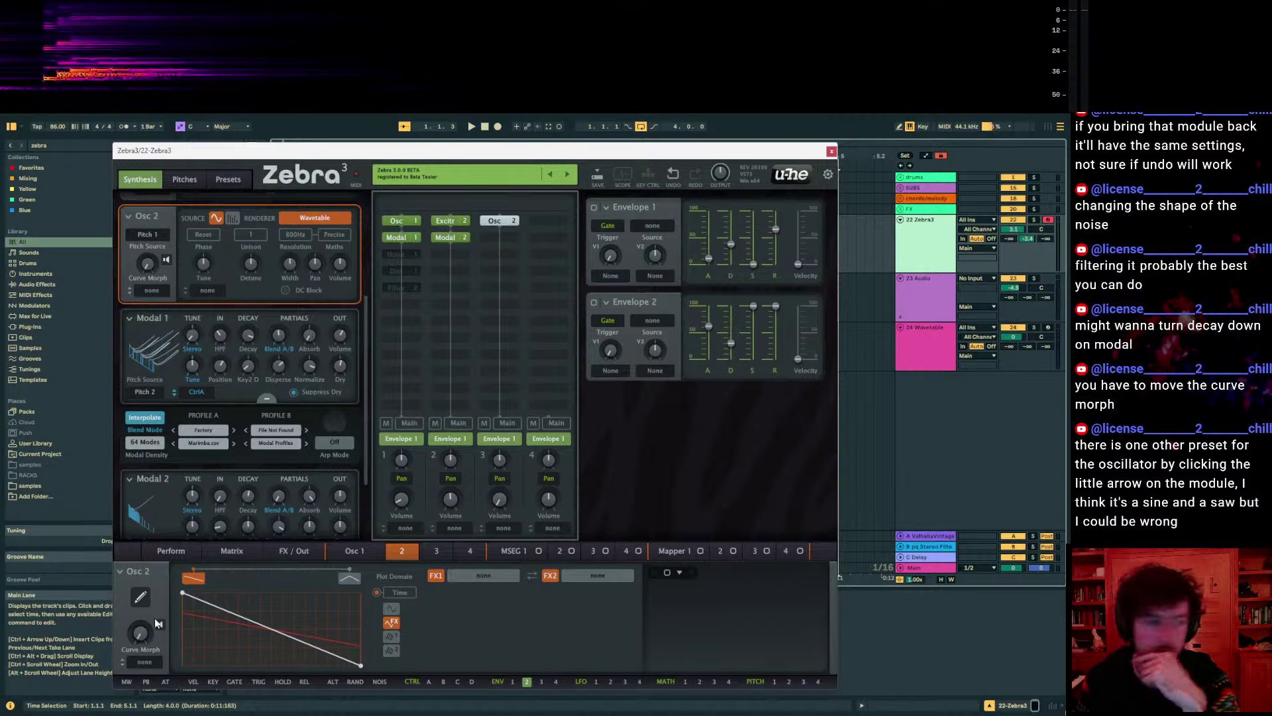
{"action": "left_click", "coordinate": [123, 574]}
{"action": "left_click", "coordinate": [115, 622]}
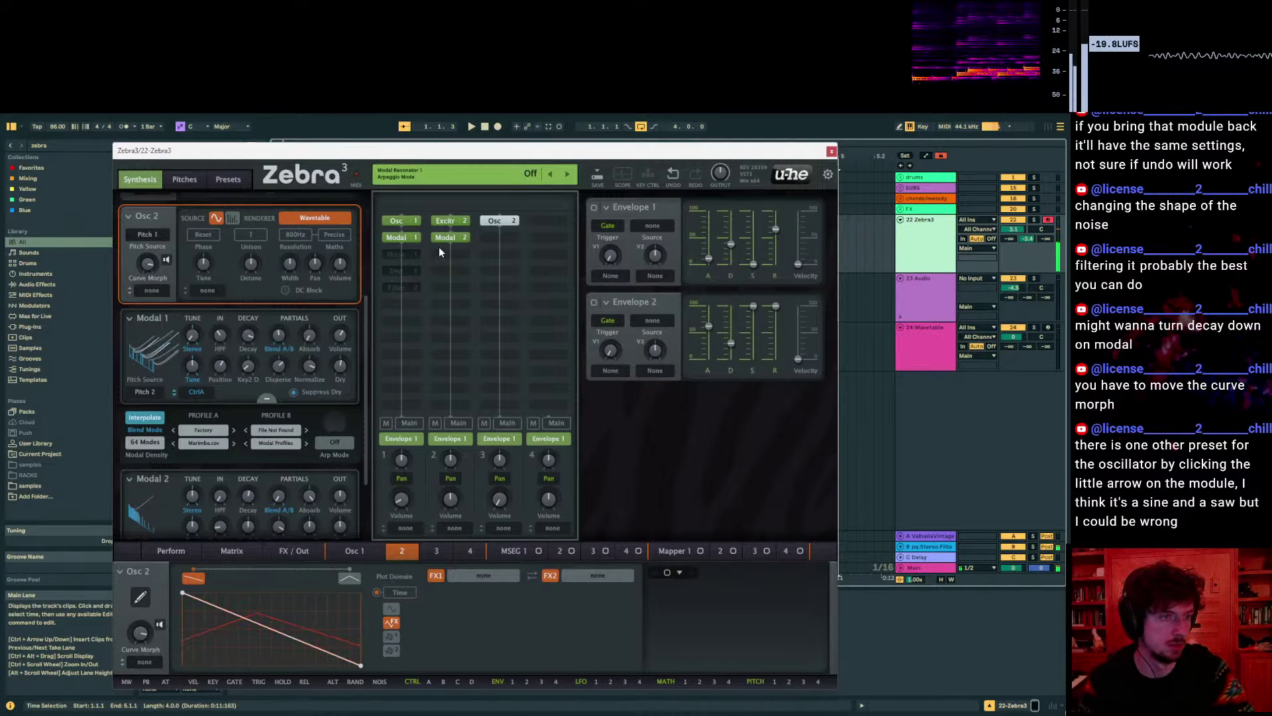
Hide the plug-in window of the 22 Zebra3 track and reopen it, bringing Modal 1 into view
{"action": "scroll", "coordinate": [160, 233], "scroll_direction": "up", "scroll_amount": 2}
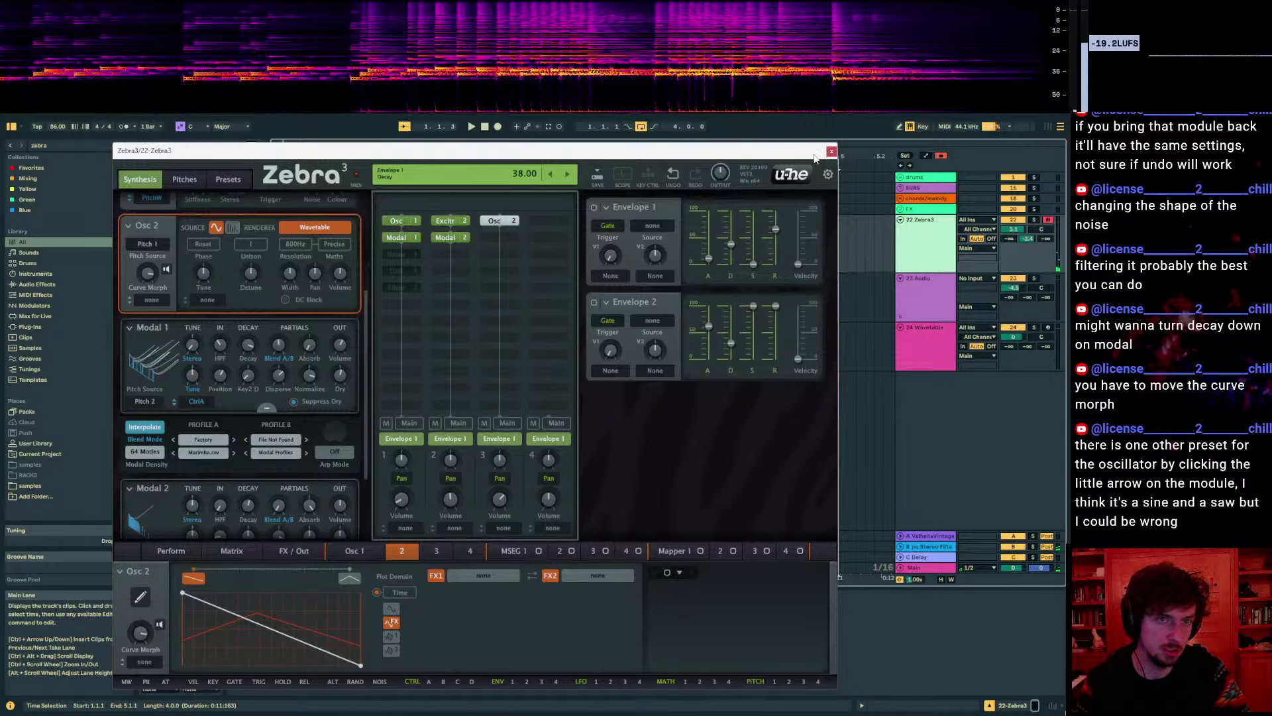
{"action": "left_click", "coordinate": [919, 247]}
{"action": "key", "text": "ctrl+alt+p"}
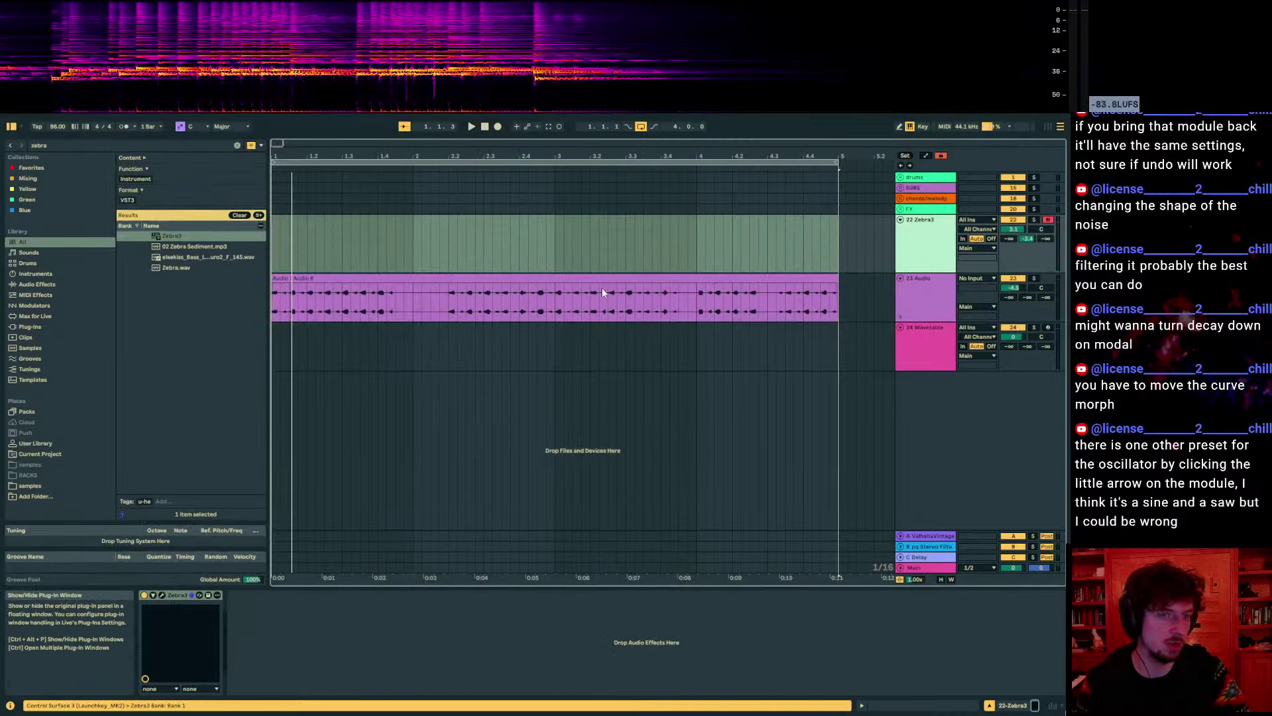
{"action": "left_click", "coordinate": [162, 595]}
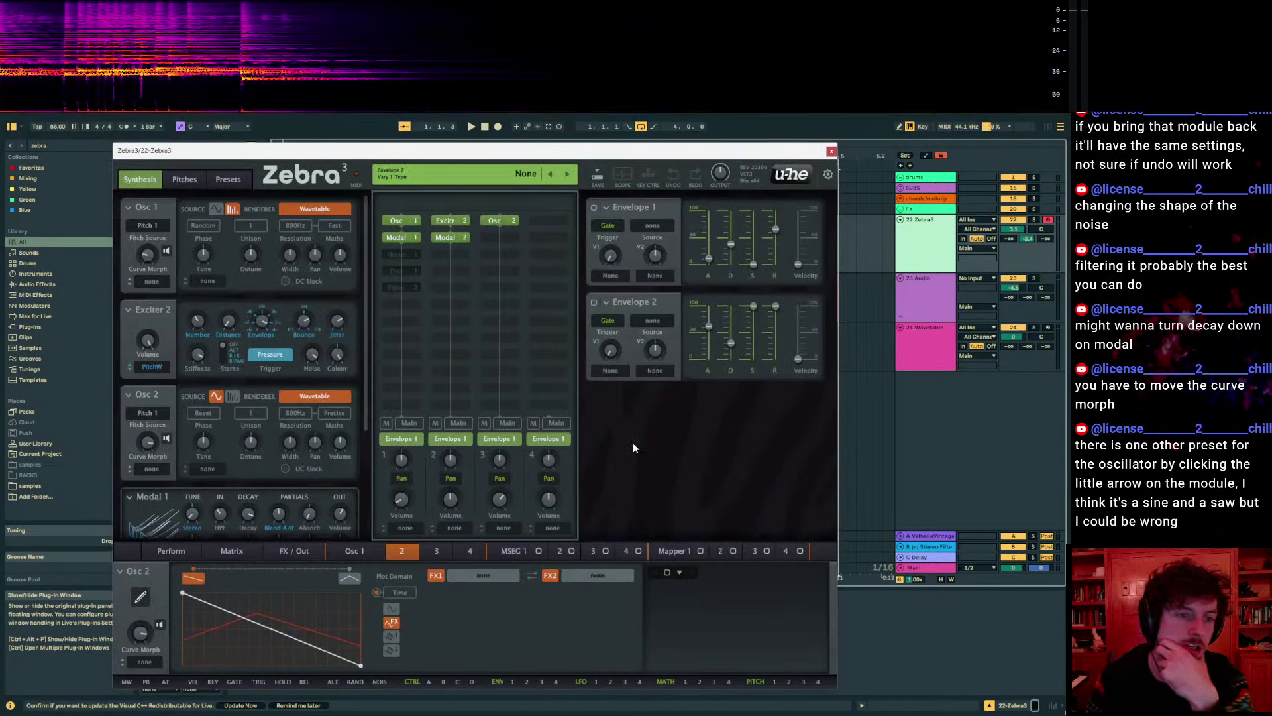
{"action": "left_click", "coordinate": [386, 237]}
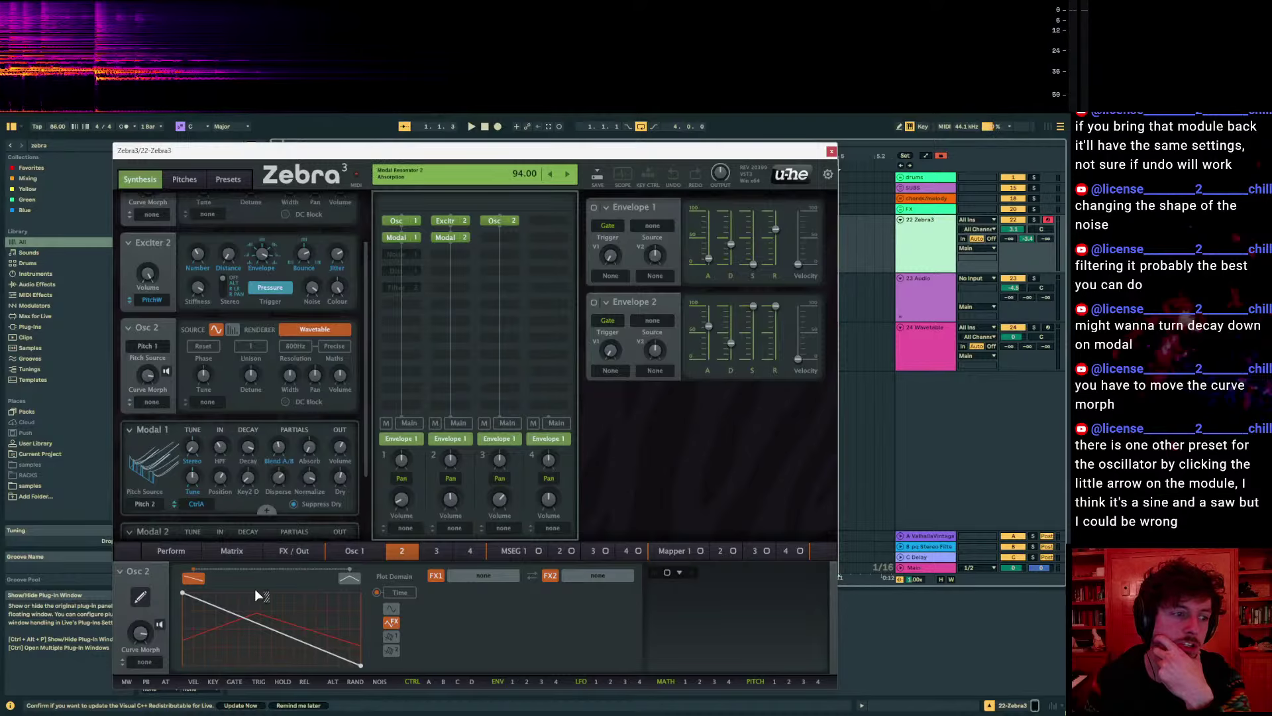
Add Filter5 to the main lane of the effects grid
{"action": "left_click", "coordinate": [309, 553]}
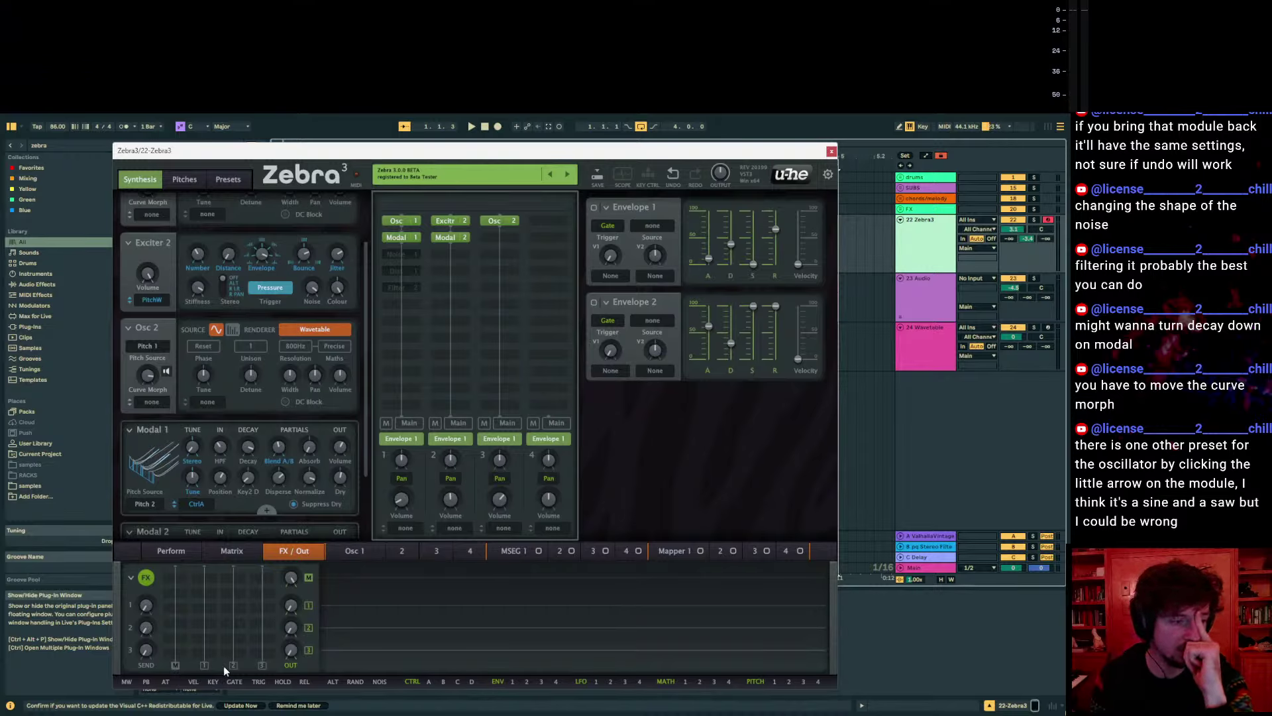
{"action": "right_click", "coordinate": [181, 630]}
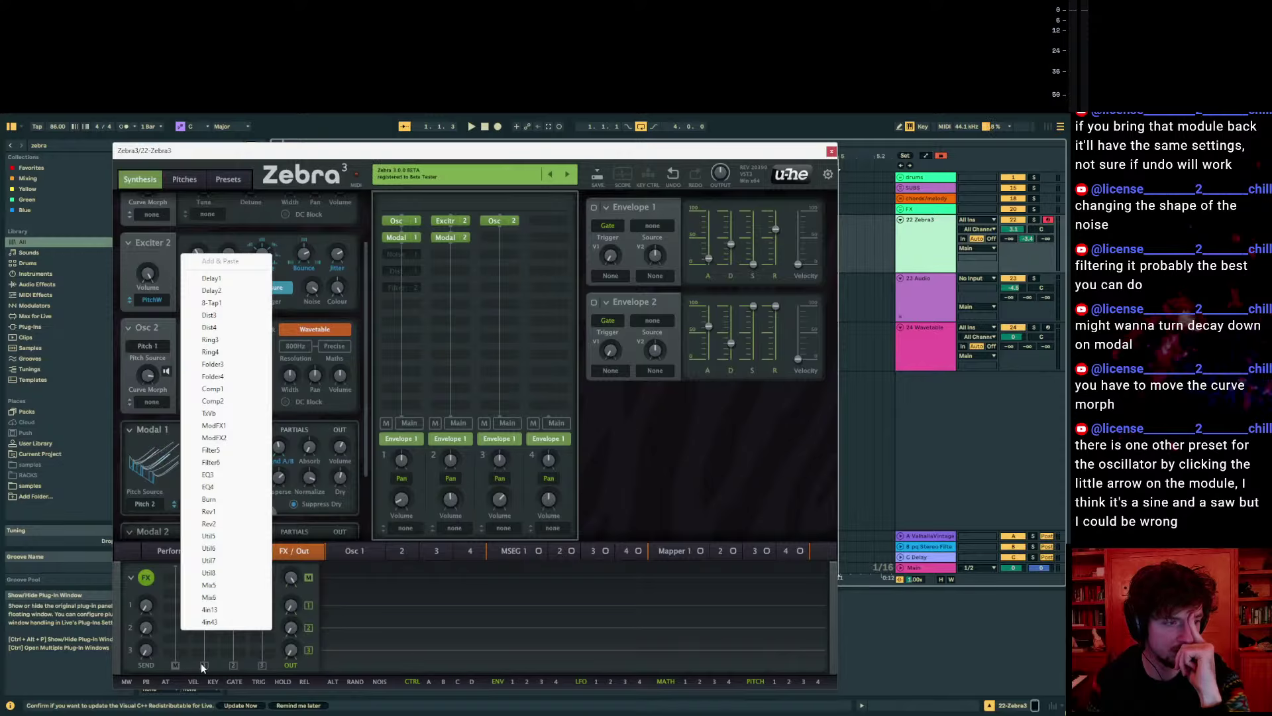
{"action": "left_click", "coordinate": [428, 355]}
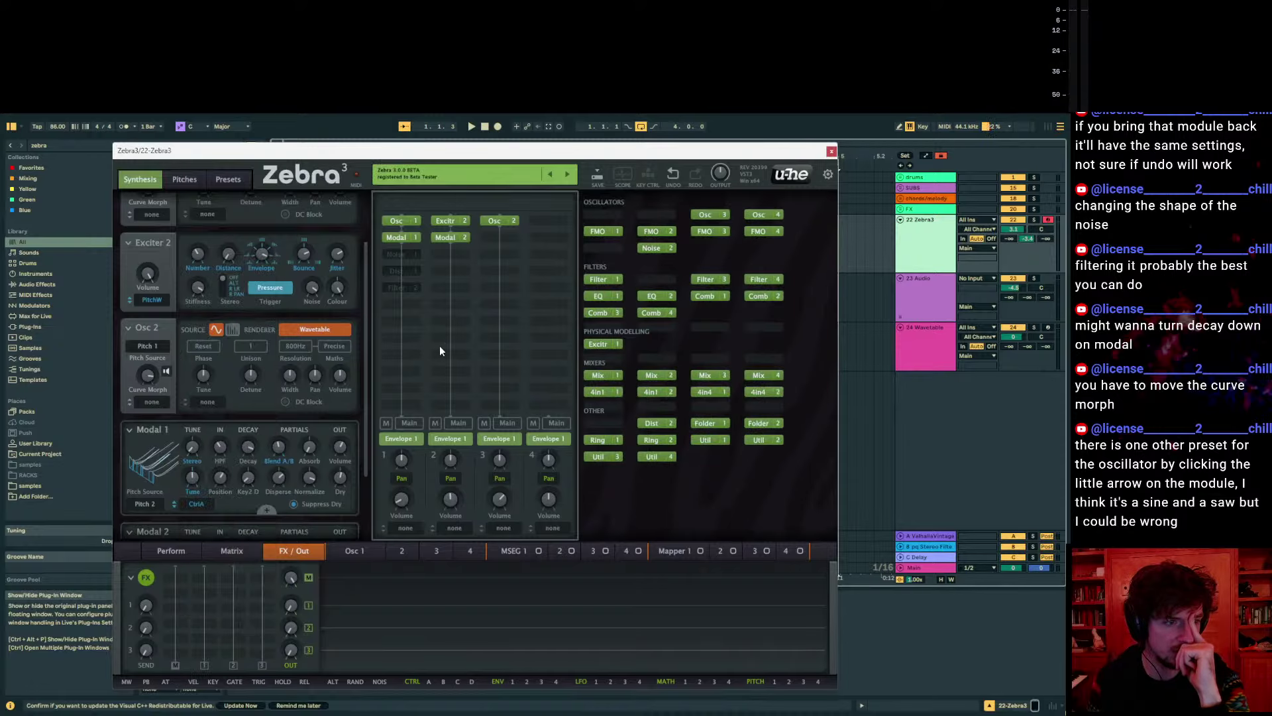
{"action": "right_click", "coordinate": [187, 619]}
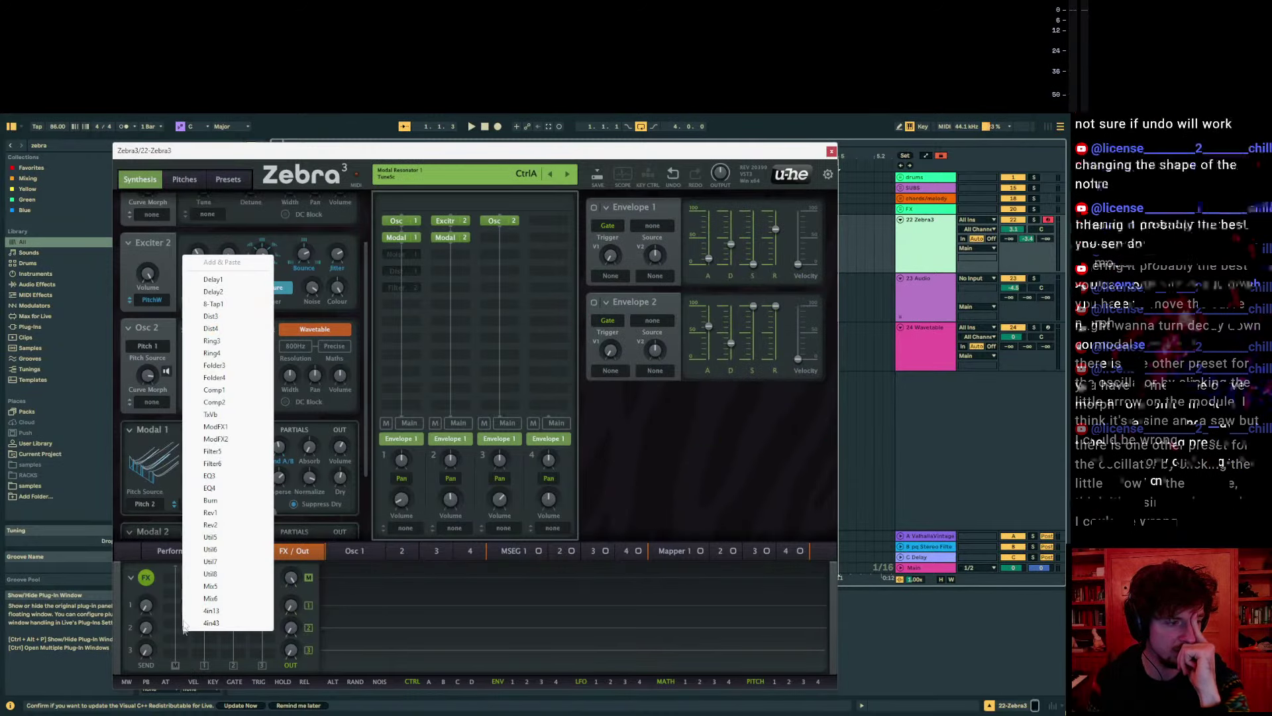
{"action": "left_click", "coordinate": [219, 453]}
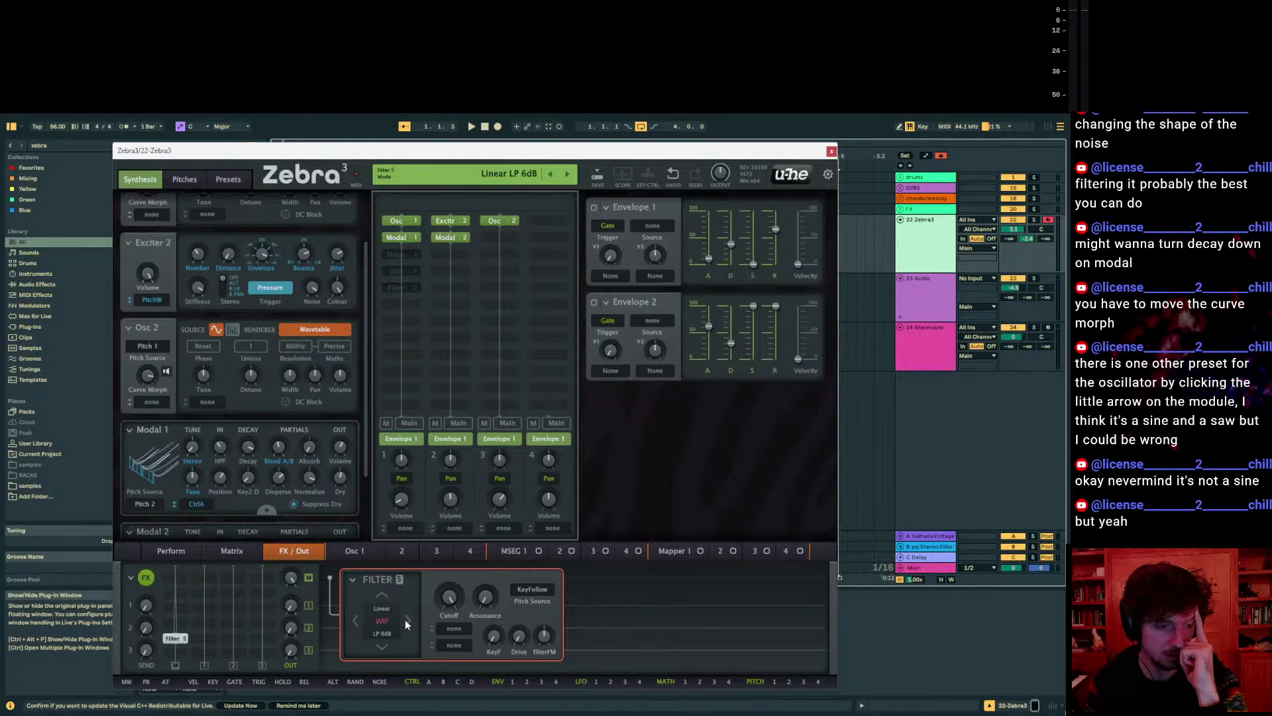
Set the new effects filter's mode to Allpass 7 Pole
{"action": "left_click", "coordinate": [383, 592]}
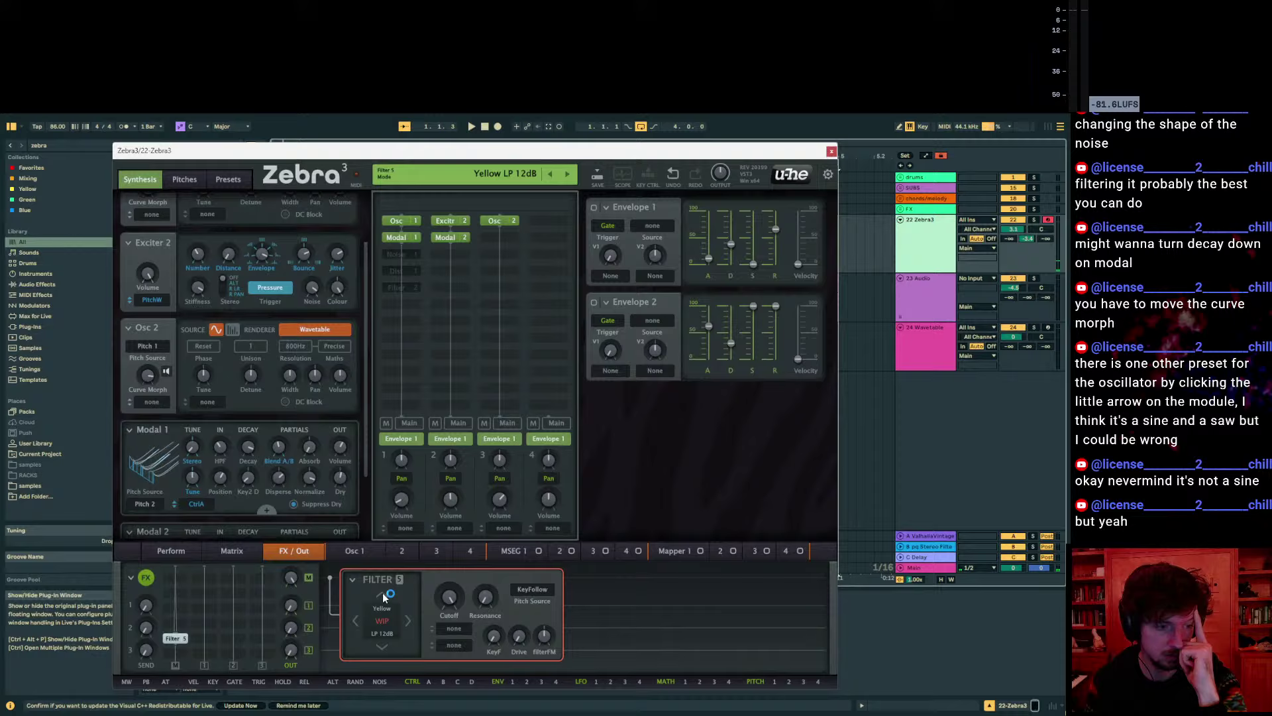
{"action": "left_click", "coordinate": [407, 621]}
{"action": "left_click", "coordinate": [405, 619]}
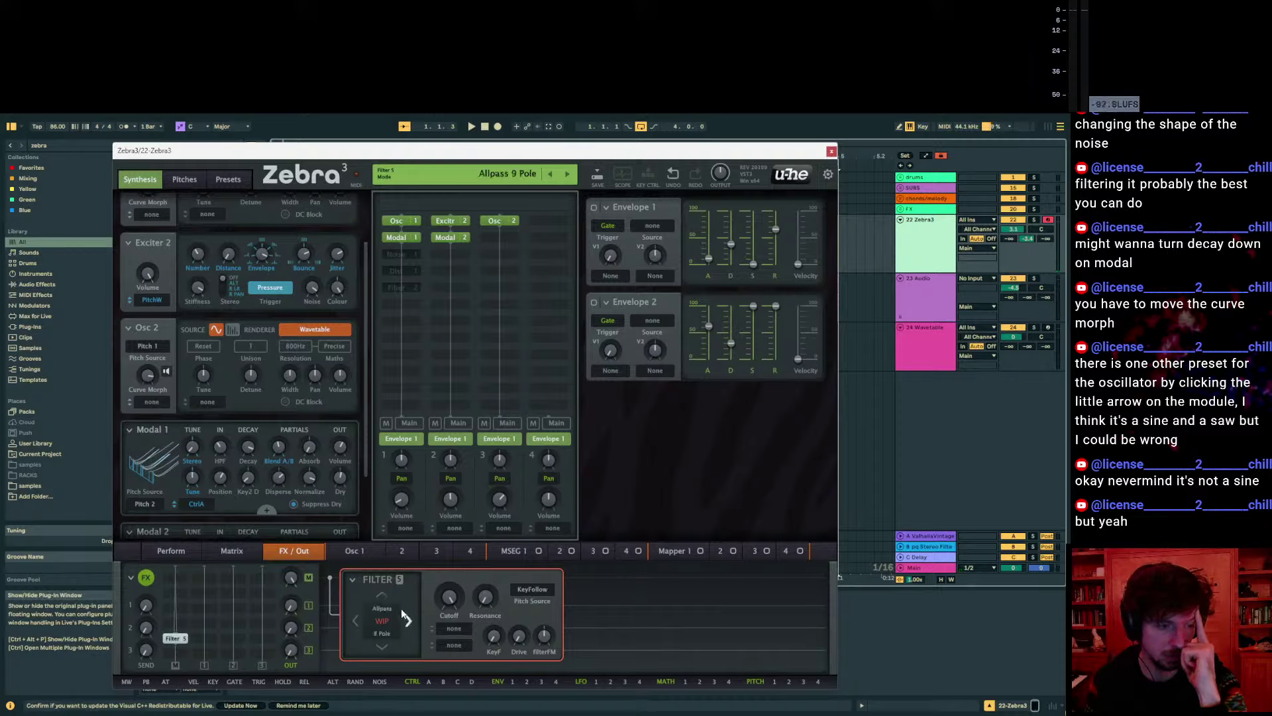
{"action": "left_click", "coordinate": [382, 594]}
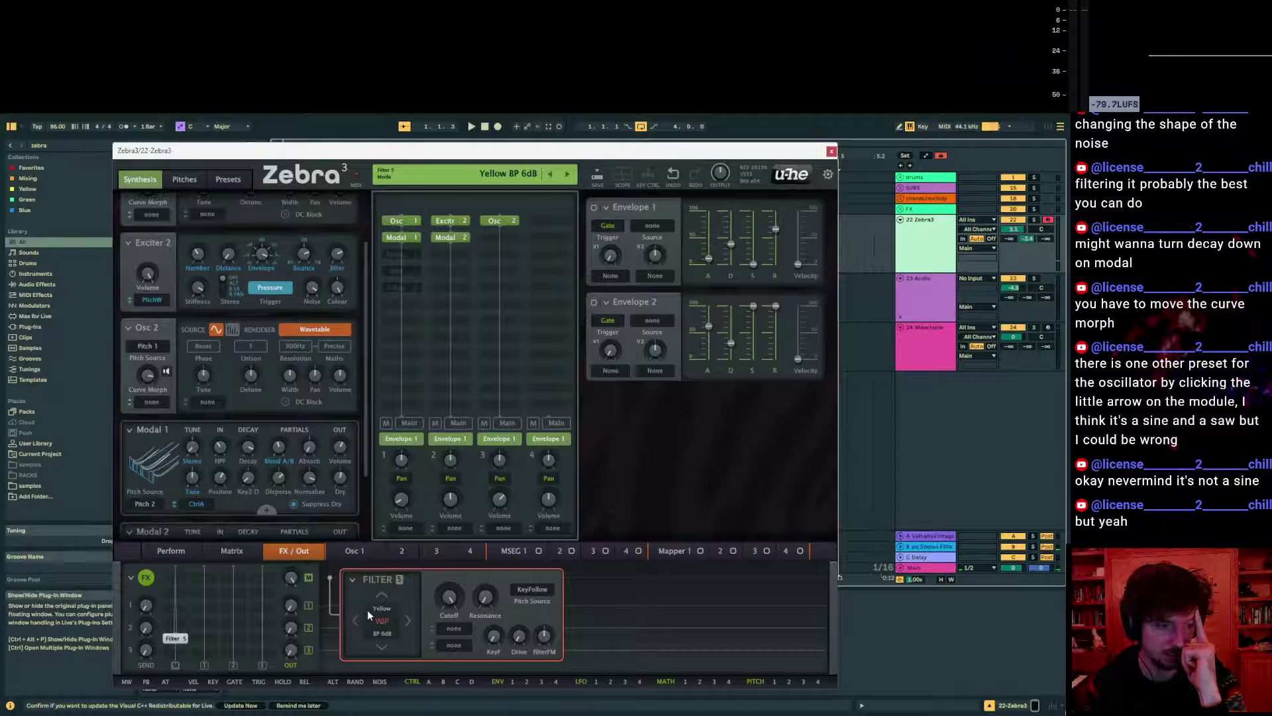
{"action": "left_click", "coordinate": [407, 623]}
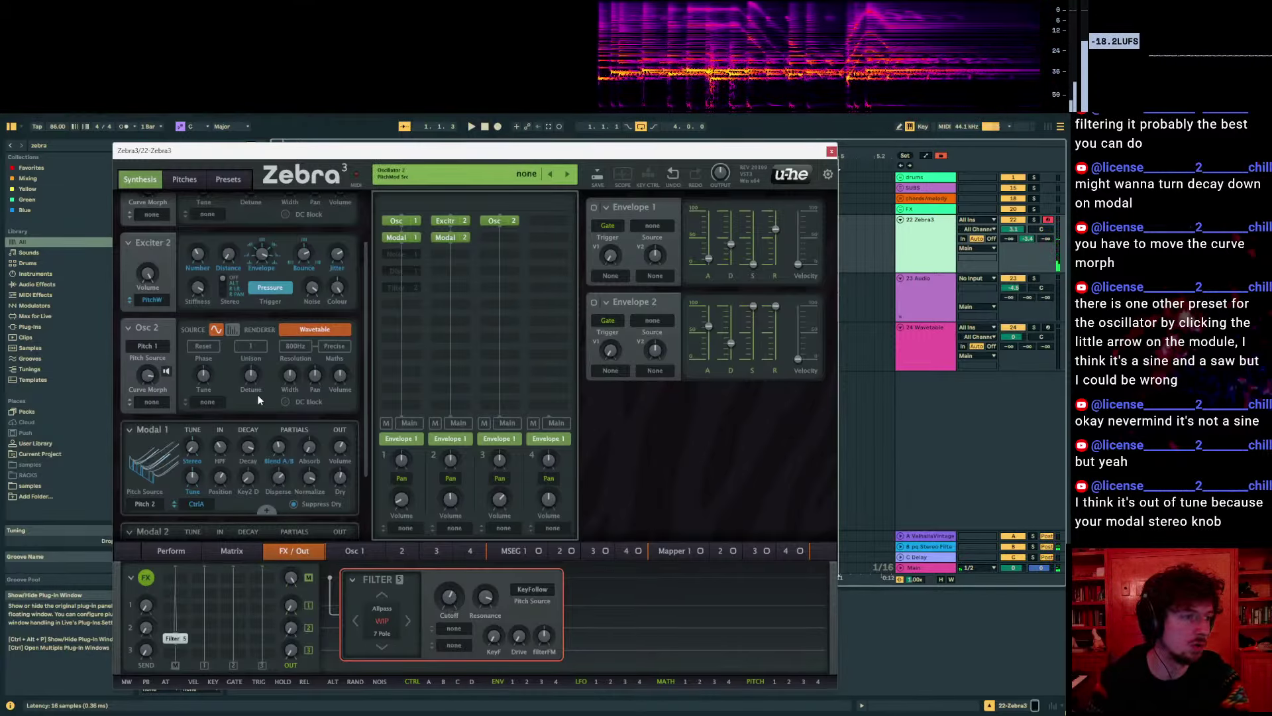
Set Modal 1's tune modulation source to PitchW and its stereo detune to -2.00, and raise Modal 2's stereo detune
{"action": "scroll", "coordinate": [258, 400], "scroll_direction": "down", "scroll_amount": 3}
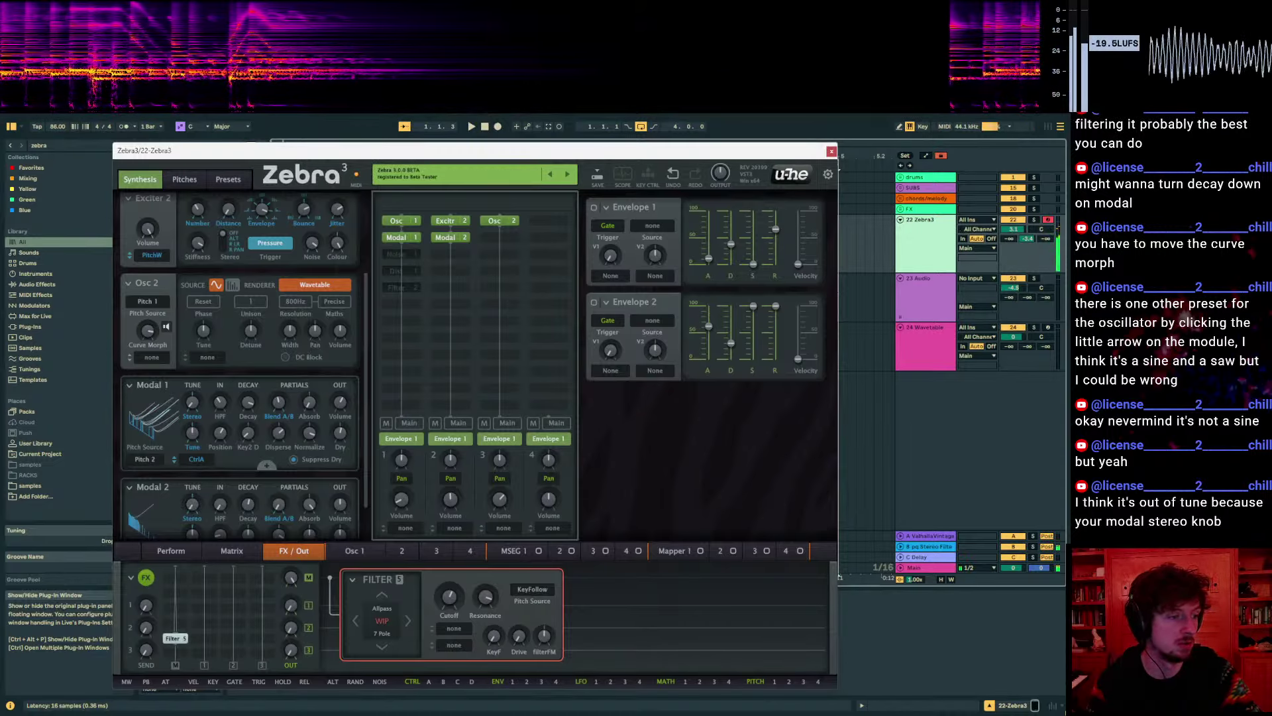
{"action": "scroll", "coordinate": [210, 445], "scroll_direction": "down", "scroll_amount": 3}
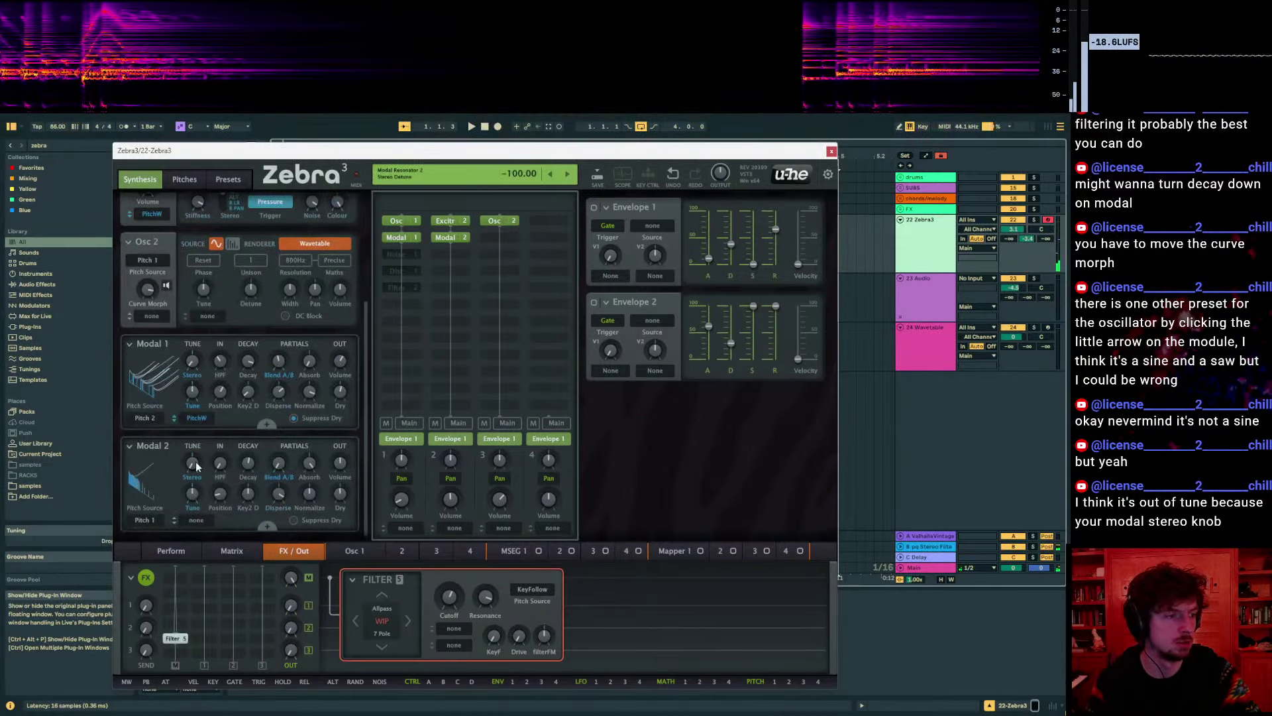
{"action": "left_click_drag", "start_coordinate": [193, 461], "coordinate": [193, 444]}
{"action": "left_click_drag", "start_coordinate": [192, 360], "coordinate": [192, 364]}
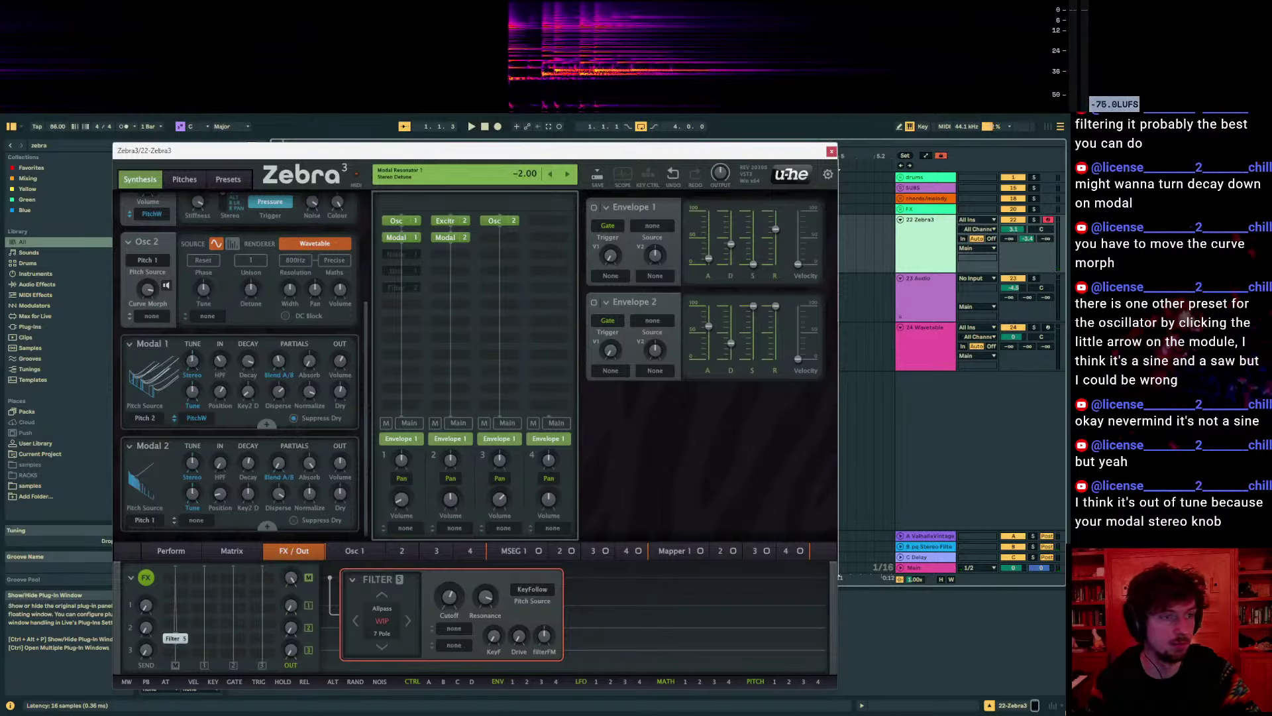
Reset Modal 2's stereo detune to 0.00 and adjust the cutoff of the allpass effects filter
{"action": "double_click", "coordinate": [193, 462]}
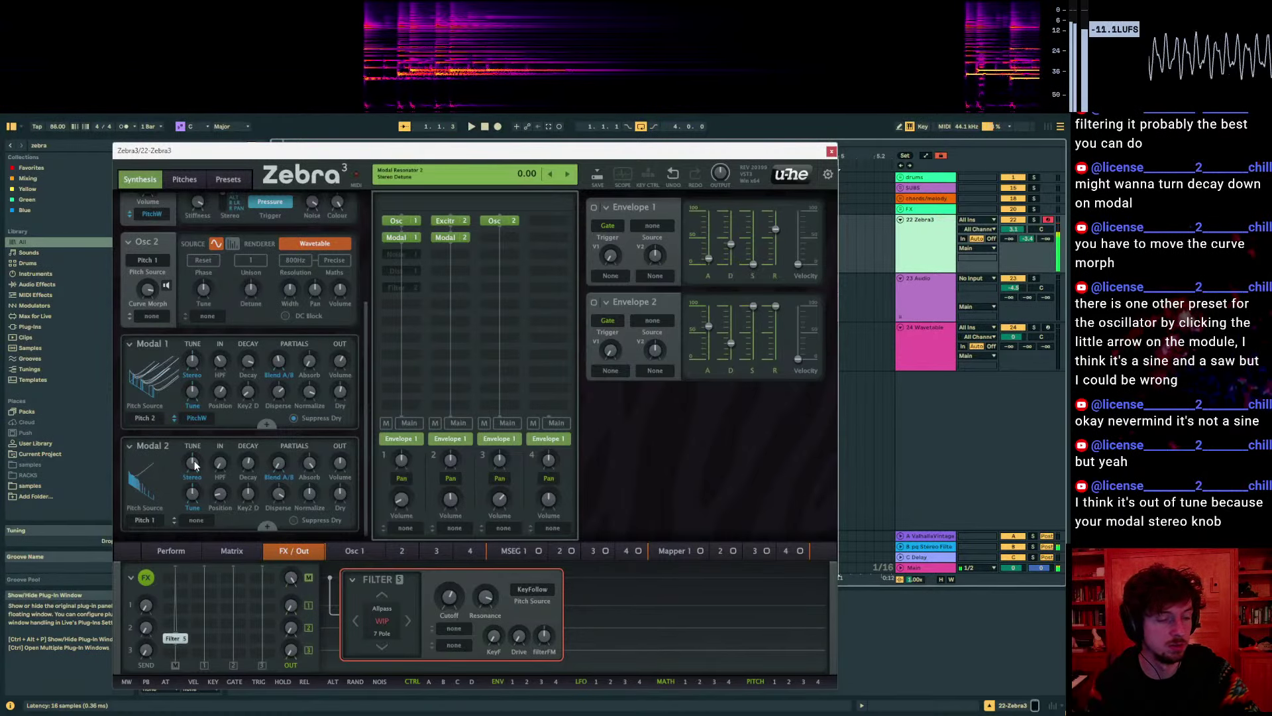
{"action": "left_click_drag", "start_coordinate": [450, 598], "coordinate": [450, 591]}
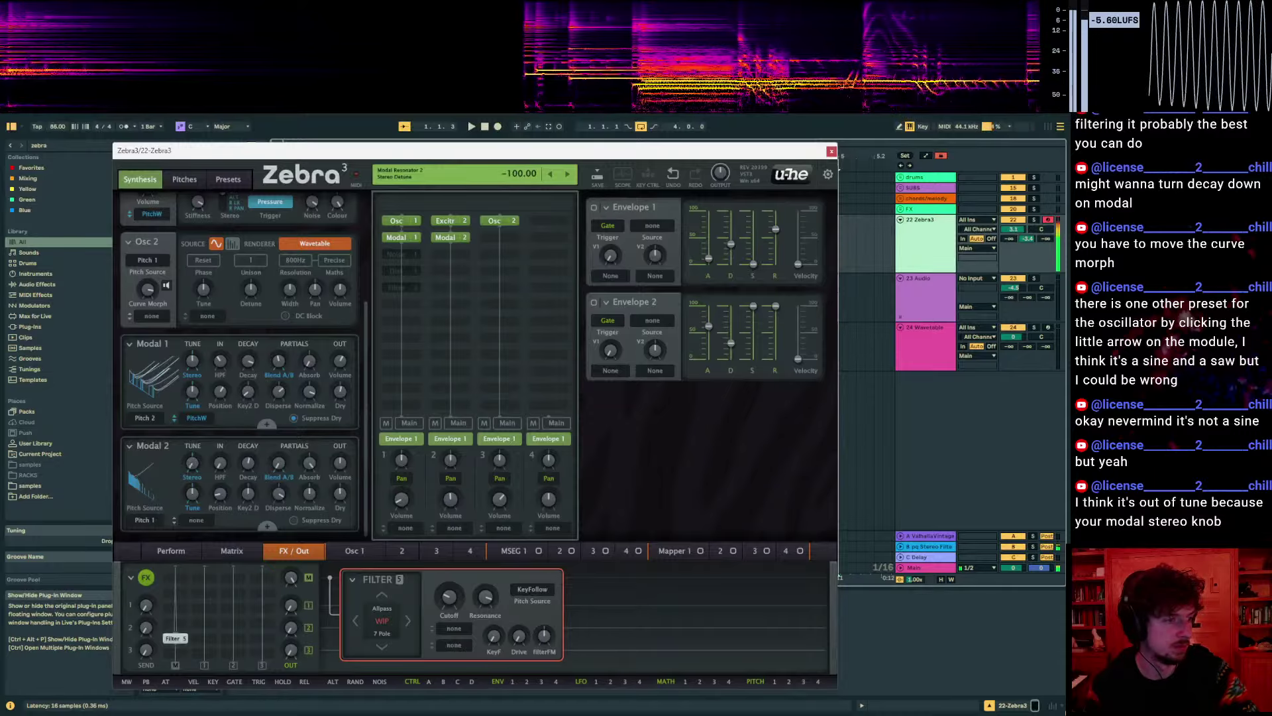
Search the browser for ott and load OTT onto the 22 Zebra3 track
{"action": "left_click", "coordinate": [376, 129]}
{"action": "key", "text": "ctrl+f"}
{"action": "type", "text": "ott"}
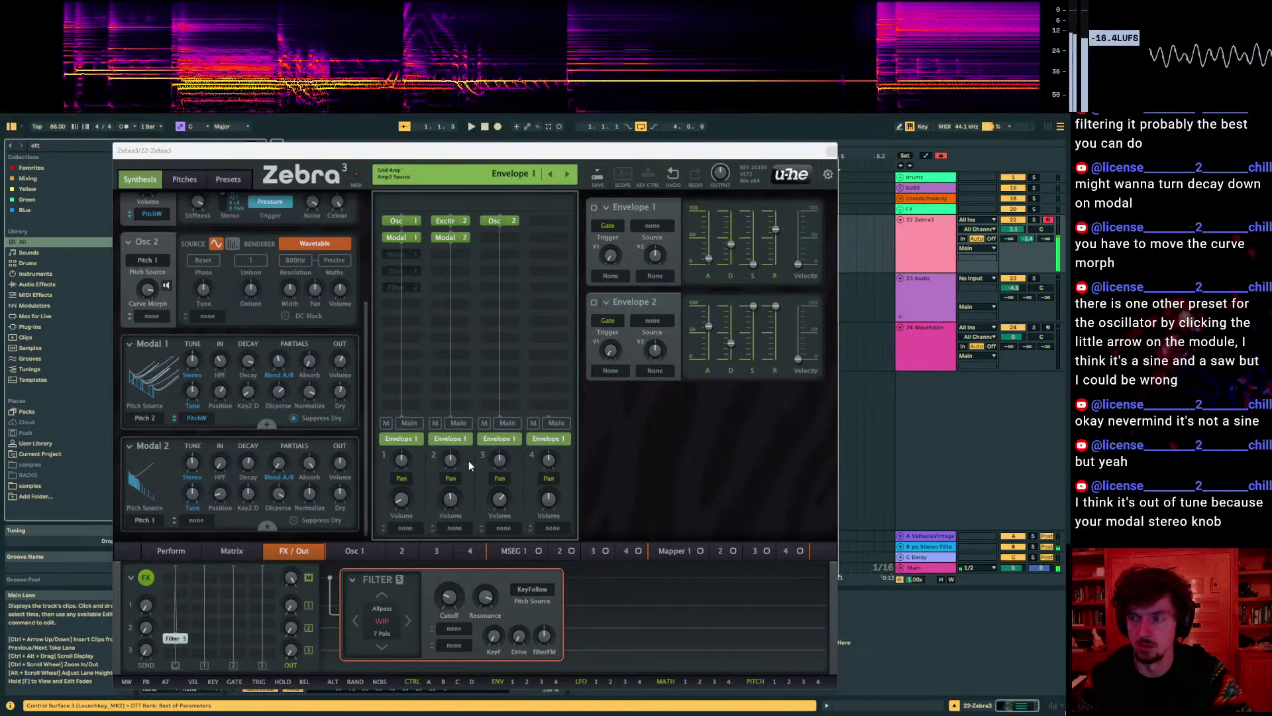
Sweep the effects filter's cutoff and adjust its FilterFM amount
{"action": "mouse_move", "coordinate": [447, 598]}
{"action": "left_mouse_down"}
{"action": "mouse_move", "coordinate": [447, 622]}
{"action": "mouse_move", "coordinate": [446, 585]}
{"action": "left_mouse_up"}
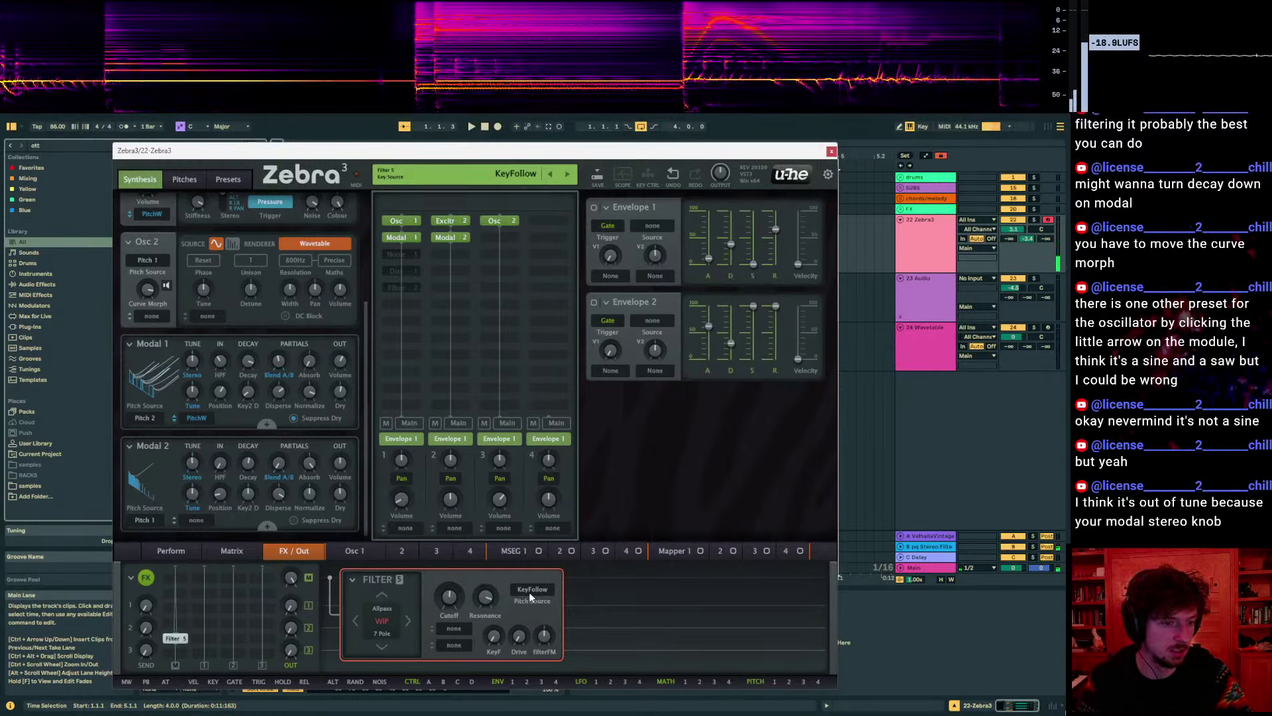
{"action": "left_click_drag", "start_coordinate": [544, 636], "coordinate": [544, 642]}
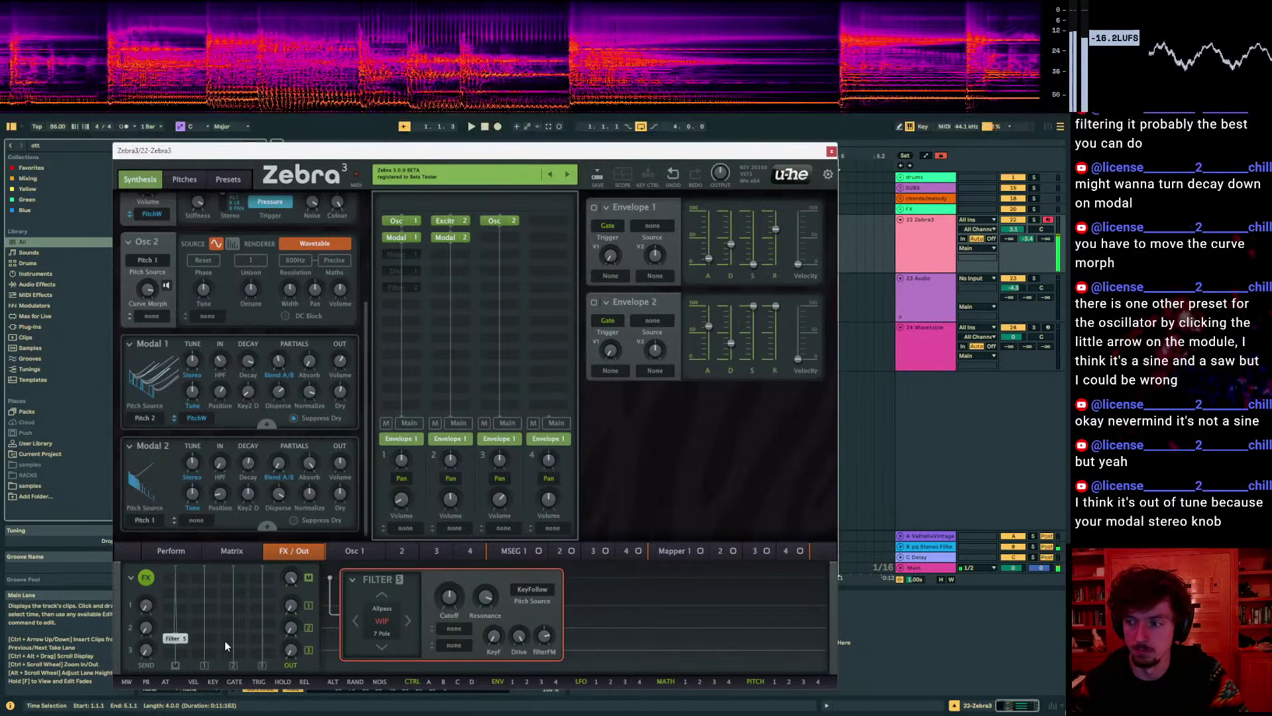
{"action": "left_click", "coordinate": [909, 638]}
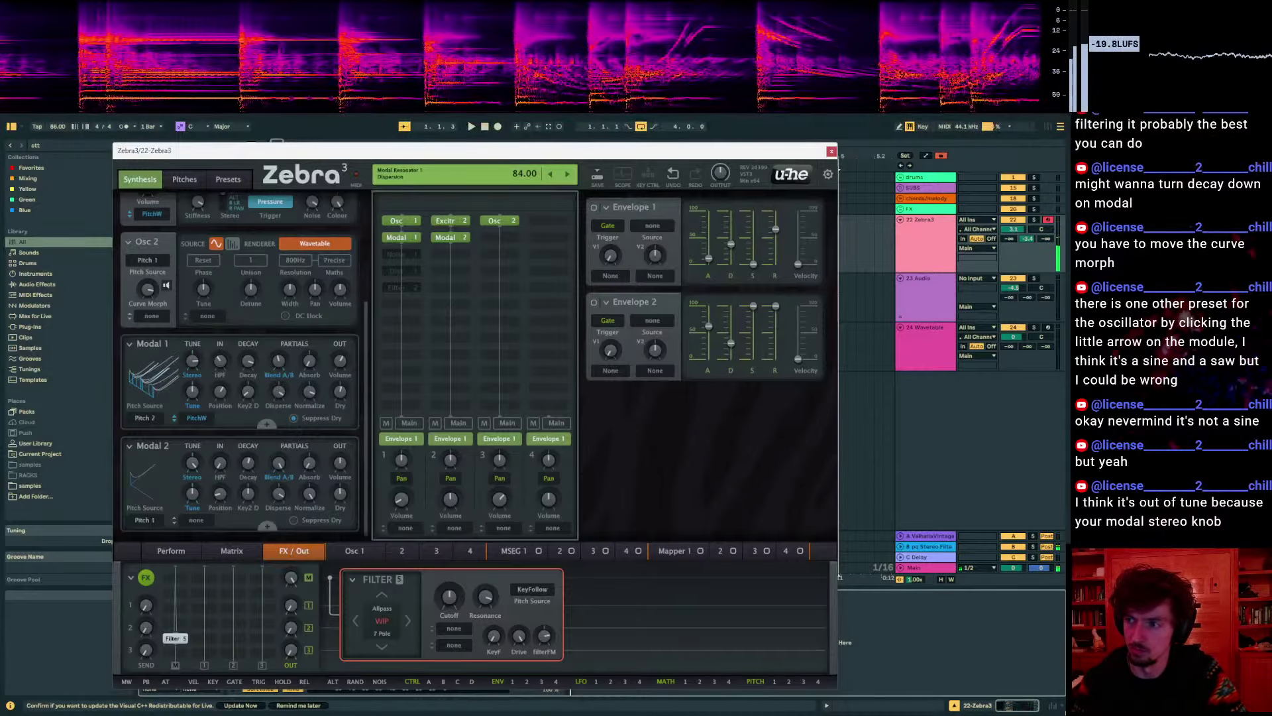
Set Modal 1's dispersion to 76.00 and adjust its tune
{"action": "left_click_drag", "start_coordinate": [279, 392], "coordinate": [279, 397]}
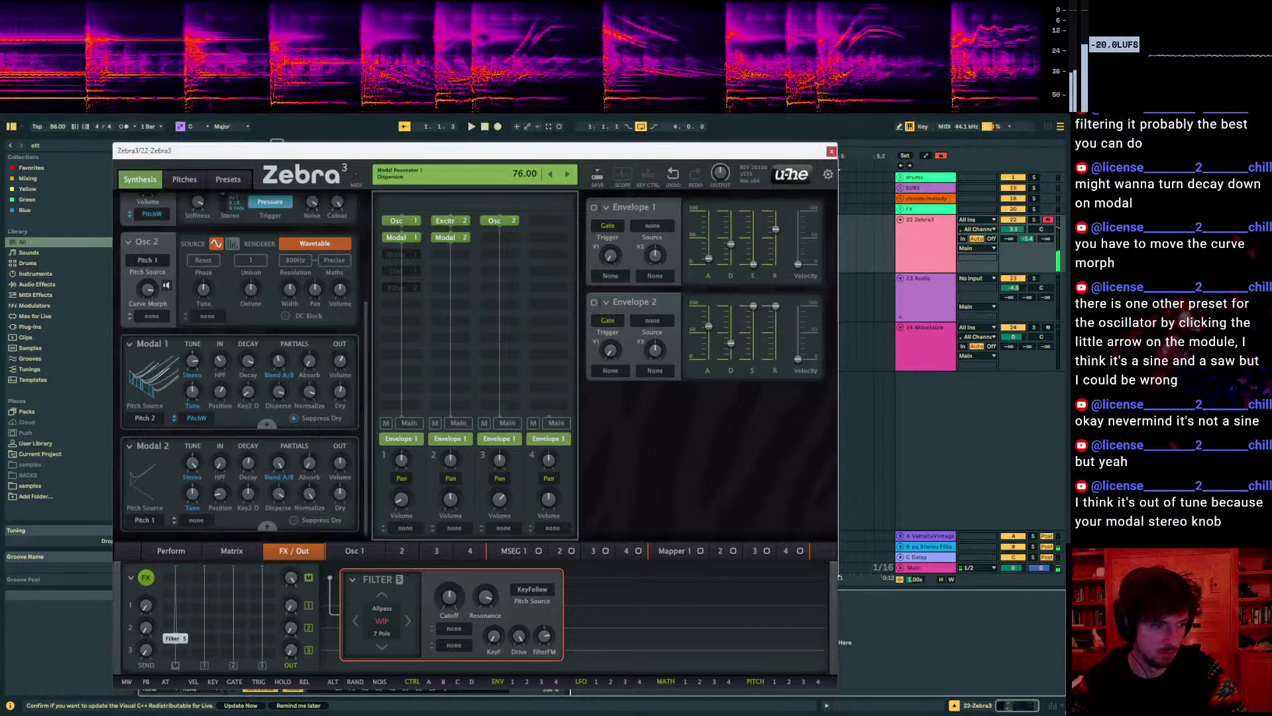
{"action": "mouse_move", "coordinate": [193, 388]}
{"action": "left_mouse_down"}
{"action": "mouse_move", "coordinate": [193, 437]}
{"action": "mouse_move", "coordinate": [193, 384]}
{"action": "left_mouse_up"}
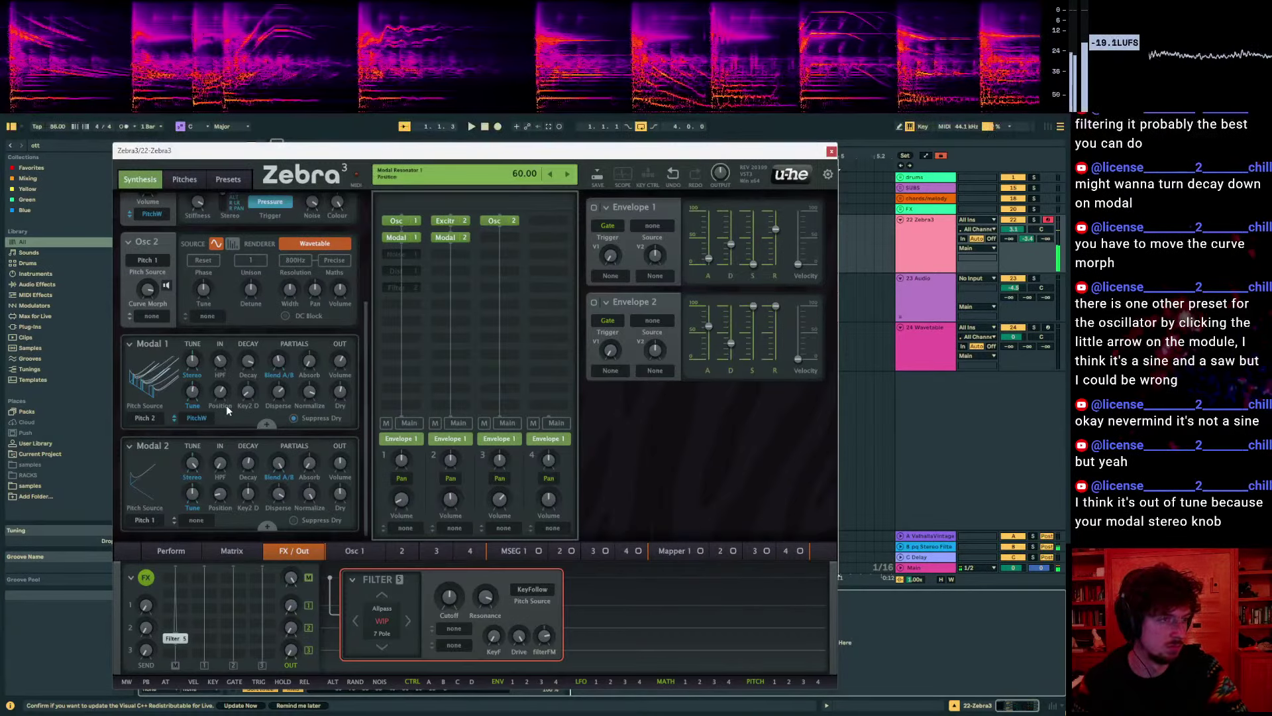
{"action": "scroll", "coordinate": [252, 305], "scroll_direction": "up", "scroll_amount": 3}
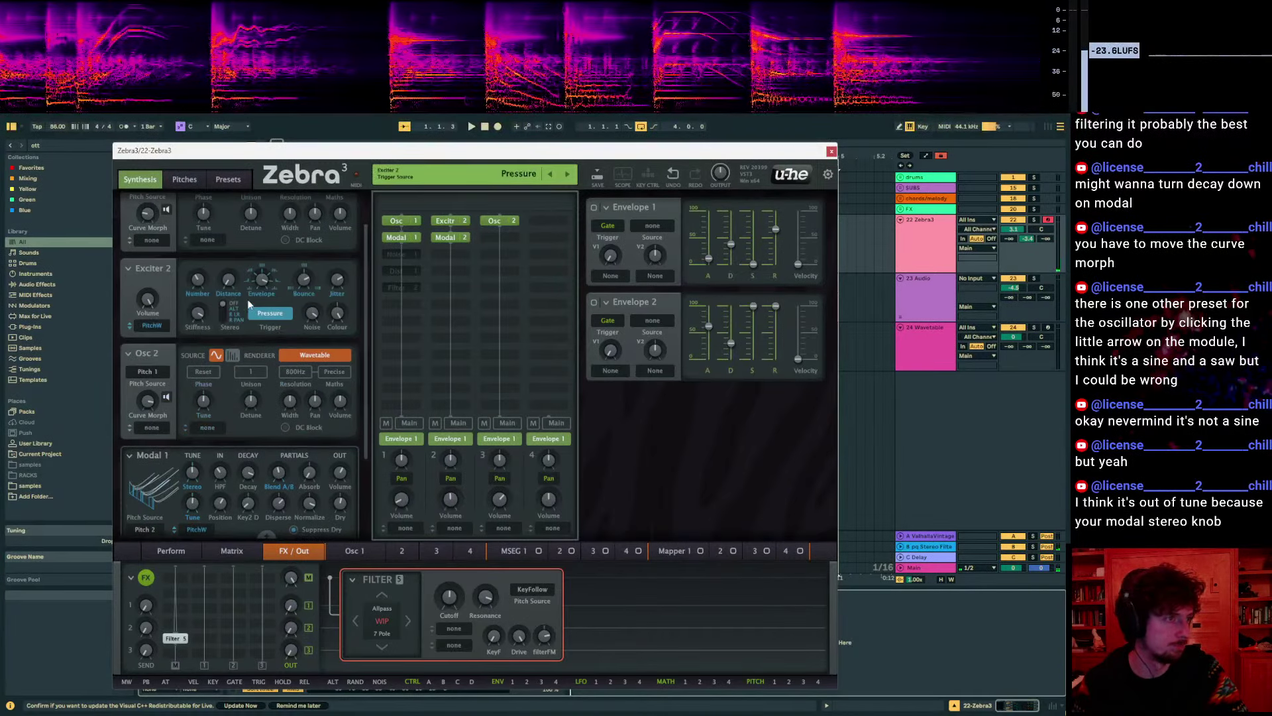
{"action": "scroll", "coordinate": [248, 300], "scroll_direction": "up", "scroll_amount": 2}
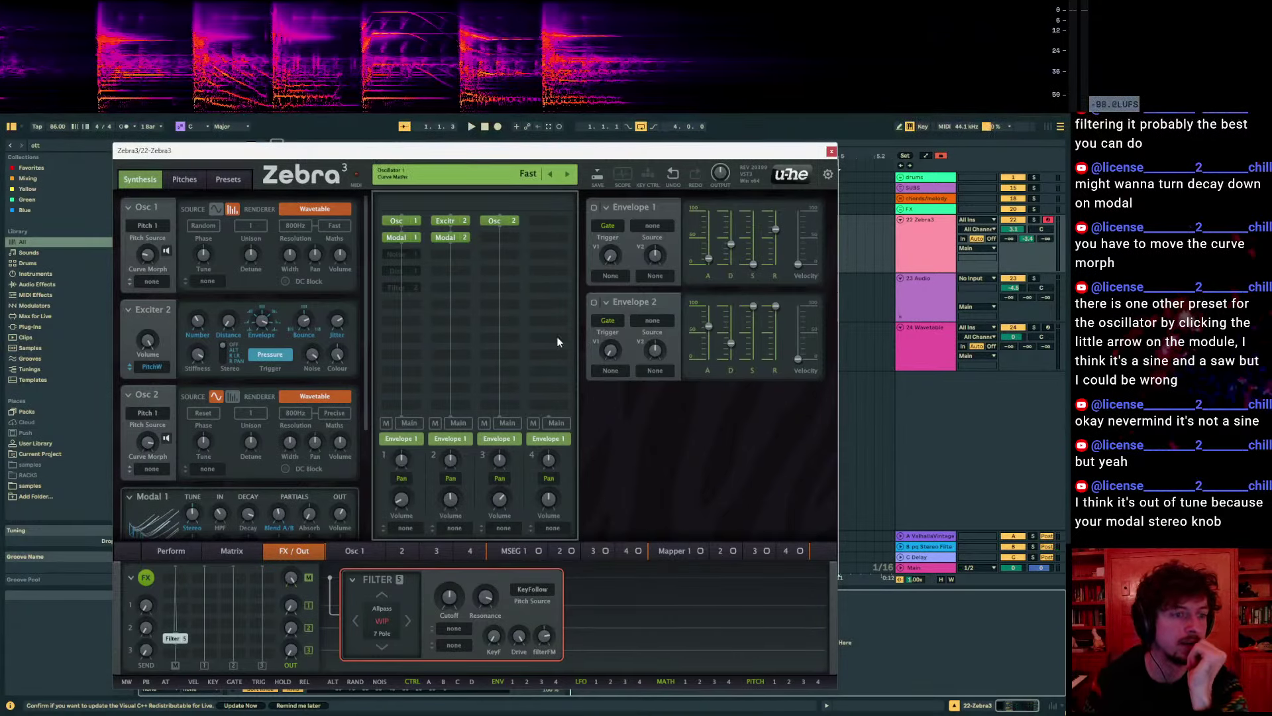
{"action": "scroll", "coordinate": [248, 393], "scroll_direction": "down", "scroll_amount": 3}
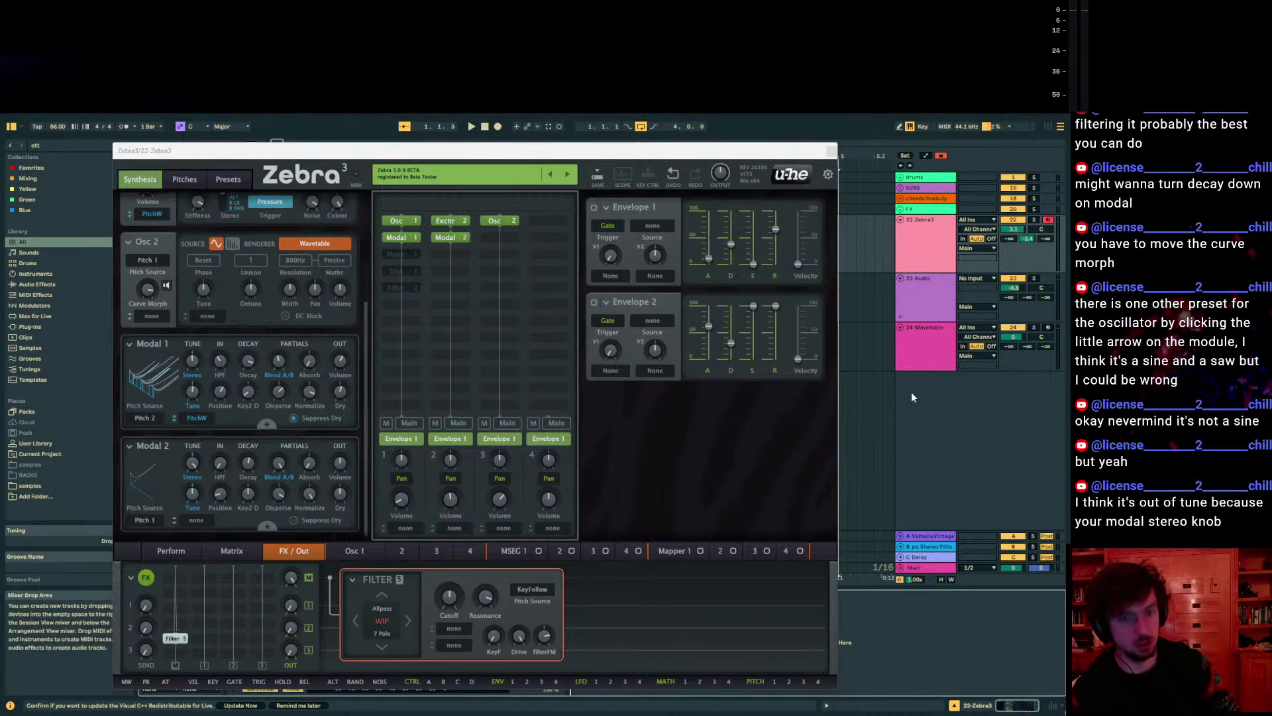
Switch to the 24 Wavetable track to view its devices, and return to the 22 Zebra3 plug-in window
{"action": "left_click", "coordinate": [928, 289]}
{"action": "left_click", "coordinate": [926, 245]}
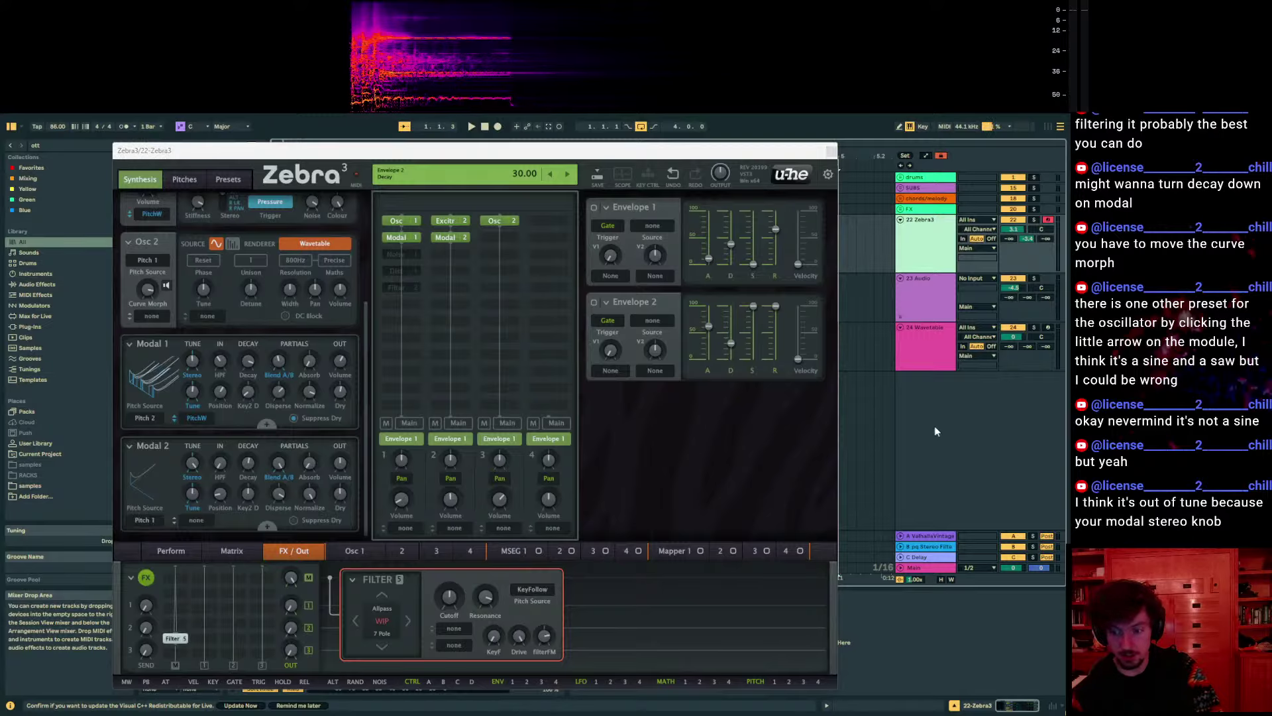
{"action": "left_click", "coordinate": [880, 352]}
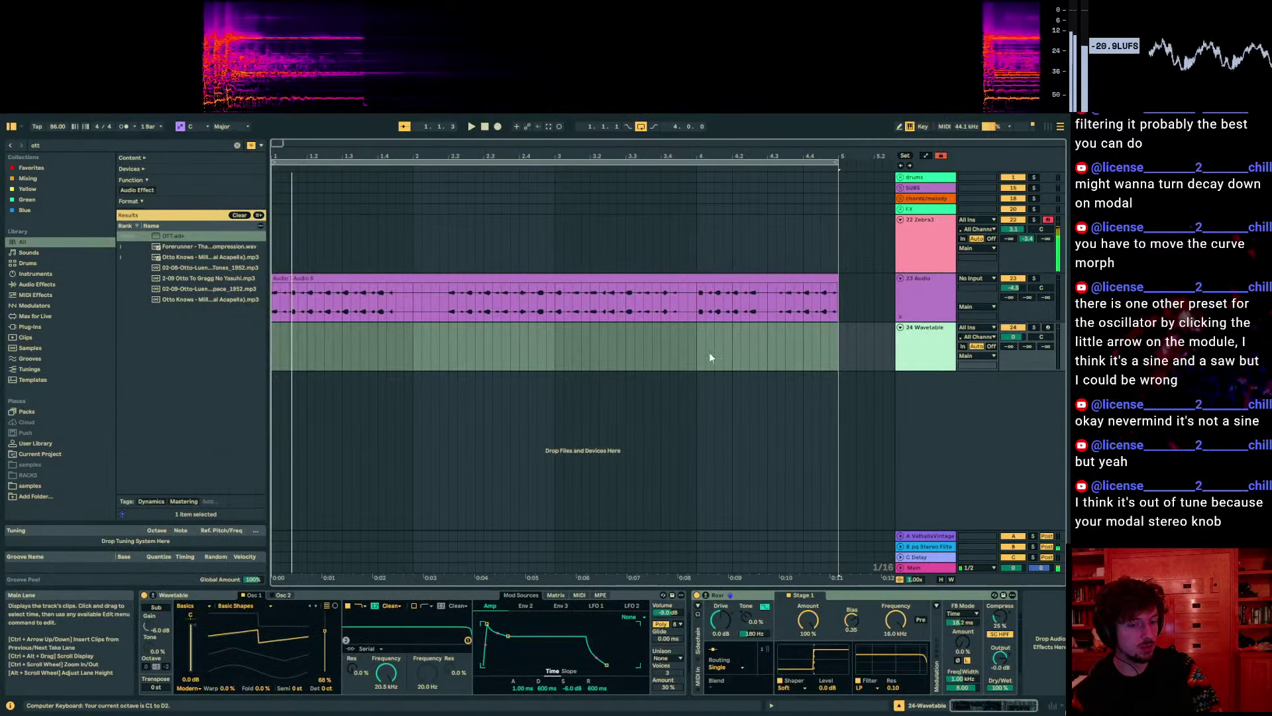
{"action": "left_click", "coordinate": [927, 279]}
{"action": "left_click", "coordinate": [925, 238]}
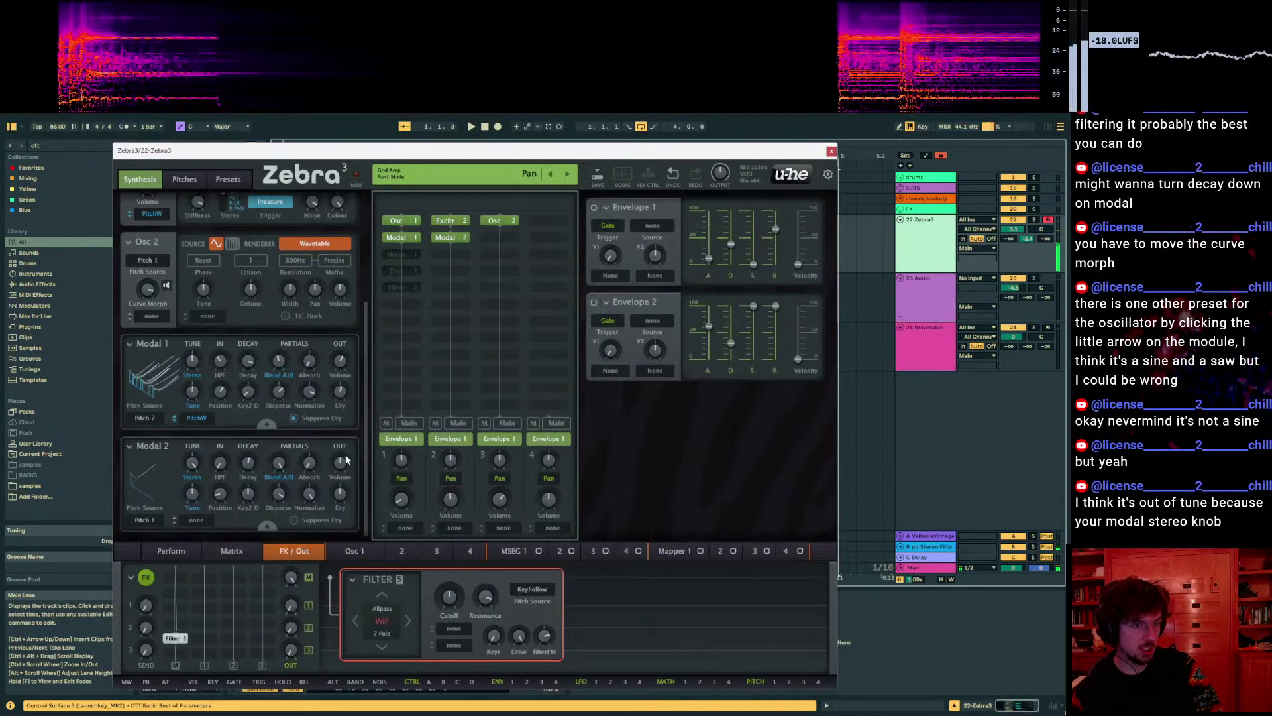
Add Folder 1 to the grid, place it in the first lane below Modal 1, and adjust its bias and feedback
{"action": "scroll", "coordinate": [292, 362], "scroll_direction": "down", "scroll_amount": 3}
{"action": "scroll", "coordinate": [292, 362], "scroll_direction": "up", "scroll_amount": 3}
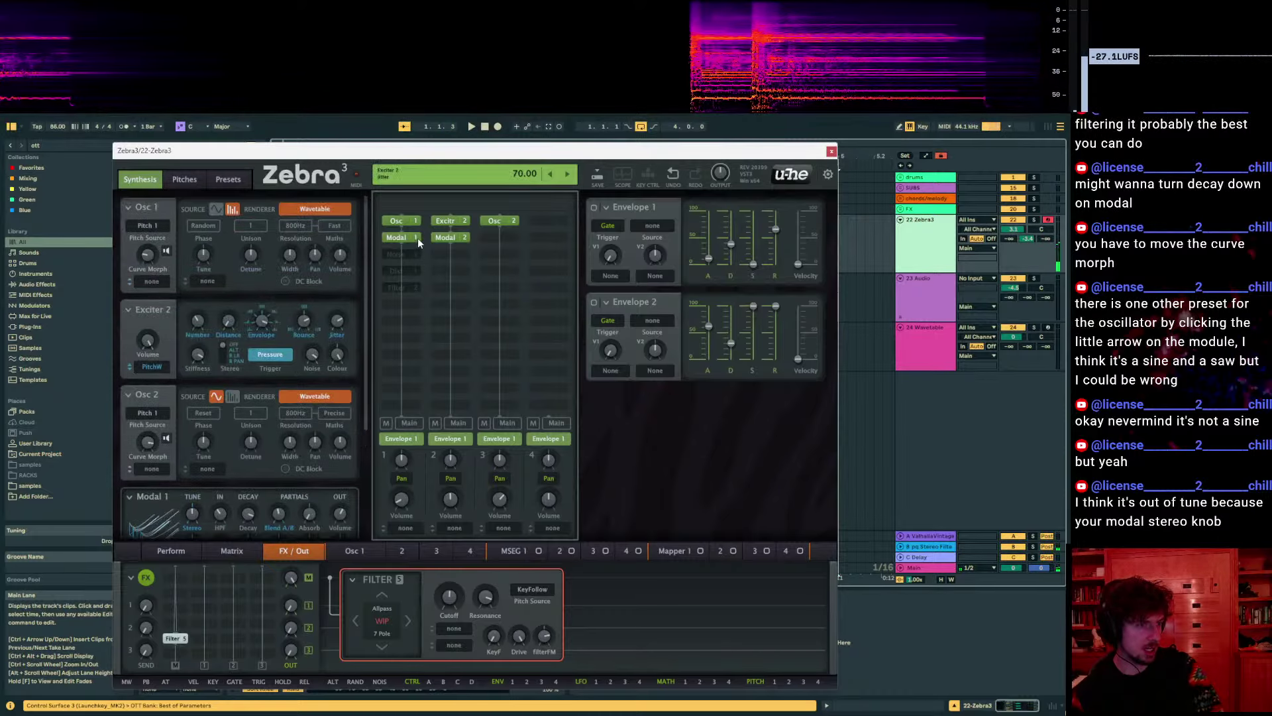
{"action": "left_click", "coordinate": [439, 249]}
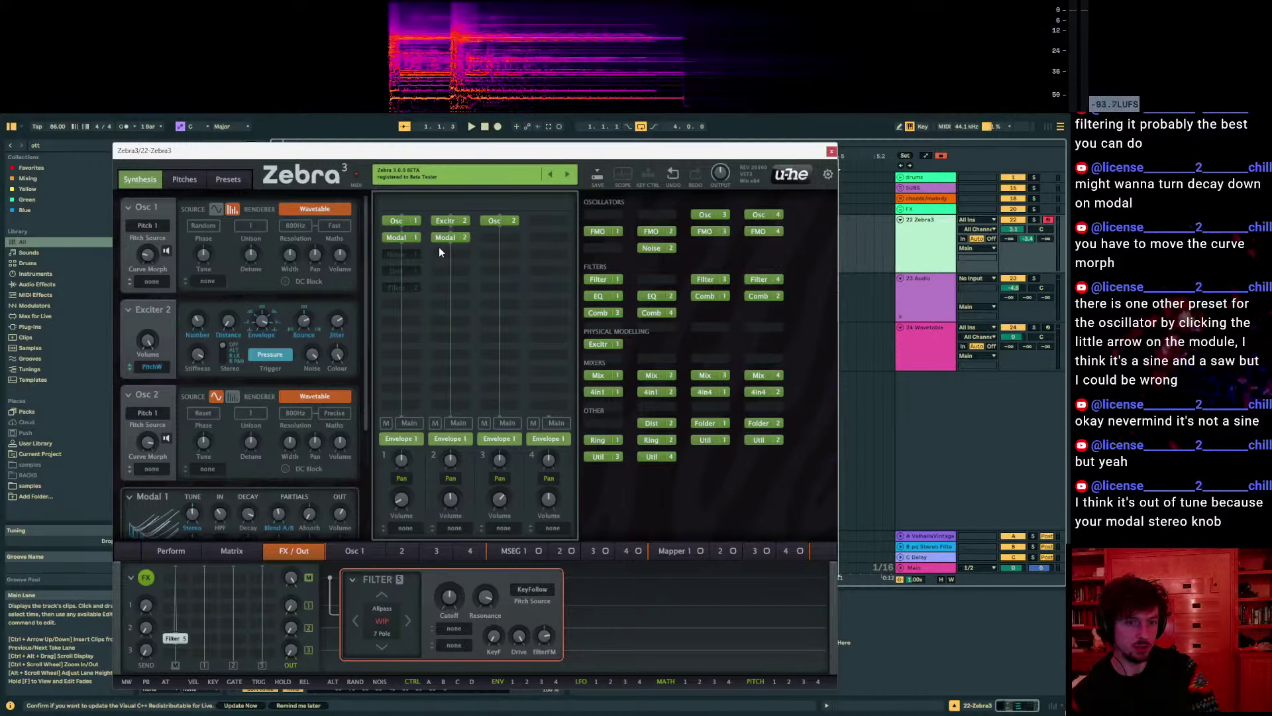
{"action": "left_click", "coordinate": [705, 423]}
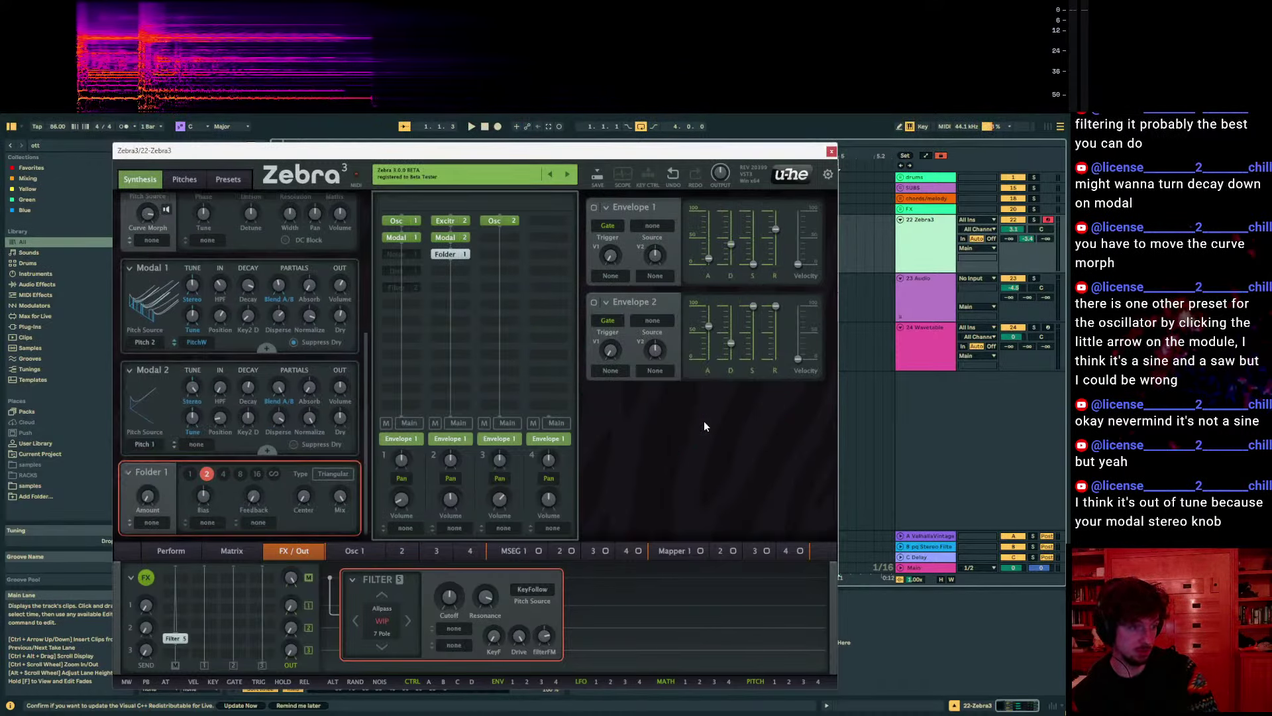
{"action": "left_click_drag", "start_coordinate": [451, 255], "coordinate": [402, 305]}
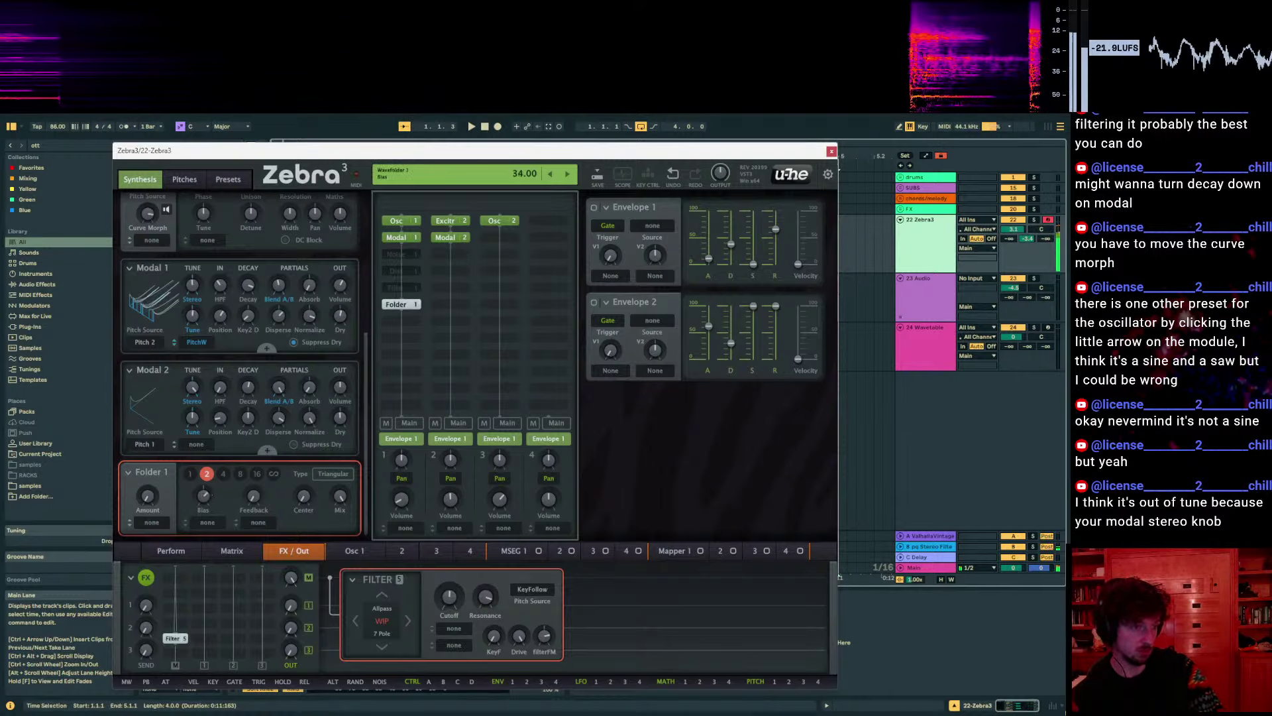
{"action": "left_click_drag", "start_coordinate": [253, 496], "coordinate": [253, 479]}
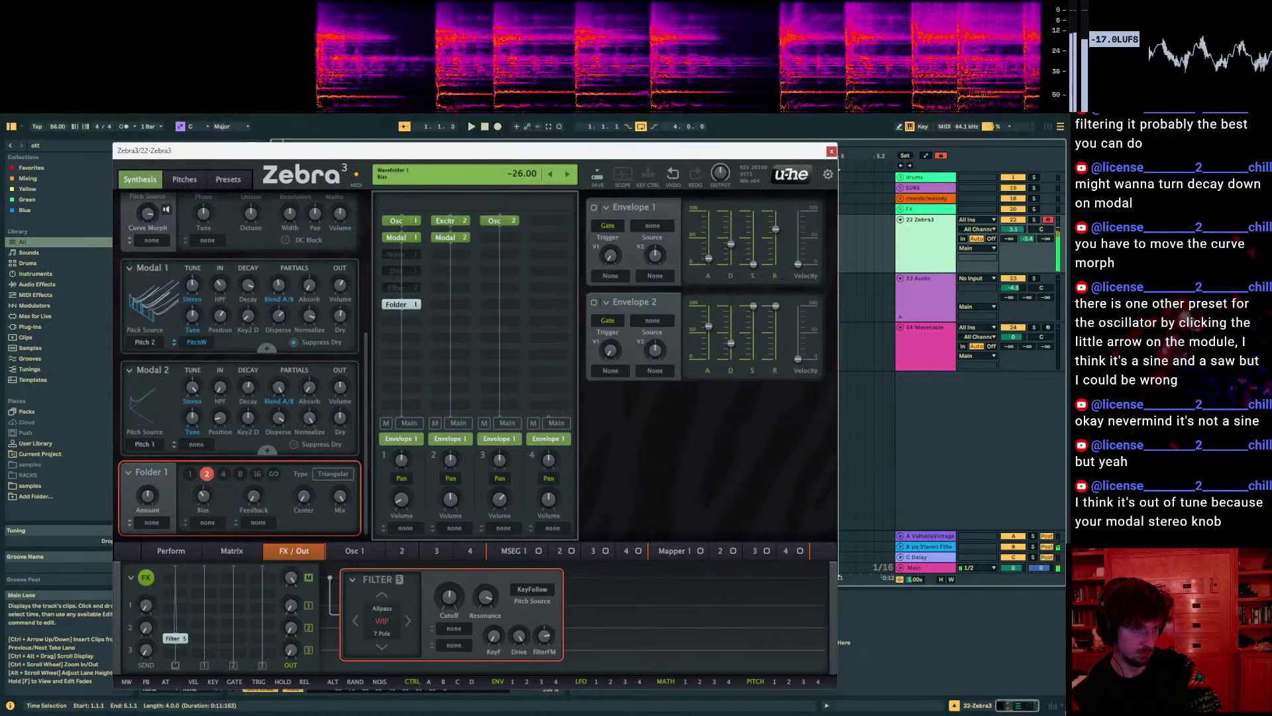
Initialize the patch to start over with a single oscillator
{"action": "left_click", "coordinate": [791, 174]}
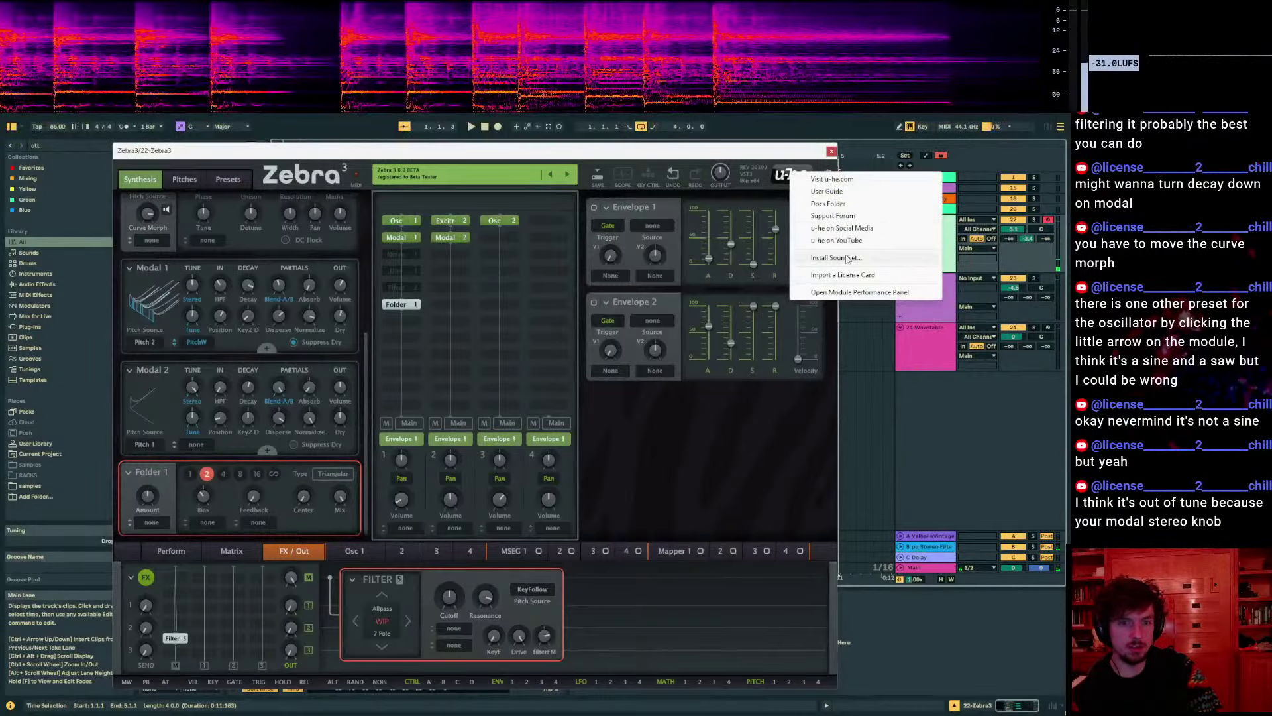
{"action": "right_click", "coordinate": [136, 183]}
{"action": "left_click", "coordinate": [319, 175]}
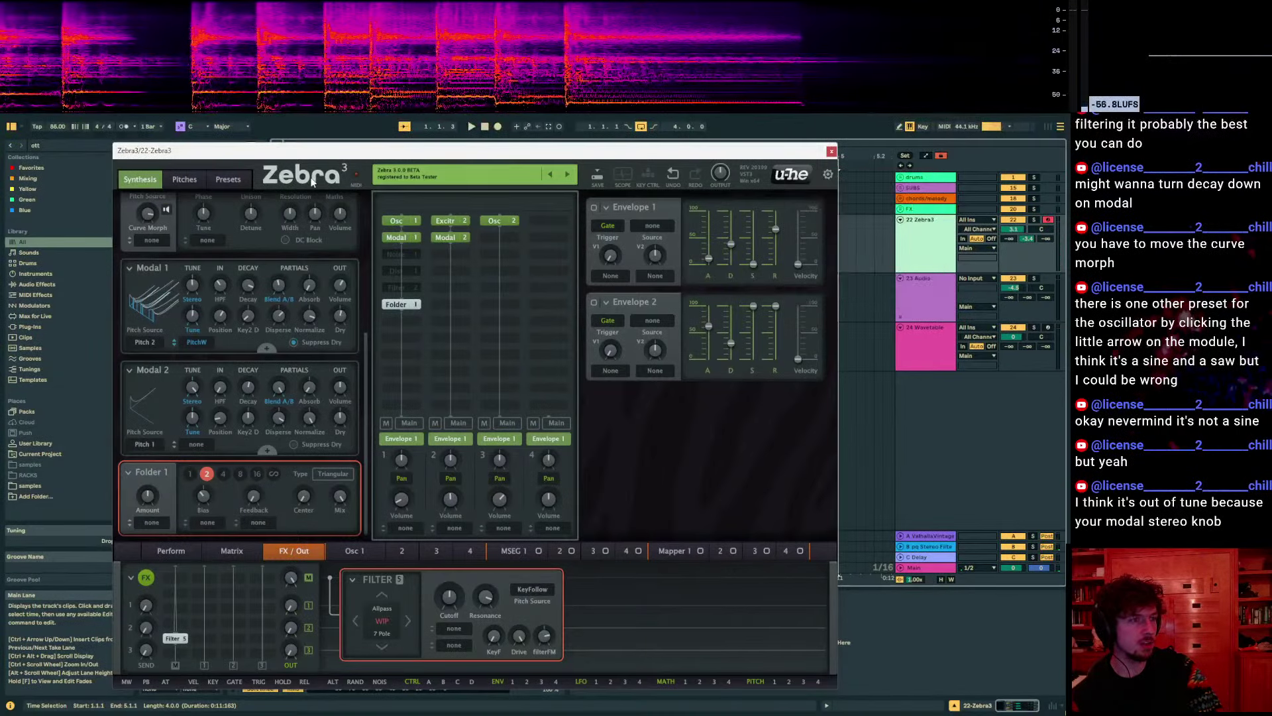
{"action": "right_click", "coordinate": [318, 175]}
{"action": "right_click", "coordinate": [502, 177]}
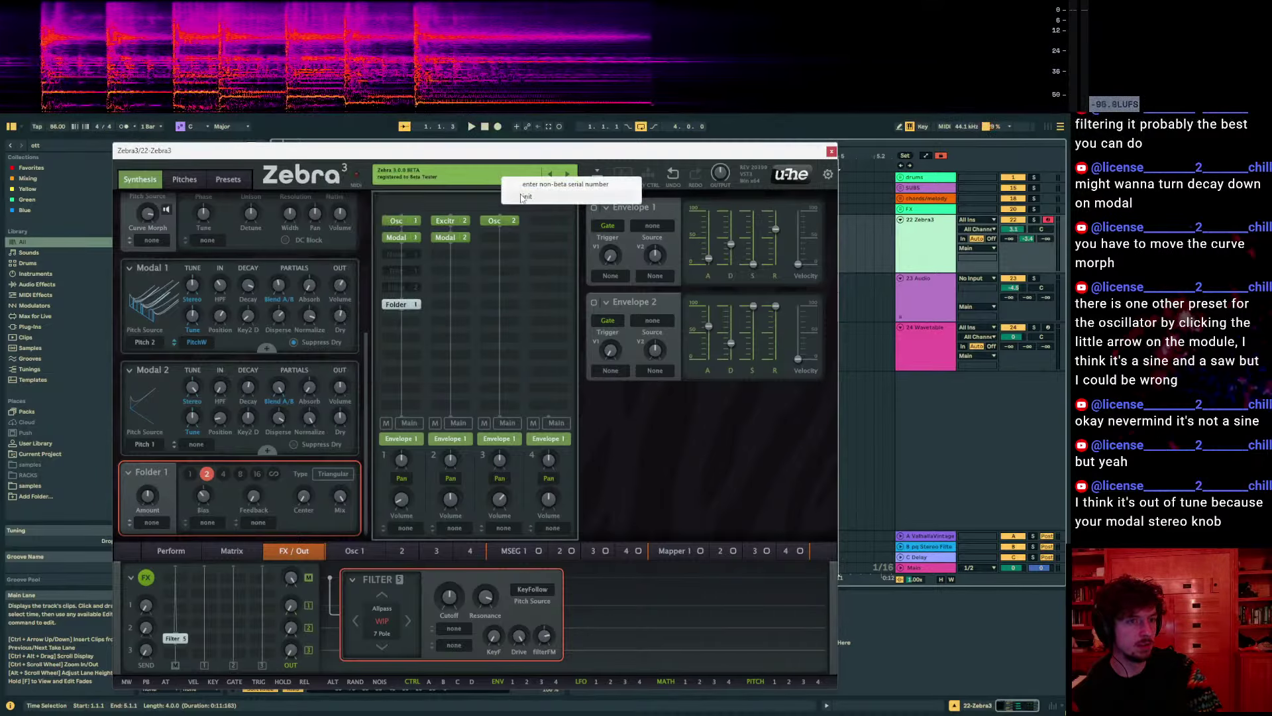
{"action": "left_click", "coordinate": [528, 196]}
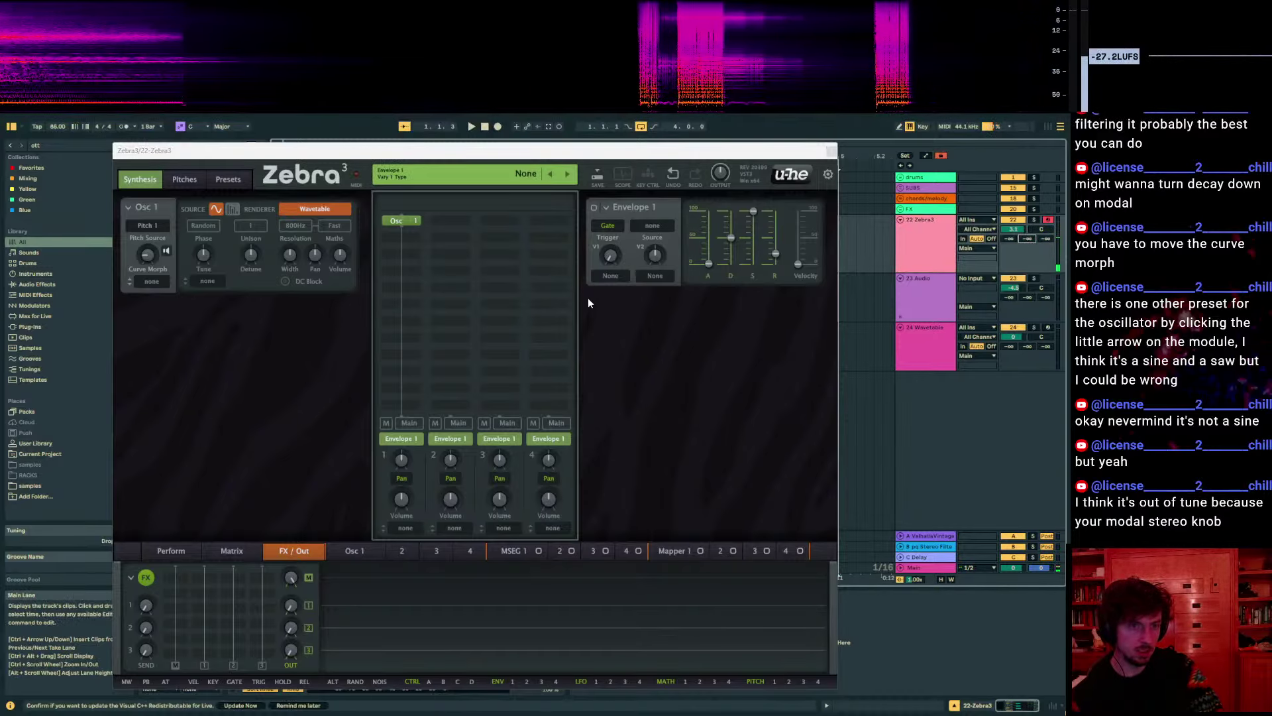
Add Folder 1 below Osc 1, raise its feedback, and sweep its bias from 100.00 down to -56.00
{"action": "left_click", "coordinate": [393, 237]}
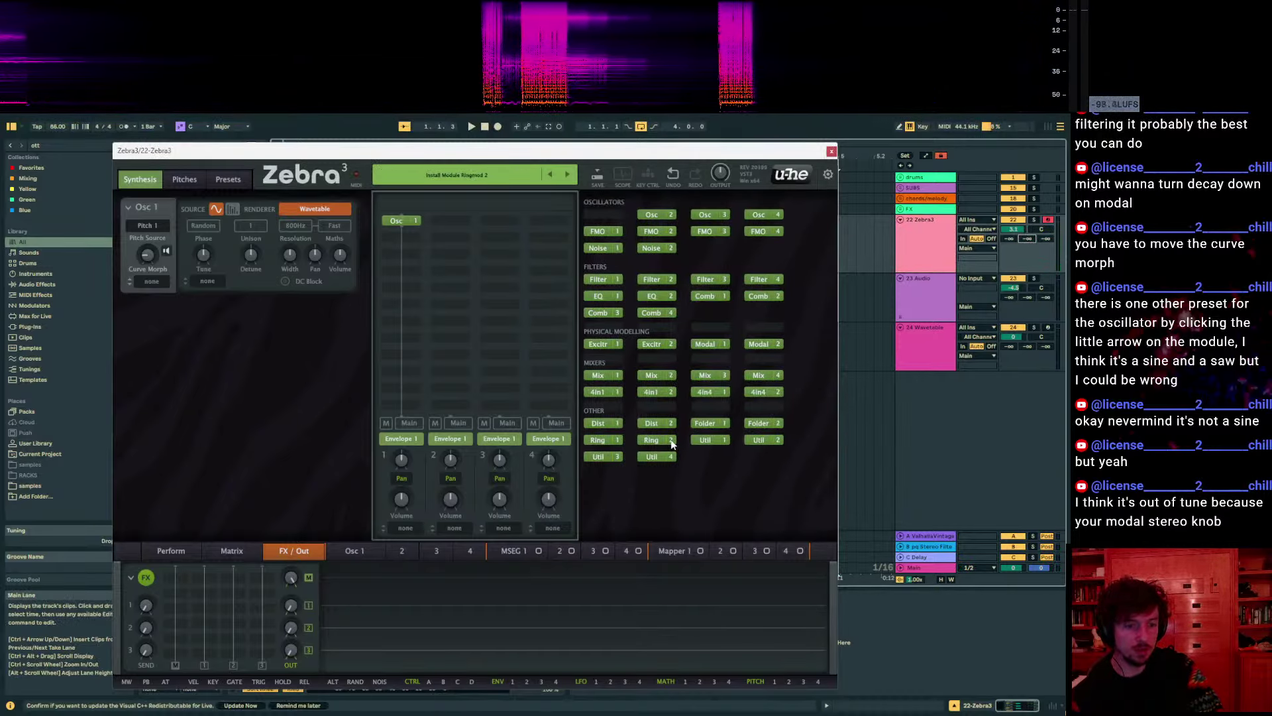
{"action": "left_click", "coordinate": [701, 424]}
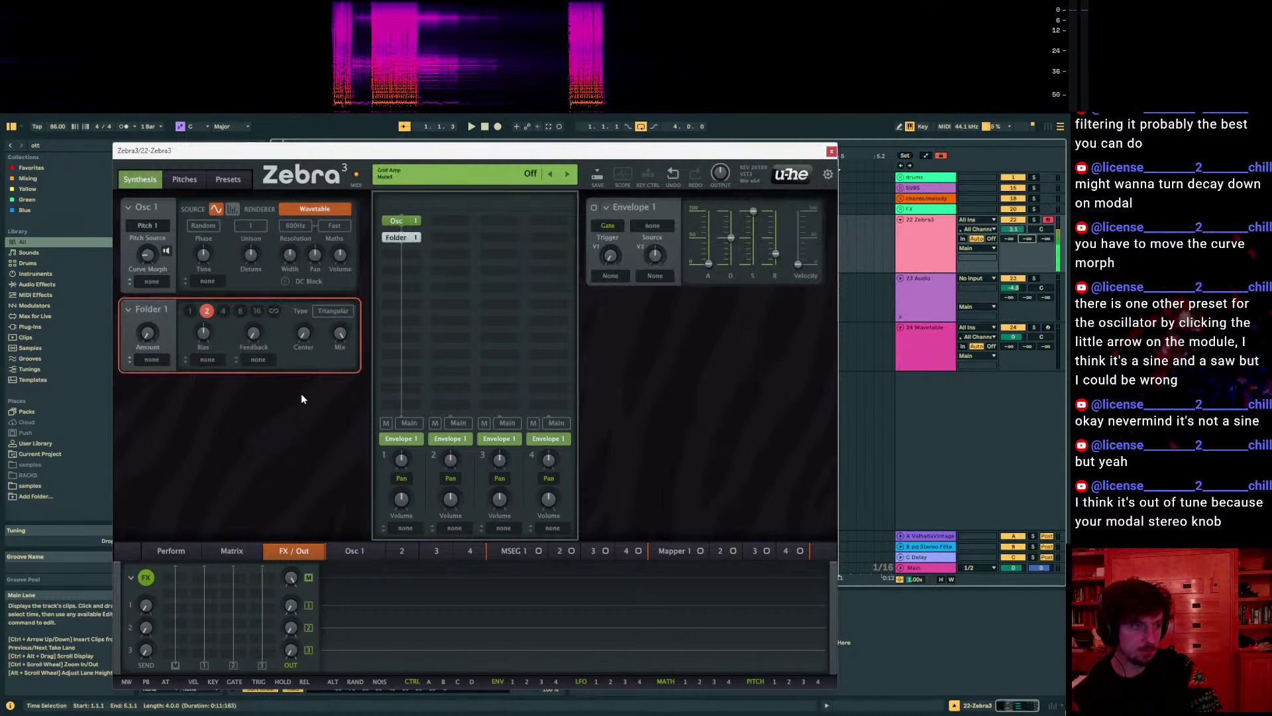
{"action": "left_click_drag", "start_coordinate": [204, 335], "coordinate": [206, 265]}
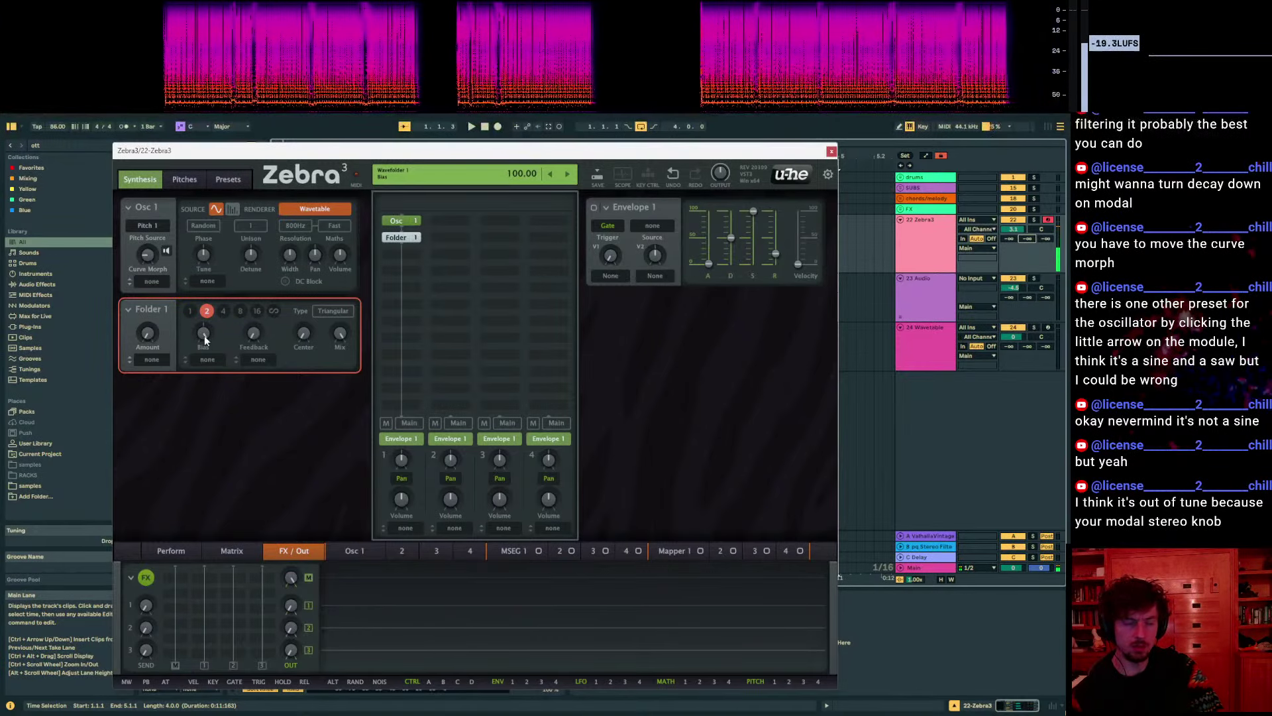
{"action": "left_click_drag", "start_coordinate": [204, 336], "coordinate": [204, 385]}
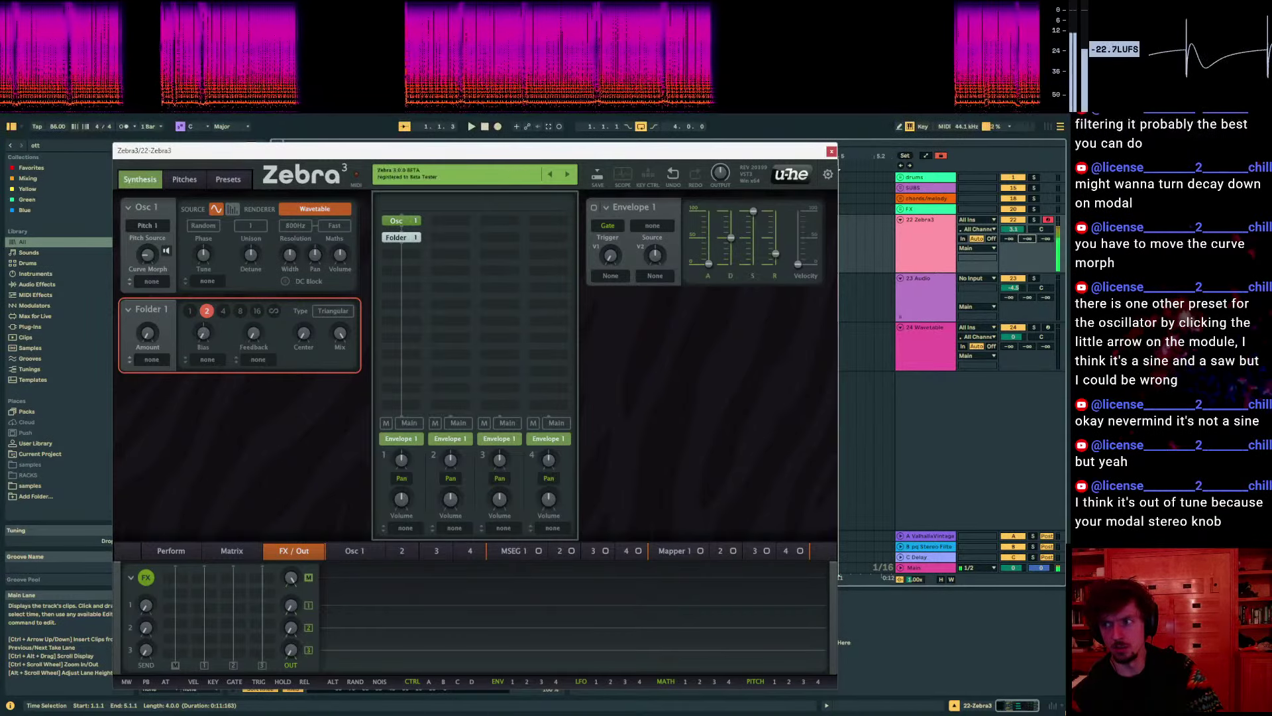
{"action": "left_click_drag", "start_coordinate": [204, 333], "coordinate": [253, 334]}
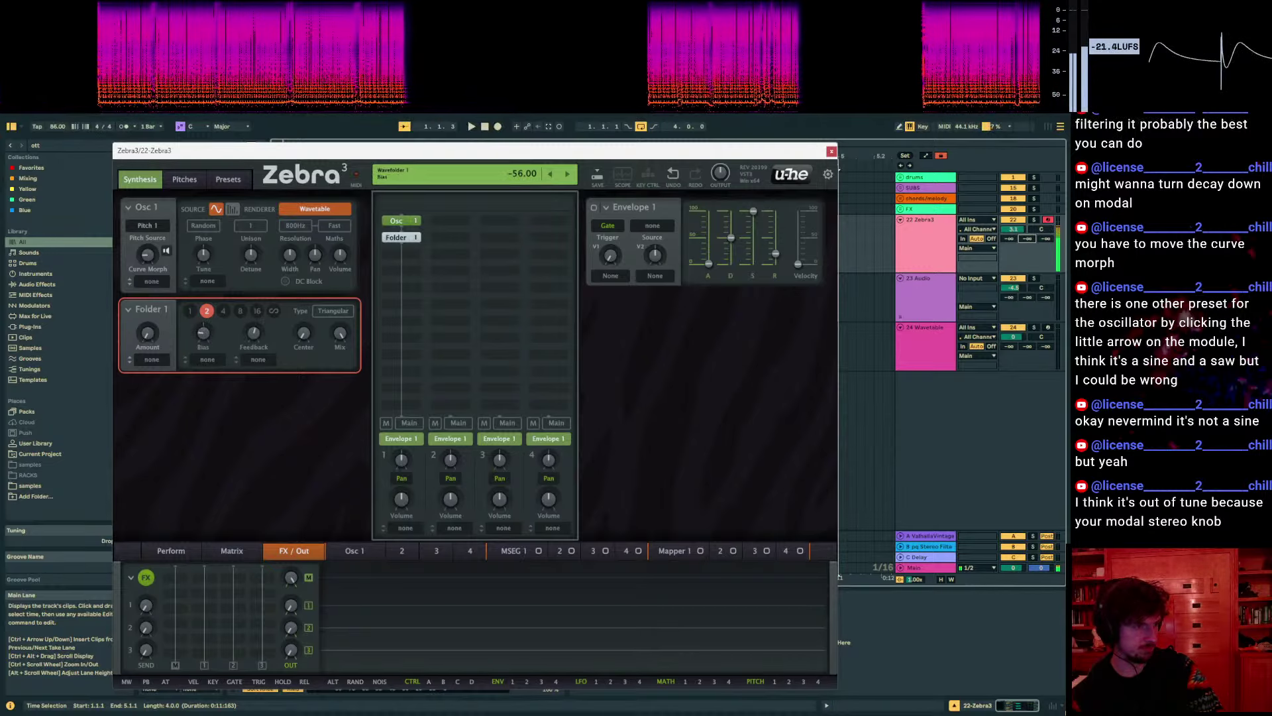
Try fold counts of 4, 16, 1 and infinity on Folder 1 while sweeping its bias, settling on 16
{"action": "left_click", "coordinate": [223, 311]}
{"action": "mouse_move", "coordinate": [203, 333]}
{"action": "left_mouse_down"}
{"action": "mouse_move", "coordinate": [204, 358]}
{"action": "mouse_move", "coordinate": [204, 312]}
{"action": "left_mouse_up"}
{"action": "left_click", "coordinate": [257, 311]}
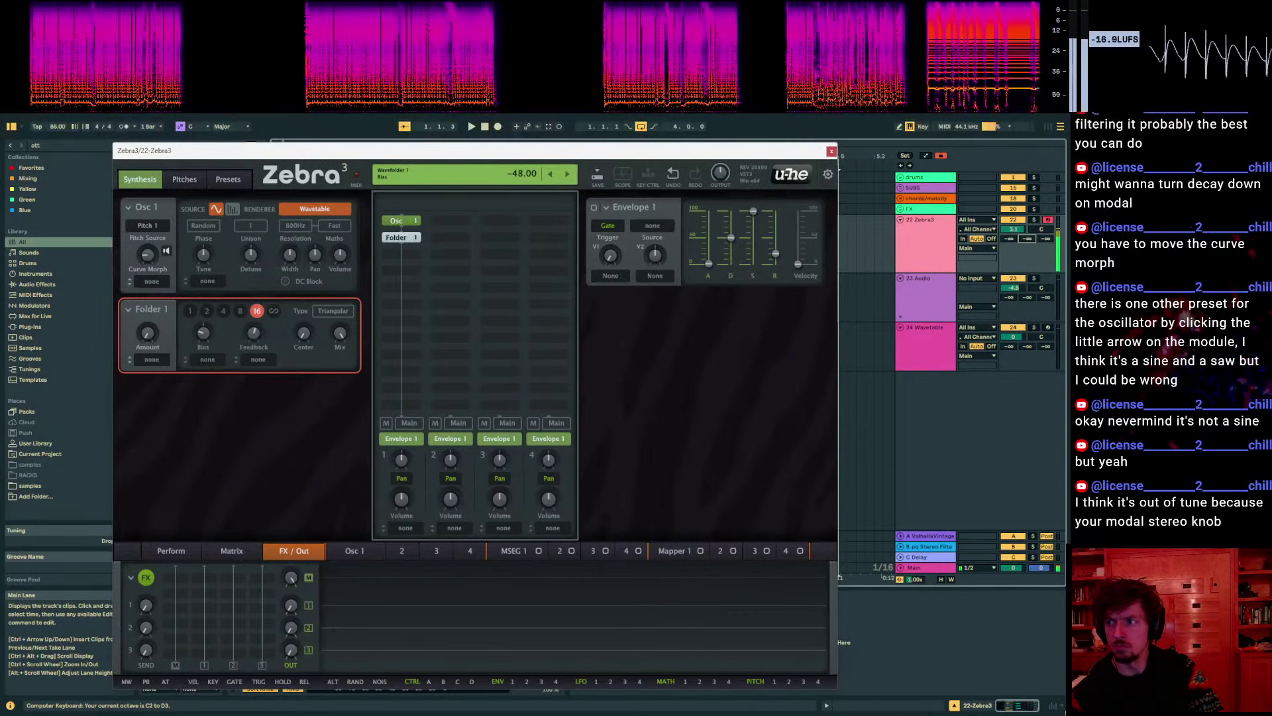
{"action": "left_click", "coordinate": [189, 311]}
{"action": "left_click_drag", "start_coordinate": [208, 342], "coordinate": [208, 337]}
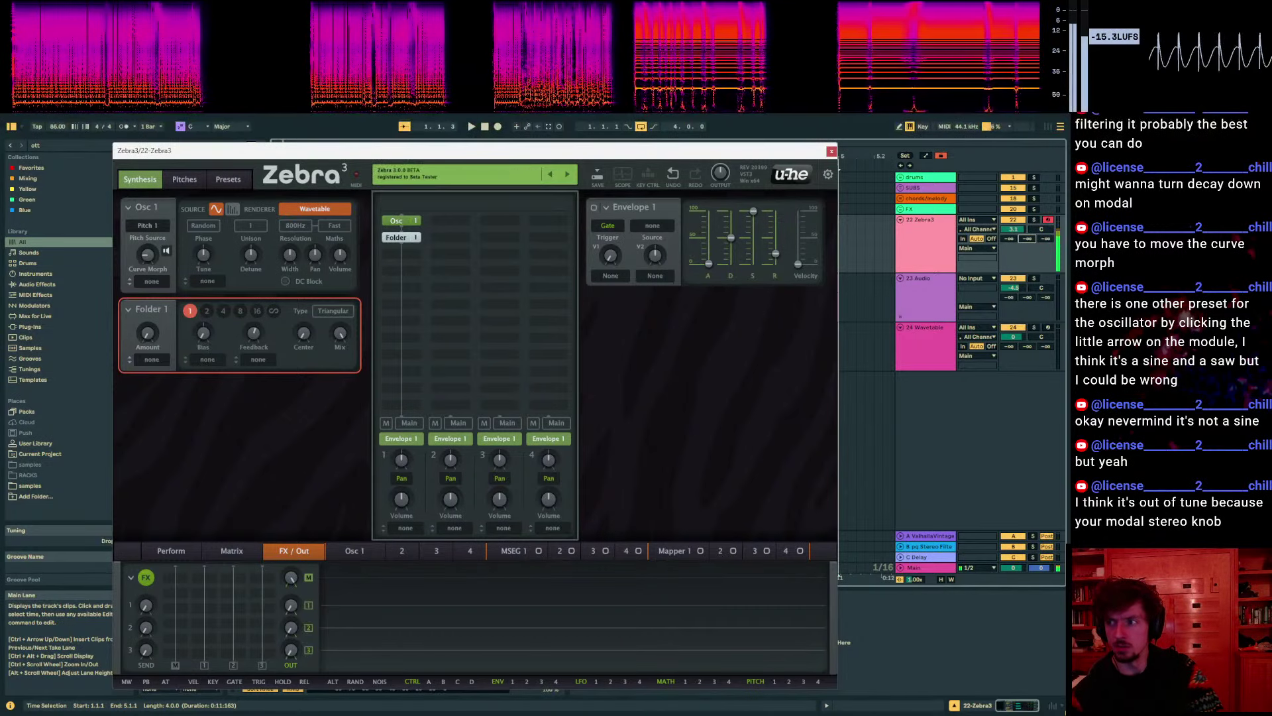
{"action": "left_click", "coordinate": [274, 311]}
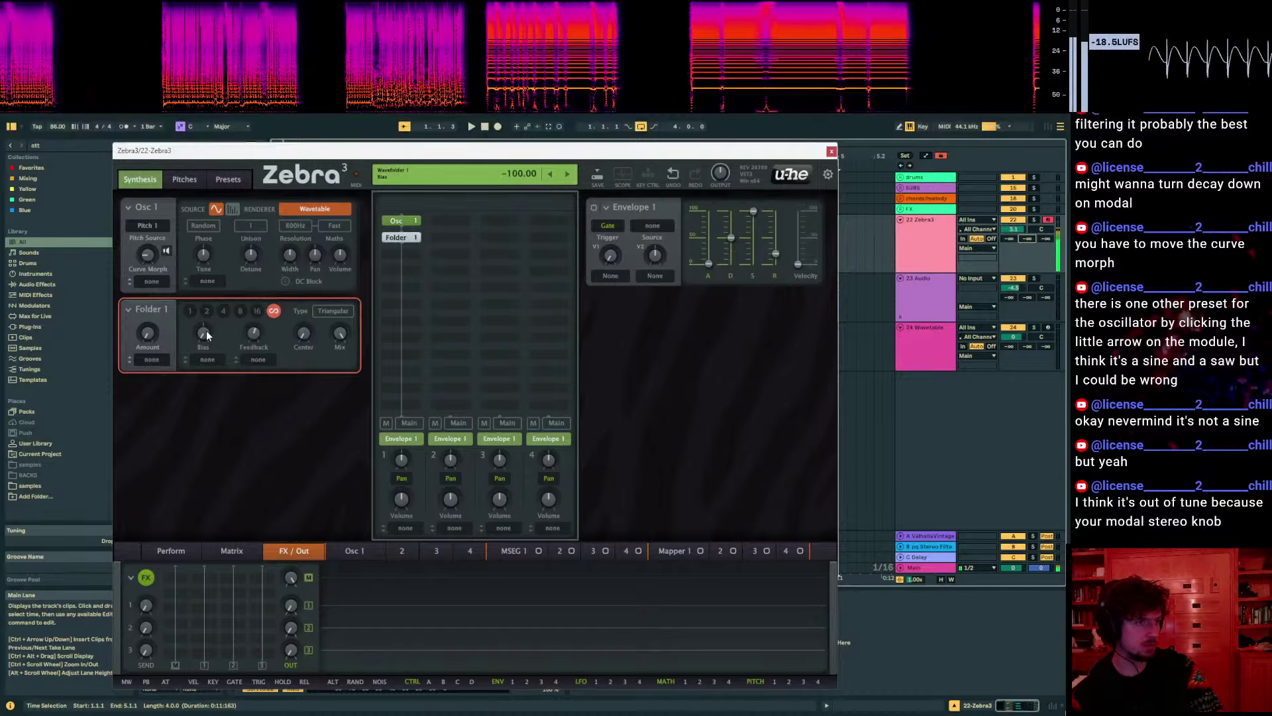
{"action": "left_click_drag", "start_coordinate": [203, 335], "coordinate": [203, 344]}
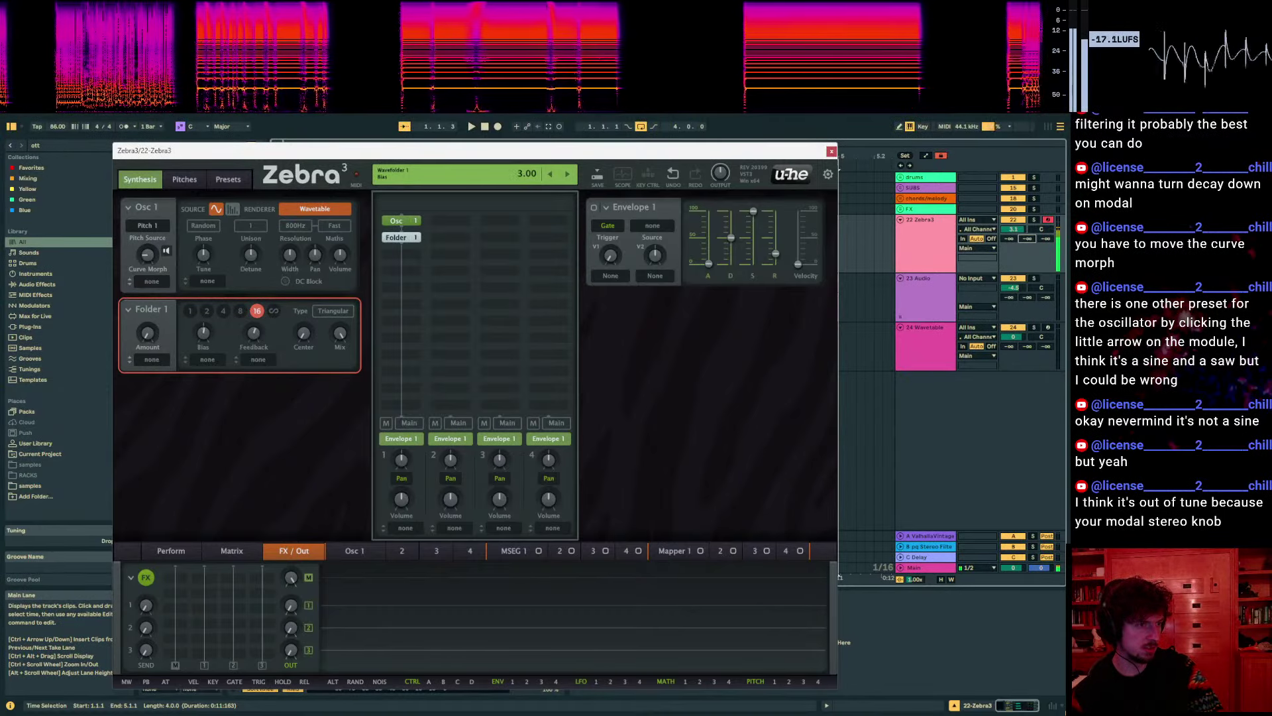
Try a center clip of 45.00 on Folder 1 and sweep its bias to -62.00 and back to -1.00
{"action": "left_click", "coordinate": [295, 335]}
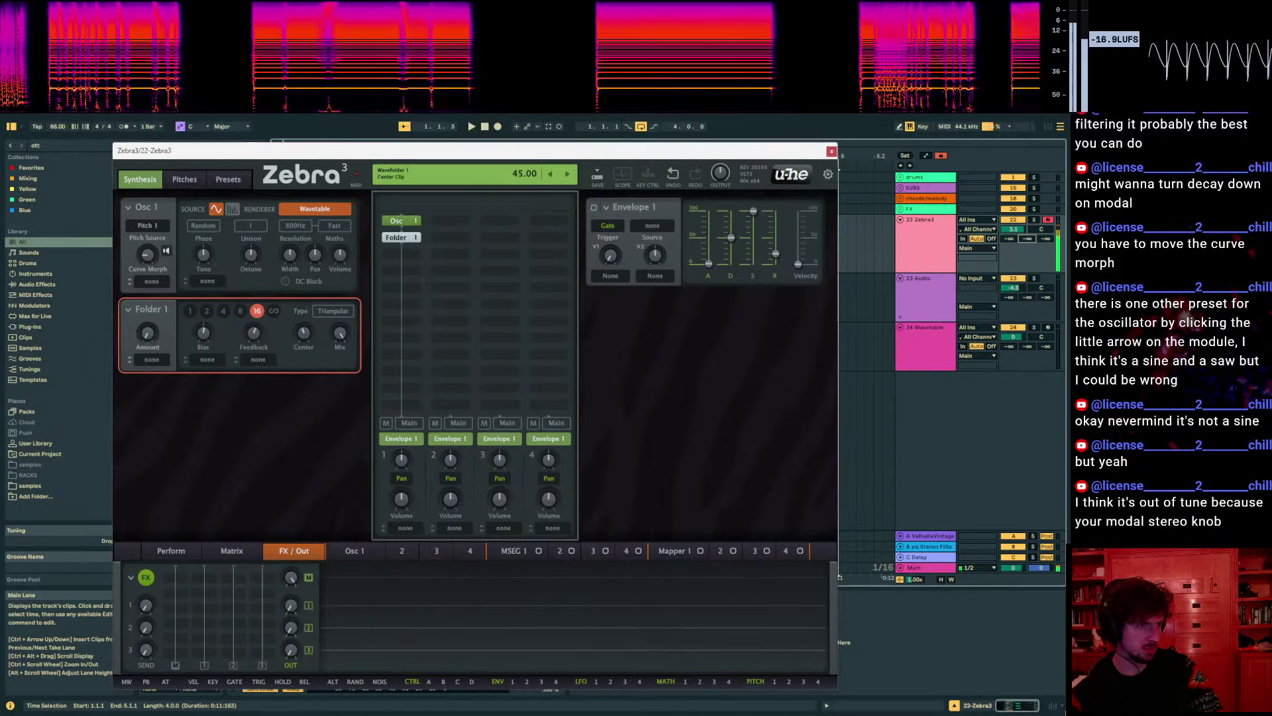
{"action": "left_click_drag", "start_coordinate": [204, 333], "coordinate": [204, 345]}
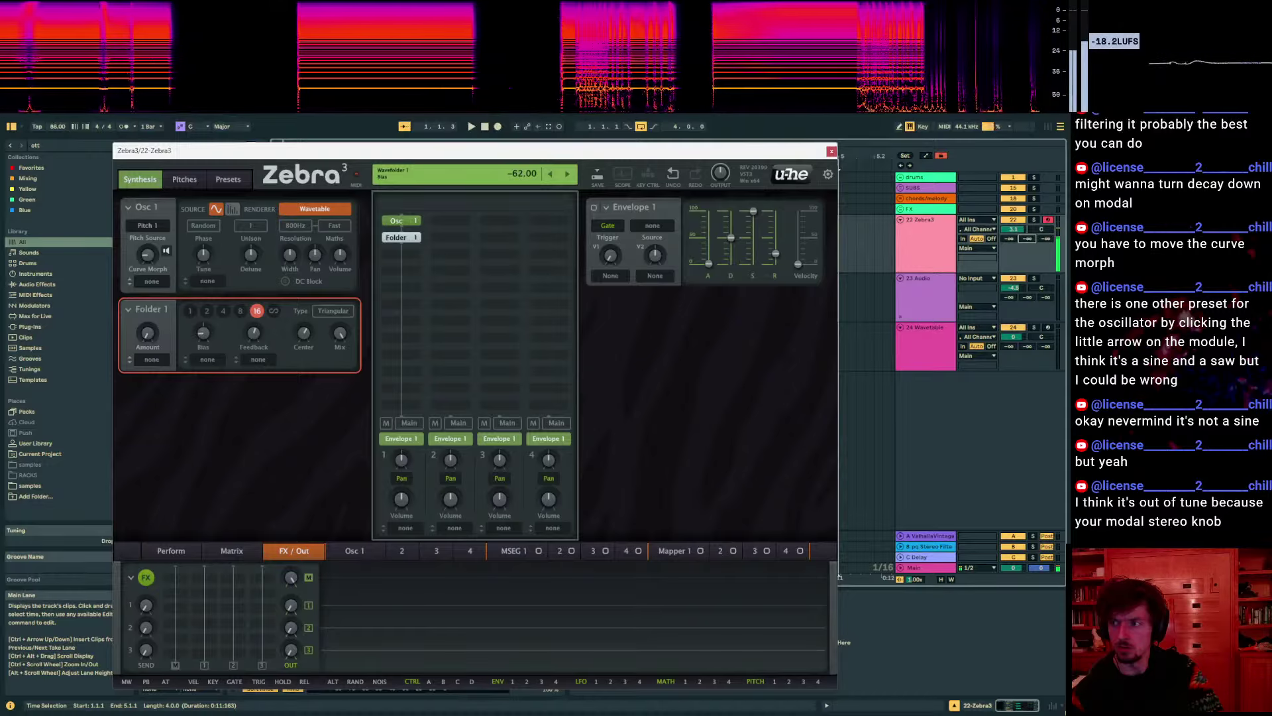
{"action": "mouse_move", "coordinate": [203, 344]}
{"action": "left_mouse_down"}
{"action": "mouse_move", "coordinate": [204, 355]}
{"action": "mouse_move", "coordinate": [203, 336]}
{"action": "left_mouse_up"}
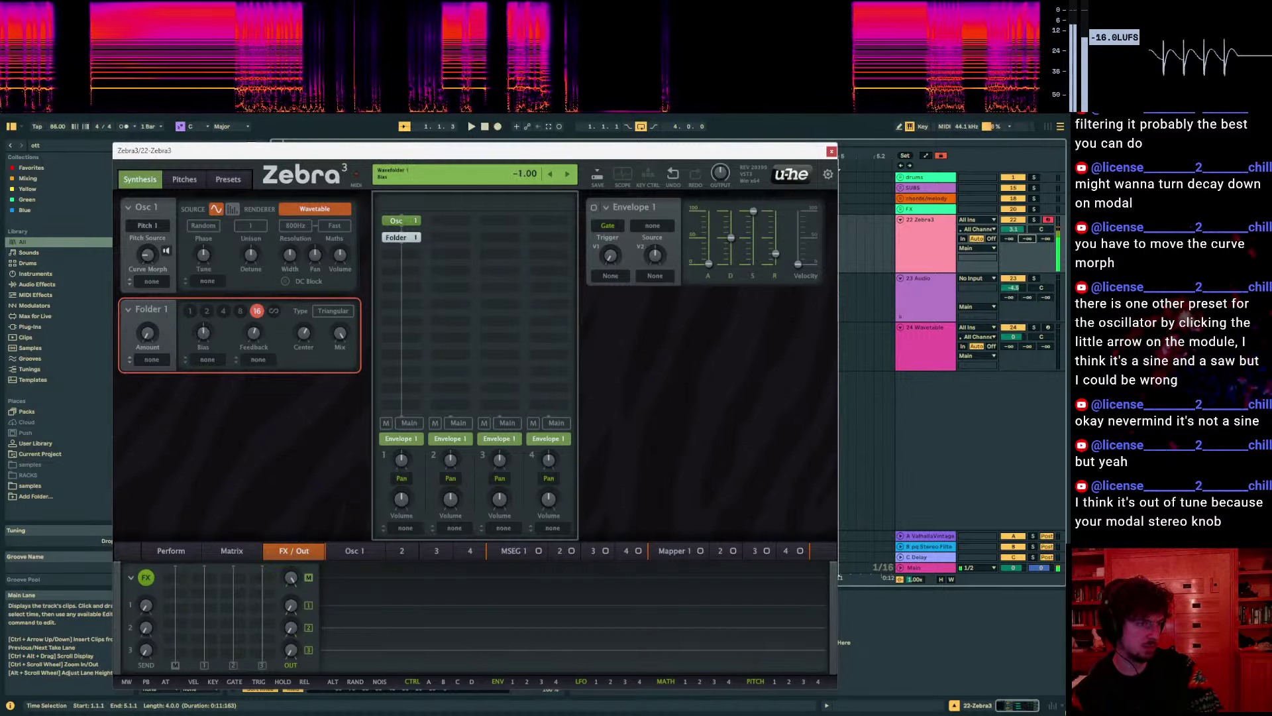
Lower the computer keyboard's octave and set Osc 1's curve morph to 50.00
{"action": "key", "text": "z"}
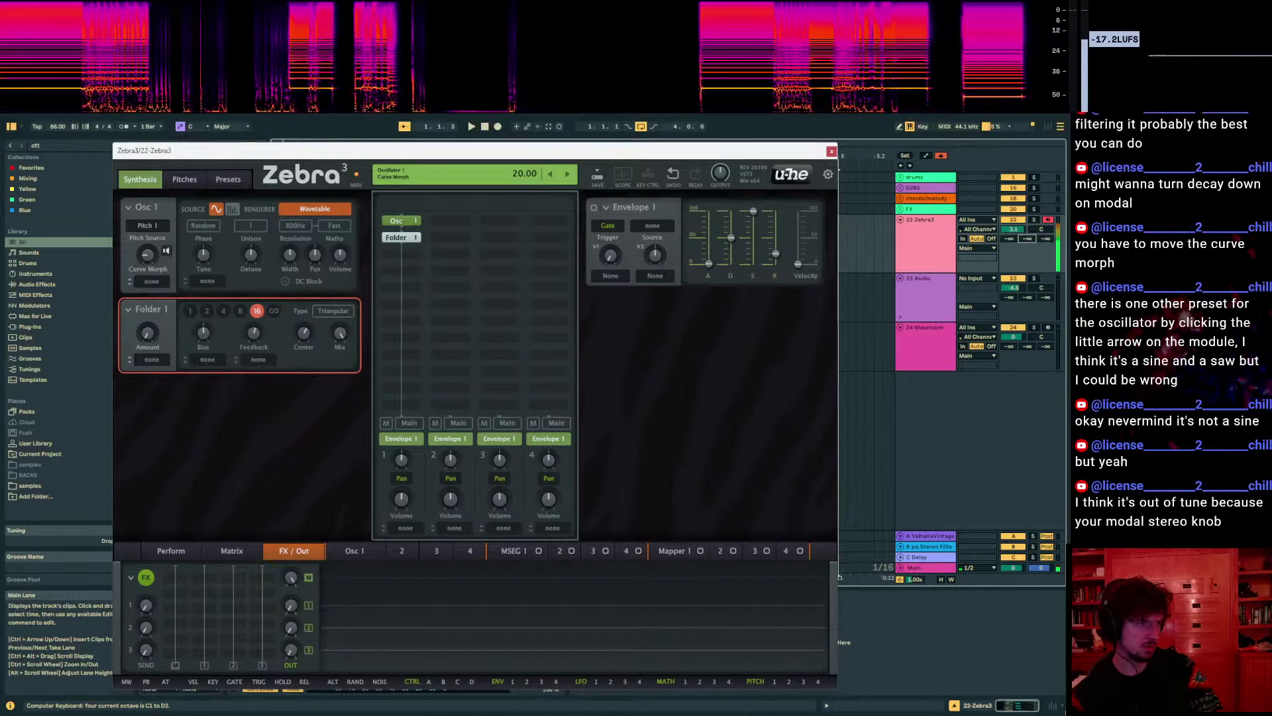
{"action": "left_click_drag", "start_coordinate": [147, 255], "coordinate": [147, 245]}
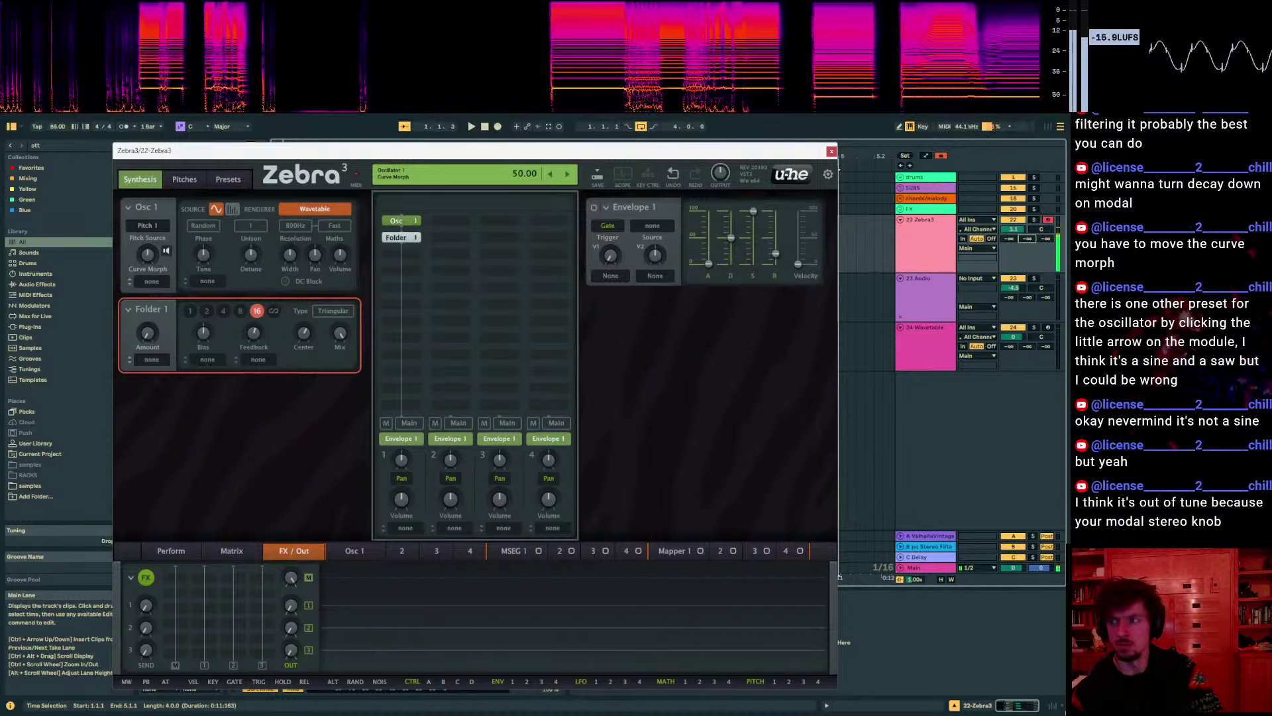
Try sweeping Folder 1's bias through -24.00 with a feedback of 56.00 and a center clip of 66.00
{"action": "left_click_drag", "start_coordinate": [204, 334], "coordinate": [203, 343]}
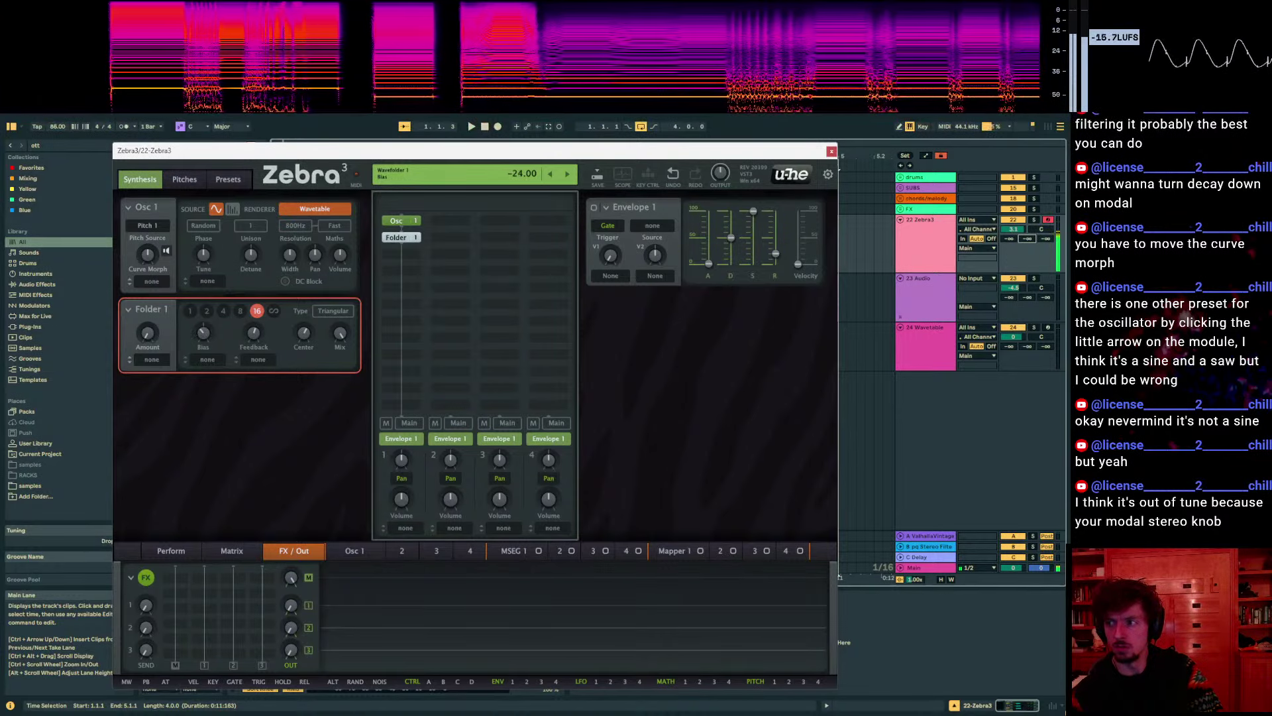
{"action": "left_click_drag", "start_coordinate": [204, 334], "coordinate": [199, 332]}
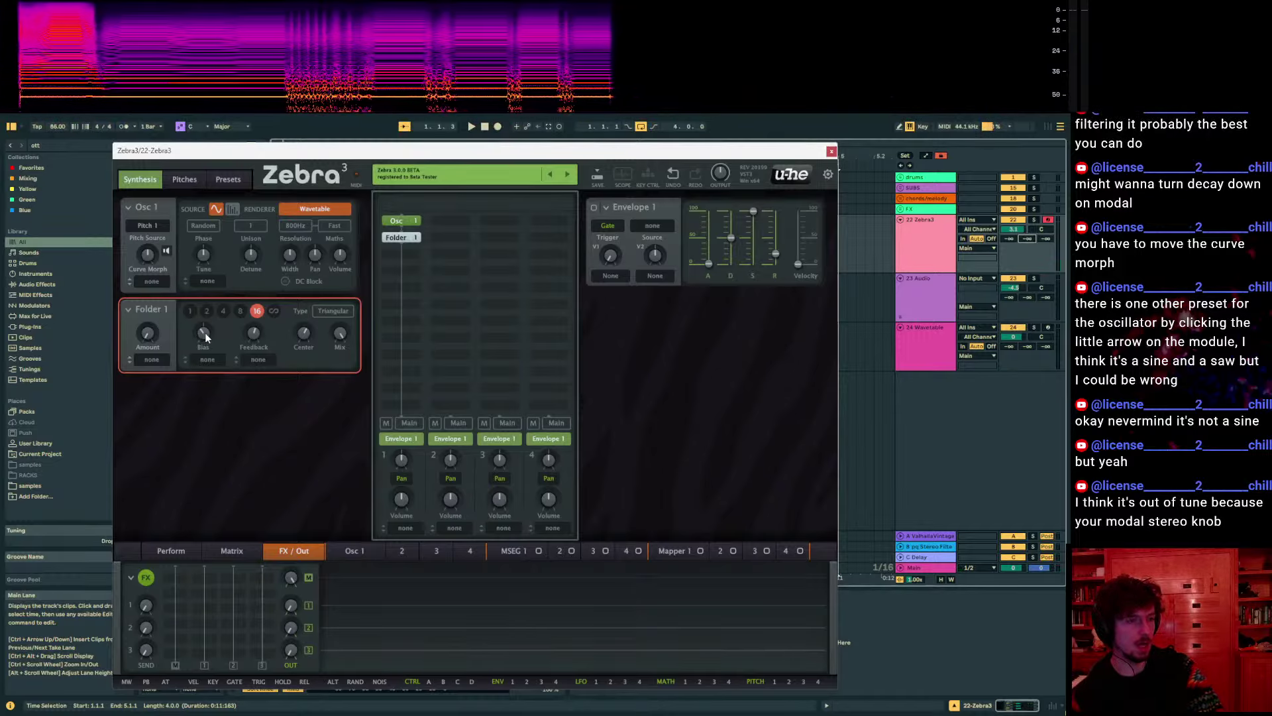
{"action": "left_click_drag", "start_coordinate": [203, 334], "coordinate": [203, 328]}
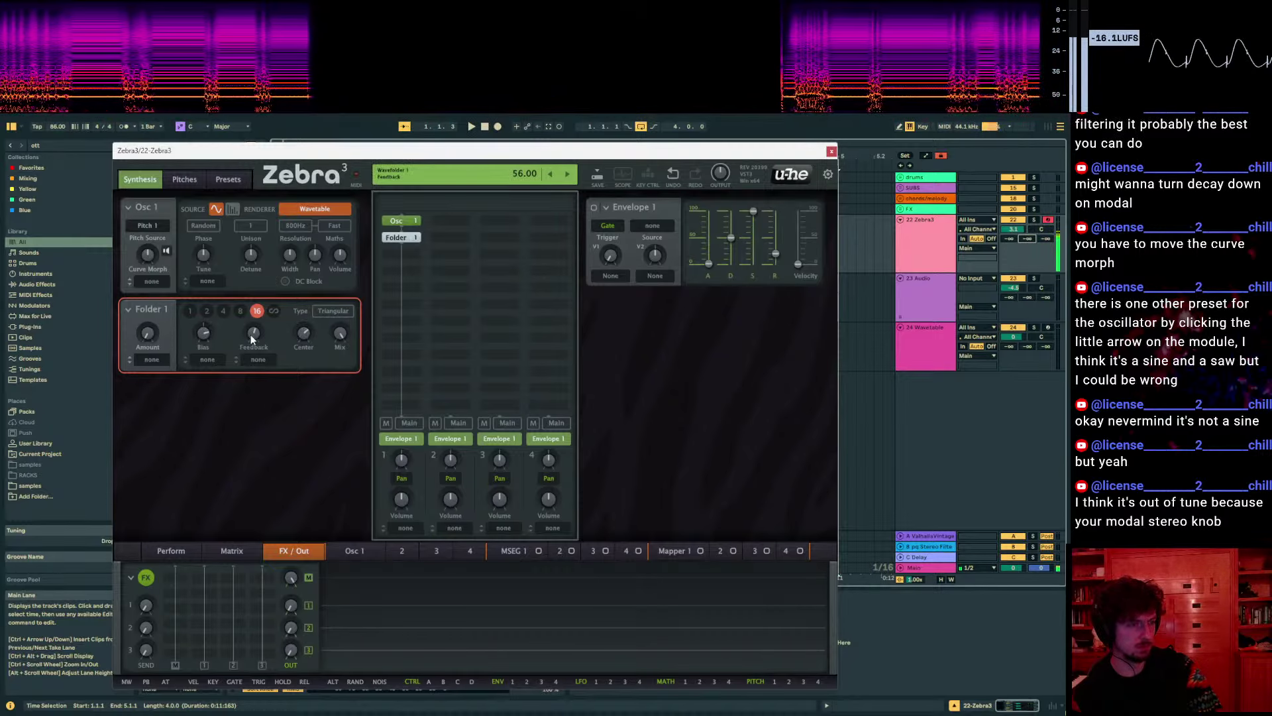
{"action": "left_click_drag", "start_coordinate": [253, 332], "coordinate": [203, 354]}
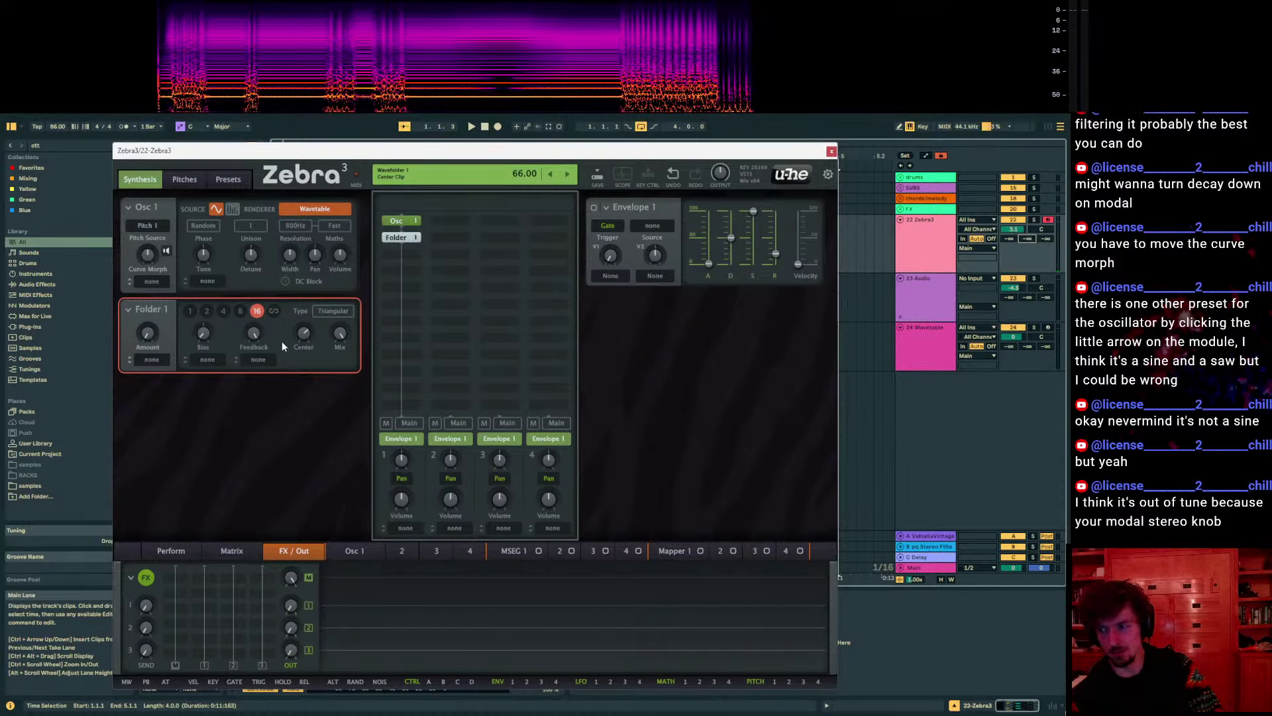
{"action": "left_click_drag", "start_coordinate": [206, 332], "coordinate": [206, 321]}
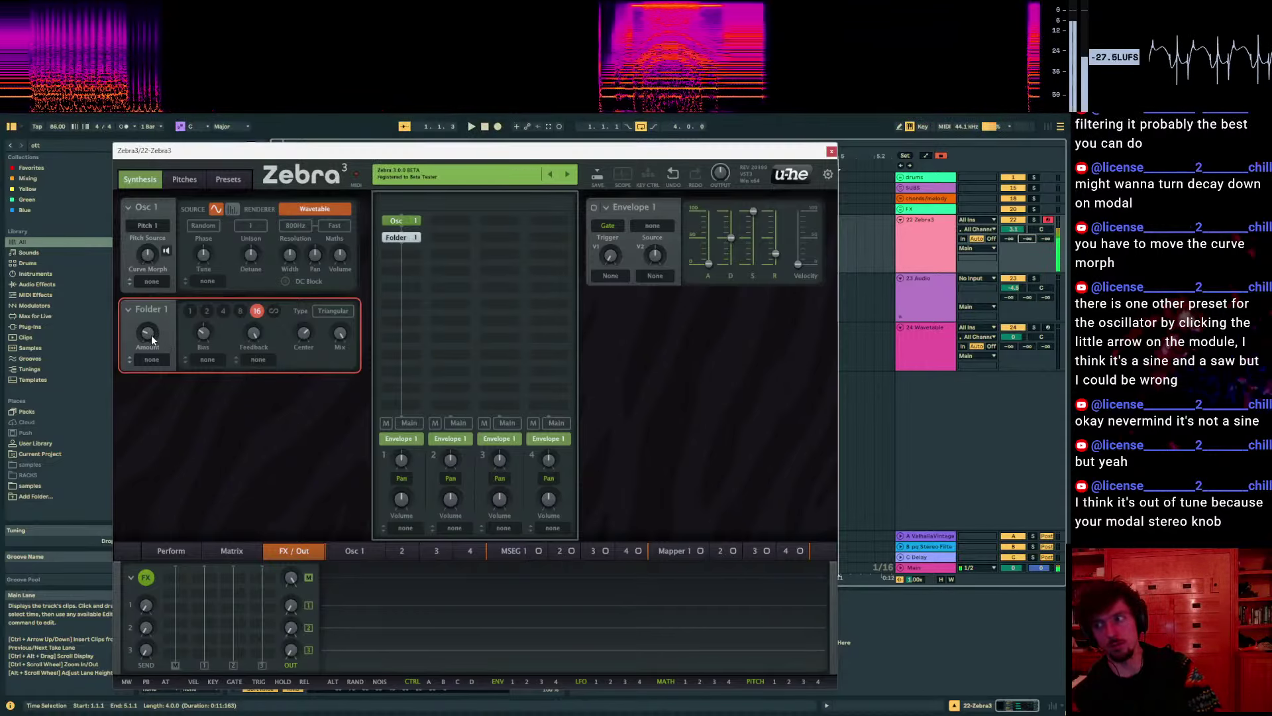
Sweep Folder 1's amount through 16.00 with its center clip at 20.00 and its bias at 0.00
{"action": "left_click_drag", "start_coordinate": [152, 335], "coordinate": [204, 351]}
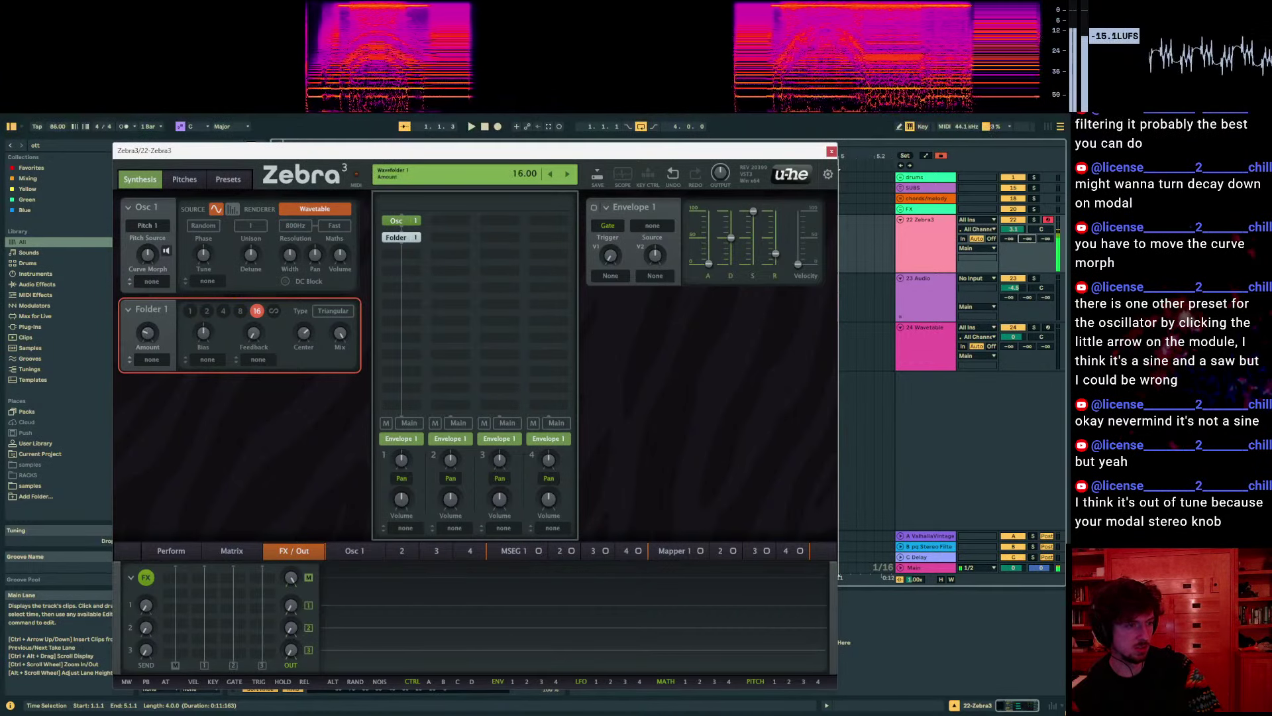
{"action": "mouse_move", "coordinate": [147, 334]}
{"action": "left_mouse_down"}
{"action": "mouse_move", "coordinate": [147, 354]}
{"action": "mouse_move", "coordinate": [148, 331]}
{"action": "left_mouse_up"}
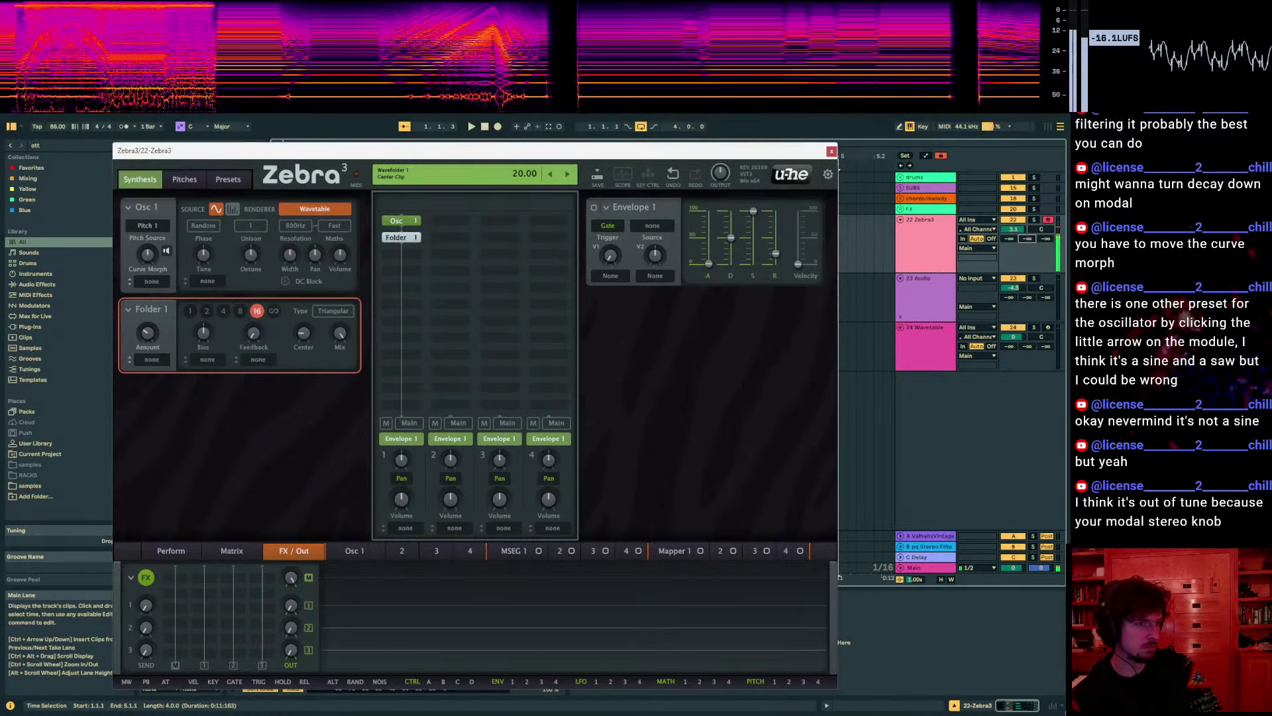
{"action": "left_click_drag", "start_coordinate": [158, 330], "coordinate": [158, 358]}
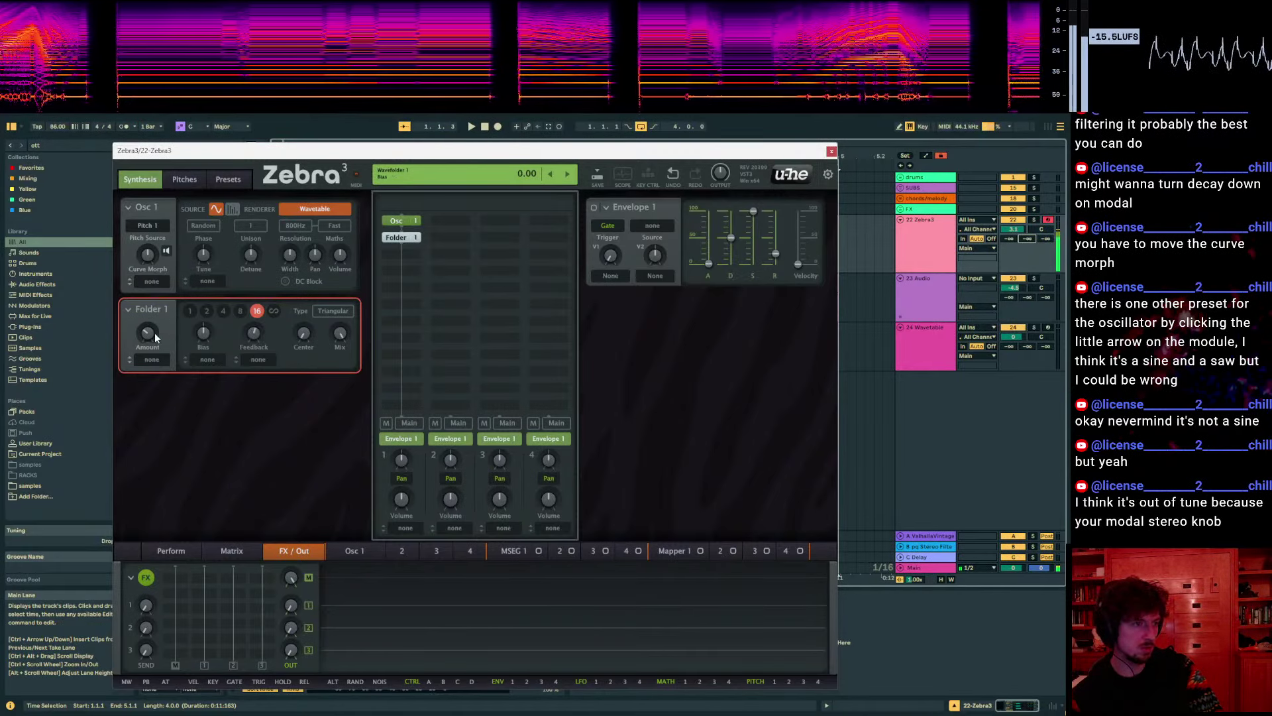
{"action": "left_click_drag", "start_coordinate": [147, 332], "coordinate": [147, 330]}
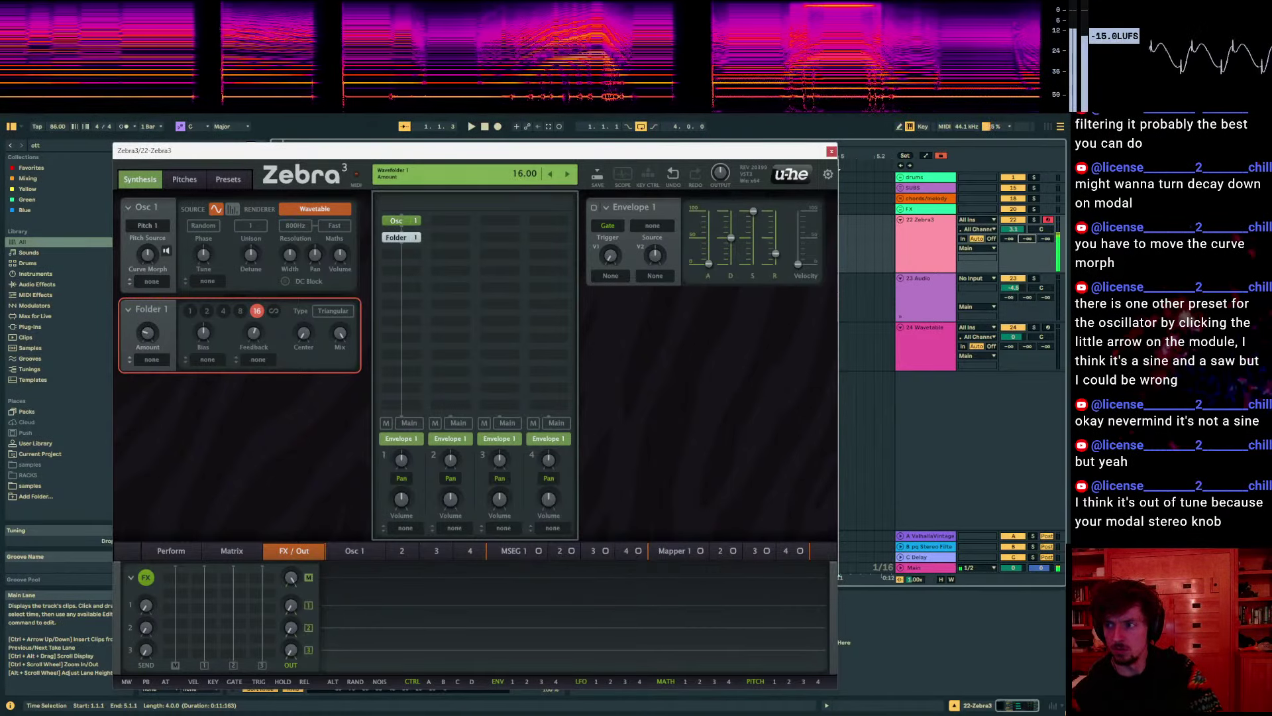
{"action": "left_click_drag", "start_coordinate": [147, 333], "coordinate": [147, 330]}
Compare fold counts of infinity, 1, 4 and 16 on Folder 1 with an amount of 34.00, settling on 2
{"action": "left_click", "coordinate": [274, 311]}
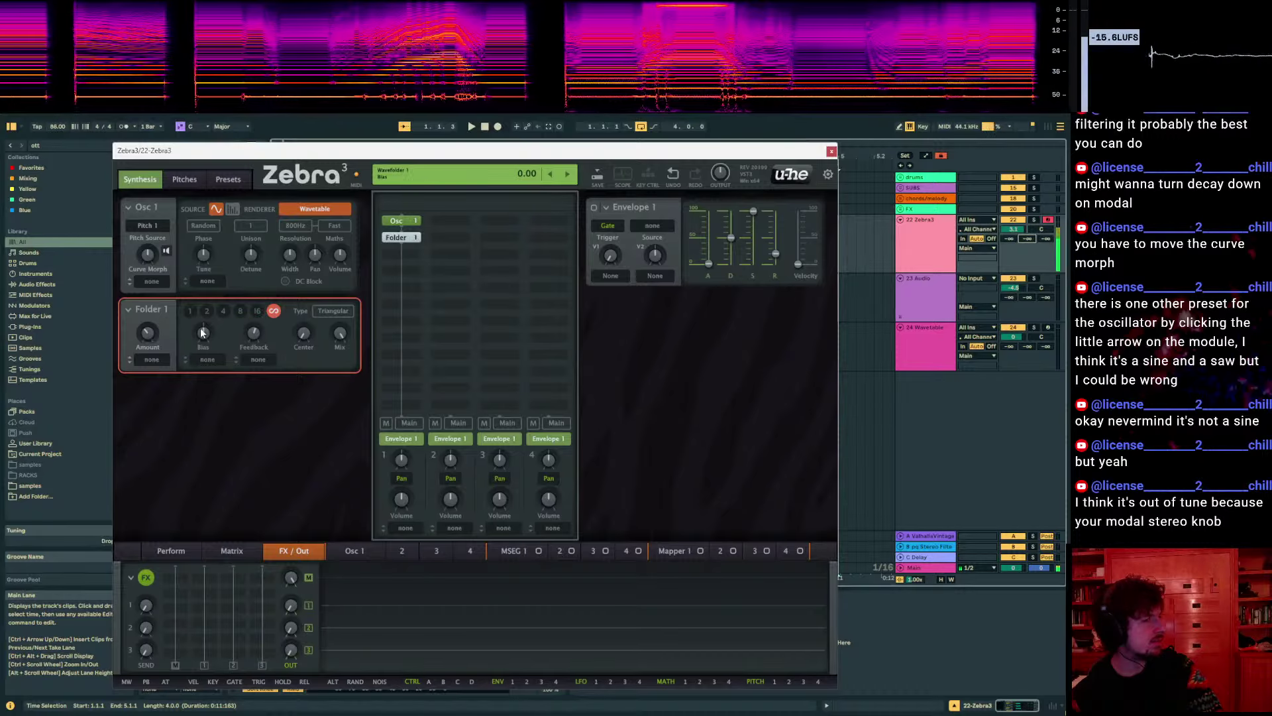
{"action": "left_click", "coordinate": [190, 311]}
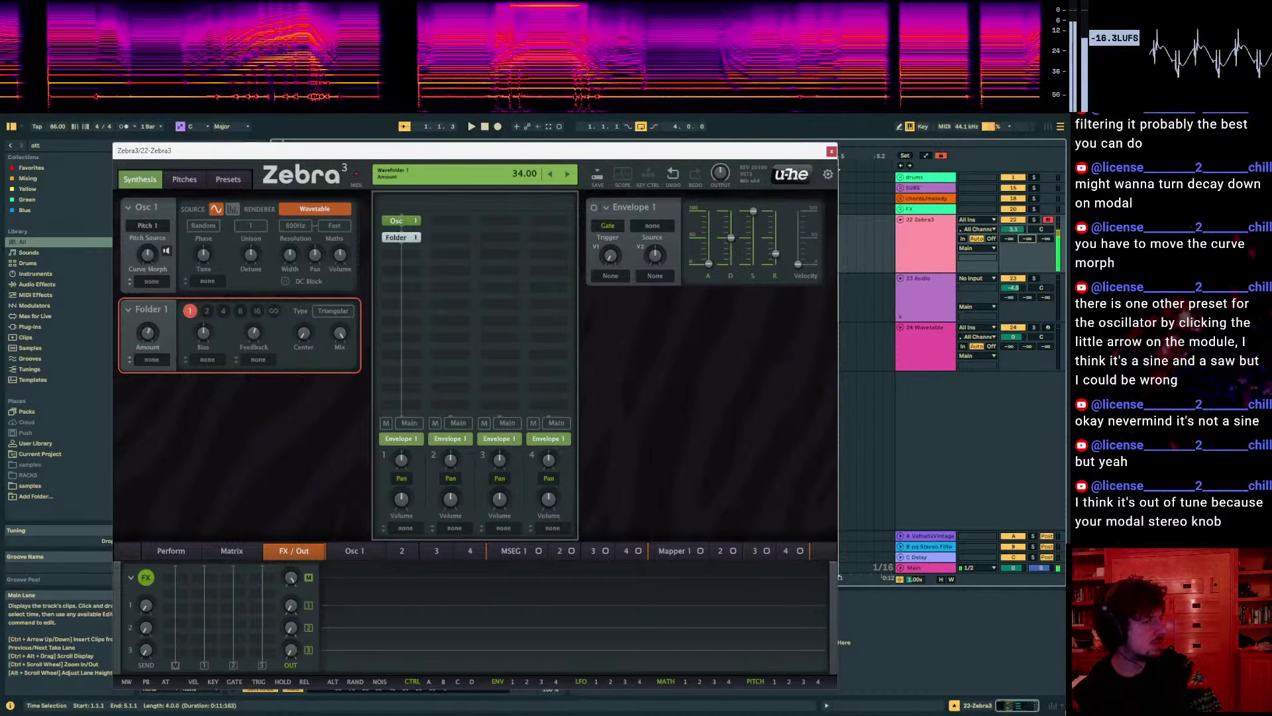
{"action": "left_click", "coordinate": [224, 311]}
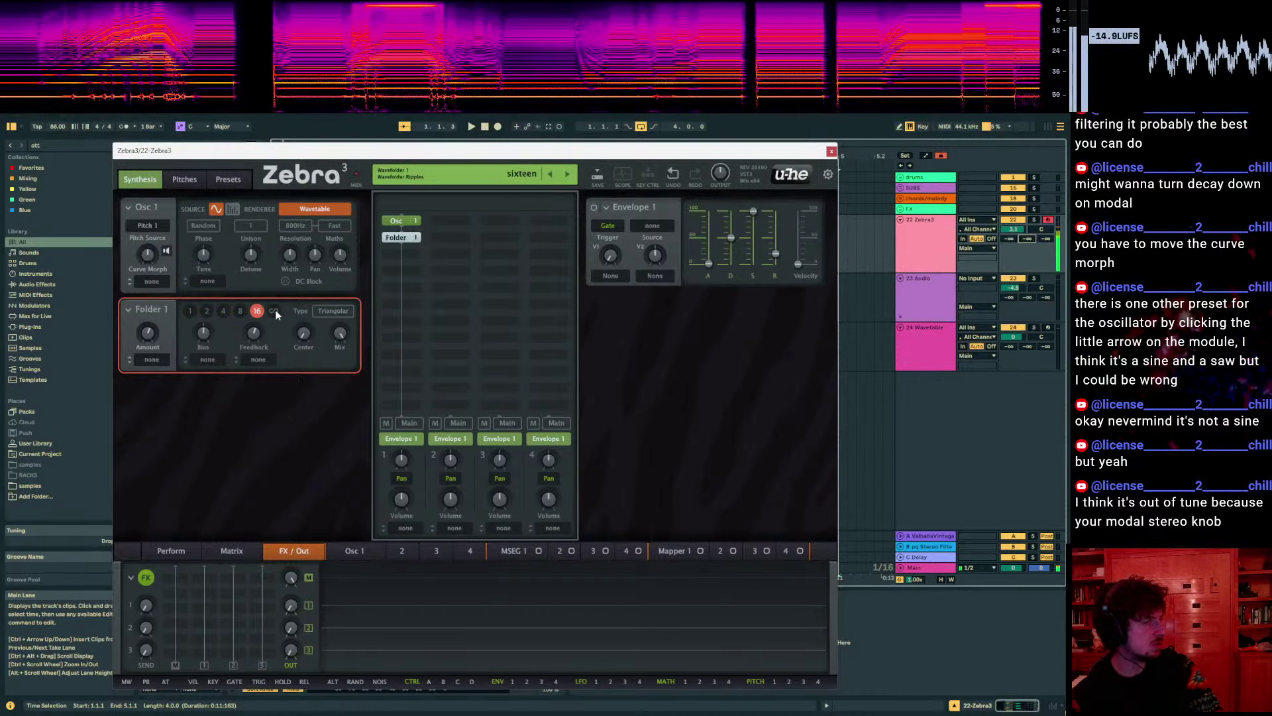
{"action": "left_click", "coordinate": [207, 311]}
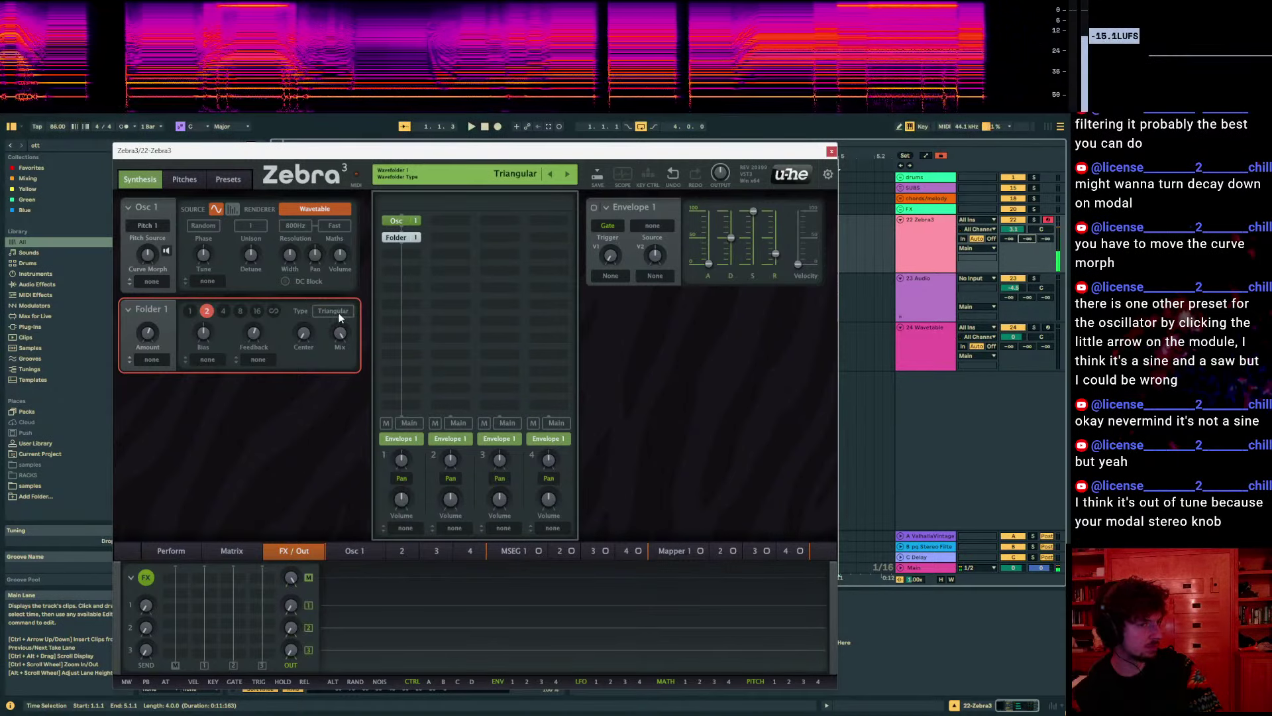
Switch Folder 1's type to Sinusoidal and sweep its amount between 34.00 and 0.00
{"action": "scroll", "coordinate": [340, 313], "scroll_direction": "down", "scroll_amount": 1}
{"action": "left_click_drag", "start_coordinate": [147, 333], "coordinate": [147, 330]}
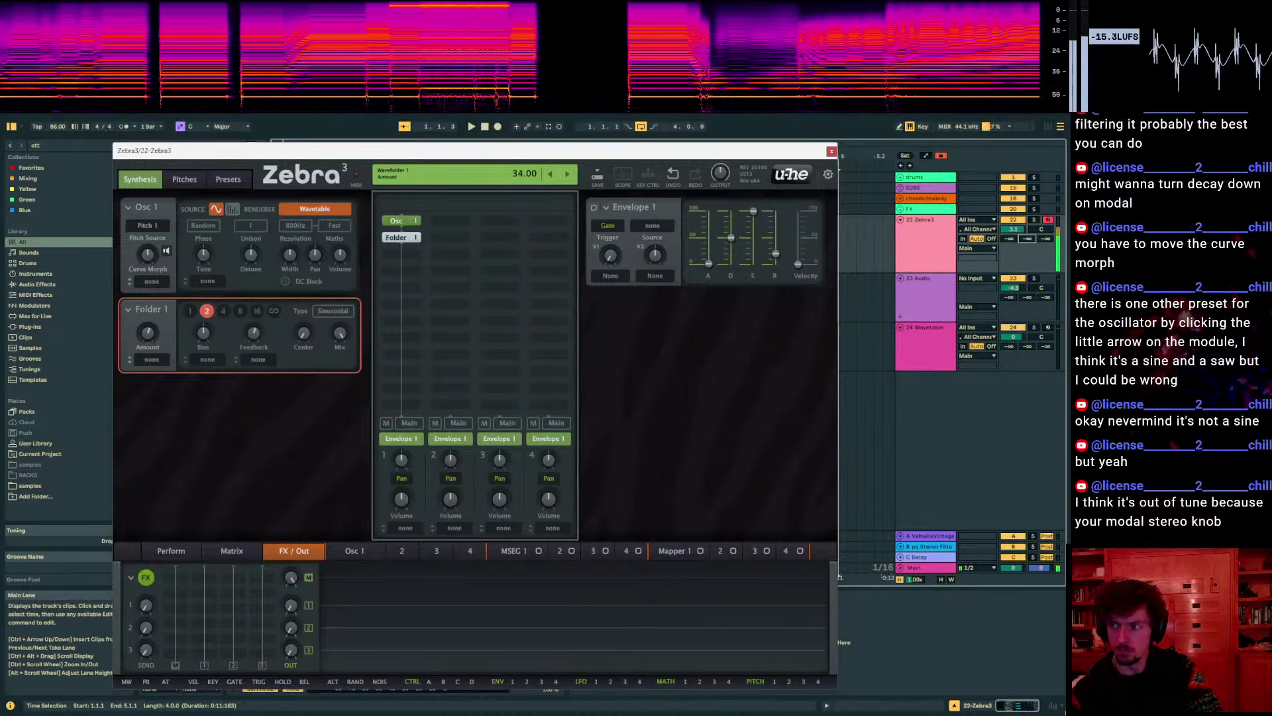
{"action": "left_click_drag", "start_coordinate": [147, 331], "coordinate": [145, 340]}
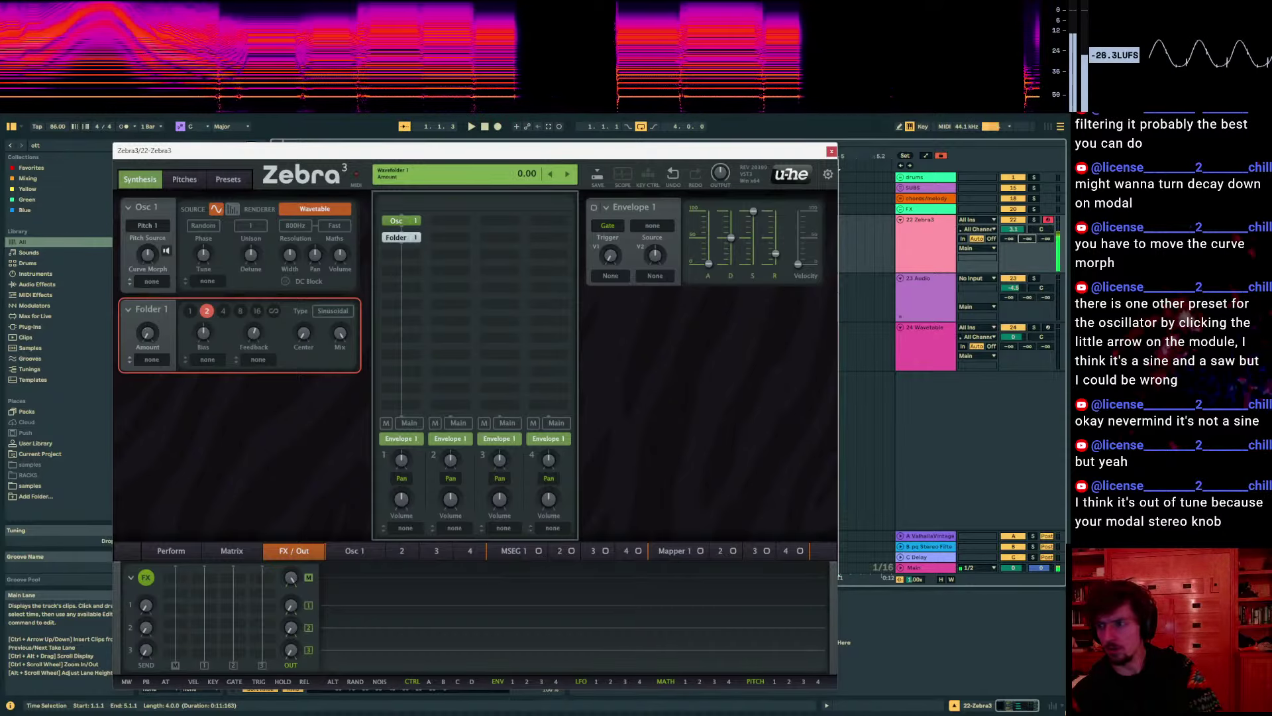
{"action": "left_click_drag", "start_coordinate": [145, 340], "coordinate": [145, 341]}
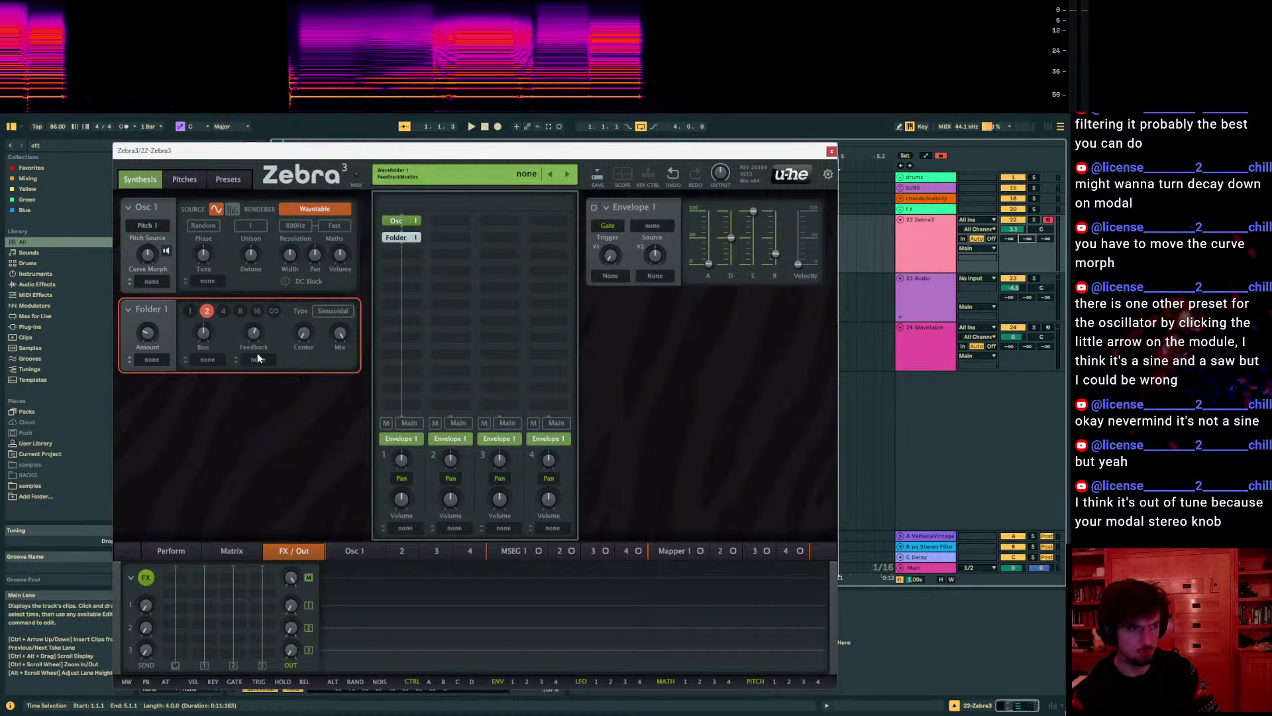
Lower Folder 1's feedback and sweep its amount up, then back through 24.00 and 16.00 to its minimum
{"action": "mouse_move", "coordinate": [252, 340]}
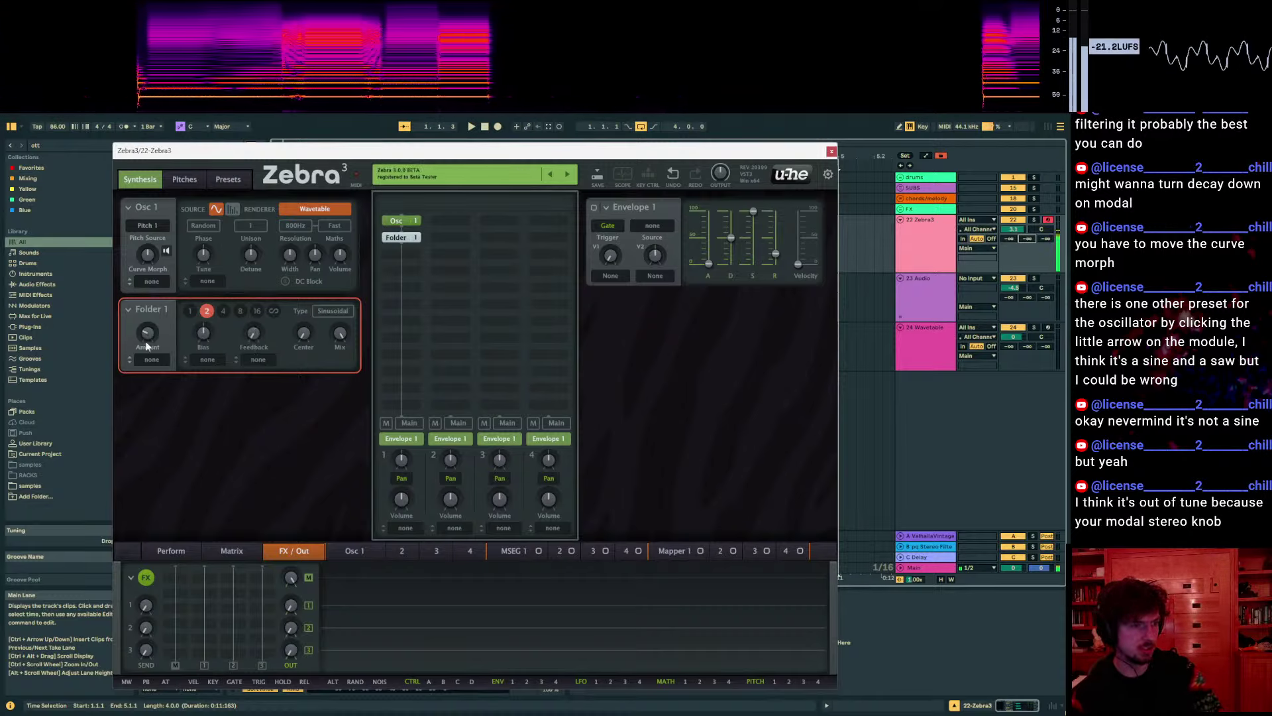
{"action": "mouse_move", "coordinate": [148, 346]}
{"action": "scroll", "coordinate": [148, 335], "scroll_direction": "up", "scroll_amount": 5}
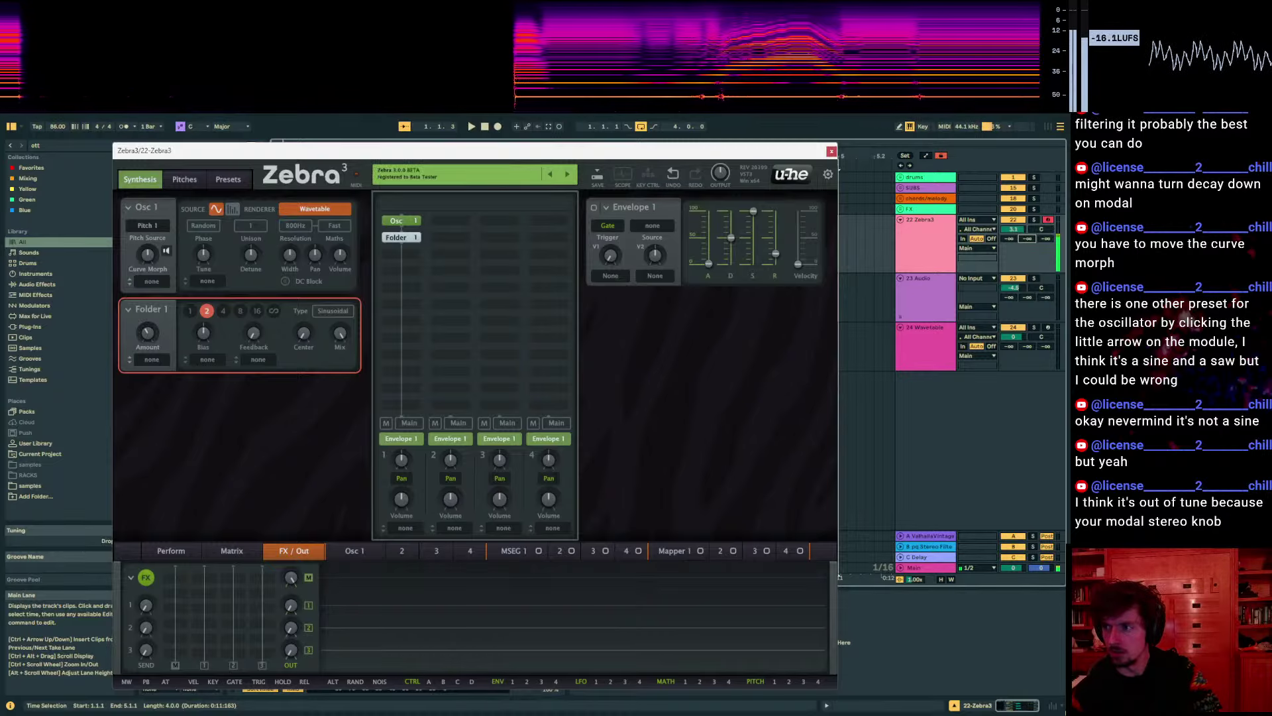
{"action": "scroll", "coordinate": [147, 333], "scroll_direction": "down", "scroll_amount": 1}
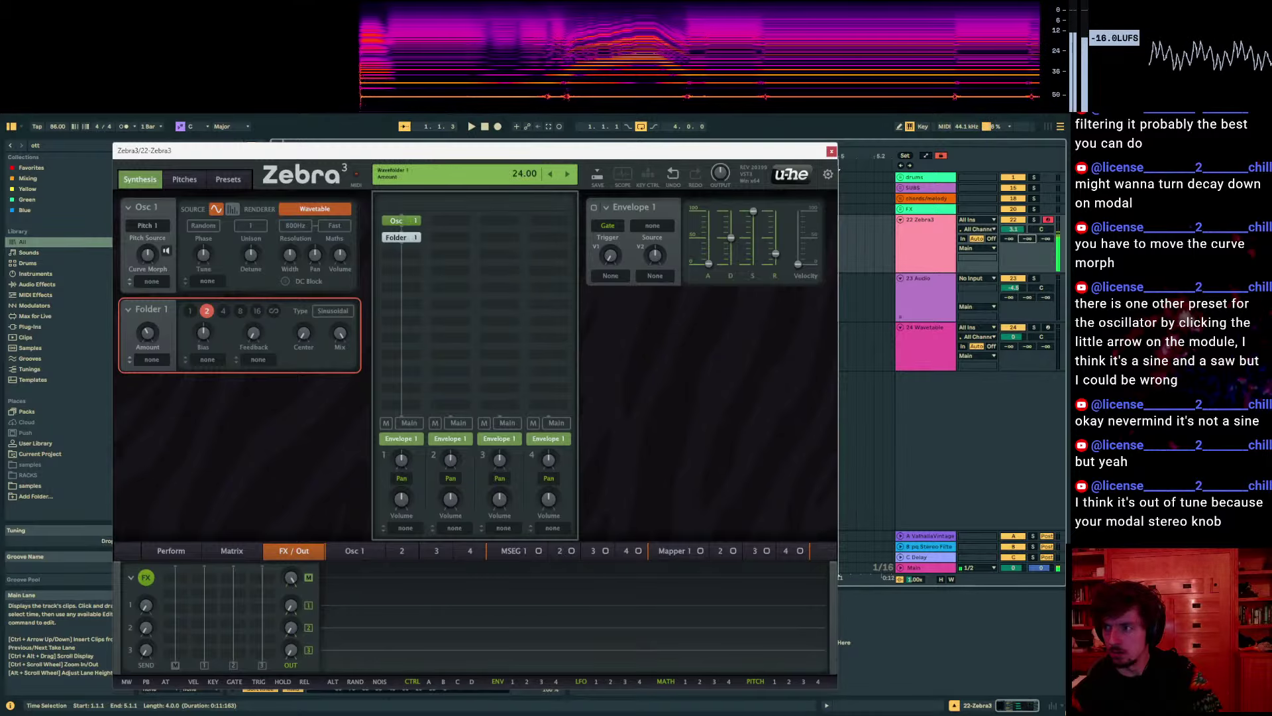
{"action": "scroll", "coordinate": [147, 332], "scroll_direction": "down", "scroll_amount": 8}
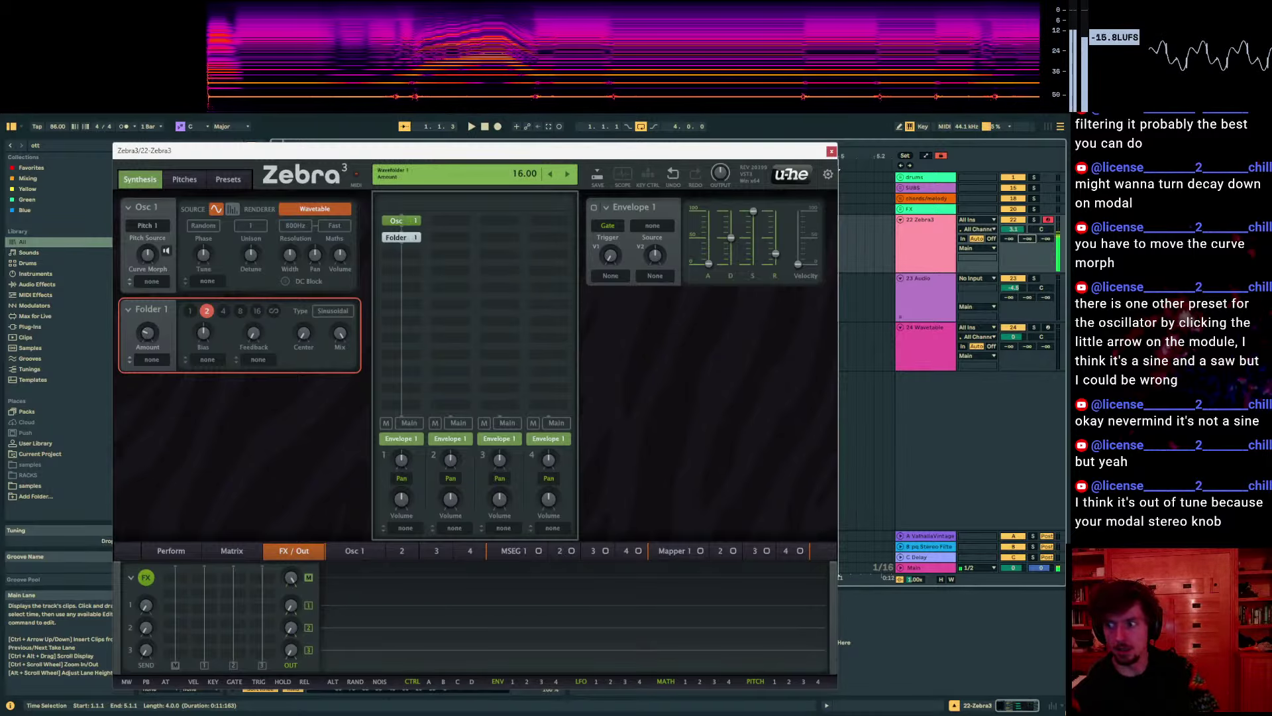
{"action": "scroll", "coordinate": [158, 332], "scroll_direction": "down", "scroll_amount": 16}
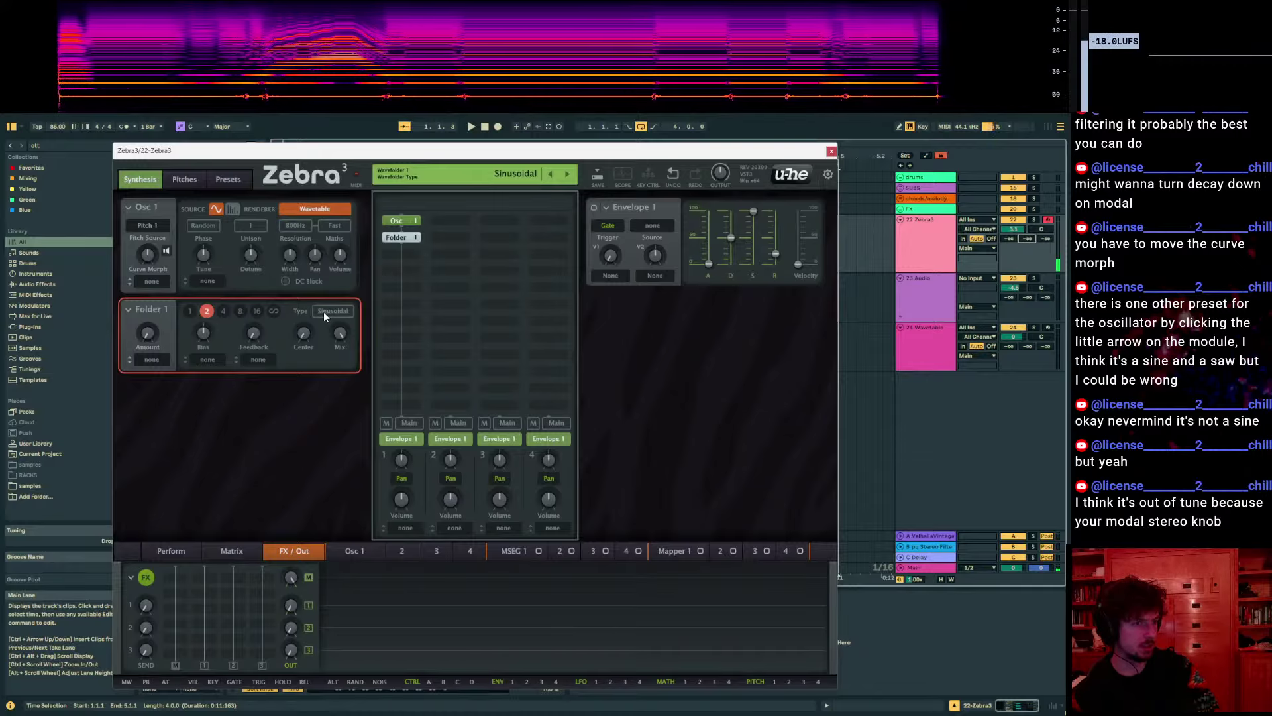